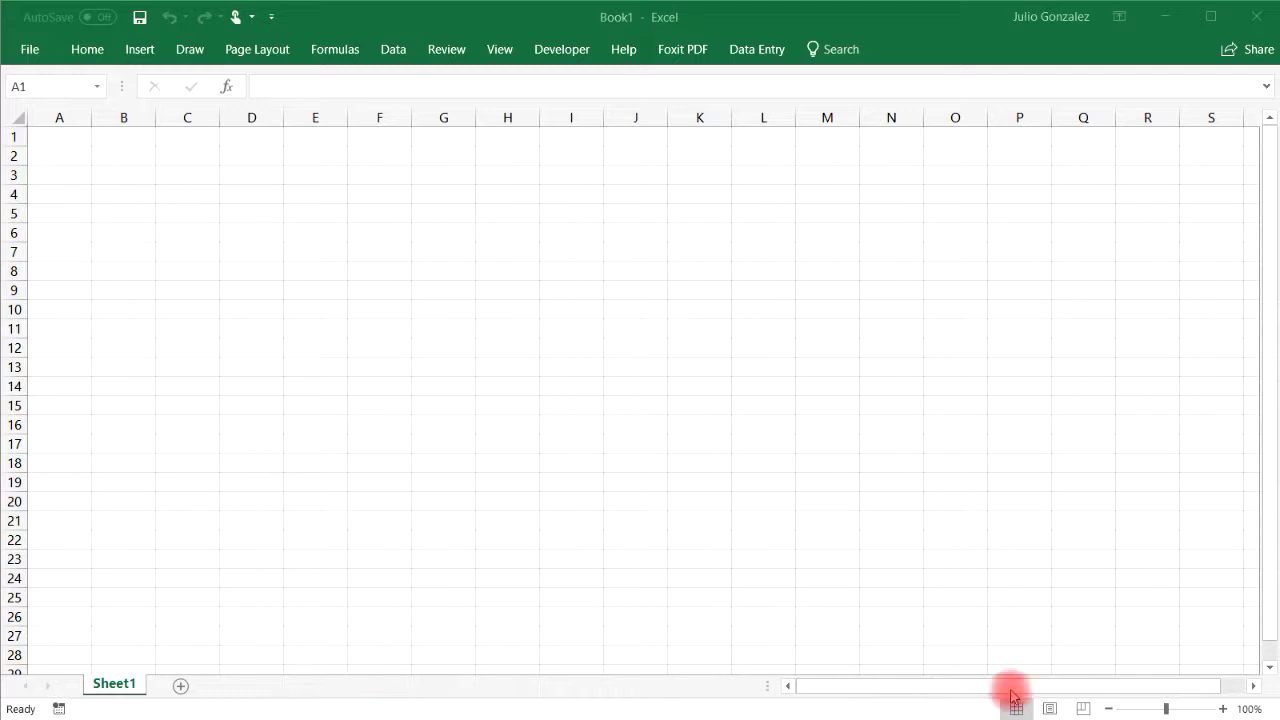
Enter the heading "Weekday:" in A1 and fill A2:A8 with the days Monday to Sunday.
click(1223, 709)
click(1223, 709)
click(1223, 709)
click(1223, 709)
click(1223, 709)
click(1223, 709)
click(1223, 709)
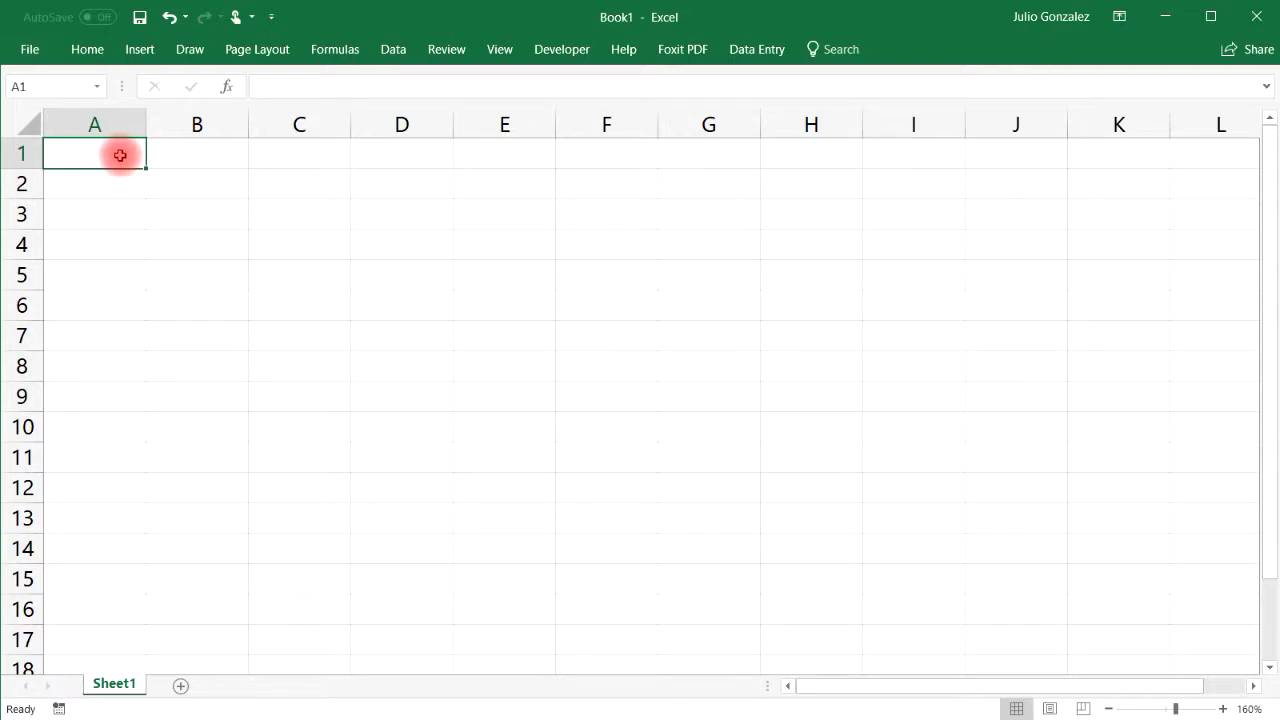
text(Weekday:)
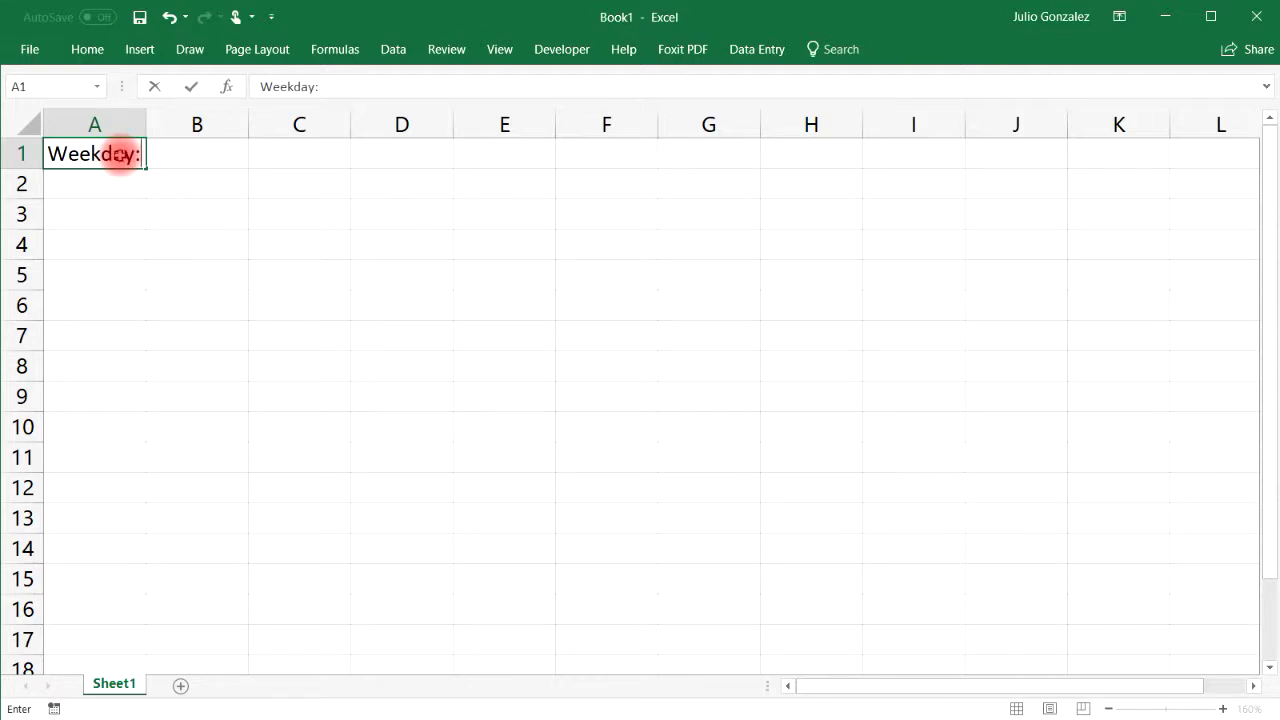
key(Return)
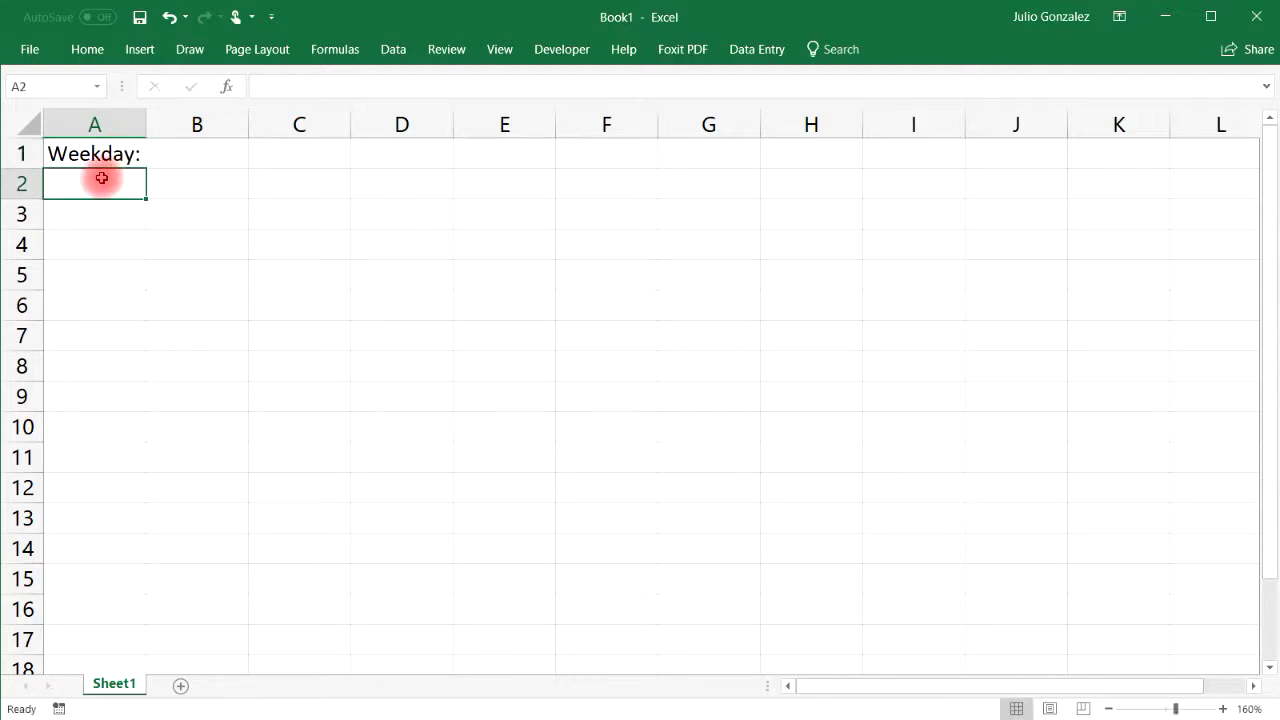
text(Monday)
key(Return)
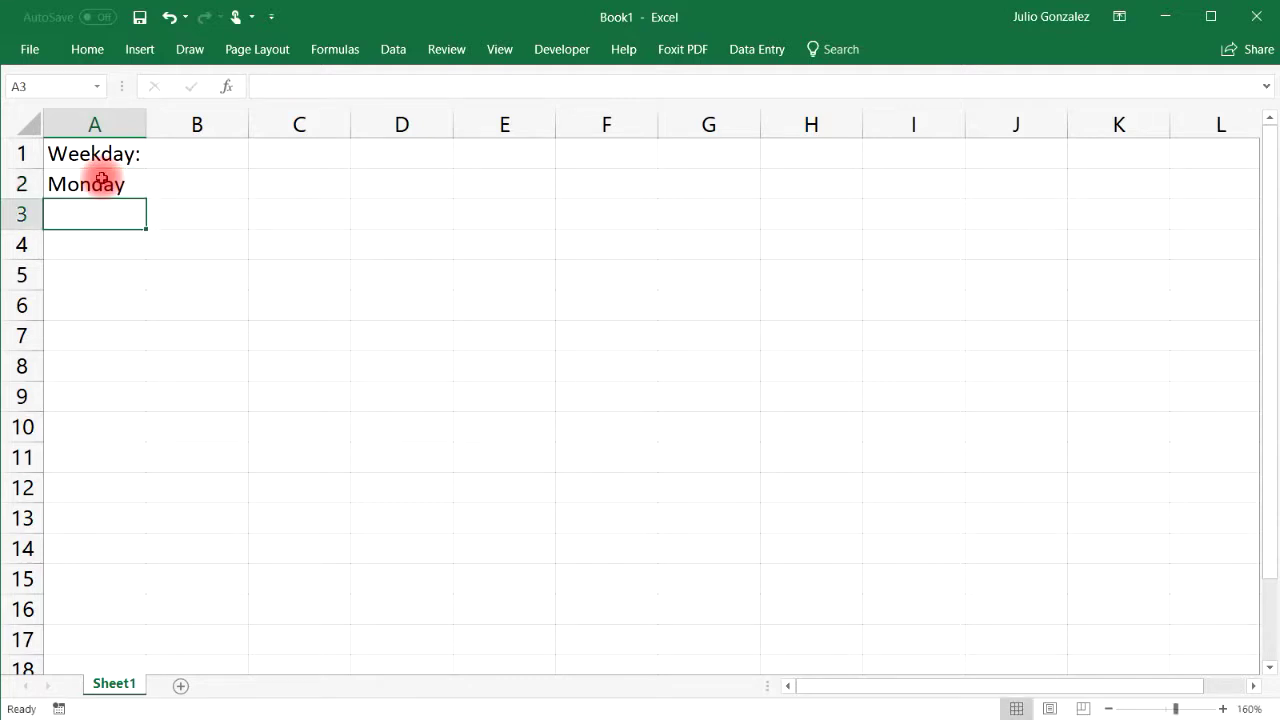
click(102, 179)
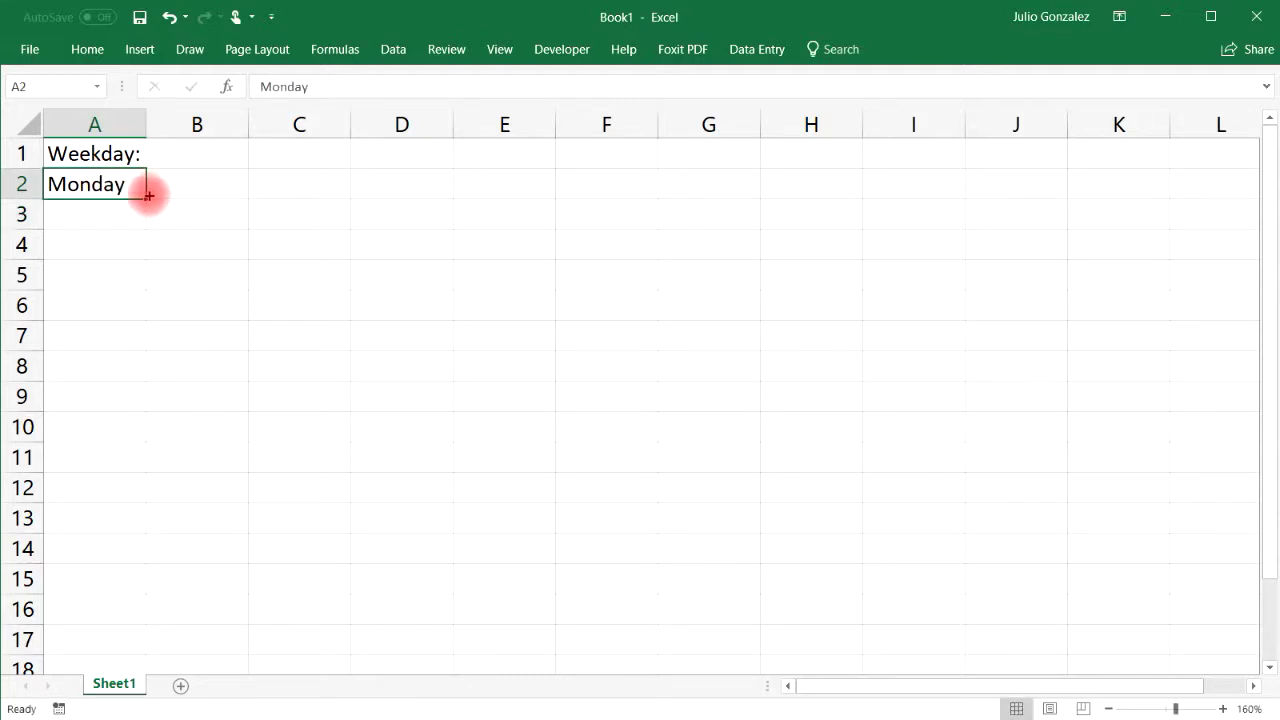
drag(147, 197, 146, 370)
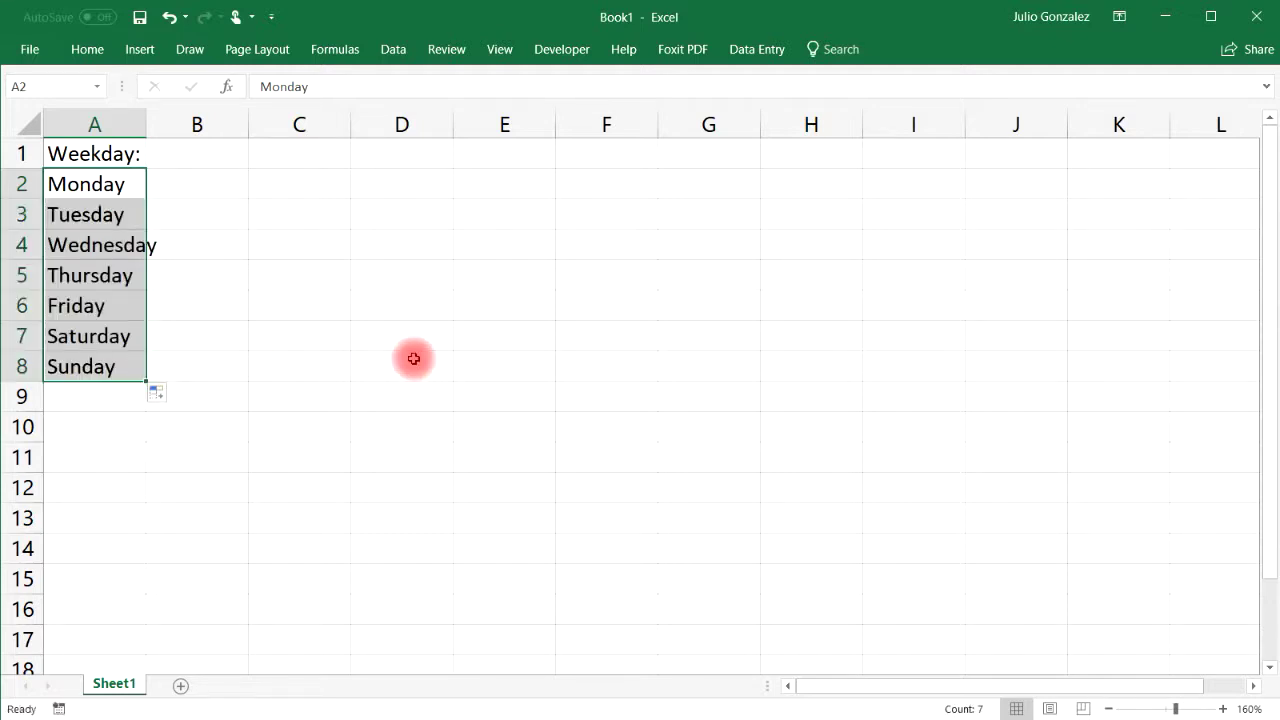
Widen column A so that Wednesday fits and slightly increase the height of row 1.
drag(147, 124, 147, 124)
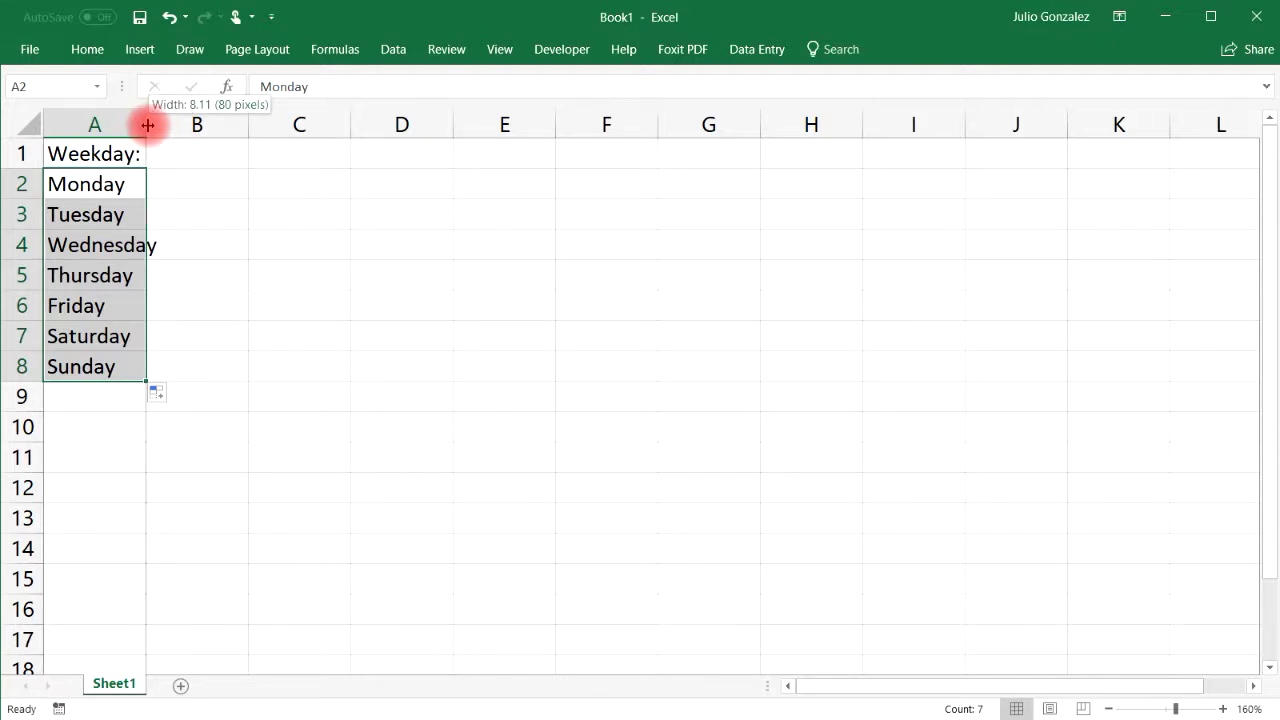
drag(147, 124, 167, 124)
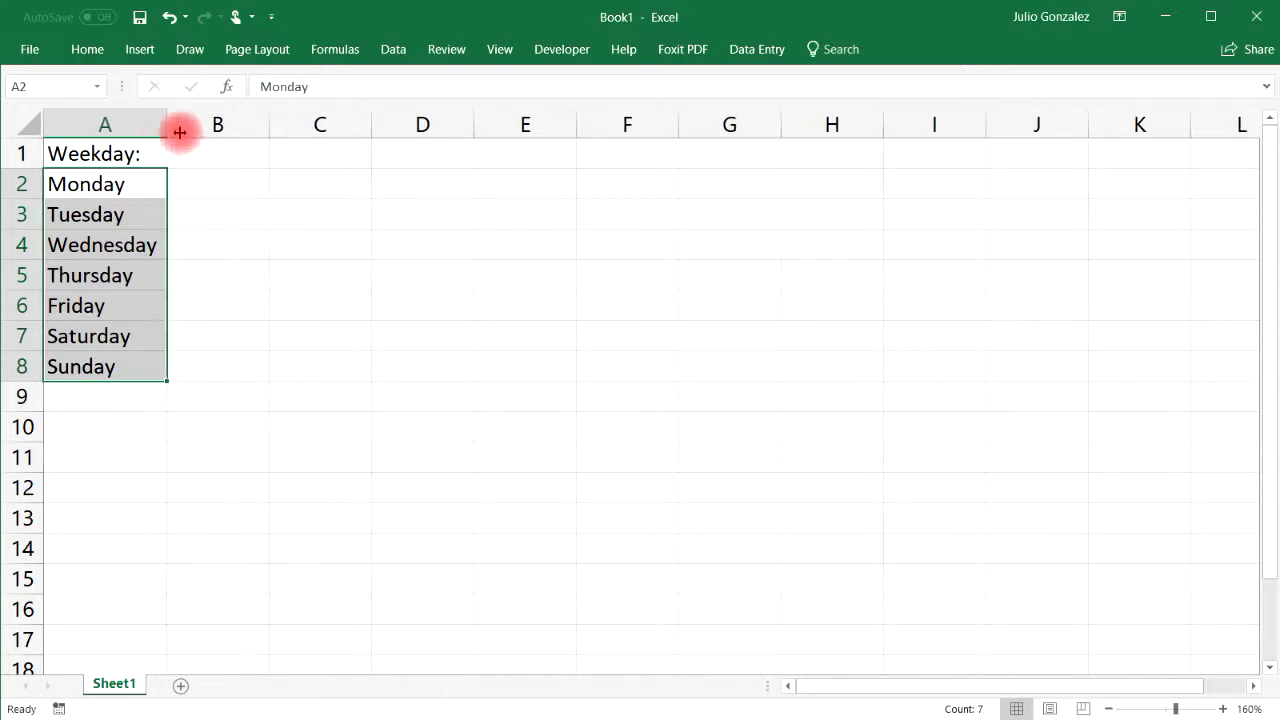
drag(23, 167, 85, 172)
Enter the heading "Months:" in B1 and fill B2:B13 with the months January to December.
click(254, 153)
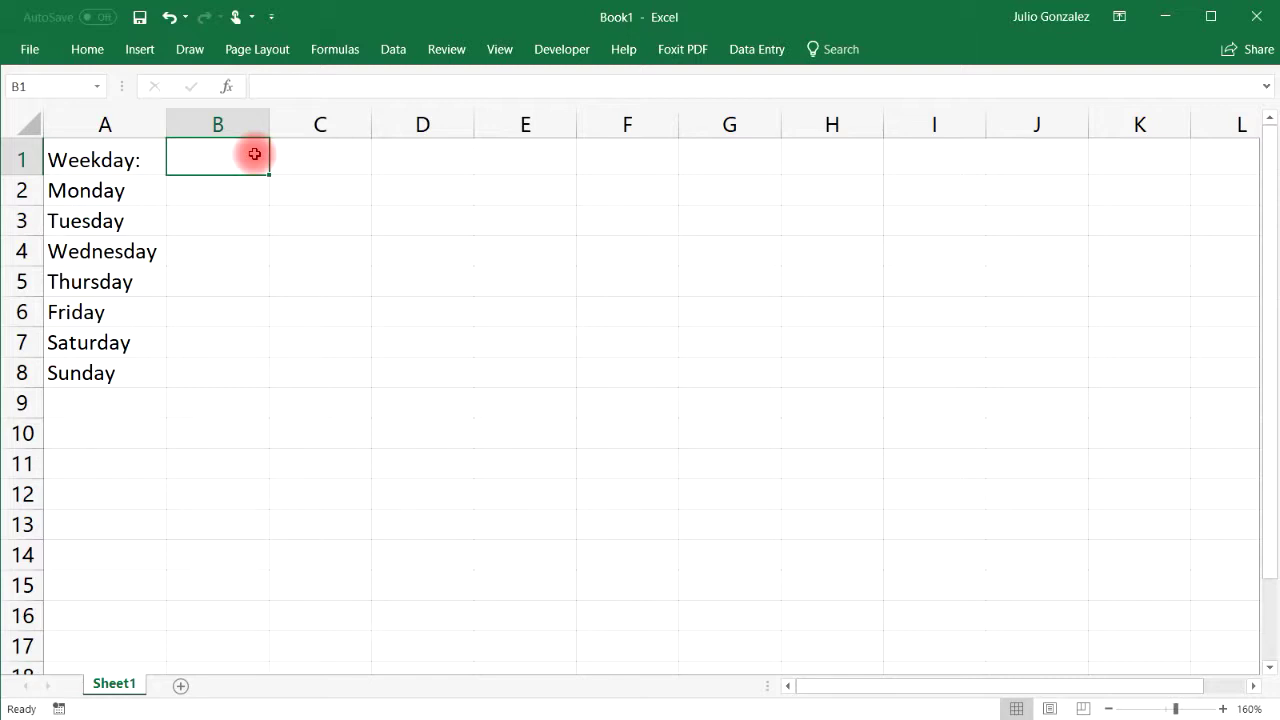
text(Months:)
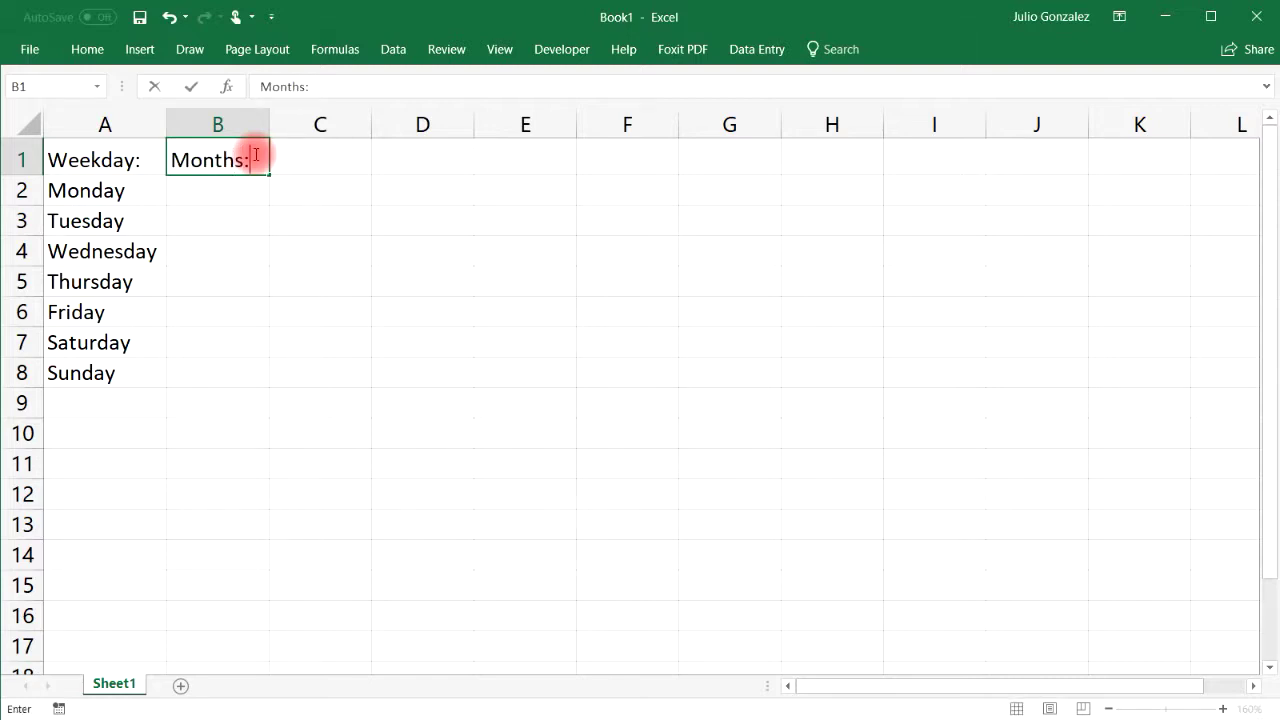
key(Return)
text(Ja)
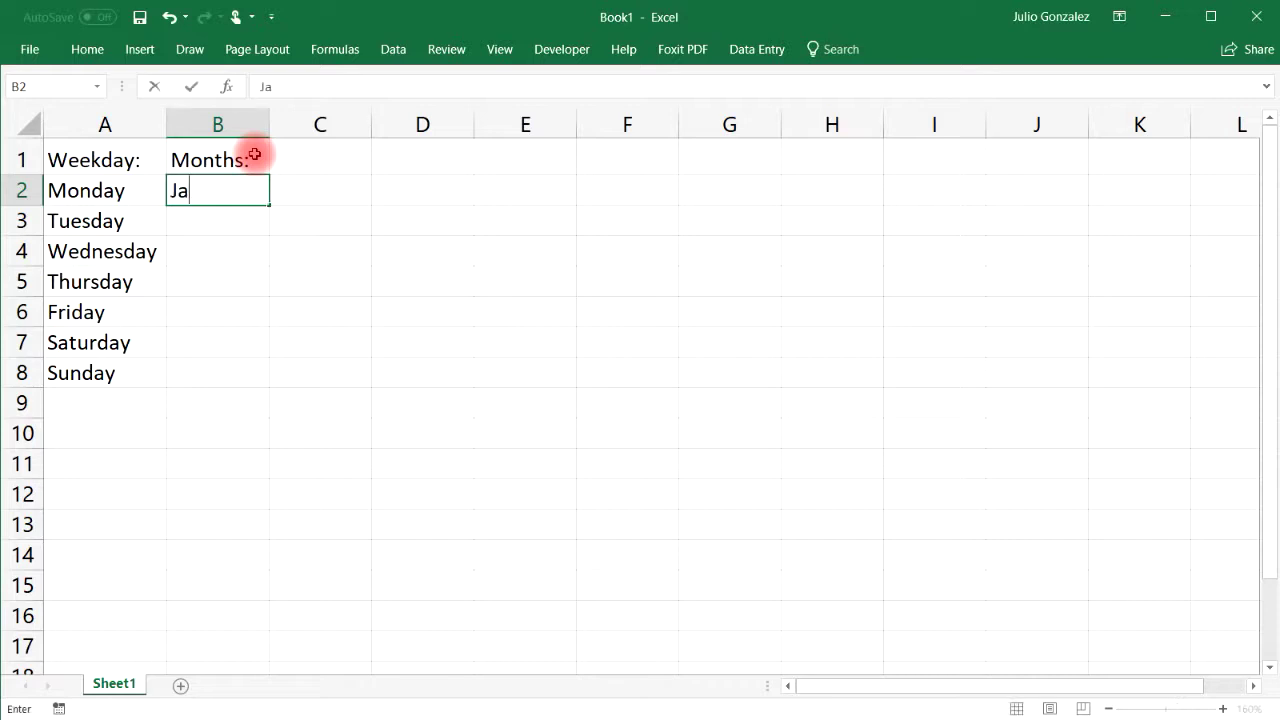
text(nuary)
key(Return)
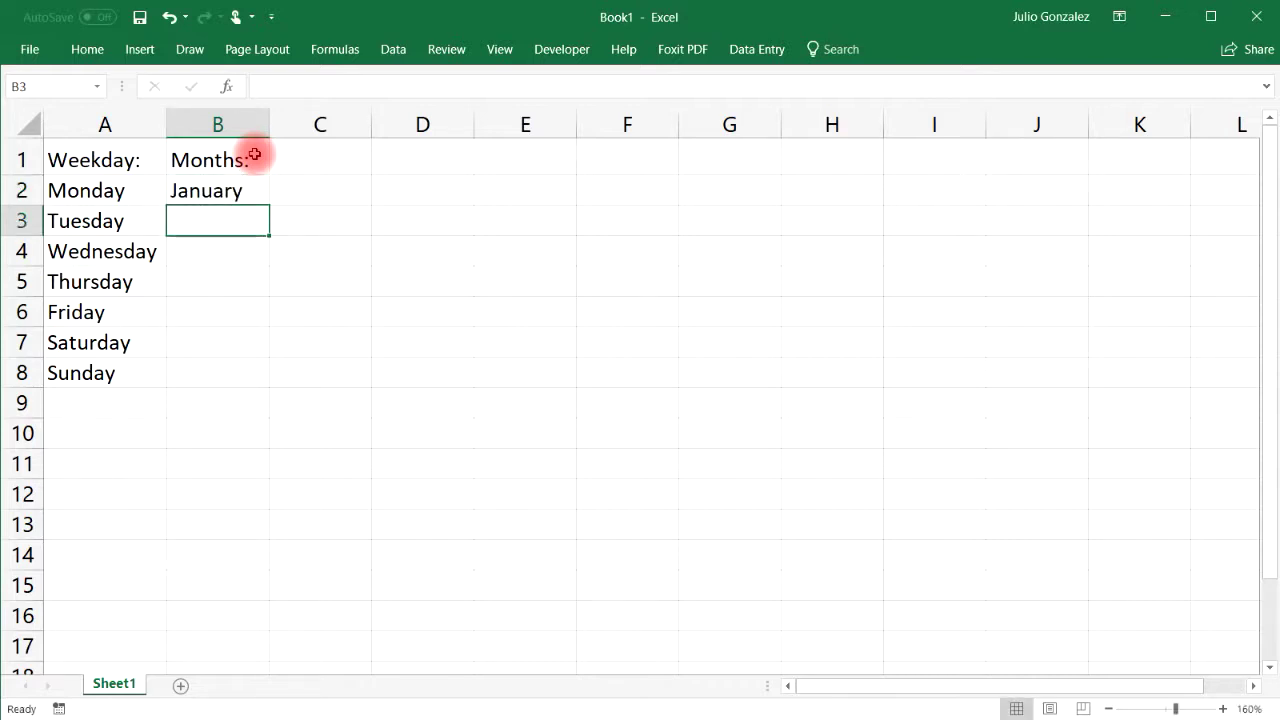
click(258, 192)
drag(268, 205, 246, 530)
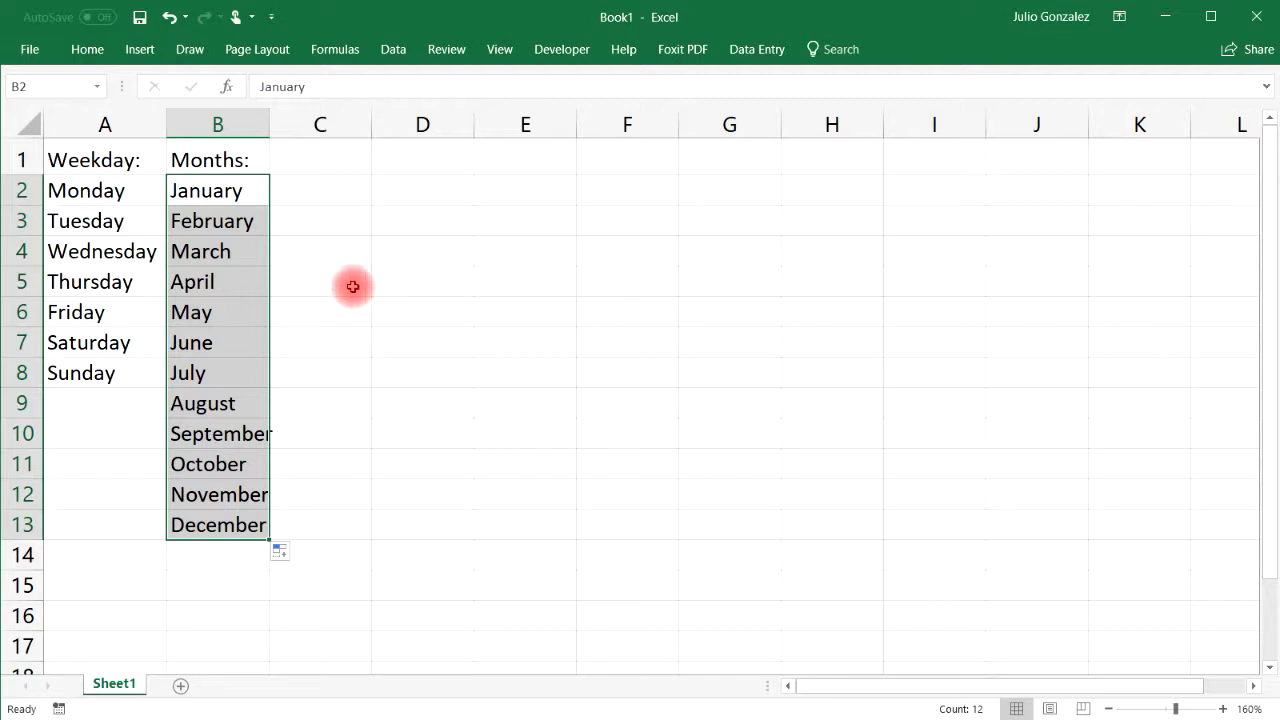
Enter "Jan" in C2 and autofill the abbreviated month names down to C13.
click(339, 199)
text(Jan)
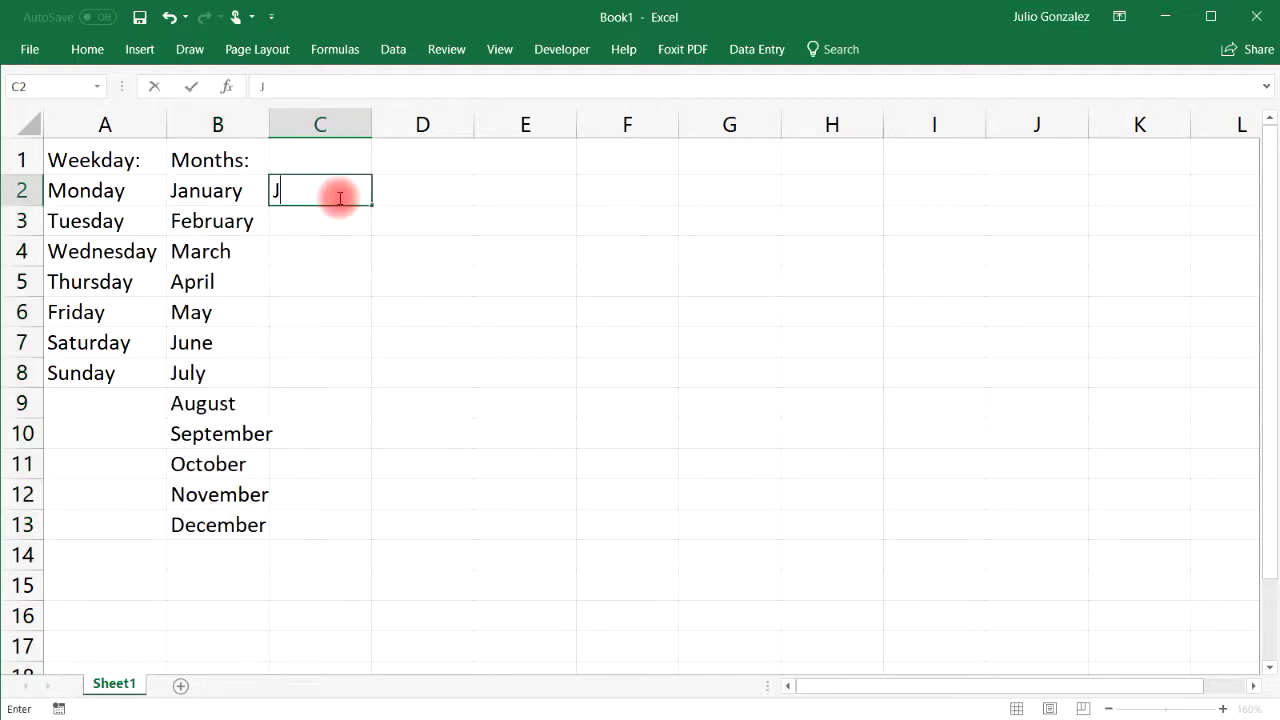
key(Return)
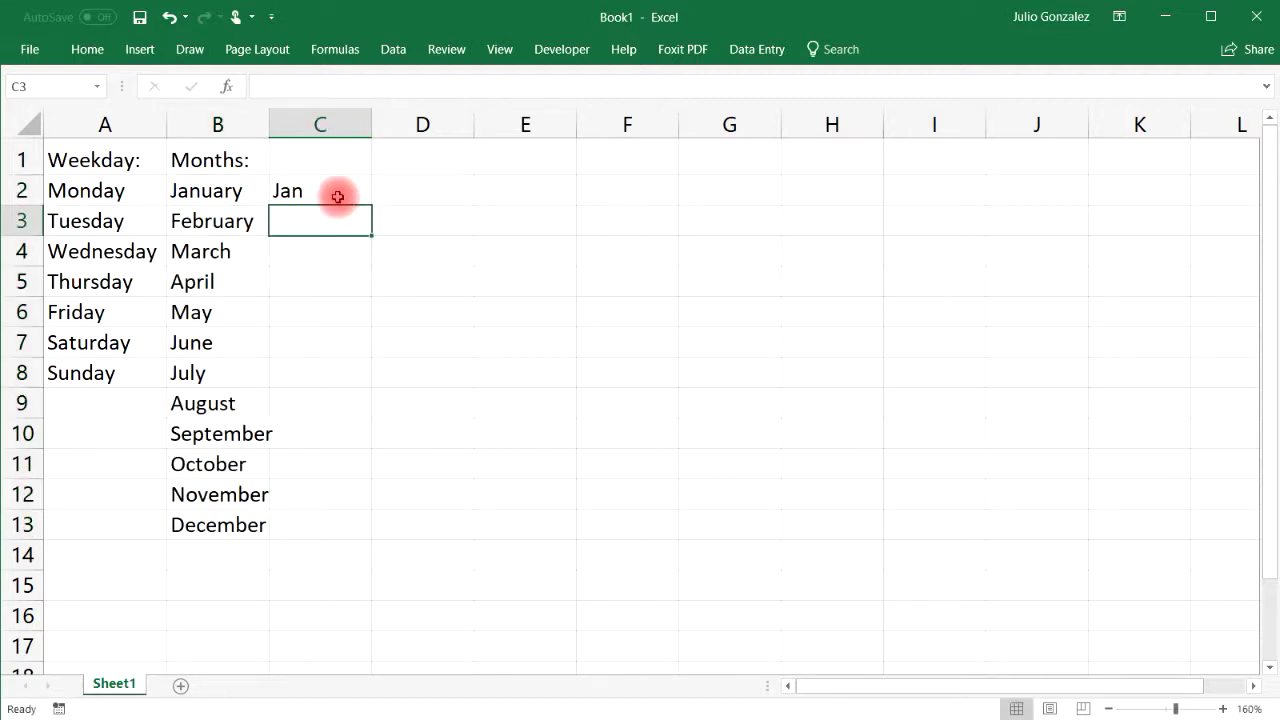
click(340, 196)
drag(372, 205, 352, 525)
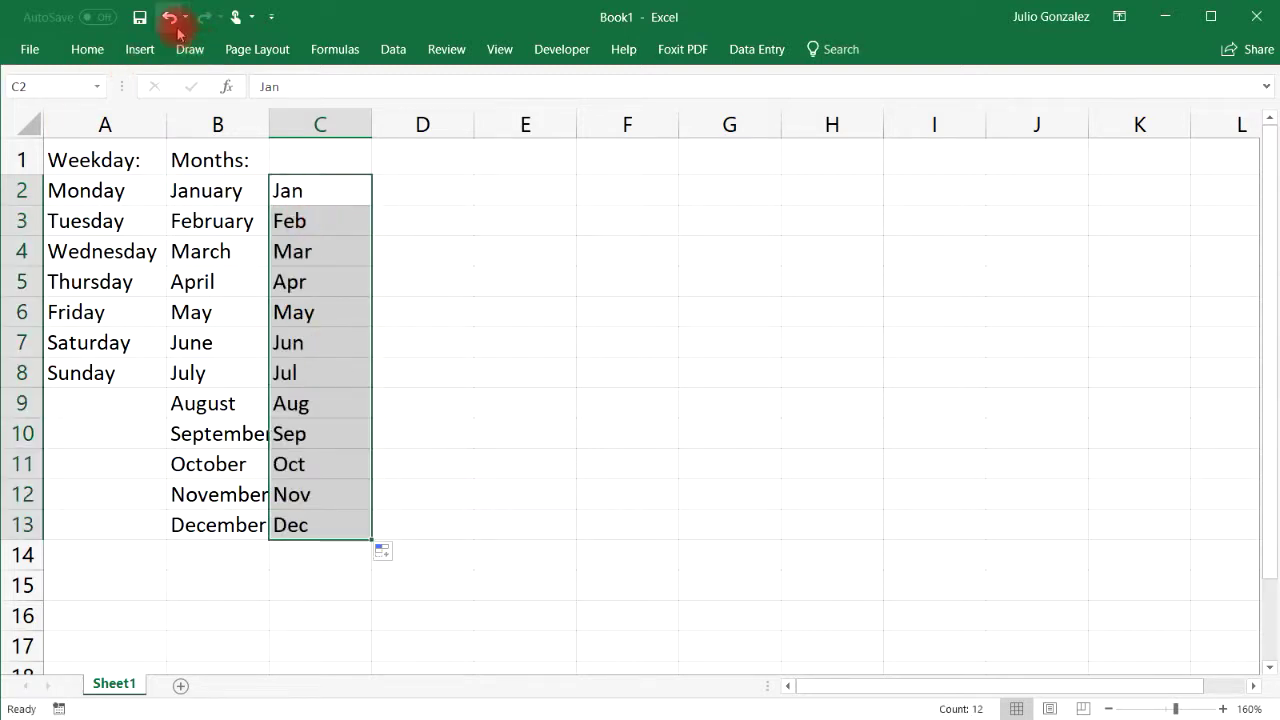
Undo the abbreviated month fill in column C, leaving only "Jan" in C2.
click(432, 196)
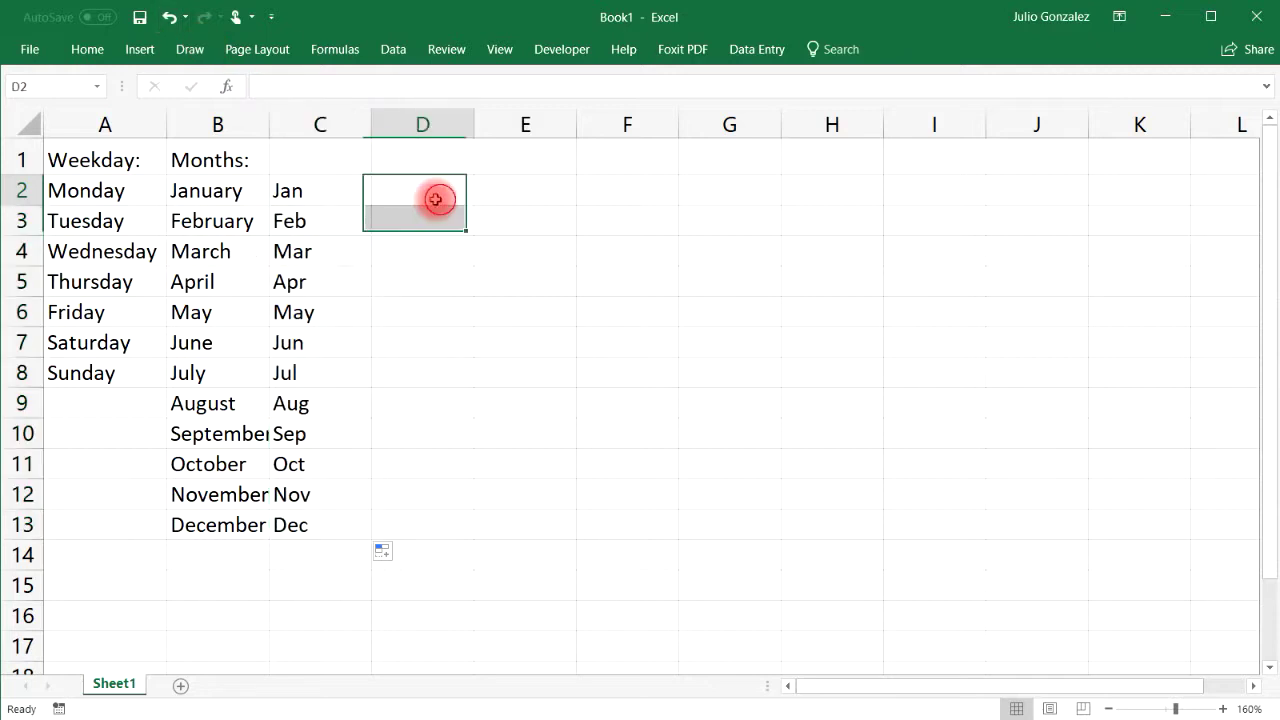
click(166, 28)
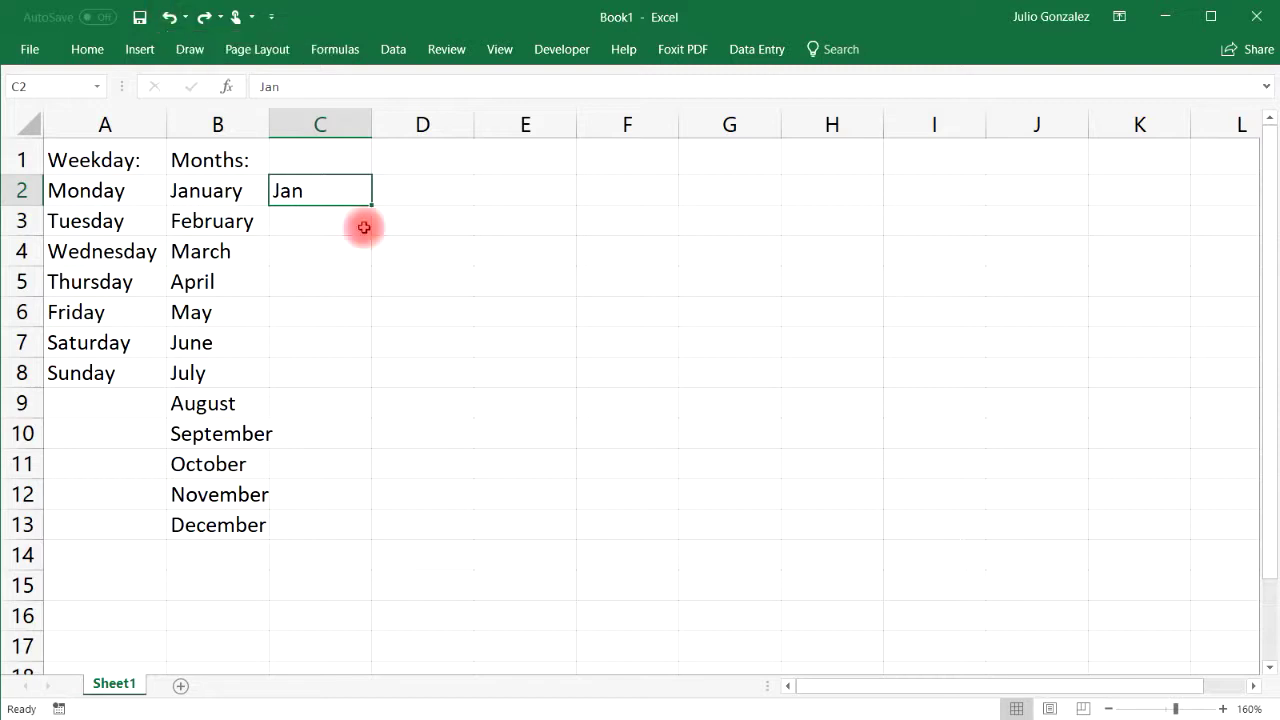
key(Delete)
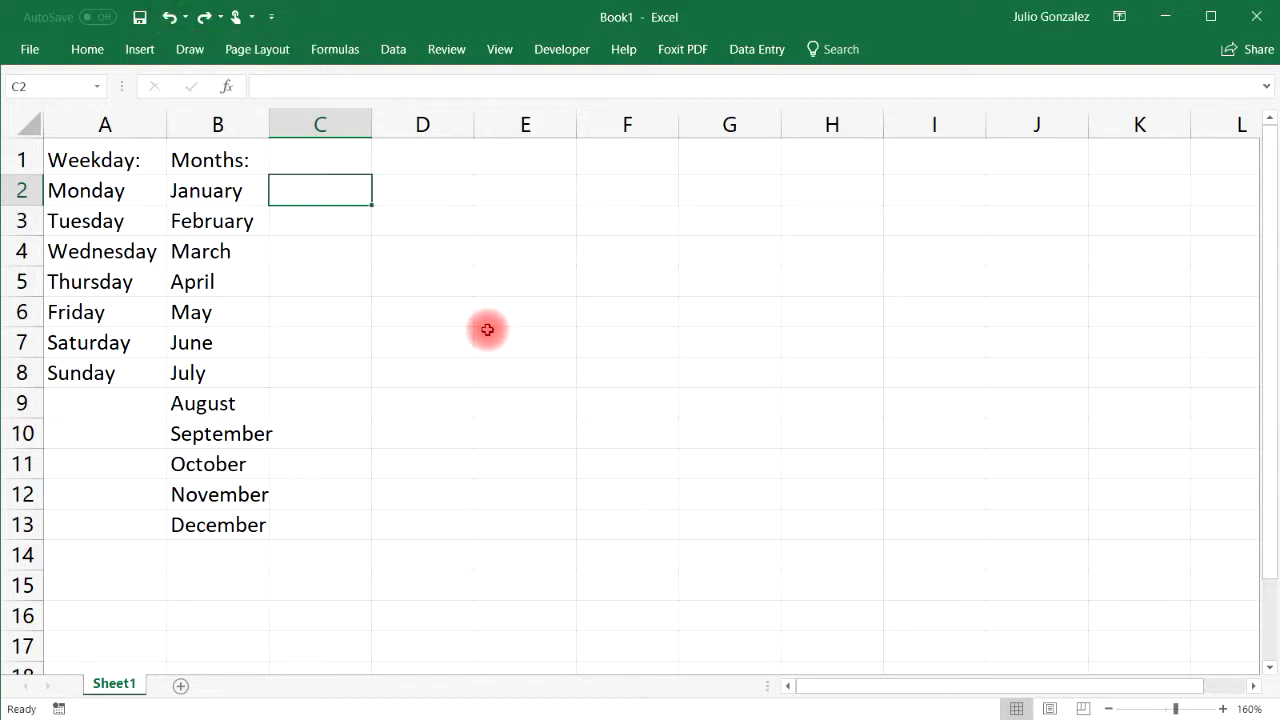
click(204, 19)
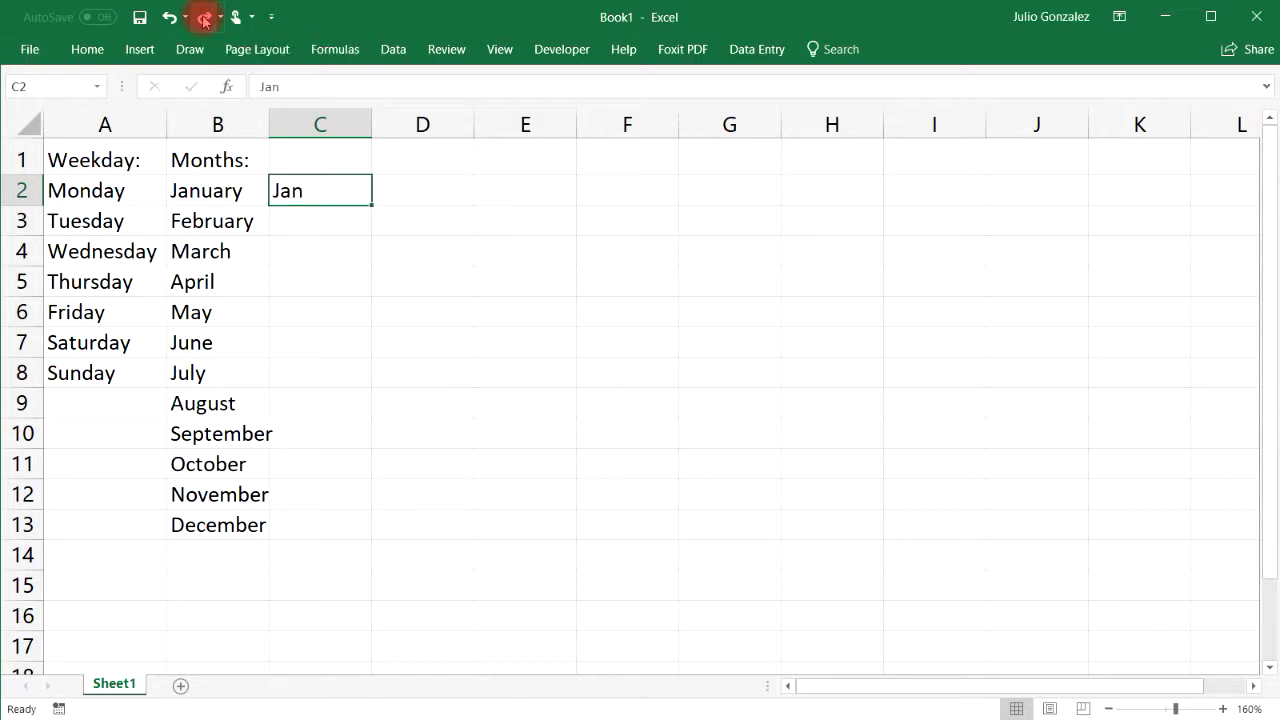
Try Flash Fill from "Jan" in C2 down to C13, and undo back to an empty C2.
click(338, 198)
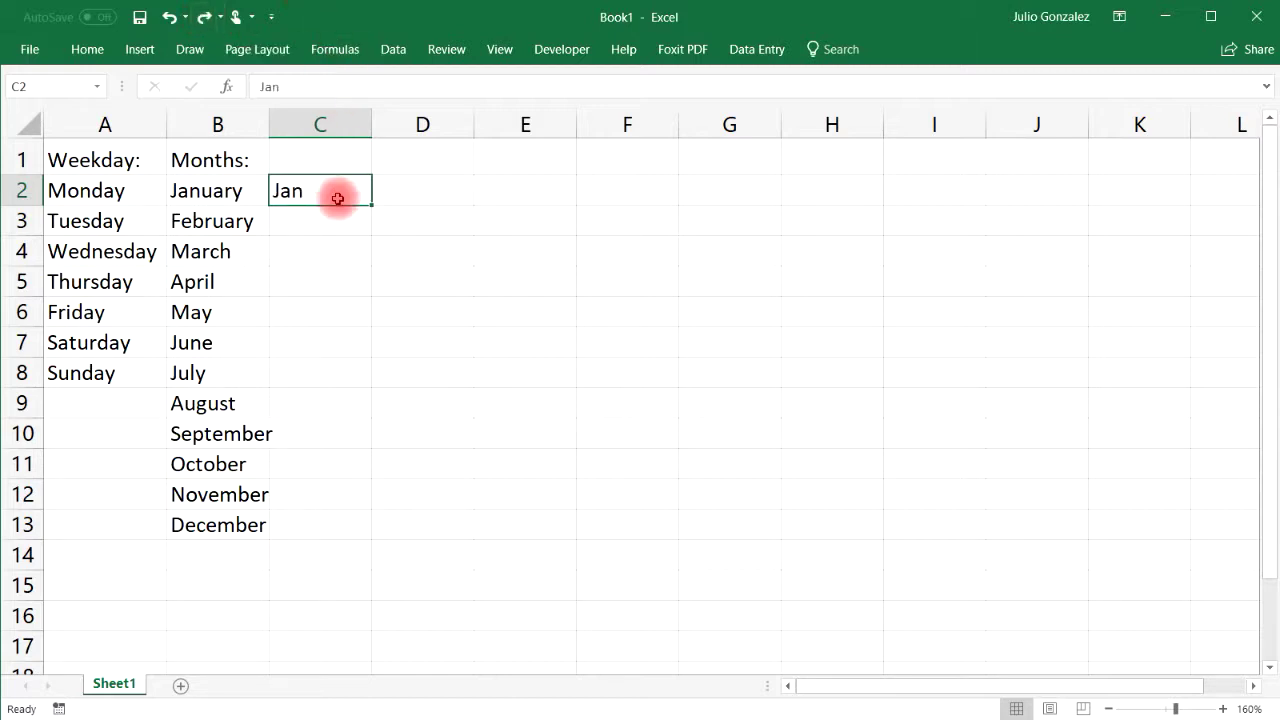
key(ctrl+e)
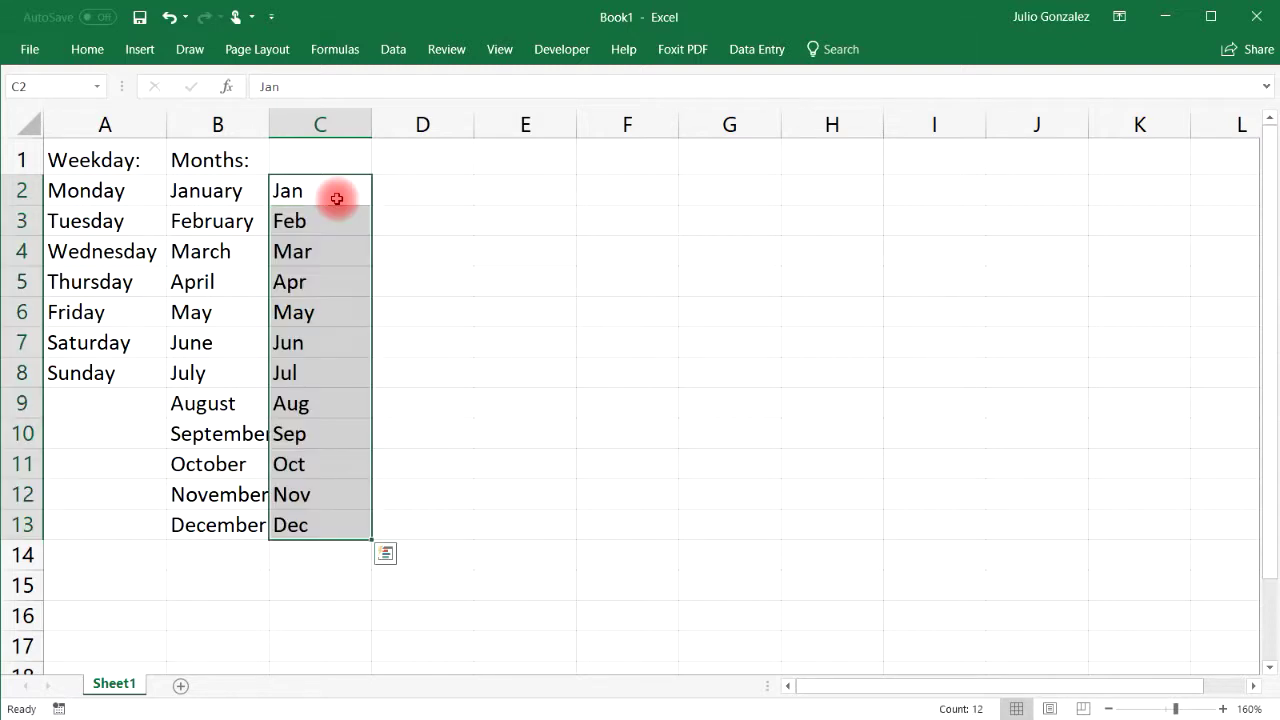
key(ctrl+z)
key(ctrl+z)
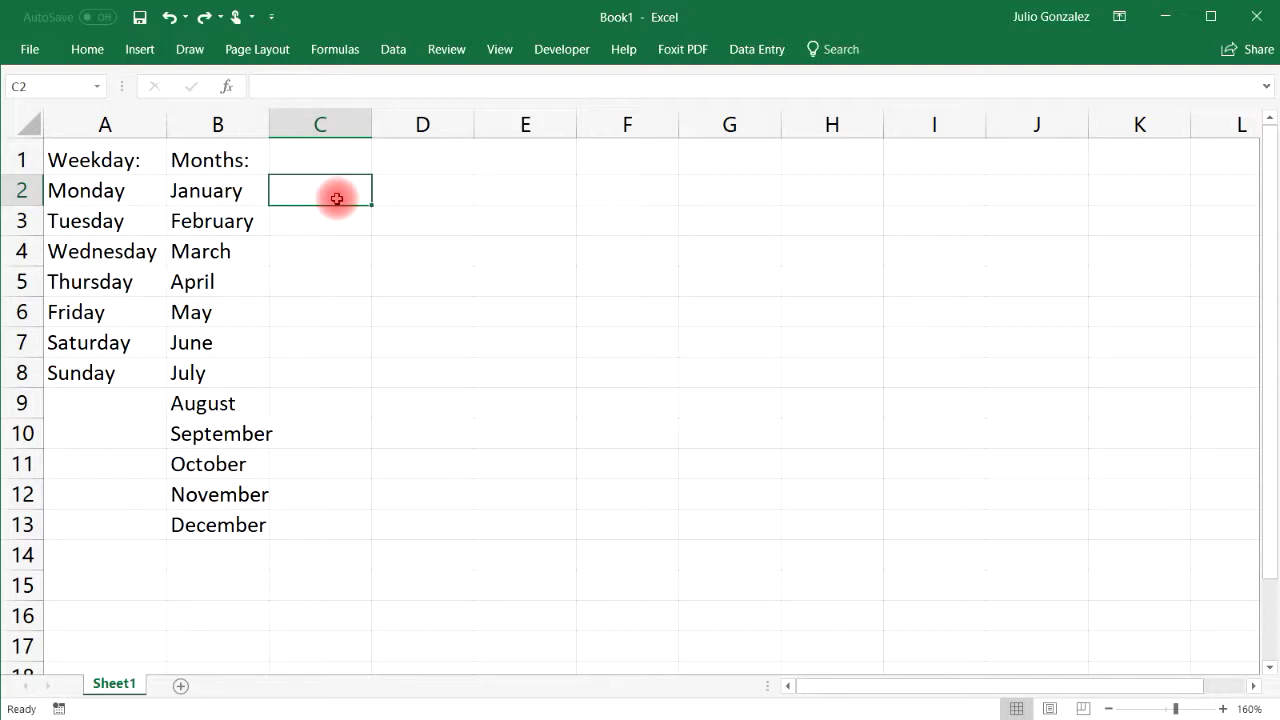
Enter the heading "Date:" in C1 and the date 6/19/2018 in C2.
click(329, 152)
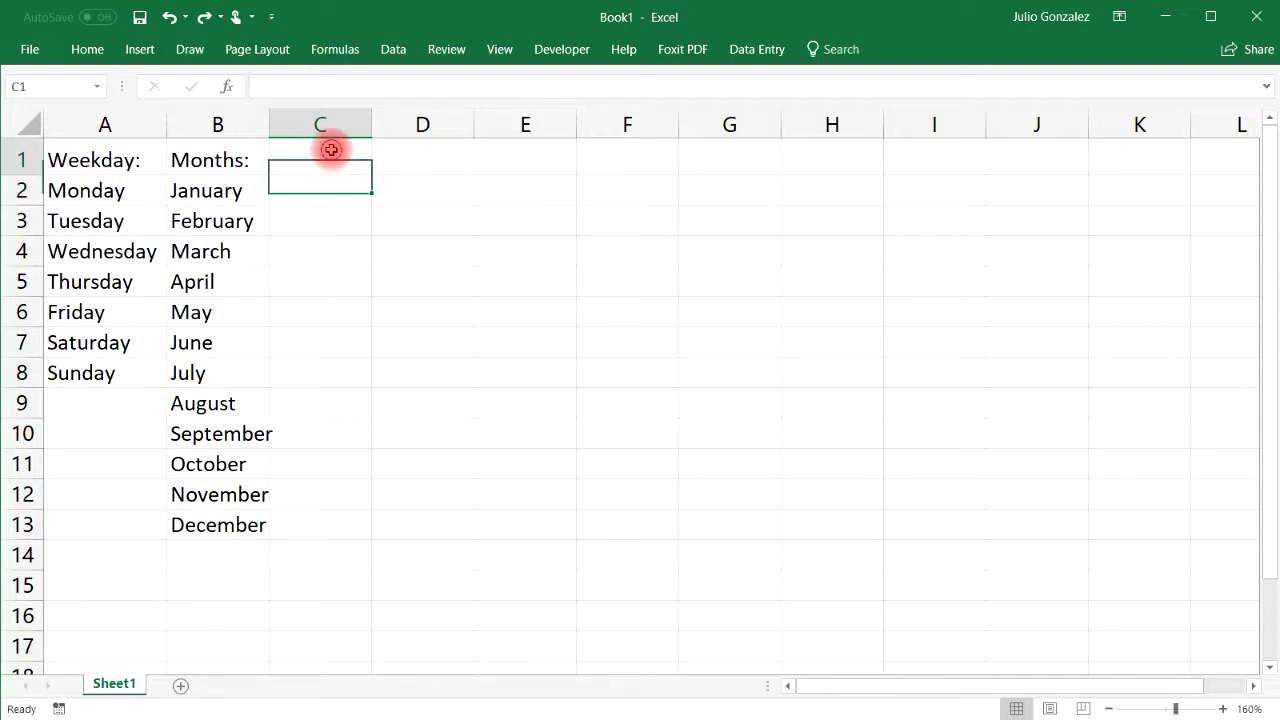
double_click(311, 161)
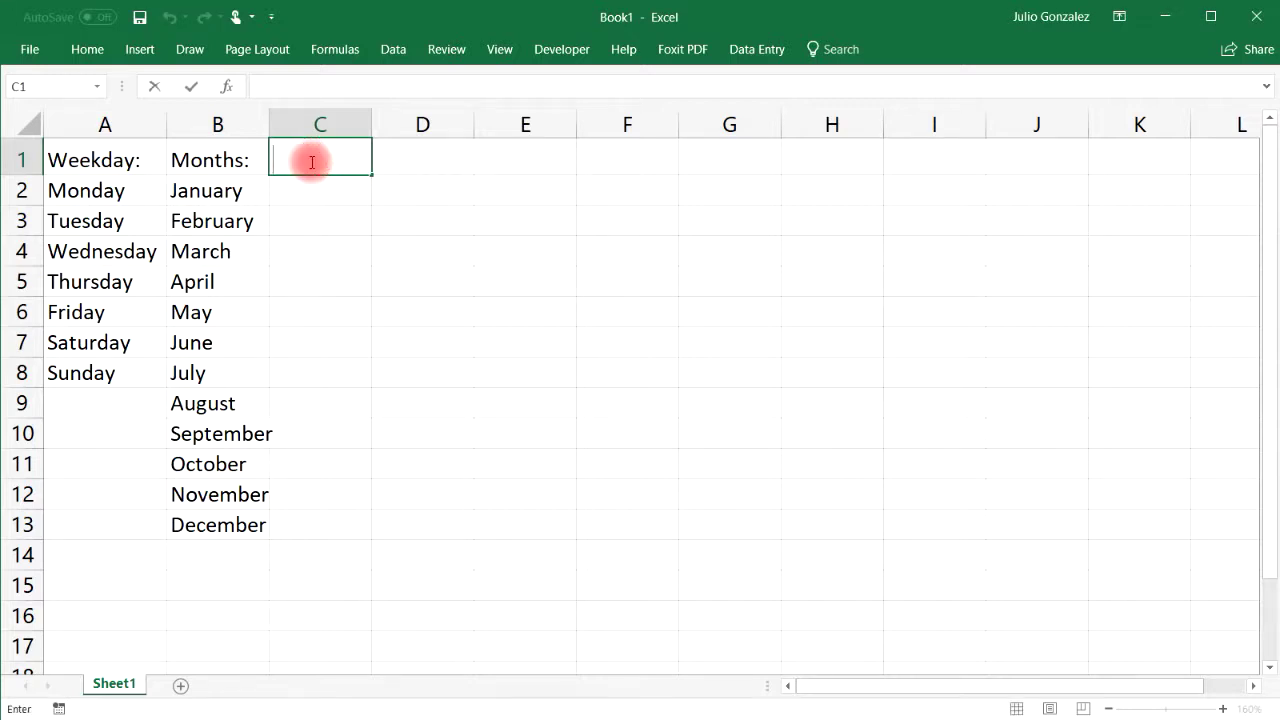
text(Date:)
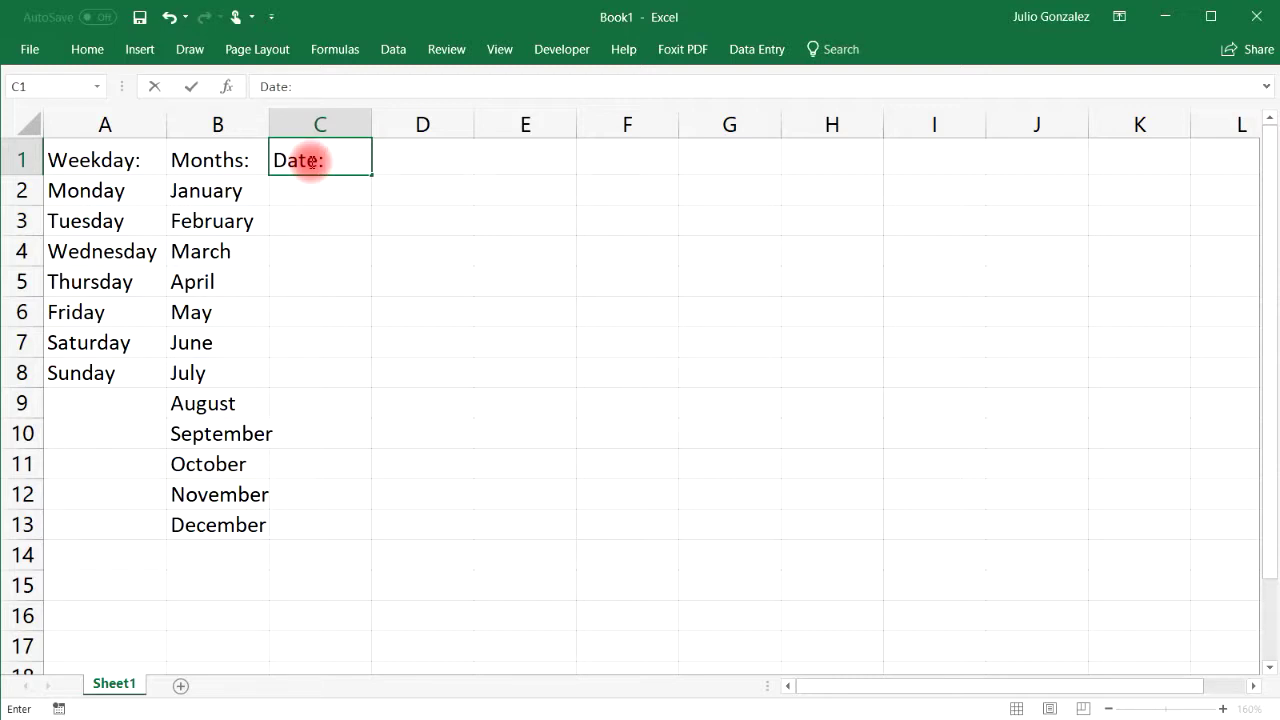
key(Return)
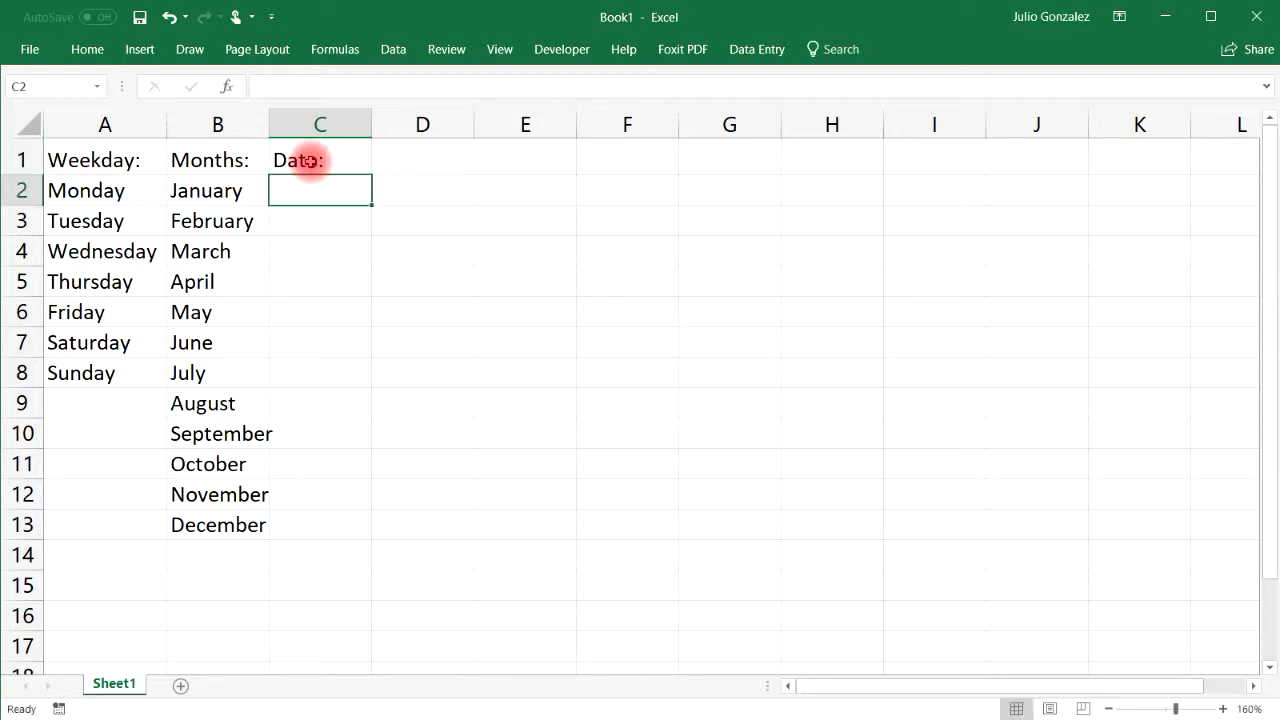
text(6/19/21)
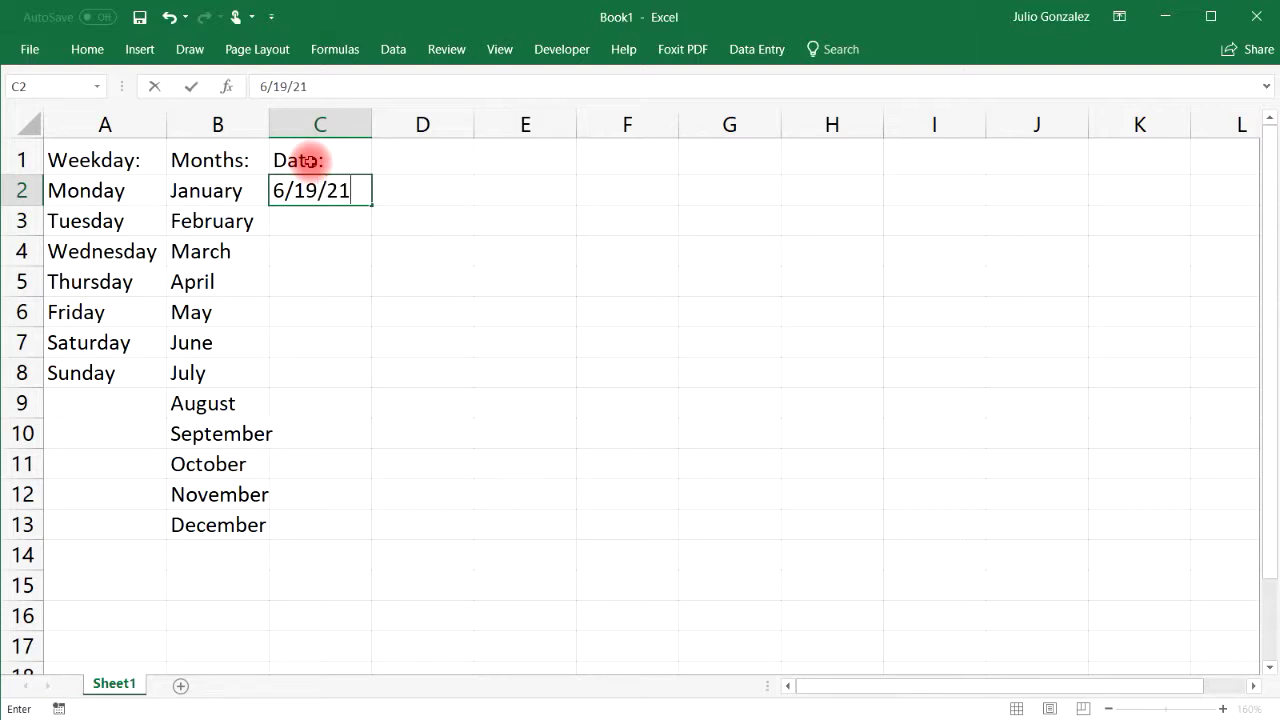
key(BackSpace)
text(018)
key(Return)
Autofill consecutive daily dates from C2 down to C13 and widen column B to fit September.
click(366, 189)
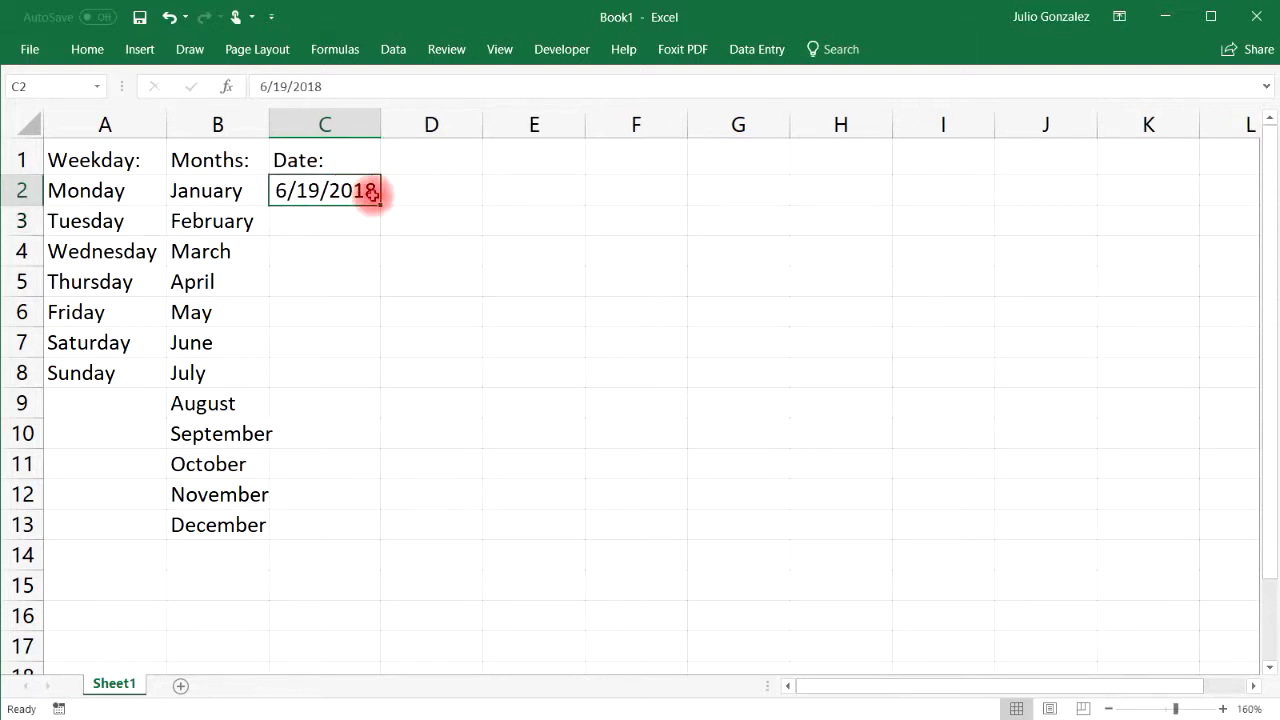
drag(379, 196, 363, 529)
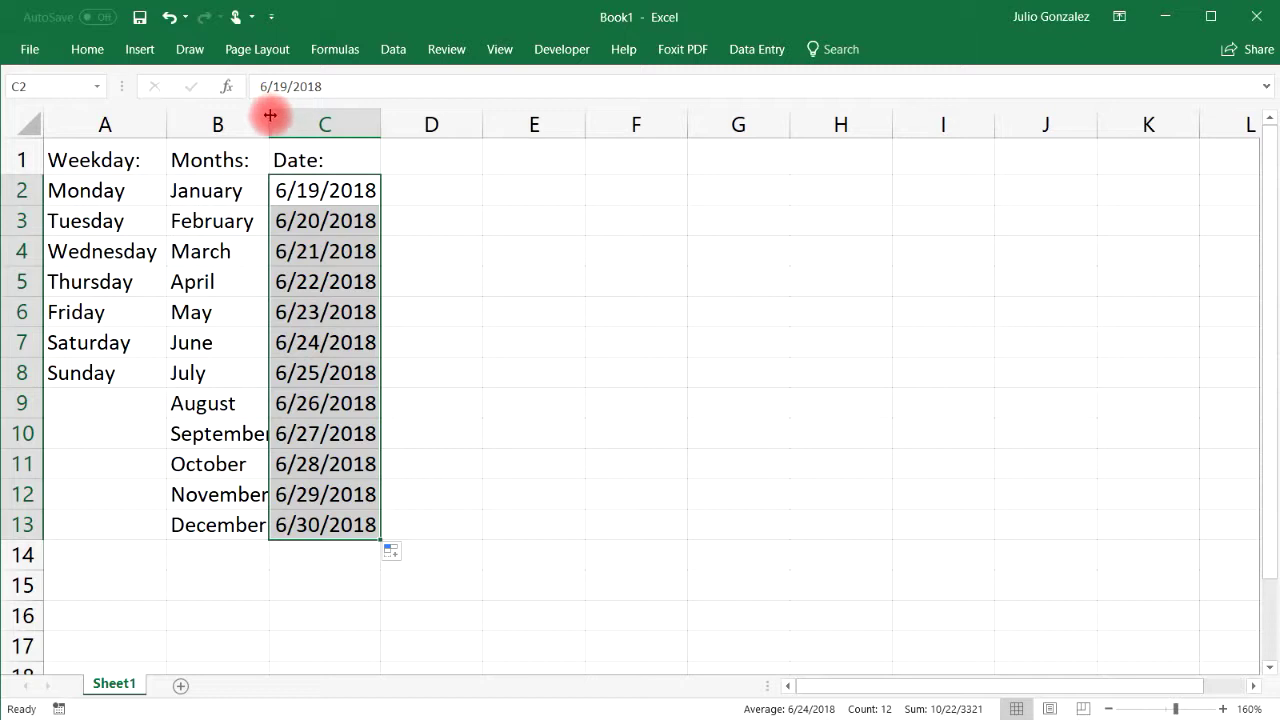
drag(270, 116, 279, 118)
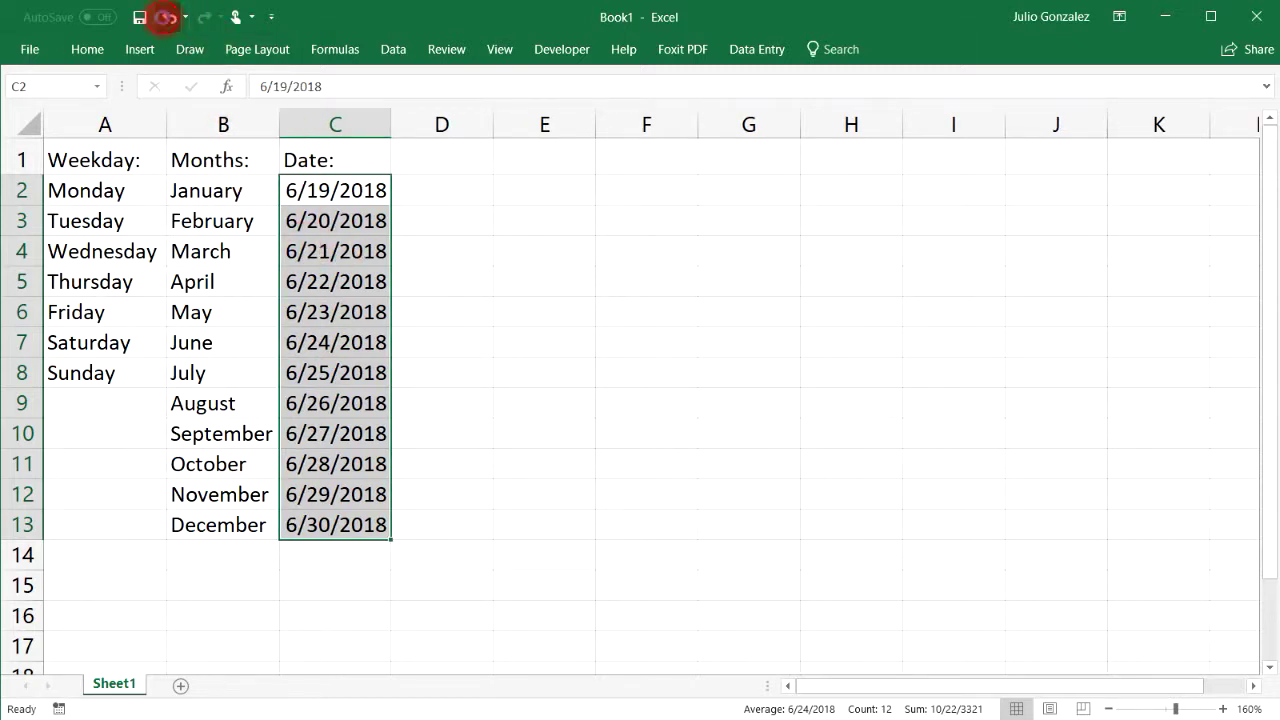
Undo the widening of column B and the daily date fill in column C.
click(169, 17)
click(169, 17)
click(409, 249)
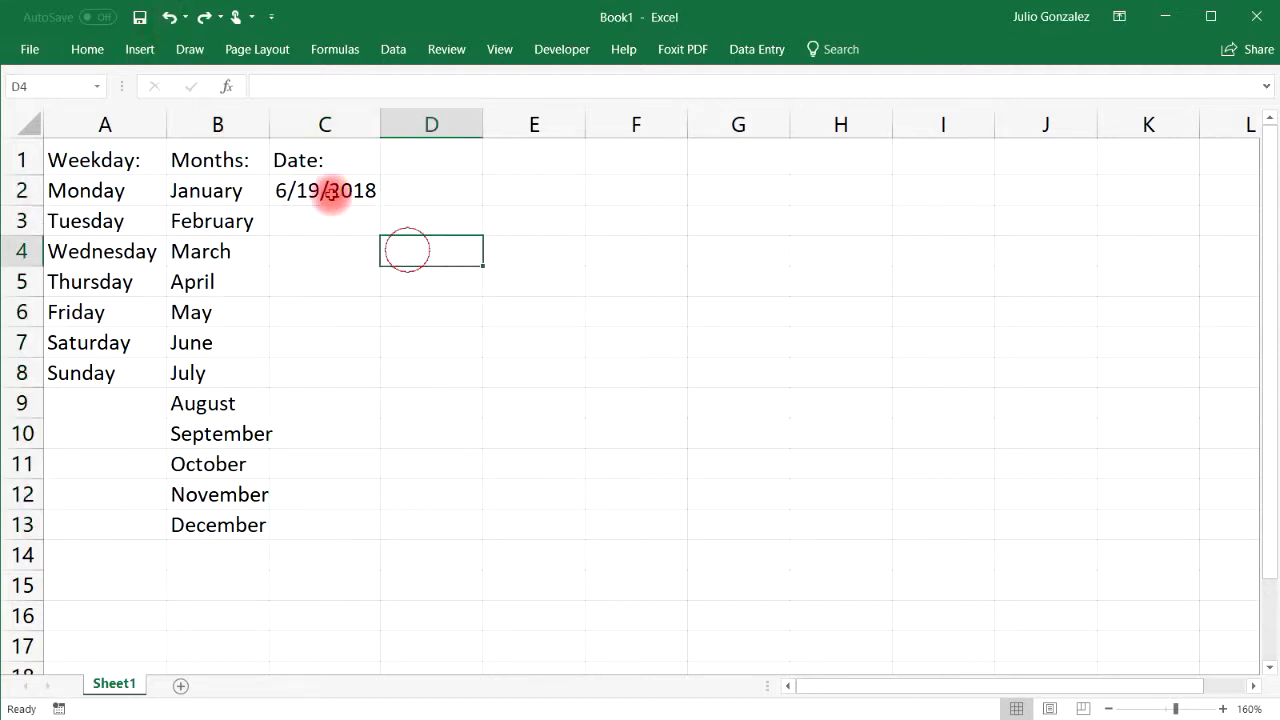
Widen column B to fit September and fill C2:C13 with dates advancing by month from 6/19/2018.
drag(268, 123, 285, 124)
click(384, 190)
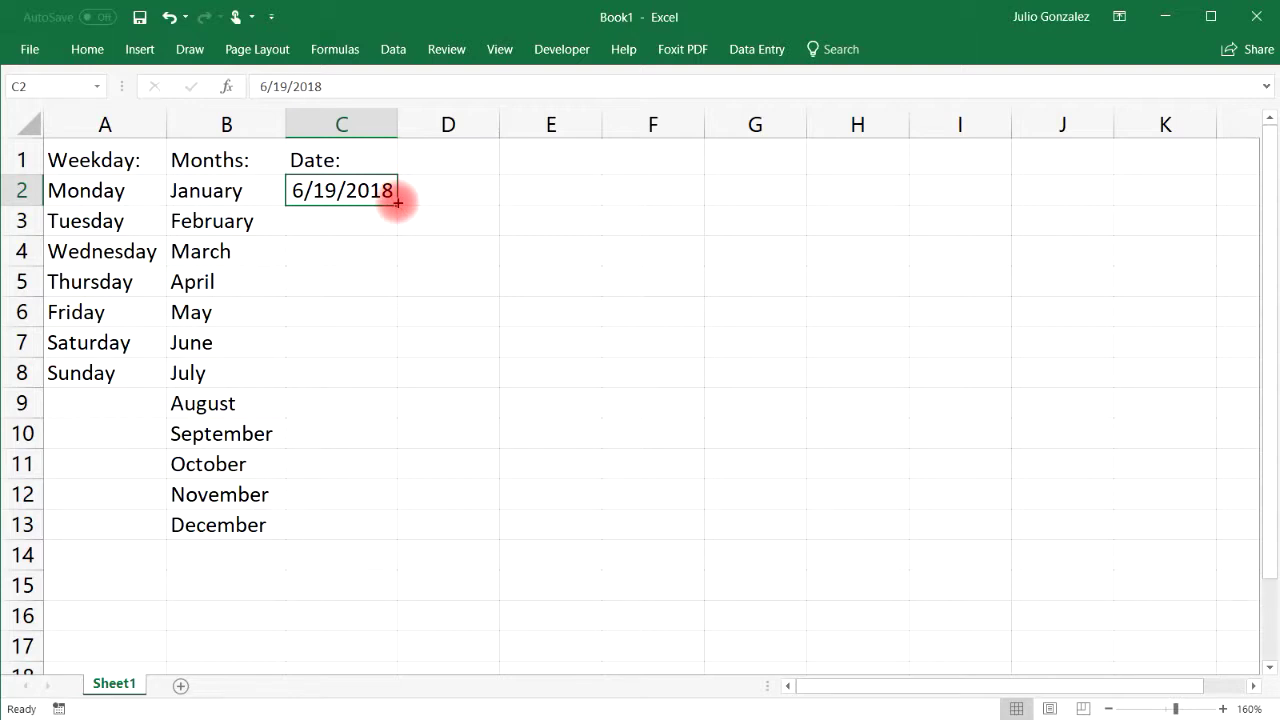
drag(397, 202, 392, 533)
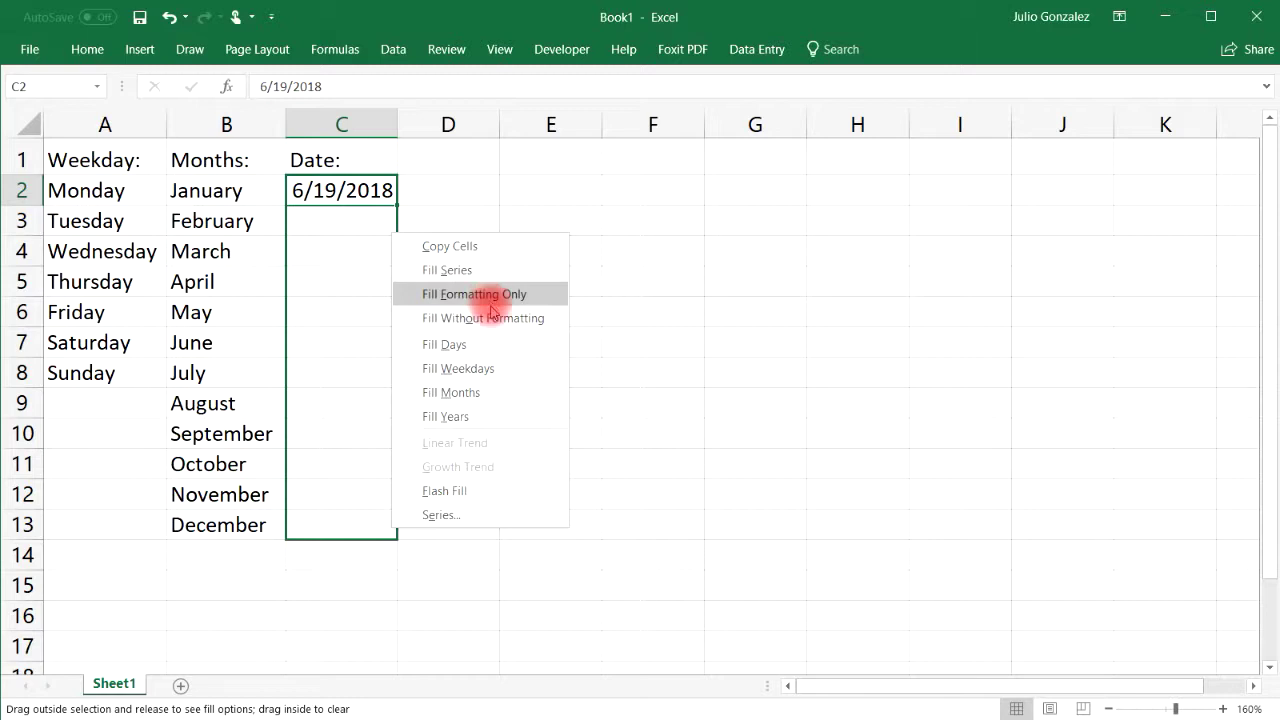
click(481, 393)
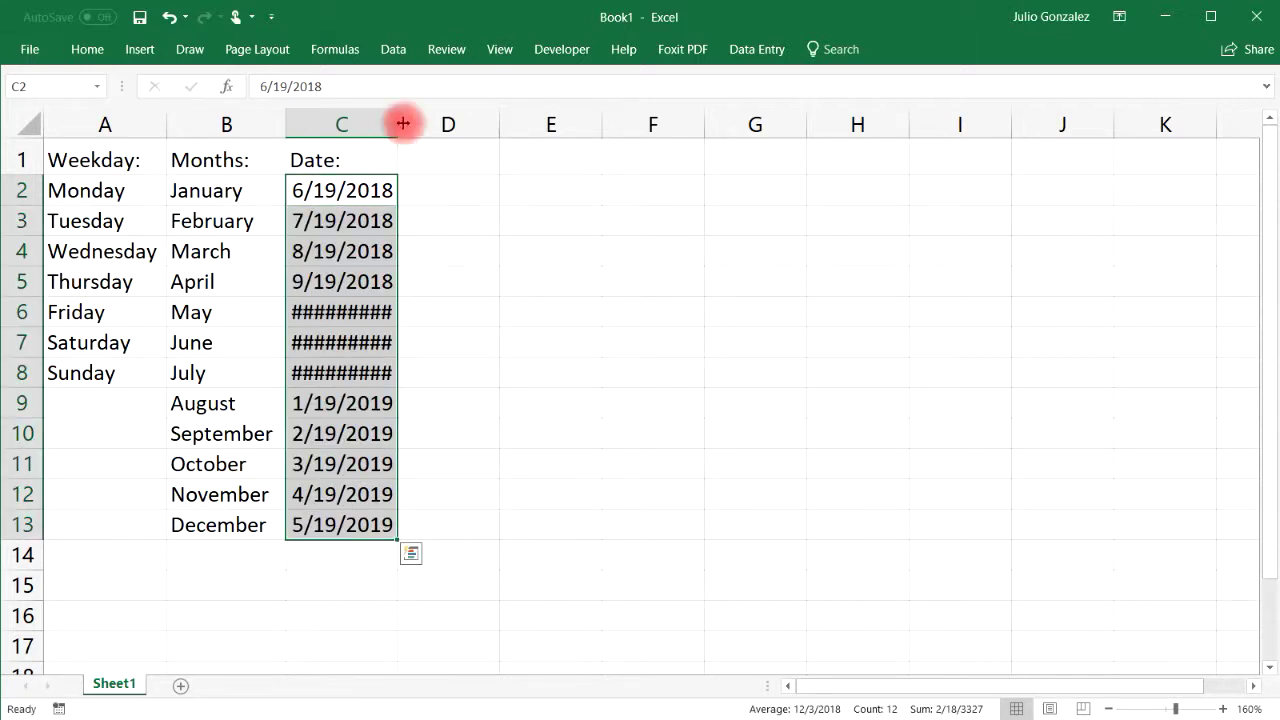
Widen column C so every date fits and check the monthly dates in C2:C6.
drag(400, 122, 412, 122)
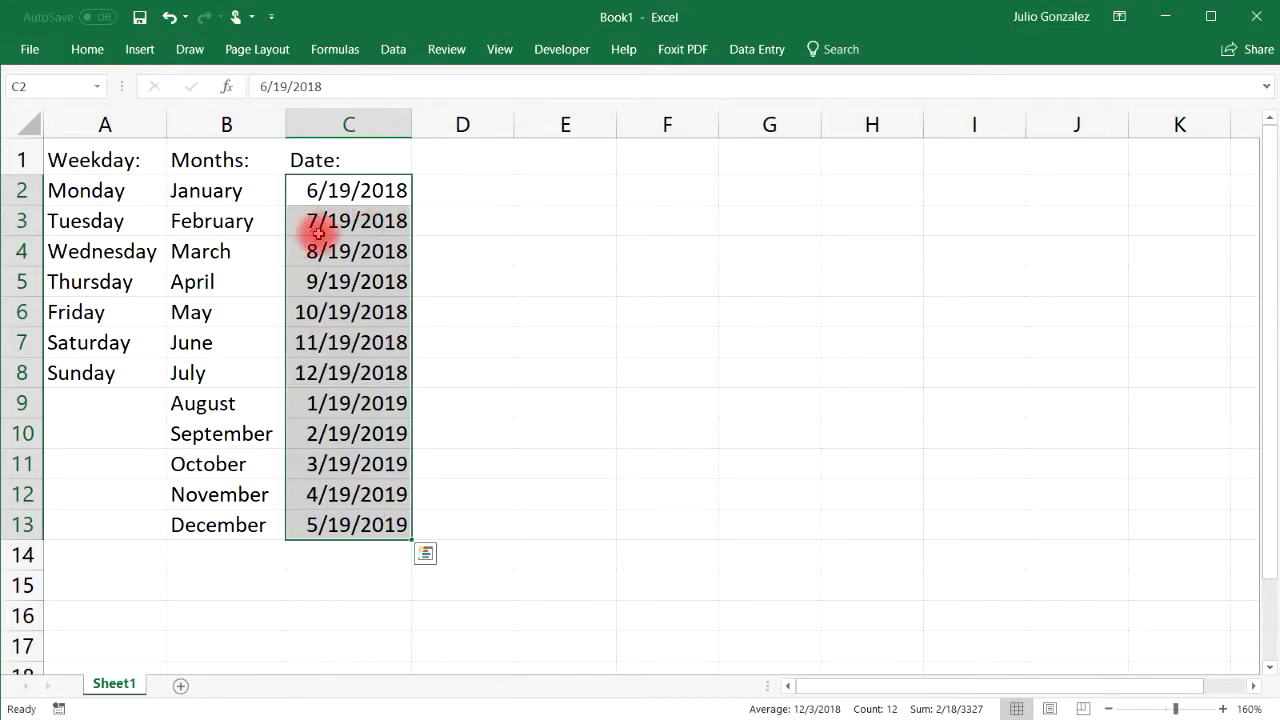
click(328, 192)
click(323, 220)
click(323, 250)
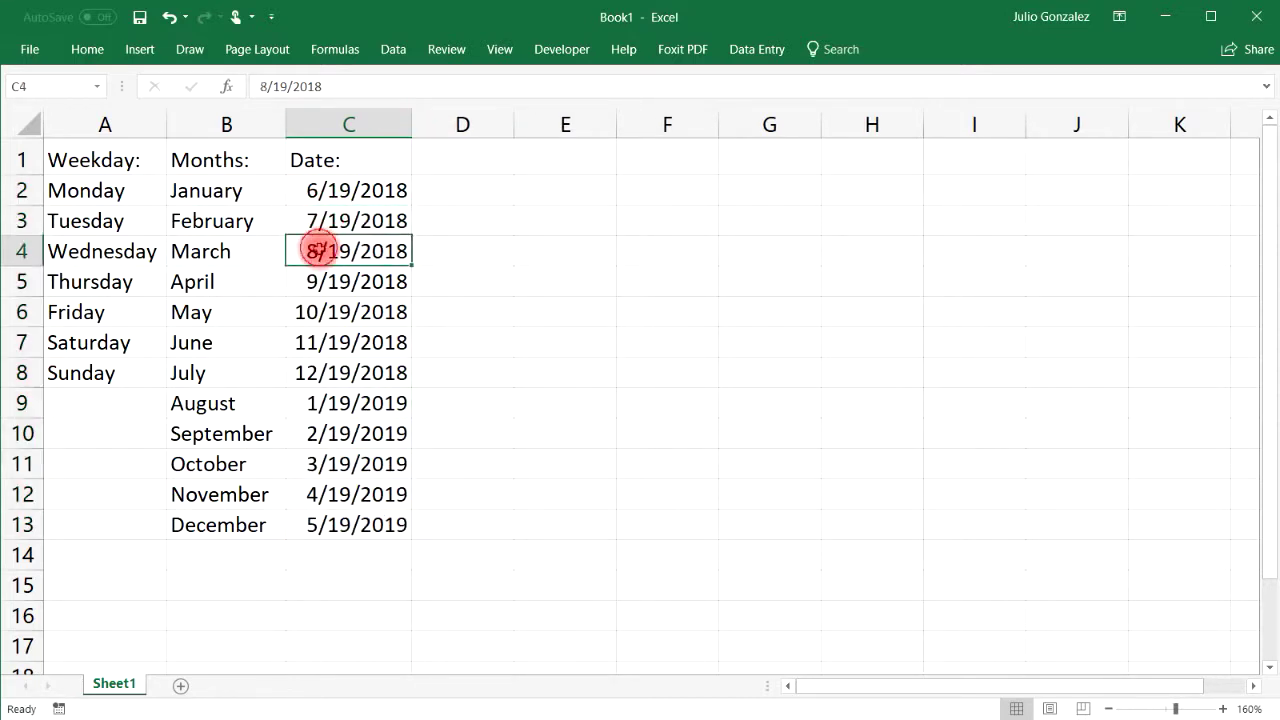
click(328, 281)
click(357, 313)
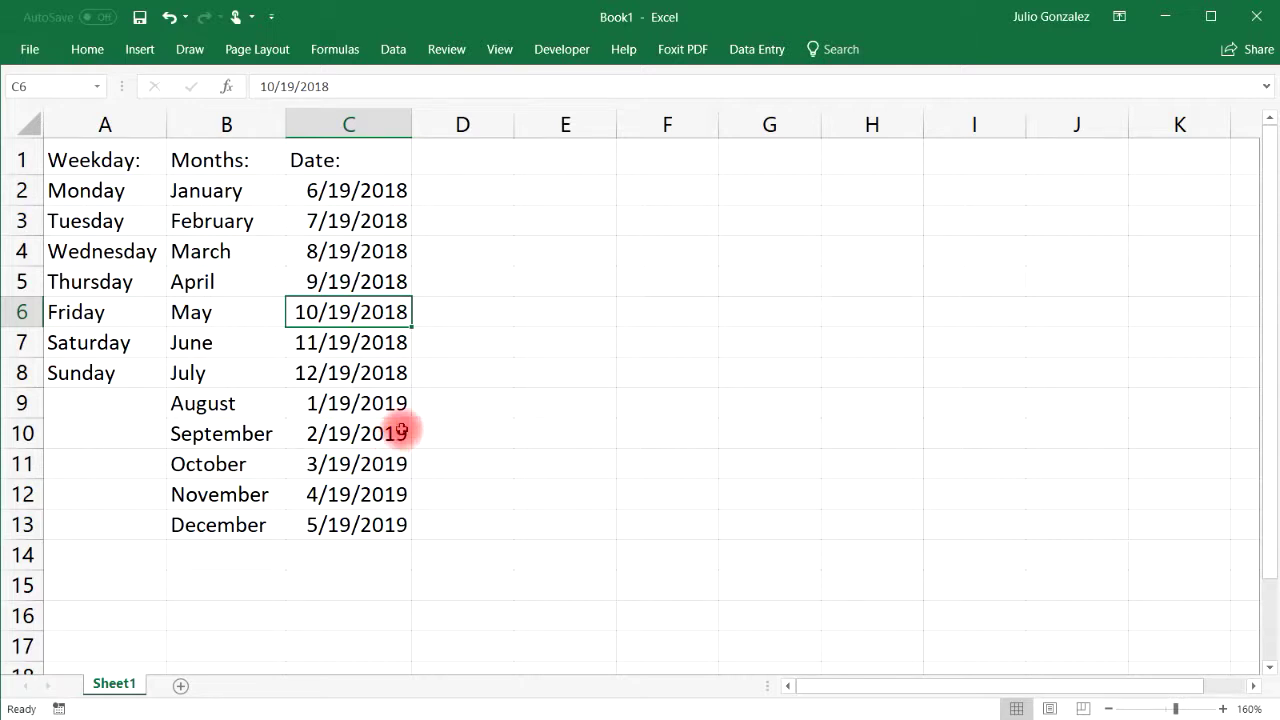
click(403, 190)
click(400, 224)
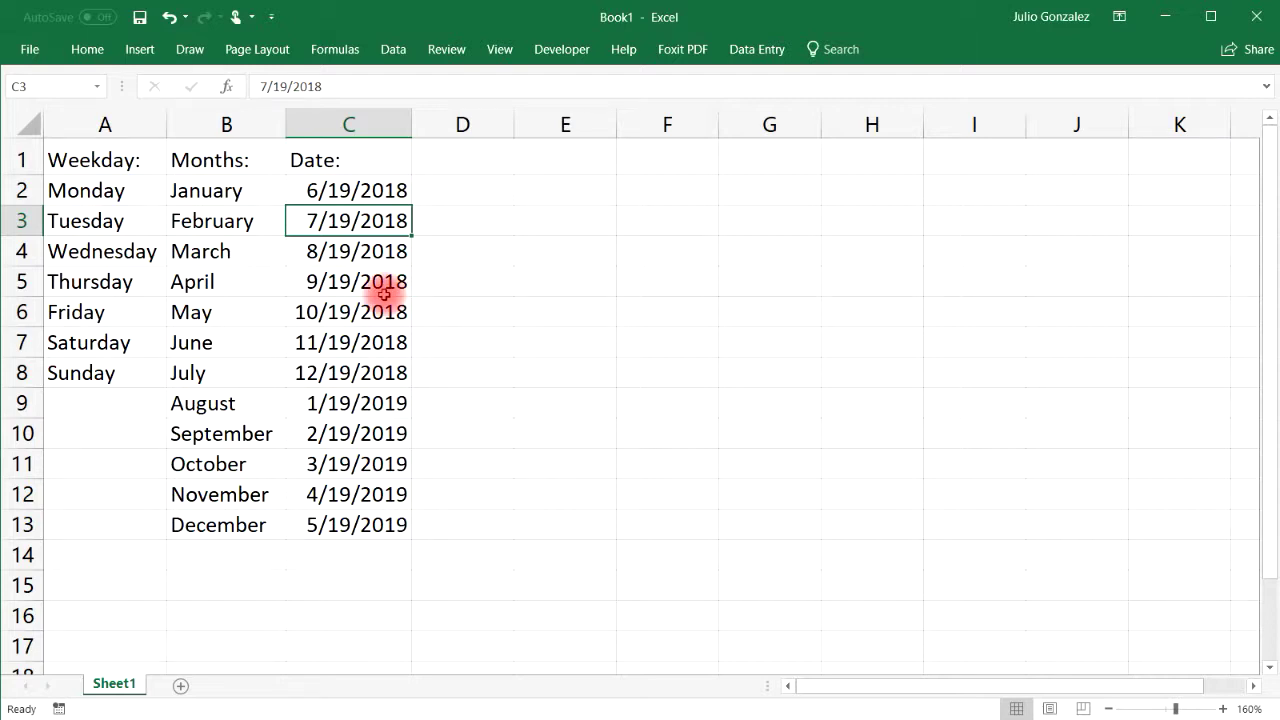
Enter the heading "Name:" in D1 and a person's first name in D2.
click(453, 151)
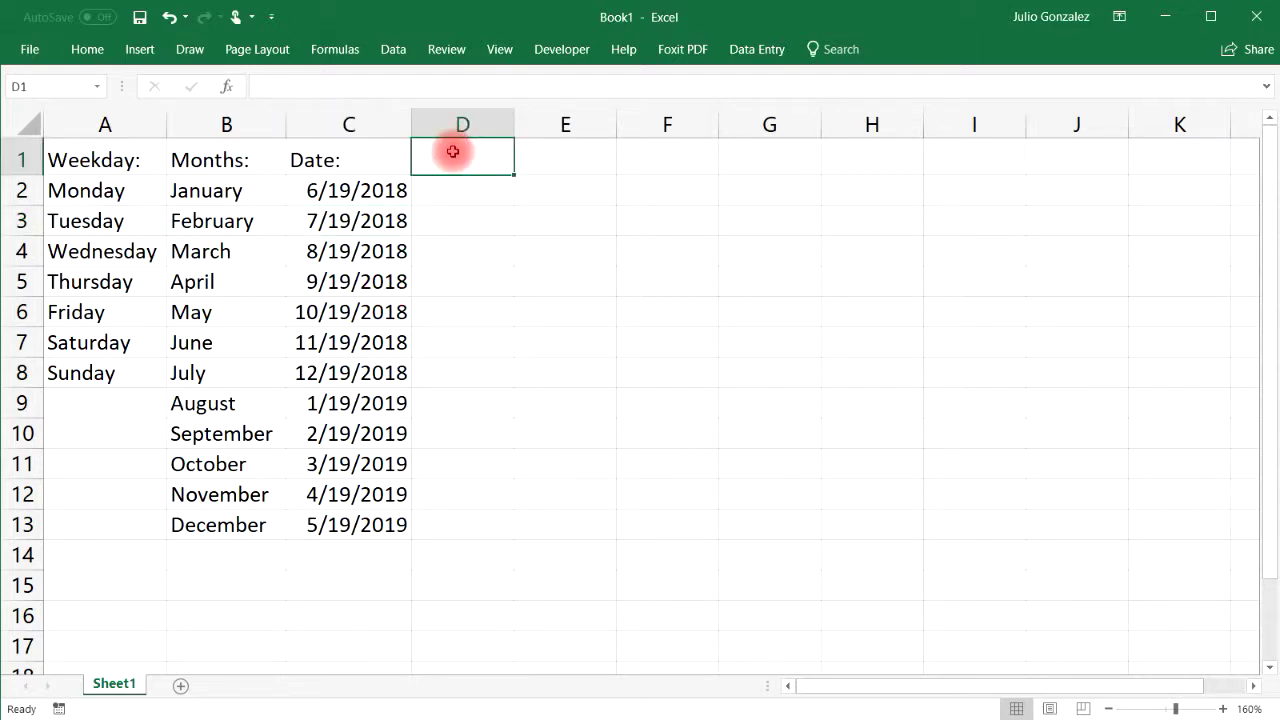
text(Name:)
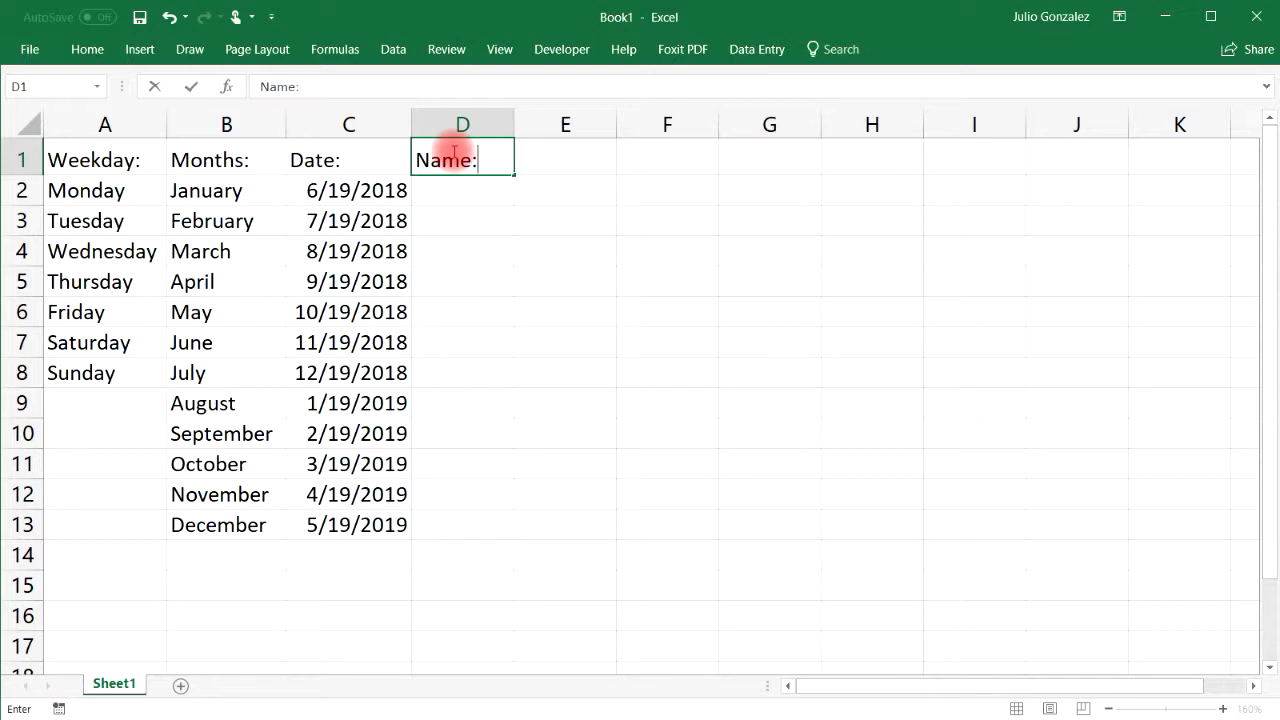
key(Return)
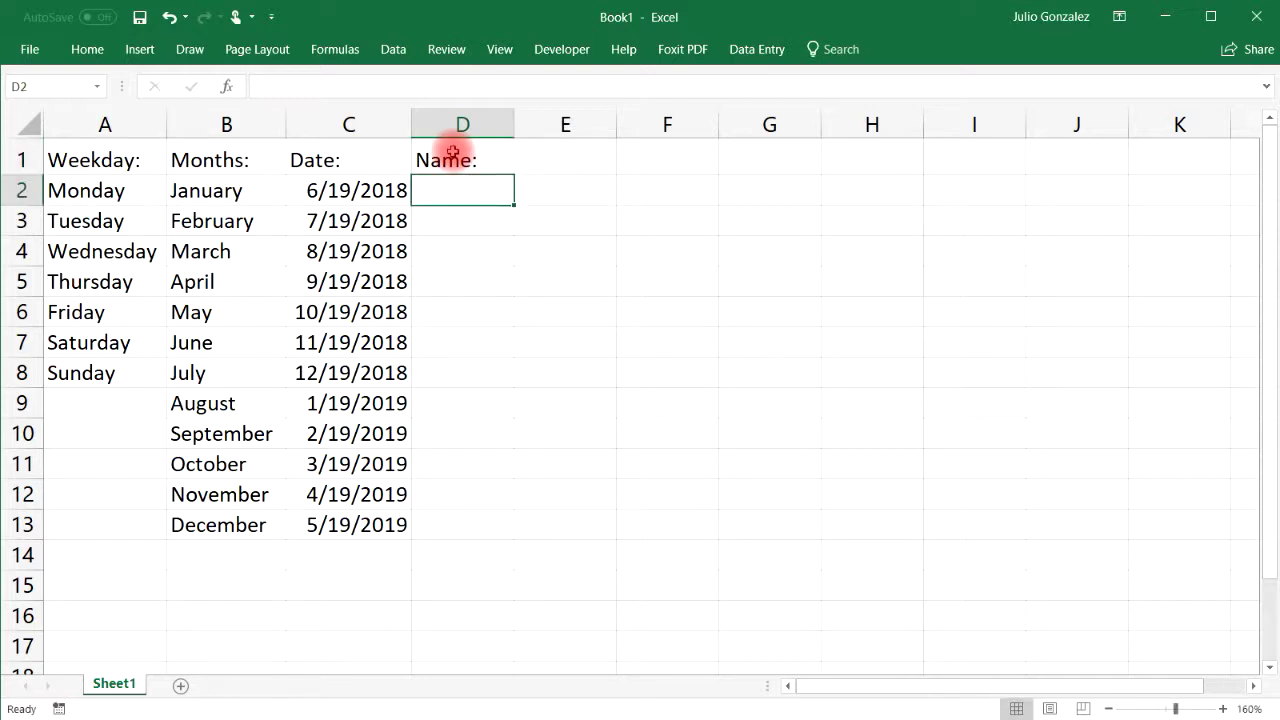
text(Jared)
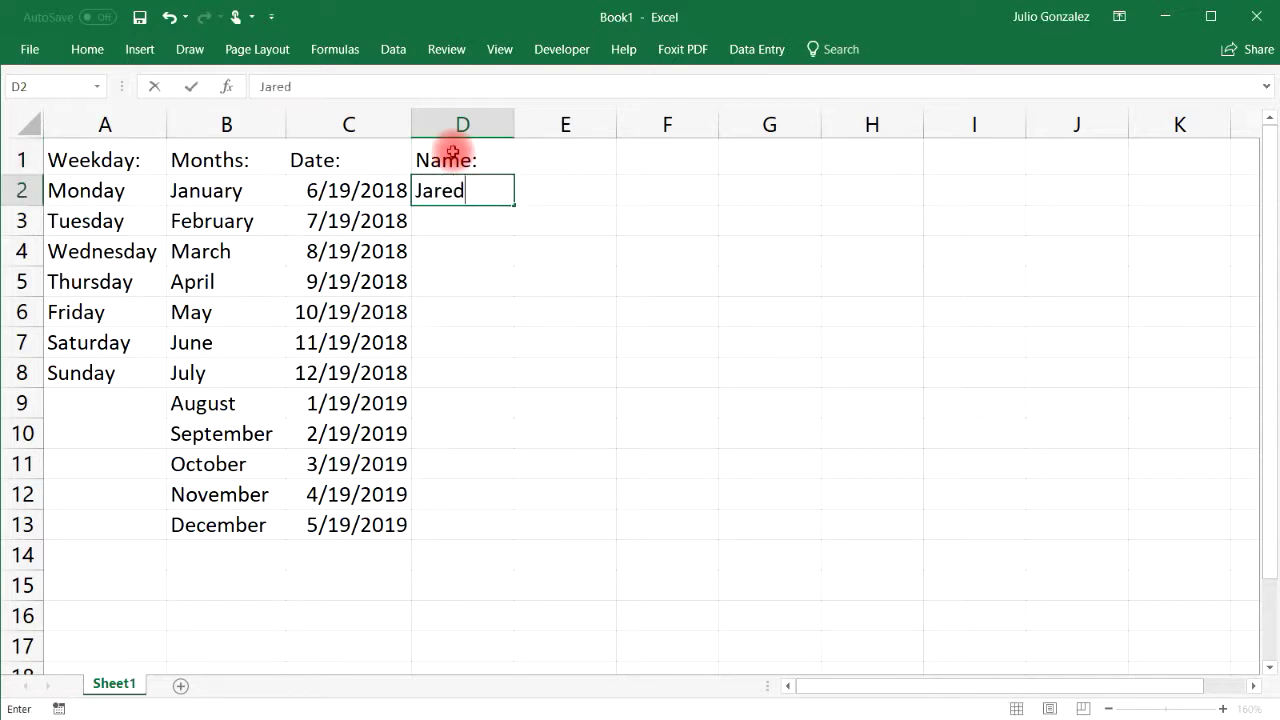
key(Return)
Try autofilling the name in D2 down to D13 and undo the fill.
click(491, 185)
drag(513, 203, 524, 534)
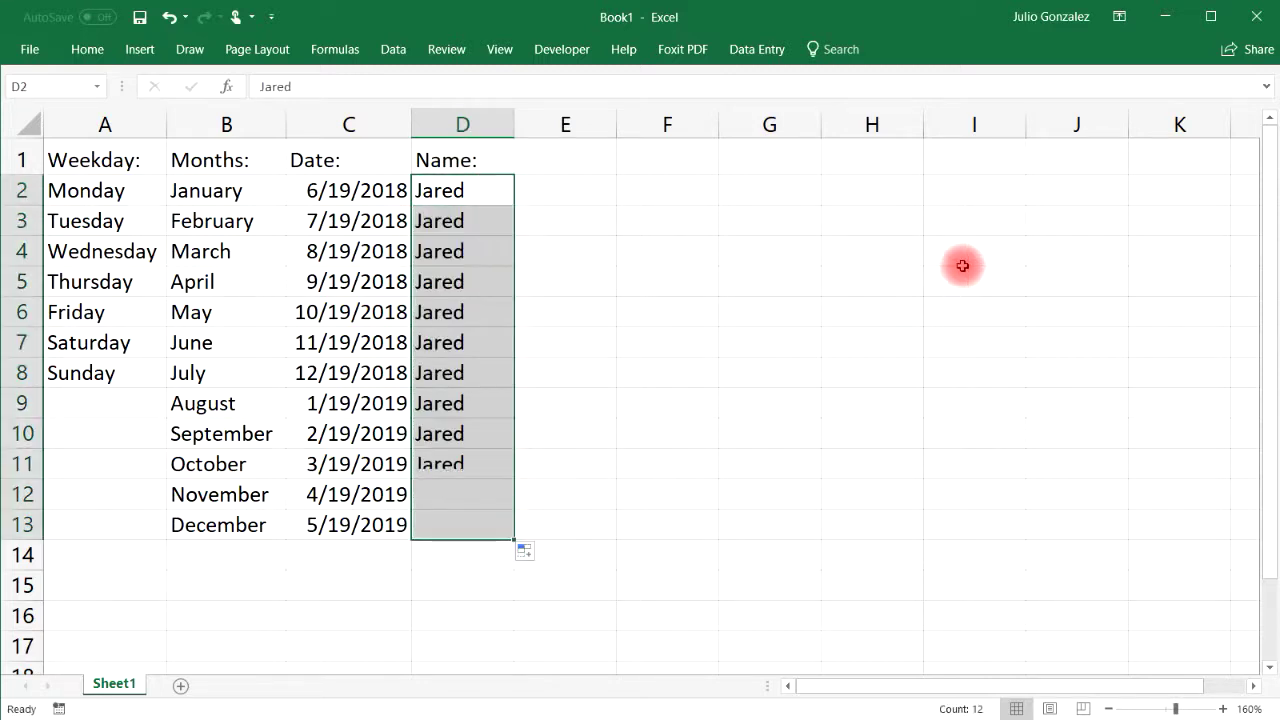
click(169, 17)
Enter the heading "Numbers:" in E1.
click(551, 155)
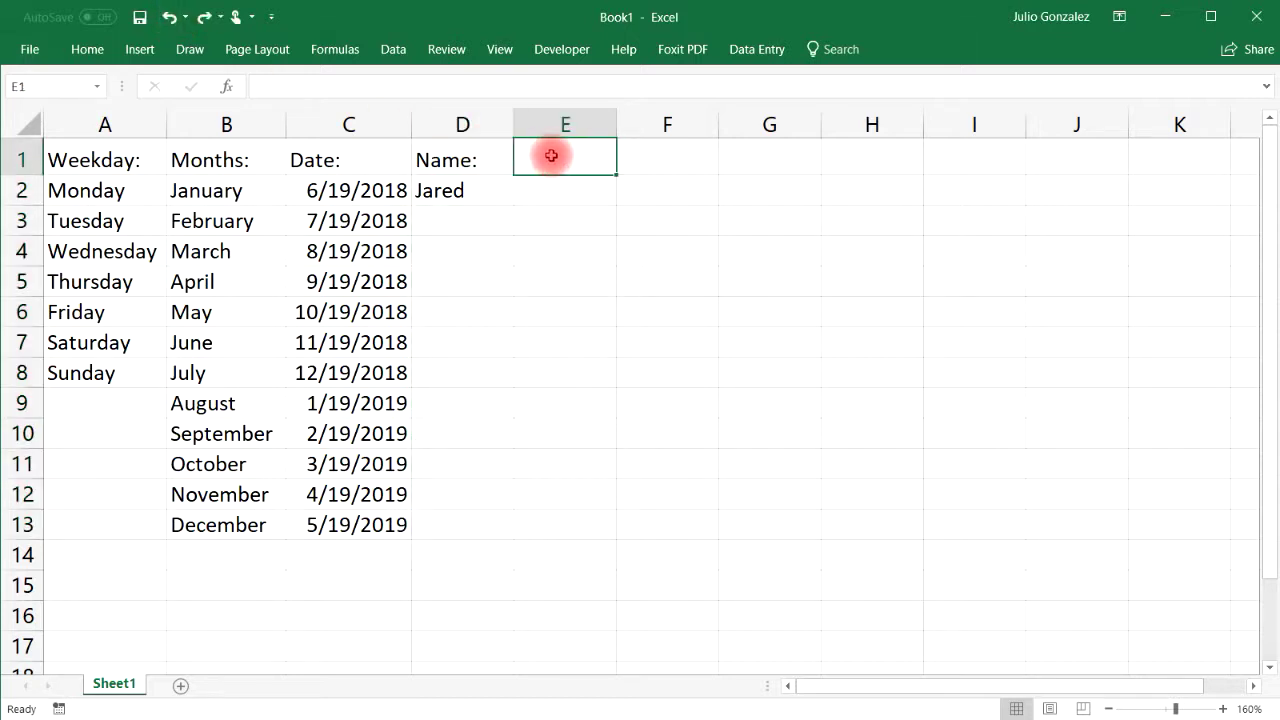
text(Number)
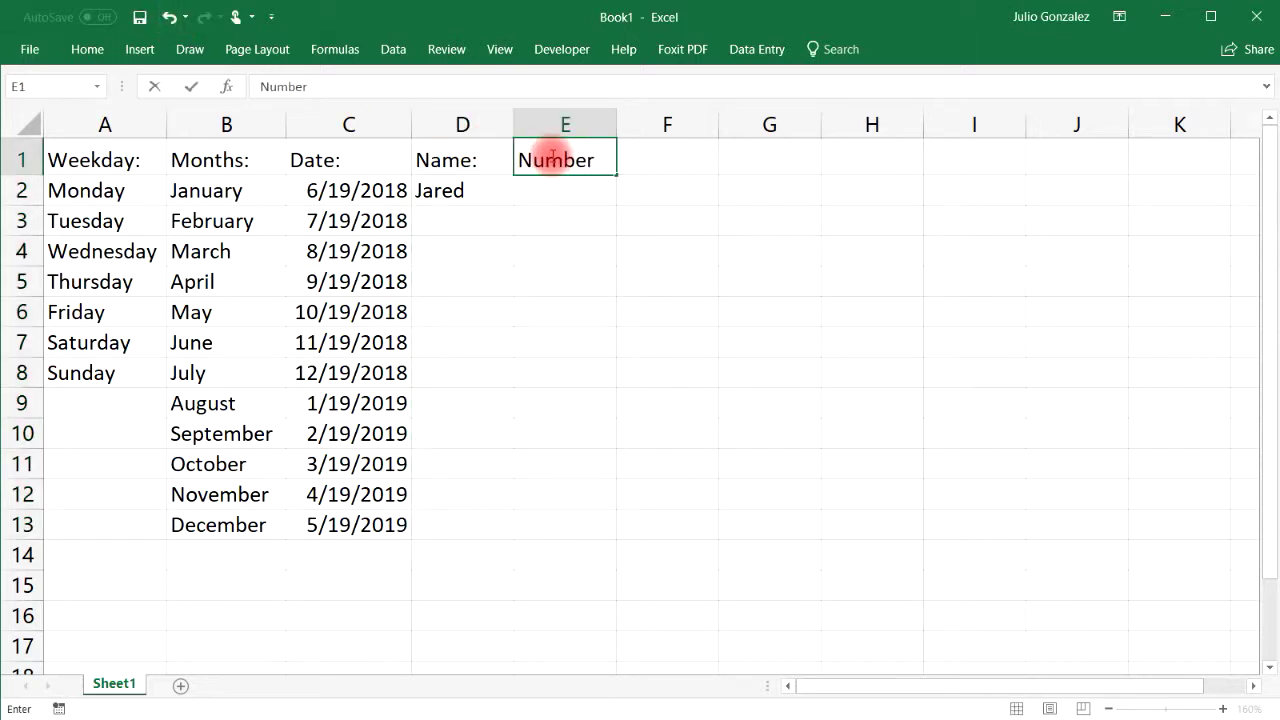
text(s:)
key(Return)
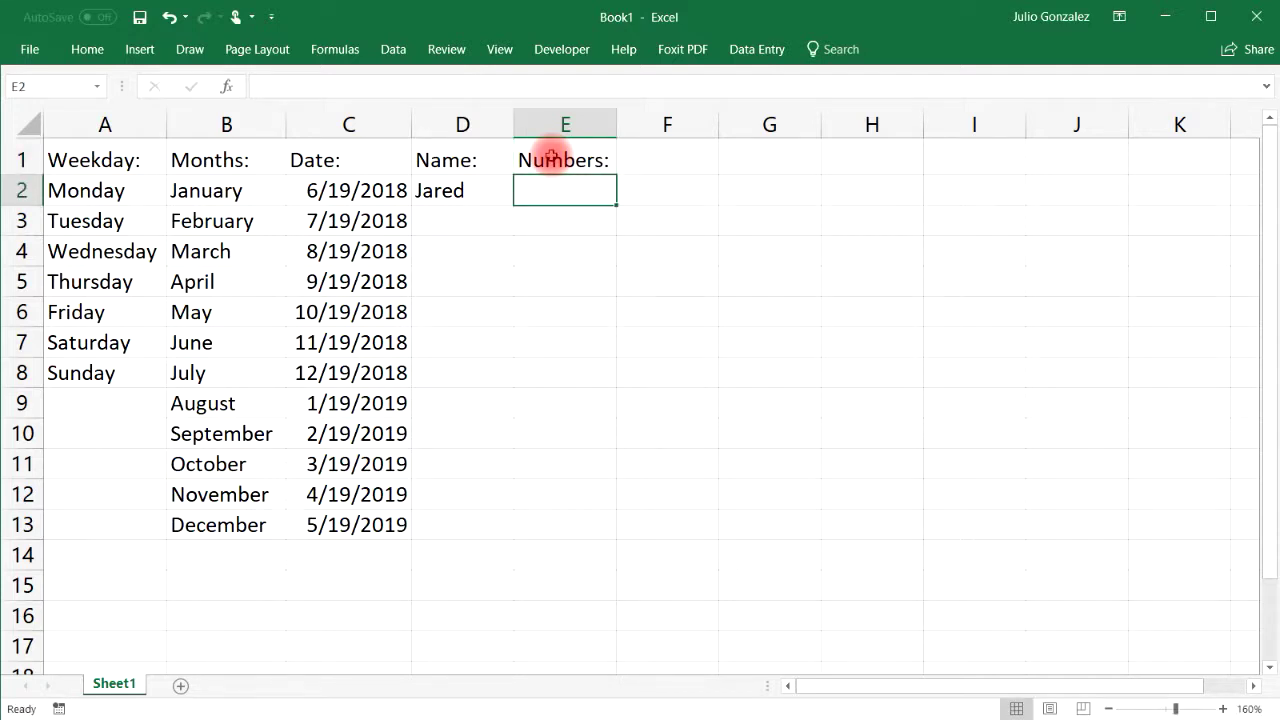
Enter 1, 2 and 3 in E2:E4 and autofill the number series down to E13.
text(1)
key(Return)
text(2)
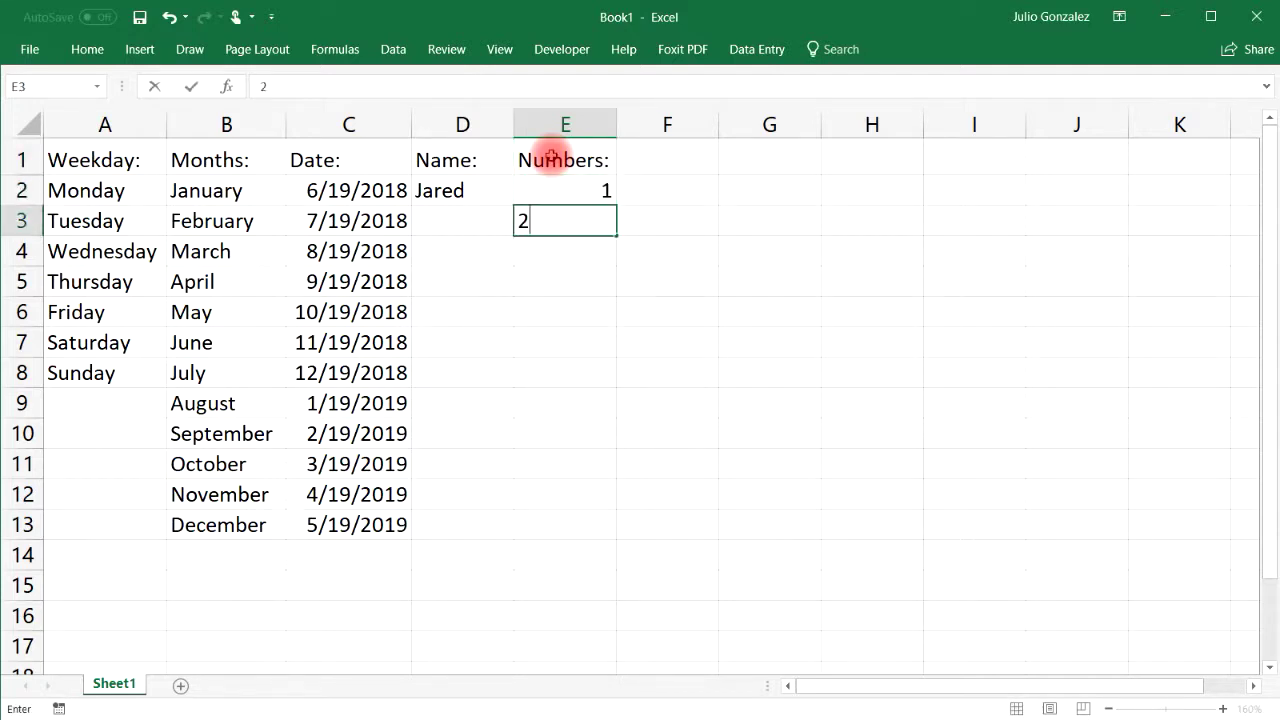
key(Return)
text(3)
key(Return)
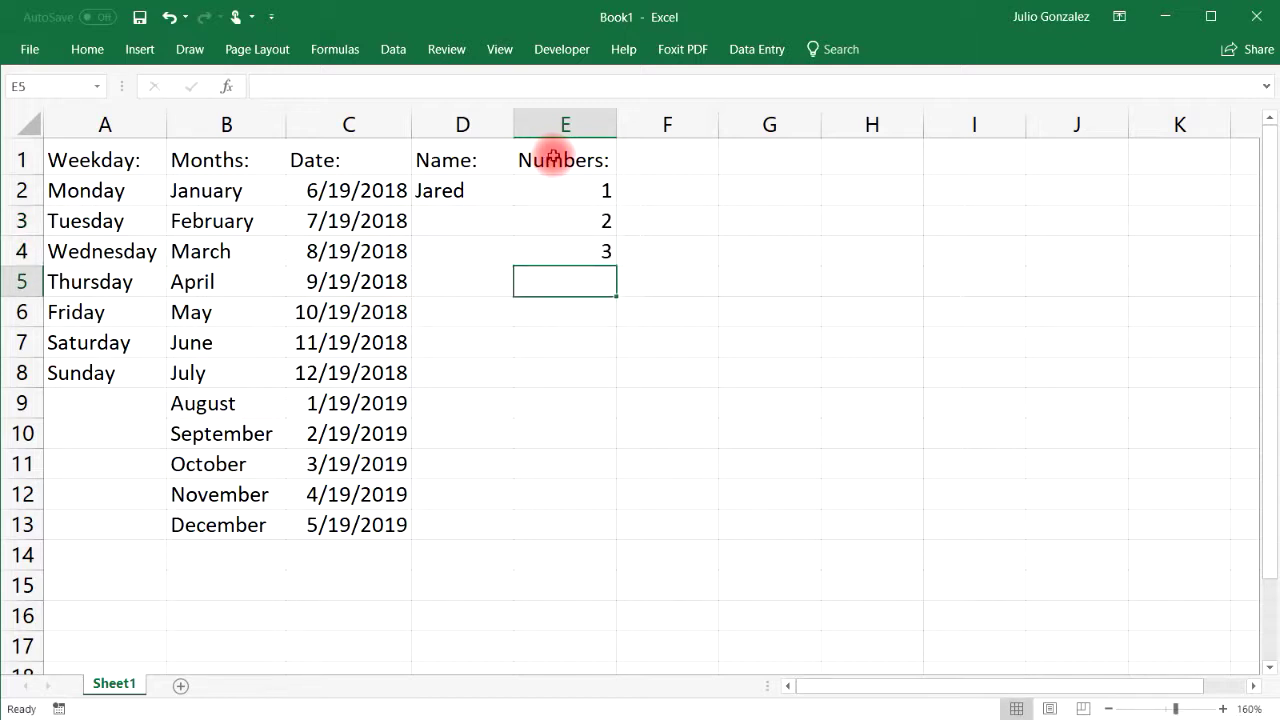
drag(588, 189, 592, 245)
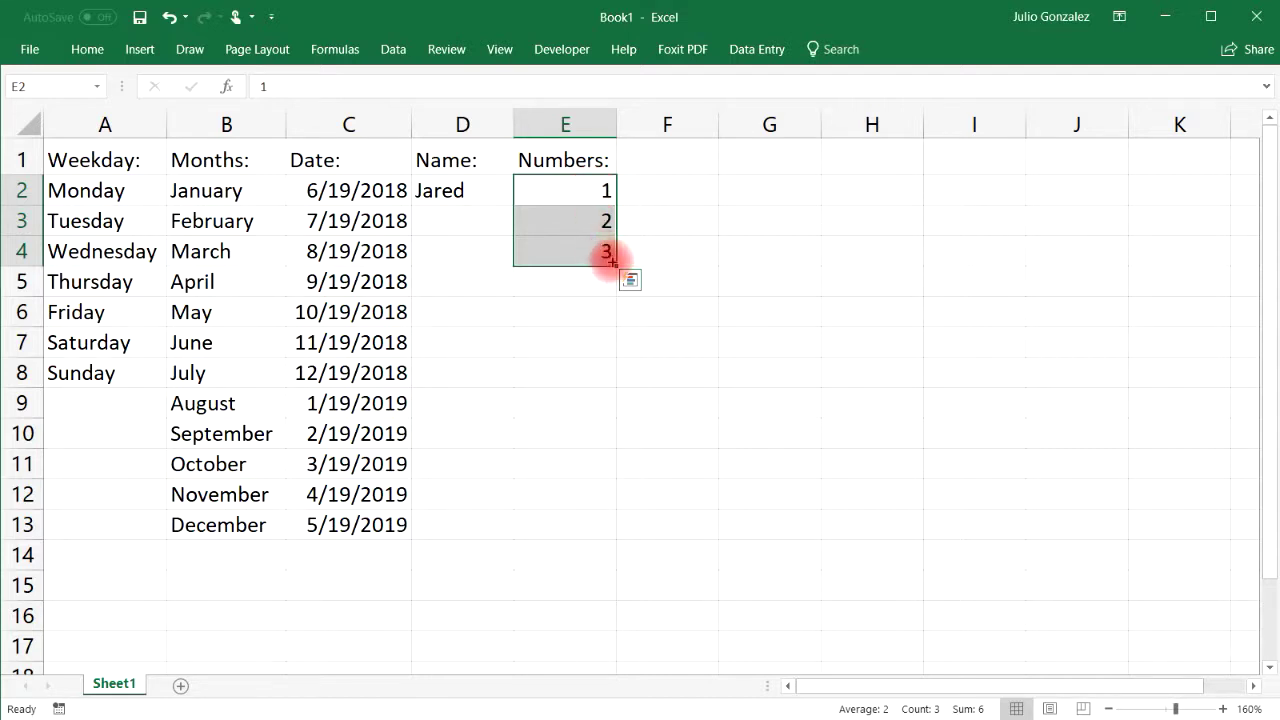
drag(614, 264, 591, 523)
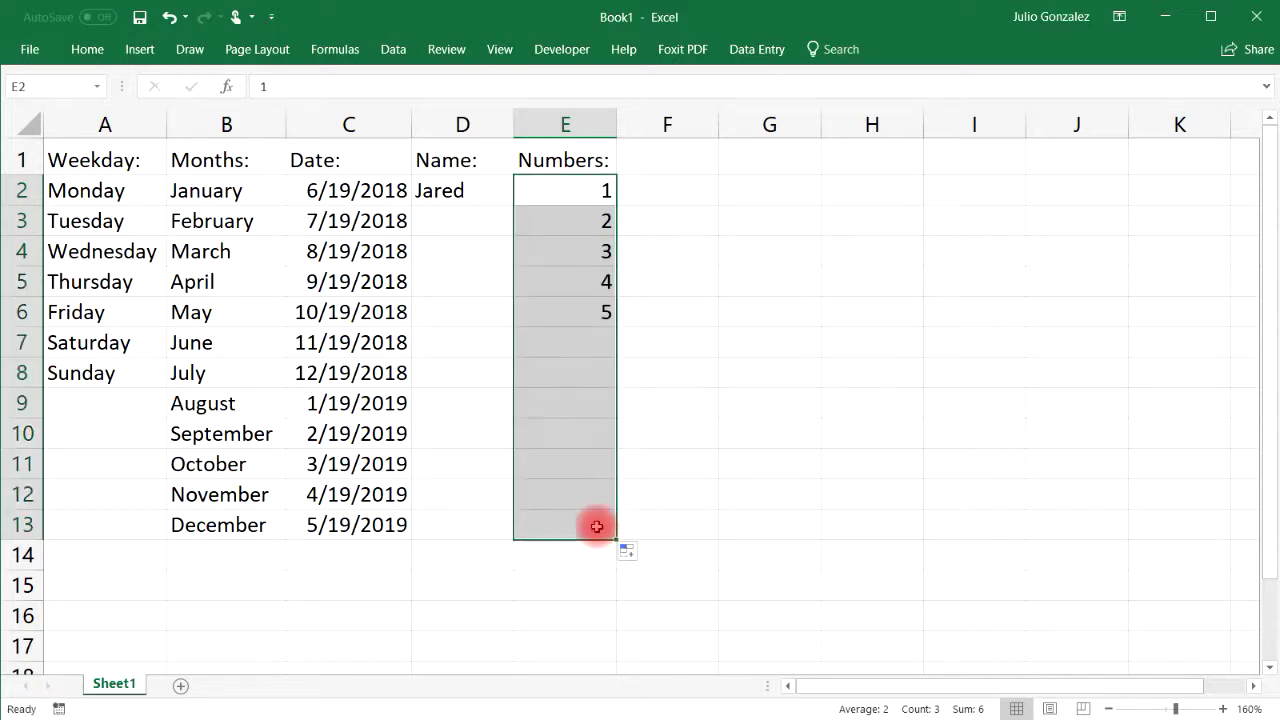
Enter the heading "Arithmetic:" in F1.
click(668, 157)
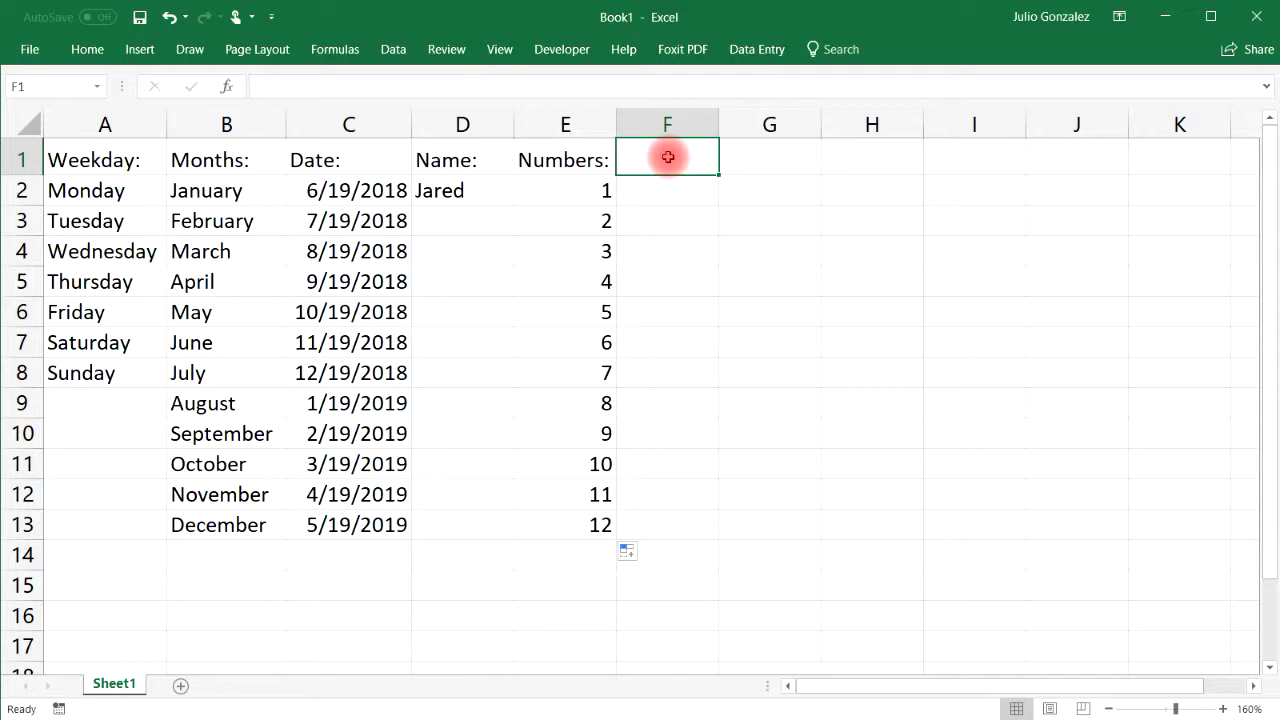
text(Arithmet)
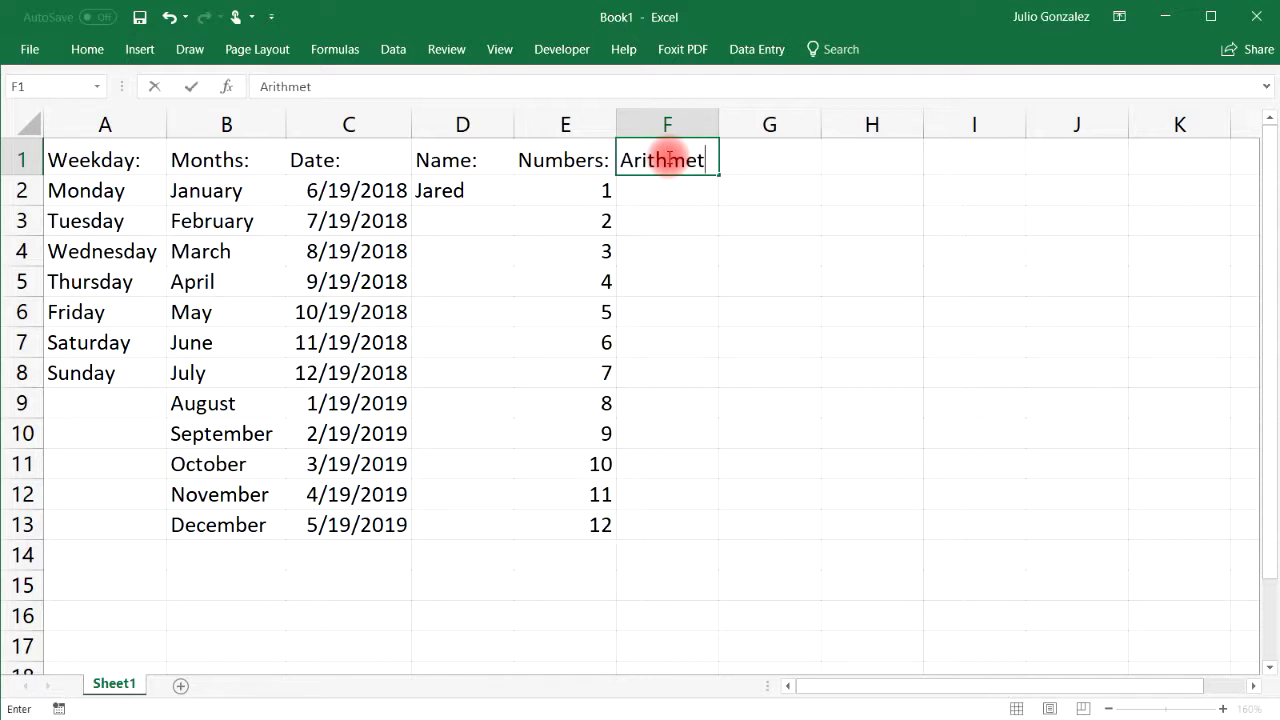
text(ic:)
key(Return)
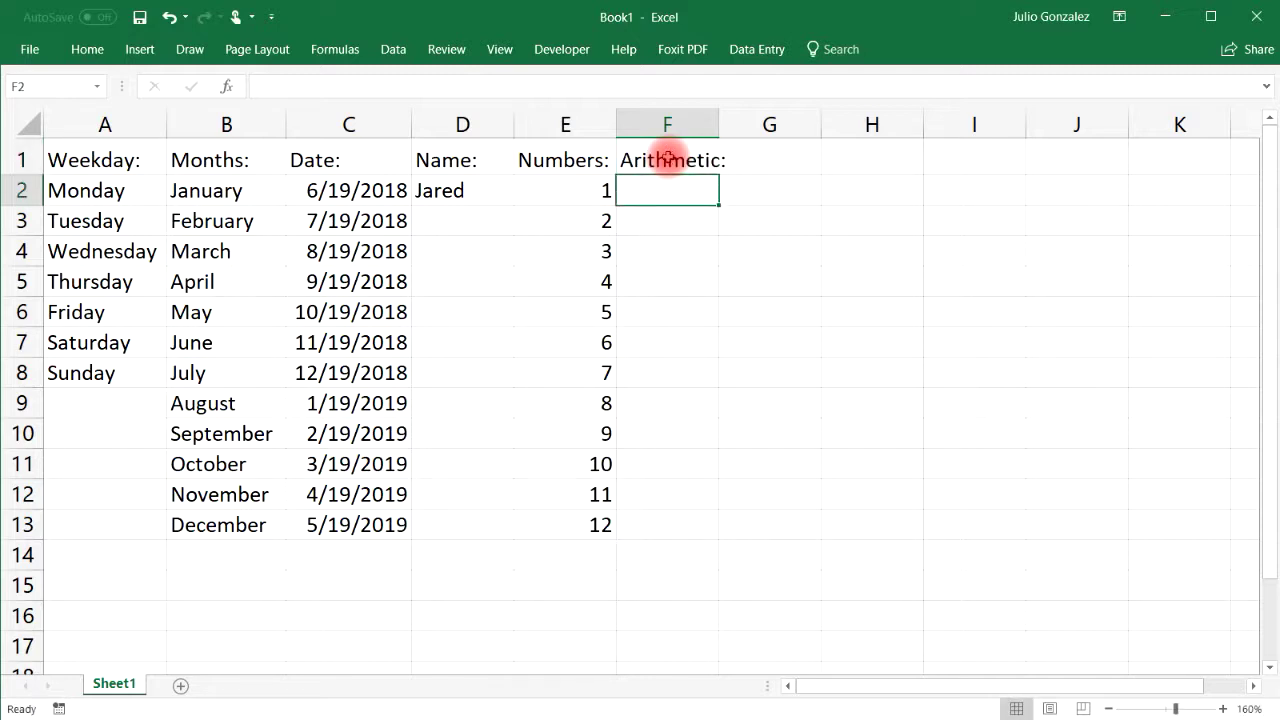
Enter 5, 8, 11 and 14 in F2:F5 and autofill the arithmetic series down to F14.
text(5)
key(Return)
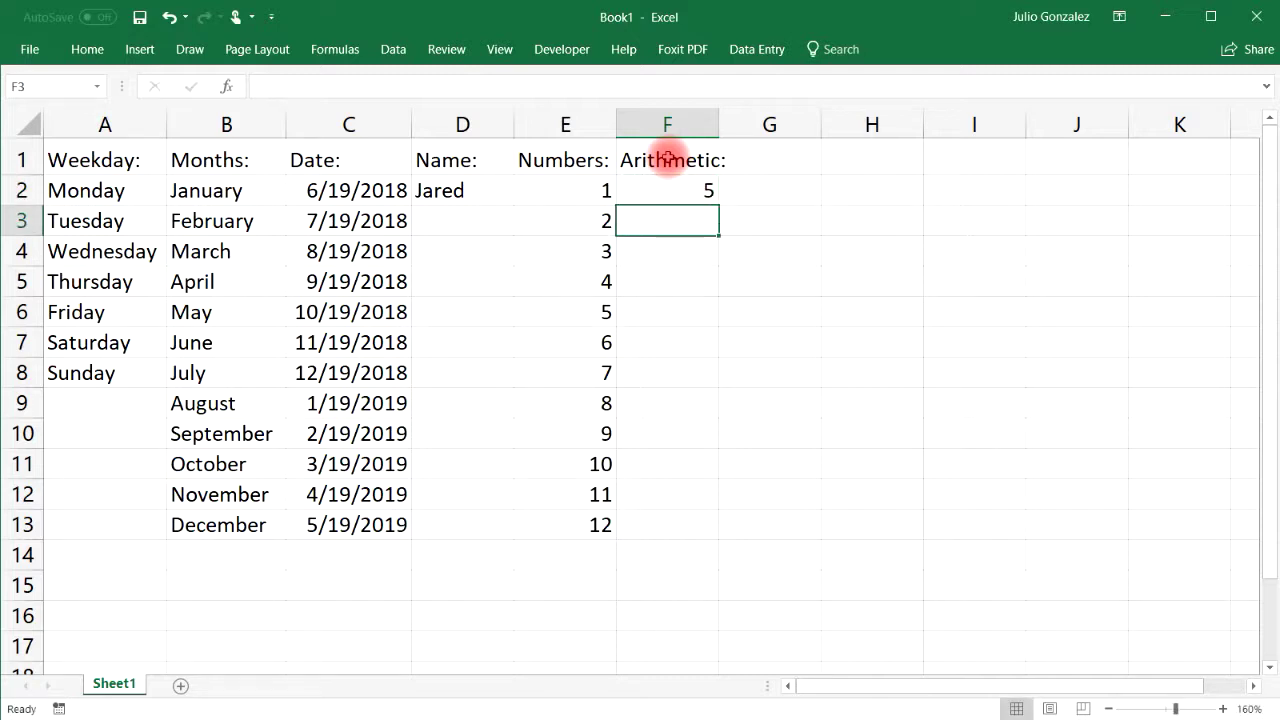
text(8)
key(Return)
text(11)
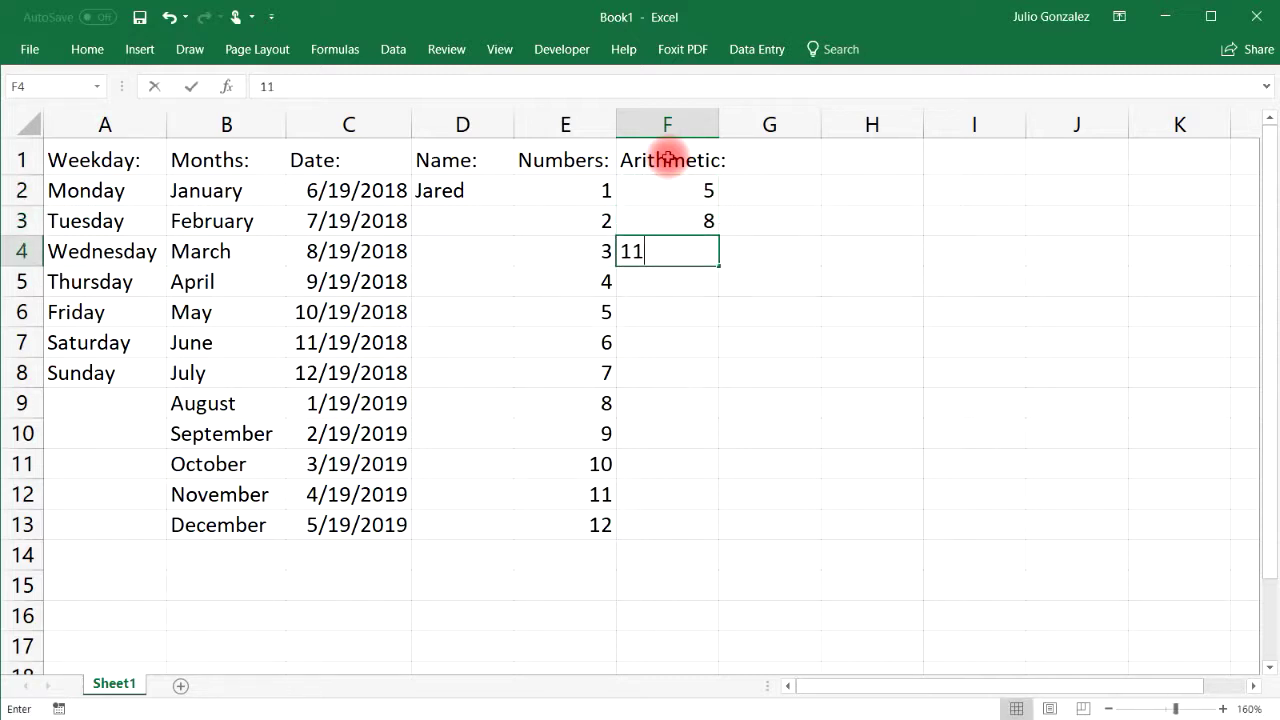
key(Return)
text(14)
key(Return)
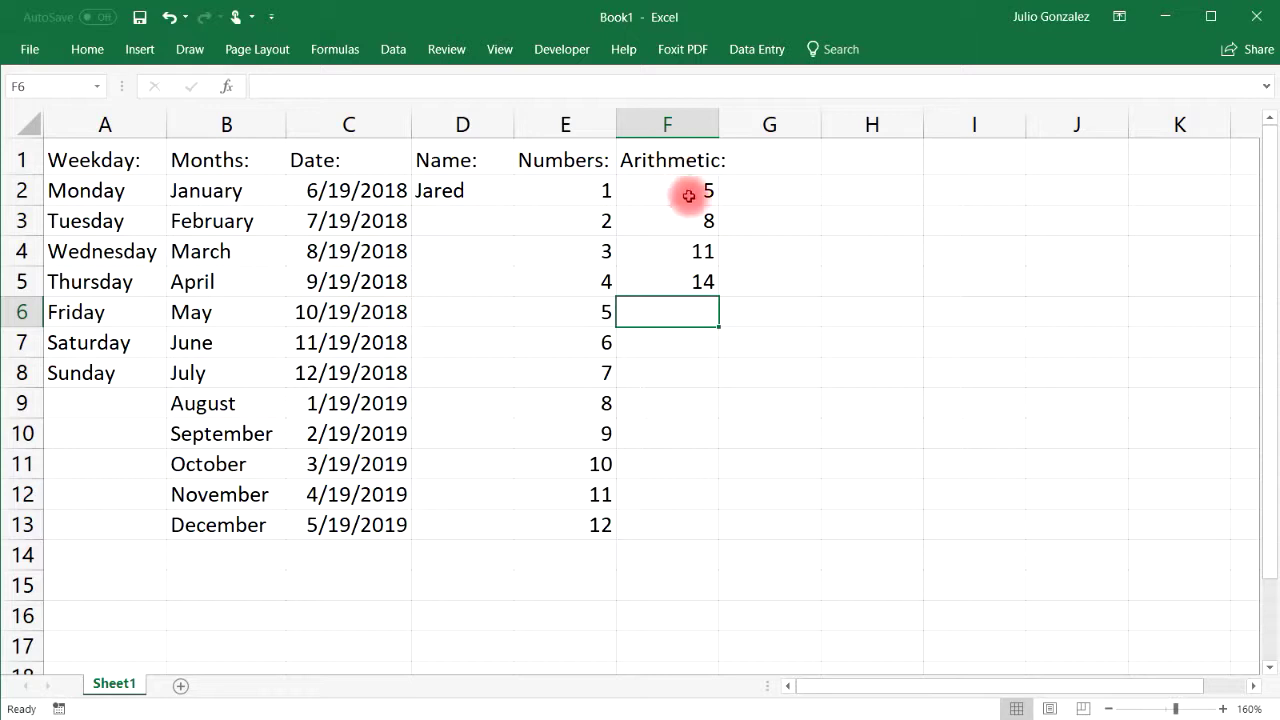
drag(686, 189, 709, 586)
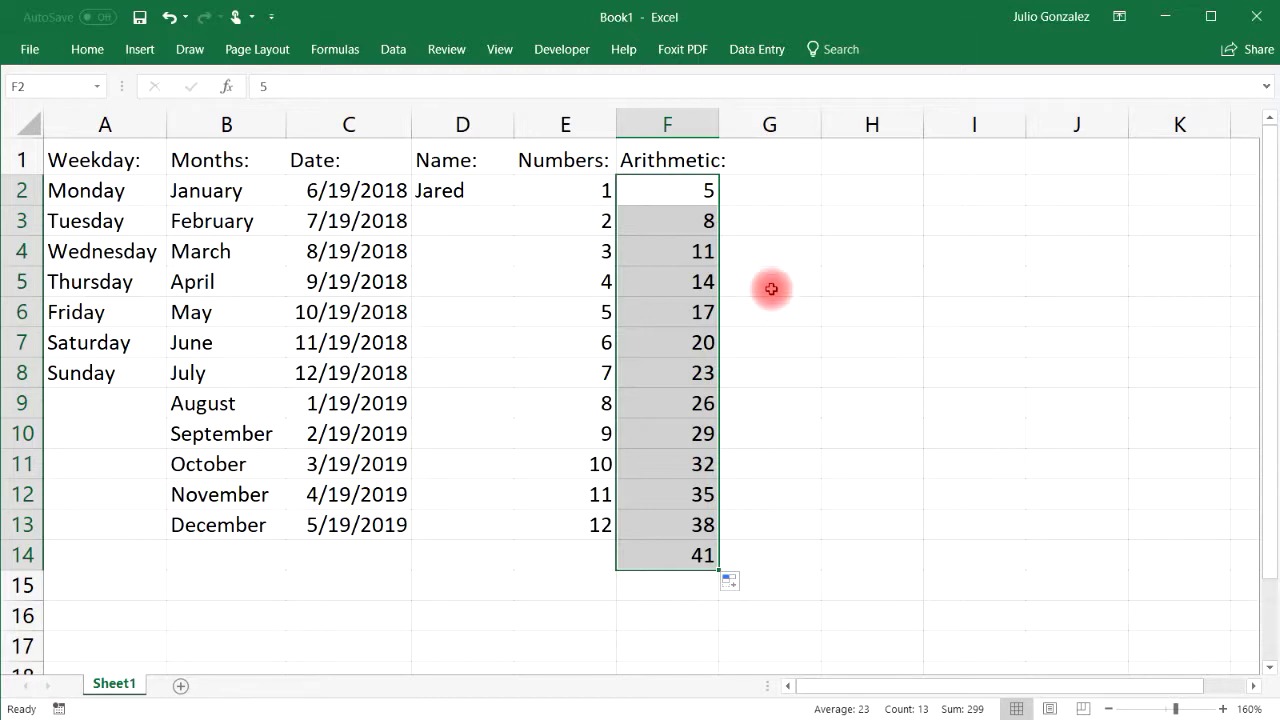
Enter the heading "Geometric:" in G1 and widen columns F and G to fit their headings.
click(769, 251)
drag(720, 123, 735, 123)
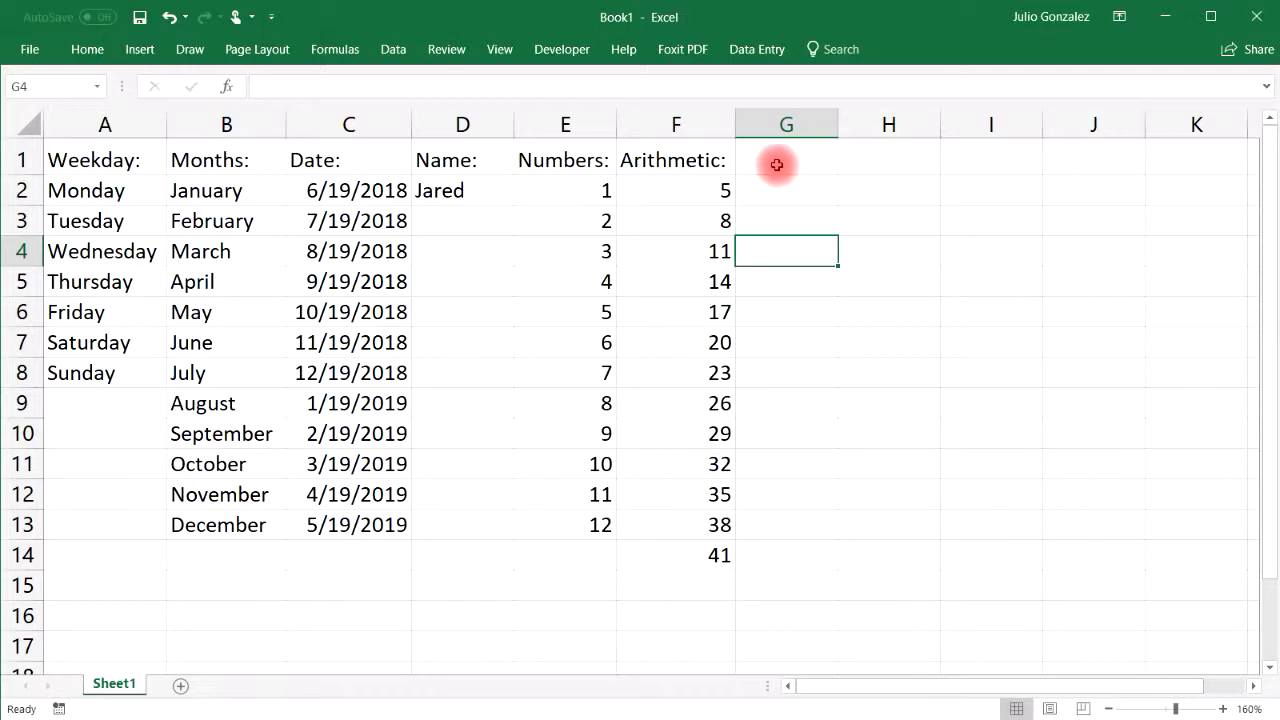
click(768, 155)
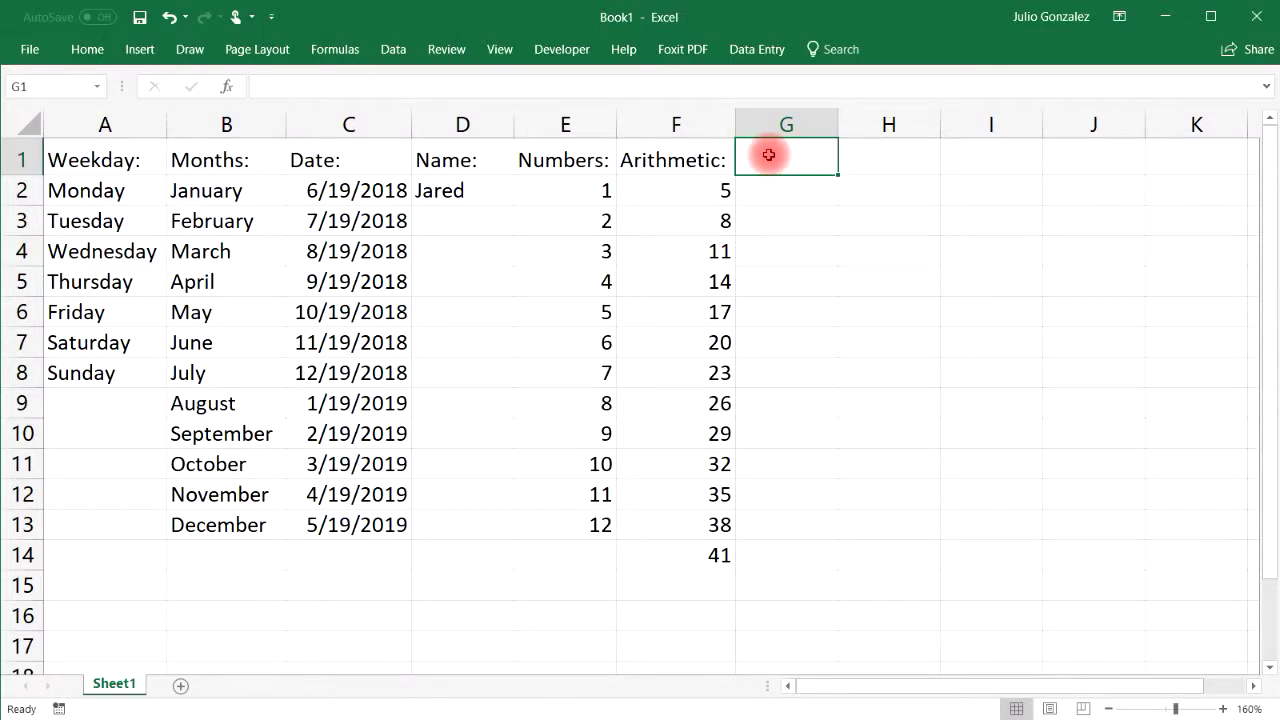
text(Geometric:)
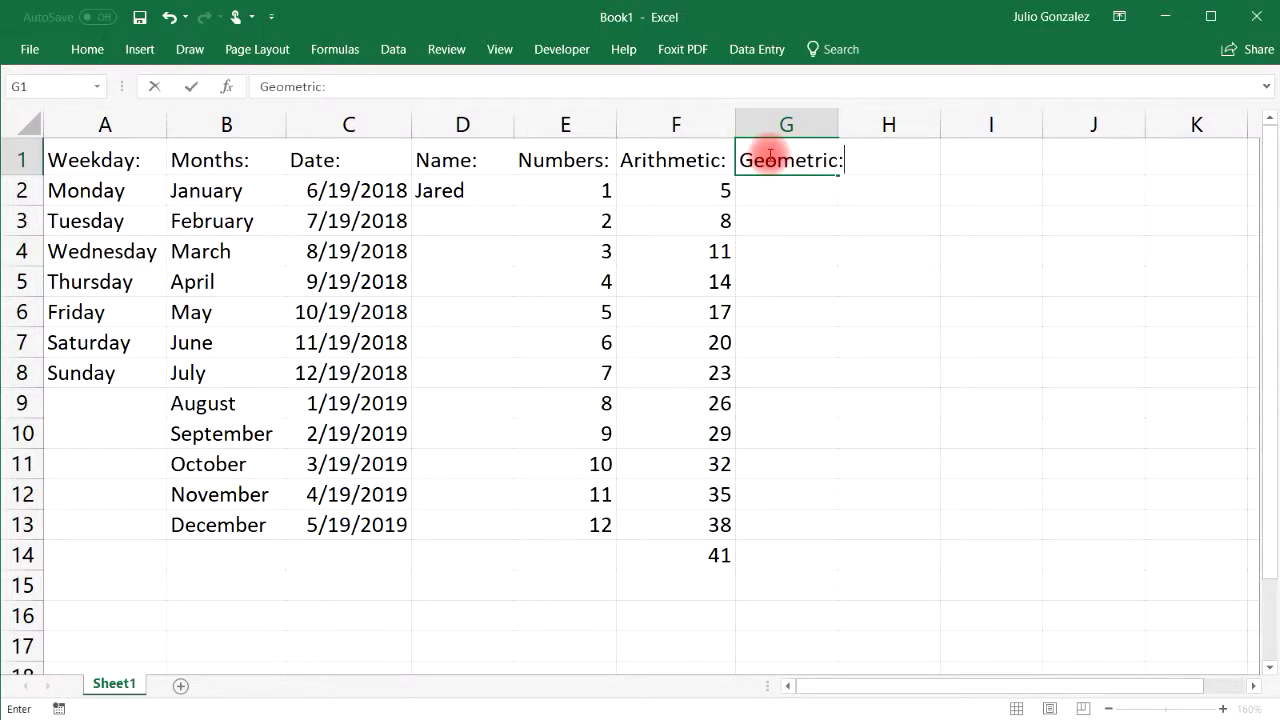
key(Return)
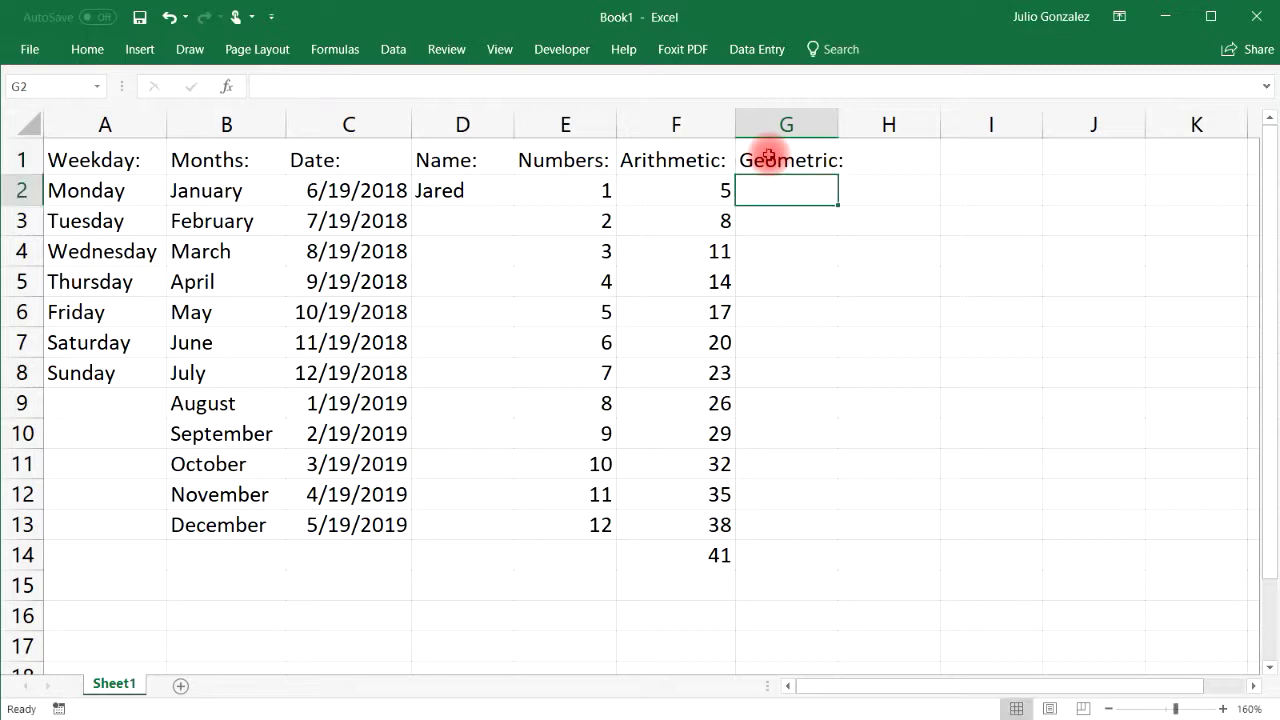
double_click(837, 124)
Enter the values 2, 4, 8 and 16 in cells G2:G5.
text(2)
click(812, 221)
text(4)
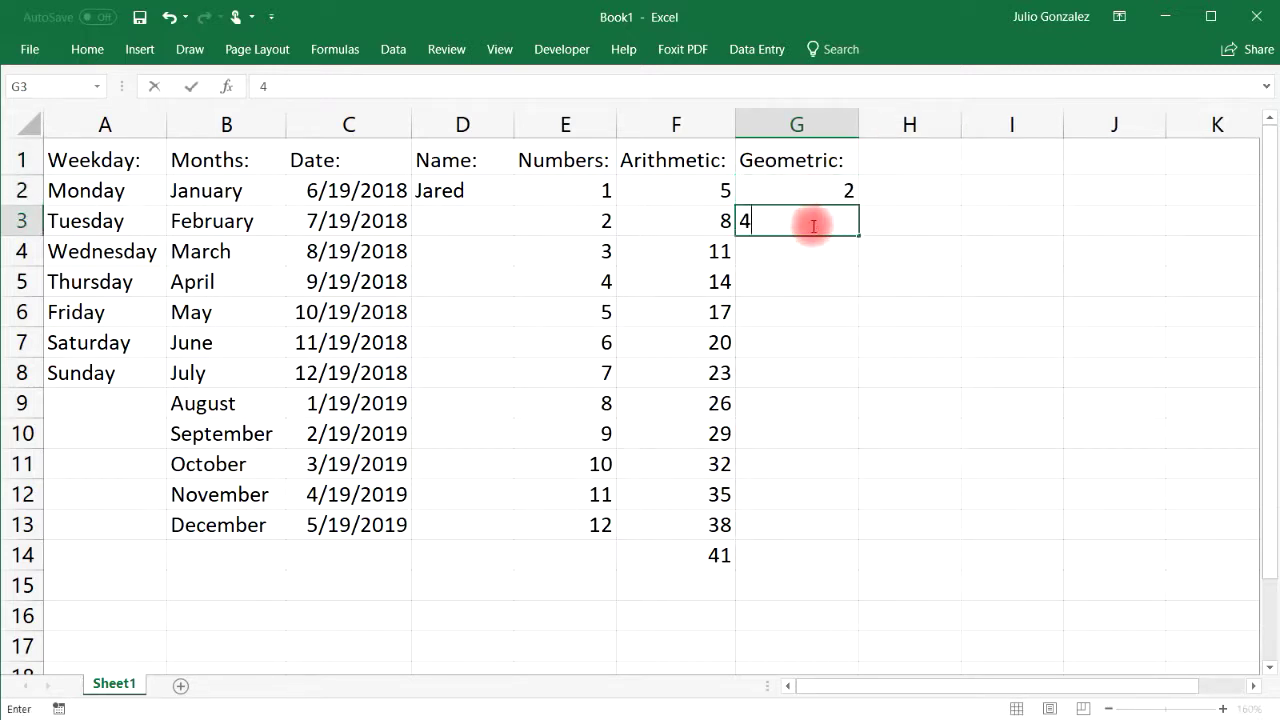
click(811, 251)
text(8)
click(822, 282)
text(16)
click(821, 310)
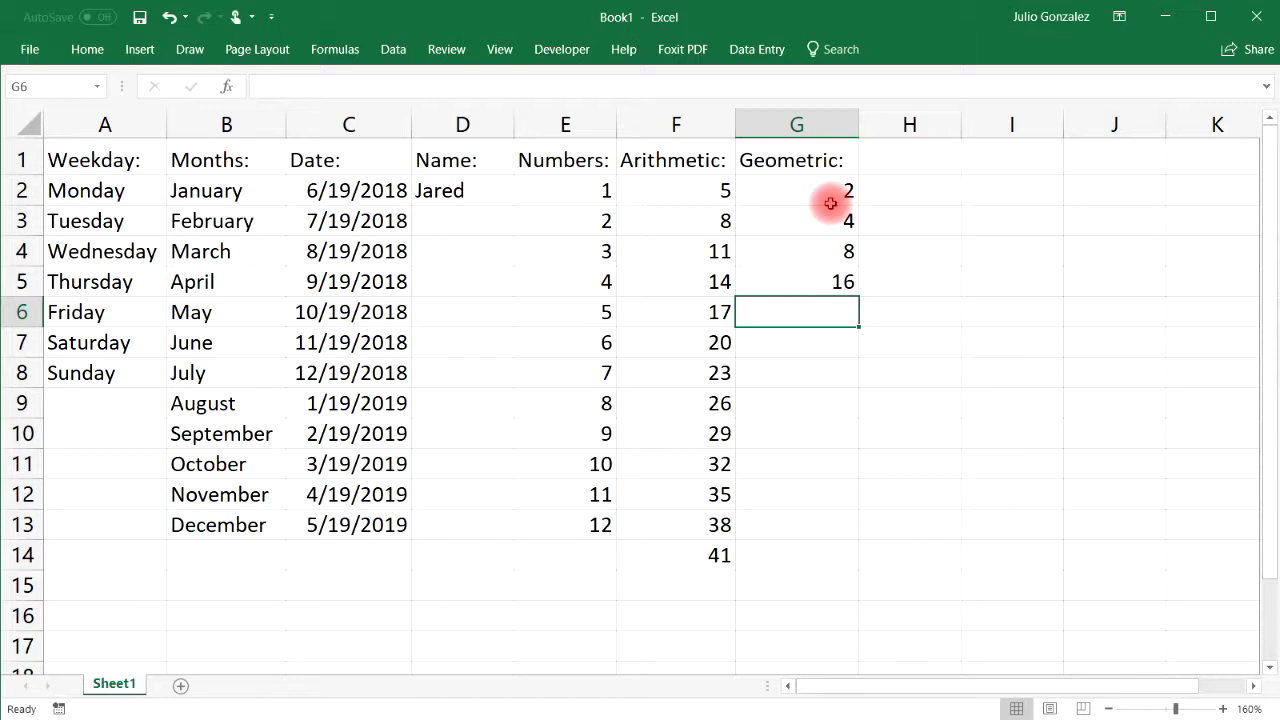
Fill the series in G2:G5 down to G15 using the Growth Trend option.
drag(775, 194, 823, 280)
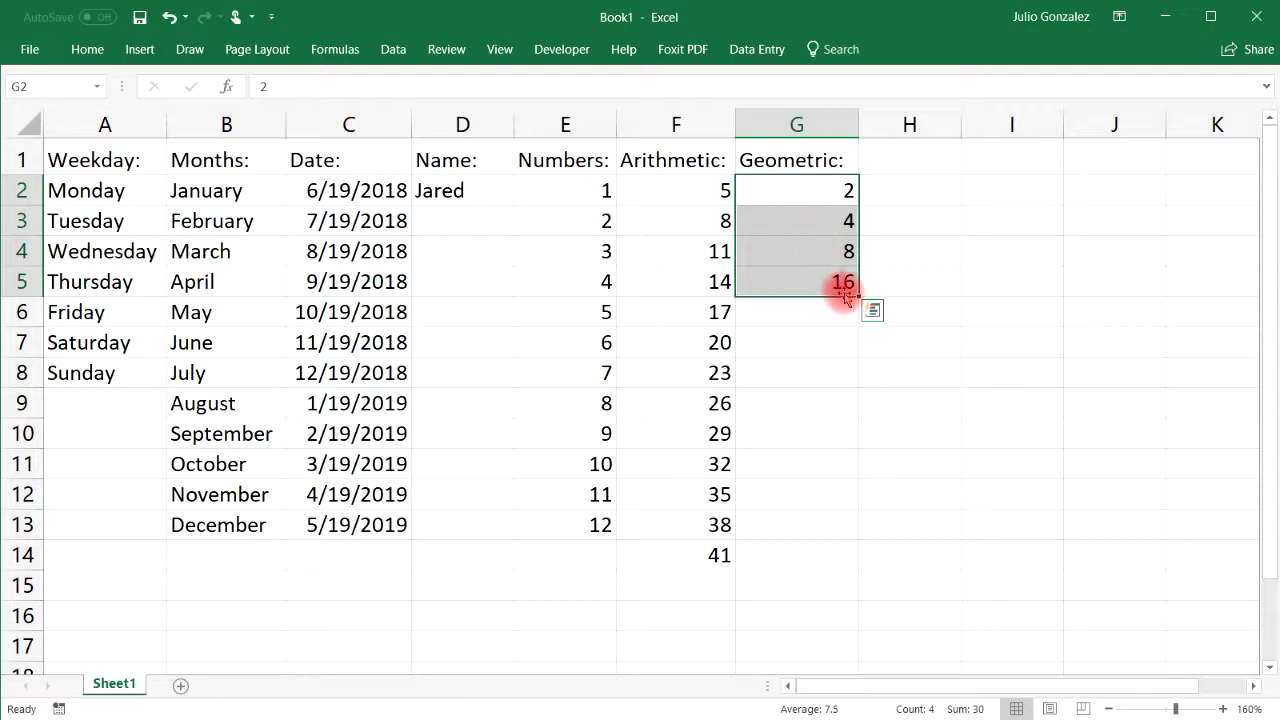
drag(858, 293, 852, 590)
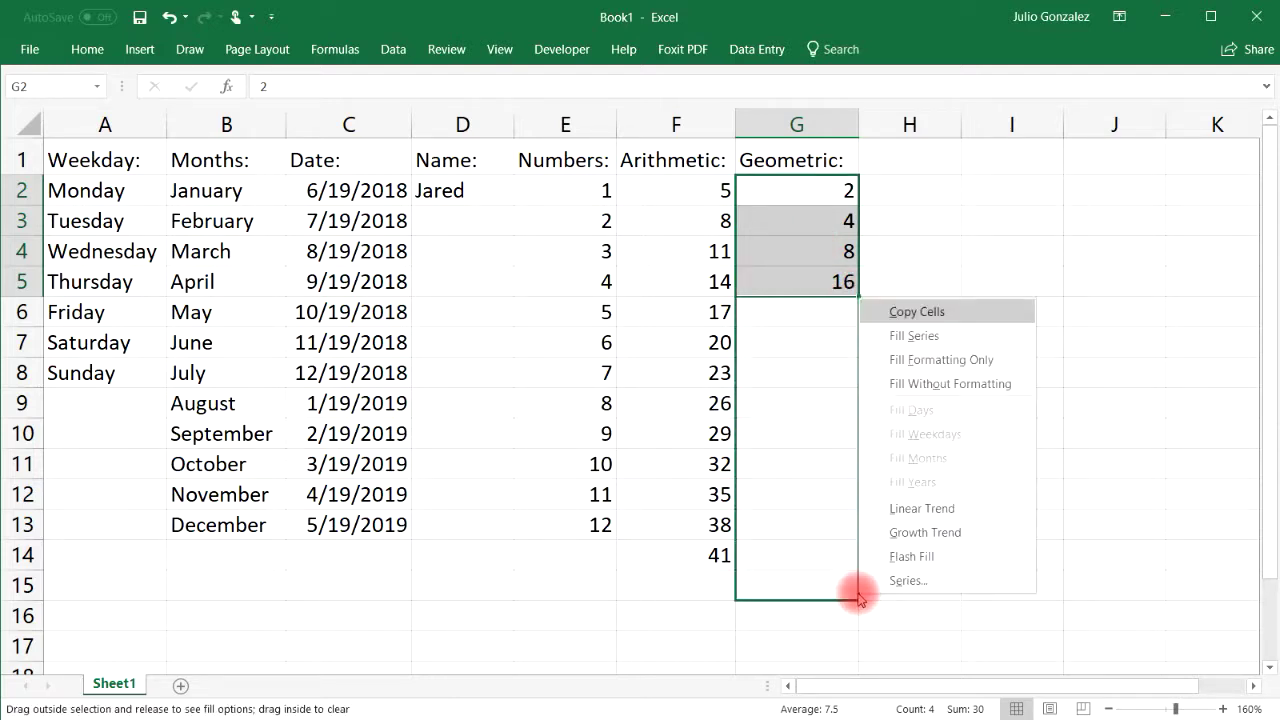
click(940, 534)
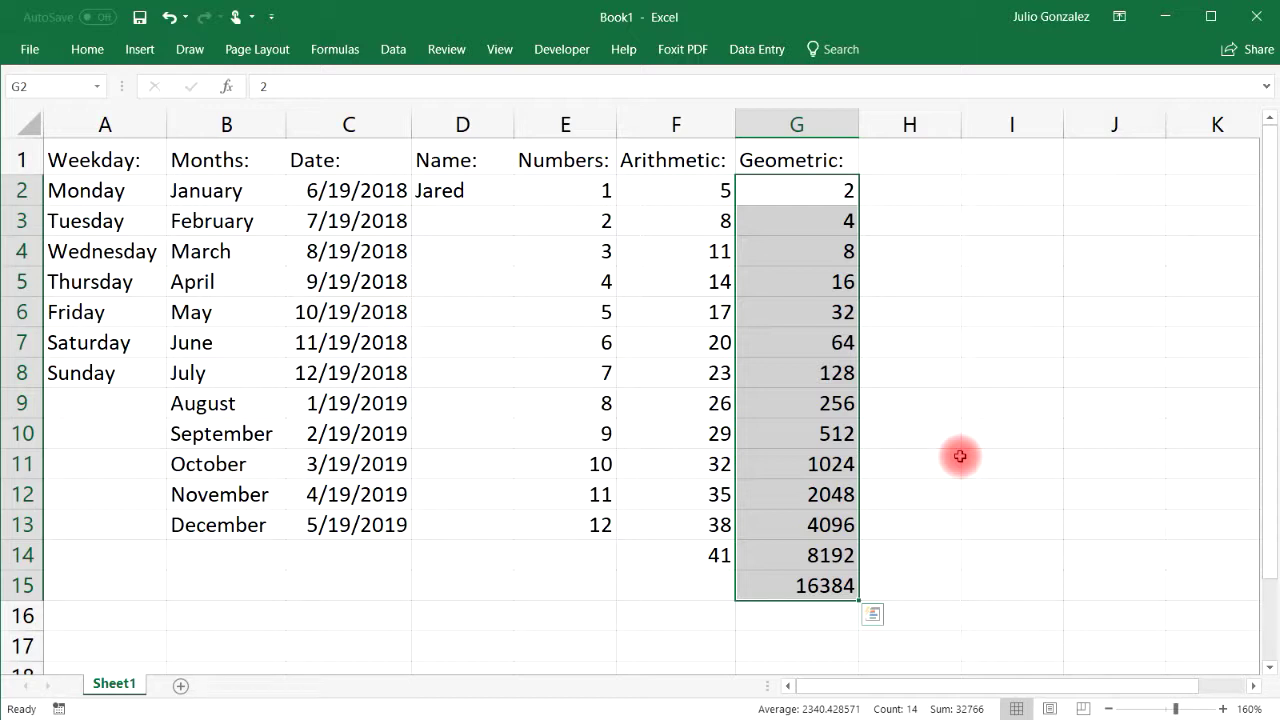
click(446, 160)
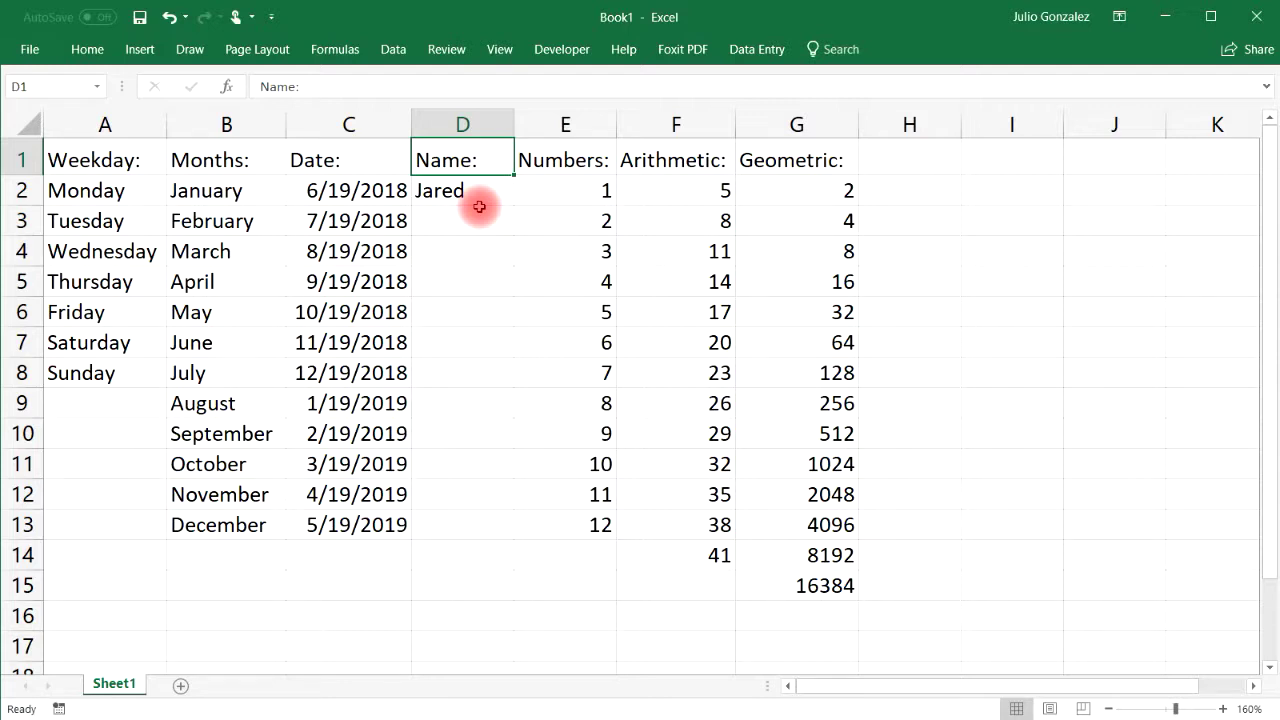
click(140, 50)
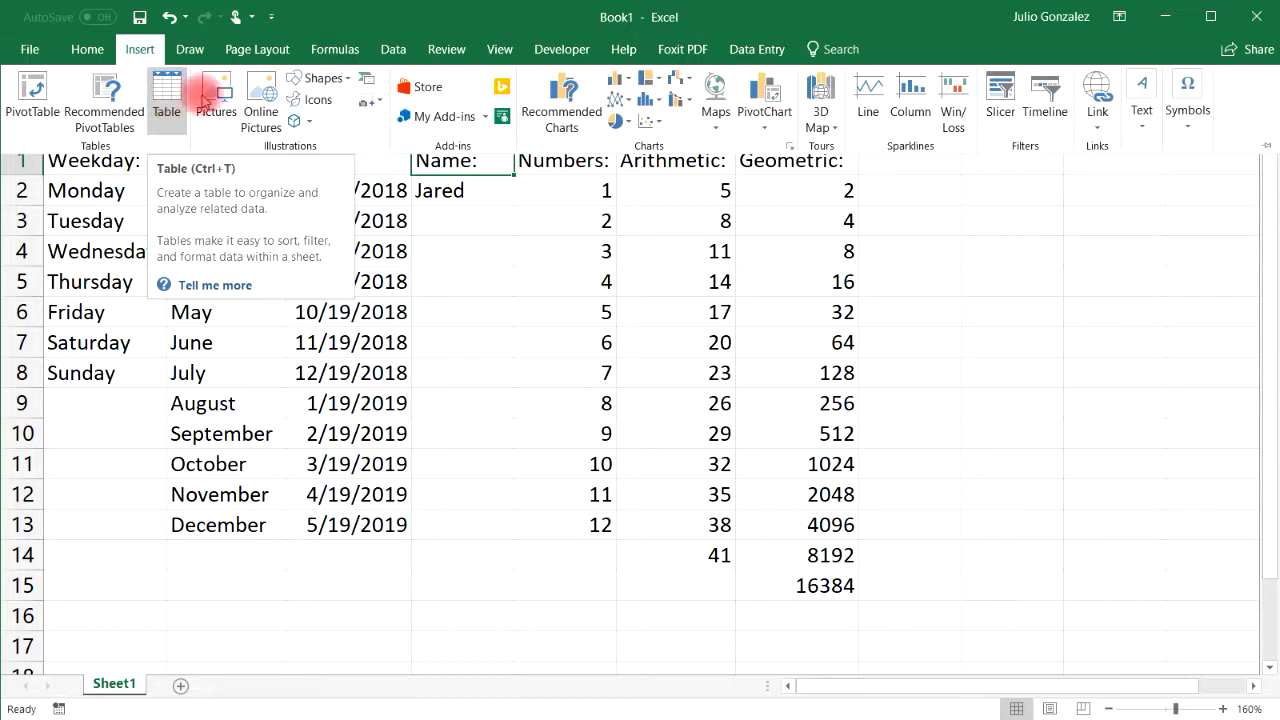
click(492, 218)
click(470, 212)
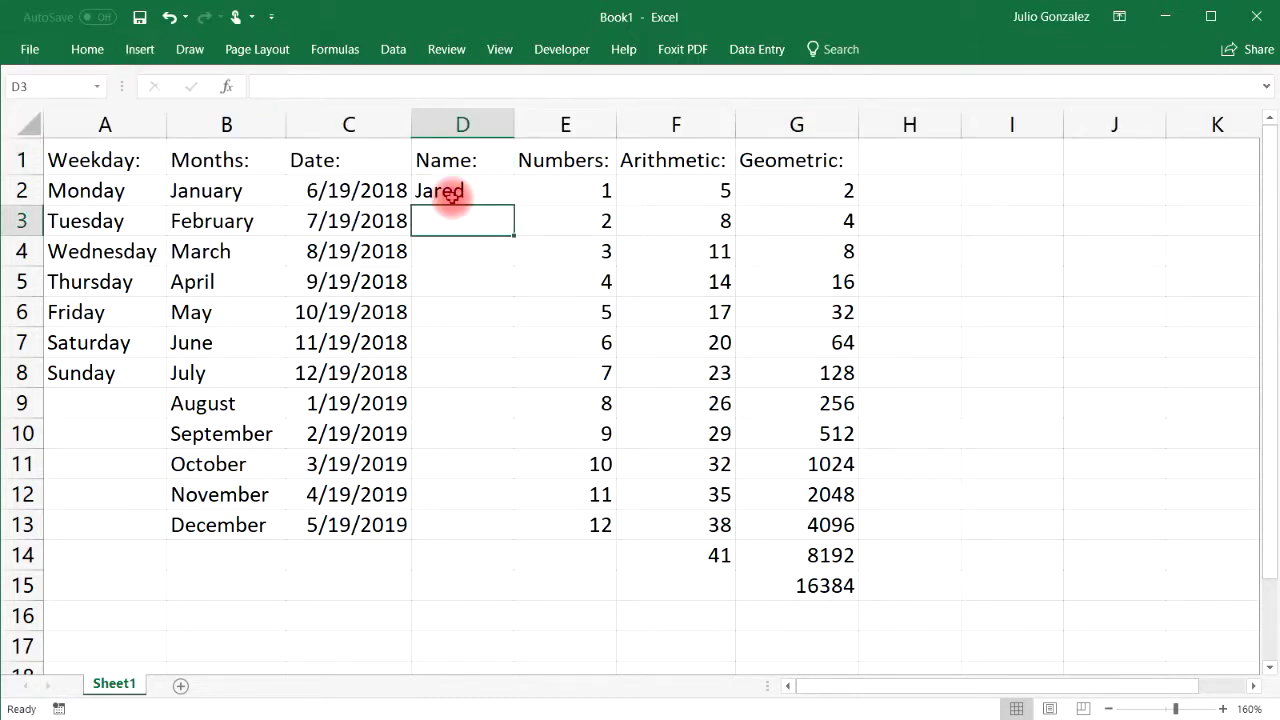
Convert the data range A1:G15 into a table with headers.
key(ctrl+t)
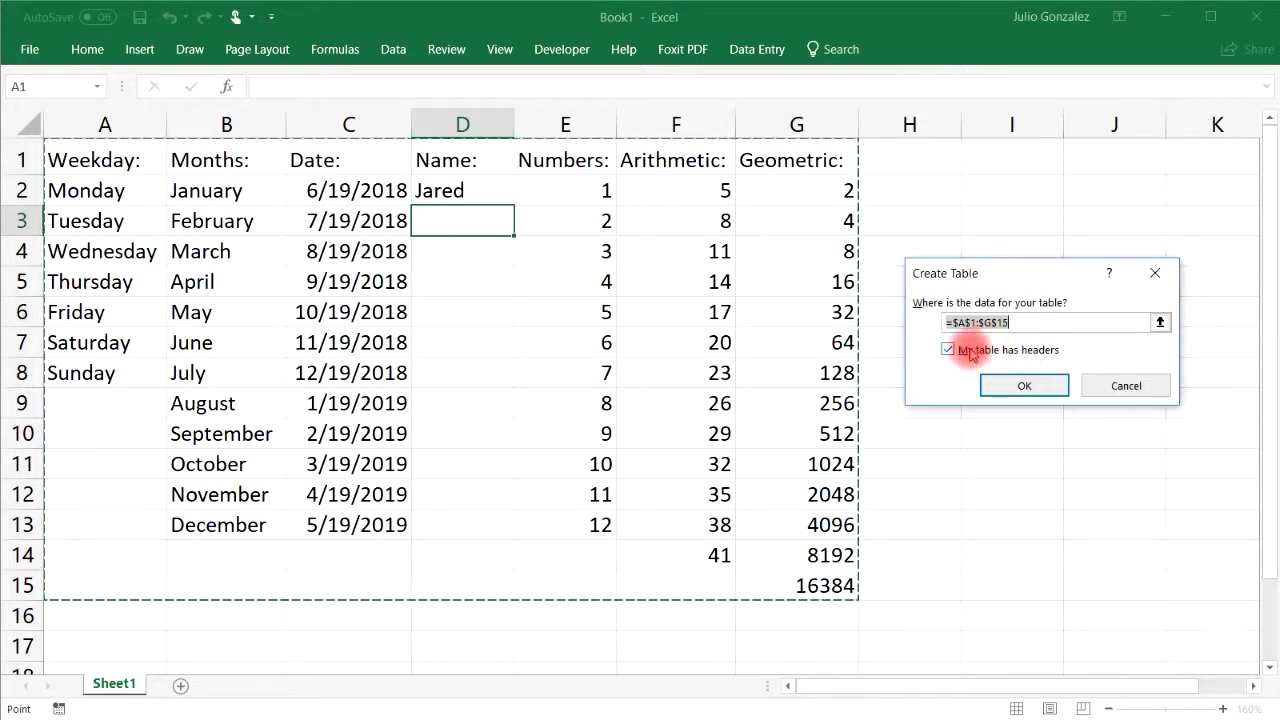
click(1022, 383)
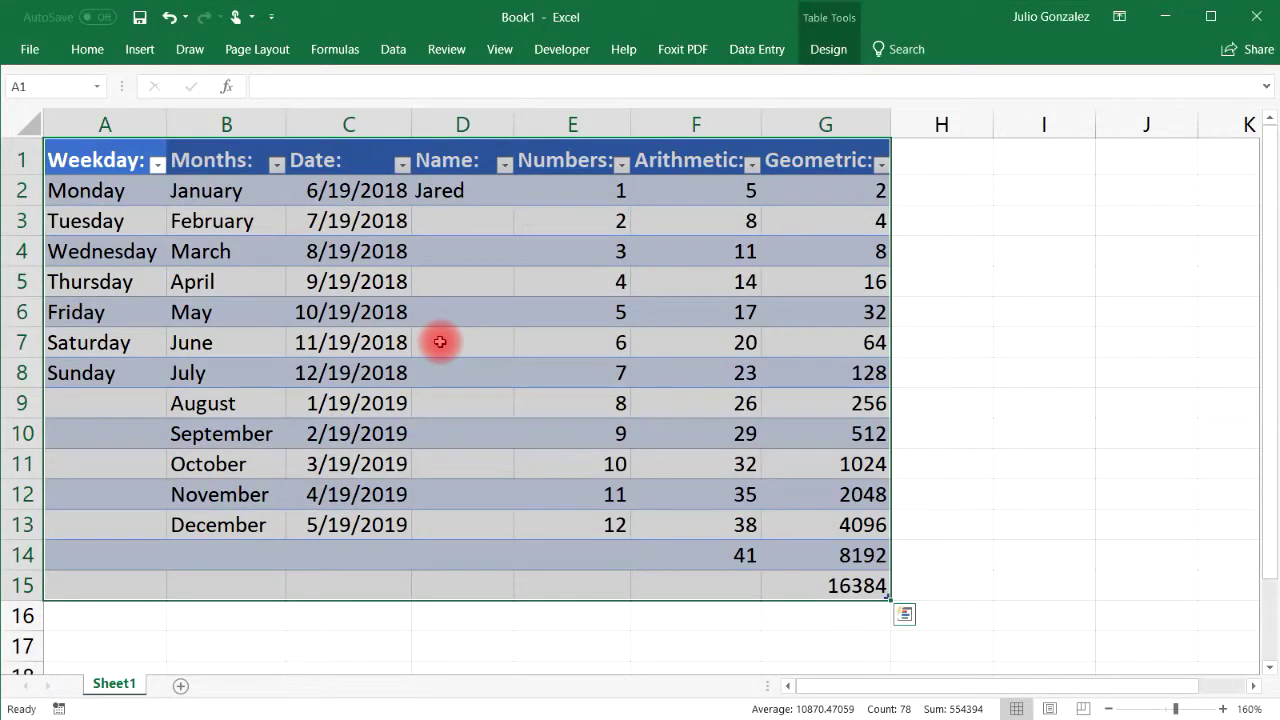
click(252, 272)
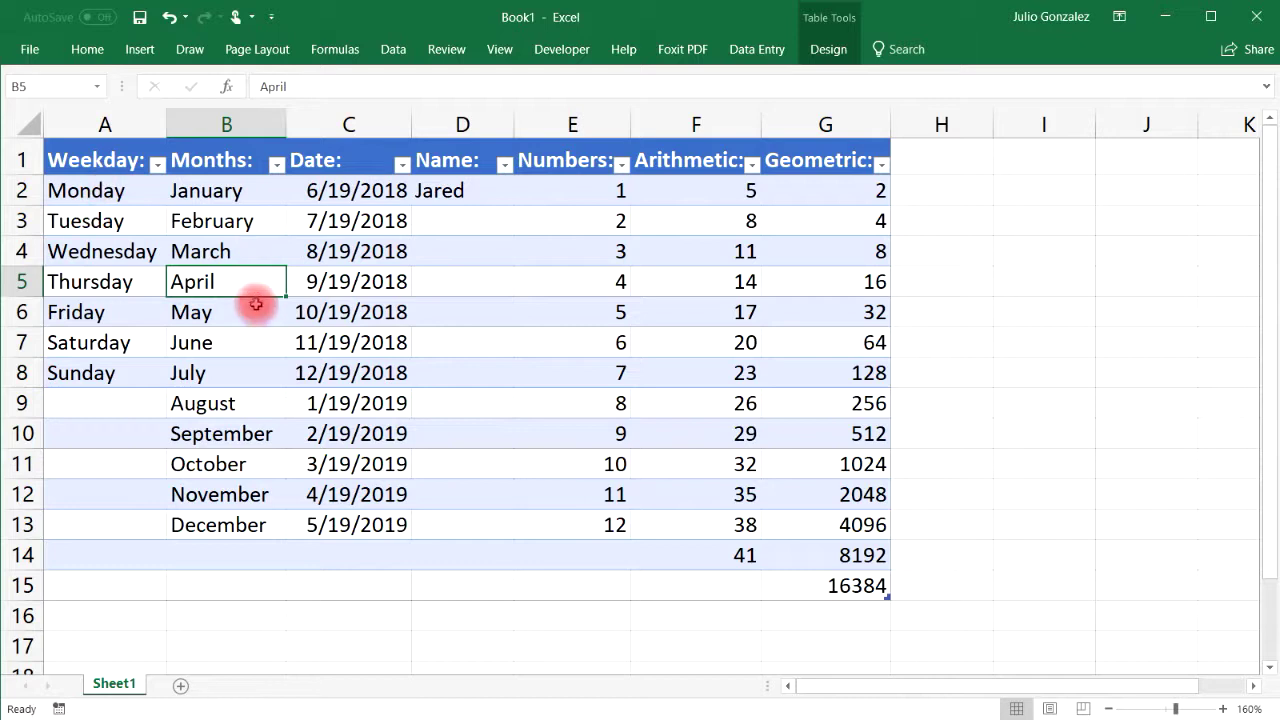
Insert a blank column before the Weekday column and widen it to make room for the filter list.
click(157, 166)
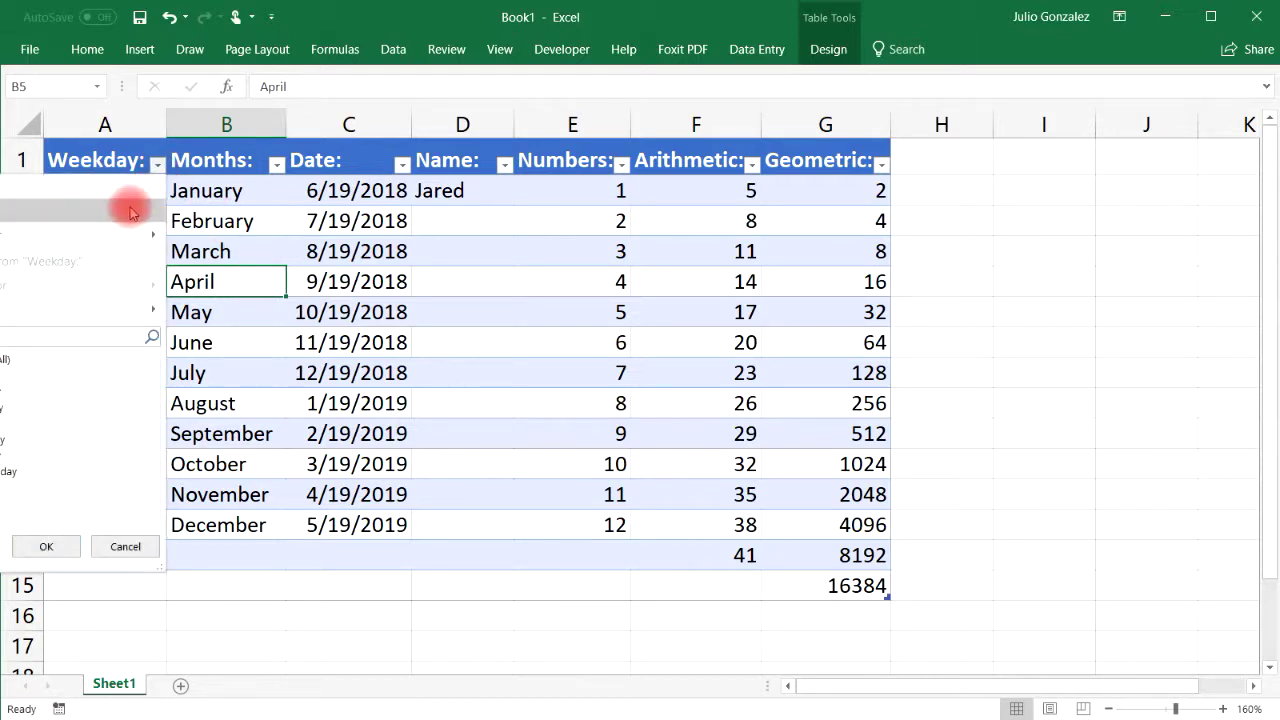
click(975, 265)
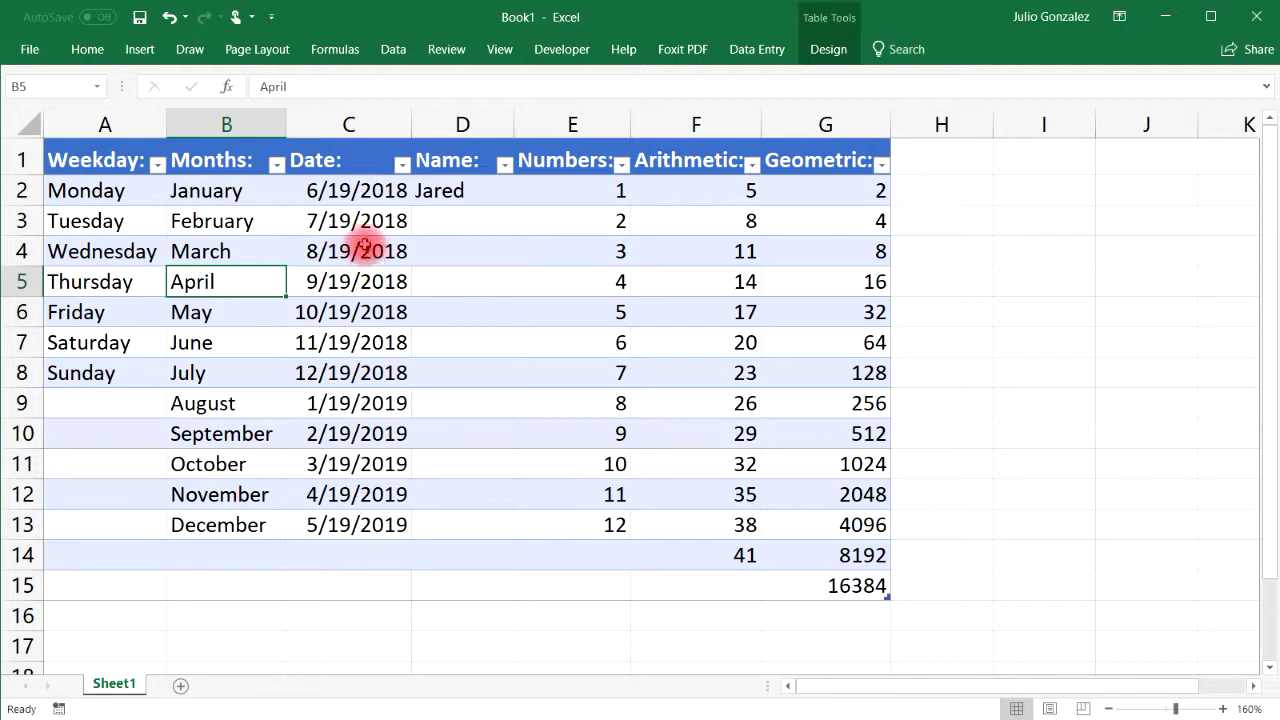
right_click(88, 122)
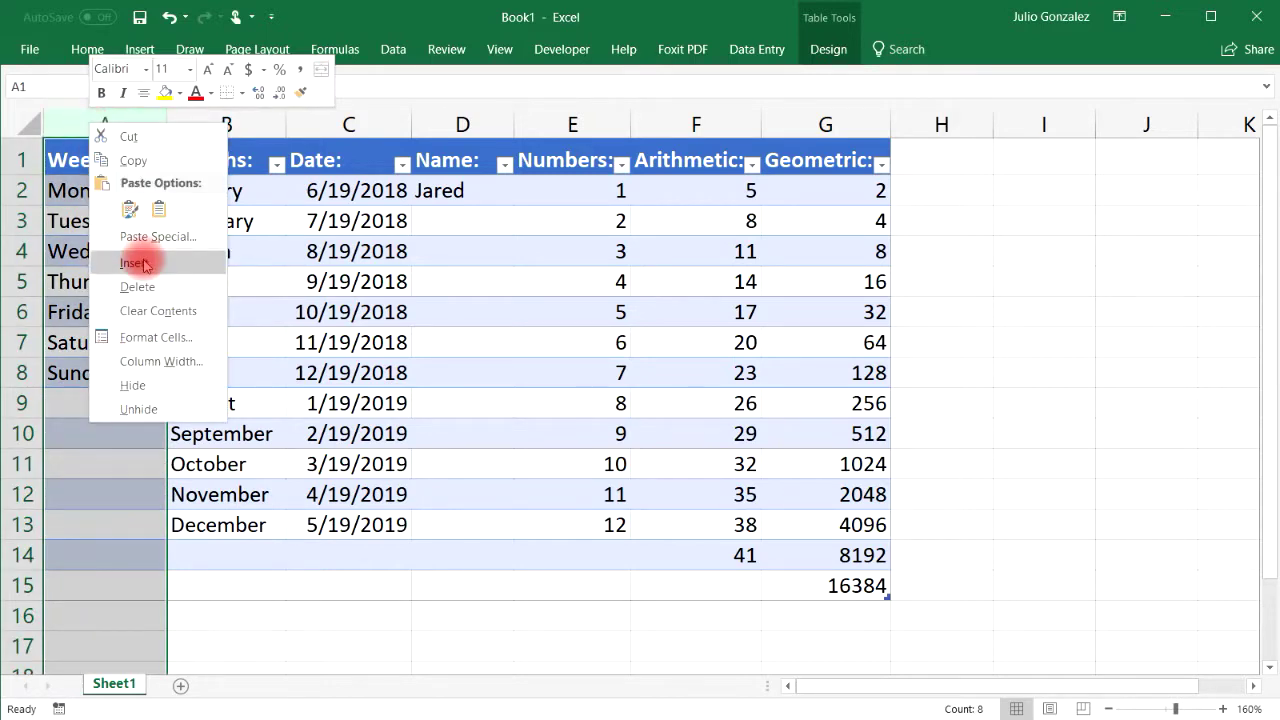
click(140, 252)
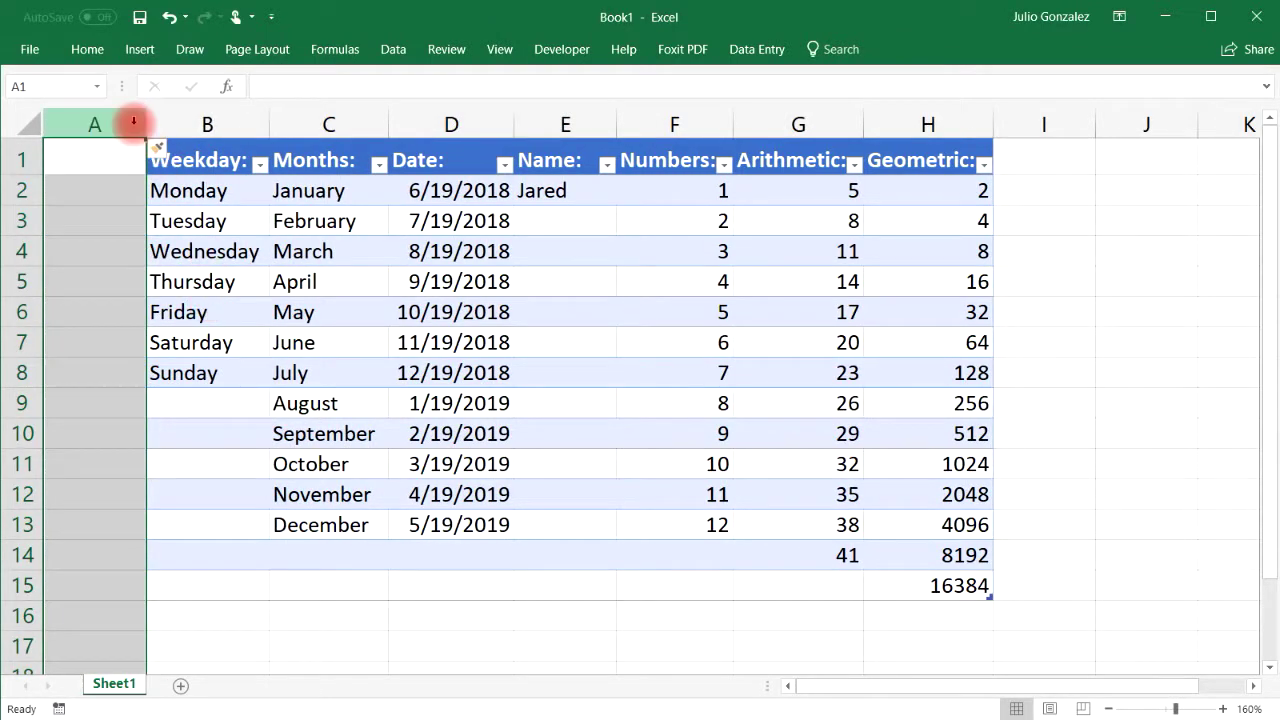
drag(144, 125, 192, 126)
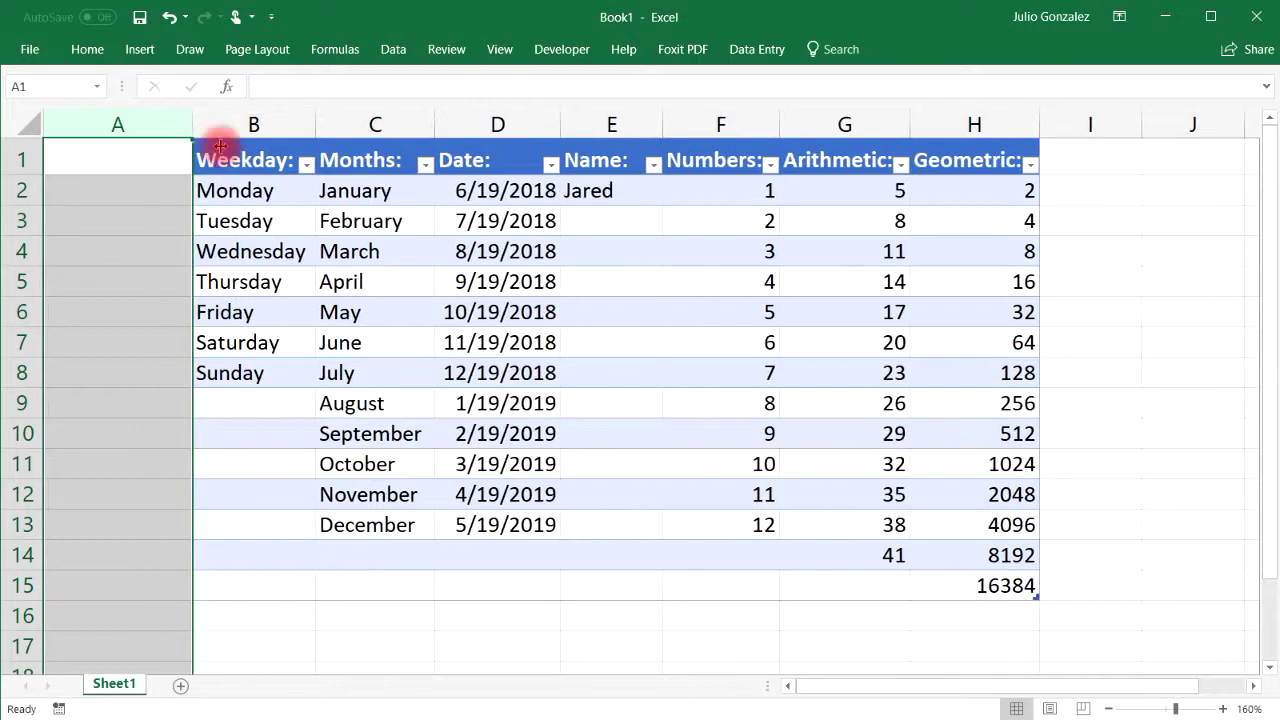
click(563, 290)
click(308, 222)
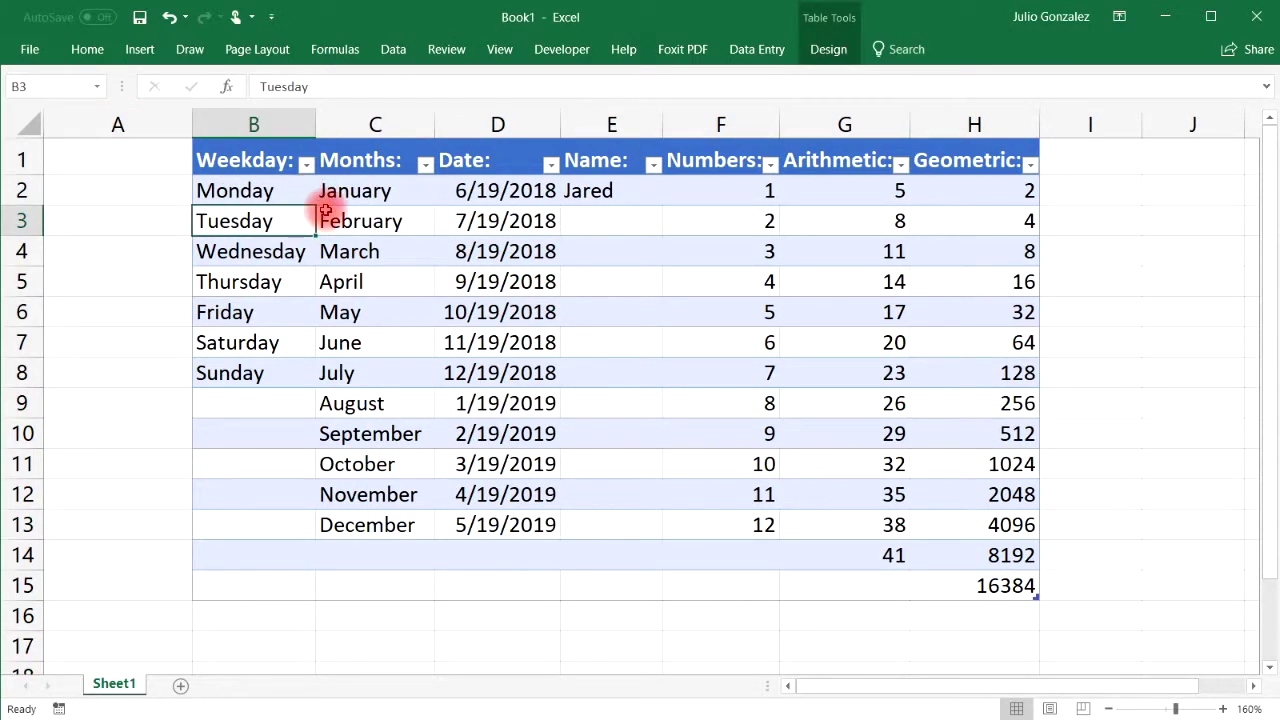
Try inserting a blank row directly below the table's header row, and undo the insertion.
right_click(22, 190)
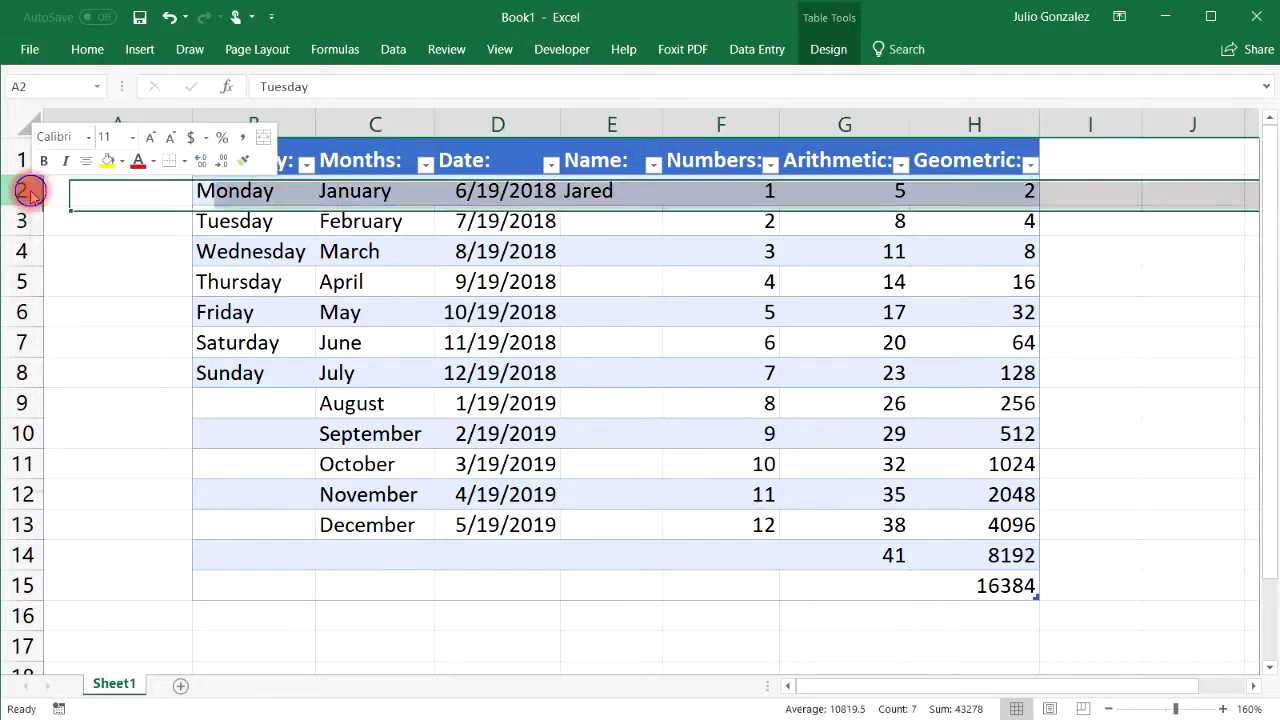
click(85, 330)
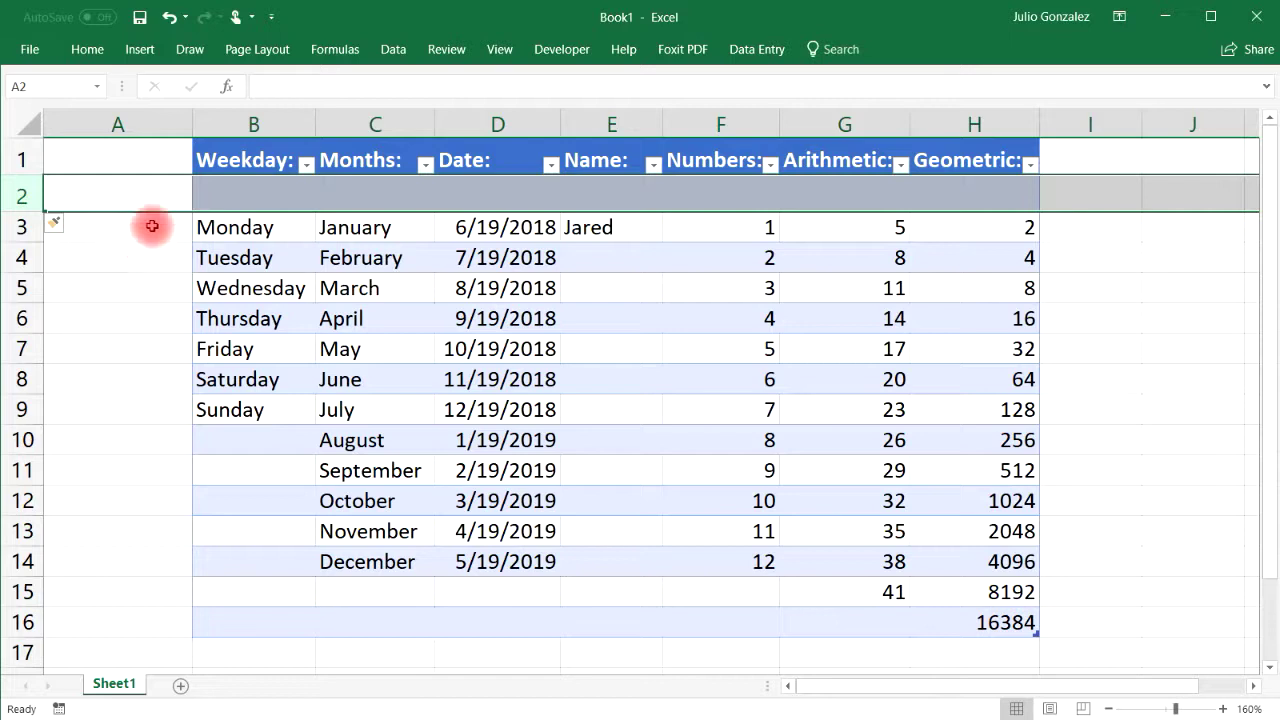
click(169, 17)
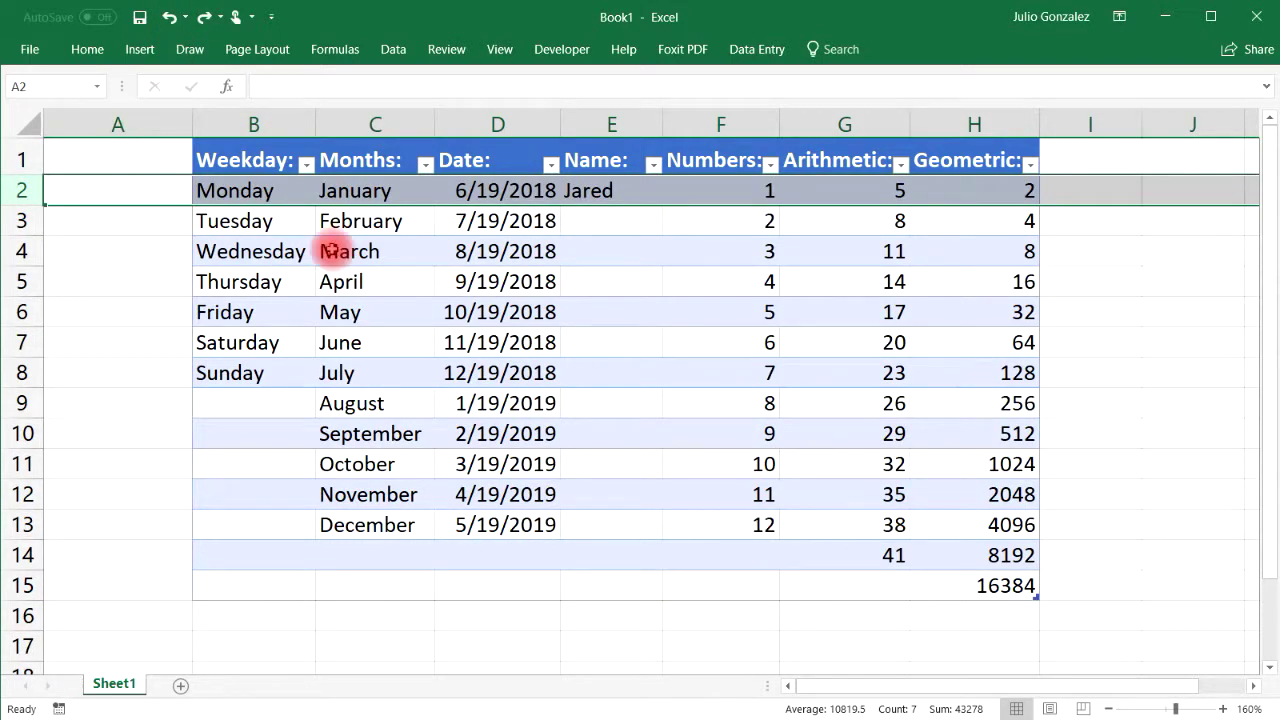
click(129, 225)
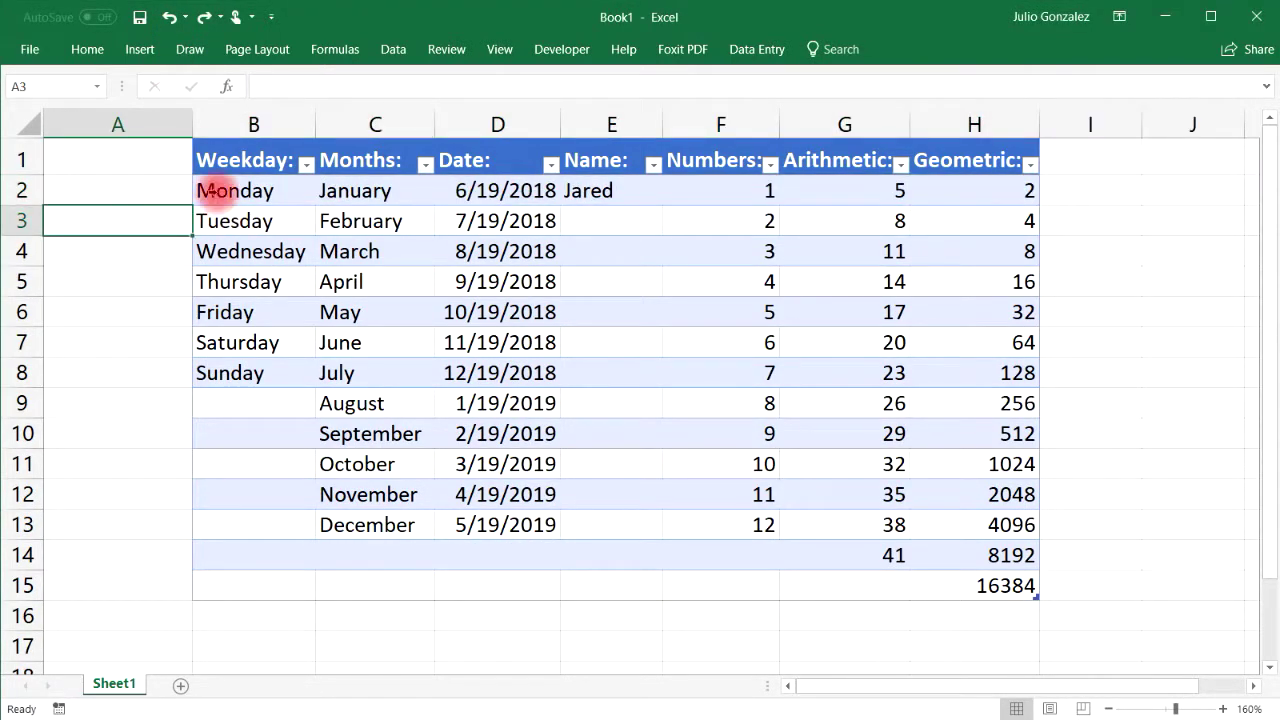
Filter the Weekday column to show only Monday and Tuesday.
click(306, 166)
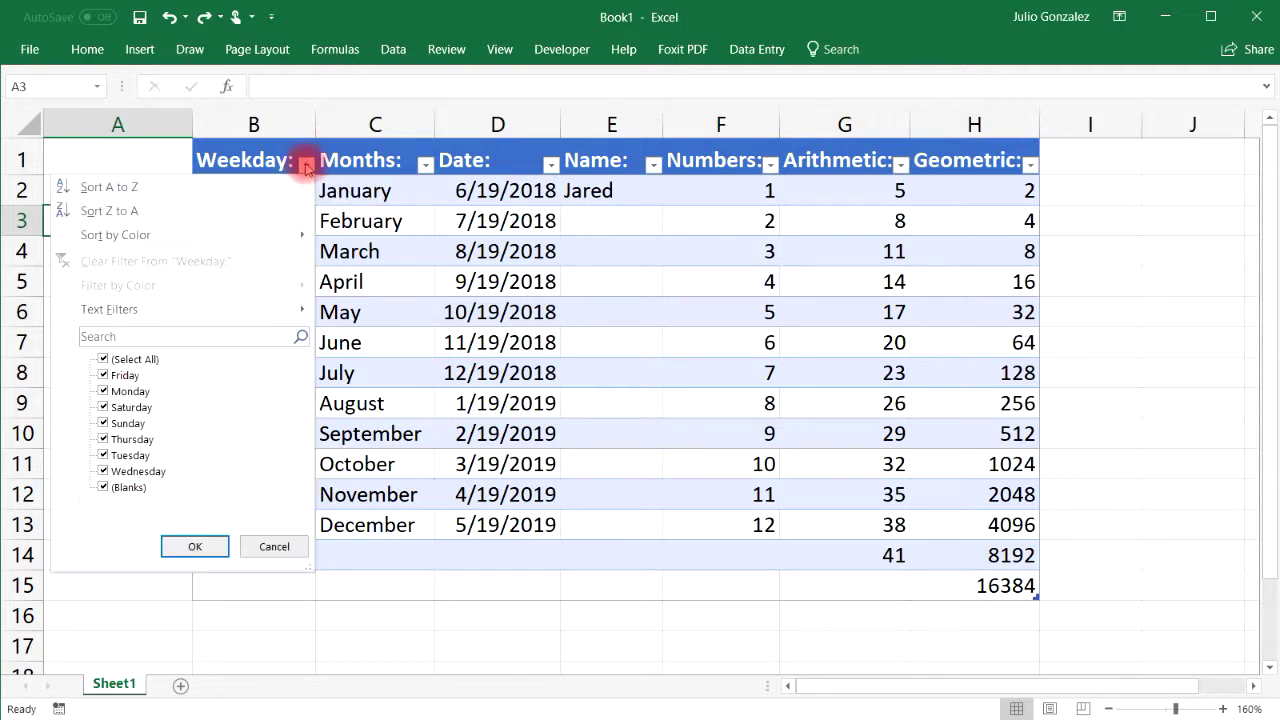
click(105, 360)
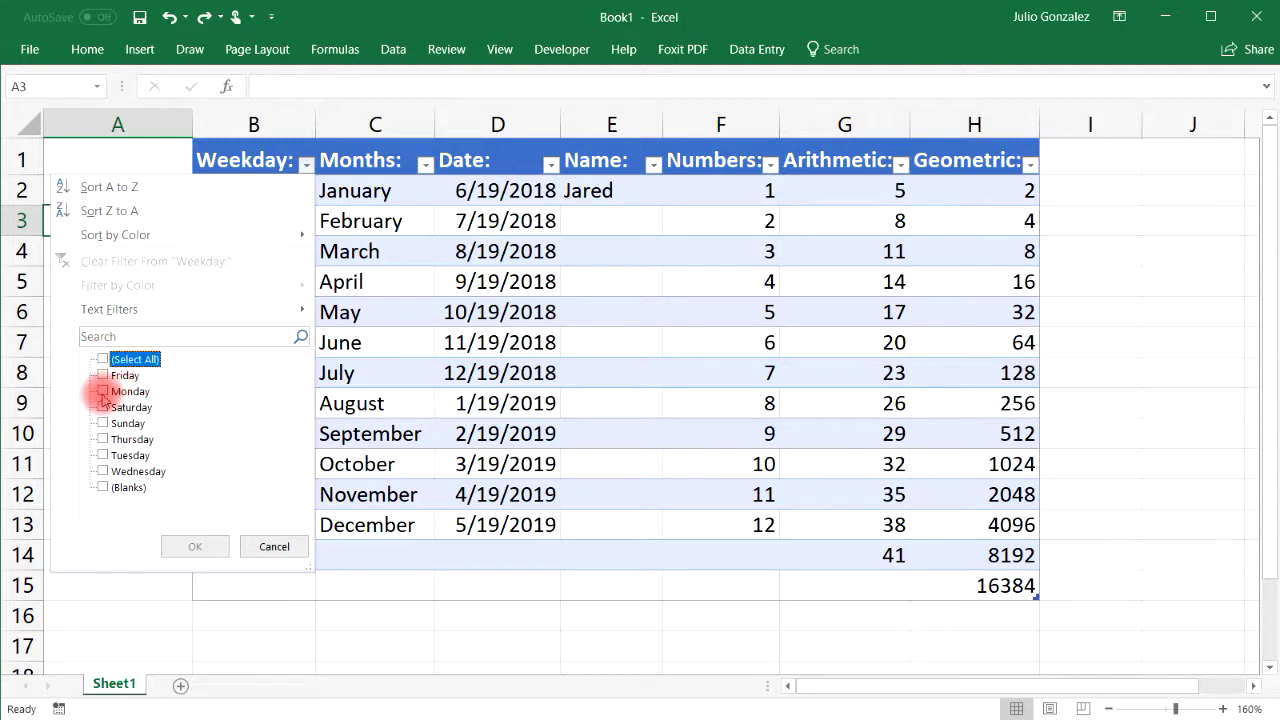
click(103, 392)
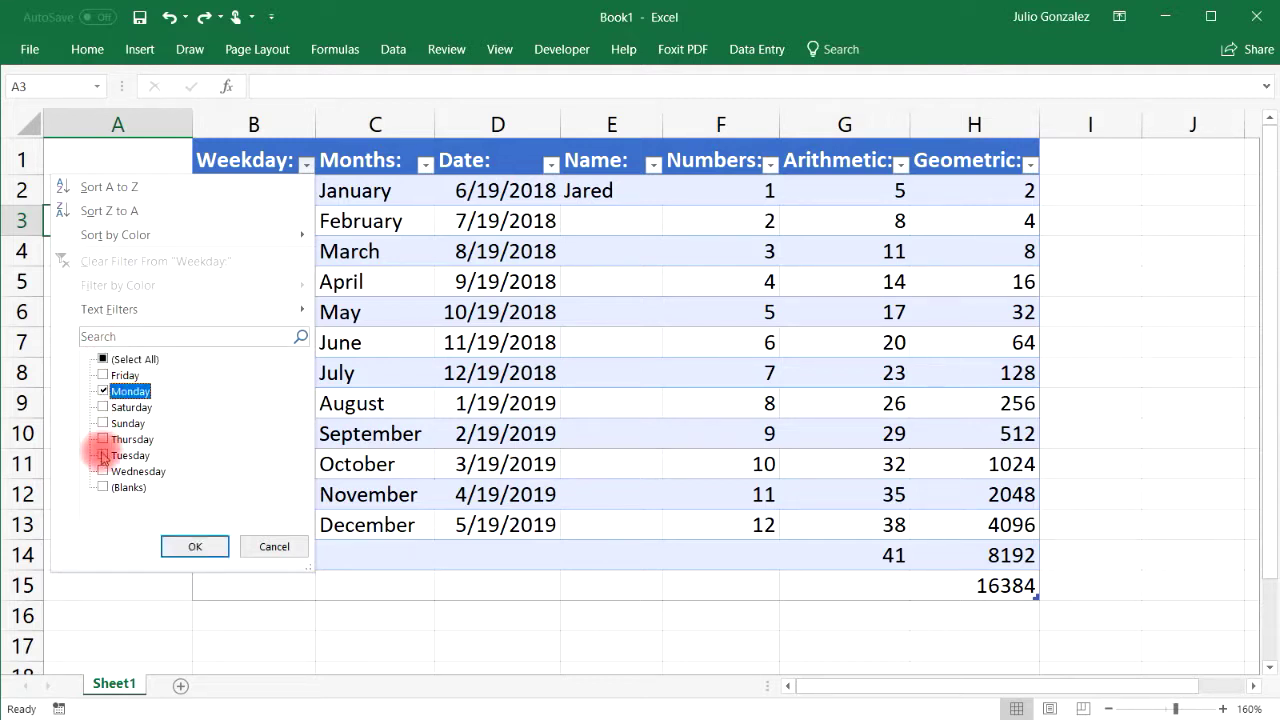
click(104, 456)
click(197, 548)
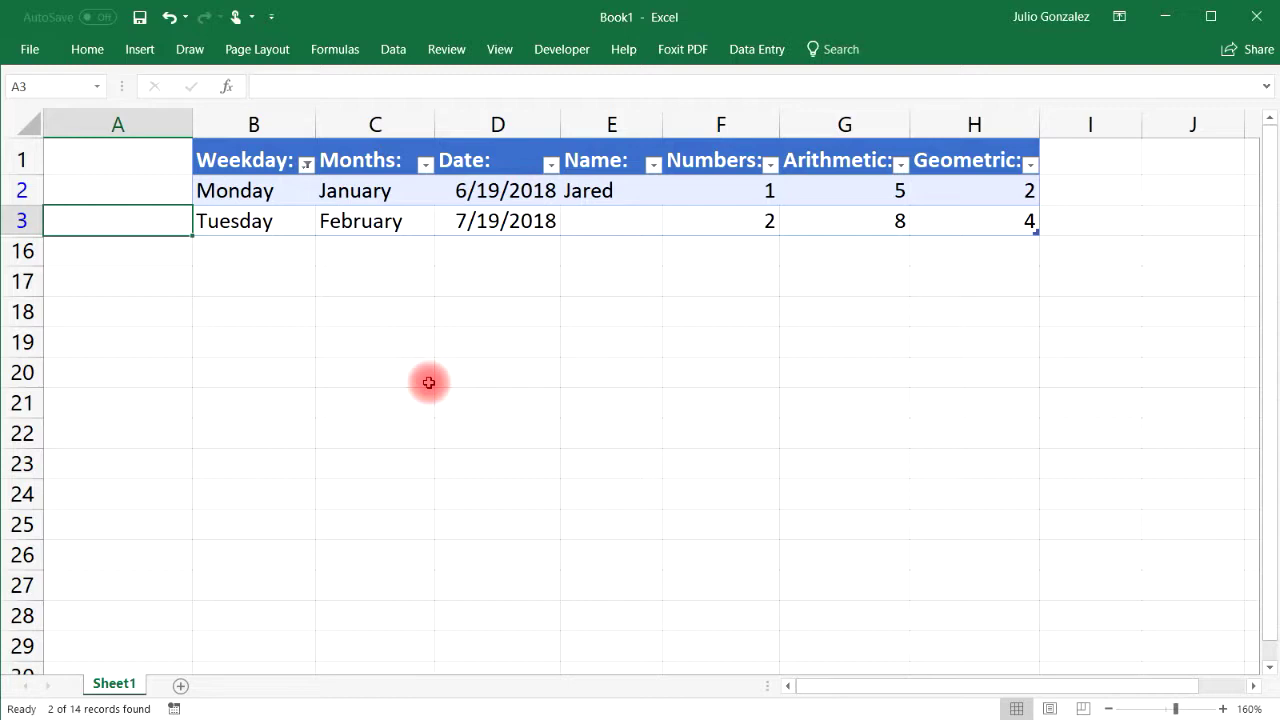
Reselect all values in the Weekday filter to show every row of the table again.
click(307, 164)
click(104, 358)
click(195, 546)
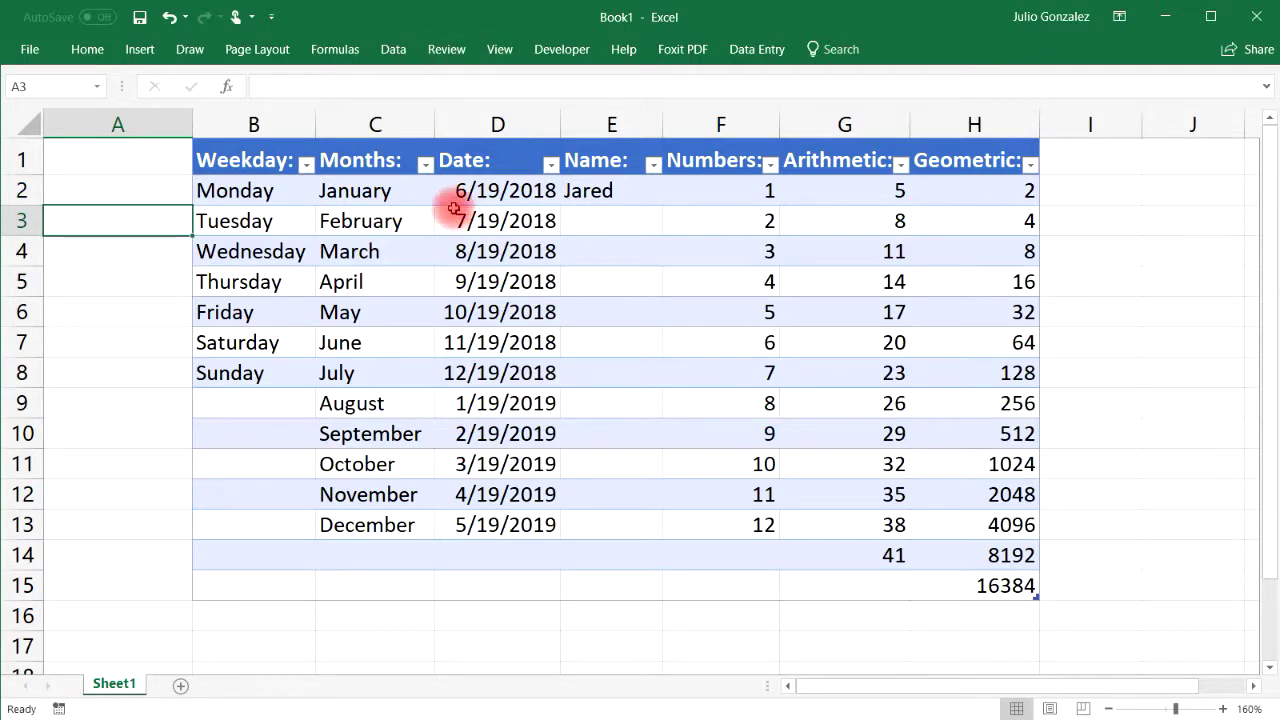
Filter the Months column to January, July, August and December, and undo the filter.
click(427, 168)
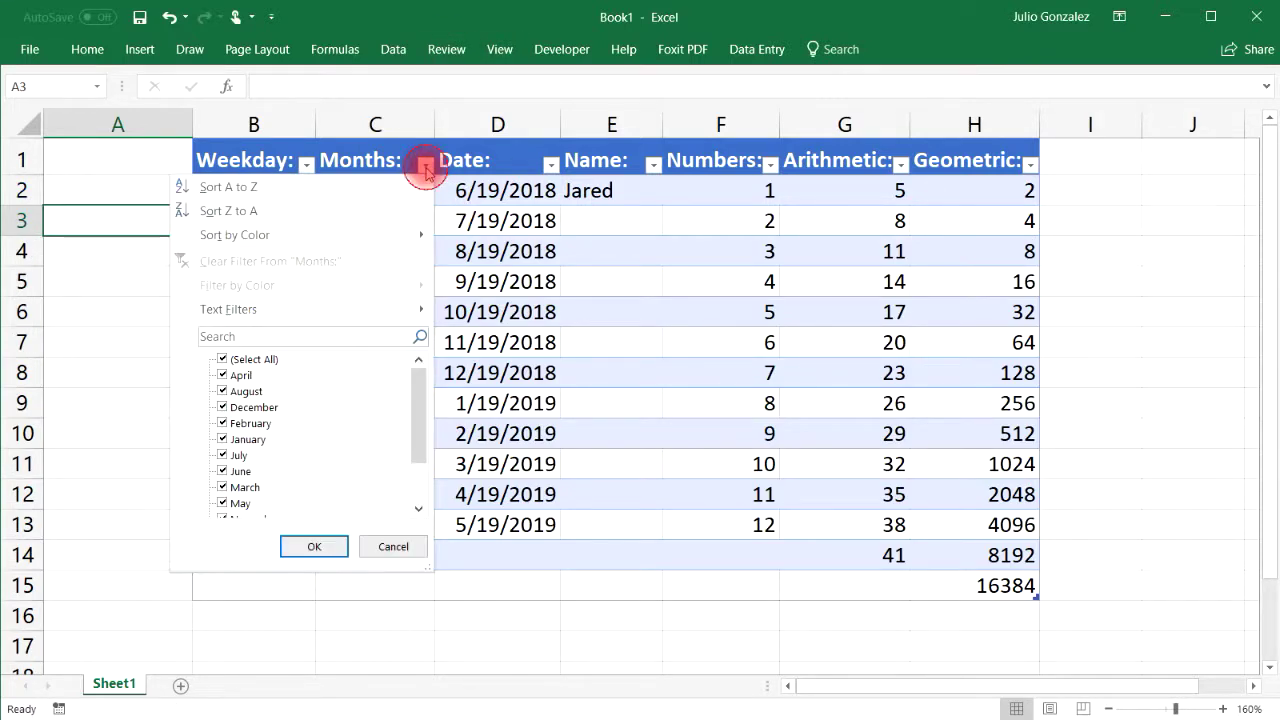
click(222, 360)
click(222, 391)
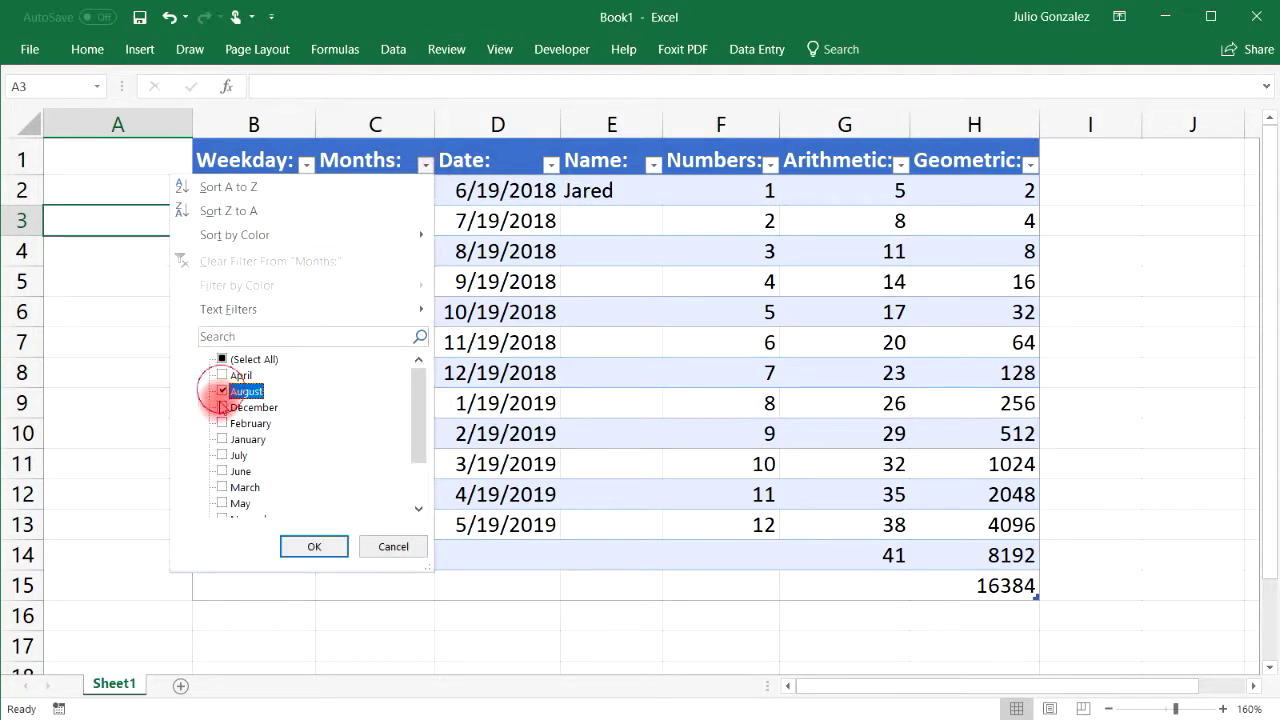
click(222, 407)
click(222, 439)
click(222, 455)
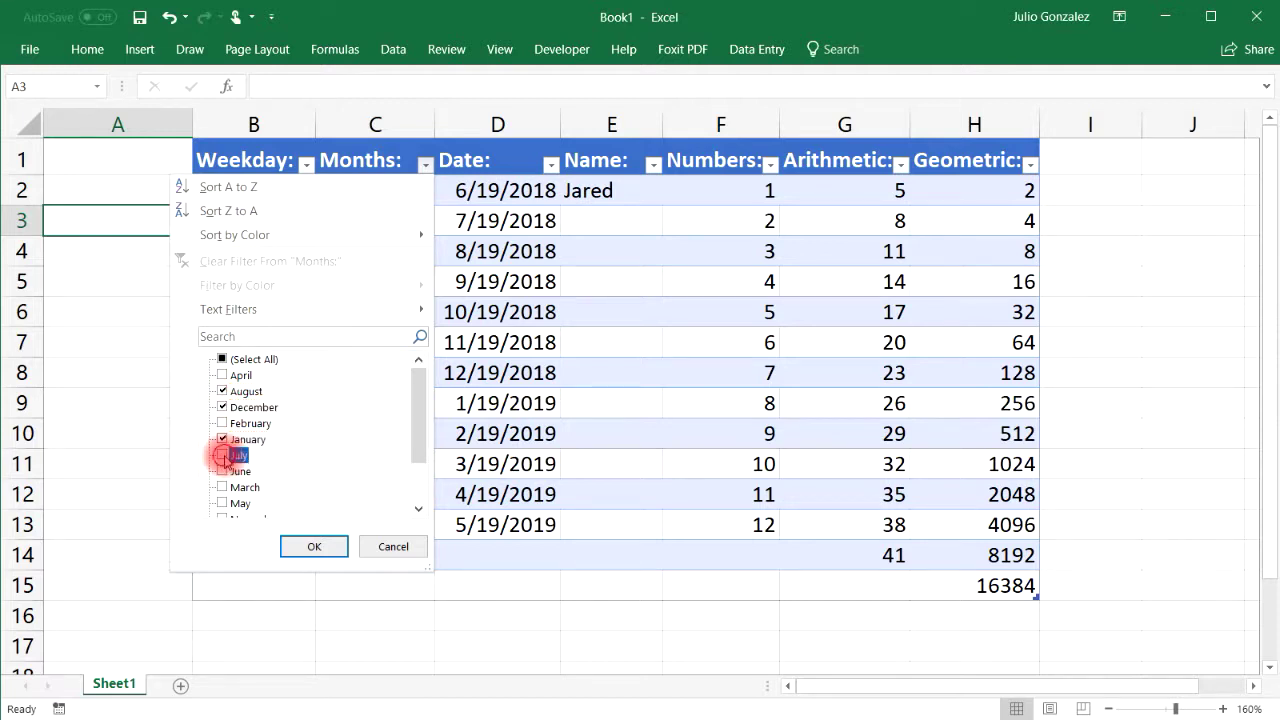
click(303, 545)
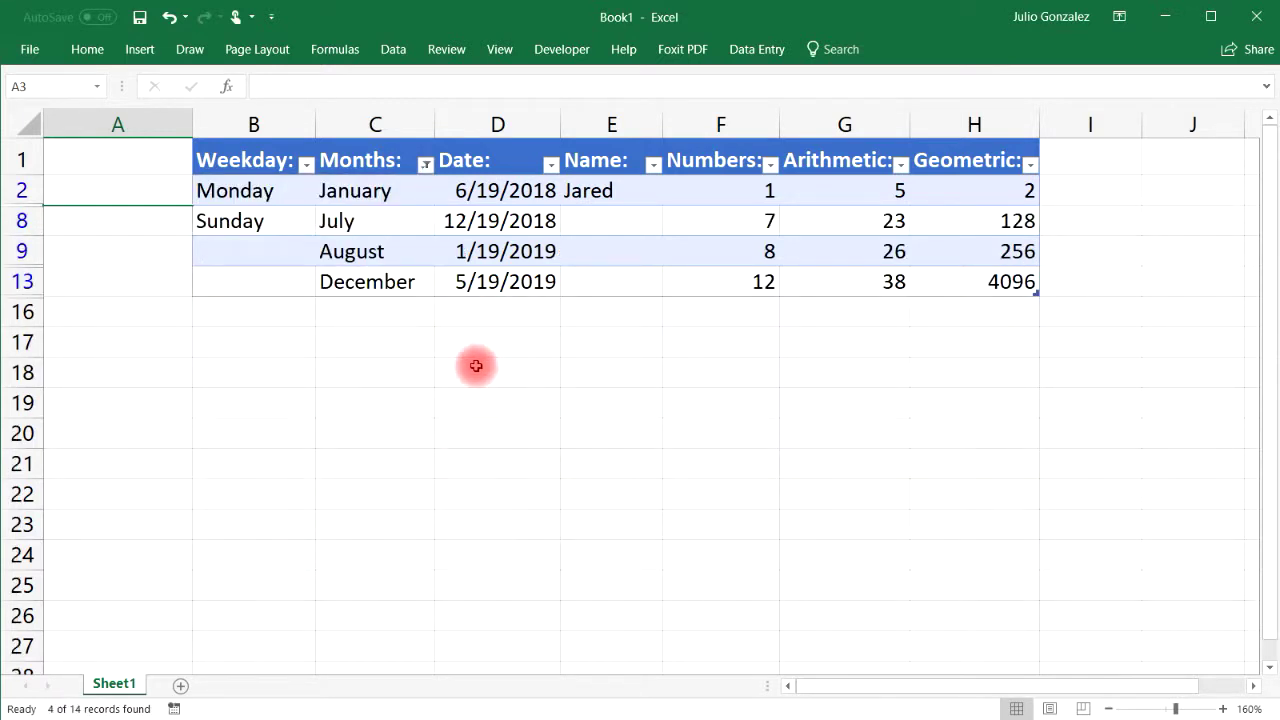
click(170, 17)
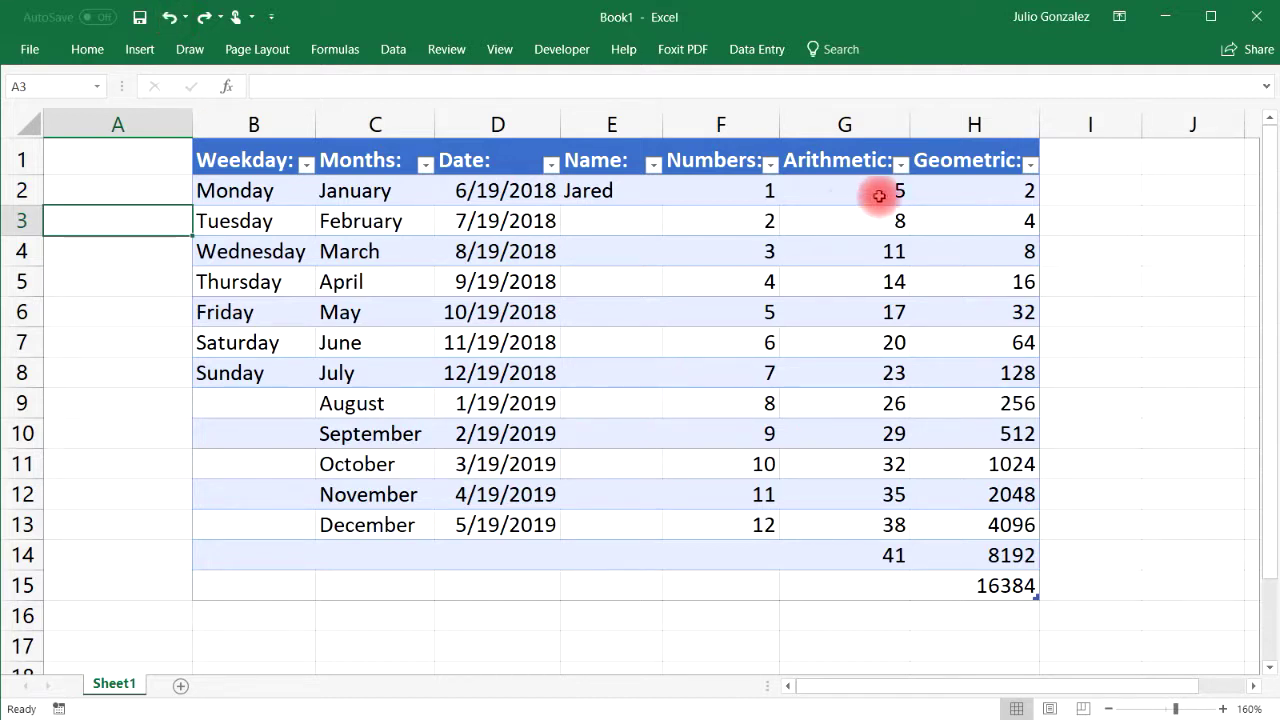
Filter the Arithmetic column to values between 10 and 25, and undo the filter.
click(901, 164)
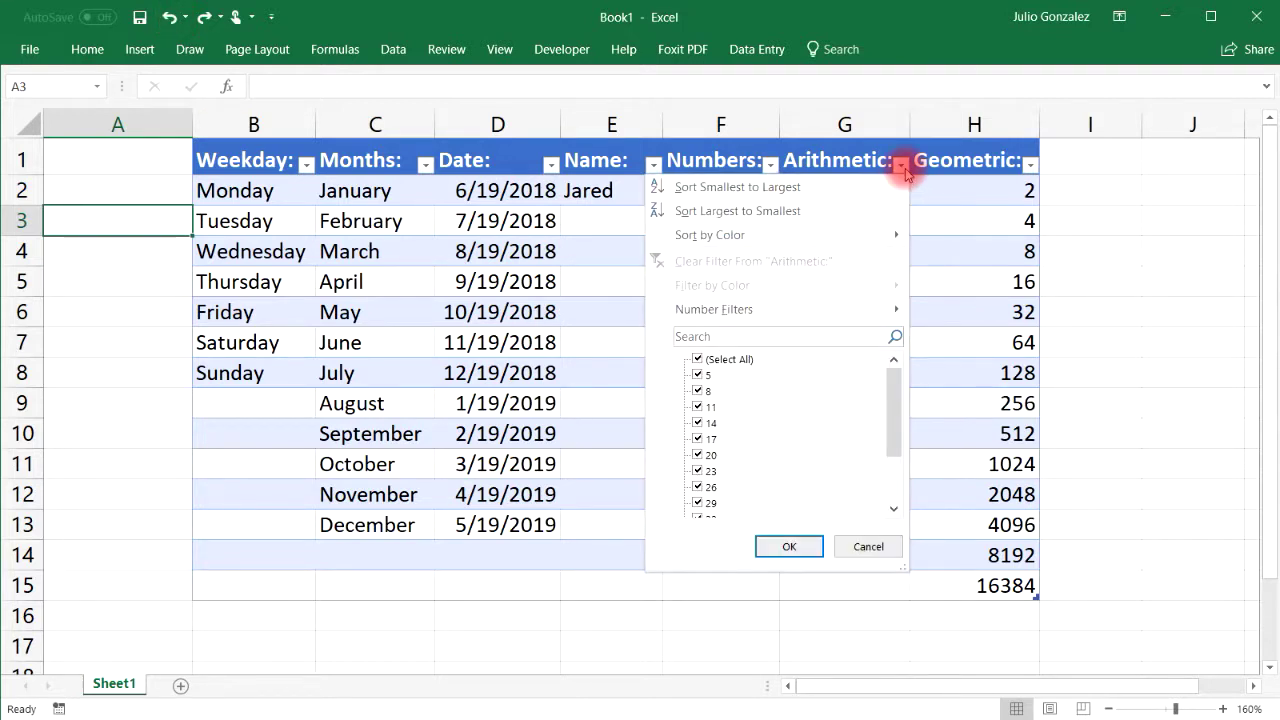
click(697, 360)
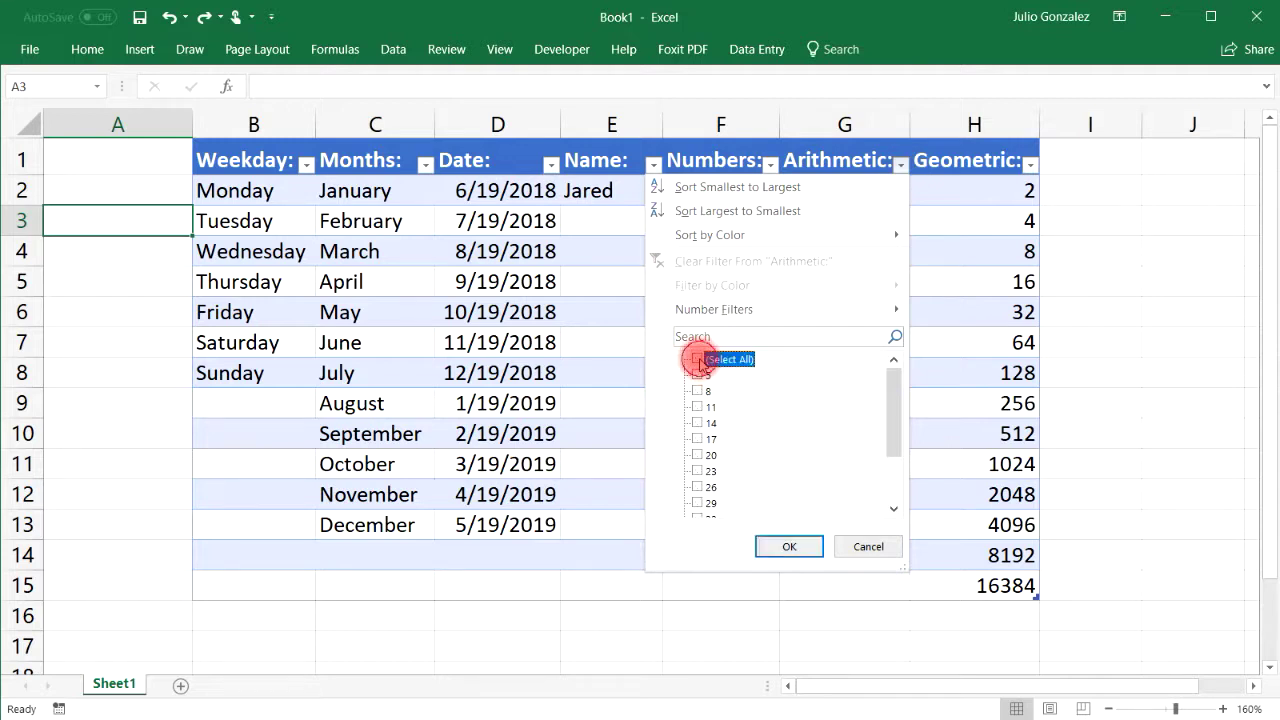
click(770, 310)
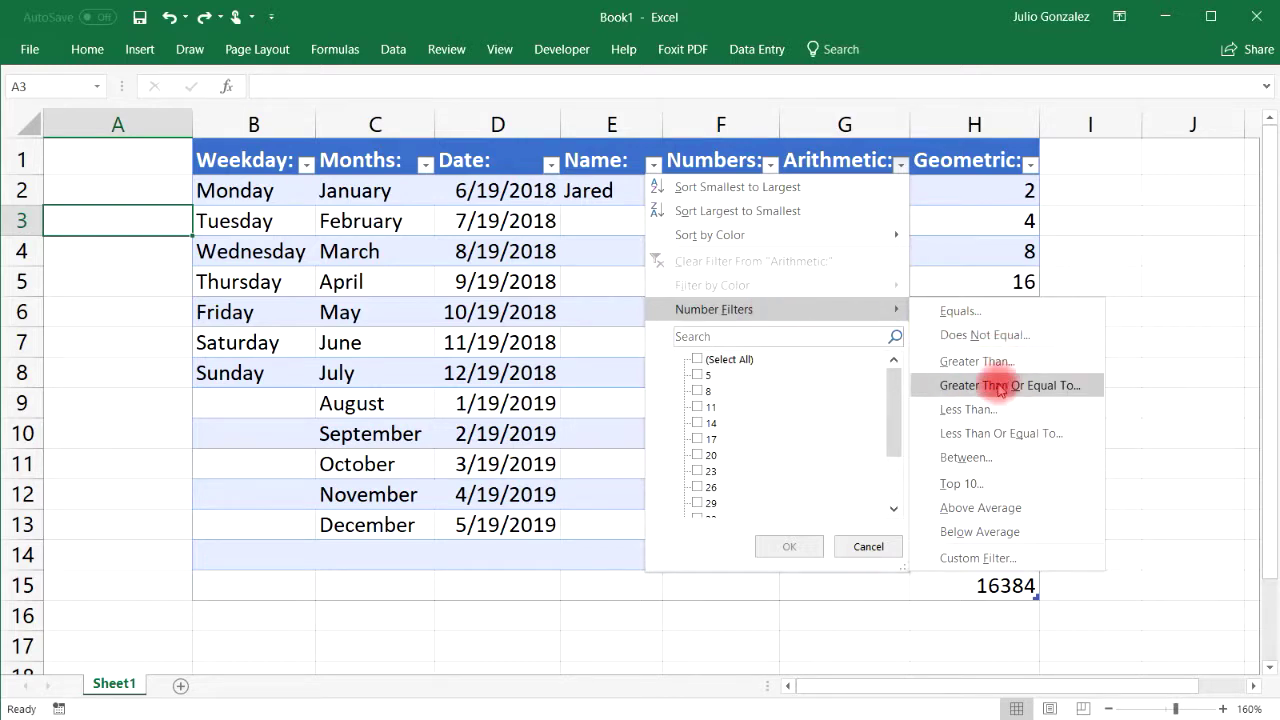
click(990, 459)
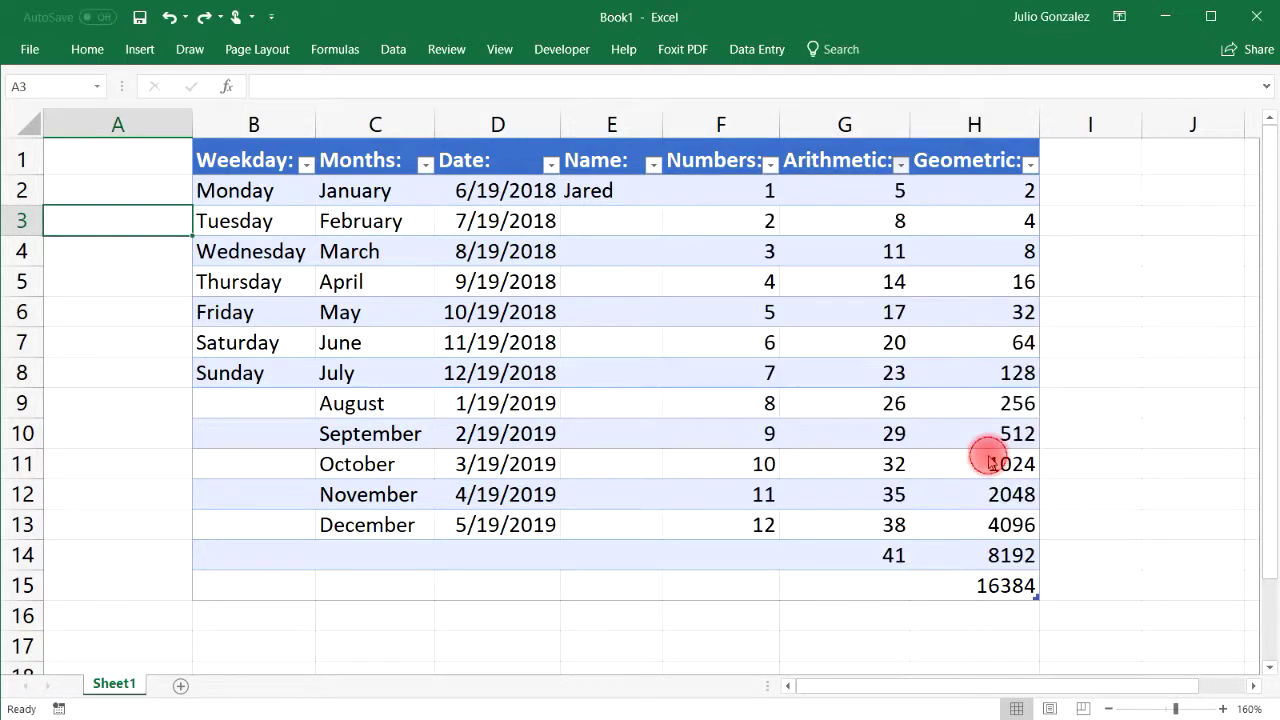
click(750, 300)
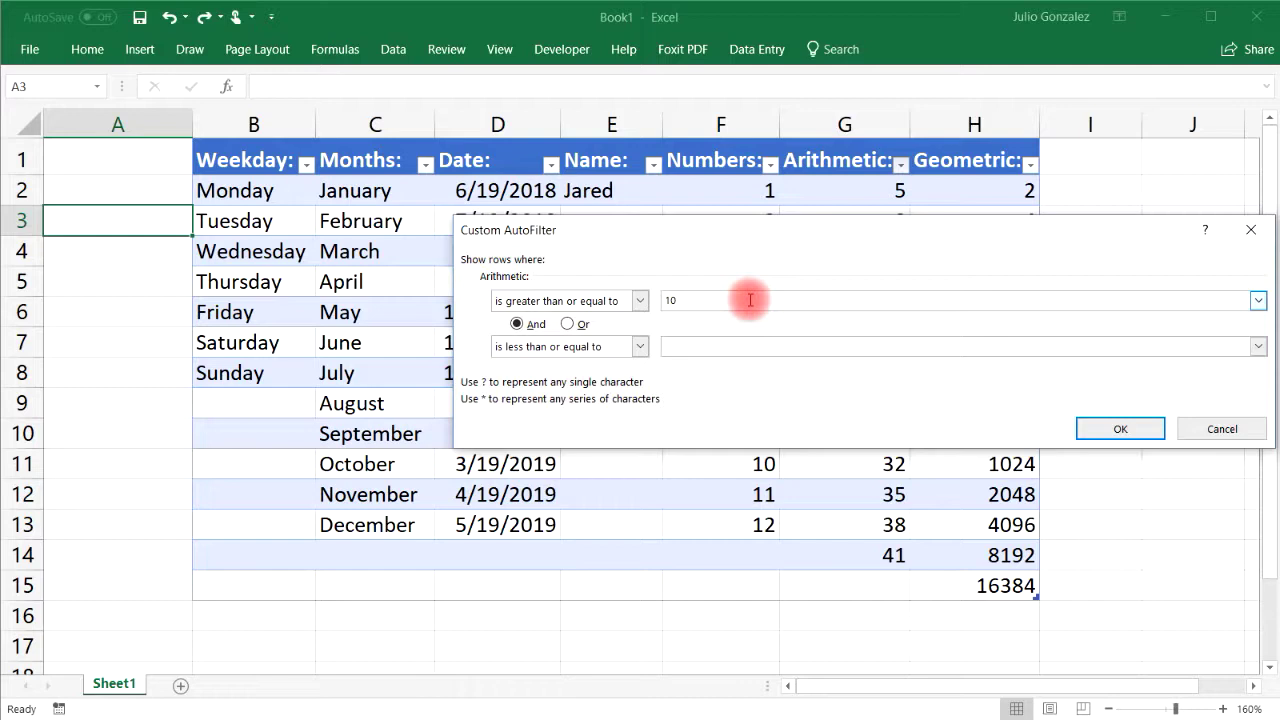
click(735, 350)
text(25)
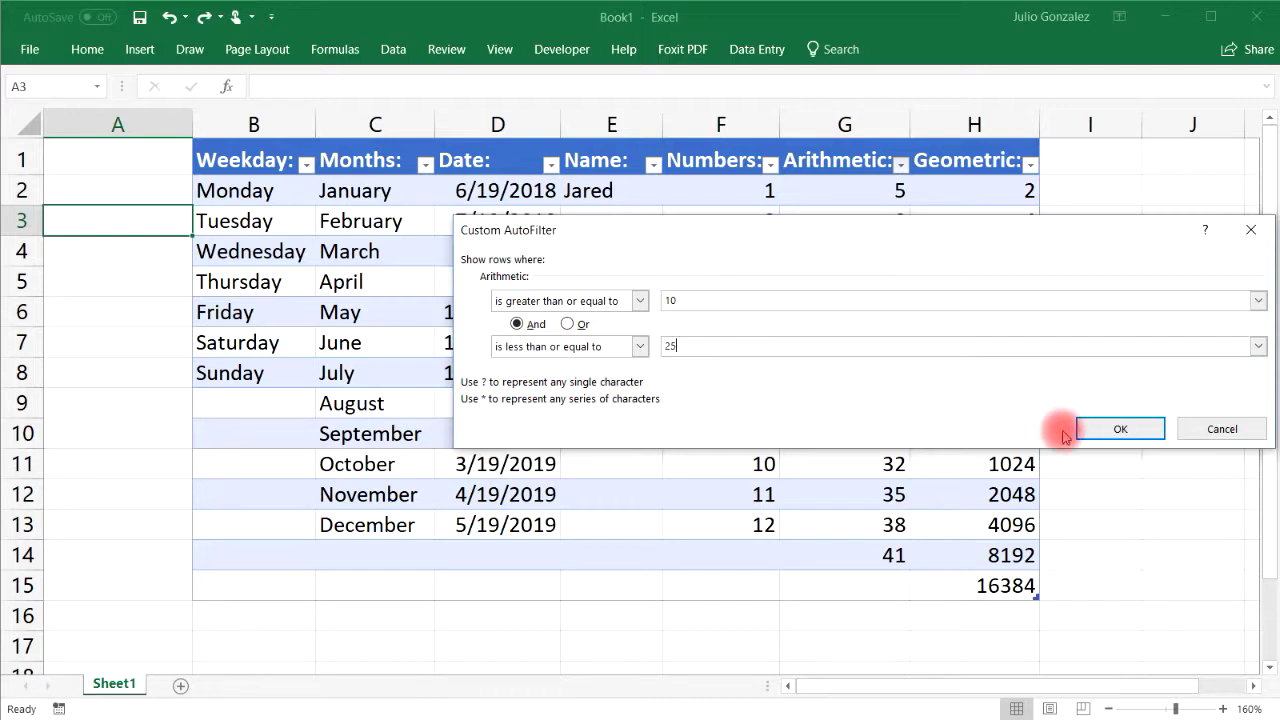
click(1082, 429)
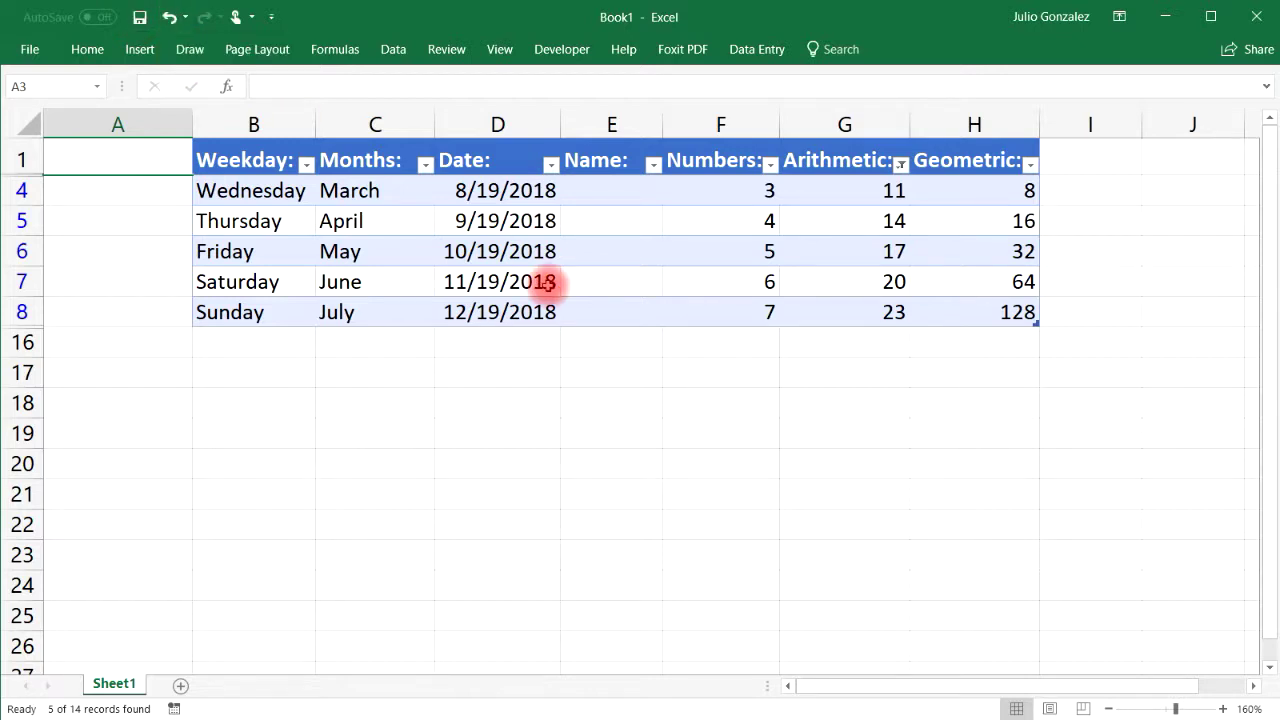
key(ctrl+z)
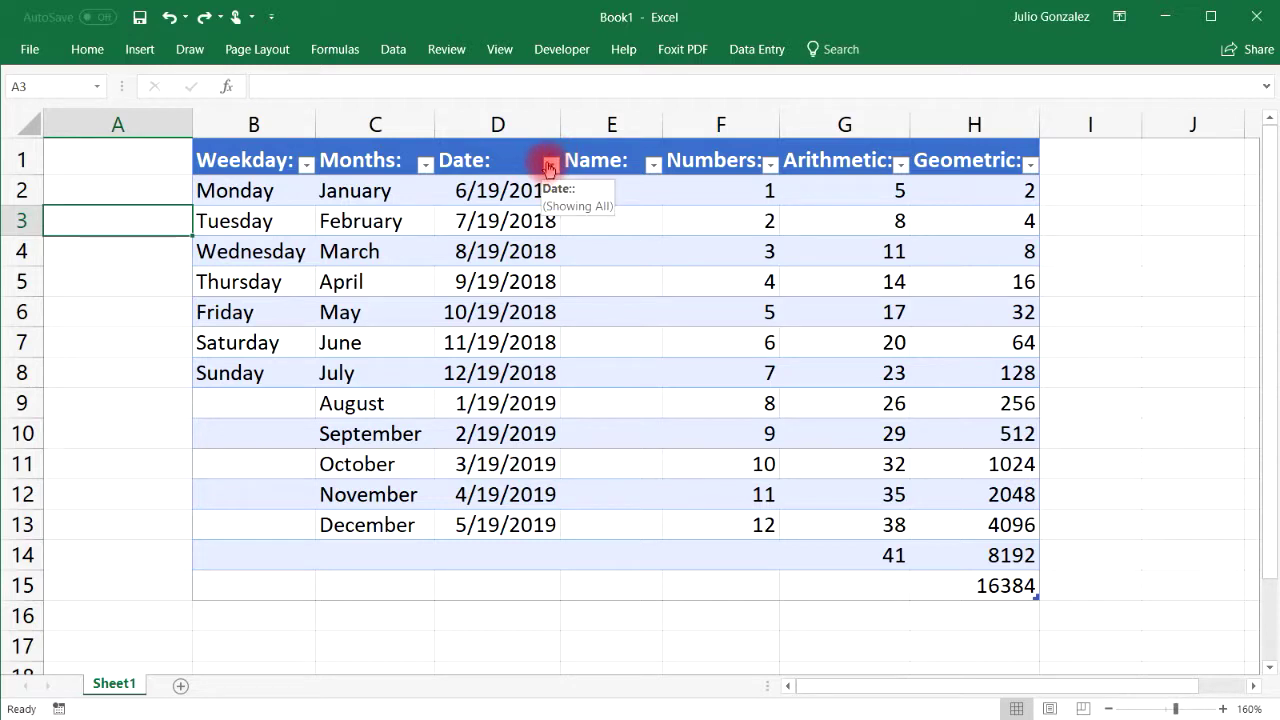
Filter the Date column with a Between date filter from 8/1/2018 to 2/1/2019.
click(549, 164)
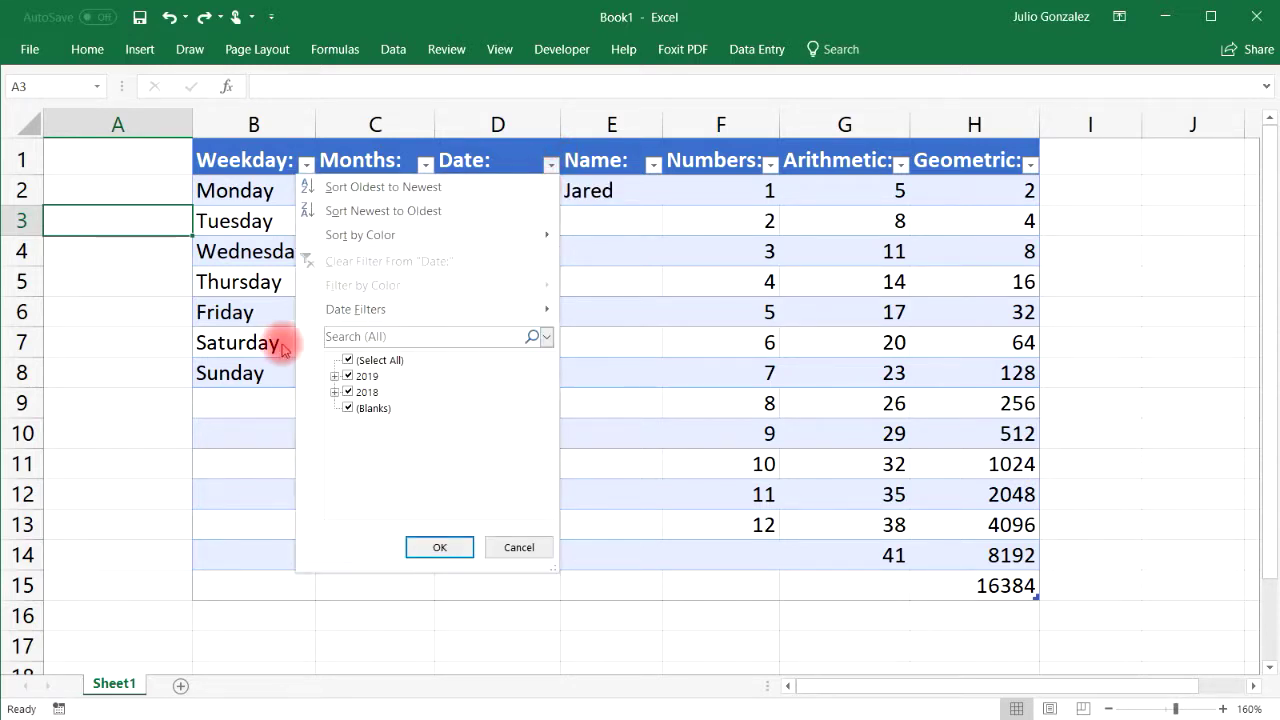
click(349, 360)
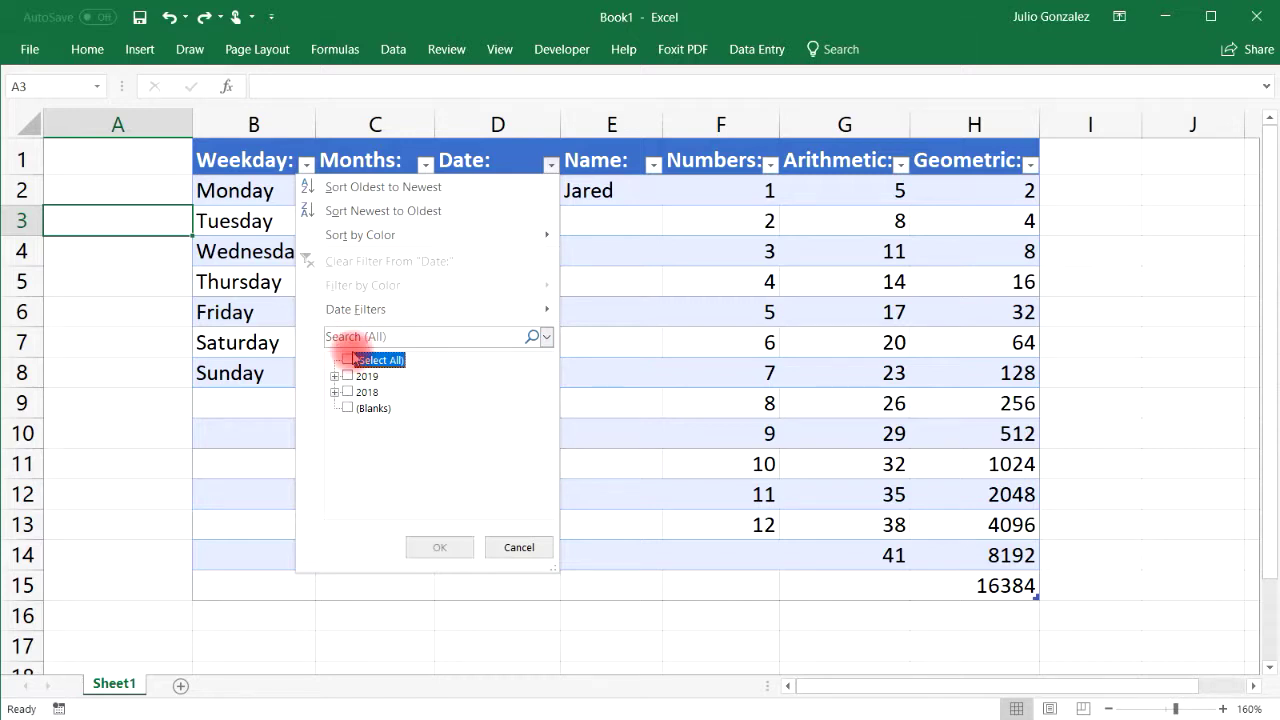
mouse_move(446, 310)
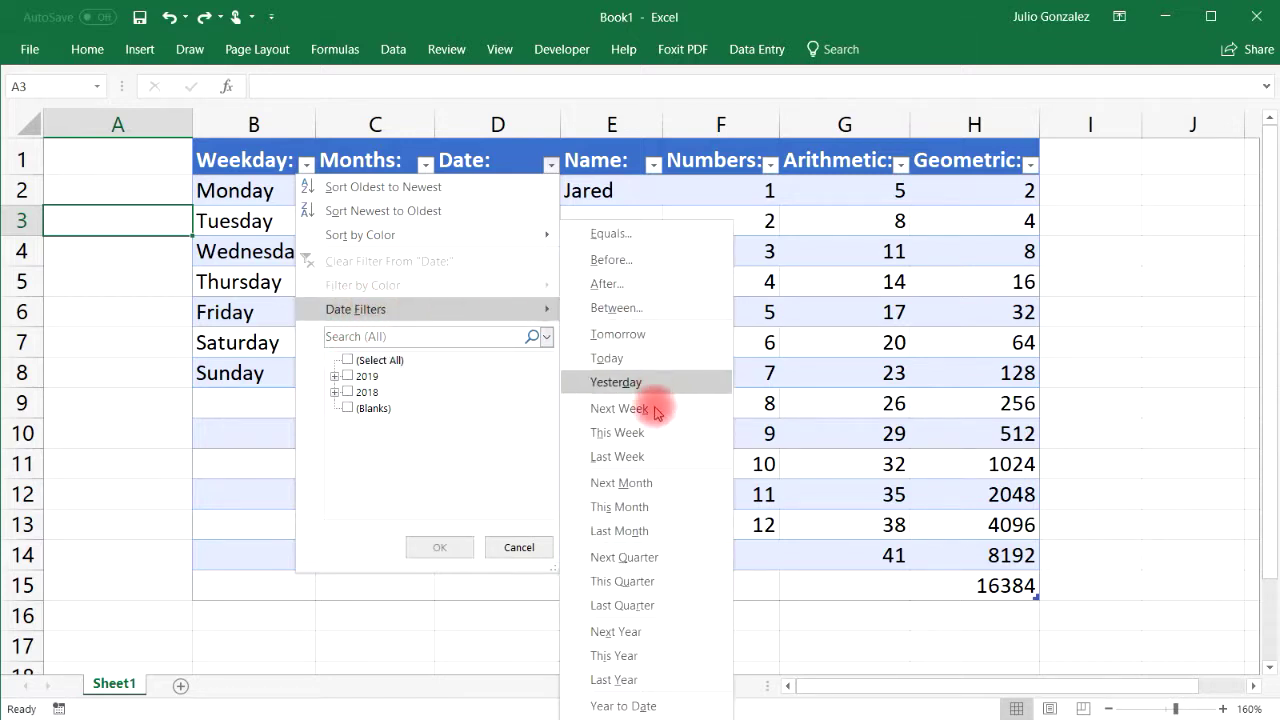
click(659, 312)
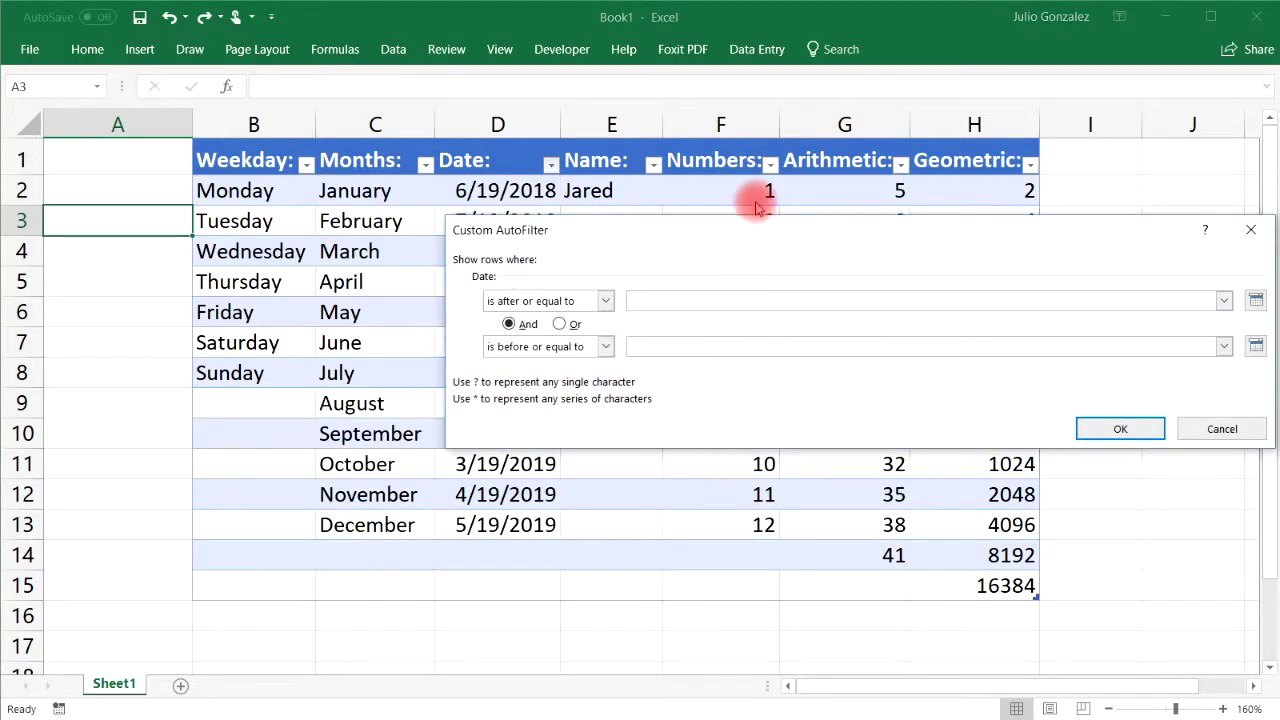
drag(752, 234, 509, 300)
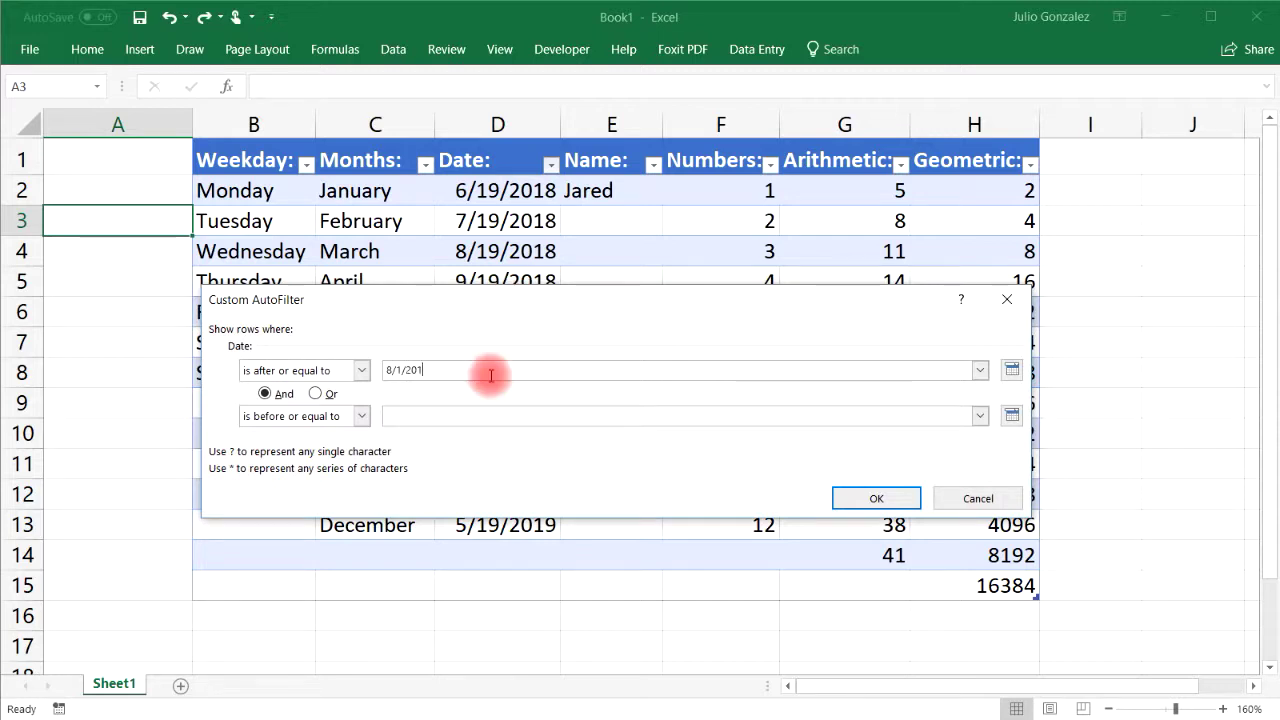
click(476, 416)
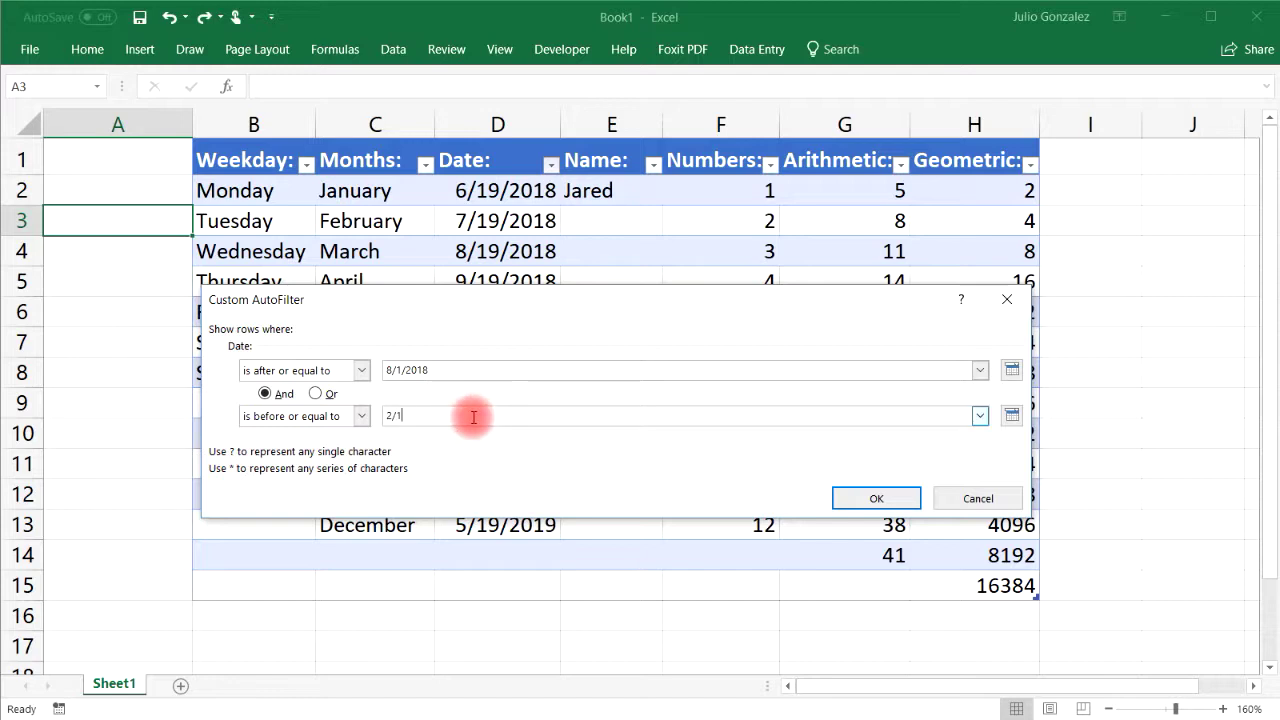
text(2/1/2019)
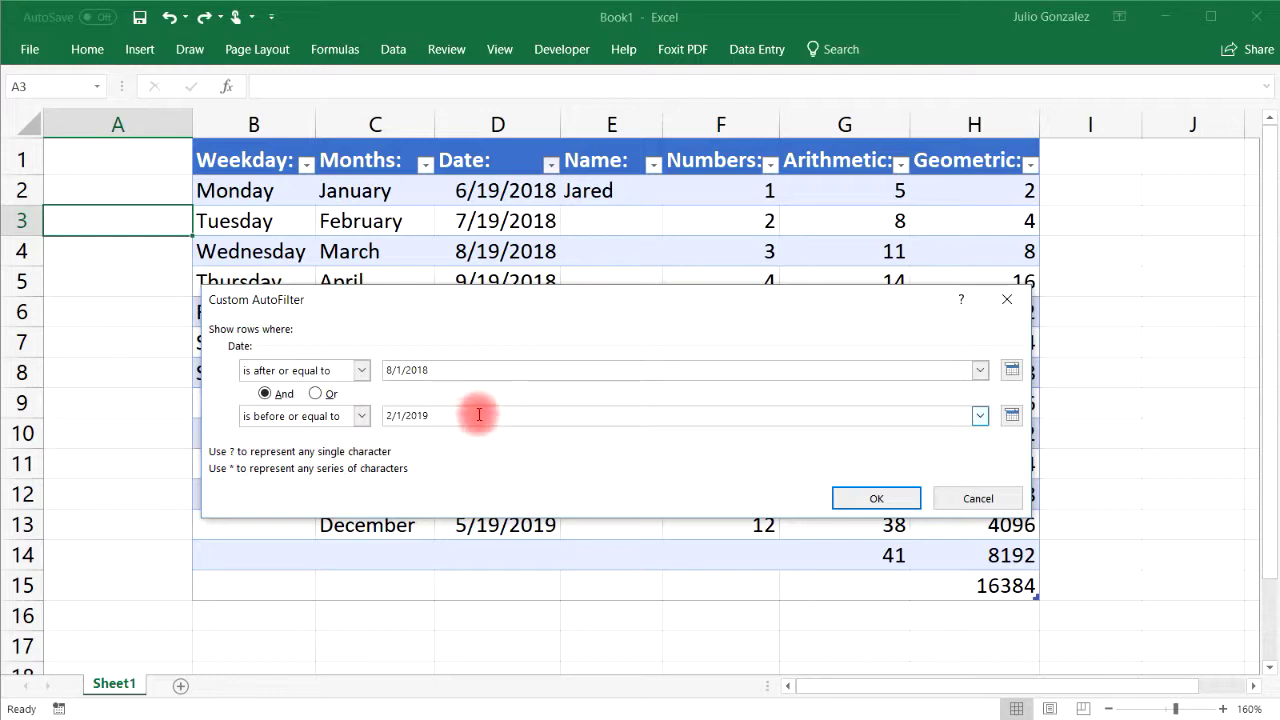
click(862, 497)
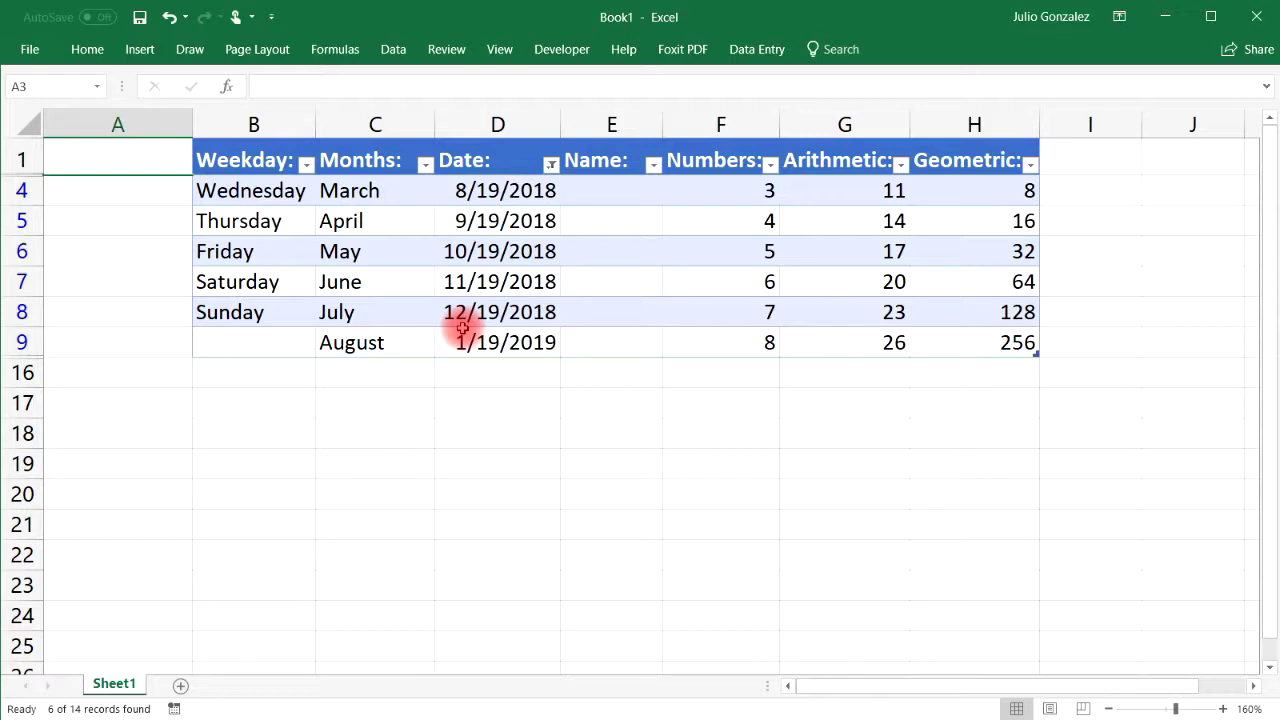
key(ctrl+z)
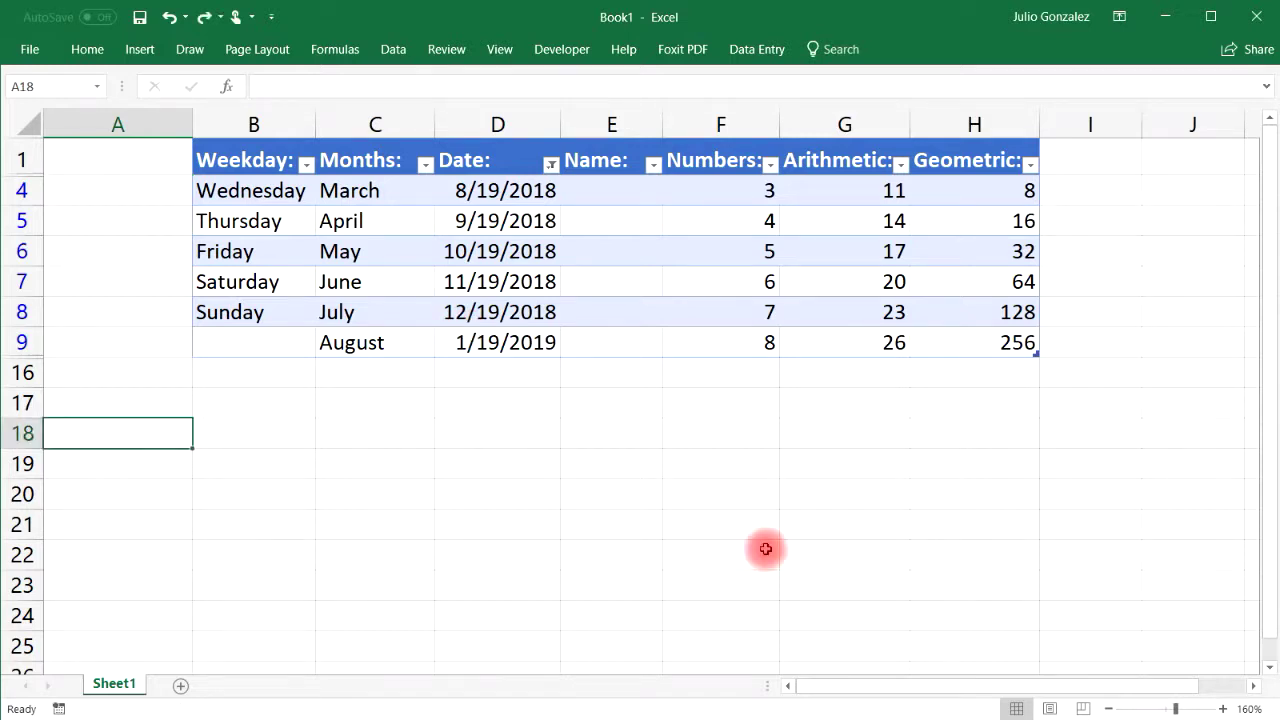
key(alt+Tab)
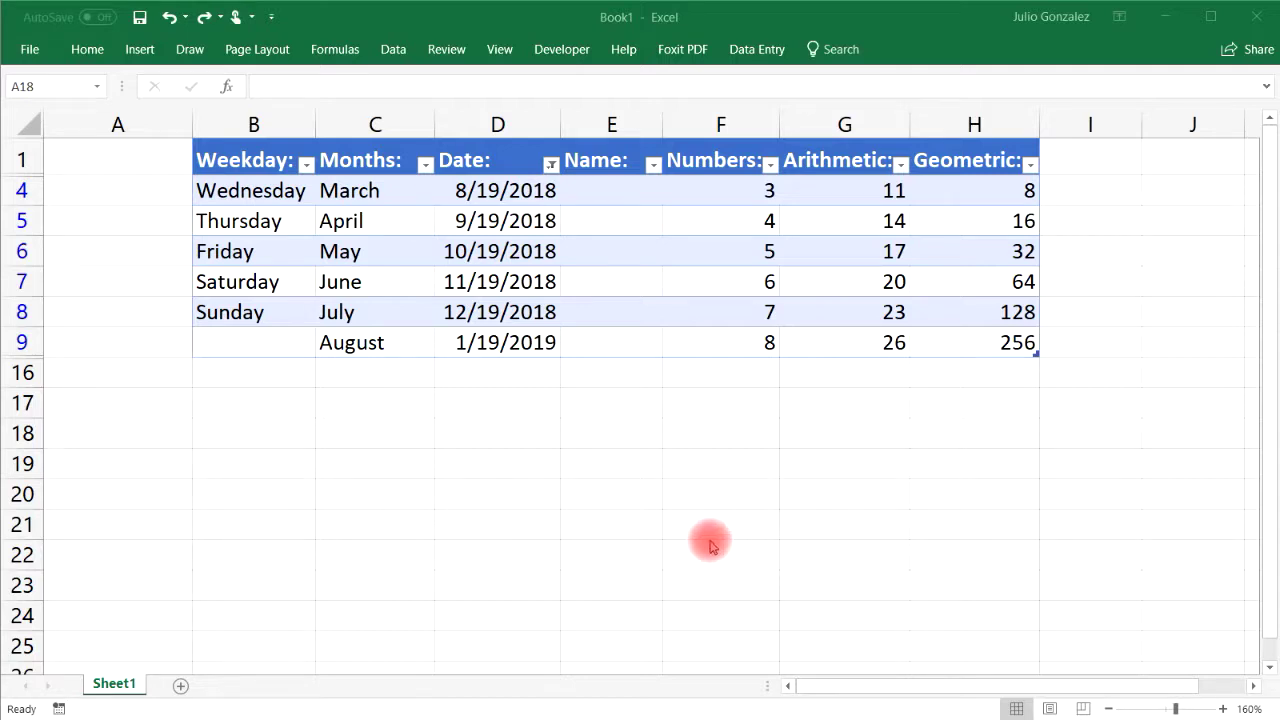
key(alt+Tab)
Select the whole table and apply the plain table style without header colour or row banding.
click(625, 273)
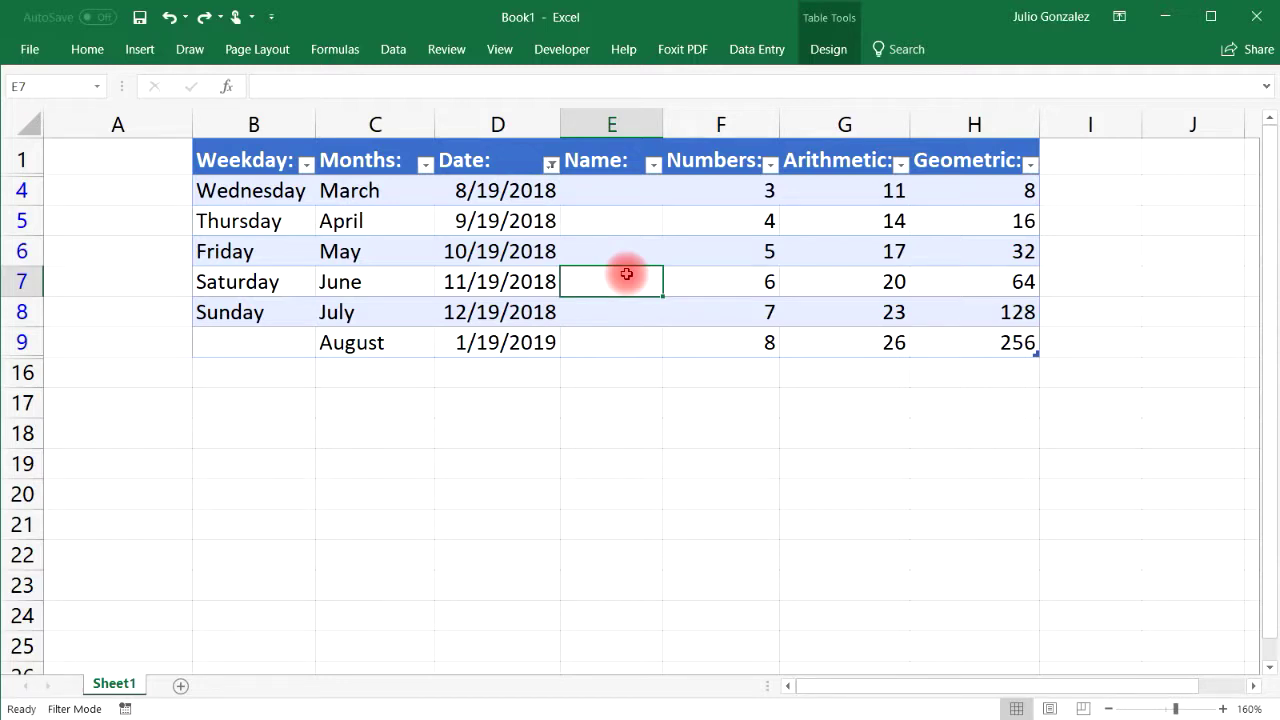
key(ctrl+a)
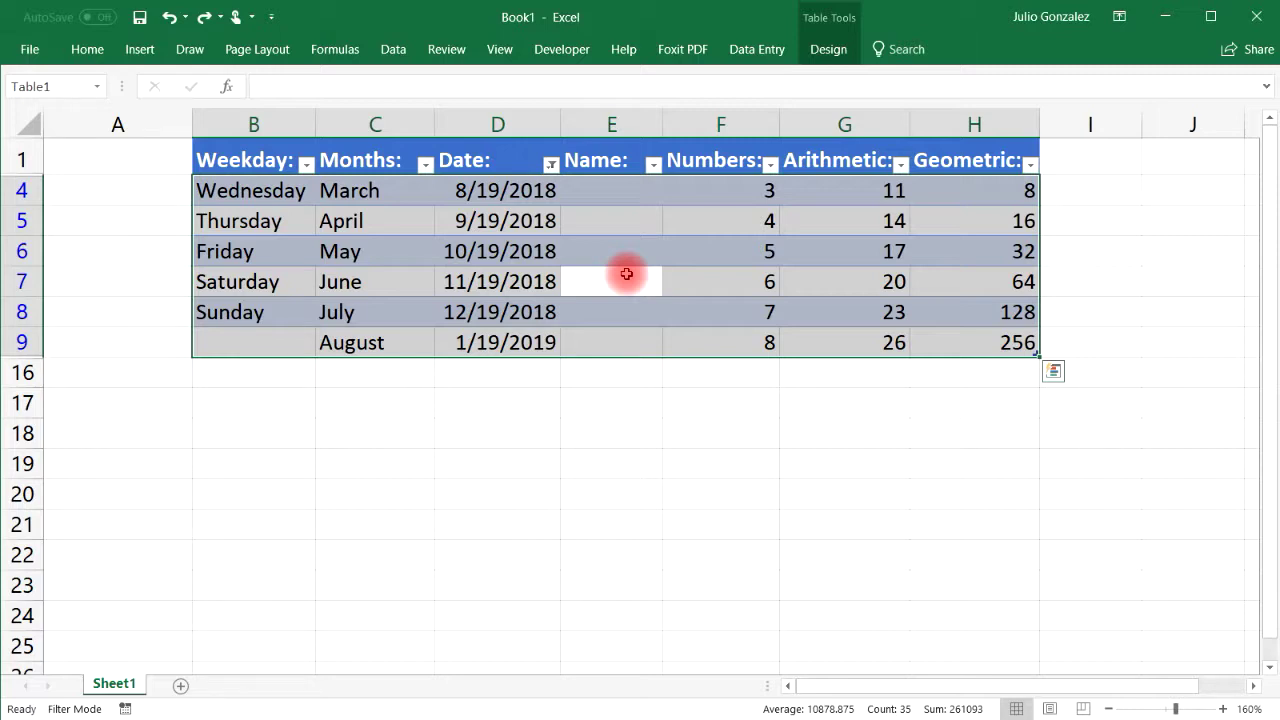
click(829, 50)
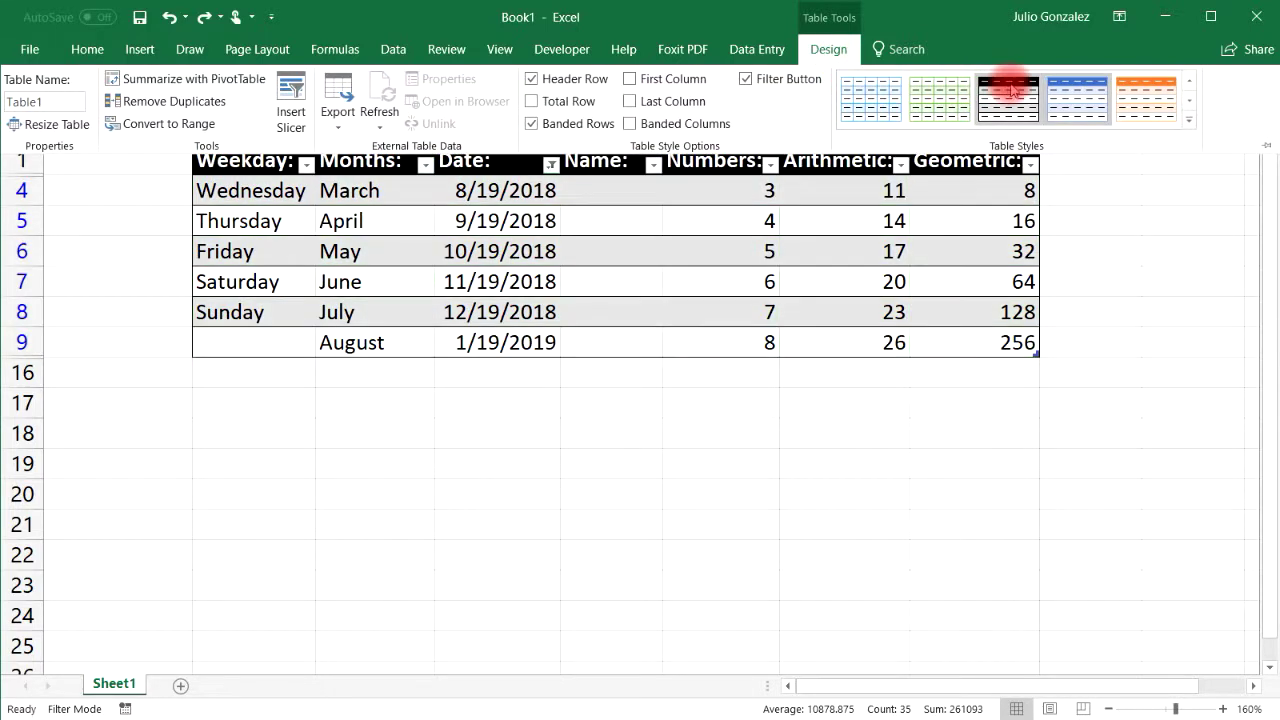
click(1189, 82)
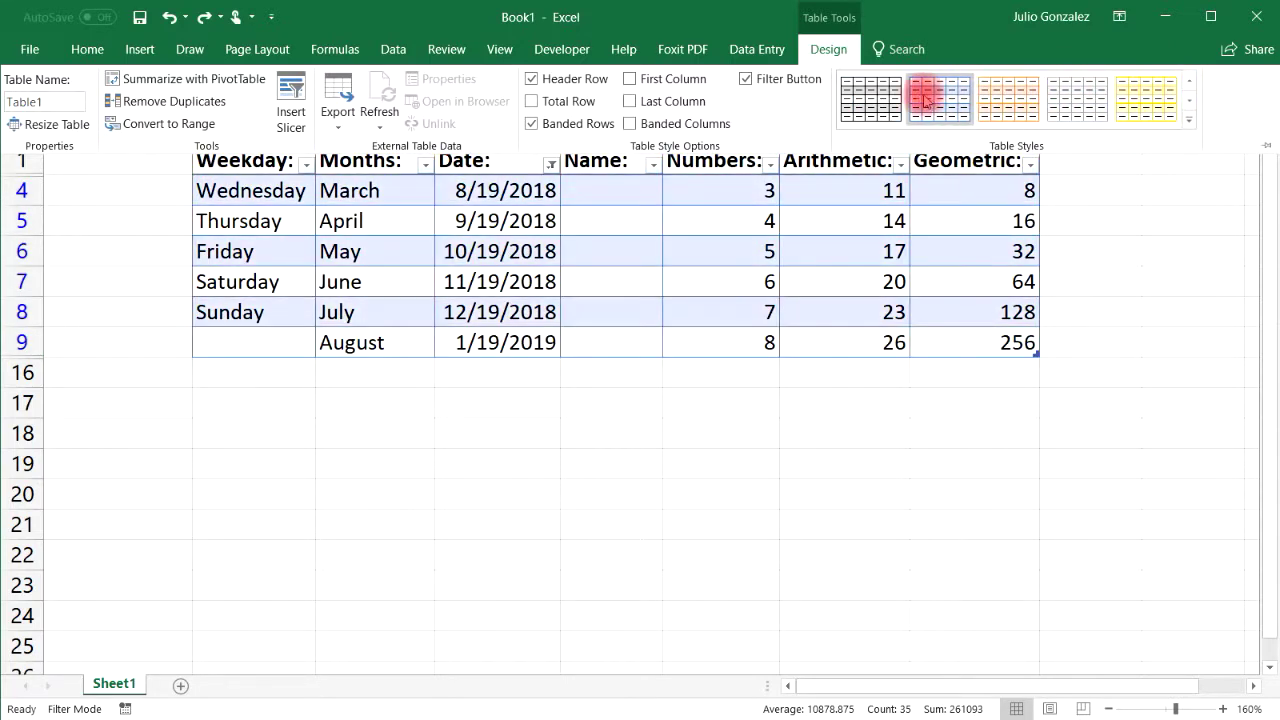
click(1189, 81)
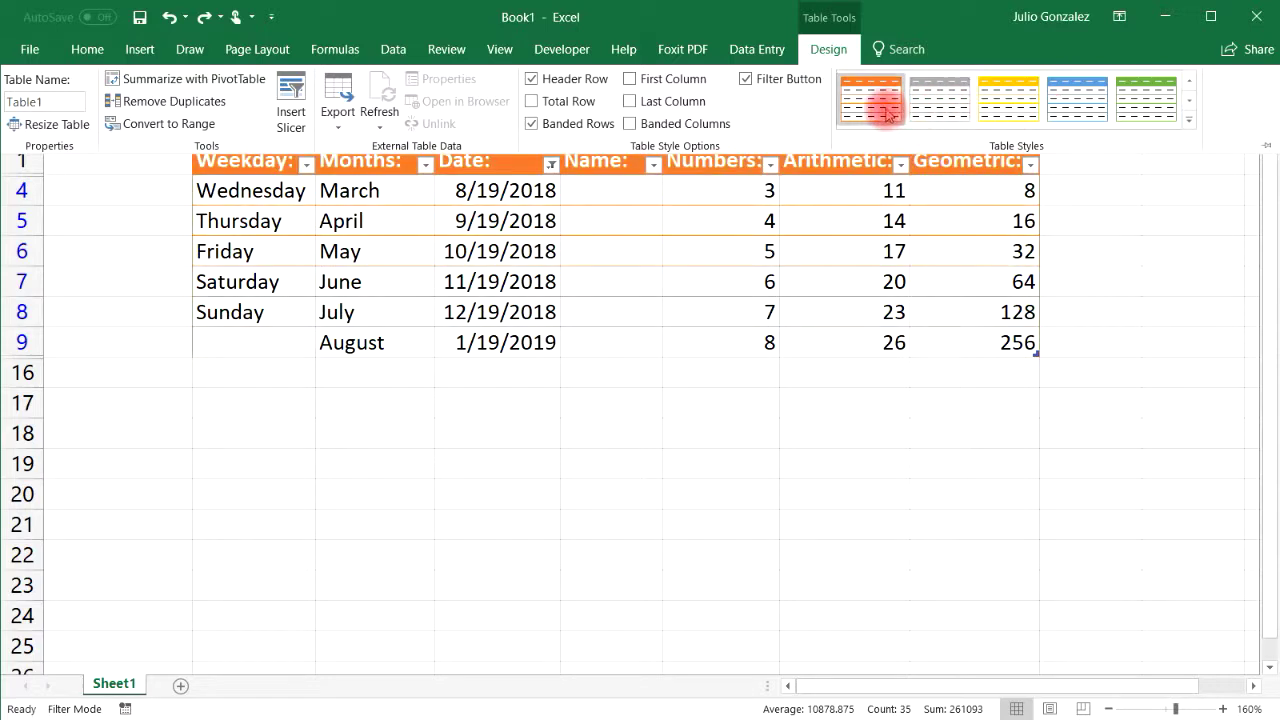
click(1189, 81)
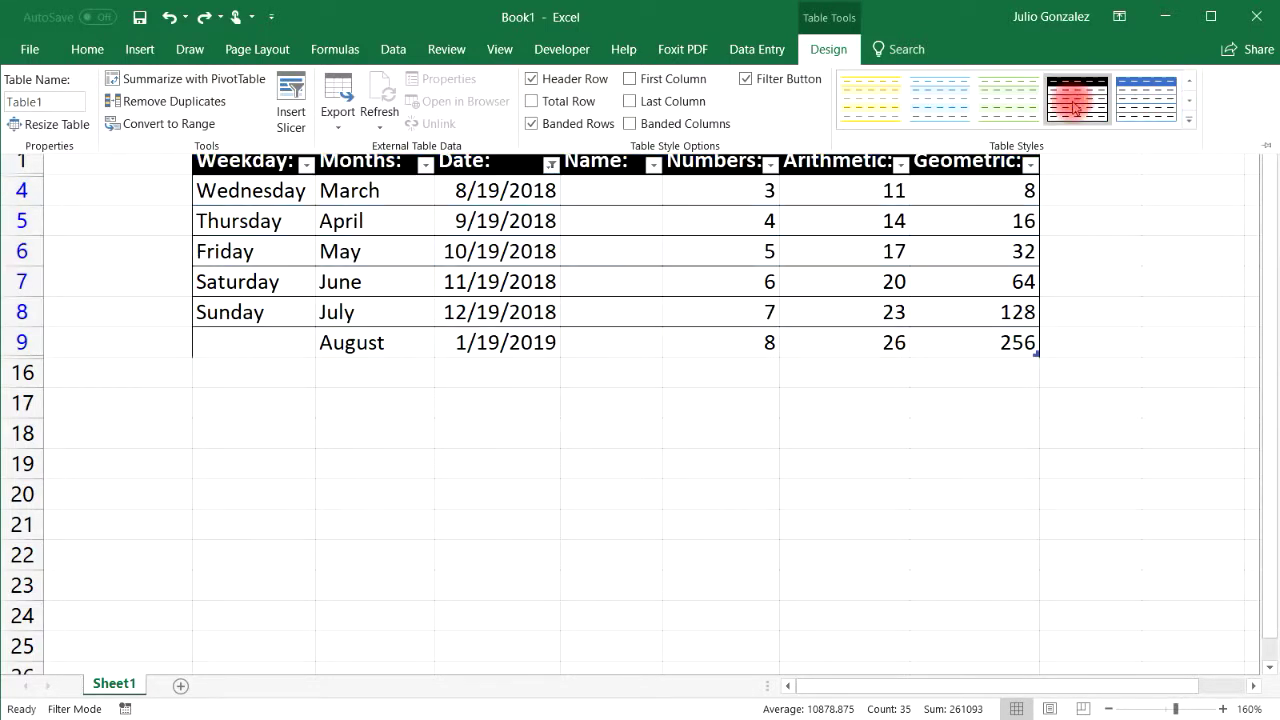
click(1189, 81)
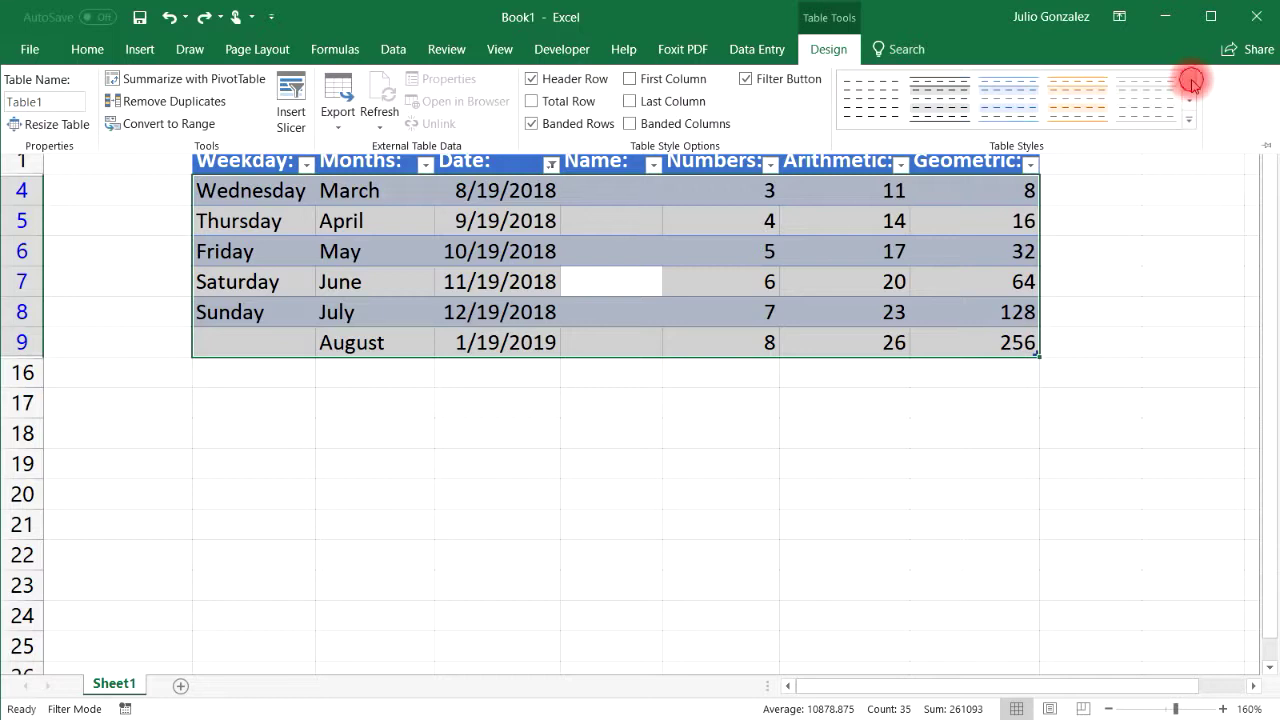
click(879, 97)
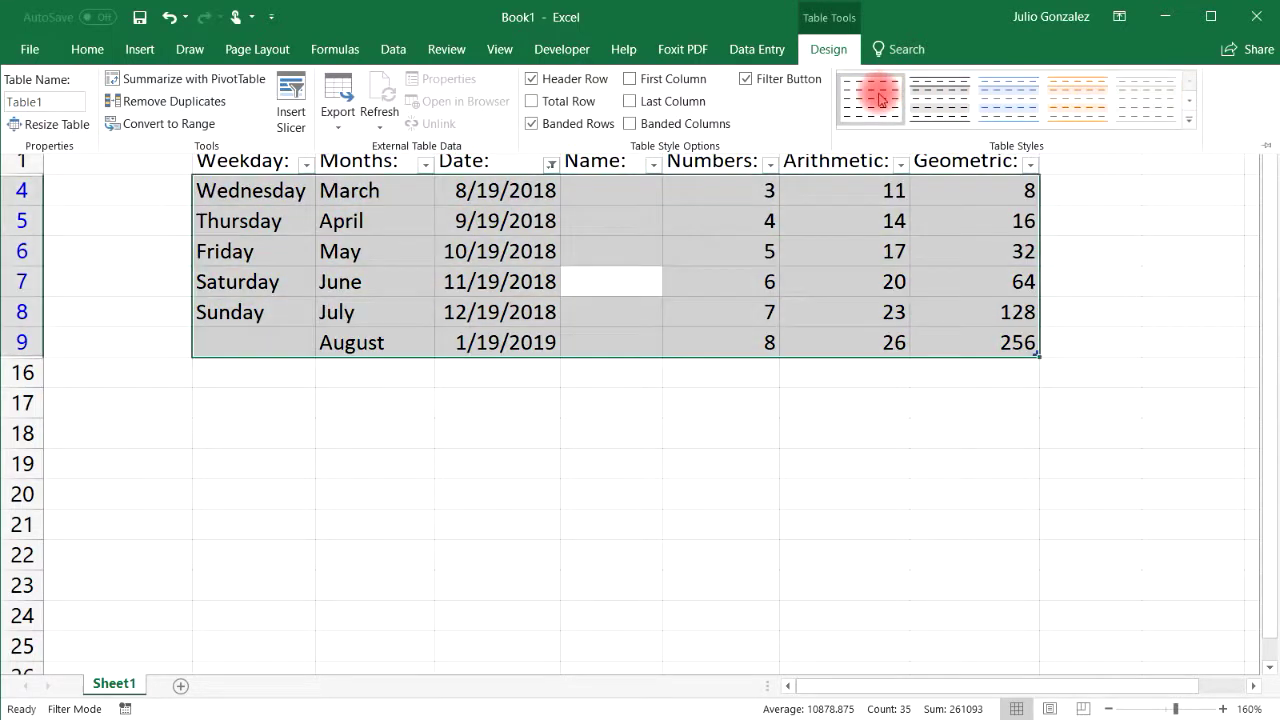
Convert the table back to a normal range.
click(179, 128)
click(482, 426)
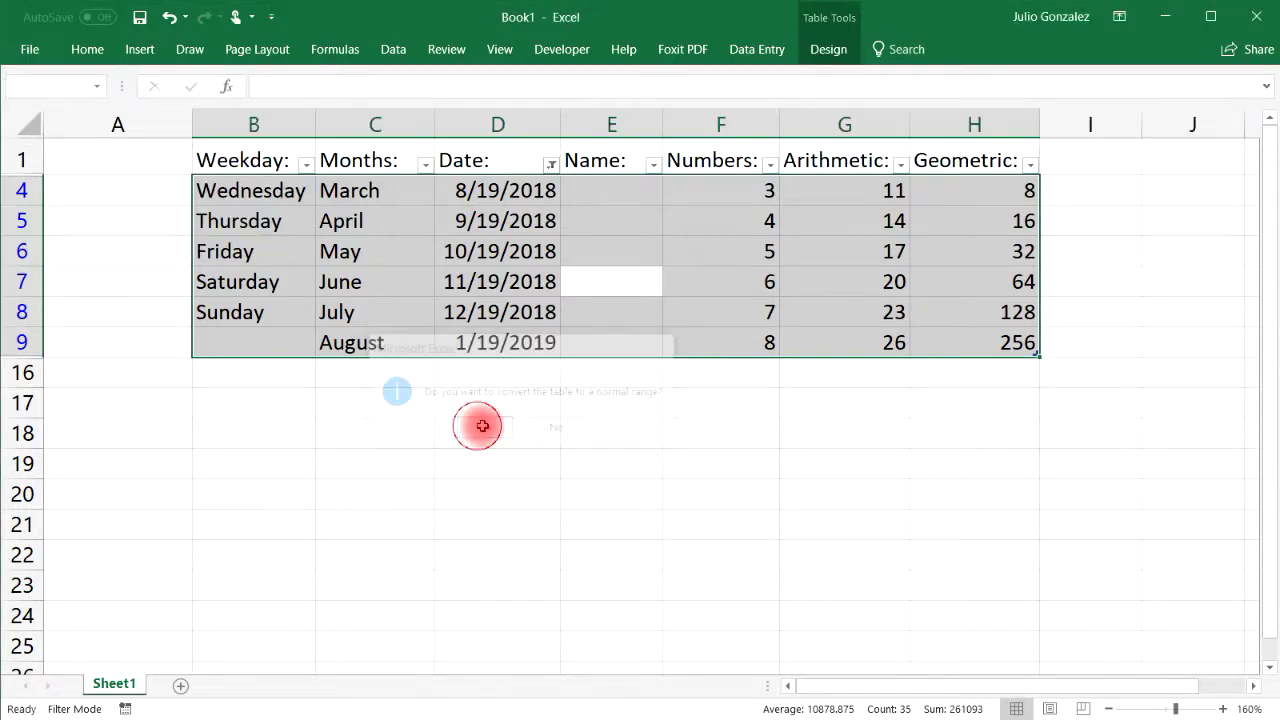
click(603, 310)
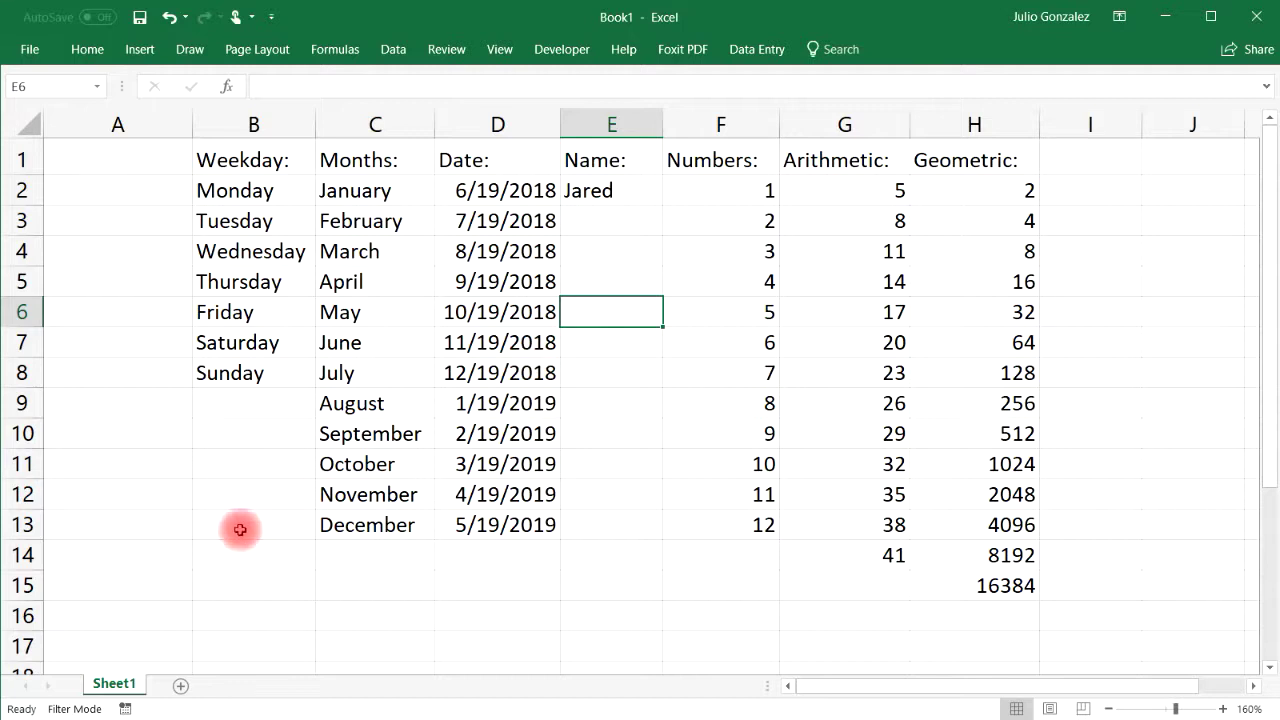
Add a new worksheet and widen its column B to about one and a half times the default width.
click(183, 686)
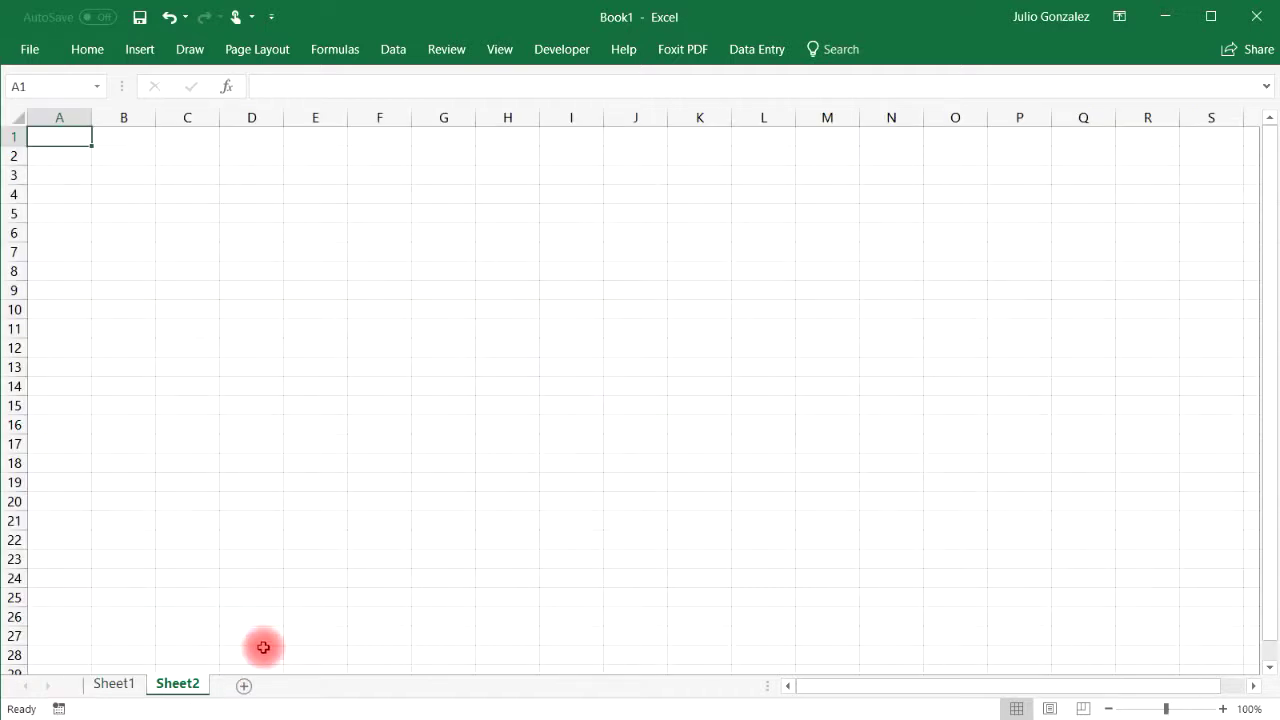
click(1223, 709)
click(1224, 709)
click(1224, 709)
click(1224, 709)
click(1224, 709)
click(1224, 709)
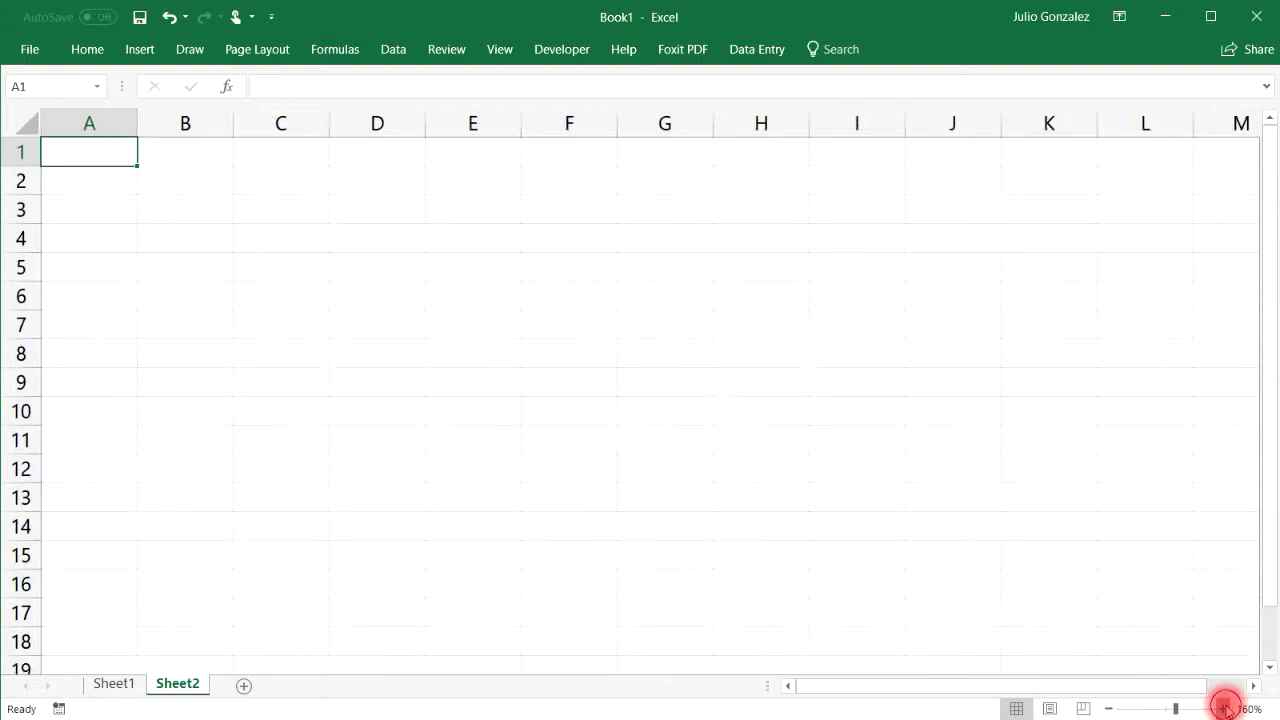
click(1224, 709)
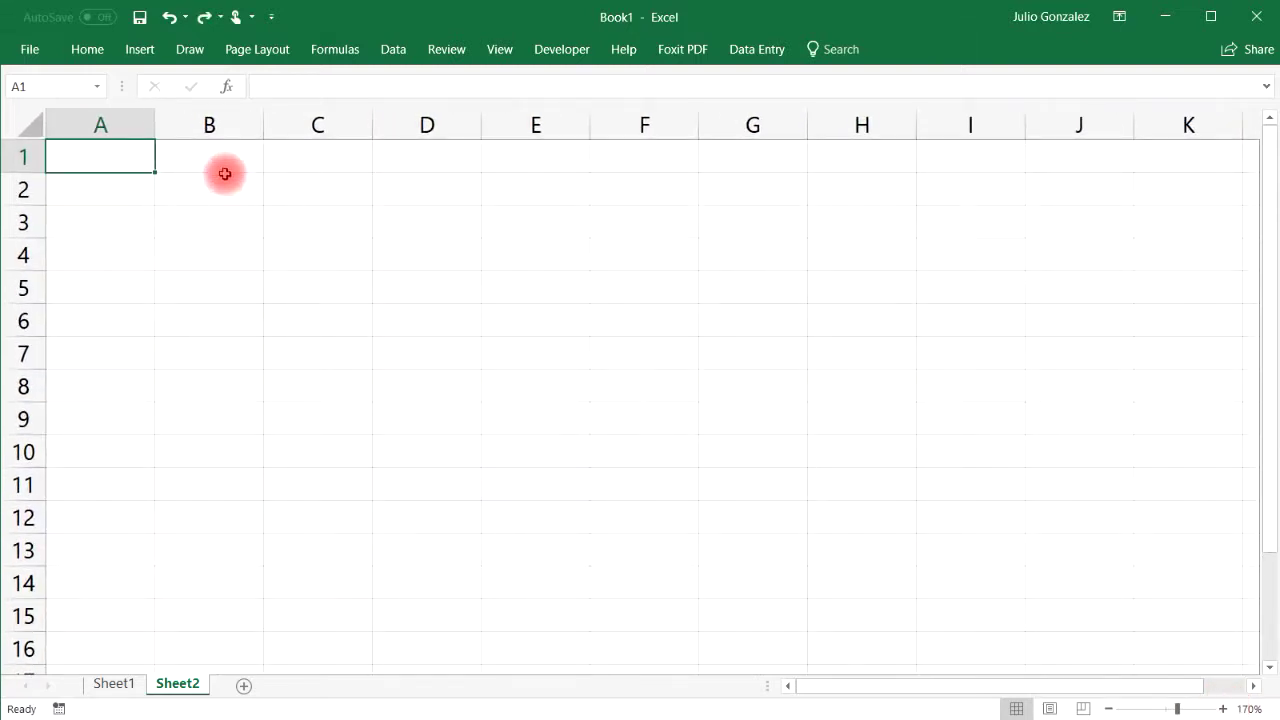
drag(249, 121, 320, 125)
Enter the header "Full Names:" in cell B2.
click(255, 197)
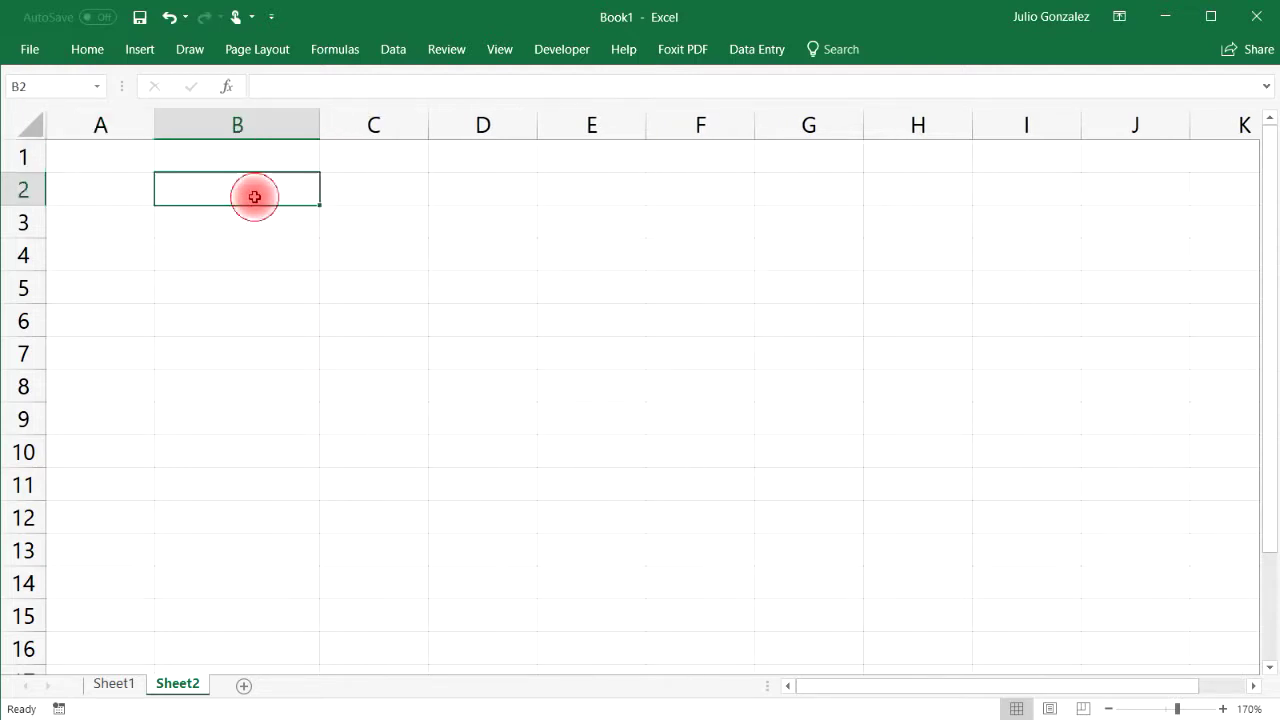
text(Full Names)
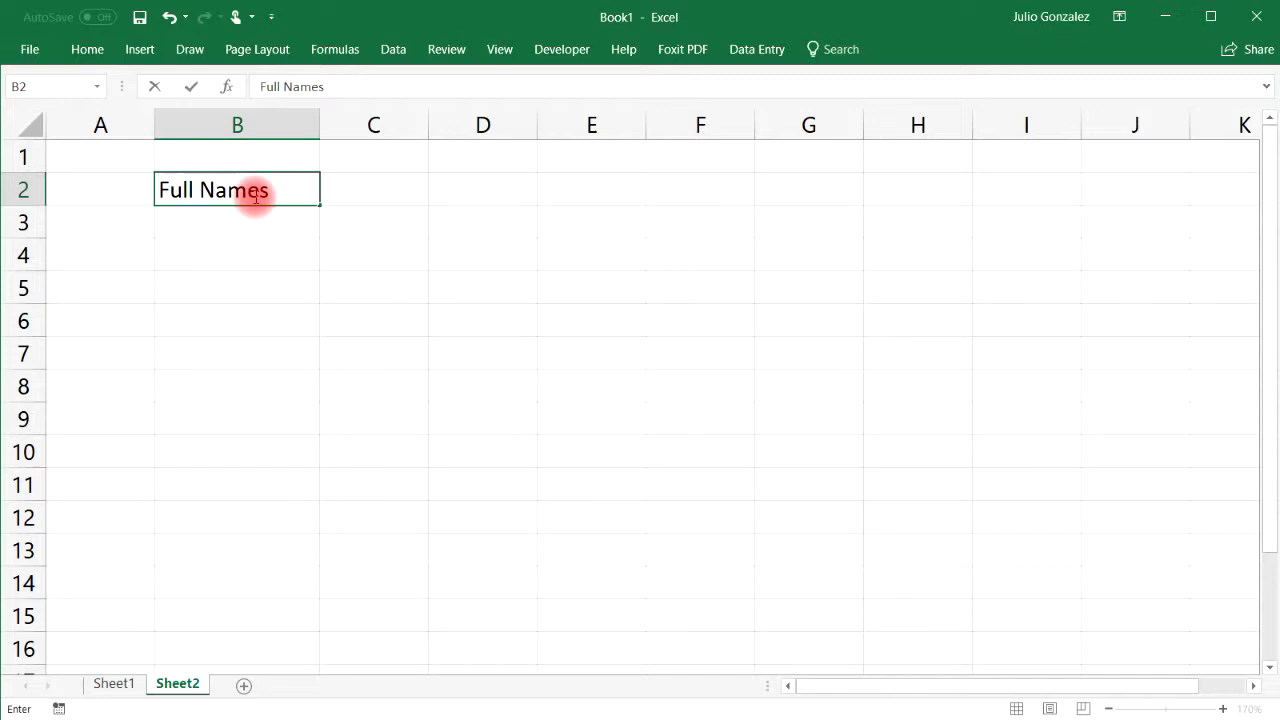
text(:)
key(Return)
Enter the first four people's full names down the Full Names column in cells B3 to B6.
text(J)
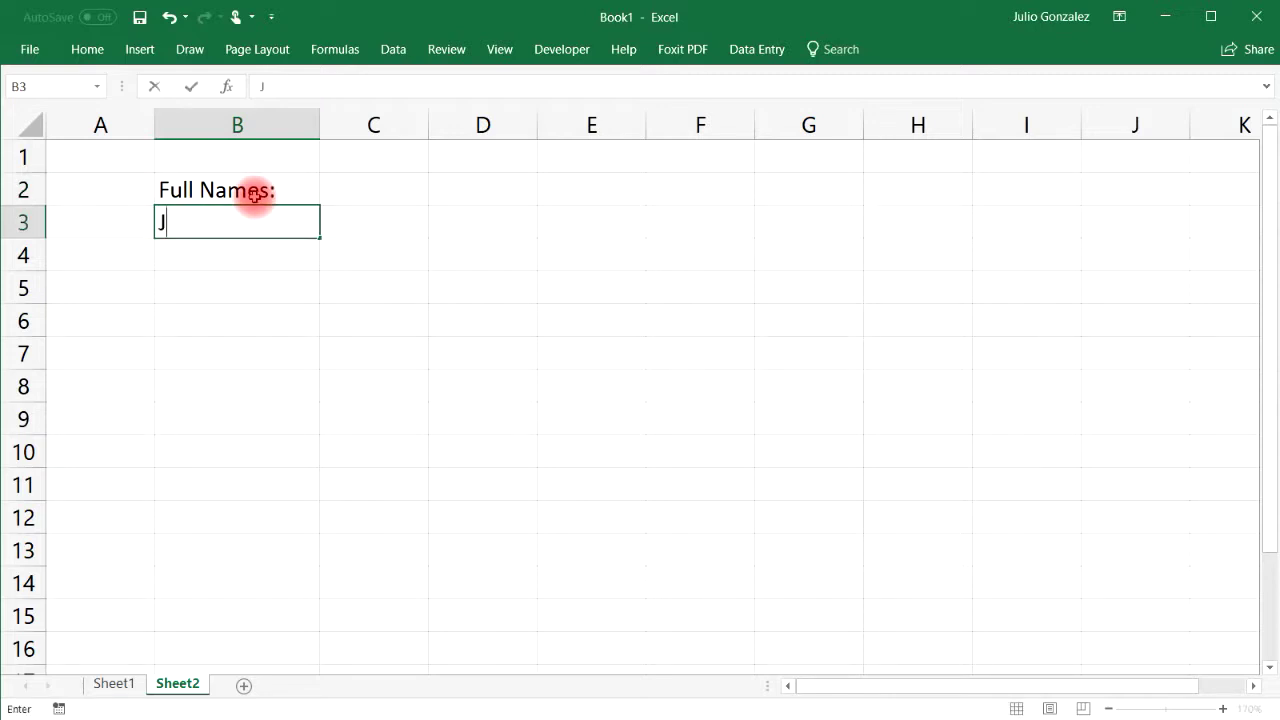
text(ason Barr)
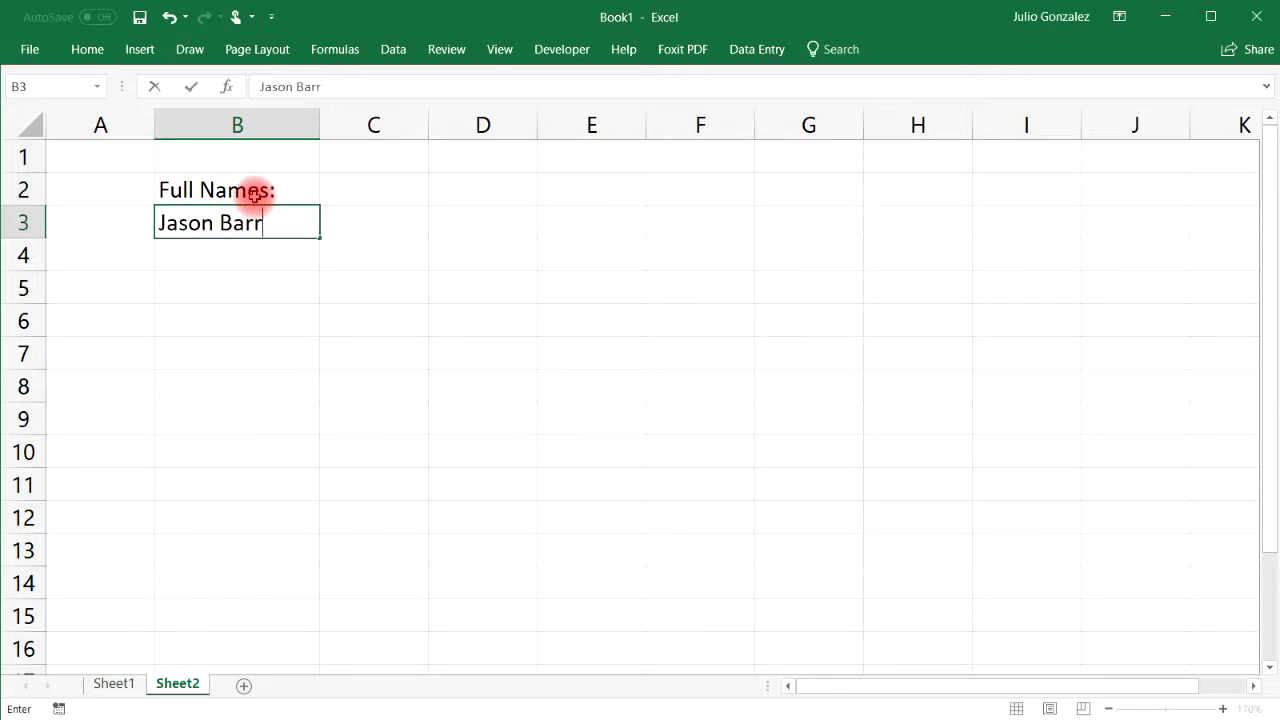
key(Return)
text(Laure)
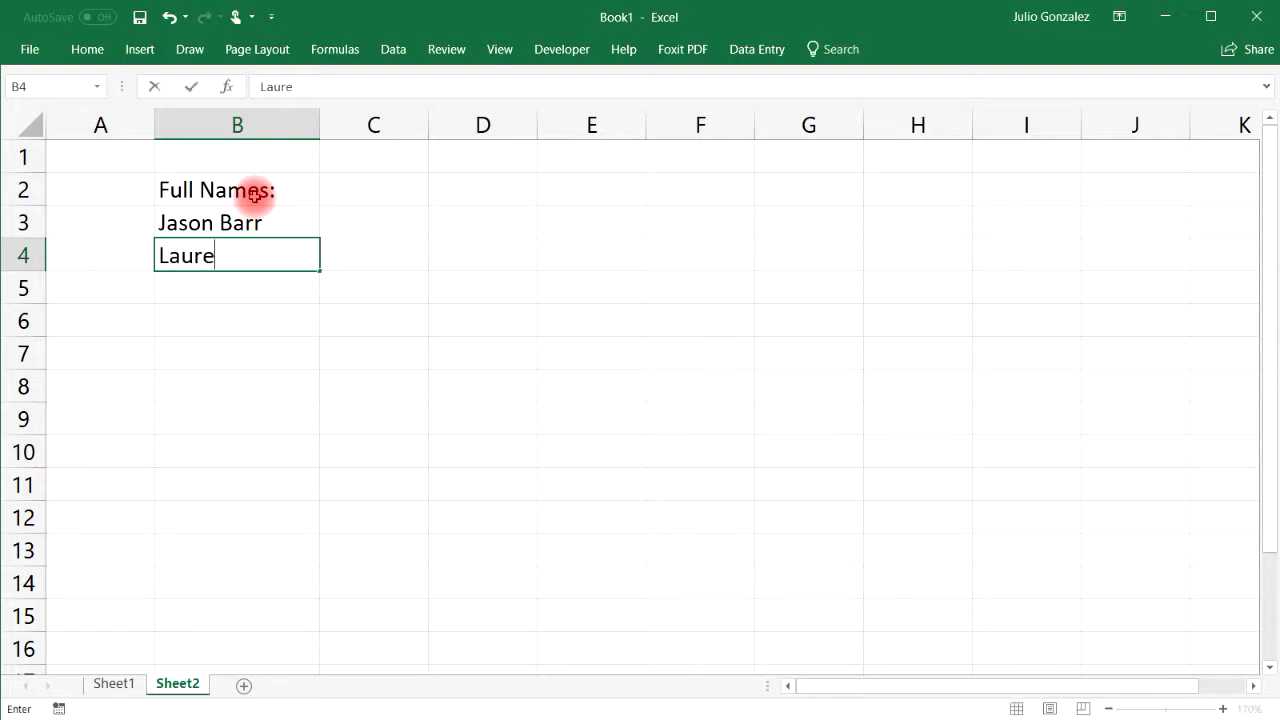
text(n Smith)
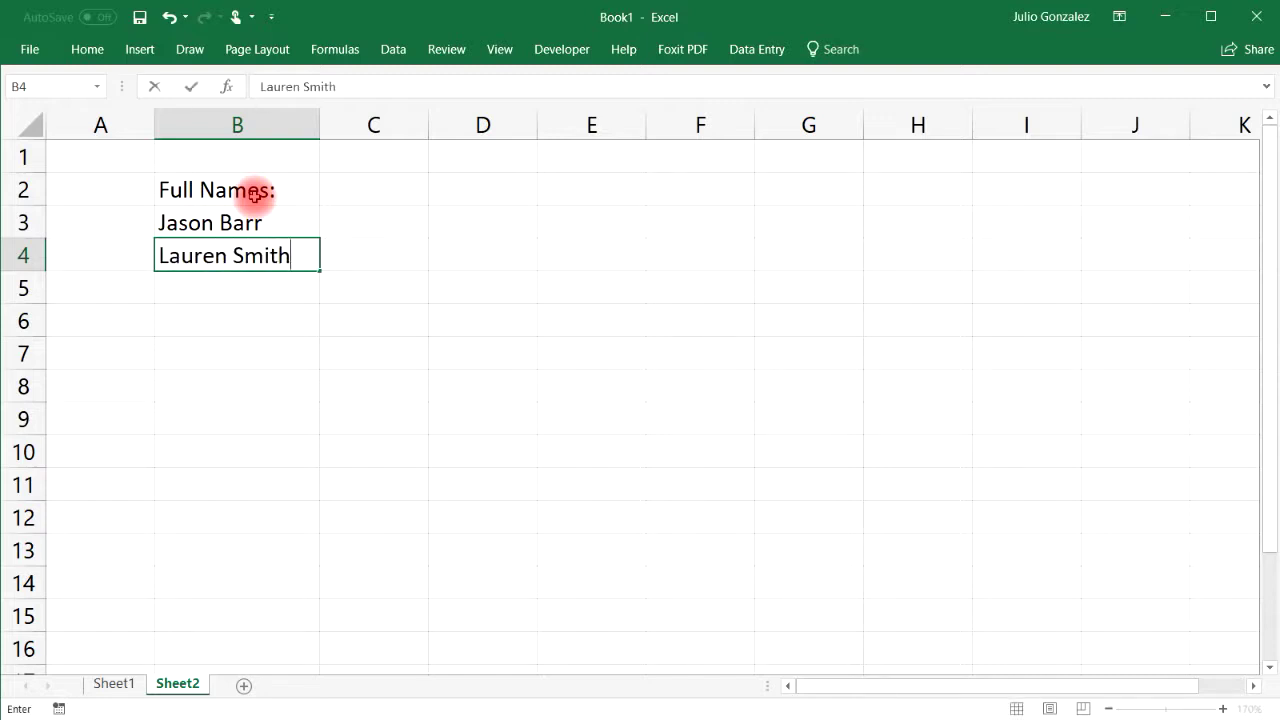
key(Return)
text(Rachel)
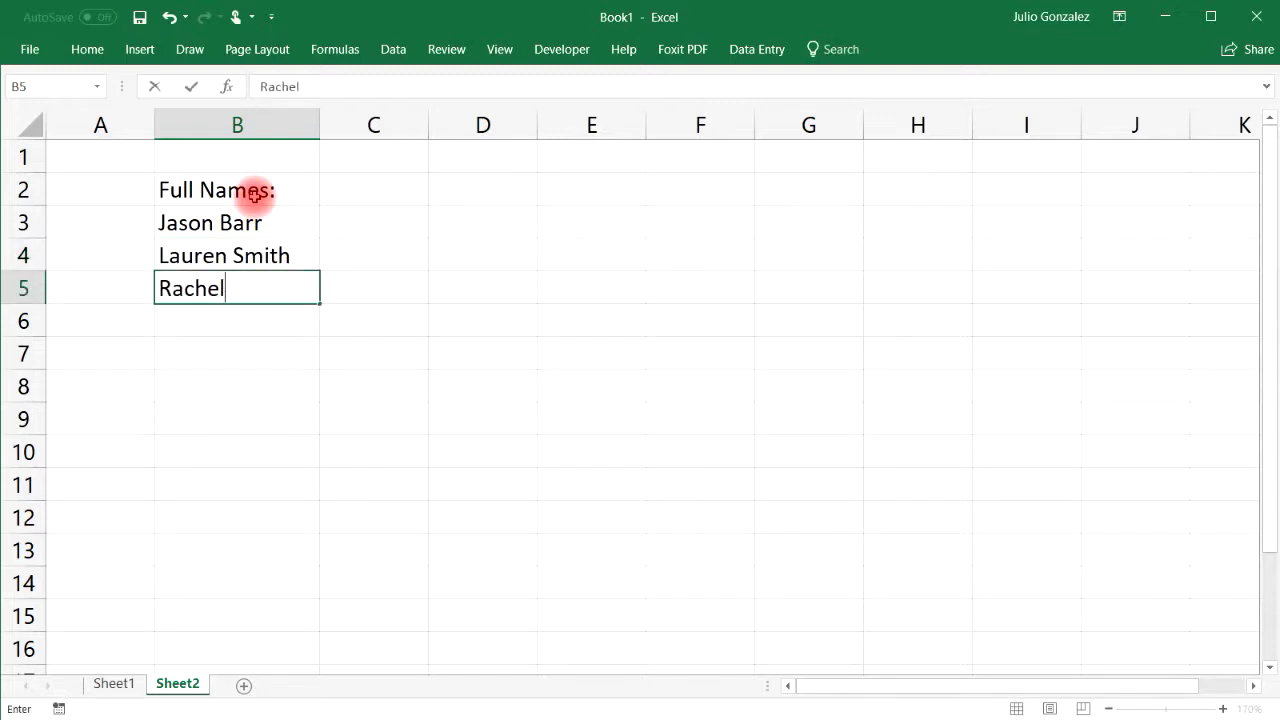
text( Larson)
key(Return)
text(Mega)
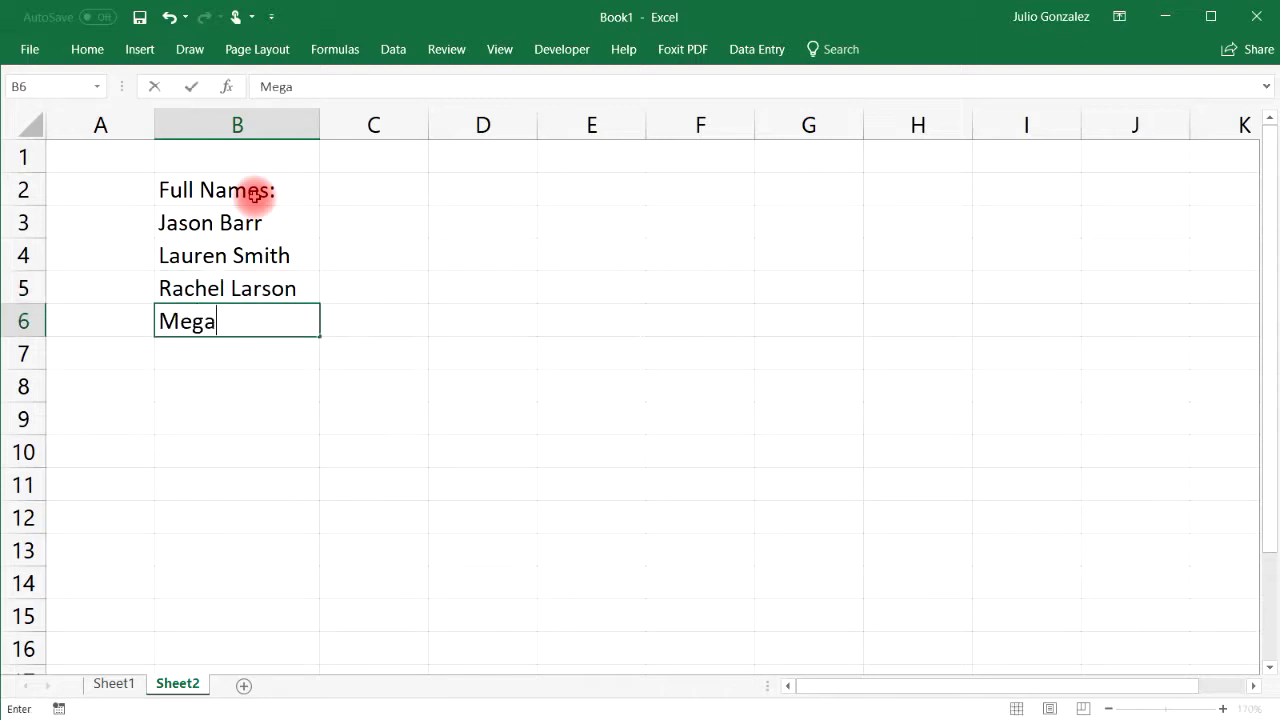
text(n Williams)
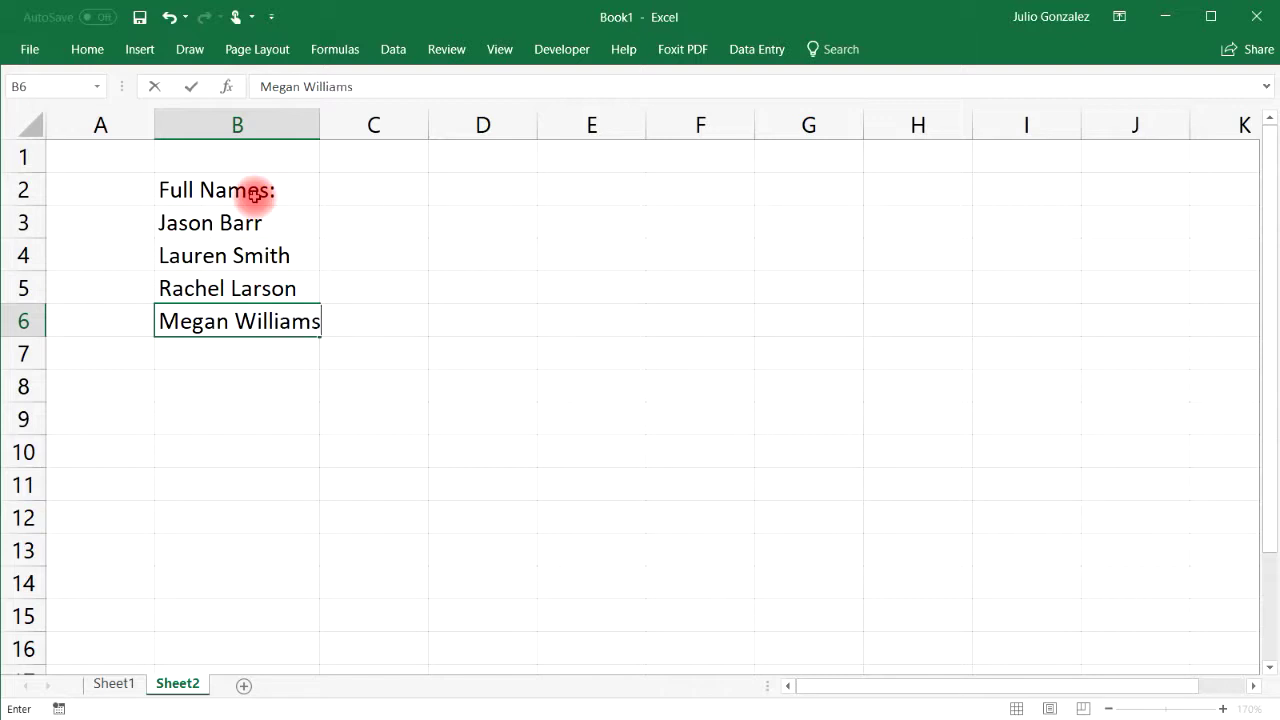
key(Return)
Enter four more people's full names in cells B7 to B10 and widen column B slightly to fit the longest name.
text(R)
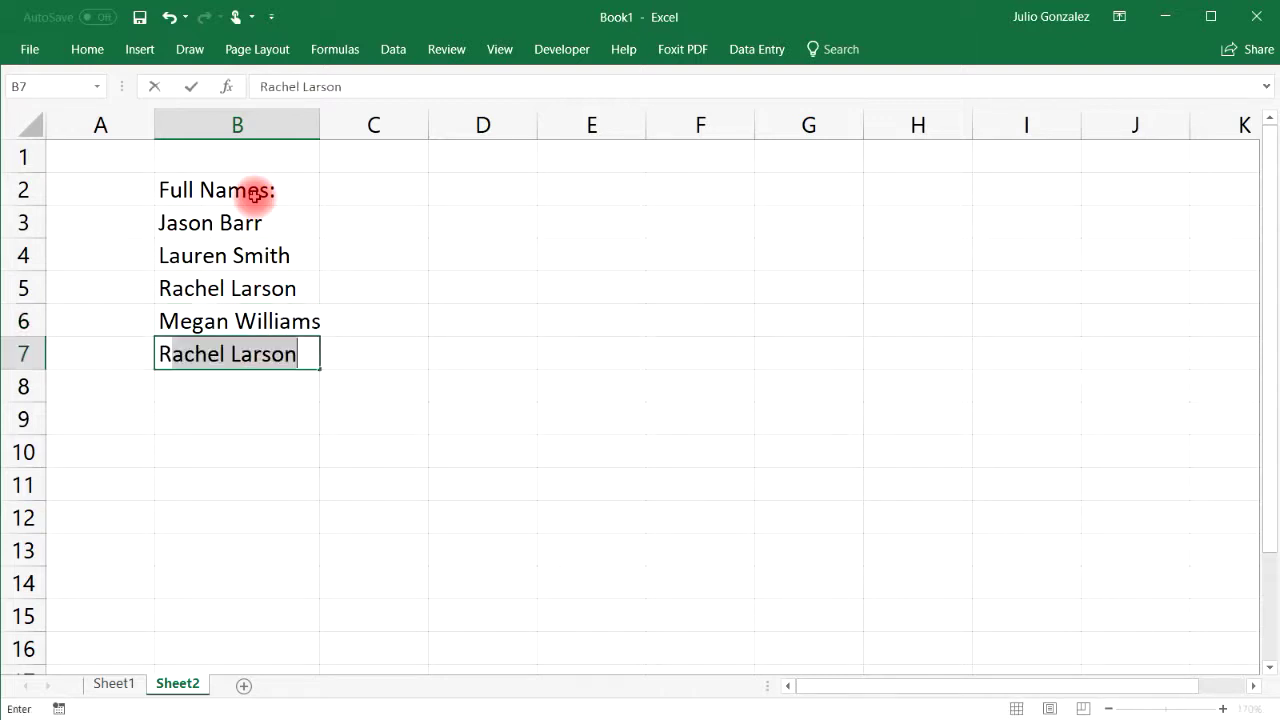
text(icky James)
key(Return)
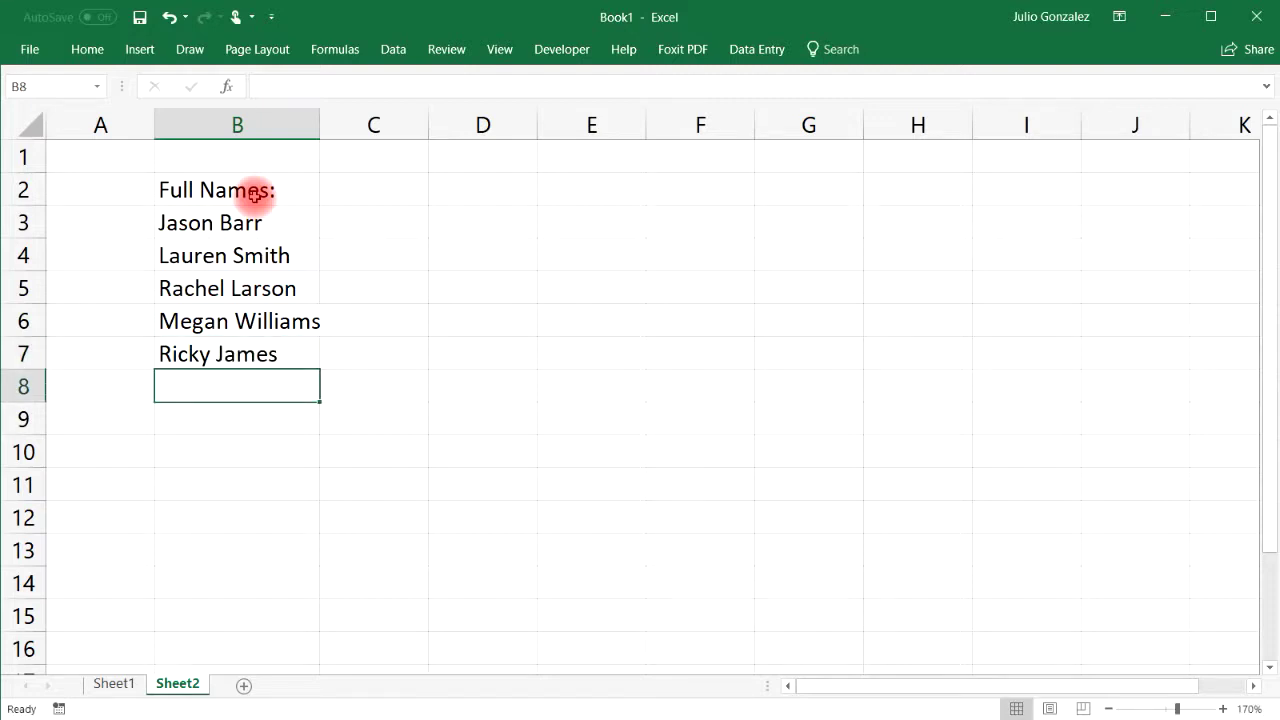
text(Jared )
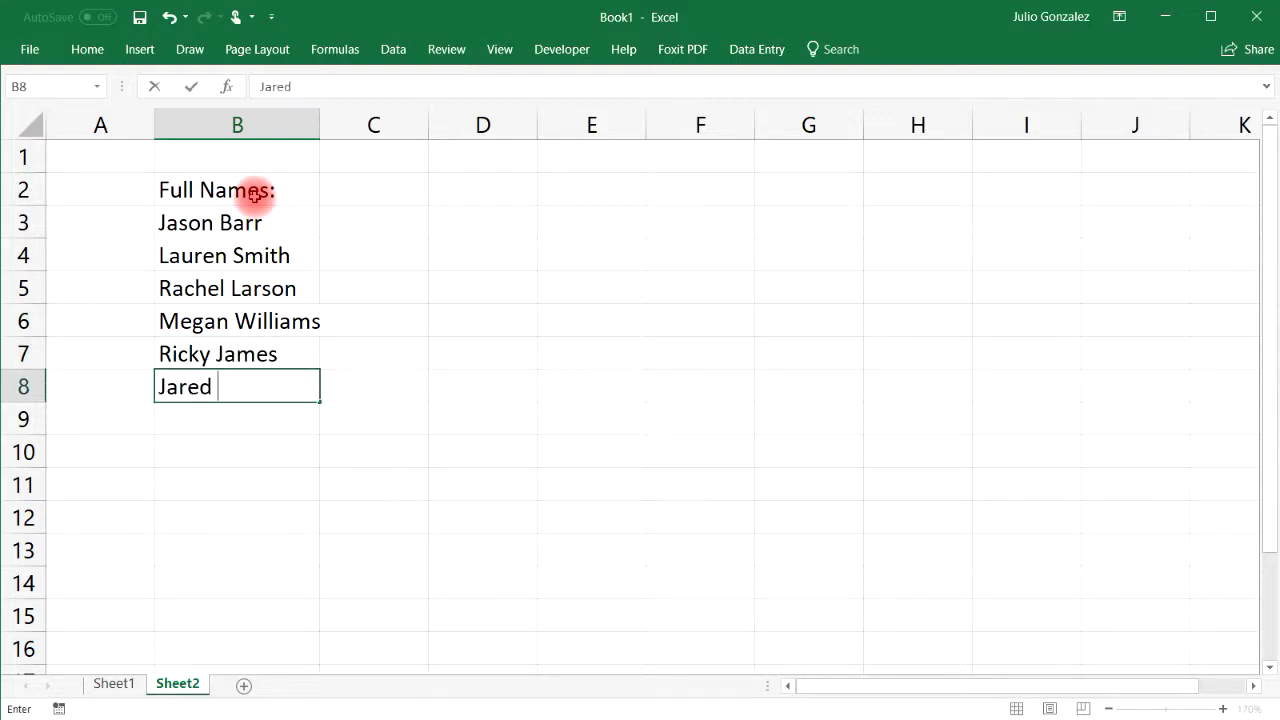
text(Gonzalez)
key(Return)
text(Karen Garcia)
key(Return)
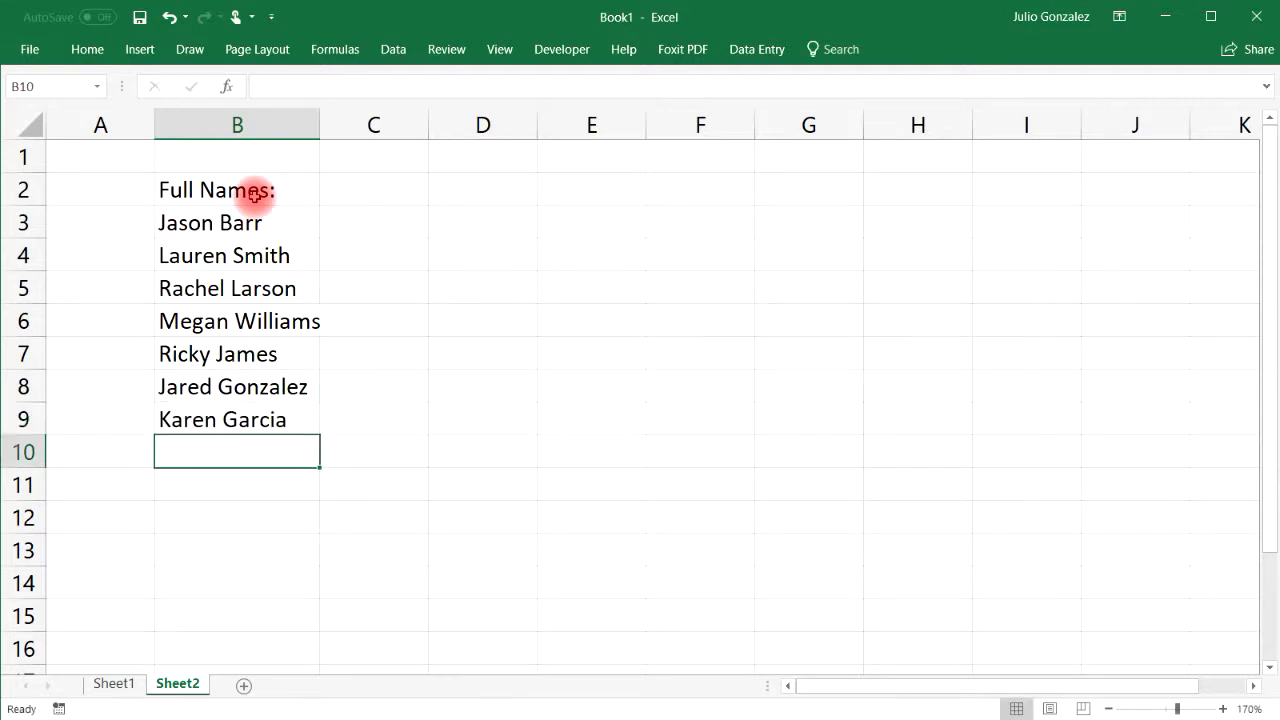
text(John )
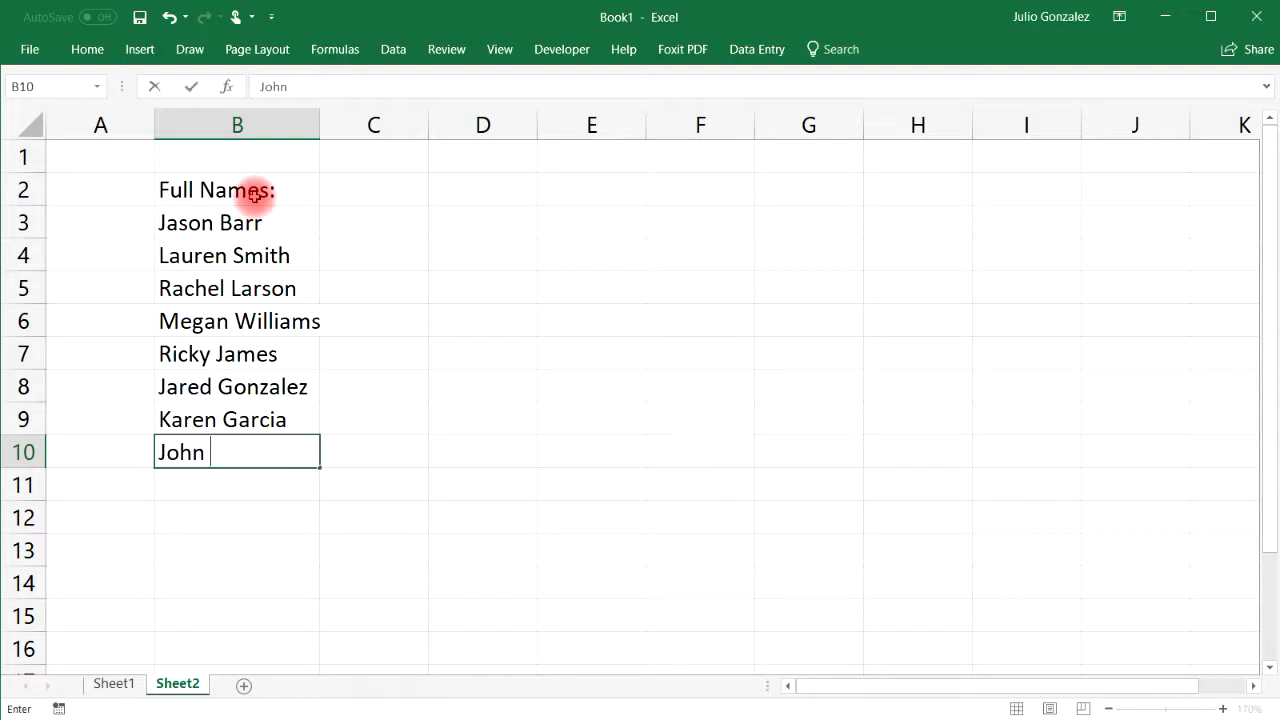
text(Wilson)
key(Return)
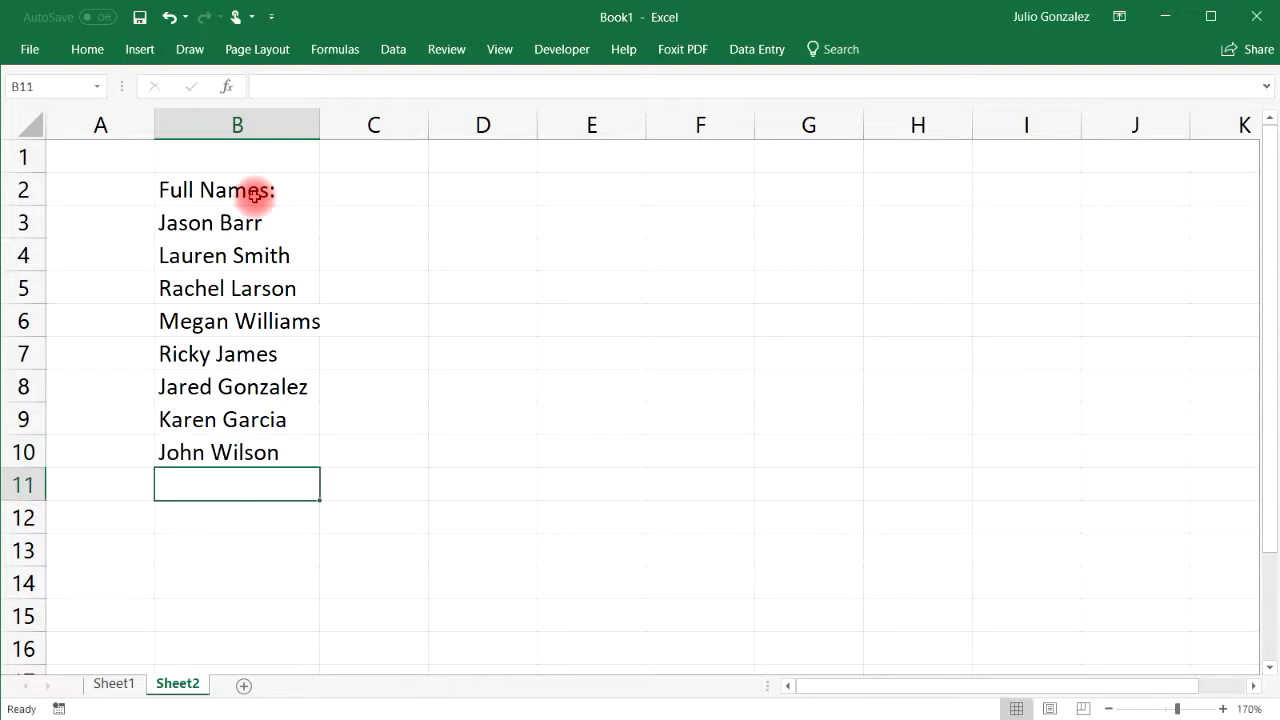
drag(319, 119, 334, 119)
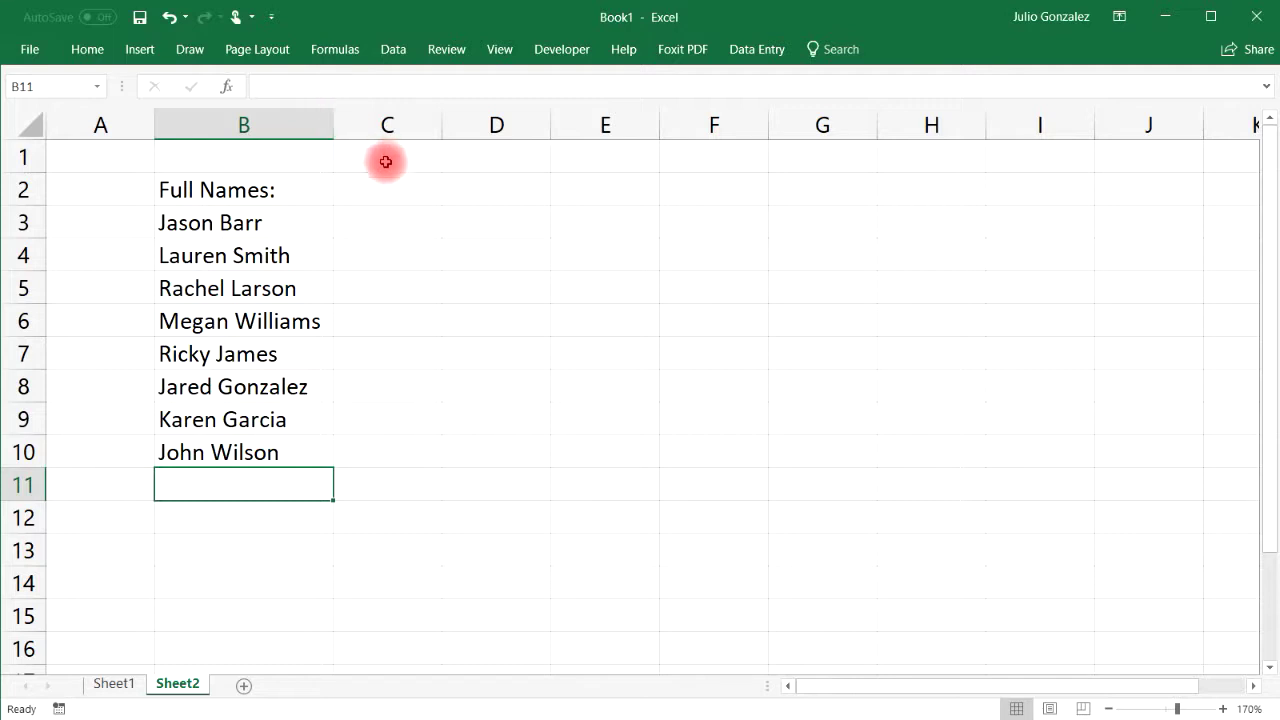
Enter the header "First:" in C2 and the first name of the person in B3 below it in C3.
click(386, 182)
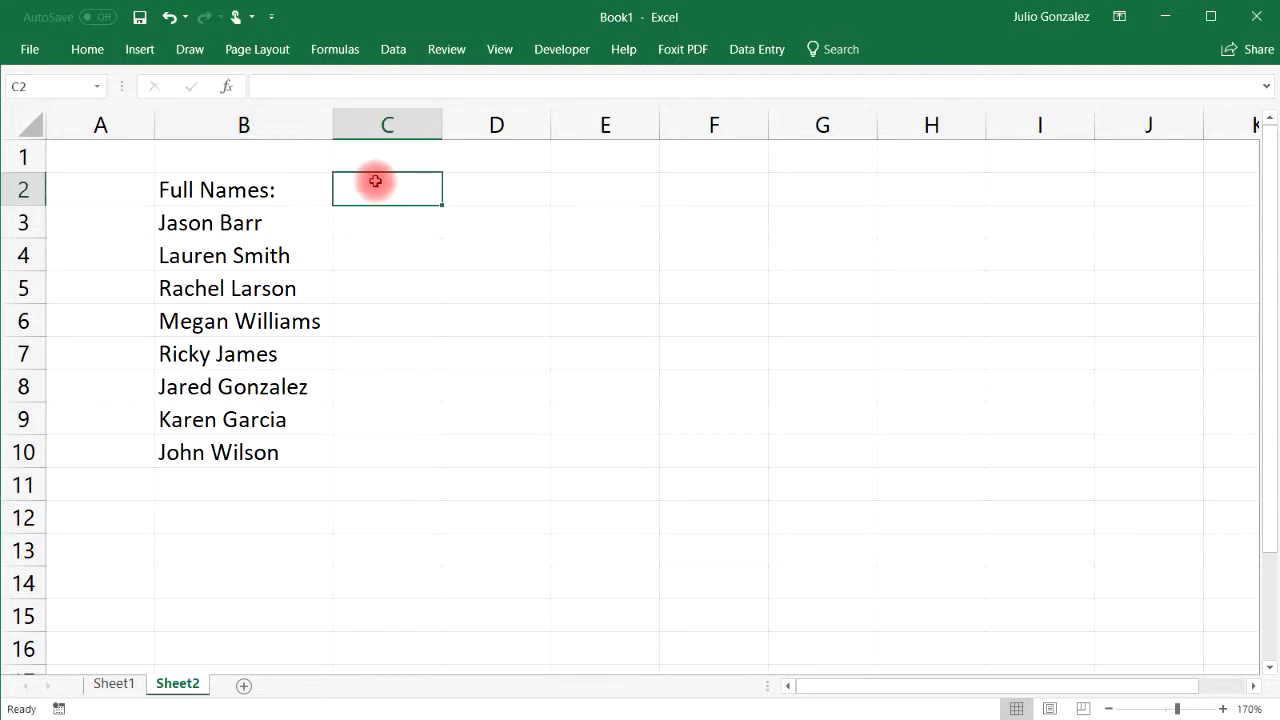
text(First:)
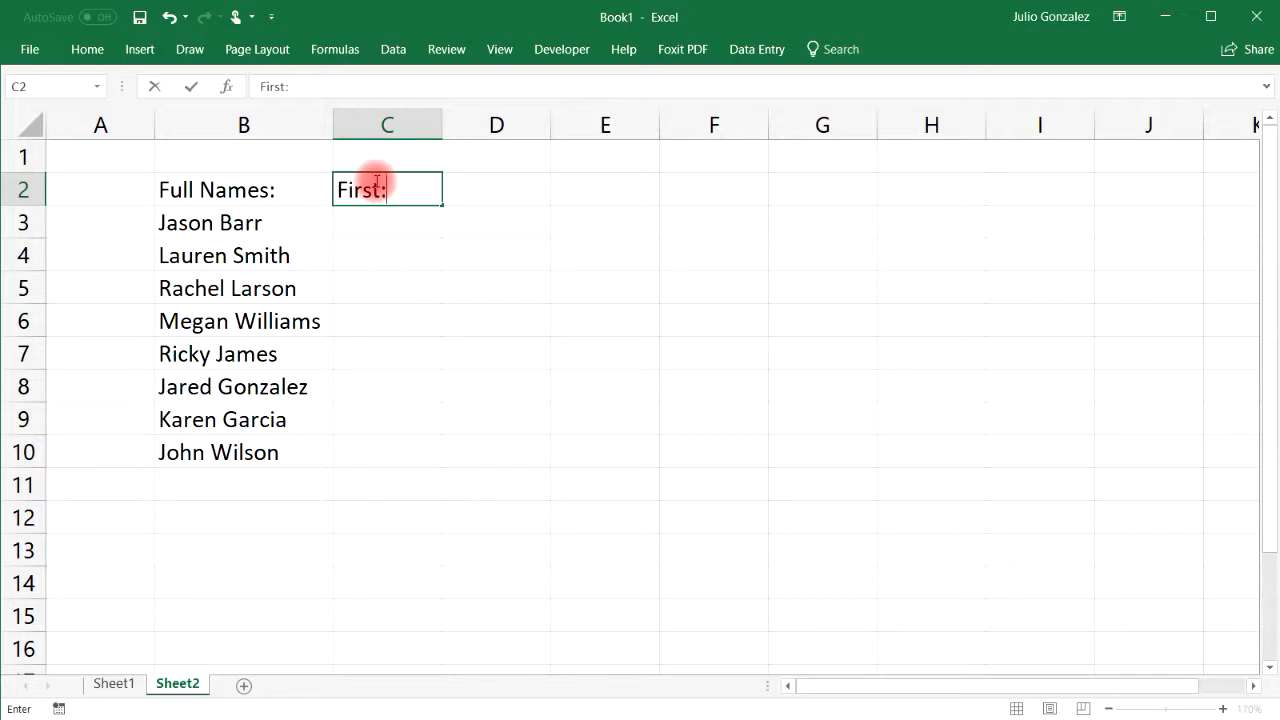
key(Return)
text(Jason)
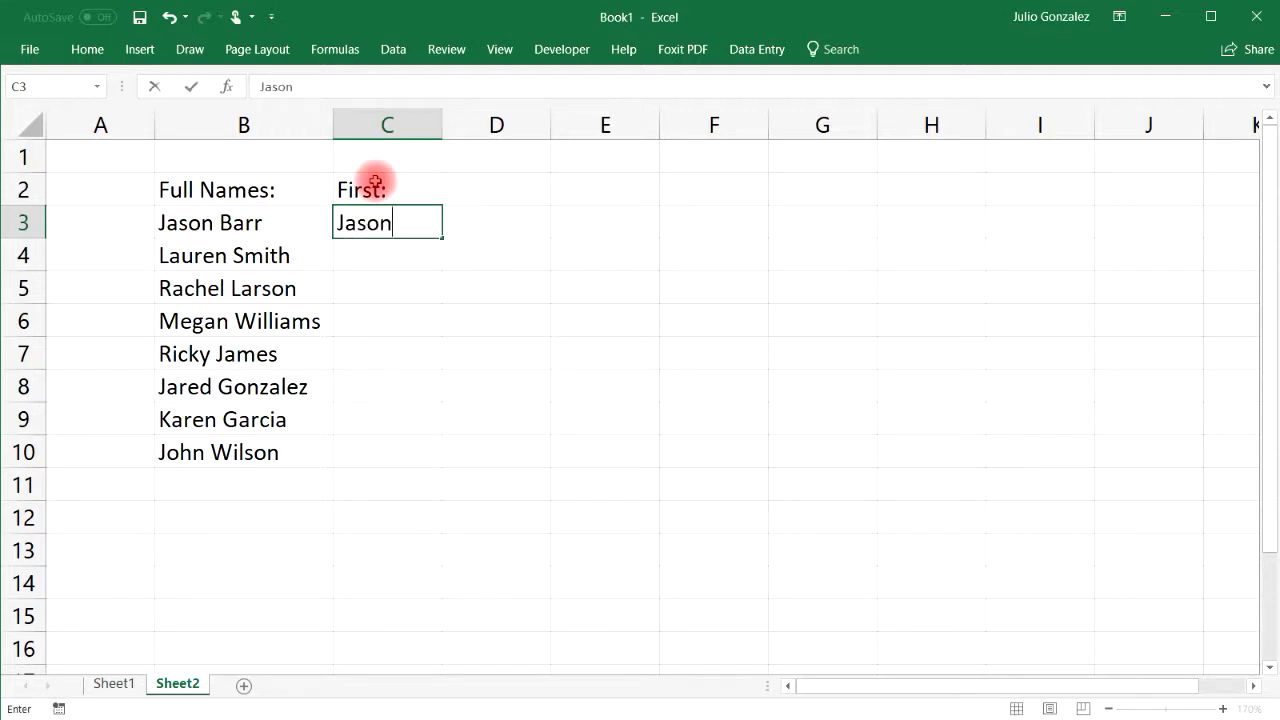
key(Return)
Extend the sample first name from C3 down to C10 with the Flash Fill option.
click(375, 220)
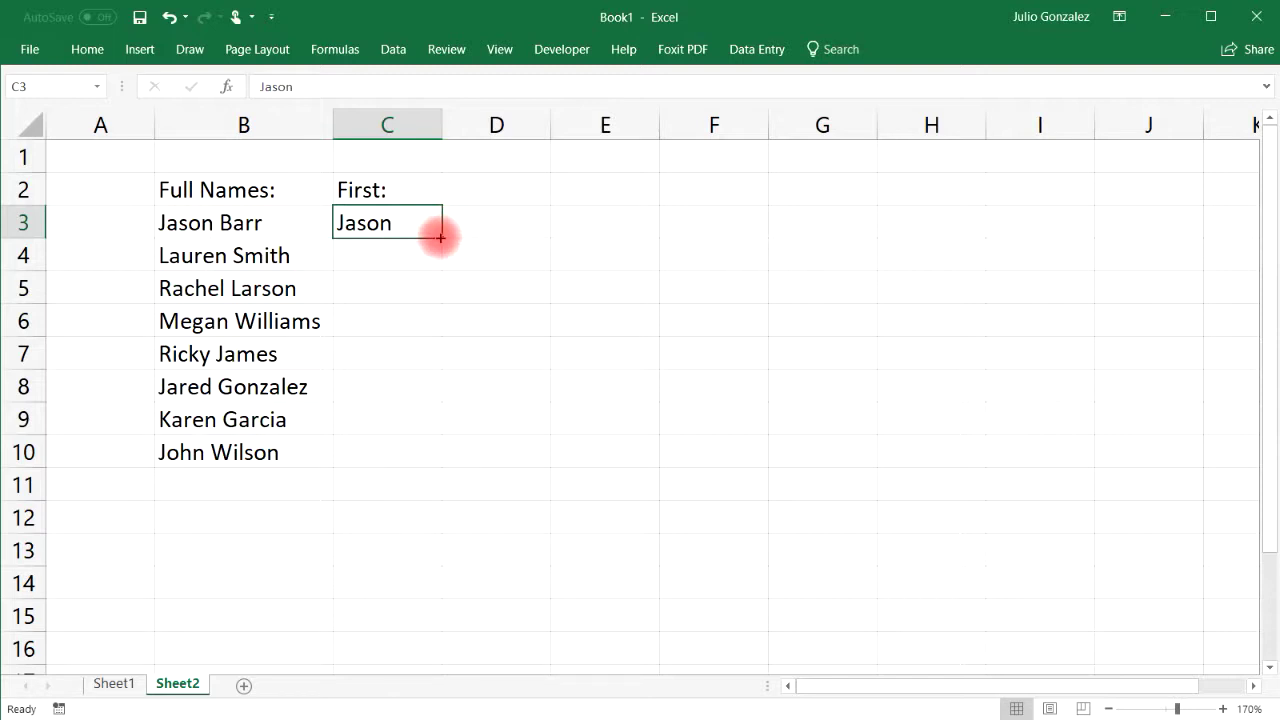
drag(441, 238, 426, 462)
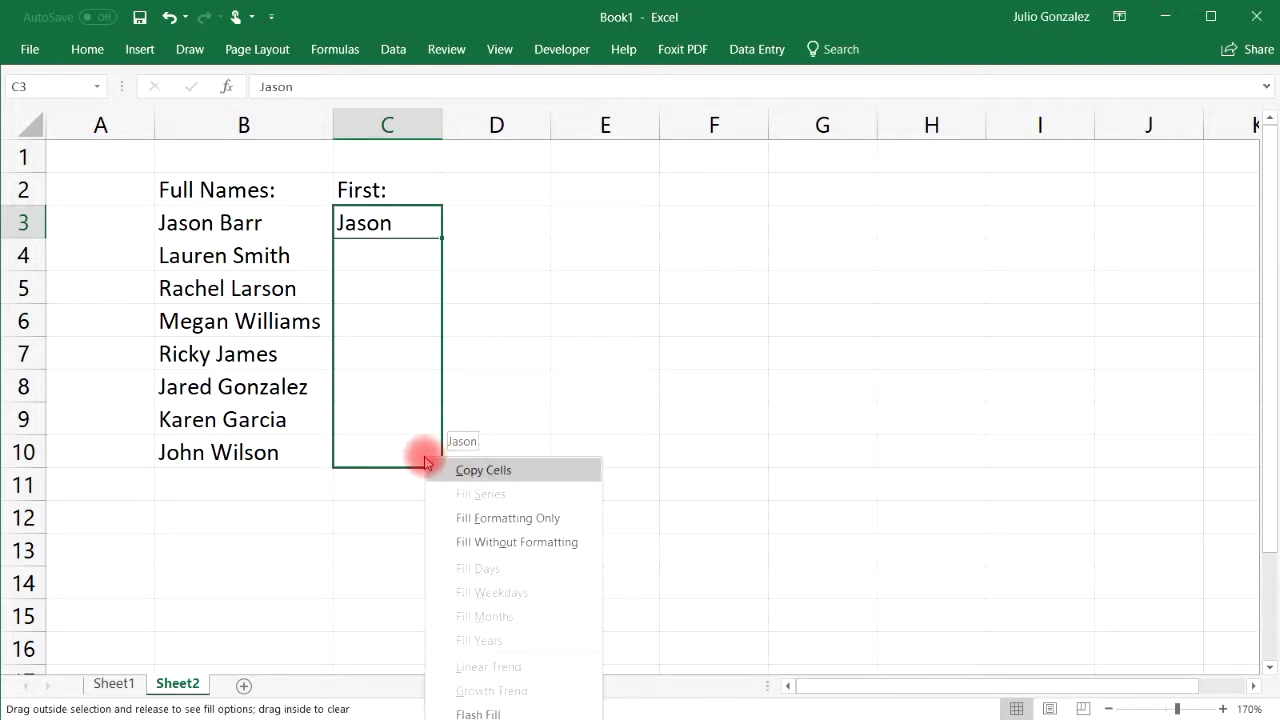
click(480, 713)
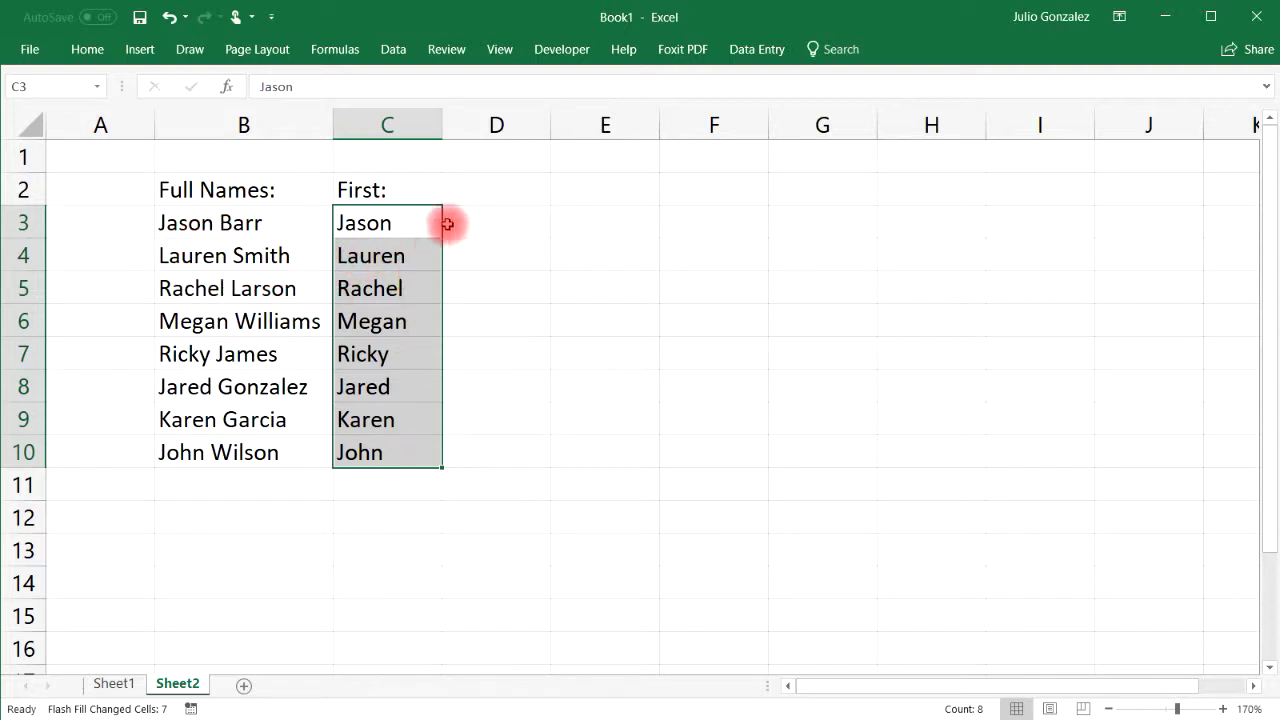
Enter the header "Last:" in D2 and the last name of the person in B3 below it in D3.
click(481, 182)
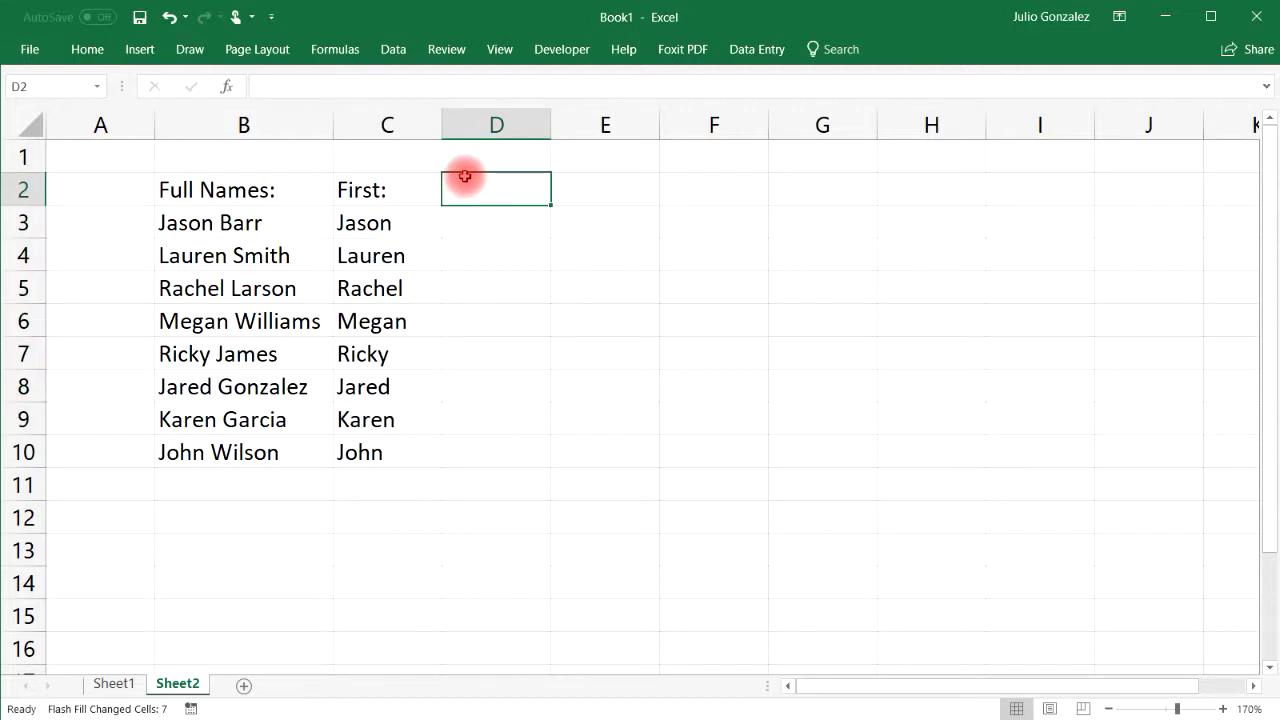
text(Last:)
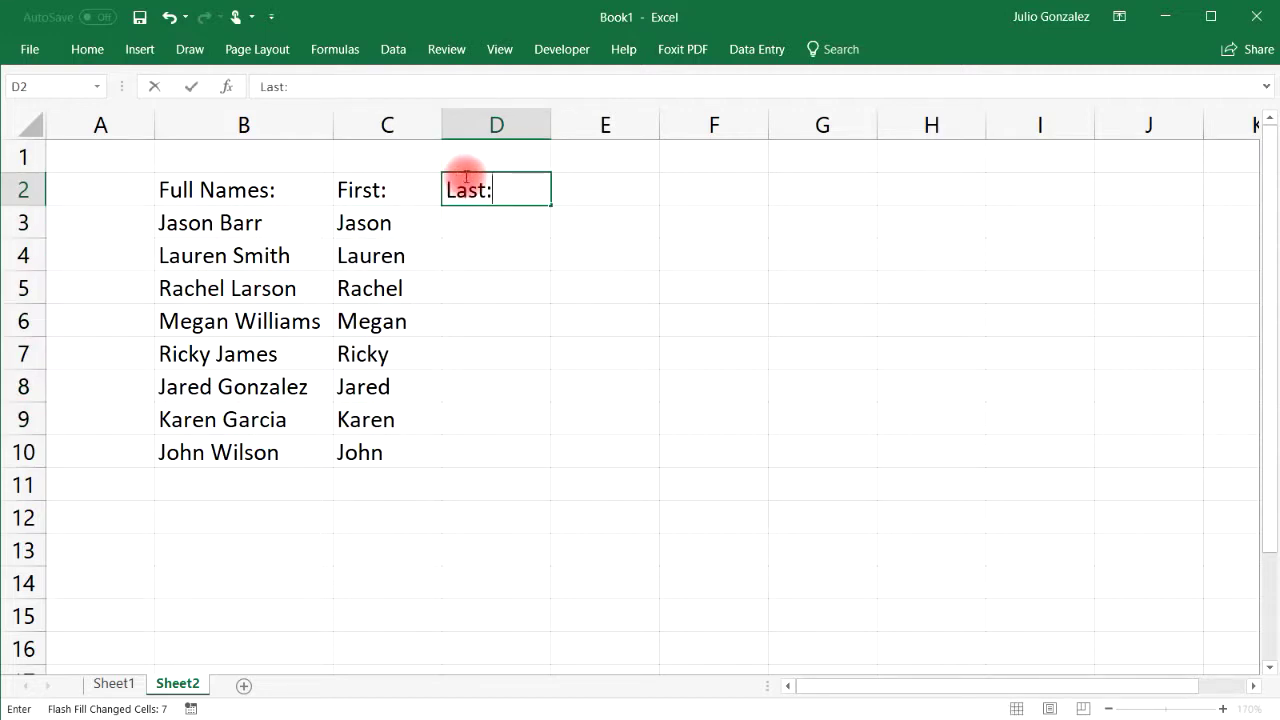
key(Return)
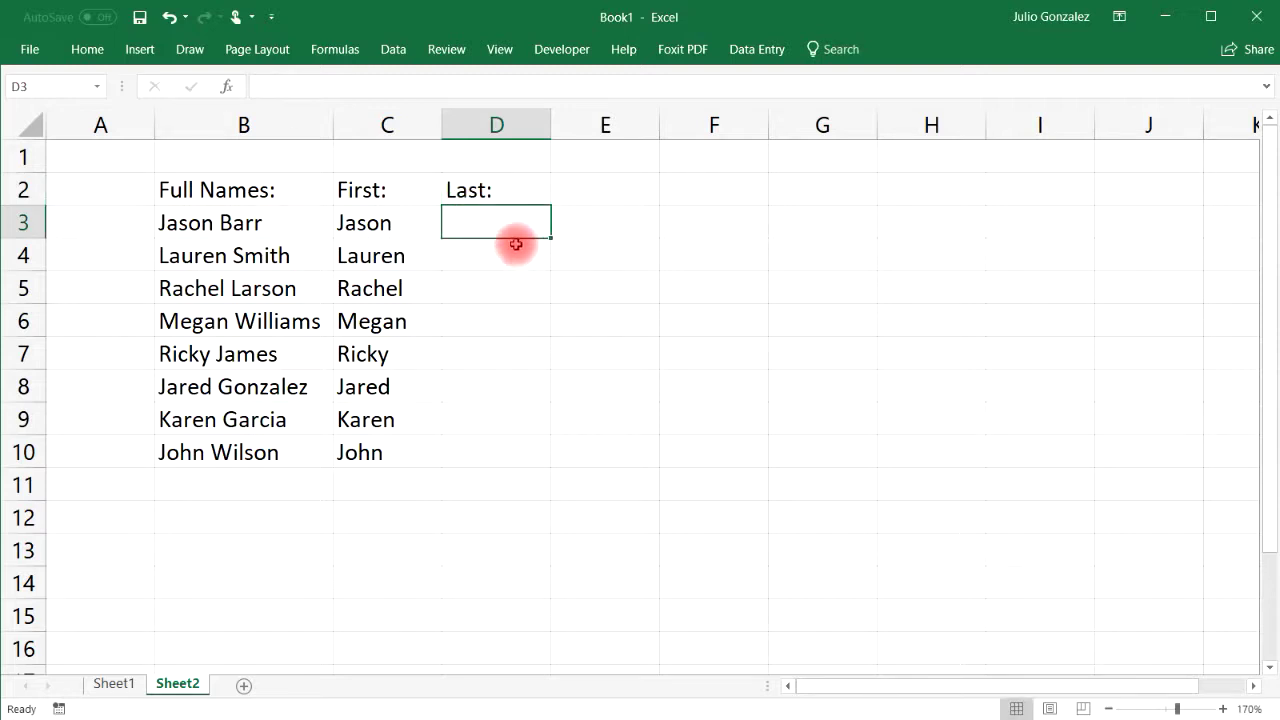
text(Barr)
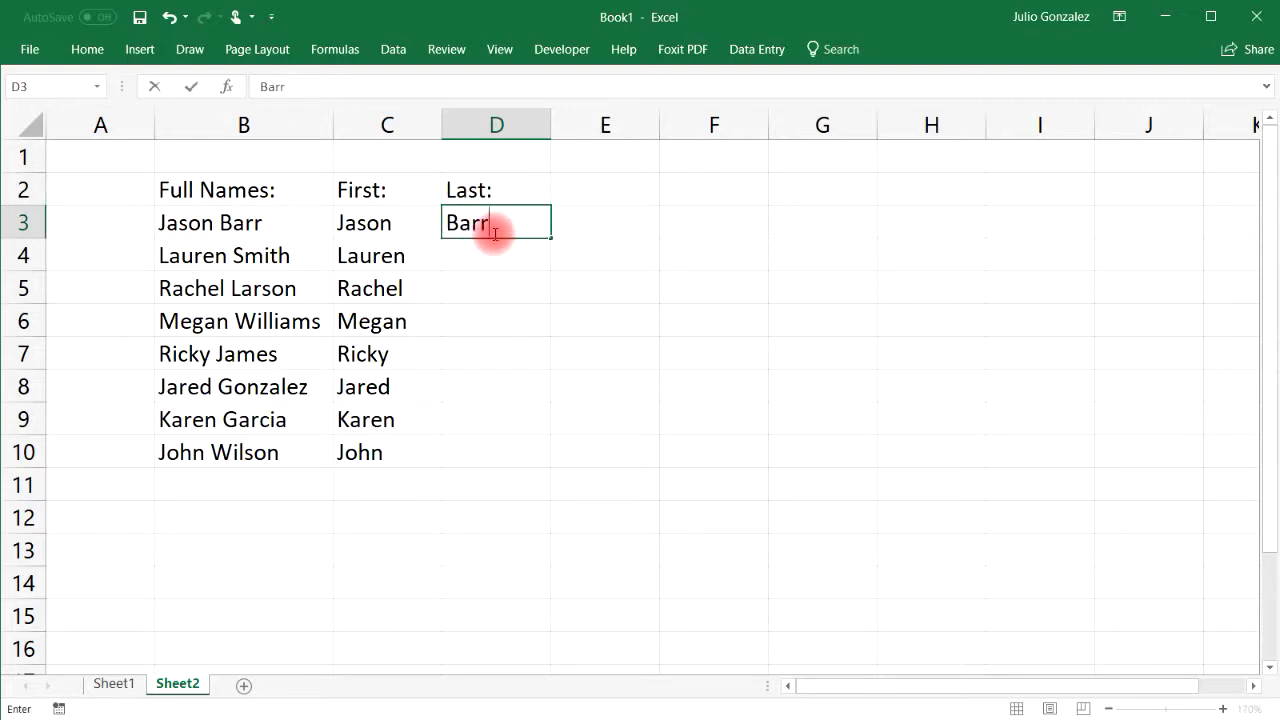
key(Return)
Extend the sample last name from D3 down to D10 with the Flash Fill option.
click(494, 233)
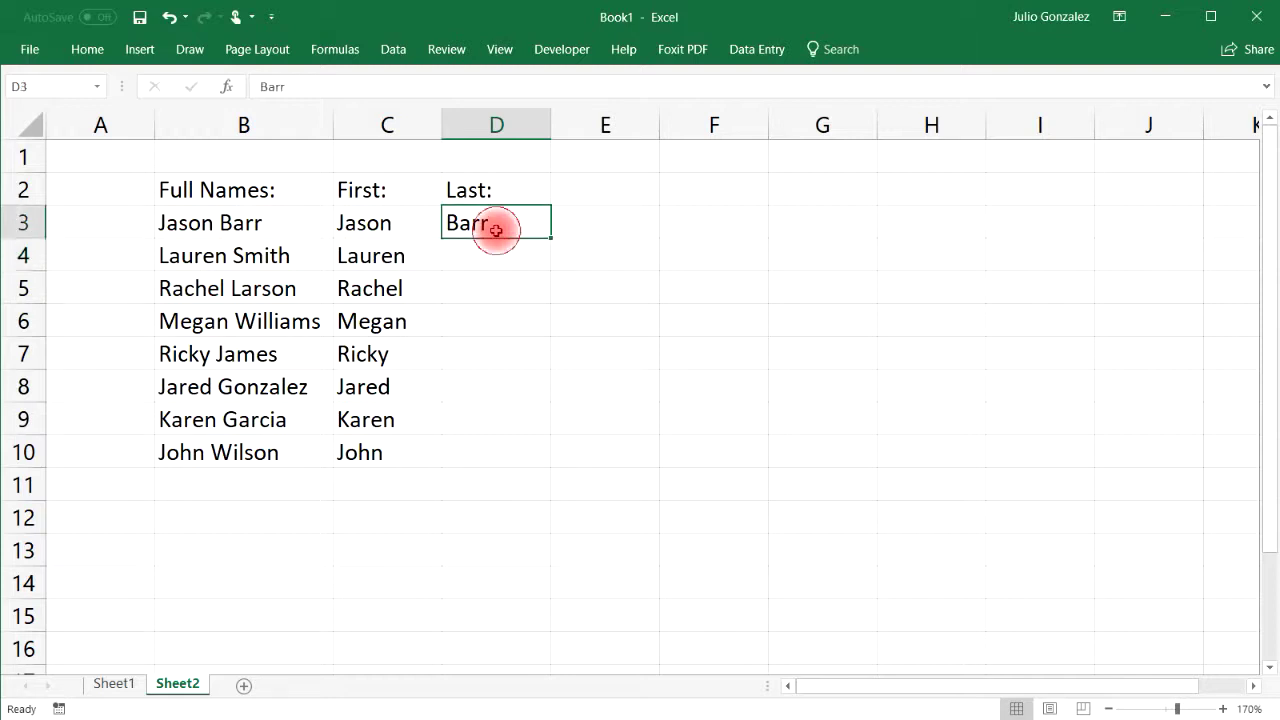
drag(552, 238, 525, 468)
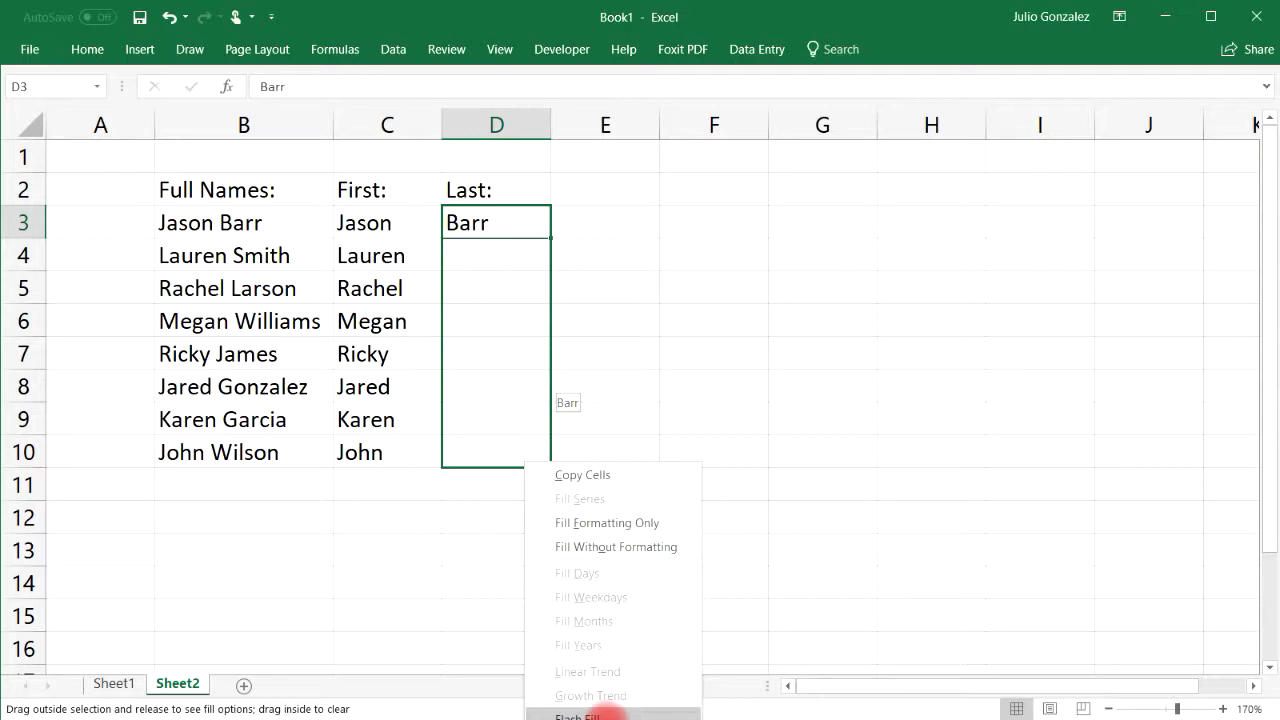
click(605, 714)
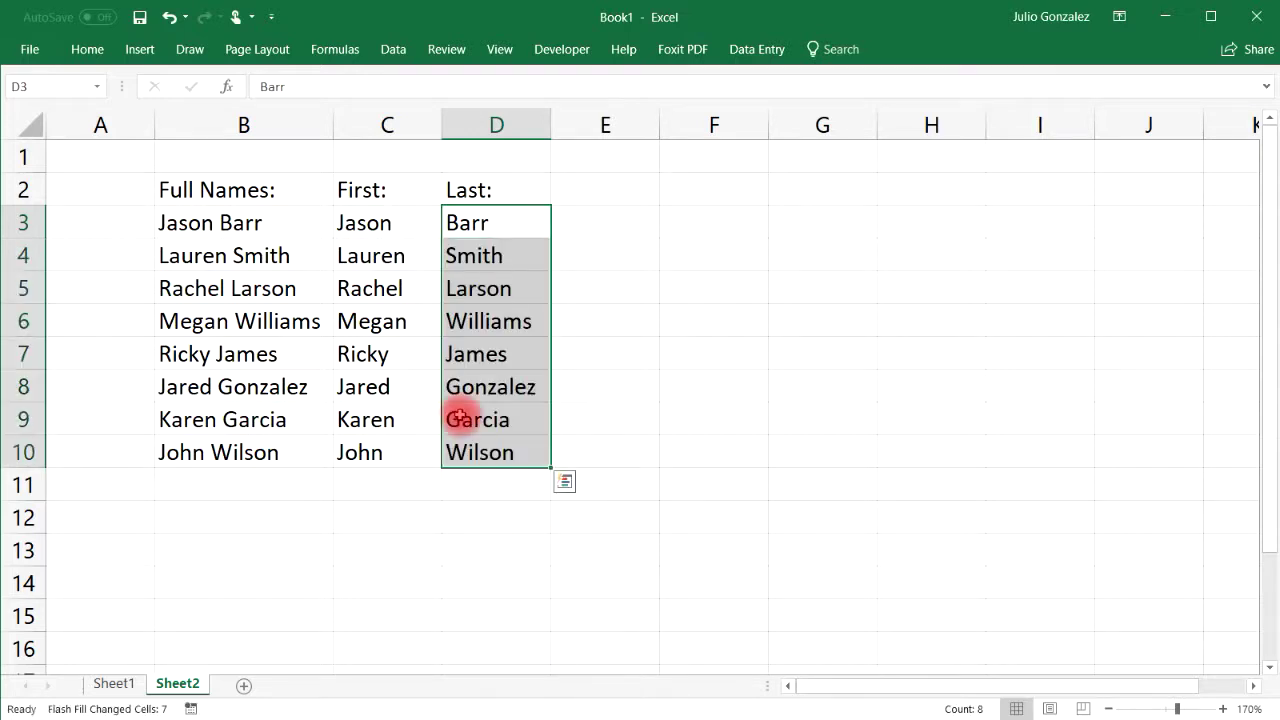
click(620, 322)
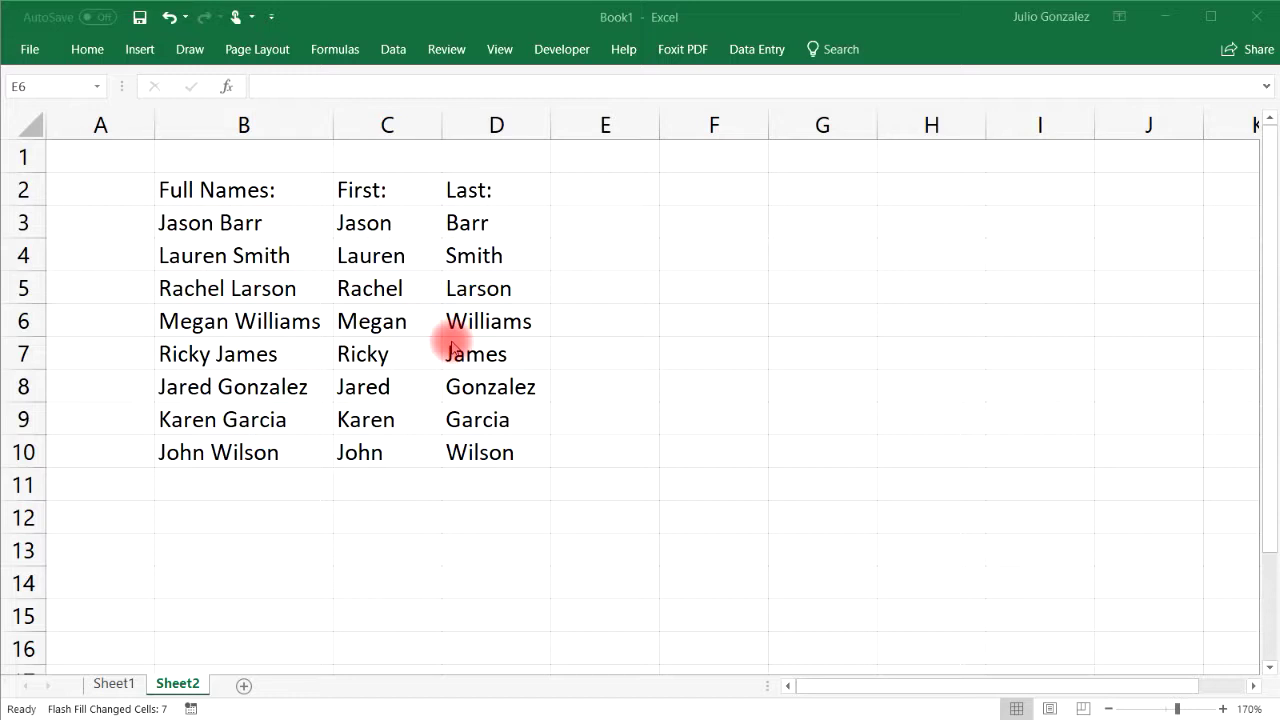
Move the Full Names column to column E, shifting the First and Last columns to B and C, and undo the move.
click(233, 126)
click(232, 127)
drag(233, 126, 233, 124)
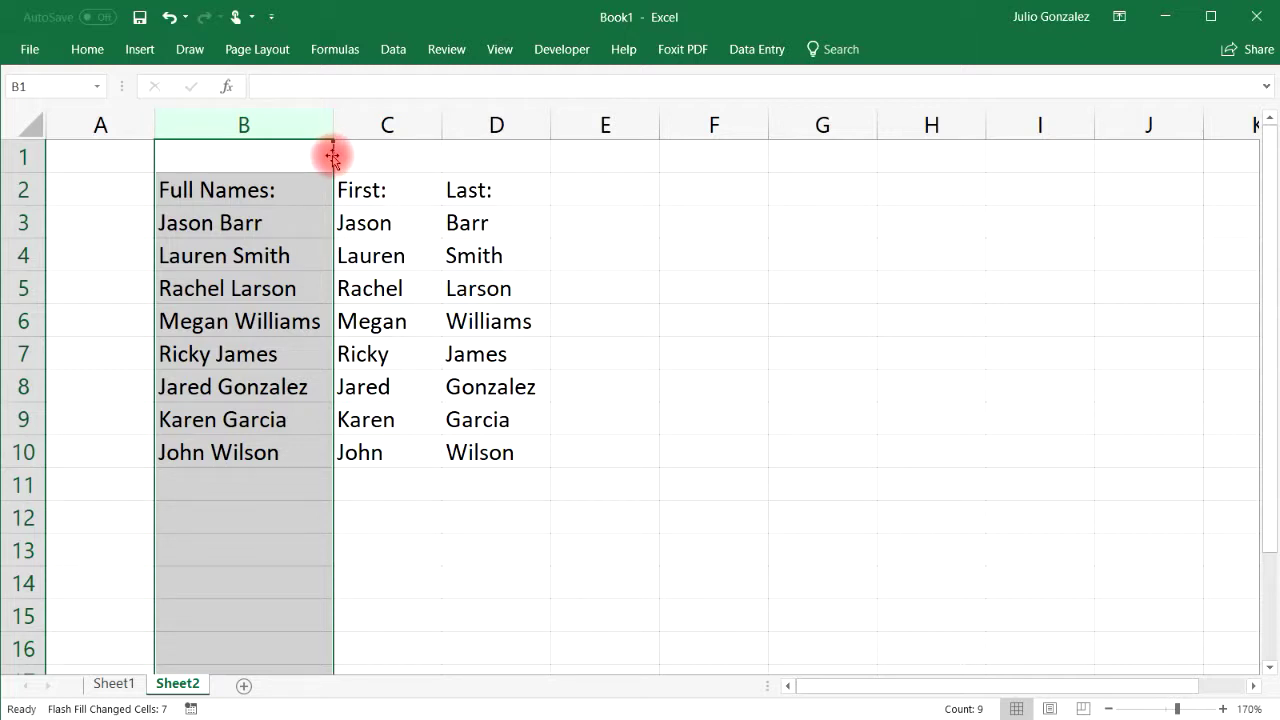
mouse_move(331, 155)
mouse_down()
mouse_move(423, 149)
mouse_move(636, 190)
mouse_up()
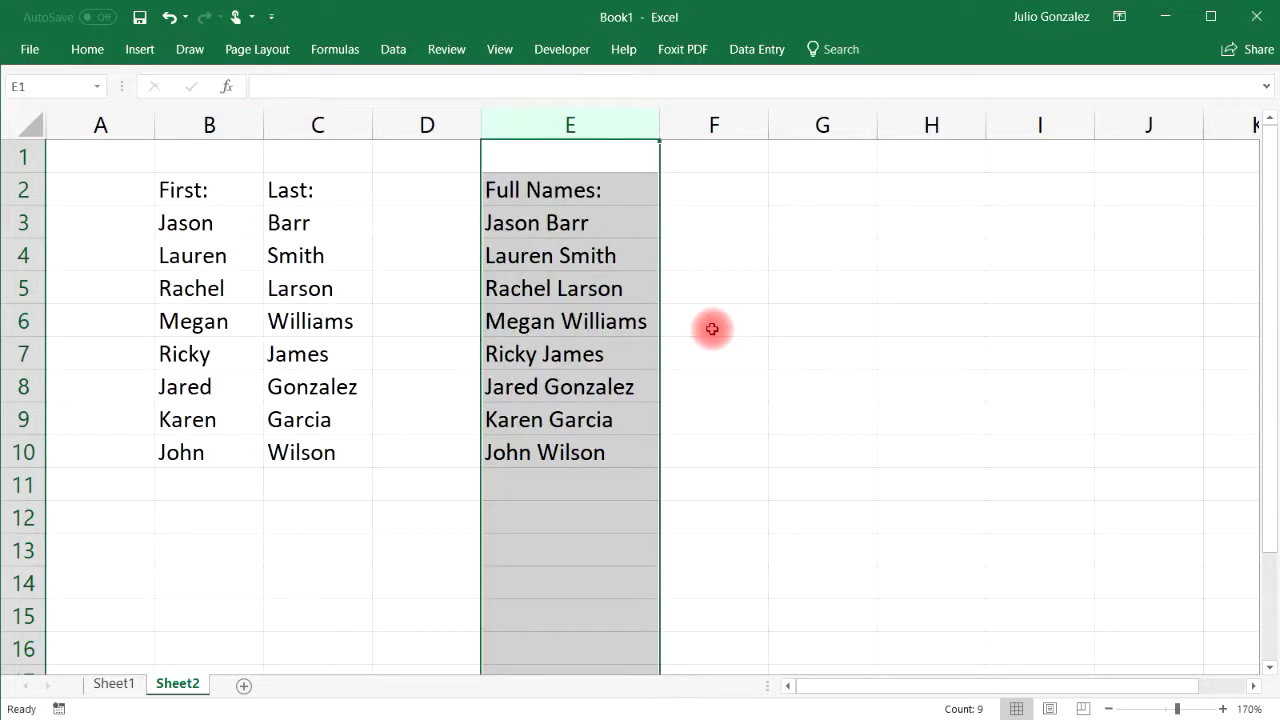
click(168, 17)
click(374, 287)
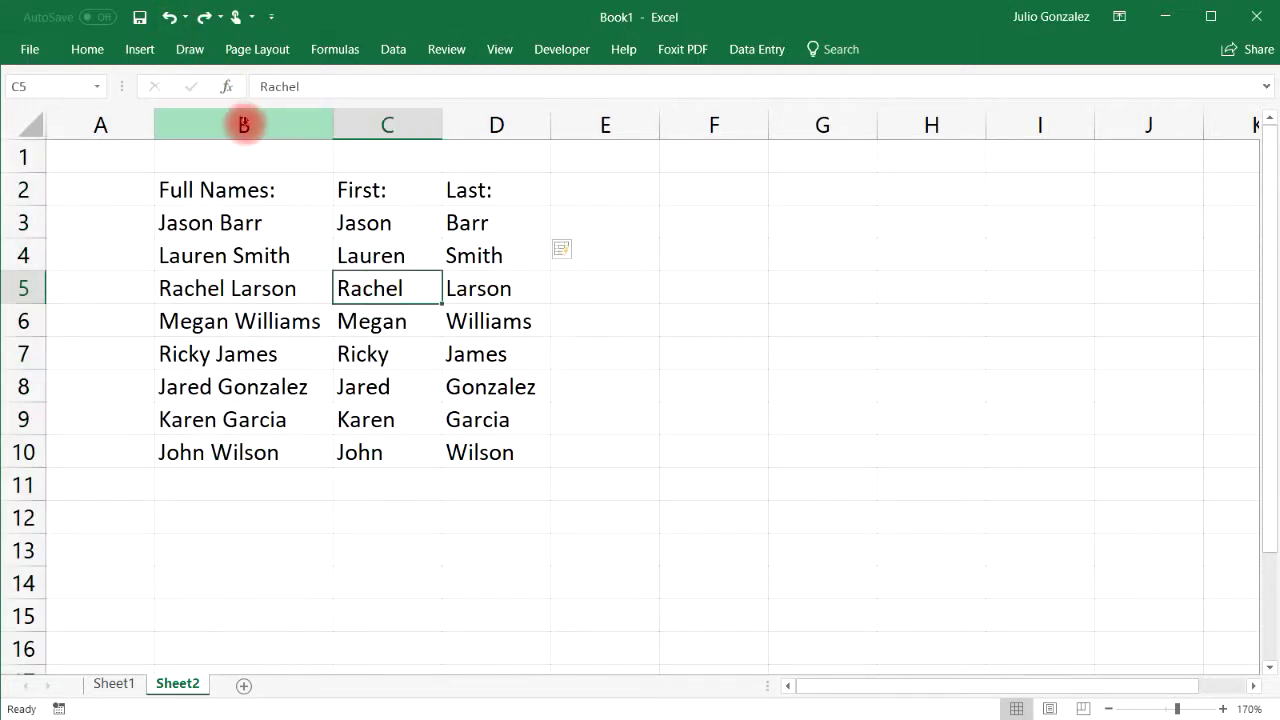
Move the Full Names and First columns together to columns F and G, shifting the Last column to B, and undo the move.
click(246, 127)
drag(246, 127, 363, 120)
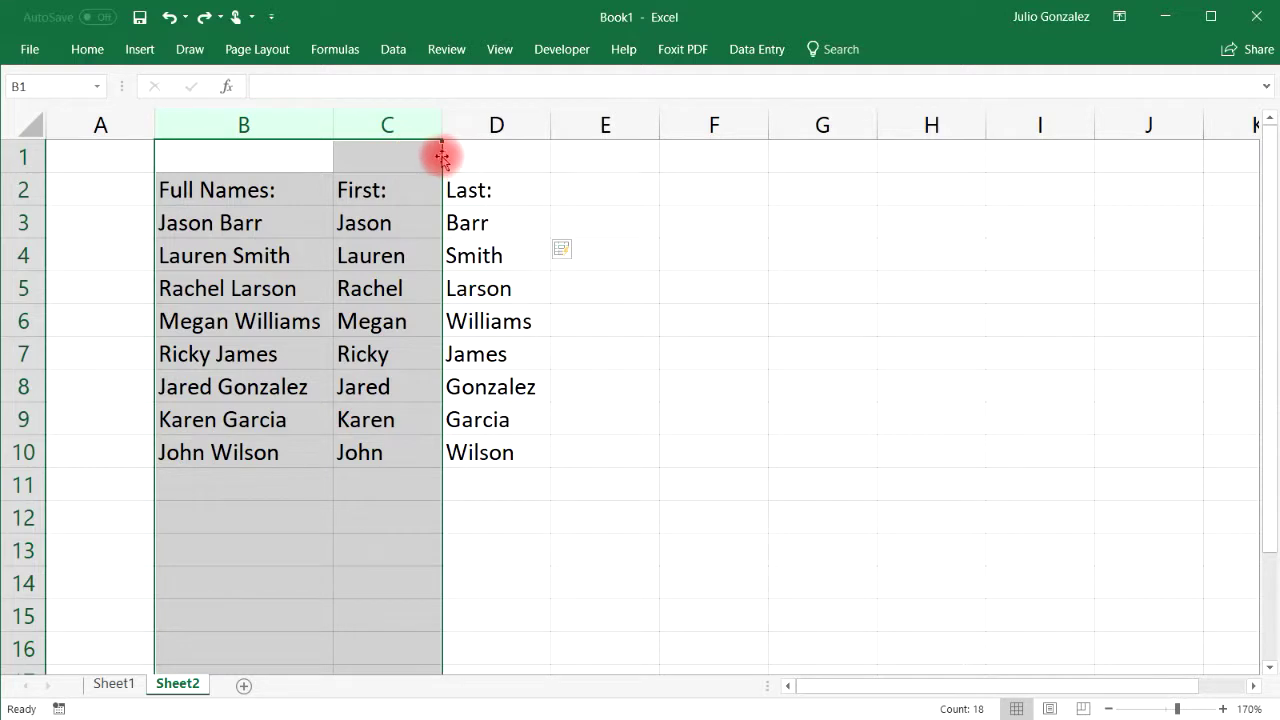
drag(442, 157, 885, 168)
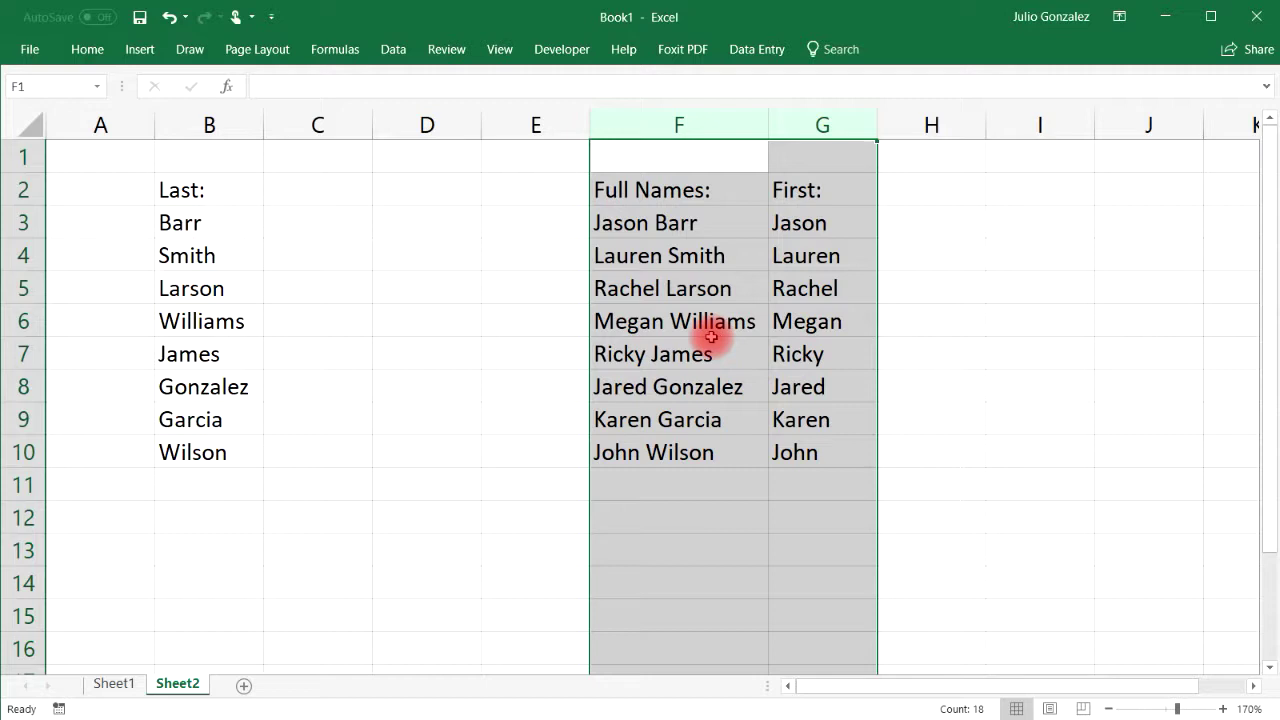
click(166, 18)
click(400, 369)
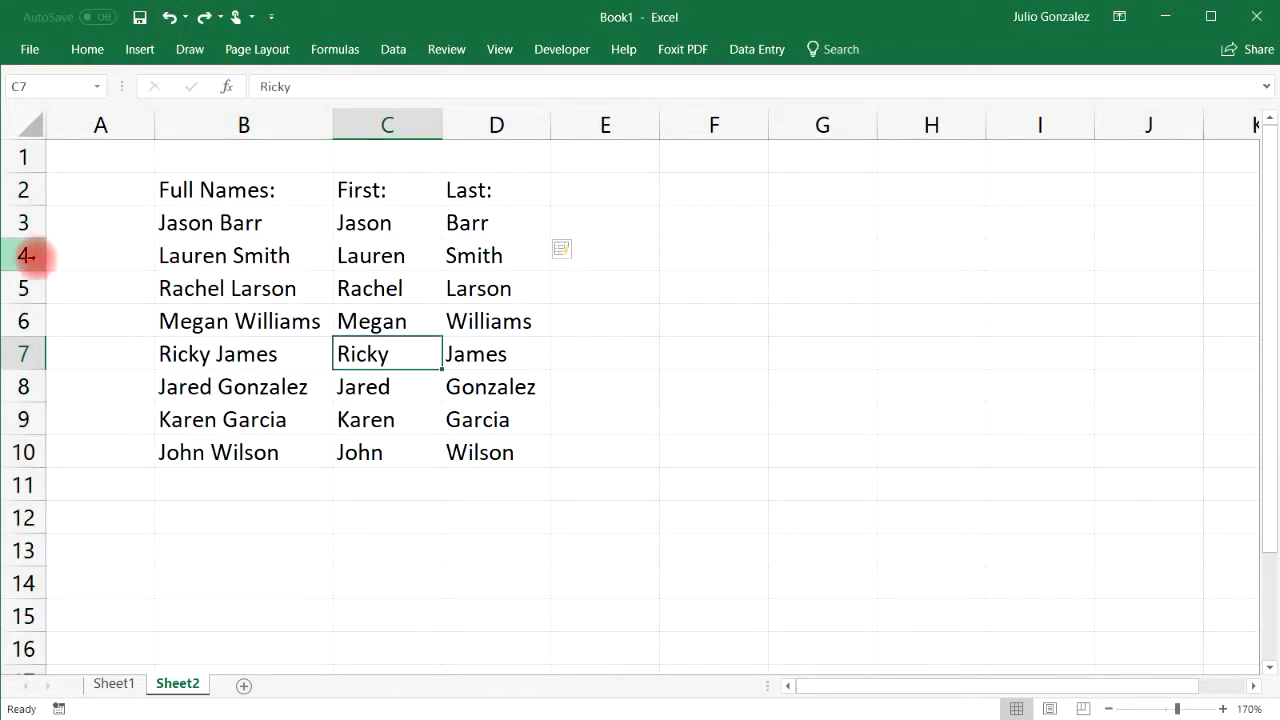
Move the whole of row 9 up to row 3, shifting the rows in between down.
click(30, 419)
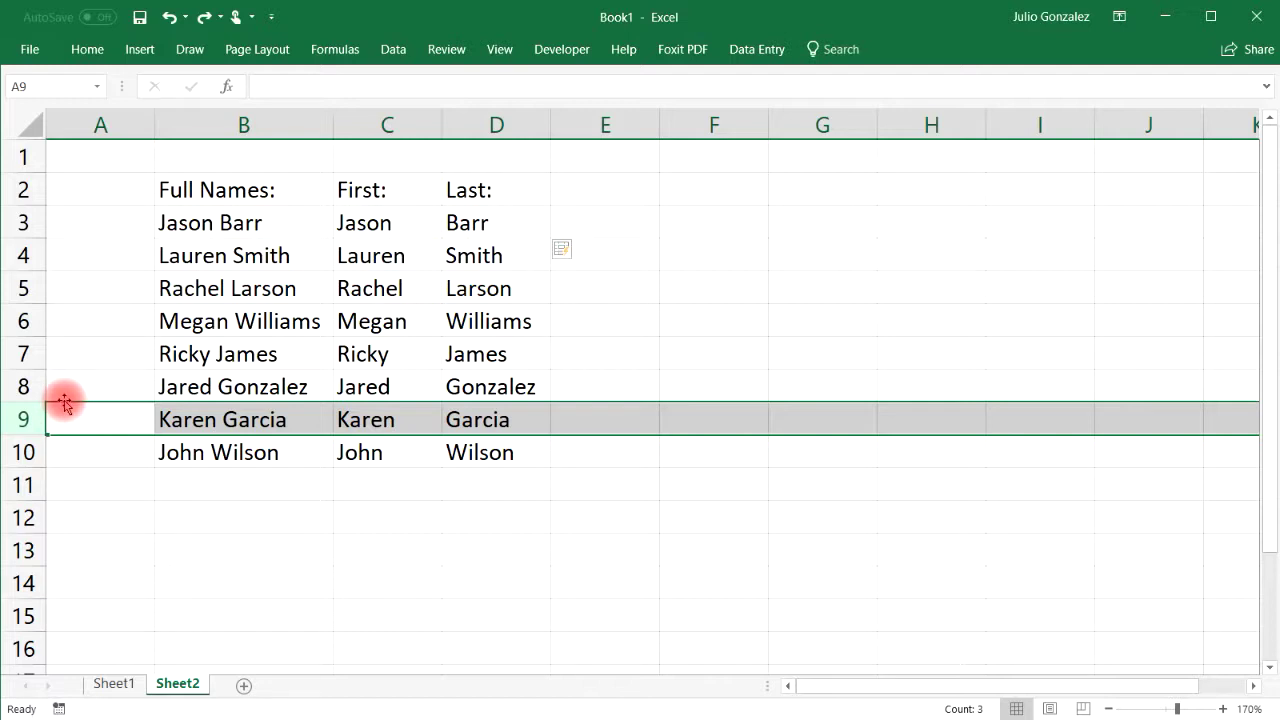
drag(65, 402, 85, 218)
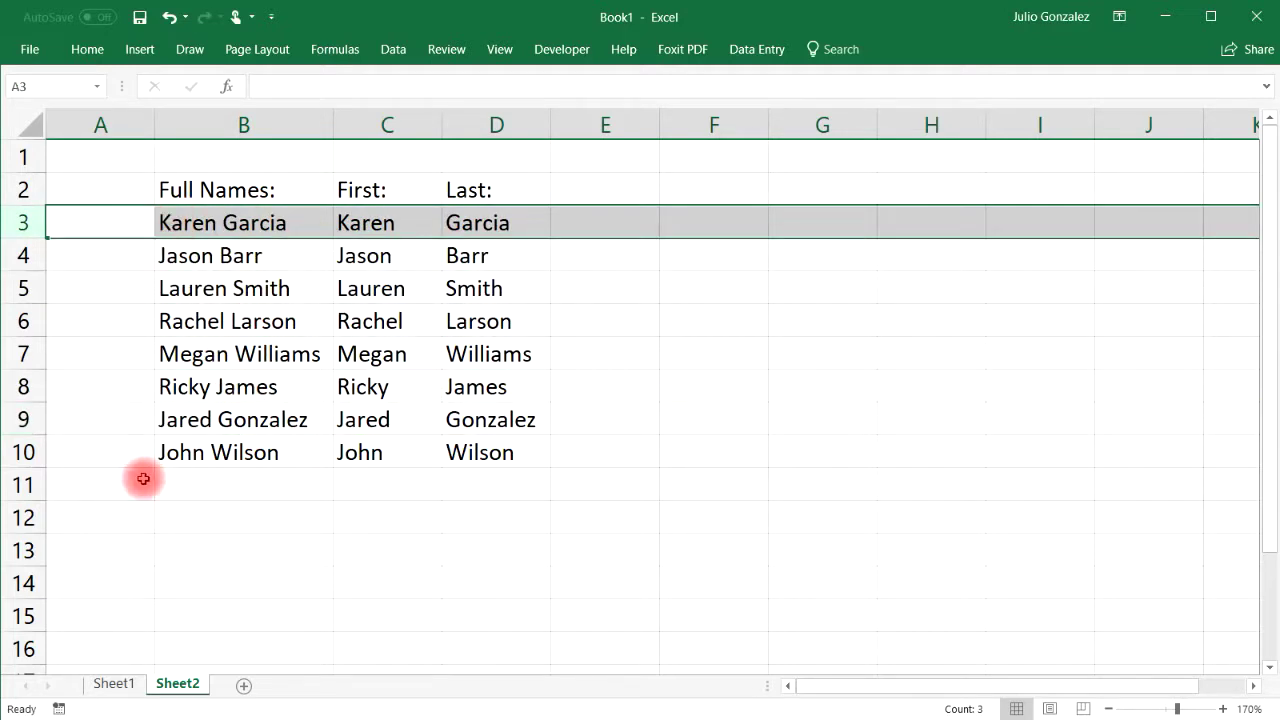
Move rows 9 and 10 together up to rows 4 and 5, shifting the rows in between down.
click(115, 443)
drag(23, 450, 35, 420)
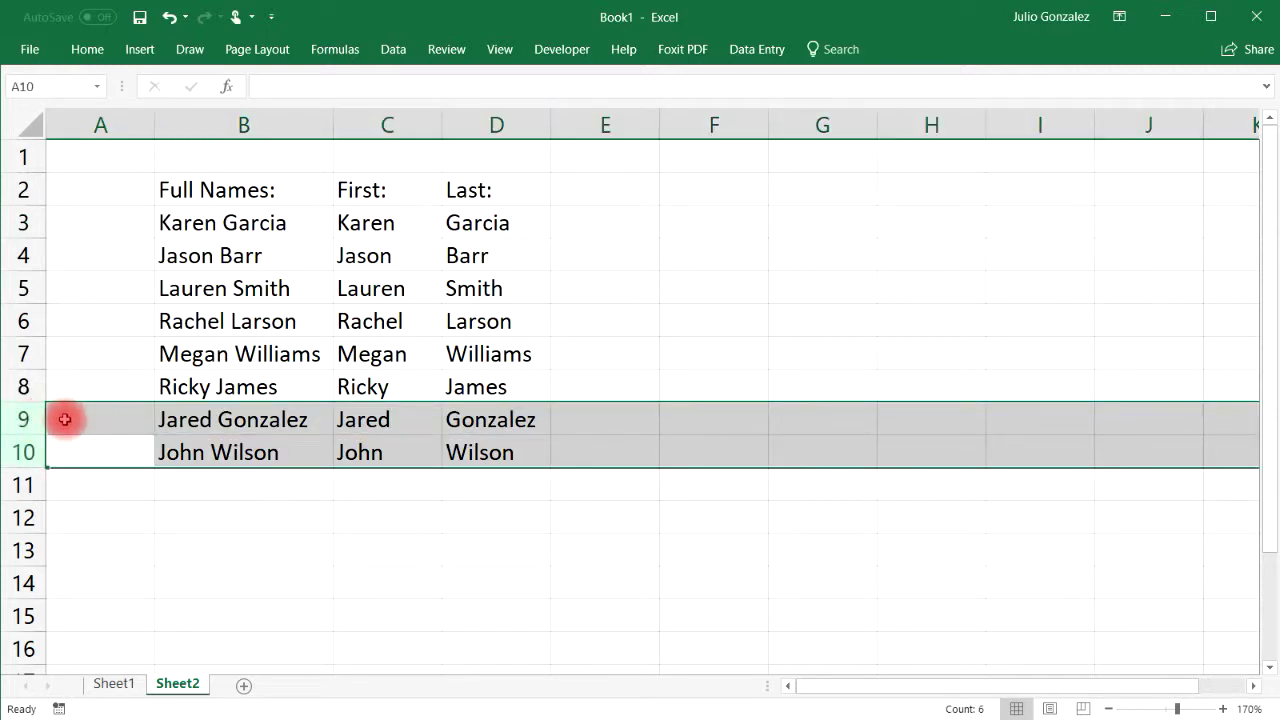
drag(87, 407, 109, 244)
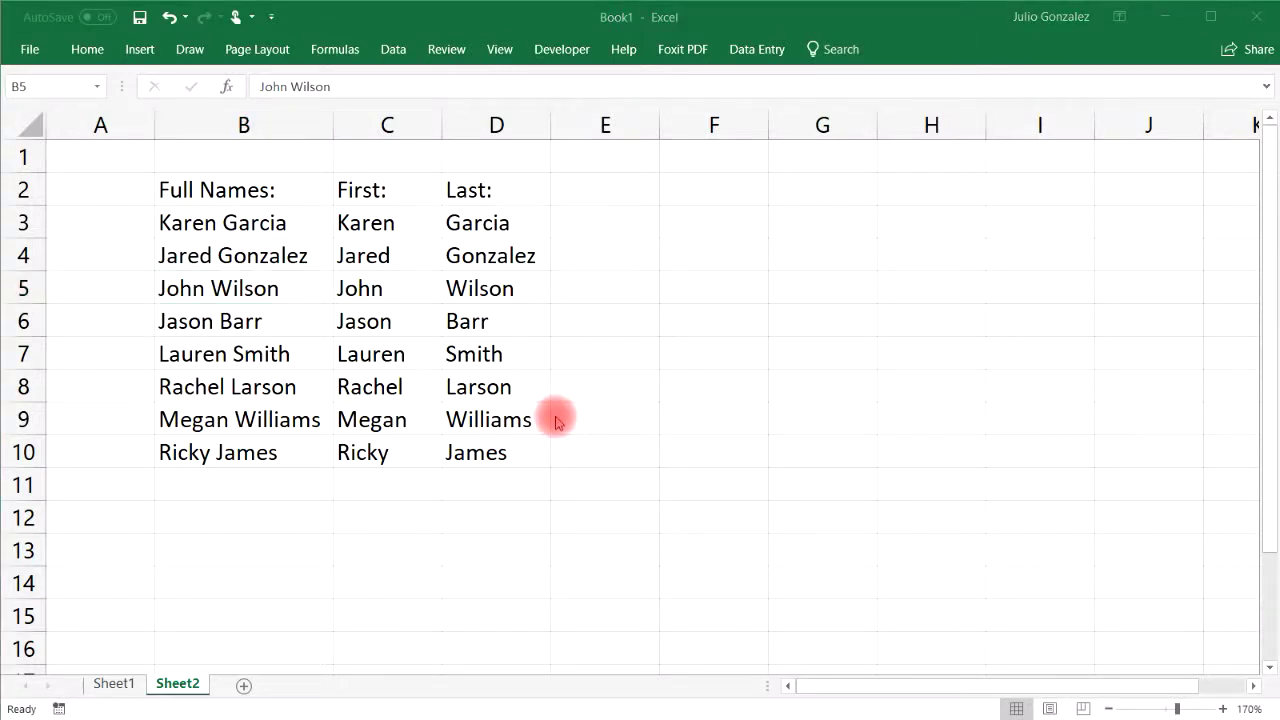
Copy the First column's header and names in C2:C10.
click(373, 218)
drag(373, 218, 389, 449)
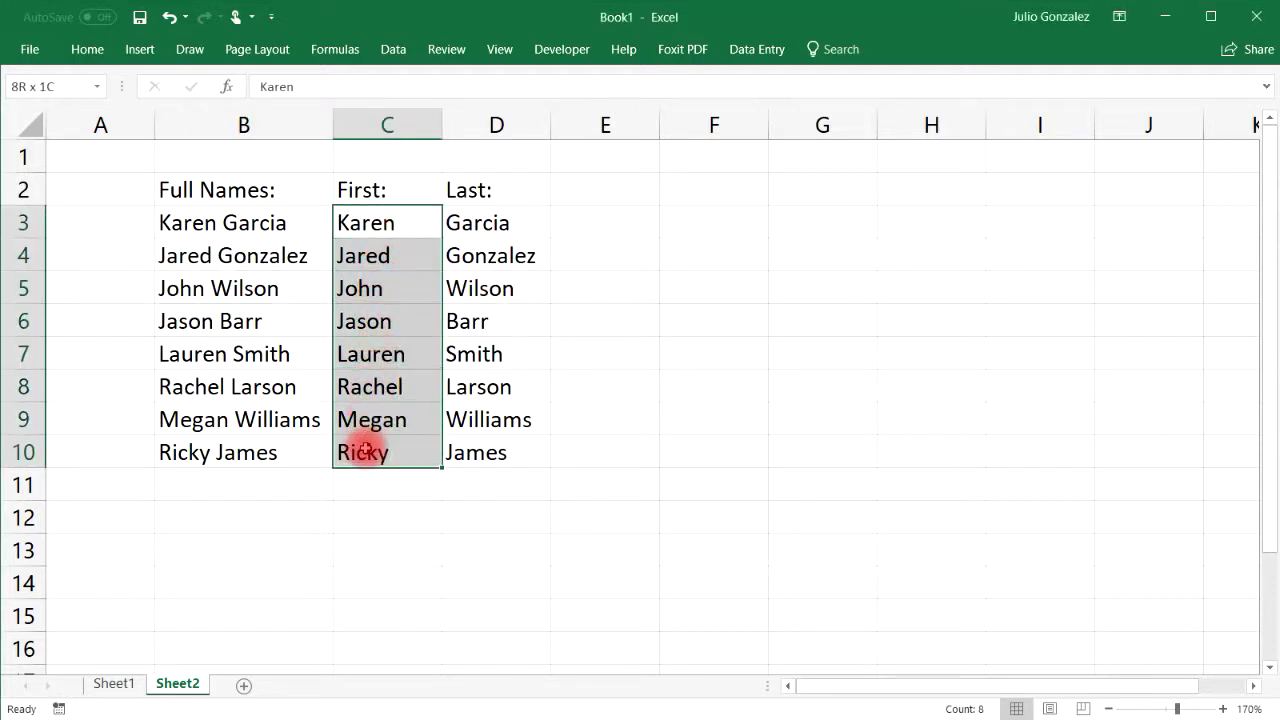
click(528, 285)
drag(409, 191, 393, 455)
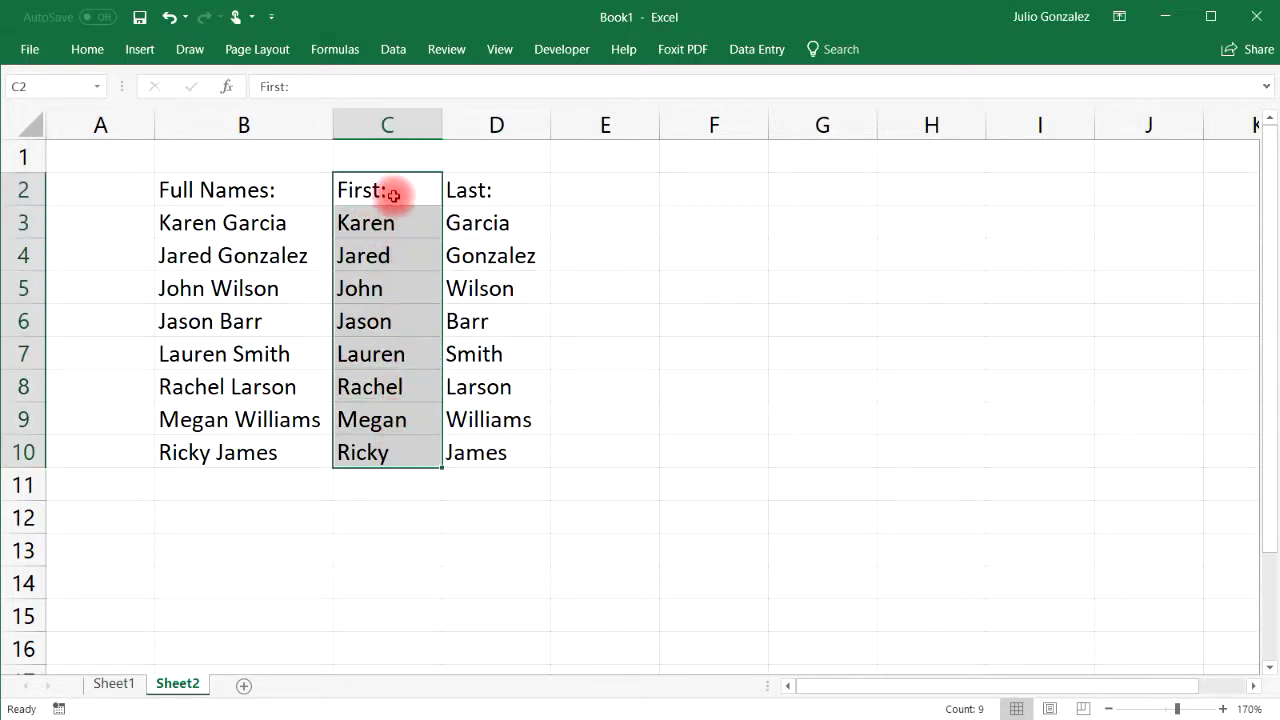
right_click(396, 222)
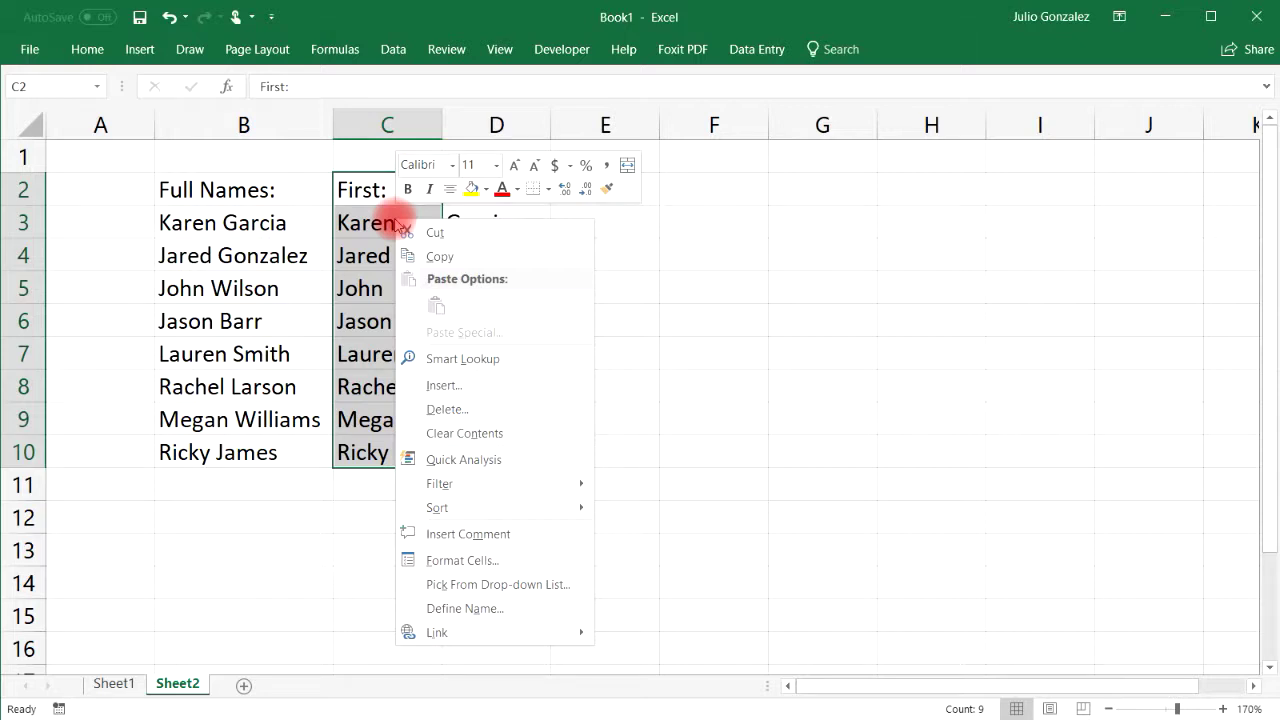
click(676, 263)
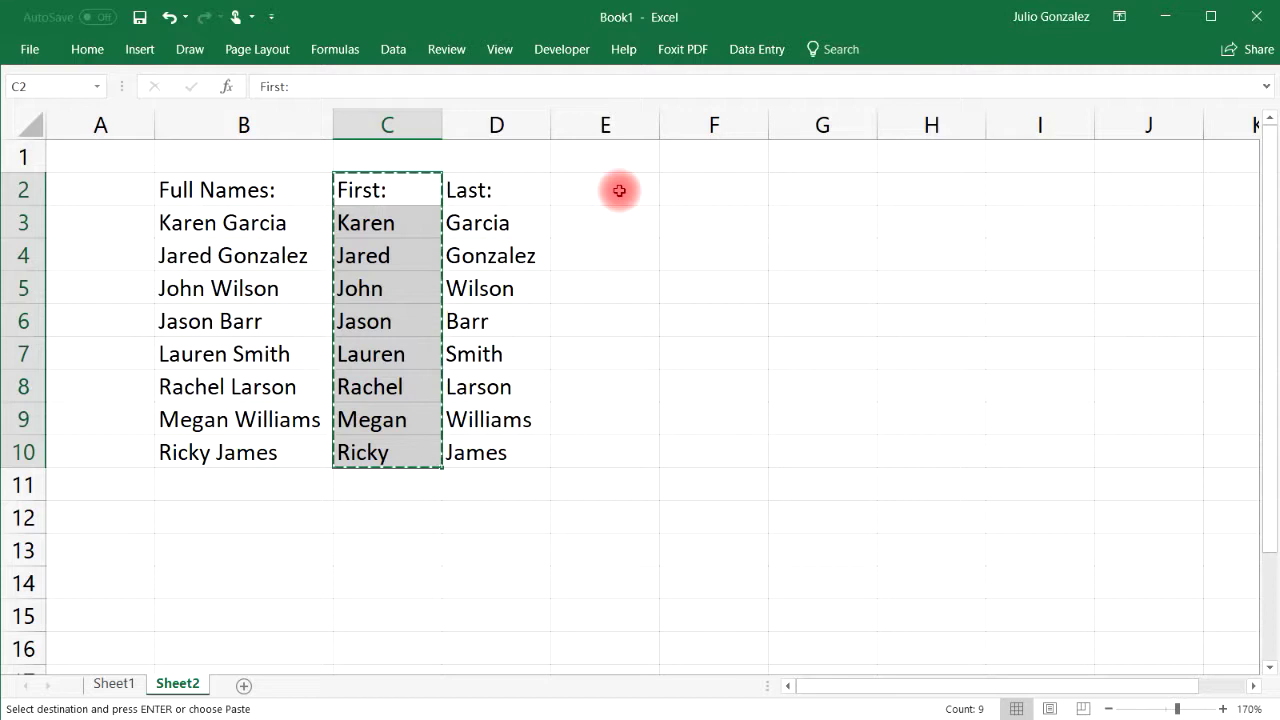
Paste the copied cells as a row starting at F2, using Paste Special with the Transpose option.
right_click(697, 190)
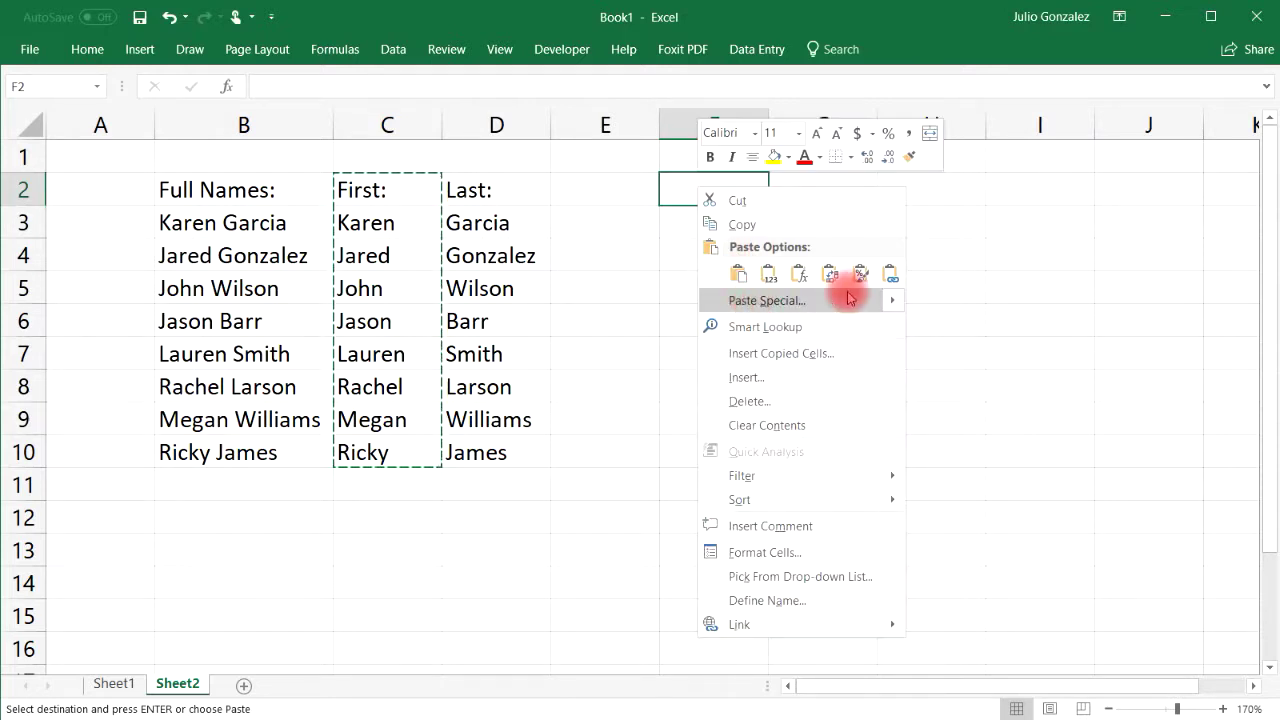
mouse_move(894, 299)
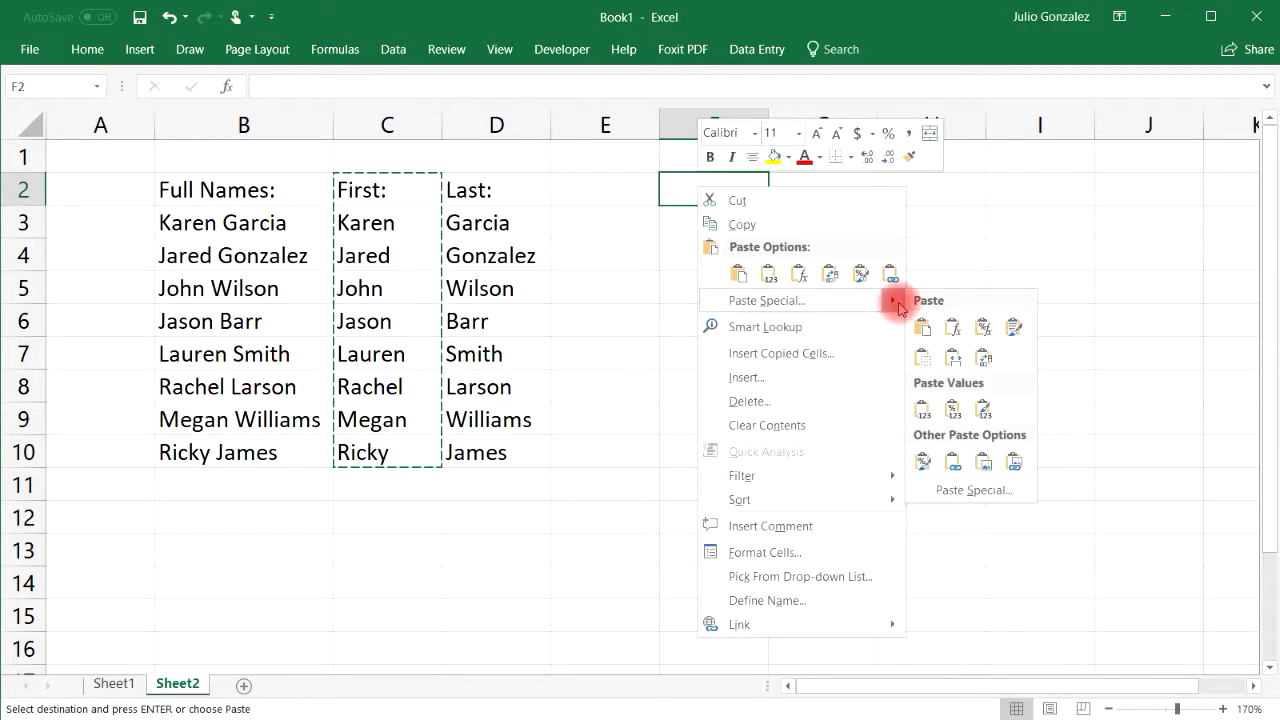
click(976, 490)
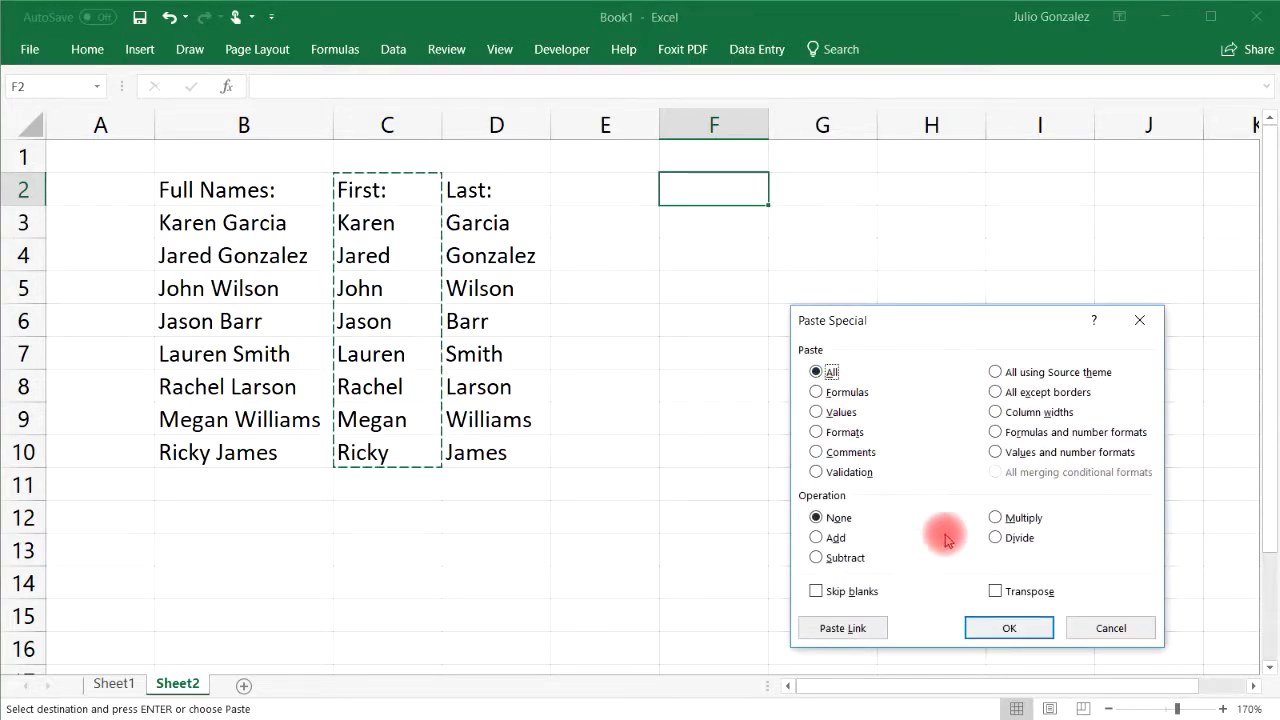
click(996, 592)
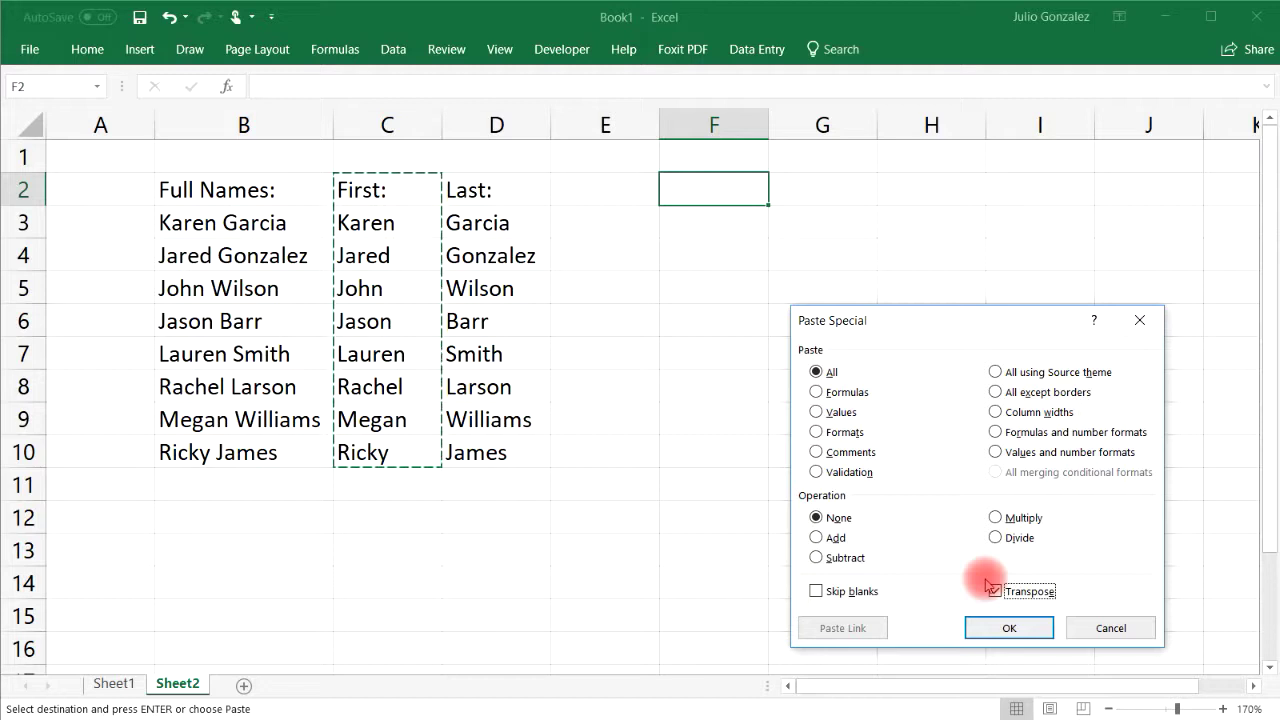
click(1003, 627)
drag(829, 686, 786, 680)
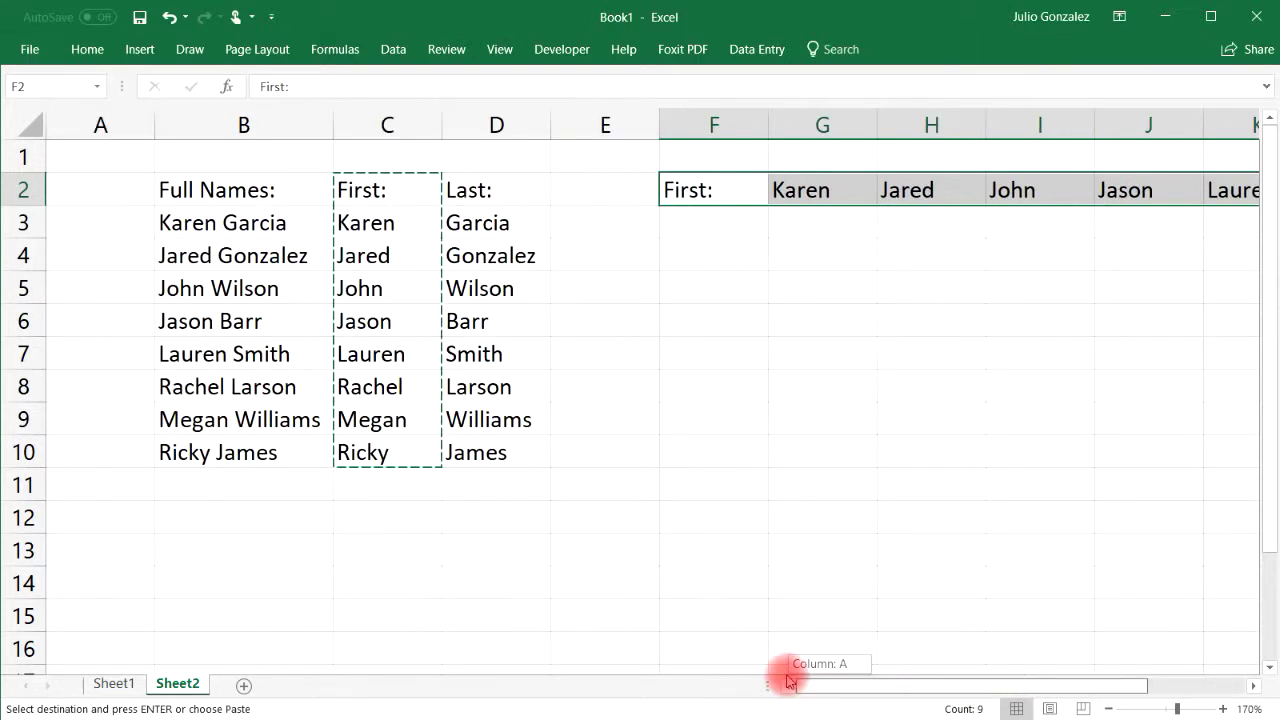
Enter the sample numbers 12, 15, 24, 17 and 19 across cells F4 to J4.
click(707, 256)
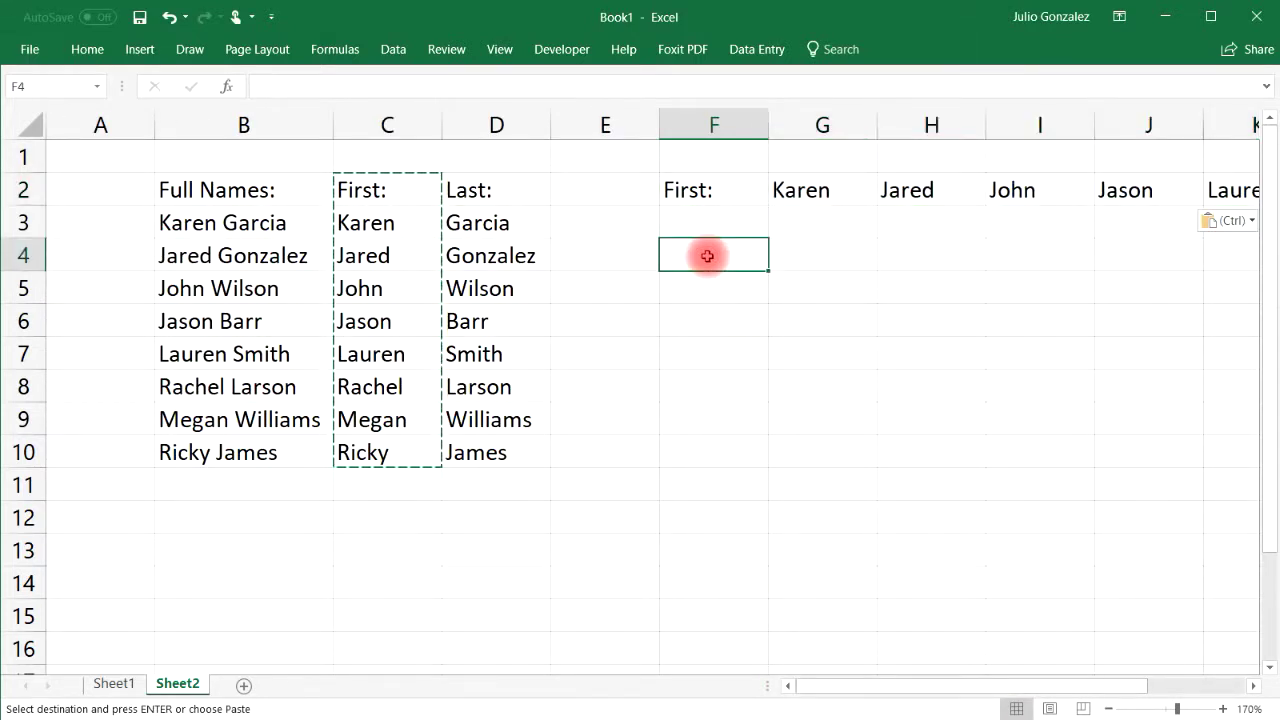
text(12)
click(806, 258)
text(15)
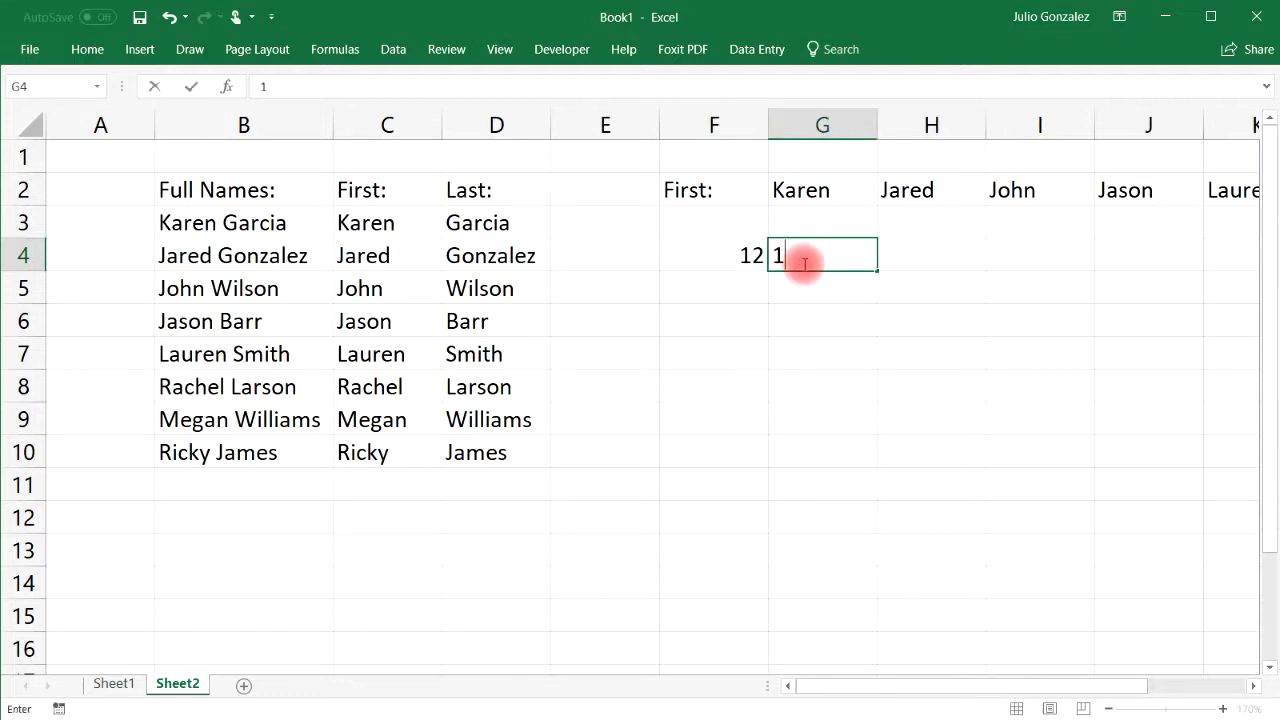
click(933, 261)
text(24)
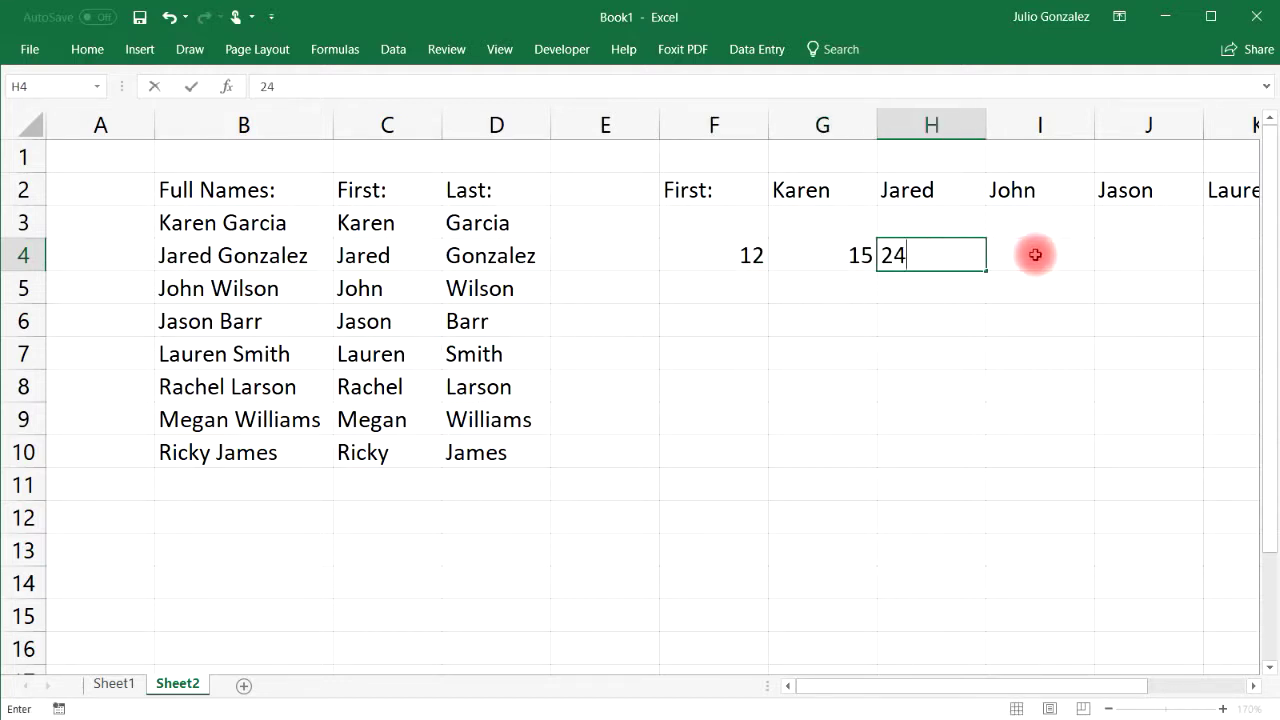
click(1037, 253)
text(17)
click(1119, 253)
text(19)
click(1098, 310)
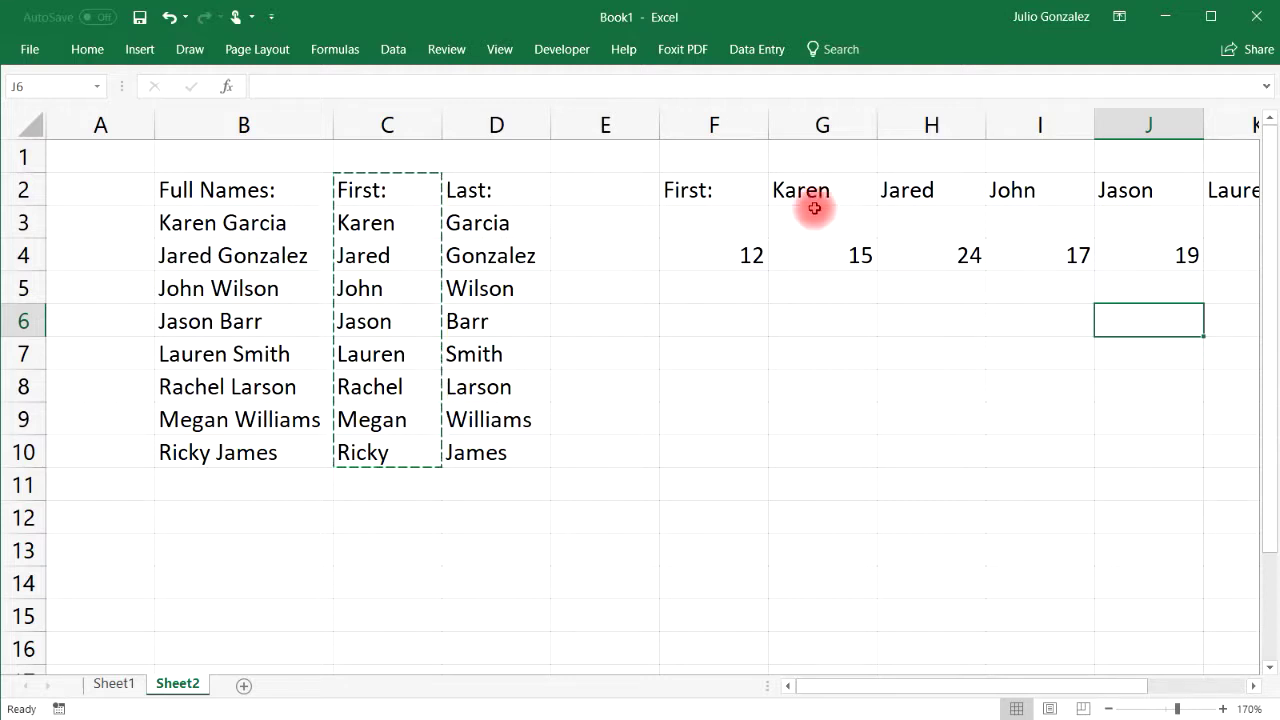
Copy the numbers in F4:J4 and paste them transposed into a column starting at F6 with Paste Special.
drag(750, 254, 1123, 259)
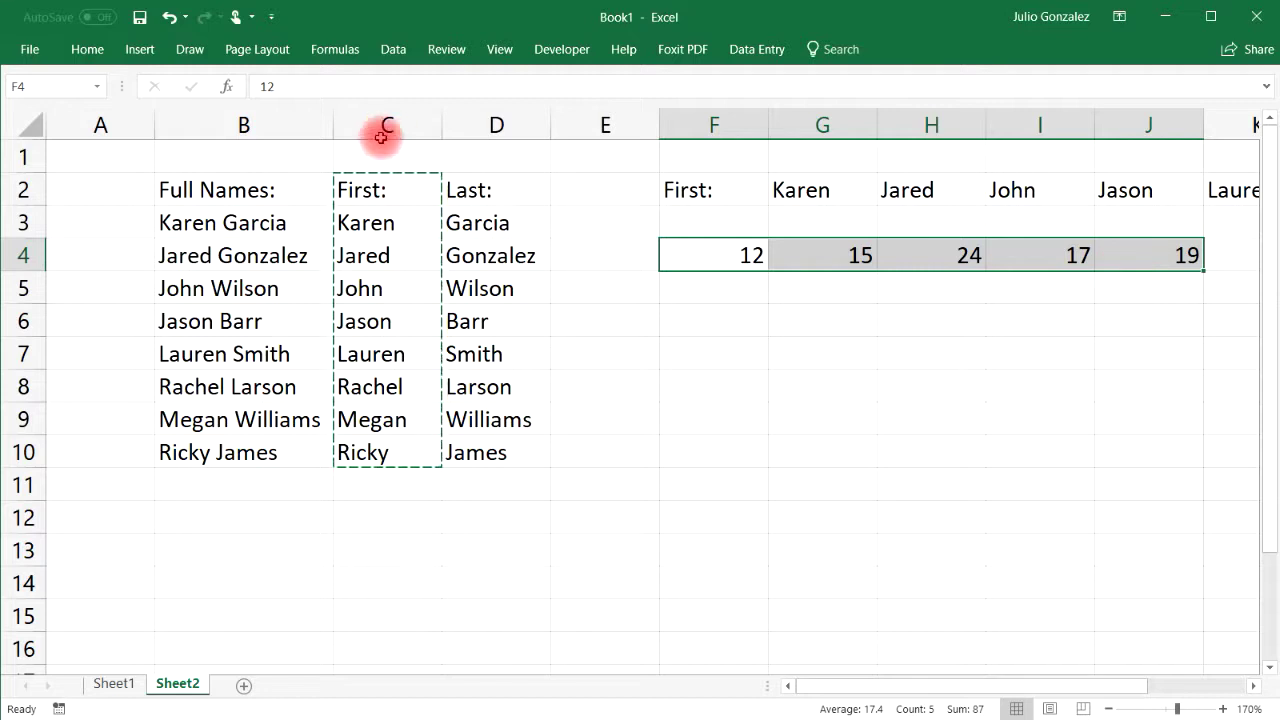
click(80, 50)
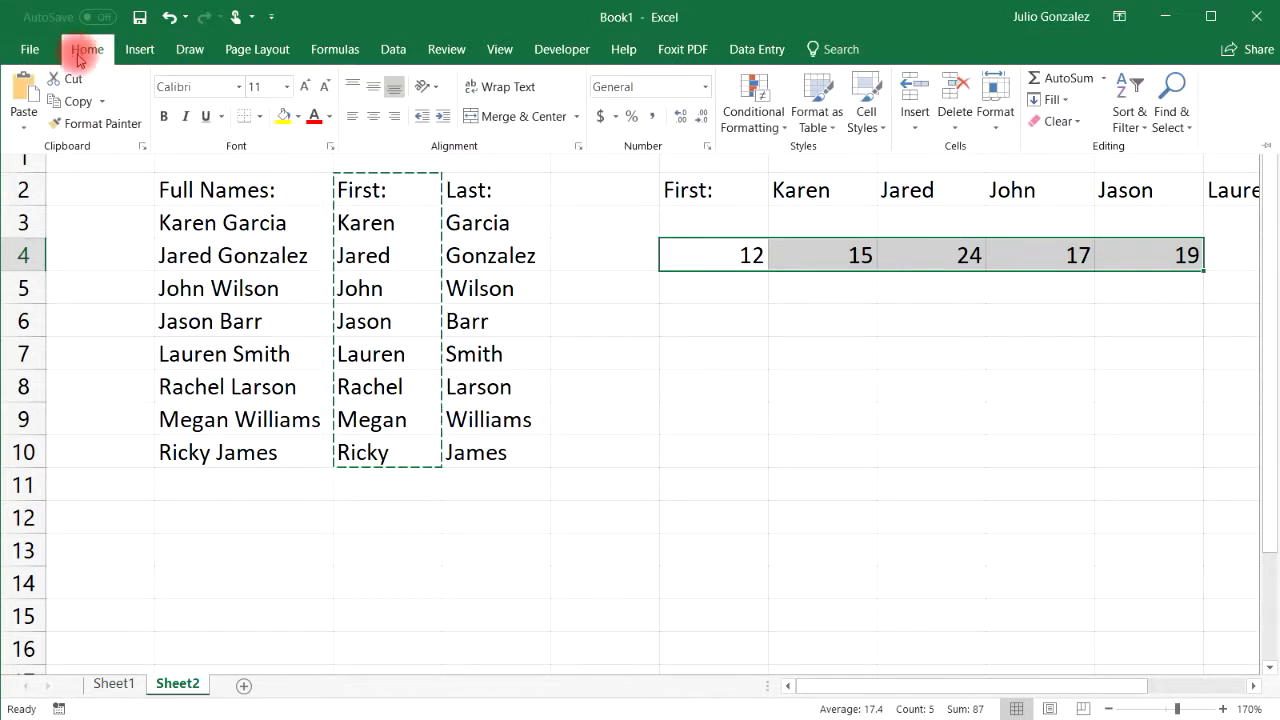
click(66, 101)
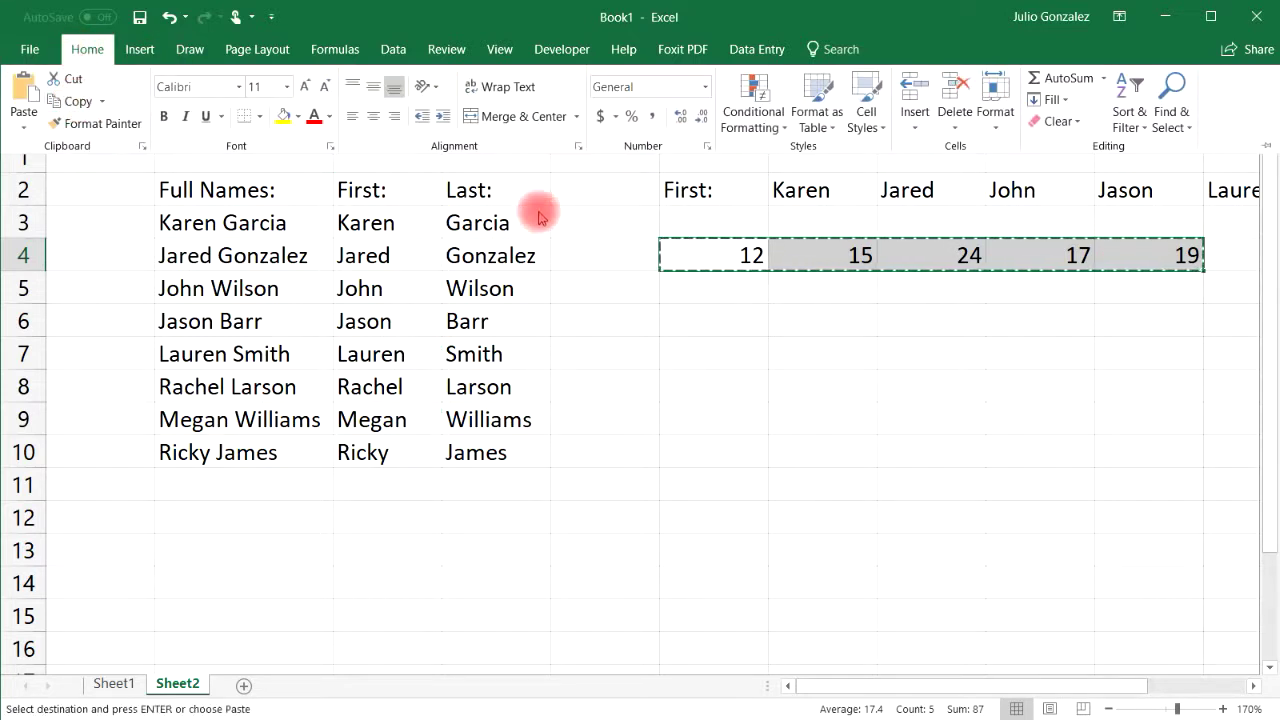
click(692, 320)
click(695, 320)
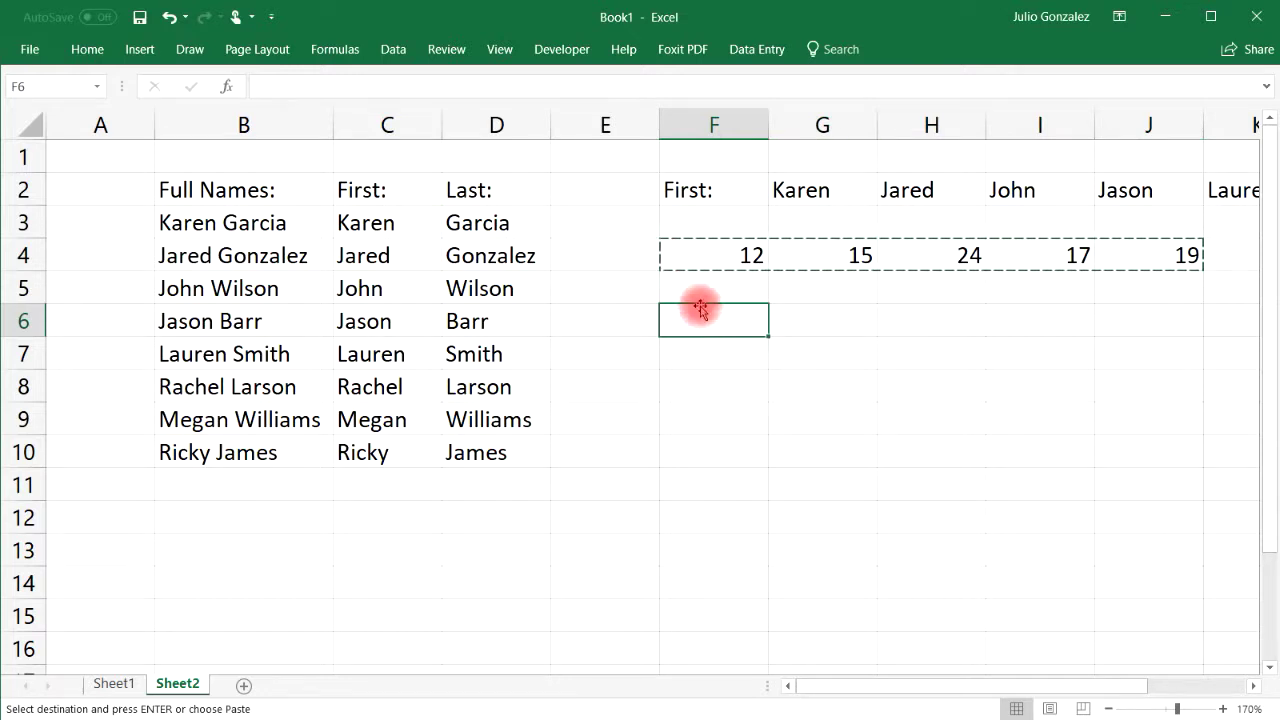
right_click(701, 316)
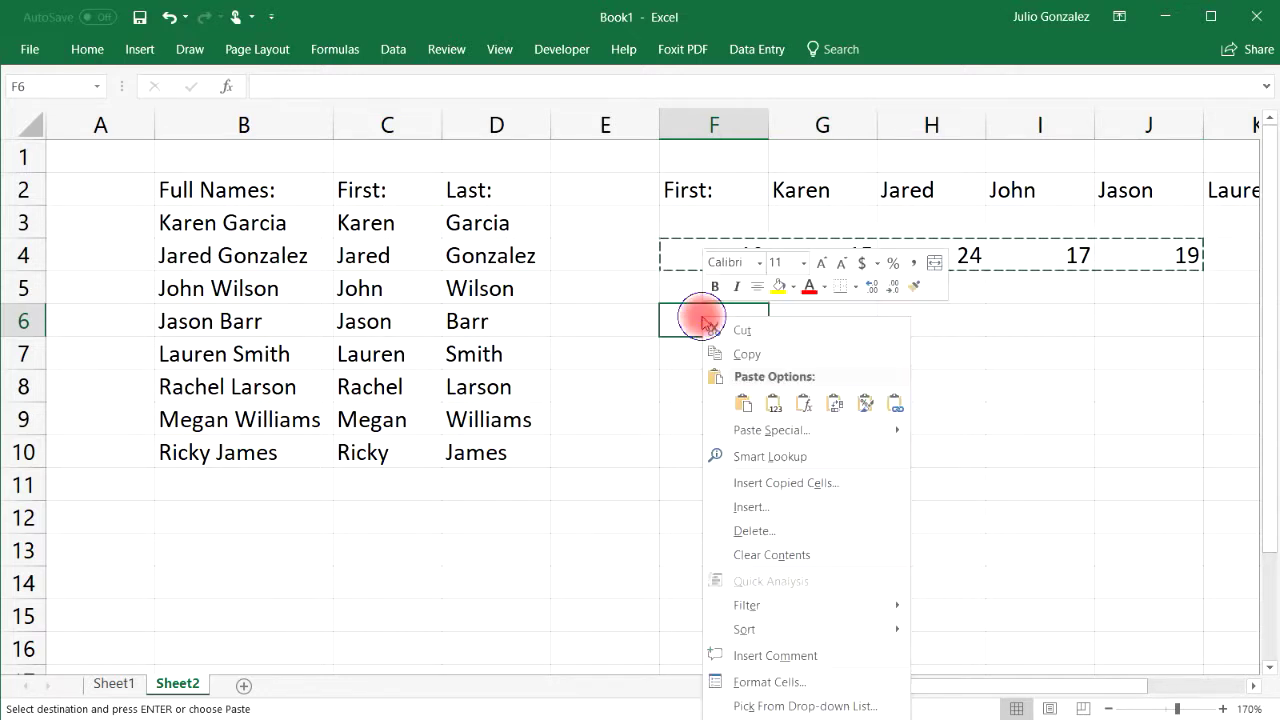
mouse_move(903, 437)
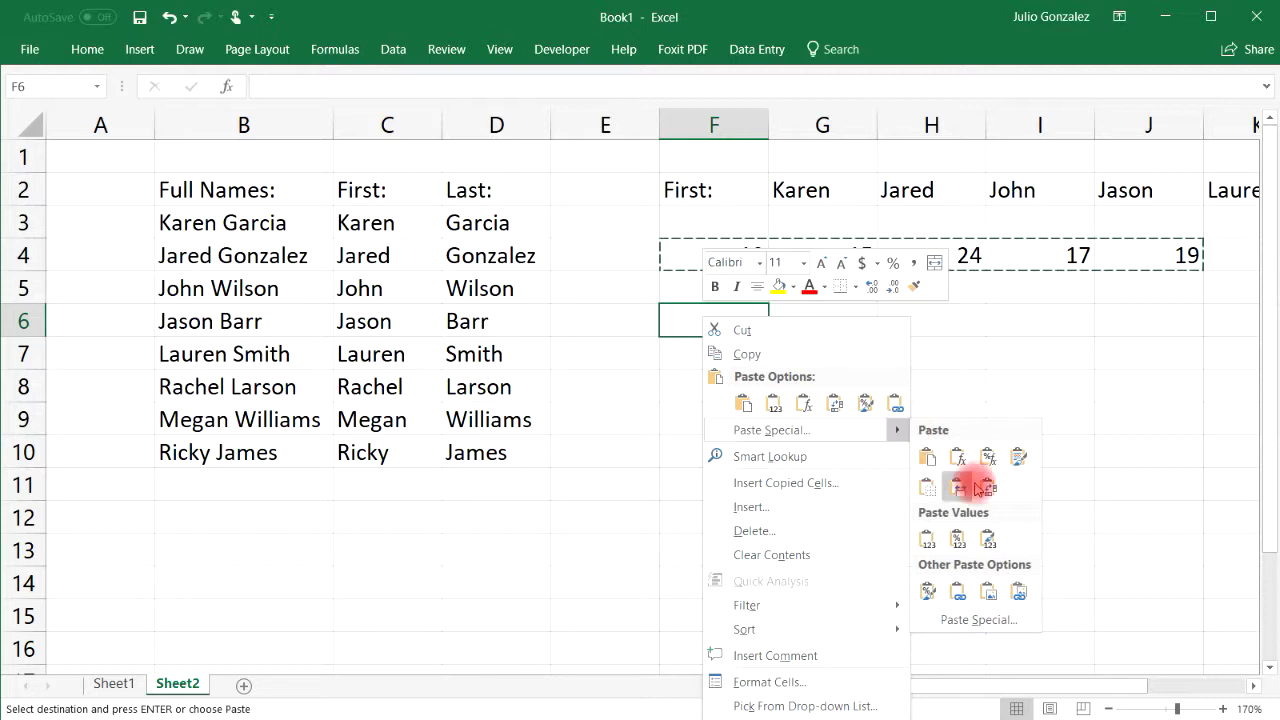
click(1003, 611)
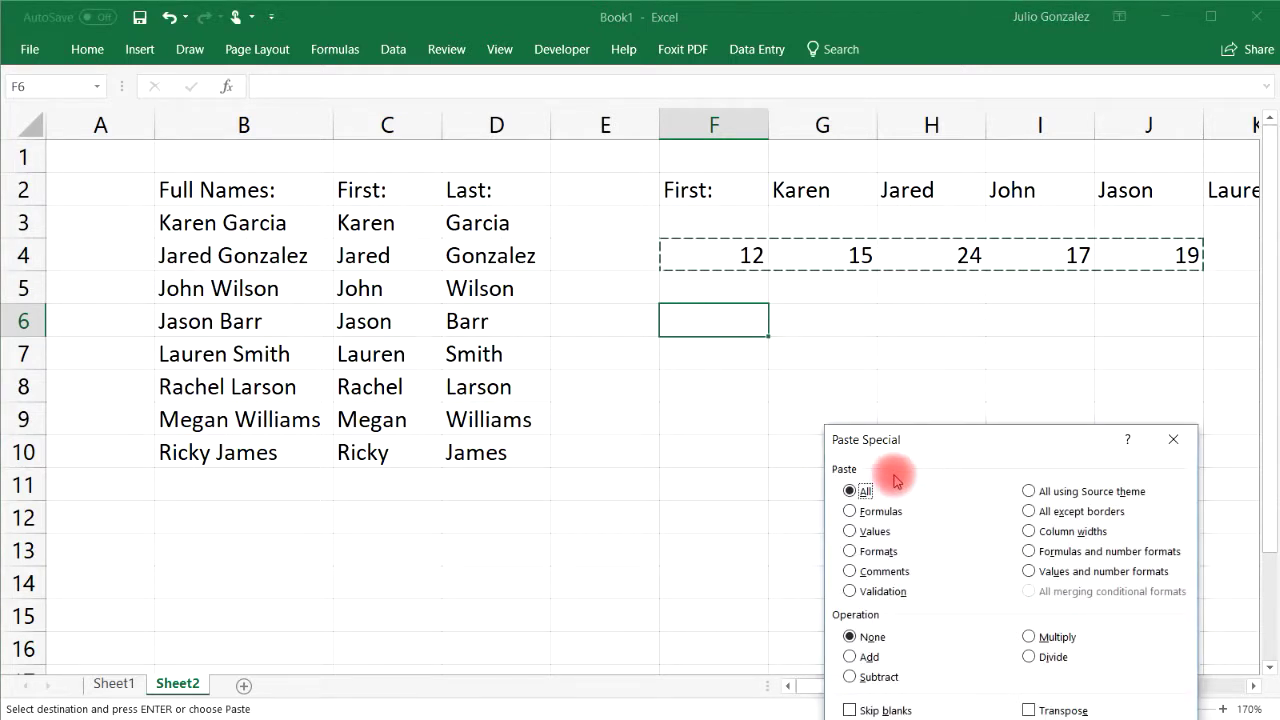
click(1019, 615)
click(1023, 651)
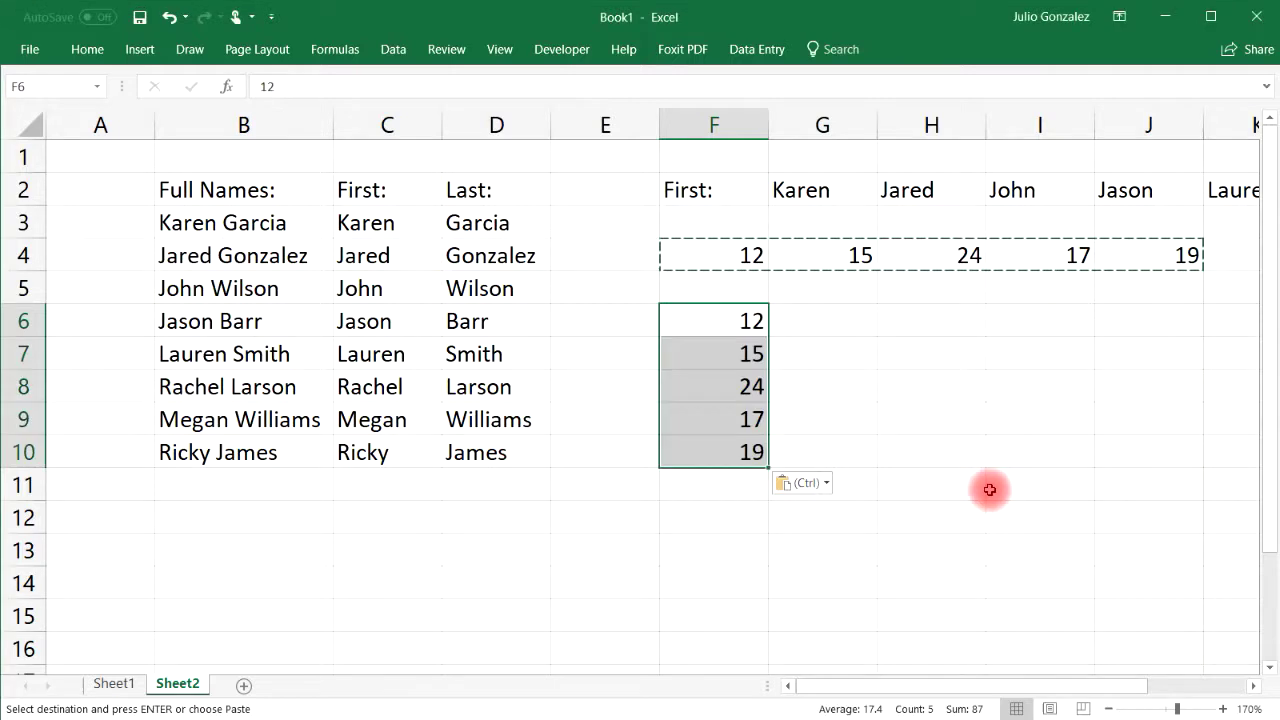
click(857, 323)
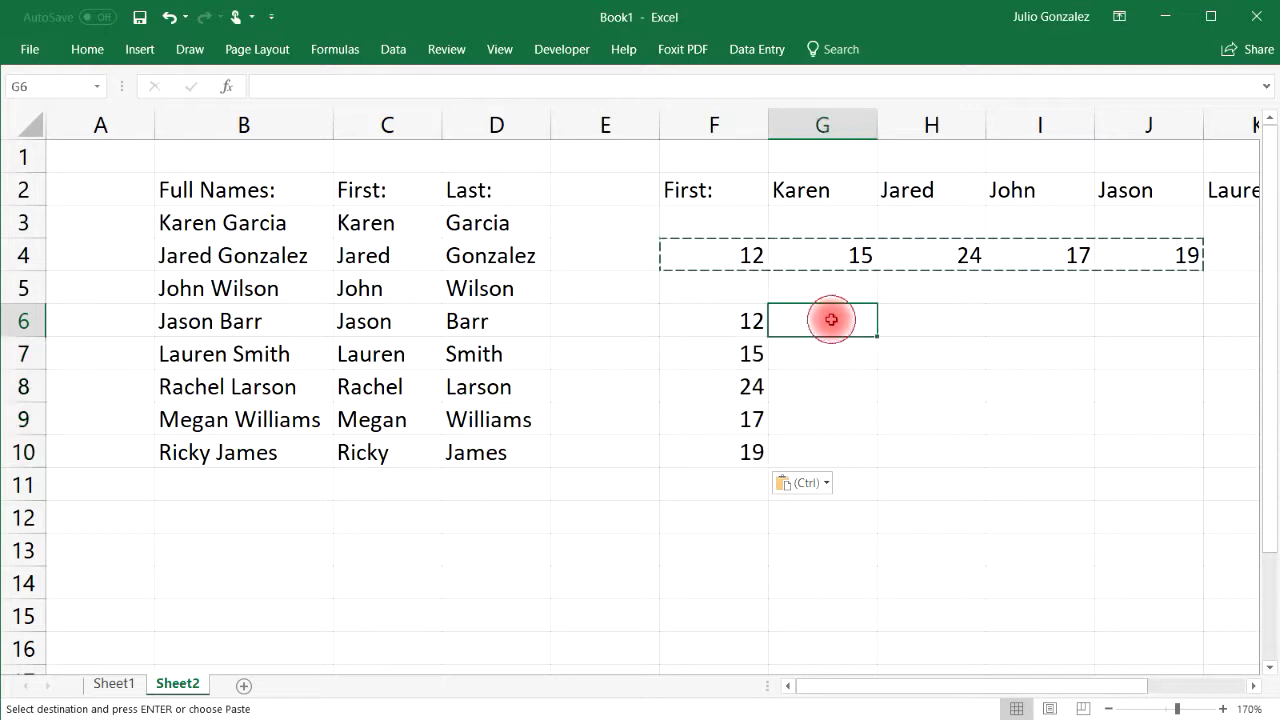
Undo both transposed pastes, the numbers entered in row 4, and the move of the two rows.
click(169, 17)
click(169, 17)
click(169, 17)
click(169, 17)
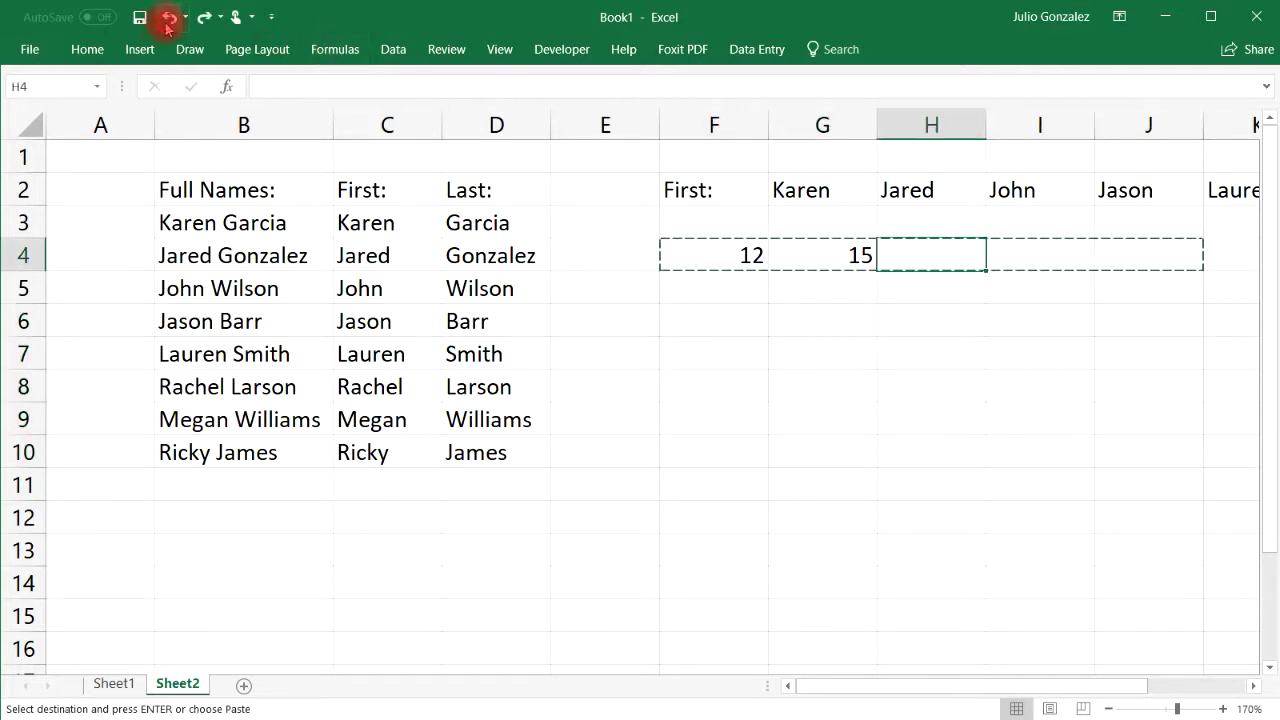
click(169, 17)
click(169, 17)
click(169, 17)
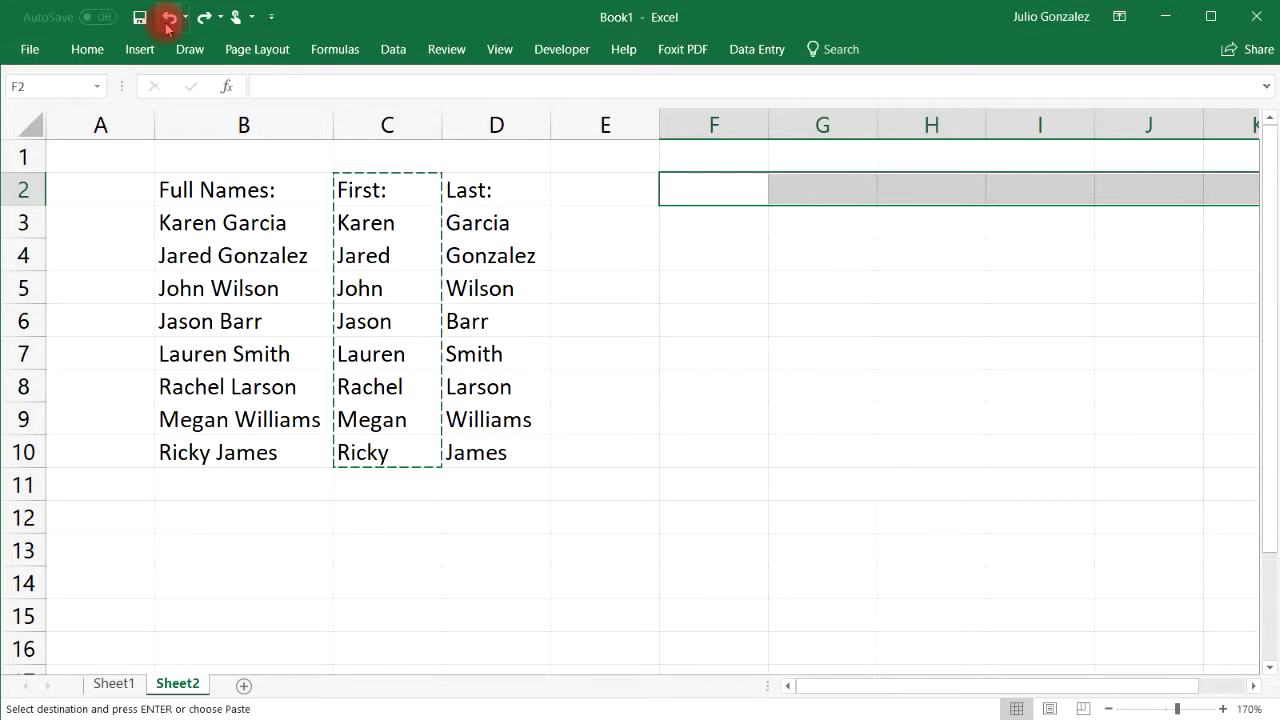
click(169, 17)
click(714, 345)
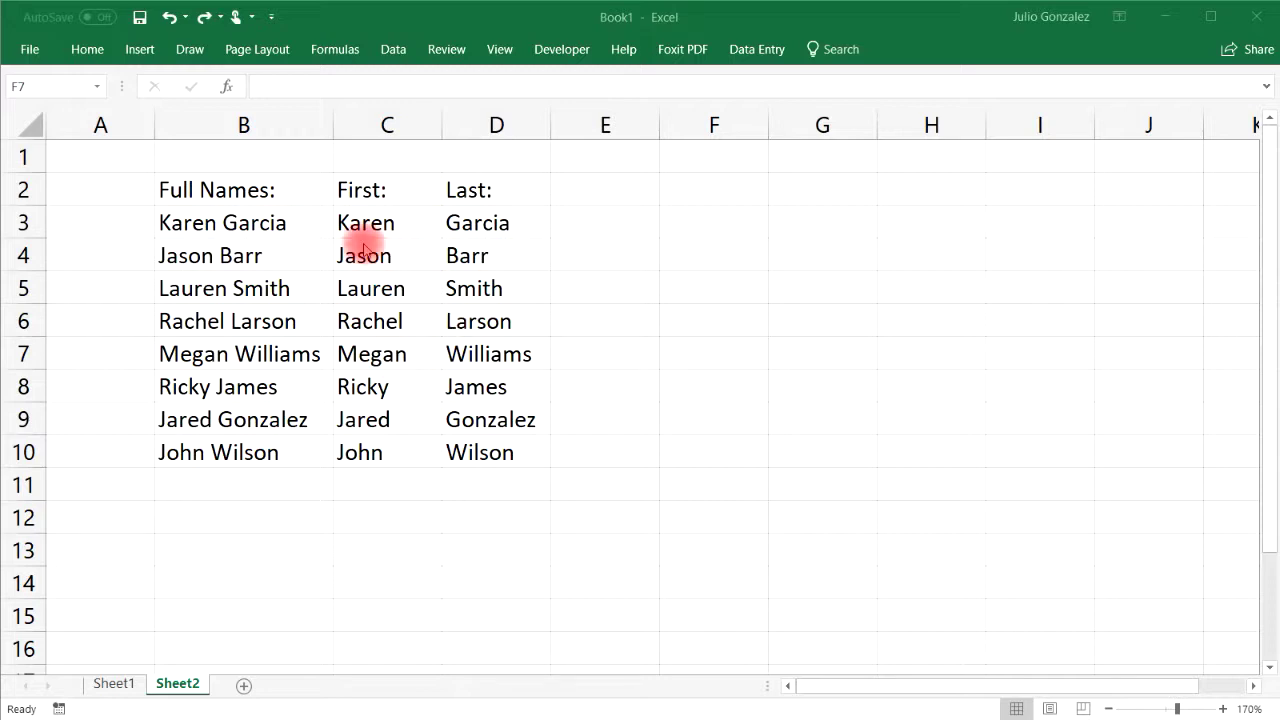
Open the Save As page and return to the worksheet without saving, twice in a row.
click(33, 53)
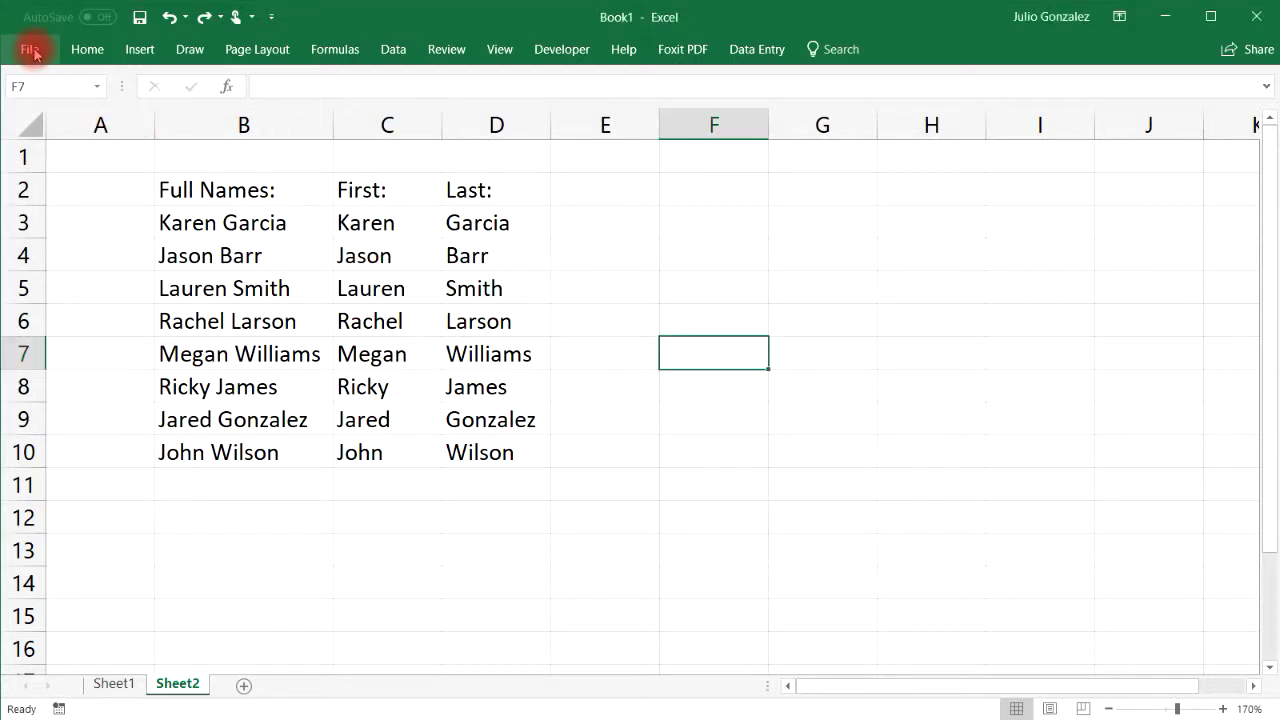
click(33, 53)
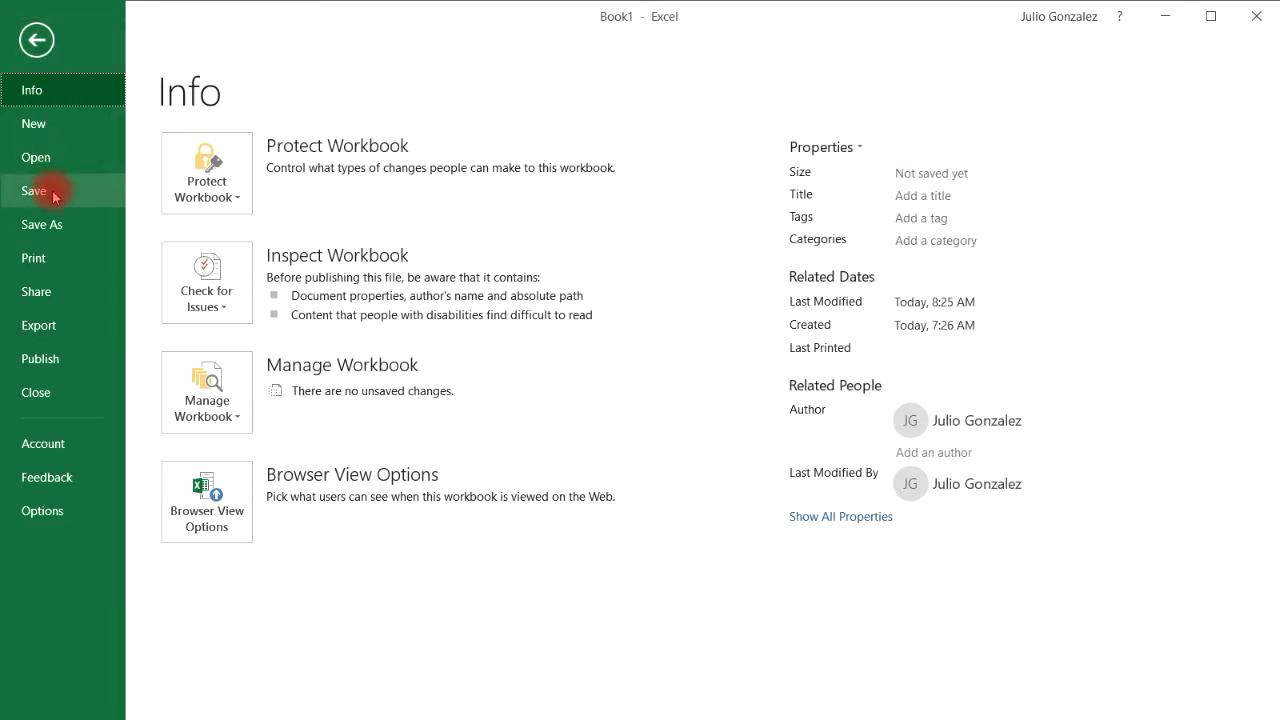
click(54, 222)
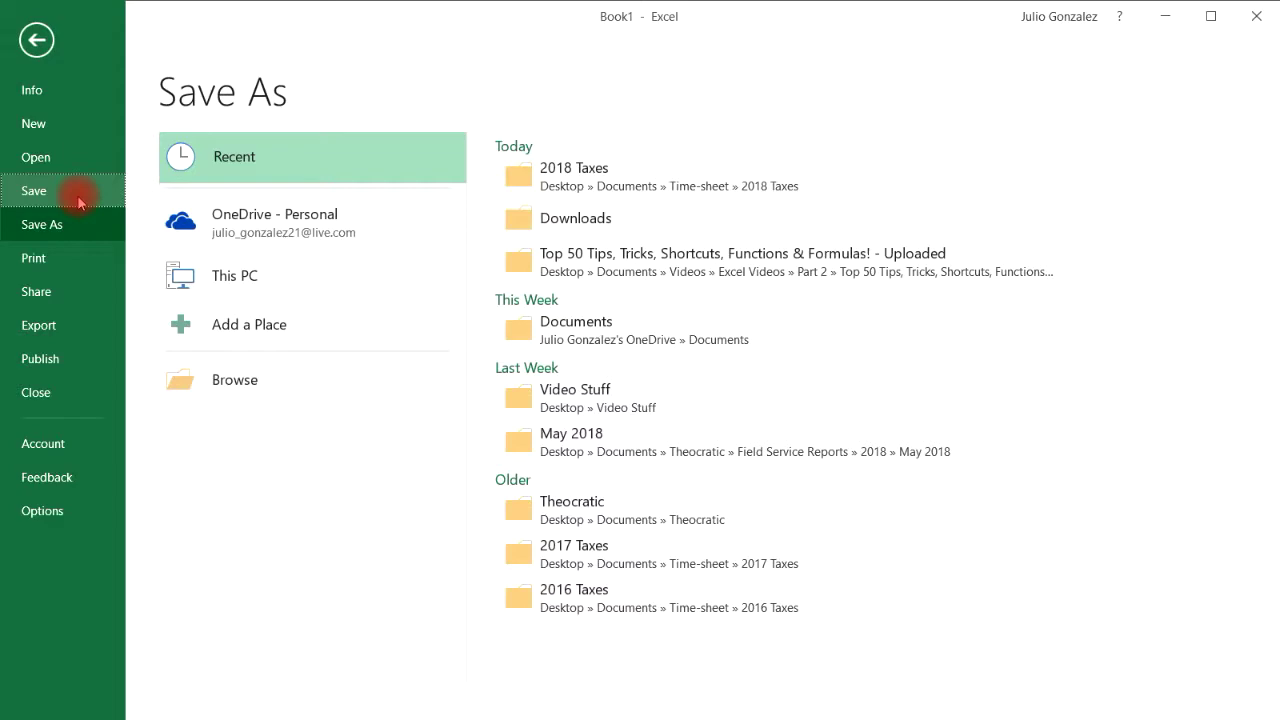
click(38, 40)
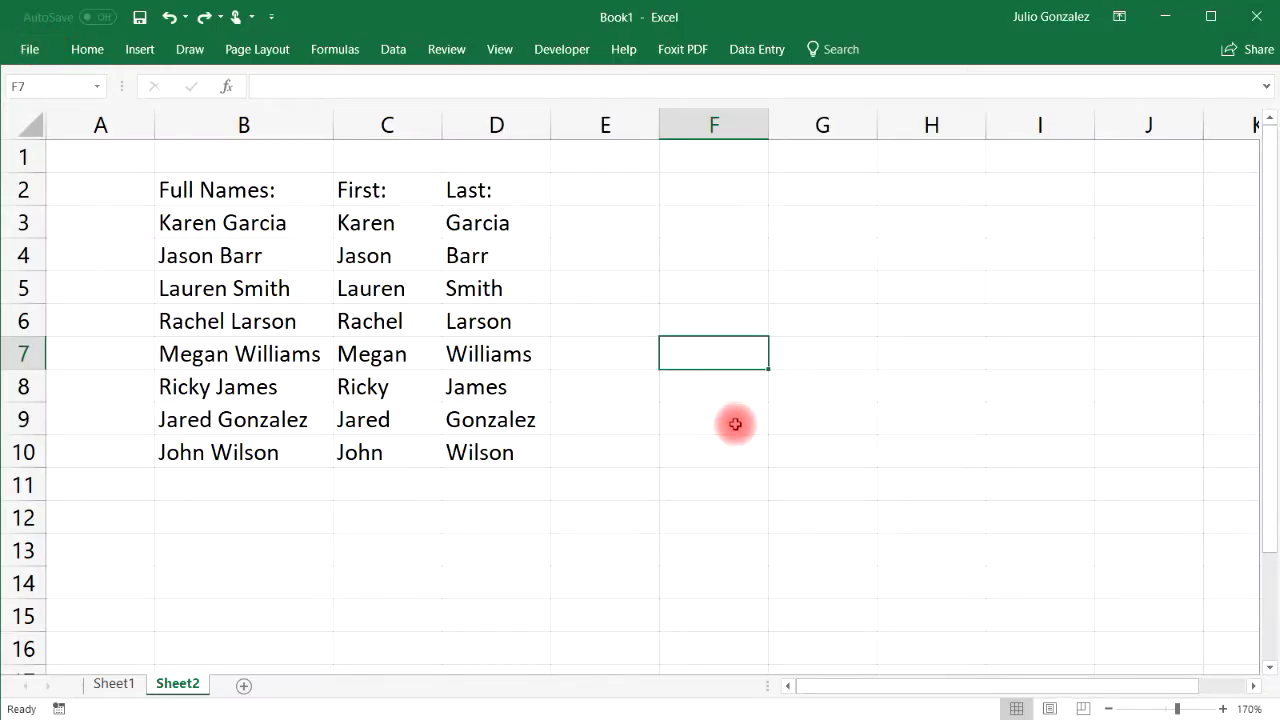
key(ctrl+s)
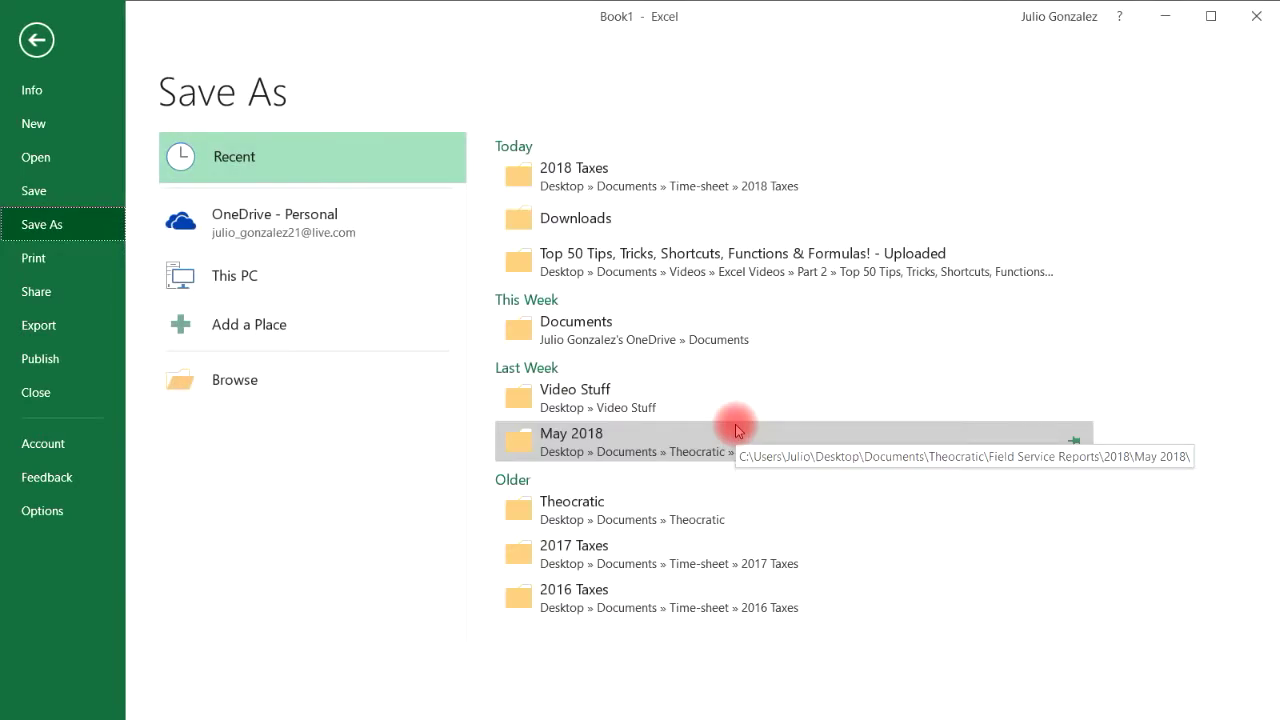
click(38, 40)
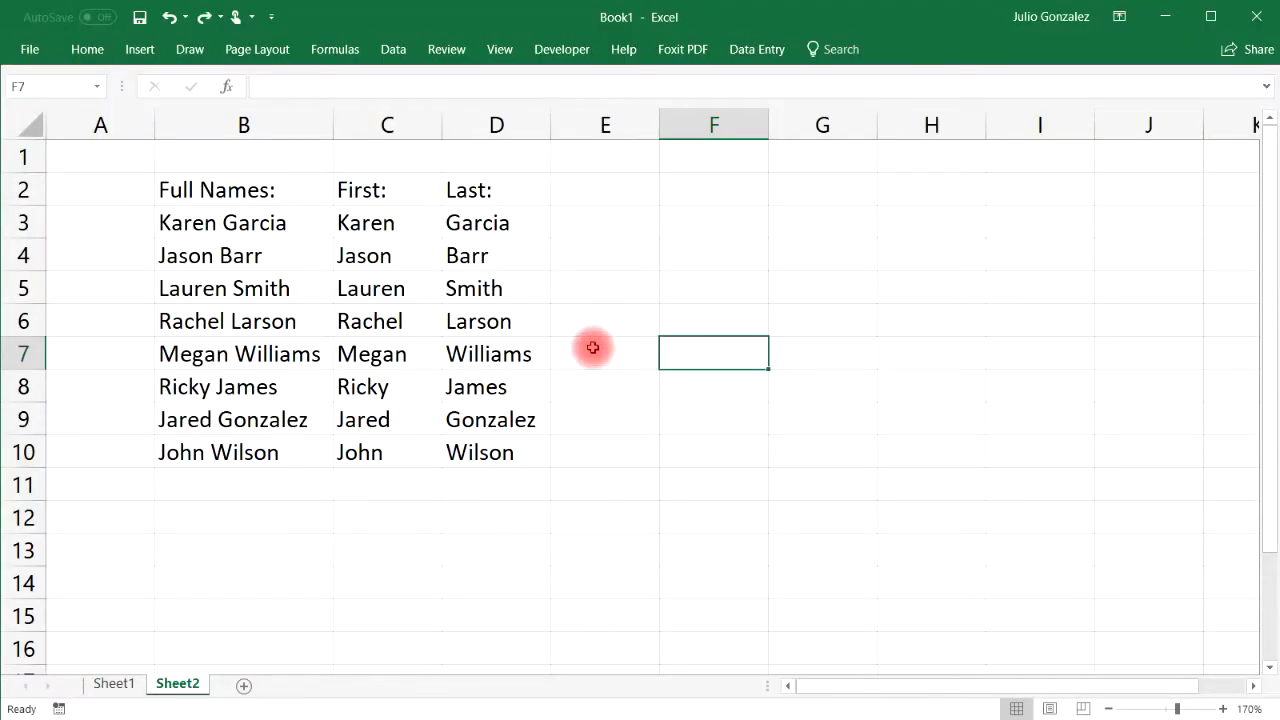
Open the print preview of the names sheet and return to the worksheet without printing.
key(ctrl+p)
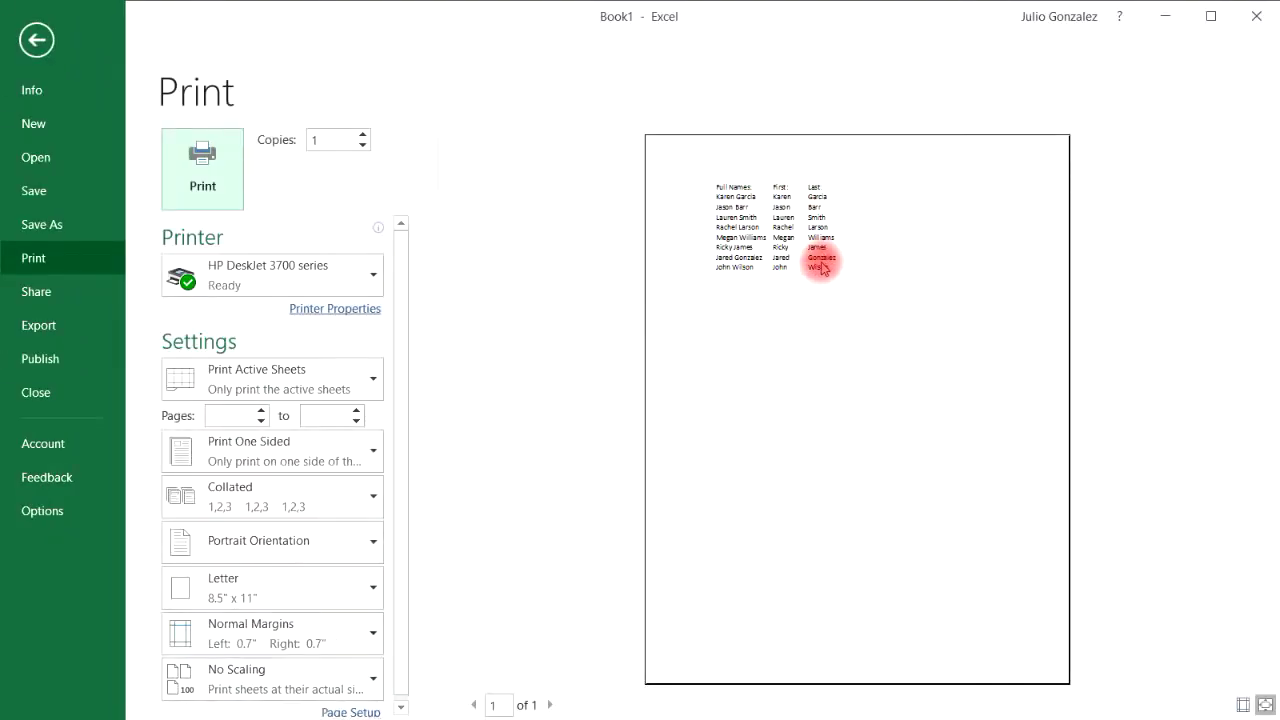
click(38, 40)
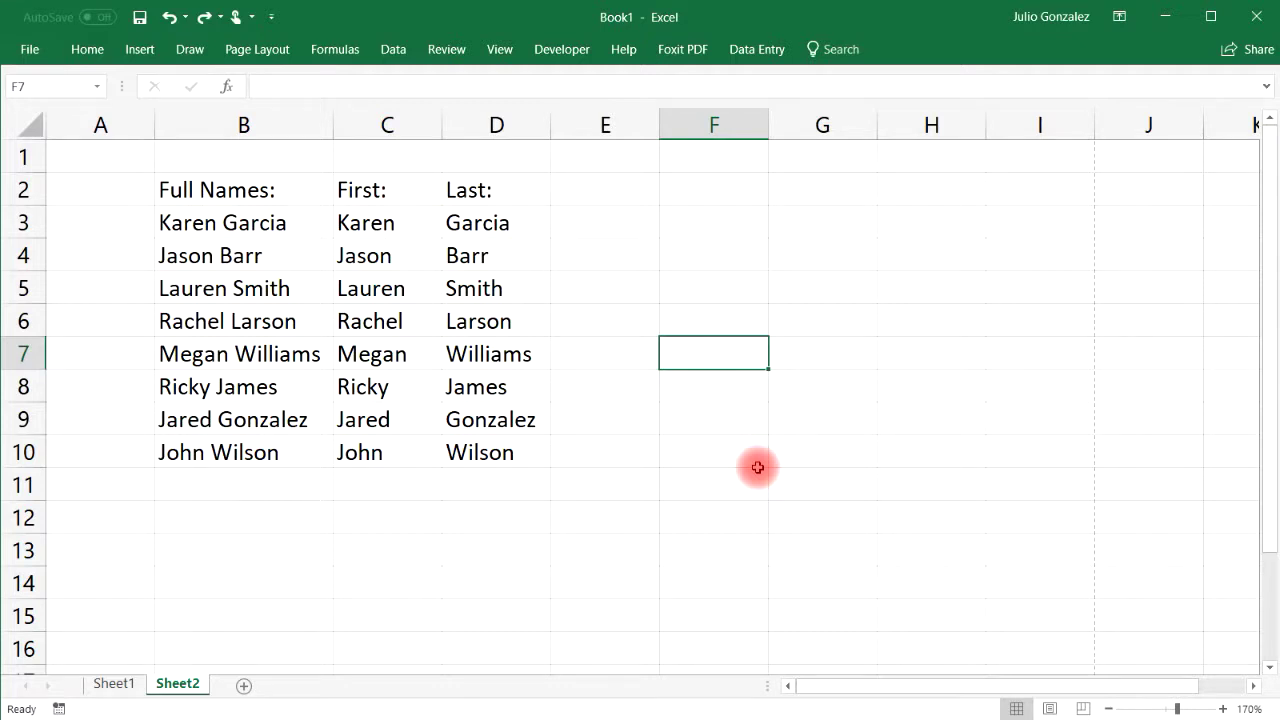
Create a new blank workbook, move its window into view and close it, and repeat the creation before returning to Book1.
key(ctrl+n)
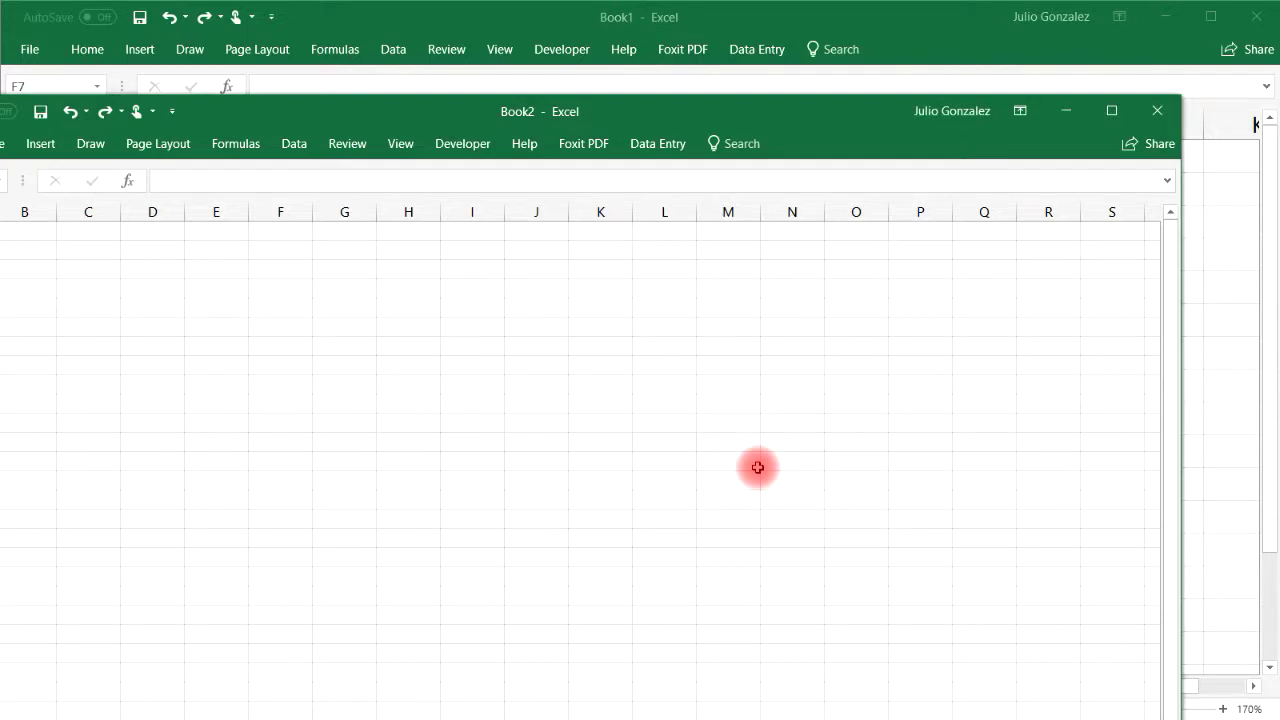
drag(786, 112, 897, 31)
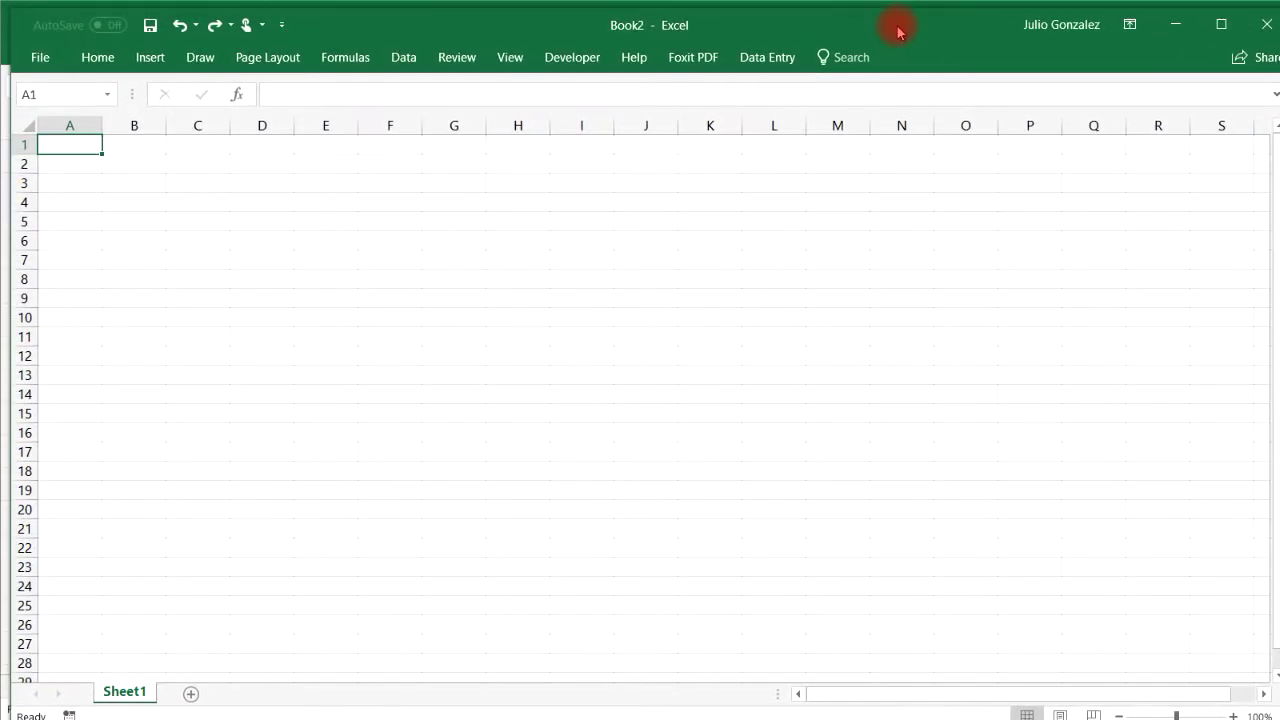
click(1261, 33)
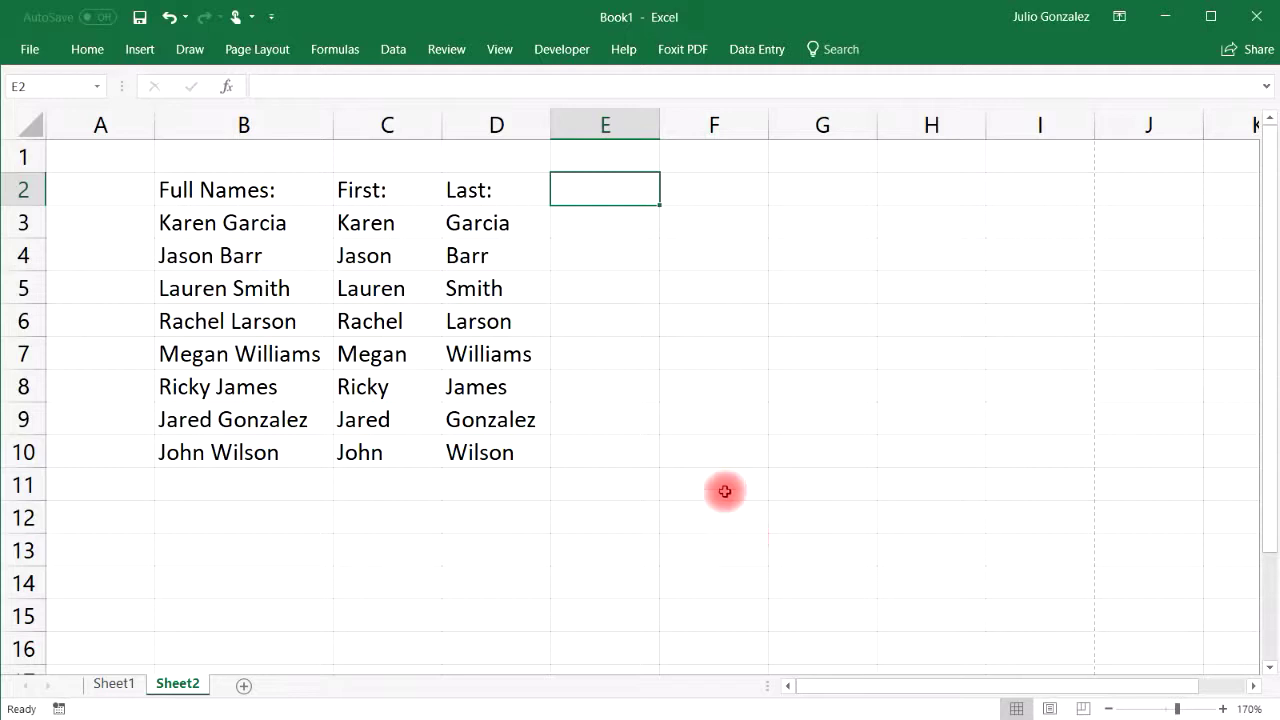
key(ctrl+n)
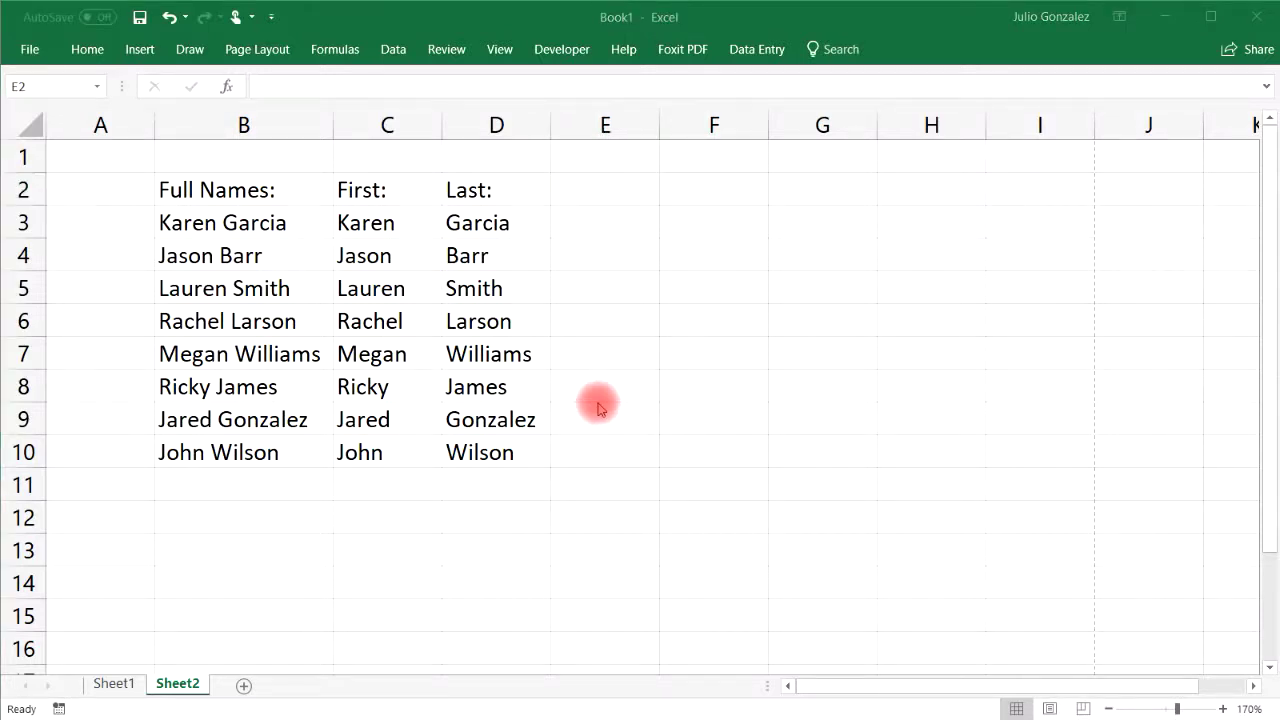
click(376, 225)
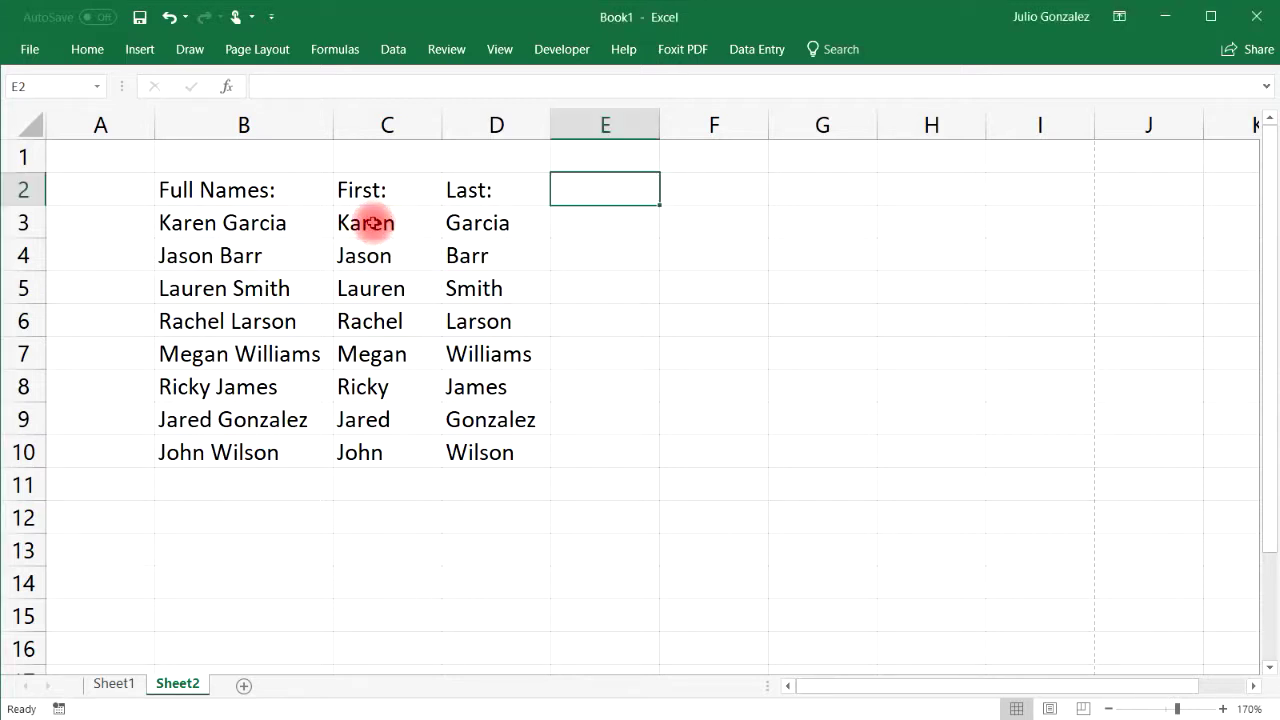
Sort the full names in B3:B10 from A to Z, continuing with the current selection only, and undo the sort.
drag(229, 222, 224, 447)
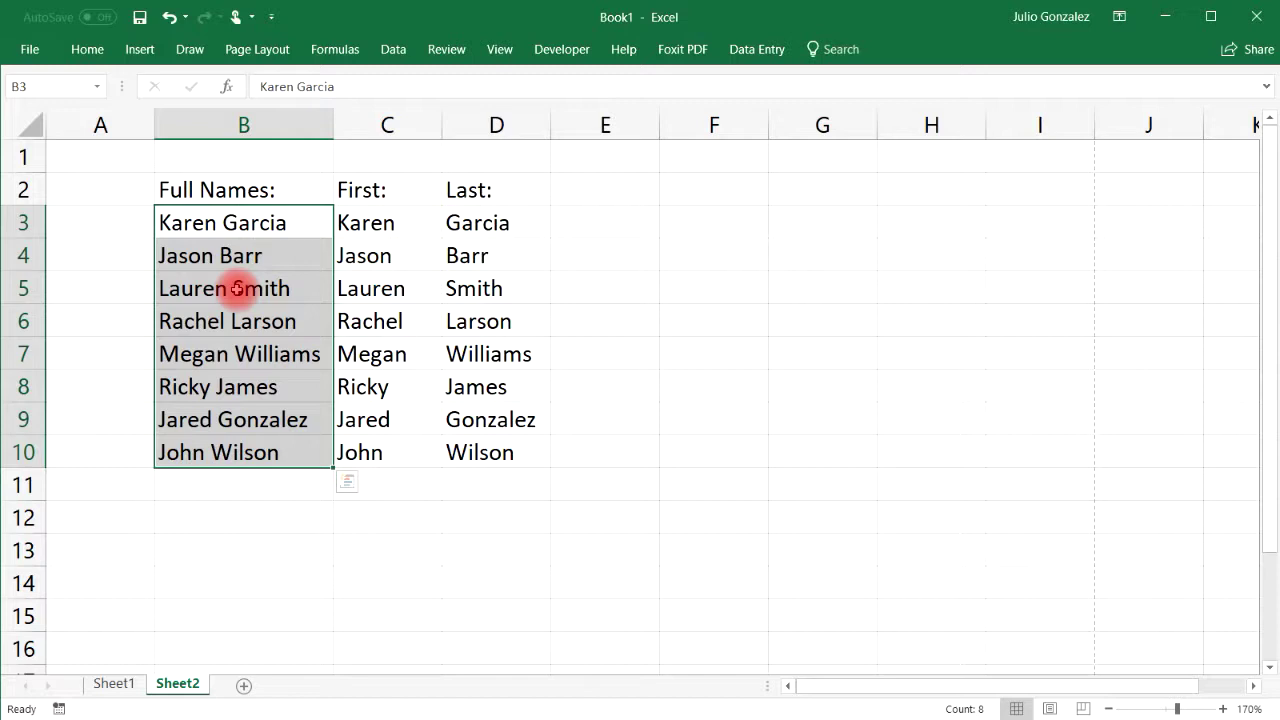
right_click(242, 260)
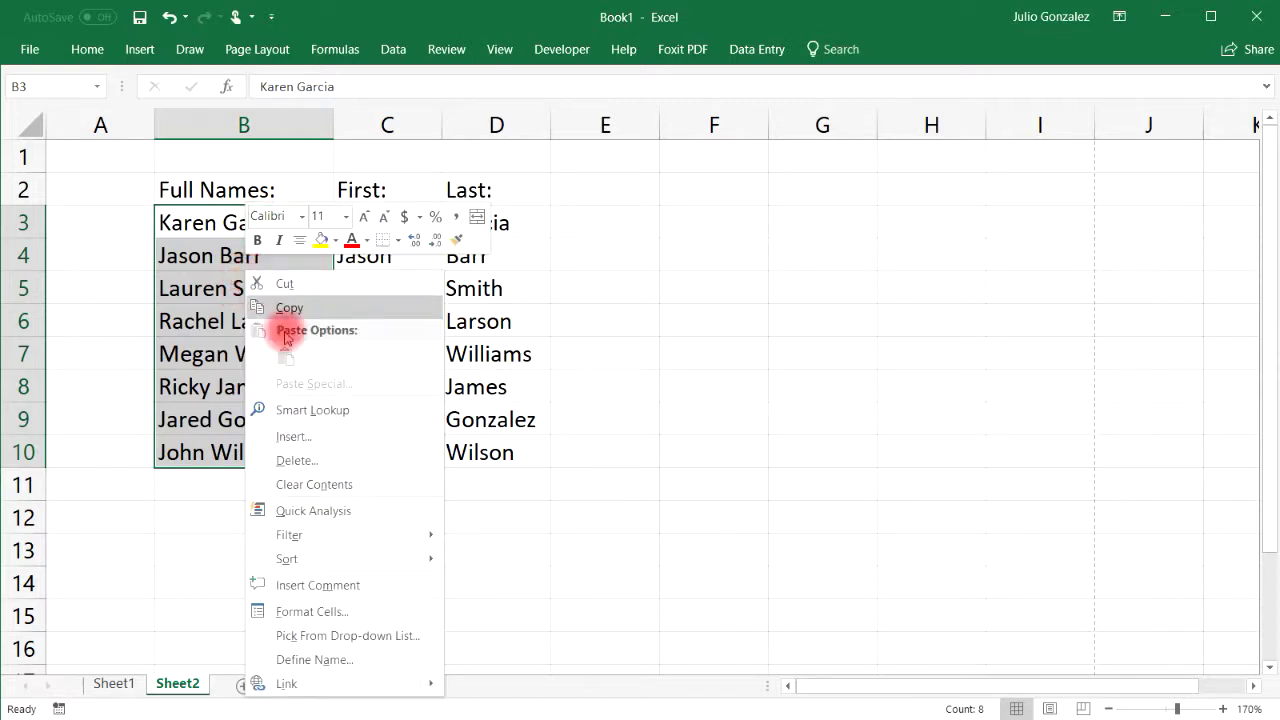
mouse_move(349, 559)
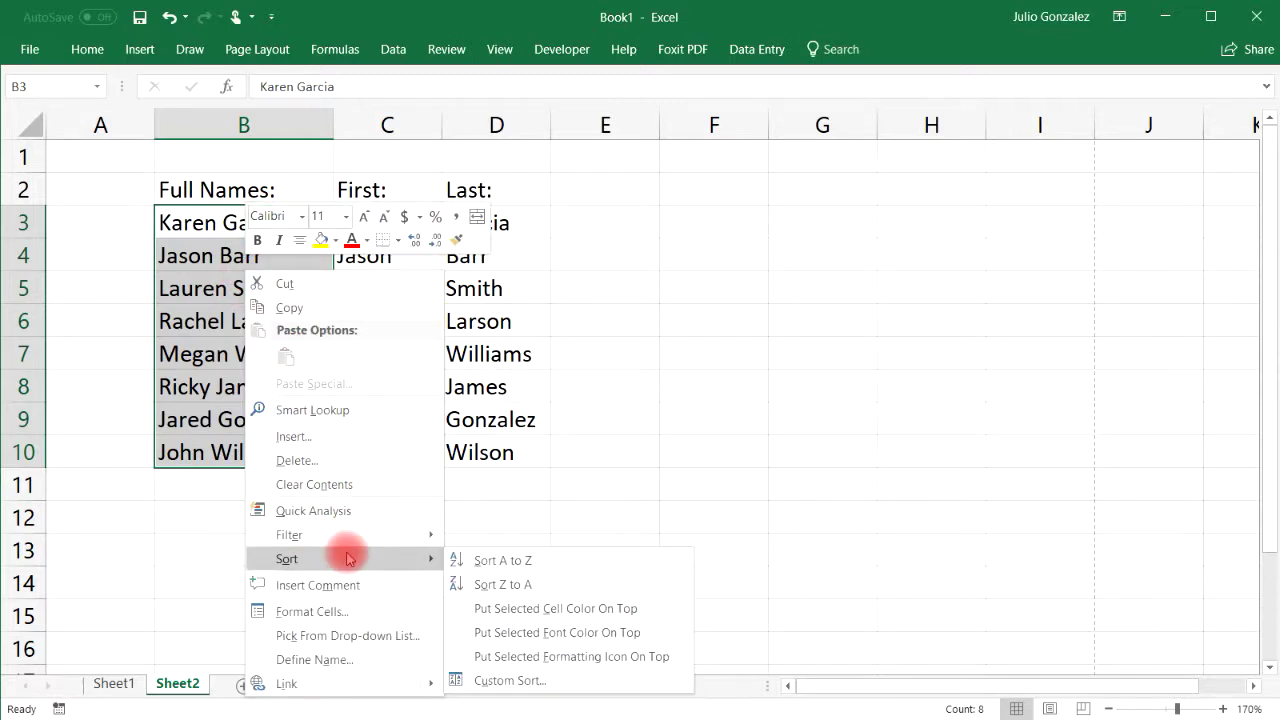
click(512, 568)
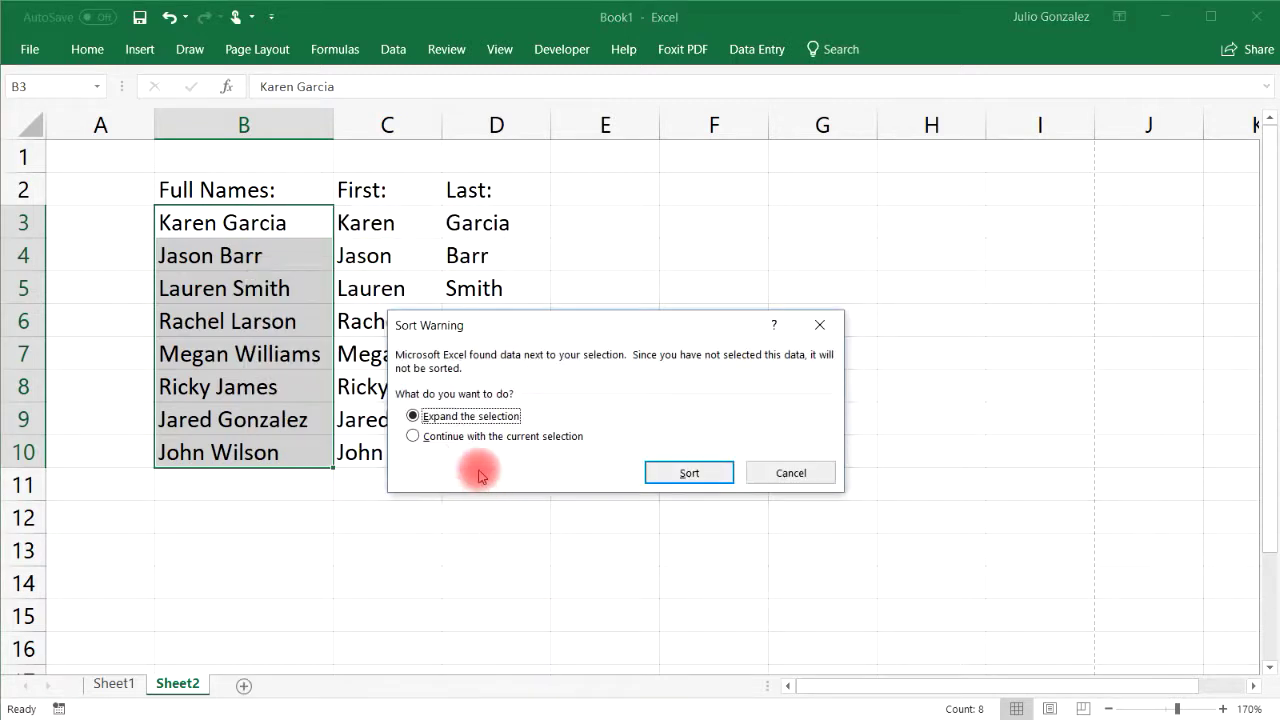
click(411, 437)
click(687, 471)
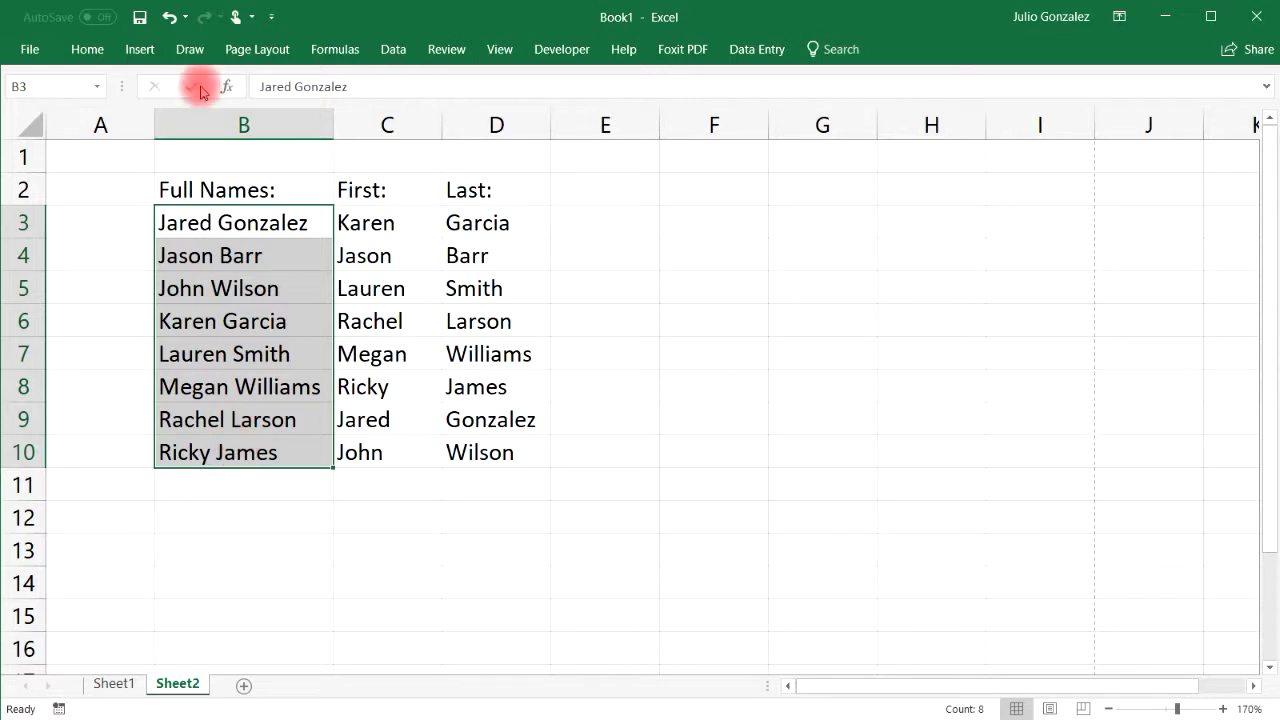
click(171, 15)
click(400, 318)
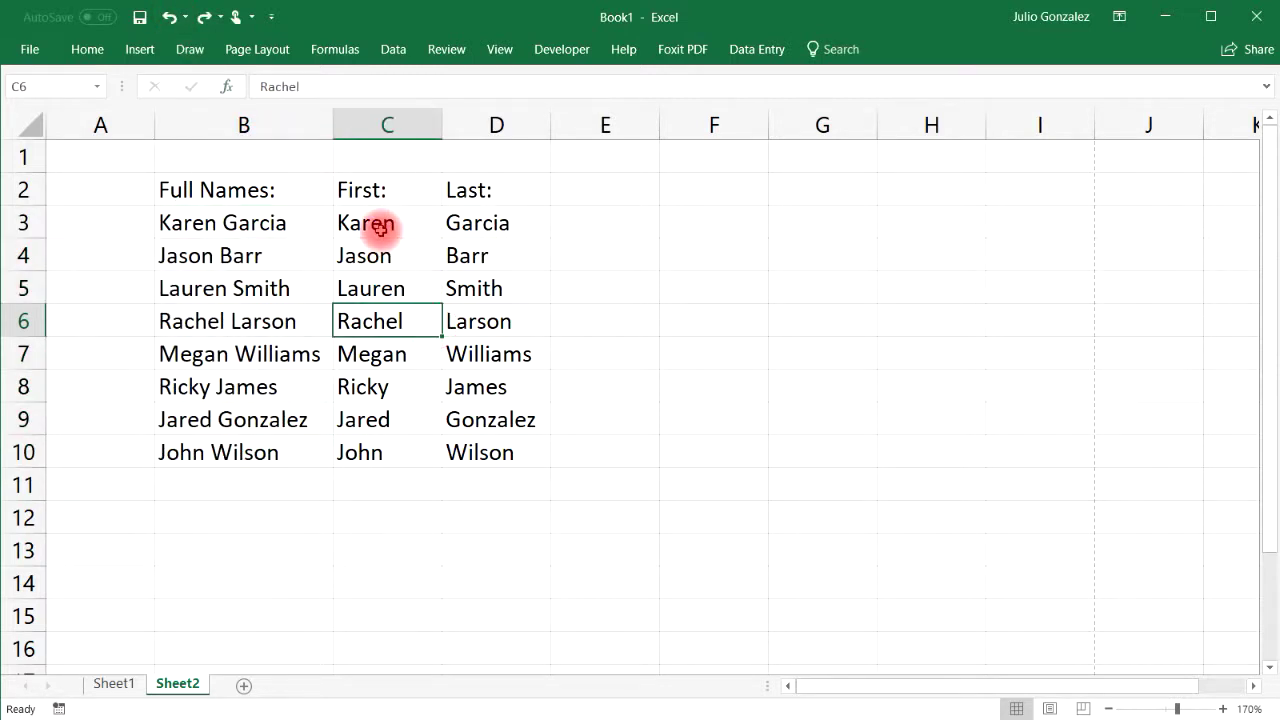
Insert a blank column between the Full Names and First columns.
right_click(346, 125)
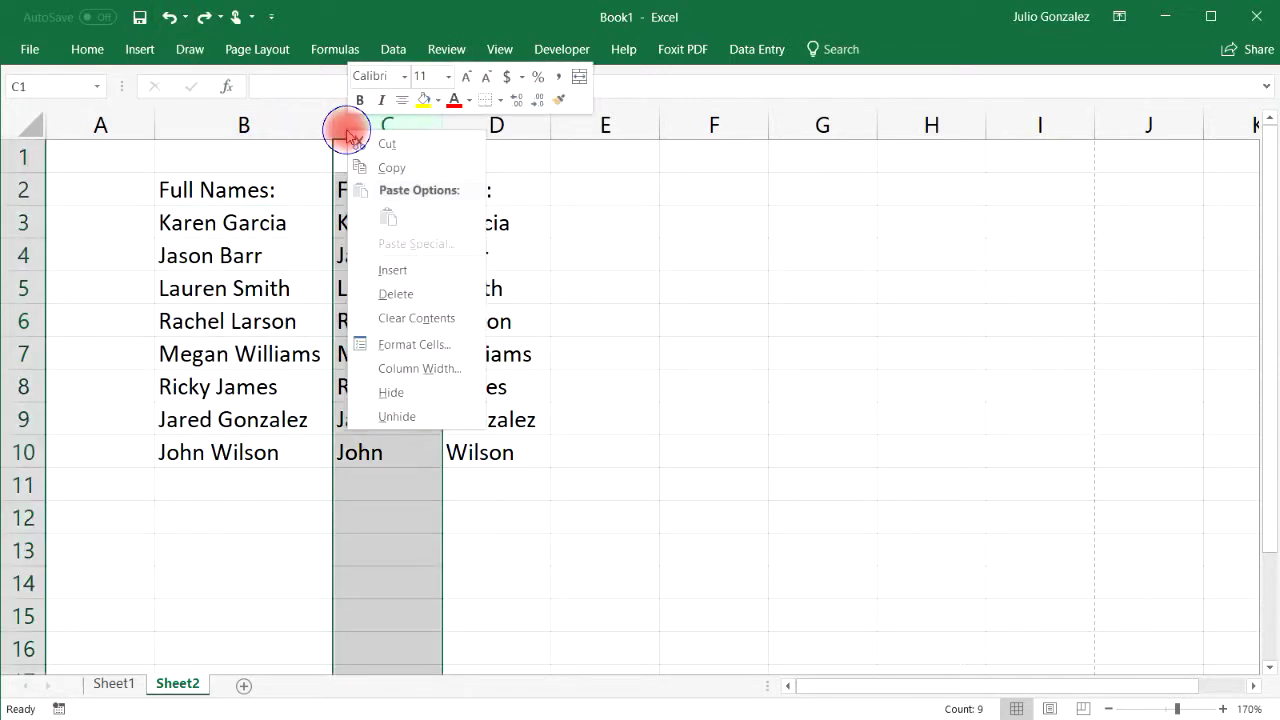
click(391, 271)
click(549, 268)
Sort the first names in D3:D10 from Z to A with the current selection only, and undo the sort.
drag(557, 220, 563, 453)
right_click(572, 290)
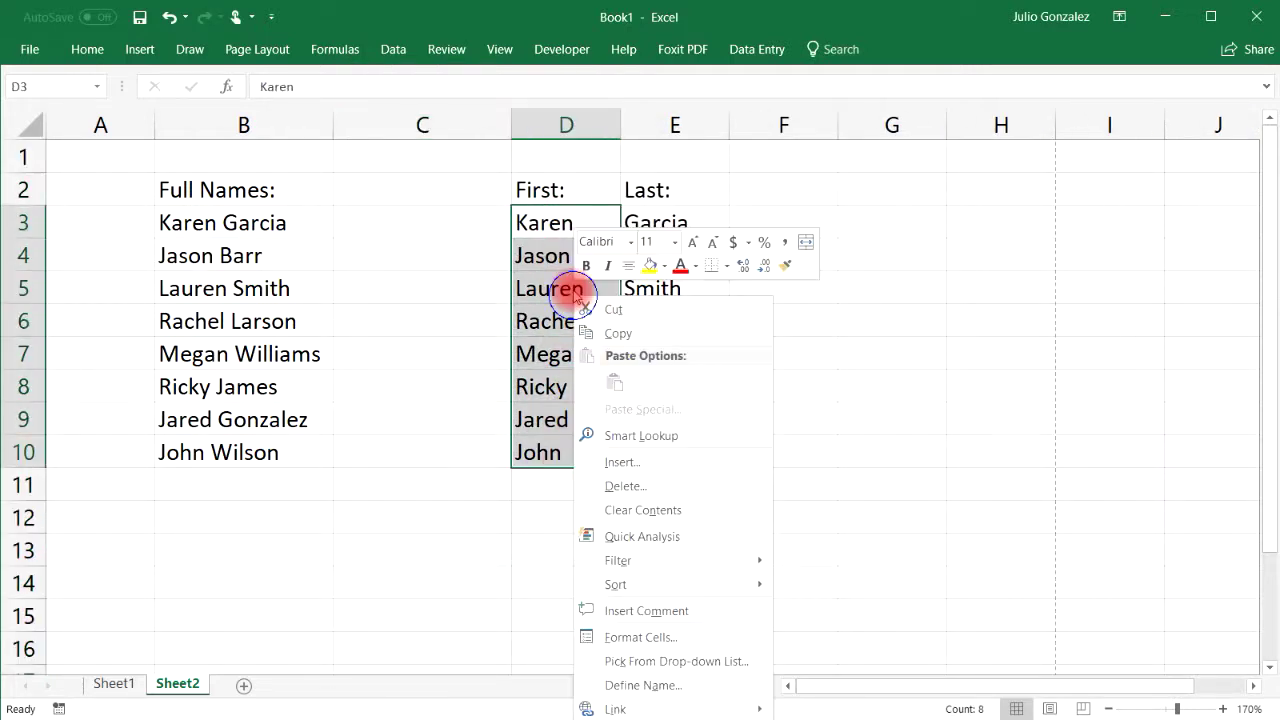
mouse_move(648, 593)
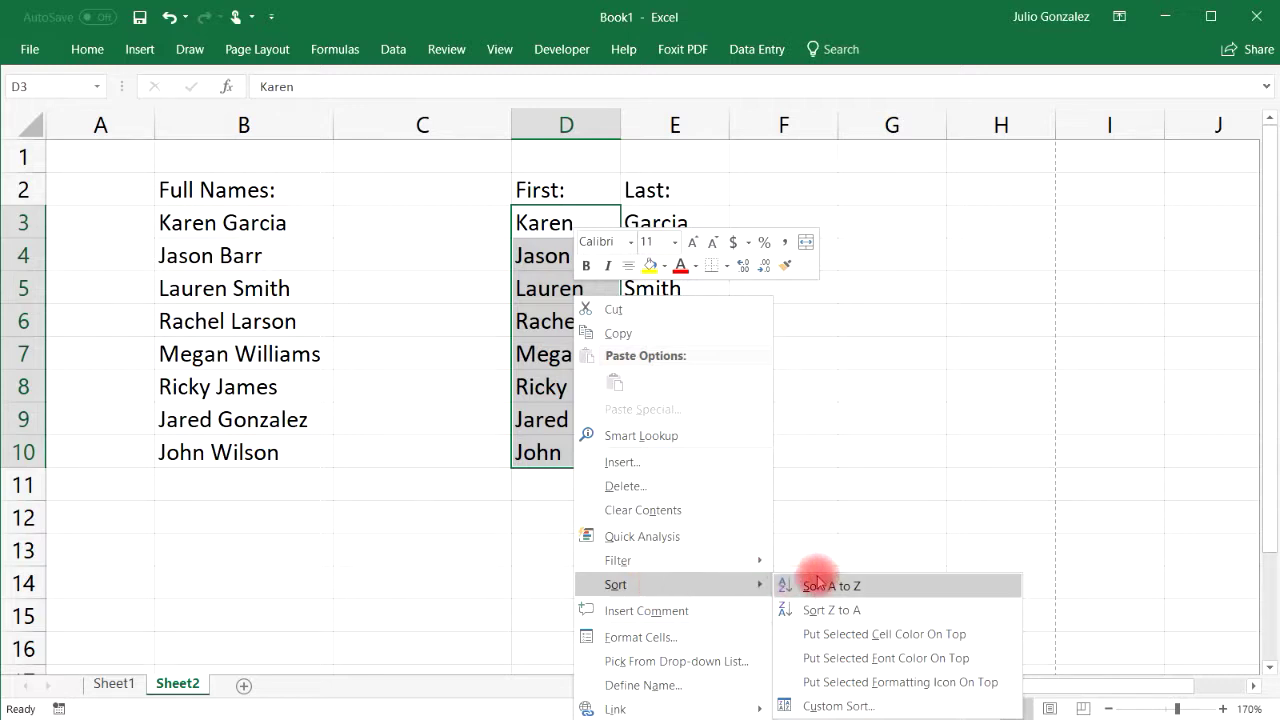
click(845, 612)
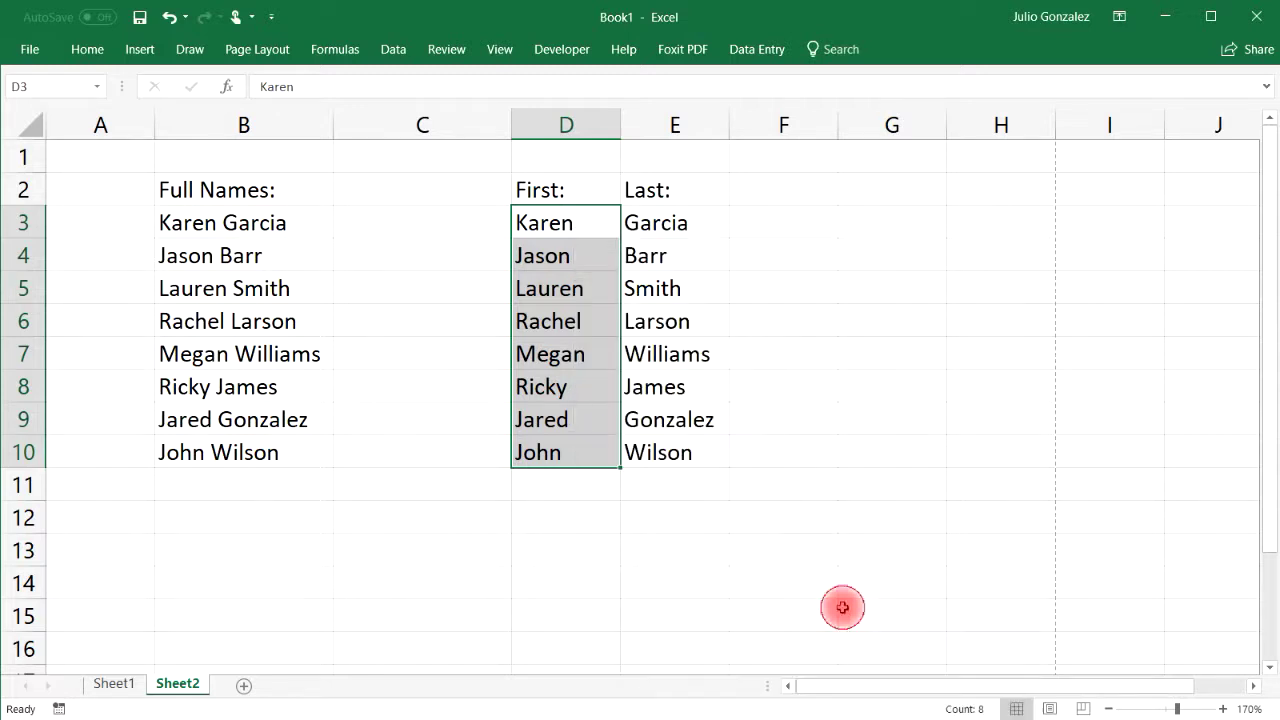
click(412, 436)
click(689, 473)
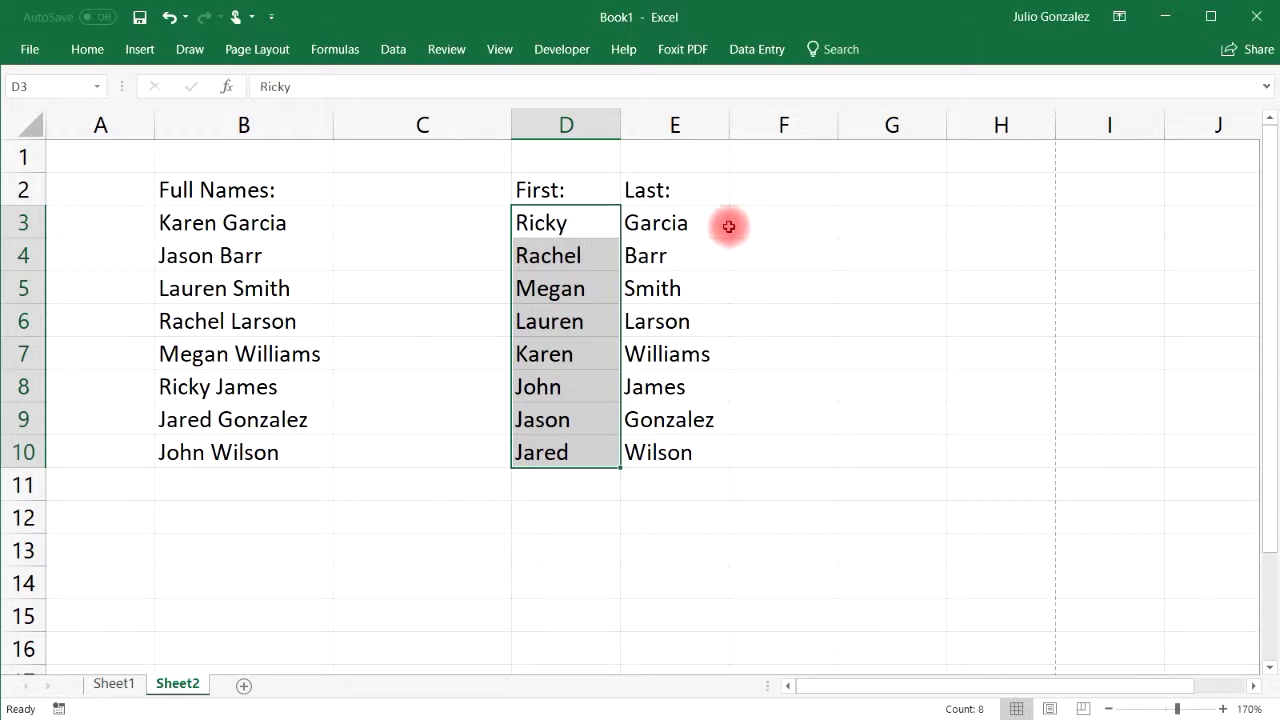
mouse_move(548, 357)
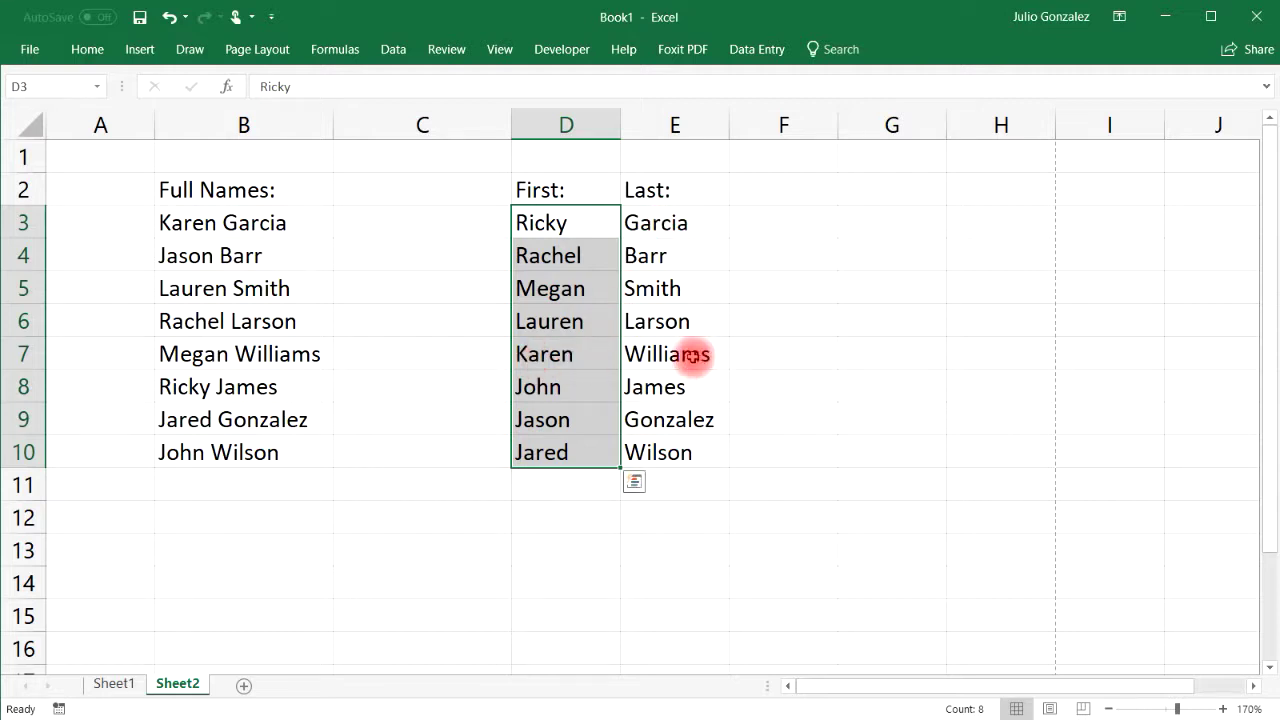
click(170, 18)
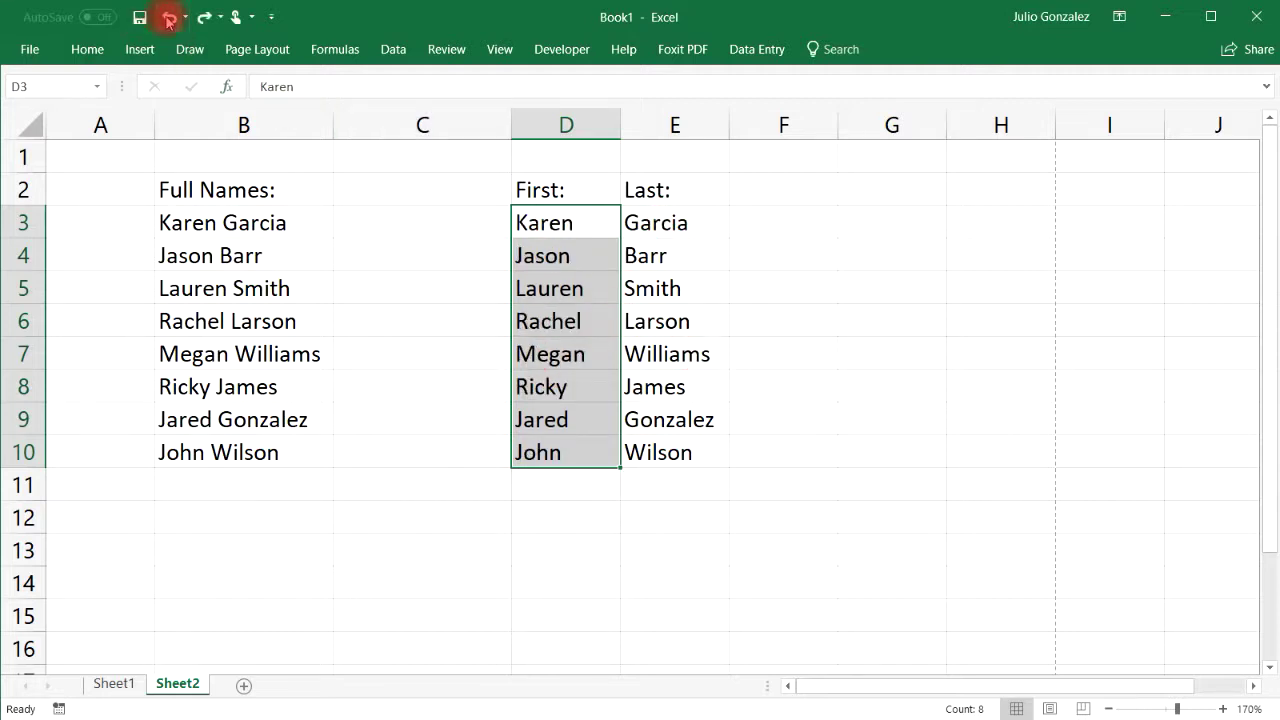
Sort D3:D10 from Z to A with the selection expanded to the adjacent last names, and check one matching name pair in row 6.
right_click(537, 336)
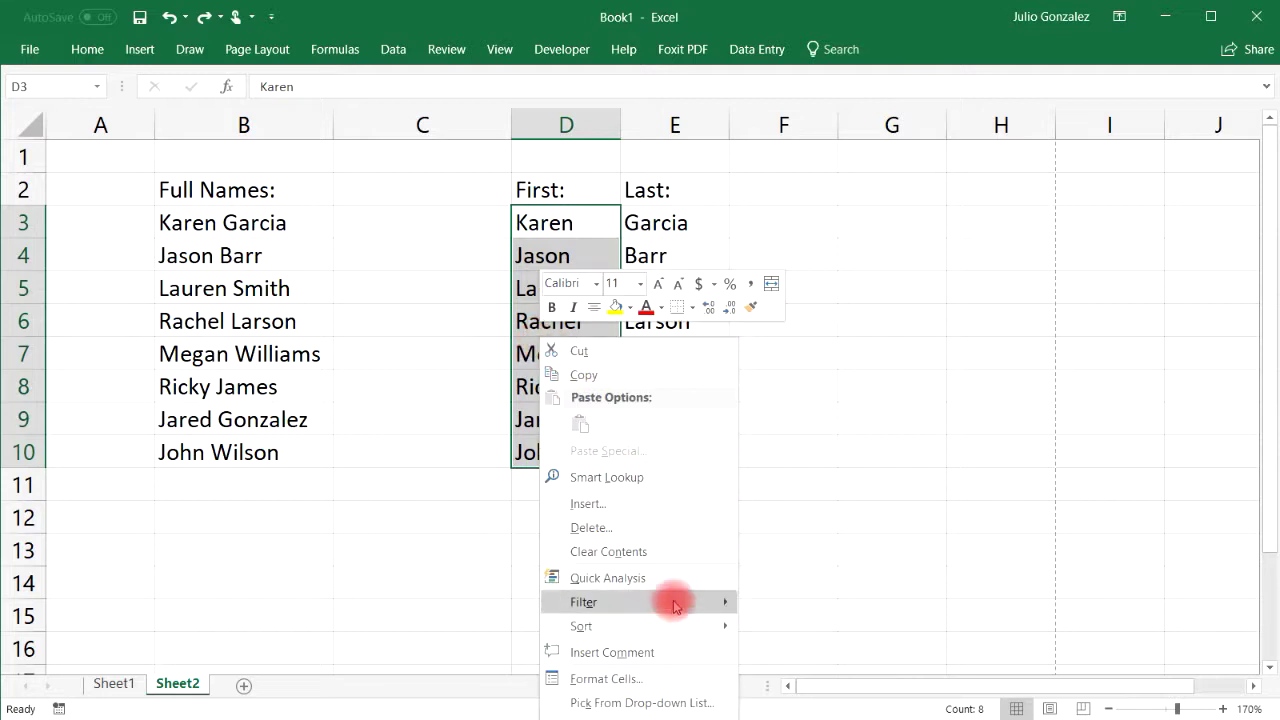
mouse_move(669, 624)
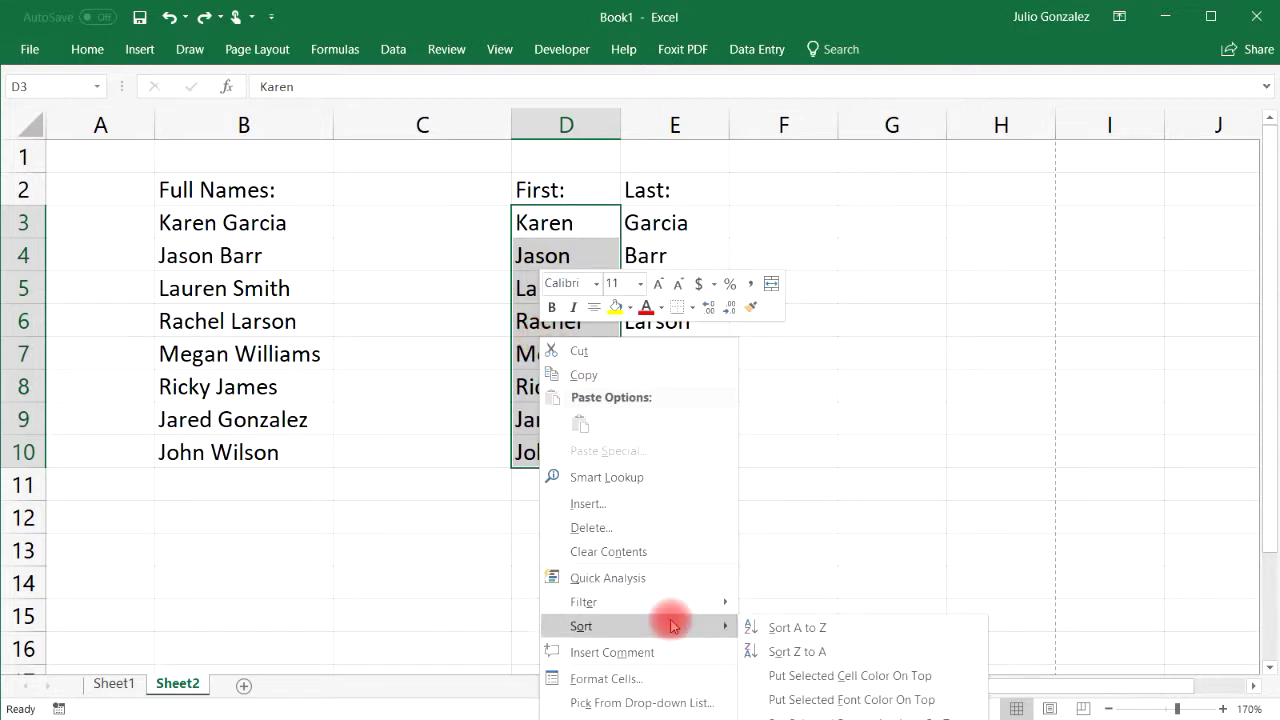
click(848, 660)
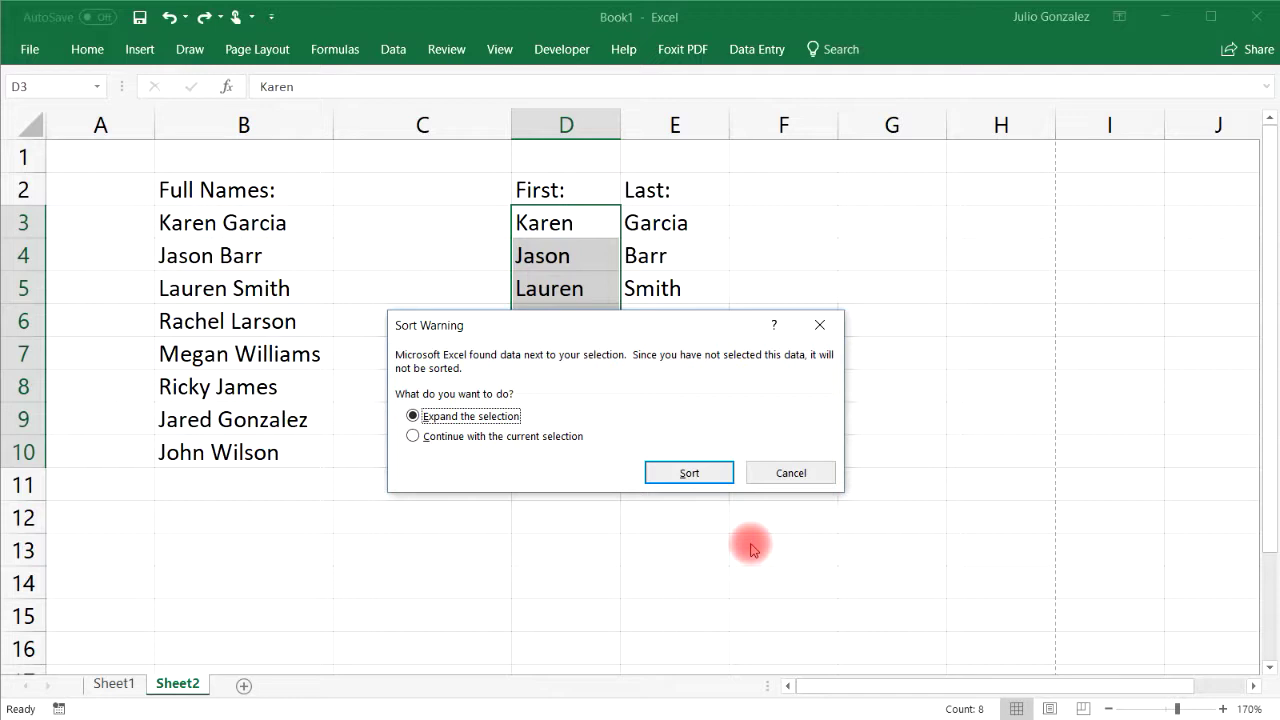
click(441, 416)
click(707, 473)
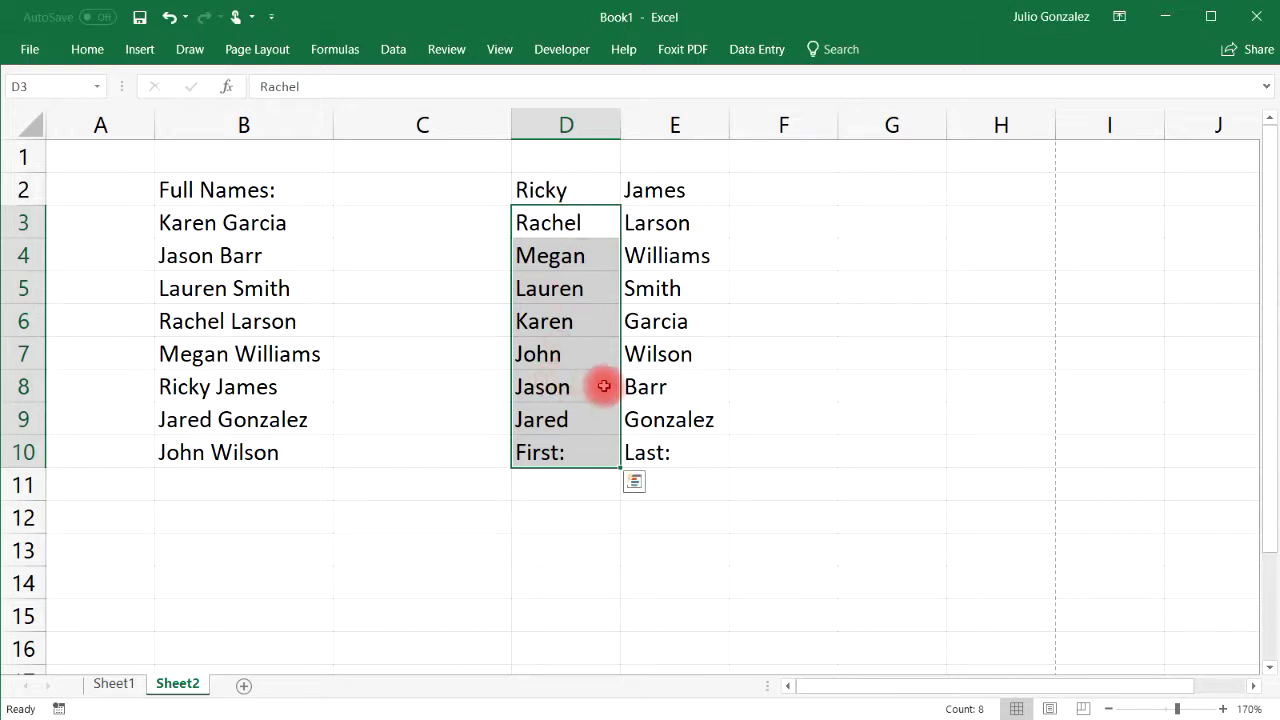
click(532, 320)
click(668, 321)
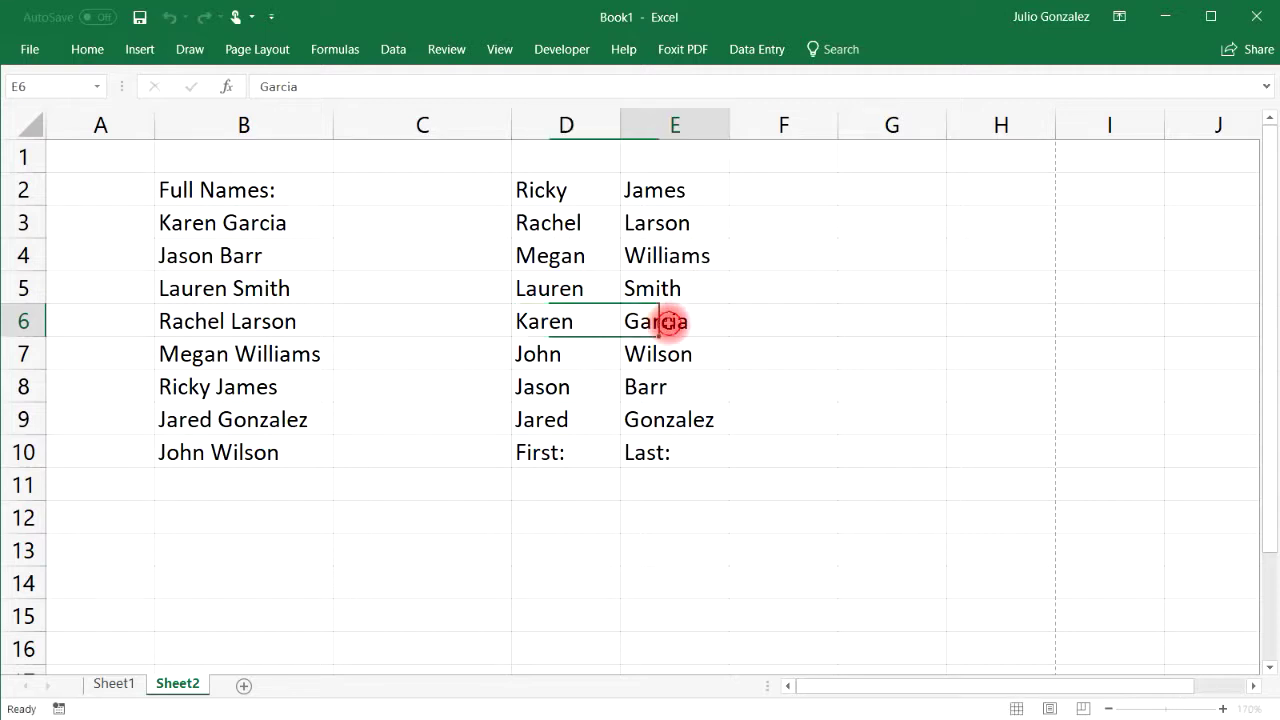
click(603, 318)
click(646, 320)
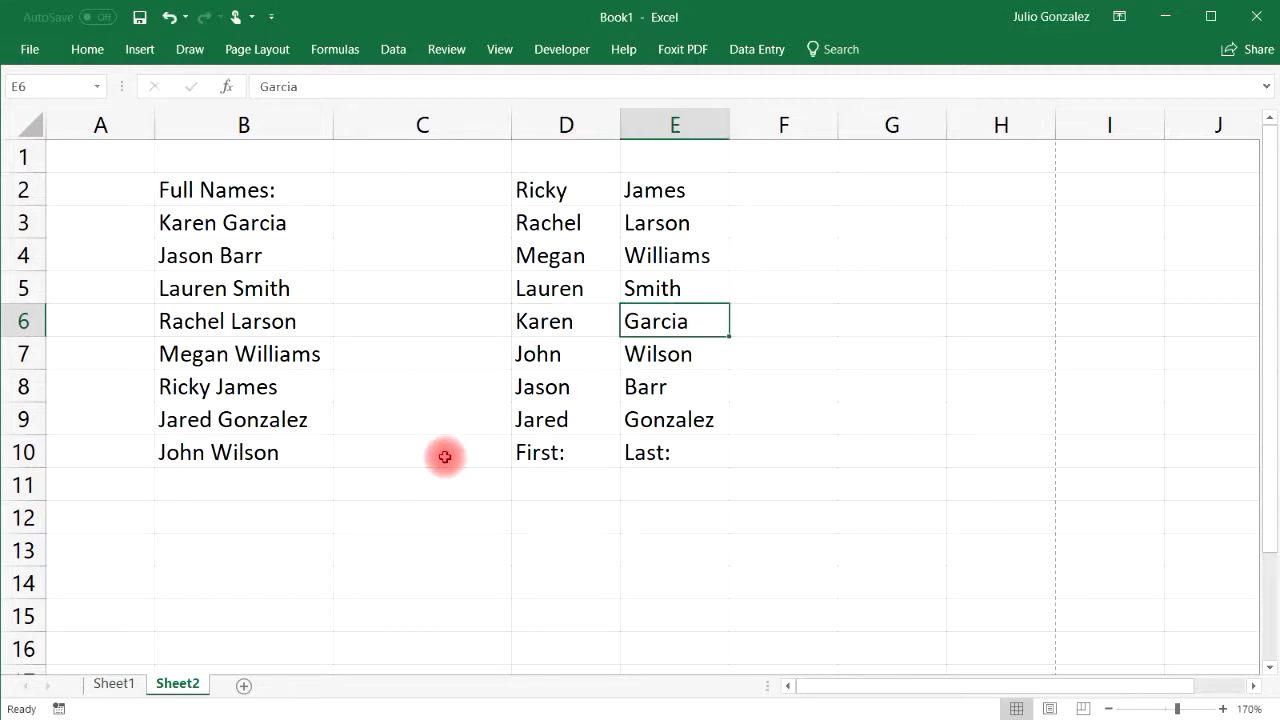
Undo the expanded Z to A sort and the inserted blank column.
click(170, 17)
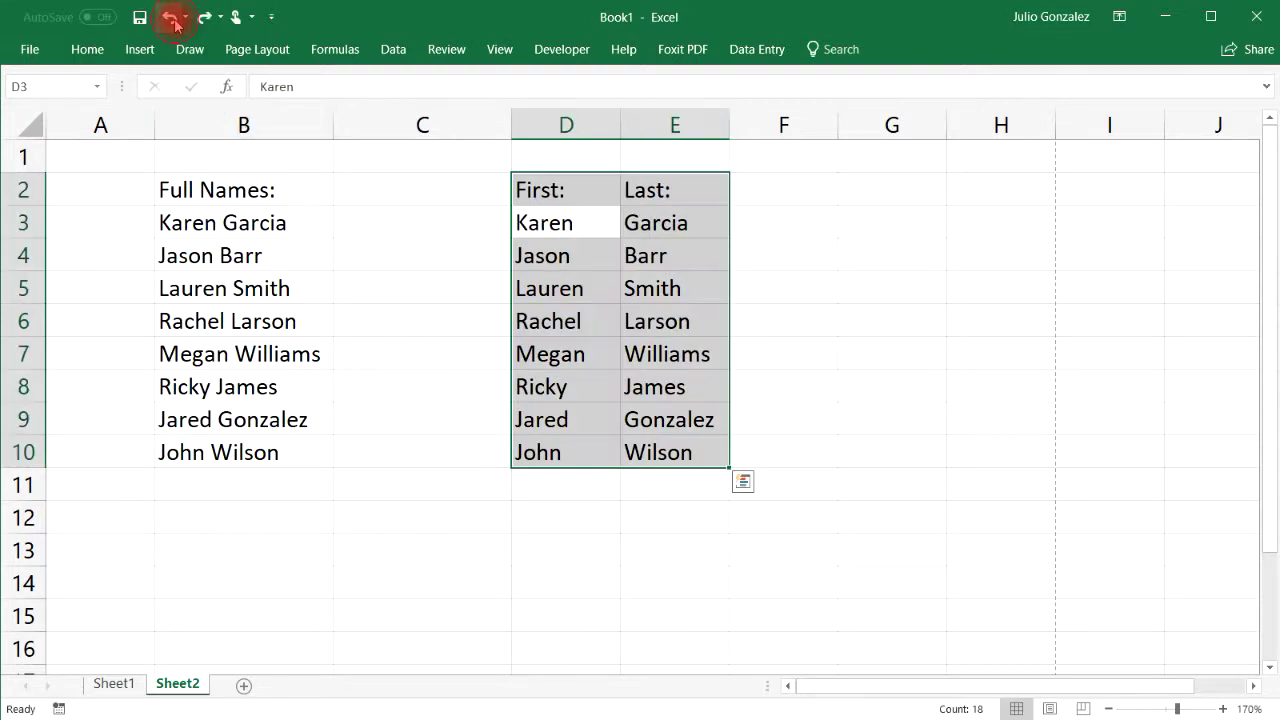
click(170, 17)
click(170, 17)
click(643, 329)
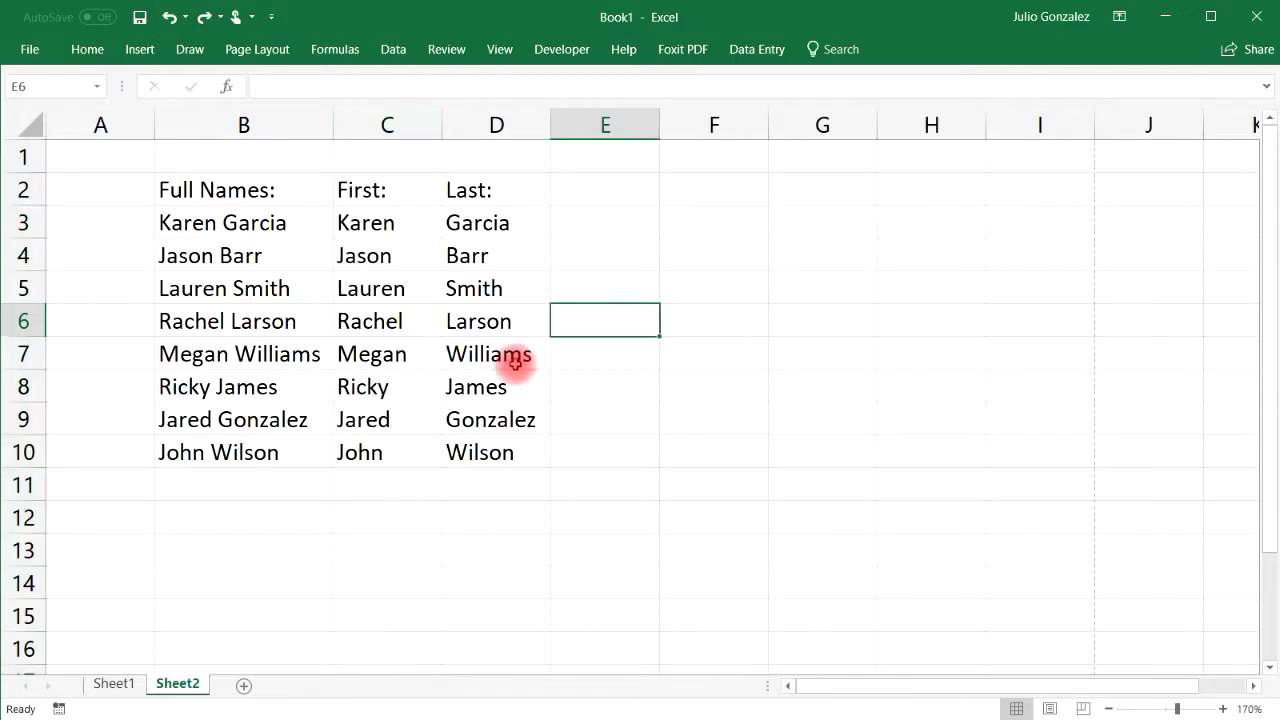
Add the heading "Age:" in E2 and enter the ages 25, 29 and 32 in E3 to E5.
click(627, 185)
text(Age:)
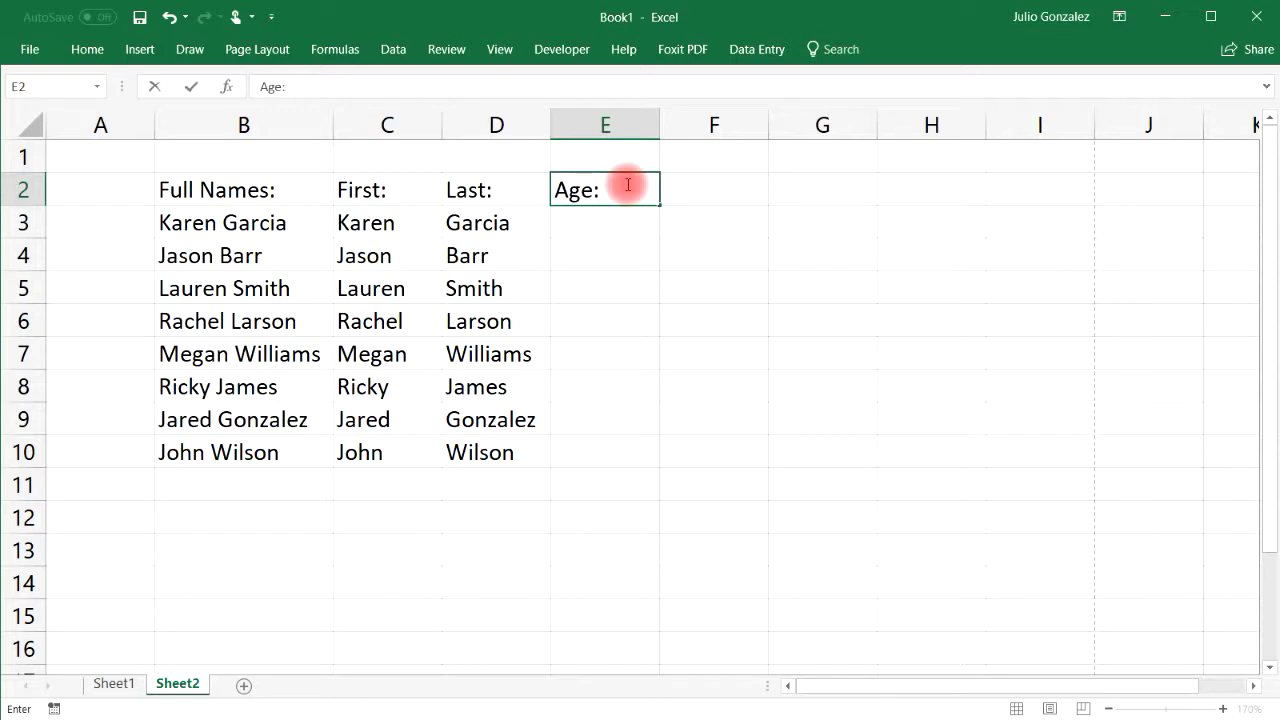
key(Return)
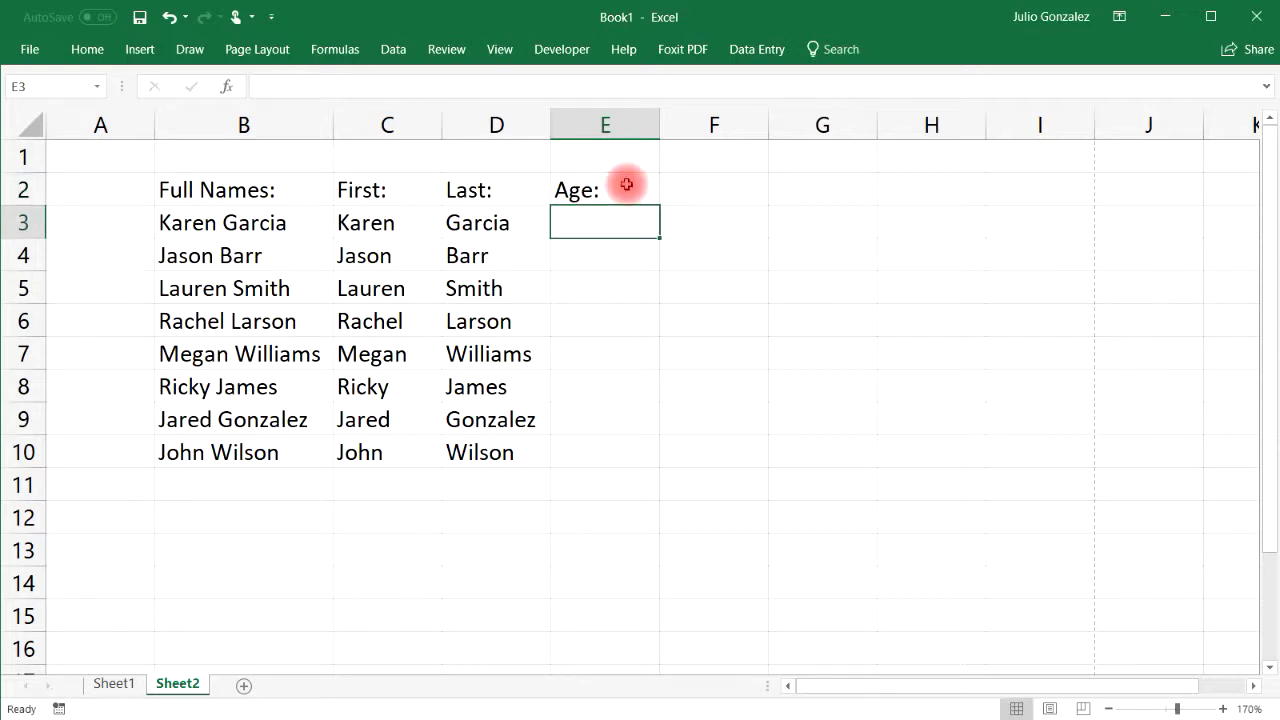
text(25)
key(Return)
text(29)
key(Return)
text(32)
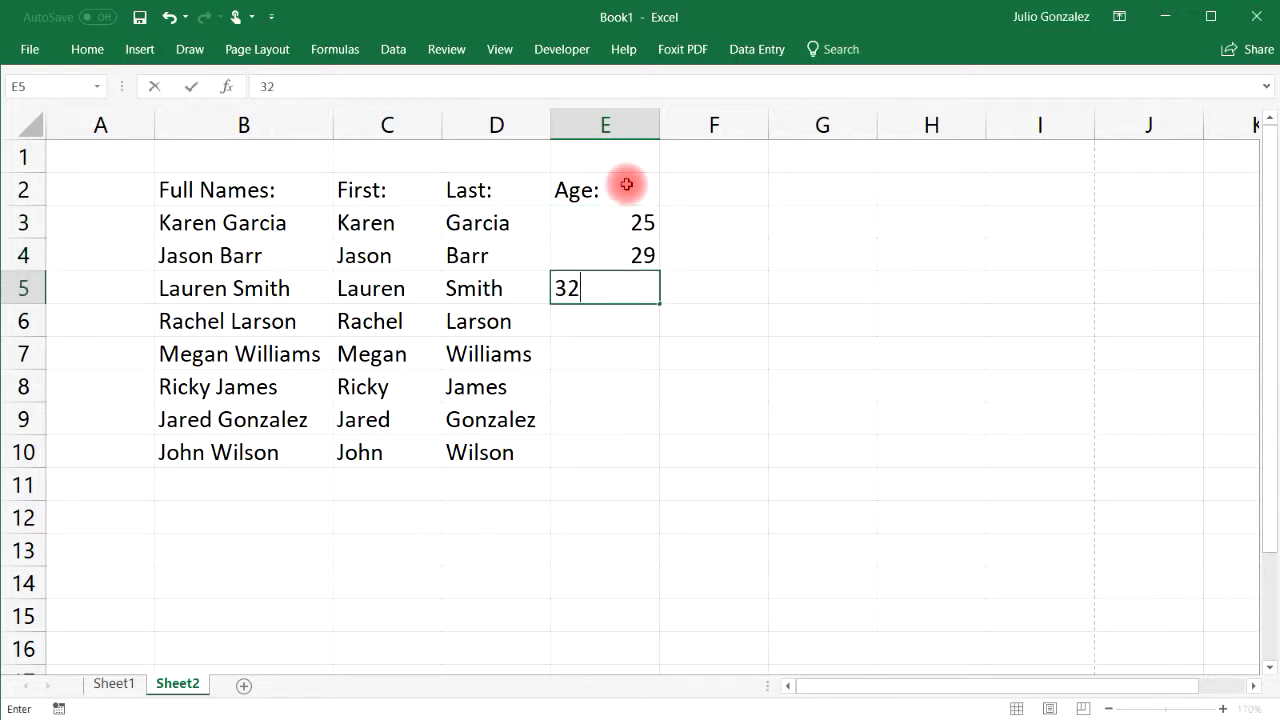
key(Return)
Enter the ages 18, 21, 37, 45 and 26 in cells E6 to E10.
text(18)
key(Return)
text(21)
key(Return)
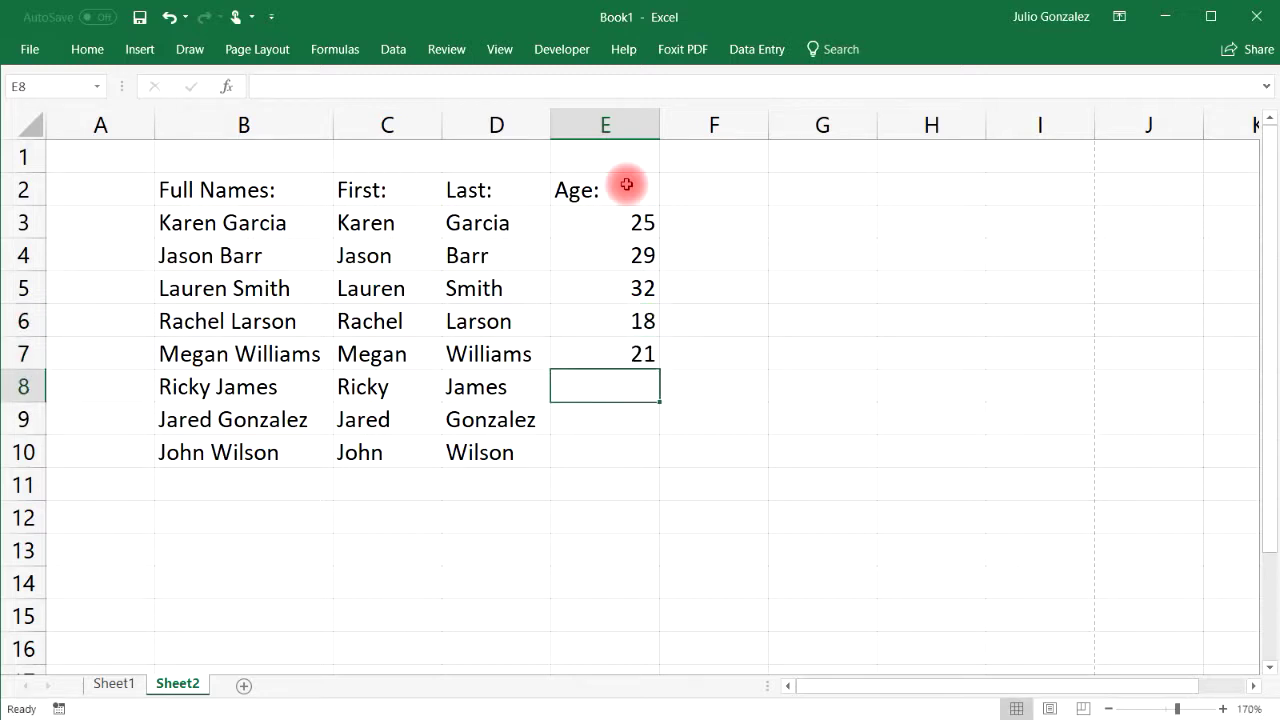
text(37)
key(Return)
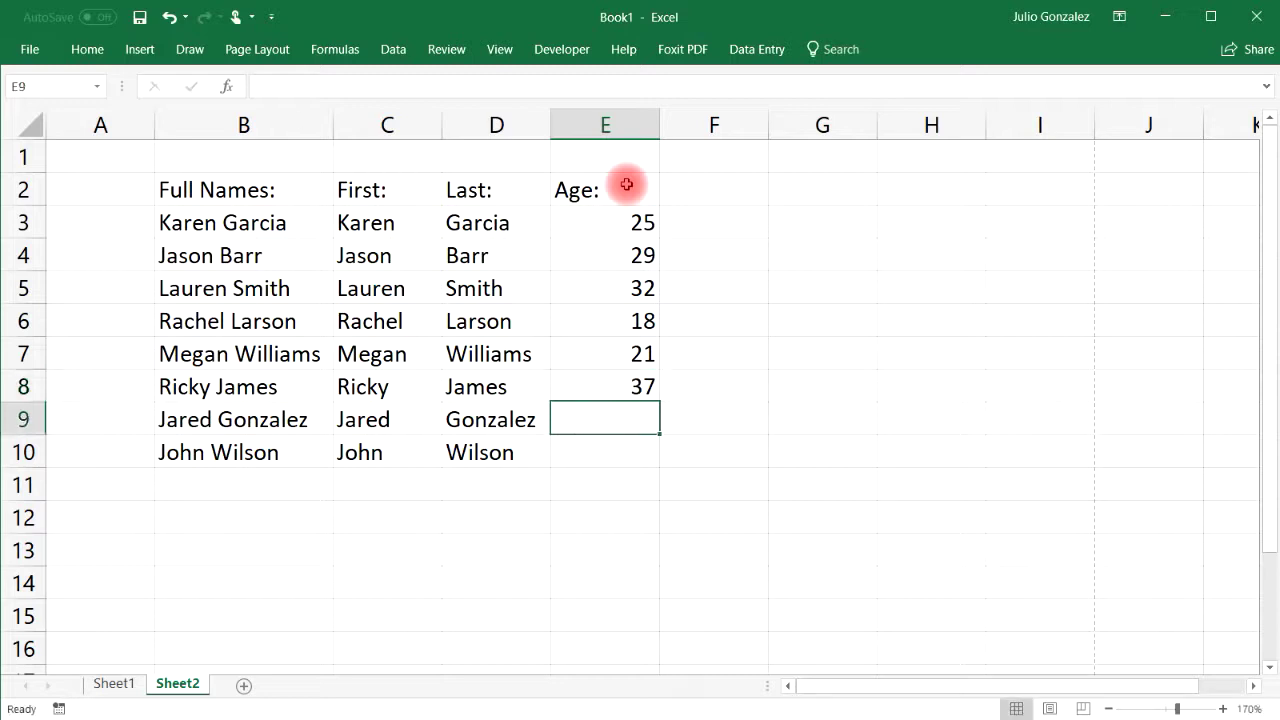
text(45)
key(Return)
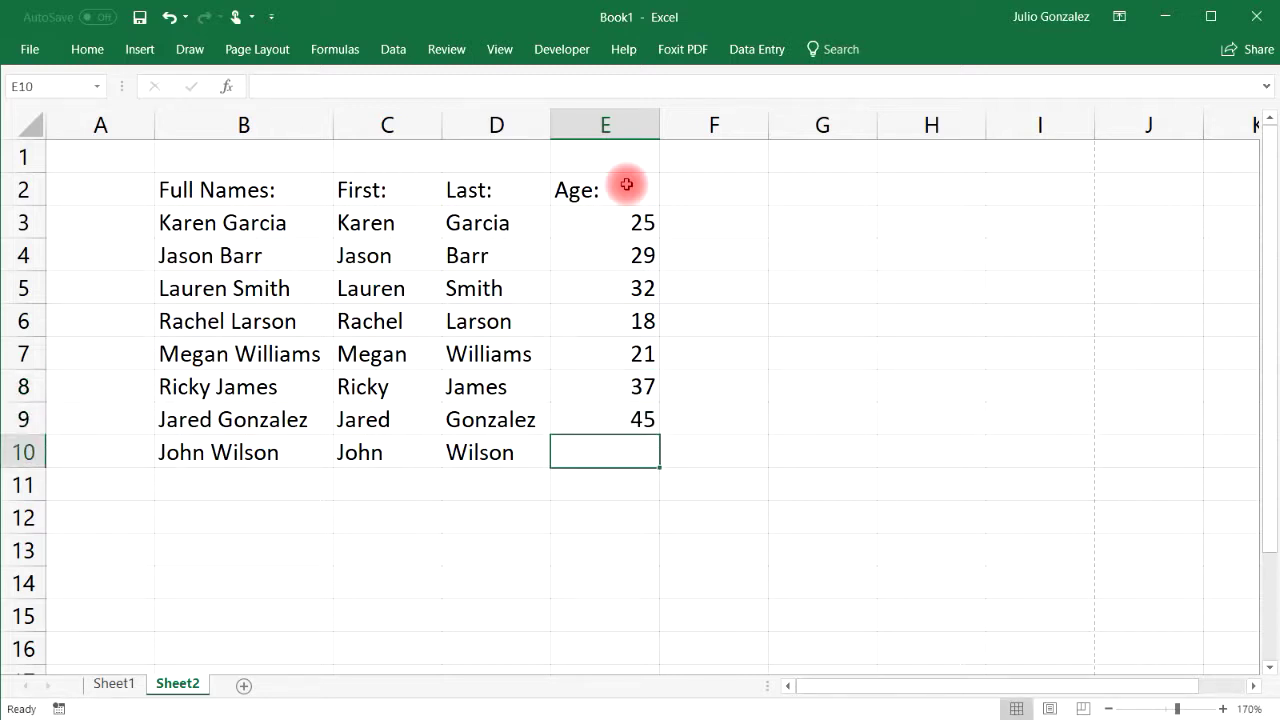
text(26)
key(Return)
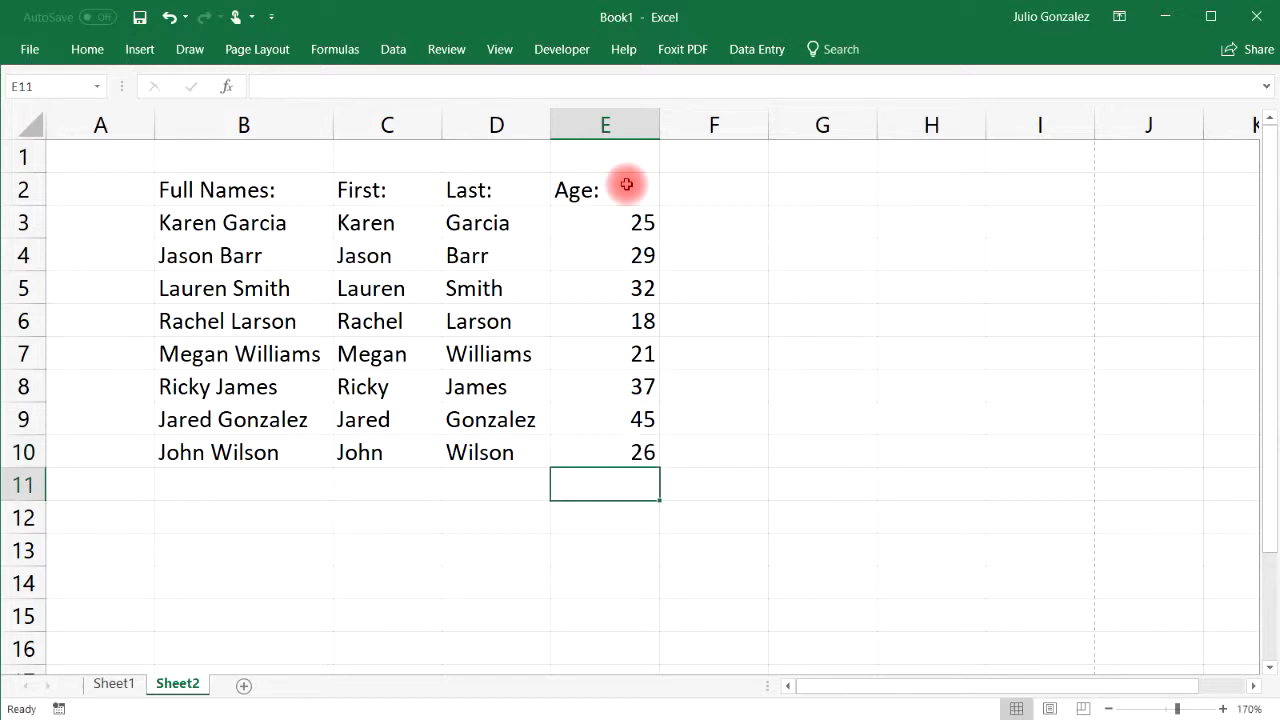
Sort the ages in E3:E10 from smallest to largest, continuing with the current selection only.
drag(640, 211, 646, 457)
right_click(610, 287)
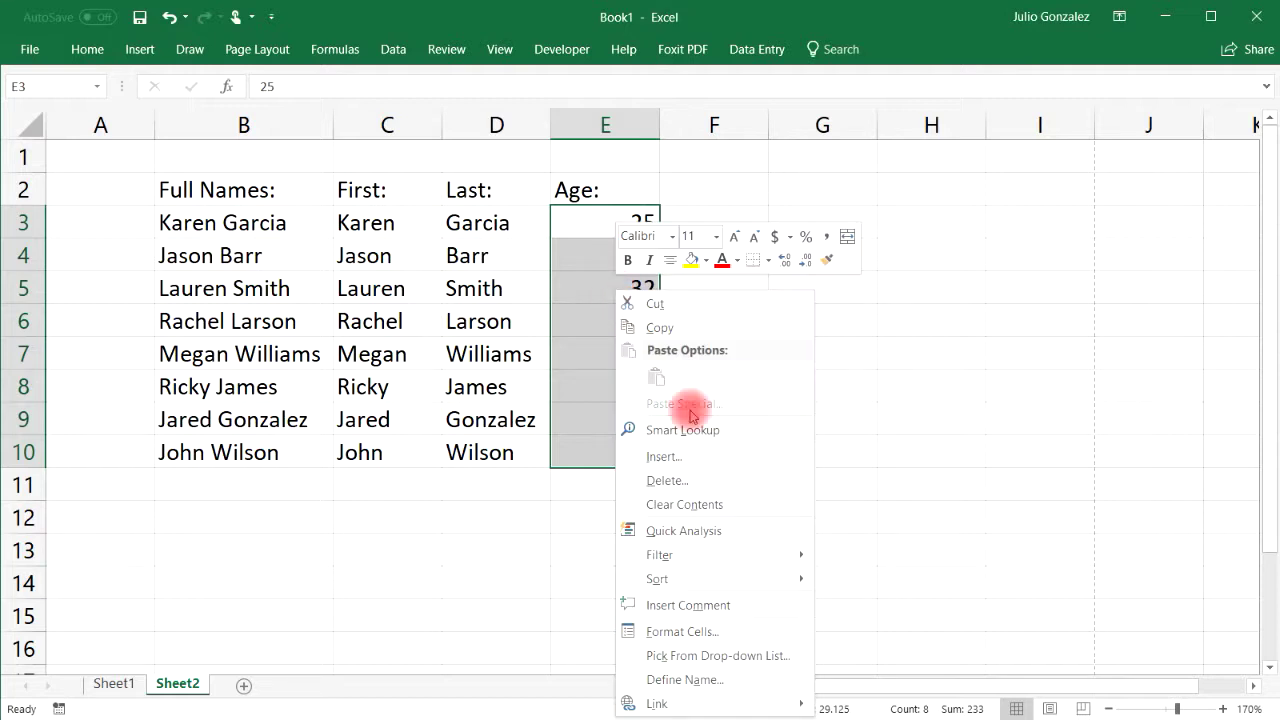
mouse_move(759, 588)
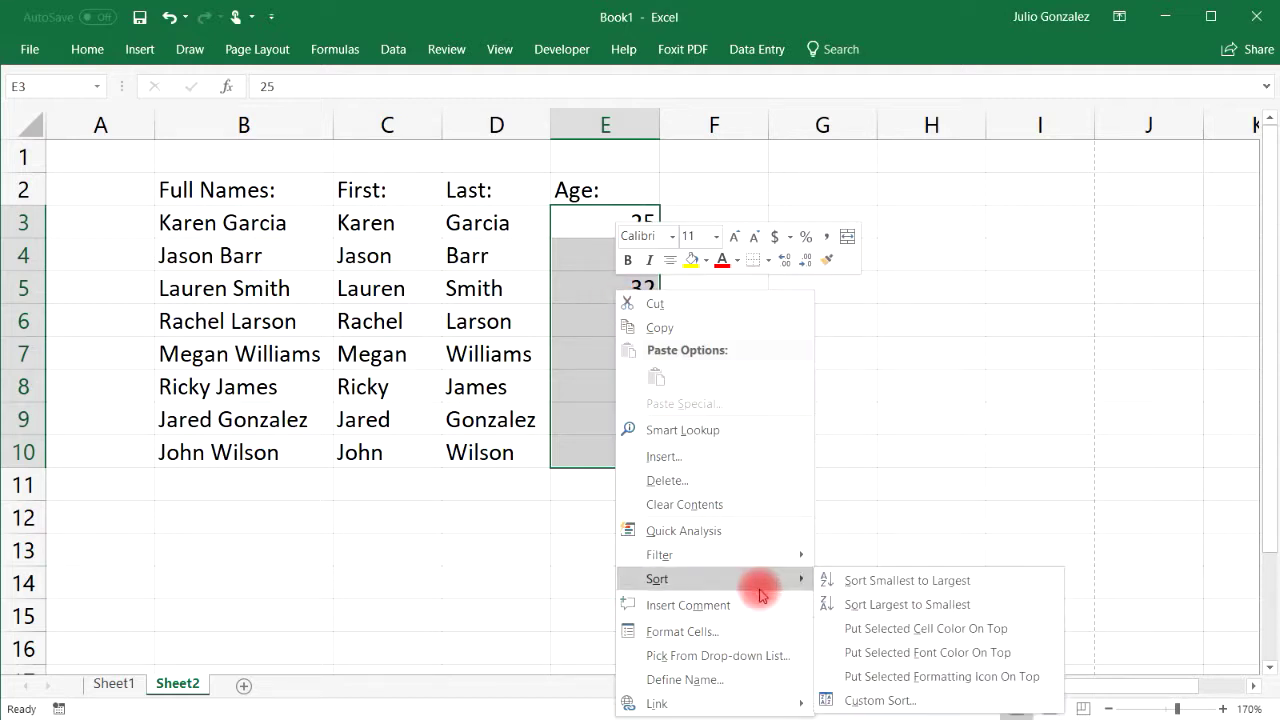
click(876, 585)
click(412, 436)
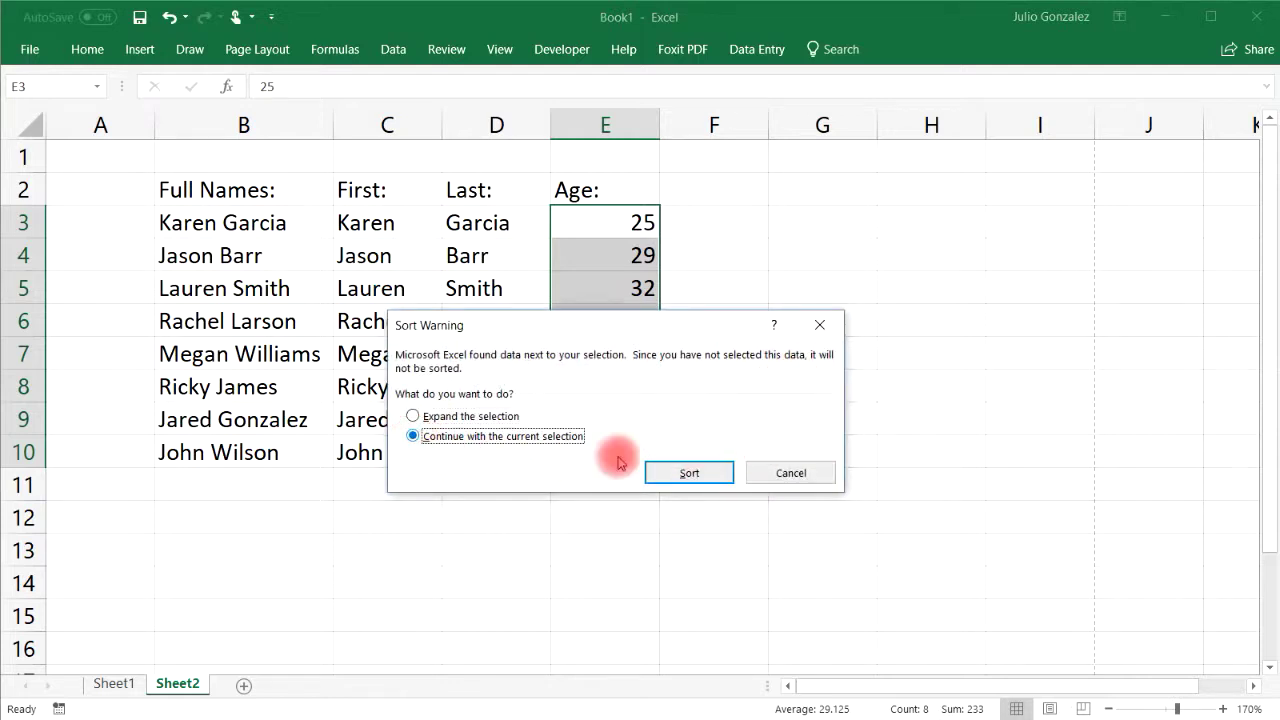
click(693, 473)
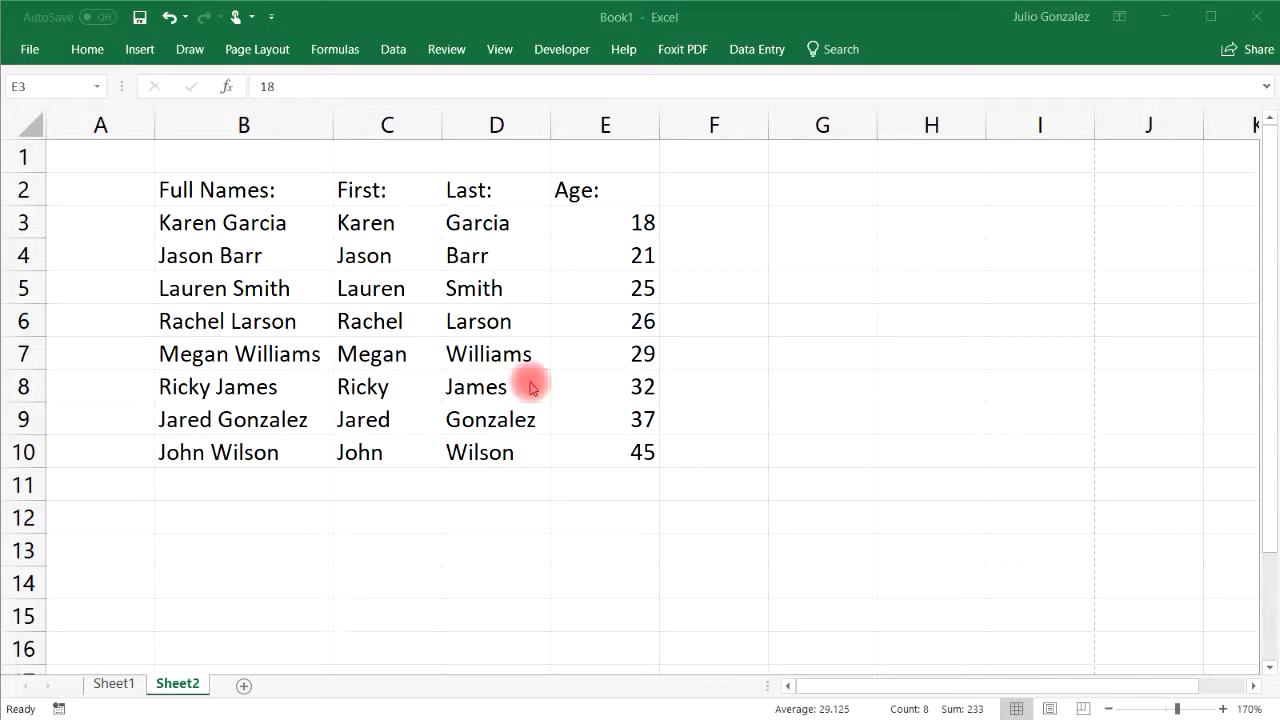
Add the heading "Name:" in cell F2.
click(737, 186)
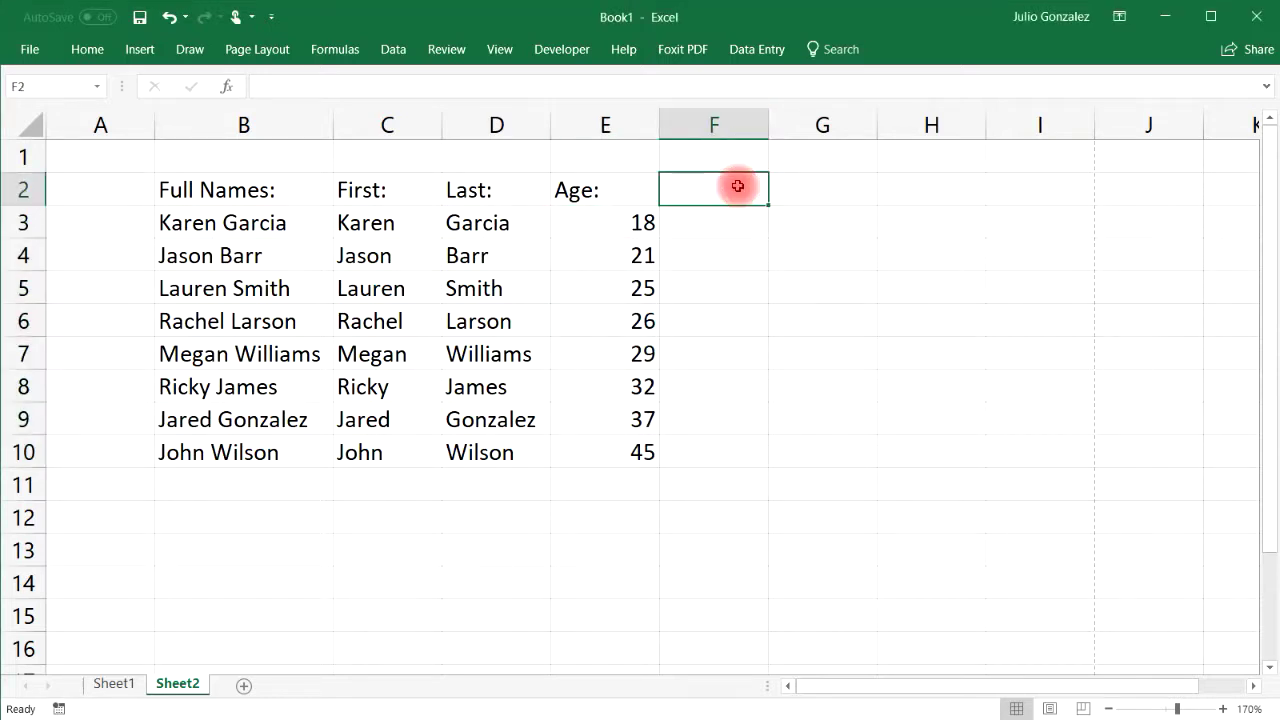
text(Name:)
key(Return)
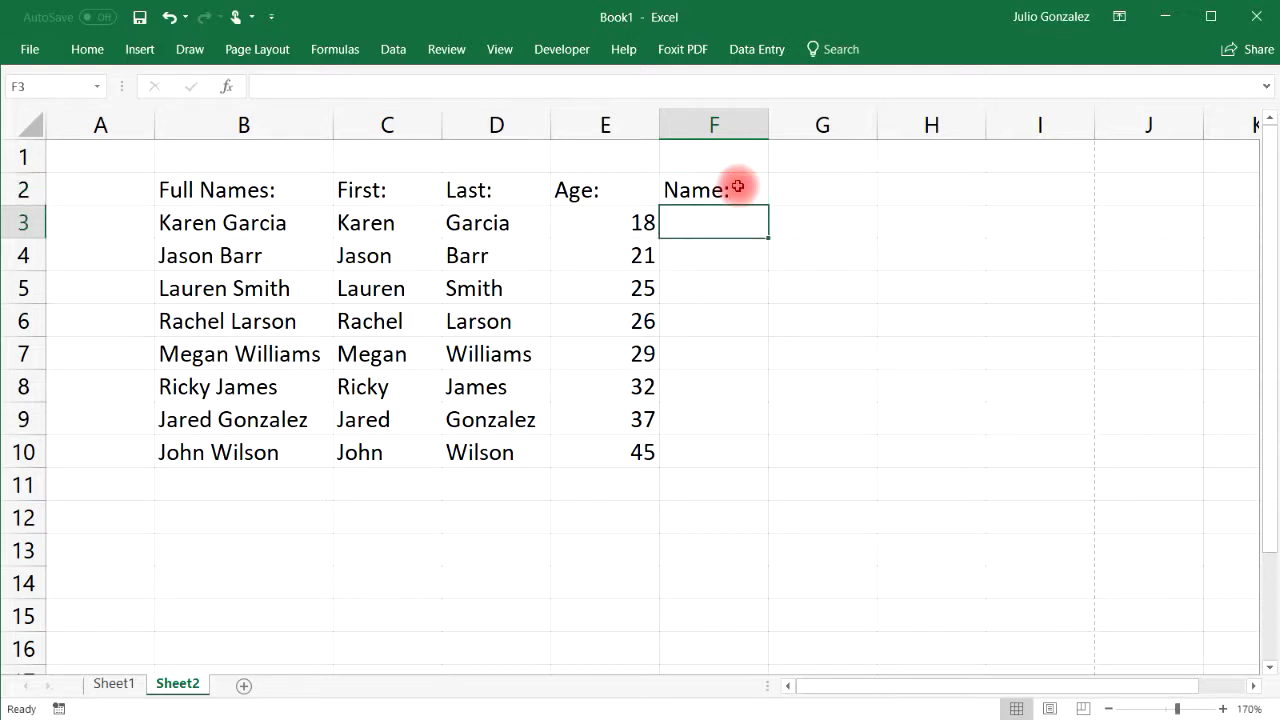
Enter =CONCATENATE(C3,D3) in F3 to join the first and last names, and widen column F to fit.
text(=con)
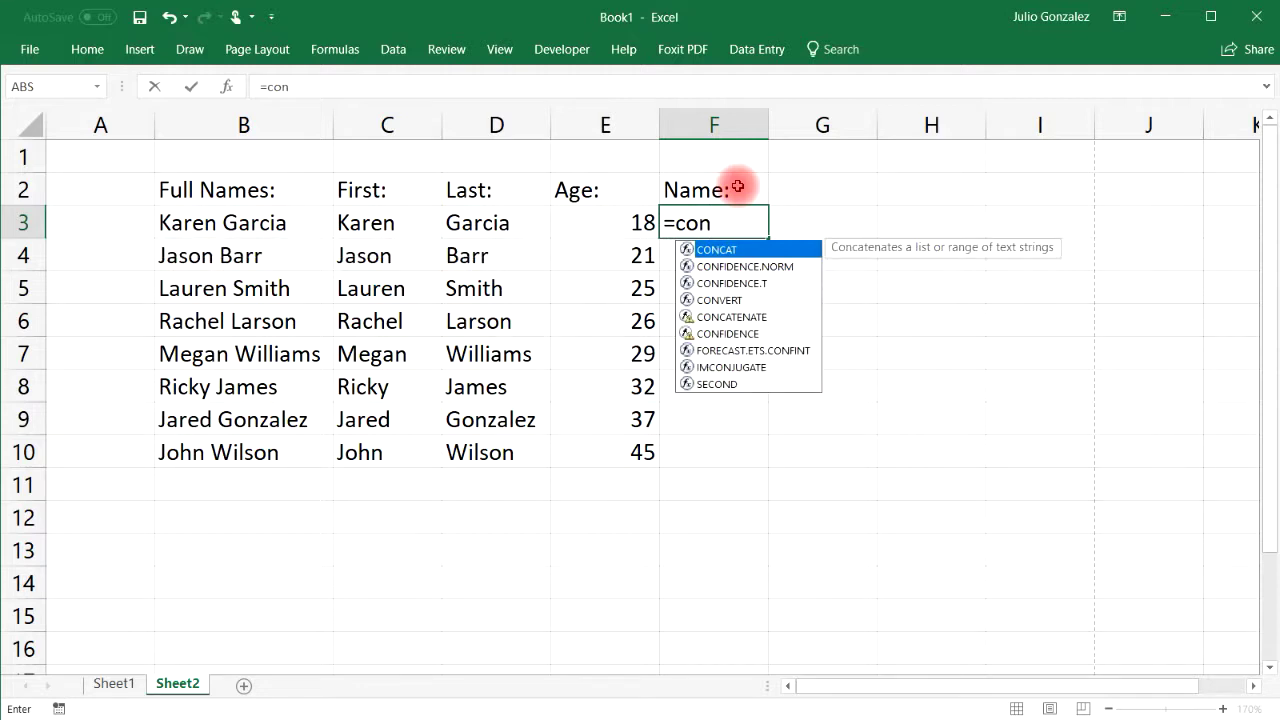
text(catenate)
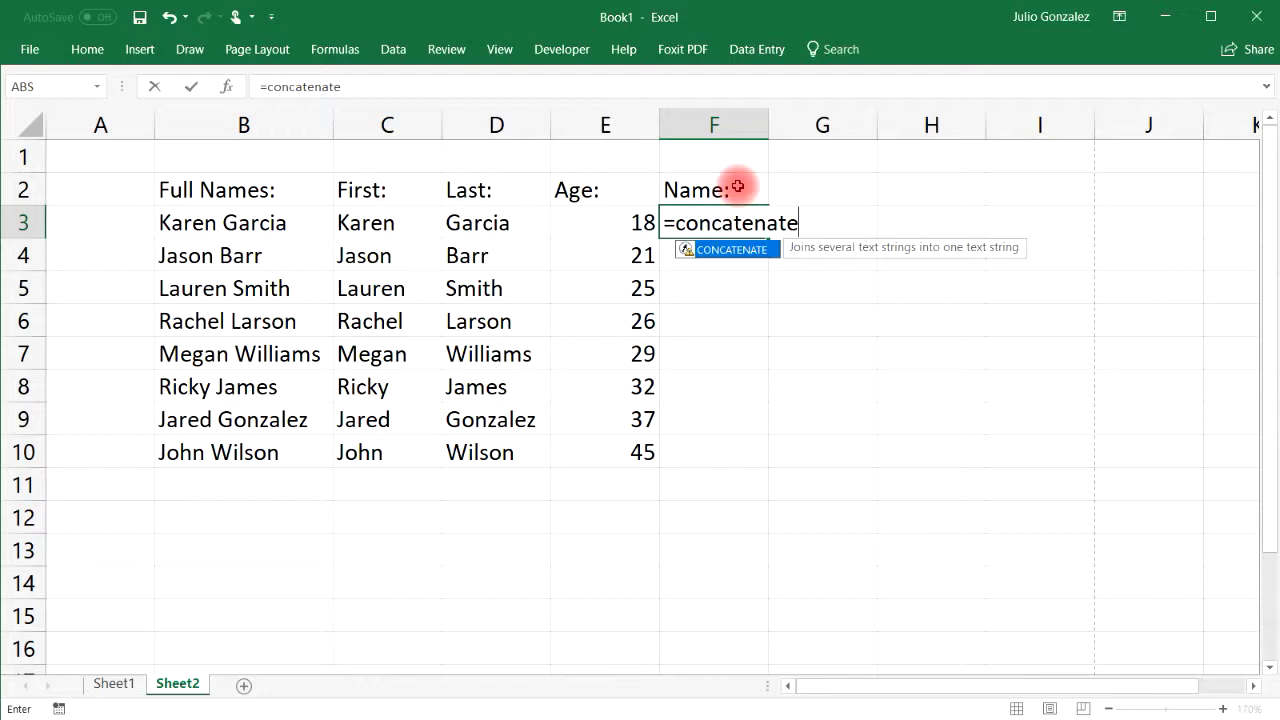
text(()
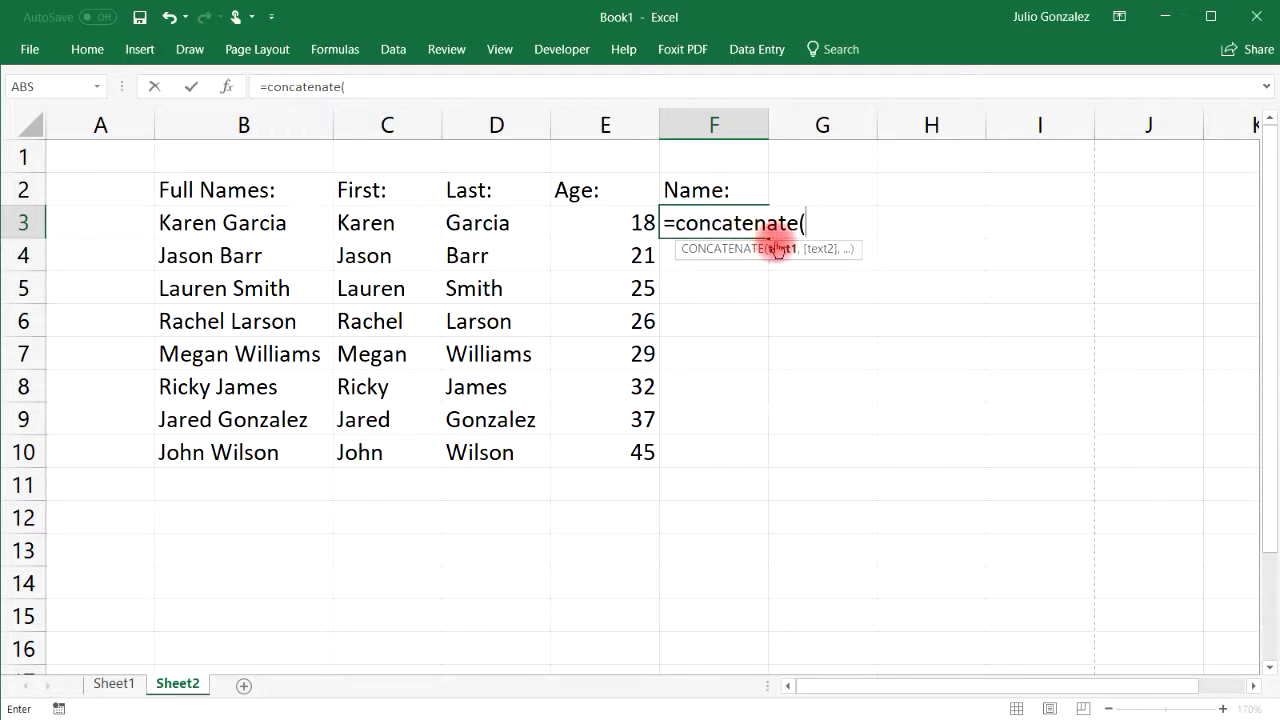
click(385, 223)
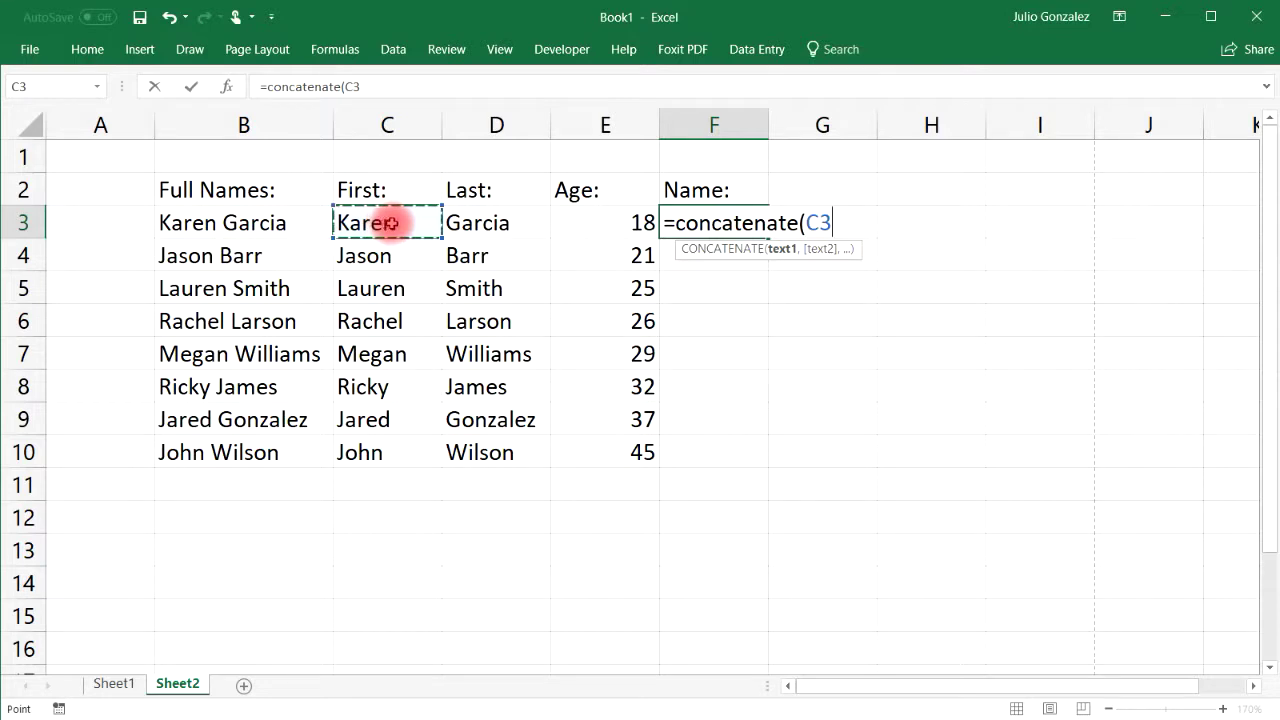
text(,)
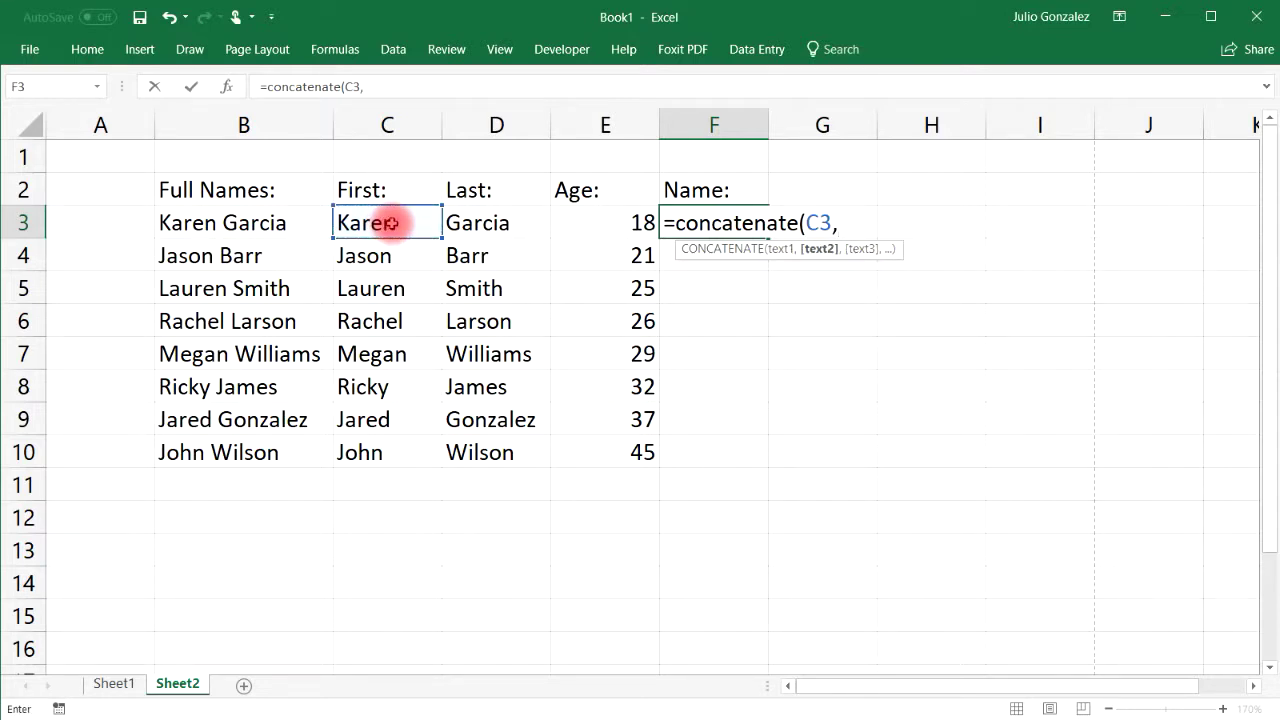
click(478, 224)
text())
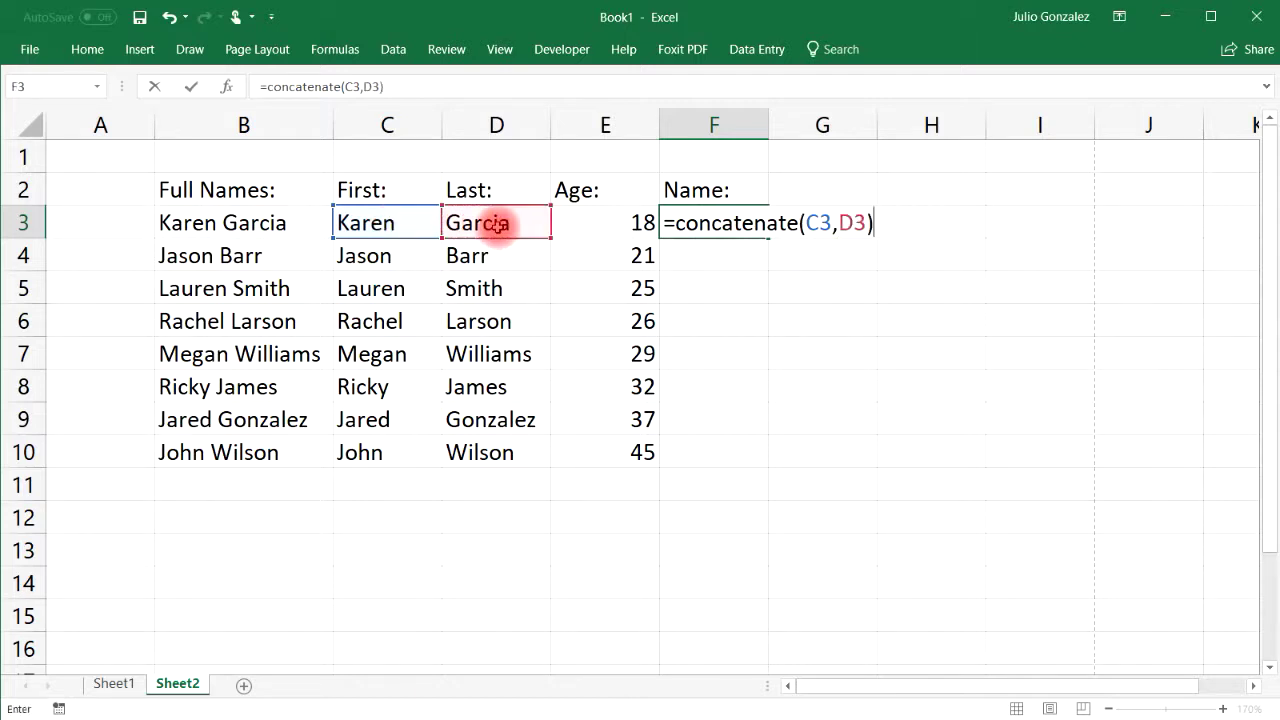
key(Return)
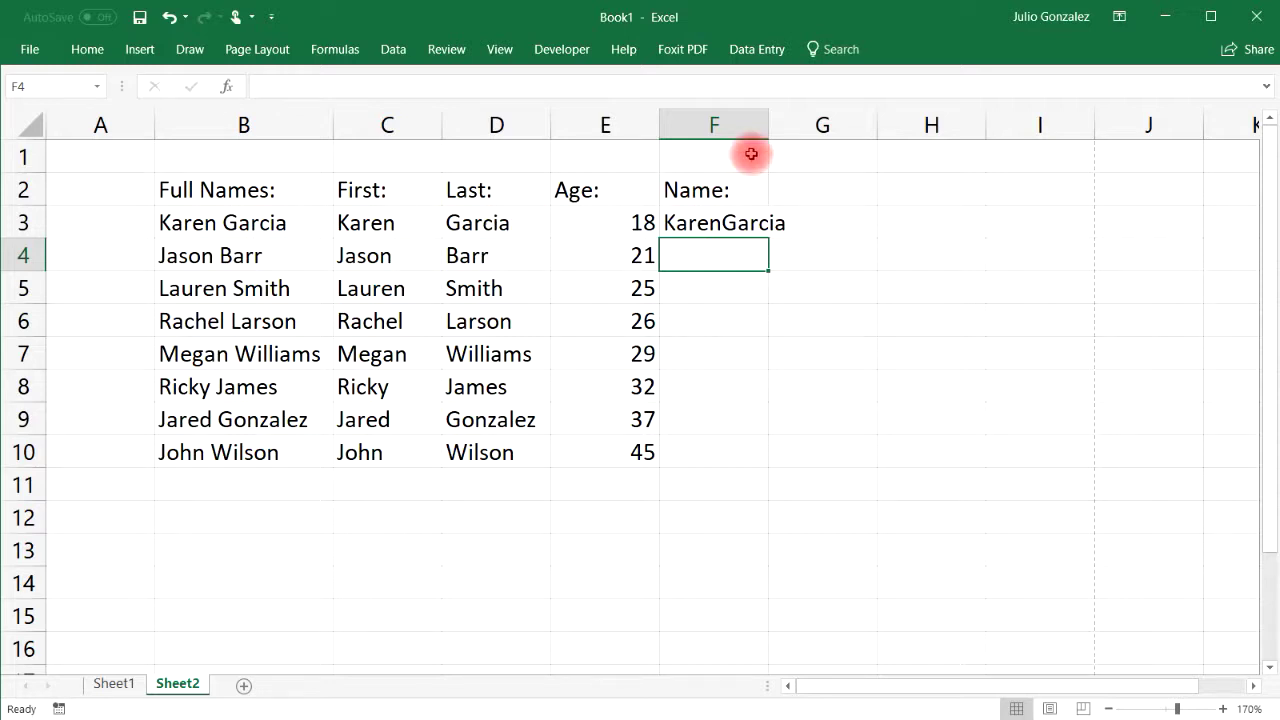
drag(769, 123, 811, 122)
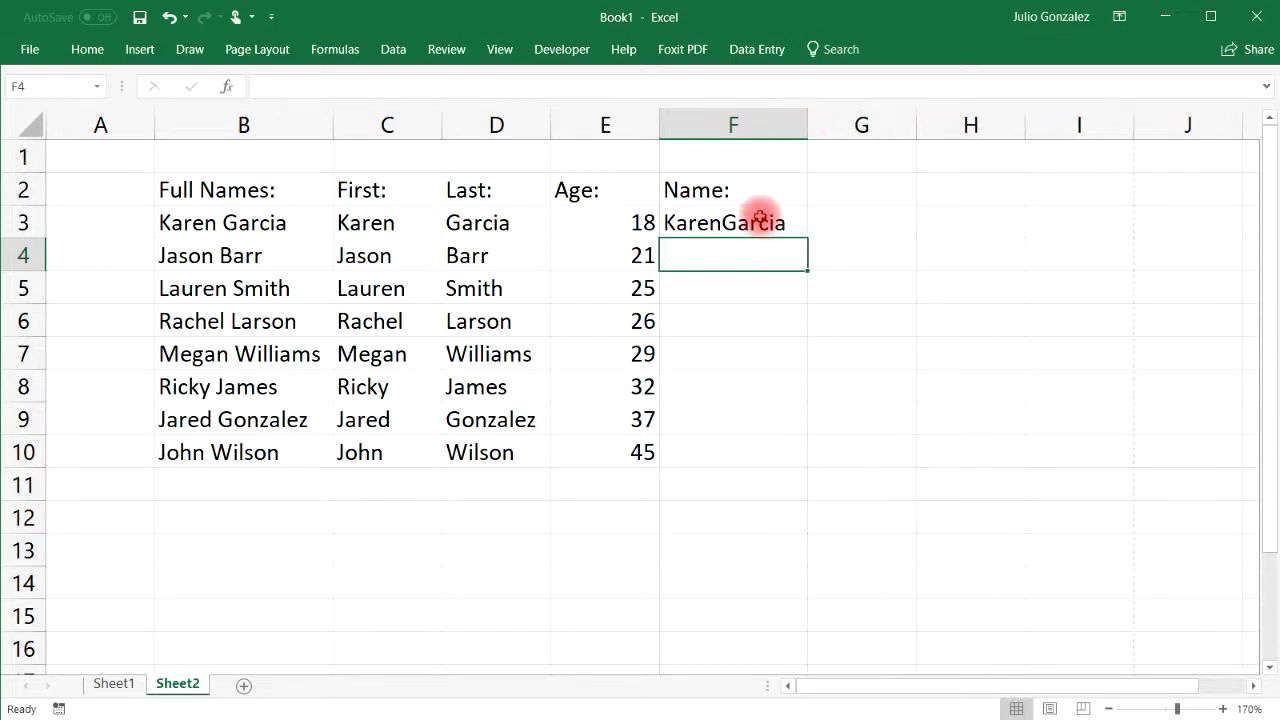
Edit the F3 formula to =CONCATENATE(C3," ",D3) so a space separates the first and last names.
click(755, 222)
double_click(755, 222)
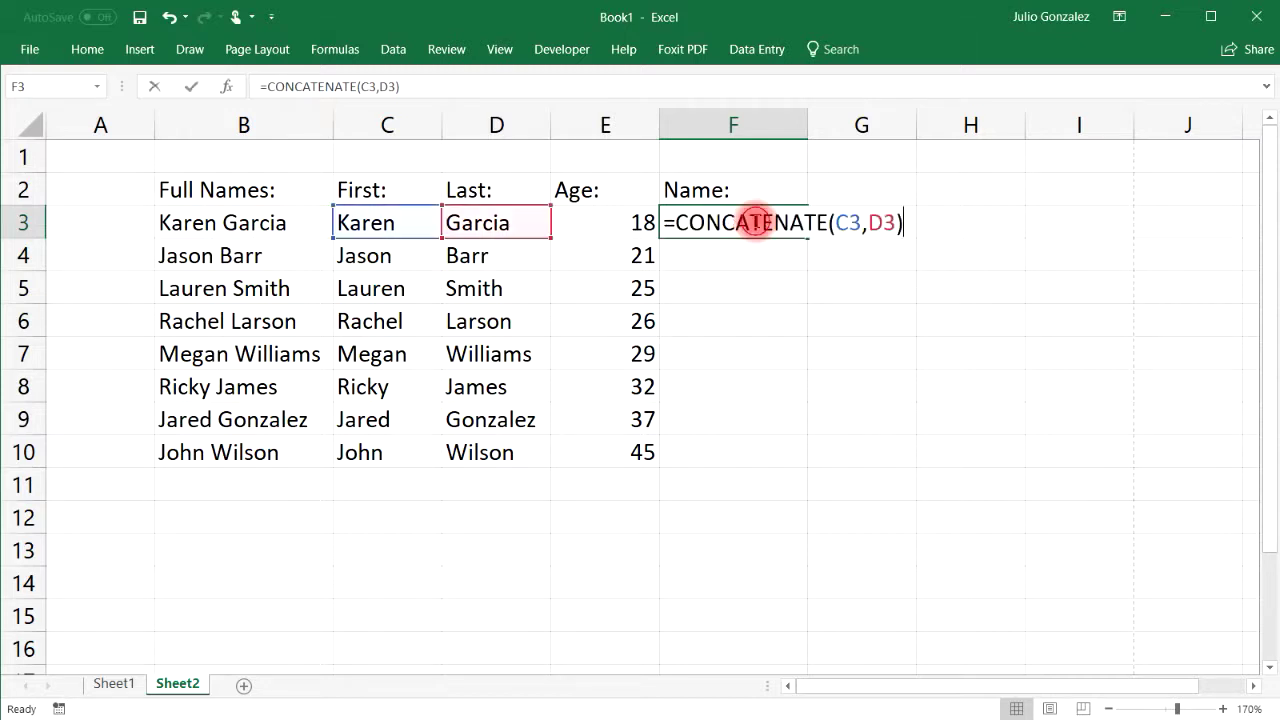
double_click(878, 222)
key(BackSpace)
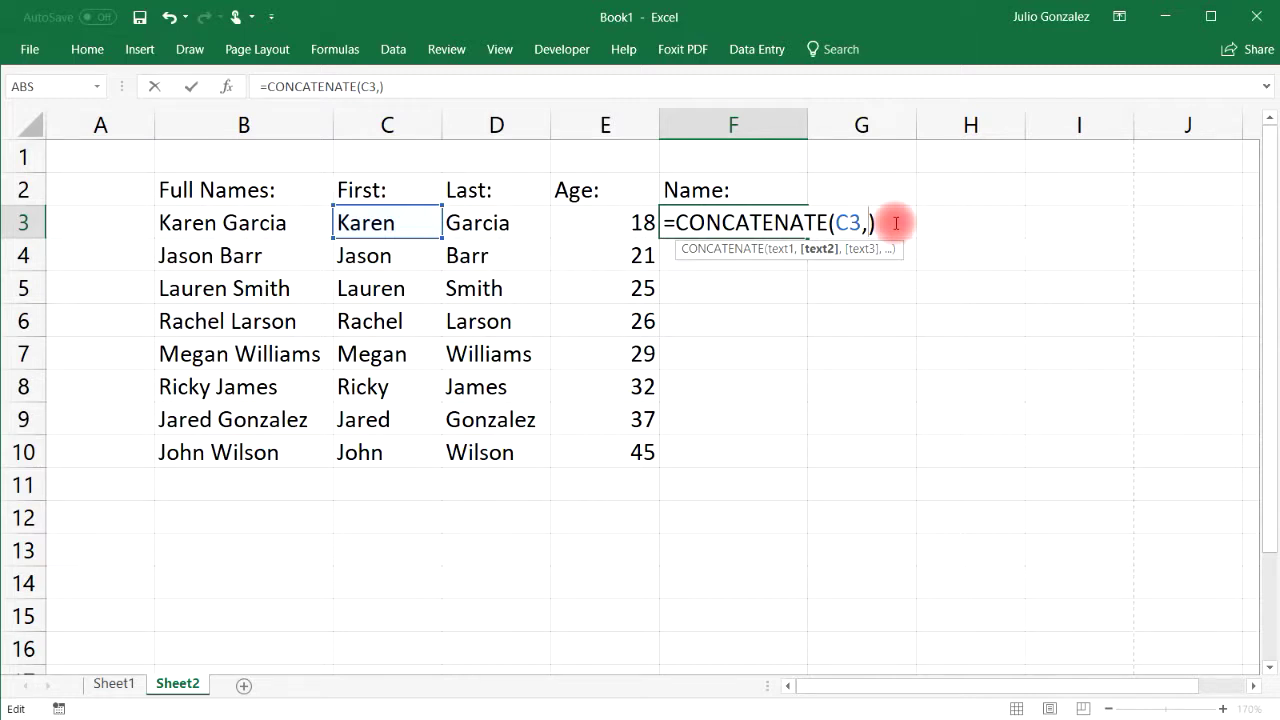
text(" ",)
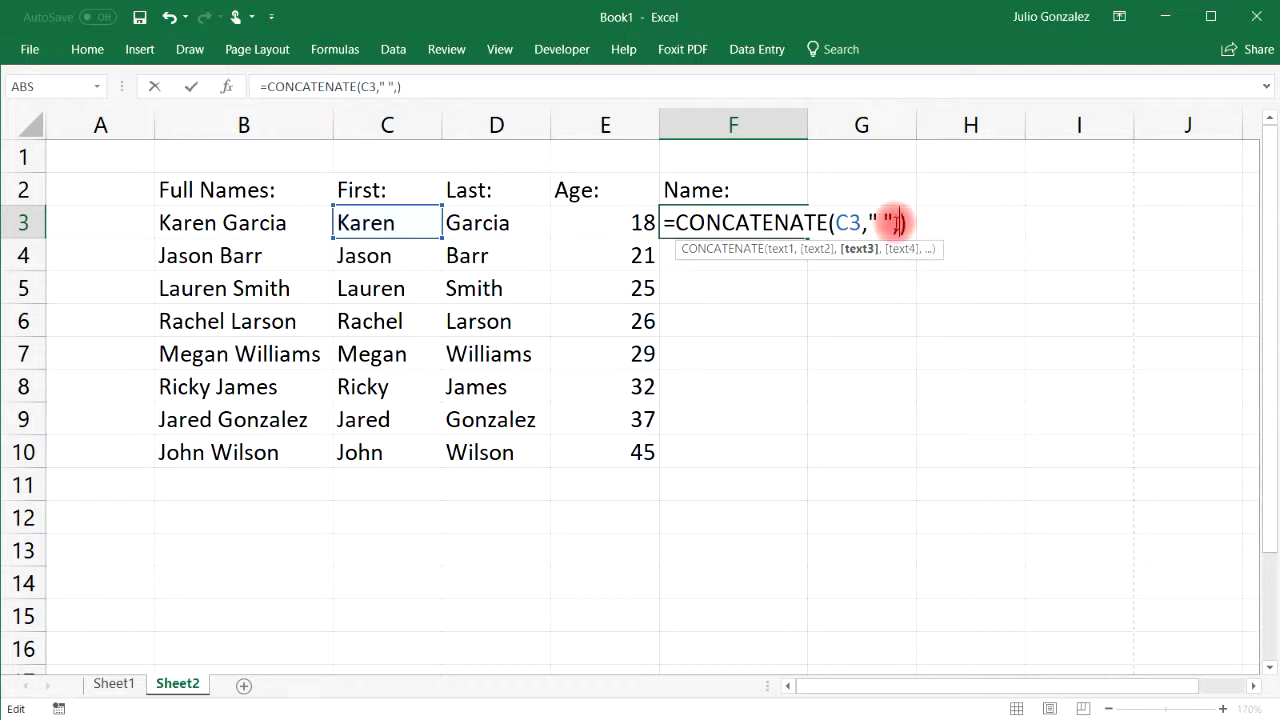
text(D3)
key(Return)
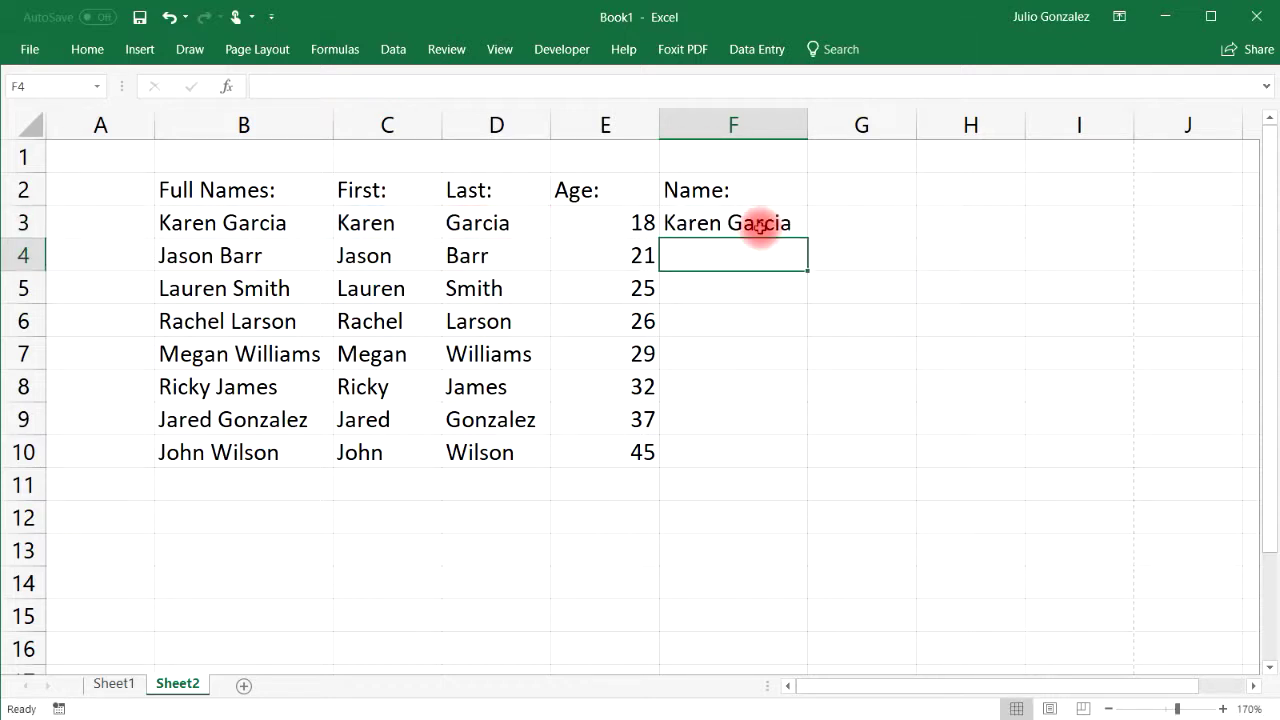
Fill the F3 name formula down to F10 and widen column F to fit the longest name.
click(391, 222)
click(491, 228)
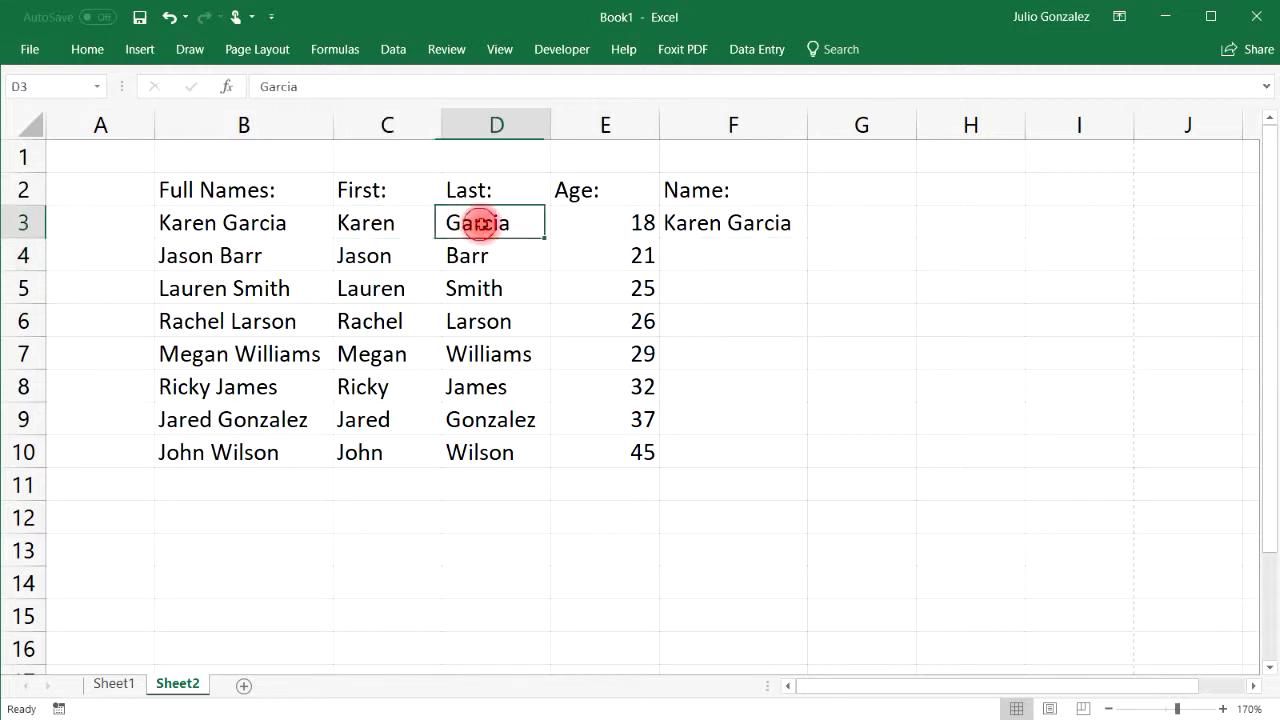
click(695, 217)
drag(808, 238, 800, 452)
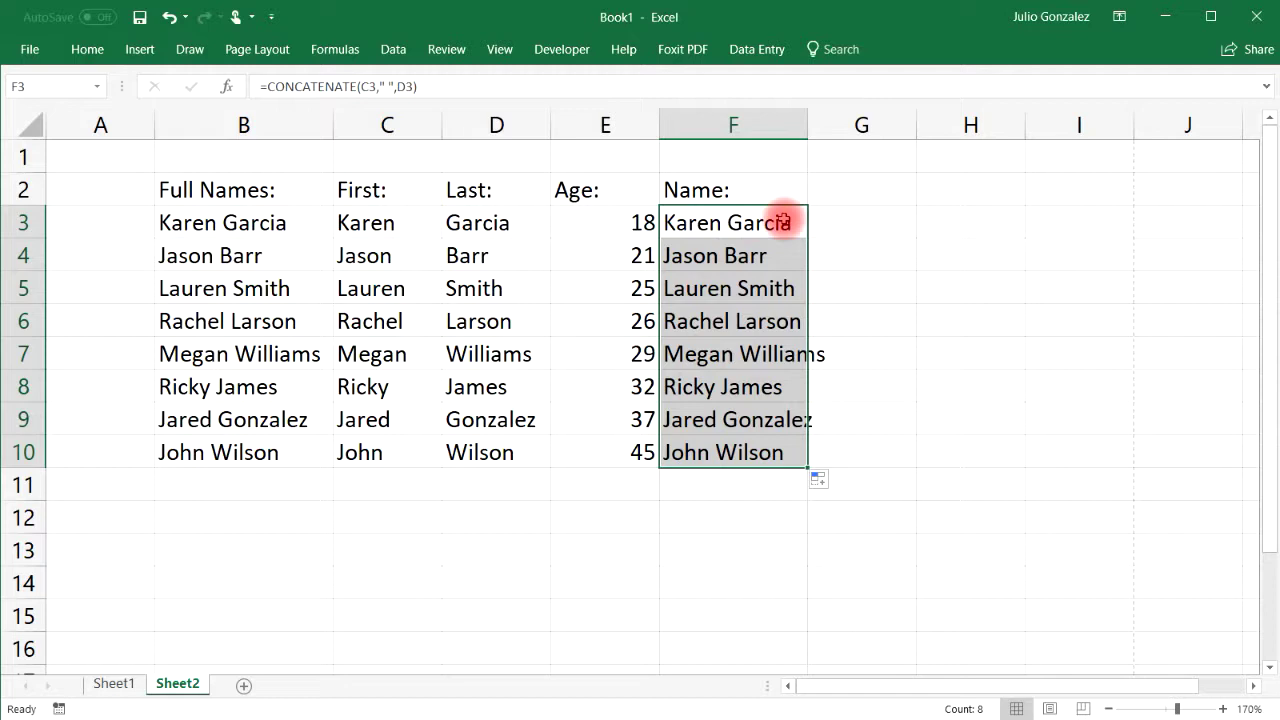
drag(807, 124, 834, 122)
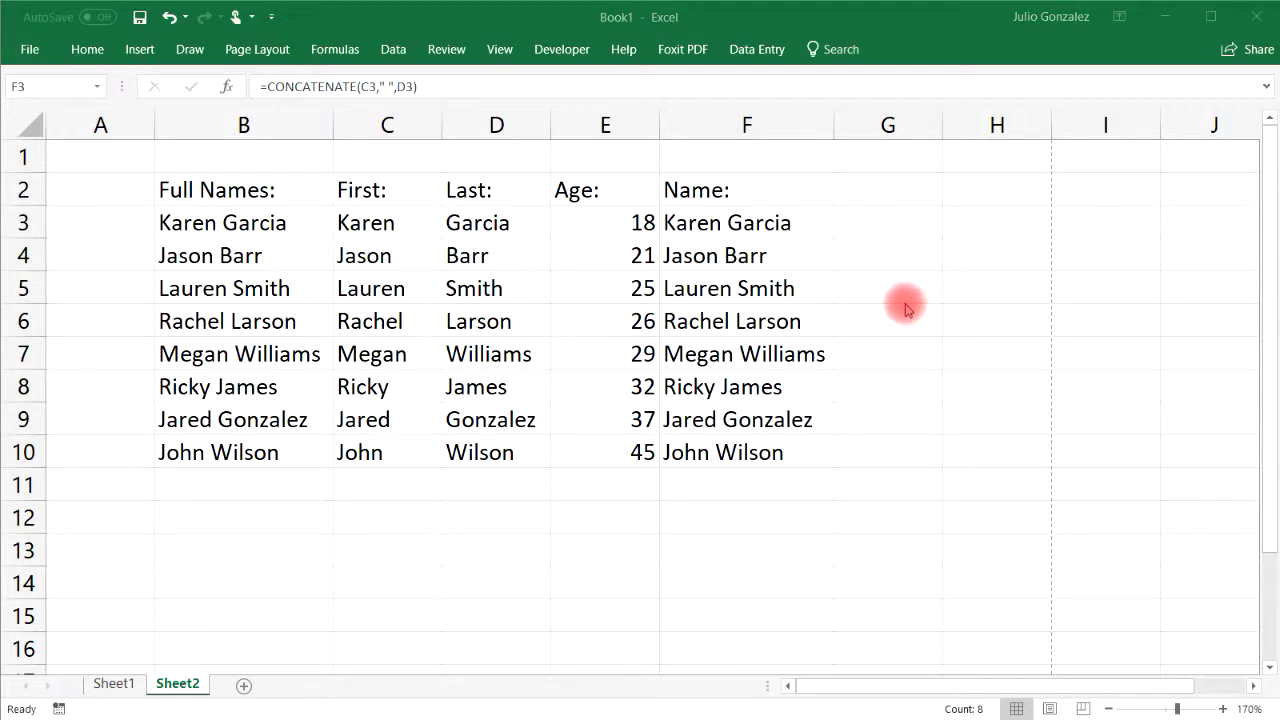
Widen column G and add the heading "Name & Age:" in cell G2.
click(911, 185)
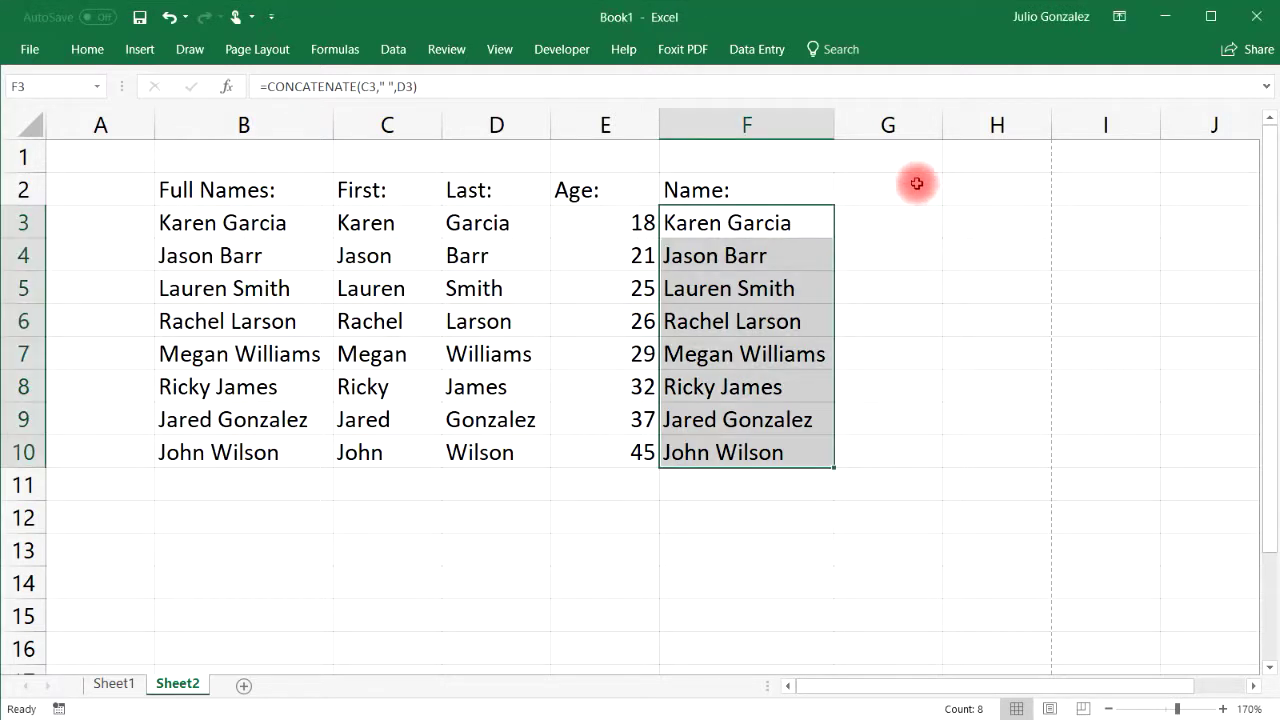
click(911, 185)
drag(943, 124, 1061, 124)
double_click(912, 196)
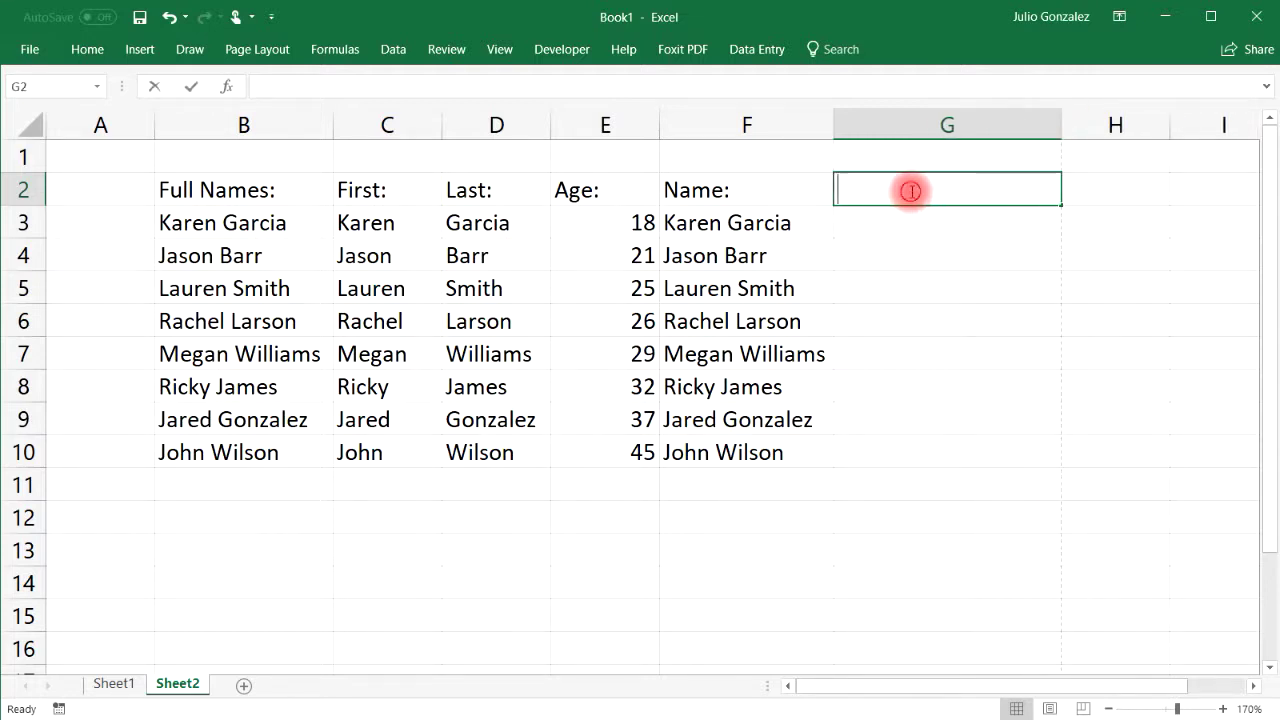
text(Name)
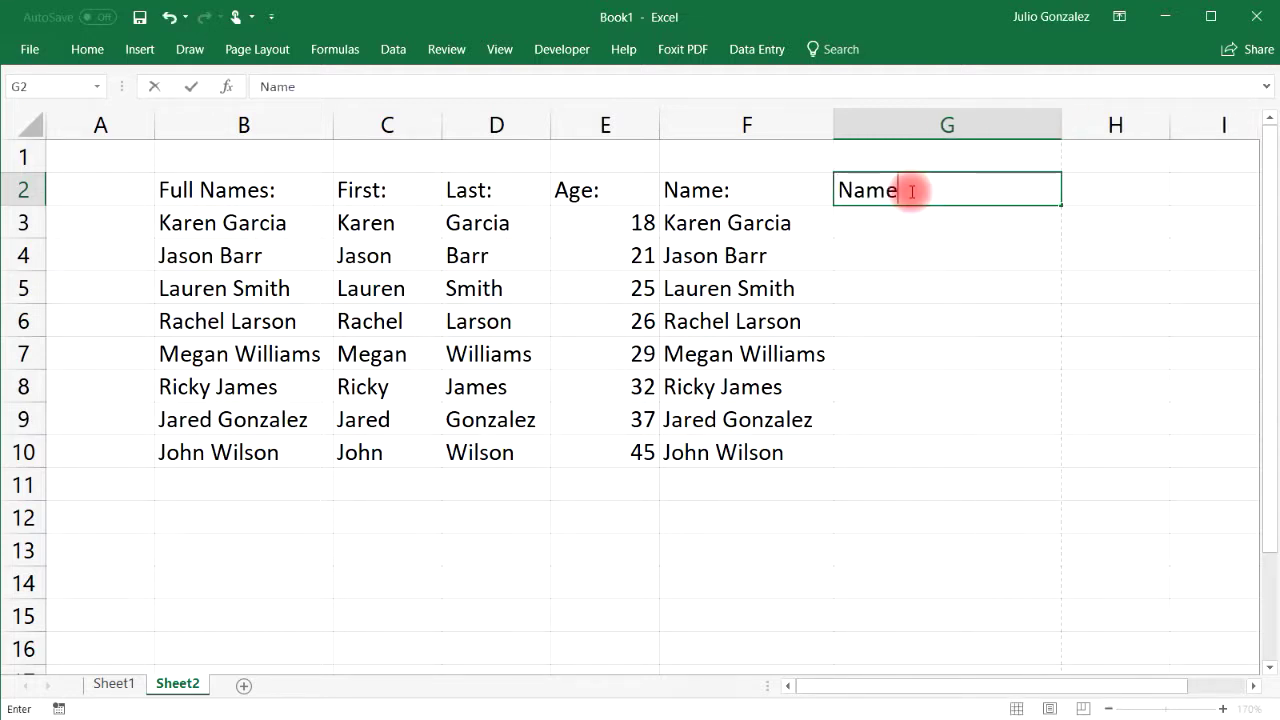
text( & Age:)
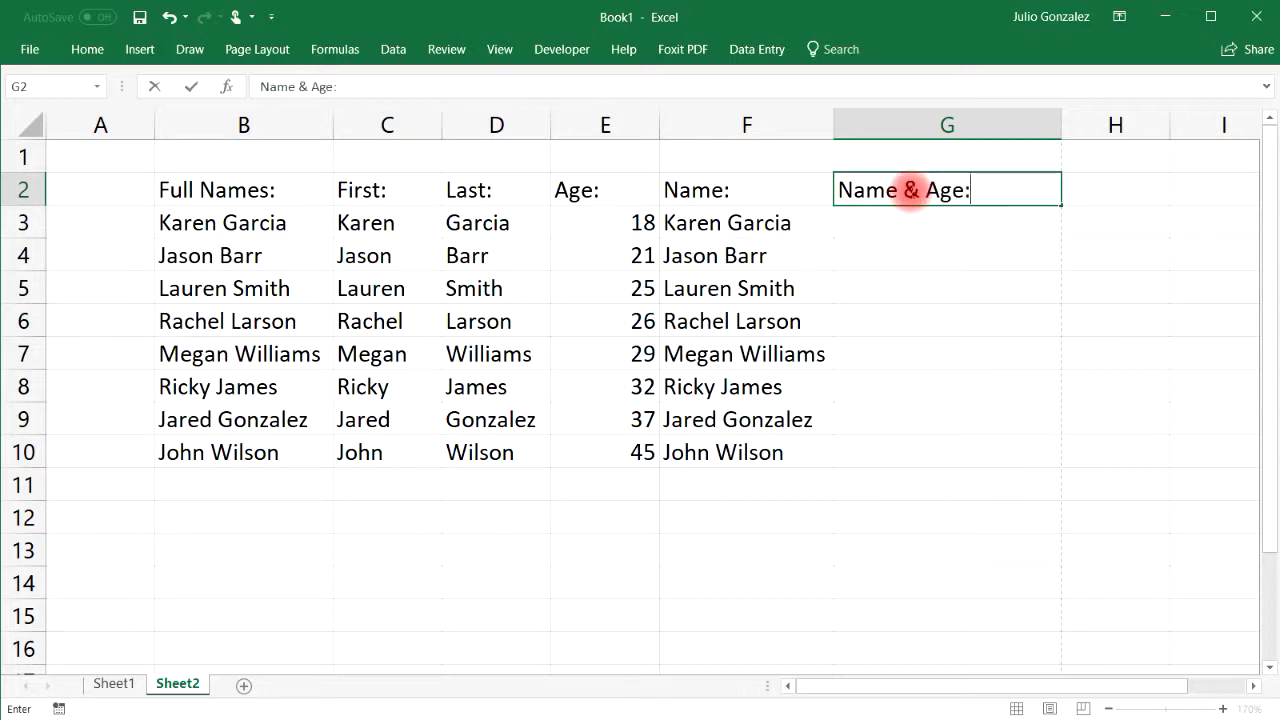
key(Return)
Enter =TEXTJOIN(" ",TRUE,C3,D3,E3) in G3 to join first name, last name and age with spaces.
drag(369, 191, 583, 449)
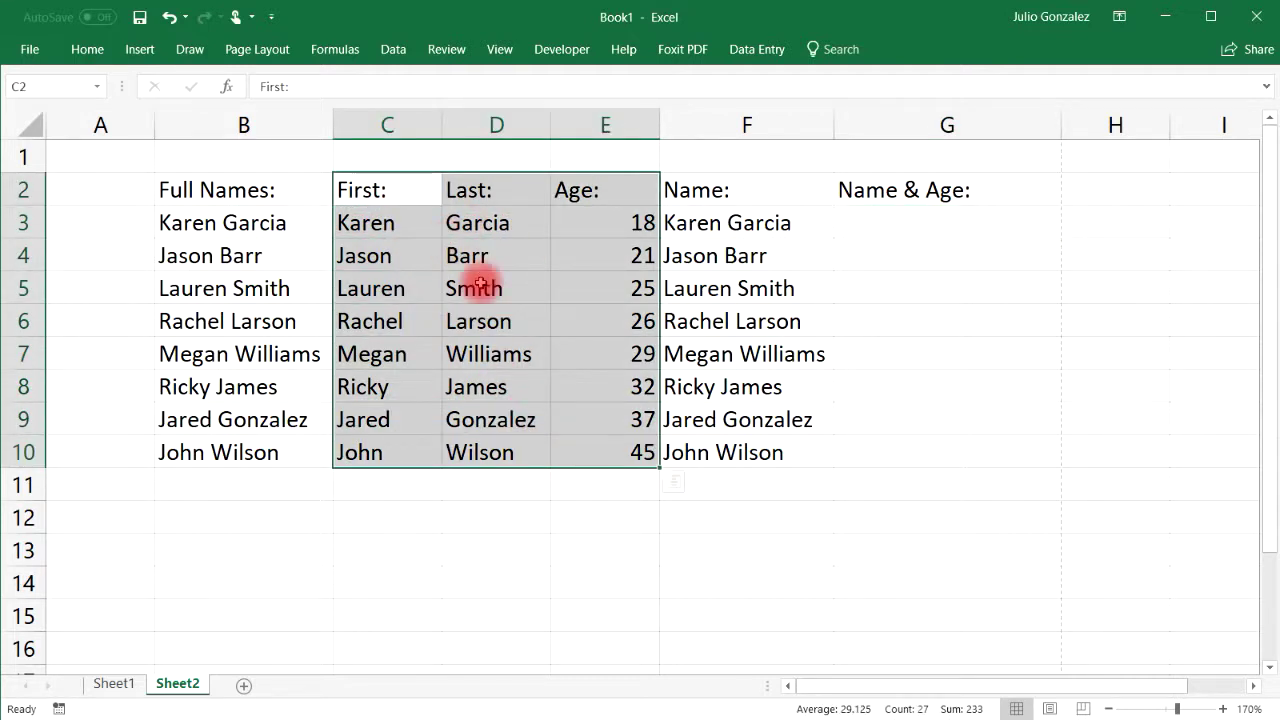
click(897, 231)
text(=)
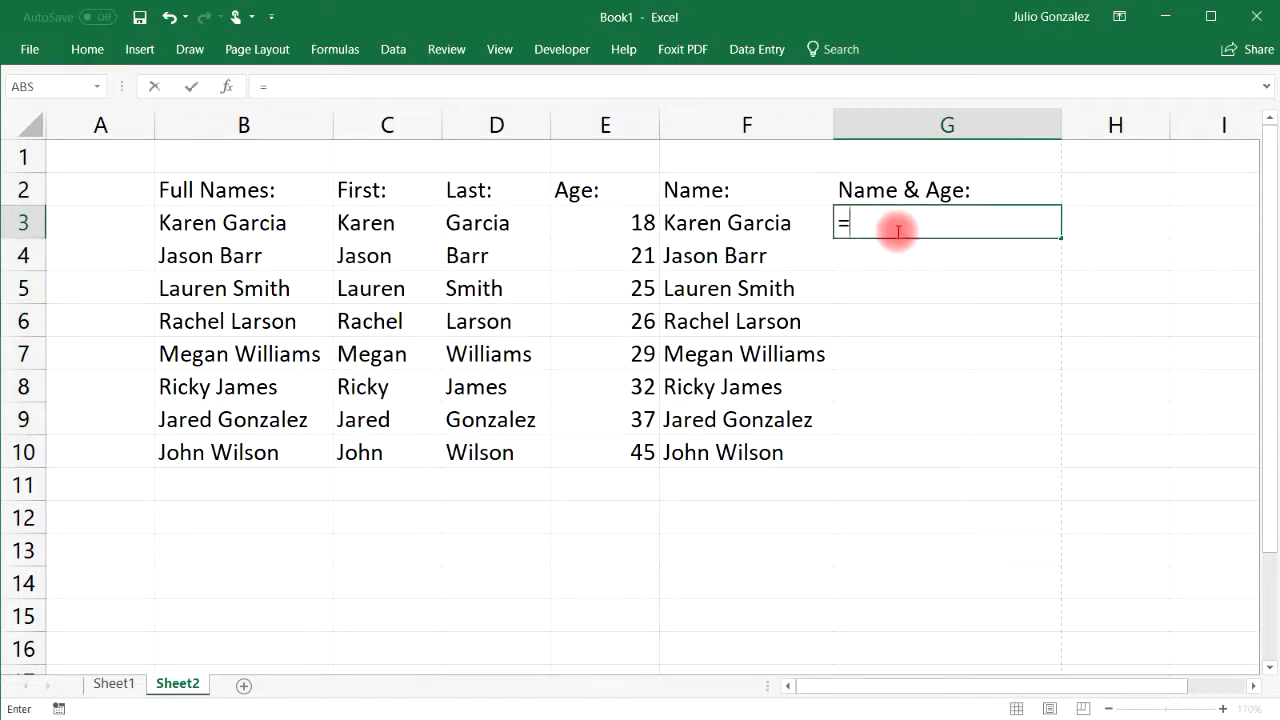
text(tex)
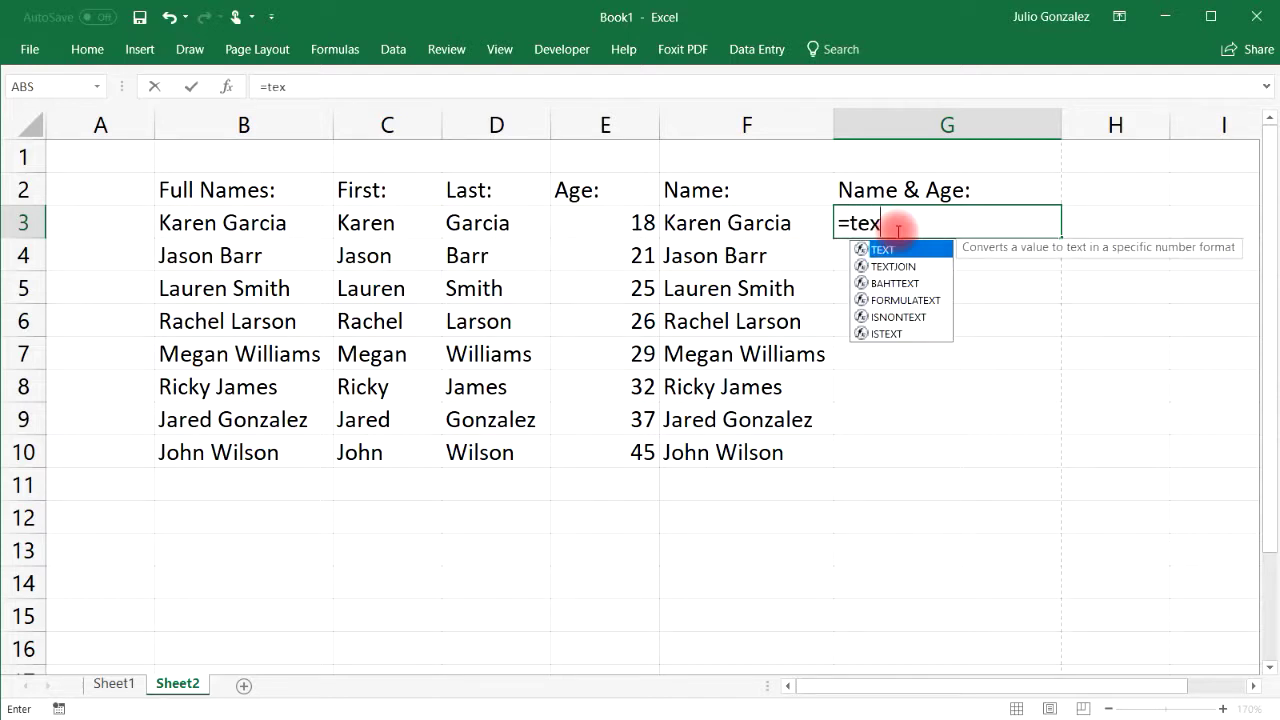
text(tjoin)
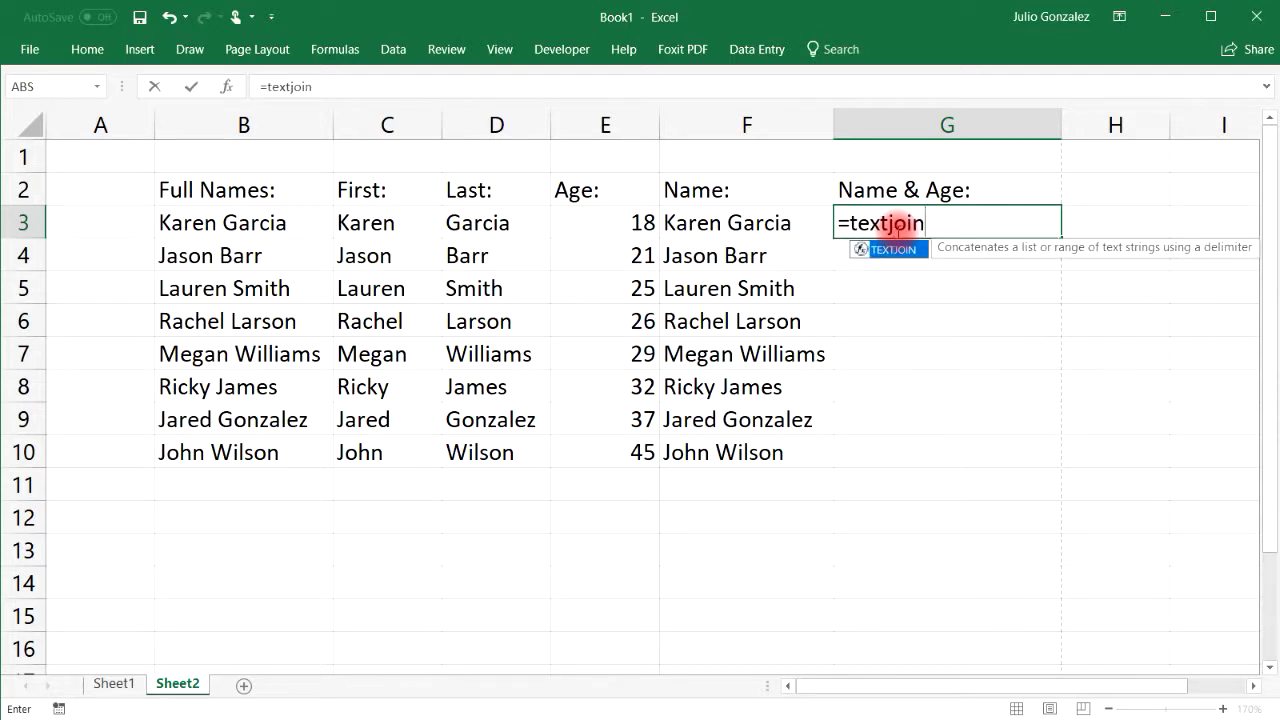
text(()
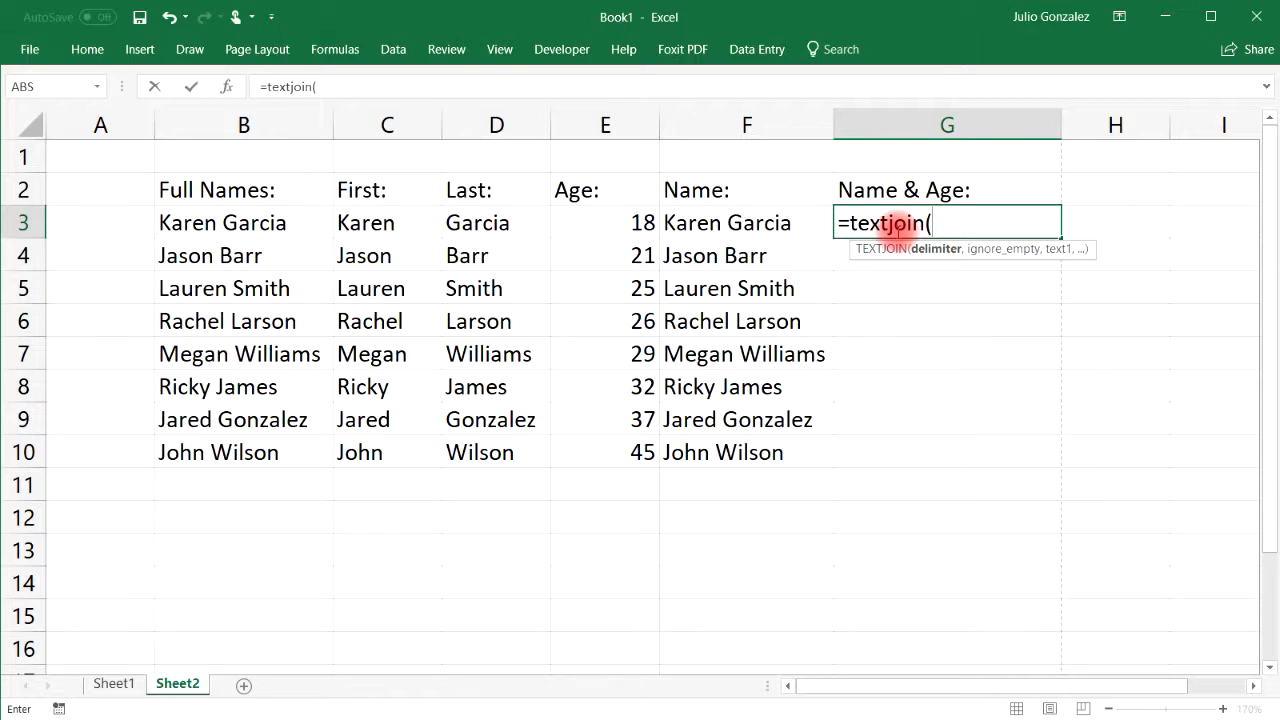
text(" ",)
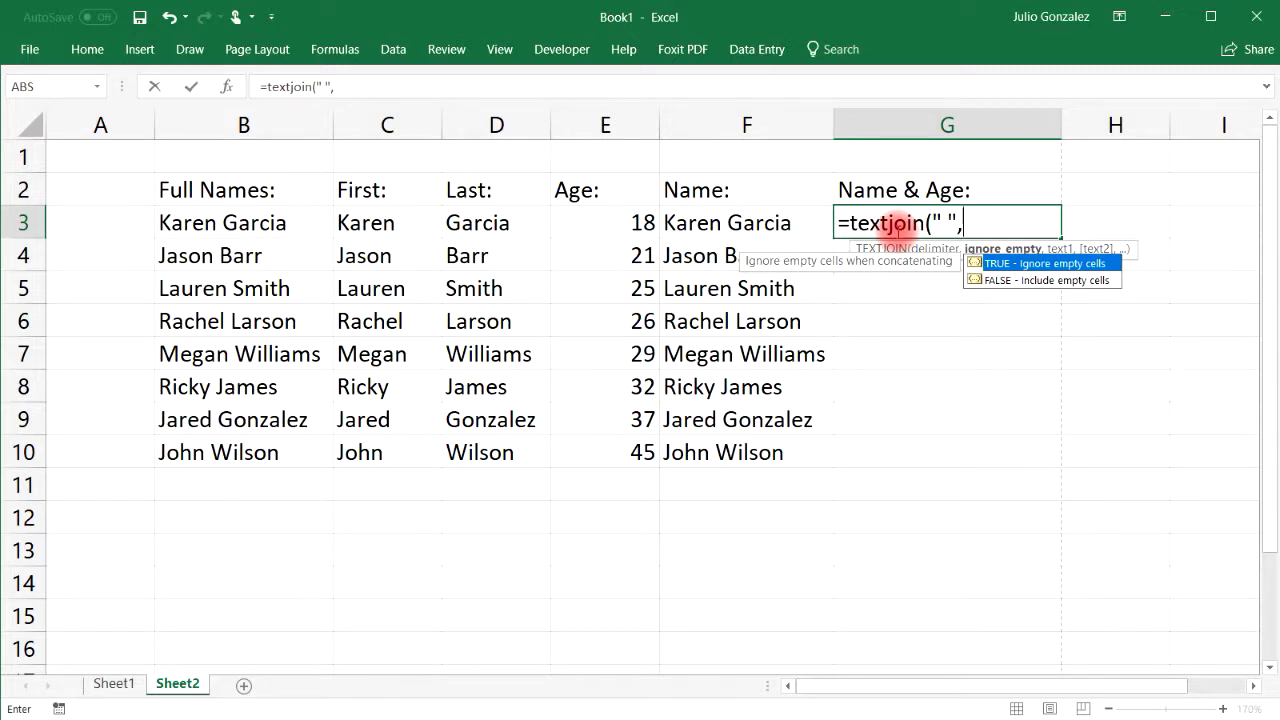
text(true,)
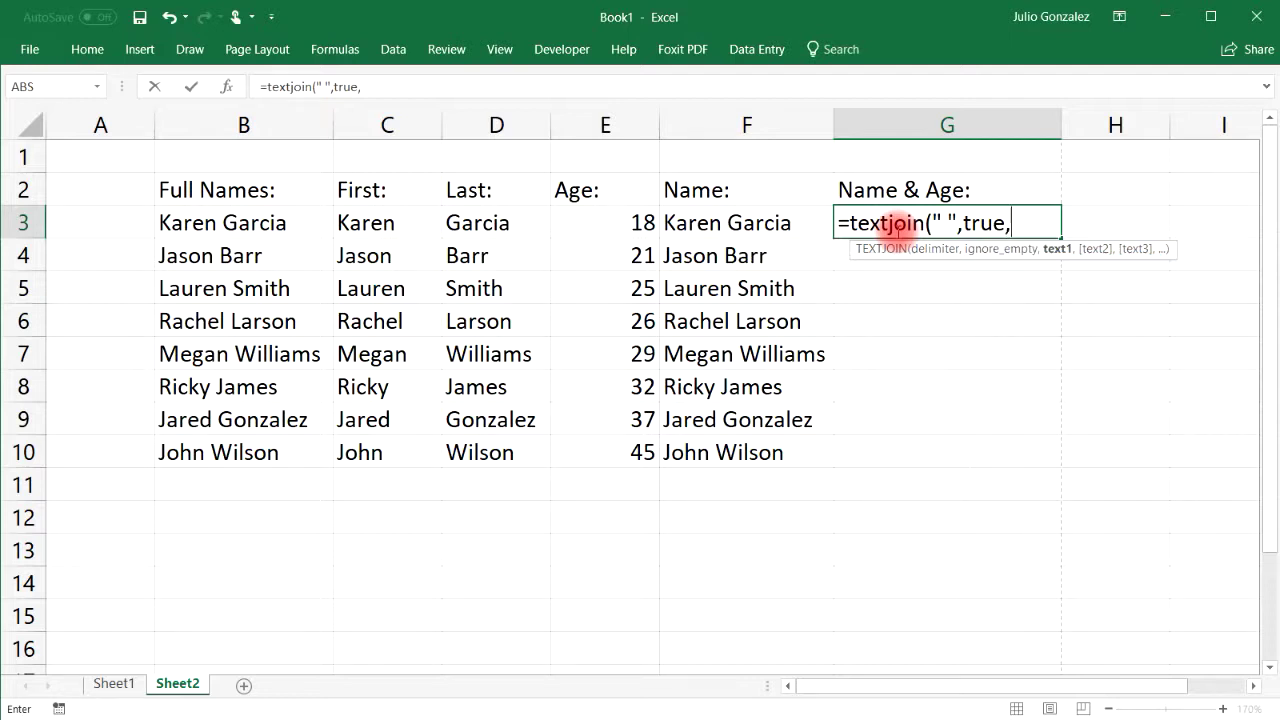
click(378, 222)
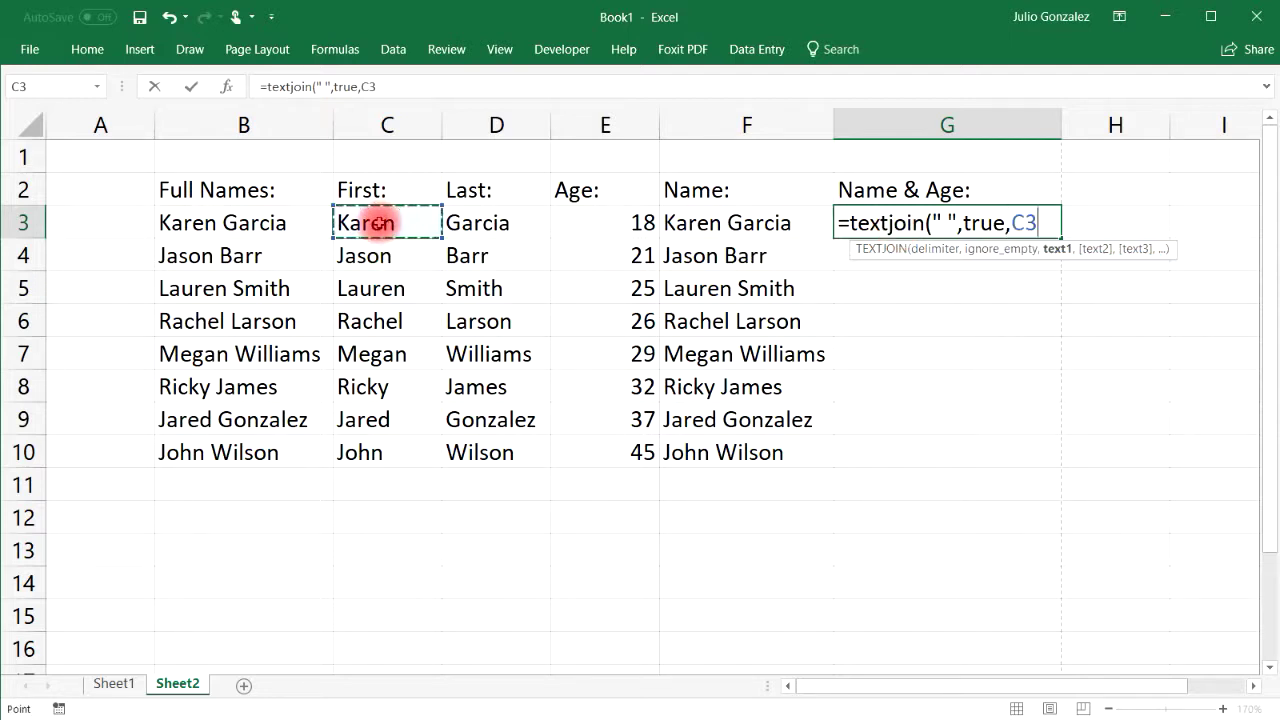
text(,)
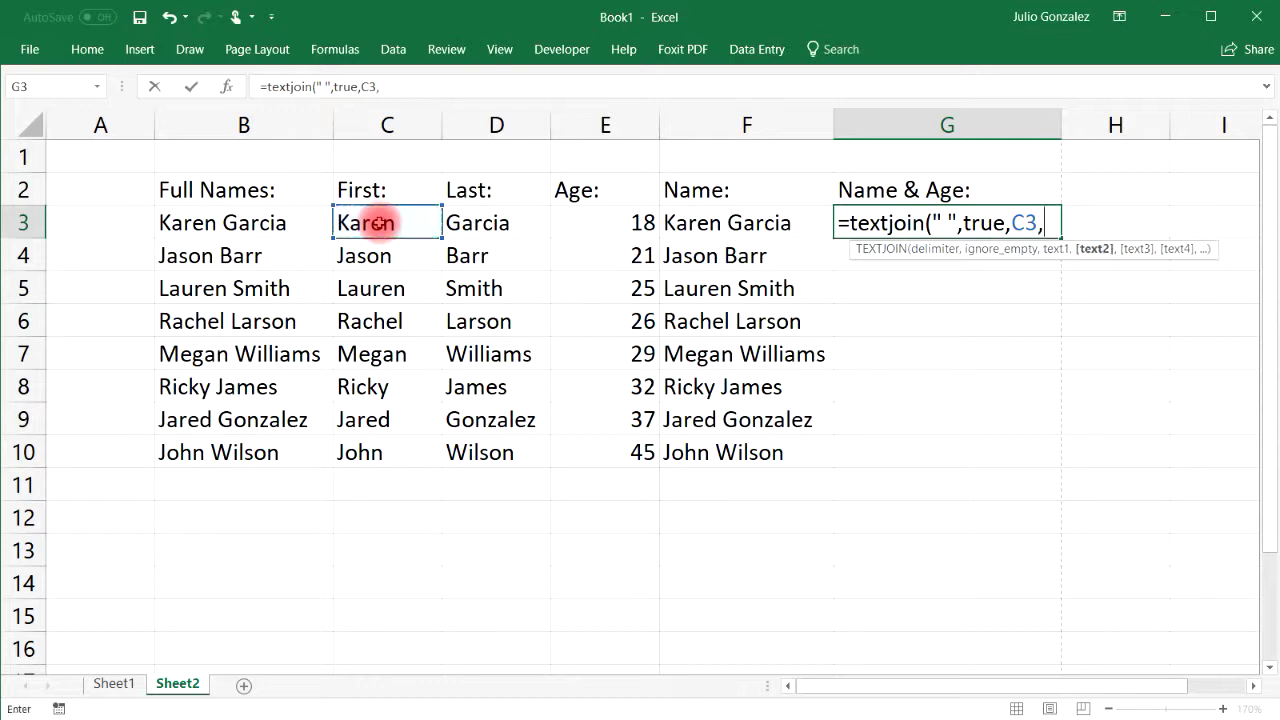
click(497, 224)
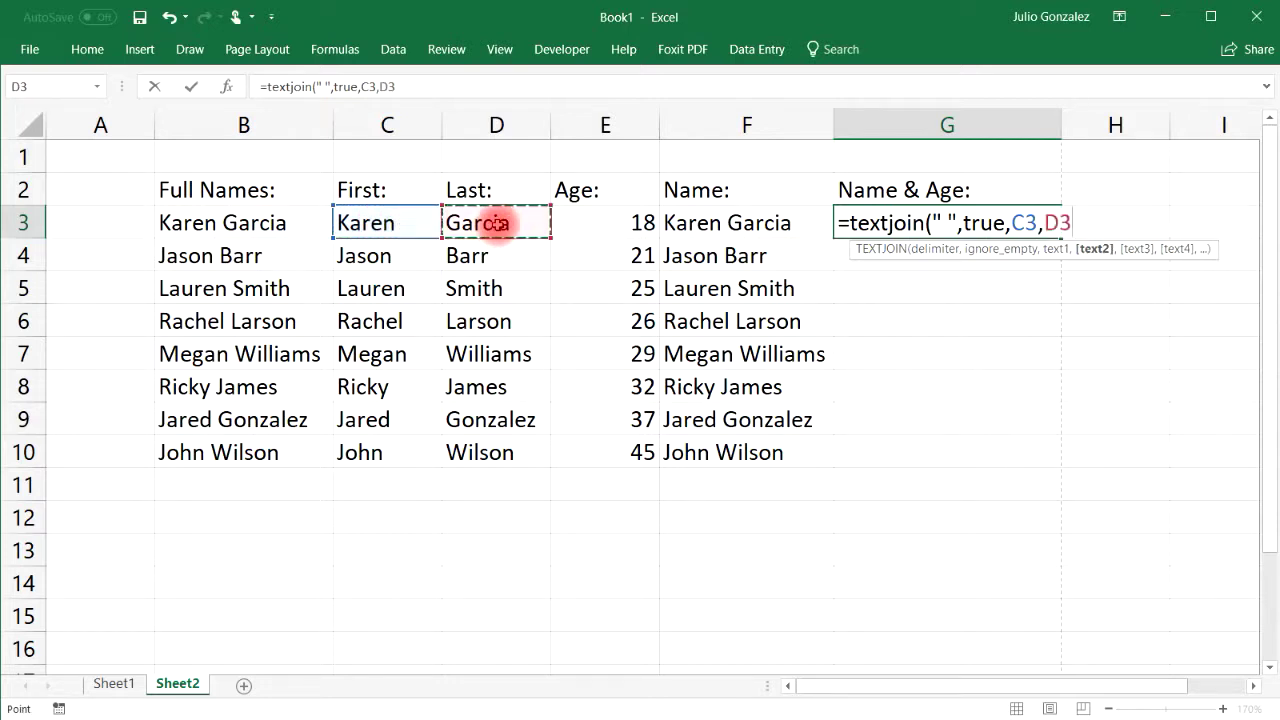
text(,)
click(616, 216)
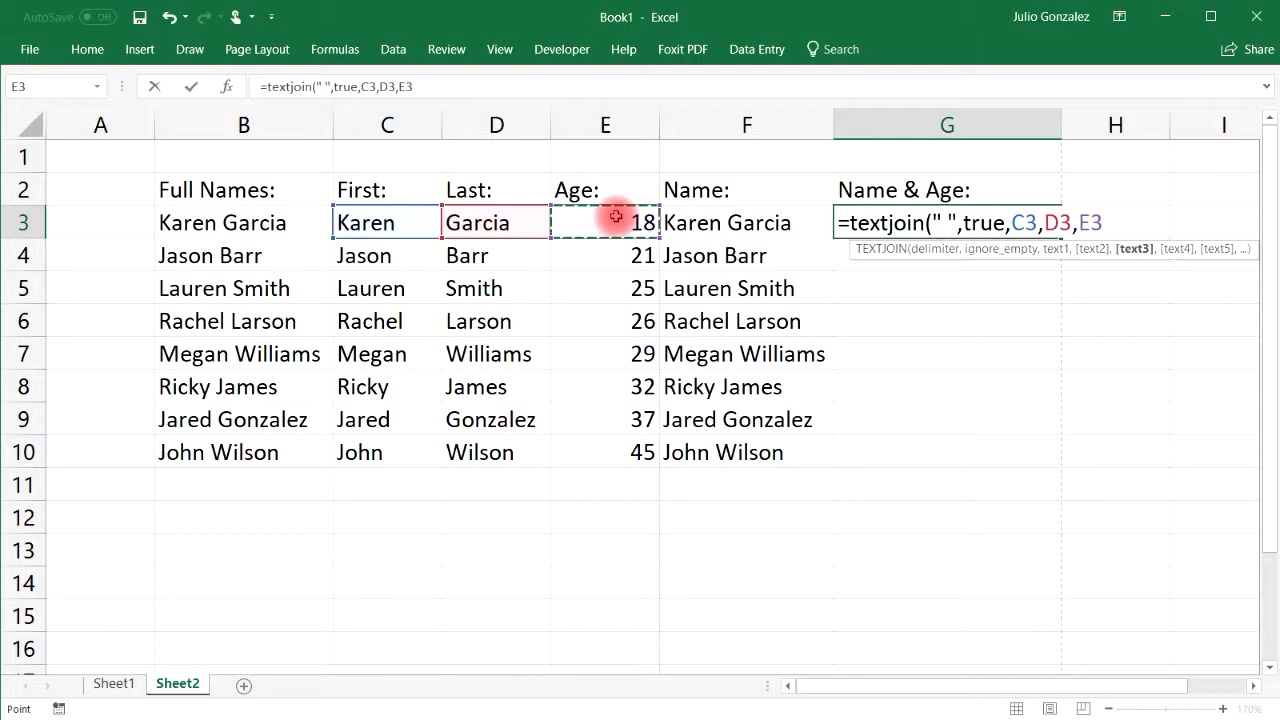
text())
key(Return)
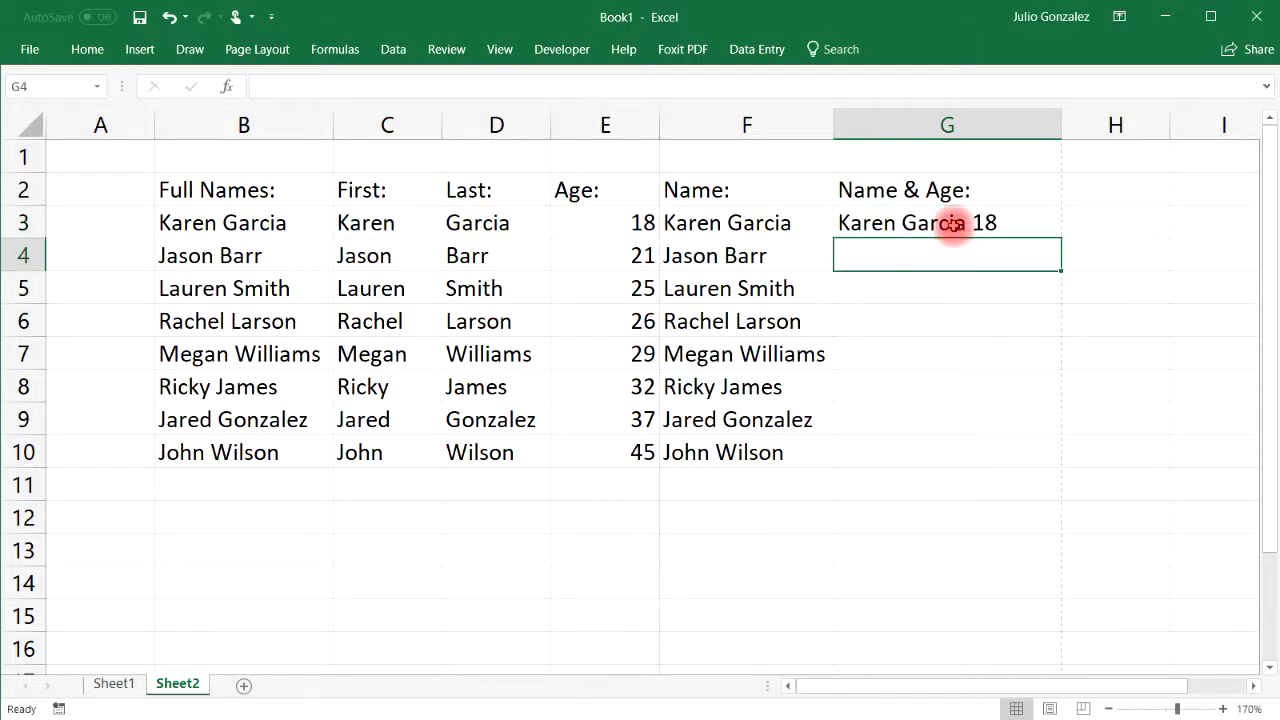
click(985, 222)
double_click(985, 222)
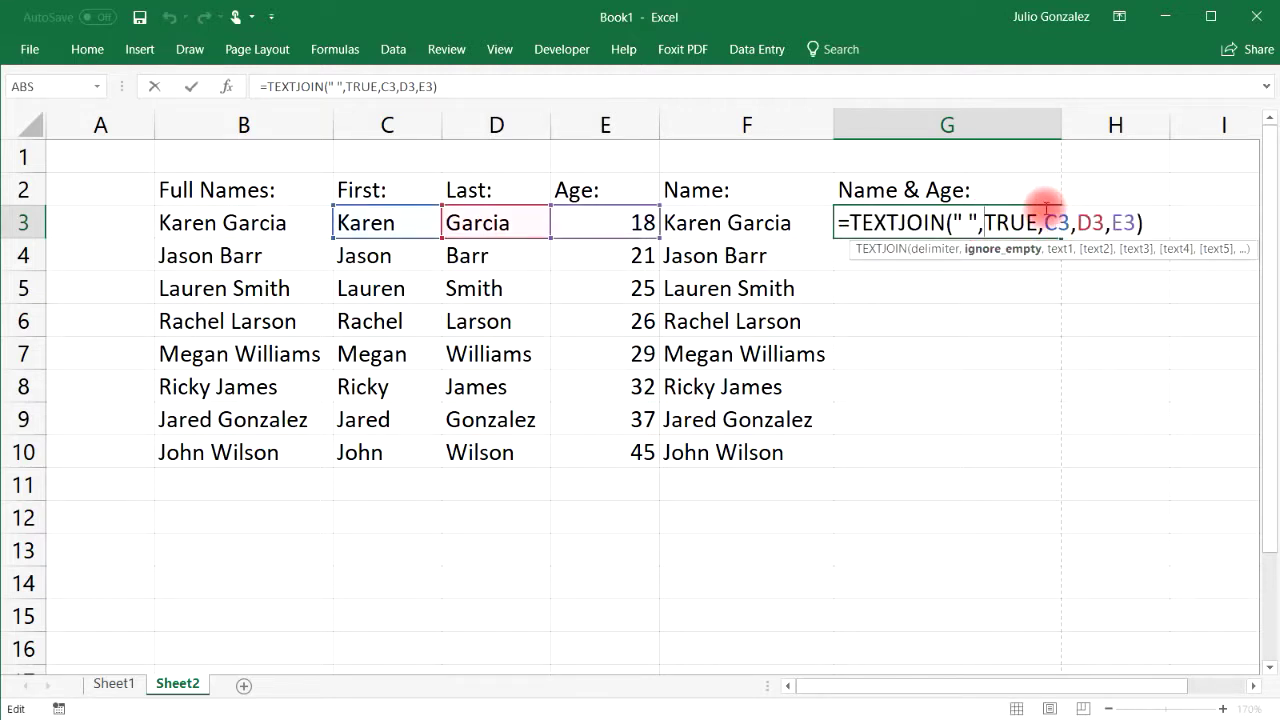
click(1096, 278)
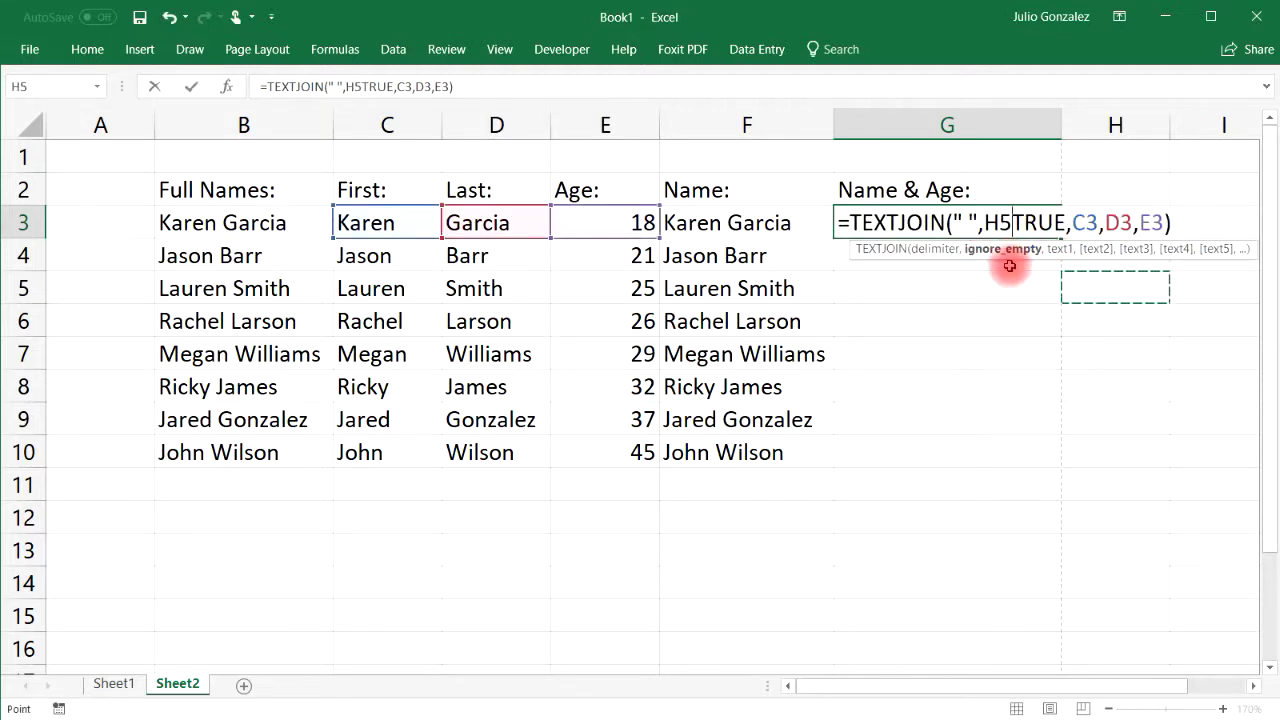
key(BackSpace)
key(BackSpace)
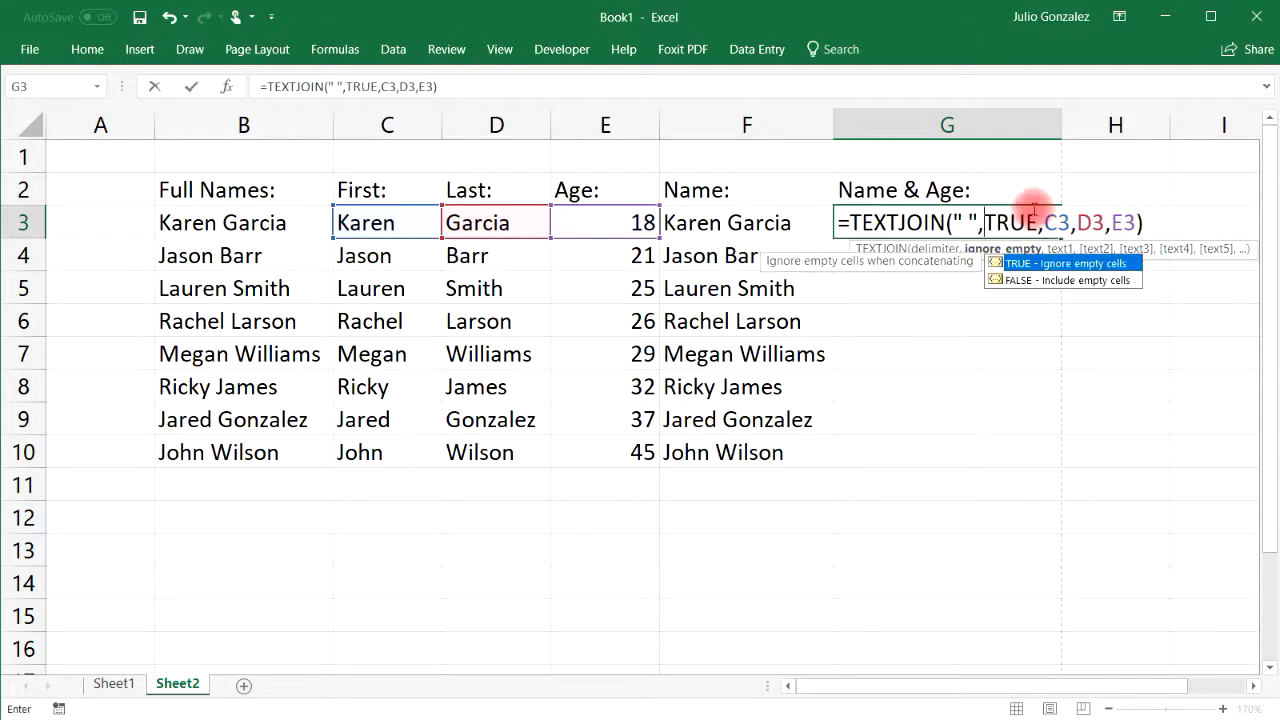
key(Return)
Fill the G3 TEXTJOIN formula down to G10.
click(1040, 226)
drag(1059, 238, 1046, 468)
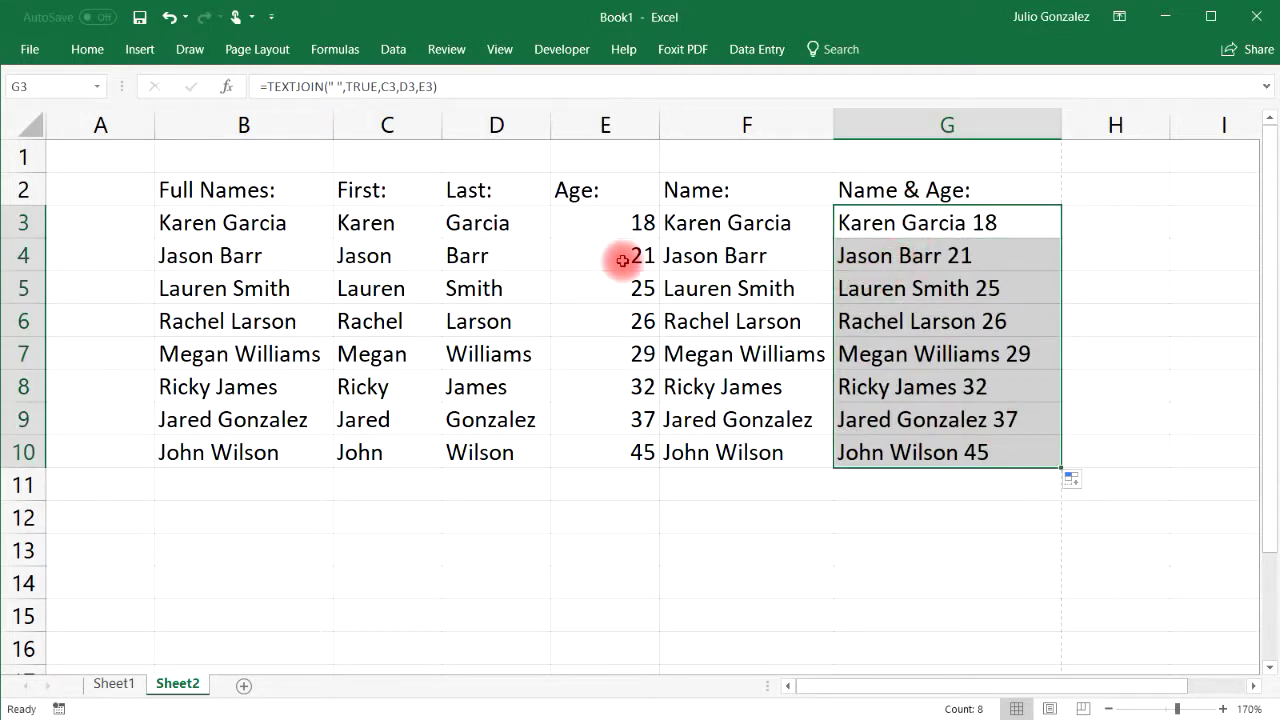
click(421, 225)
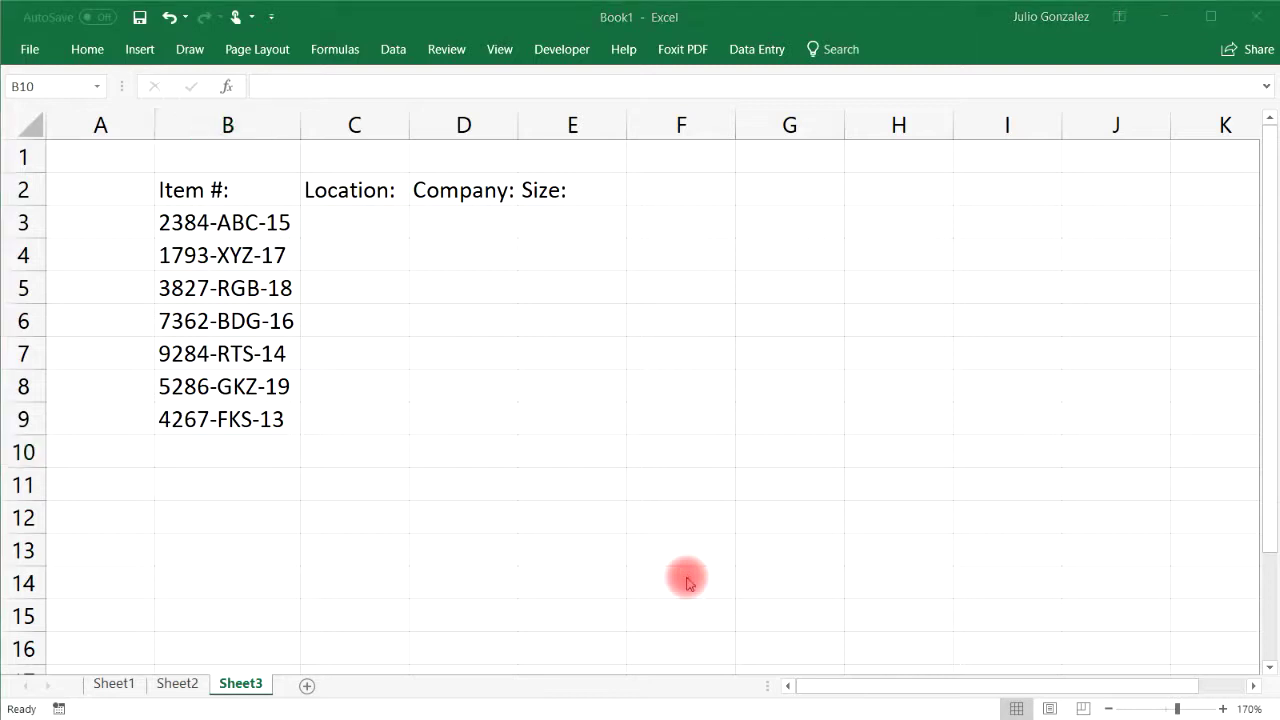
Examine the item numbers in column B of Sheet3 and the empty Location, Company and Size columns.
click(225, 226)
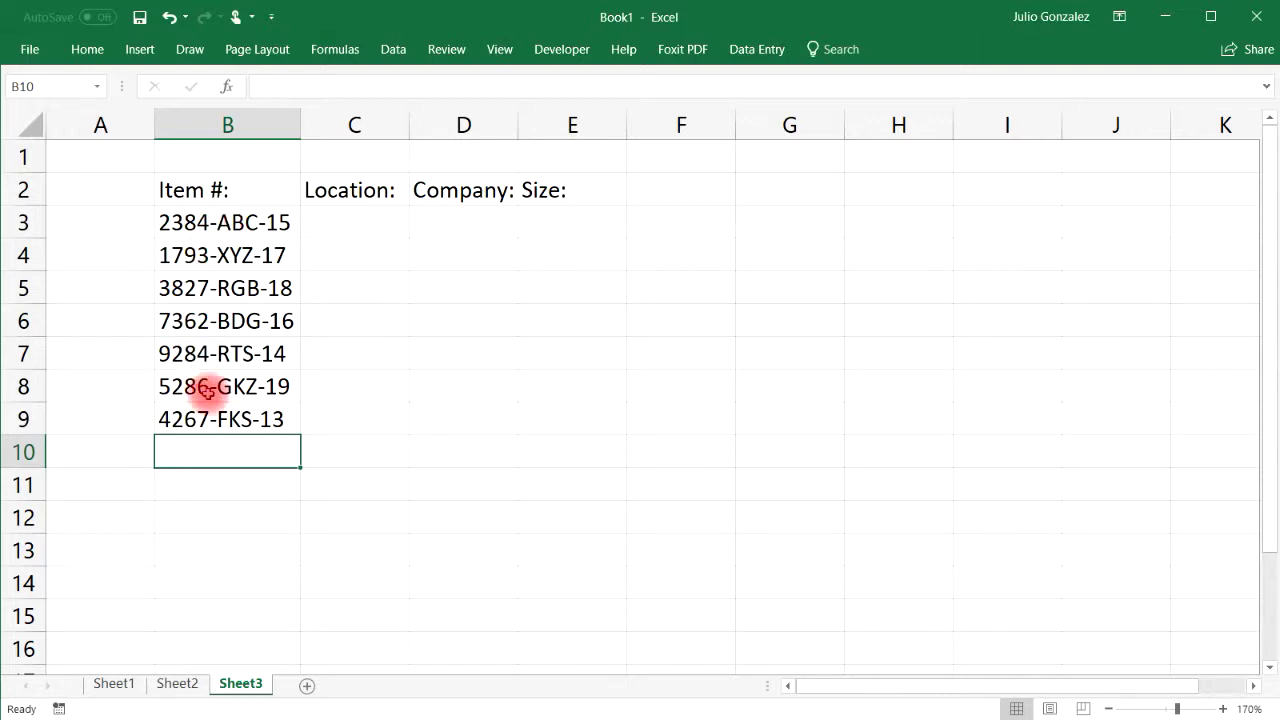
click(190, 220)
click(210, 256)
click(216, 289)
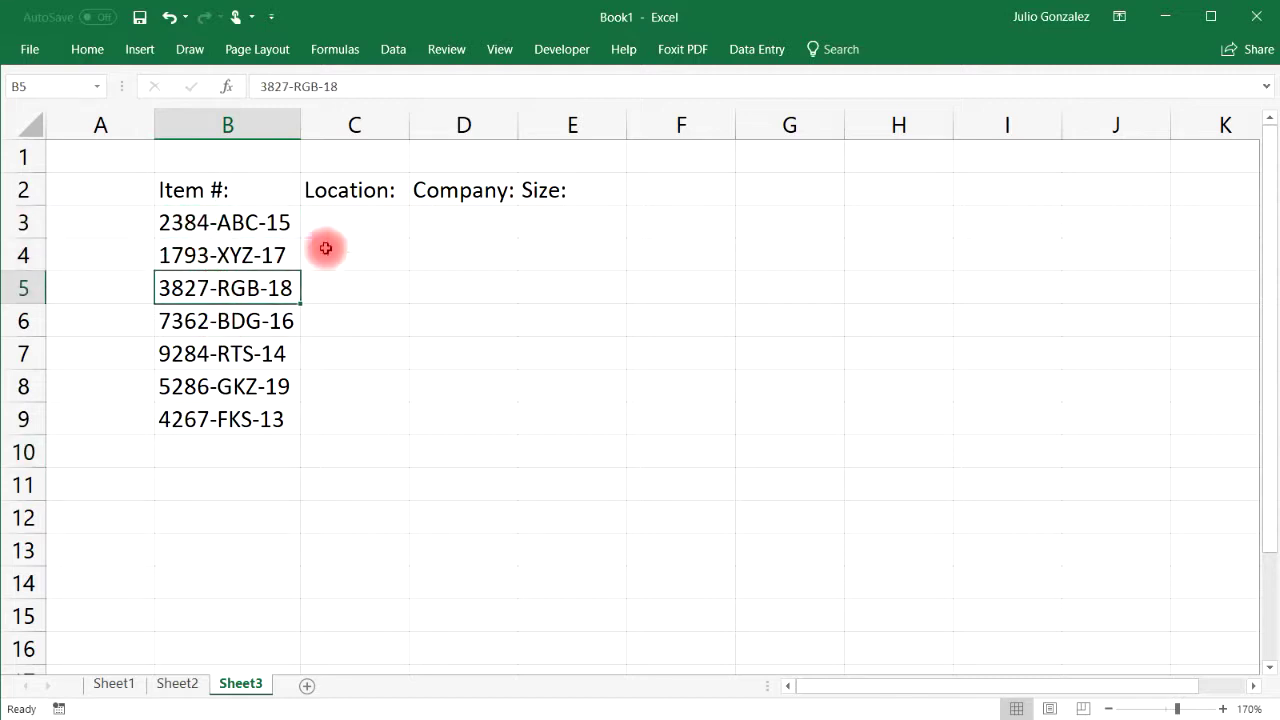
click(375, 214)
click(482, 221)
click(588, 225)
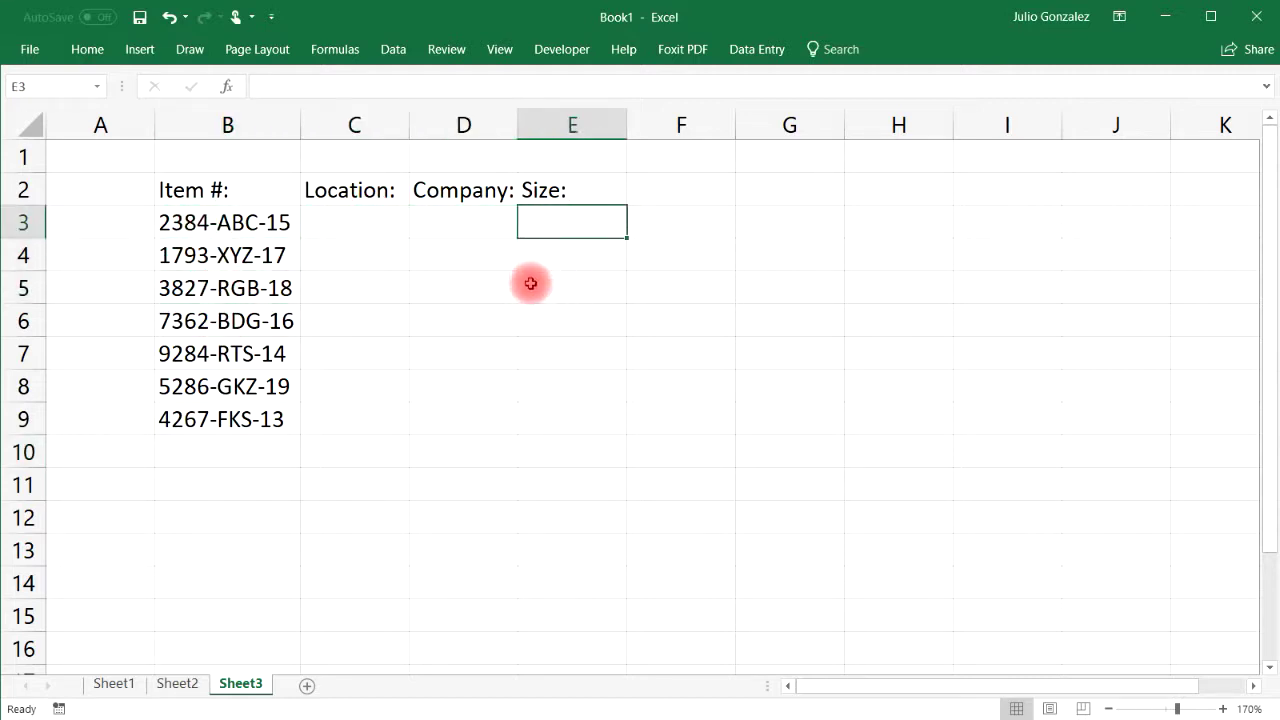
Enter 2384 in C3 and Flash Fill the Location column down to C9.
click(378, 223)
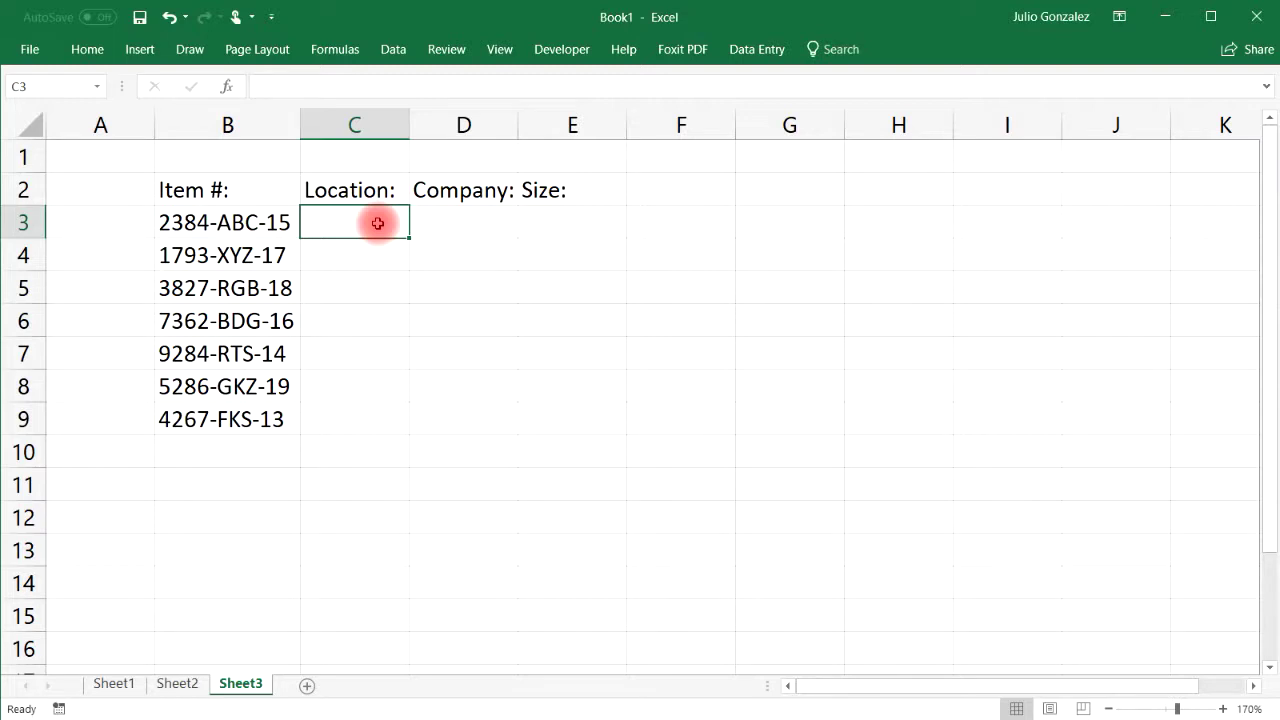
text(2384)
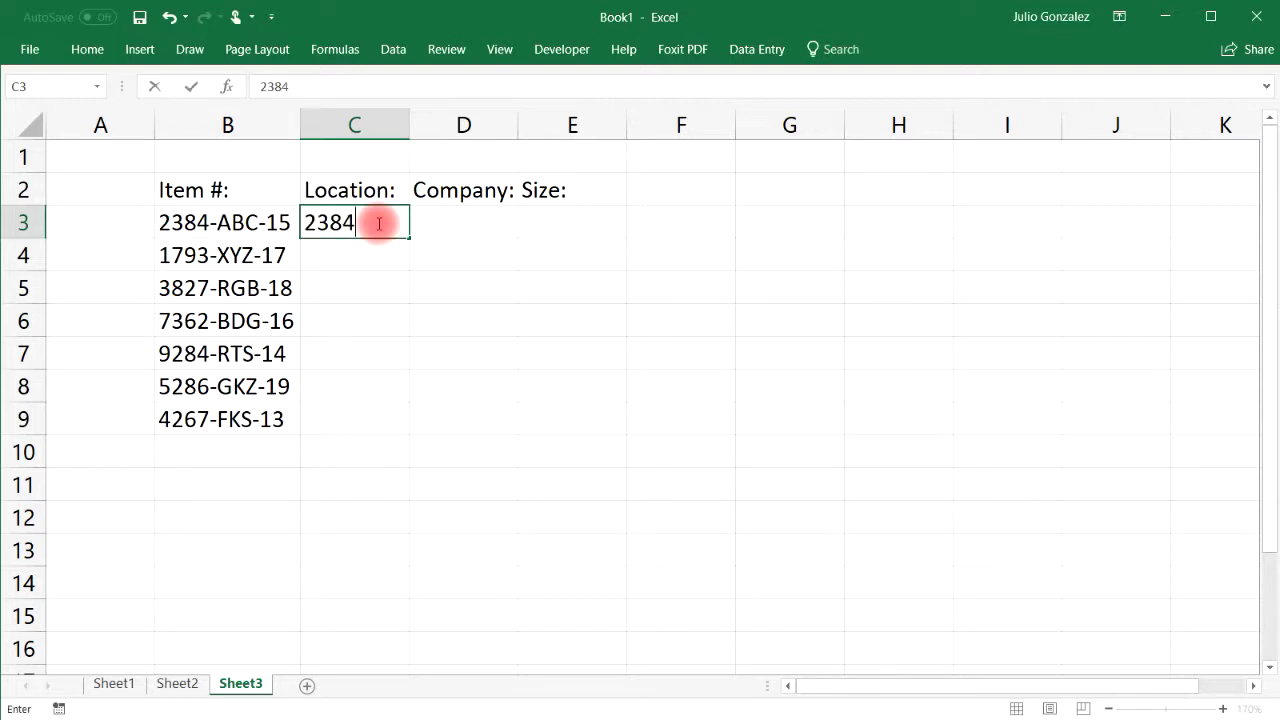
key(Return)
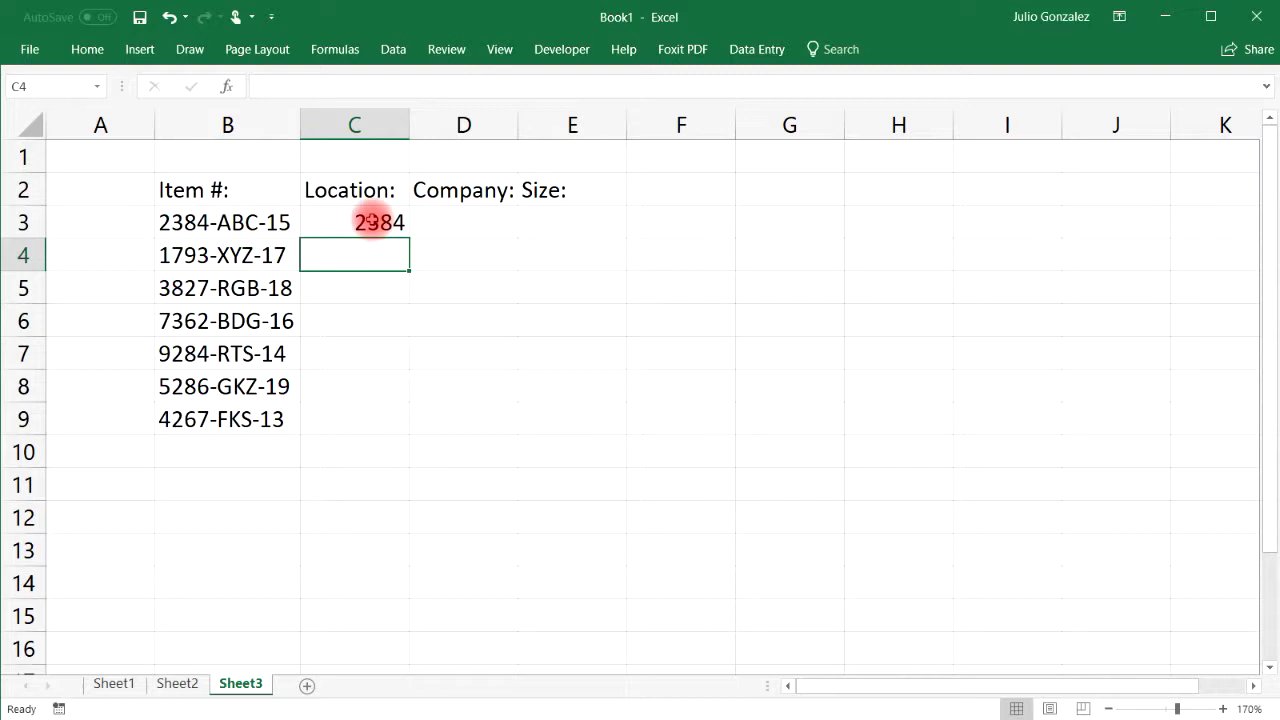
click(370, 222)
drag(408, 237, 377, 424)
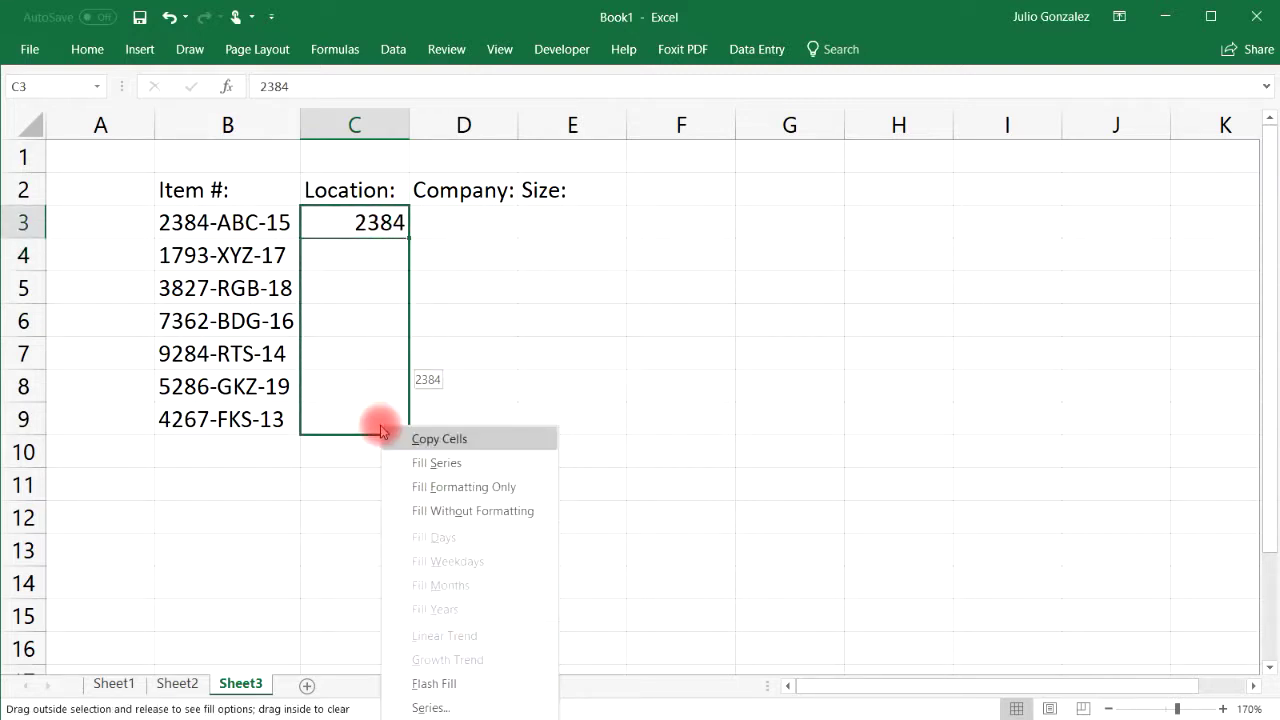
click(434, 684)
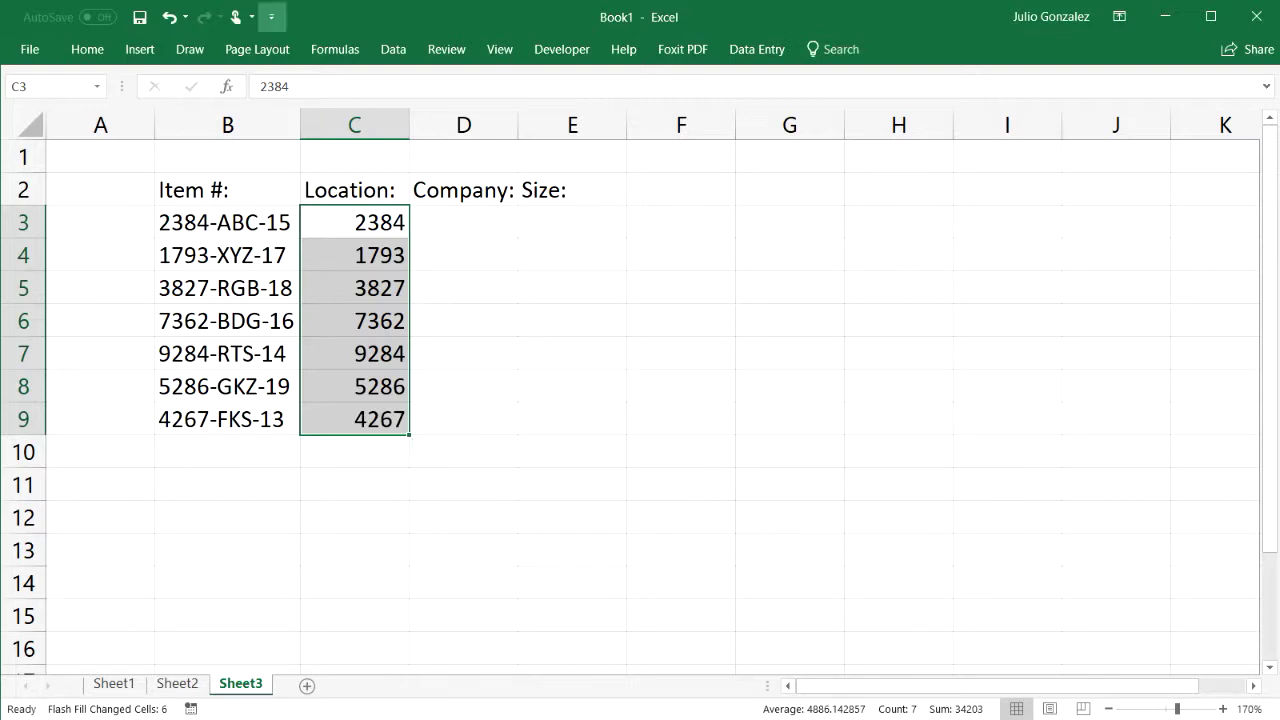
Undo the Flash Fill of the Location column and clear the contents of C3.
click(169, 18)
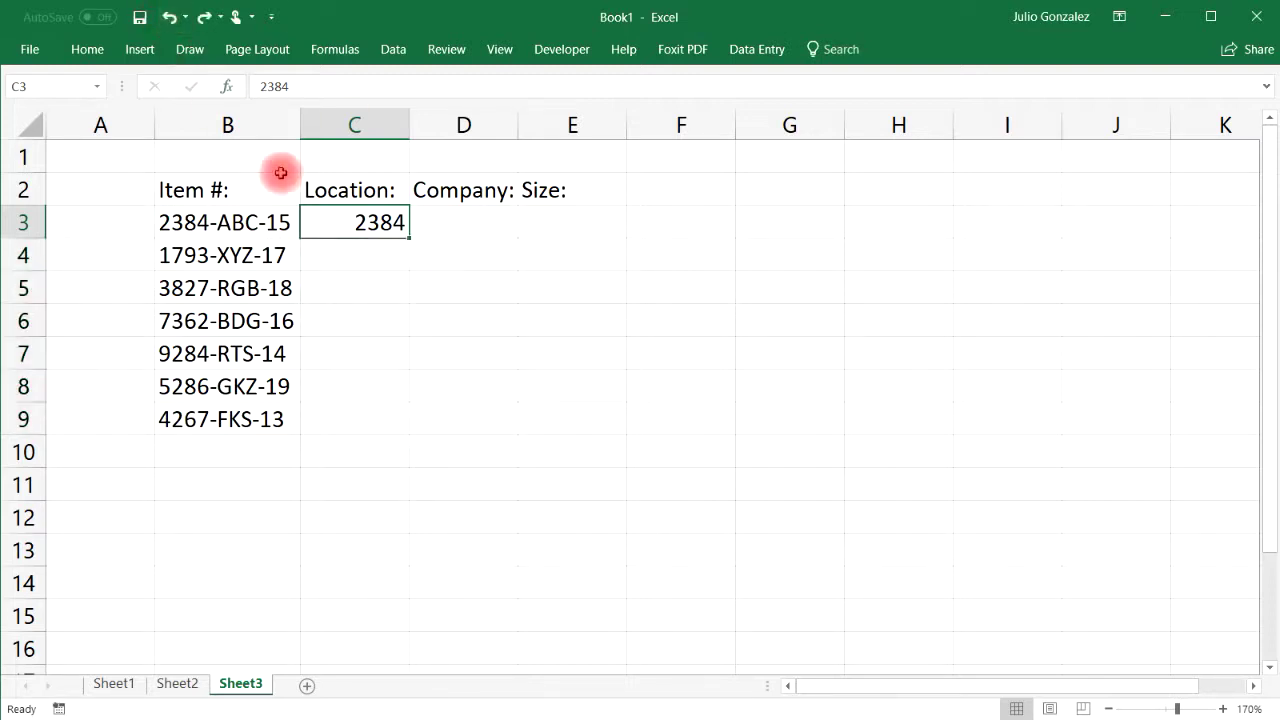
double_click(381, 224)
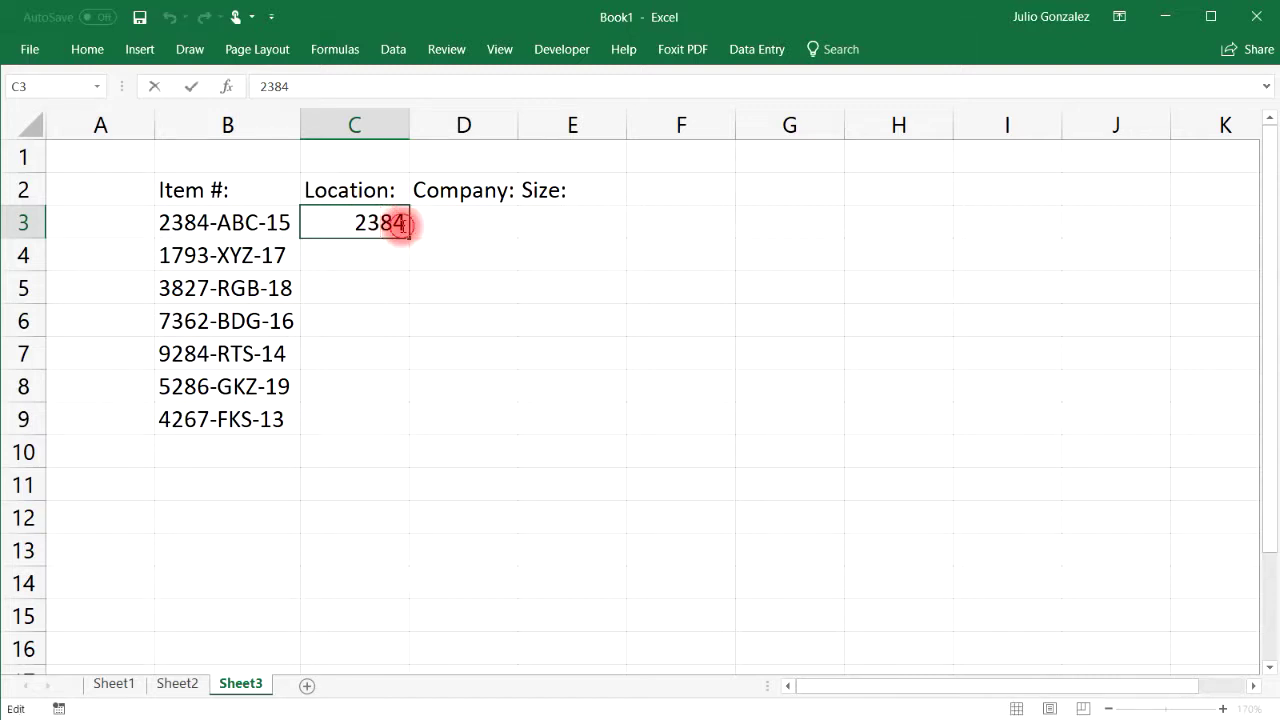
key(BackSpace)
key(BackSpace)
key(BackSpace)
key(BackSpace)
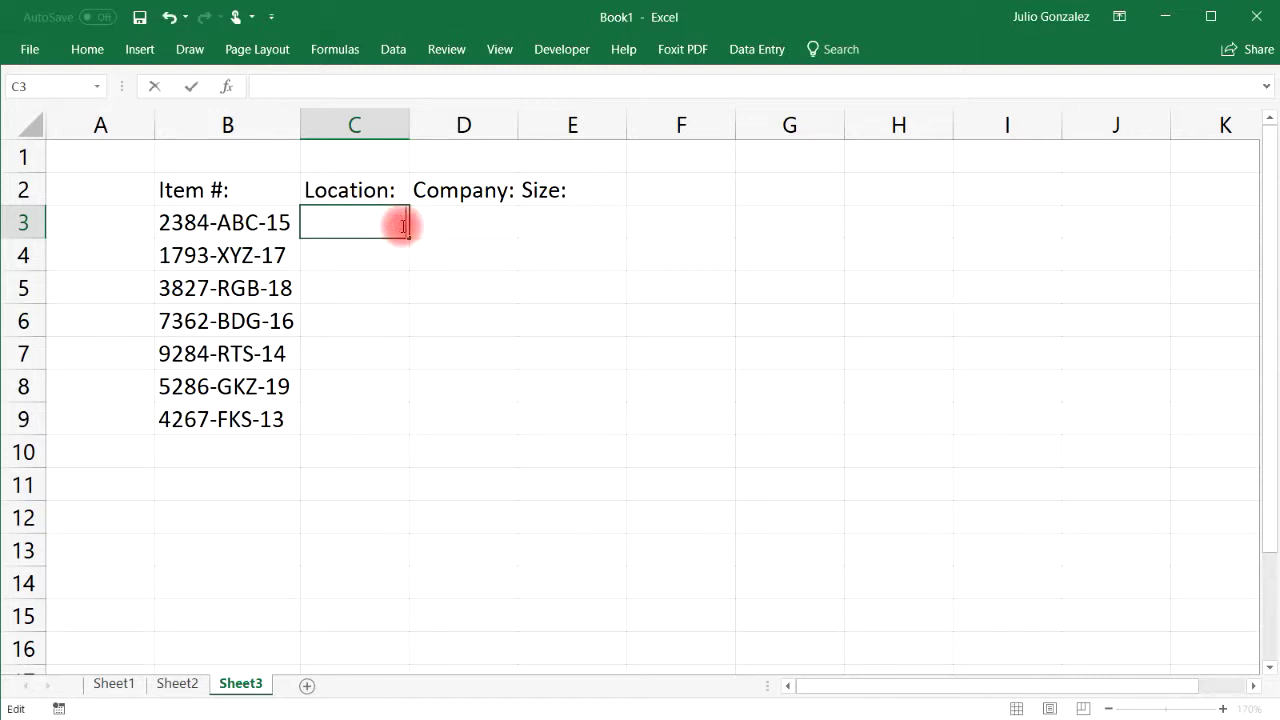
Enter =LEFT(B3,4) in C3 to extract the location code, and fill the formula down to C9.
text(=left()
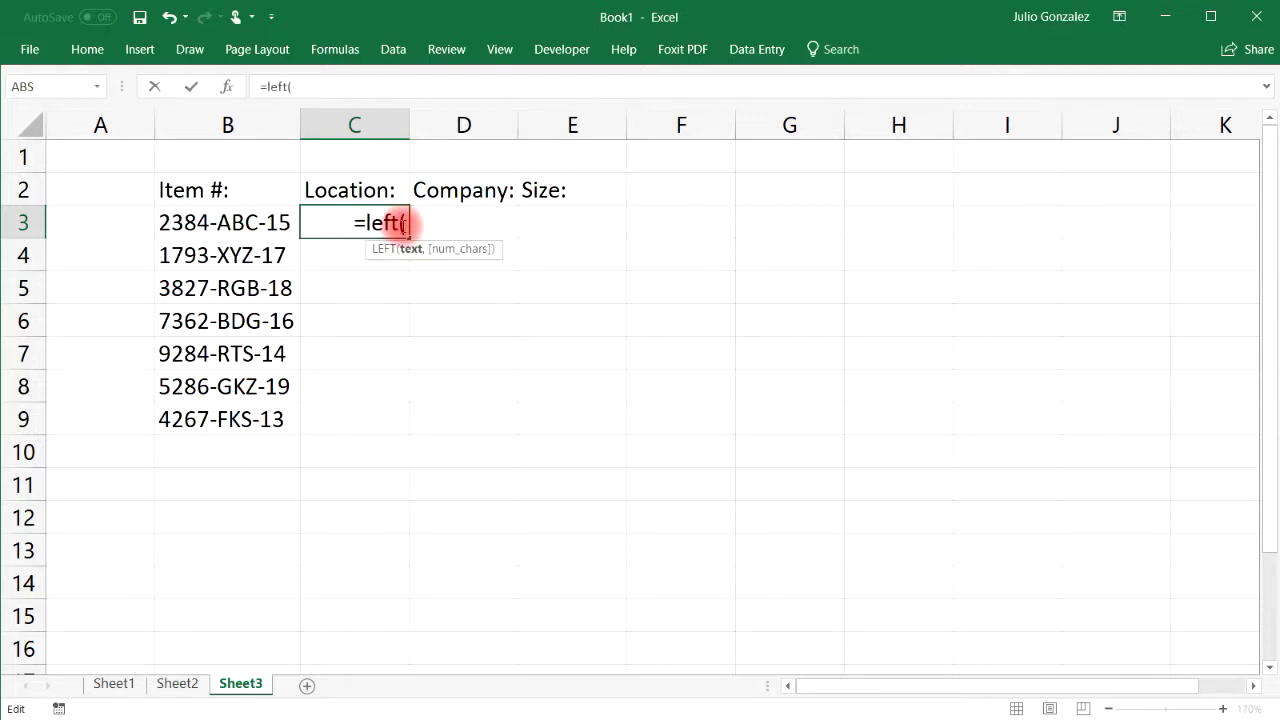
click(235, 221)
text(,4)
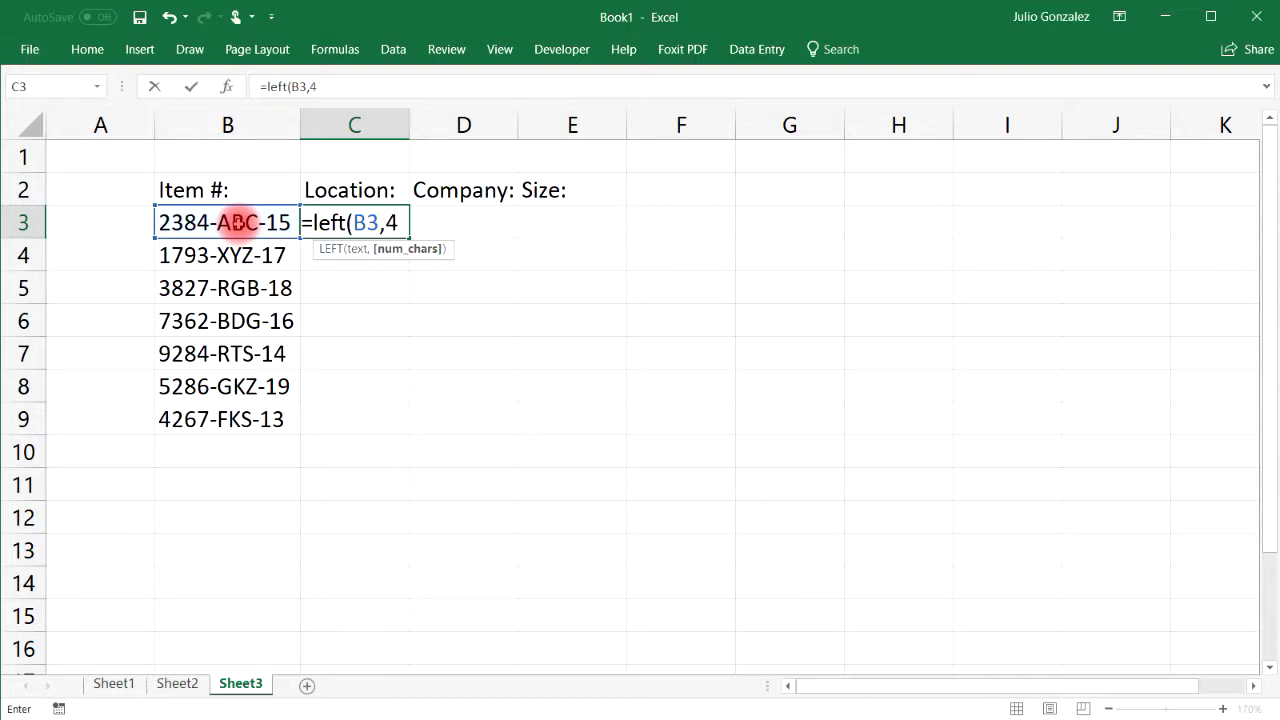
text())
key(Return)
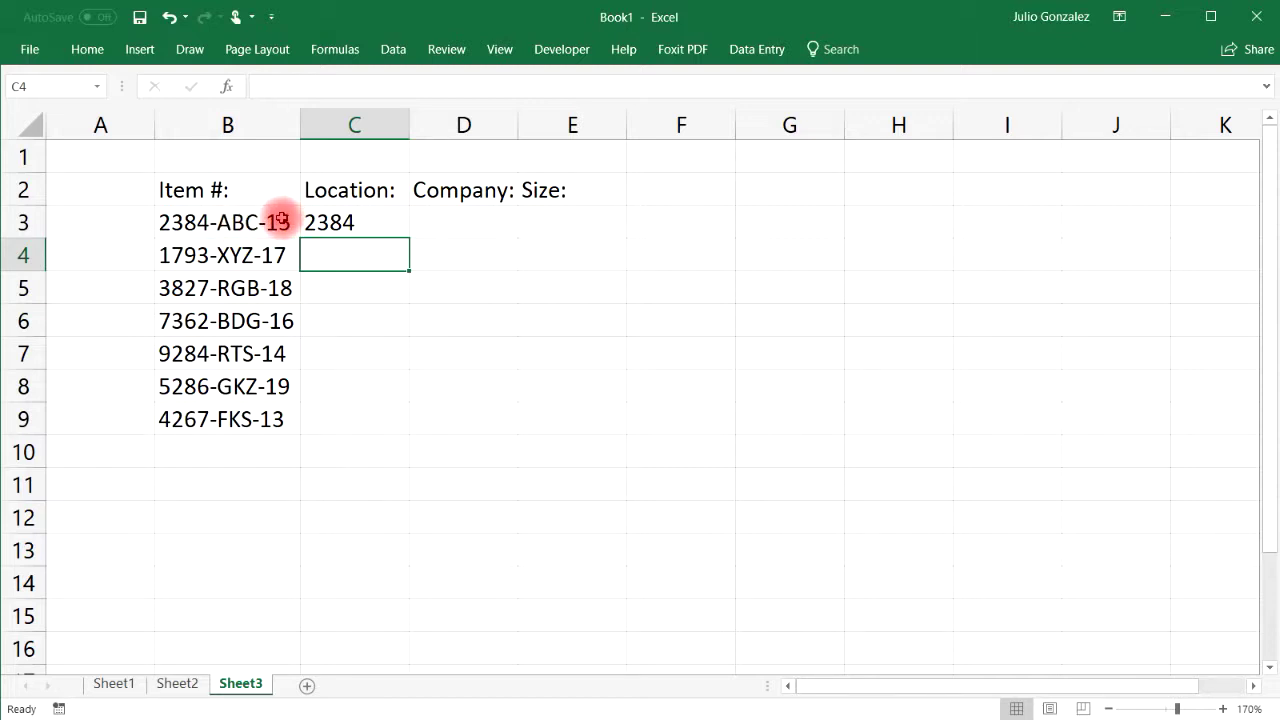
click(358, 219)
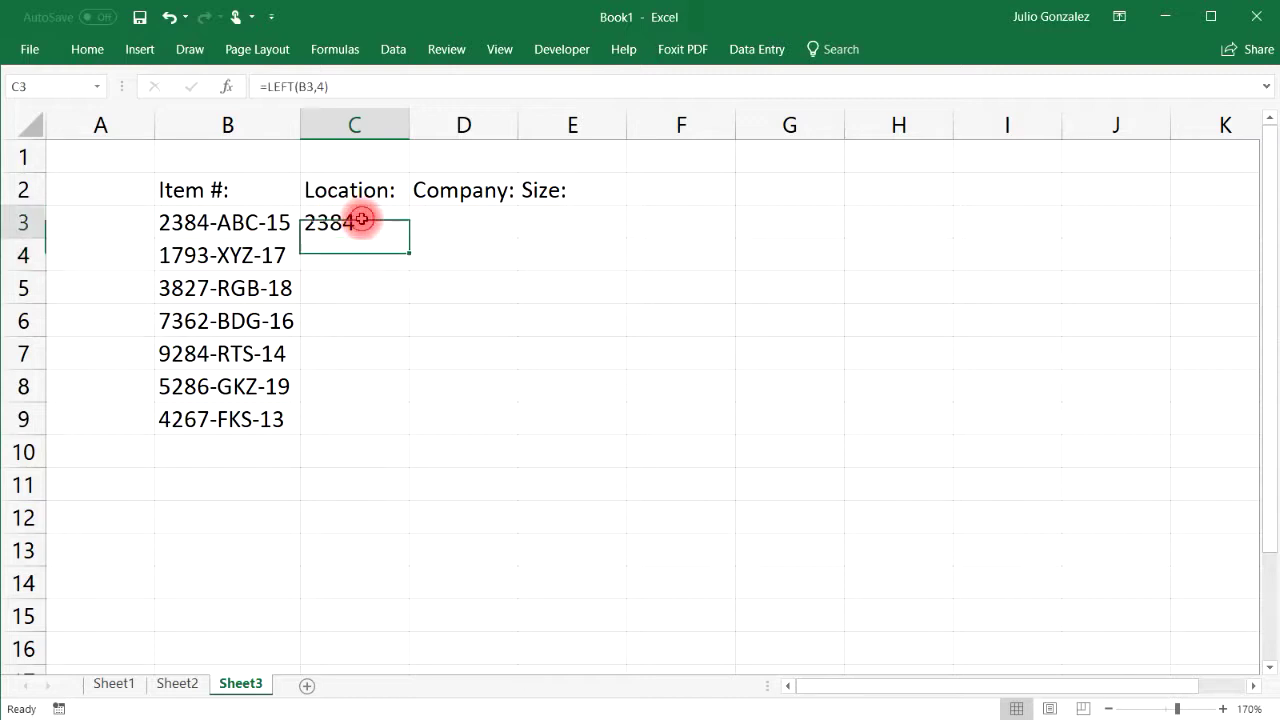
drag(407, 234, 416, 415)
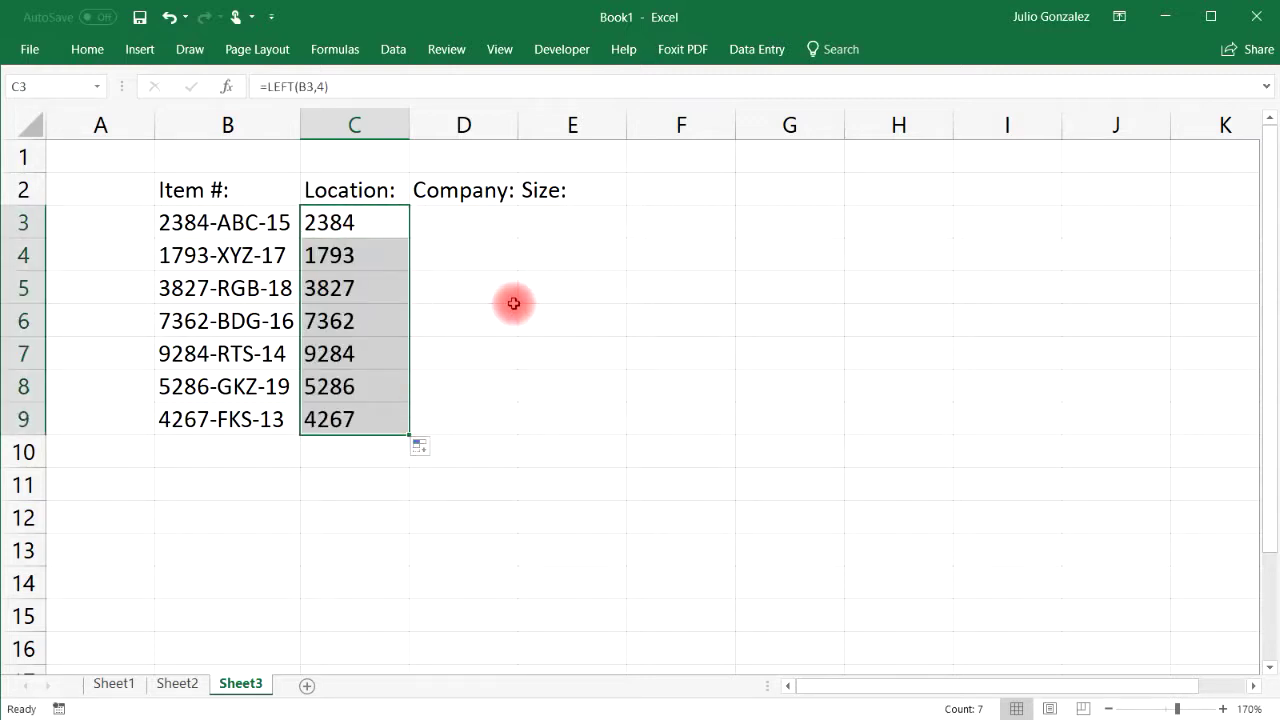
Flash Fill the Company column down to D9 from ABC entered in D3, and undo both the fill and the entry.
click(472, 223)
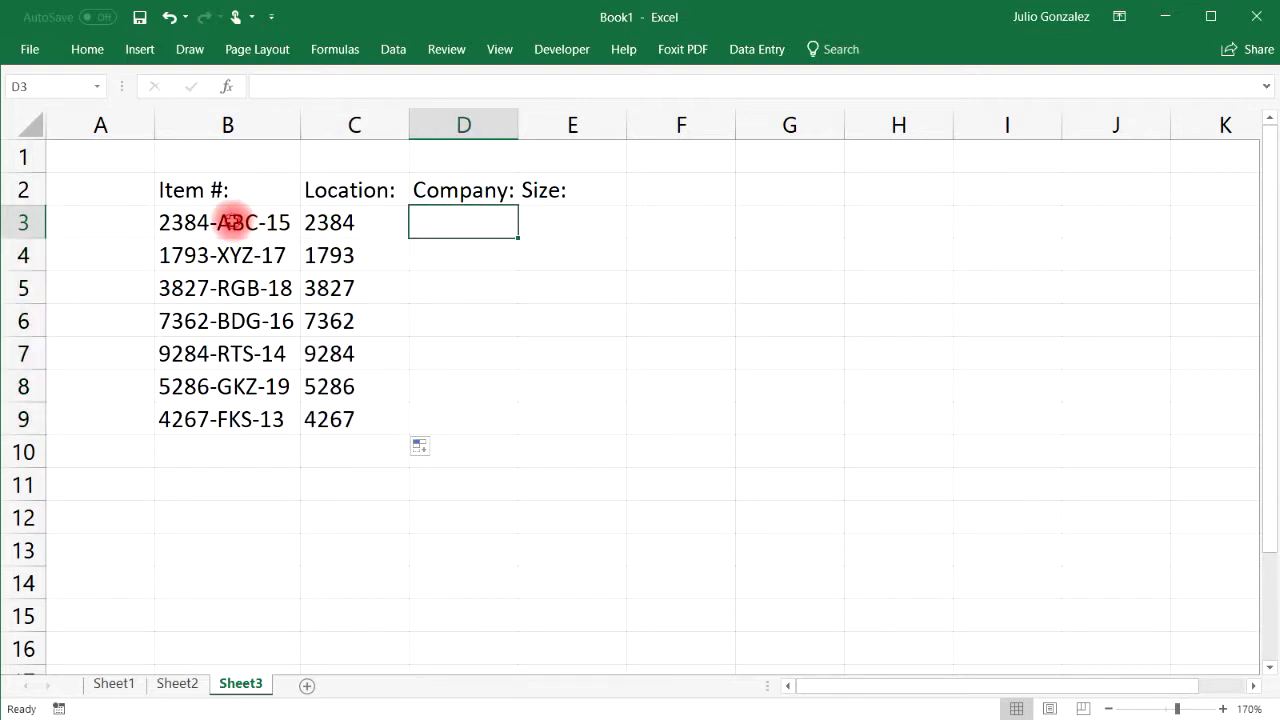
click(231, 222)
click(330, 223)
click(463, 216)
click(524, 220)
click(480, 224)
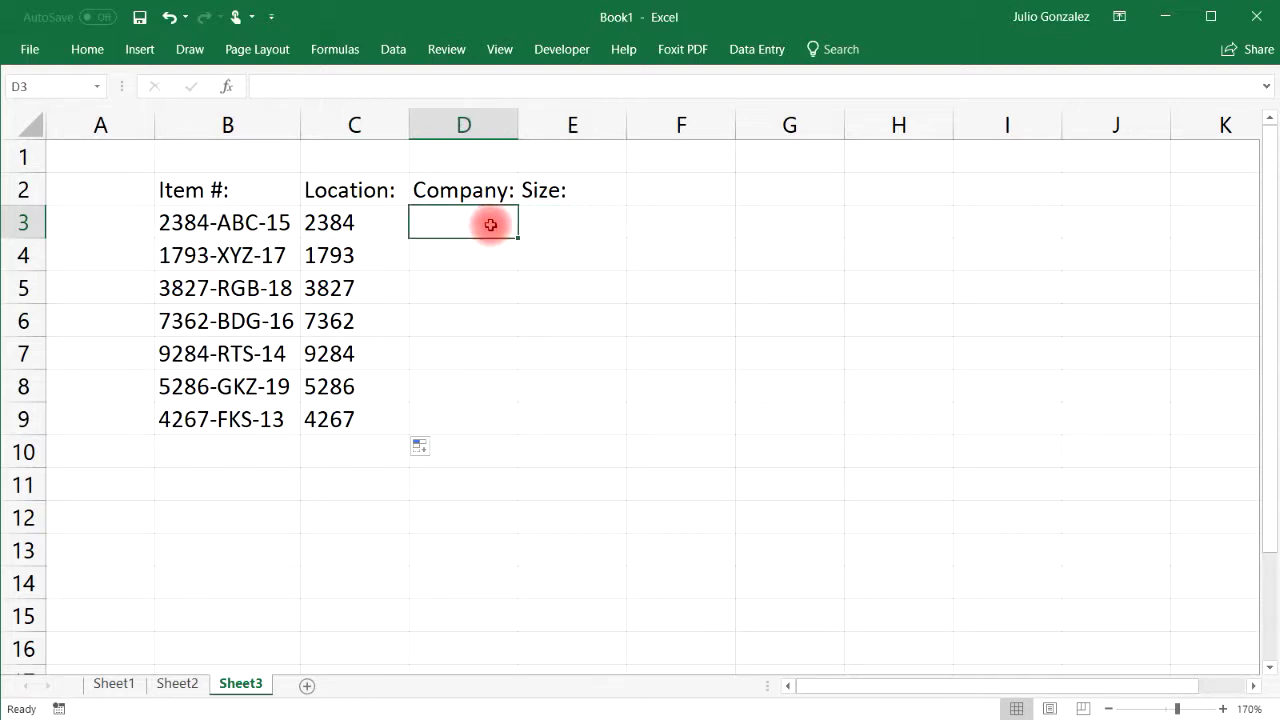
text(ABC)
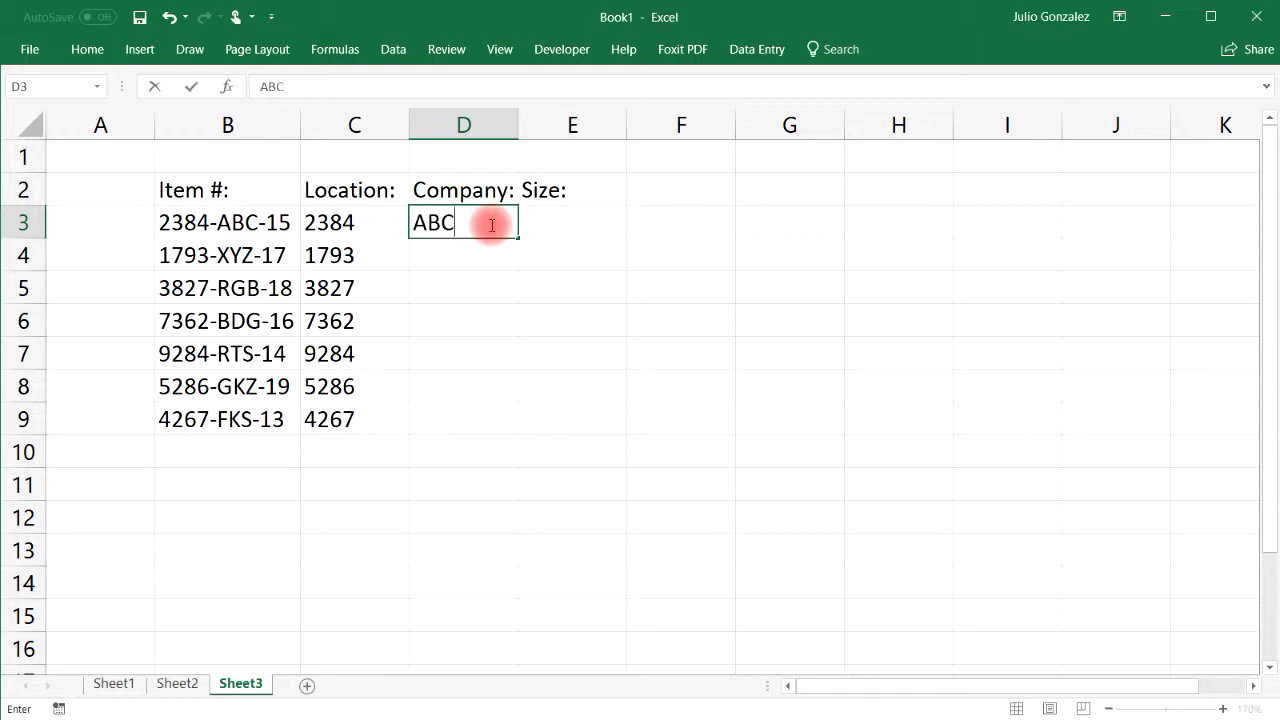
key(Return)
click(490, 225)
drag(517, 238, 498, 432)
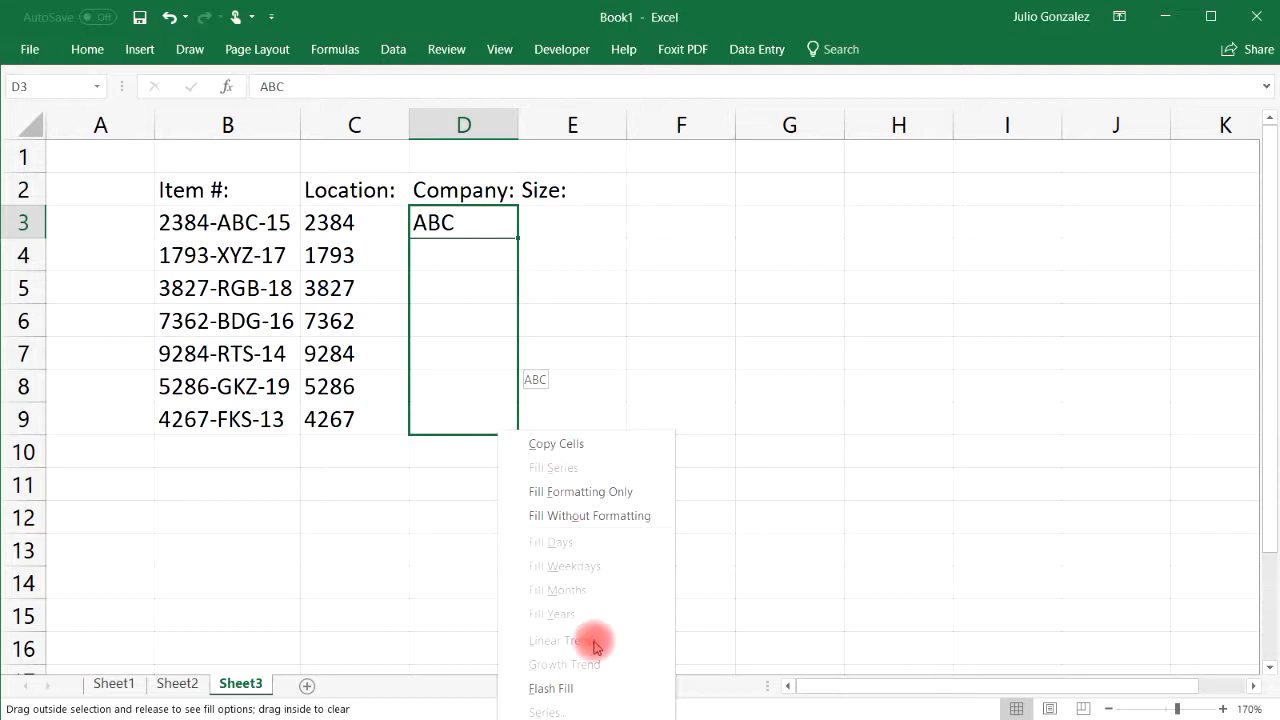
click(574, 688)
click(168, 18)
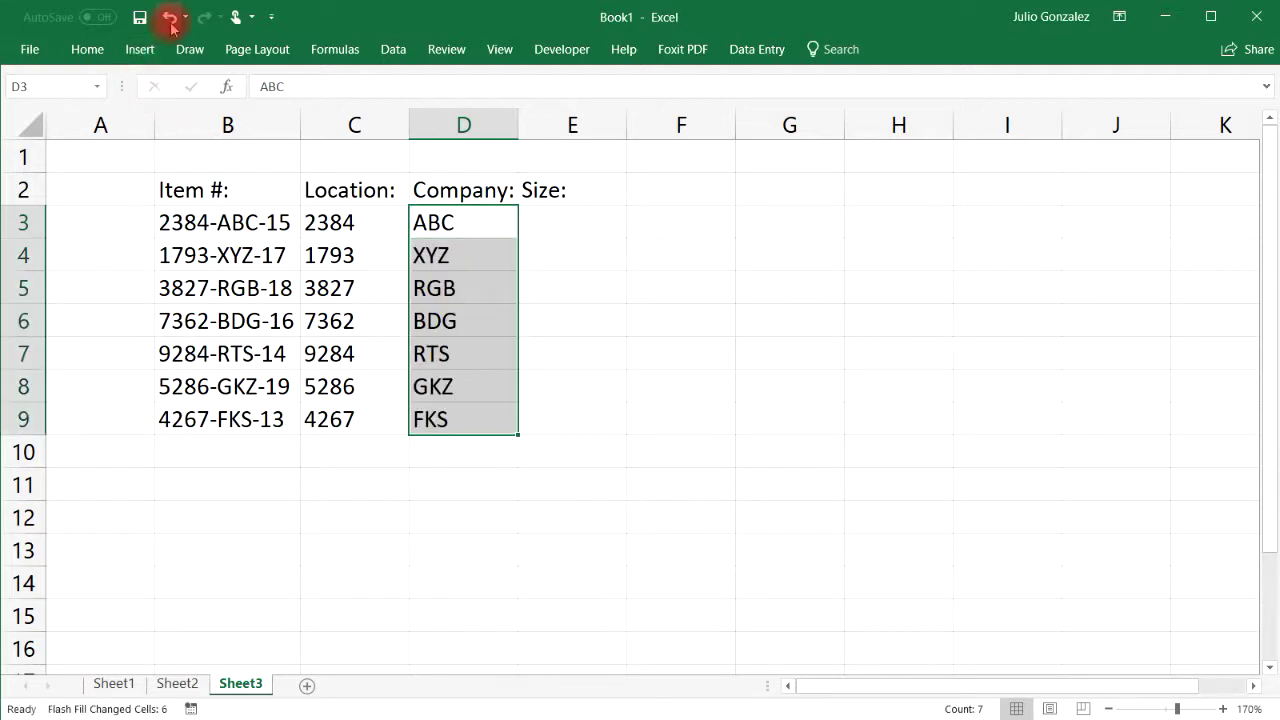
click(168, 18)
Enter =MID(B3,6,3) in D3 to extract the company code, and fill the formula down to D9.
double_click(462, 229)
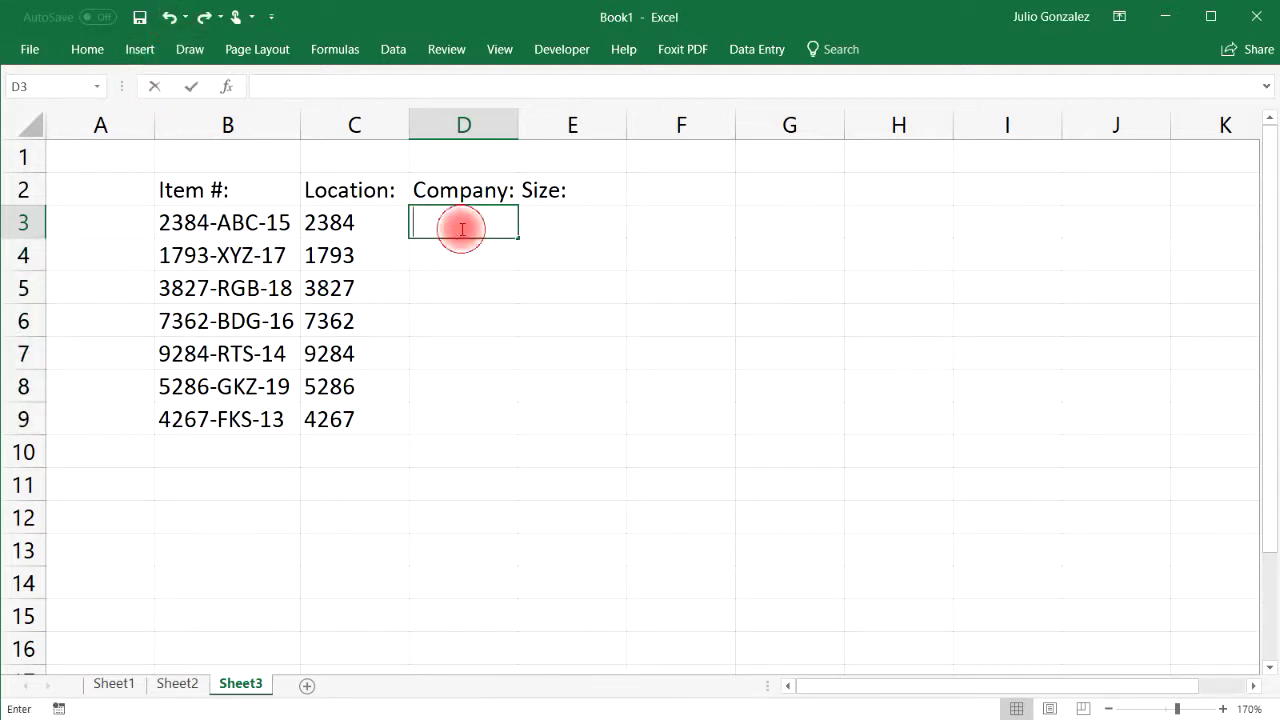
text(=mid()
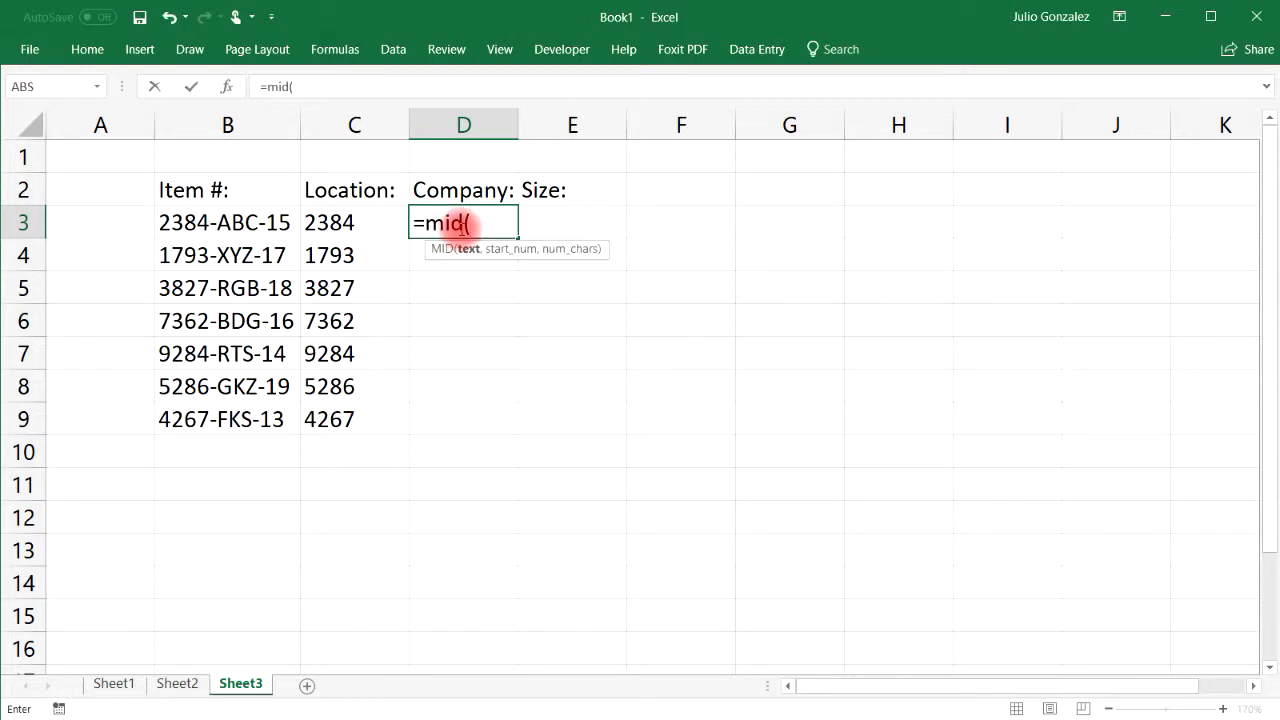
click(276, 222)
text(,)
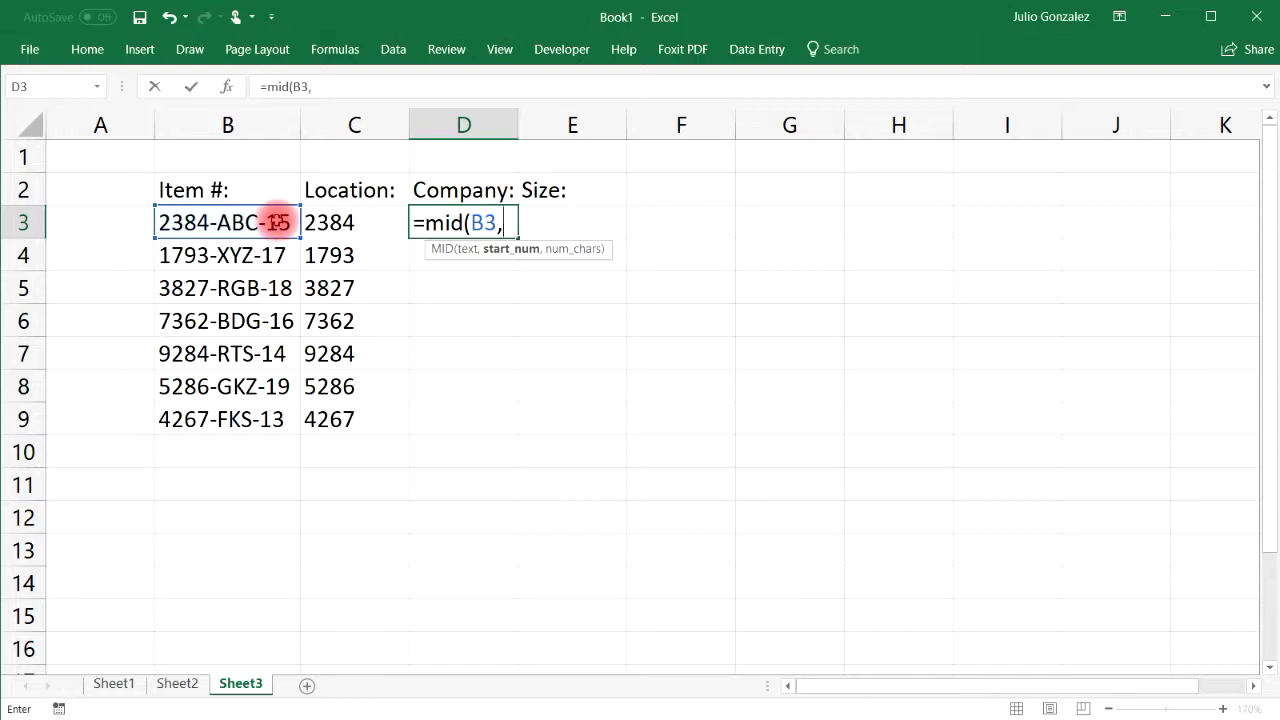
text(6,)
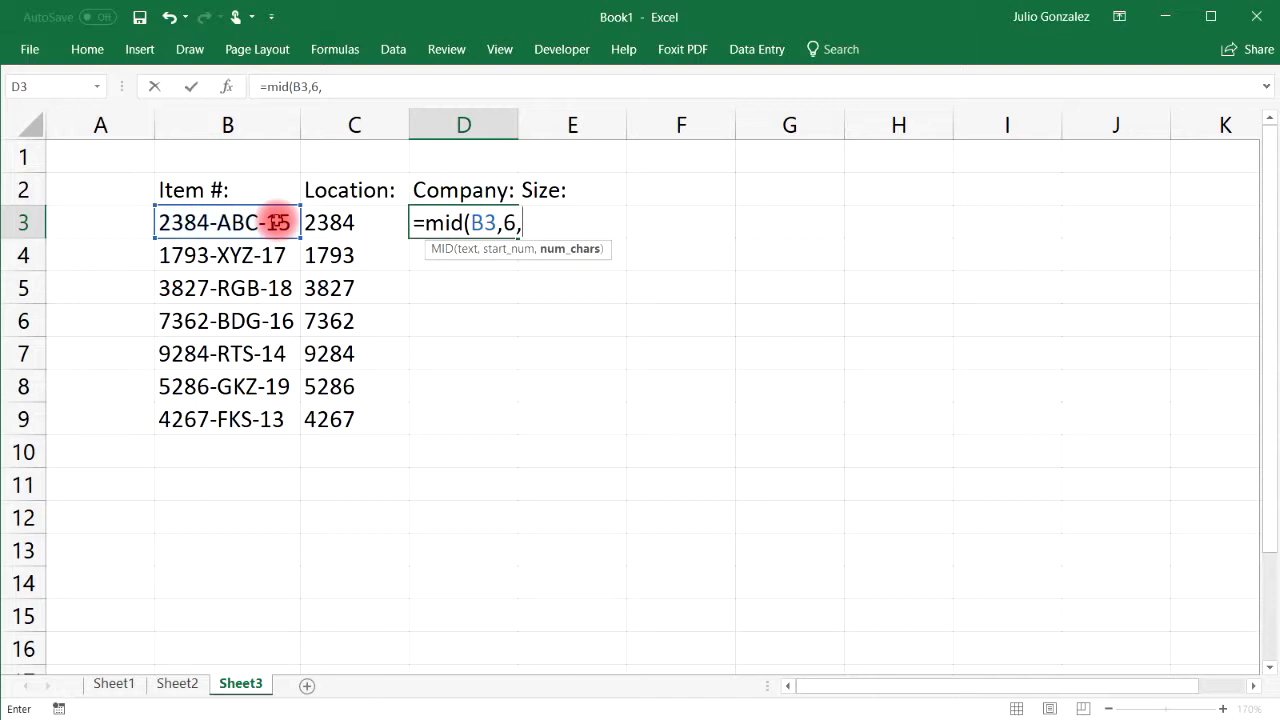
text(3))
key(Return)
click(440, 222)
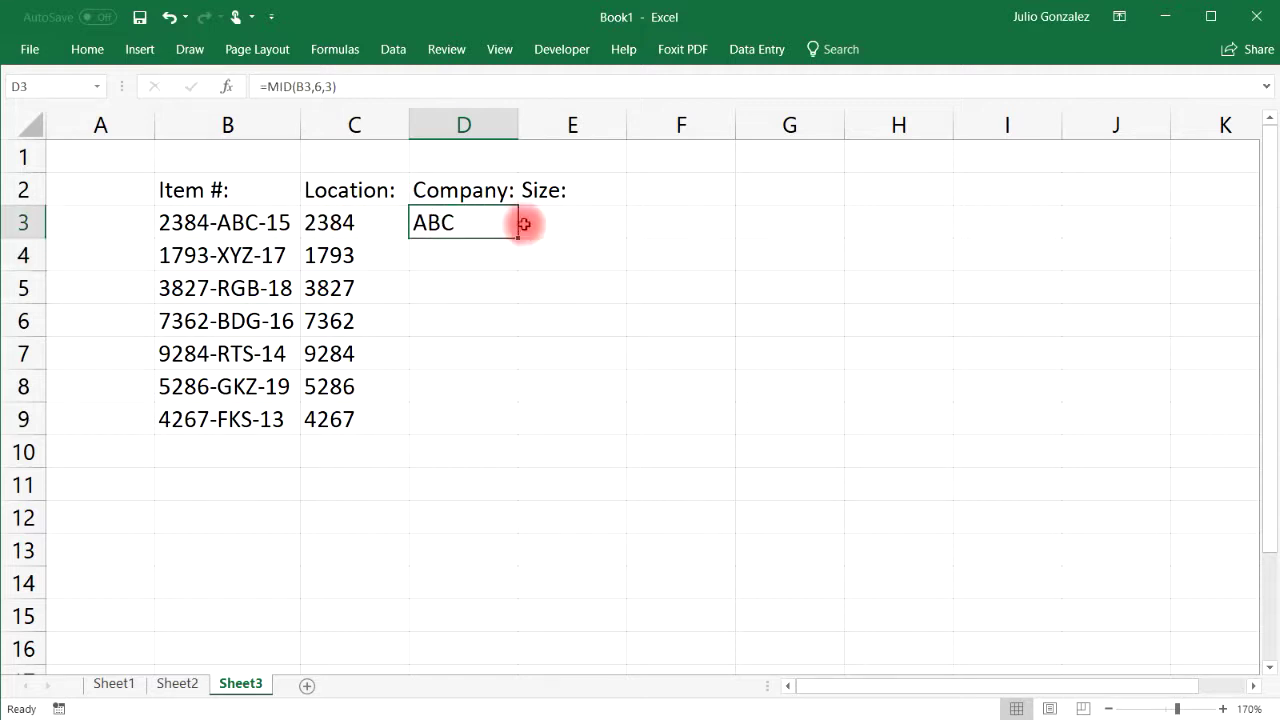
drag(517, 236, 514, 423)
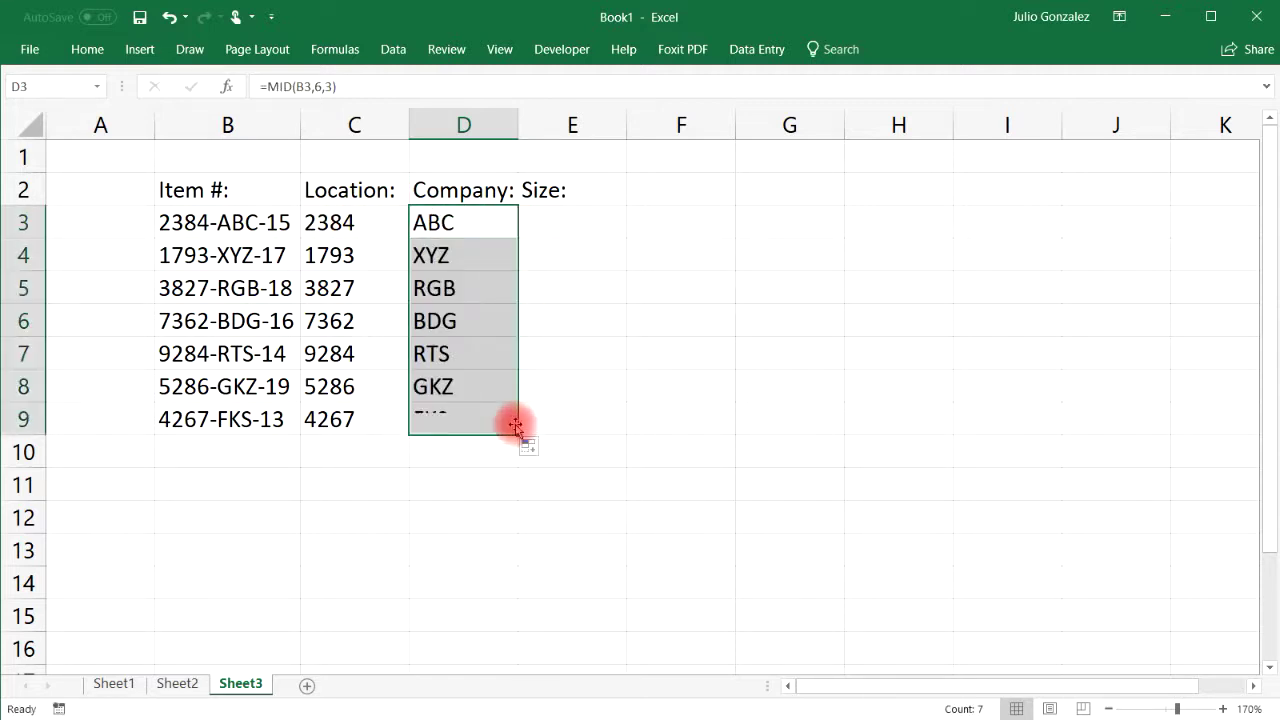
Enter =RIGHT(B3,2) in E3 to extract the size code from the item number.
click(558, 216)
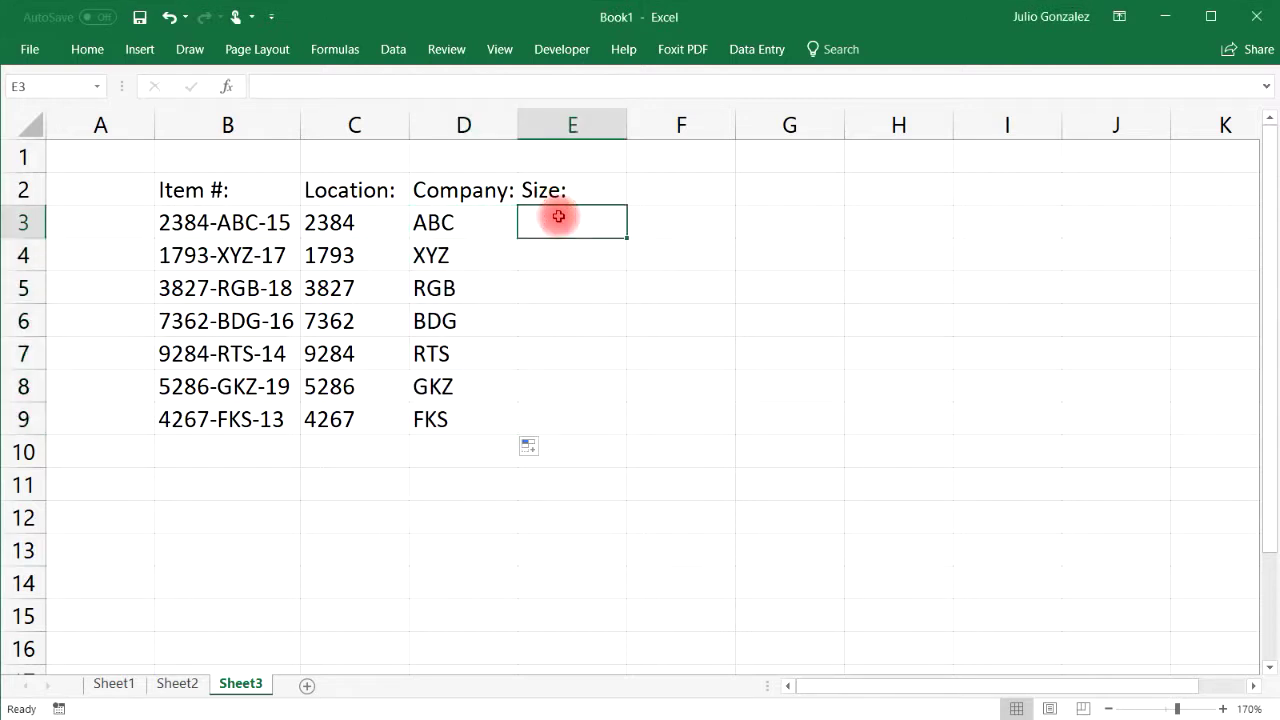
text(=rig)
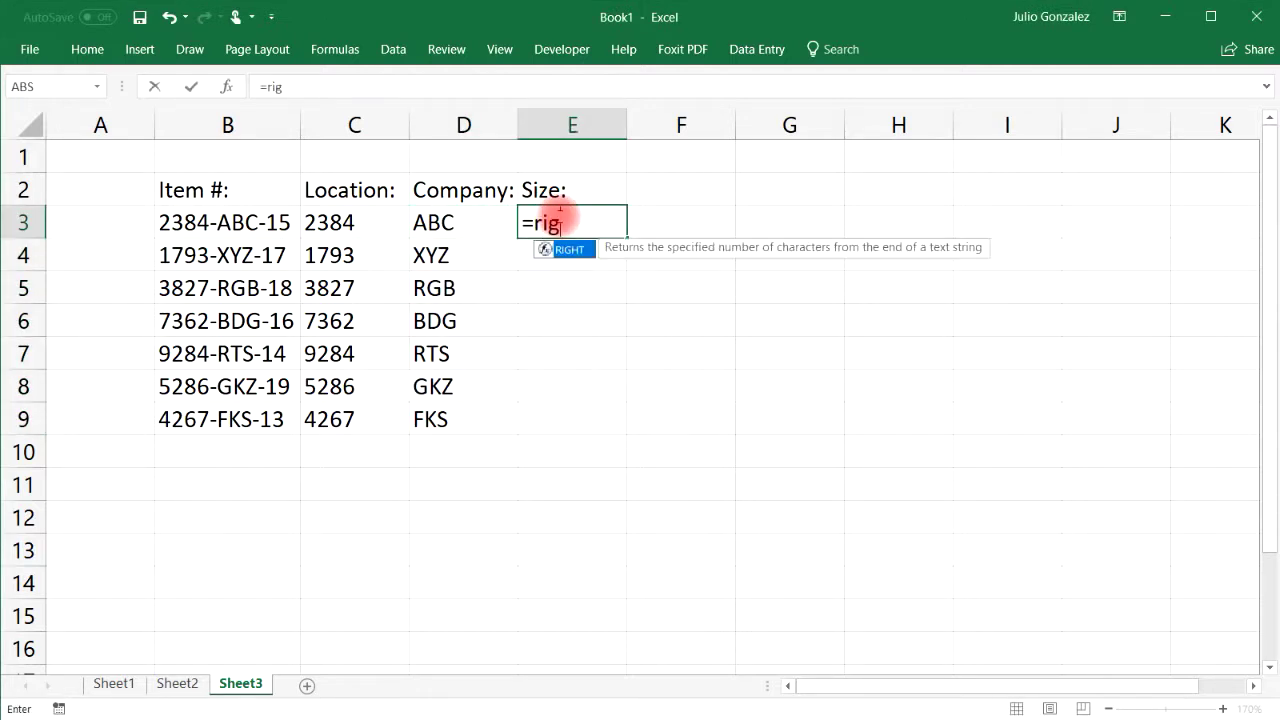
text(ht()
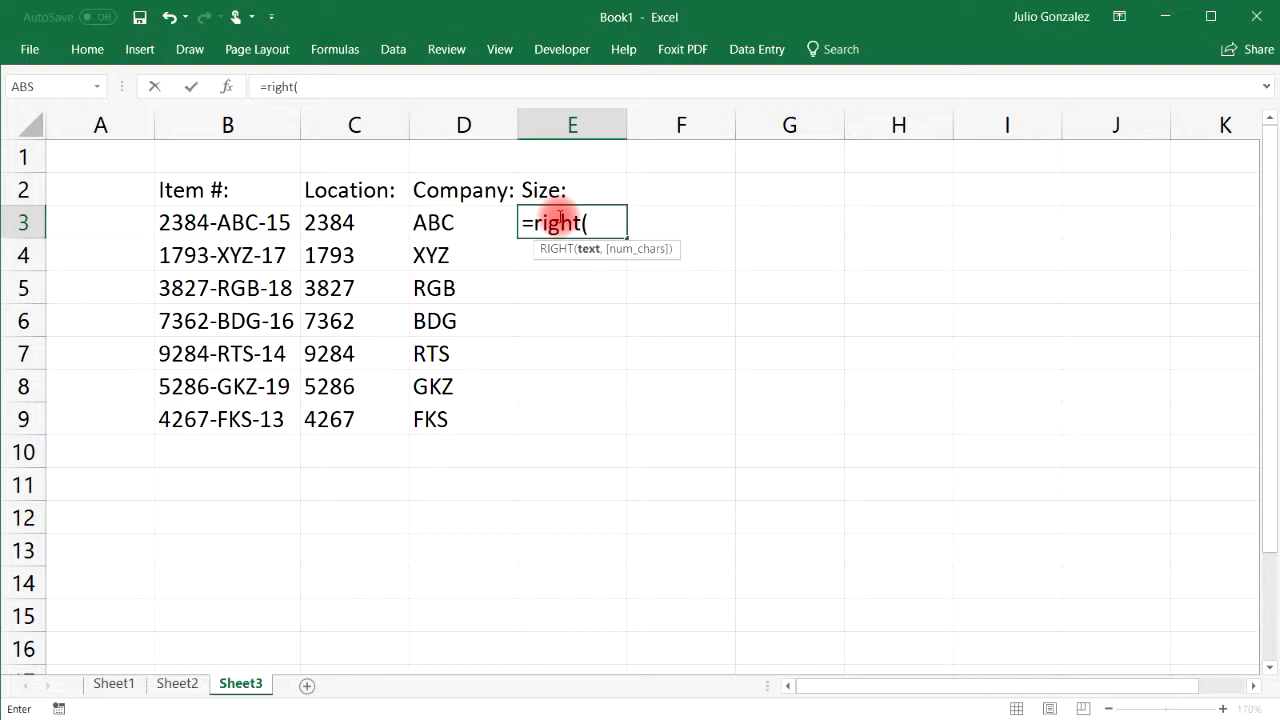
key(BackSpace)
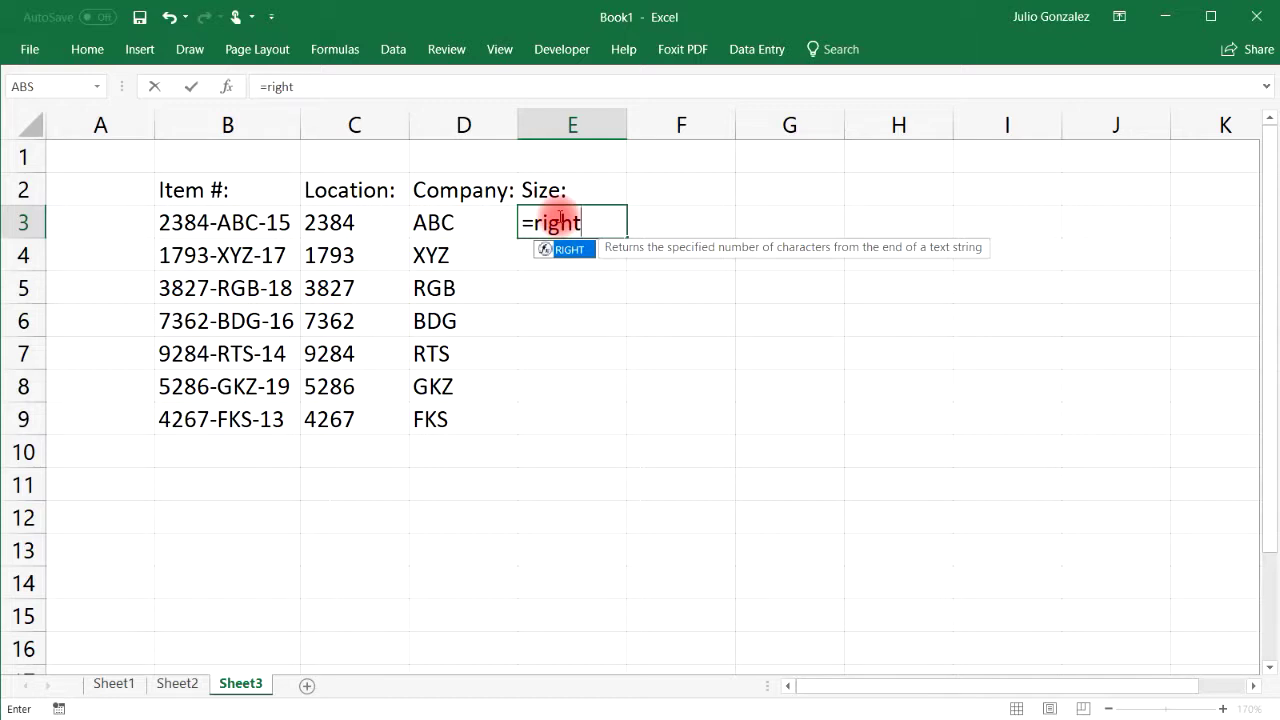
text(()
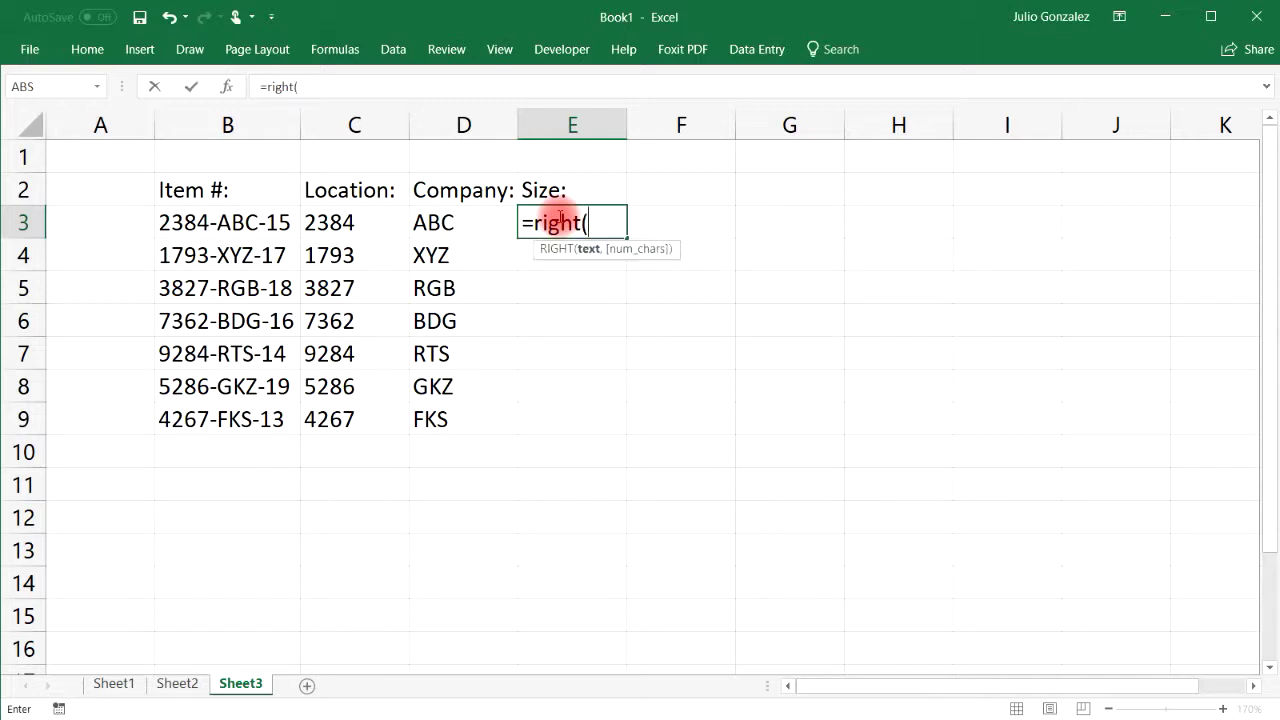
click(283, 224)
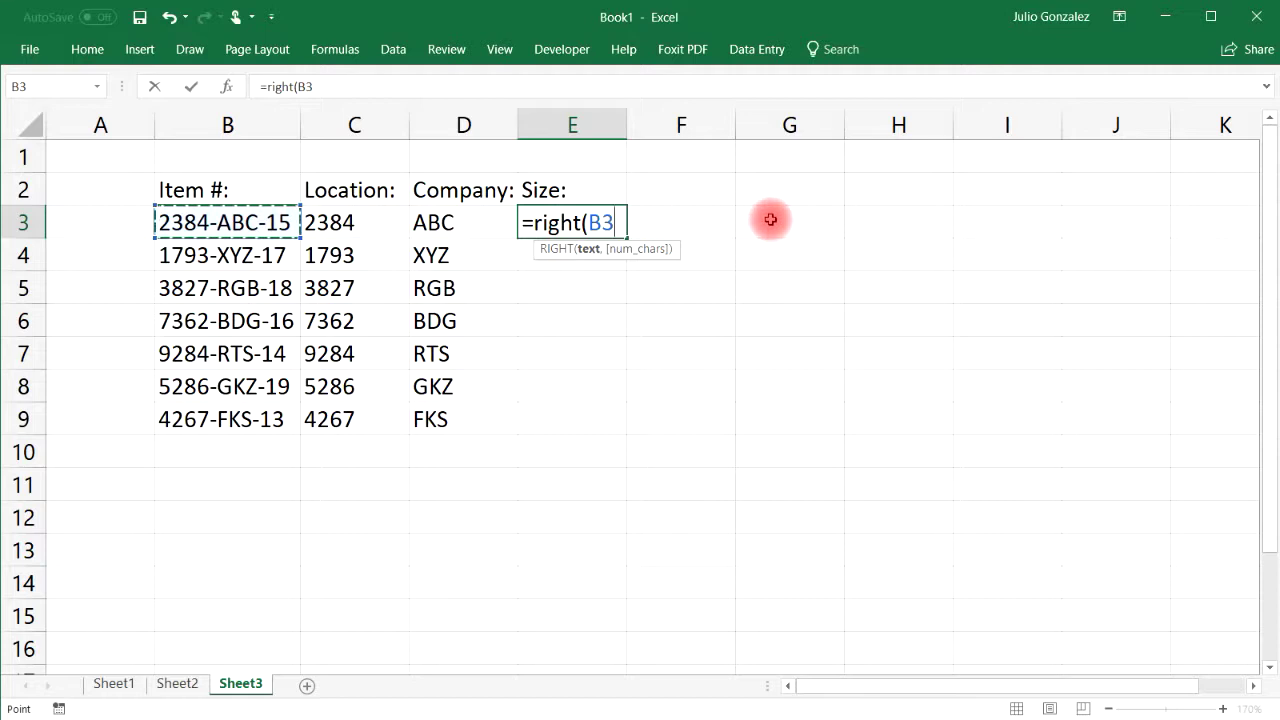
text(,)
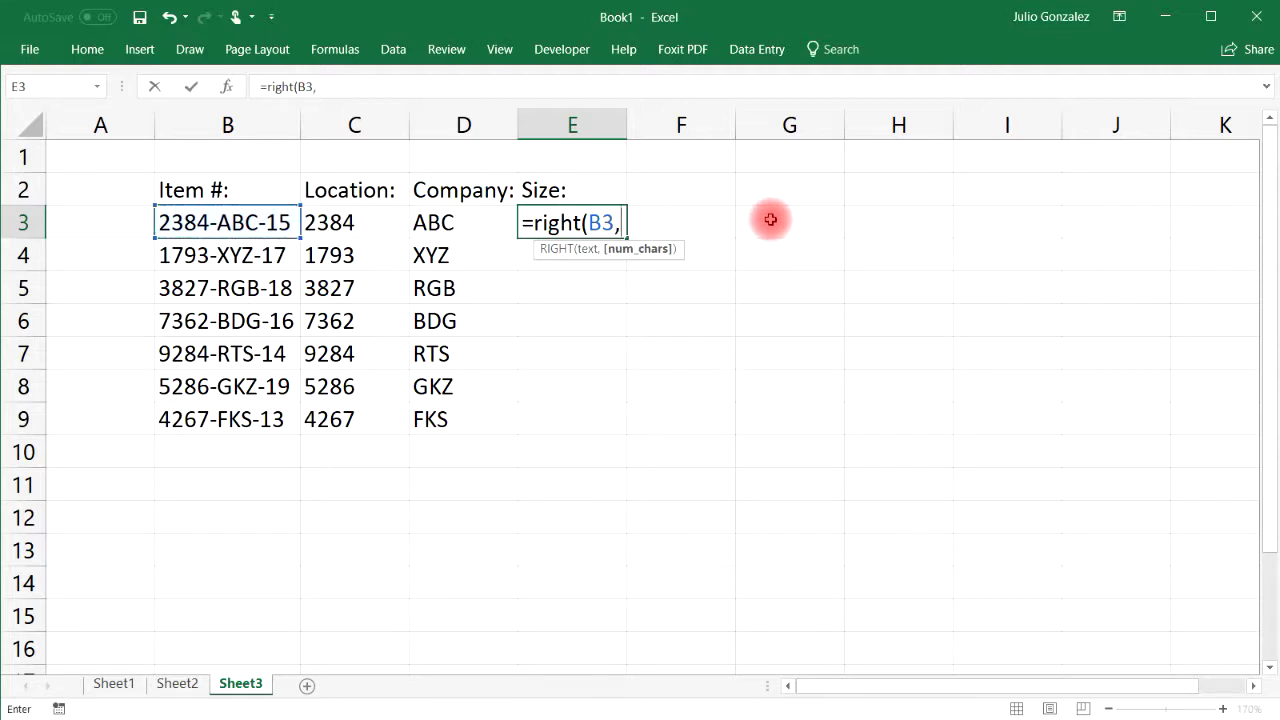
text(2))
key(Return)
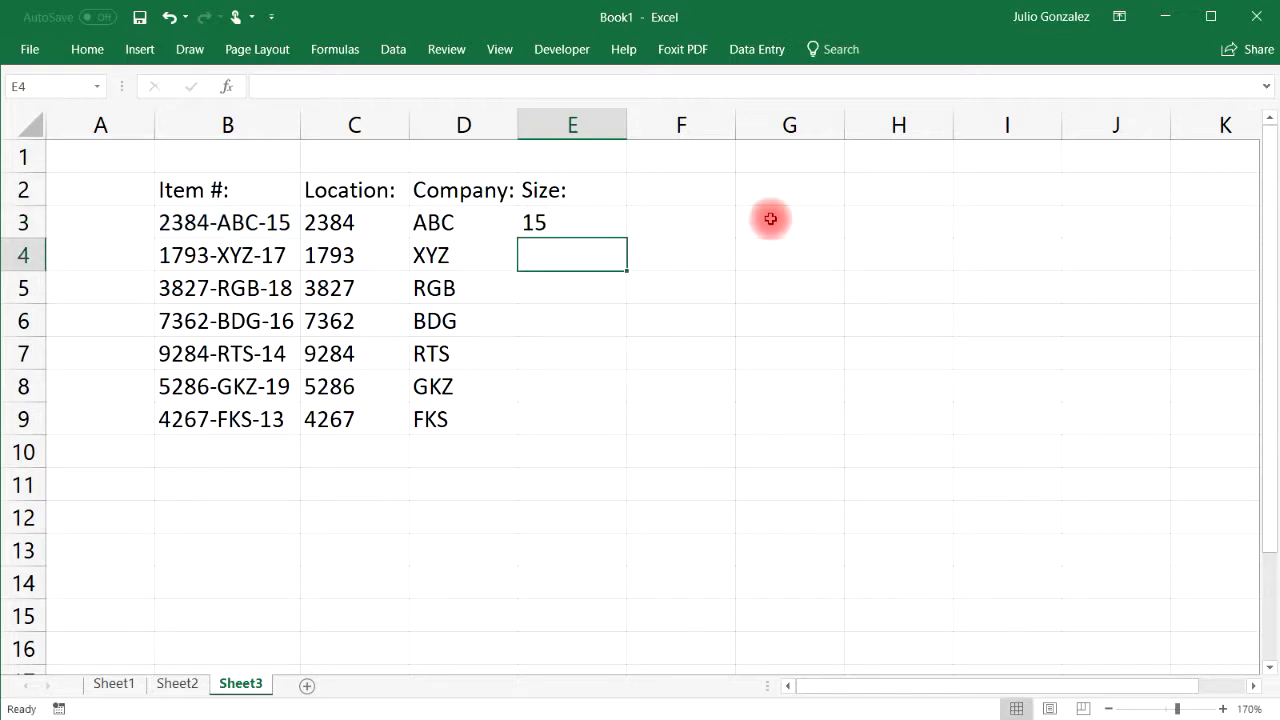
Fill the RIGHT formula from E3 down the Size column to E9.
click(552, 222)
drag(626, 236, 623, 410)
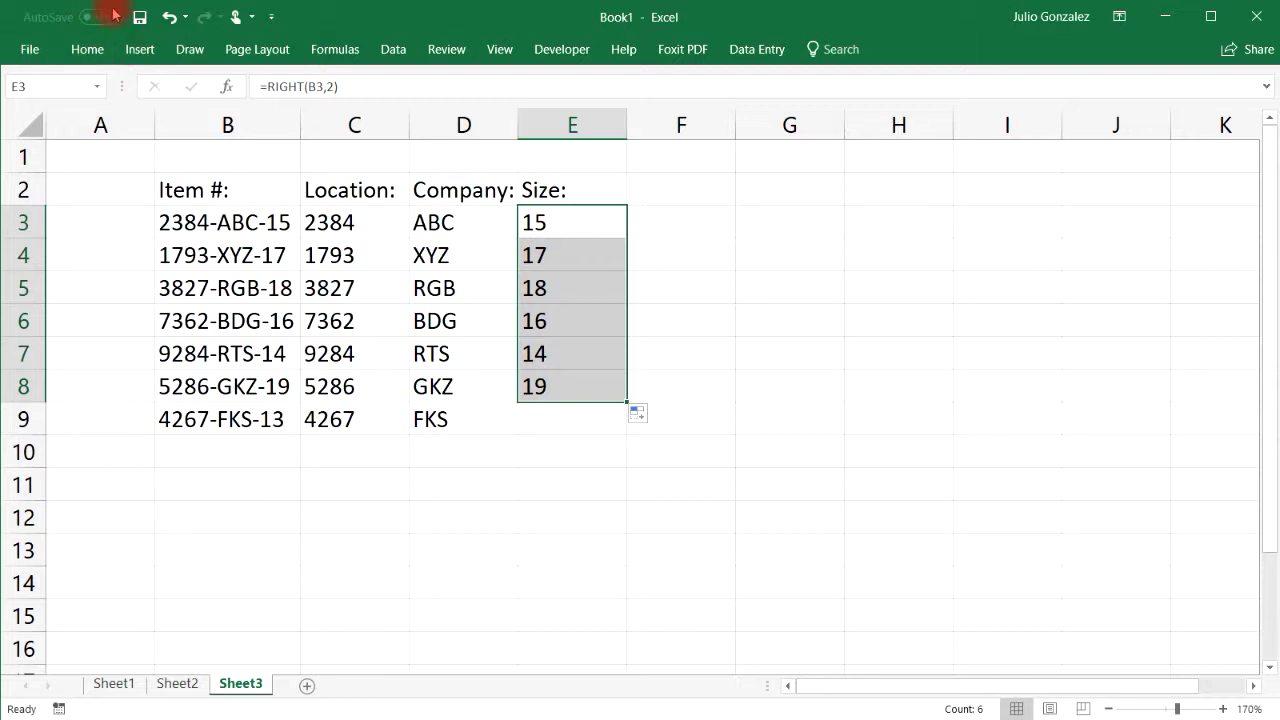
click(169, 16)
drag(626, 237, 626, 430)
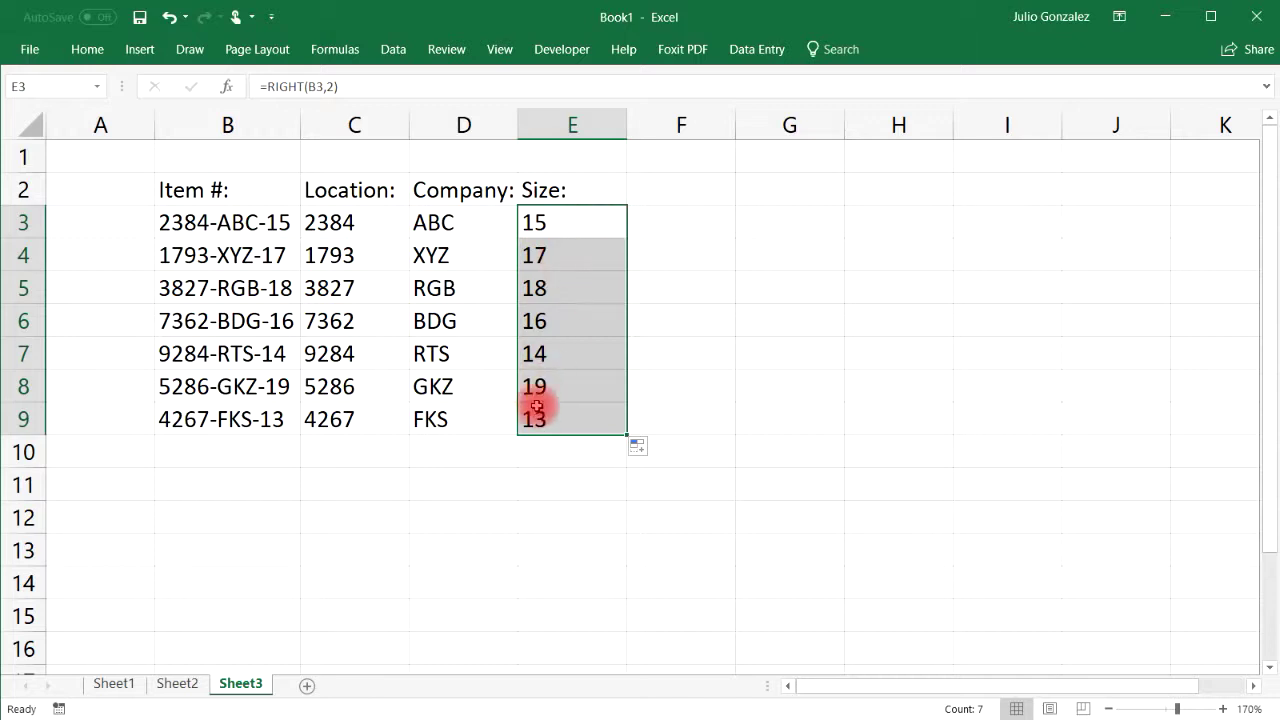
click(276, 226)
click(258, 263)
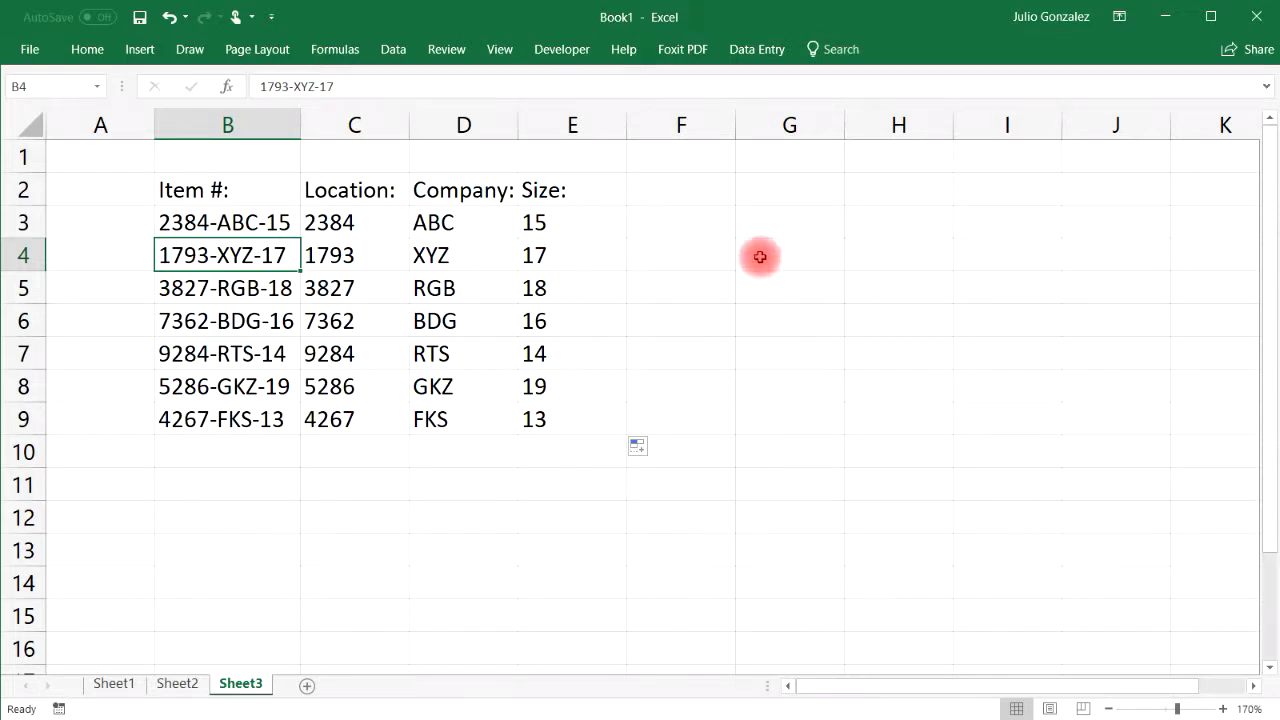
Enter the heading Names: in G2 and widen columns G and H.
click(764, 190)
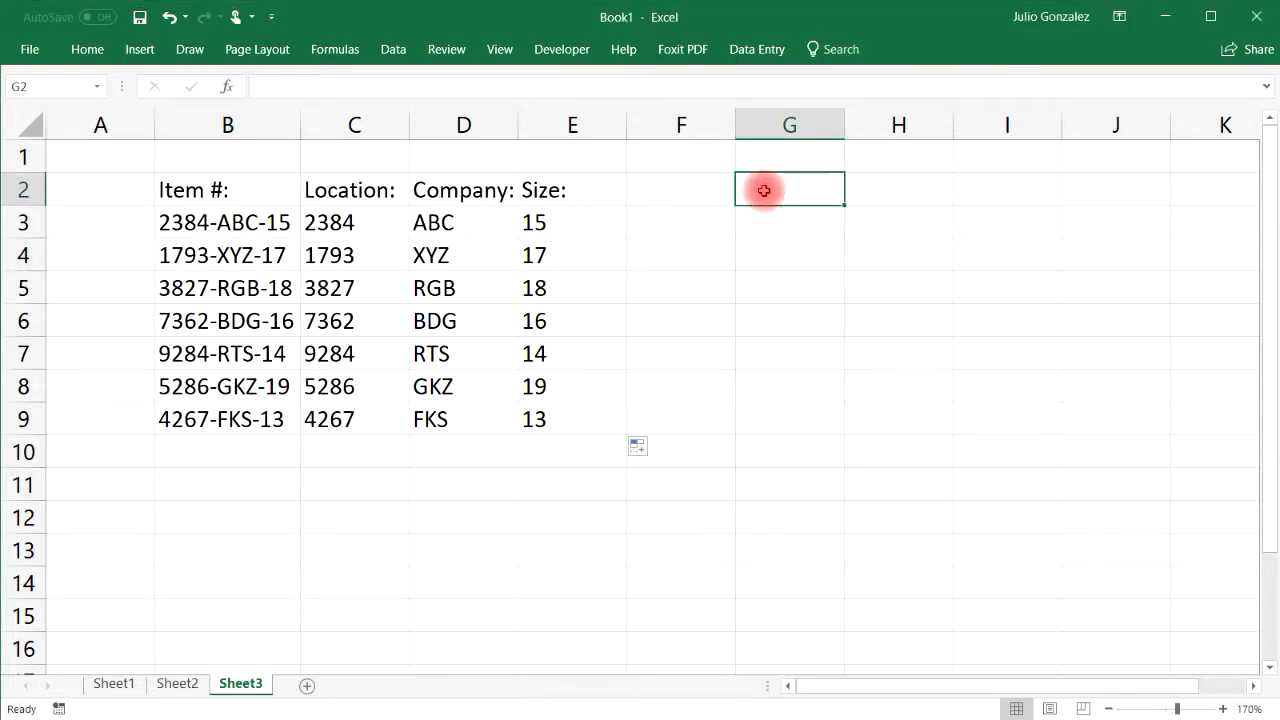
text(Names:)
key(Return)
drag(845, 122, 925, 123)
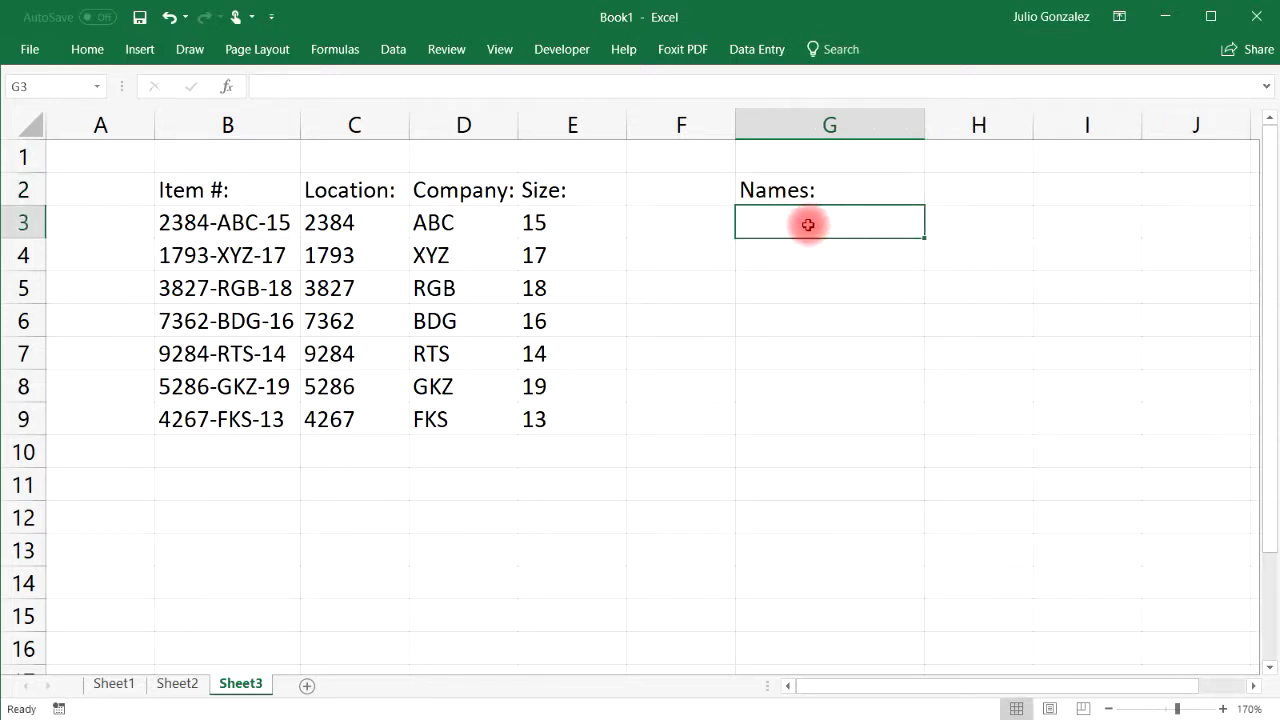
drag(1034, 122, 1117, 124)
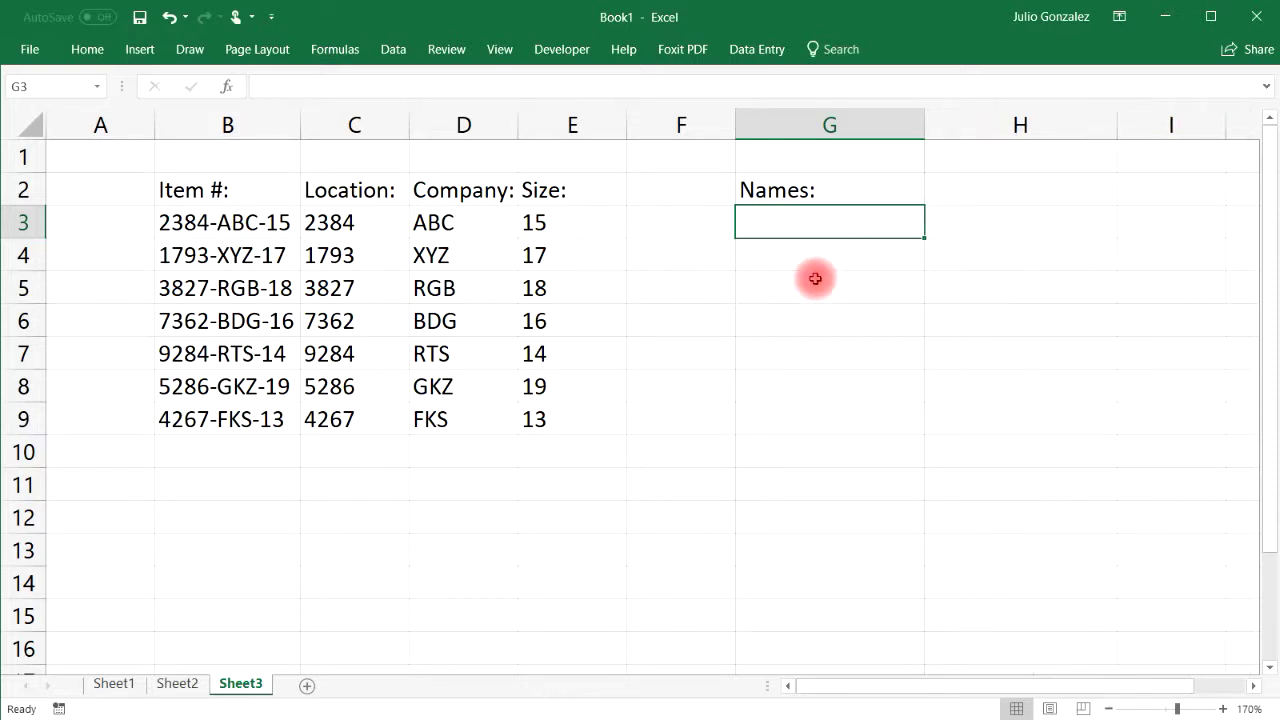
Enter two people's full names in G3 and G4, mixing upper- and lowercase letters irregularly.
double_click(800, 224)
text(JasON)
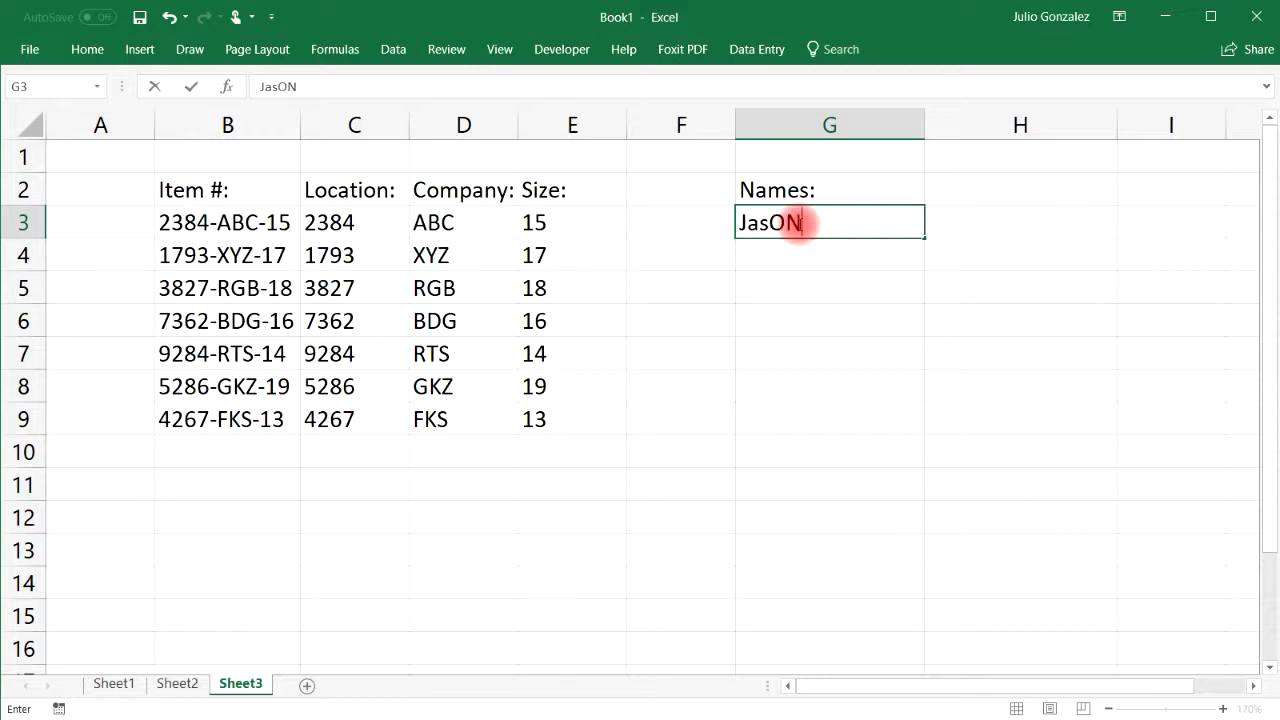
text( sMiTh)
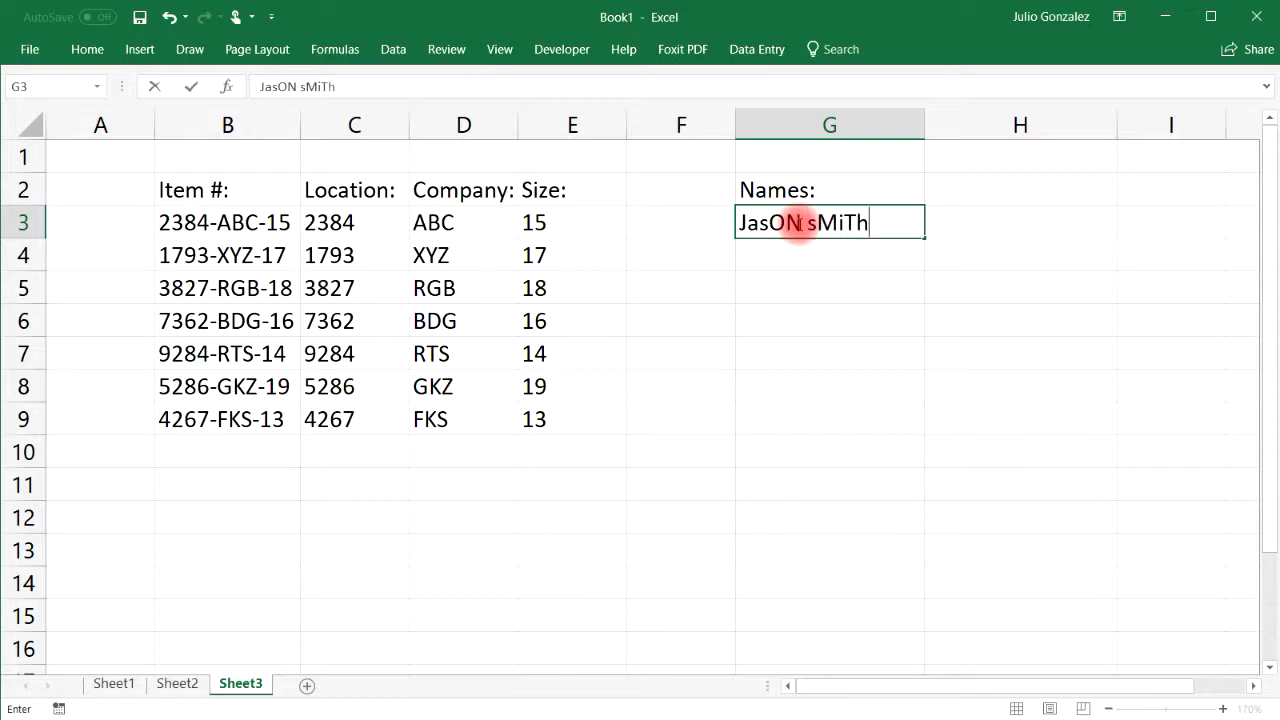
key(Return)
text(K)
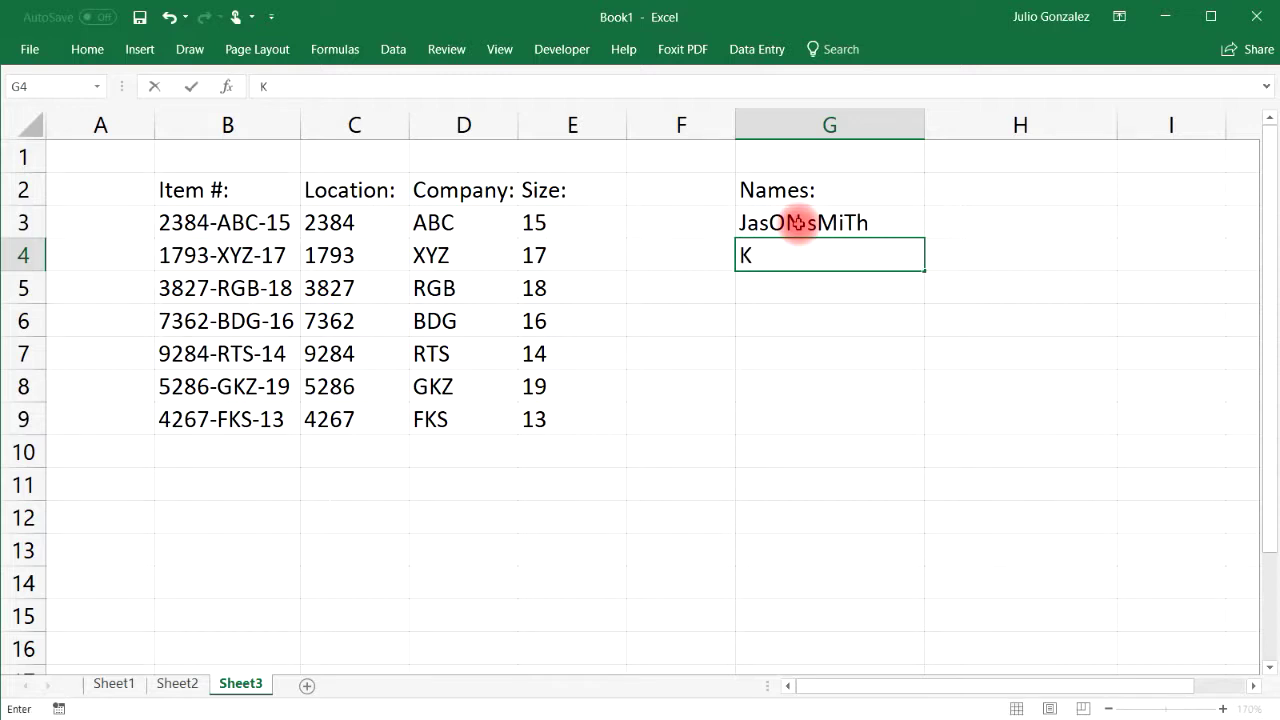
text(aREn Willa)
key(BackSpace)
text(lIAMs)
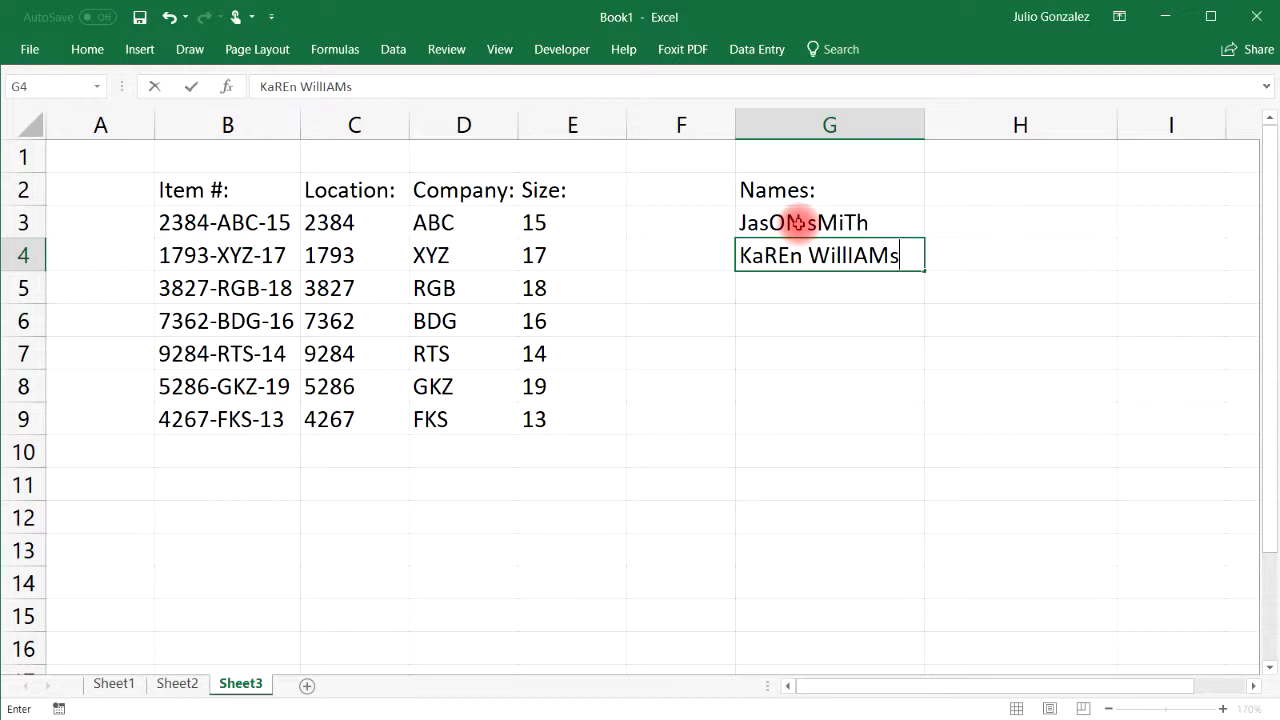
key(Return)
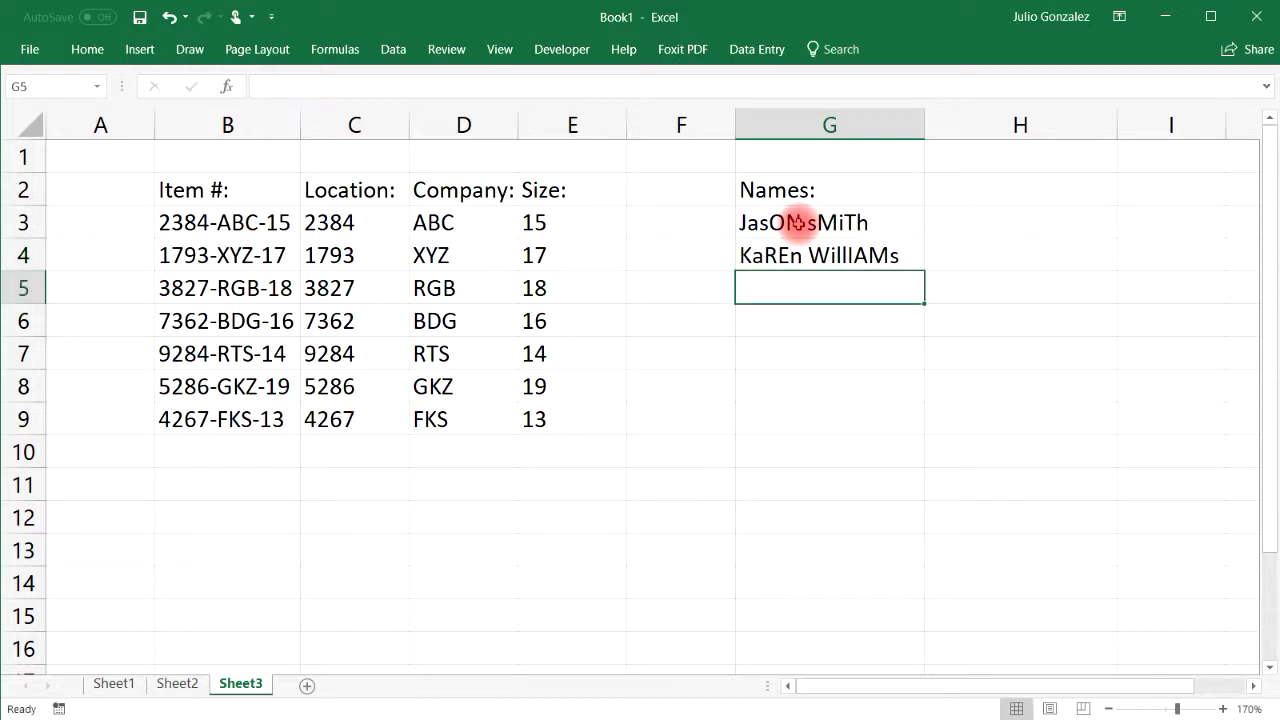
Enter two more people's full names in G5 and G6, mixing upper- and lowercase letters irregularly.
text(m)
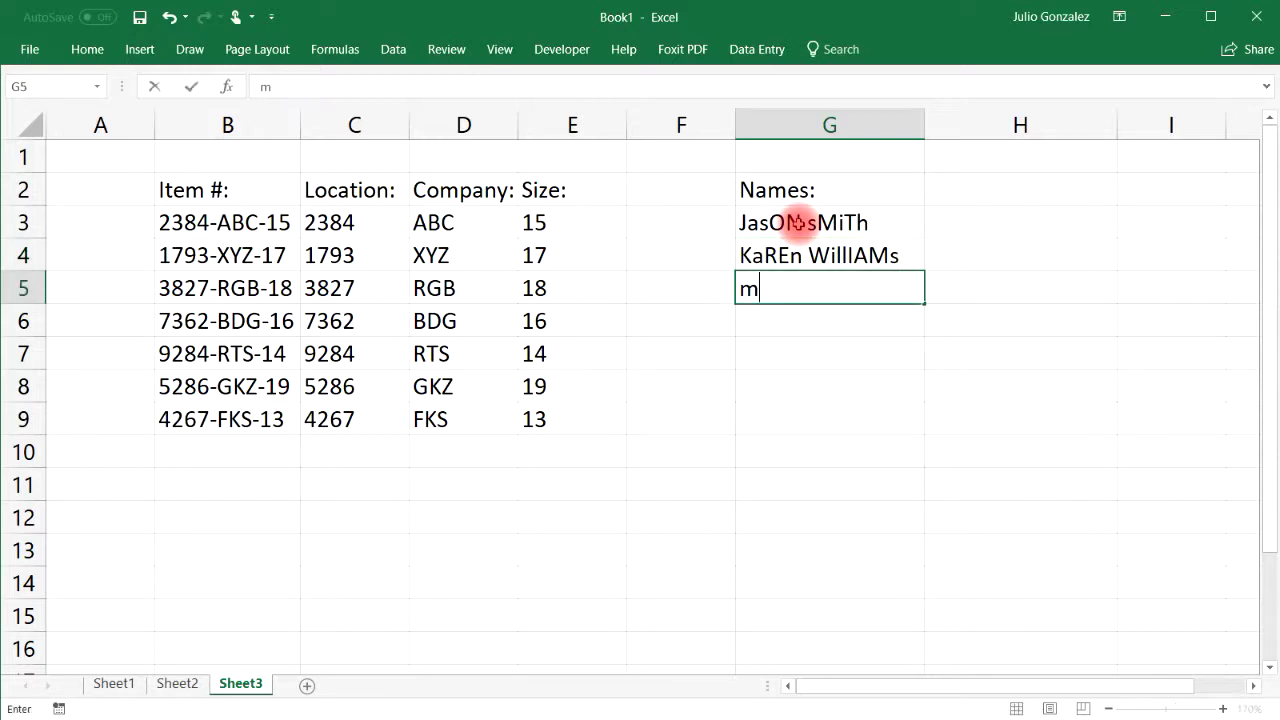
text(eGaN wiLSoN)
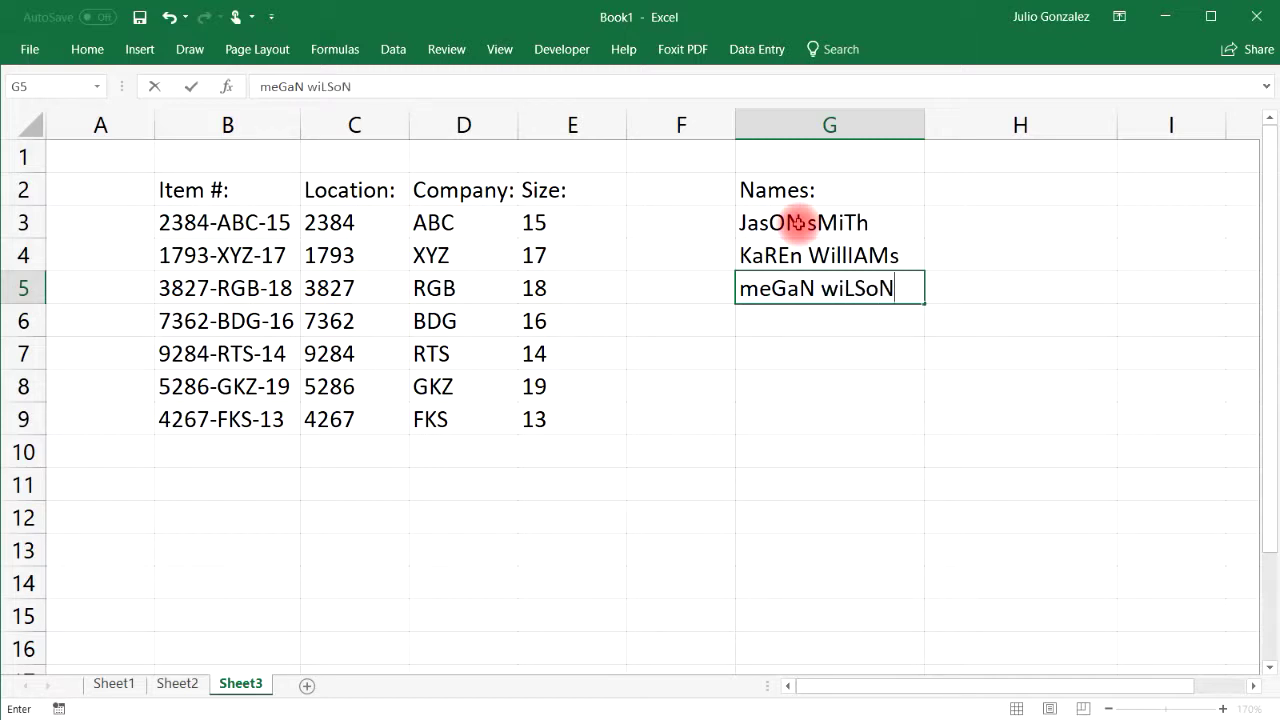
key(Return)
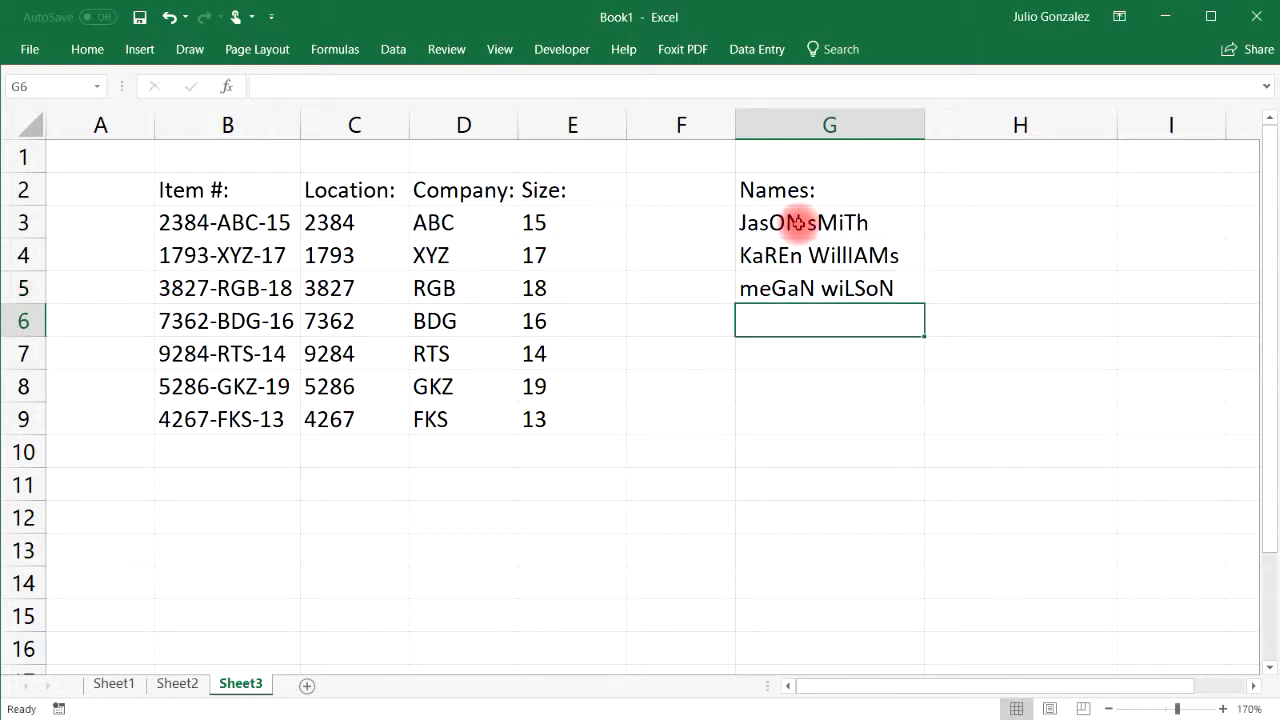
text(kriStEn)
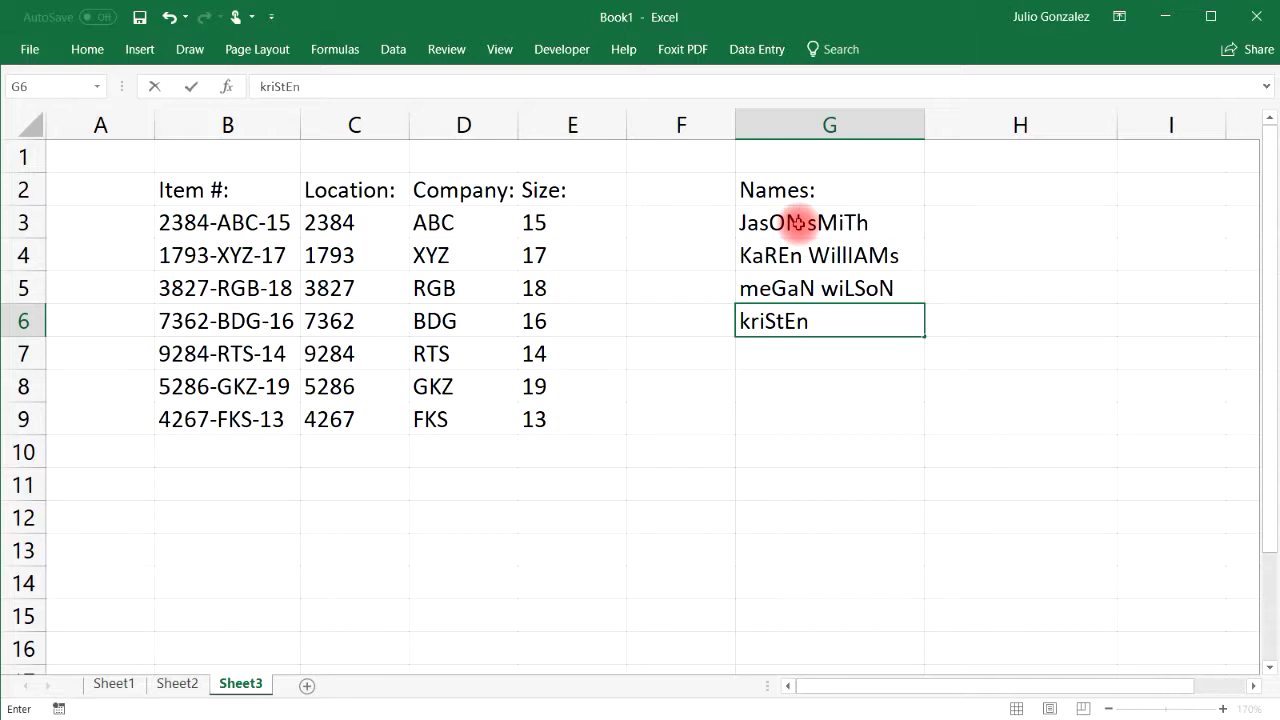
text( thOMp)
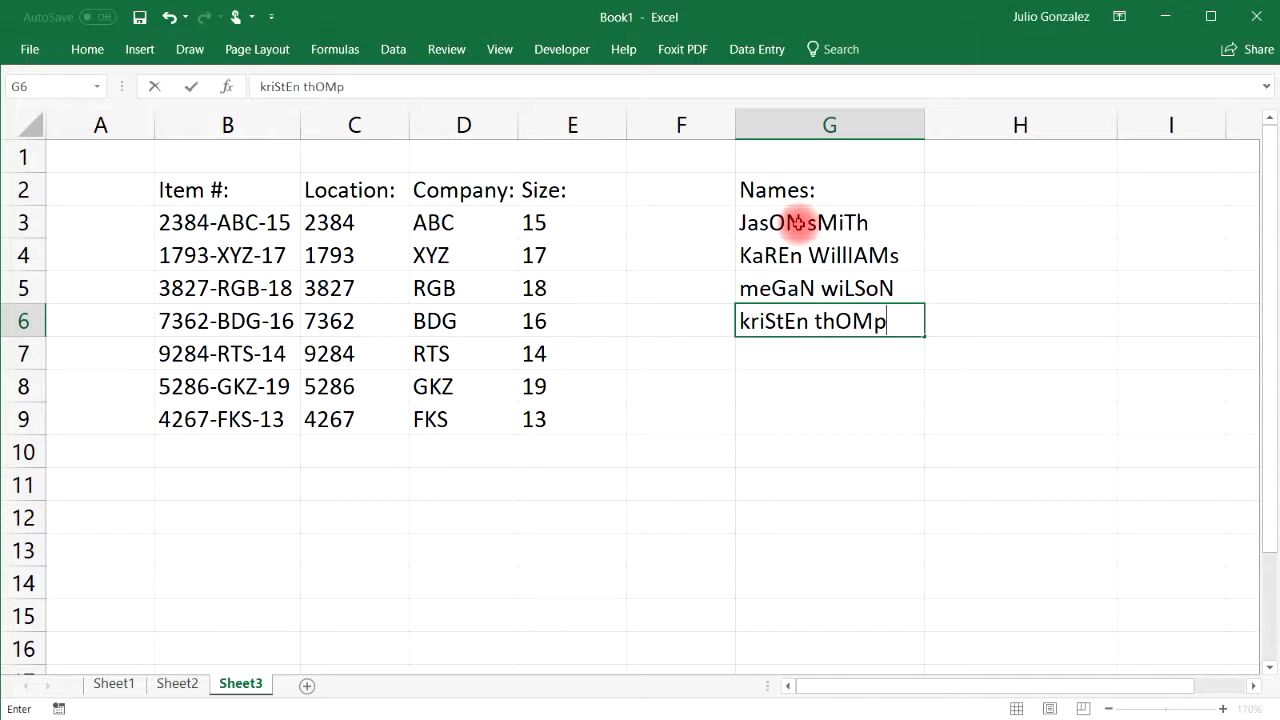
text(sOn)
key(Return)
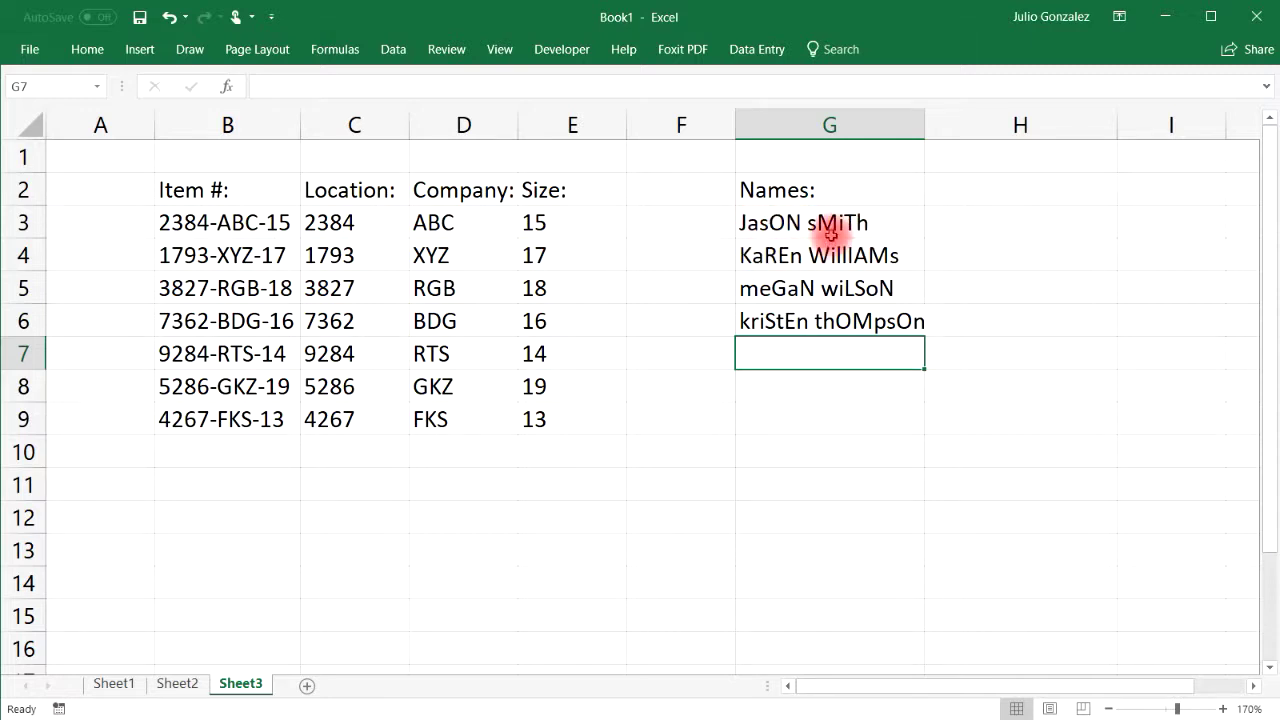
Enter =LOWER(G3) in H3 to convert the first name in the list to all lowercase.
click(830, 222)
click(849, 253)
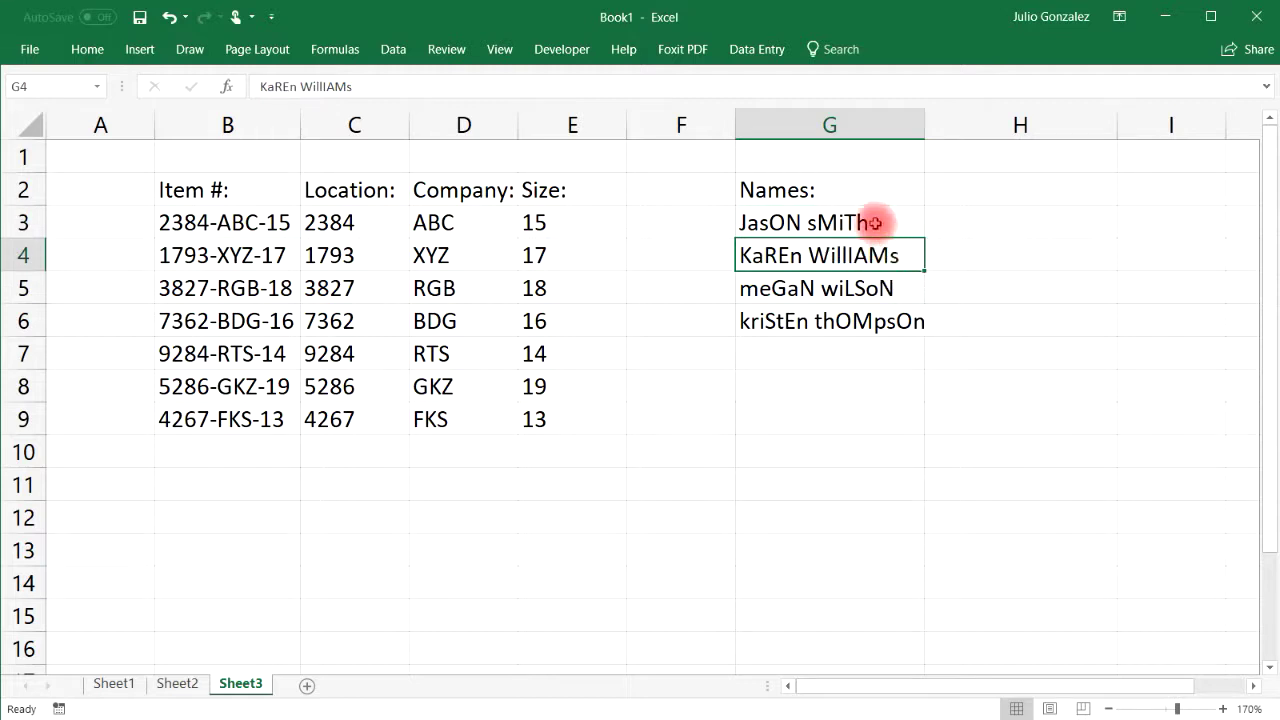
click(872, 222)
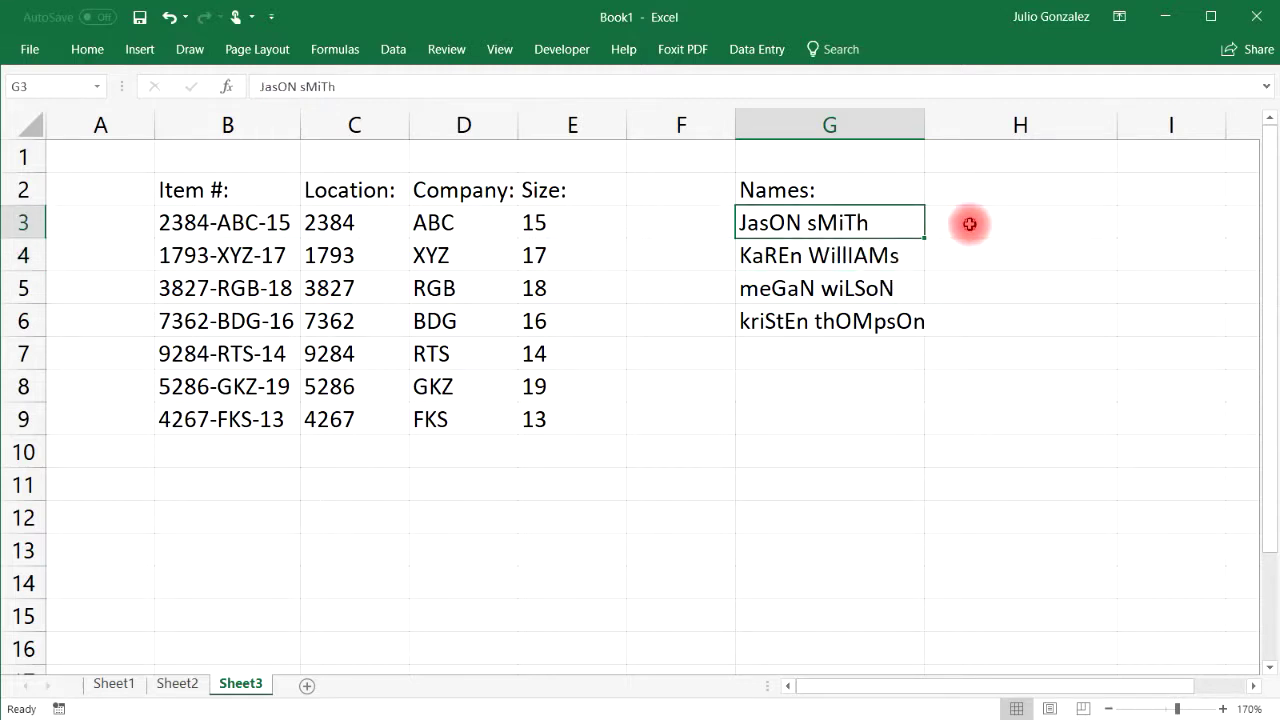
click(968, 224)
text(=)
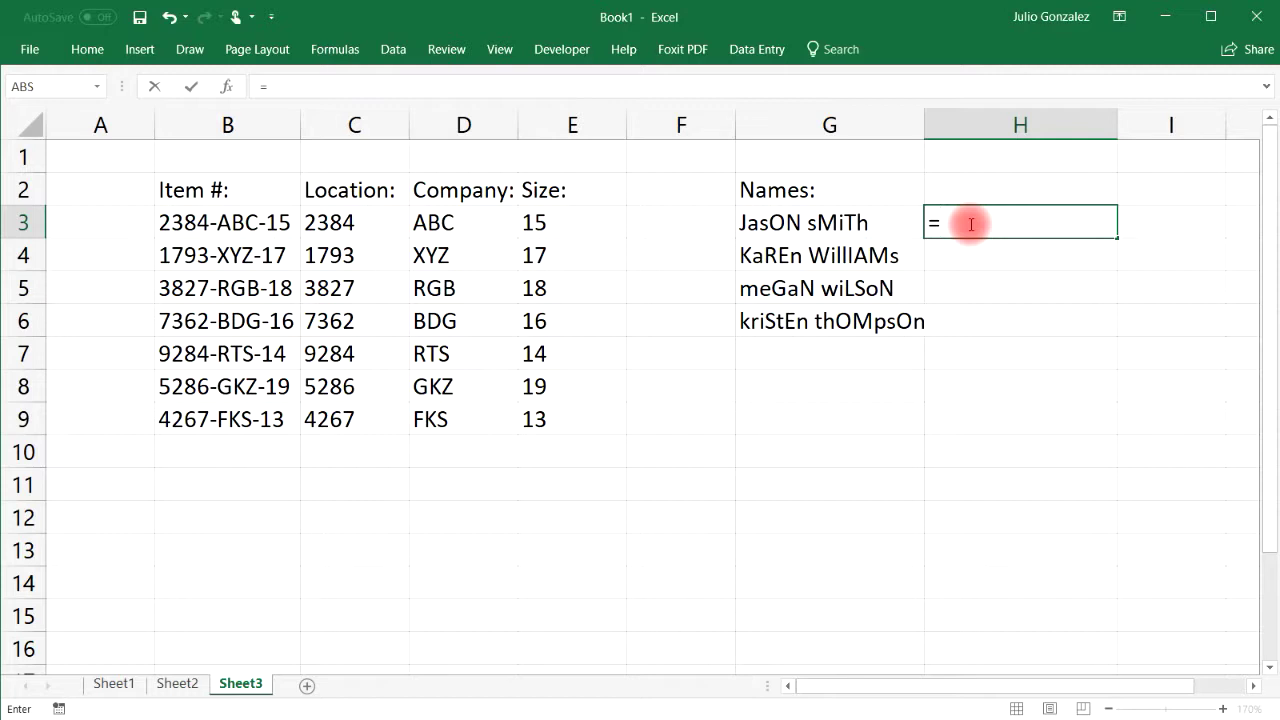
text(lower)
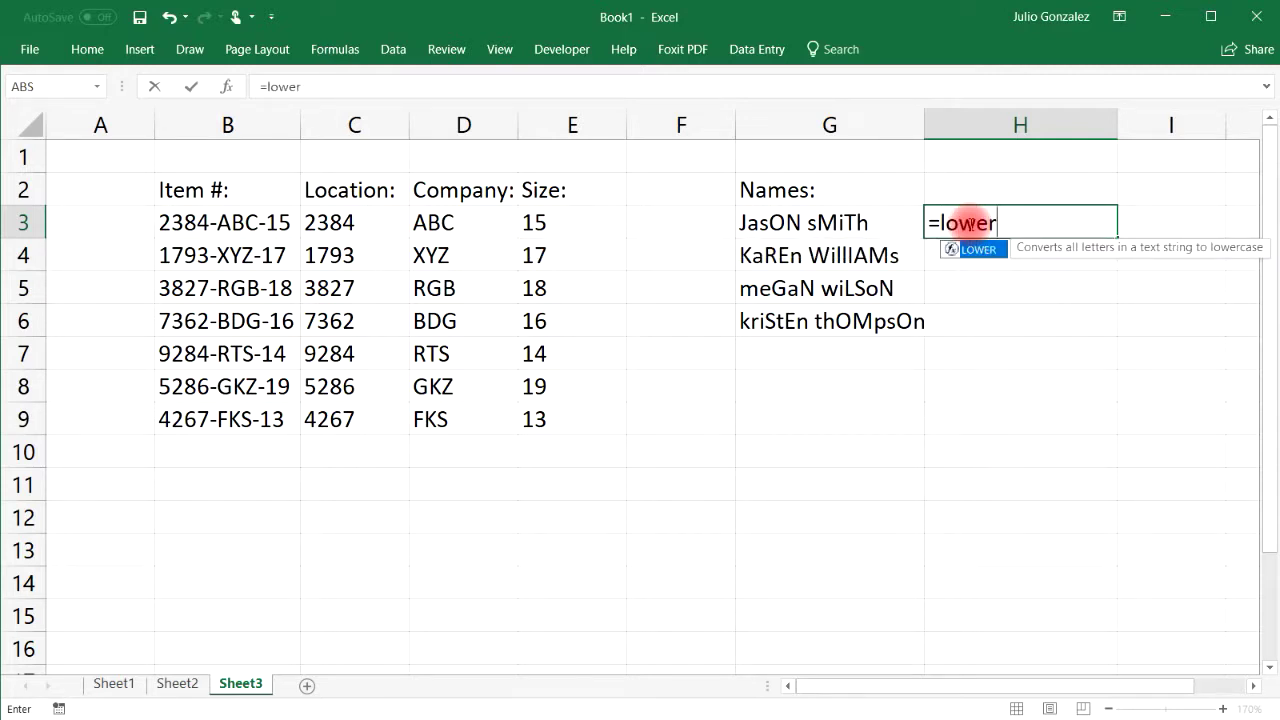
text(()
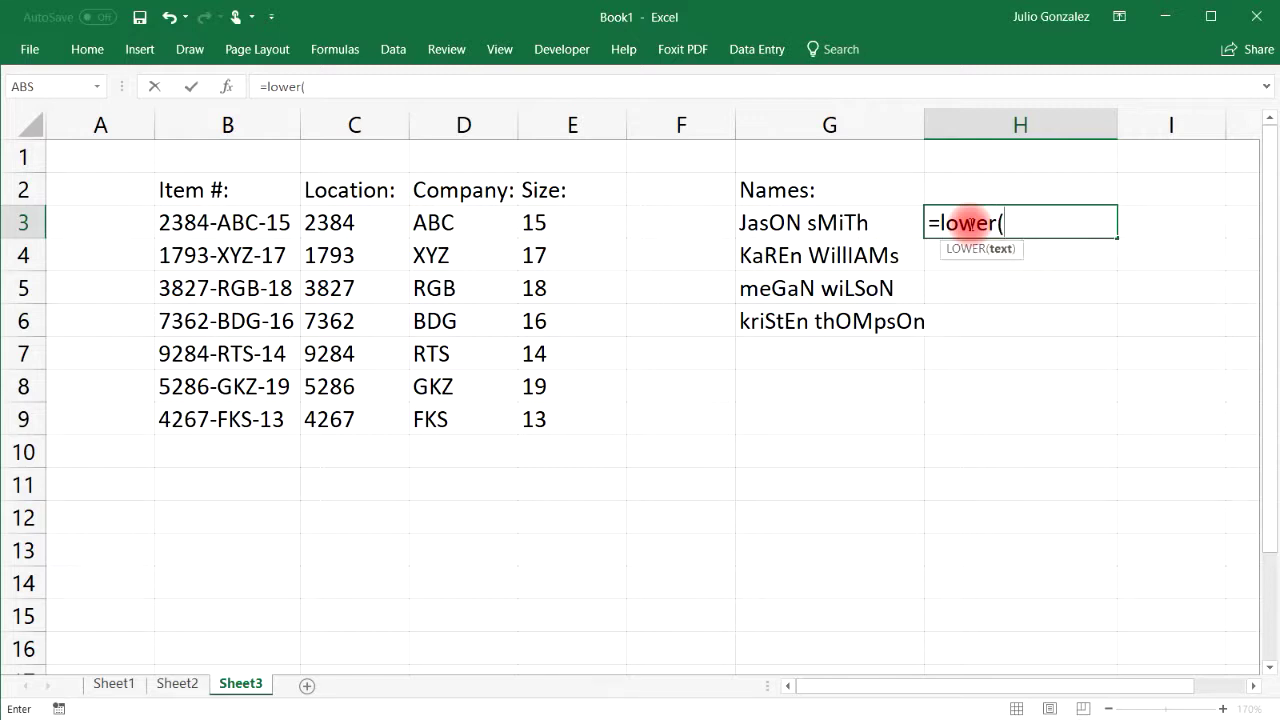
click(870, 223)
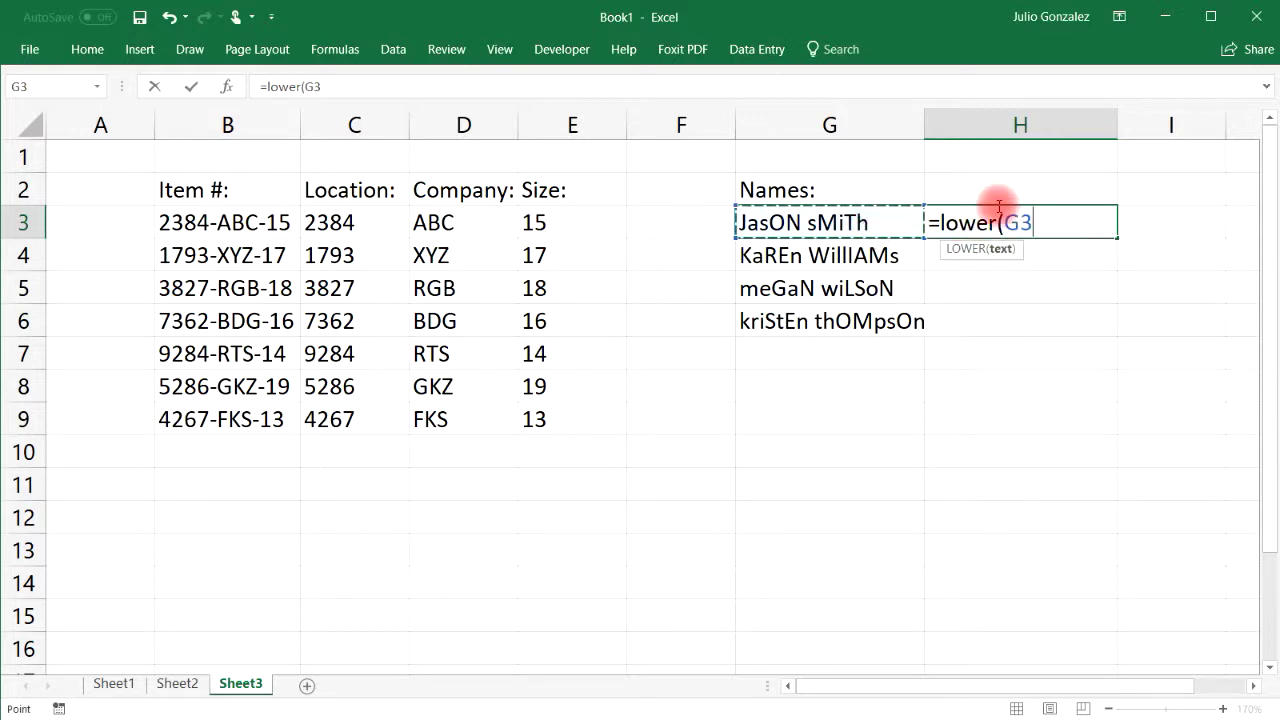
text())
key(Return)
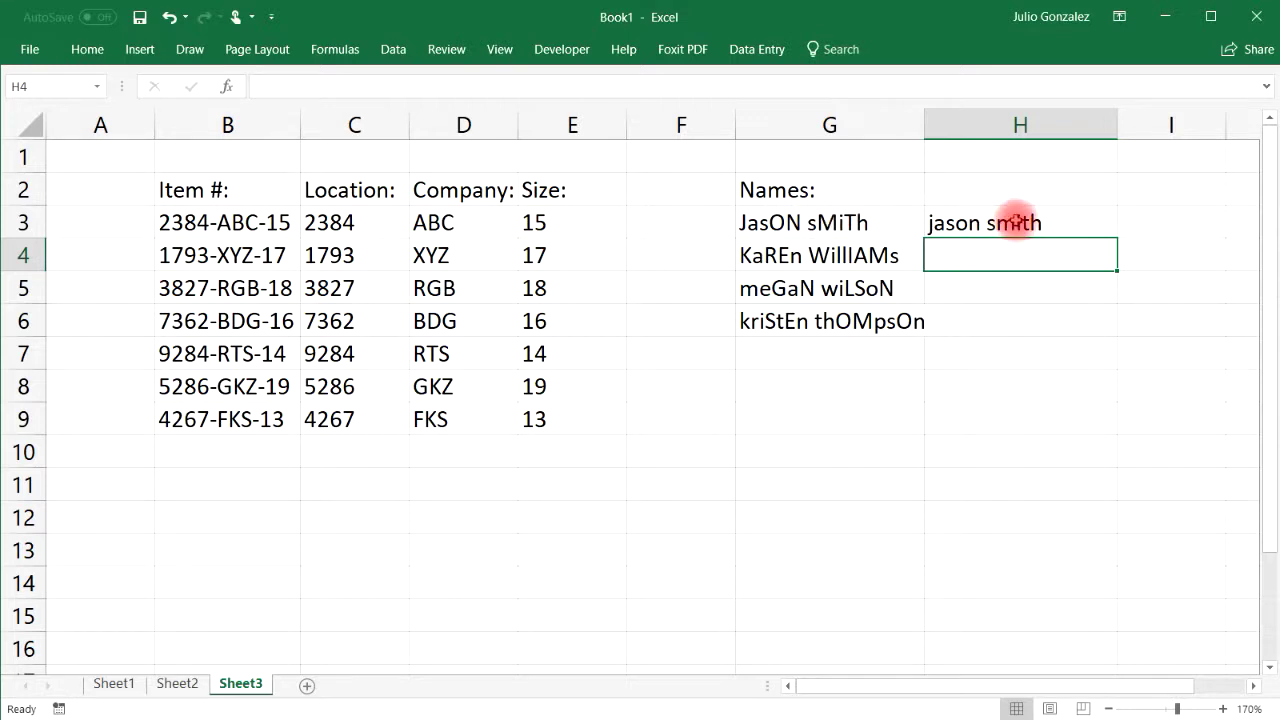
Fill the LOWER formula from H3 down to H6, and undo the fill.
click(1015, 220)
drag(1118, 238, 1117, 322)
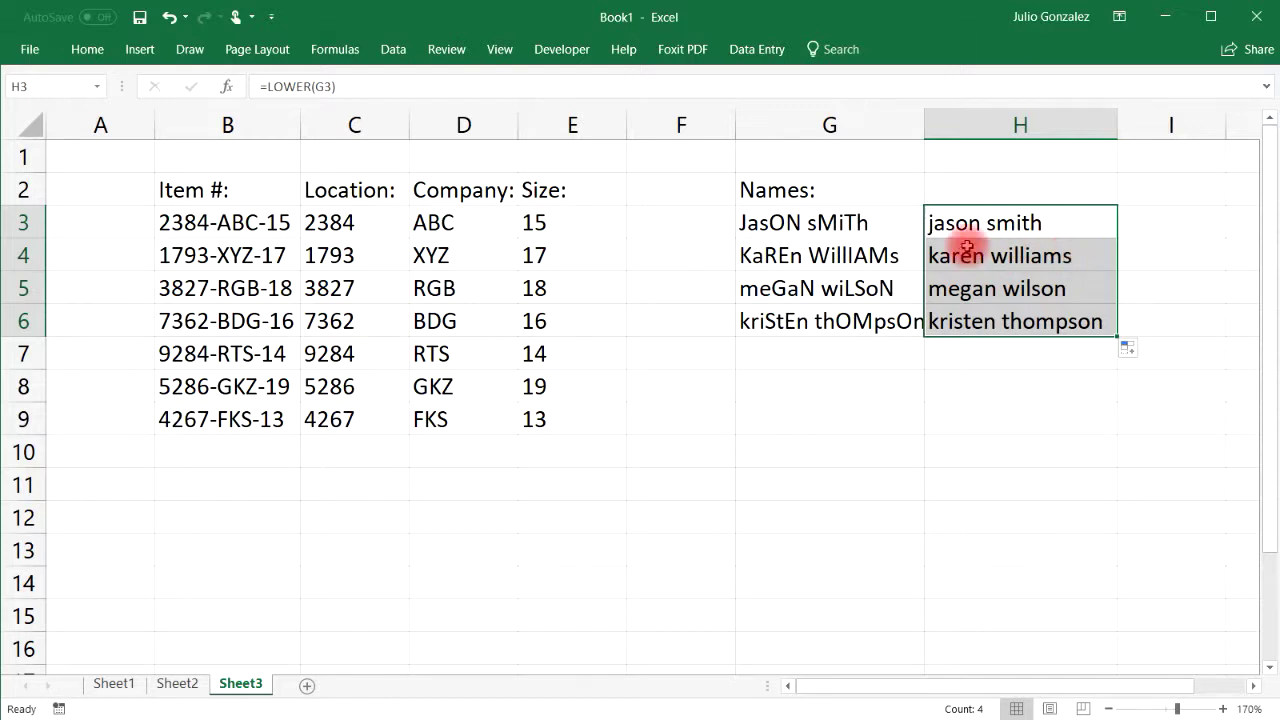
click(172, 22)
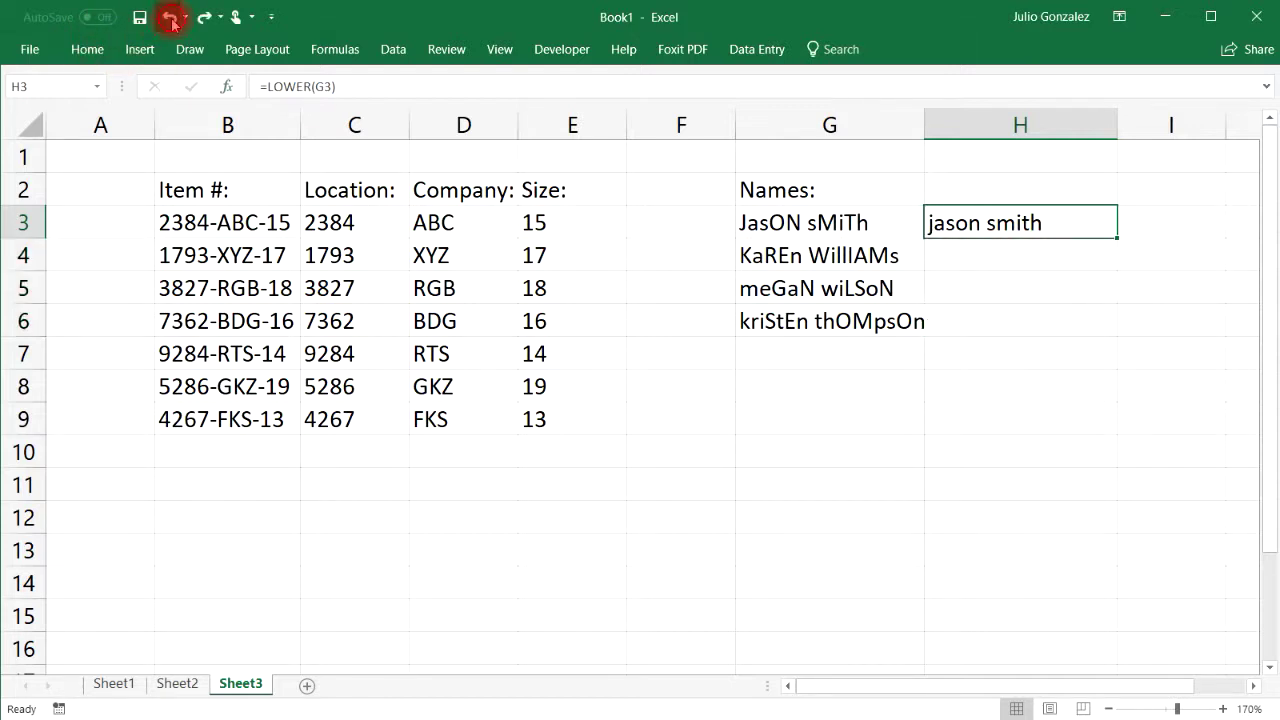
Replace the formula in H3 with =UPPER(G3) to convert the first name to all uppercase.
double_click(1012, 222)
text(=upper)
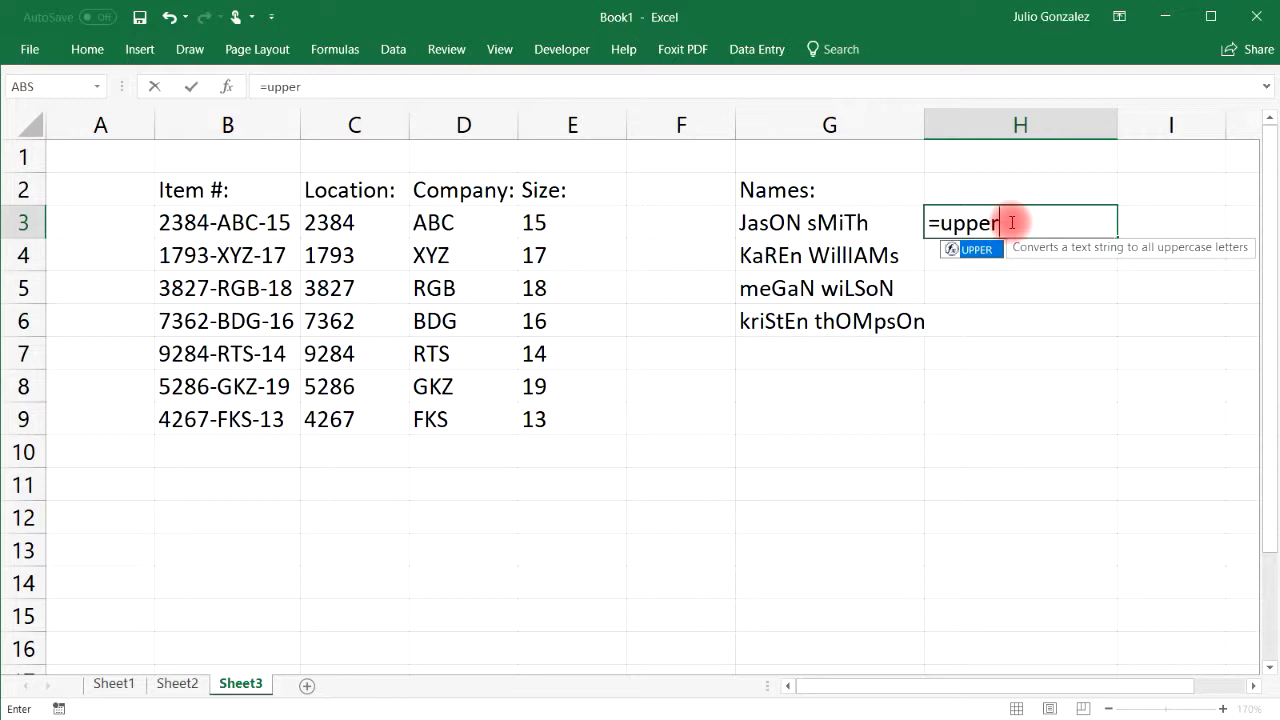
text(()
click(826, 216)
text())
key(Return)
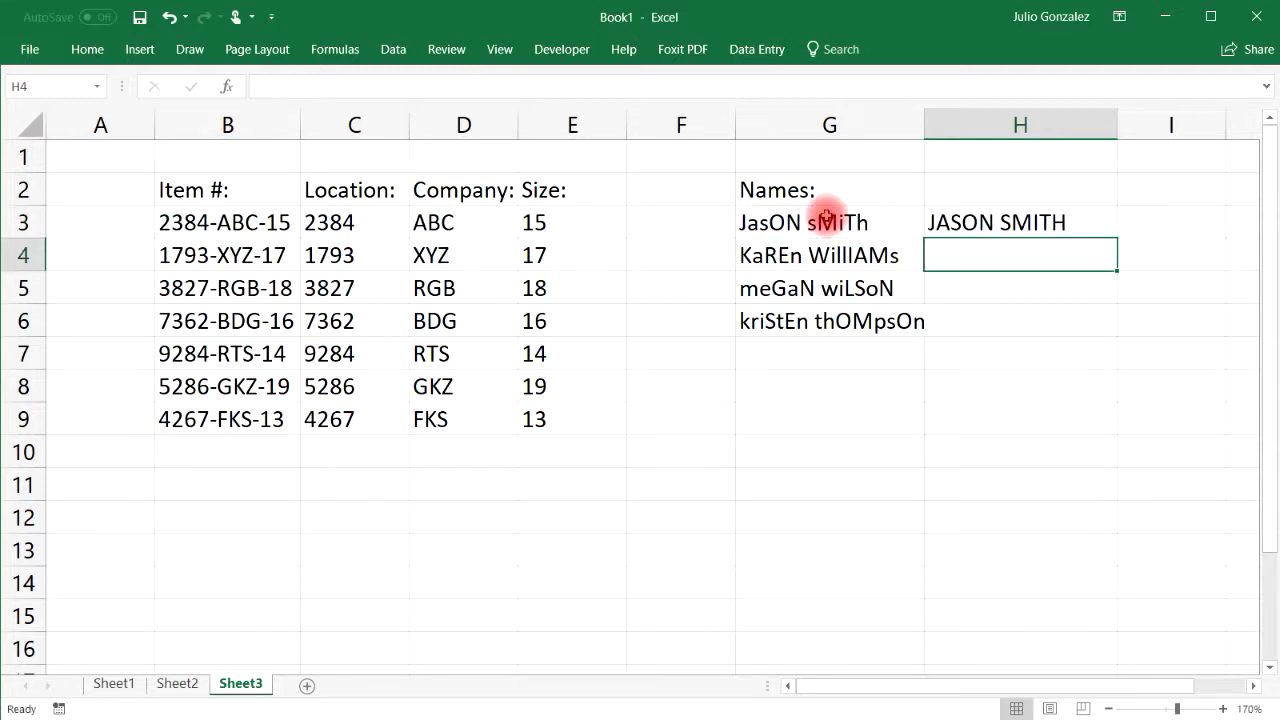
Fill the UPPER formula from H3 down to H6, and undo back to an empty H3.
click(1106, 216)
drag(1116, 238, 1105, 338)
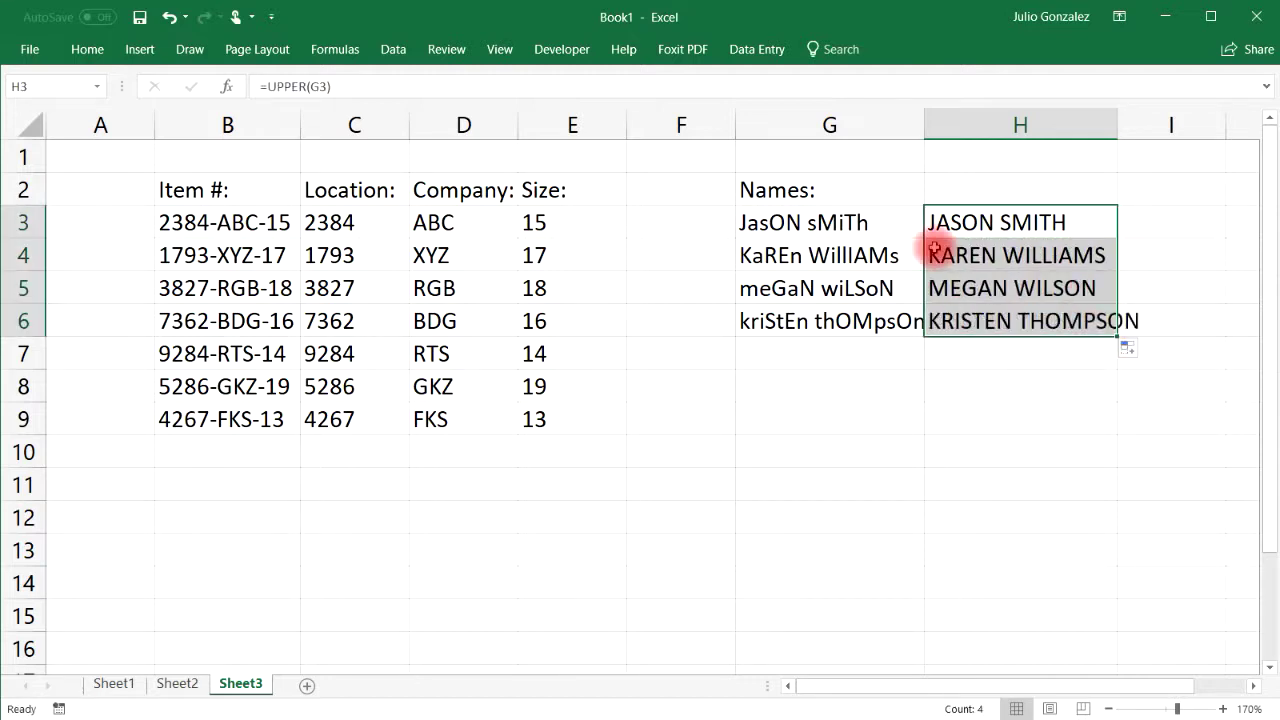
click(169, 17)
click(169, 17)
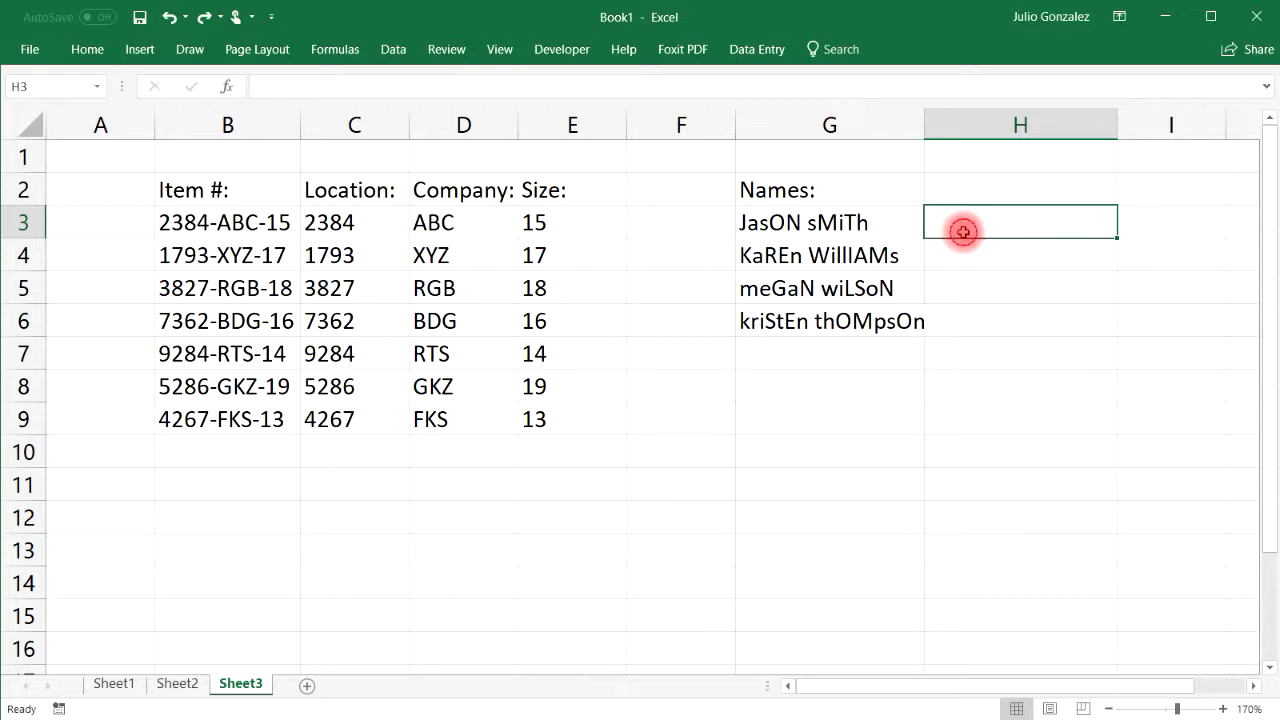
Enter =PROPER(G3) in H3 to capitalize only the first letter of each word in the name.
double_click(964, 231)
text(=pr)
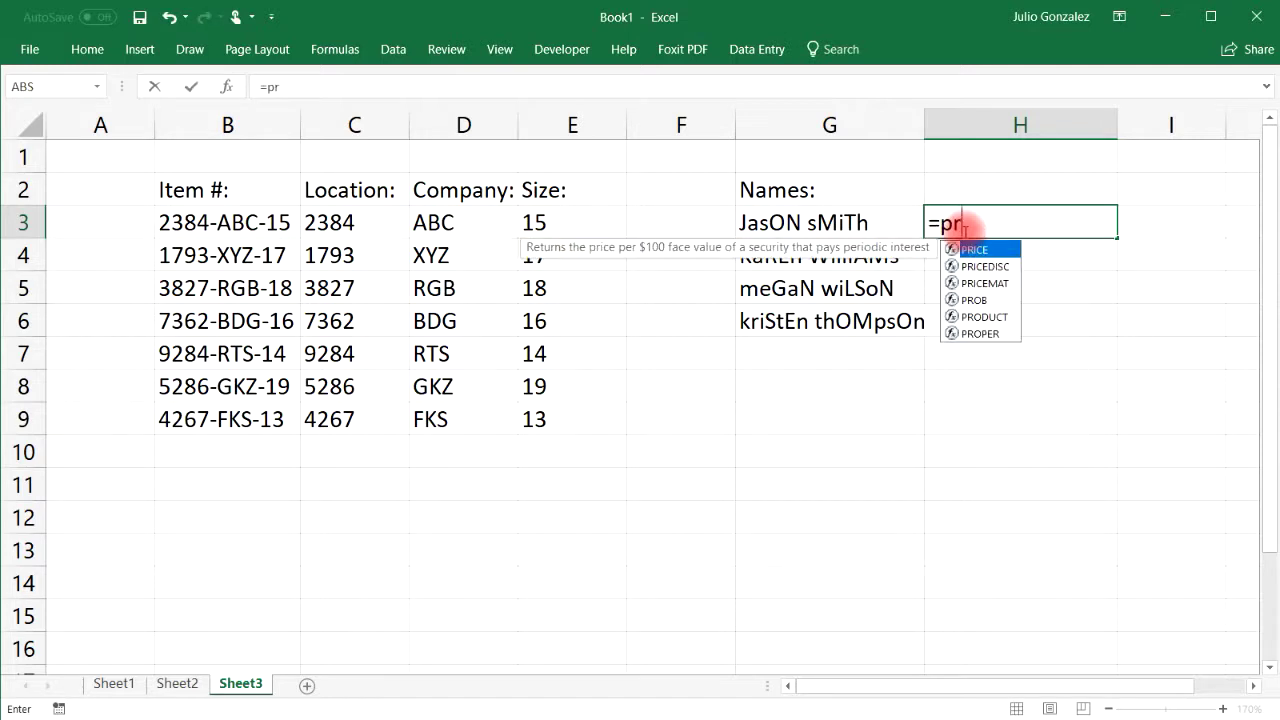
text(oper()
key(BackSpace)
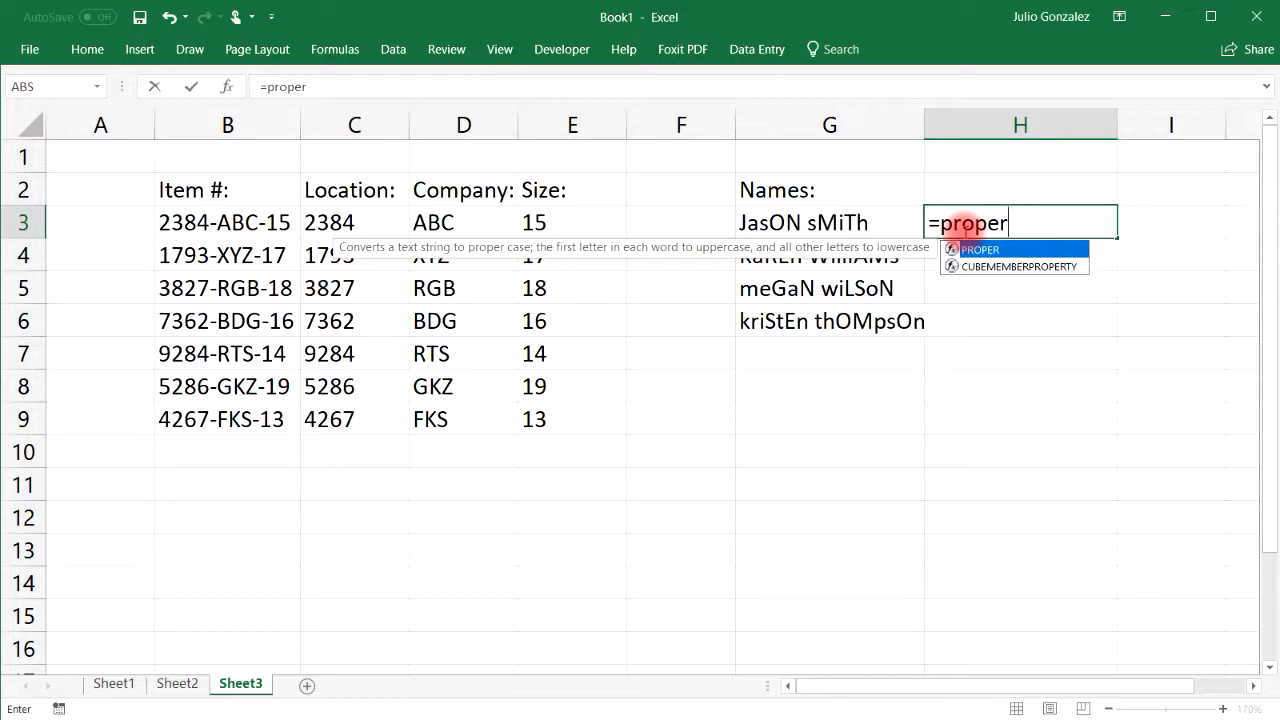
text(()
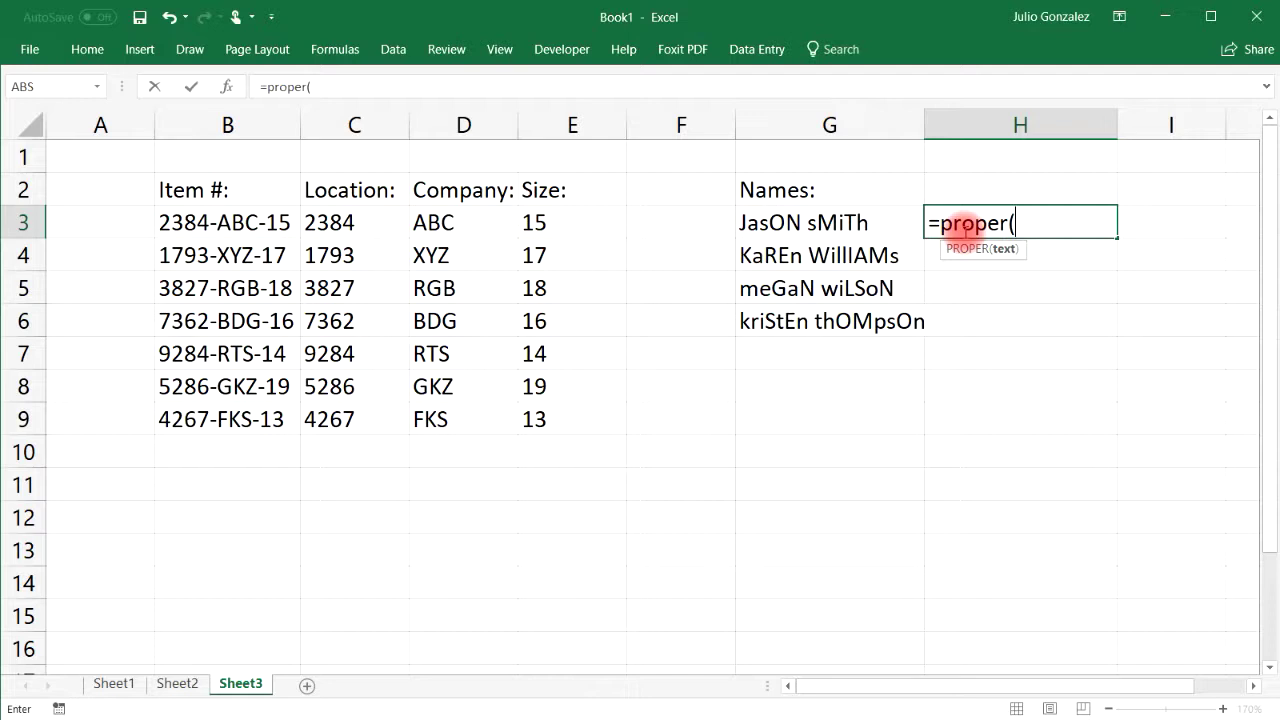
click(884, 221)
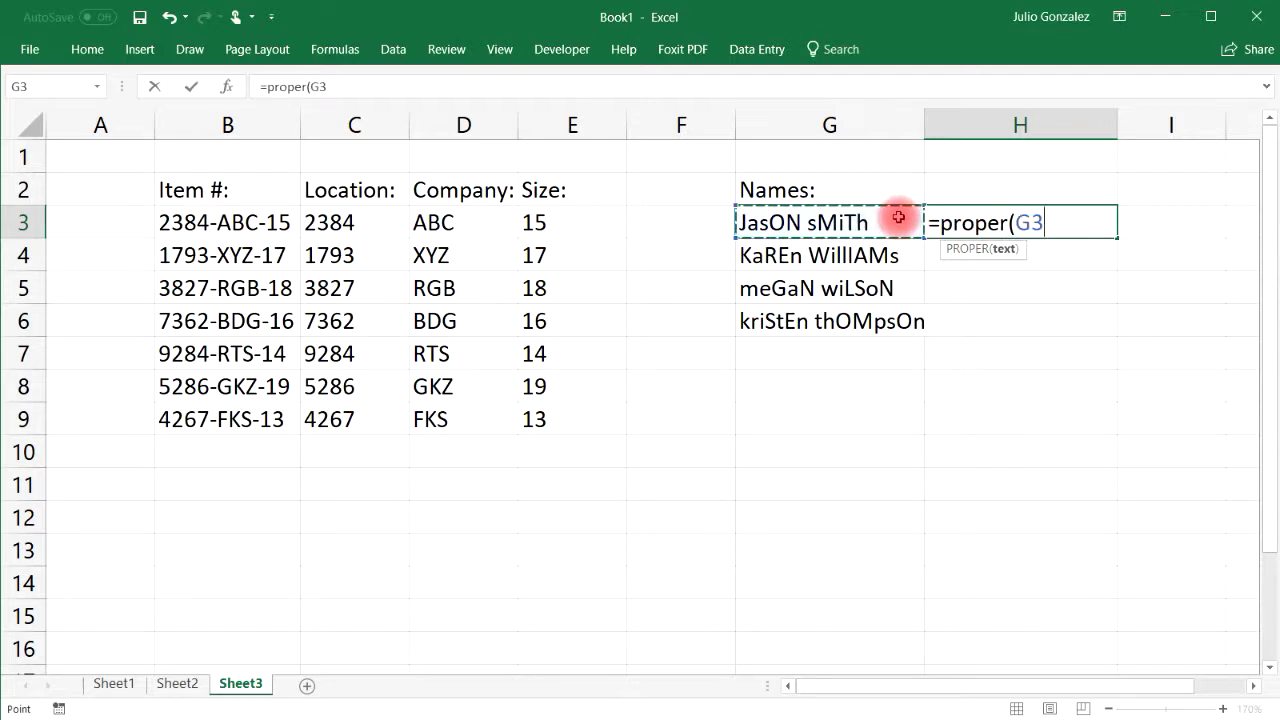
text())
key(Return)
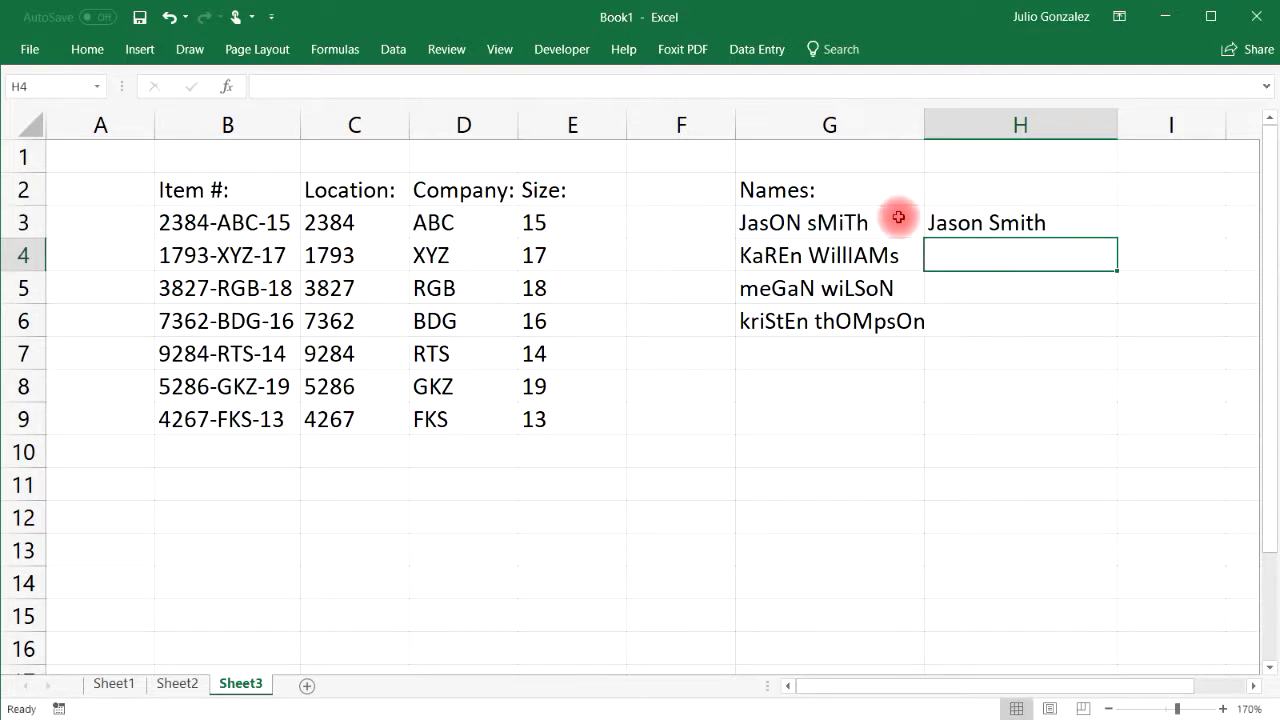
Fill the PROPER formula from H3 down to H6 and slightly widen column G to fit the longest name.
click(1000, 223)
drag(1117, 237, 1122, 332)
drag(924, 122, 935, 125)
click(903, 345)
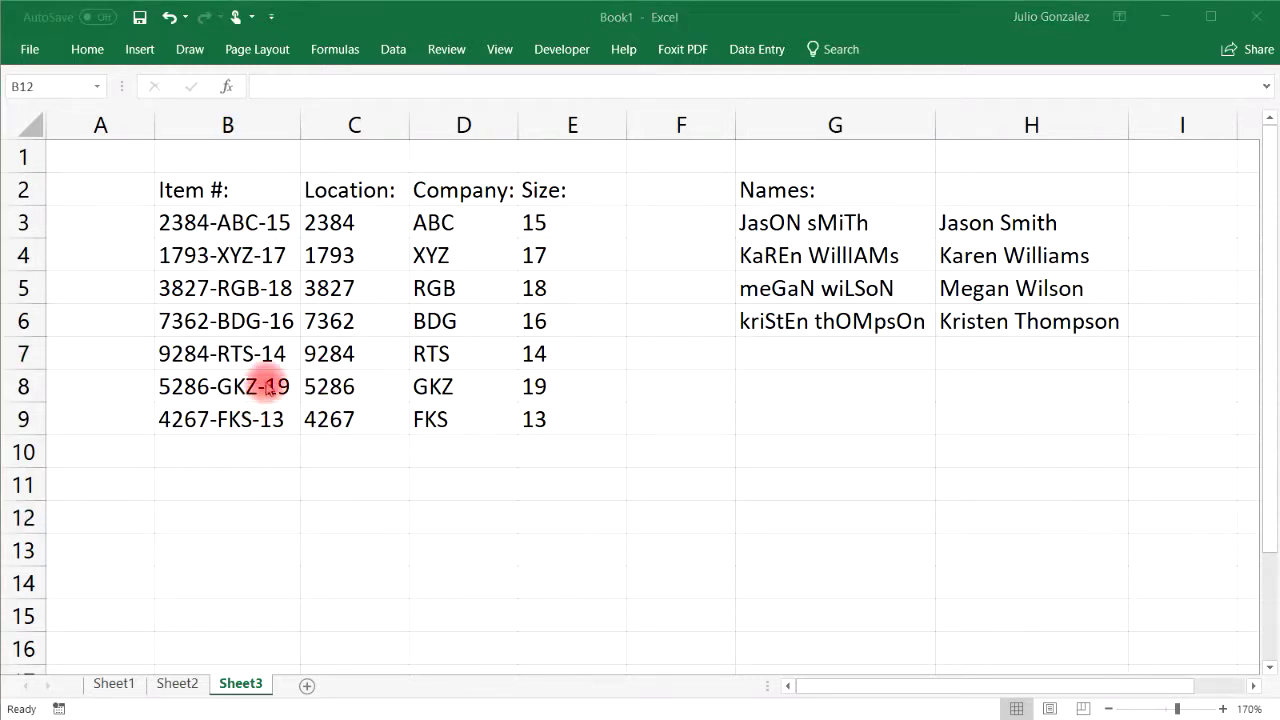
Make the first item number, in cell B3, bold.
click(222, 219)
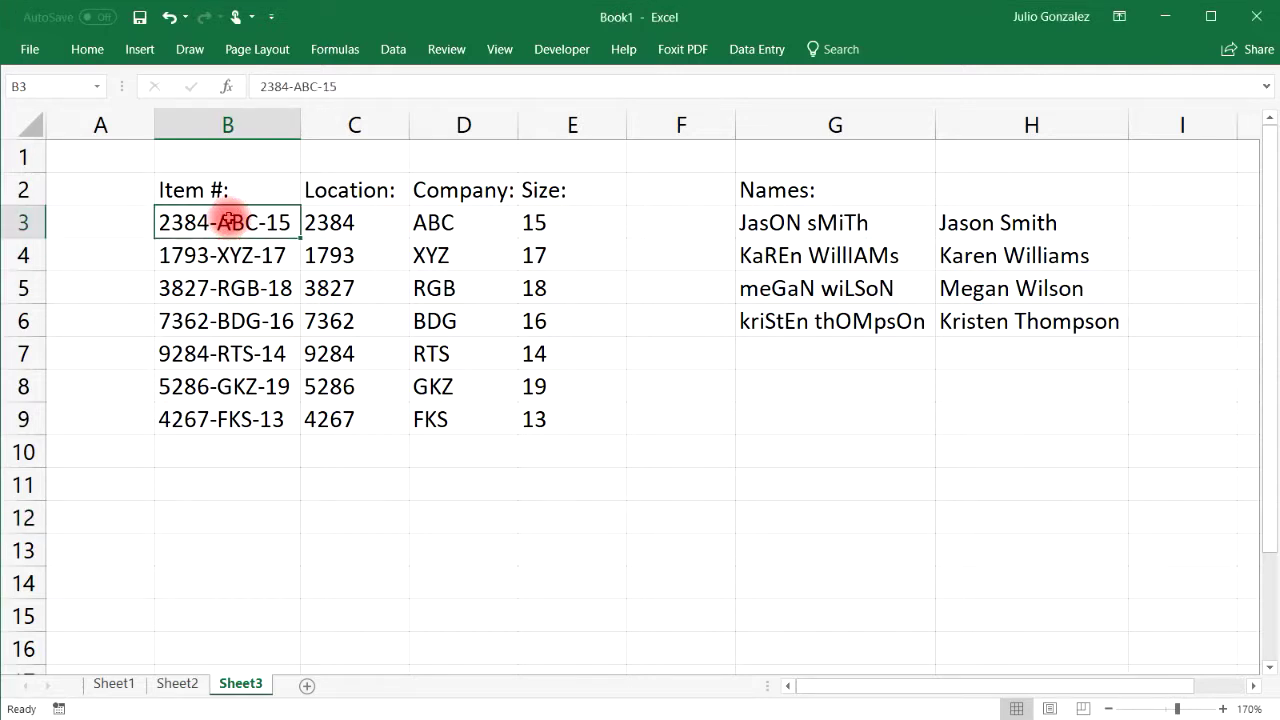
click(88, 50)
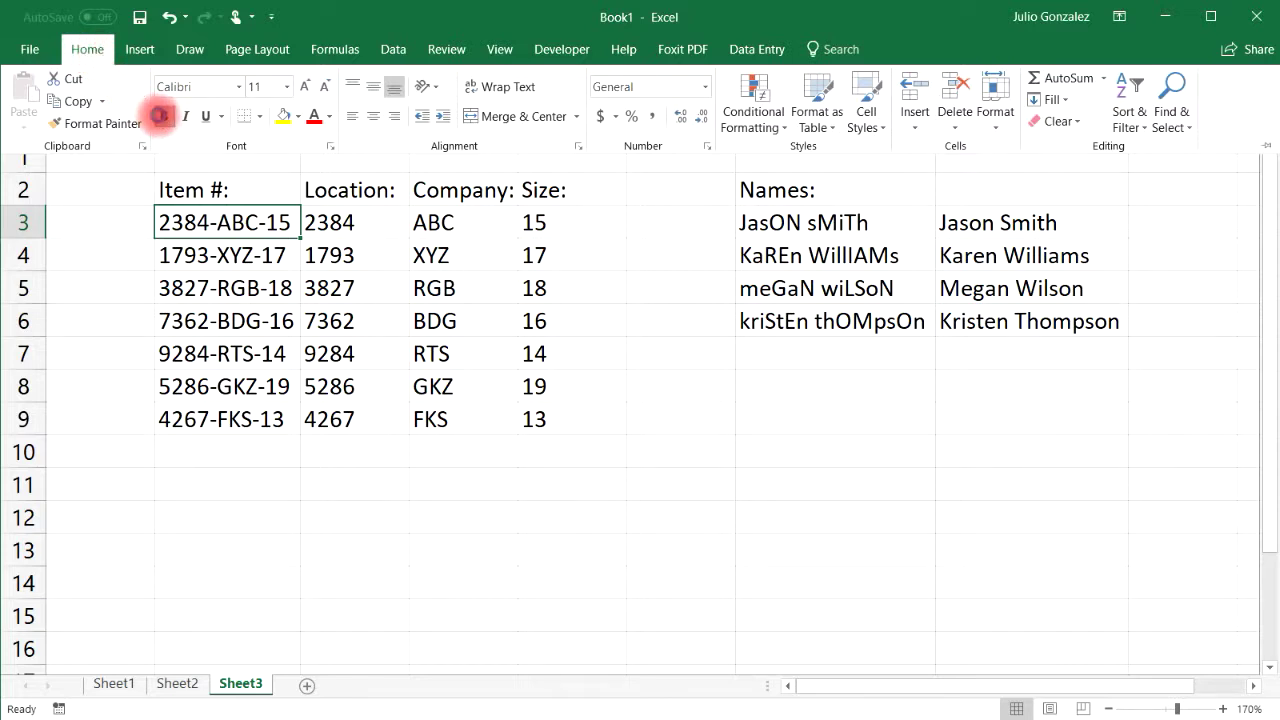
click(162, 117)
Apply bold to the item number in cell B5 and remove it again.
click(225, 280)
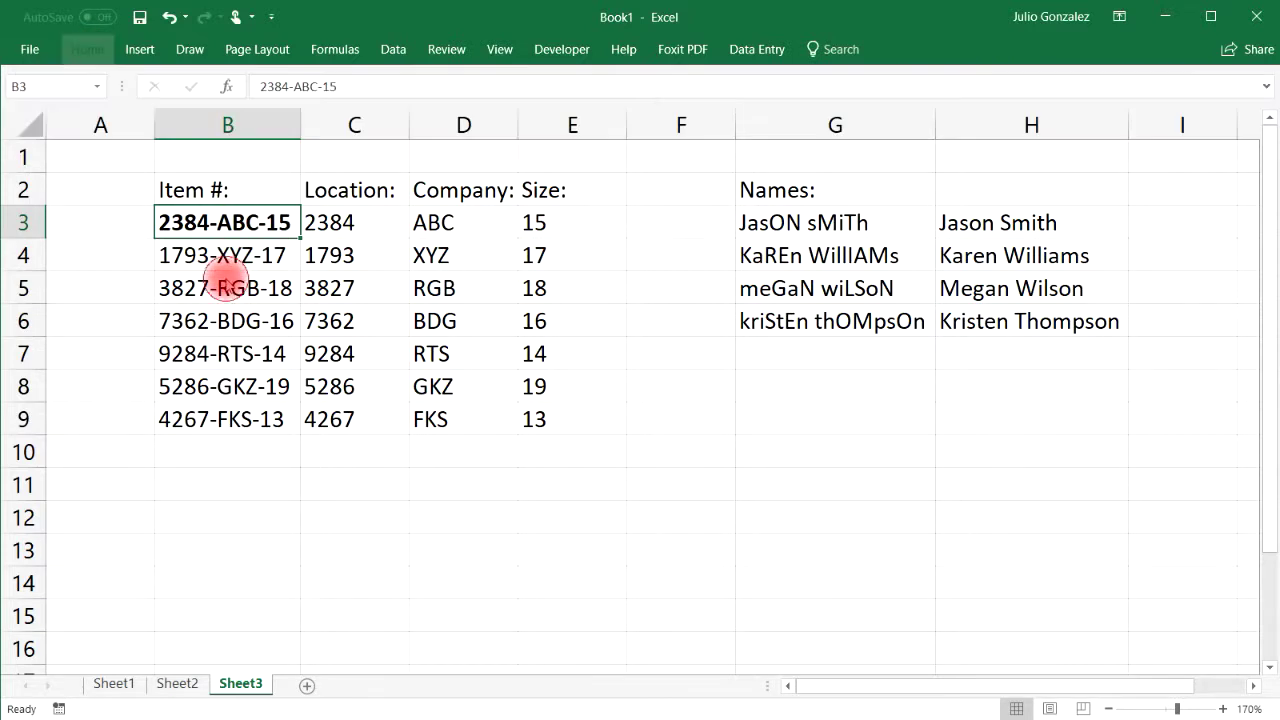
click(227, 288)
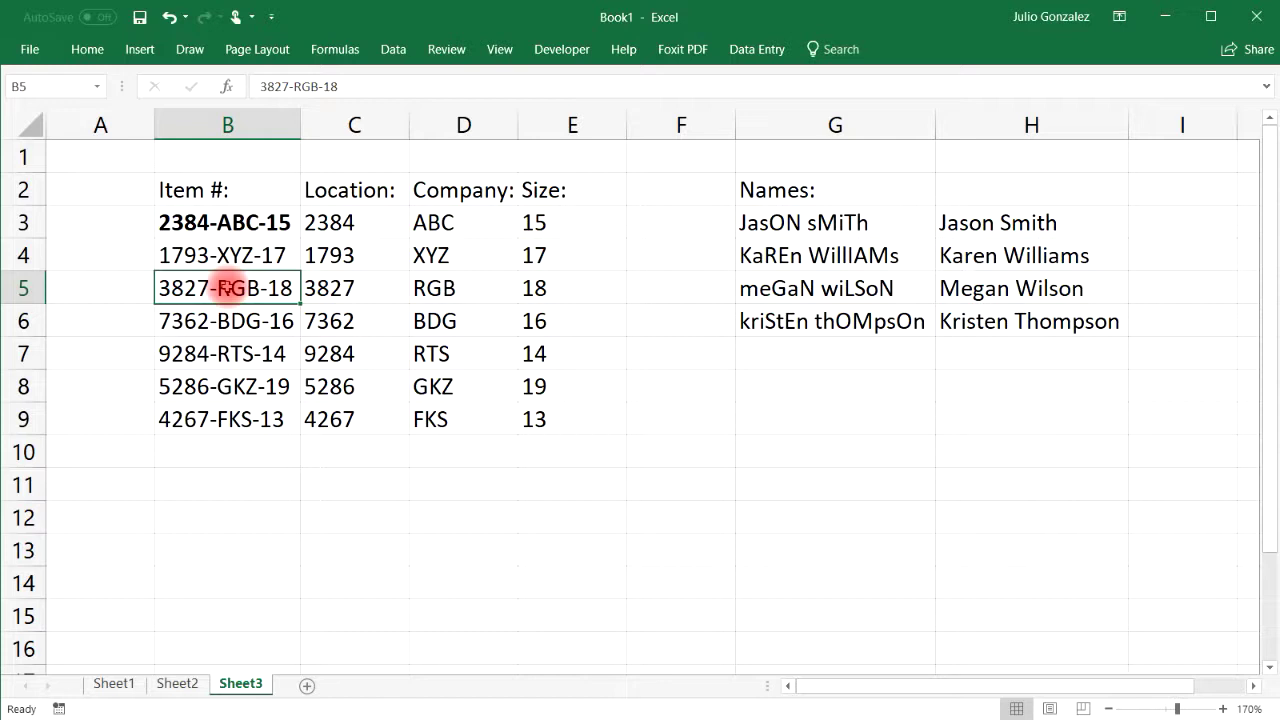
key(ctrl+b)
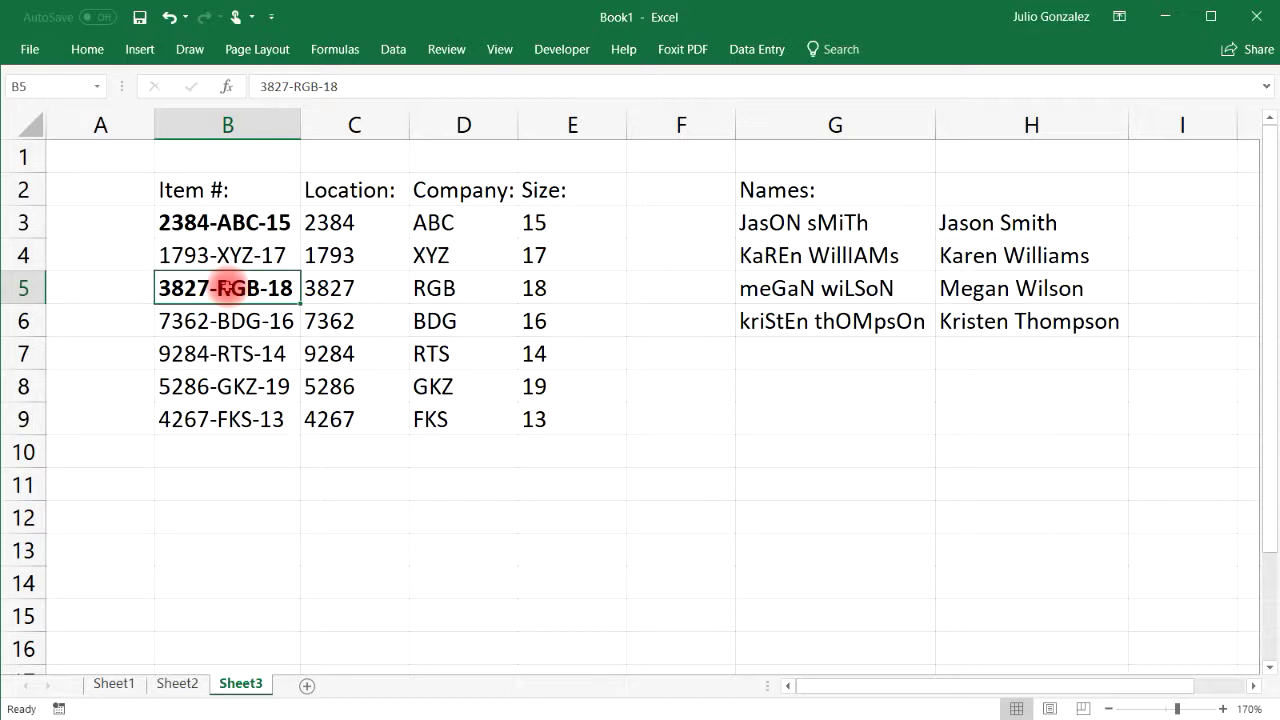
key(ctrl+b)
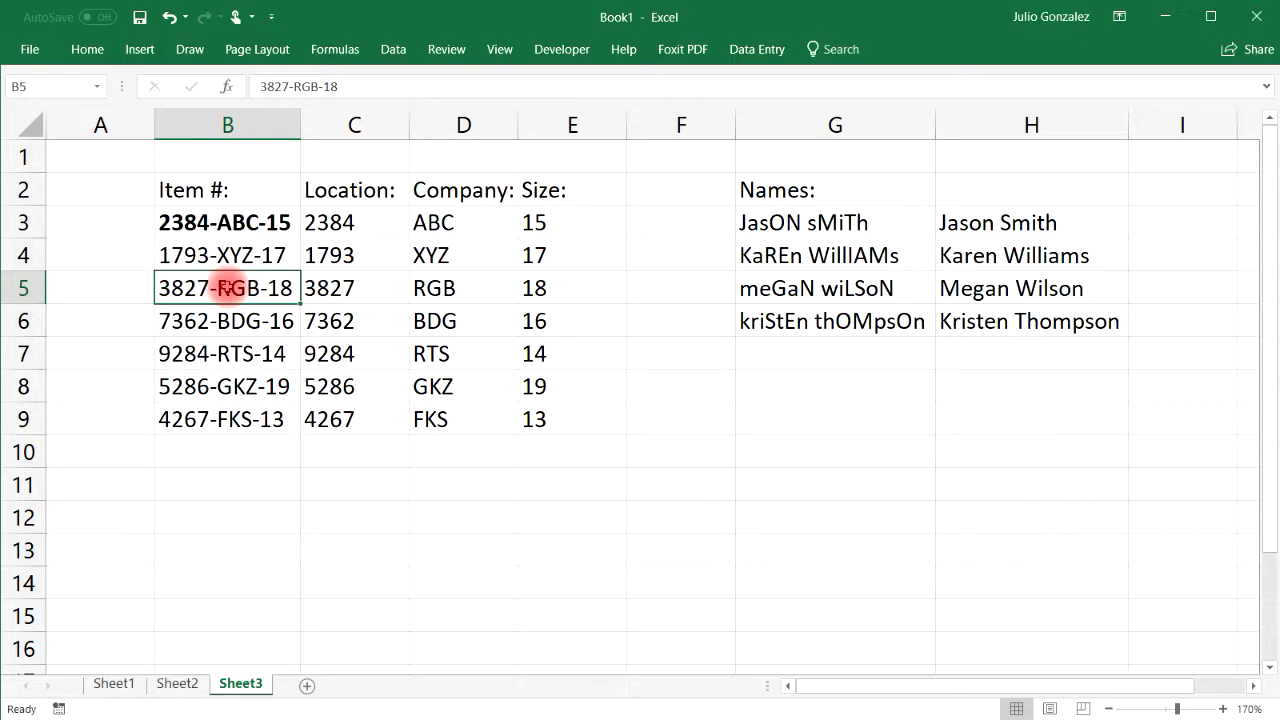
Apply italic and underline to the item number in cell B5.
click(92, 49)
click(184, 117)
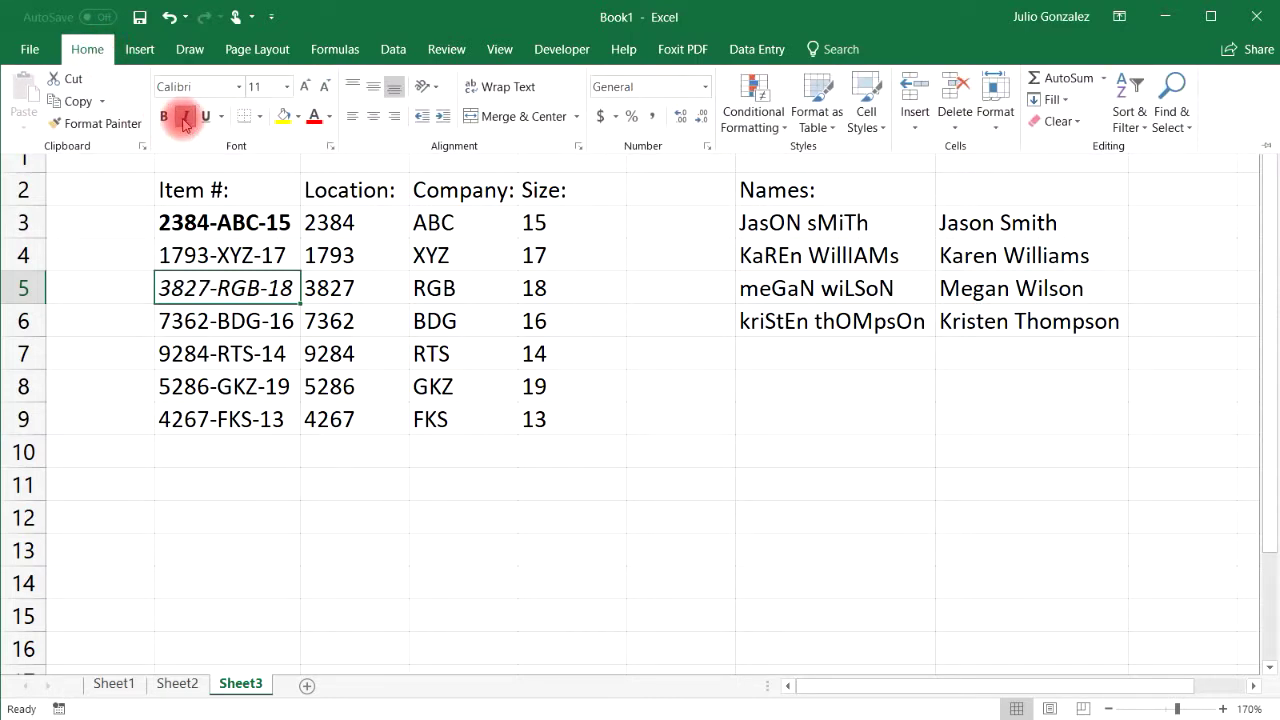
click(205, 116)
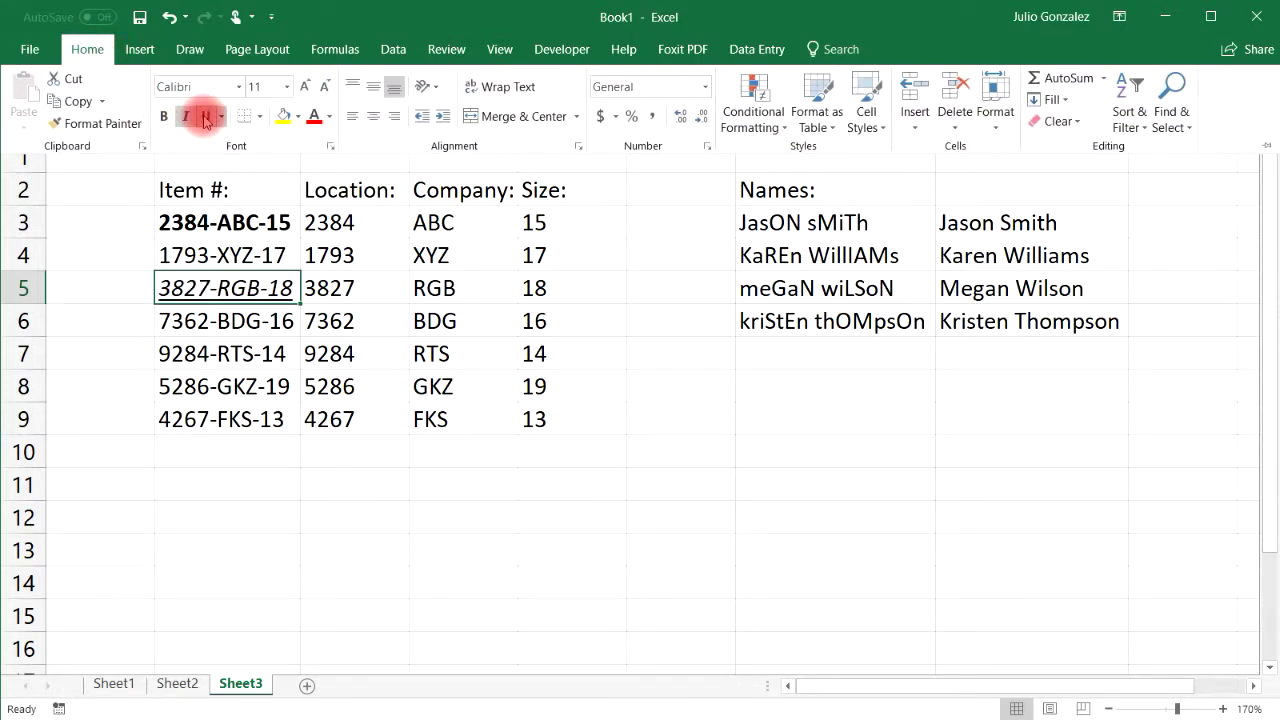
Italicize the item number in cell B7 and underline the company code in cell D4.
click(243, 346)
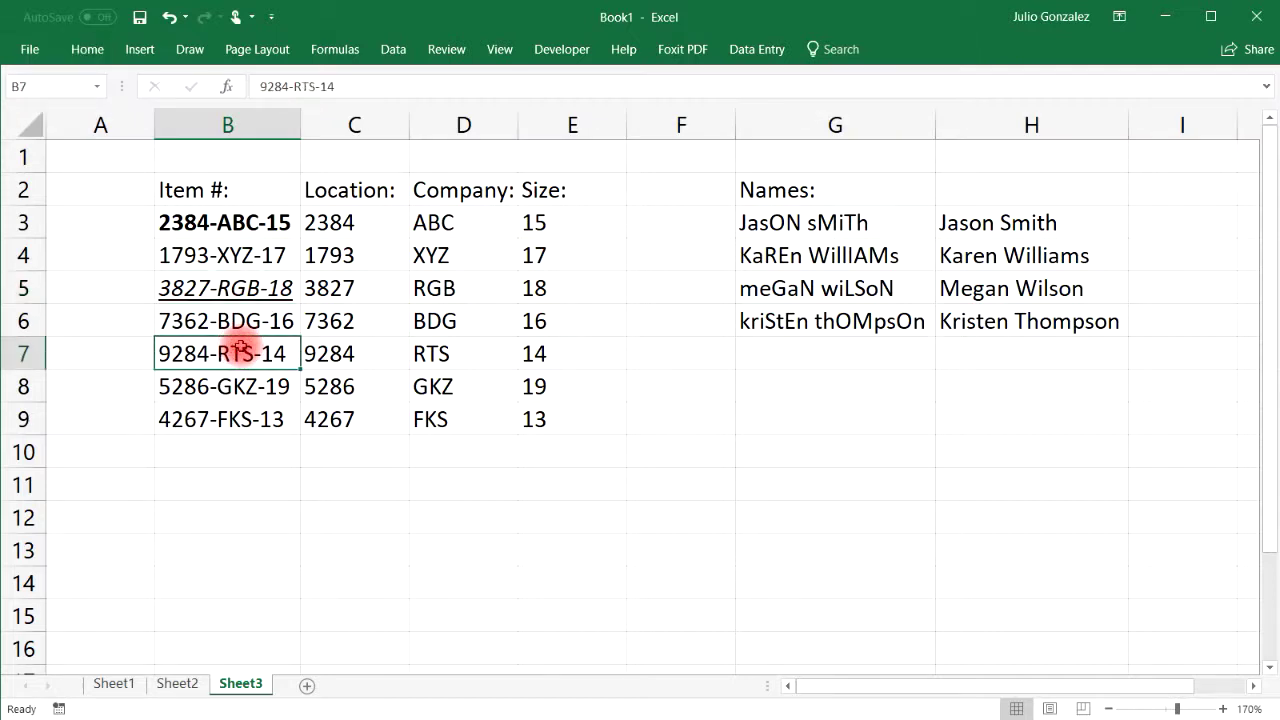
key(ctrl+i)
key(ctrl+i)
key(ctrl+i)
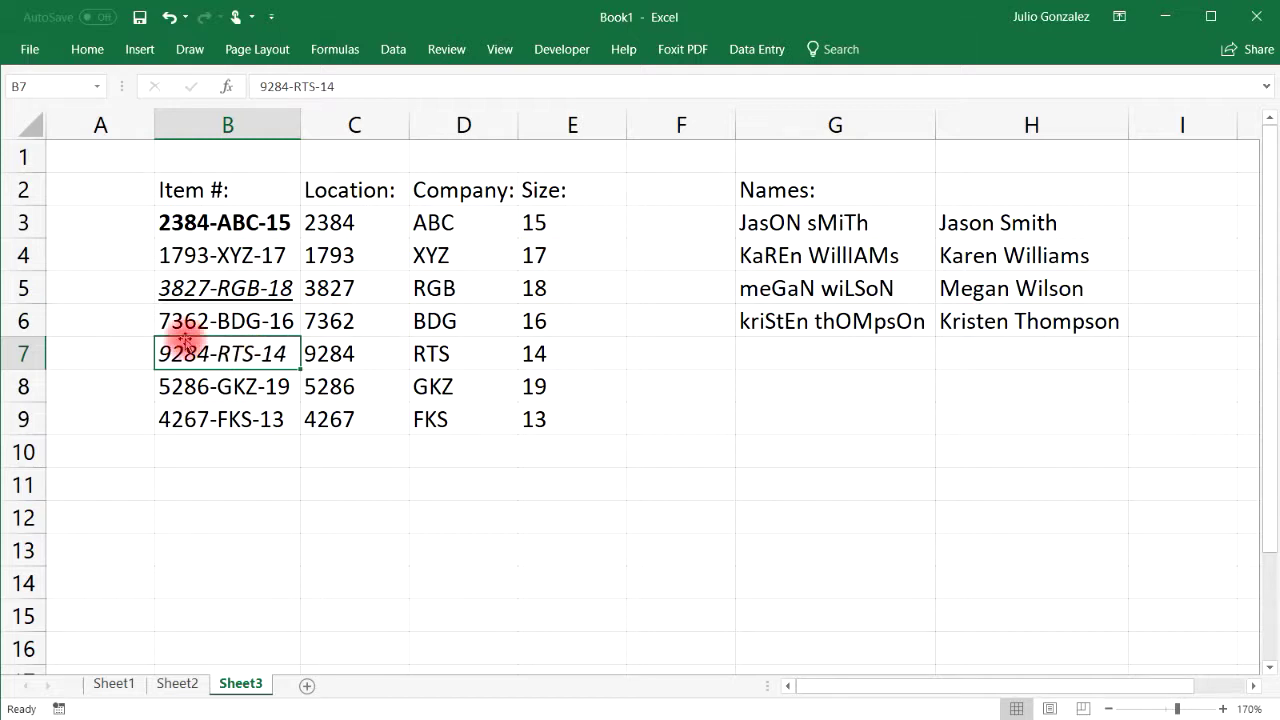
click(443, 257)
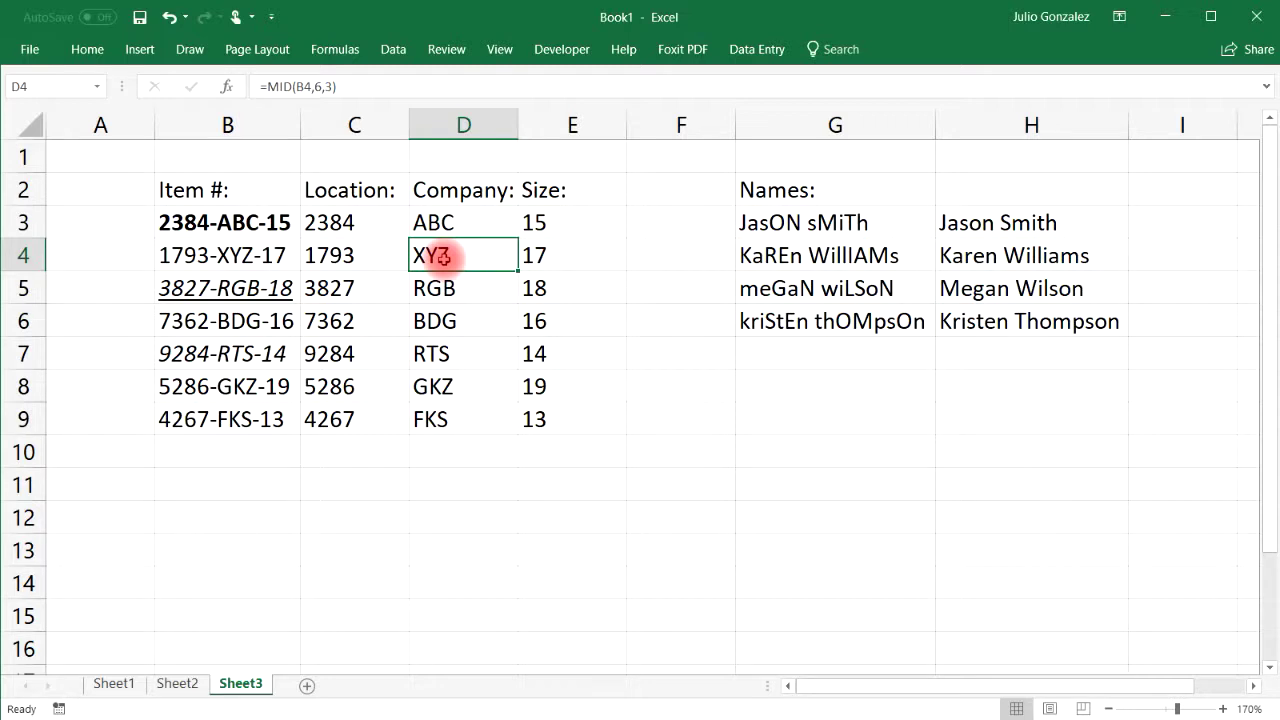
key(ctrl+u)
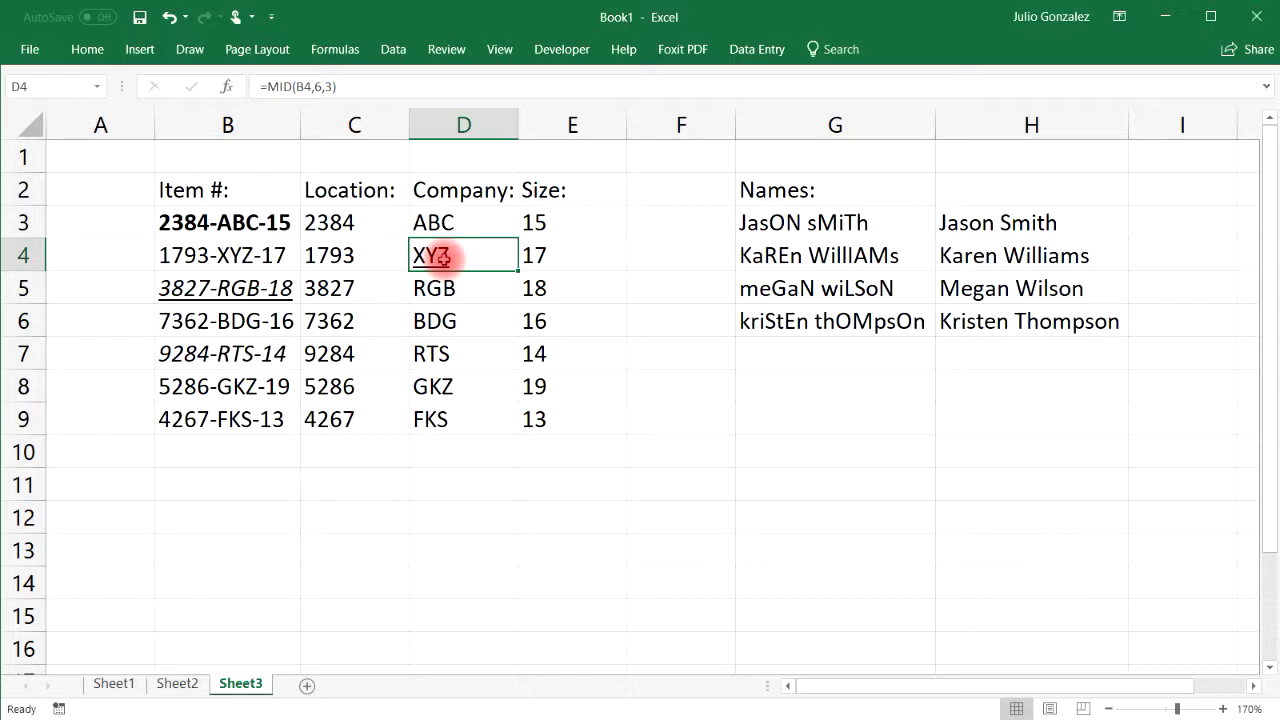
Apply strikethrough to the company code in cell D6 and to the name in cell H4.
click(443, 320)
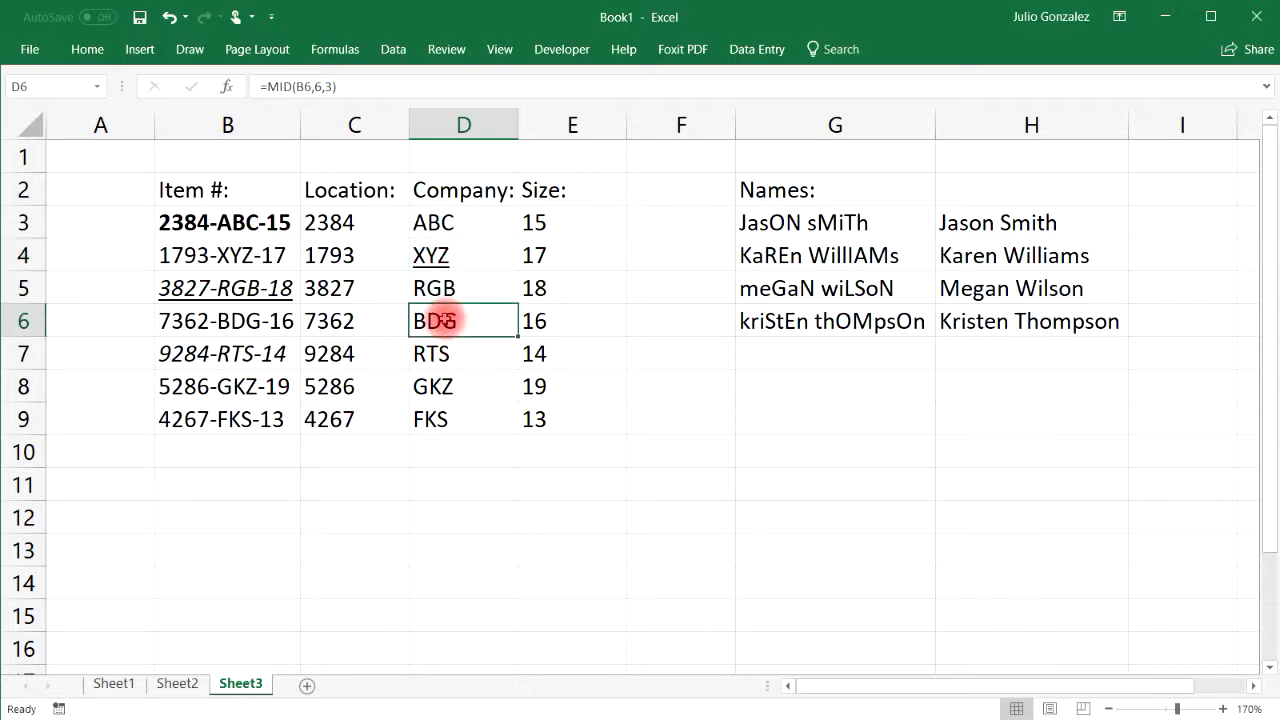
key(ctrl+5)
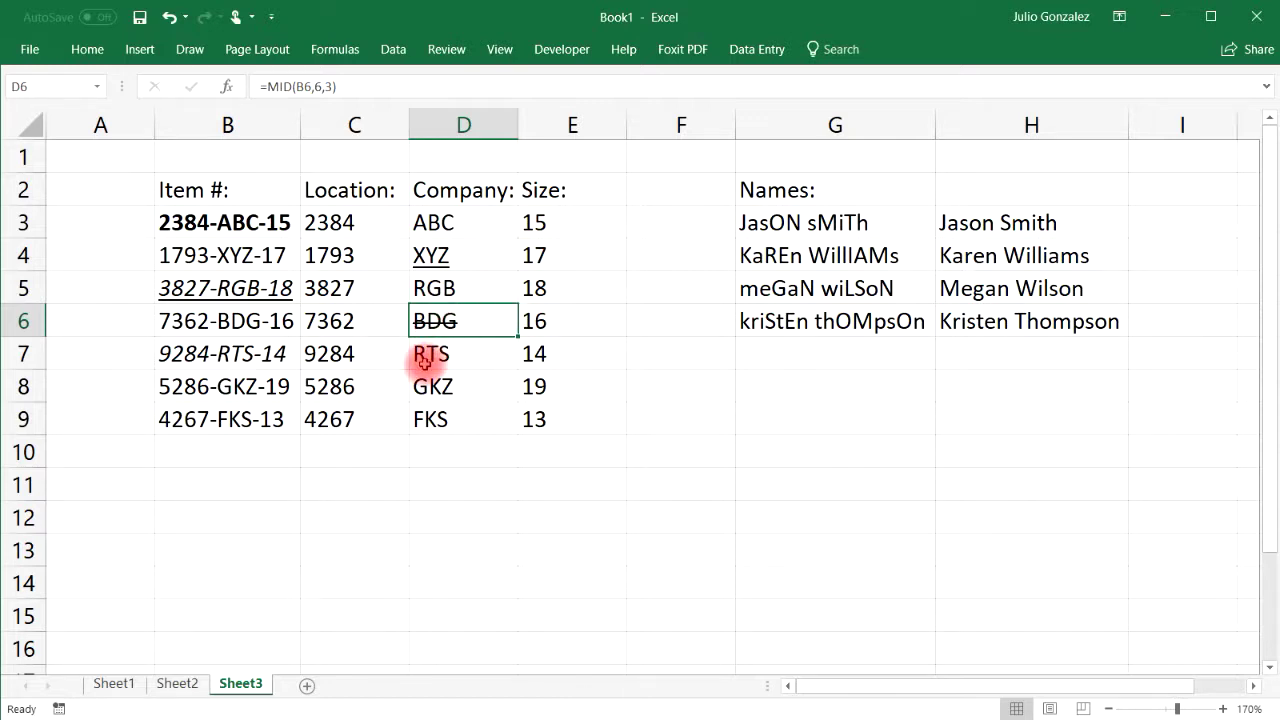
click(985, 259)
key(ctrl+5)
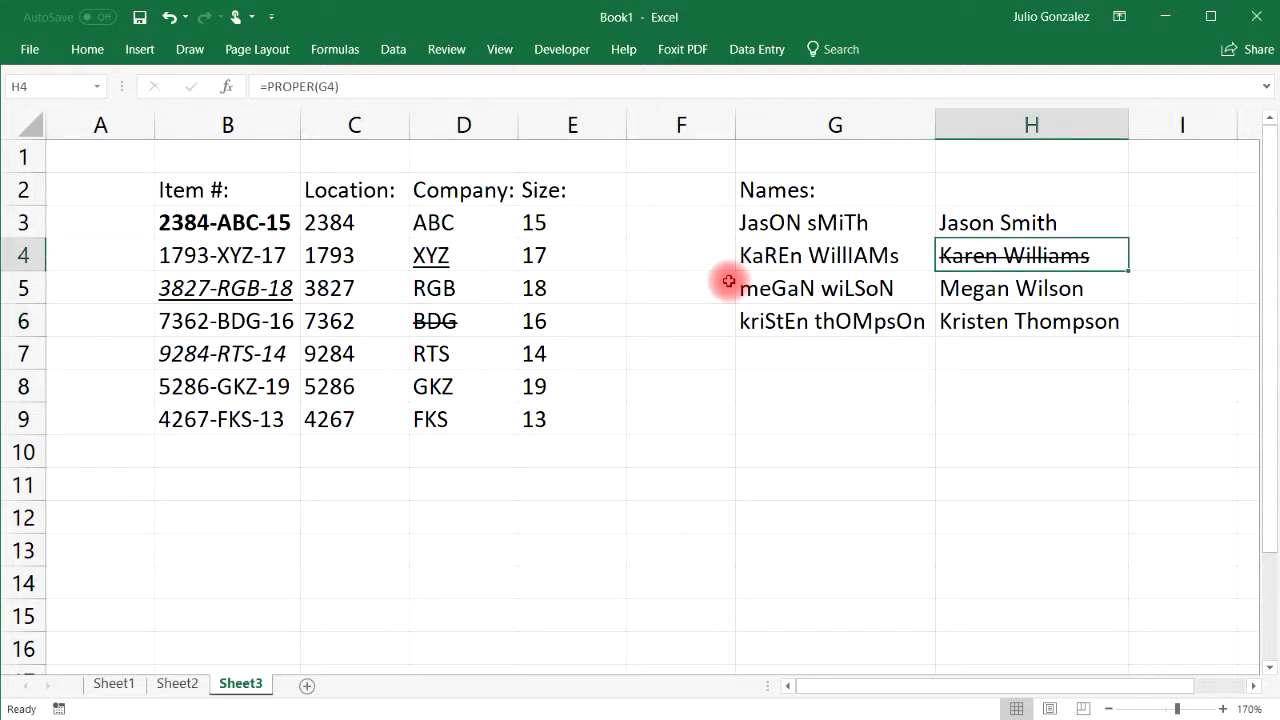
key(alt+Tab)
key(alt+Tab)
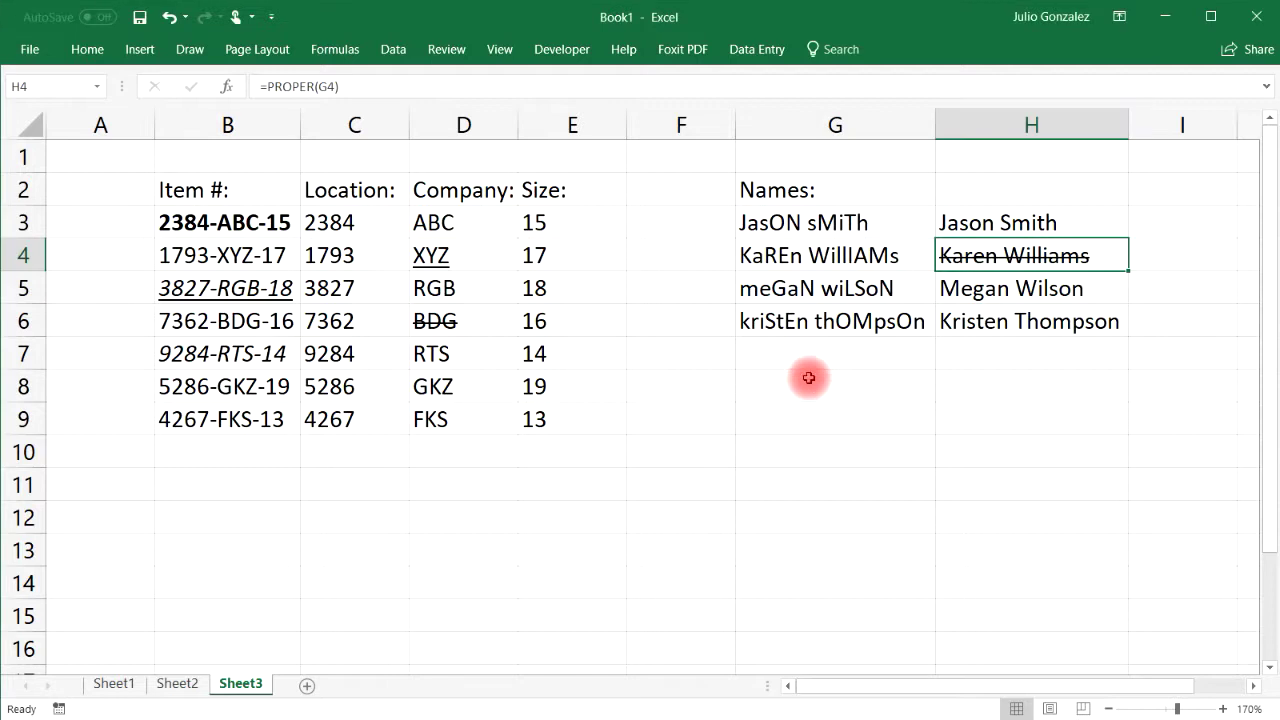
Enter a first name in cell G8, and add the surname on a second line within the same cell.
click(809, 378)
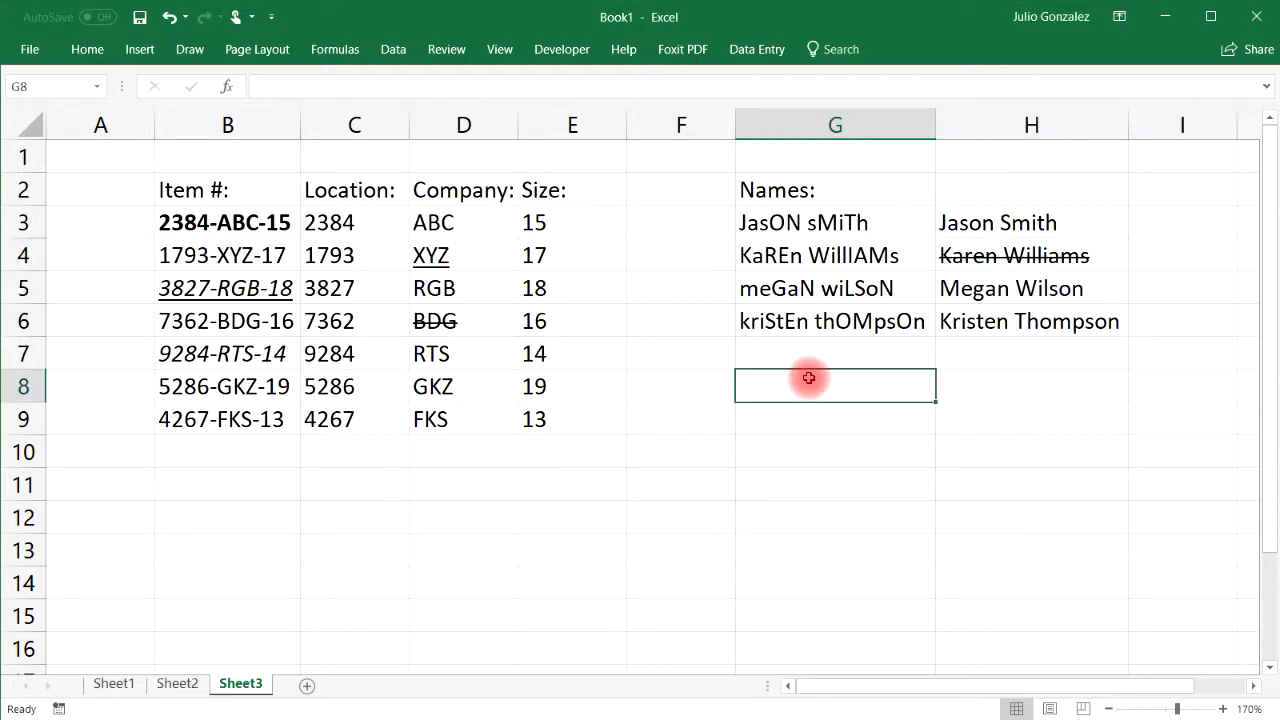
text(John)
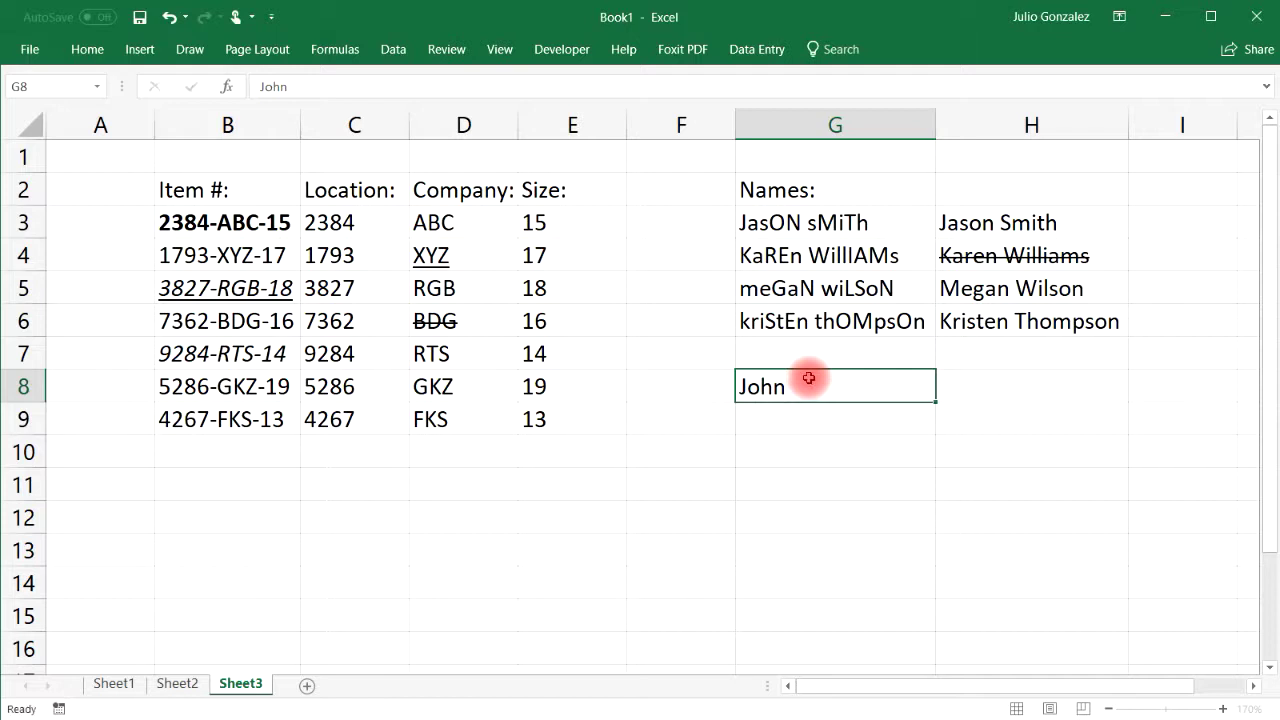
key(Return)
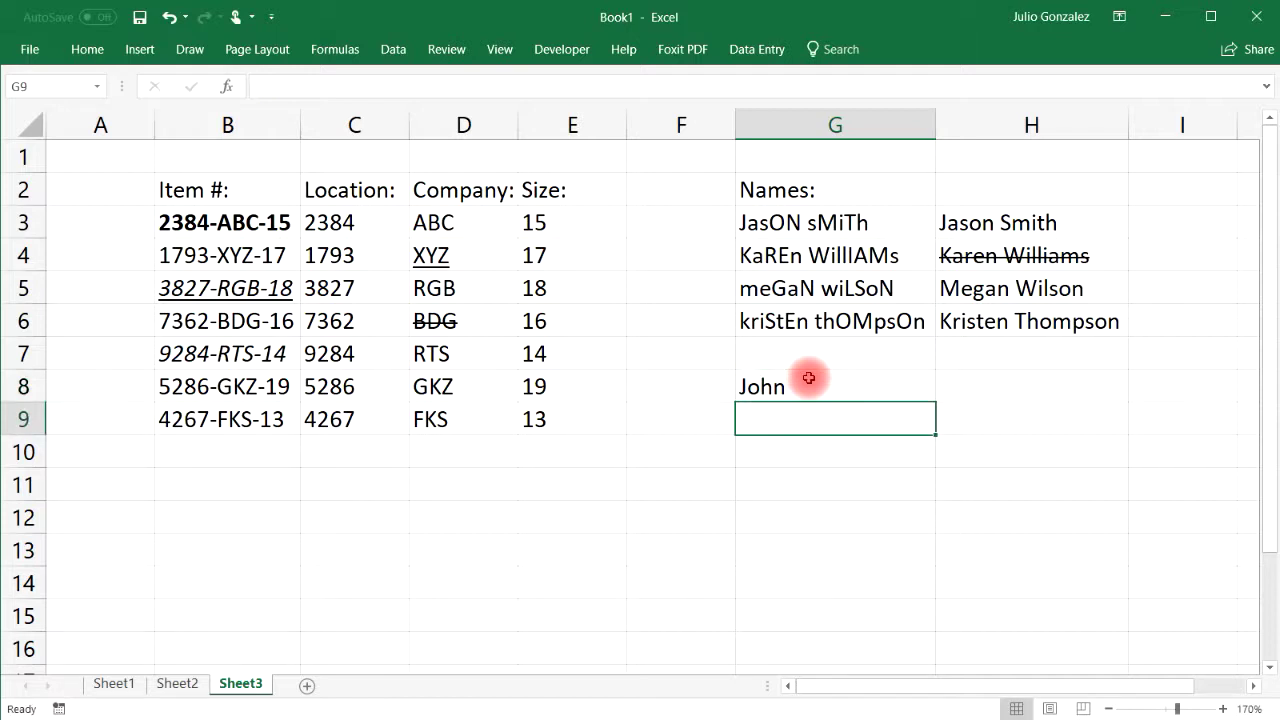
click(807, 380)
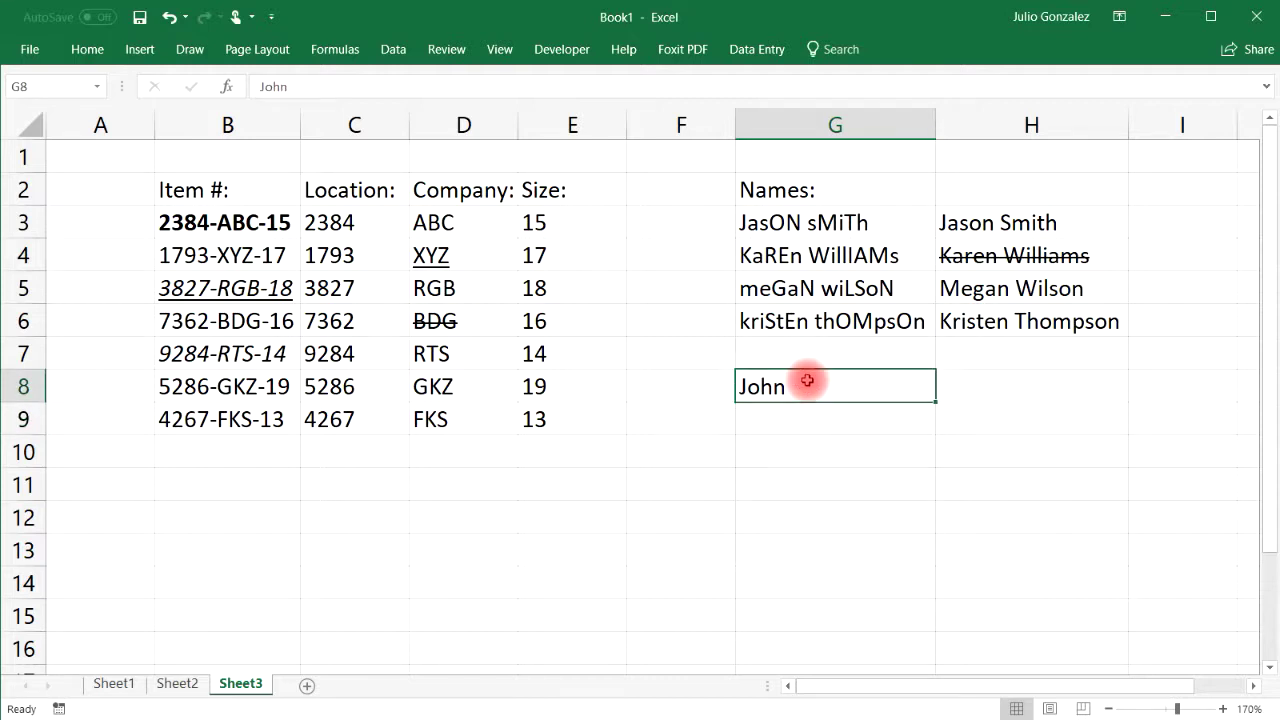
double_click(807, 380)
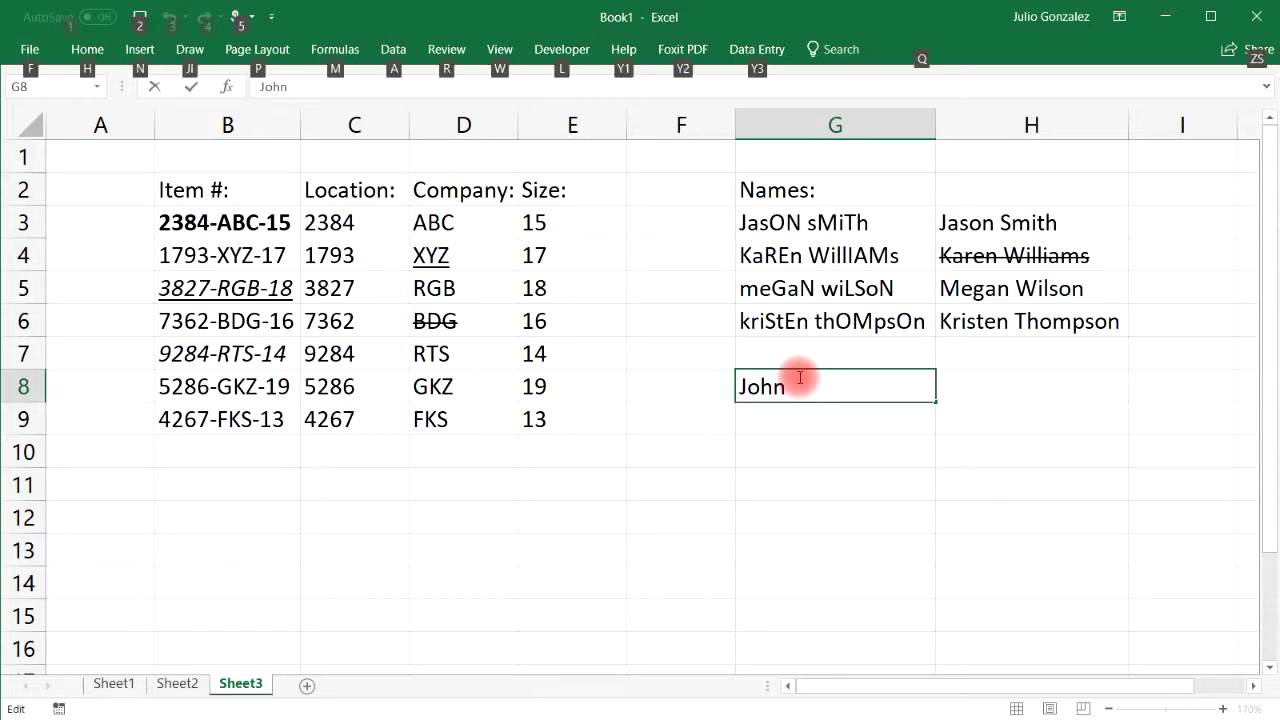
key(alt+Return)
text(Williams)
key(Return)
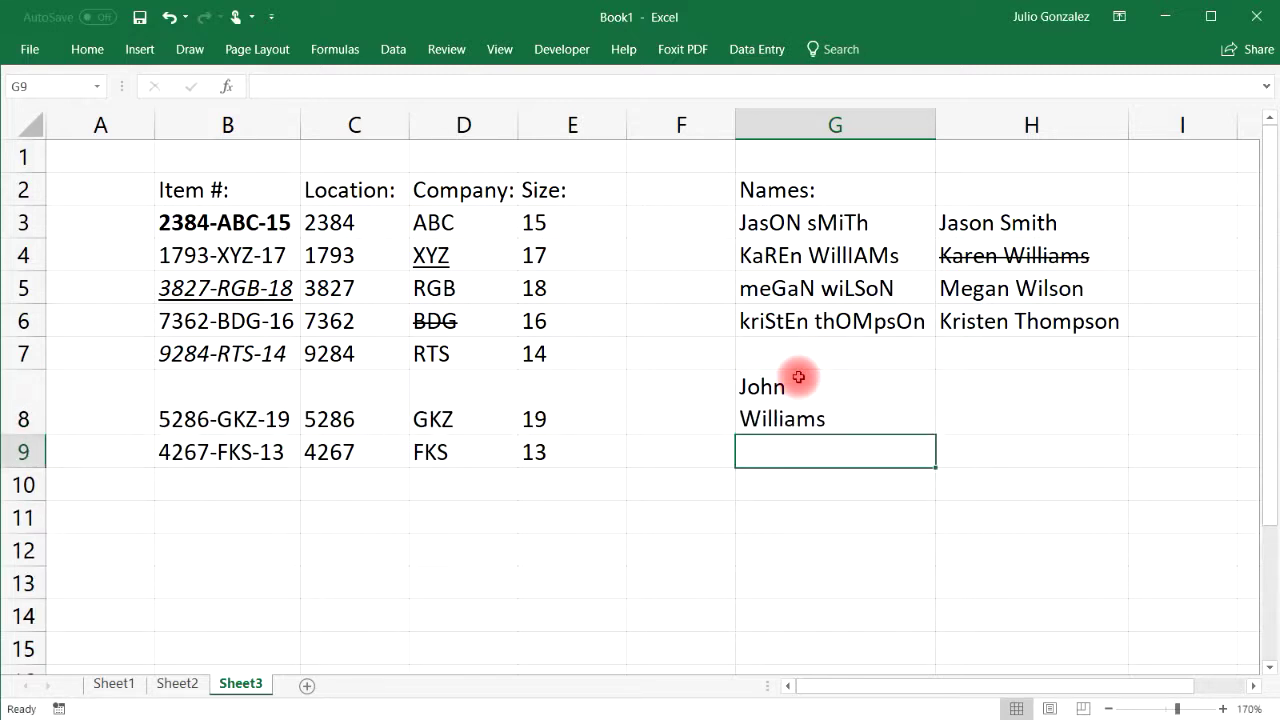
Enter the note "ALT + ENTER" in cell H8, beside the two-line name.
click(1006, 414)
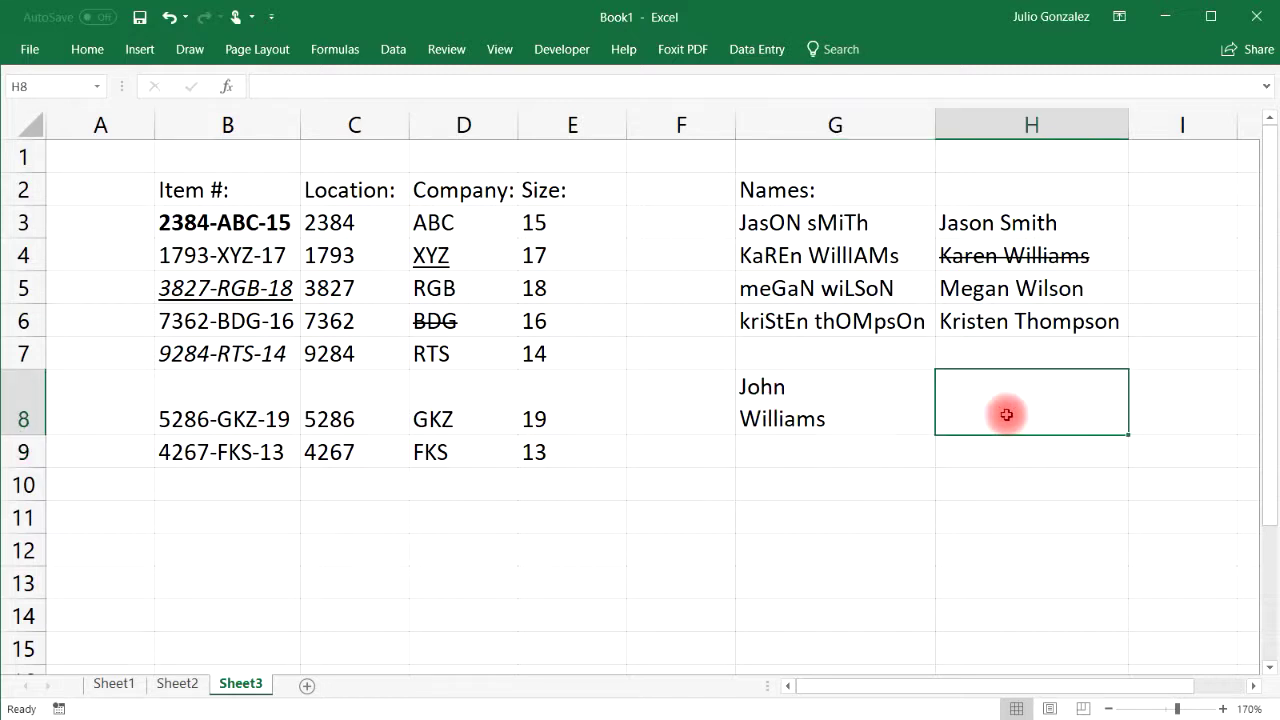
text(ALT )
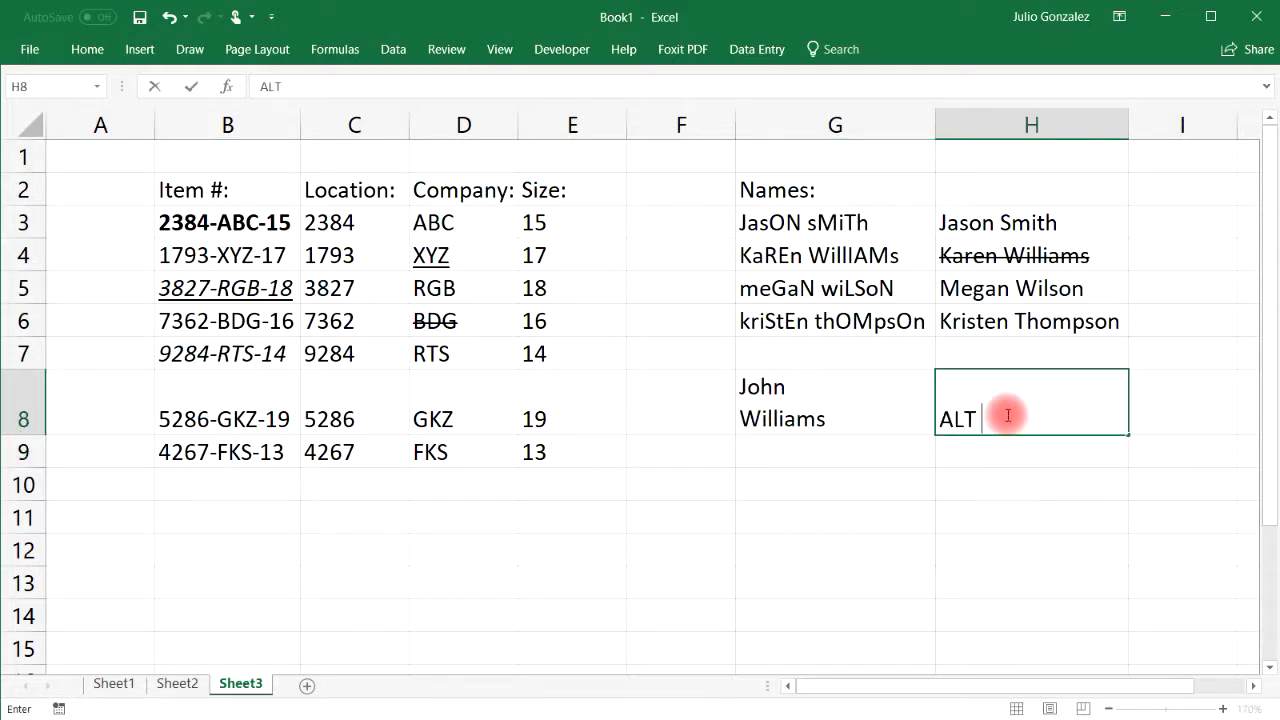
text(+ ENTER)
key(Return)
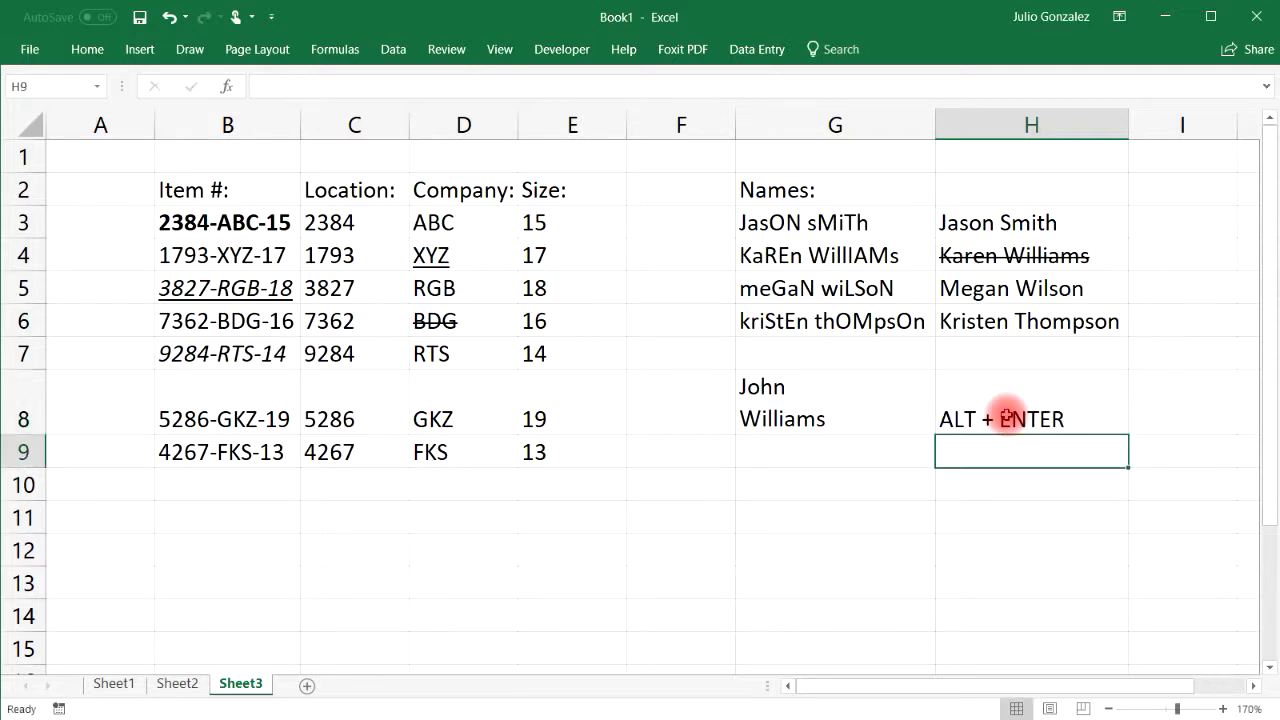
Enter another person's first name and surname on two separate lines within cell G9.
click(878, 454)
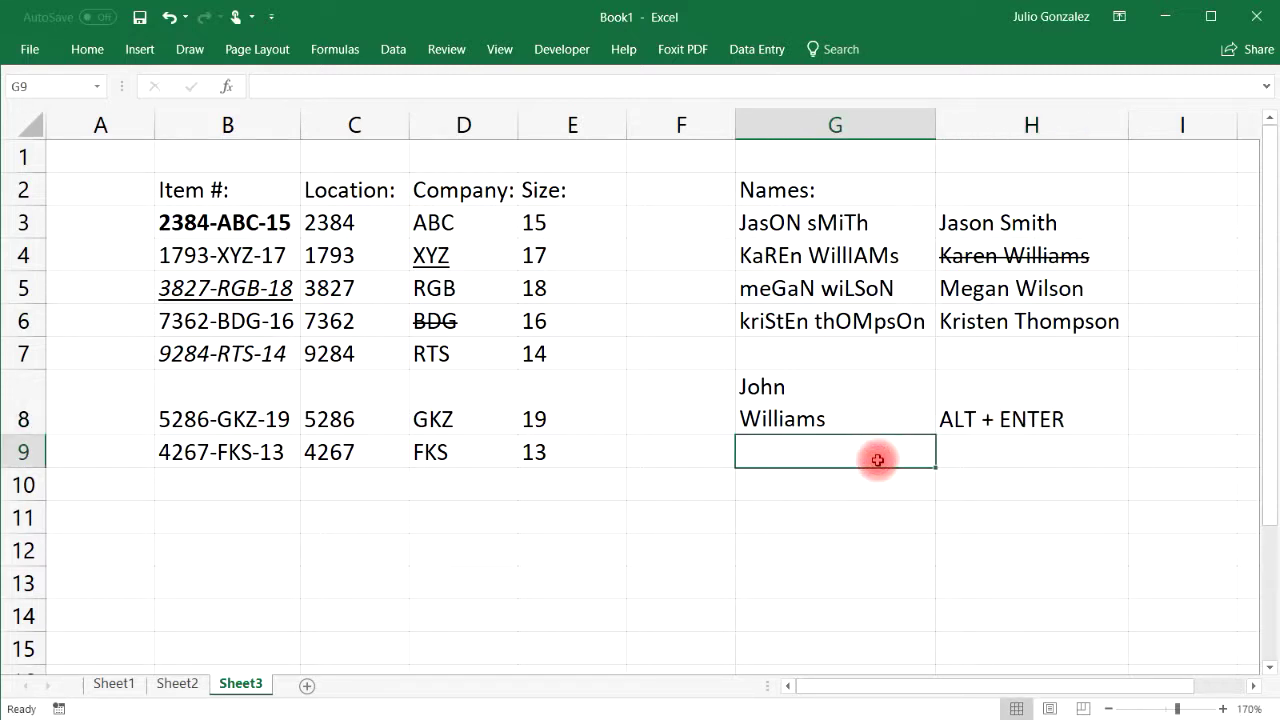
text(Jason)
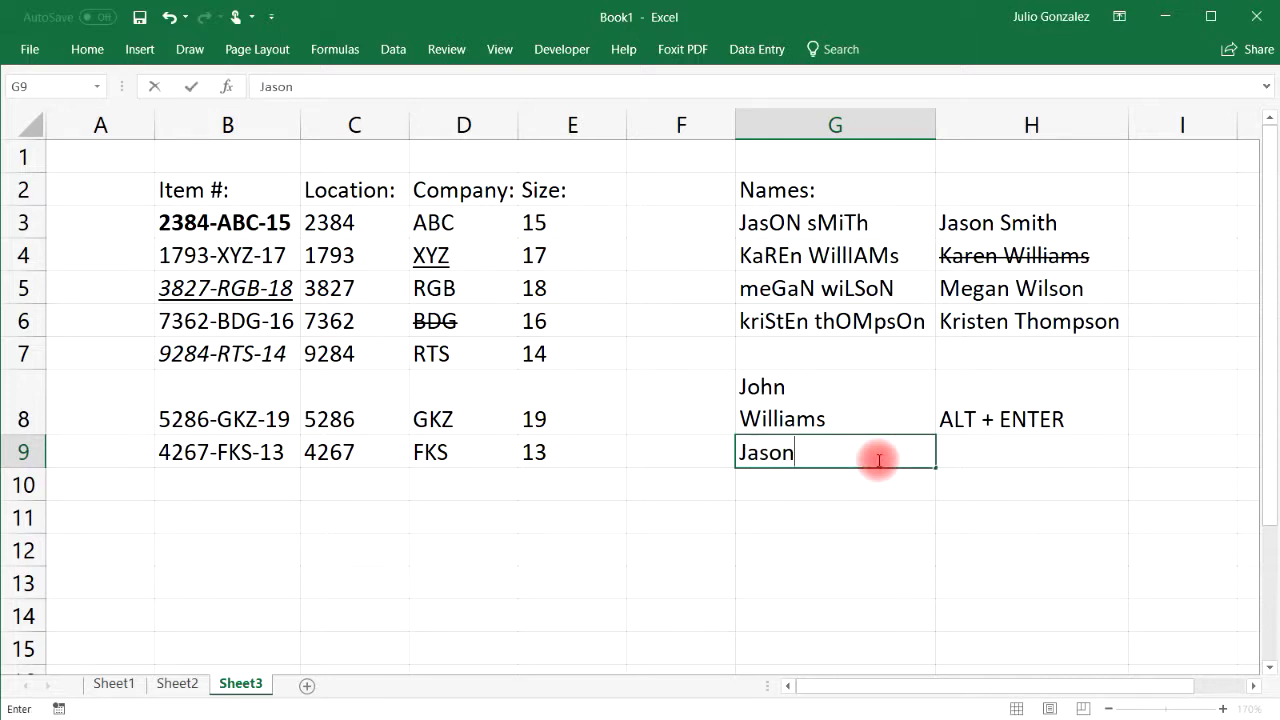
key(alt+Return)
text(Smith)
key(Return)
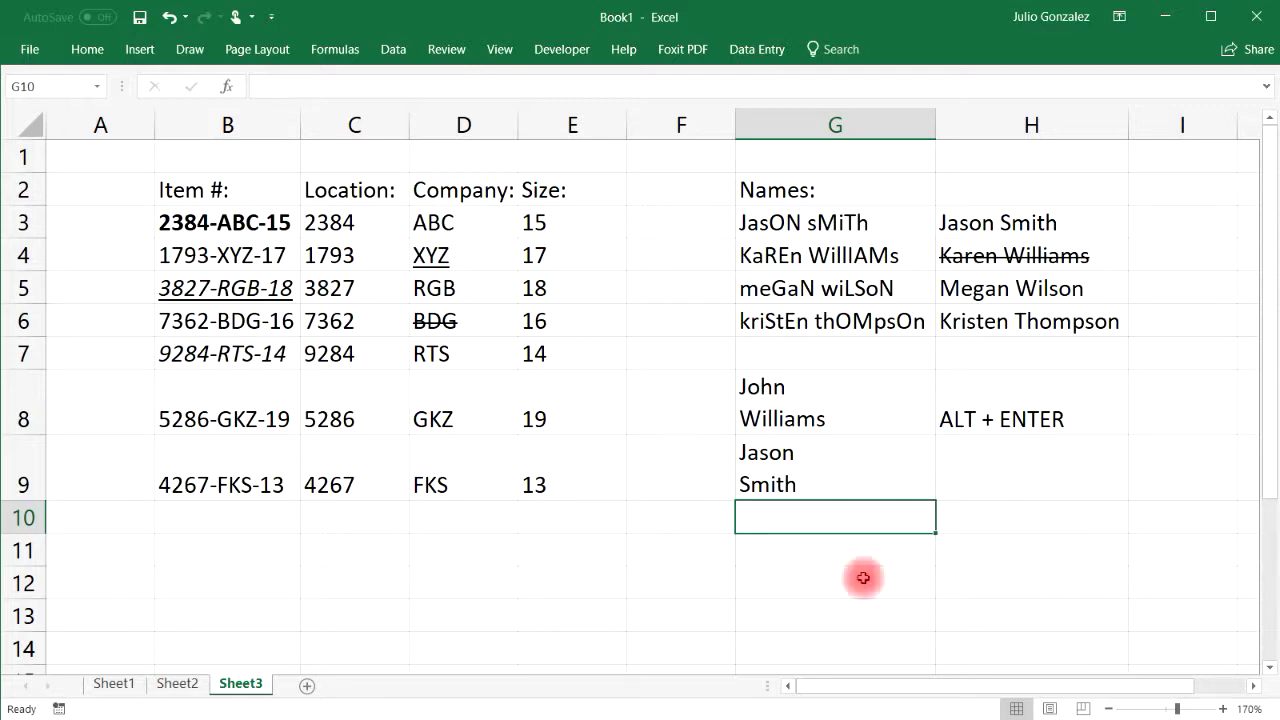
key(alt+Tab)
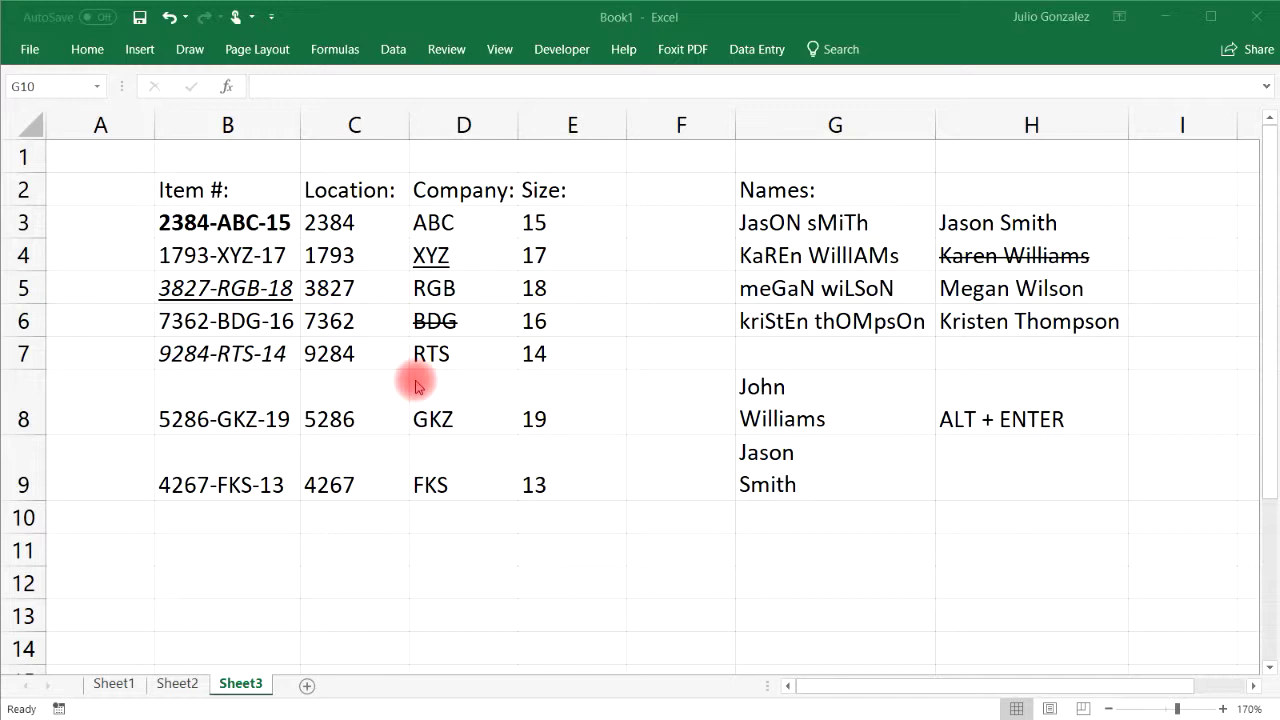
Use Select All from cells C12, C5 and G4 in turn, selecting the whole sheet, item table B2:E9 and names block G2:H6.
click(343, 580)
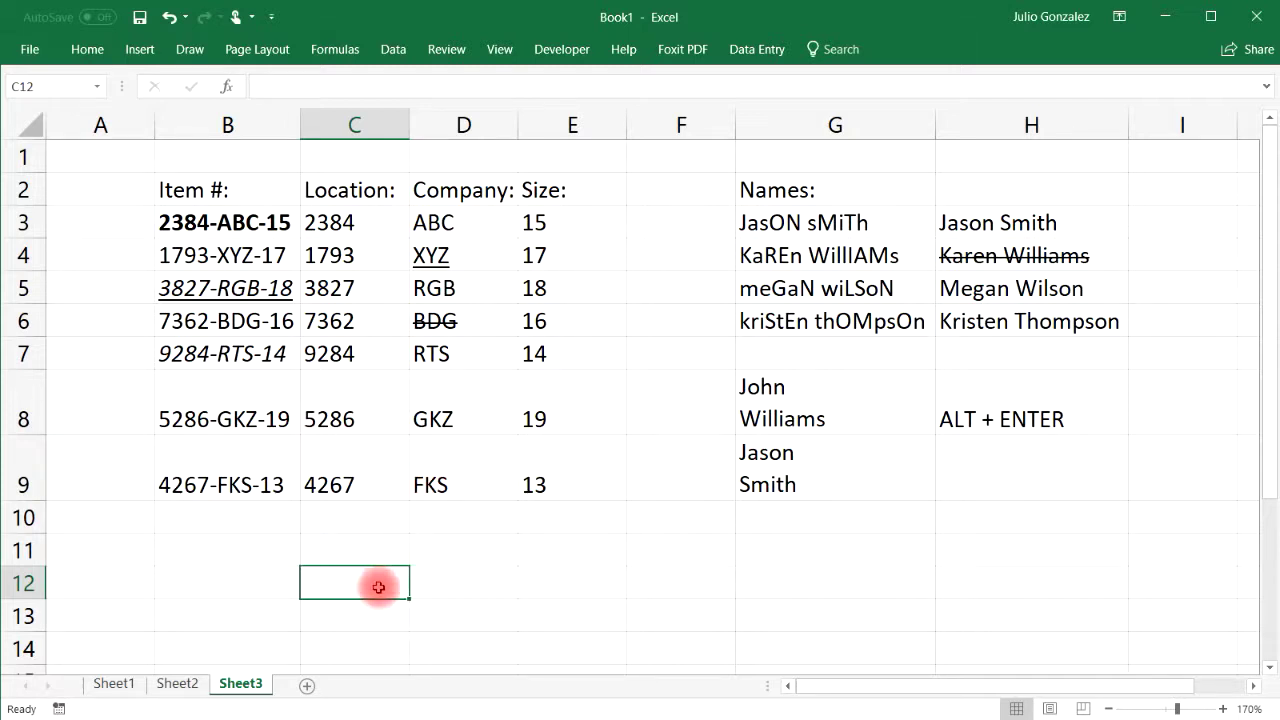
key(ctrl+a)
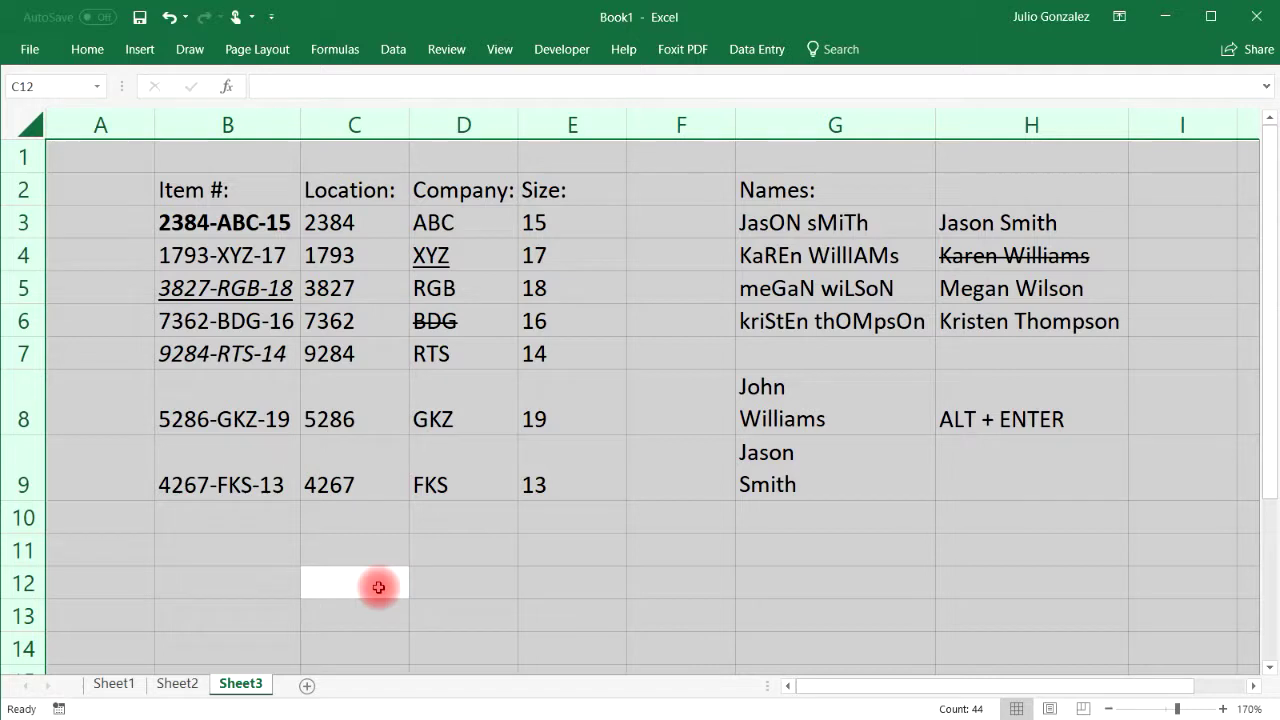
click(343, 292)
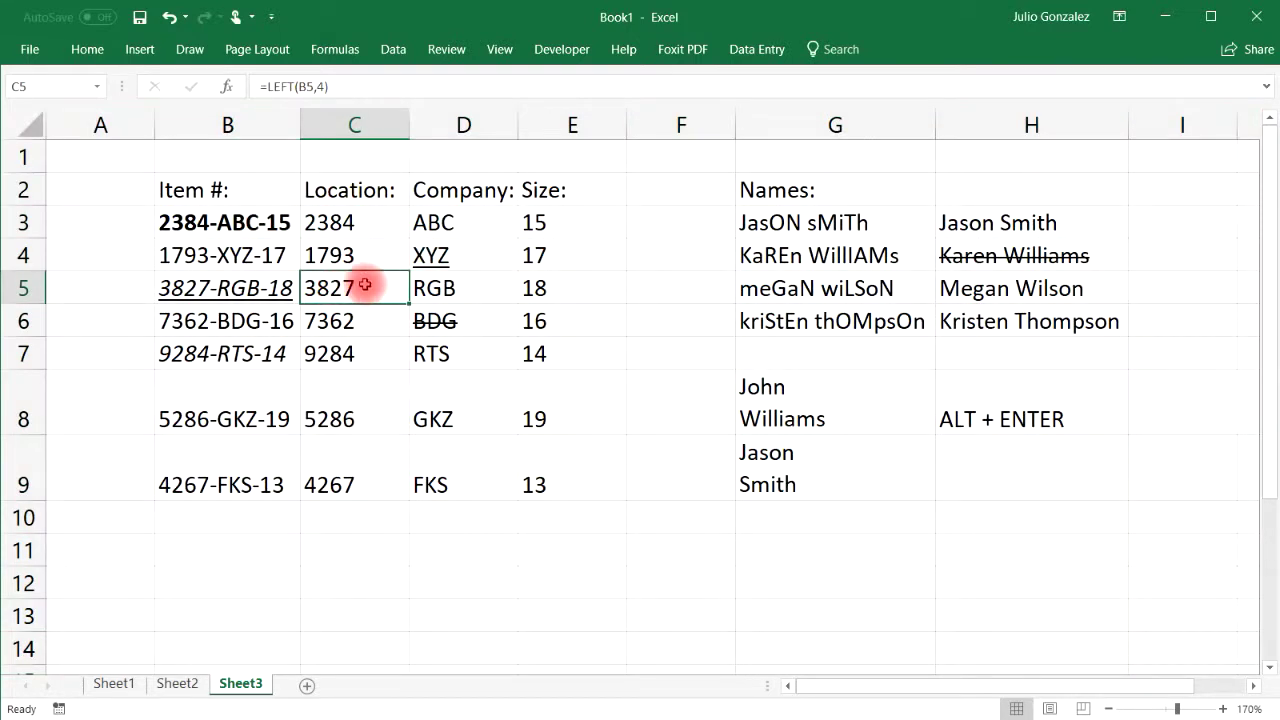
key(ctrl+a)
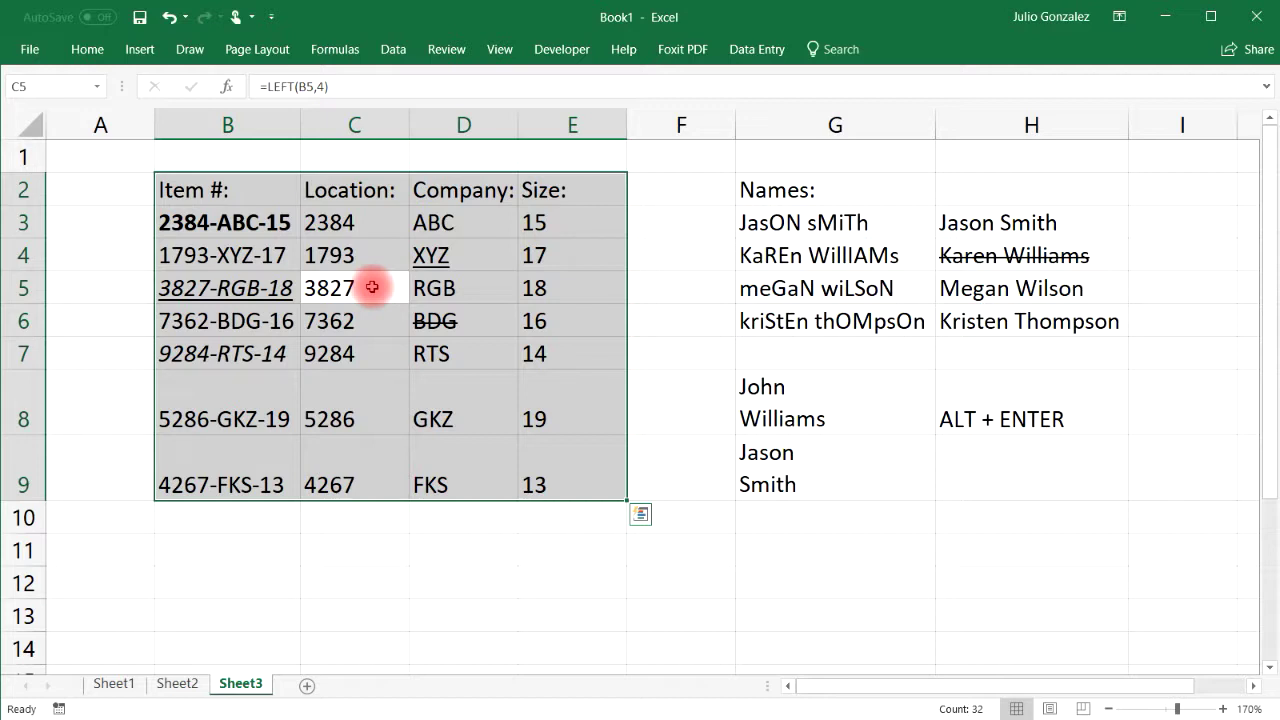
click(820, 255)
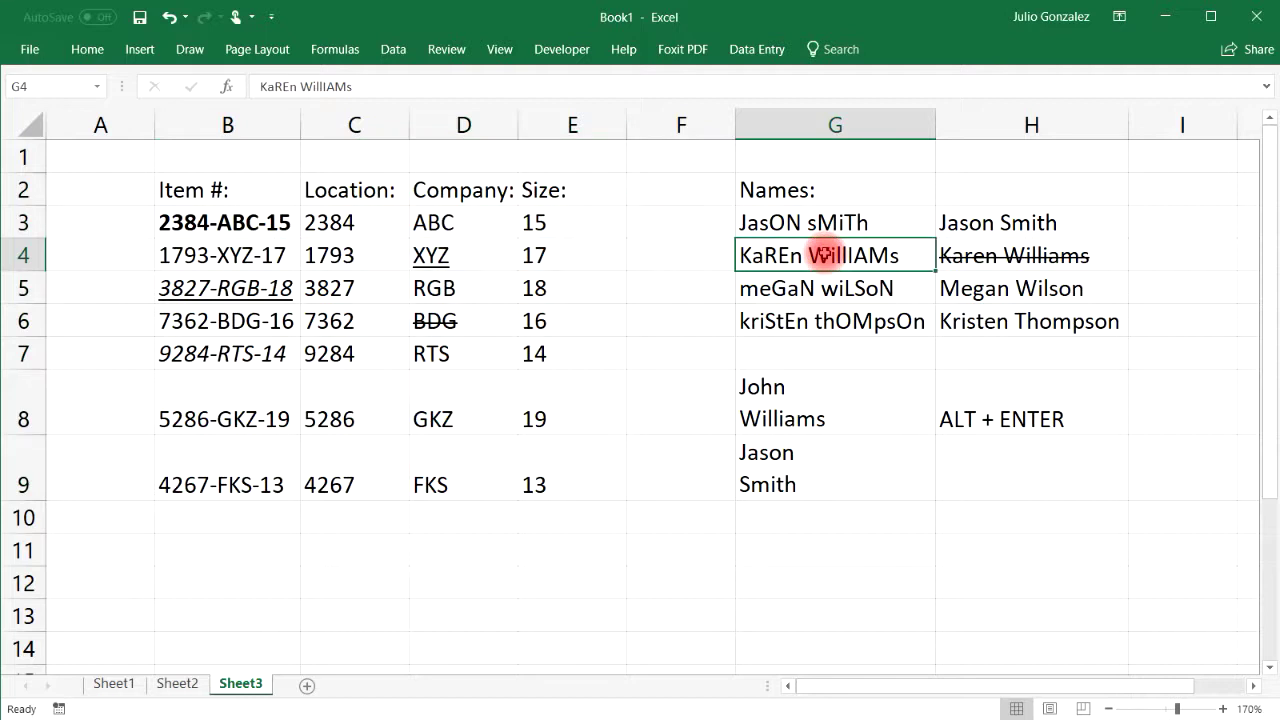
key(ctrl+a)
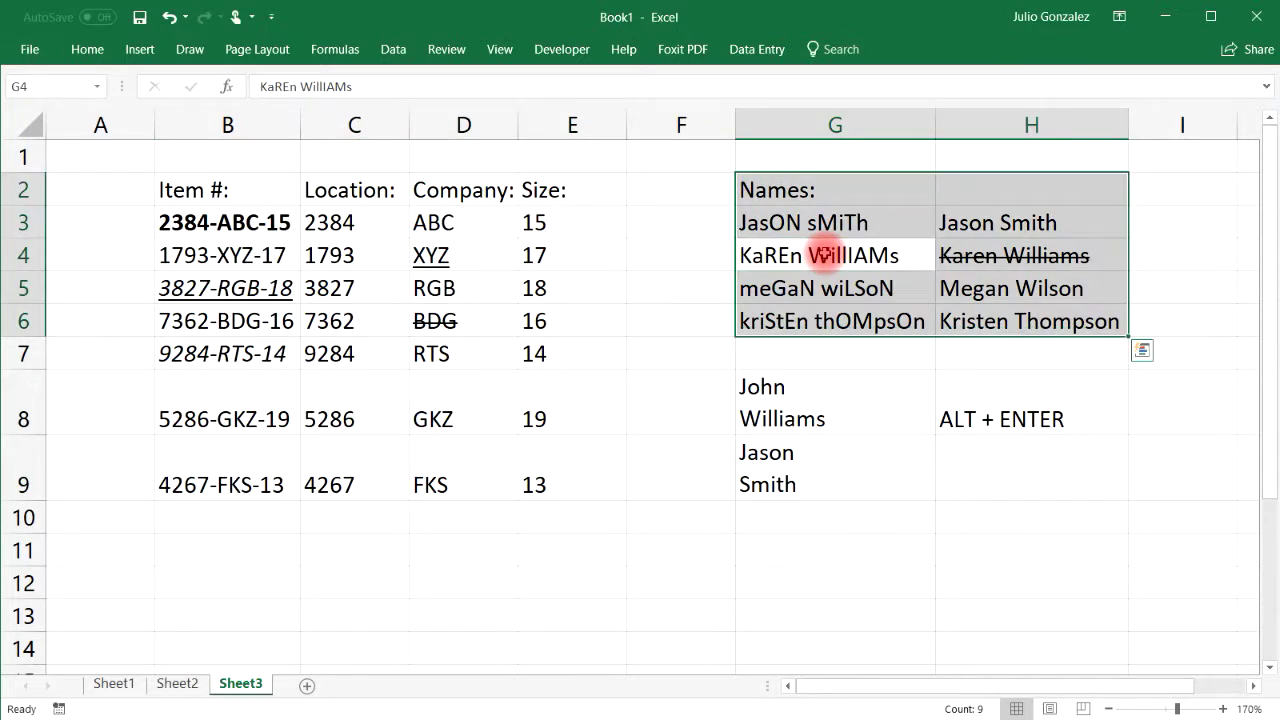
Select the separate block G8:H9, and go to the blank cells G7 and H7 that divide it from the names block.
drag(800, 405, 977, 491)
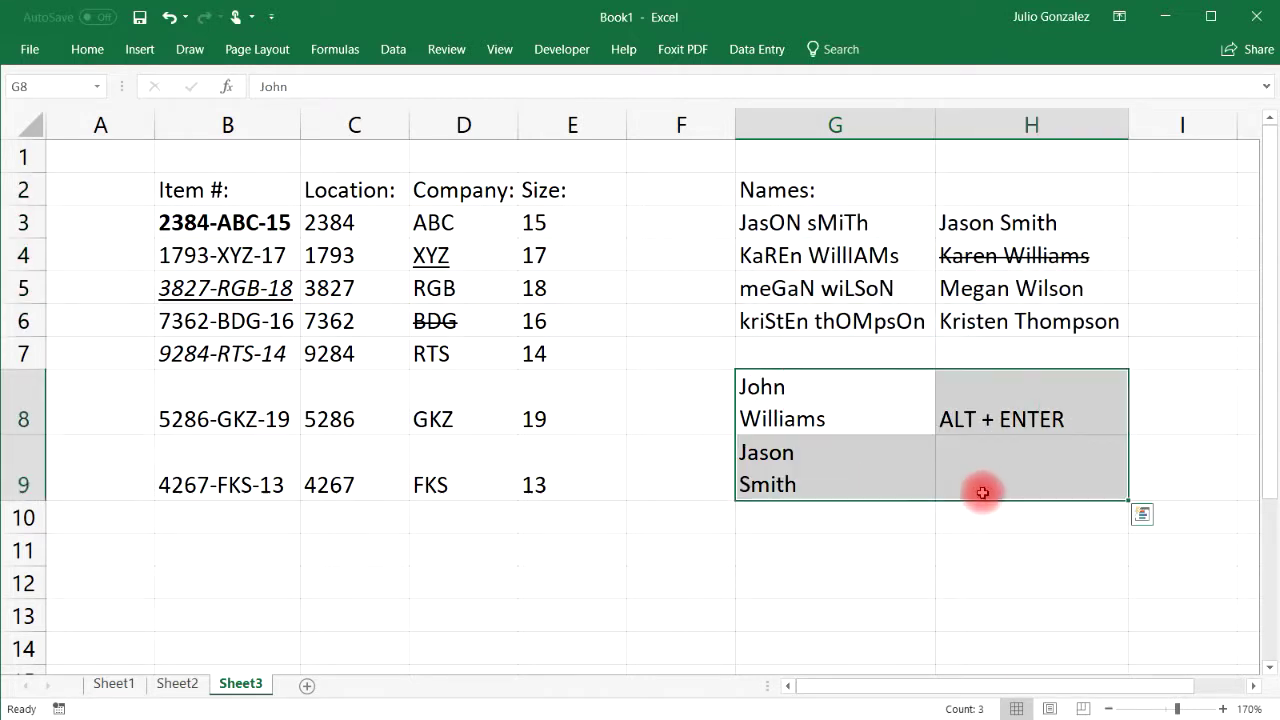
click(857, 350)
click(1048, 353)
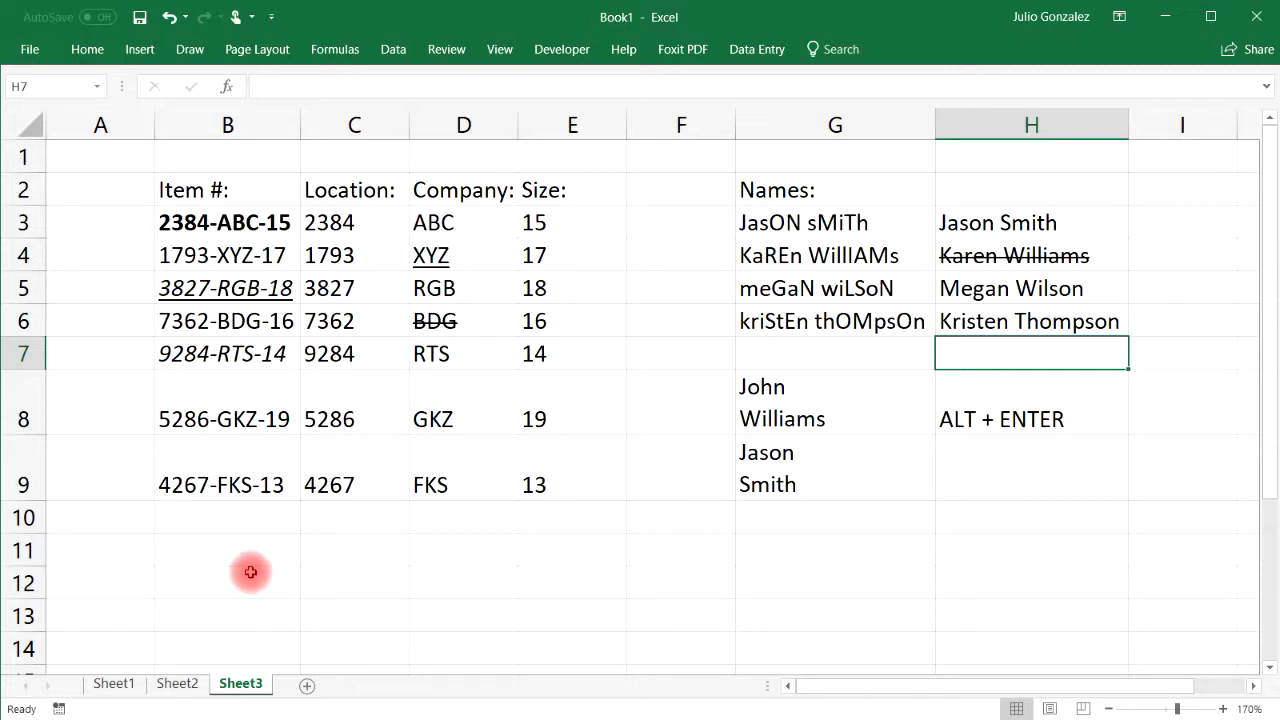
Copy the item number in B9 and paste it into cells B11 and D11.
click(258, 485)
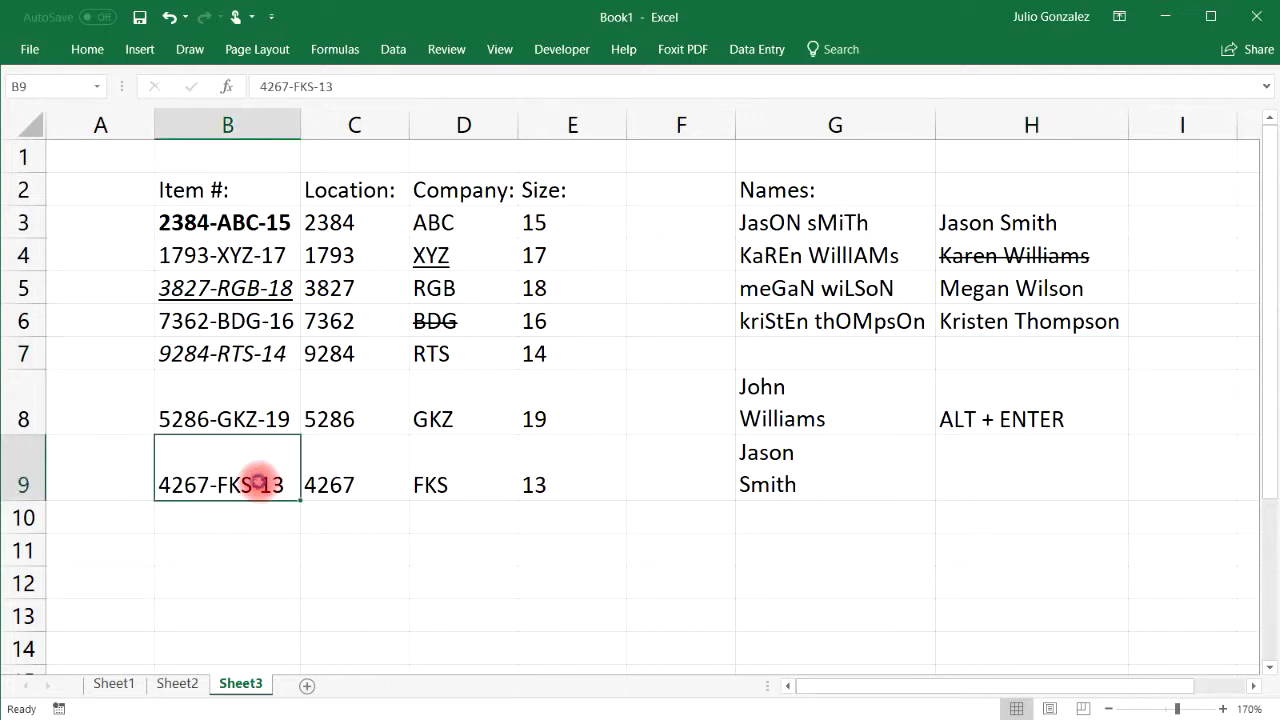
key(ctrl+c)
click(256, 543)
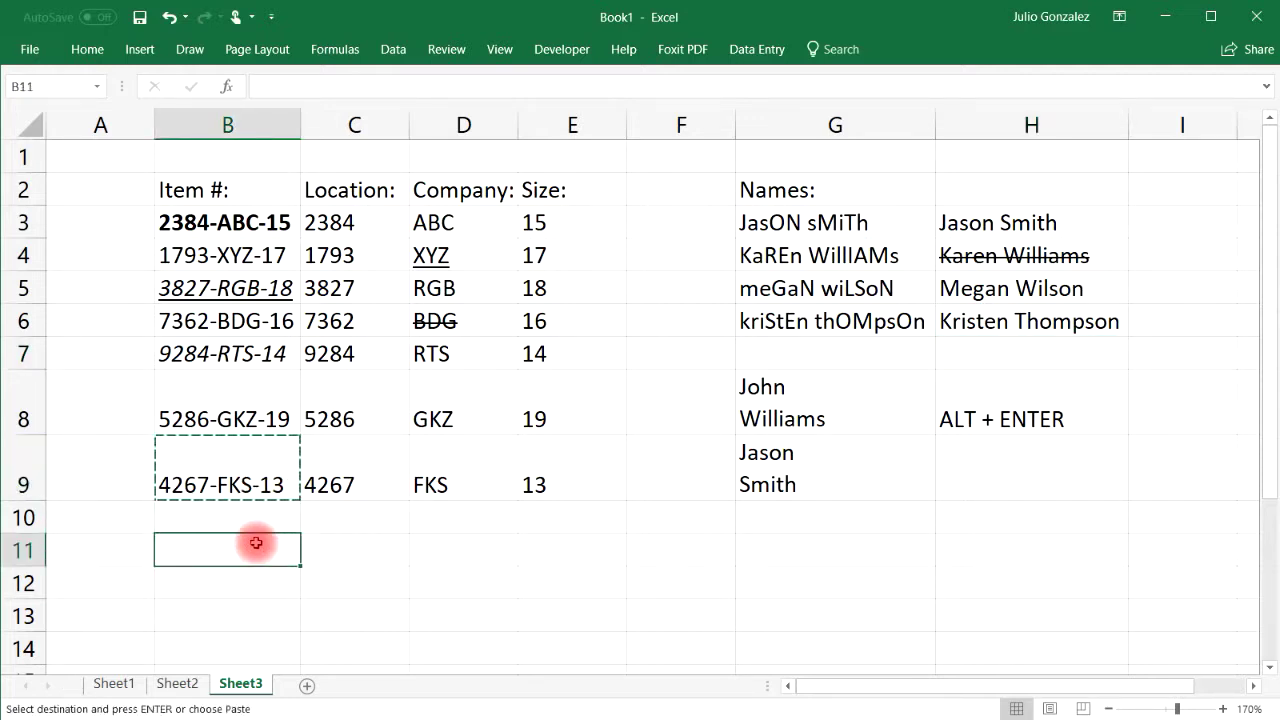
key(ctrl+v)
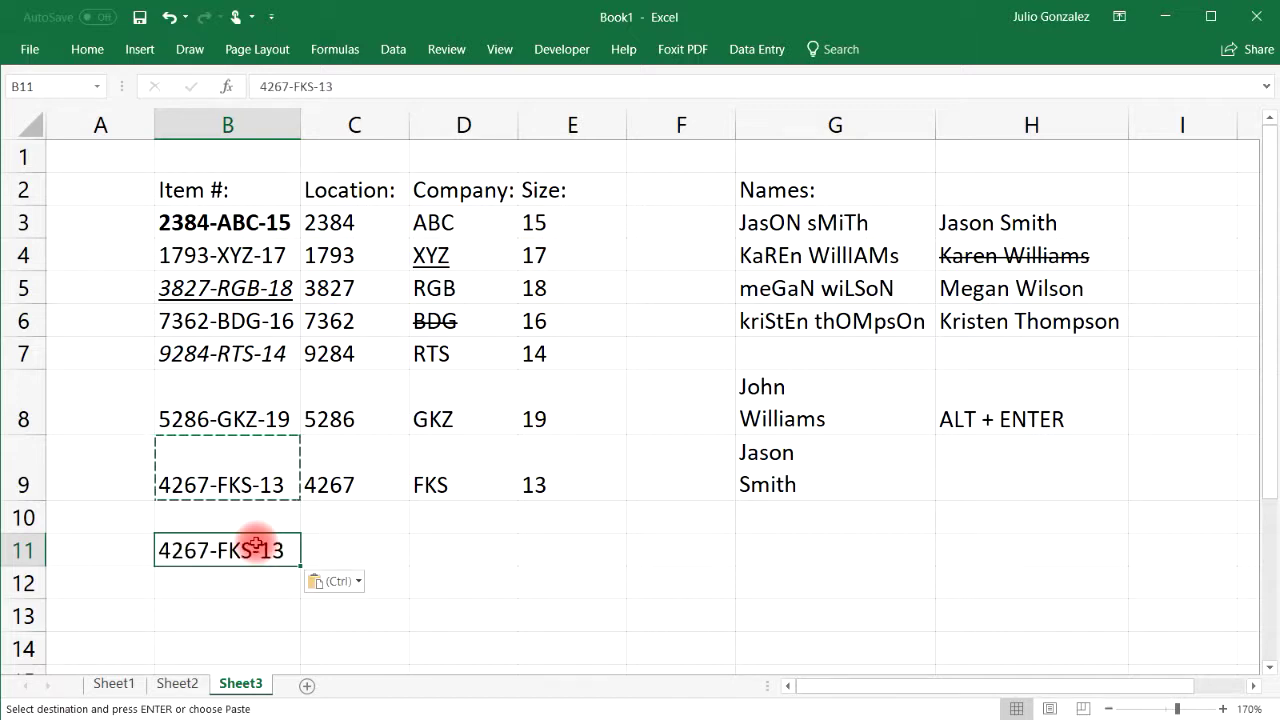
click(429, 547)
key(ctrl+v)
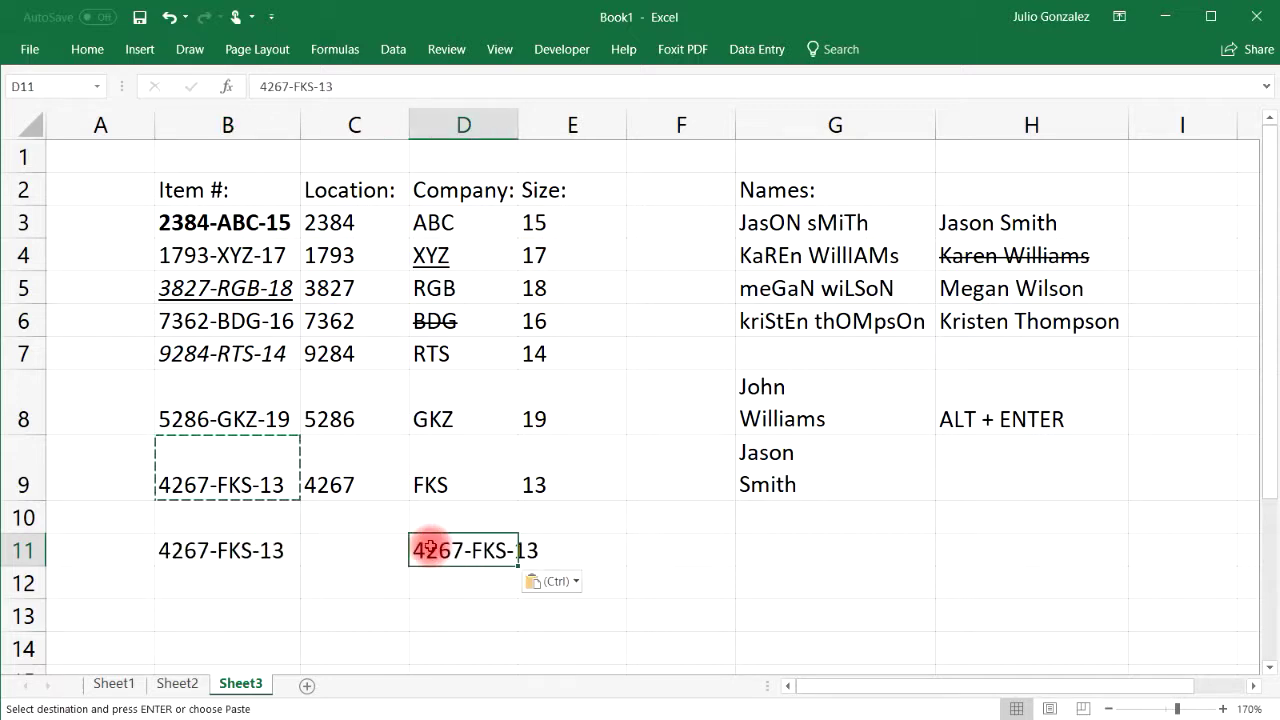
Open Paste Special for the copied item number with cell C11 as the destination, and dismiss it.
click(346, 547)
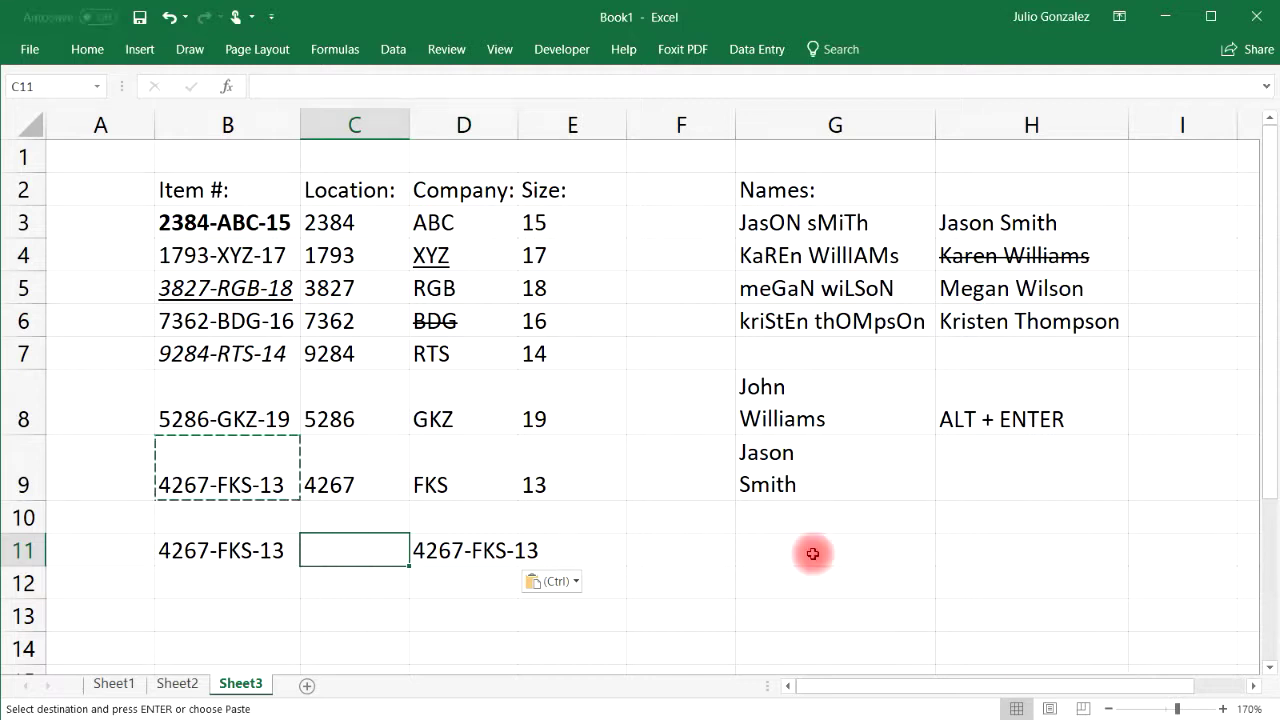
key(ctrl+alt+v)
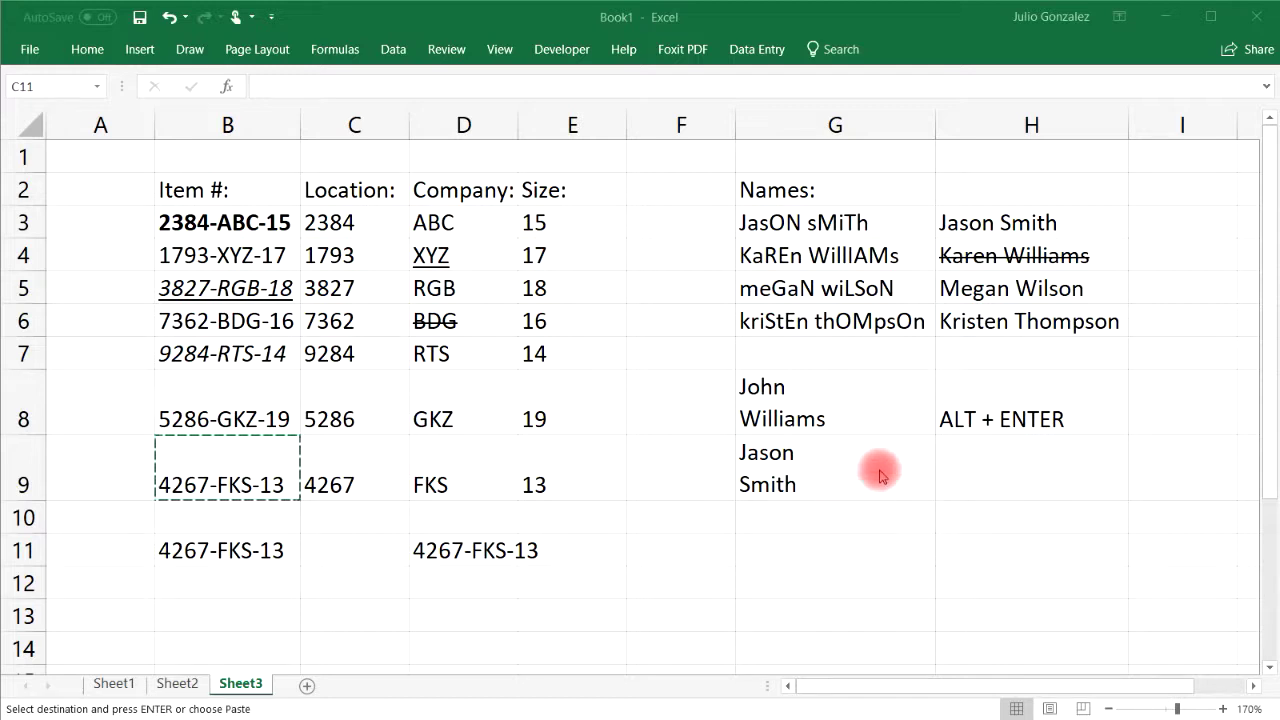
key(Return)
Jump from A1 around the sheet's outer corners and back, and from header B2 down to the last item number in B9.
click(97, 156)
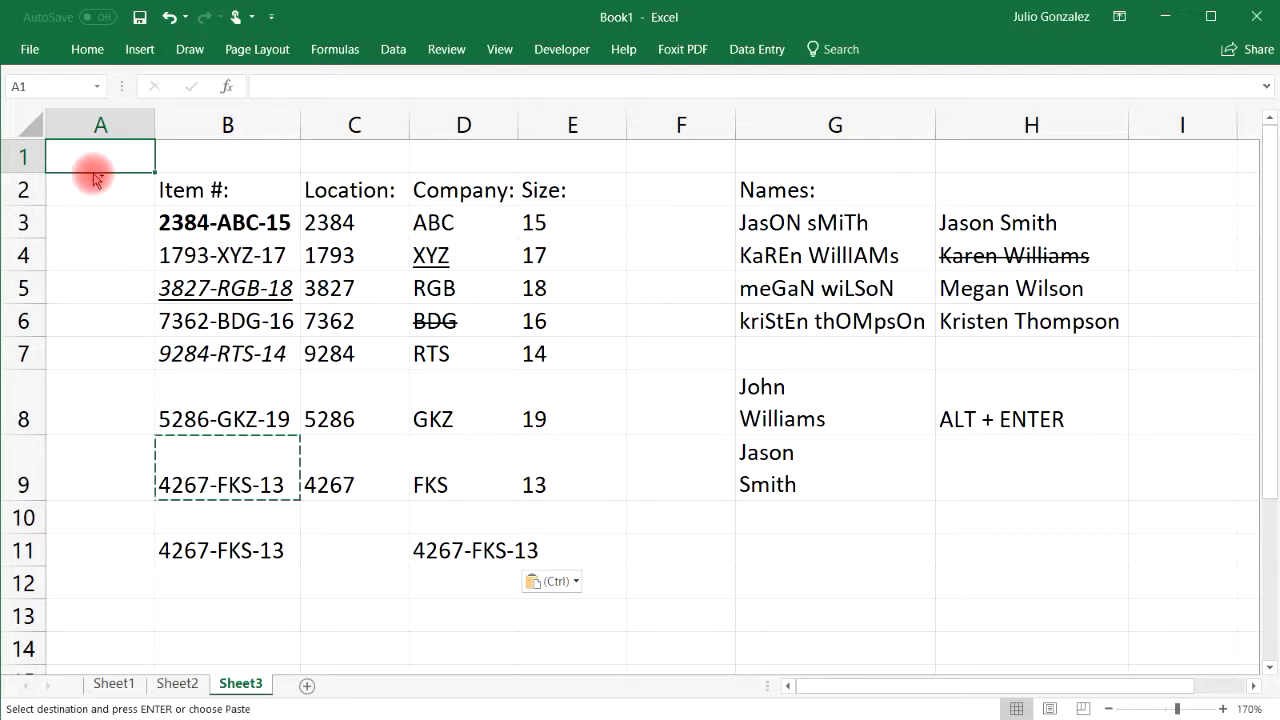
key(ctrl+Down)
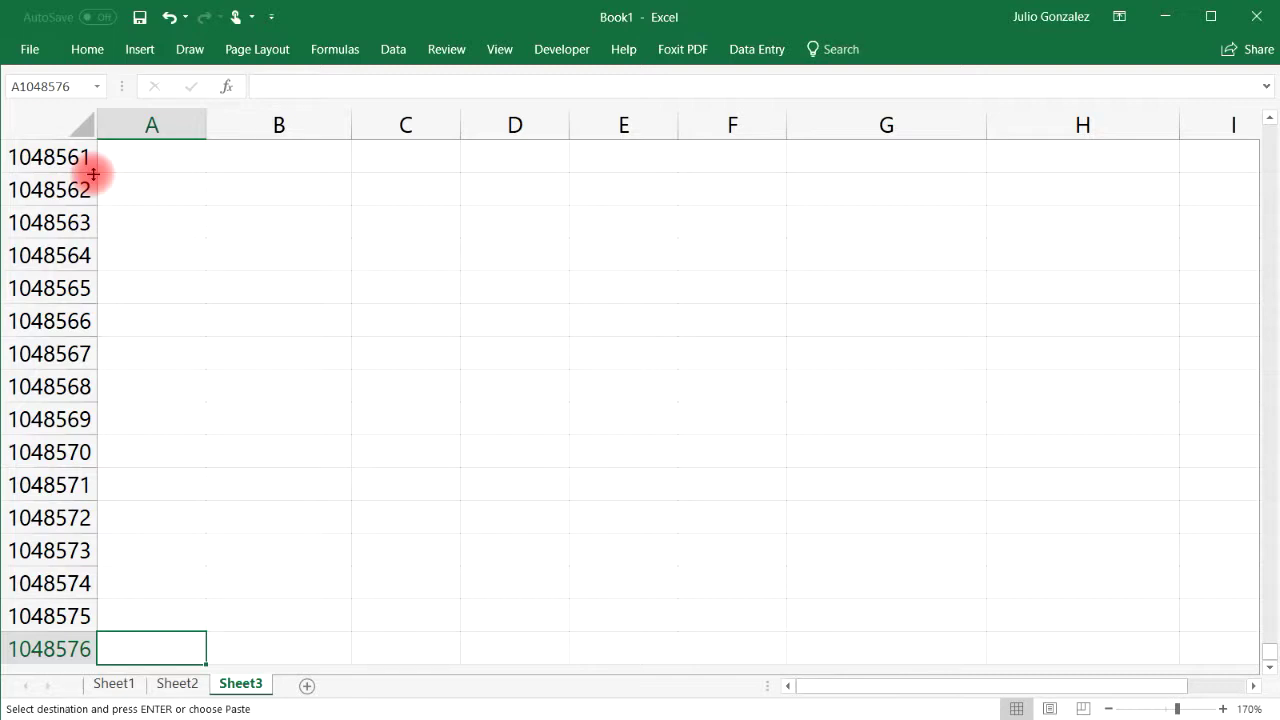
key(ctrl+Right)
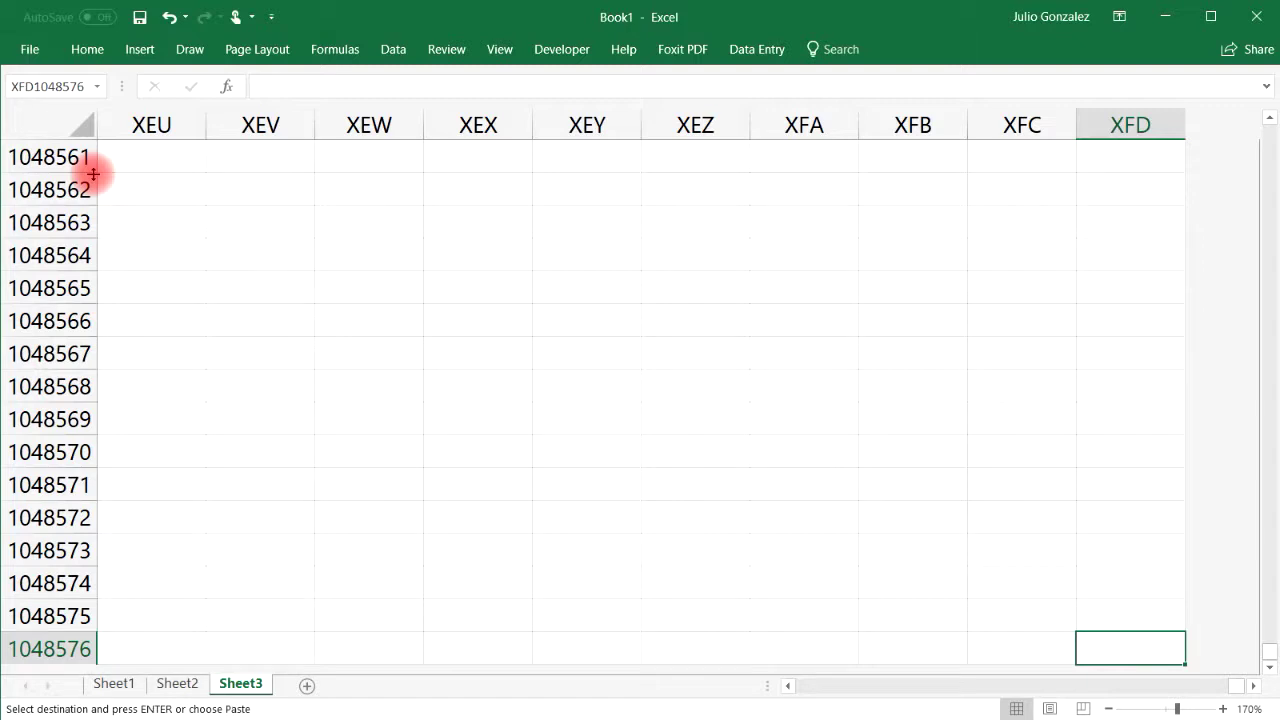
key(ctrl+Up)
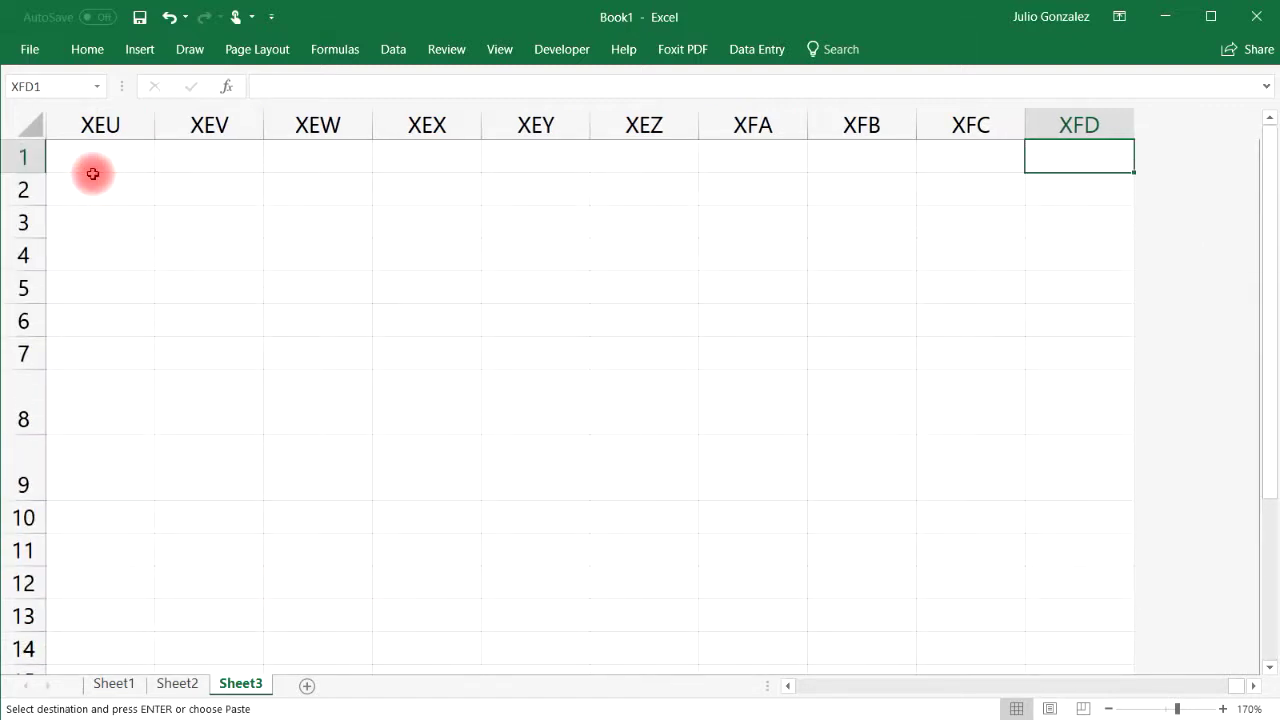
key(ctrl+Left)
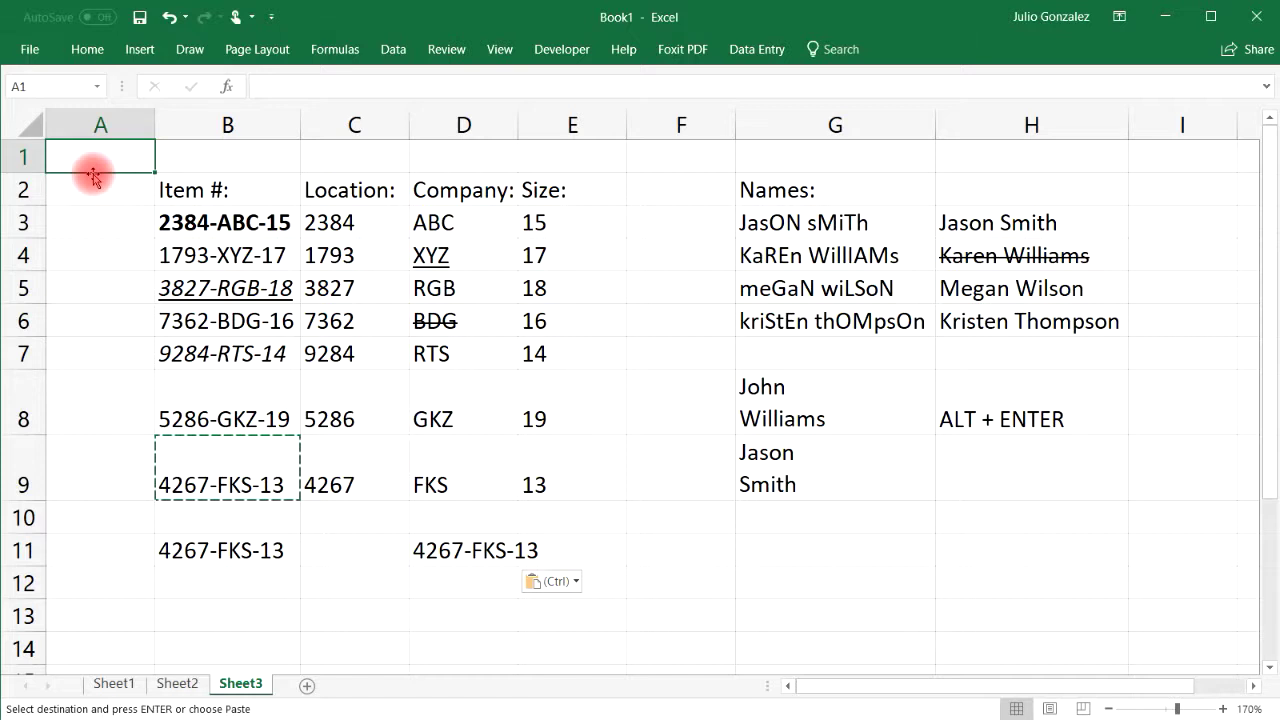
click(252, 180)
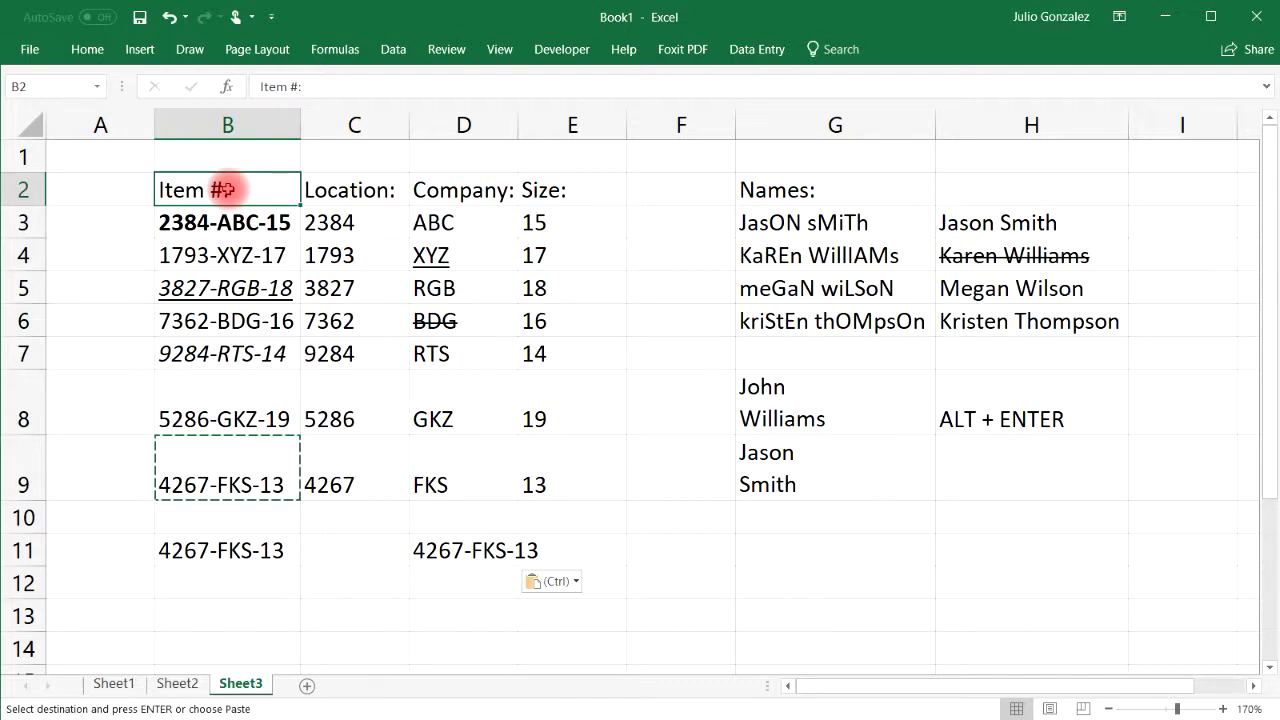
key(ctrl+Down)
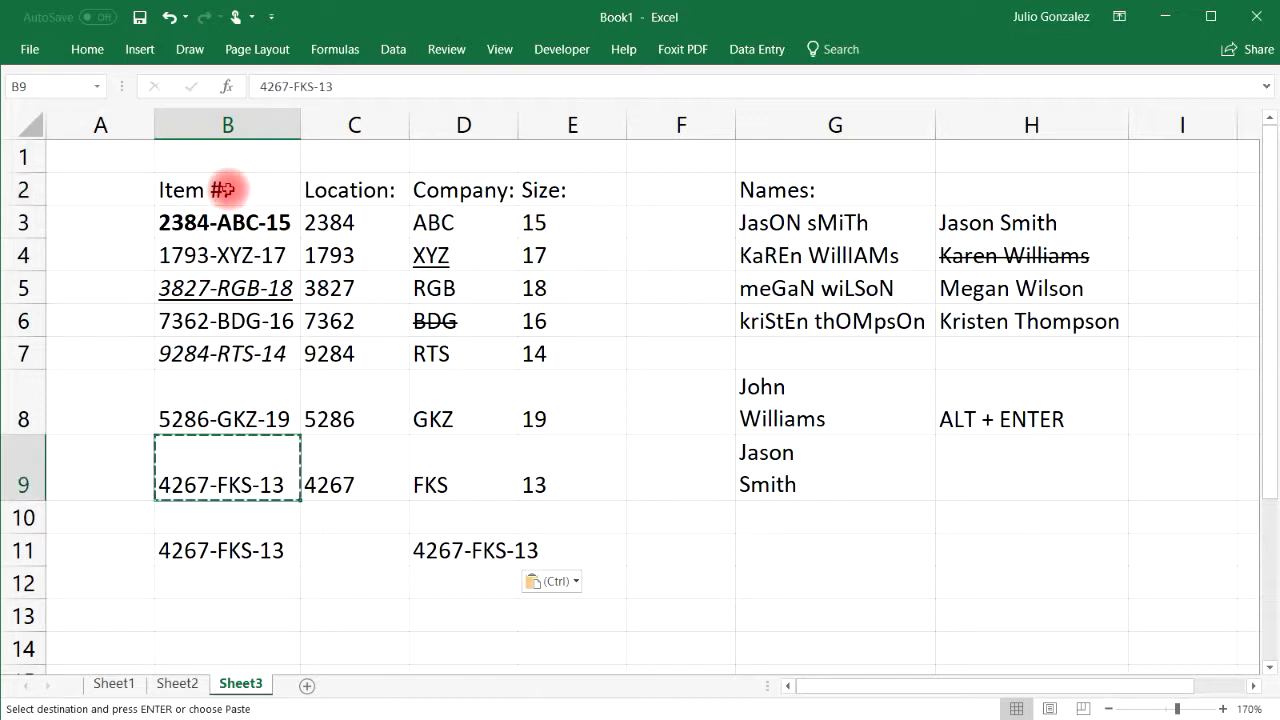
Clear the pasted item numbers from the range B11:D11.
drag(240, 550, 499, 551)
key(Delete)
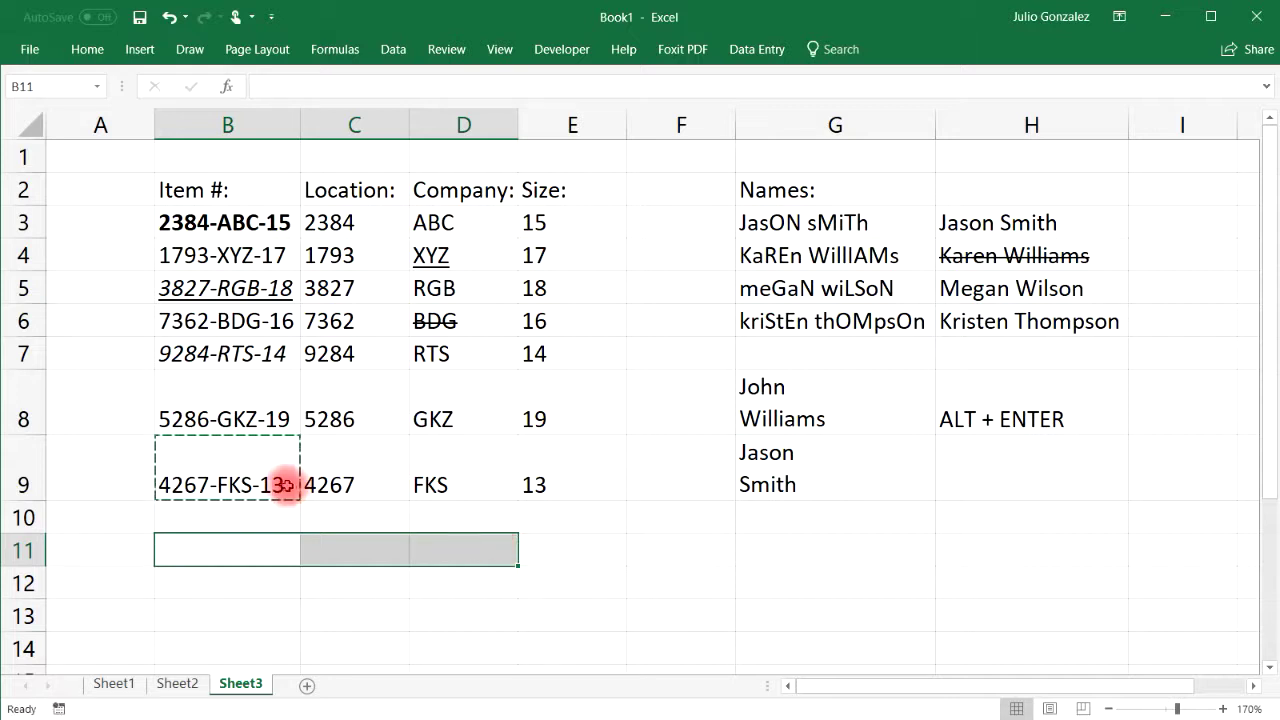
Move along the item table's edges from B9 to E9, up to the Size header in E2, and across to B2.
click(272, 479)
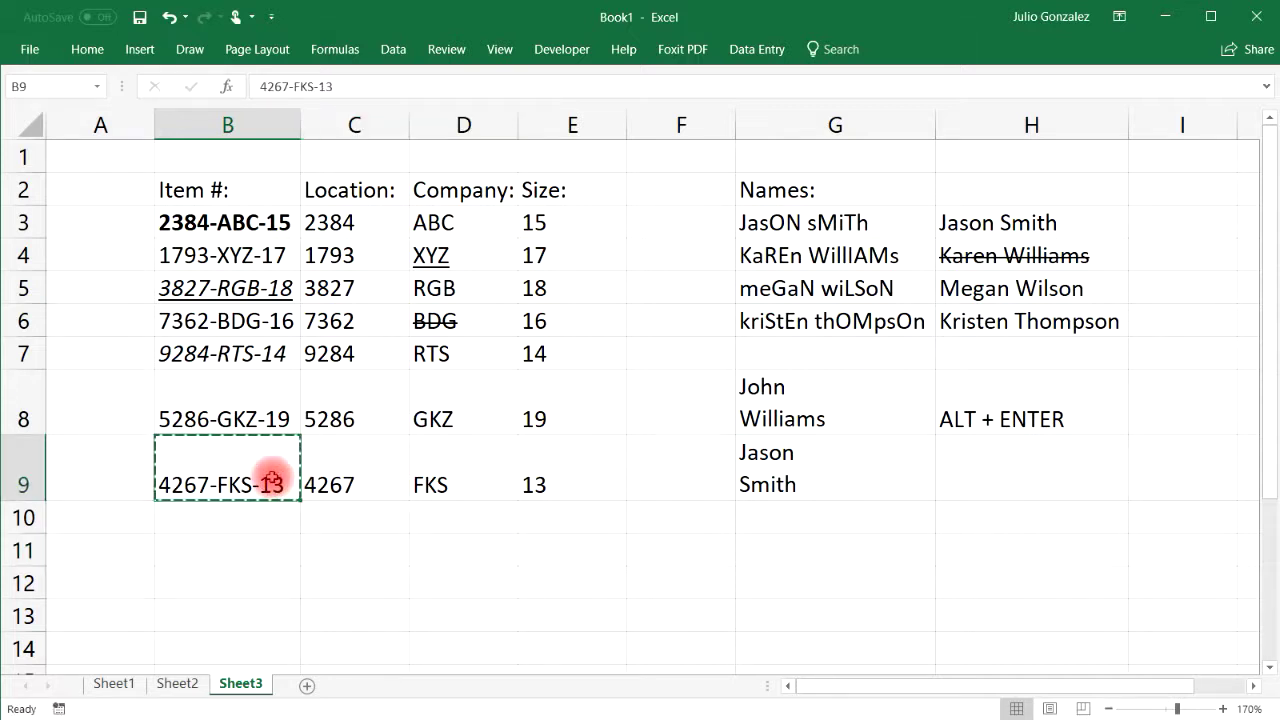
key(Right)
key(Right)
key(Right)
key(ctrl+Up)
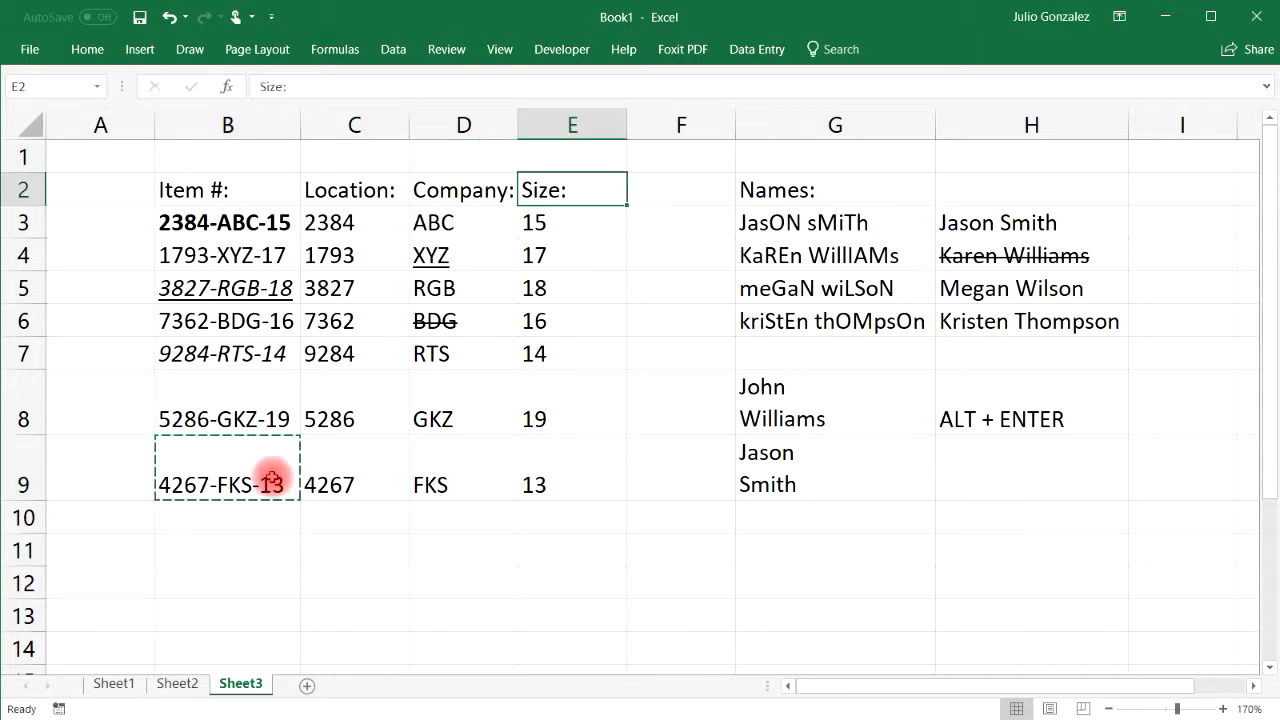
key(ctrl+Left)
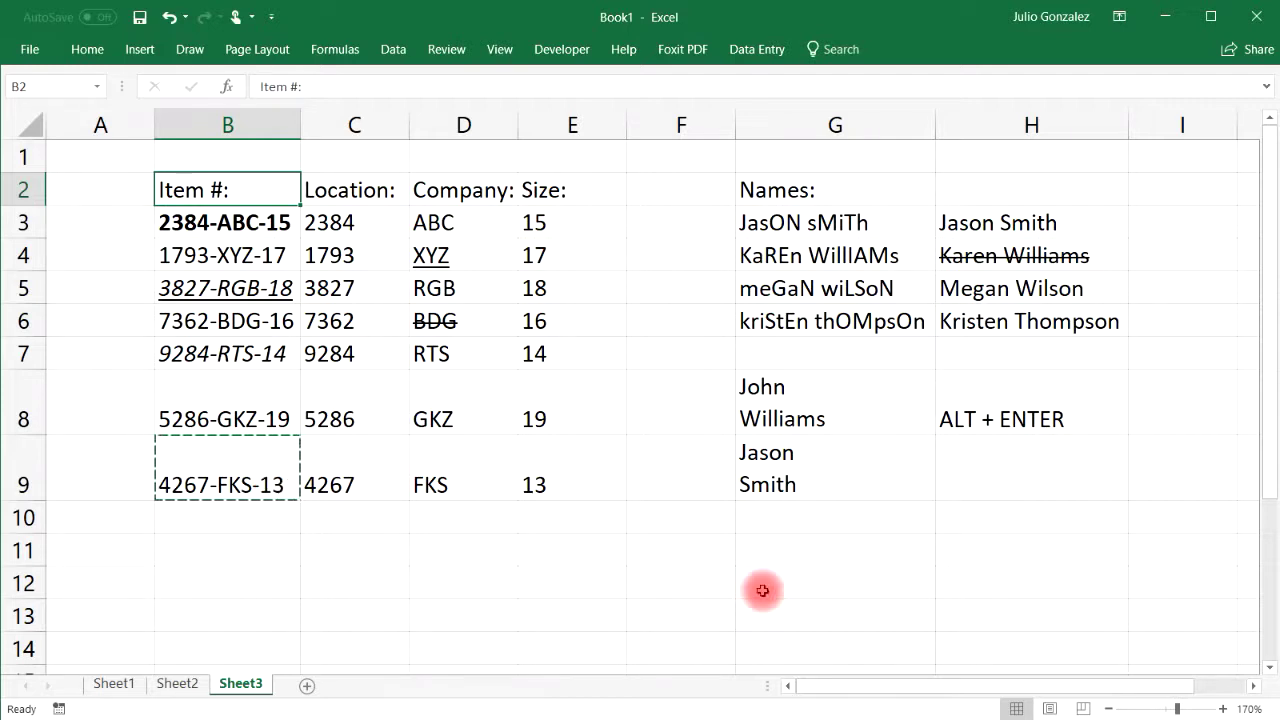
Find all cells containing the first name stored in G9, and go through the listed matches.
click(254, 542)
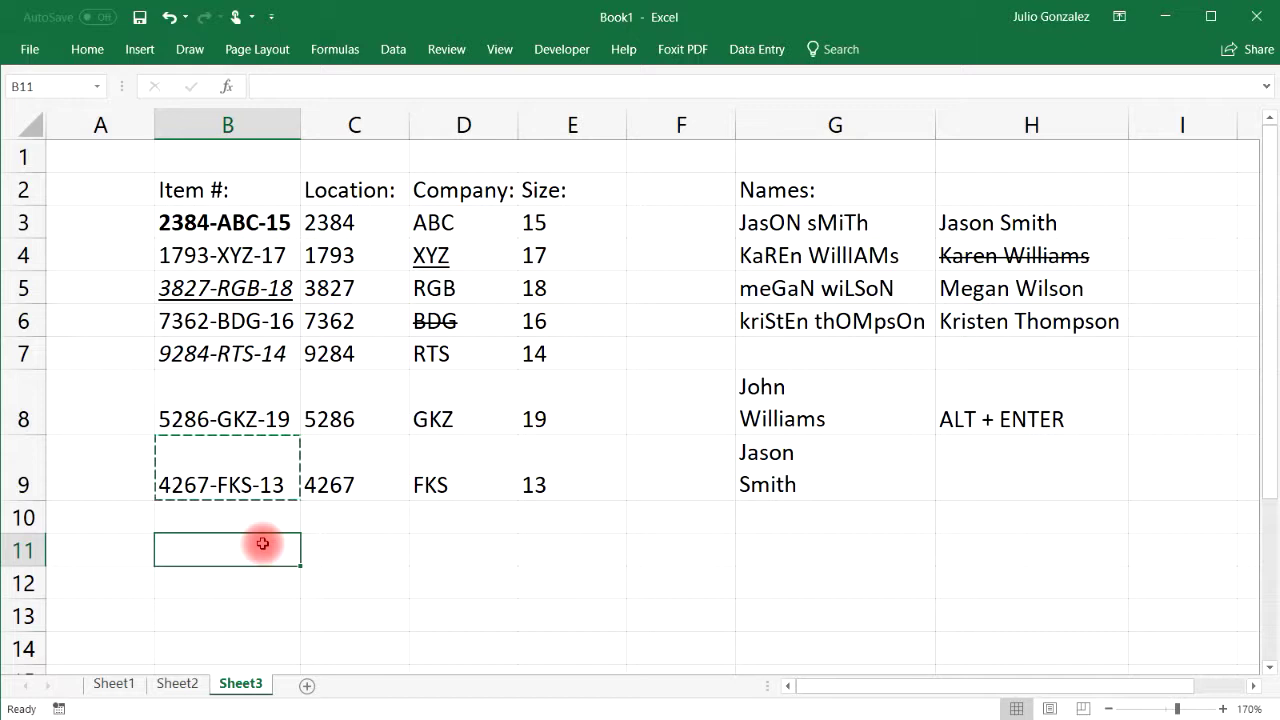
key(ctrl+f)
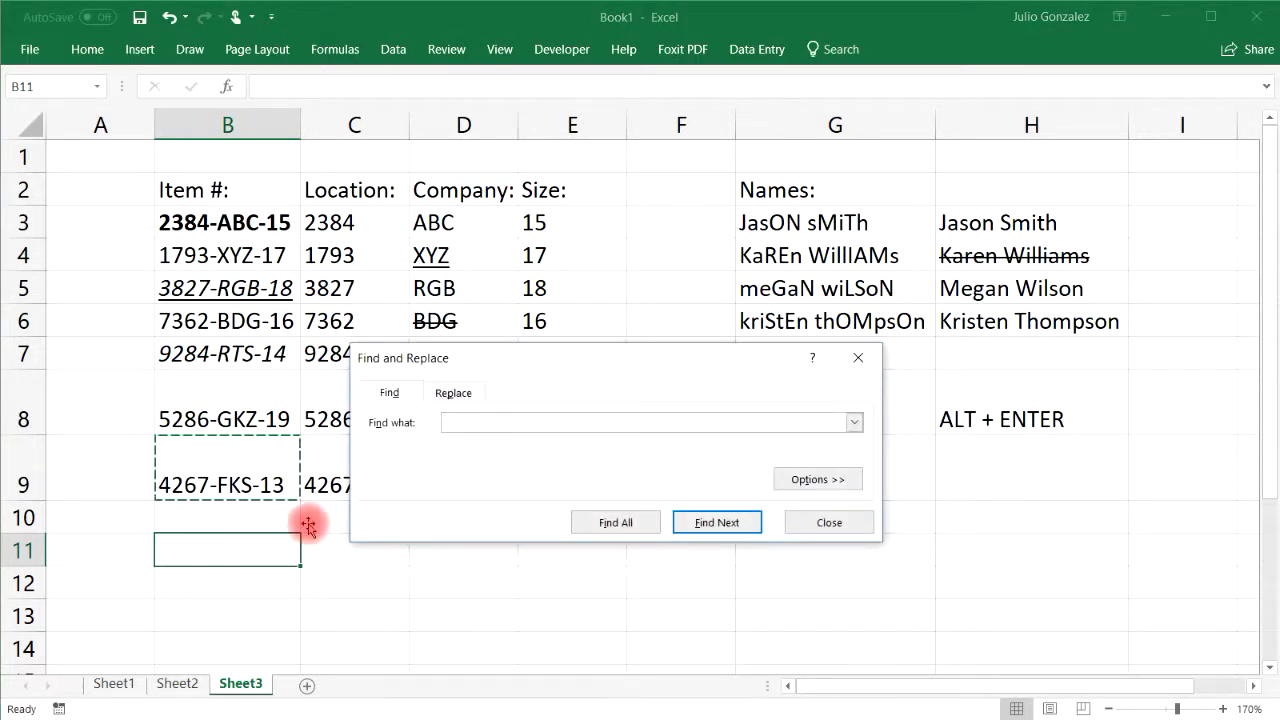
click(507, 425)
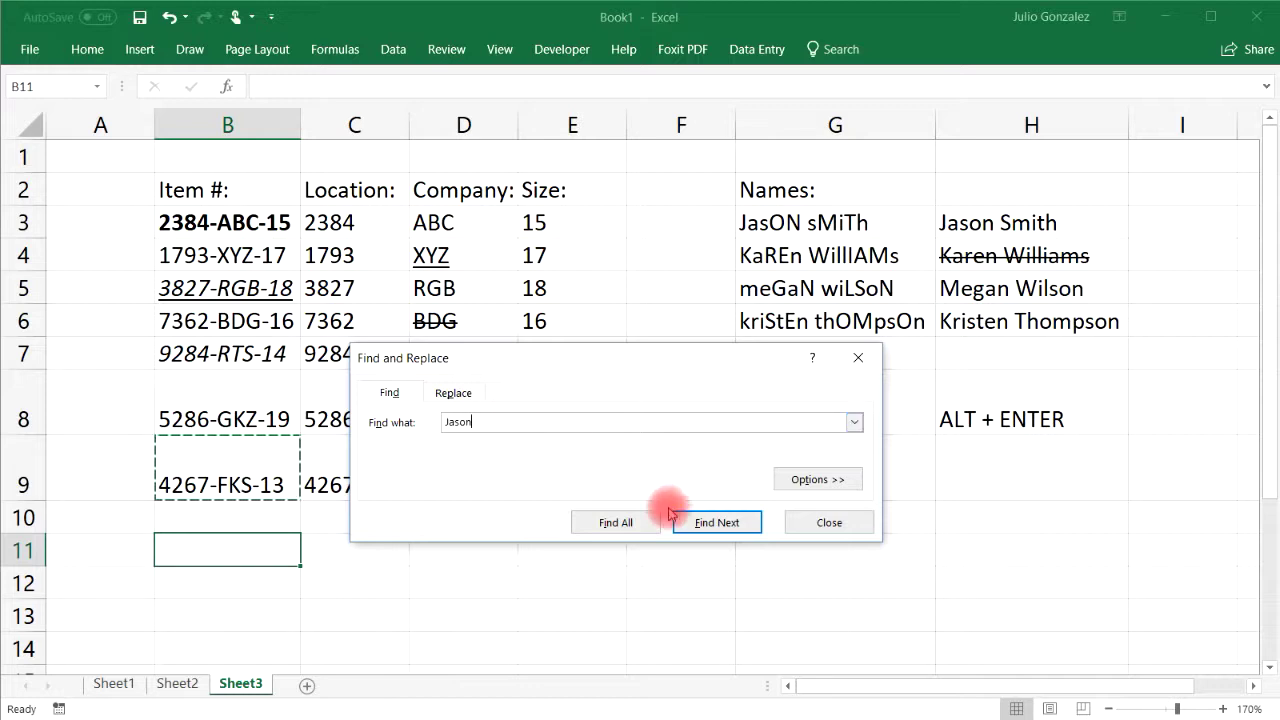
click(628, 525)
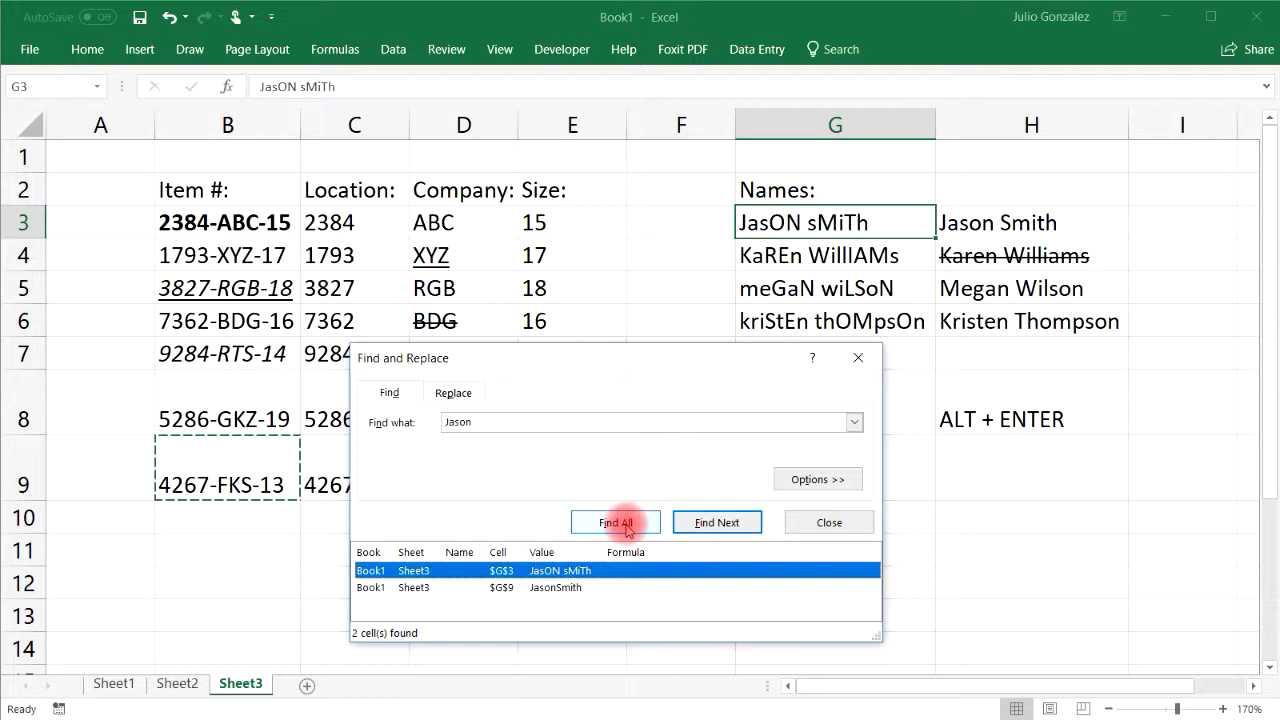
click(545, 574)
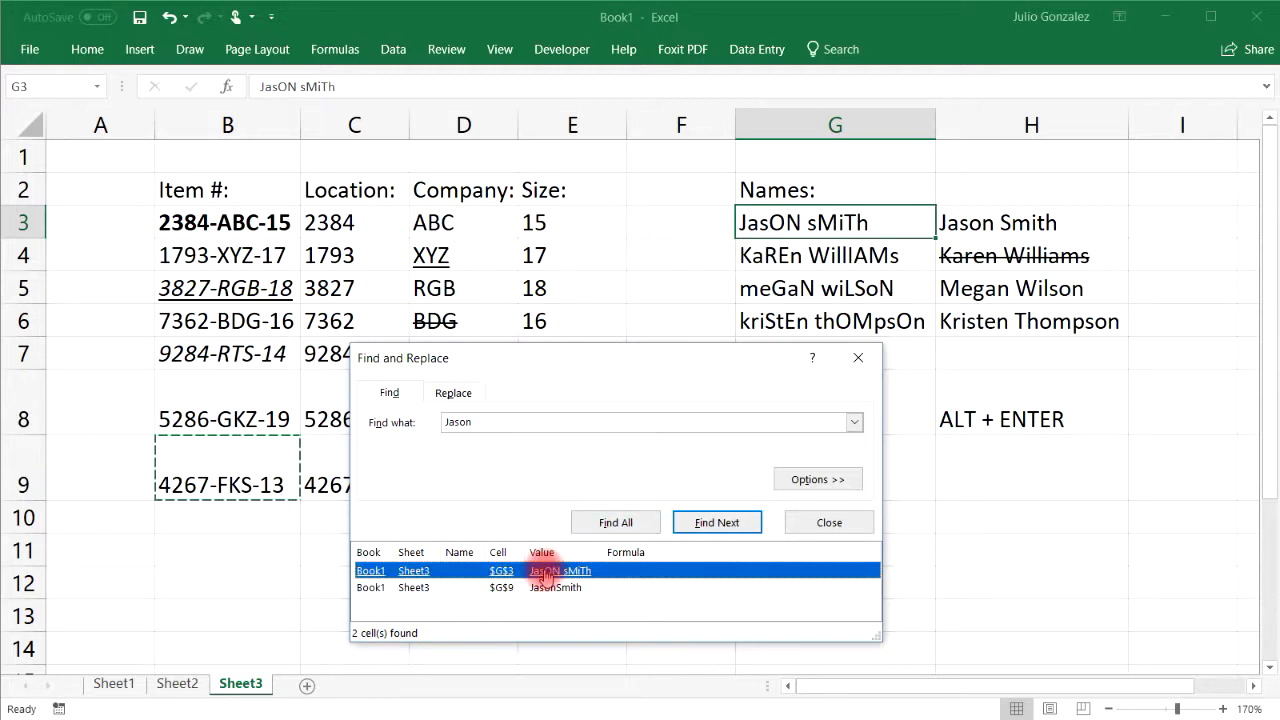
click(886, 218)
click(537, 575)
click(541, 590)
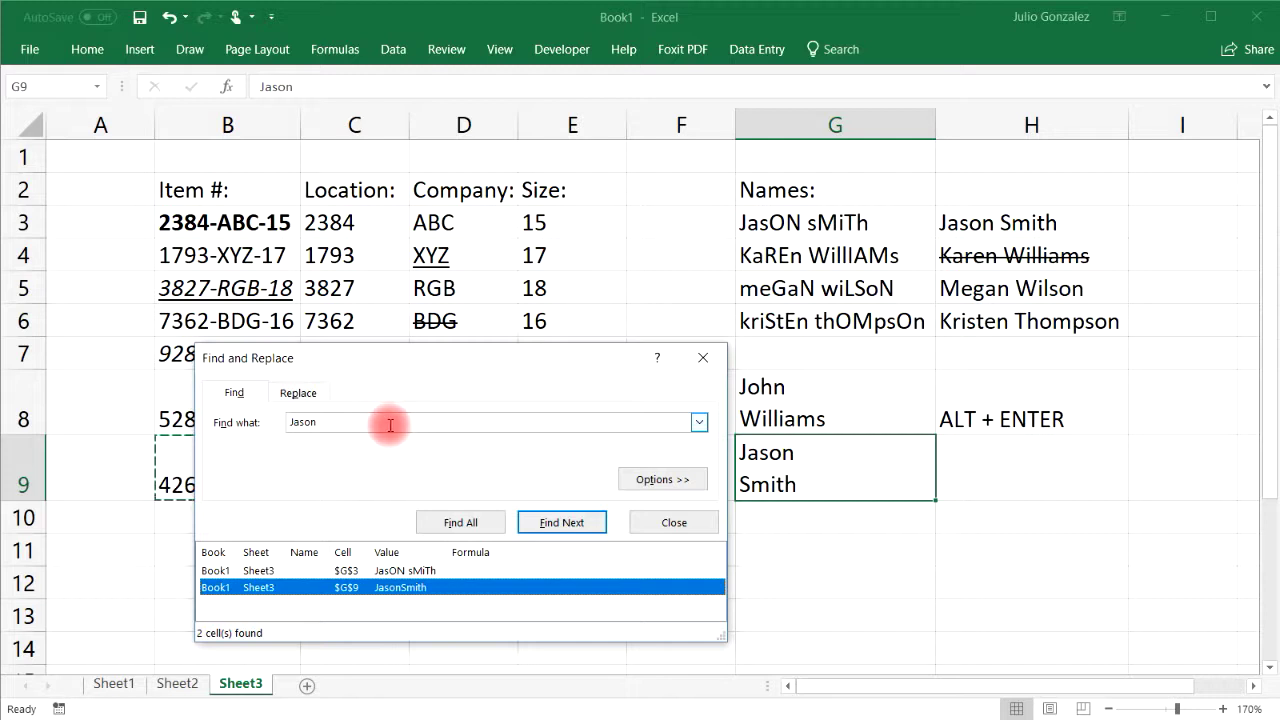
Replace all occurrences of the searched first name with a different first name.
click(303, 393)
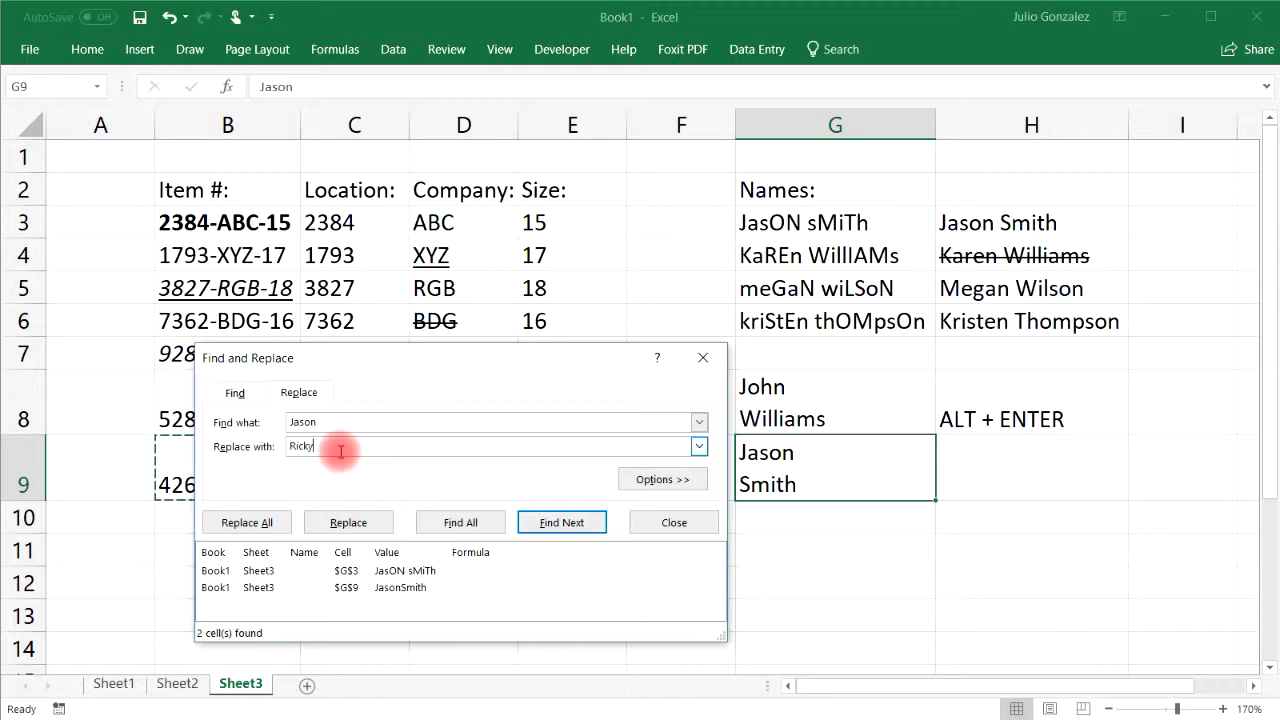
click(260, 523)
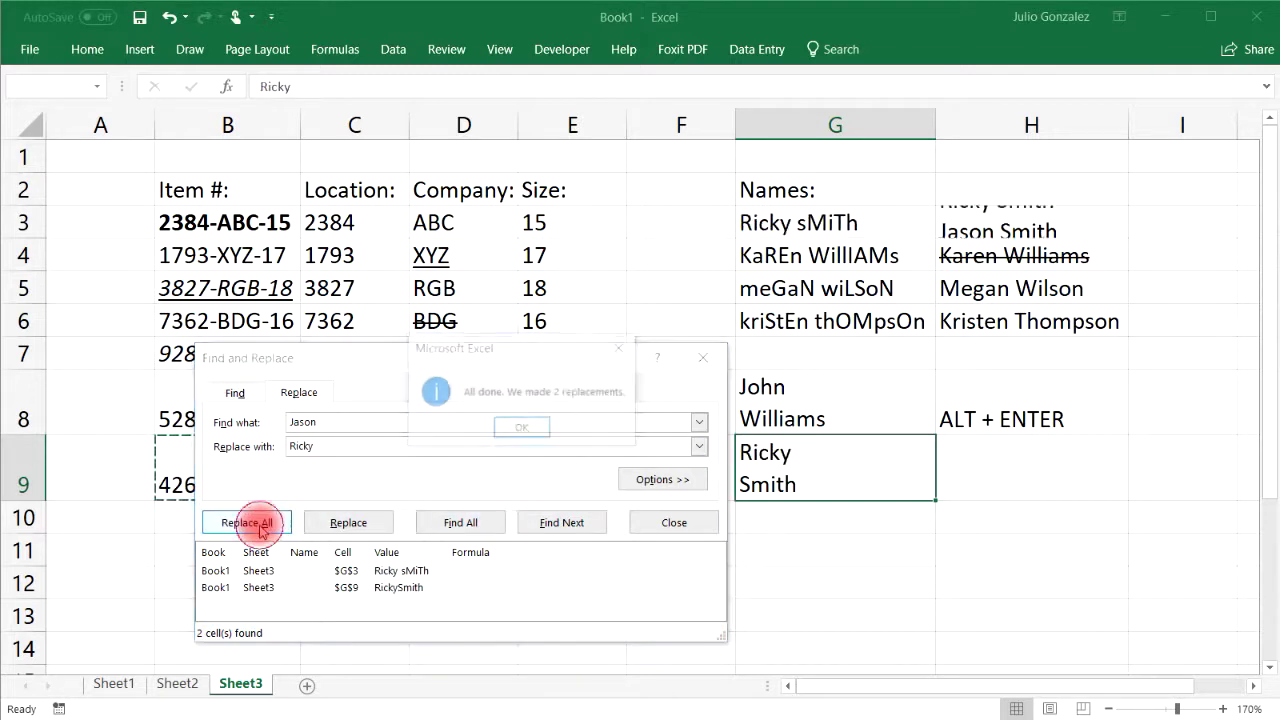
click(530, 431)
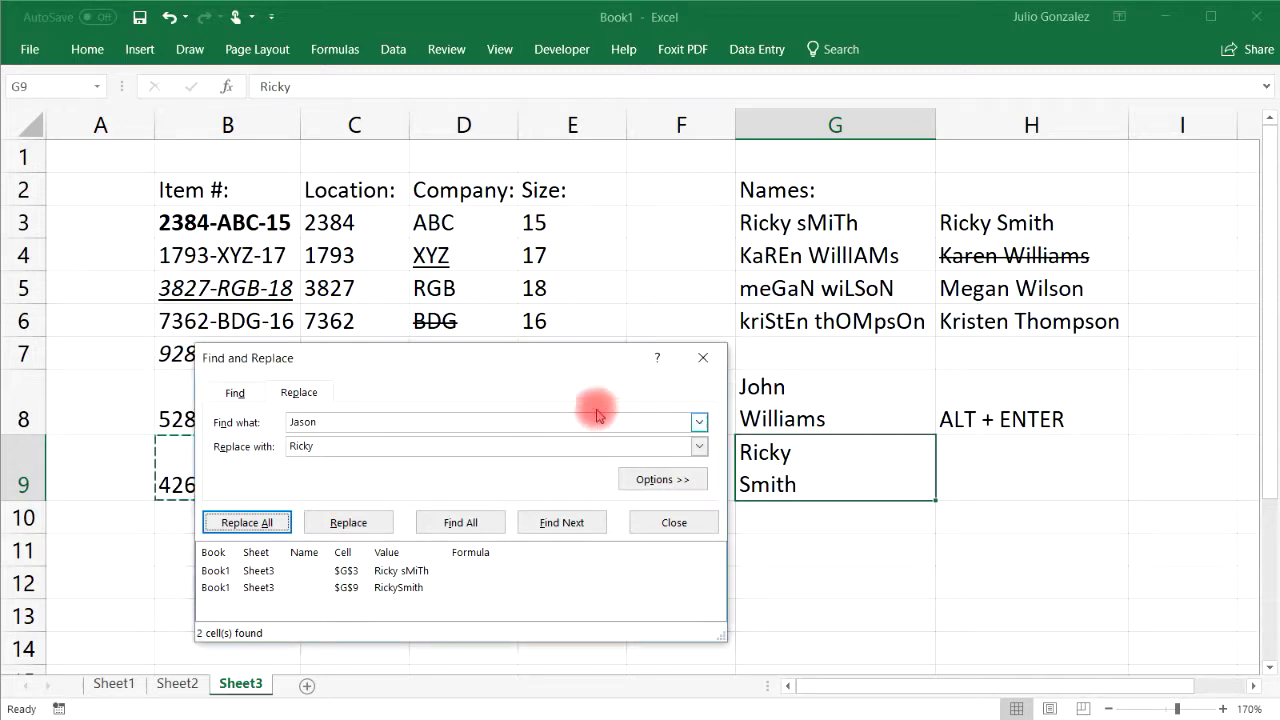
Check the replaced names in G3, H3 and G9 with the dialog moved aside, and close Find and Replace.
drag(544, 357, 486, 212)
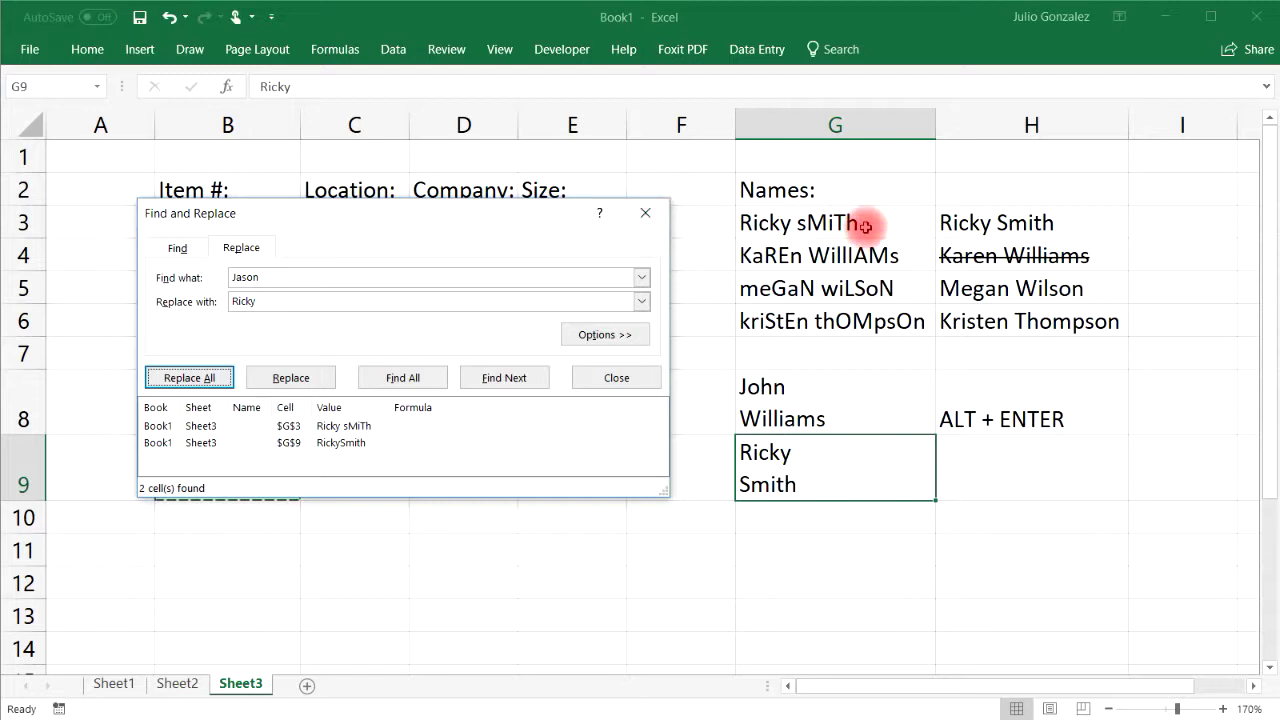
click(866, 222)
click(997, 221)
click(766, 460)
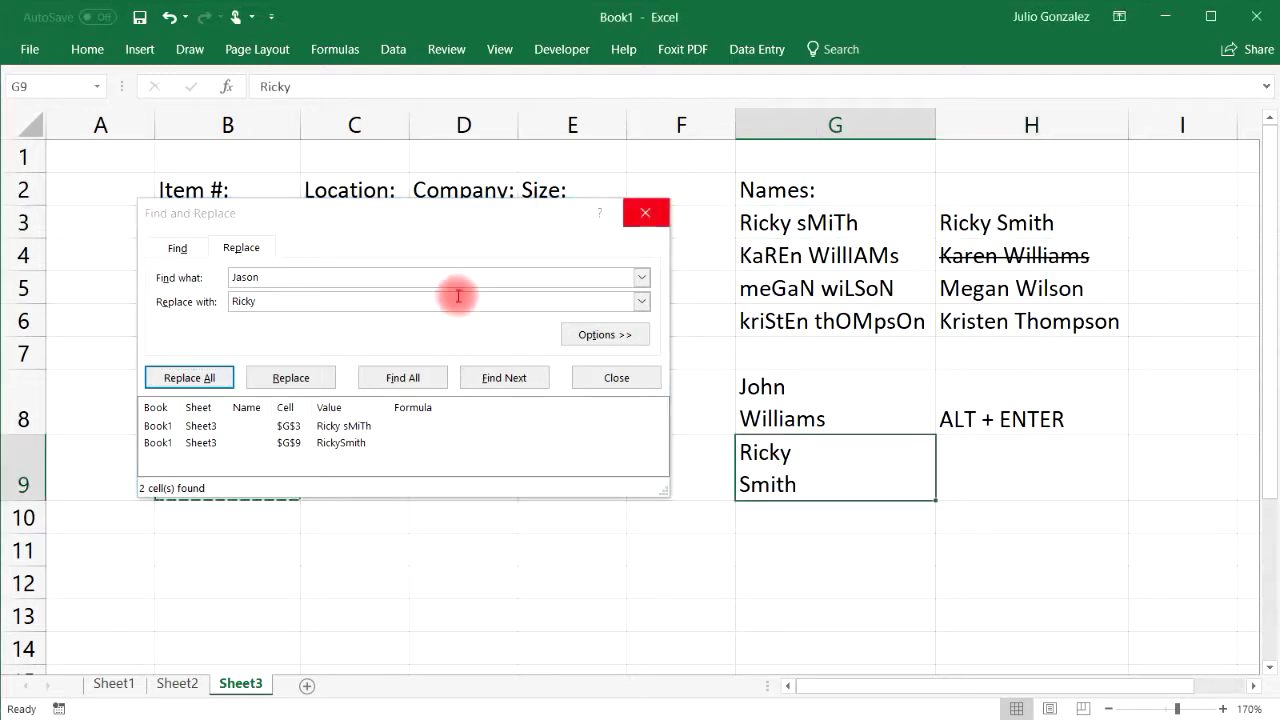
drag(422, 224, 450, 284)
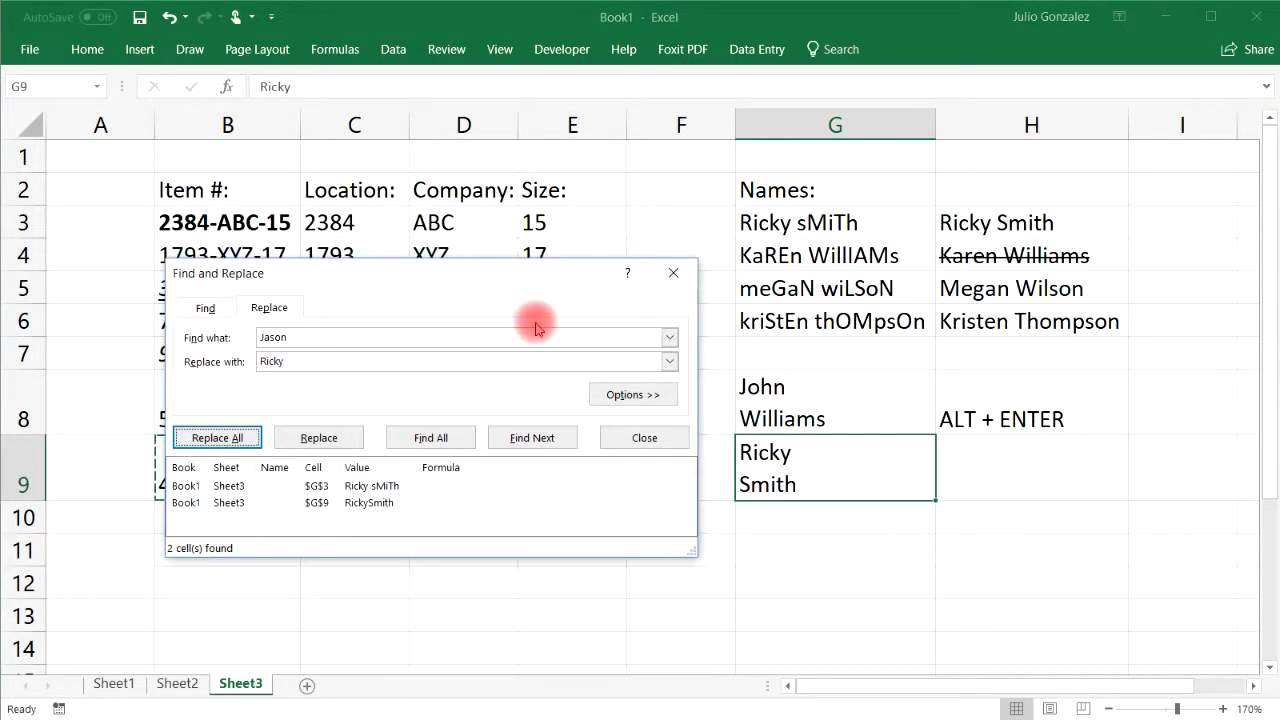
click(676, 275)
Open Find from cell D11 and close it, and open Replace directly from cell E11.
click(464, 551)
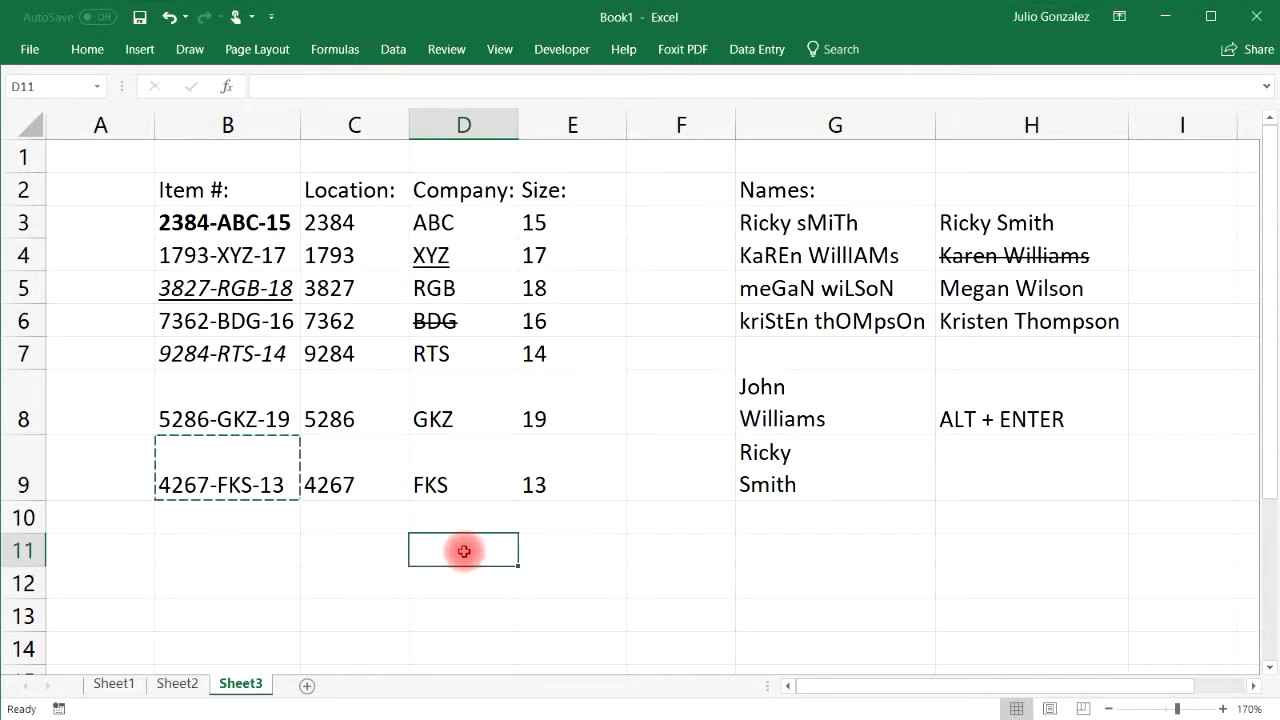
key(ctrl+f)
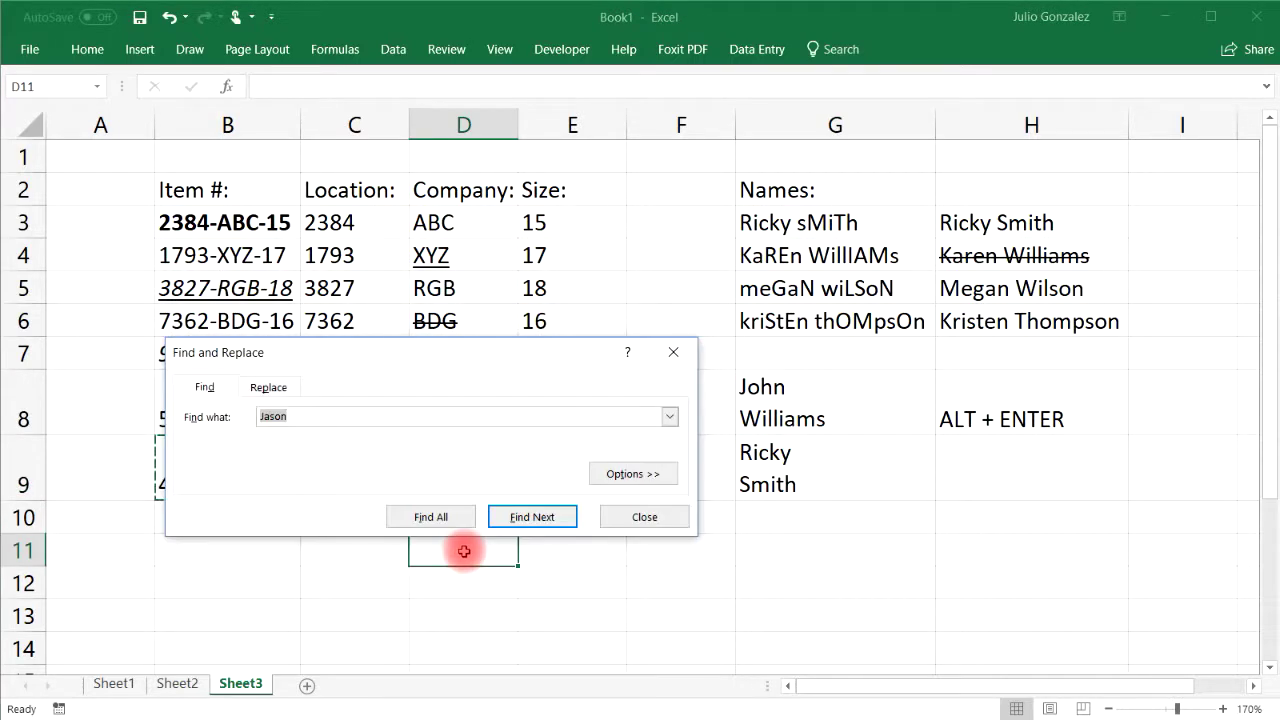
click(673, 352)
click(600, 551)
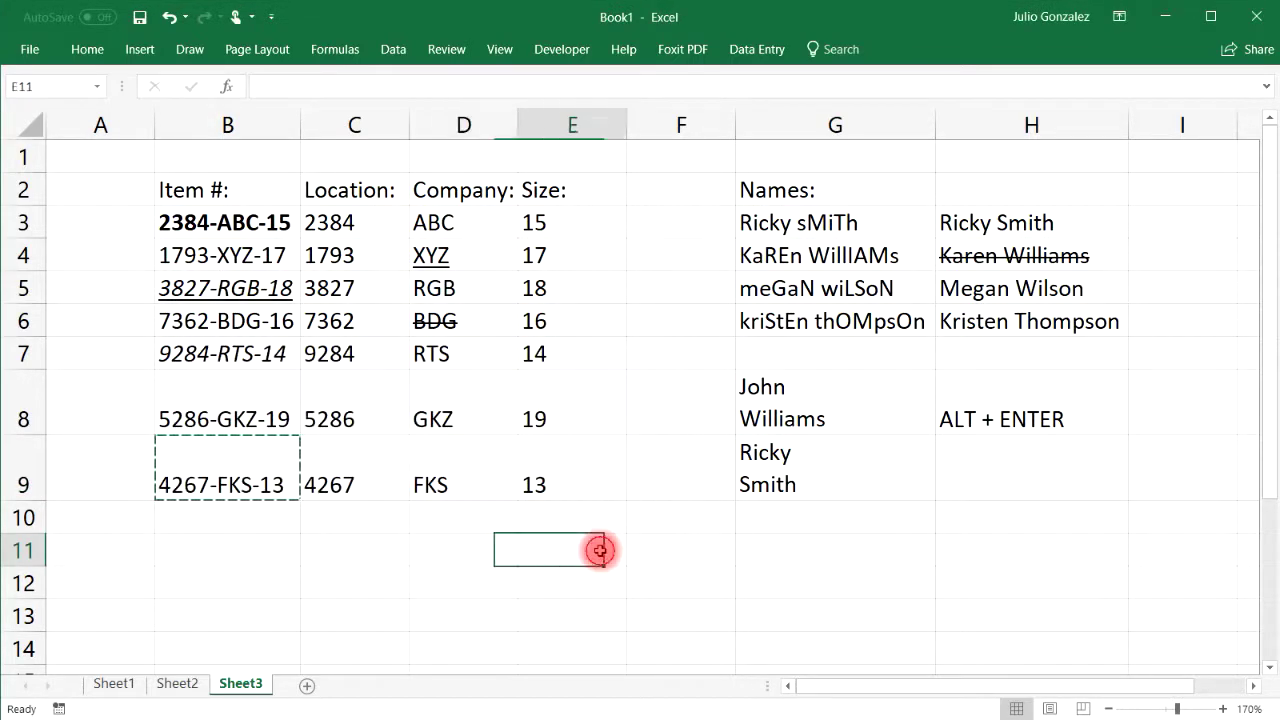
key(ctrl+h)
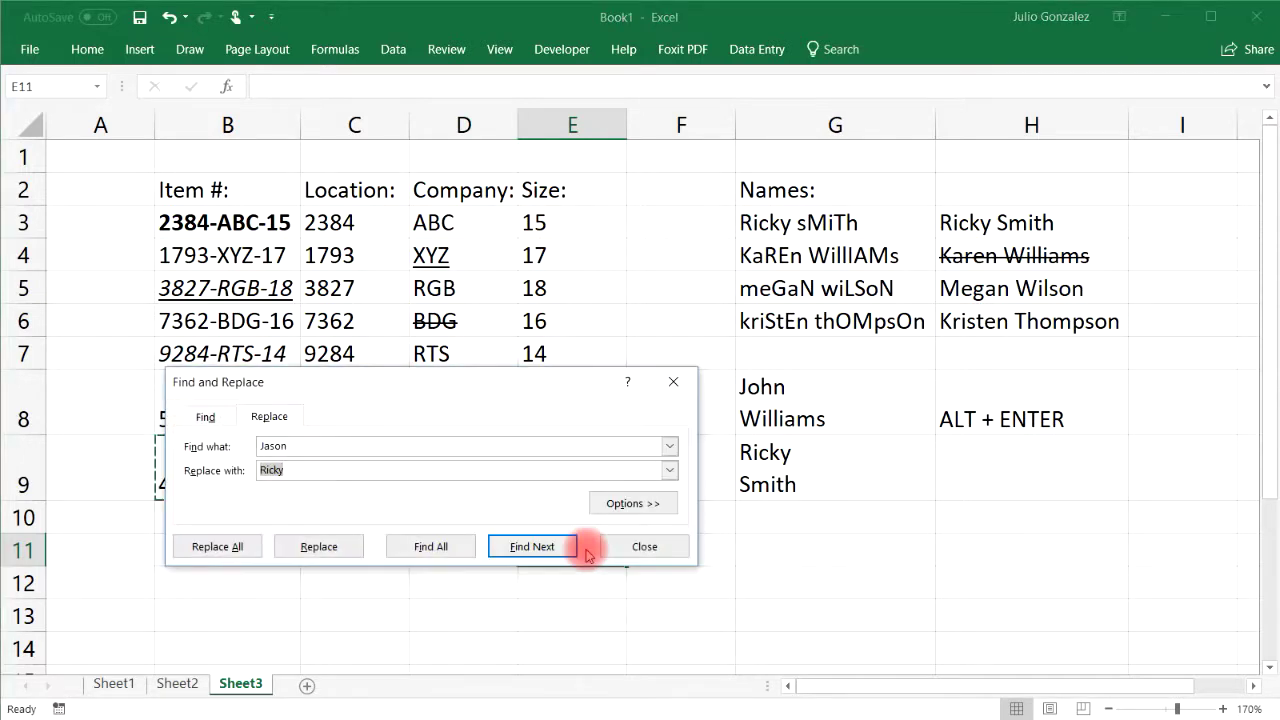
Close Find and Replace, reopen the Find dialog through Find & Select, and close it again.
click(662, 383)
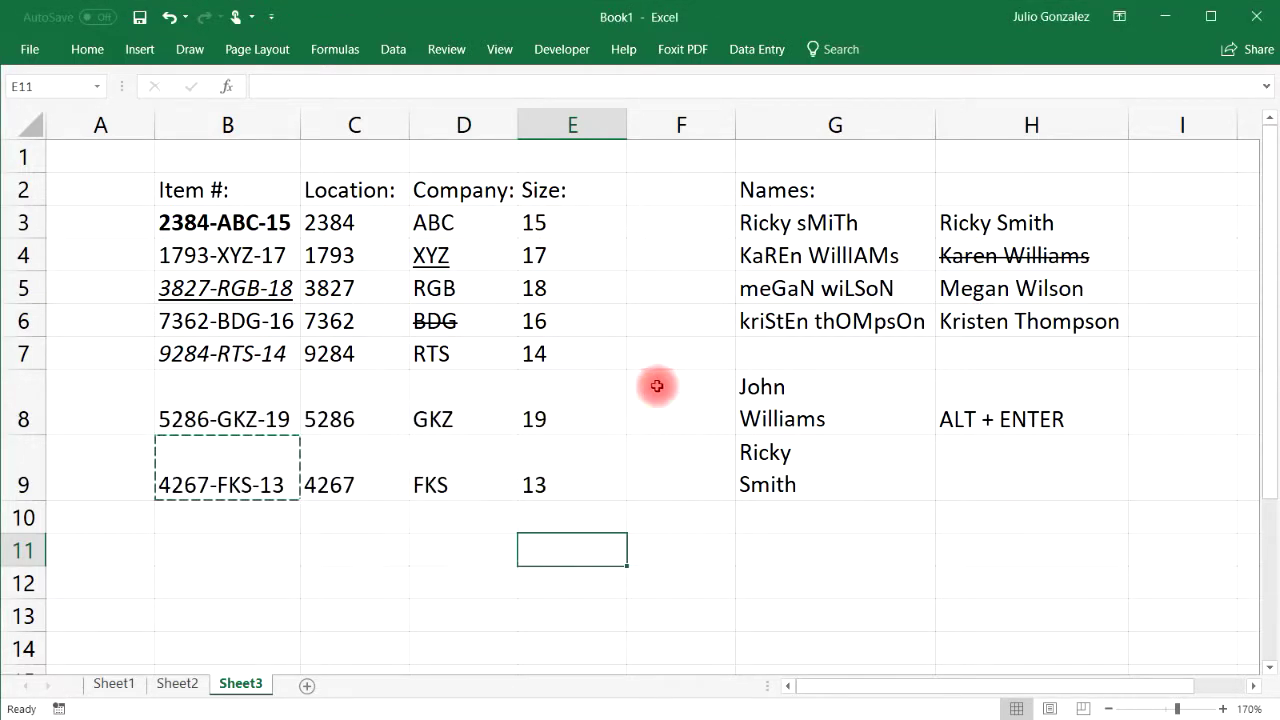
click(80, 50)
click(1172, 116)
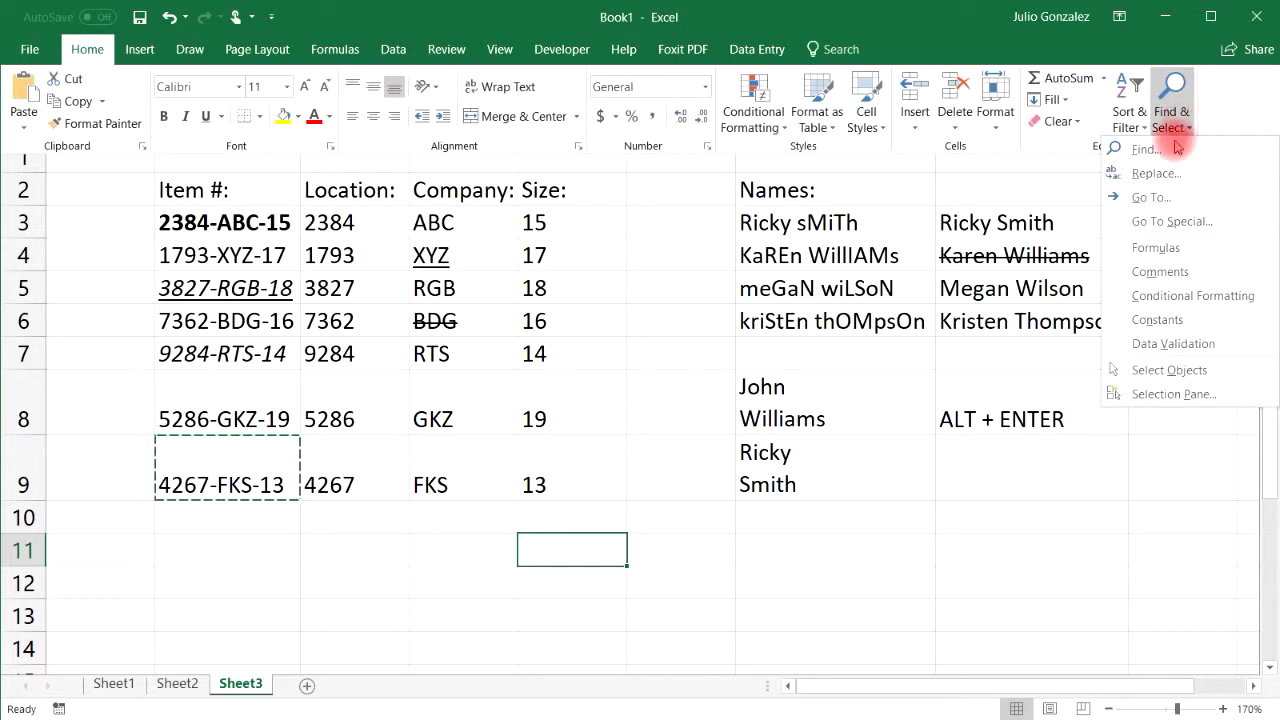
click(1160, 150)
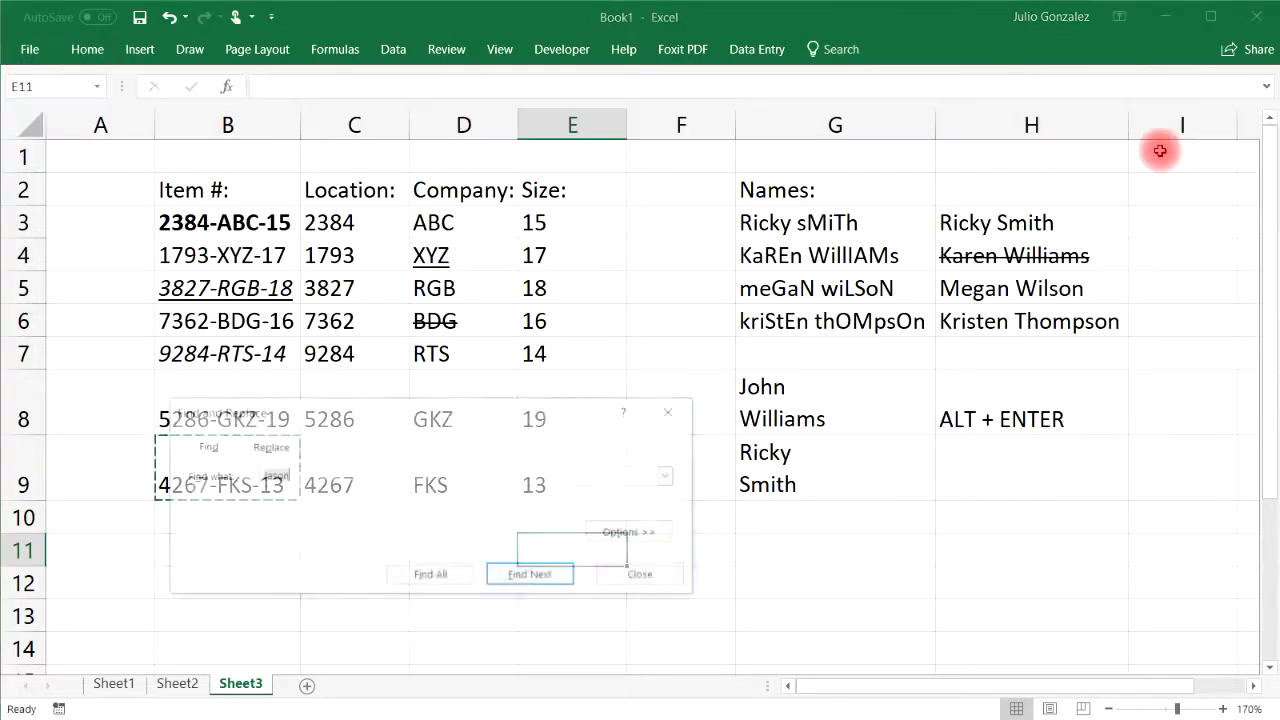
click(667, 412)
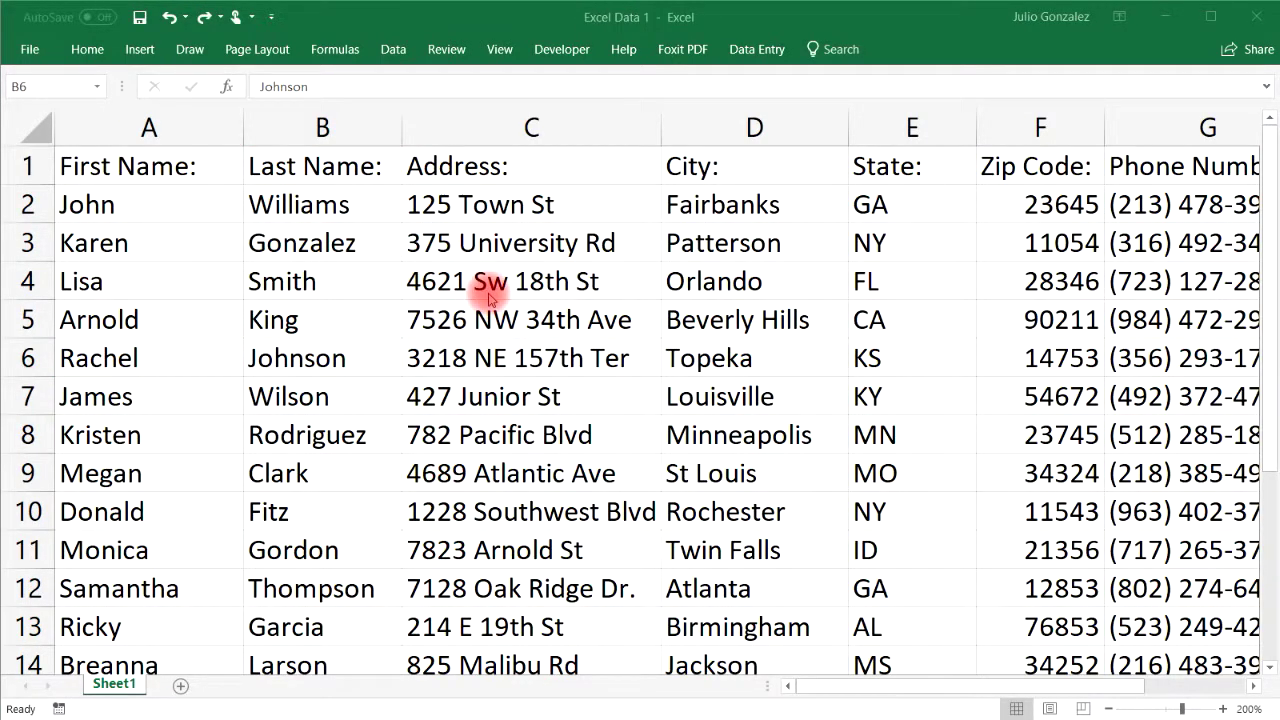
Browse the Excel Data 1 workbook down to its lower rows and compare the address, city and last-name entries in row 14.
click(1274, 248)
scroll(1262, 398, down, 2)
scroll(1262, 398, down, 1)
scroll(1257, 340, up, 3)
mouse_move(926, 693)
mouse_down()
mouse_move(1043, 686)
mouse_move(915, 684)
mouse_up()
drag(1263, 340, 1249, 509)
click(560, 445)
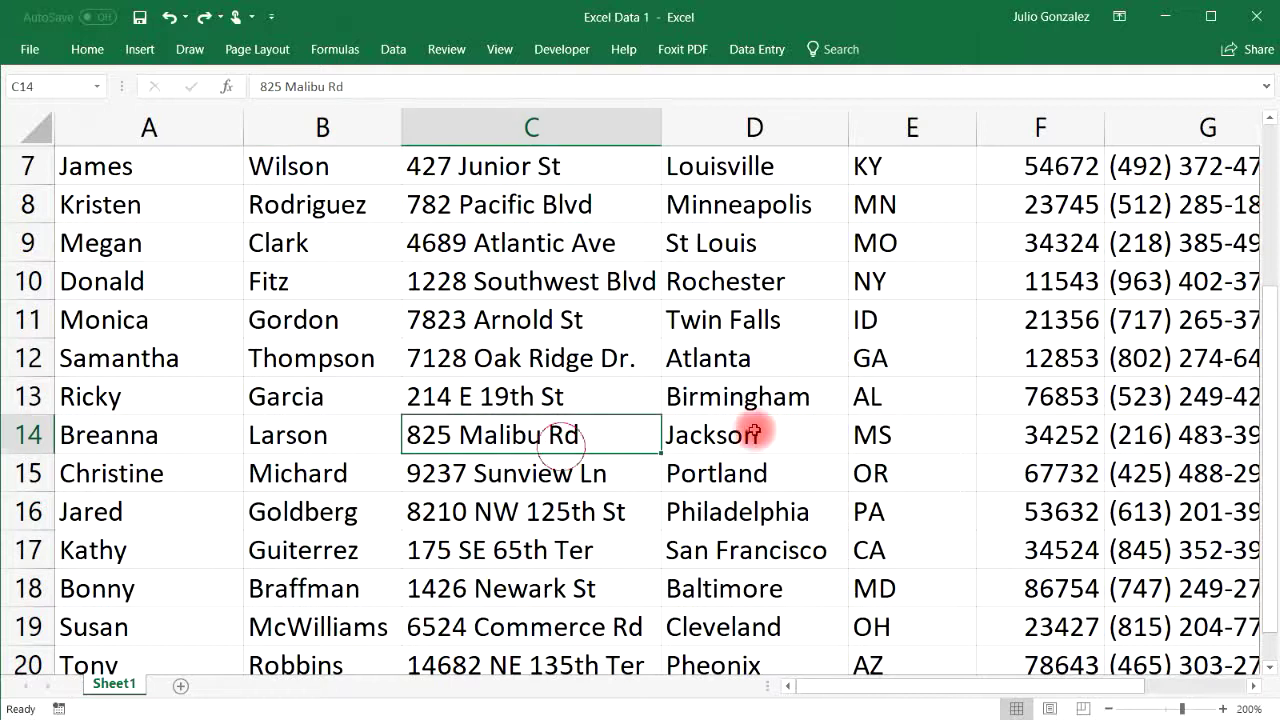
click(752, 432)
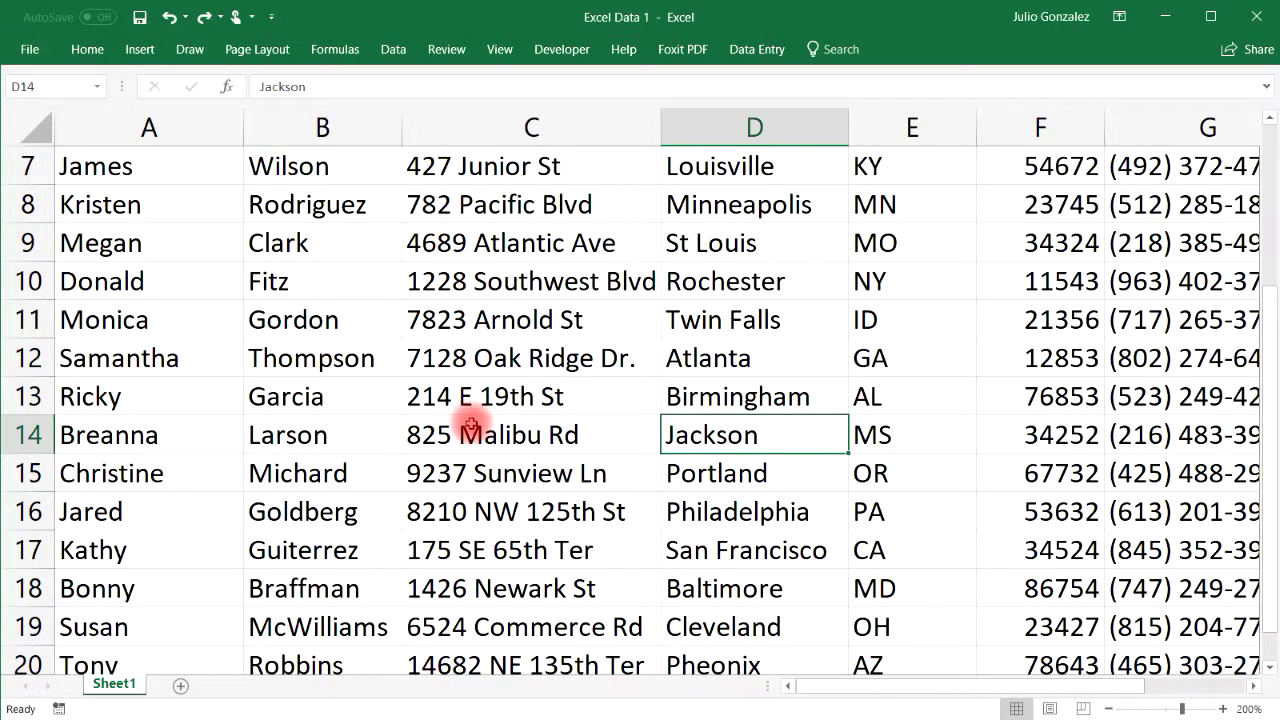
click(328, 444)
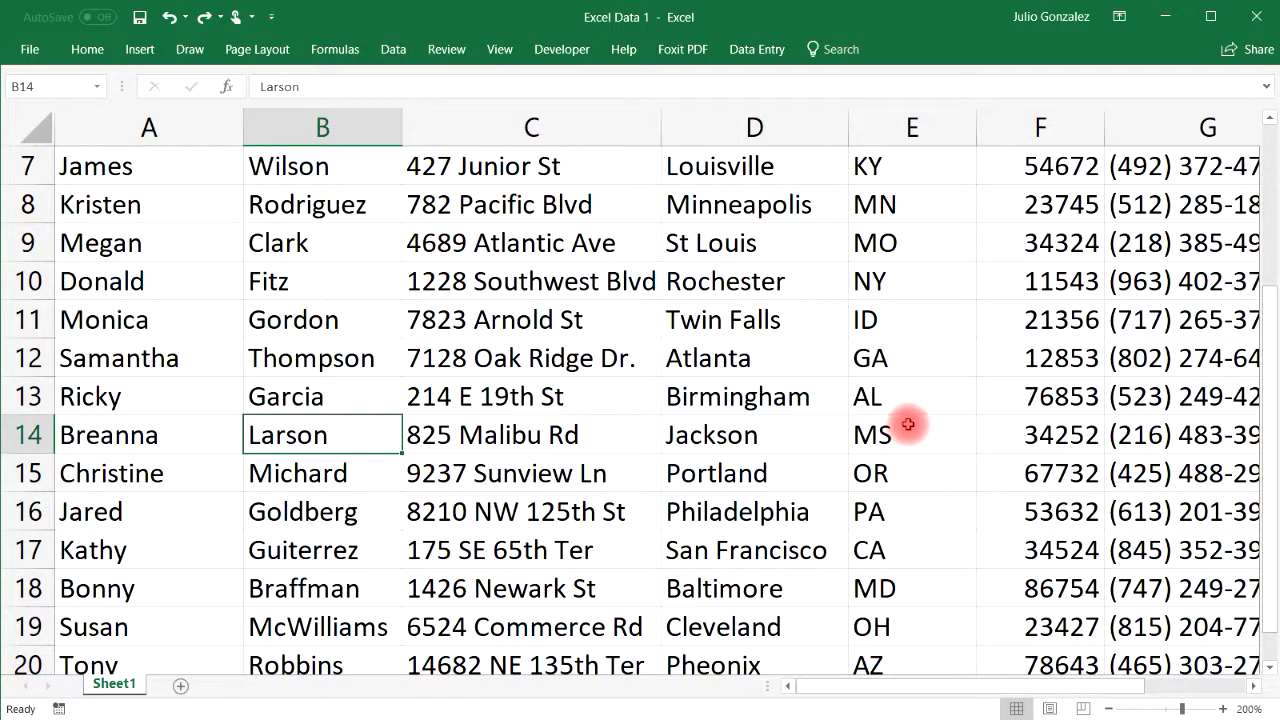
Freeze the top row so the column headers stay visible while scrolling through Excel Data 1.
scroll(908, 424, up, 2)
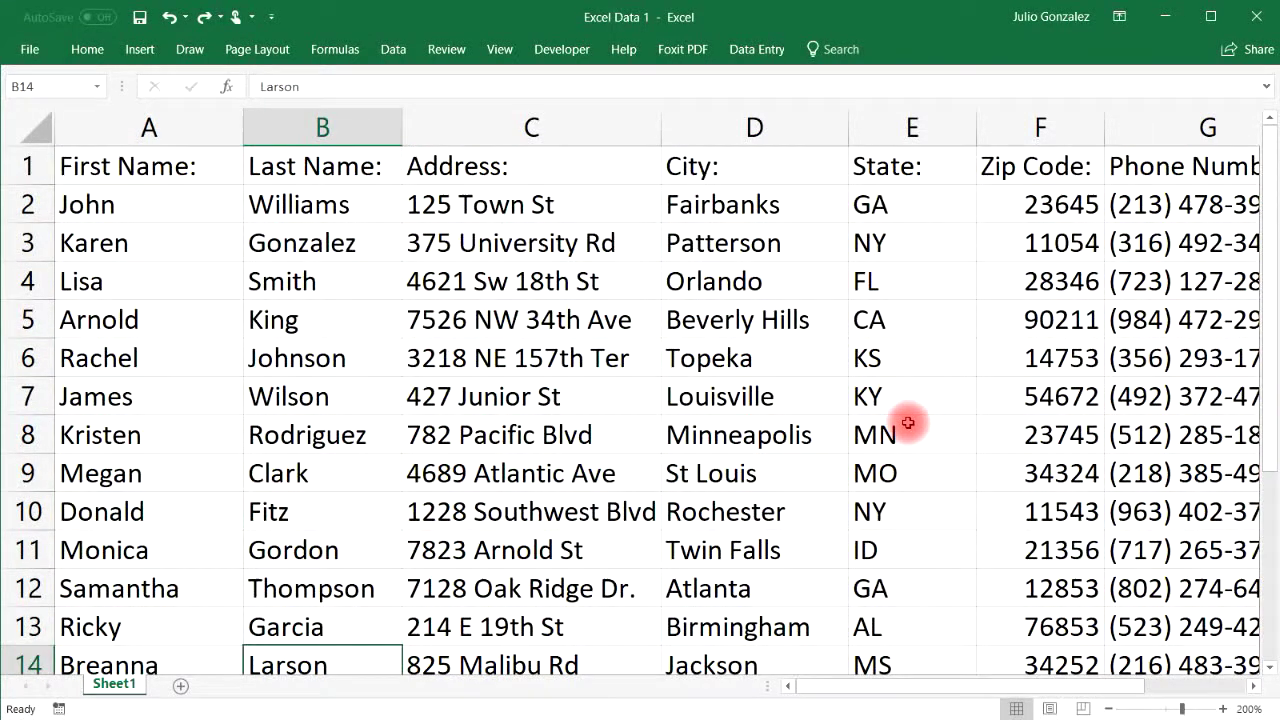
click(500, 52)
click(630, 116)
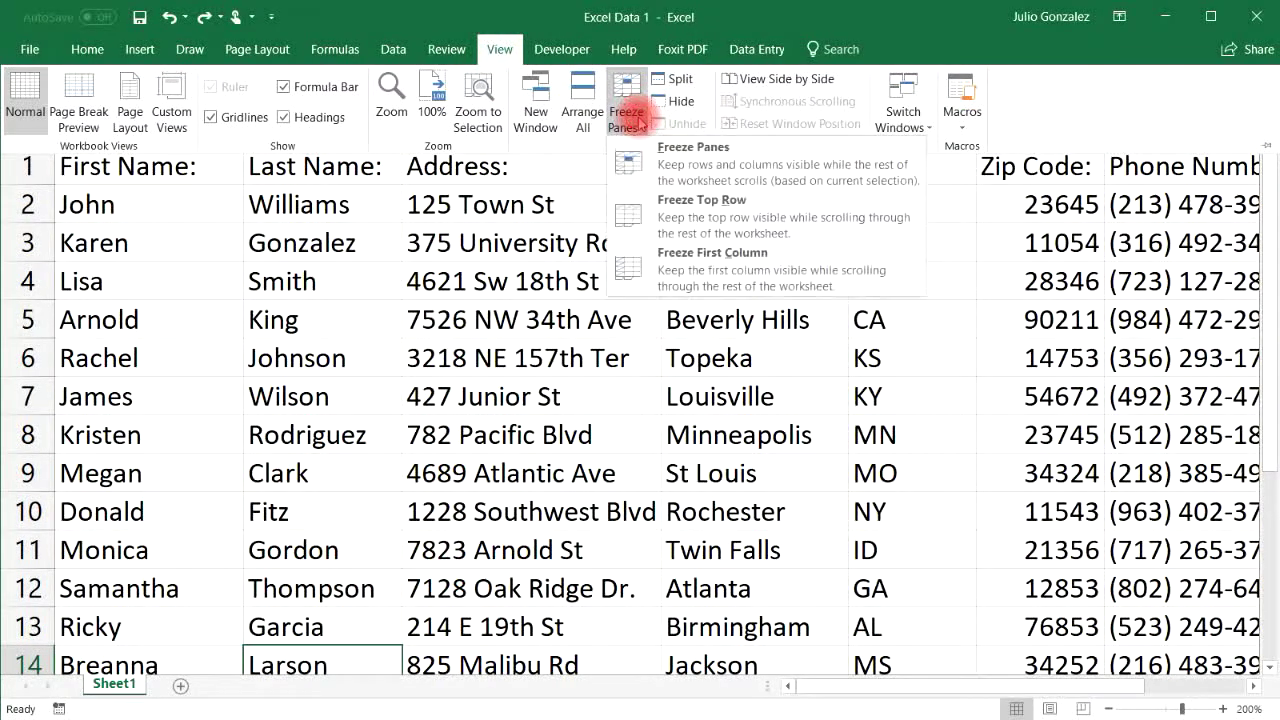
click(737, 213)
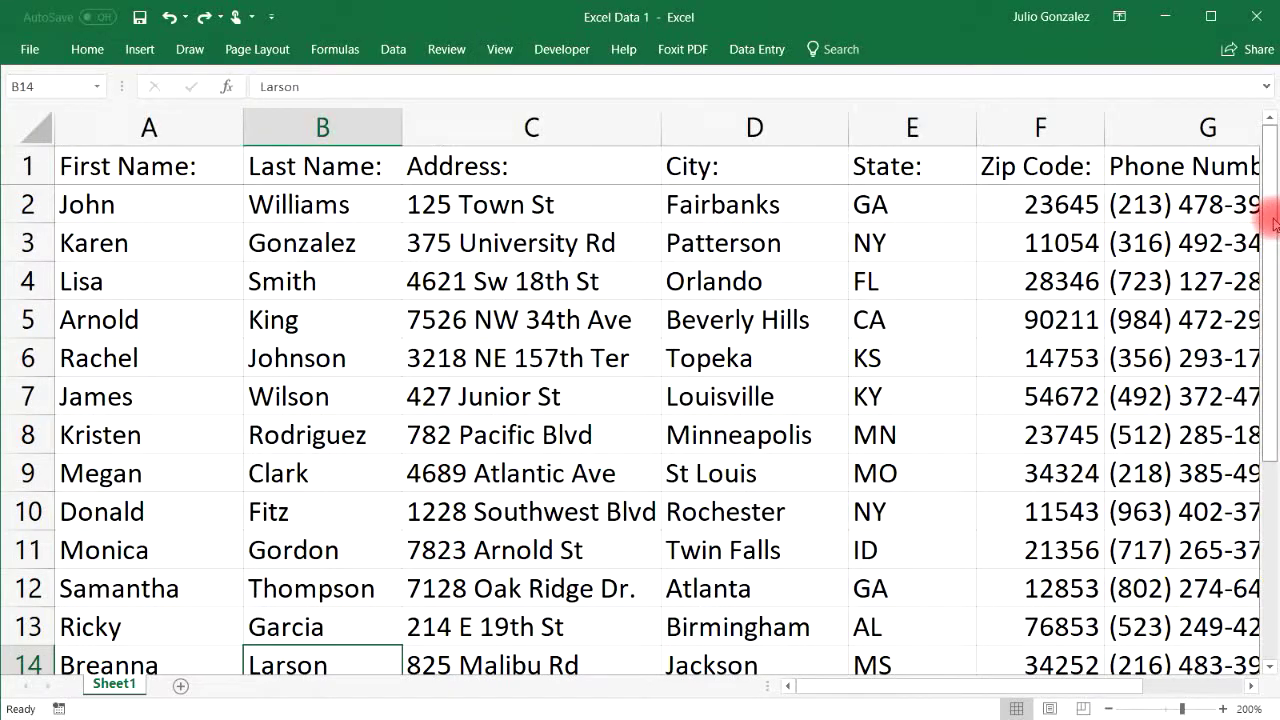
Examine the address, state and zip code in row 12 against the frozen column headers.
drag(1268, 228, 1252, 447)
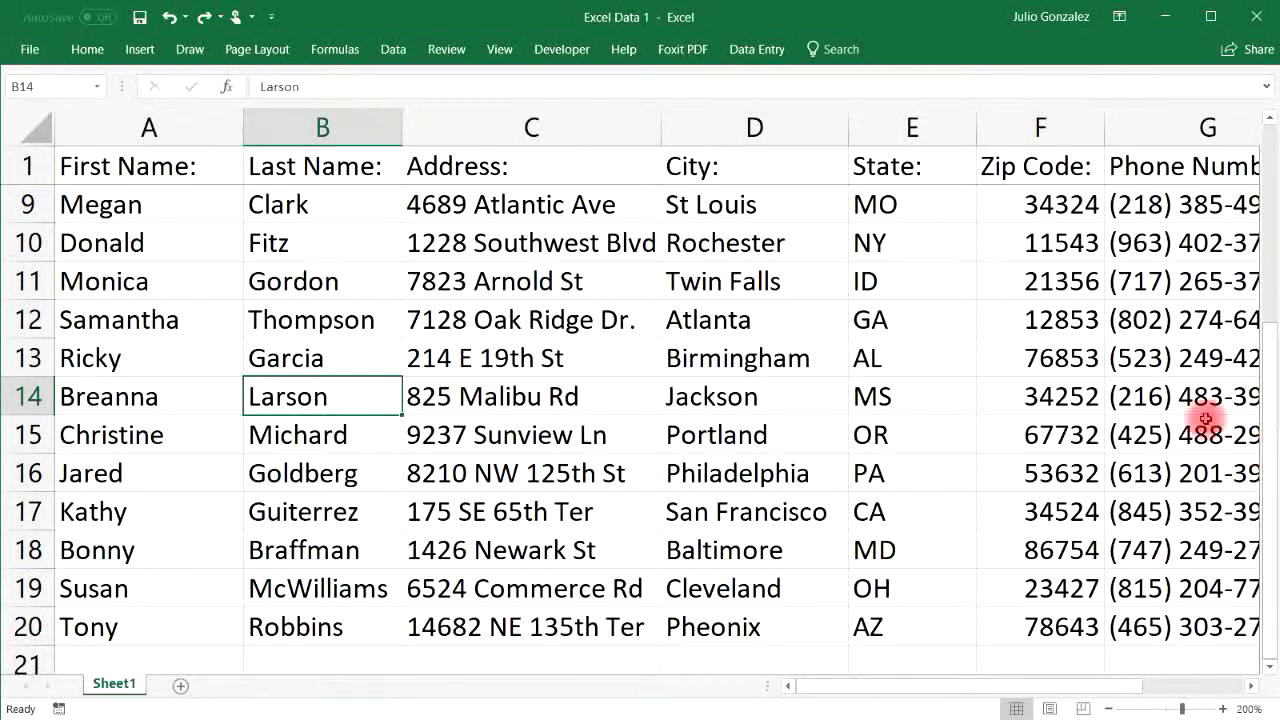
click(523, 320)
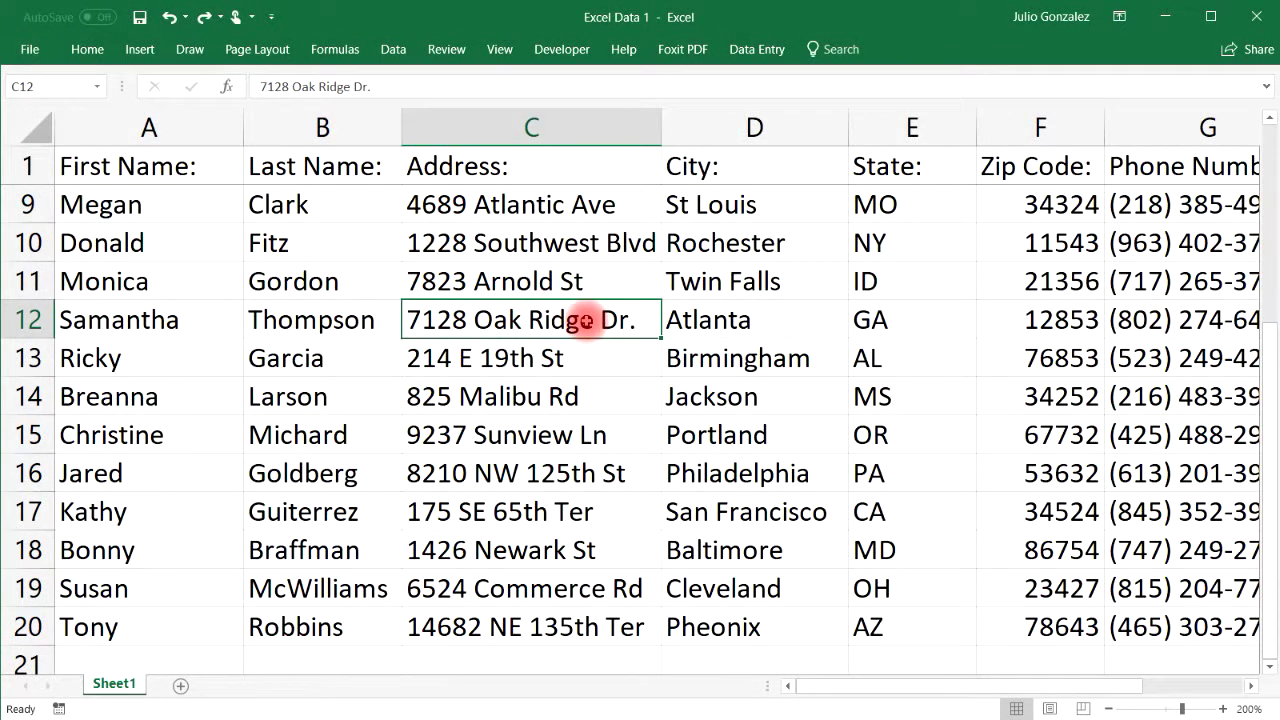
click(905, 320)
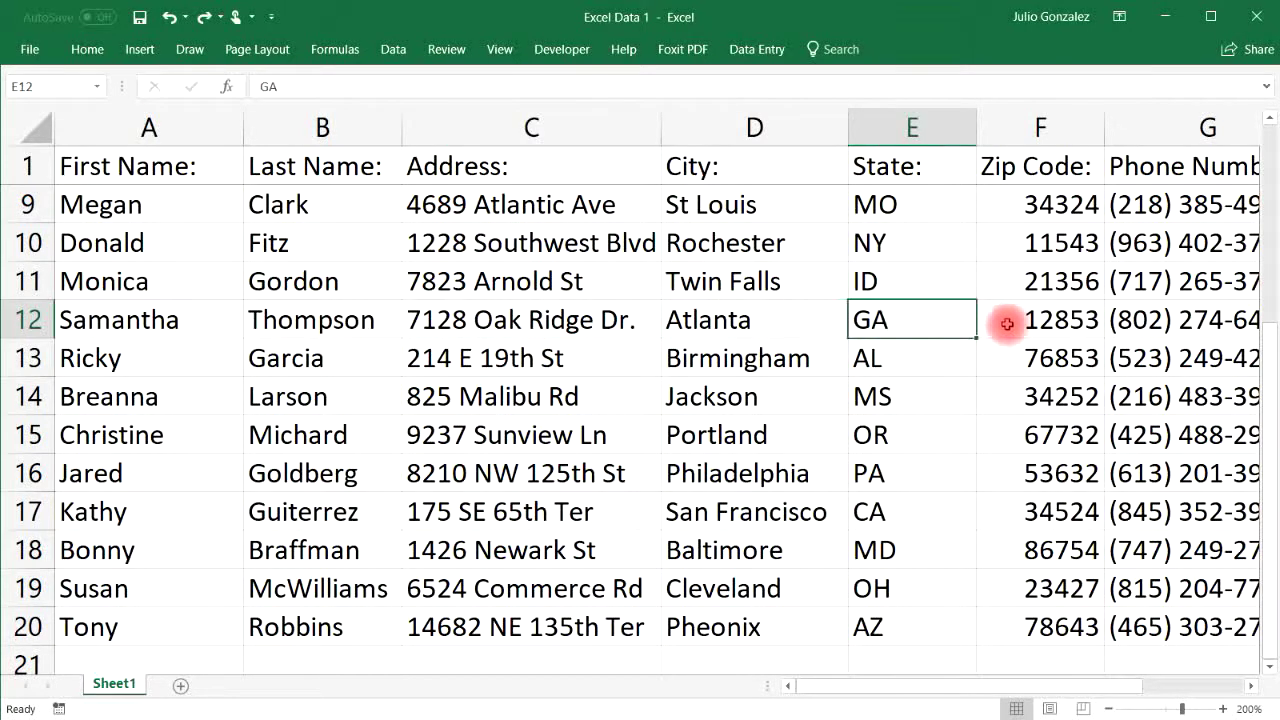
click(1038, 321)
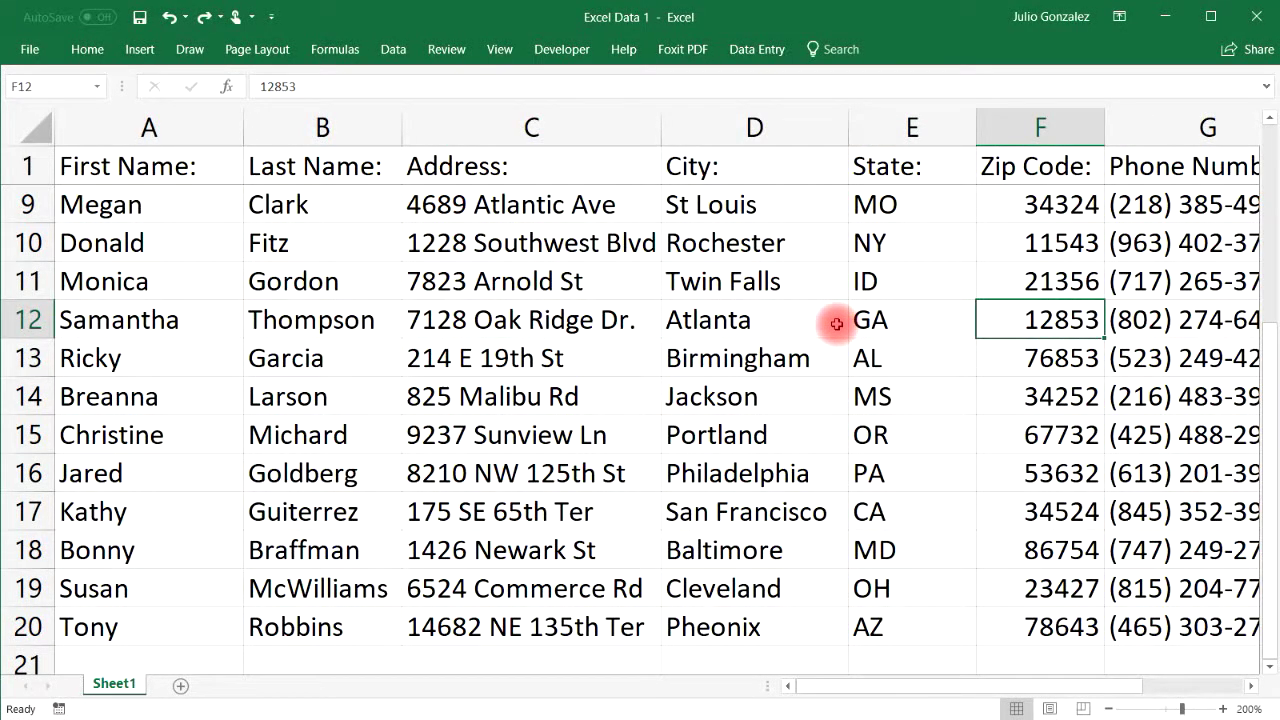
Unfreeze the top row of the contact data.
click(500, 50)
click(626, 118)
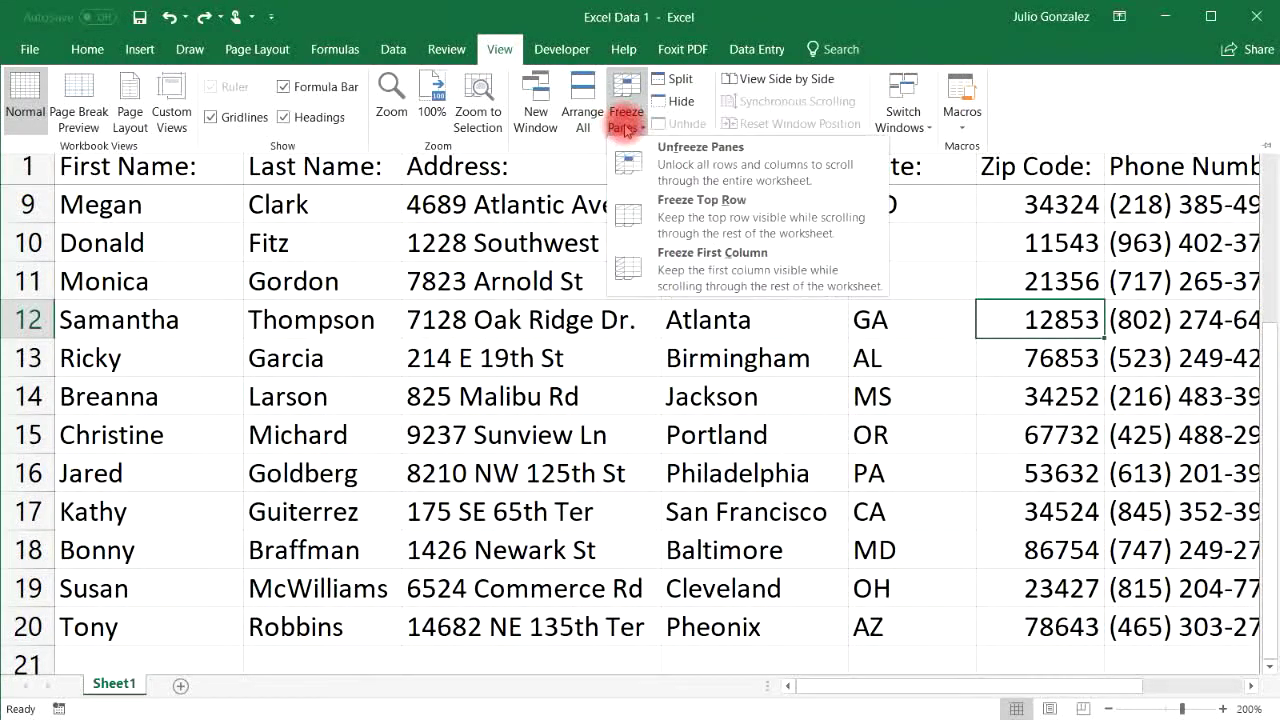
click(660, 160)
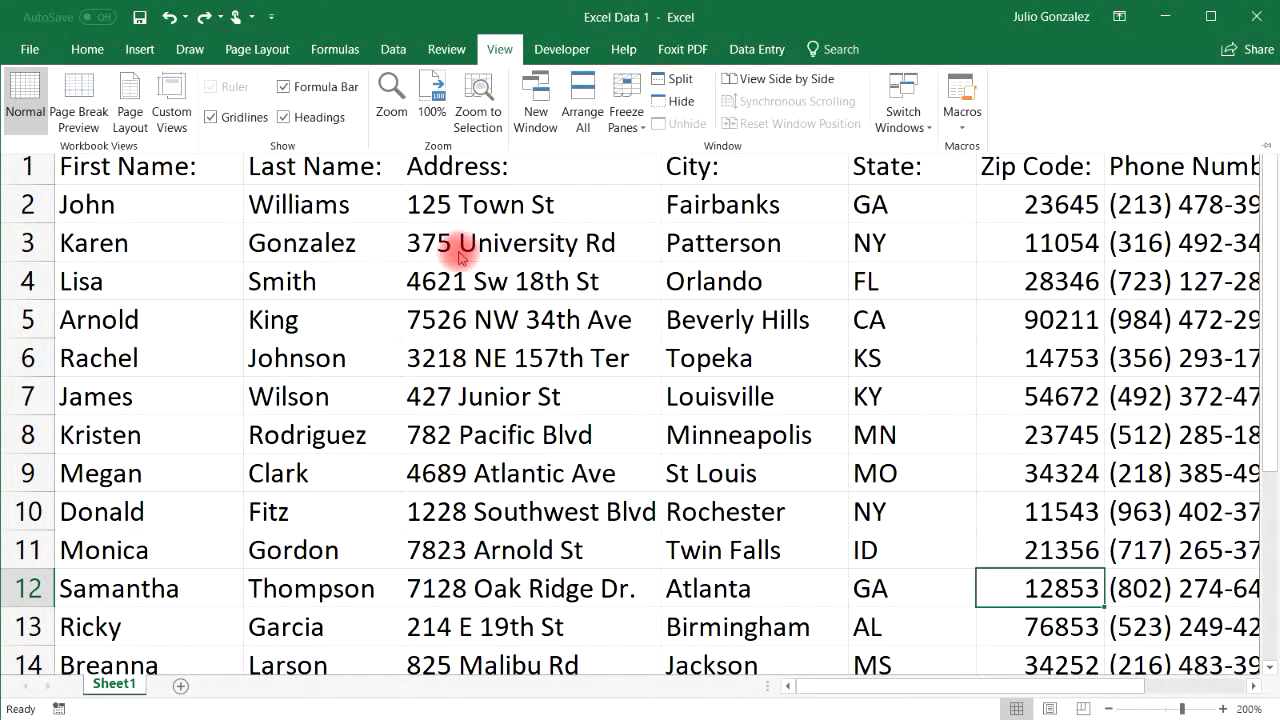
Freeze the First Name column and check it against the last columns of the data before returning to the first ones.
click(624, 118)
click(700, 275)
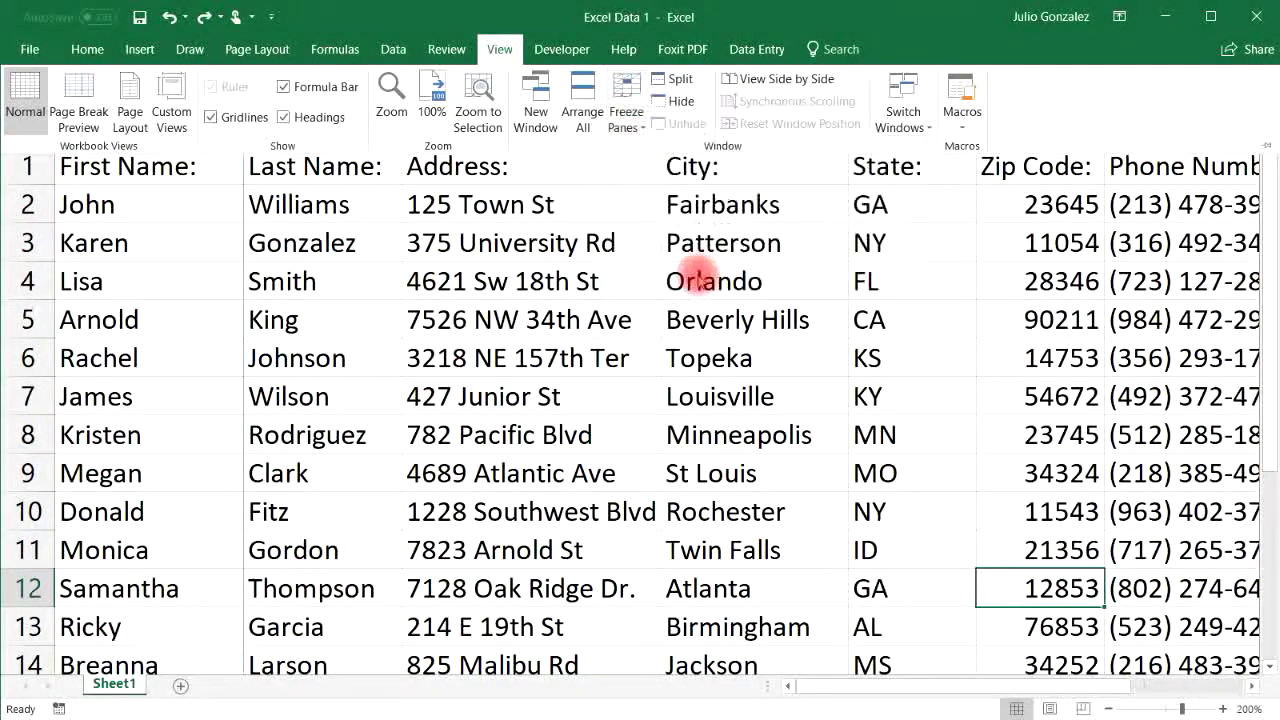
drag(818, 687, 940, 683)
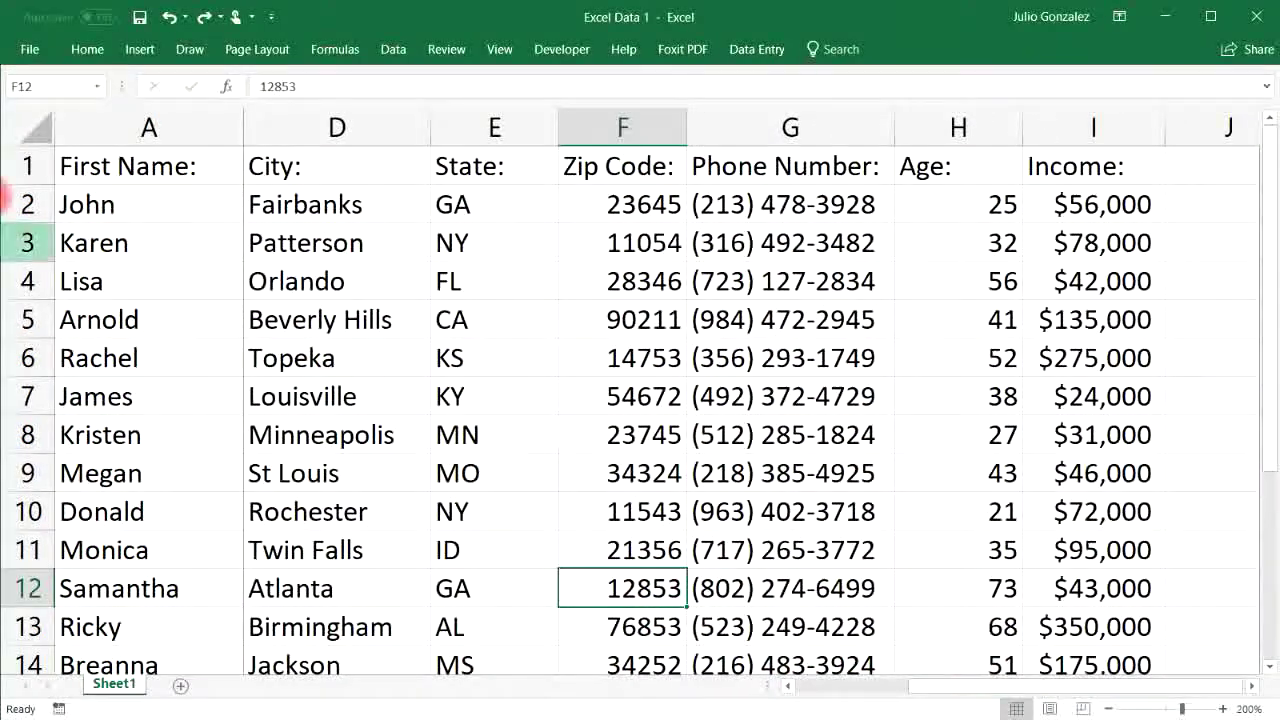
drag(978, 673, 837, 694)
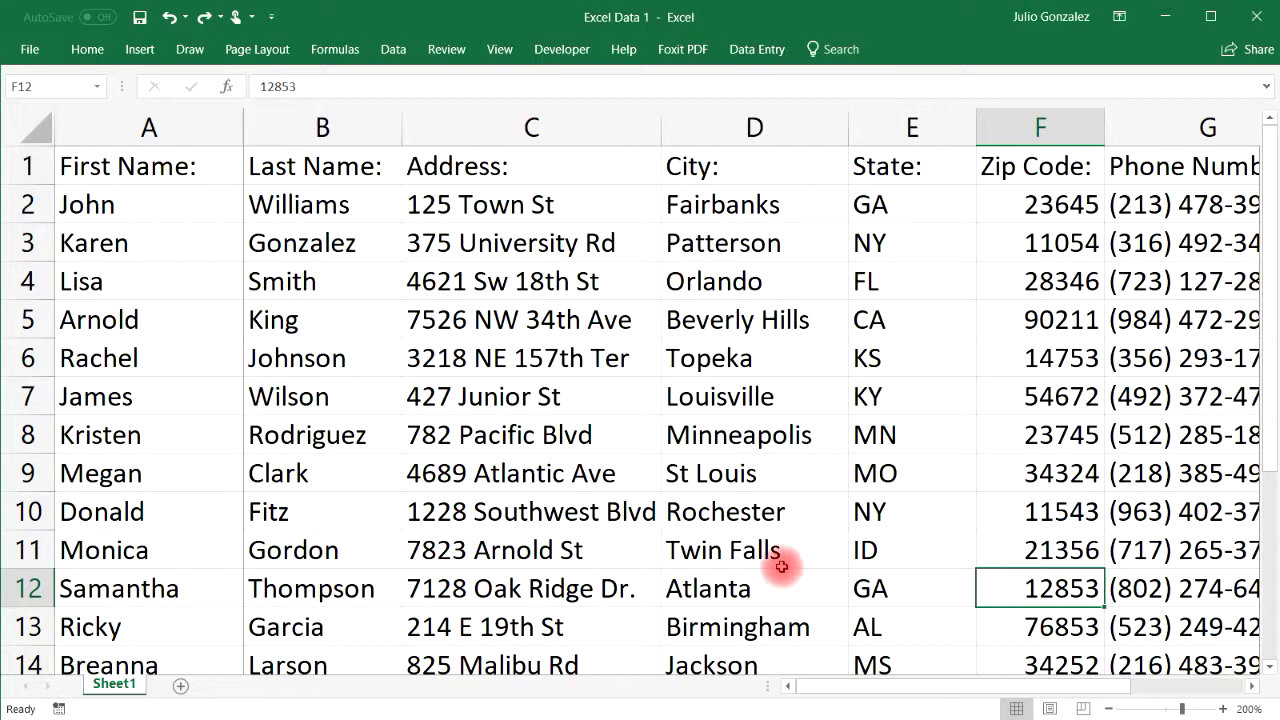
Unfreeze the first column of the contact data.
click(501, 56)
click(632, 112)
click(654, 158)
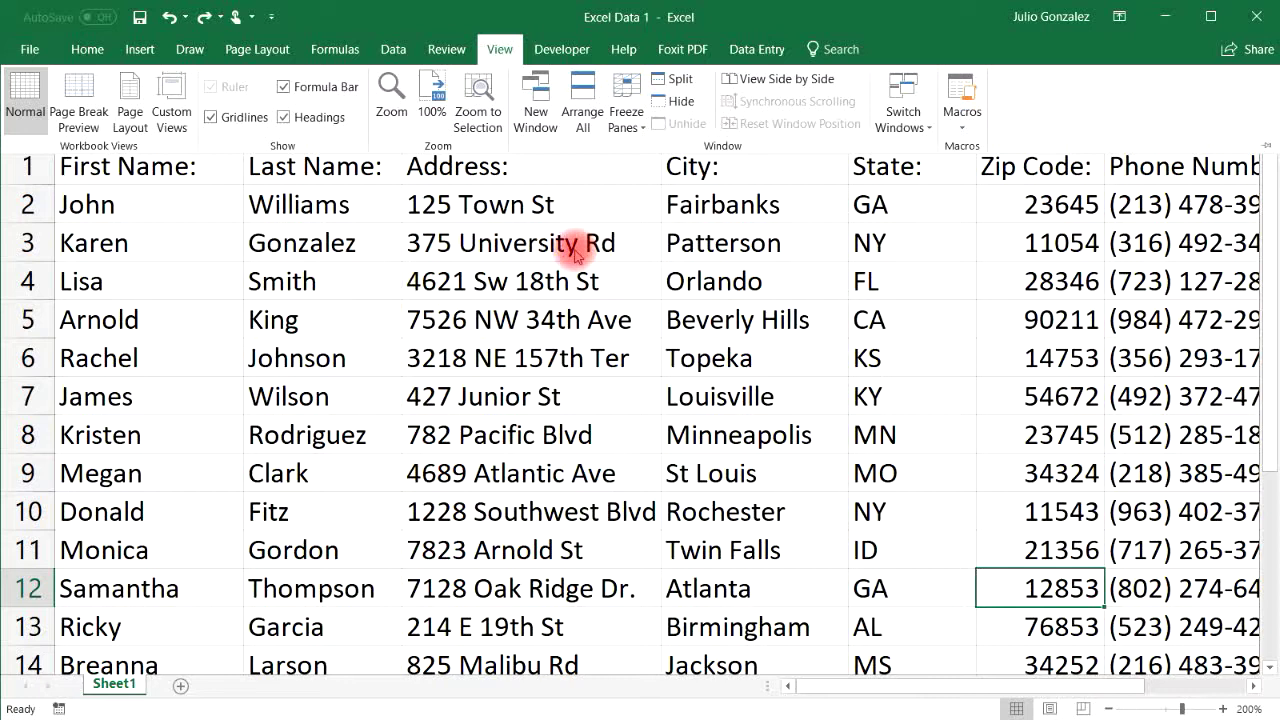
click(305, 210)
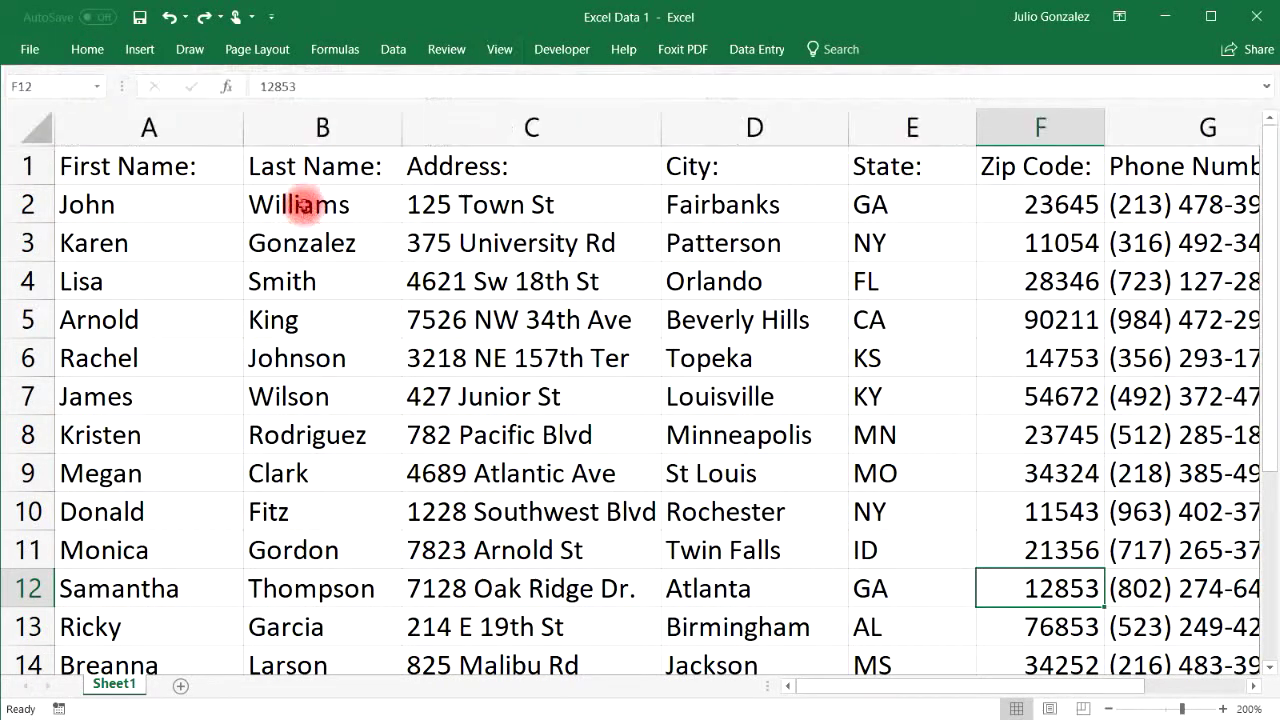
Freeze the panes at cell B2 to lock row 1 and column A, and check both while scrolling down and across.
click(312, 205)
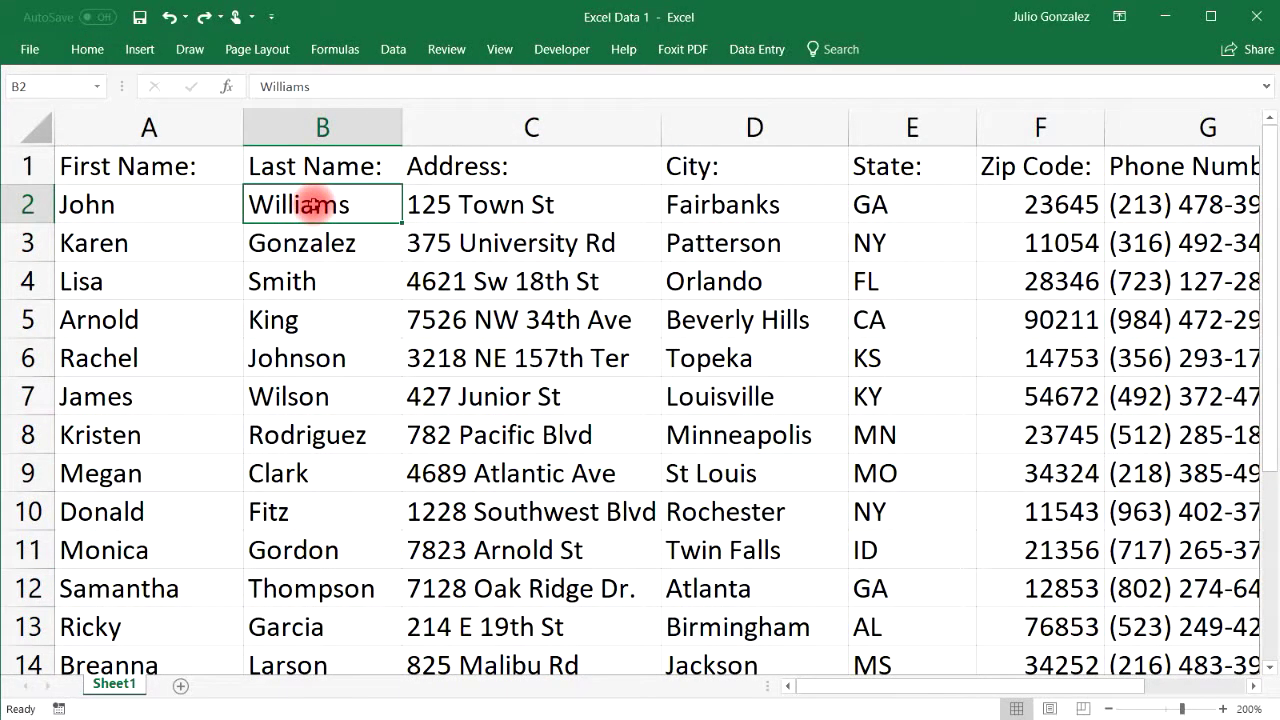
click(502, 50)
click(627, 105)
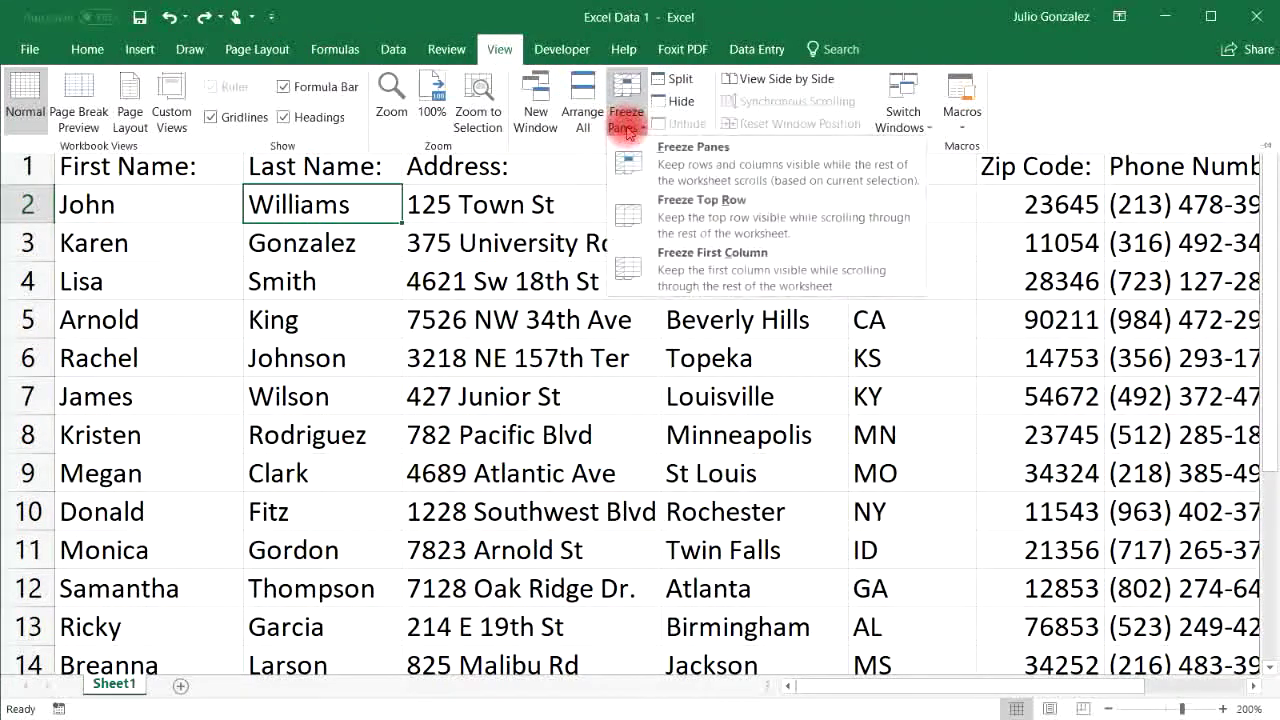
click(693, 170)
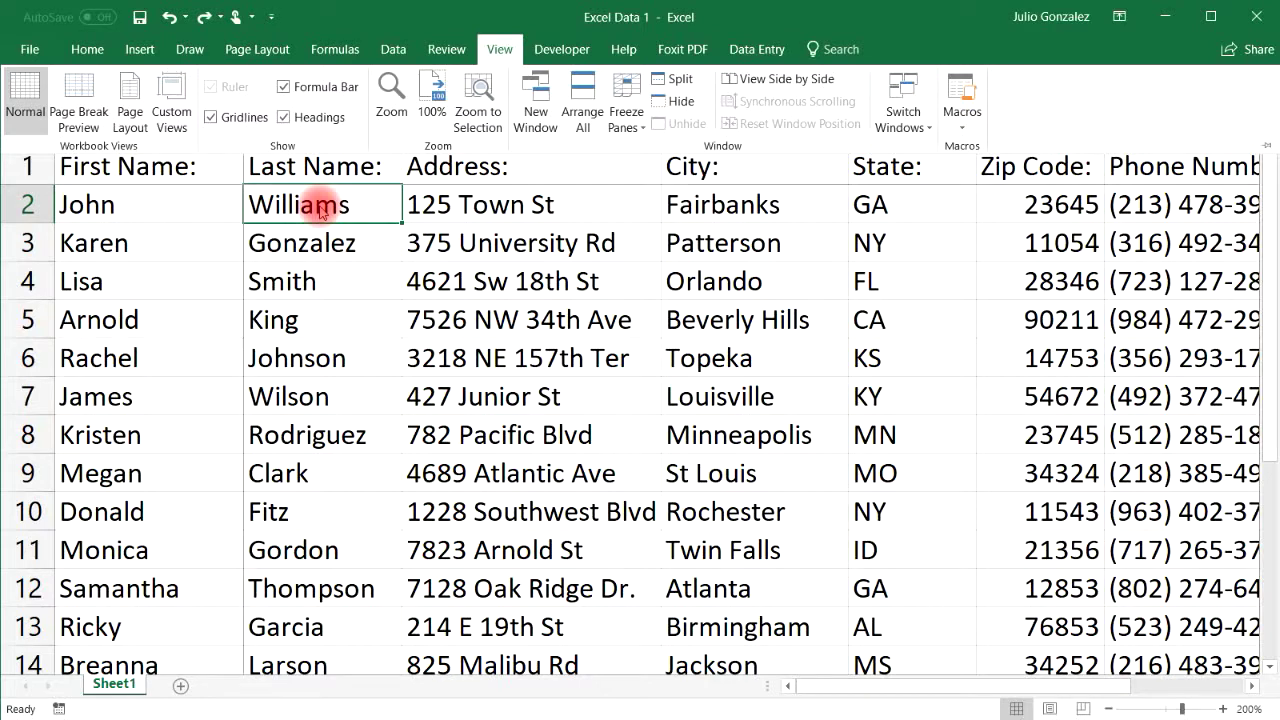
drag(1272, 371, 1272, 343)
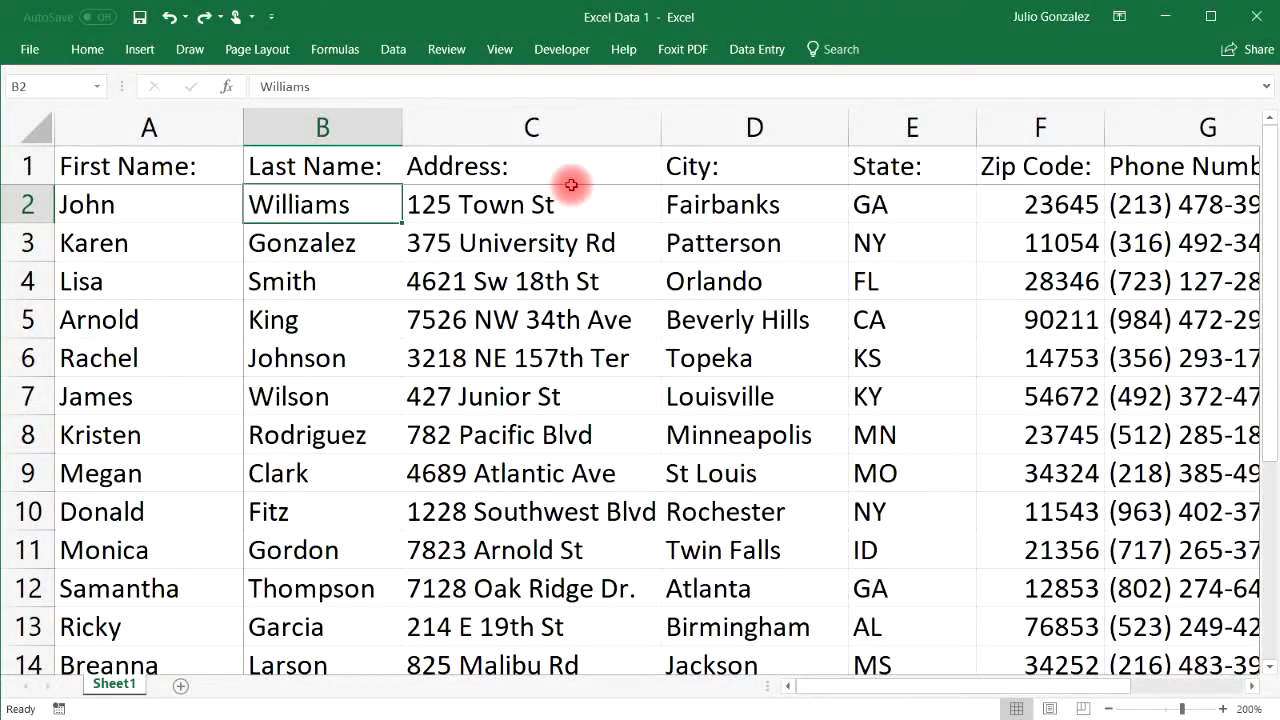
drag(840, 692, 805, 698)
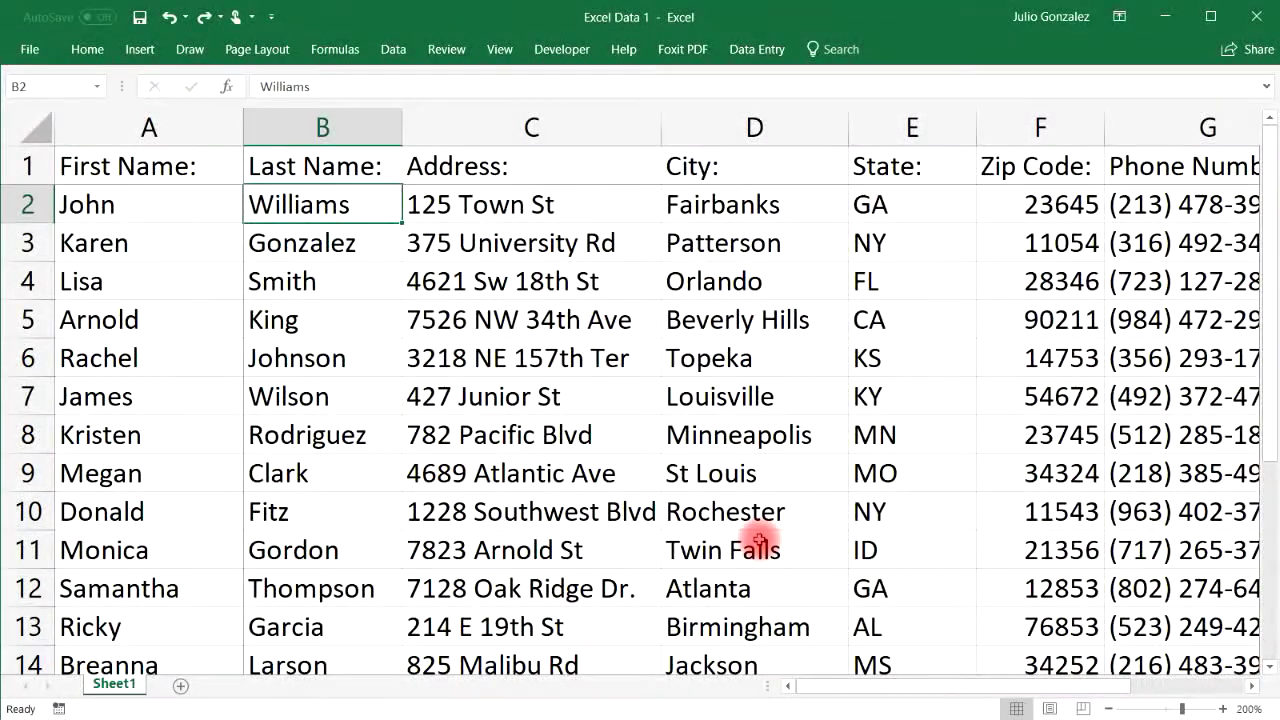
Unfreeze the panes that lock row 1 and column A.
click(499, 49)
click(621, 104)
click(651, 165)
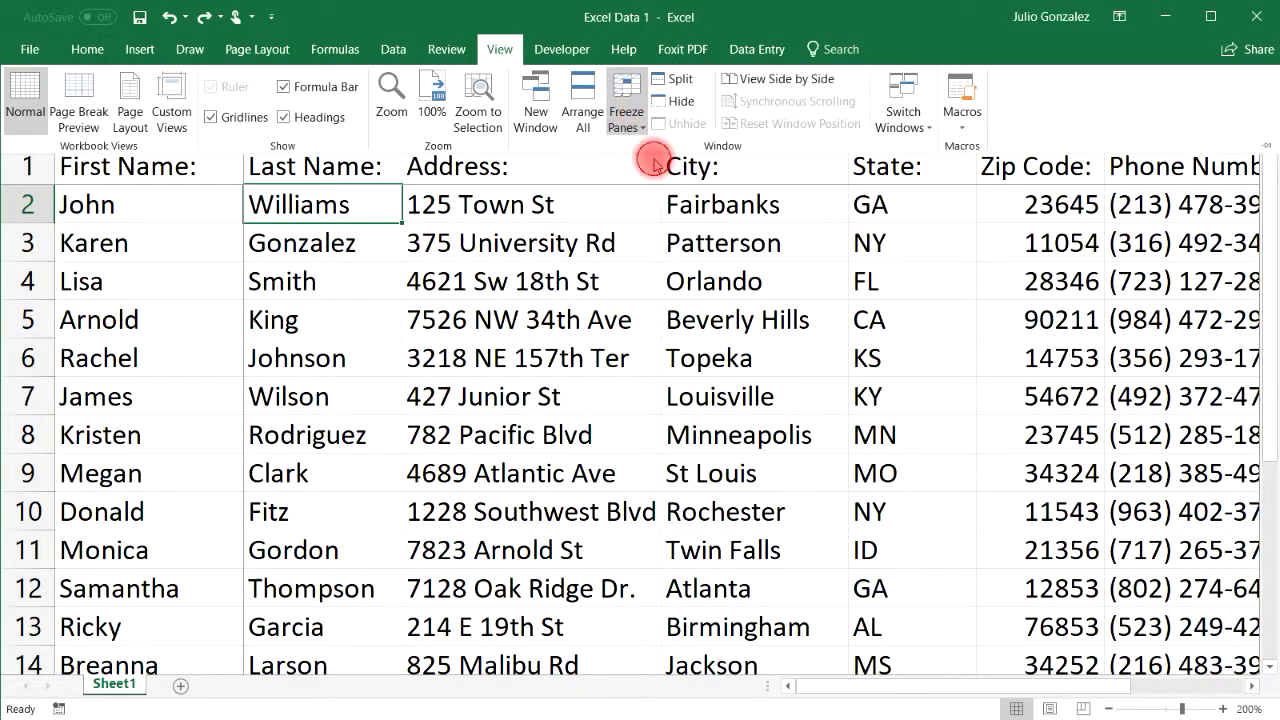
click(455, 278)
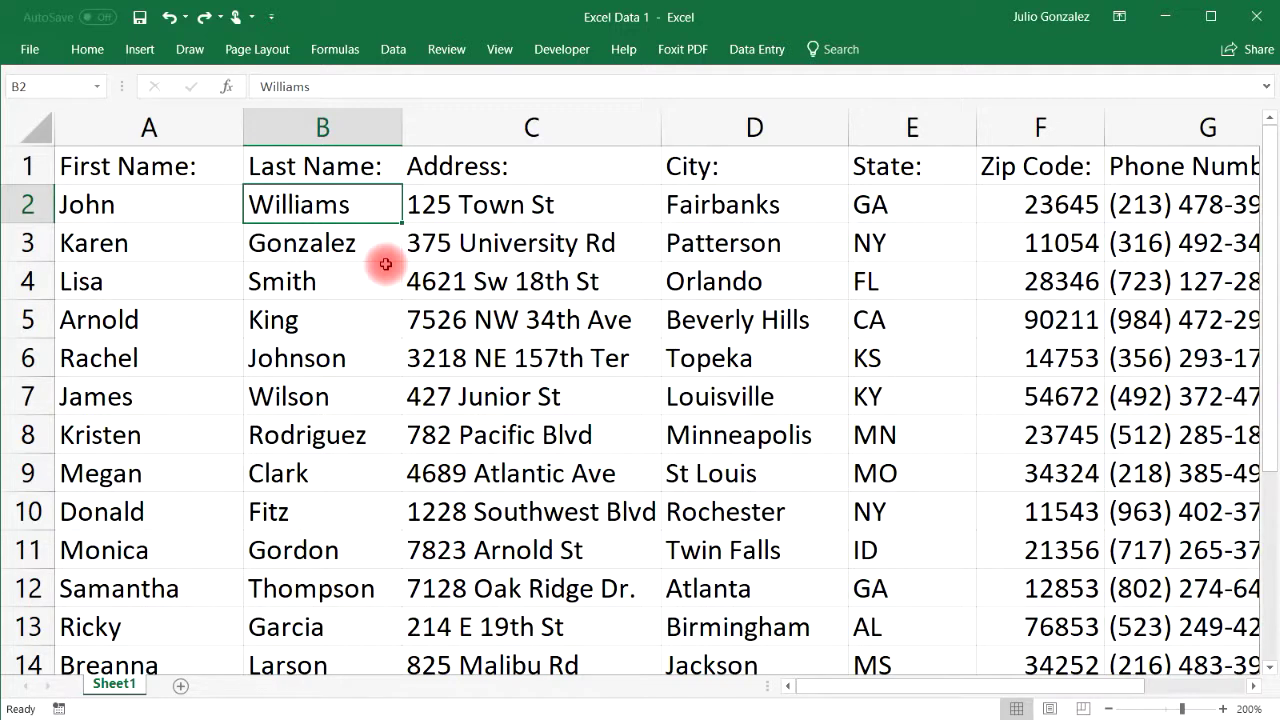
Freeze the panes at cell C2 to lock row 1 and columns A and B, and check them while scrolling down and across.
click(505, 206)
click(500, 50)
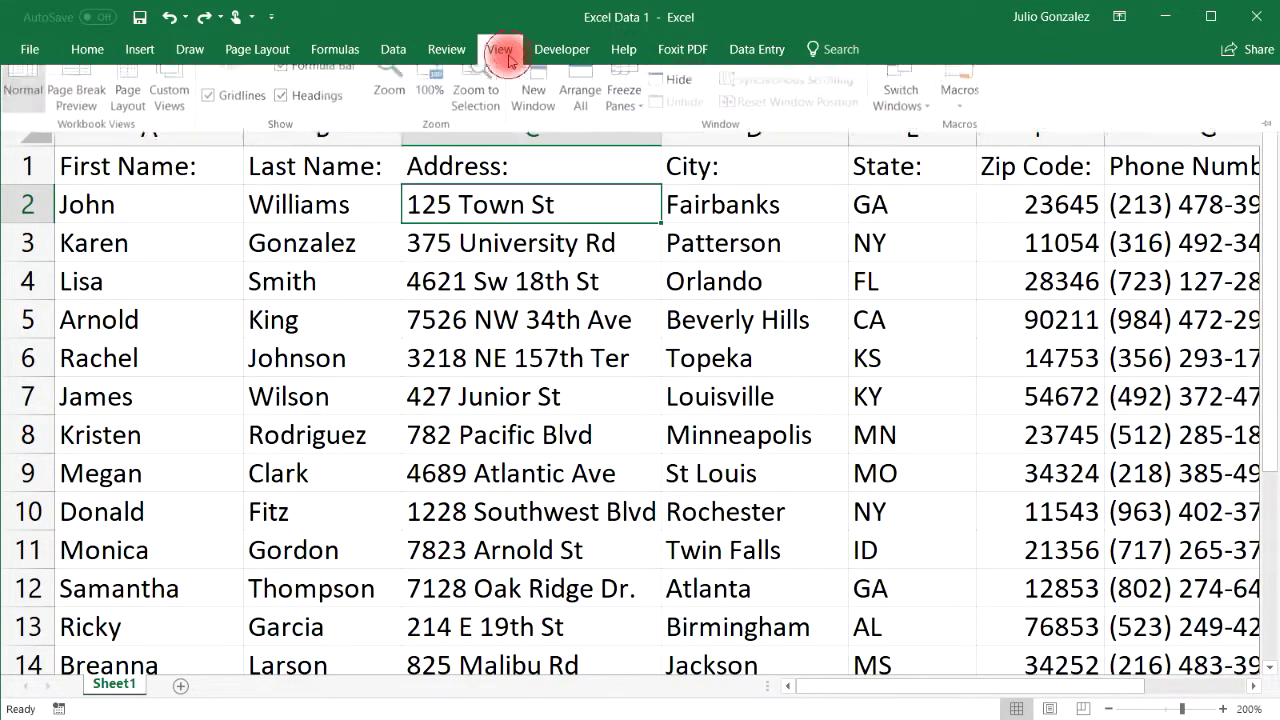
click(627, 120)
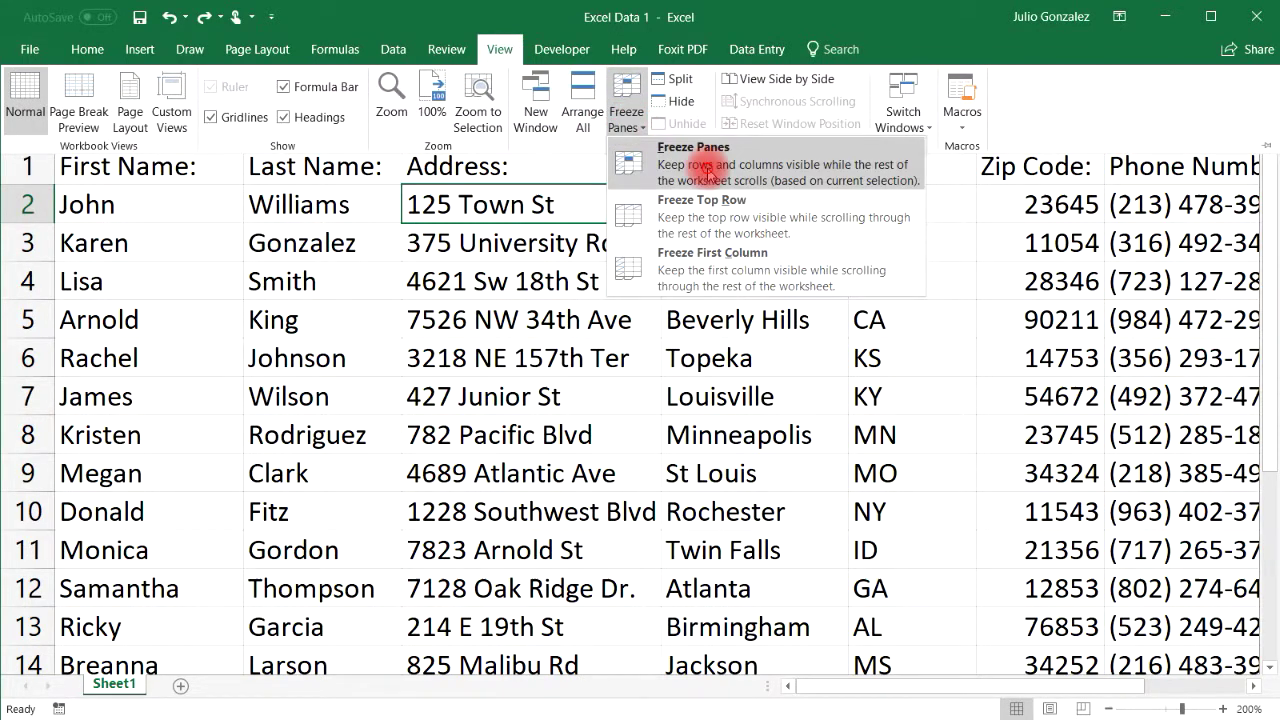
click(705, 168)
drag(1268, 218, 1270, 362)
drag(1266, 306, 1266, 177)
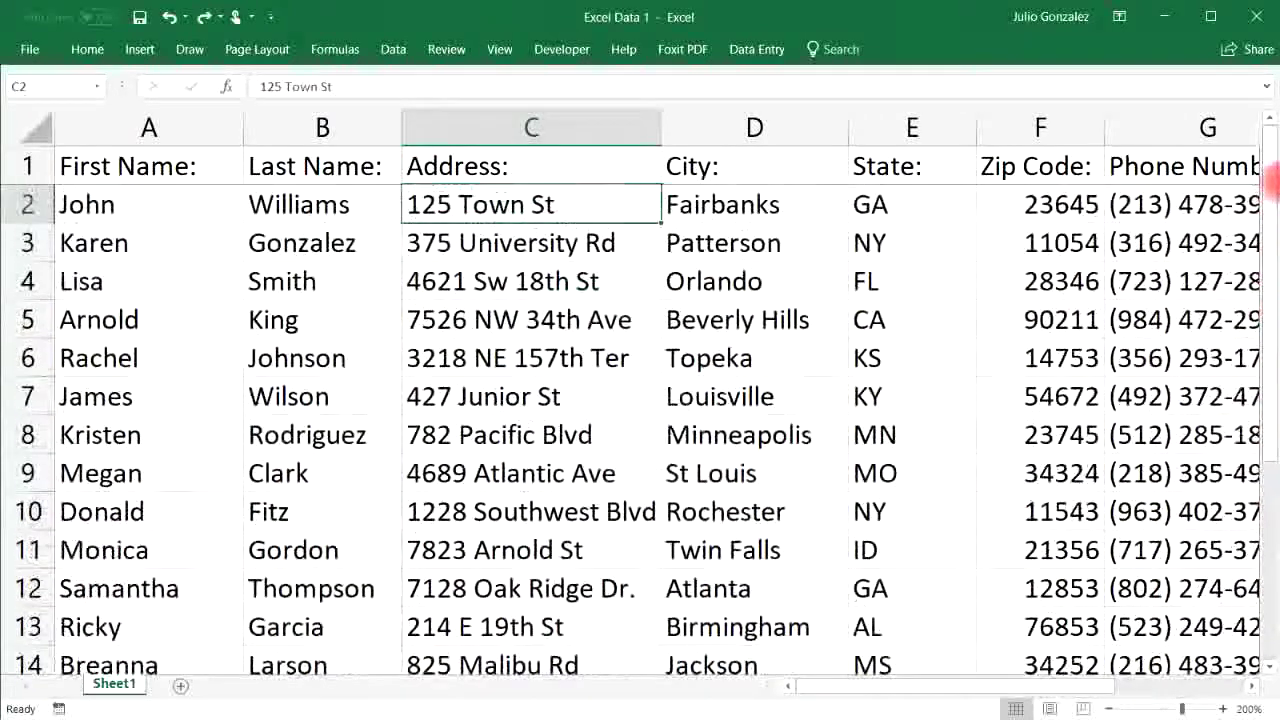
mouse_move(822, 693)
mouse_down()
mouse_move(988, 674)
mouse_move(810, 686)
mouse_up()
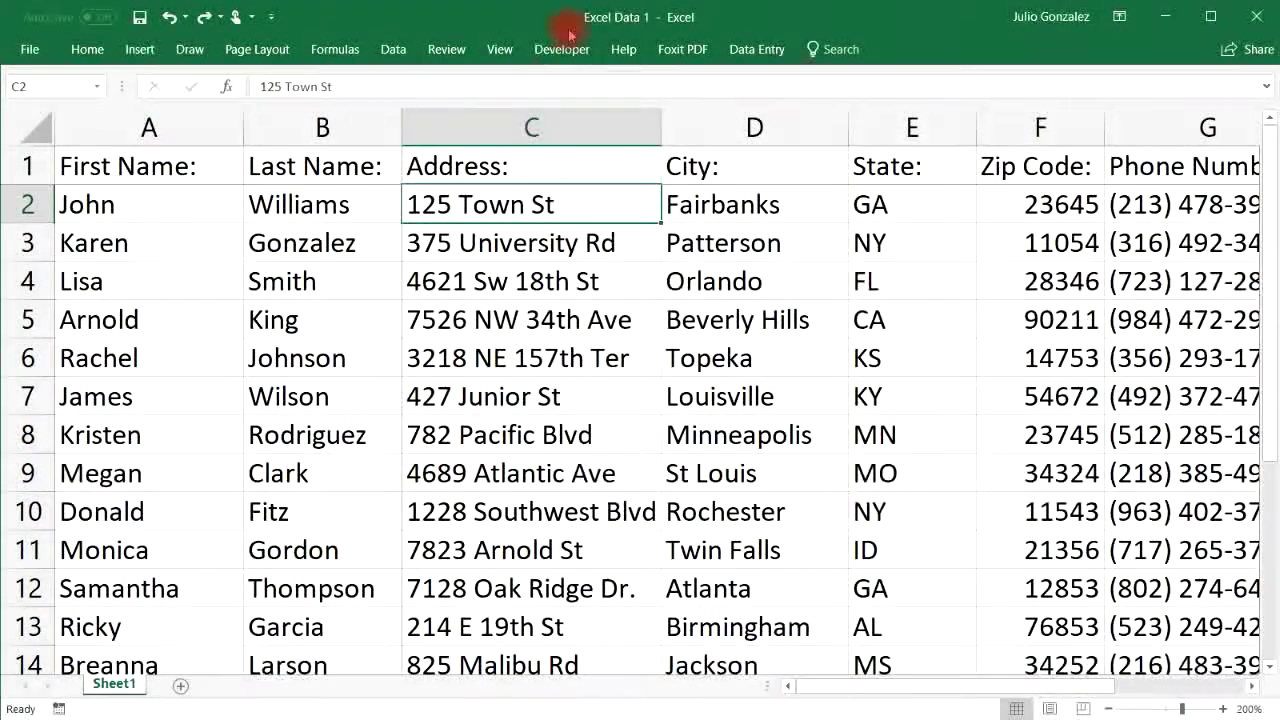
Unfreeze row 1 and the first two columns so the whole worksheet scrolls freely.
click(500, 49)
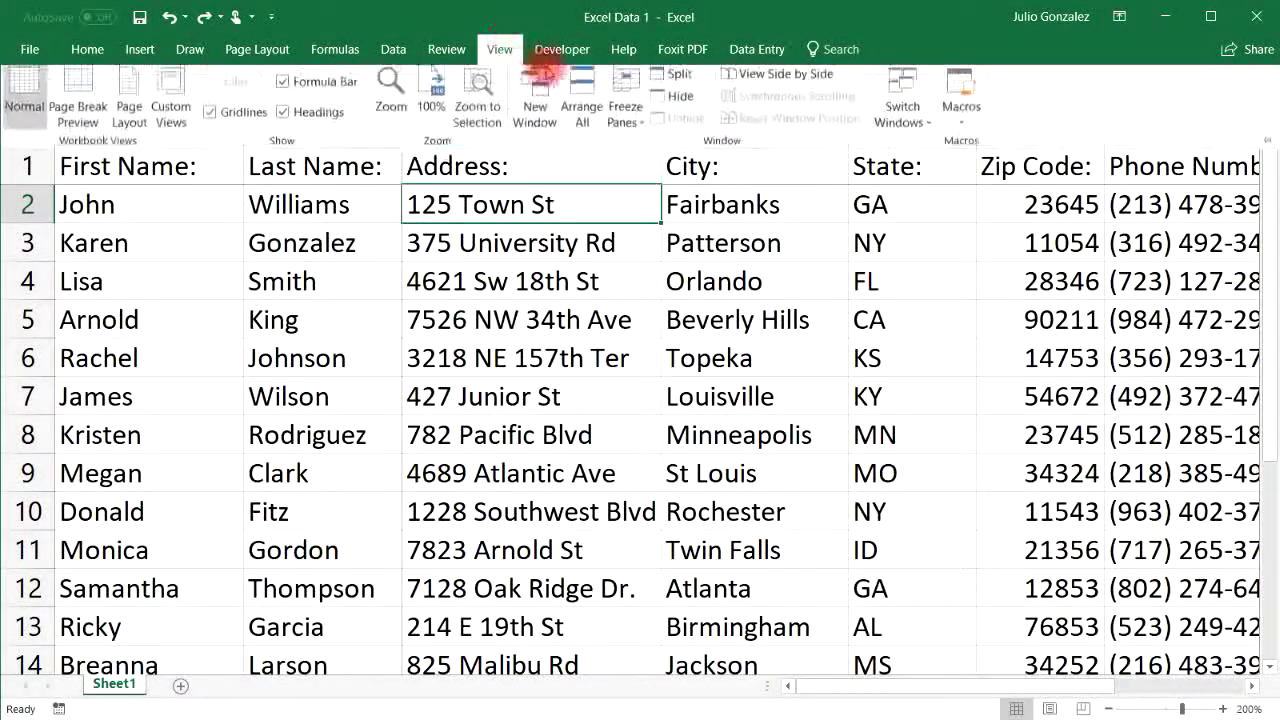
click(626, 108)
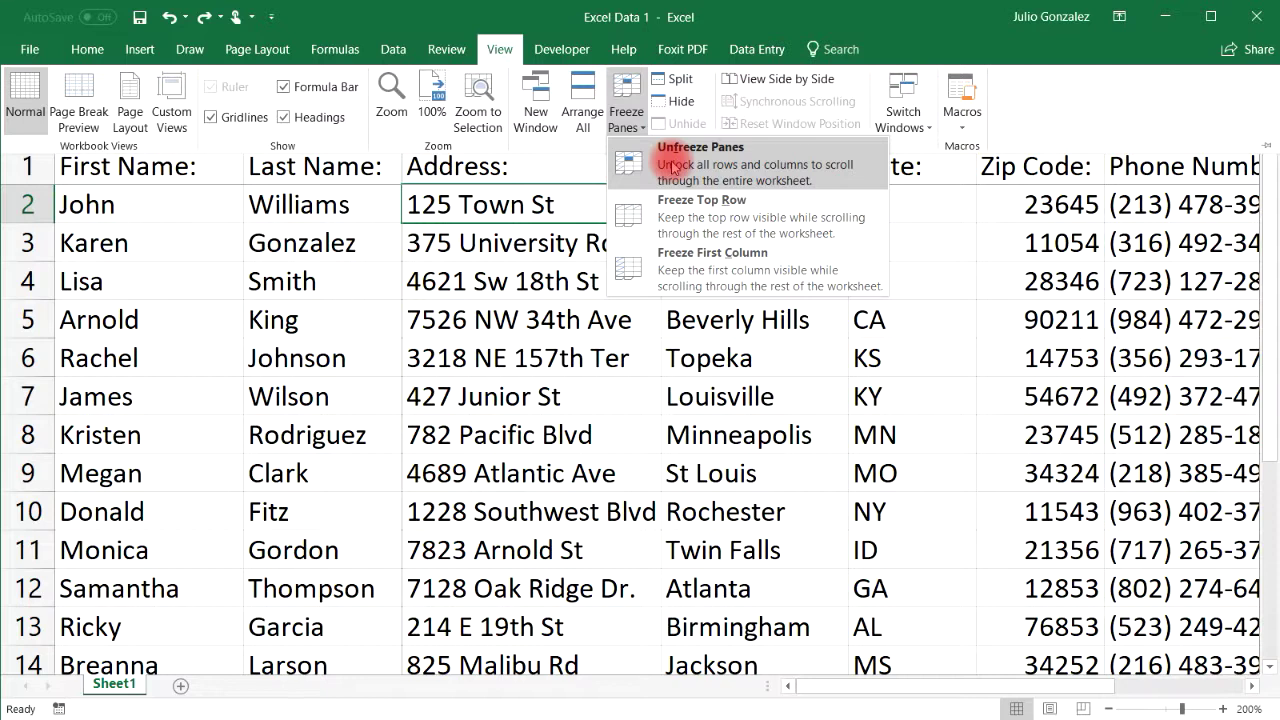
click(673, 168)
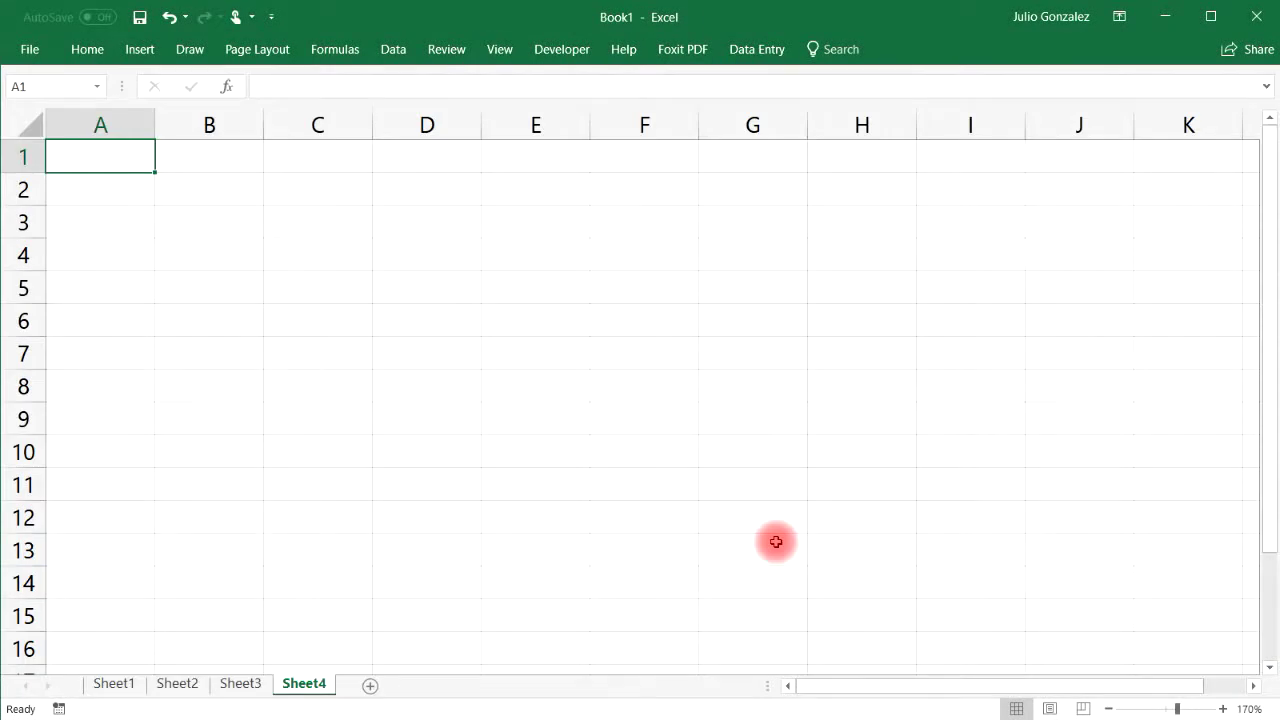
Enter the headers "Column 1" in cell B2 and "Column 2" in cell C2.
key(alt+F11)
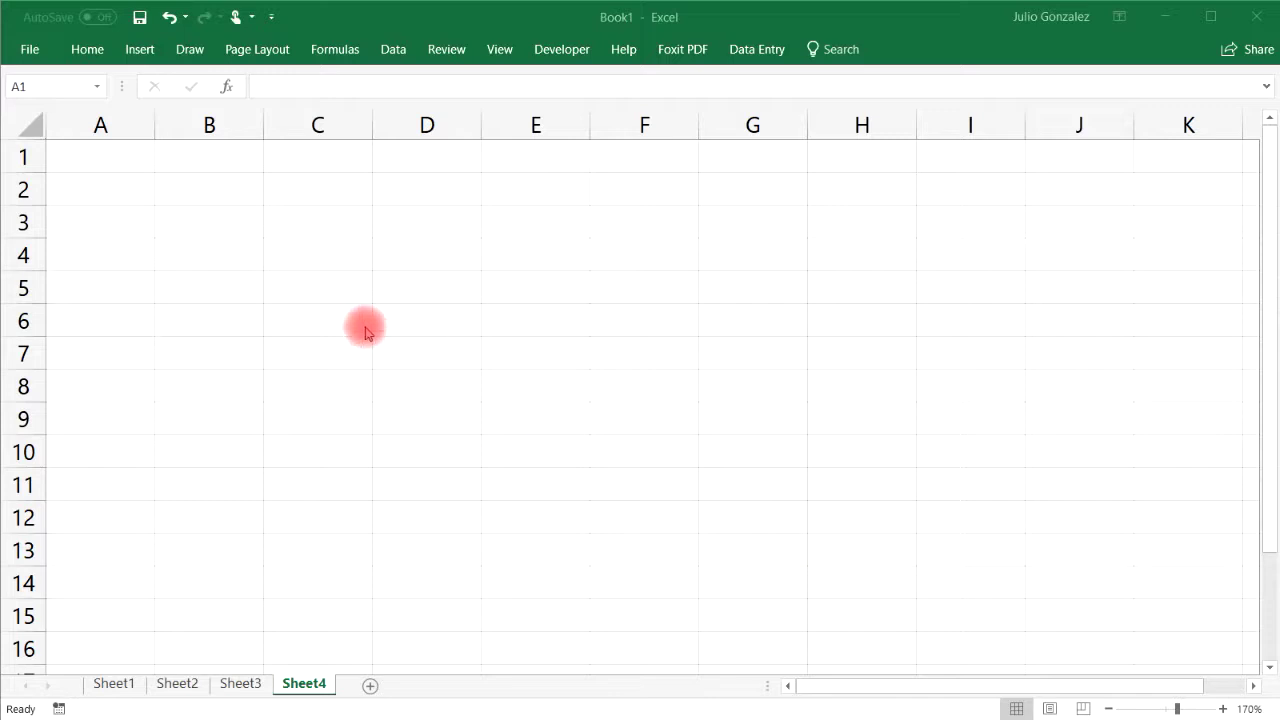
click(194, 183)
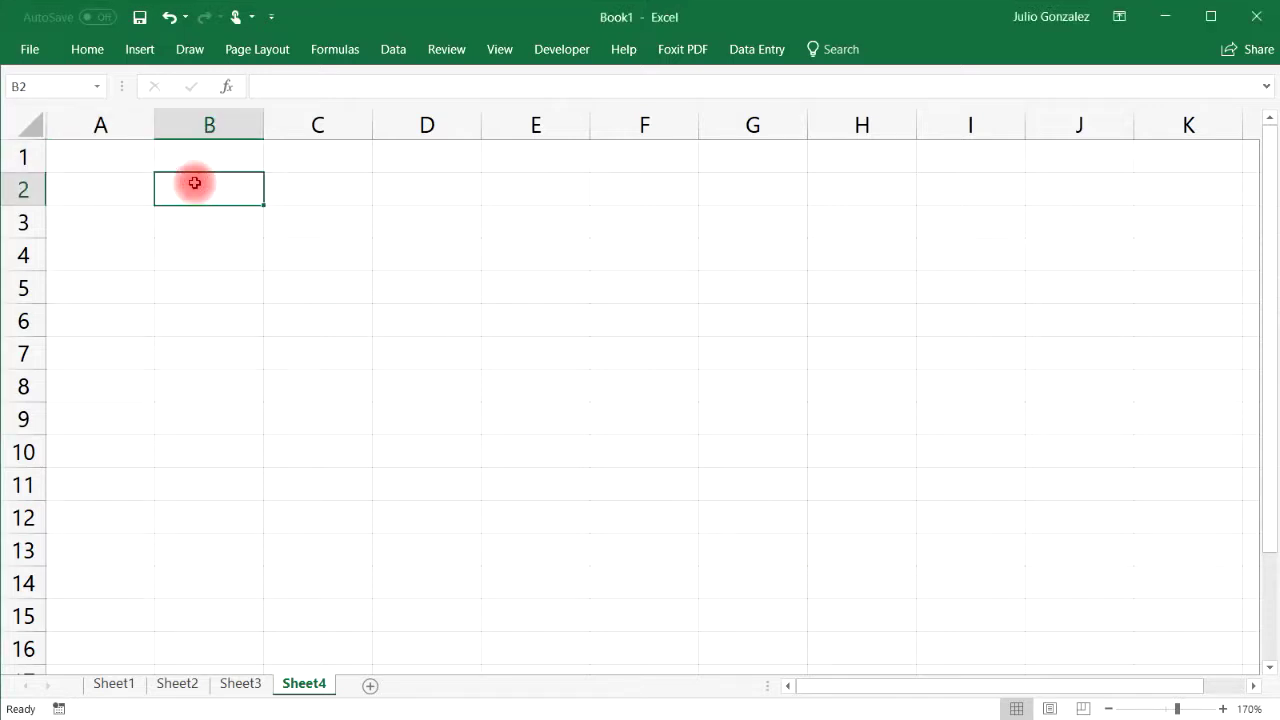
text(Column 1)
key(Tab)
text(Column 2)
key(Return)
Fill B3:B9 under Column 1 with the values 12, 17, 9, 26, 17, 34 and 45.
key(Left)
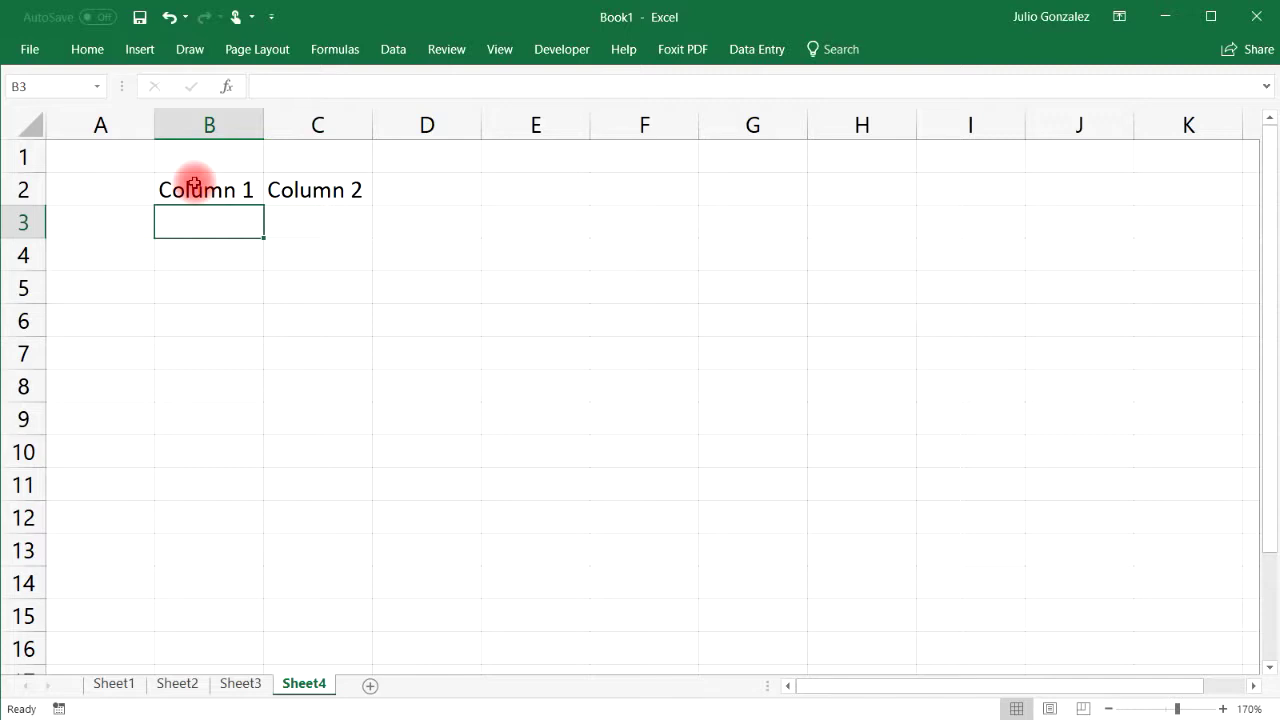
text(12)
key(Return)
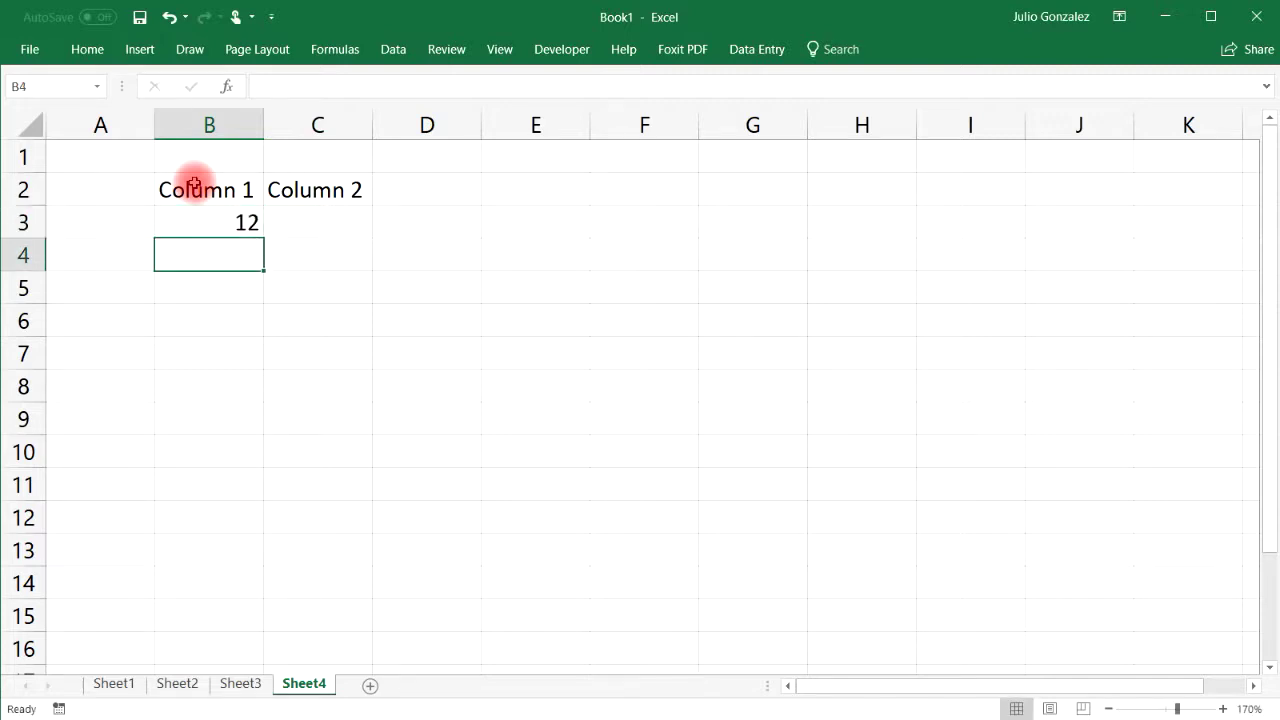
text(17)
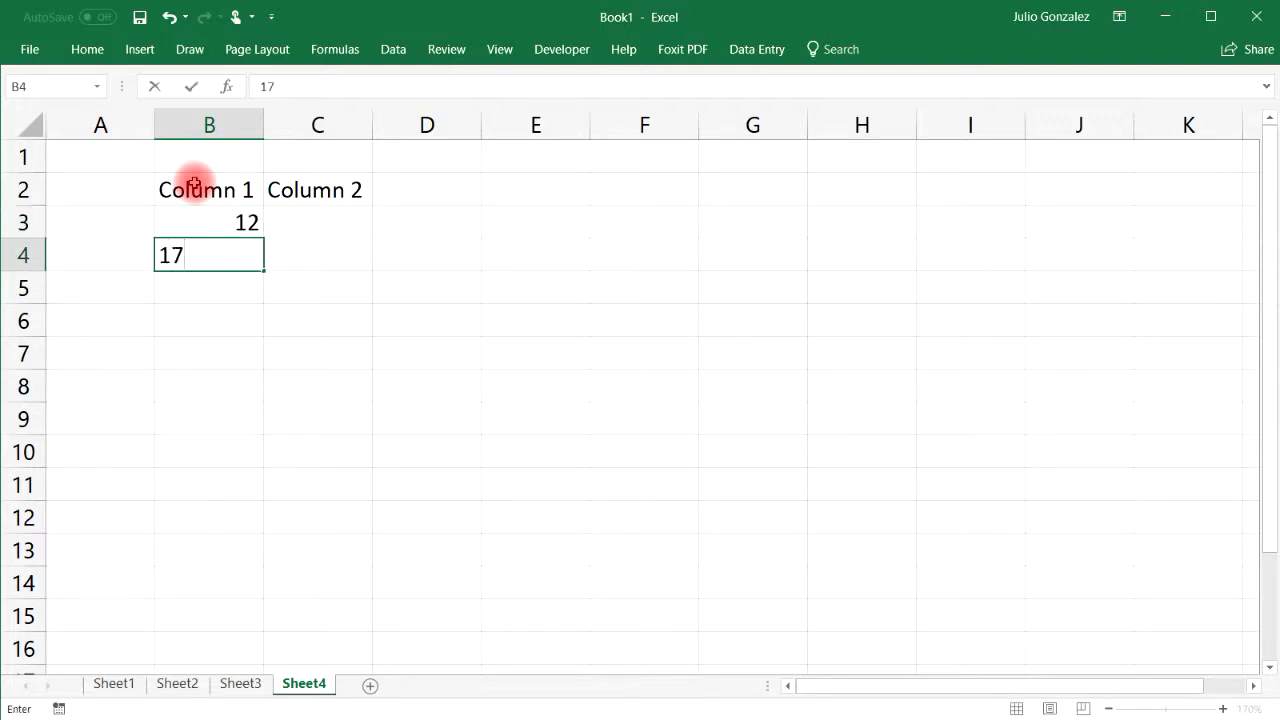
key(Return)
text(9)
key(Return)
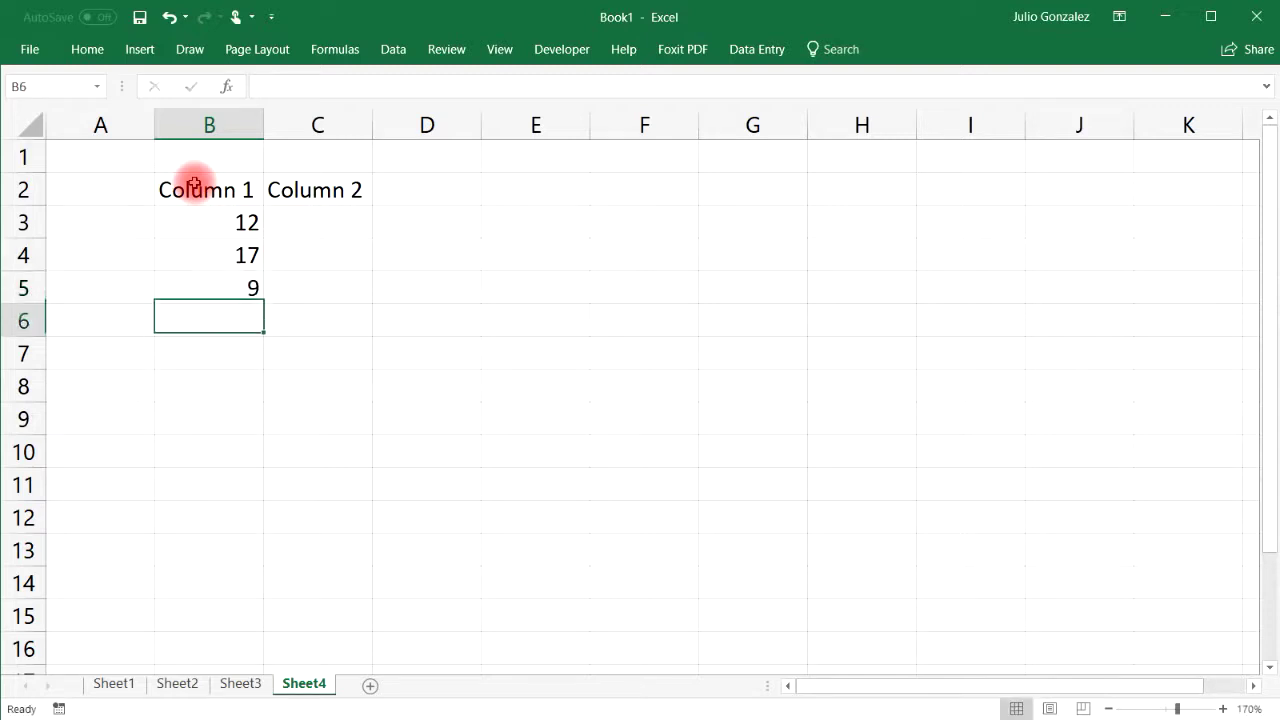
text(26)
key(Return)
text(17)
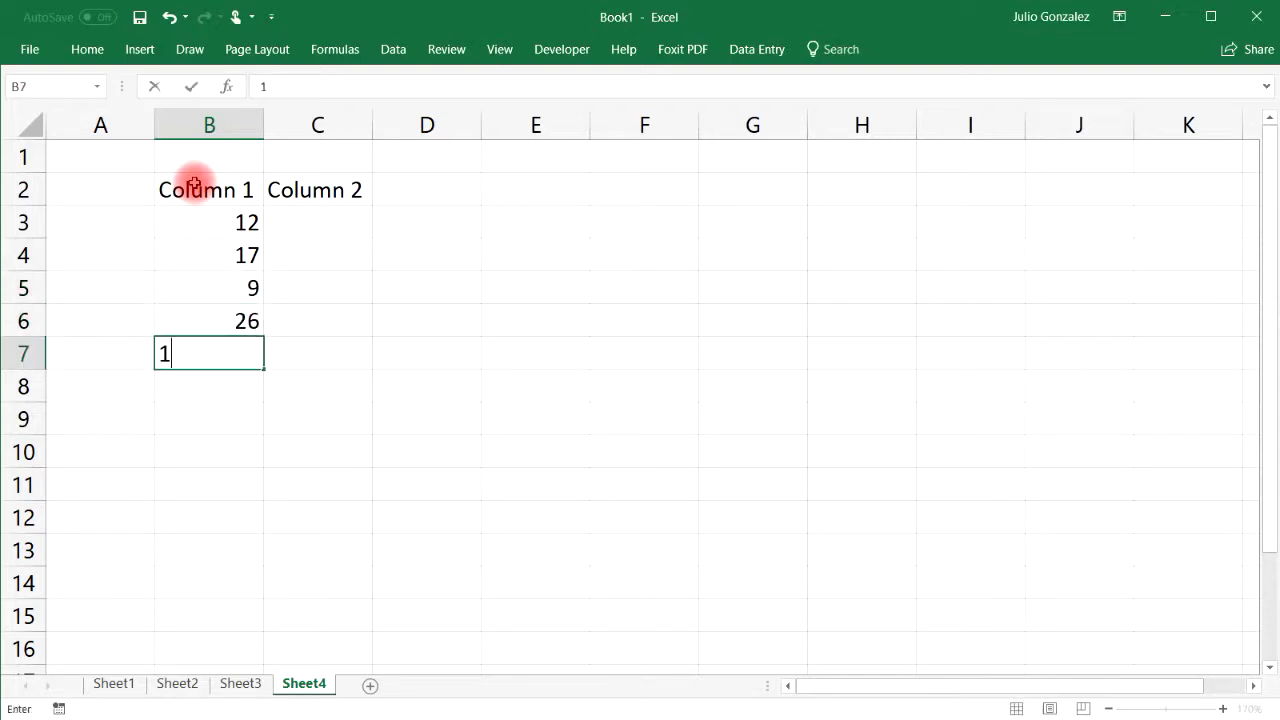
key(Return)
text(34)
key(Return)
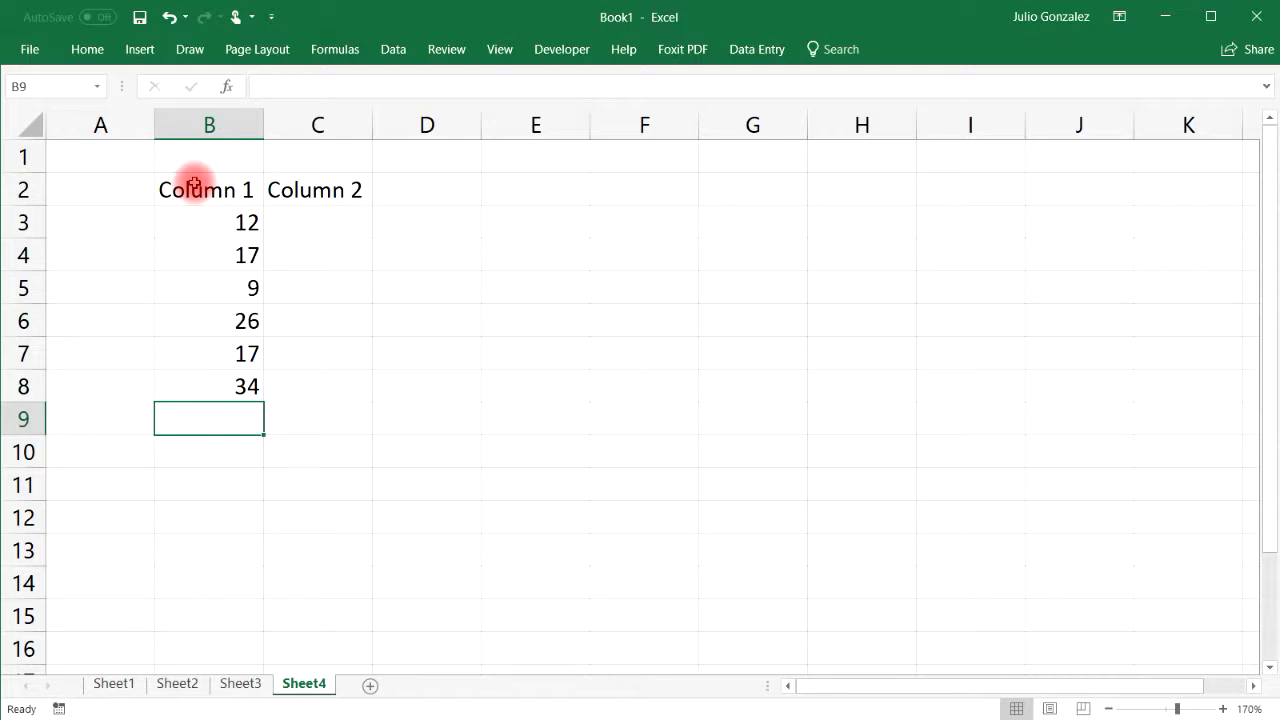
text(45)
key(Tab)
Fill C3:C9 under Column 2 with the values 18, 5, 27, 46, 27, 83 and 52.
key(Up)
key(Up)
key(Up)
key(Up)
key(Up)
key(Up)
text(18)
key(Return)
text(5)
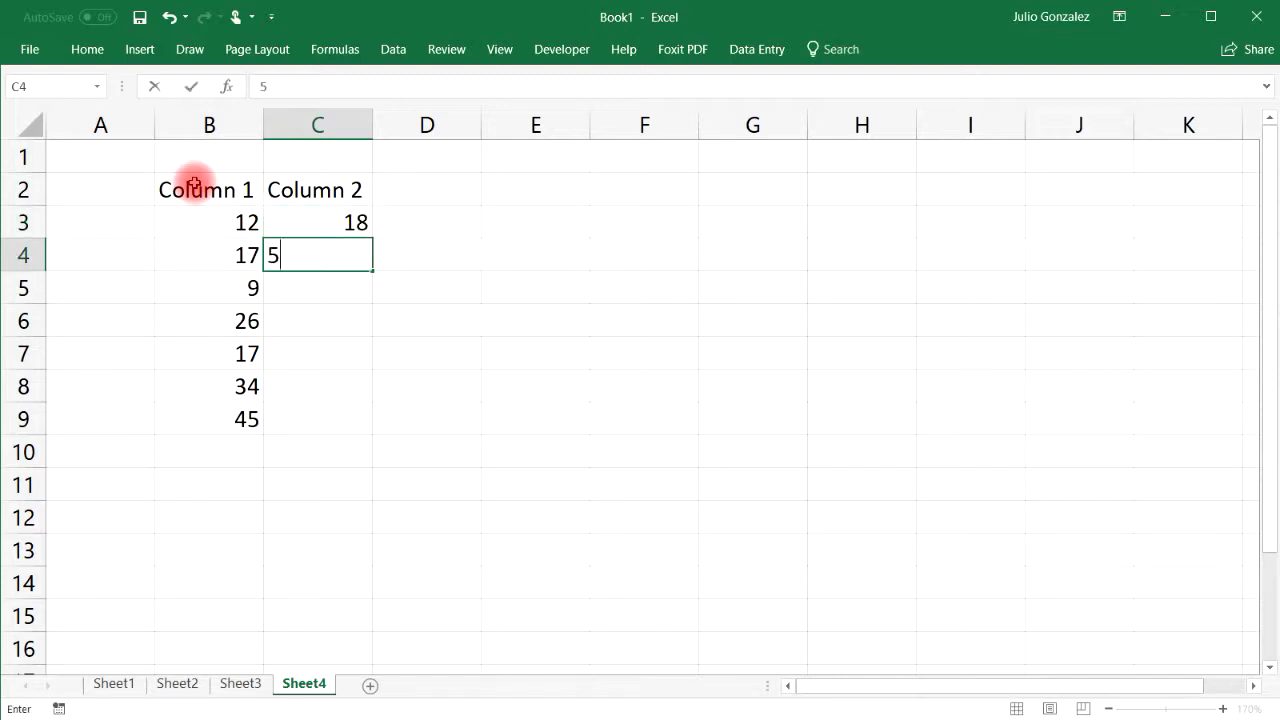
key(Return)
text(27)
key(Return)
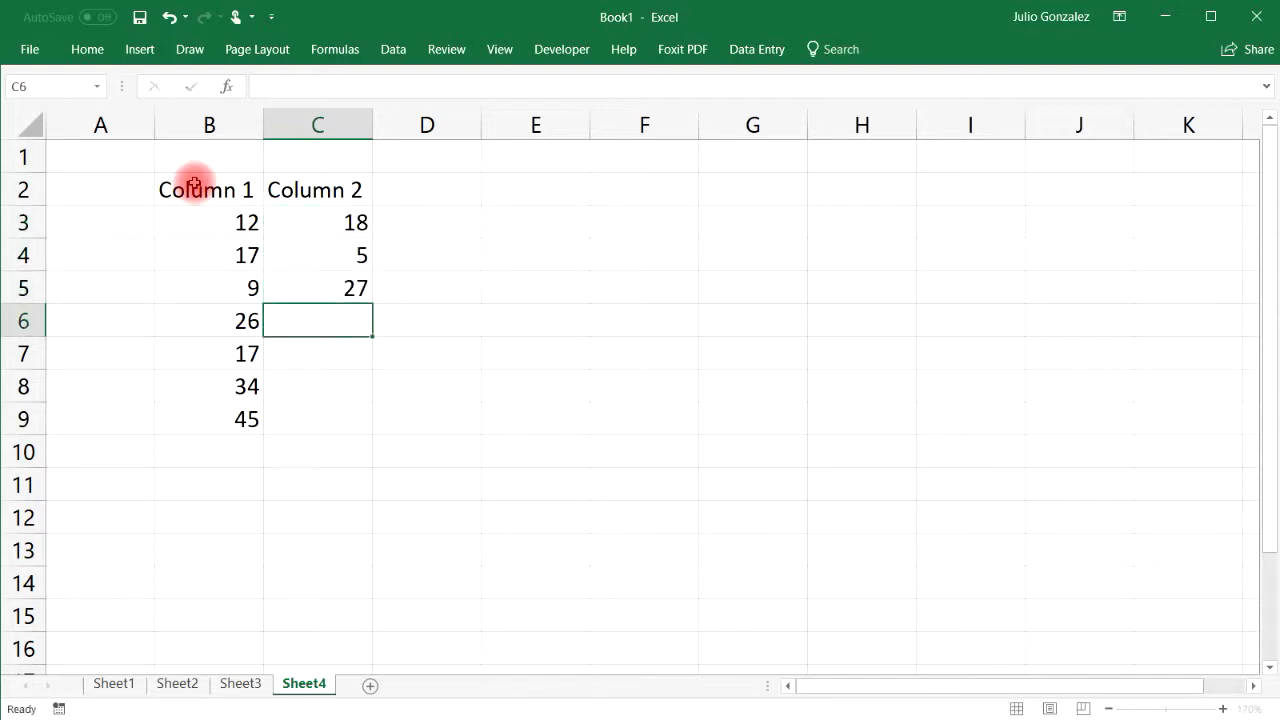
text(46)
key(Return)
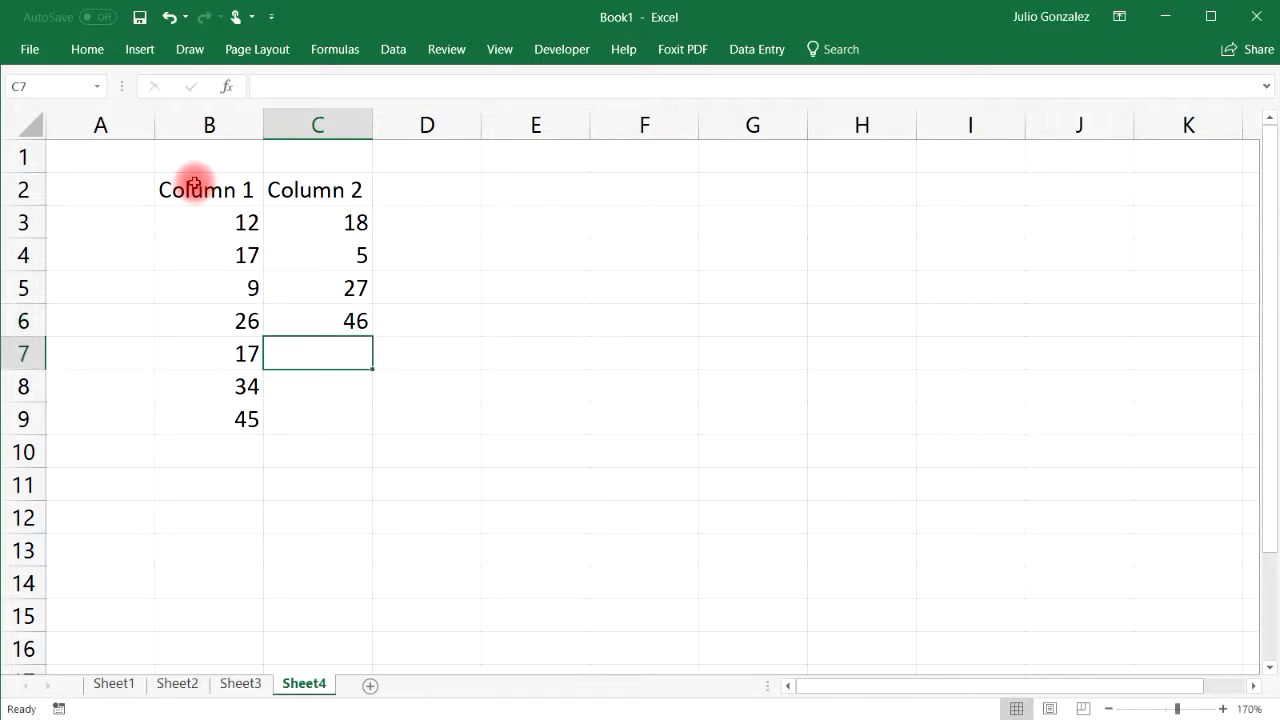
text(27)
key(Return)
text(83)
key(Return)
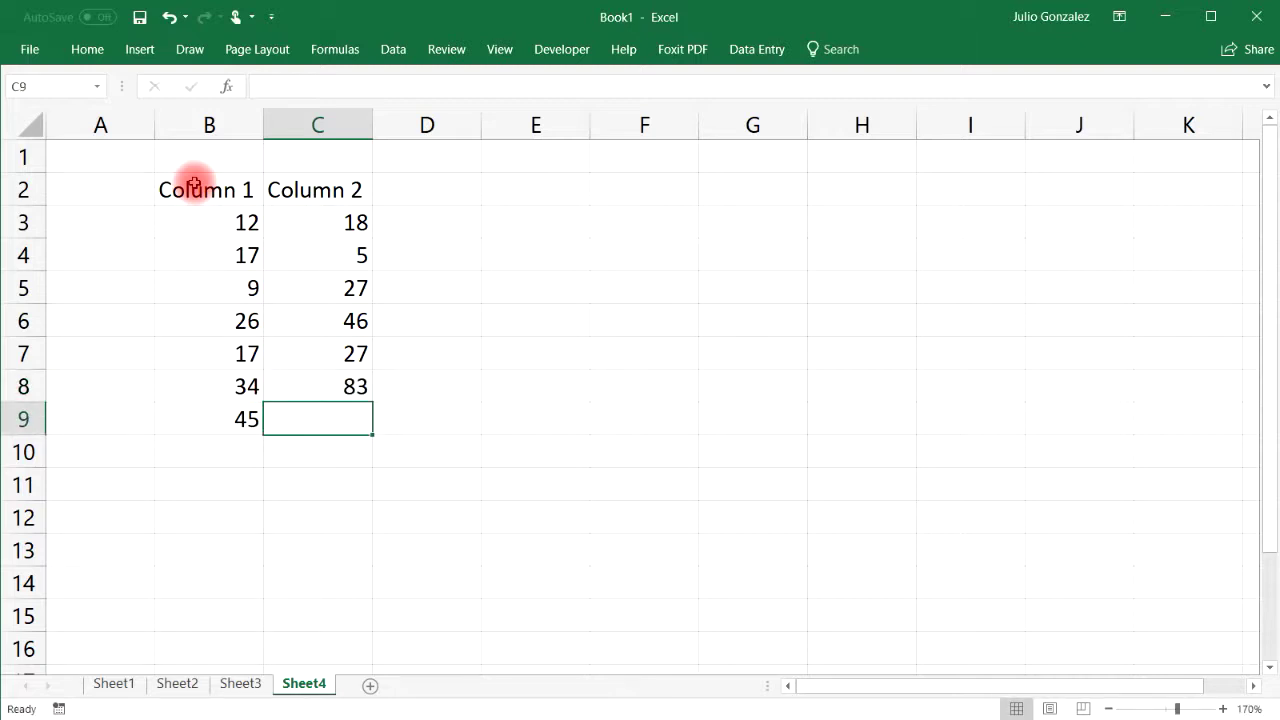
text(52)
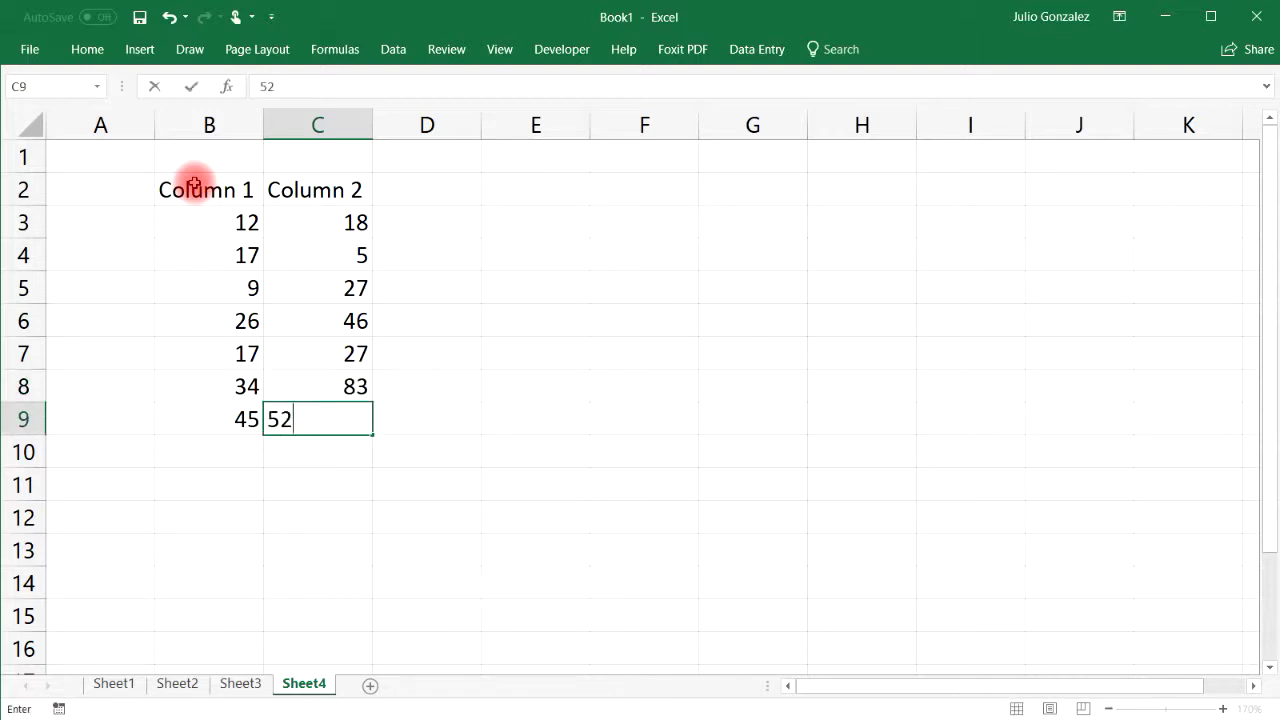
key(Return)
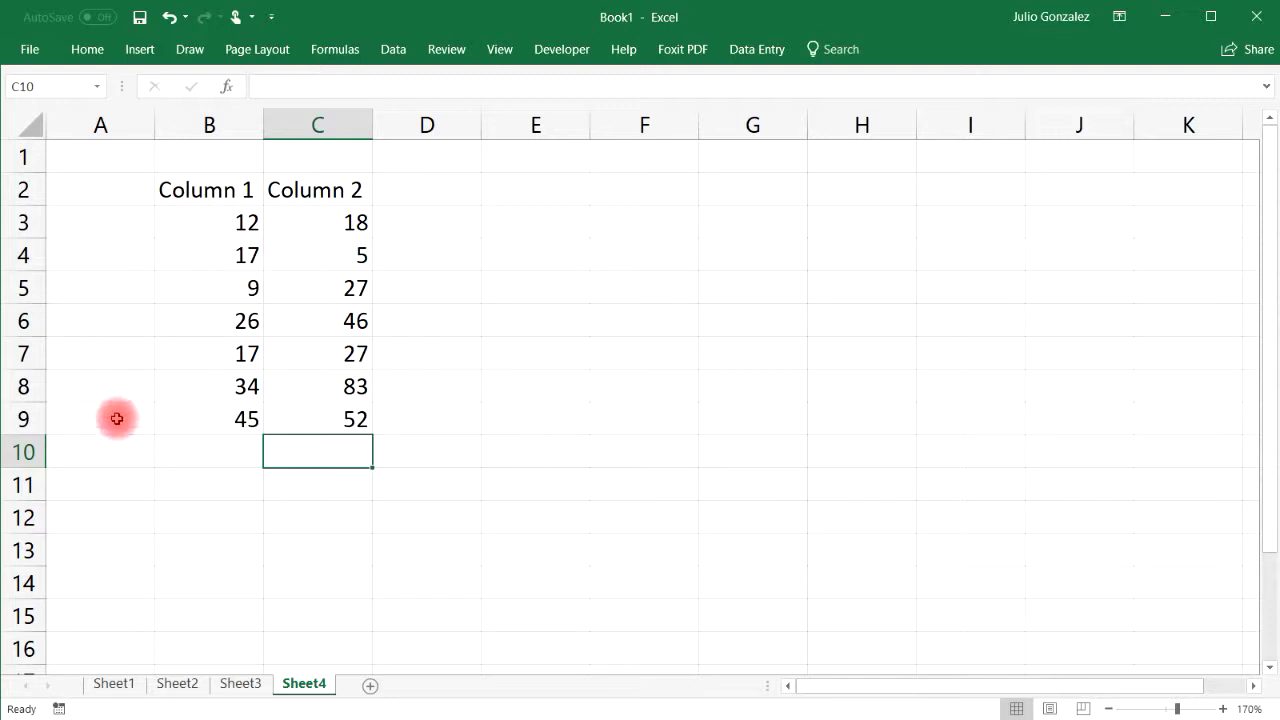
Label cell A11 "Sum:" and total B3:B9 in cell B11 with the SUM function.
click(92, 487)
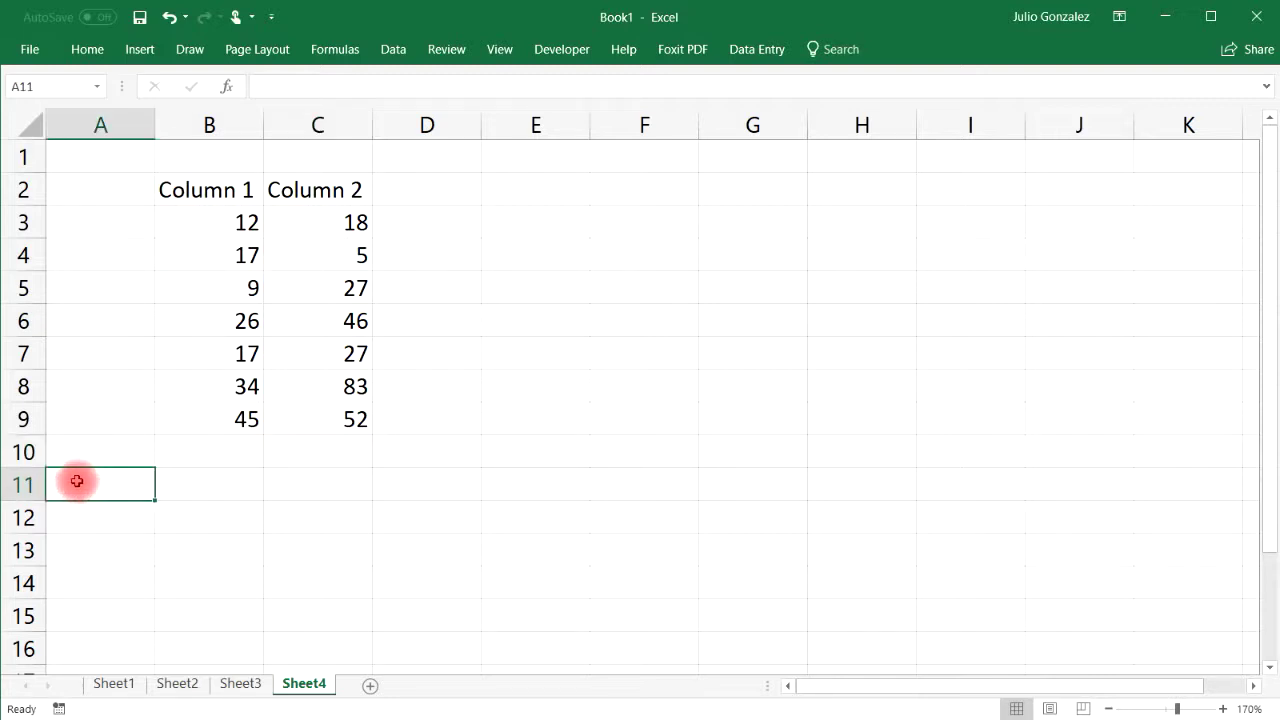
text(Sum)
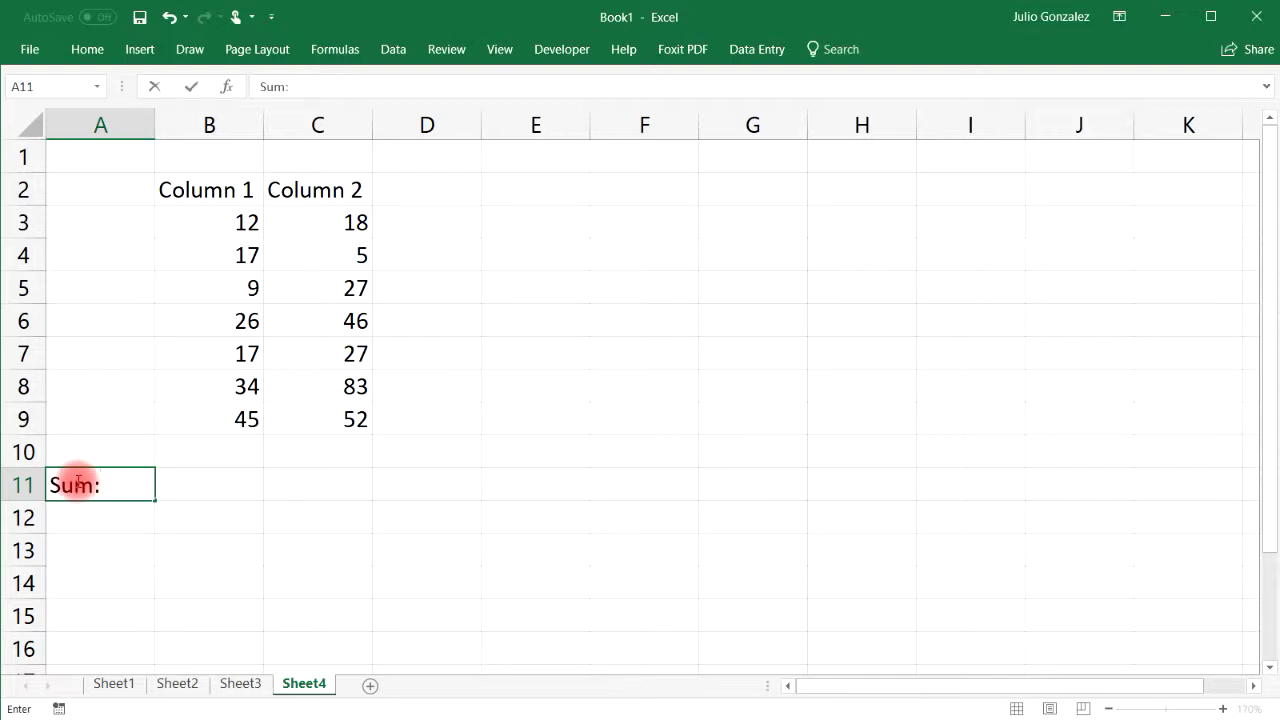
text(:)
key(Tab)
text(=s)
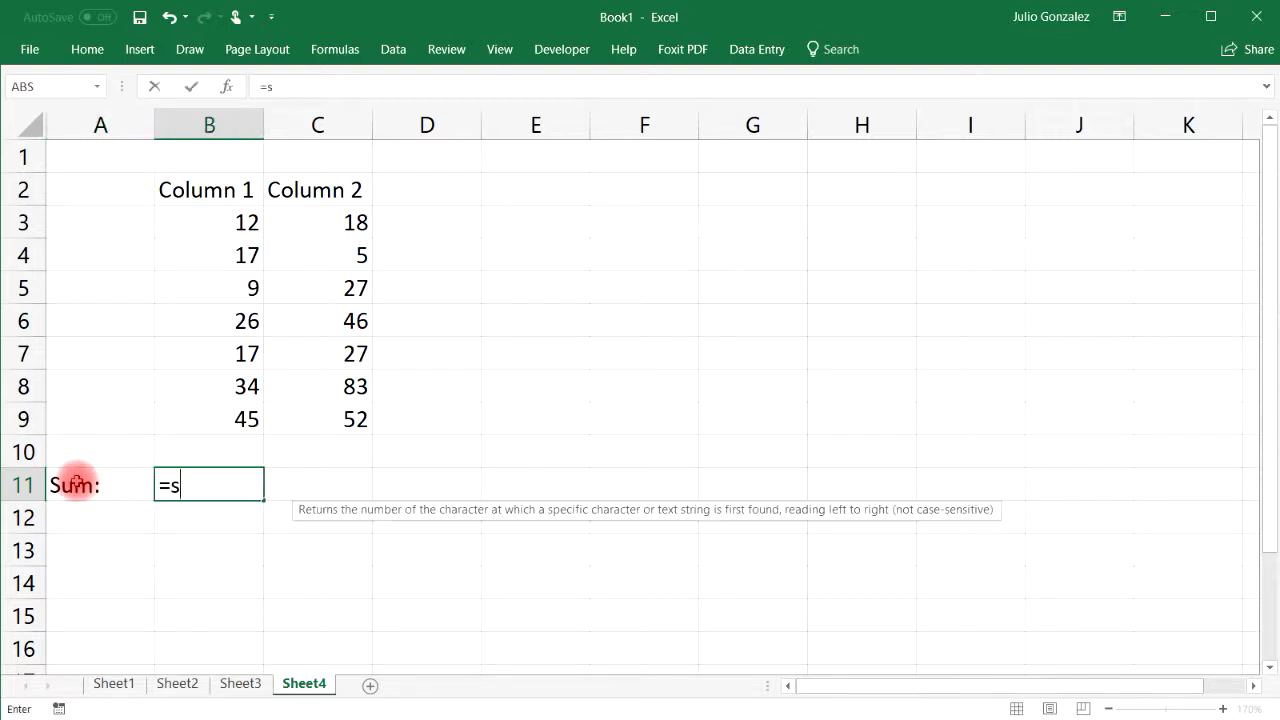
text(um()
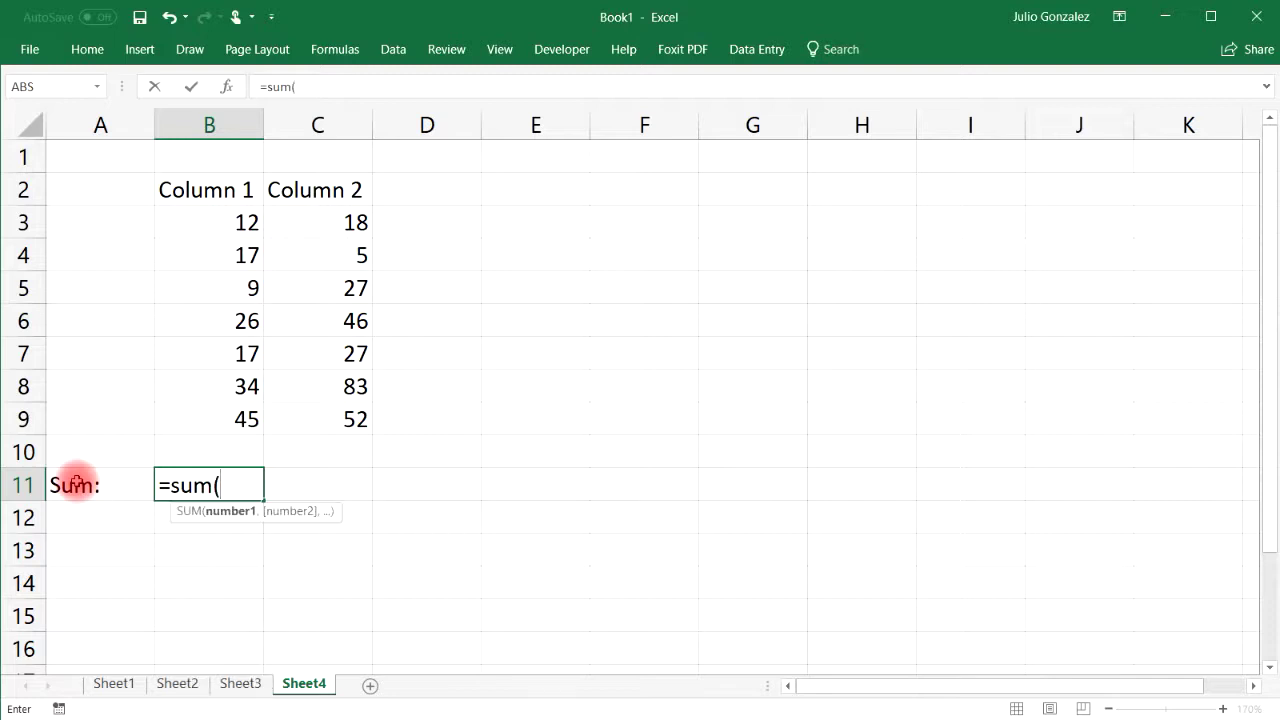
drag(223, 223, 234, 413)
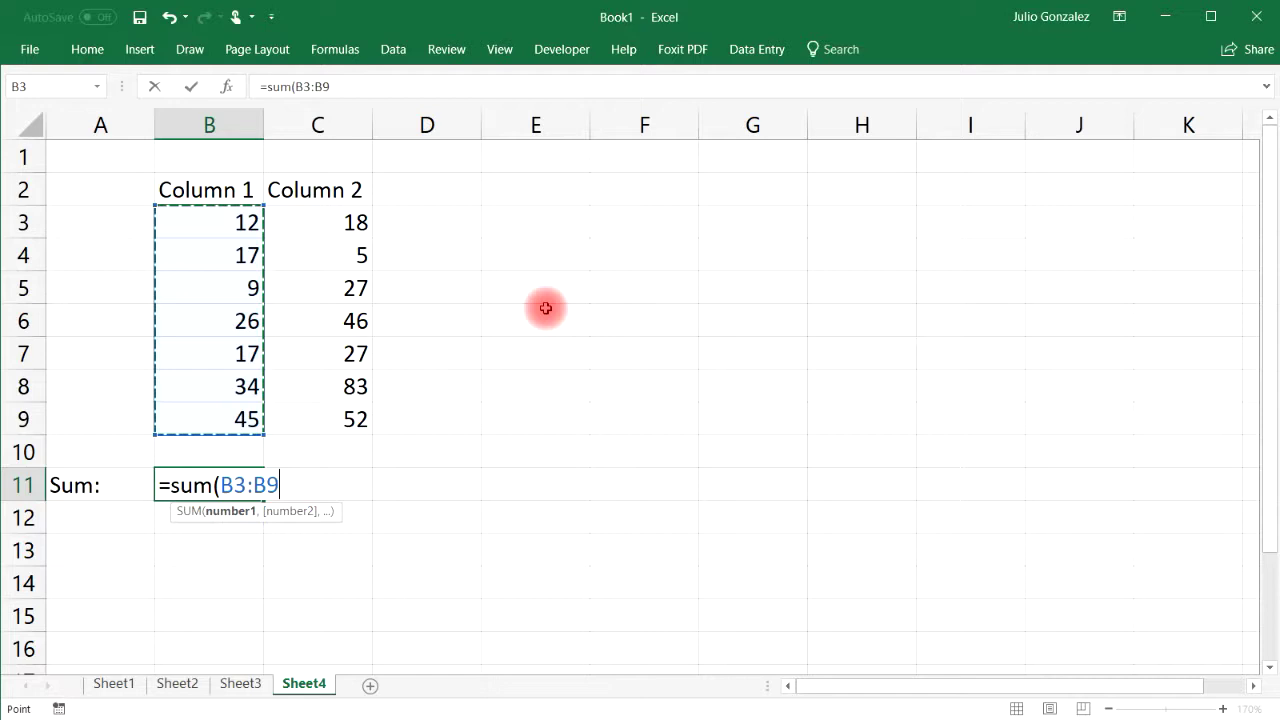
text())
key(Return)
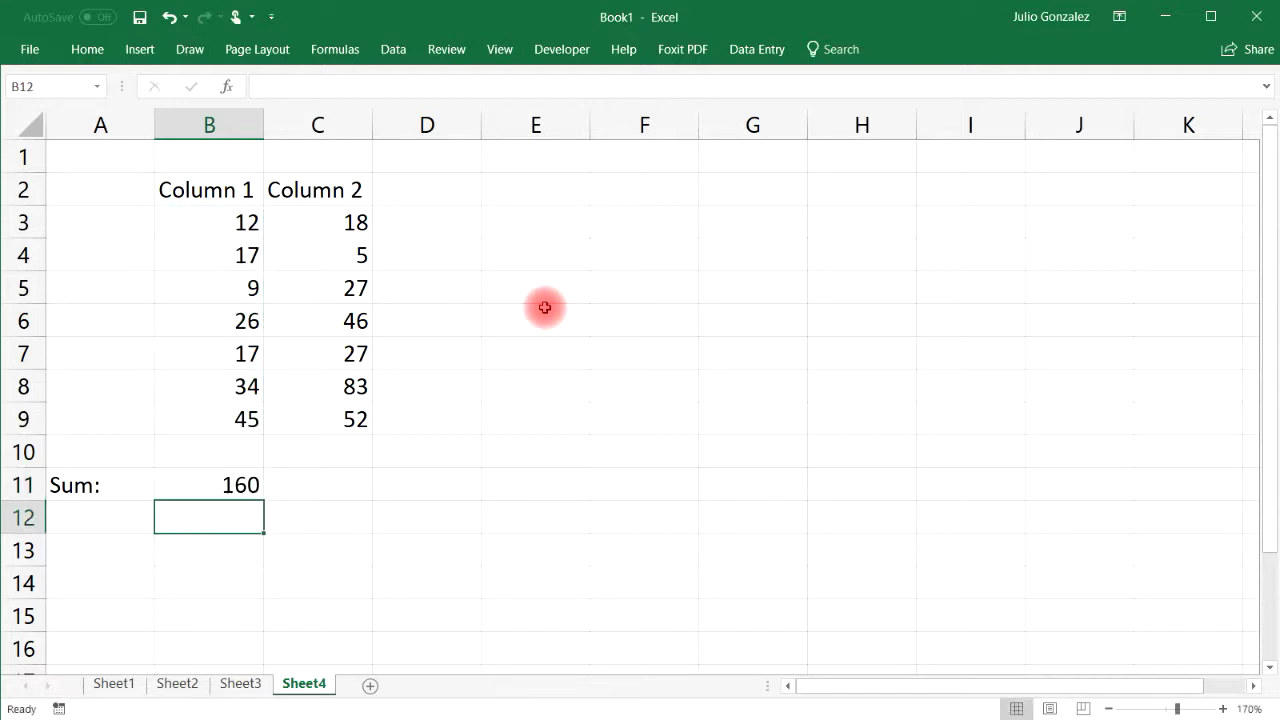
Fill the sum formula from B11 across to C11 and check the Column 2 range it totals.
drag(214, 223, 224, 416)
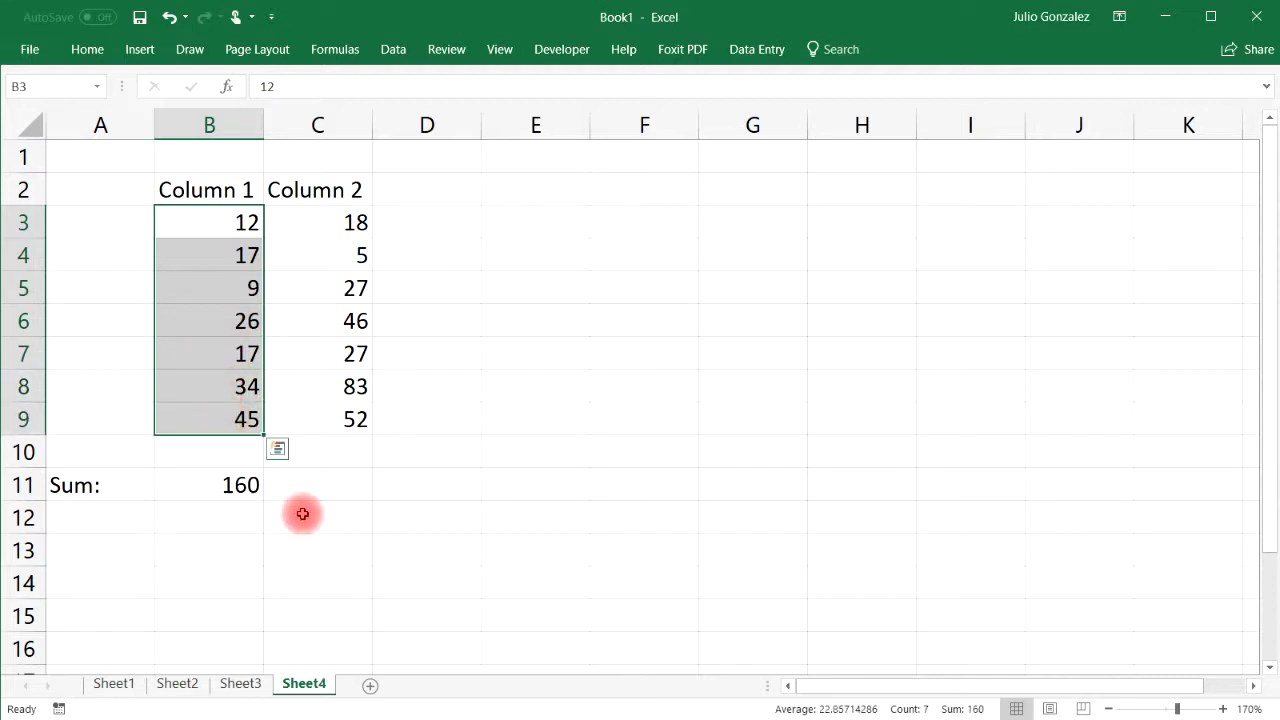
click(315, 484)
click(252, 486)
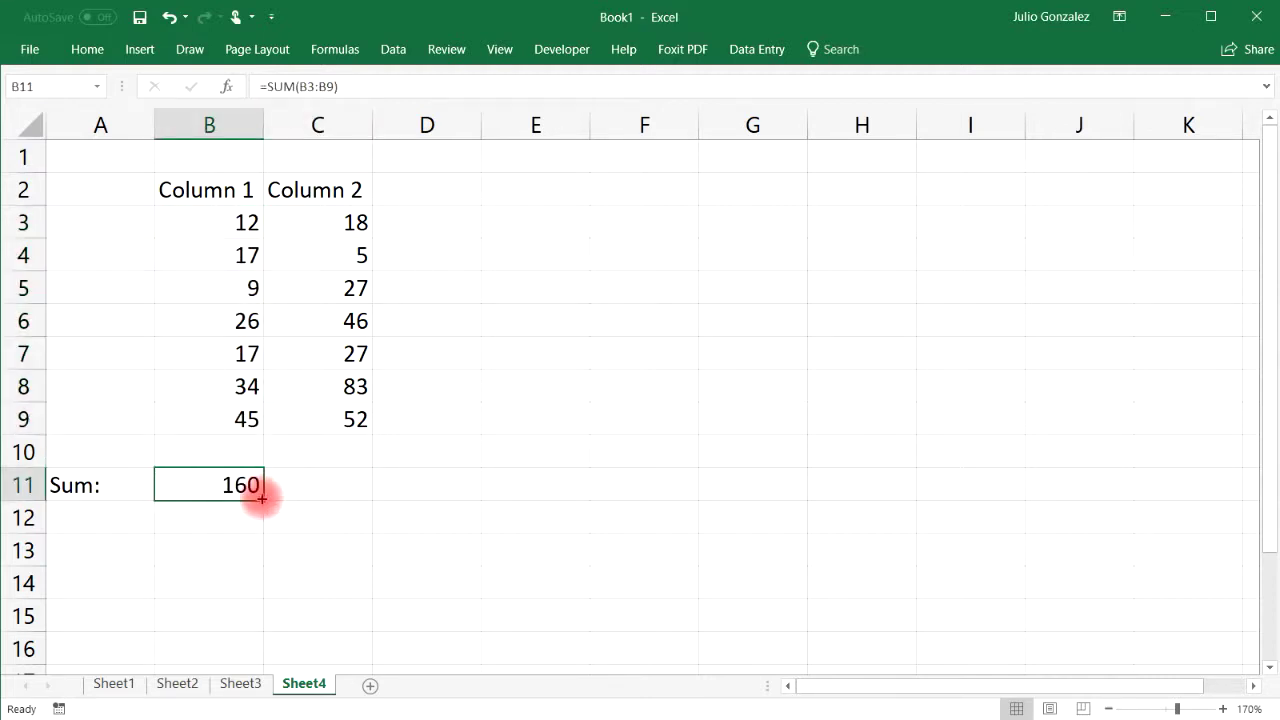
drag(261, 497, 414, 491)
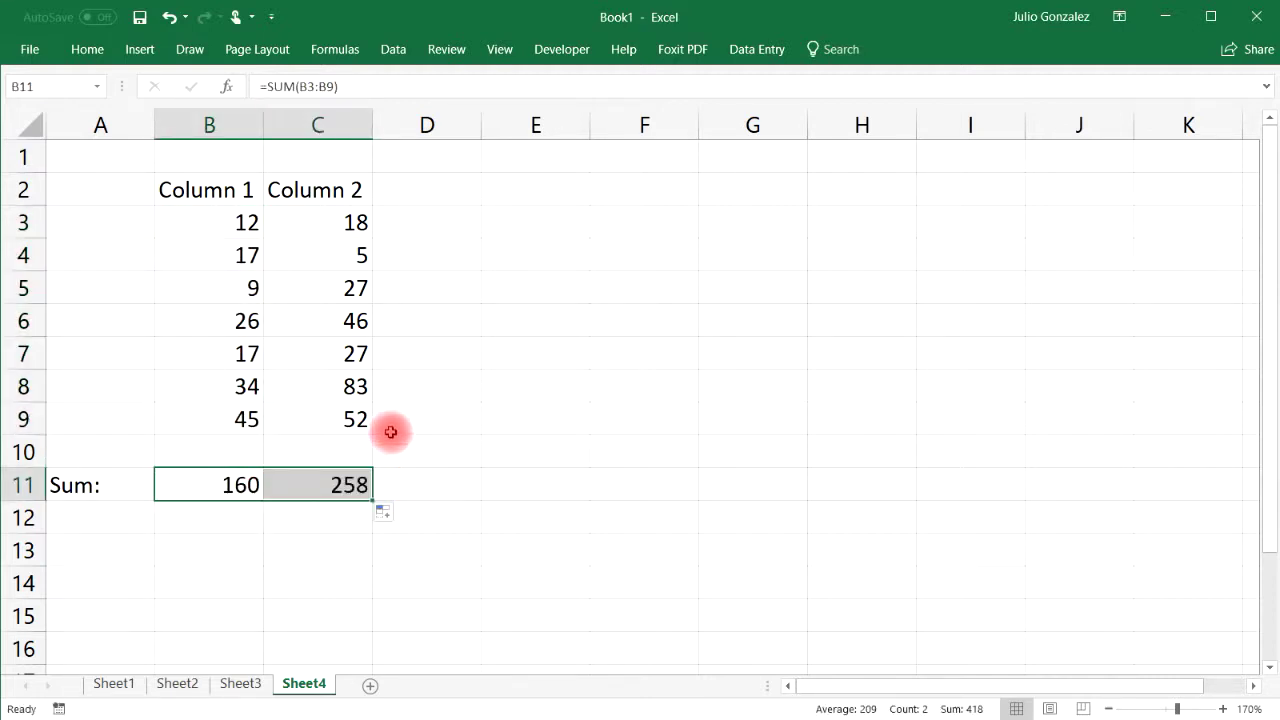
drag(357, 219, 352, 421)
click(337, 486)
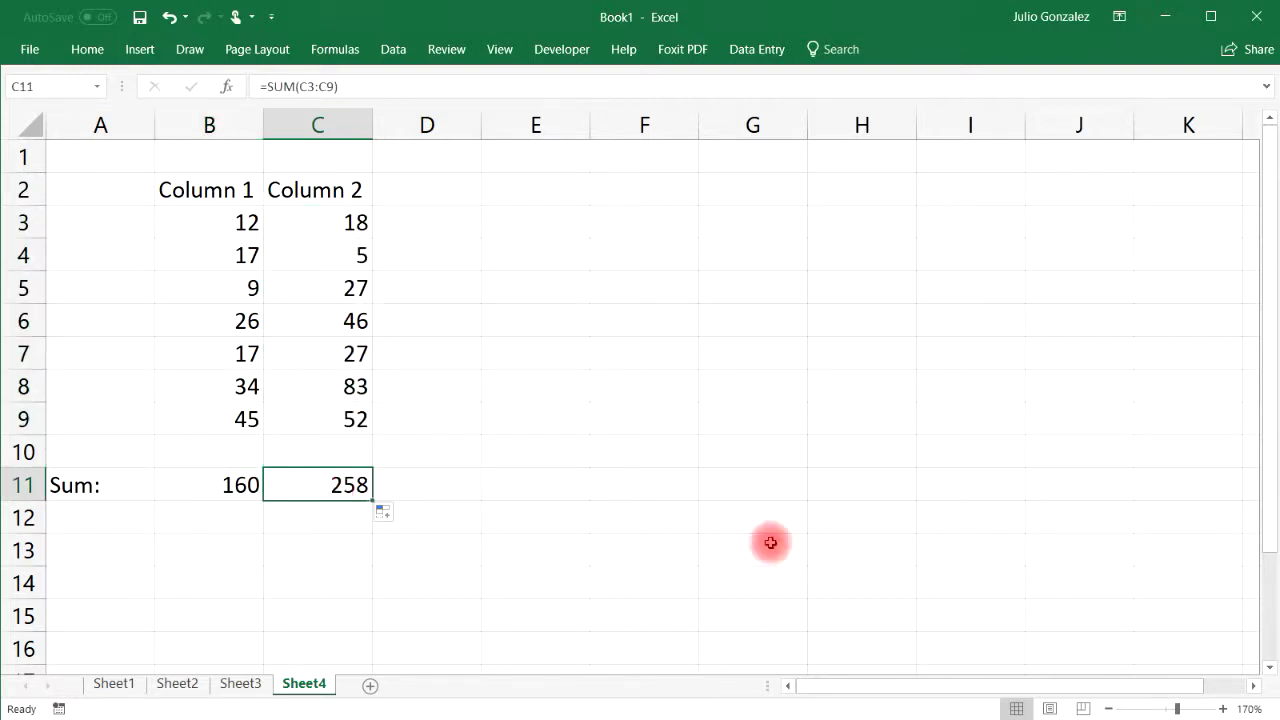
Add typed-in numbers in cell E11 with the formula =SUM(20,30).
click(540, 485)
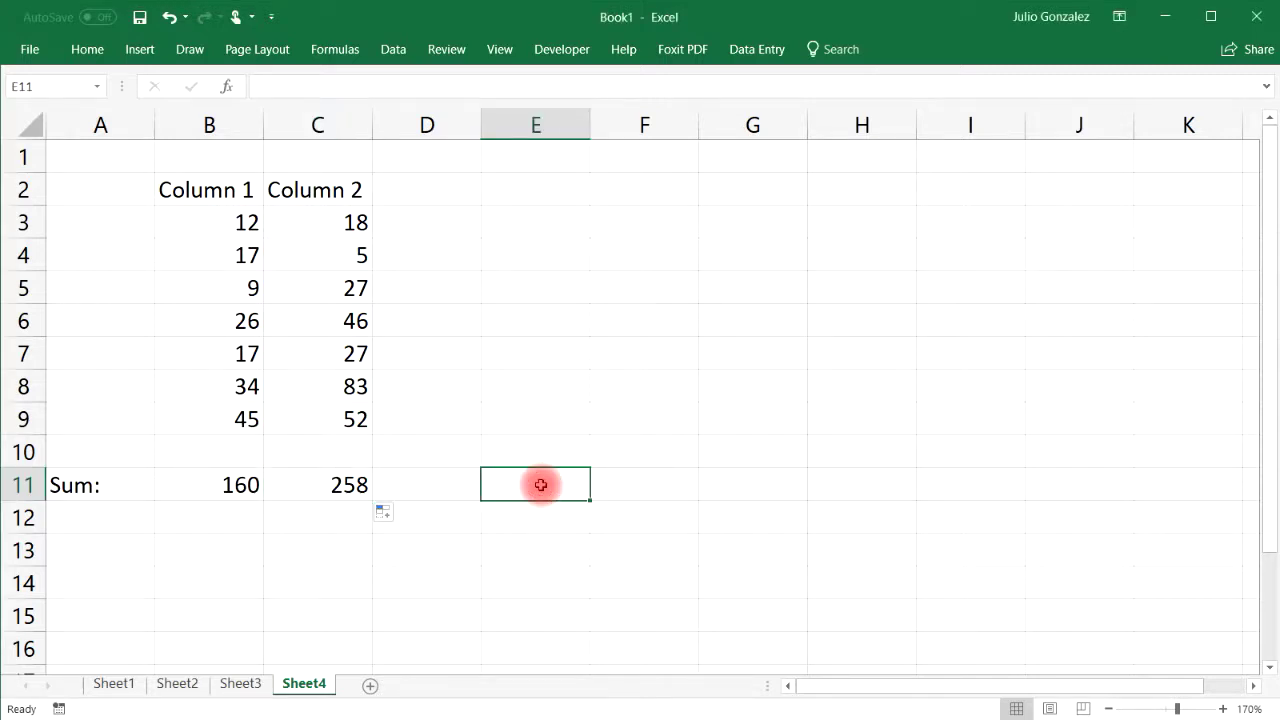
text(=sum()
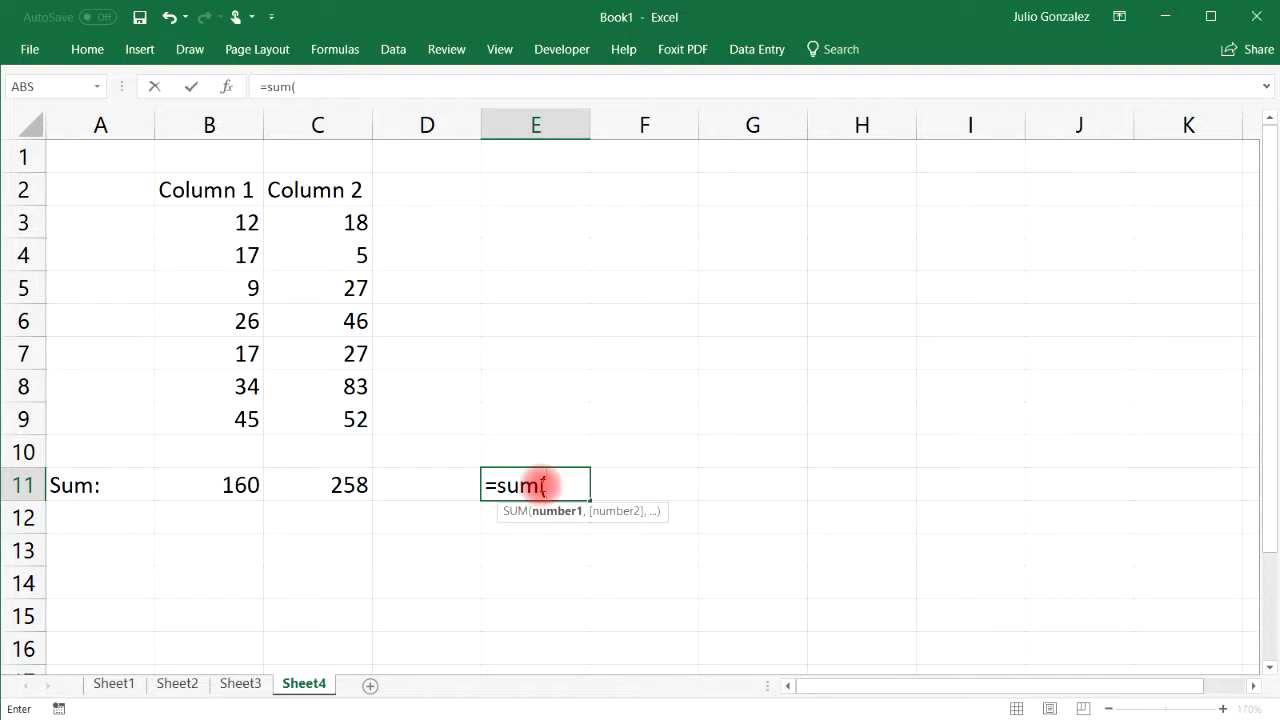
text(20,30)
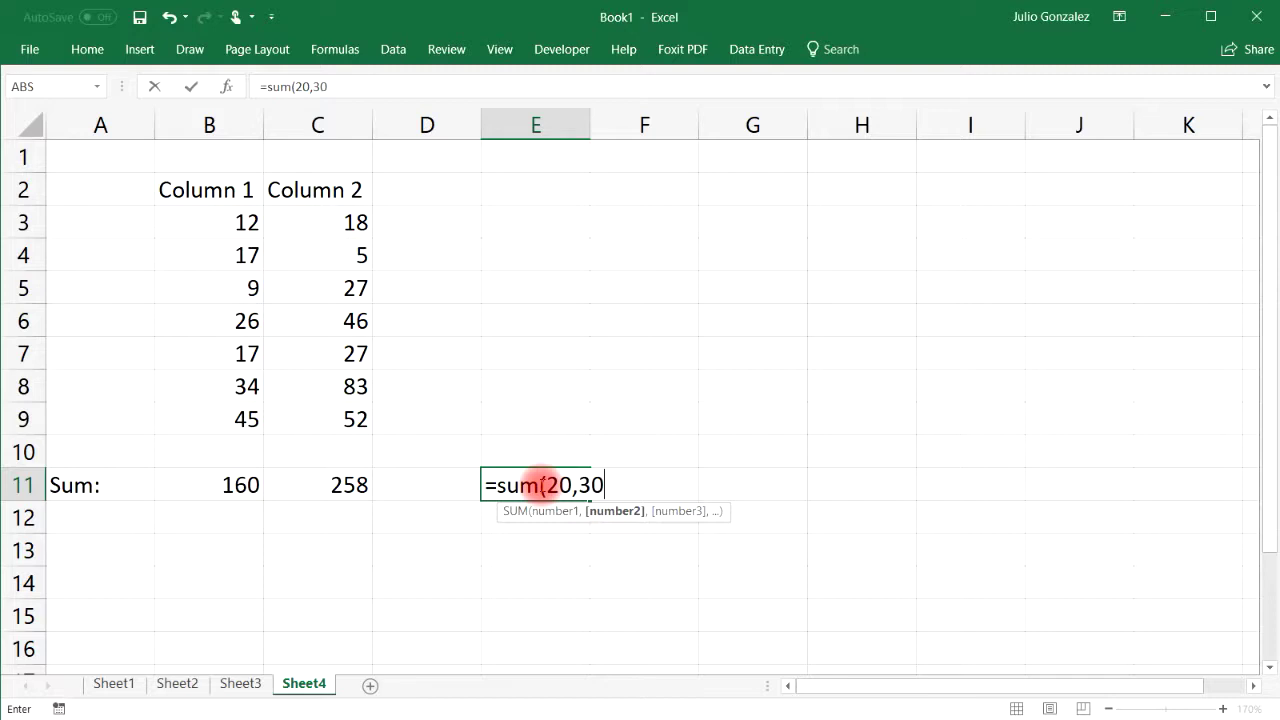
text())
key(Return)
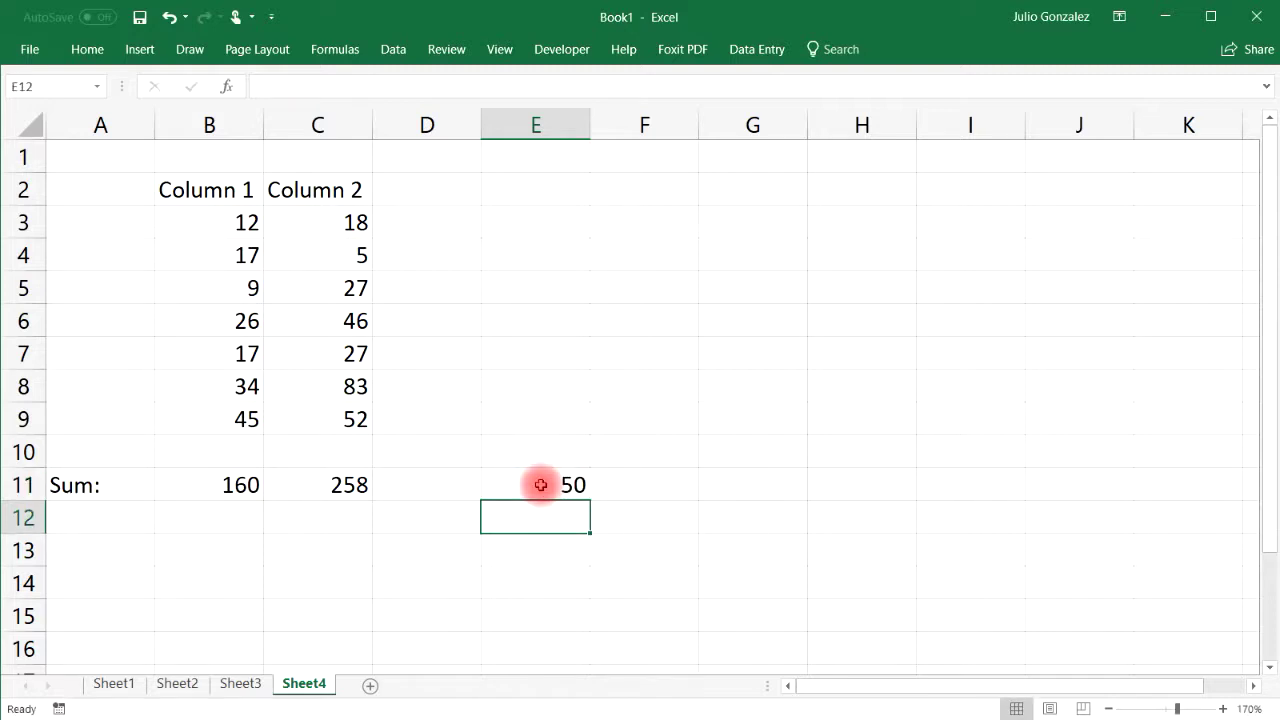
Add three numbers in E12 with =SUM(30,40,50) and in E13 with =30+40+50.
text(=sum(30,40,)
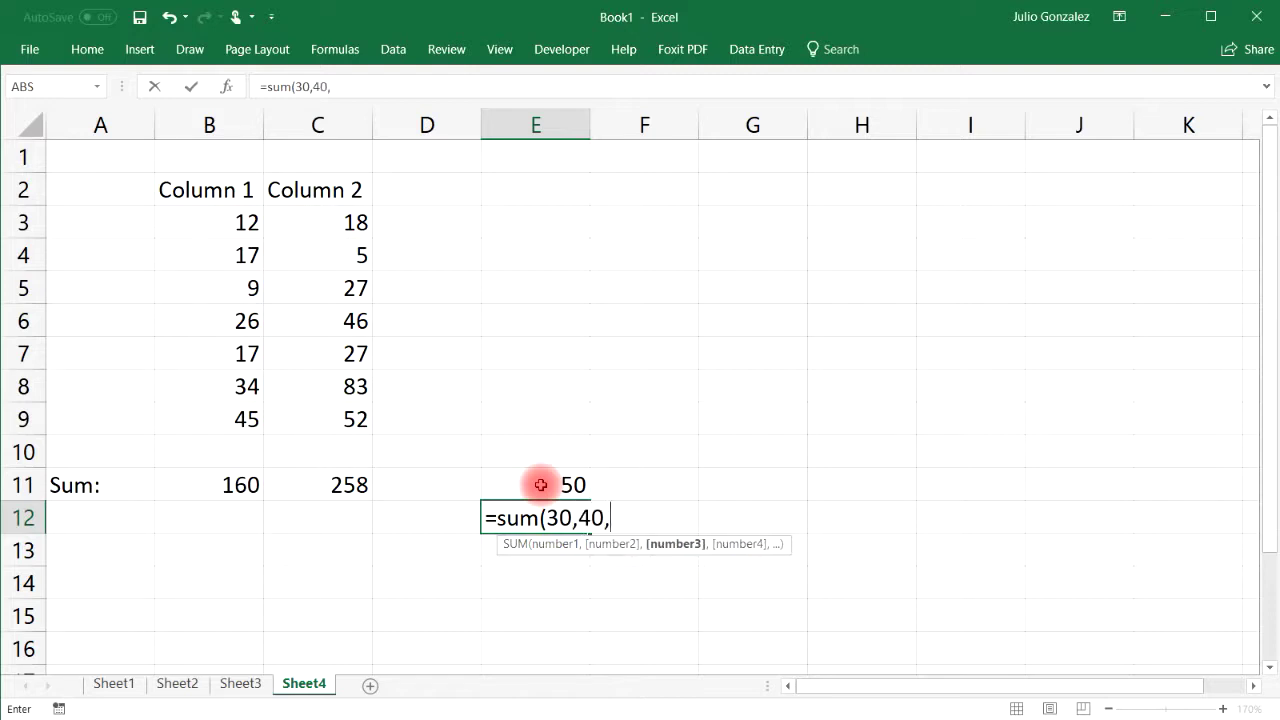
text(50))
key(Return)
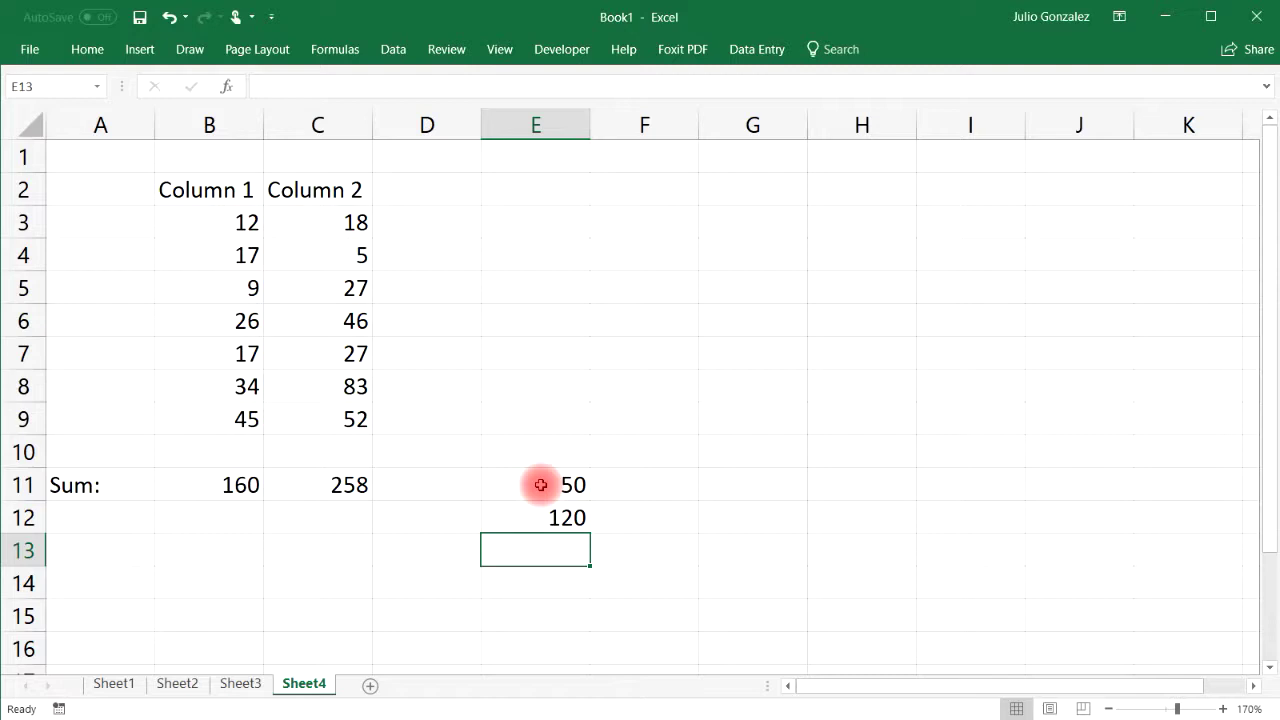
text(=30+40+50)
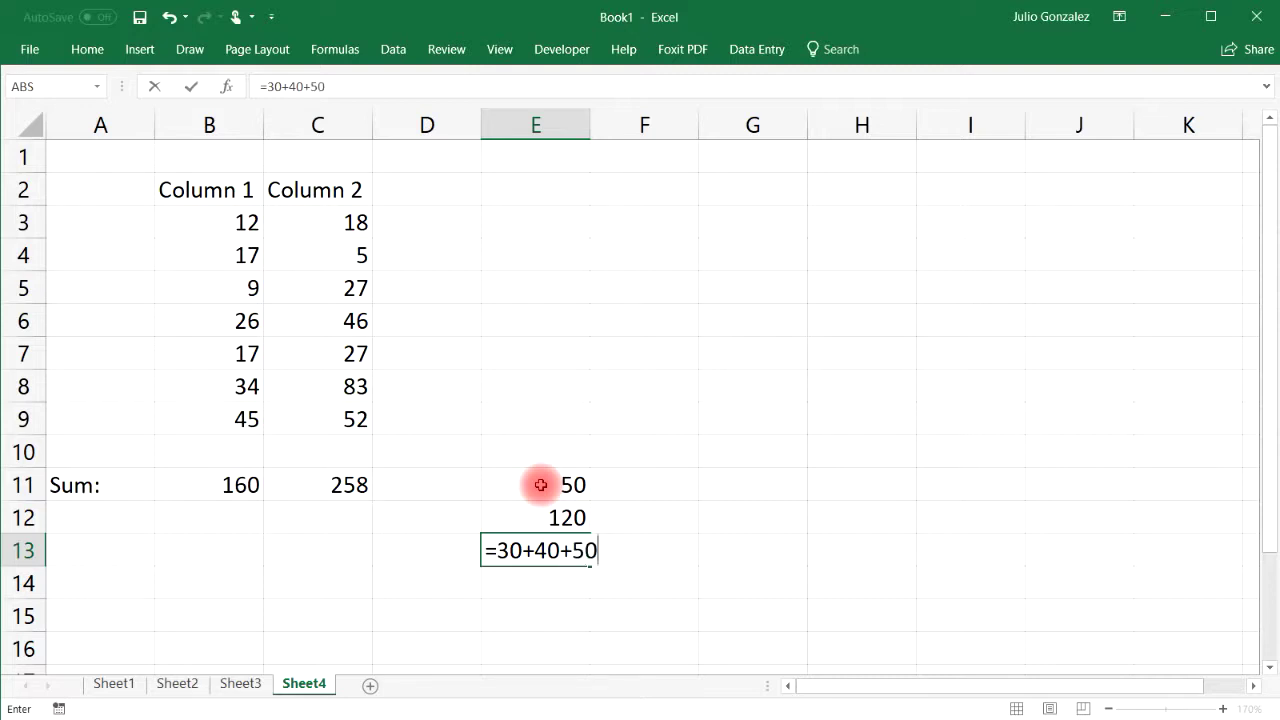
key(Return)
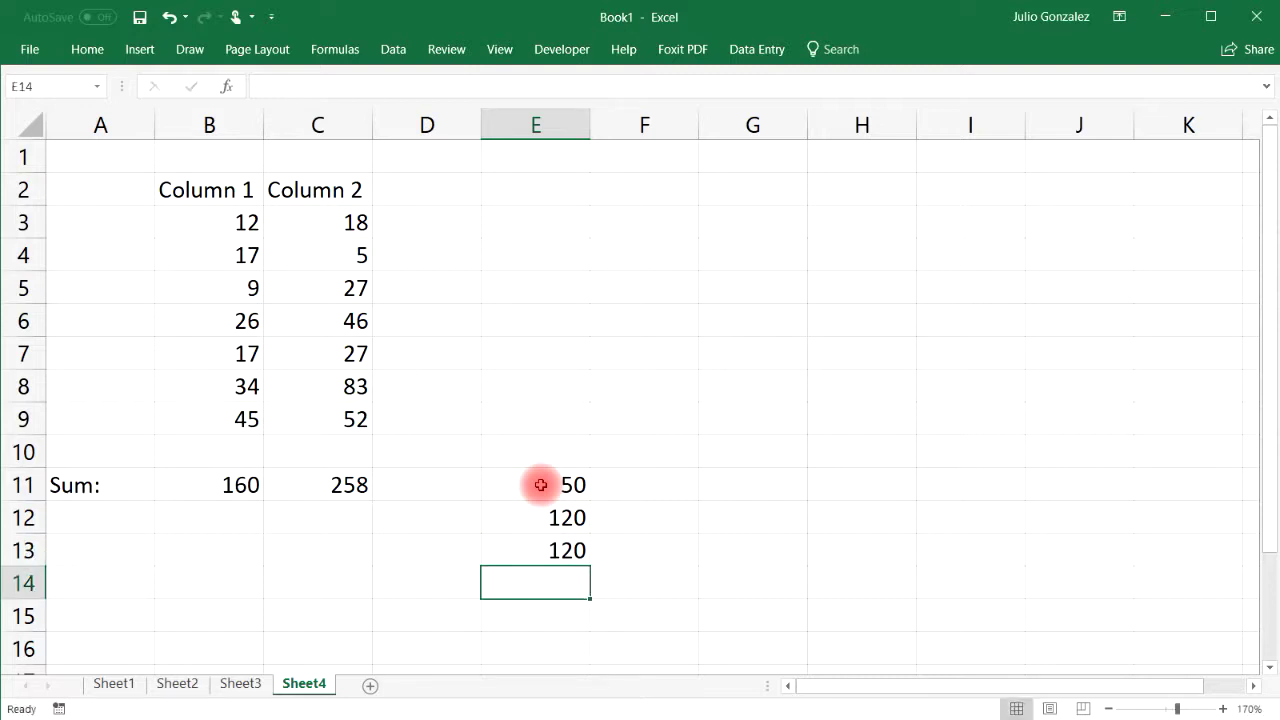
Clear the three trial formulas from cells E11:E13.
drag(541, 484, 537, 543)
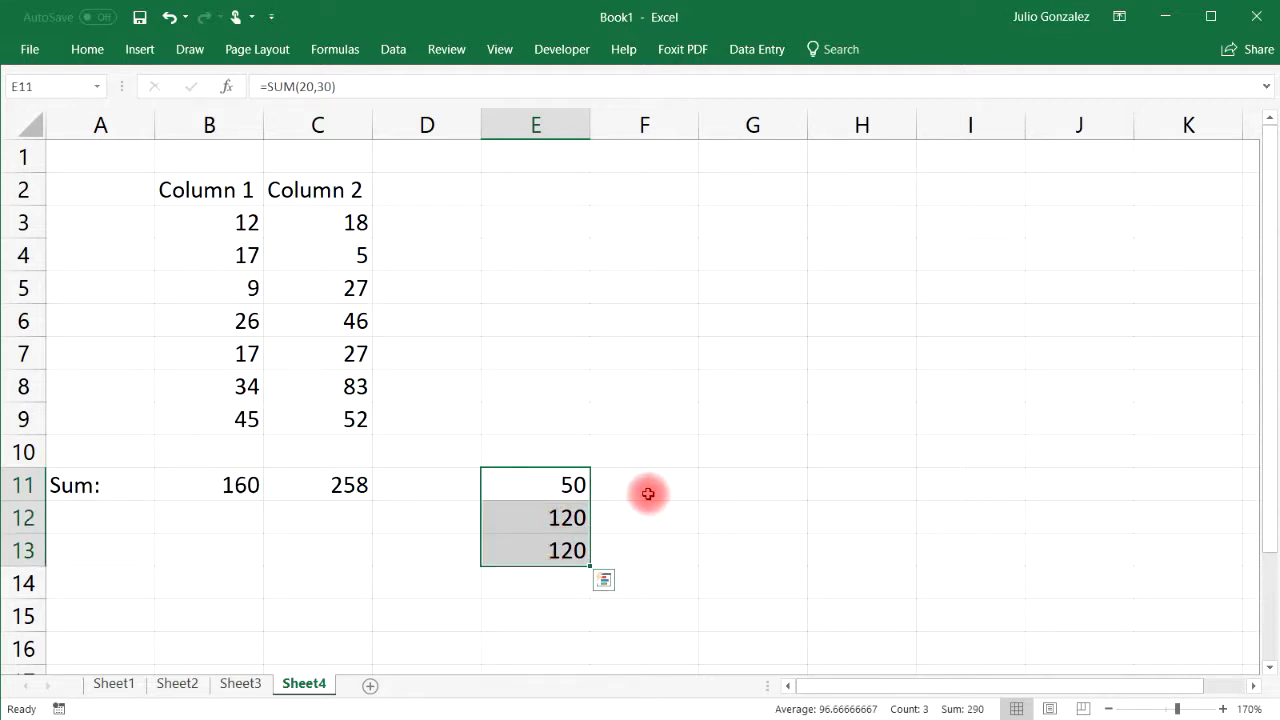
key(Delete)
Label cell A12 "Average:" and average the Column 1 numbers B3:B9 in B12 with the AVERAGE function.
click(113, 519)
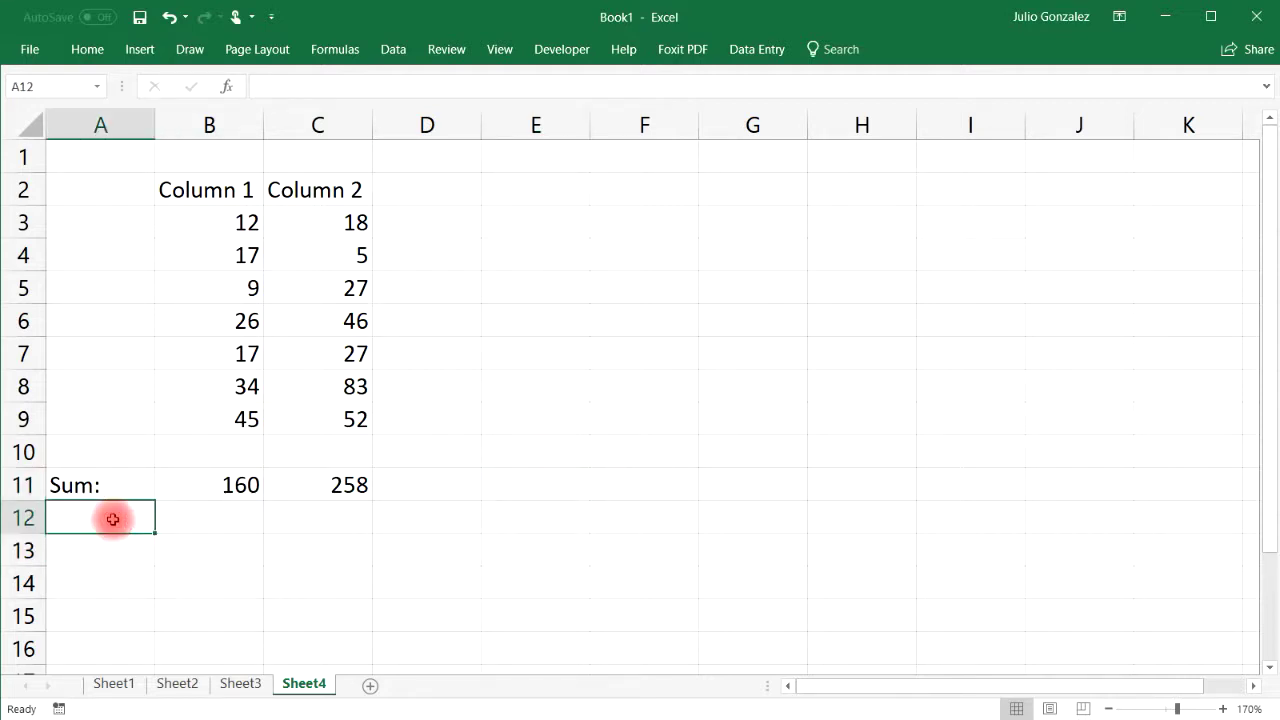
text(Average:)
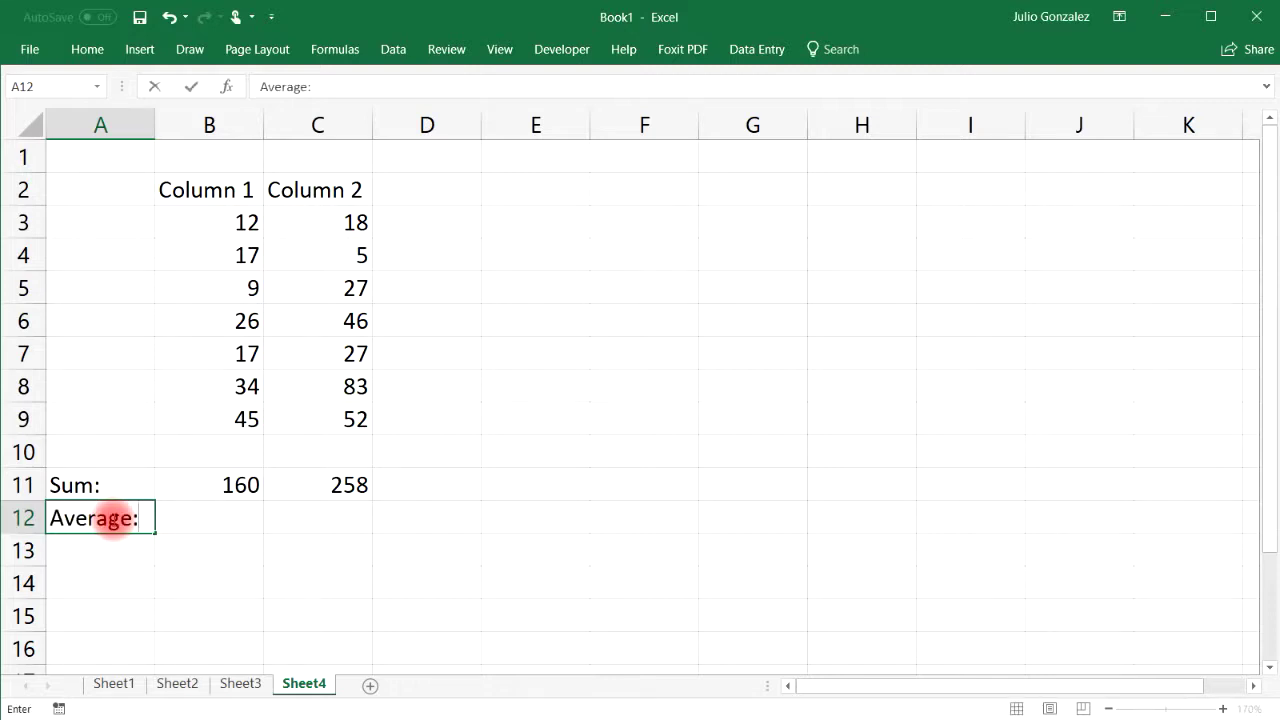
key(Tab)
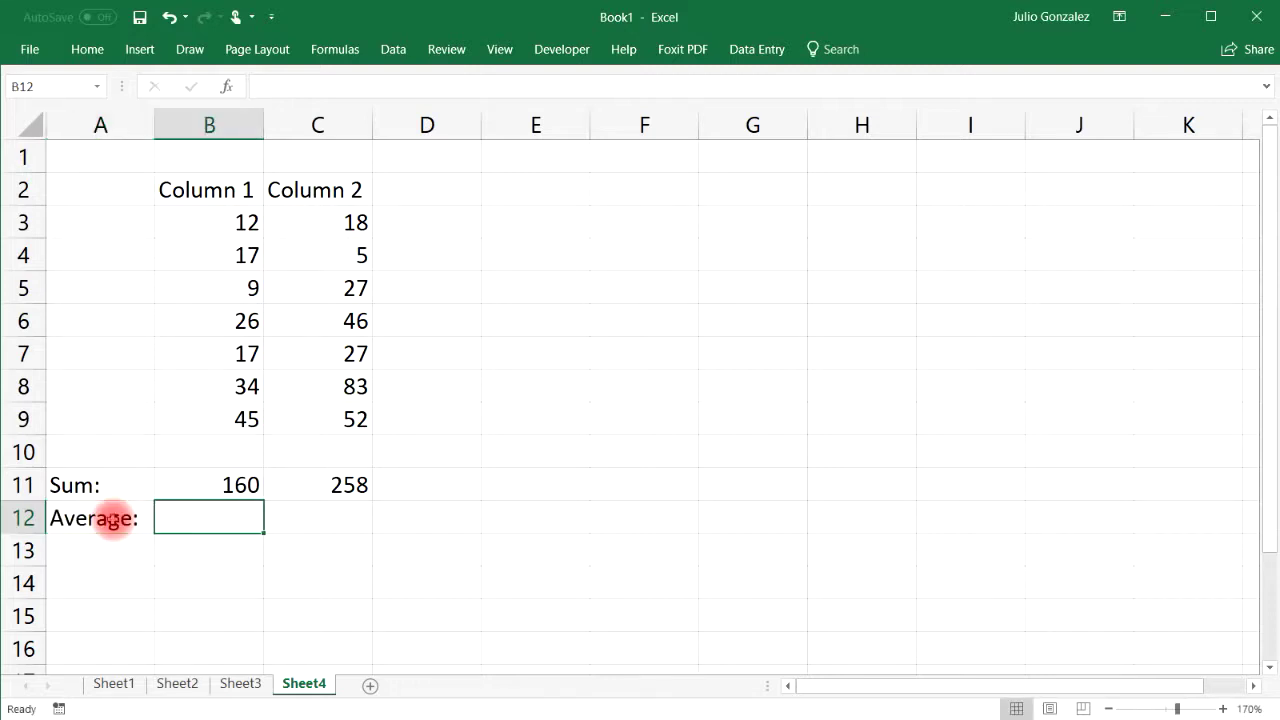
text(=)
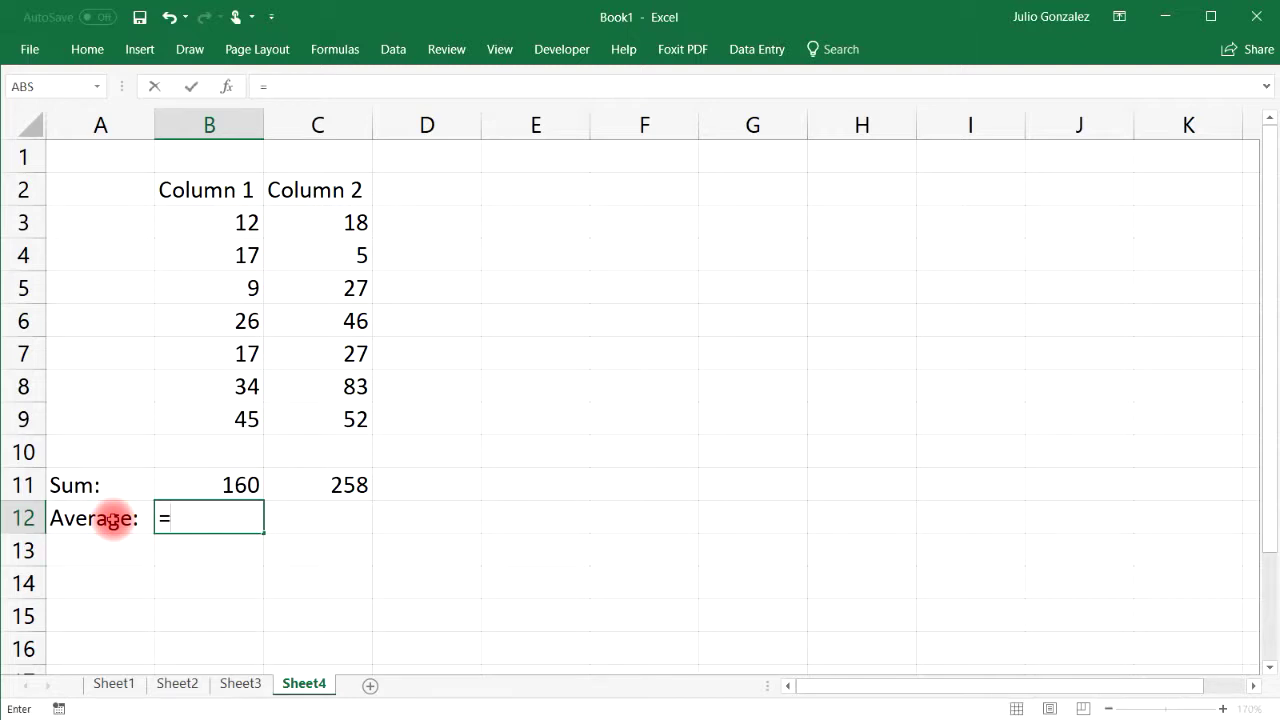
text(average()
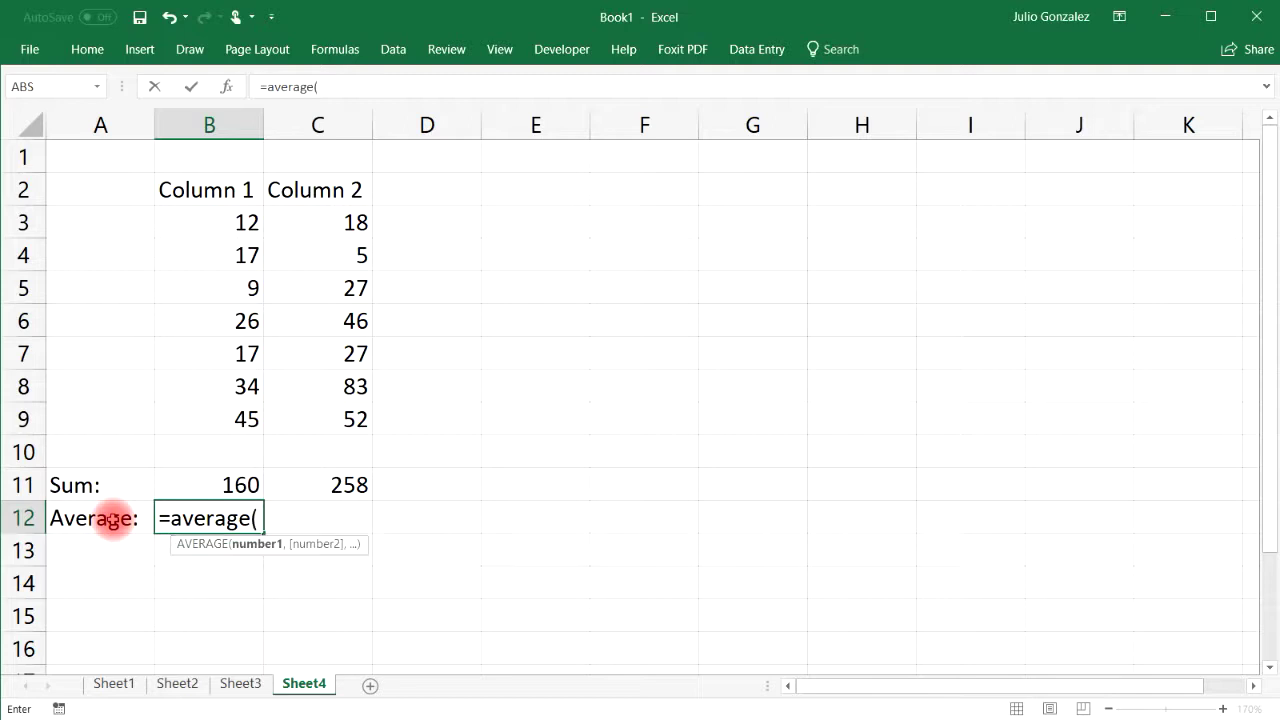
drag(214, 220, 243, 403)
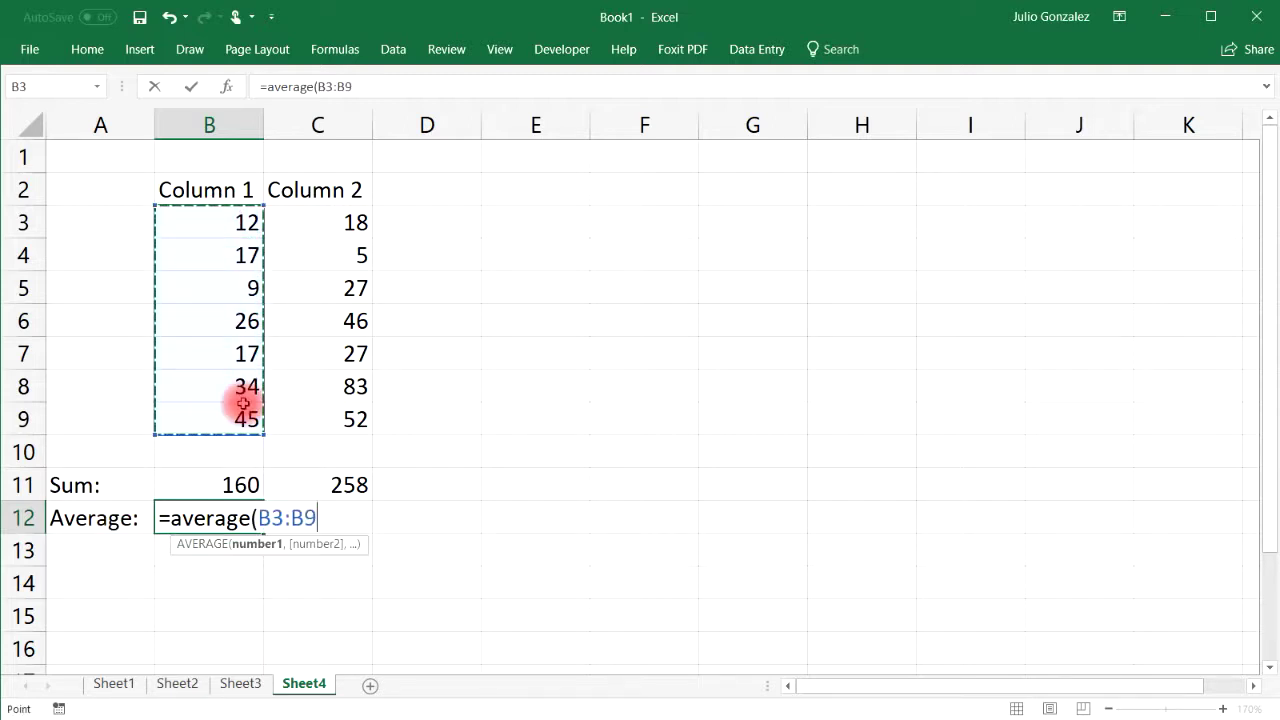
key(Return)
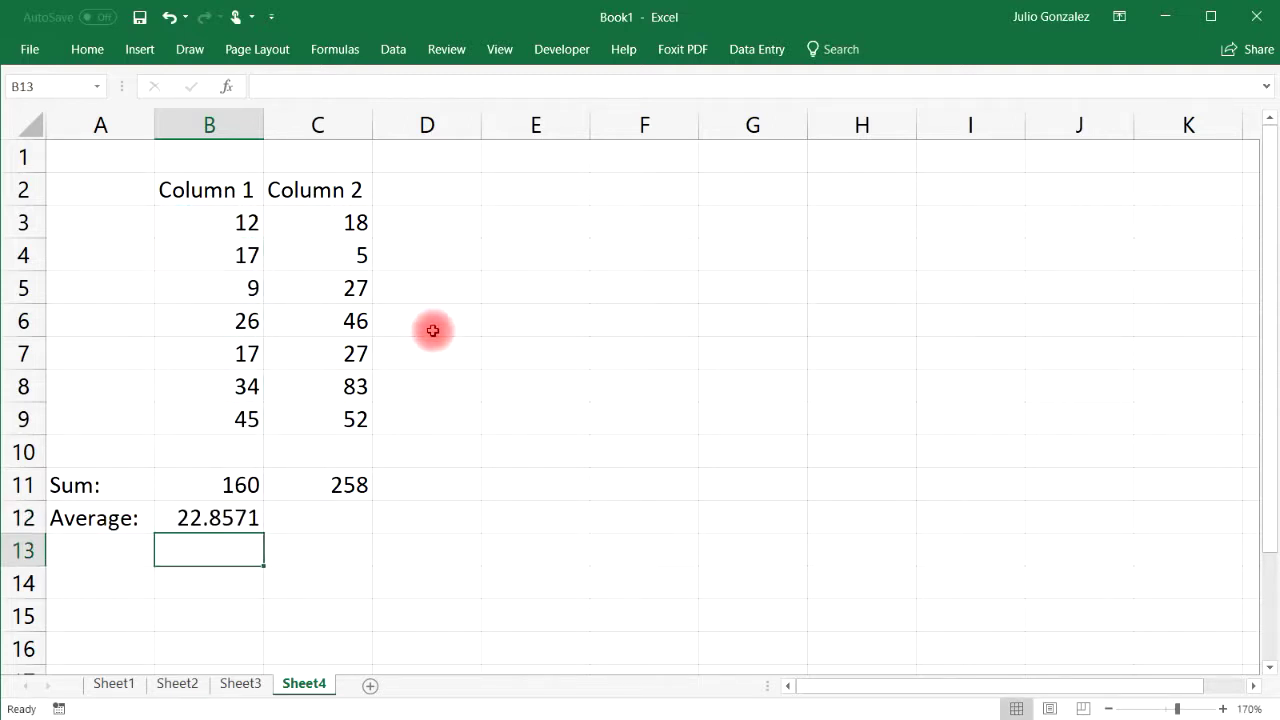
Average the Column 2 numbers C3:C9 in cell C12 with the AVERAGE function.
click(342, 517)
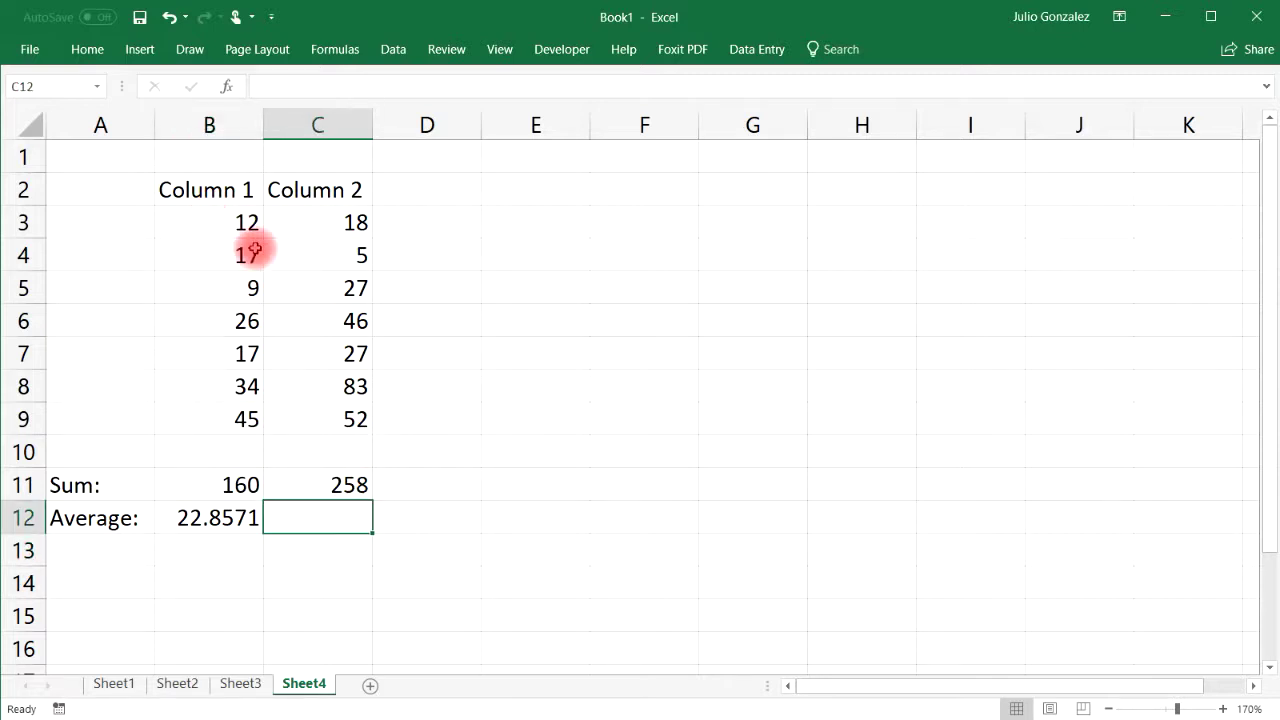
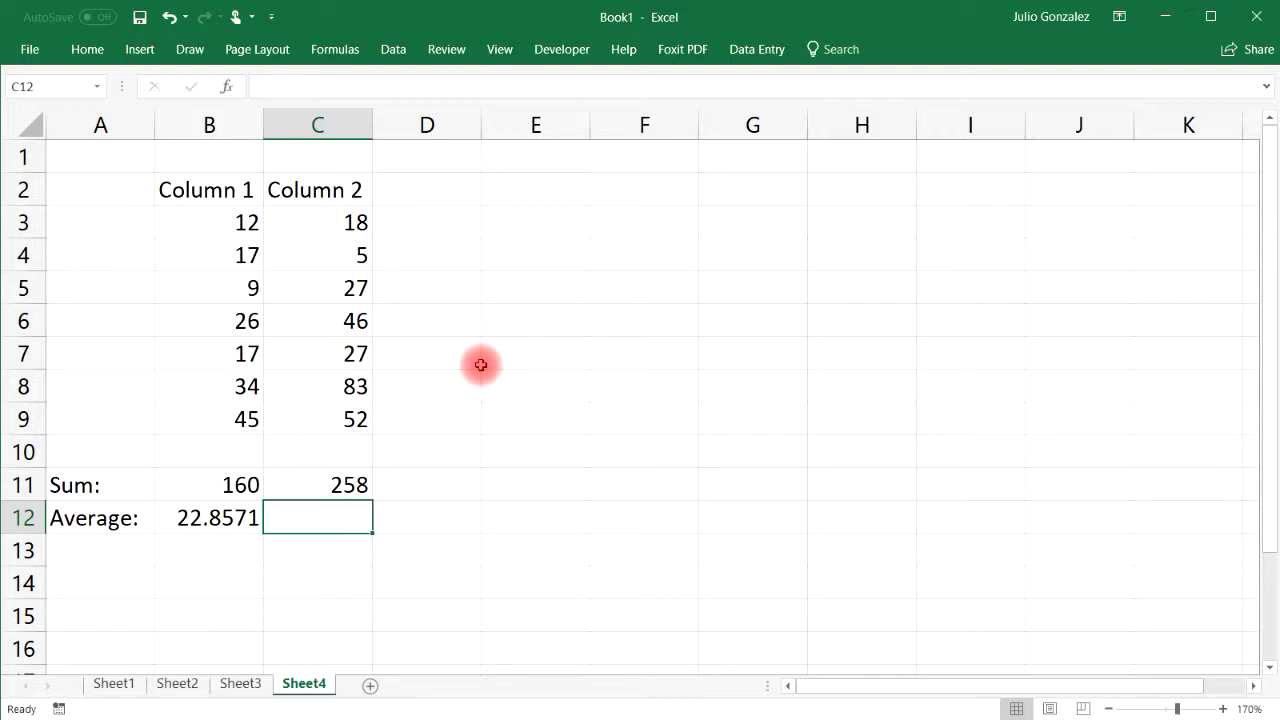
text(=average()
drag(354, 220, 345, 418)
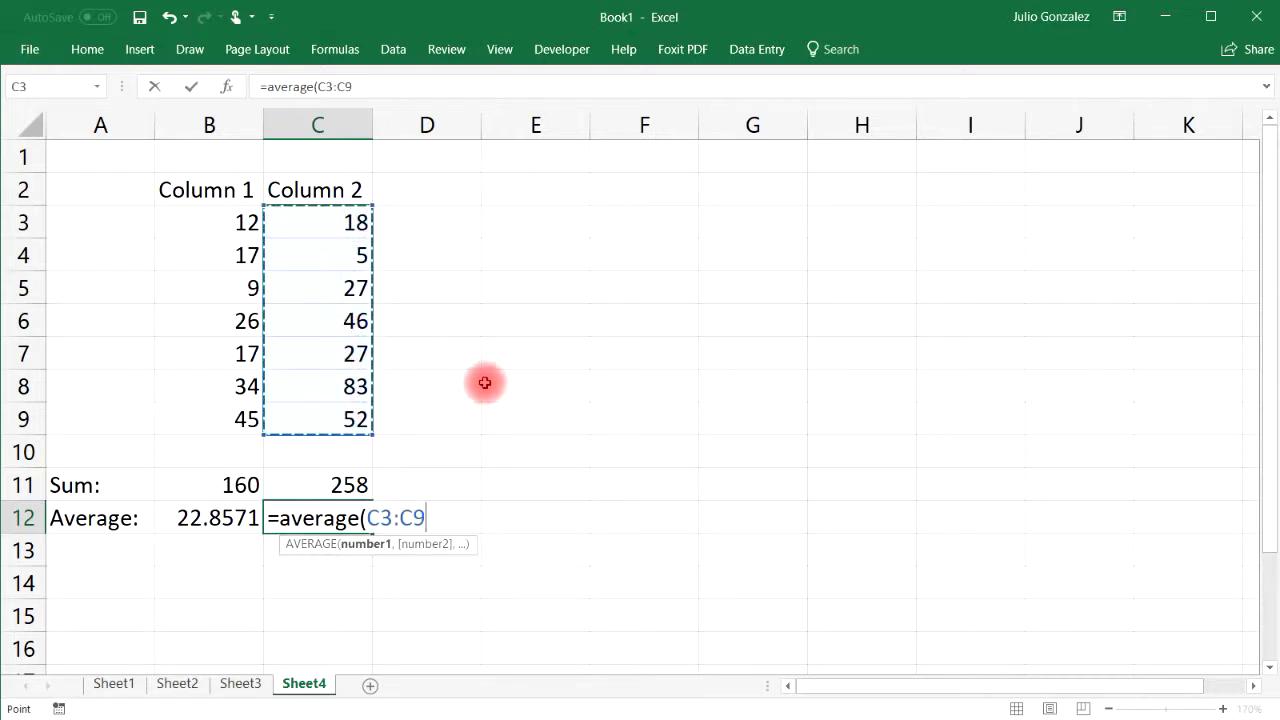
key(Return)
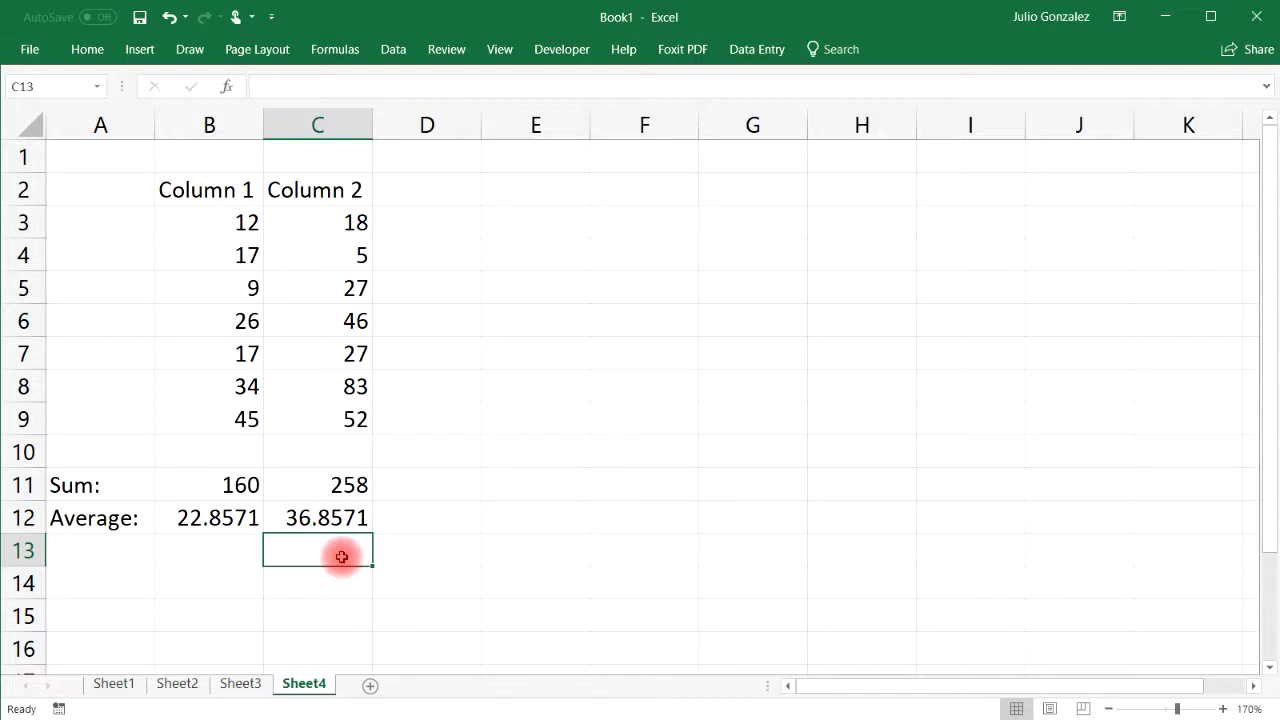
Format the Column 2 average in C12 as a Number with 2 decimal places.
click(336, 517)
right_click(340, 517)
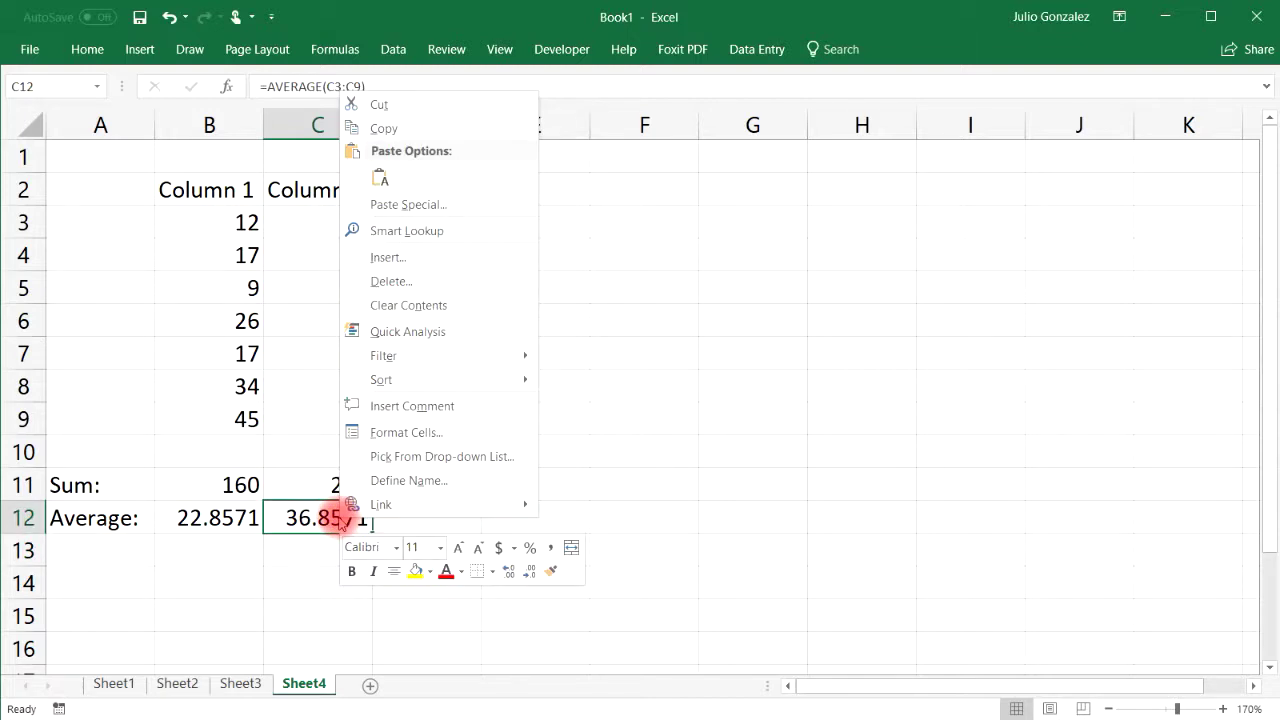
click(455, 431)
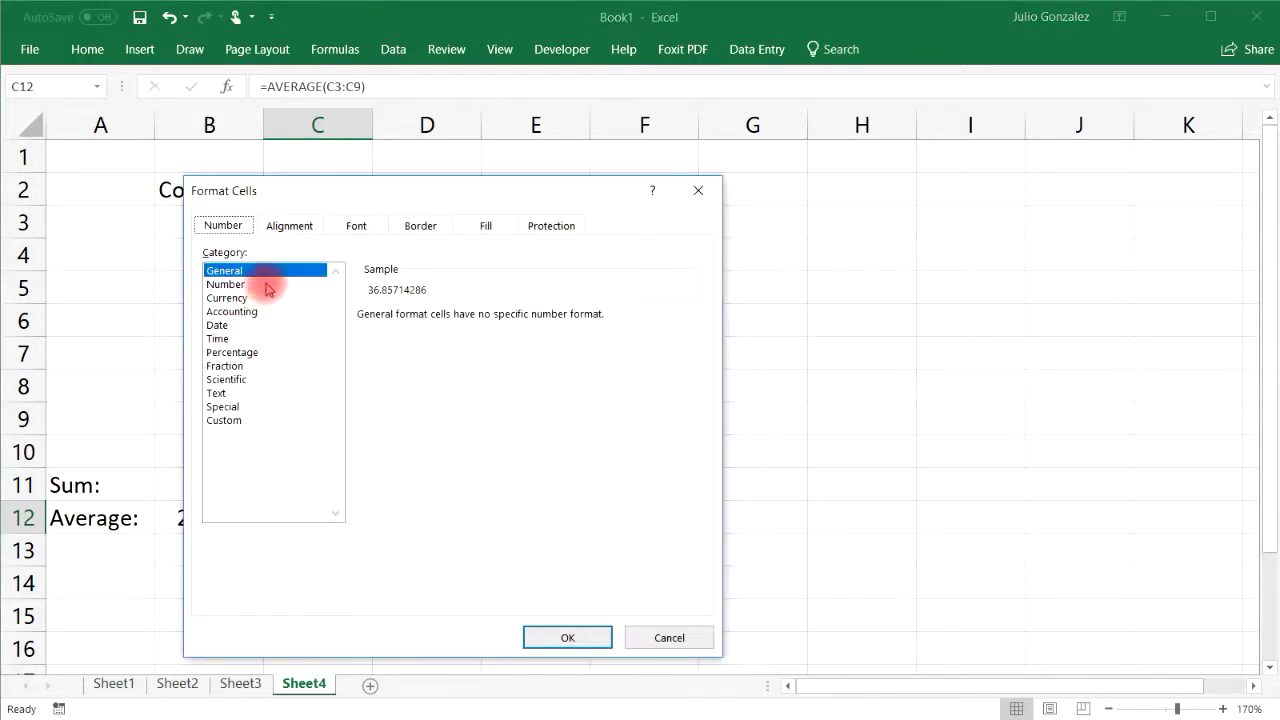
click(267, 285)
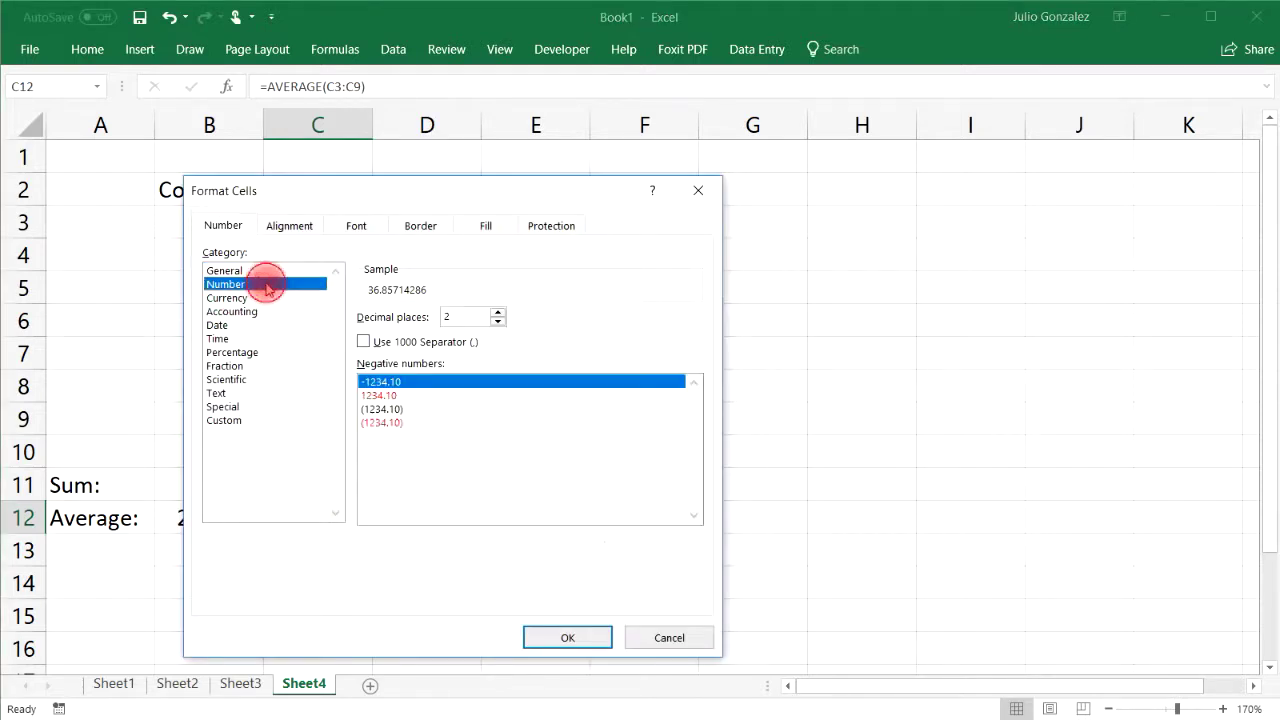
click(498, 324)
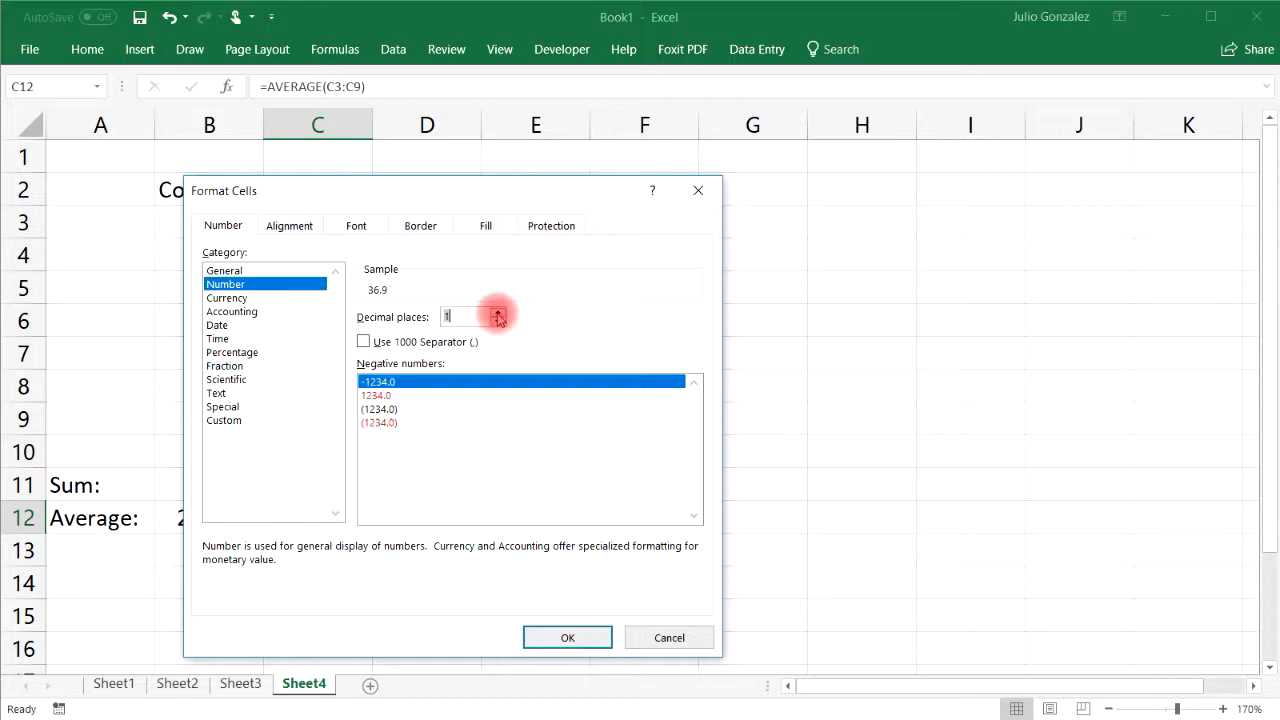
click(553, 634)
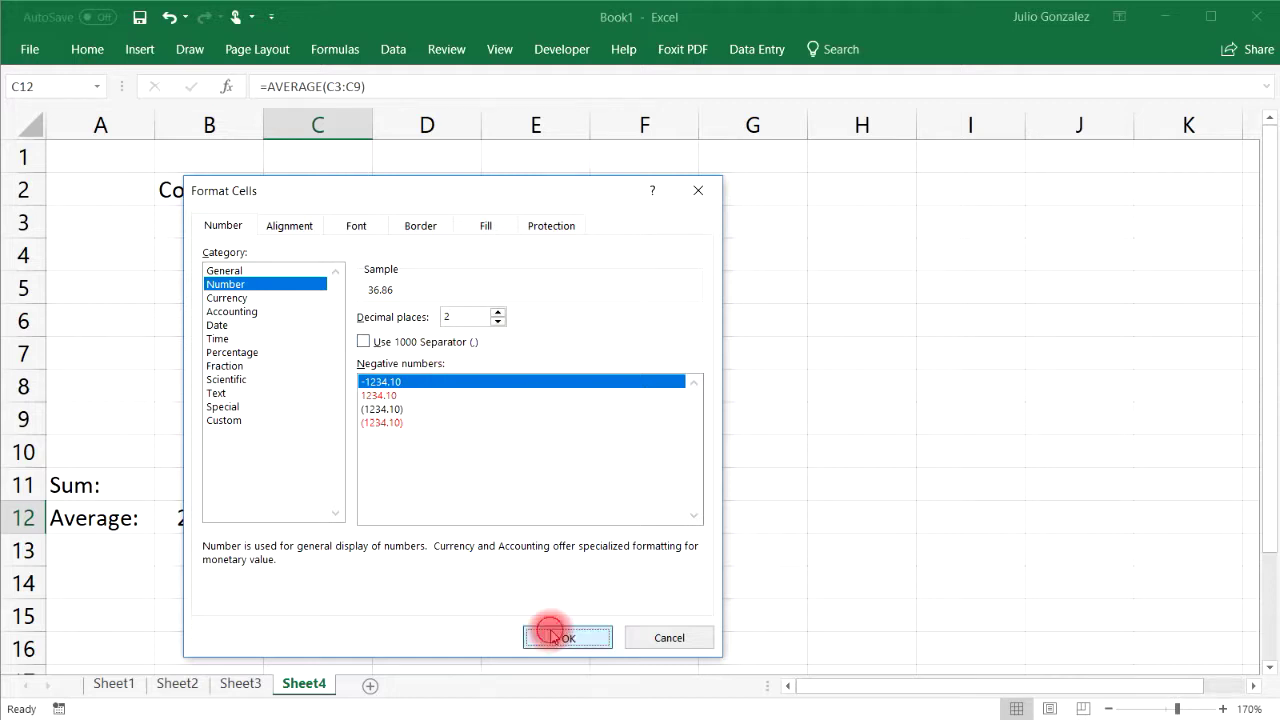
click(290, 545)
click(249, 523)
Review the Accounting, Currency, Time, Percentage and Number format categories for cell C12 without applying a change.
click(337, 521)
right_click(337, 521)
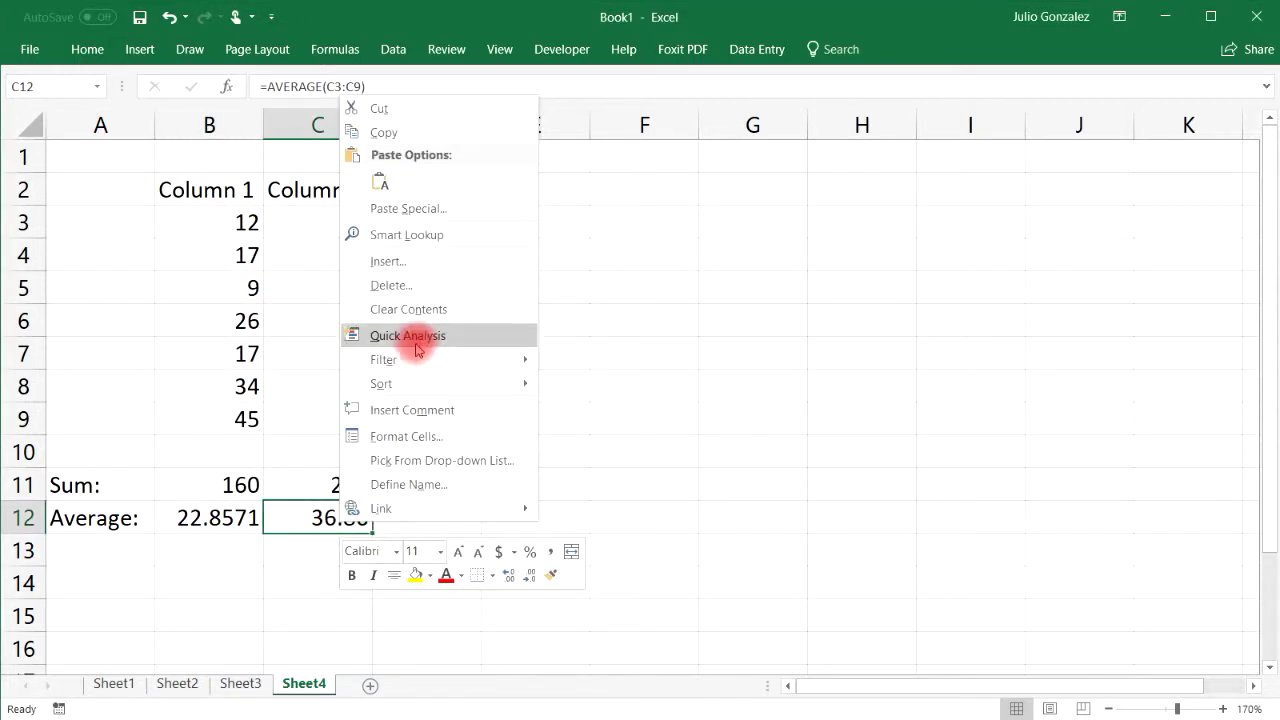
click(439, 436)
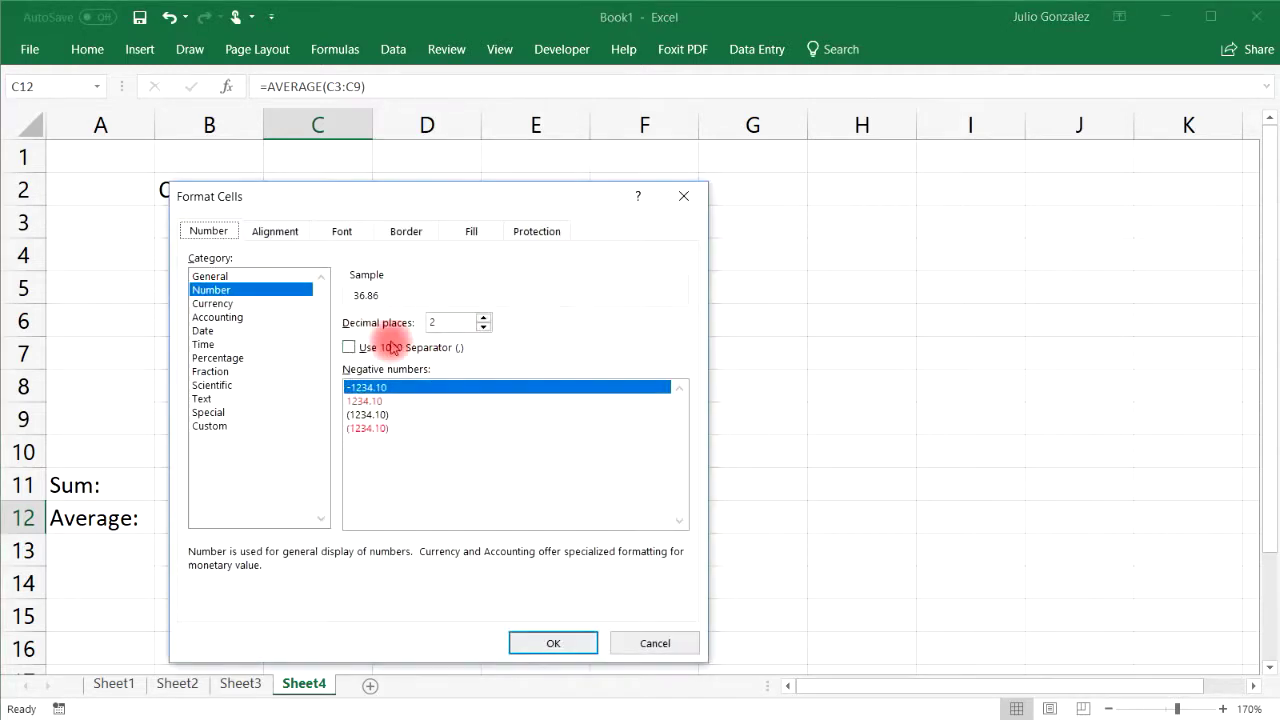
click(235, 317)
click(232, 303)
click(240, 344)
click(236, 357)
click(240, 290)
click(630, 644)
key(F10)
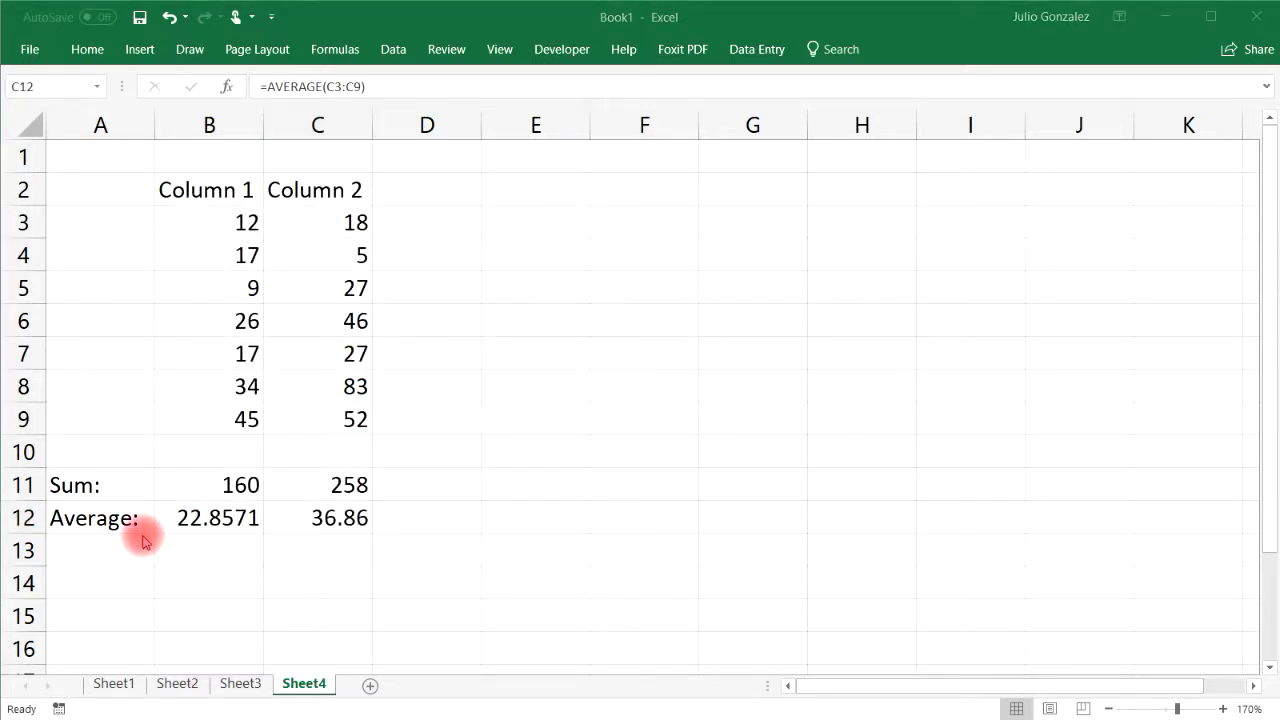
Label cell A13 "Mode:" and find the most frequent Column 1 number in B13 with =MODE(B3:B9).
click(107, 549)
click(107, 549)
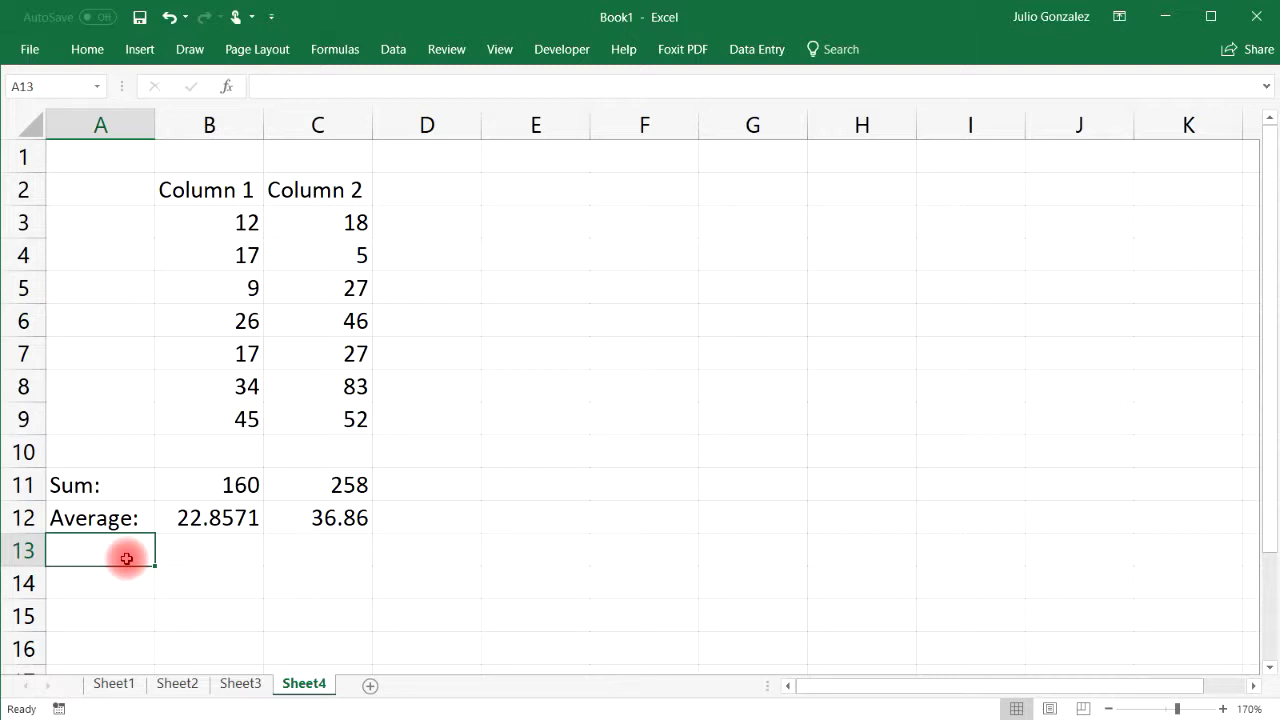
text(Mode:)
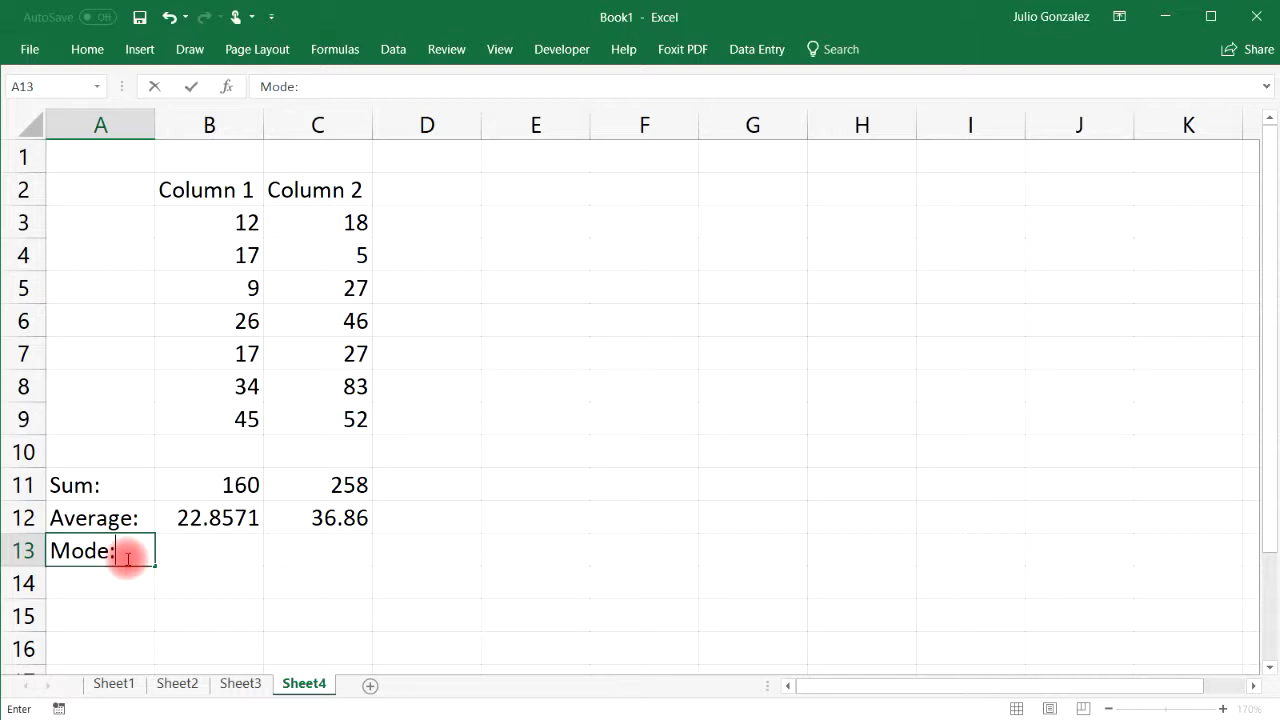
key(Tab)
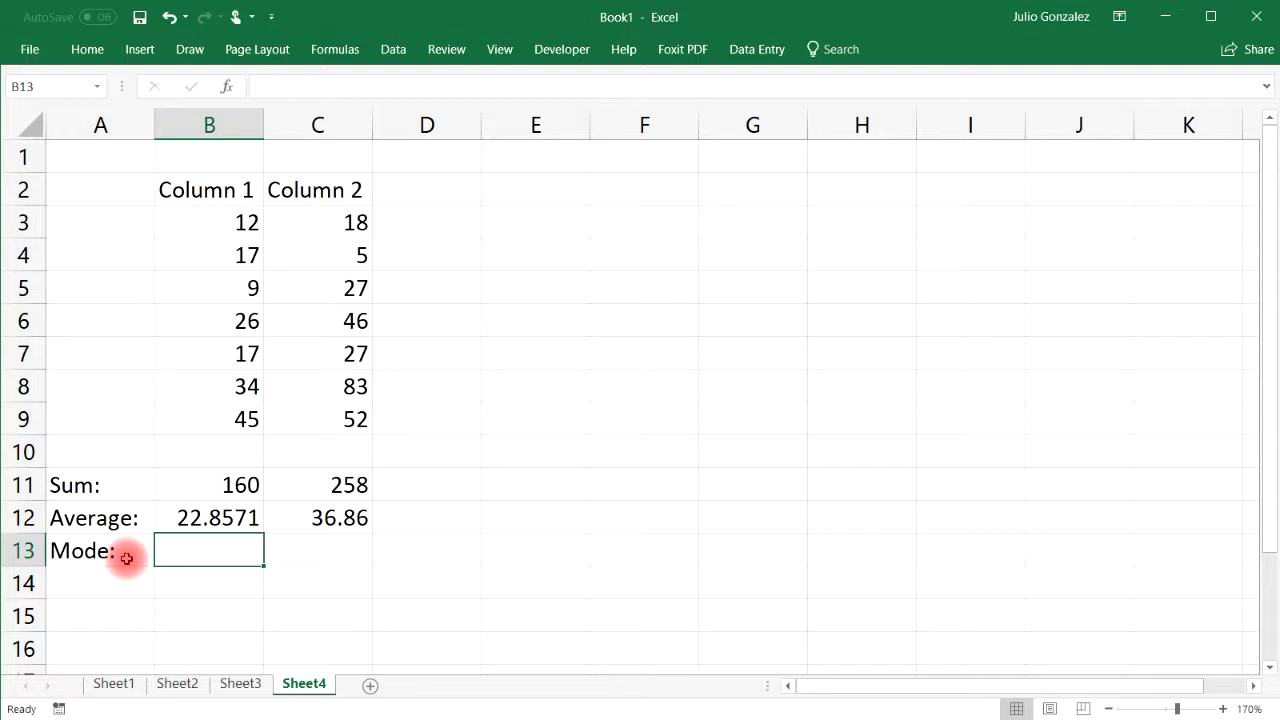
text(=mode)
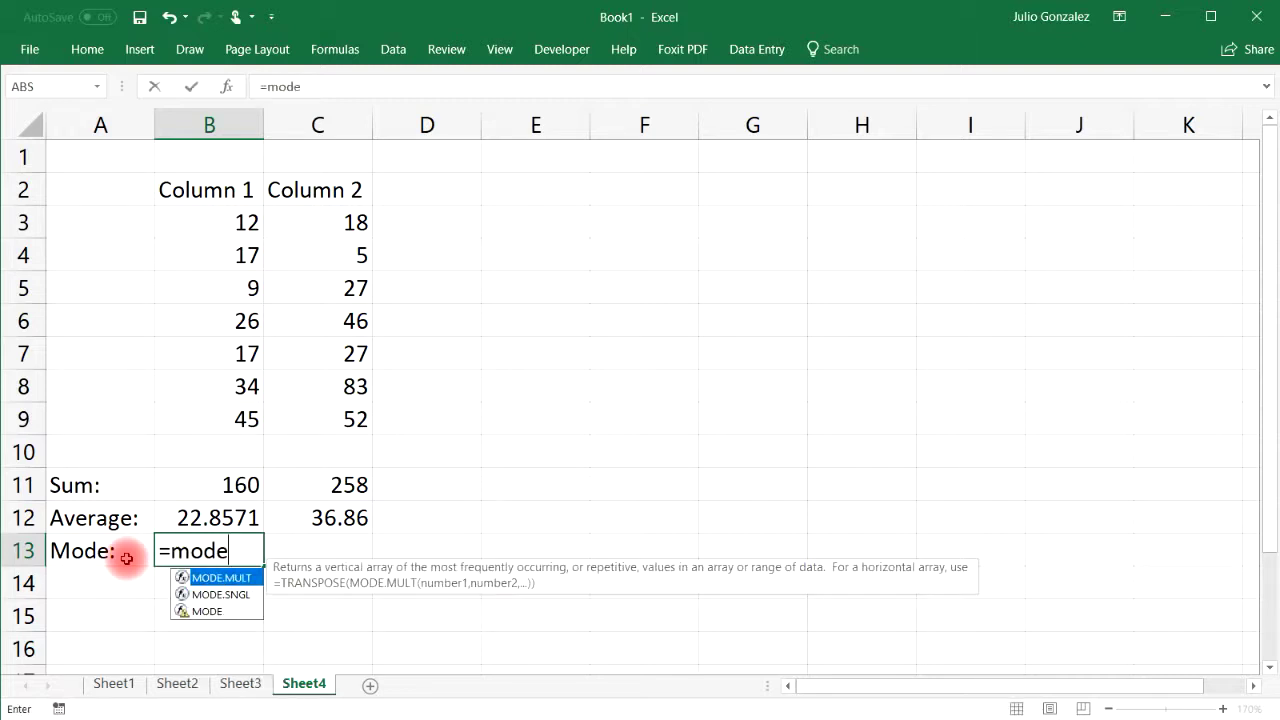
text(()
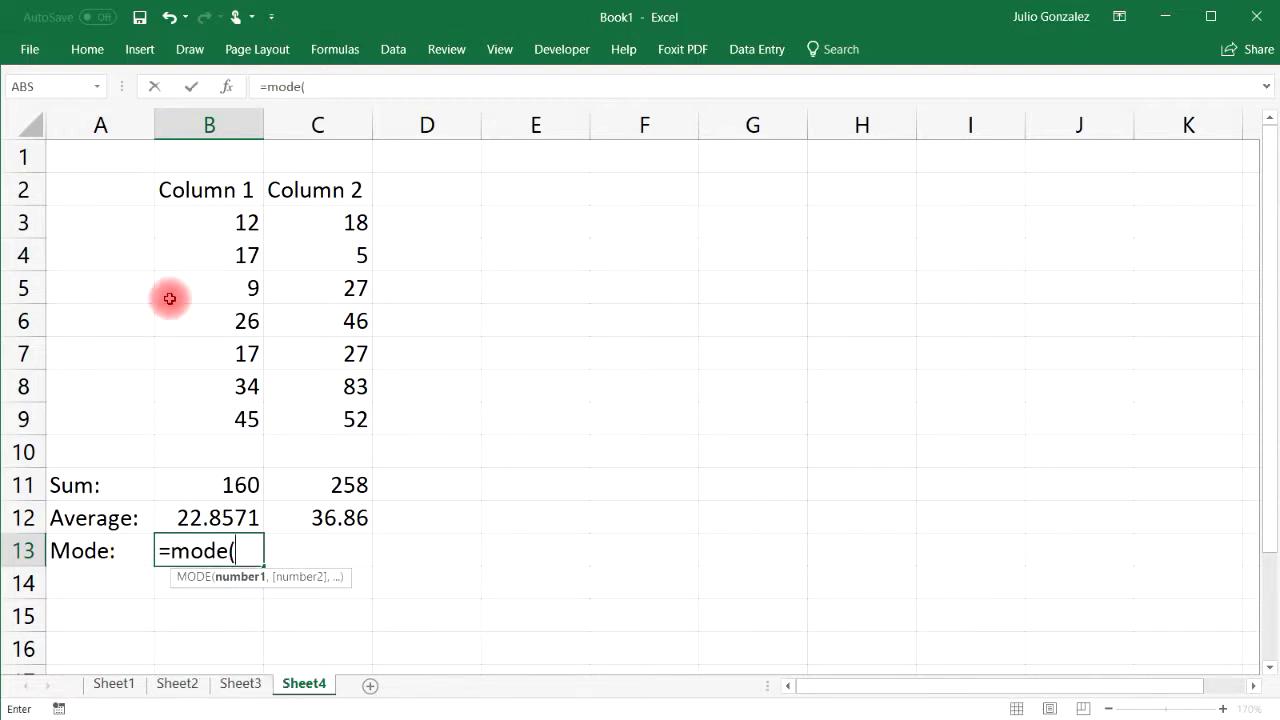
drag(223, 217, 236, 416)
text())
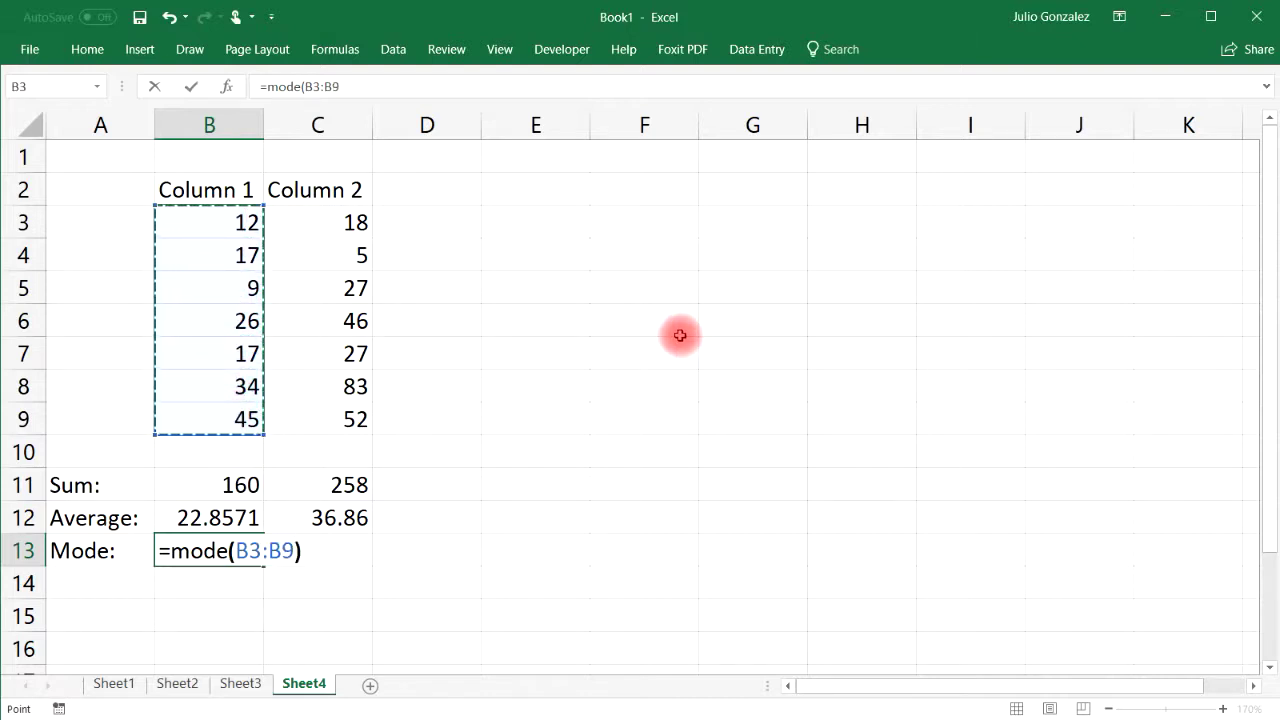
key(Return)
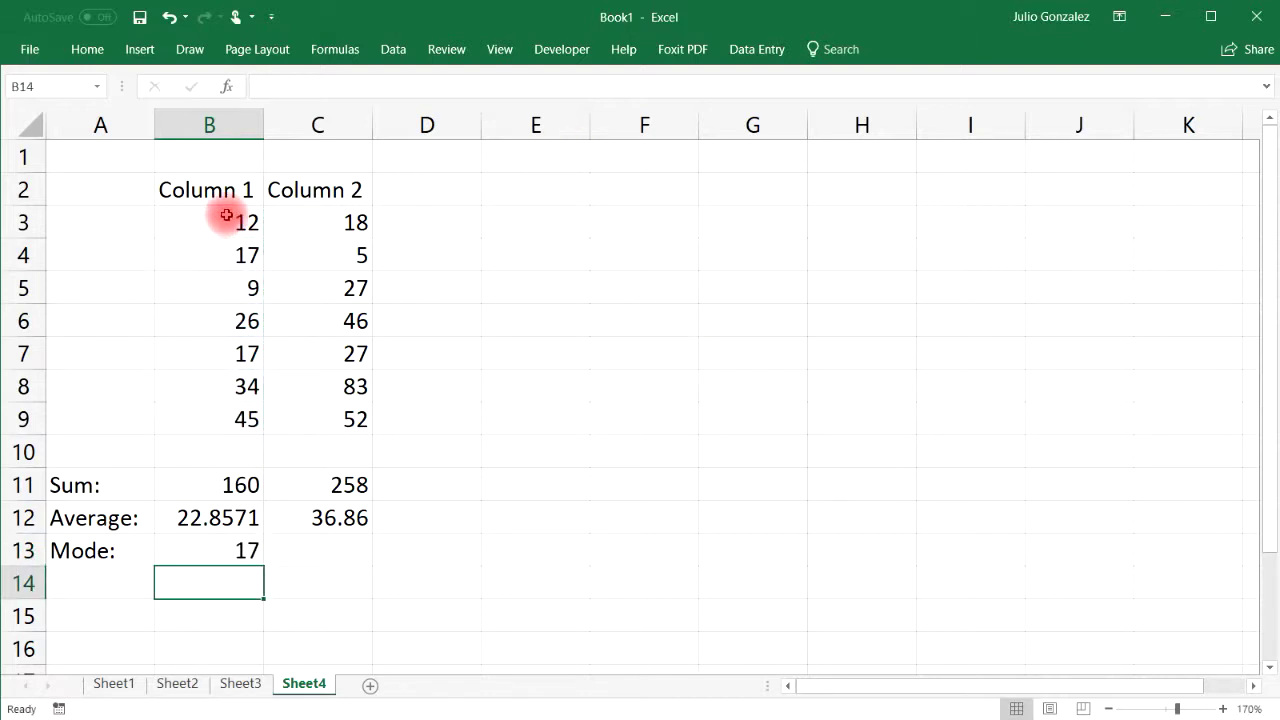
Check the Column 1 range B3:B9 for its repeated number by selecting cells B4 and B7 together.
drag(229, 214, 200, 409)
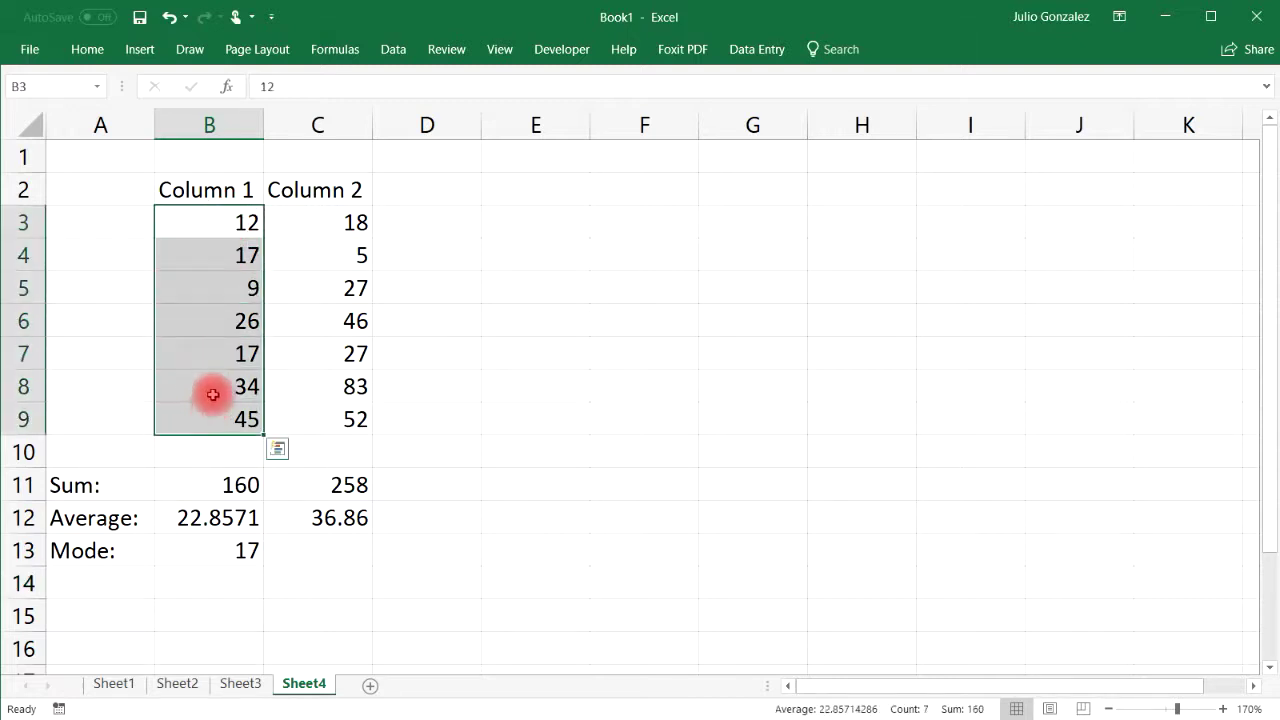
click(220, 353)
click(222, 256)
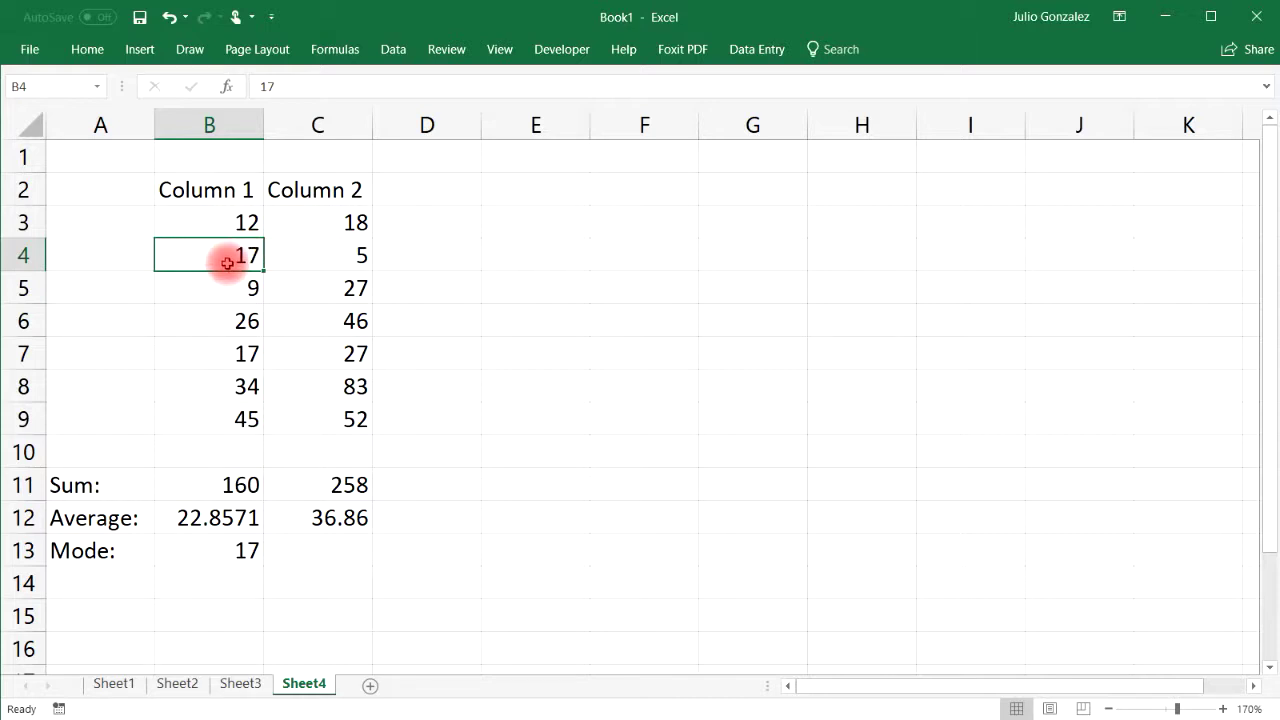
ctrl+click(232, 353)
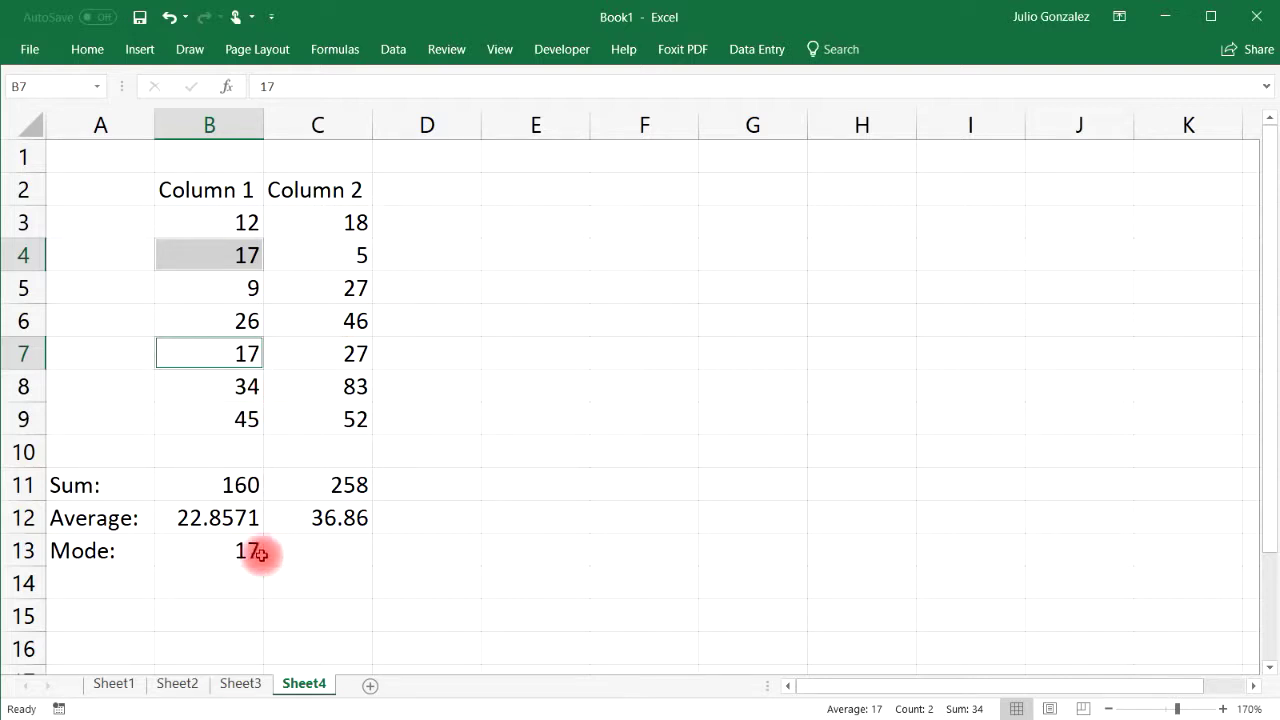
Fill the mode formula from B13 across to C13 and check it against the matching Column 2 cells C5 and C7.
click(260, 556)
drag(262, 562, 362, 556)
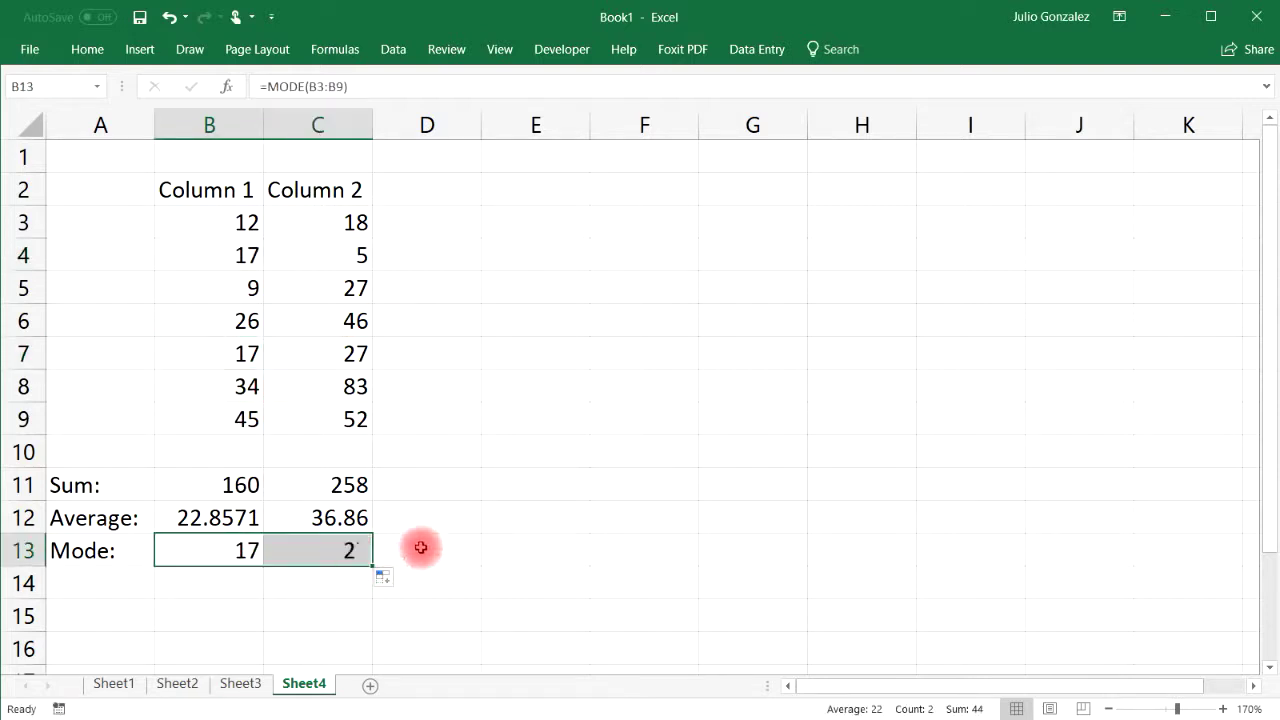
click(334, 291)
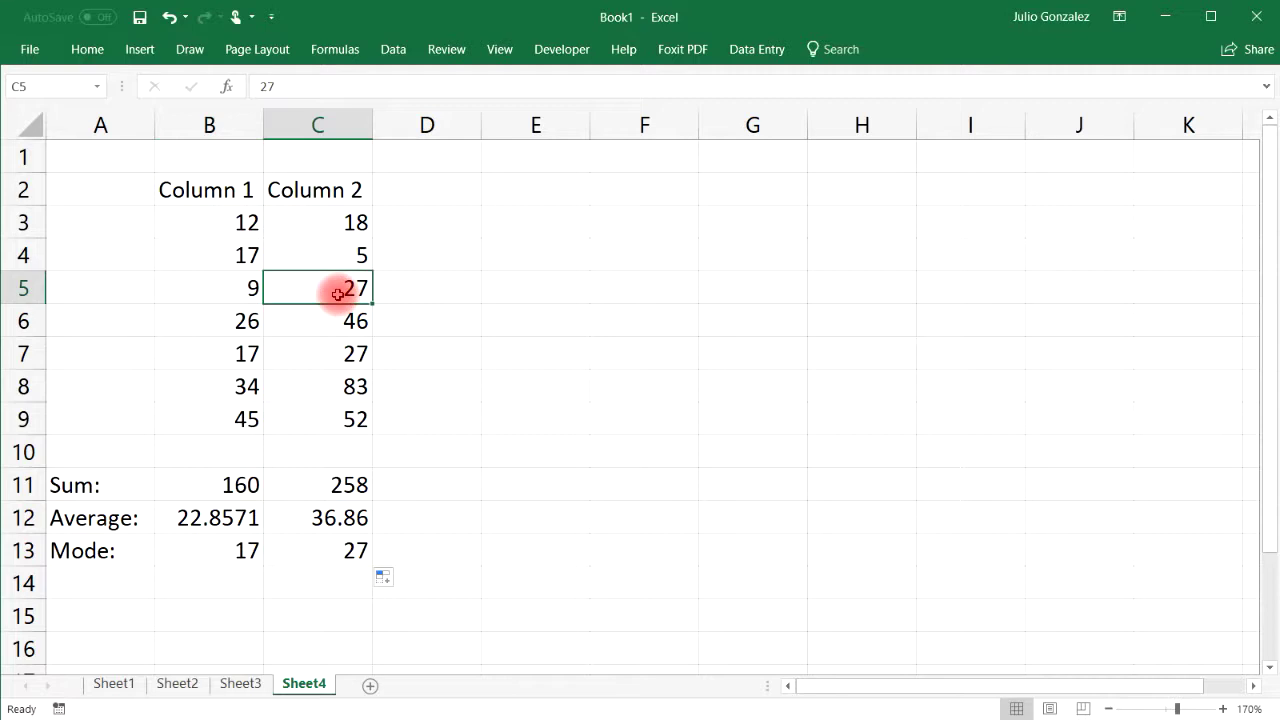
ctrl+click(366, 352)
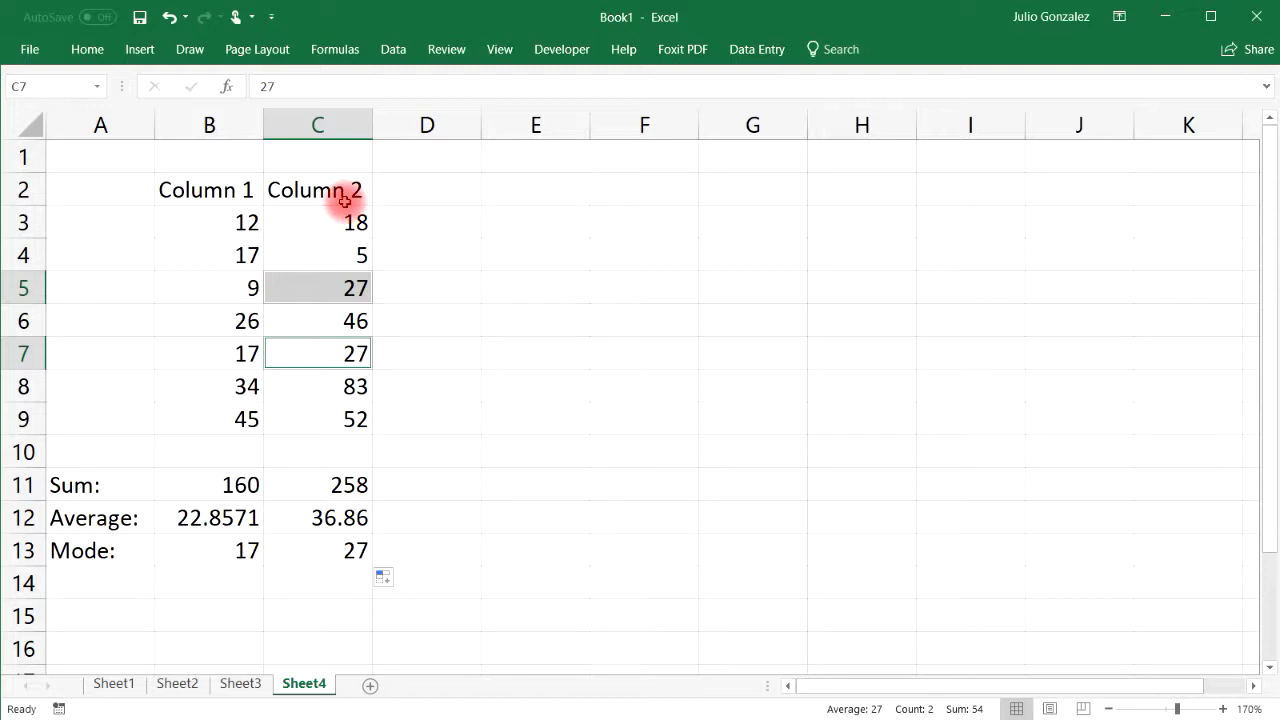
drag(344, 213, 330, 420)
click(471, 397)
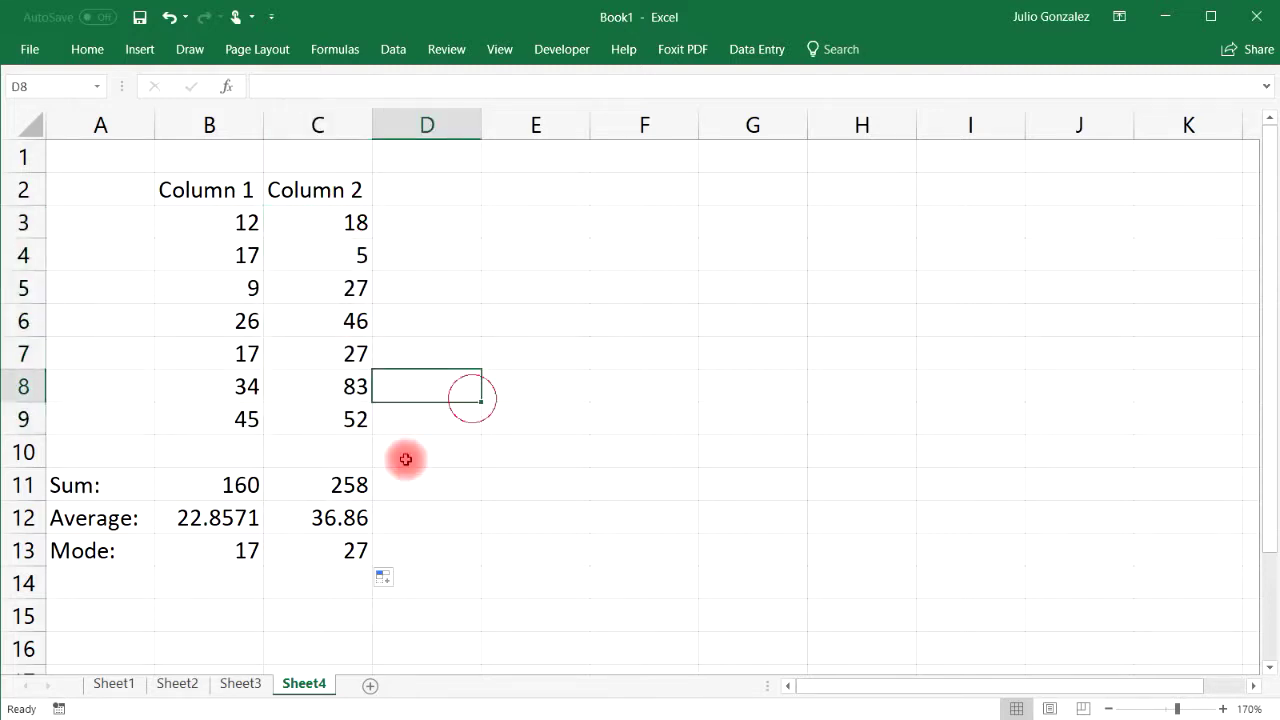
Label cell A14 "Median:" and calculate the Column 1 median in B14 with =MEDIAN(B3:B9).
click(130, 581)
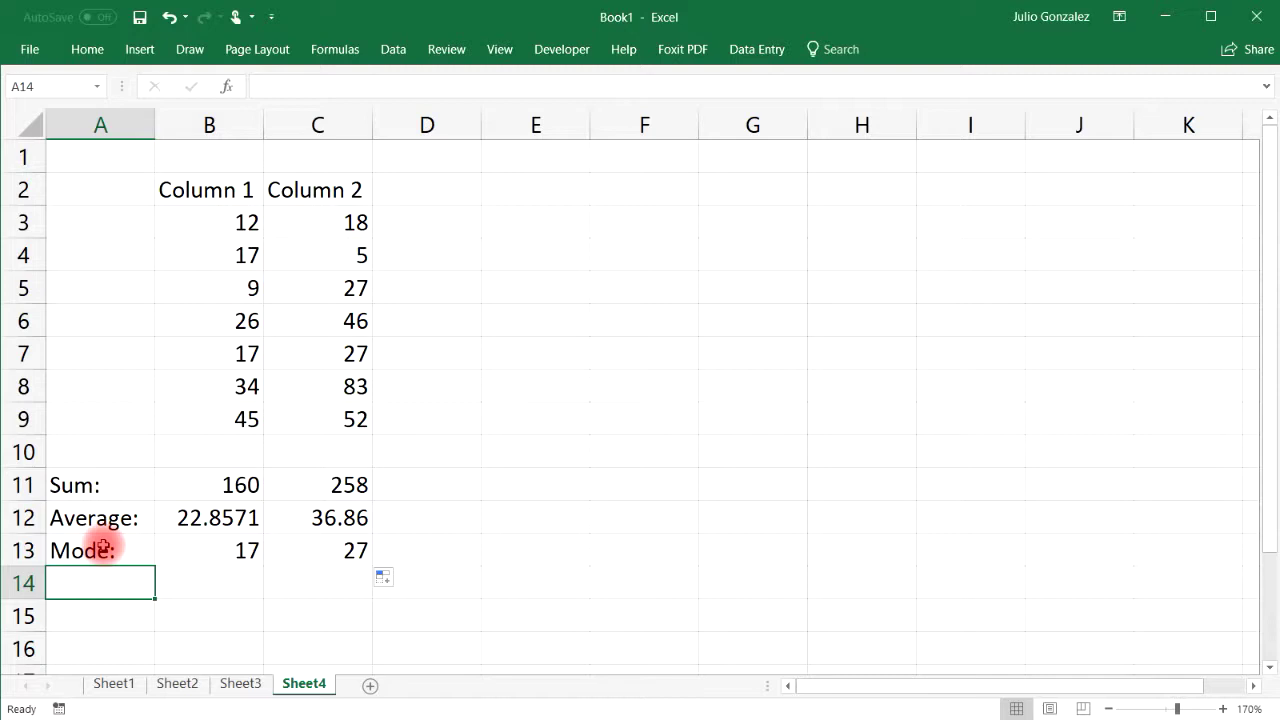
text(Median:)
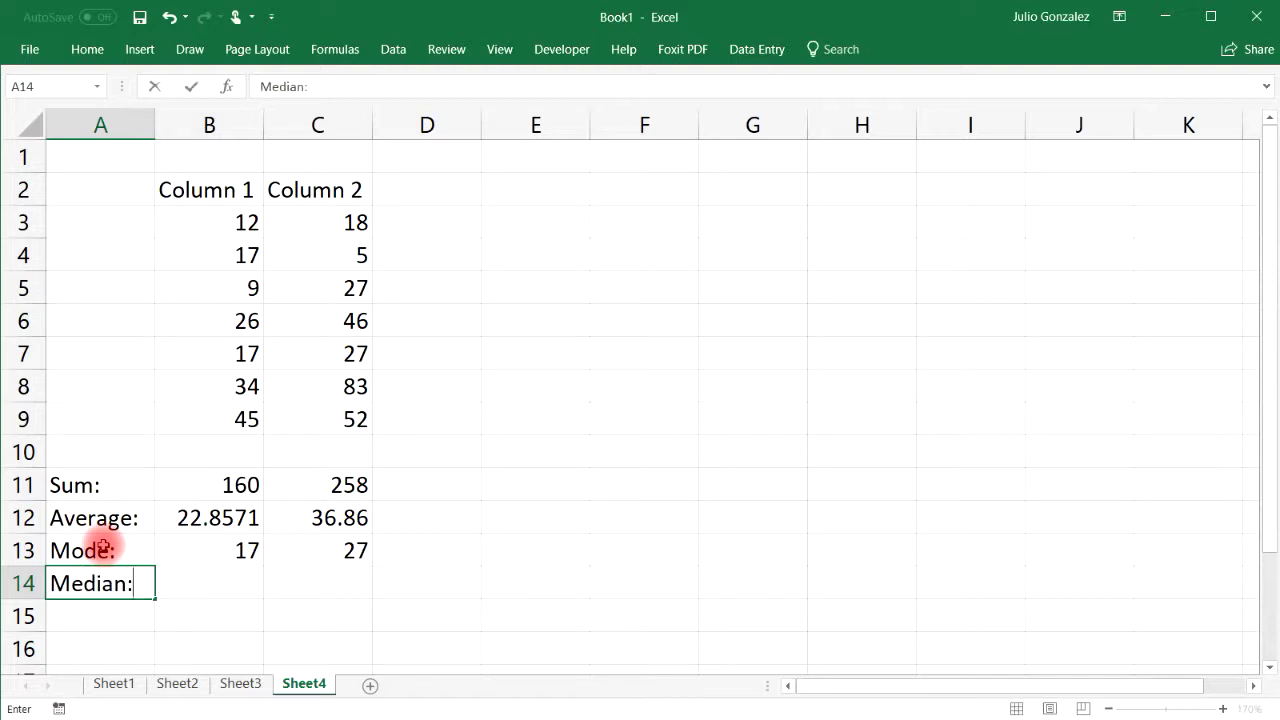
key(Tab)
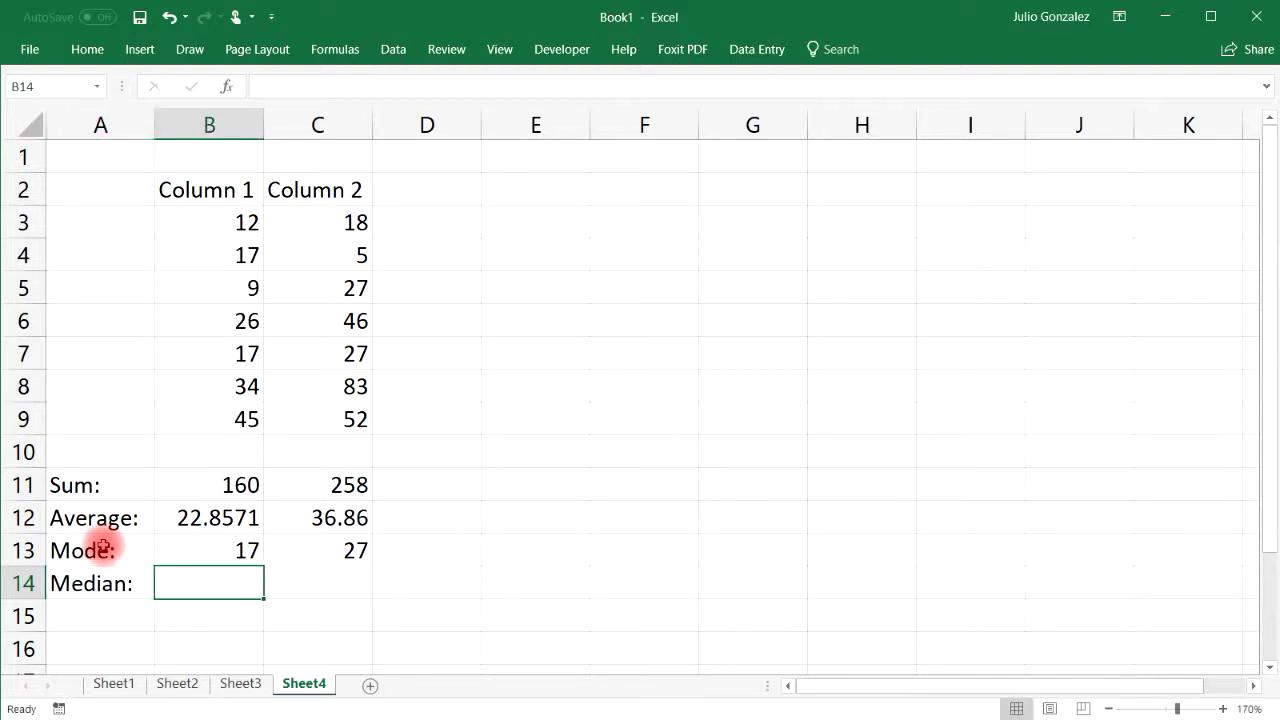
text(=median()
drag(188, 224, 210, 420)
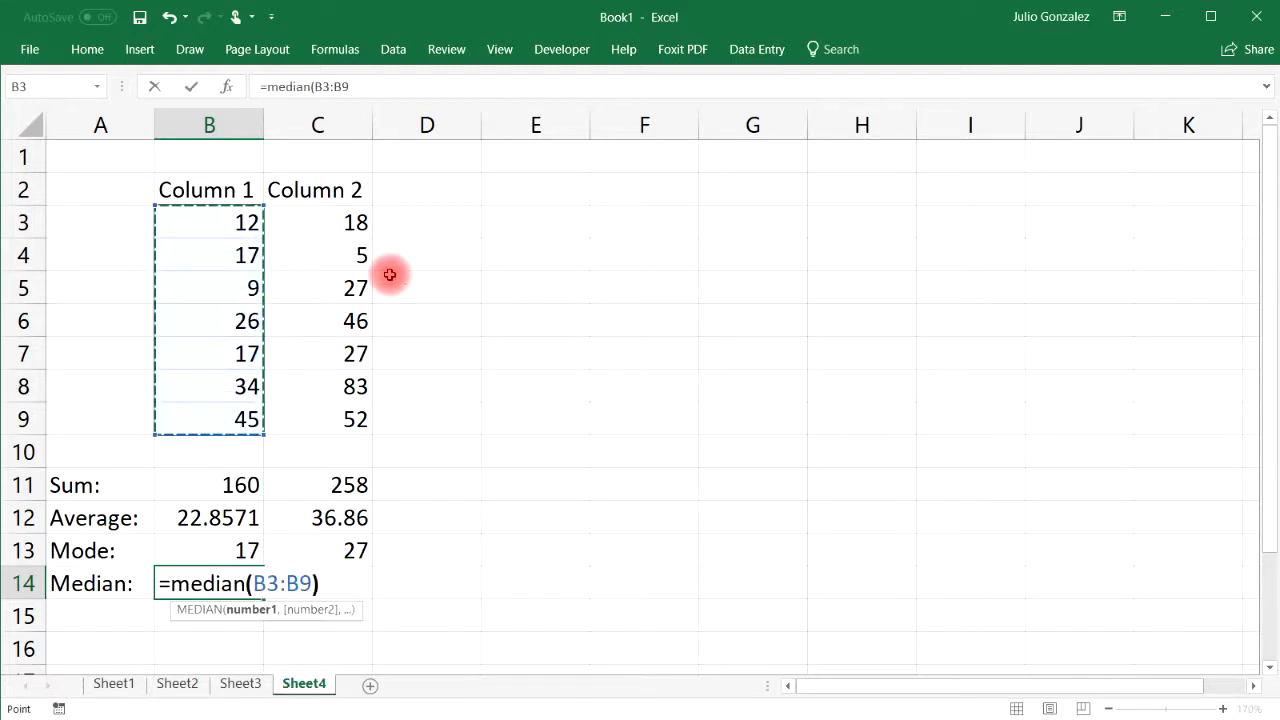
text())
key(Return)
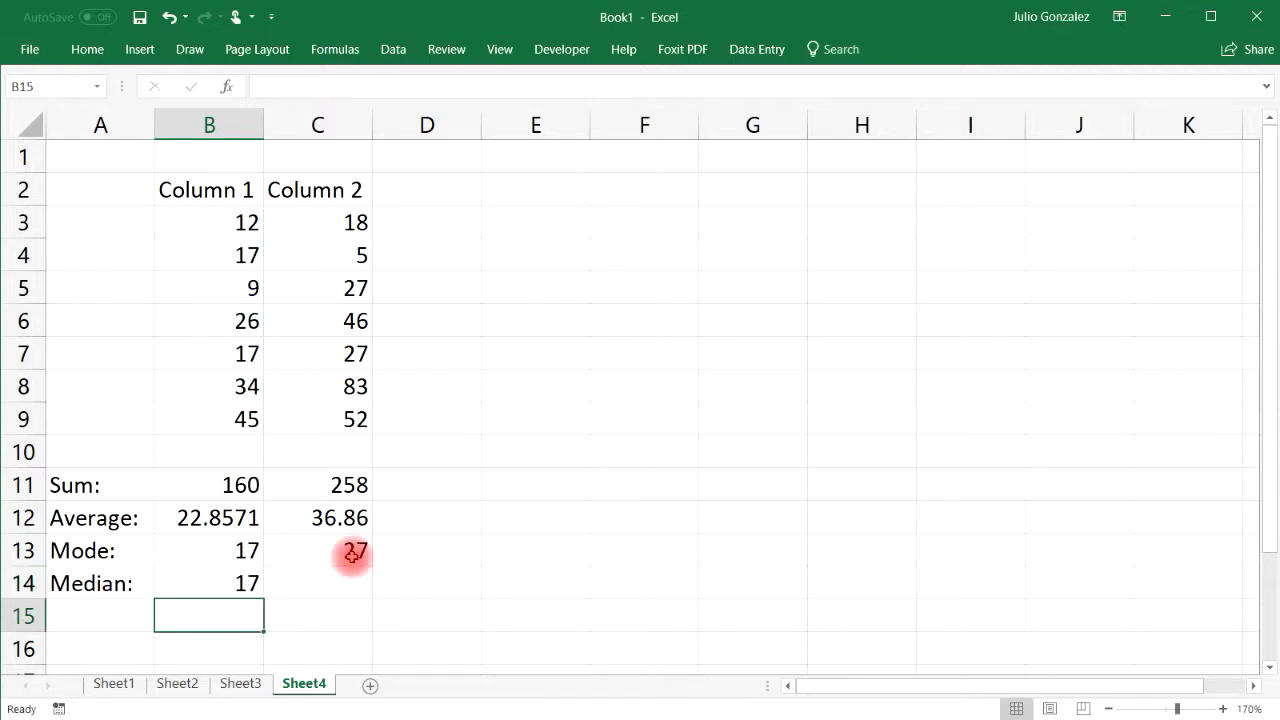
Calculate the Column 2 median in C14 with a MEDIAN formula over C3:C9.
click(316, 583)
text(=mde)
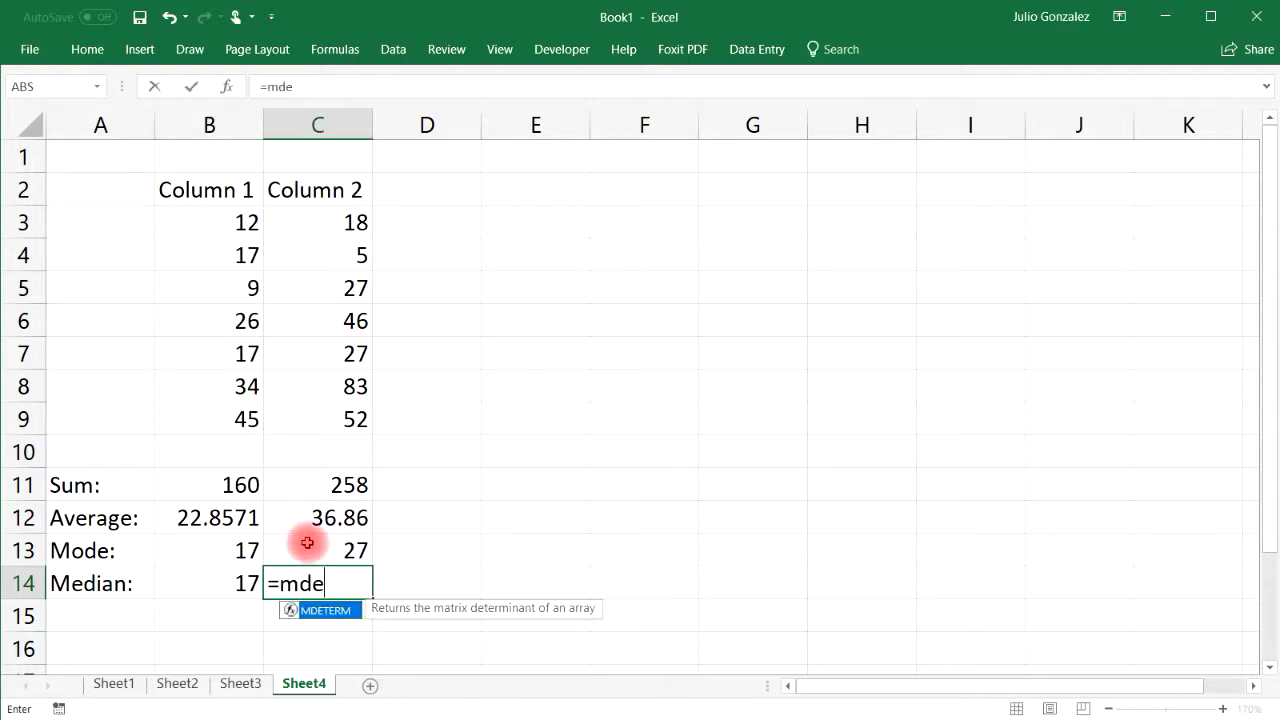
key(BackSpace)
key(BackSpace)
text(edian()
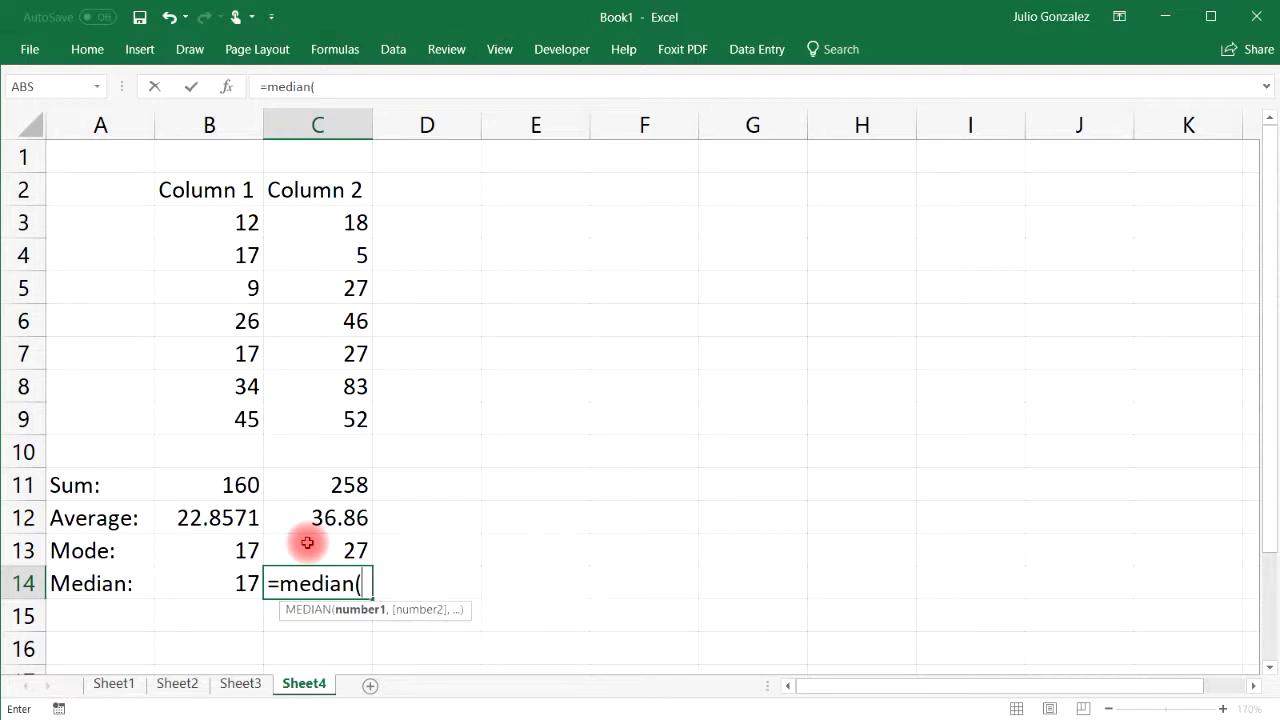
drag(331, 223, 358, 418)
key(Return)
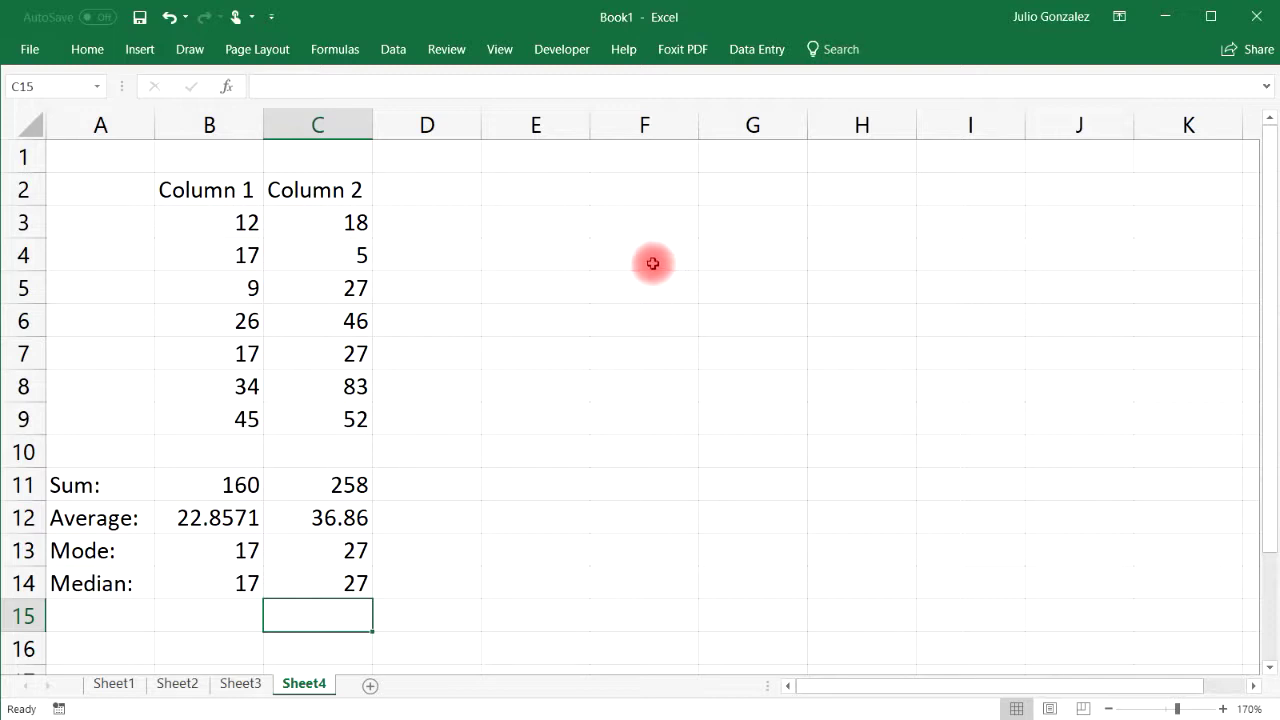
Change the Column 1 number in B5 to 85 and check the median formula in B14.
drag(237, 222, 240, 403)
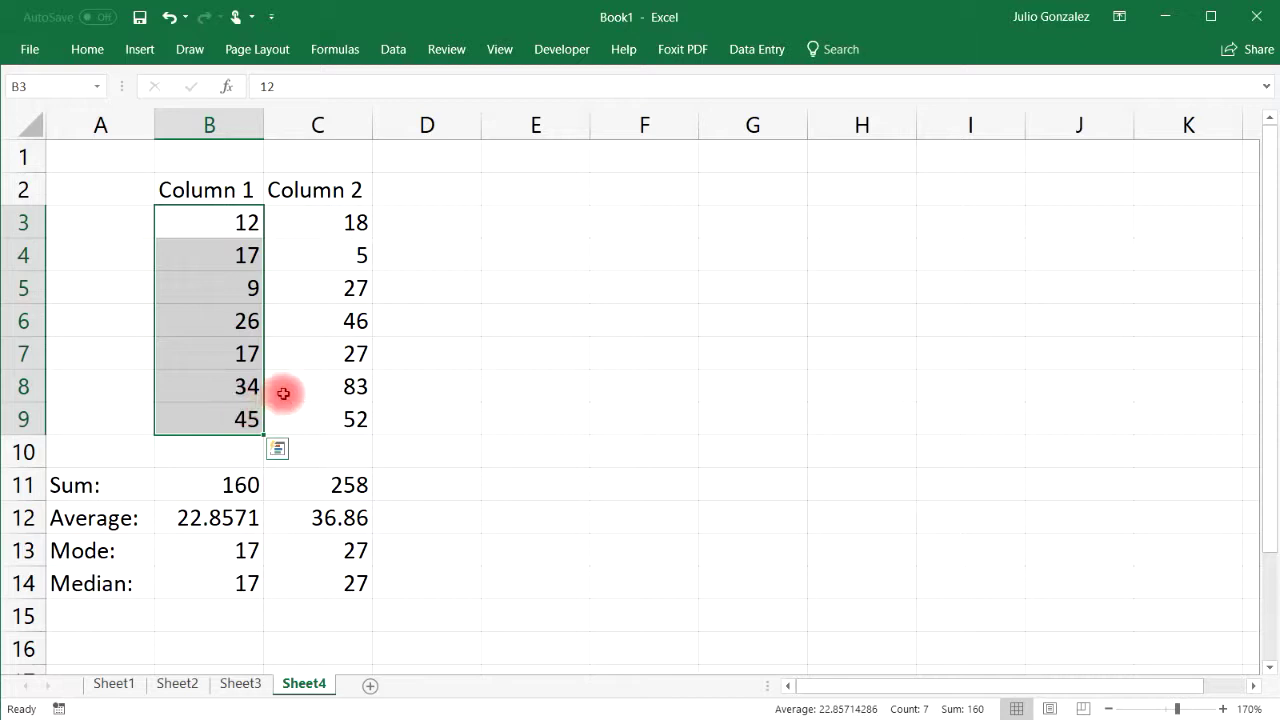
click(250, 354)
click(247, 287)
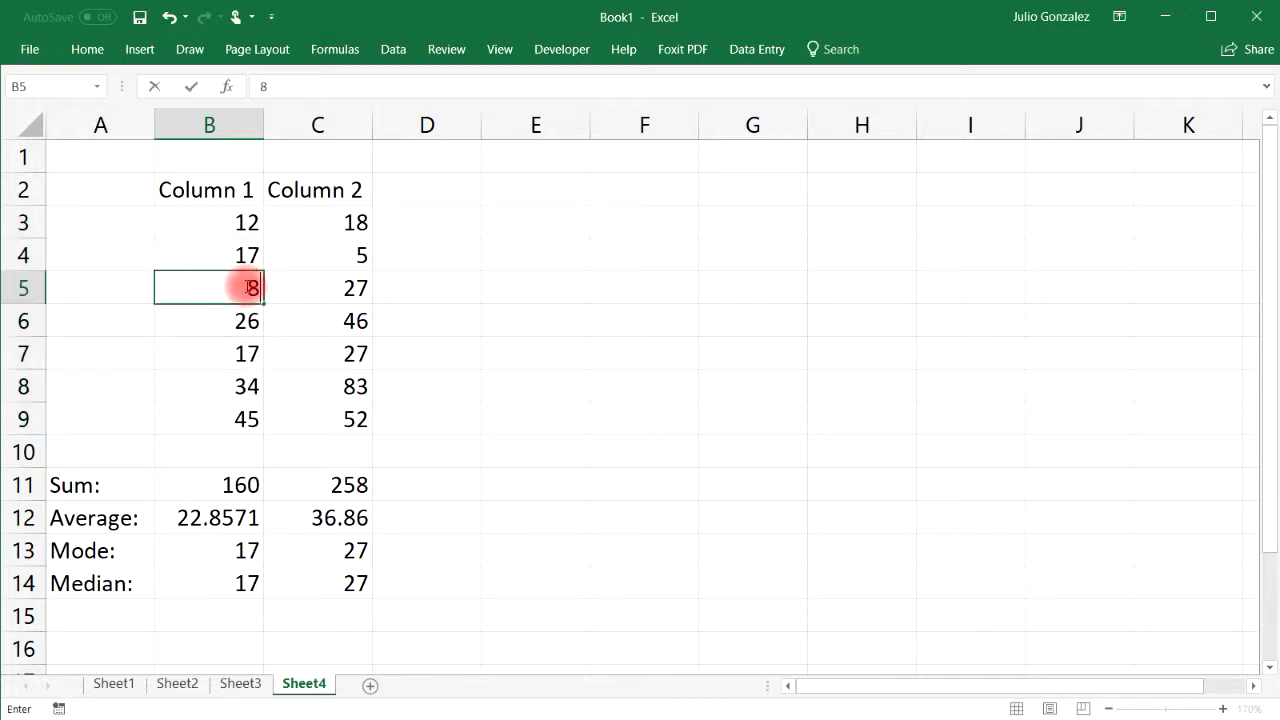
key(Return)
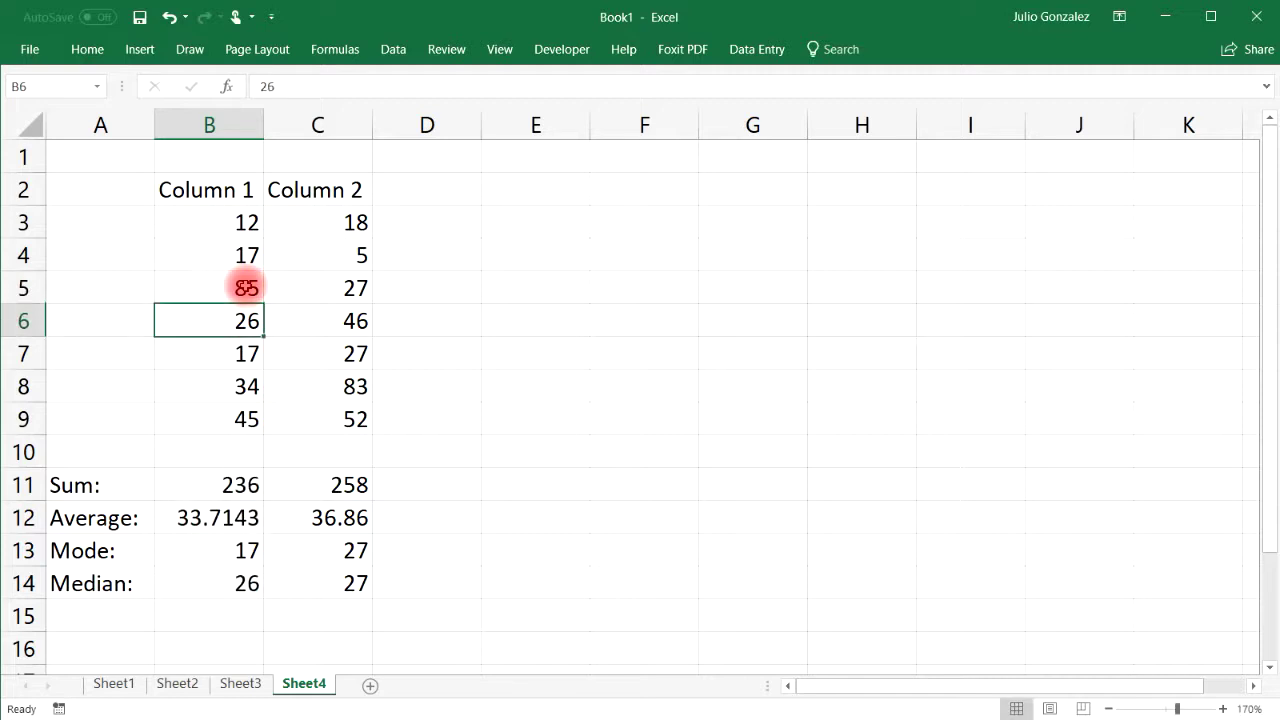
click(245, 583)
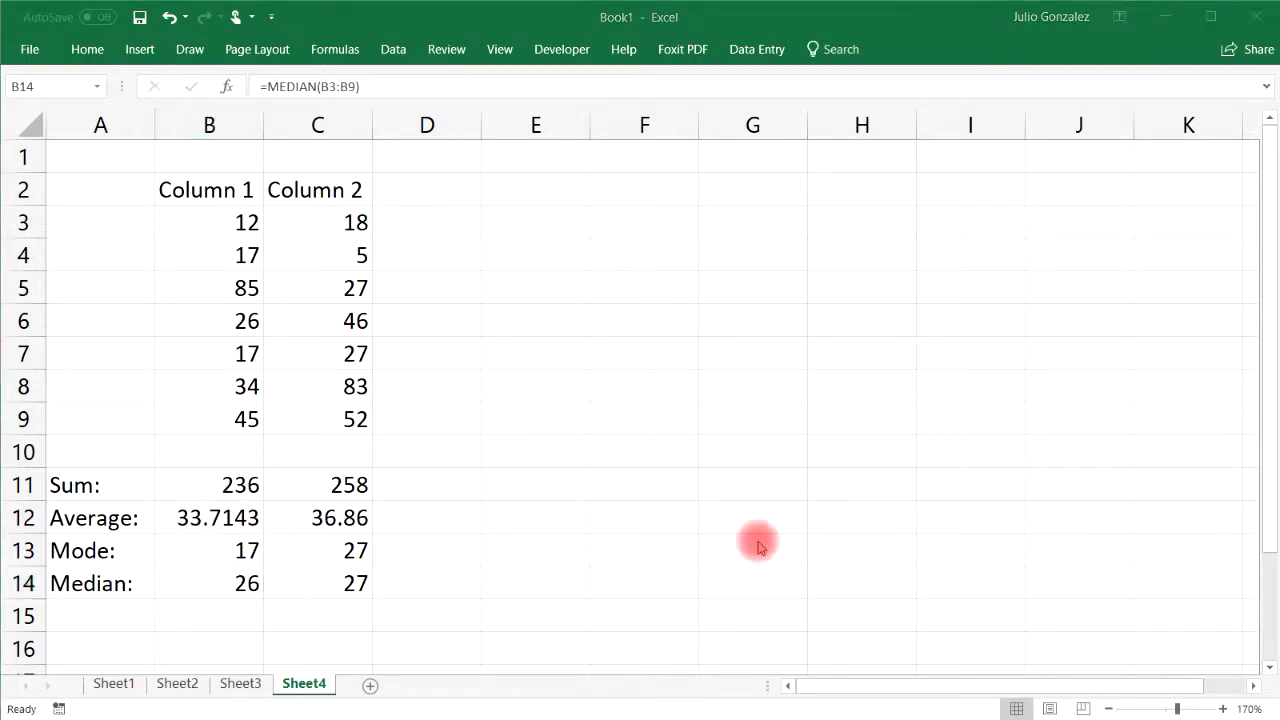
Copy the unsorted Column 1 numbers B3:B9 and paste them transposed into a row starting at E3.
drag(247, 222, 231, 418)
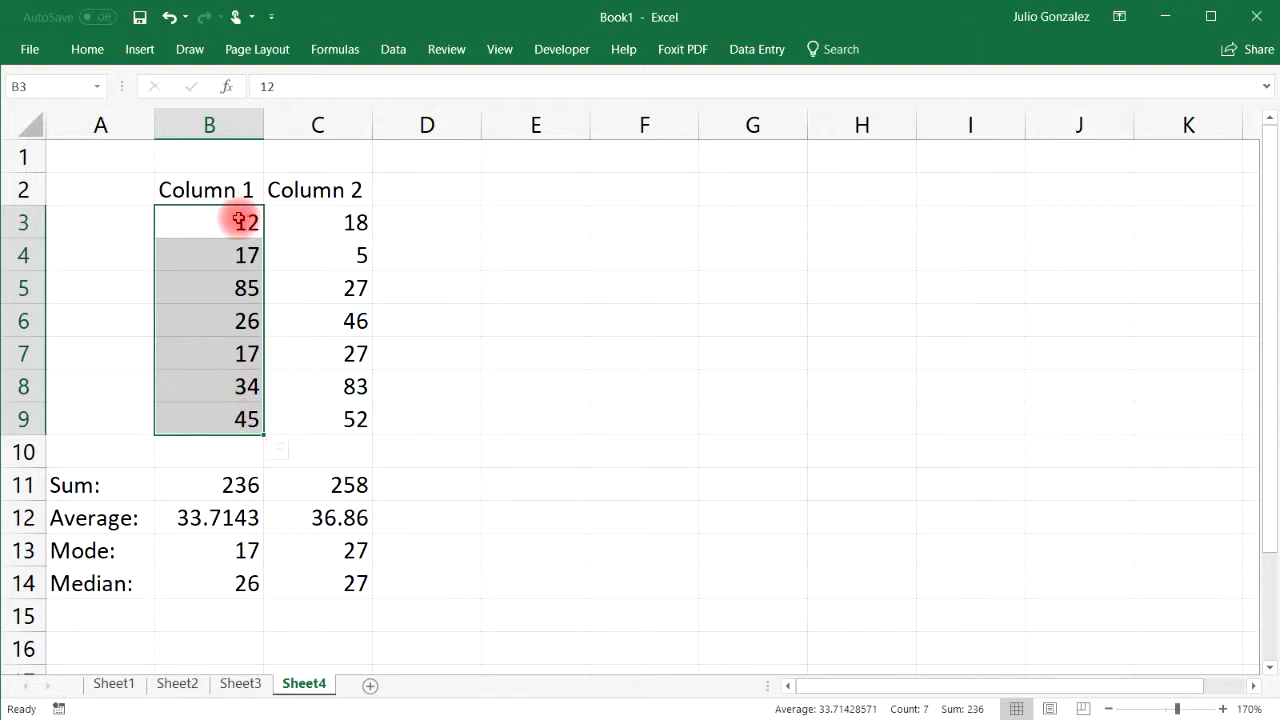
key(ctrl+c)
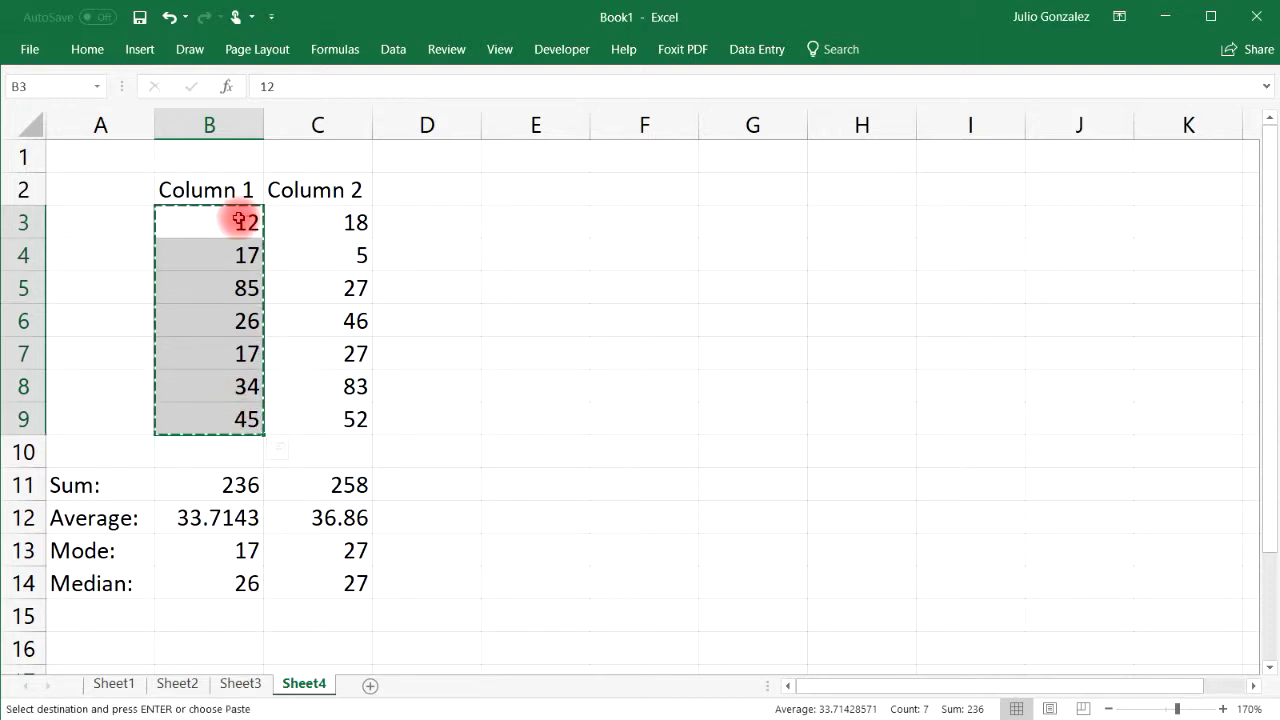
right_click(559, 222)
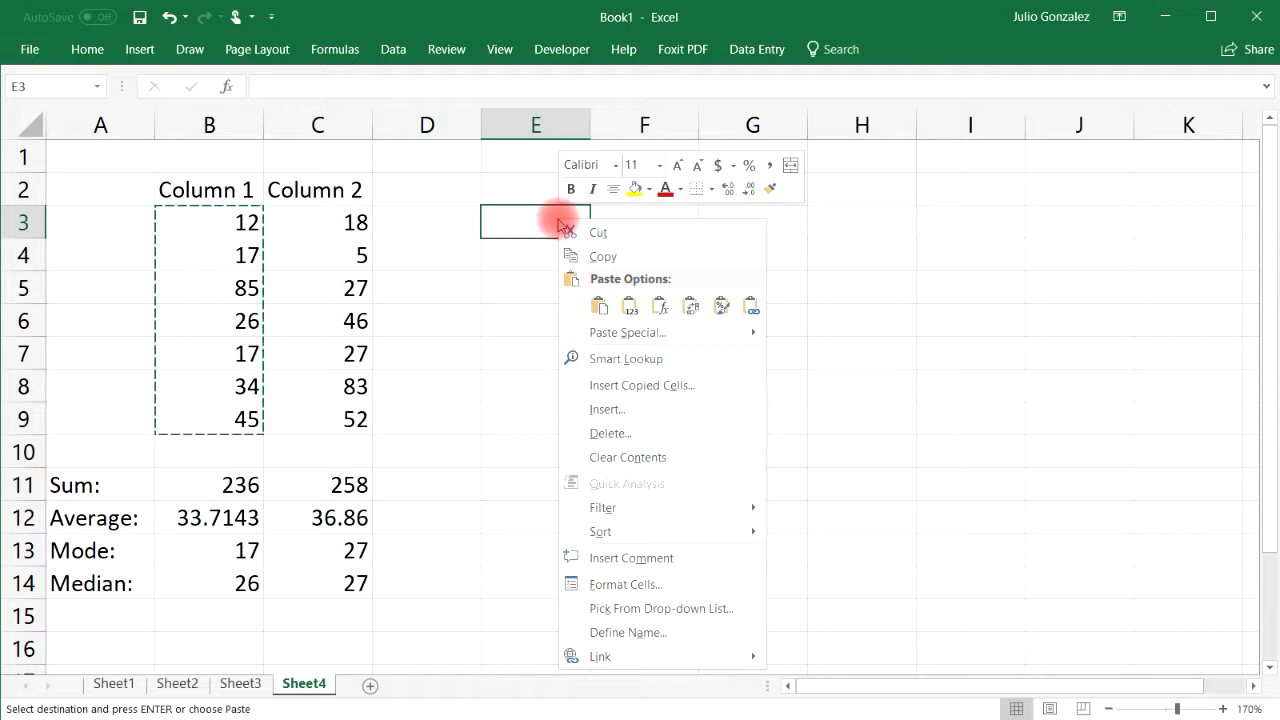
mouse_move(749, 334)
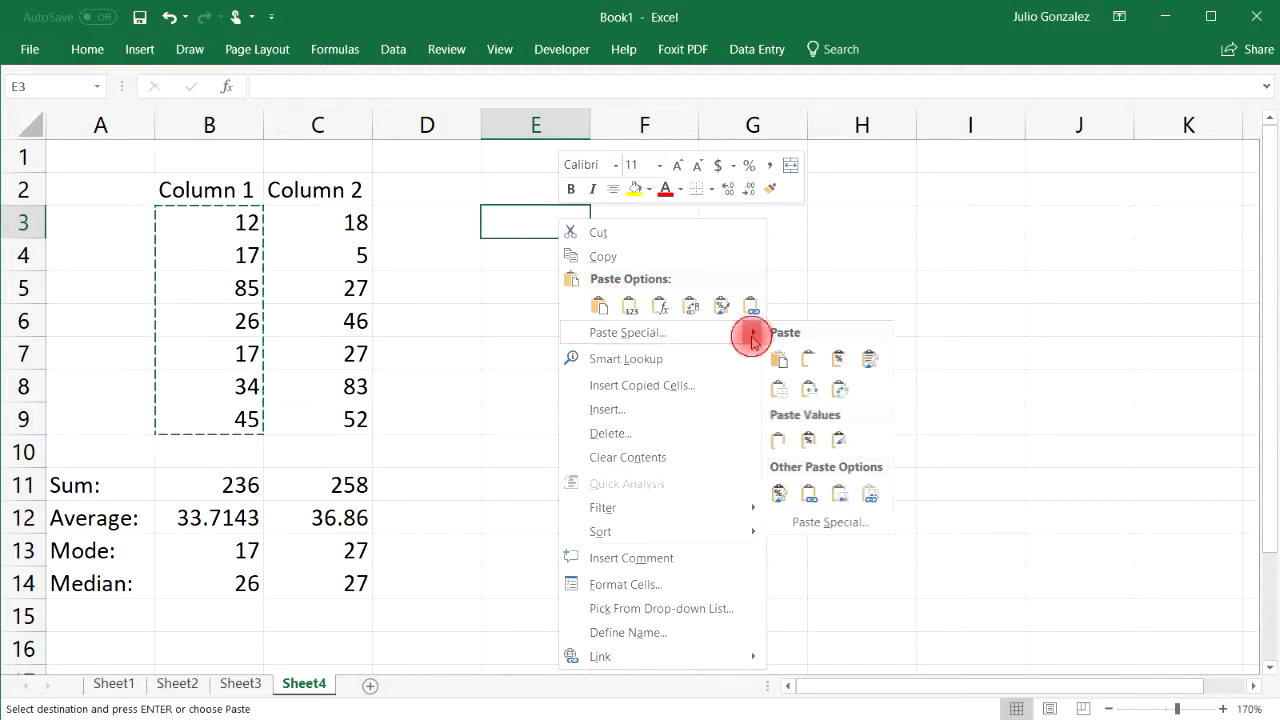
click(832, 521)
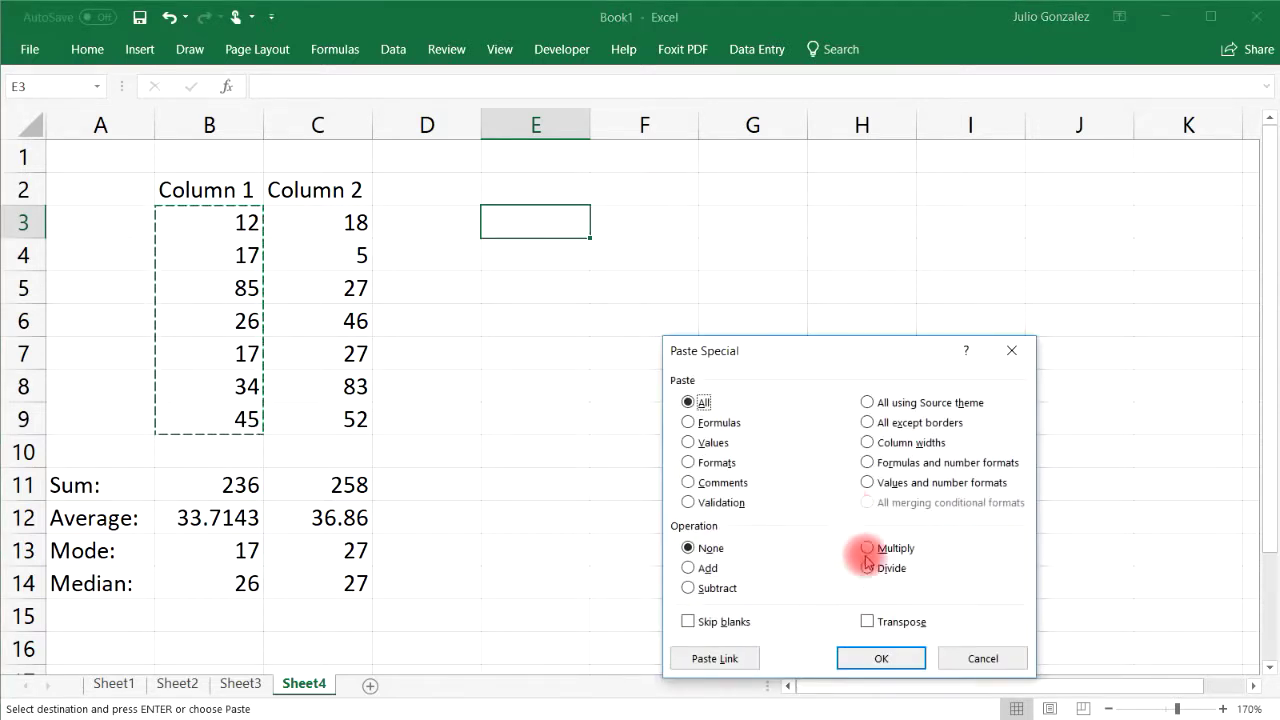
click(866, 622)
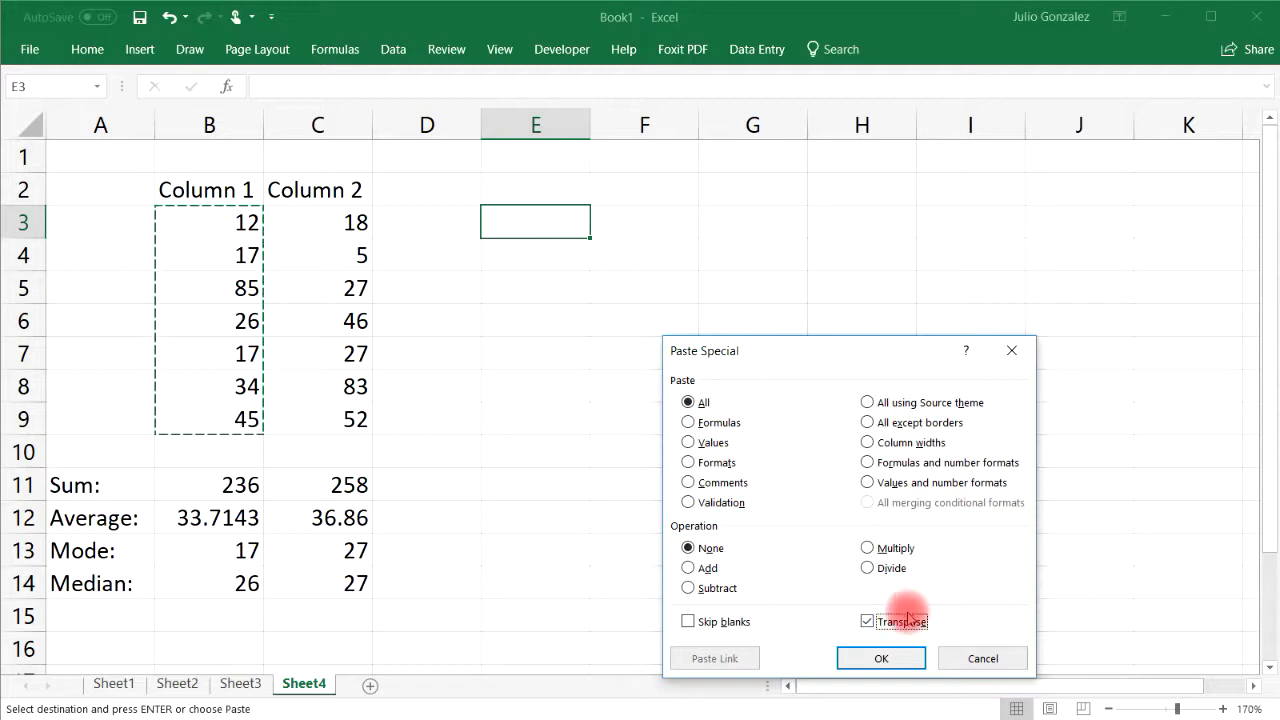
click(870, 658)
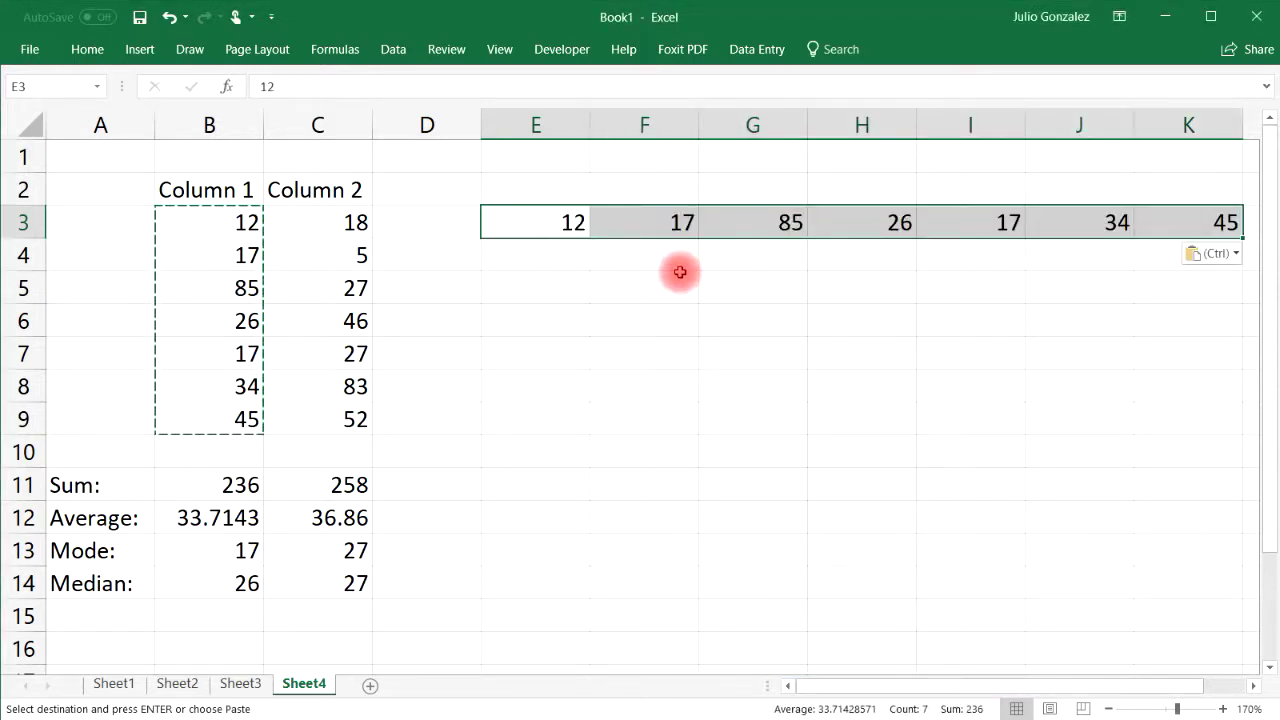
Undo the transposed paste in row 3 while keeping 85 in B5.
click(168, 18)
click(168, 18)
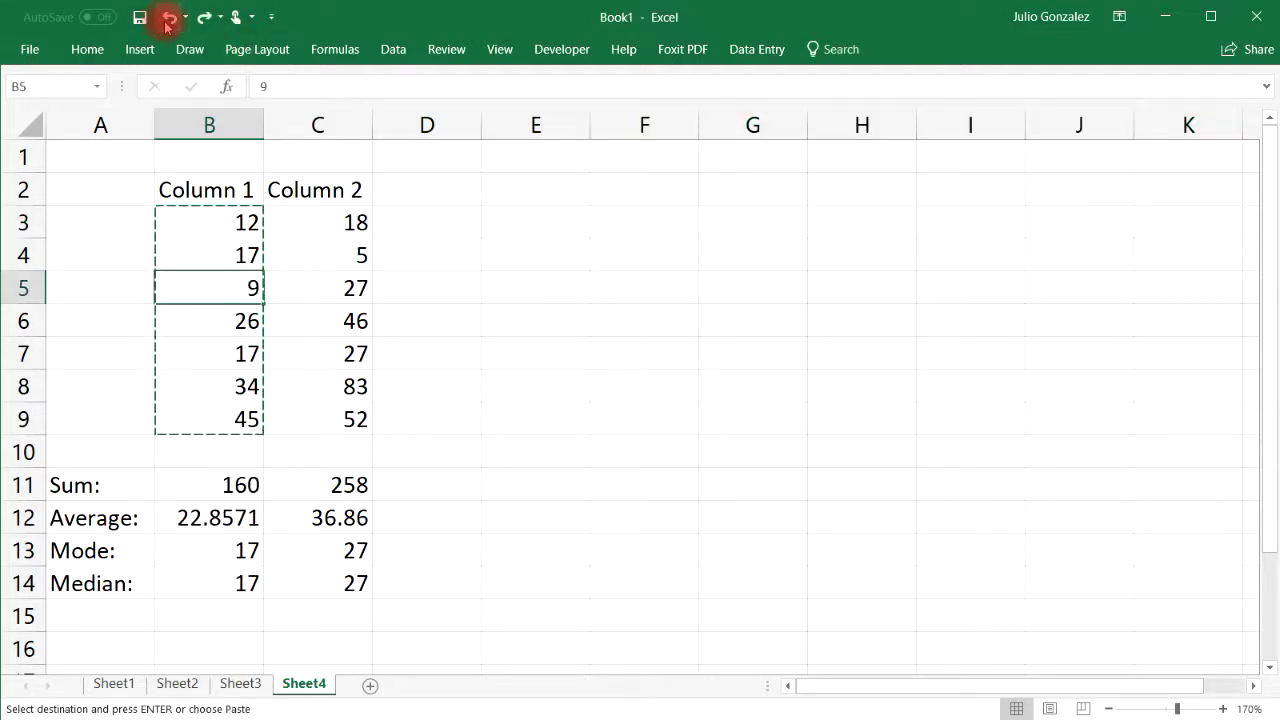
click(203, 18)
click(337, 310)
Sort the Column 1 numbers B3:B9 from smallest to largest, continuing with the current selection only.
drag(189, 220, 247, 418)
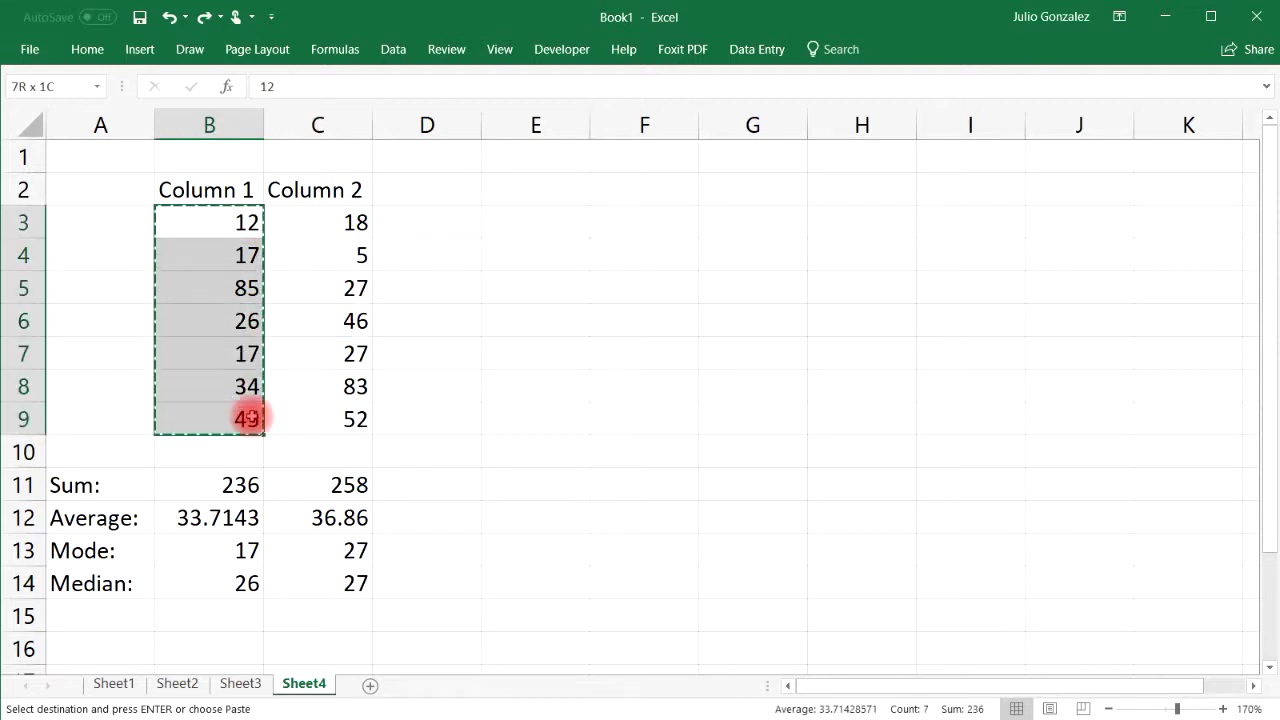
right_click(220, 275)
mouse_move(335, 601)
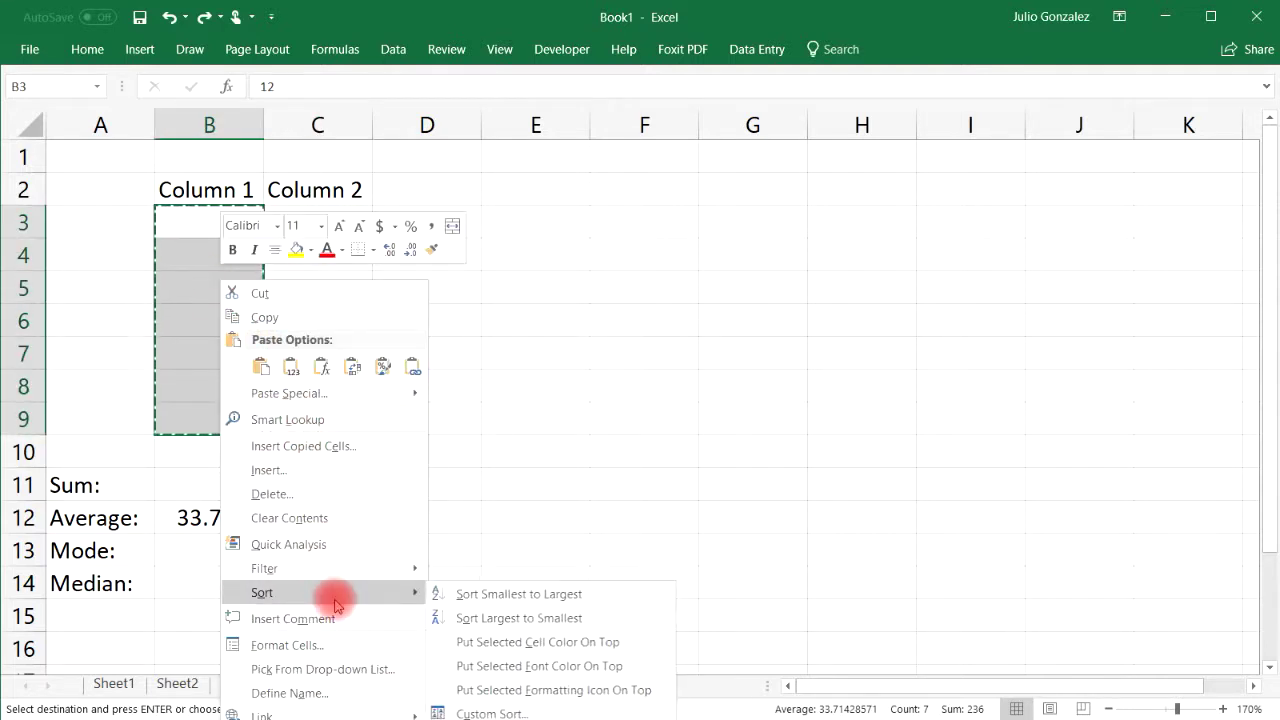
click(470, 594)
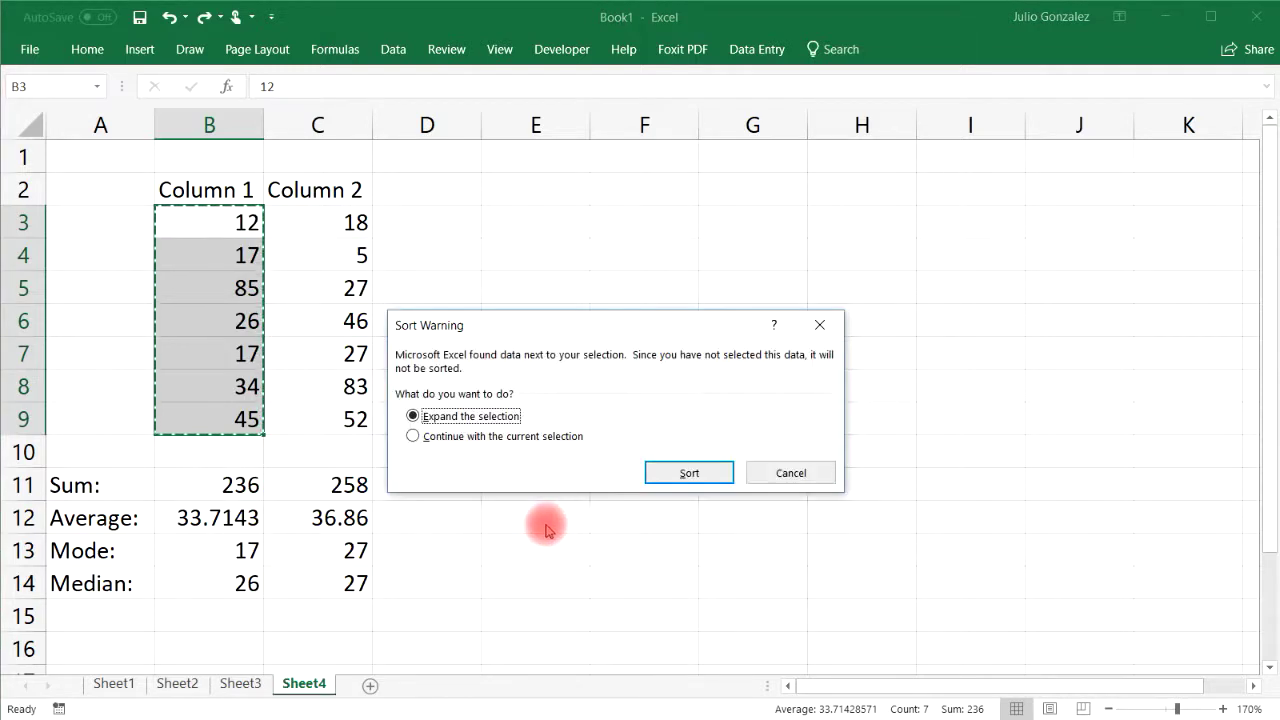
click(418, 436)
click(675, 481)
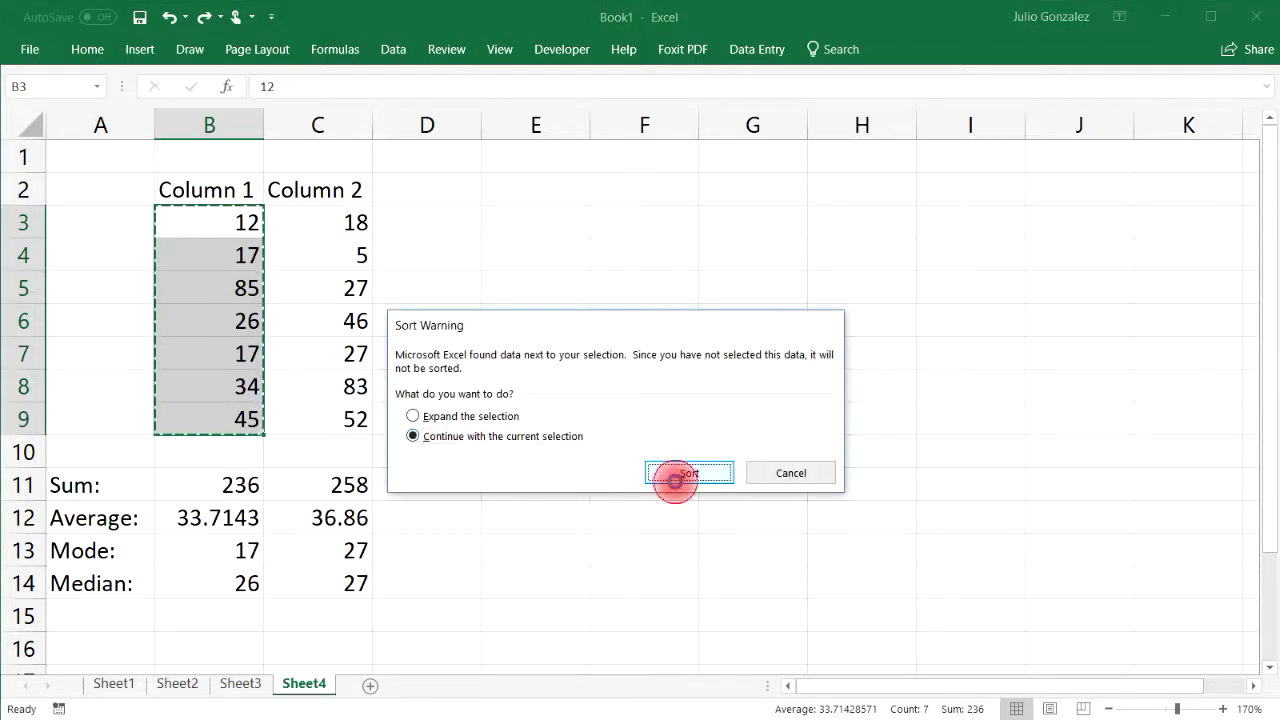
click(571, 455)
Copy the sorted Column 1 numbers B3:B9 and paste them with Transpose into row 3 starting at E3.
click(231, 236)
drag(231, 237, 217, 399)
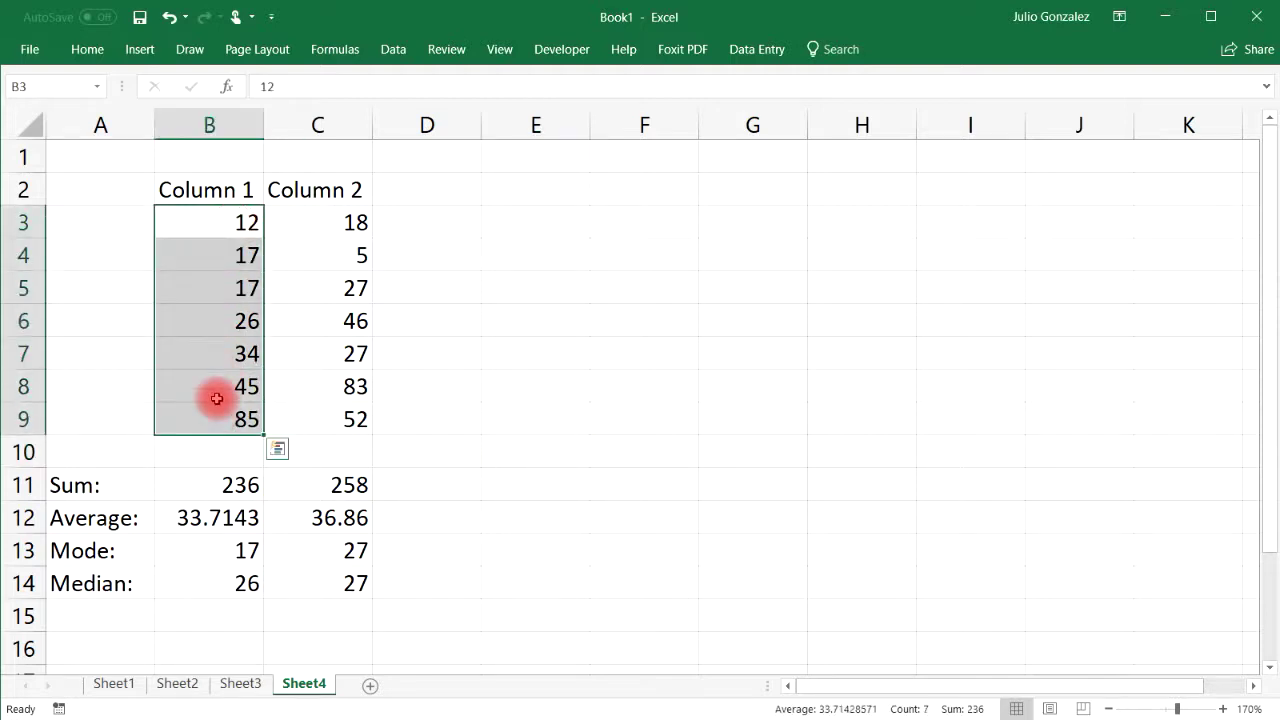
key(ctrl+c)
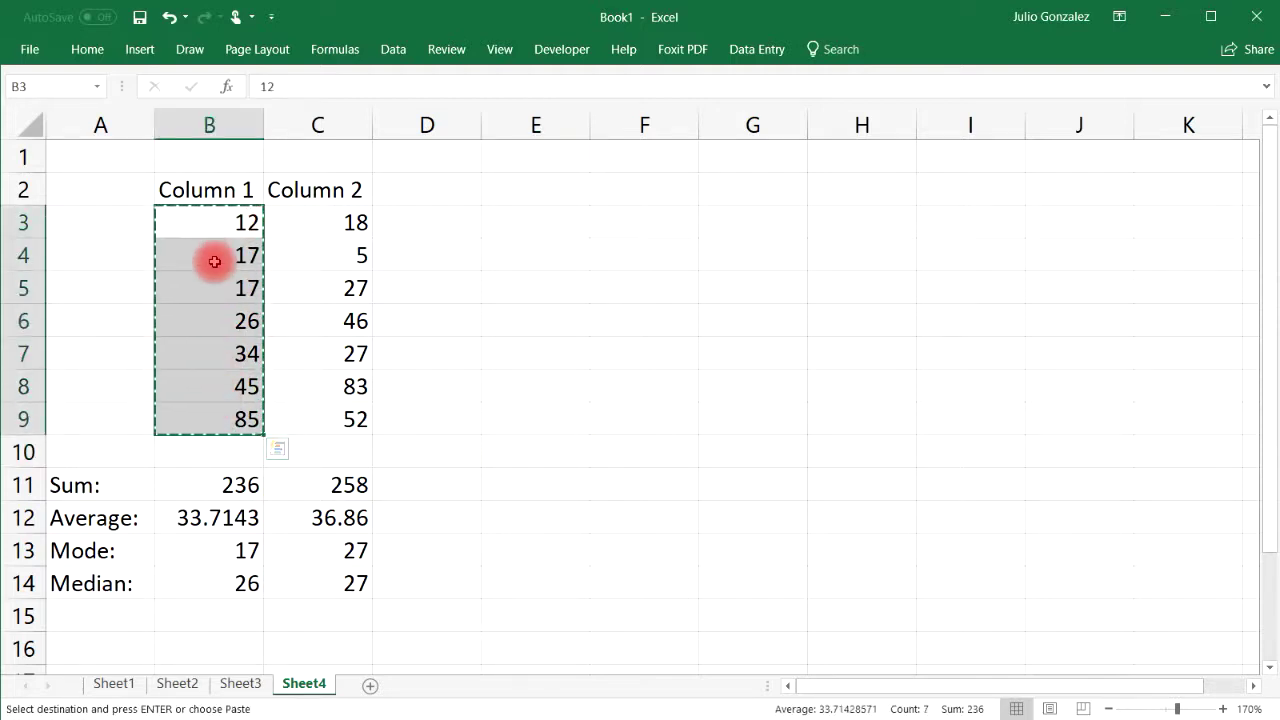
right_click(500, 221)
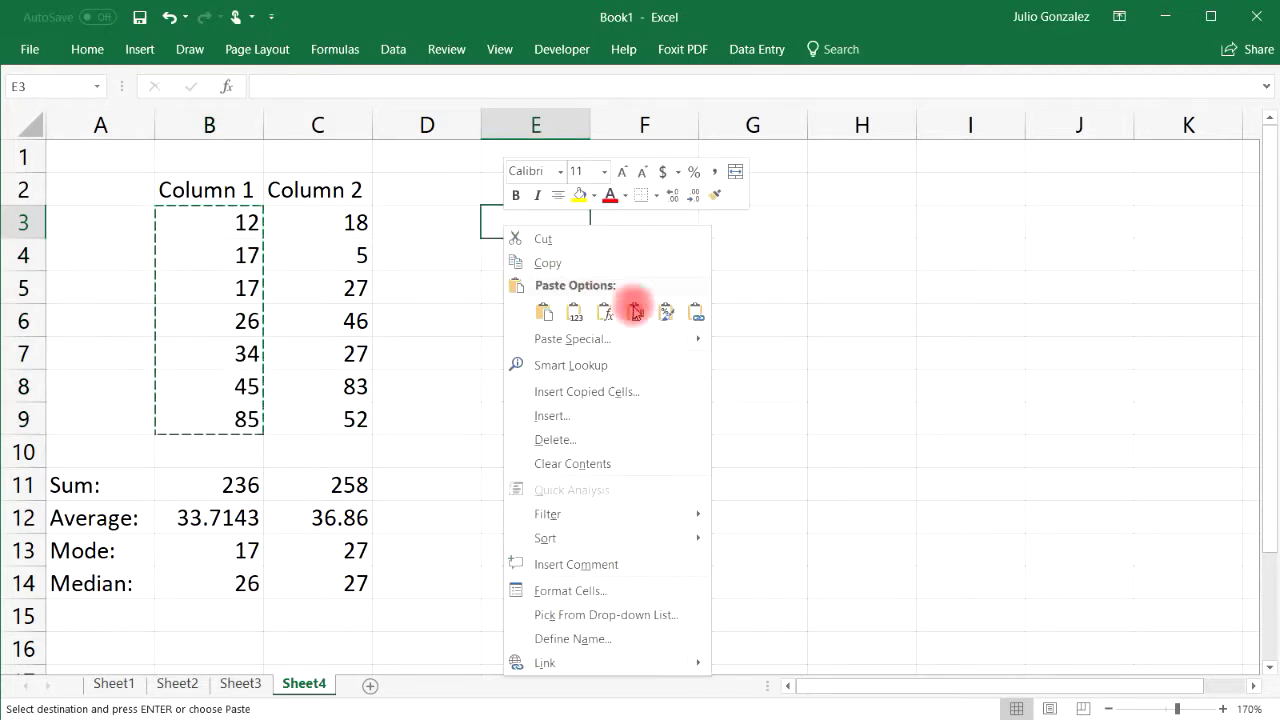
mouse_move(700, 338)
click(806, 526)
click(812, 632)
click(822, 668)
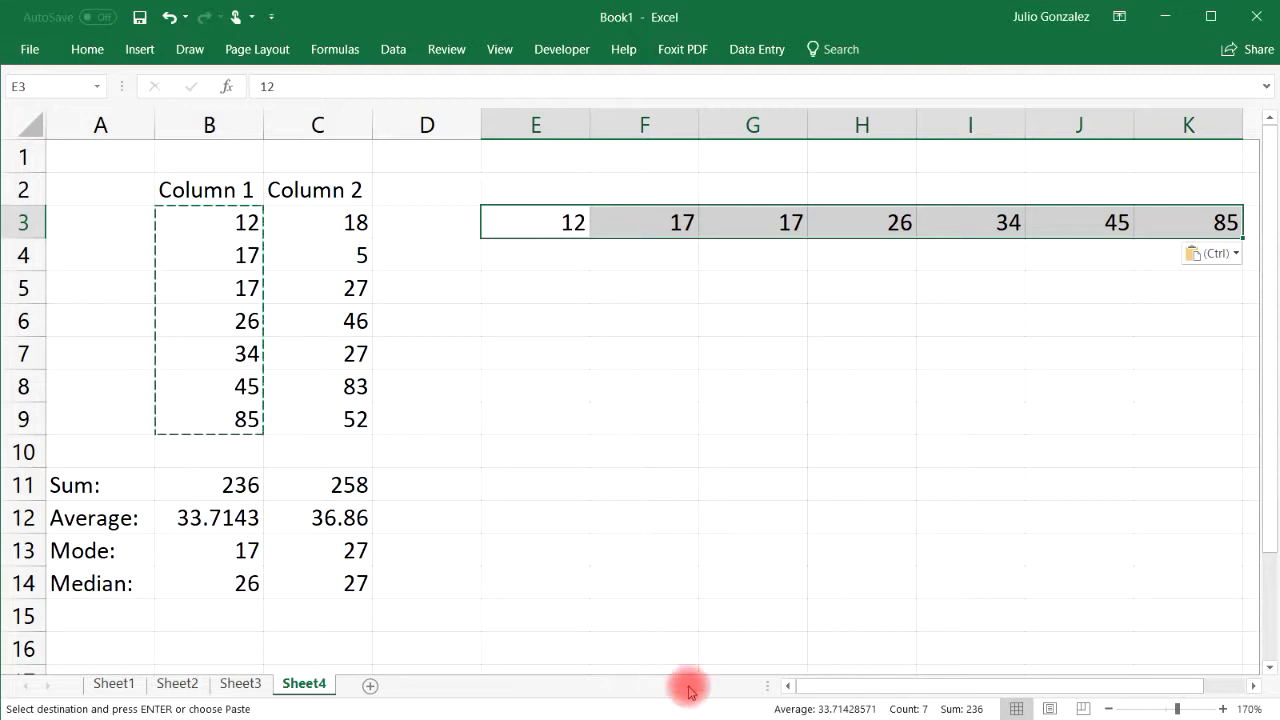
Strike through the row 3 numbers pairwise from both ends inward (E3 and K3, F3 and J3, G3 and I3), leaving only H3 unmarked.
drag(836, 688, 866, 688)
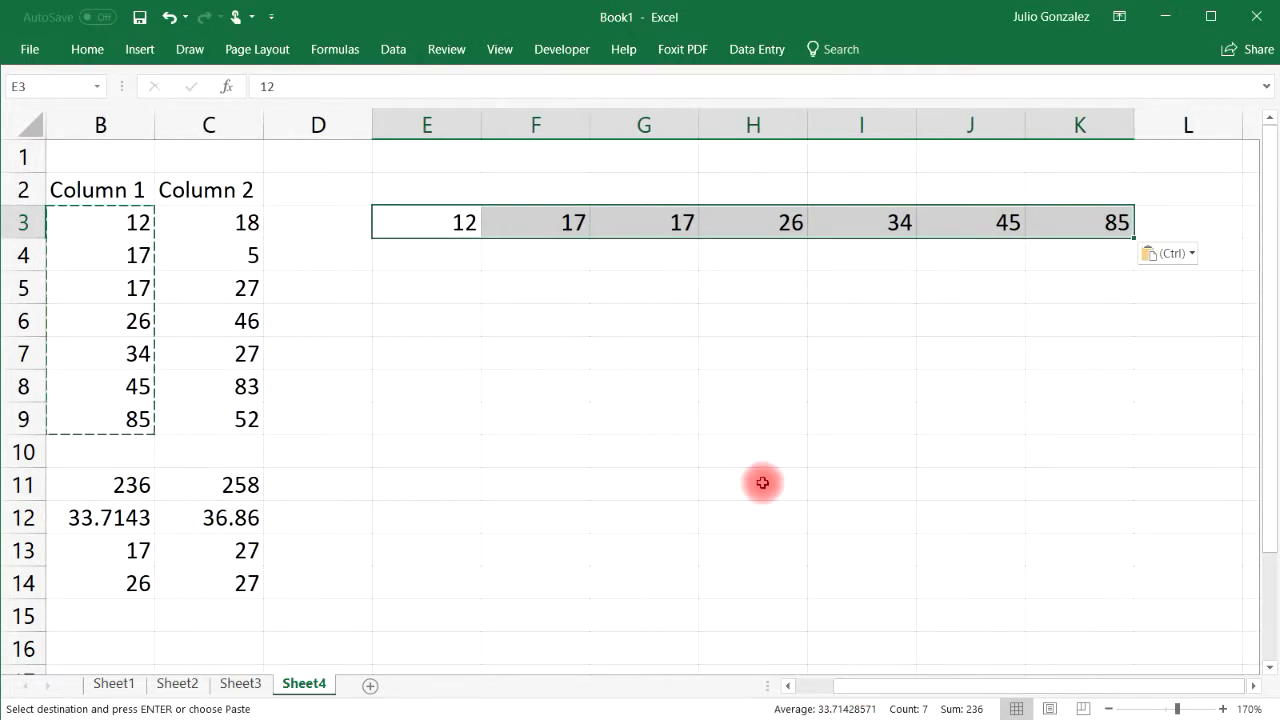
click(736, 465)
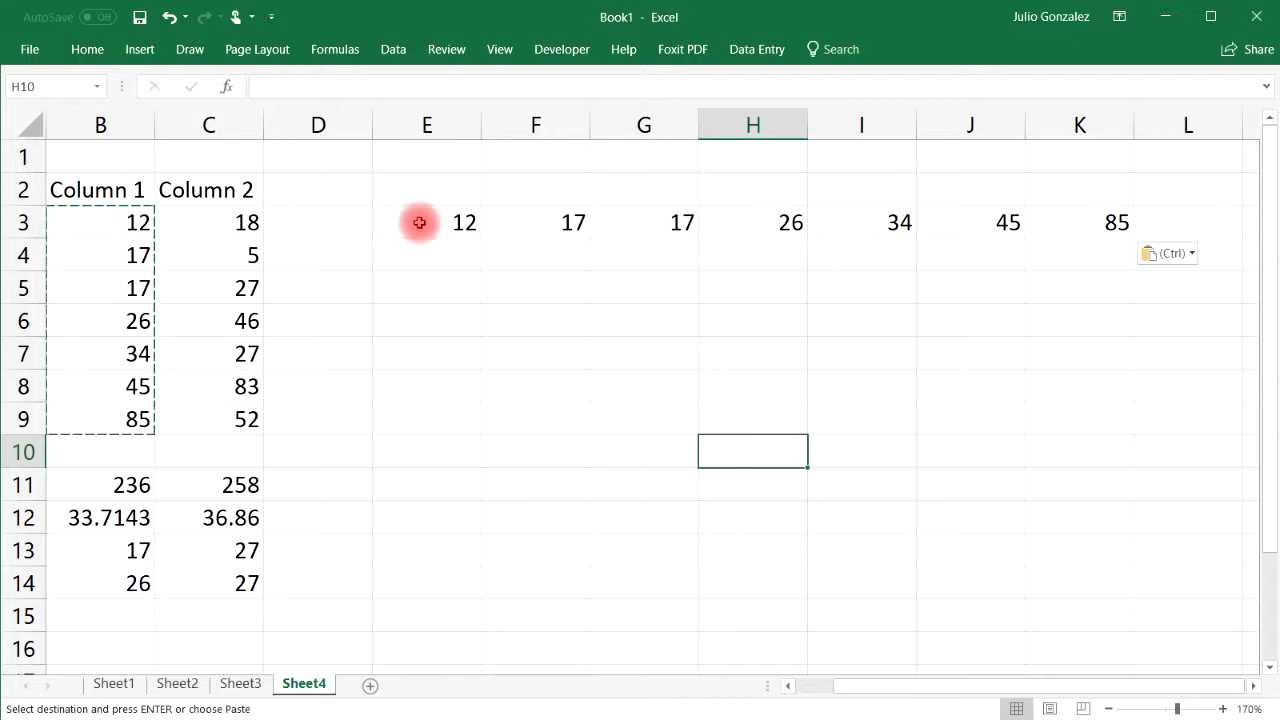
click(788, 222)
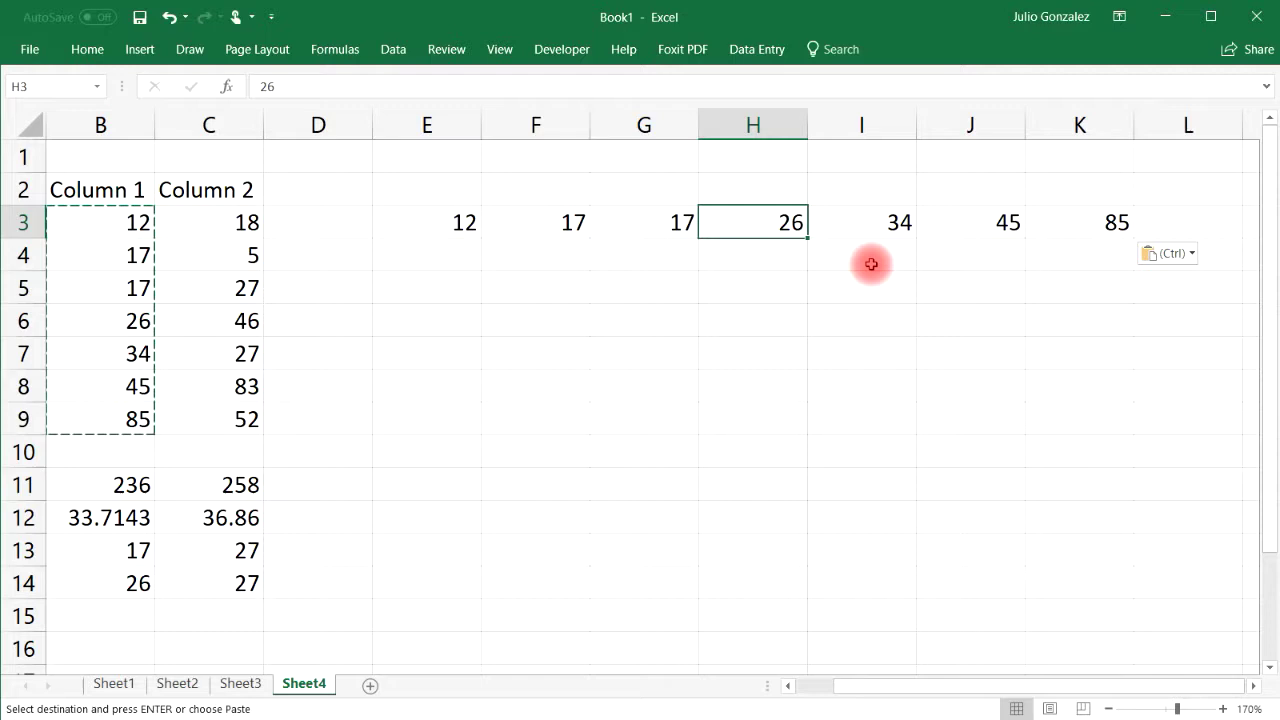
click(462, 222)
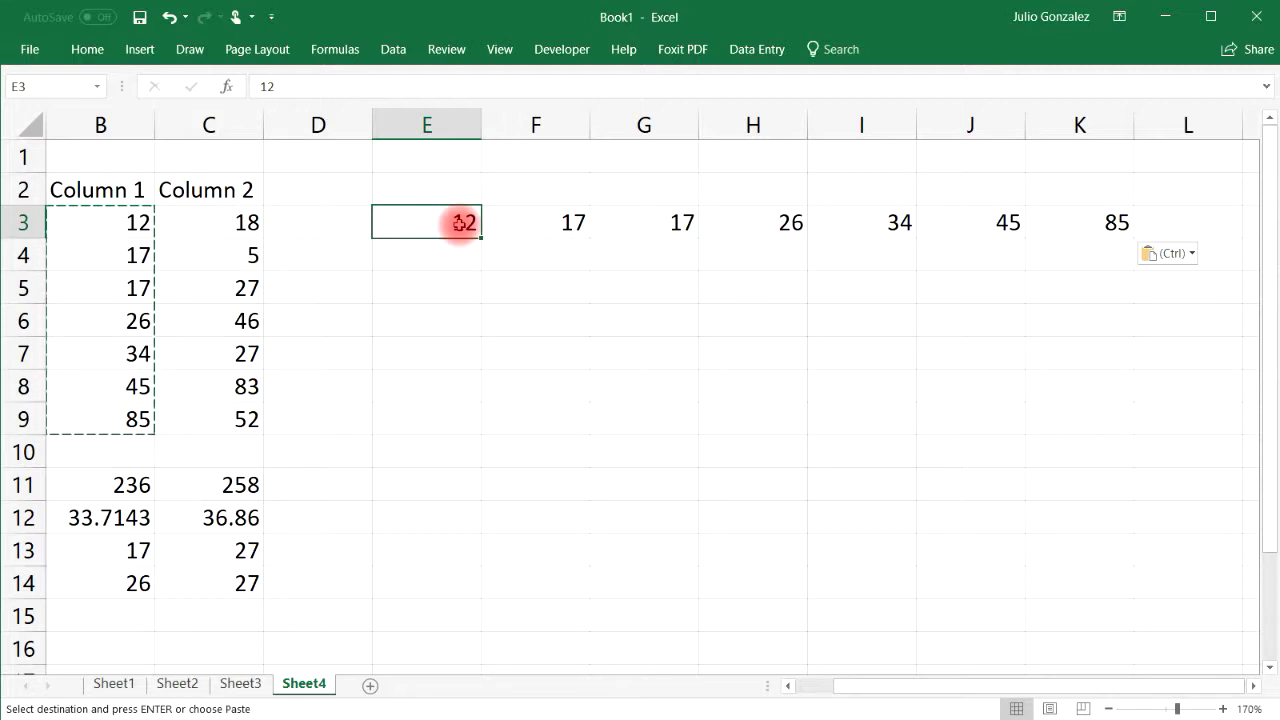
key(ctrl+5)
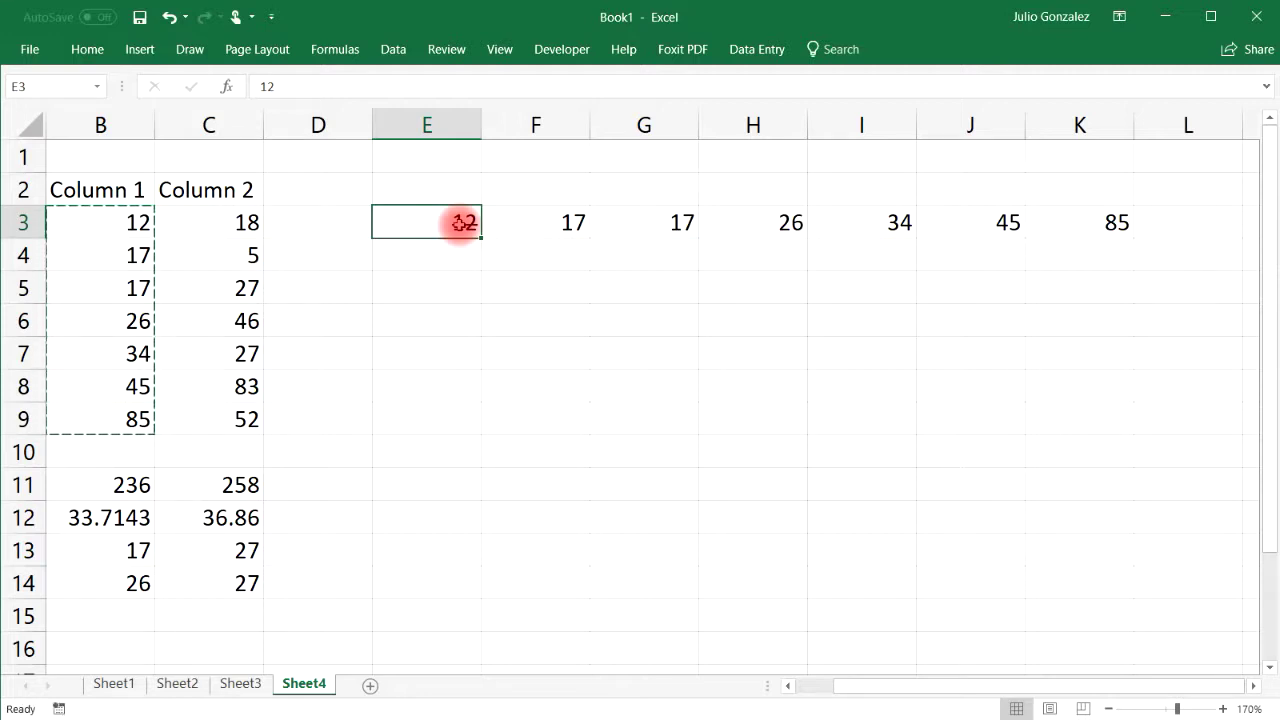
click(1099, 228)
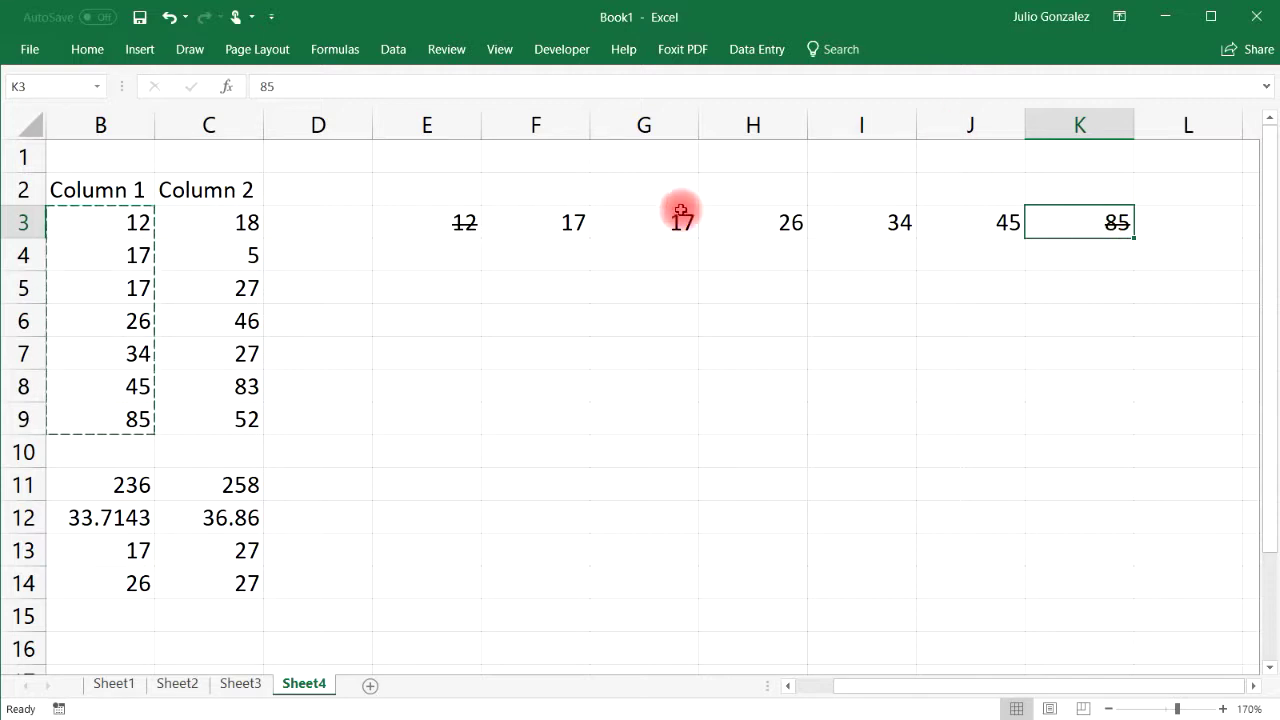
click(560, 224)
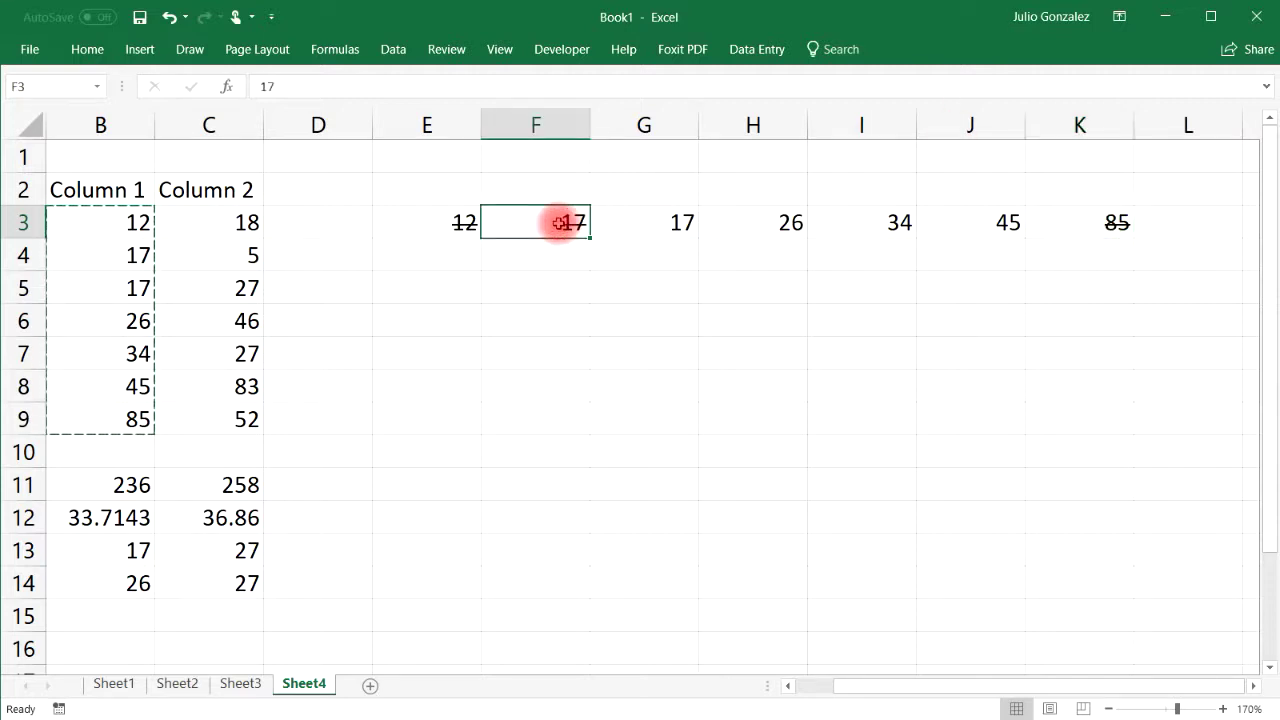
click(985, 224)
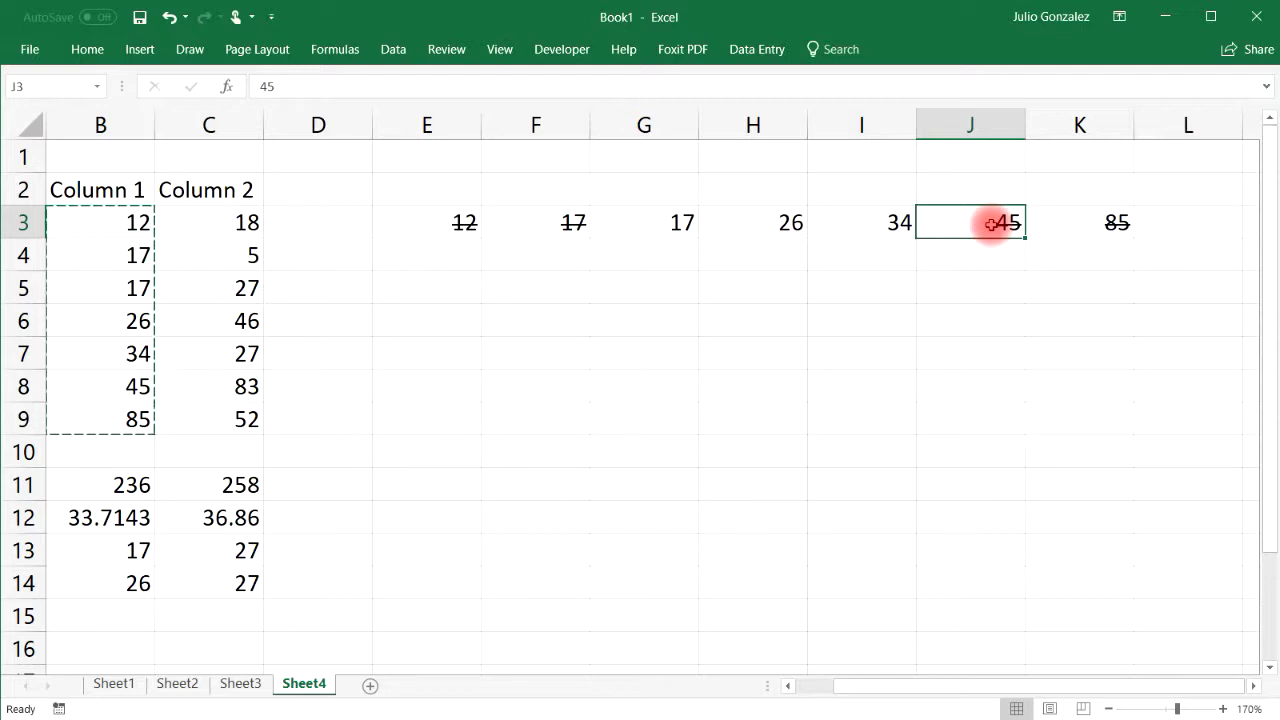
click(672, 224)
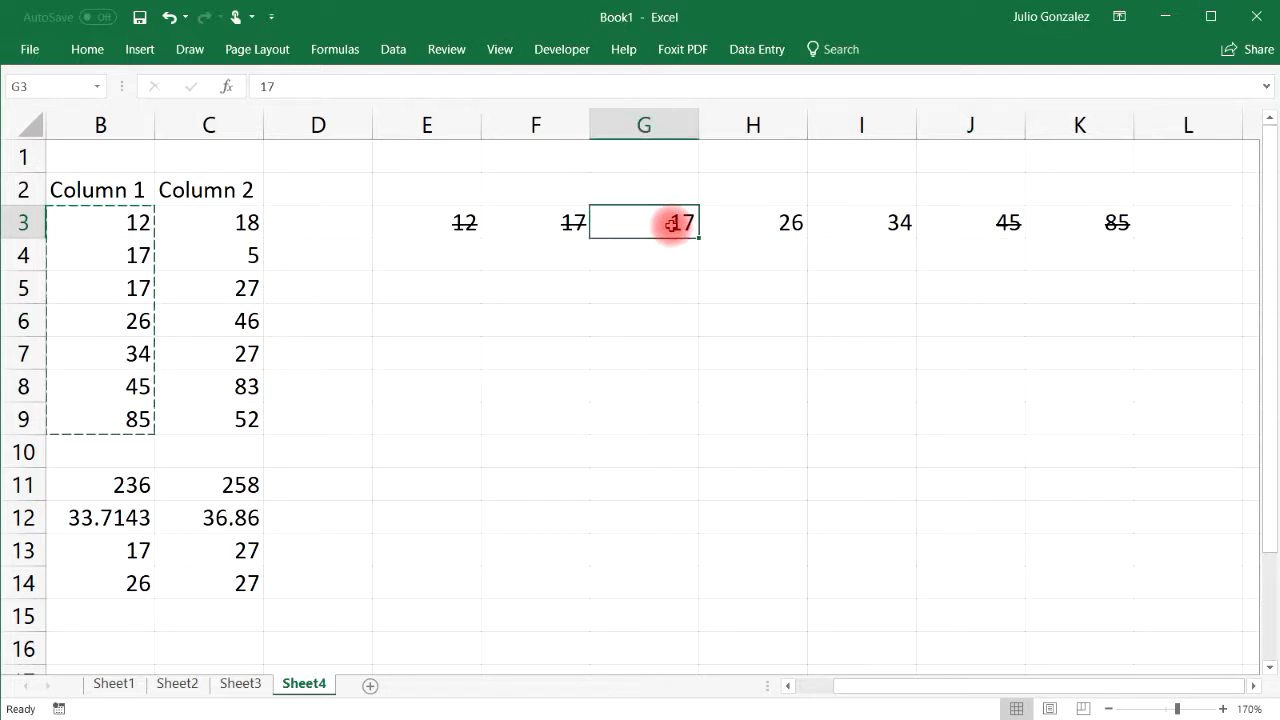
click(866, 222)
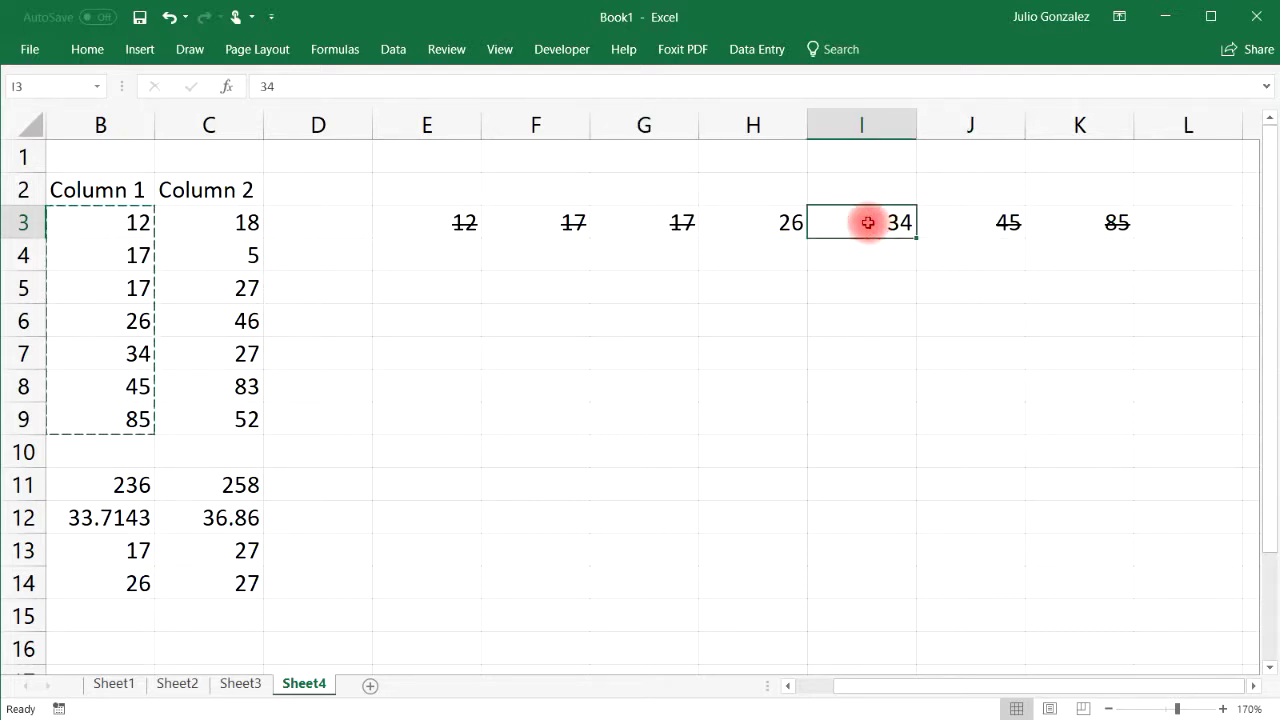
click(790, 225)
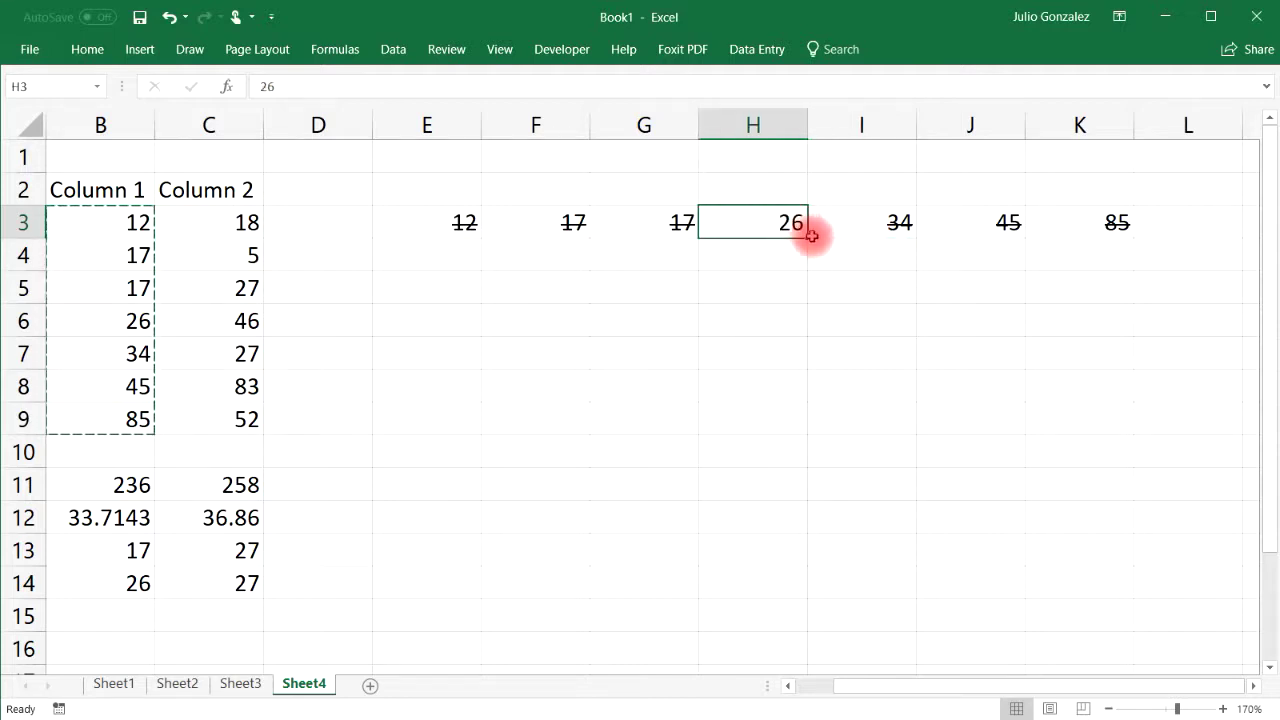
Clear the transposed numbers in E3:K3 and the Mode and Median rows in A13:C14.
drag(423, 223, 1060, 220)
key(Delete)
click(574, 320)
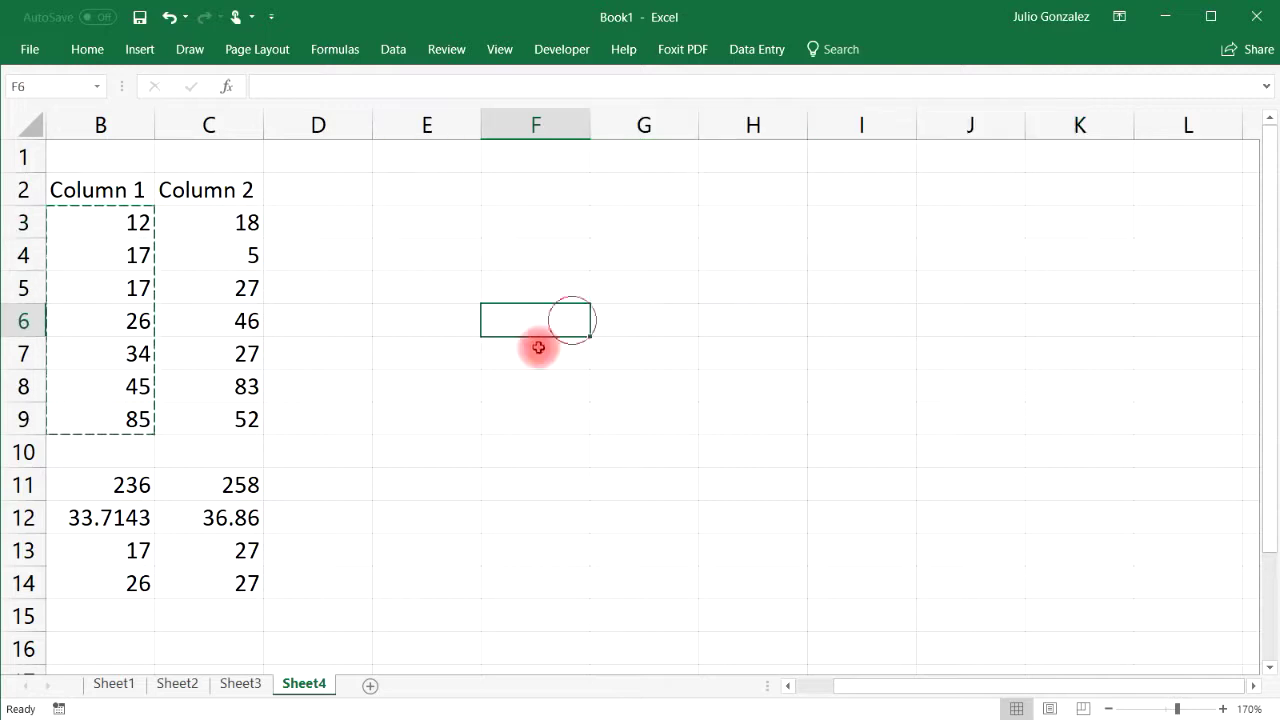
scroll(749, 537, left, 1)
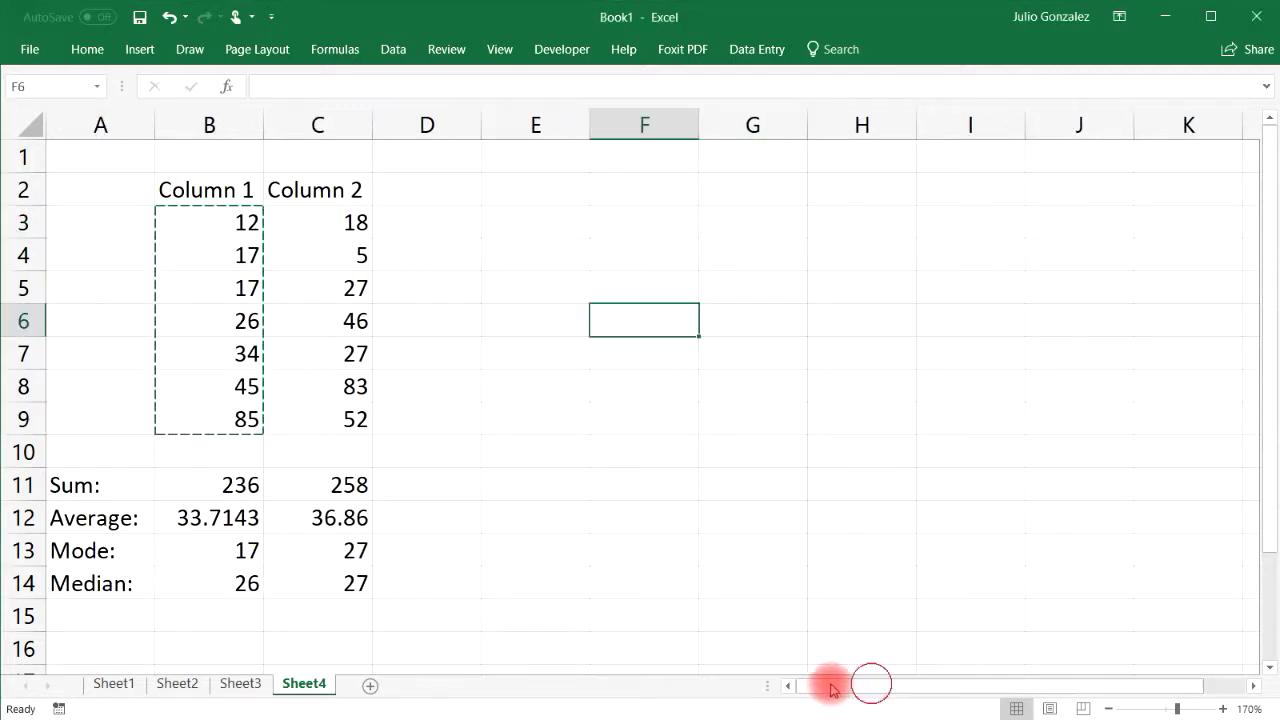
drag(97, 548, 328, 594)
key(Delete)
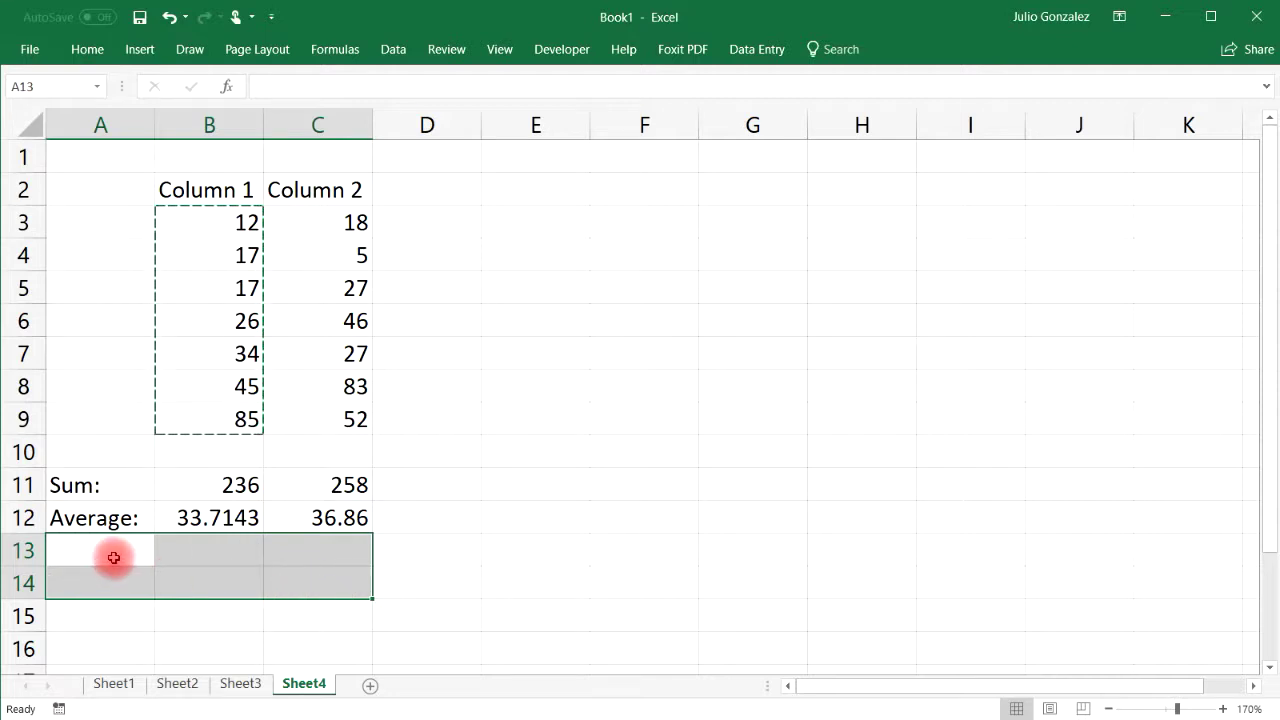
Label cell A13 as "StDev:" below the Average label.
click(110, 555)
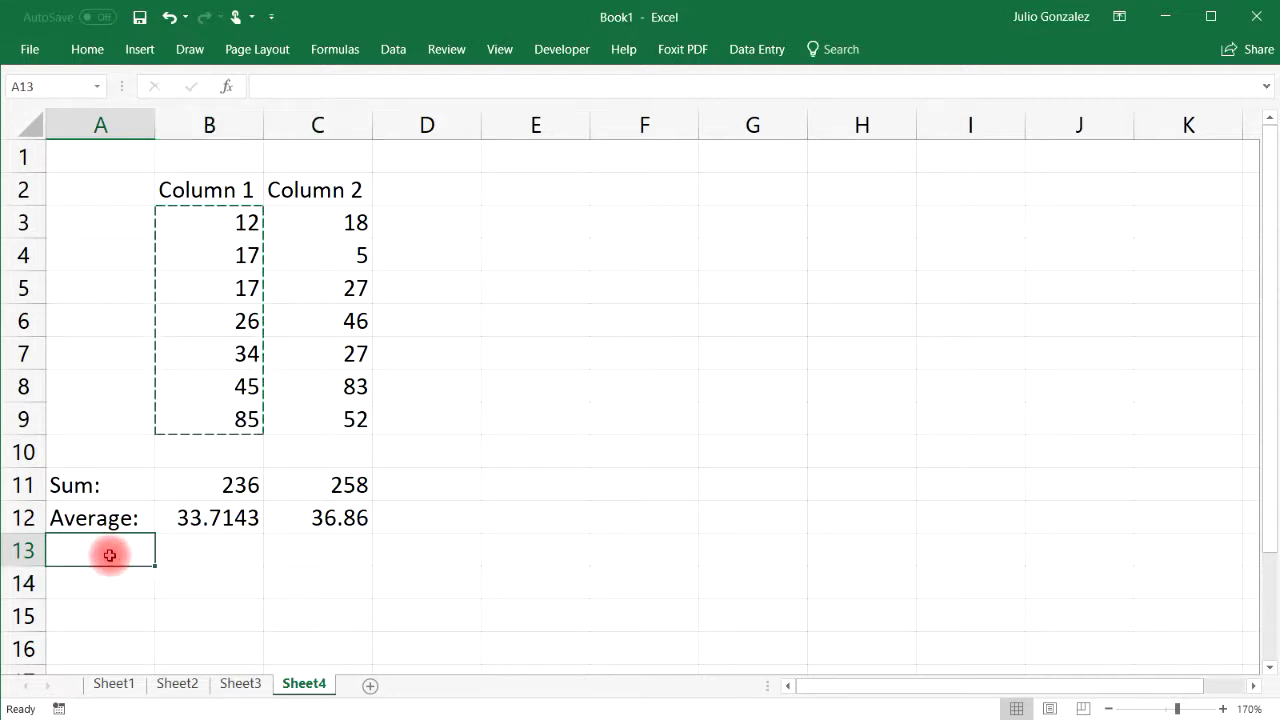
text(S)
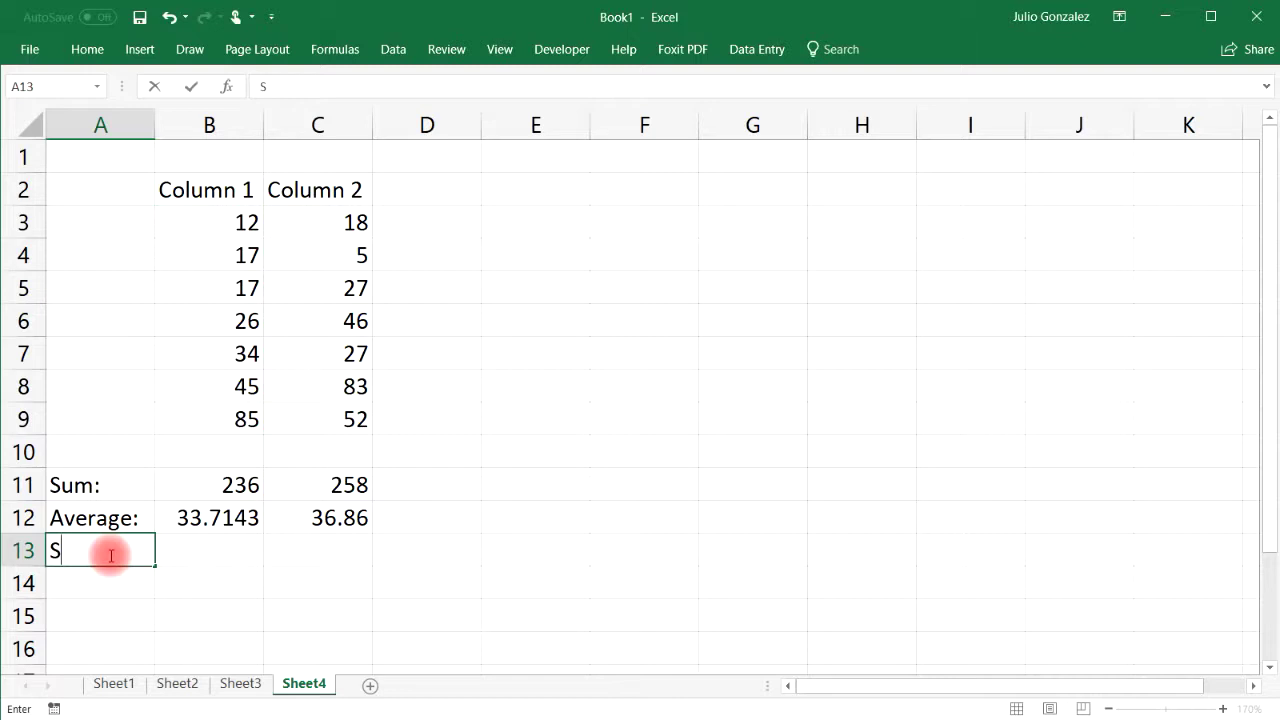
text(TDev)
key(BackSpace)
key(BackSpace)
key(BackSpace)
key(BackSpace)
text(tDev)
key(Tab)
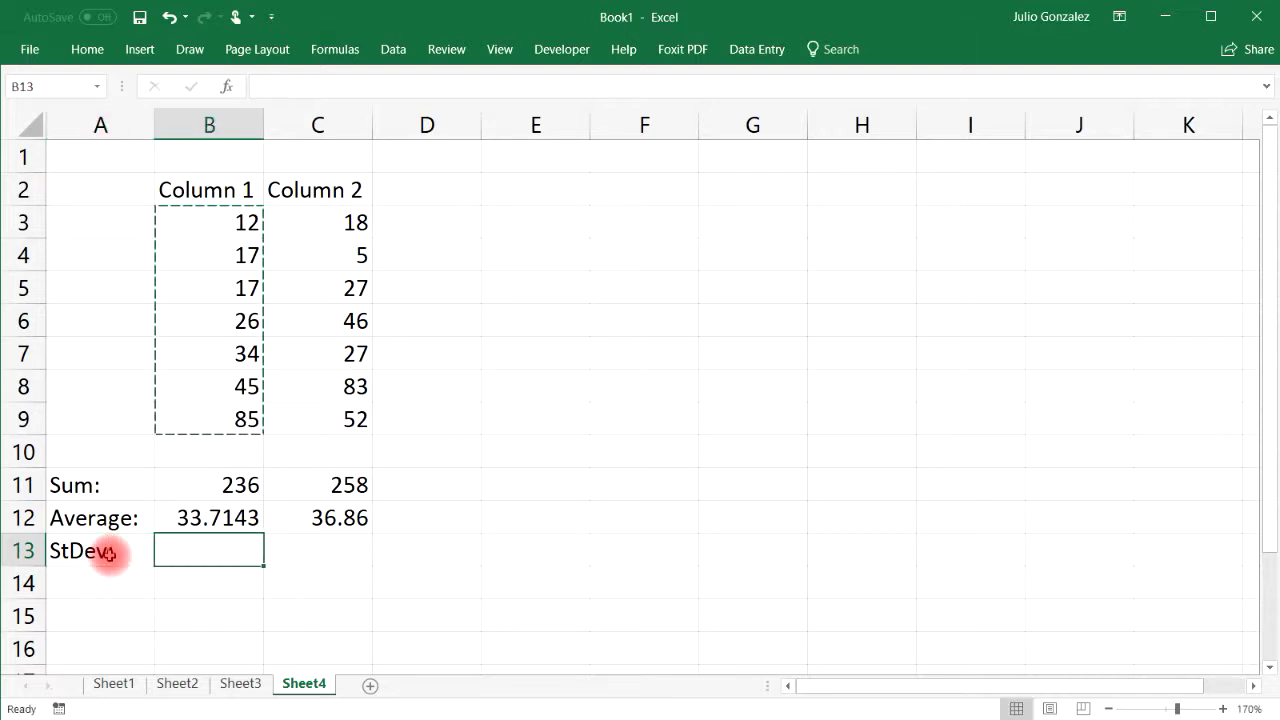
Calculate the sample standard deviation of B3:B9 in B13 with STDEV.S and fill the formula across to C13.
text(=)
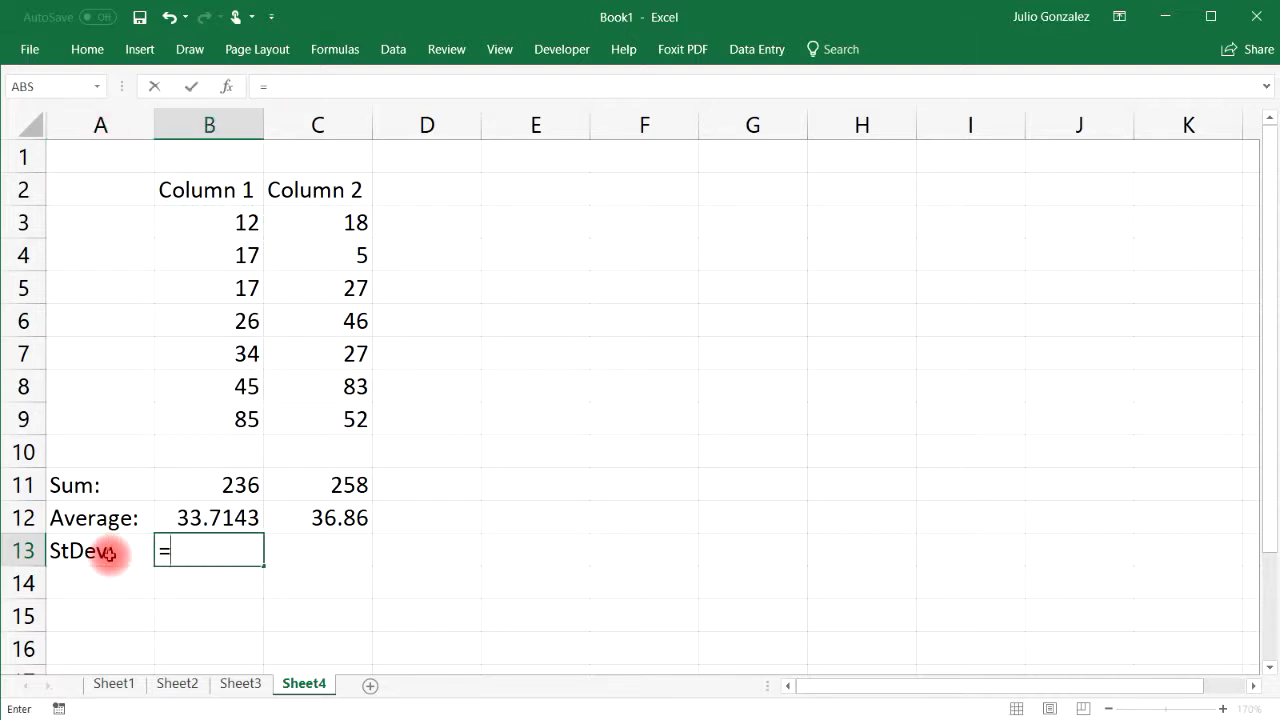
text(stdev)
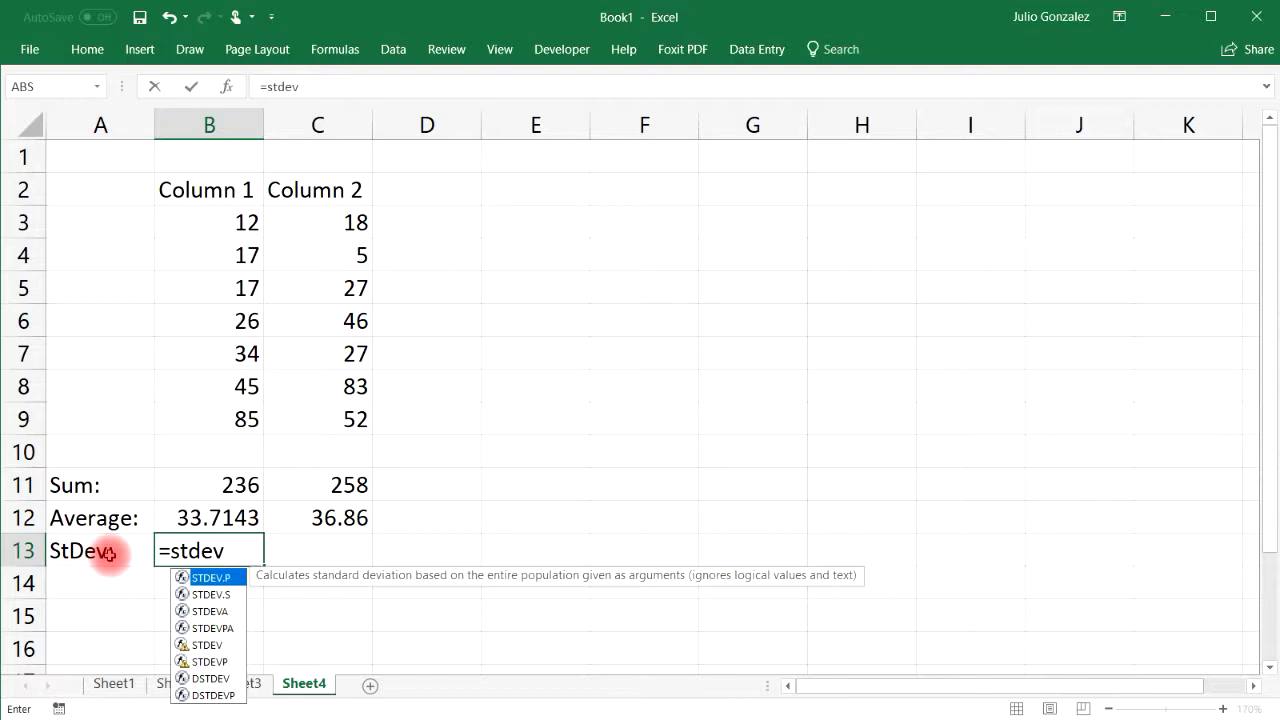
text(.)
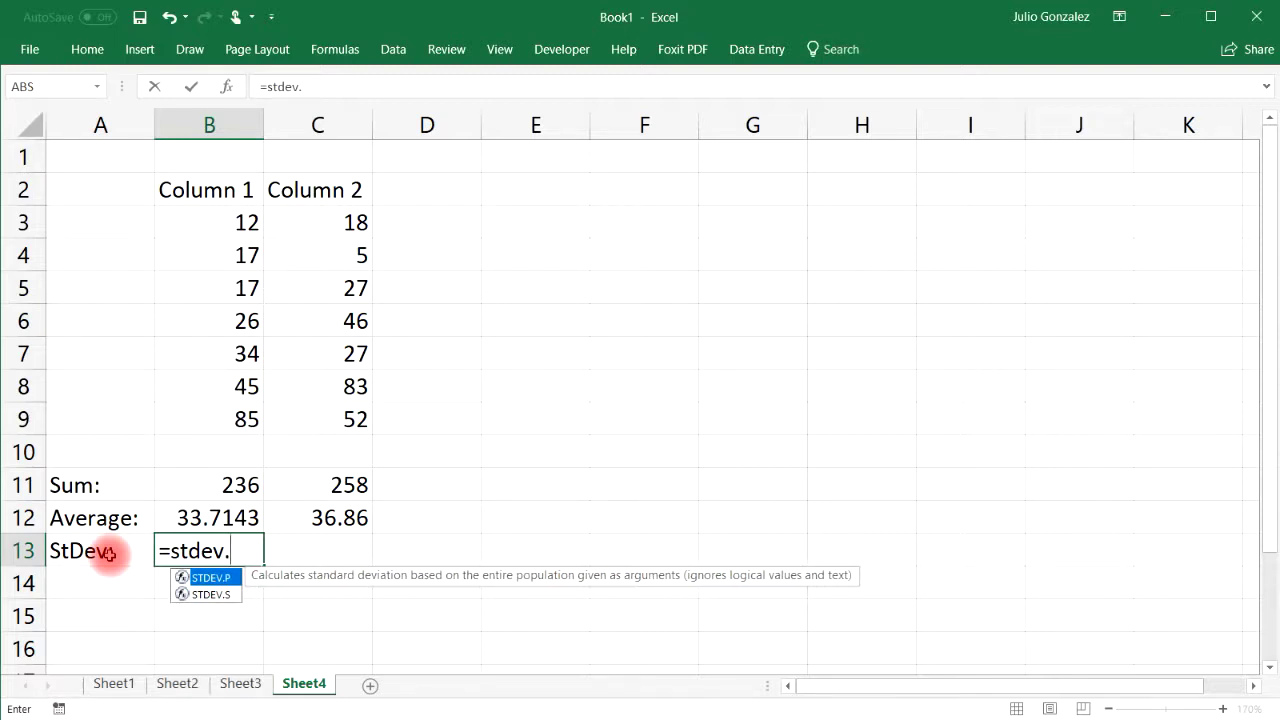
text(s)
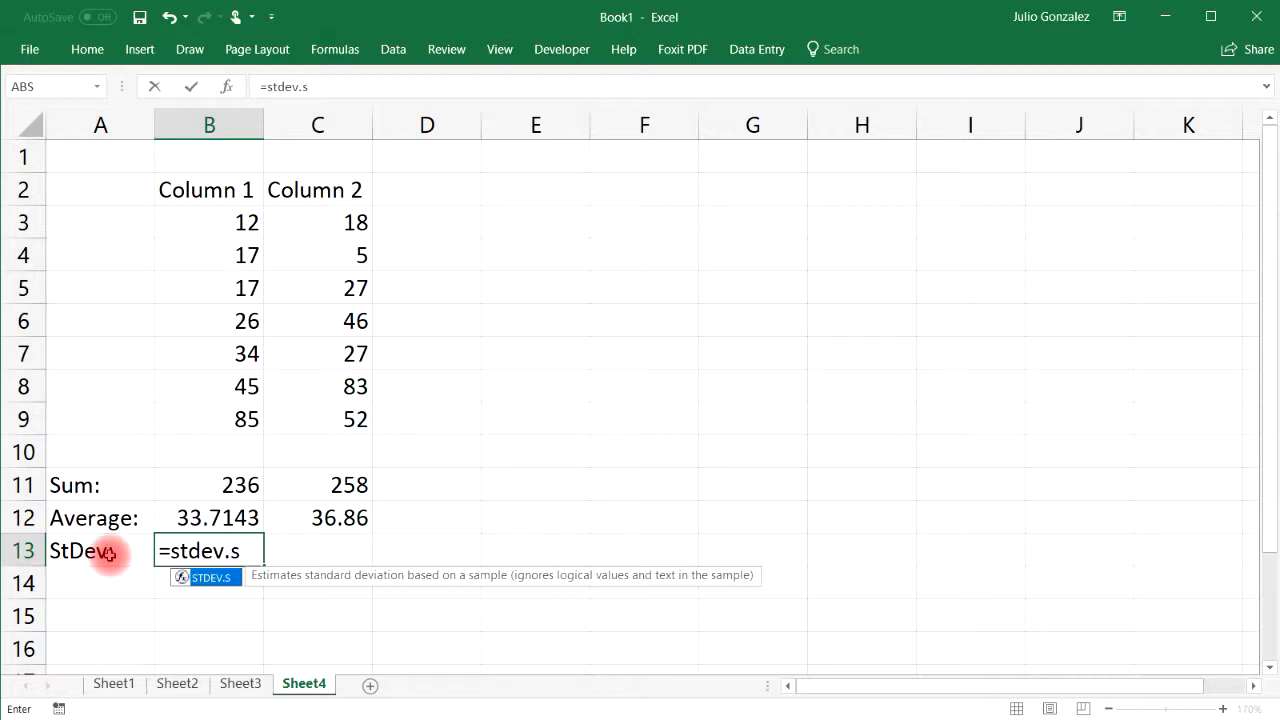
text(()
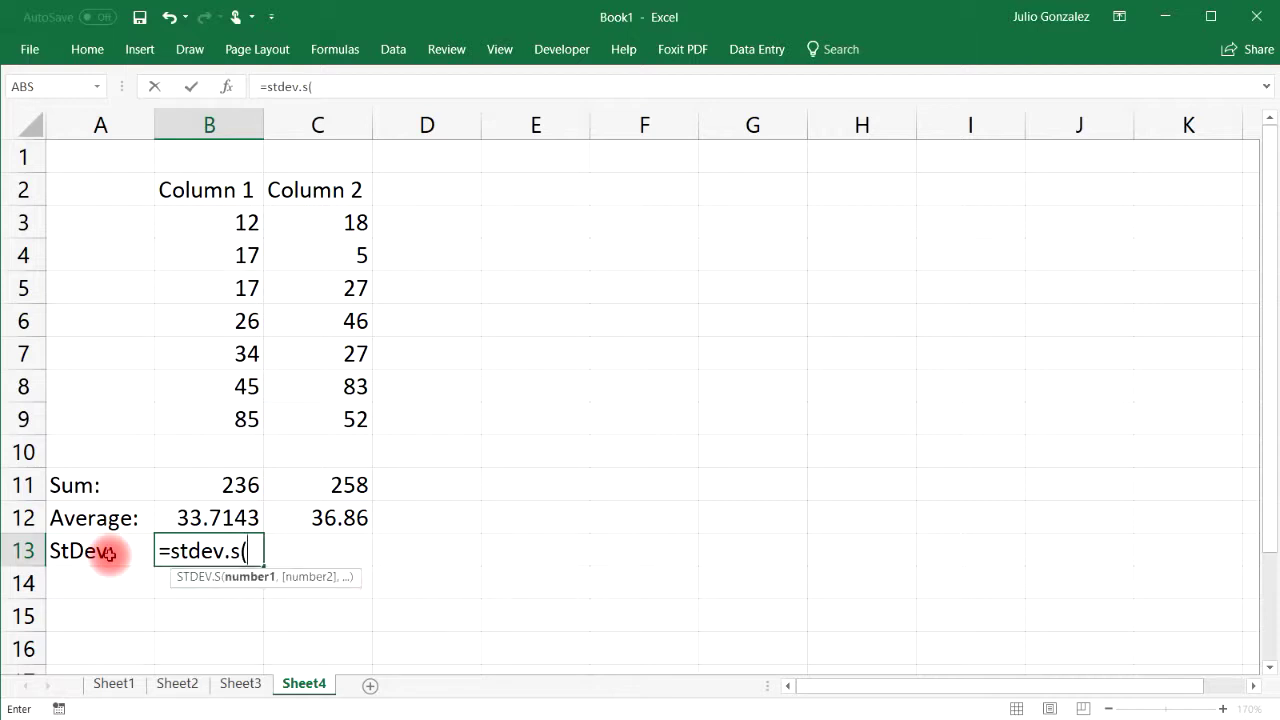
drag(206, 229, 228, 420)
text())
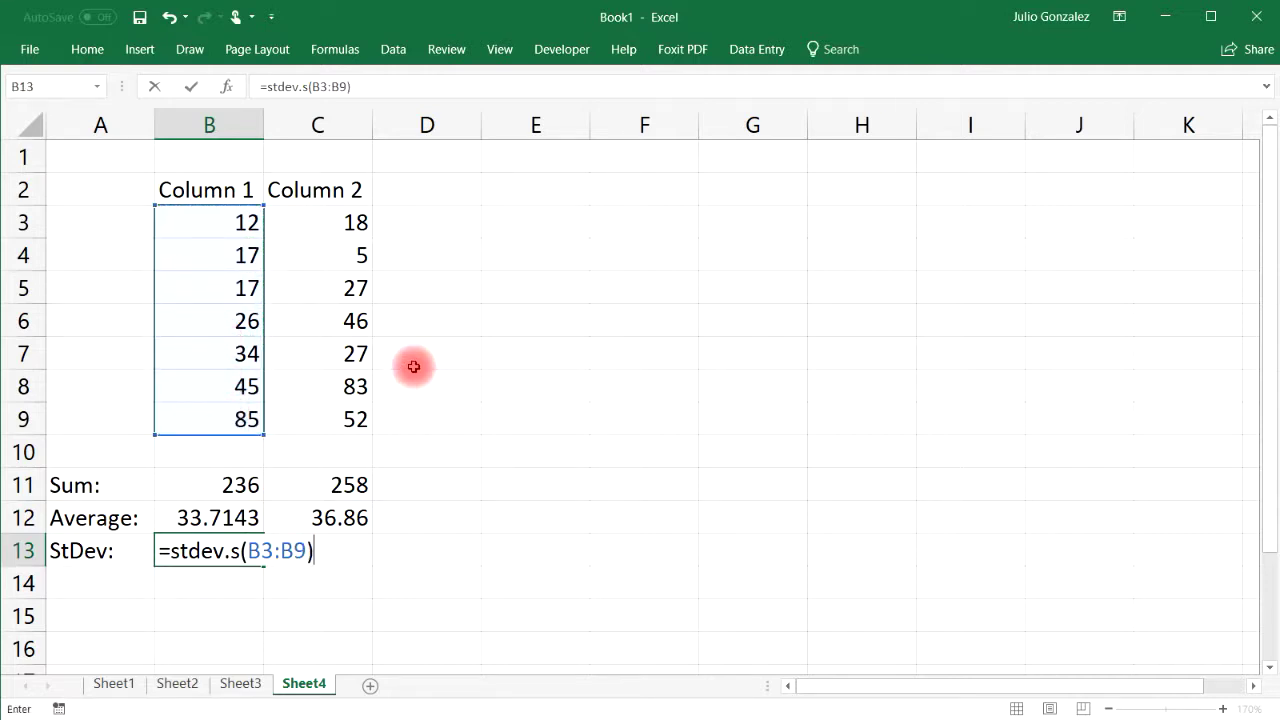
key(Return)
click(234, 548)
drag(258, 555, 354, 539)
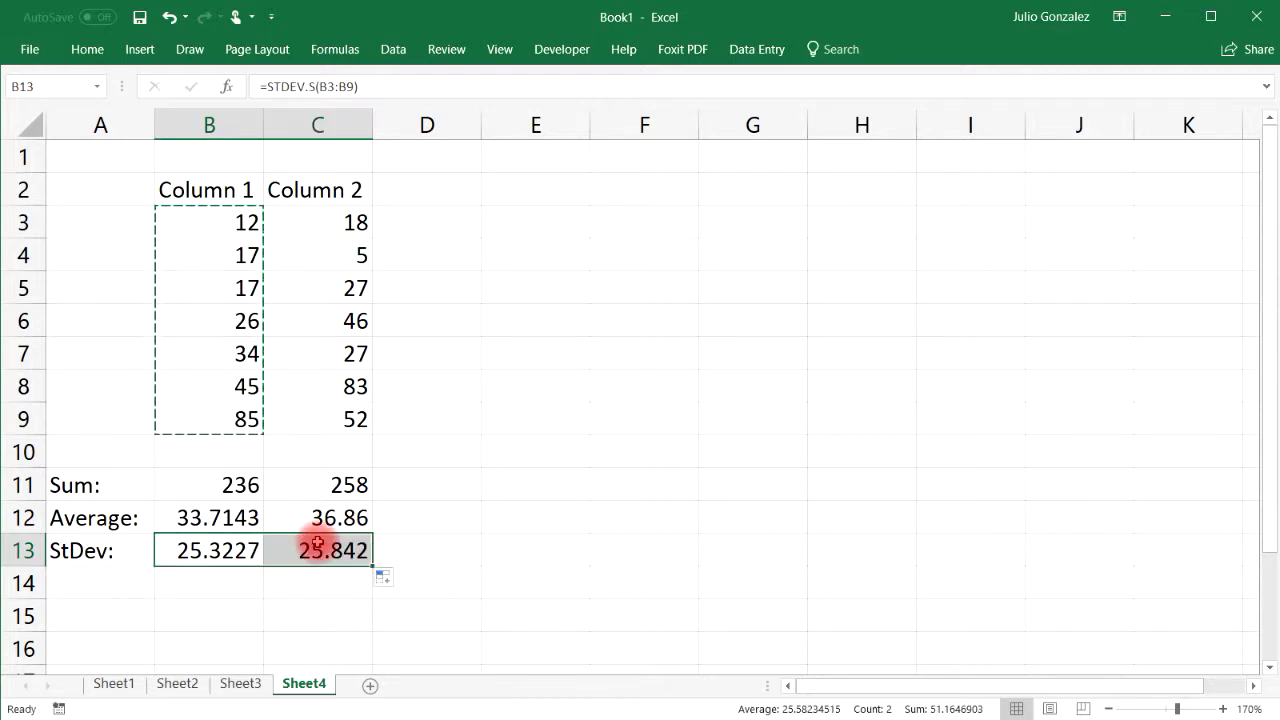
Label cell A14 as "Var:" below the StDev label.
click(116, 581)
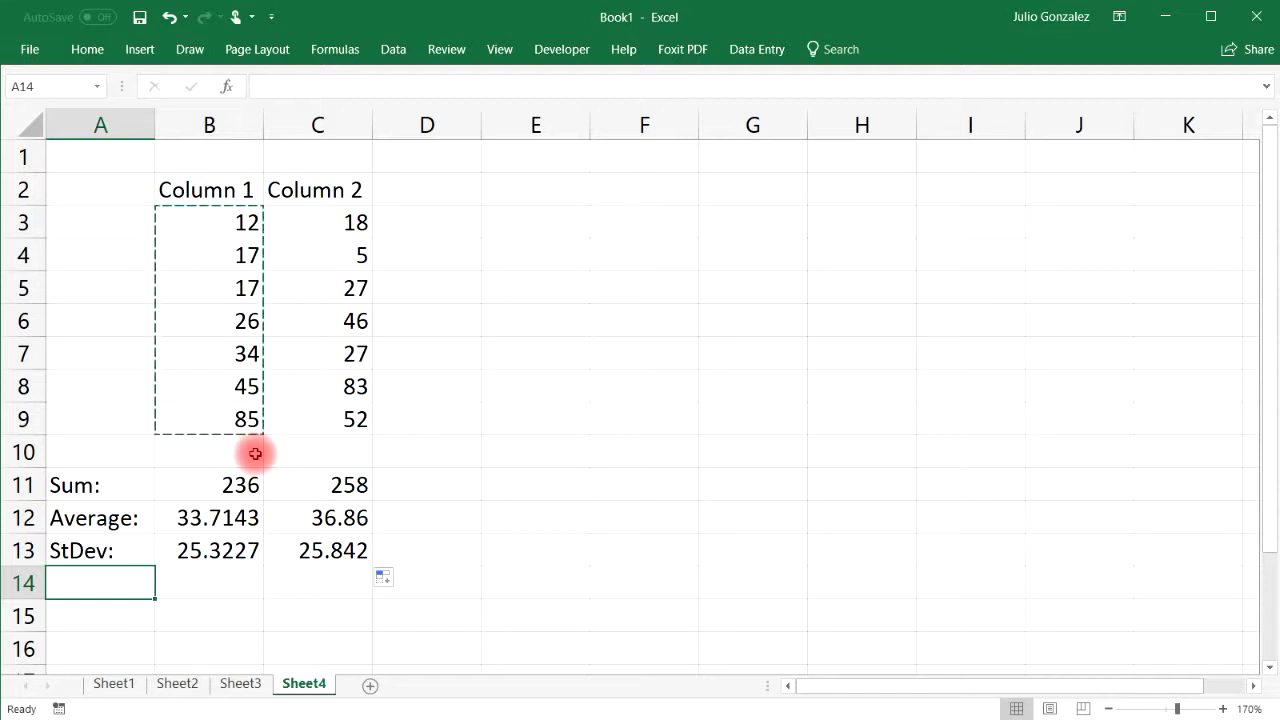
click(229, 549)
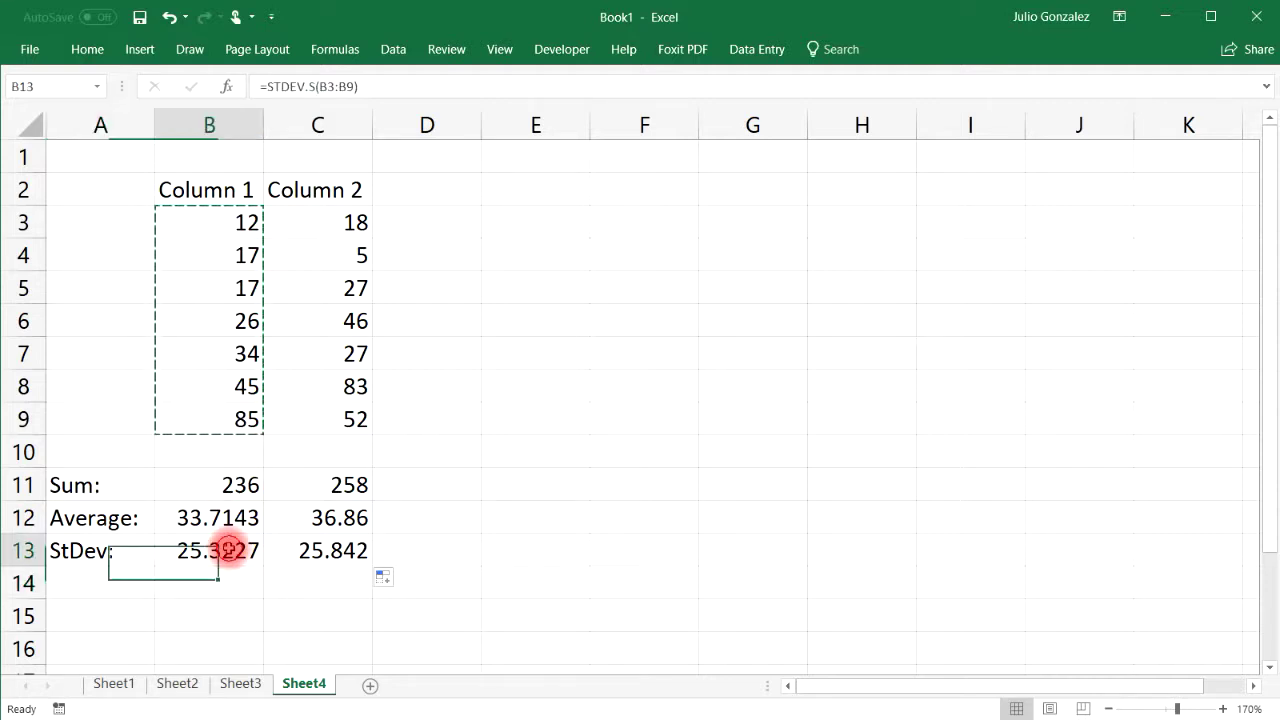
click(95, 590)
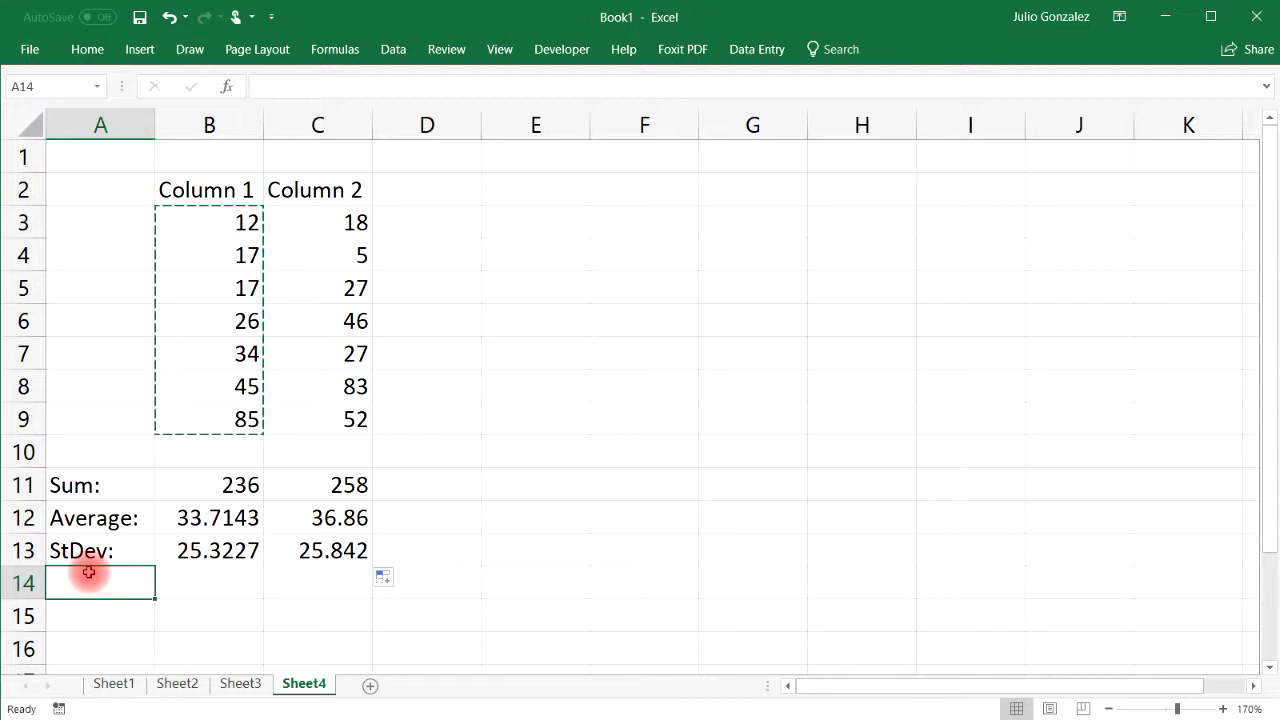
text(Var:)
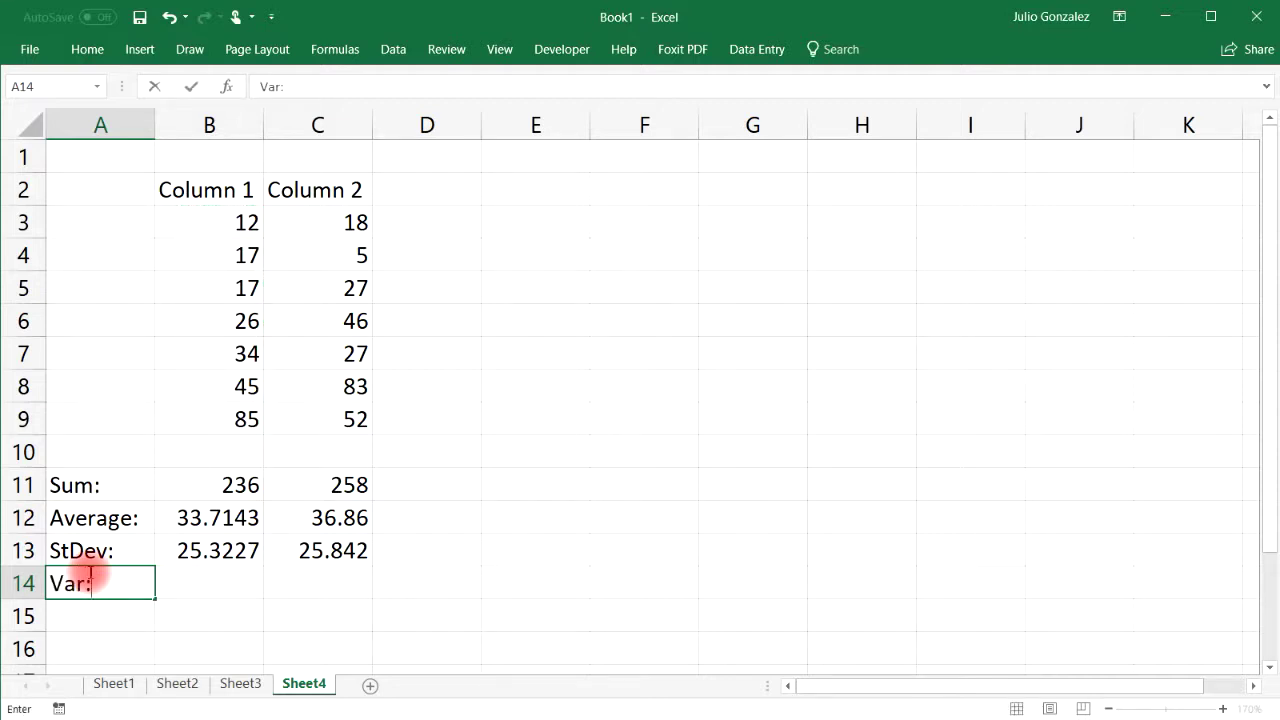
key(Tab)
Calculate the sample variance of B3:B9 in B14 with VAR.S and fill the formula across to C14.
text(=var)
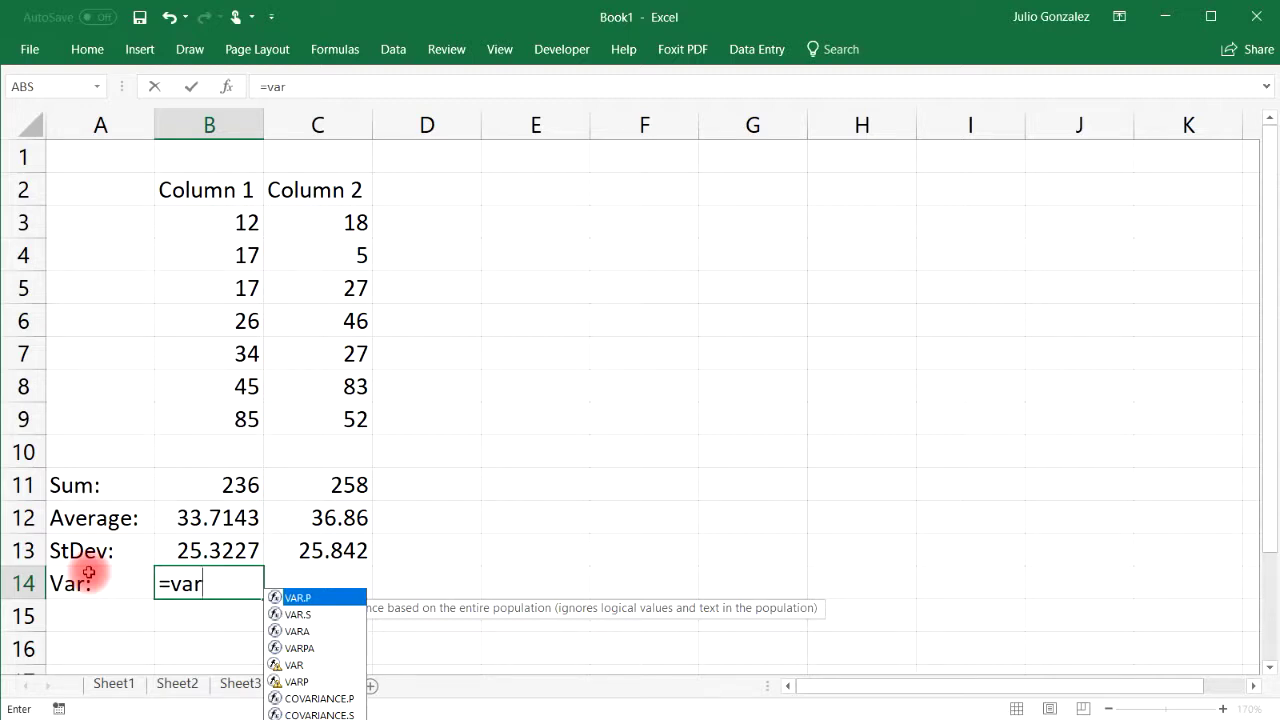
text(.s()
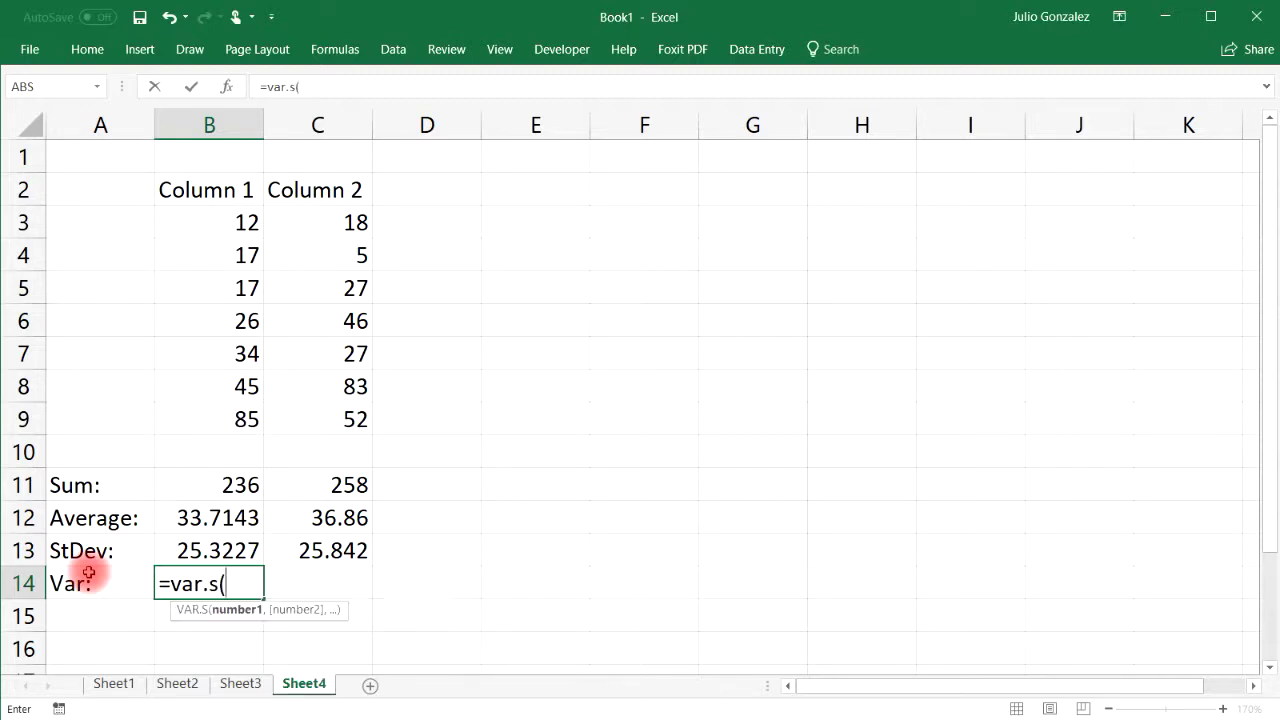
drag(228, 220, 215, 418)
key(Return)
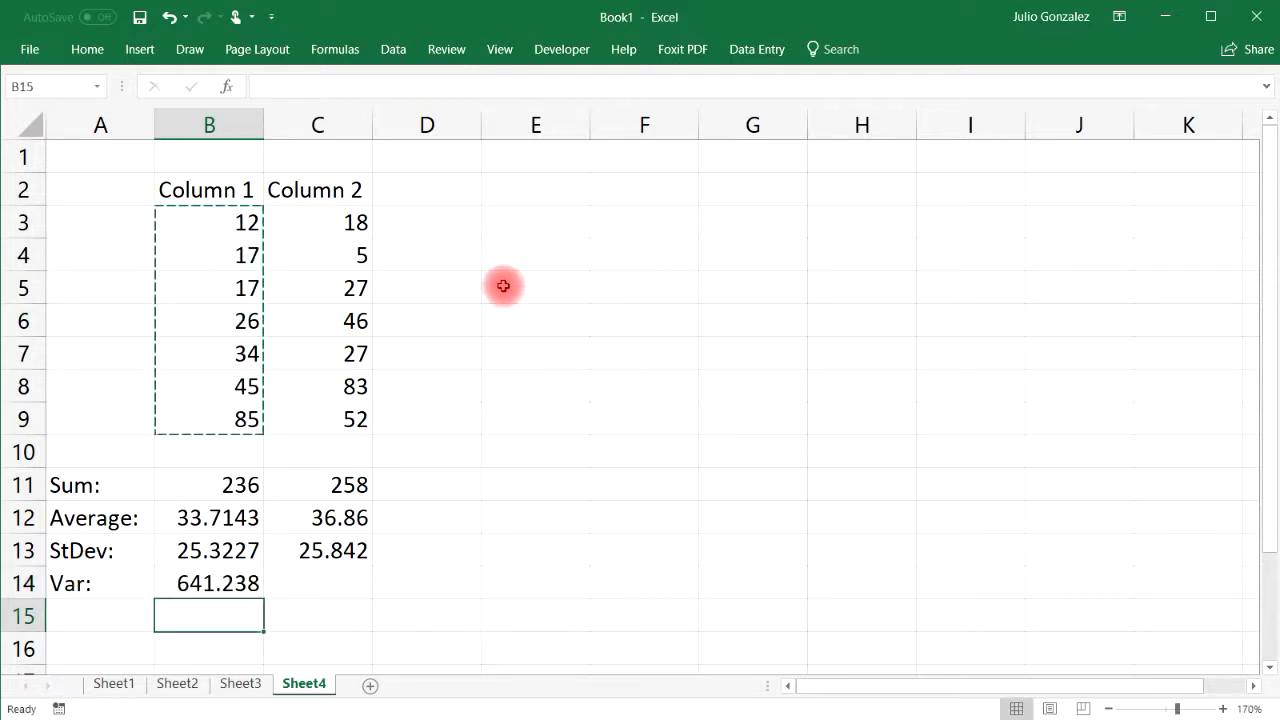
click(252, 585)
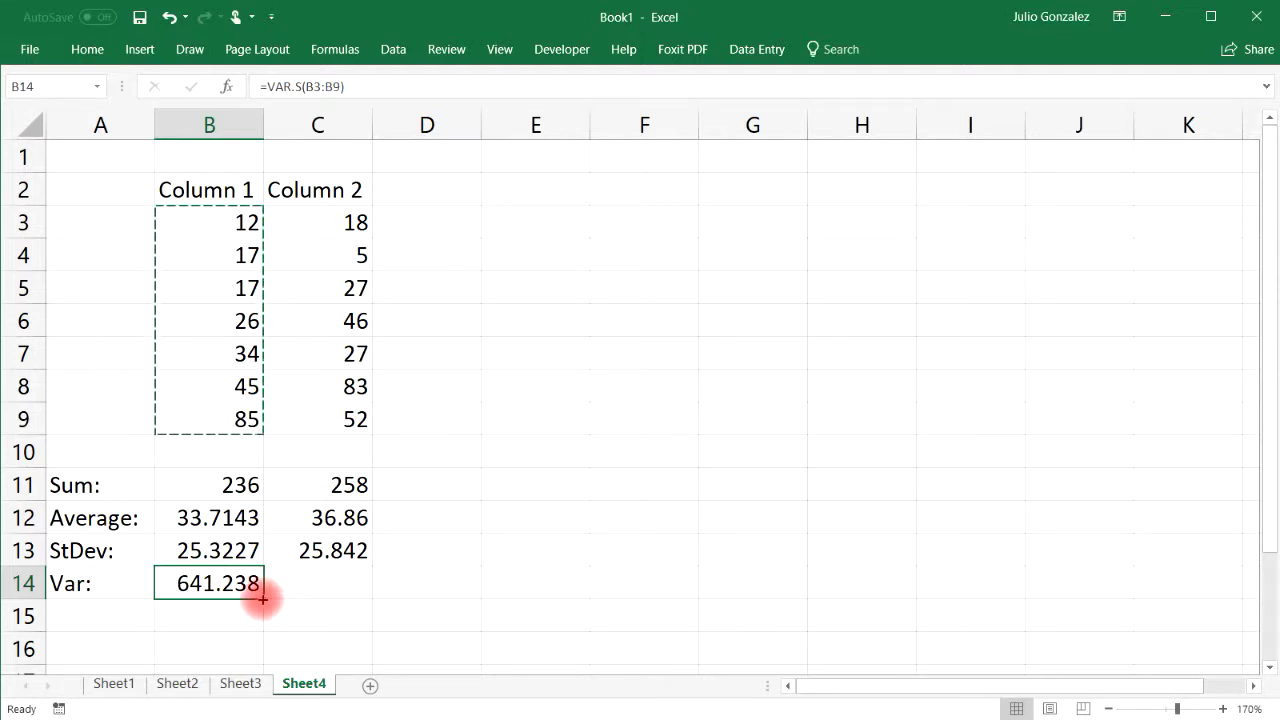
drag(291, 598, 355, 590)
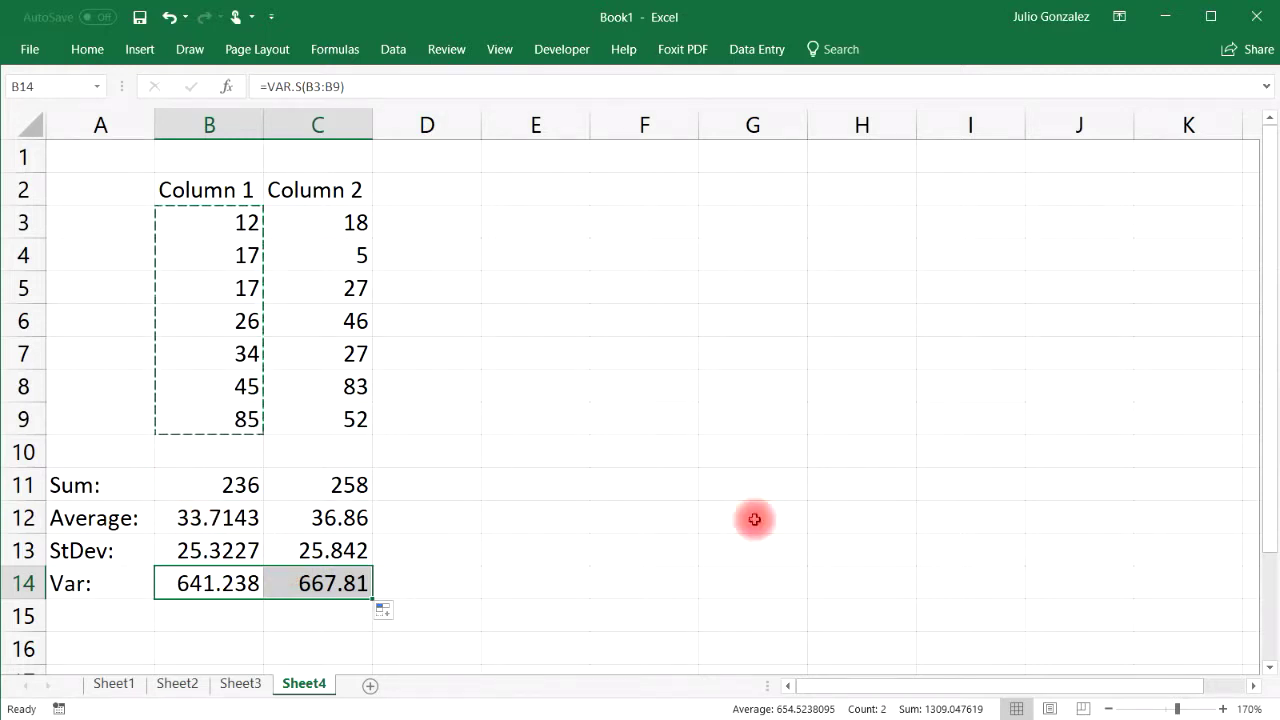
Clear the StDev and Var labels and formulas from A13:C14.
key(F10)
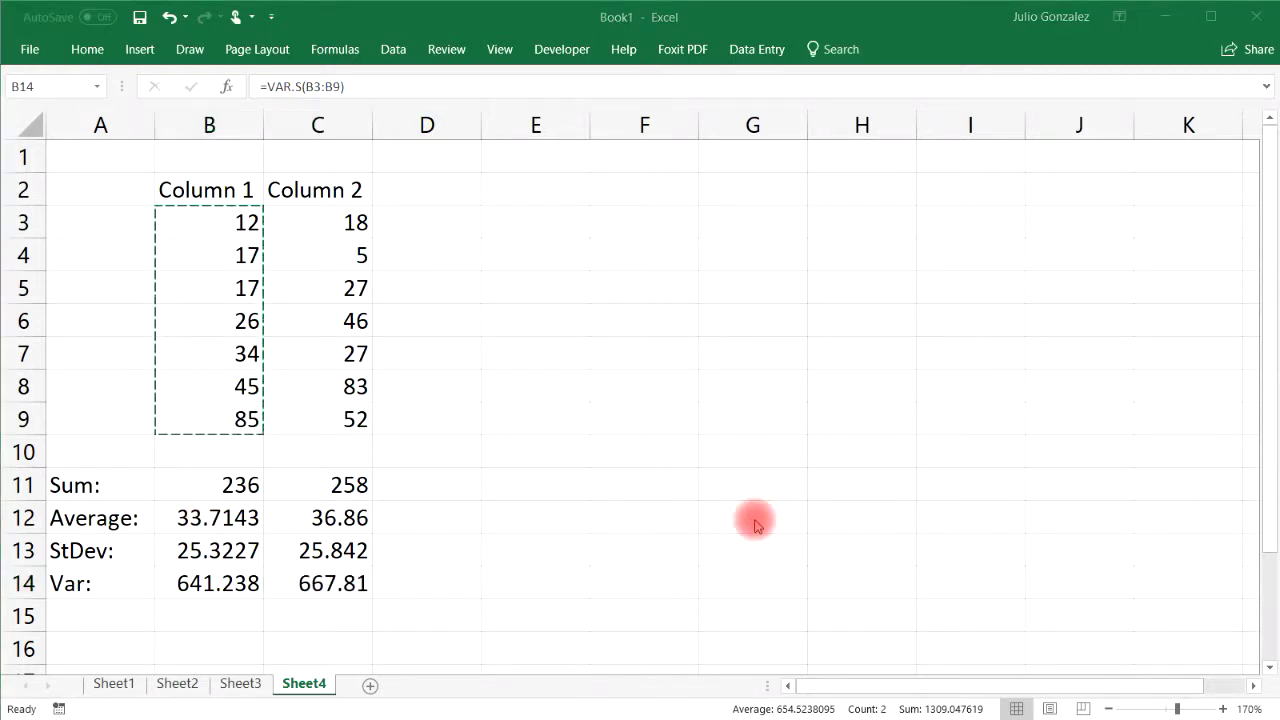
drag(69, 540, 325, 585)
key(Delete)
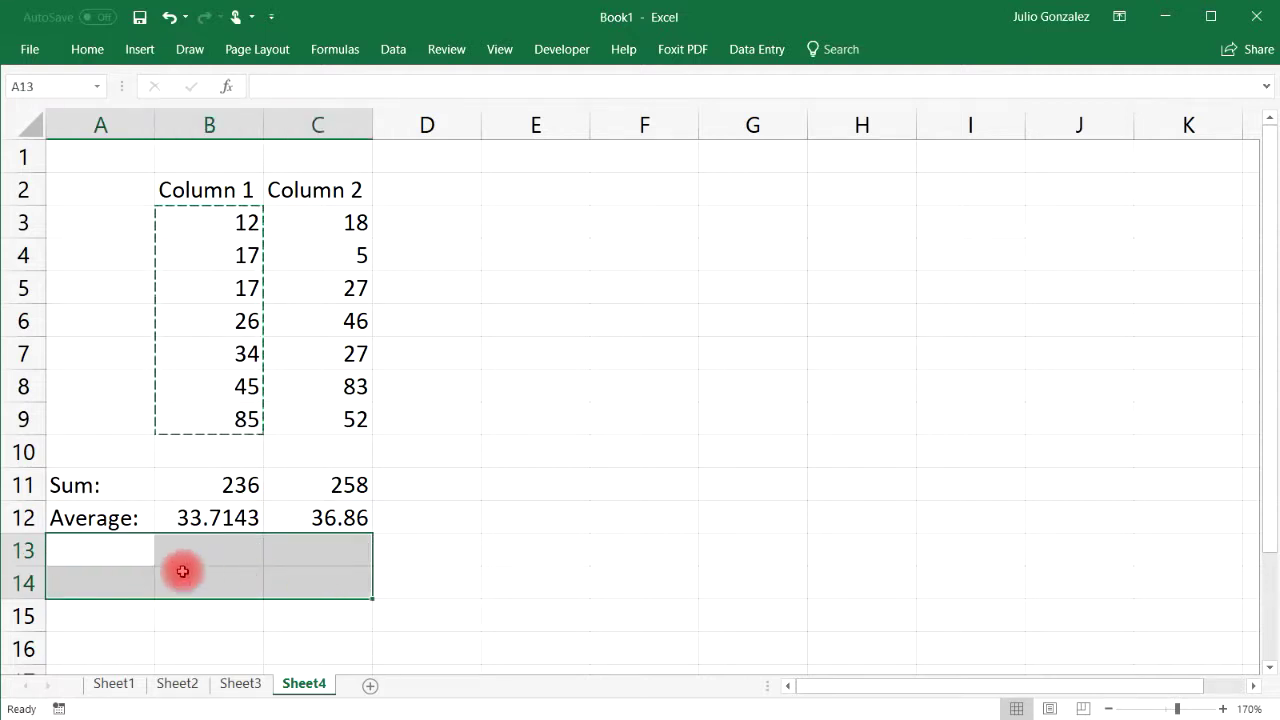
Label cell A13 as "Max:" and cell A14 as "Min:" below the Average label.
click(107, 547)
text(M)
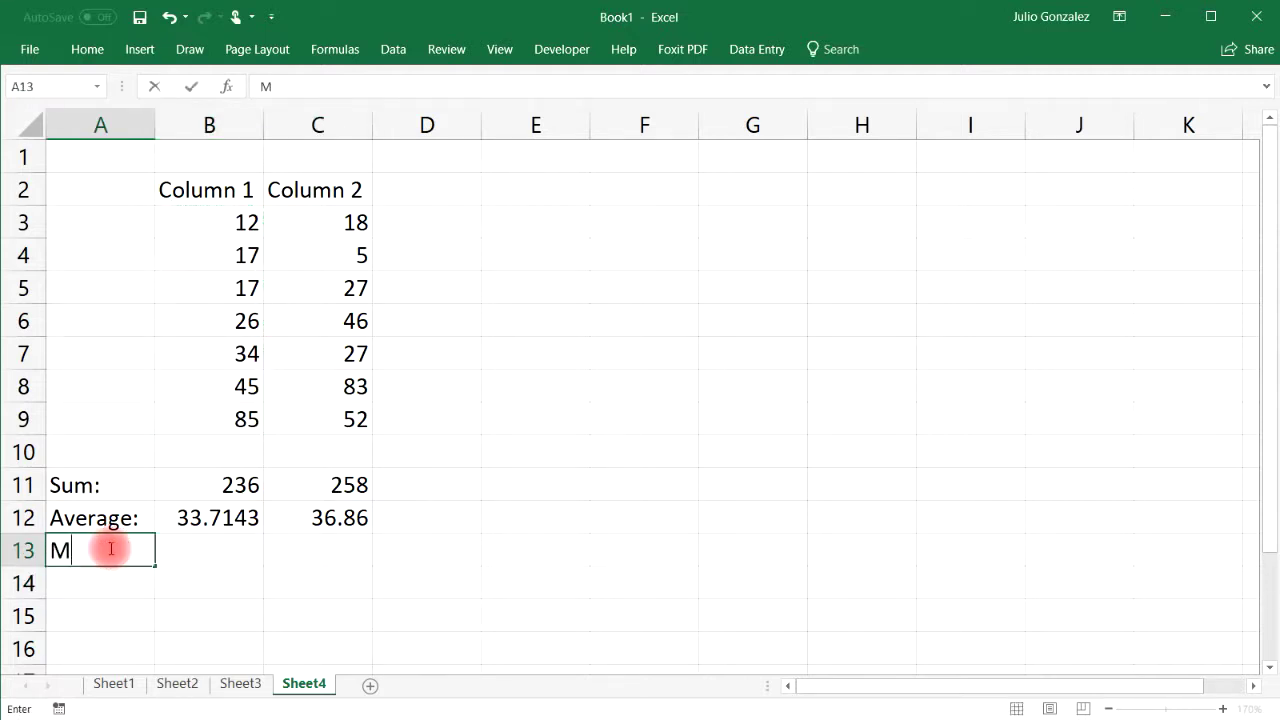
text(ax:)
key(Return)
text(Min:)
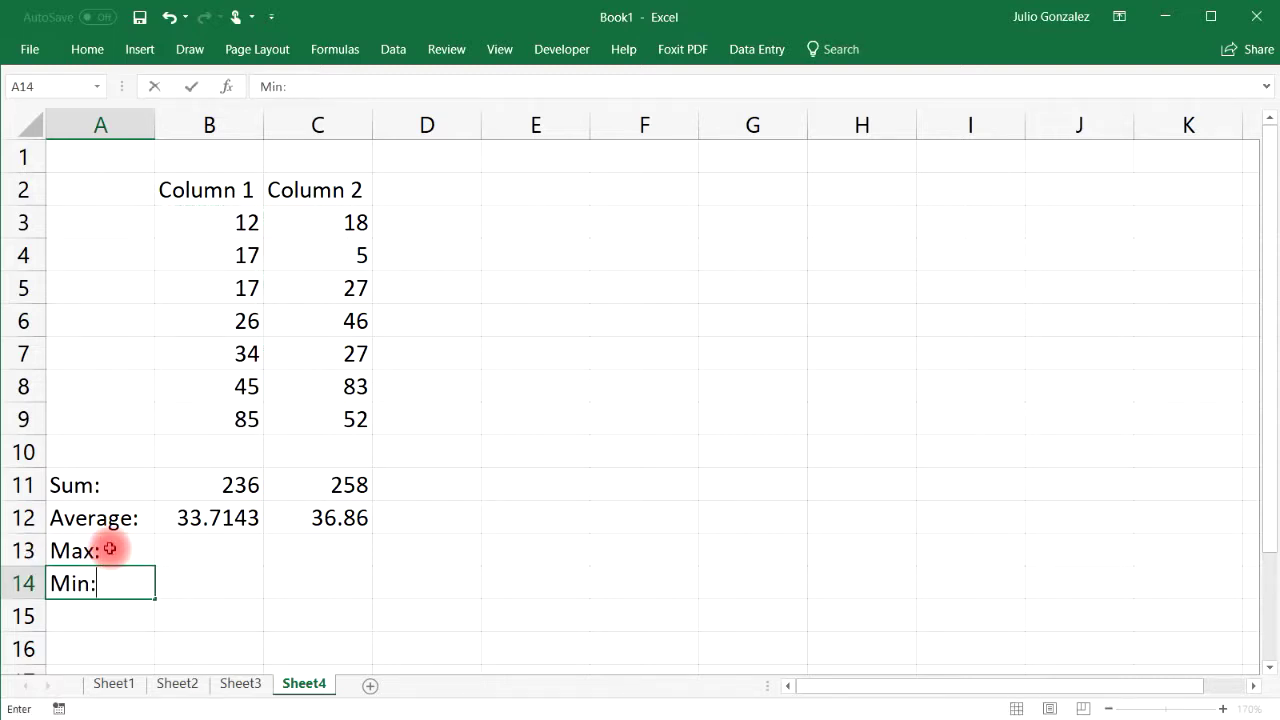
key(Tab)
Calculate the maximum of B3:B9 in B13 with MAX and fill the formula across to C13.
key(Up)
text(=)
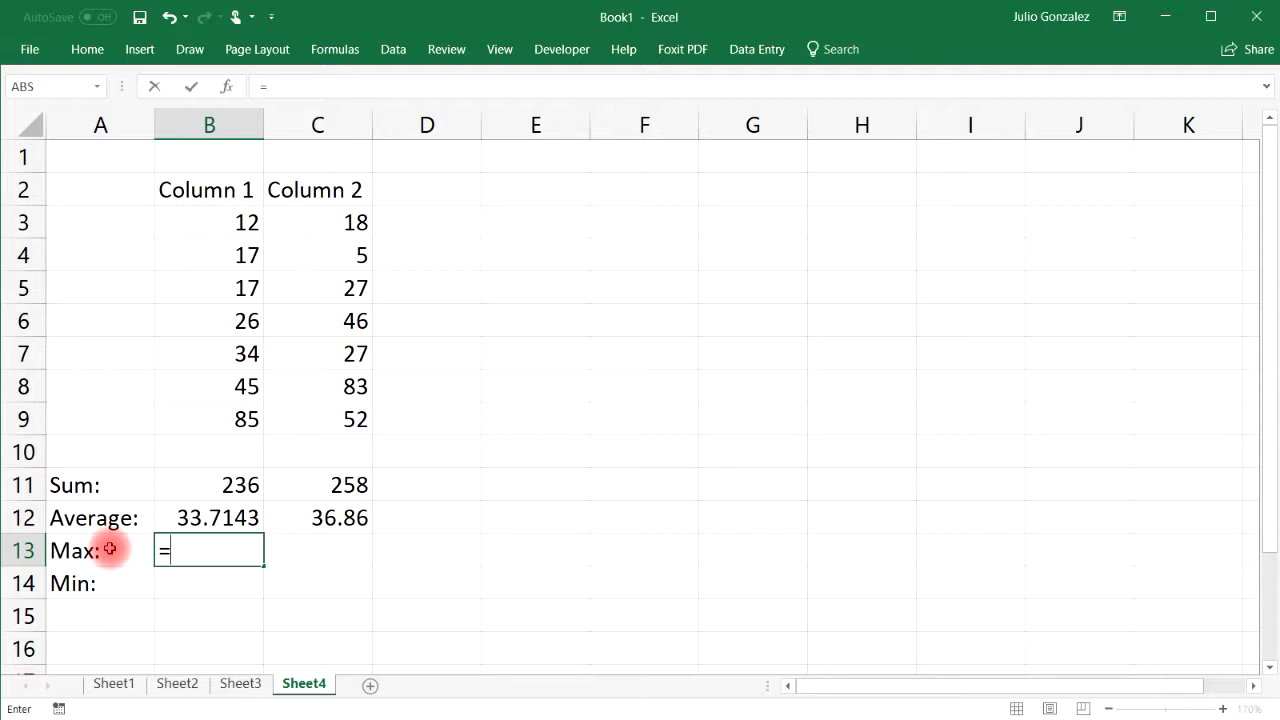
text(max)
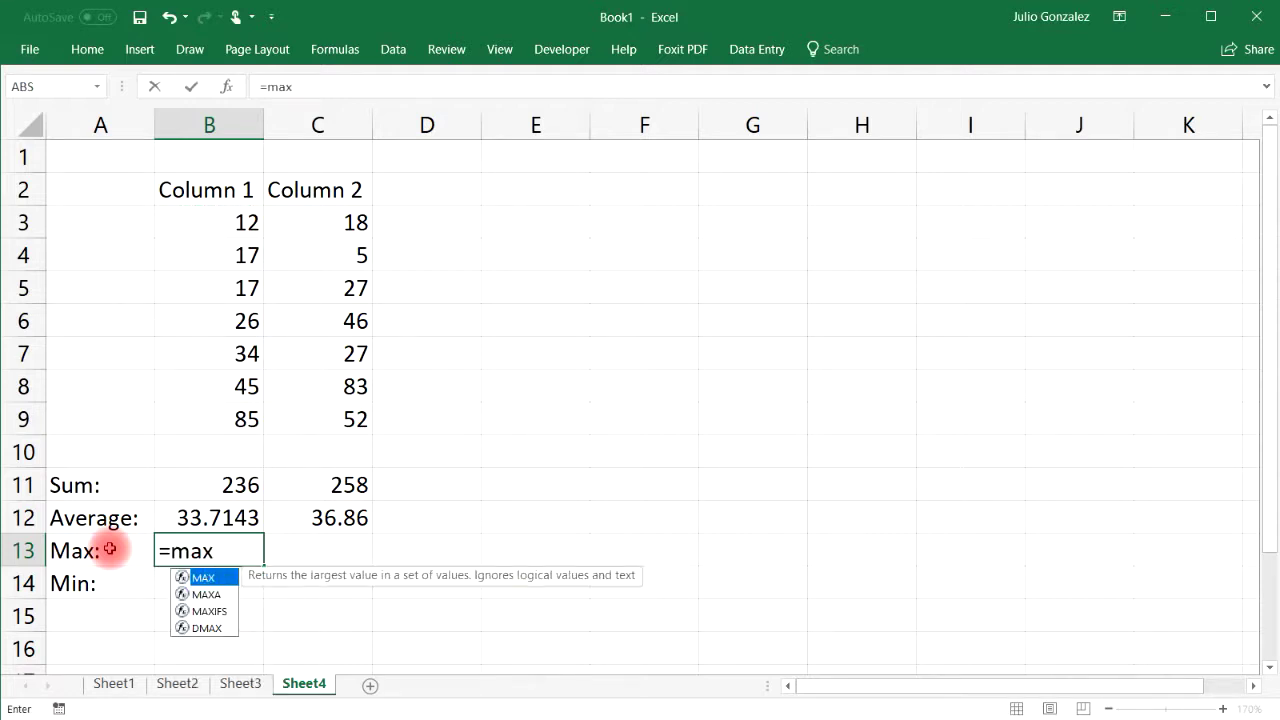
text(()
key(BackSpace)
text(()
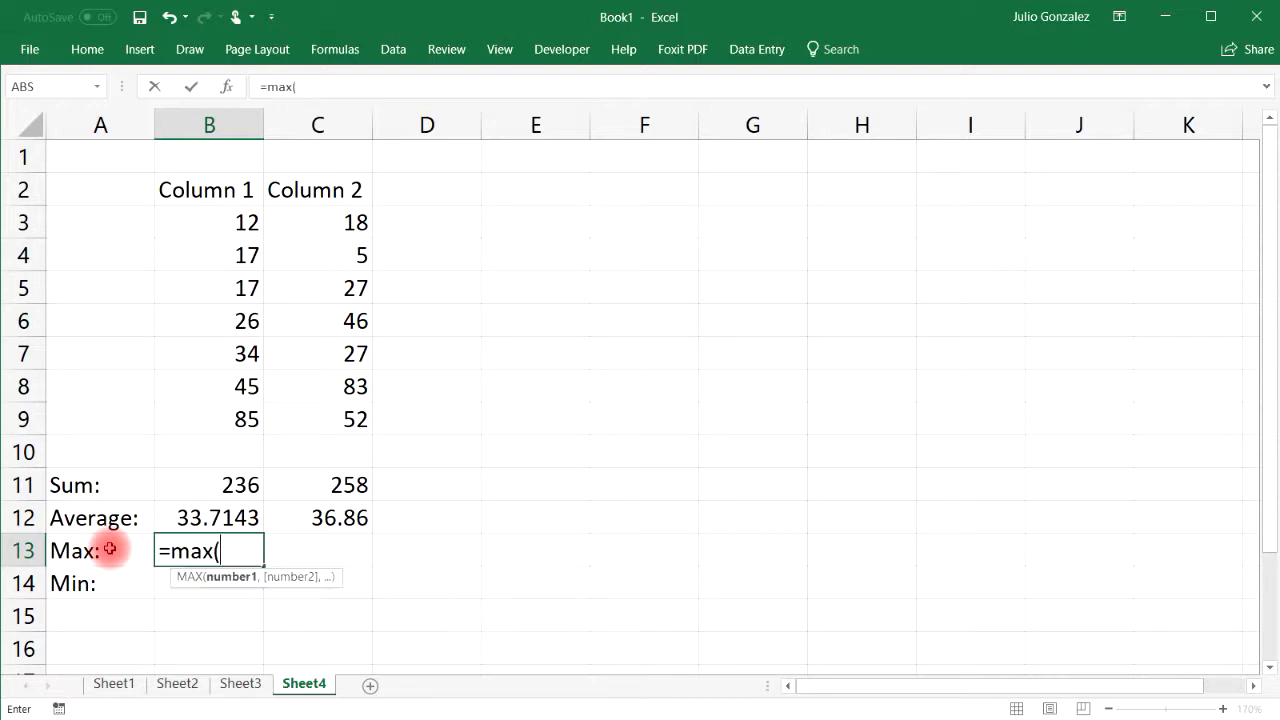
drag(224, 221, 245, 419)
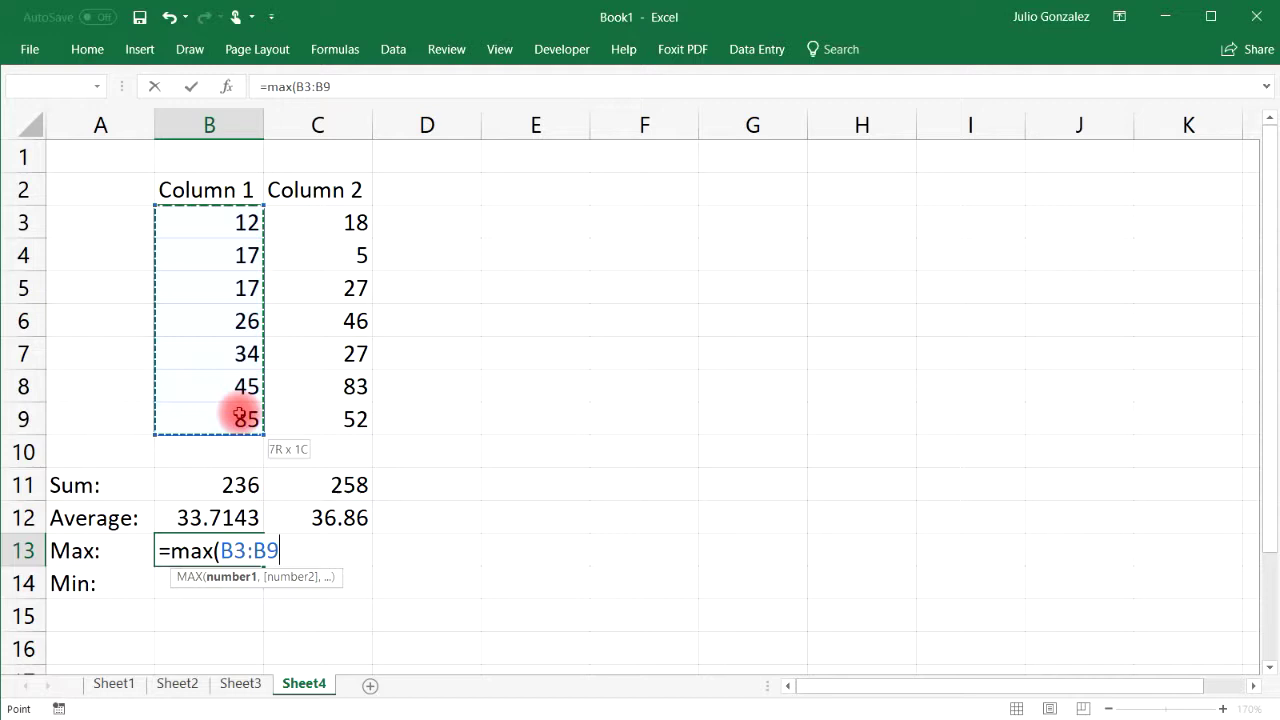
key(Return)
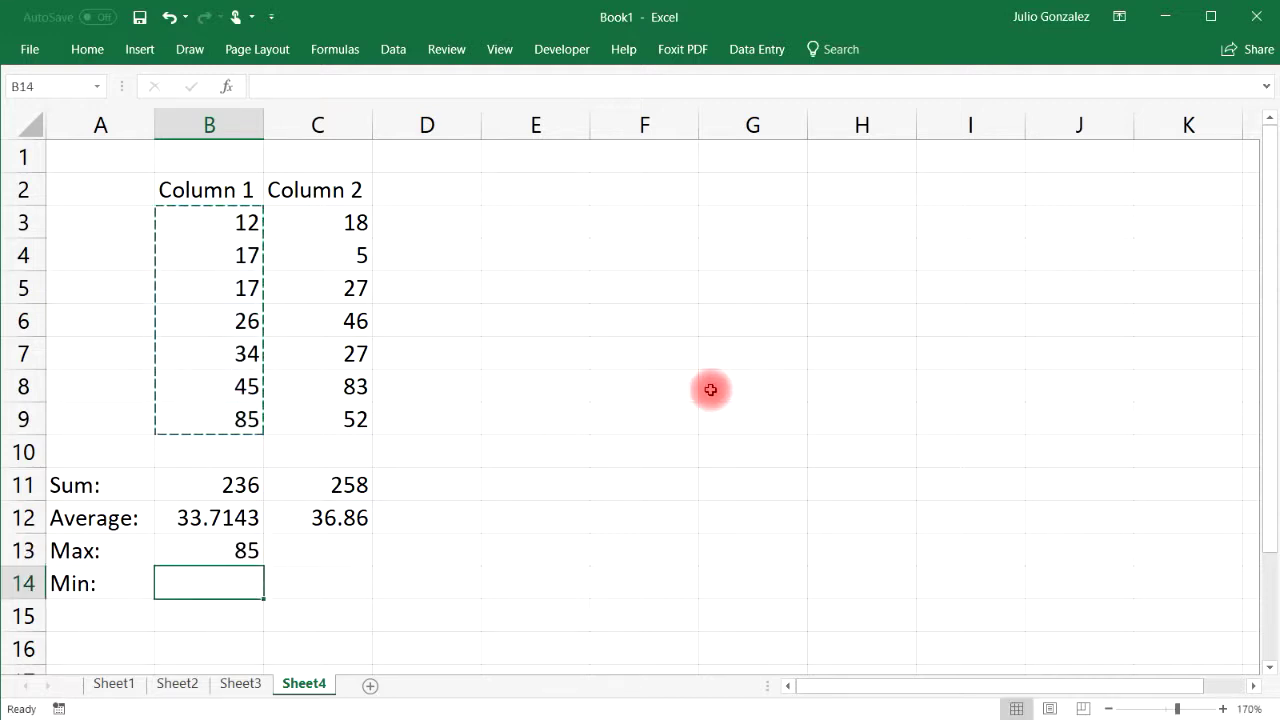
click(258, 556)
drag(263, 565, 360, 558)
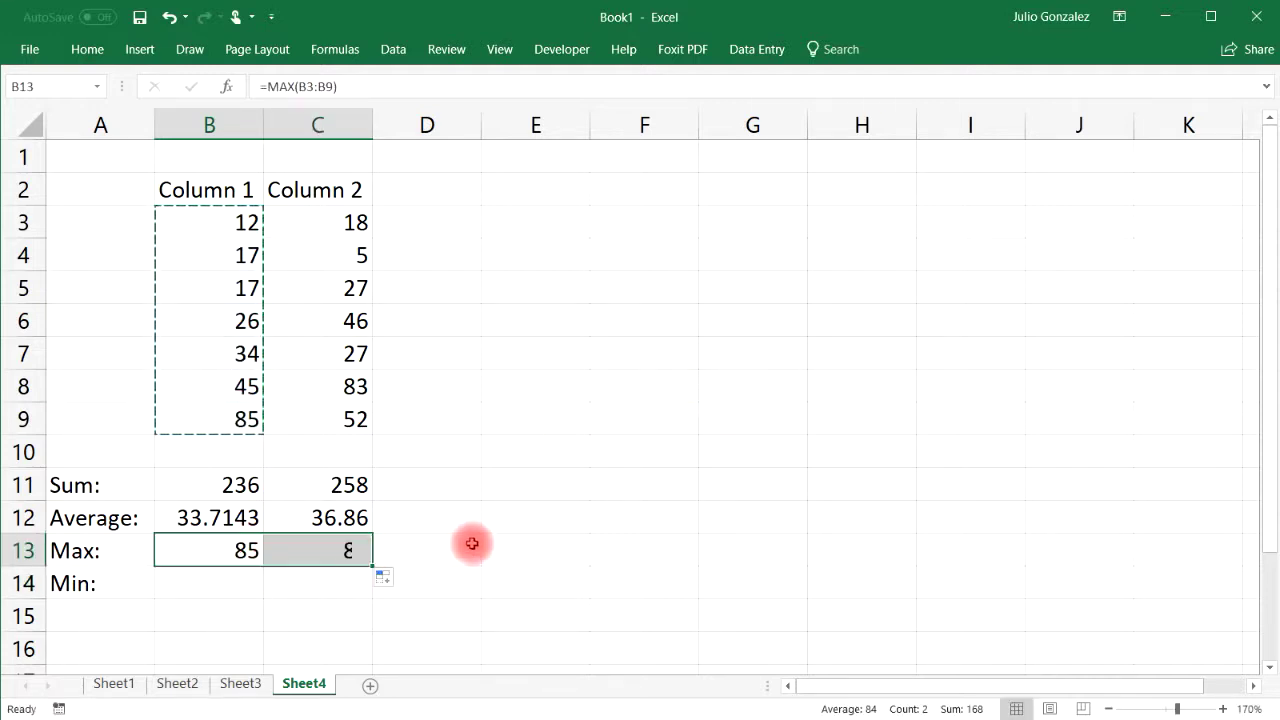
click(368, 396)
Calculate the minimum of B3:B9 in B14 with MIN and fill the formula across to C14.
click(227, 594)
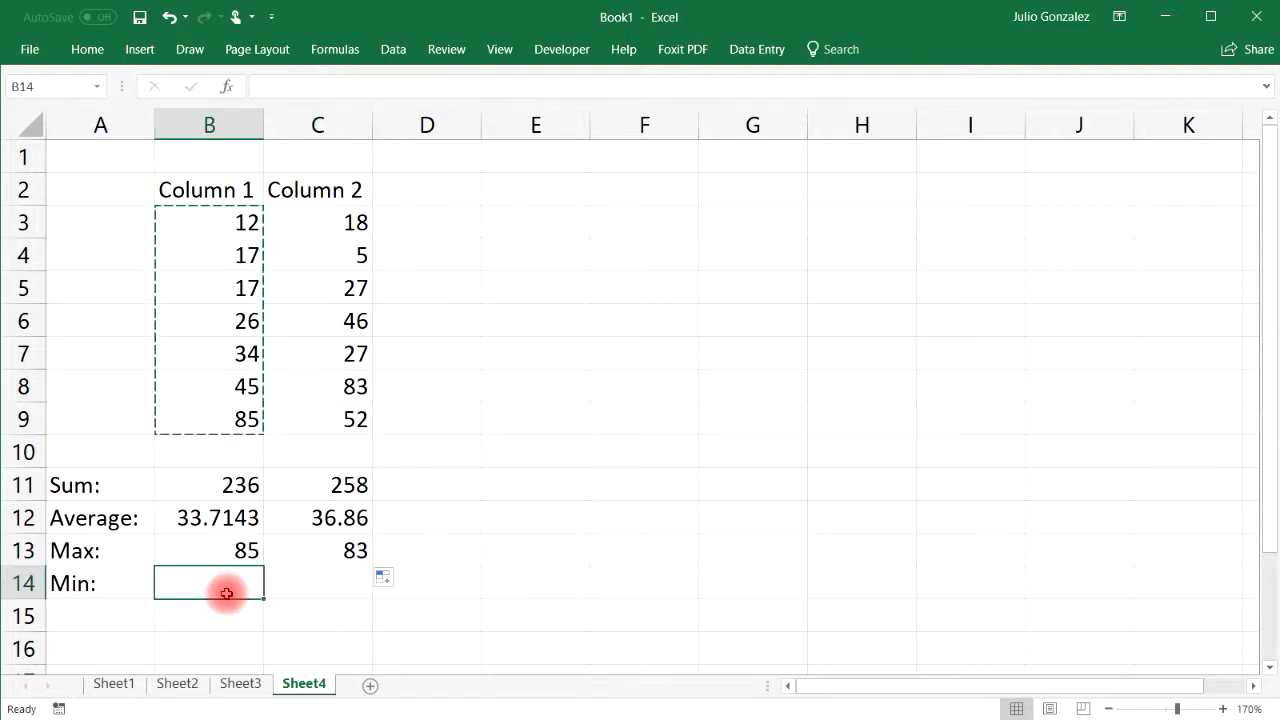
text(=min)
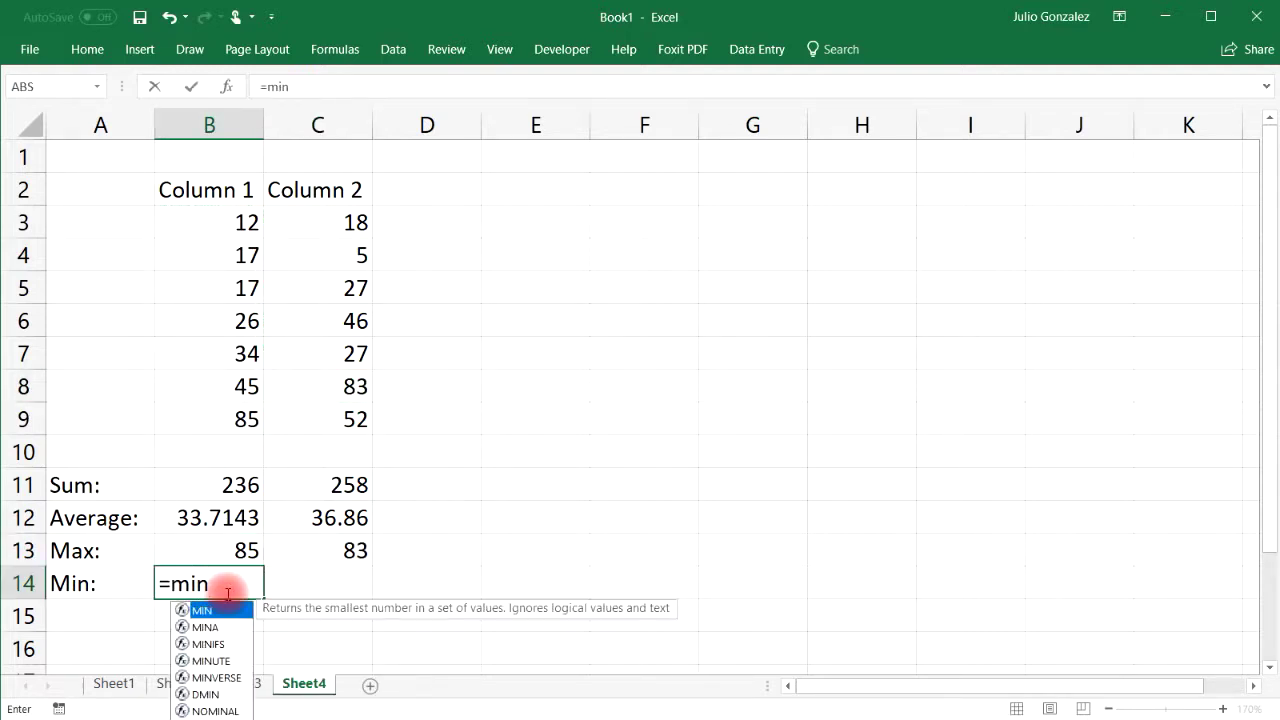
text(()
click(240, 222)
drag(240, 222, 277, 410)
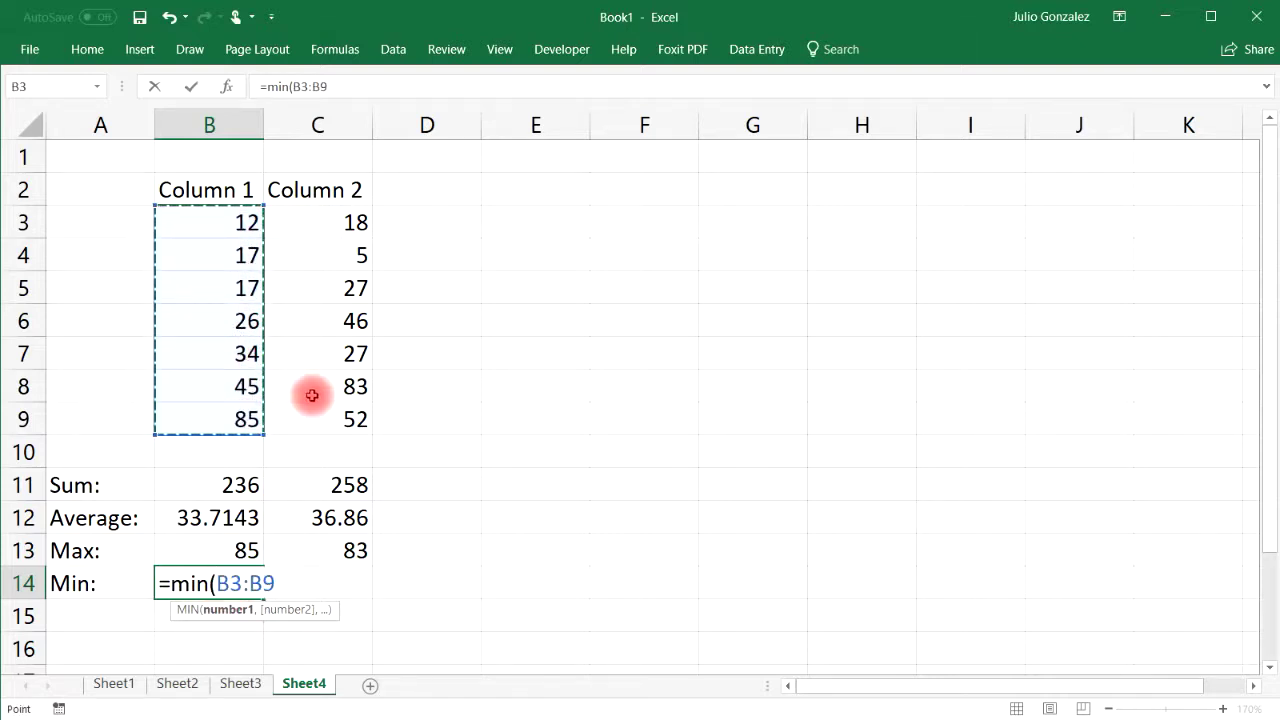
key(Return)
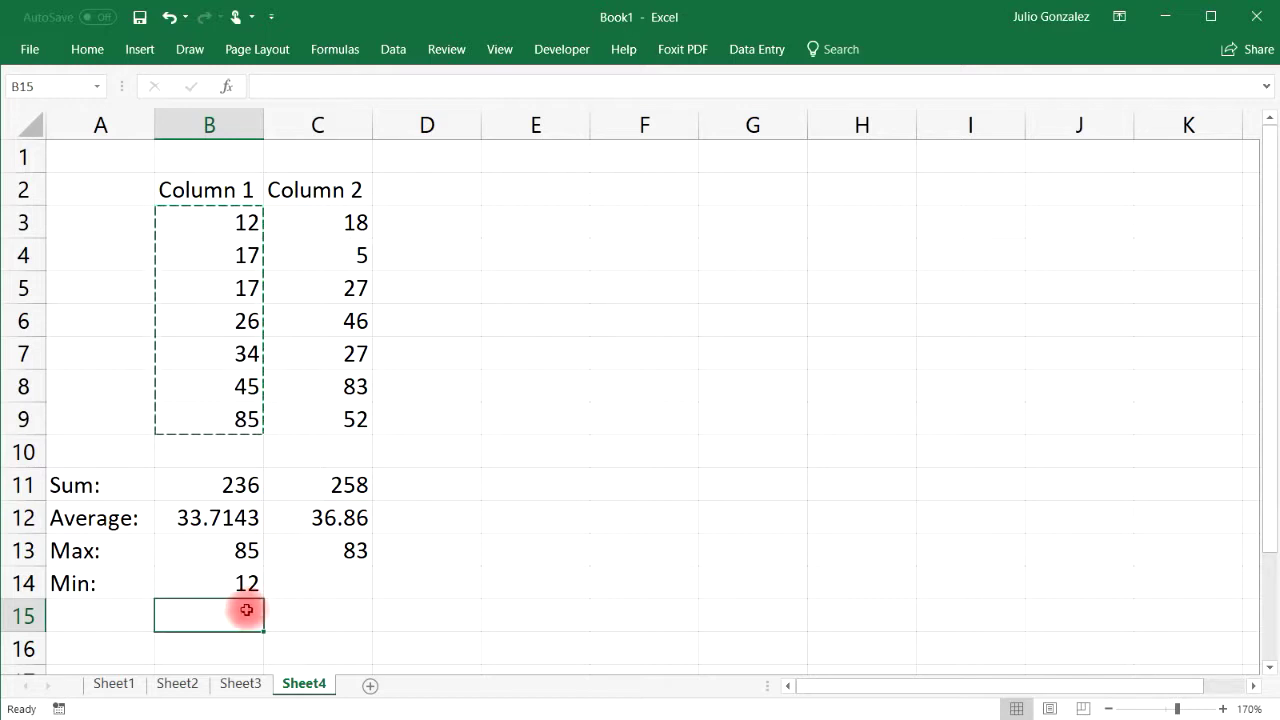
click(250, 585)
drag(263, 597, 352, 590)
click(362, 257)
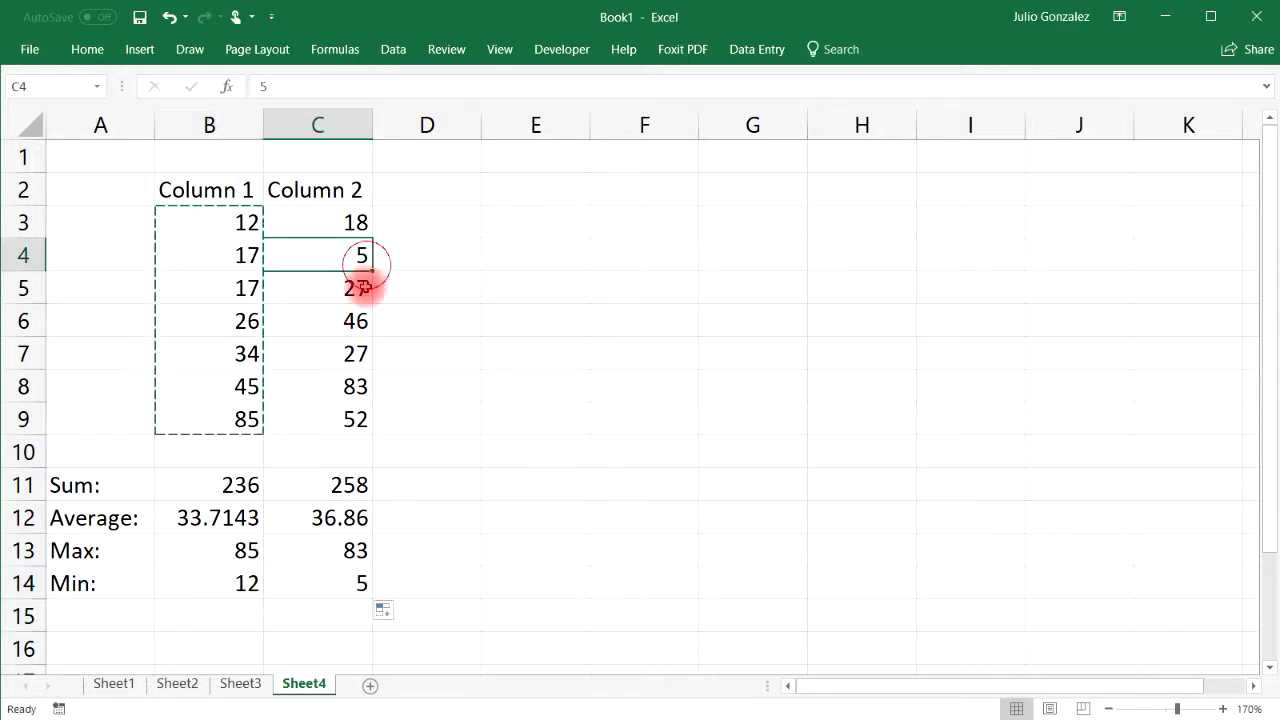
Label cell A15 as "Range:" and calculate the first column's range in B15 with =B13-B14.
click(123, 615)
text(Range:)
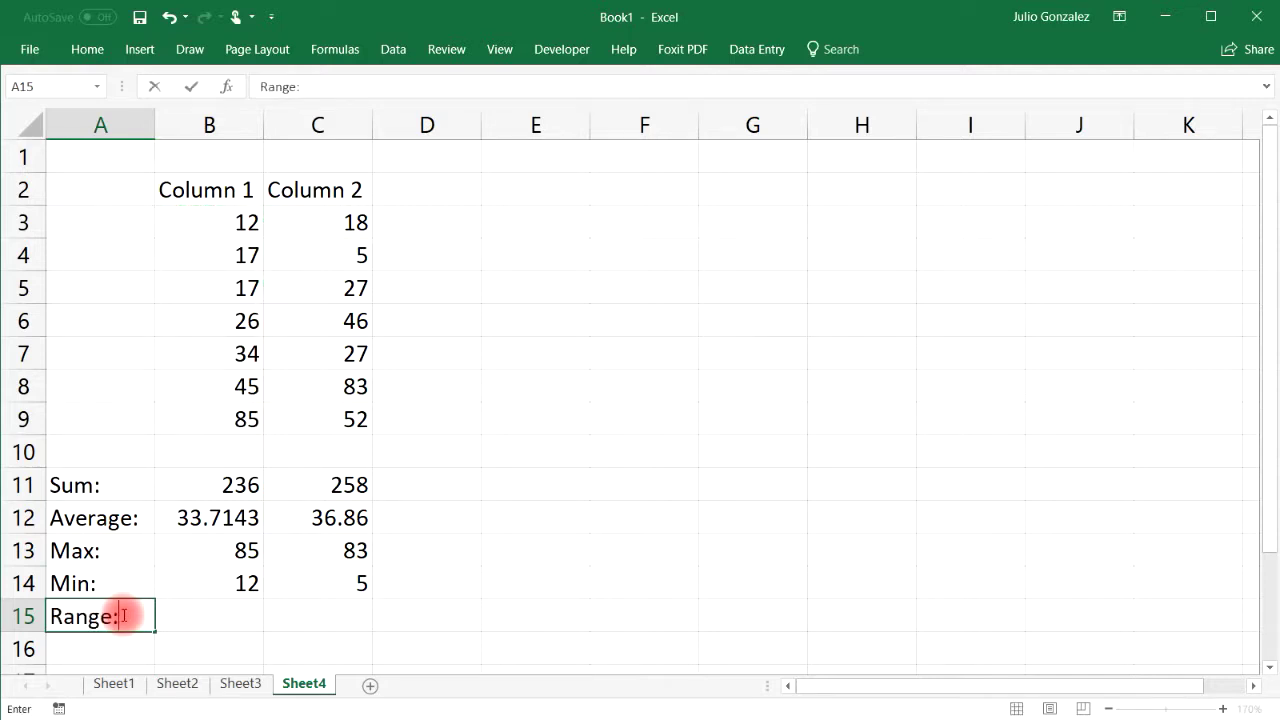
key(Tab)
text(=)
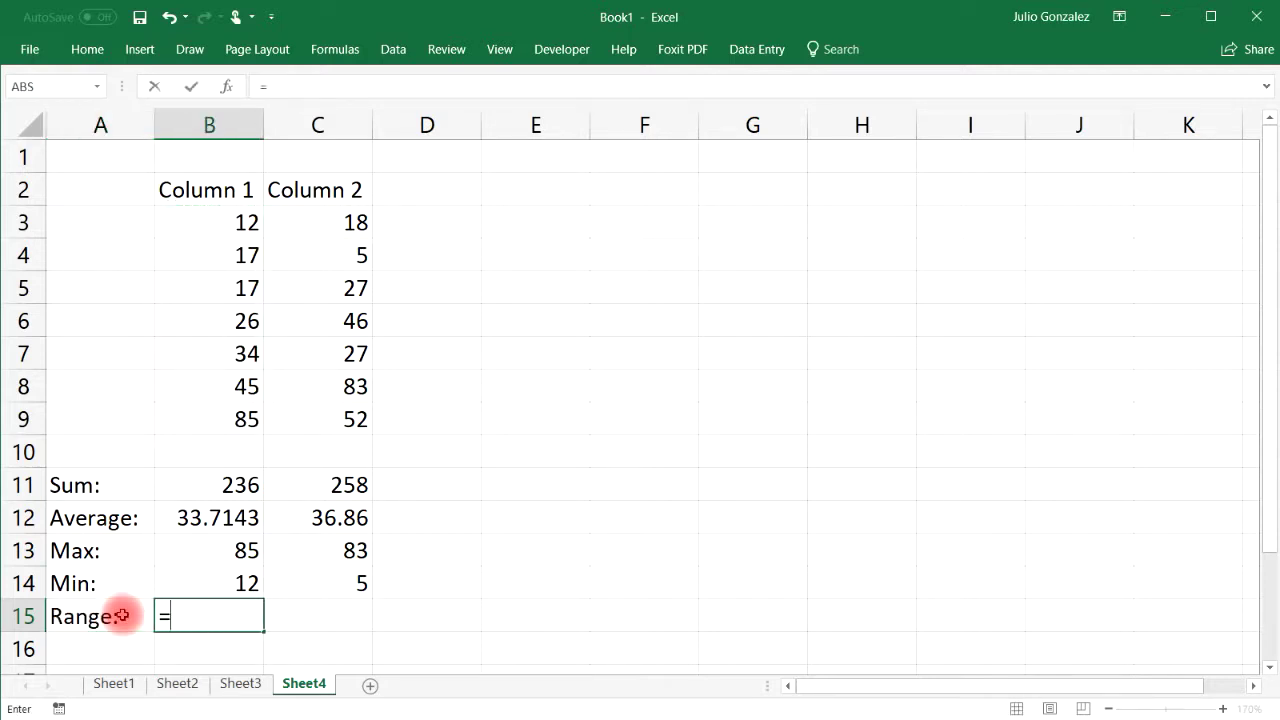
click(217, 553)
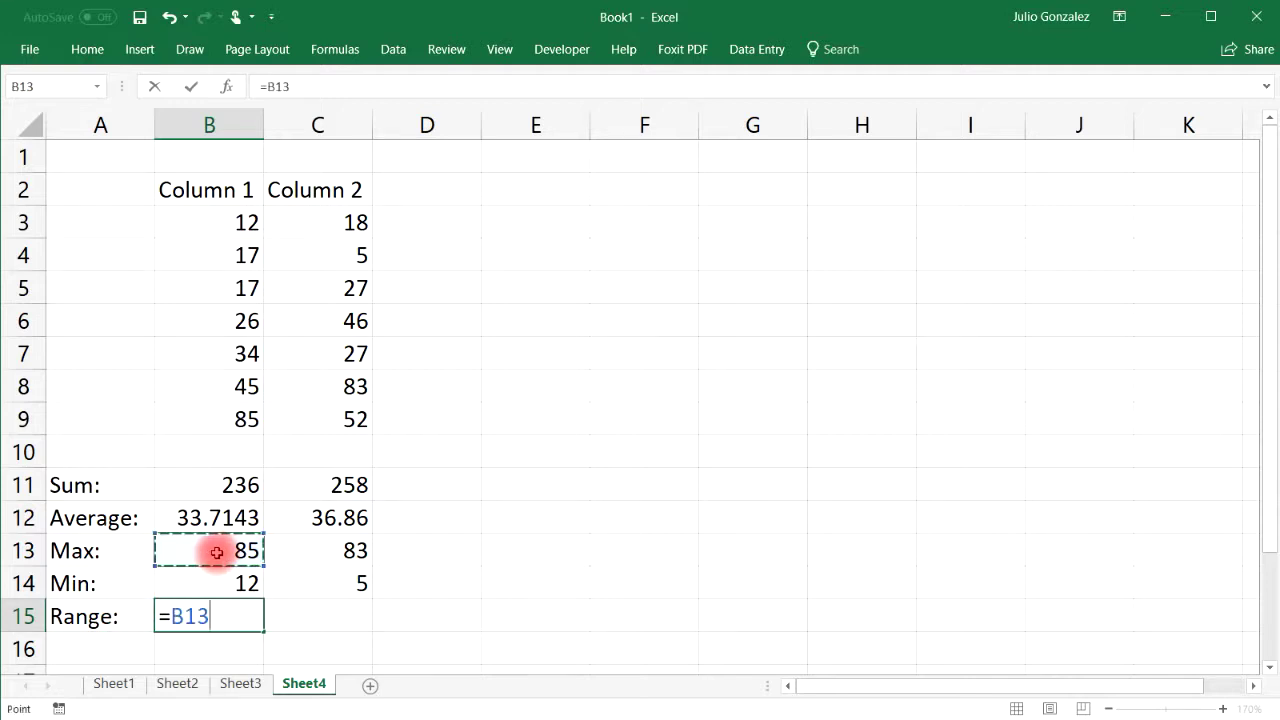
text(-)
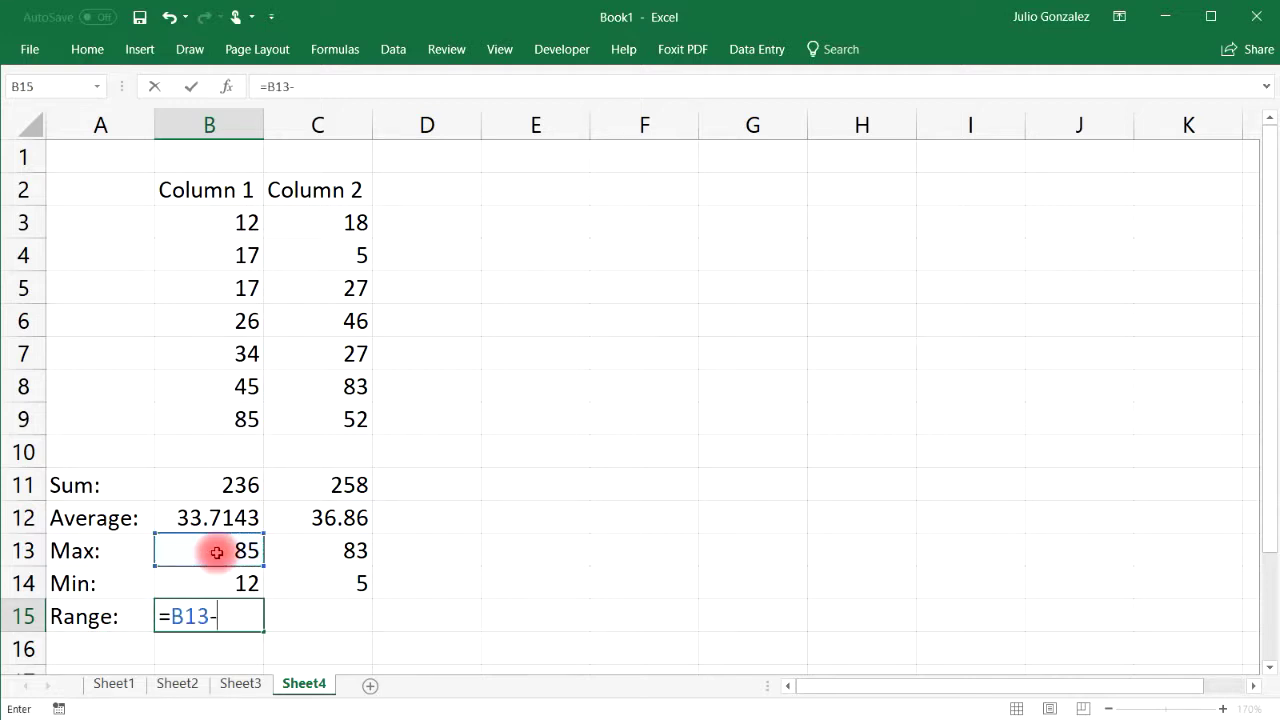
click(237, 582)
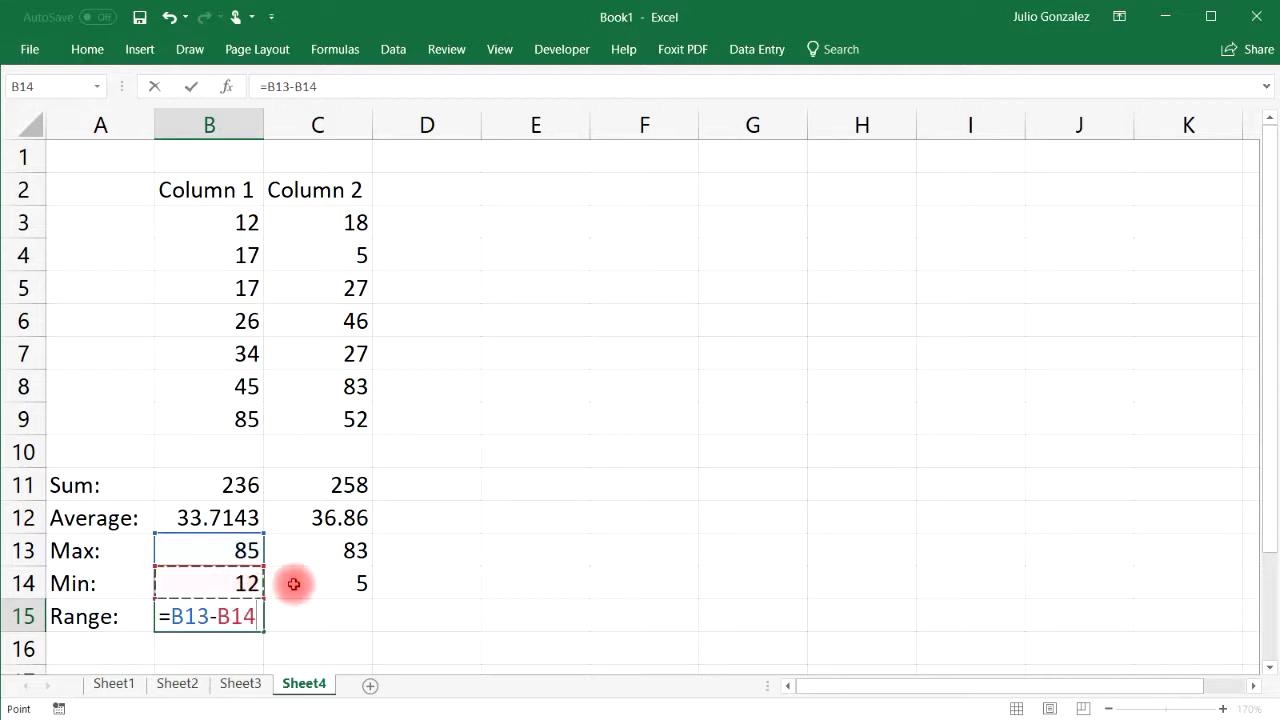
key(Return)
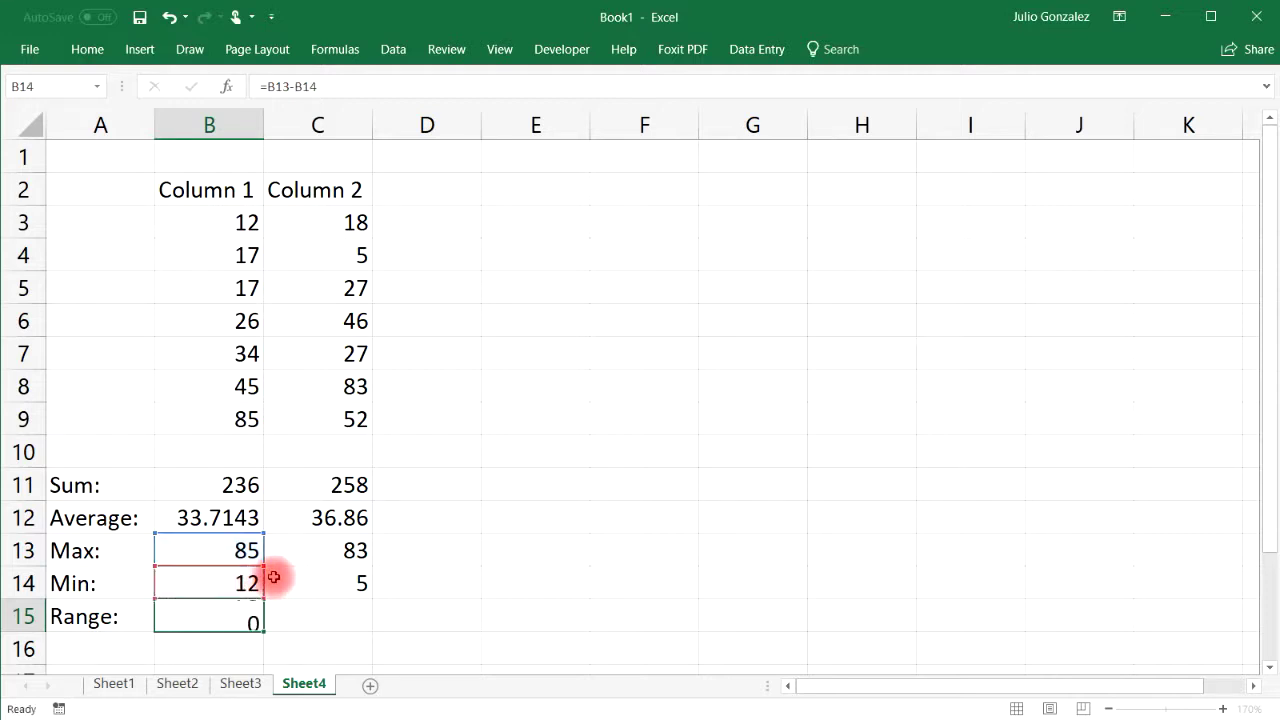
Fill the range formula from B15 across to C15.
click(257, 620)
drag(263, 630, 356, 628)
click(372, 553)
click(357, 595)
click(357, 616)
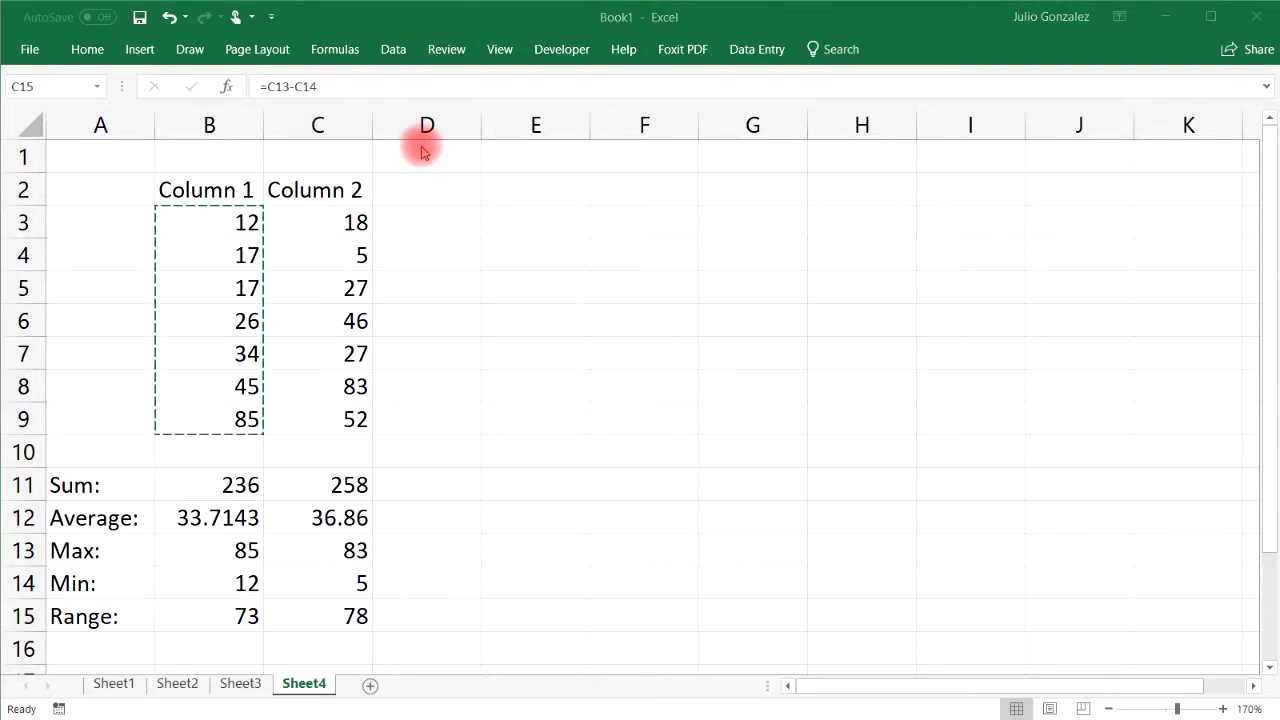
Enter the headings "Addition:", "Subtraction:", "Multiplication:" and "Division:" in D2:G2 and autofit all columns of the sheet to their contents.
click(420, 185)
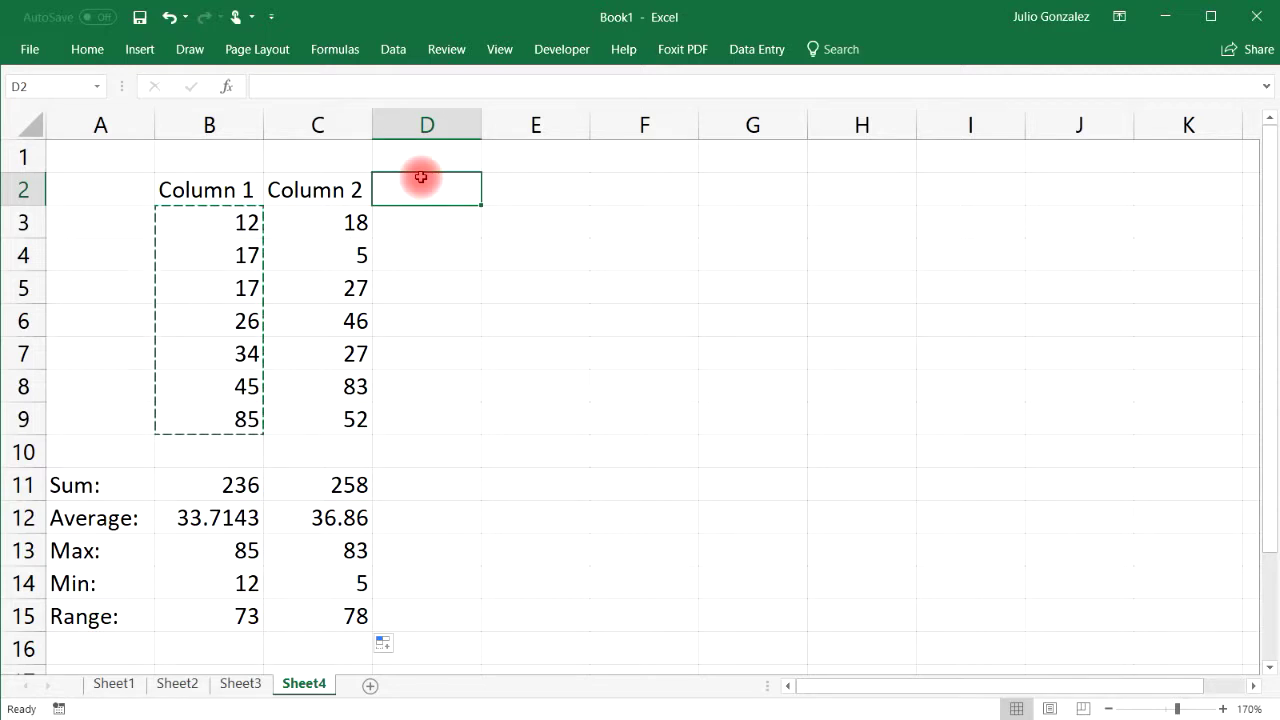
text(Addition)
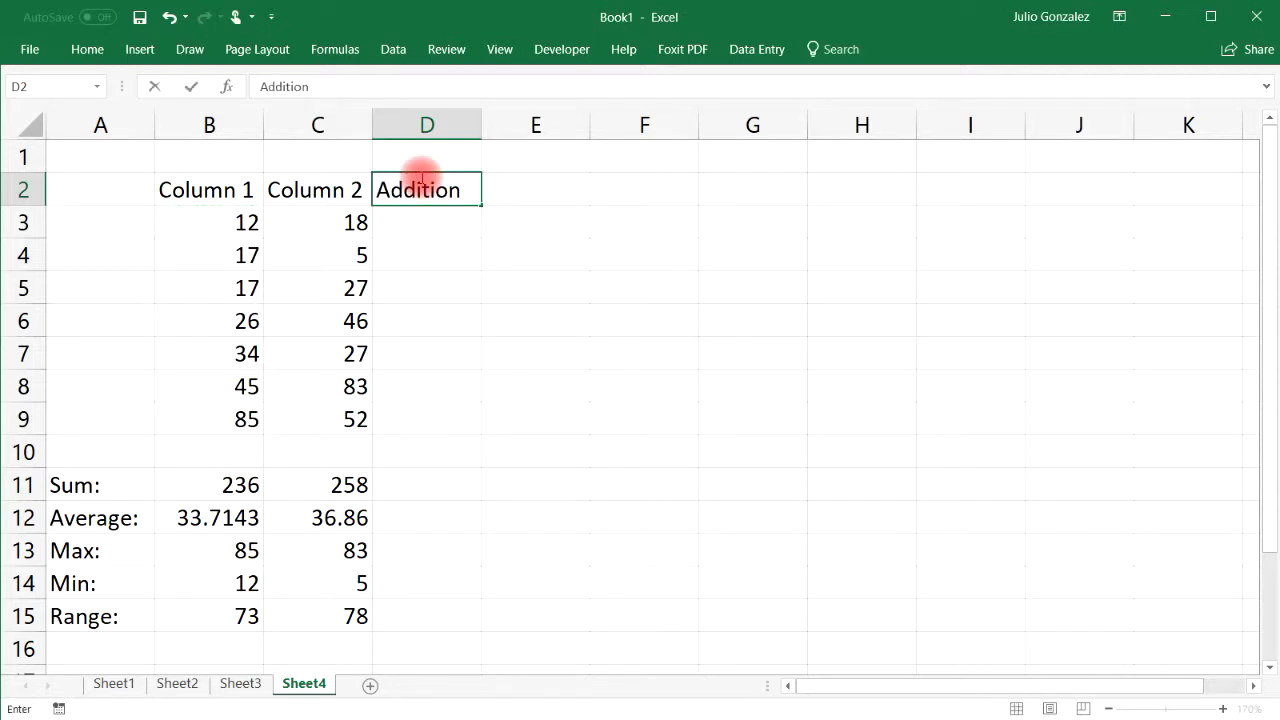
text(:)
key(Tab)
text(Subtraction:)
key(Tab)
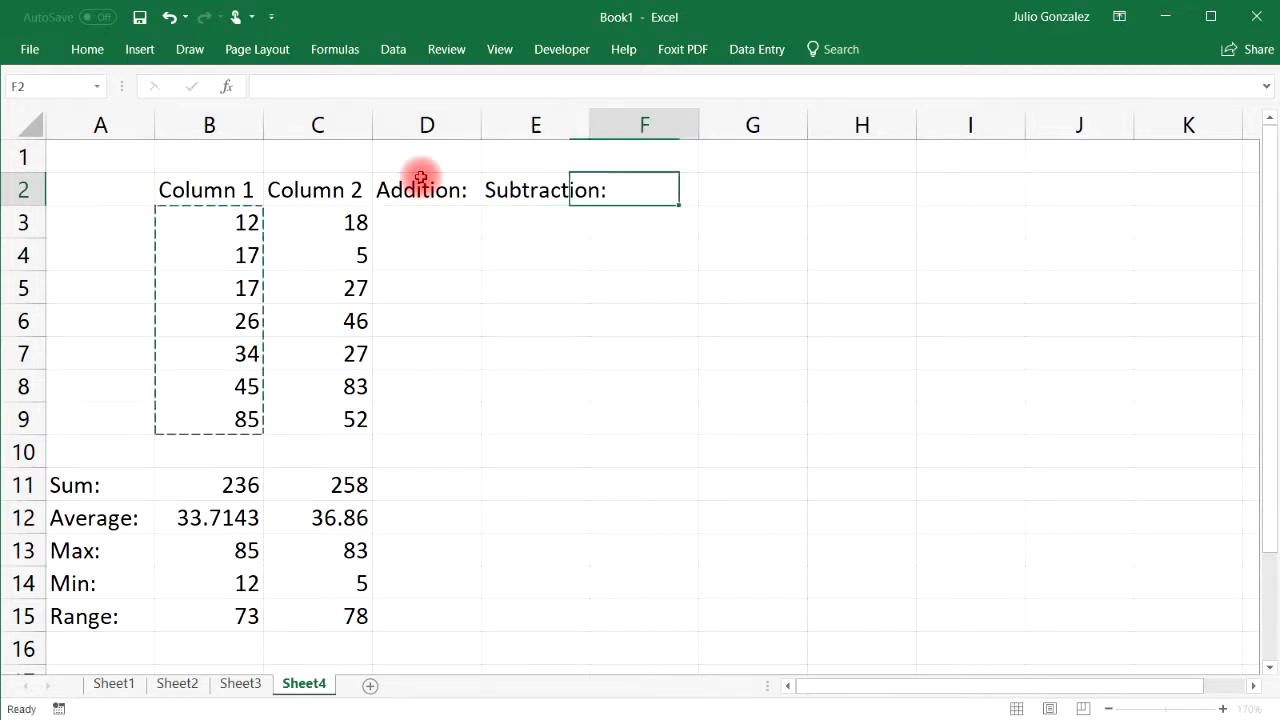
text(Multiplication)
key(Tab)
text(Division)
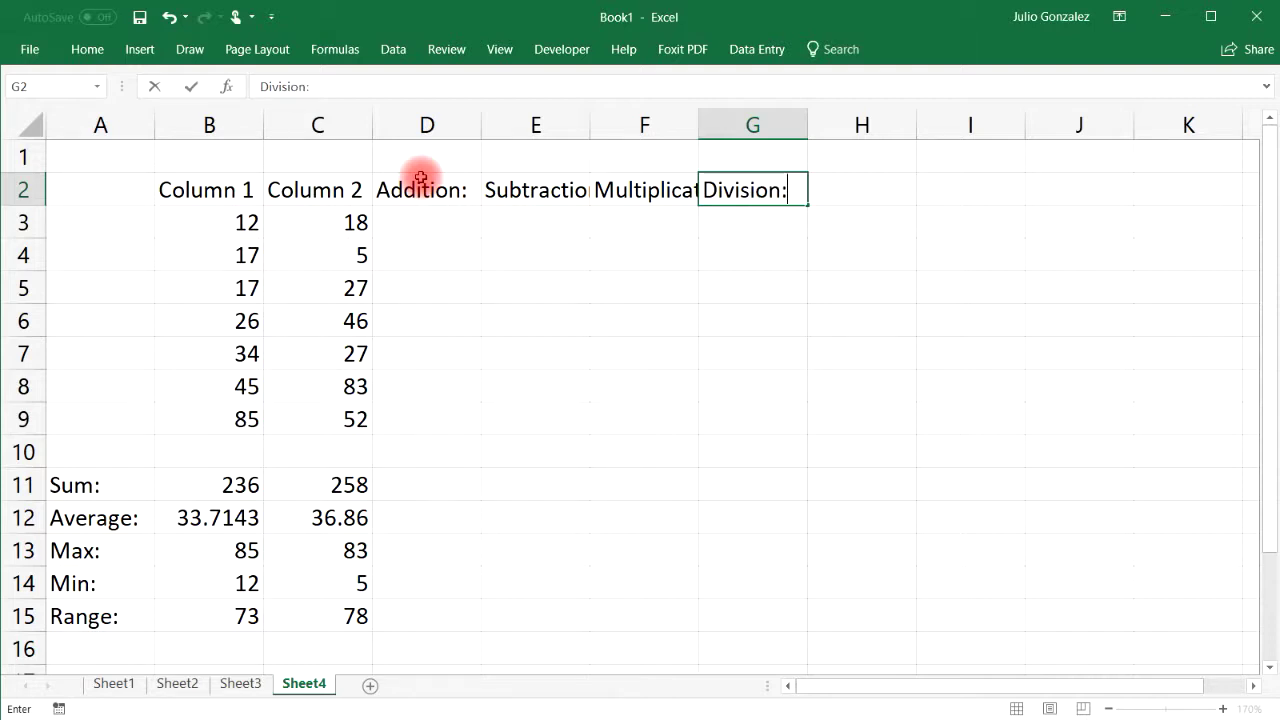
text(:)
key(Tab)
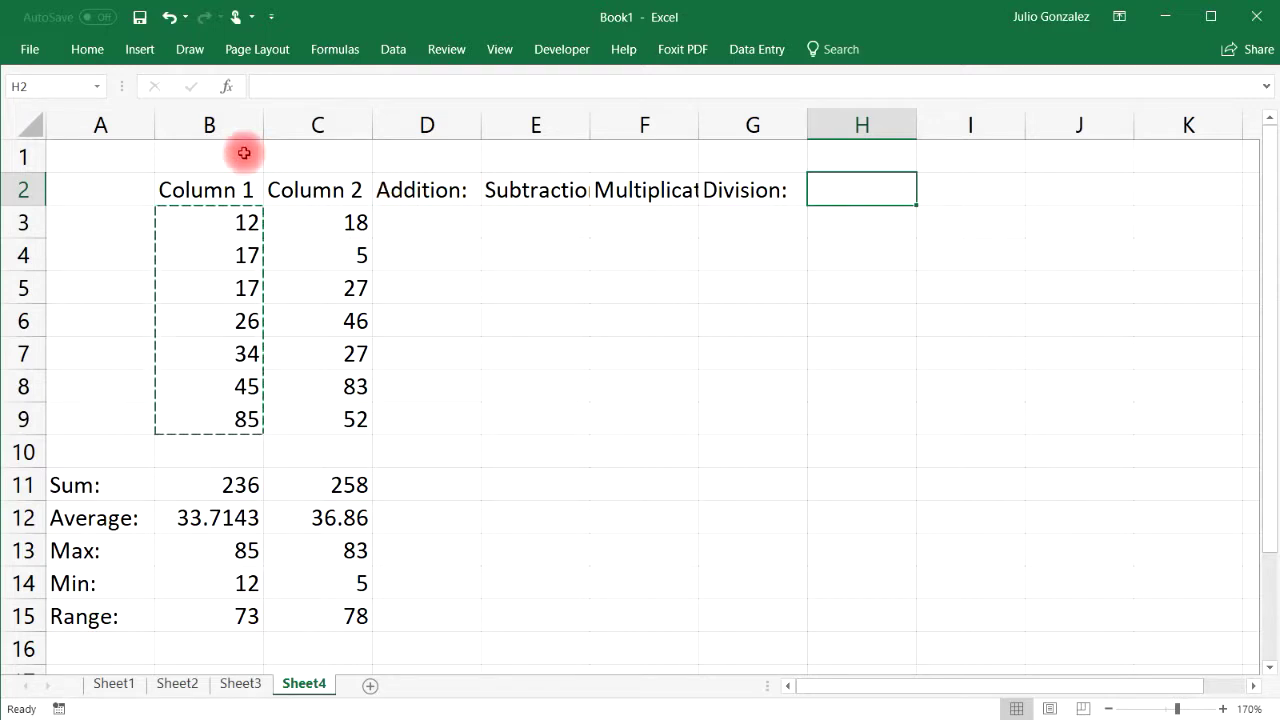
click(35, 124)
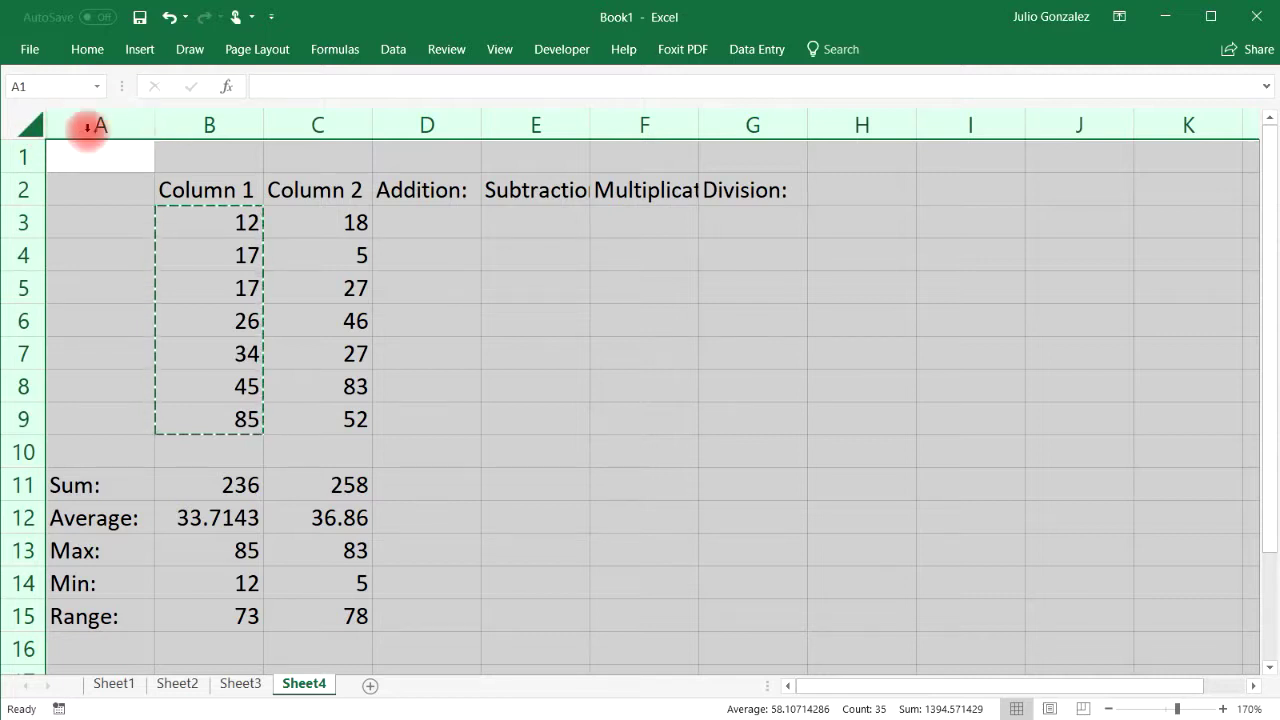
double_click(156, 122)
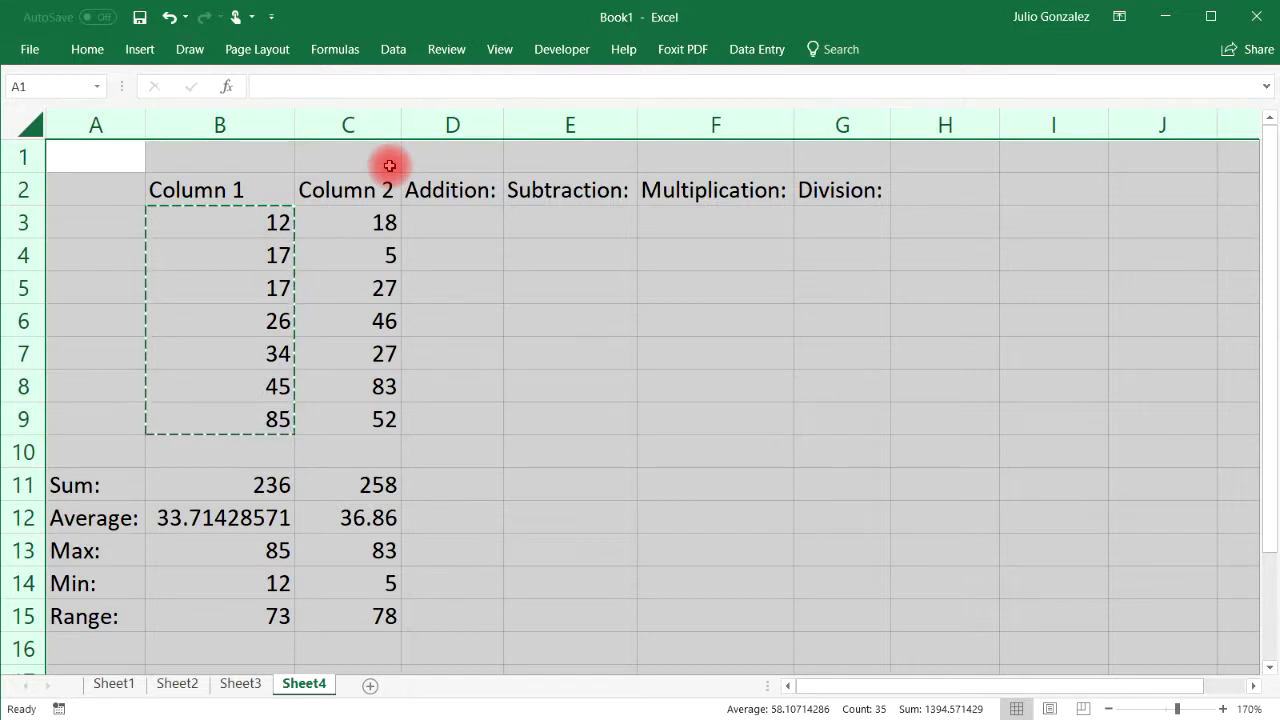
Add the first row's two numbers in D3 with the formula =B3+C3.
click(458, 210)
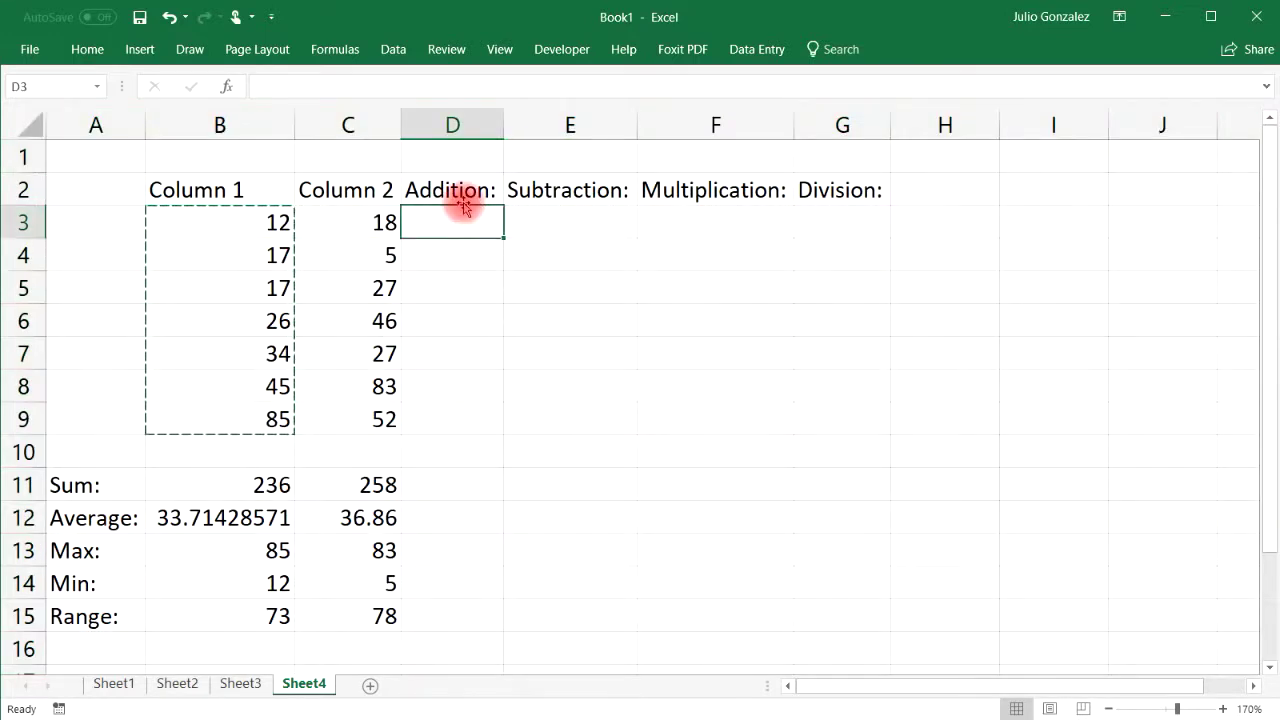
click(466, 218)
text(=)
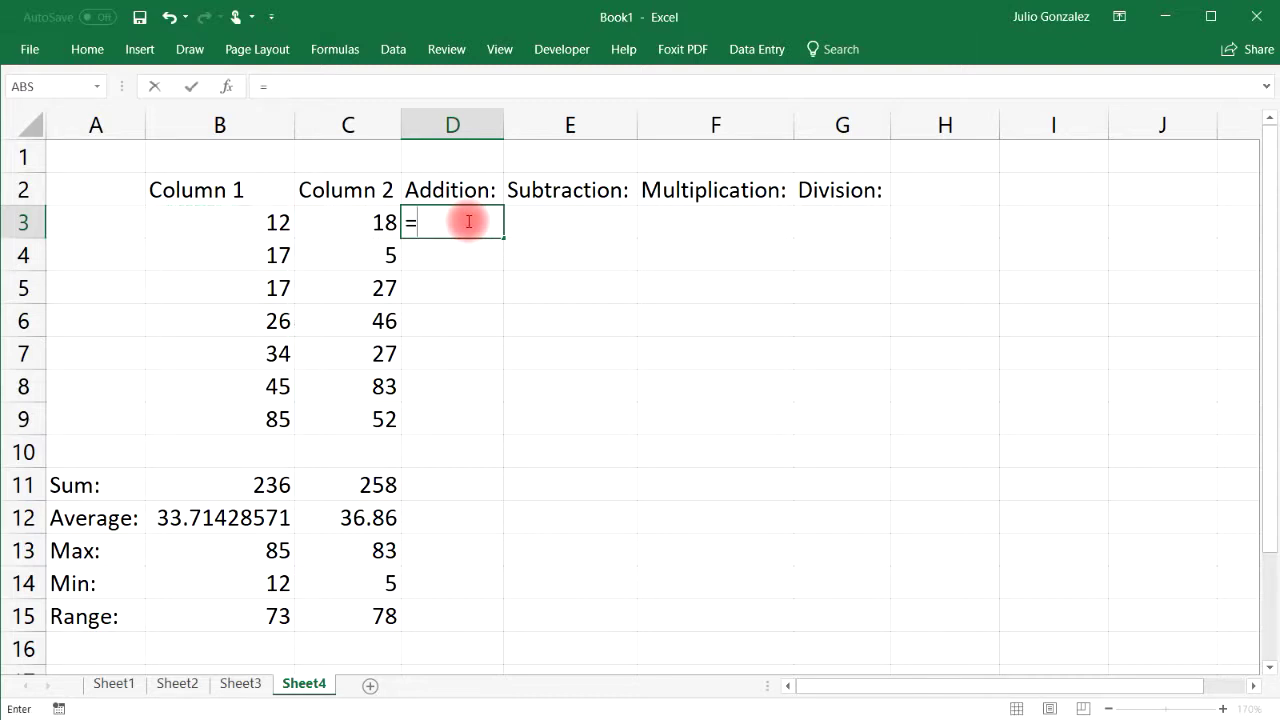
text(B3+)
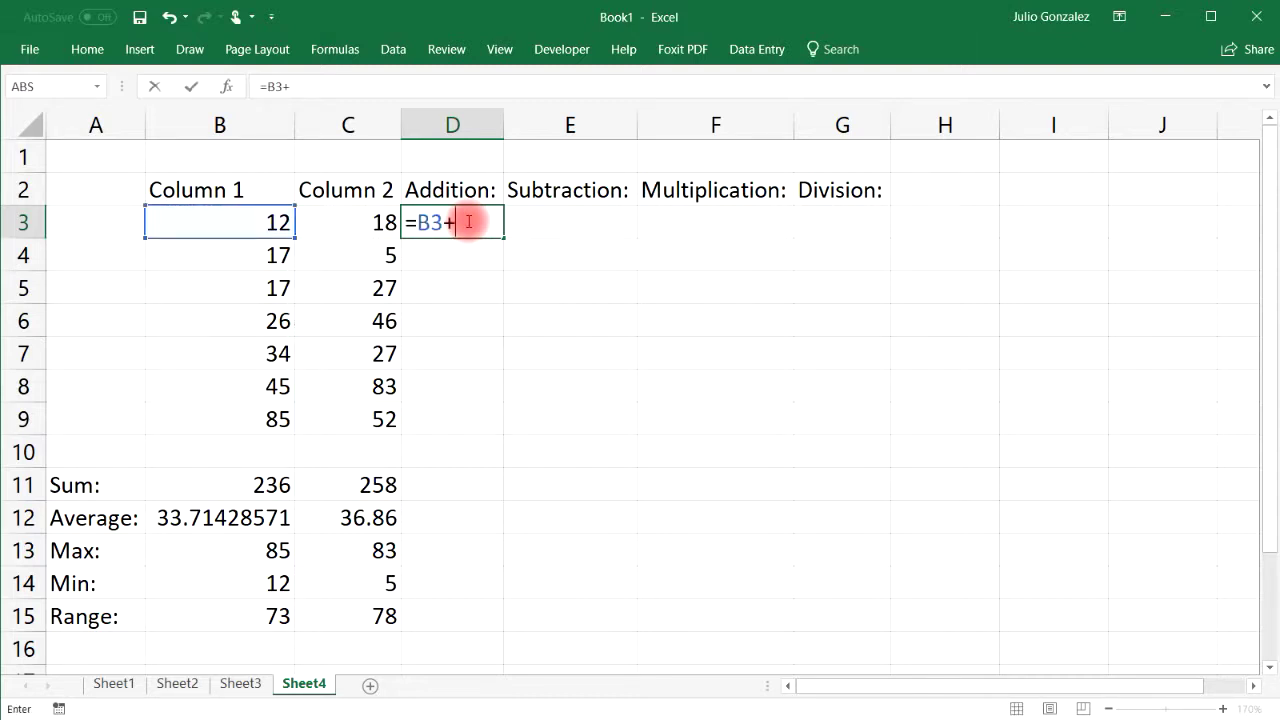
text(C3)
key(Return)
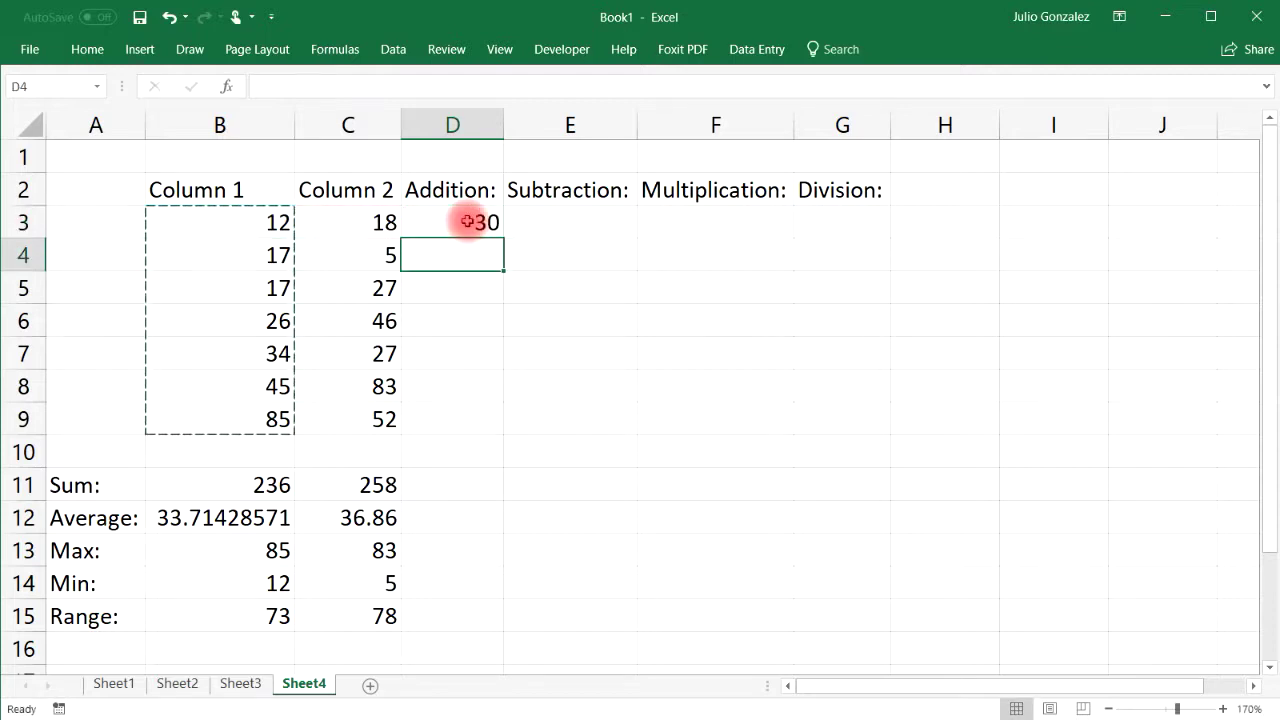
Fill the addition formula from D3 down to D9 and check rows 3 and 4 against their source numbers.
click(467, 221)
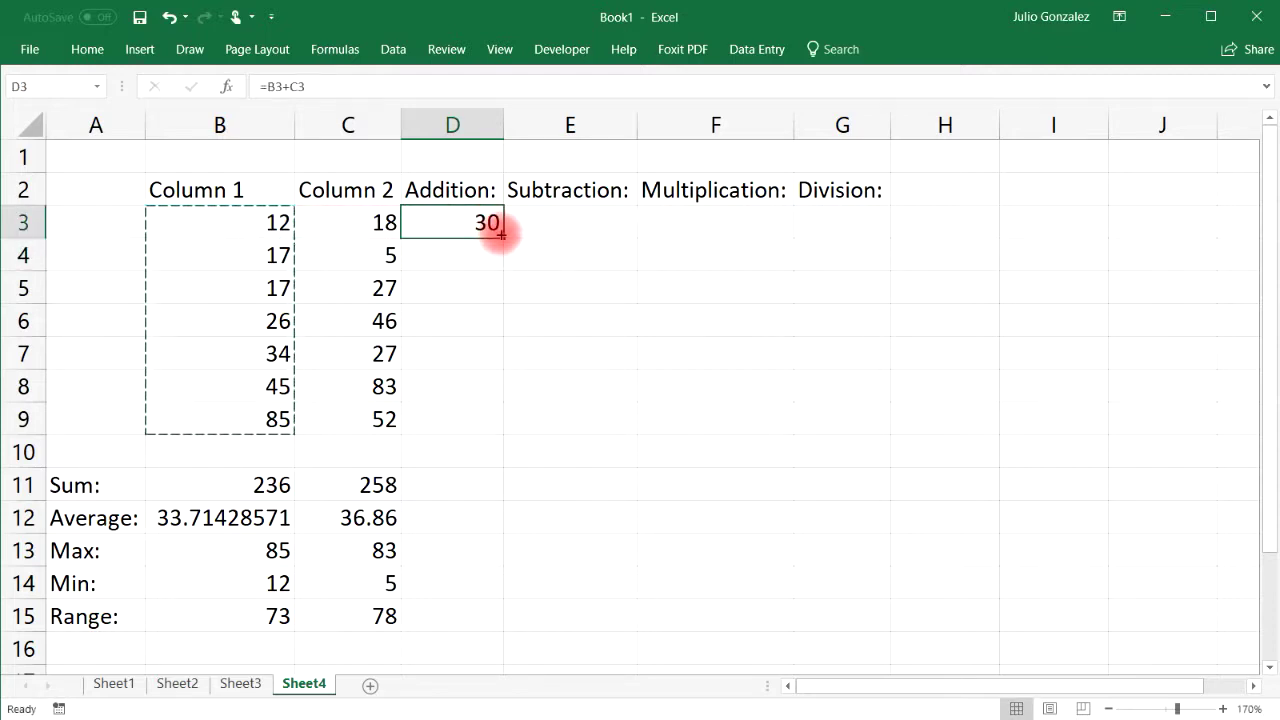
drag(500, 233, 490, 422)
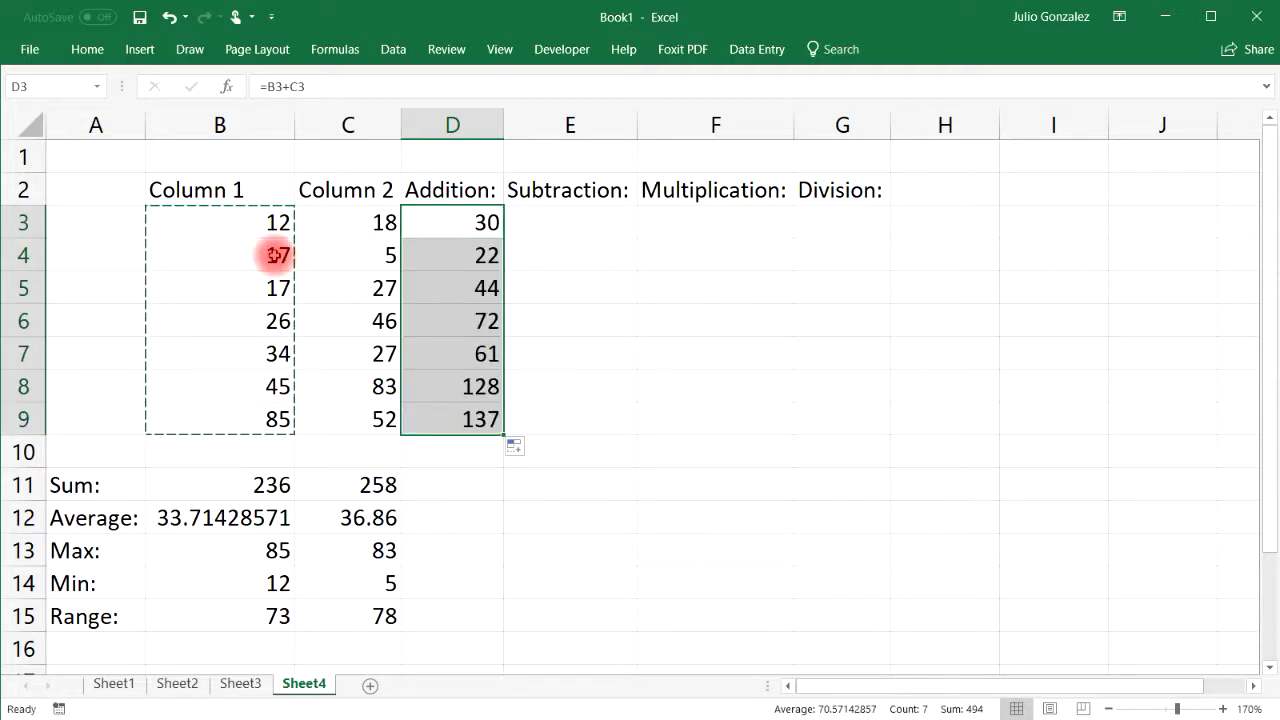
click(286, 228)
click(380, 224)
click(486, 223)
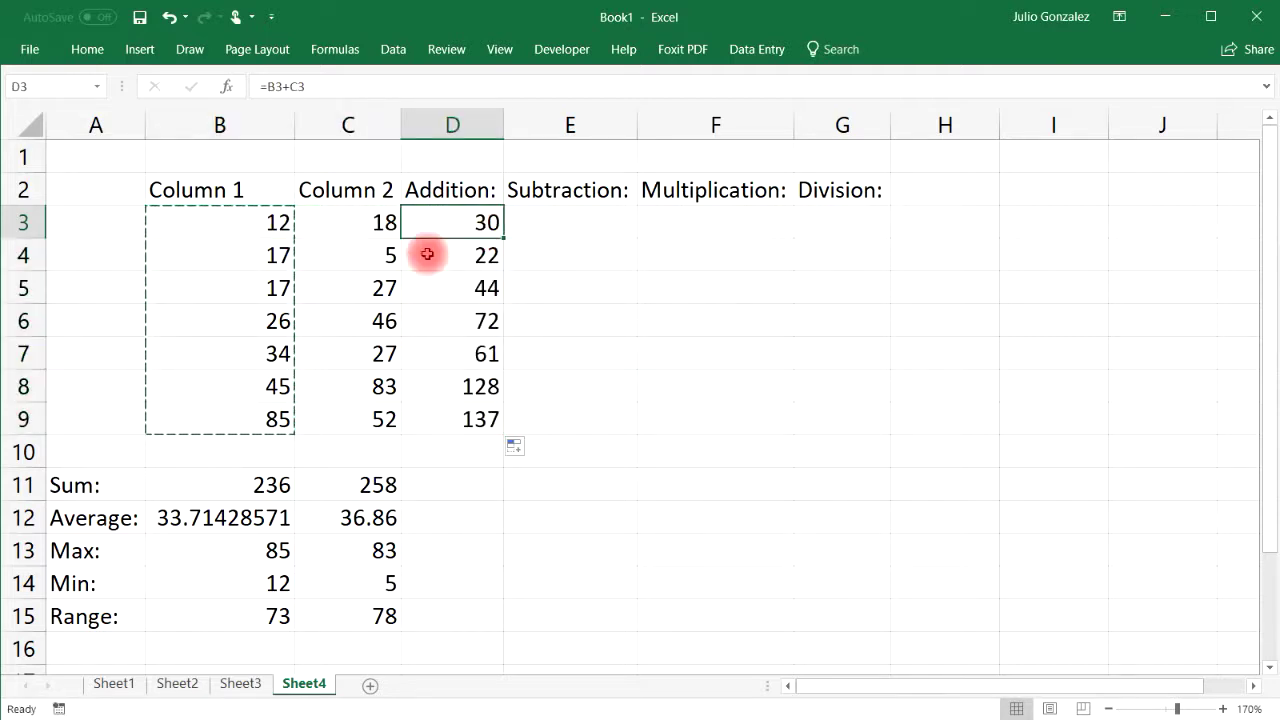
click(285, 255)
click(372, 261)
click(486, 257)
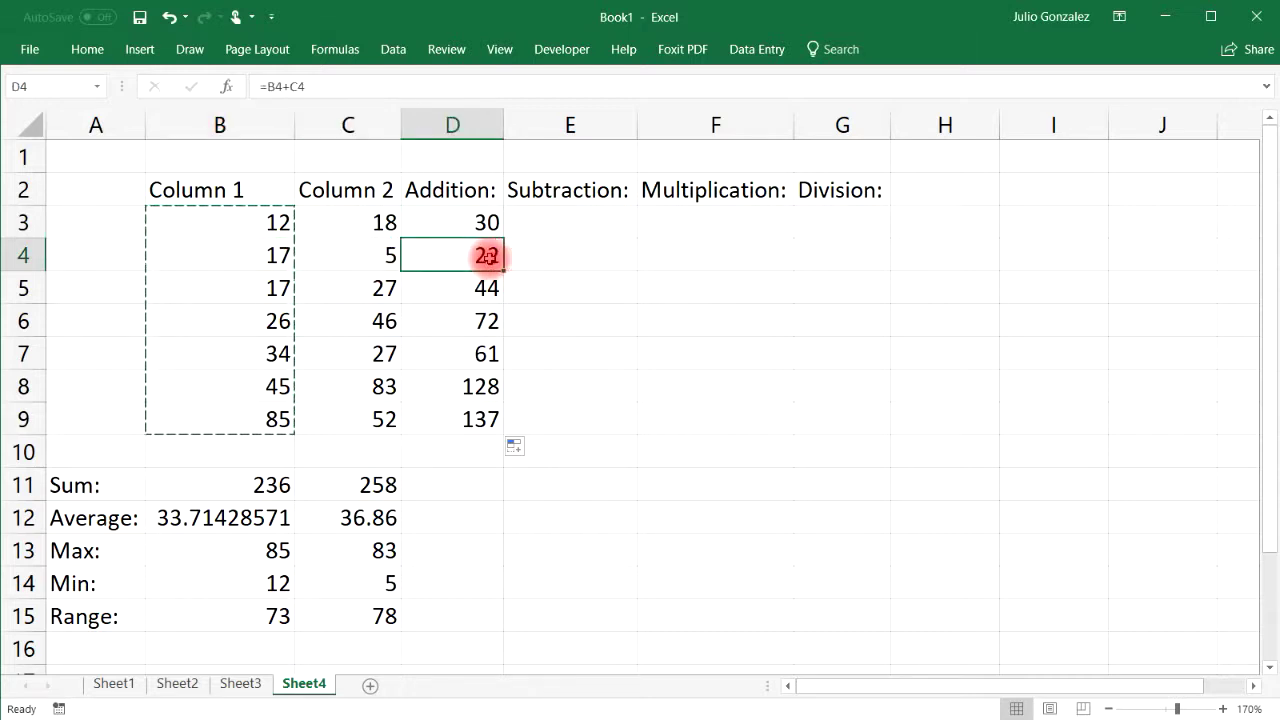
Check the row 8 addition result in column D against its two source numbers.
click(268, 393)
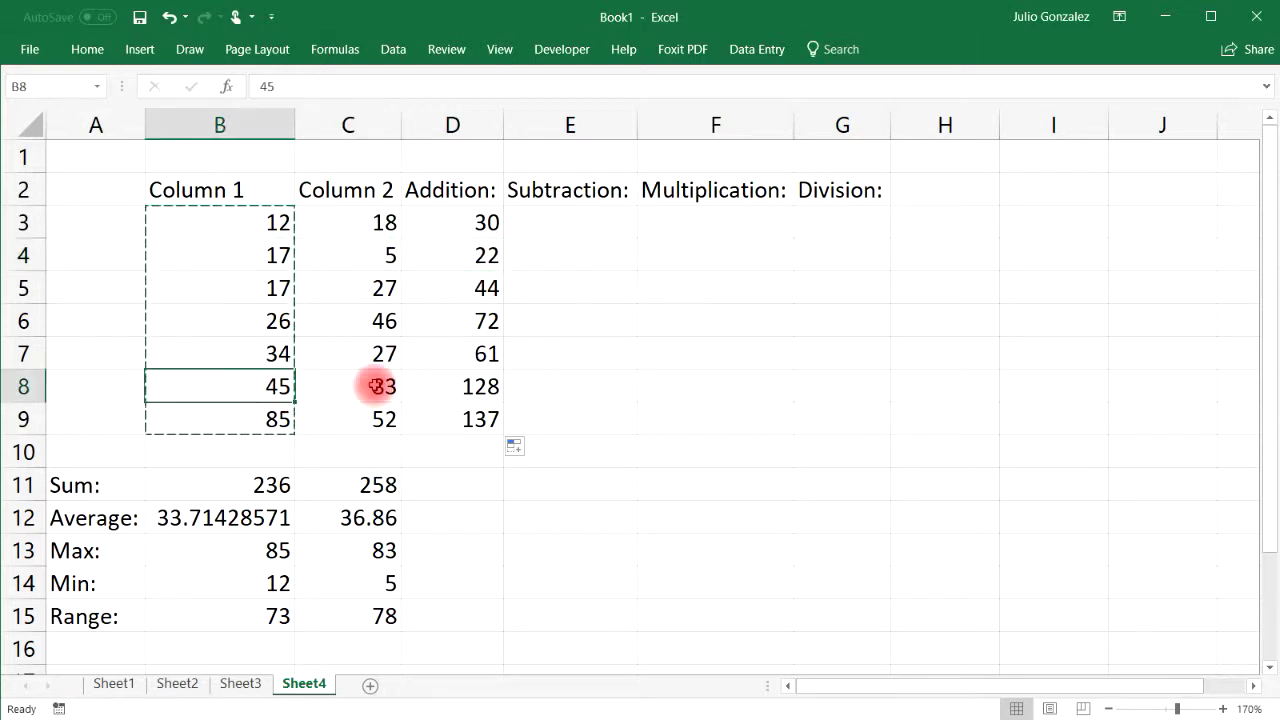
click(382, 388)
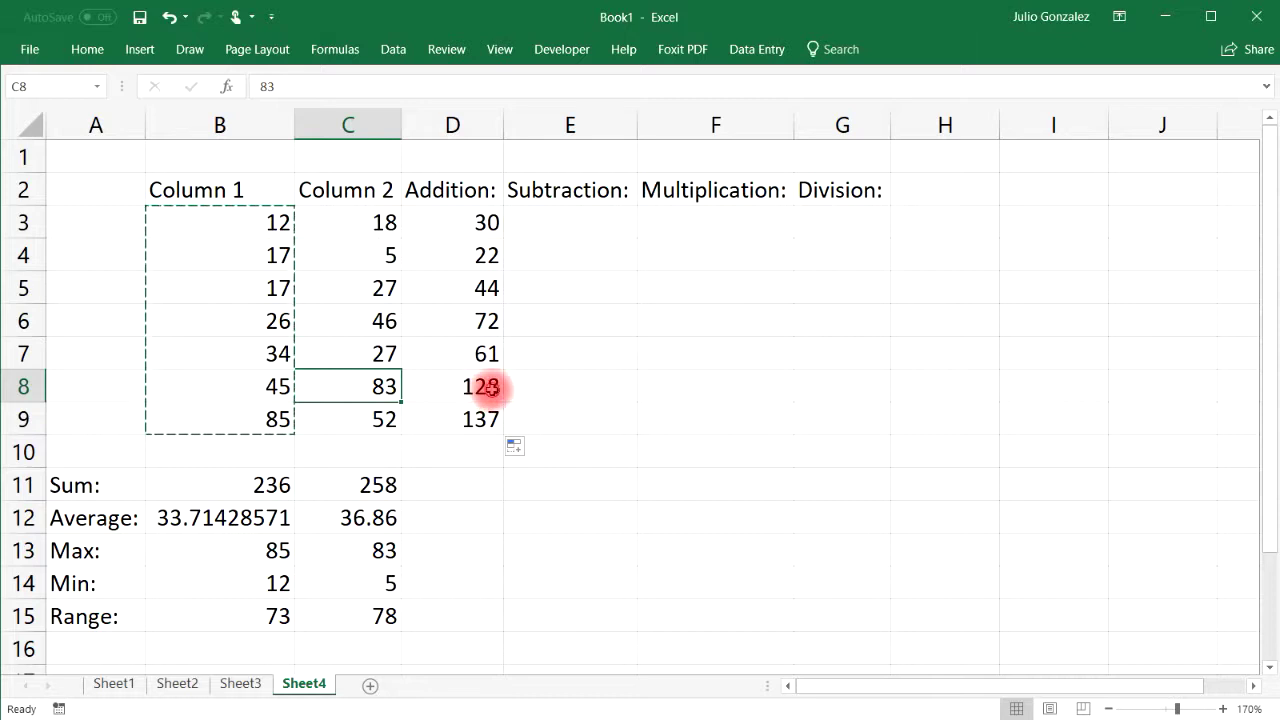
click(455, 390)
Subtract the first row's second number from its first in E3 with the formula =B3-C3.
click(586, 222)
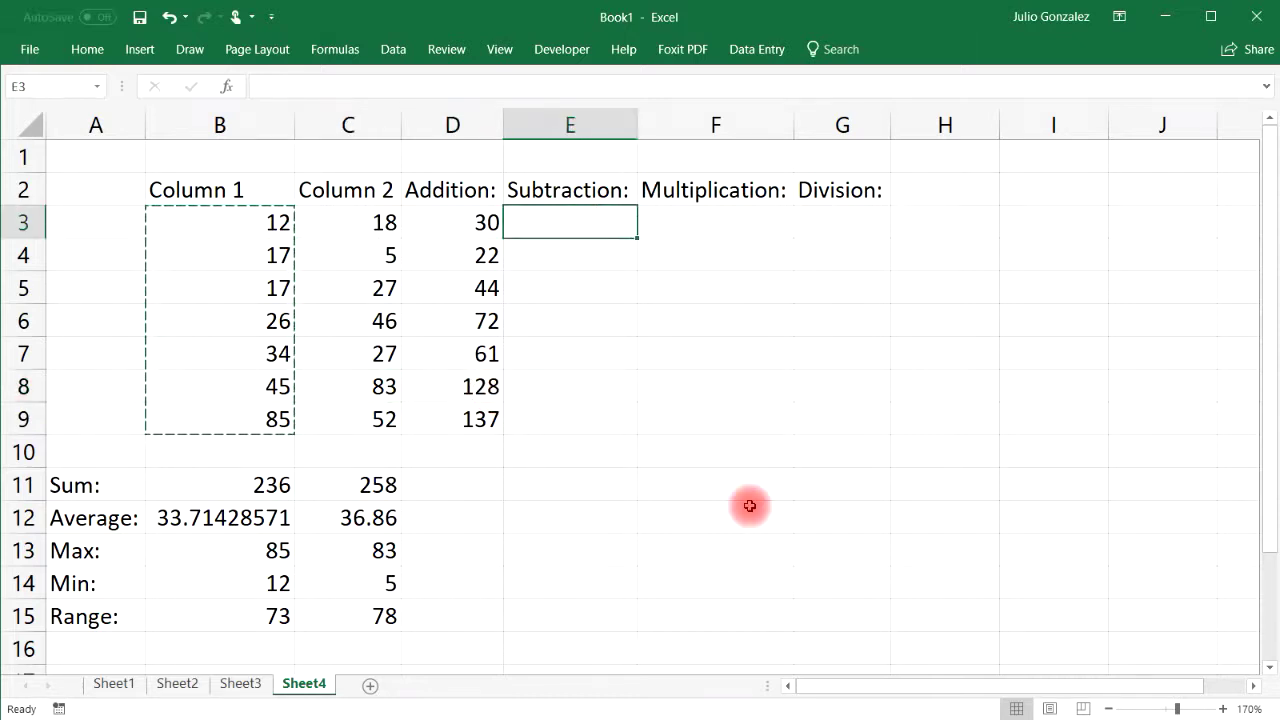
click(565, 221)
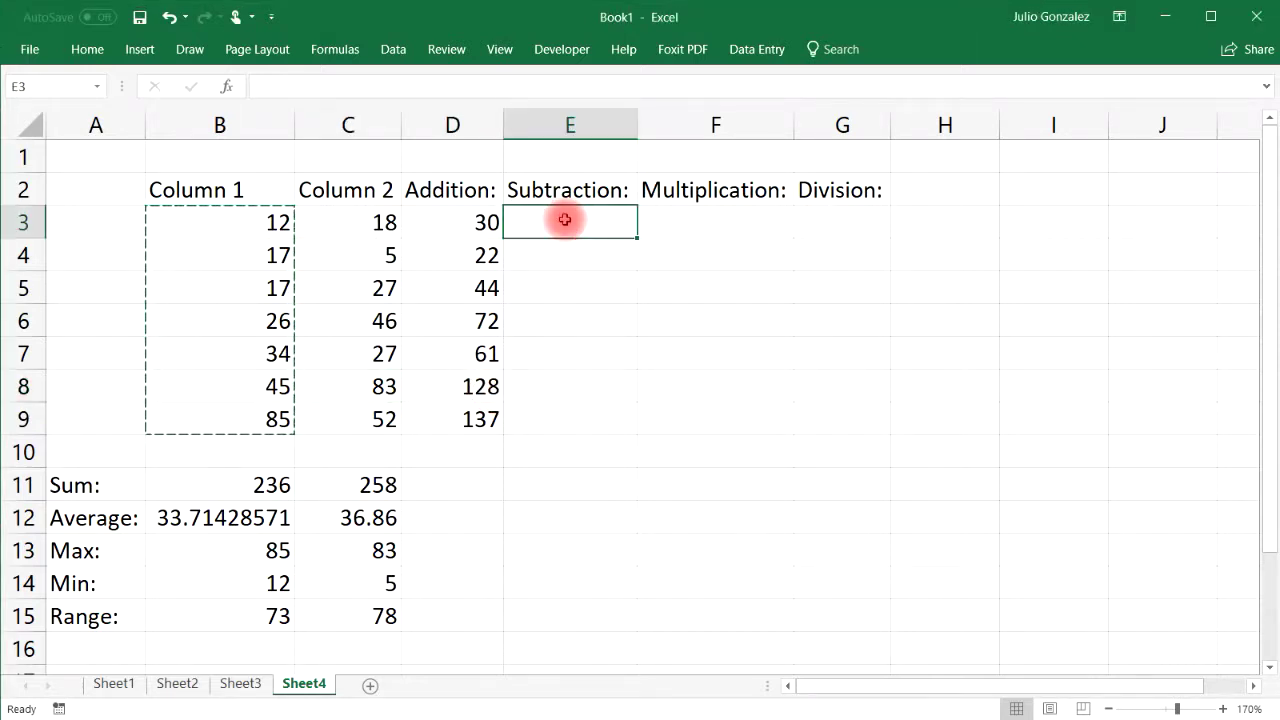
double_click(565, 220)
text(=B)
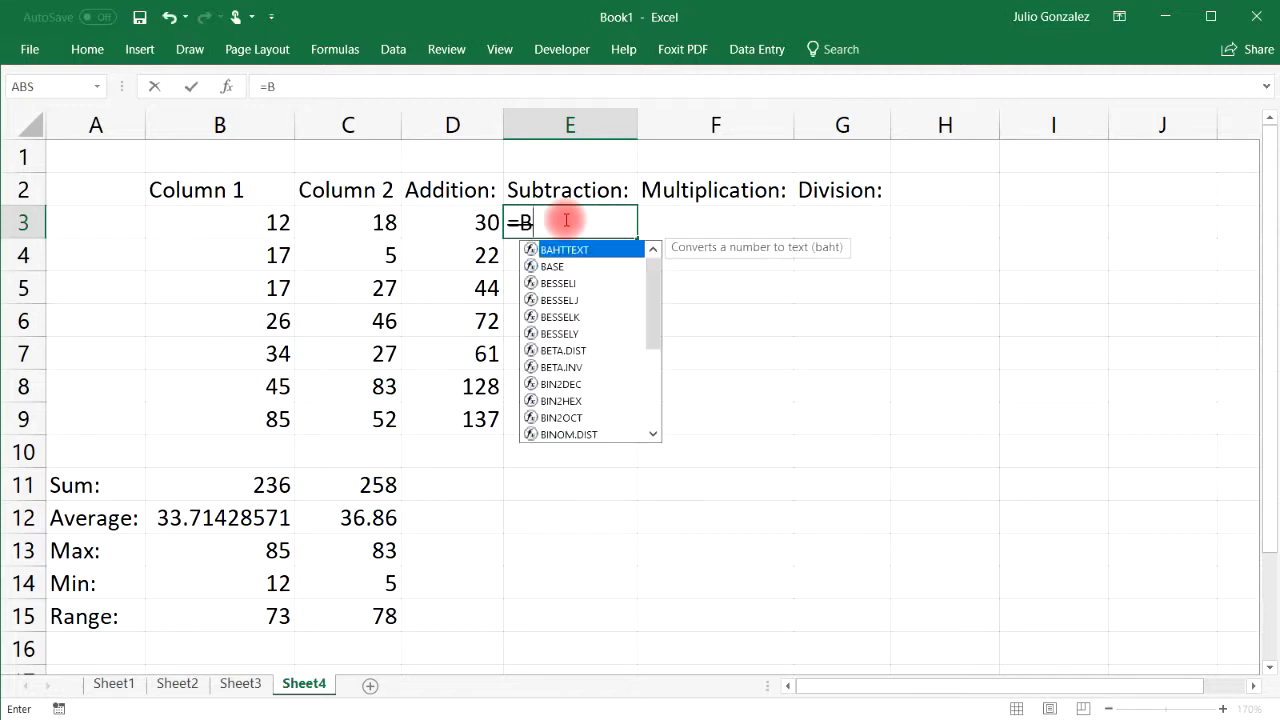
text(3-B)
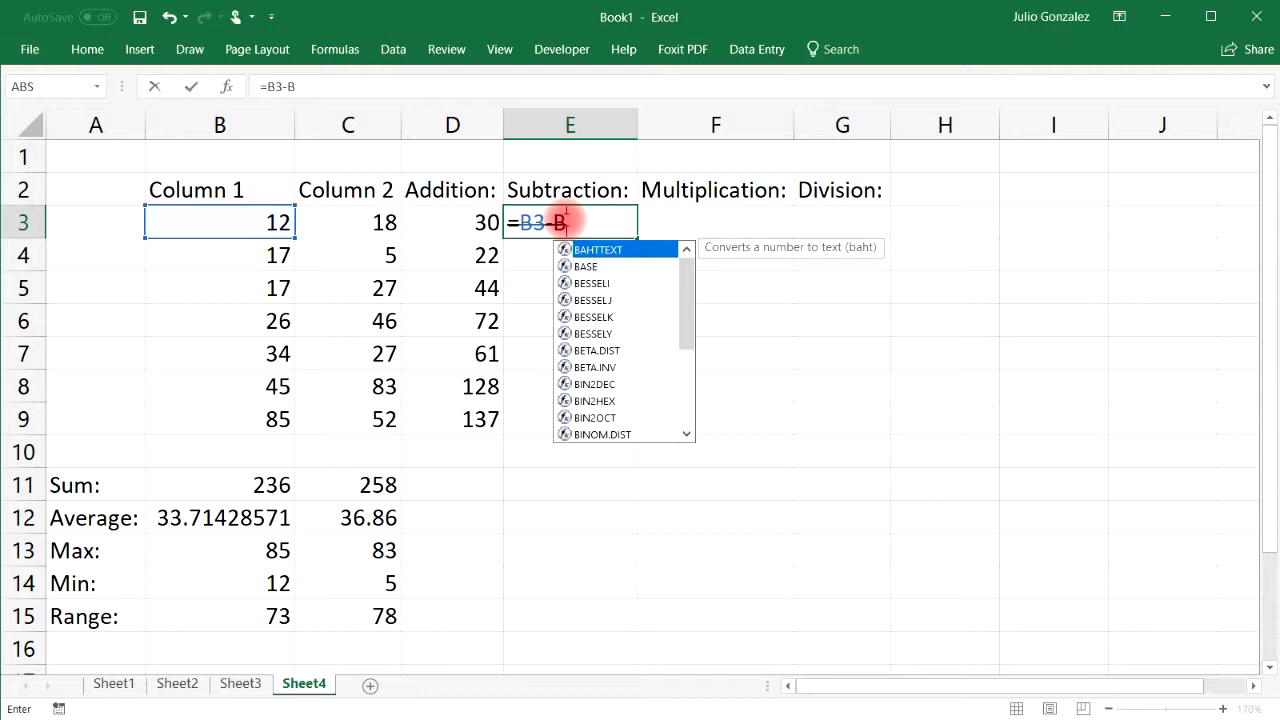
key(BackSpace)
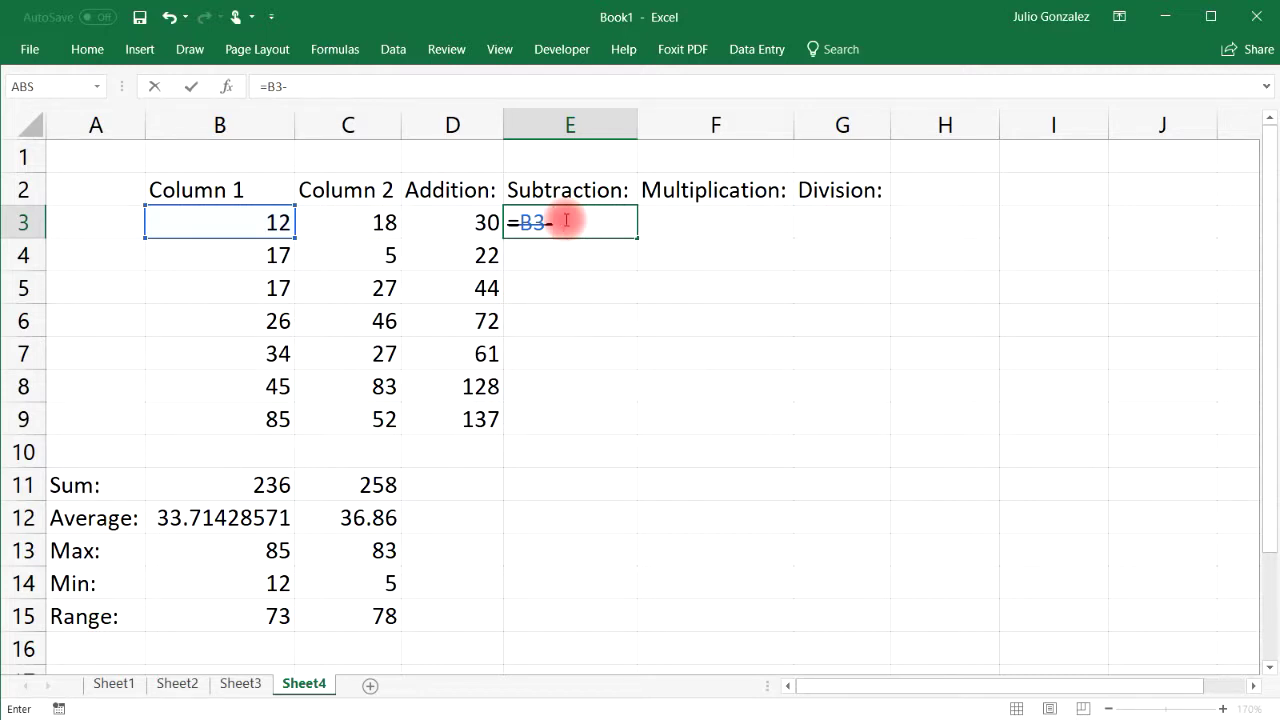
text(C3)
key(Return)
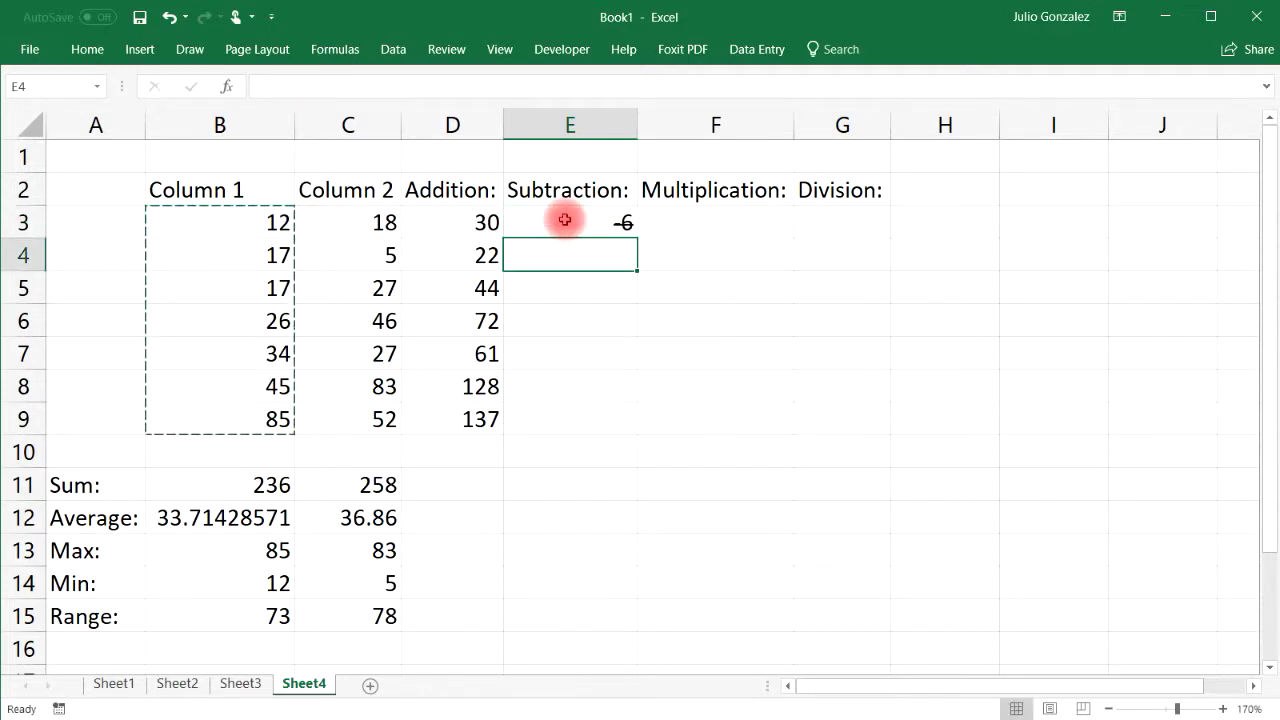
Fill the subtraction formula from E3 down to E9 and check rows 7 and 6 against their source numbers.
click(565, 220)
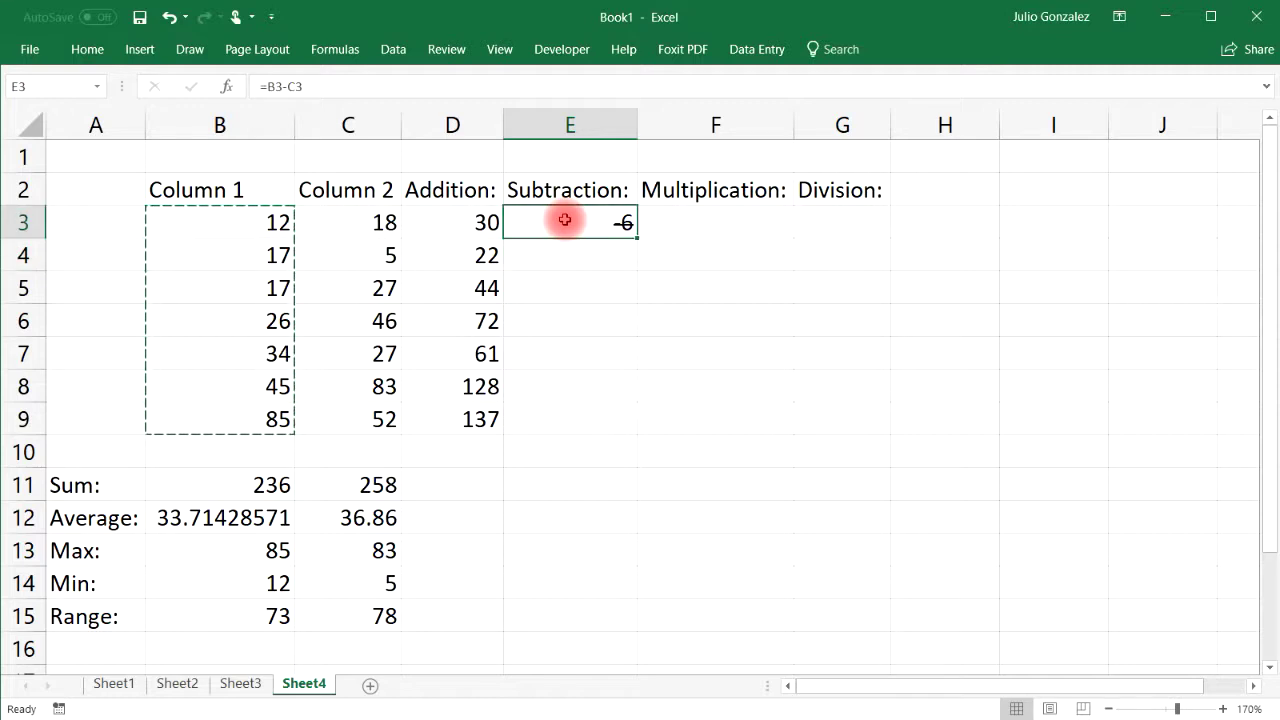
drag(565, 220, 1172, 222)
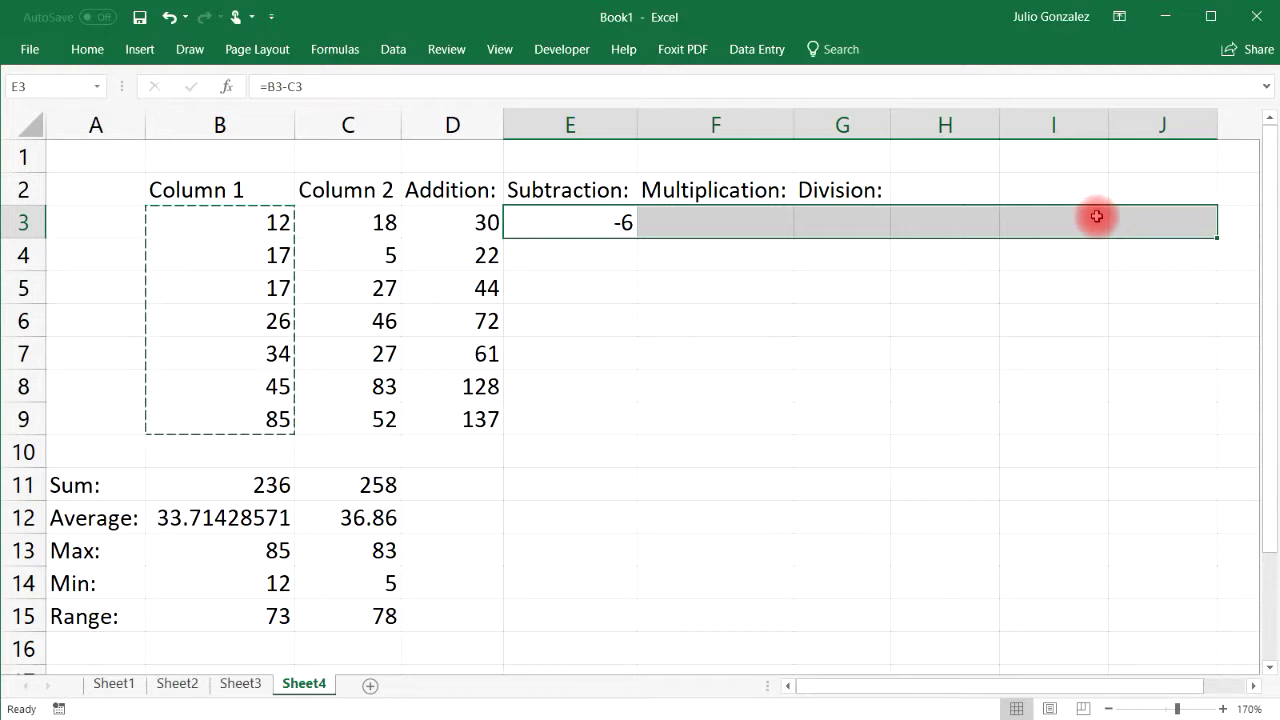
click(615, 257)
click(626, 222)
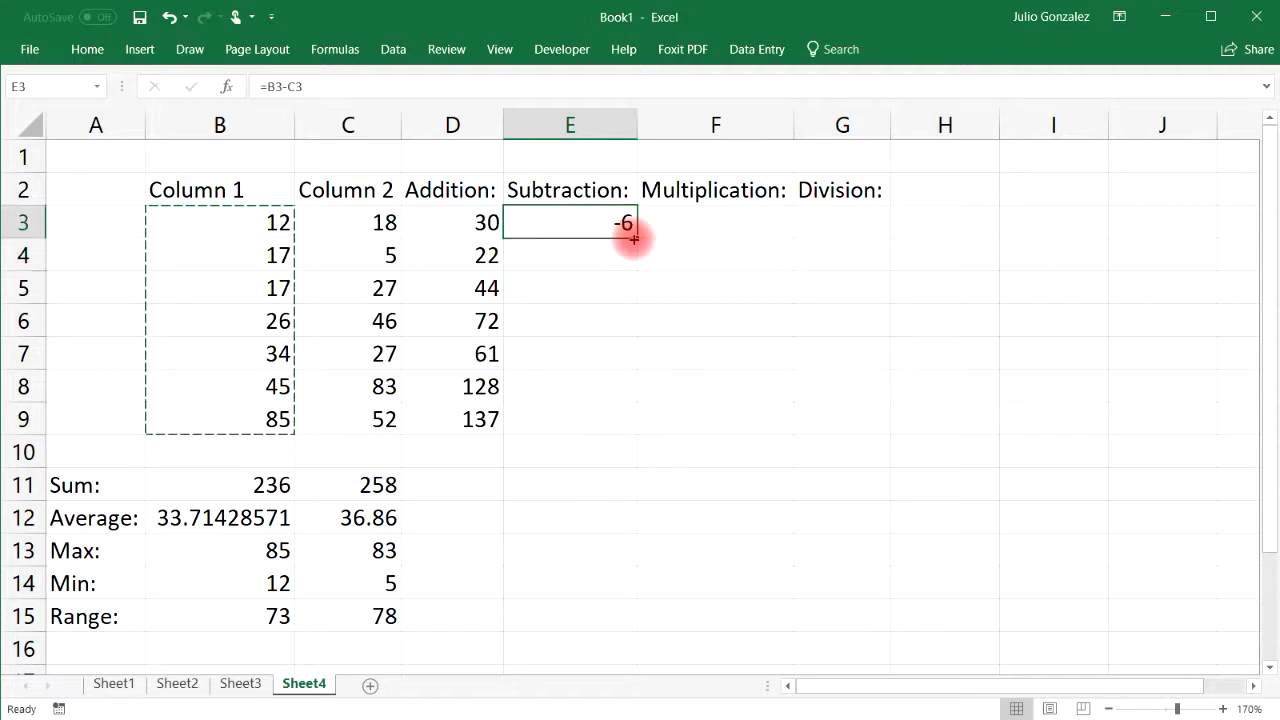
drag(634, 240, 610, 424)
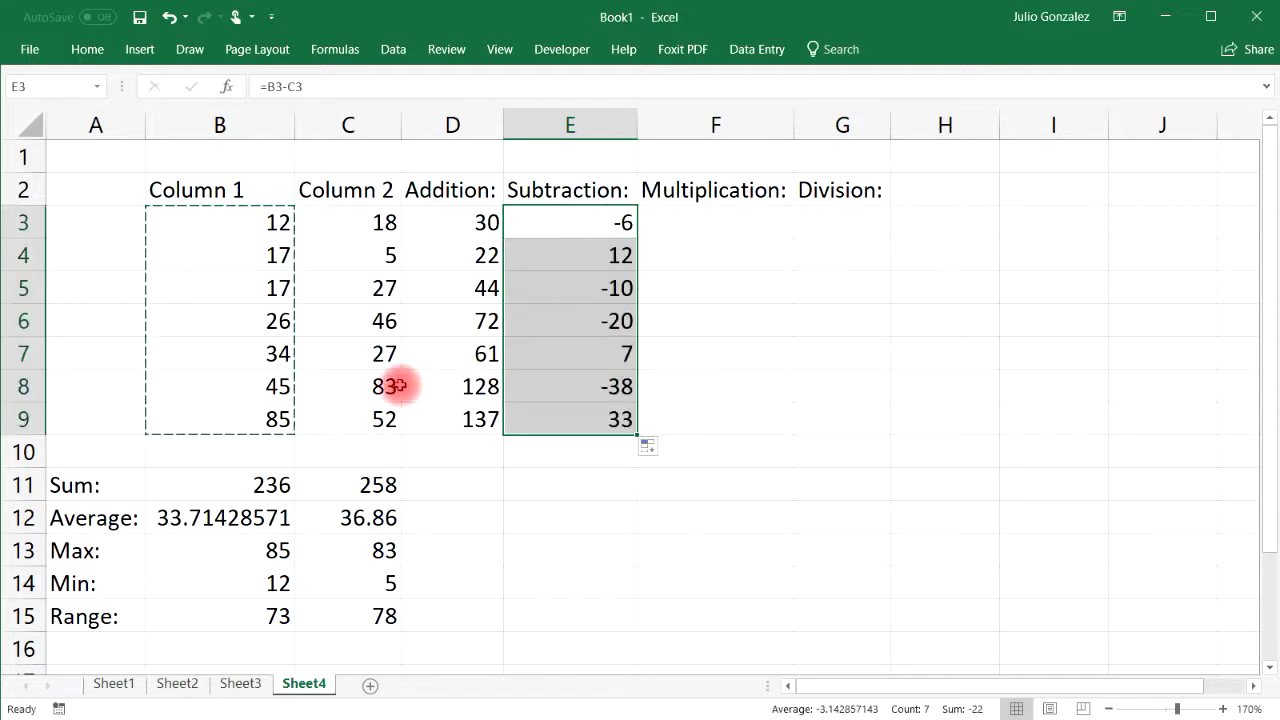
click(220, 352)
click(386, 353)
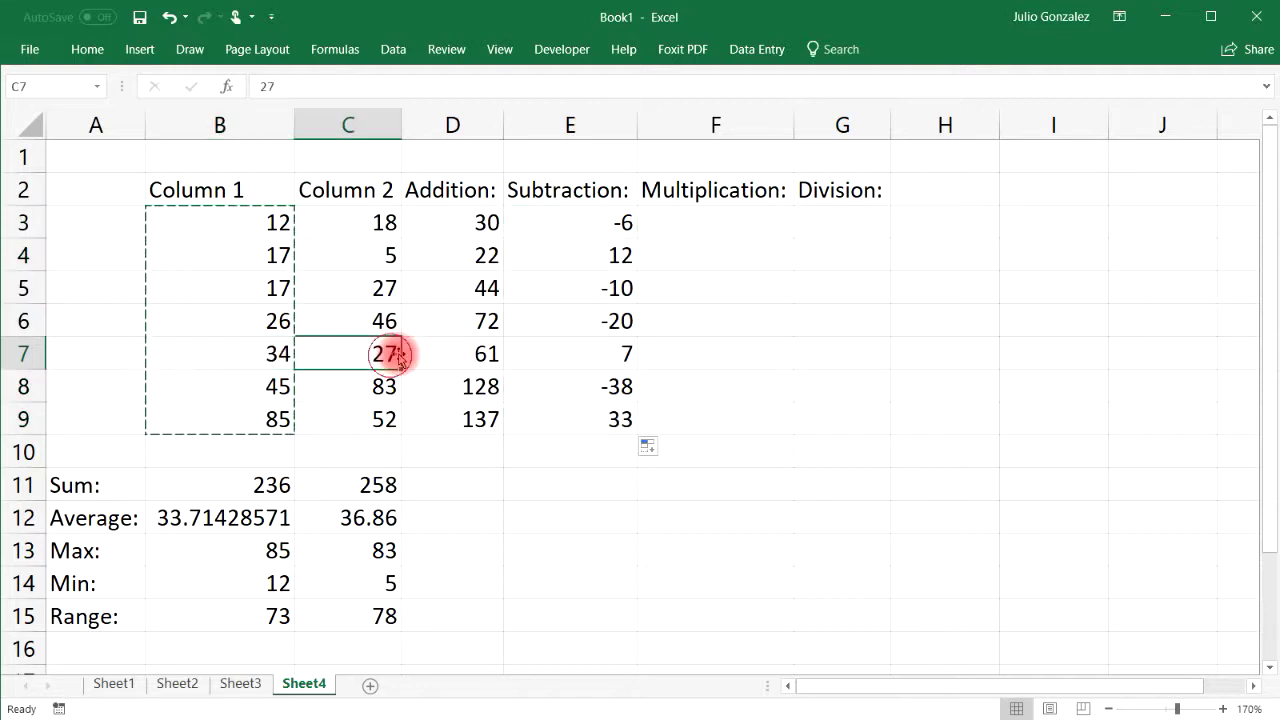
click(614, 349)
click(282, 320)
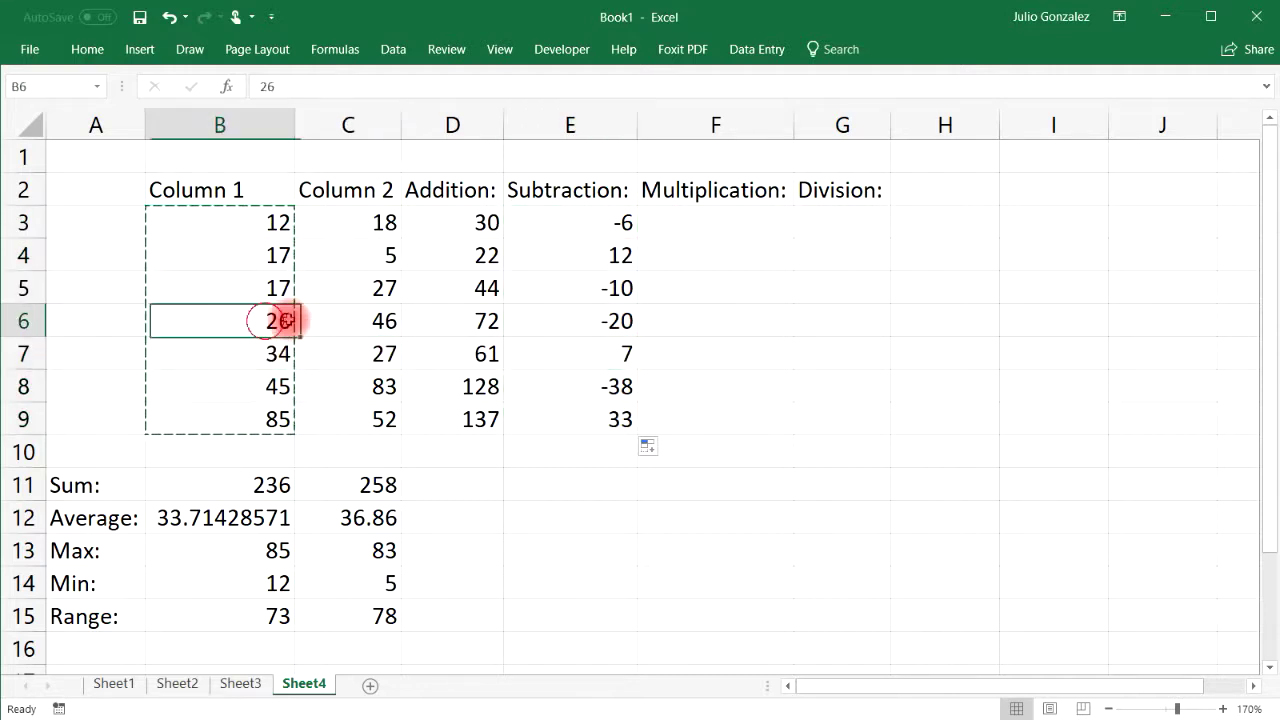
click(388, 322)
click(612, 322)
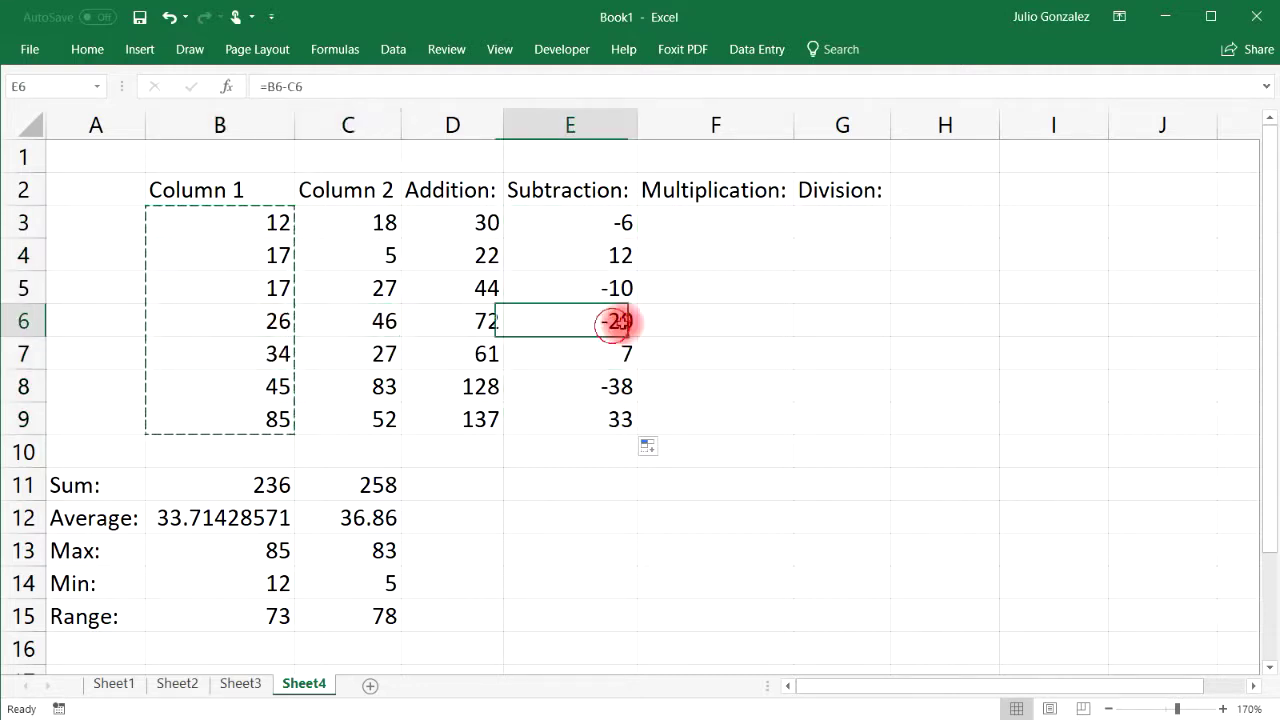
Multiply the first row's two numbers in F3 with the formula =B3*C3.
click(737, 222)
text(=)
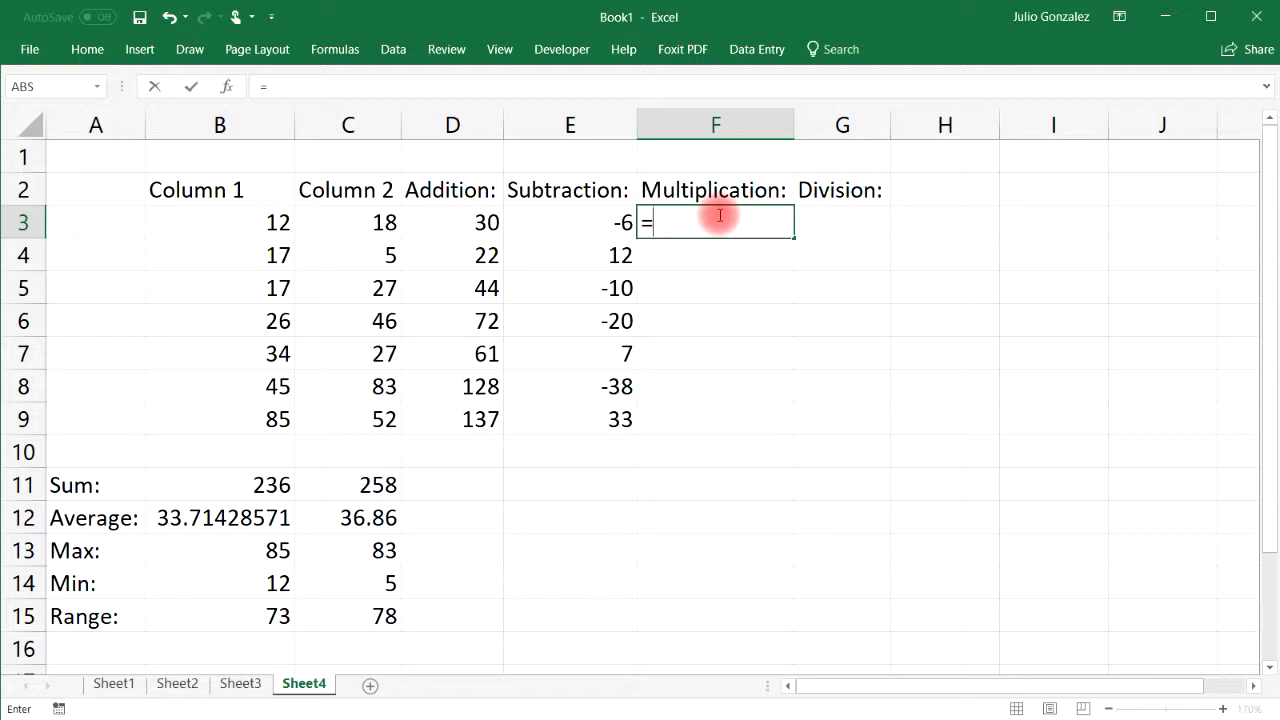
text(B3*C3)
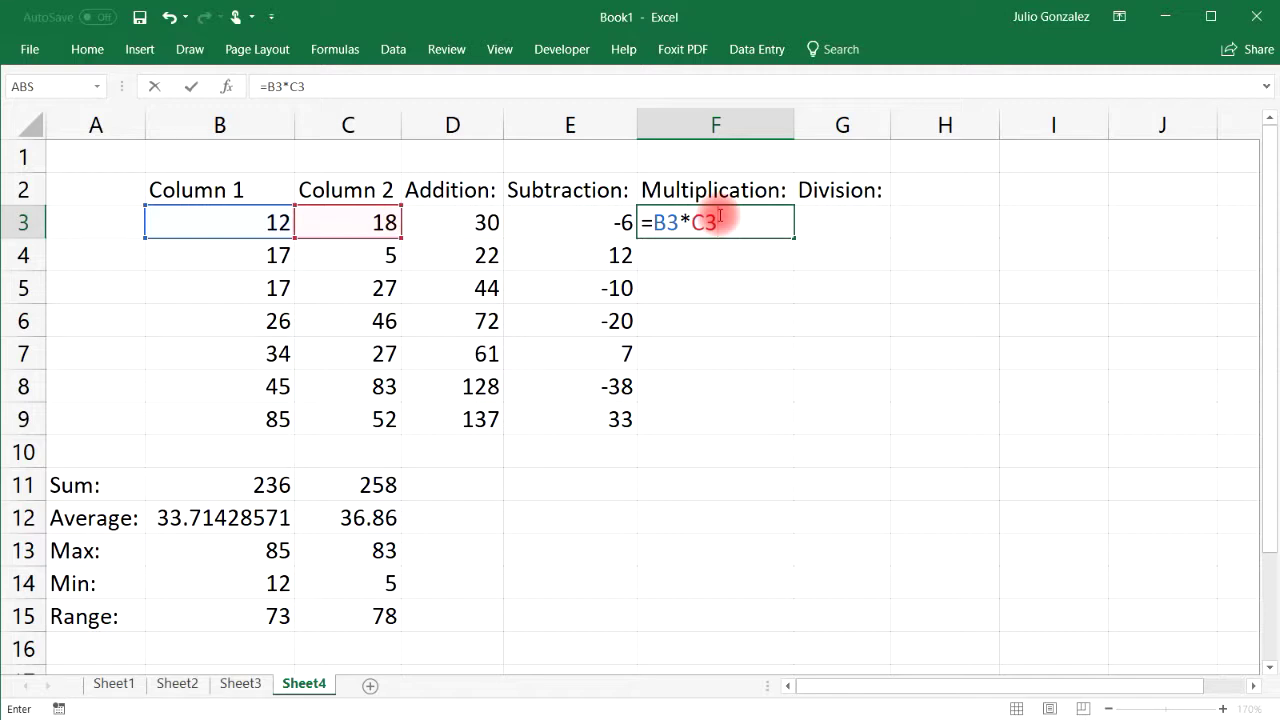
key(Return)
Try the multiplication operator on plain numbers by entering =5*5 in F11 and =8*9 in F12.
click(703, 479)
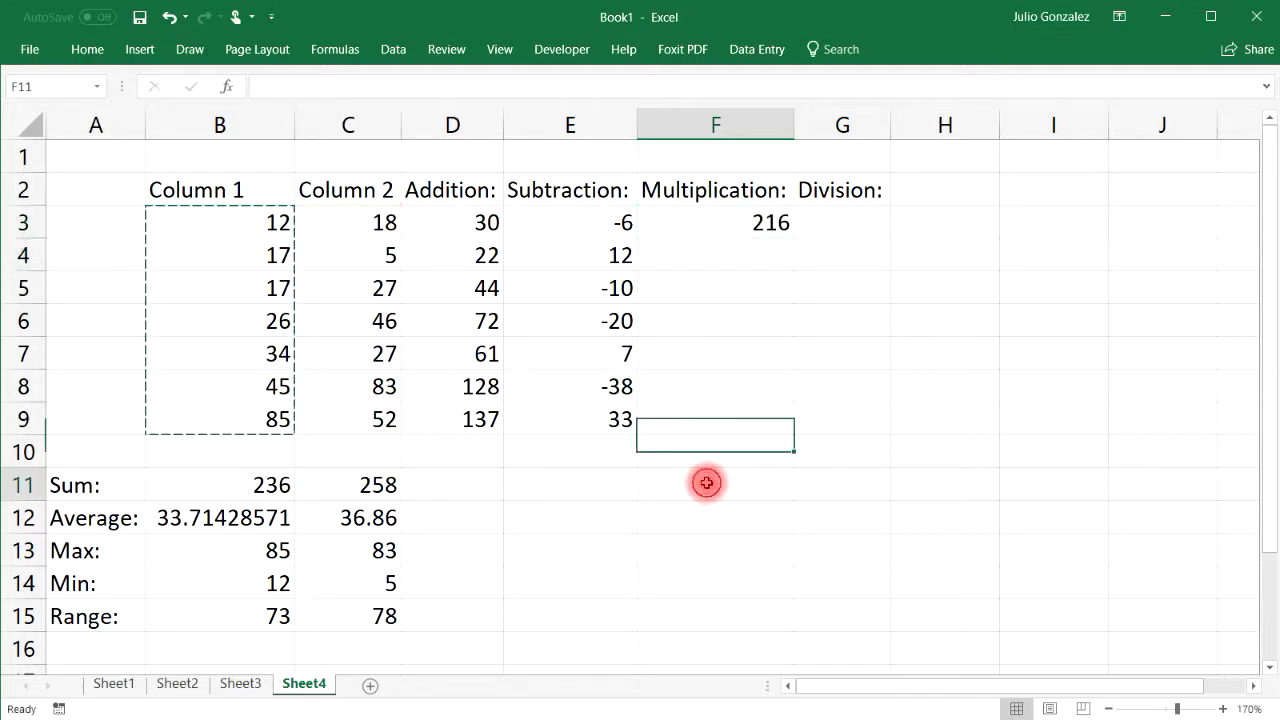
text(=)
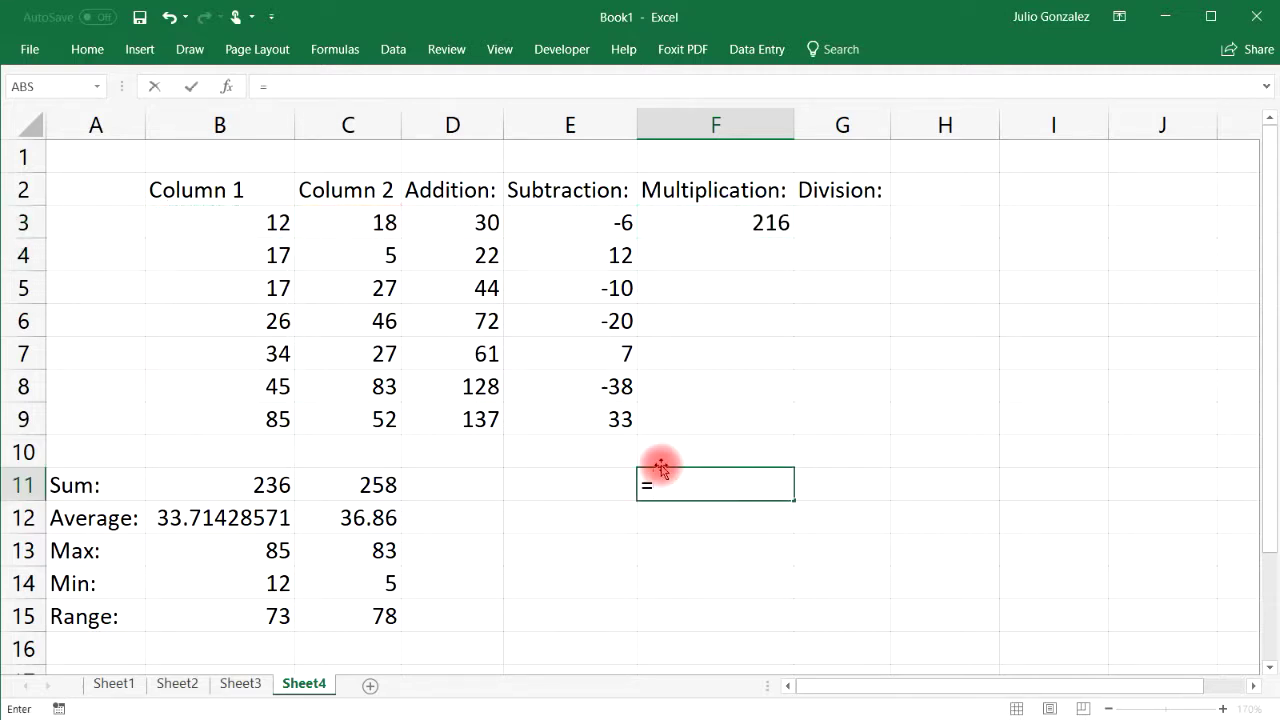
text(%)
key(BackSpace)
text(5*5)
key(Return)
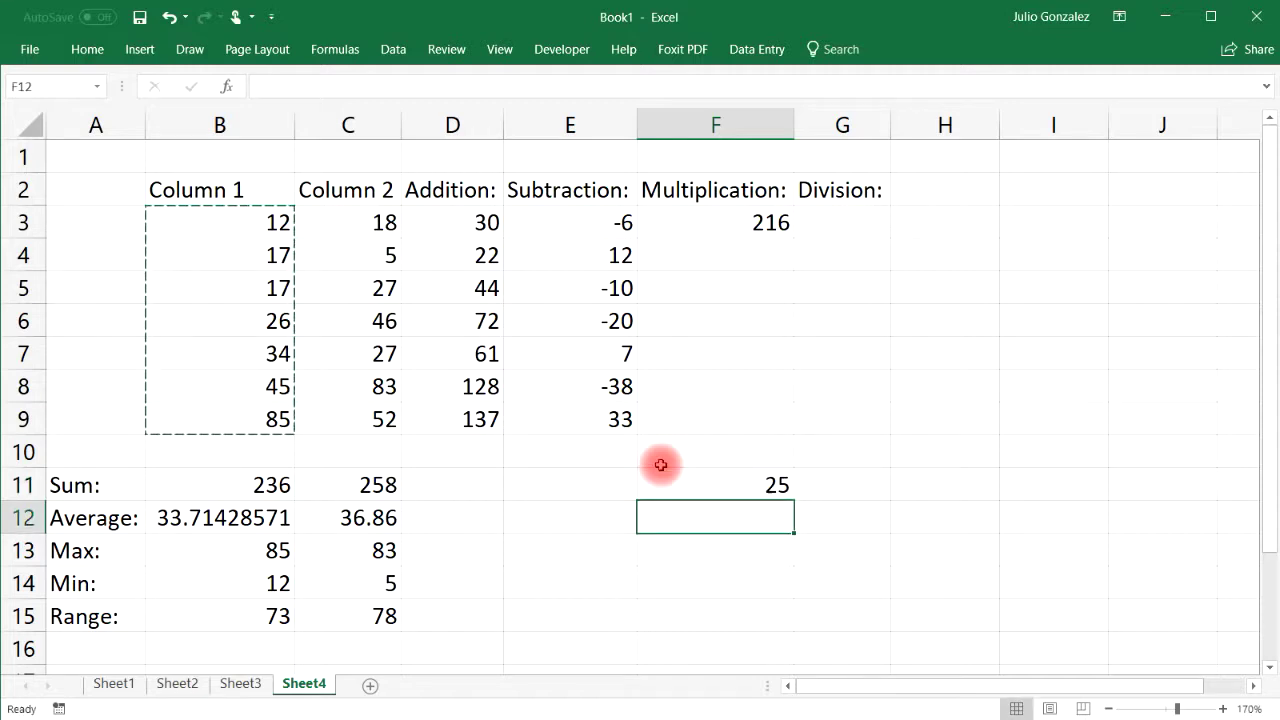
text(=8*9)
key(Return)
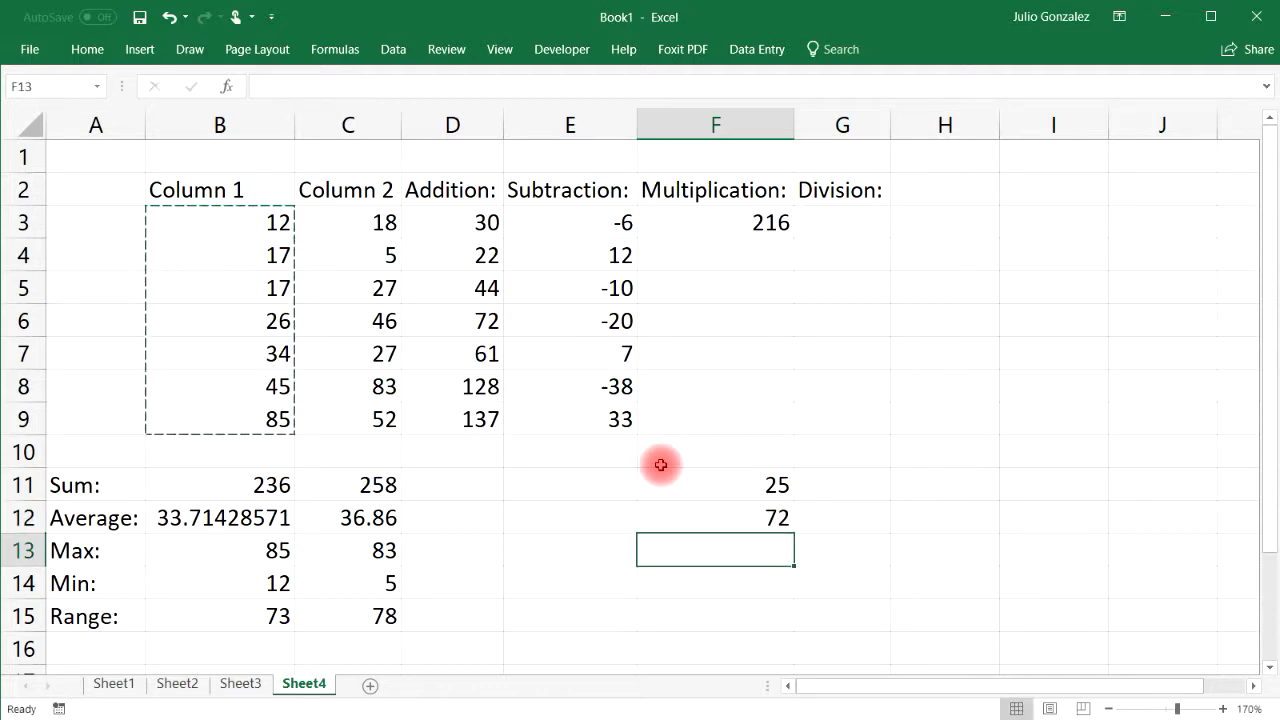
Clear the two test multiplications from F11 and F12.
click(751, 486)
key(Delete)
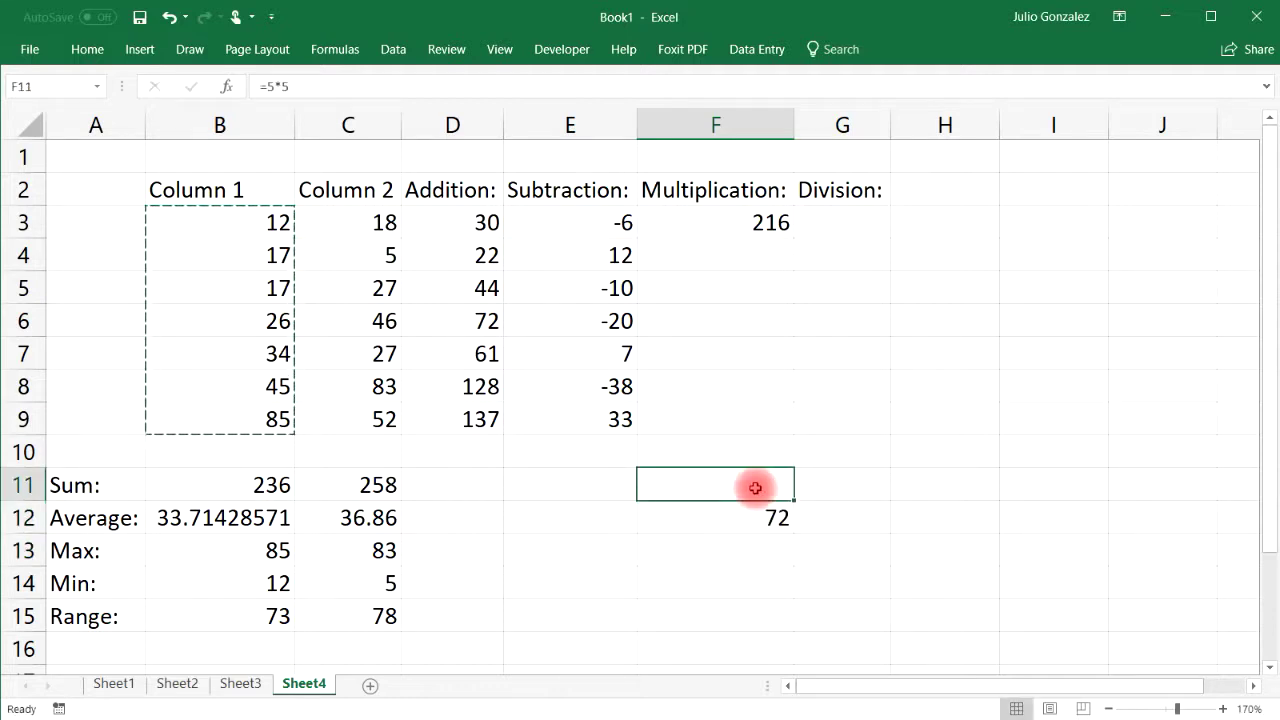
click(752, 513)
key(Delete)
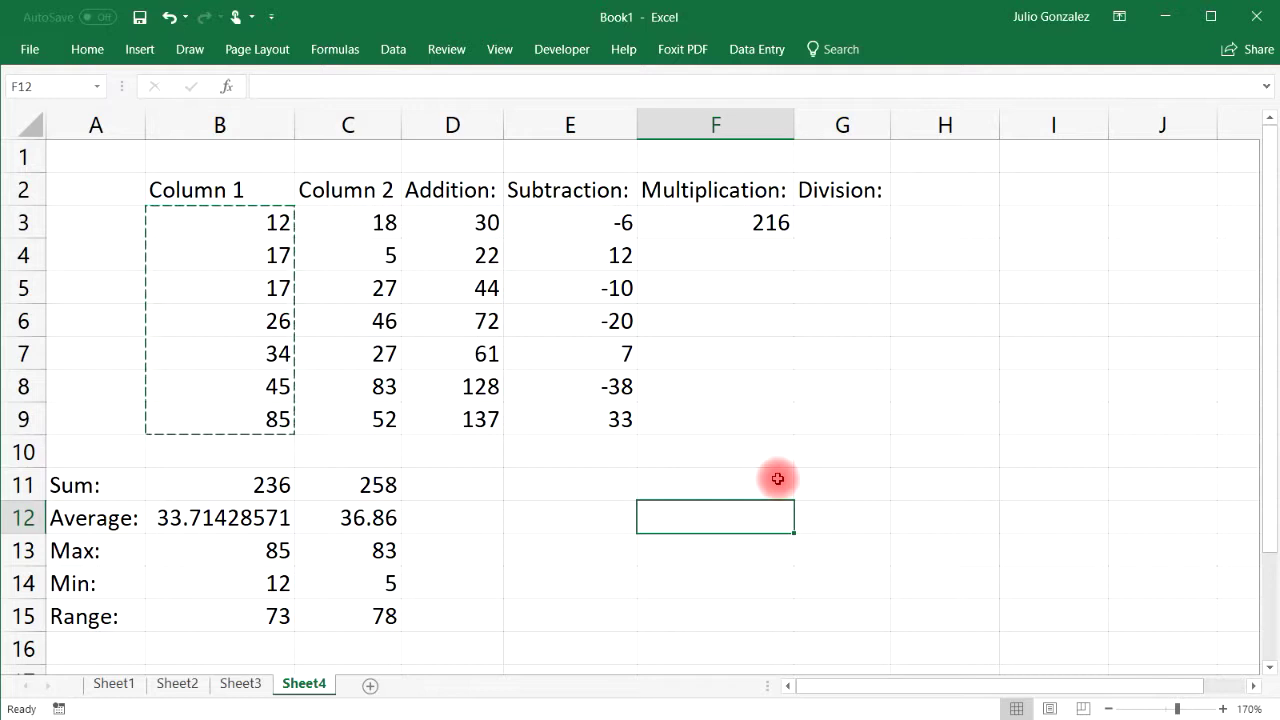
Fill the multiplication formula from F3 down to F9.
click(745, 226)
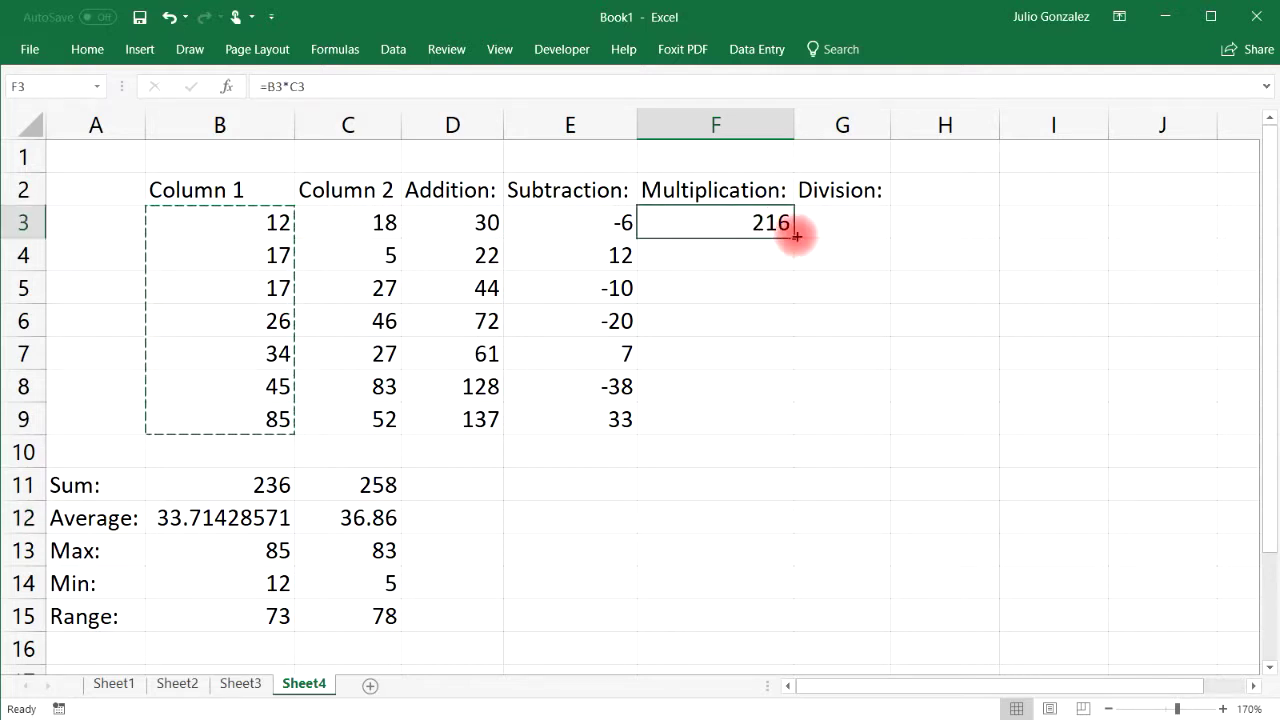
drag(794, 236, 771, 431)
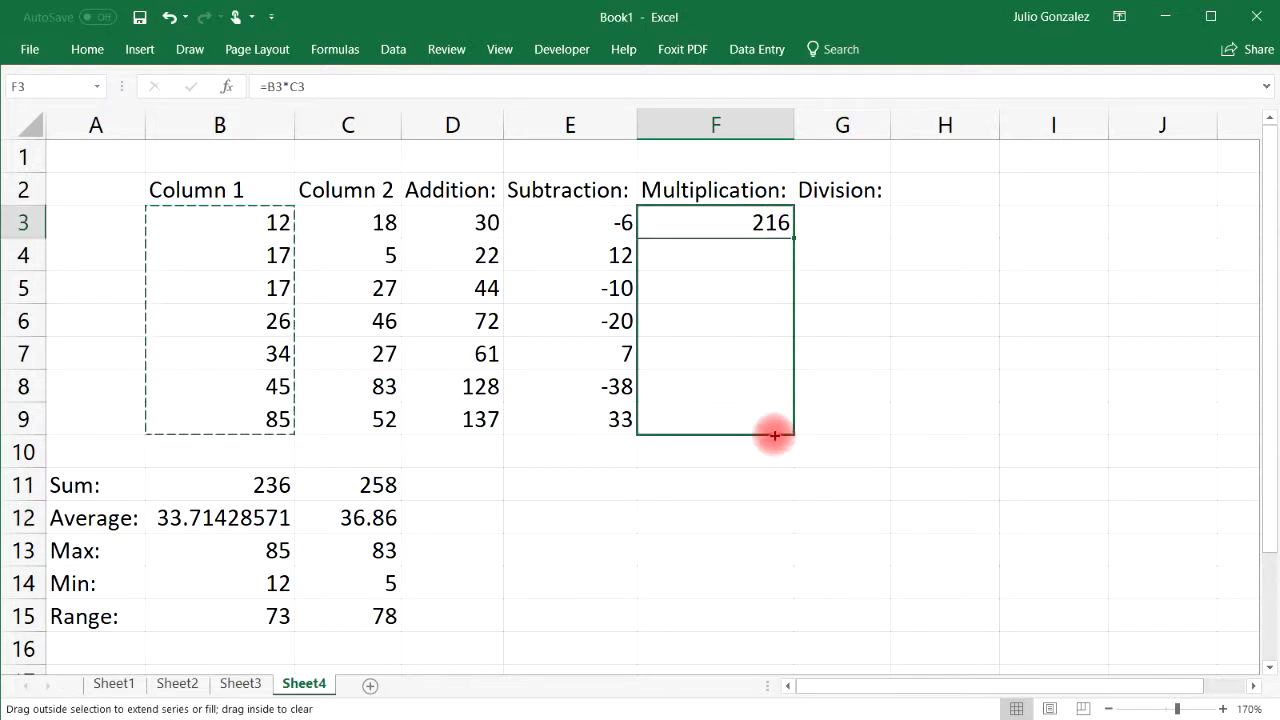
Try the division operator on plain numbers by entering =48/6 in F11, and clear that test cell.
click(723, 497)
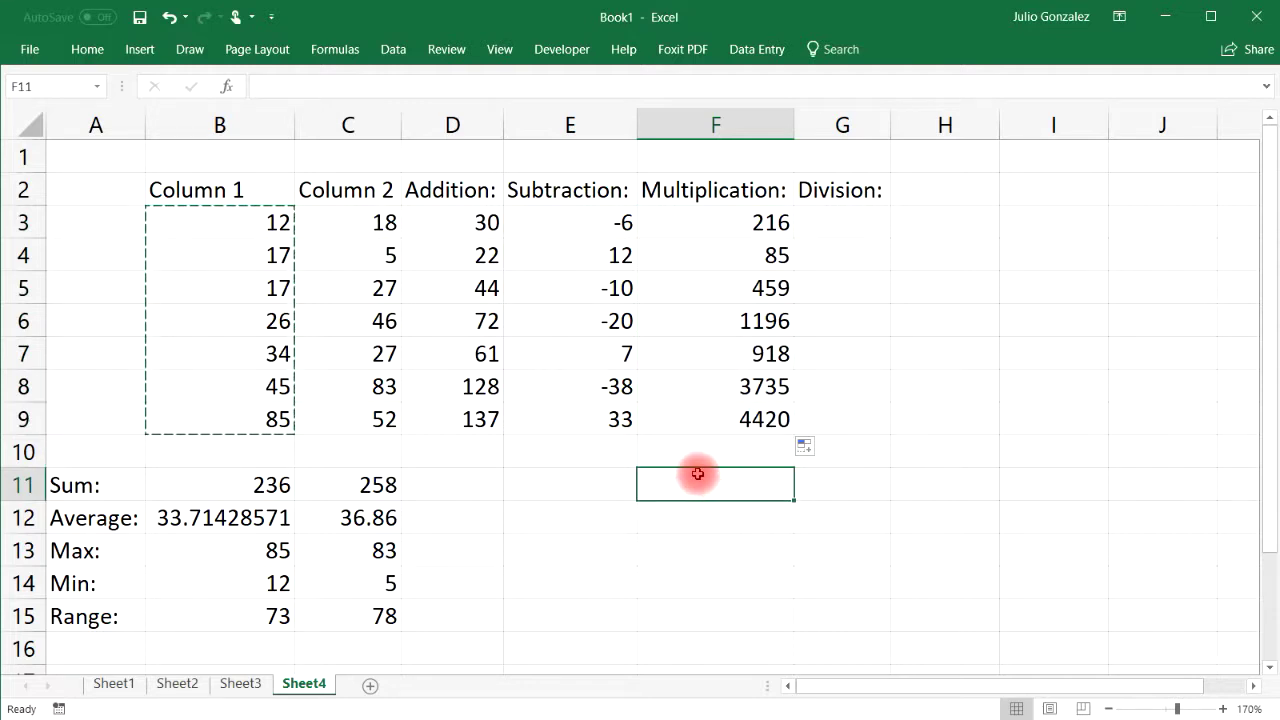
text(=)
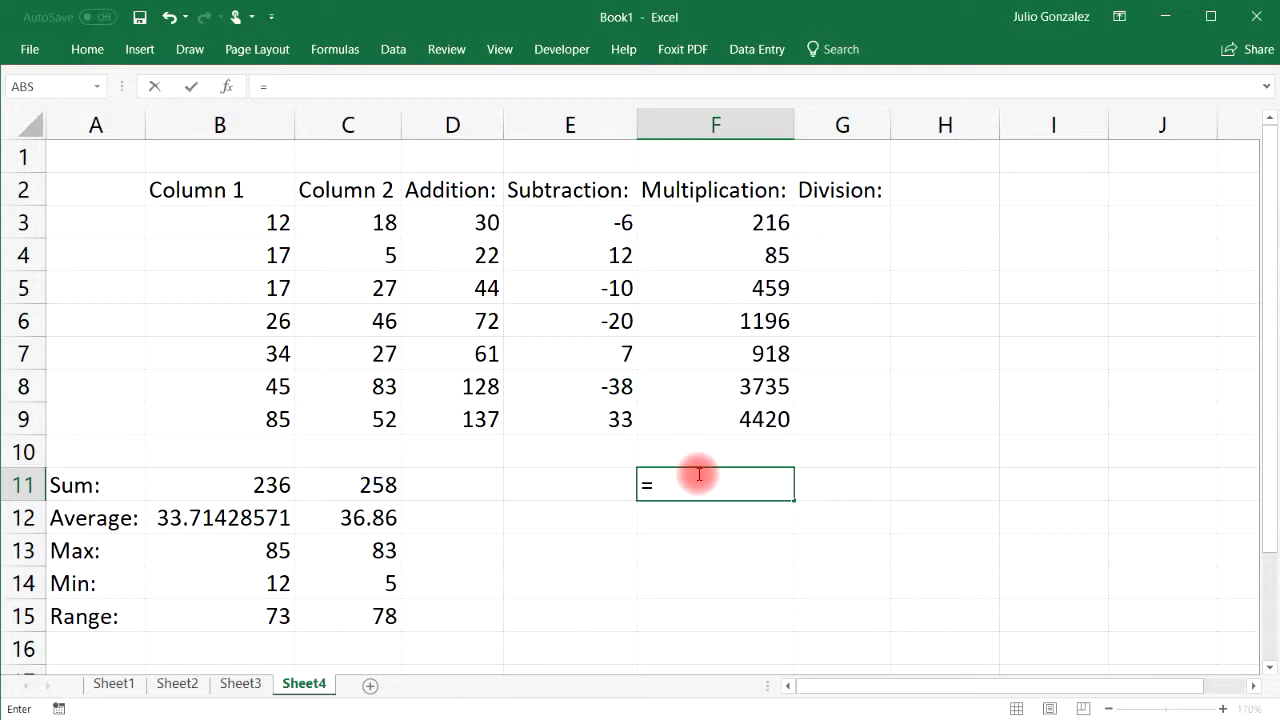
text(48/6)
key(Return)
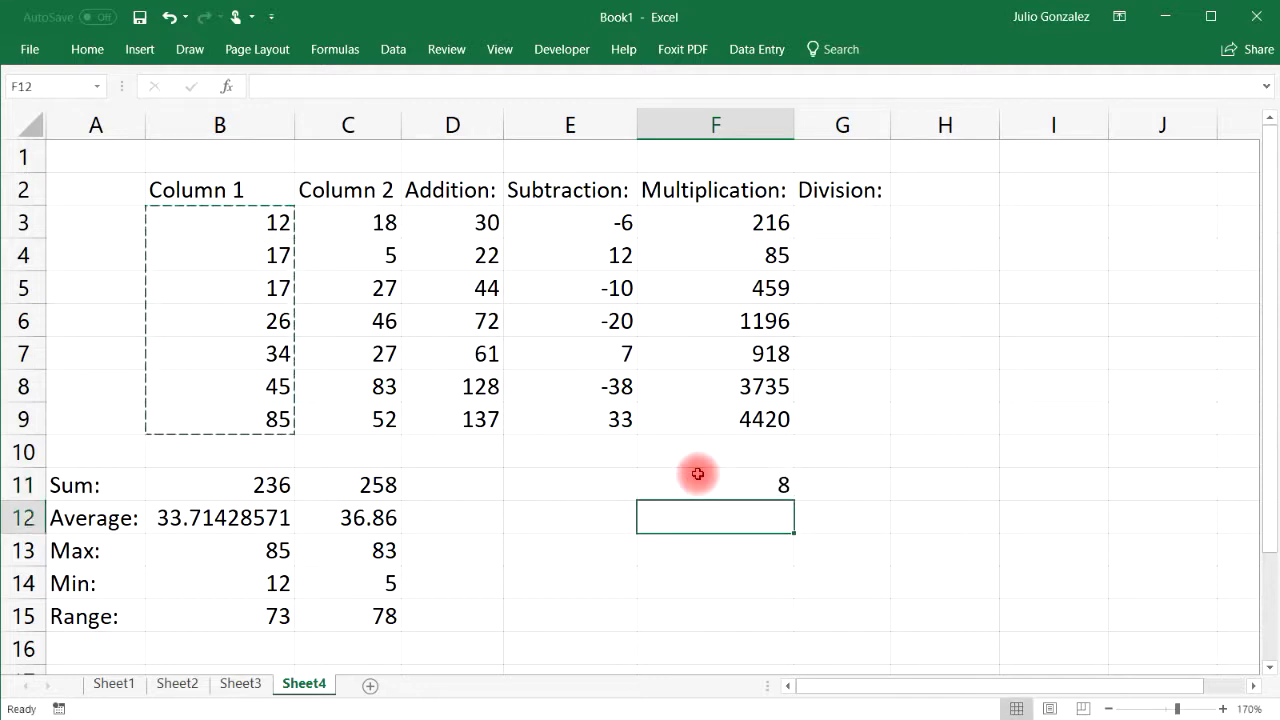
click(770, 485)
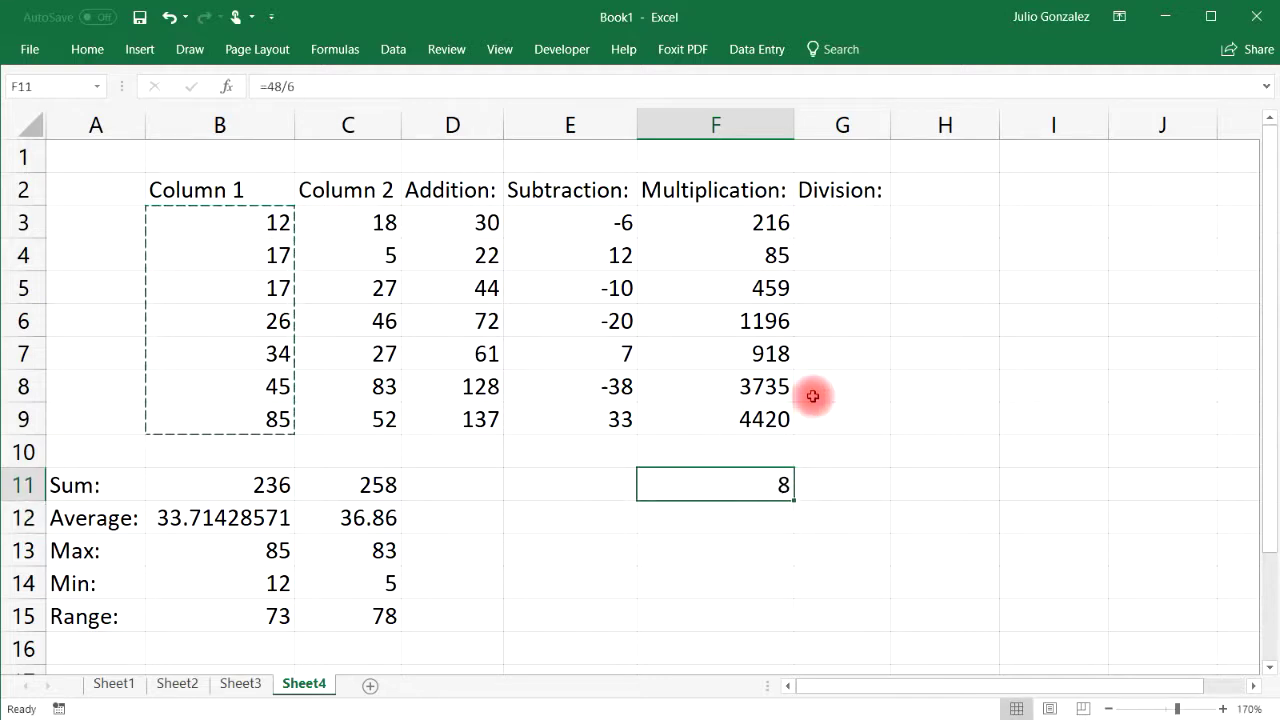
key(Delete)
Divide the first row's first number by its second in G3 with the formula =B3/C3.
click(859, 220)
text(=)
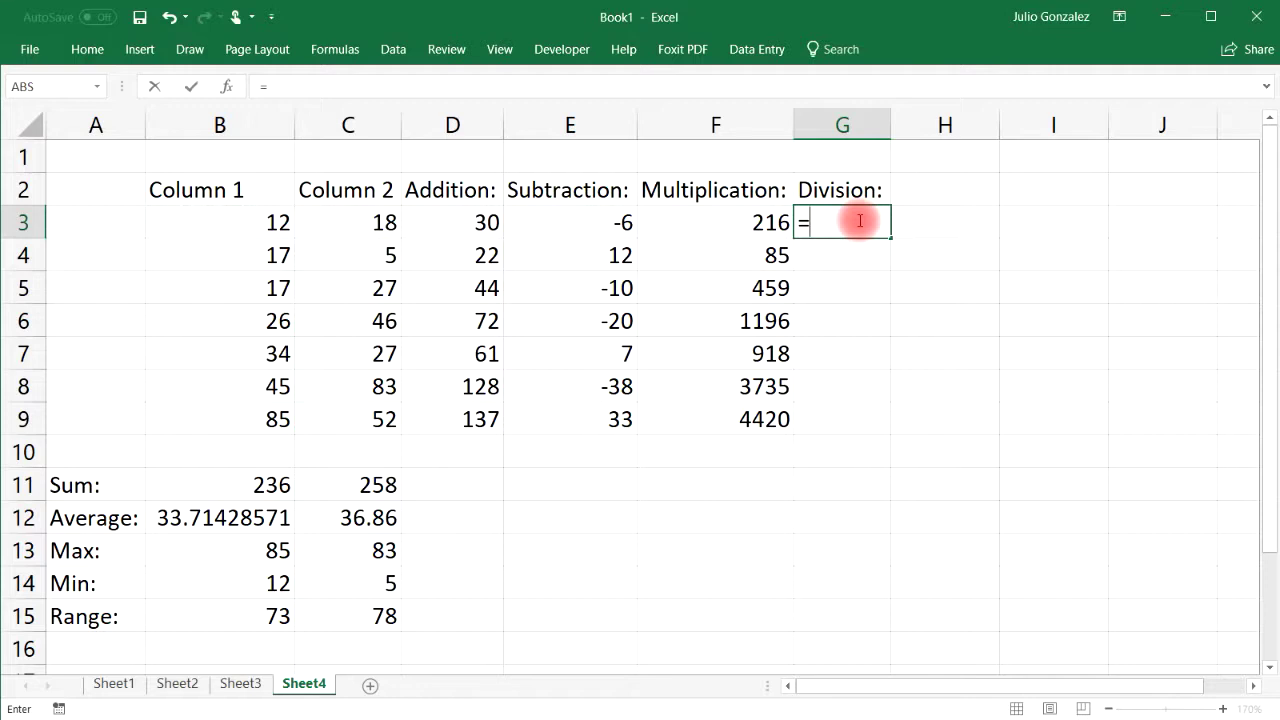
text(B4)
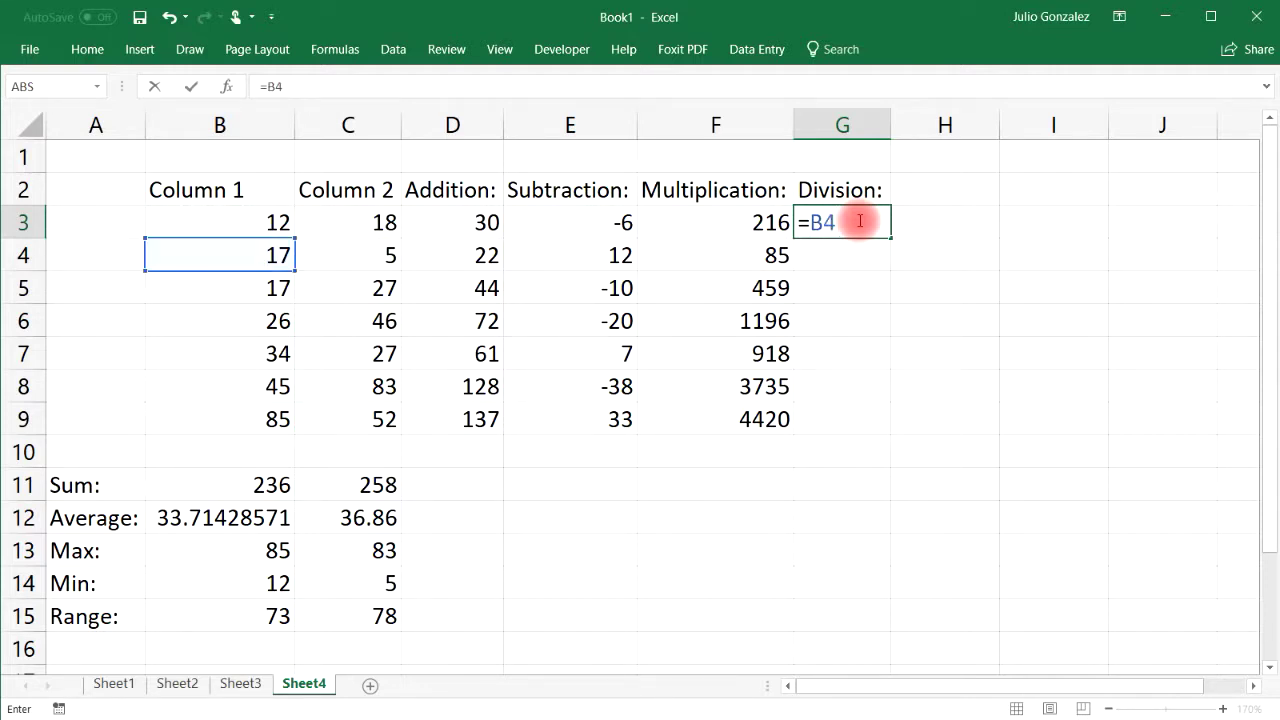
key(BackSpace)
text(3/C3)
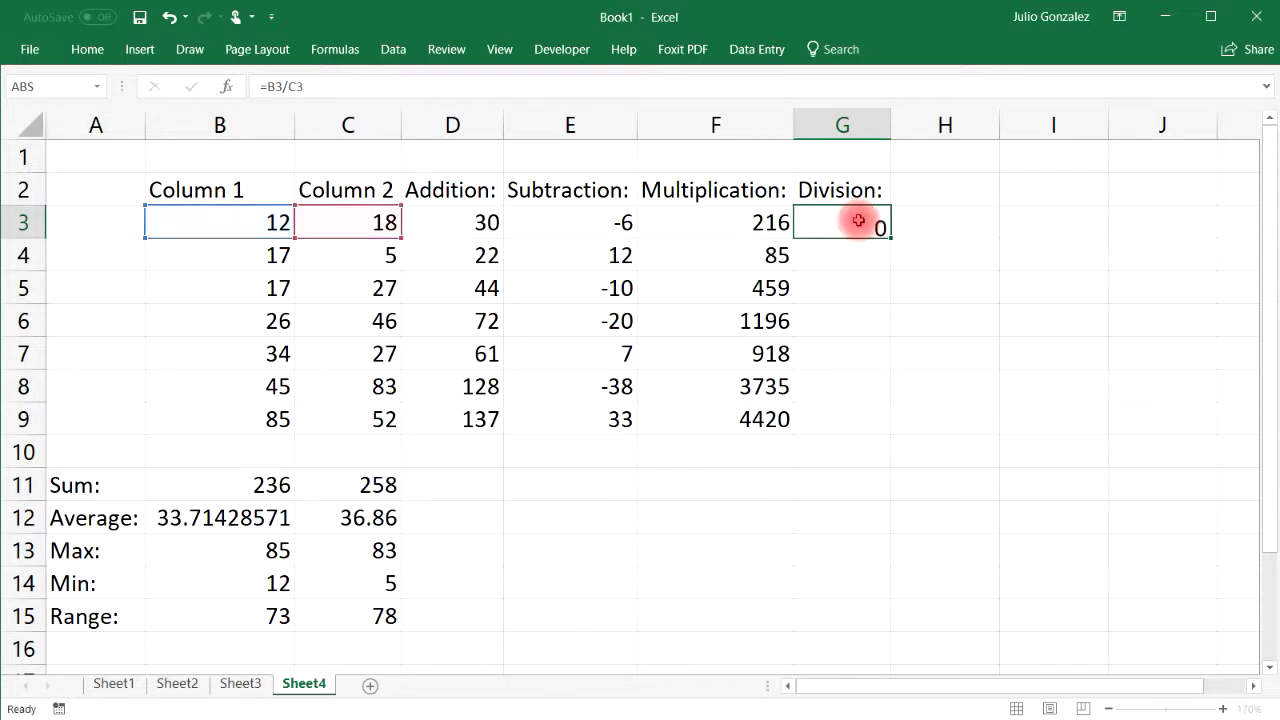
key(Return)
Fill the division formula from G3 down to G9 and deselect the filled range.
click(845, 222)
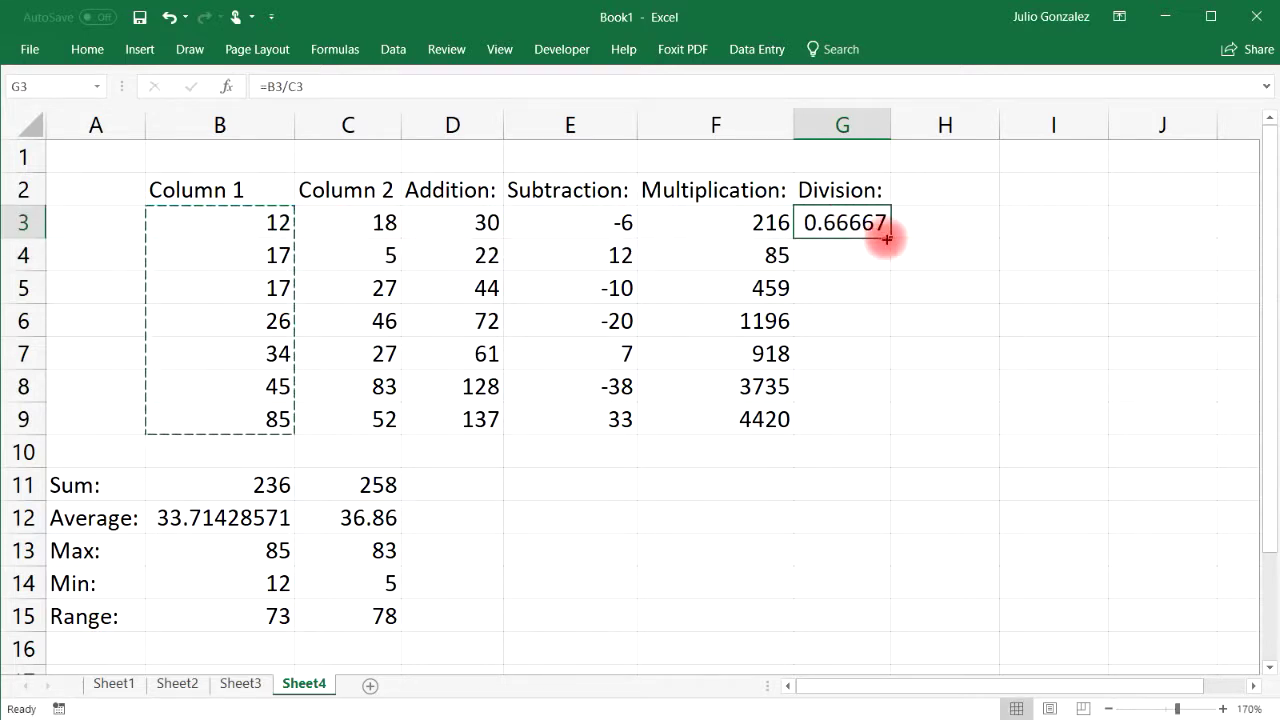
drag(891, 238, 879, 433)
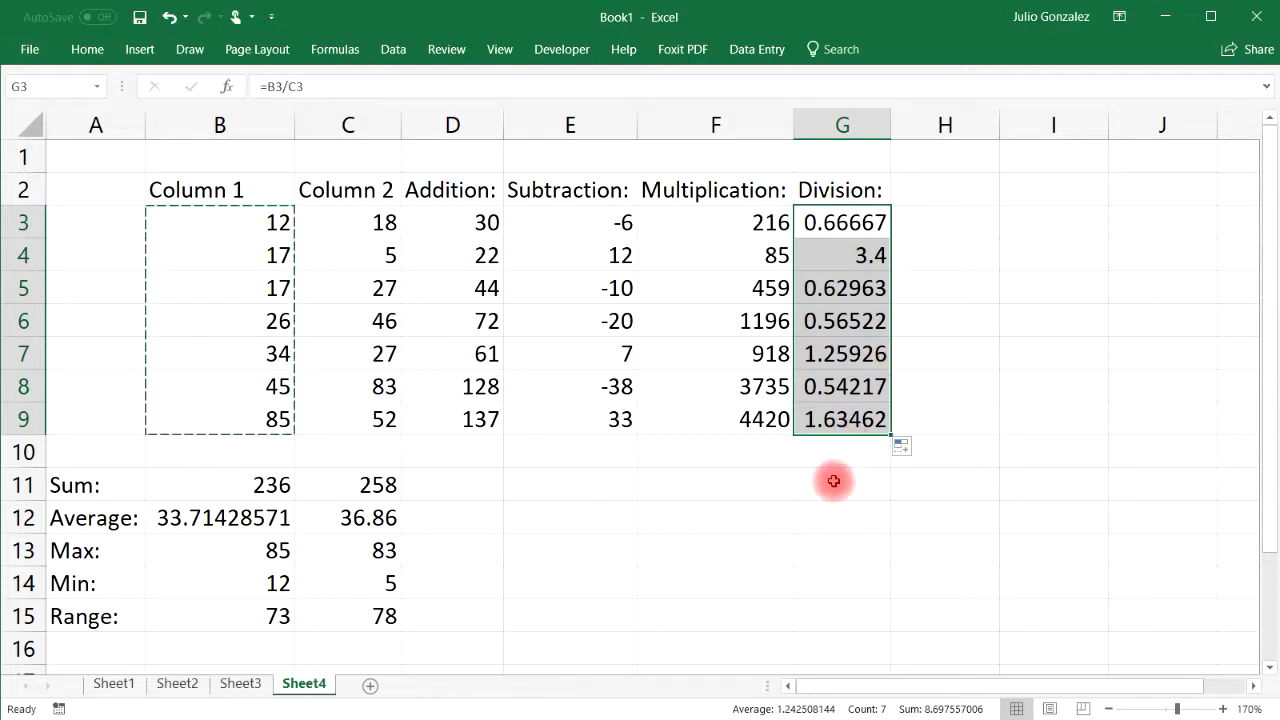
click(846, 451)
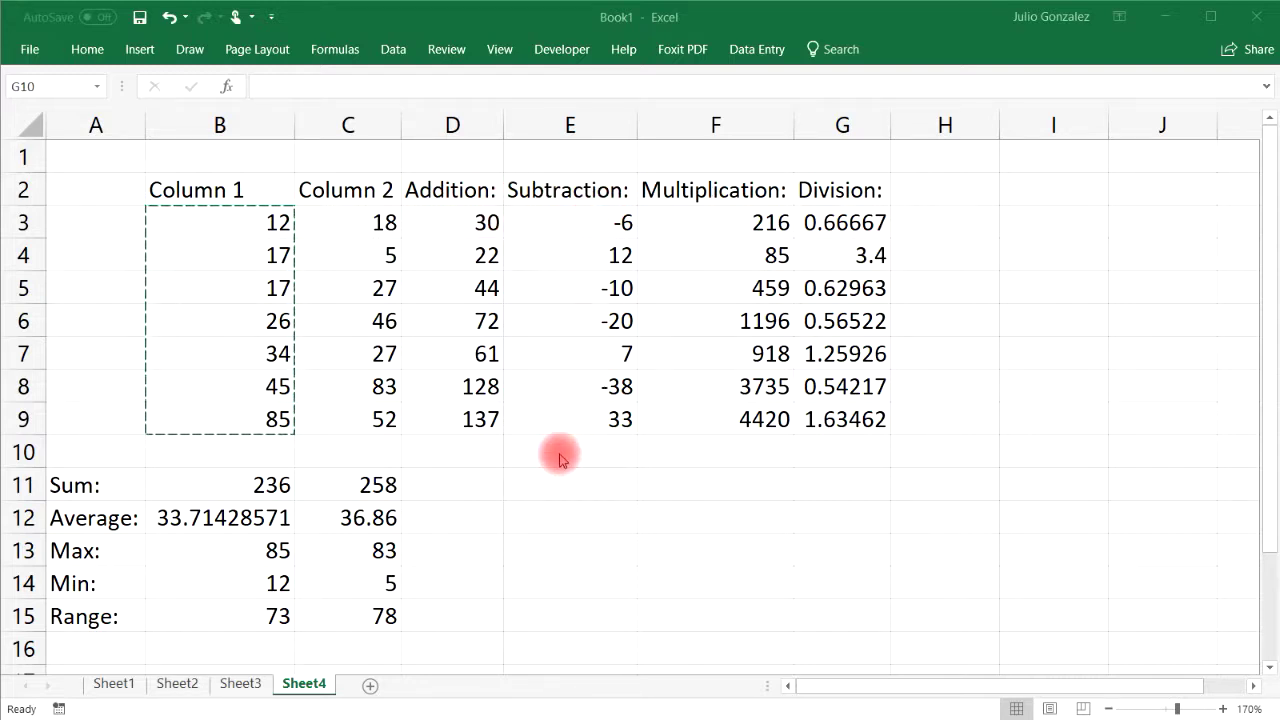
Show formulas instead of results in the sheet's cells and examine the Addition through Division columns.
click(584, 482)
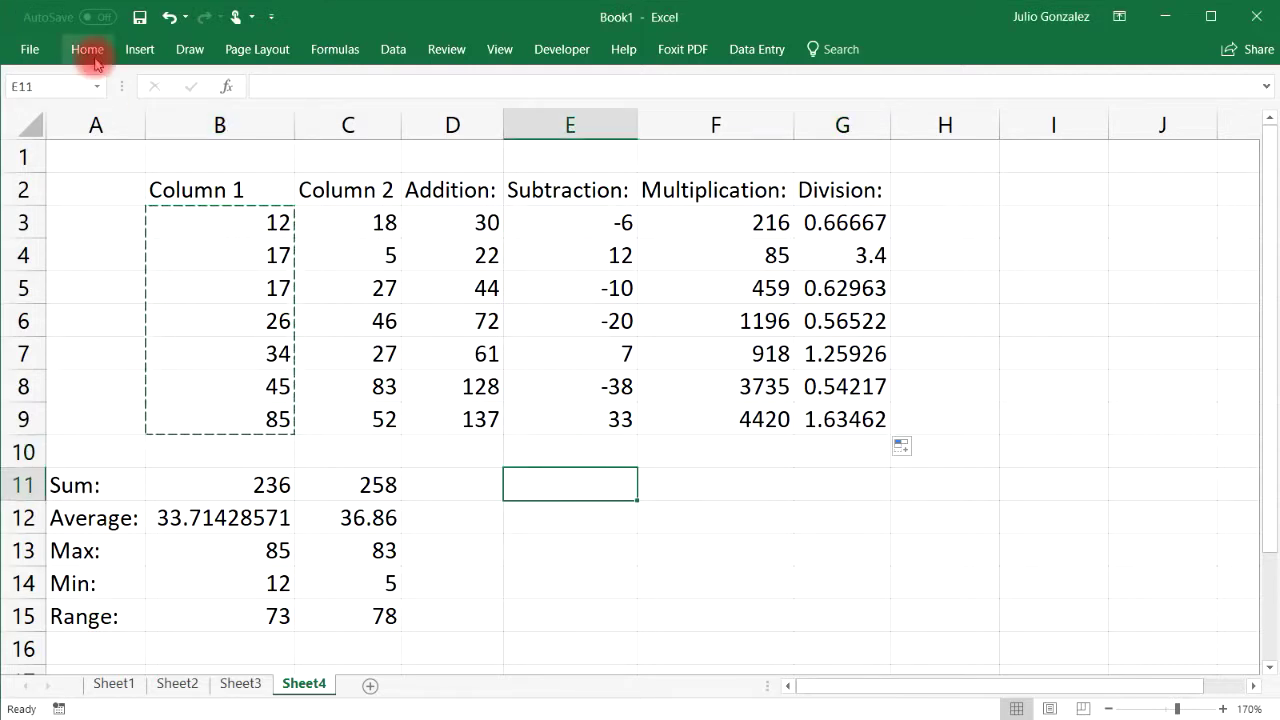
click(499, 50)
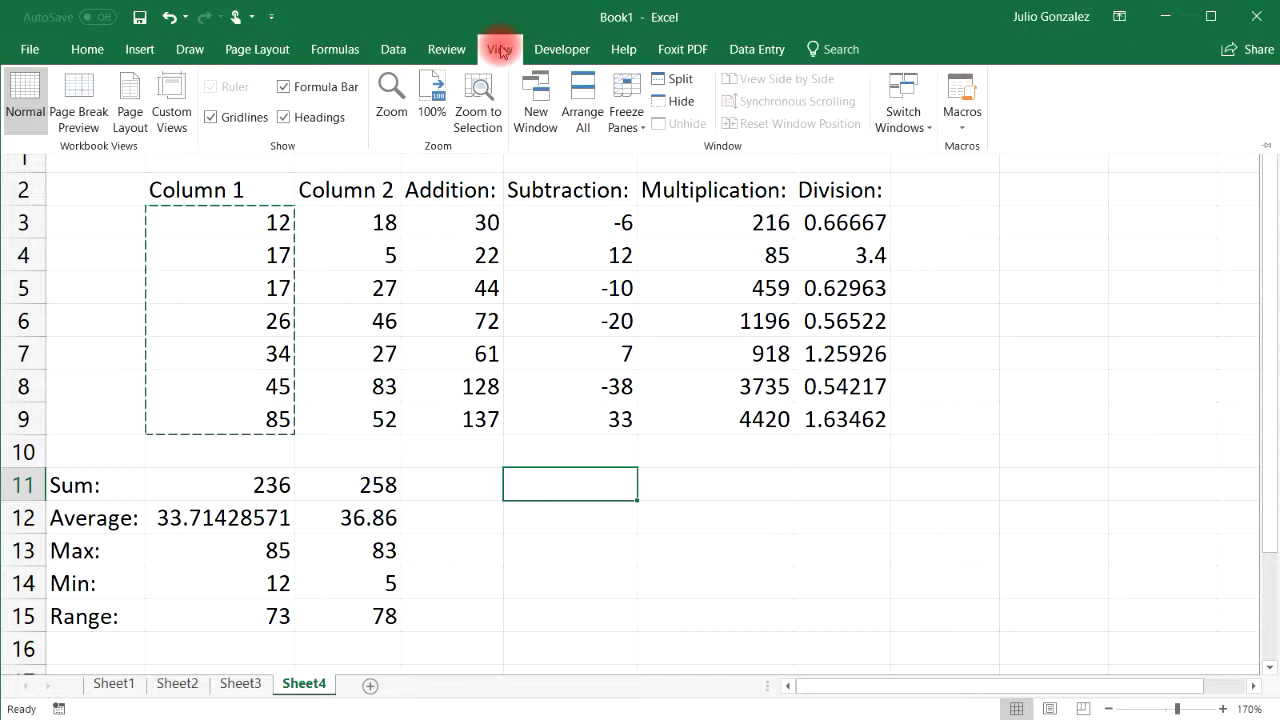
click(87, 52)
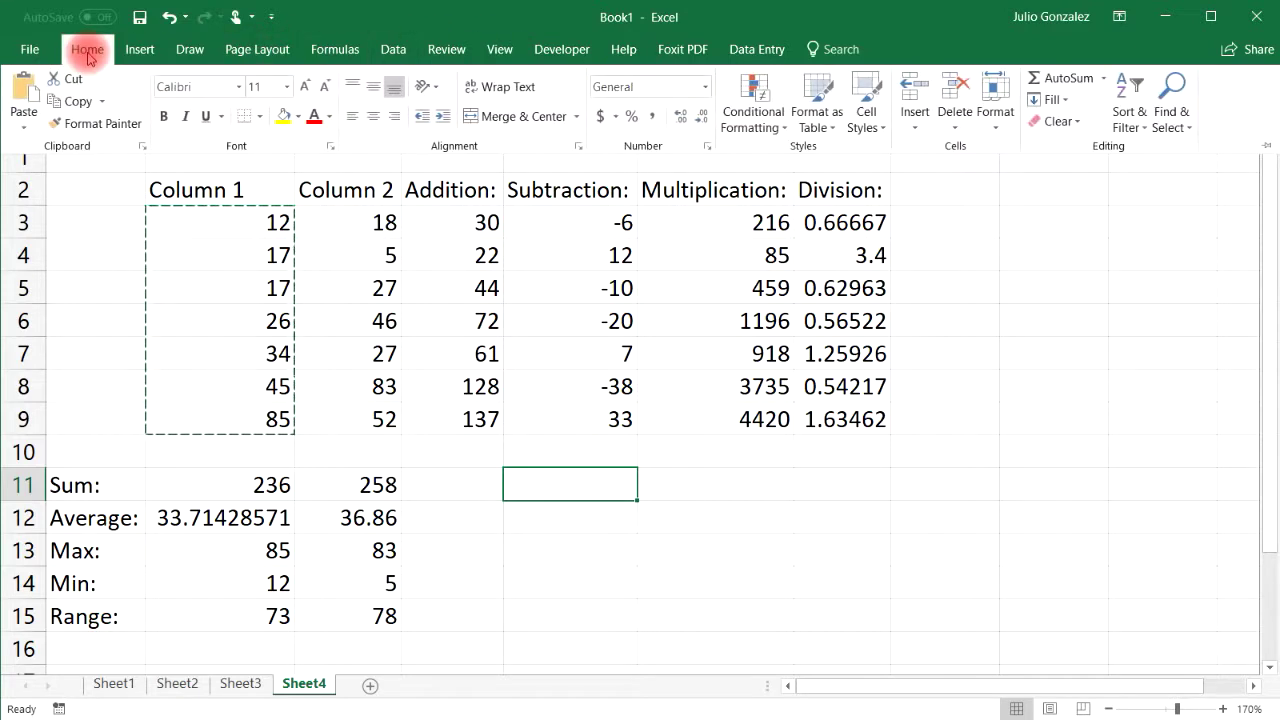
click(330, 50)
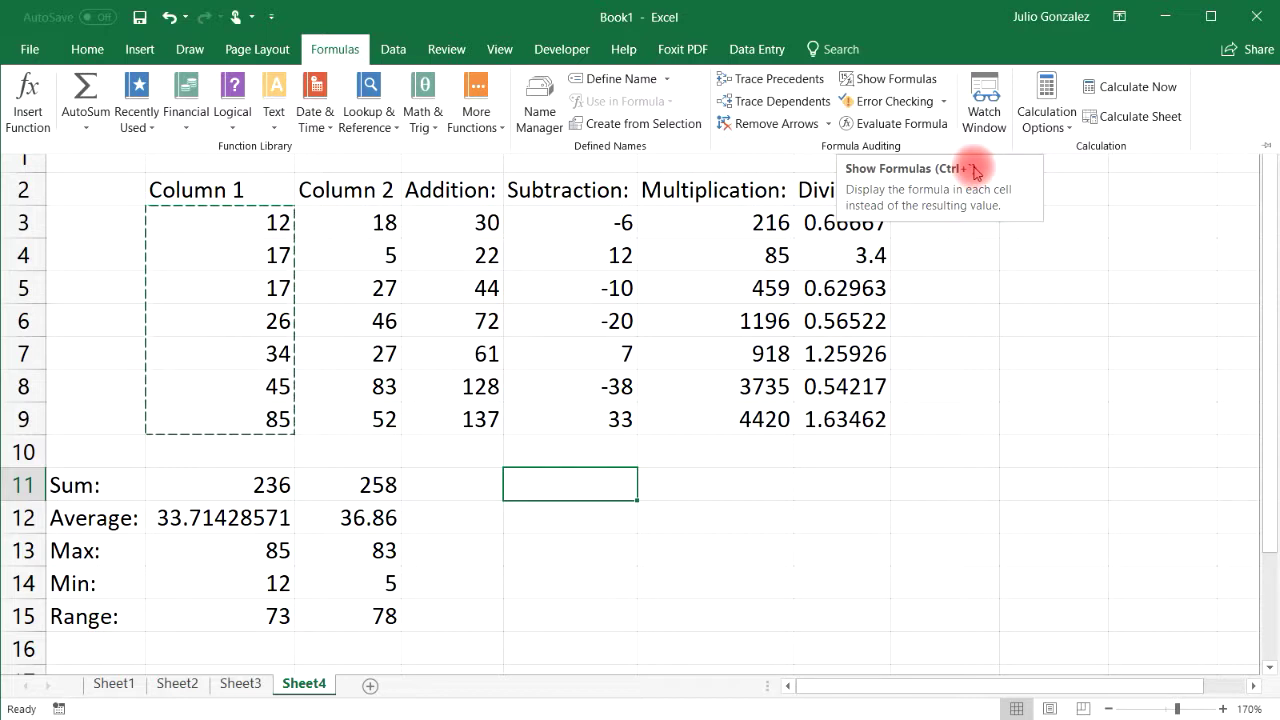
click(884, 79)
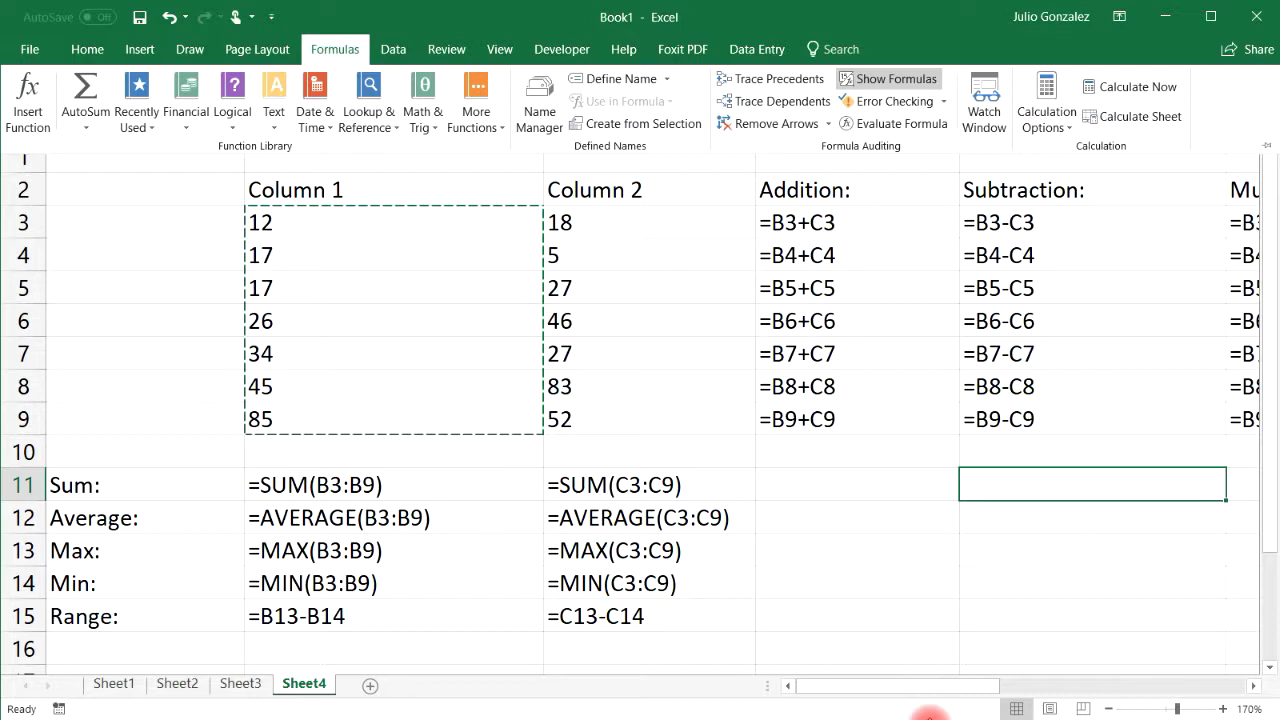
drag(914, 686, 986, 686)
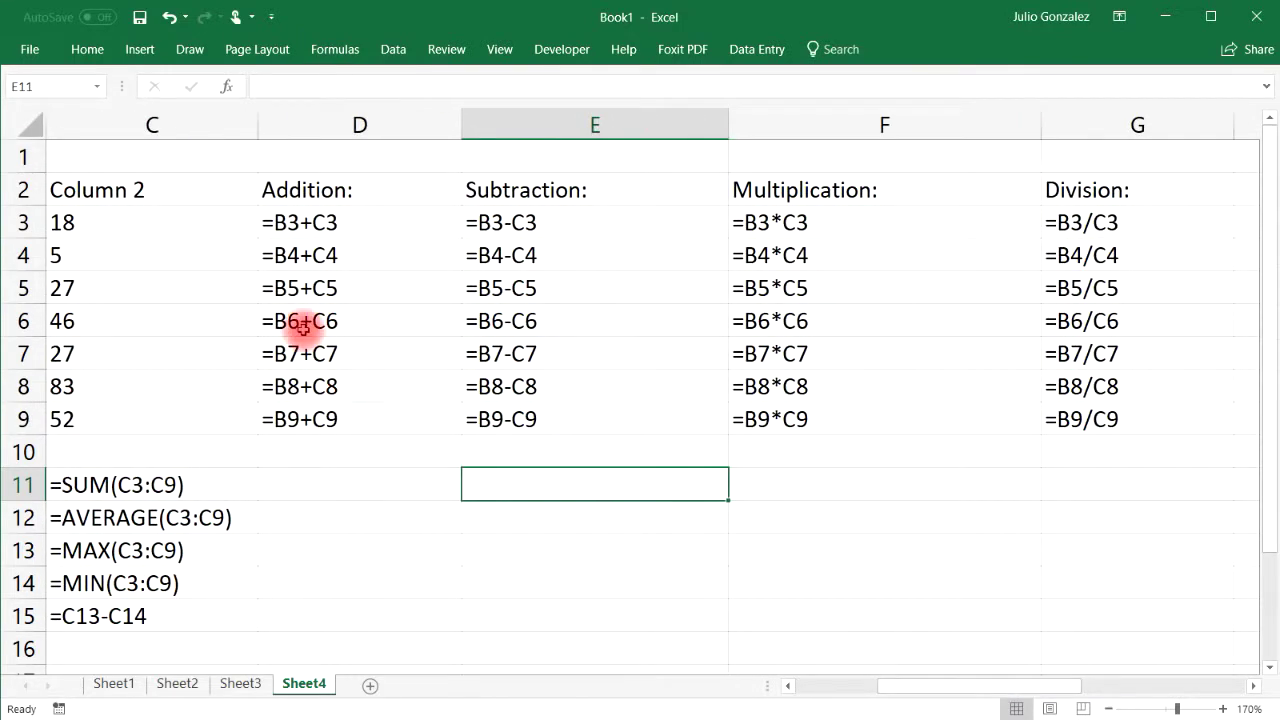
click(342, 229)
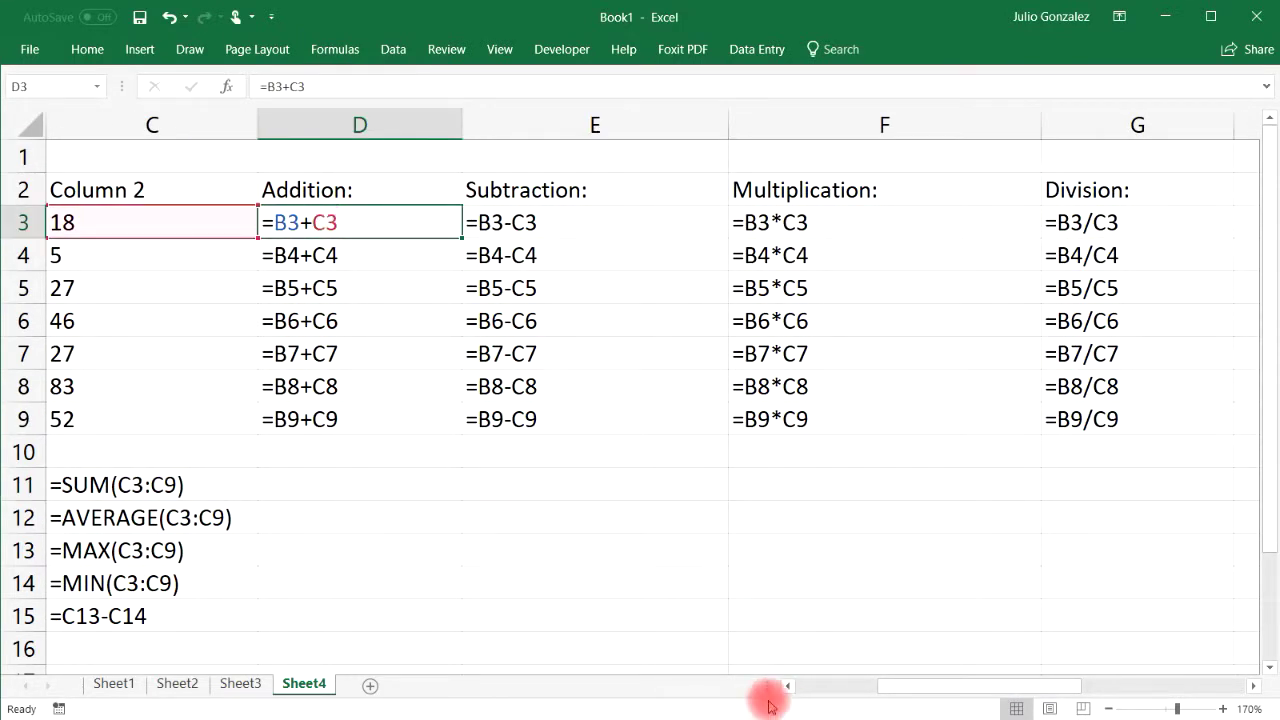
click(566, 322)
drag(950, 687, 800, 686)
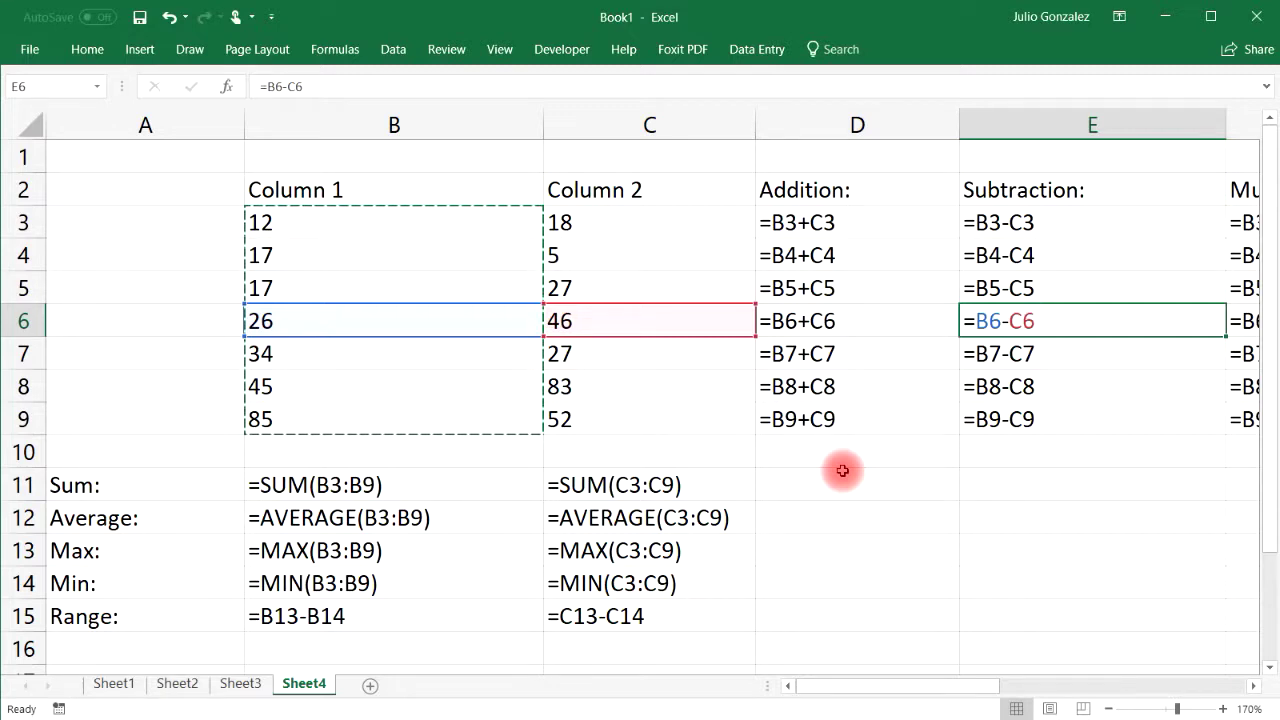
Switch the sheet back and forth between formulas and results, ending on the results view with E11 selected.
key(ctrl+grave)
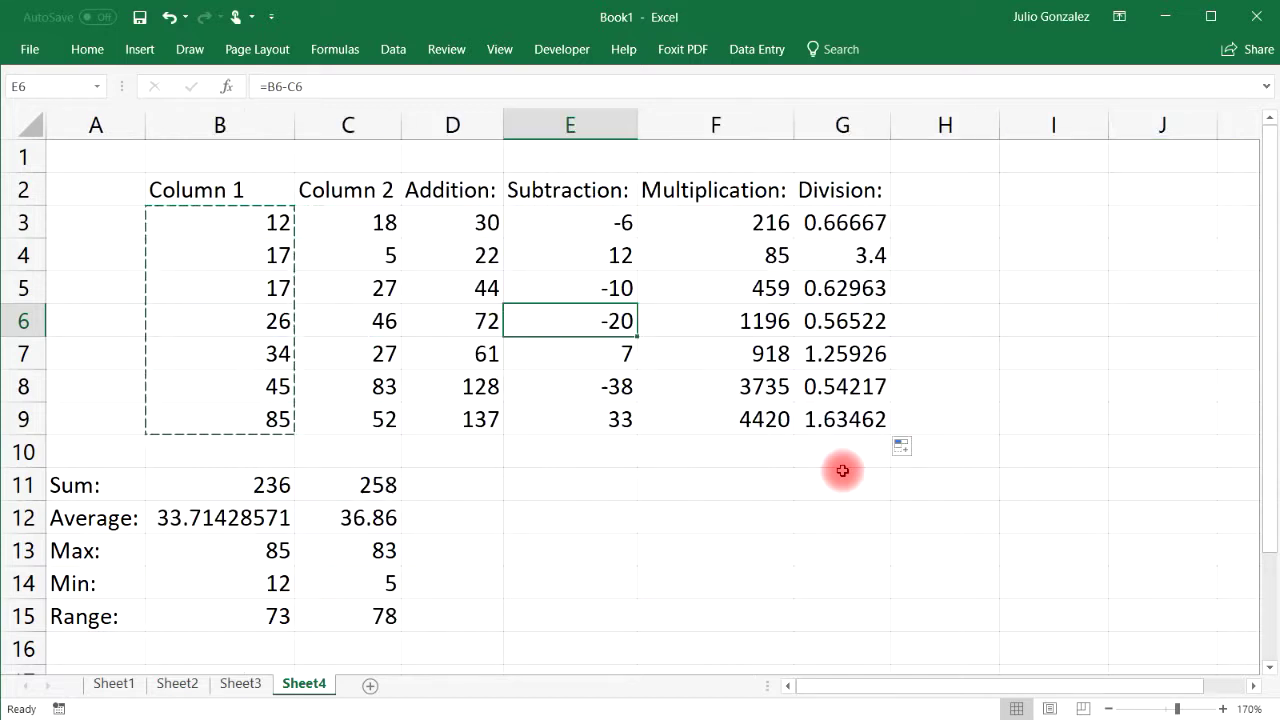
key(ctrl+grave)
key(ctrl+grave)
key(ctrl+grave)
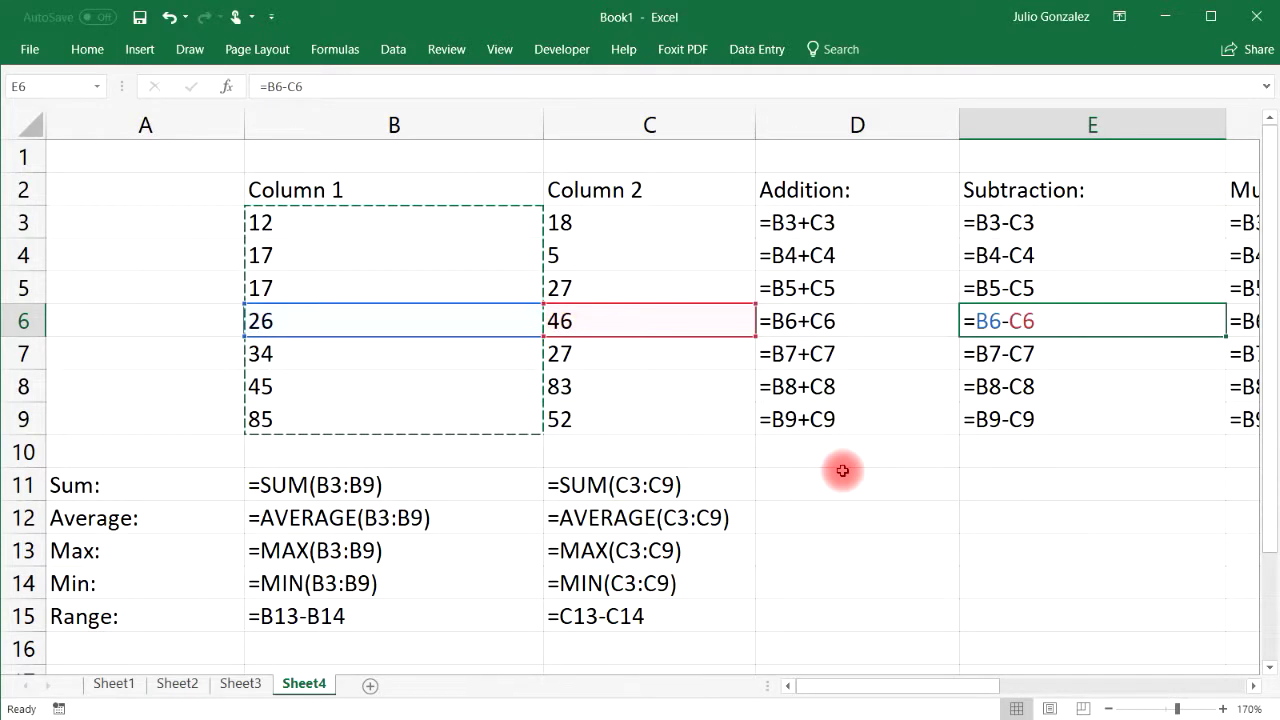
key(ctrl+grave)
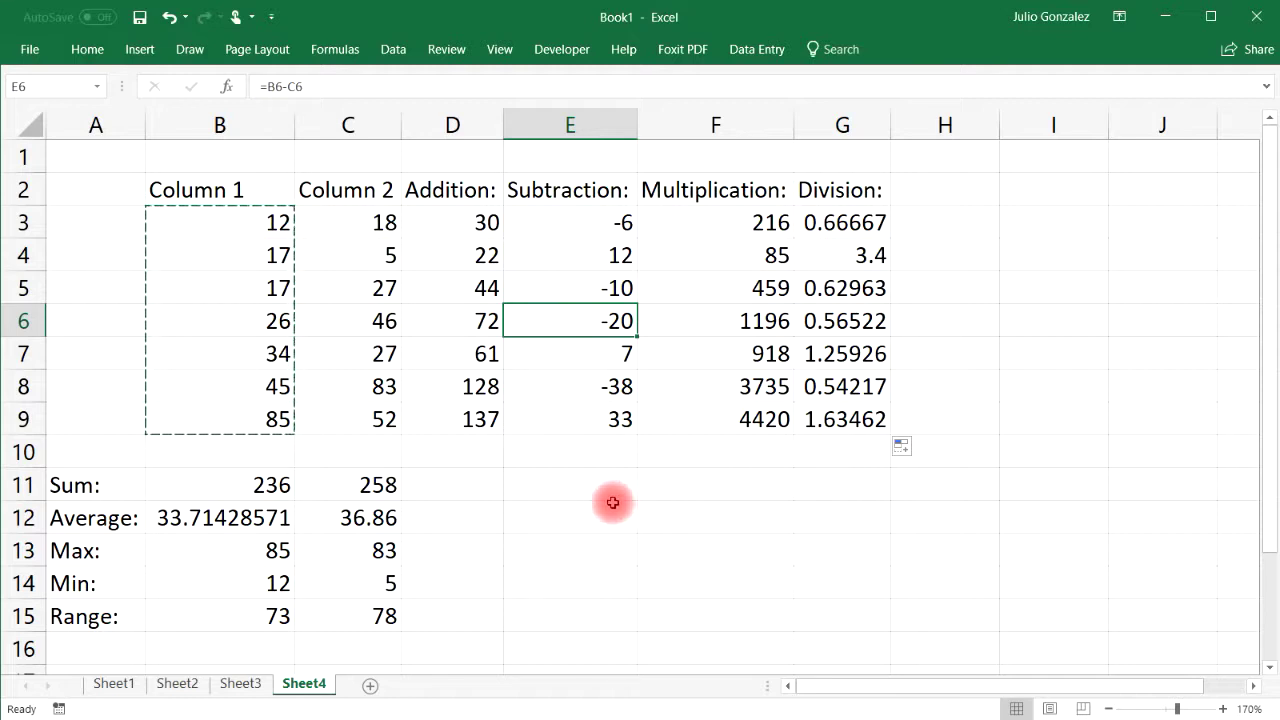
click(562, 490)
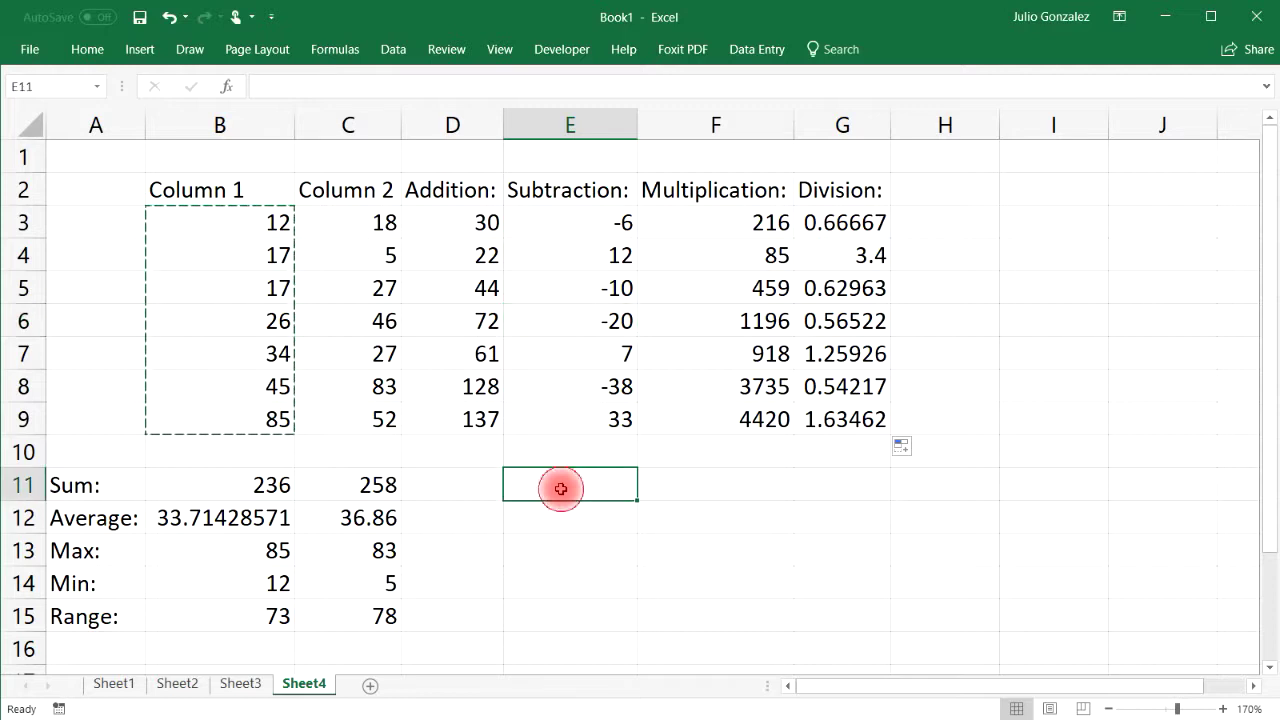
Handwrite "Ctrl + ~" with the red pen in the empty area below the Subtraction, Multiplication and Division columns.
key(F10)
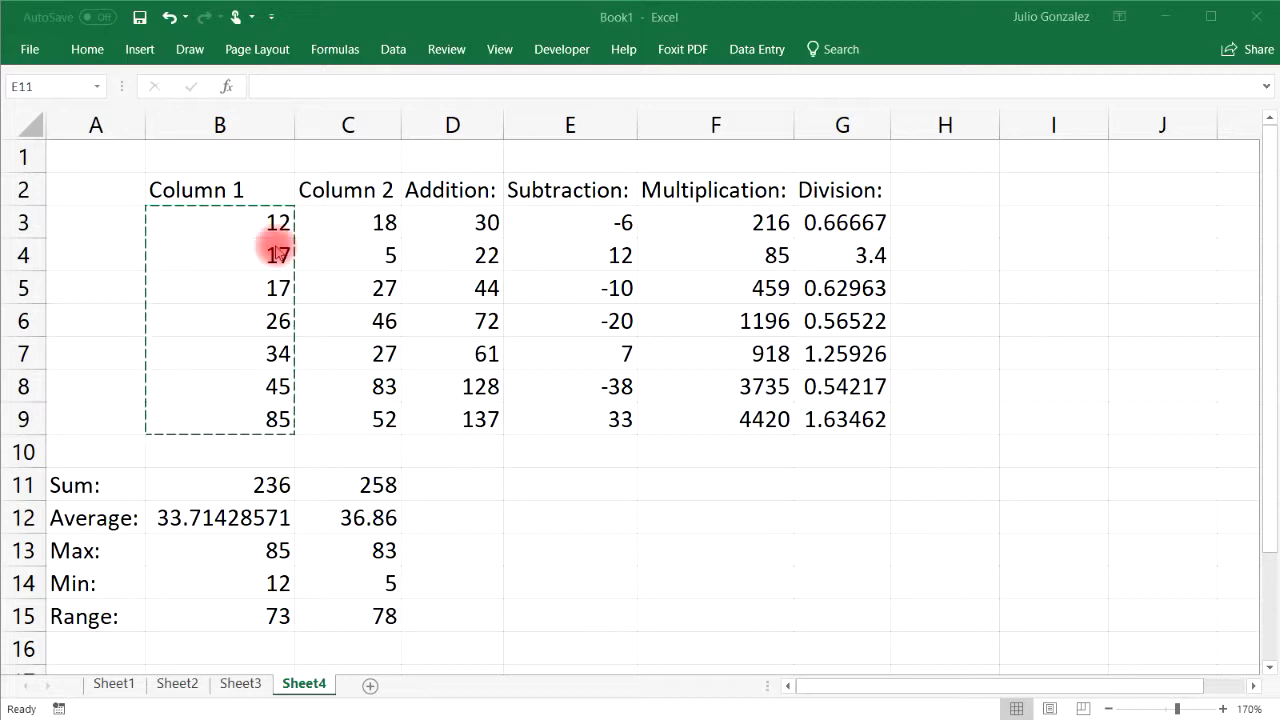
click(193, 51)
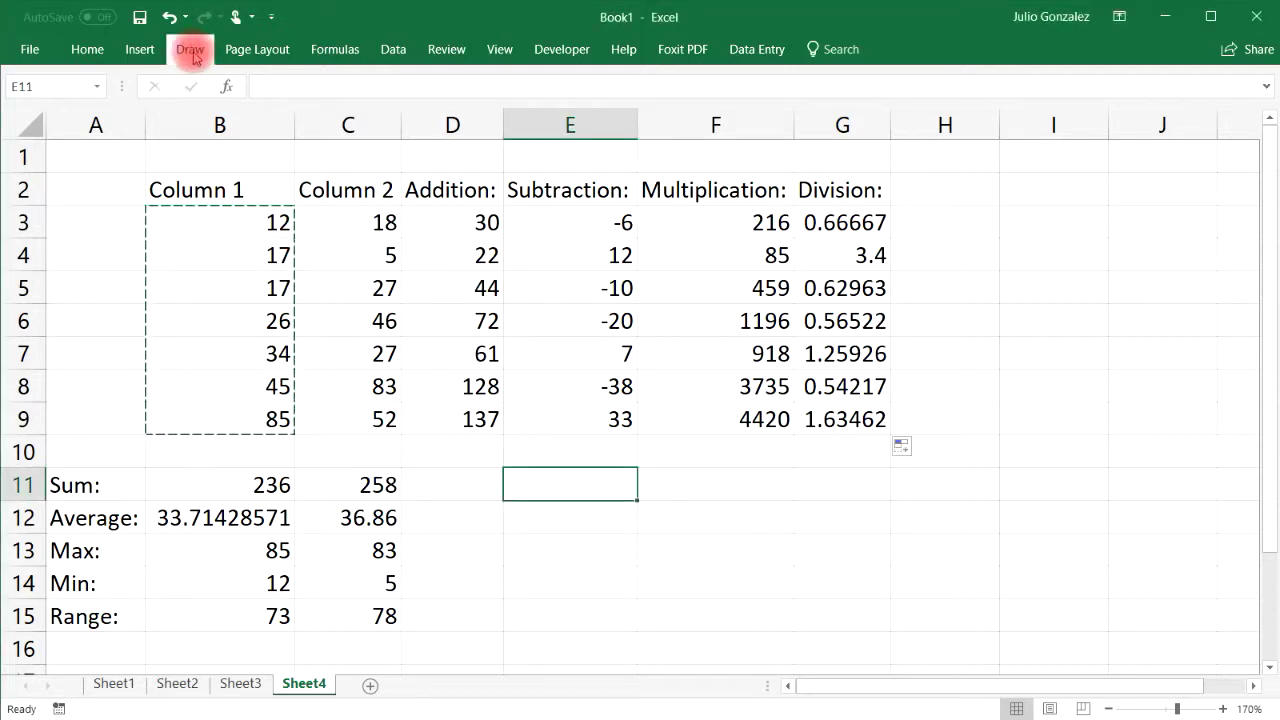
click(191, 50)
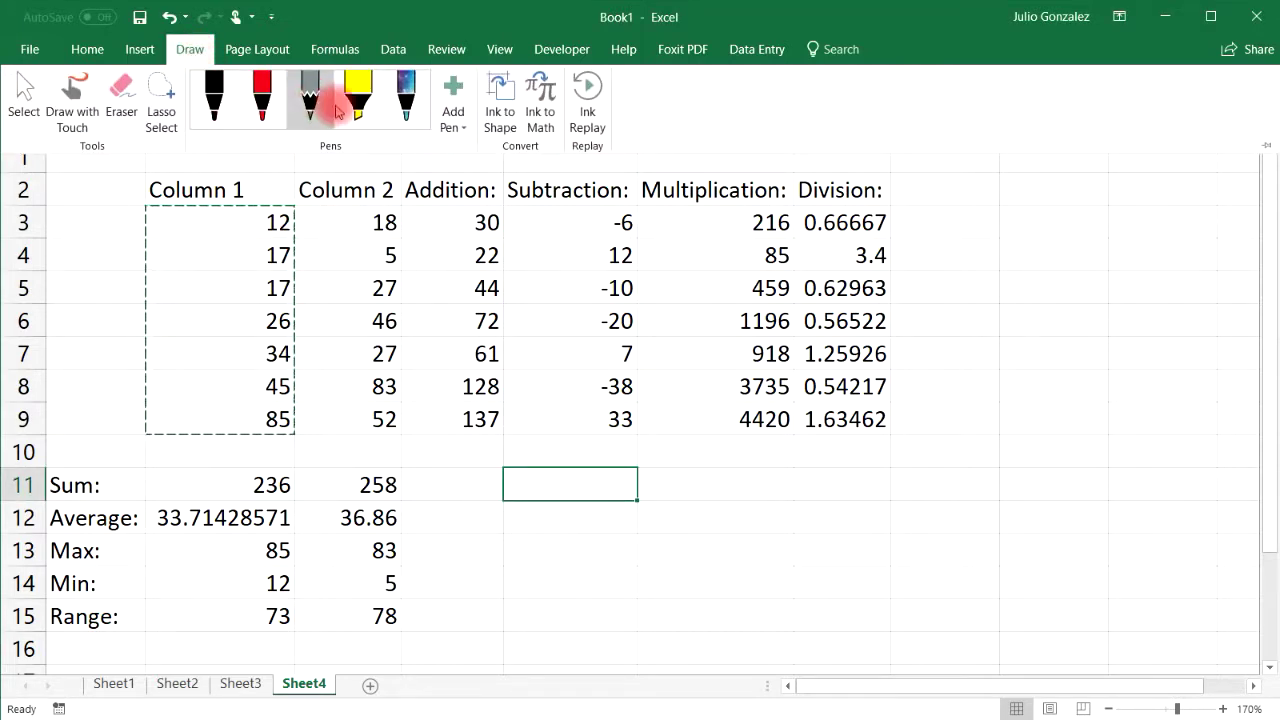
click(263, 103)
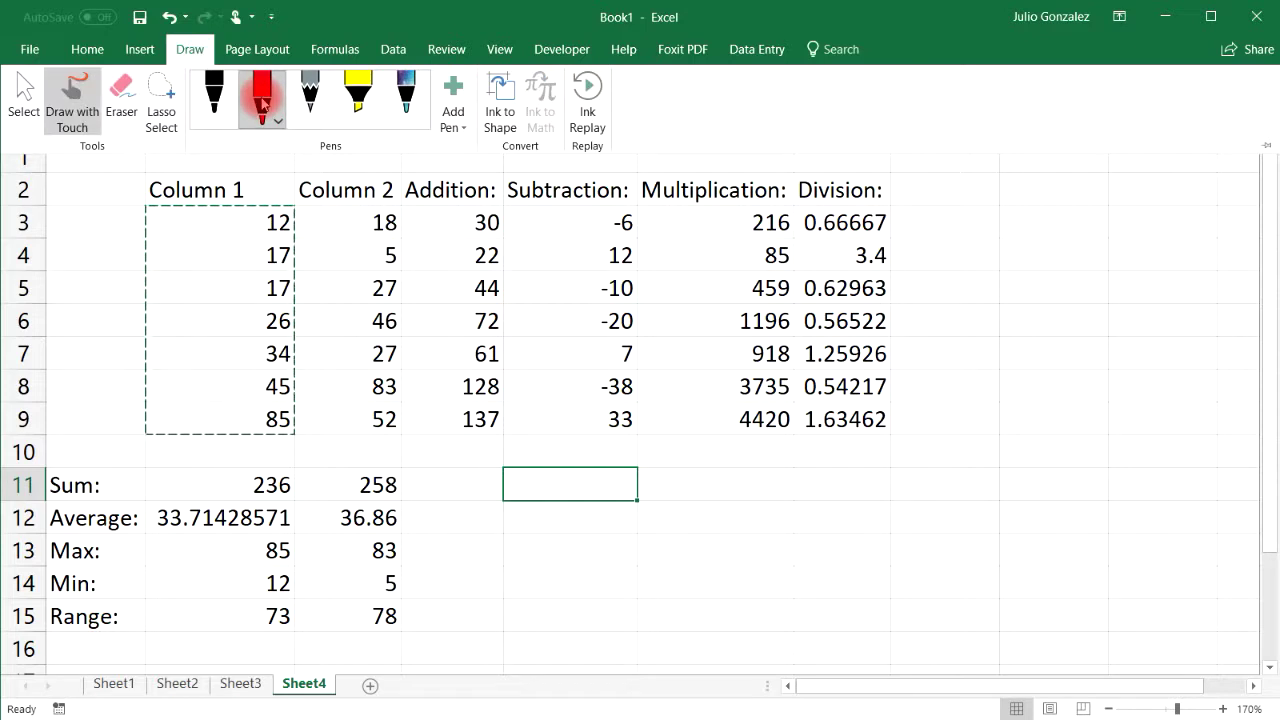
click(278, 124)
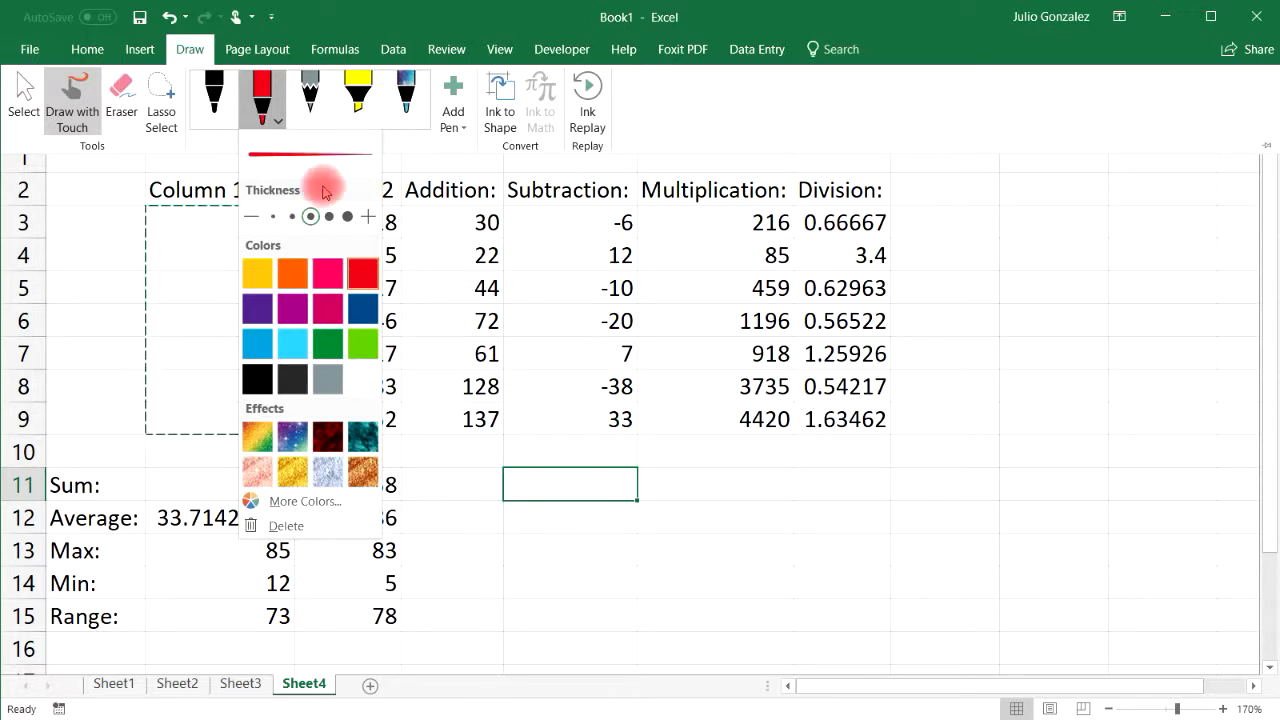
drag(334, 216, 314, 215)
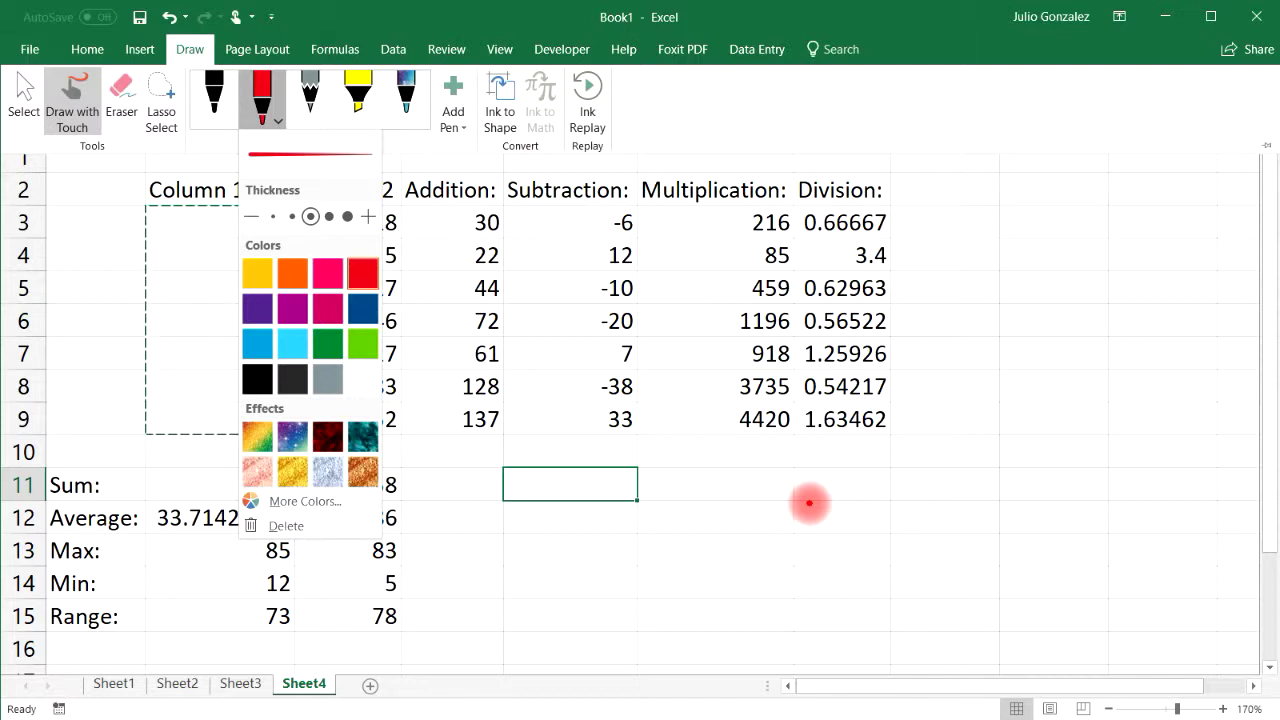
mouse_move(554, 519)
mouse_down()
mouse_move(566, 571)
mouse_move(600, 581)
mouse_move(627, 540)
mouse_move(652, 578)
mouse_move(682, 536)
mouse_move(728, 578)
mouse_up()
drag(848, 492, 858, 580)
drag(807, 541, 904, 533)
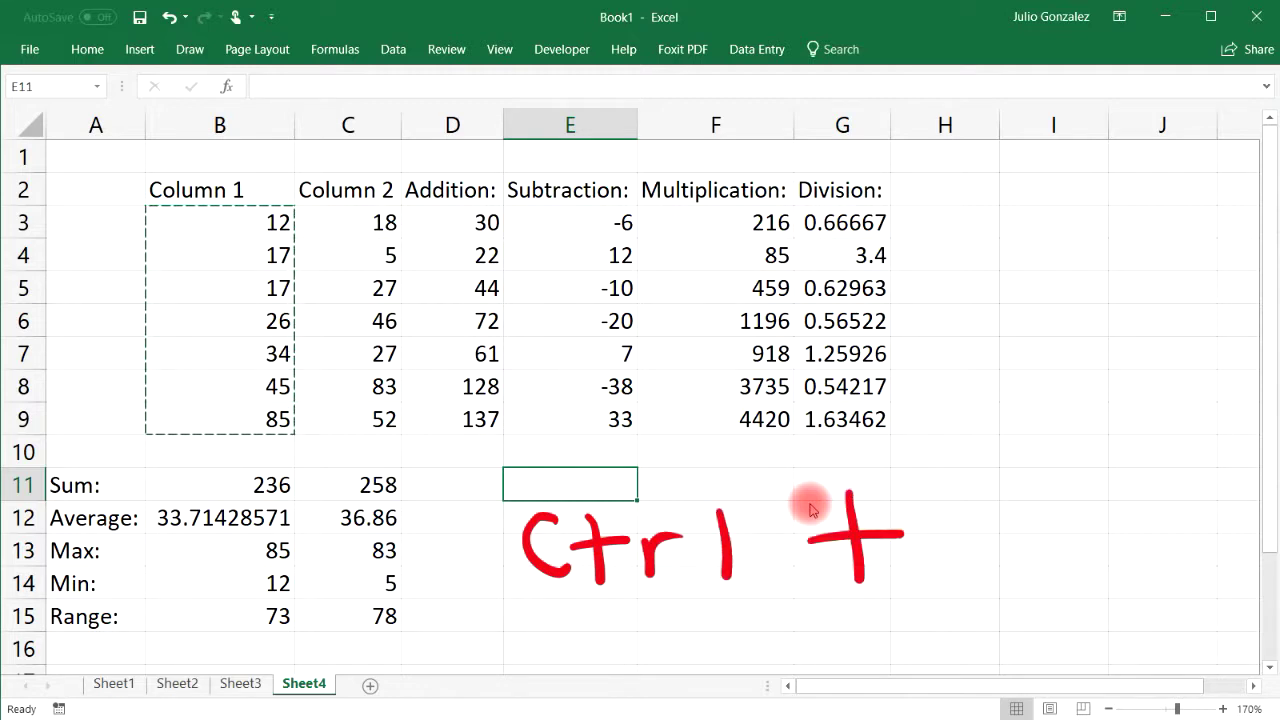
mouse_move(974, 545)
mouse_down()
mouse_move(1012, 522)
mouse_move(1068, 532)
mouse_up()
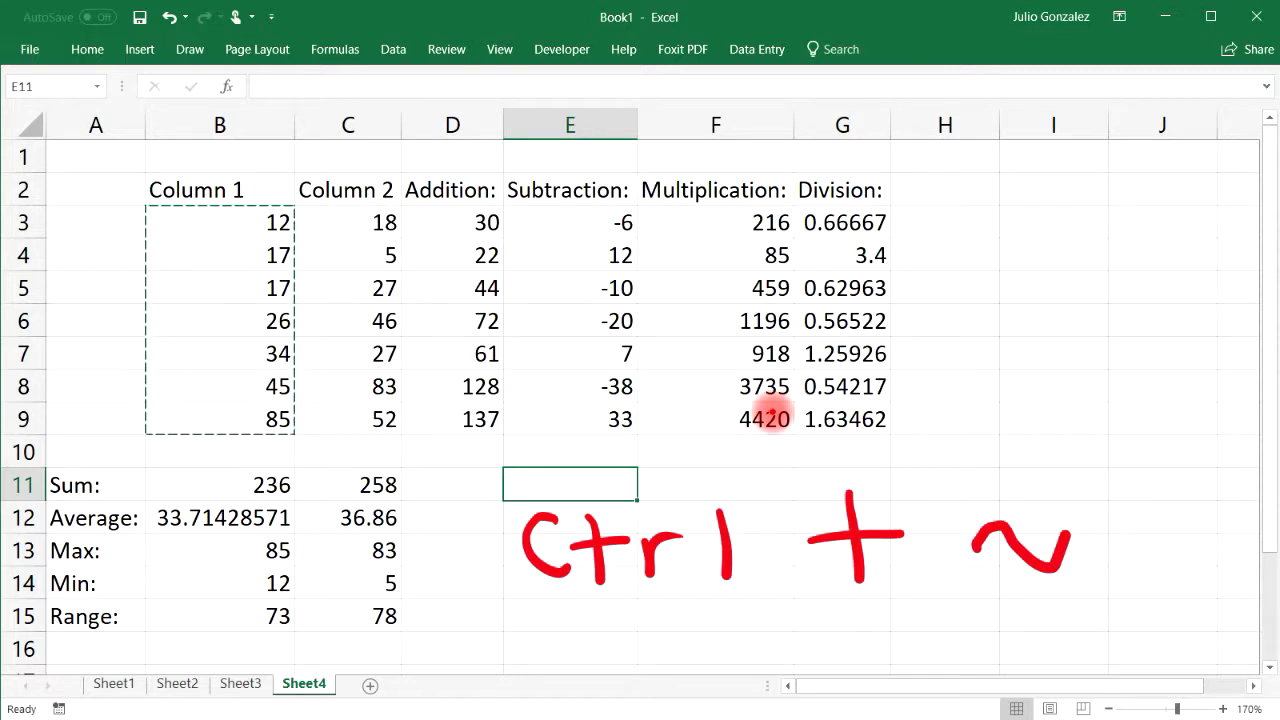
Toggle the formula display on and back off, and undo all strokes of the red handwriting.
key(ctrl+grave)
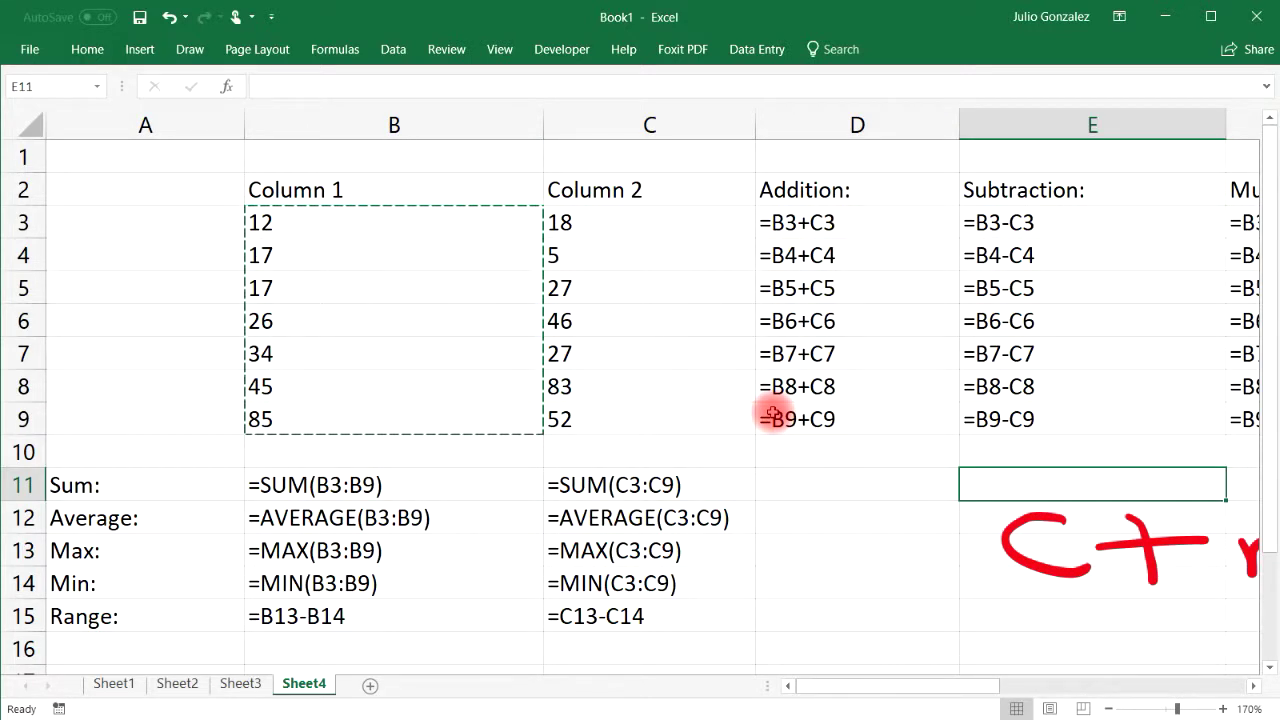
key(ctrl+grave)
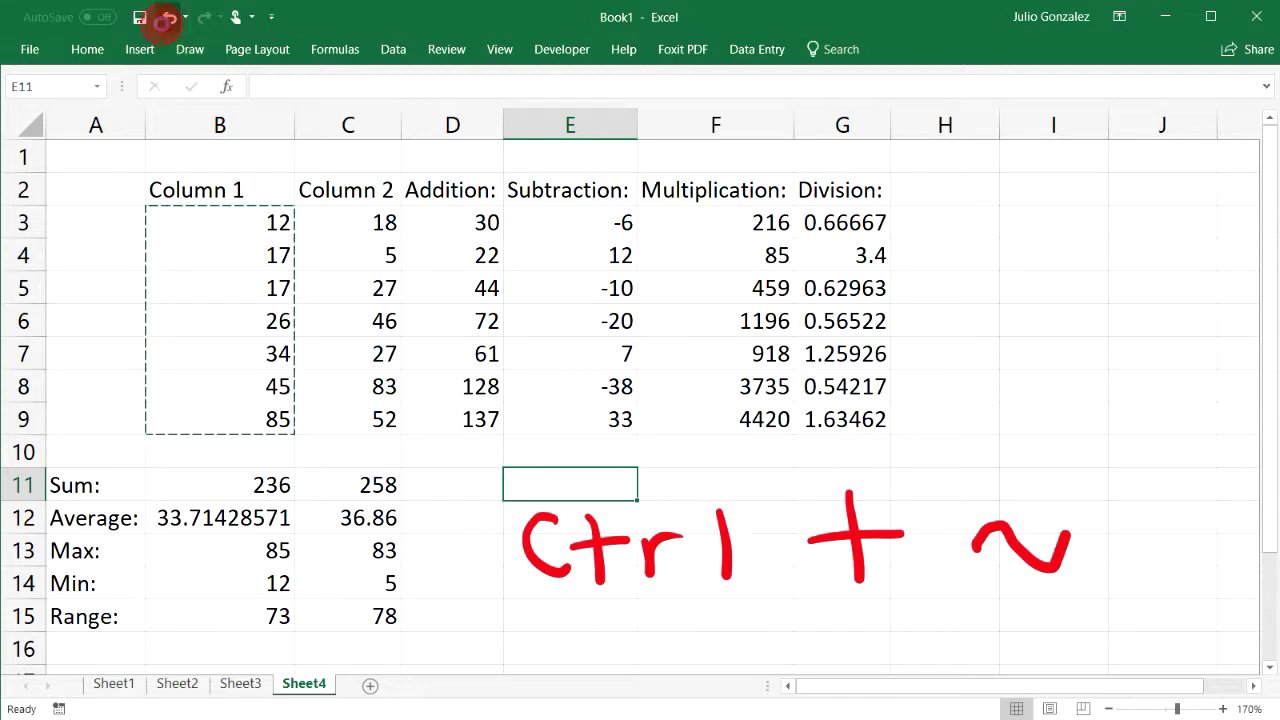
click(165, 18)
click(165, 18)
click(165, 18)
click(165, 18)
click(165, 18)
click(165, 18)
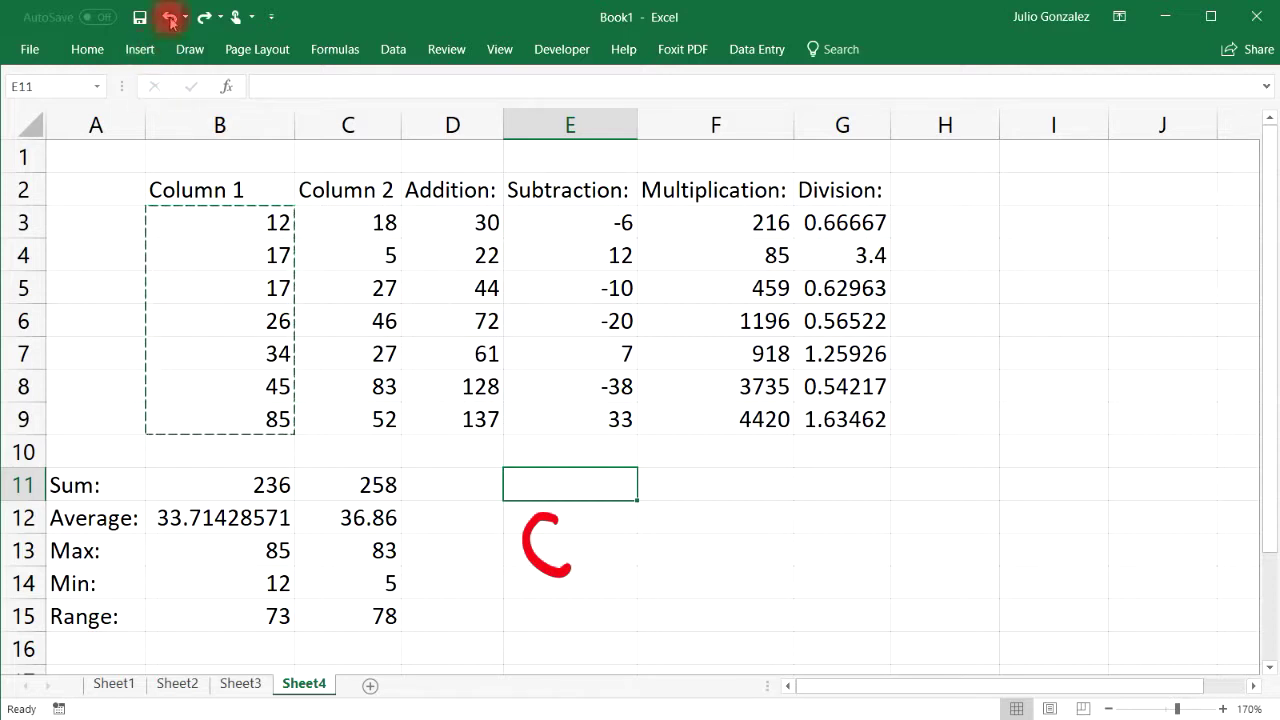
click(168, 18)
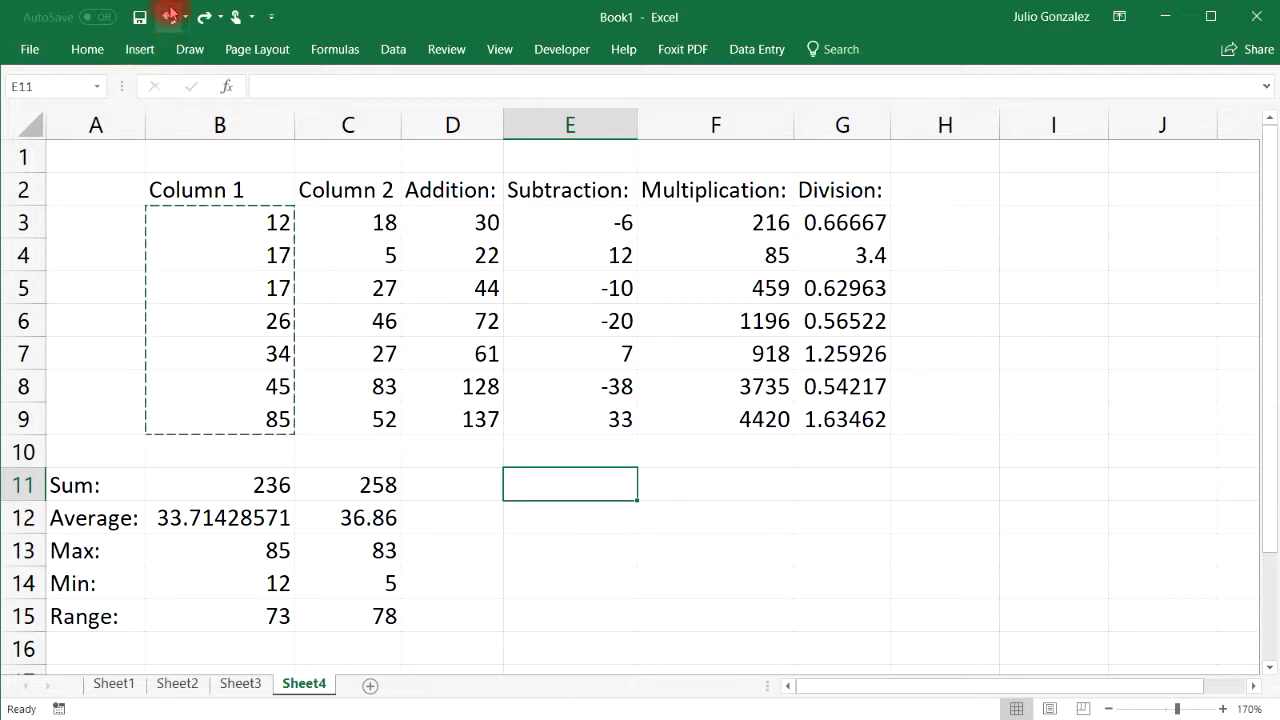
Clear all contents of Sheet4 and delete column B.
click(590, 518)
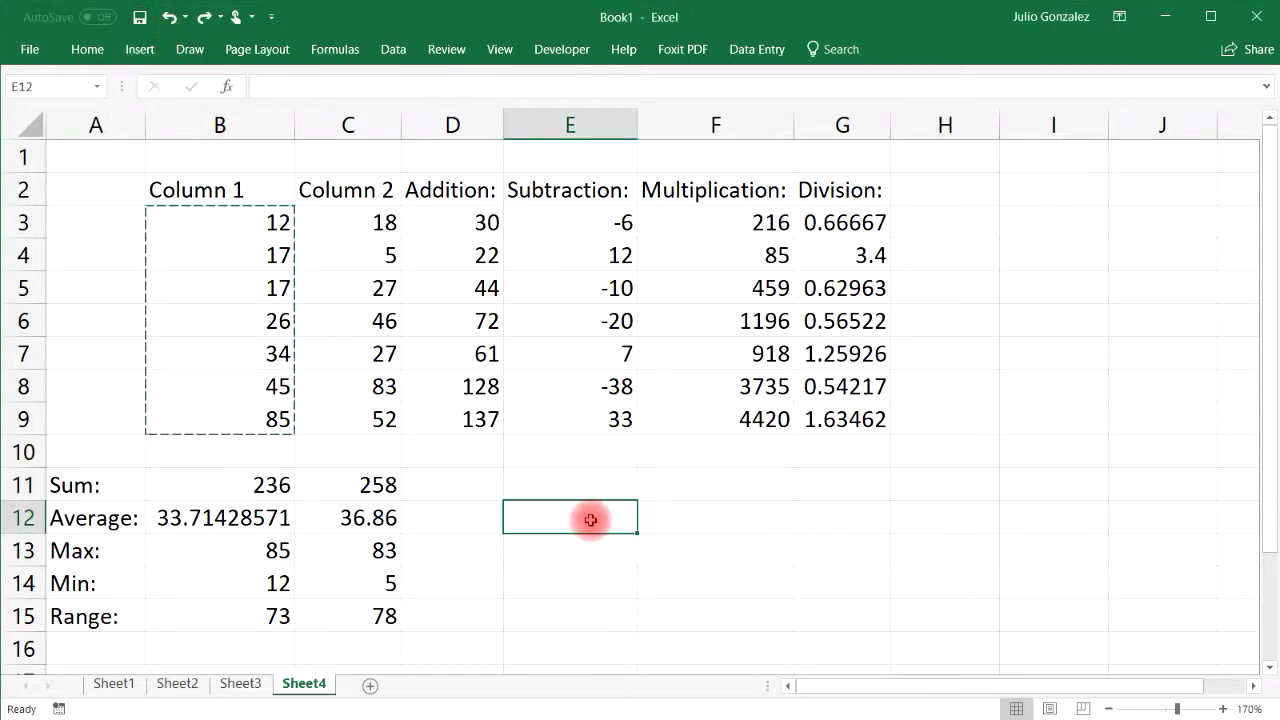
key(ctrl+a)
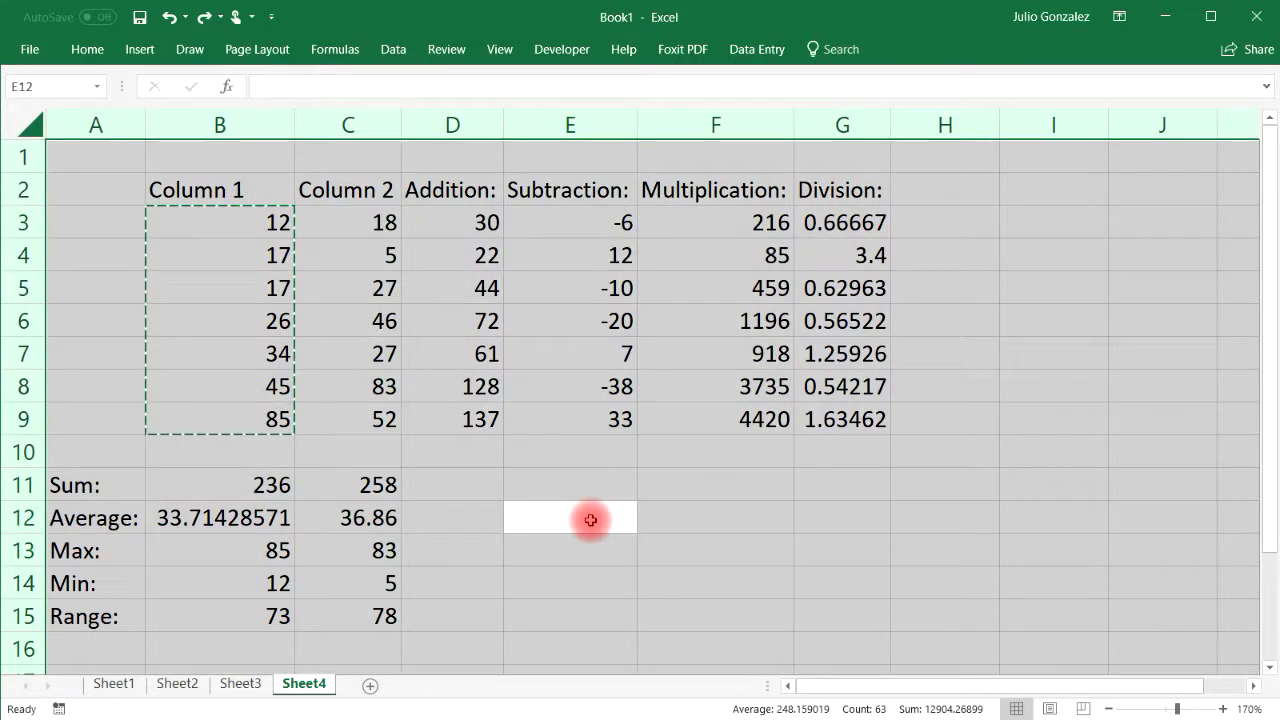
key(Delete)
click(234, 297)
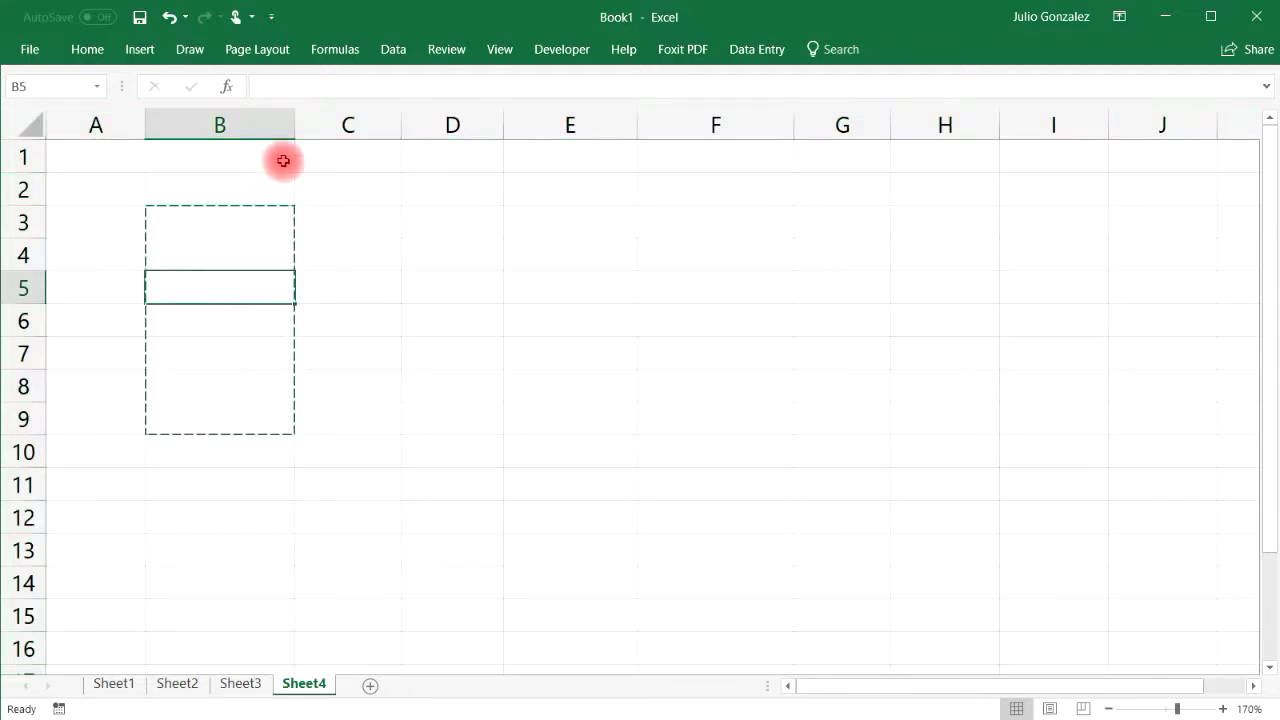
right_click(240, 118)
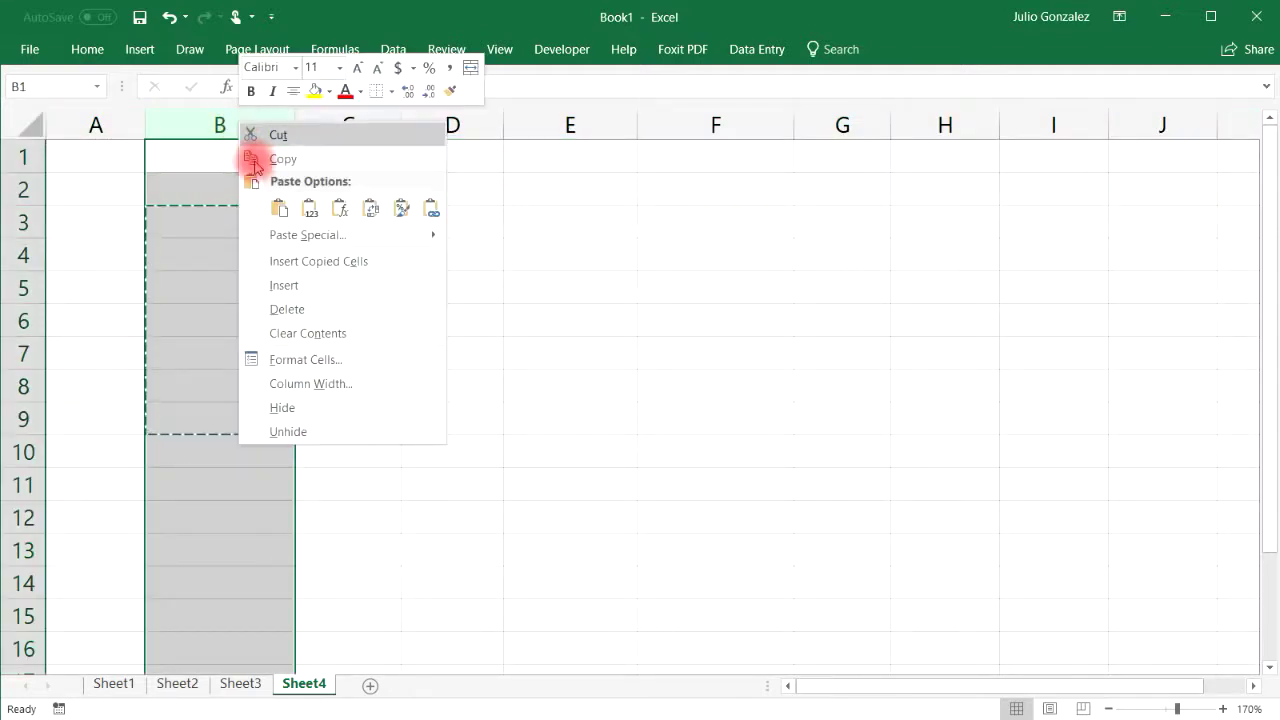
click(288, 309)
click(334, 328)
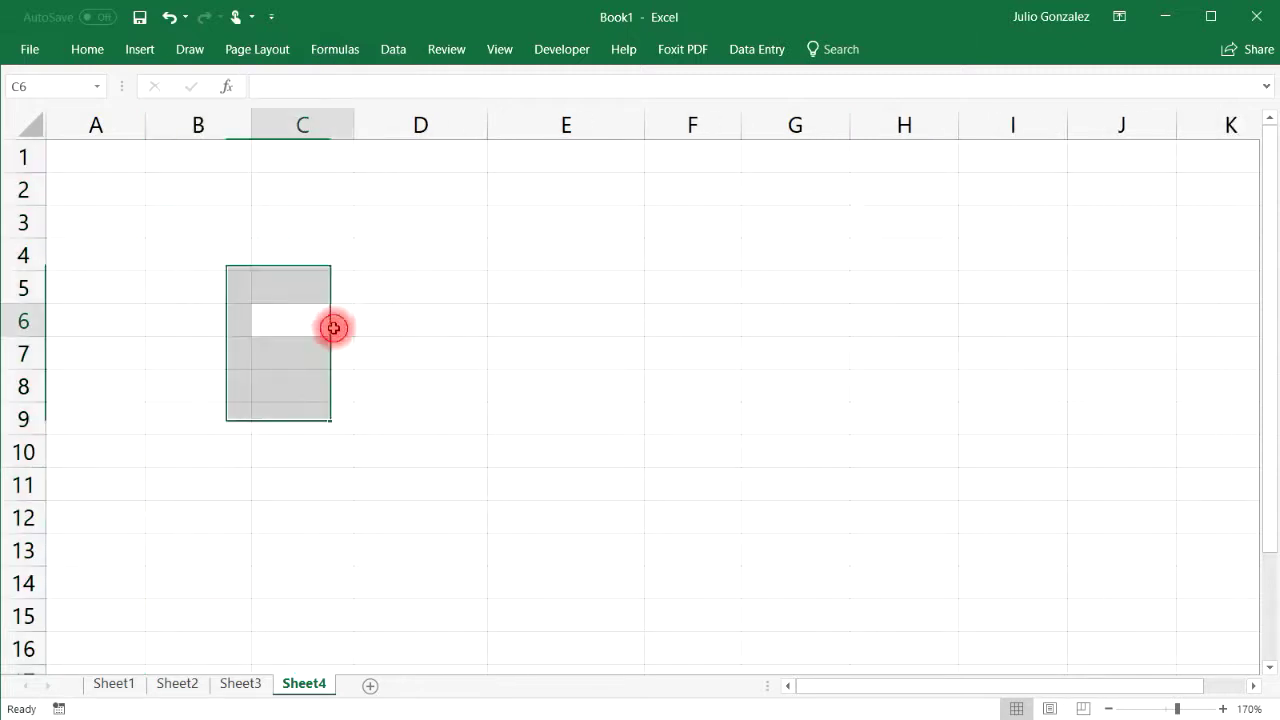
Raise 5 to the third power in B3 with the formula =5^3.
click(227, 227)
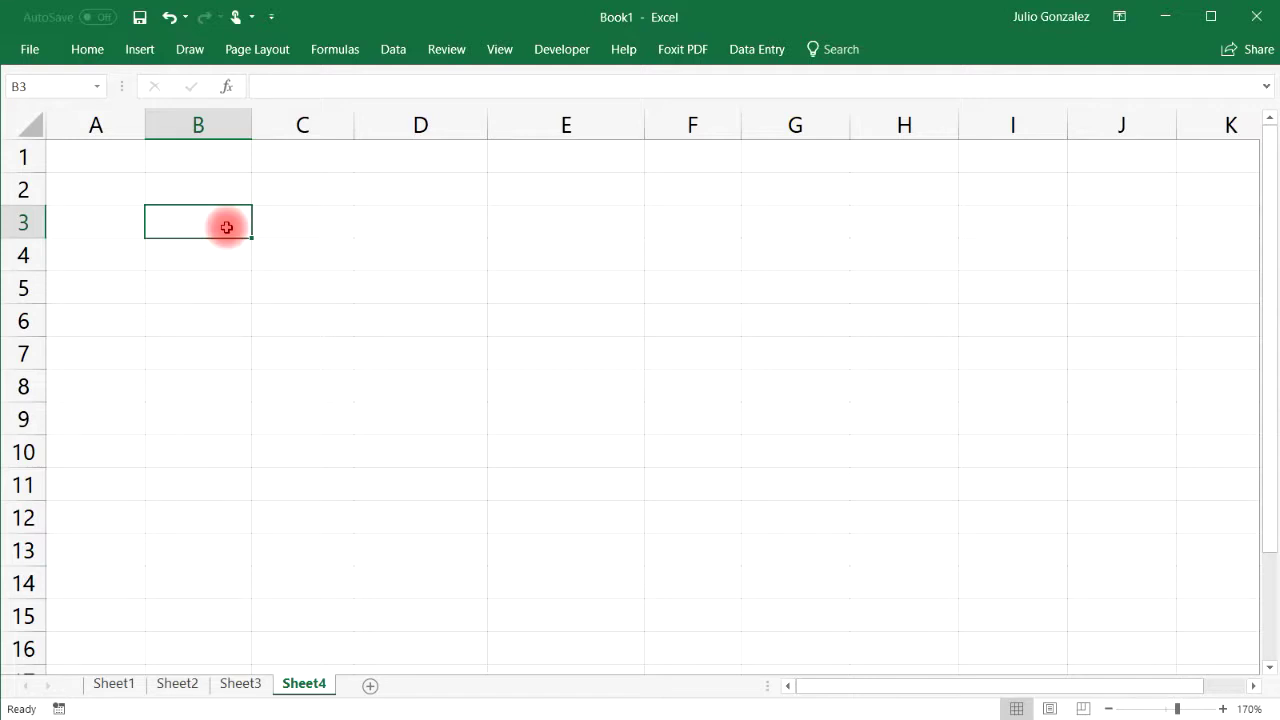
text(=5)
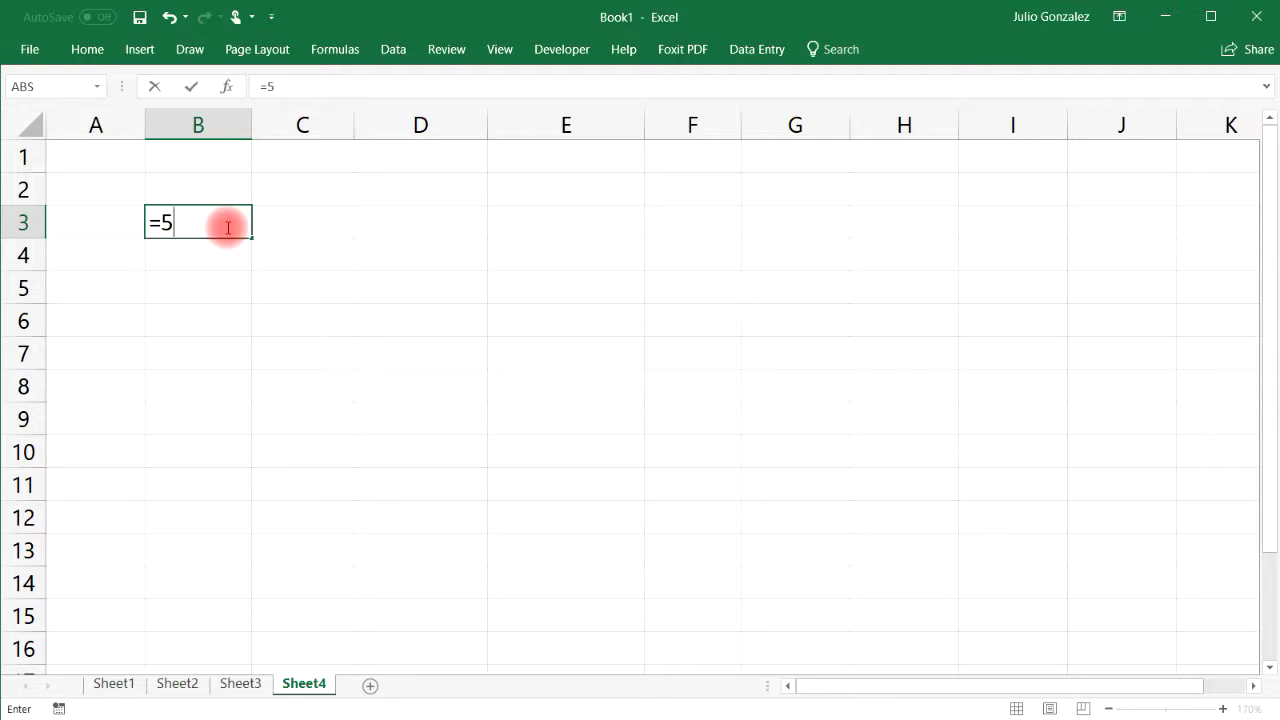
text(^3)
key(Return)
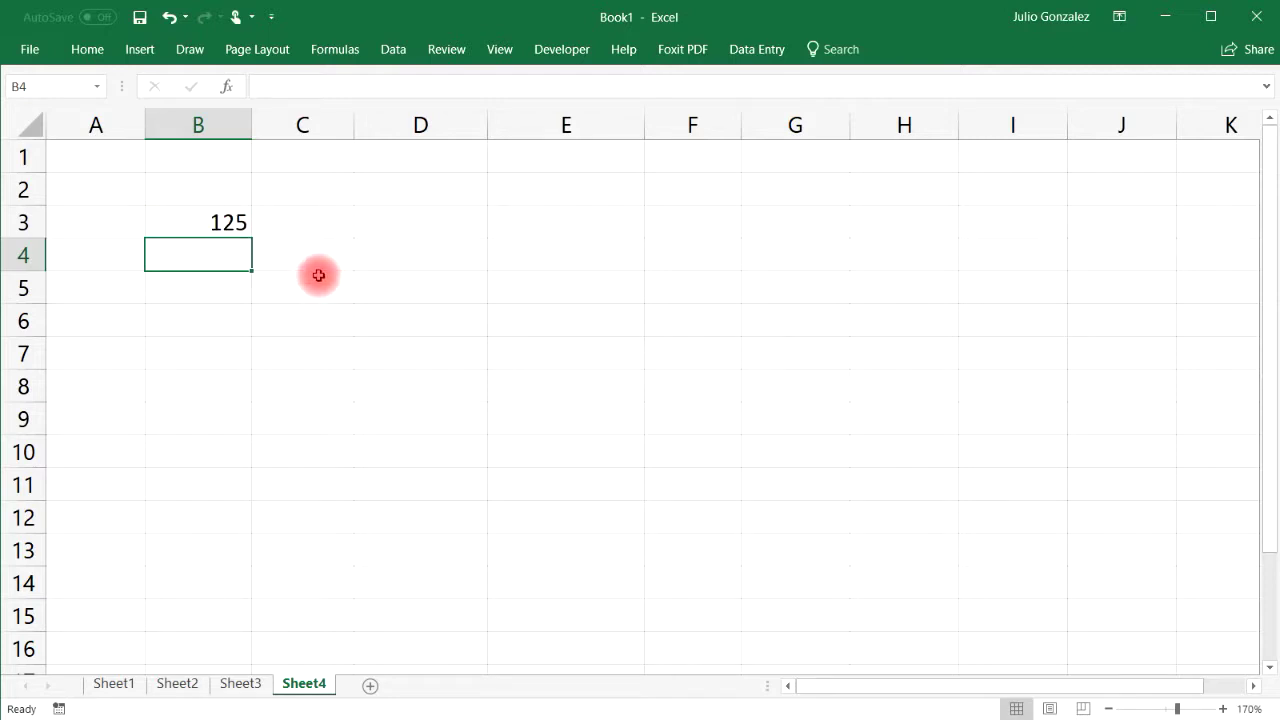
Calculate two more powers with the caret operator, entering =6^2 in B4 and =9^4 in B5.
text(=)
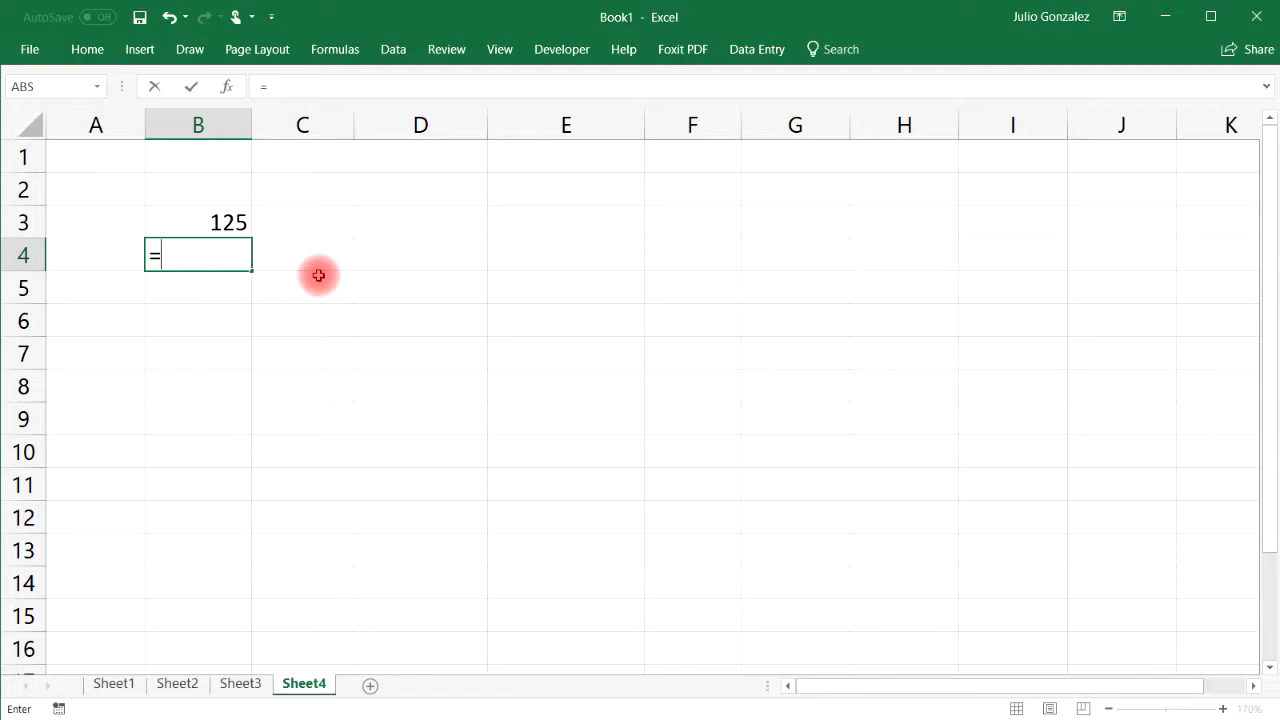
text(6^2)
key(Return)
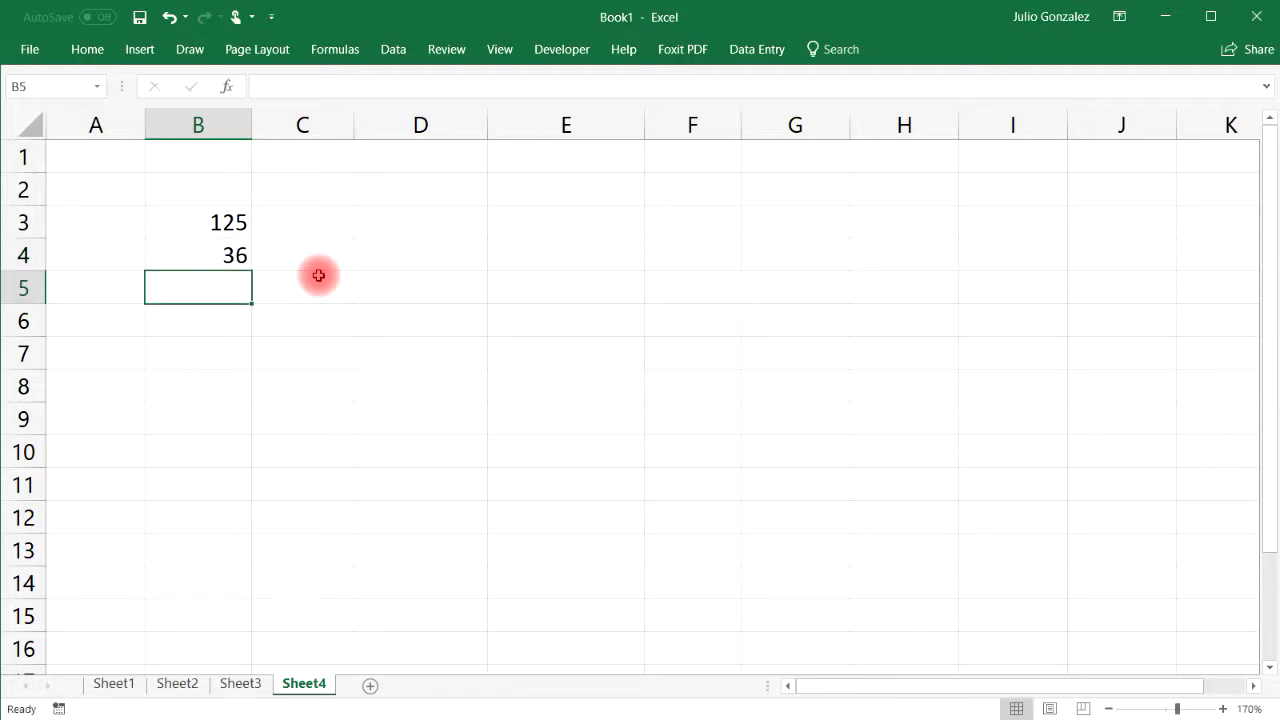
text(=9)
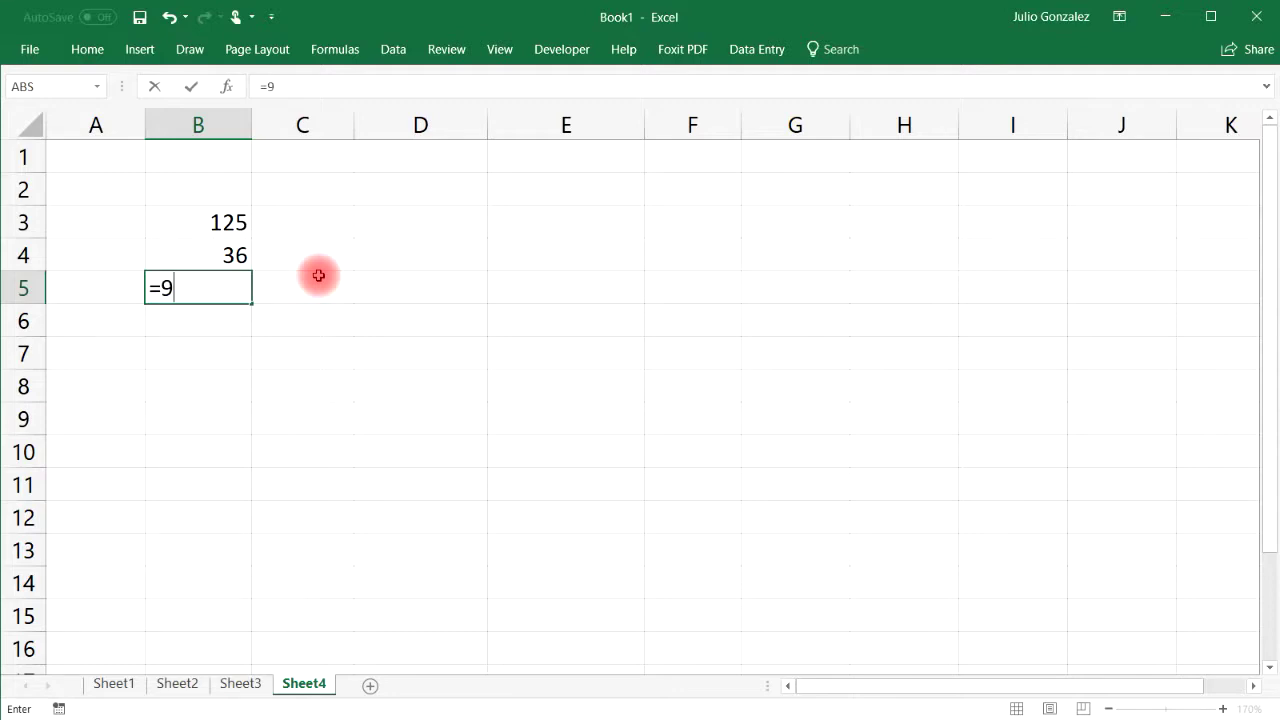
text(^4)
key(Return)
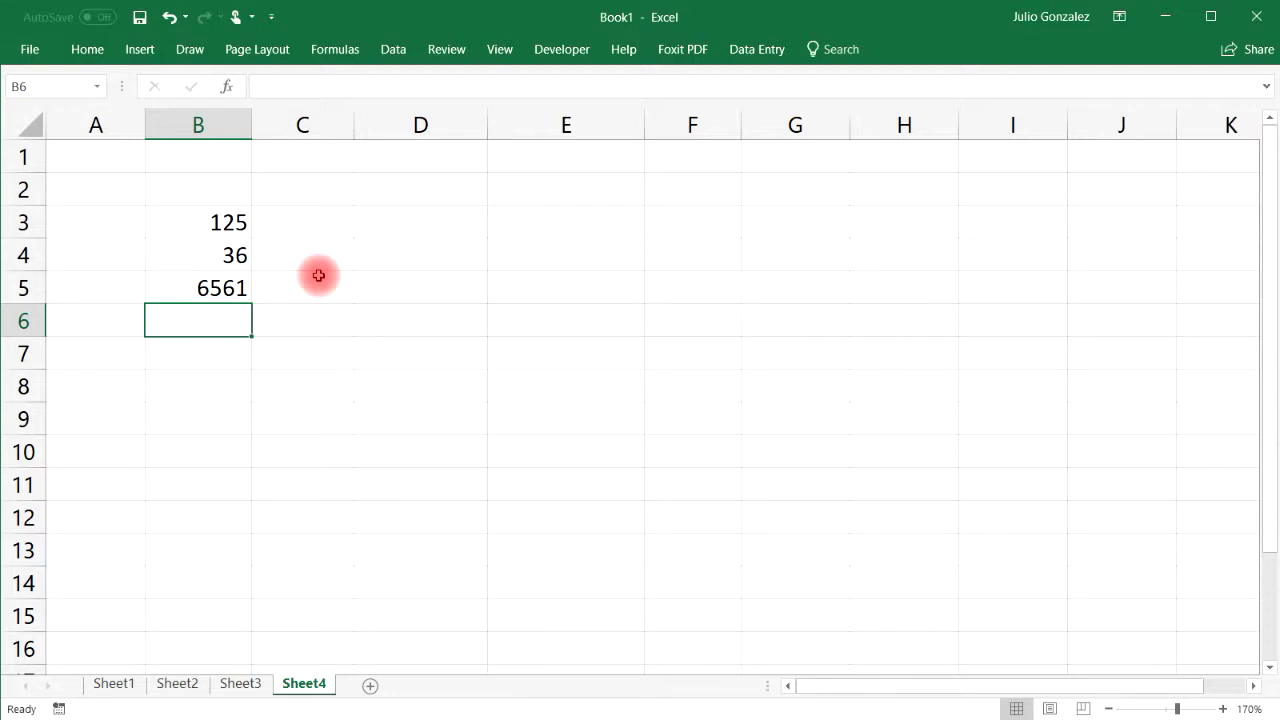
Begin a formula in C3 with the POWER function.
click(207, 212)
click(213, 189)
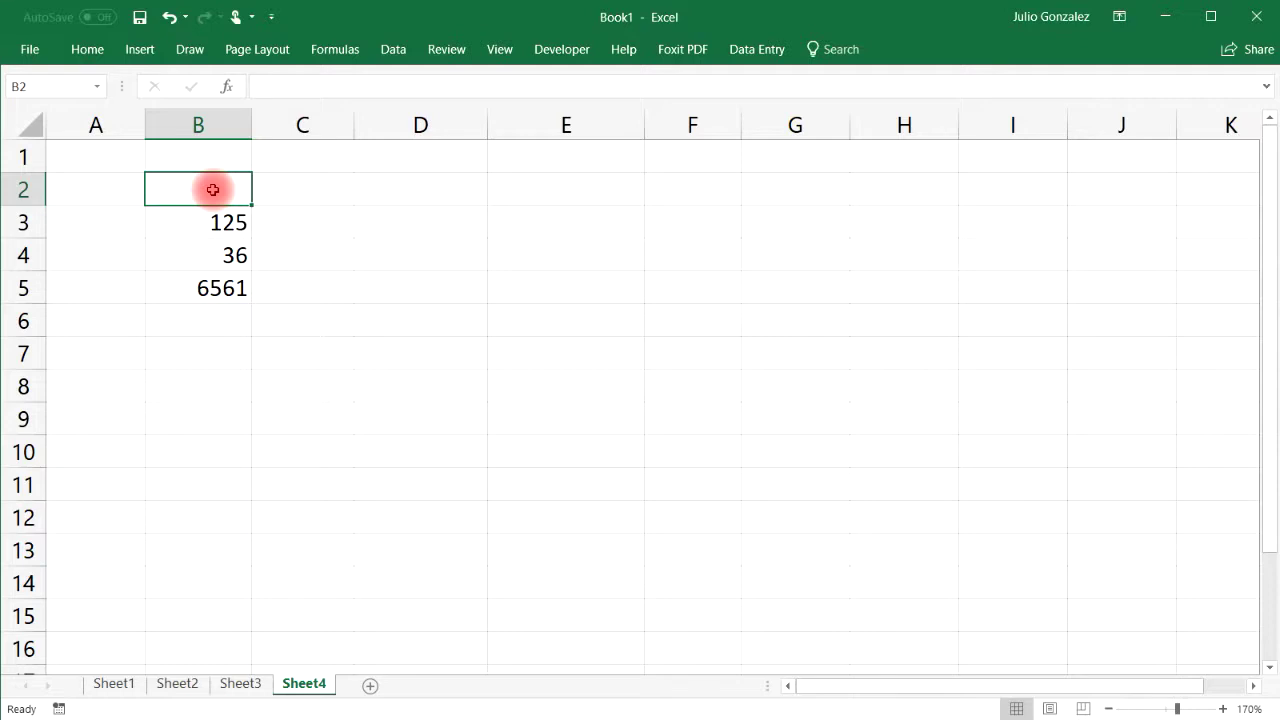
click(340, 222)
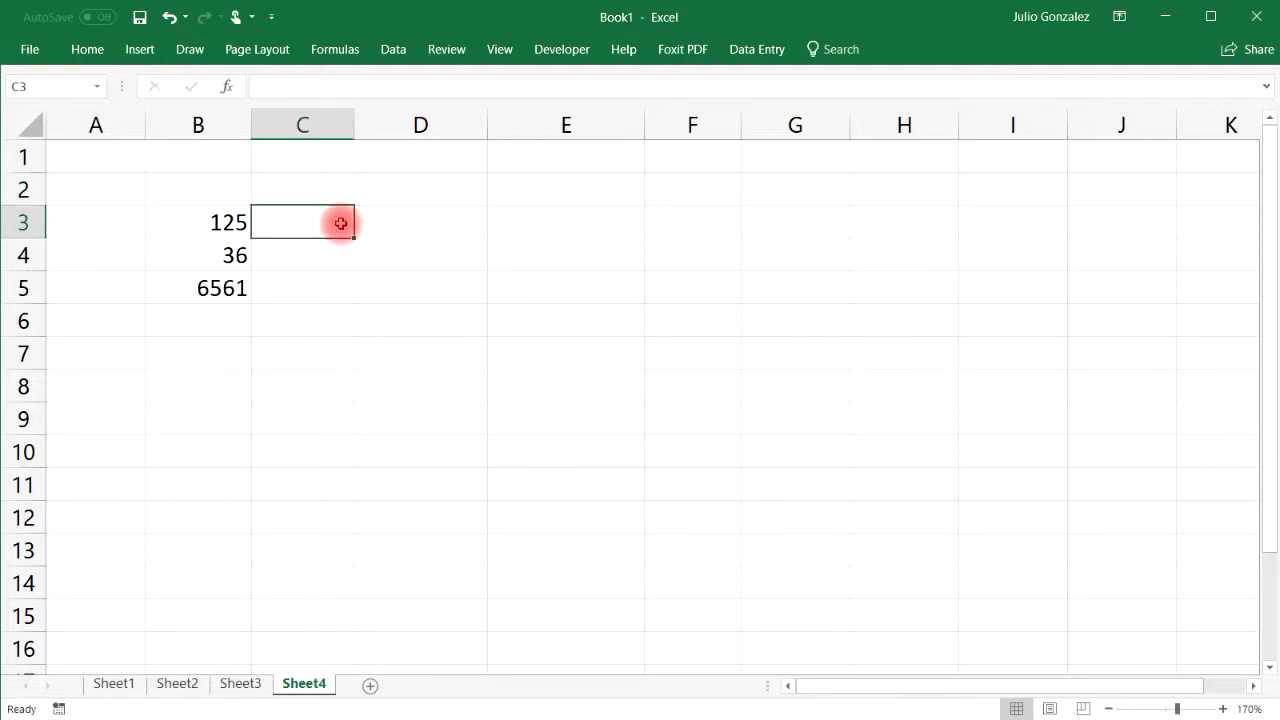
text(=pow)
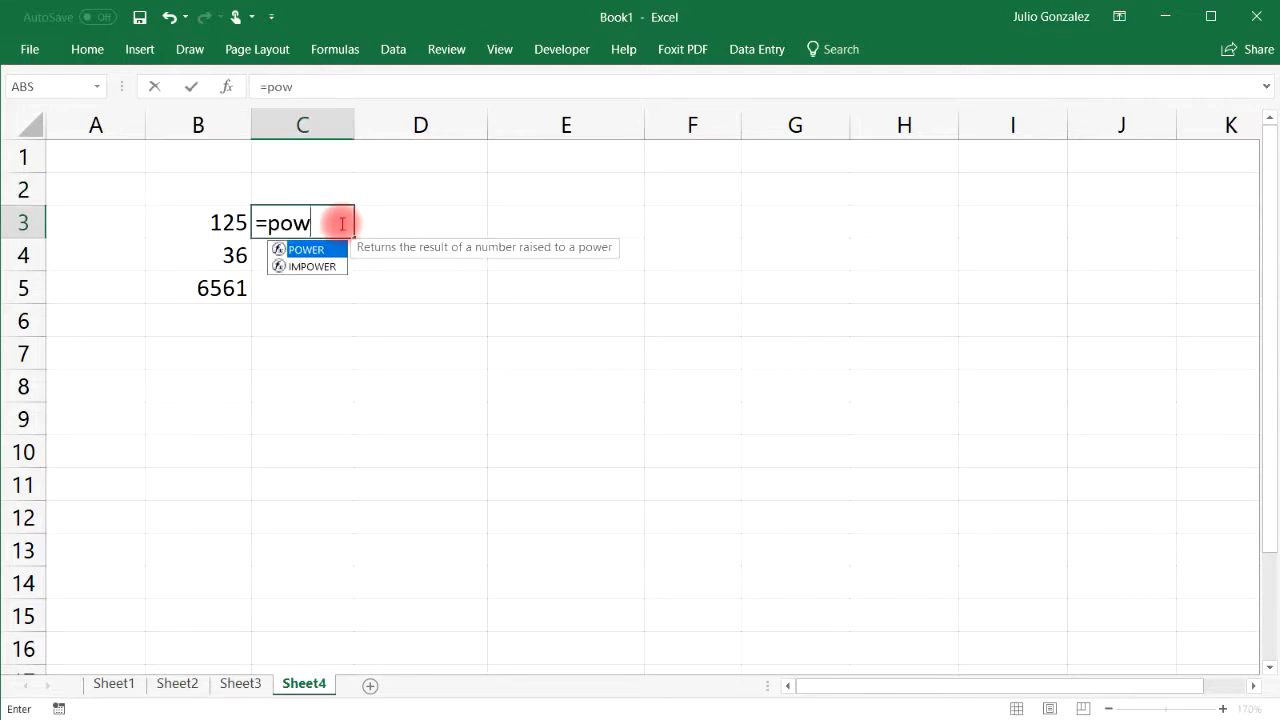
text(er()
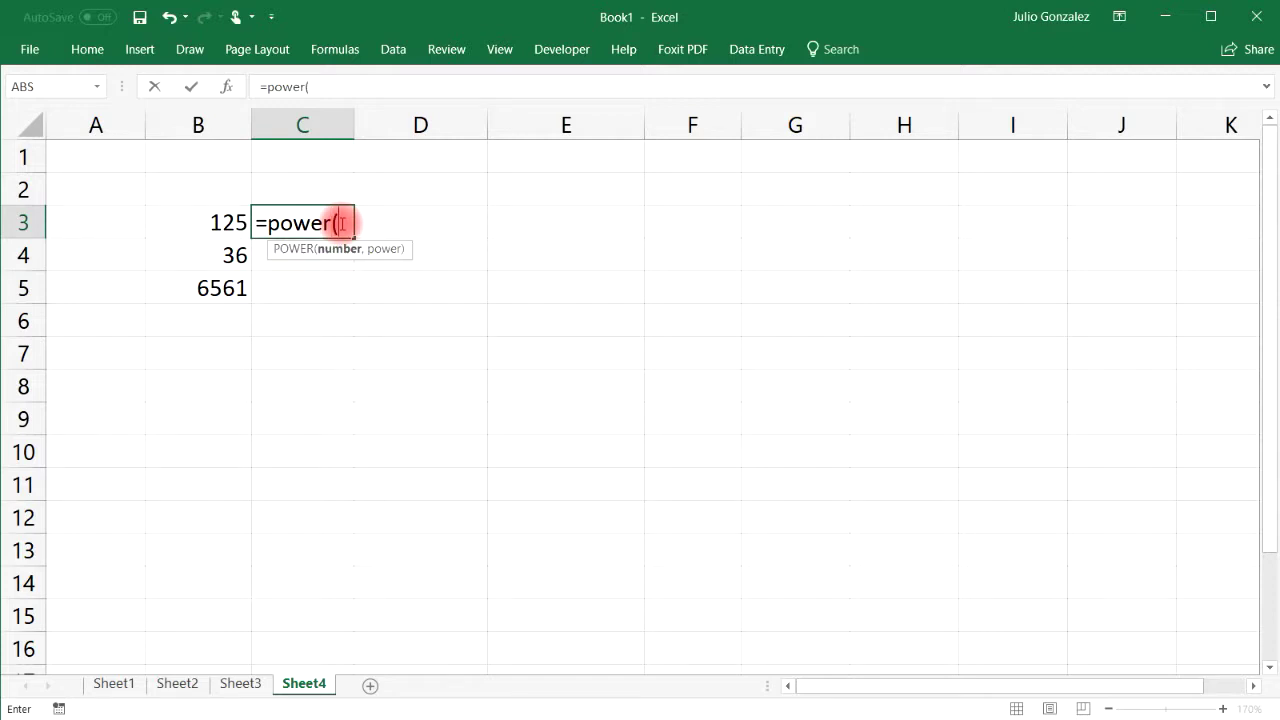
Fill C3:C5 with the formulas =power(5,3), =power(6,2) and =power(9,4).
text(5,3))
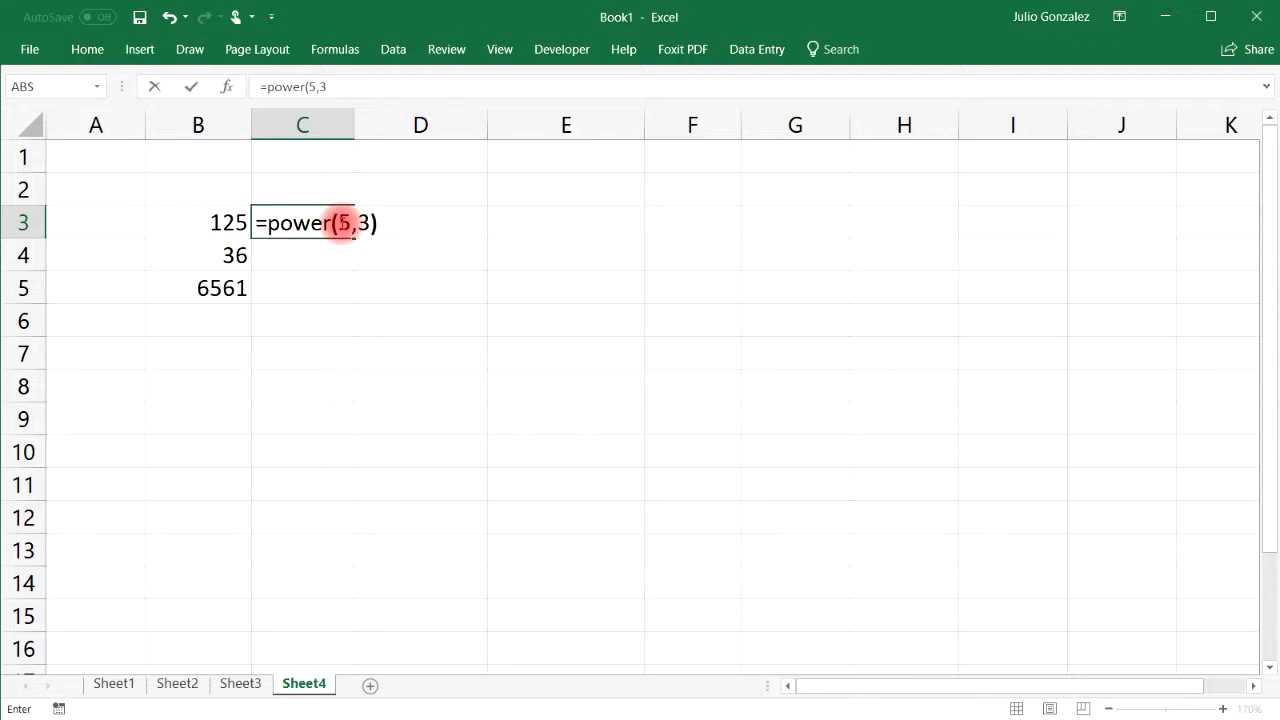
key(Return)
text(=p)
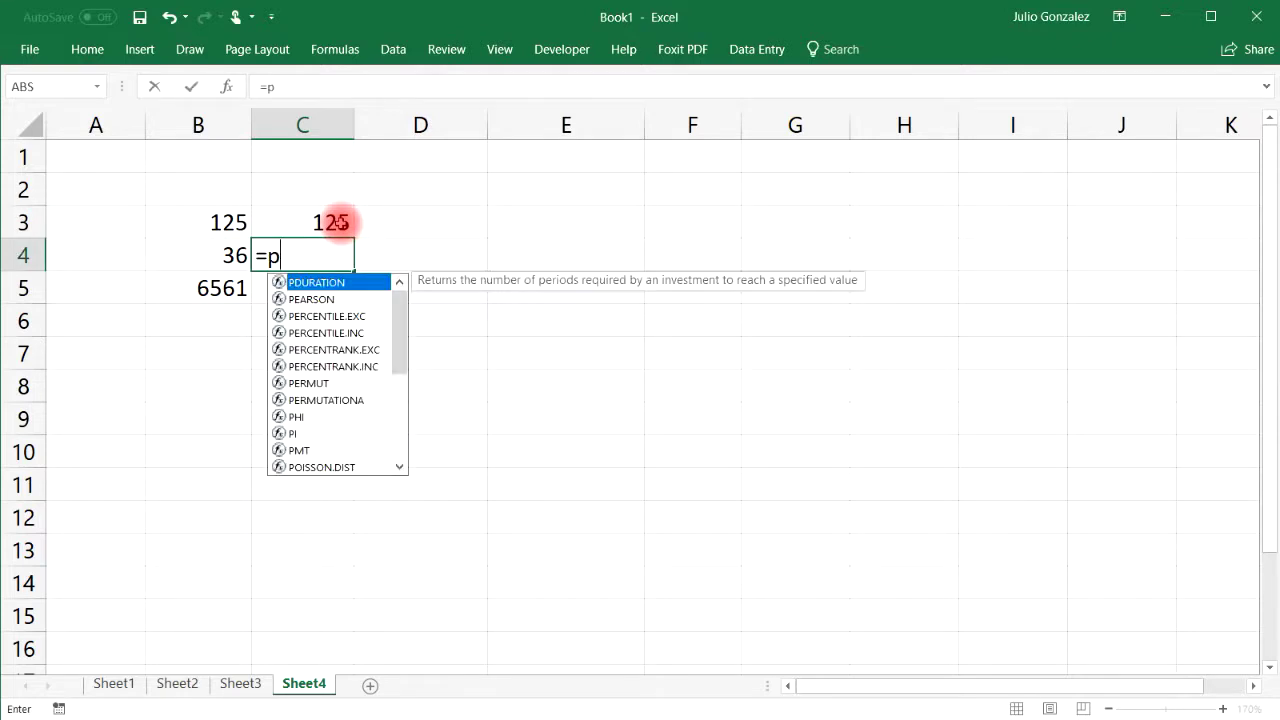
text(ower(6,2))
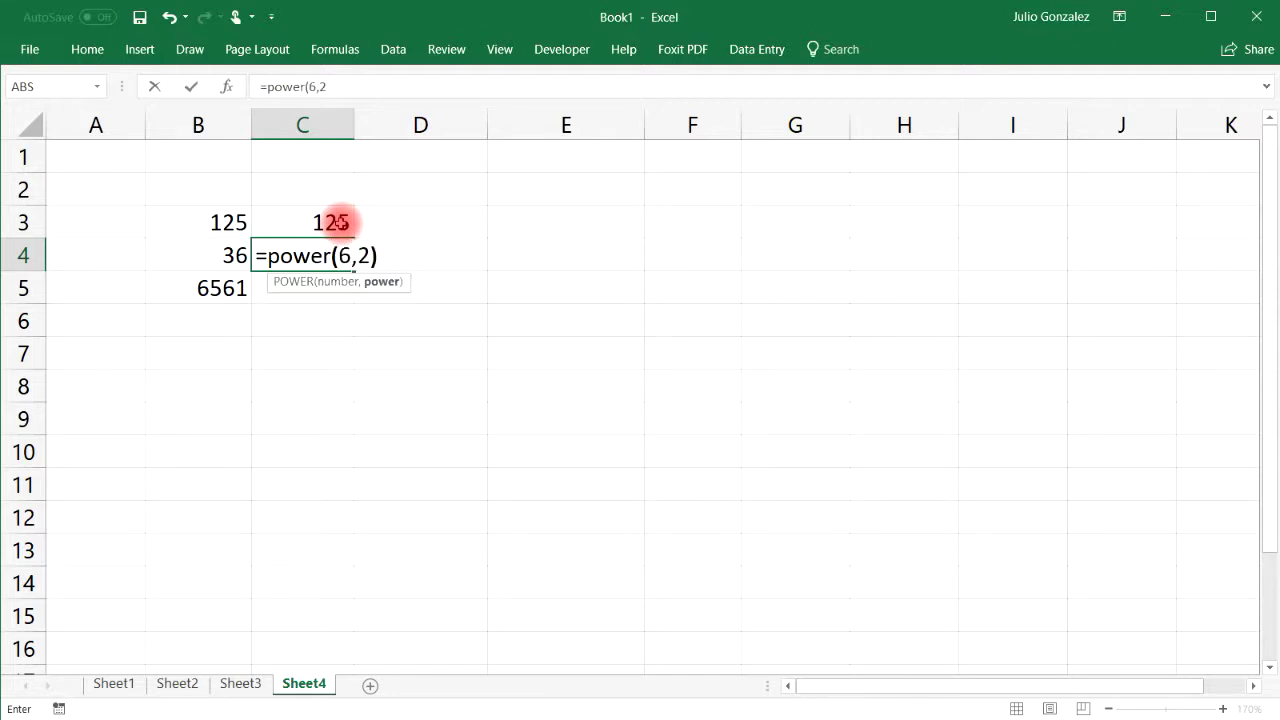
key(Return)
text(=)
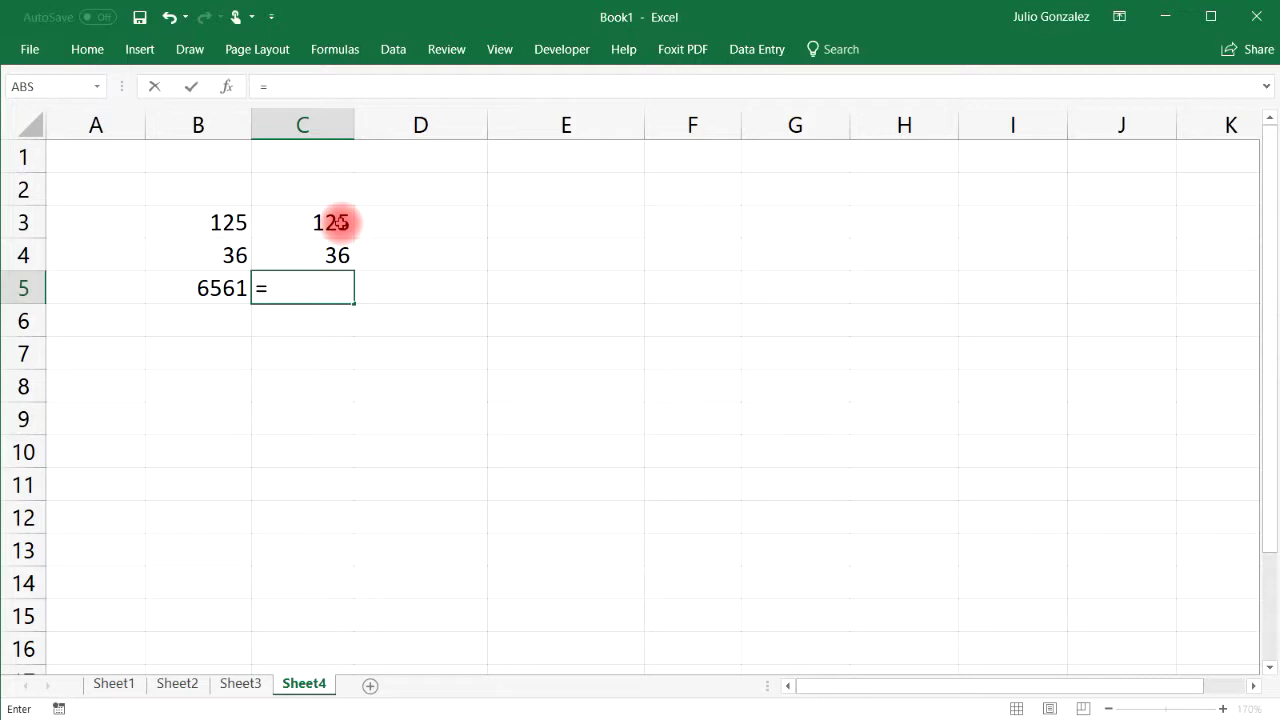
text(power()
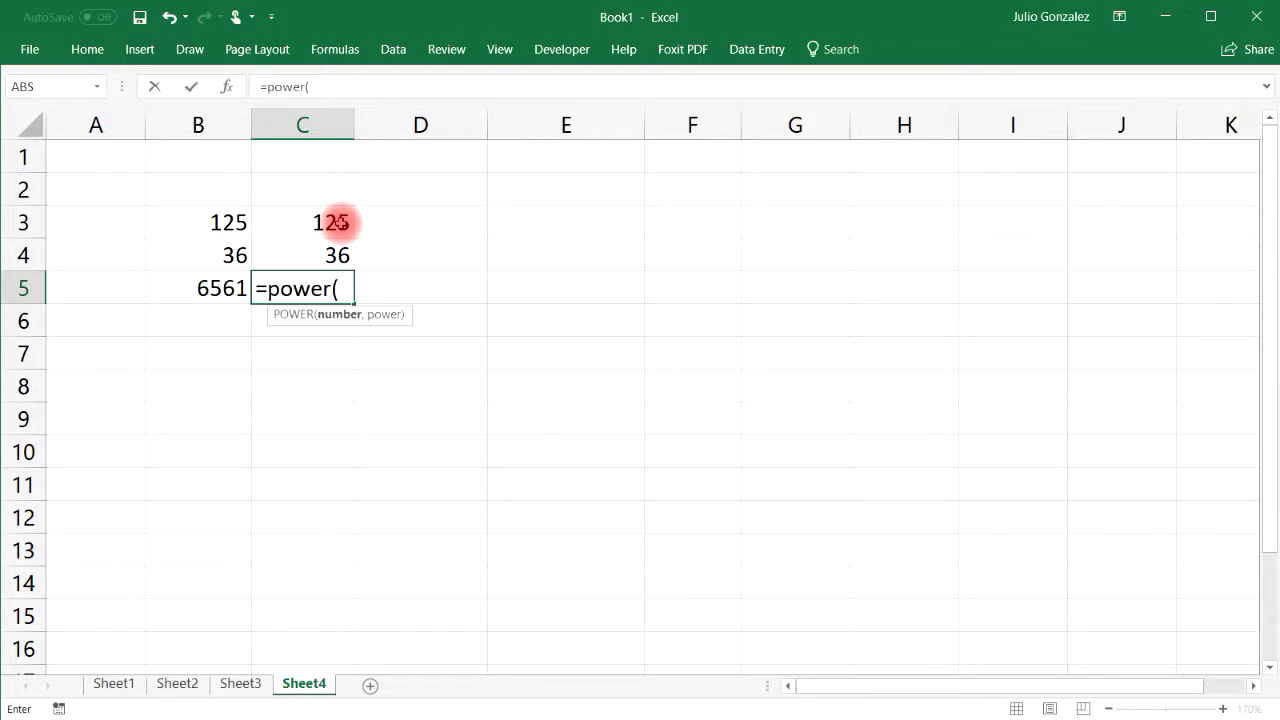
text(9,4))
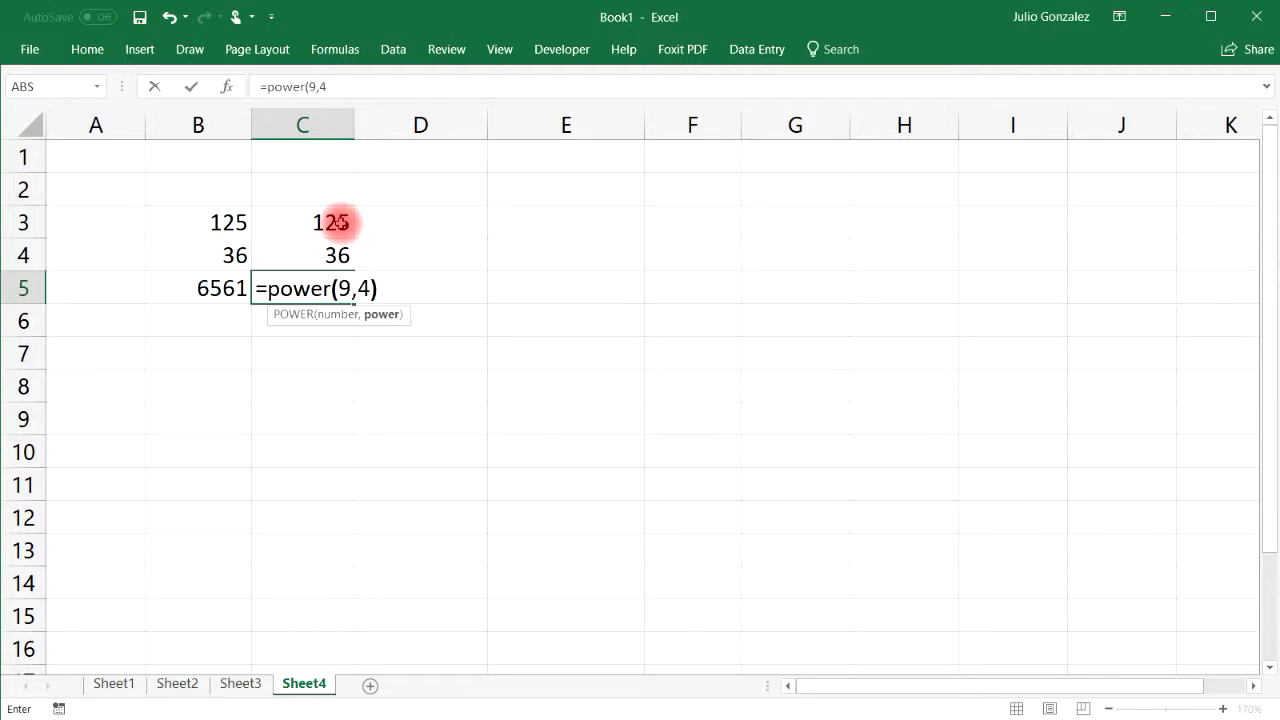
key(Return)
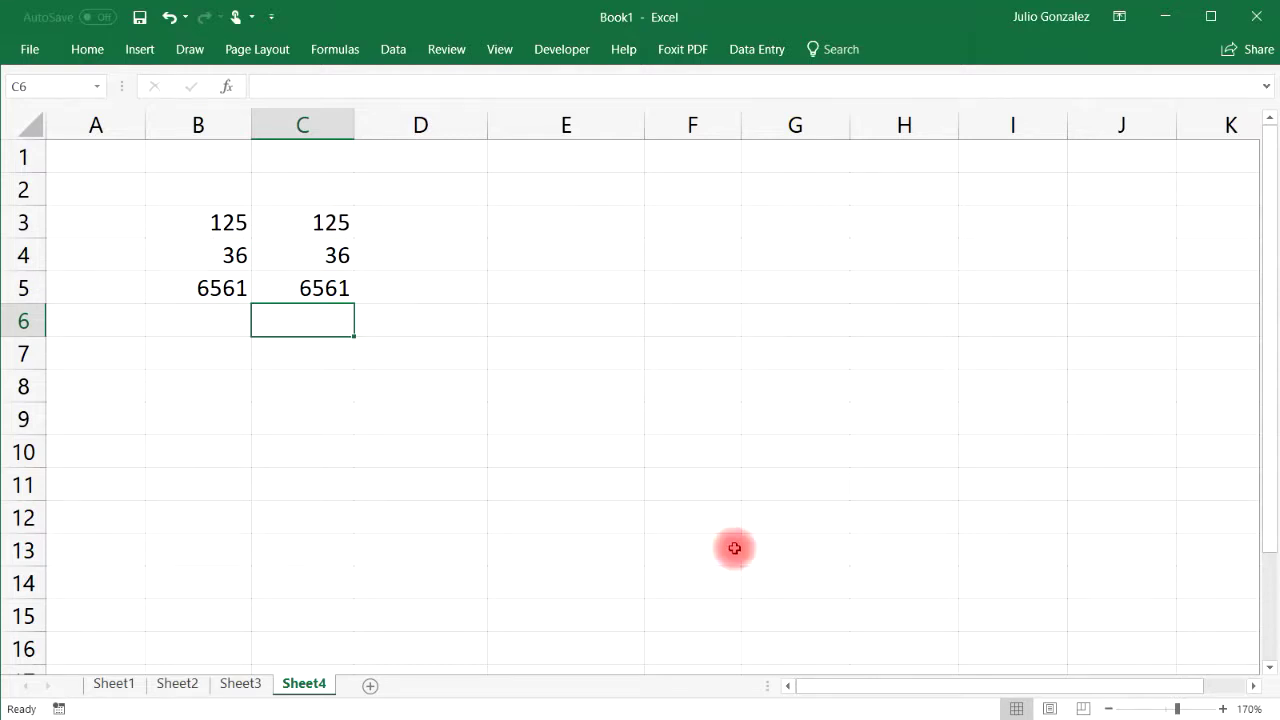
Handwrite e² over column E and e³ over columns G and H in rows 2 to 5, using the red pen.
key(ctrl+n)
click(182, 60)
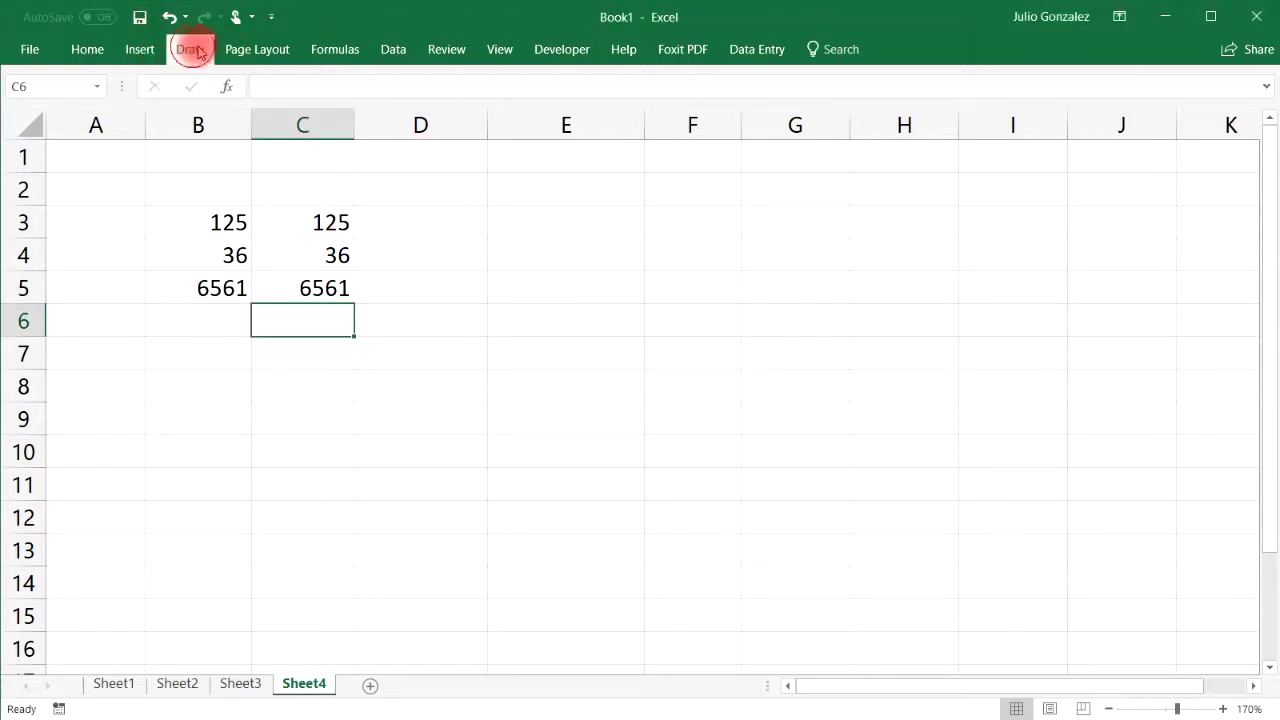
click(188, 50)
click(265, 100)
click(268, 104)
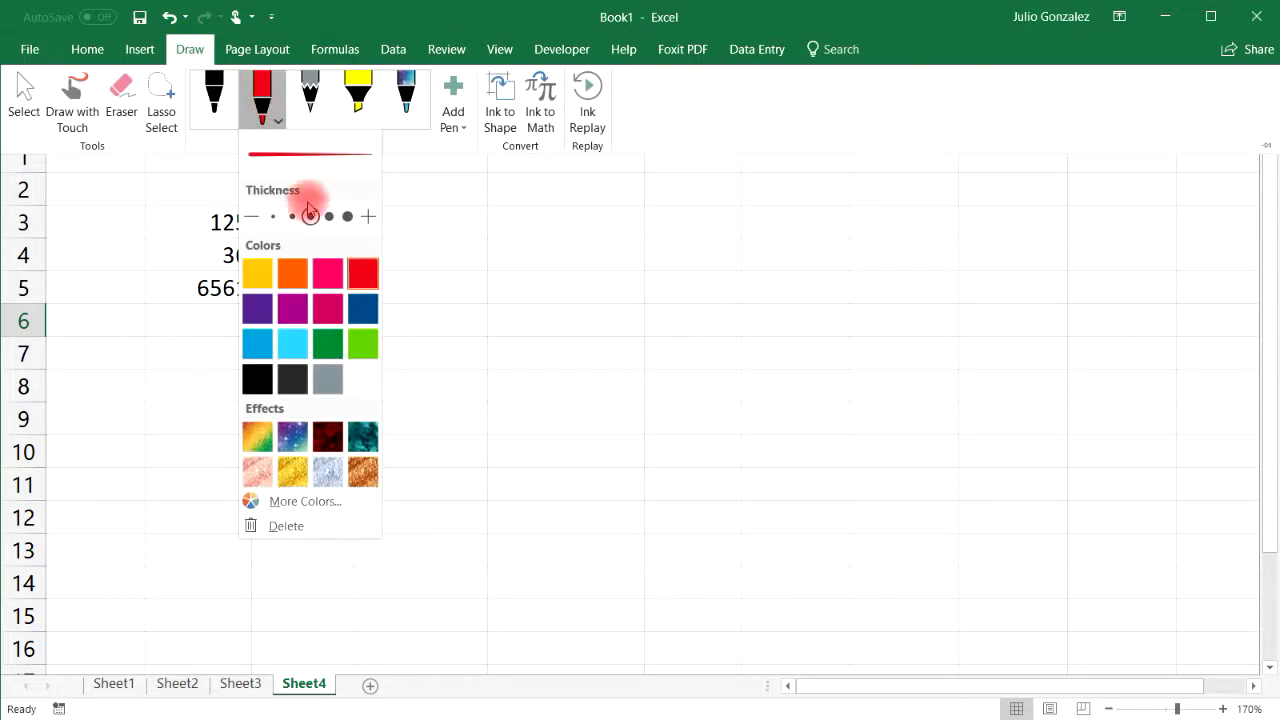
click(420, 252)
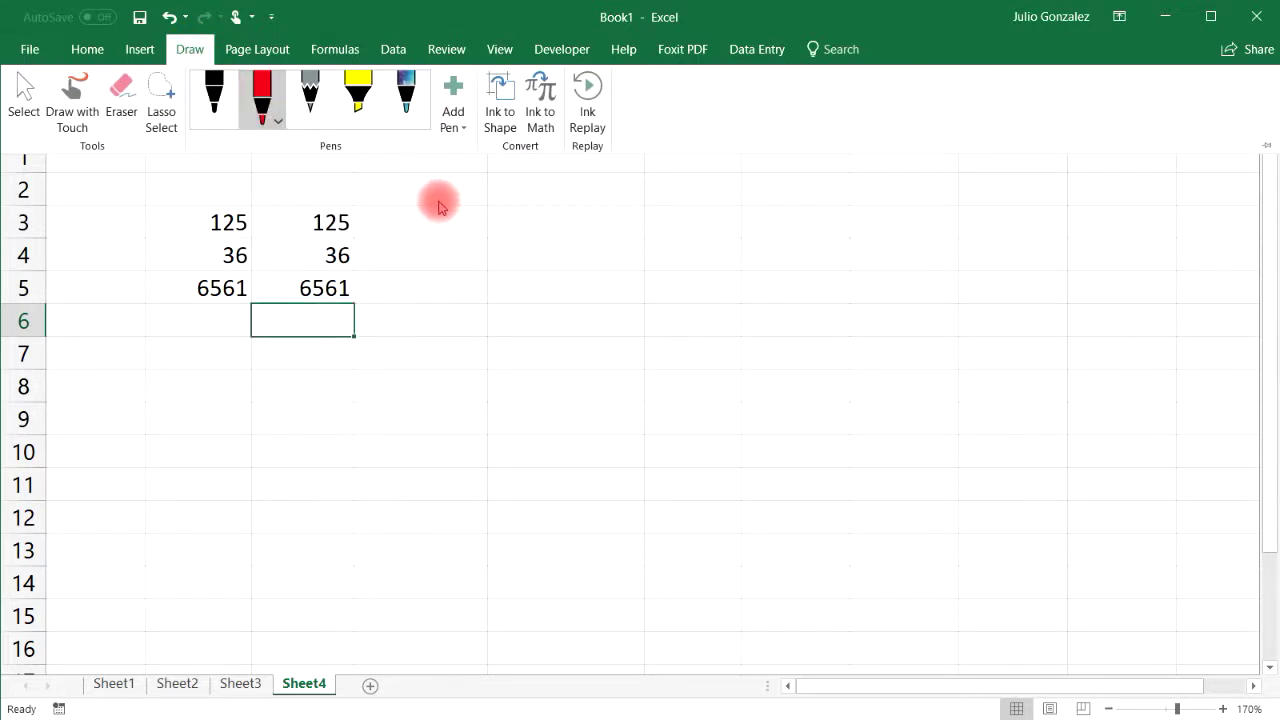
drag(520, 258, 582, 294)
drag(563, 193, 618, 225)
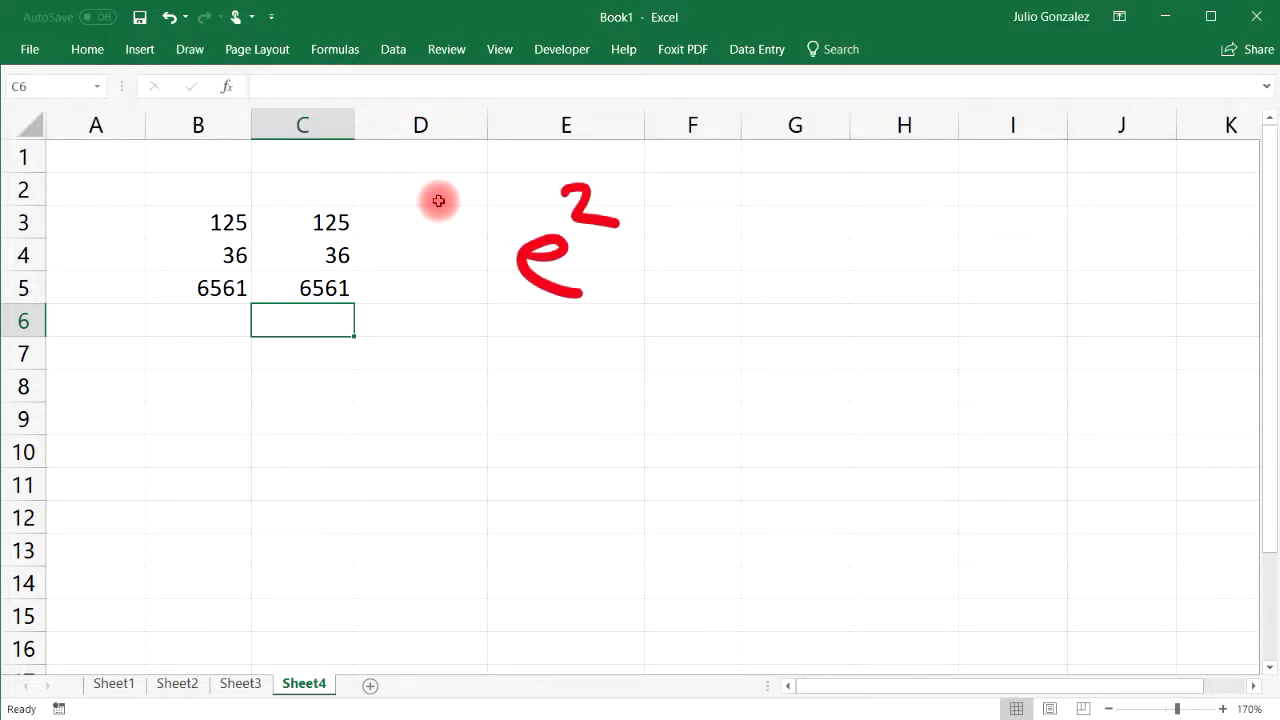
mouse_move(788, 262)
mouse_down()
mouse_move(818, 258)
mouse_move(853, 297)
mouse_up()
mouse_move(846, 176)
mouse_down()
mouse_move(892, 216)
mouse_move(869, 232)
mouse_up()
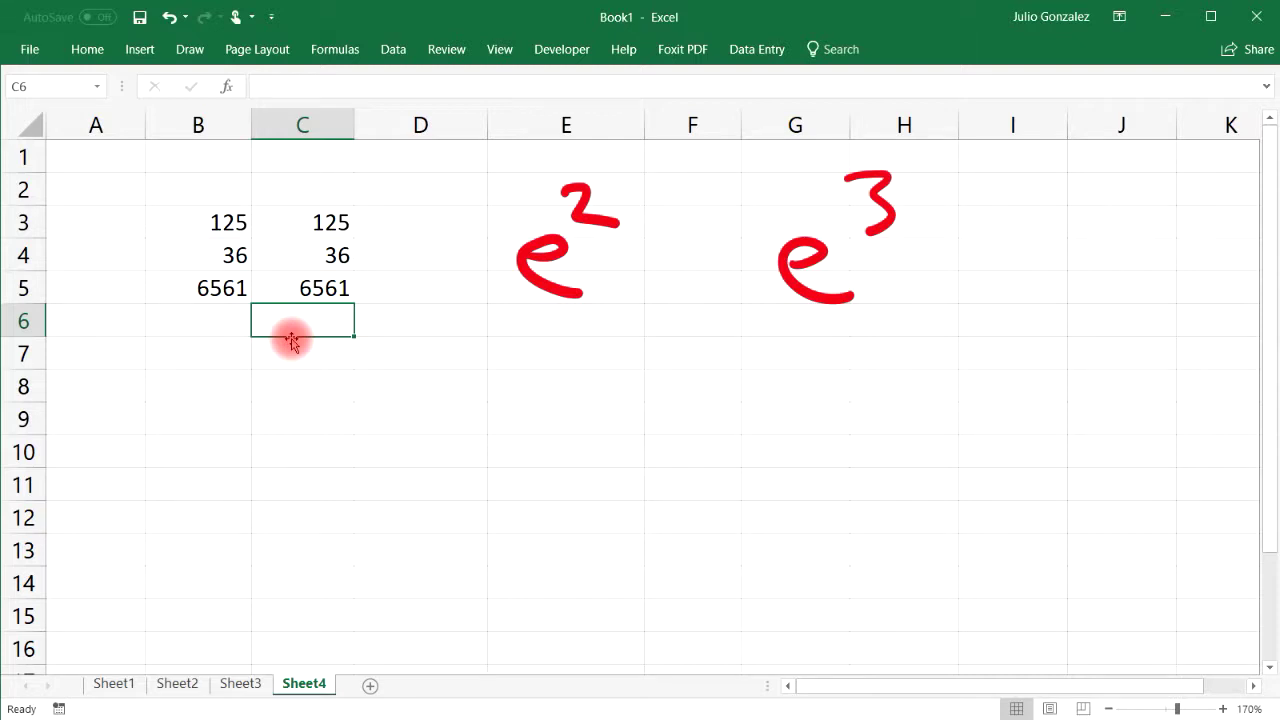
Enter =exp(2) in C6 and =exp(3) in C7.
text(=exp)
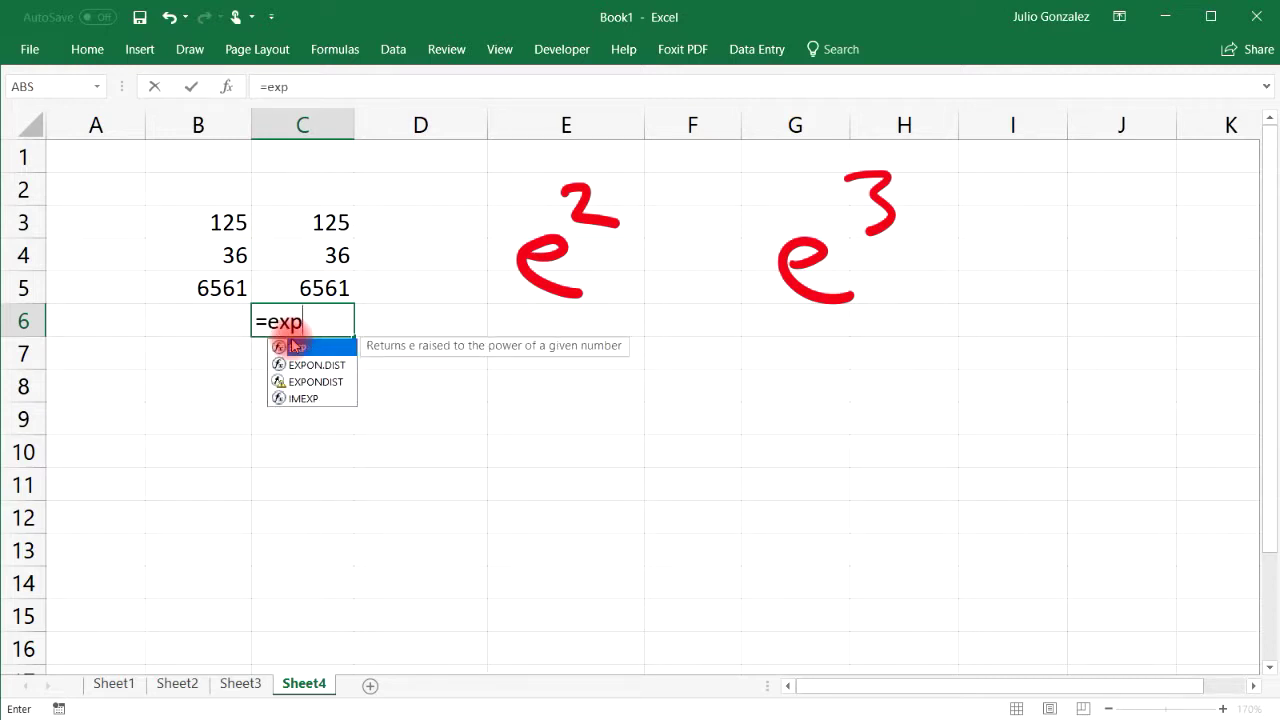
text((2))
key(Return)
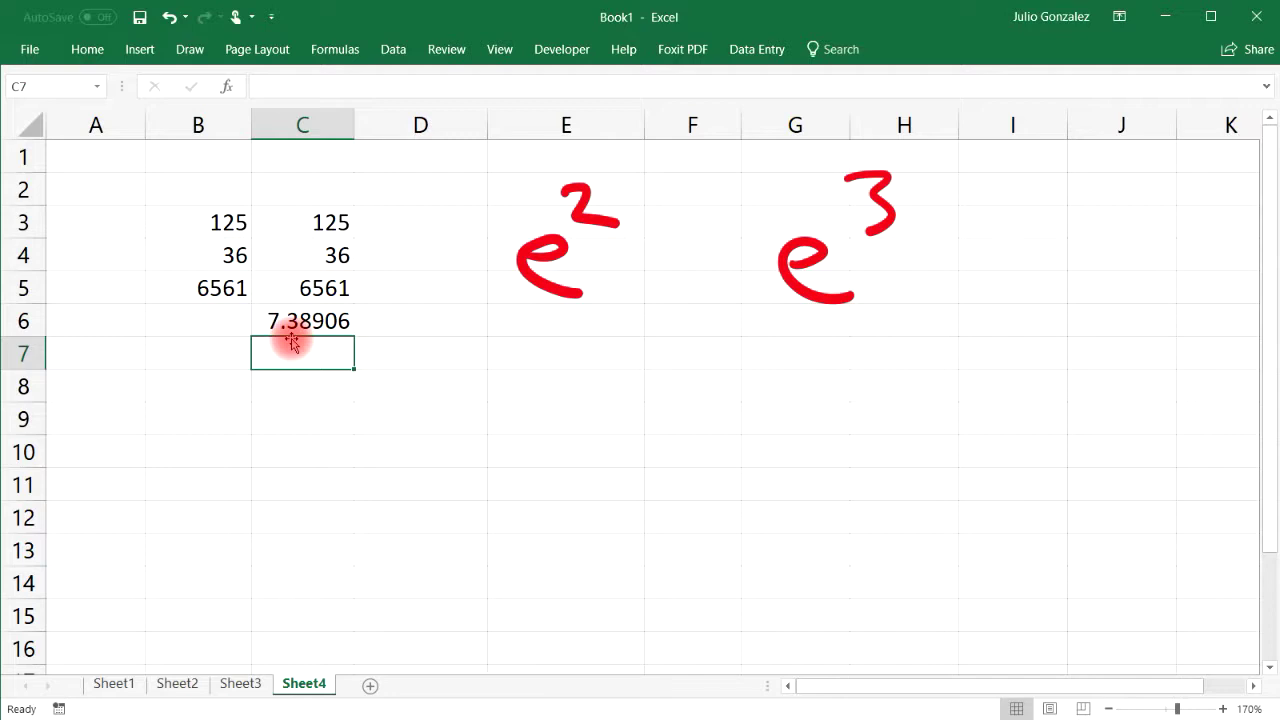
text(=exp)
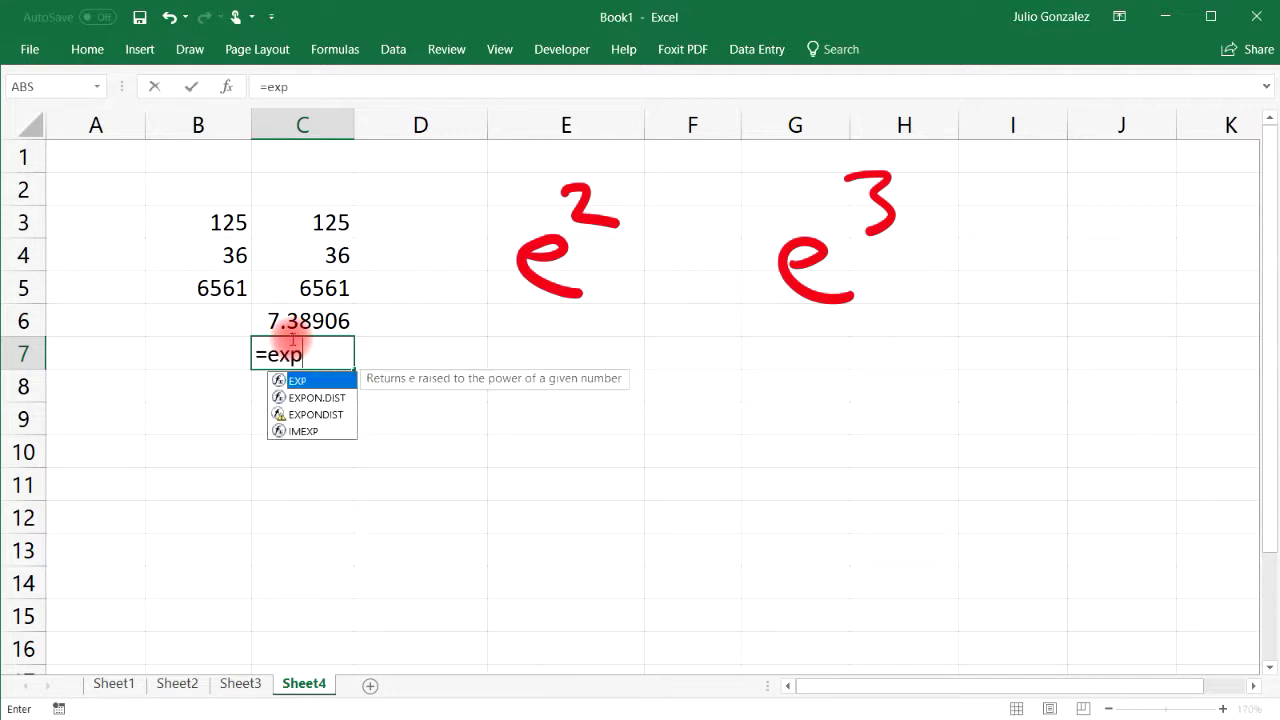
text((3))
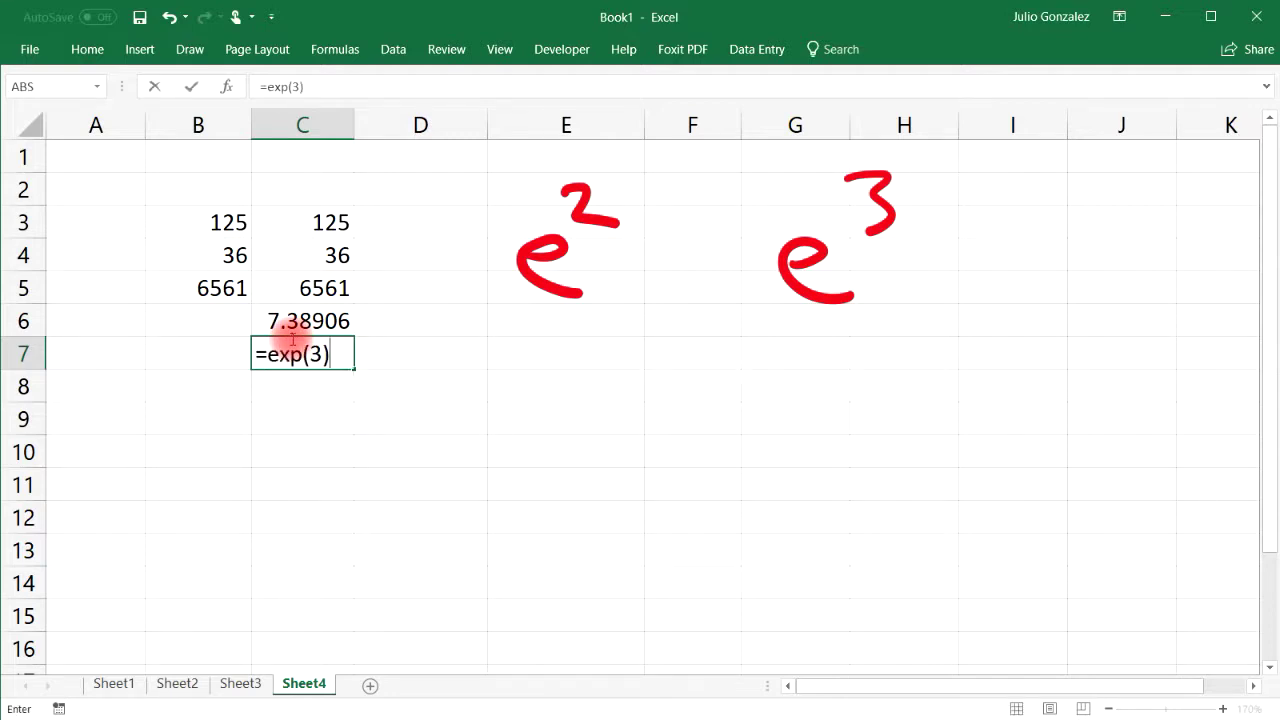
key(Return)
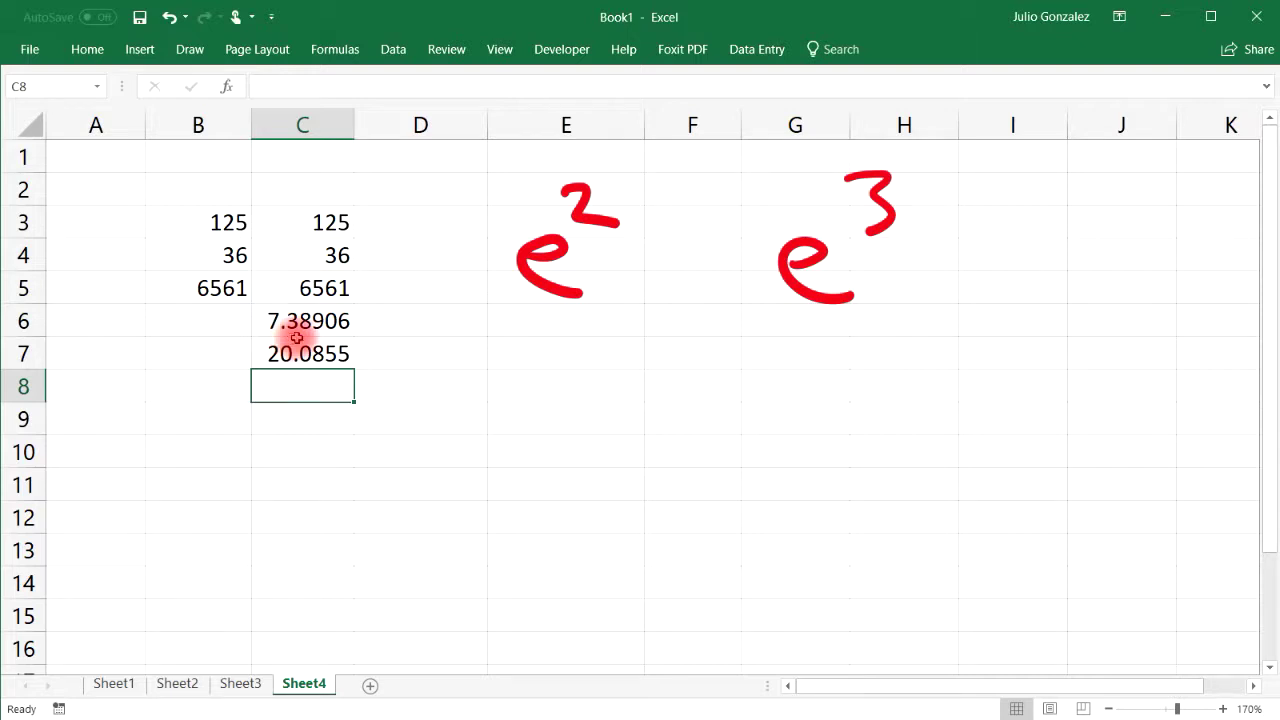
click(584, 254)
click(776, 257)
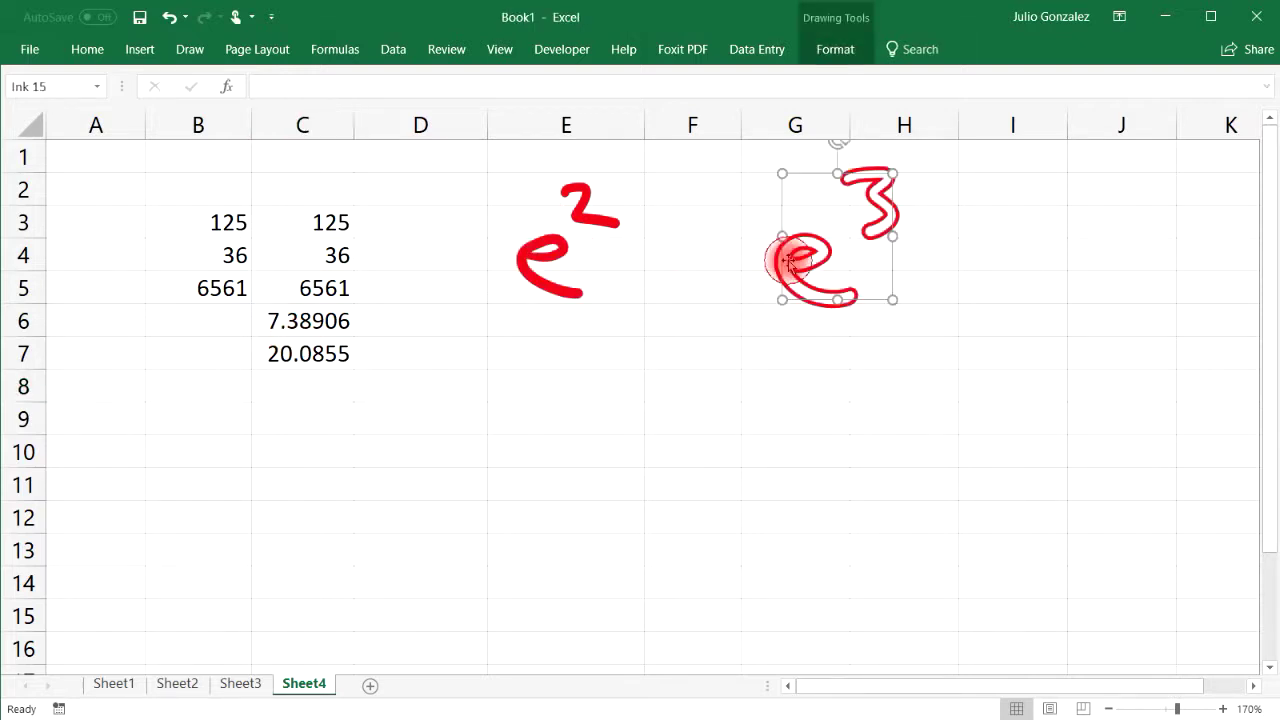
click(700, 350)
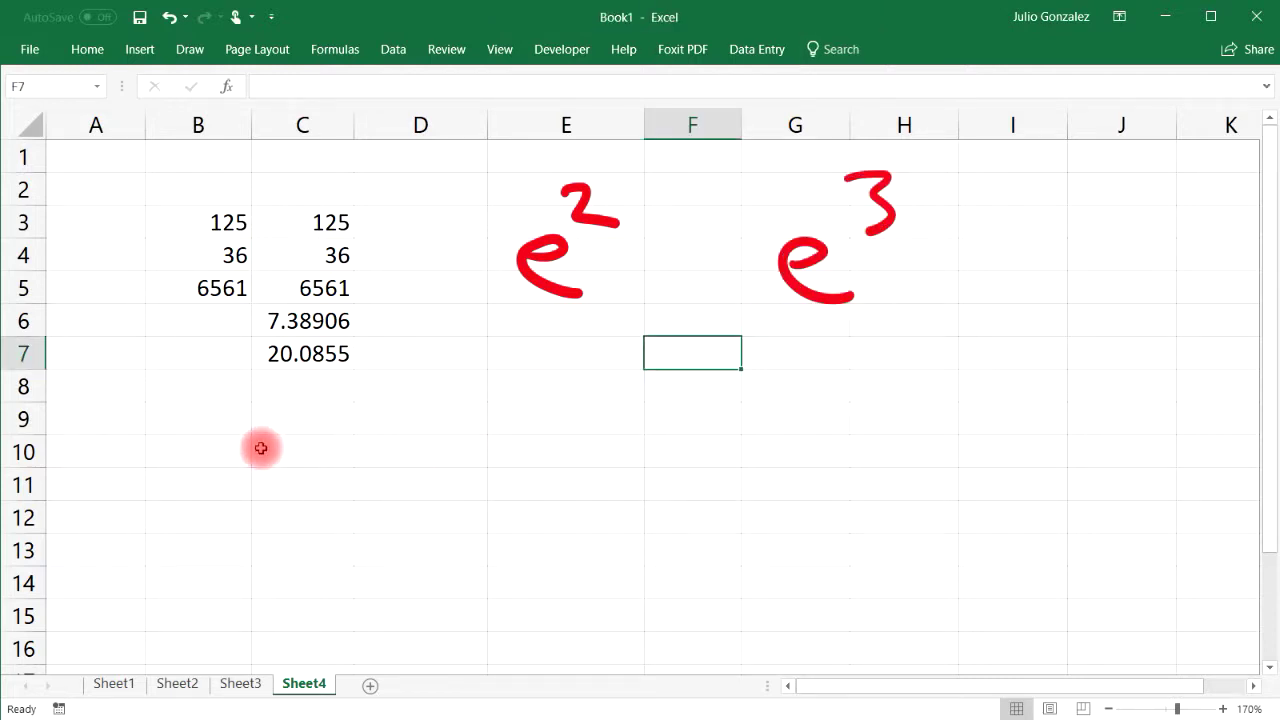
Make B9 the active cell and handwrite √36 and √49 in red ink beneath e² and e³.
click(211, 424)
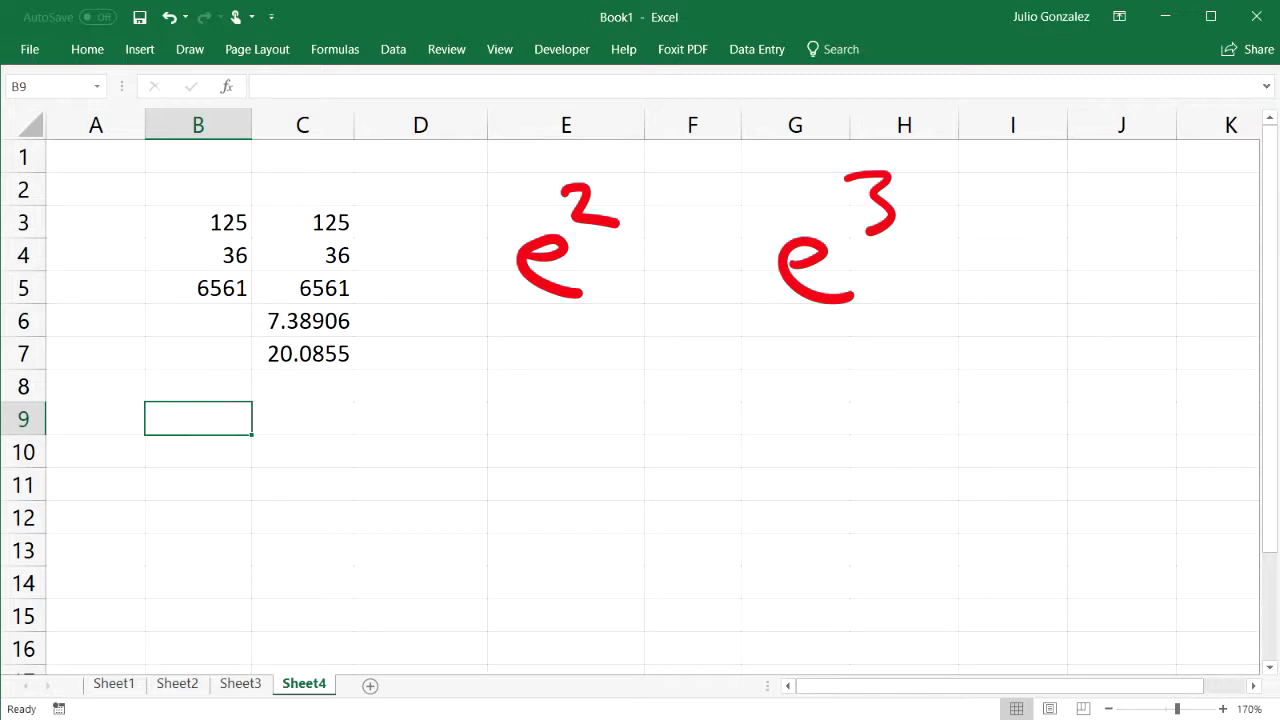
click(190, 49)
click(260, 110)
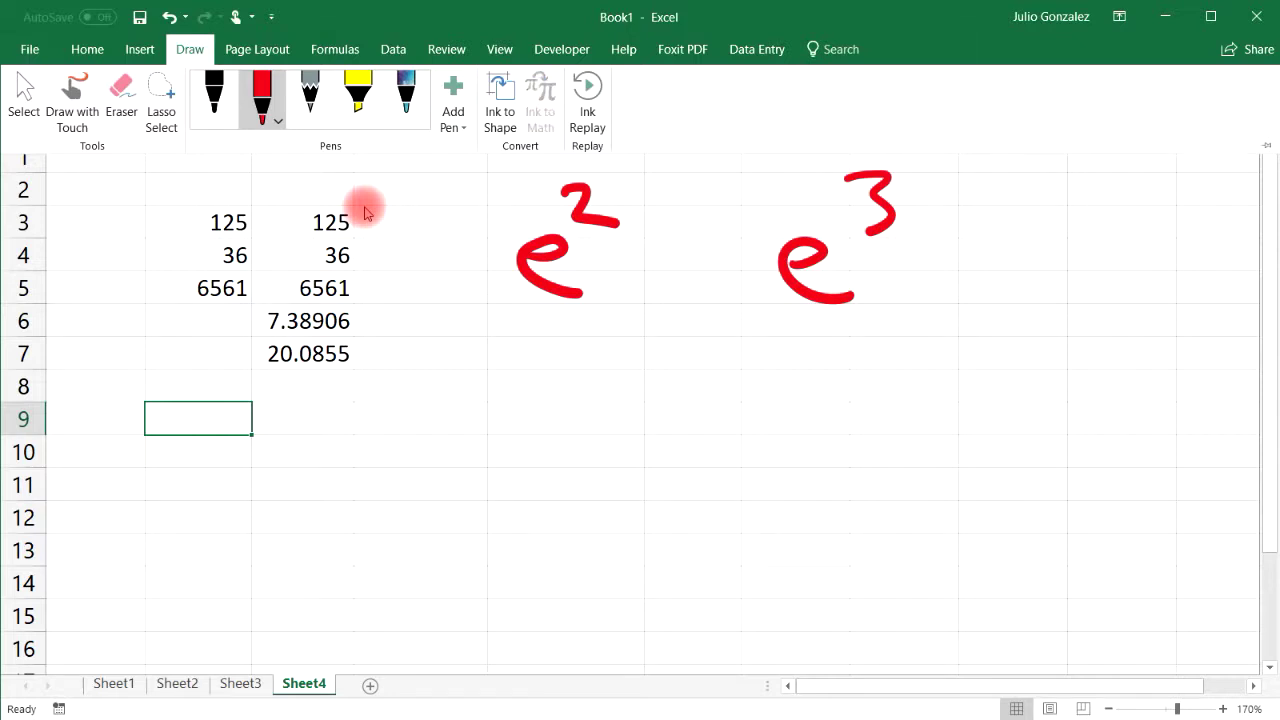
drag(553, 397, 698, 346)
drag(601, 390, 611, 445)
drag(688, 380, 679, 411)
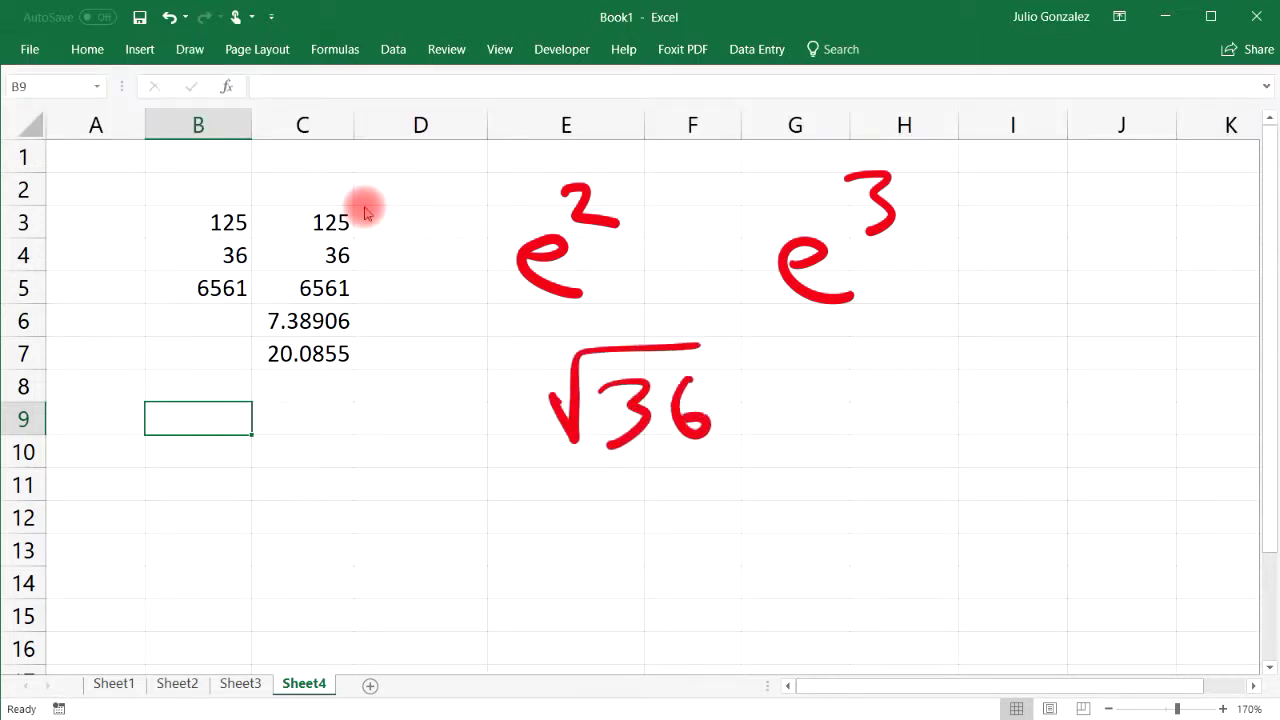
mouse_move(828, 402)
mouse_down()
mouse_move(940, 343)
mouse_move(995, 338)
mouse_up()
mouse_move(905, 380)
mouse_down()
mouse_move(895, 410)
mouse_move(938, 404)
mouse_up()
drag(930, 388, 926, 452)
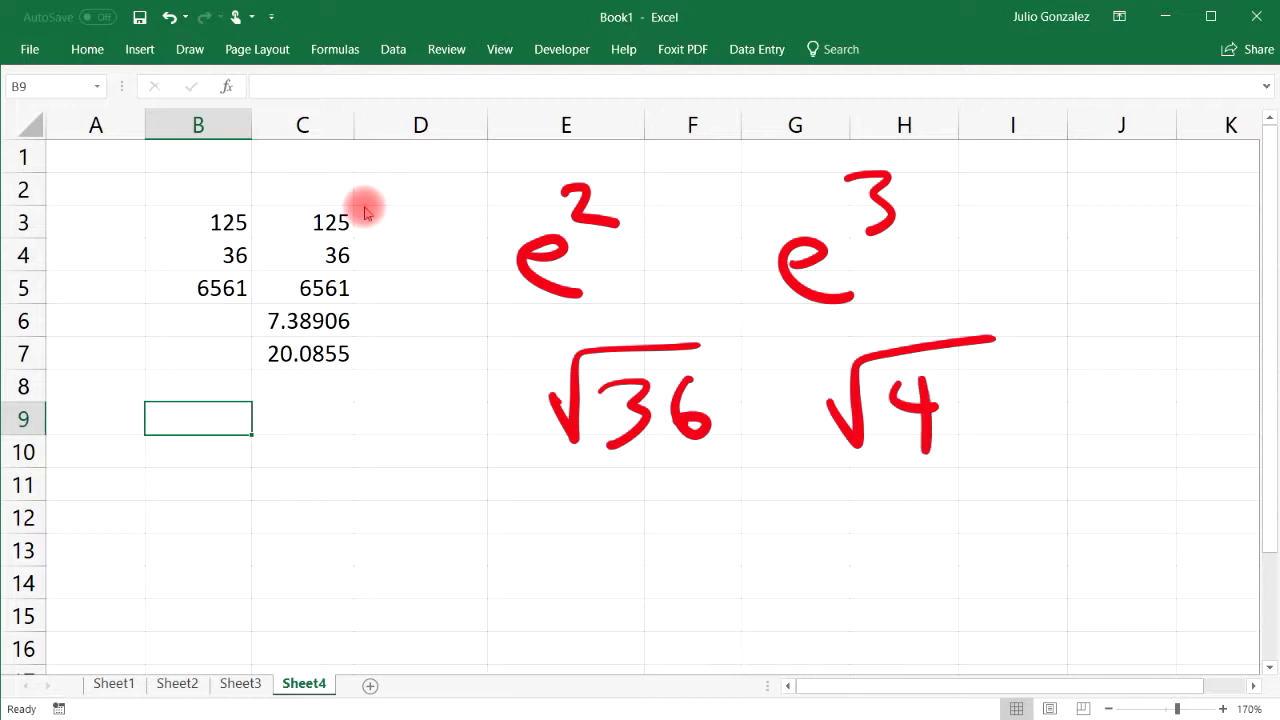
drag(976, 378, 978, 460)
Handwrite = 6 beneath √36 and = 7 beneath √49 in red ink.
mouse_move(560, 531)
mouse_down()
mouse_move(611, 530)
mouse_move(609, 549)
mouse_up()
drag(673, 500, 656, 537)
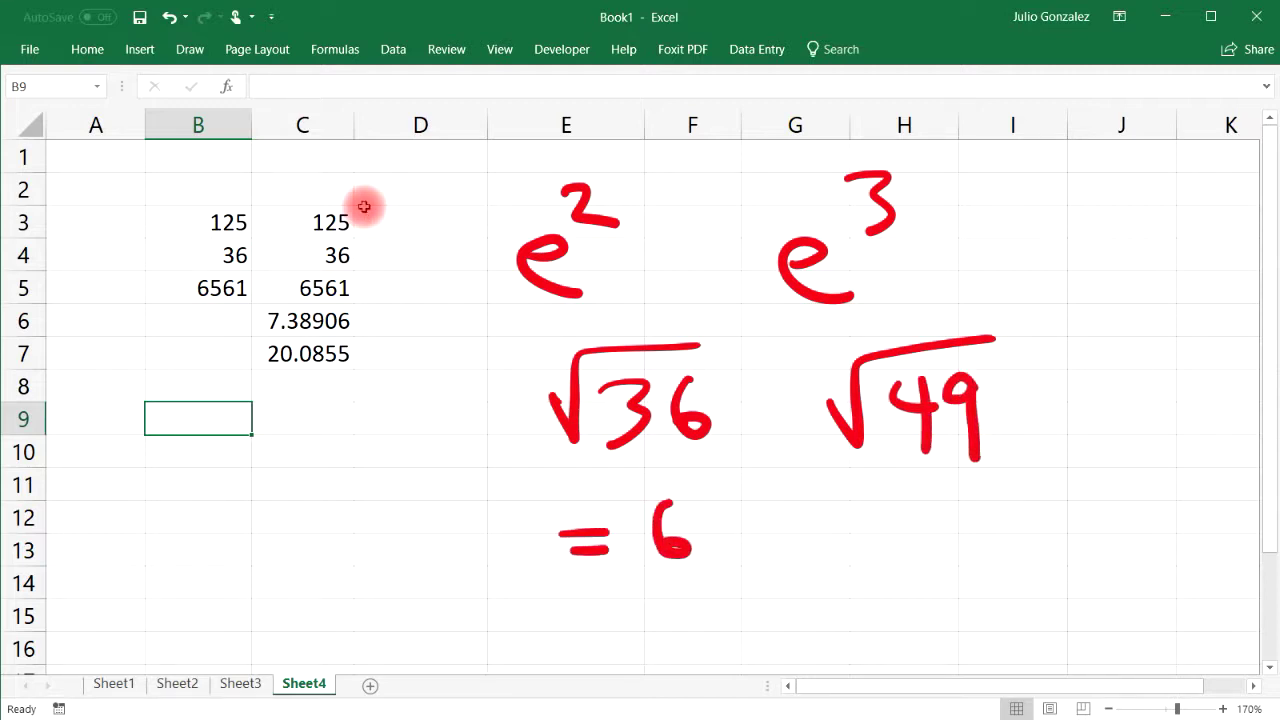
mouse_move(862, 529)
mouse_down()
mouse_move(903, 531)
mouse_move(914, 546)
mouse_up()
drag(957, 493, 1008, 580)
drag(966, 536, 1050, 532)
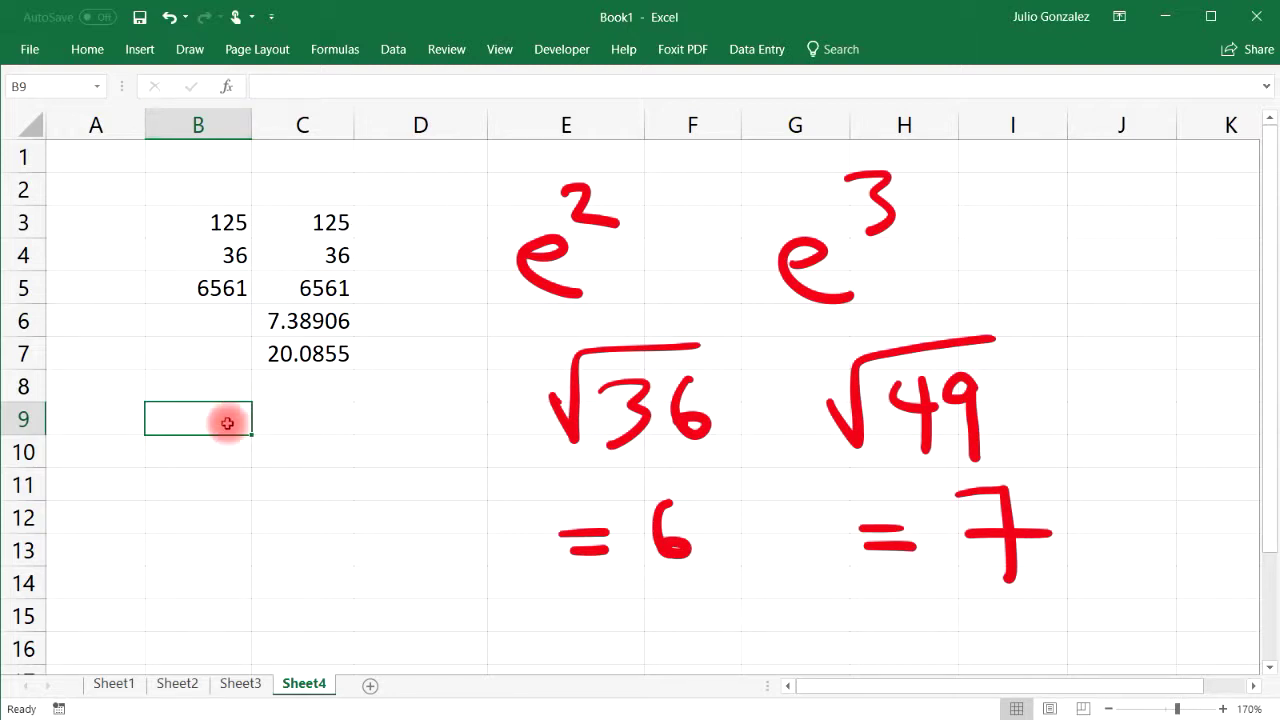
Fill B9:B11 with the formulas =sqrt(36), =sqrt(49) and =sqrt(144).
text(=sqrt)
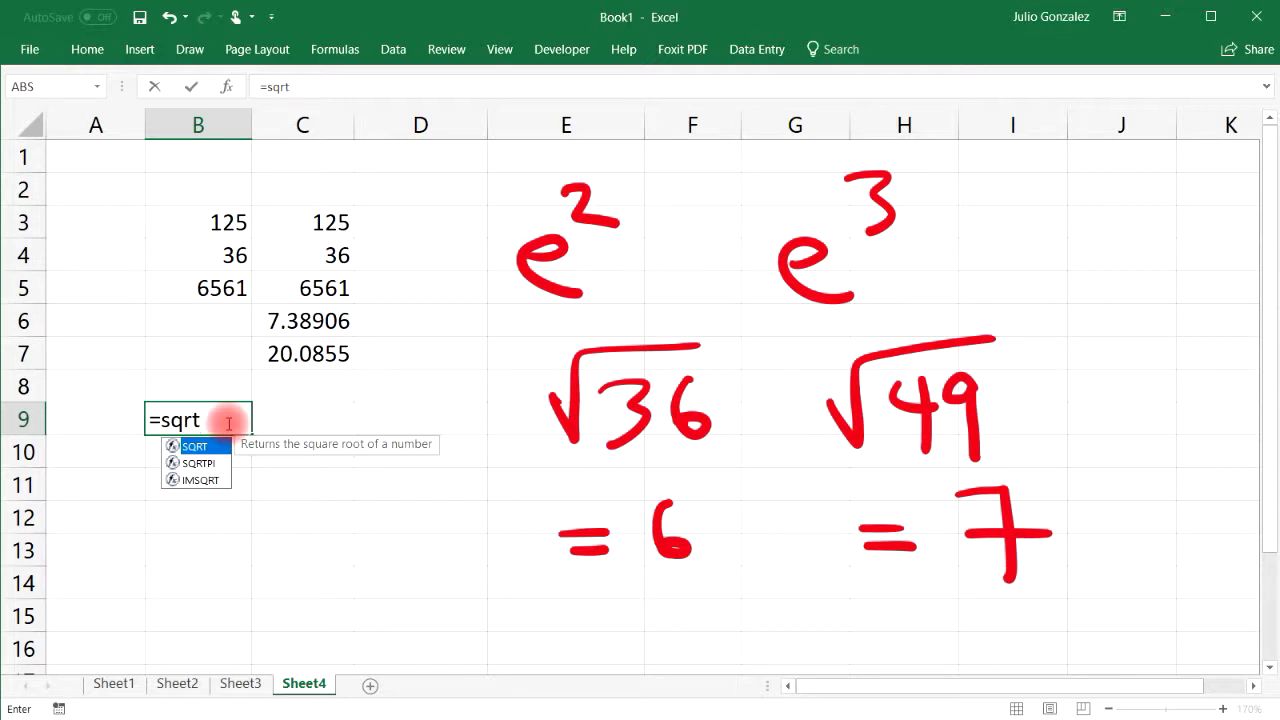
text((36))
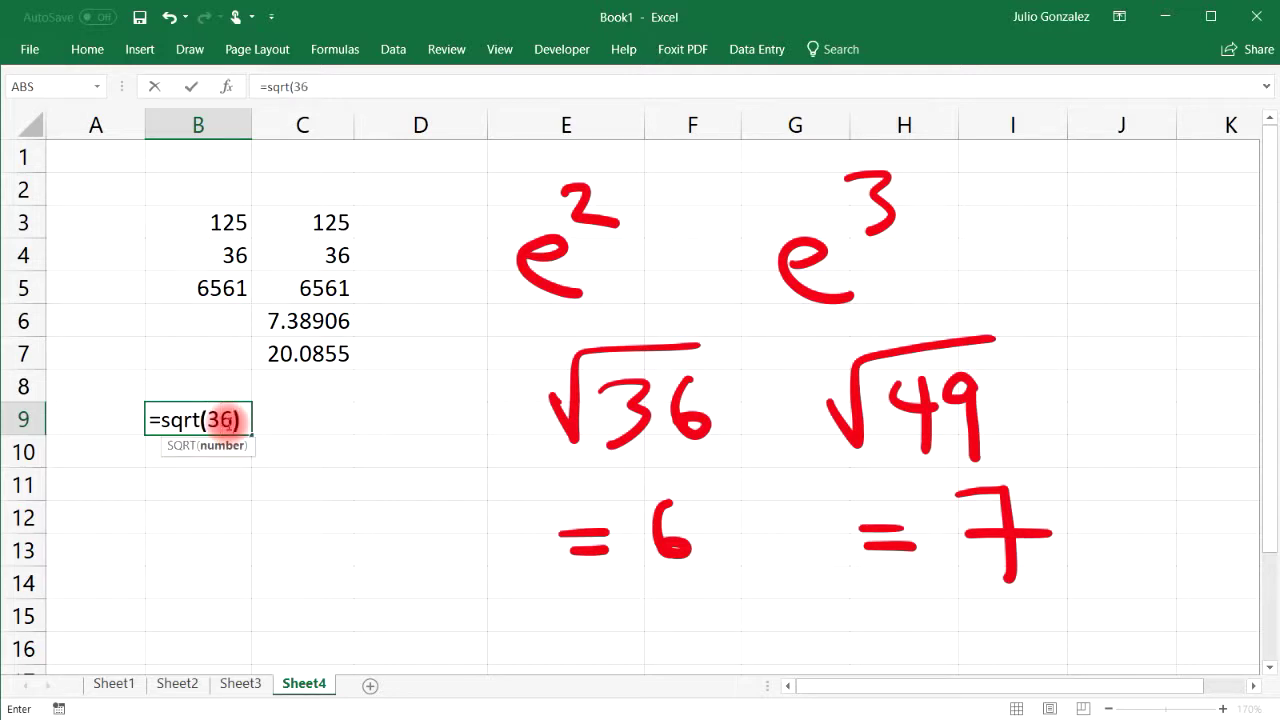
key(Return)
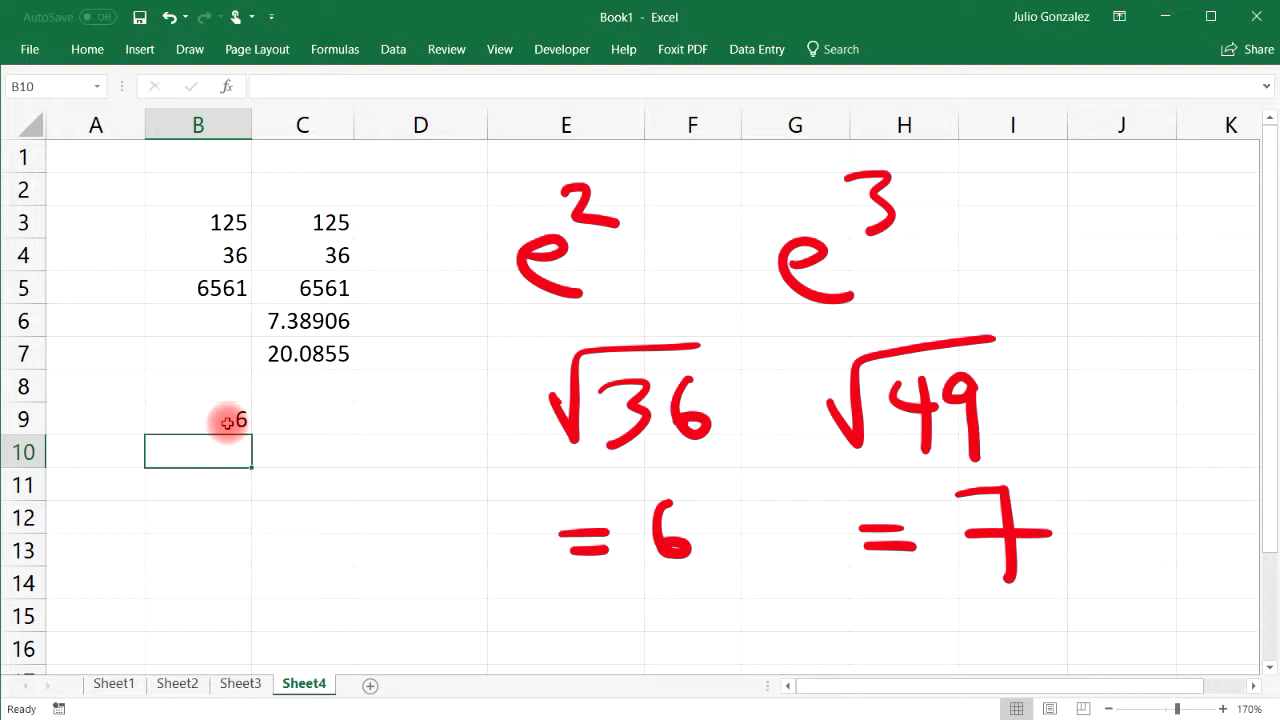
text(=sqrt)
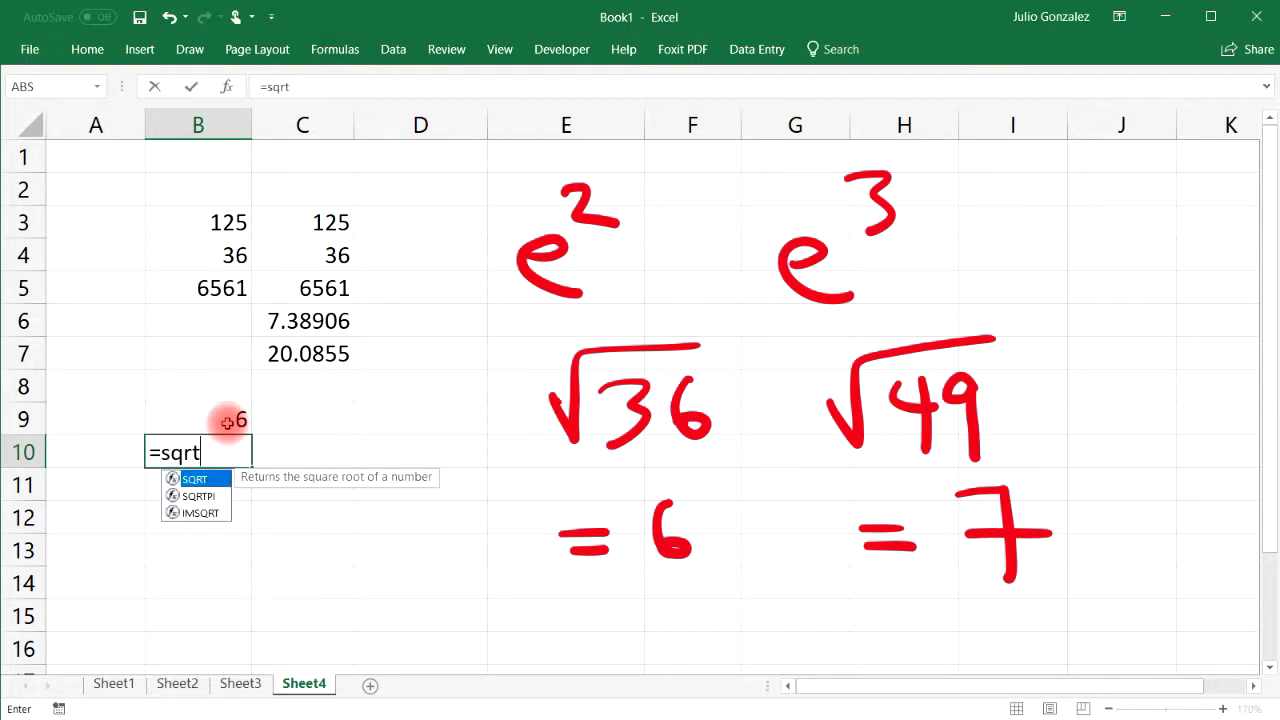
text((49))
key(Return)
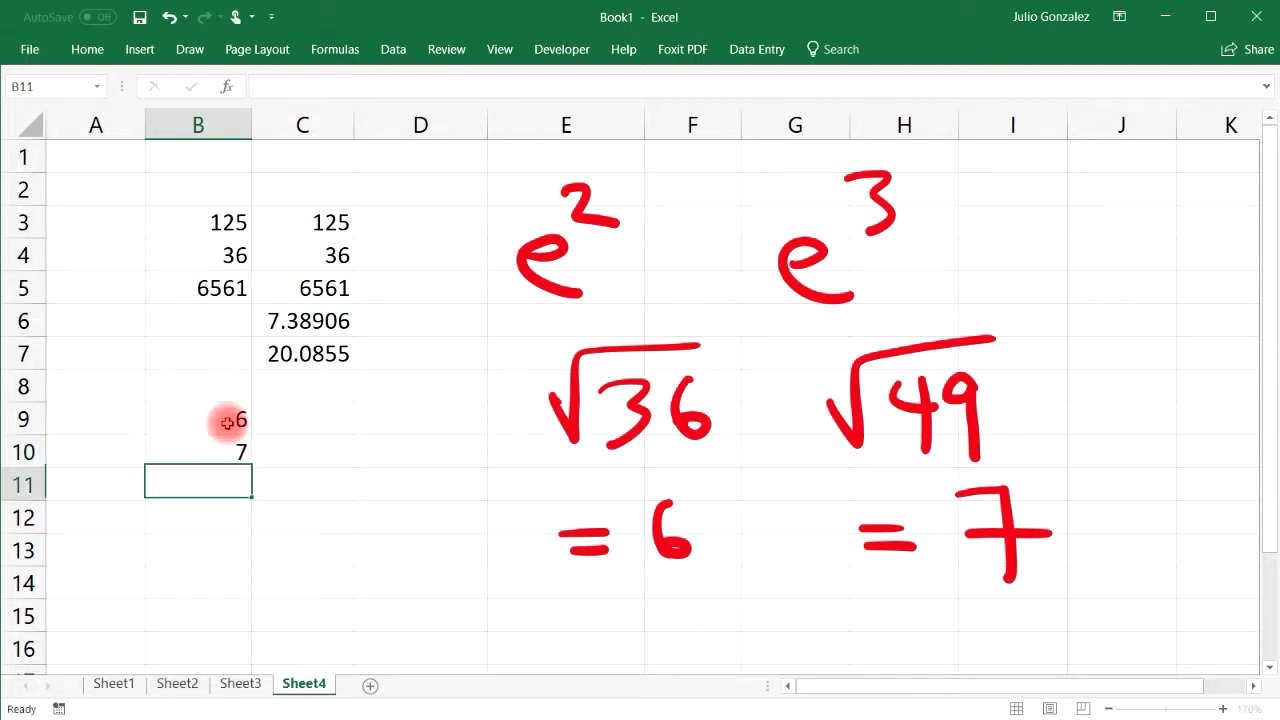
text(=sq)
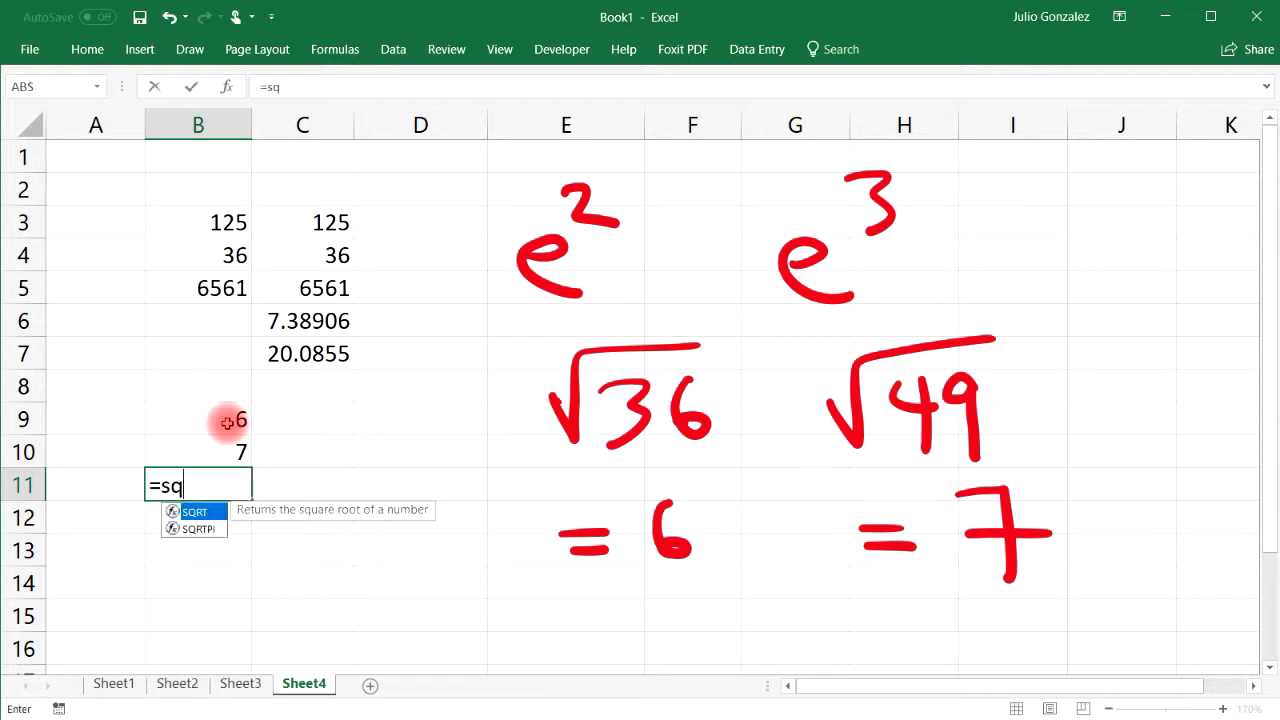
text(rt(1)
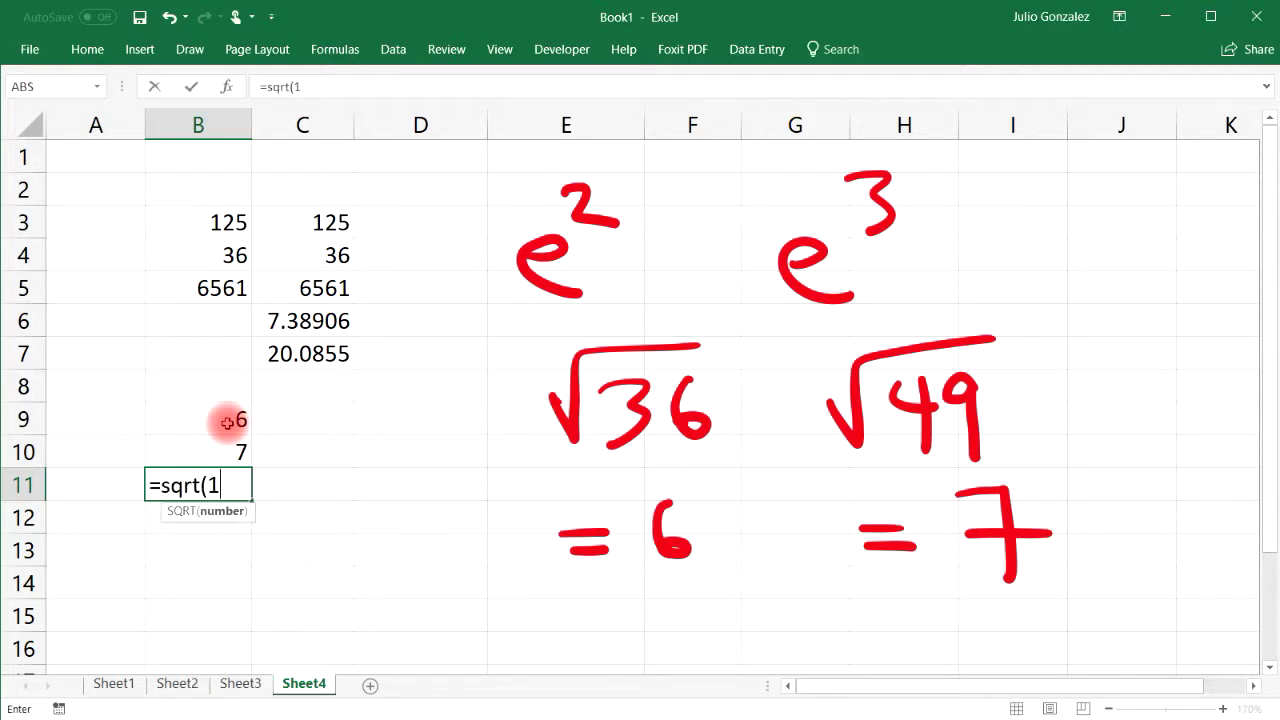
text(44))
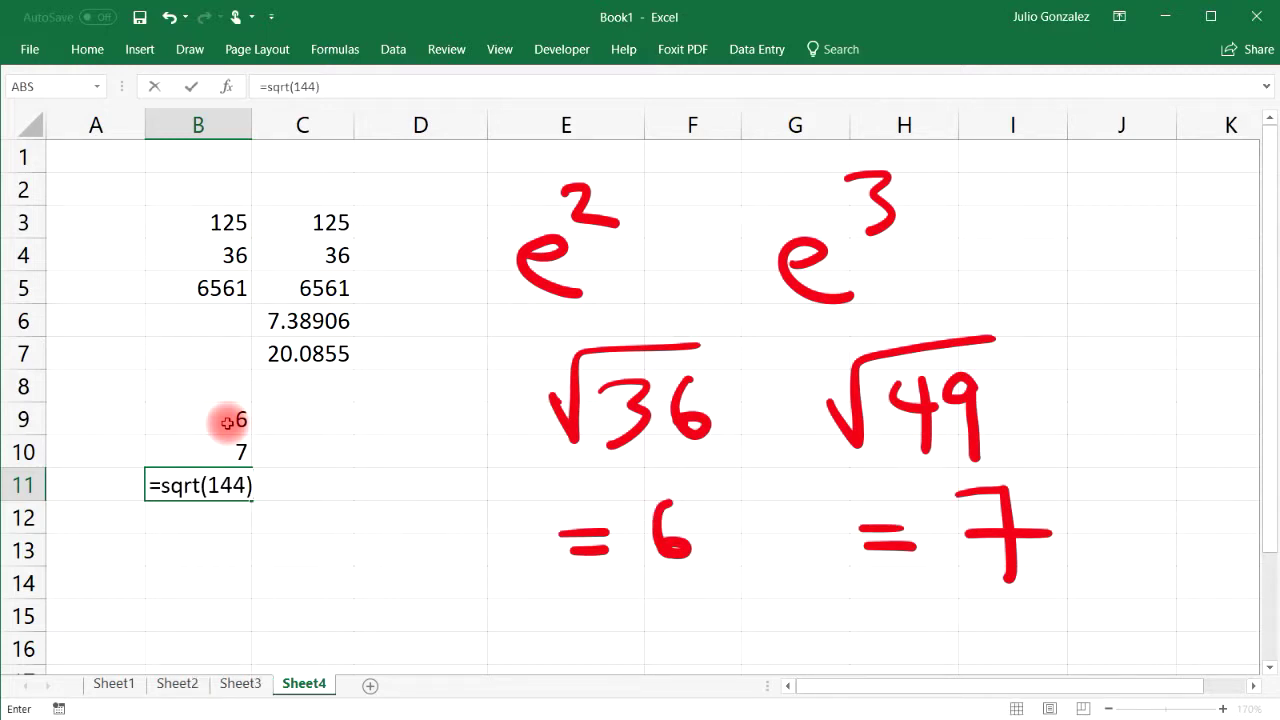
key(Return)
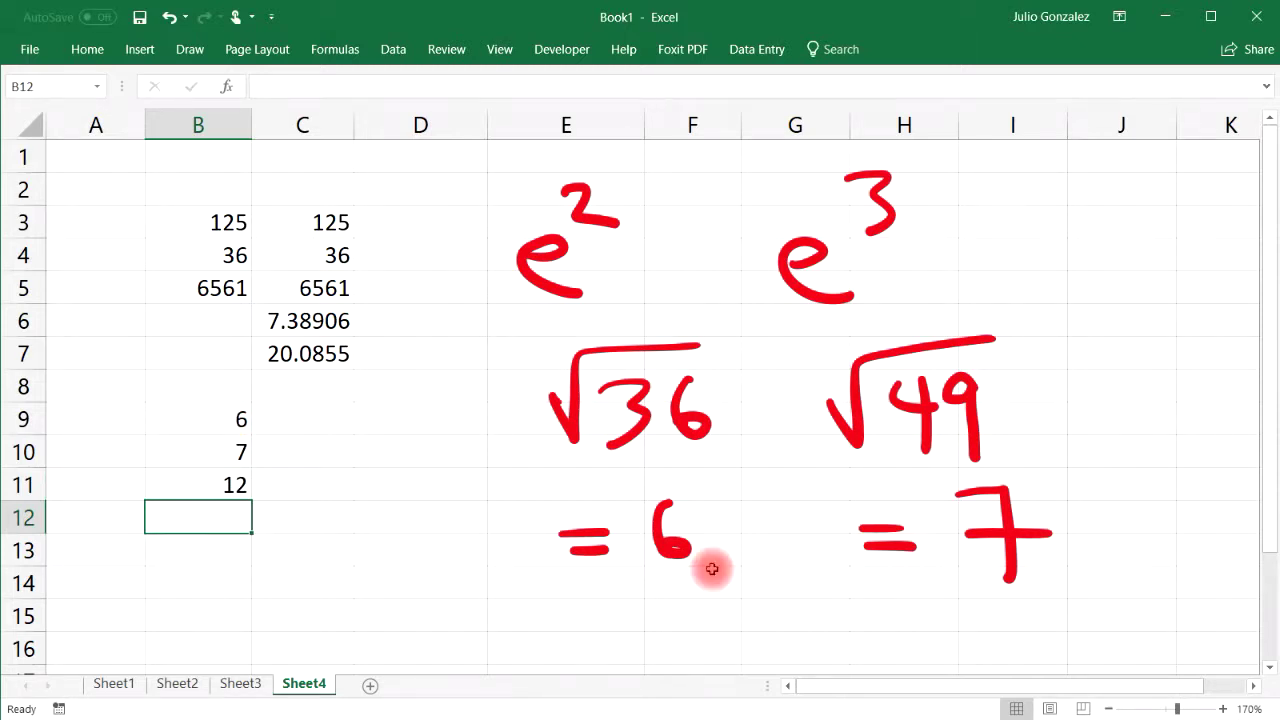
Delete the handwritten e² and e³ ink notes from the sheet.
click(558, 280)
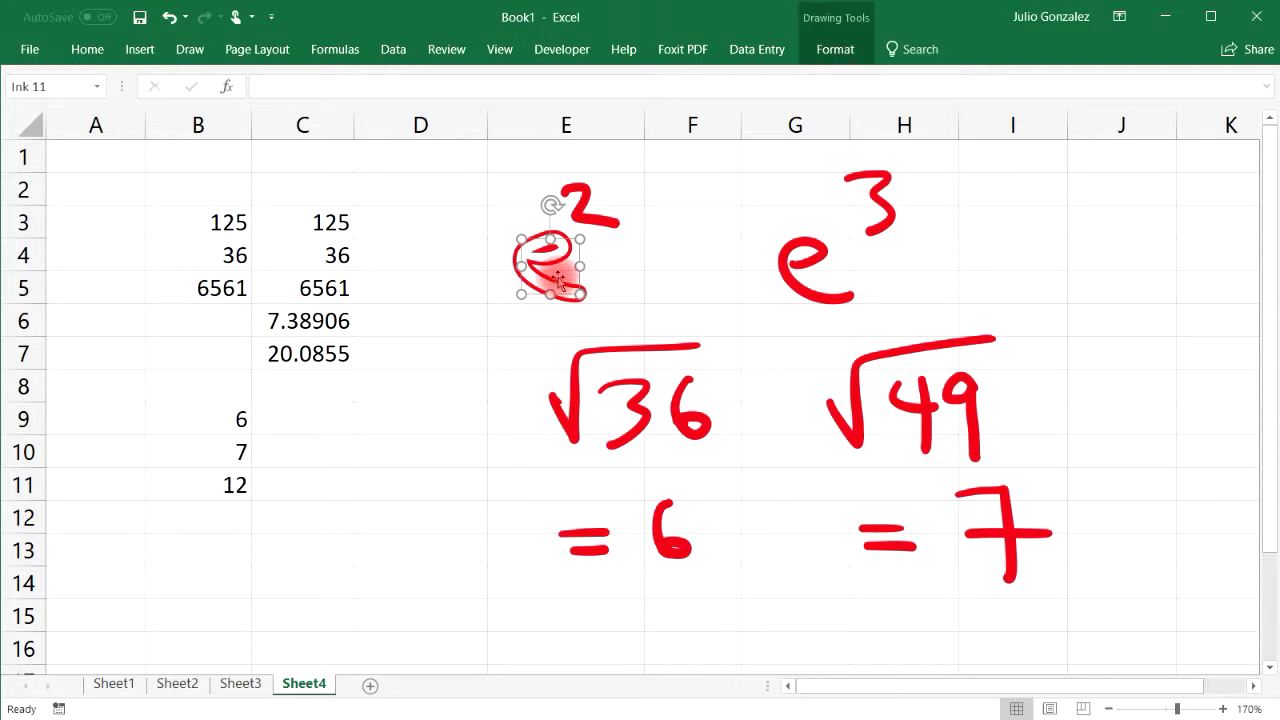
key(Delete)
click(588, 203)
key(Delete)
click(782, 264)
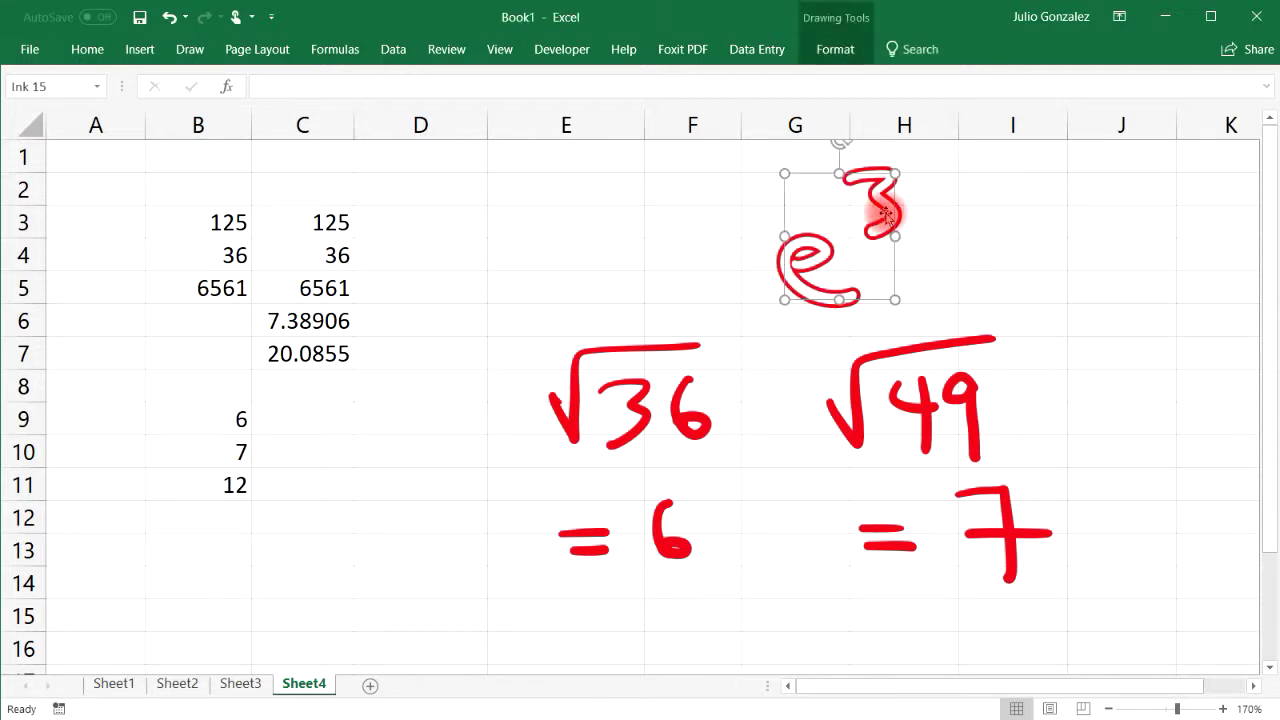
key(Delete)
Delete the handwritten √36 and √49 ink notes.
click(611, 408)
click(710, 390)
key(Delete)
click(929, 408)
key(Delete)
Delete the remaining handwritten = 6 and = 7 ink strokes.
click(660, 537)
click(668, 532)
key(Delete)
click(591, 544)
click(598, 538)
key(Delete)
click(590, 550)
key(Delete)
click(1007, 519)
key(Delete)
click(888, 533)
key(Delete)
click(896, 546)
click(896, 546)
key(Delete)
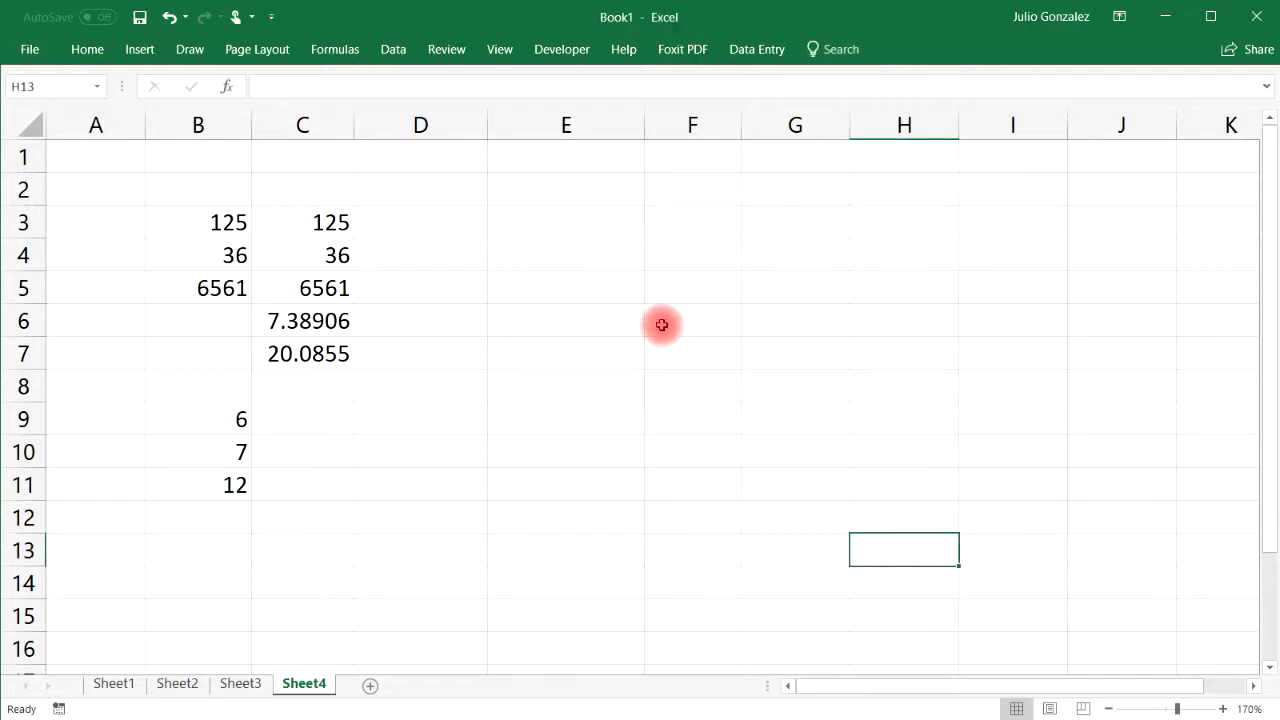
Handwrite log(25) in red ink across columns E to H near rows 2 to 6.
click(190, 49)
click(270, 105)
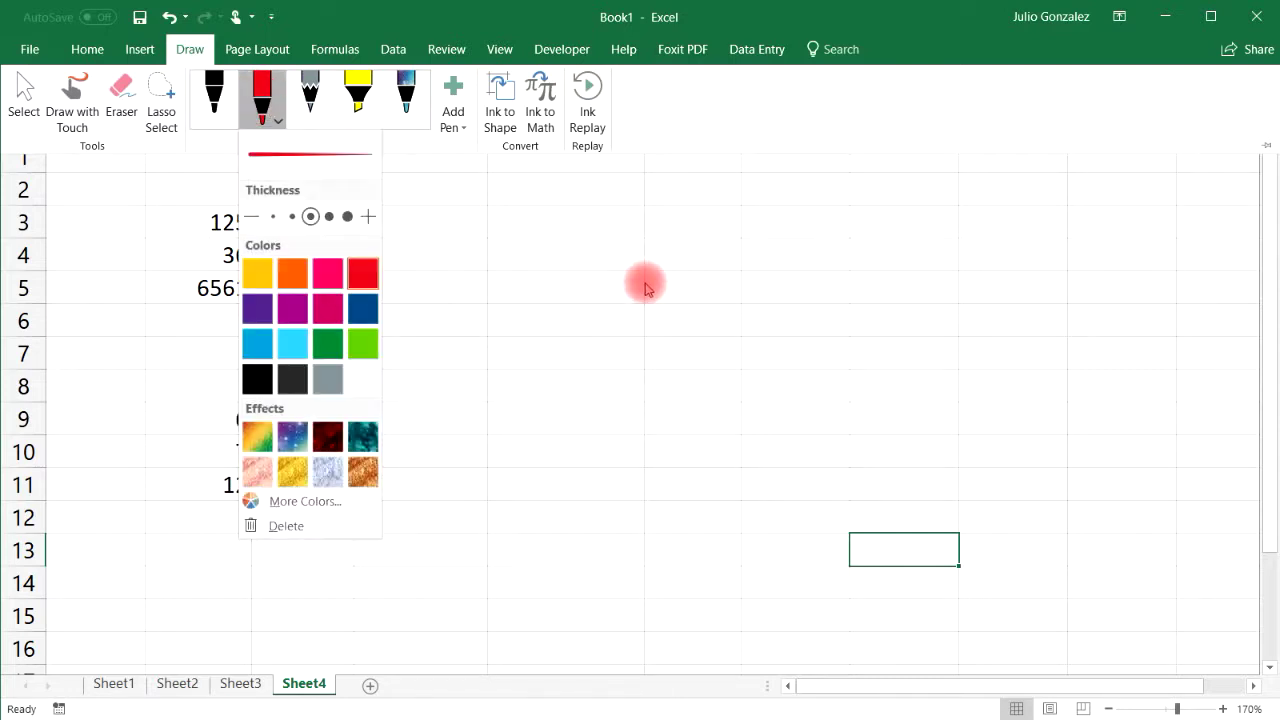
mouse_move(543, 190)
mouse_down()
mouse_move(556, 274)
mouse_move(584, 236)
mouse_move(625, 314)
mouse_up()
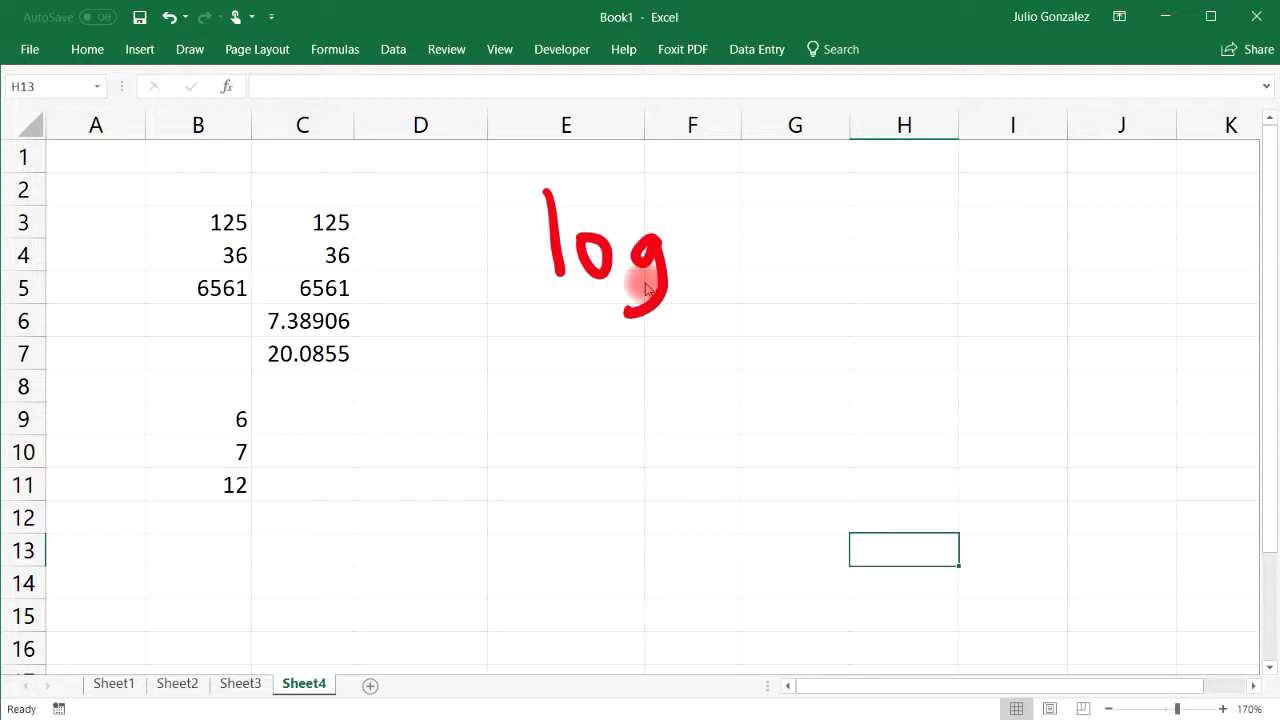
drag(702, 198, 716, 282)
drag(728, 220, 772, 266)
mouse_move(826, 204)
mouse_down()
mouse_move(790, 214)
mouse_move(798, 262)
mouse_up()
drag(830, 180, 836, 274)
Handwrite log(16) with subscript base 4 in red ink beneath log(25).
drag(541, 382, 550, 468)
drag(600, 420, 622, 500)
mouse_move(696, 458)
mouse_down()
mouse_move(720, 478)
mouse_move(722, 506)
mouse_up()
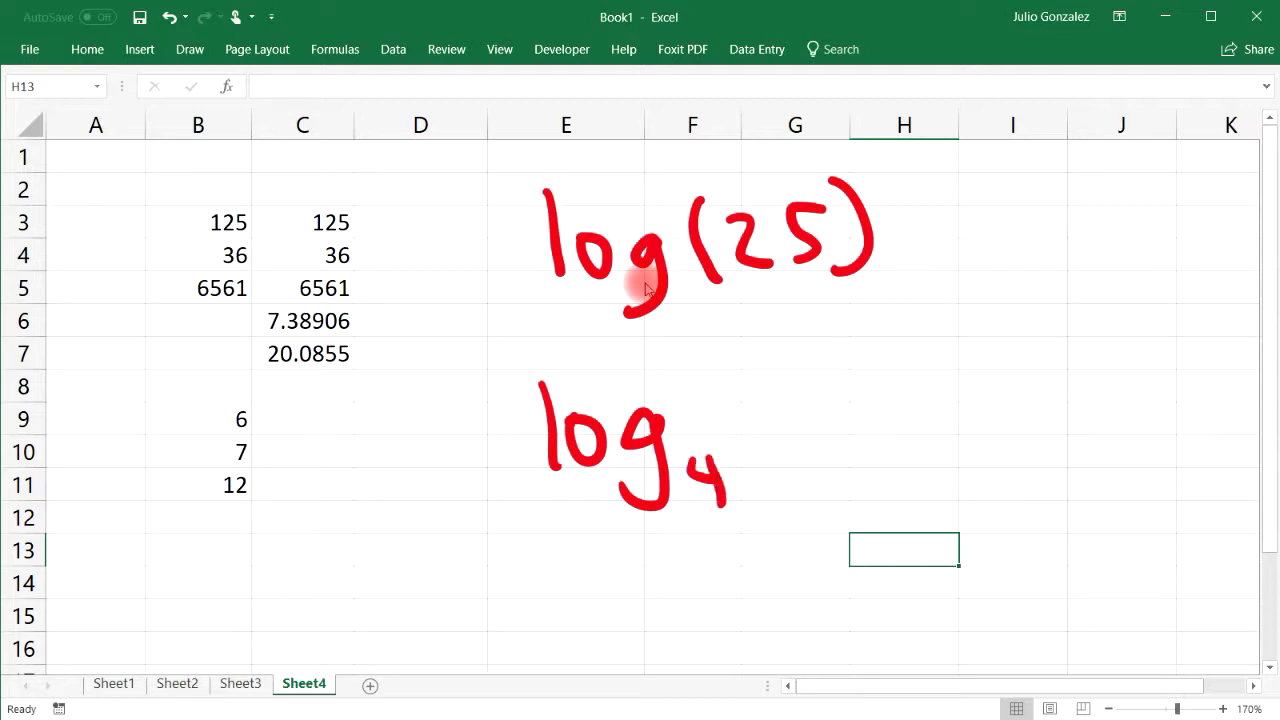
drag(741, 380, 756, 482)
drag(790, 388, 788, 458)
drag(810, 386, 808, 440)
drag(840, 366, 848, 486)
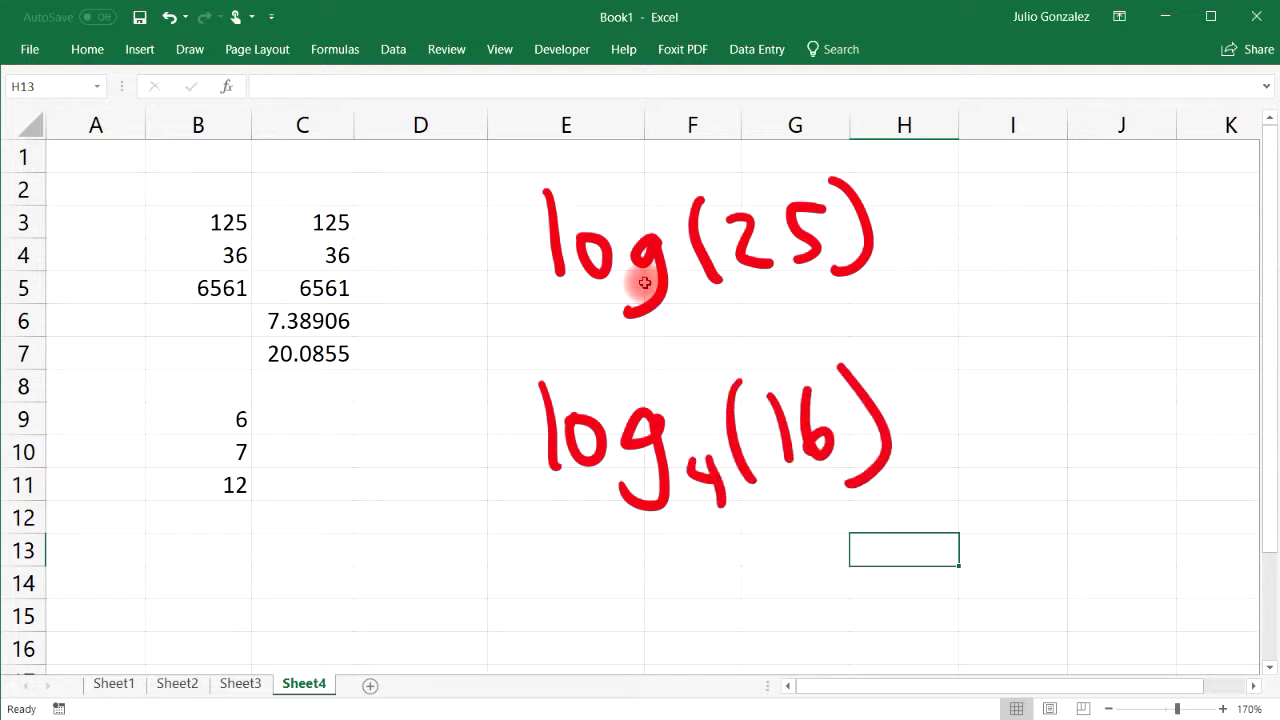
Make B13 the active cell and handwrite the subscript base 10 under log(25) in red ink.
click(219, 549)
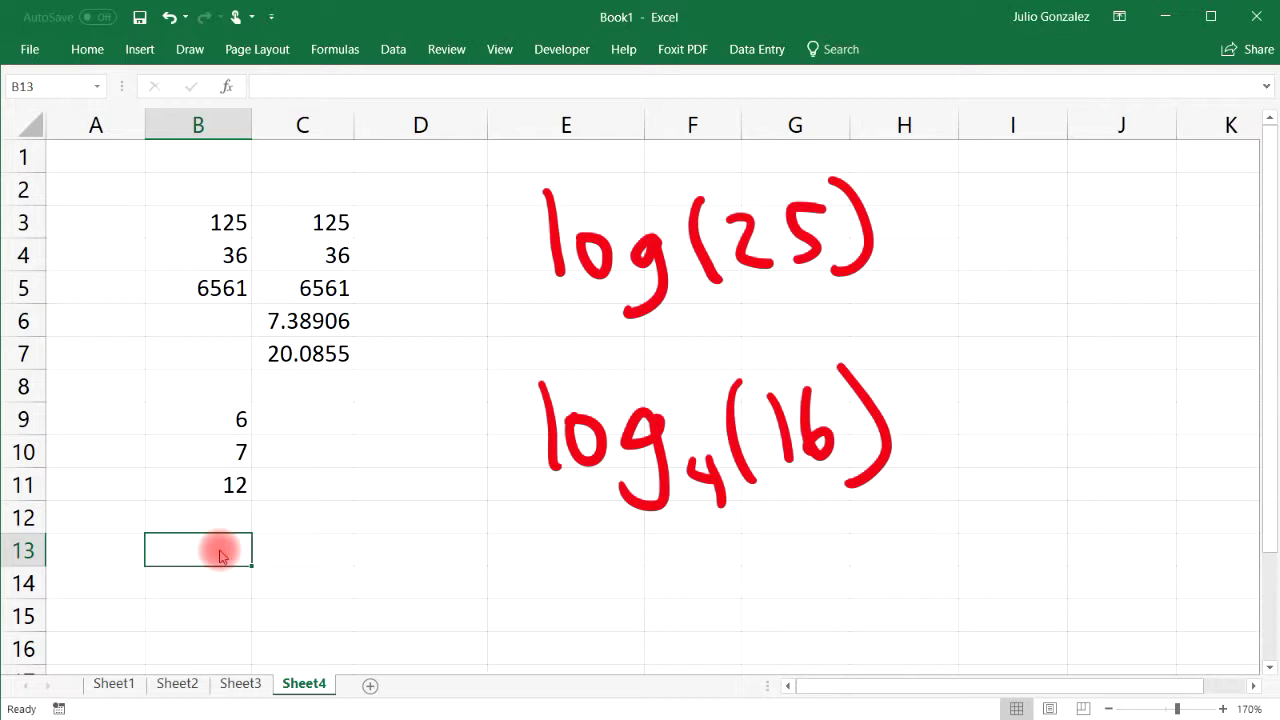
drag(681, 300, 684, 336)
drag(706, 301, 707, 301)
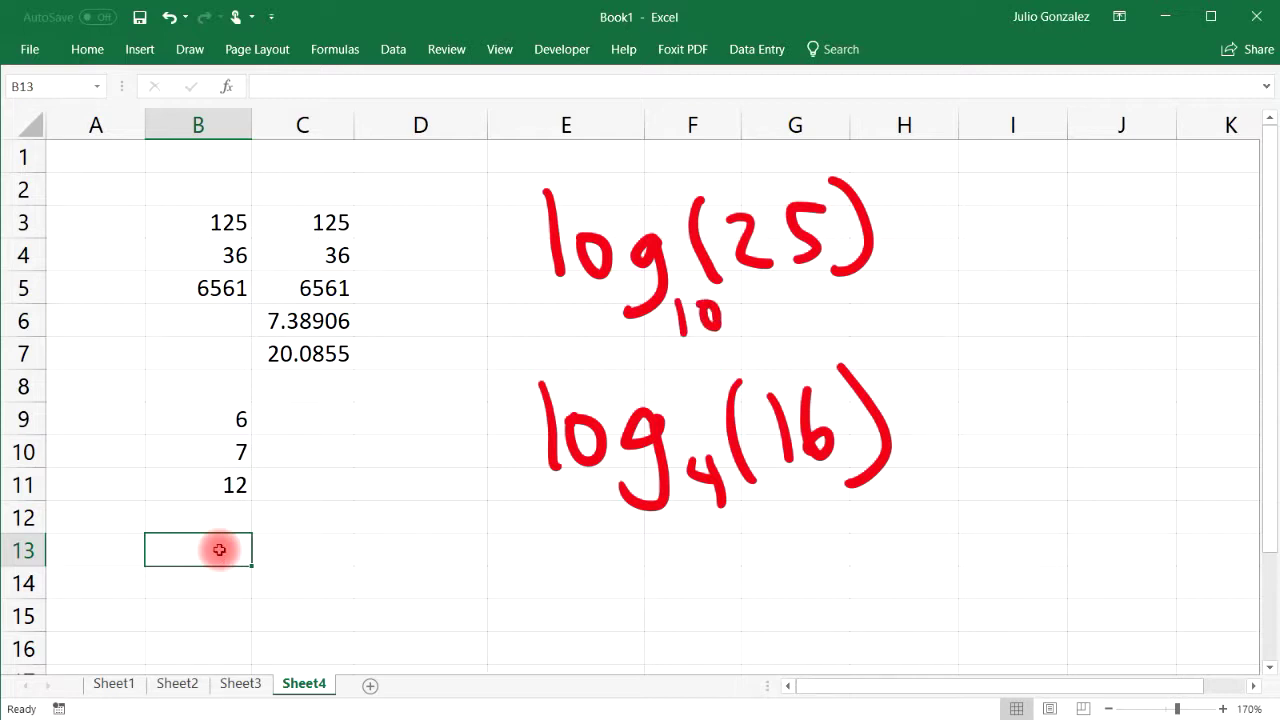
Enter the formula =log(25,10) in B13.
text(=)
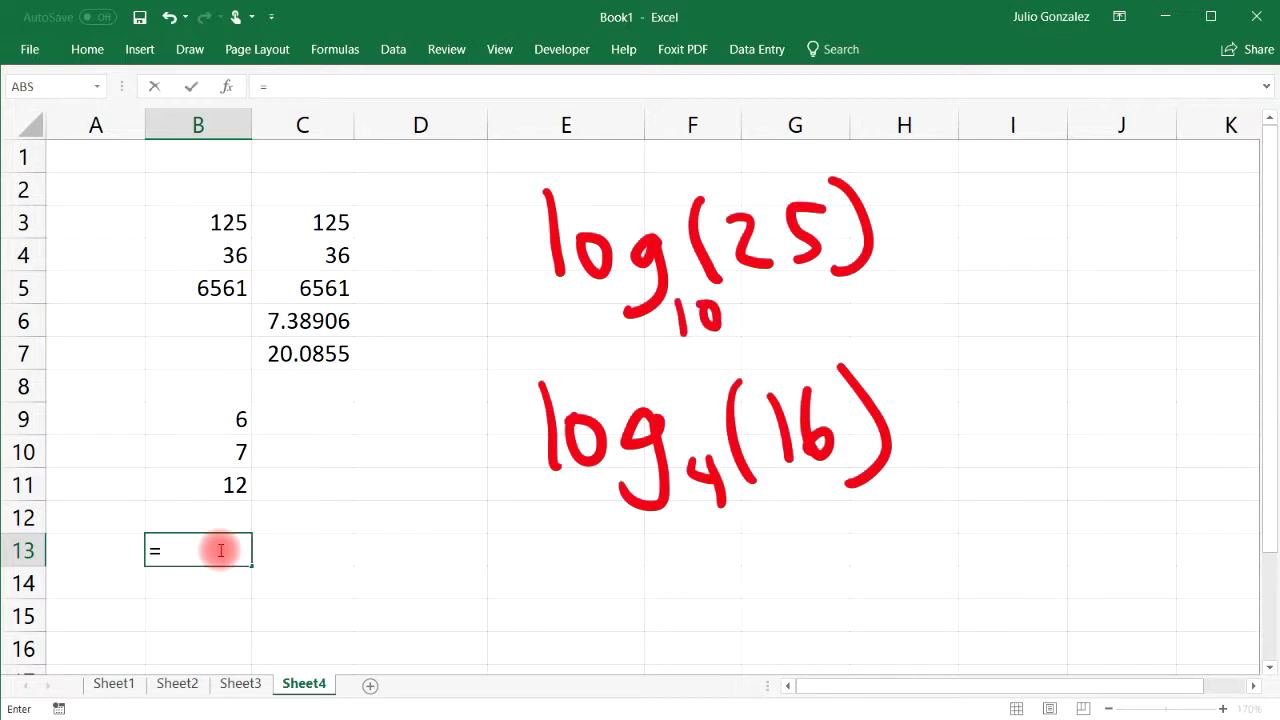
text(log()
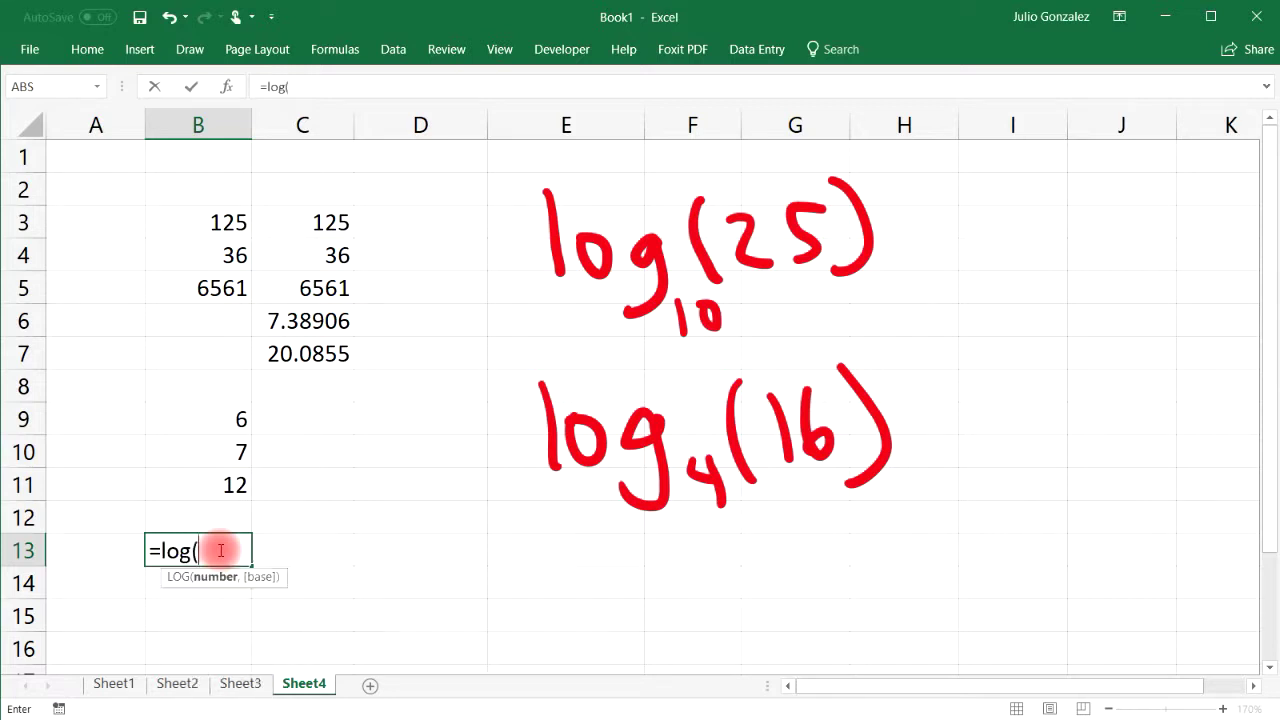
text(25,10)
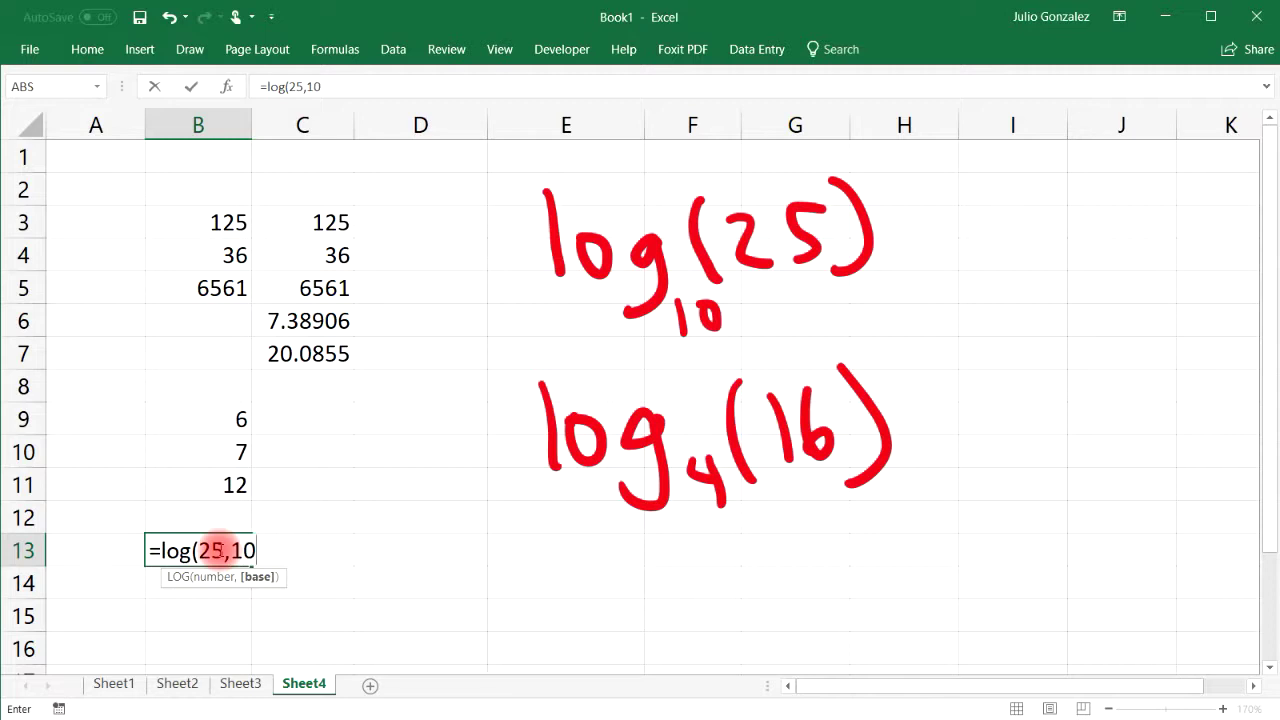
text())
key(Return)
key(Return)
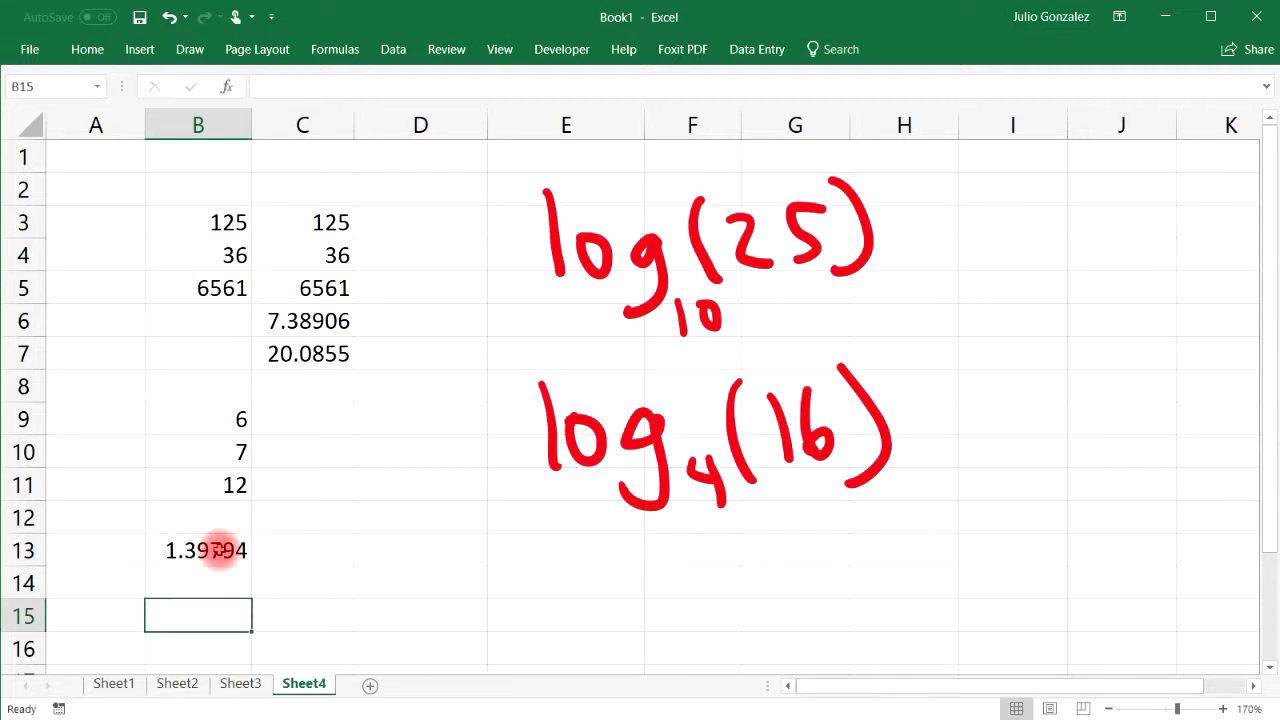
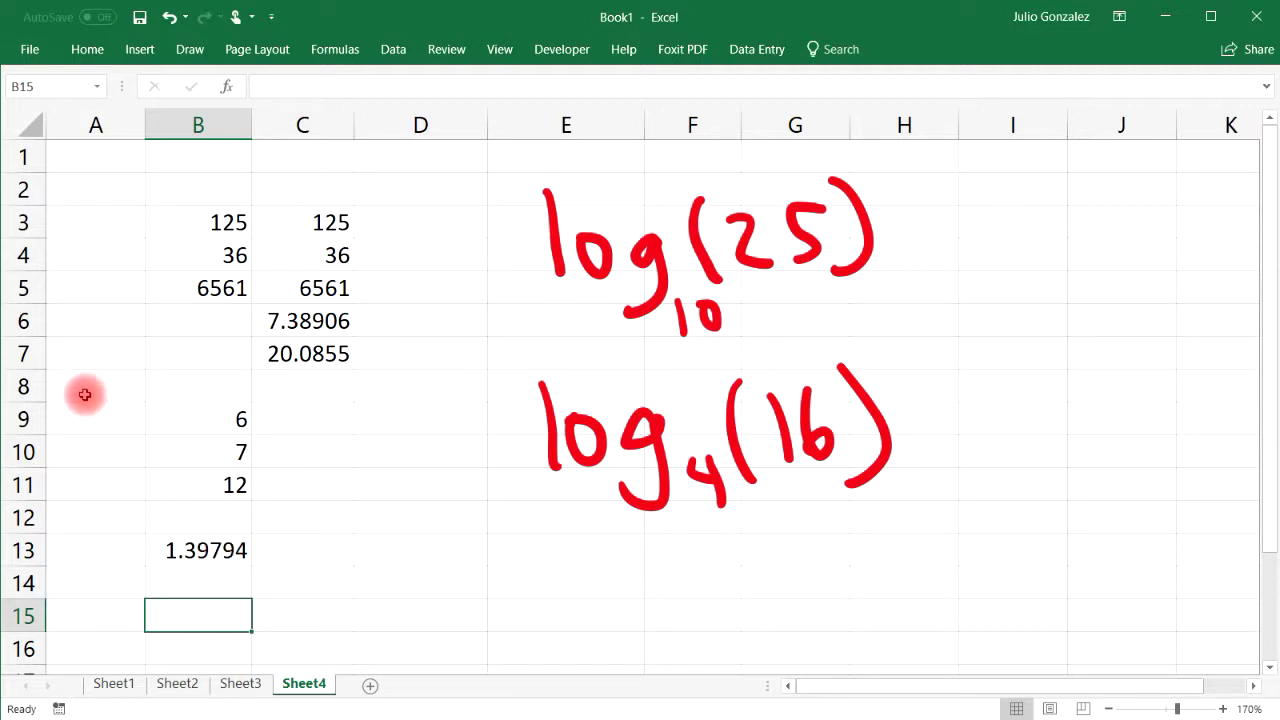
Handwrite = 2 in red ink after the base 4 log(16) note.
click(190, 49)
click(258, 106)
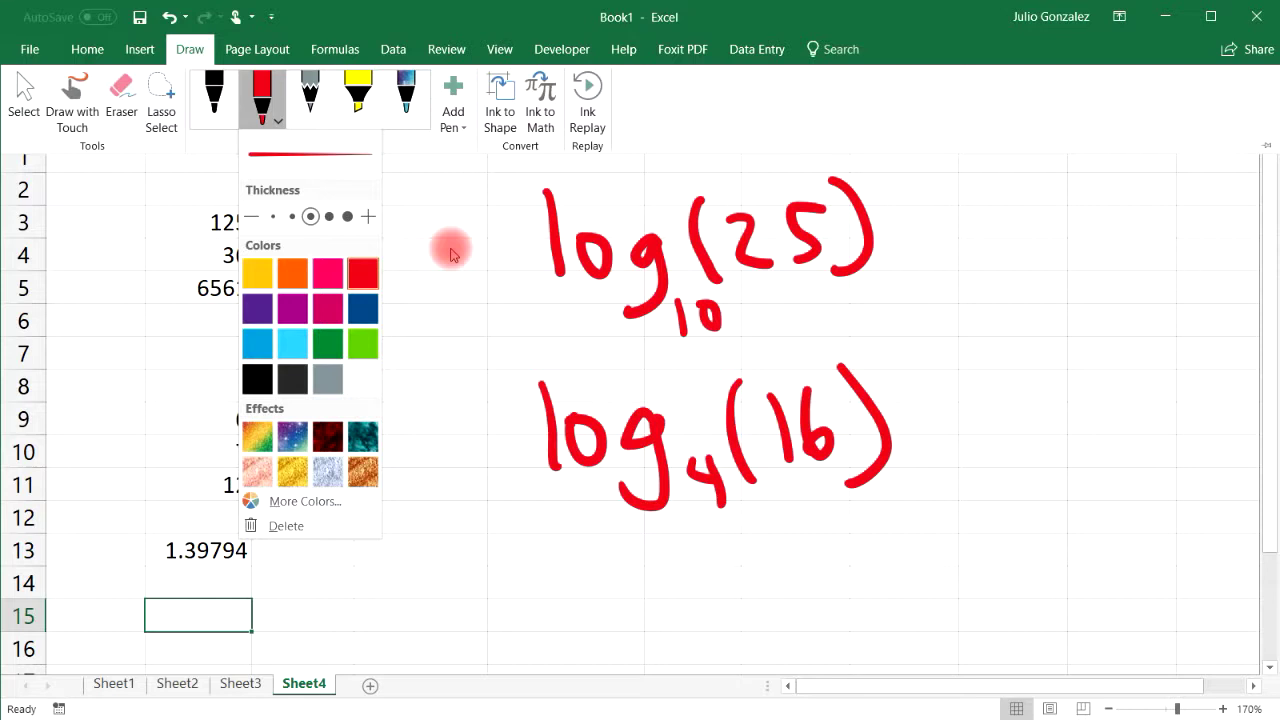
drag(947, 399, 991, 398)
drag(953, 430, 1013, 431)
mouse_move(1090, 386)
mouse_down()
mouse_move(1098, 456)
mouse_move(1149, 463)
mouse_up()
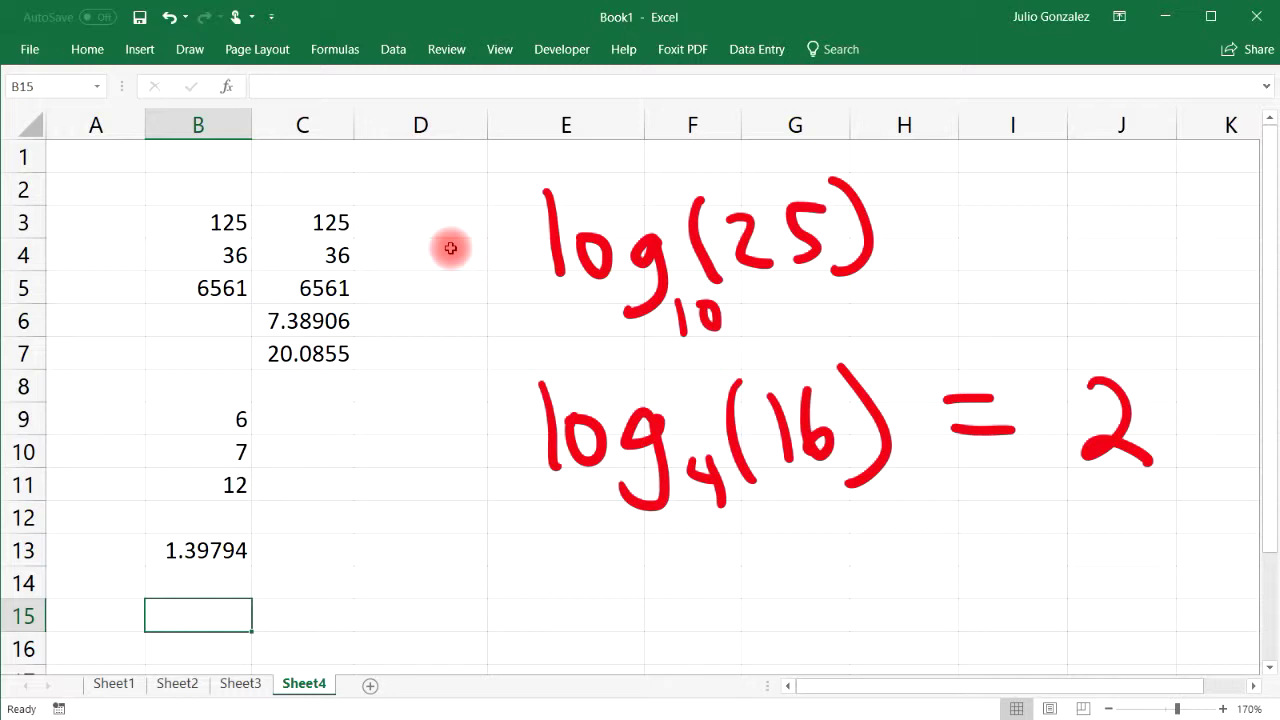
Enter the formula =log(16,4) in B14.
click(217, 578)
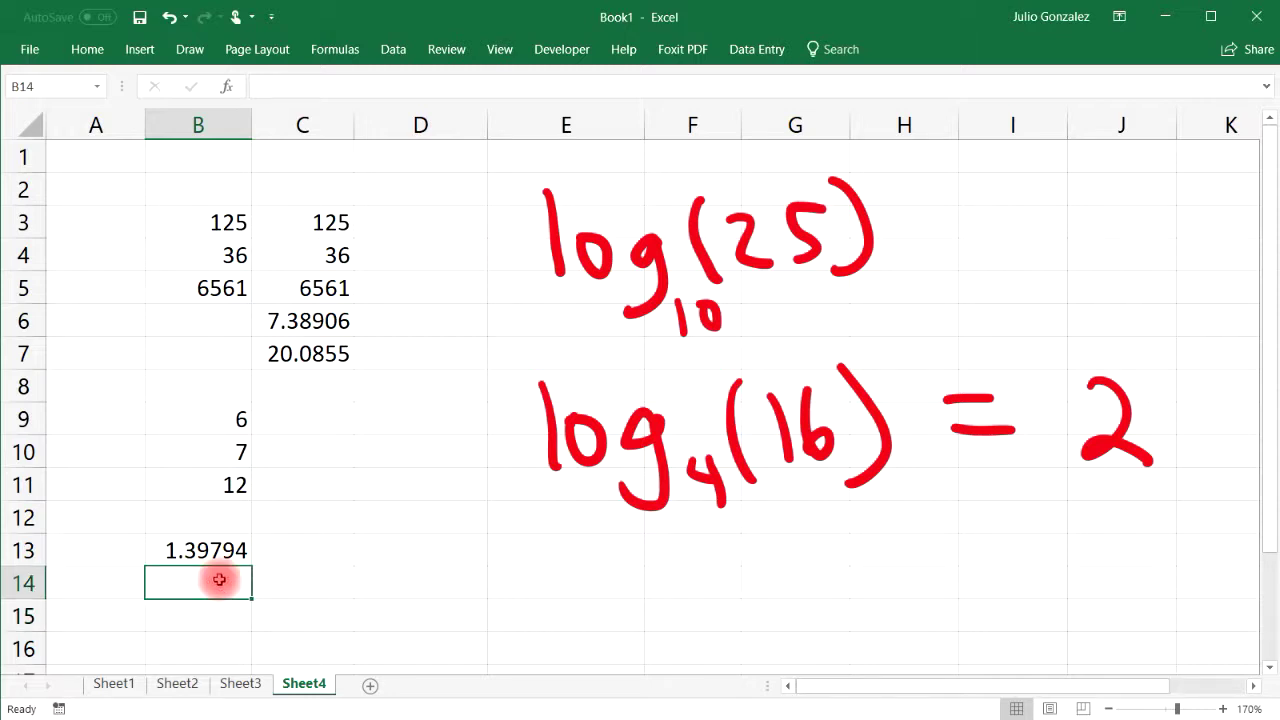
text(=log)
key(BackSpace)
text(o)
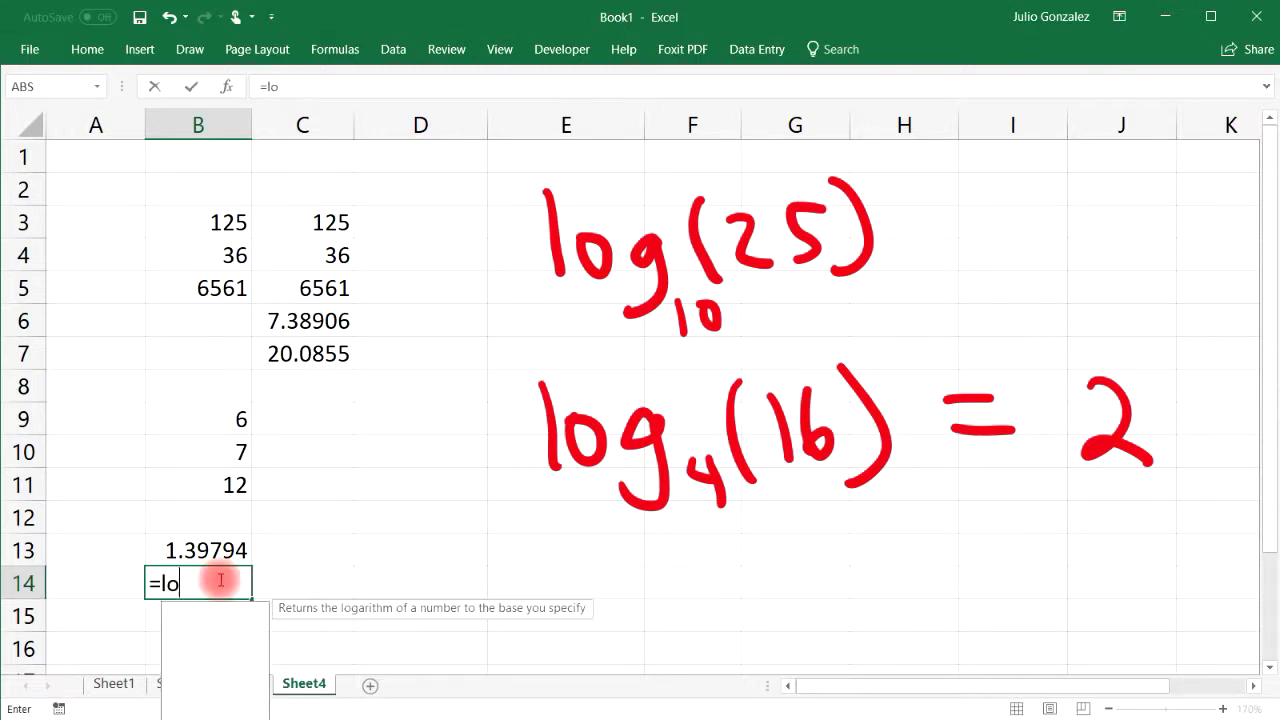
text(g(16)
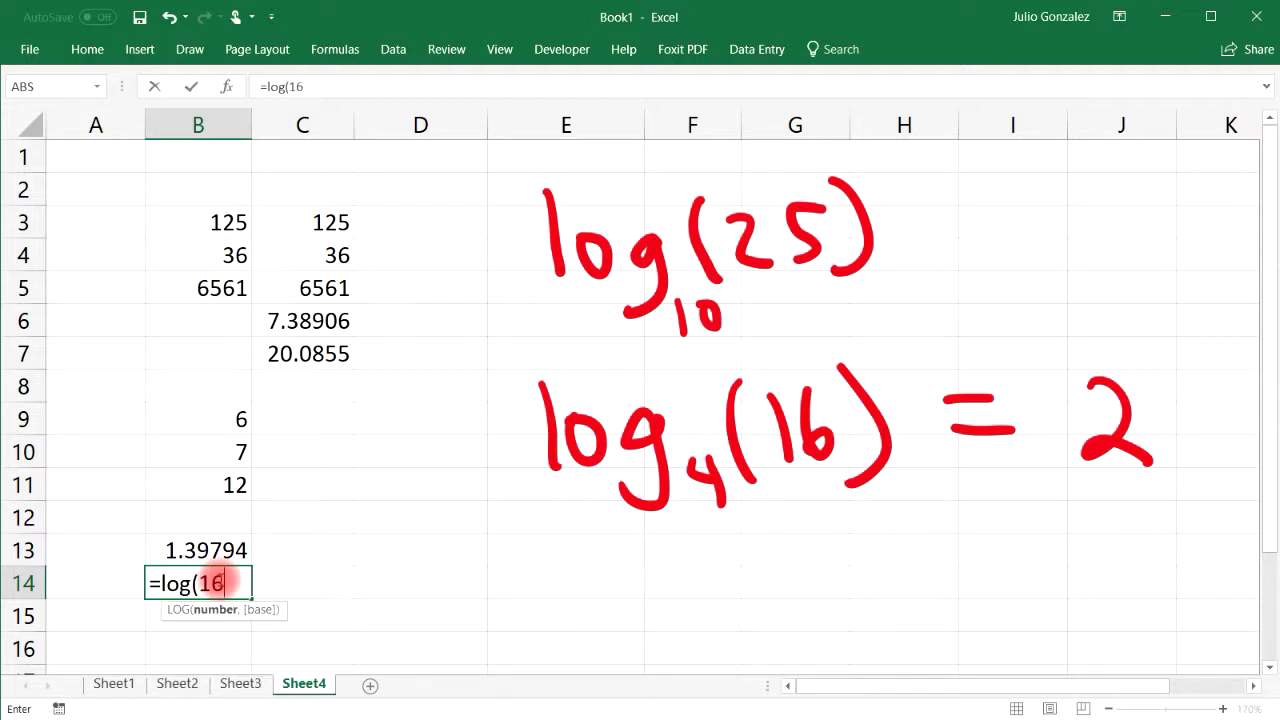
text(,4))
key(Return)
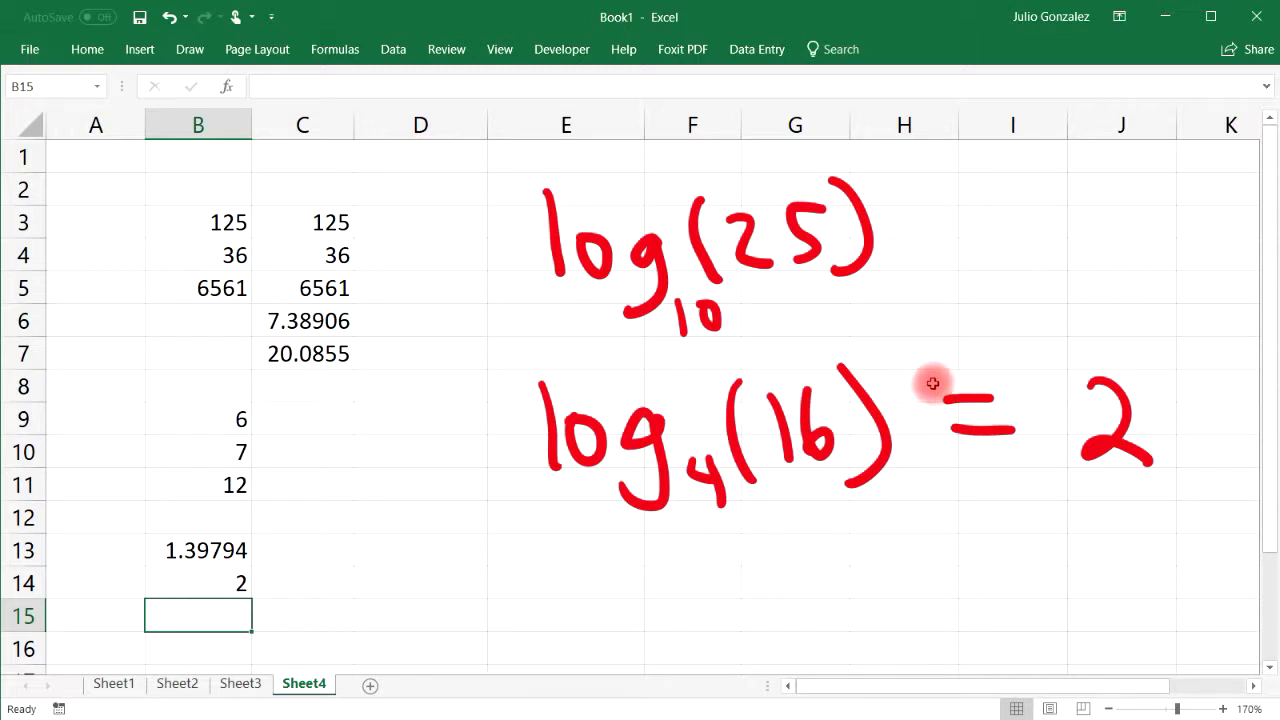
Delete the handwritten base 10 log(25) ink note.
click(626, 284)
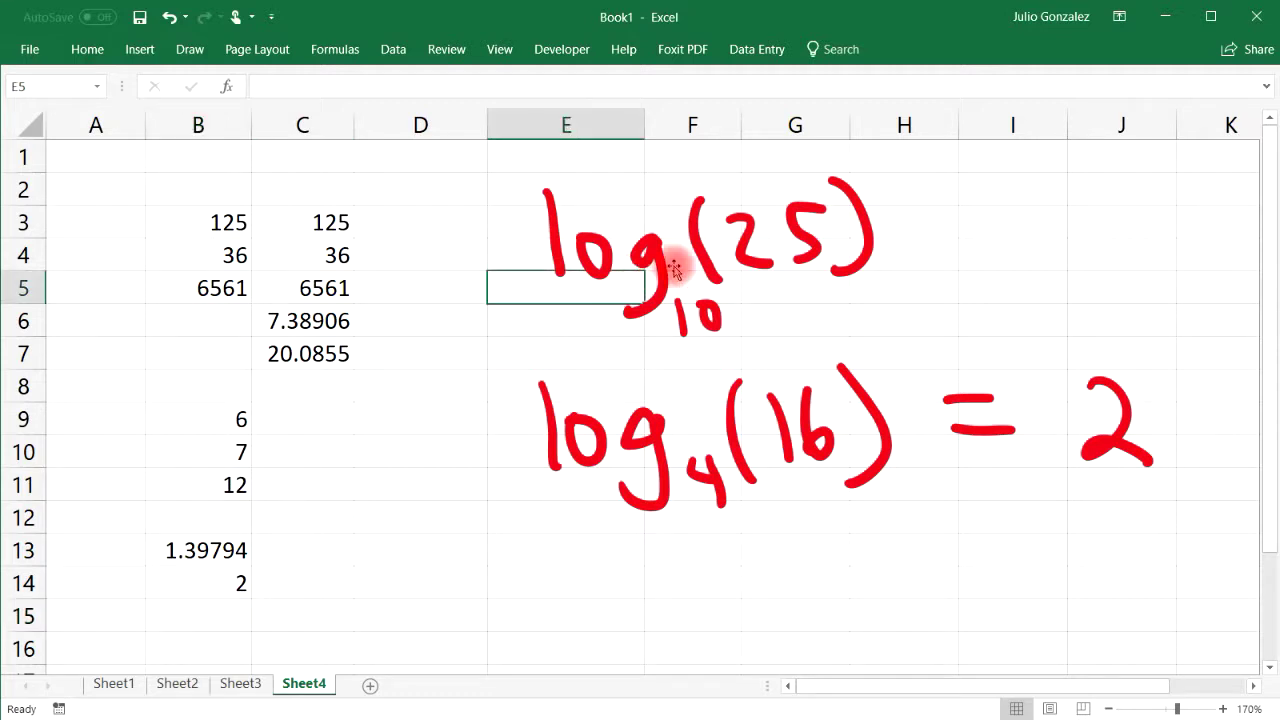
click(662, 263)
key(Delete)
click(822, 238)
key(Delete)
click(575, 244)
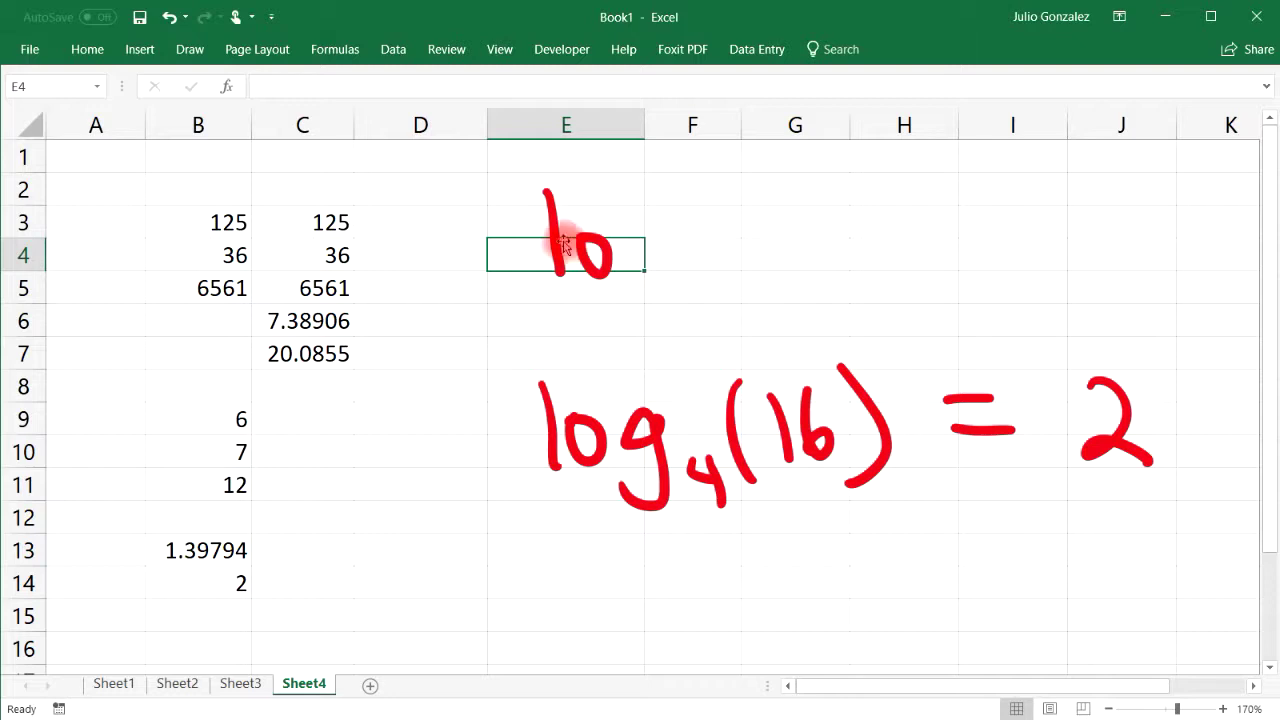
click(548, 238)
key(Delete)
click(580, 246)
key(Delete)
Delete the handwritten base 4 log(16) = 2 ink note and make E4 the active cell.
click(565, 430)
key(Delete)
click(630, 445)
key(Delete)
click(718, 494)
key(Delete)
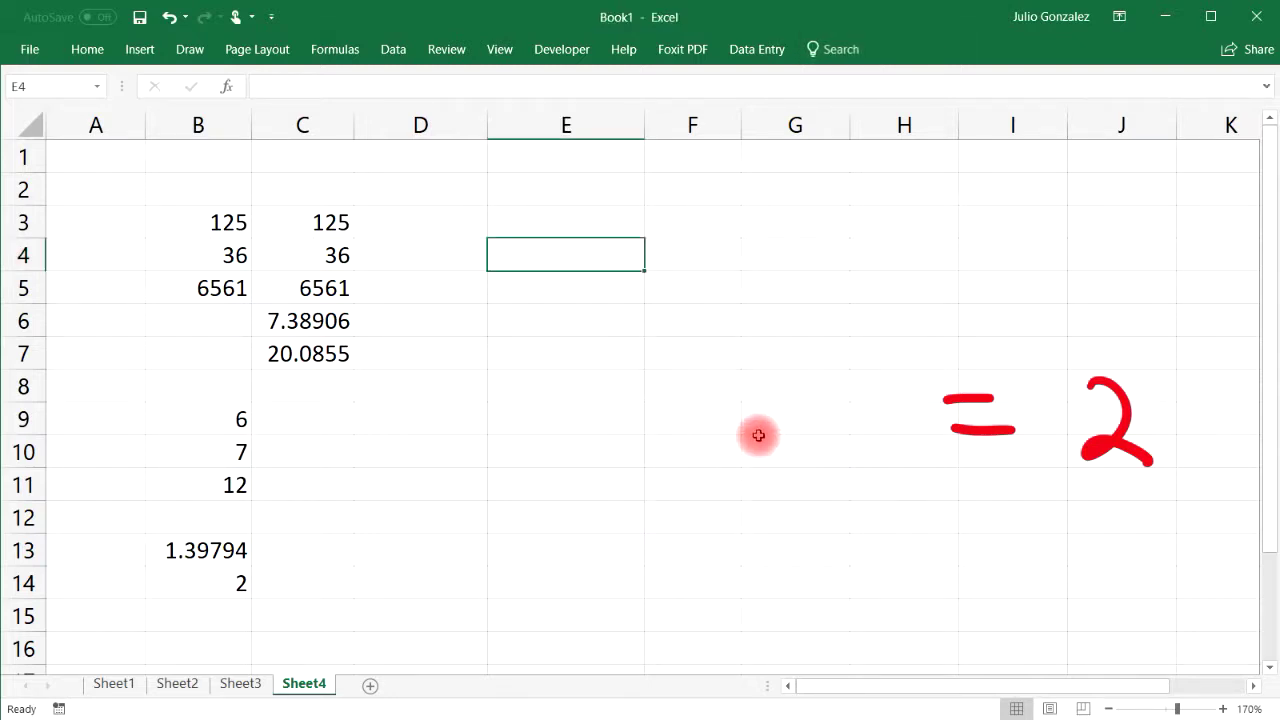
click(1137, 420)
key(Delete)
click(955, 428)
key(Delete)
click(803, 418)
click(587, 252)
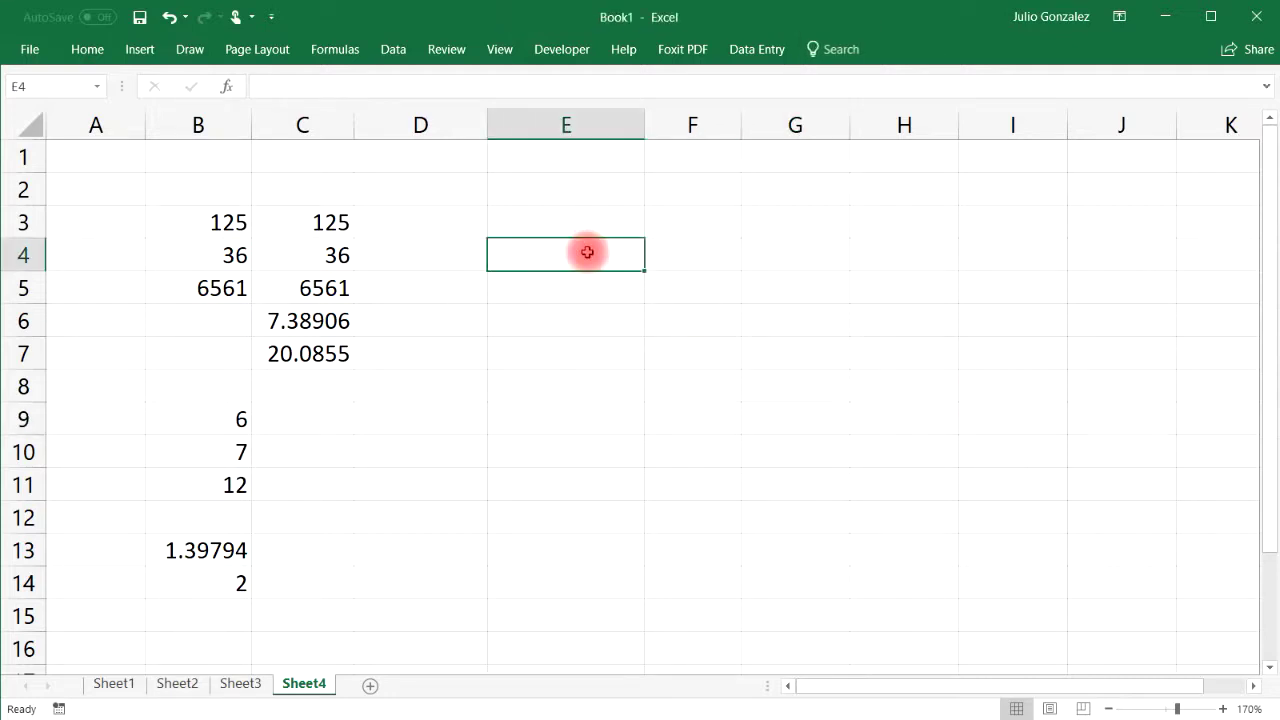
Handwrite ln(3.1) in red ink across columns F to I near rows 2 to 6.
click(188, 49)
click(266, 96)
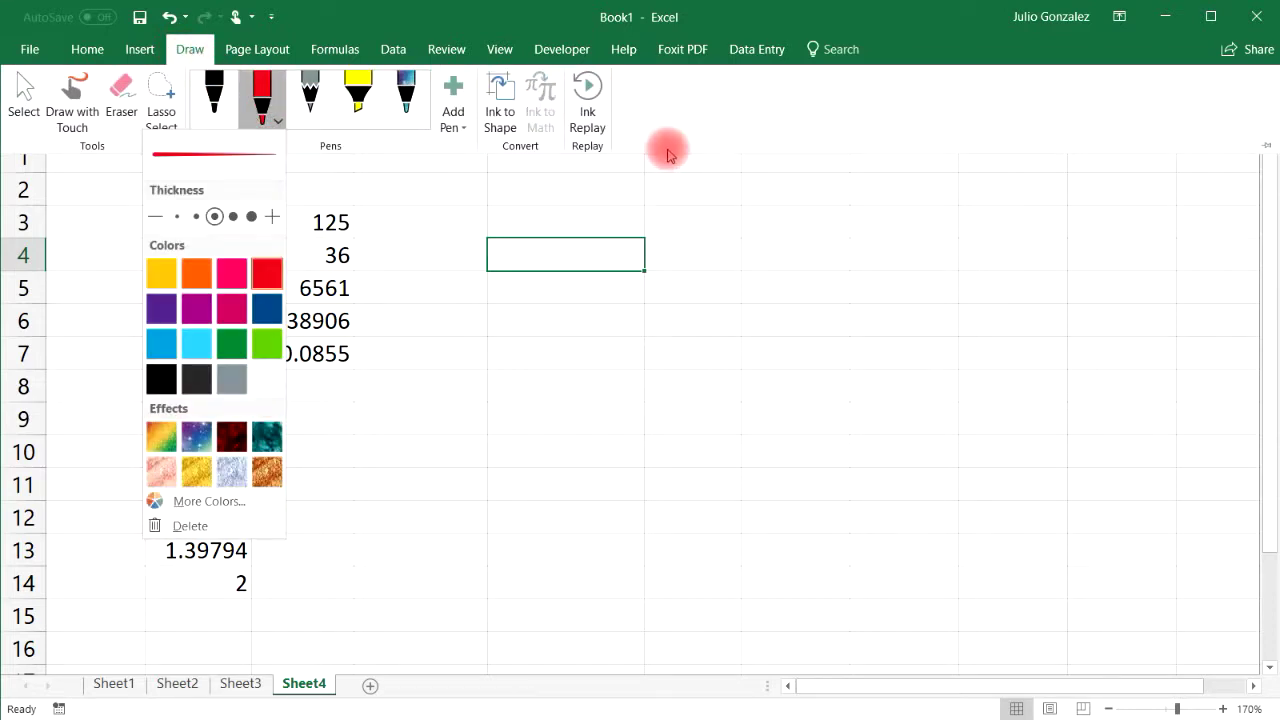
drag(662, 216, 677, 299)
mouse_move(706, 250)
mouse_down()
mouse_move(713, 301)
mouse_move(751, 302)
mouse_up()
drag(781, 190, 805, 302)
mouse_move(812, 205)
mouse_down()
mouse_move(825, 248)
mouse_move(812, 300)
mouse_up()
click(885, 270)
drag(906, 214, 912, 280)
drag(927, 178, 935, 318)
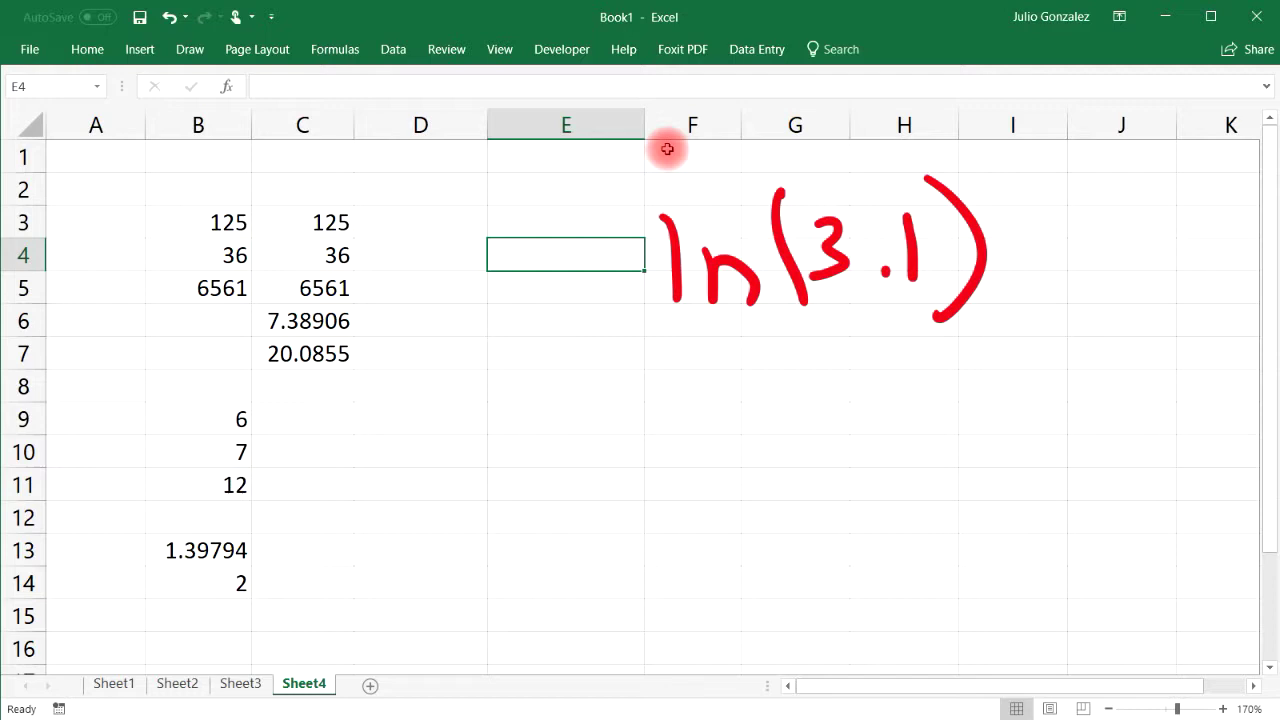
Enter the formula =ln(3.1) in D12.
click(438, 517)
text(=ln)
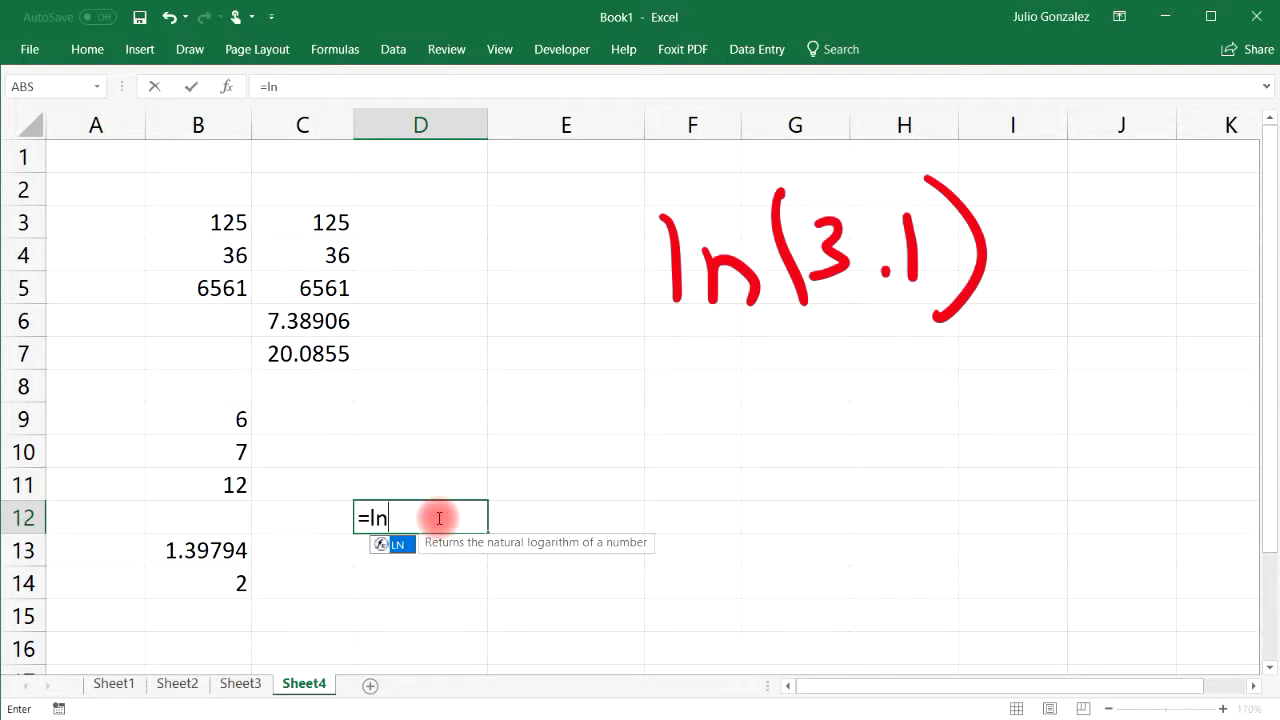
text(()
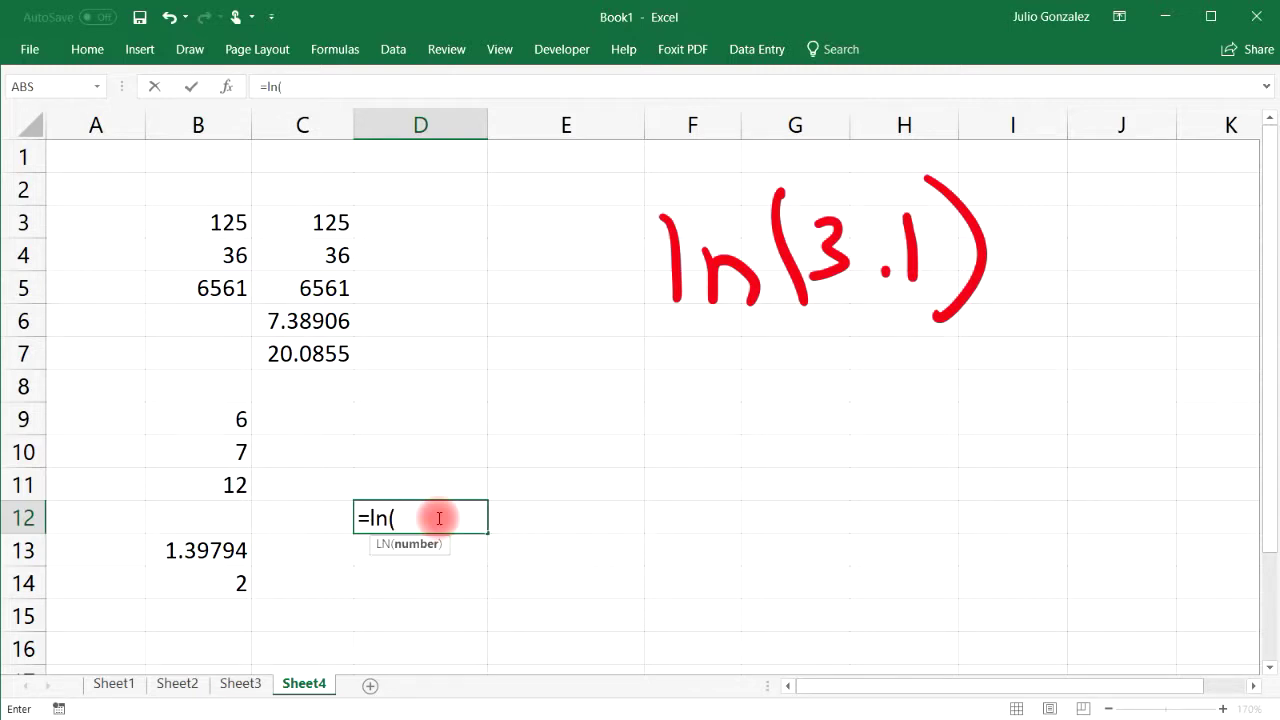
text(3.1))
key(Return)
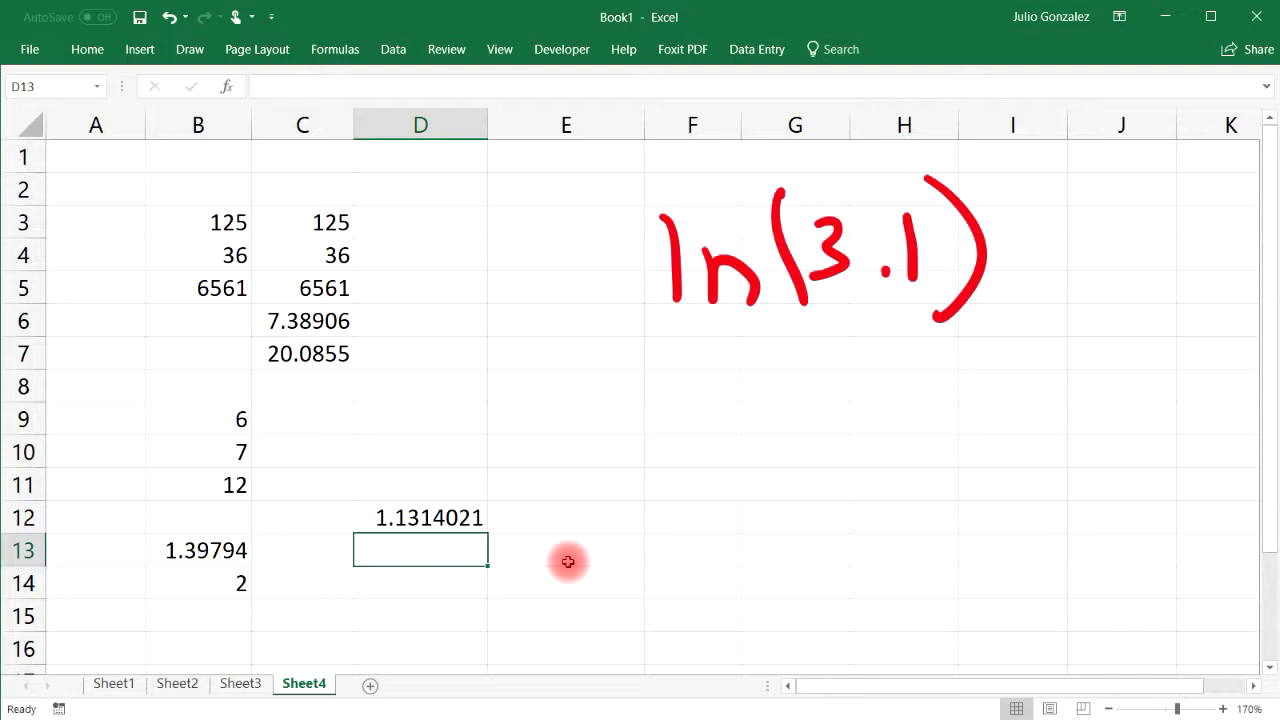
Enter the formula =exp(1.1314021) in D13, using the natural logarithm from D12 as the exponent.
text(=exp)
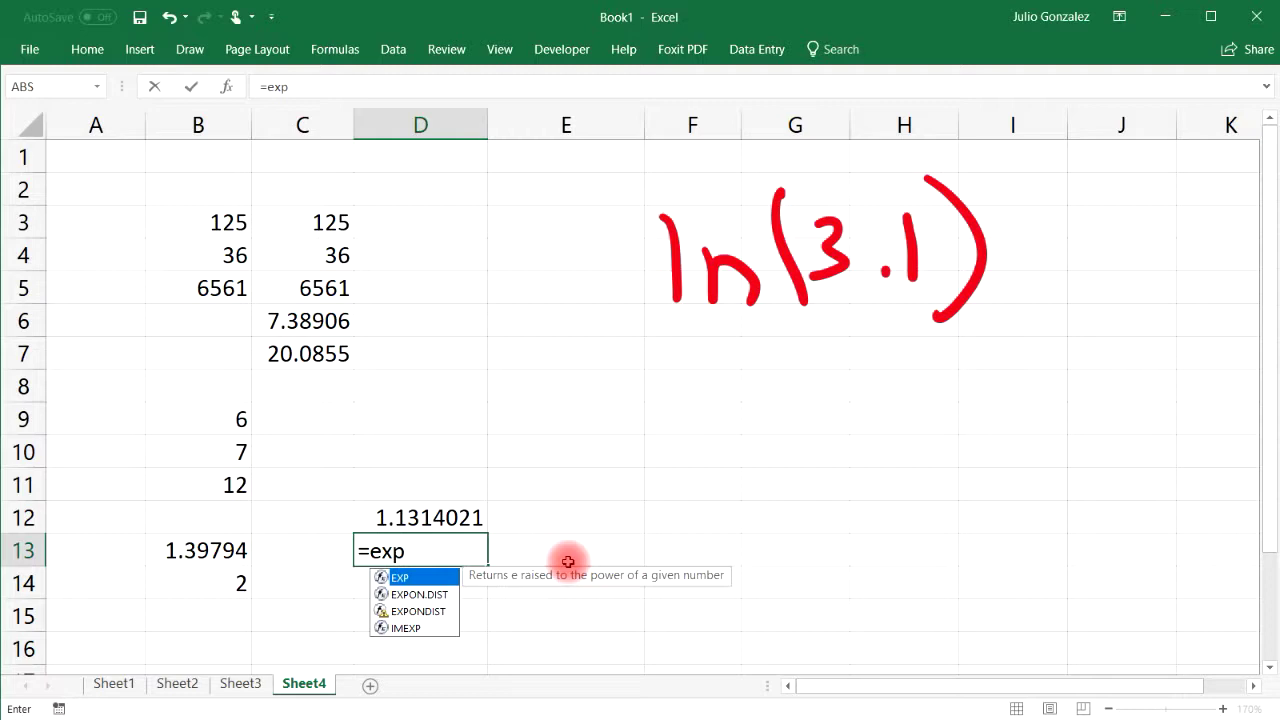
text((1.1314021))
key(Return)
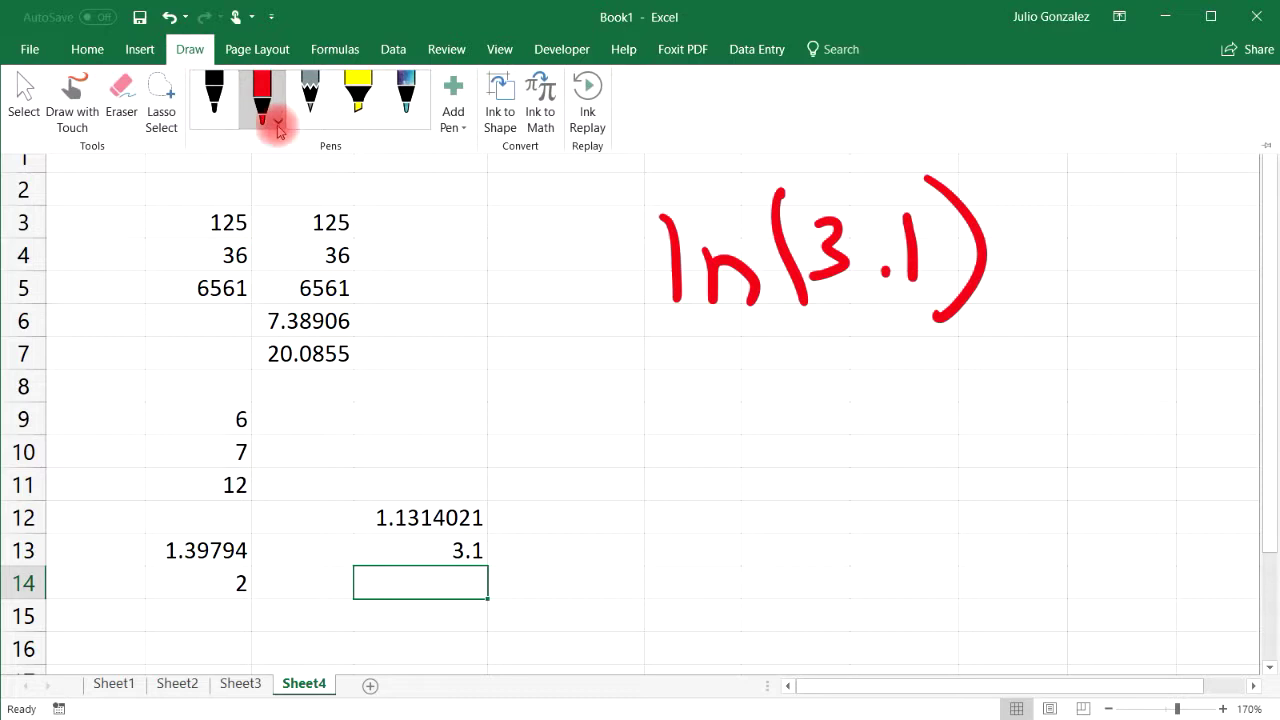
Handwrite = 1.1314 in red ink after ln(3.1).
click(275, 119)
mouse_move(1011, 244)
mouse_down()
mouse_move(1036, 242)
mouse_move(1056, 261)
mouse_up()
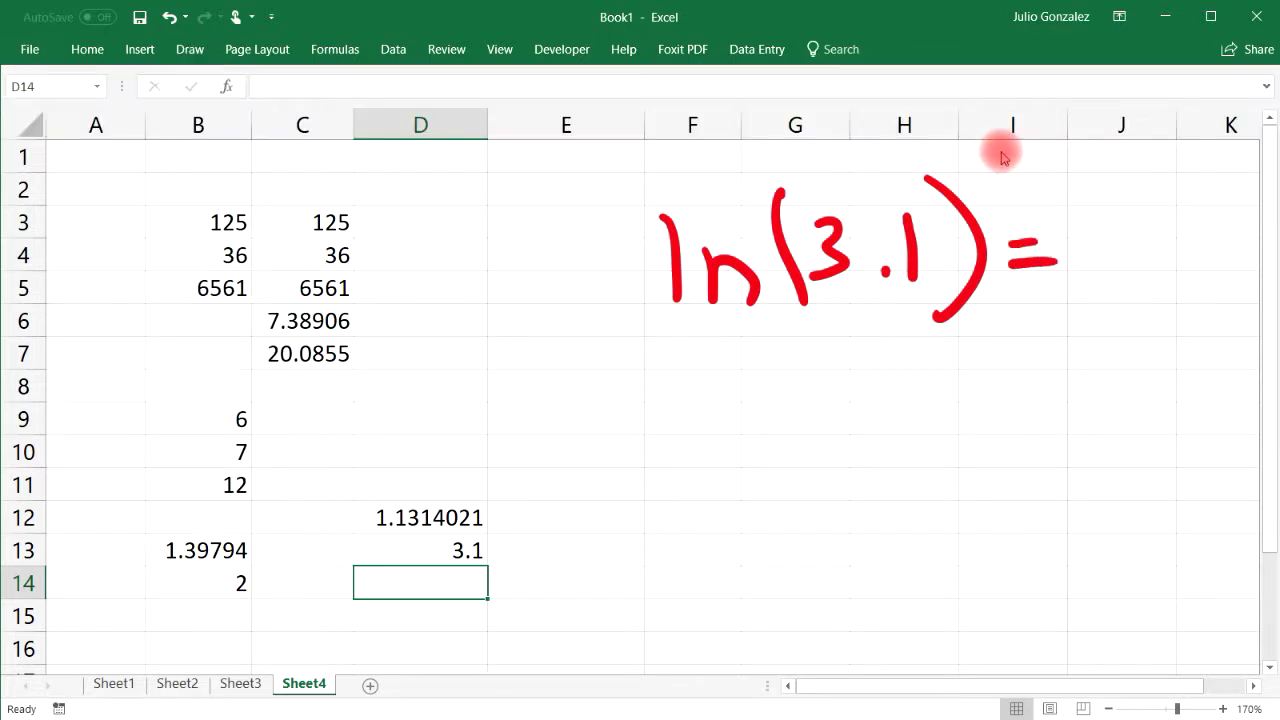
drag(1101, 205, 1110, 272)
click(1133, 261)
mouse_move(1155, 218)
mouse_down()
mouse_move(1166, 272)
mouse_move(1180, 274)
mouse_up()
mouse_move(1219, 214)
mouse_down()
mouse_move(1218, 274)
mouse_move(1252, 246)
mouse_up()
drag(1252, 208, 1248, 268)
Handwrite e raised to 1.1314 = 3.1 in red ink beneath the ln(3.1) note.
drag(660, 444, 722, 486)
drag(719, 356, 727, 408)
click(750, 400)
mouse_move(777, 352)
mouse_down()
mouse_move(785, 405)
mouse_move(810, 405)
mouse_up()
mouse_move(856, 342)
mouse_down()
mouse_move(857, 406)
mouse_move(906, 370)
mouse_move(910, 406)
mouse_up()
mouse_move(928, 447)
mouse_down()
mouse_move(970, 440)
mouse_move(974, 464)
mouse_up()
drag(1052, 410, 1048, 482)
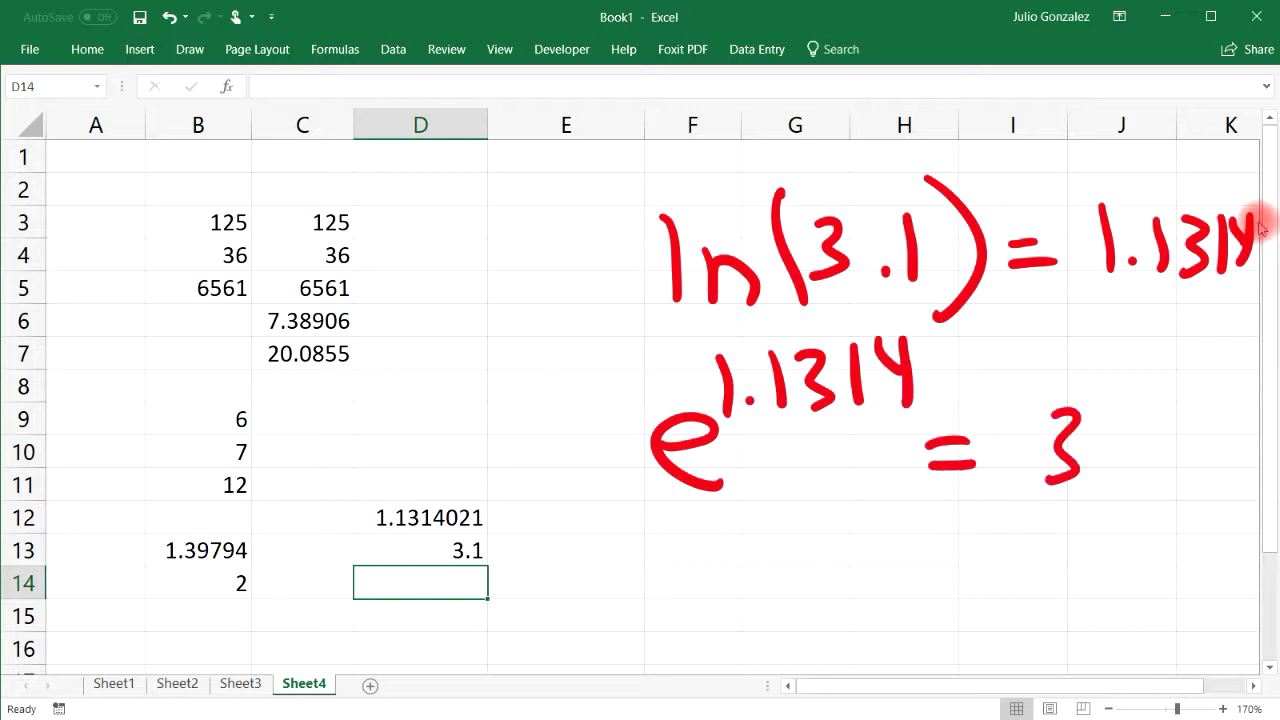
click(1118, 473)
drag(1157, 406, 1163, 488)
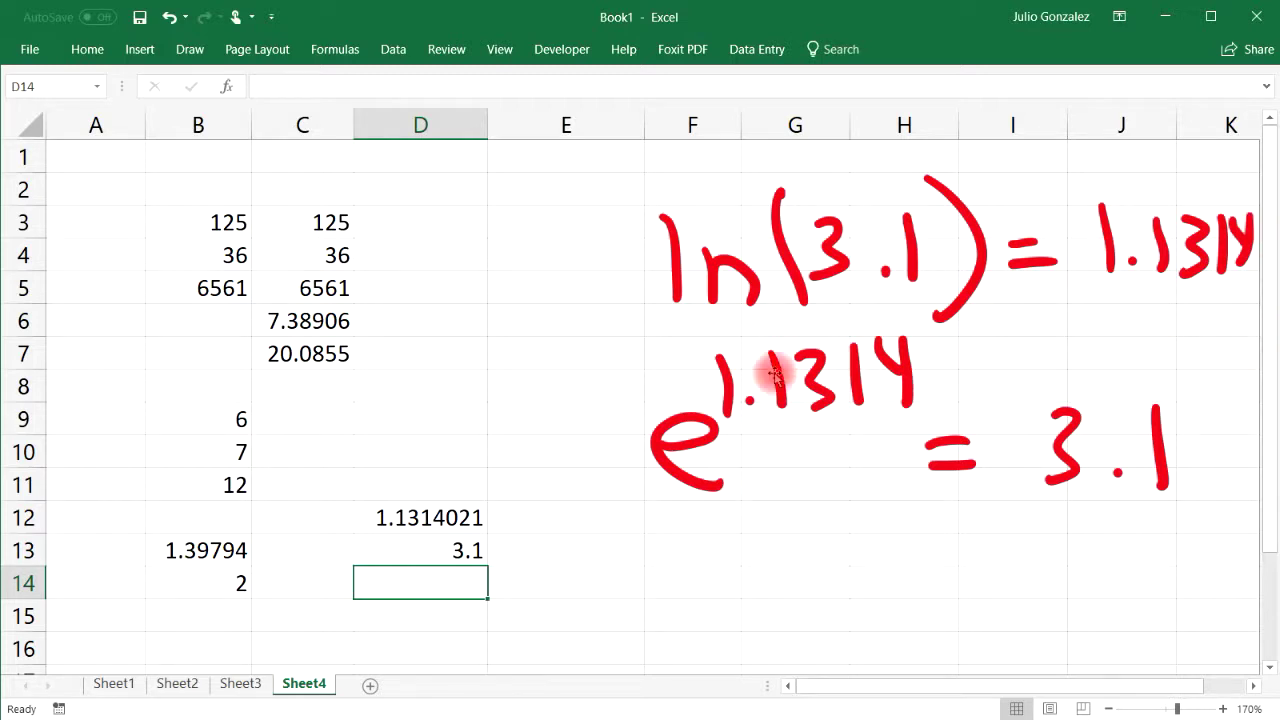
Add a new blank worksheet after Sheet4.
click(369, 686)
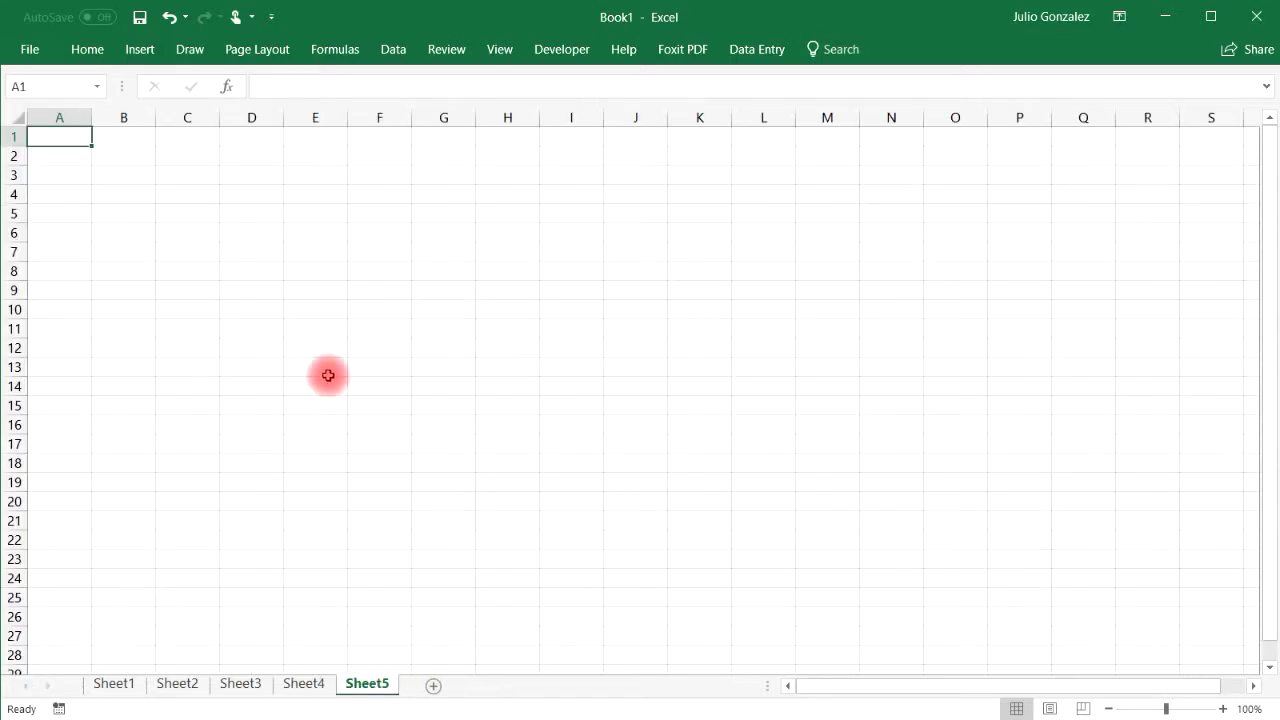
Set the worksheet zoom to 160% and enter 4 in A3 and 6 in B3.
click(1223, 708)
click(1223, 708)
click(1223, 708)
click(1223, 708)
click(1223, 708)
click(1223, 708)
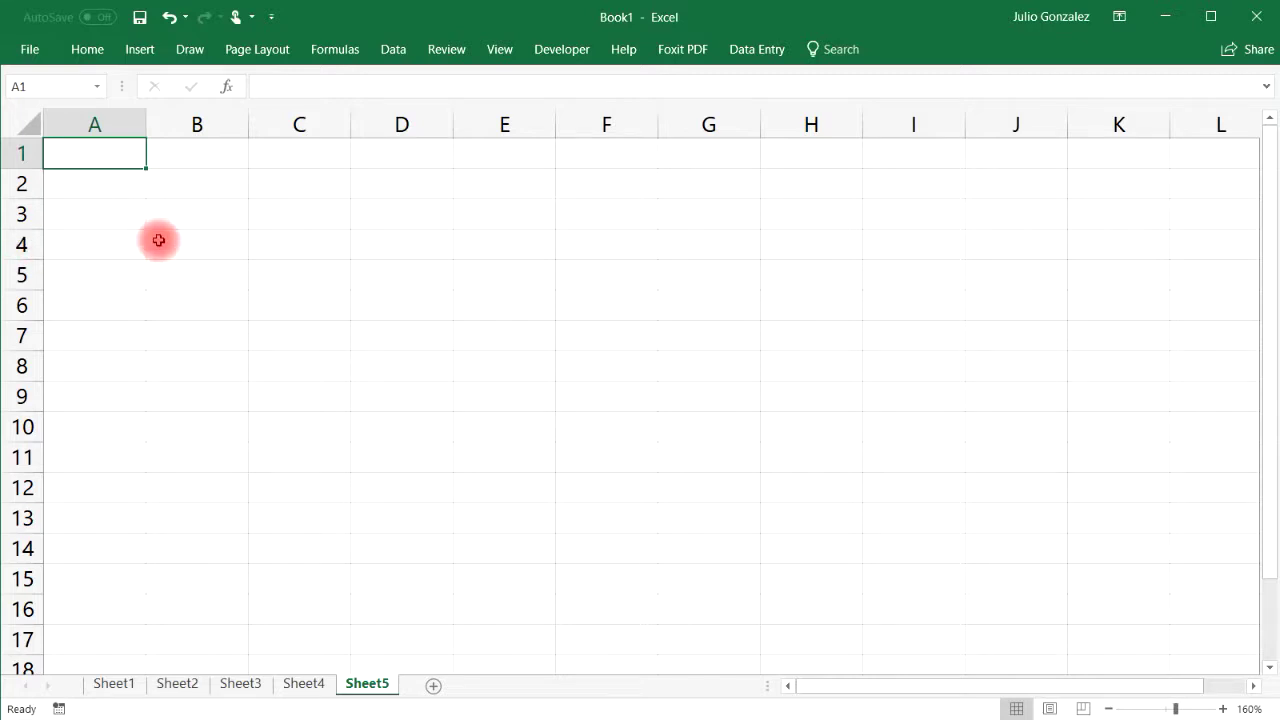
click(123, 216)
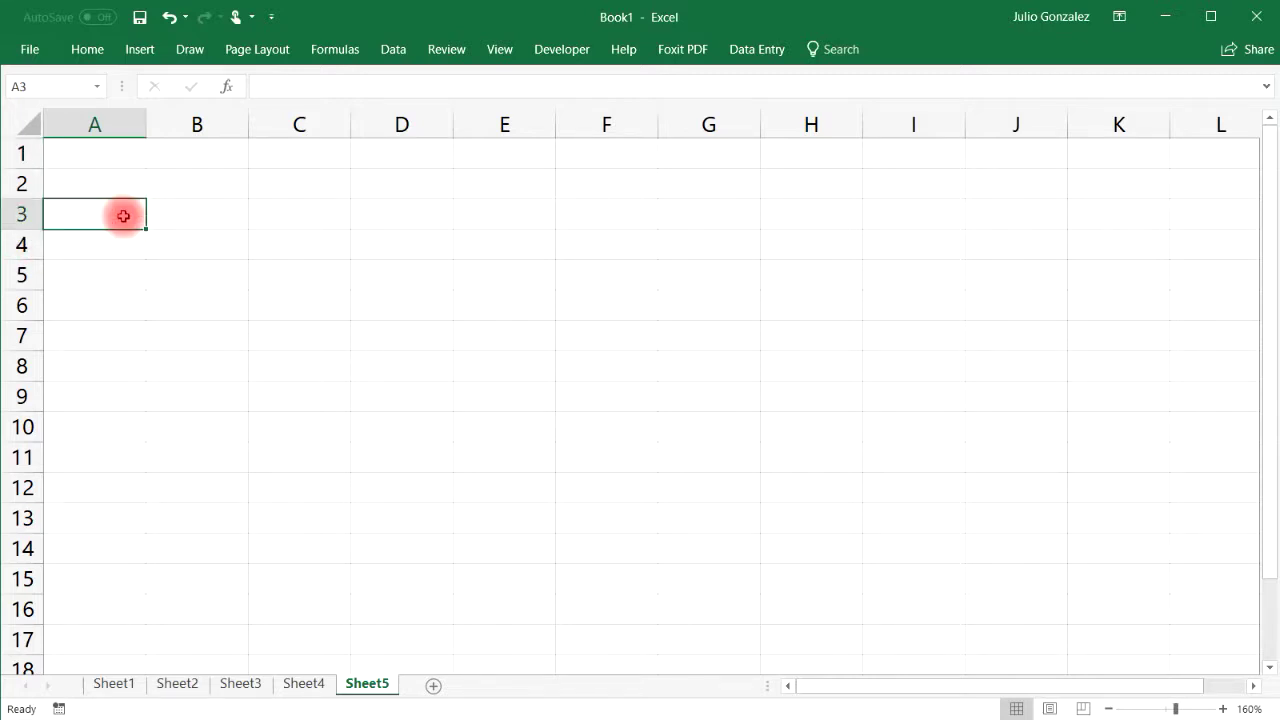
text(4)
click(106, 249)
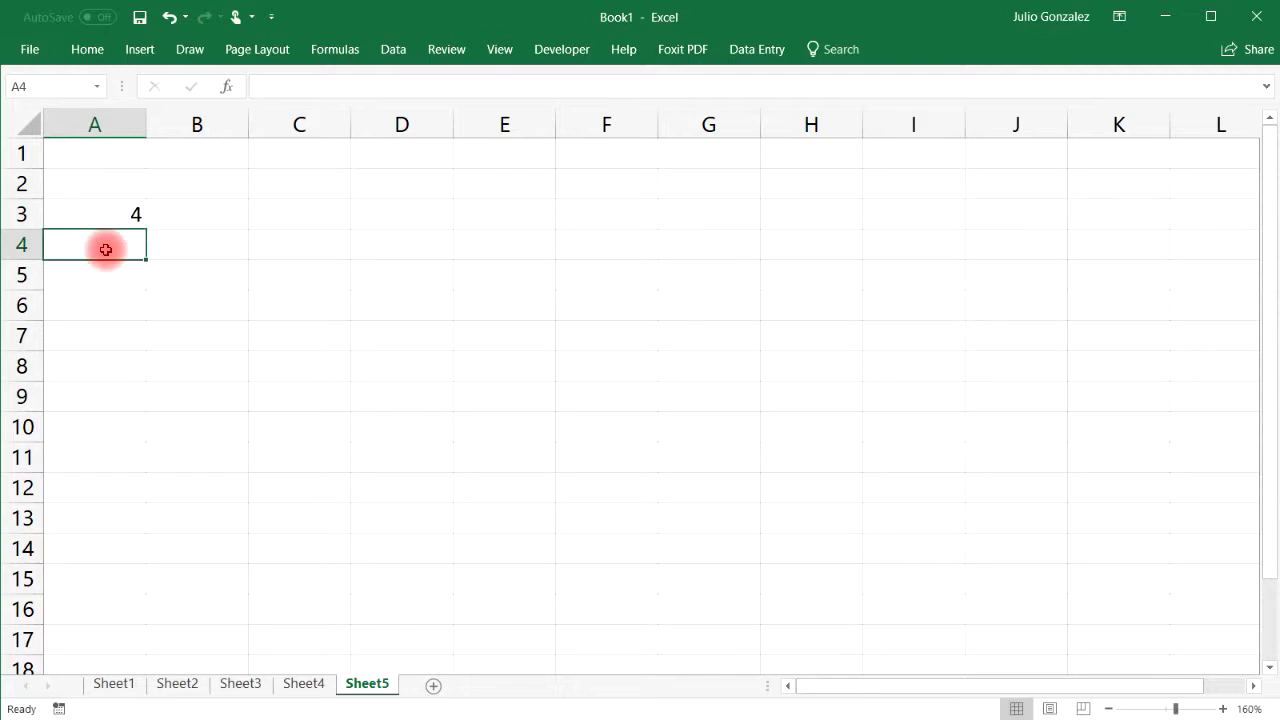
text(6)
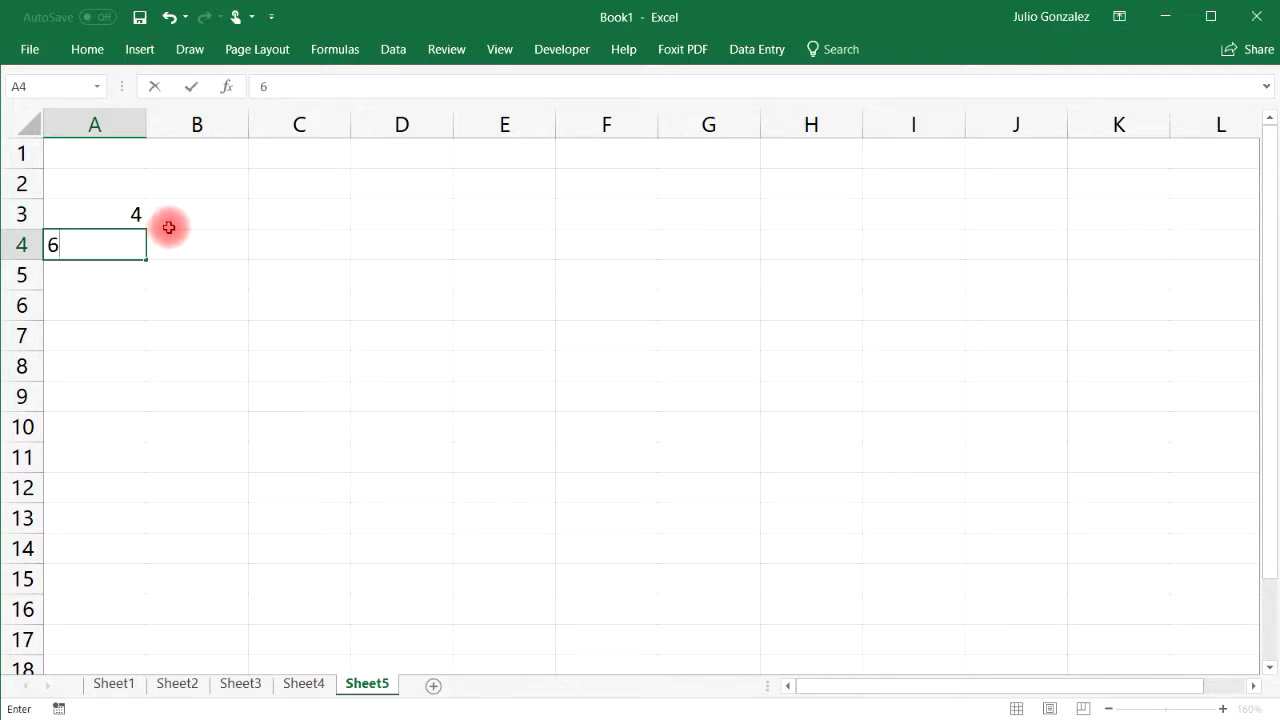
key(Escape)
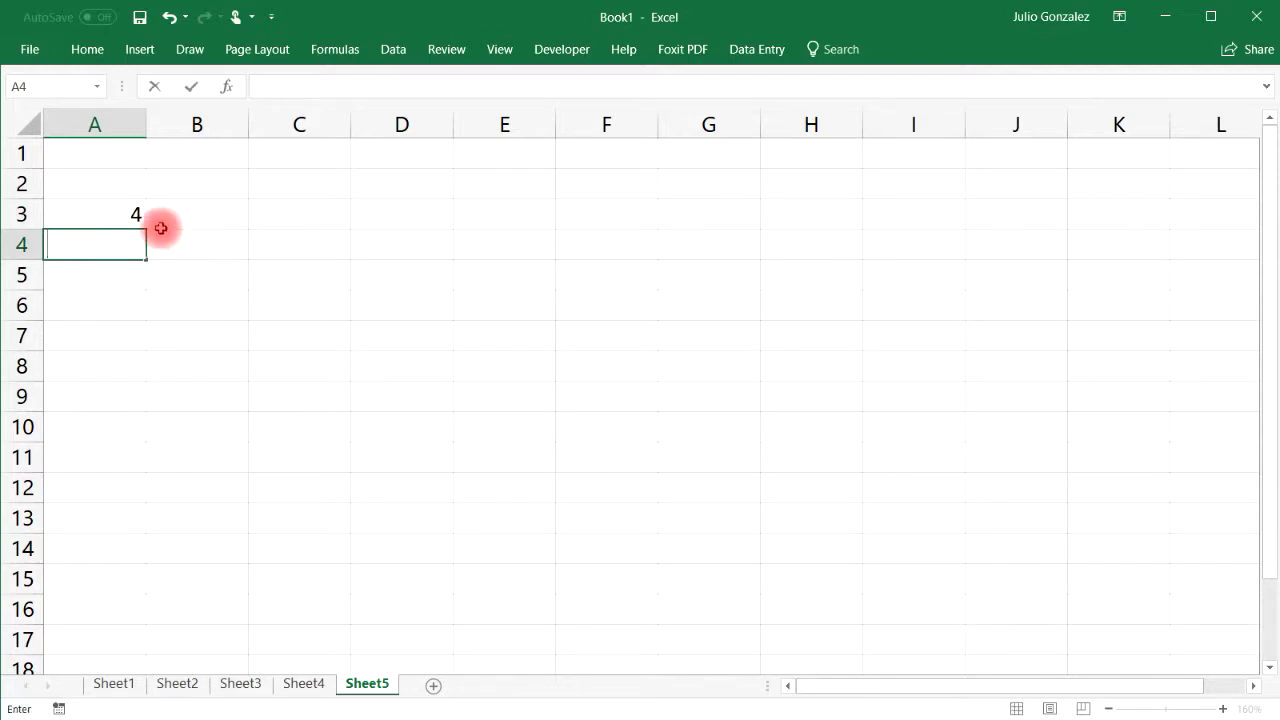
click(205, 215)
text(6)
Label the two columns Number 1 in A2 and Number 2 in B2.
click(95, 181)
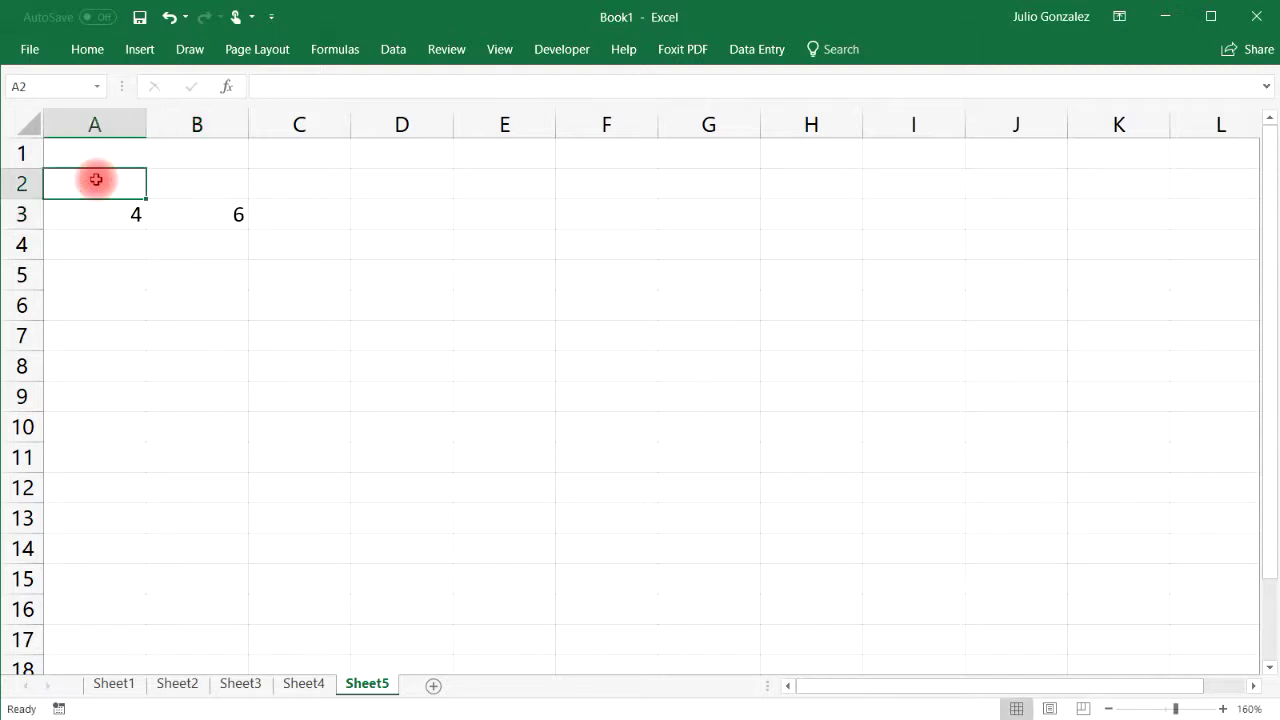
text(Number 1)
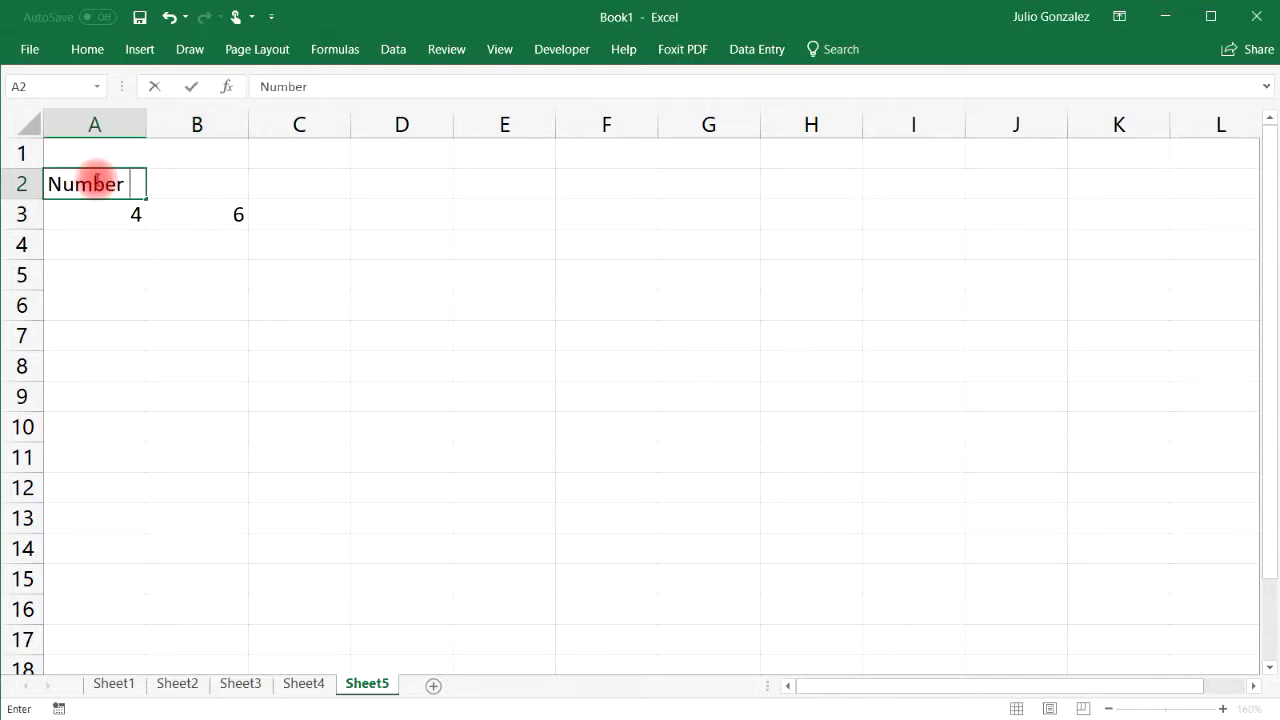
key(Tab)
text(Number 2)
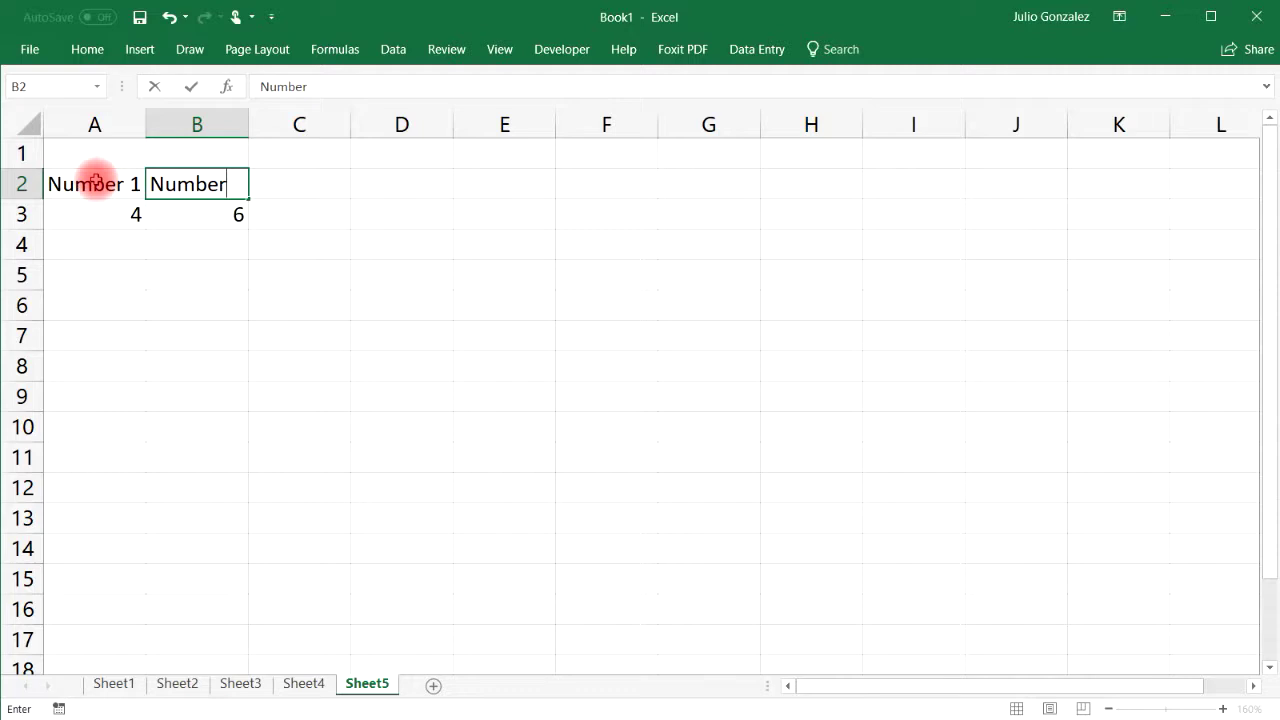
key(Return)
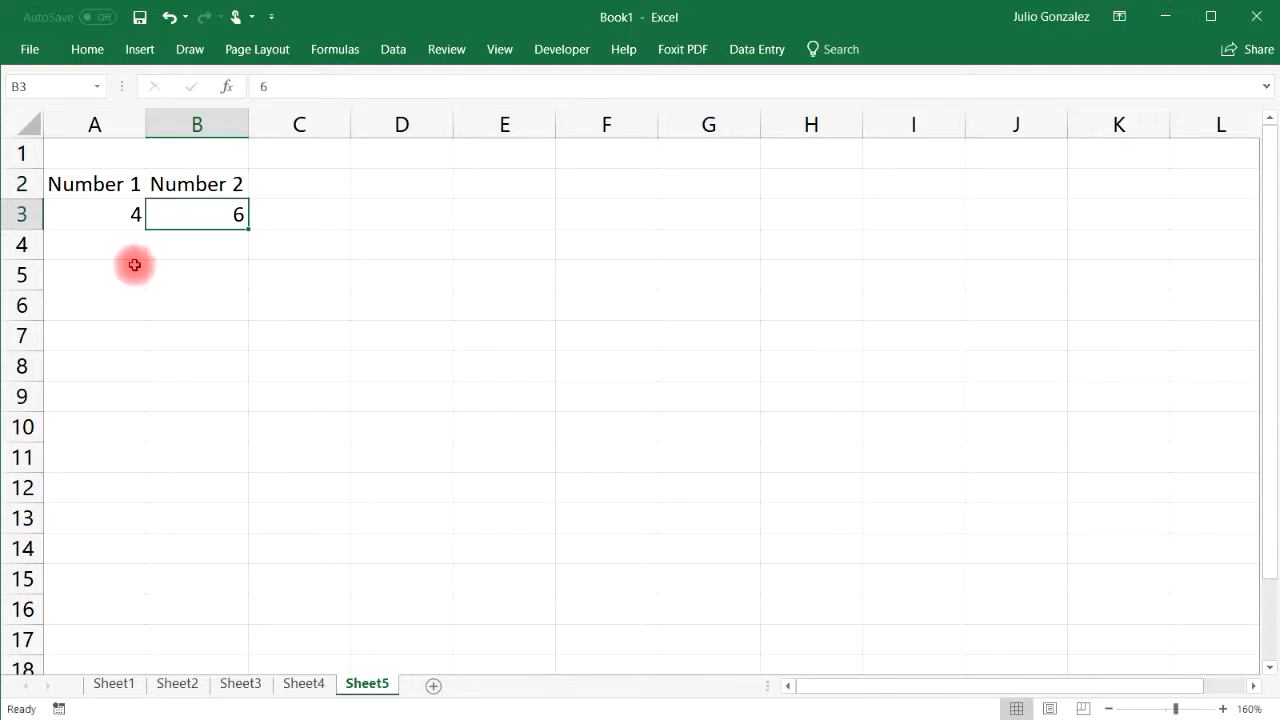
Continue the multiples of 4 below A3 with 8, 12 and 16 in A4:A6.
click(129, 244)
text(8)
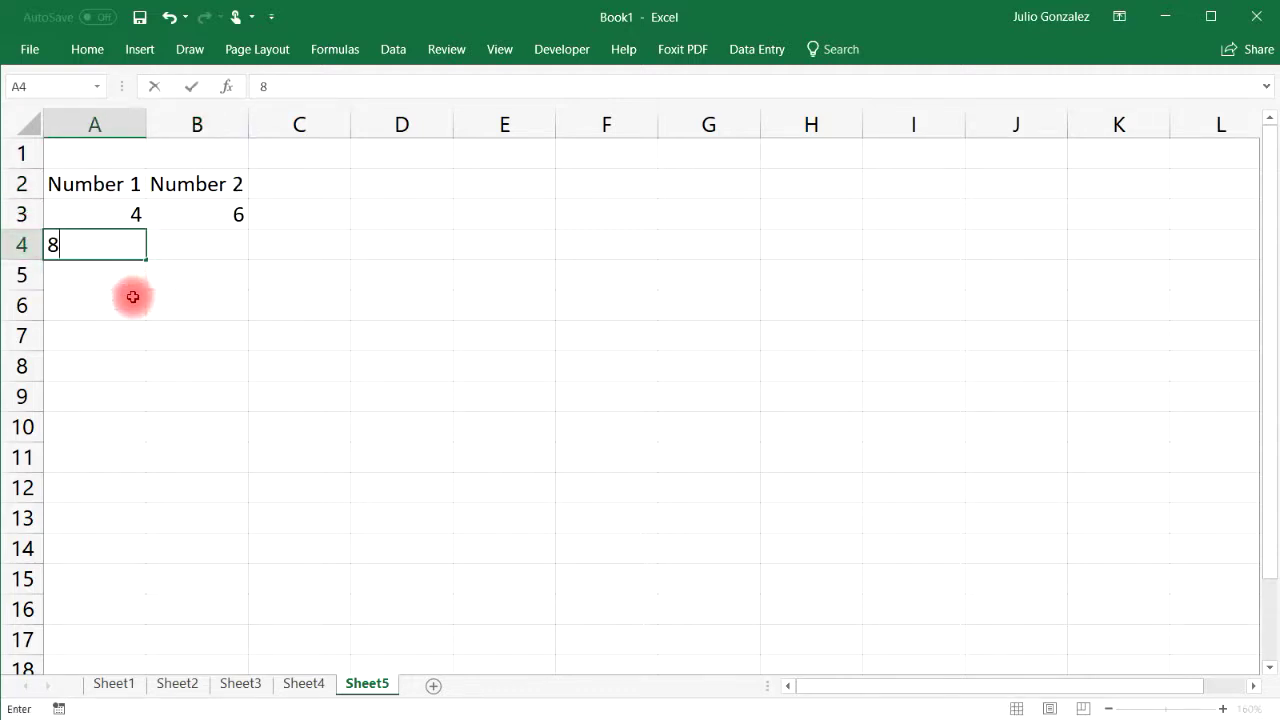
click(131, 276)
text(11)
key(BackSpace)
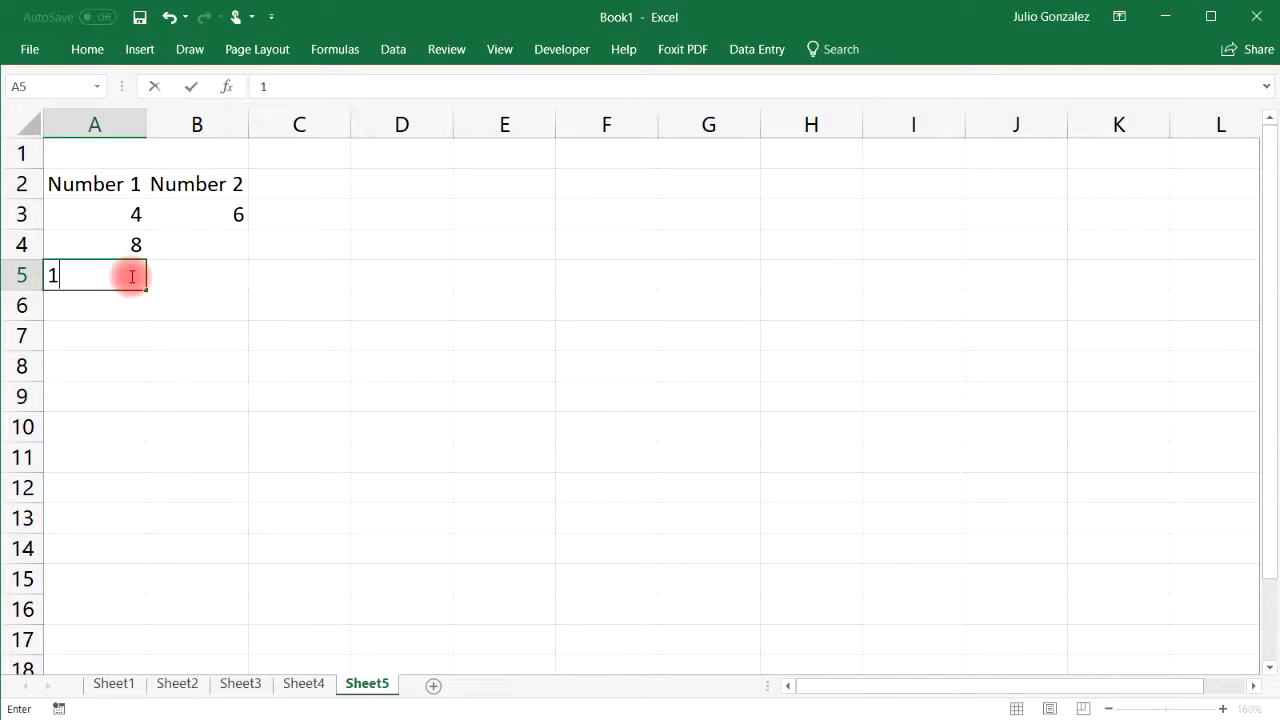
text(2)
key(Return)
text(16)
key(ctrl+Return)
key(Return)
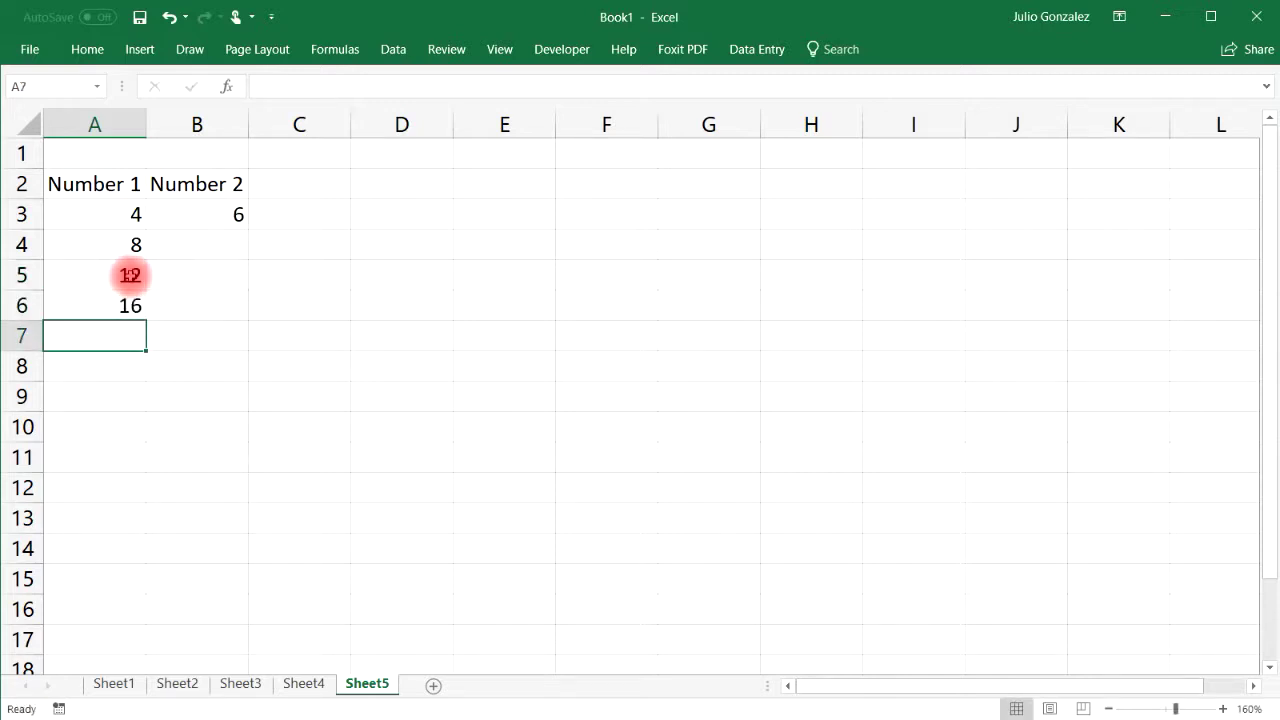
Continue the multiples of 6 below B3 with 12, 18 and 24 in B4:B6.
click(213, 240)
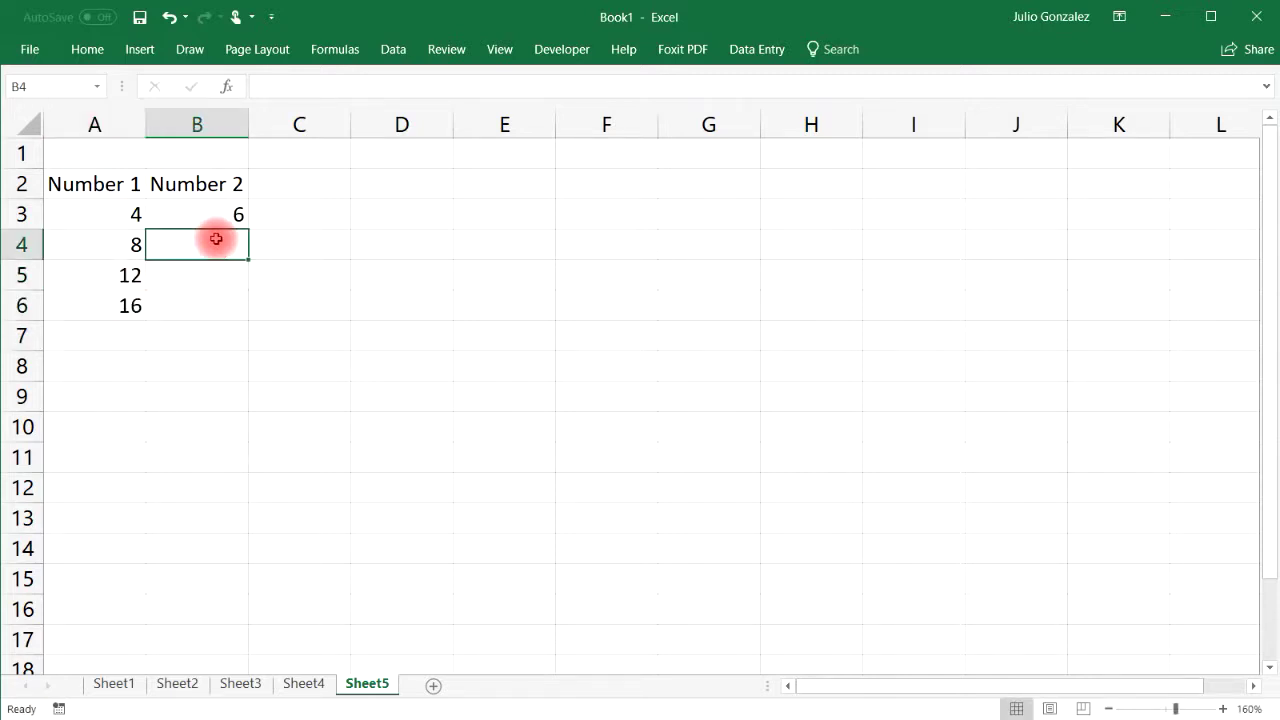
text(12)
key(Return)
text(1)
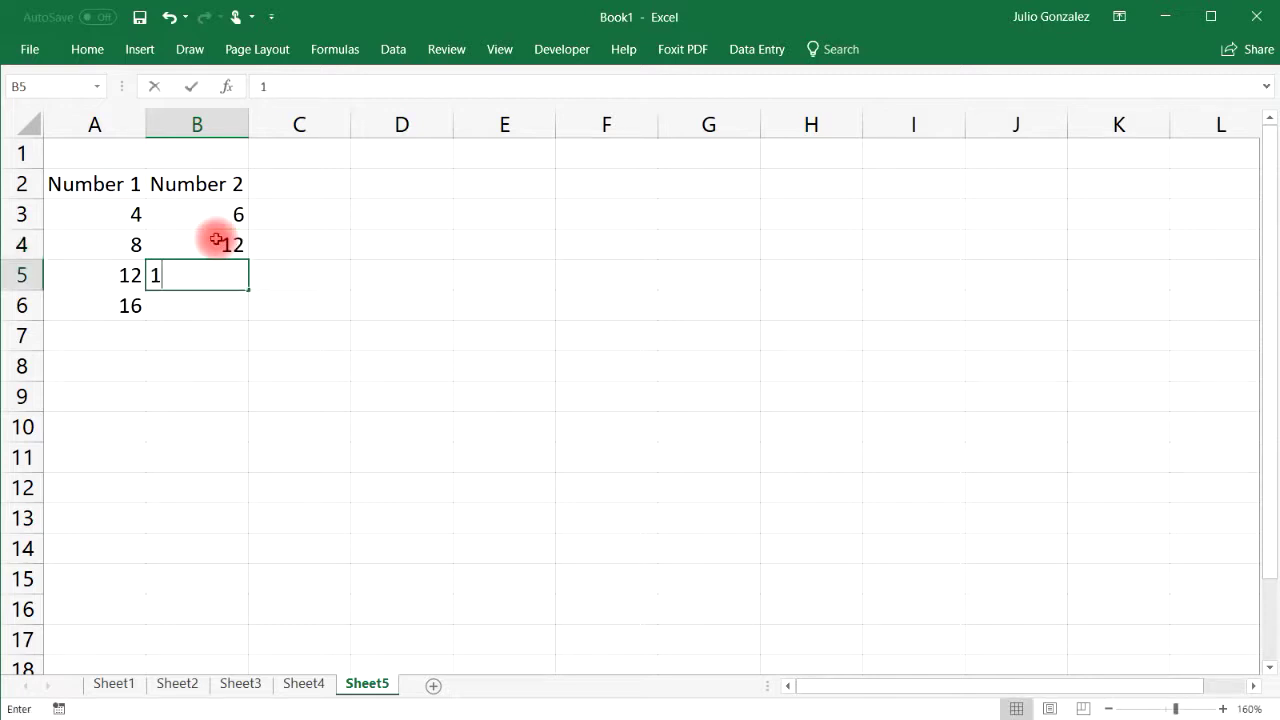
text(7)
key(BackSpace)
text(8)
key(Return)
text(24)
key(Return)
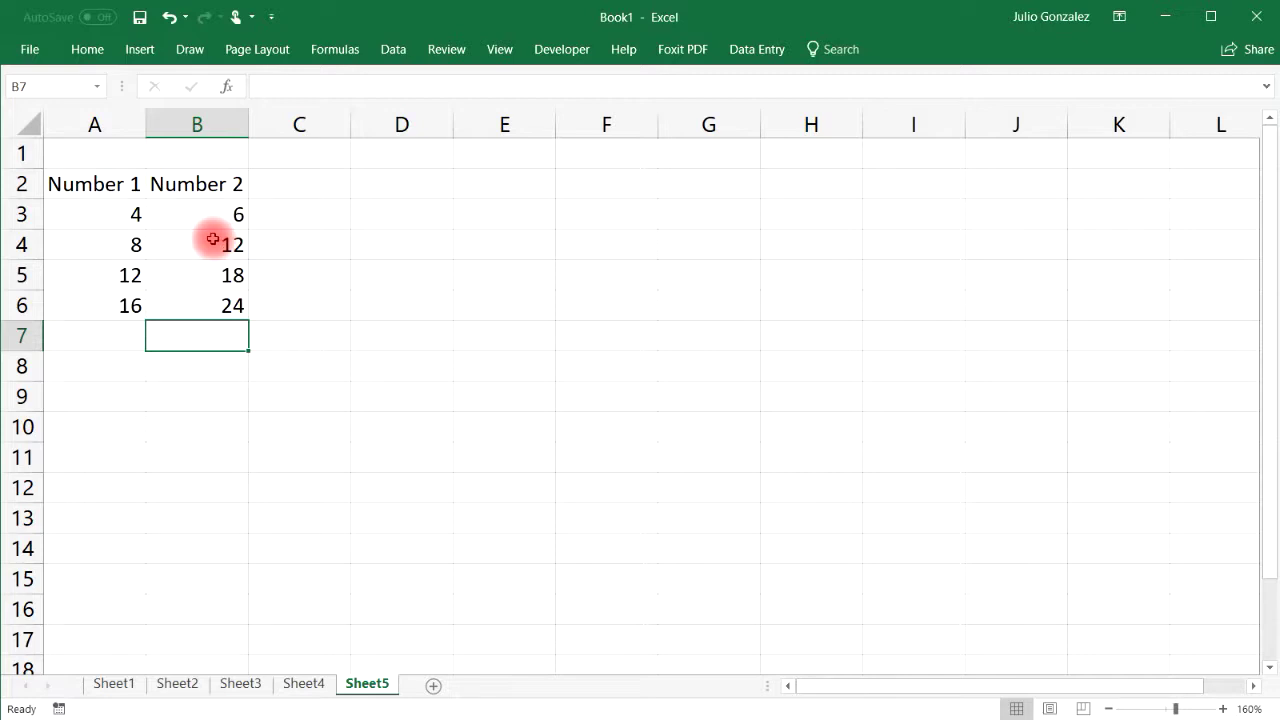
Enter the least common multiple formula =lcm(4,6) in D3 and compare it with the matching entries in B4 and A5.
click(213, 241)
ctrl+click(128, 276)
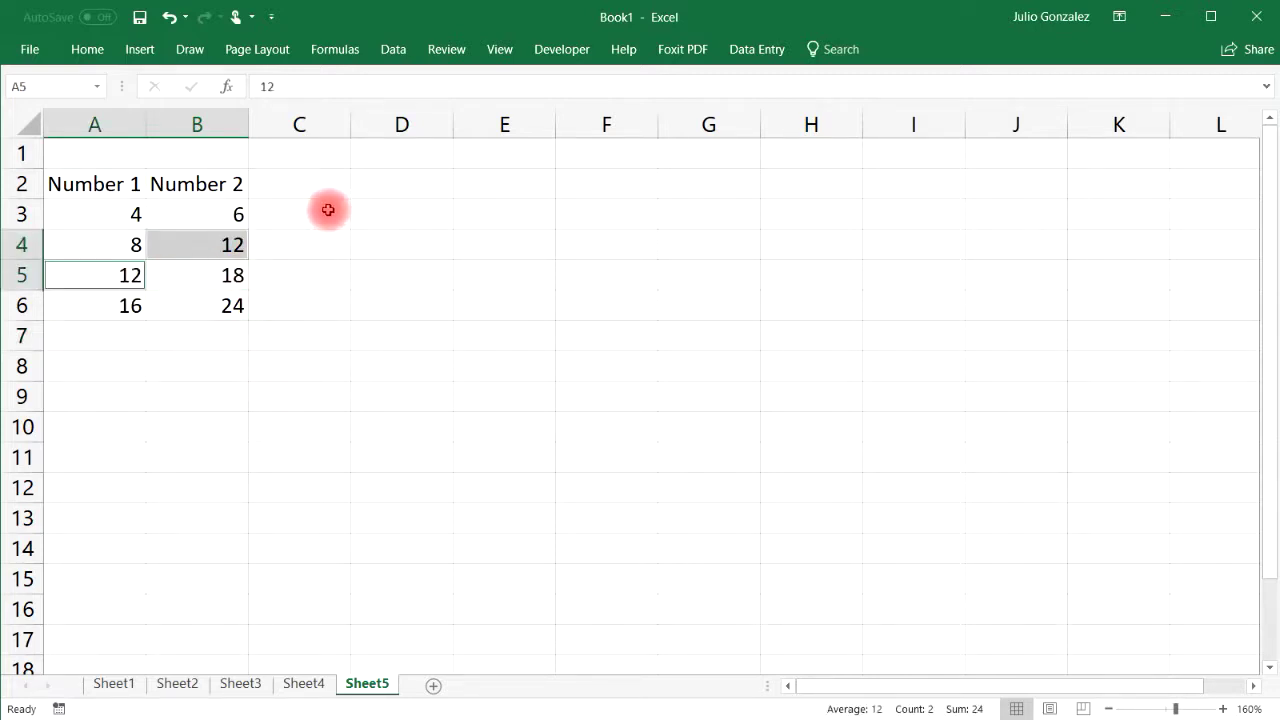
click(391, 219)
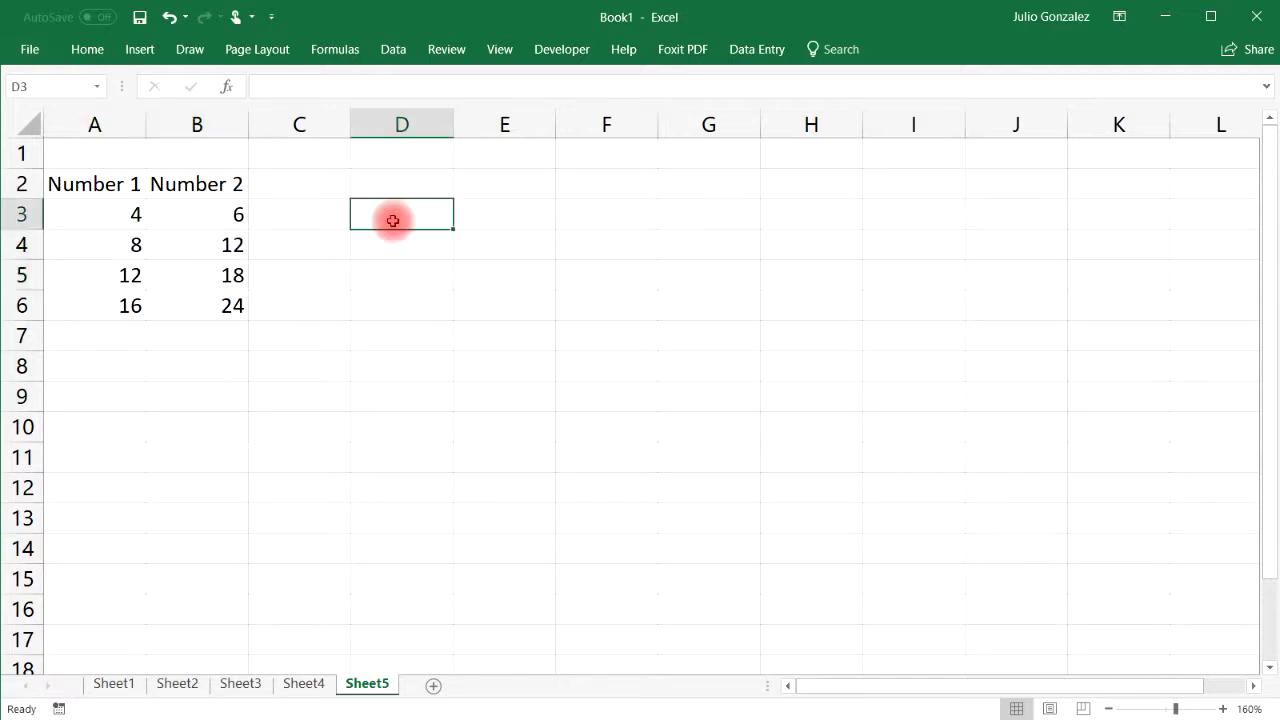
text(=lcm()
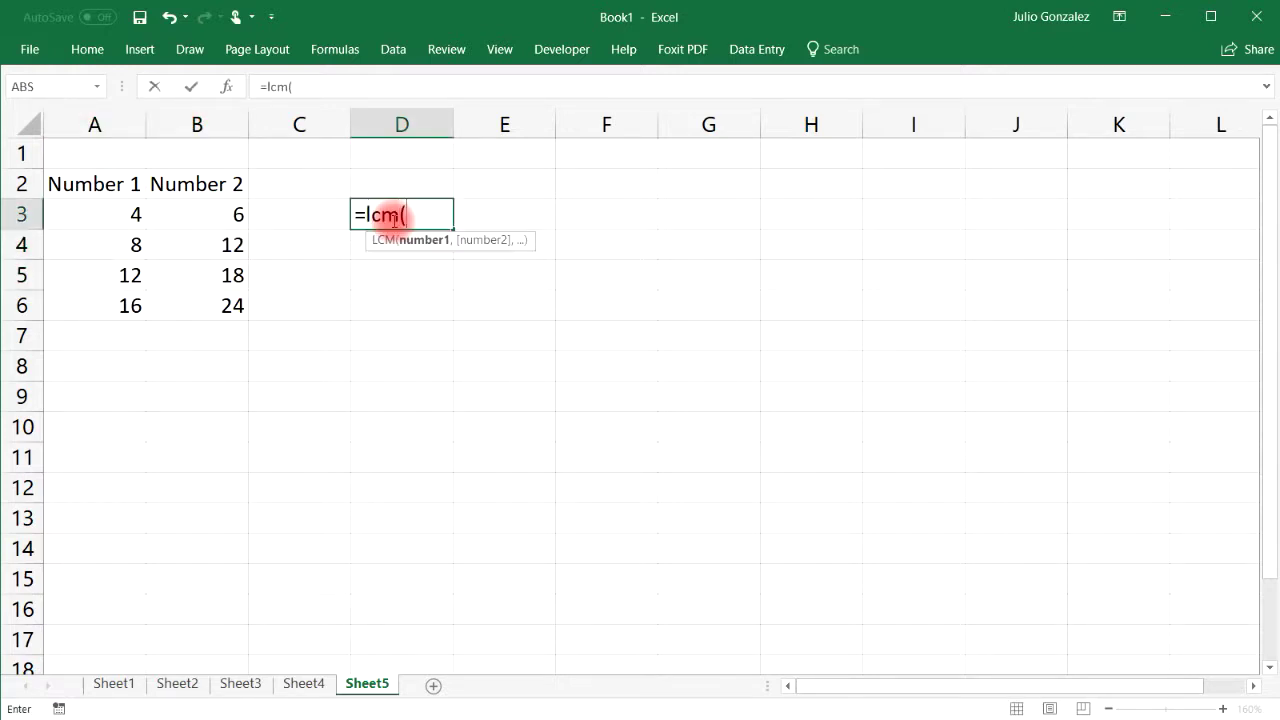
text(4,)
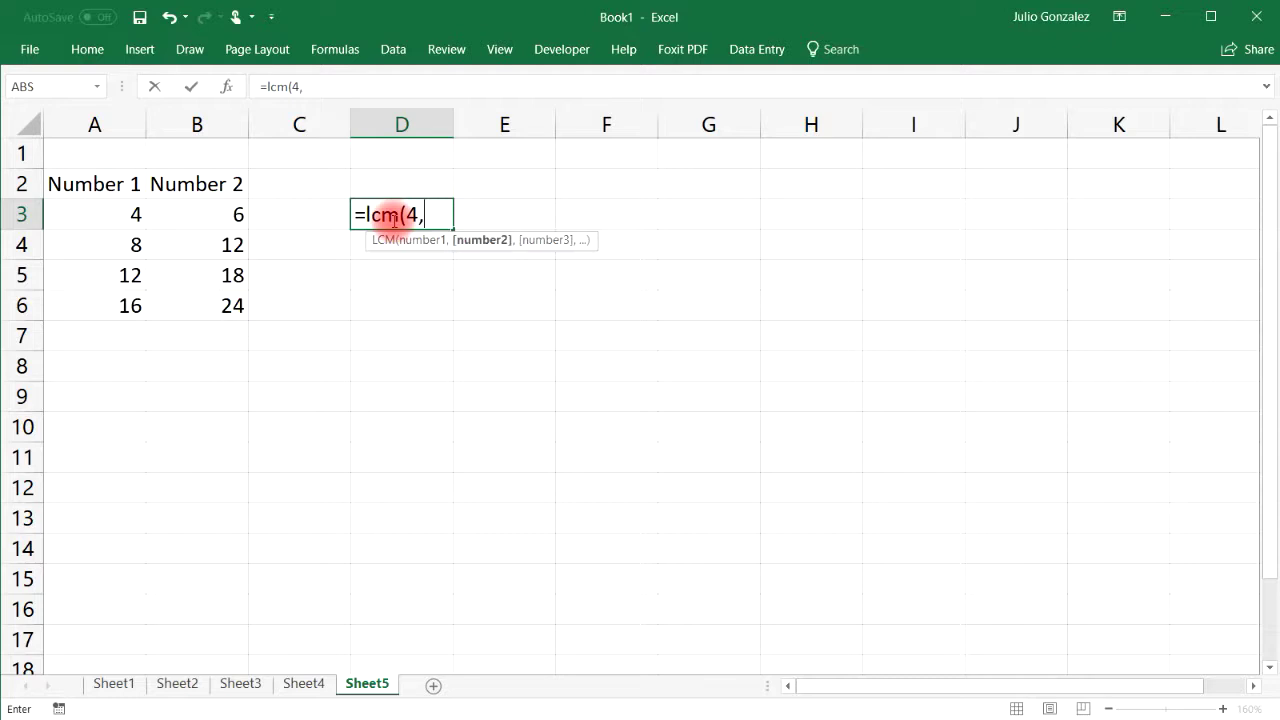
text(6))
key(Return)
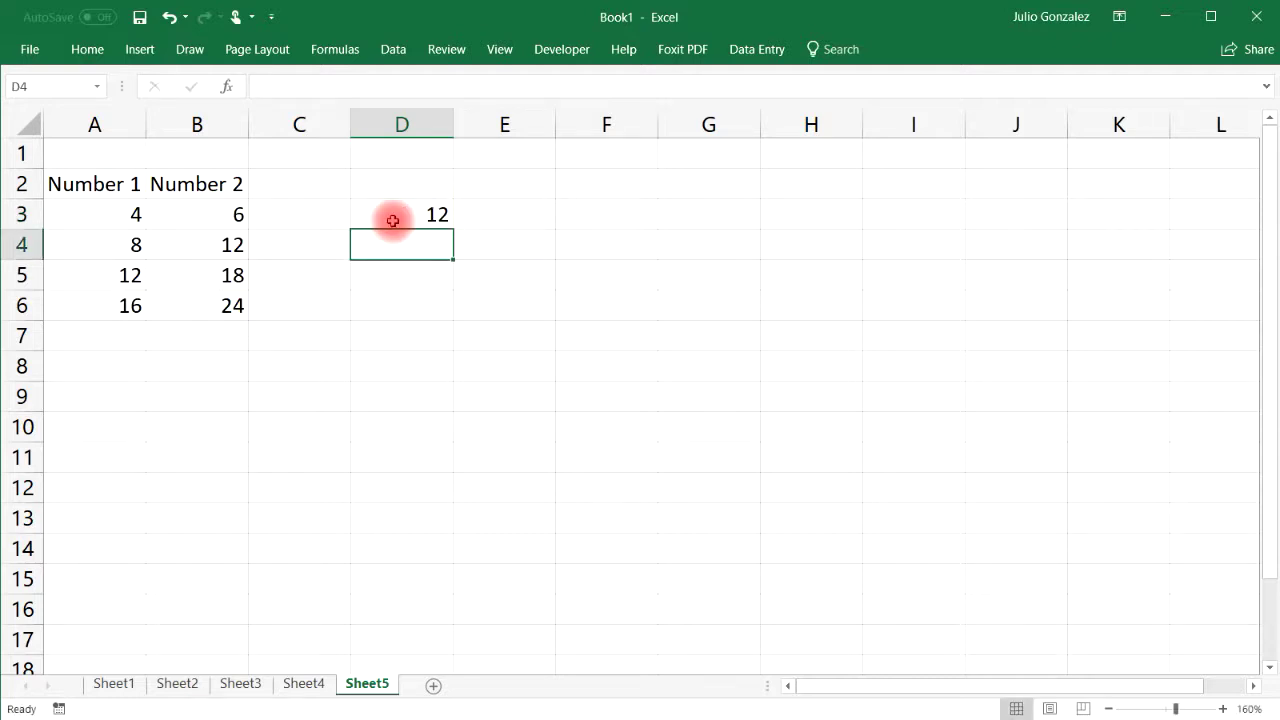
click(240, 243)
click(90, 276)
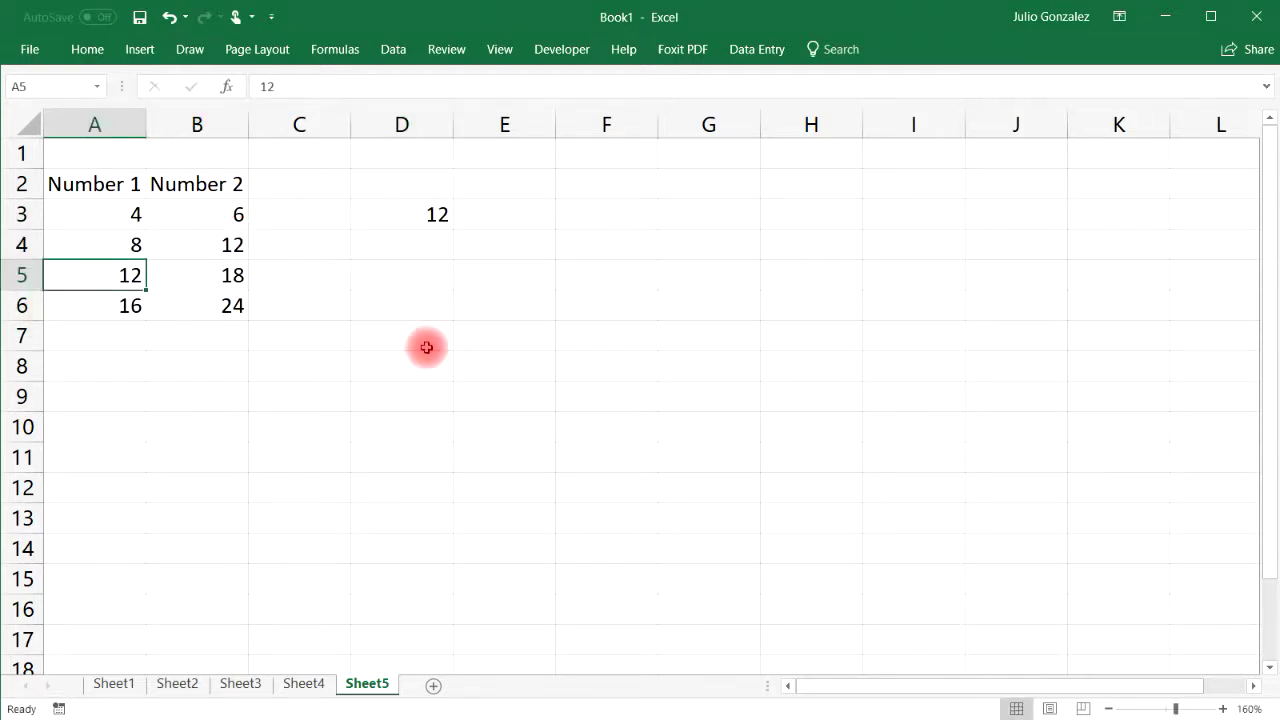
Add the column heading Number 3 in C2.
click(309, 180)
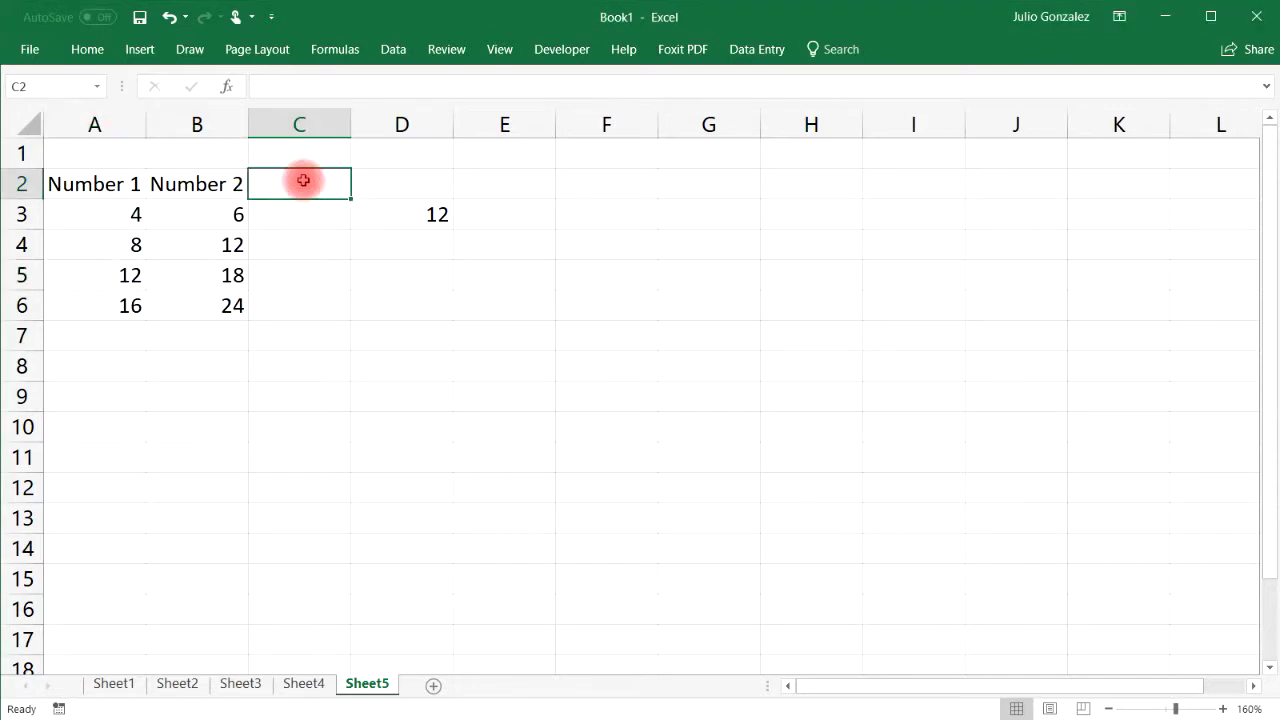
text(Number 3)
key(Return)
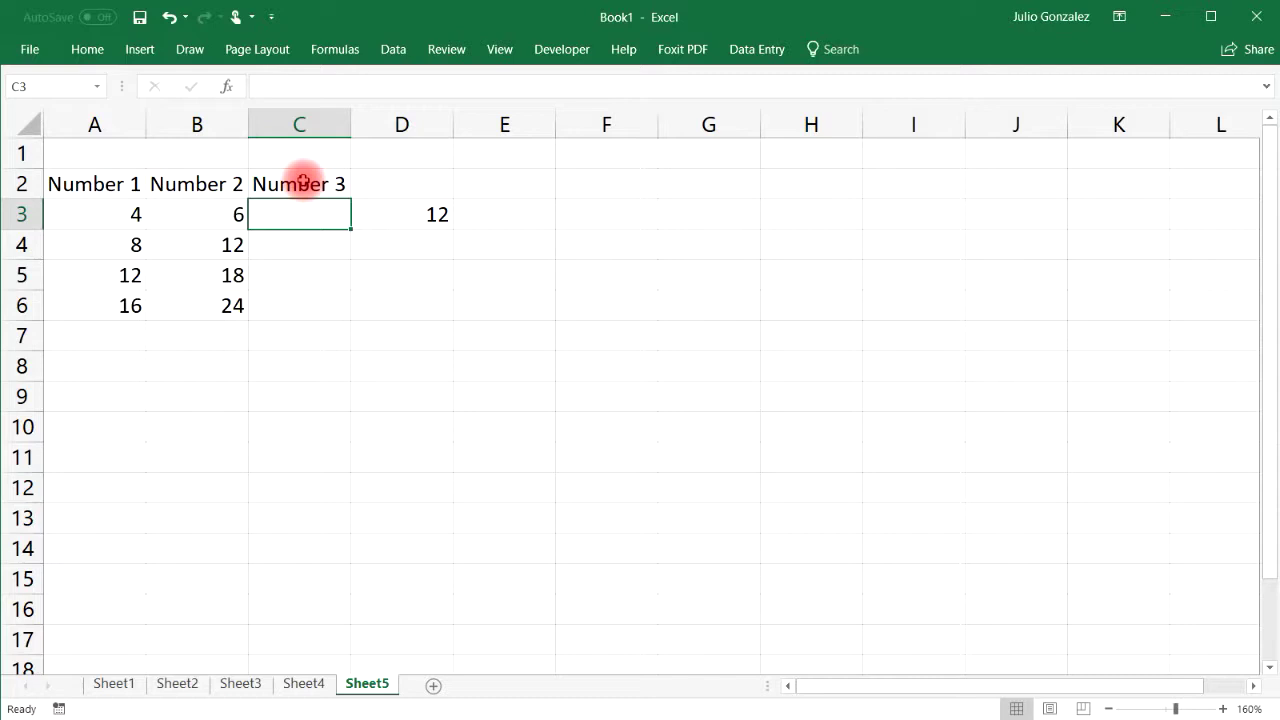
Clear the multiples listed under Number 1 and Number 2 in A3:B6.
drag(125, 215, 129, 303)
key(Delete)
drag(214, 210, 240, 300)
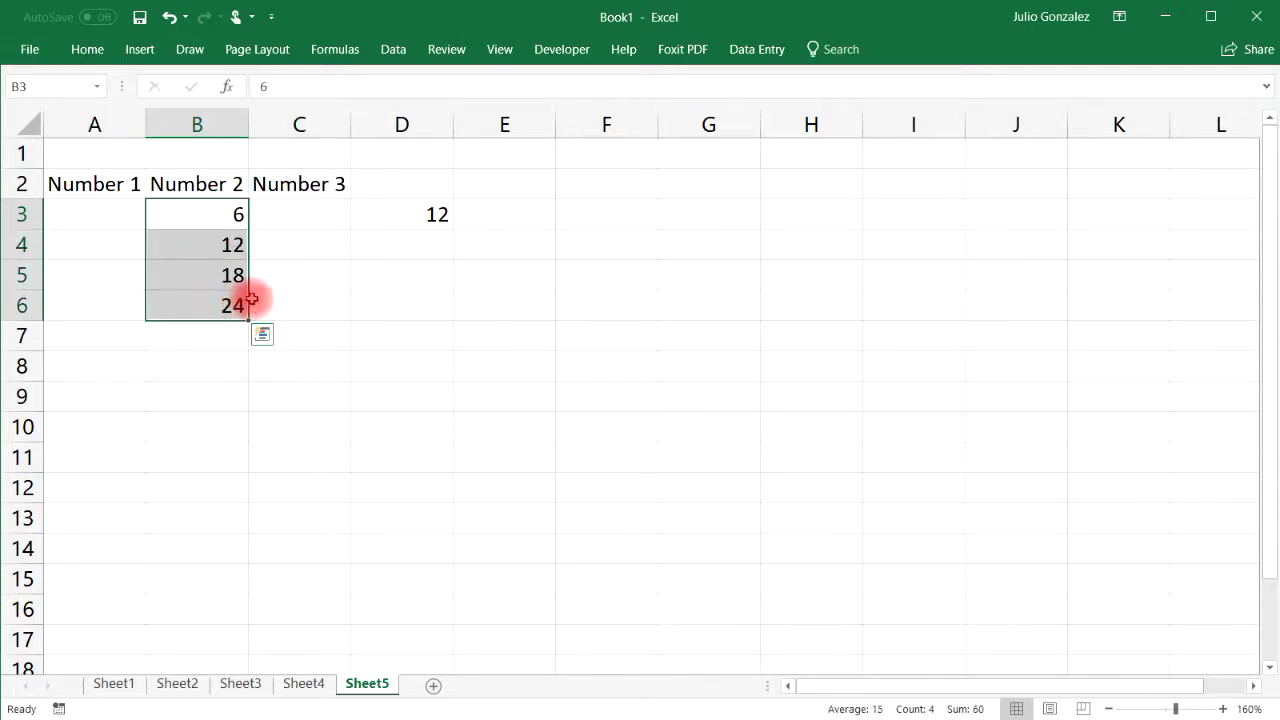
key(Delete)
Enter the starting numbers 2, 3 and 5 in A3, B3 and C3.
click(106, 211)
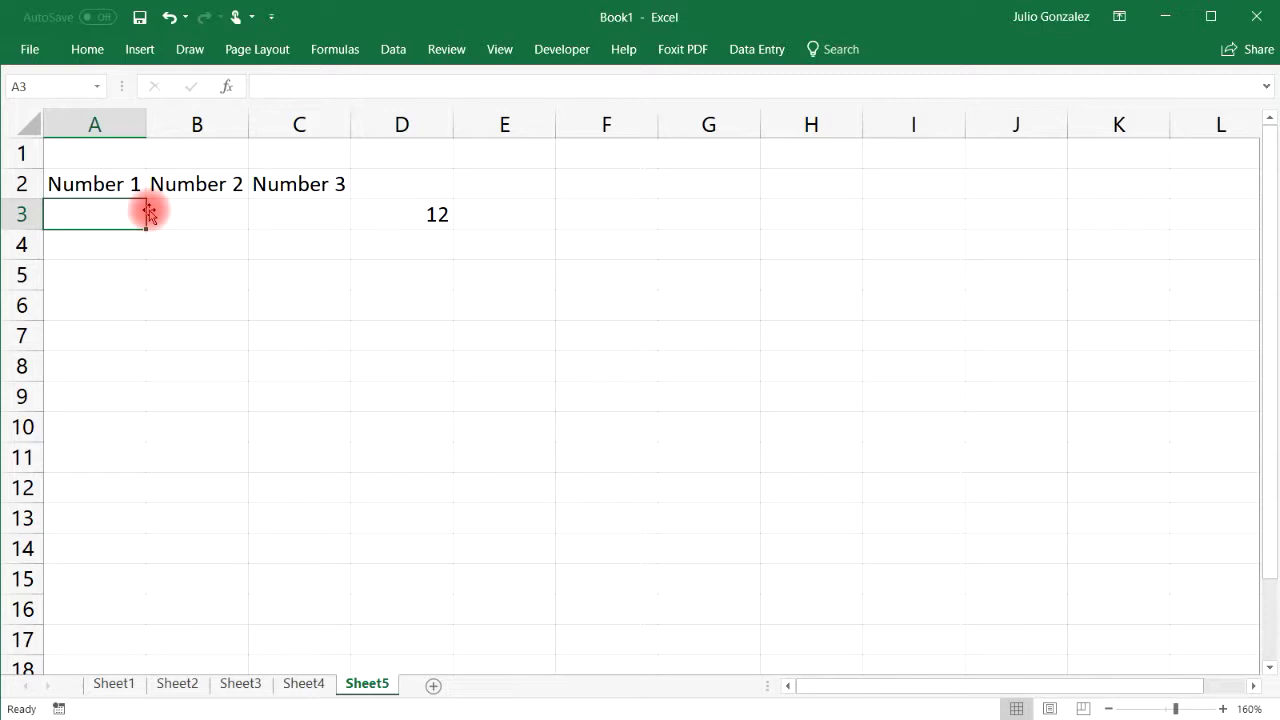
text(2)
key(Tab)
text(3)
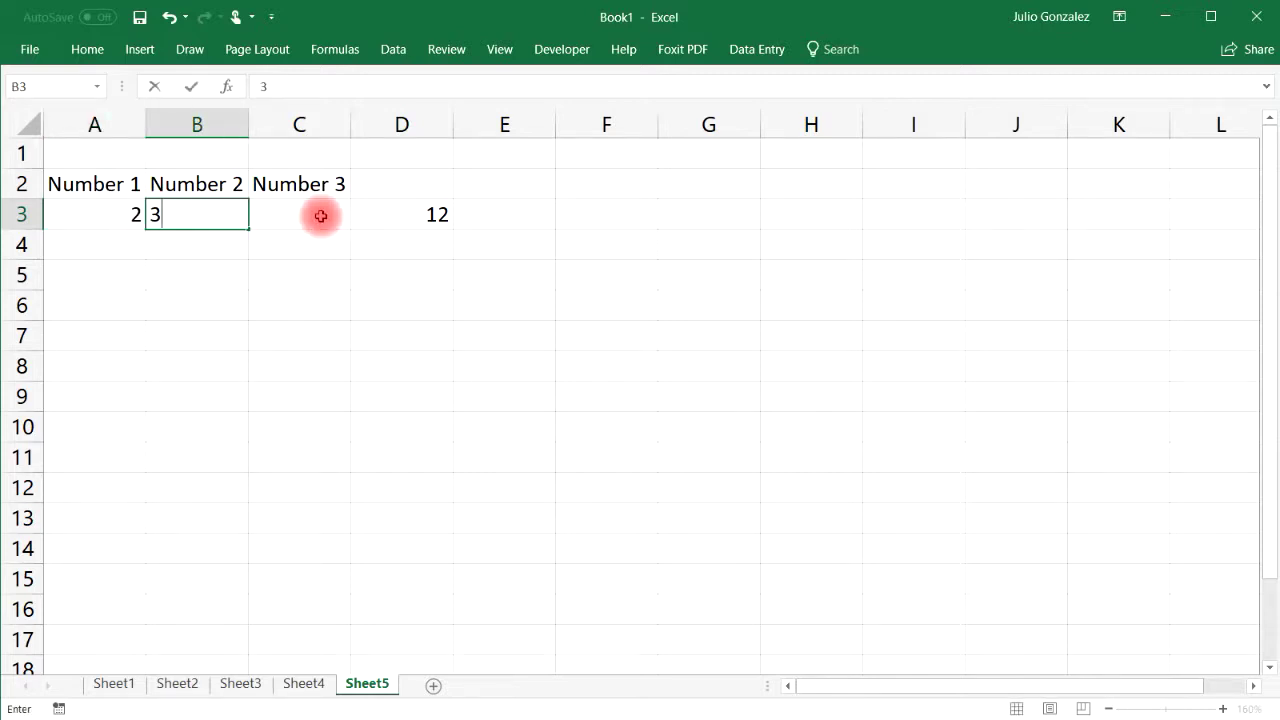
key(Tab)
text(5)
click(297, 243)
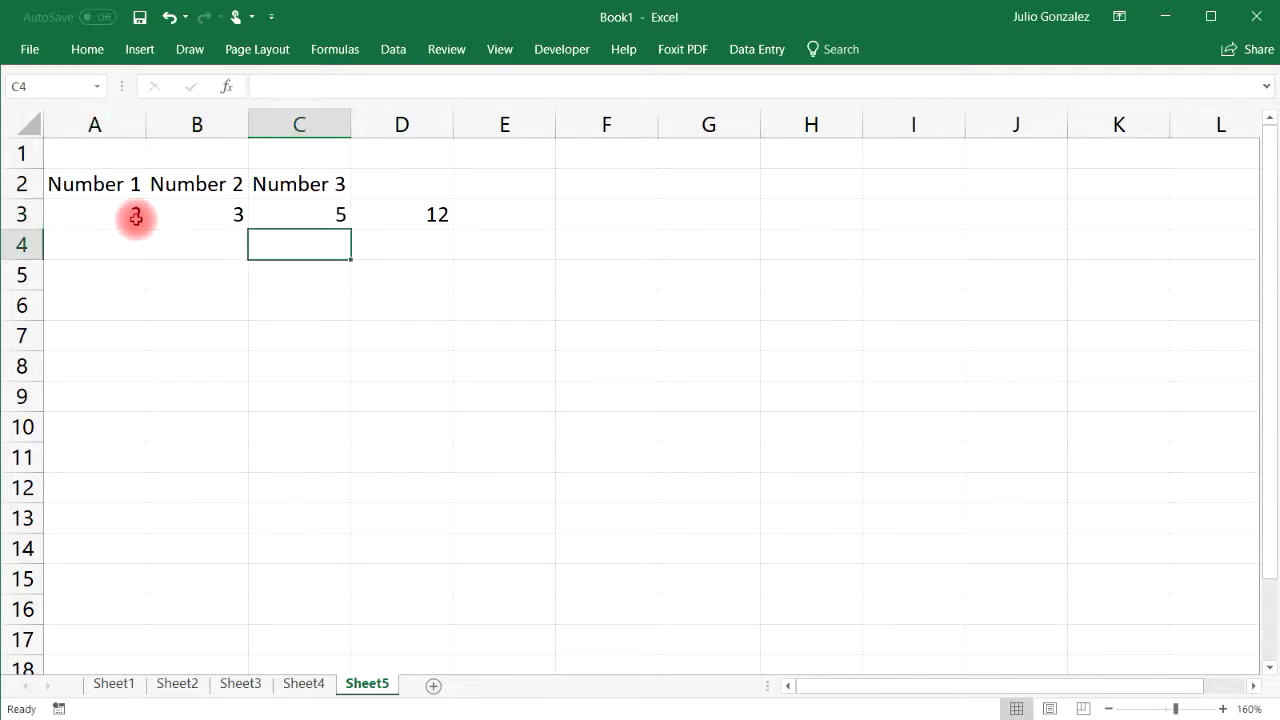
Enter the multiples 4, 6 and 8 in A4:A6 under Number 1.
click(136, 216)
click(130, 245)
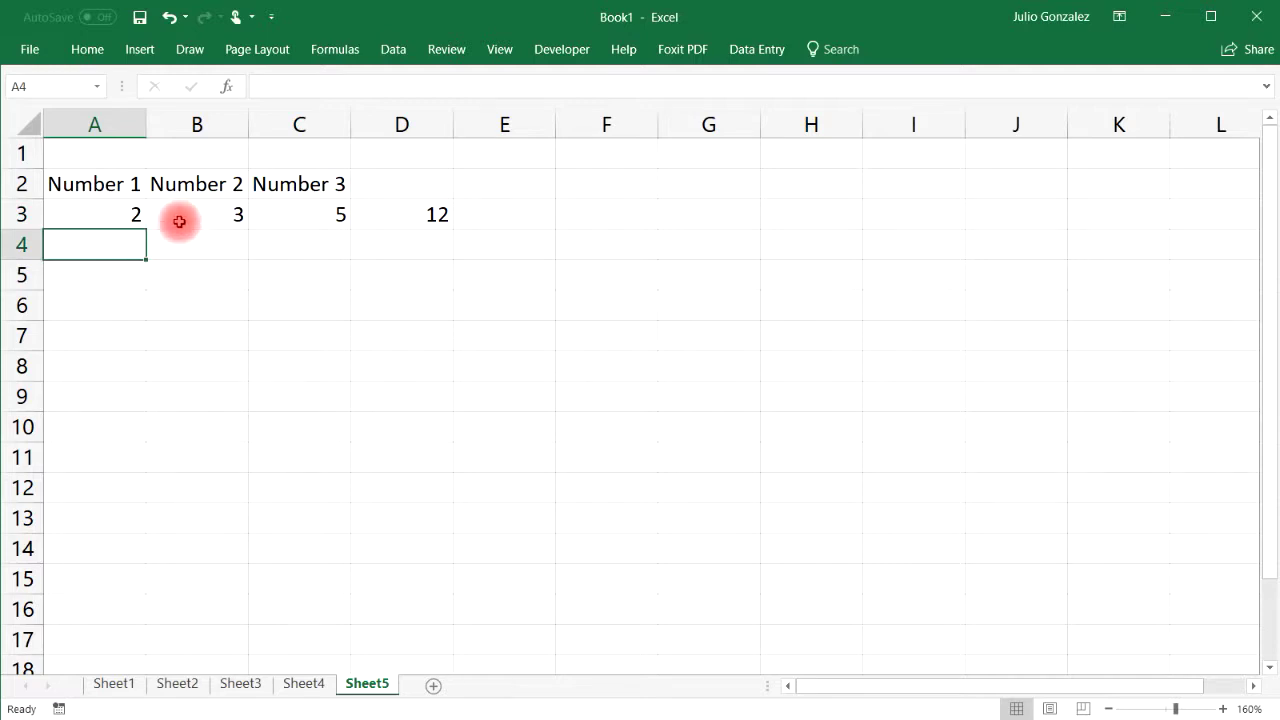
text(4)
click(133, 272)
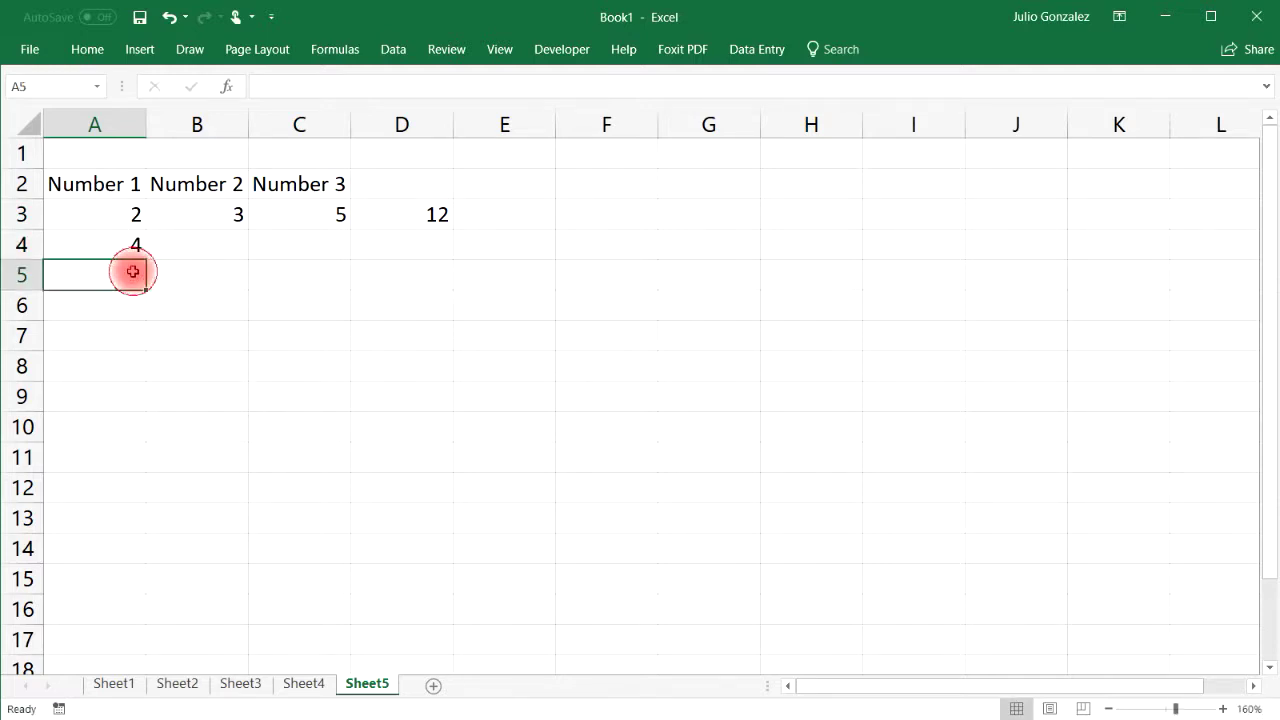
text(6)
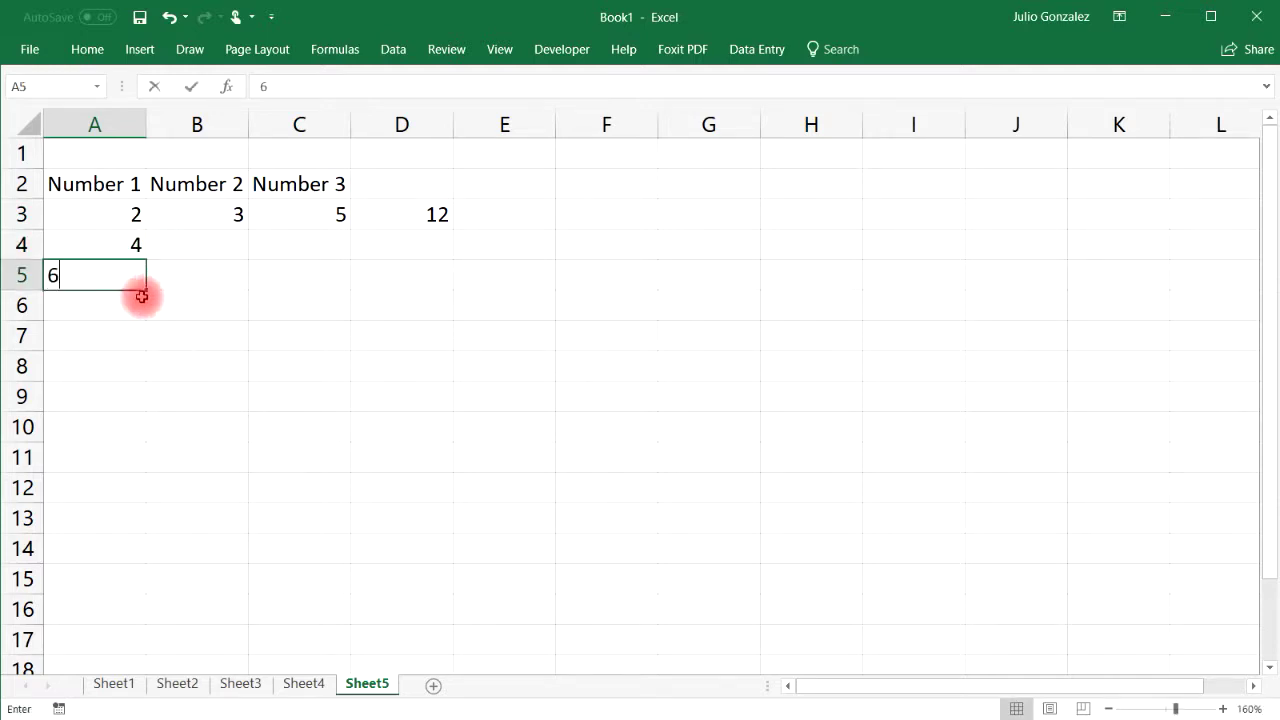
click(126, 305)
text(7)
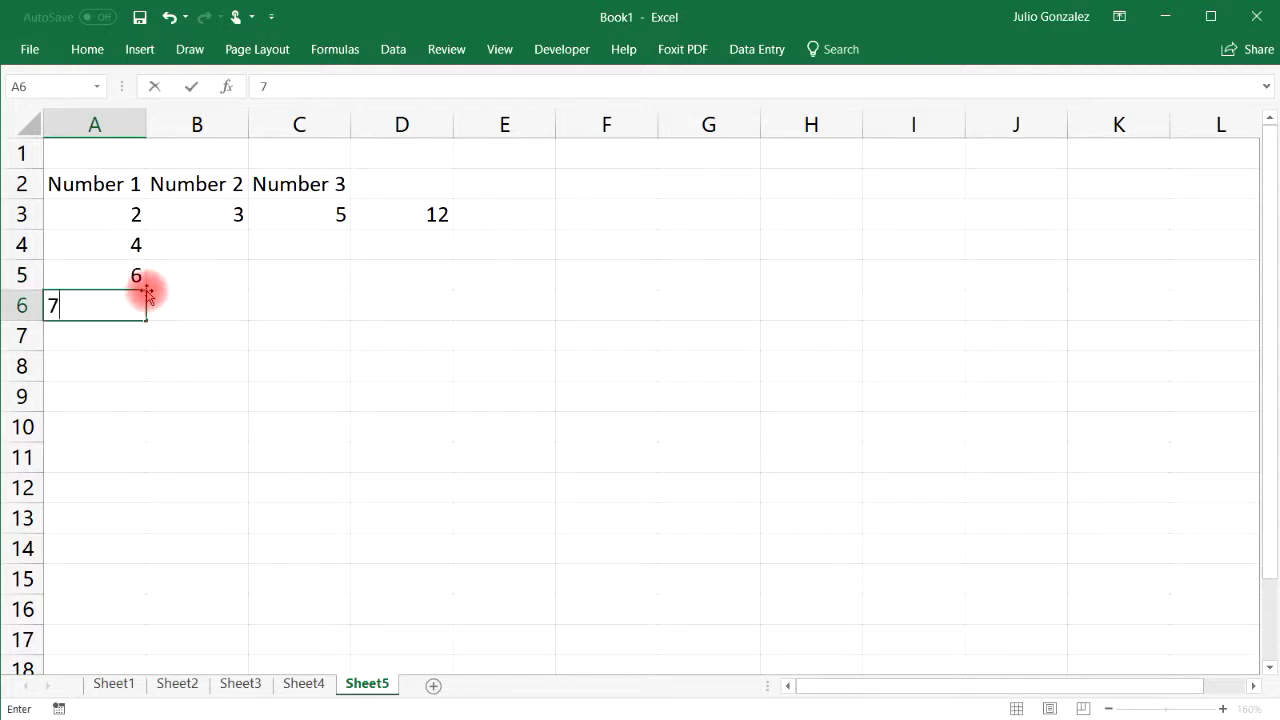
key(BackSpace)
text(8)
key(Return)
Extend the Number 1 series of multiples of 2 down to A17.
click(128, 214)
drag(129, 233, 144, 647)
click(266, 466)
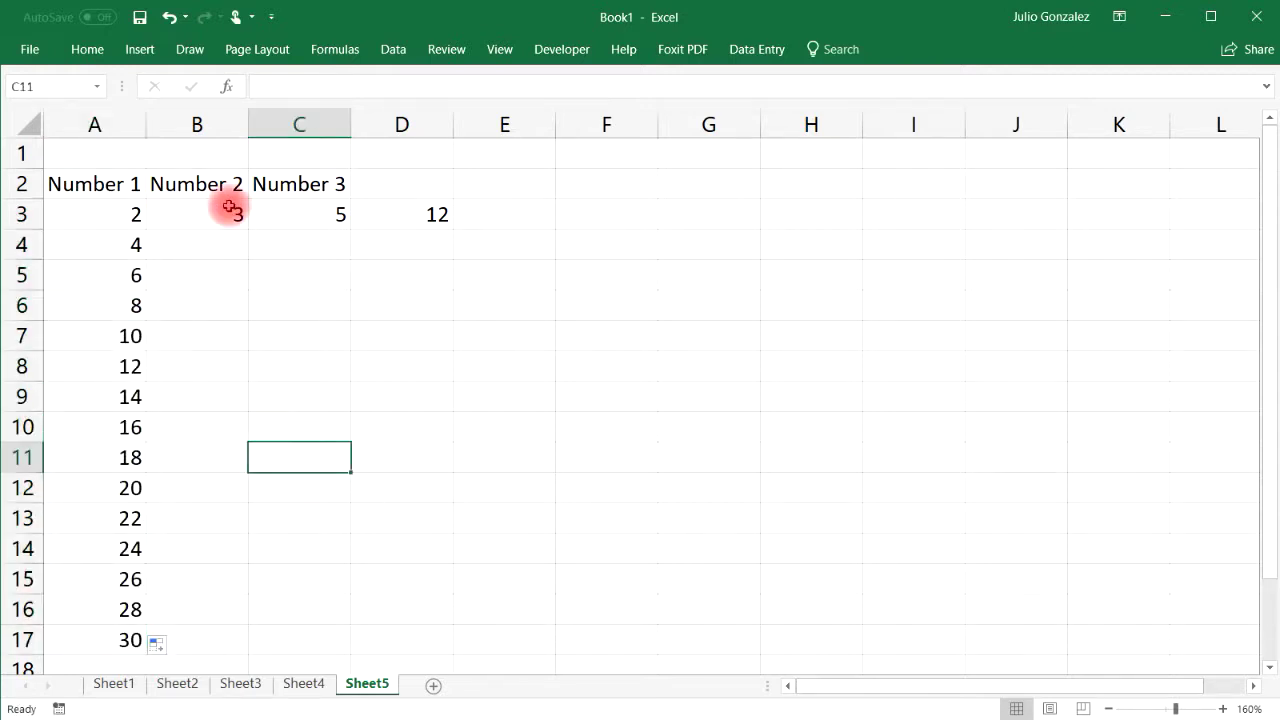
Enter 6 and 9 in B4:B5 and extend the Number 2 series of multiples of 3 down to row 17.
click(232, 210)
click(233, 243)
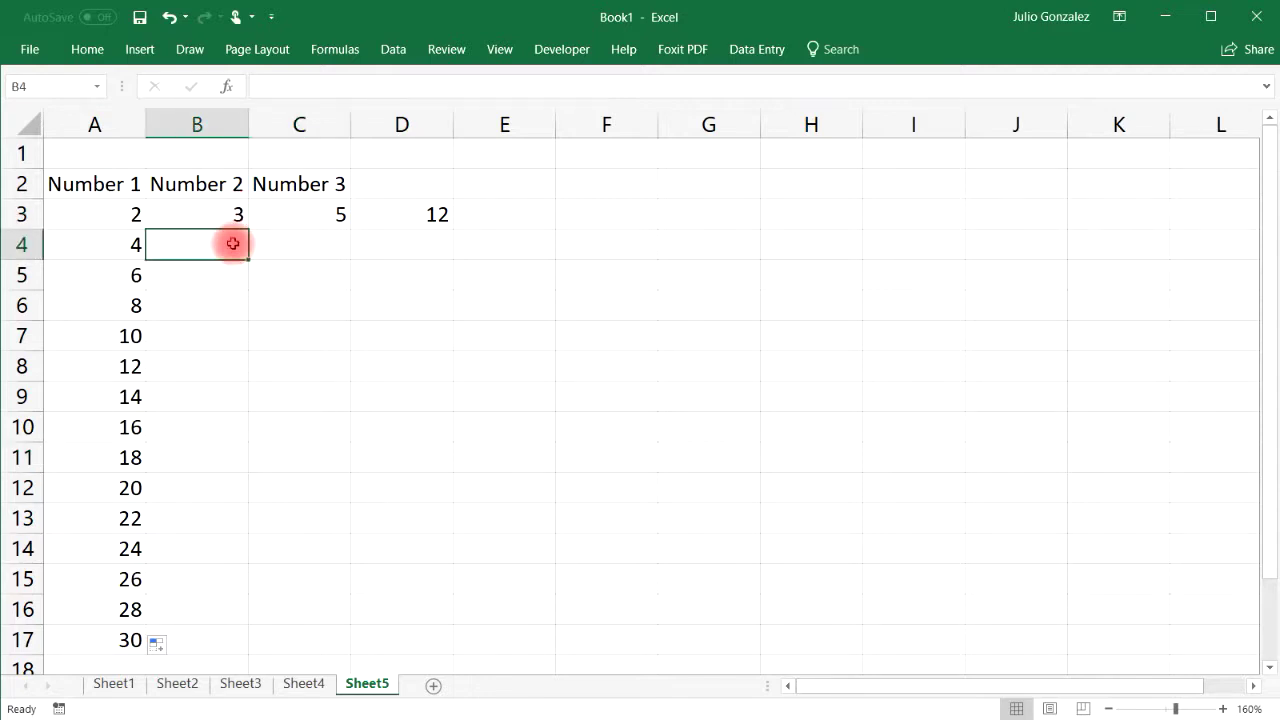
text(6)
click(234, 274)
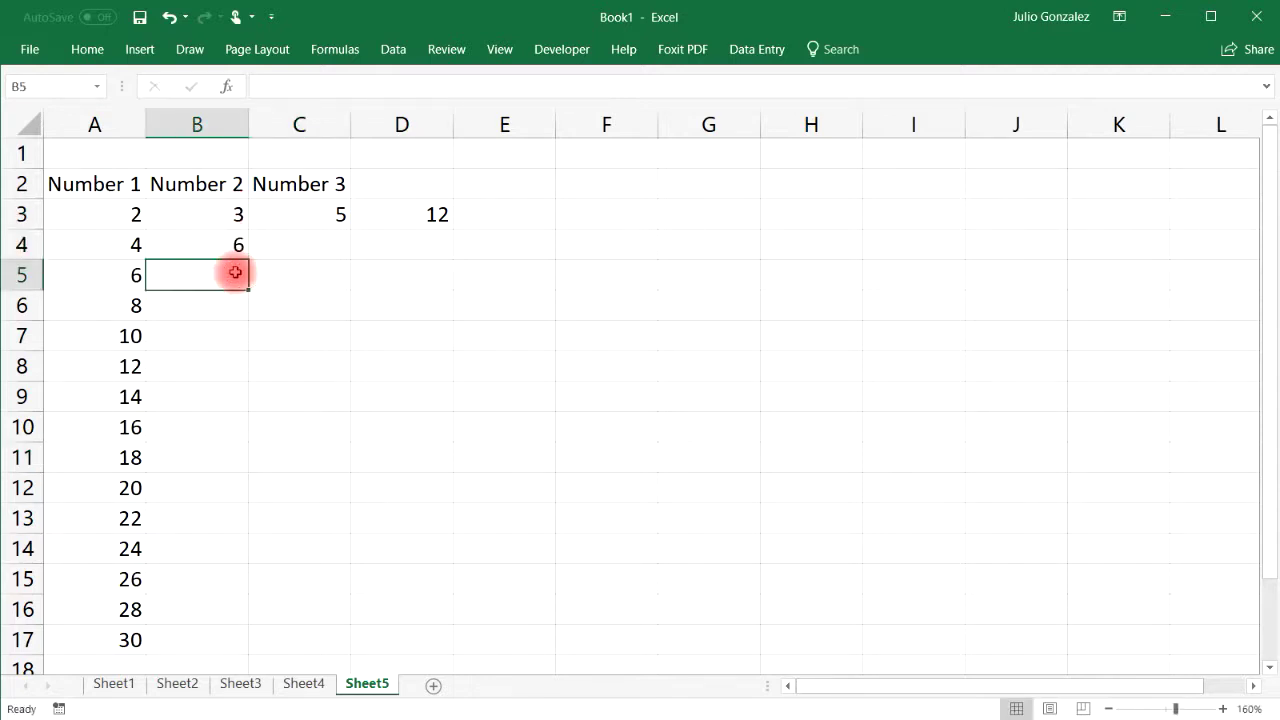
text(9)
click(279, 295)
drag(231, 214, 241, 645)
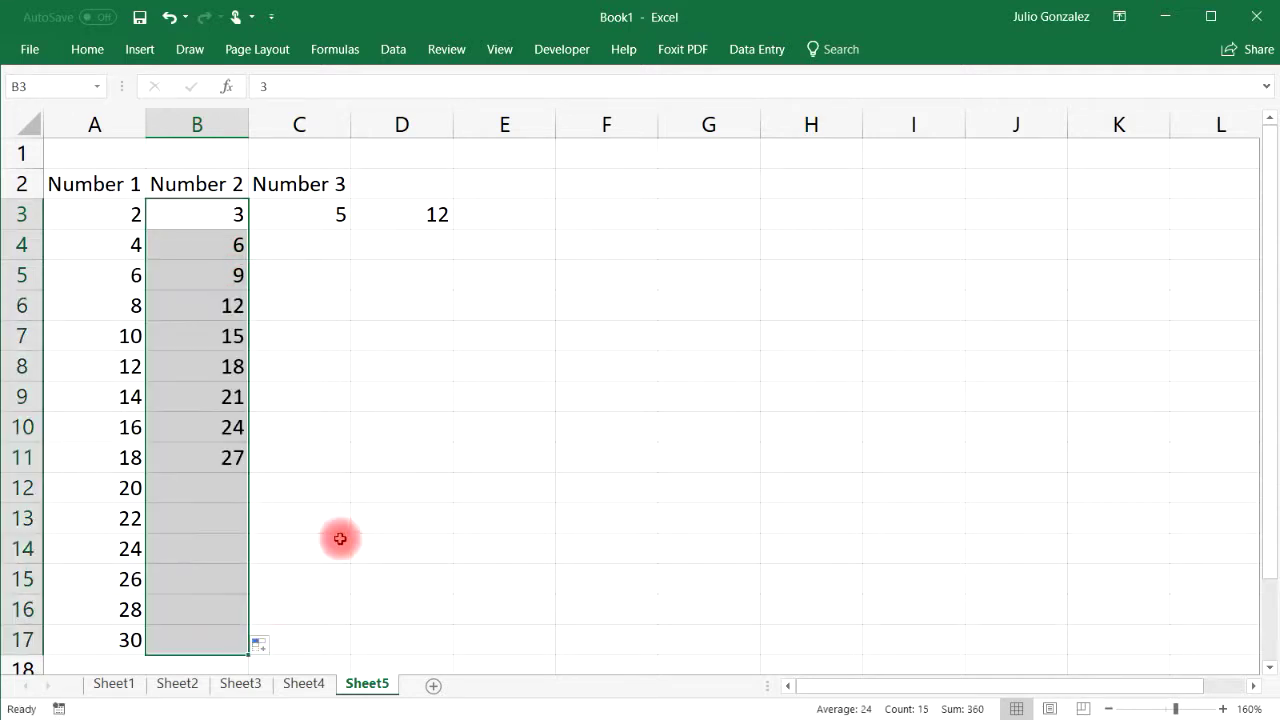
Enter 10 and 15 in C4:C5 and extend the Number 3 series of multiples of 5 down to row 17.
click(343, 217)
click(343, 243)
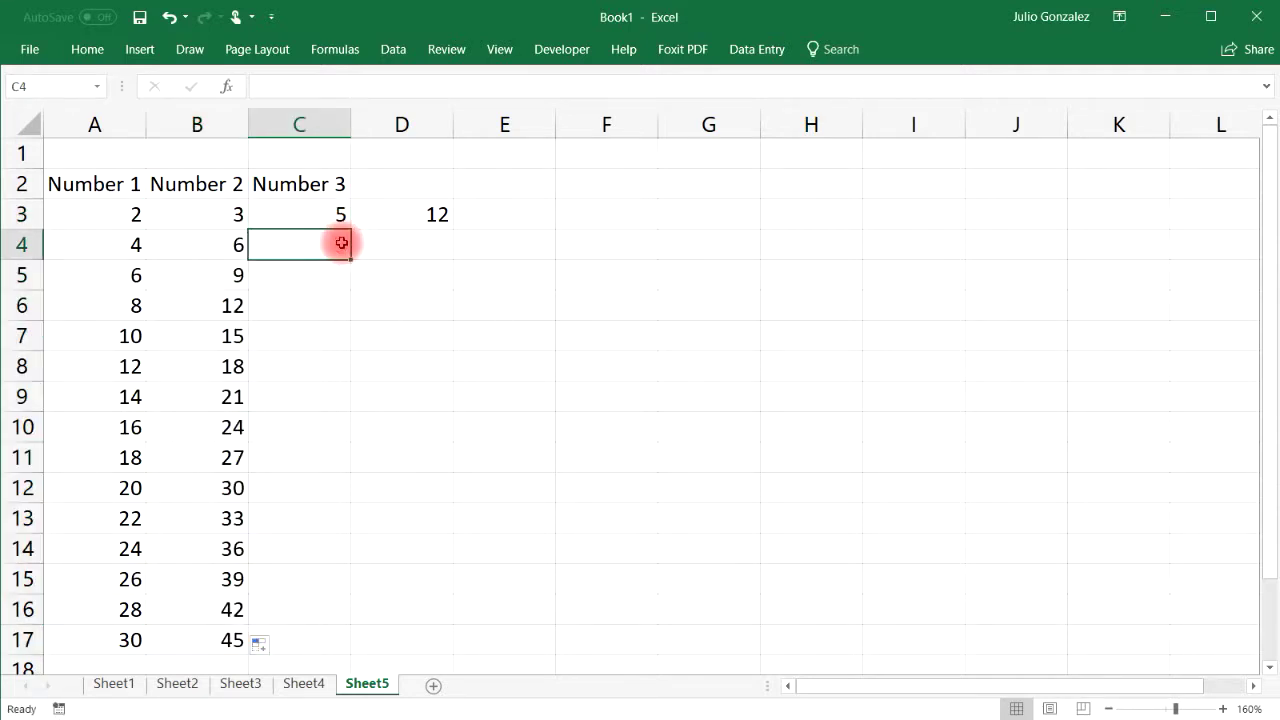
text(10)
click(338, 276)
text(1)
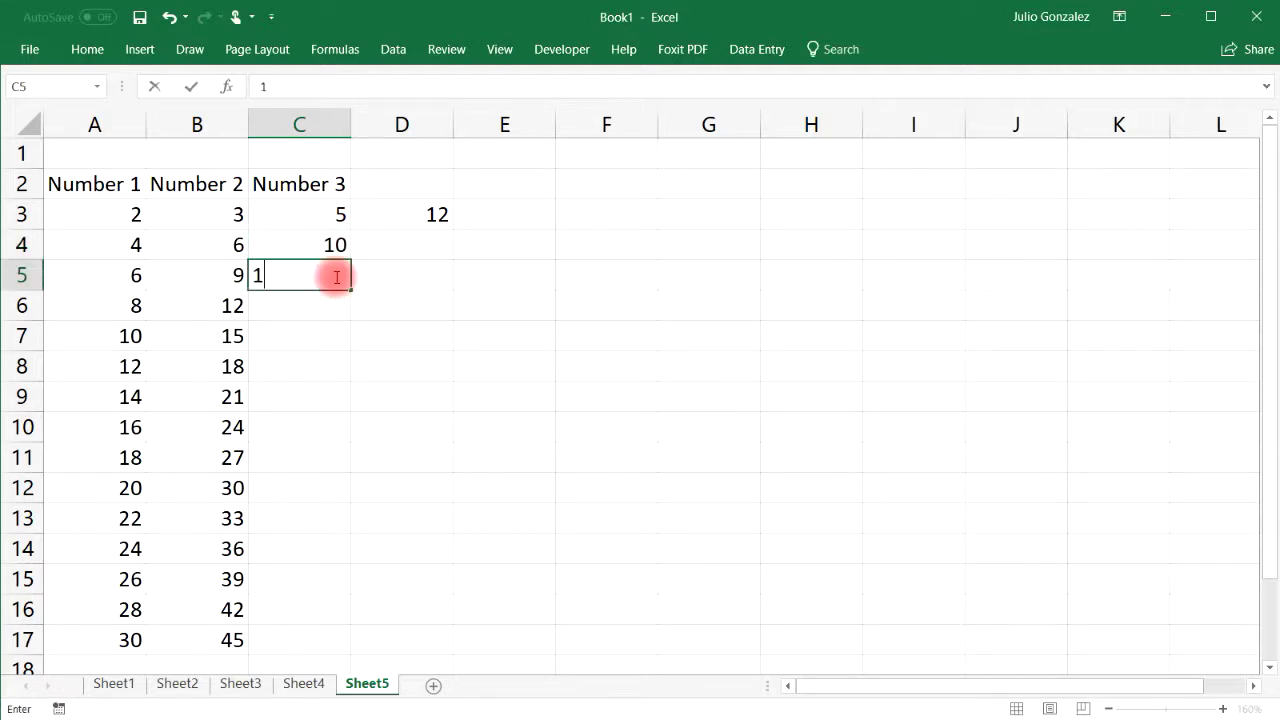
text(5)
click(366, 326)
drag(337, 213, 331, 648)
click(450, 529)
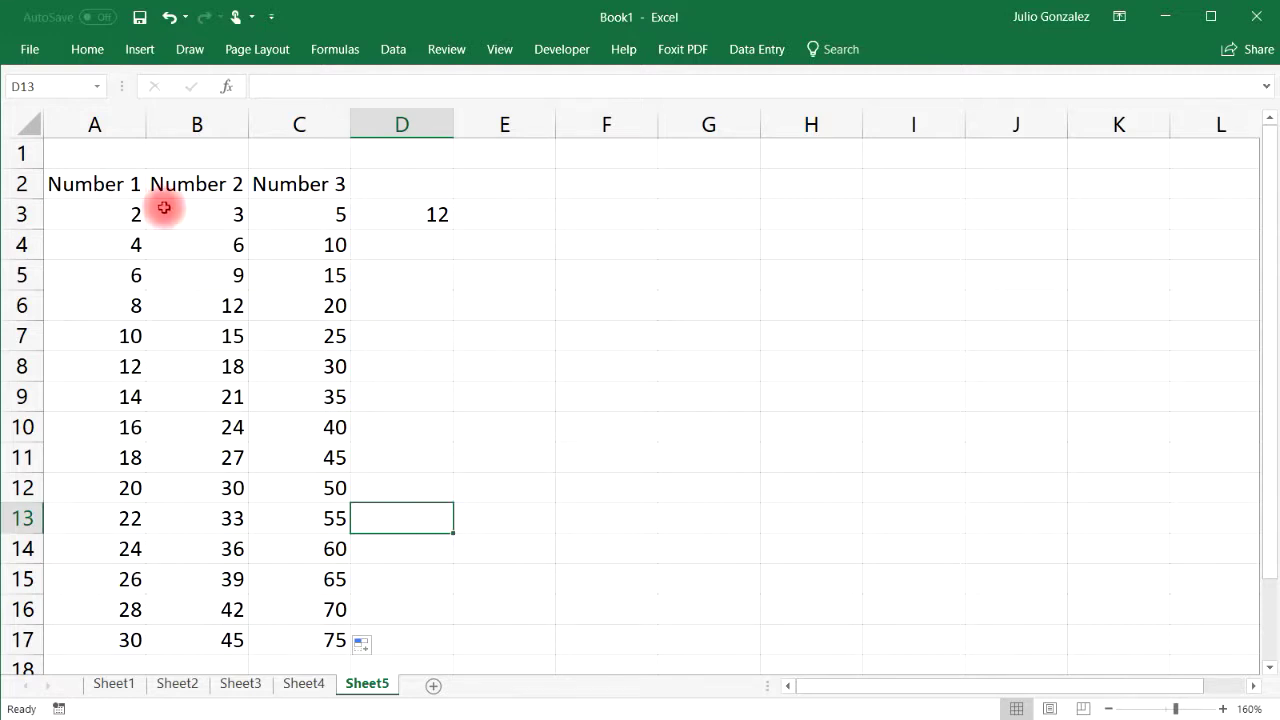
Select the common multiple 30 in all three number columns together, cells A17, B12 and C8.
click(127, 640)
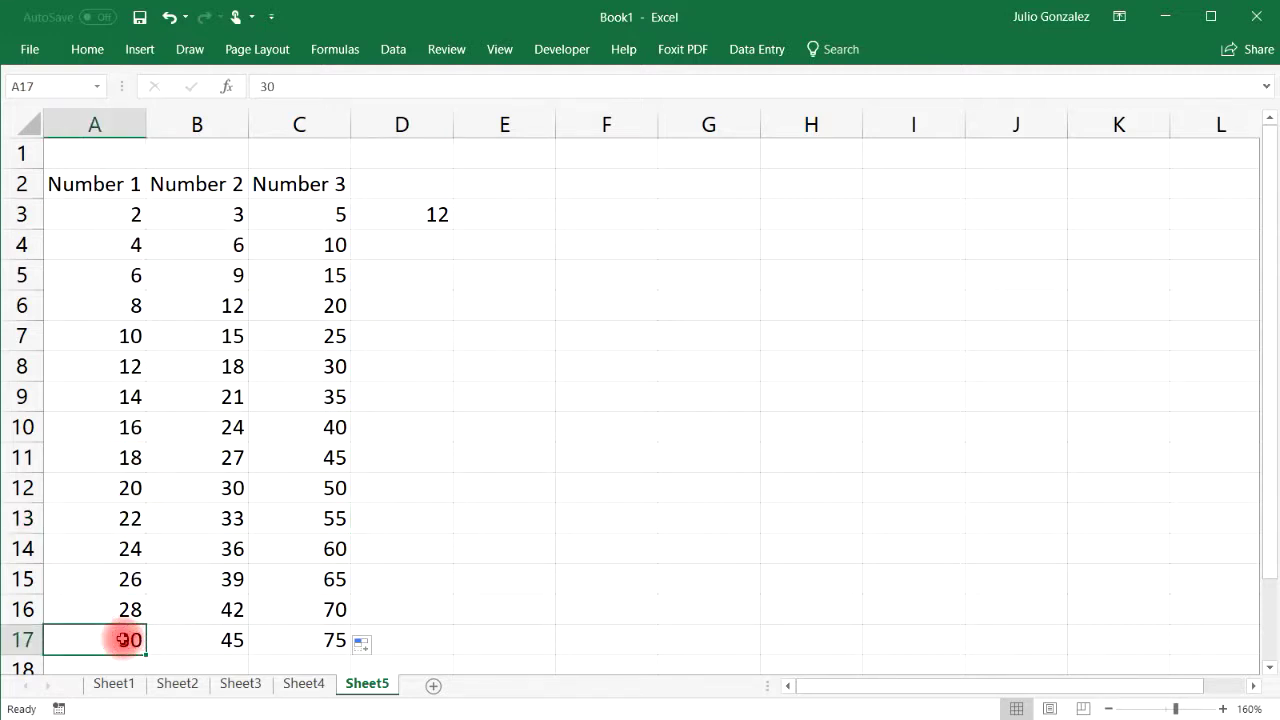
ctrl+click(238, 488)
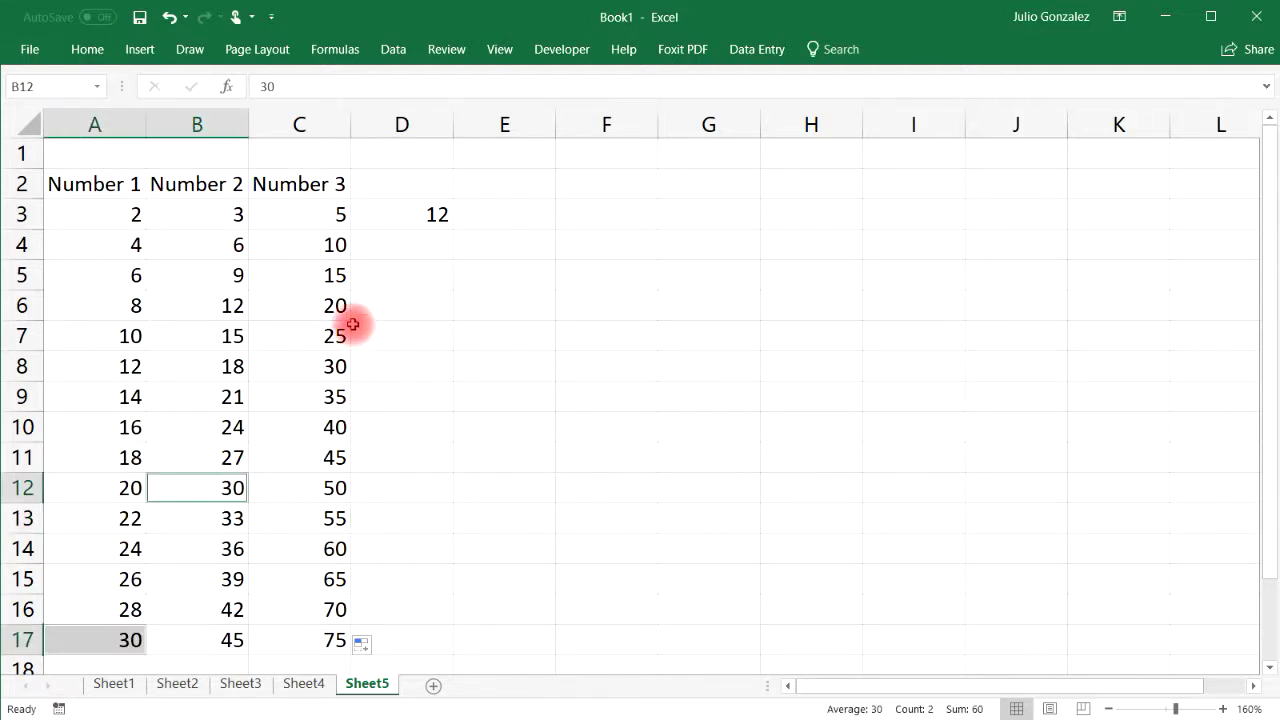
ctrl+click(334, 366)
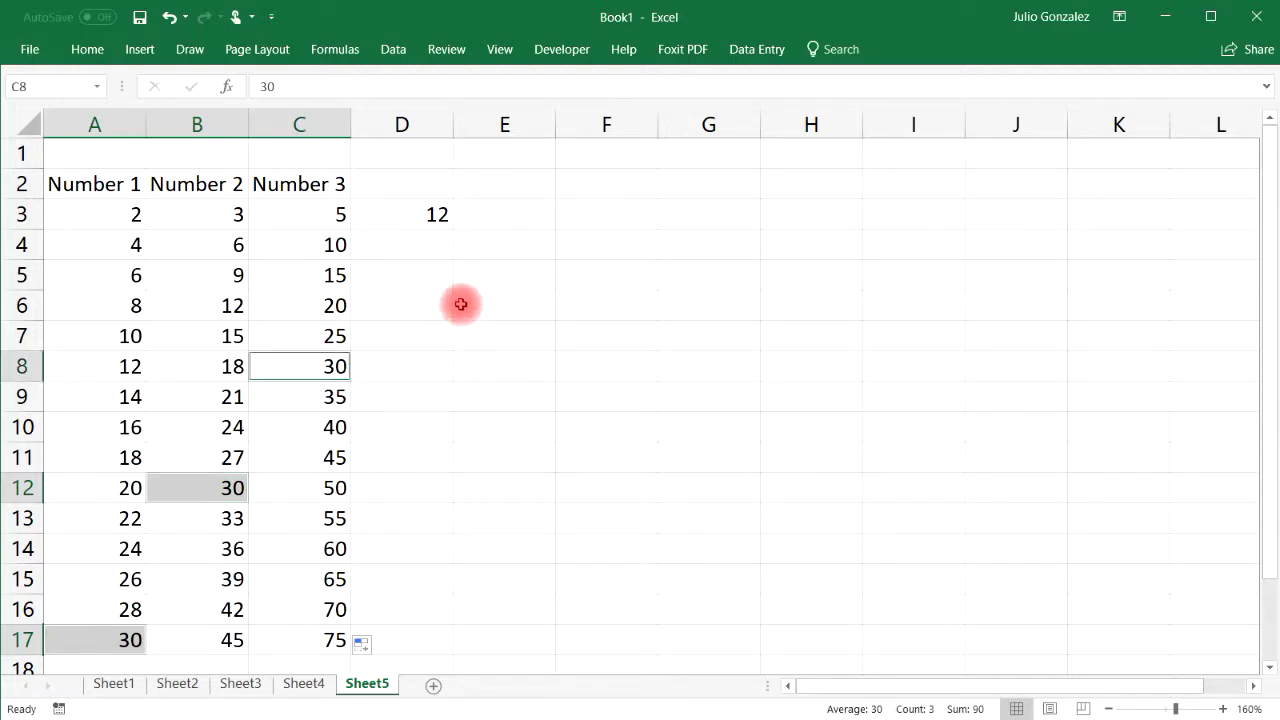
Calculate the least common multiple of 2, 3 and 5 in E5 with =LCM(2,3,5).
click(505, 270)
text(=lcm()
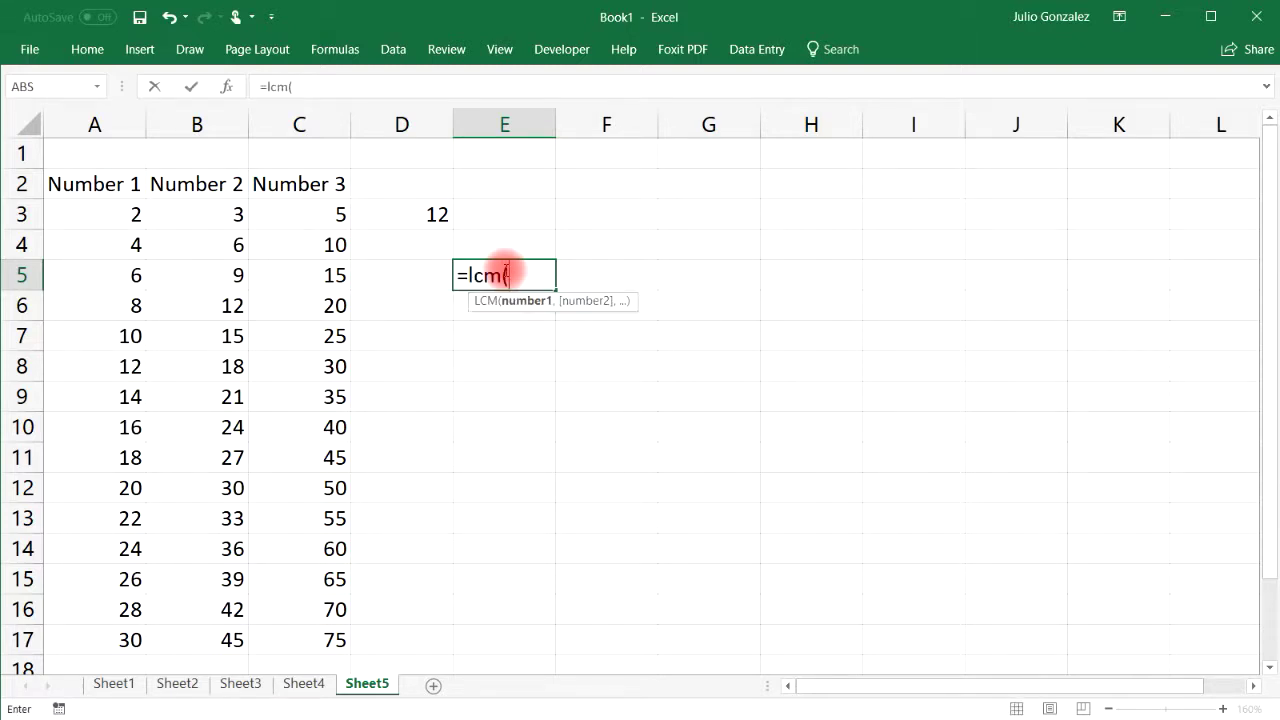
text(2,3,5)
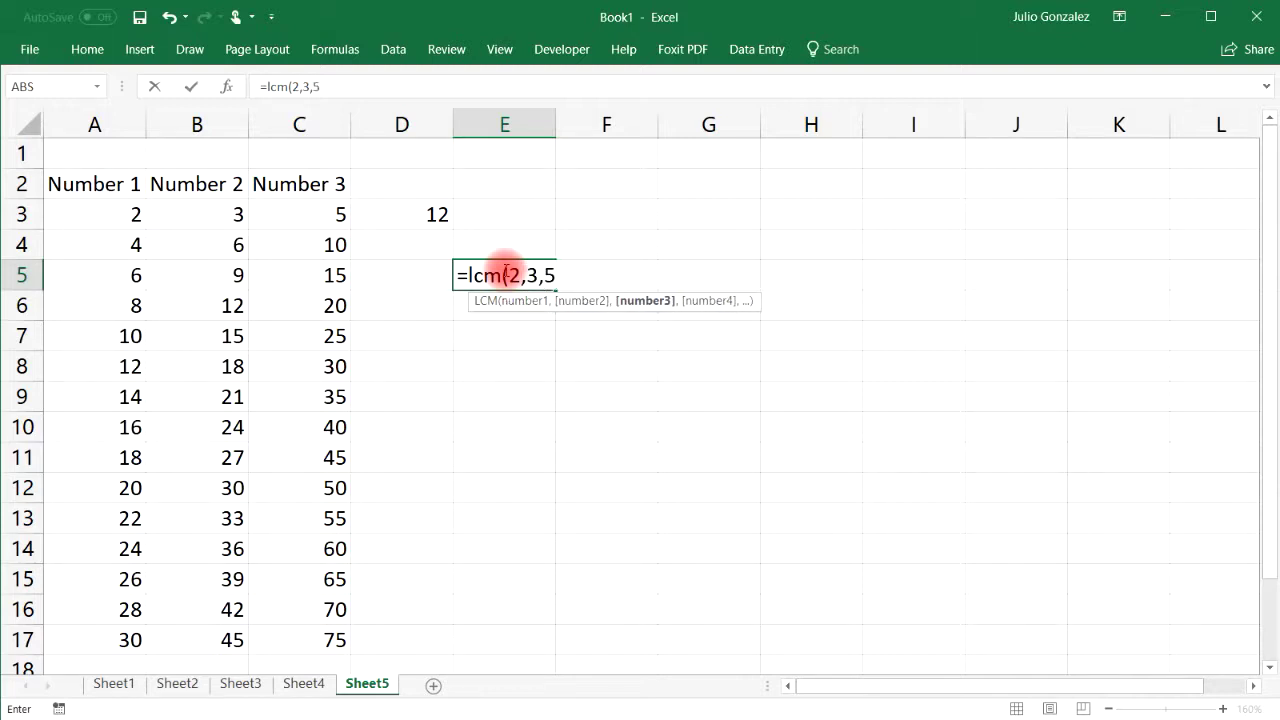
text(,)
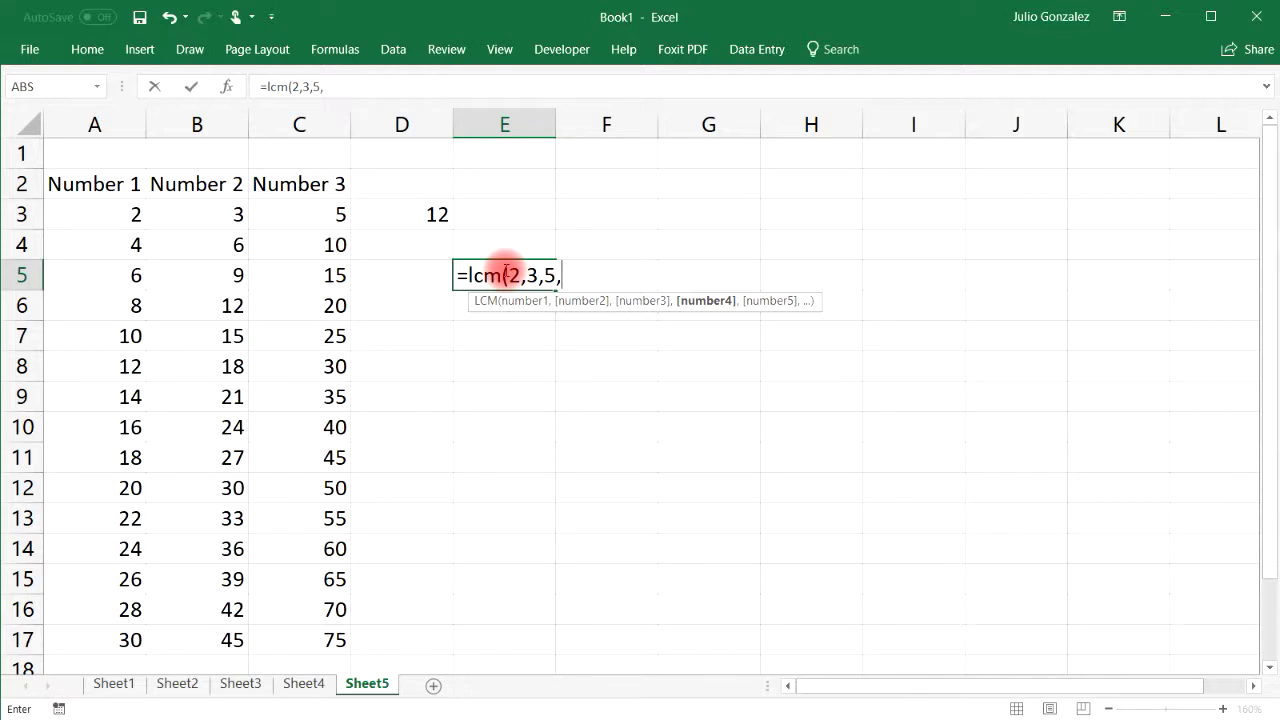
key(BackSpace)
text())
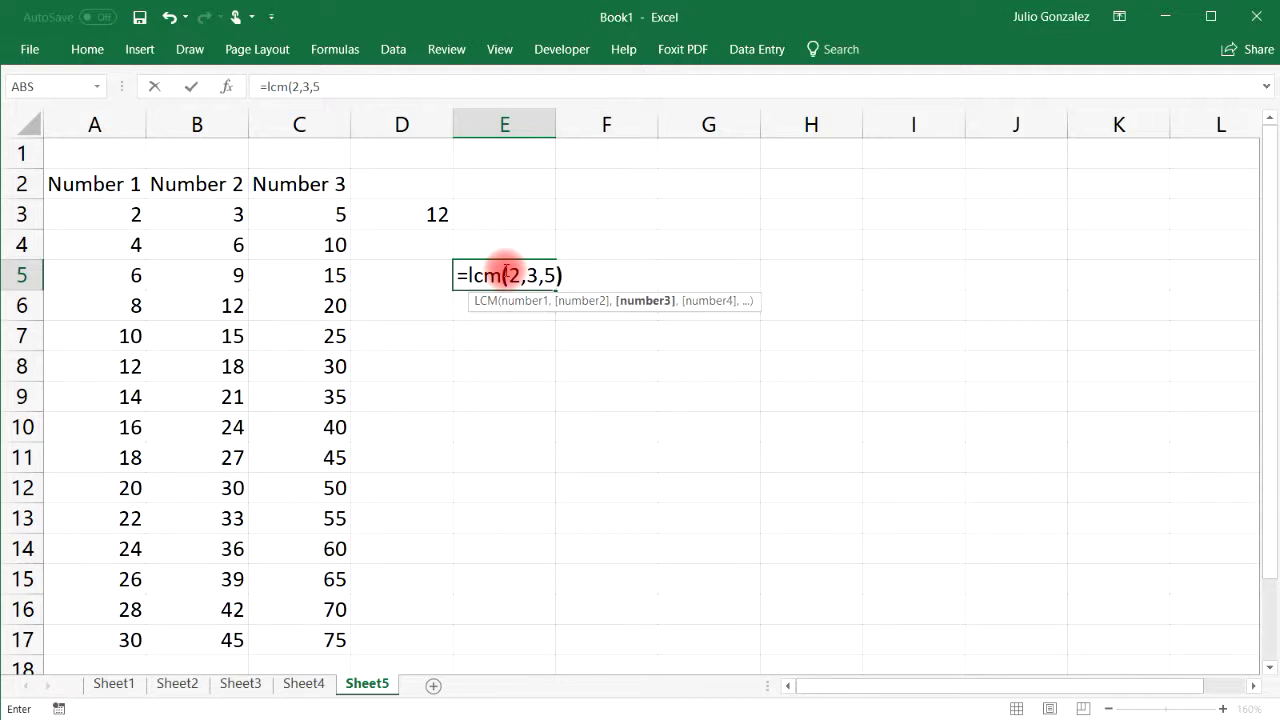
key(Return)
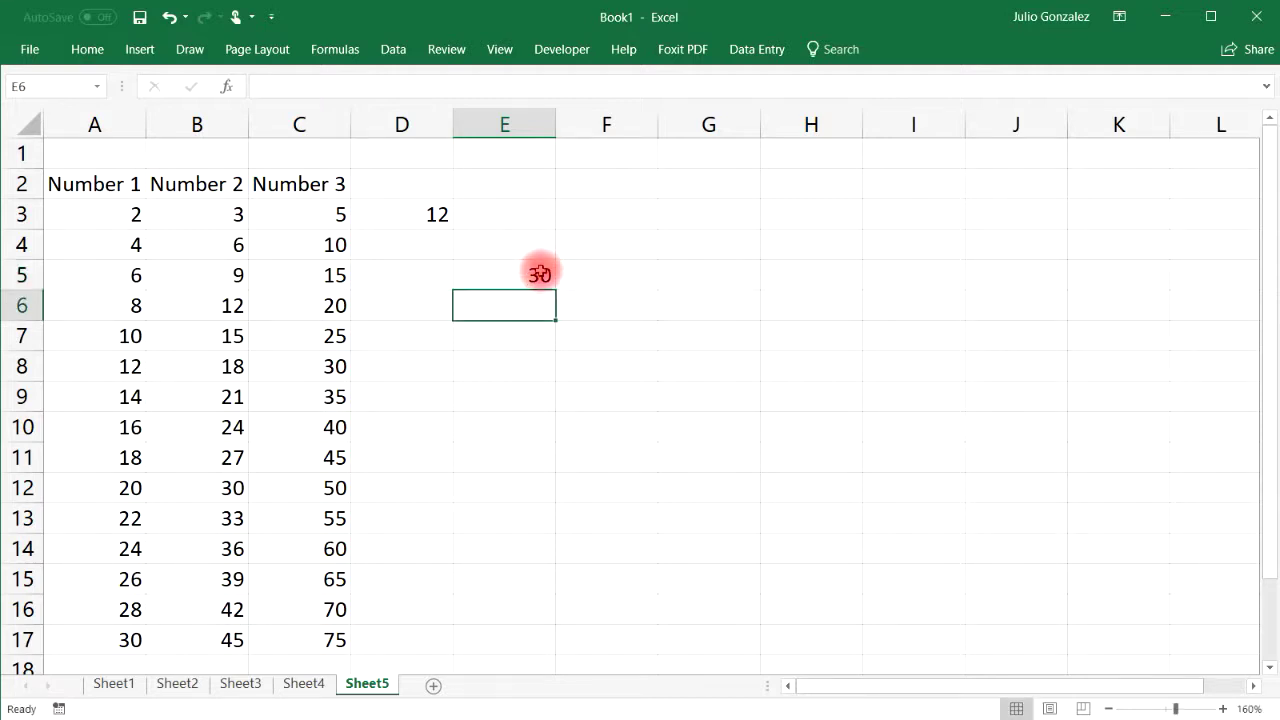
click(535, 268)
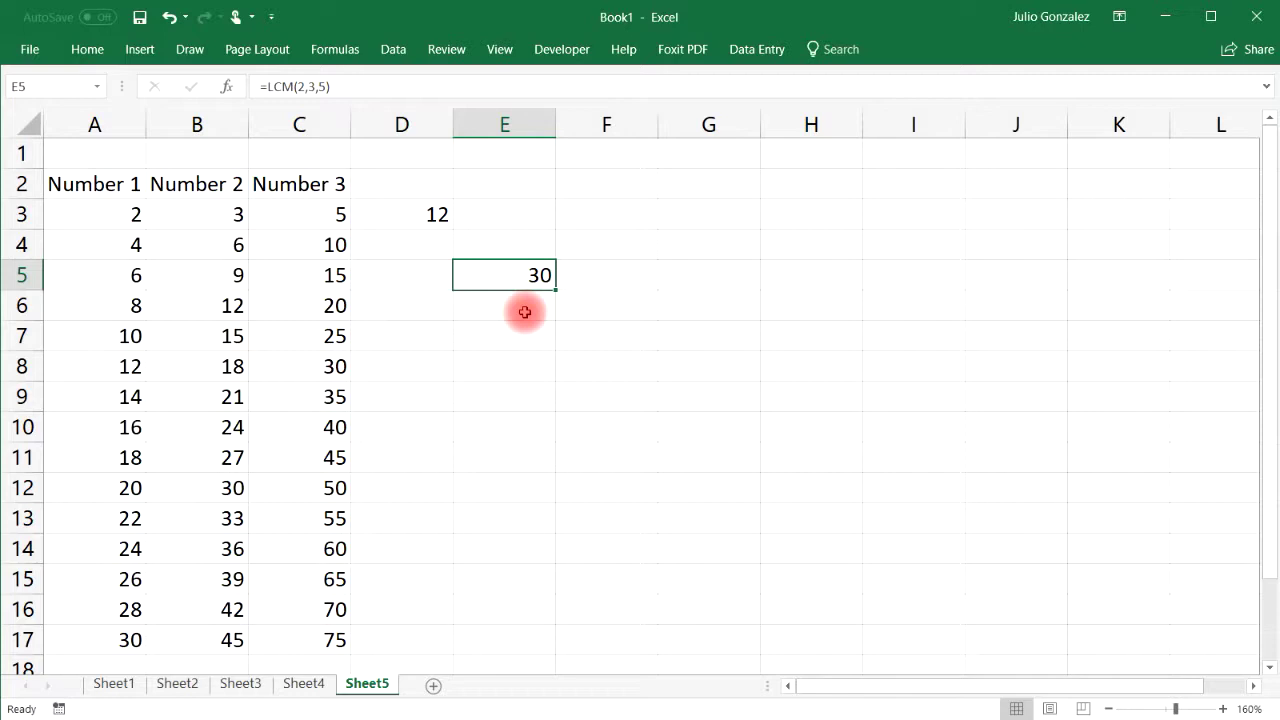
click(532, 363)
key(alt+F11)
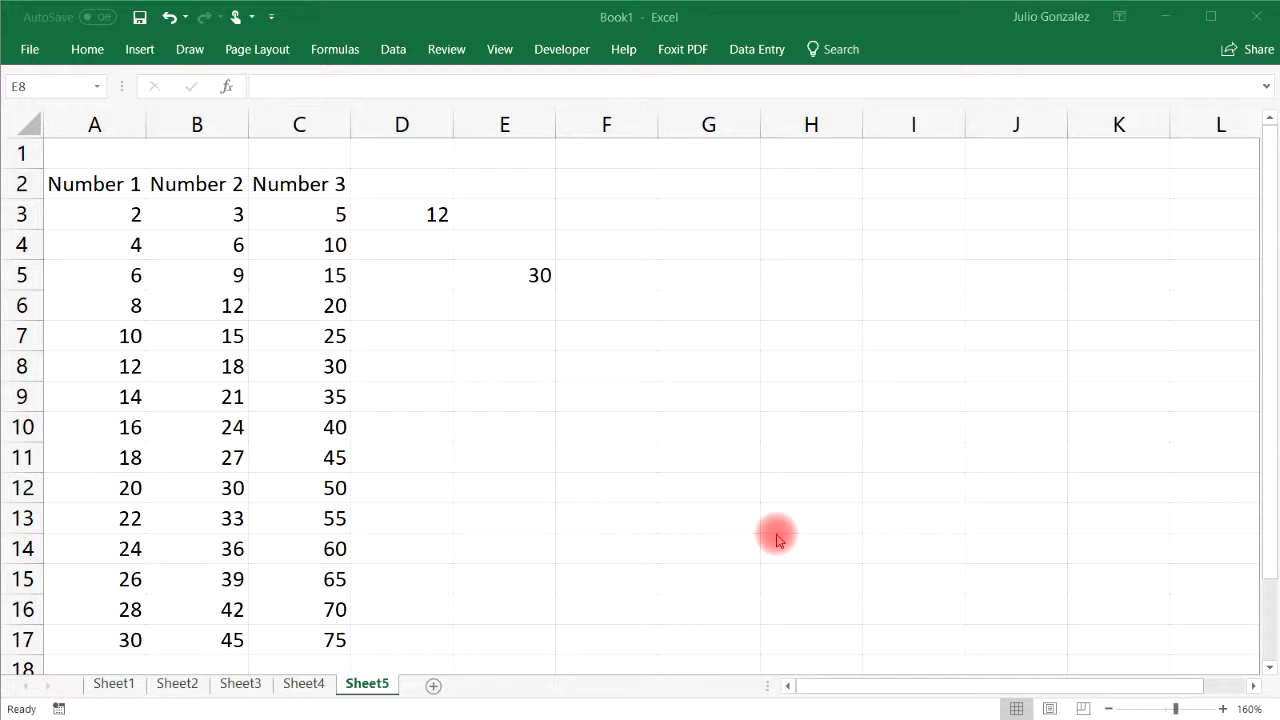
Enter the division formulas =2/5, =3/7 and =4/5 in cells E7, E8 and E9.
click(501, 337)
text(=)
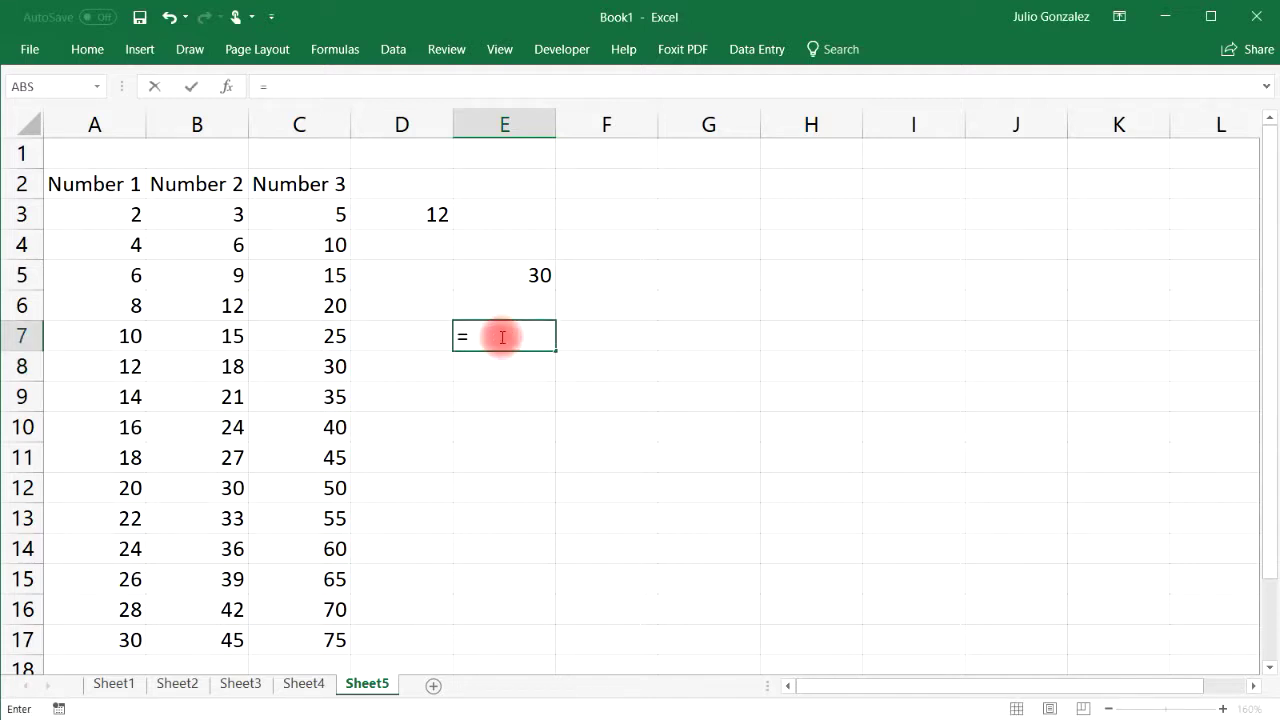
text(2/5)
key(Return)
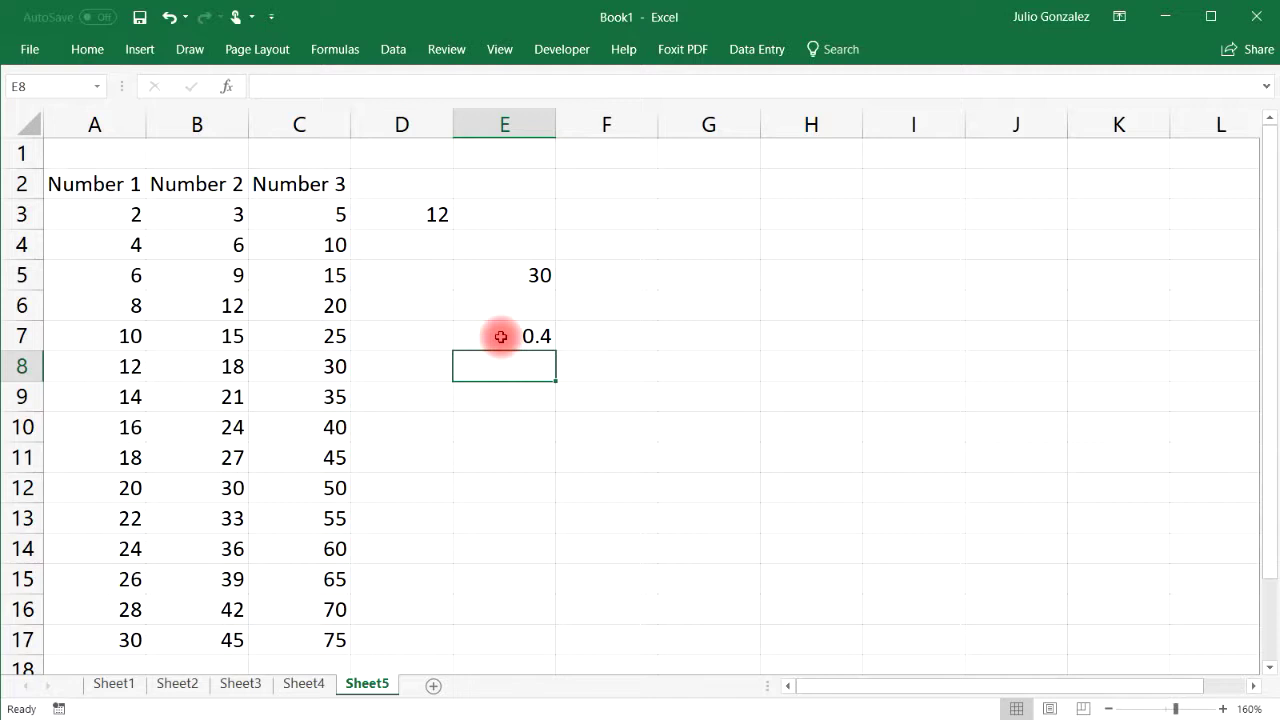
text(=3/7)
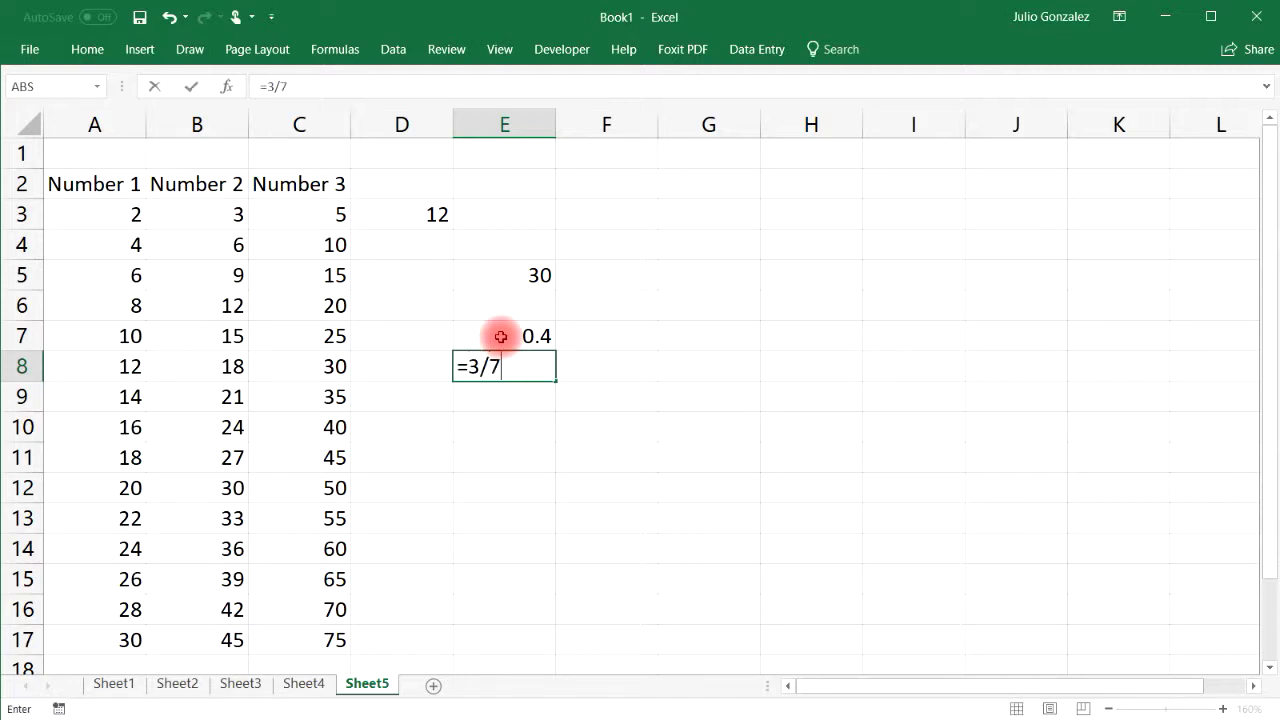
key(Return)
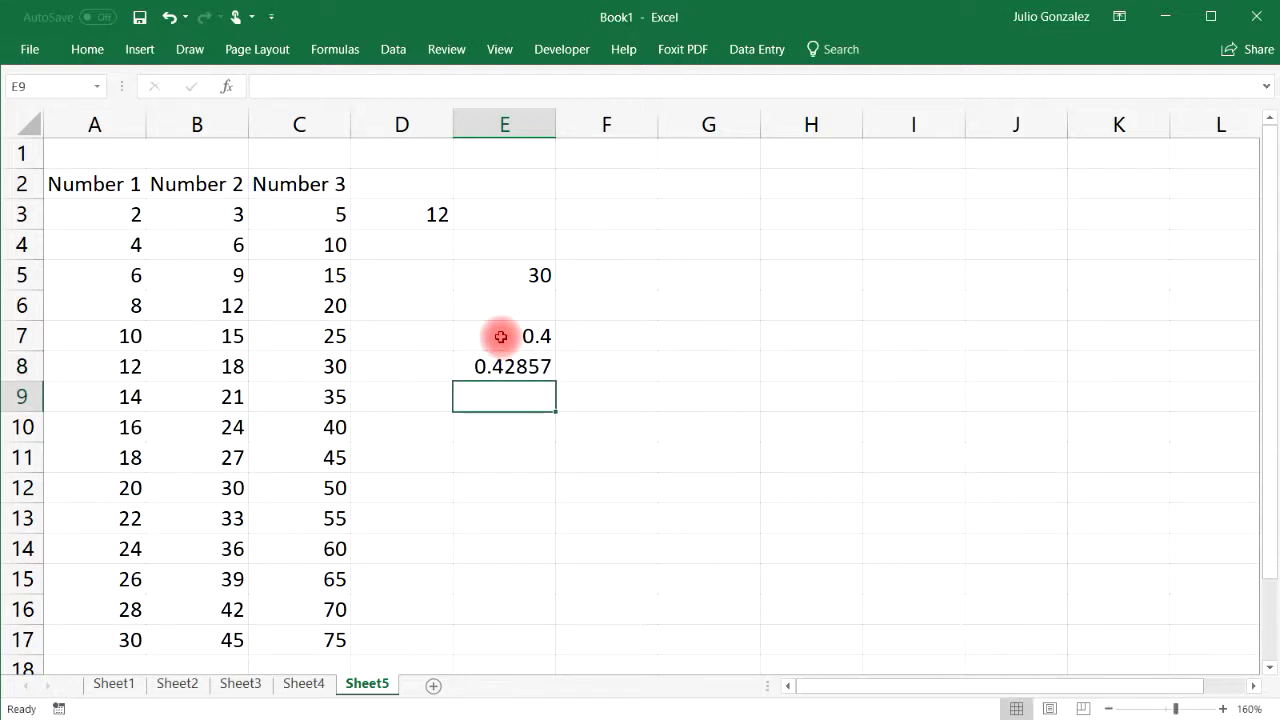
text(=)
text(4/5)
key(Return)
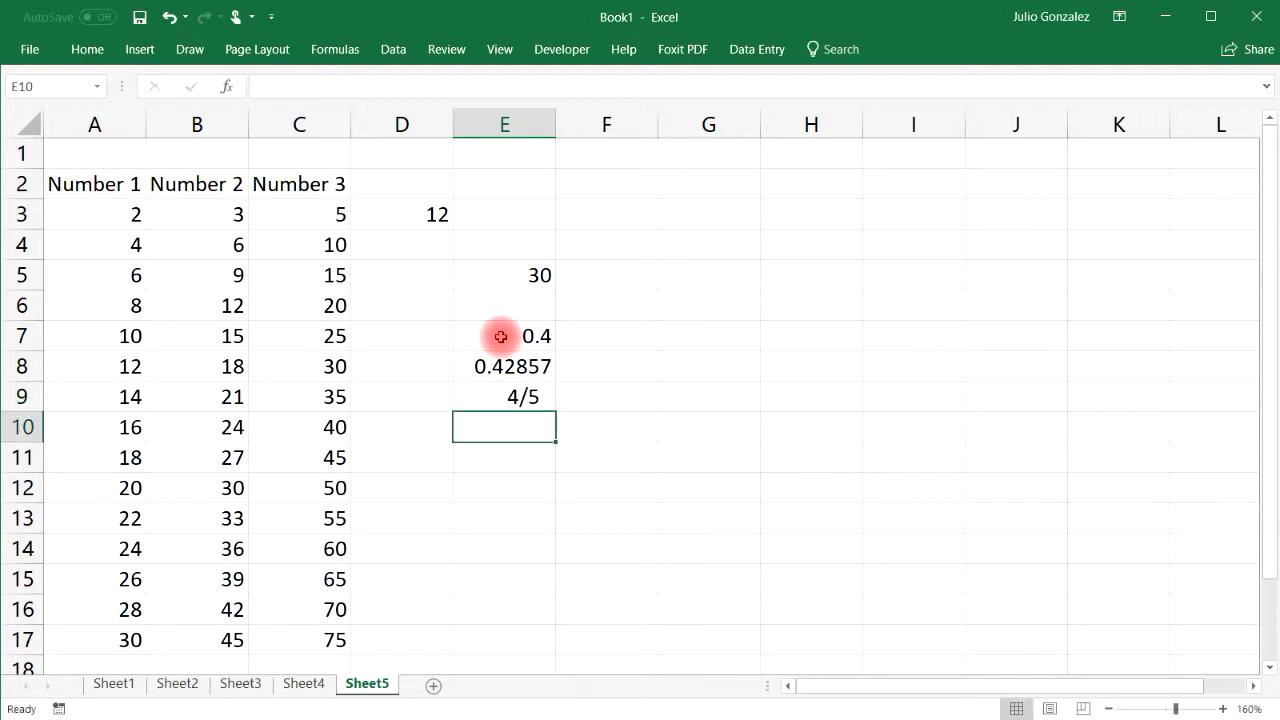
Enter =4/5 in F9 and =3/5 in F8.
click(539, 389)
click(607, 389)
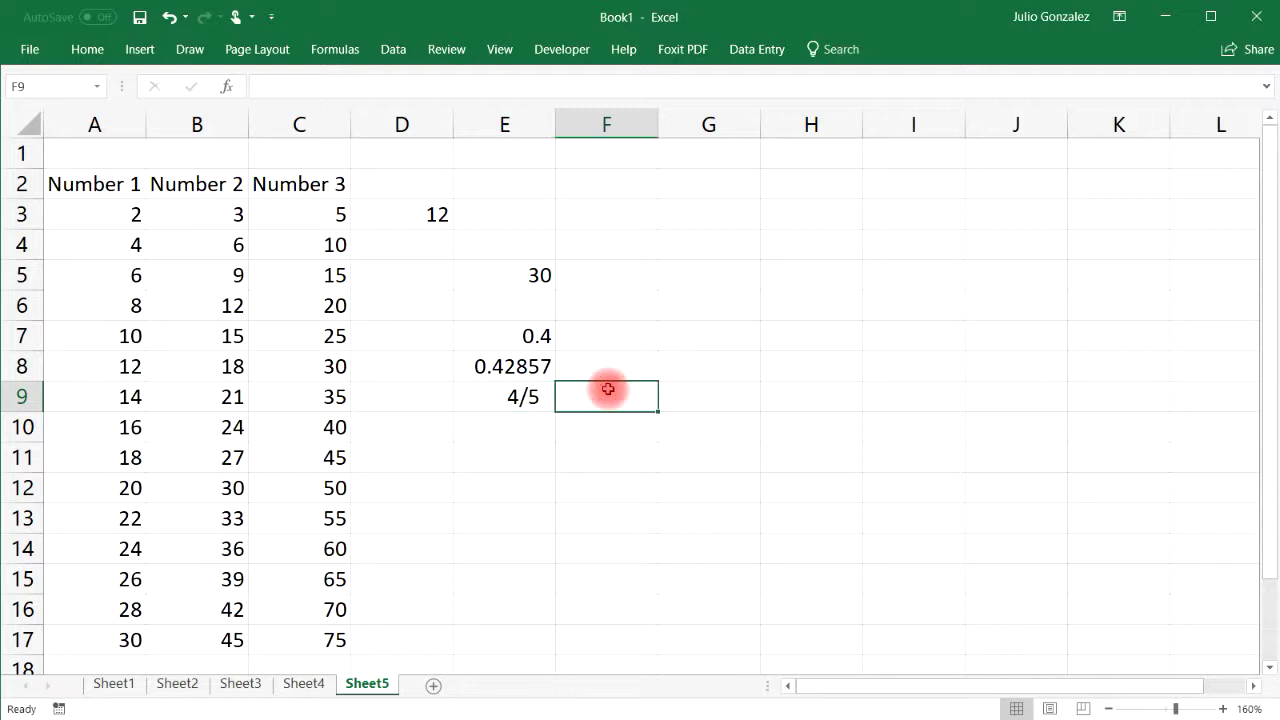
text(=4/5)
key(Return)
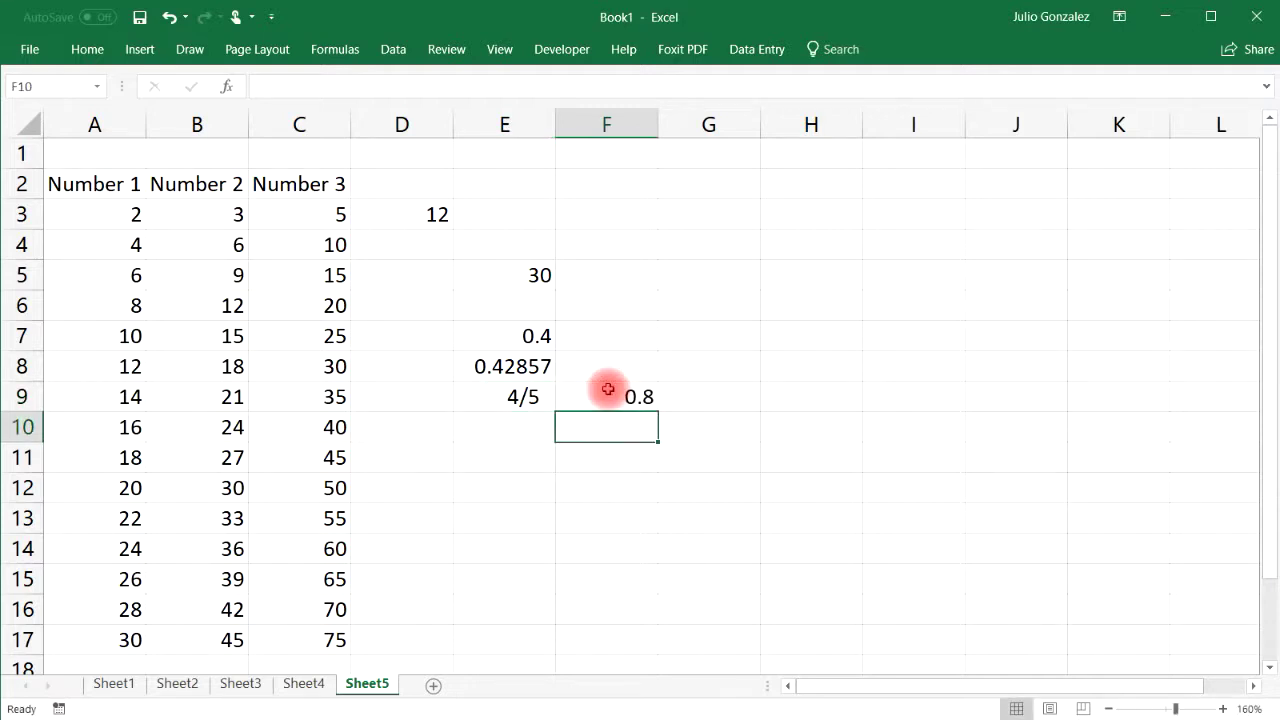
click(531, 397)
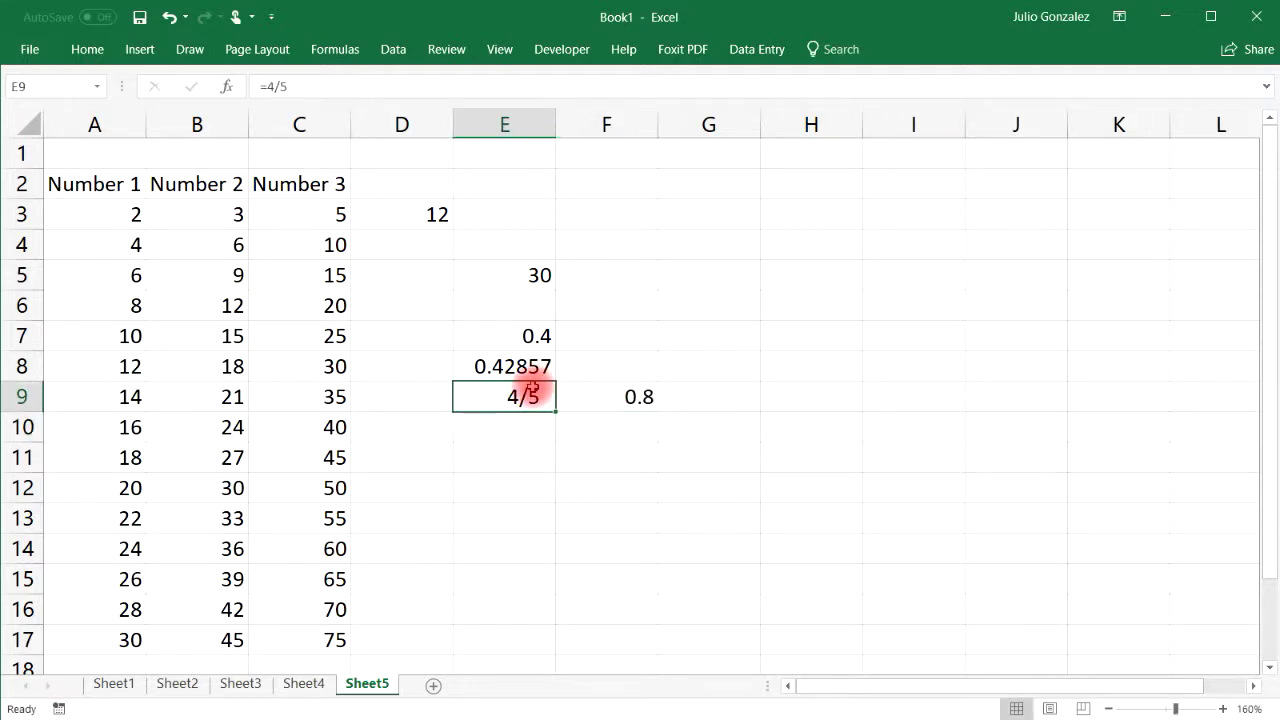
click(624, 366)
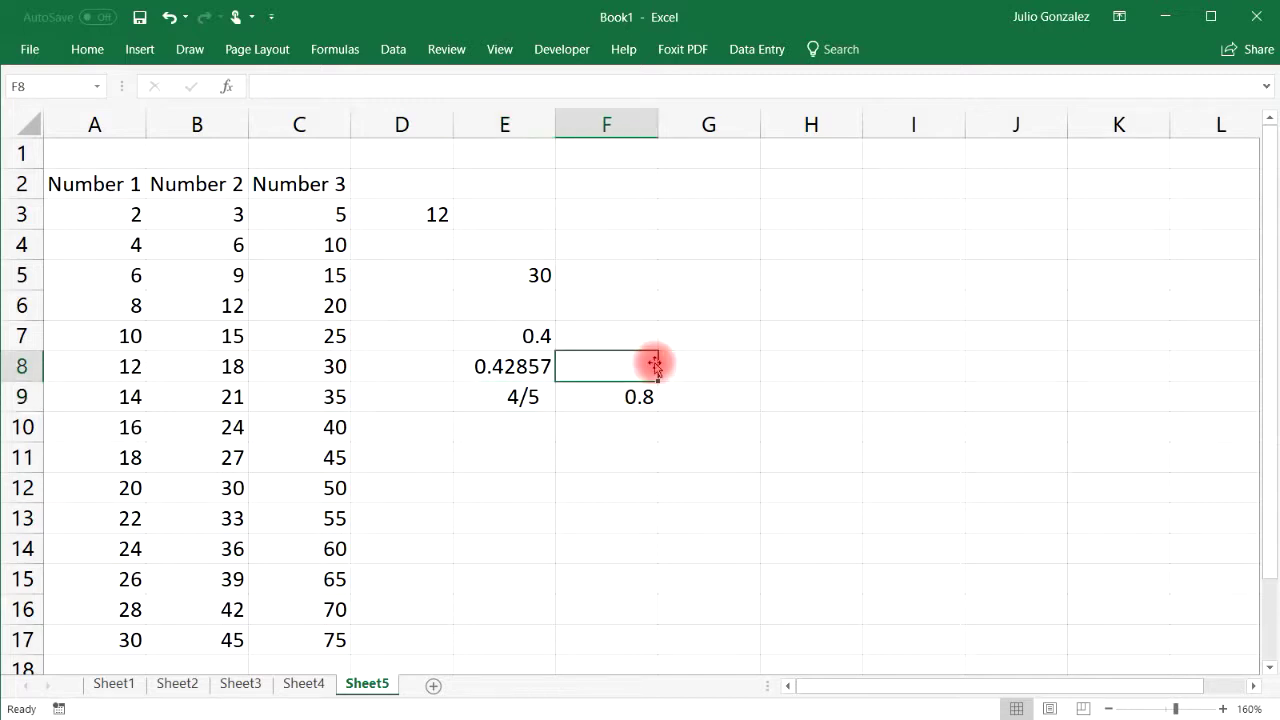
text(=3/5)
key(Return)
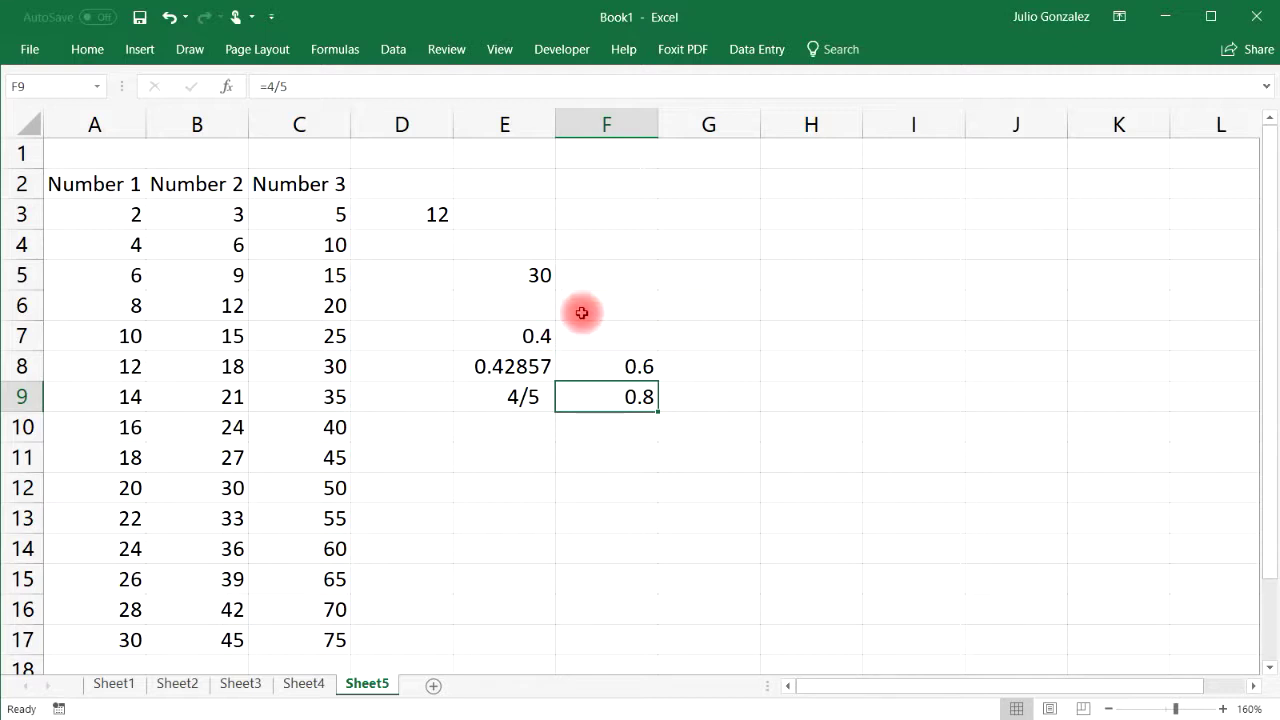
Enter the decimal value 0.4 in G7.
click(700, 340)
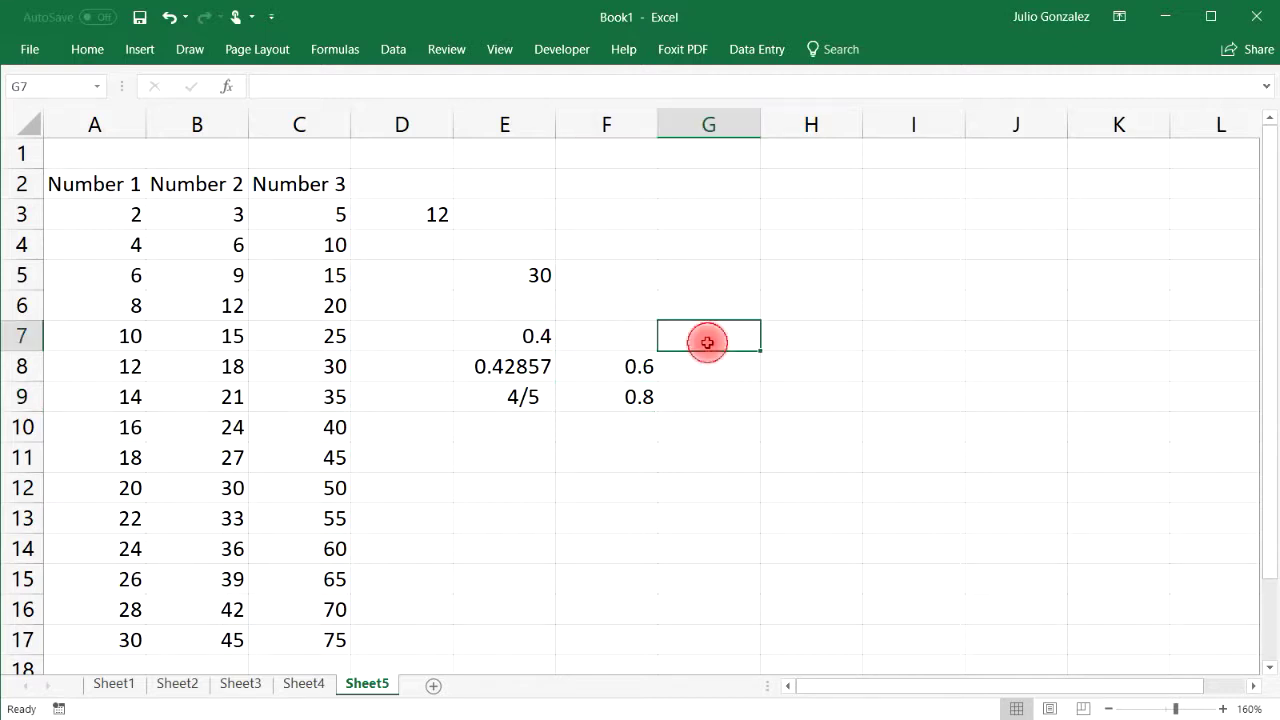
click(538, 335)
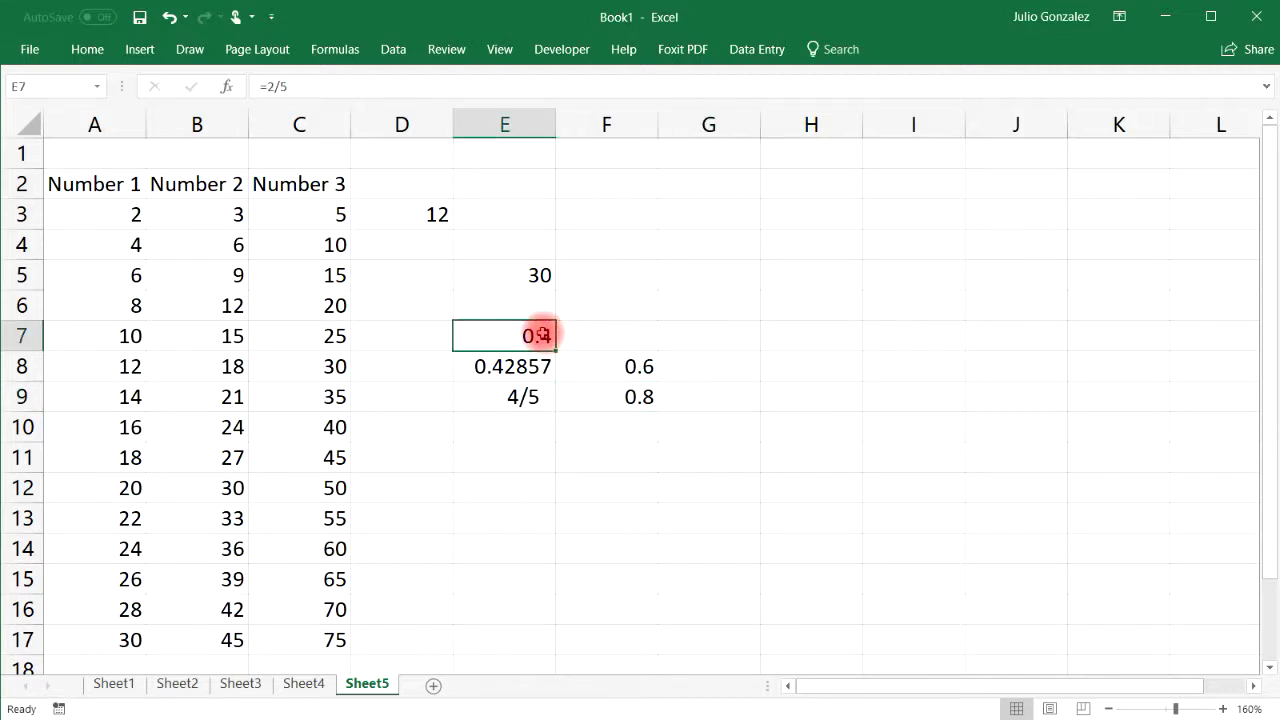
click(707, 343)
text(0.4)
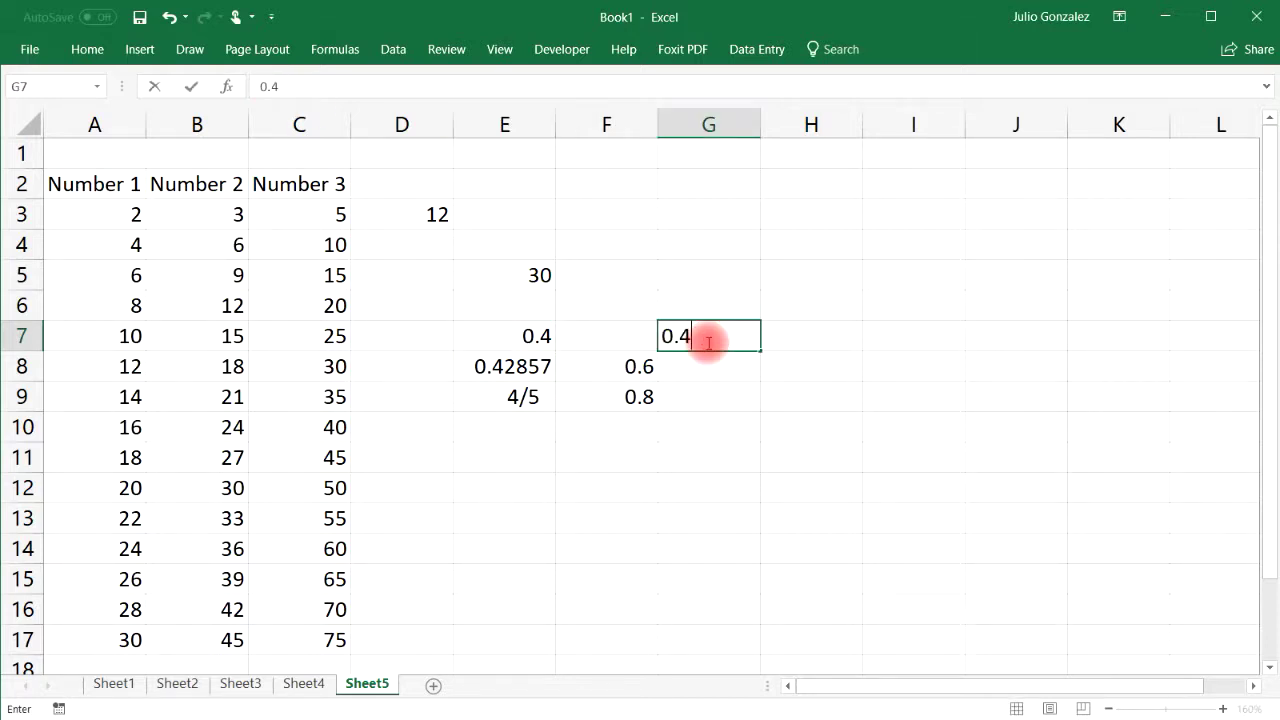
key(Return)
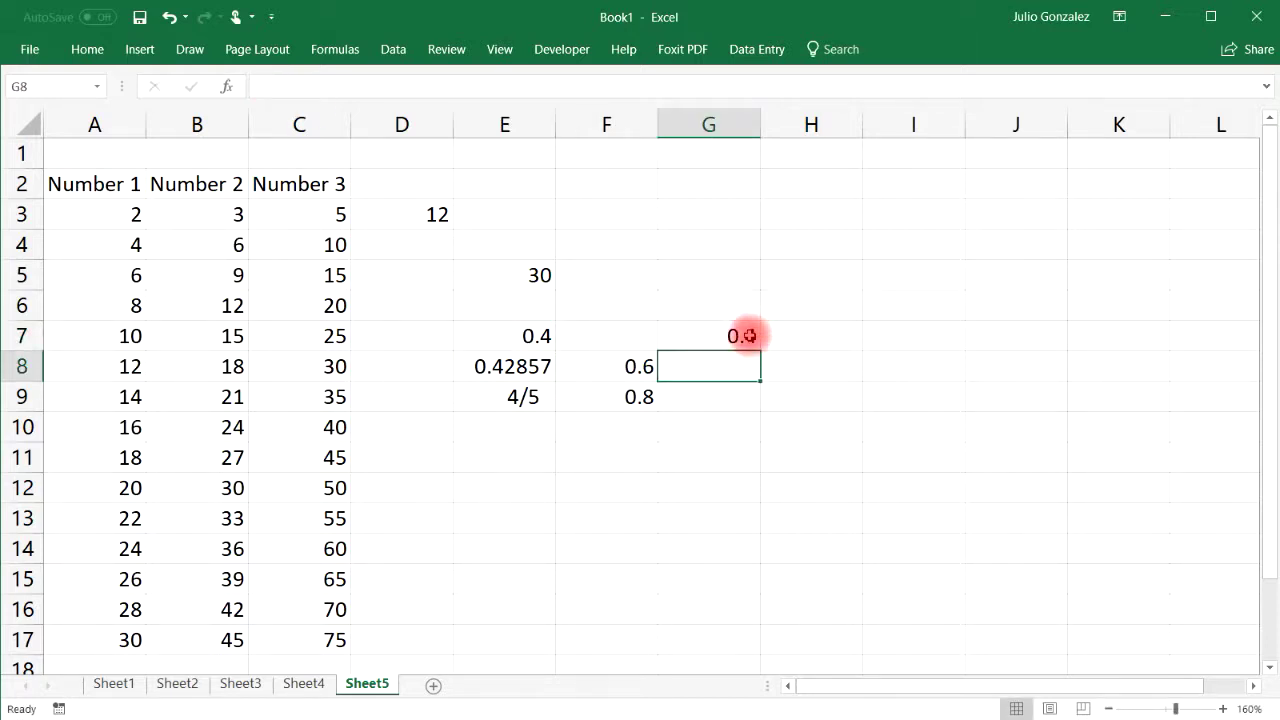
Format G7 as a fraction of the type "Up to three digits (312/943)".
click(744, 336)
right_click(745, 339)
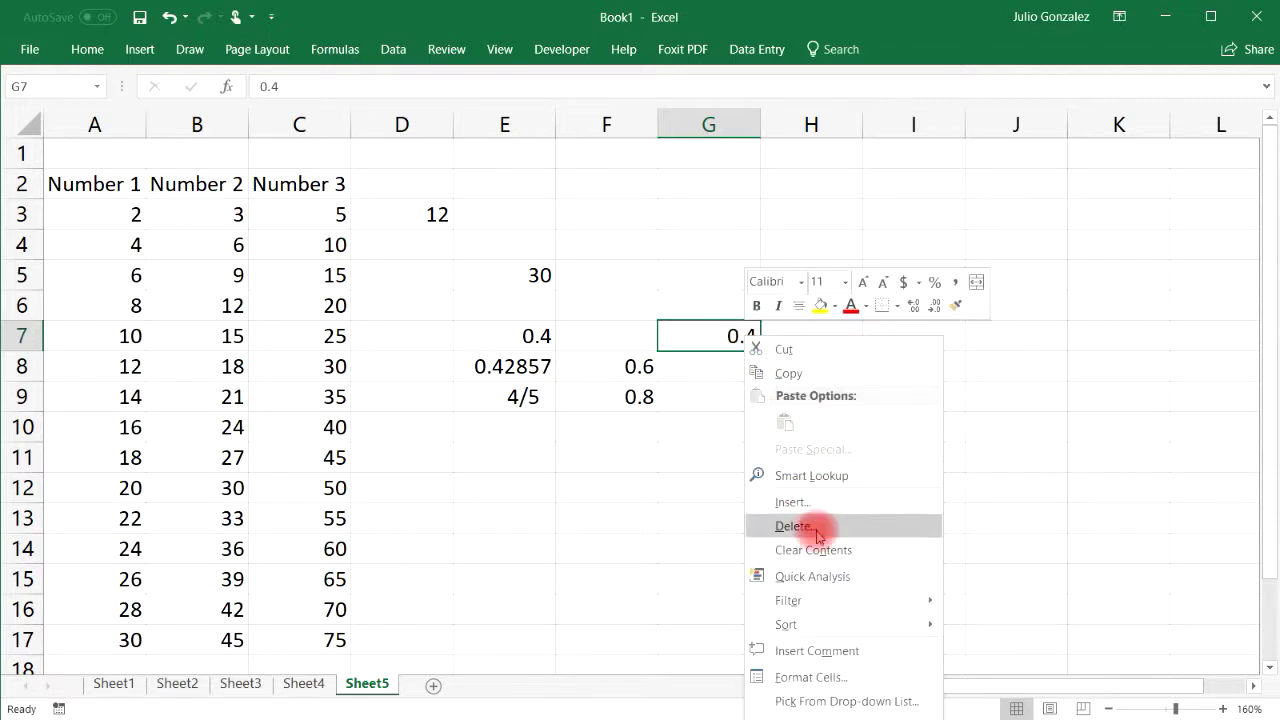
click(812, 677)
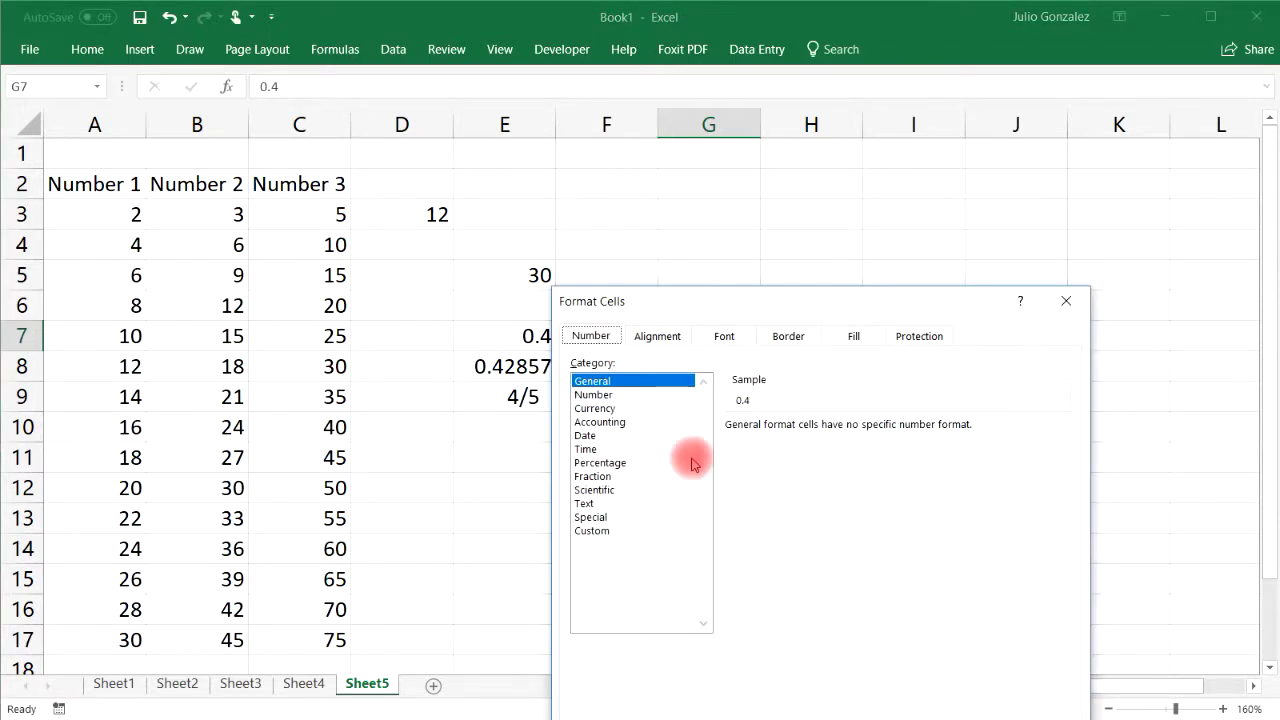
drag(789, 297, 843, 195)
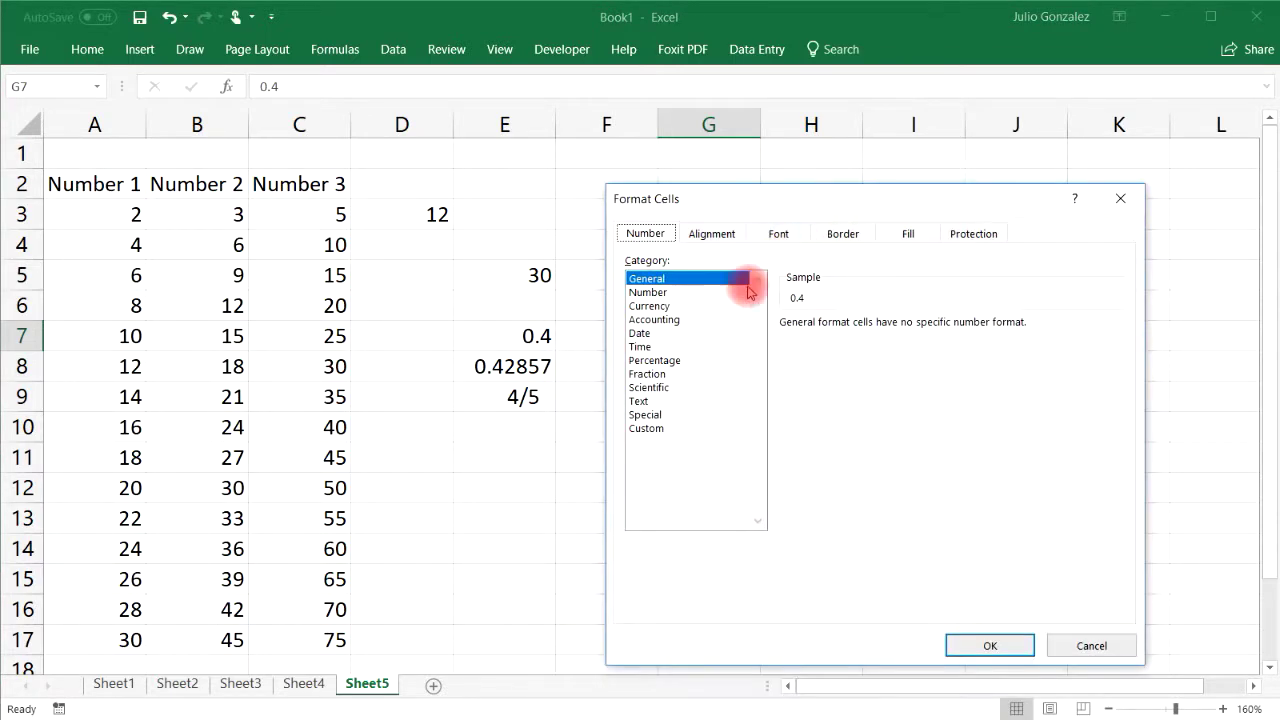
click(670, 375)
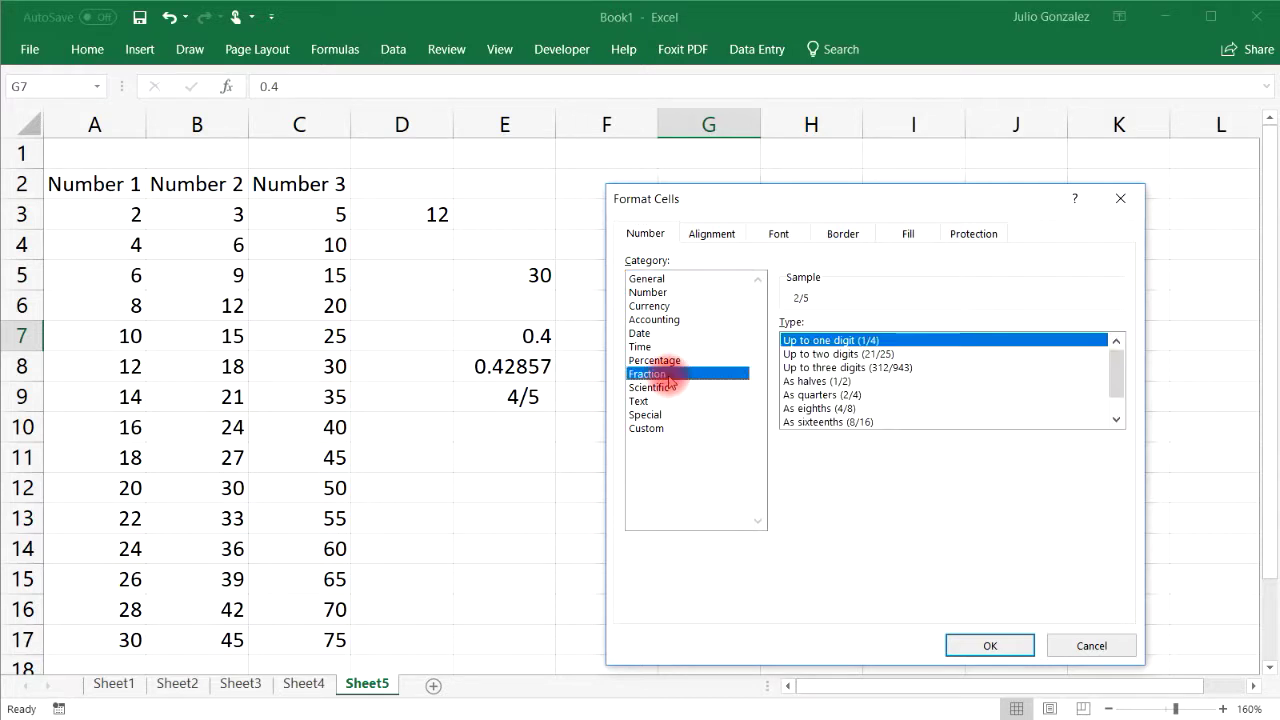
click(852, 368)
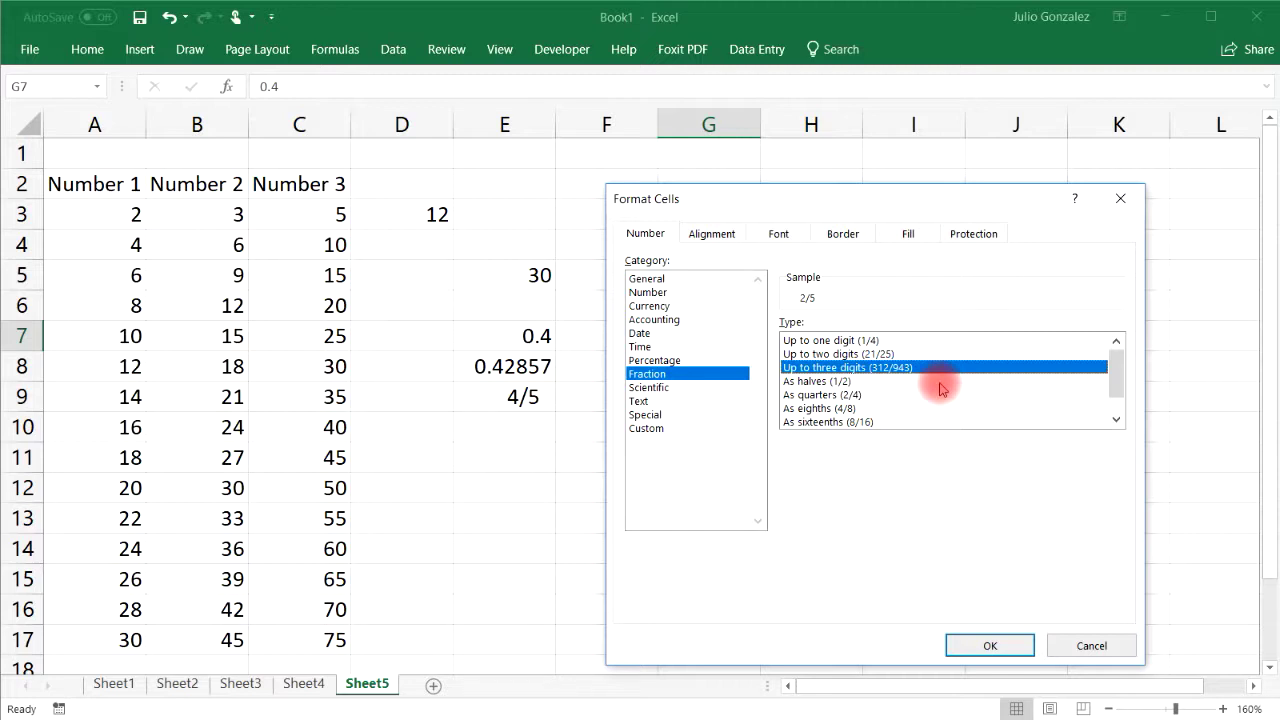
click(992, 644)
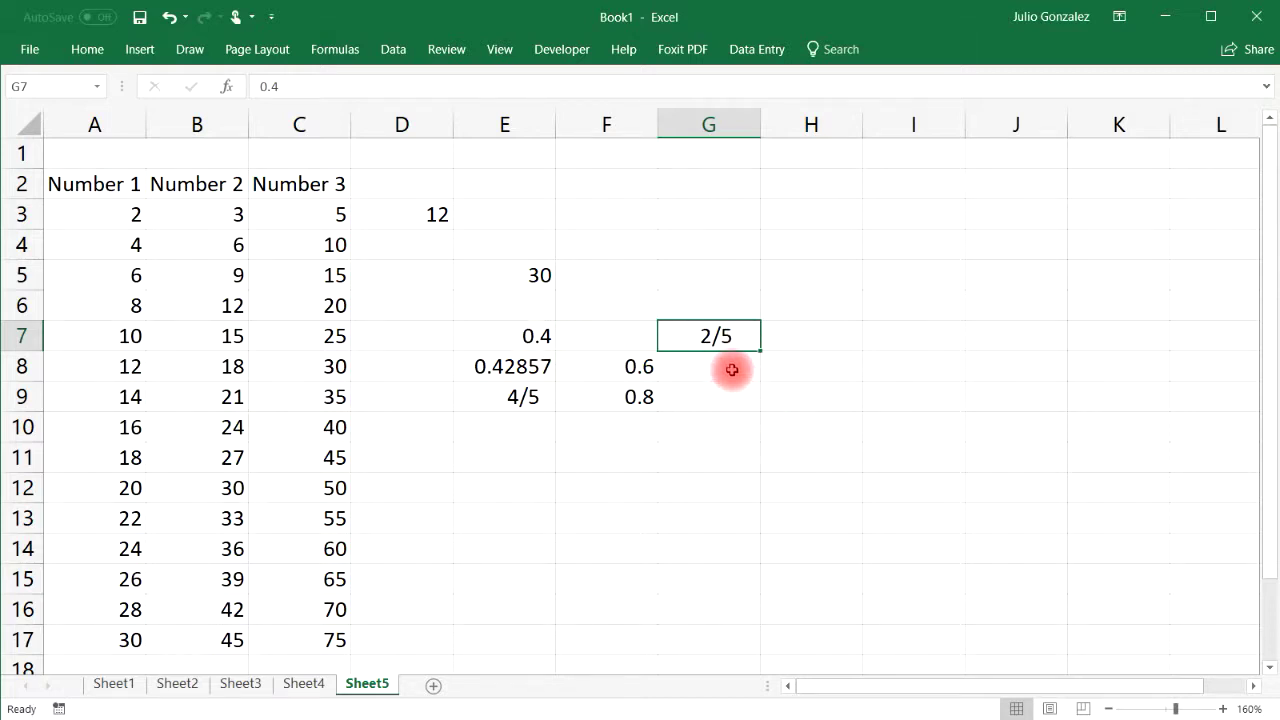
Enter the decimal value 0.6 in G8.
click(733, 368)
text(0.6)
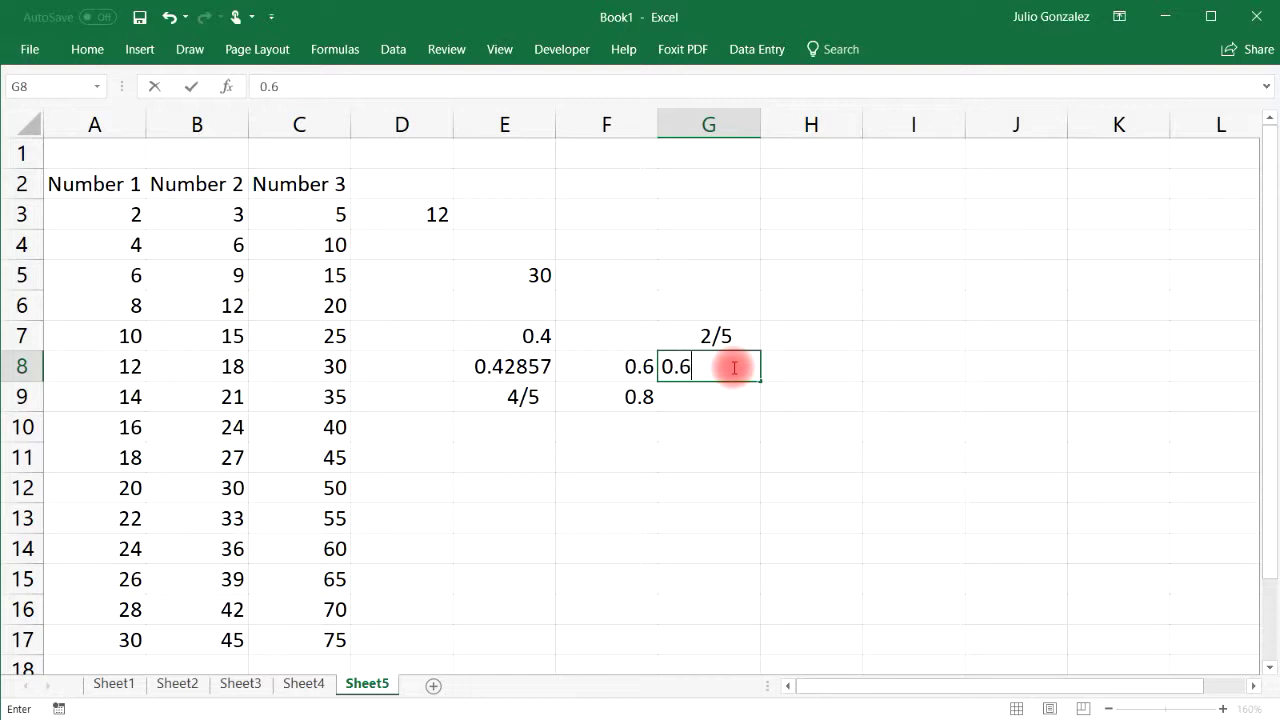
key(Return)
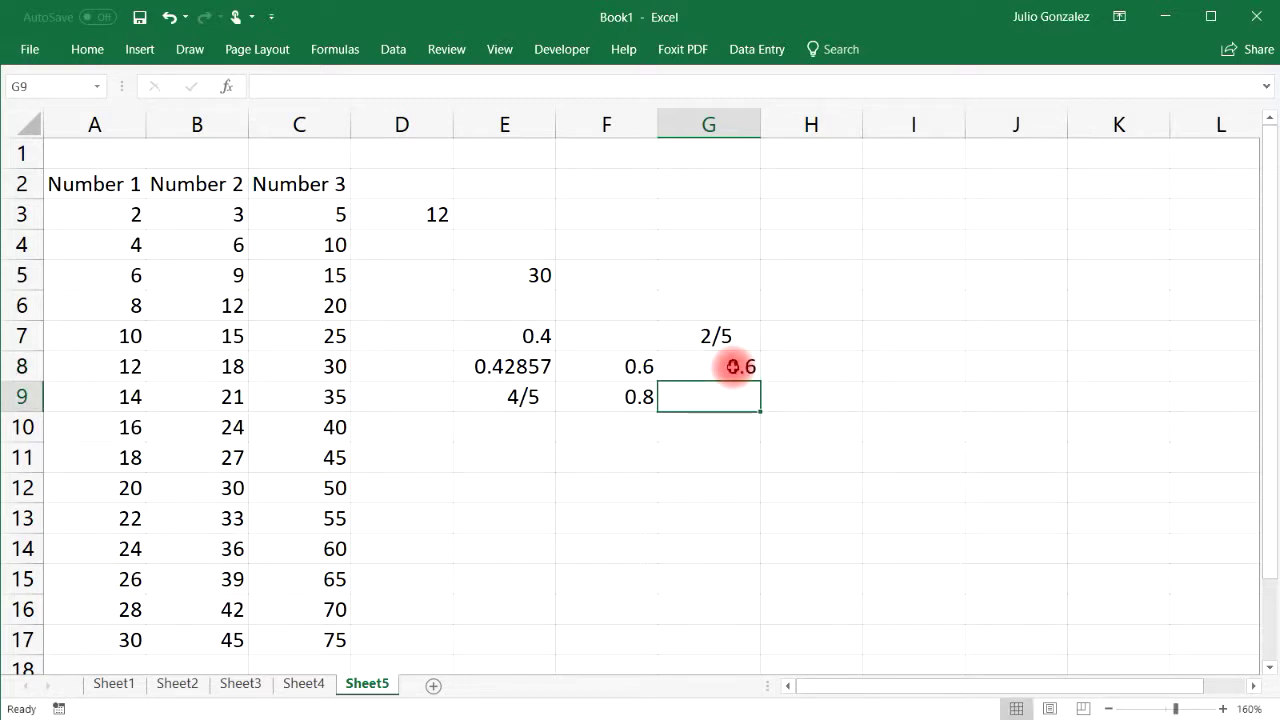
Format G8 as a fraction of the type "Up to three digits (312/943)".
right_click(734, 367)
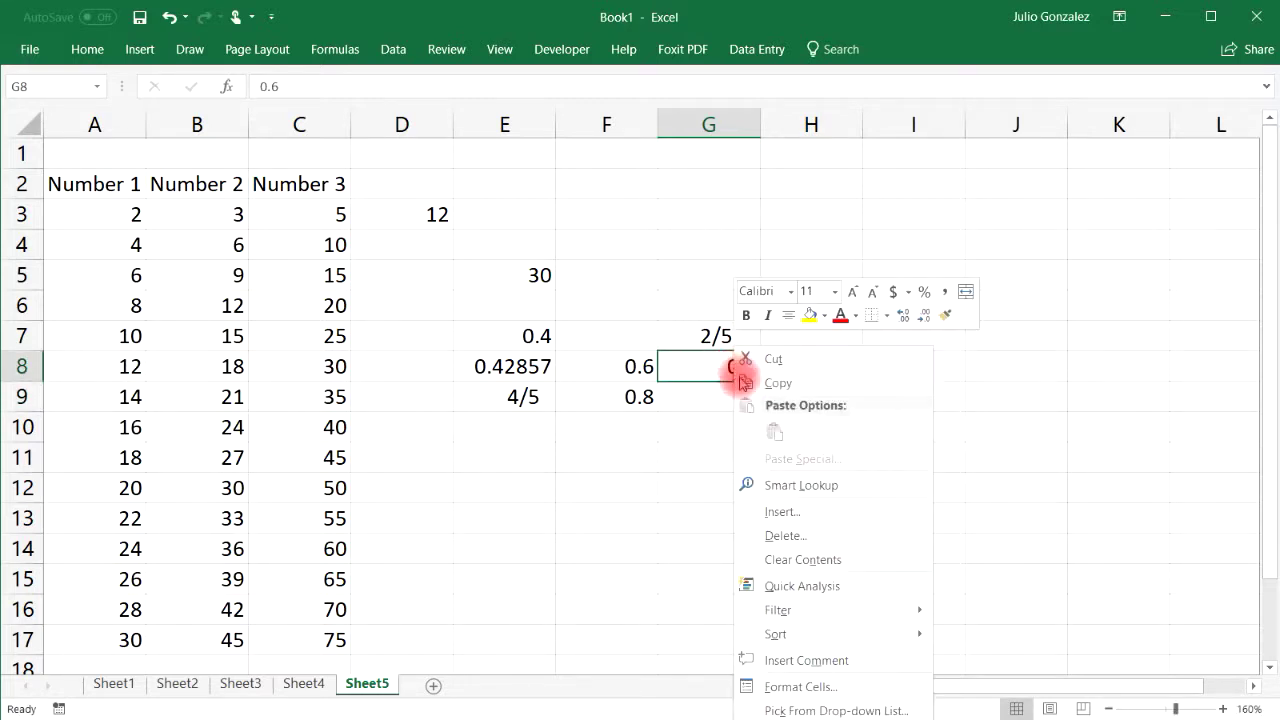
click(780, 686)
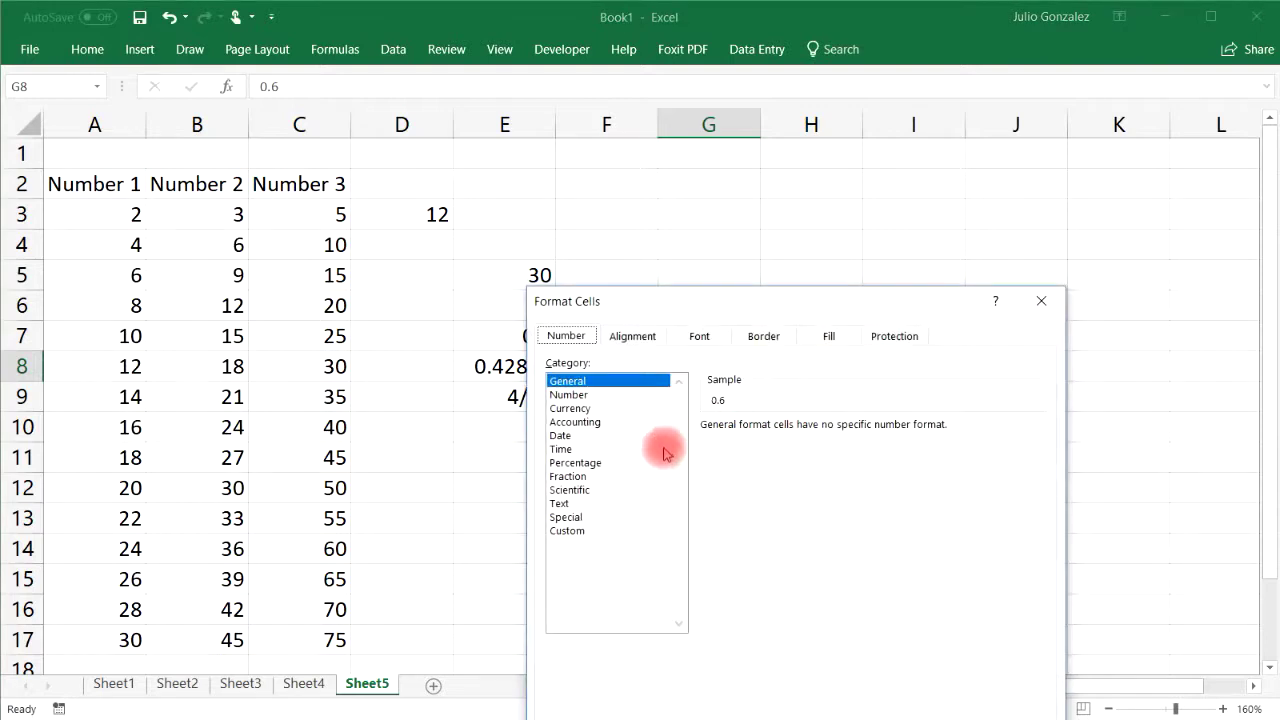
click(566, 476)
click(770, 469)
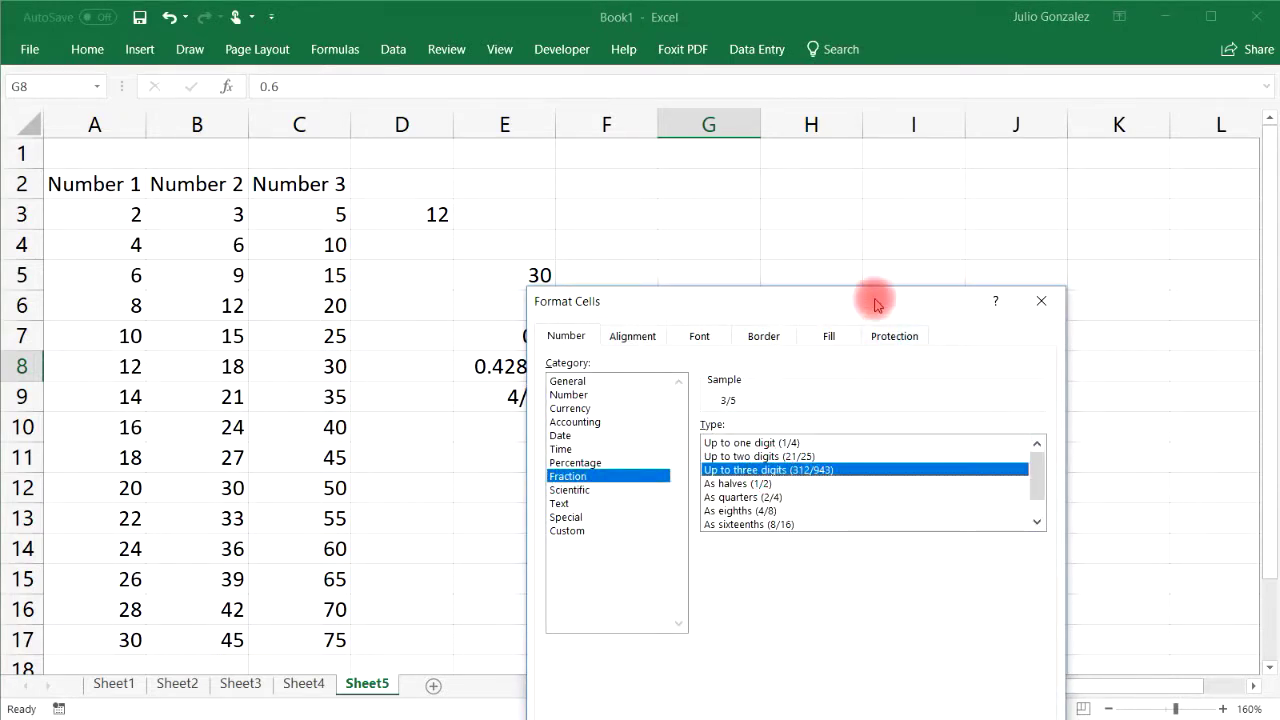
drag(875, 299, 909, 109)
click(943, 558)
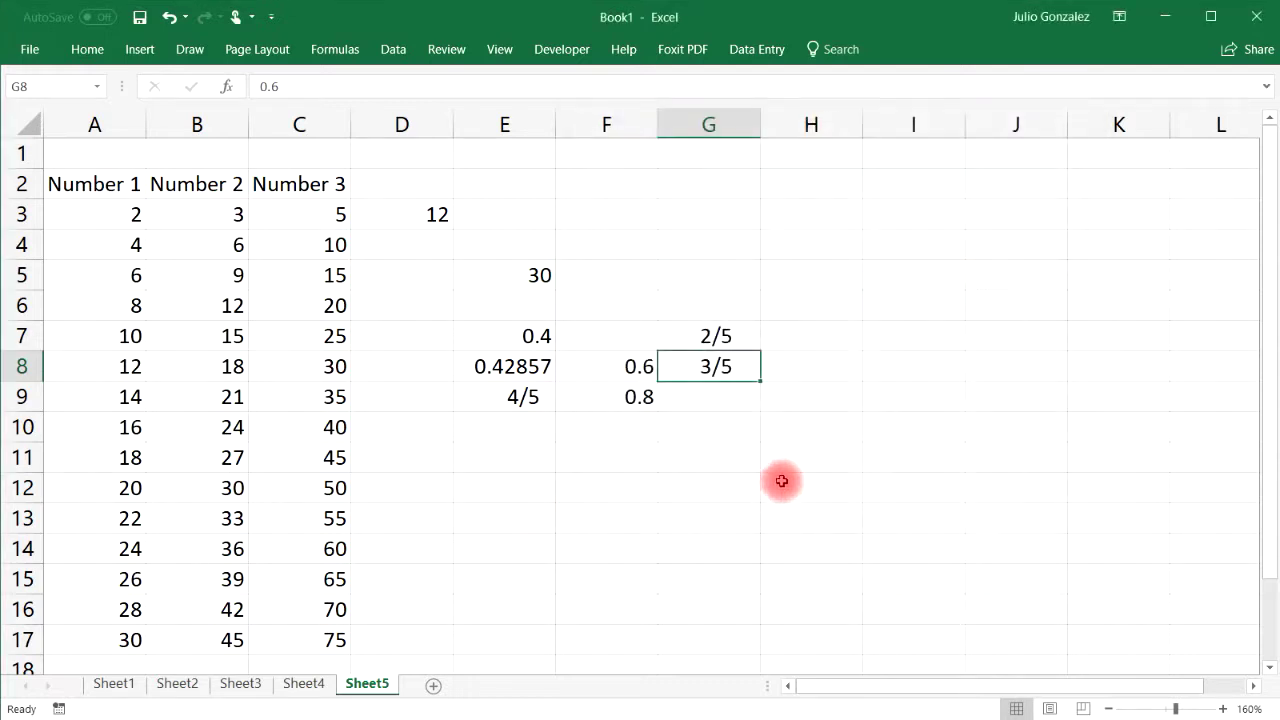
Enter the decimal value 0.25 in F11.
click(614, 462)
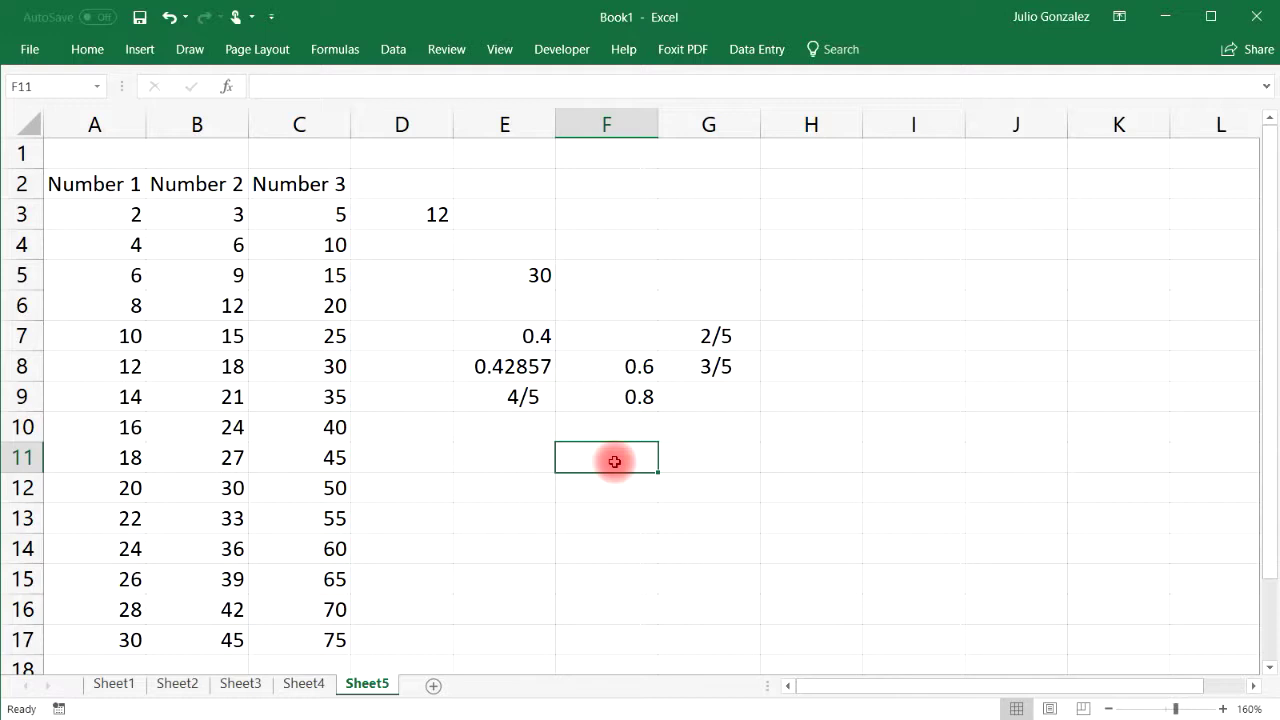
text(0.2)
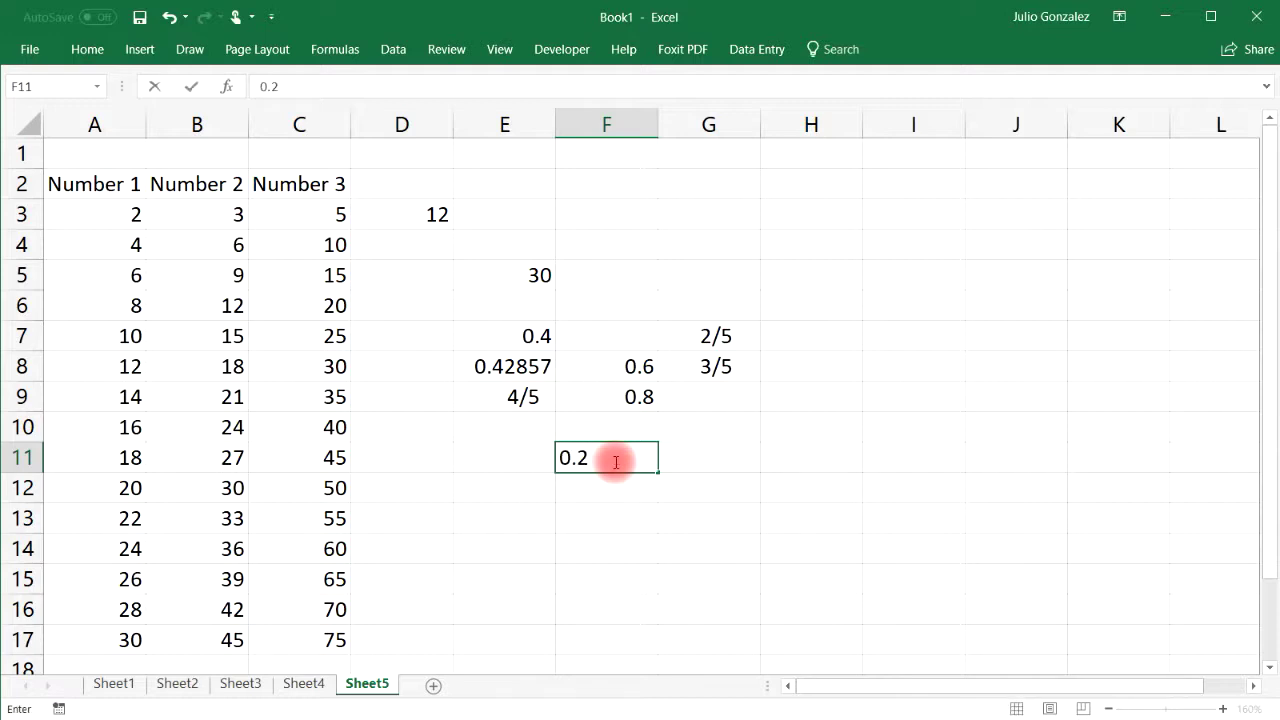
text(5)
key(Return)
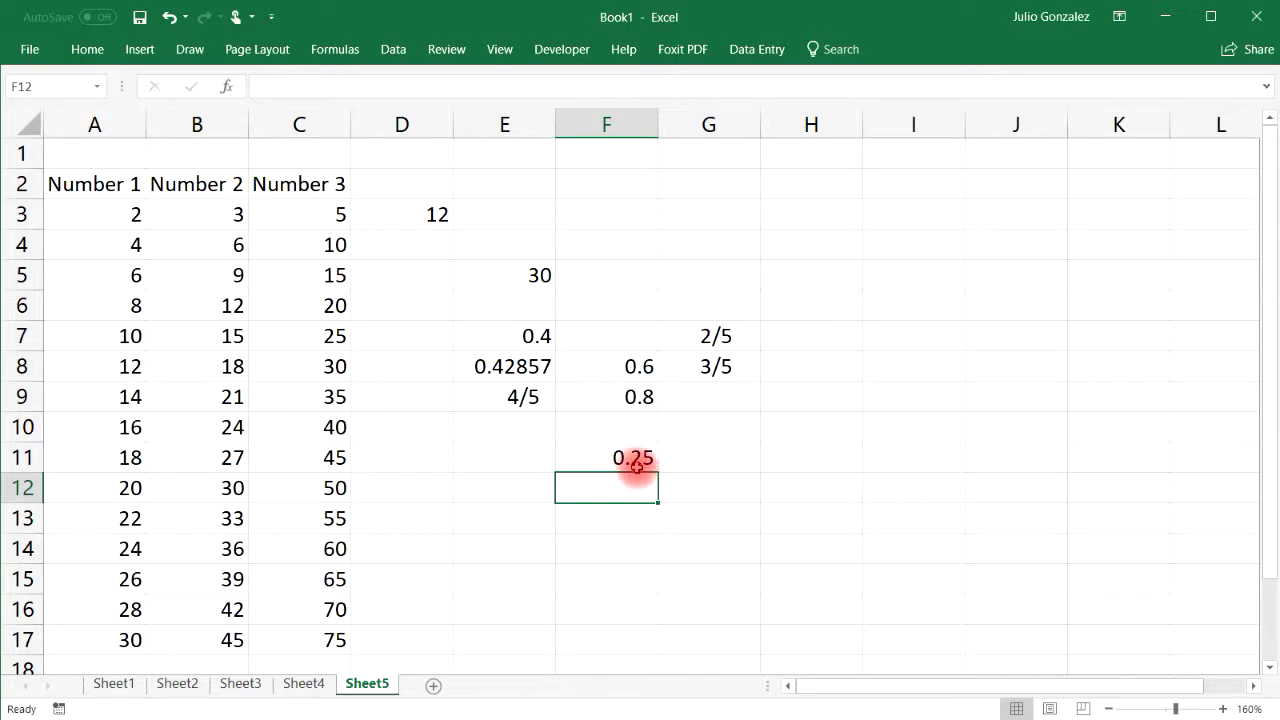
Format F11 as a fraction of the type "Up to three digits (312/943)".
right_click(636, 466)
click(688, 372)
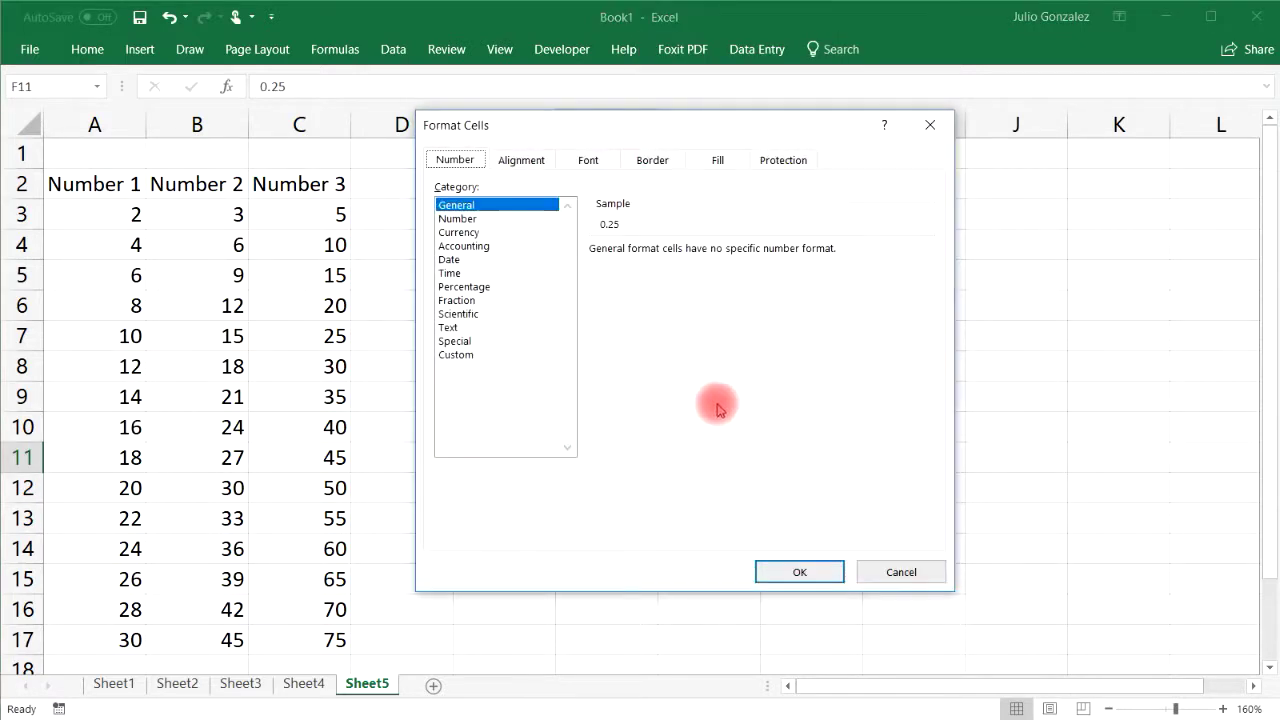
click(468, 300)
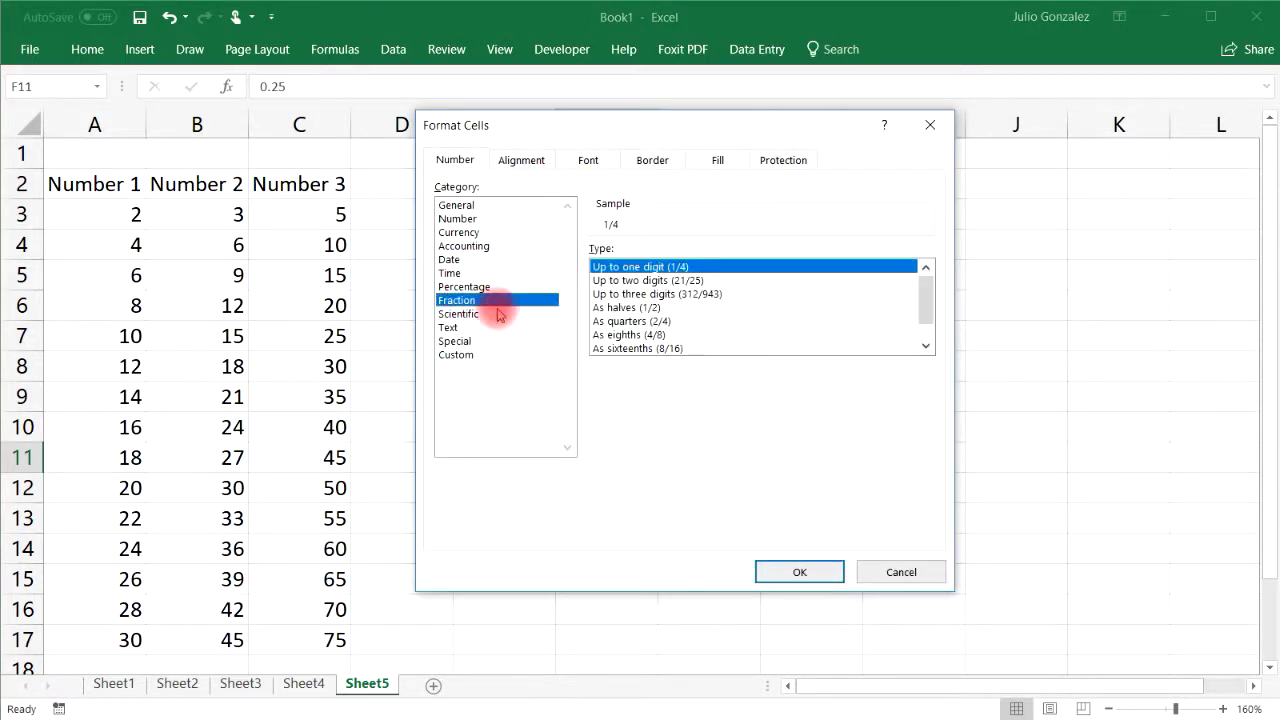
click(688, 308)
click(700, 294)
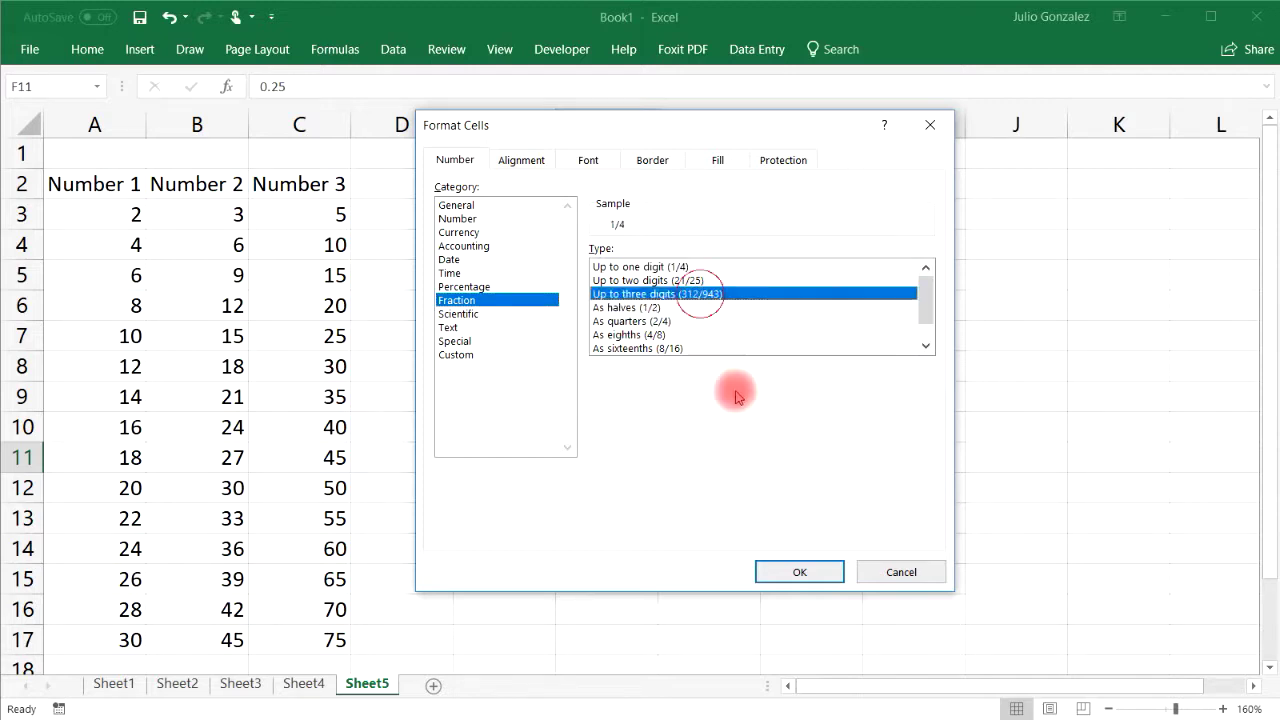
click(786, 572)
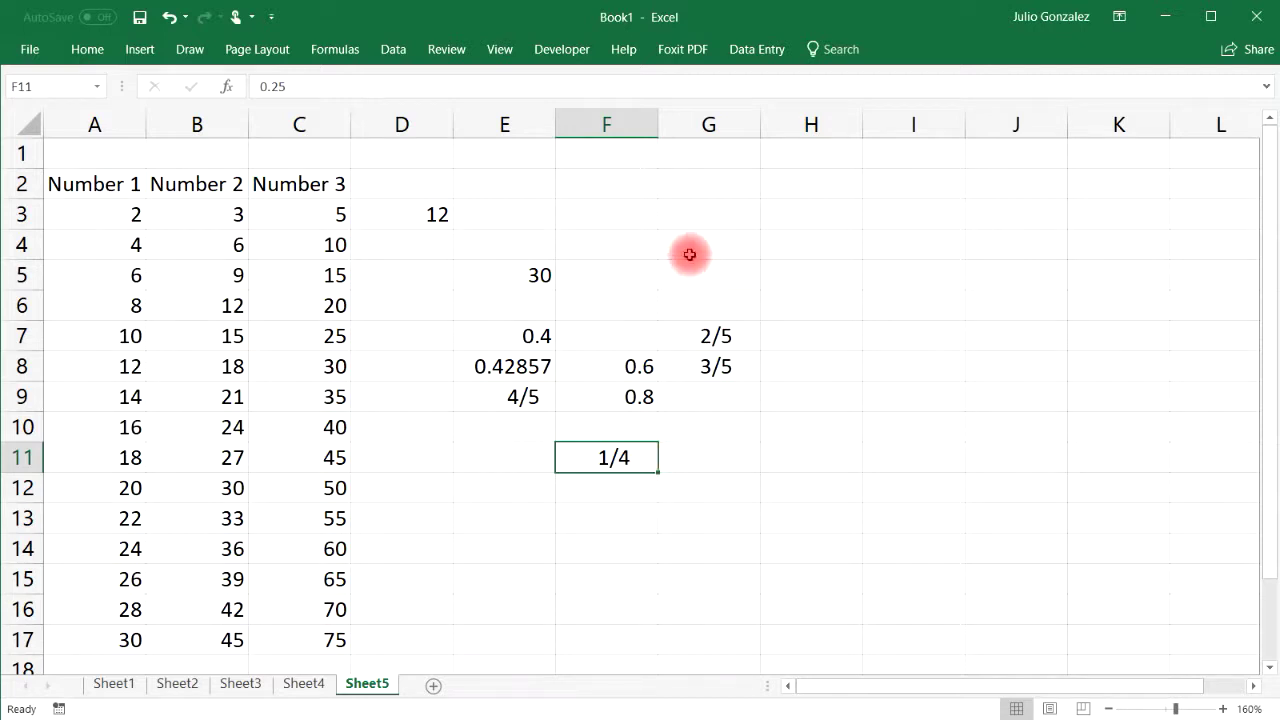
Enter the decimal value 0.375 in F3.
click(620, 219)
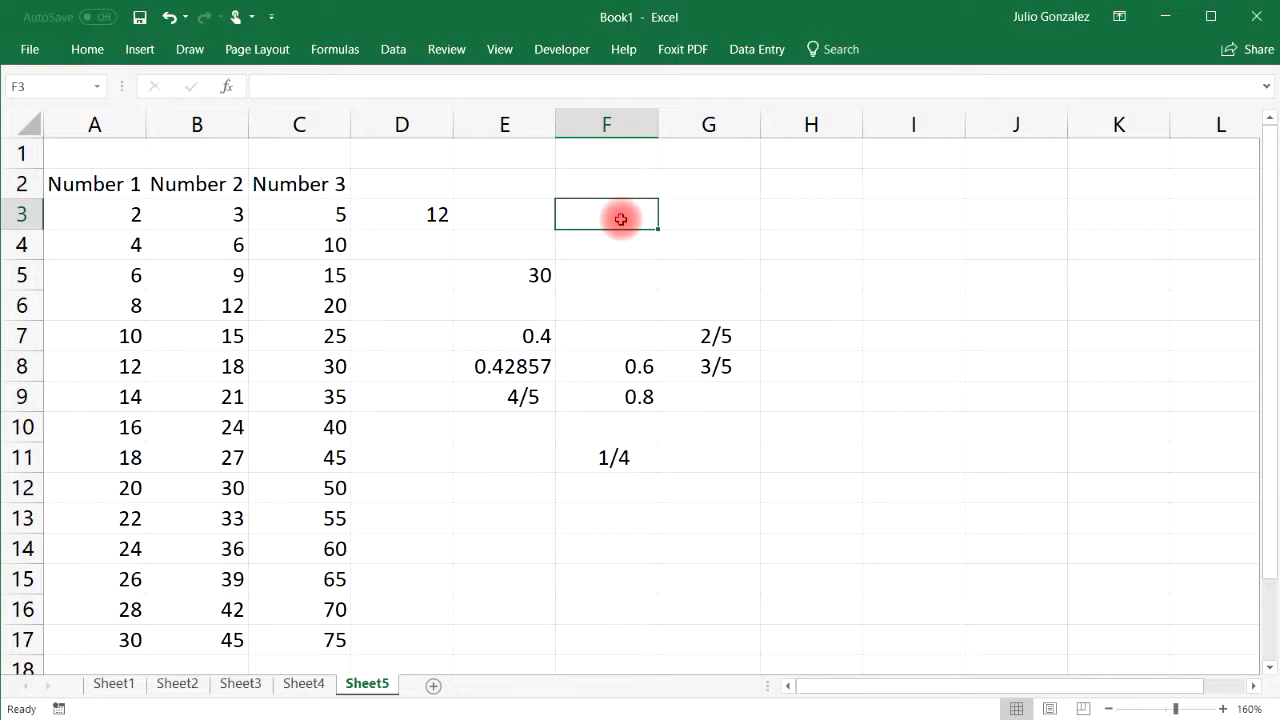
text(0.375)
key(Return)
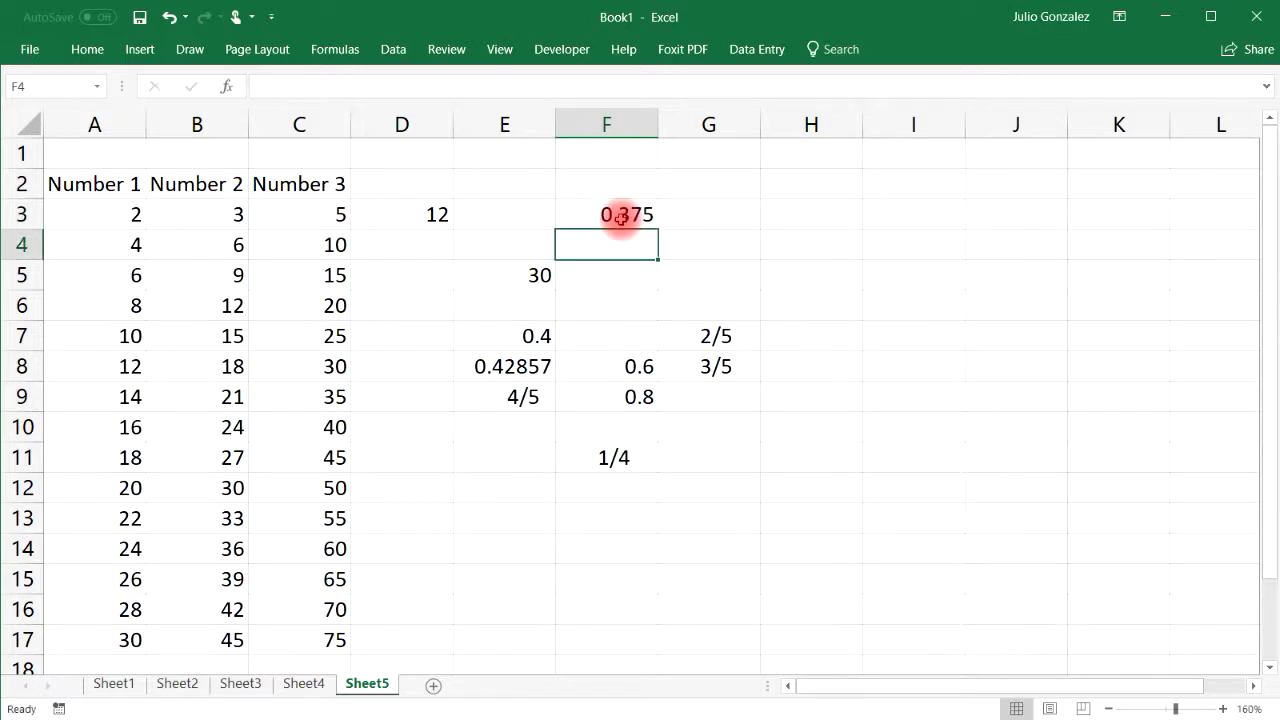
Format F3 as a fraction of the type "Up to three digits (312/943)".
right_click(621, 217)
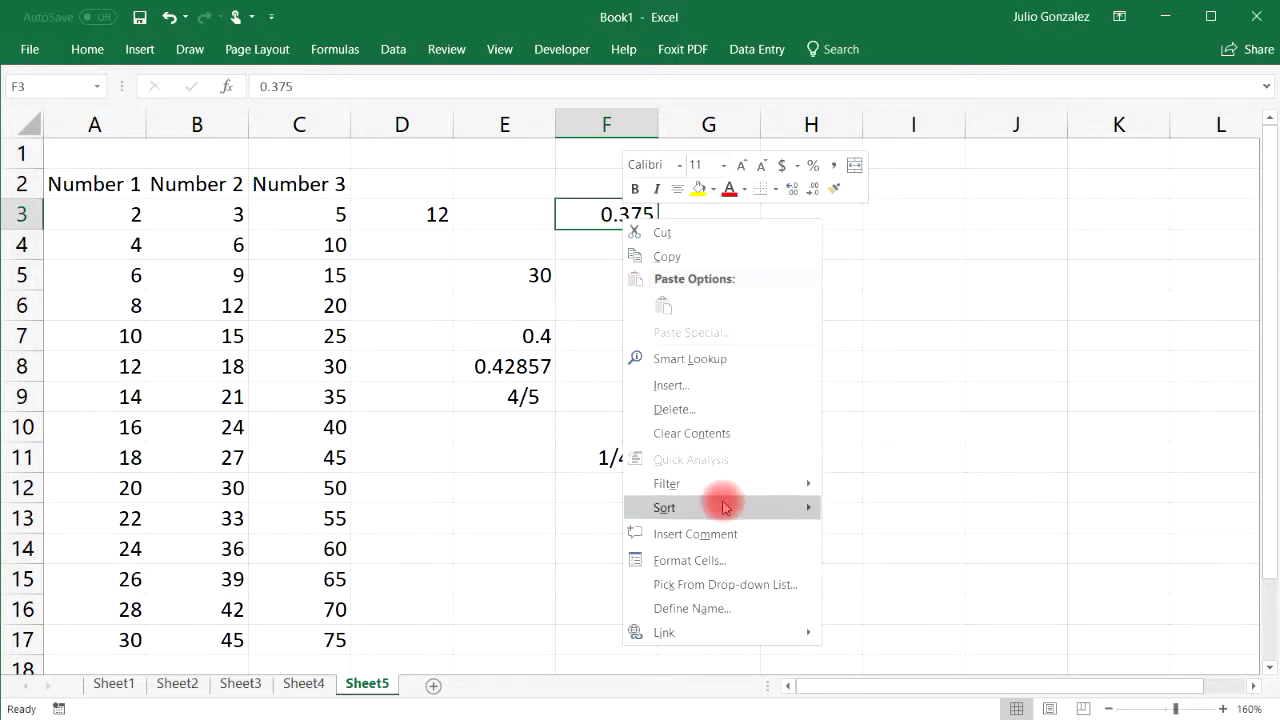
click(711, 563)
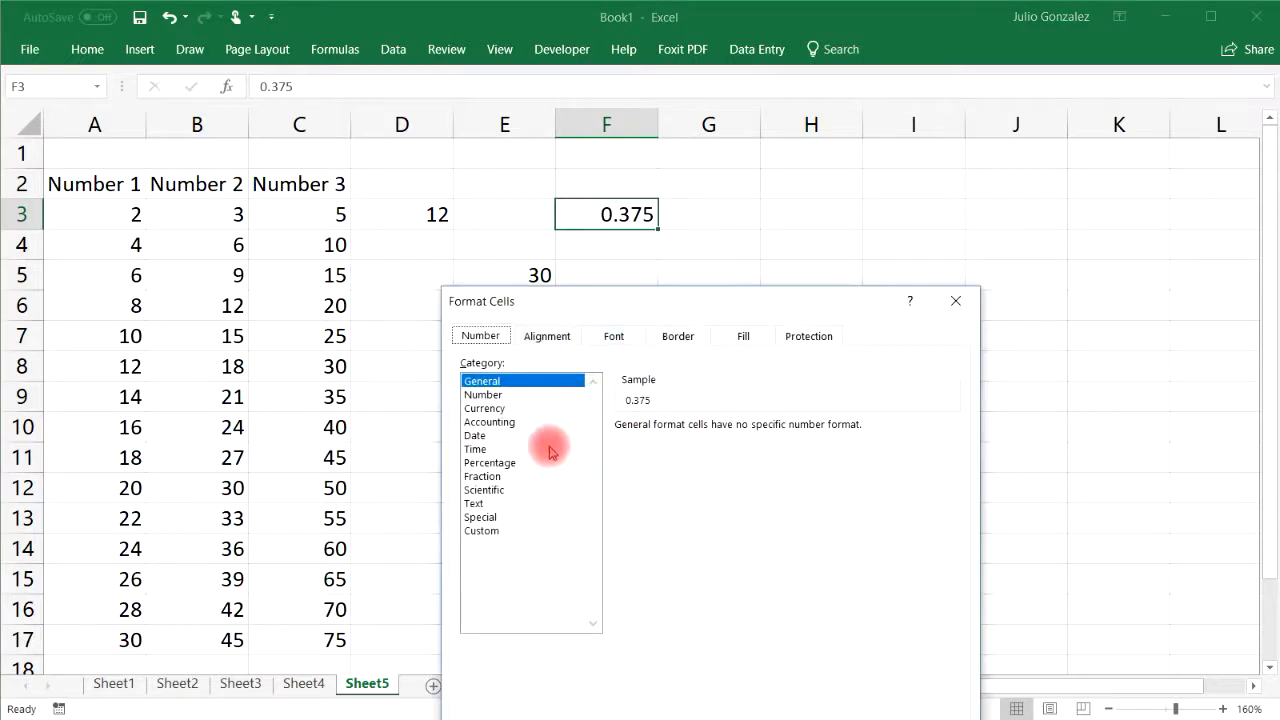
click(500, 477)
drag(820, 306, 847, 184)
click(774, 350)
click(852, 626)
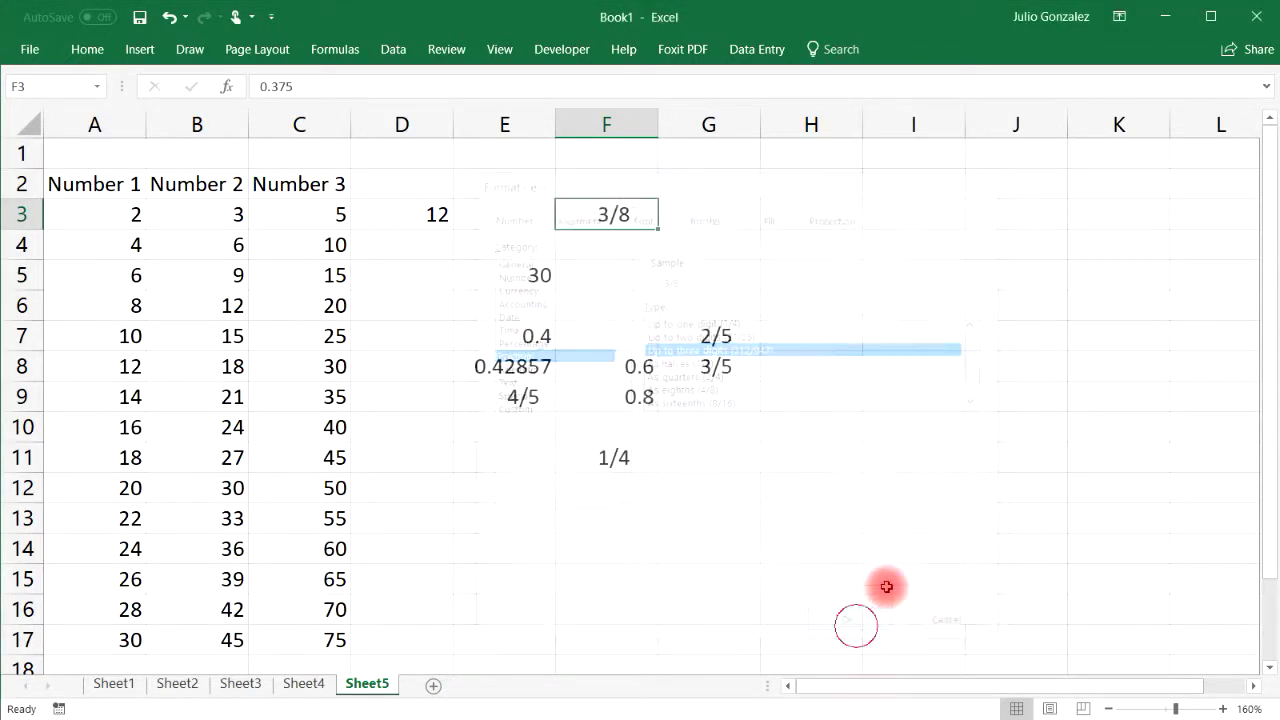
Enter the decimal value 0.216 in G4.
click(716, 243)
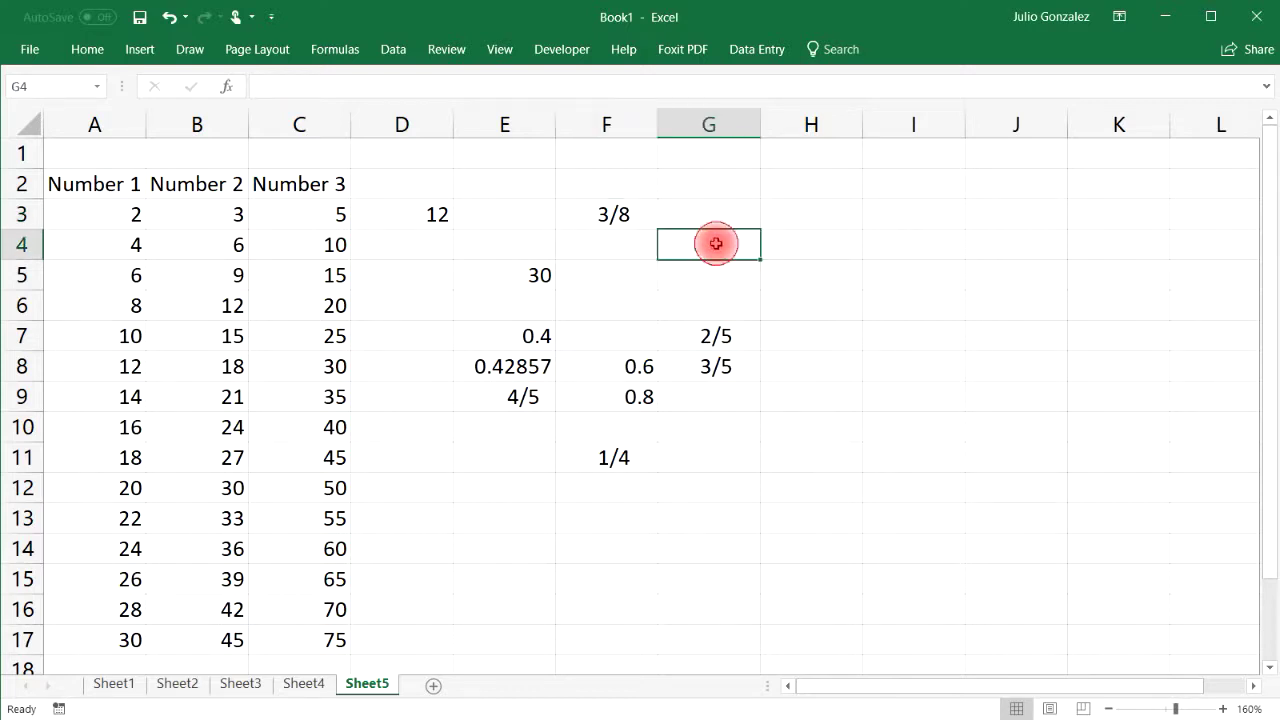
text(=)
text(0)
text(.26)
key(BackSpace)
text(1)
key(BackSpace)
key(BackSpace)
key(BackSpace)
key(BackSpace)
key(BackSpace)
text(0.216)
key(Return)
Format G4 as a fraction of the type "Up to three digits (312/943)".
right_click(716, 244)
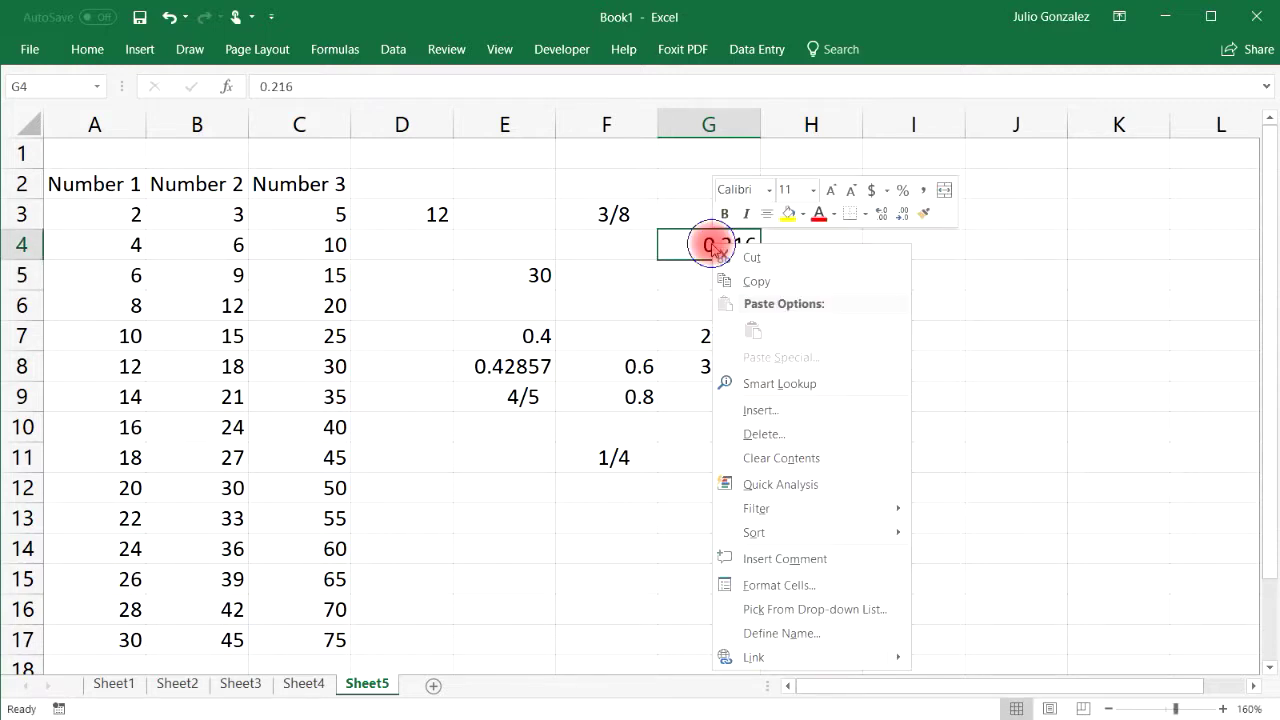
click(796, 582)
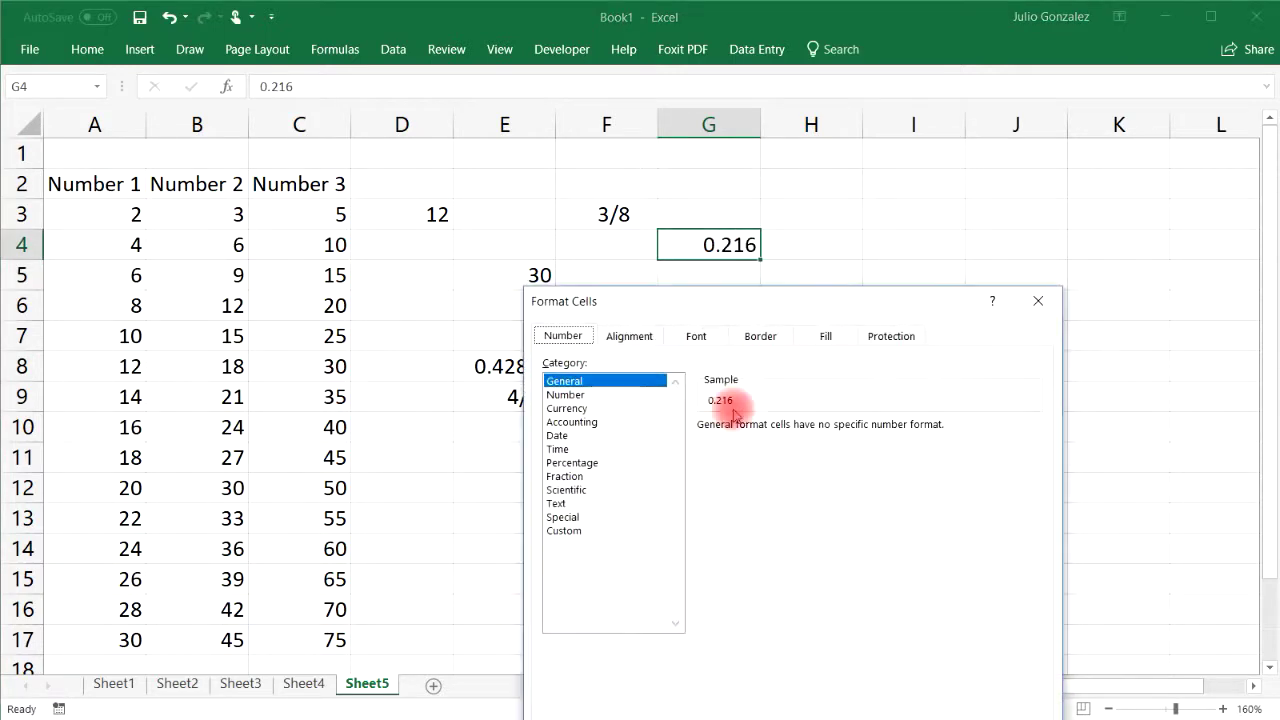
drag(743, 300, 766, 186)
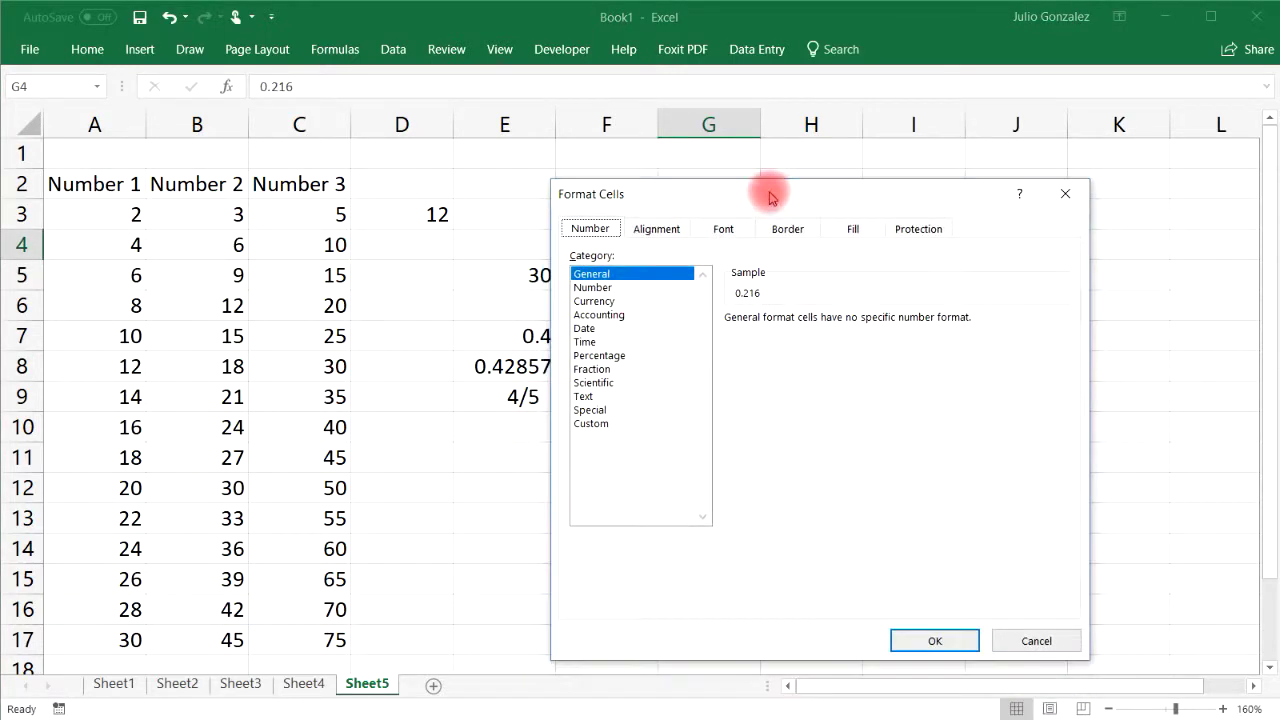
click(612, 370)
click(829, 363)
click(922, 645)
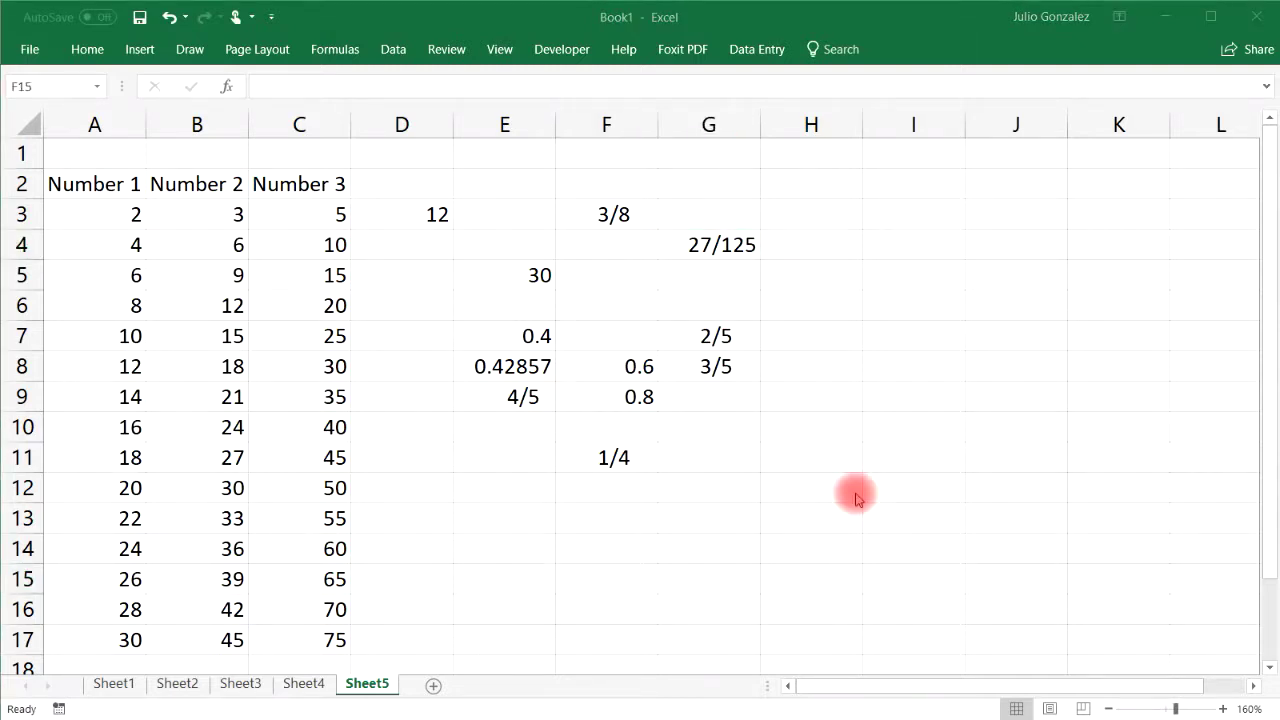
Delete the contents of every cell on Sheet5 and select C6.
click(628, 516)
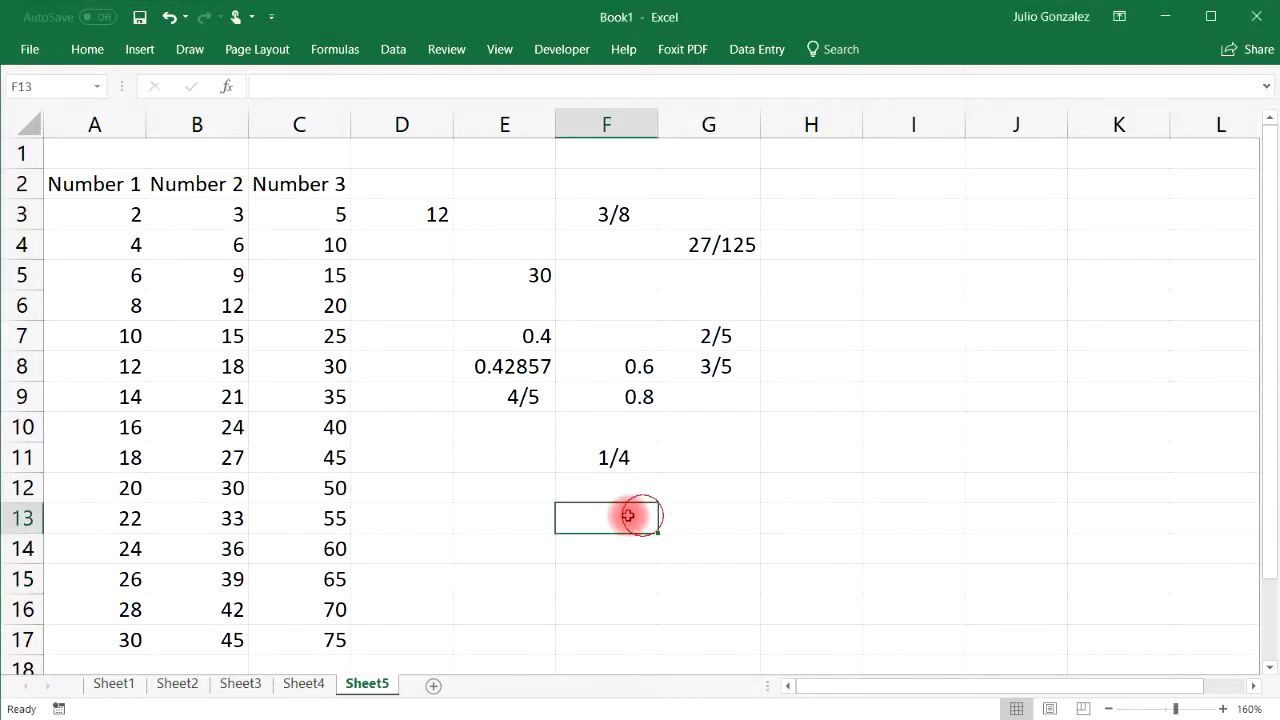
key(ctrl+a)
key(Delete)
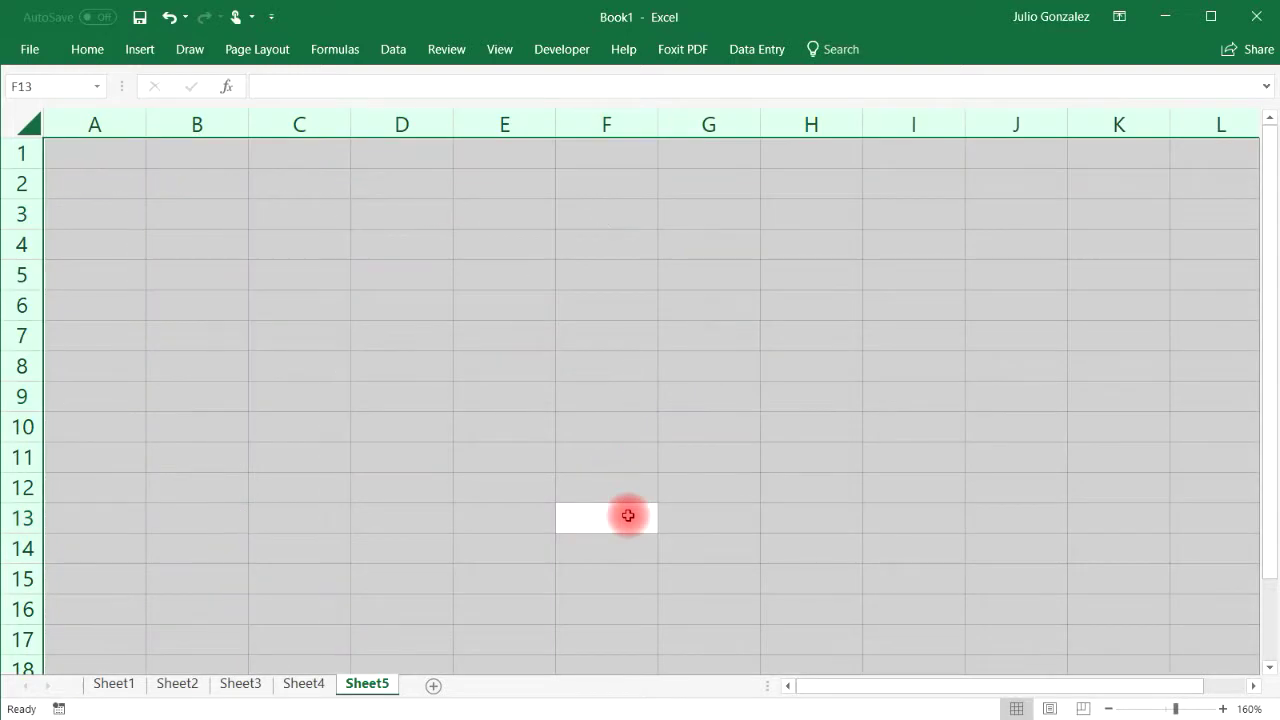
click(268, 305)
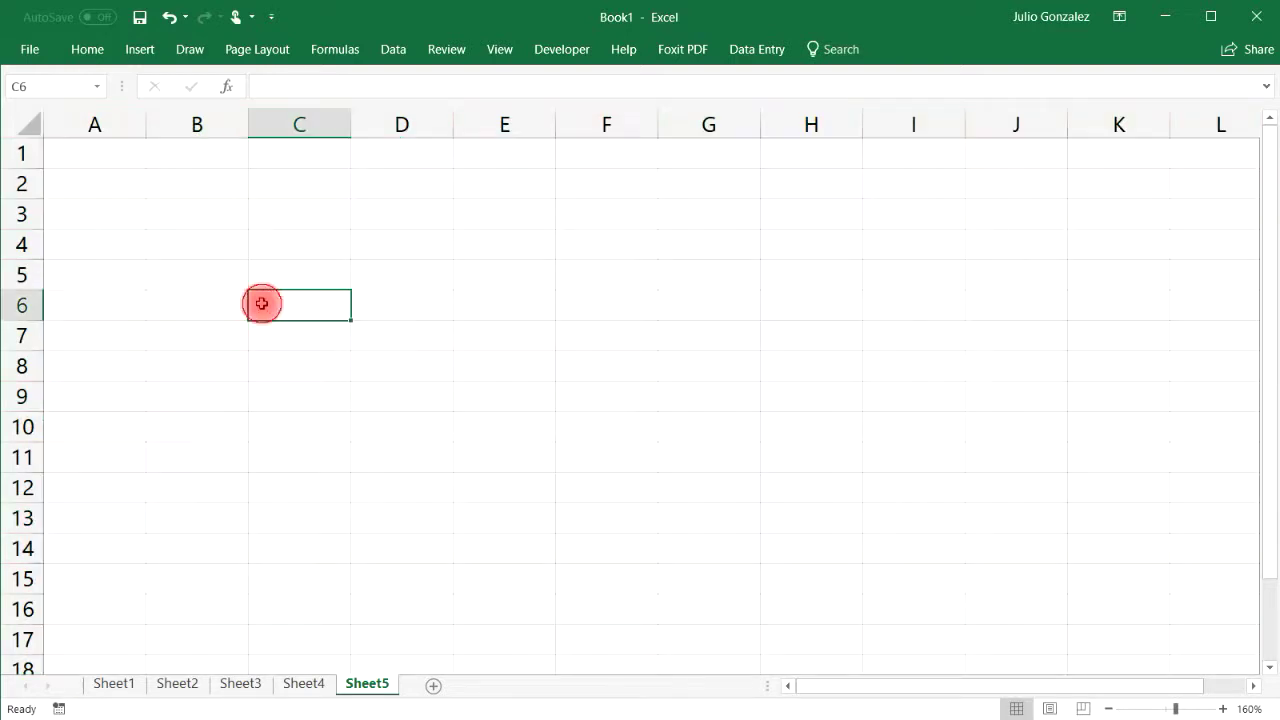
Handwrite the Roman numeral letters M D C L X V I with the red pen across rows 2 and 3, columns A to H.
click(190, 49)
click(262, 95)
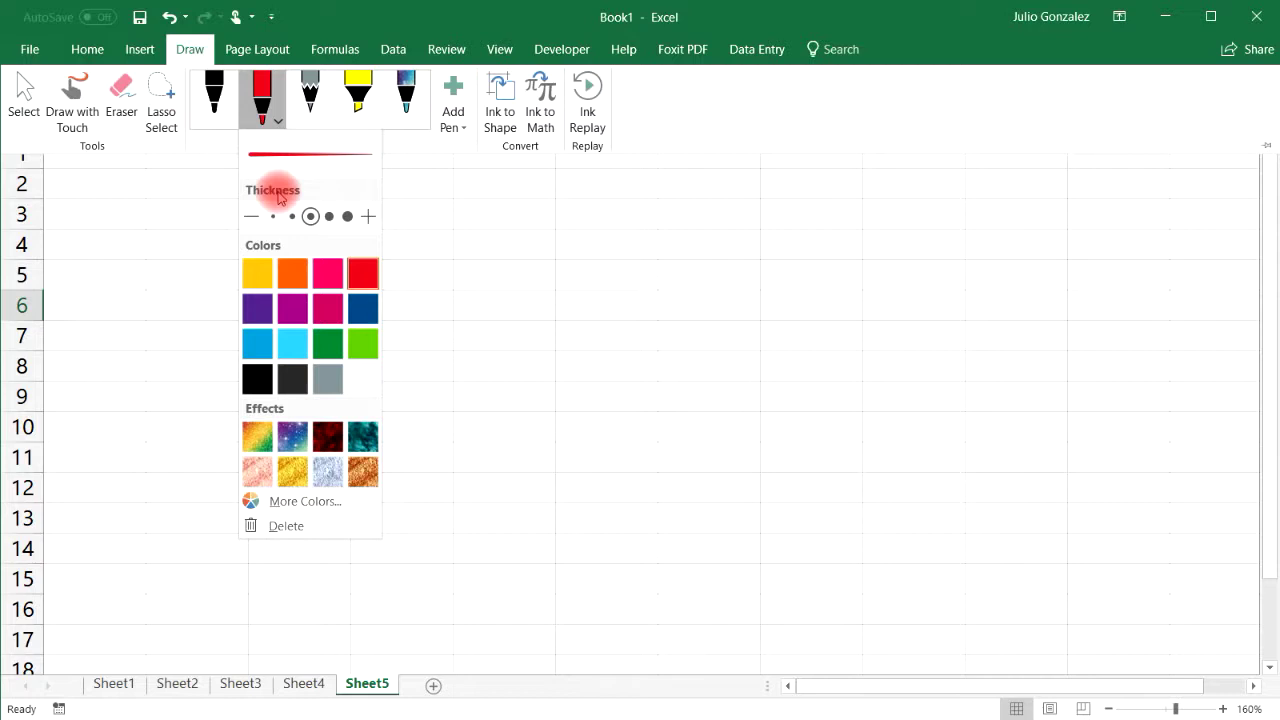
click(205, 222)
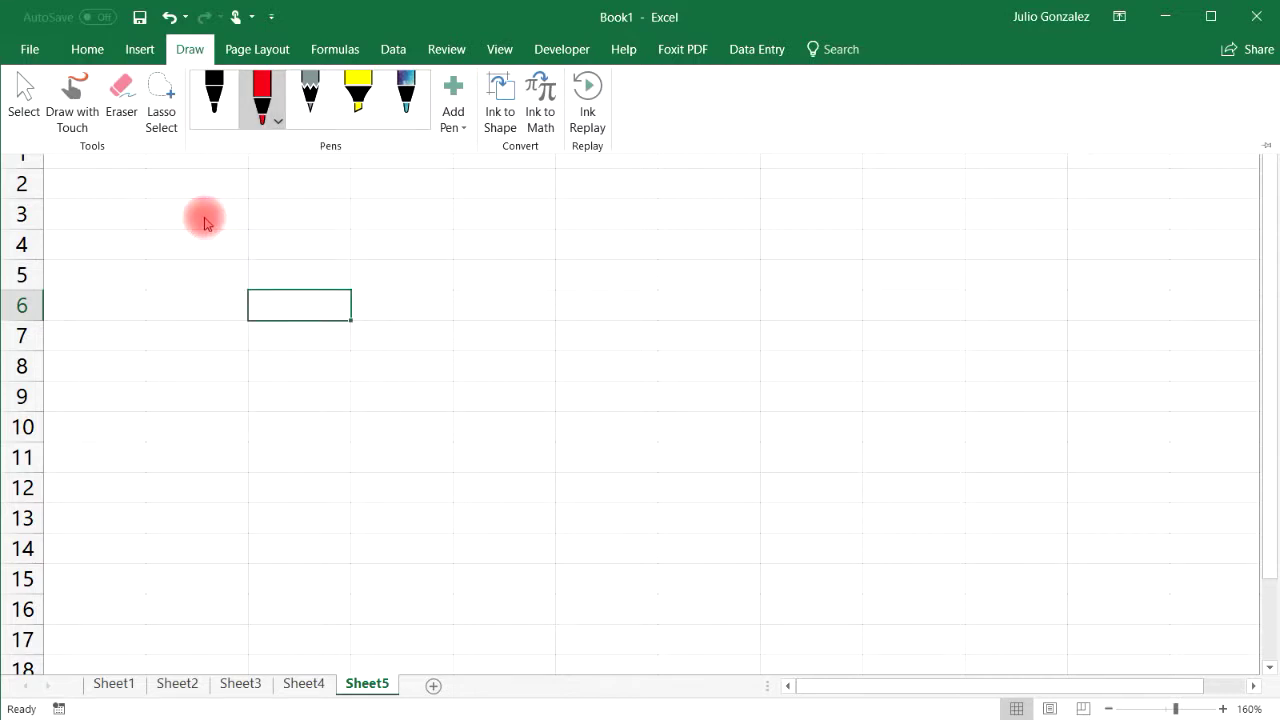
mouse_move(125, 219)
mouse_down()
mouse_move(168, 177)
mouse_move(189, 219)
mouse_up()
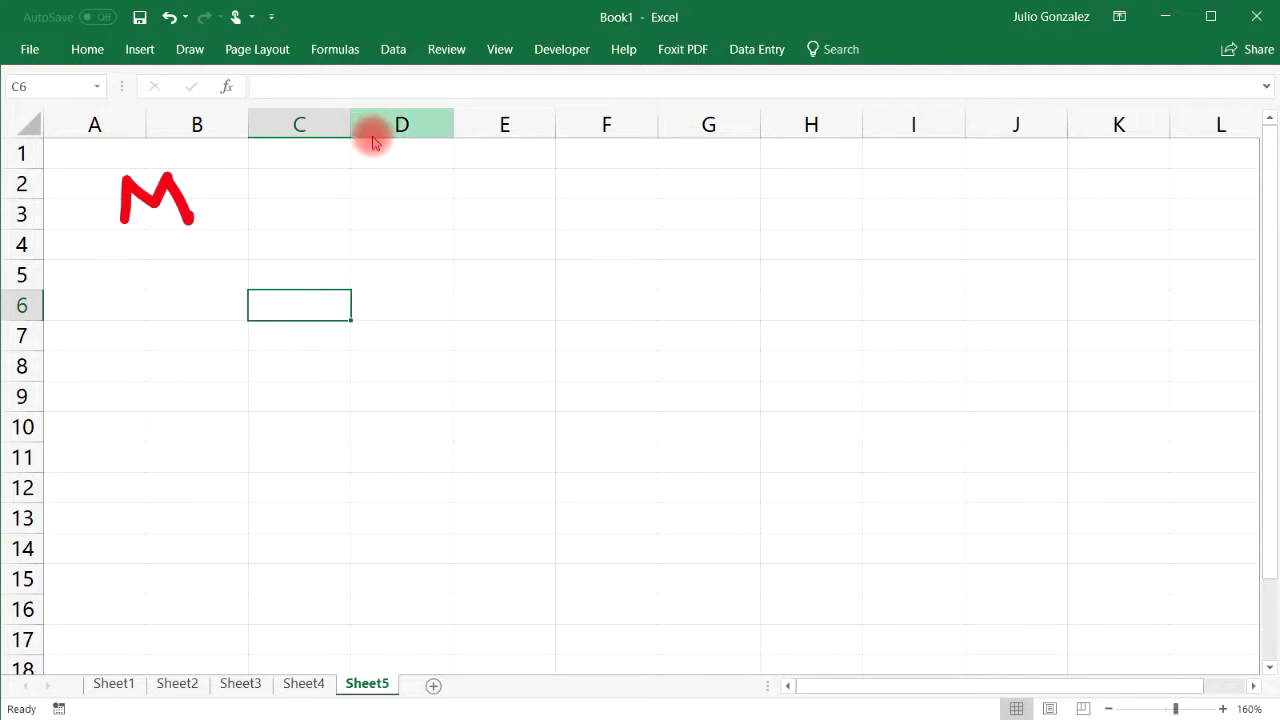
drag(250, 168, 260, 214)
drag(250, 168, 240, 226)
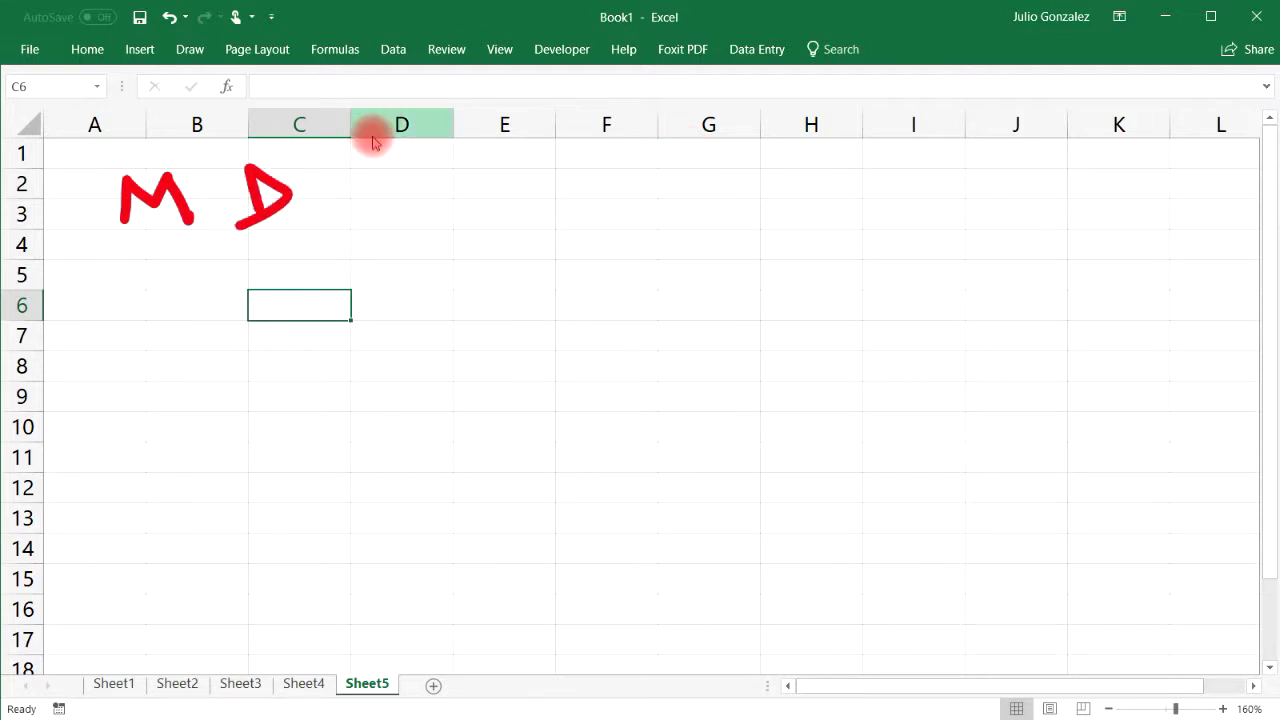
mouse_move(362, 174)
mouse_down()
mouse_move(336, 205)
mouse_move(382, 222)
mouse_up()
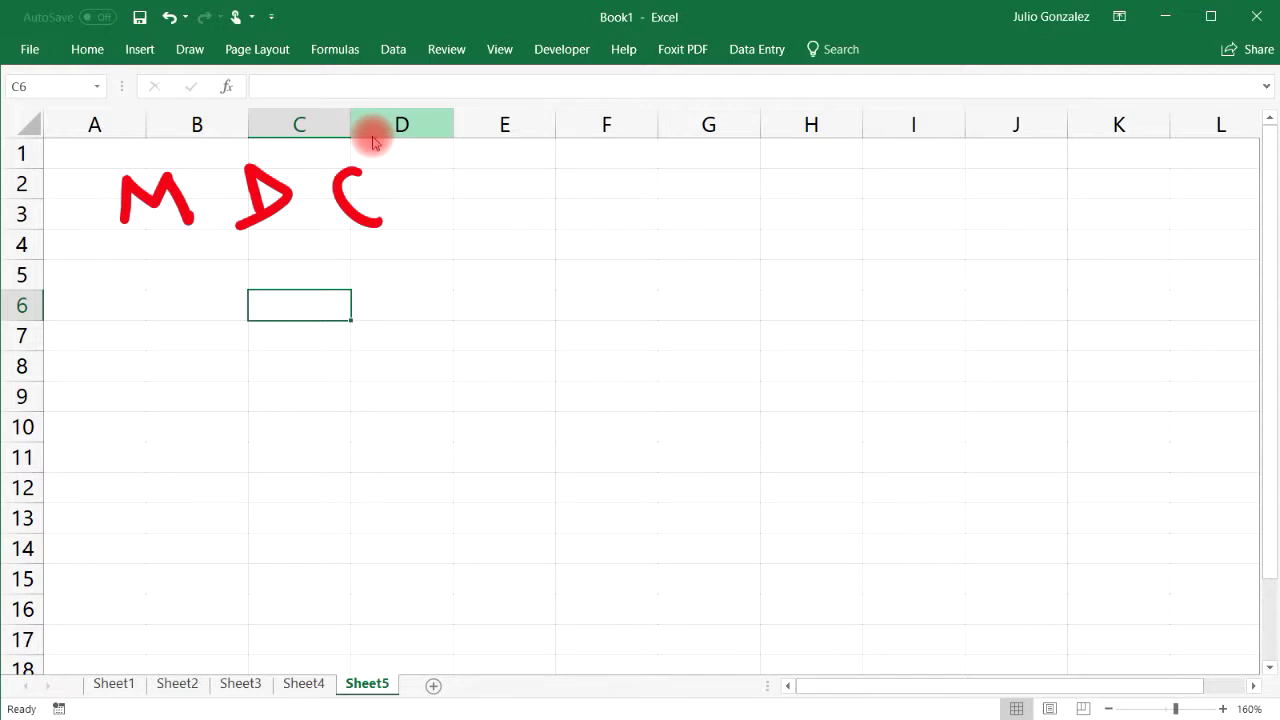
drag(422, 164, 466, 236)
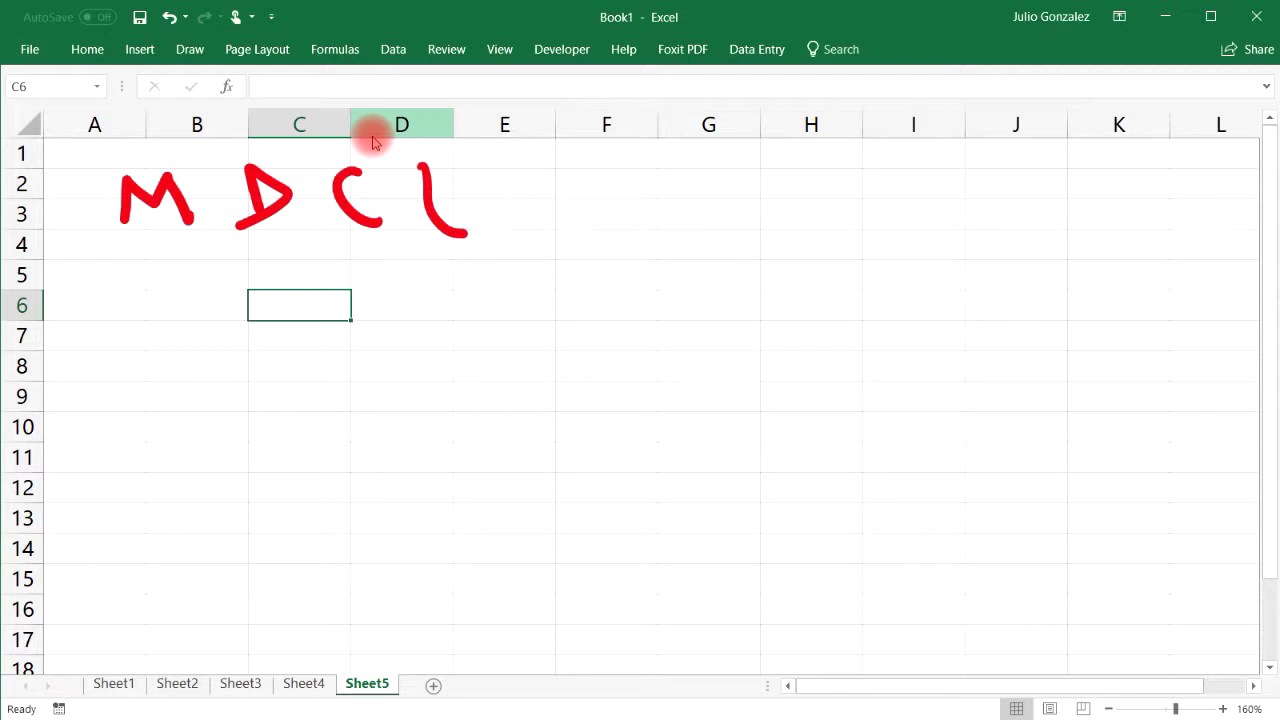
drag(500, 172, 555, 232)
drag(546, 170, 511, 233)
drag(603, 170, 758, 173)
drag(731, 176, 738, 222)
drag(710, 222, 774, 227)
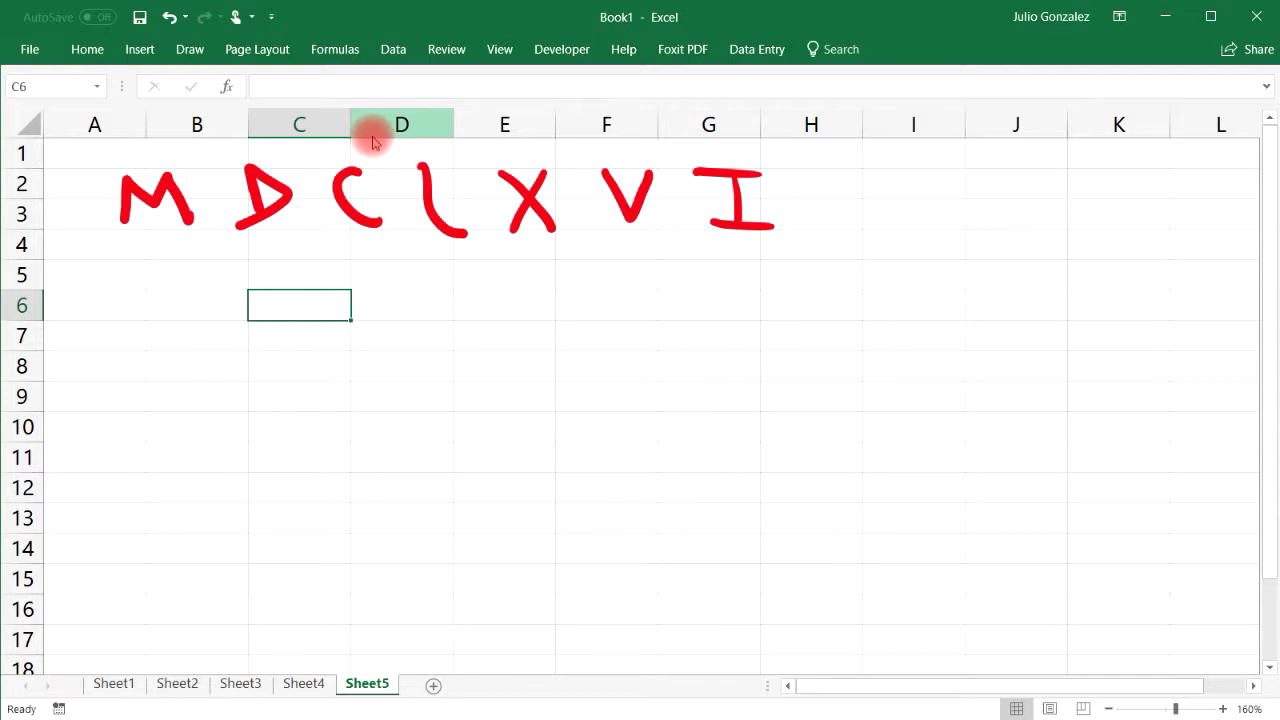
Handwrite "XVI = 16" in red ink across rows 6 and 7, below the row of Roman numeral letters.
drag(98, 298, 150, 355)
mouse_move(138, 300)
mouse_down()
mouse_move(102, 357)
mouse_move(194, 300)
mouse_move(276, 302)
mouse_up()
mouse_move(256, 308)
mouse_down()
mouse_move(257, 352)
mouse_move(284, 345)
mouse_up()
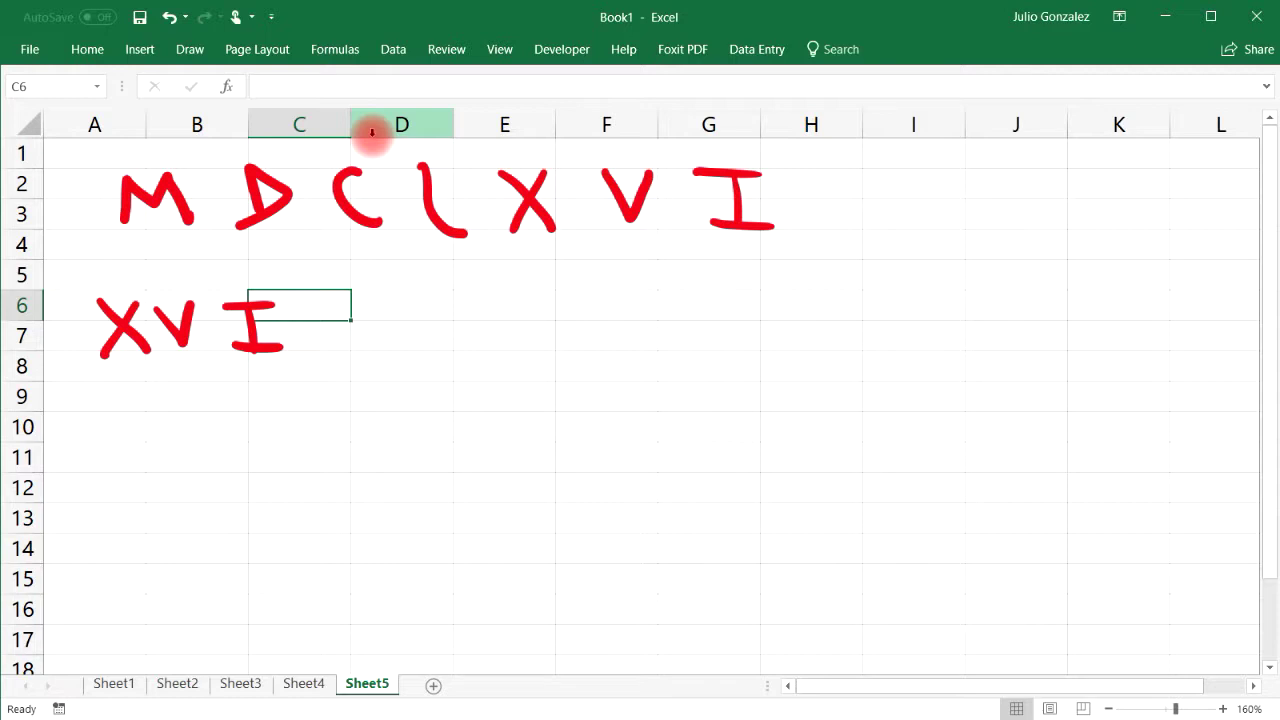
drag(352, 320, 400, 320)
drag(352, 342, 450, 350)
click(484, 297)
drag(484, 297, 478, 332)
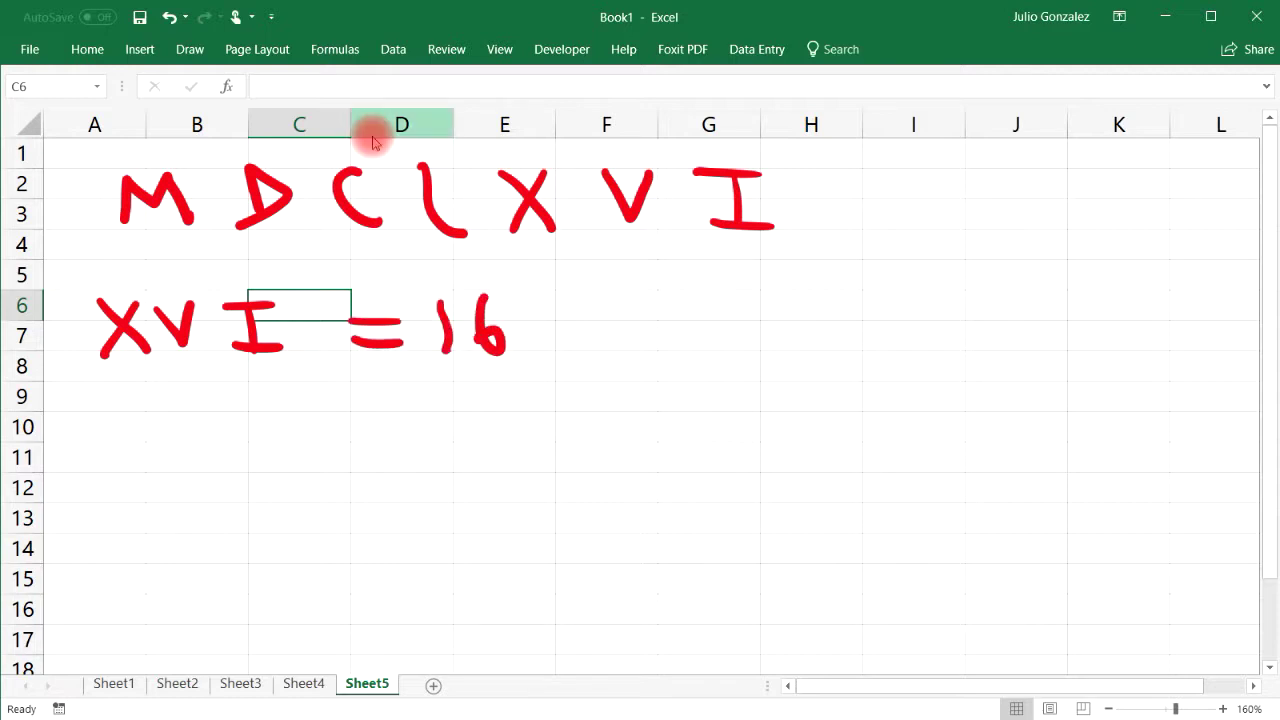
Handwrite "LXV = 65" in red ink across rows 6 and 7, beside the "XVI = 16" note.
drag(618, 292, 678, 348)
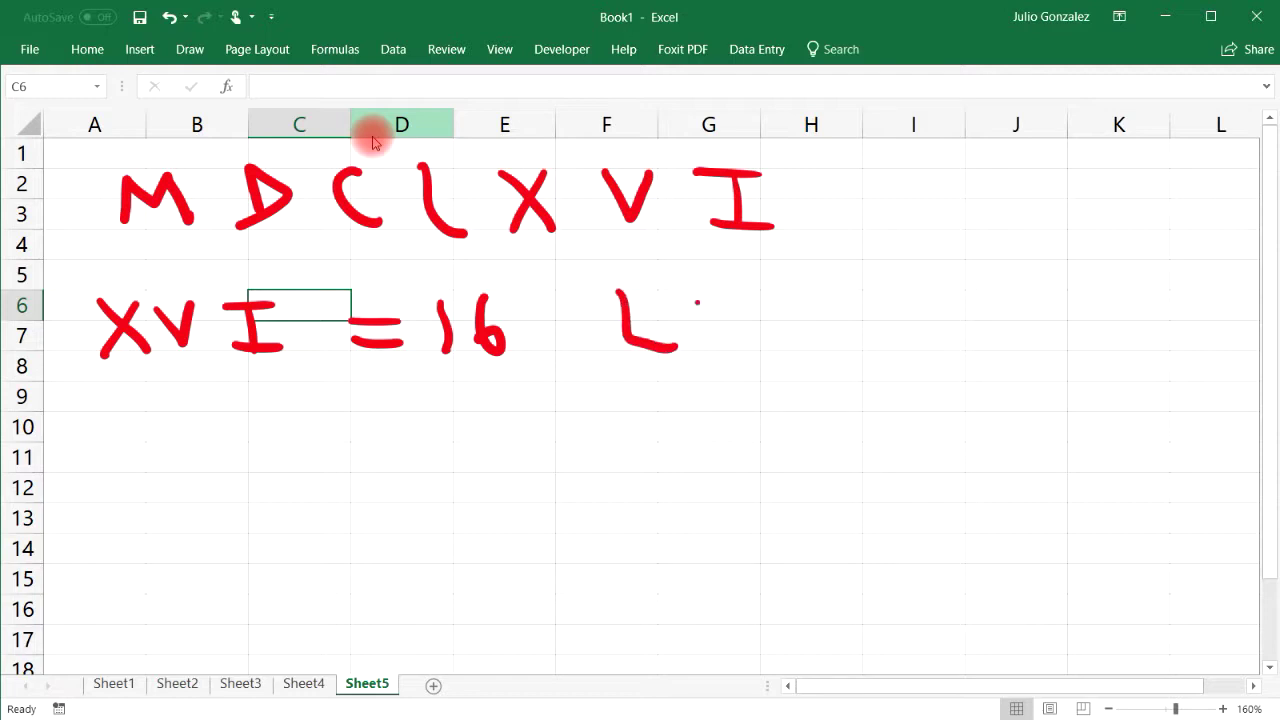
drag(697, 302, 762, 354)
drag(746, 303, 714, 352)
drag(782, 316, 811, 301)
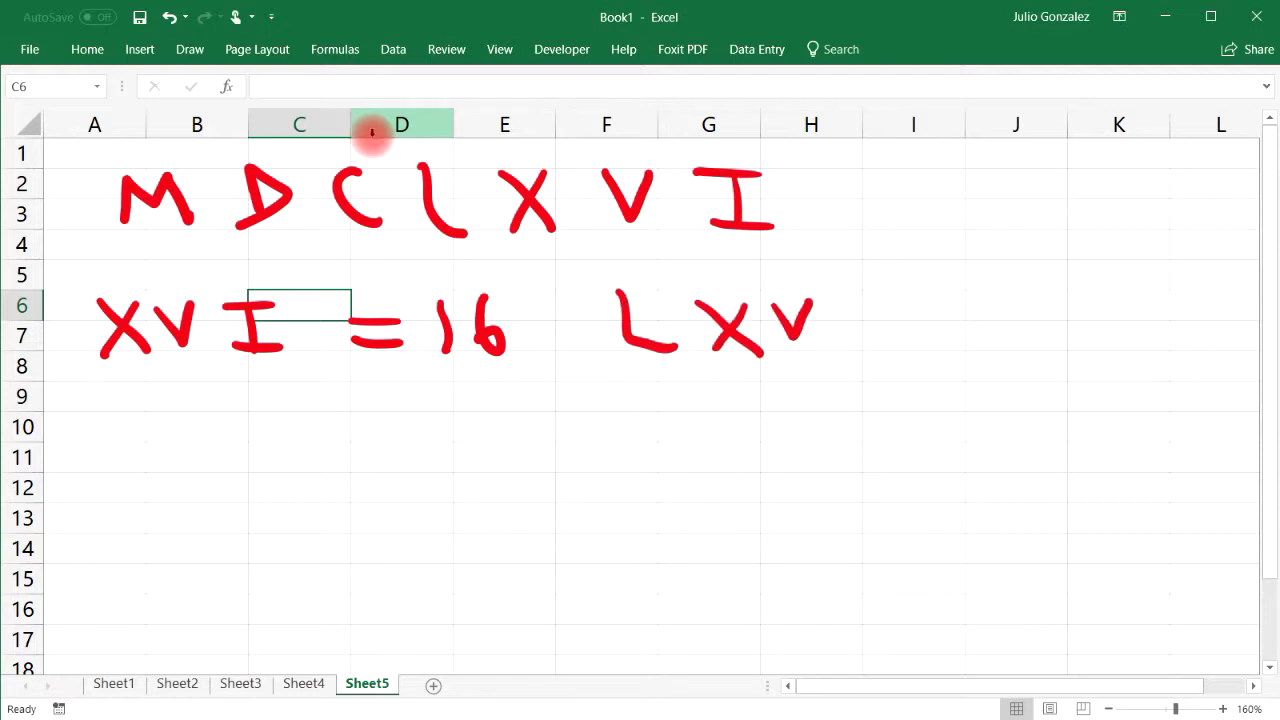
drag(882, 320, 921, 319)
drag(881, 335, 922, 336)
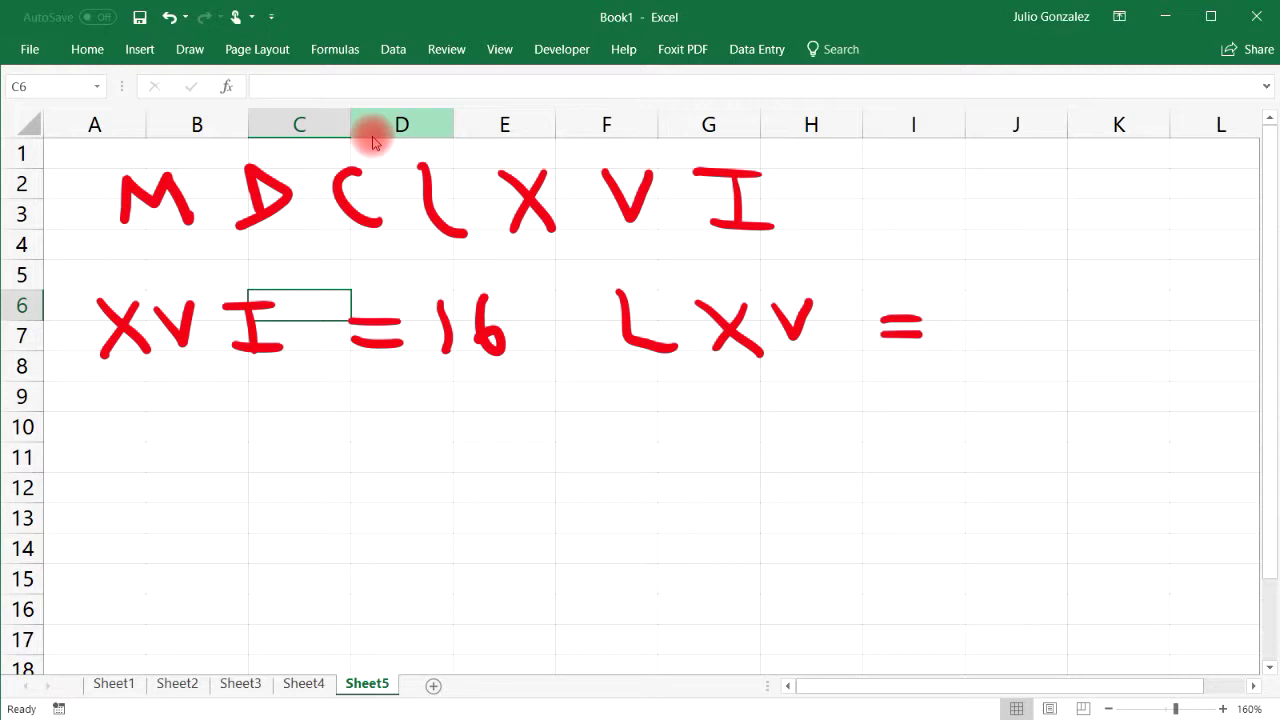
drag(986, 301, 972, 332)
drag(1050, 304, 1010, 355)
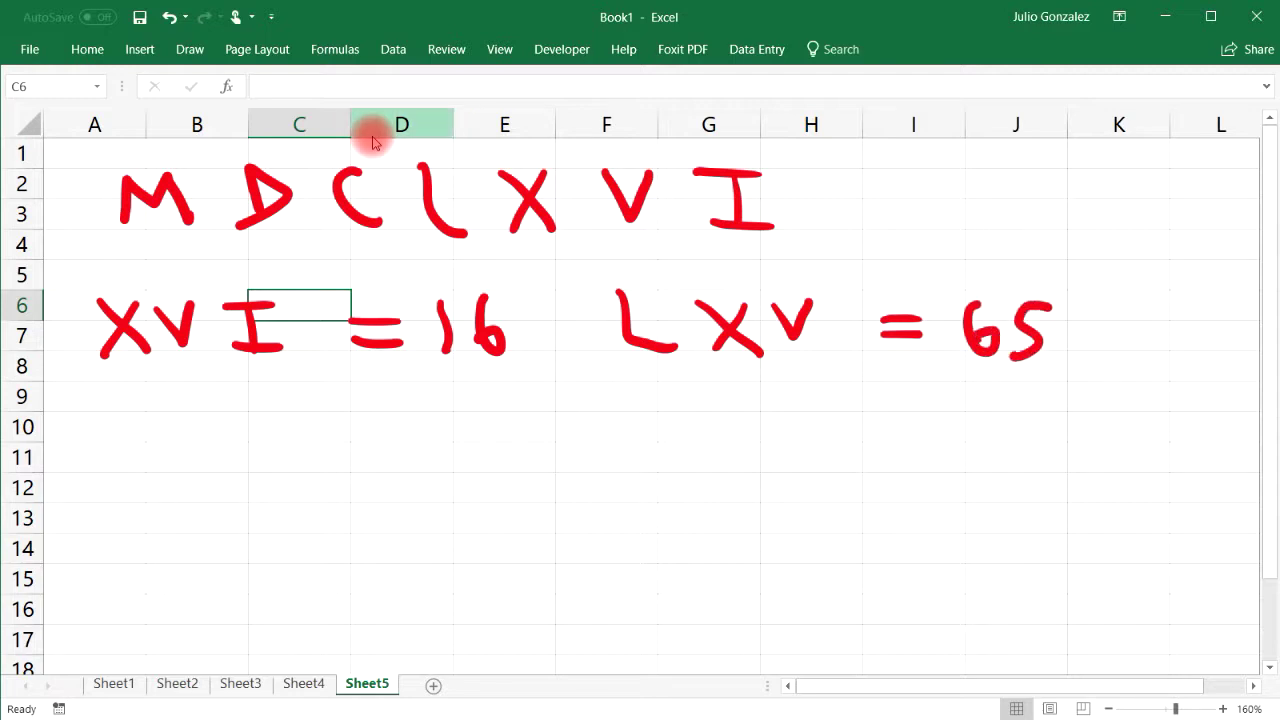
Handwrite "VI = 6" in red ink across rows 2 and 3, columns I to K, beside the Roman numeral letters.
drag(897, 183, 934, 176)
mouse_move(949, 181)
mouse_down()
mouse_move(998, 179)
mouse_move(973, 231)
mouse_up()
mouse_move(949, 232)
mouse_down()
mouse_move(1001, 230)
mouse_move(1065, 195)
mouse_move(1072, 222)
mouse_up()
drag(1124, 172, 1112, 210)
Handwrite "IV = 4" in red ink around rows 9 to 11, columns H to J, below the "LXV = 65" note.
drag(778, 406, 852, 405)
mouse_move(794, 441)
mouse_down()
mouse_move(870, 440)
mouse_move(830, 440)
mouse_up()
drag(864, 404, 902, 402)
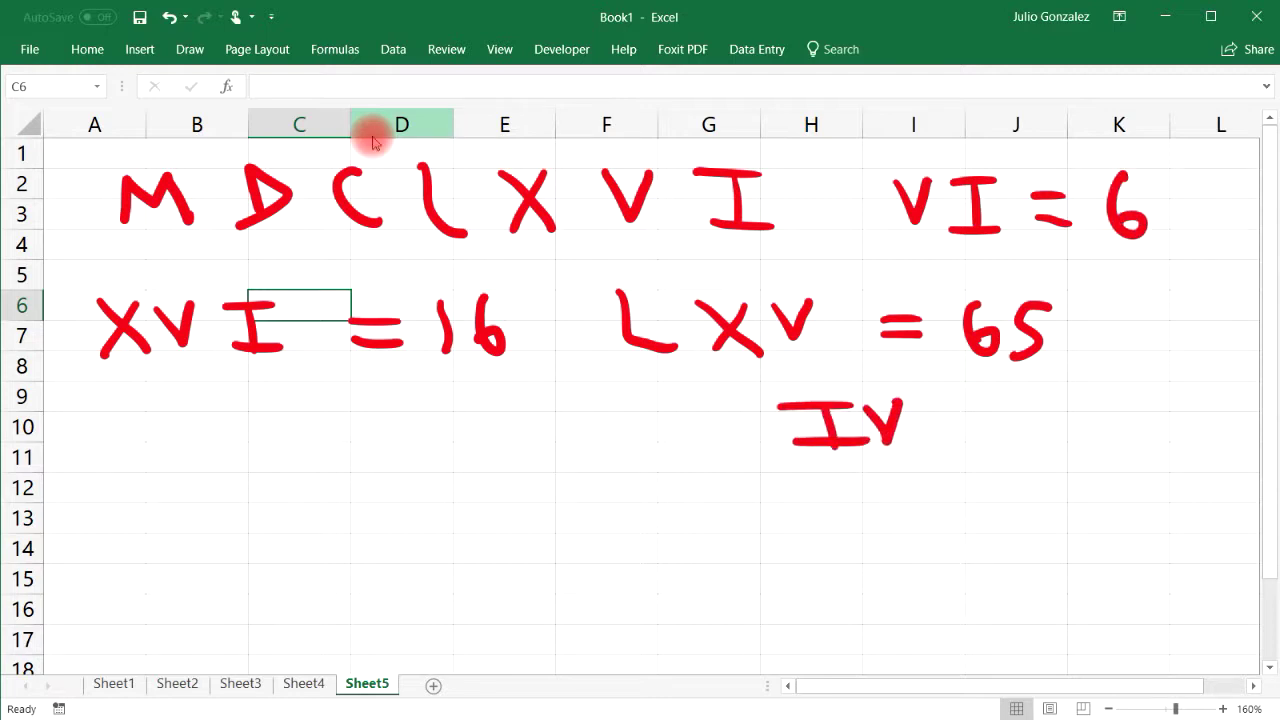
mouse_move(946, 410)
mouse_down()
mouse_move(974, 408)
mouse_move(972, 426)
mouse_up()
mouse_move(1020, 392)
mouse_down()
mouse_move(1014, 419)
mouse_move(1056, 414)
mouse_up()
drag(1049, 386, 1047, 443)
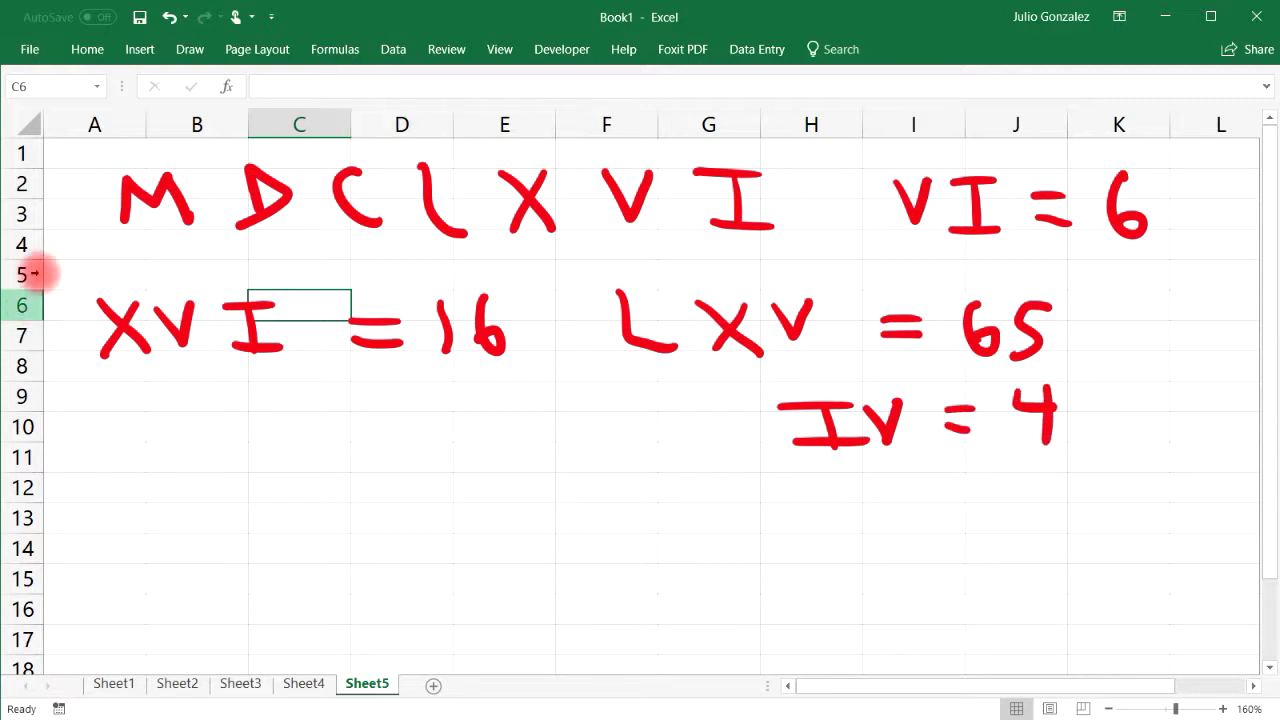
Convert 16 to a Roman numeral in A11 with the formula =ROMAN(16).
click(118, 450)
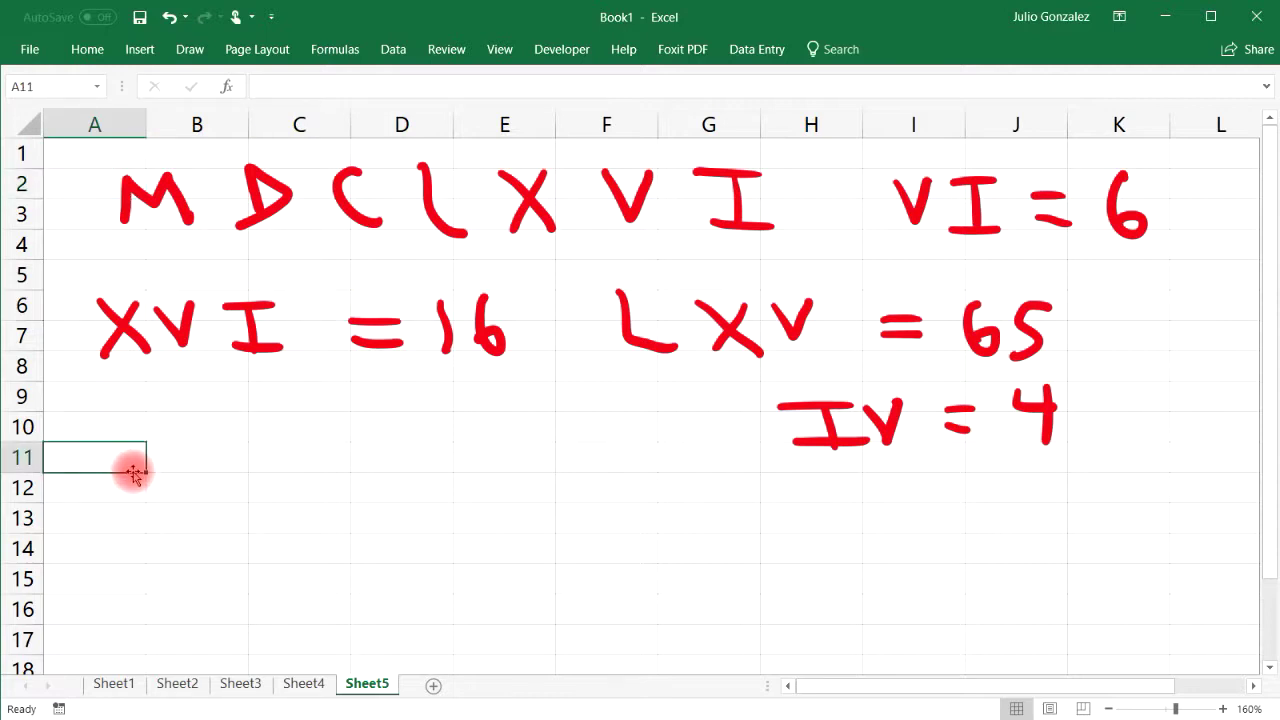
text(=roman)
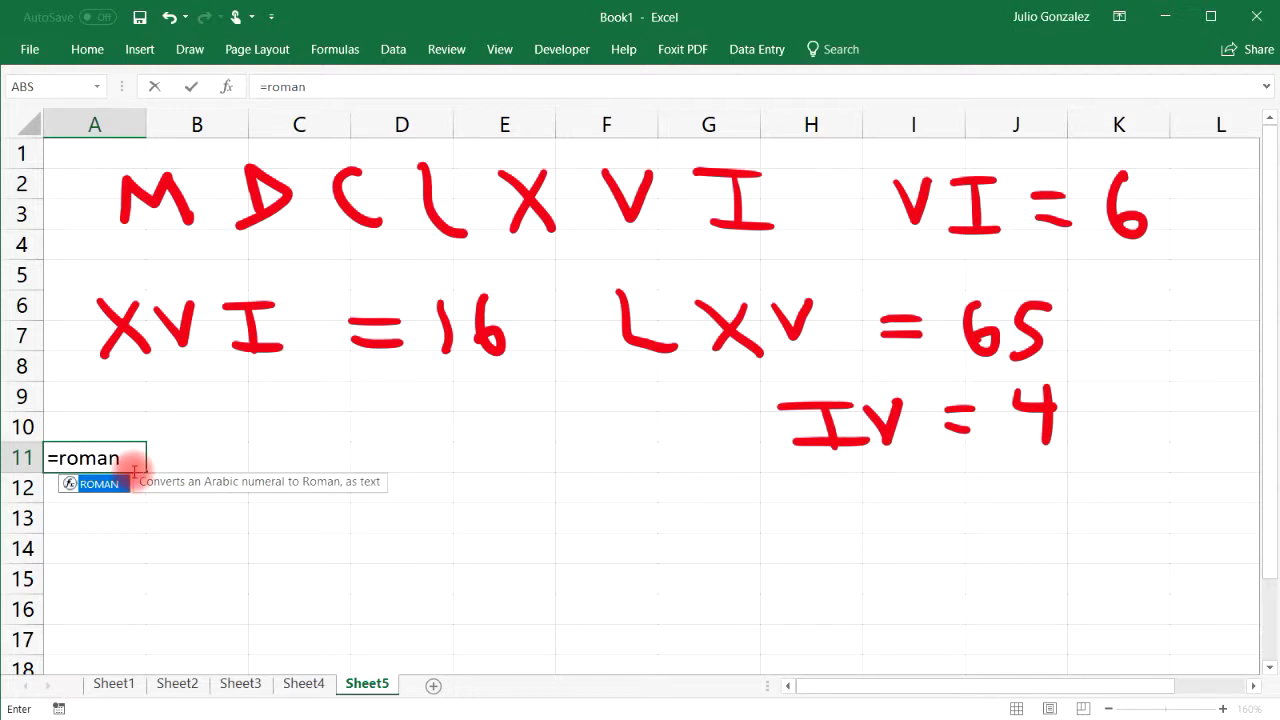
text(()
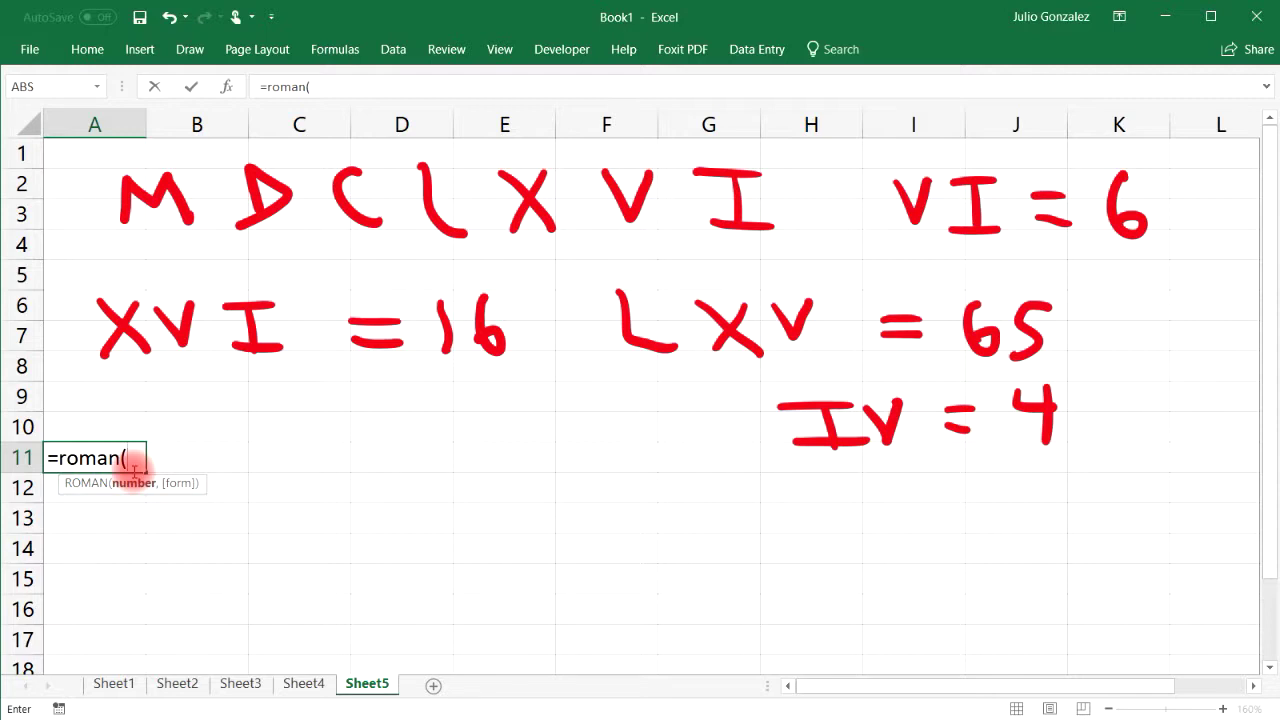
text(16))
key(Return)
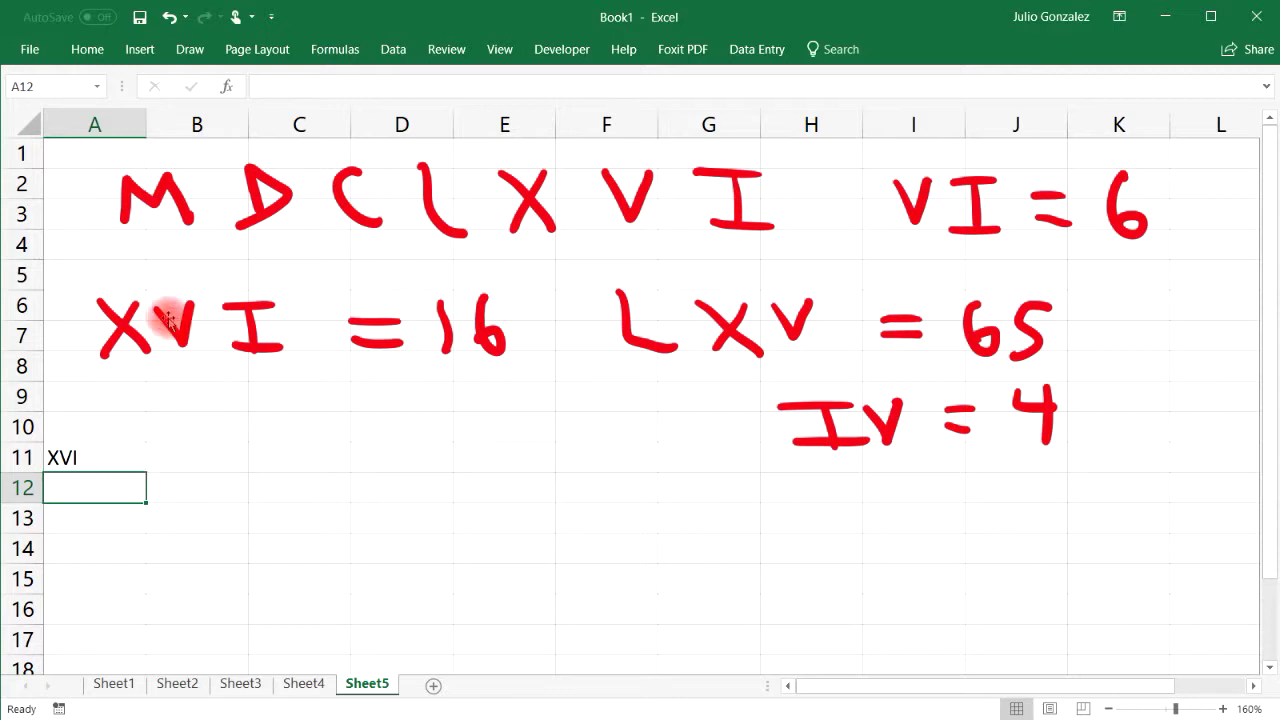
Convert 65 to a Roman numeral in B11 with the formula =ROMAN(65).
click(216, 449)
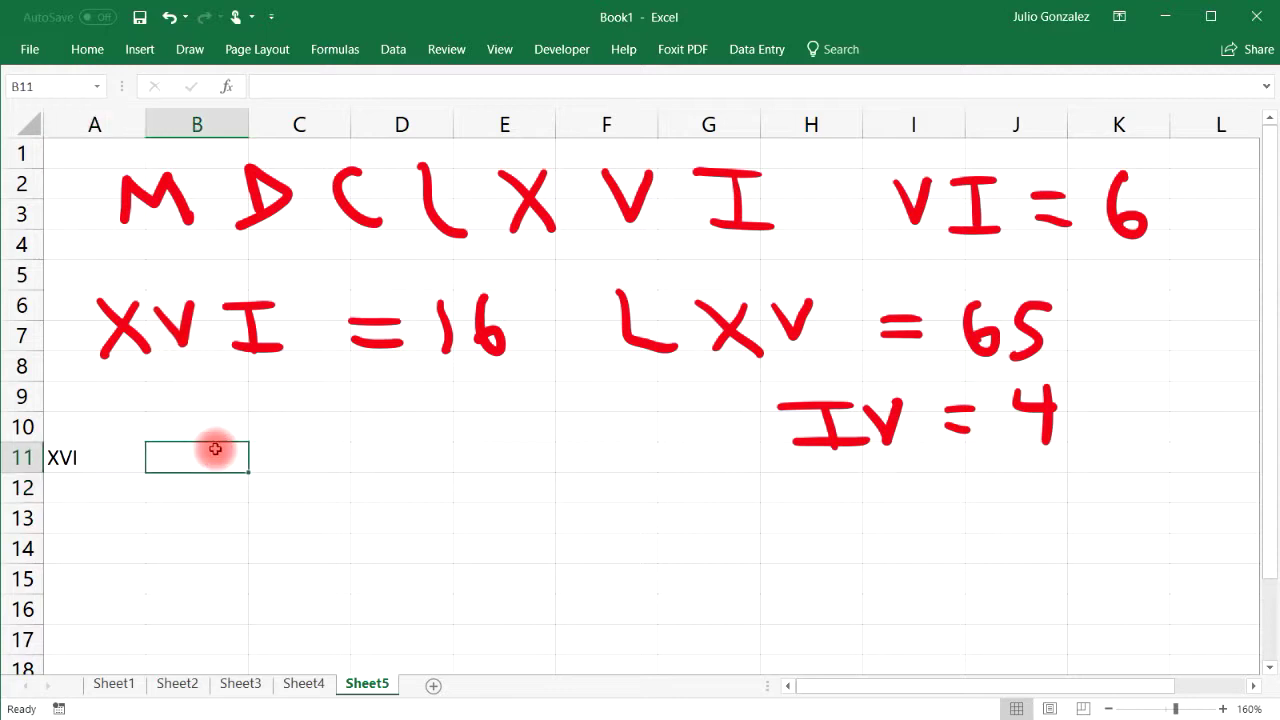
text(=roman)
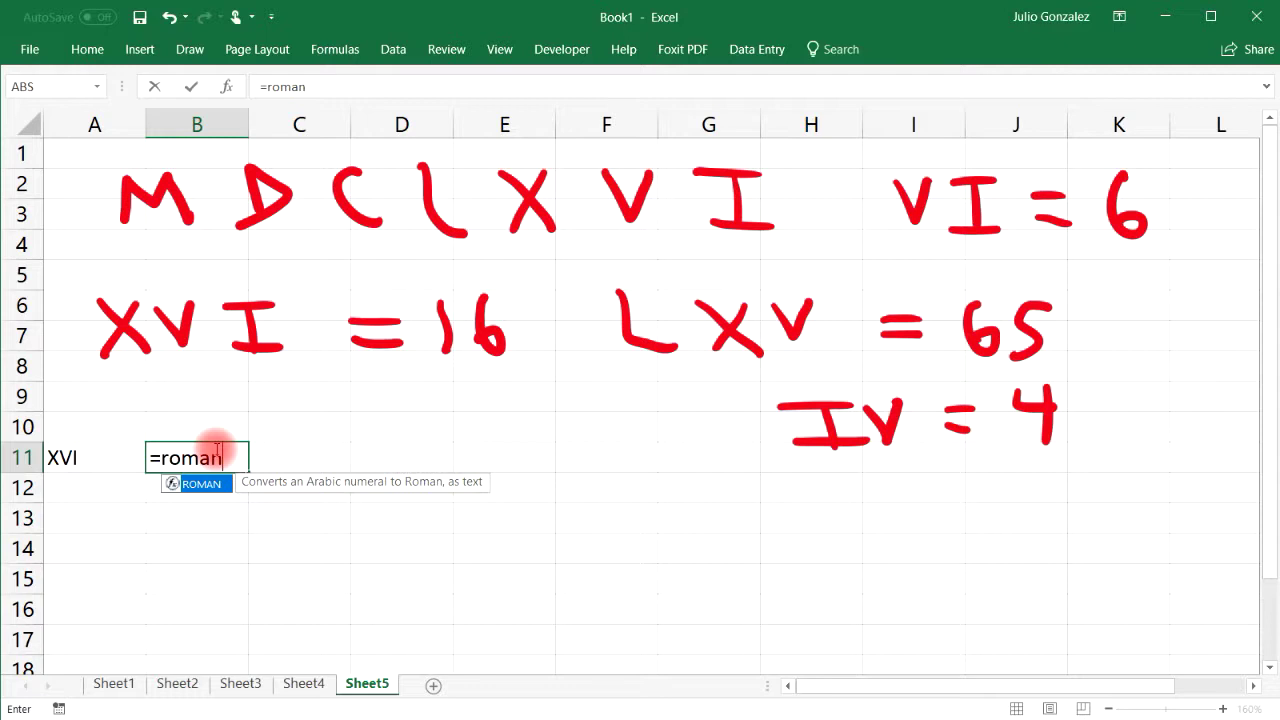
text((65))
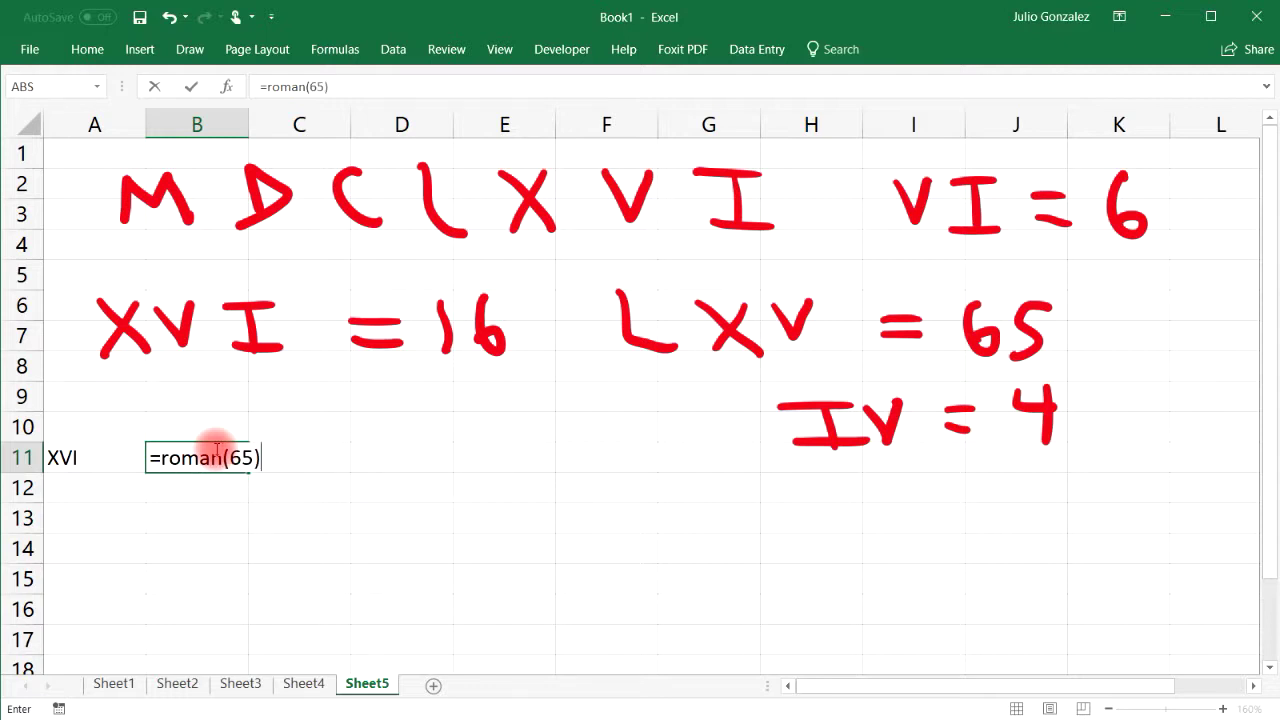
key(Return)
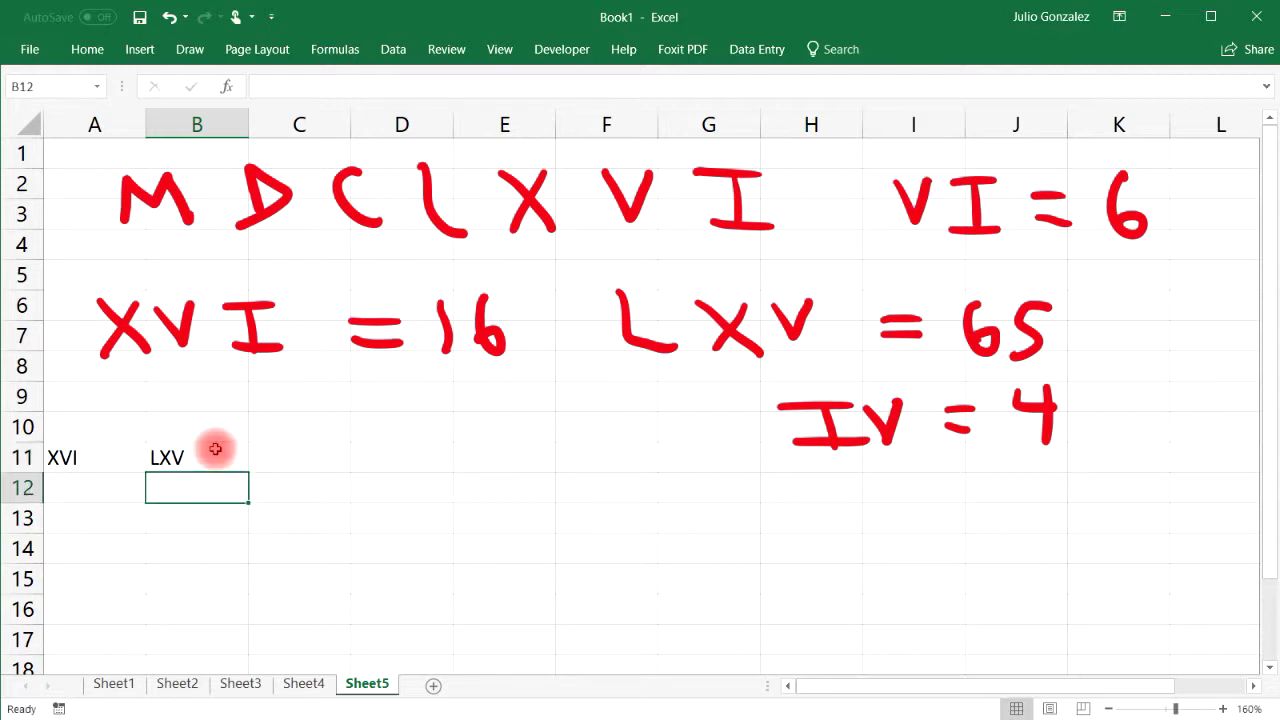
Convert 6 to a Roman numeral in C11 with the formula =ROMAN(6).
click(322, 464)
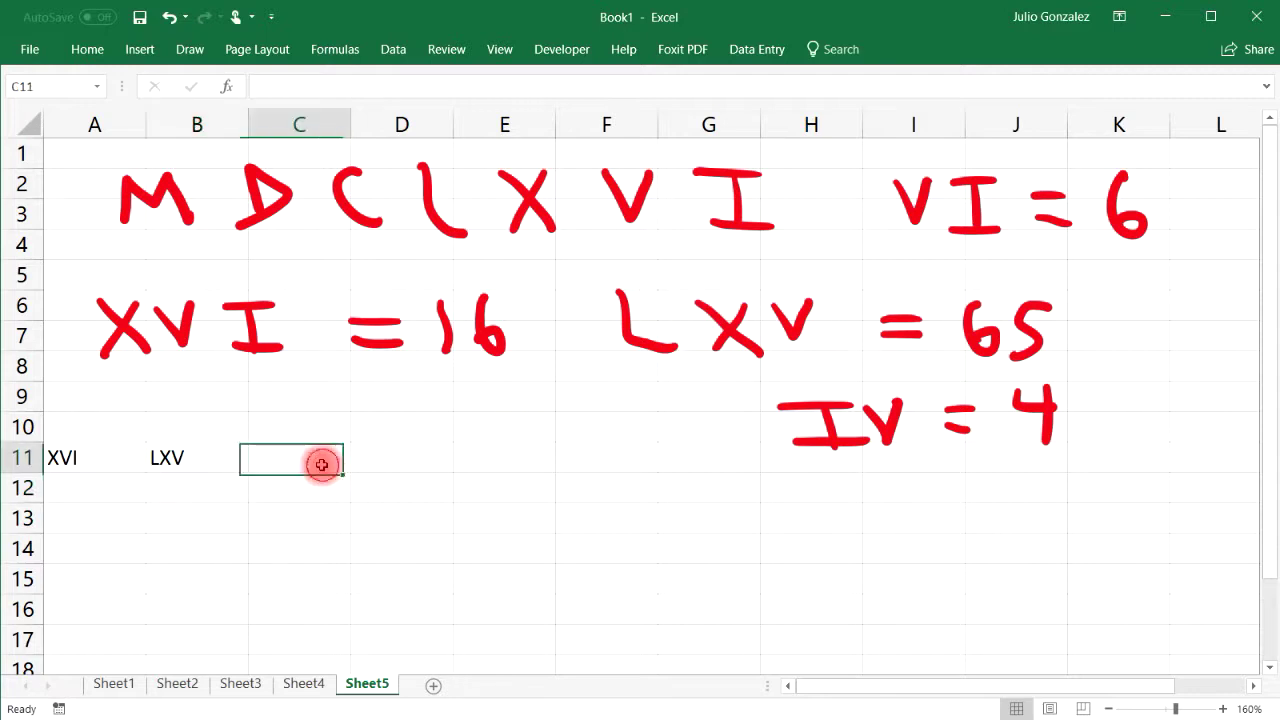
text(=roman)
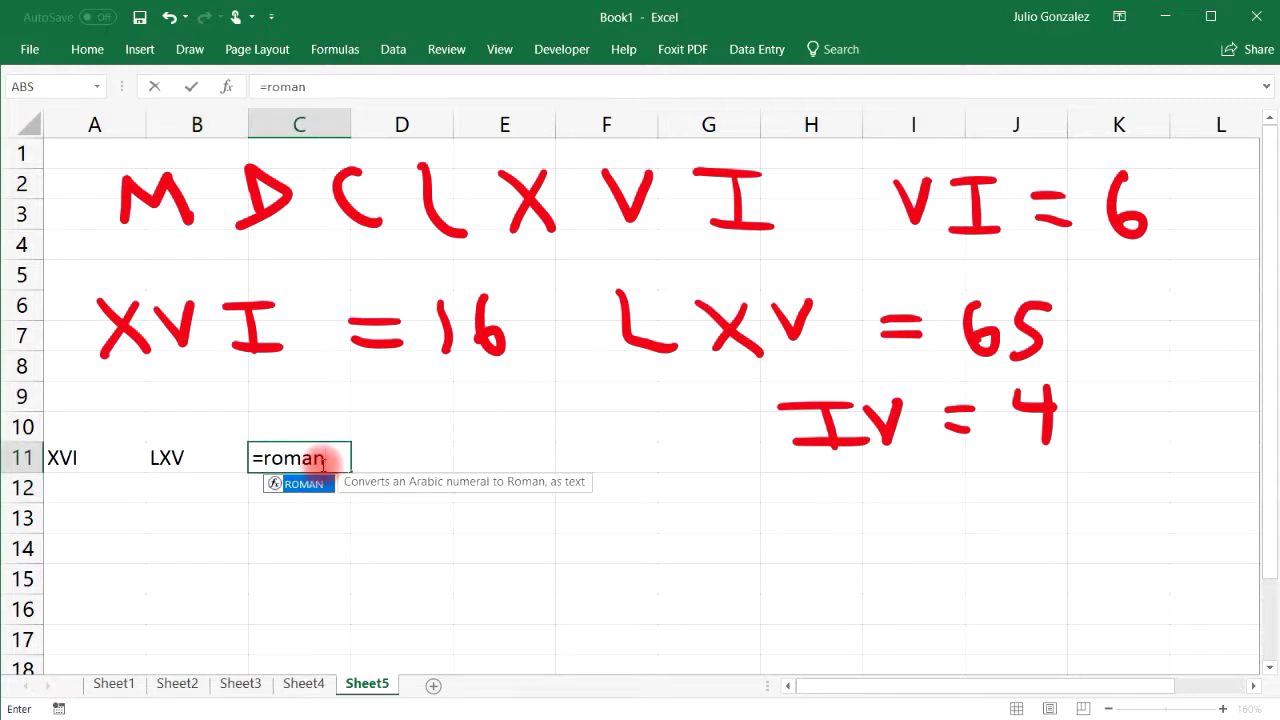
text((6)
key(Return)
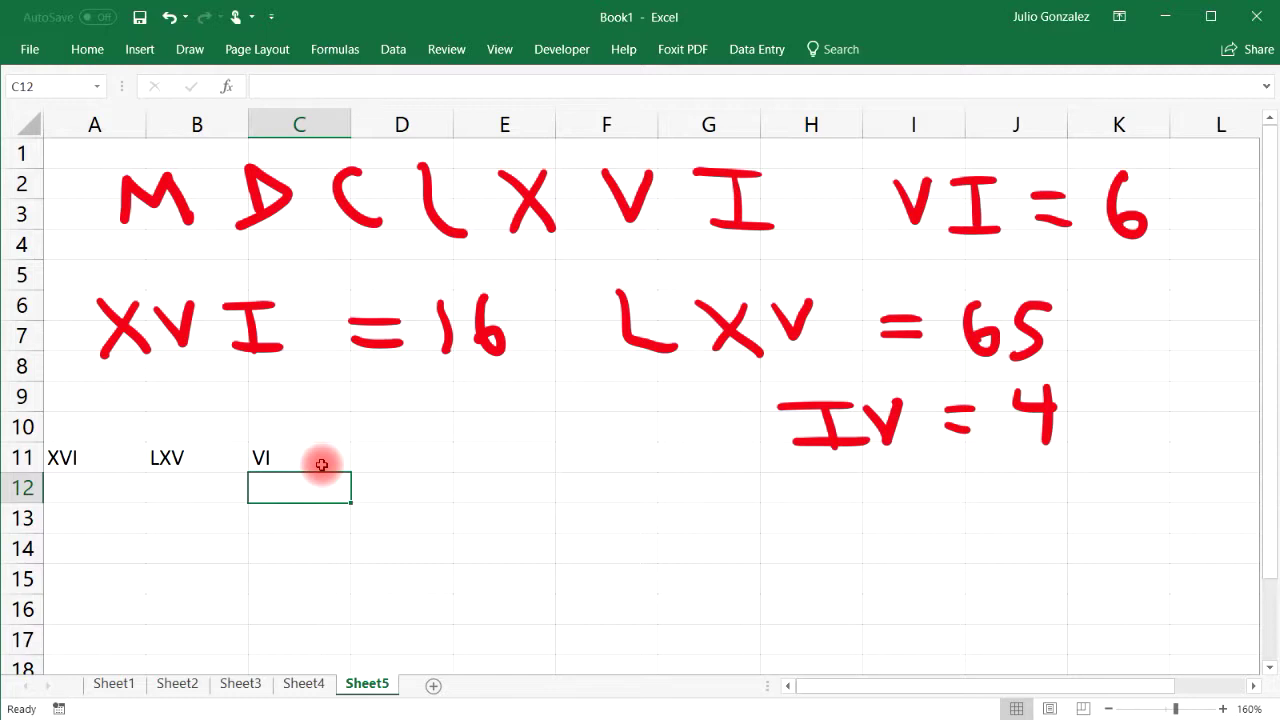
Convert 4 to a Roman numeral in D11 with the formula =ROMAN(4).
click(364, 456)
text(=roman)
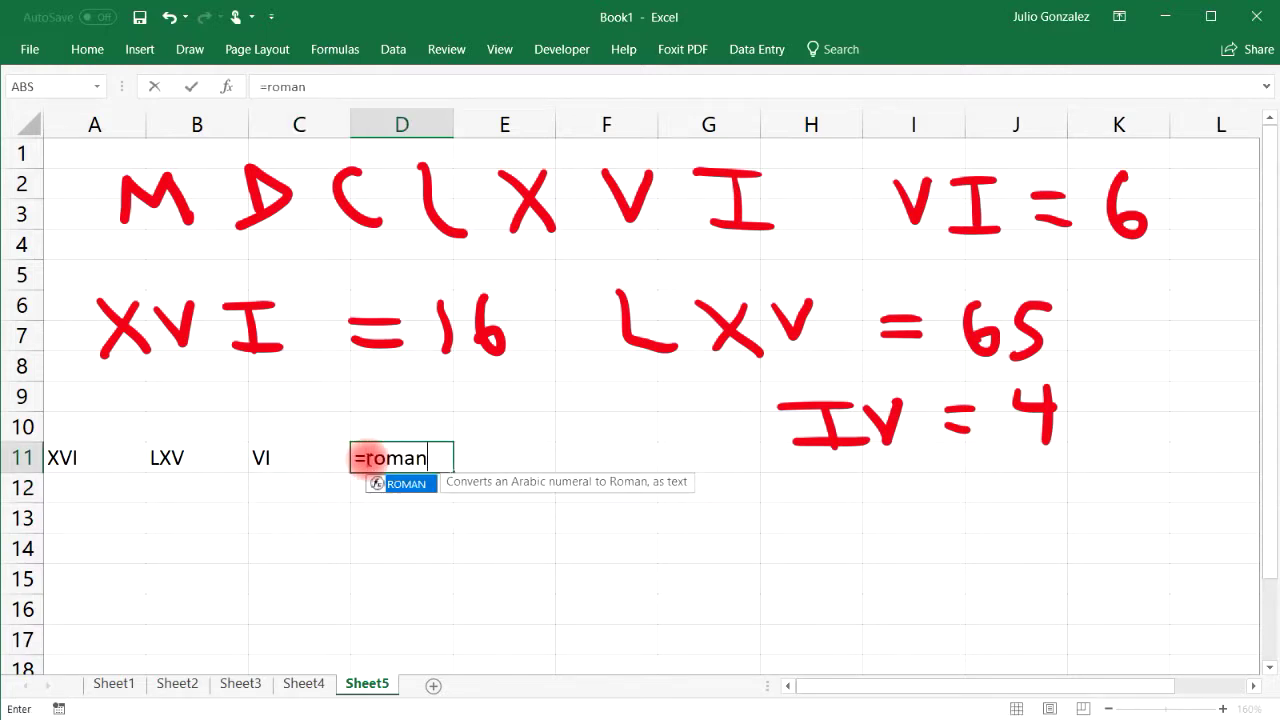
text((4))
key(Return)
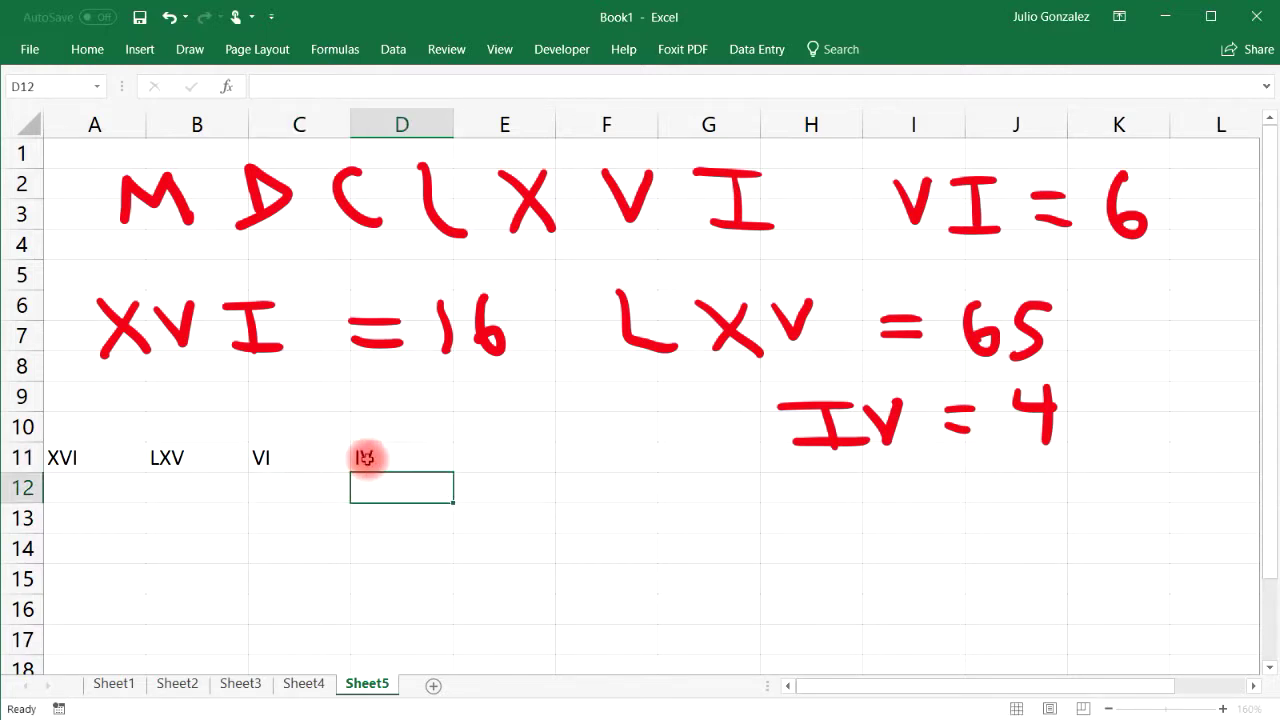
Enter =ROMAN(1865) in F12 to convert the year to Roman numerals, and reselect F12.
click(619, 488)
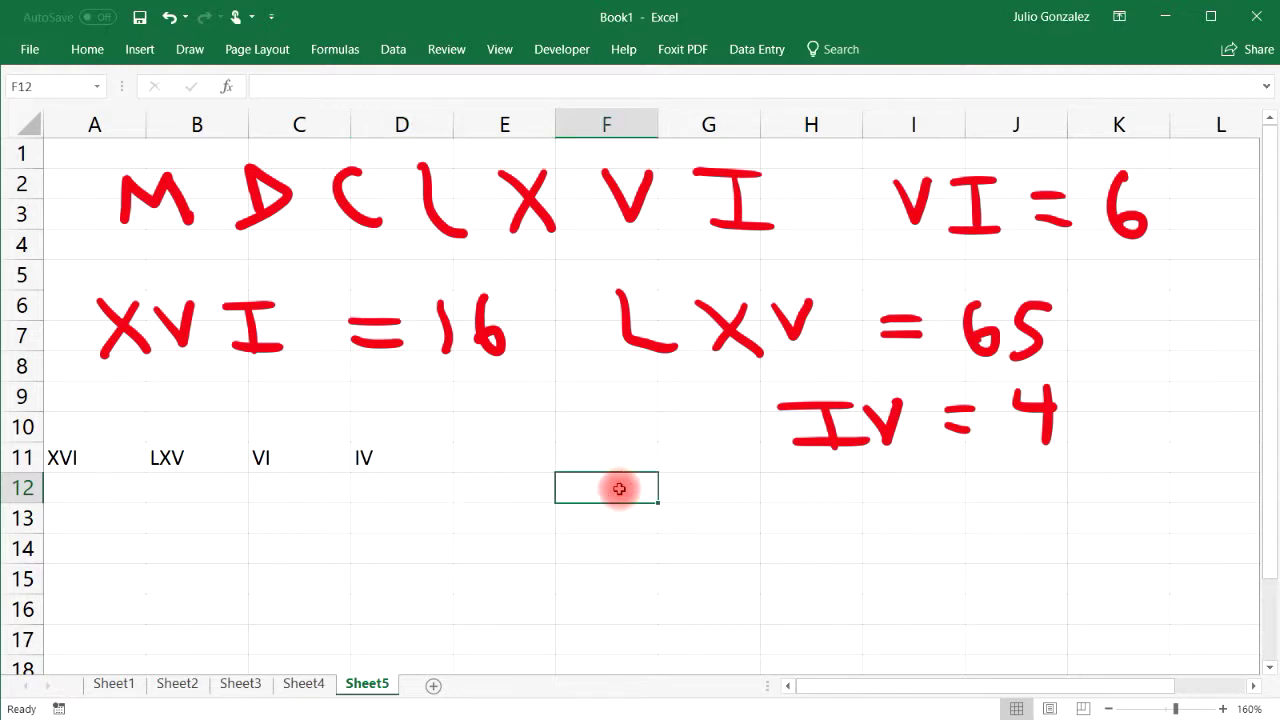
text(=)
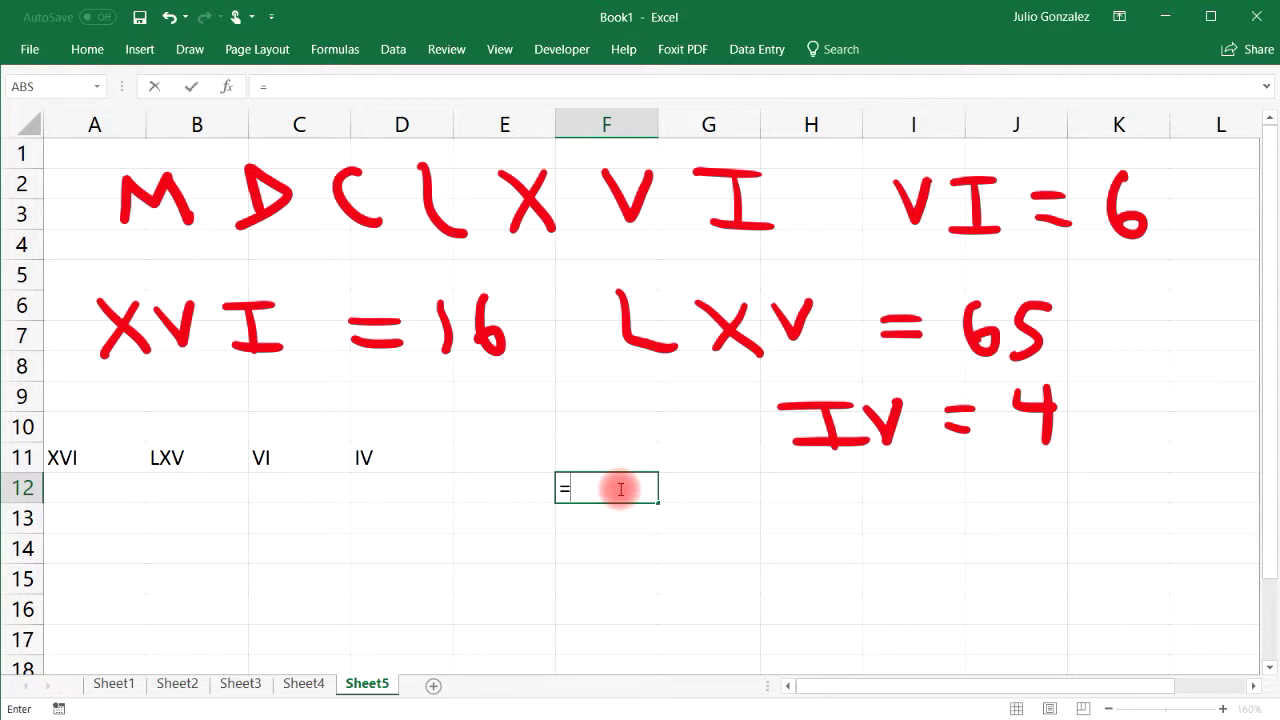
text(roman(1)
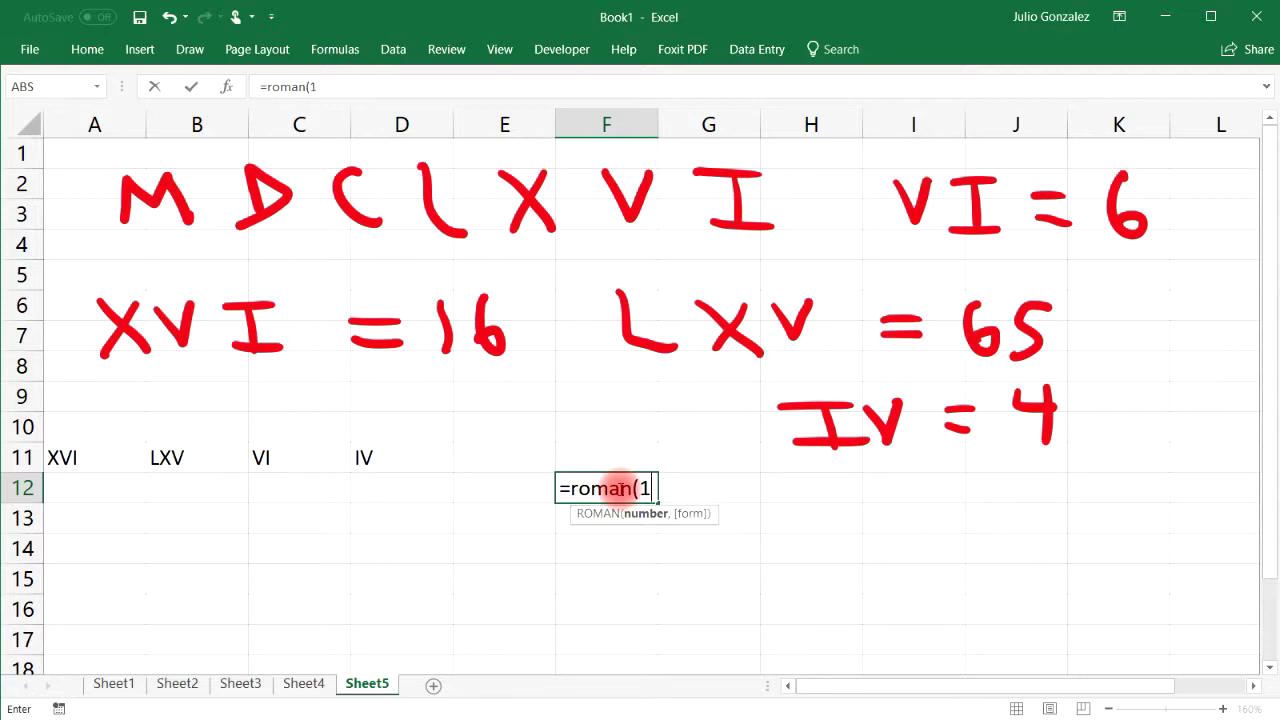
text(865))
key(Return)
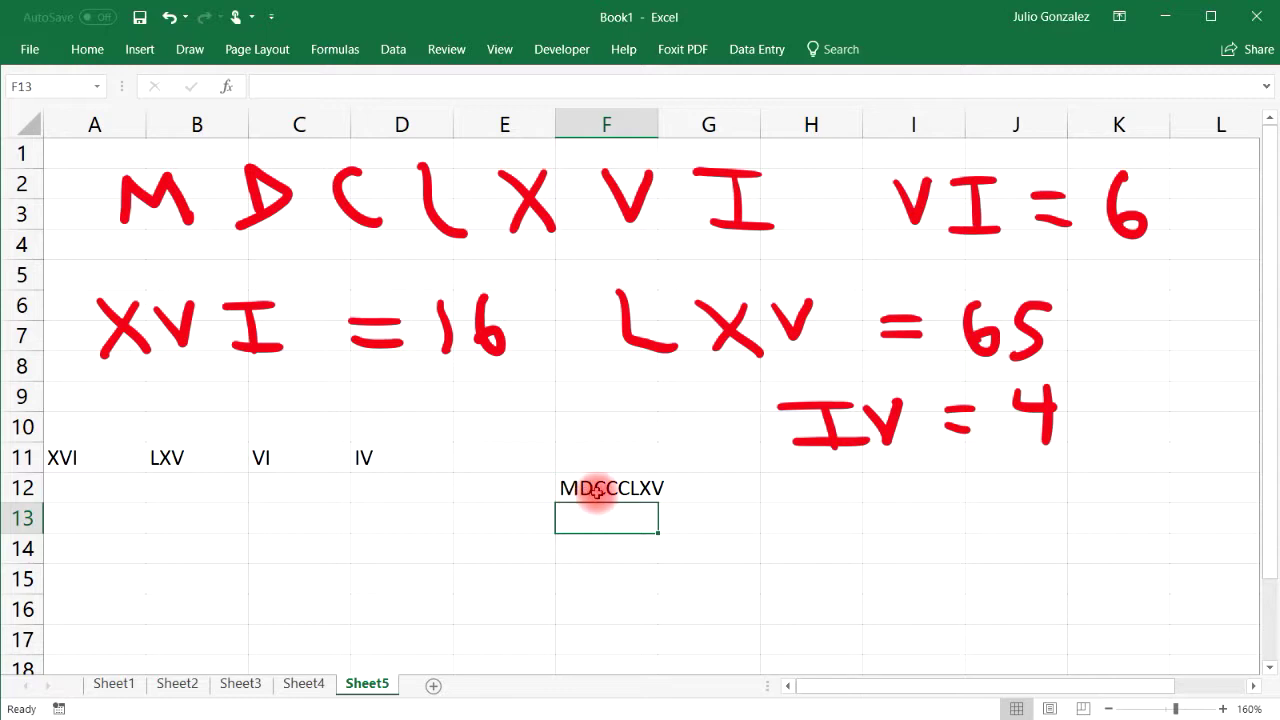
click(656, 488)
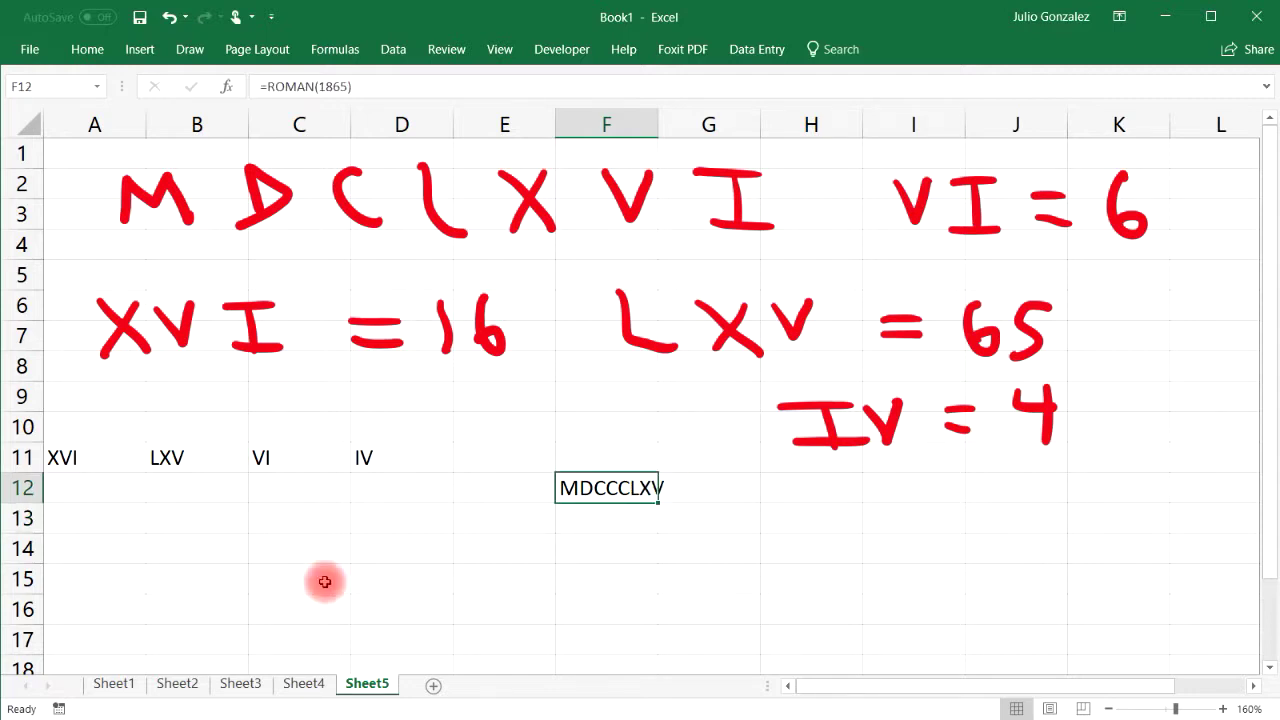
Try to convert the numeral XVI to a number in B13 with =ARABIC(XVI), without quotation marks.
click(208, 518)
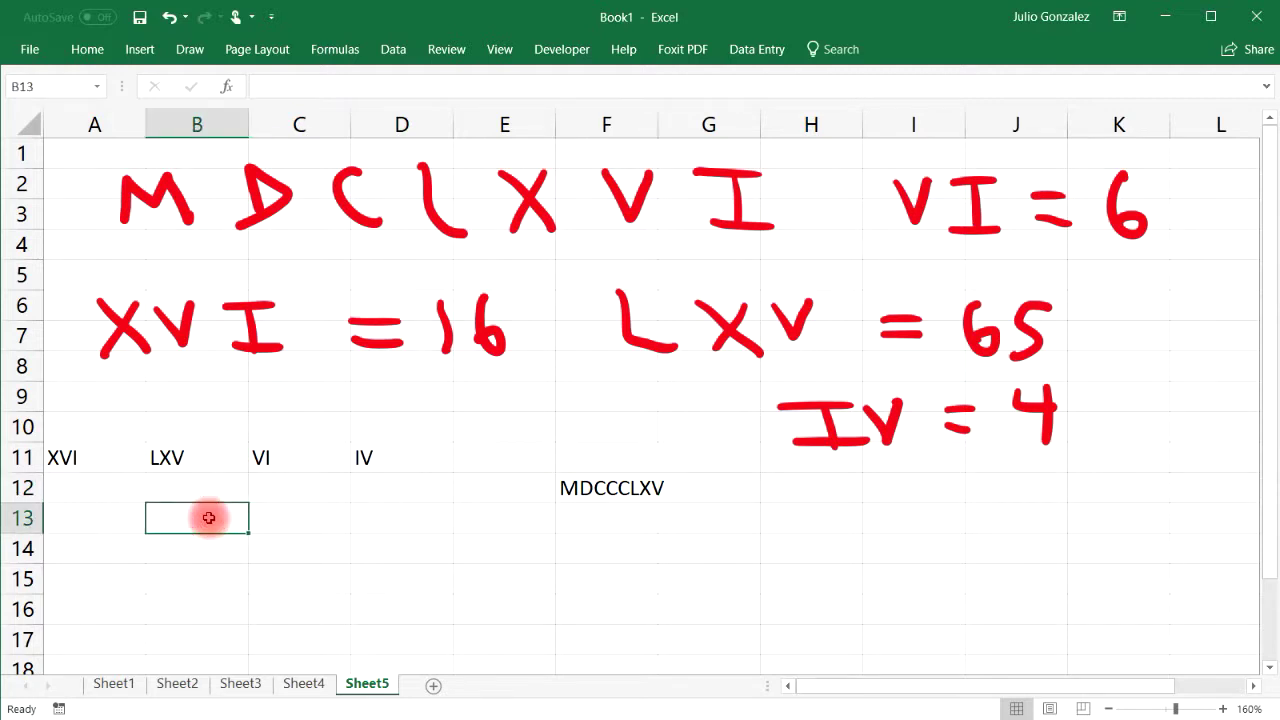
text(=a)
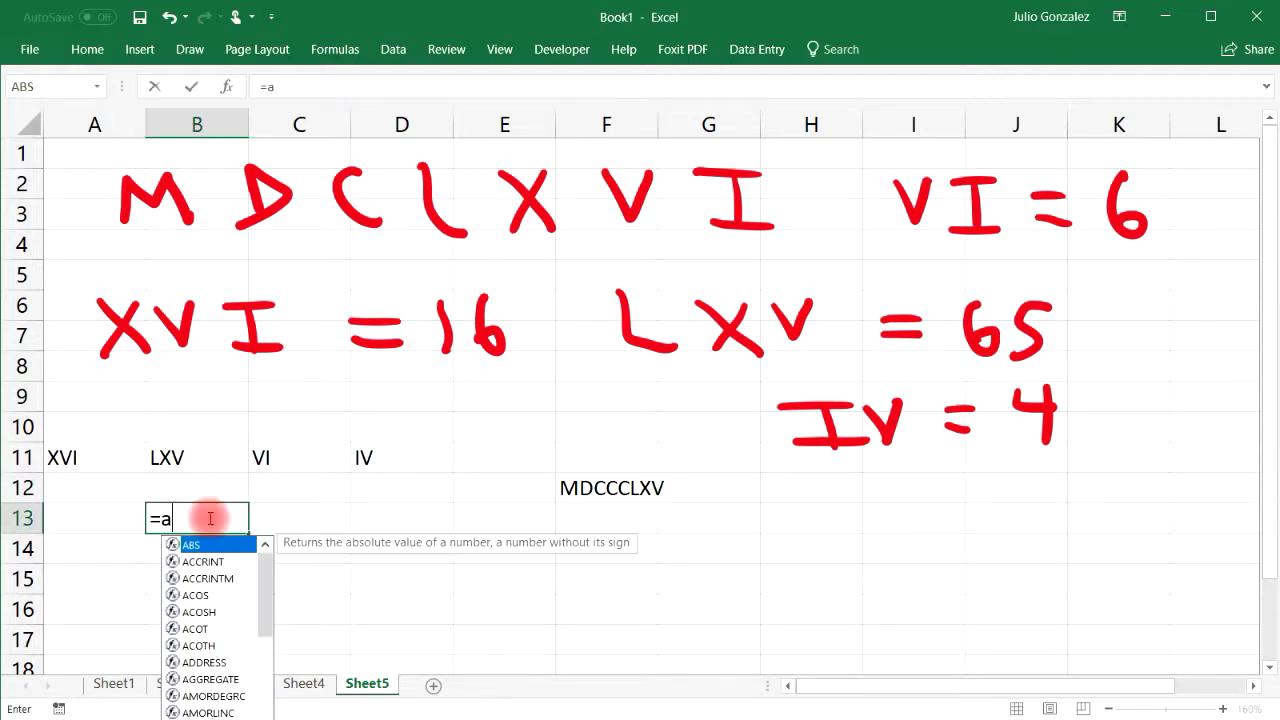
key(BackSpace)
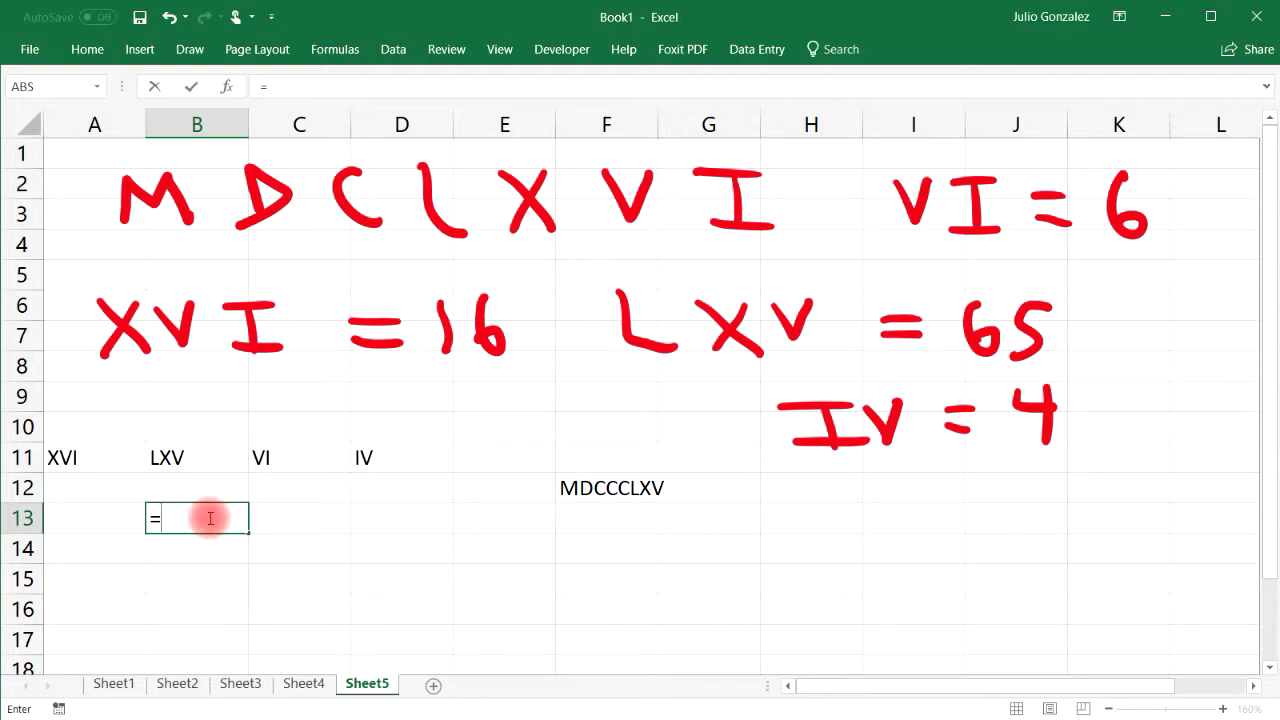
text(arabi)
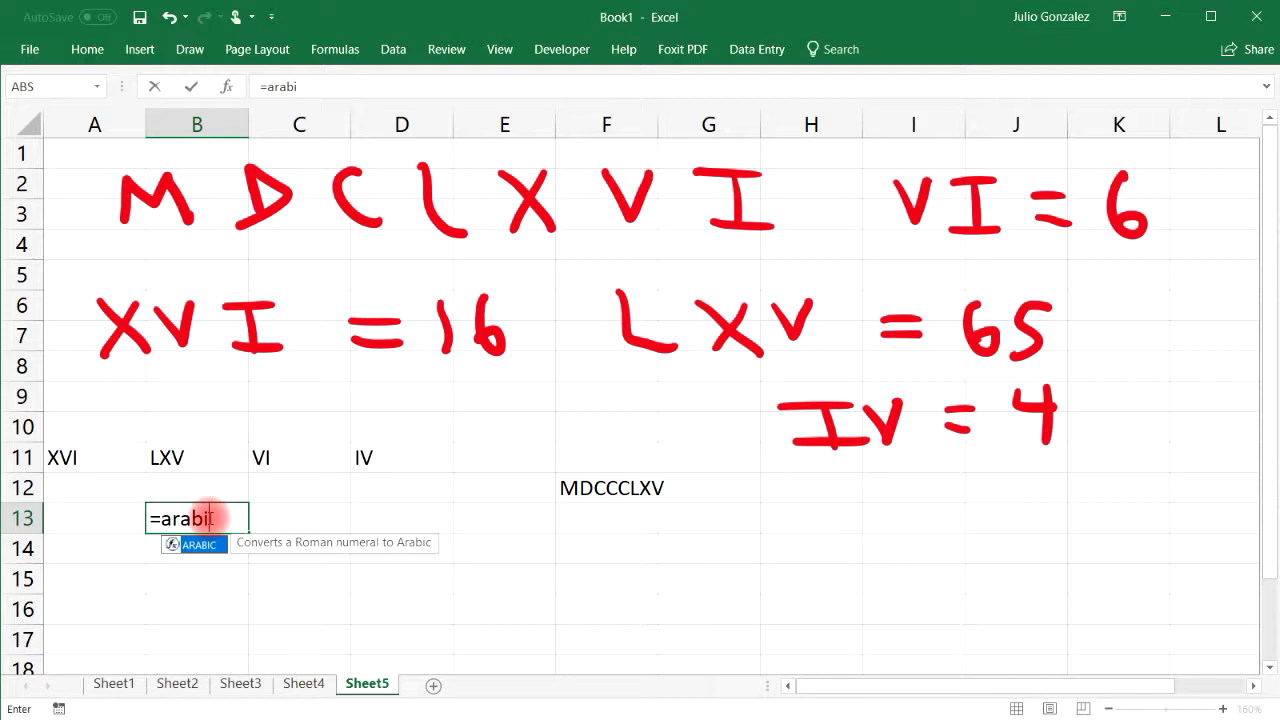
text(c()
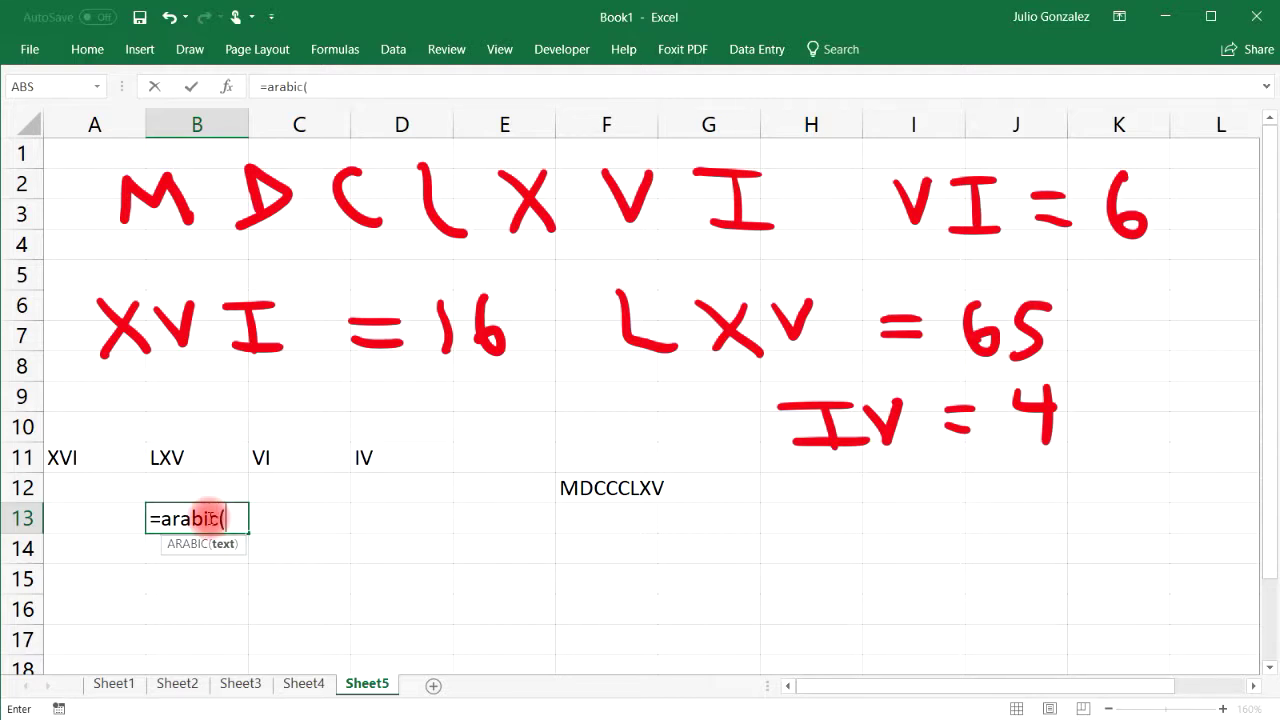
text(XVI))
key(Return)
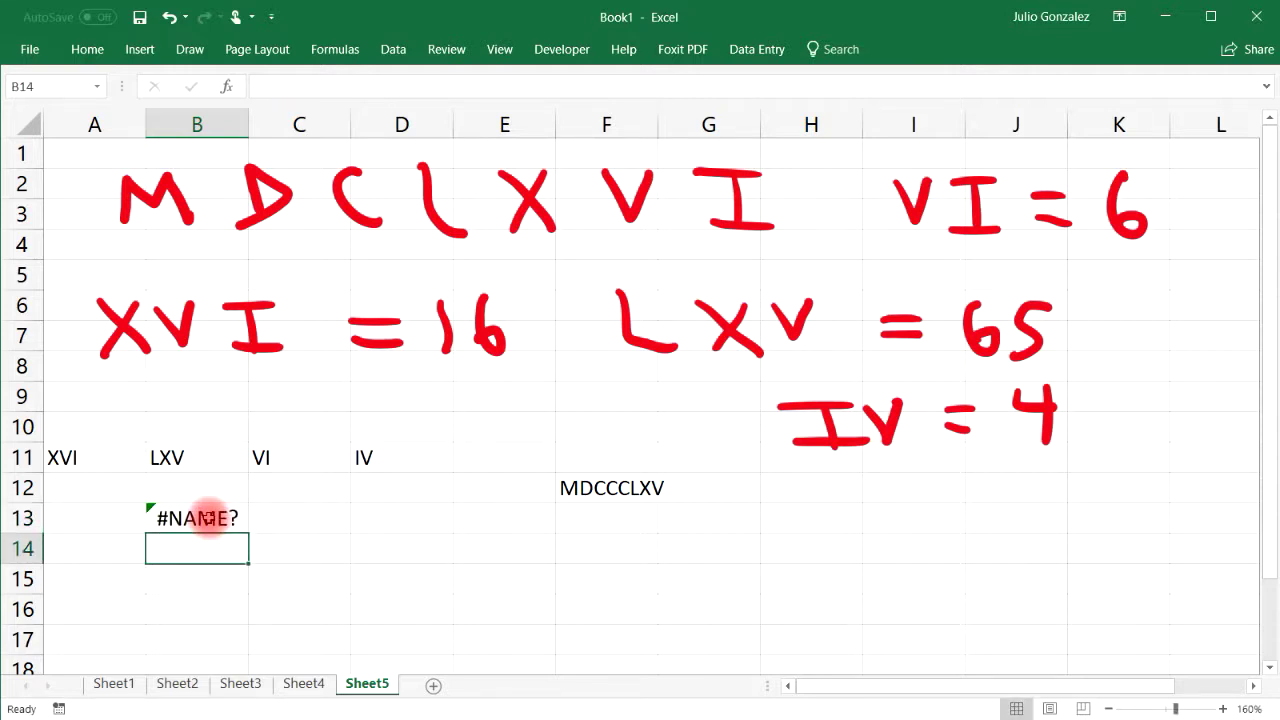
Correct the formula in B13 to =ARABIC("XVI") by enclosing the numeral in quotation marks.
double_click(207, 517)
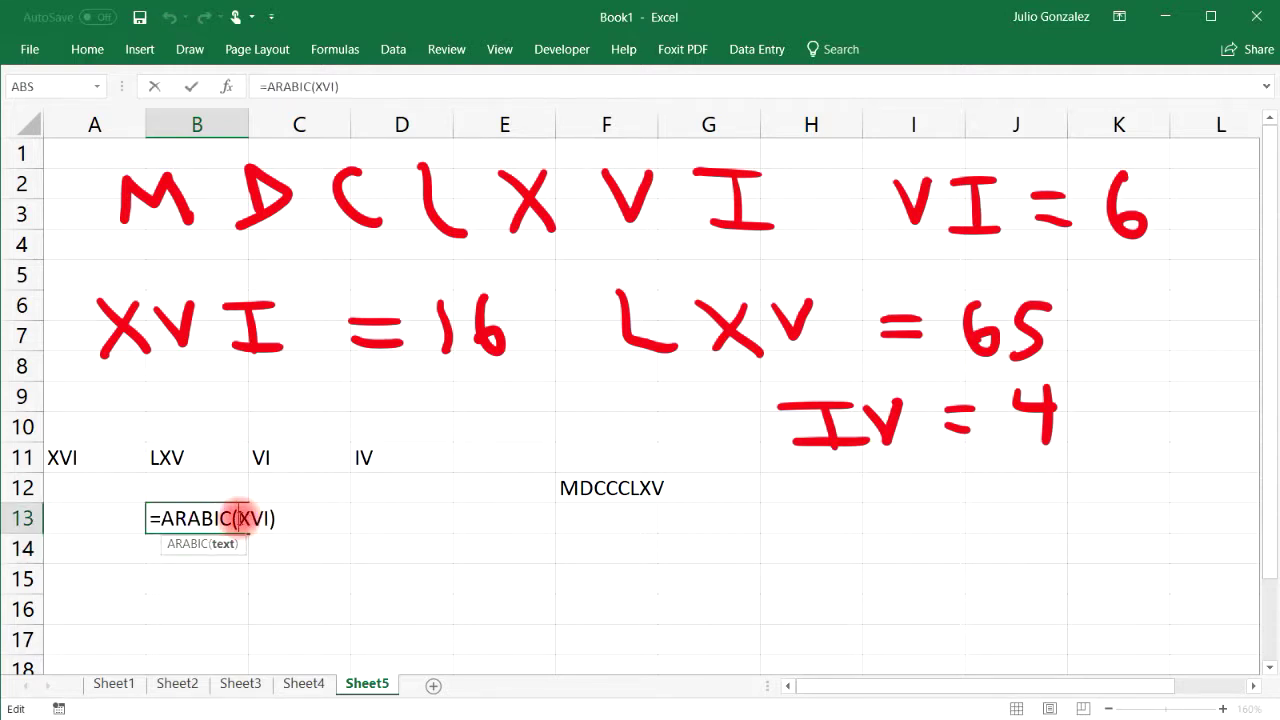
text(")
key(Right)
key(Right)
key(Right)
text(")
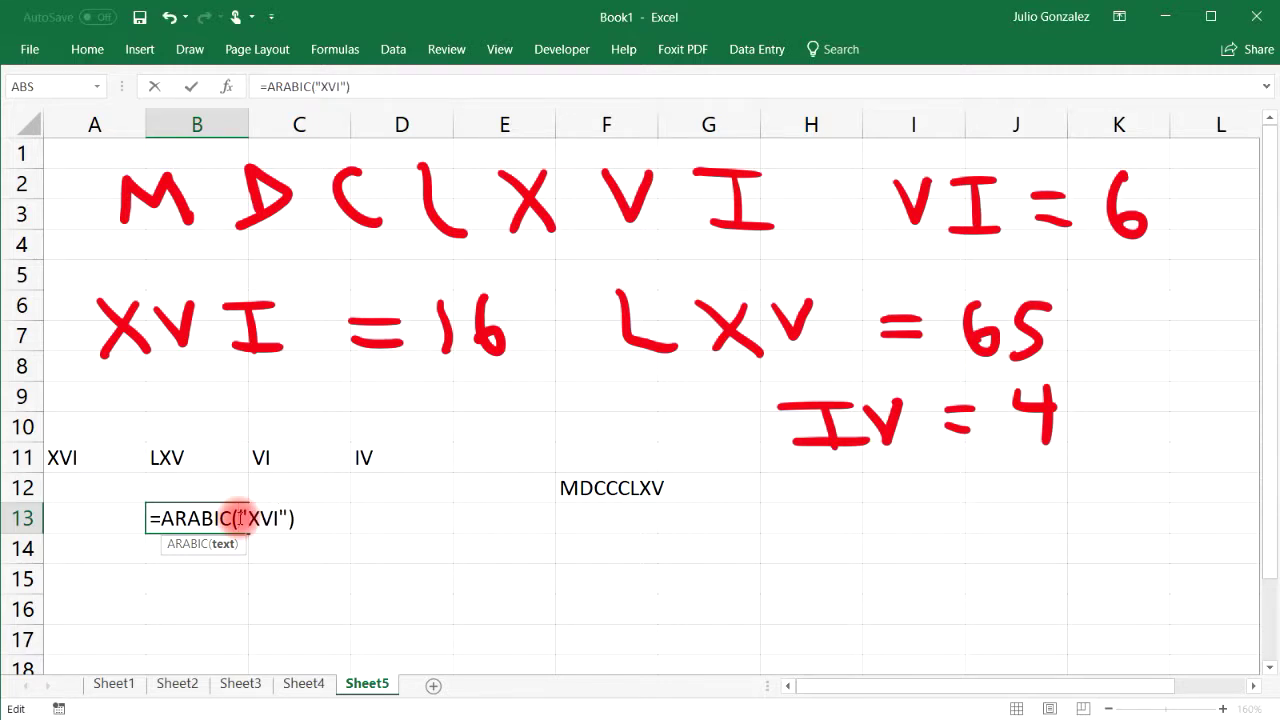
key(Return)
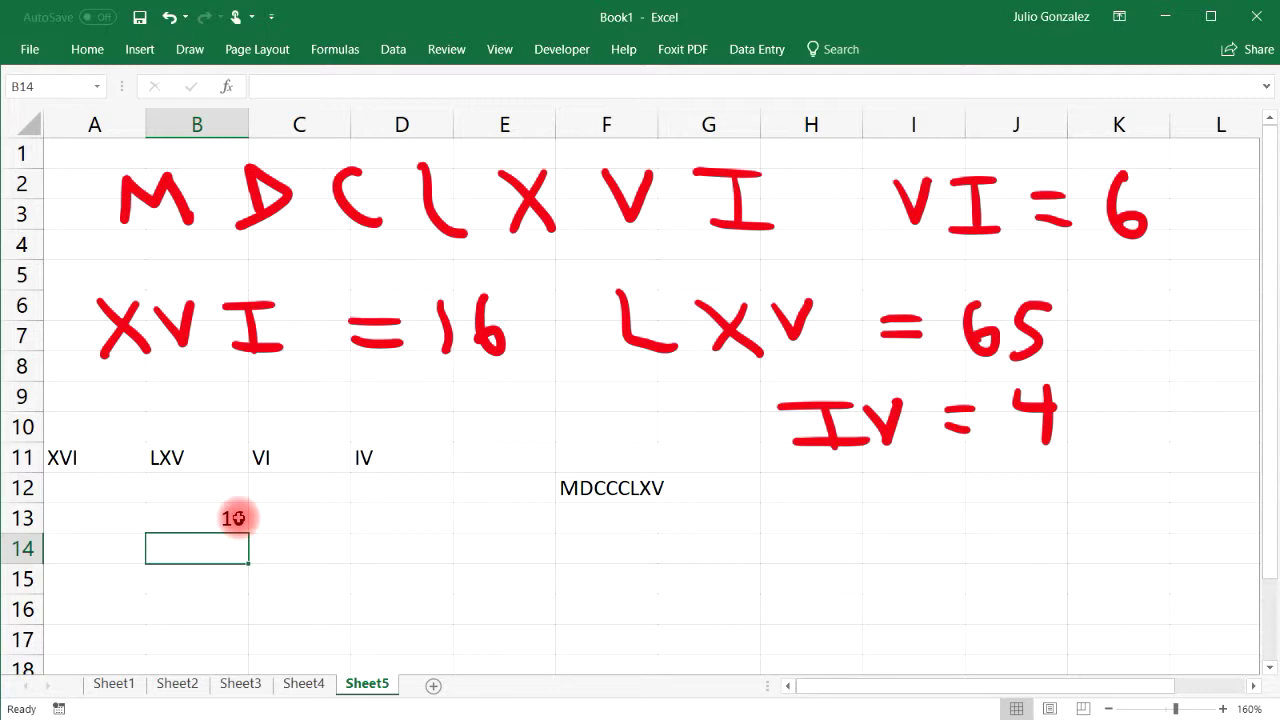
click(75, 452)
click(236, 517)
Convert the numeral LXV to a number in C13 with the formula =ARABIC("LXV").
click(307, 519)
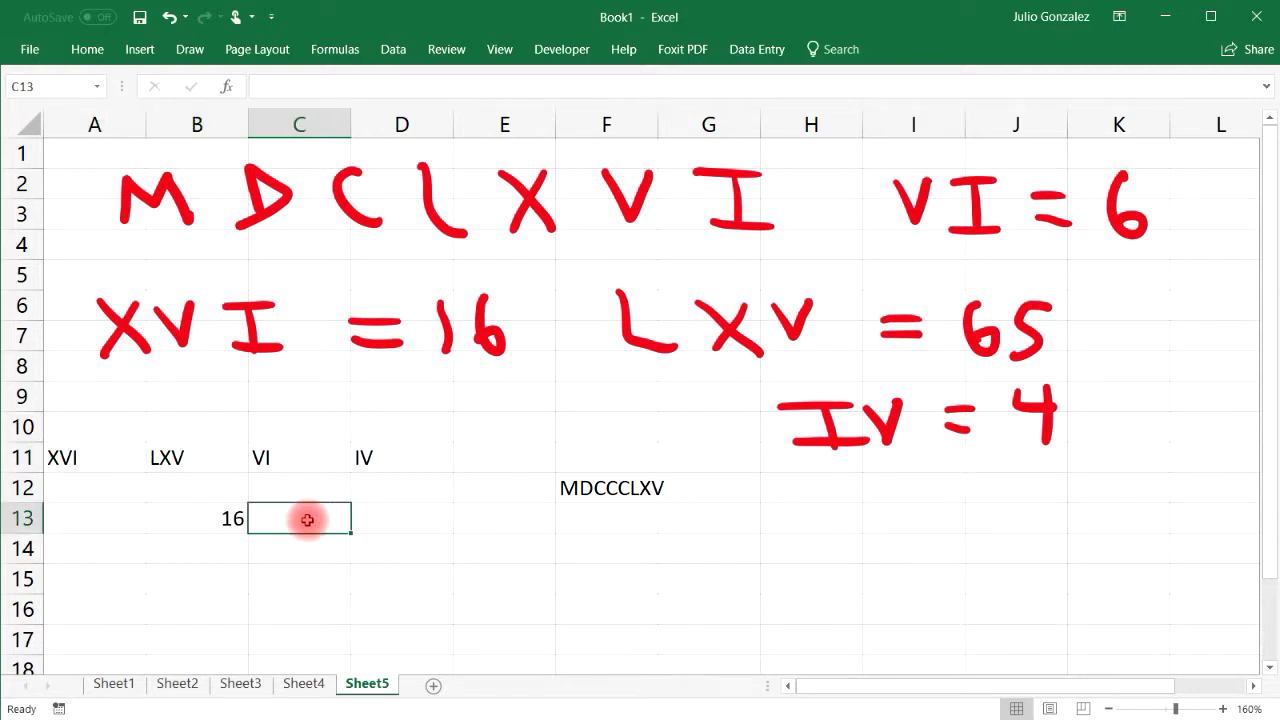
text(=arabic)
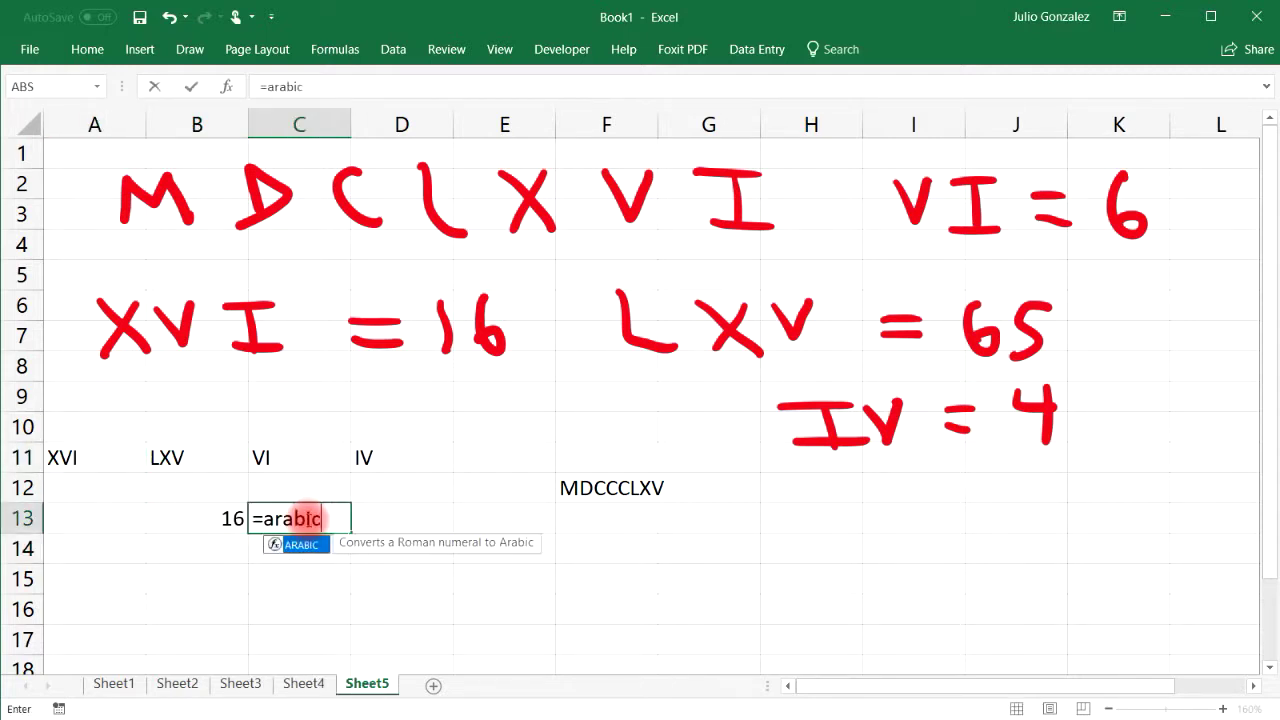
text(()
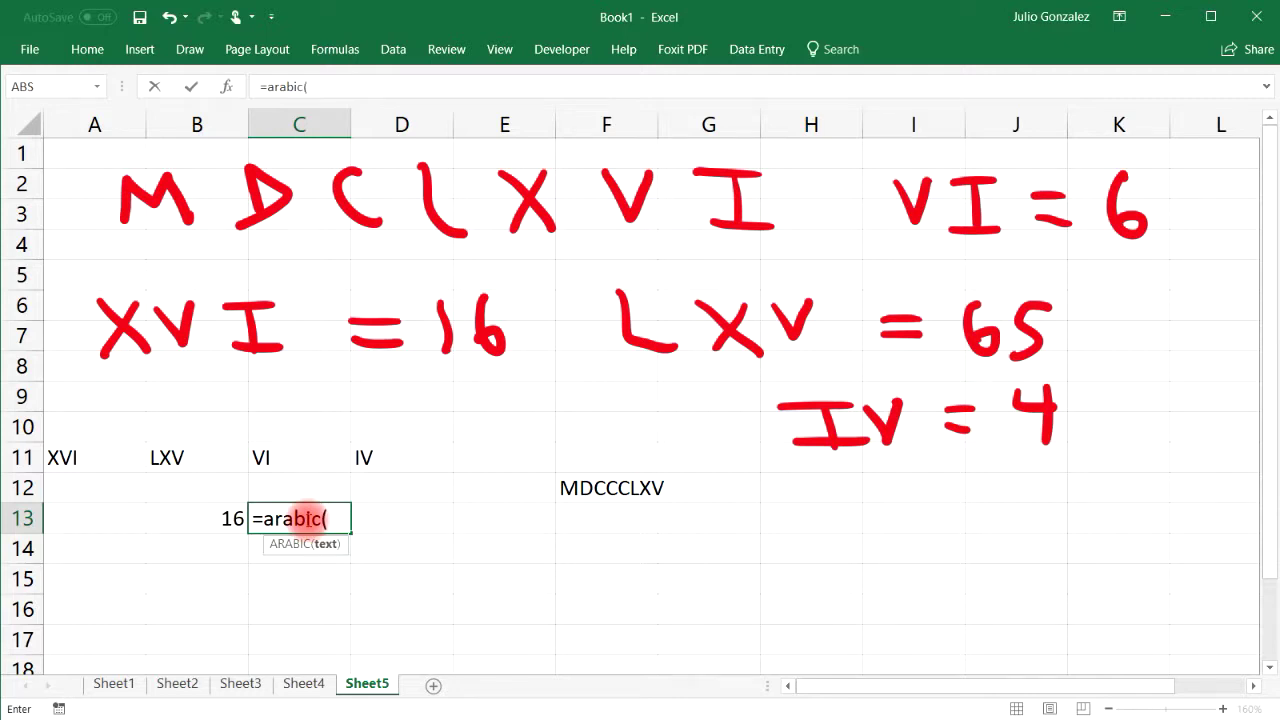
text("LXV"))
key(Return)
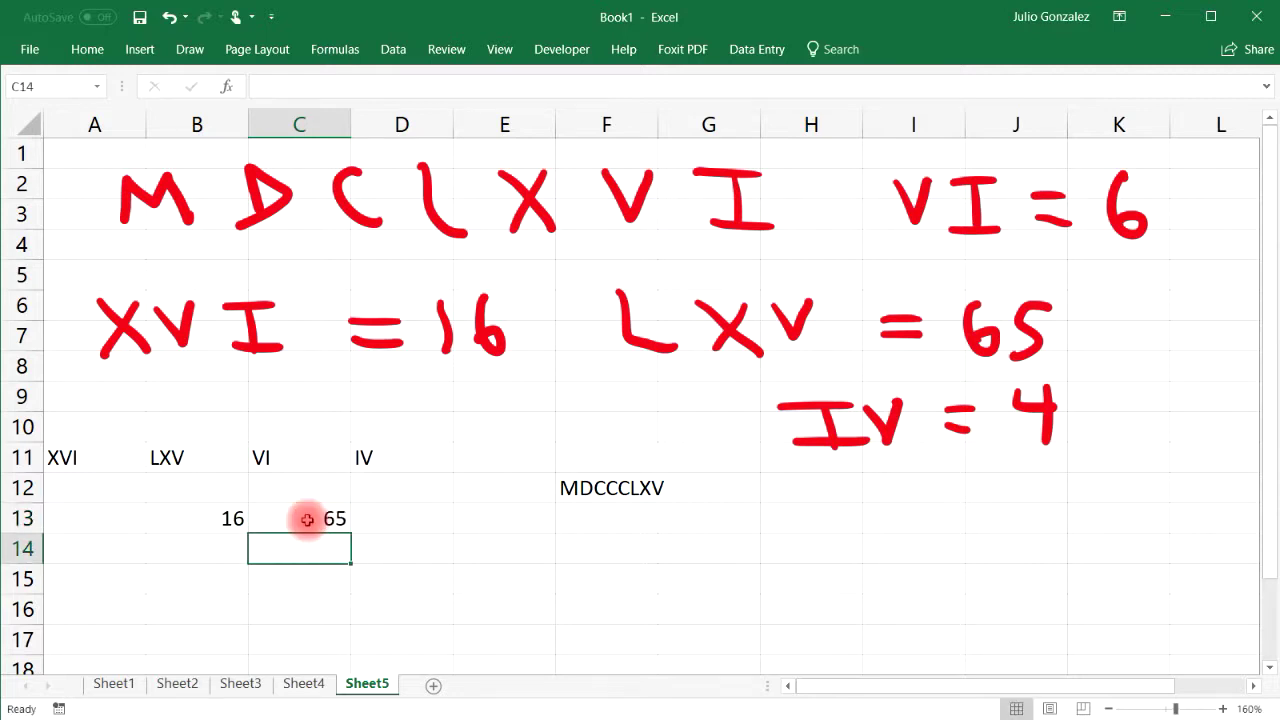
Enter the Roman numeral MDCCCLXV as plain text in cell F14.
click(608, 486)
click(600, 552)
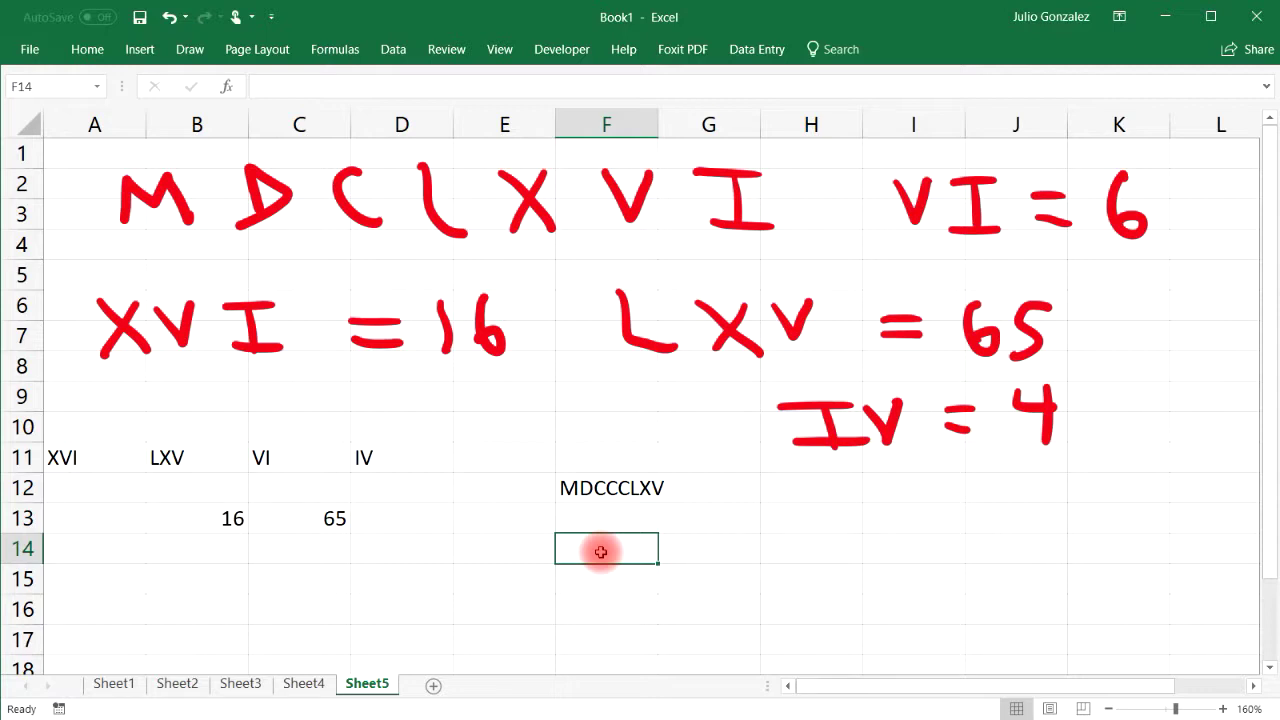
text(MDC)
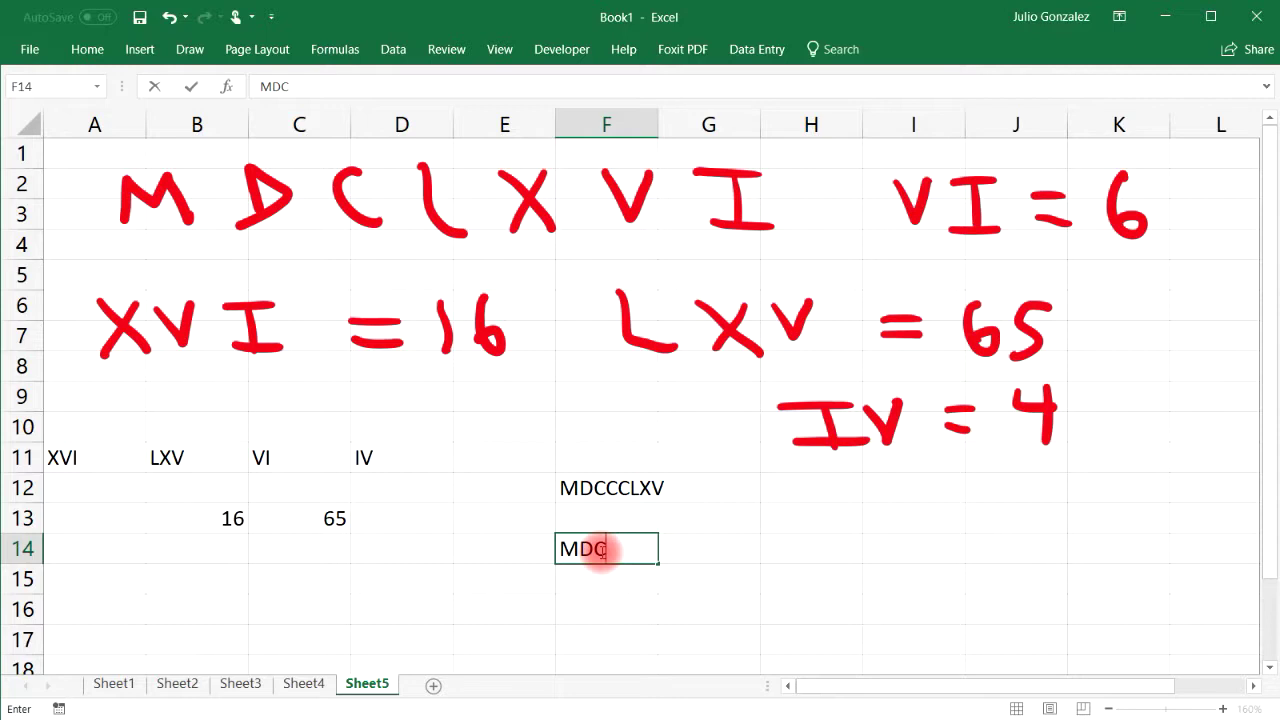
text(CCLXV)
key(Return)
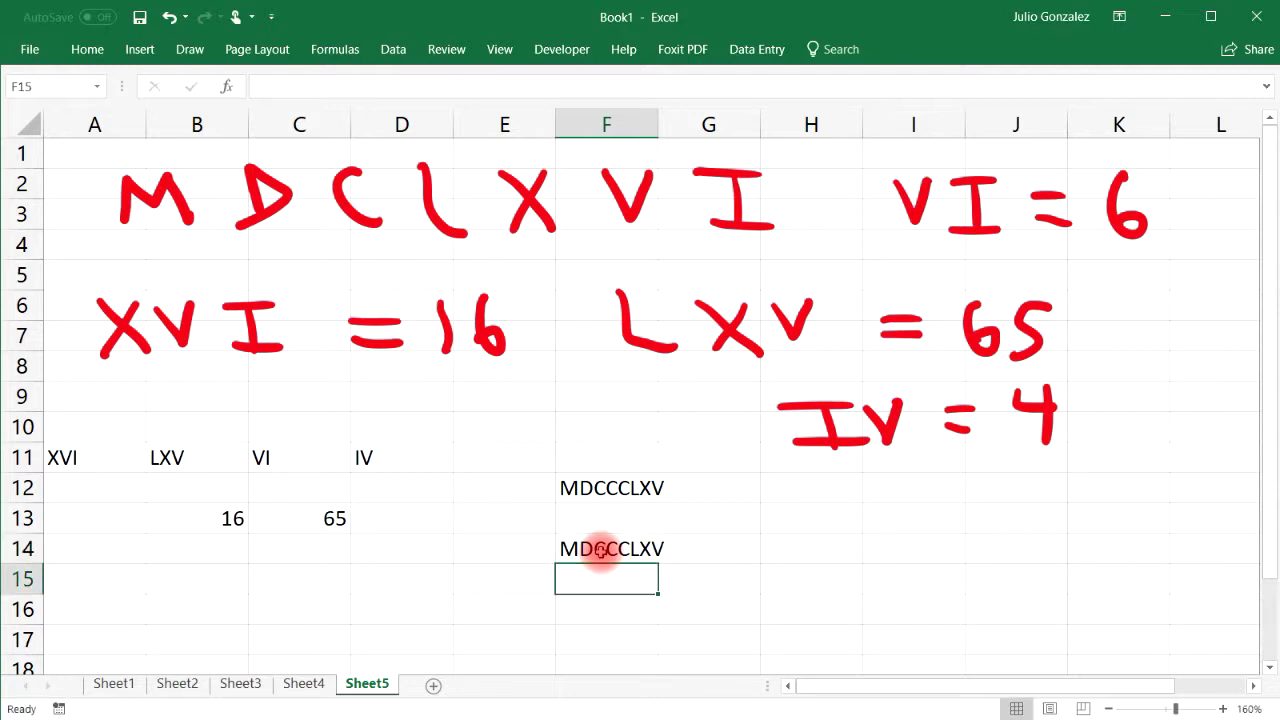
Convert the numeral in F14 to a number in E15 with =ARABIC(F14), and review the formulas in F12 and E15.
click(492, 578)
text(=a)
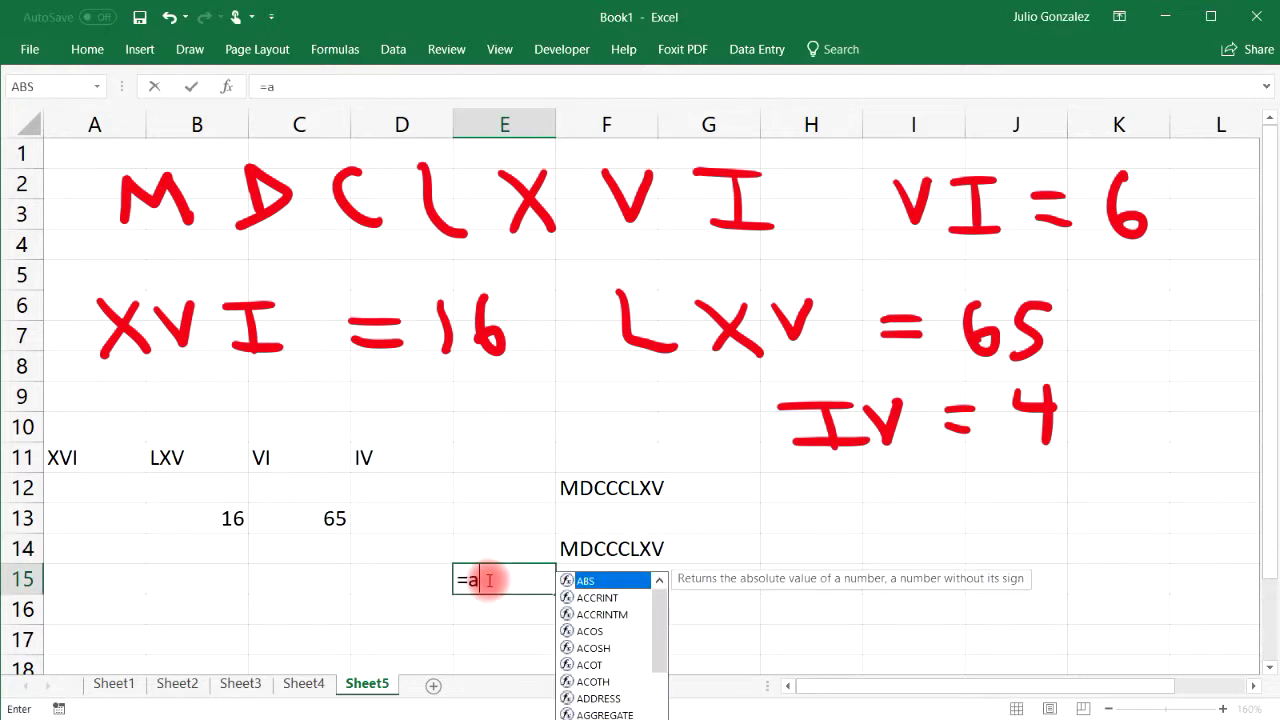
text(rabic()
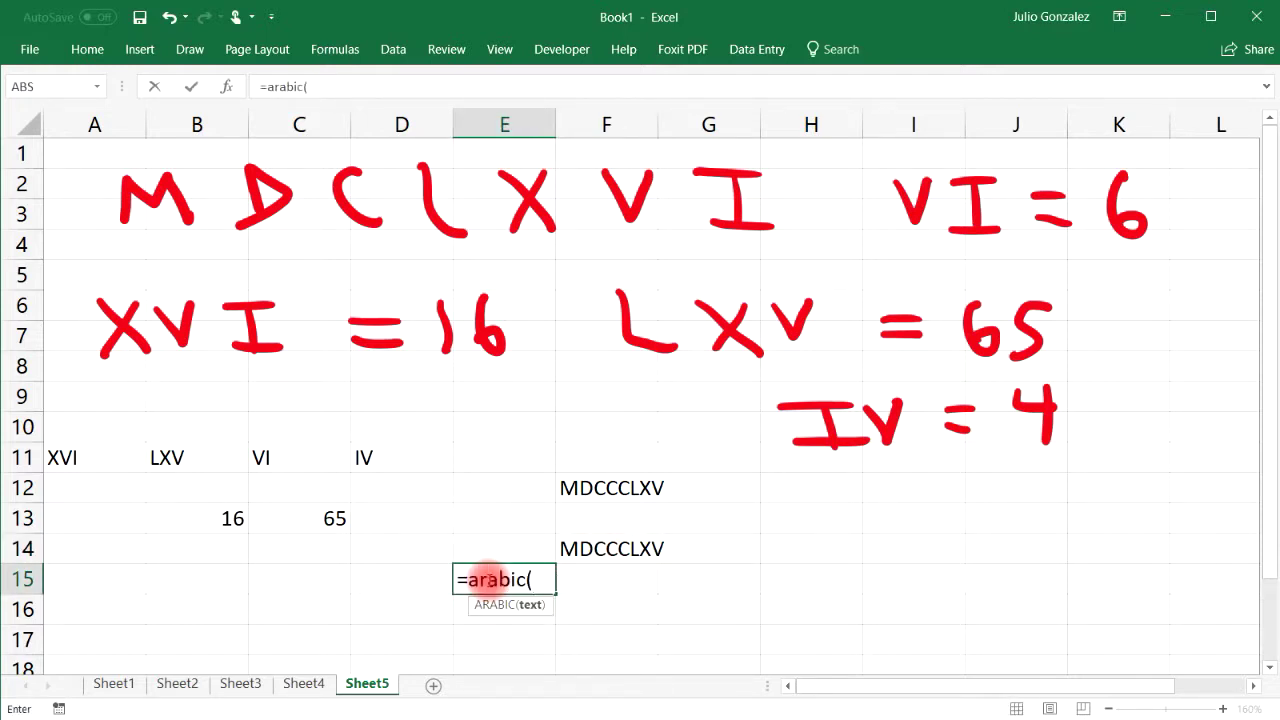
click(614, 548)
text())
key(Return)
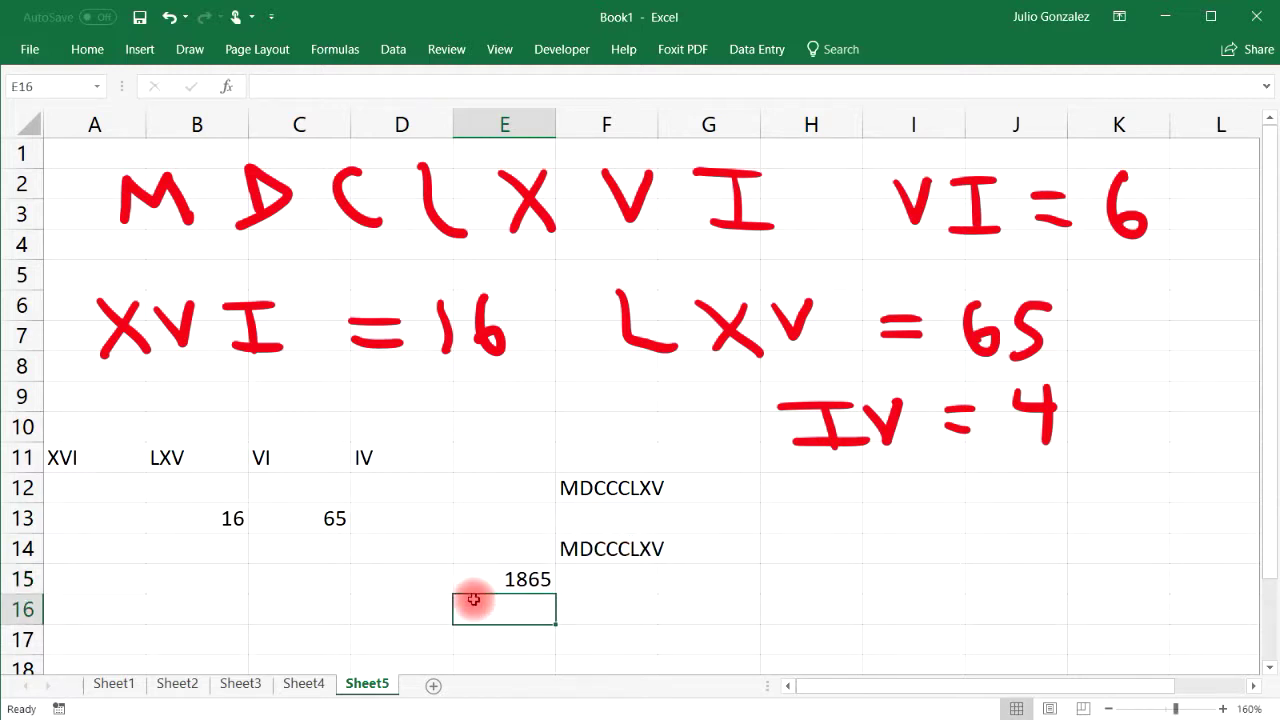
click(606, 490)
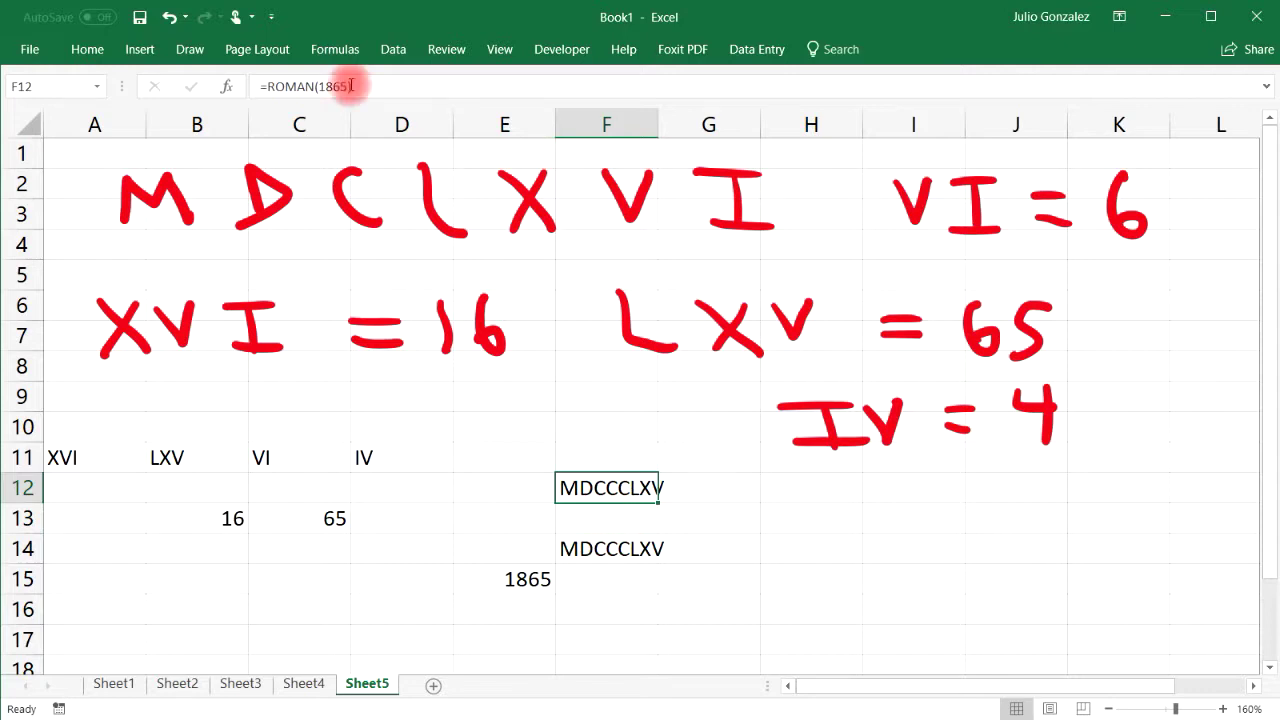
click(533, 580)
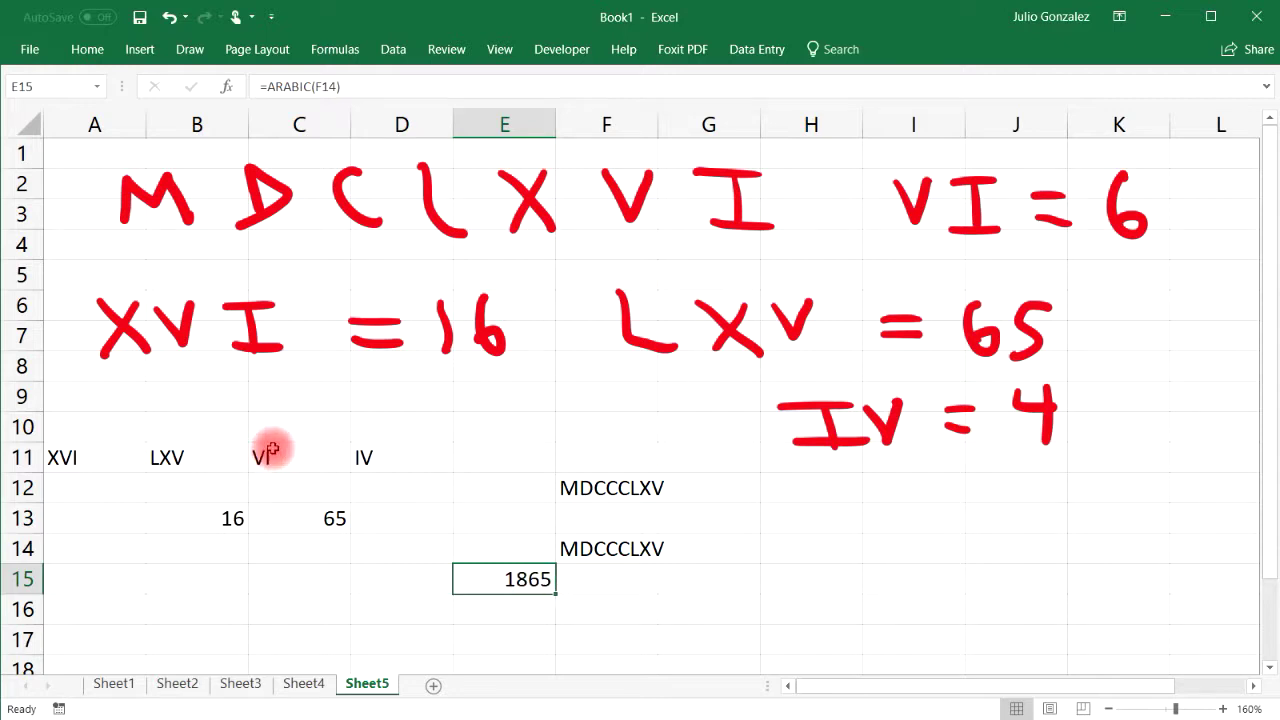
Delete the Roman numeral worksheet, Sheet5, from the workbook and confirm its permanent removal.
click(395, 457)
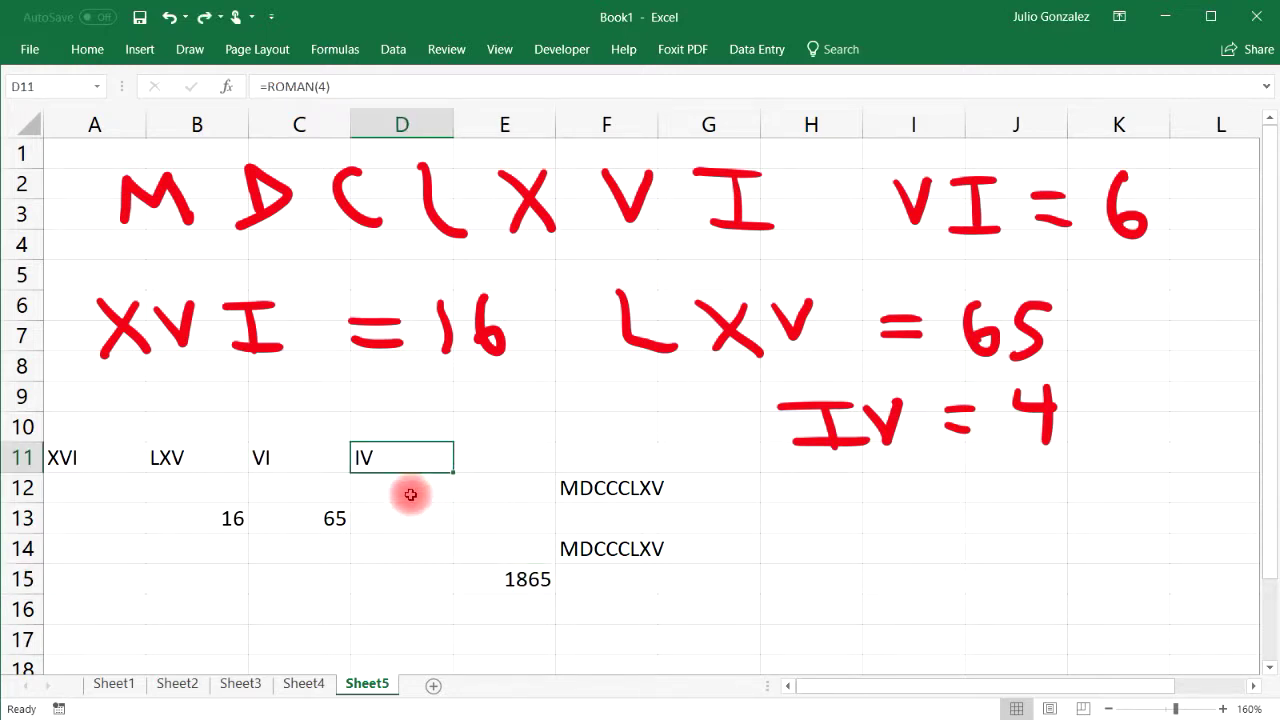
right_click(361, 688)
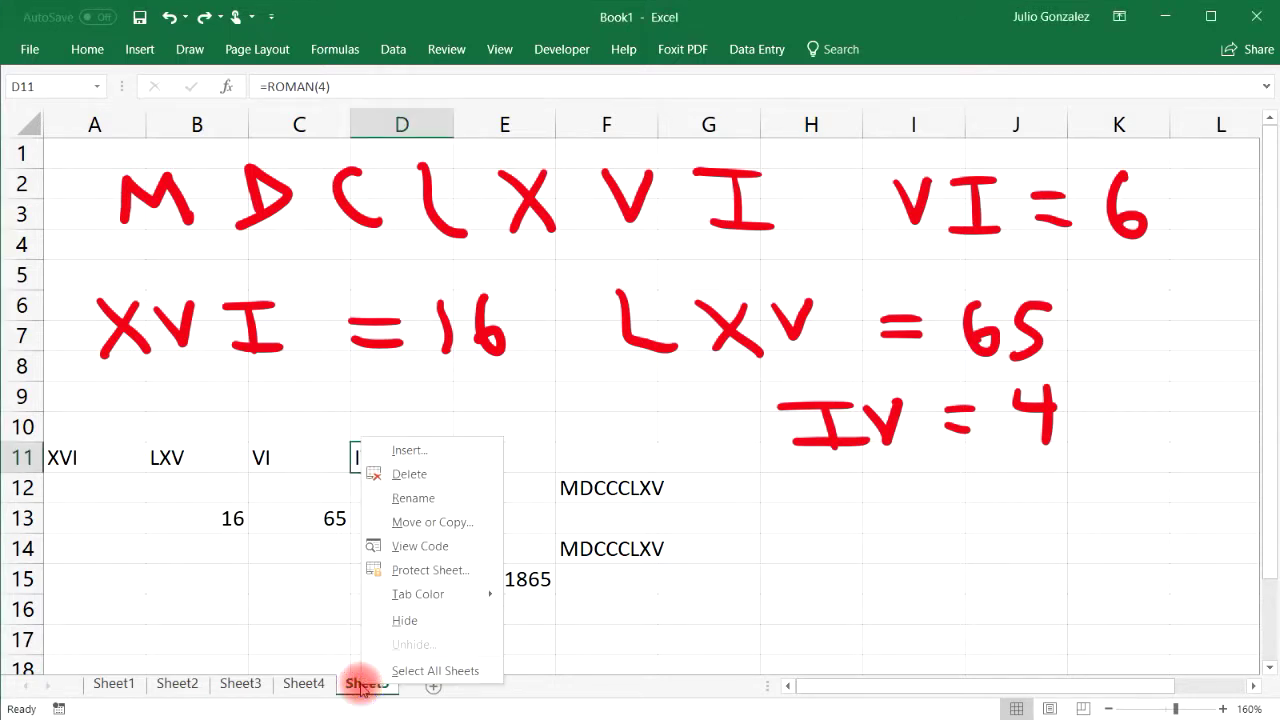
click(392, 475)
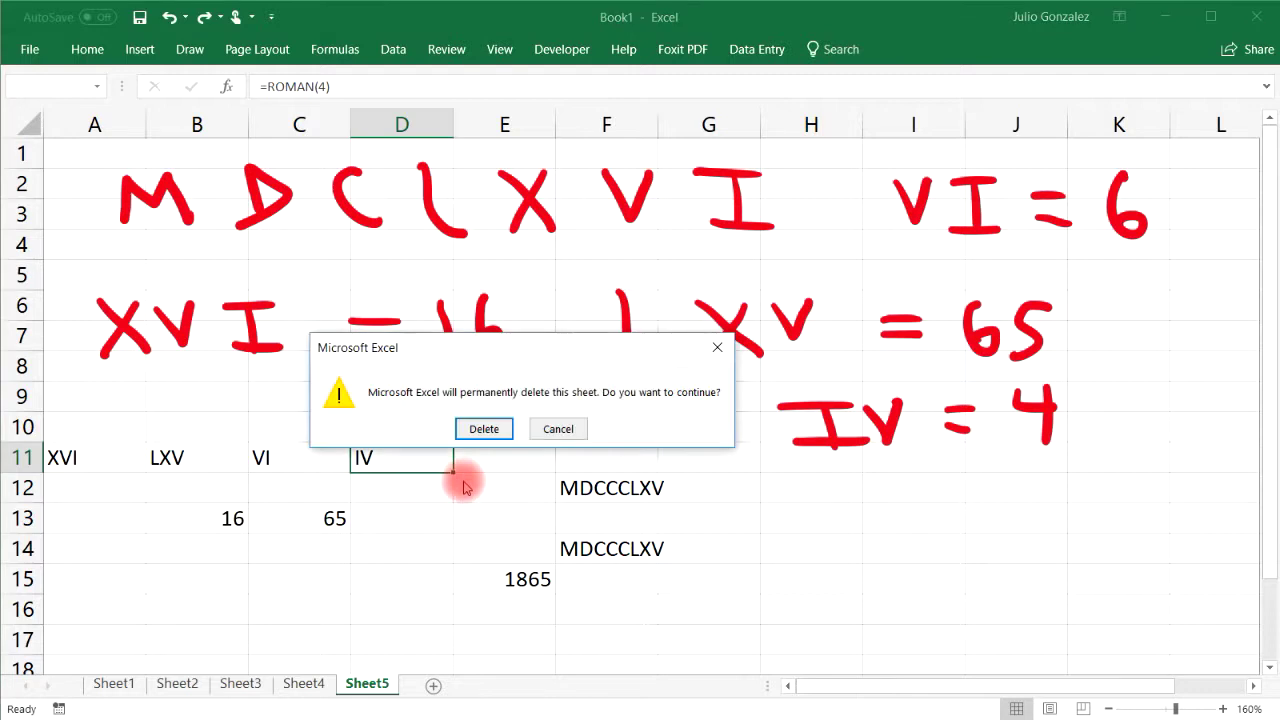
click(484, 428)
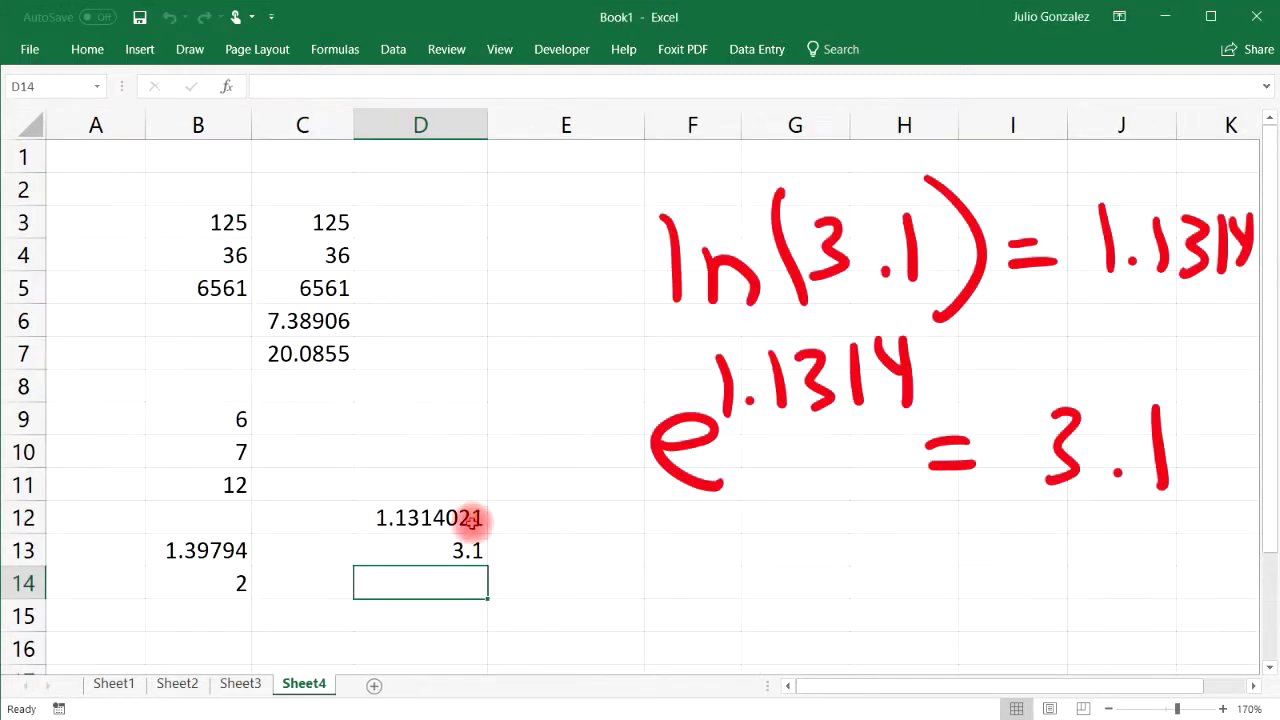
Add a new blank worksheet after Sheet4 and set its zoom to 170%.
click(367, 686)
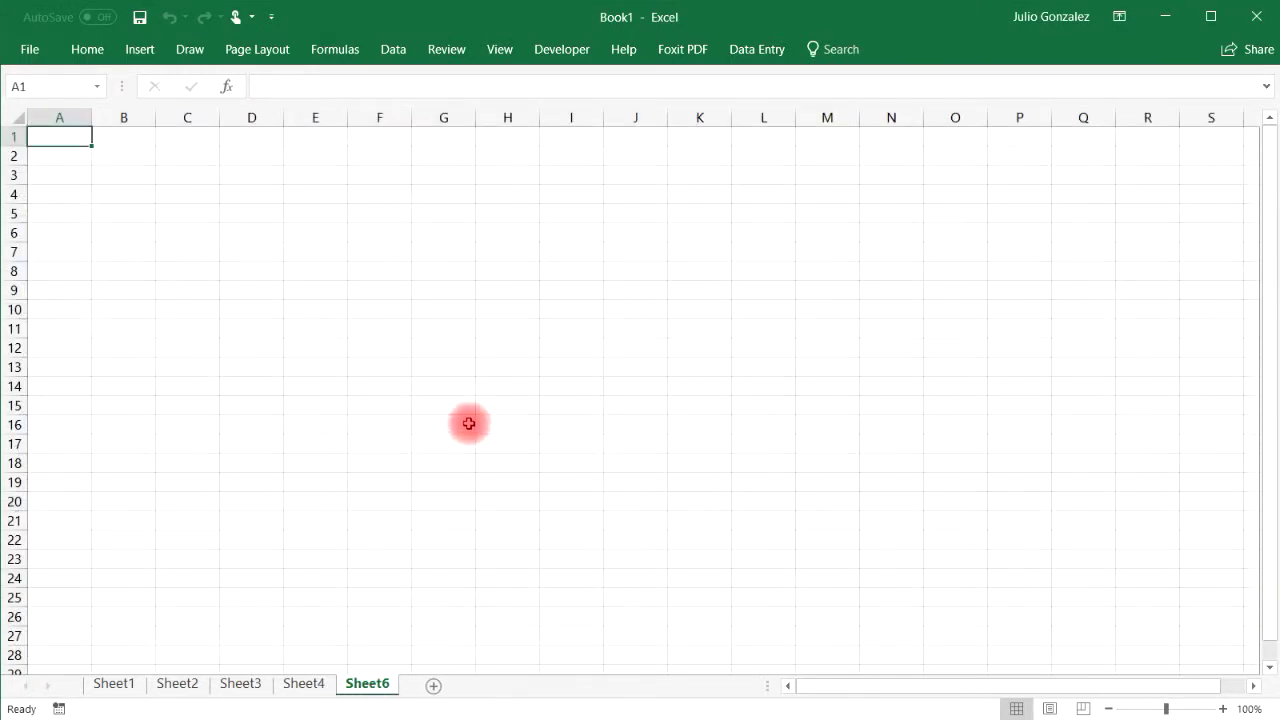
drag(1166, 708, 1216, 709)
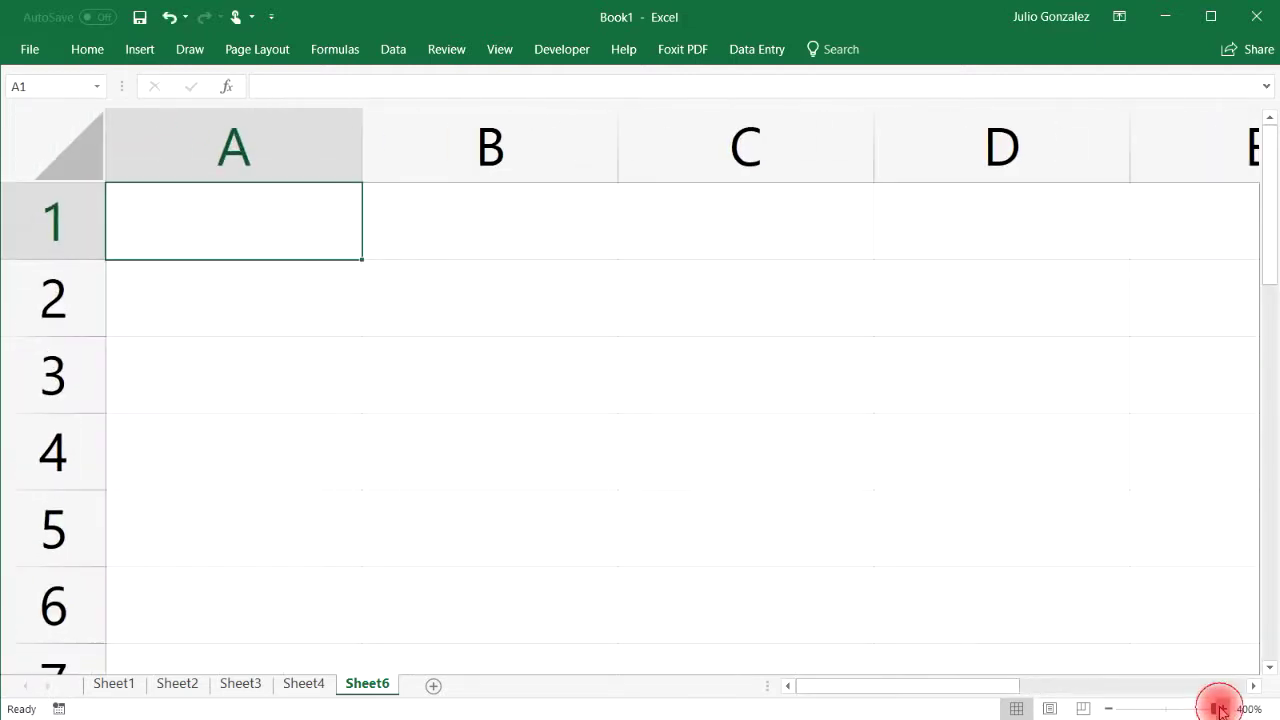
click(1108, 708)
click(1108, 708)
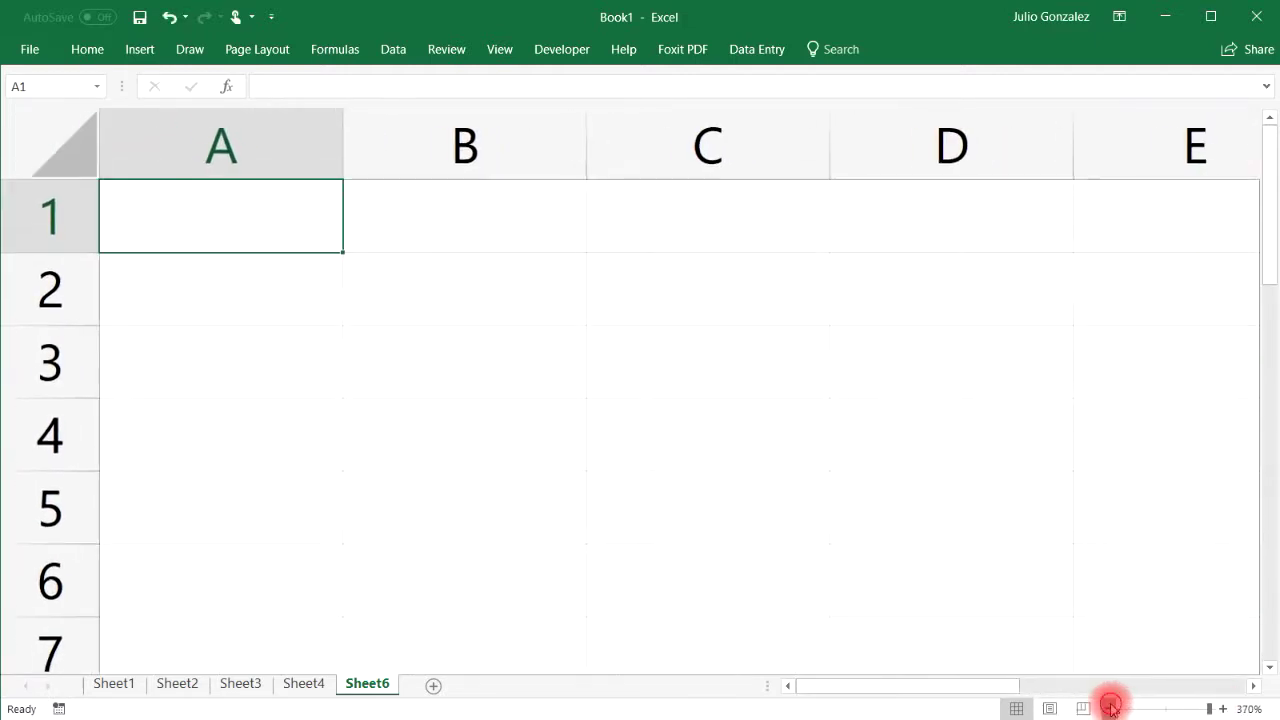
click(1108, 708)
click(1108, 708)
drag(1208, 708, 1172, 712)
click(1222, 708)
click(1222, 708)
click(1222, 708)
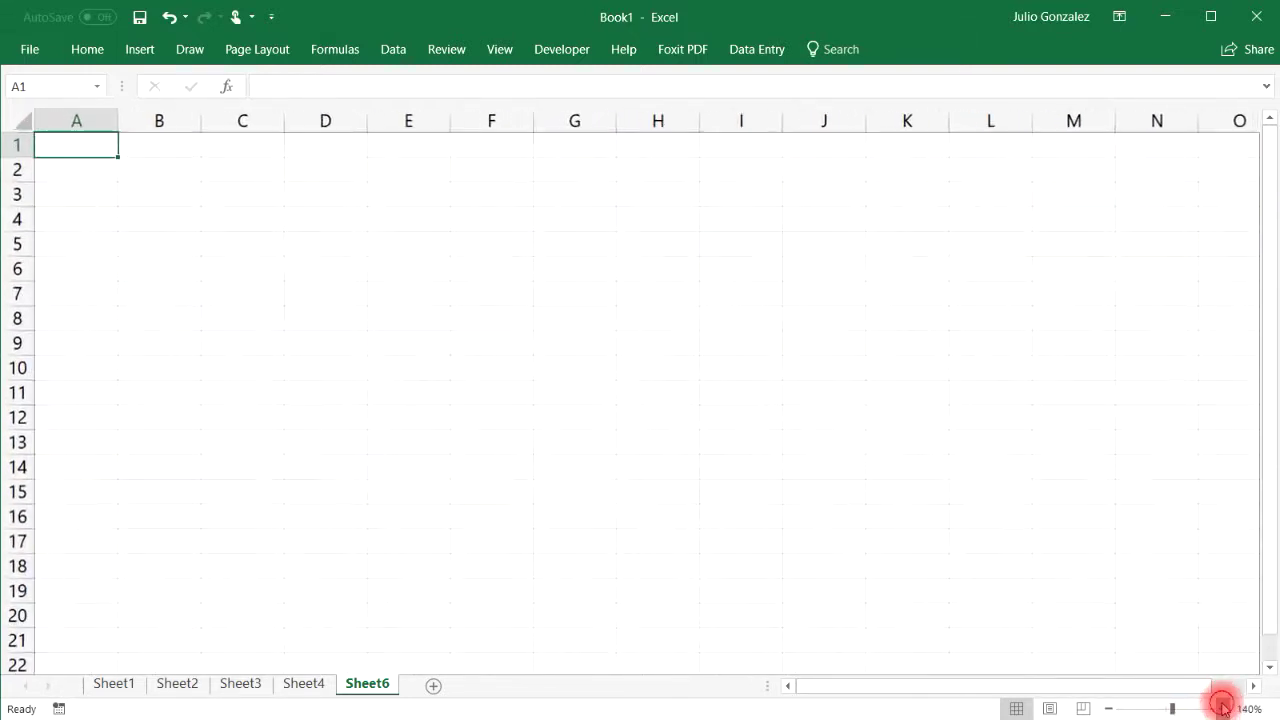
click(1222, 708)
click(1222, 708)
click(1222, 708)
click(1222, 708)
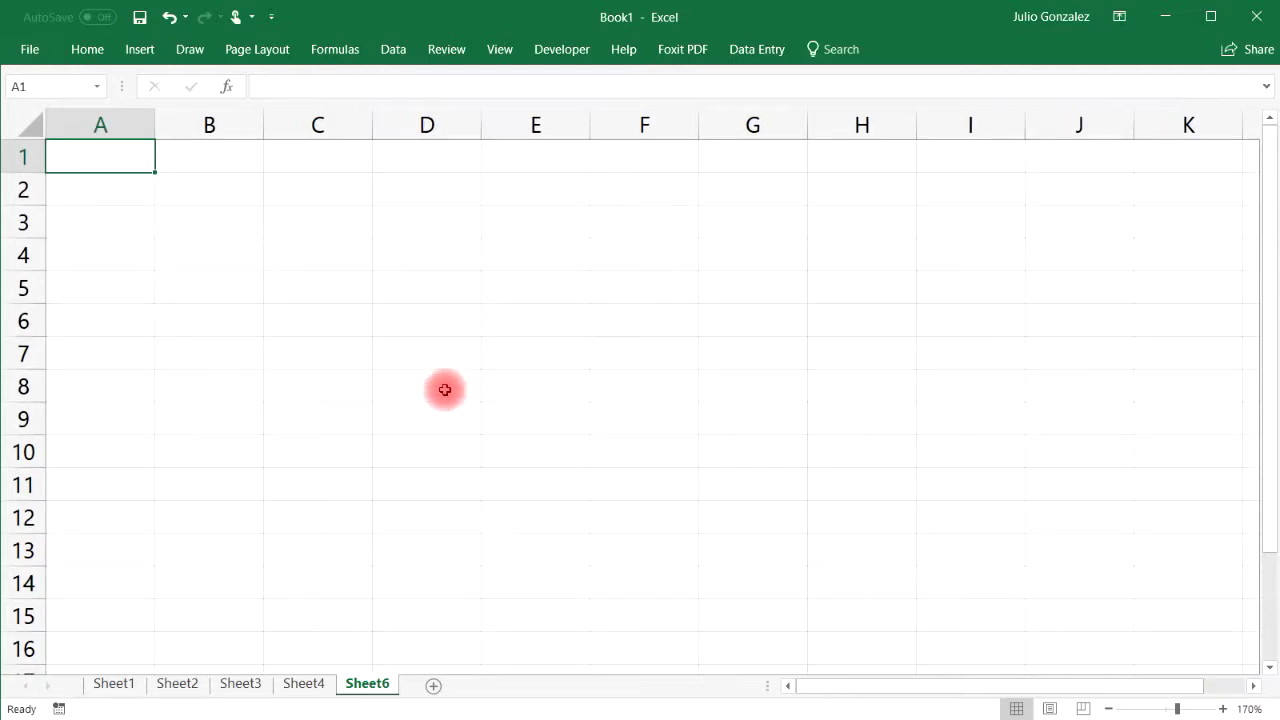
Handwrite 5! with the red pen across columns E and F, around rows 2 to 5.
click(212, 198)
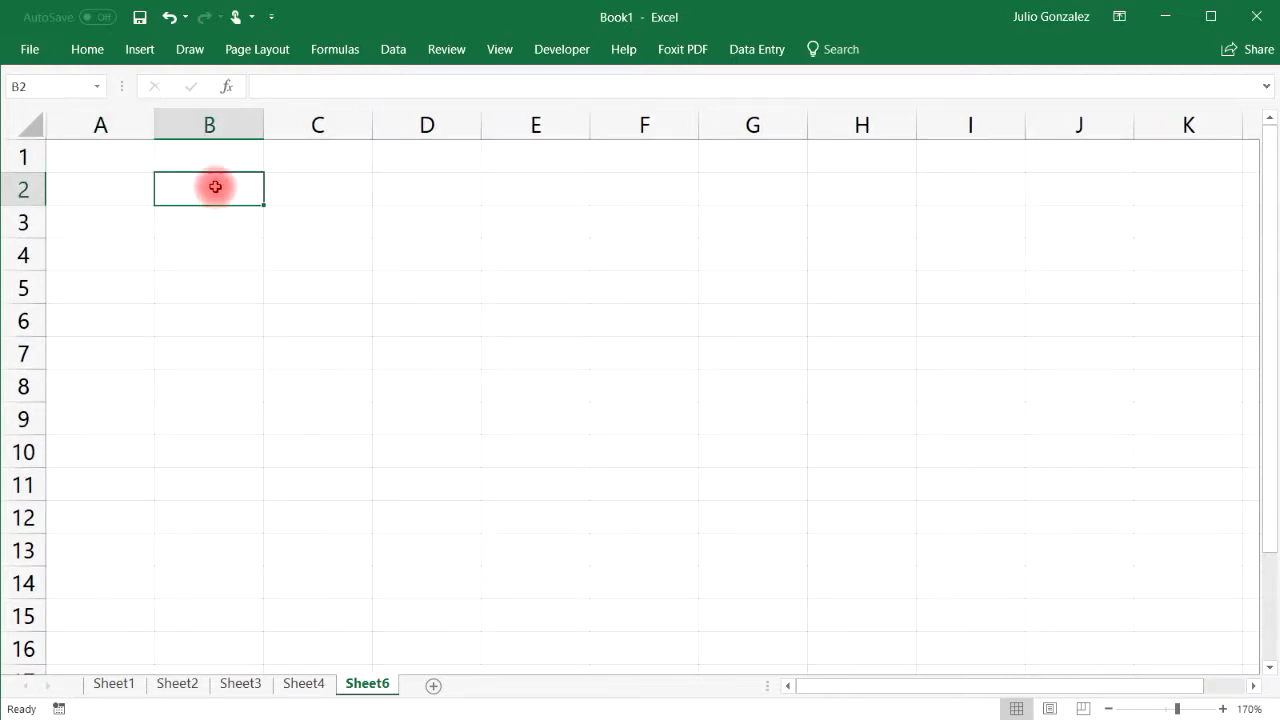
click(192, 52)
click(276, 120)
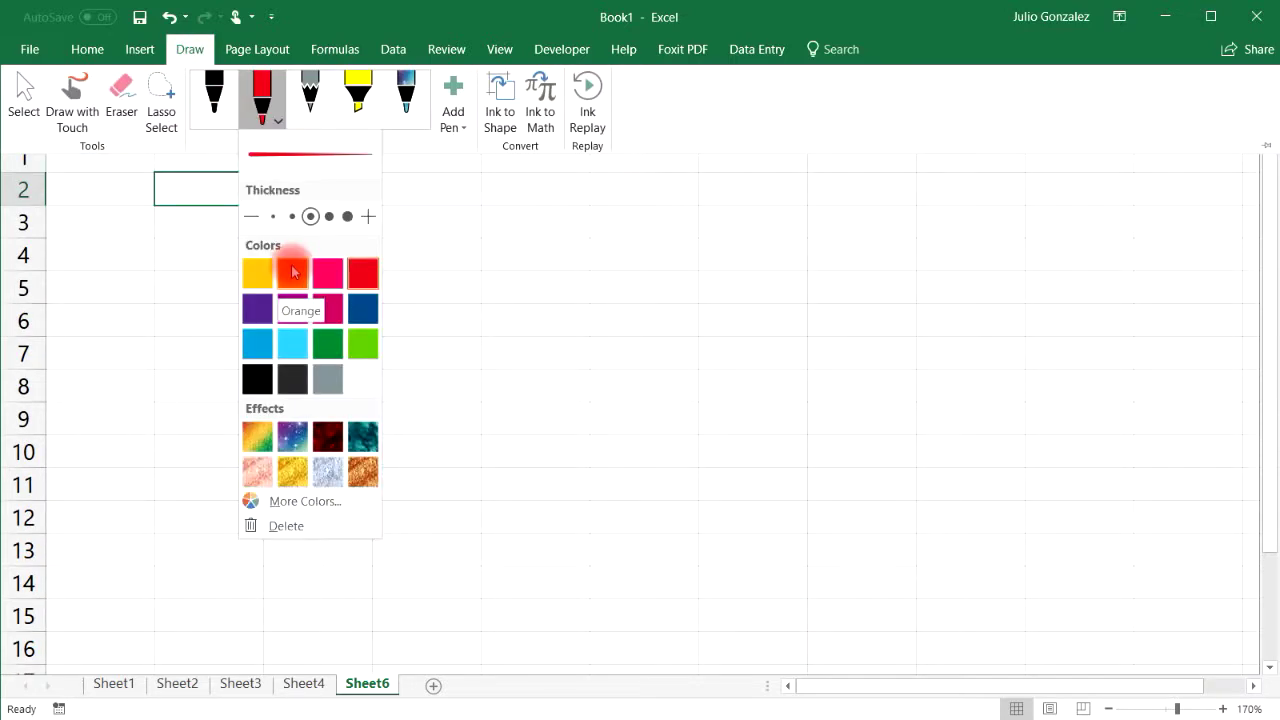
drag(543, 210, 494, 276)
drag(599, 188, 619, 282)
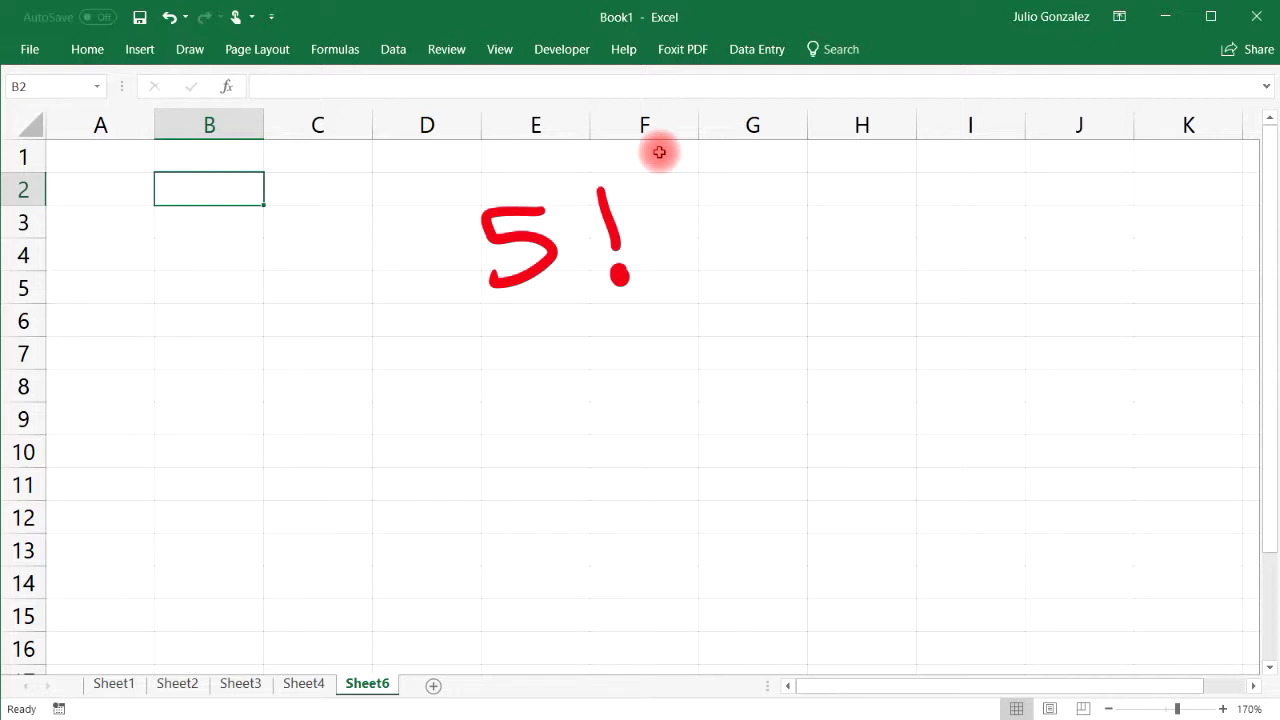
Handwrite the expansion = 5 × 4 × 3 × 2 × 1 in red below 5!, and undo a circle drawn around 5!
drag(182, 342, 231, 342)
drag(184, 376, 237, 377)
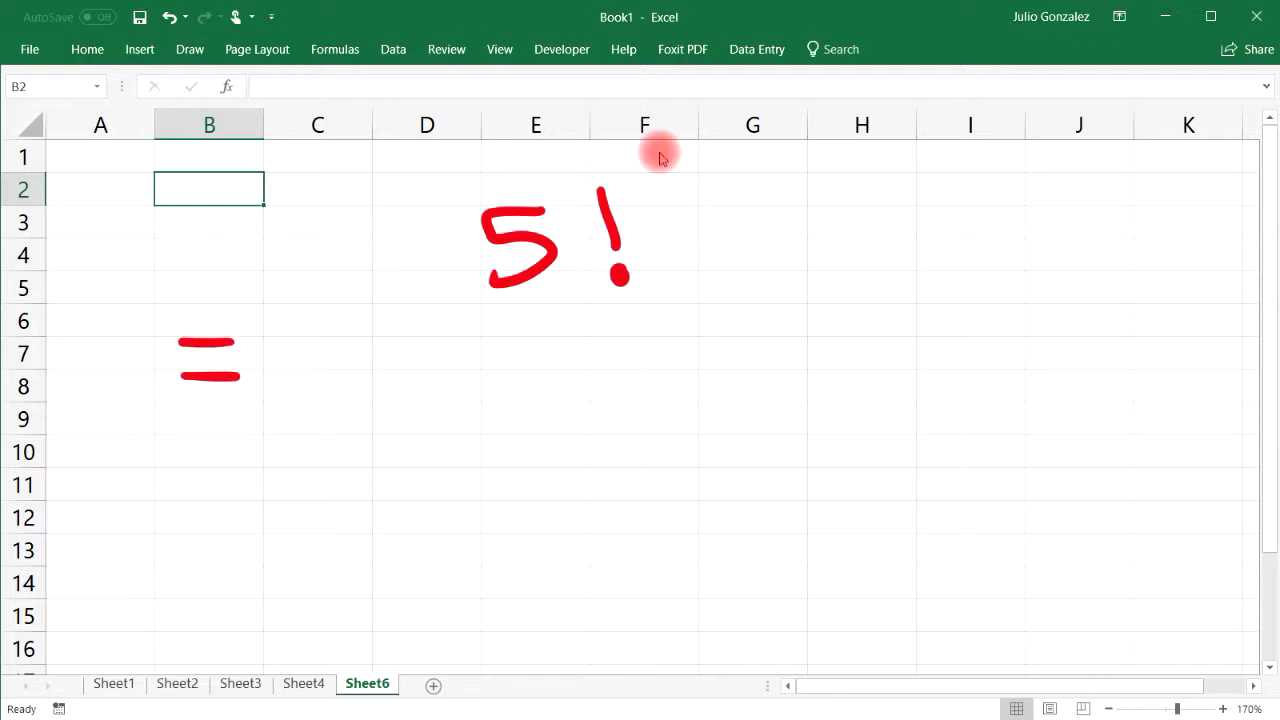
drag(357, 319, 306, 388)
drag(390, 332, 462, 382)
drag(440, 322, 382, 388)
mouse_move(480, 324)
mouse_down()
mouse_move(520, 356)
mouse_move(520, 392)
mouse_up()
drag(572, 328, 628, 386)
mouse_move(614, 330)
mouse_down()
mouse_move(568, 384)
mouse_move(642, 390)
mouse_up()
drag(742, 326, 800, 382)
drag(792, 322, 740, 382)
drag(846, 336, 900, 378)
drag(914, 330, 972, 382)
drag(968, 322, 910, 376)
drag(1008, 318, 1016, 390)
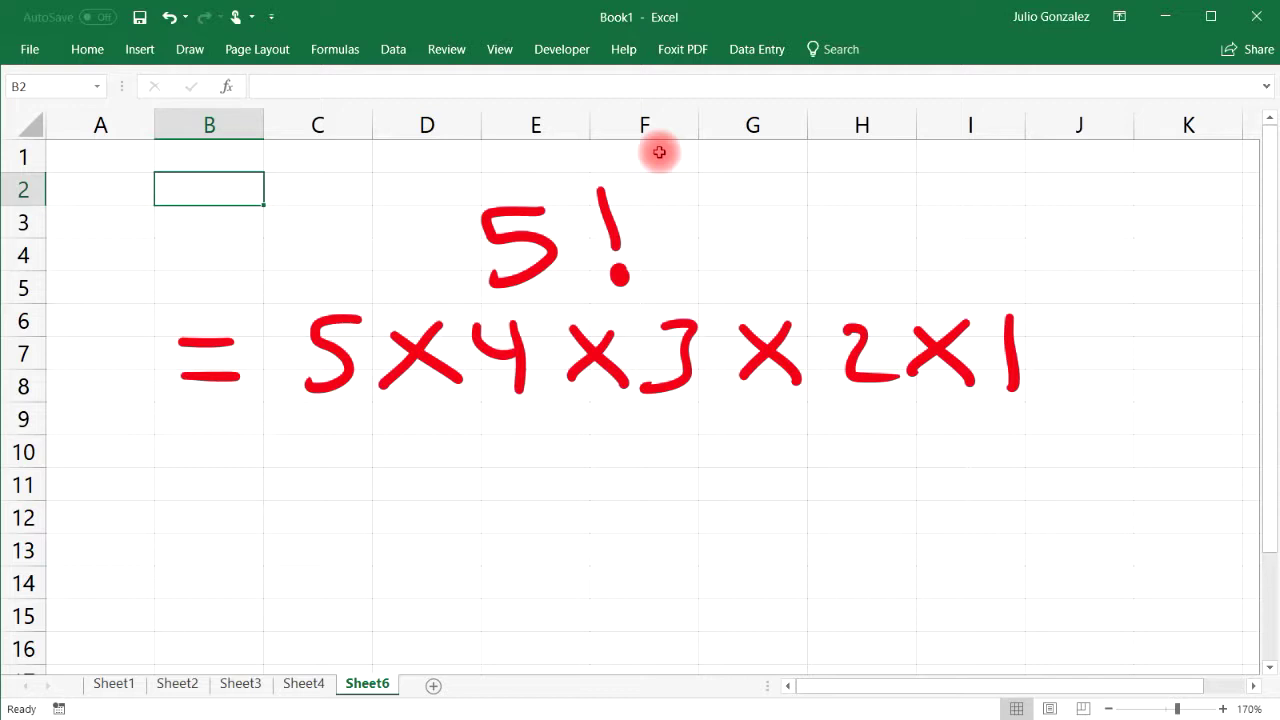
mouse_move(546, 184)
mouse_down()
mouse_move(614, 214)
mouse_move(494, 175)
mouse_up()
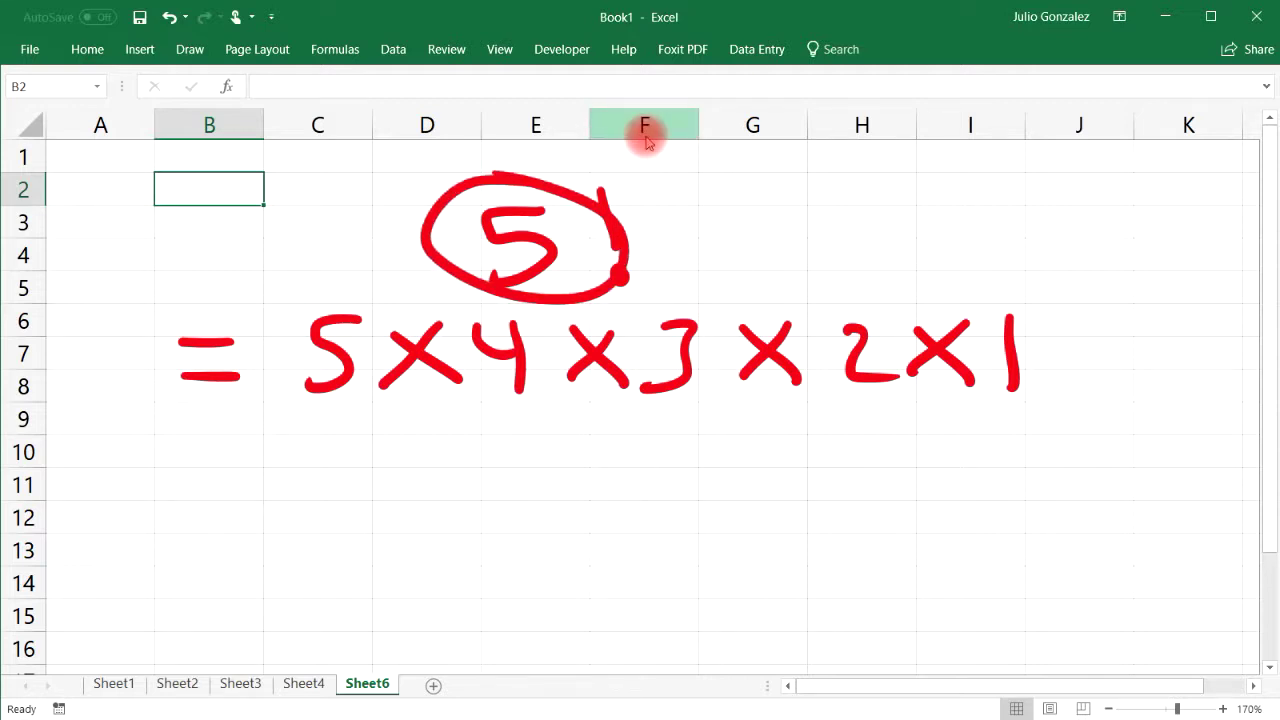
click(169, 17)
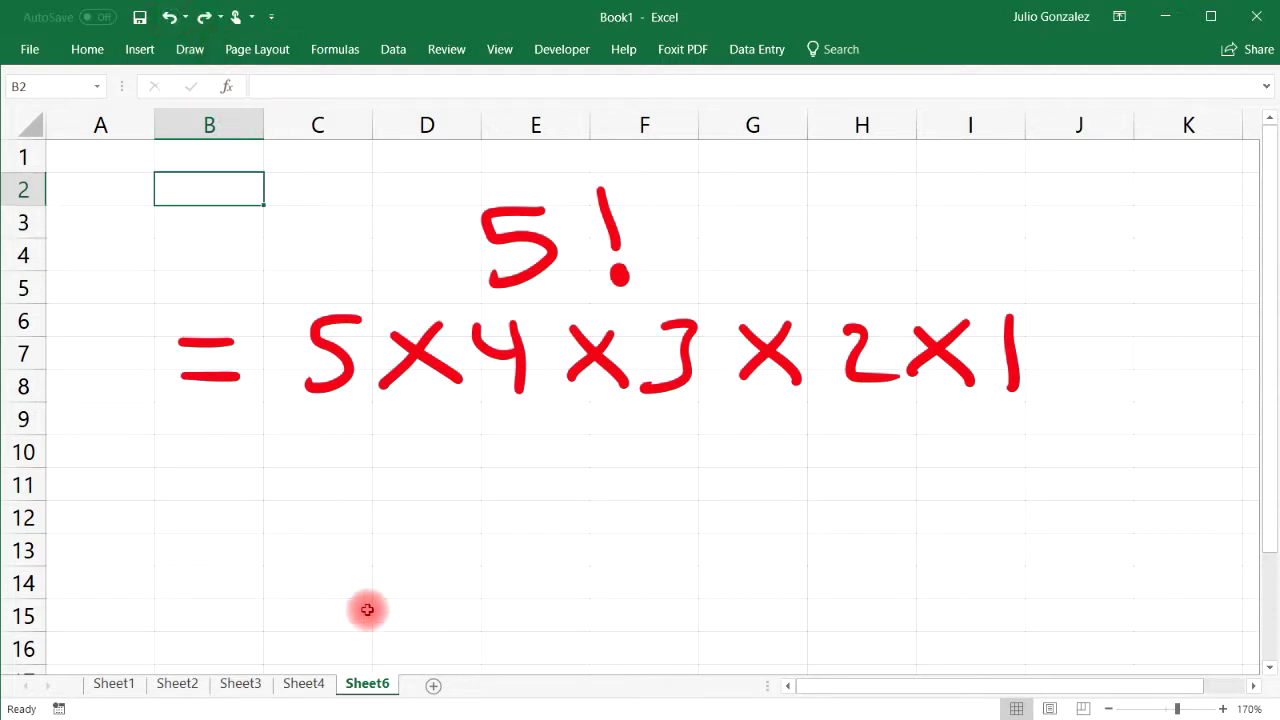
Calculate the factorial of 5 by multiplication in B10 with the formula =5*4*3*2*1.
click(209, 449)
text(=)
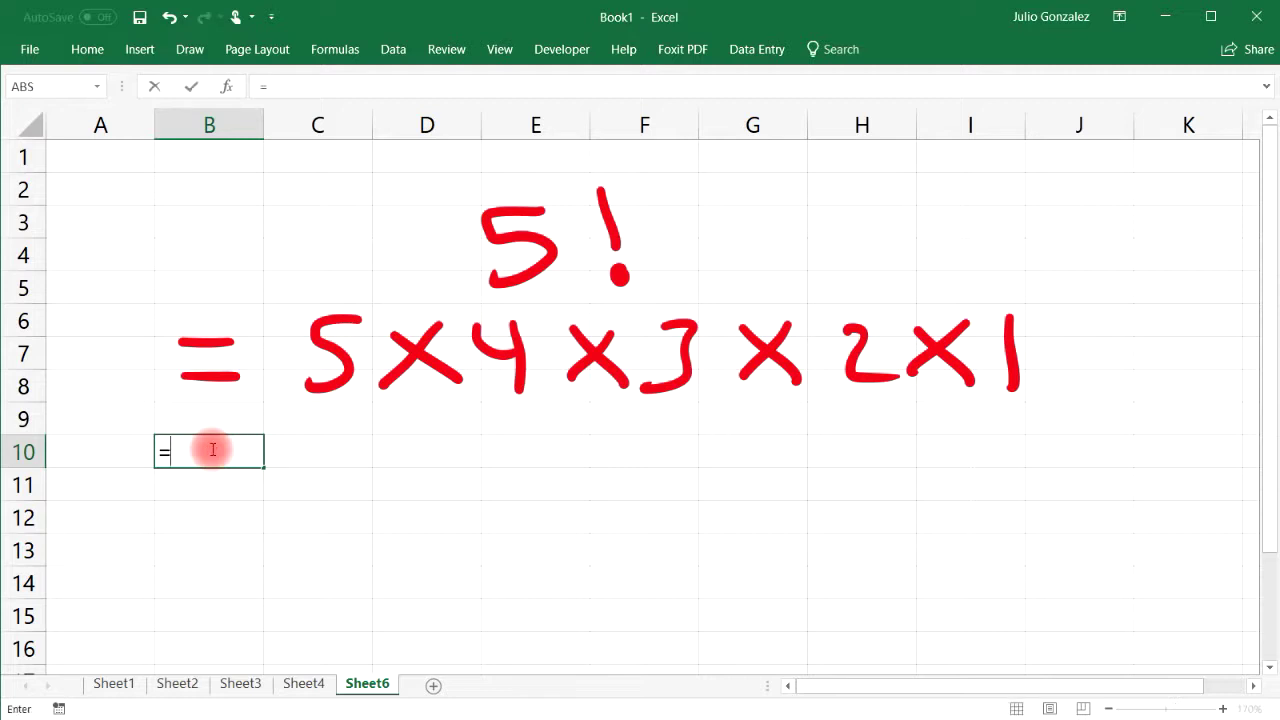
text(5*4*3*2)
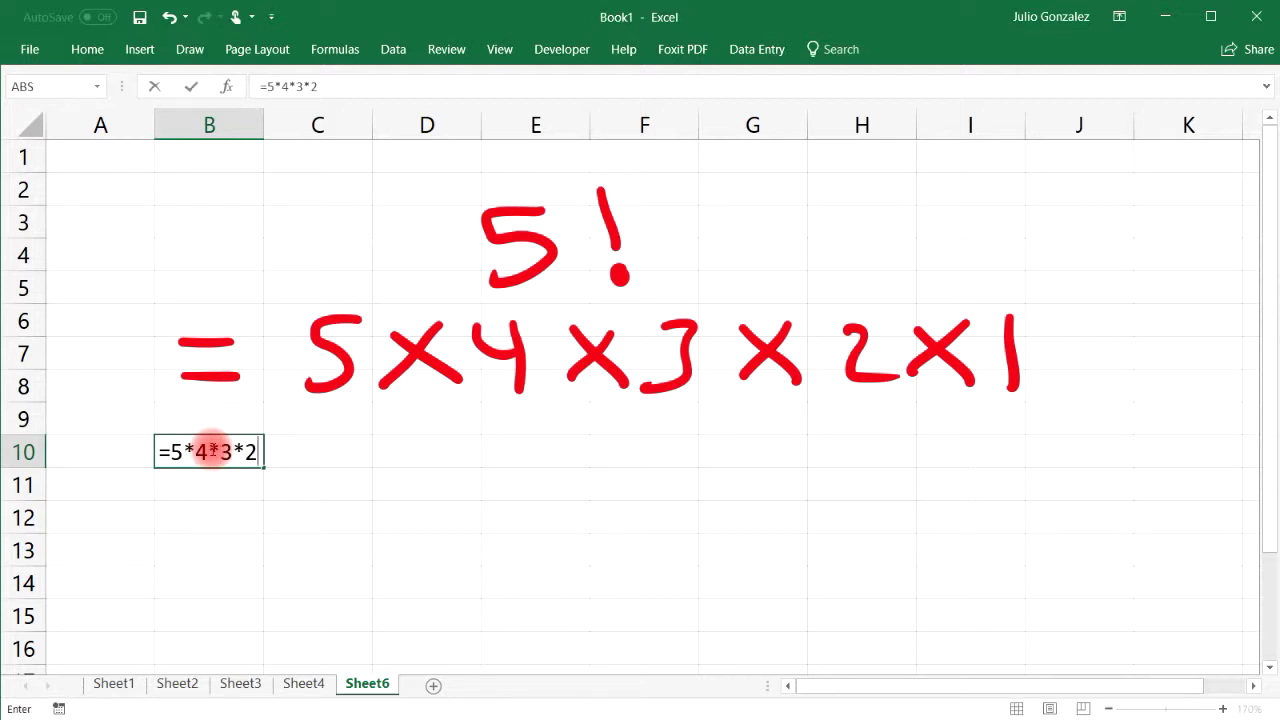
text(*1)
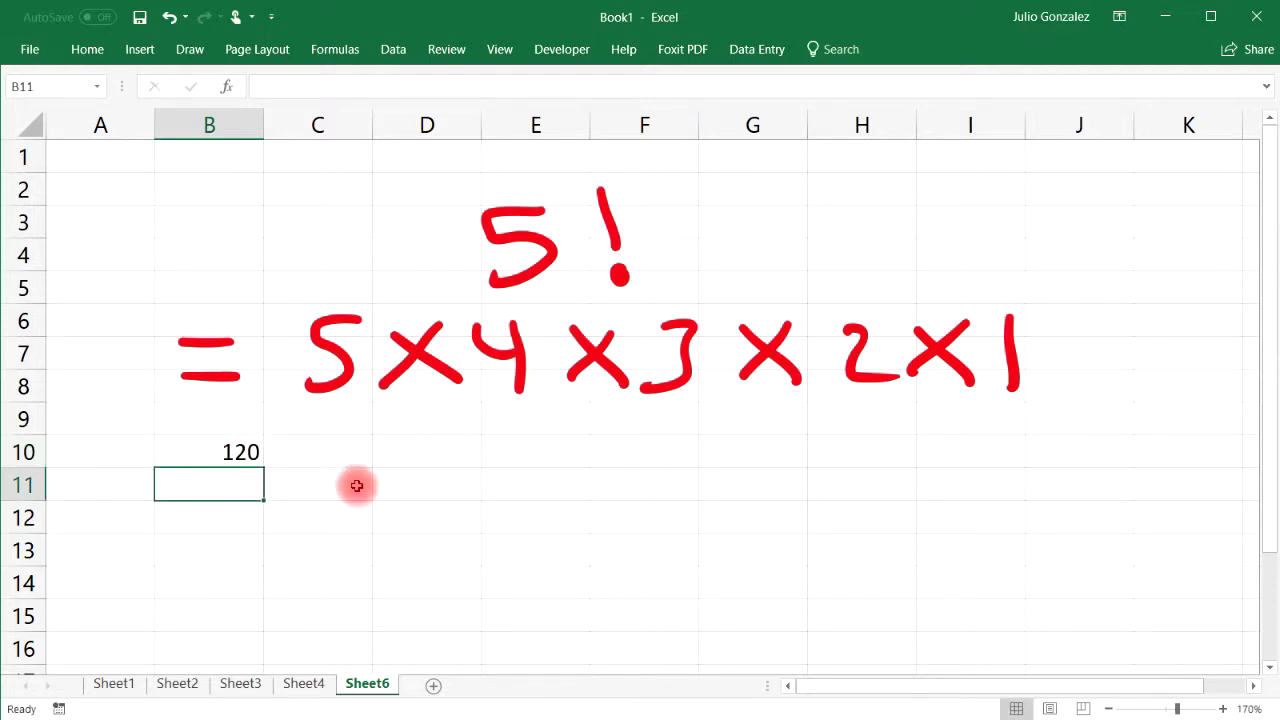
Calculate the factorial of 5 in D10 with the formula =FACT(5).
click(437, 445)
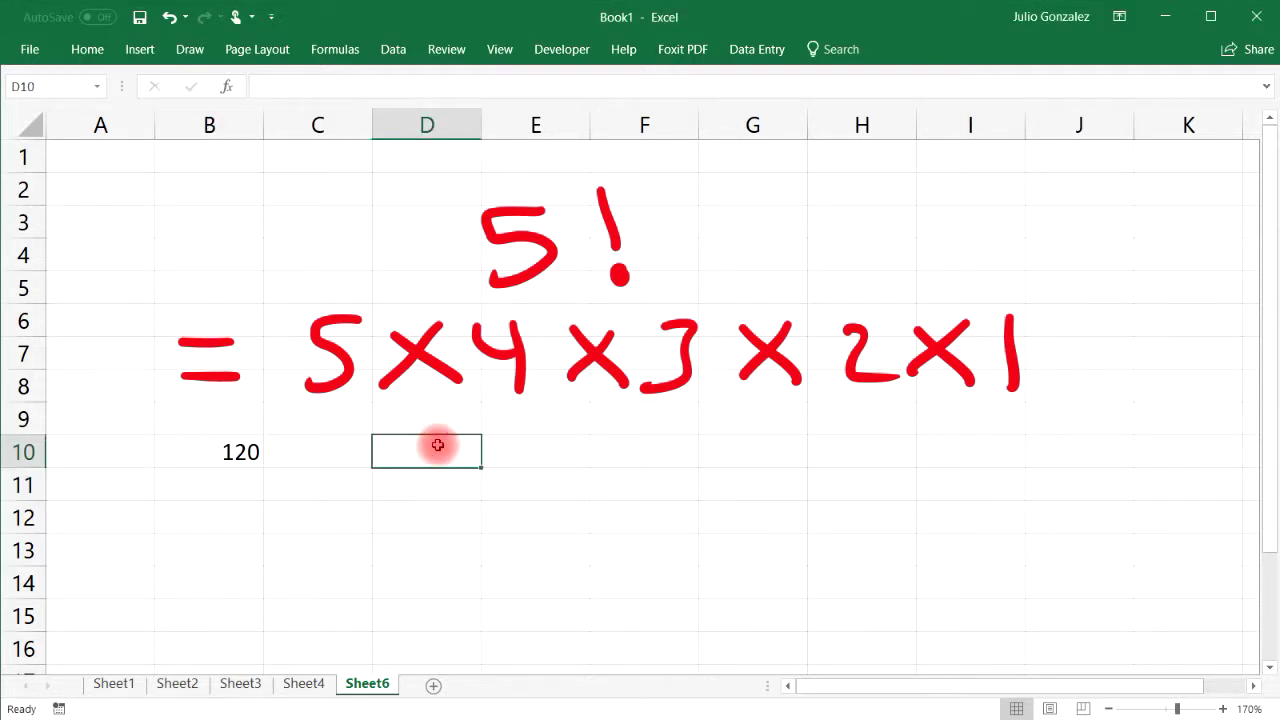
text(=)
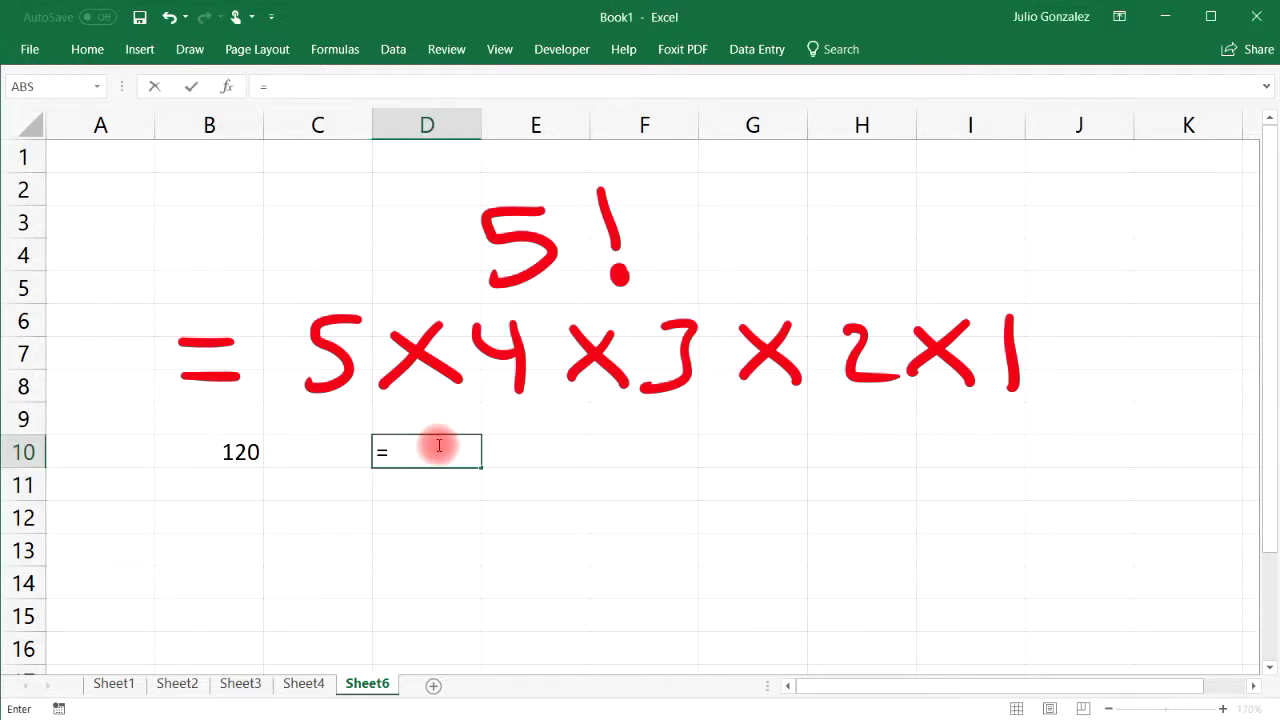
text(fact)
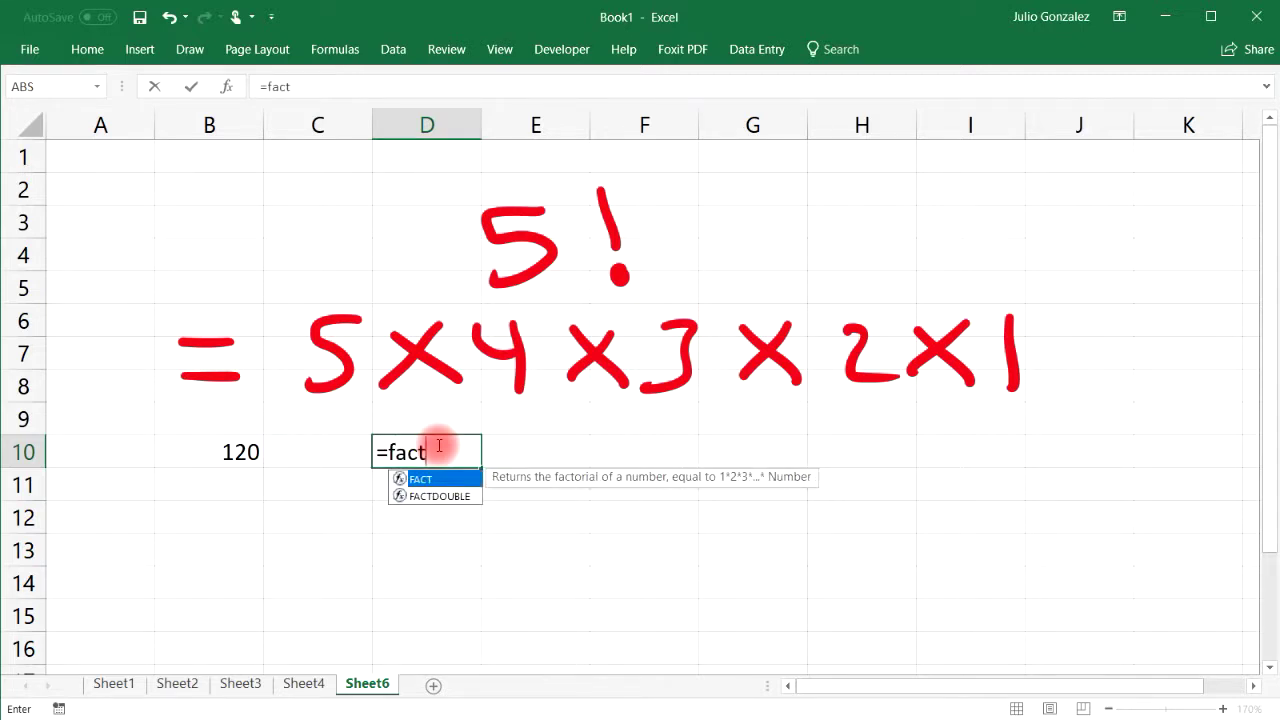
text(()
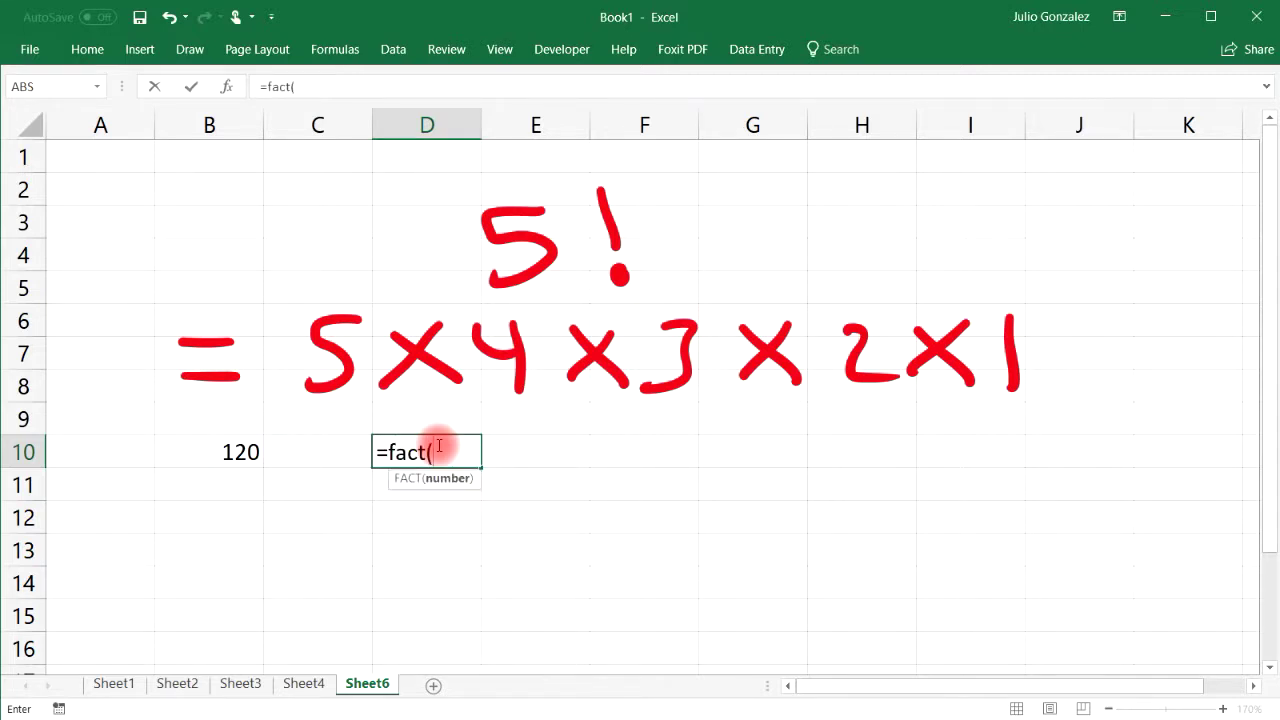
text((5))
key(Return)
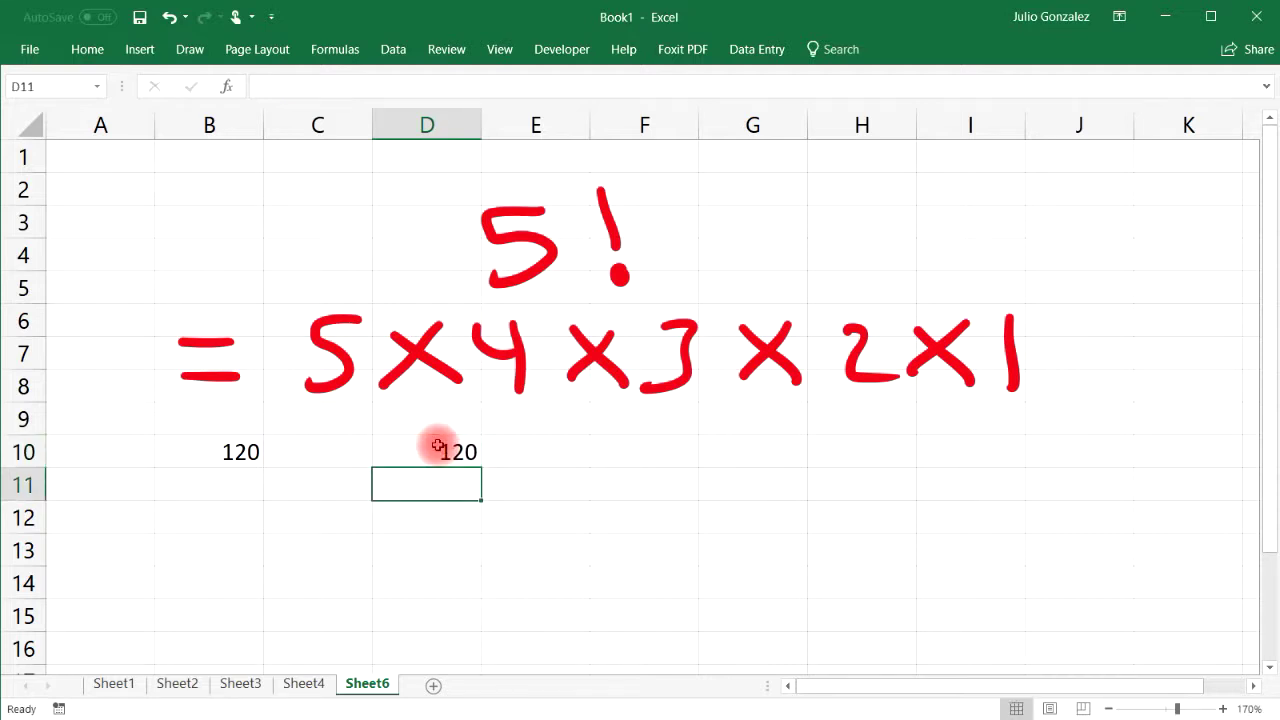
Calculate the factorial of 8 in F10 with the formula =FACT(8).
click(651, 459)
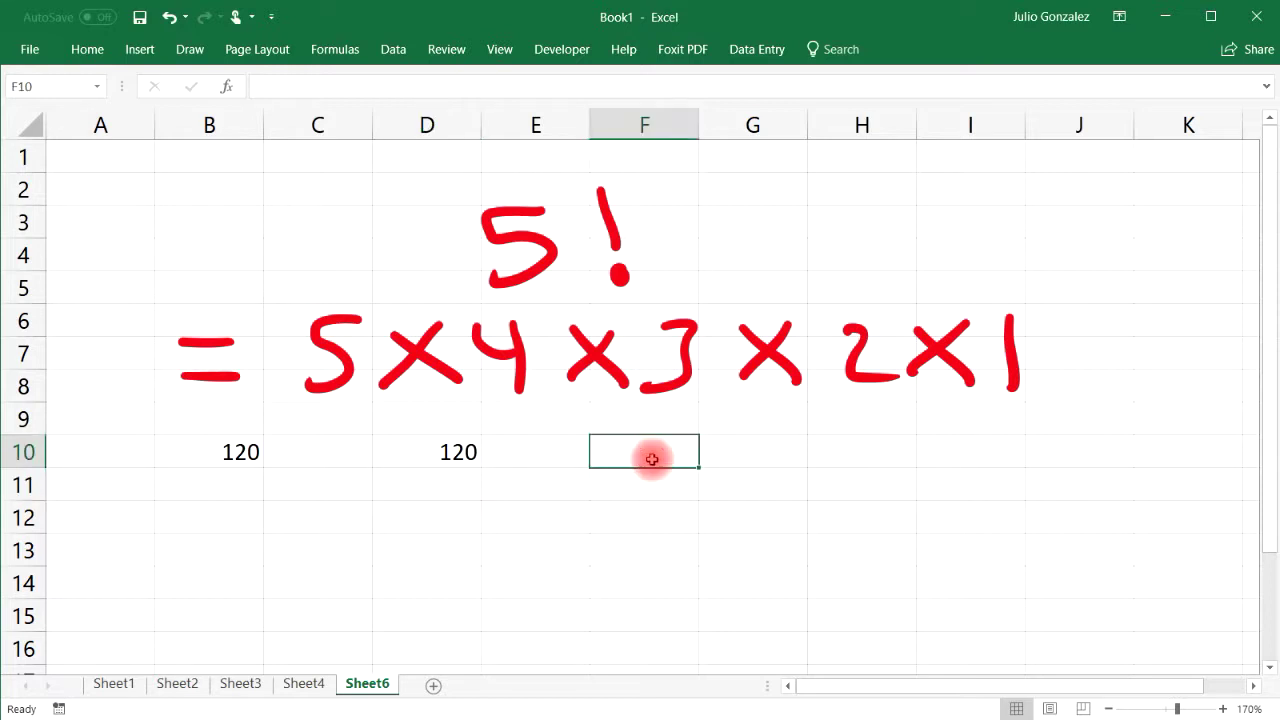
text(=)
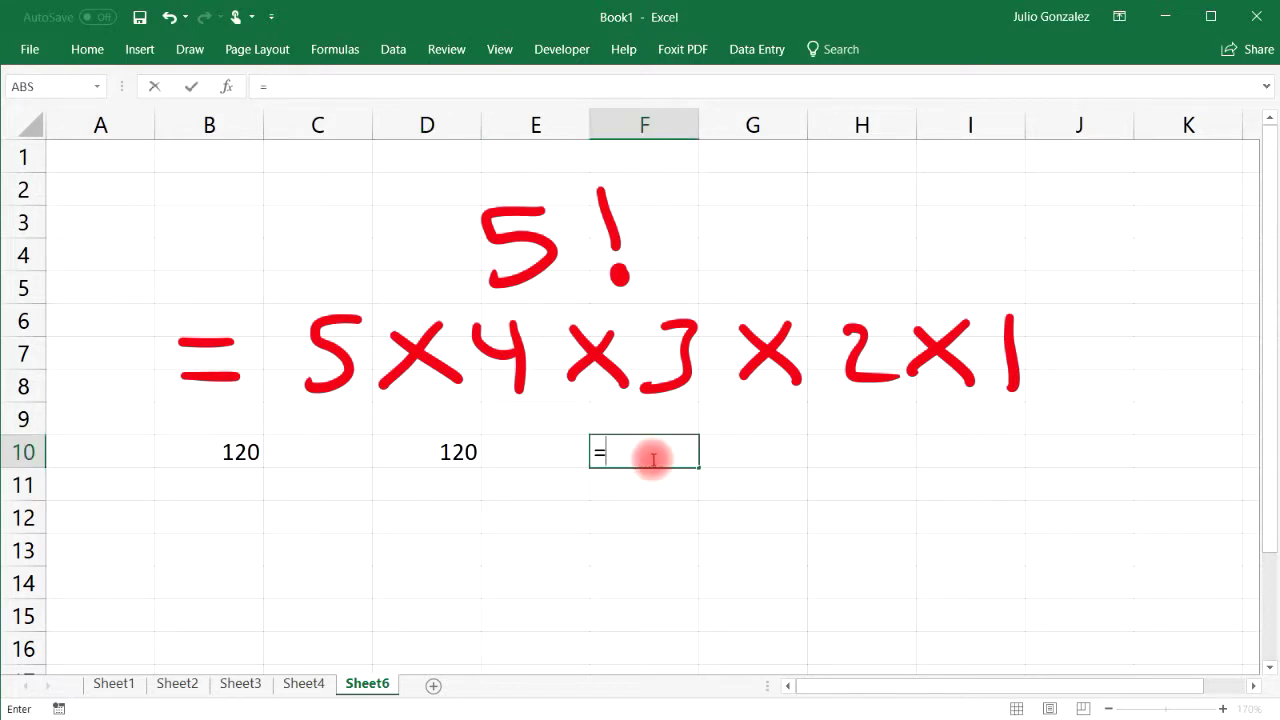
text(fact)
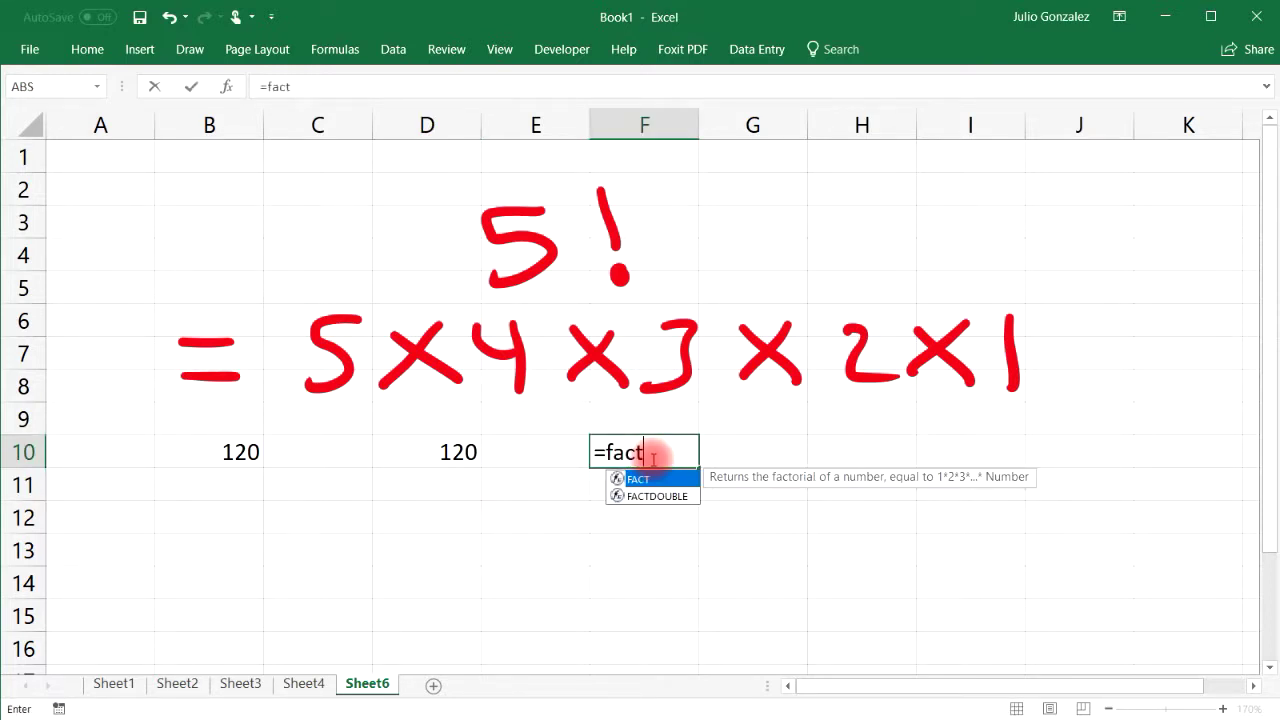
text((8))
key(Return)
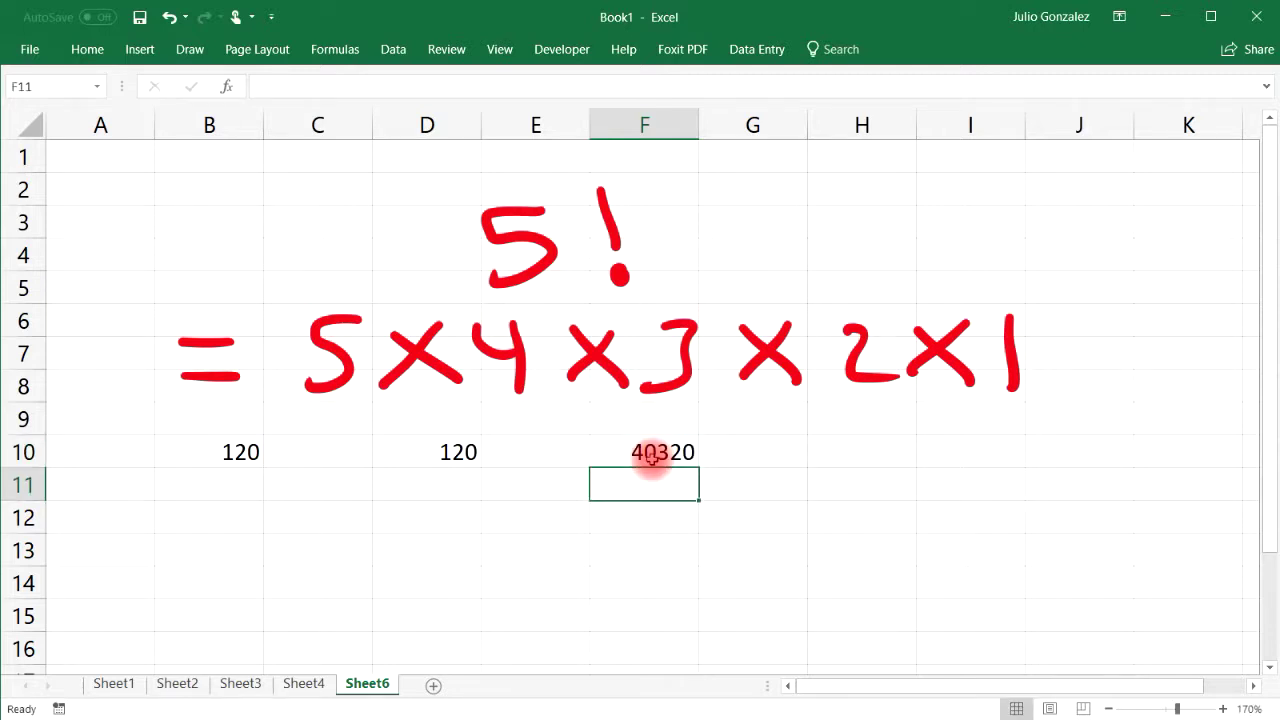
Calculate the factorial of 8 by multiplication in C13 with the formula =8*7*6*5*4*3*2*1.
click(346, 549)
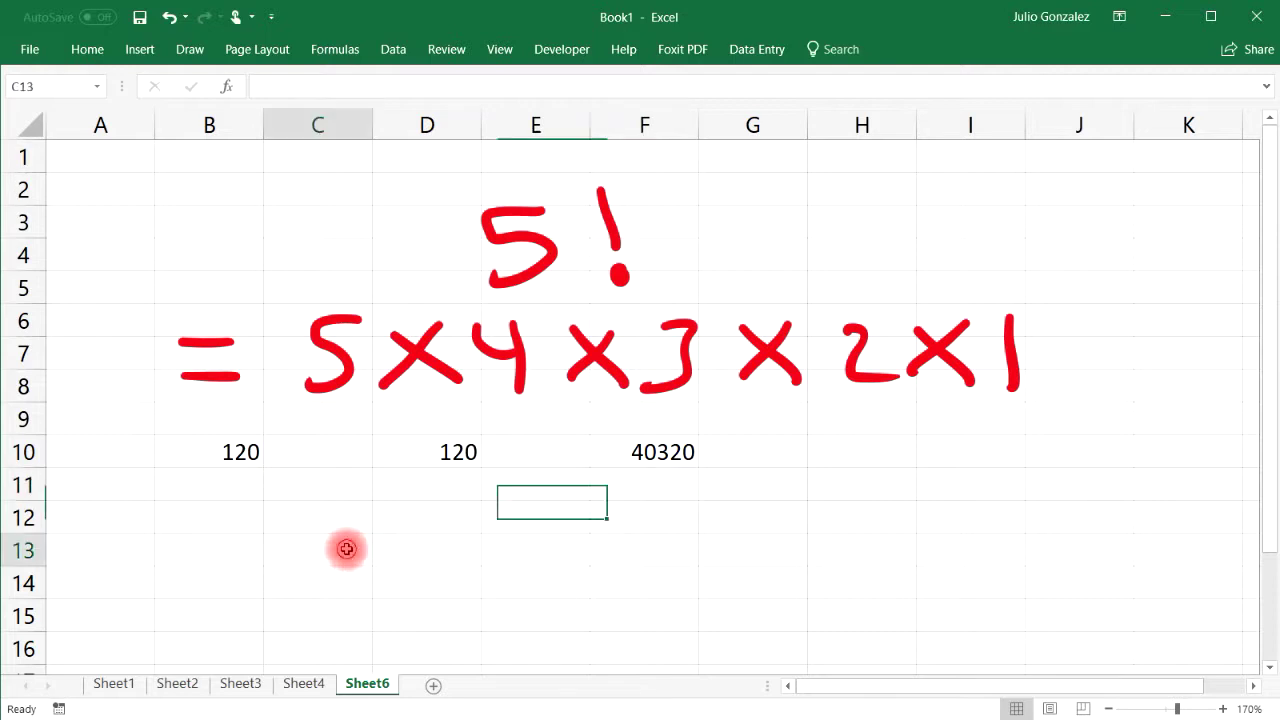
text(=8*7)
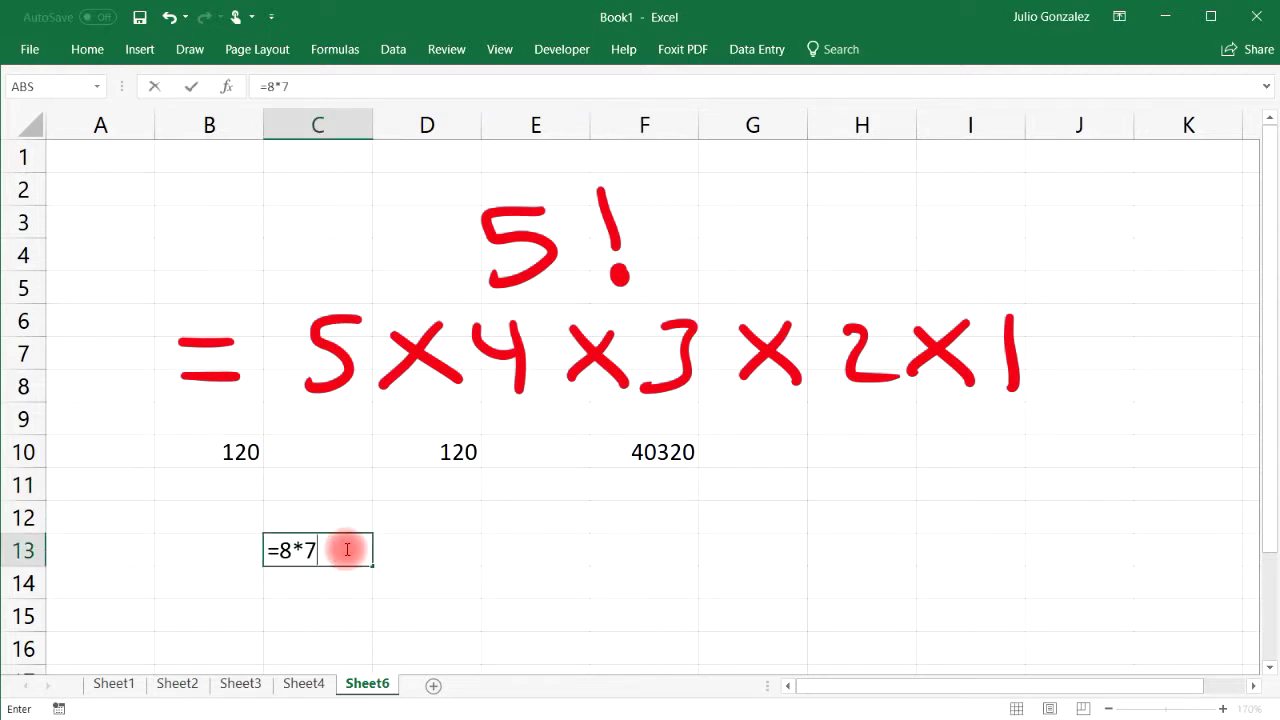
text(*6*5*4*3()
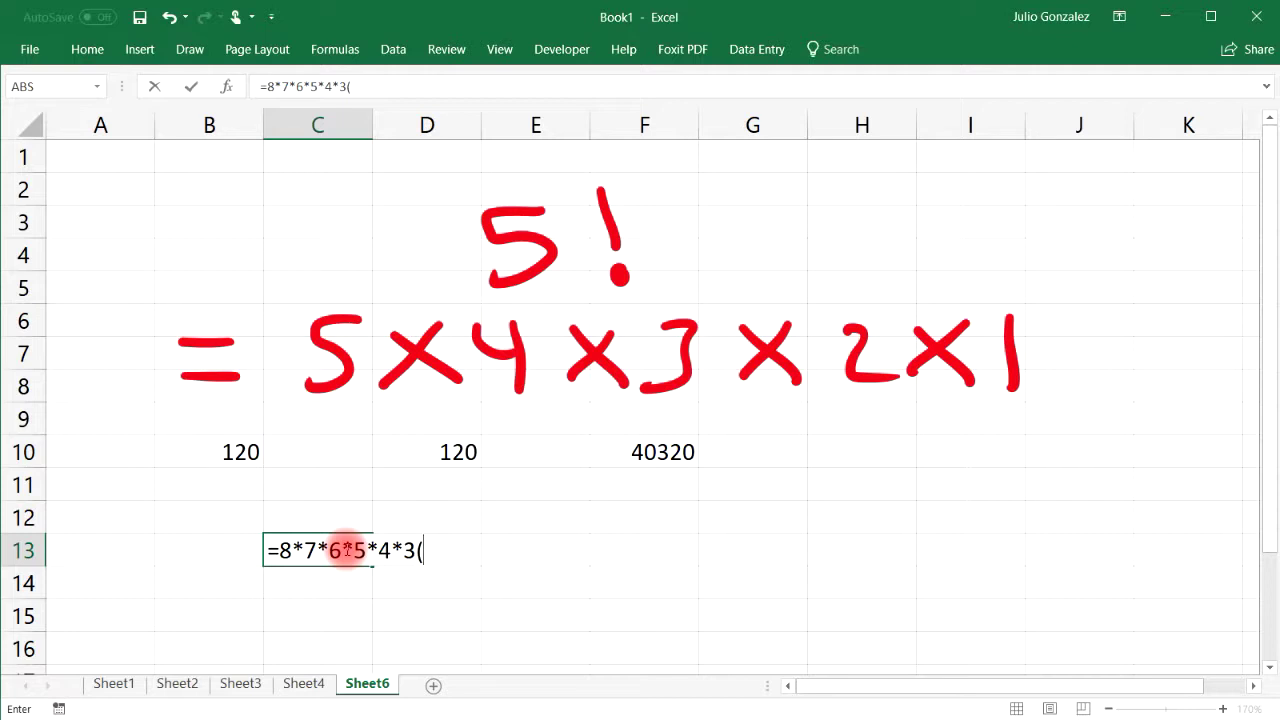
text(*2*1)
key(Return)
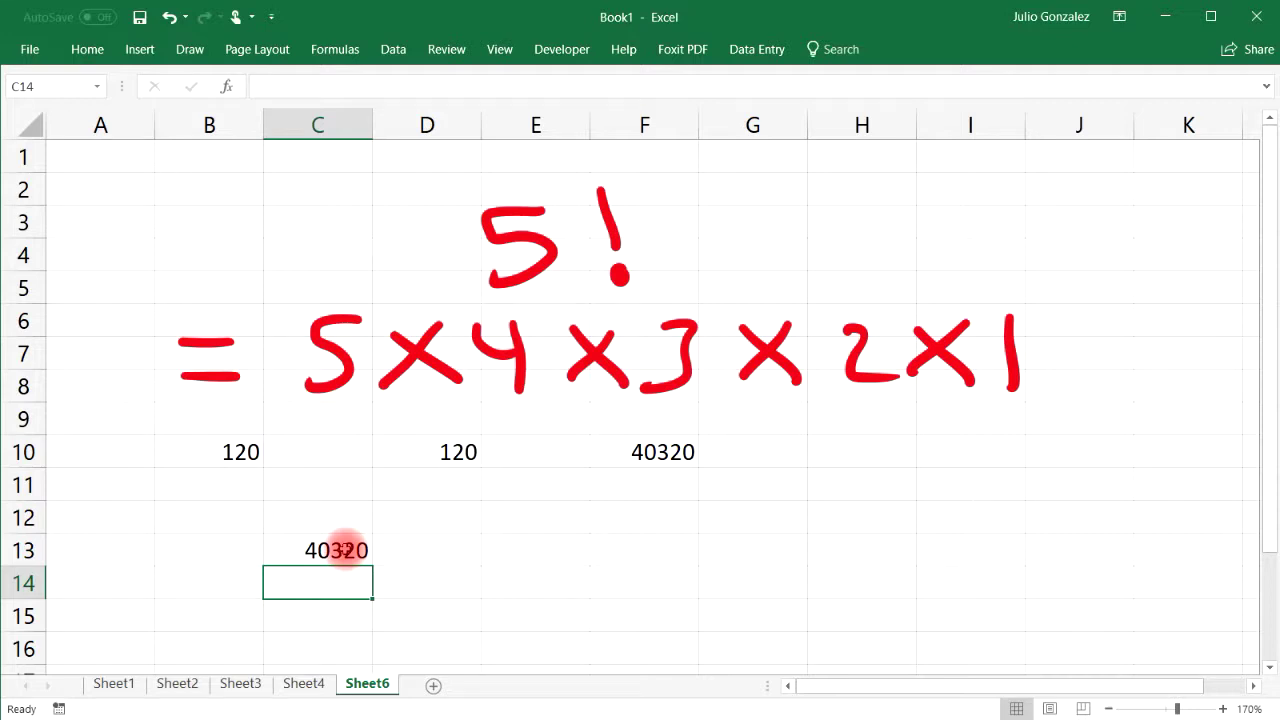
Delete the worksheet Sheet6 and confirm its permanent removal.
right_click(395, 686)
click(420, 477)
click(490, 429)
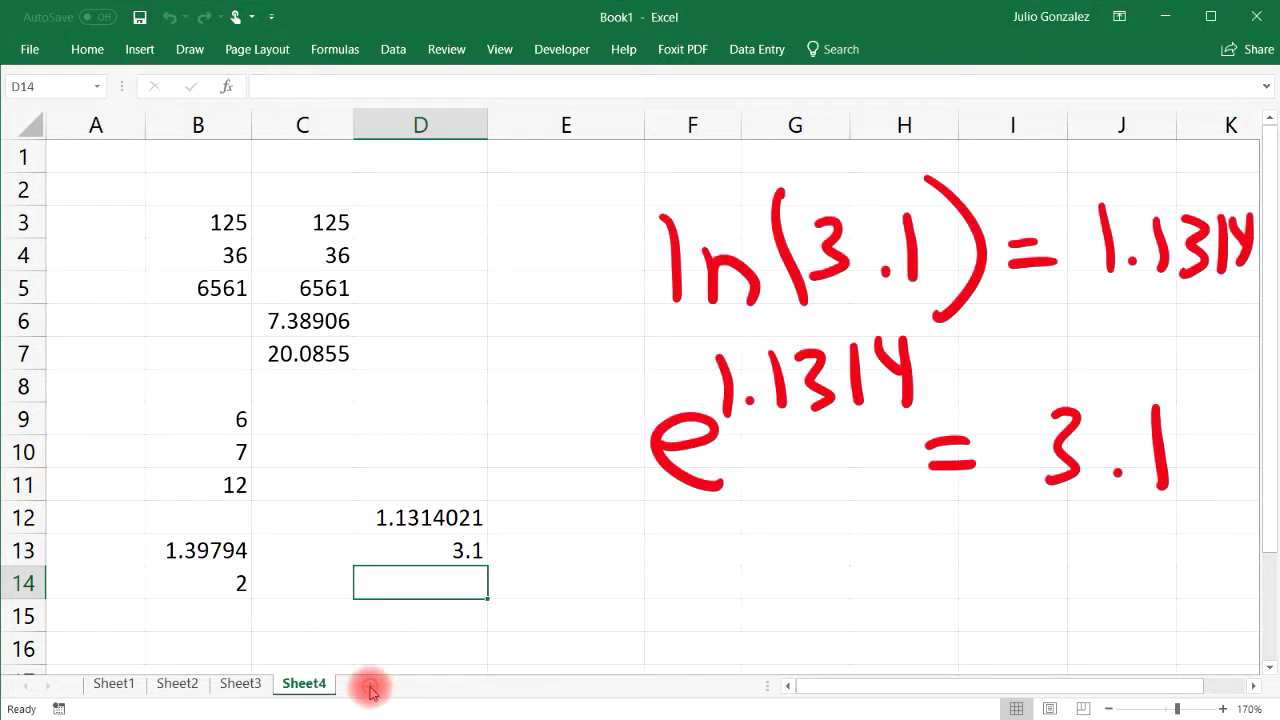
Add a new blank worksheet after Sheet4 and set its zoom to 170%.
click(370, 688)
click(1222, 709)
click(1222, 709)
click(1222, 709)
click(1222, 709)
click(1222, 709)
click(1222, 709)
click(1222, 709)
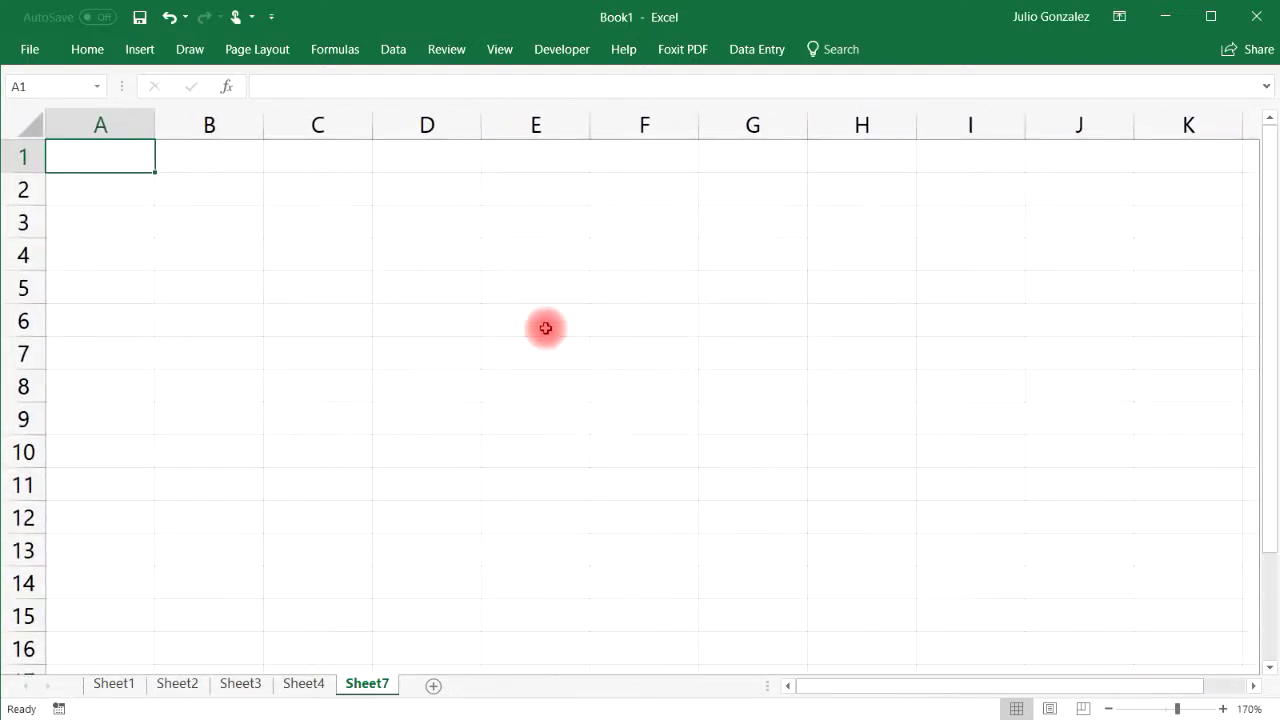
Enter the numbers 35 in B2 and 42 in B3, leaving B4 empty.
click(190, 186)
text(35)
click(189, 222)
text(42)
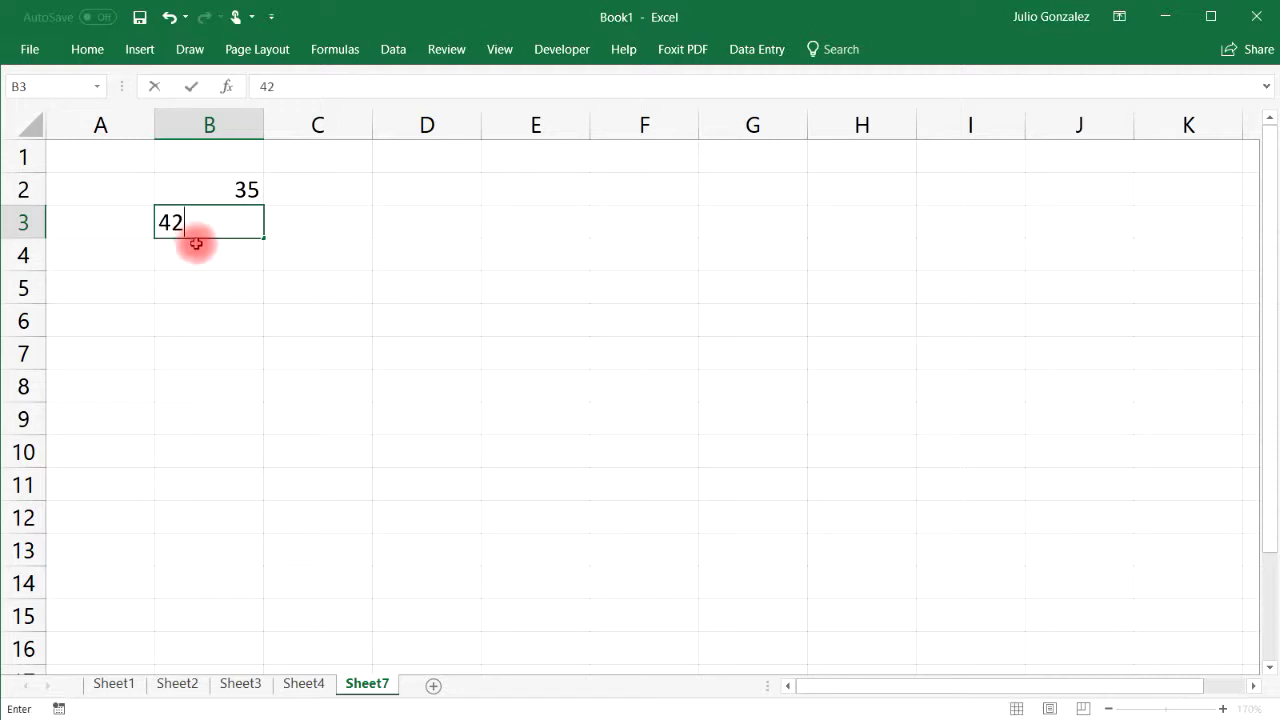
click(190, 246)
Enter a different first name in each of B5, B6 and B8, and the number 15 in B7, leaving B9 empty.
click(202, 289)
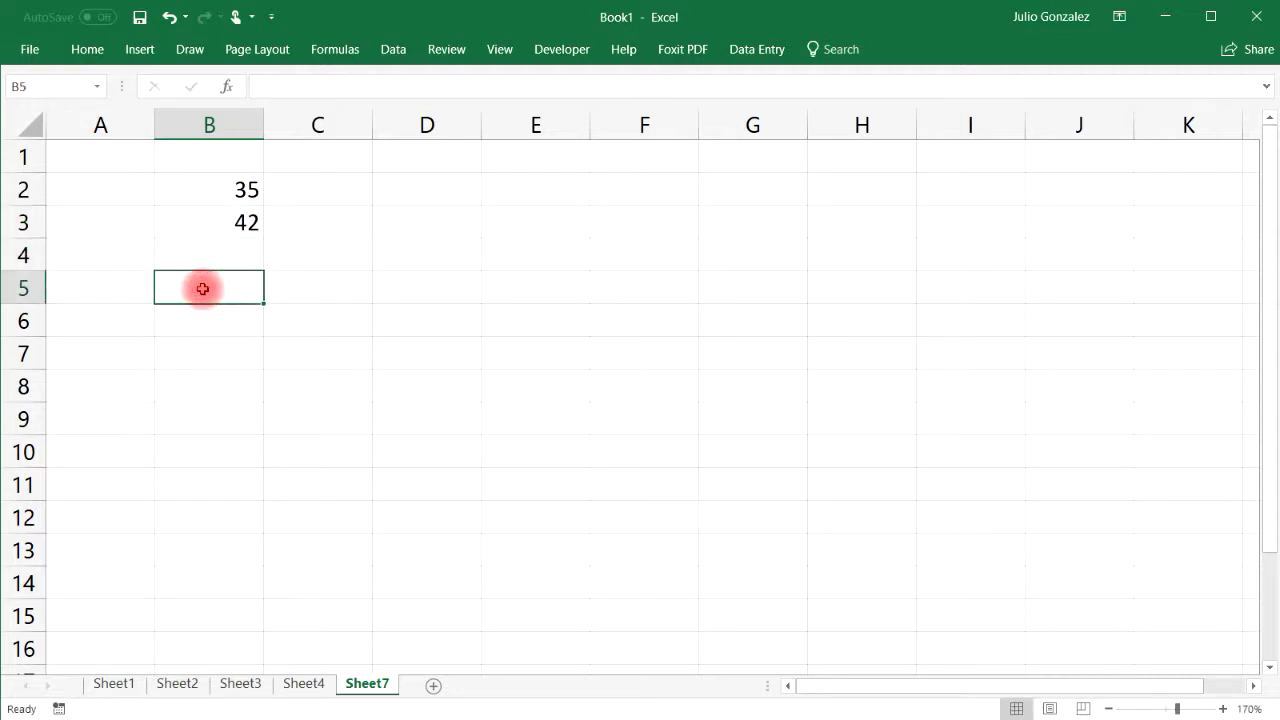
text(John)
key(Return)
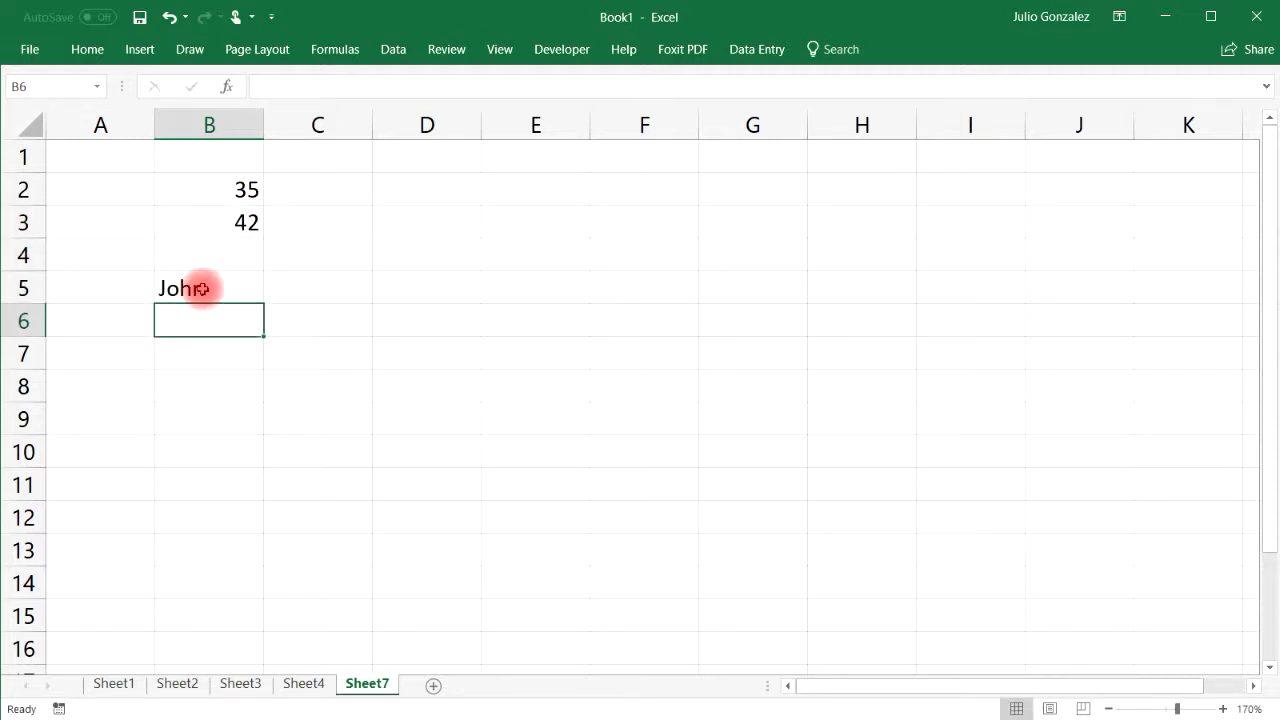
text(Karen)
key(Return)
text(15)
key(Return)
text(Mary)
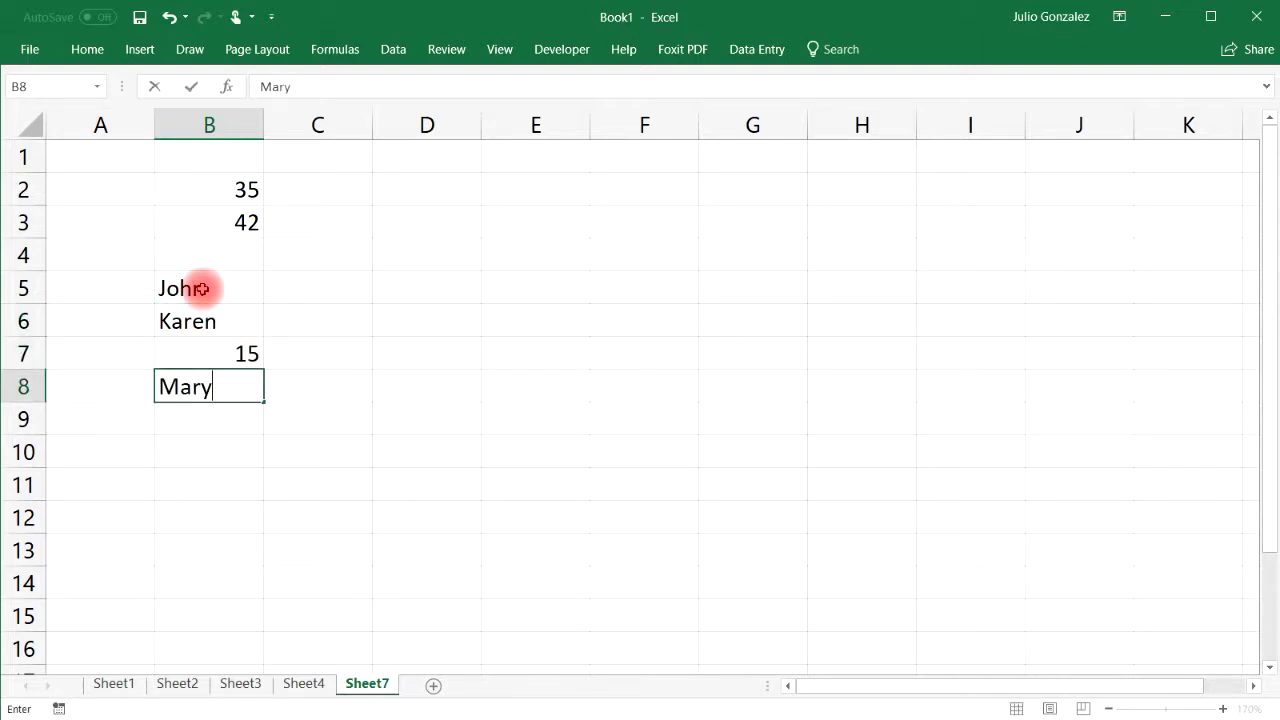
key(Return)
key(Return)
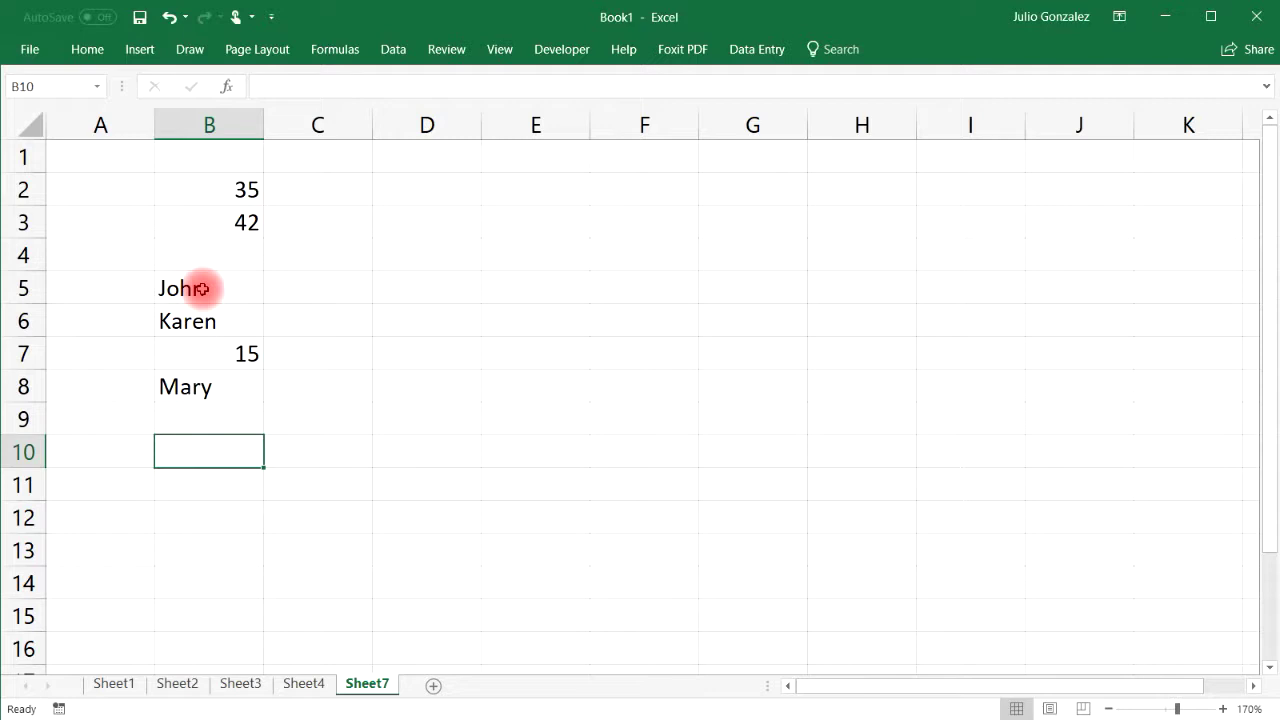
Enter a first name followed by 14 as text in B10 and another first name in B11, leaving B12 empty.
text(Jason 14)
key(Return)
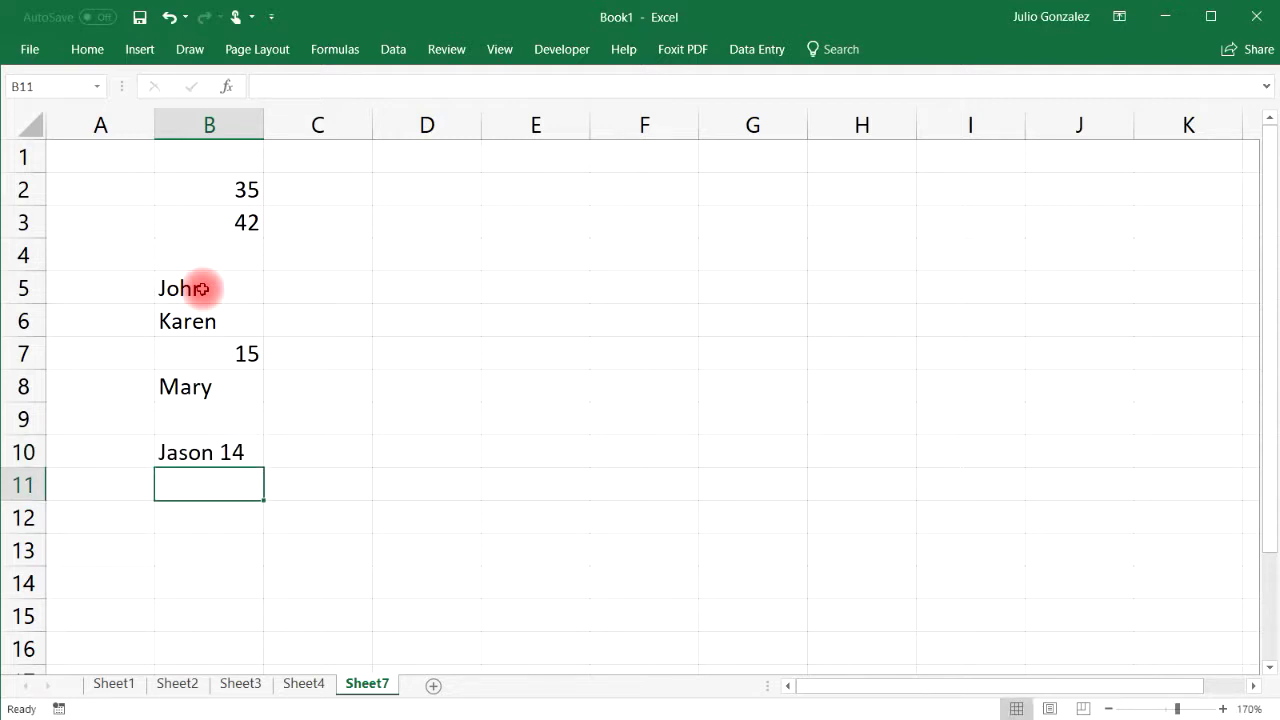
text(Kristen)
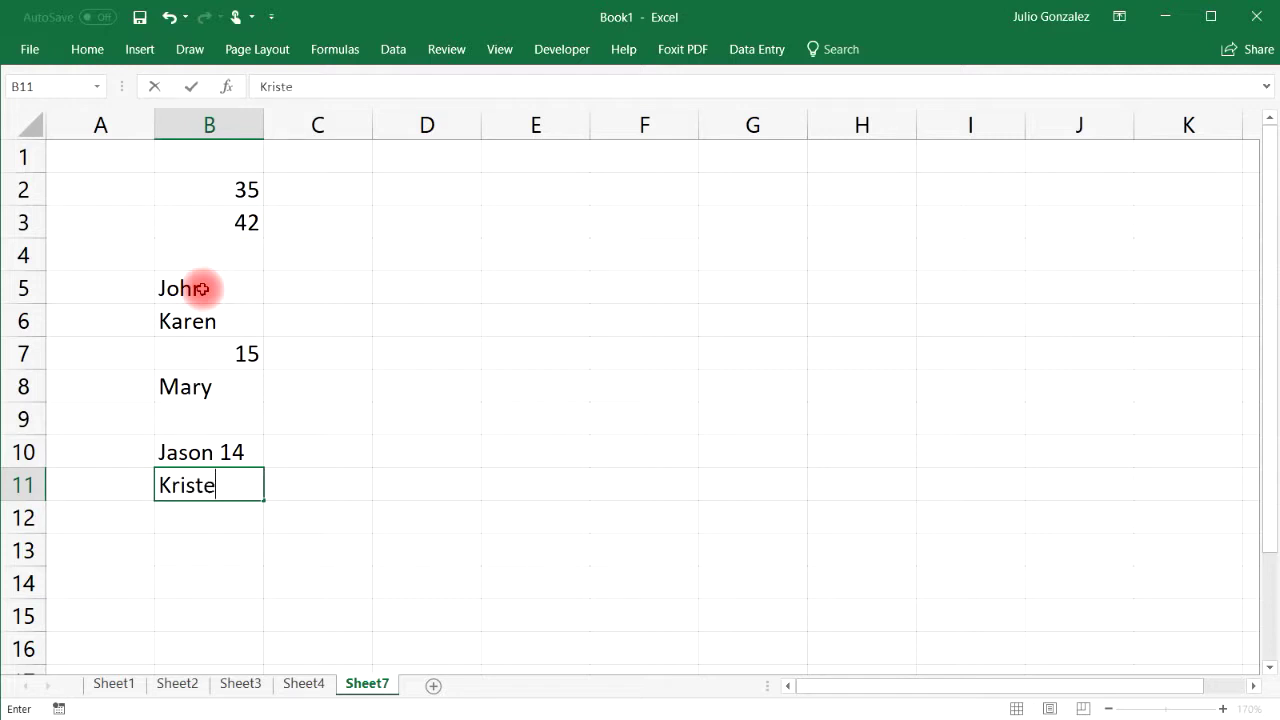
key(Return)
key(Return)
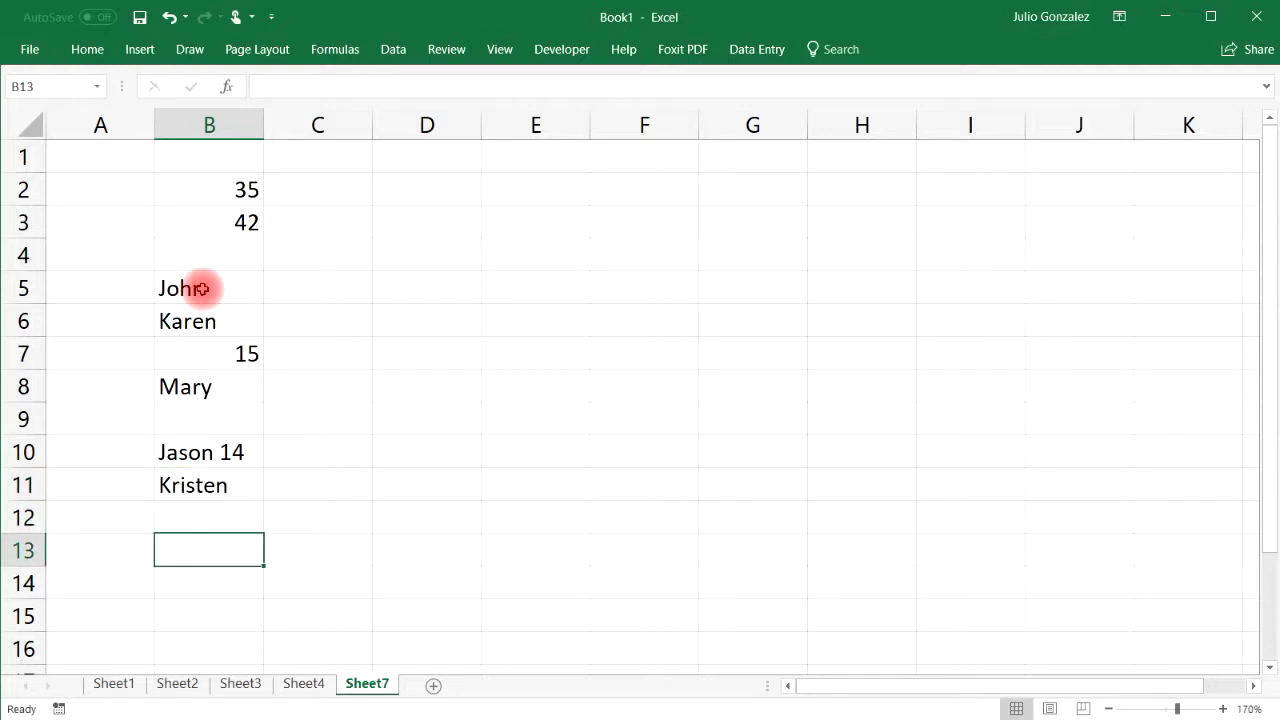
Enter a first name in B13 and the number 26 in B14.
text(Luke)
key(Return)
text(2)
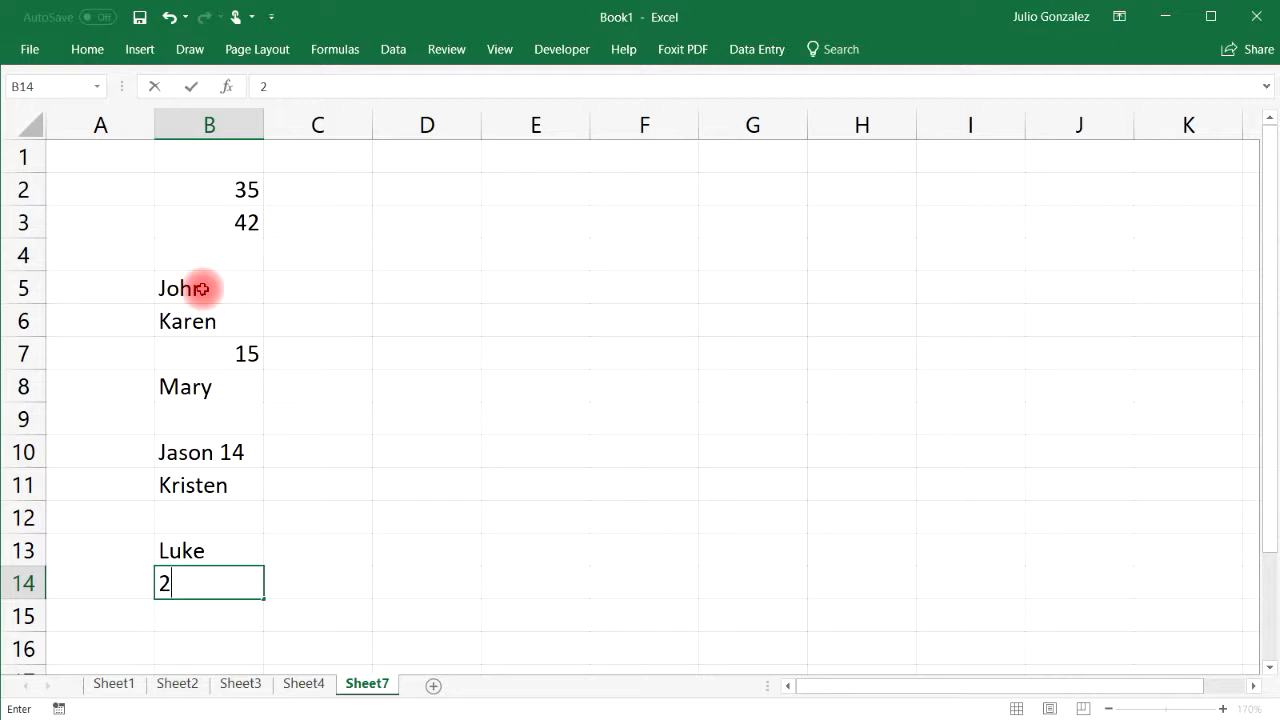
text(6)
key(Return)
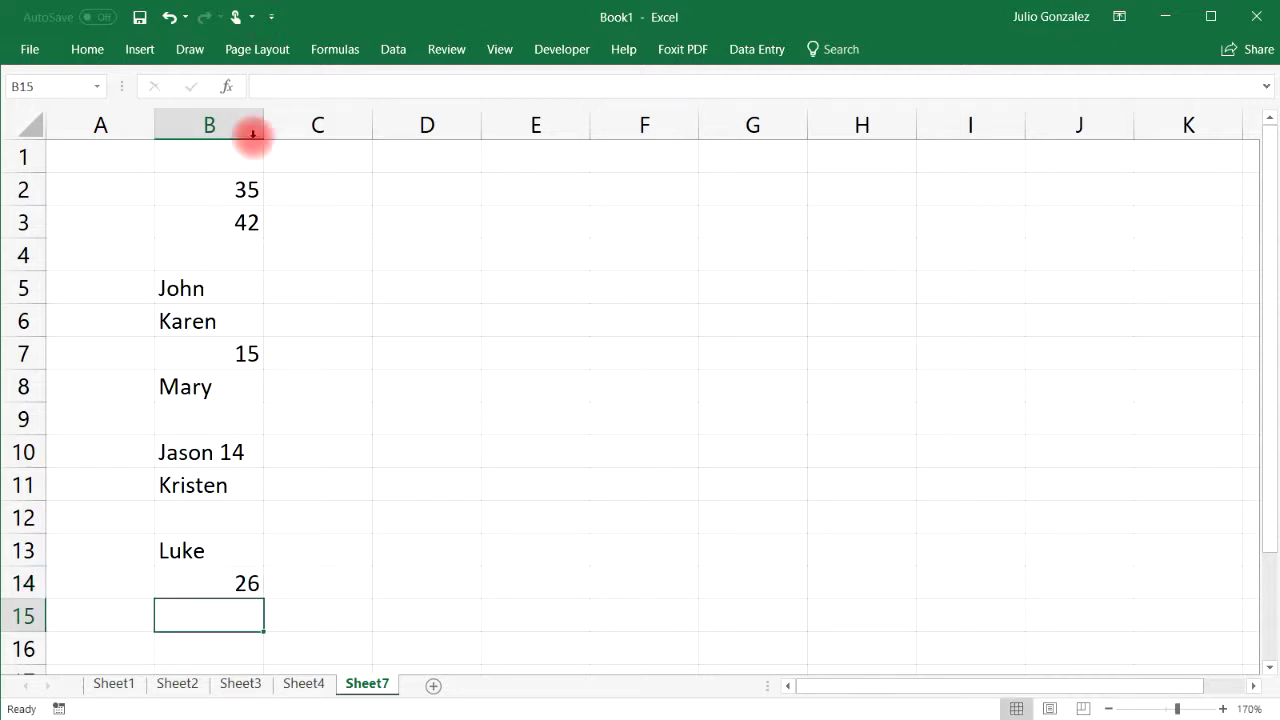
Count the cells containing numbers in the column B list with the formula =COUNT(B2:B14) in D3.
click(230, 189)
drag(230, 189, 230, 387)
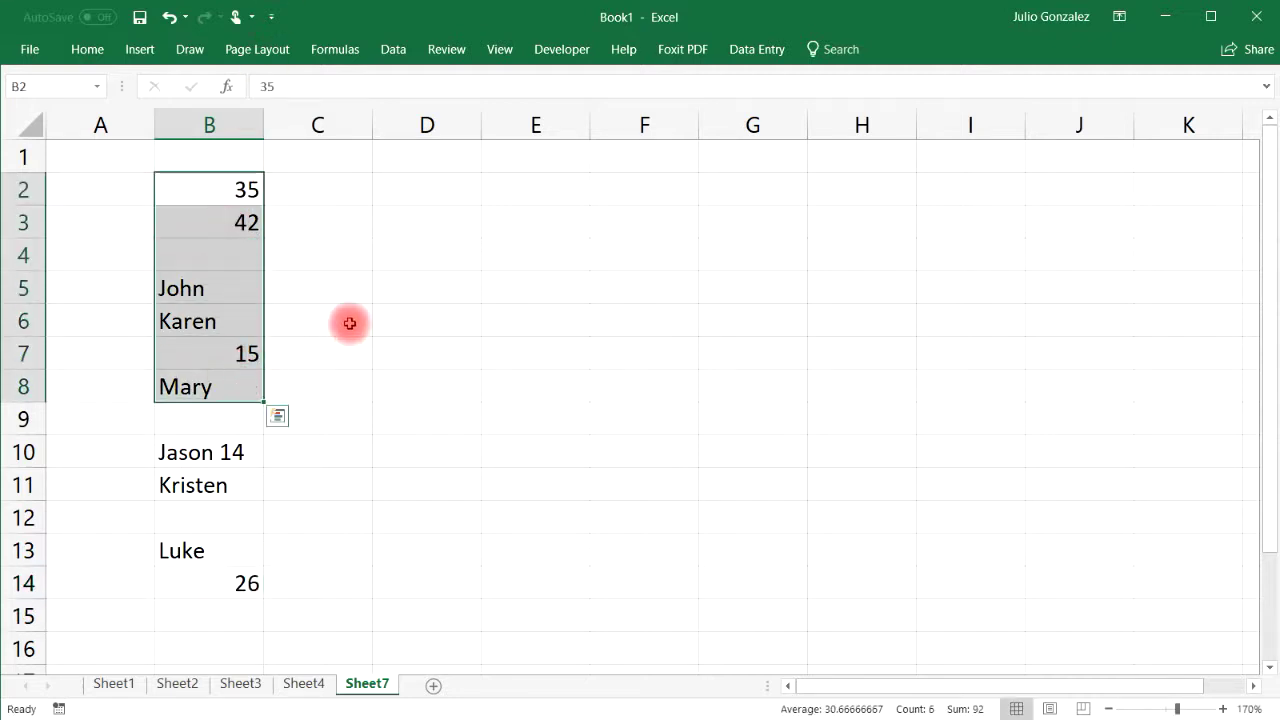
click(441, 229)
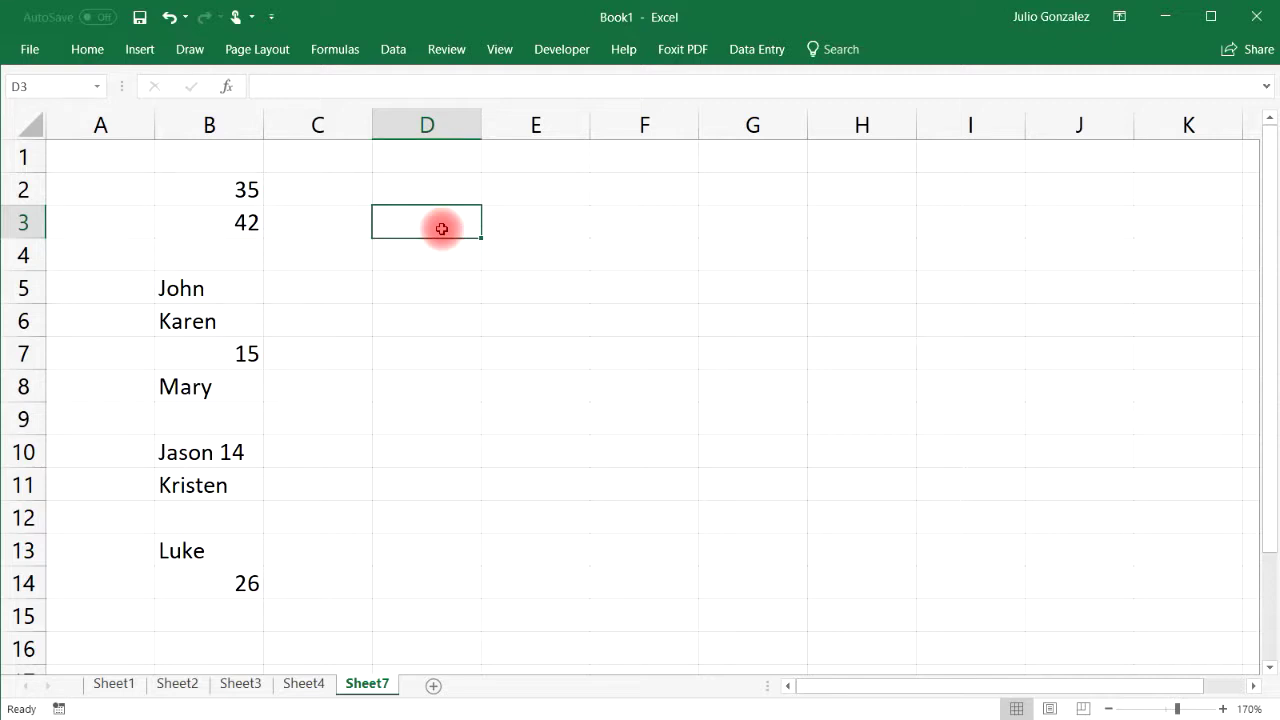
text(=)
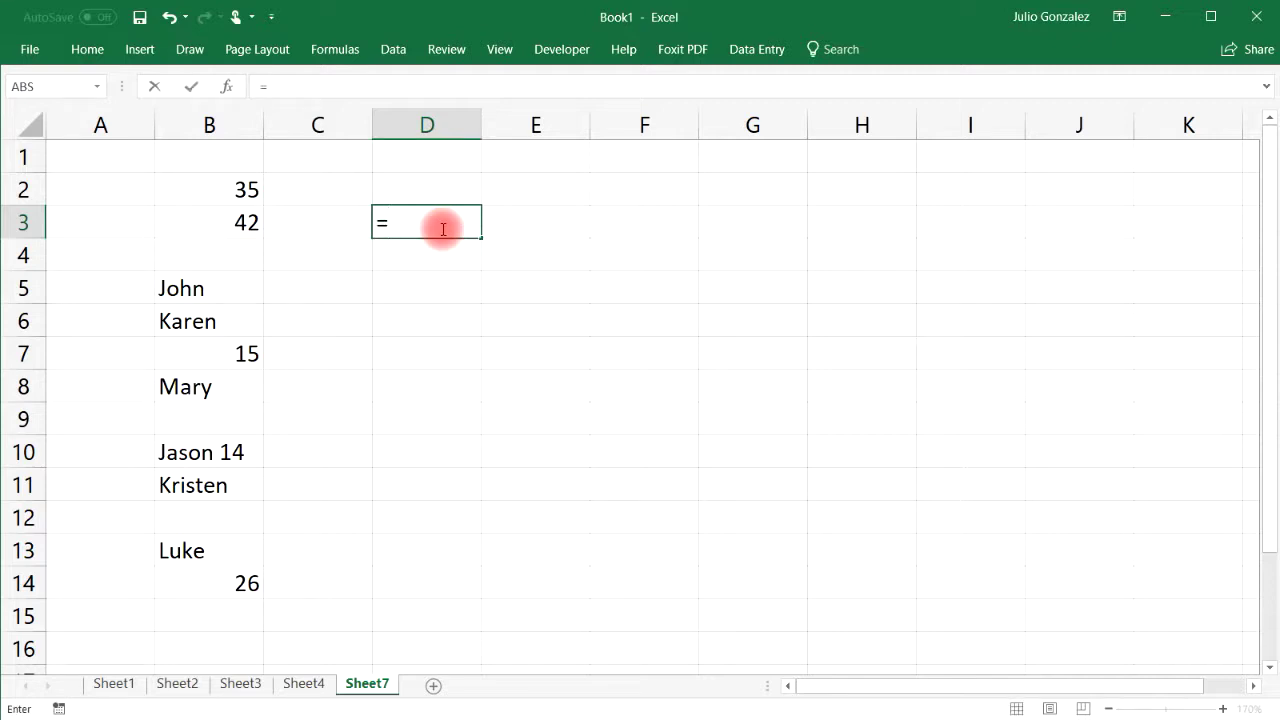
text(count)
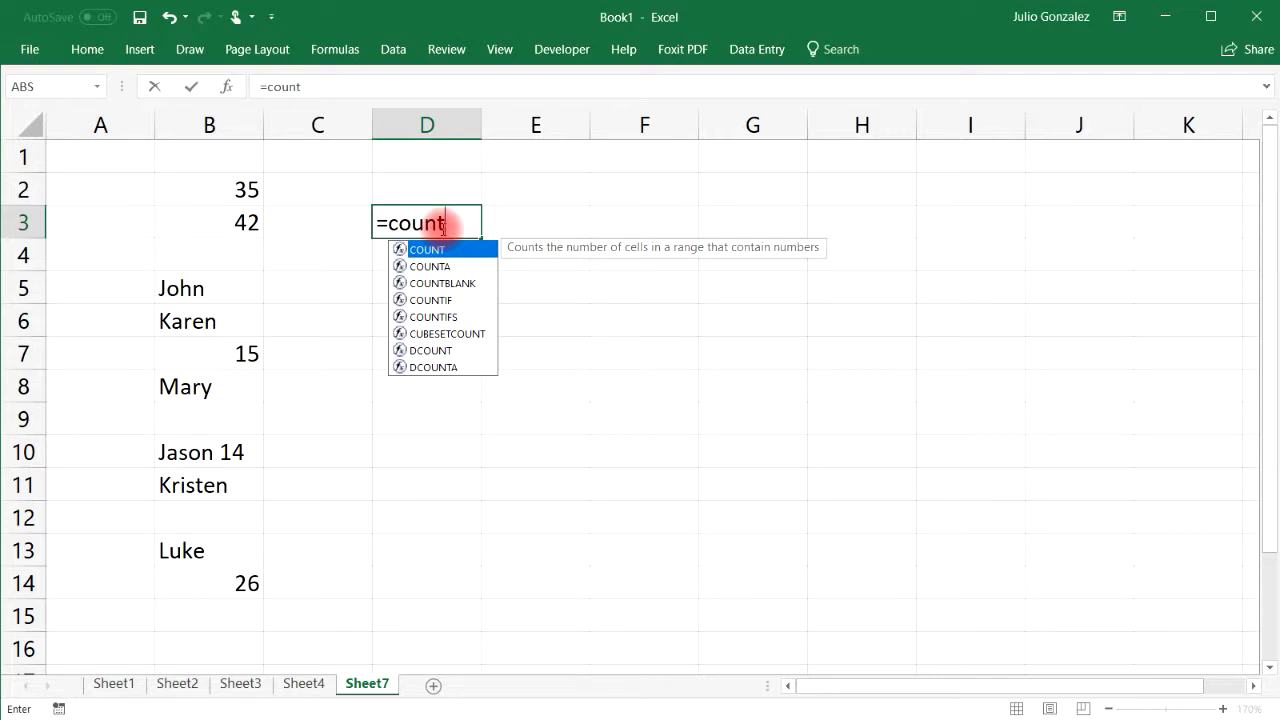
text(()
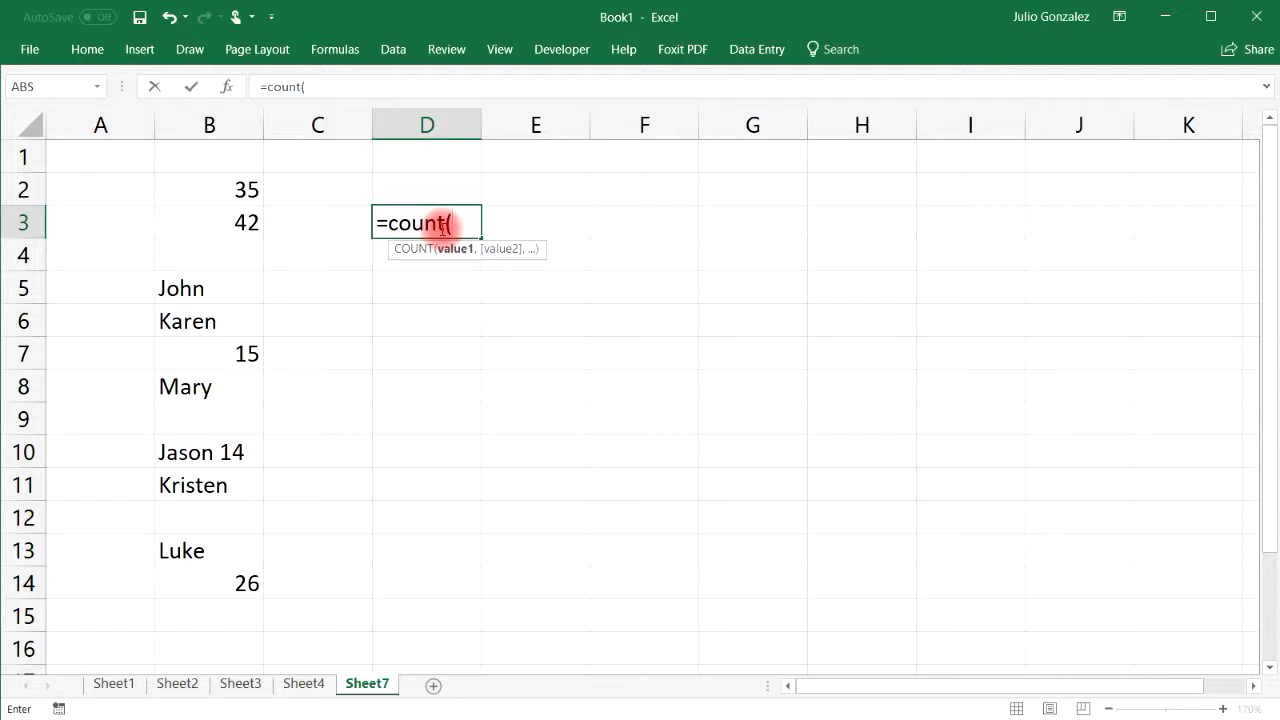
click(229, 190)
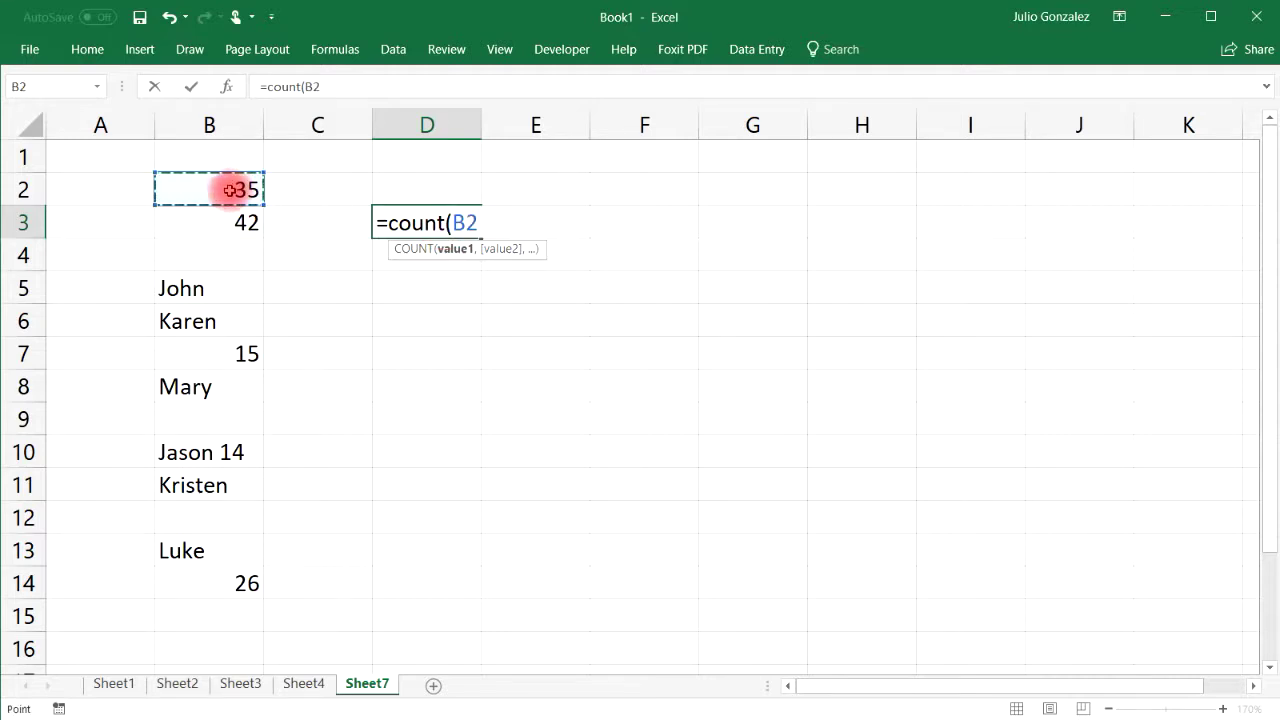
drag(229, 190, 224, 581)
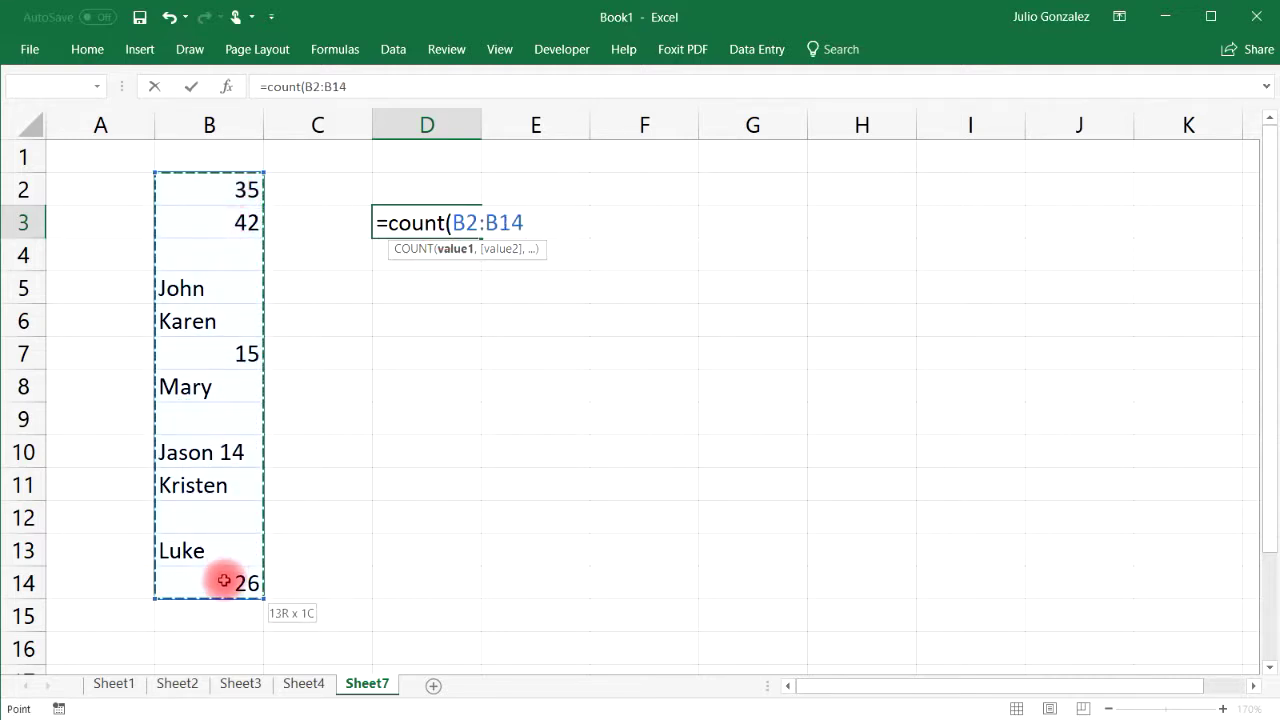
text())
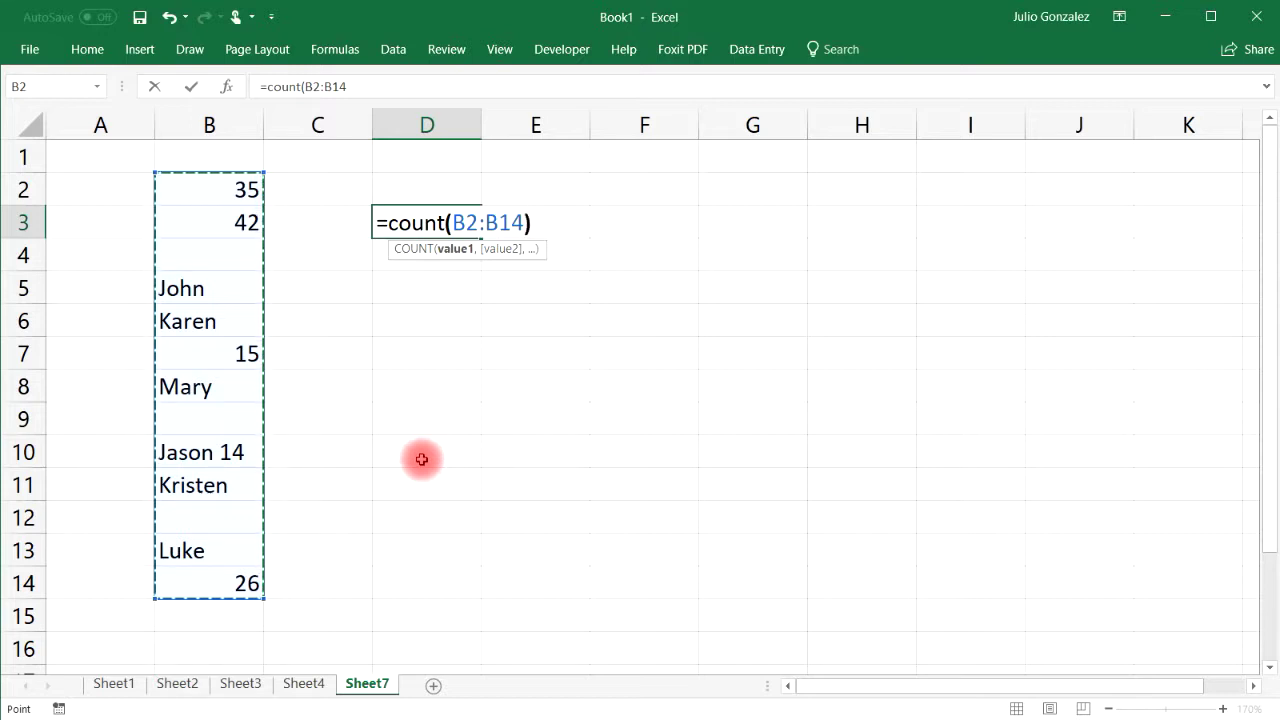
key(Return)
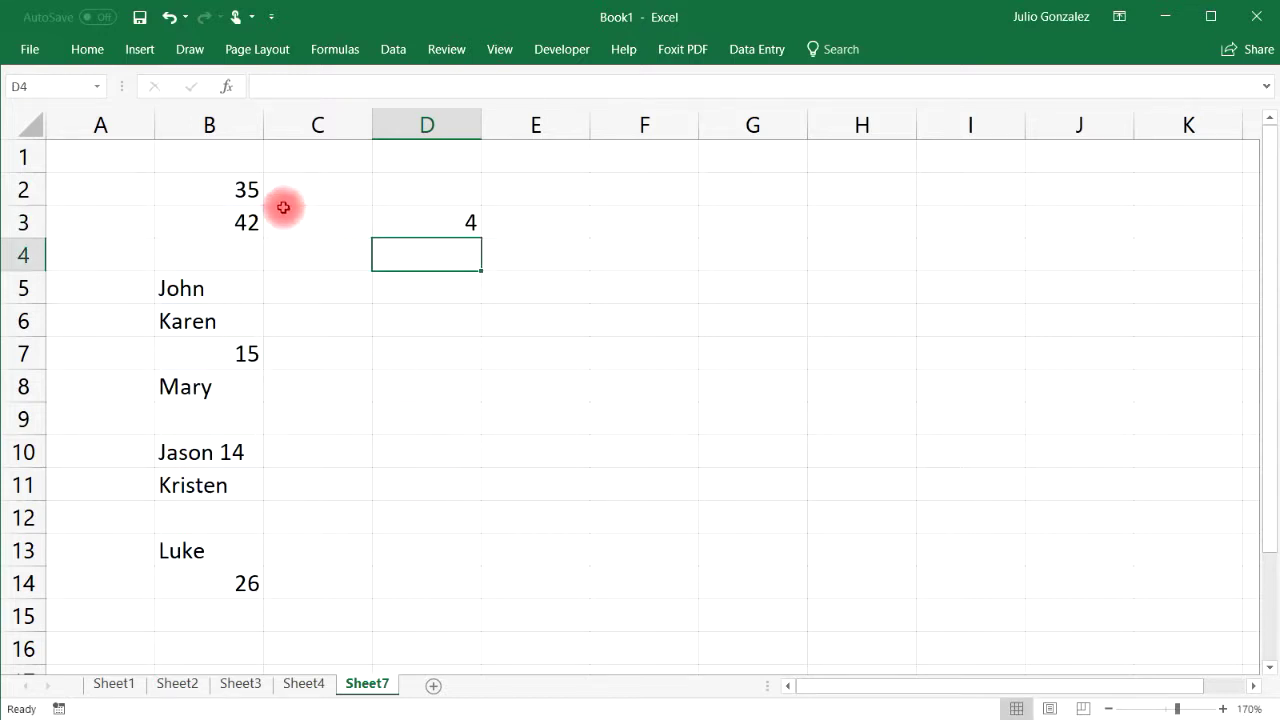
Examine the numeric cells B2, B3, B7 and B14 that the COUNT formula includes.
click(249, 187)
click(242, 226)
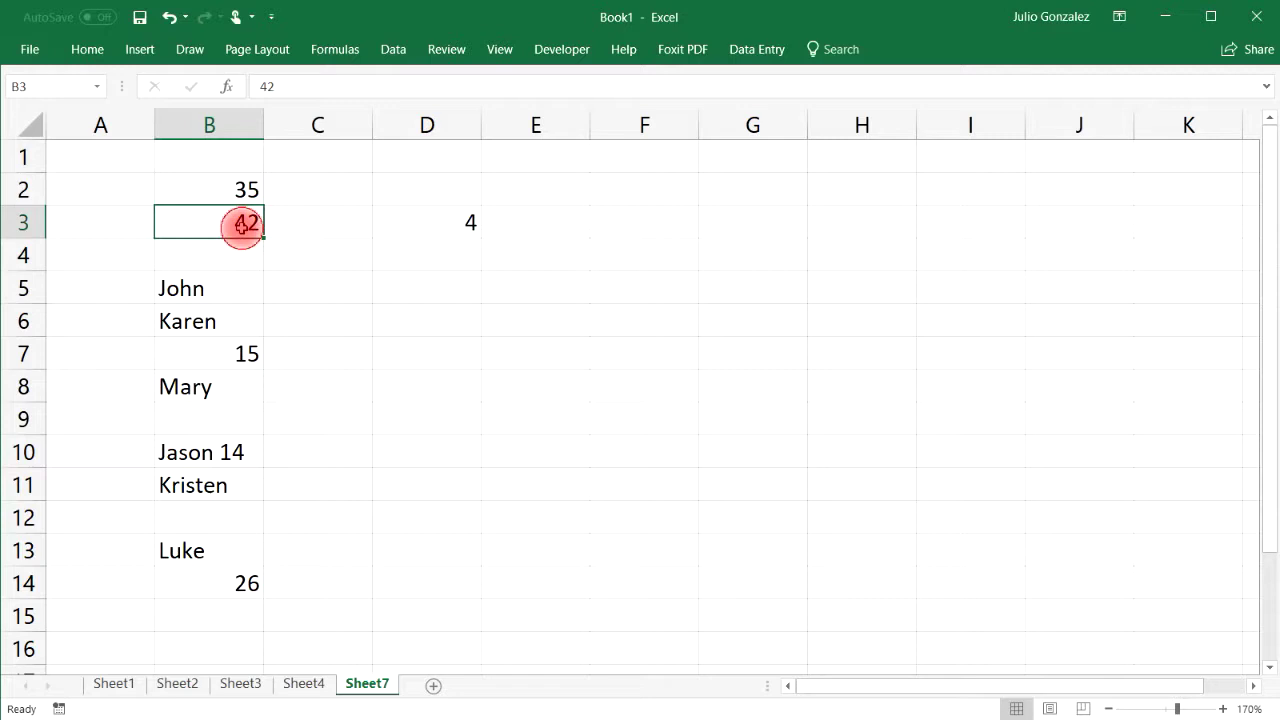
click(245, 350)
click(243, 581)
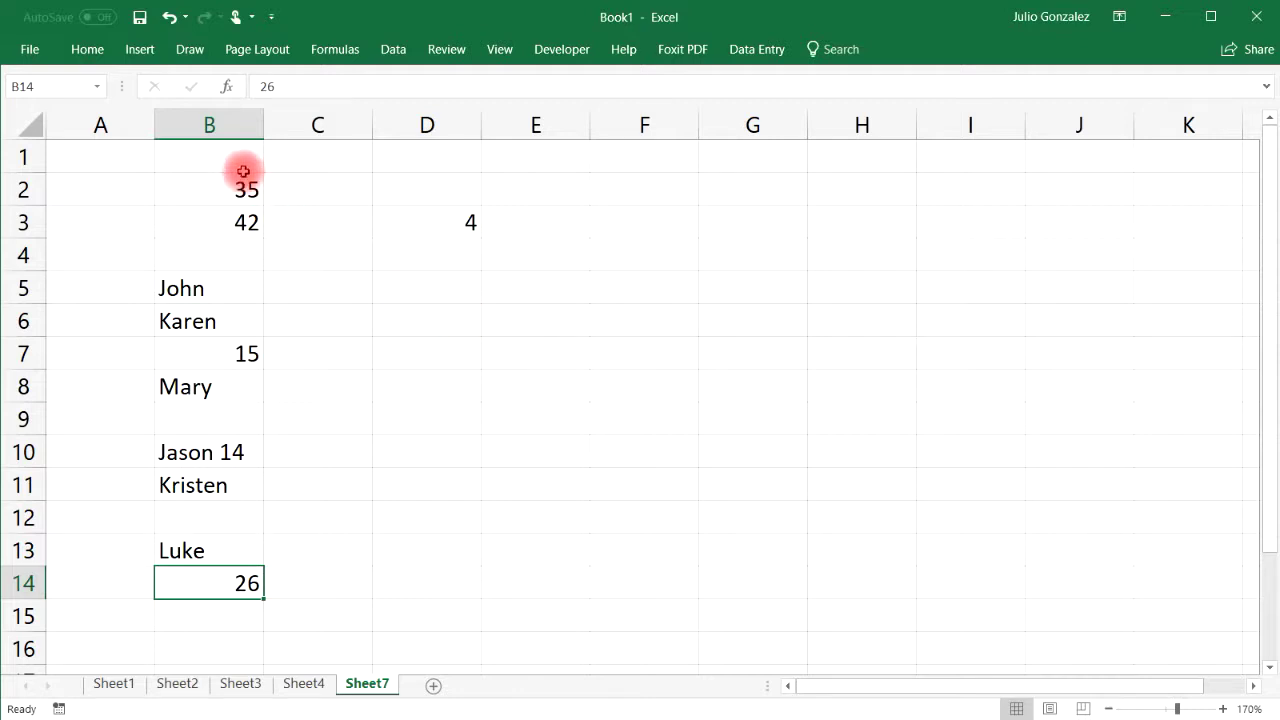
click(222, 196)
click(237, 228)
click(240, 356)
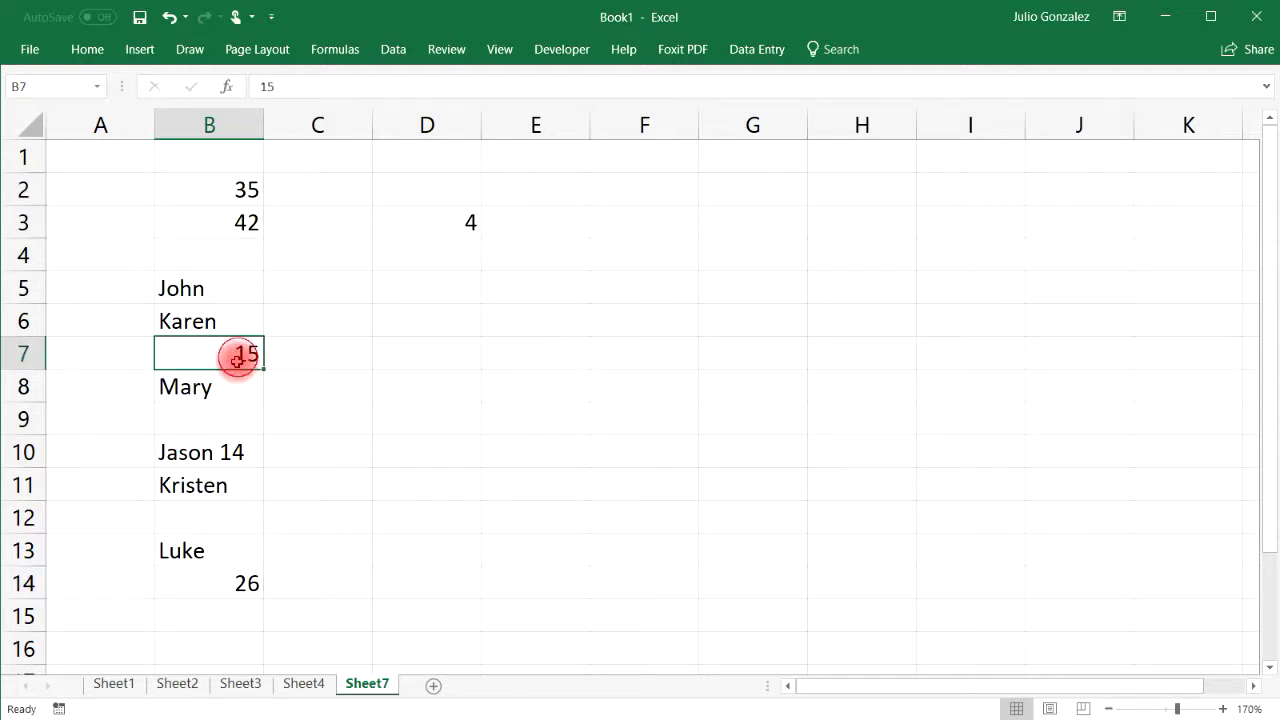
click(243, 580)
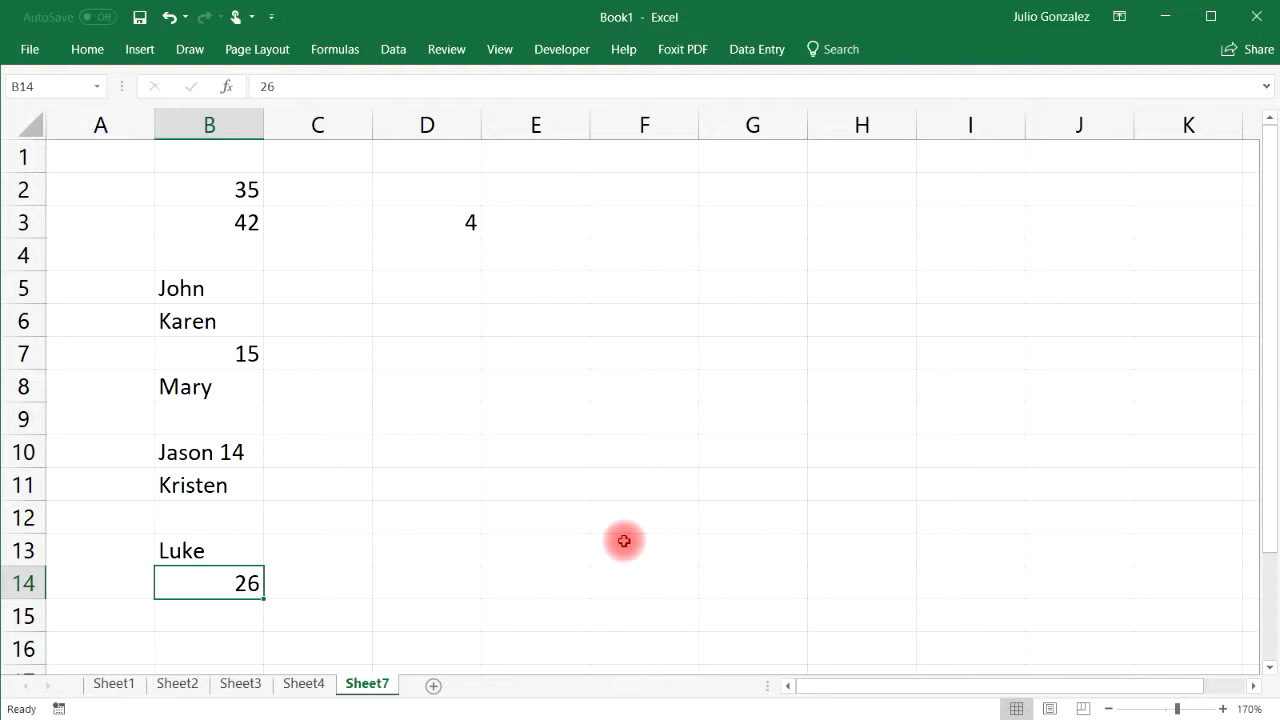
Count the non-empty cells in the column B list with the formula =COUNTA(B2:B14) in D5.
click(455, 284)
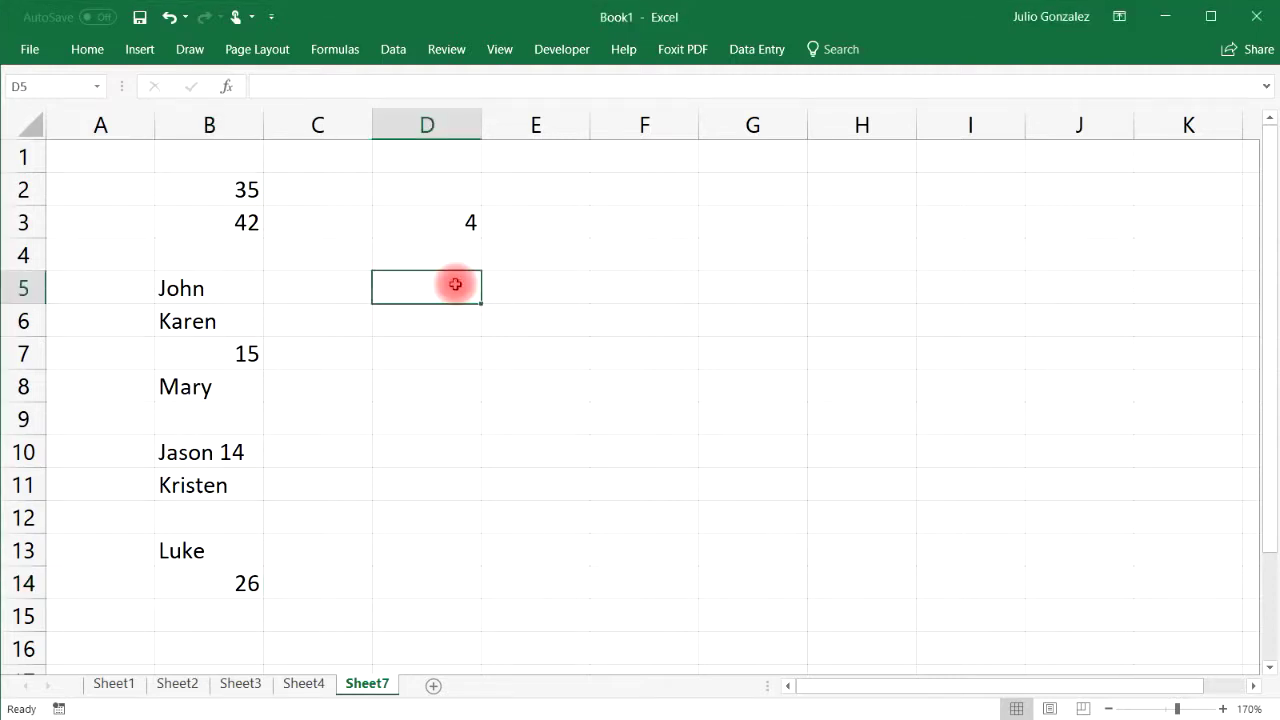
text(=coun)
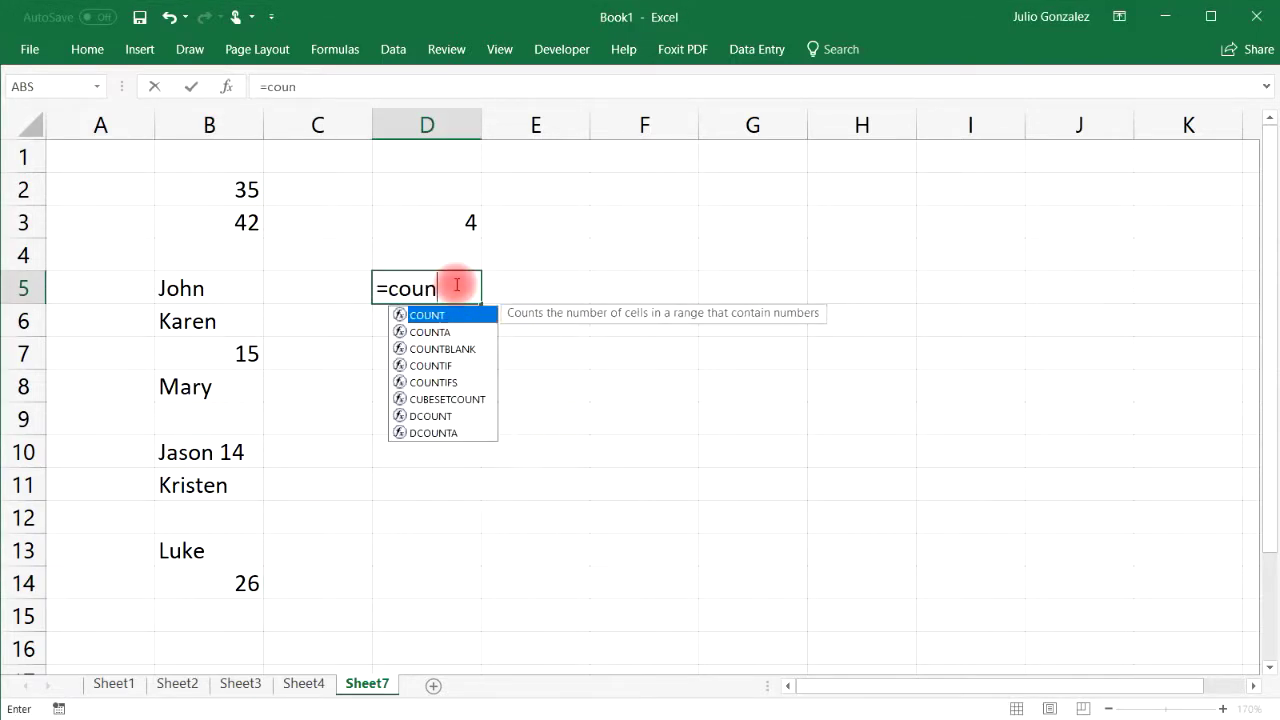
text(ta)
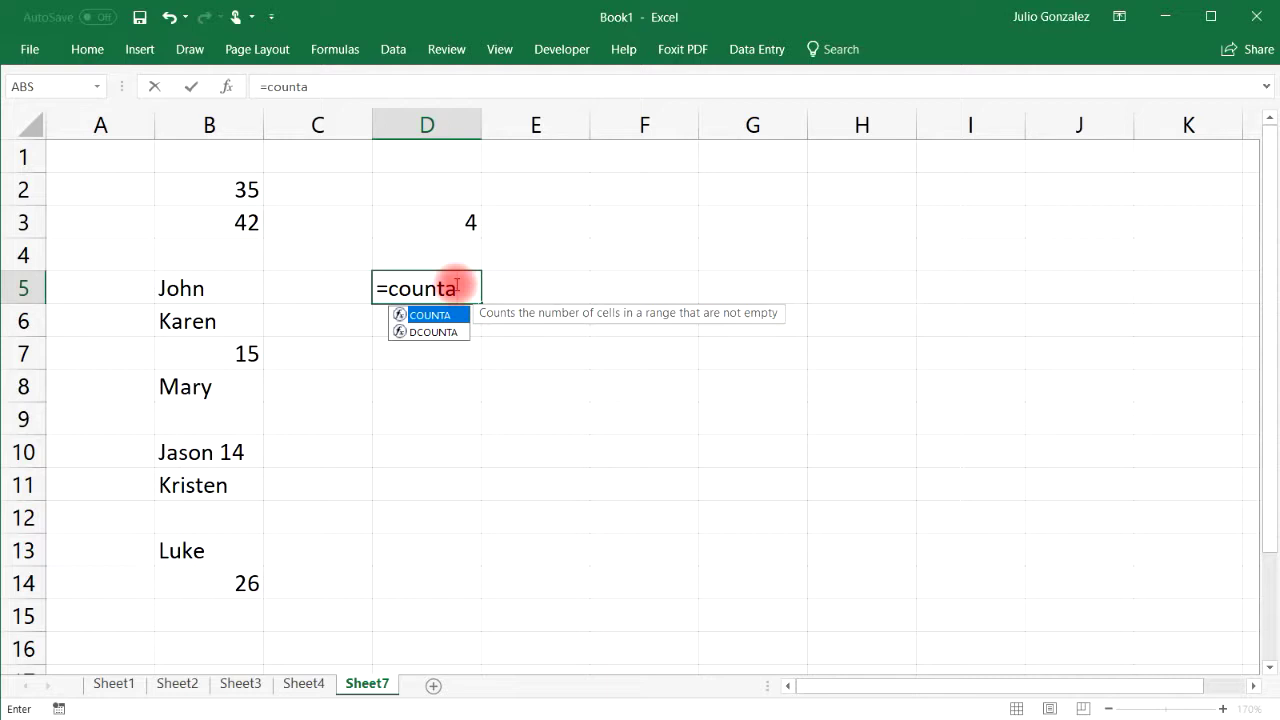
text(()
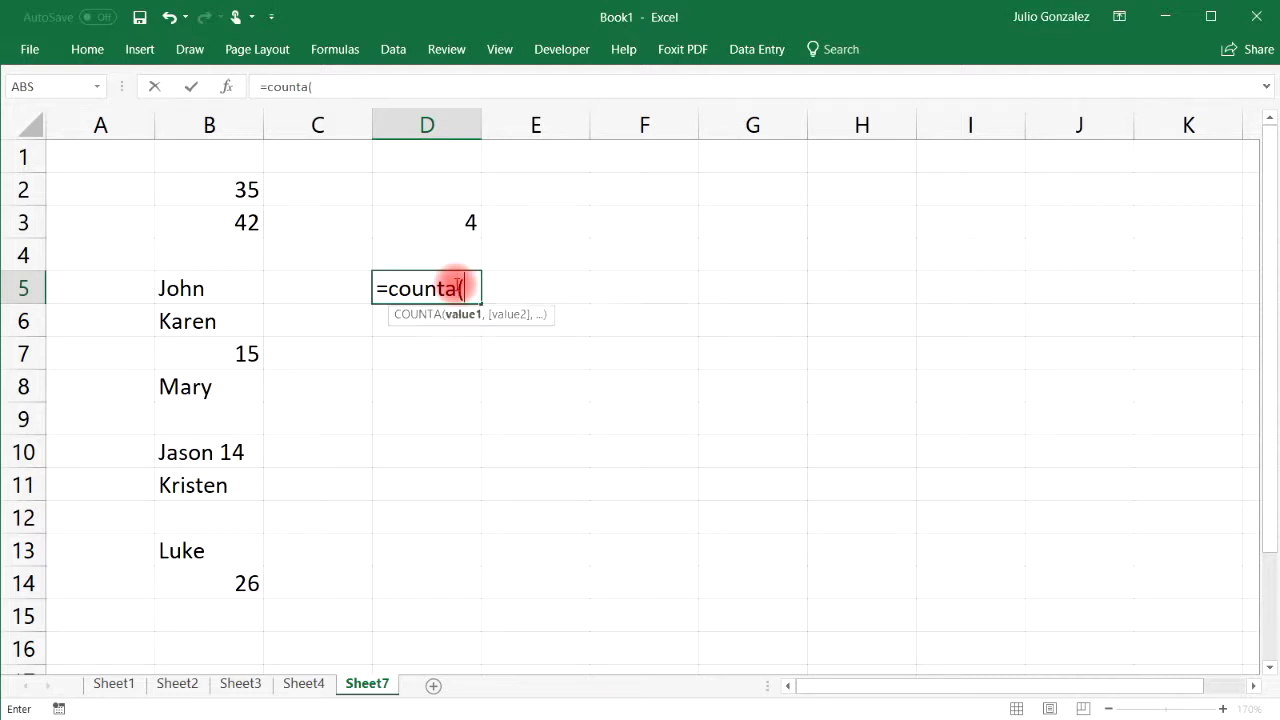
drag(194, 183, 219, 594)
text())
key(Return)
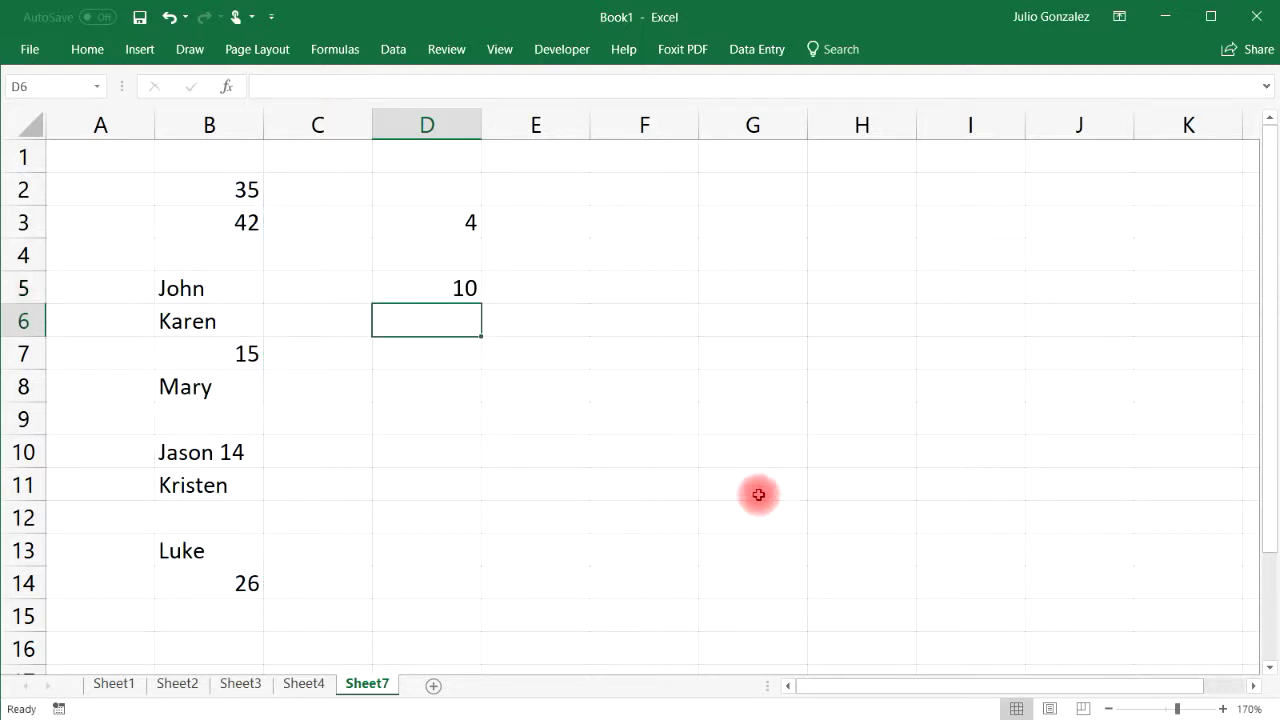
Go through the filled cells in B2:B14 one by one to check them against the COUNTA result.
click(214, 188)
click(214, 226)
click(214, 287)
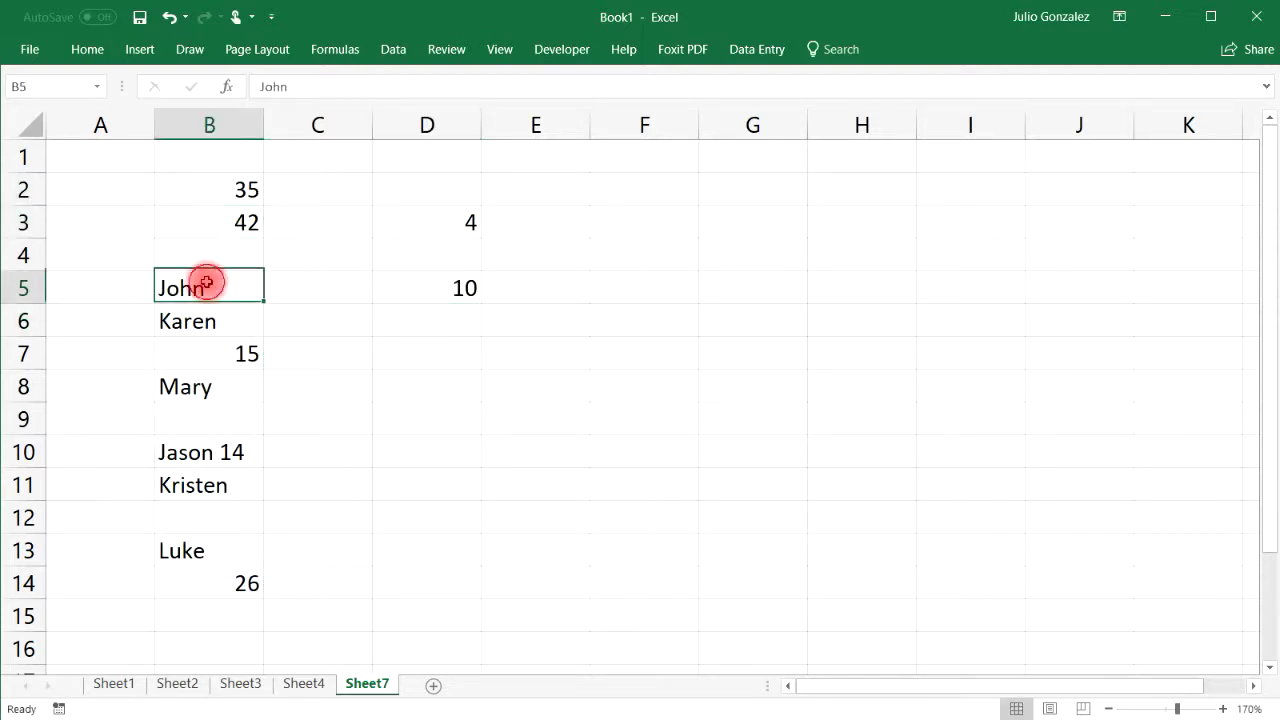
click(209, 320)
click(248, 356)
click(229, 386)
click(229, 428)
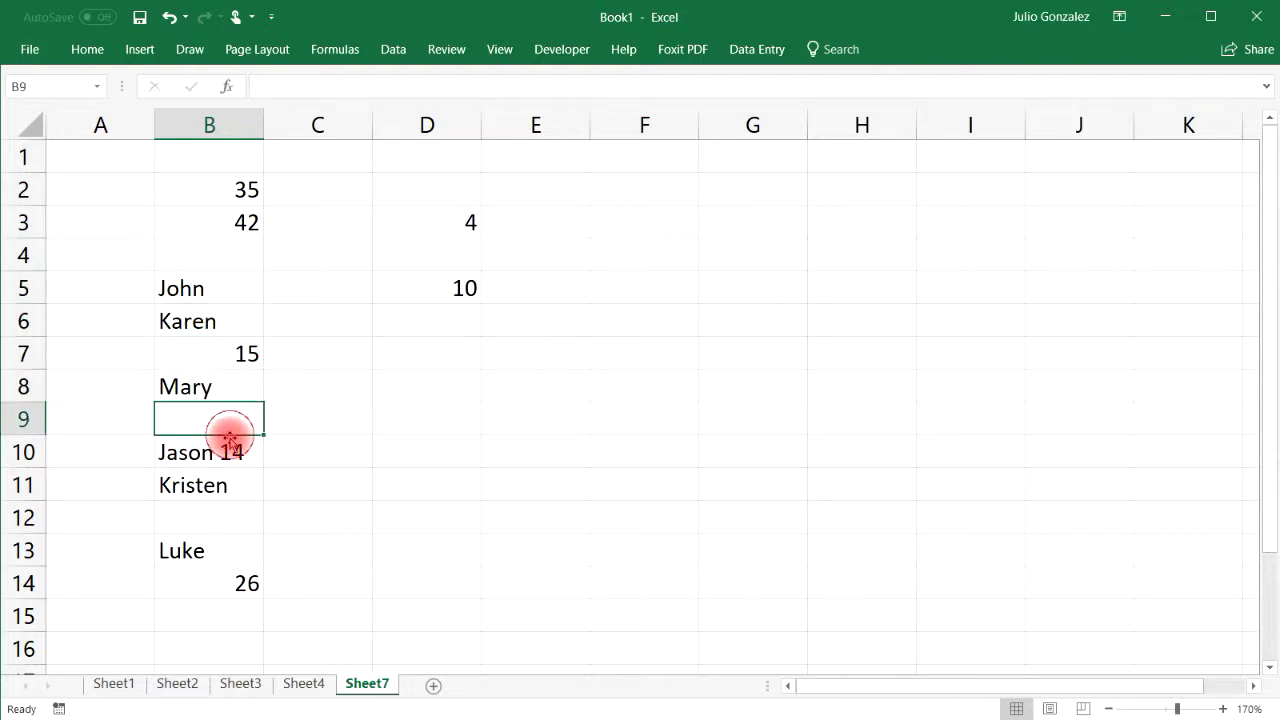
click(249, 191)
click(257, 222)
click(216, 289)
click(221, 319)
click(246, 354)
click(226, 384)
click(225, 441)
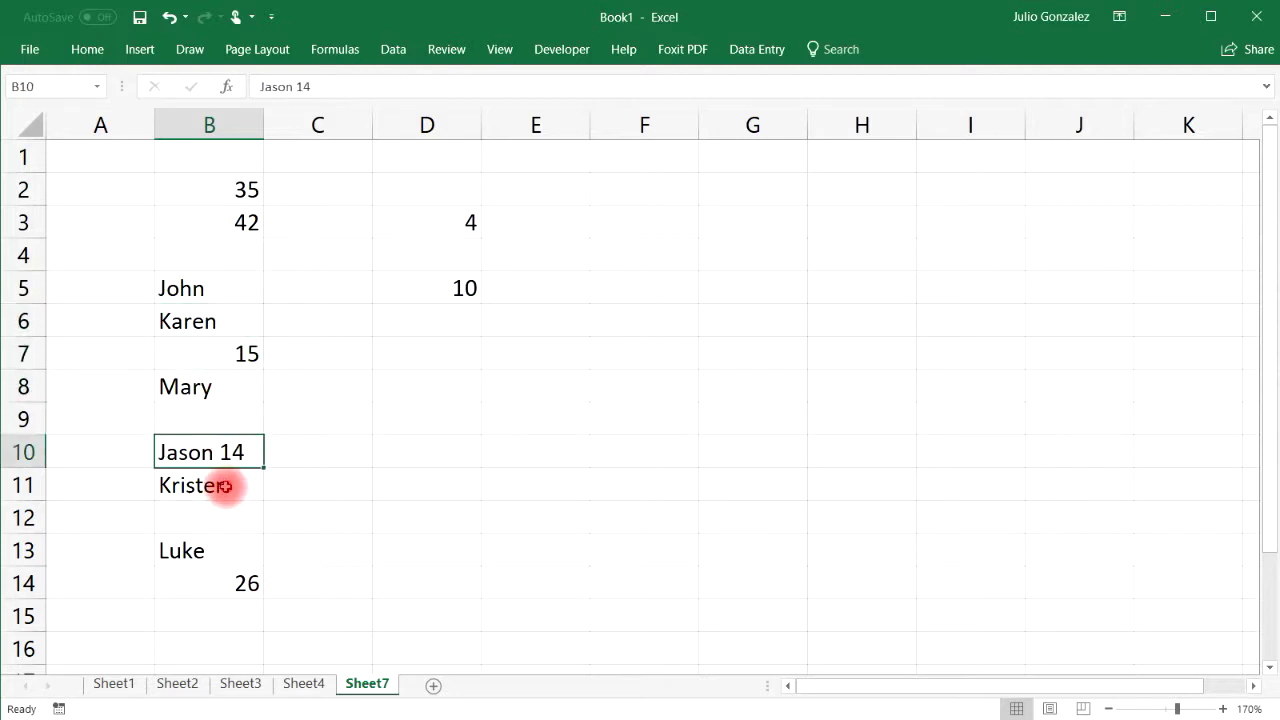
click(214, 486)
click(206, 549)
click(222, 579)
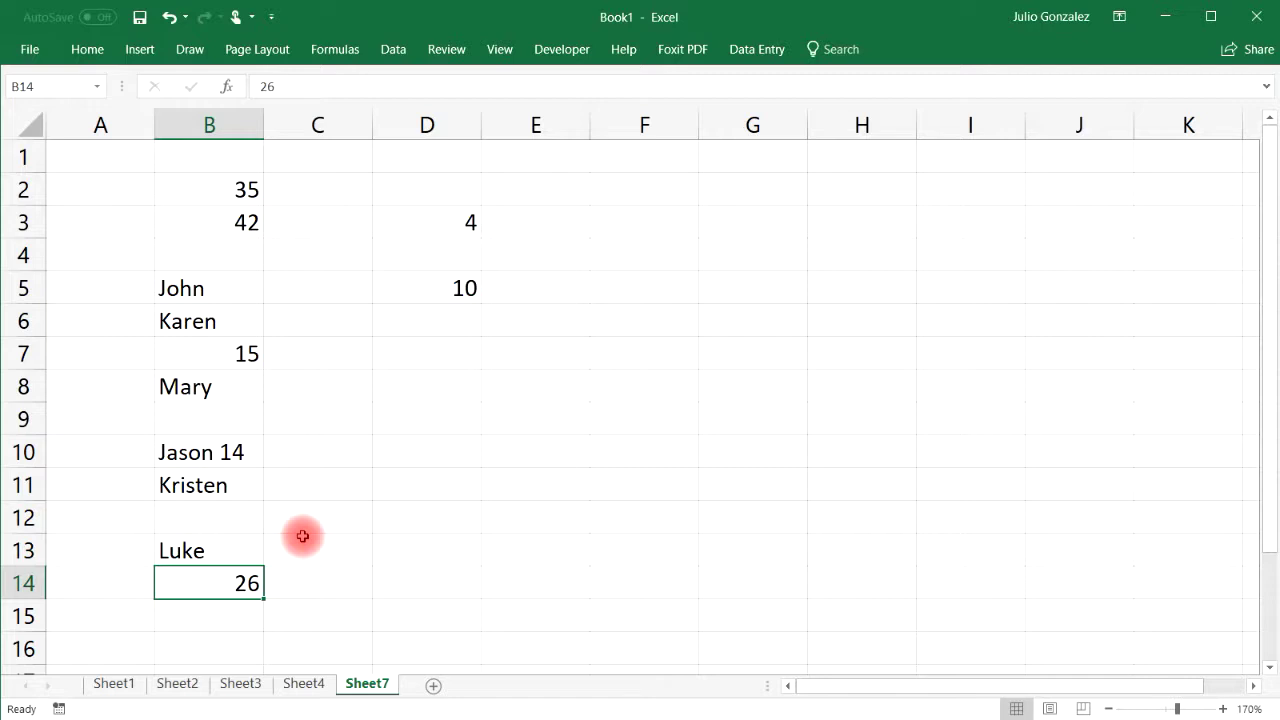
Count the empty cells in the column B list with the formula =COUNTBLANK(B2:B14) in D7.
click(429, 353)
text(=countb)
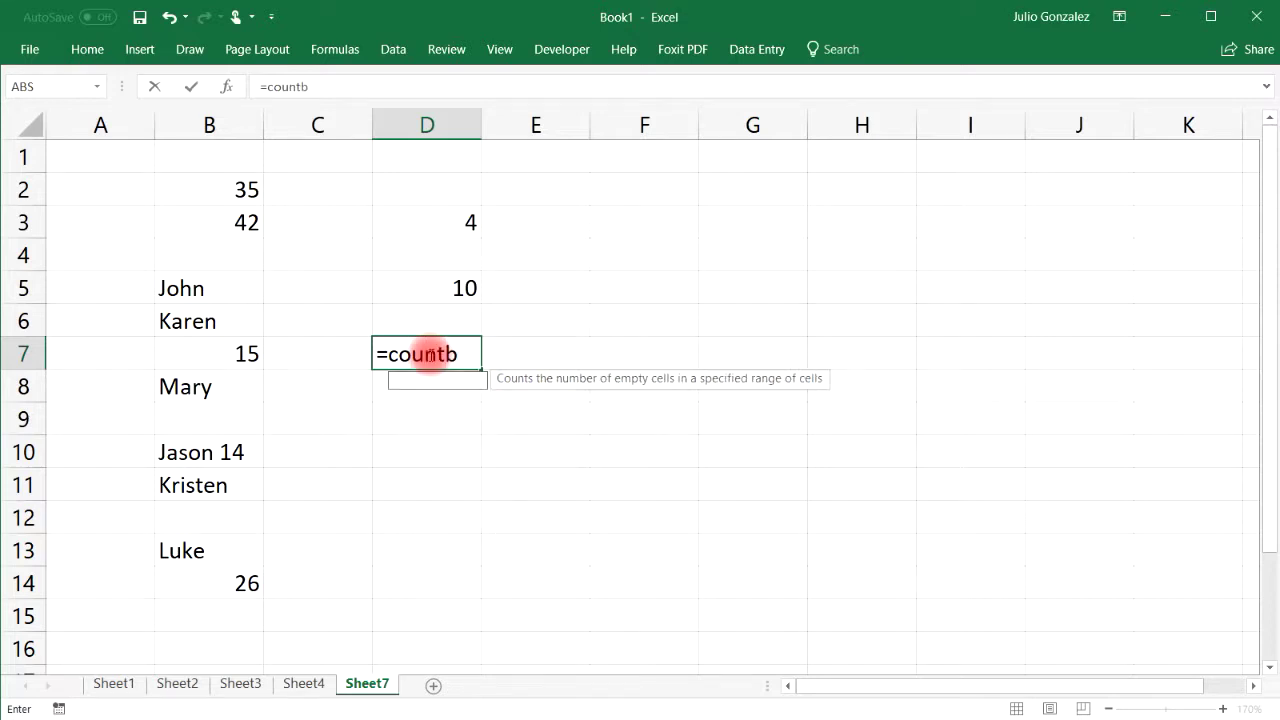
text(lank)
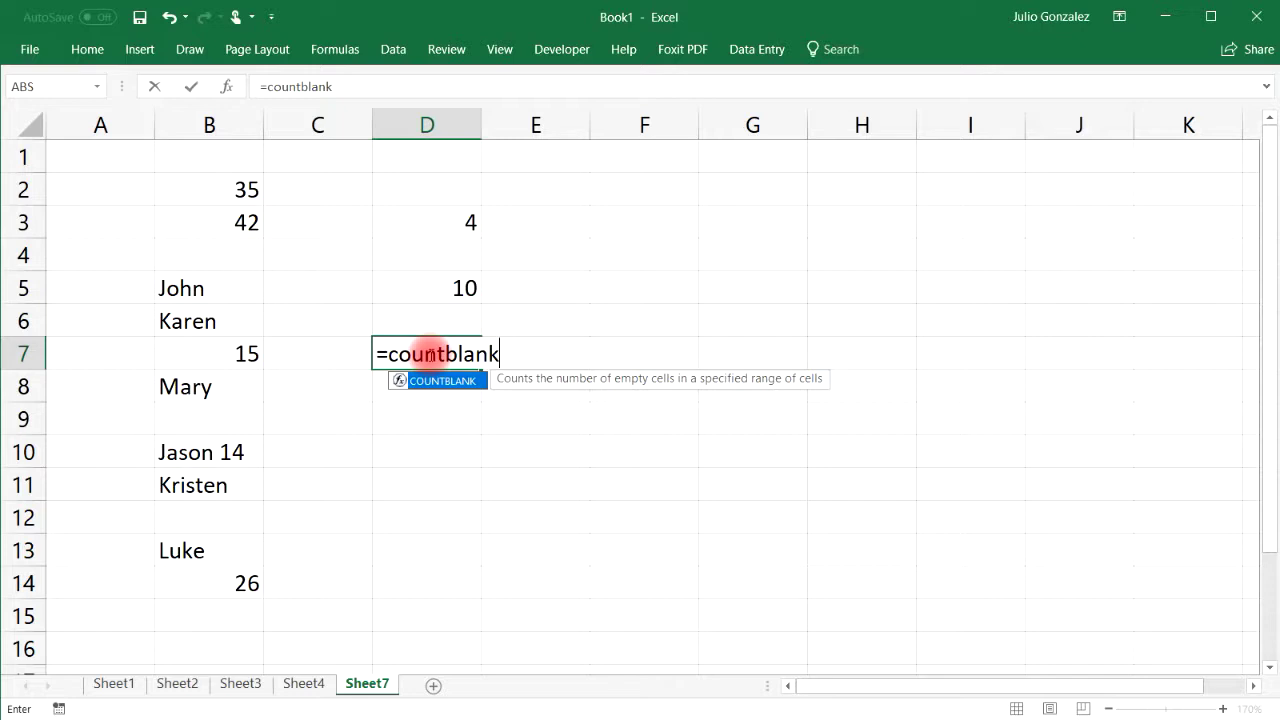
text(()
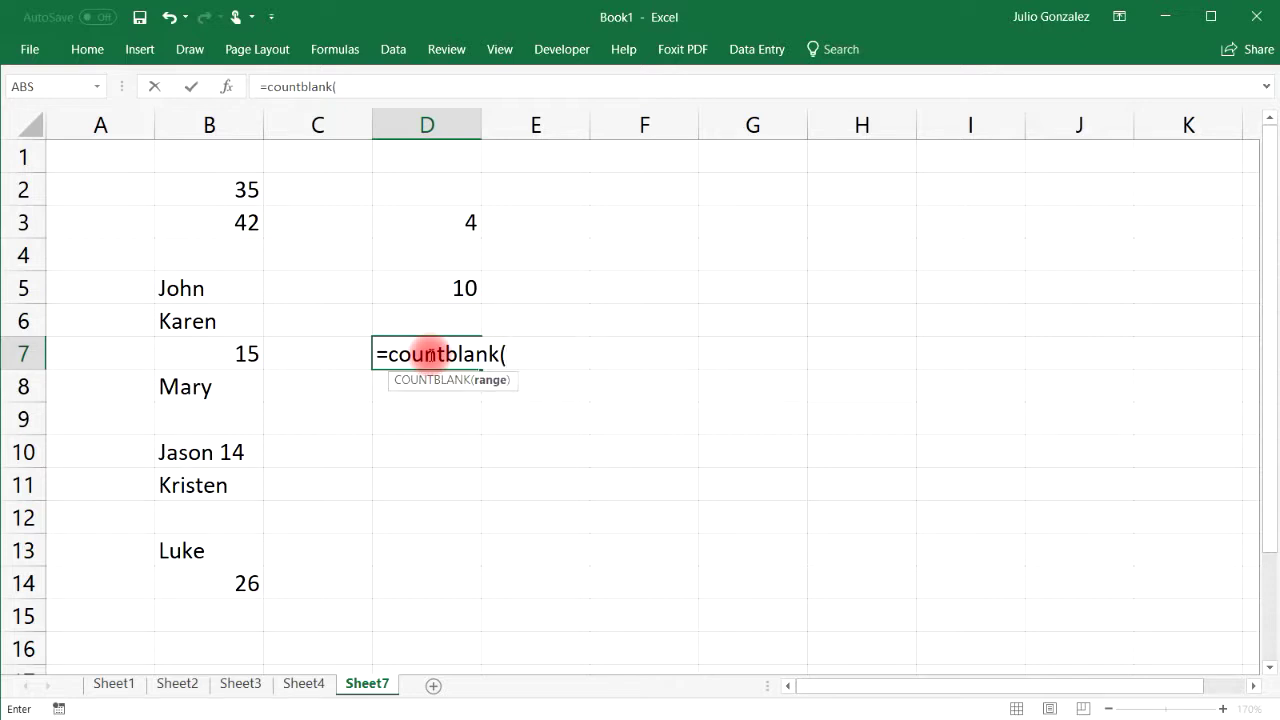
drag(249, 189, 246, 575)
text())
key(Return)
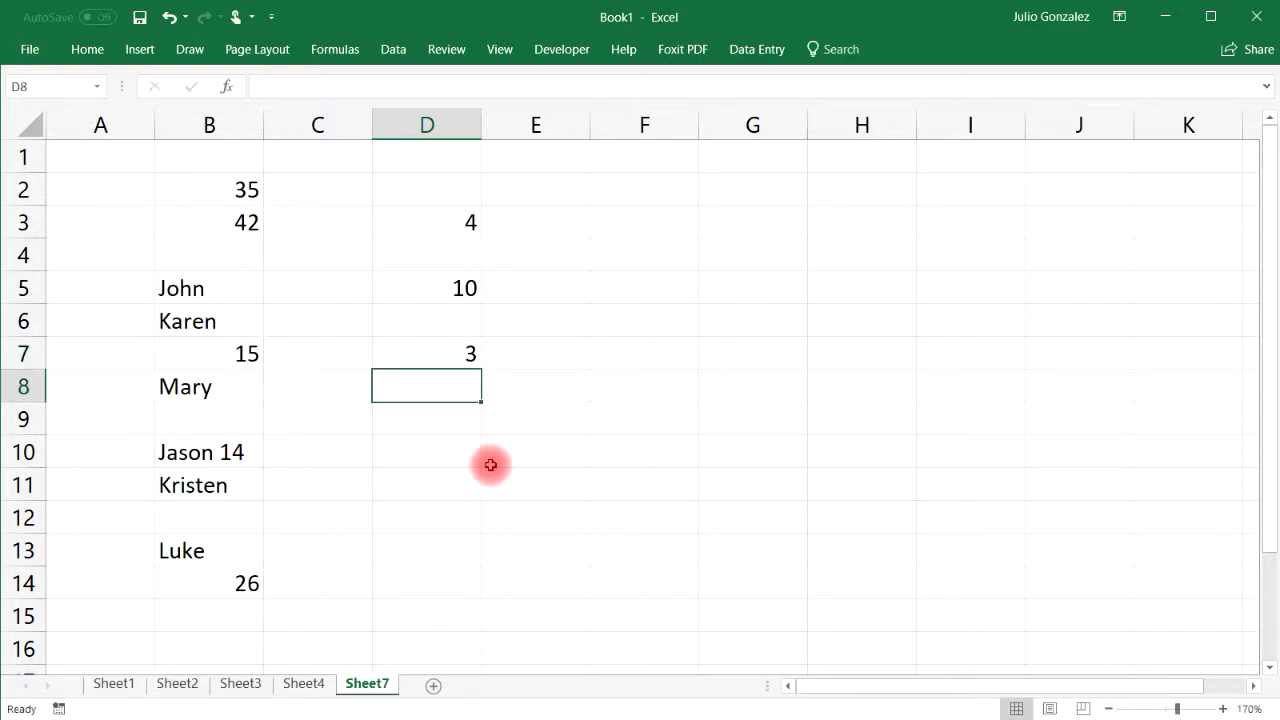
Check the blank cells B4, B9 and B12, and review the three counting formulas in D3, D5 and D7.
click(238, 255)
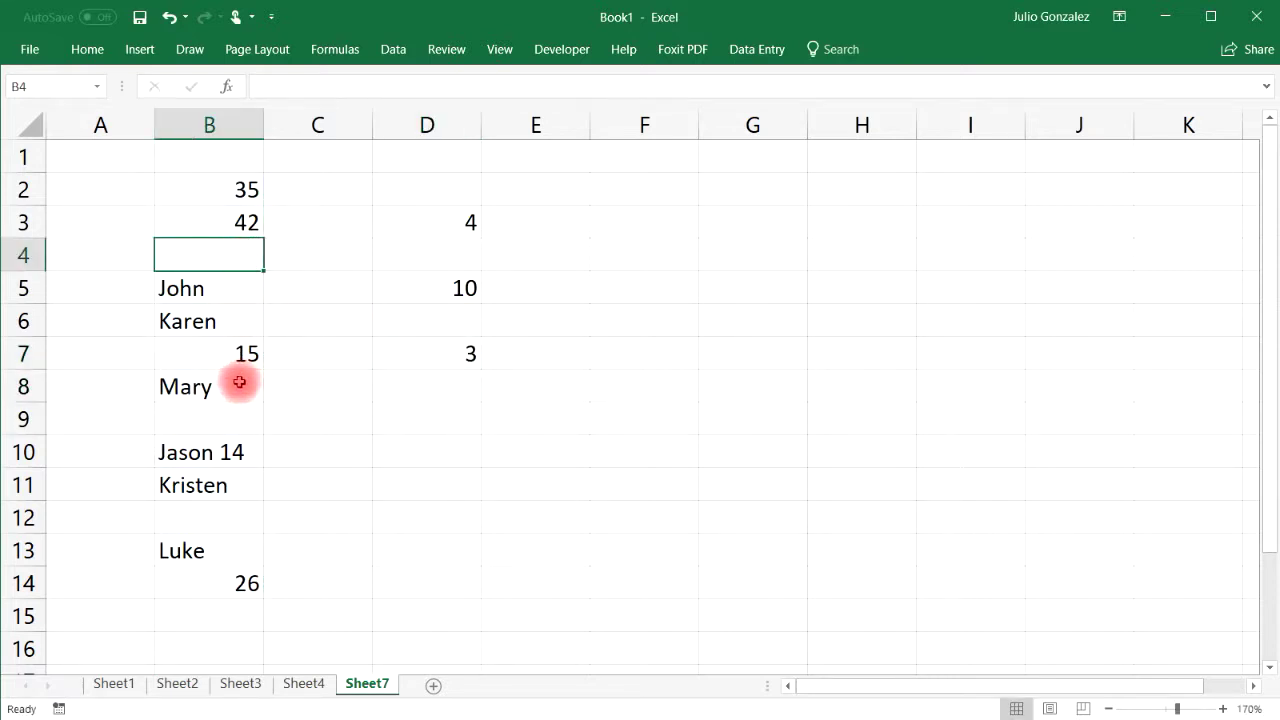
ctrl+click(233, 418)
ctrl+click(227, 515)
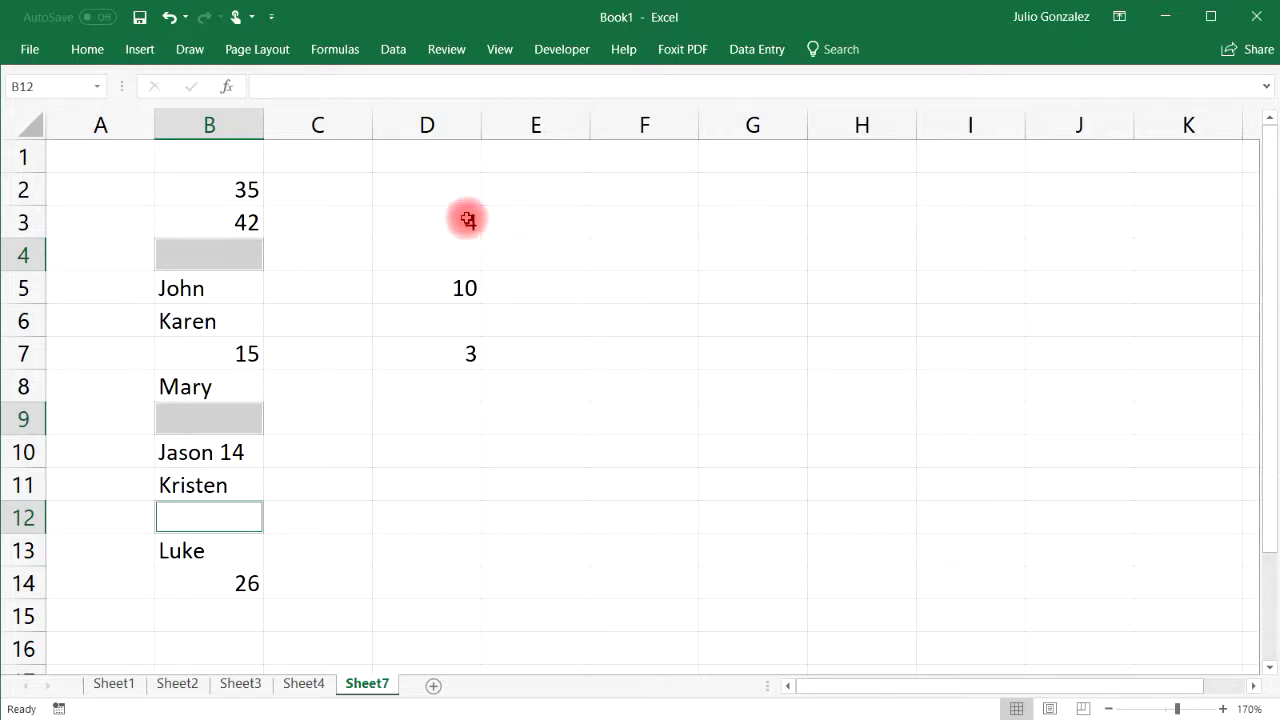
click(468, 220)
click(449, 289)
click(449, 350)
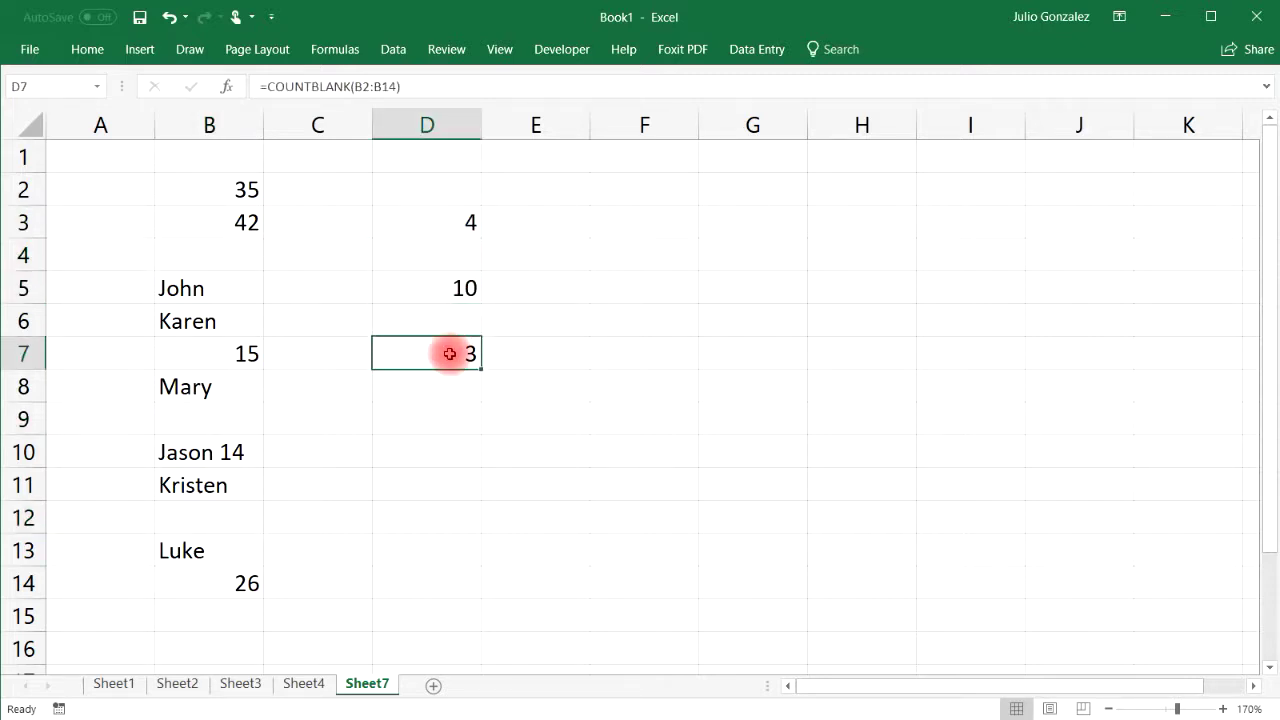
click(426, 517)
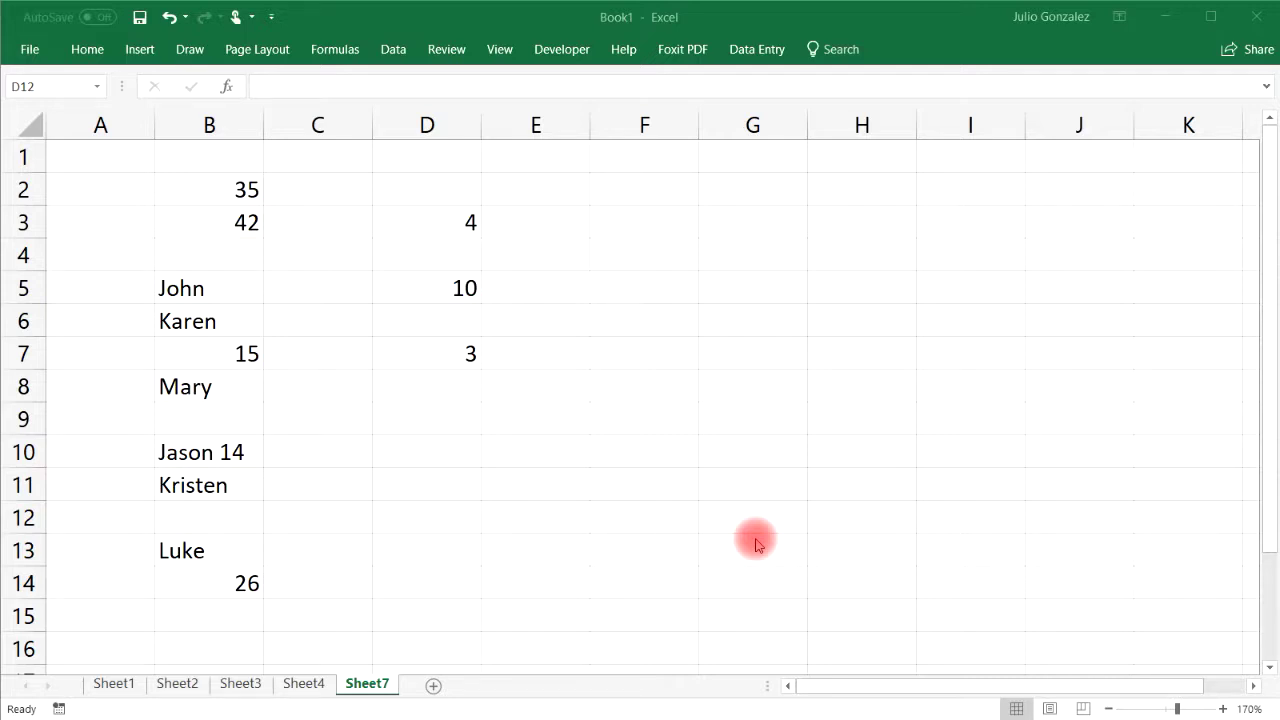
Convert the number 20 to base 2 with the formula =BASE(20,2) in D10.
click(452, 445)
click(457, 452)
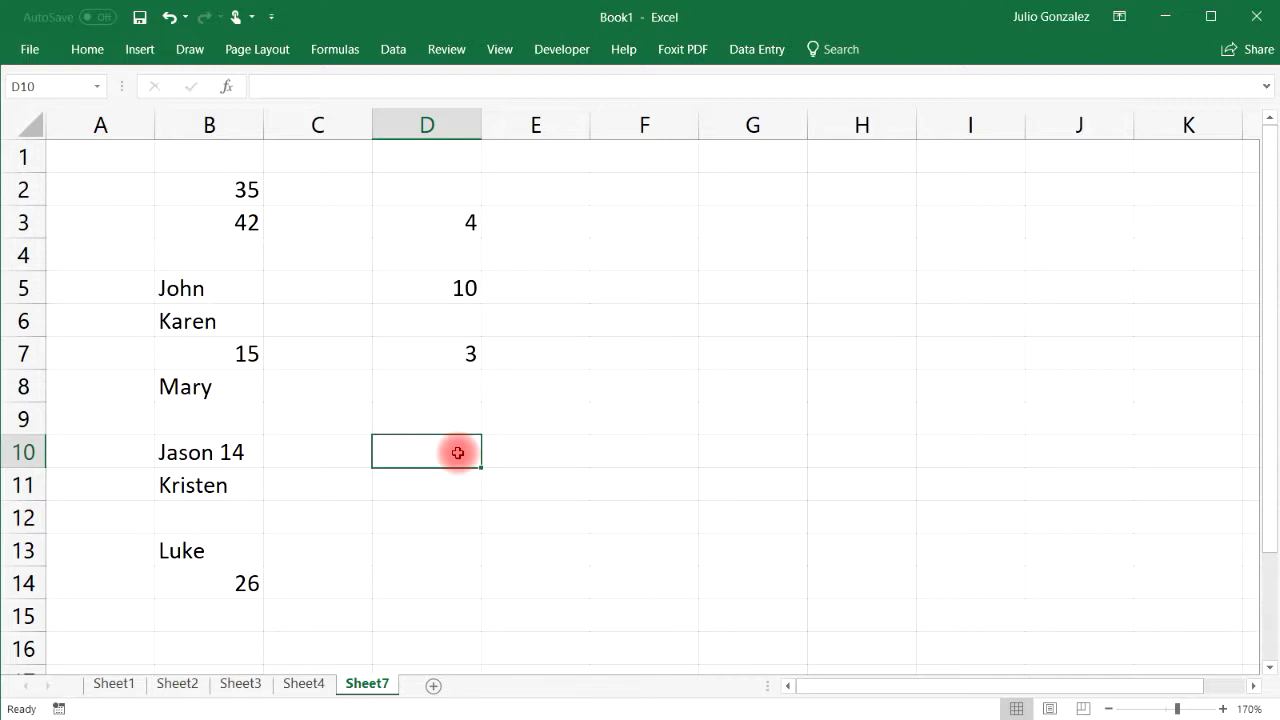
text(=)
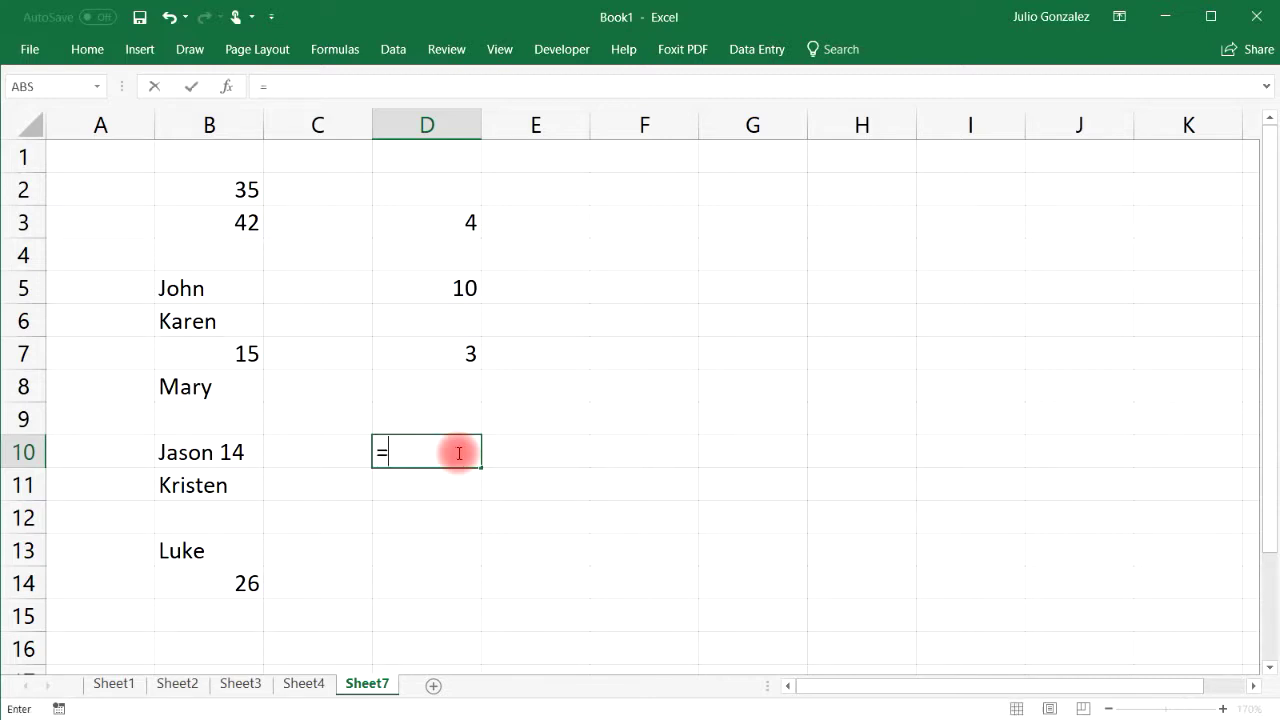
text(ba)
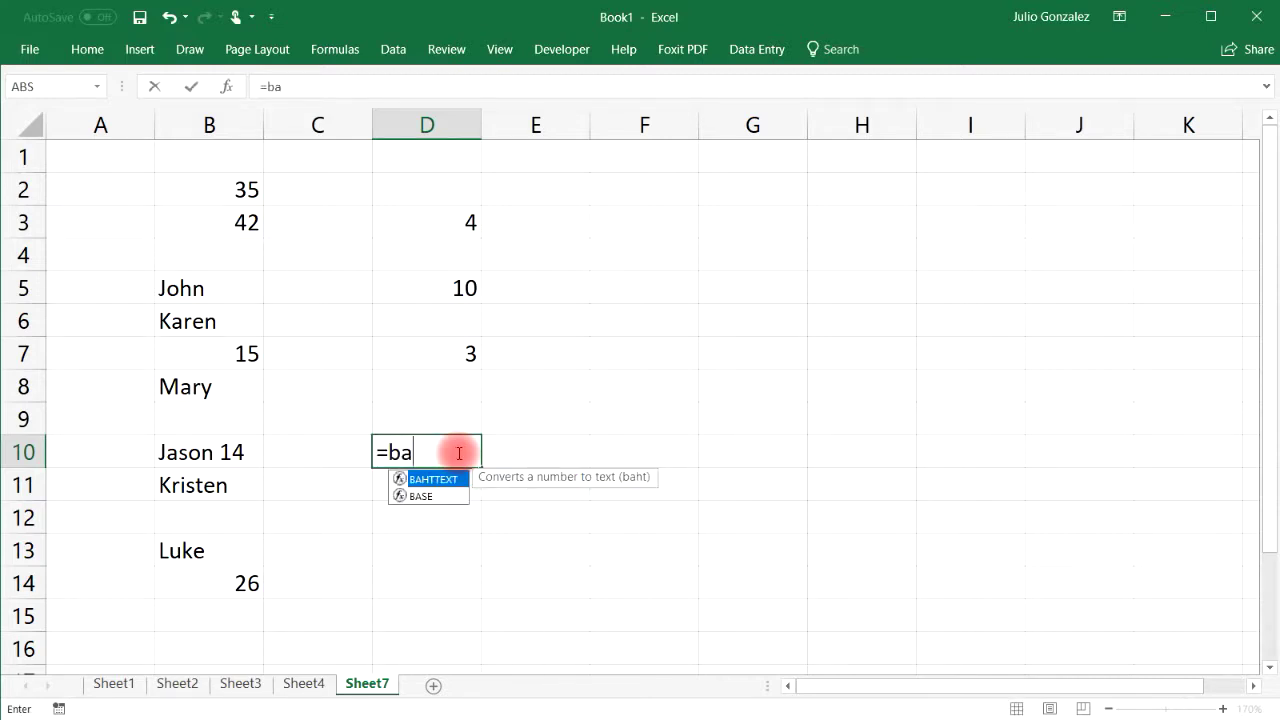
text(se()
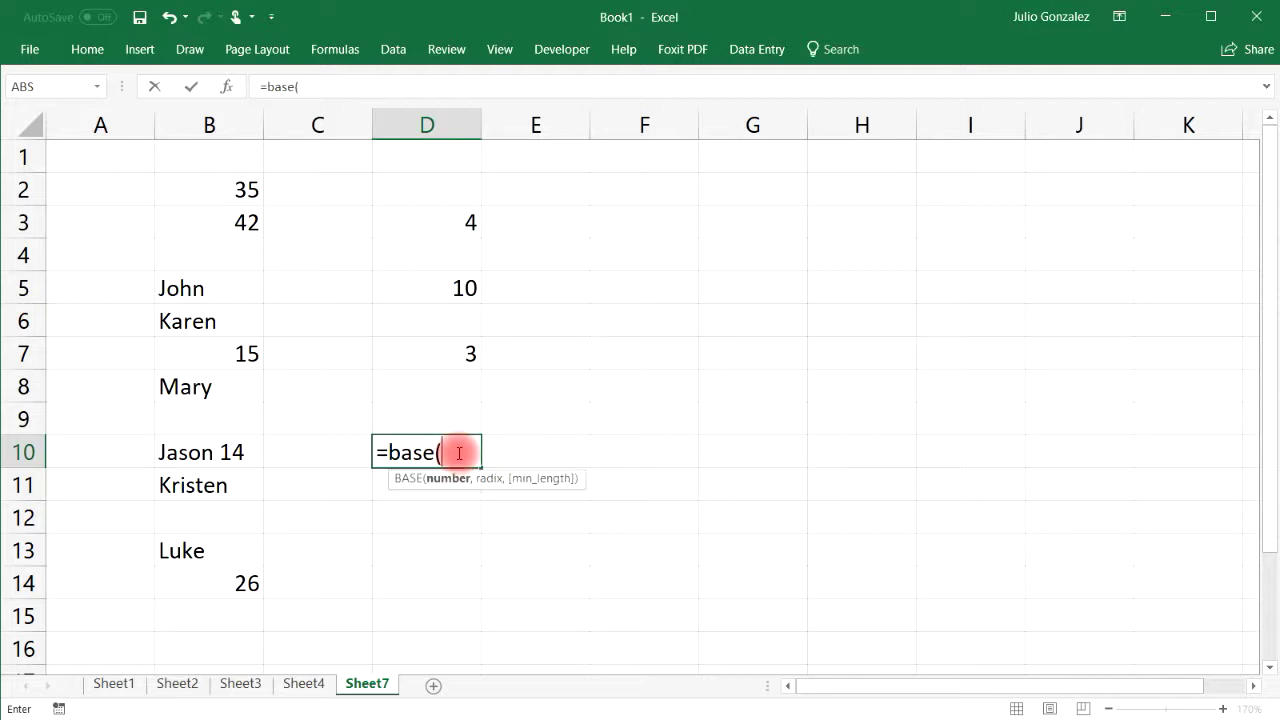
text(20,)
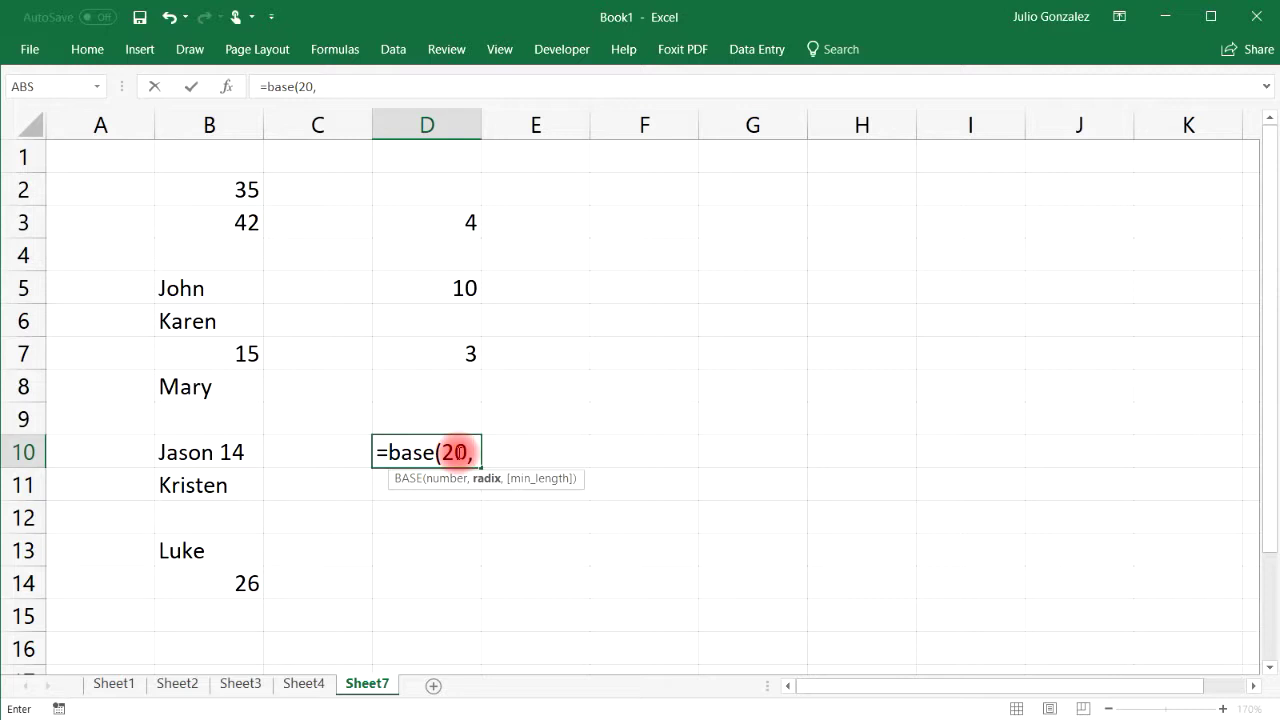
text(2)
text())
key(Return)
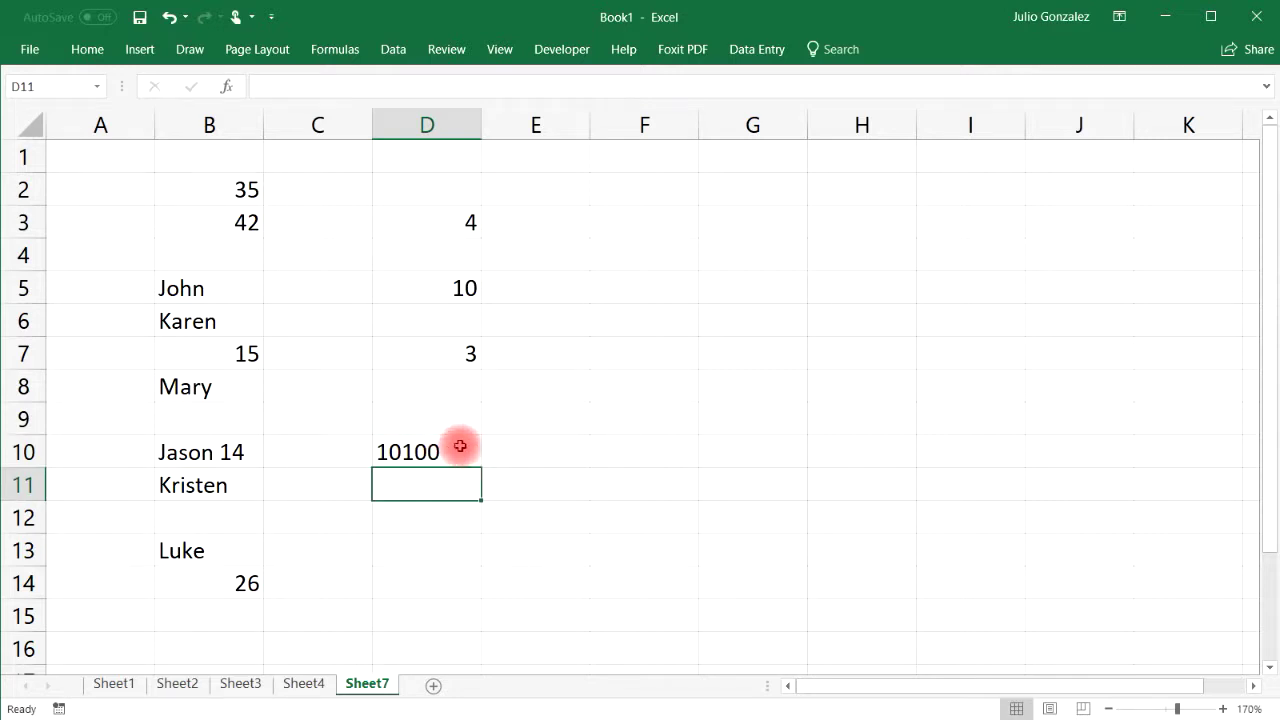
click(461, 447)
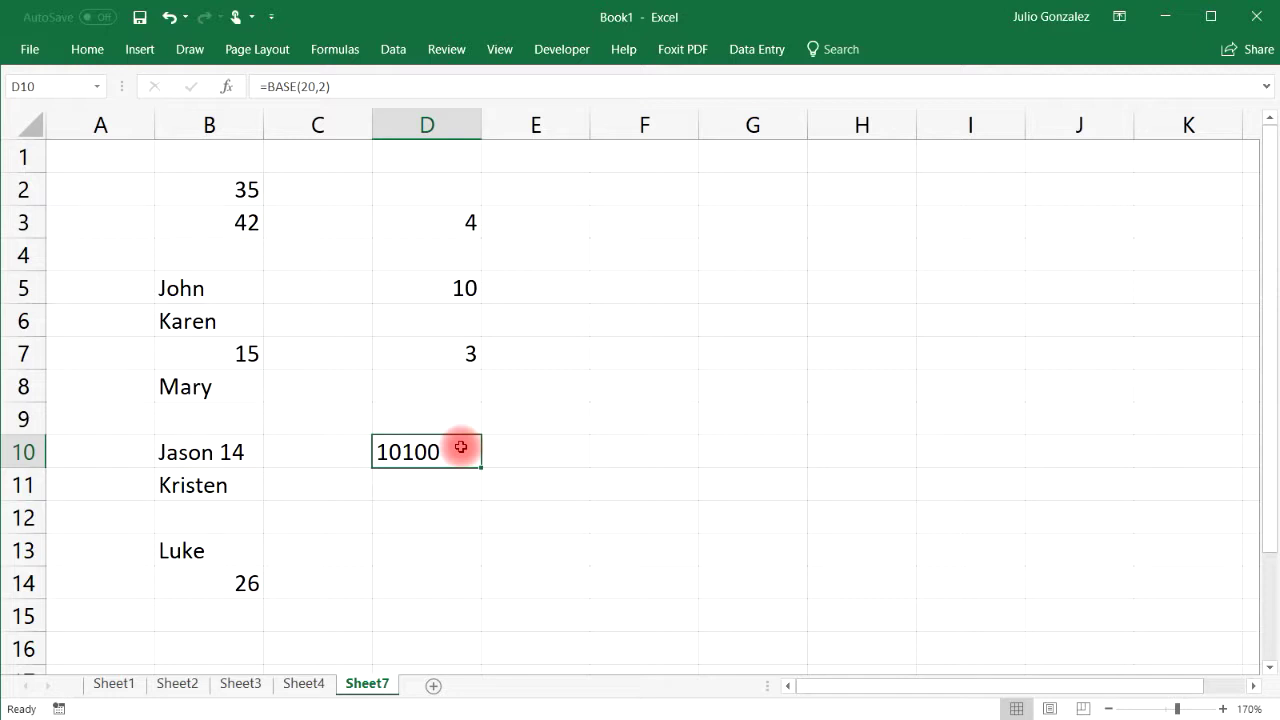
Convert the binary number 10100 back to decimal with the formula =DECIMAL(10100,2) in D11.
click(445, 485)
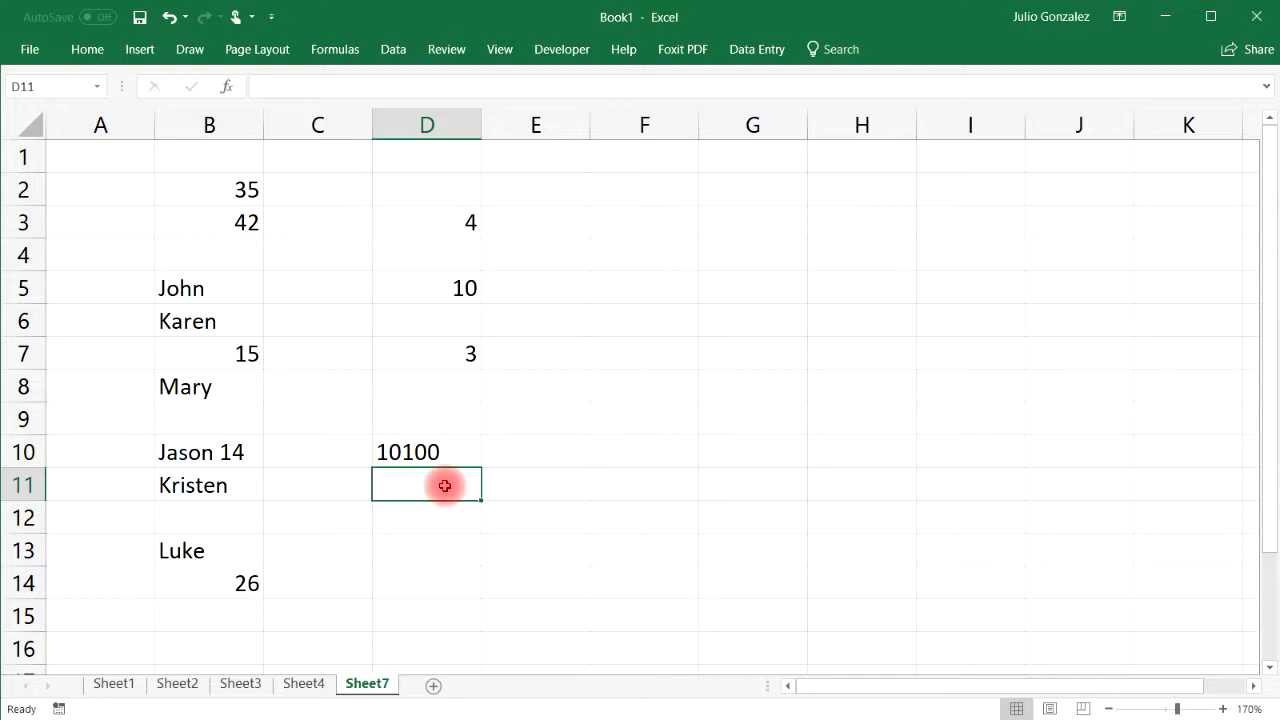
text(=dec)
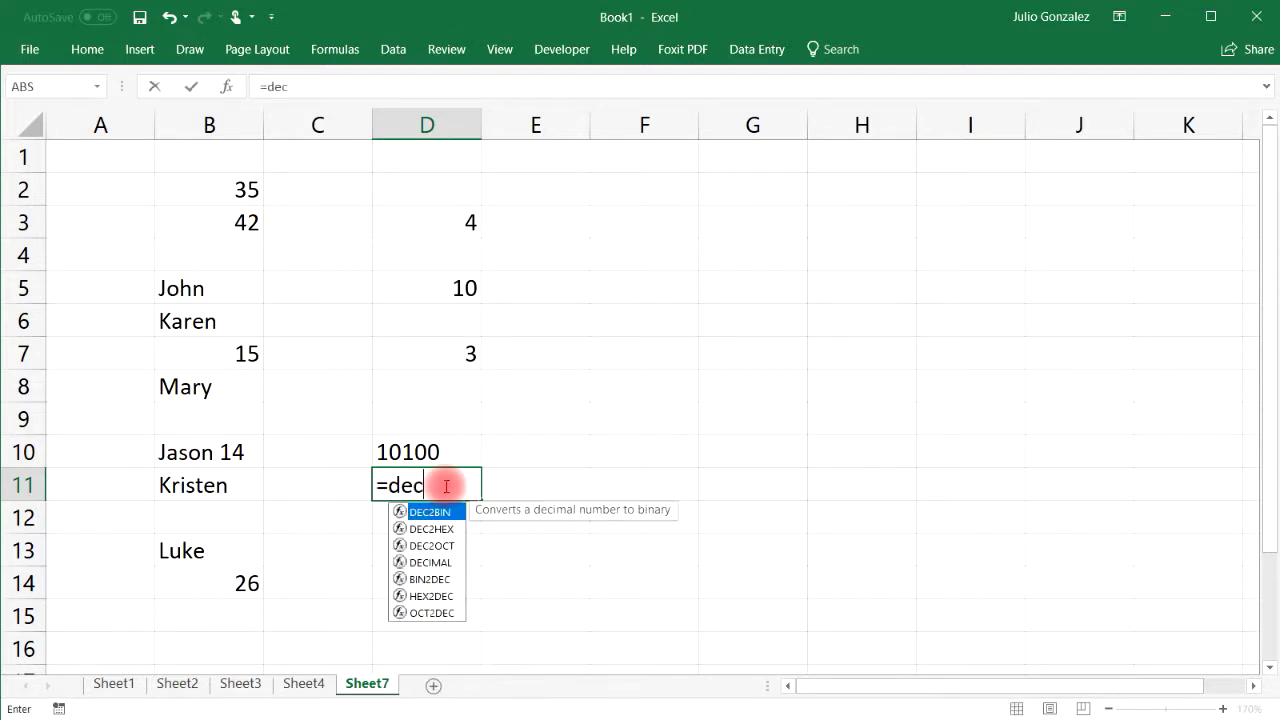
text(imal()
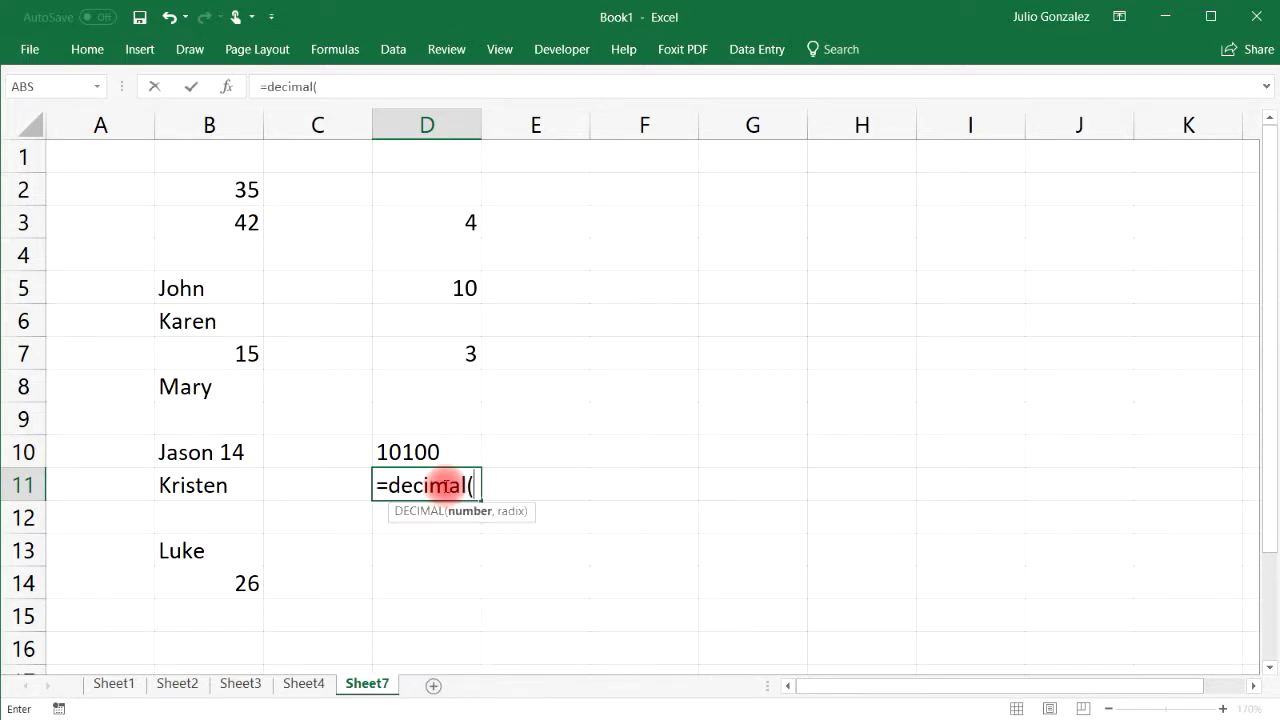
text(10100,)
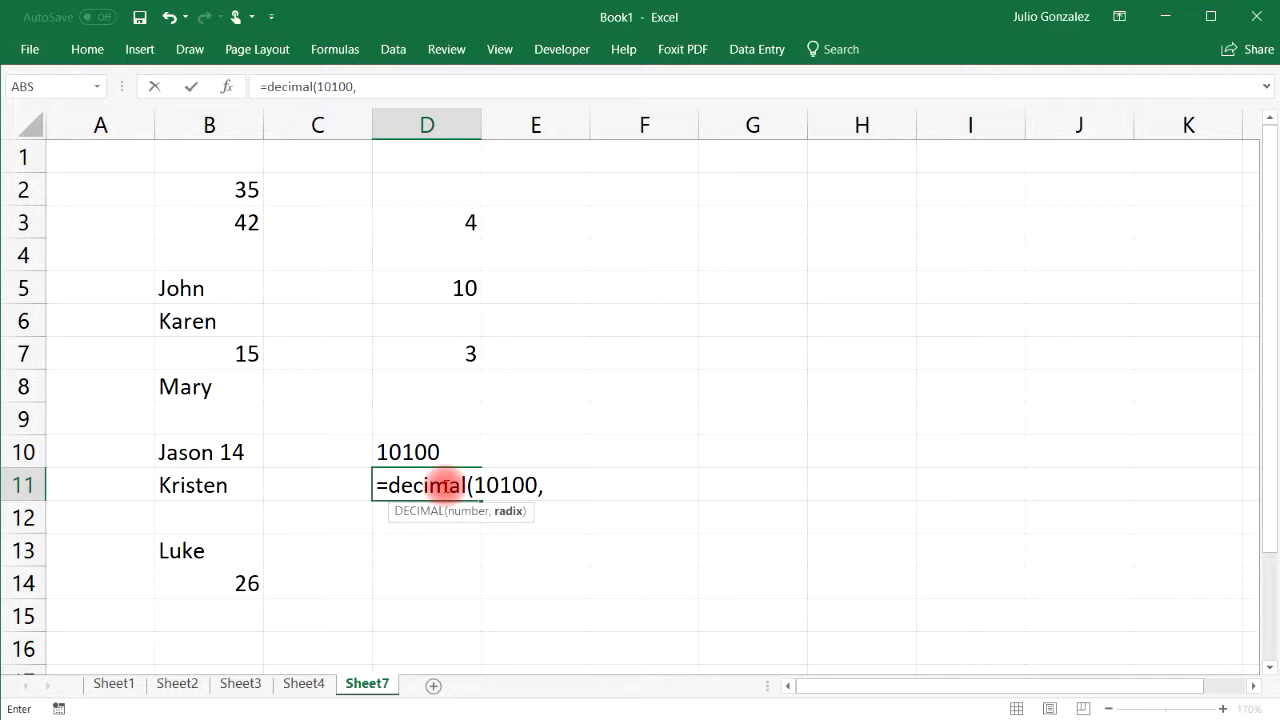
text(2))
key(Return)
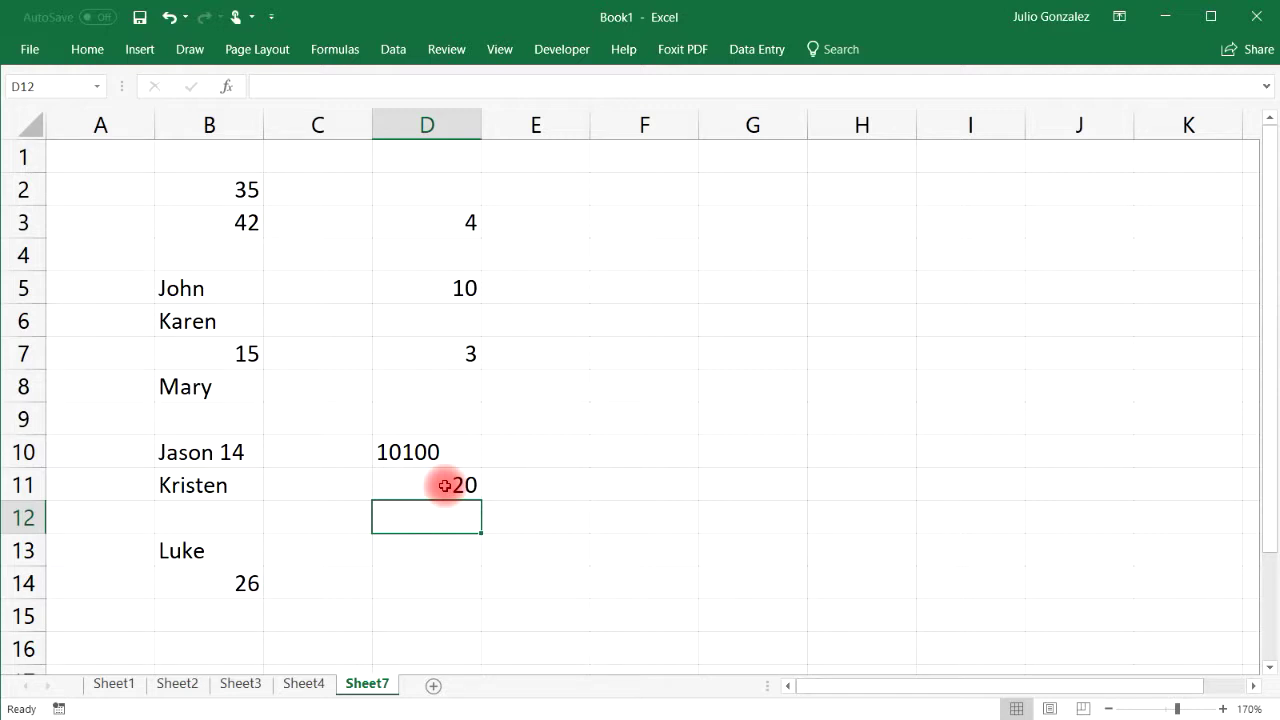
Convert the decimal number 20 to binary with the formula =DEC2BIN(20) in D12.
text(=dec)
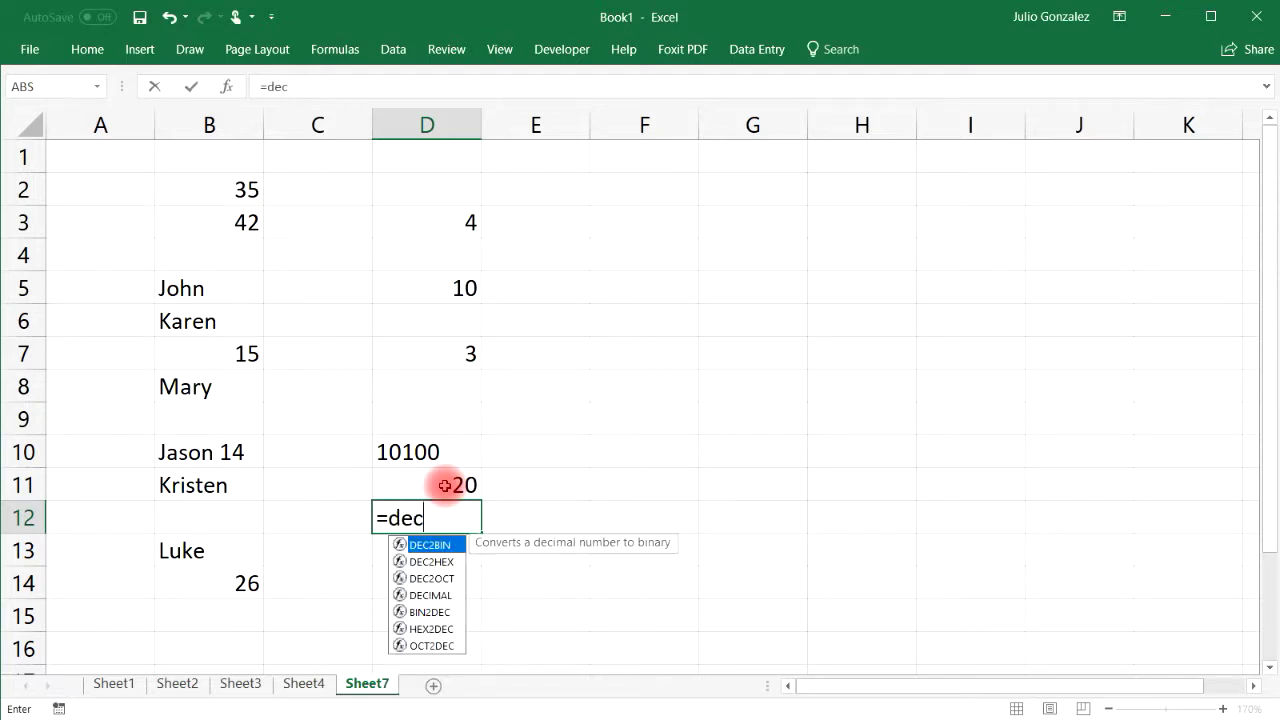
text(2)
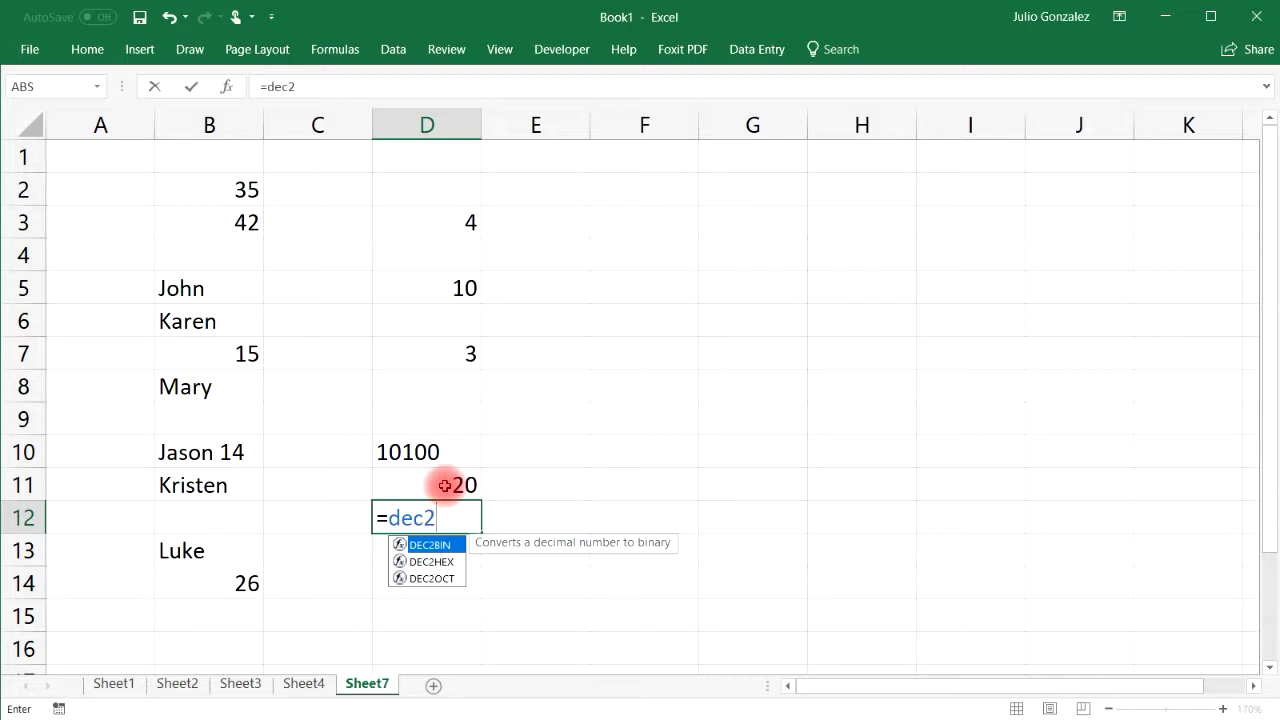
text(bin)
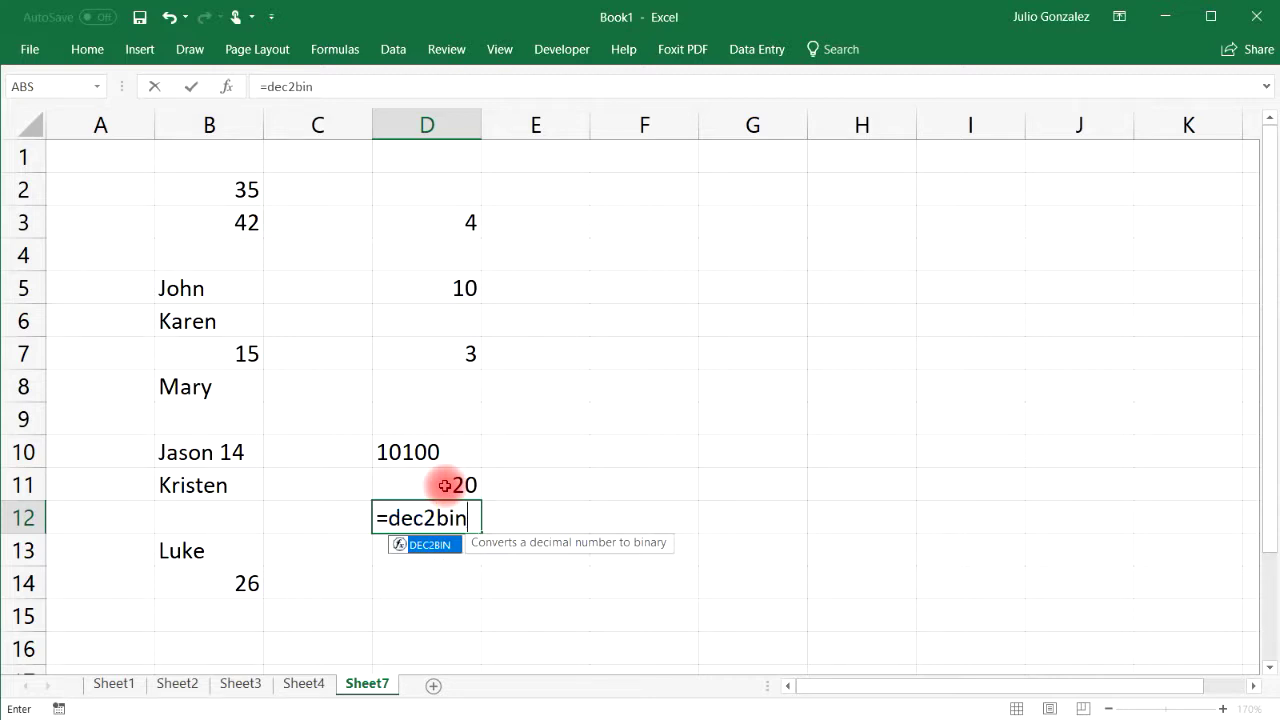
text(()
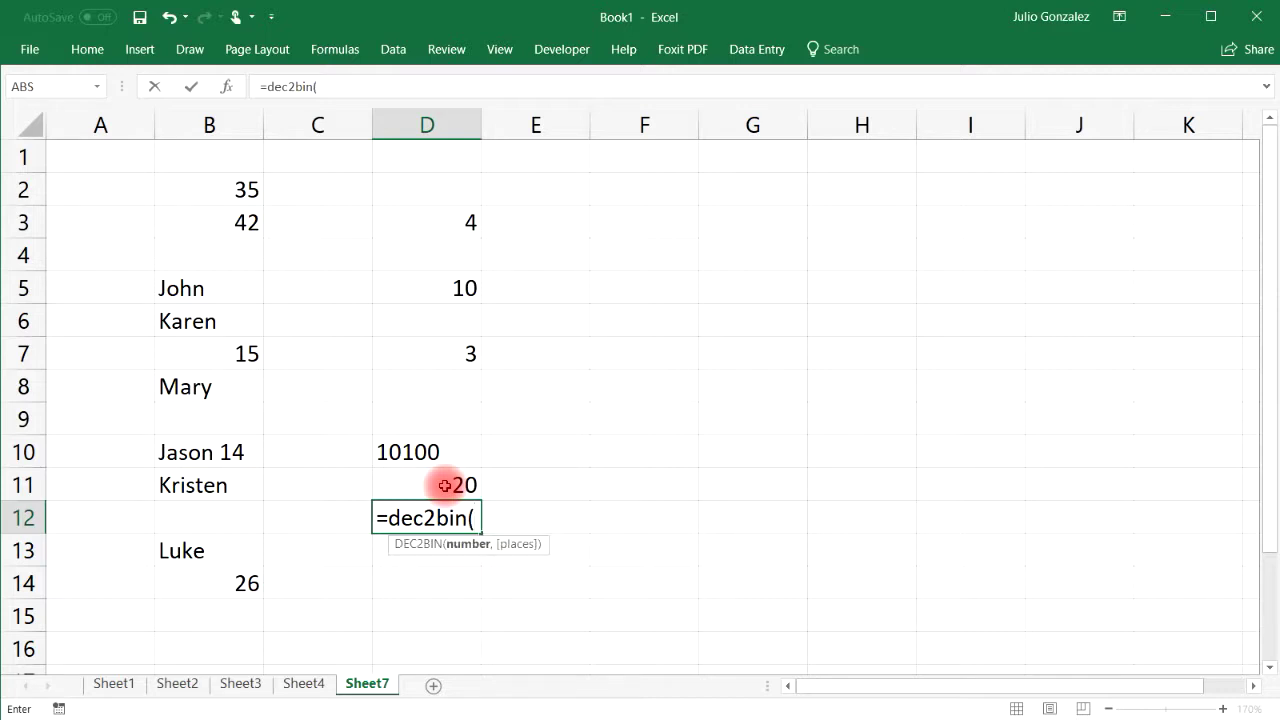
text(20))
key(Return)
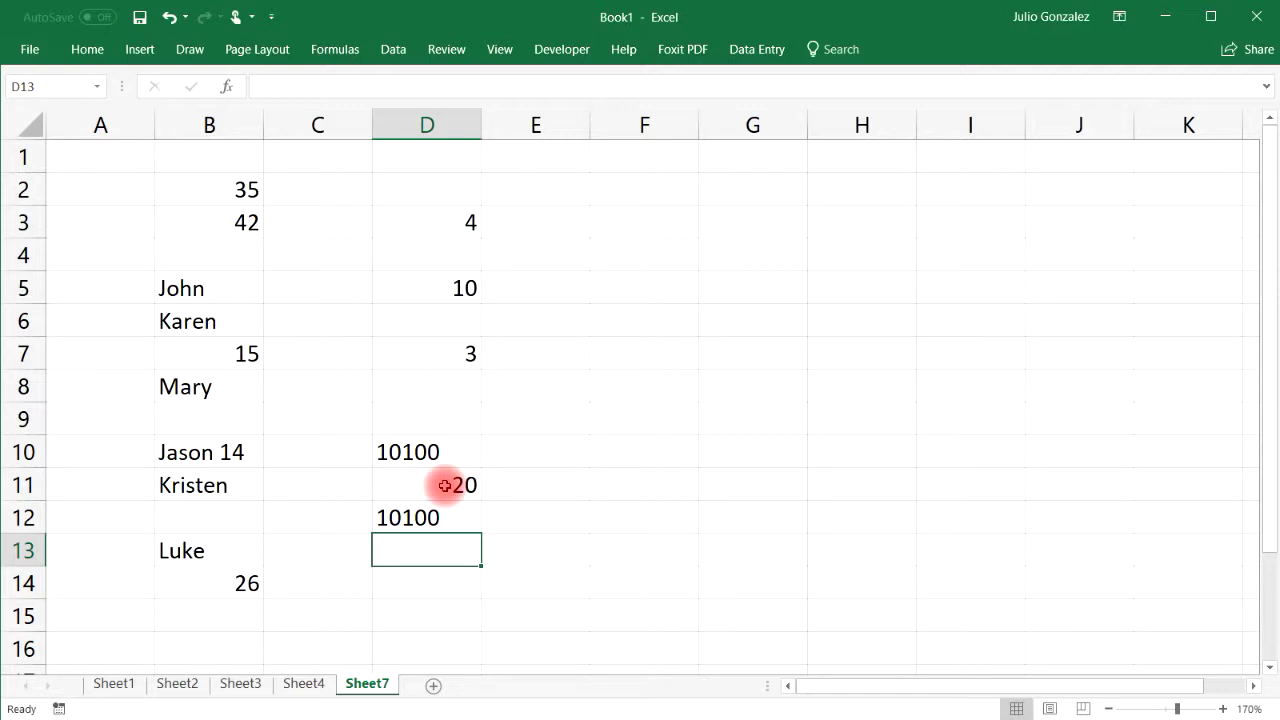
Convert the binary number 10100 to decimal with =BIN2DEC(10100) in D13, and check it against the result in D11.
click(441, 455)
click(434, 551)
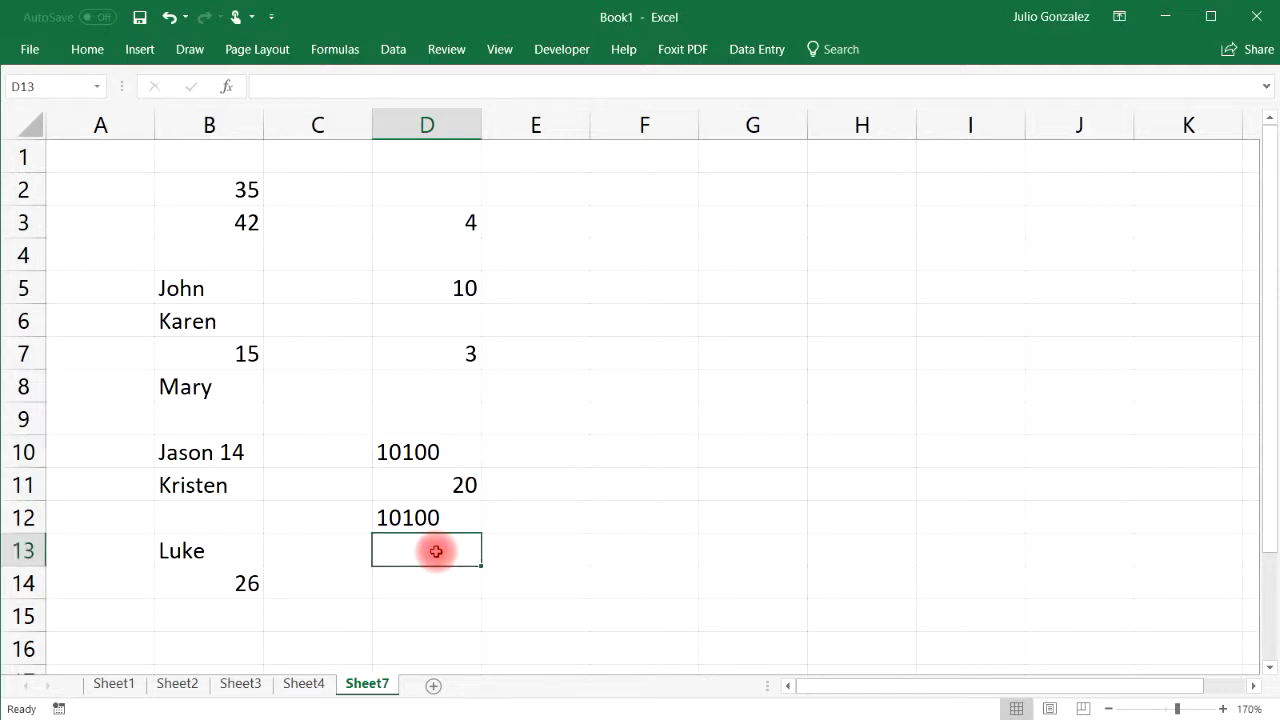
text(=bi)
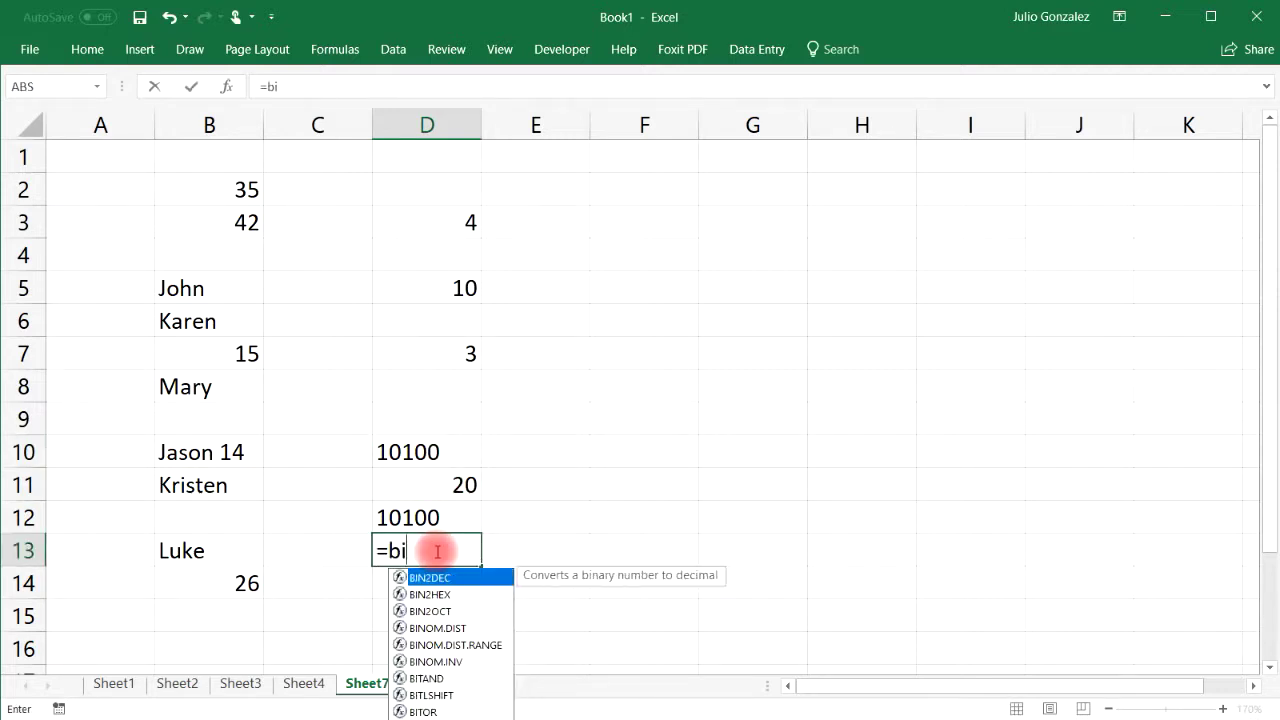
text(n2de)
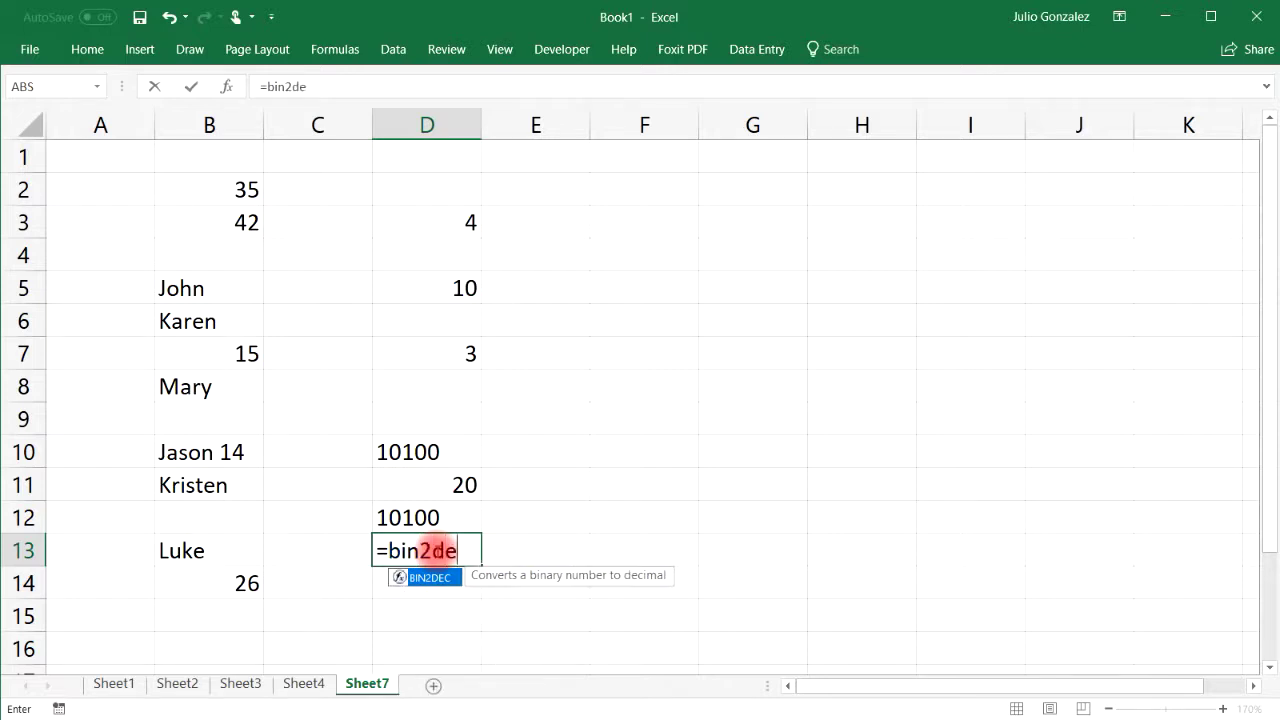
text(c()
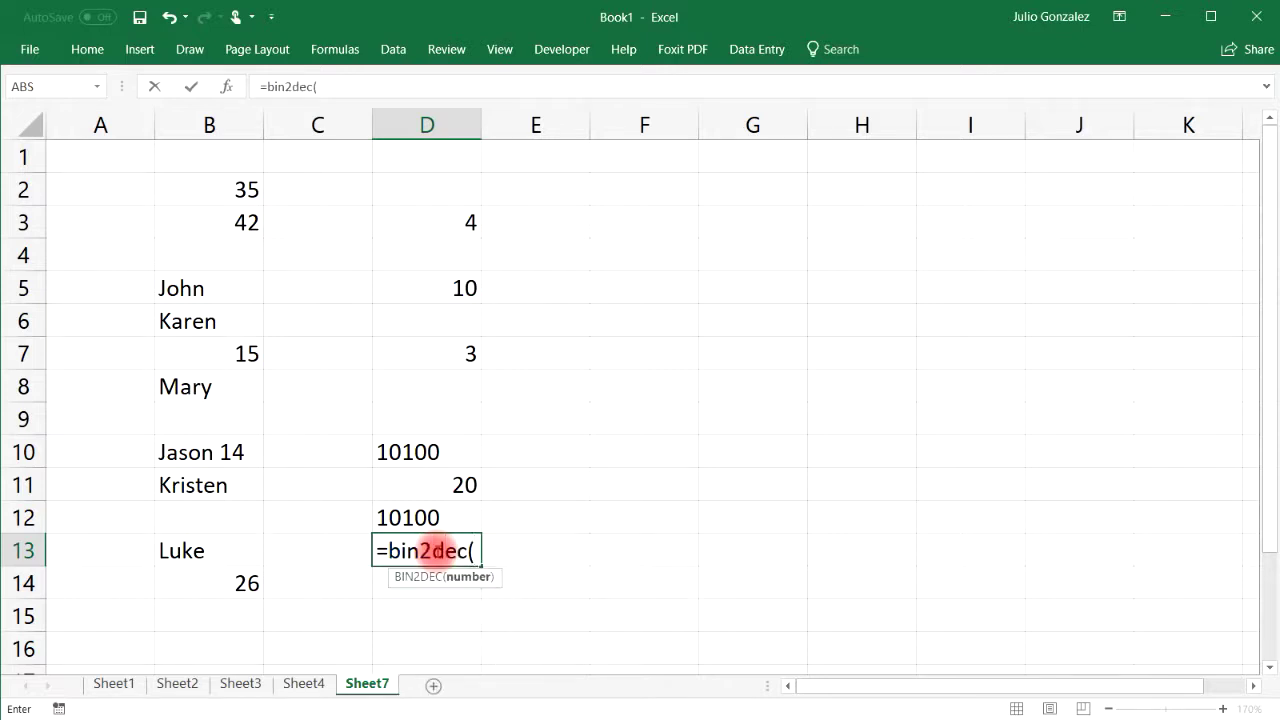
text(101 00))
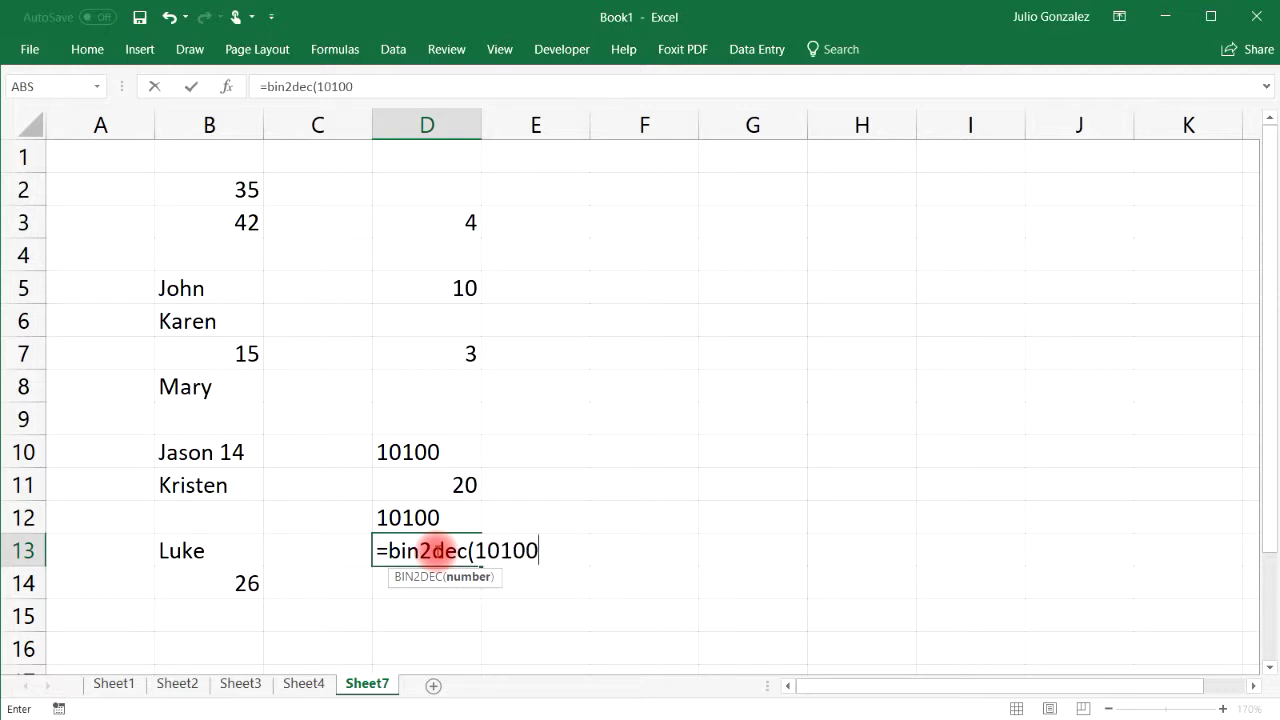
key(Return)
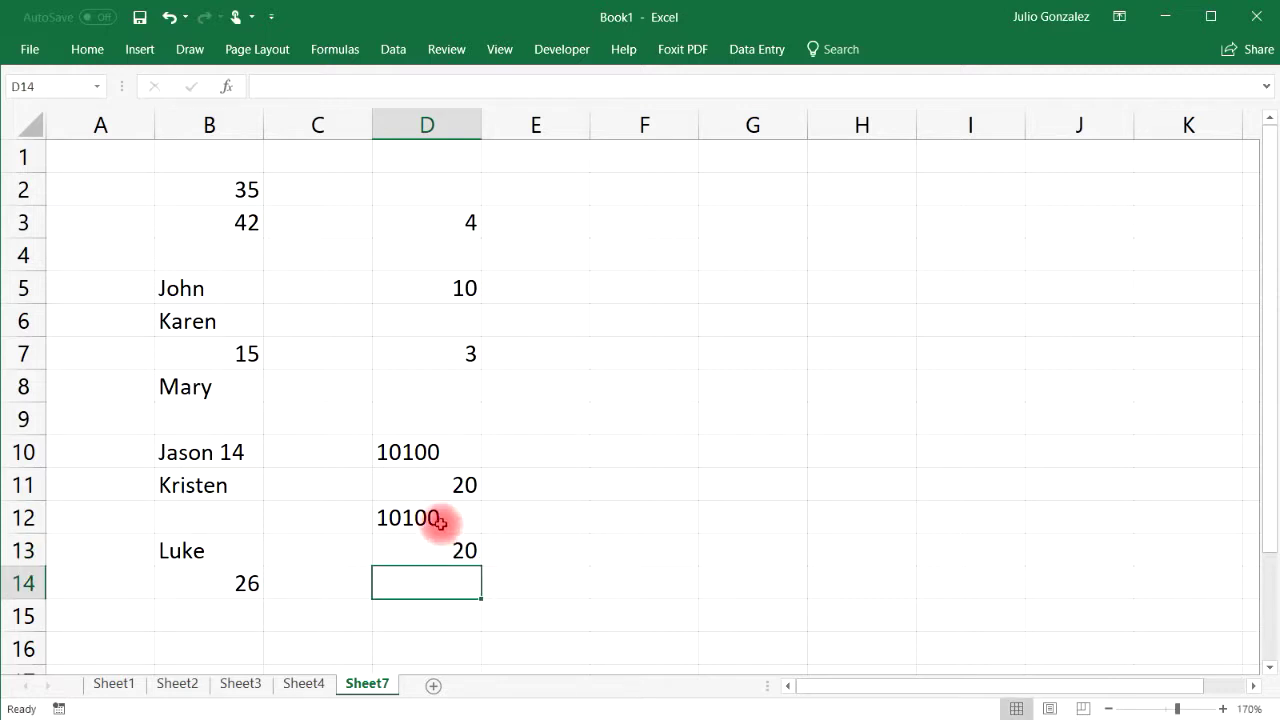
click(472, 489)
click(446, 550)
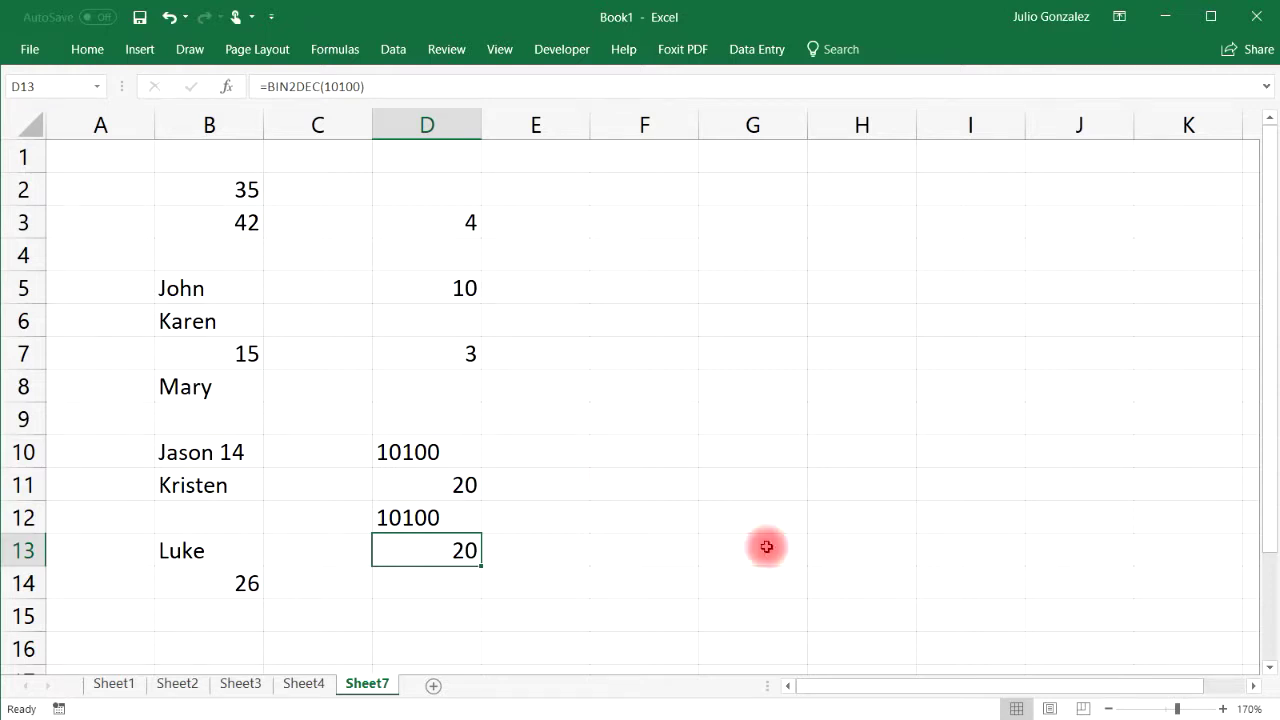
Clear all the contents of Sheet7.
click(407, 583)
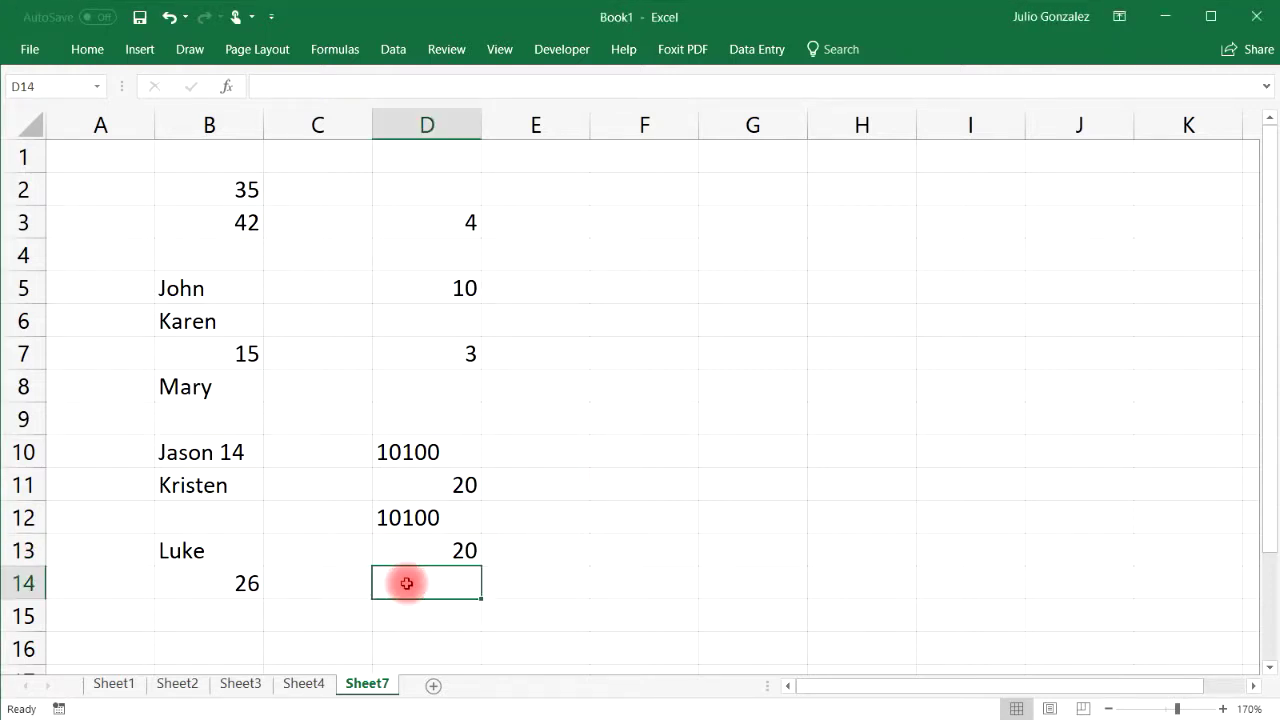
key(ctrl+a)
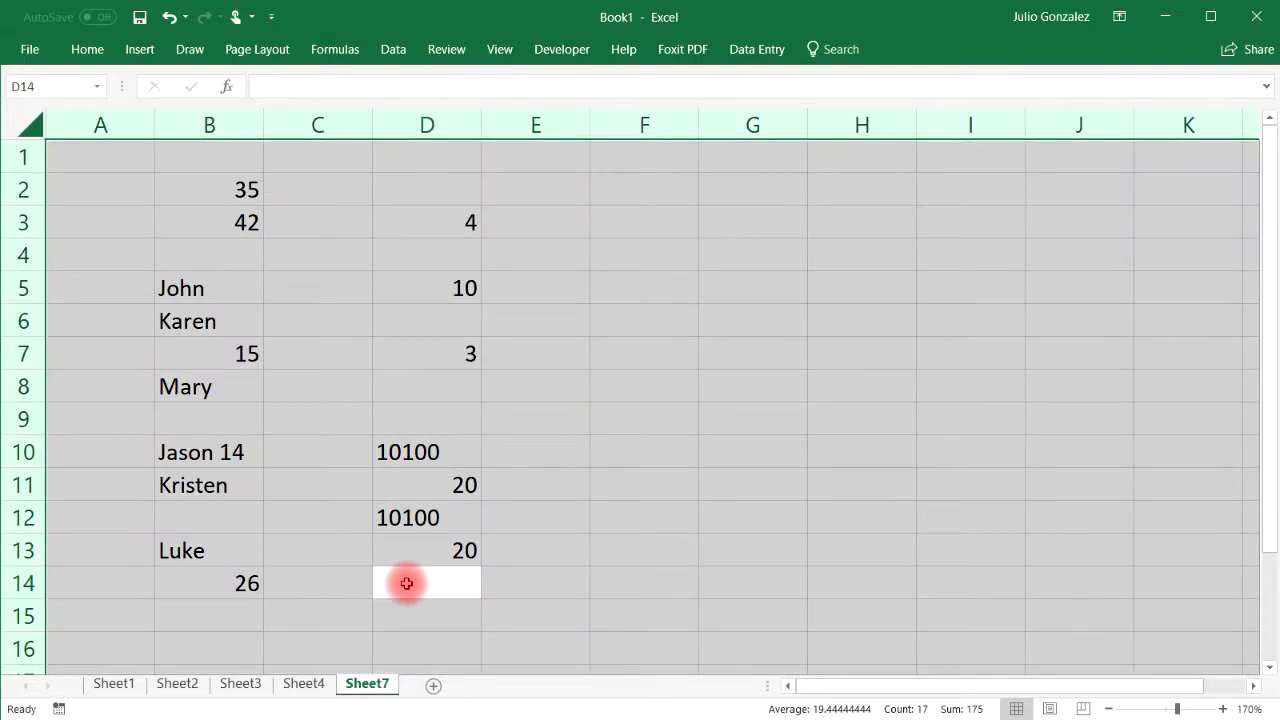
key(Delete)
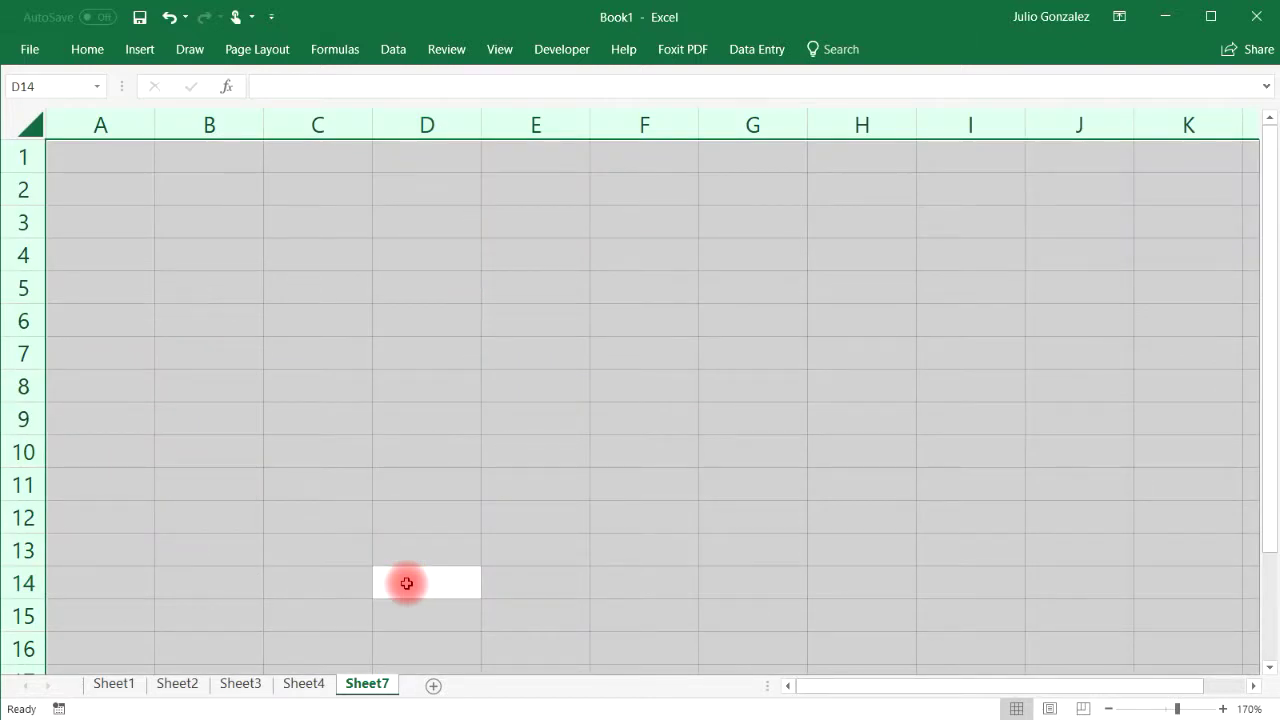
Enter the column headers X in B2 and Y in C2.
click(143, 200)
click(187, 194)
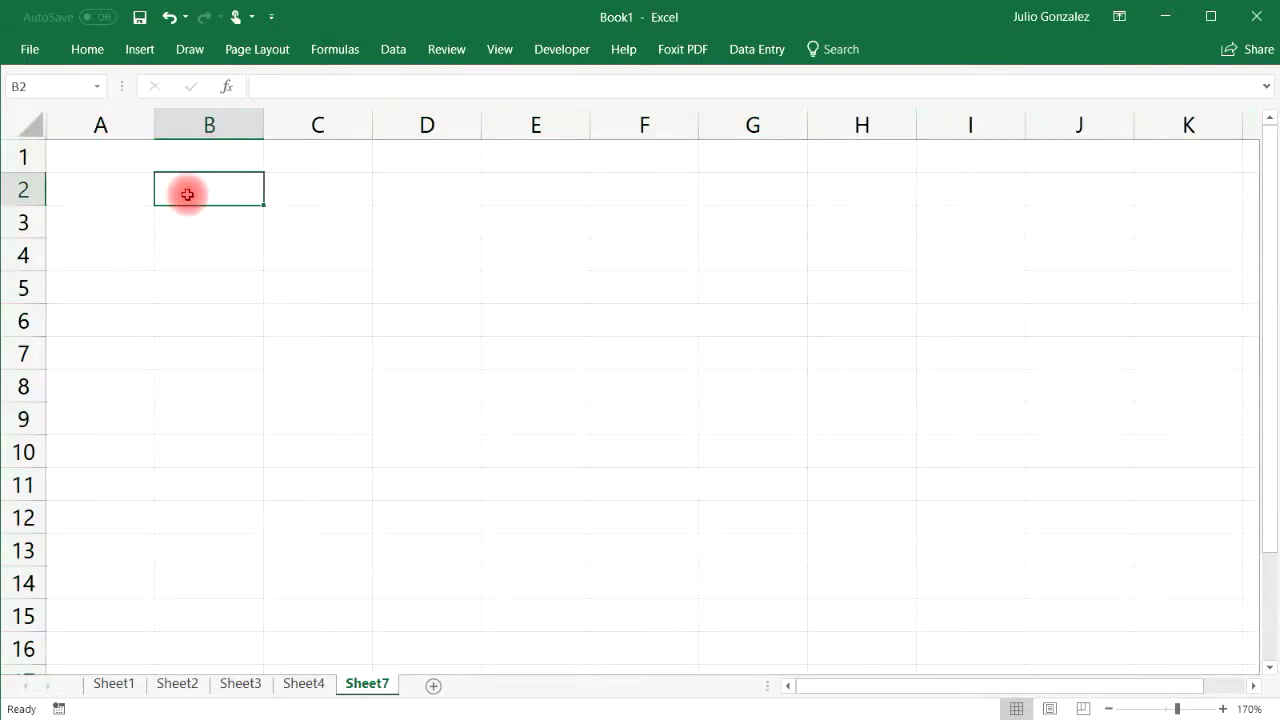
text(X)
key(Tab)
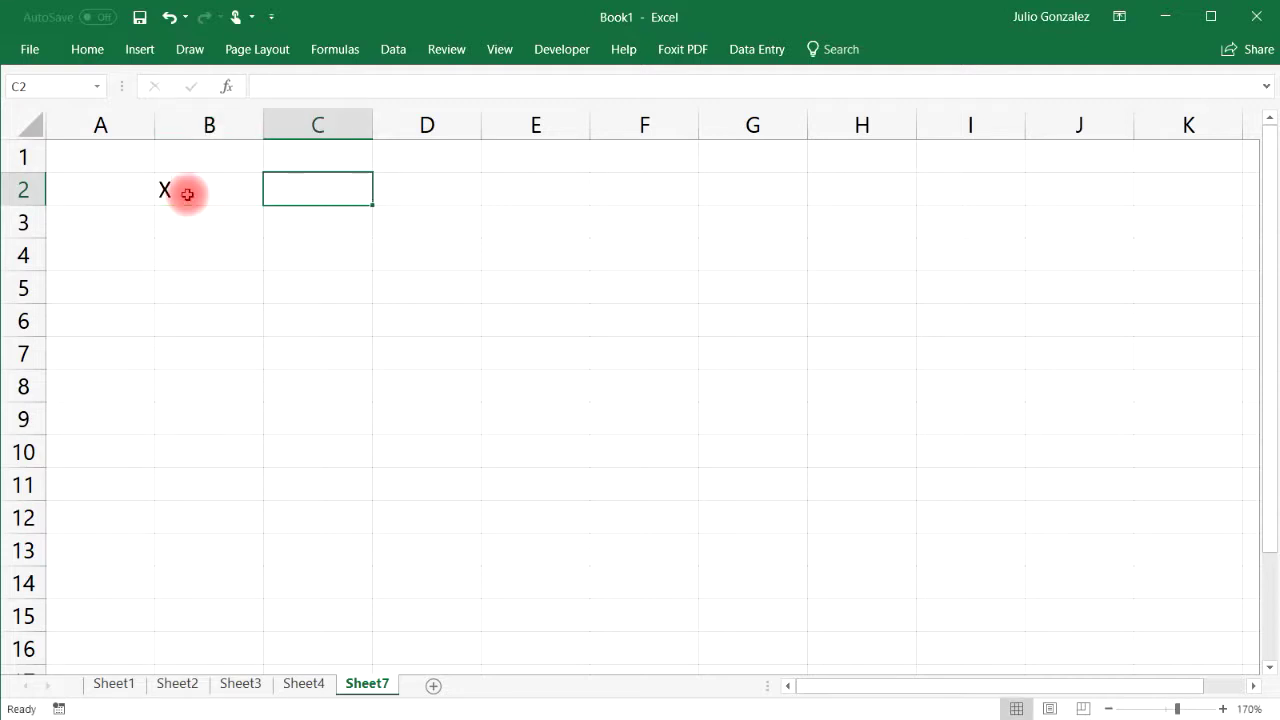
text(Y)
key(Return)
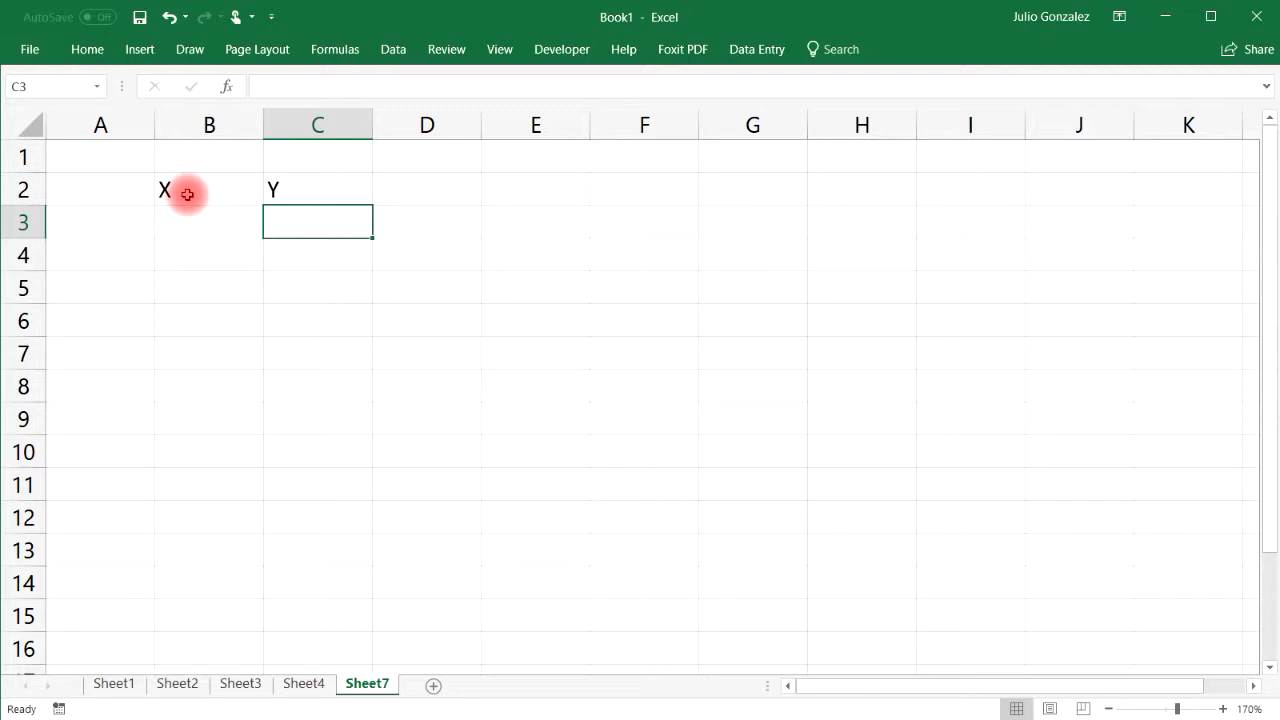
Fill in the first two X/Y data pairs: 0.2 and 4.5 in row 3, 0.6 and 20.5 in row 4.
key(Left)
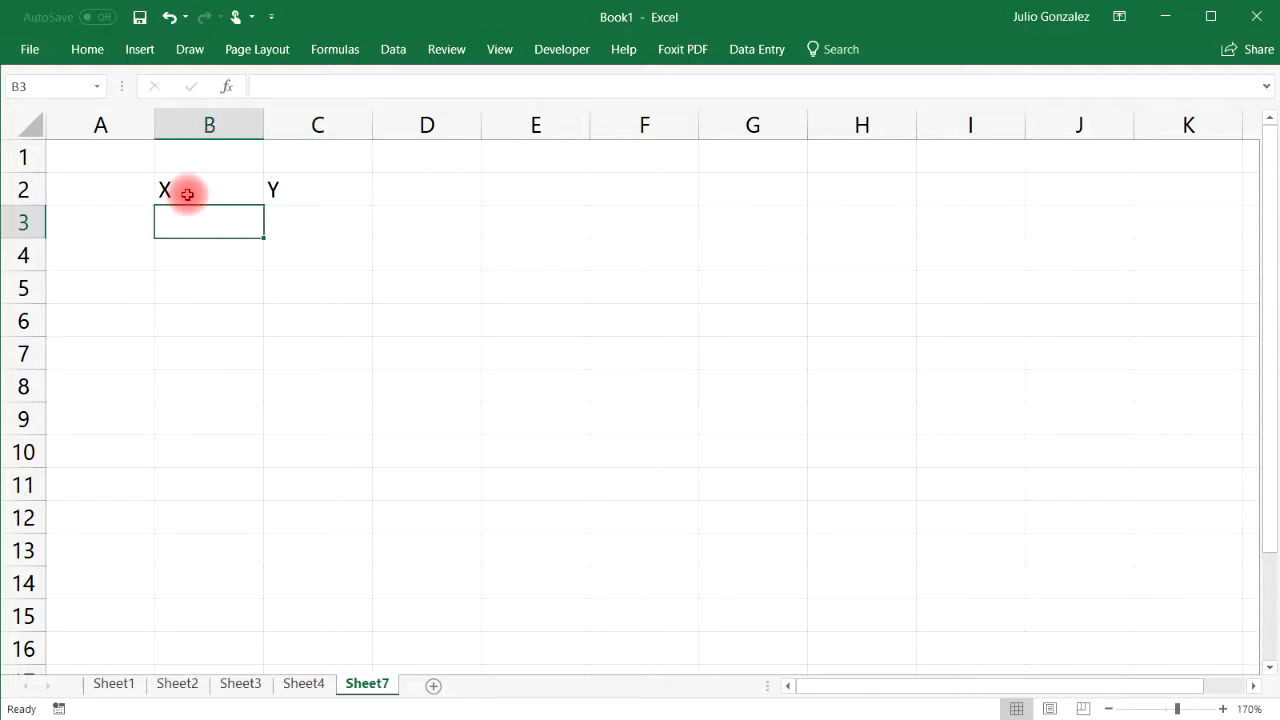
text(0)
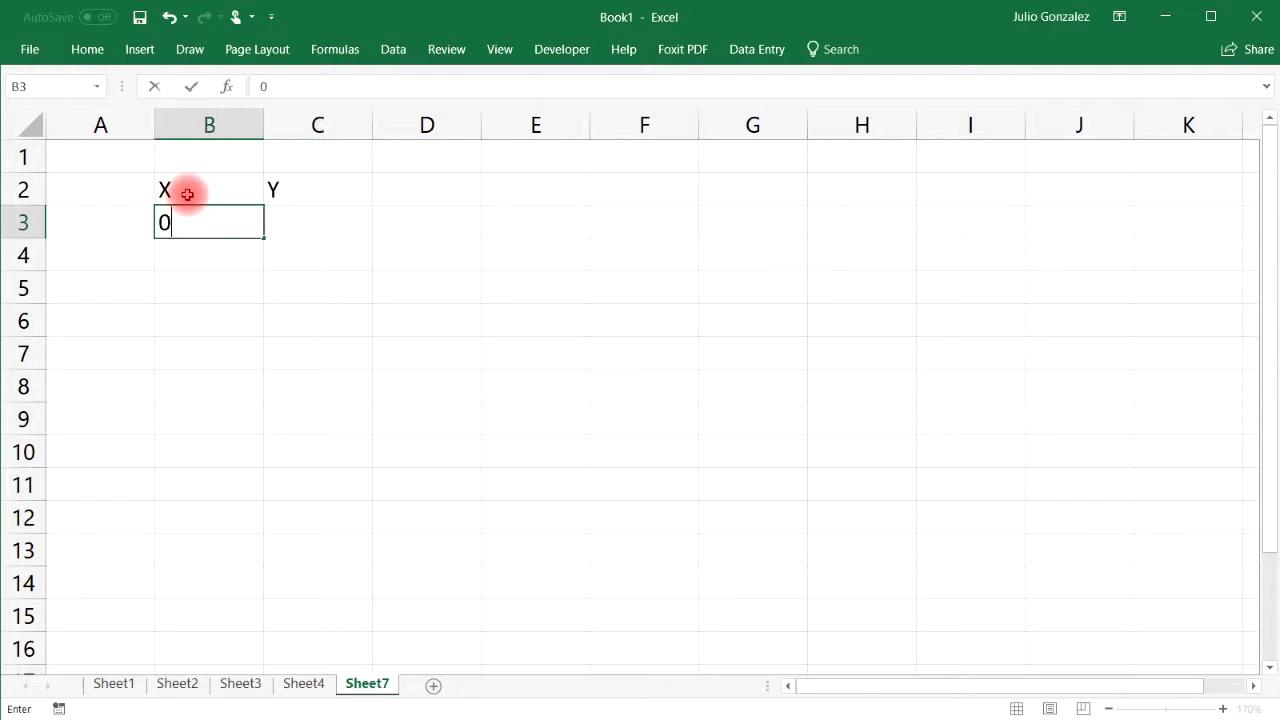
text(.2)
key(Tab)
text(4.5)
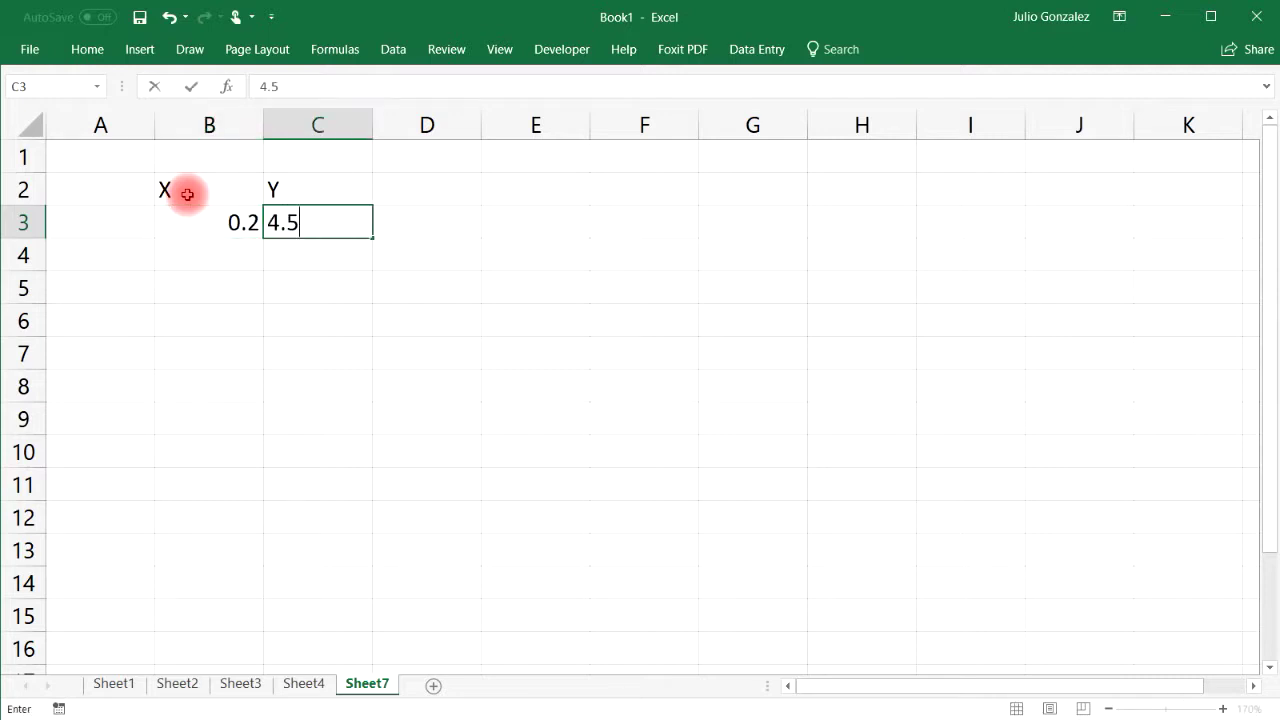
key(Return)
key(Left)
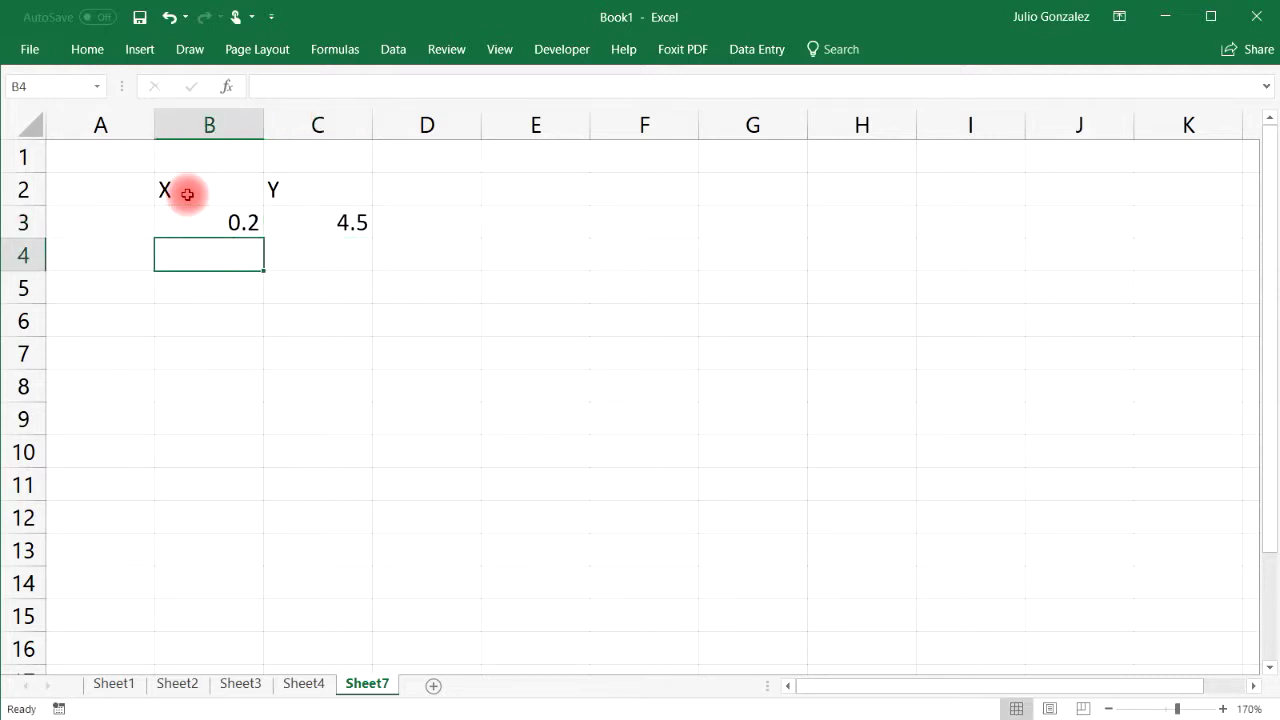
text(0.6)
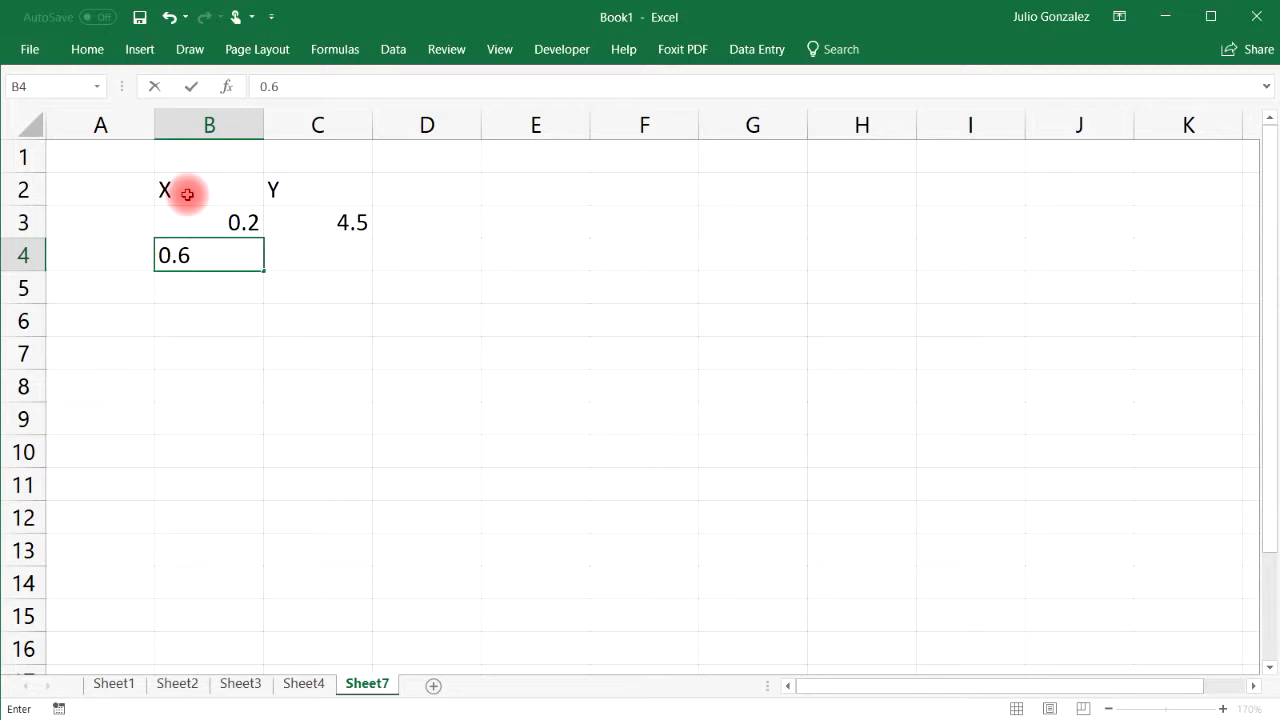
key(Tab)
text(20.5)
key(Return)
key(Left)
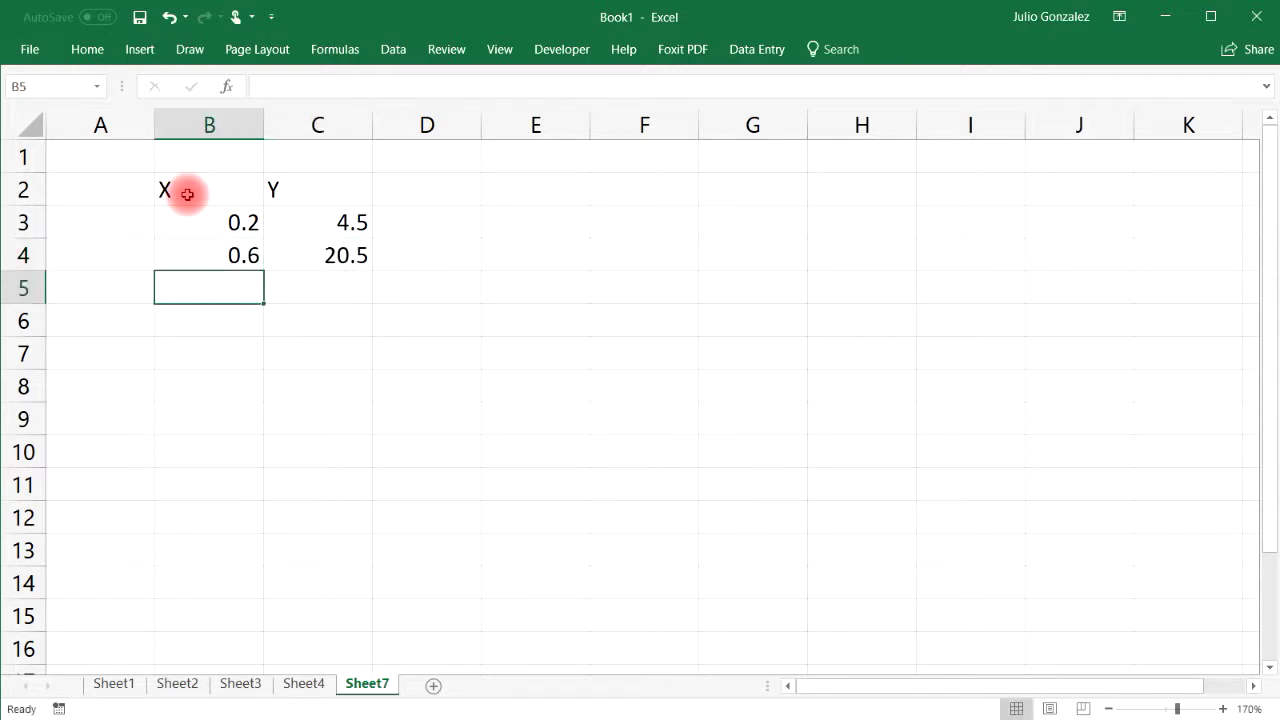
Fill in the last two X/Y data pairs: 0.8 and 28.5 in row 5, 1.6 and 60.5 in row 6.
text(0.8)
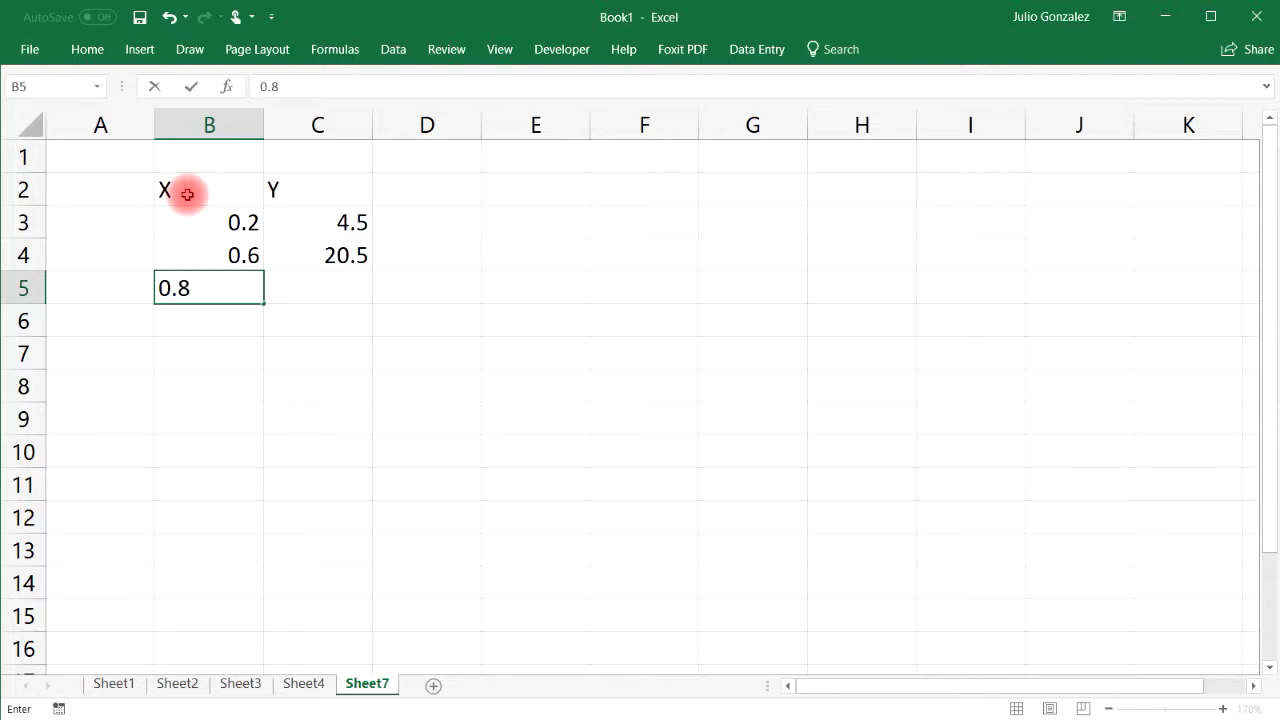
key(Tab)
text(28.)
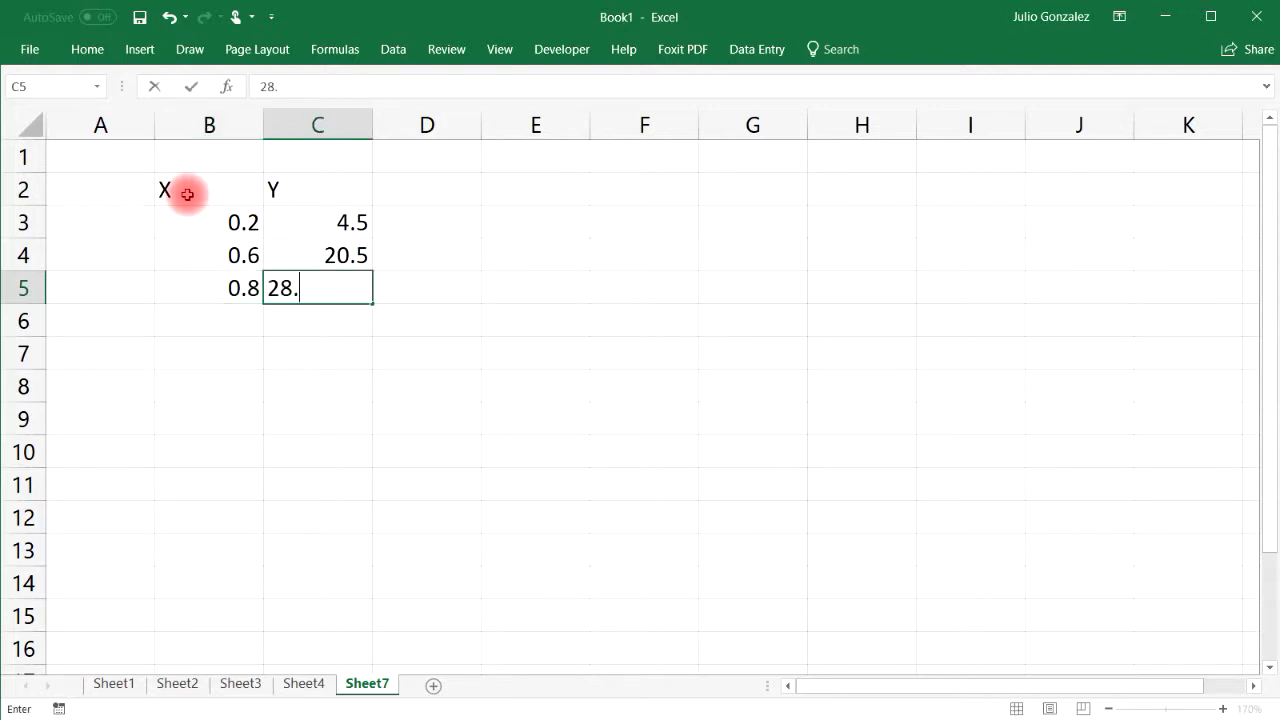
text(5)
key(Return)
key(Left)
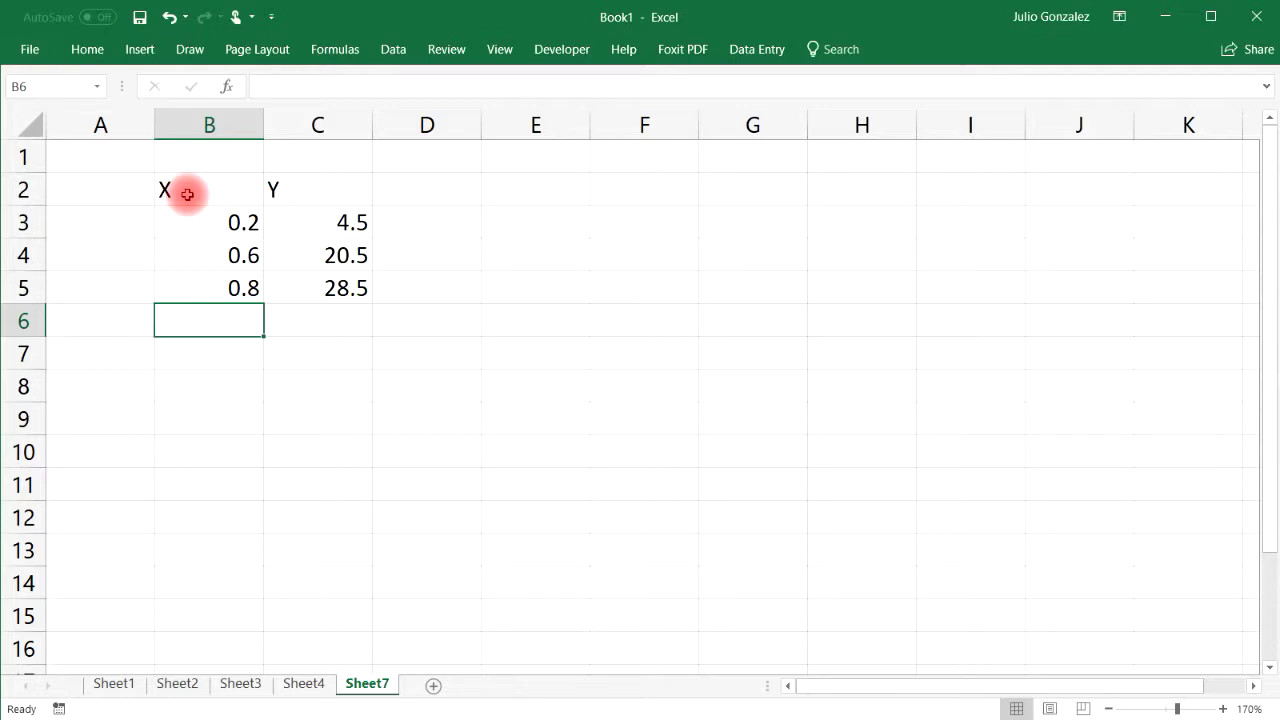
text(1.6)
key(Tab)
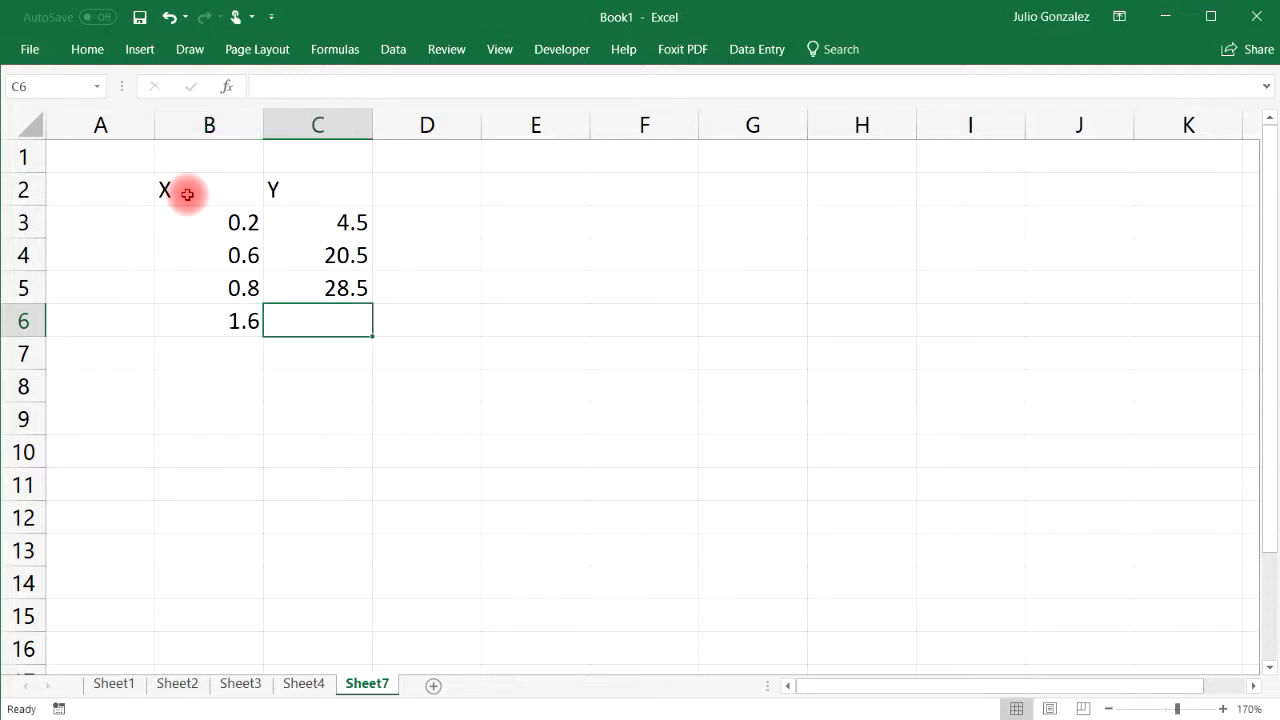
text(60.5)
key(Return)
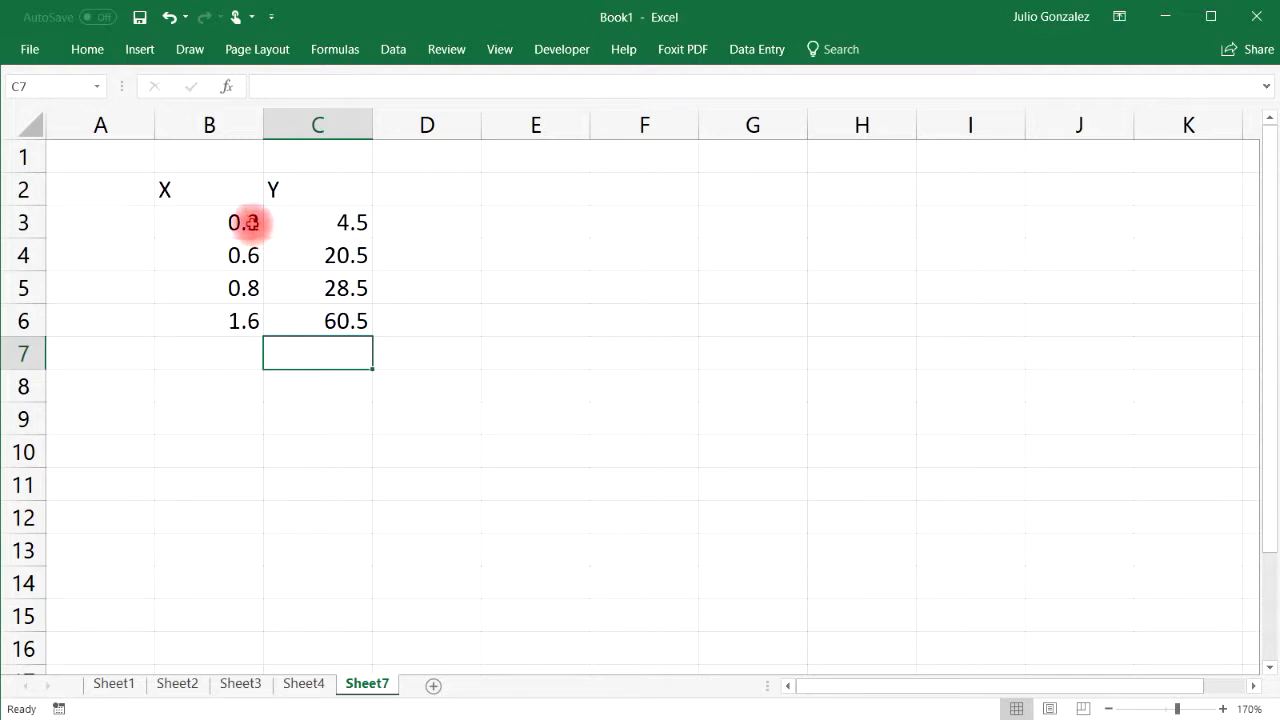
Insert a scatter chart with smooth lines and markers from B3:C6, and shrink and place it beside the data.
drag(231, 222, 306, 314)
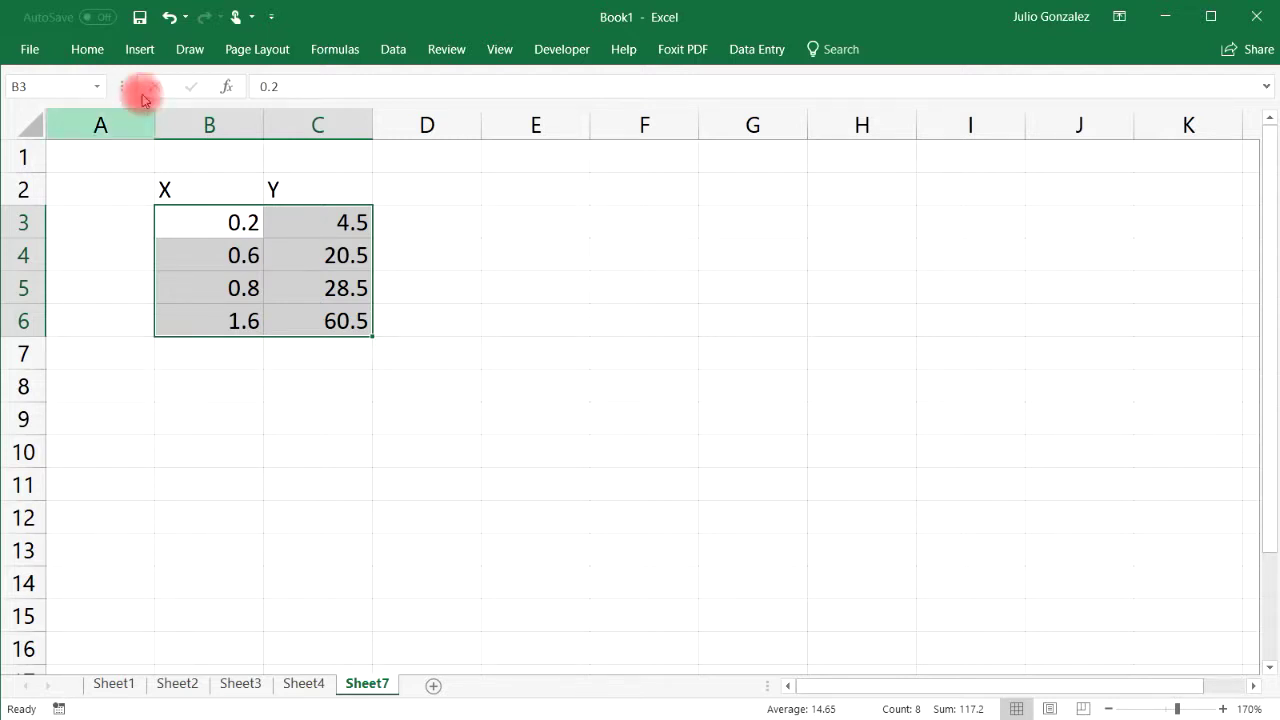
click(145, 50)
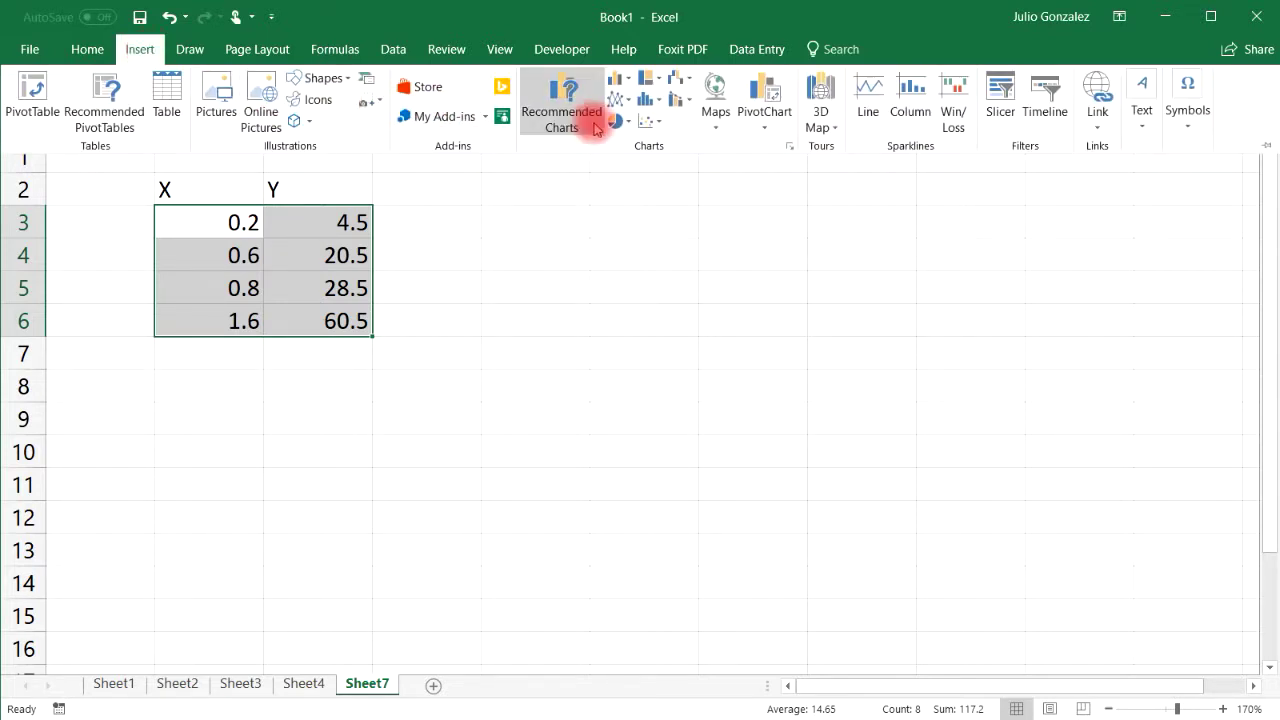
click(660, 122)
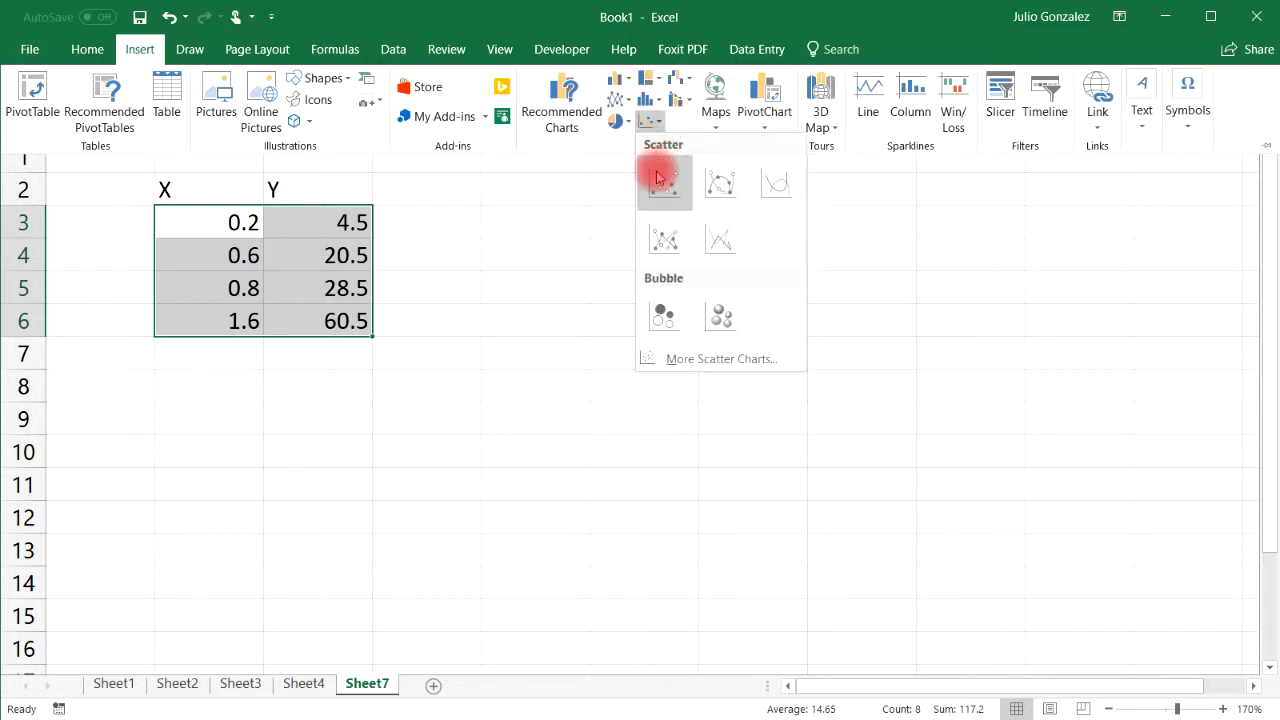
click(737, 182)
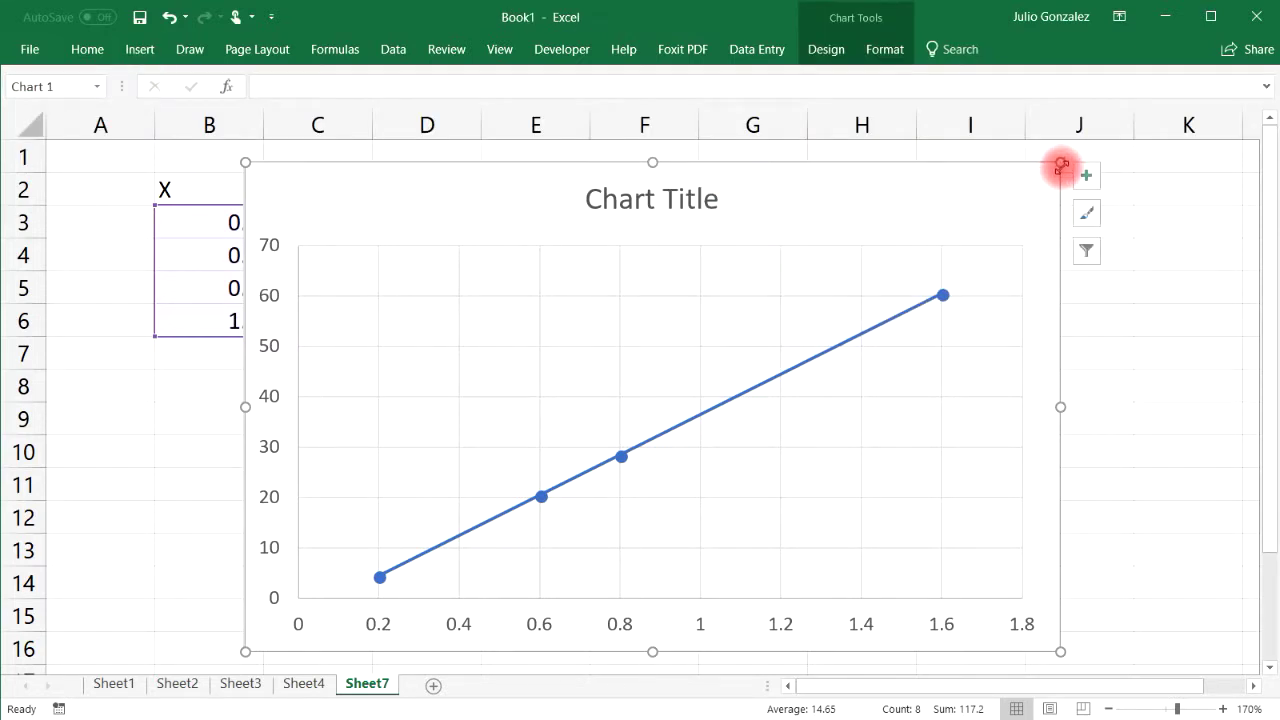
drag(1060, 162, 990, 182)
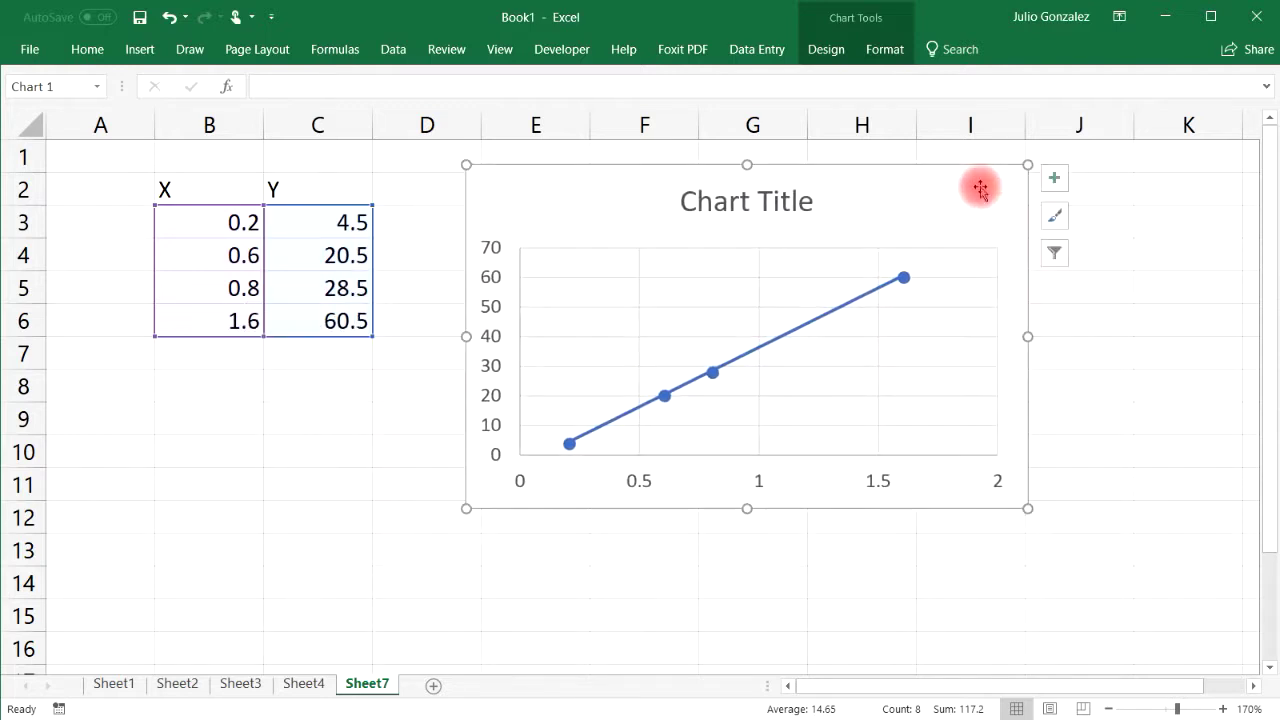
Replace the placeholder chart title with "Scatter Chart" and close the title formatting options.
click(806, 200)
double_click(811, 200)
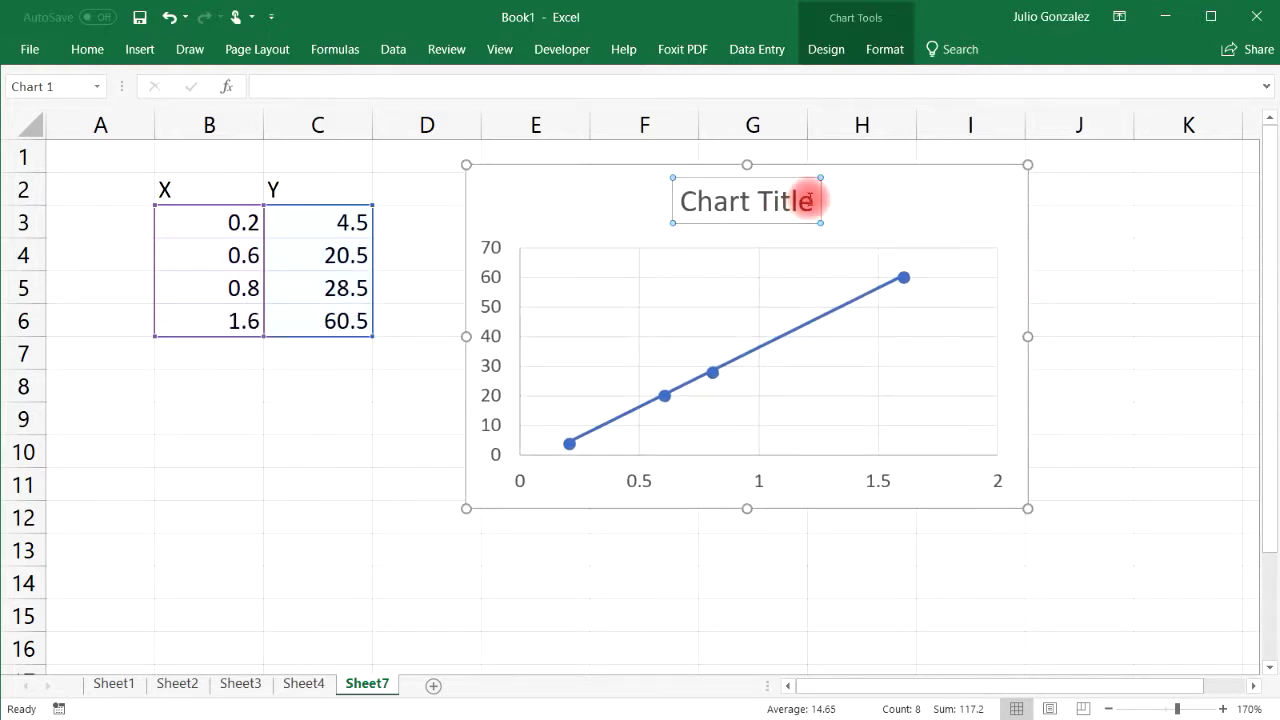
key(BackSpace)
key(BackSpace)
key(BackSpace)
key(BackSpace)
key(BackSpace)
key(BackSpace)
key(BackSpace)
key(BackSpace)
key(BackSpace)
key(BackSpace)
key(BackSpace)
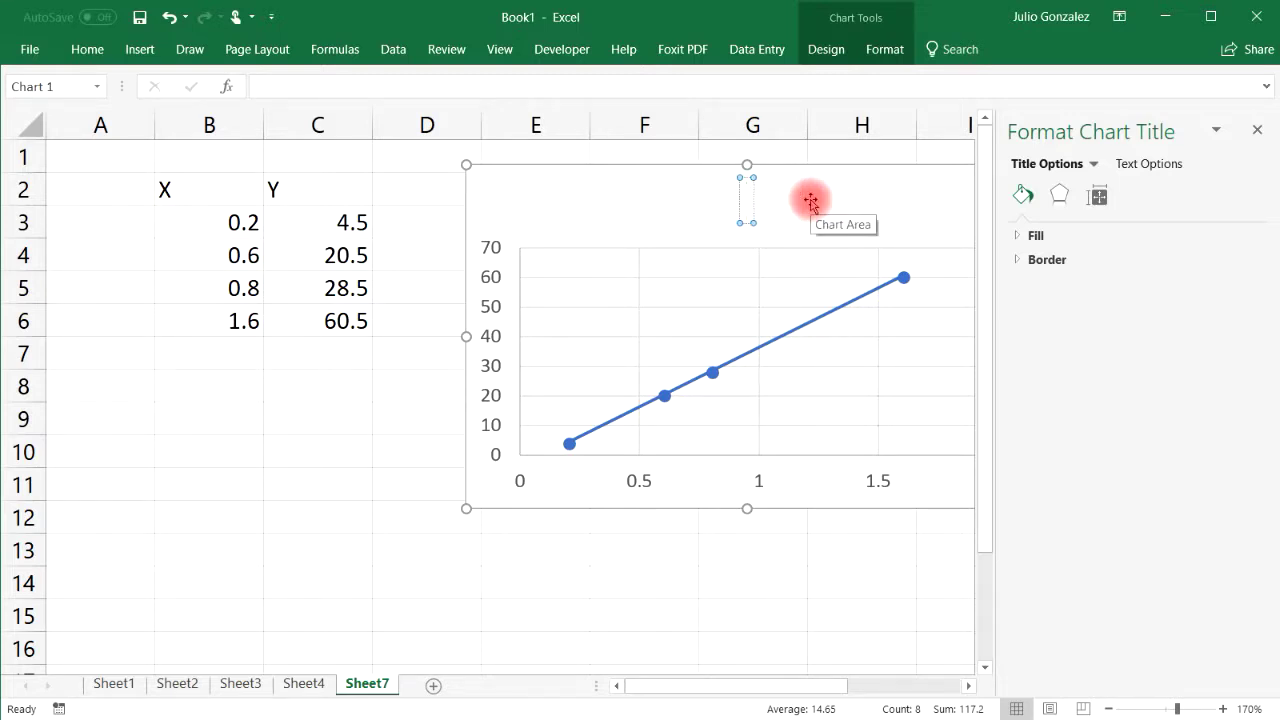
text(Scatter Chart)
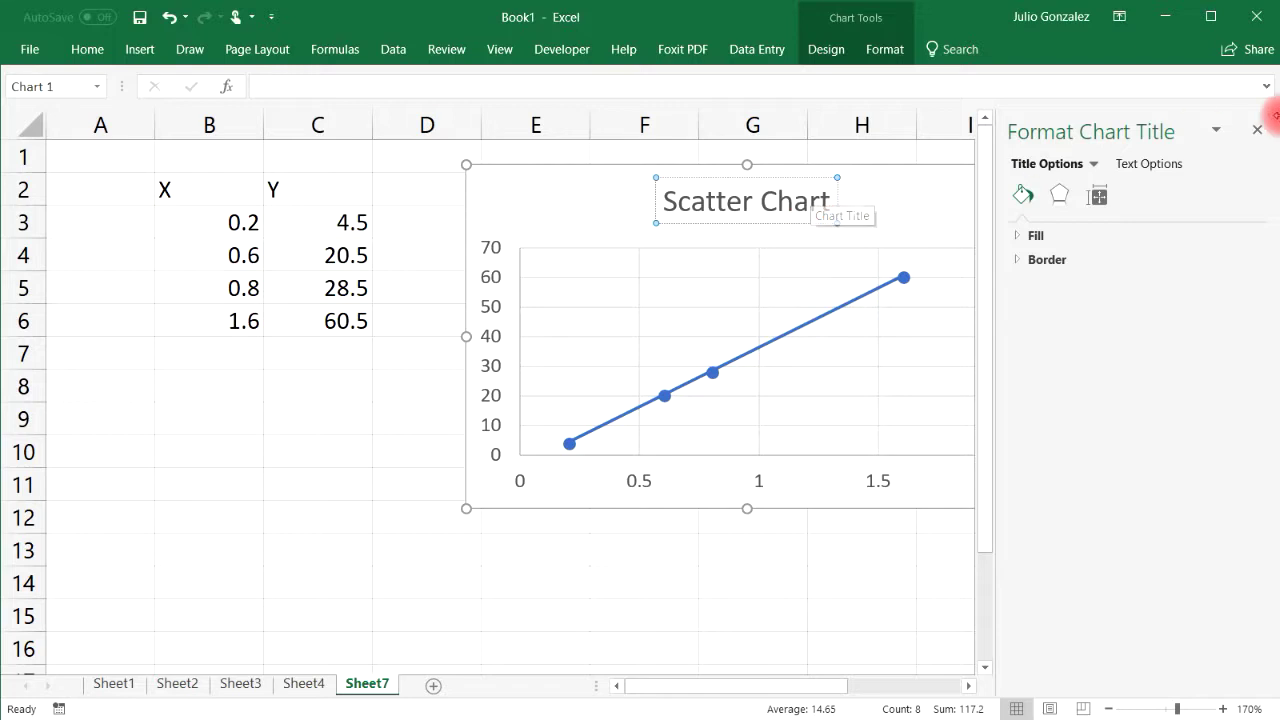
click(1257, 130)
click(991, 203)
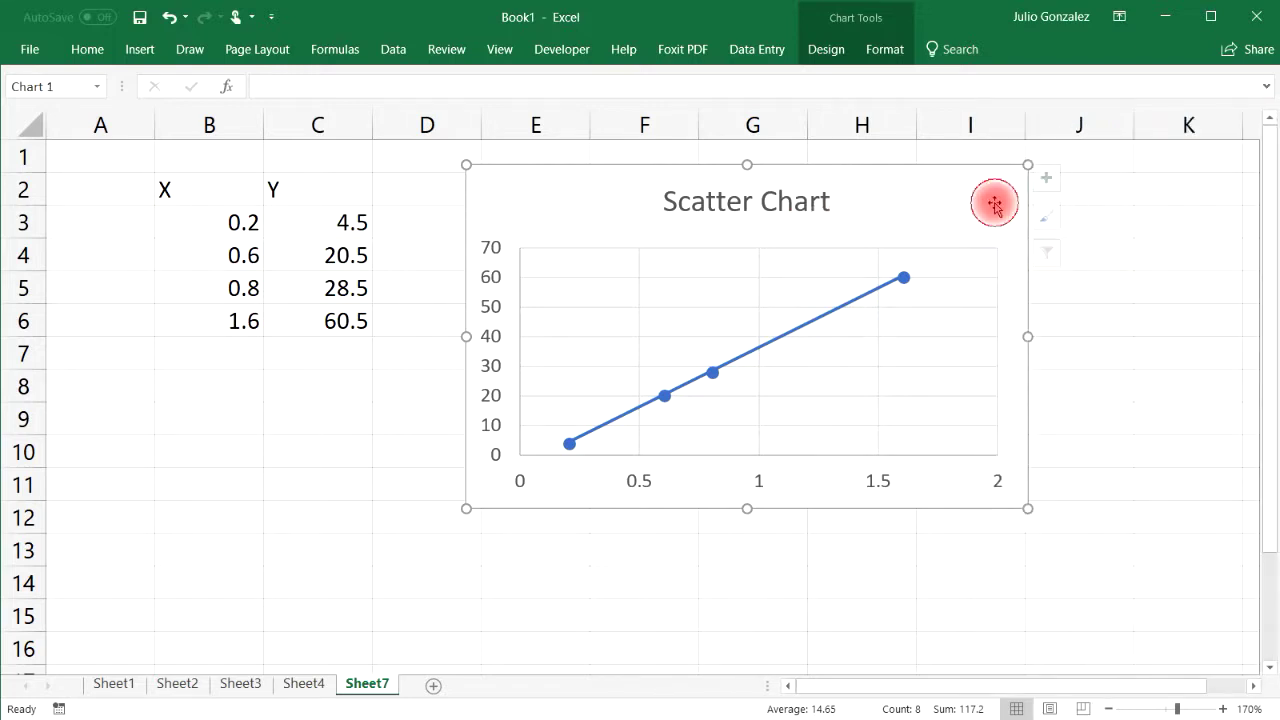
Add axis titles to both axes of the scatter chart.
click(1053, 181)
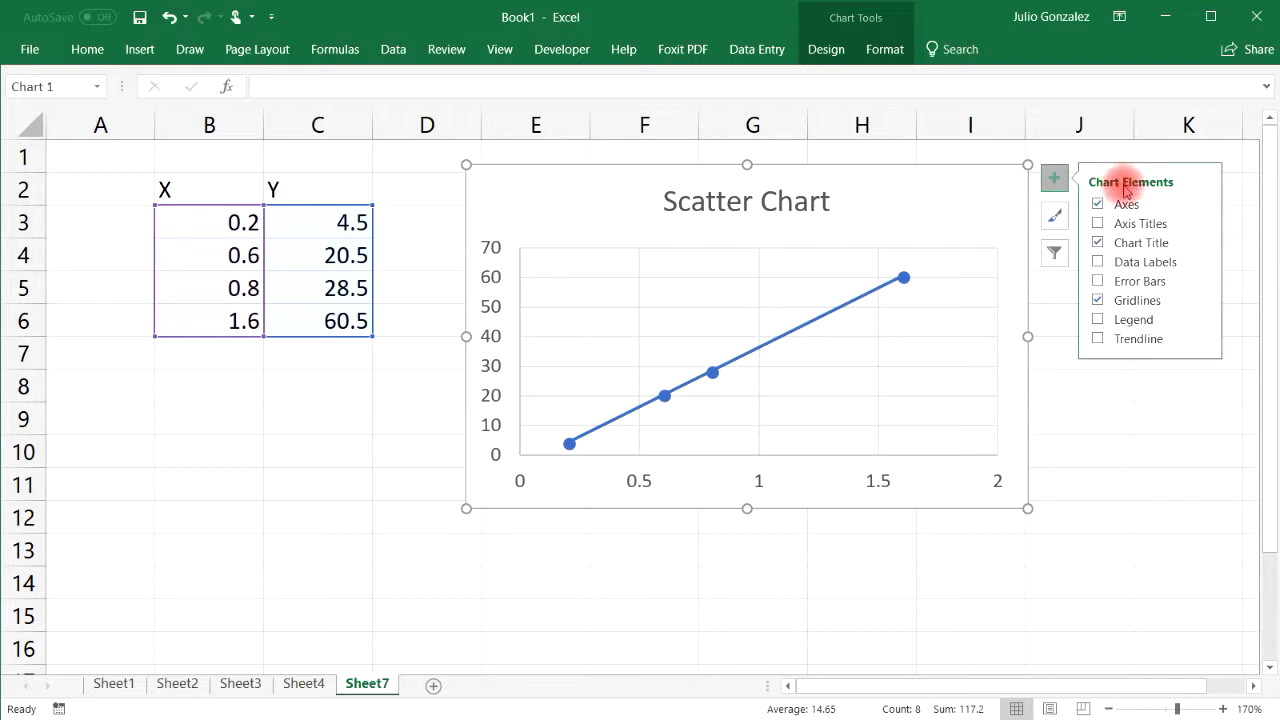
click(1097, 223)
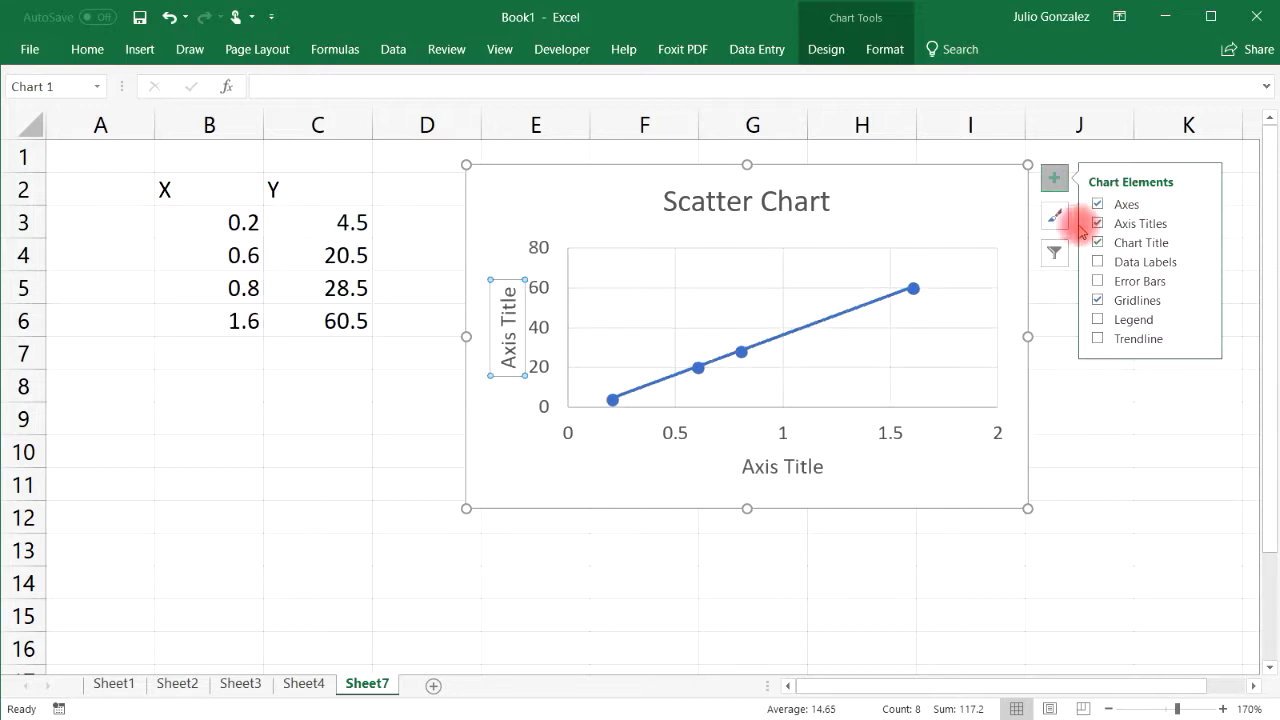
Replace the scatter chart's vertical axis title text with "Y Values".
click(510, 300)
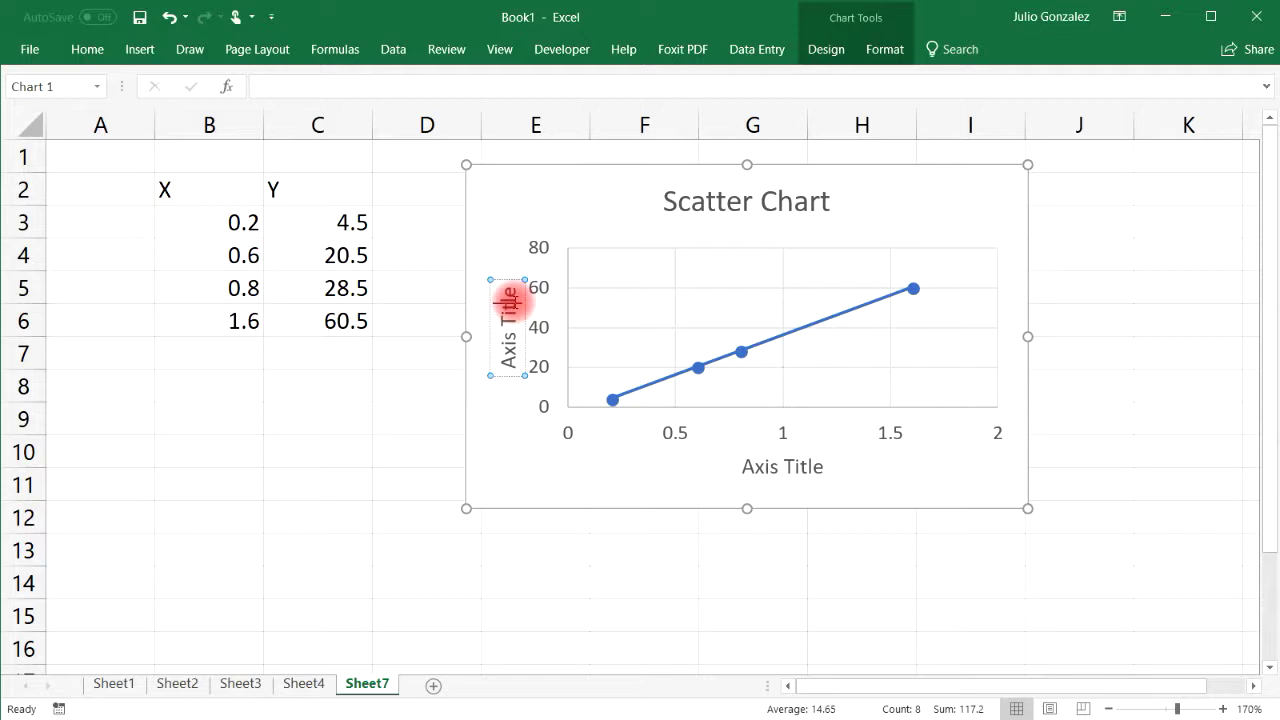
key(BackSpace)
key(BackSpace)
key(BackSpace)
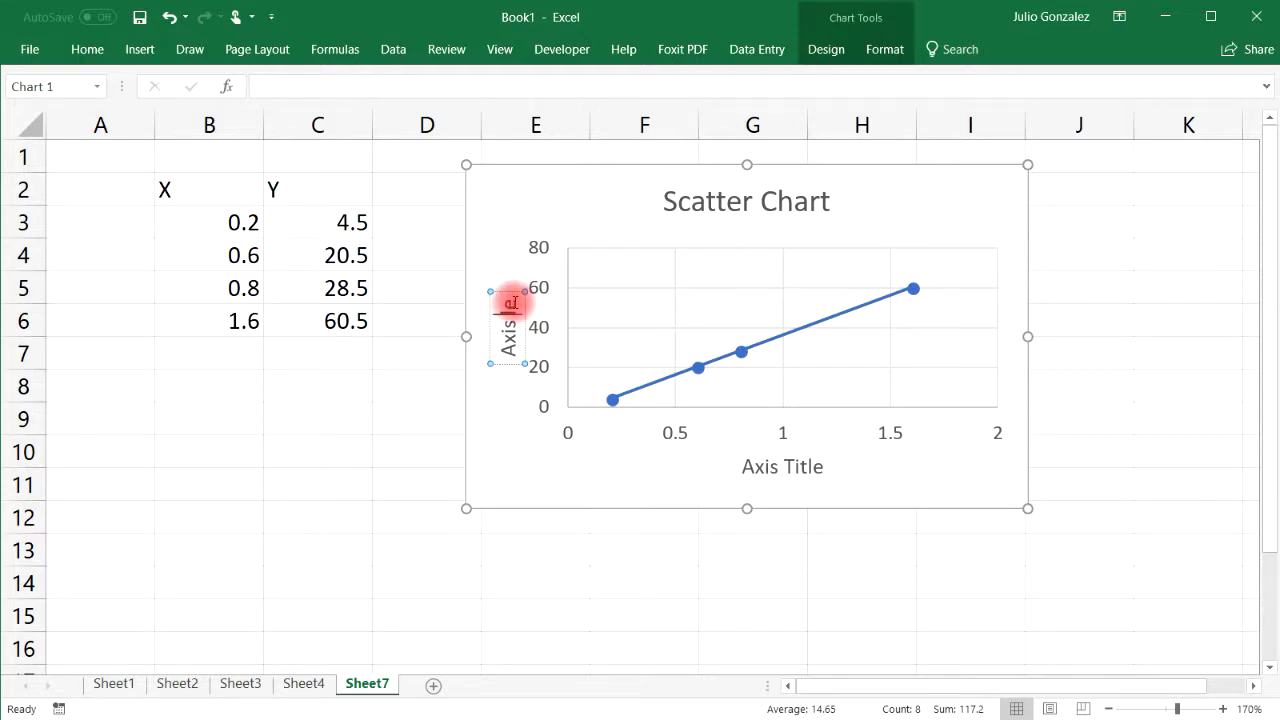
key(BackSpace)
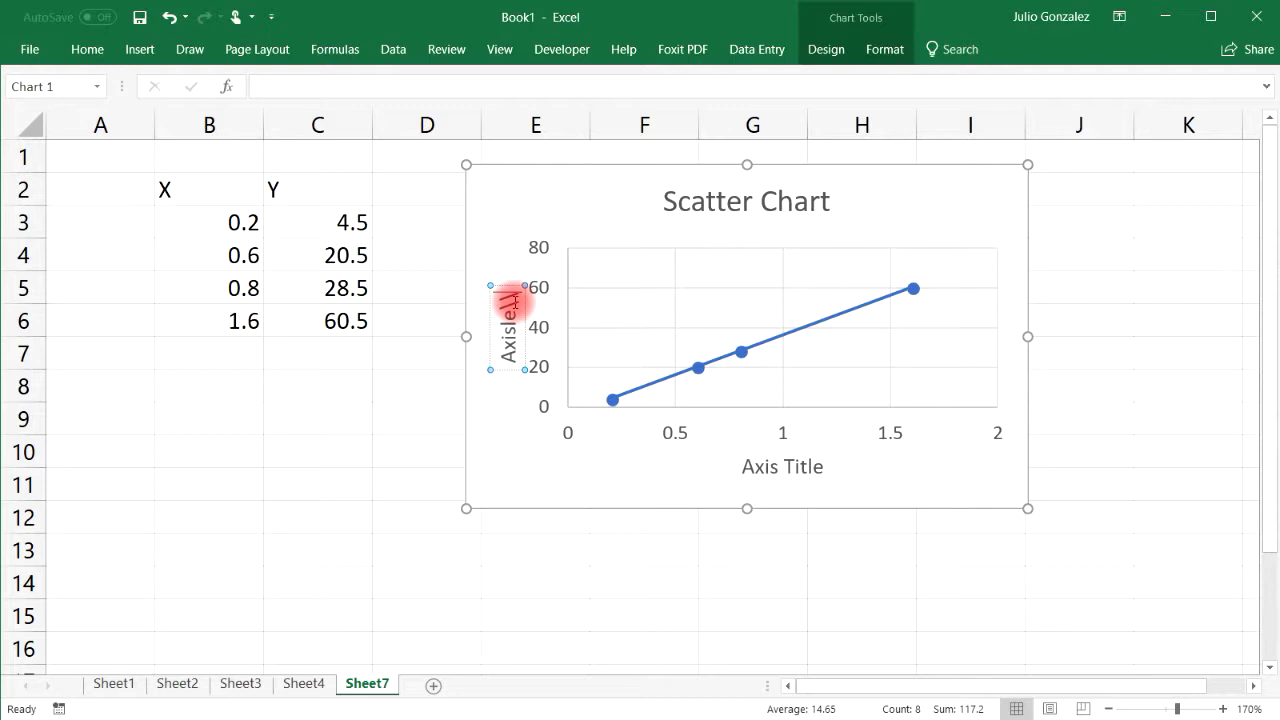
key(BackSpace)
key(BackSpace)
key(BackSpace)
key(BackSpace)
key(BackSpace)
key(BackSpace)
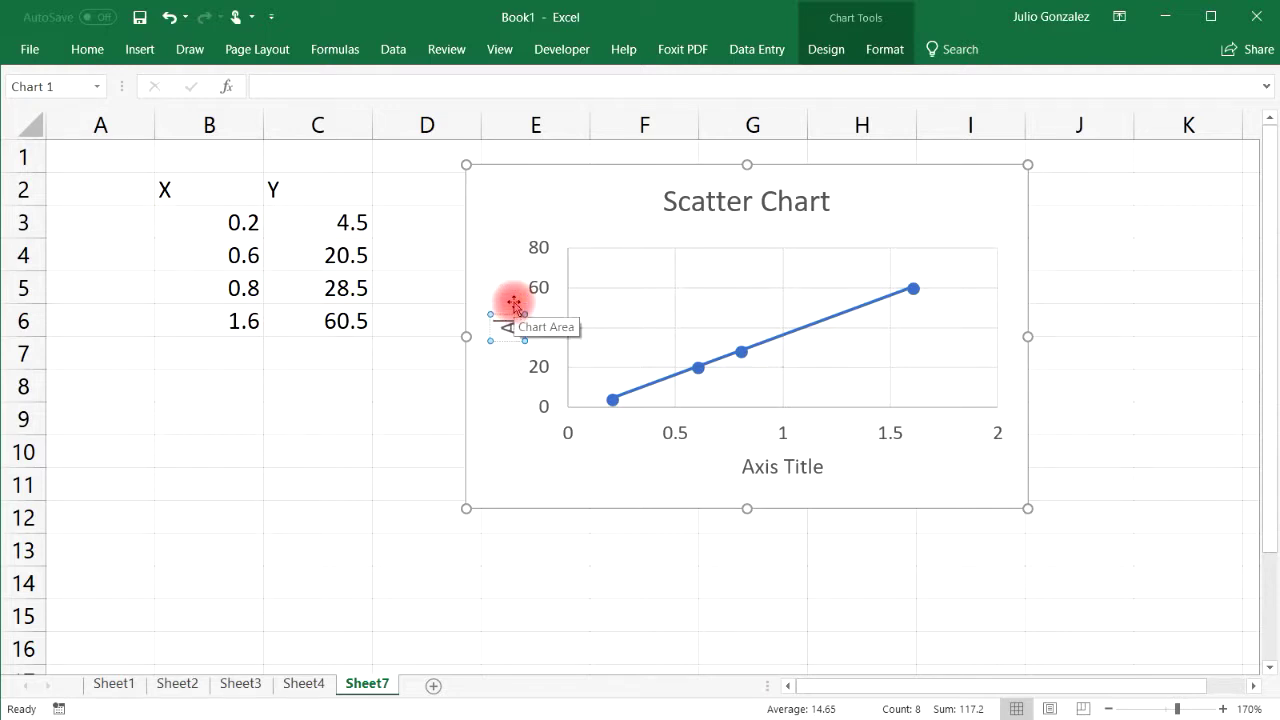
text(Y Valu)
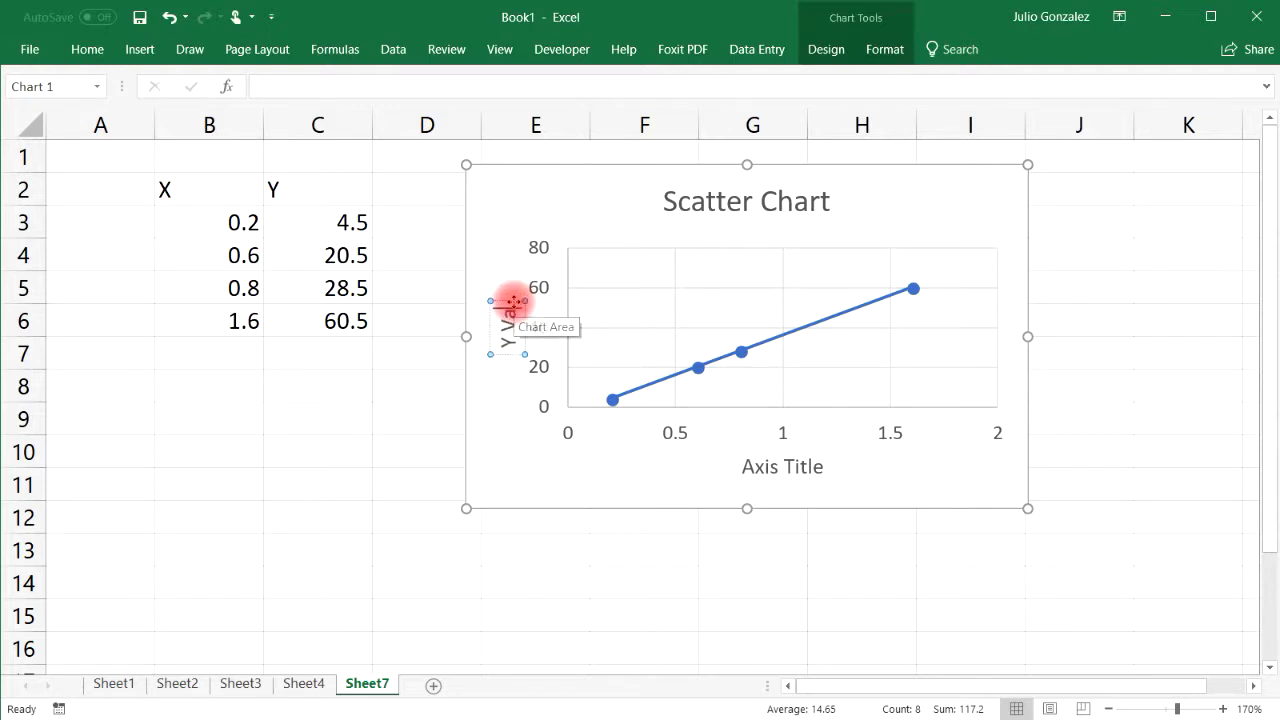
text(es)
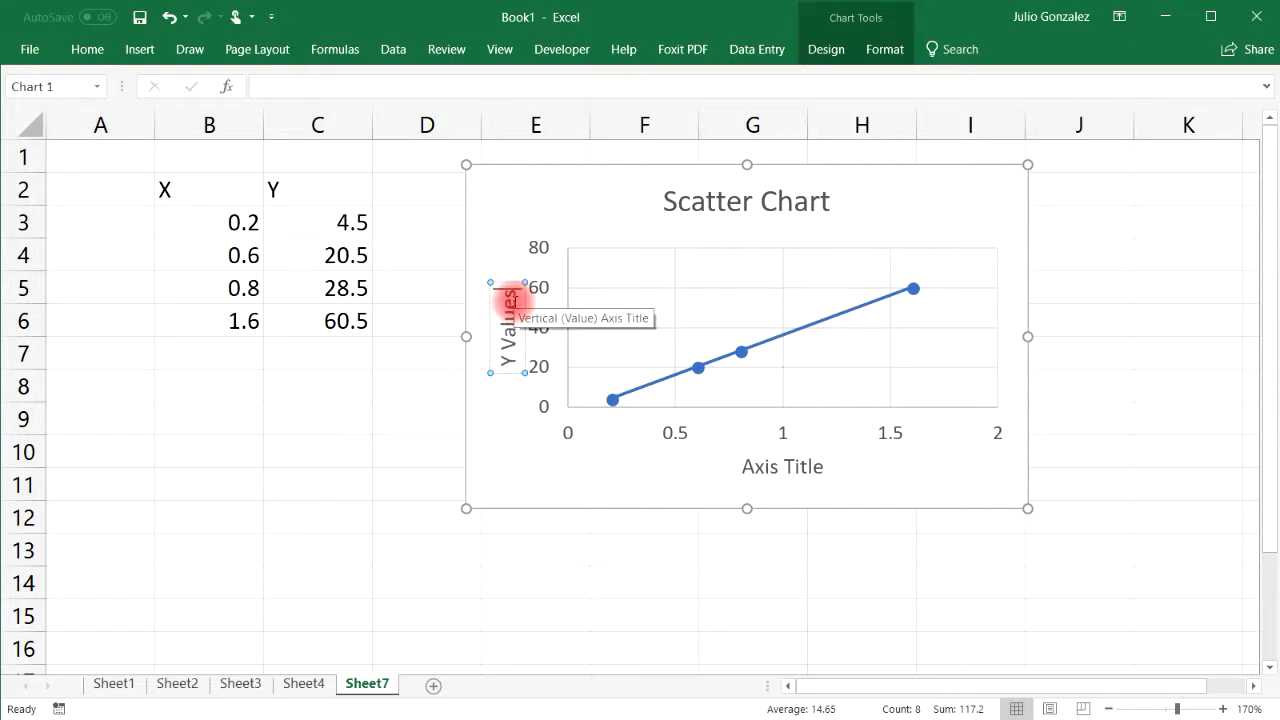
Replace the scatter chart's horizontal axis title text with "X Values" and deselect the chart.
click(814, 470)
click(820, 466)
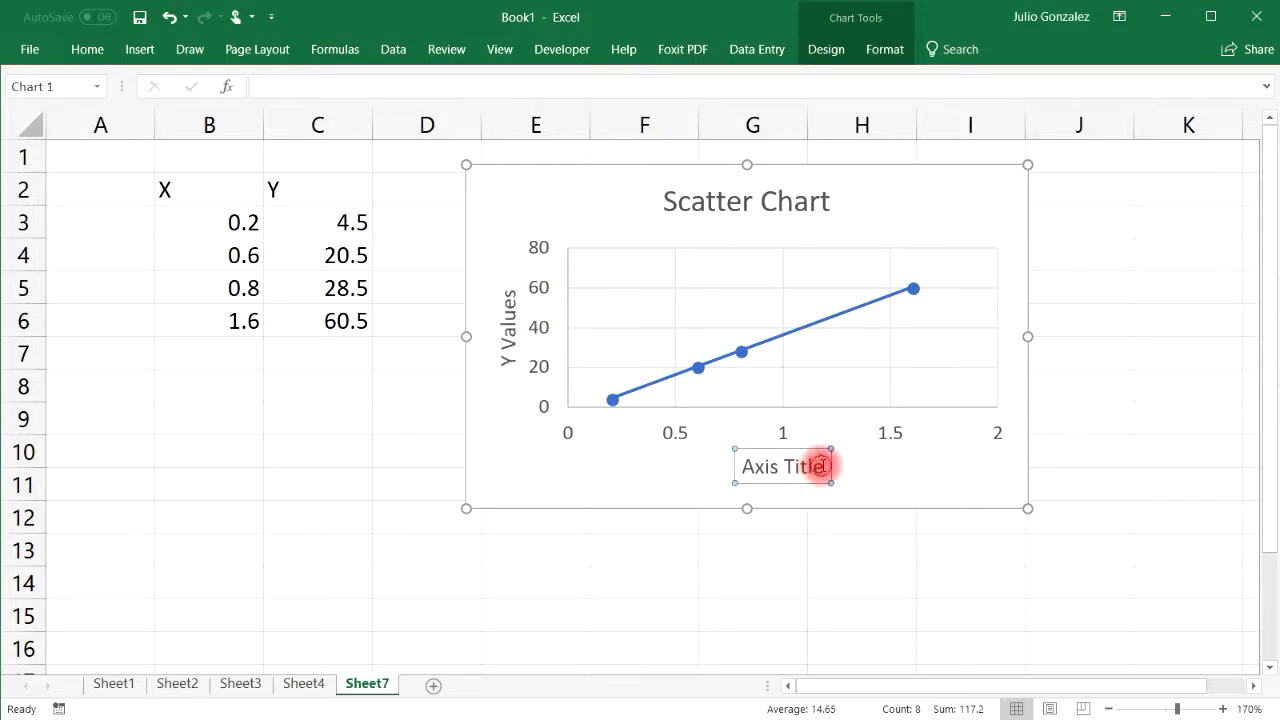
key(BackSpace)
key(BackSpace)
key(BackSpace)
key(BackSpace)
key(BackSpace)
key(BackSpace)
key(BackSpace)
key(BackSpace)
key(BackSpace)
key(BackSpace)
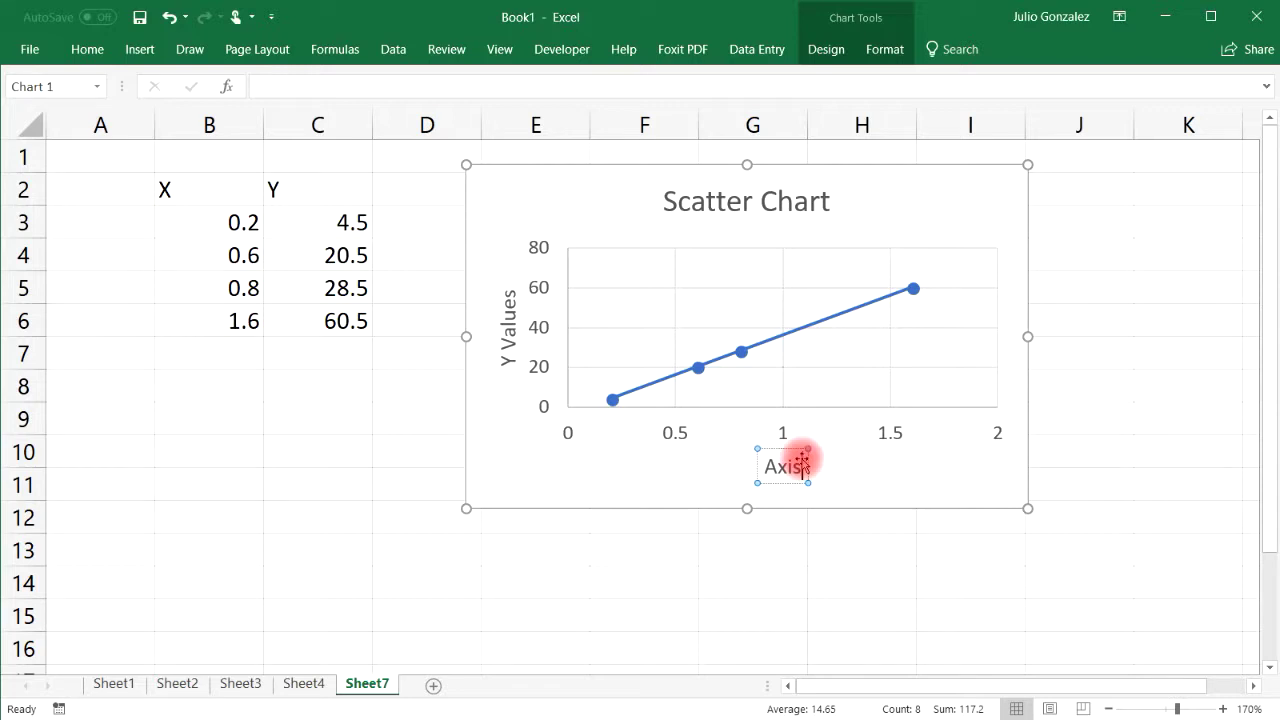
text(X B)
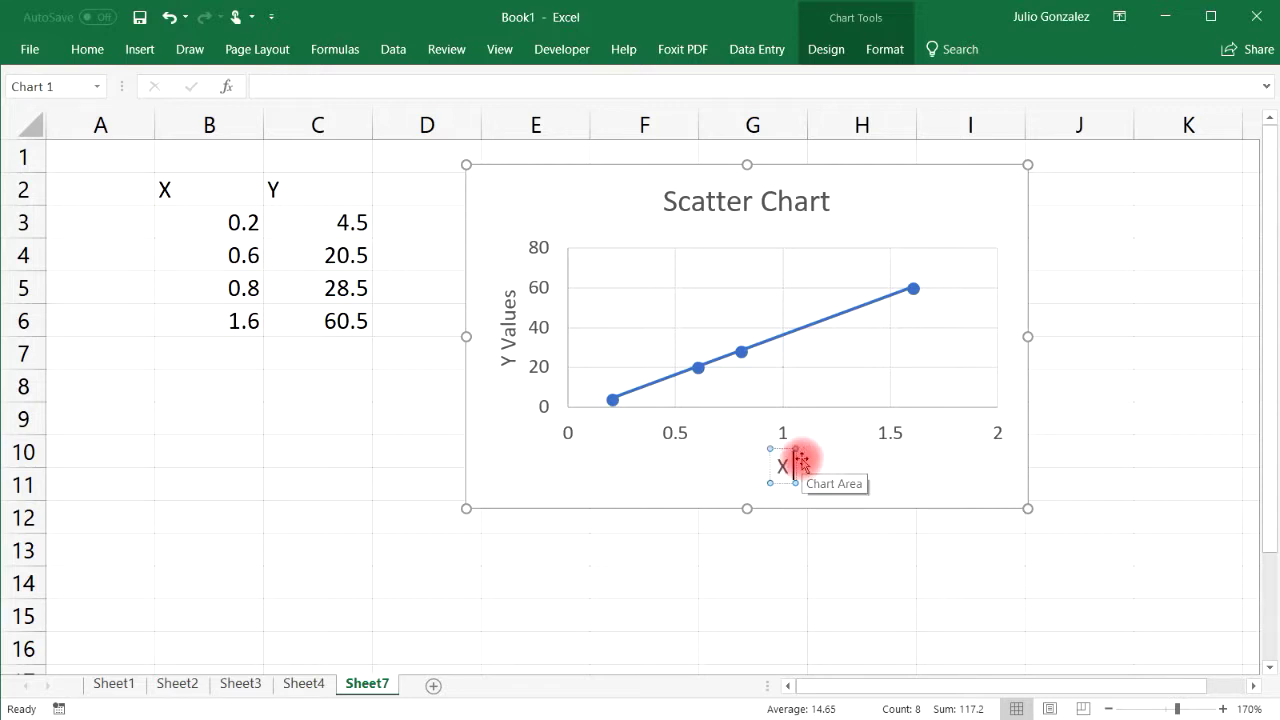
key(BackSpace)
key(BackSpace)
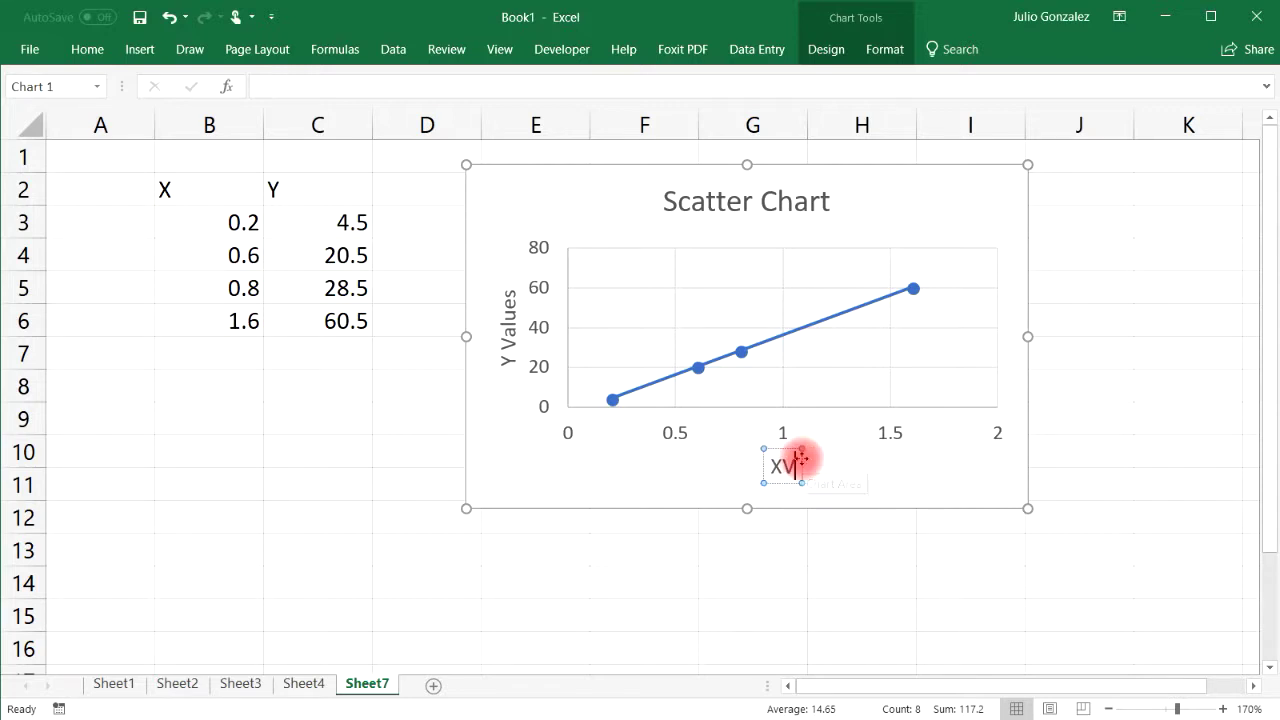
text(Values)
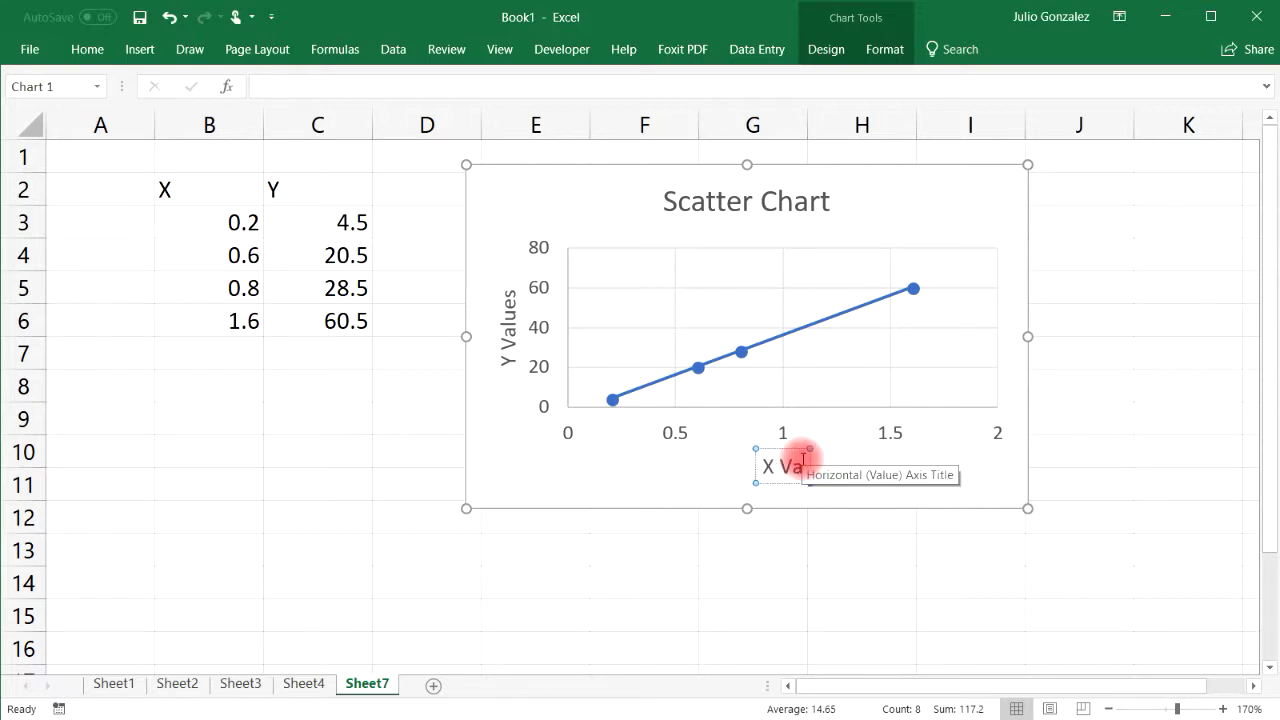
click(1052, 390)
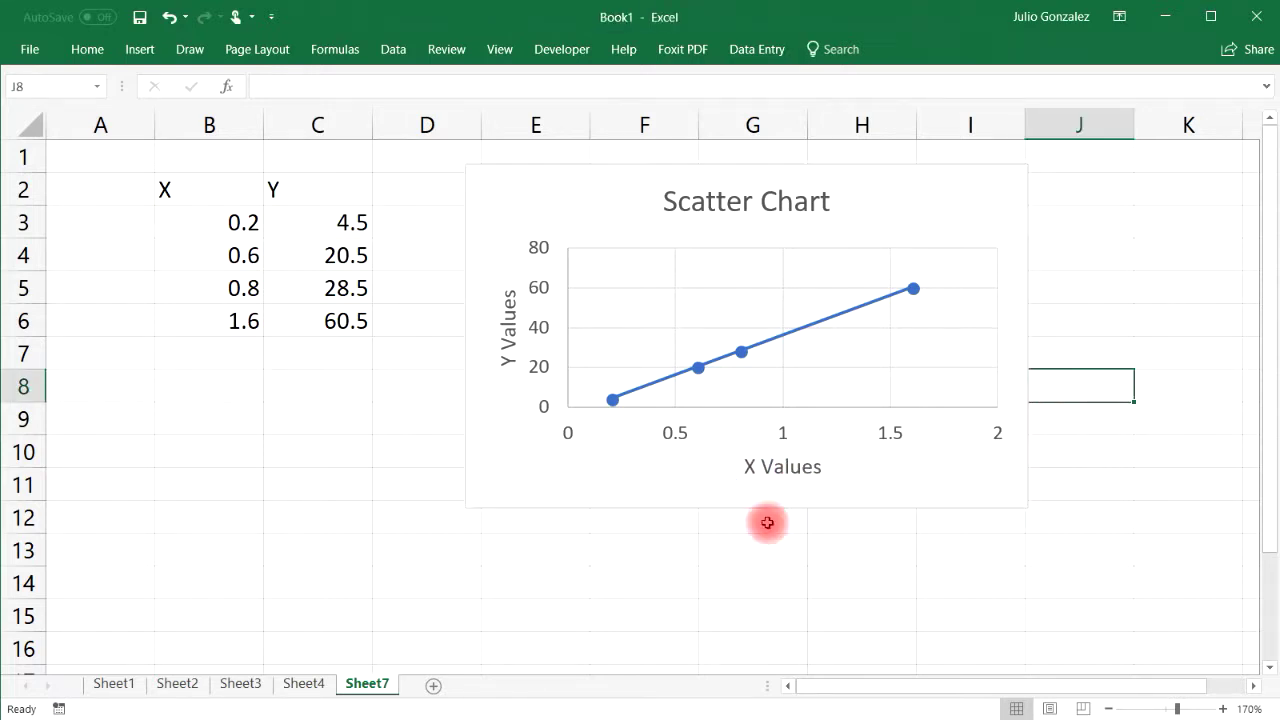
Try showing a legend on the scatter chart and preview the data label positions.
click(965, 217)
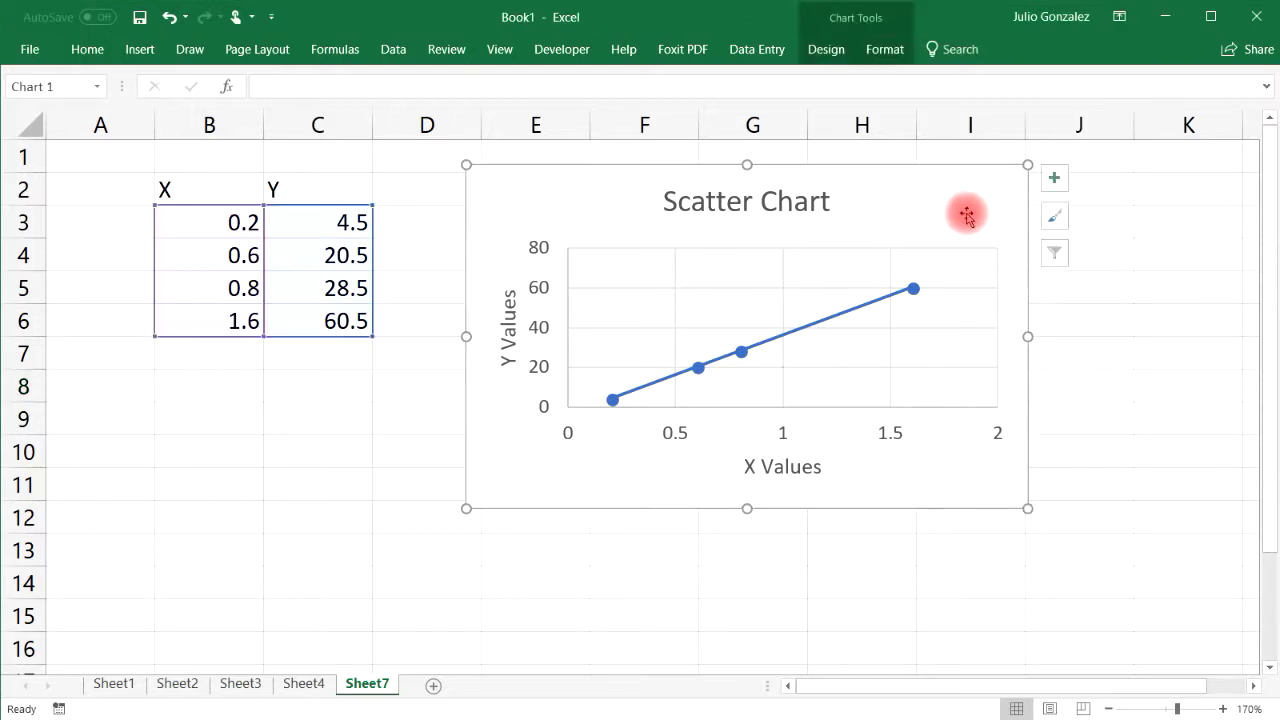
click(1054, 177)
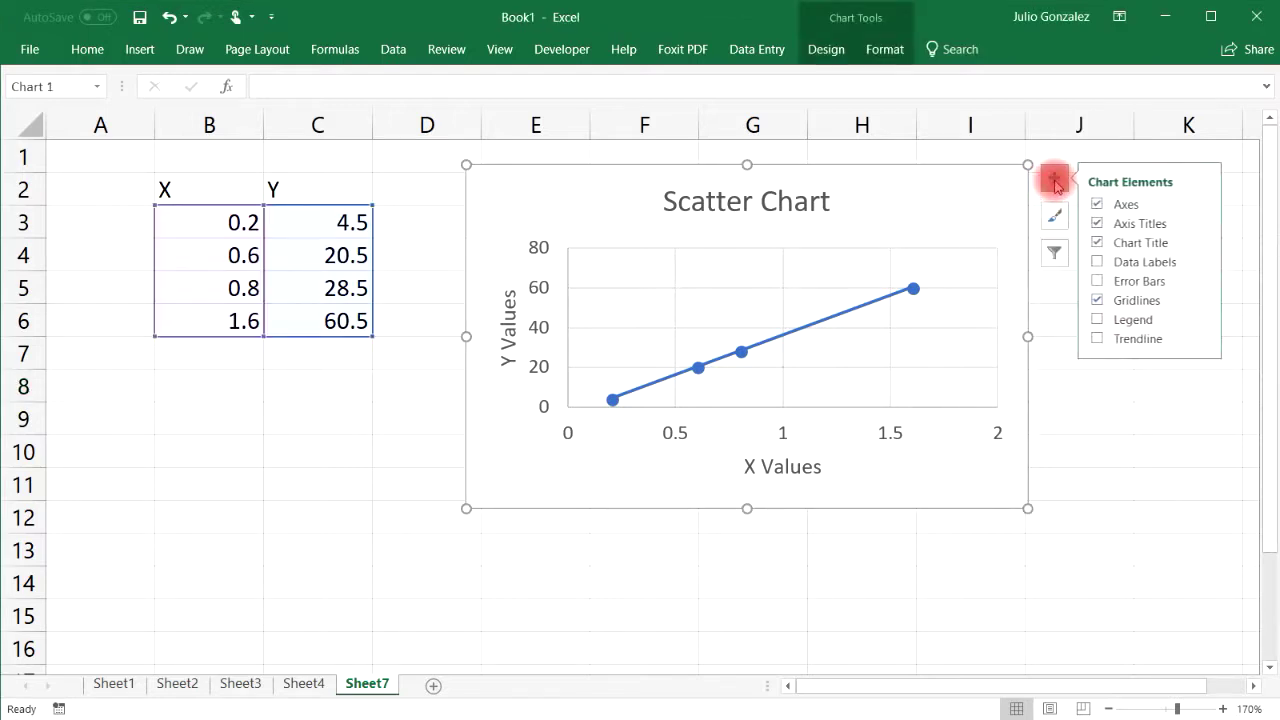
click(1099, 320)
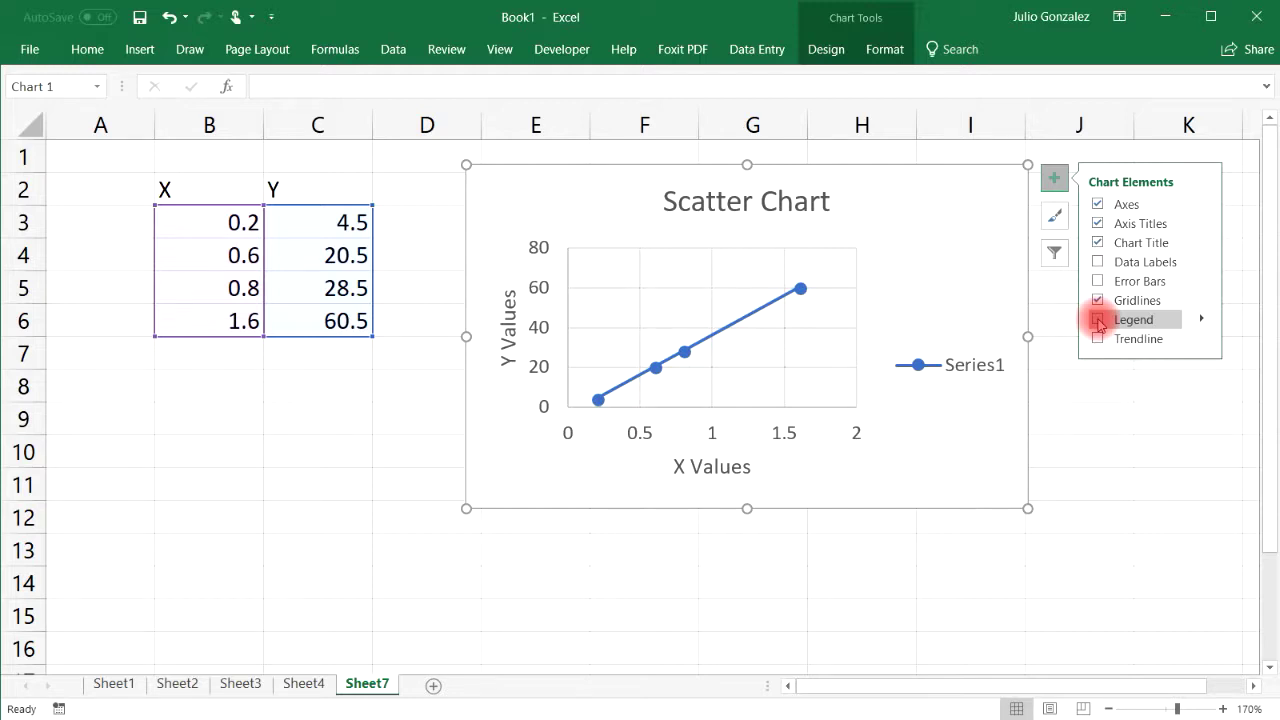
click(1201, 319)
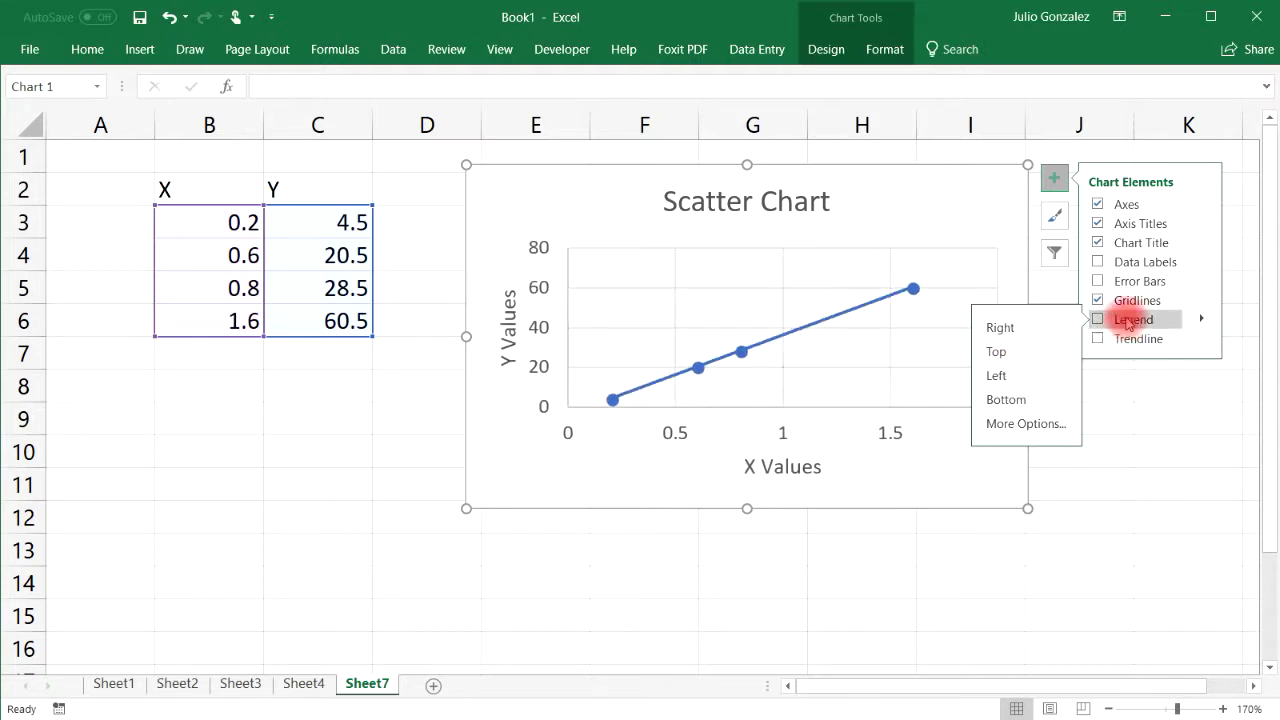
click(1197, 261)
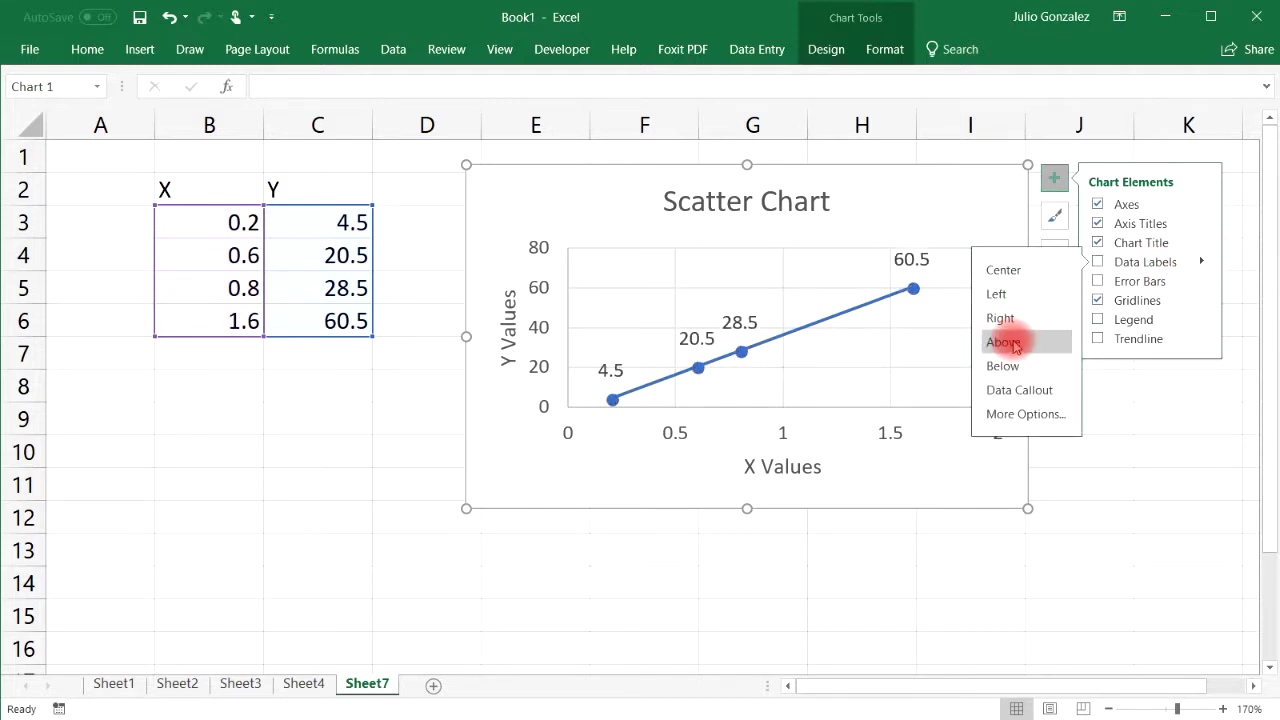
Add a linear trendline to the scatter chart with its equation and R-squared value displayed.
click(1156, 341)
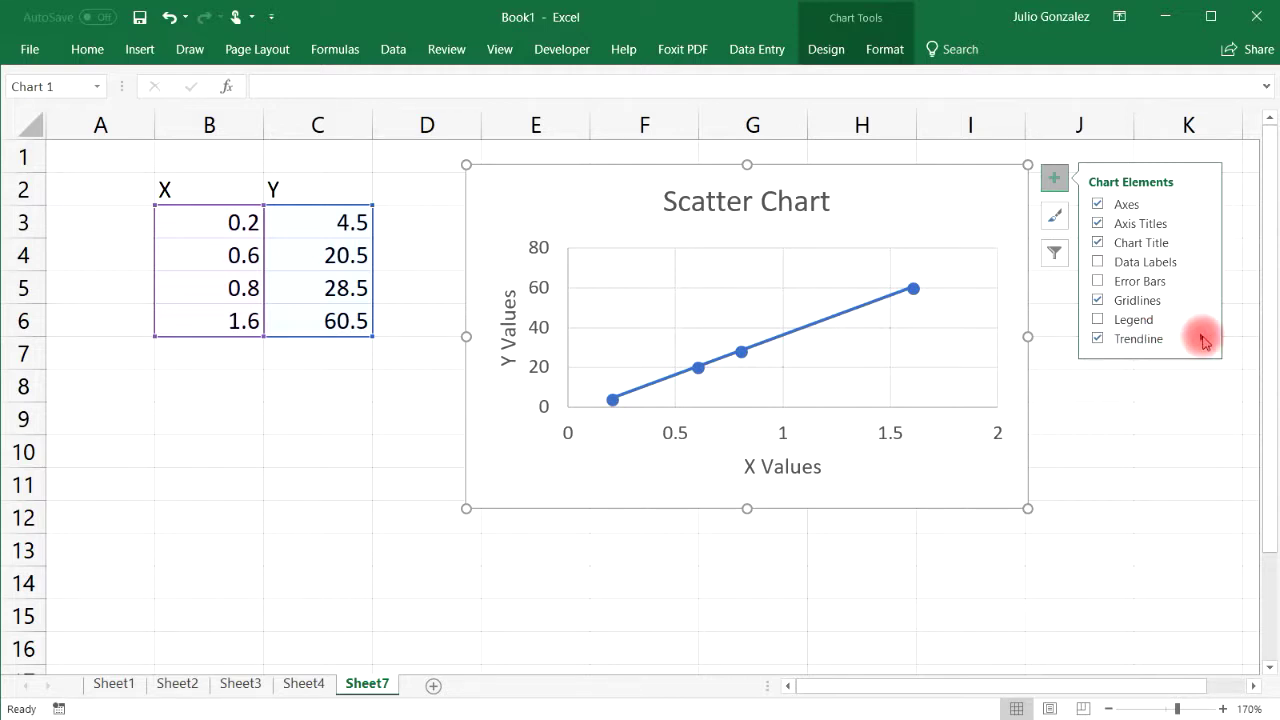
click(1204, 341)
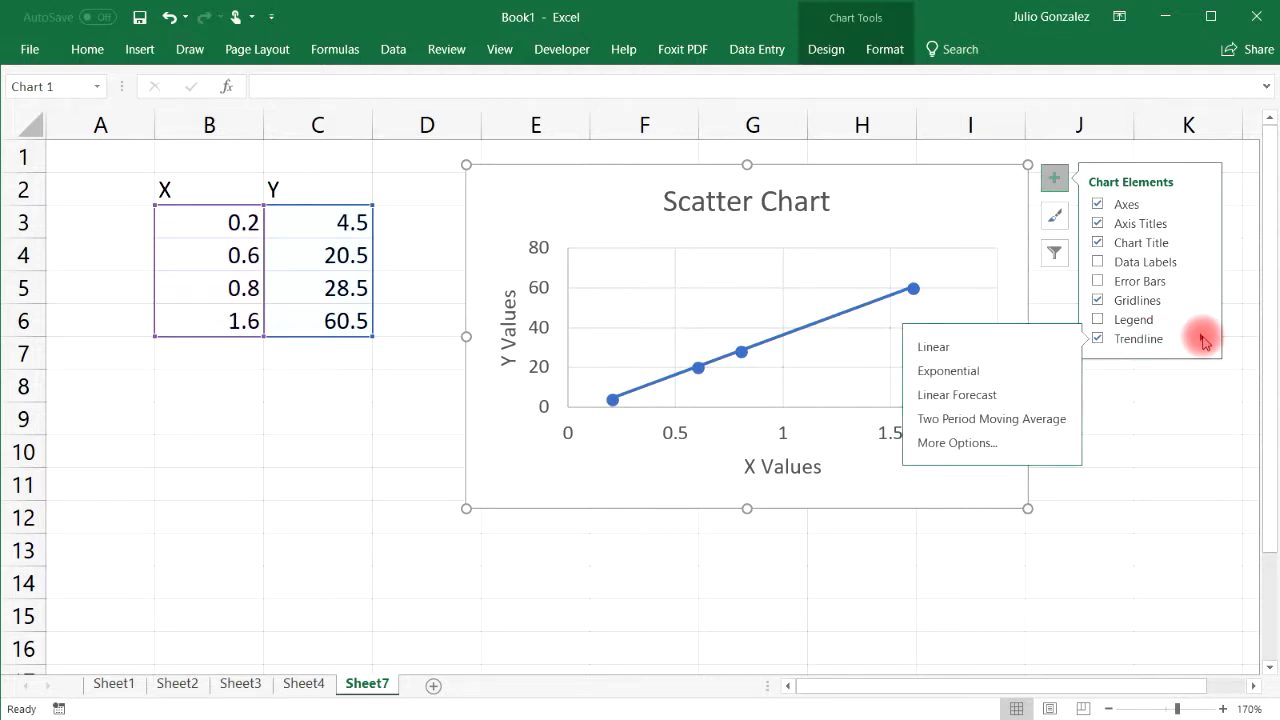
click(972, 442)
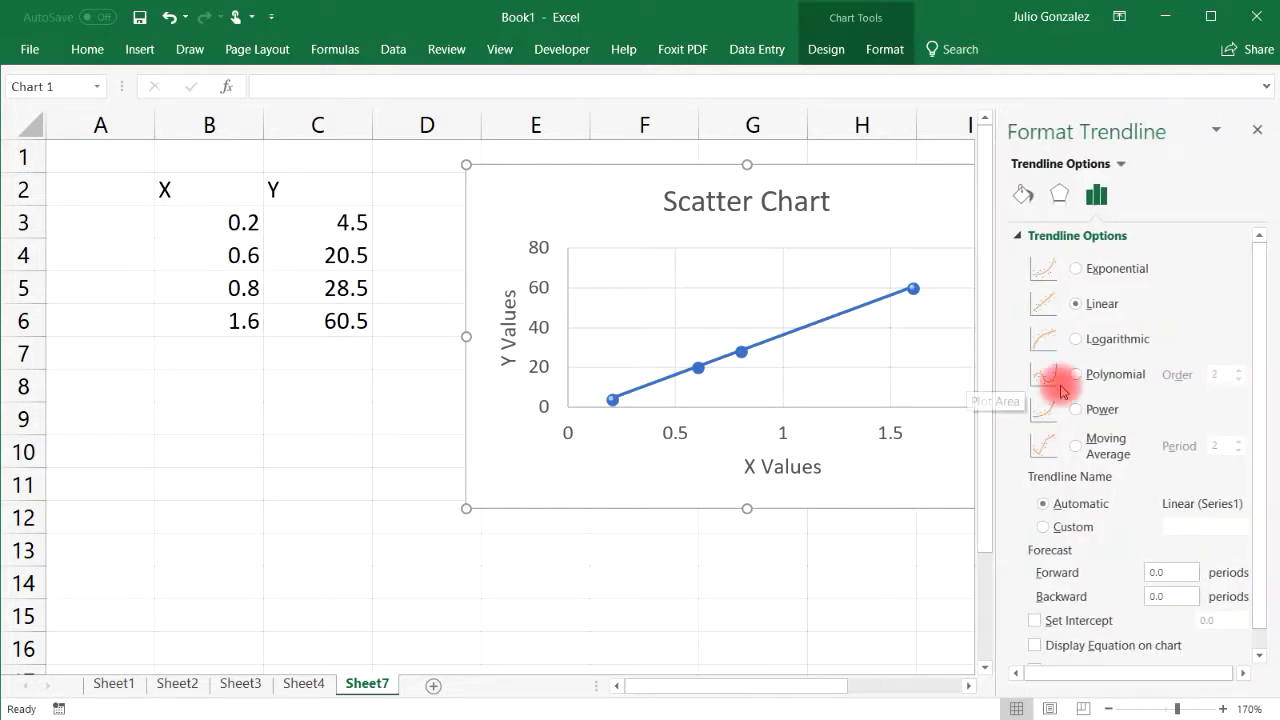
drag(1256, 393, 1249, 429)
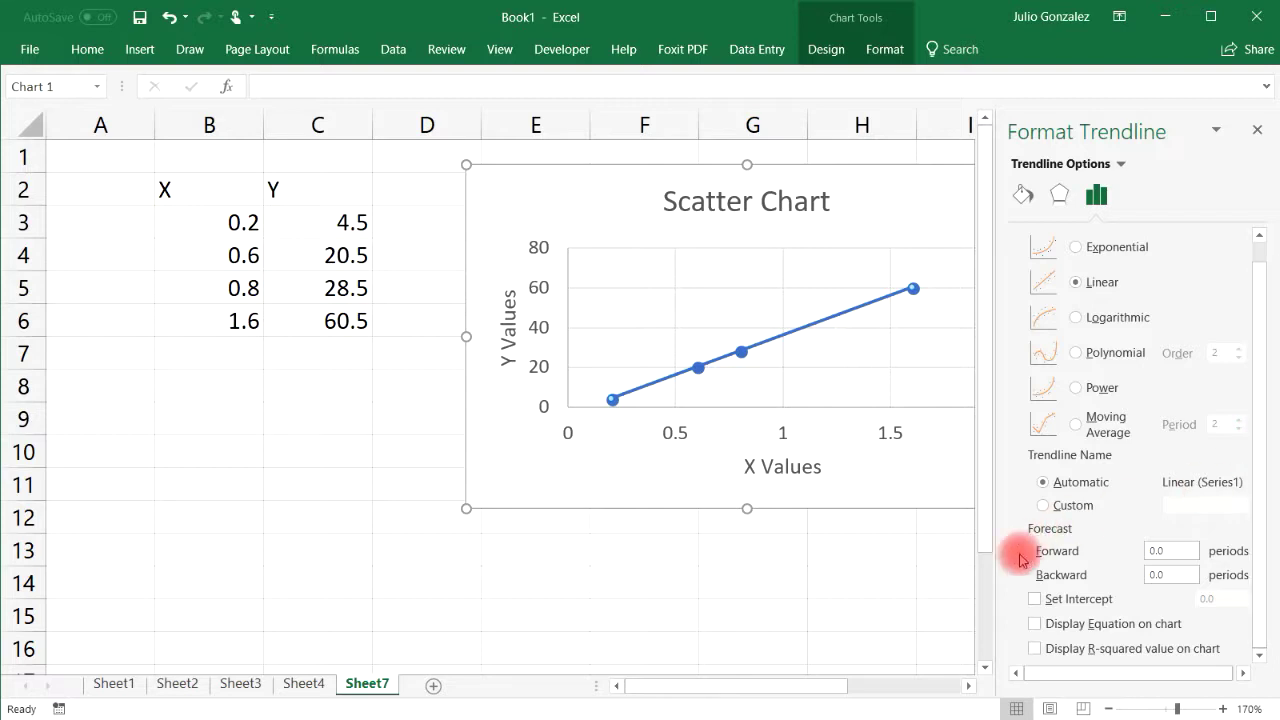
click(1036, 625)
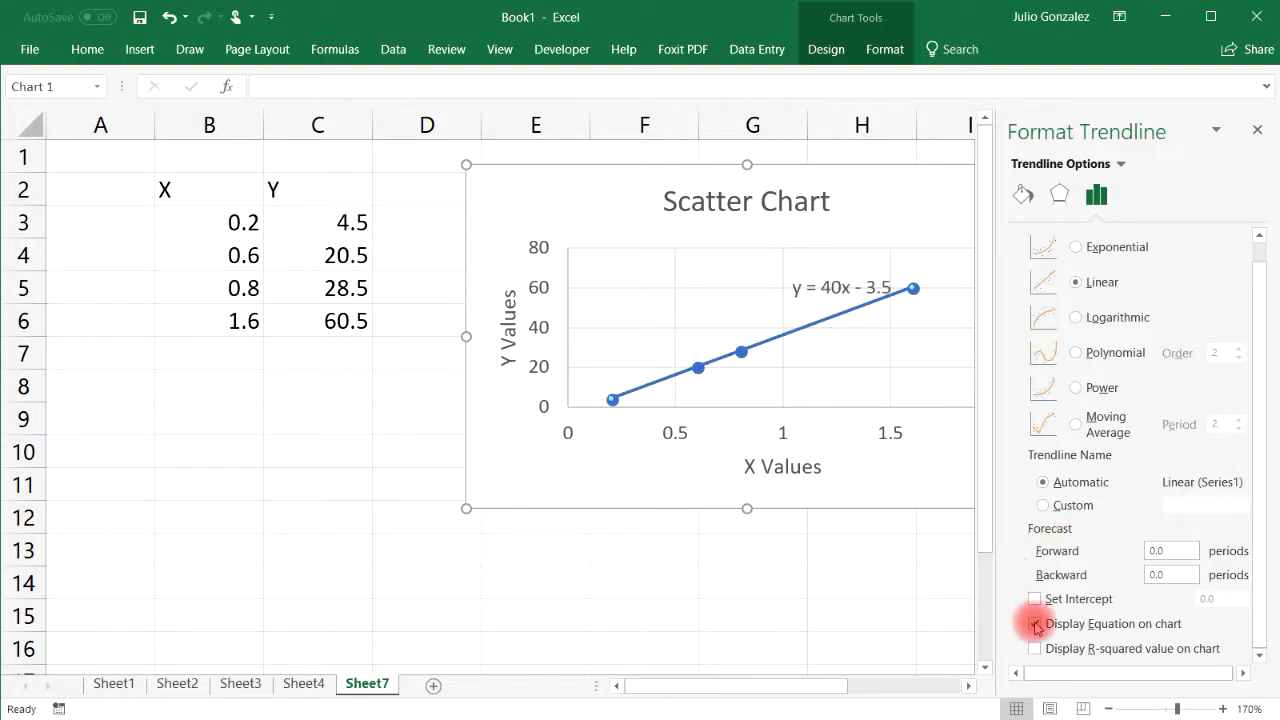
click(1036, 648)
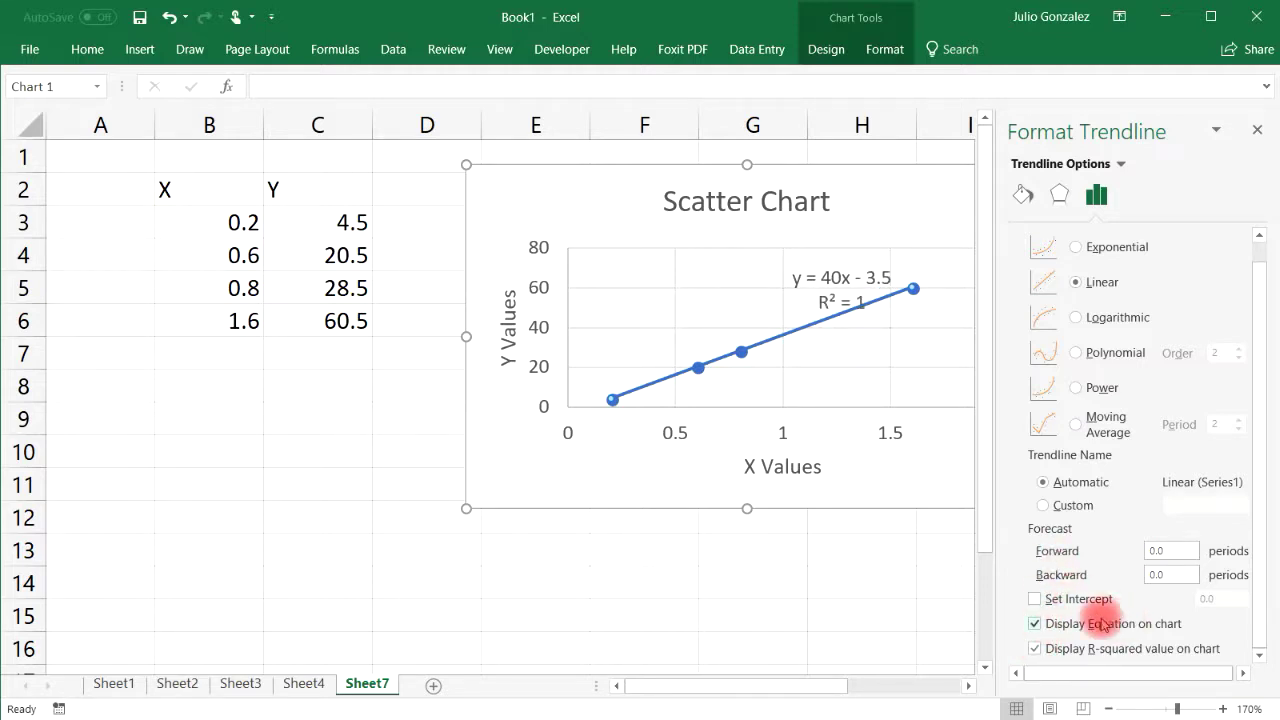
click(1257, 130)
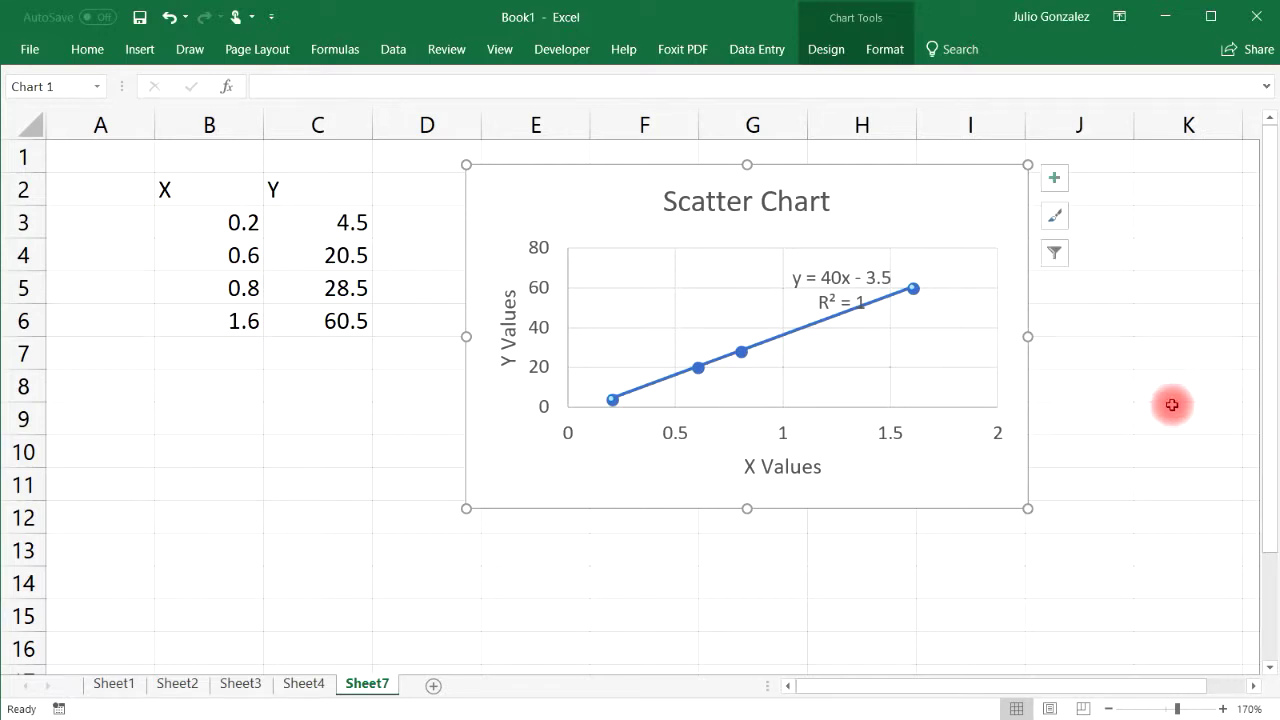
Enter 3.8 as a new X value in cell B7, below the existing data.
click(243, 360)
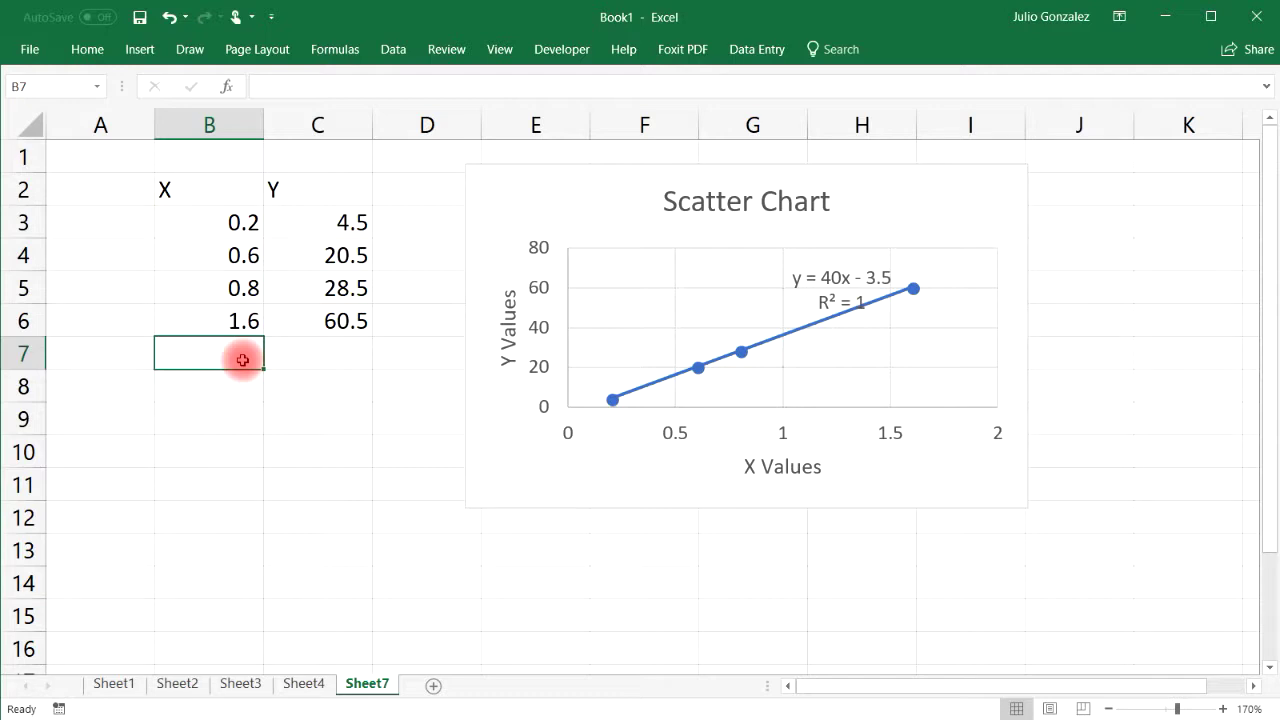
text(3.8)
key(Return)
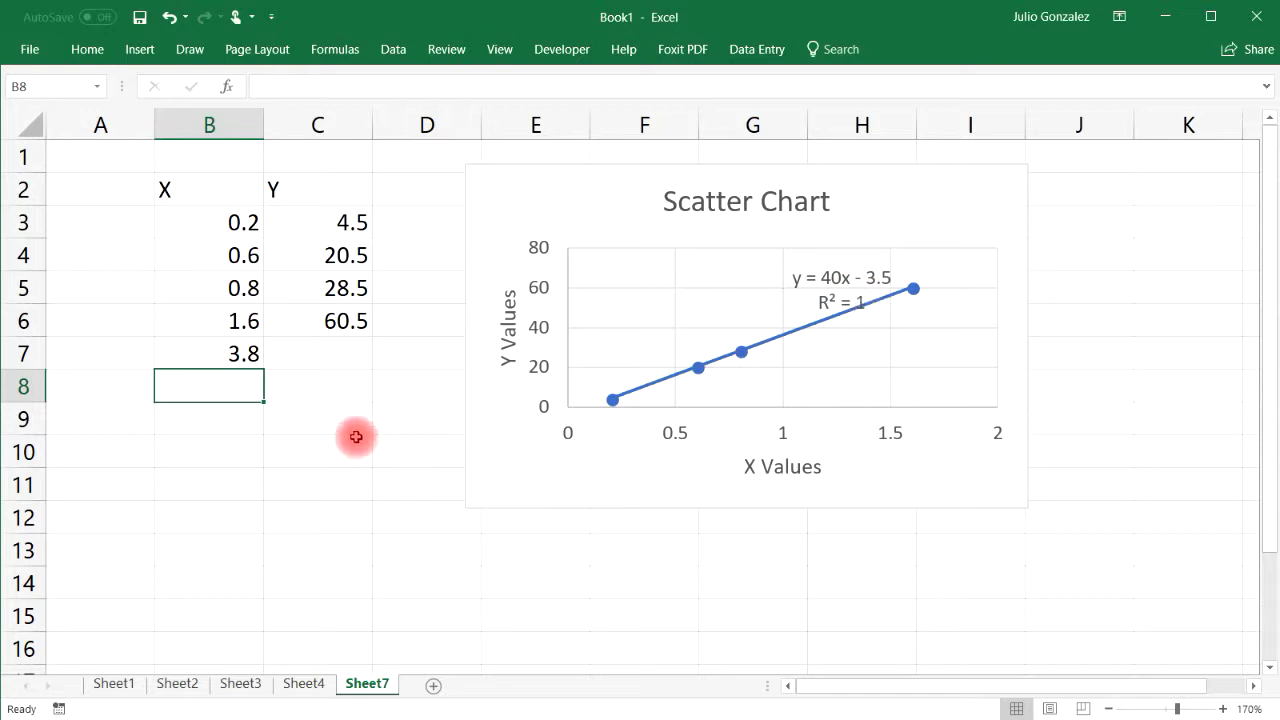
Calculate Y for X = 3.8 from the trendline equation in cell D14 with the formula =40*3.8-3.5.
click(444, 580)
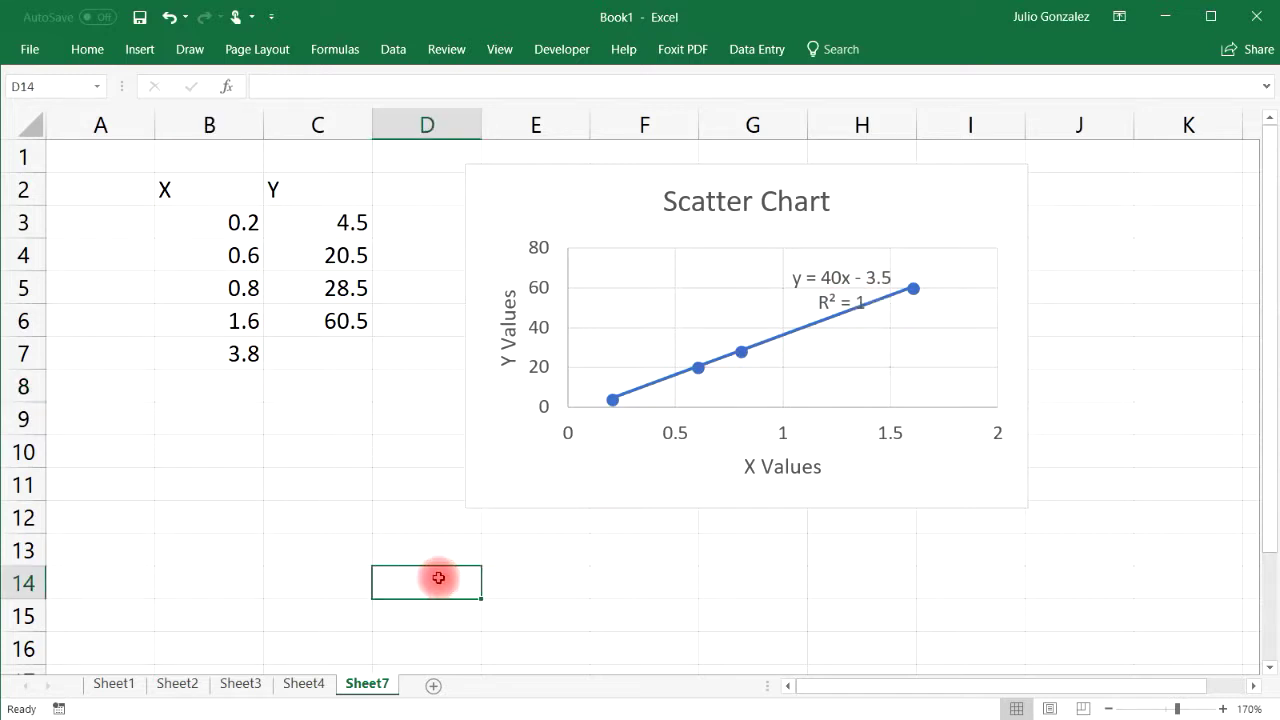
text(=)
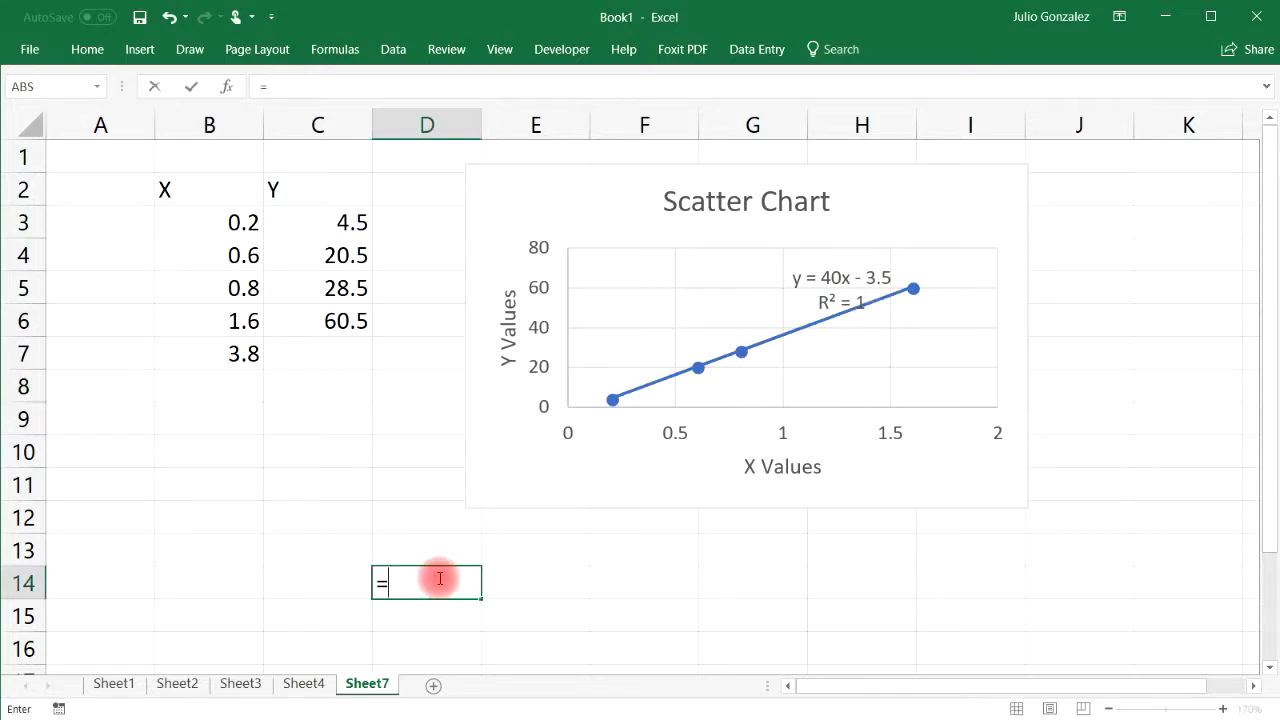
text(40*3.8)
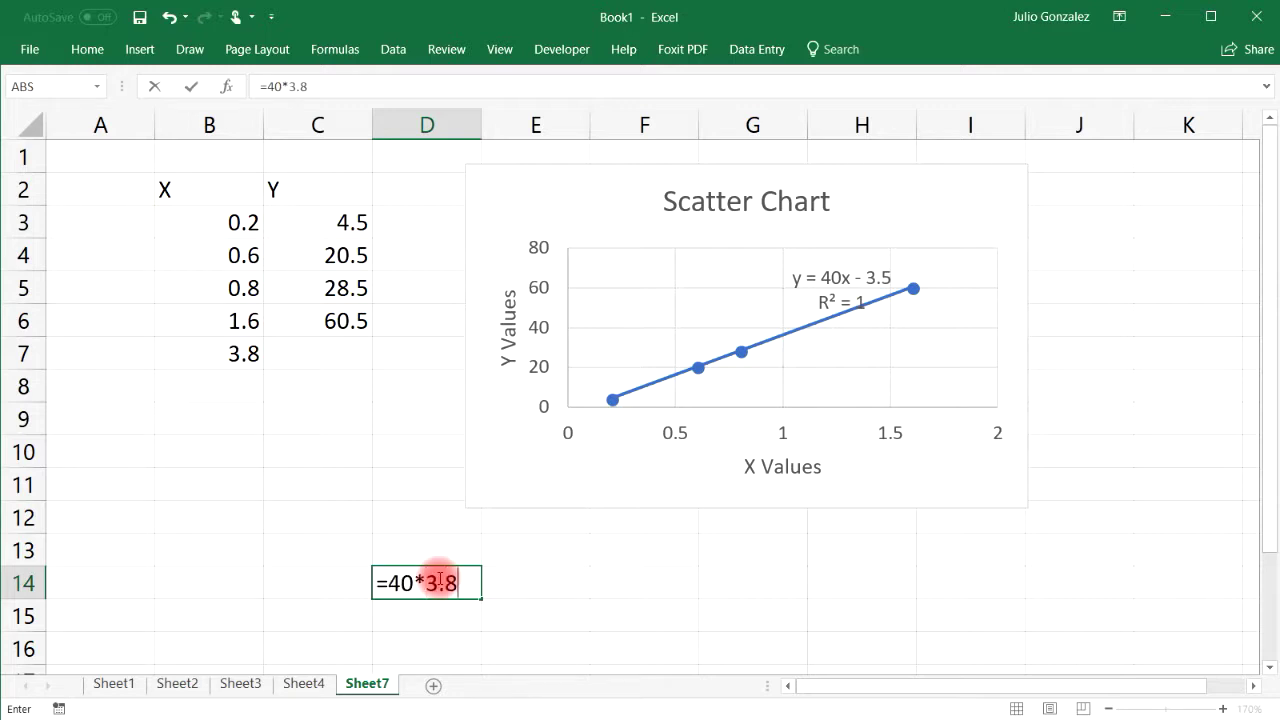
text(-3.5)
key(Return)
click(438, 580)
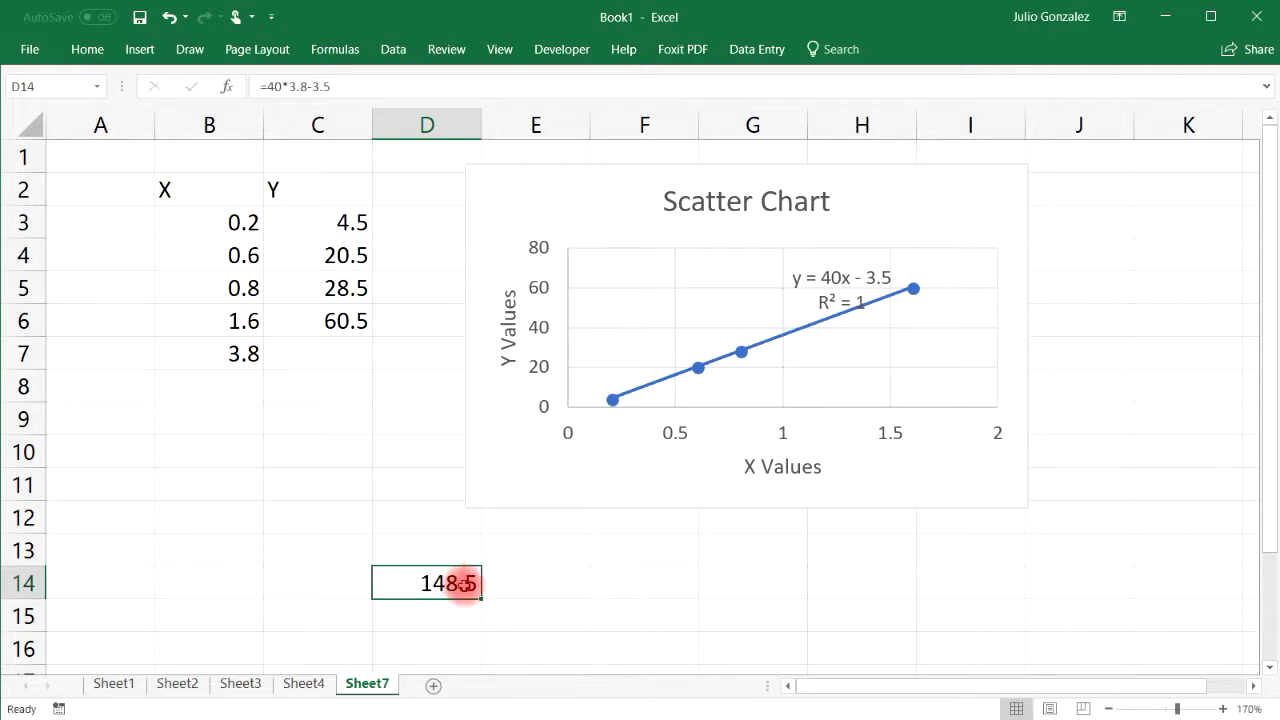
Predict Y for the X value in B7 by entering =FORECAST(B7,C3:C6,B3:B6) in cell C7.
click(340, 357)
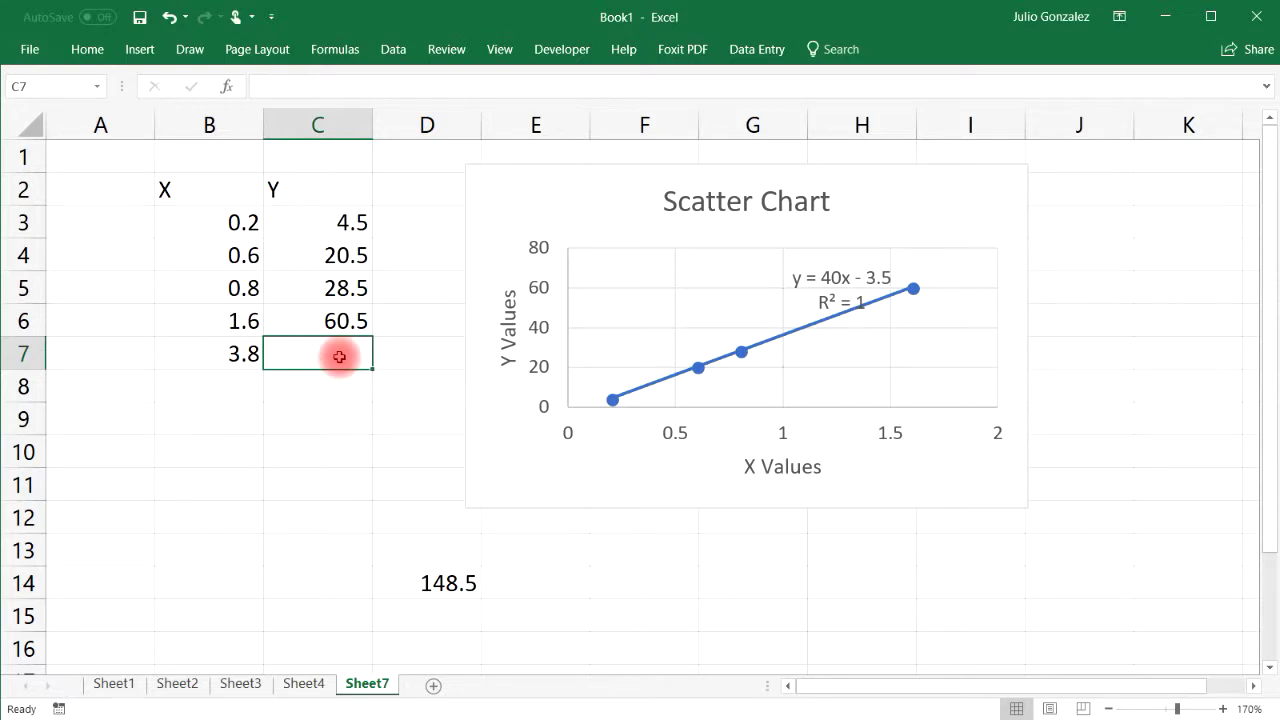
text(=fore)
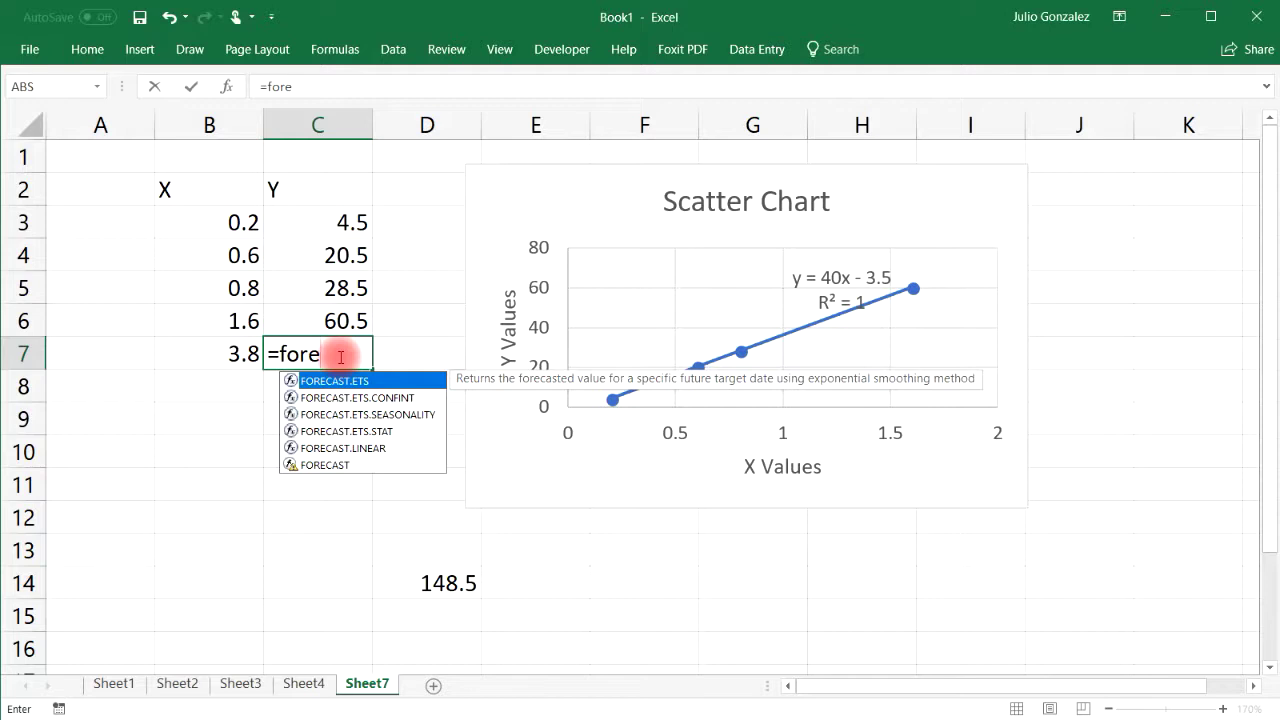
text(cast.e)
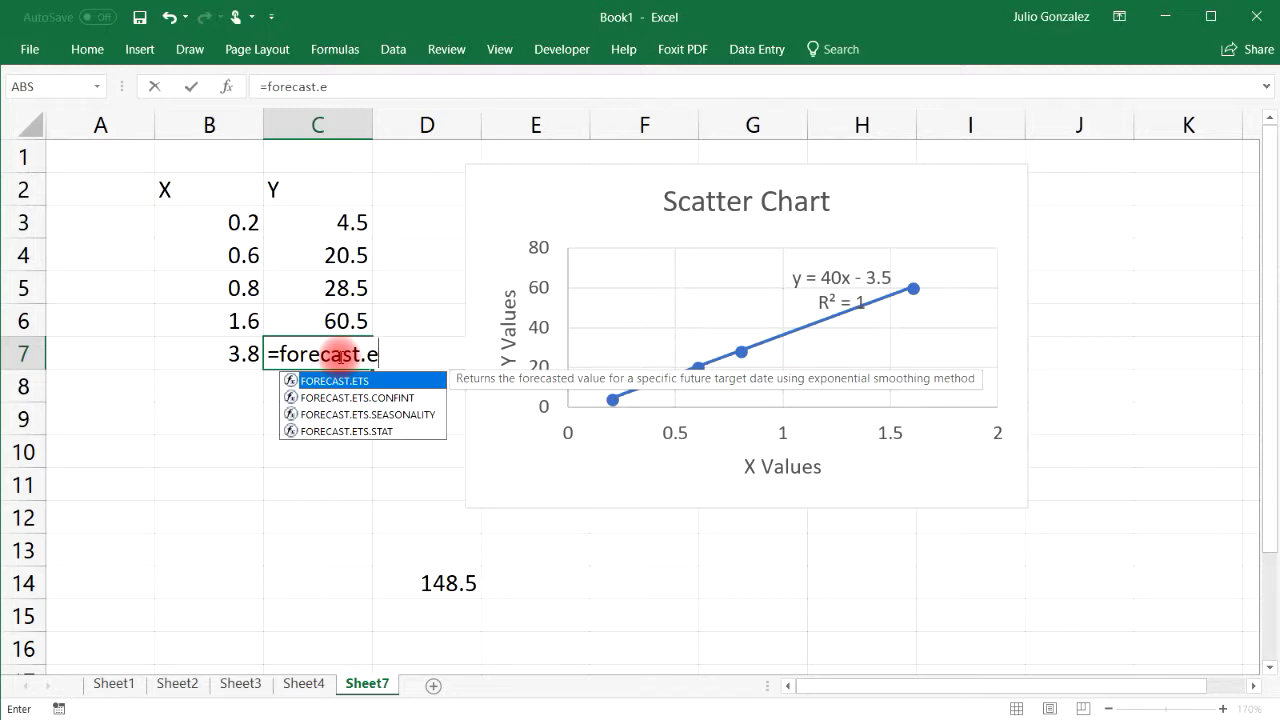
key(BackSpace)
text(l)
key(BackSpace)
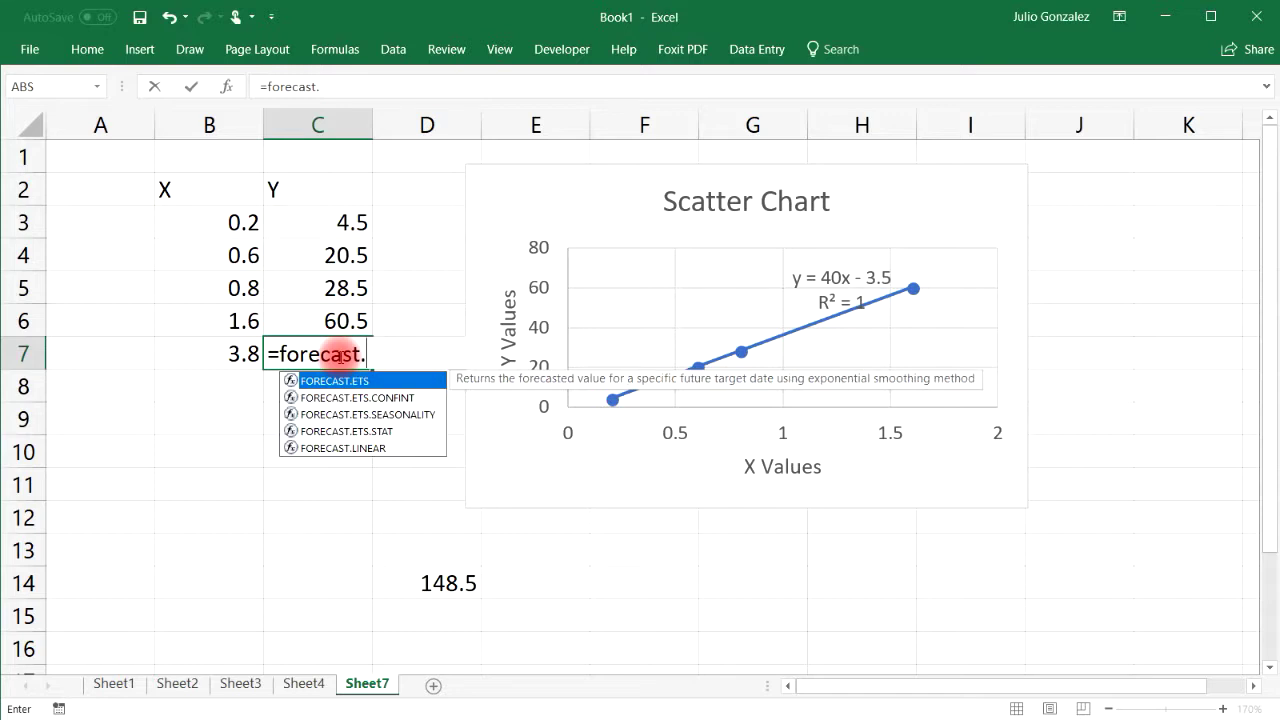
key(BackSpace)
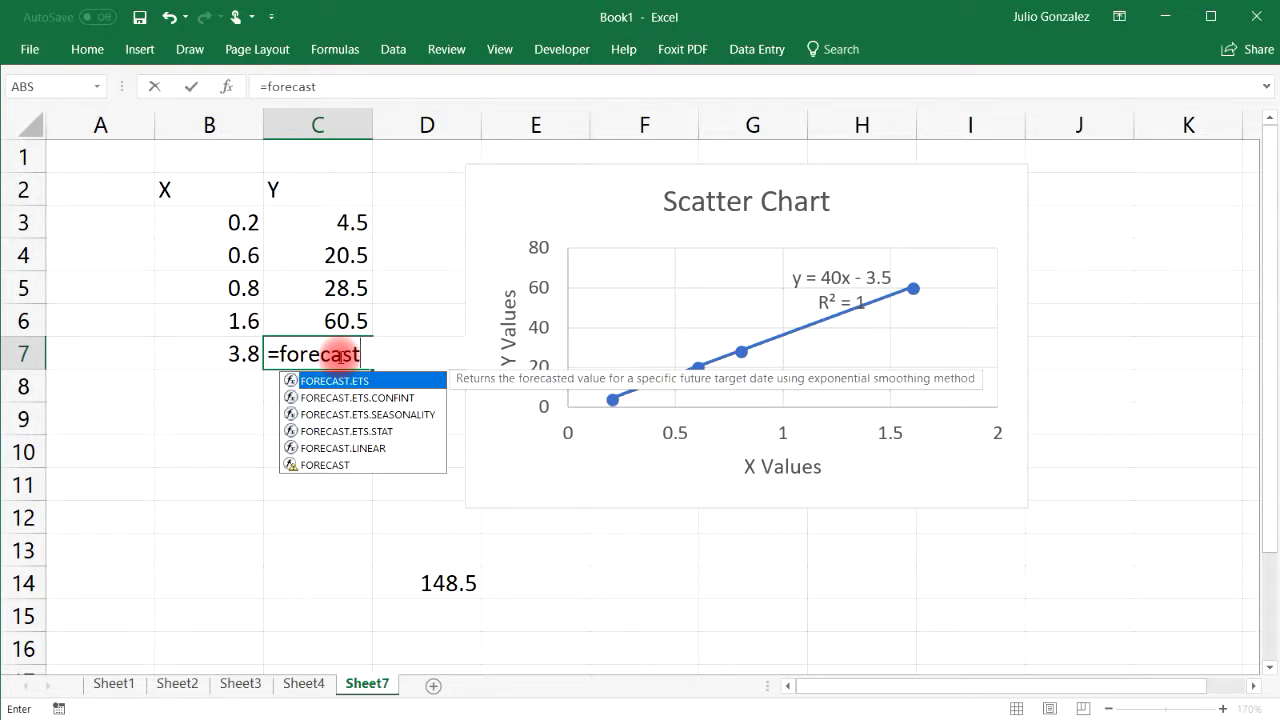
text(()
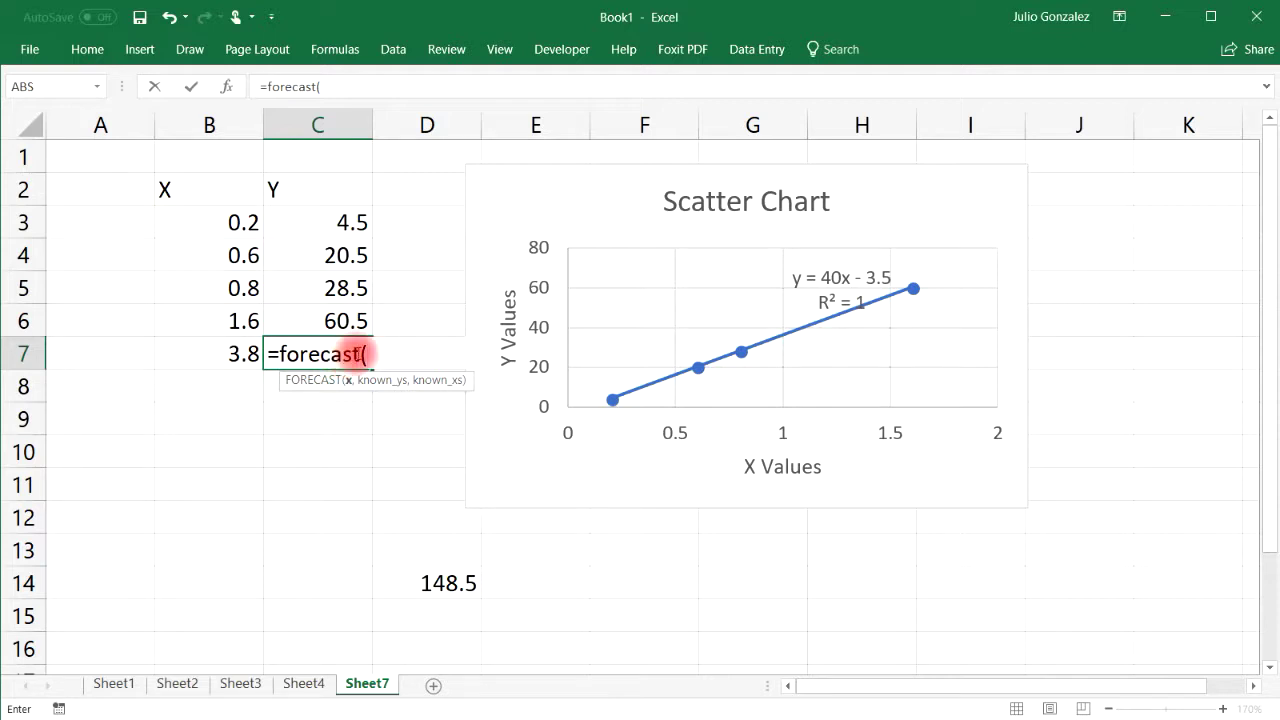
click(229, 353)
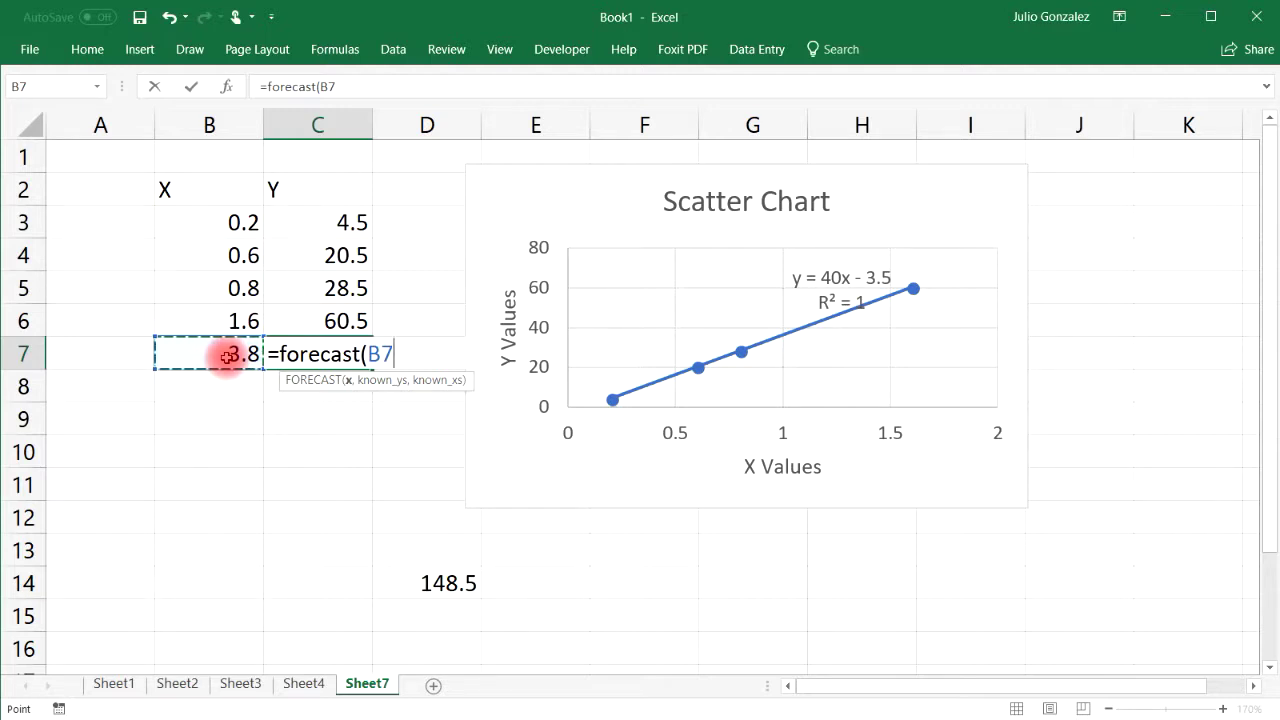
text(,)
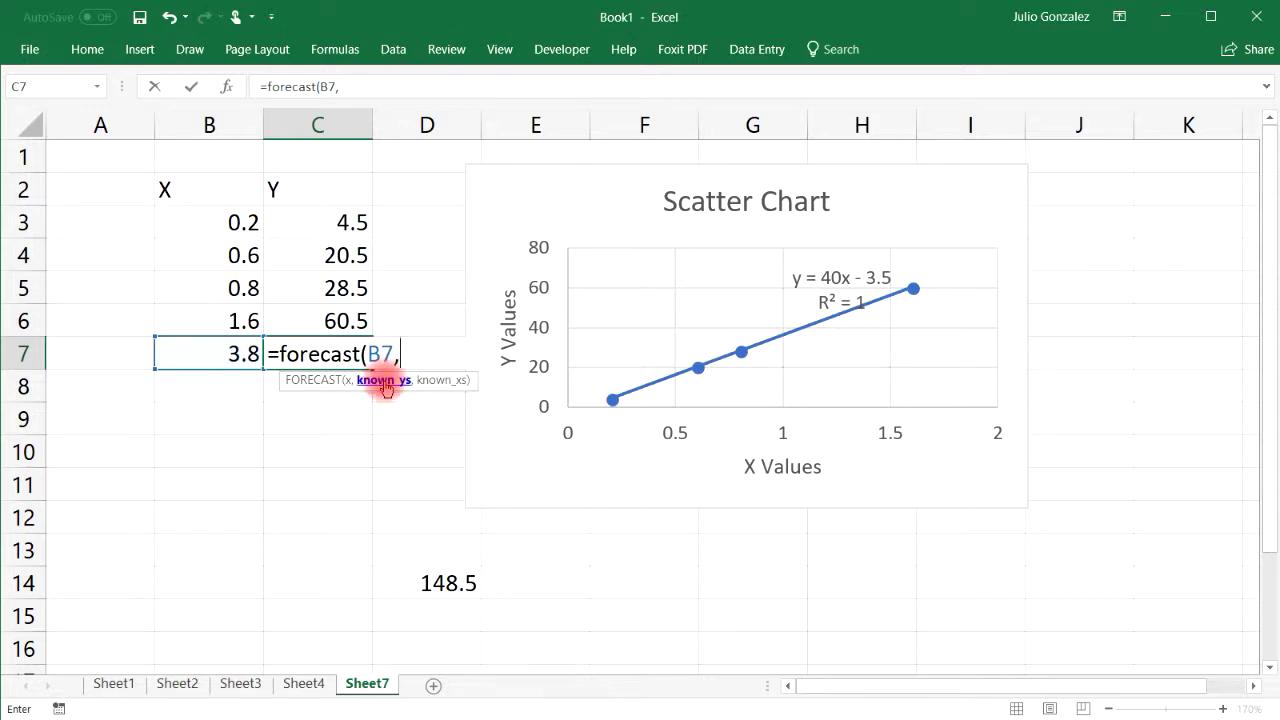
drag(352, 215, 338, 312)
text(,)
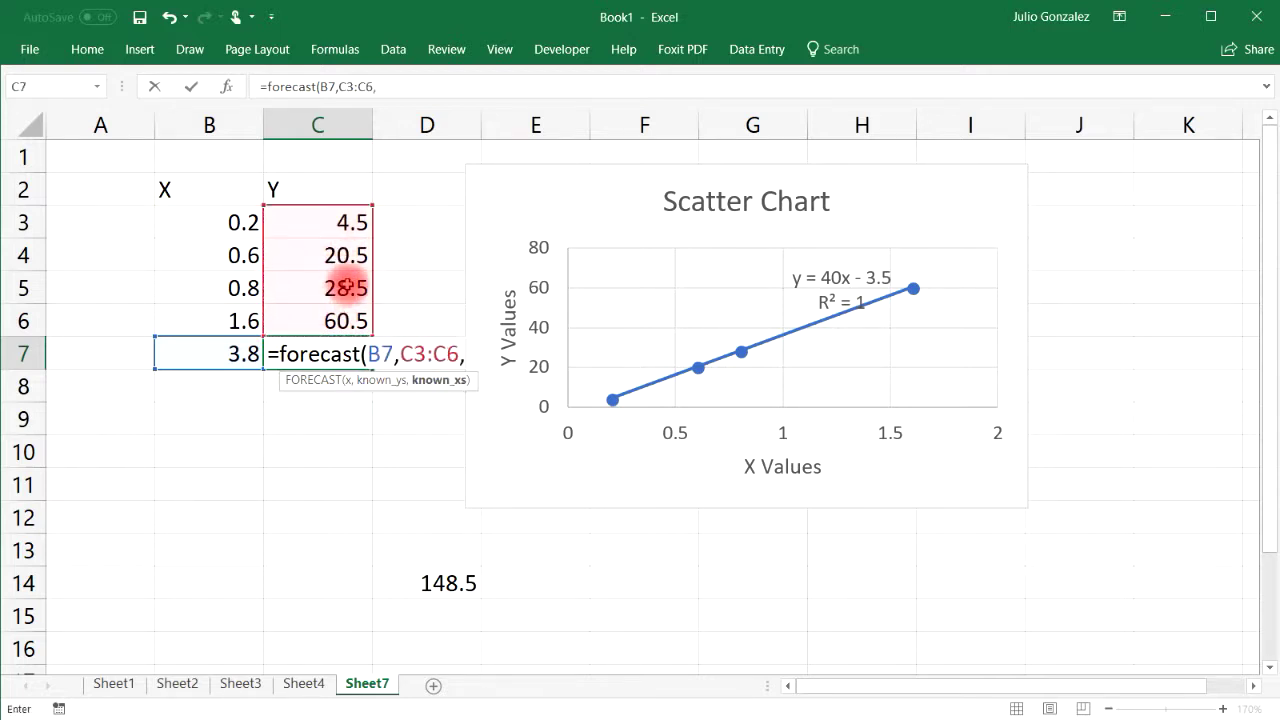
drag(226, 220, 228, 310)
text())
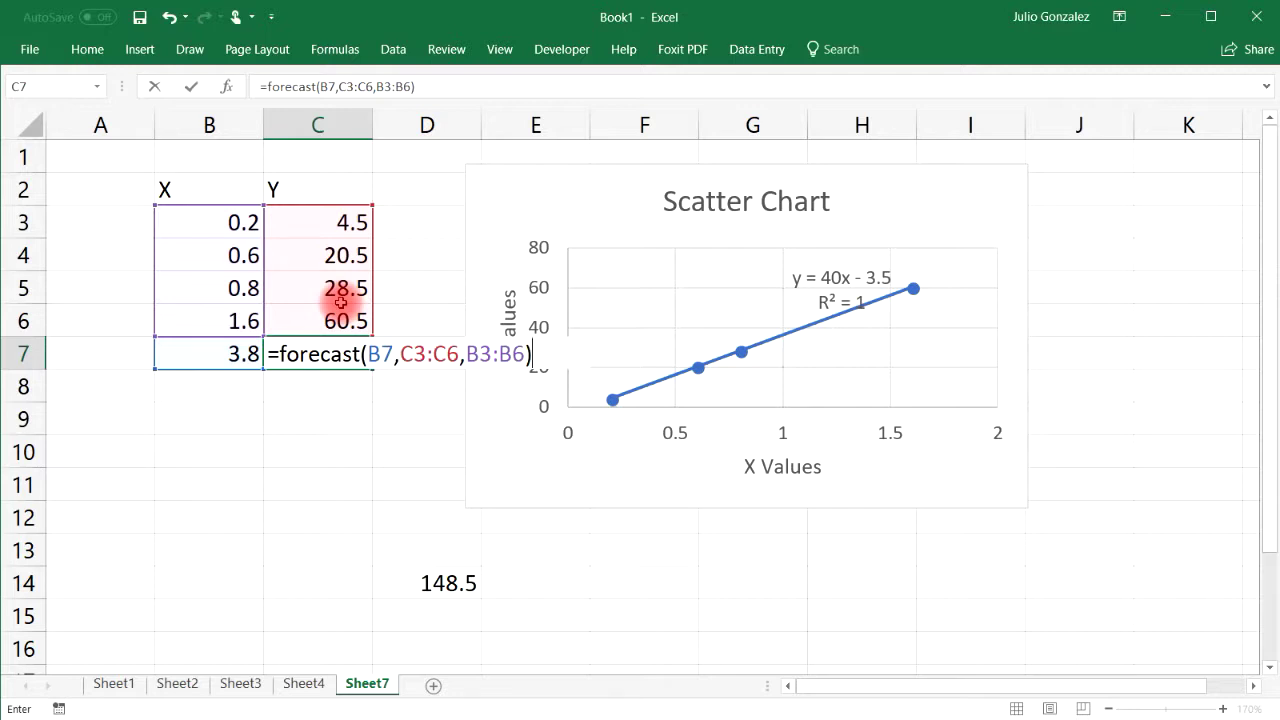
key(Return)
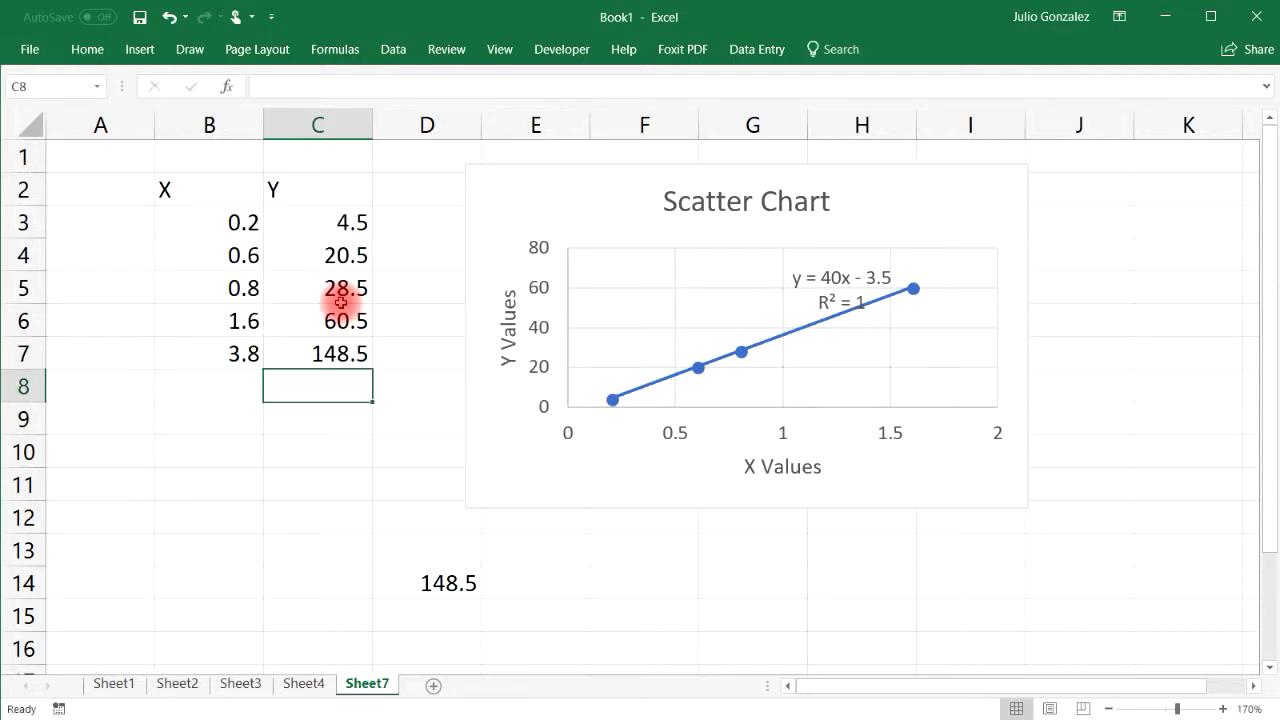
Compare the forecast in C7 with the equation result in D14, and review the X and Y data behind them.
click(340, 360)
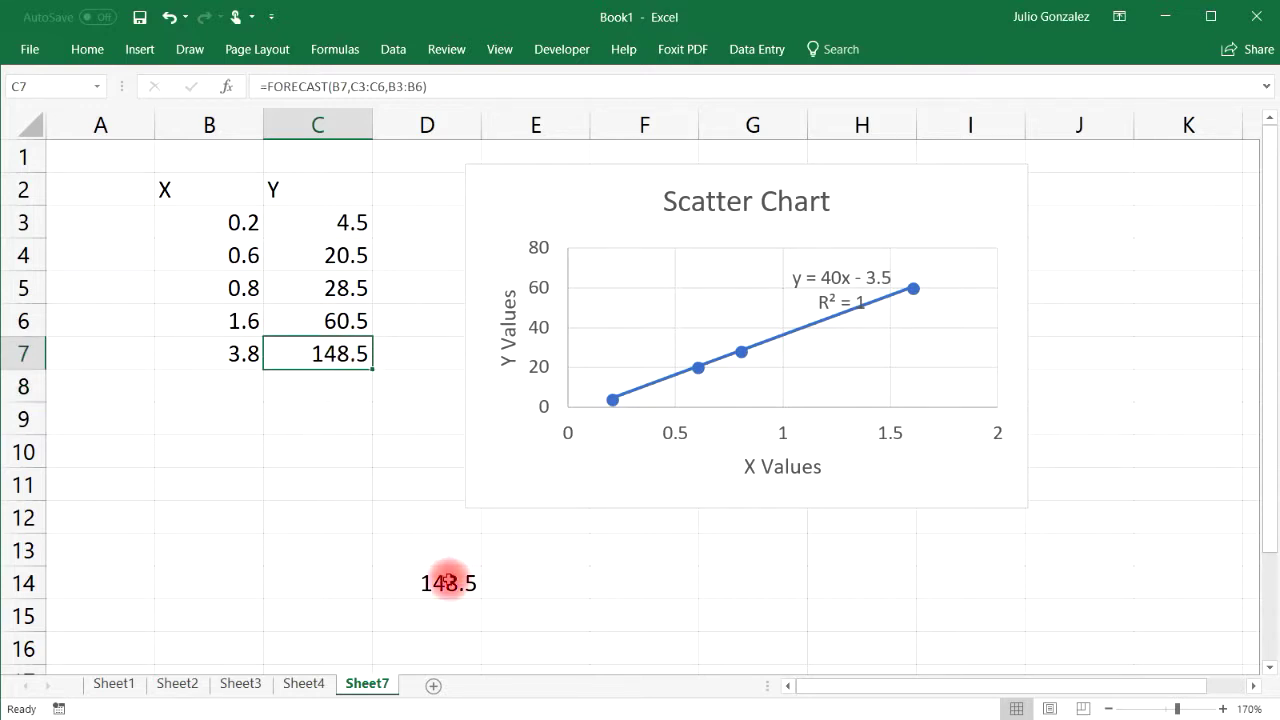
click(448, 582)
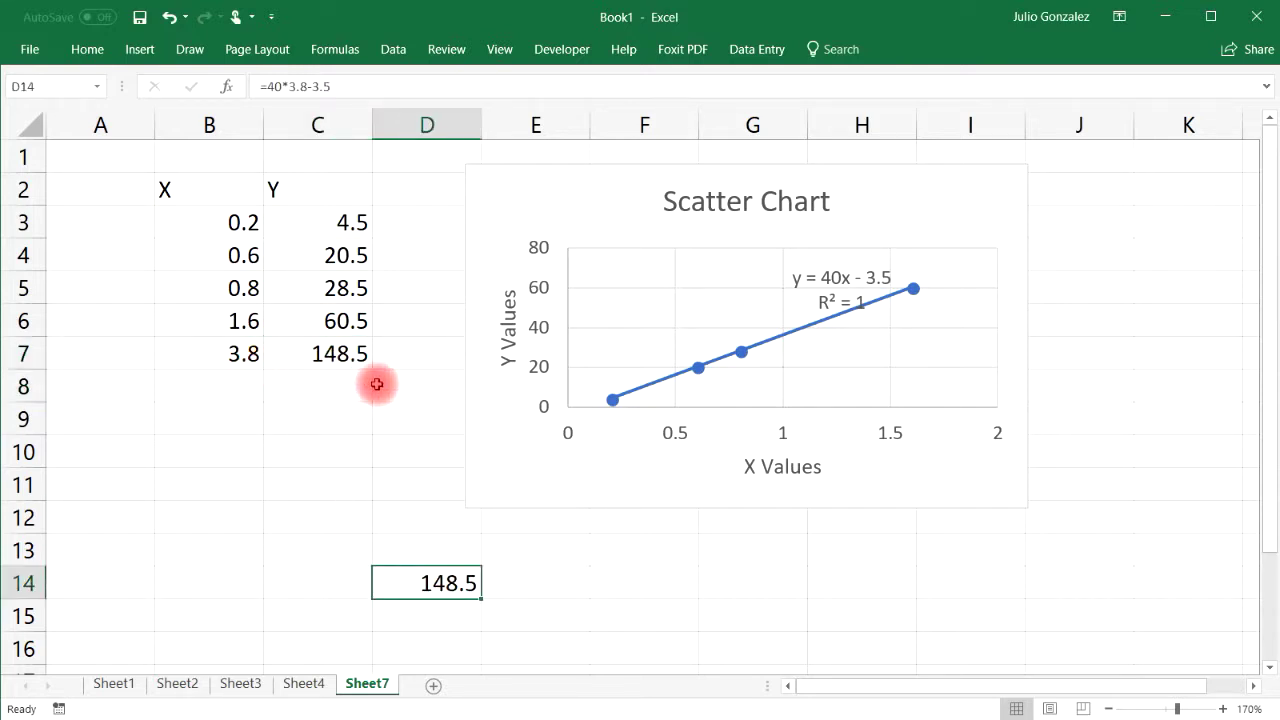
click(350, 360)
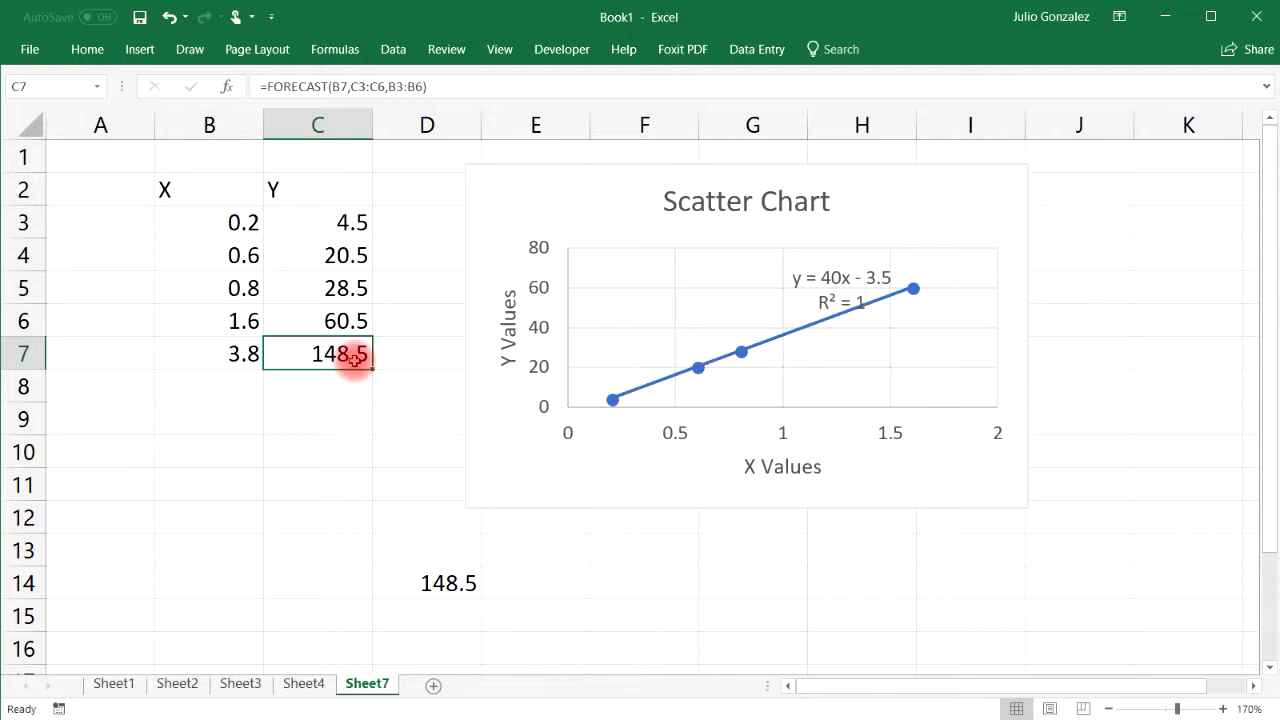
click(226, 352)
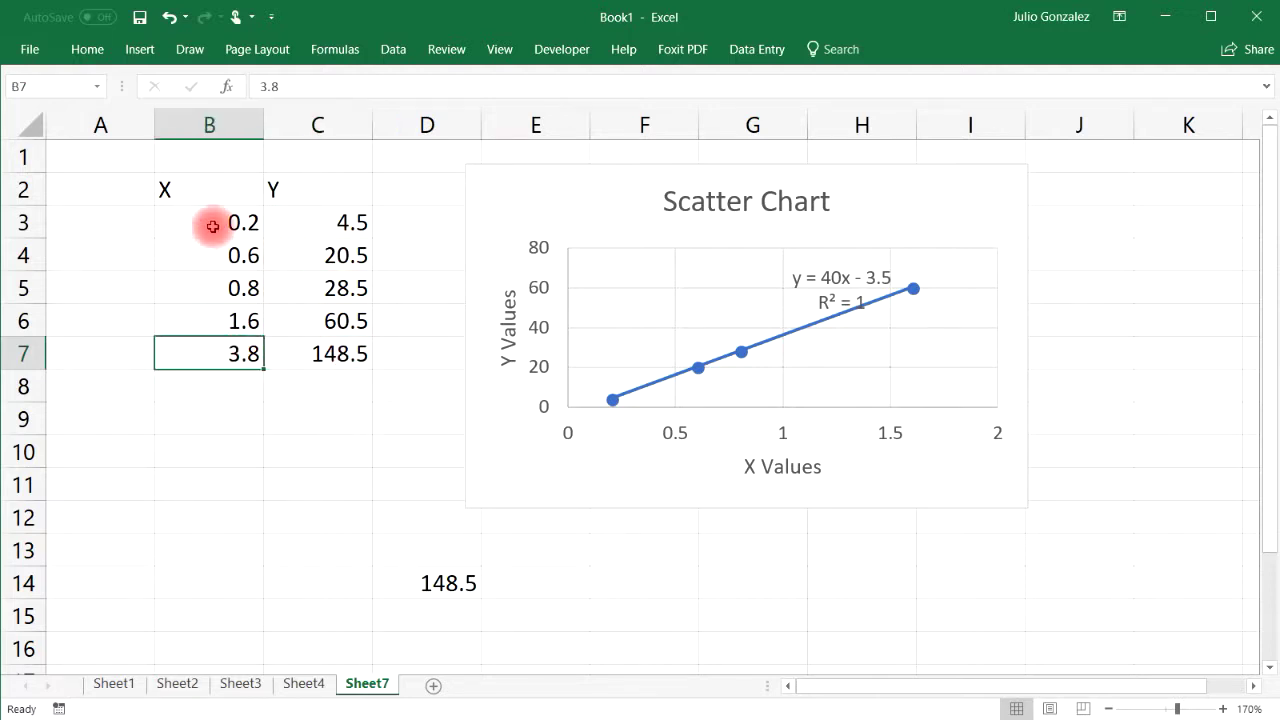
drag(232, 220, 330, 318)
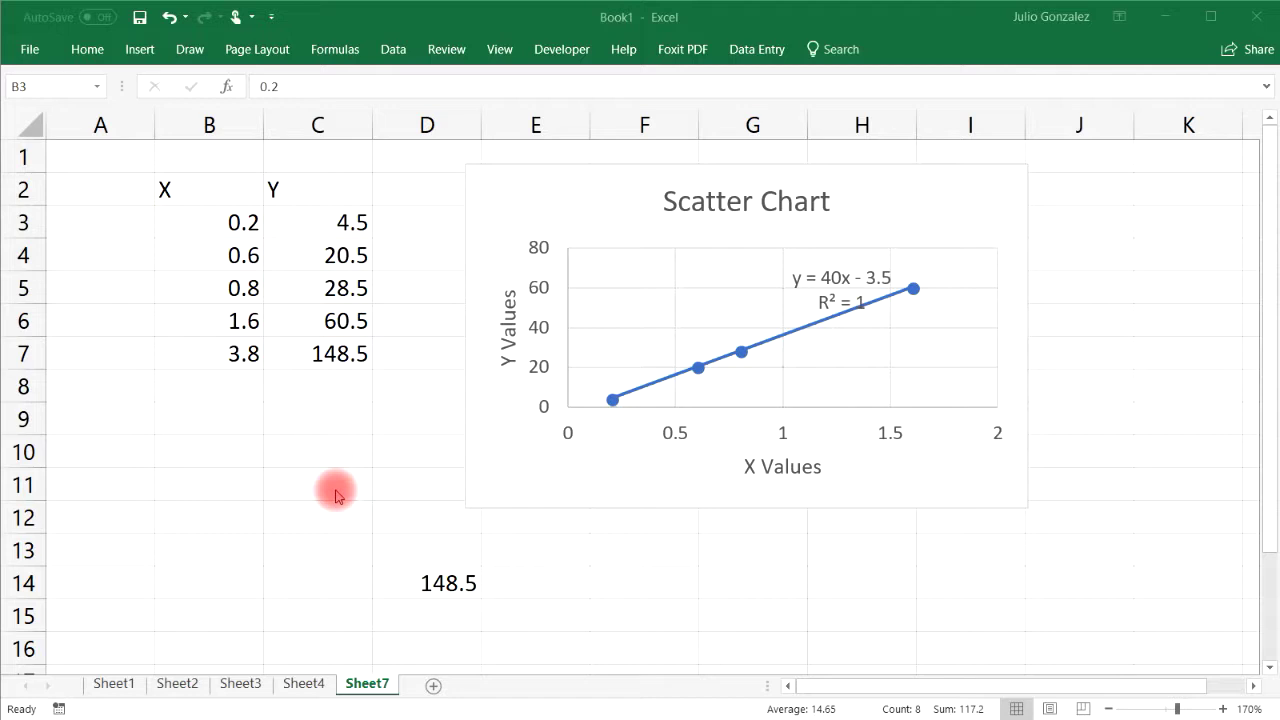
Write the trendline equation as the text "Y = 40x -3.5" in B9 and the general line form "Y = mX+B" in B10.
click(211, 454)
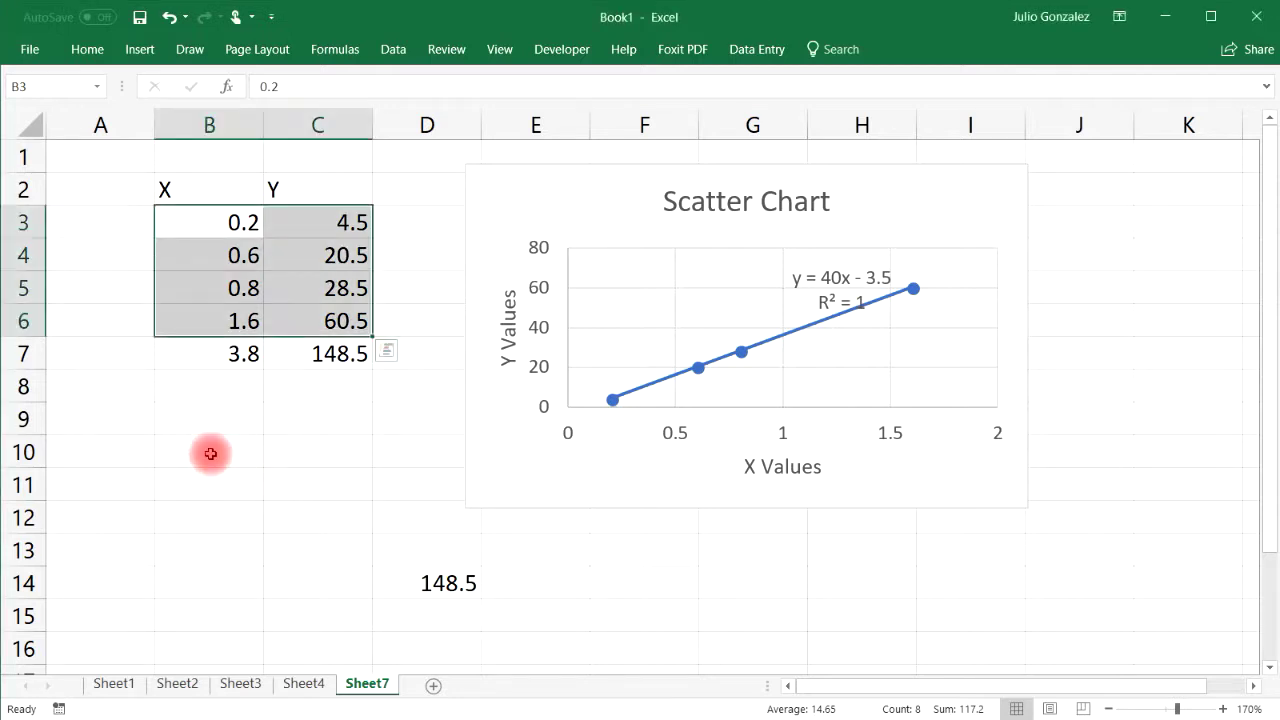
click(203, 428)
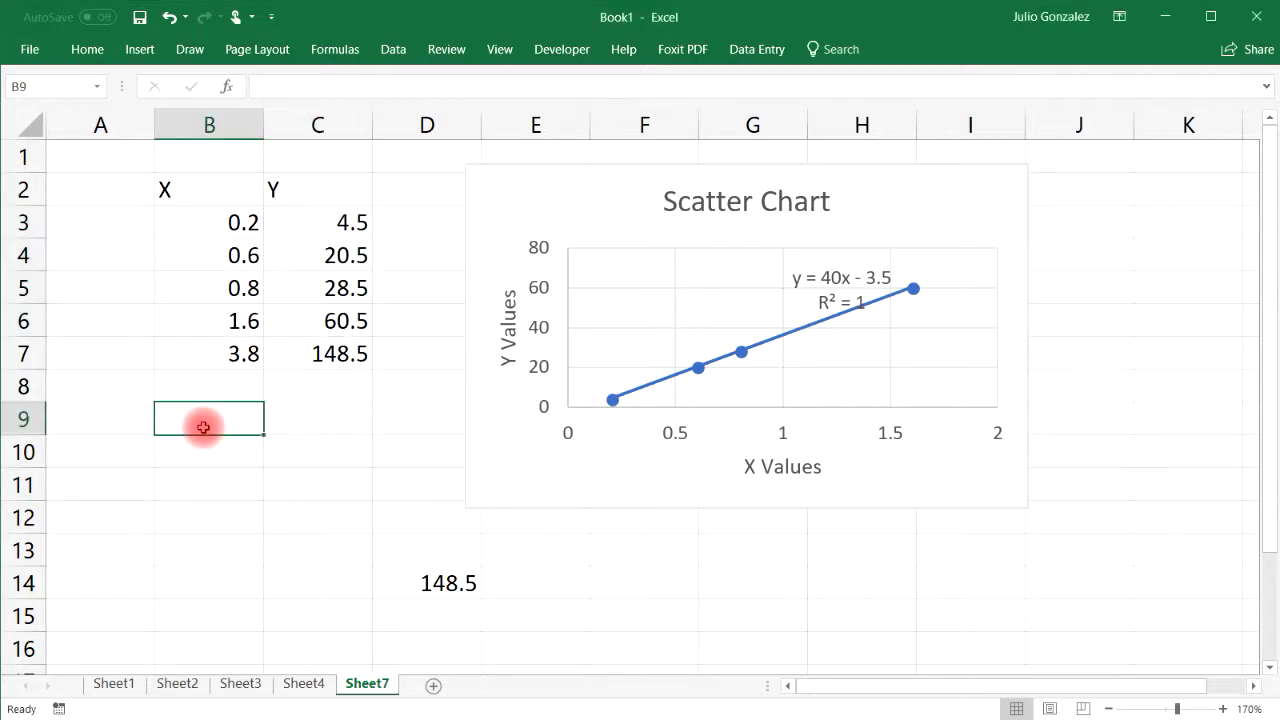
text(Y = 40x -3.5)
key(Return)
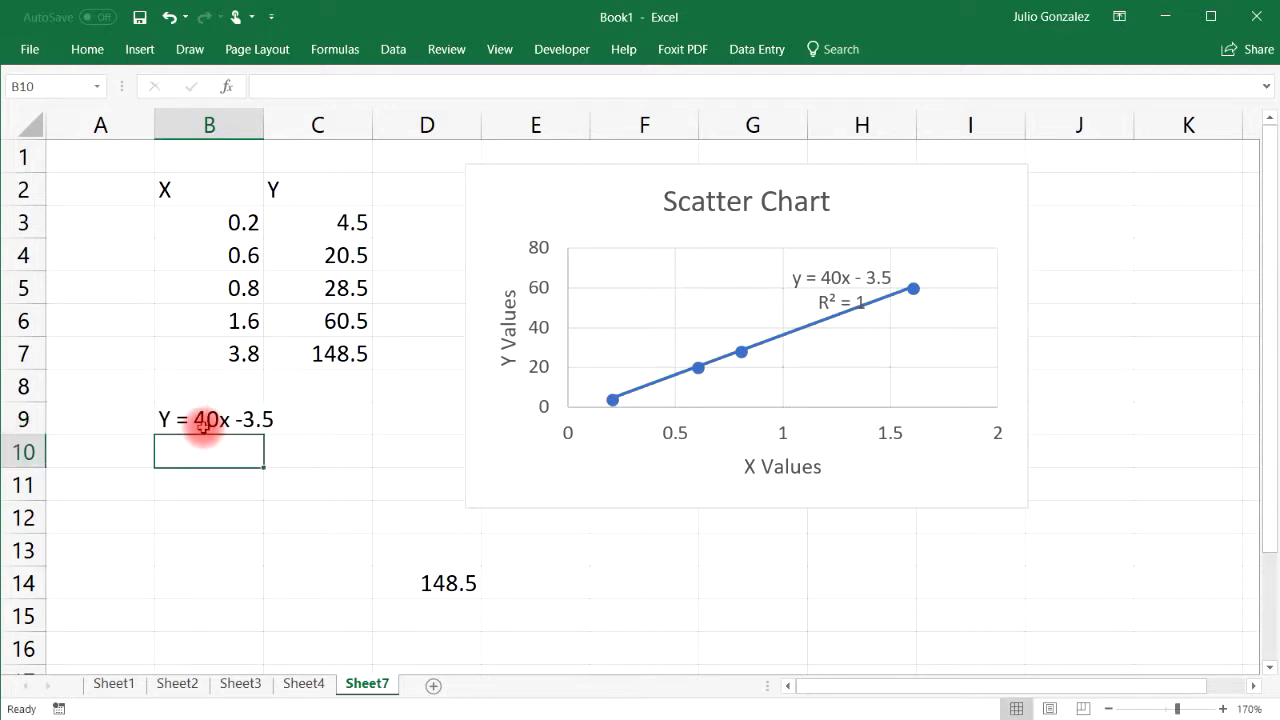
text(Y = )
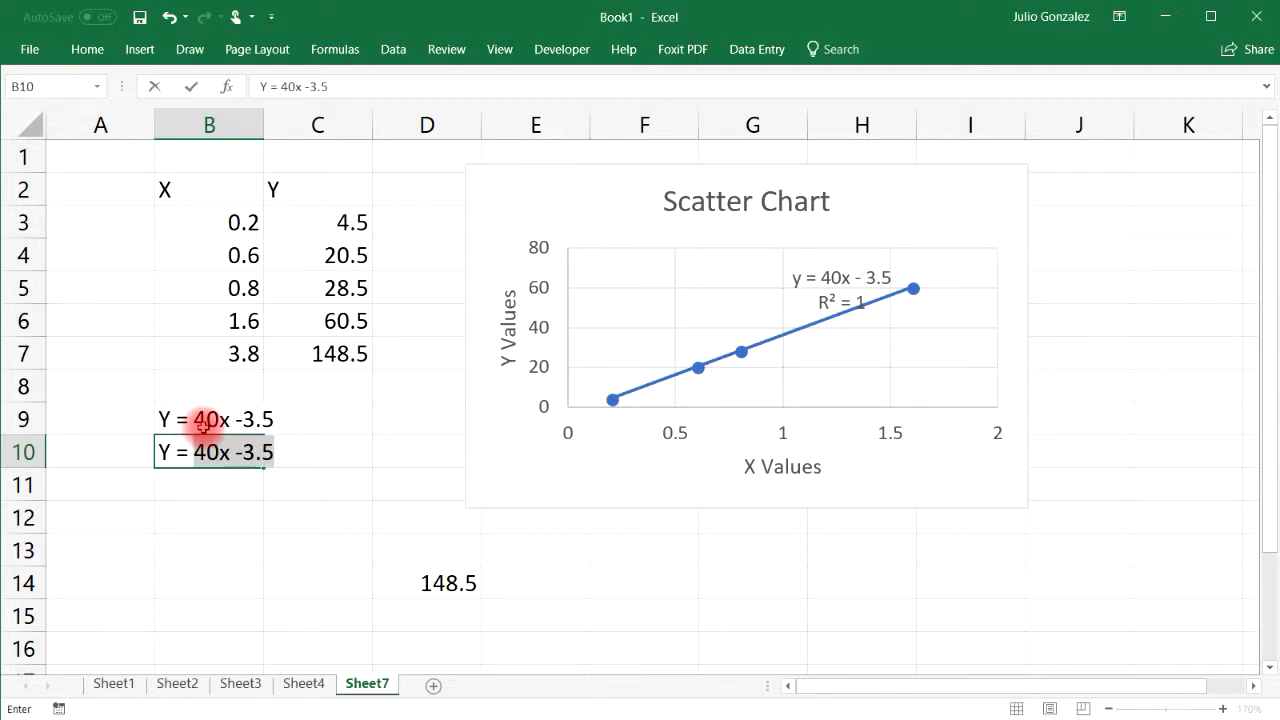
text(mX+B)
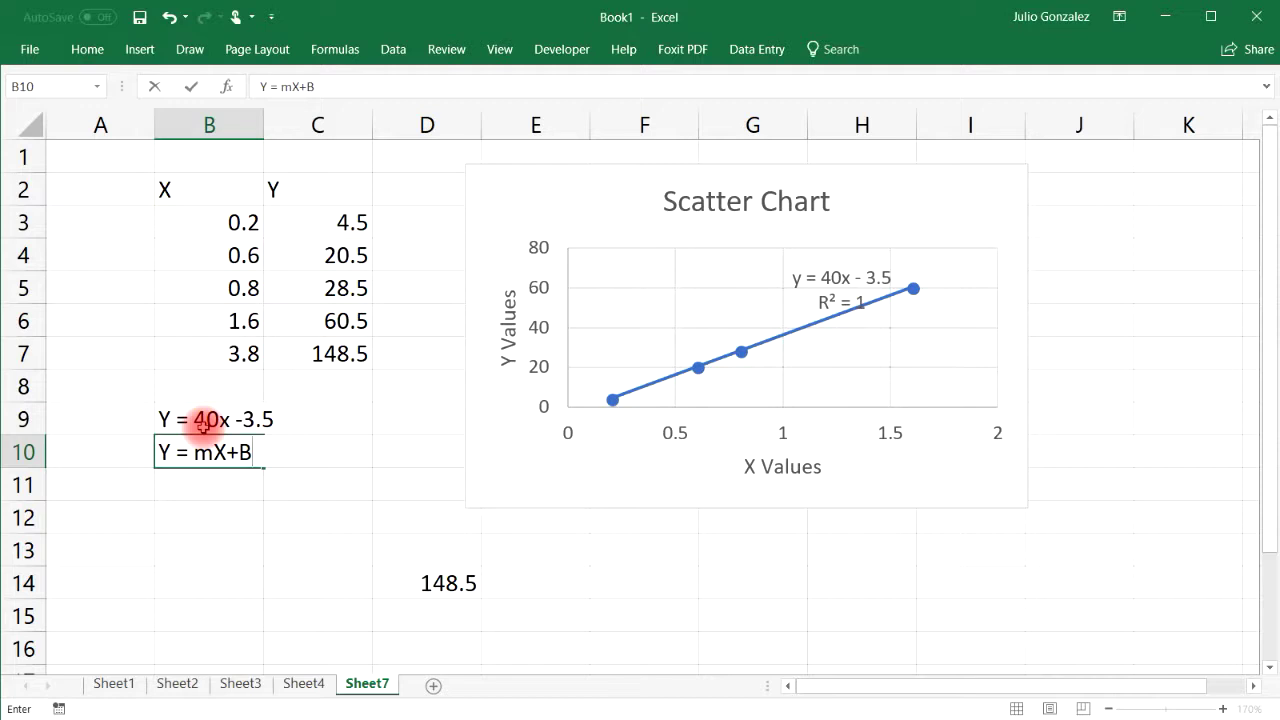
key(Return)
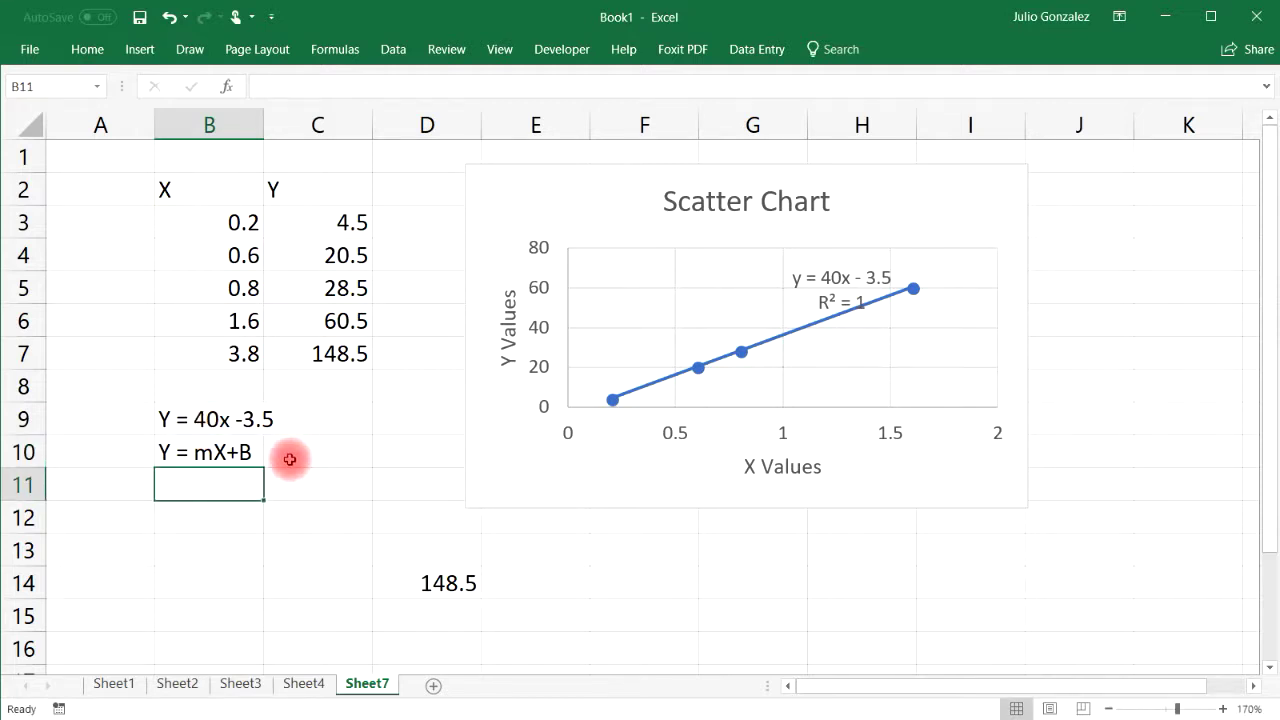
Compare the terms of the trendline equation in B9 with the general line form in B10.
click(206, 419)
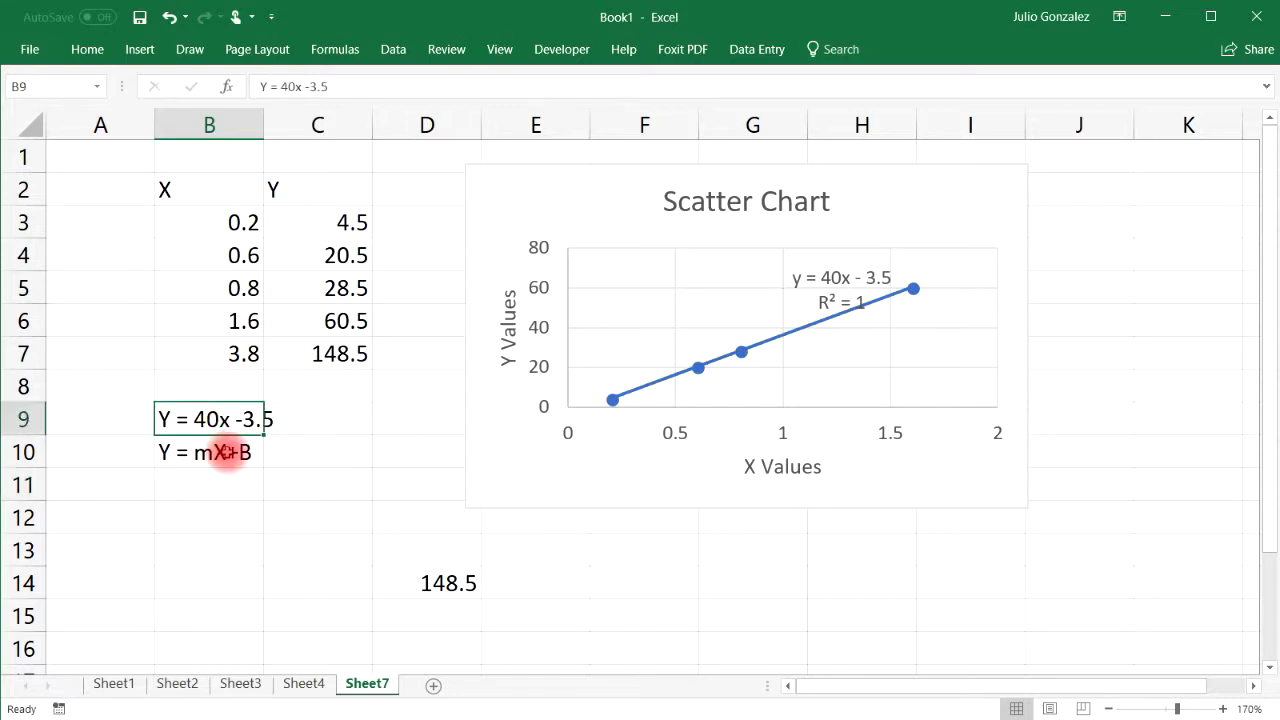
click(246, 452)
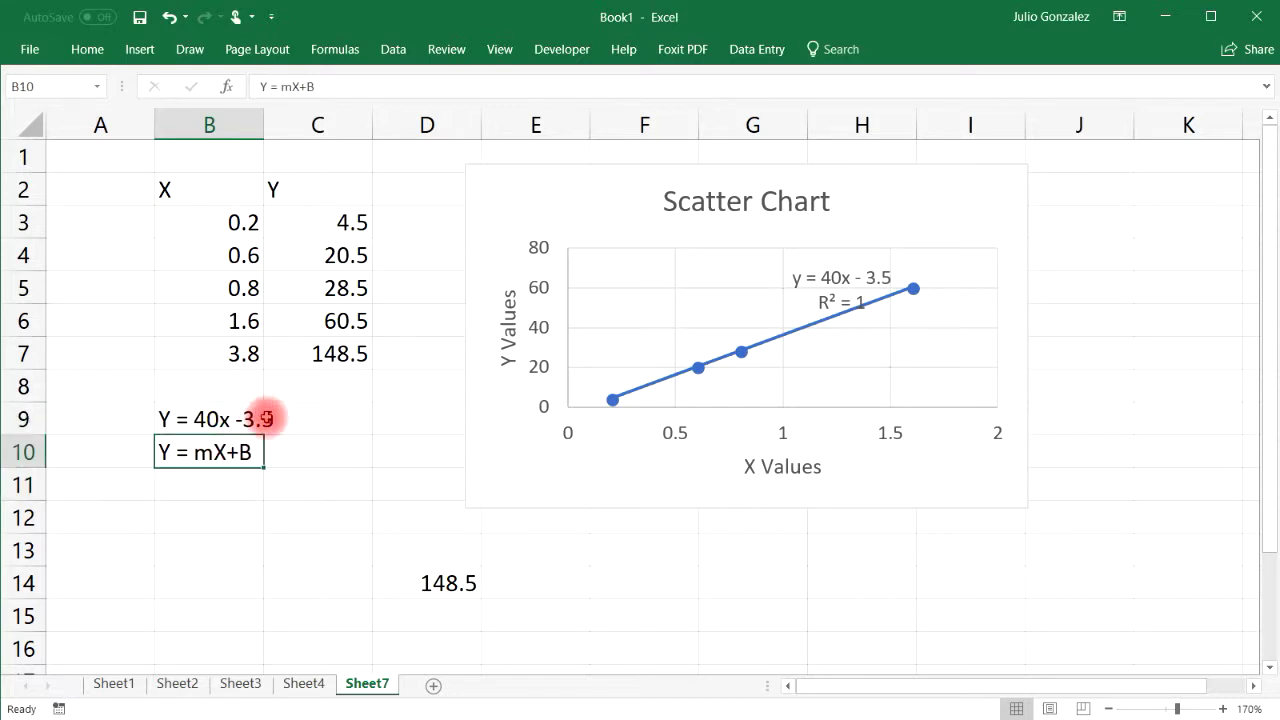
click(265, 420)
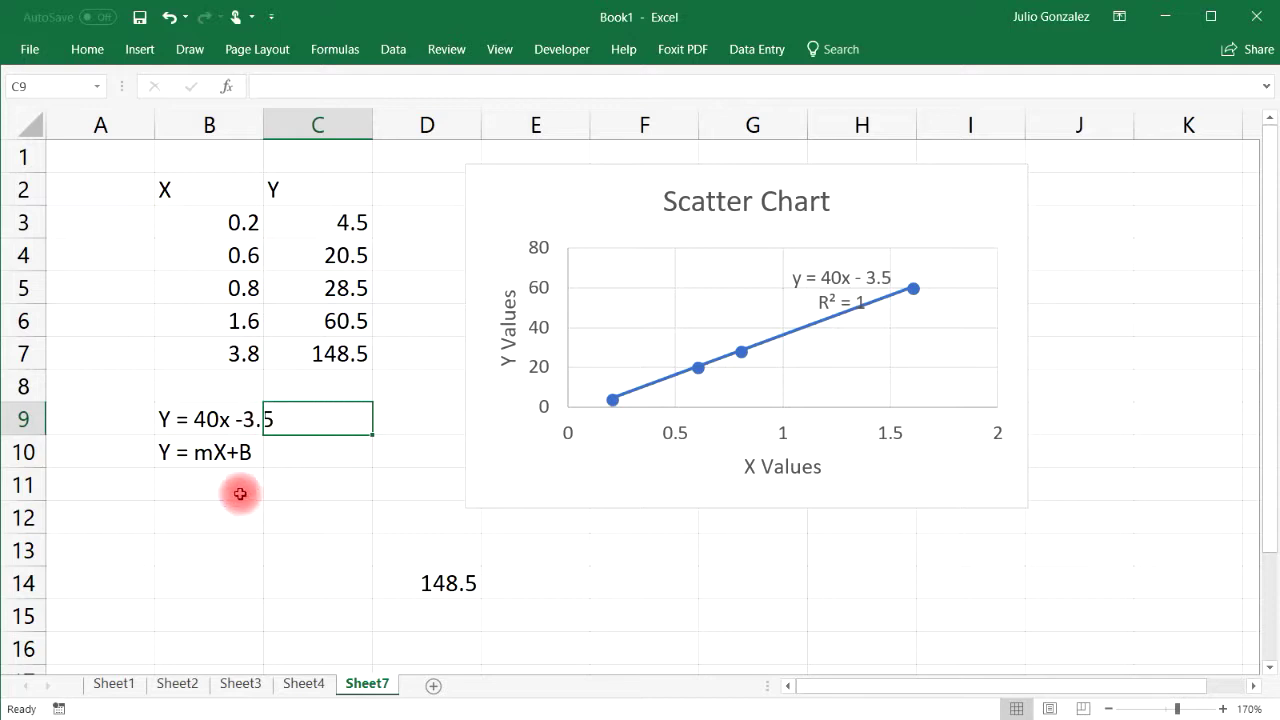
Calculate the line's slope in cell B12 with the formula =SLOPE(C3:C7,B3:B7).
click(191, 510)
text(=)
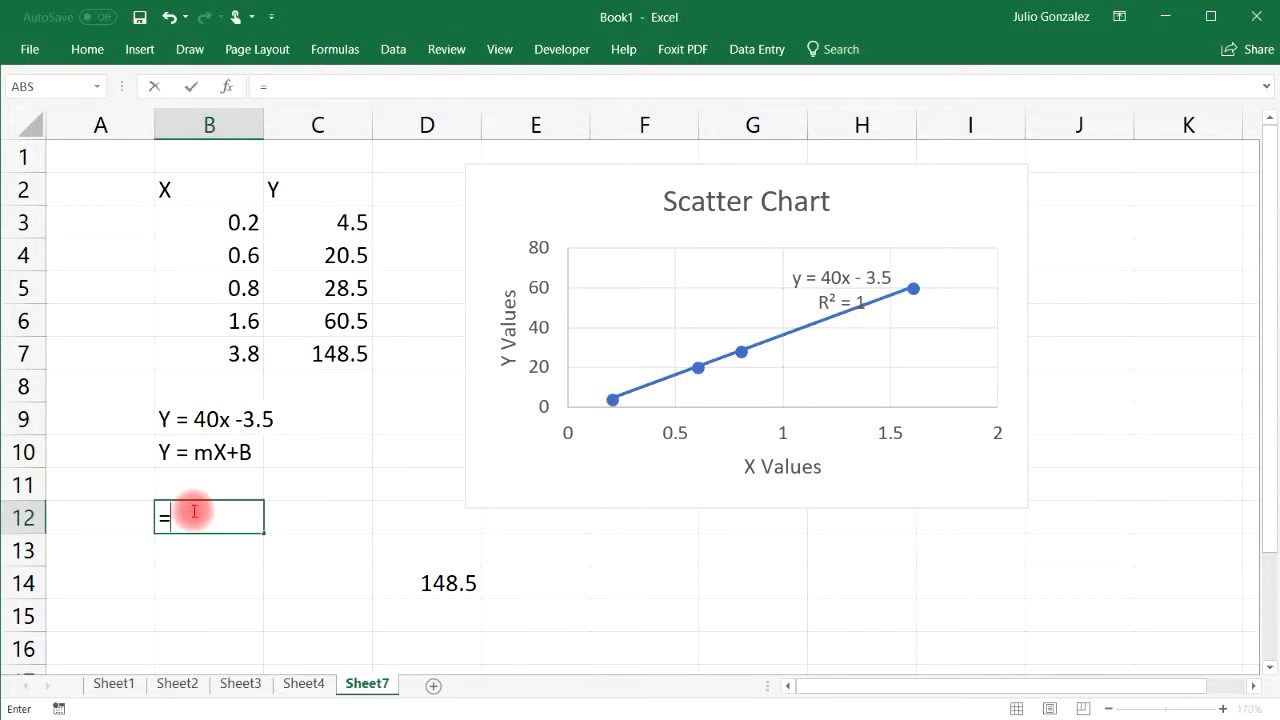
text(slo)
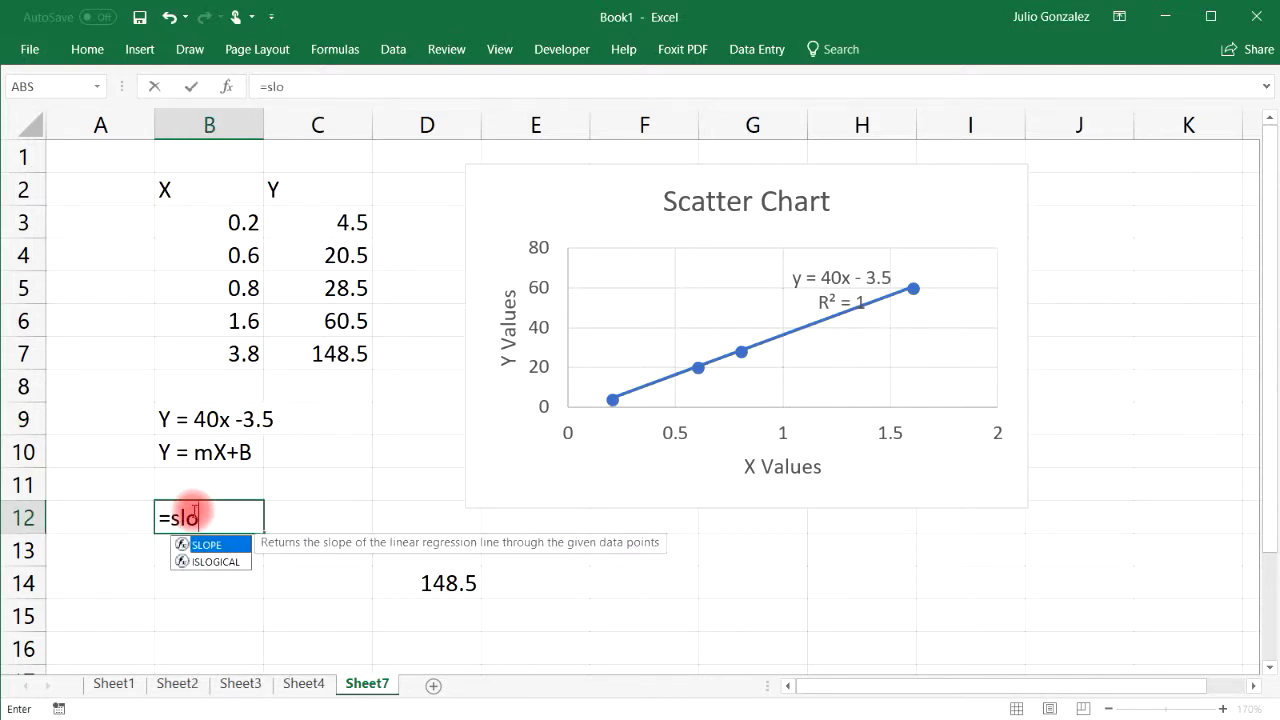
text(pe()
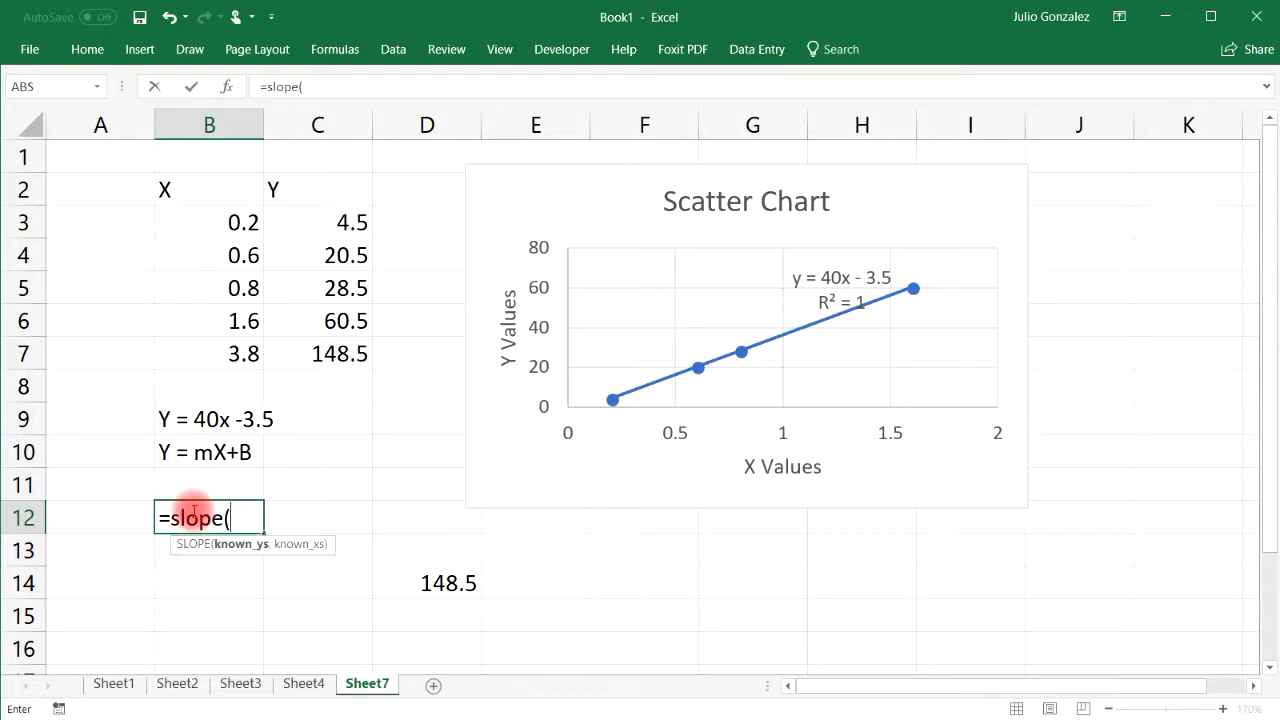
drag(322, 222, 374, 337)
text(,)
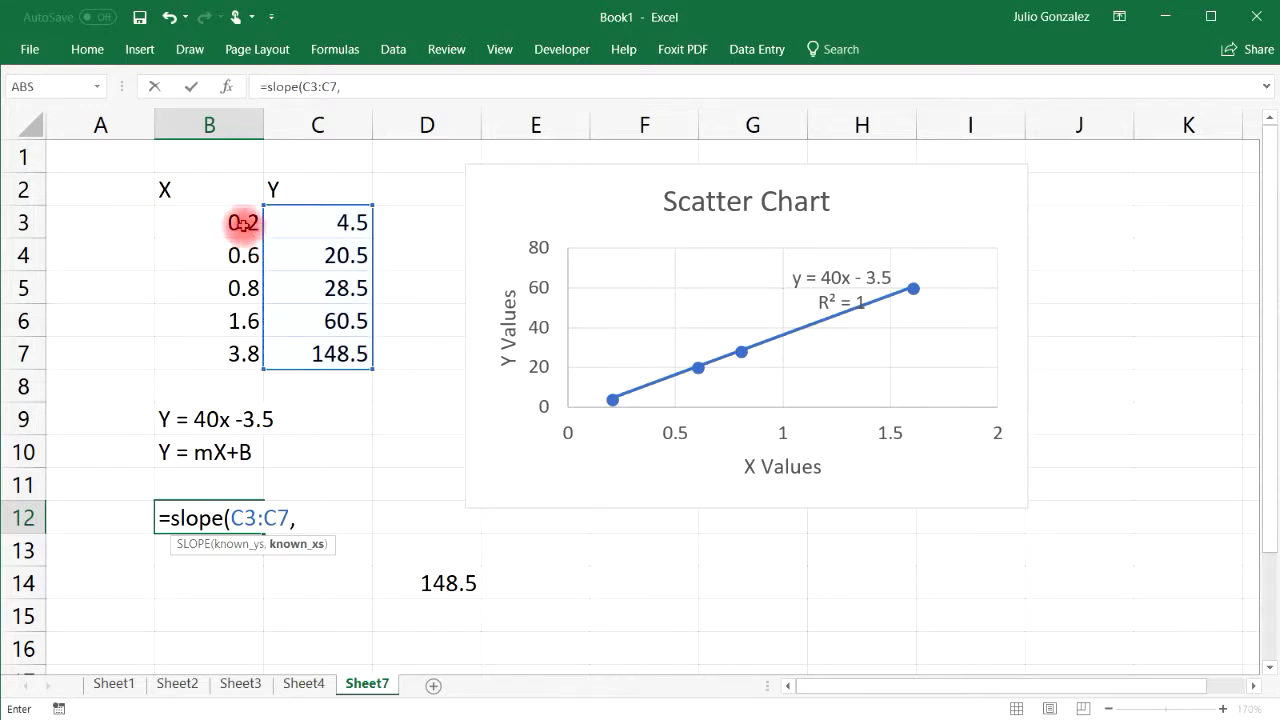
drag(240, 217, 251, 357)
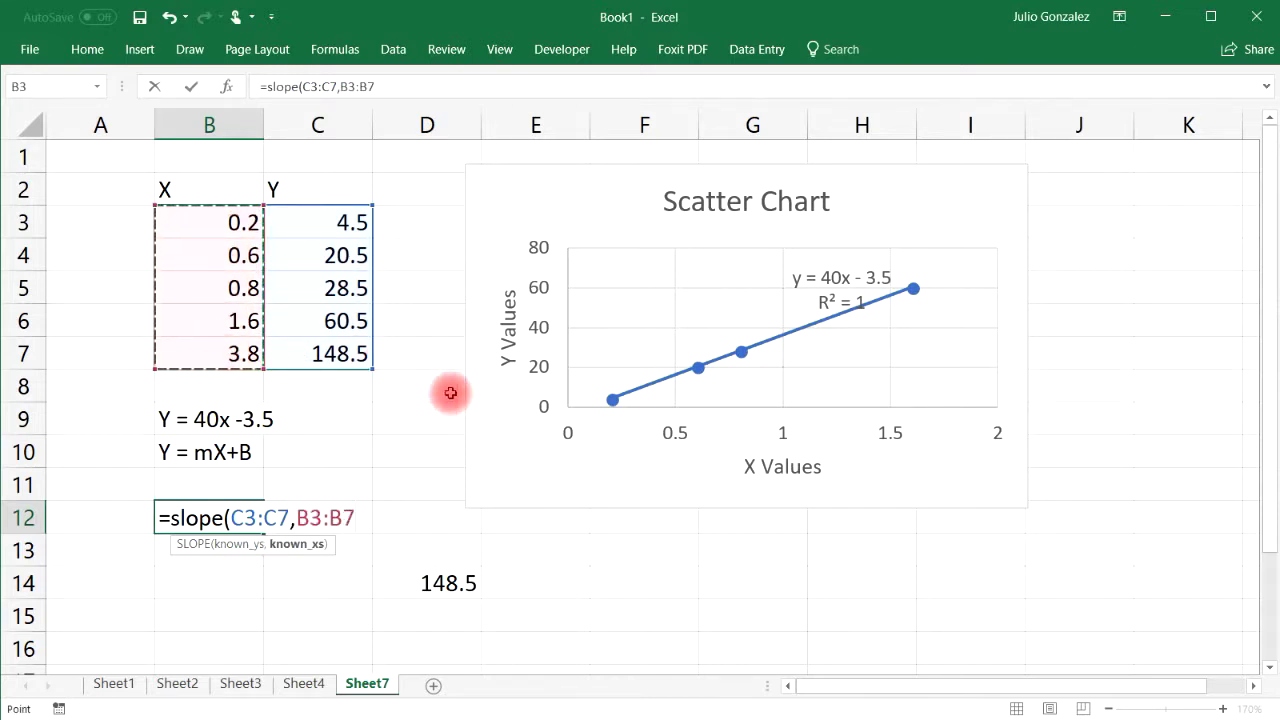
text())
key(Return)
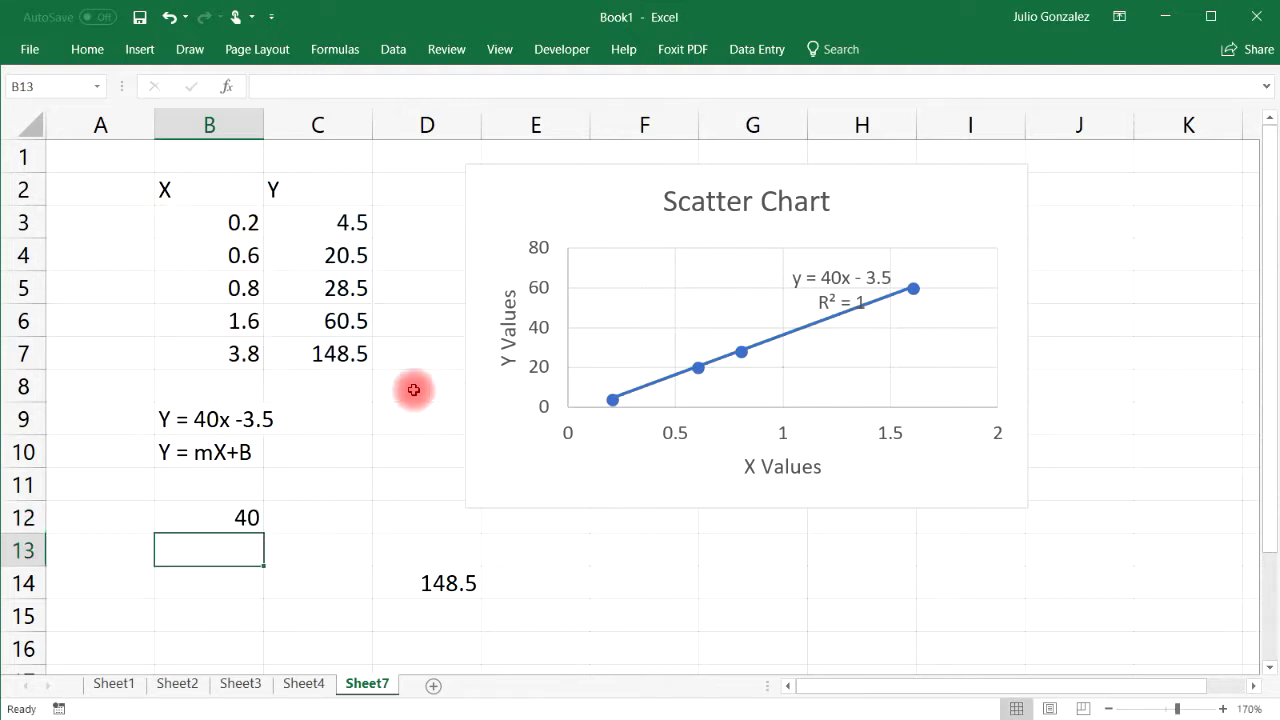
Calculate the line's intercept in cell B13 with the formula =INTERCEPT(C3:C7,B3:B7).
click(242, 512)
click(237, 543)
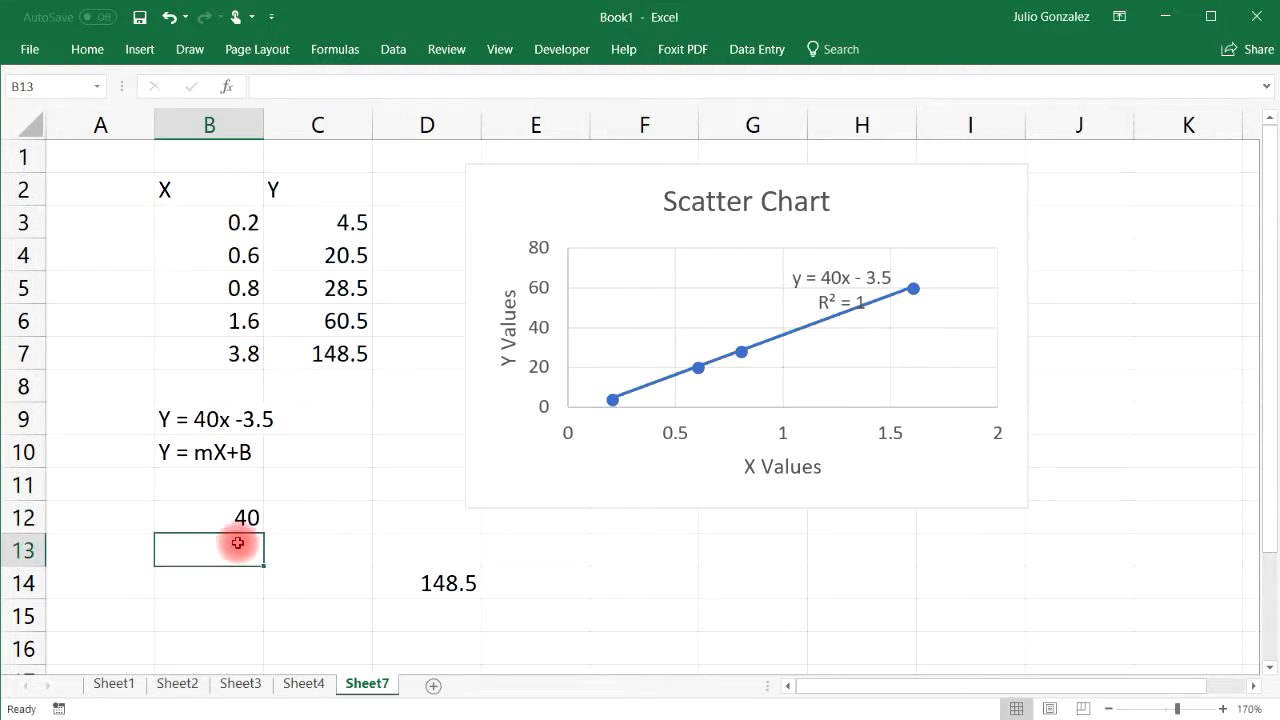
text(=interc)
text(ept()
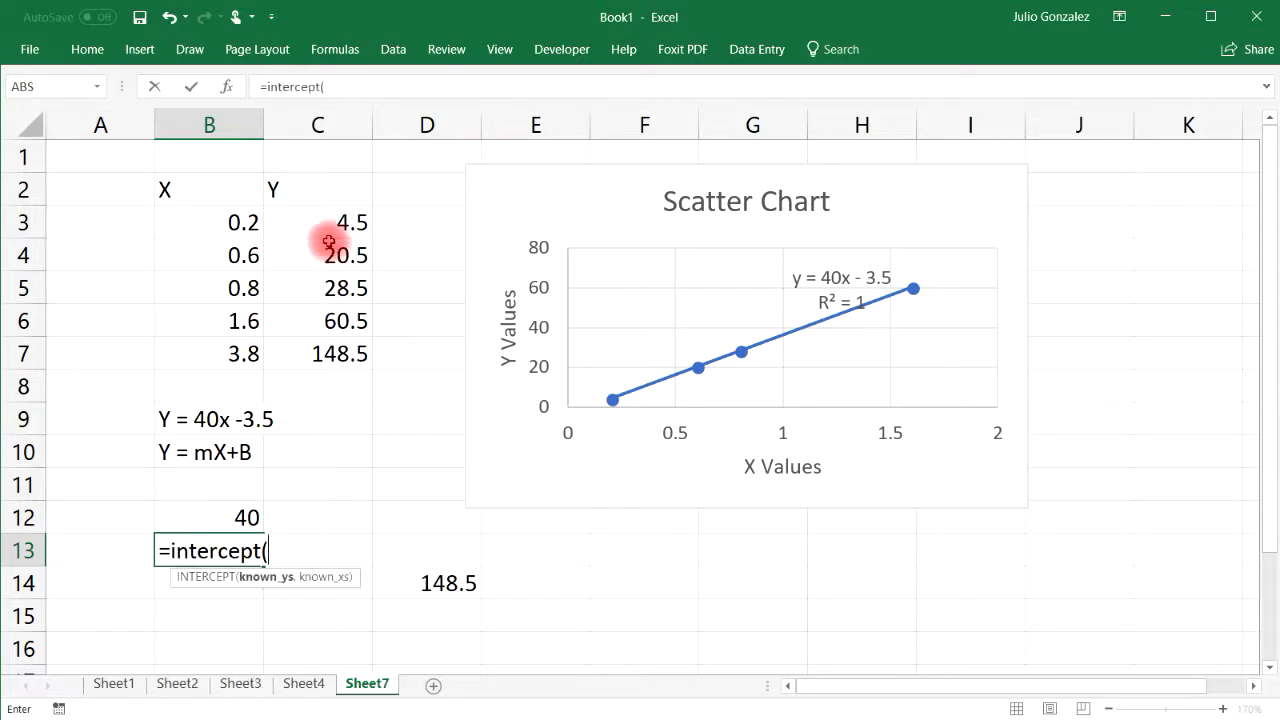
drag(329, 220, 335, 342)
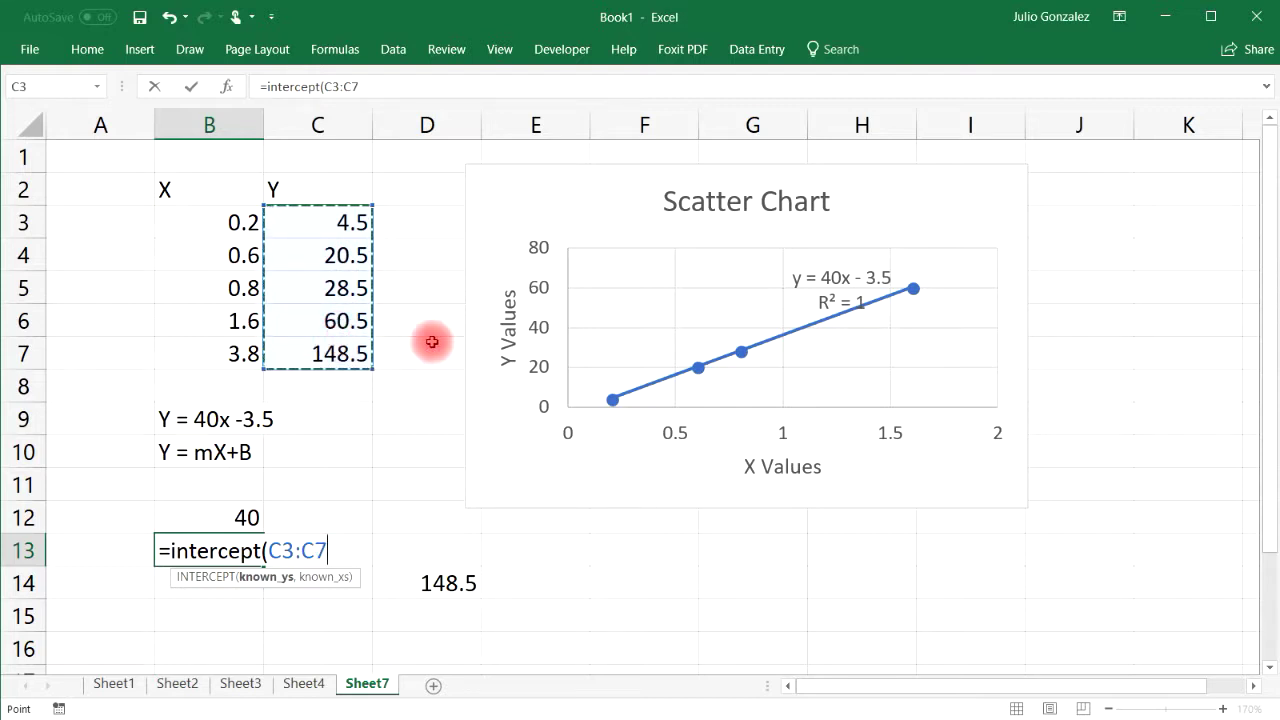
text(,)
click(233, 222)
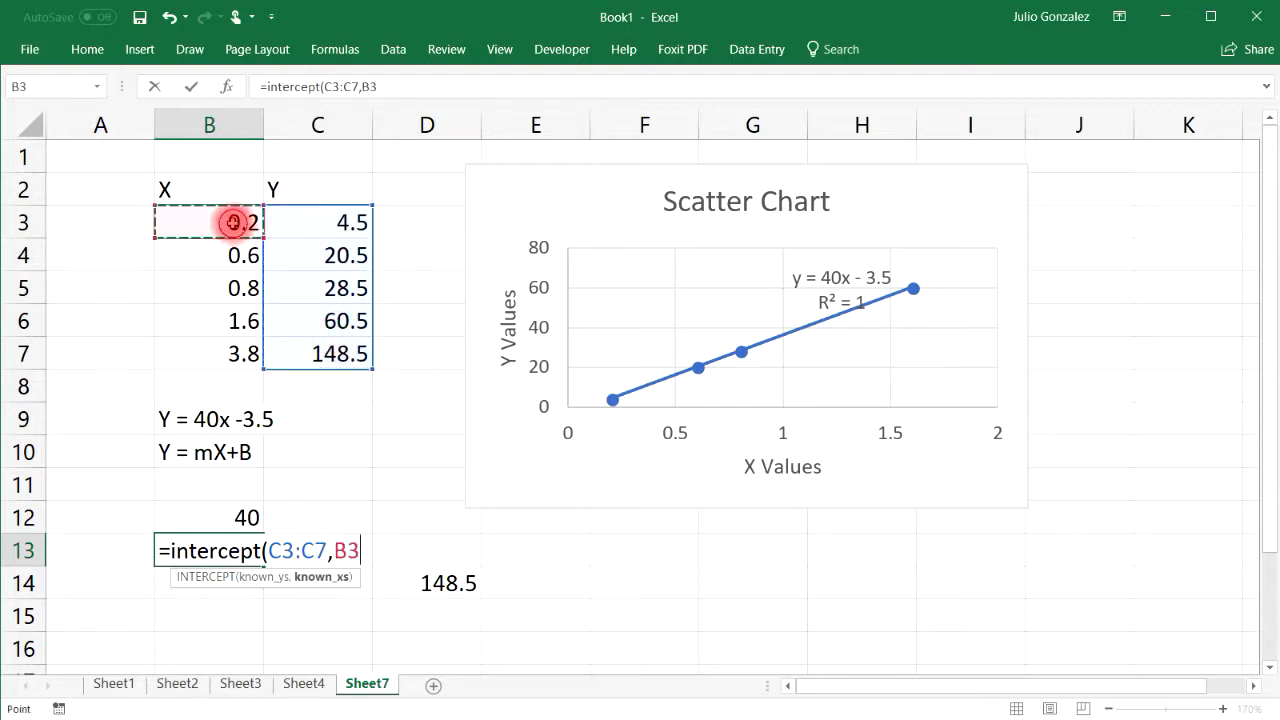
drag(233, 222, 185, 350)
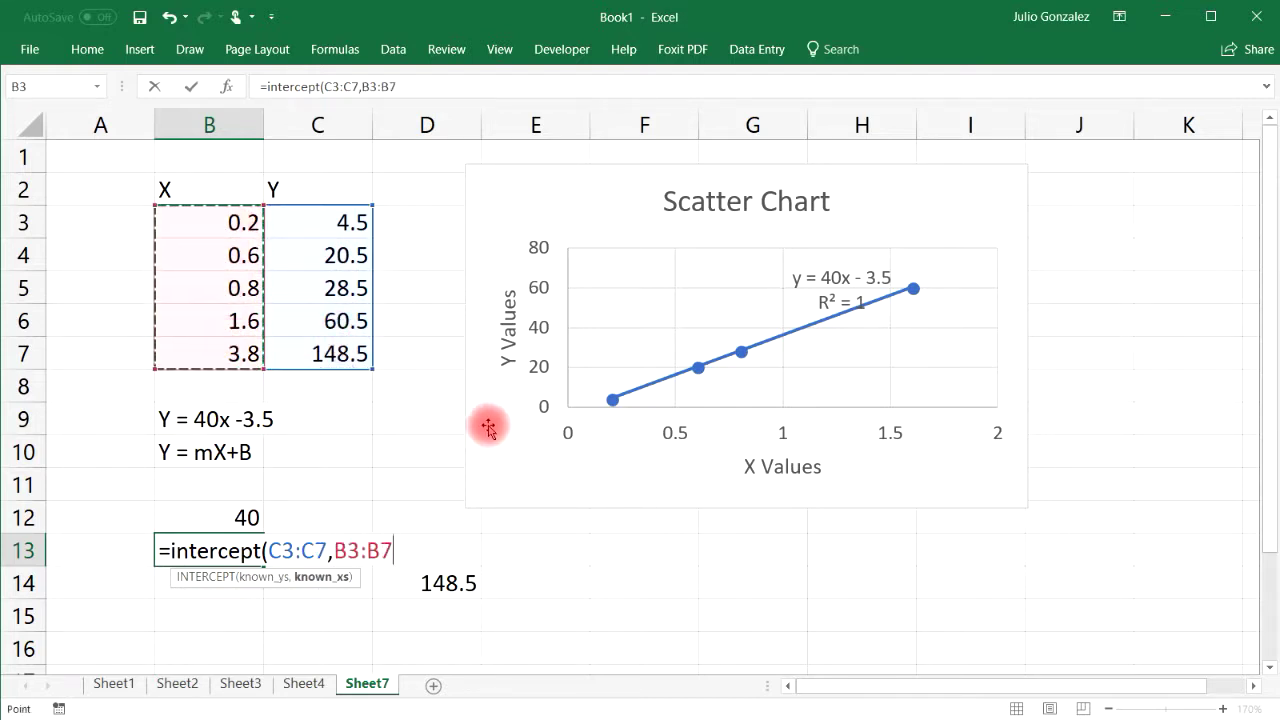
key(Return)
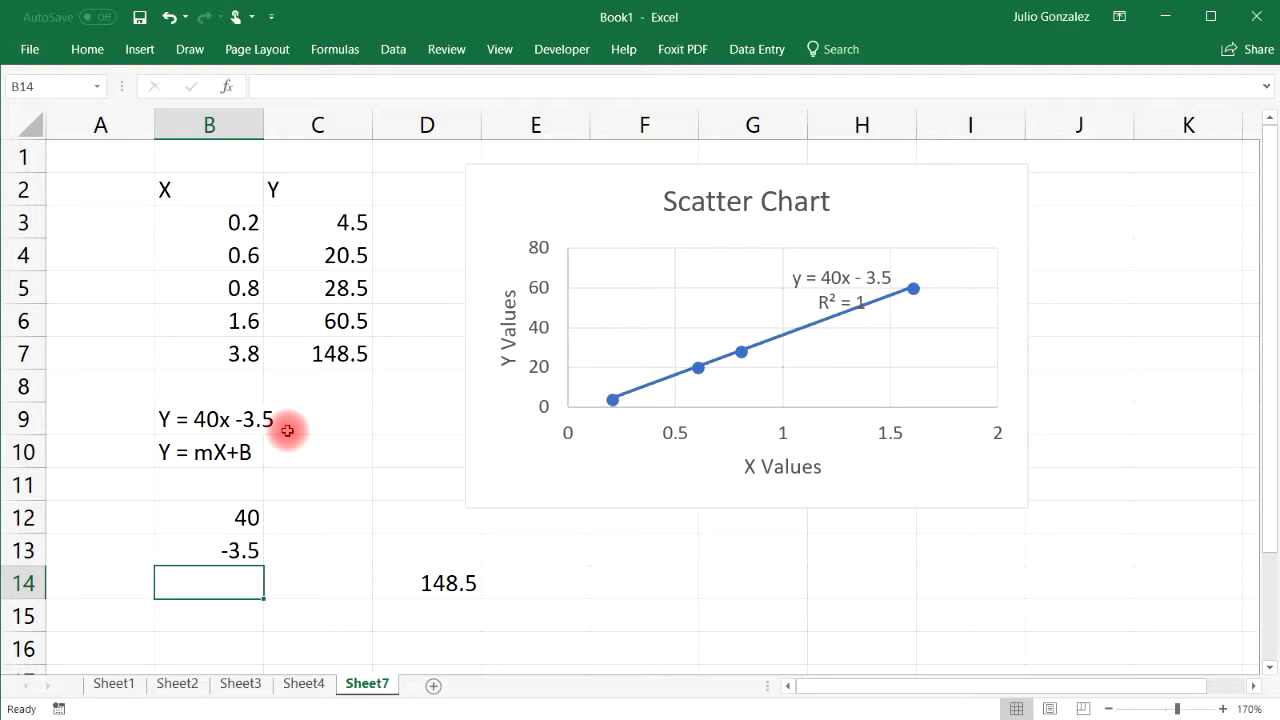
Calculate the correlation coefficient of the X and Y data in cell B14 with the formula =CORREL(B3:B7,C3:C7).
text(=correl)
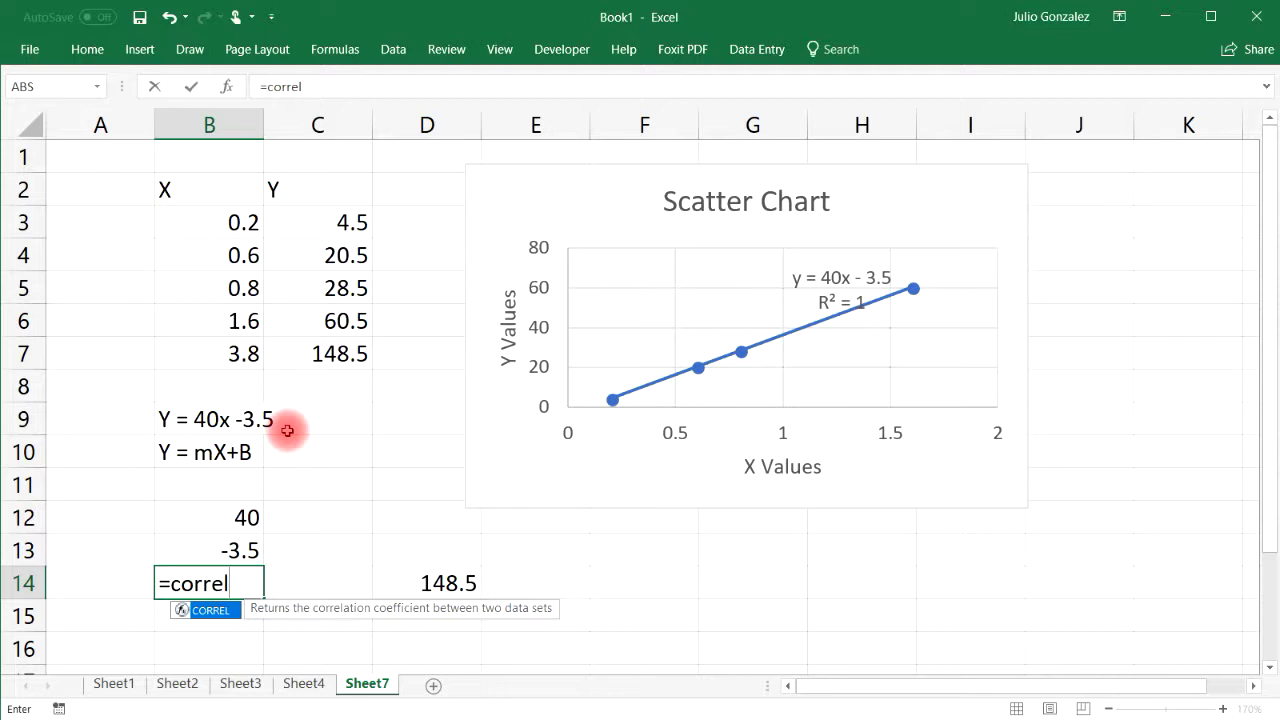
text(()
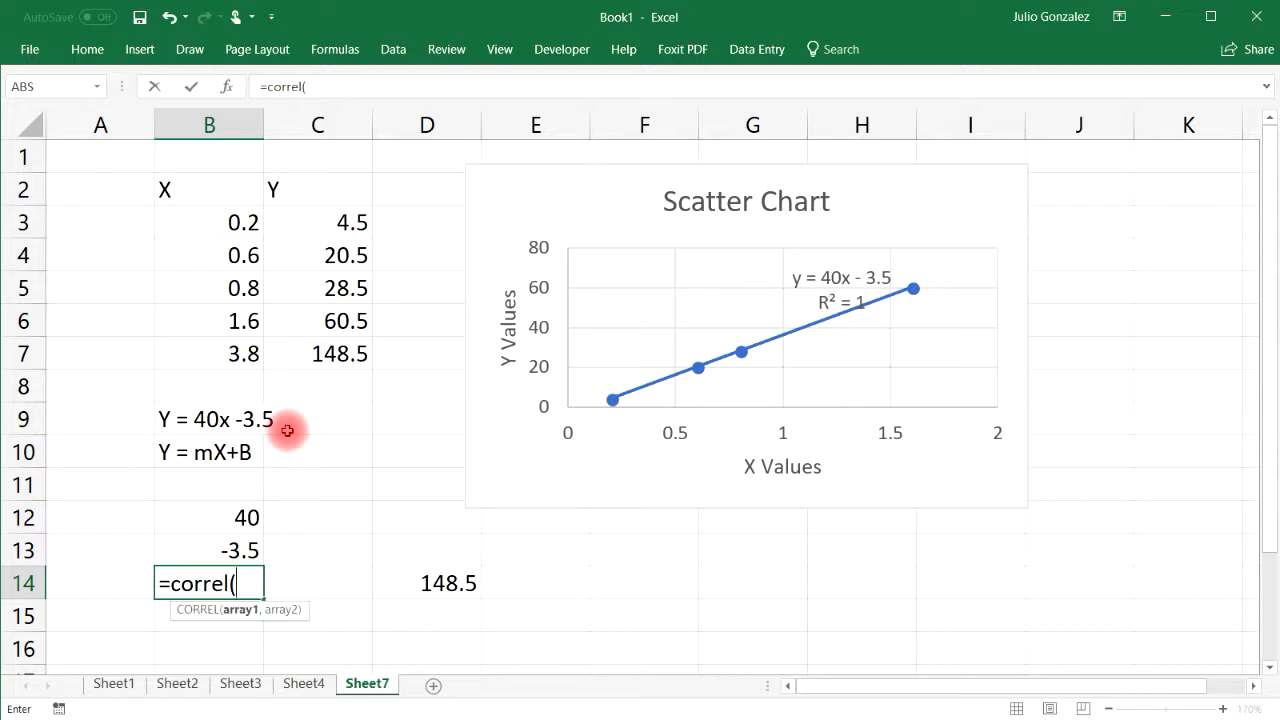
drag(229, 222, 229, 347)
text(,)
drag(342, 222, 350, 352)
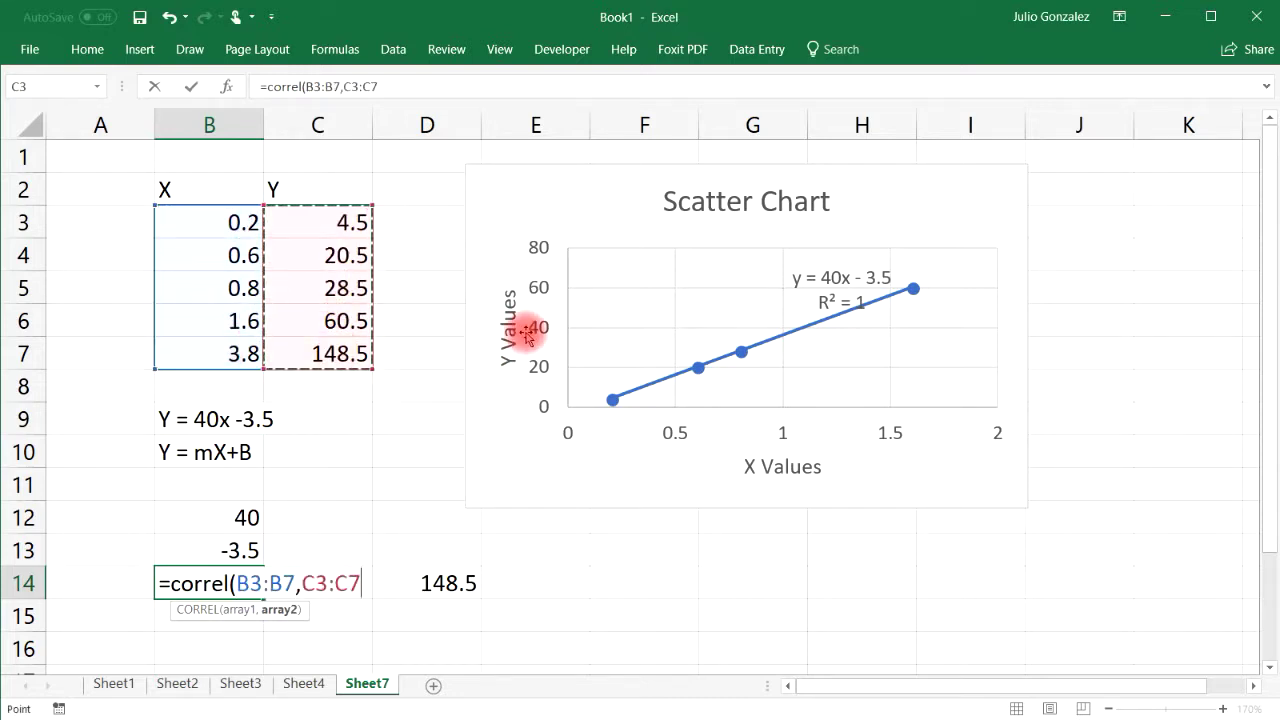
key(Return)
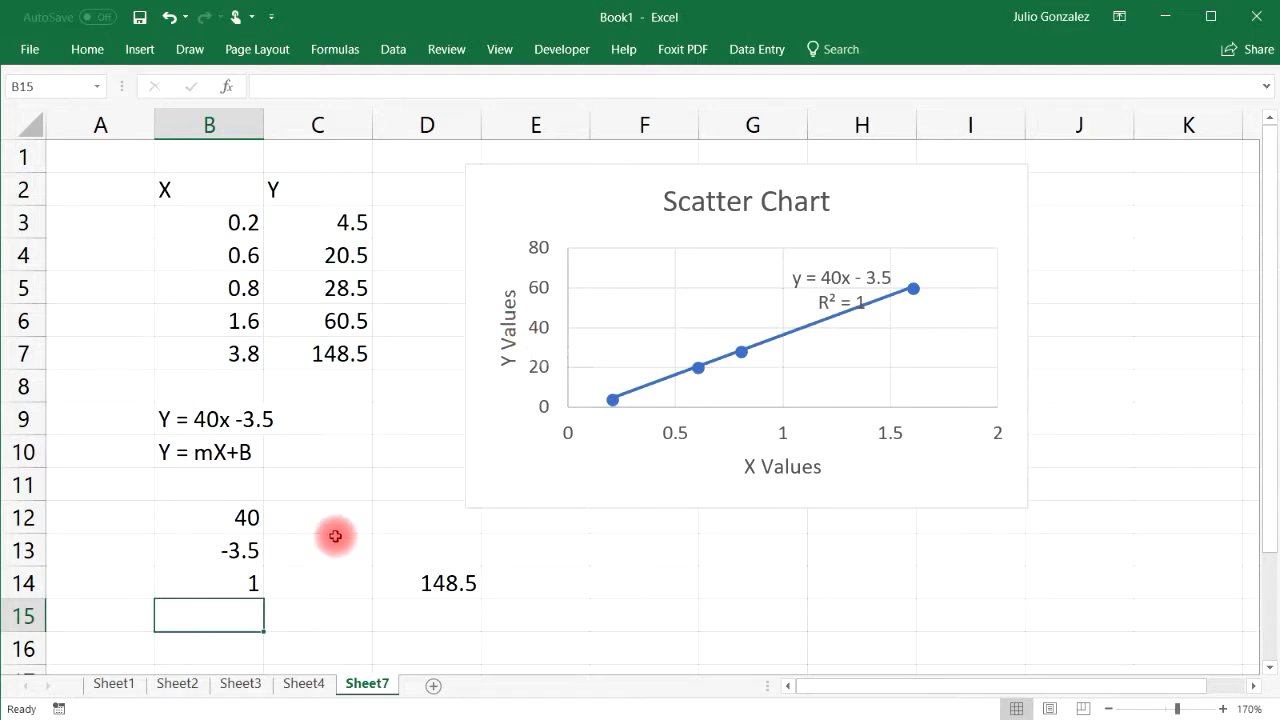
click(256, 580)
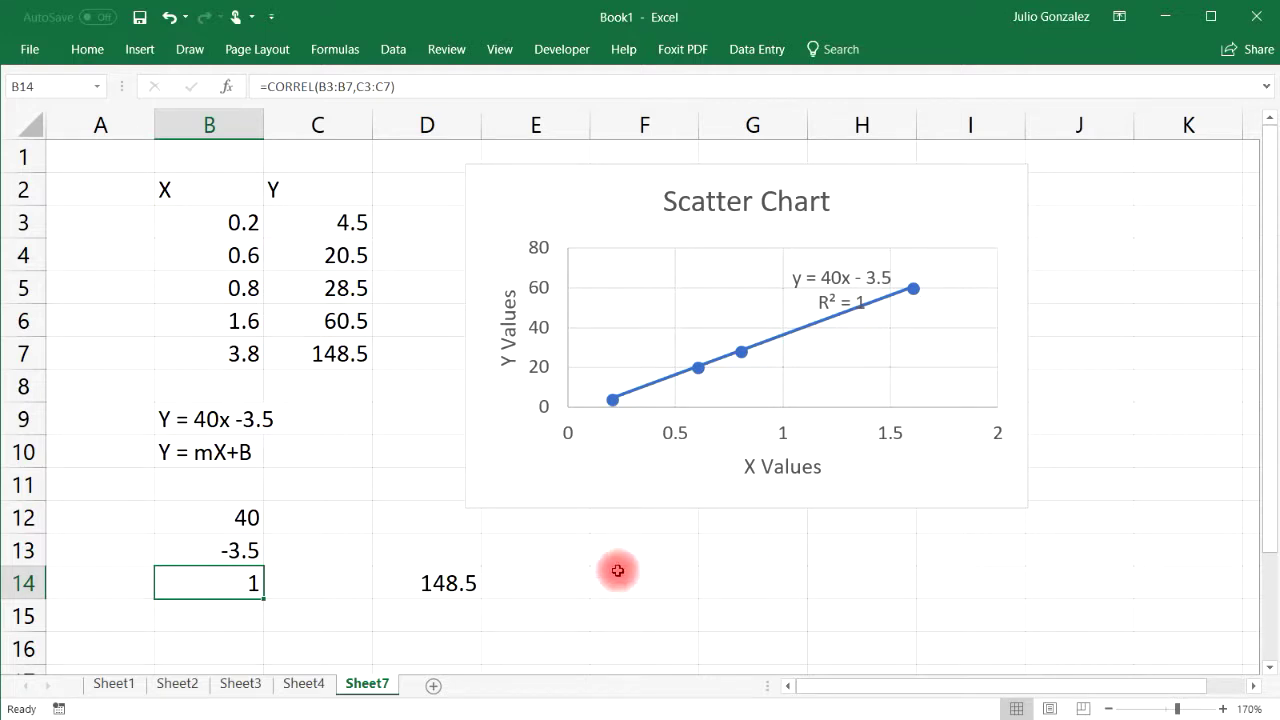
Delete the worksheet Sheet7 permanently and add a new blank worksheet after Sheet4.
click(388, 690)
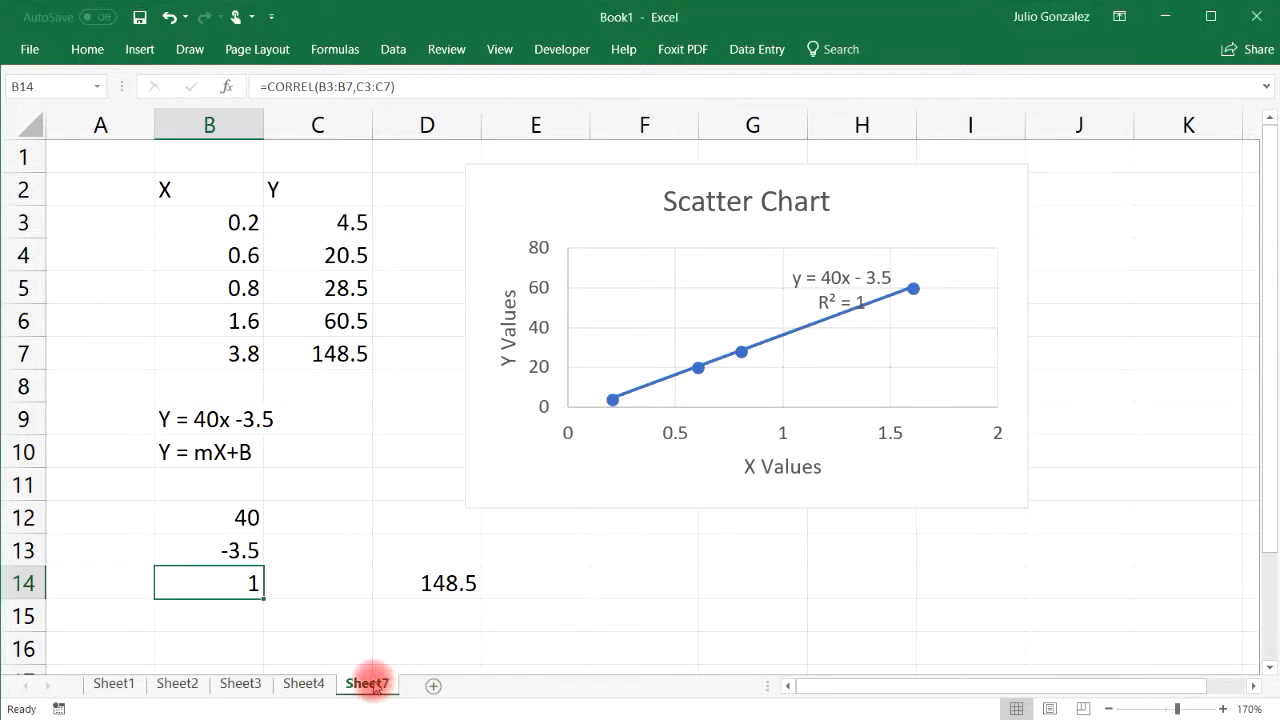
right_click(384, 689)
click(431, 474)
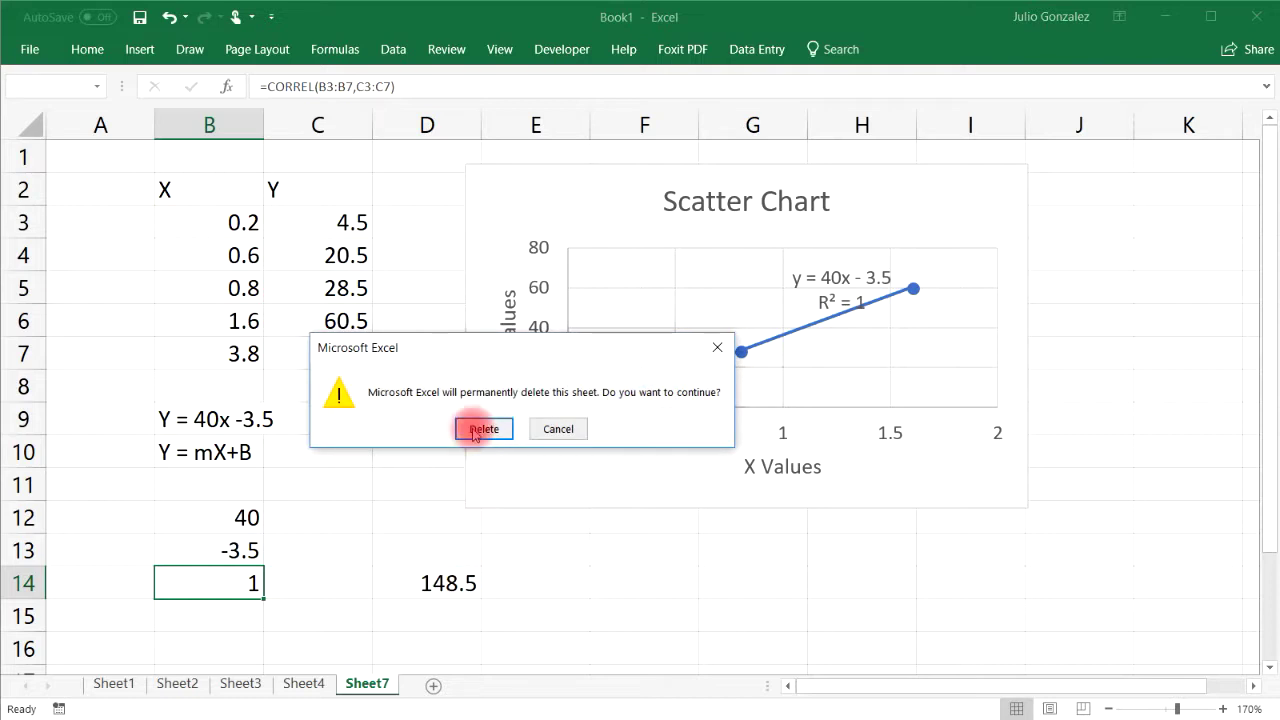
click(477, 428)
click(372, 688)
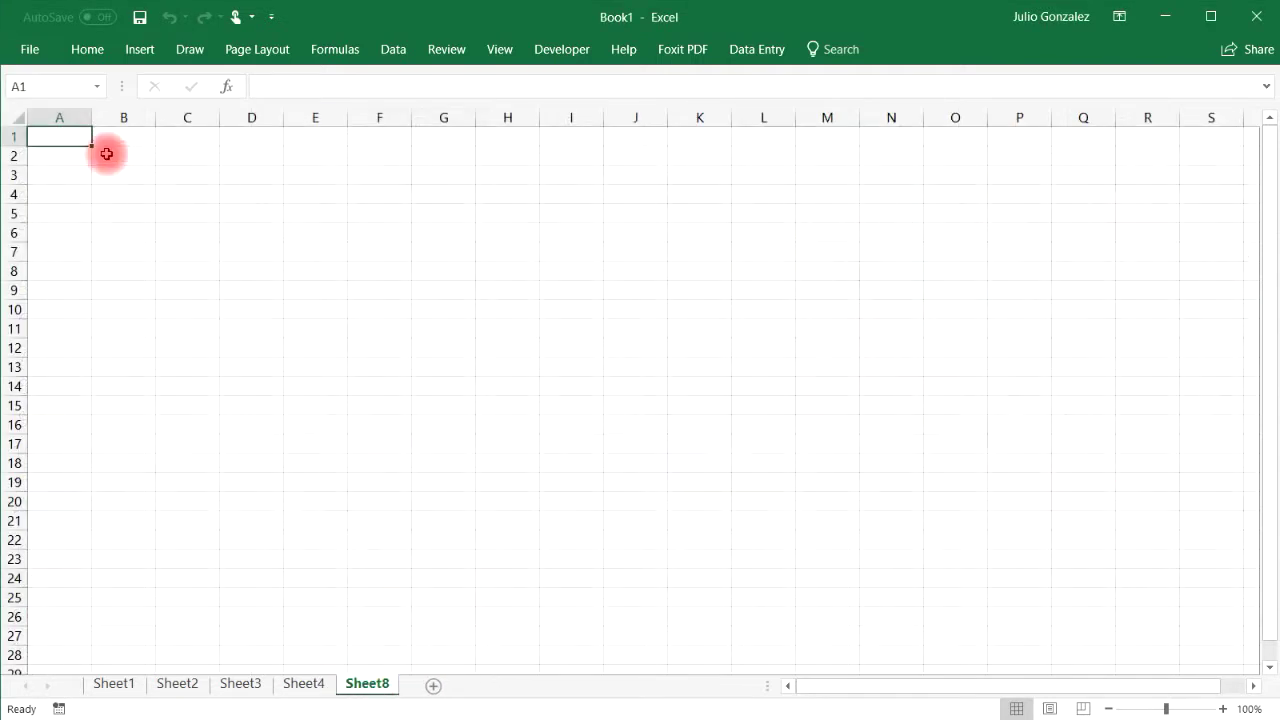
Enter the column headings "Quarter:" in B2 and "Sales:" in C2 of the new worksheet.
click(1224, 709)
click(1224, 709)
click(1224, 709)
click(1224, 709)
click(1224, 709)
click(1224, 709)
click(1224, 709)
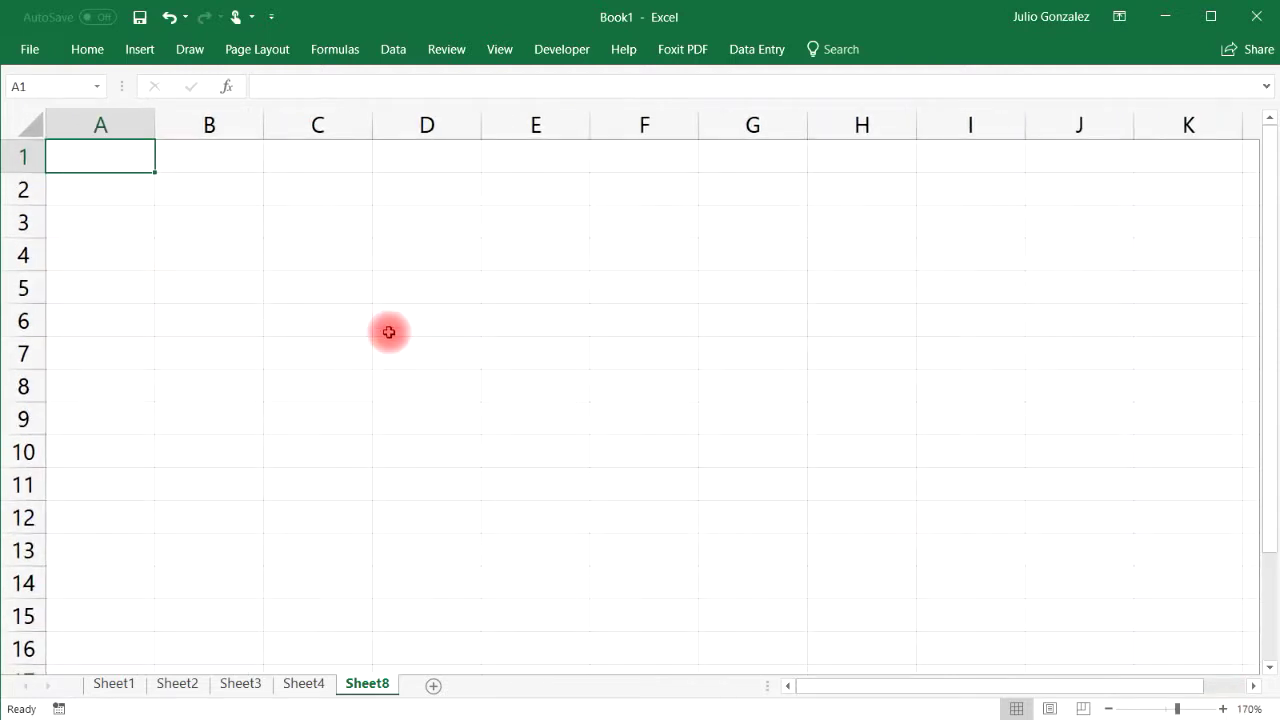
click(229, 196)
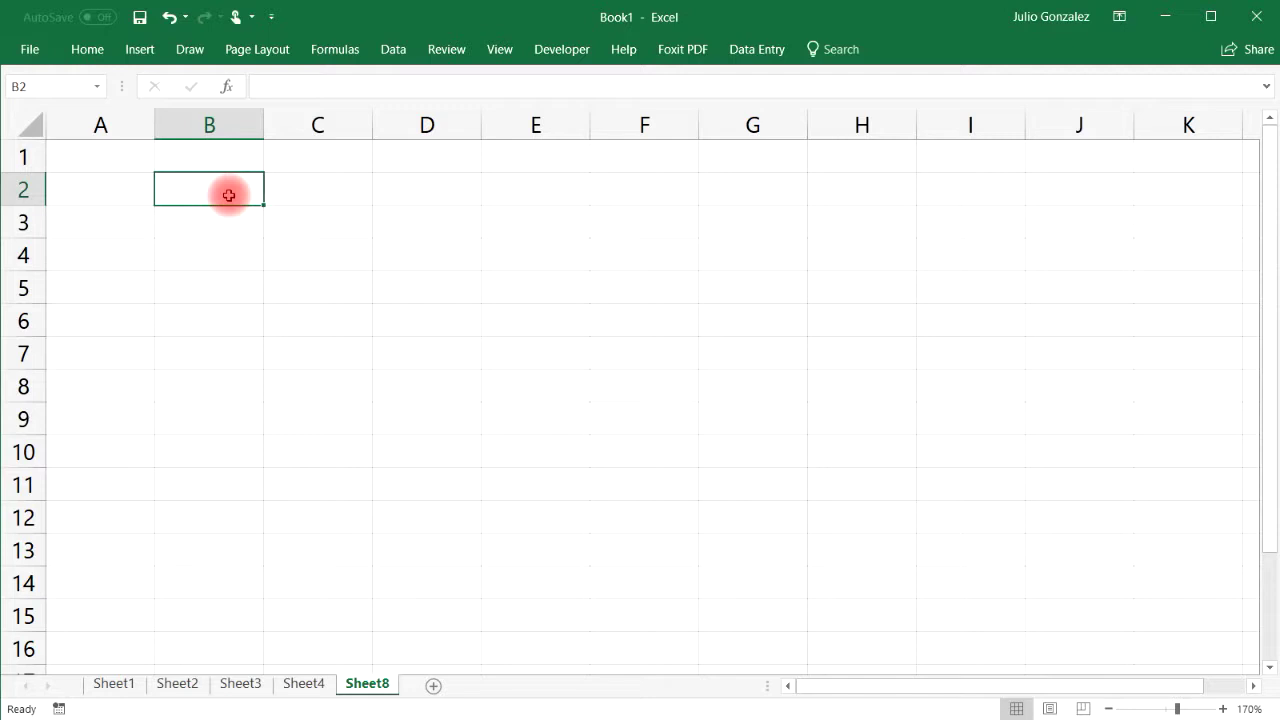
text(Quarter:)
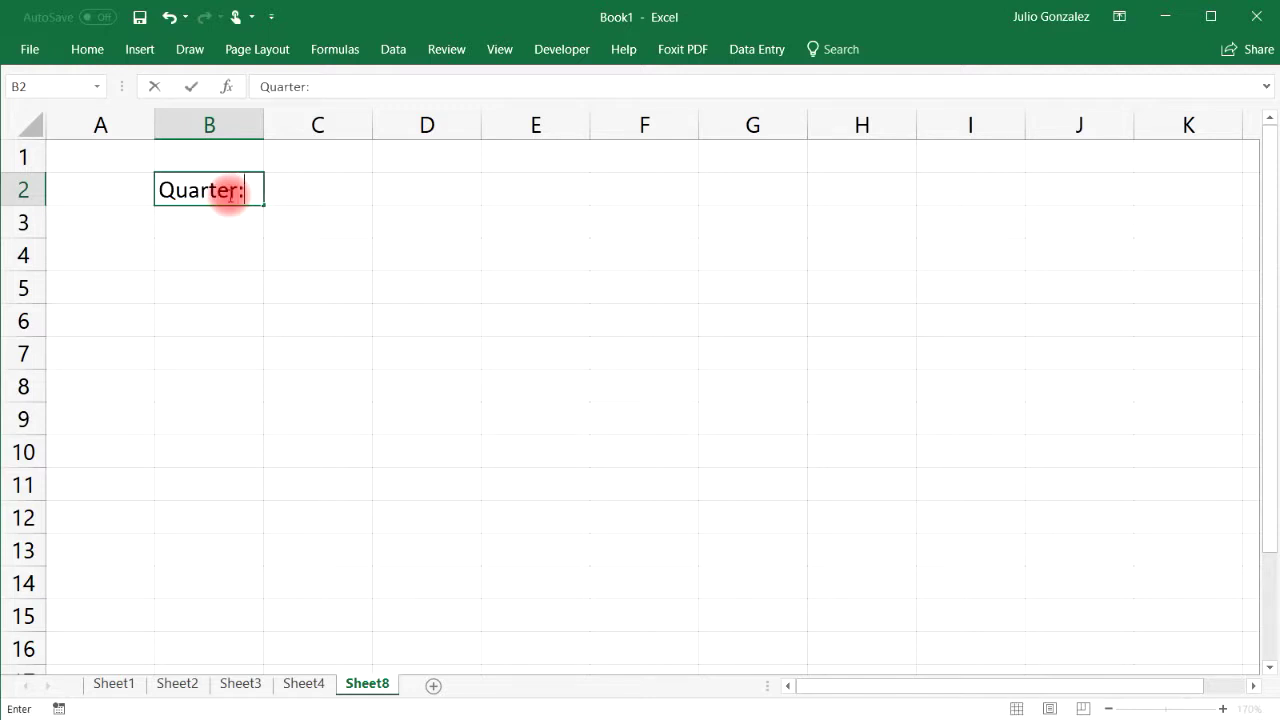
key(Tab)
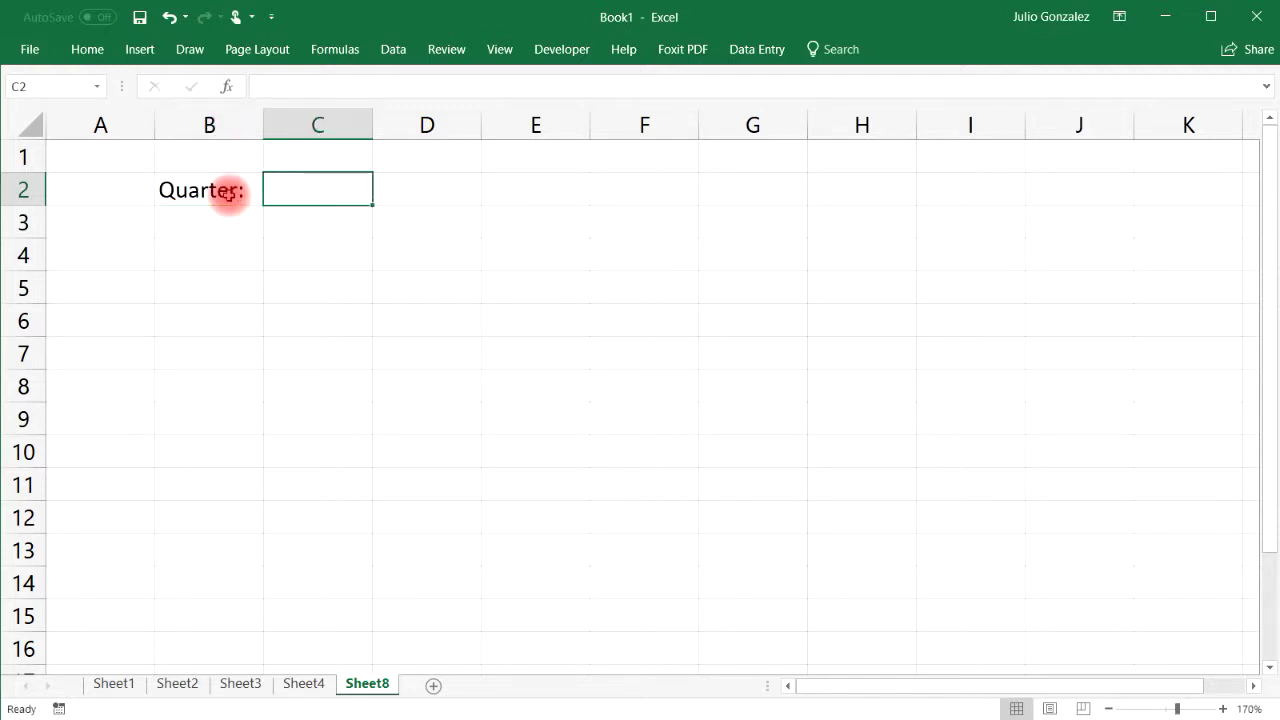
text(Sale)
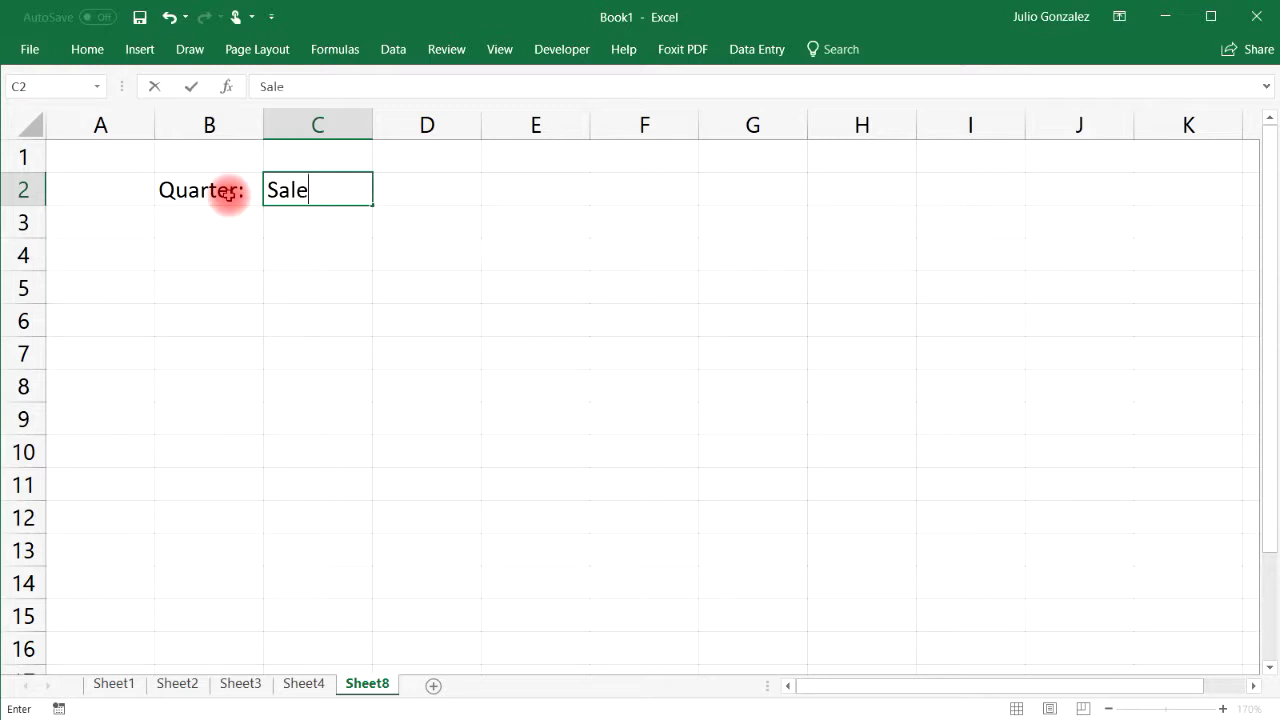
key(Return)
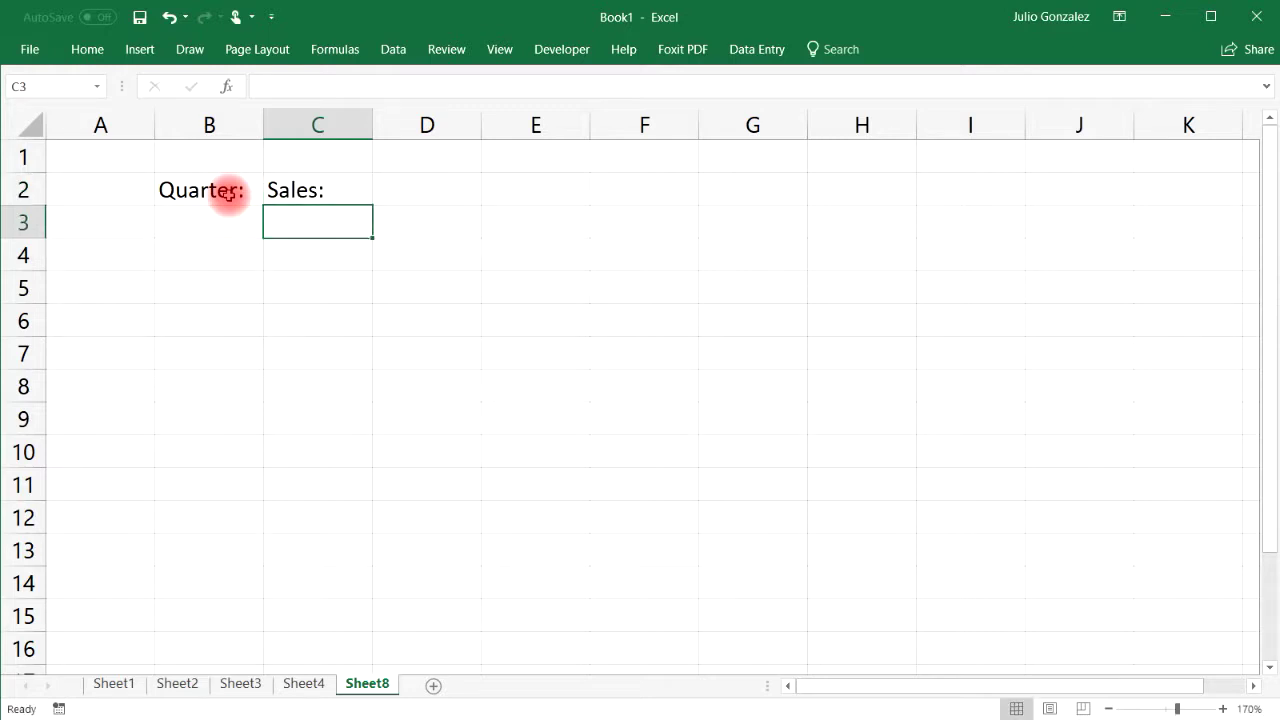
Enter Q1 in B3 and fill the quarter series down to Q4 in B6.
key(Left)
text(Q1)
key(Return)
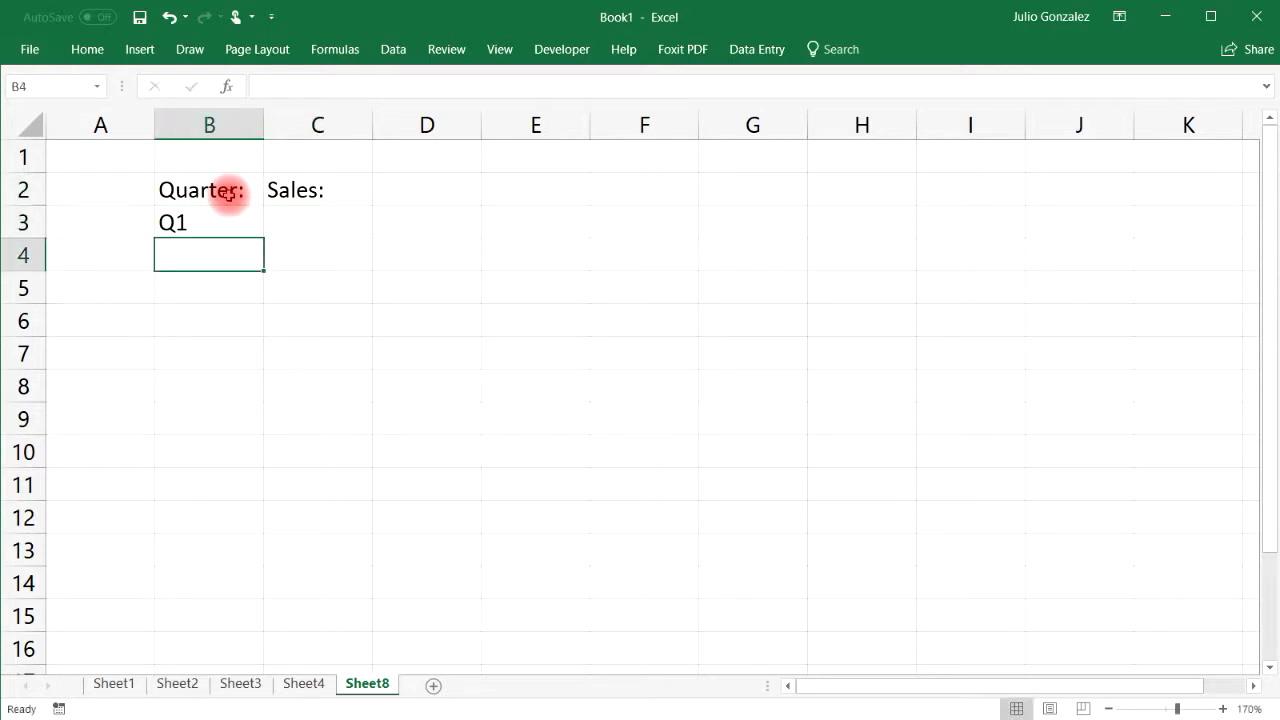
click(238, 226)
drag(264, 237, 263, 334)
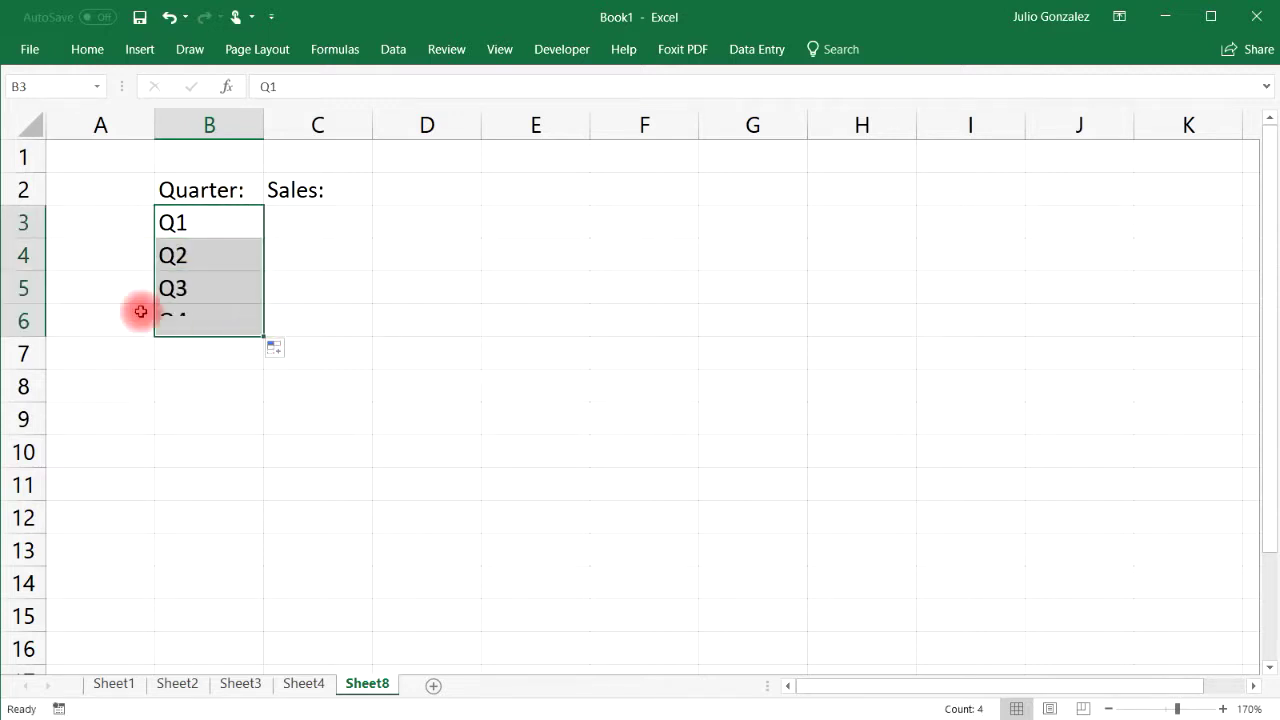
Enter the quarterly sales $4,200, $3,700, $5,600 and $4,800 in cells C3 to C6.
click(330, 221)
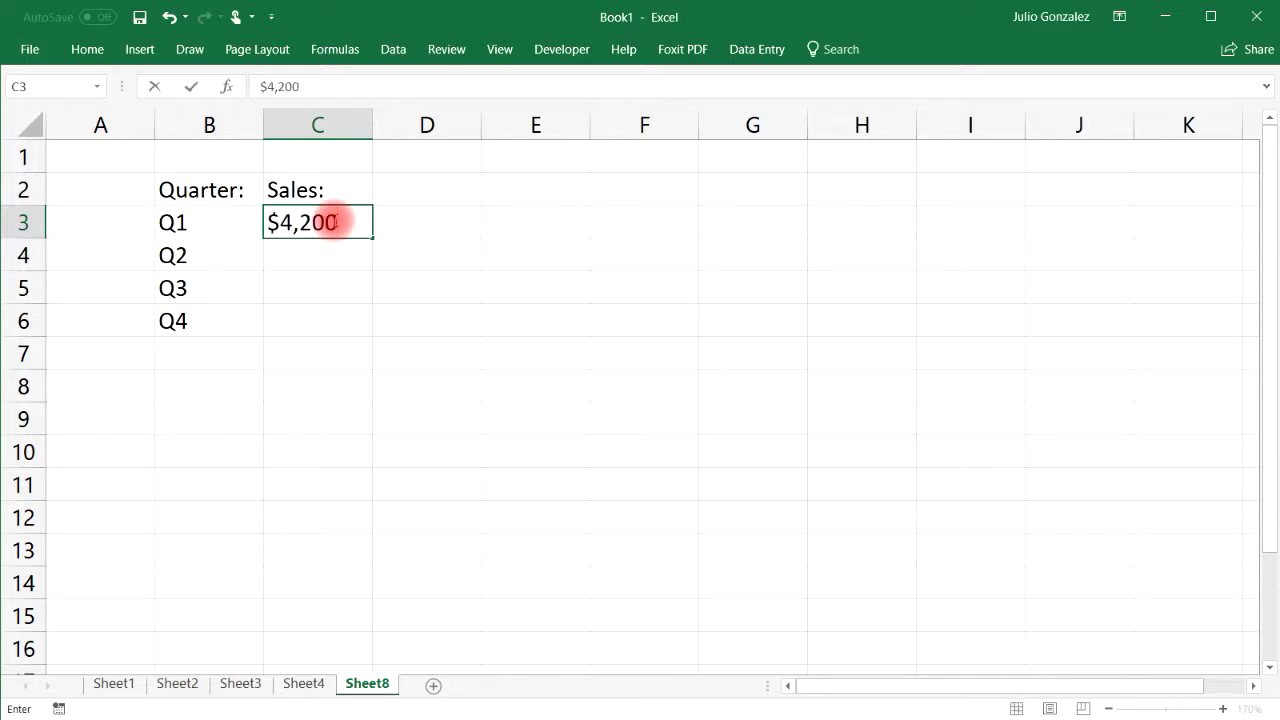
key(Return)
text($3,700)
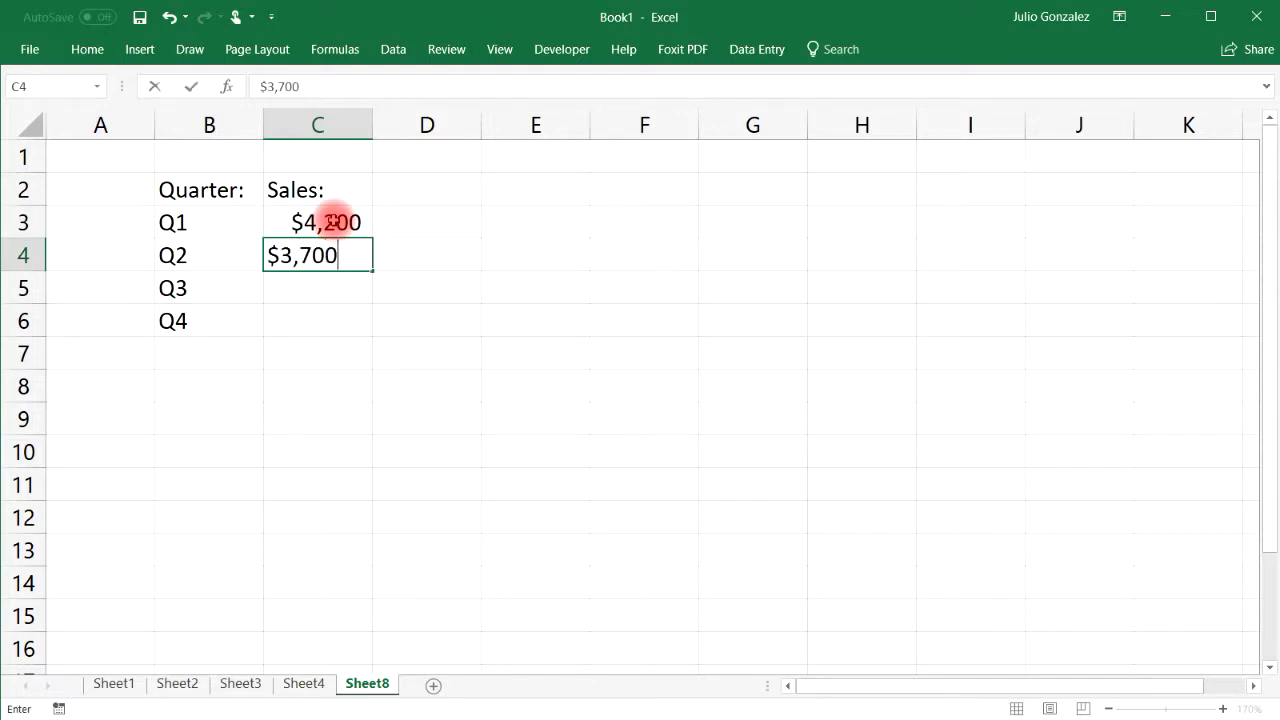
key(Return)
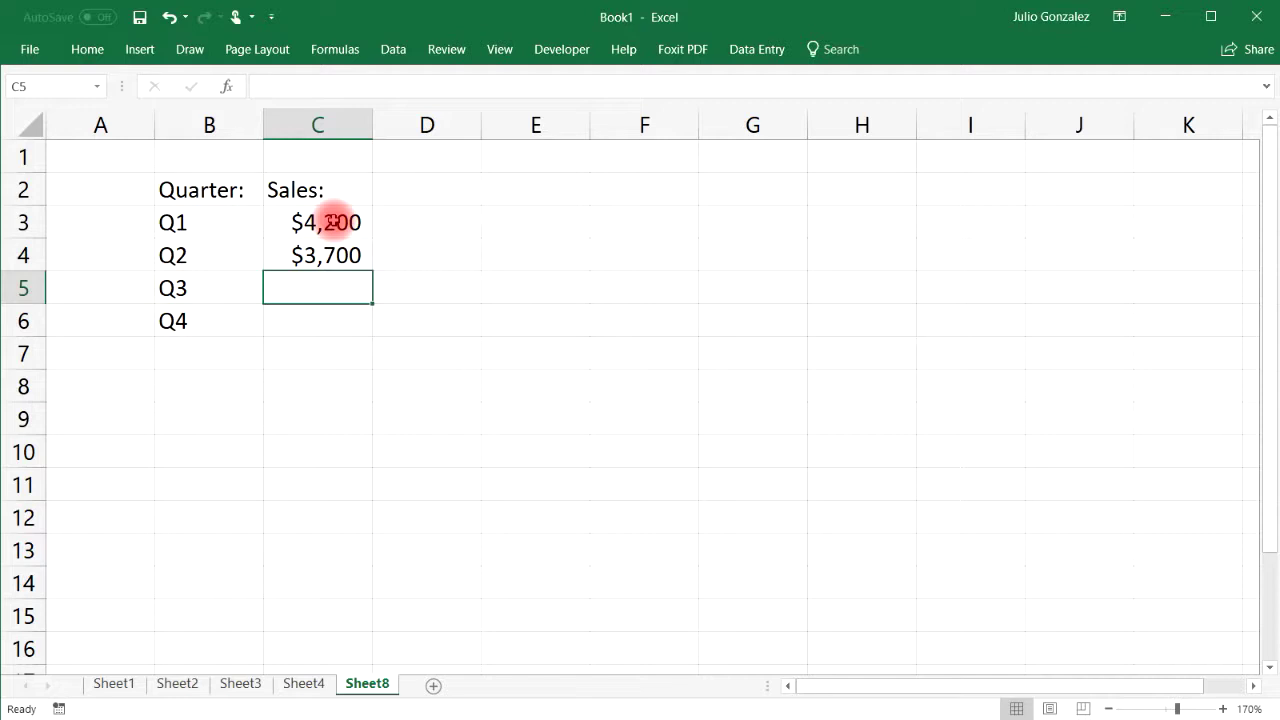
text($5,600)
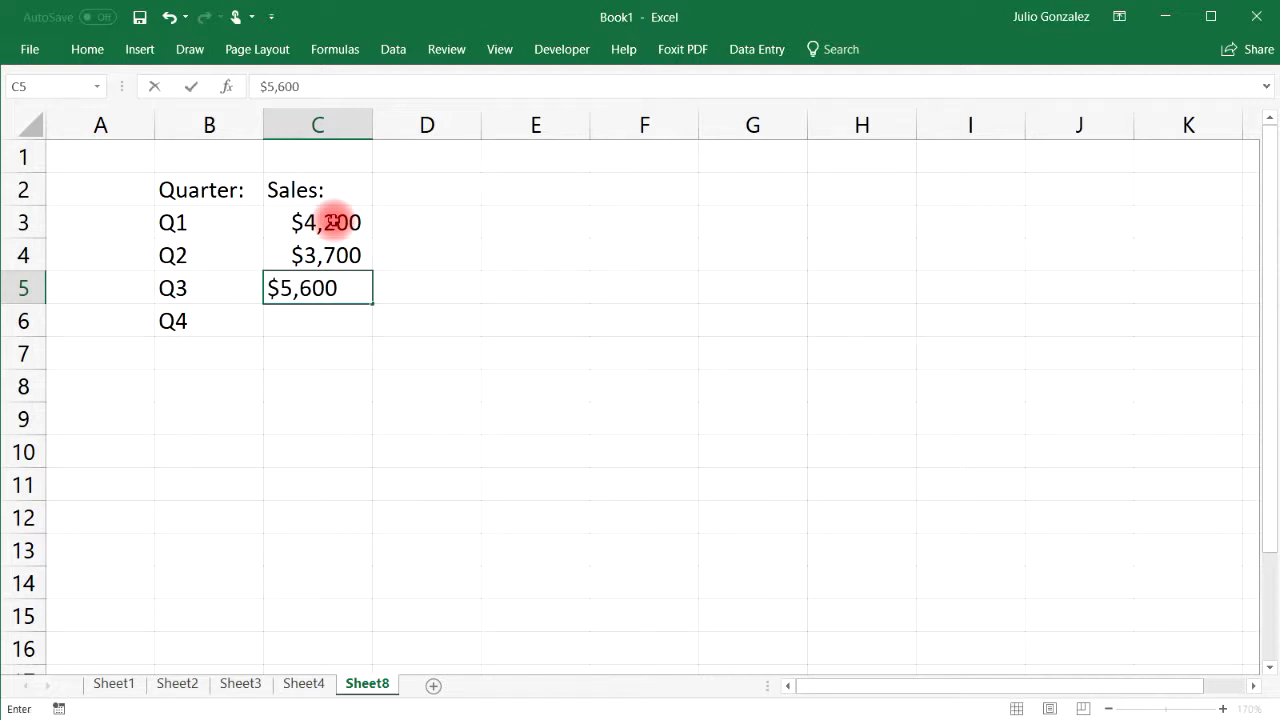
key(Return)
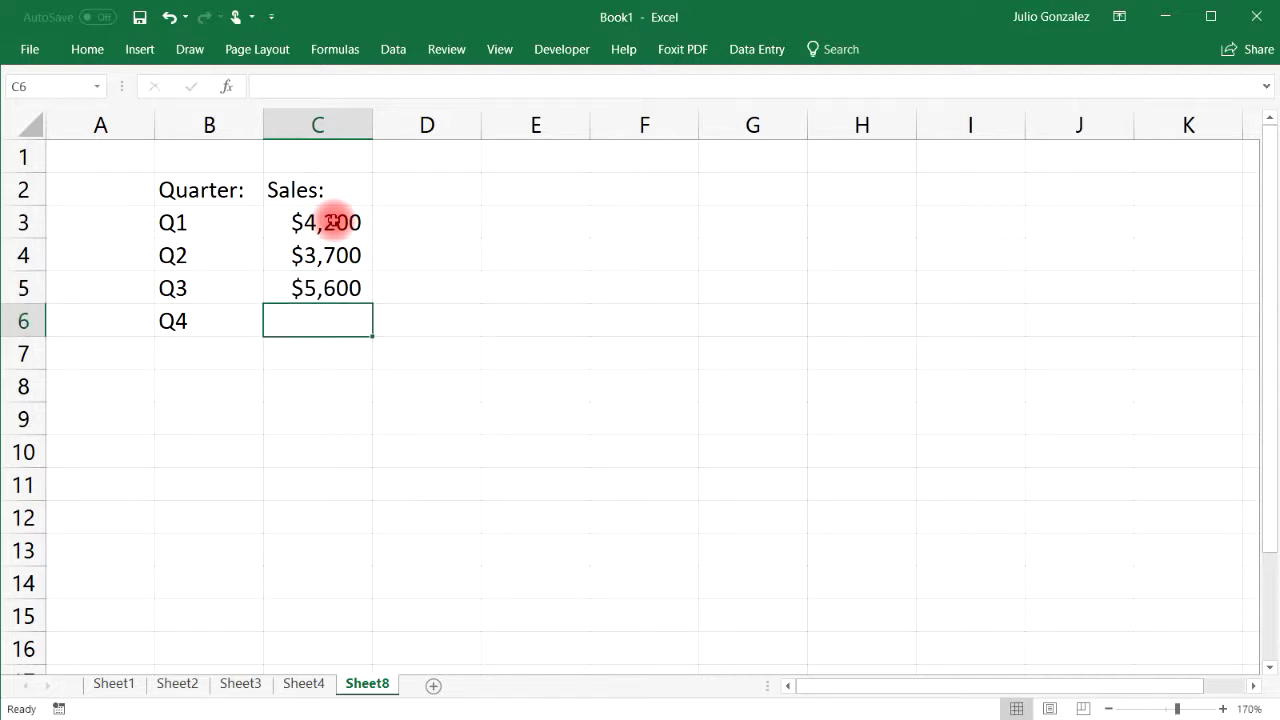
text($)
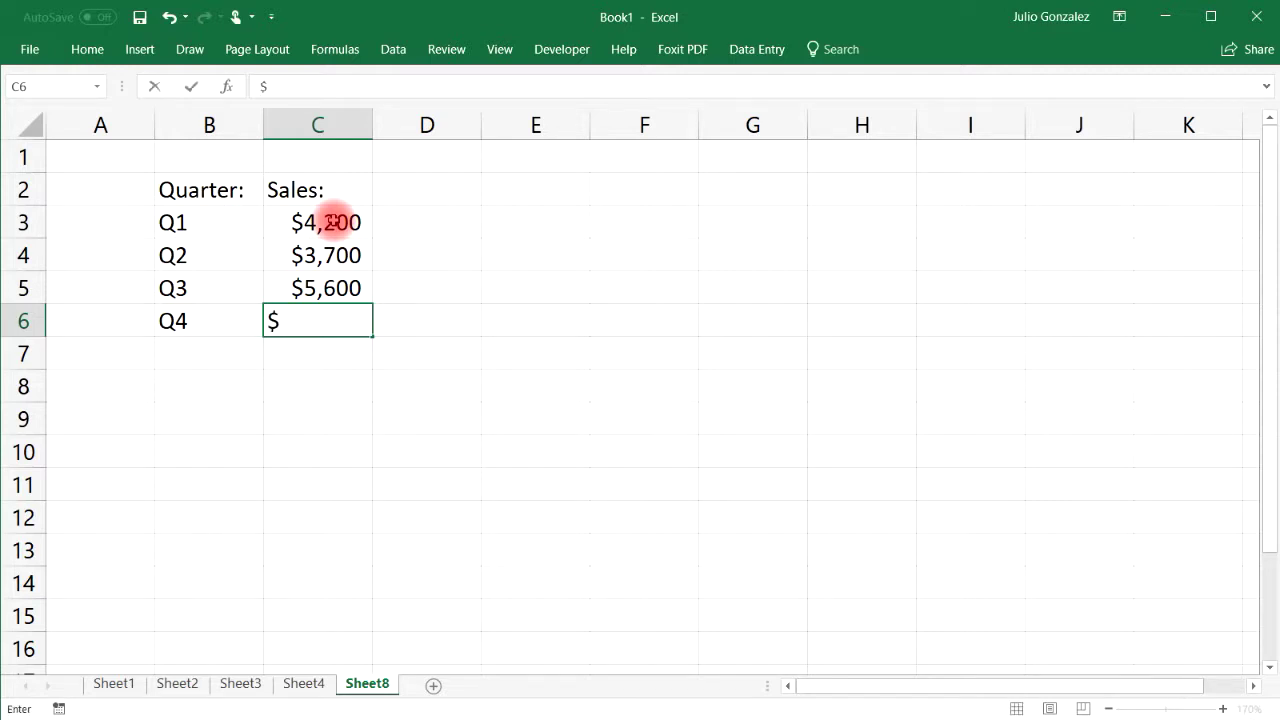
text(4,800)
key(Return)
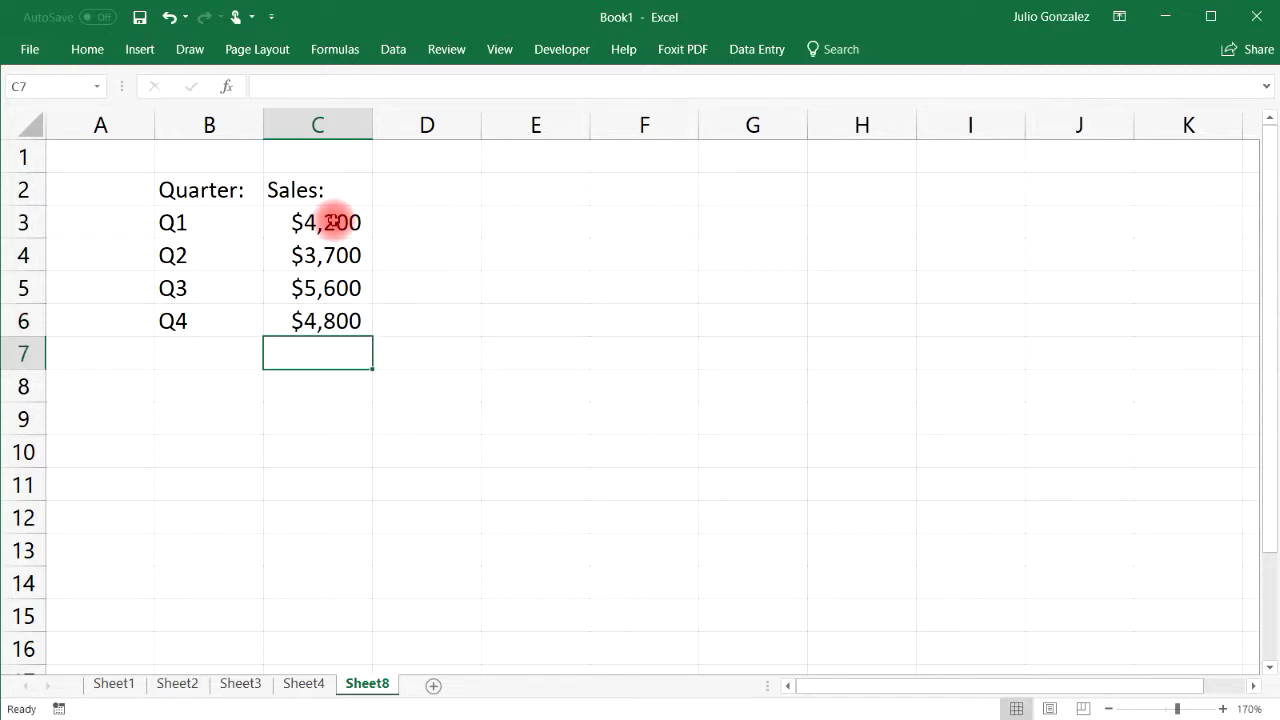
Preview the recommended clustered column, filled map, line, pie and clustered bar charts for B3:C6 without inserting one.
drag(177, 222, 312, 320)
click(142, 47)
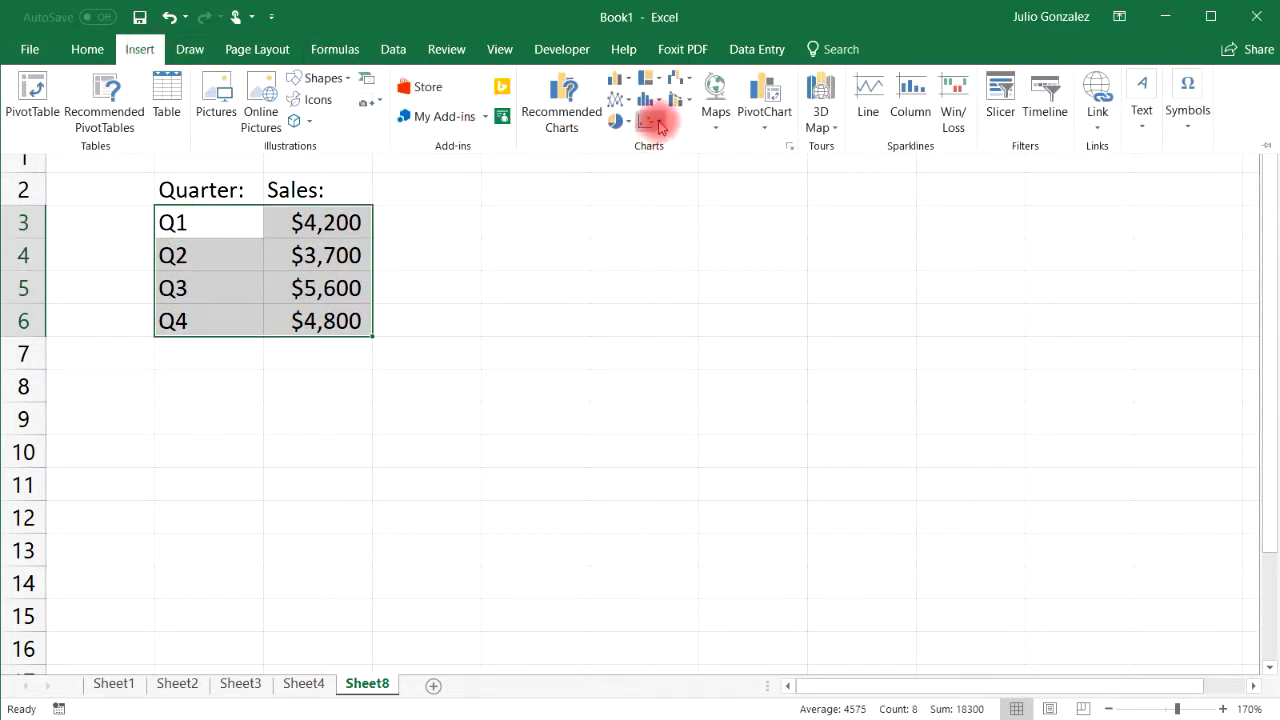
click(574, 122)
click(480, 254)
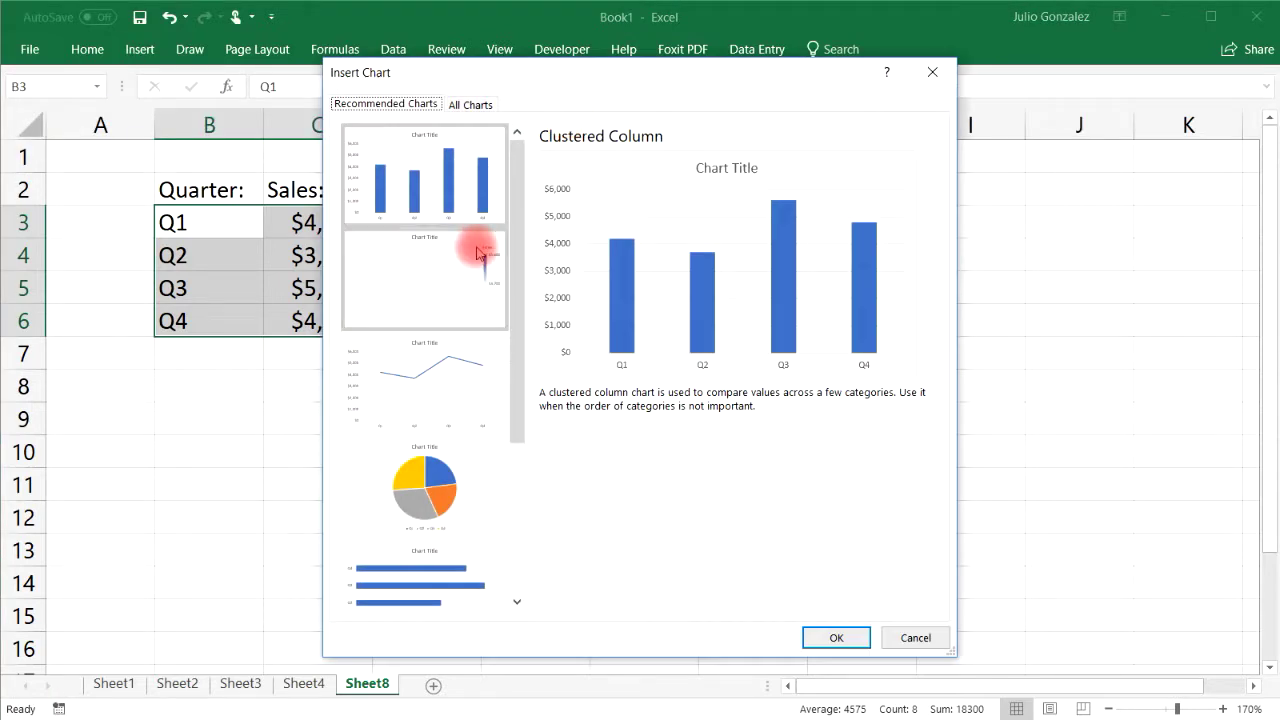
click(449, 360)
click(449, 442)
click(437, 563)
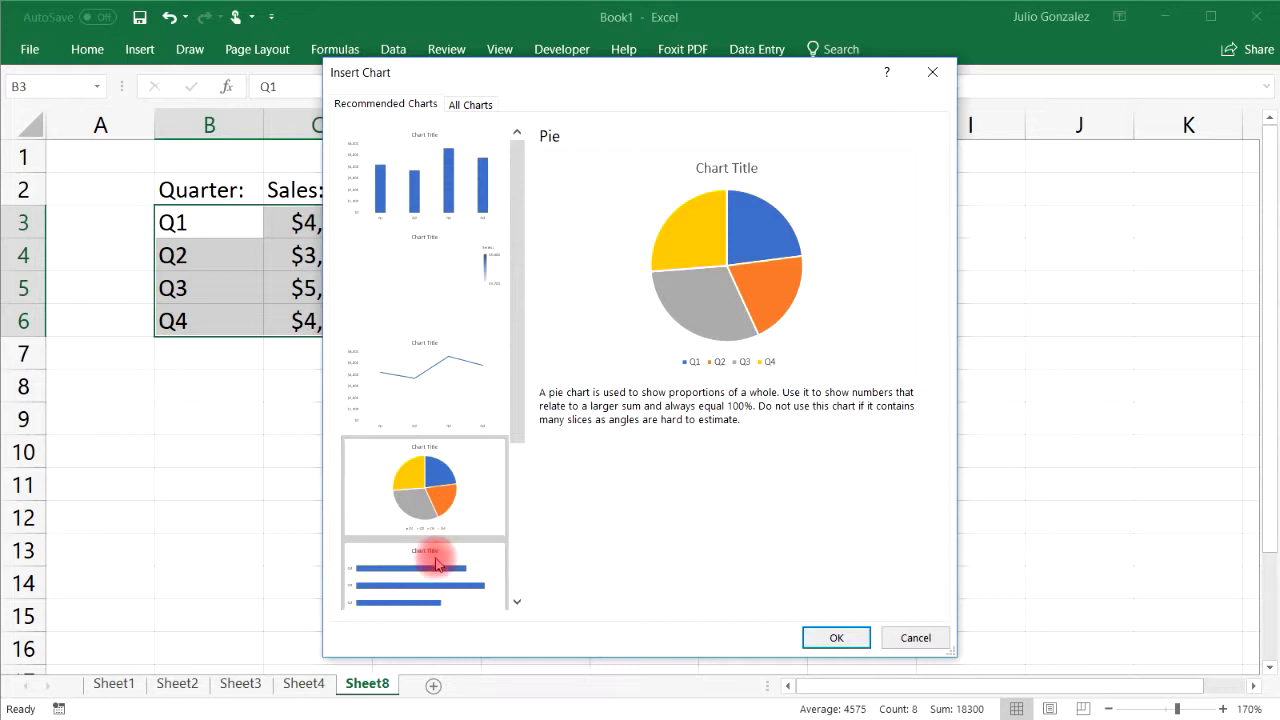
click(491, 396)
click(460, 179)
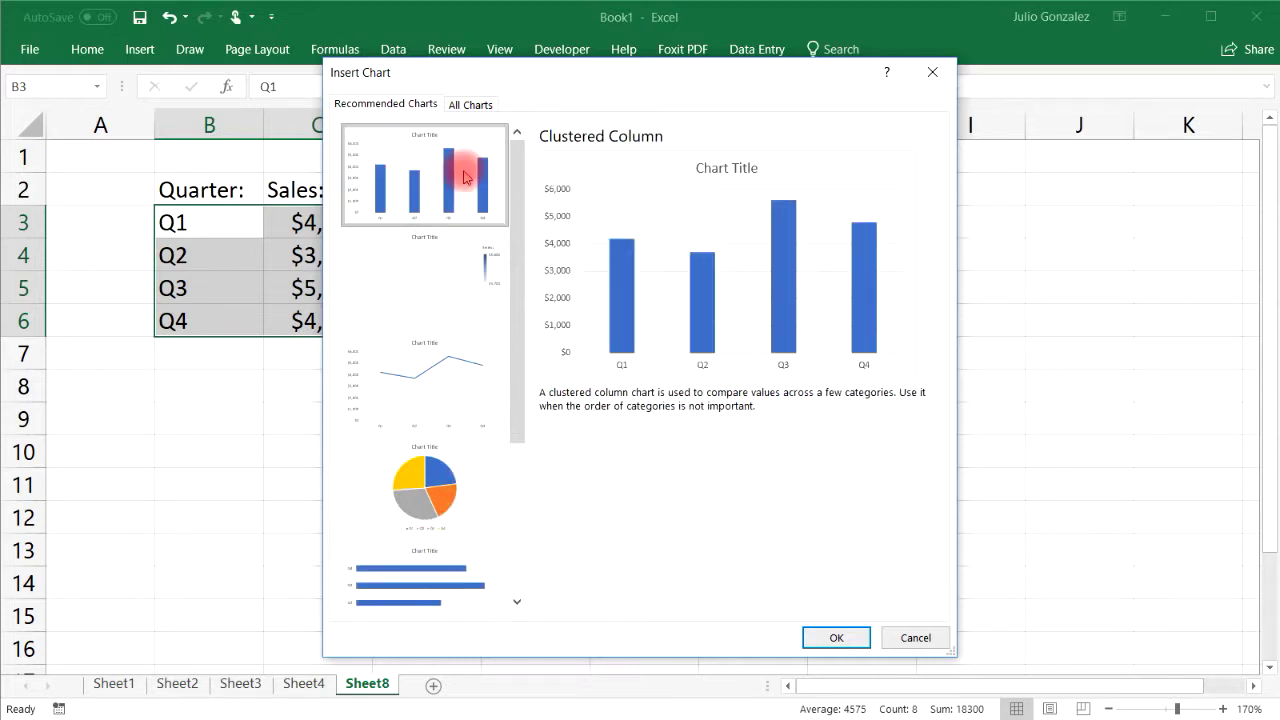
click(468, 251)
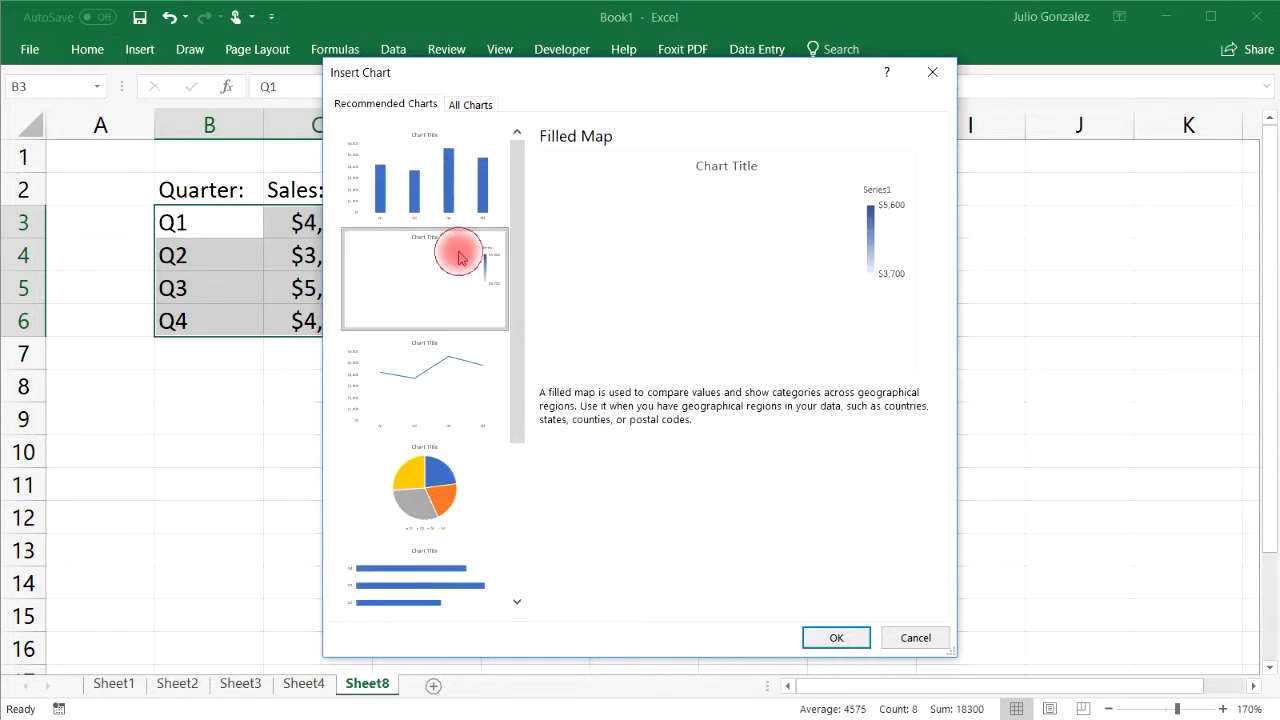
click(446, 381)
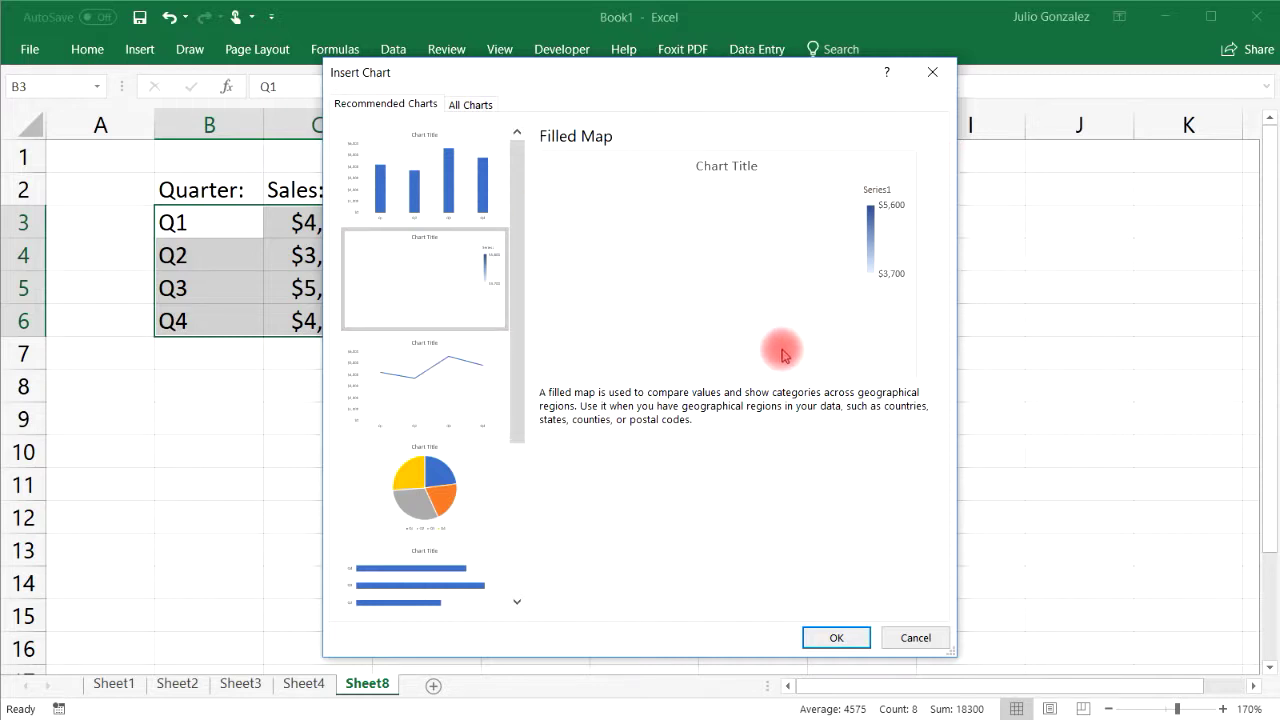
click(466, 381)
click(465, 458)
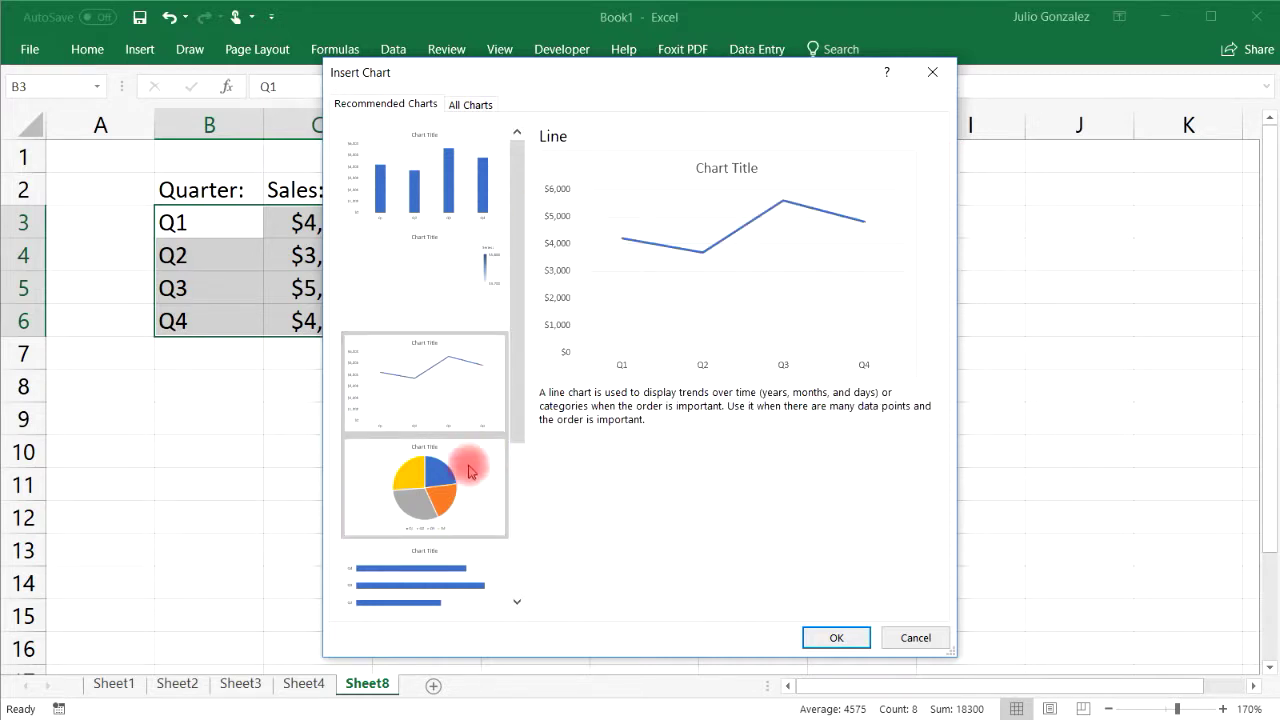
click(503, 557)
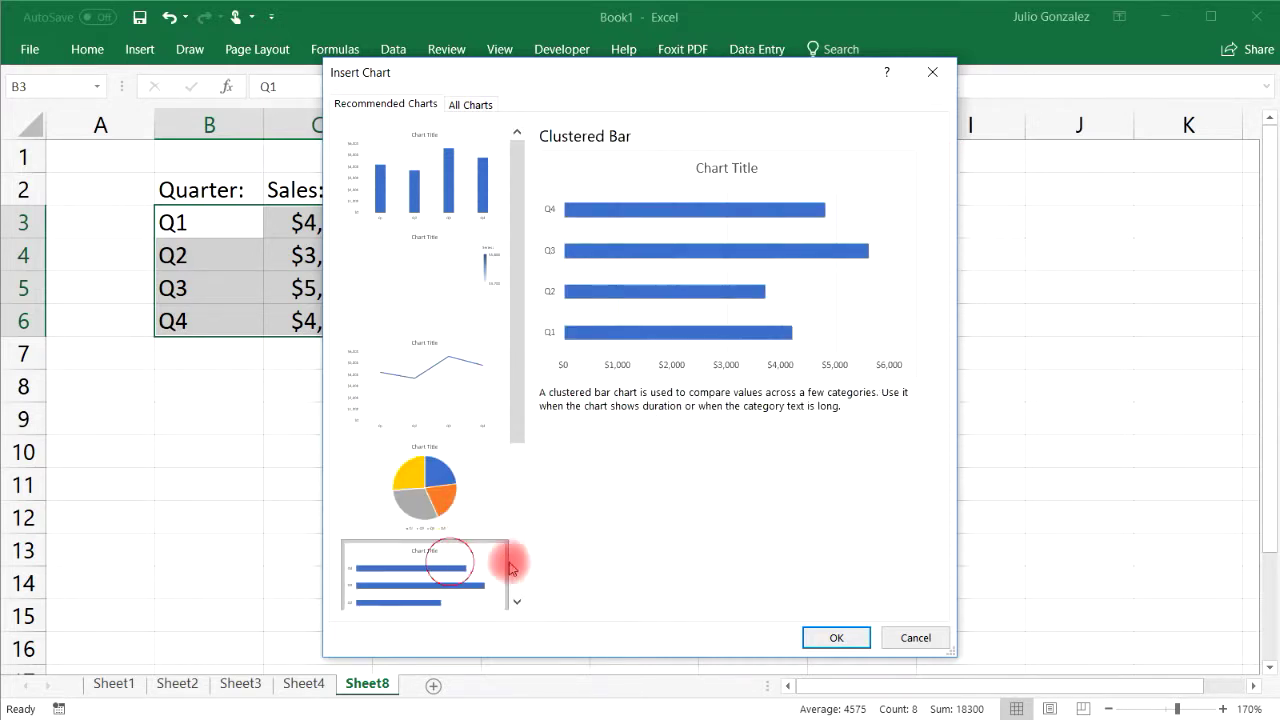
click(915, 637)
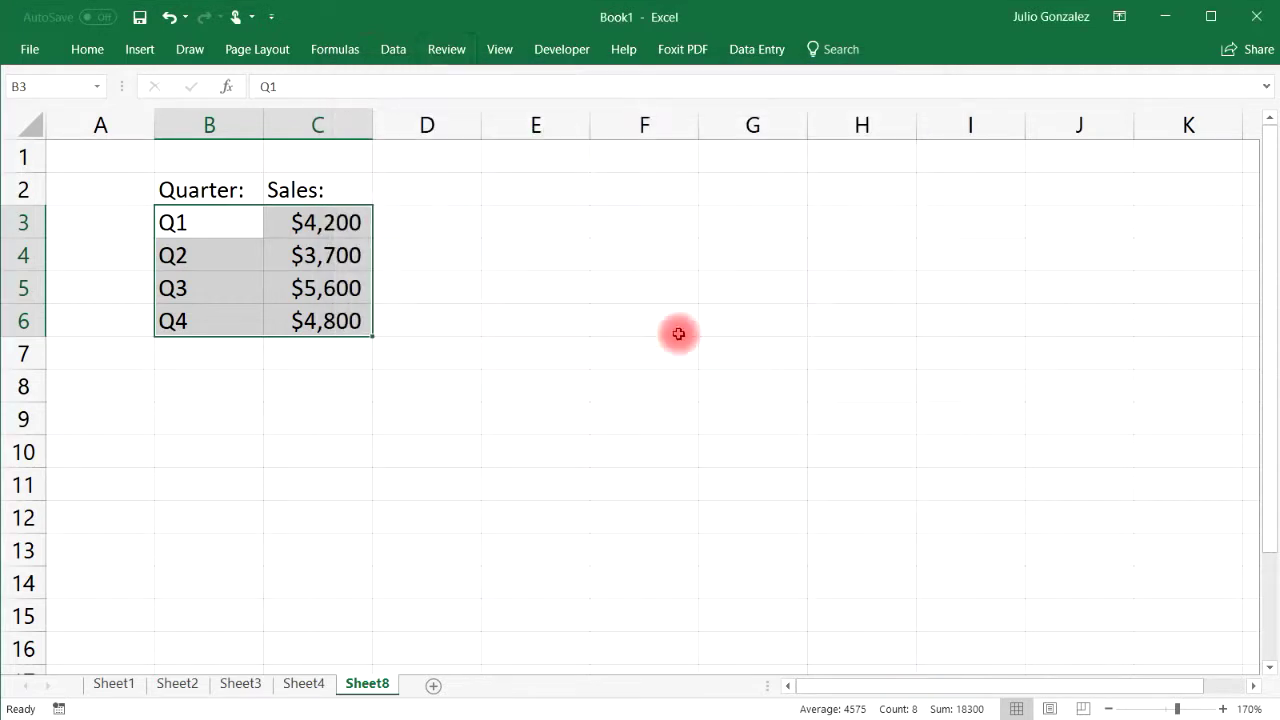
Insert a 2-D clustered column chart of B3:C6, shrink it slightly and place it beside the table over columns D to J.
click(139, 49)
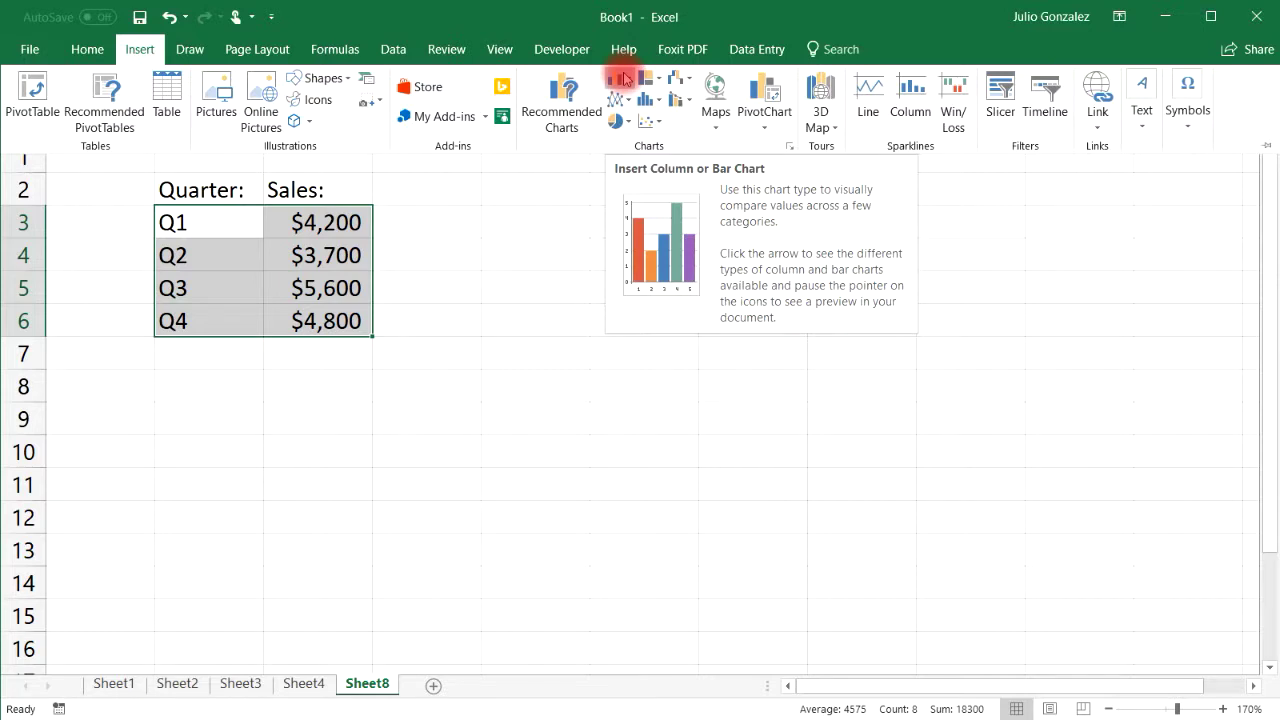
click(622, 79)
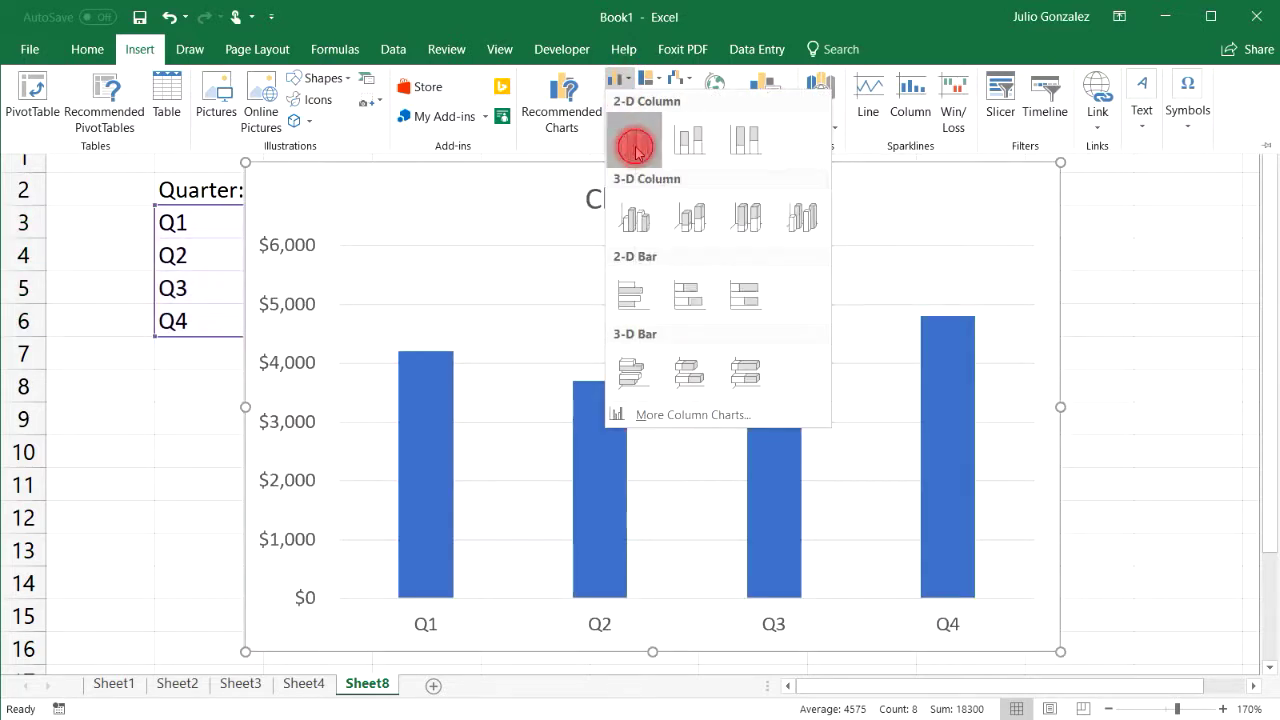
click(634, 146)
drag(1055, 162, 994, 220)
drag(871, 228, 998, 190)
mouse_move(879, 396)
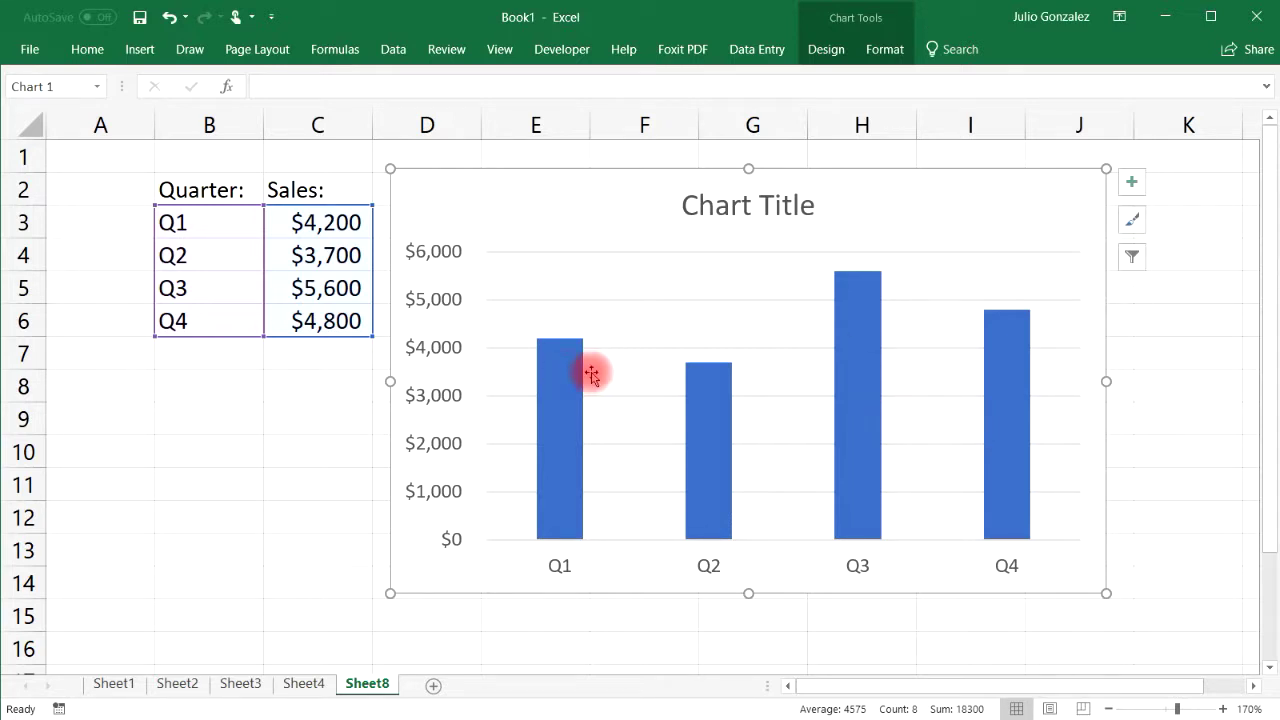
mouse_move(574, 374)
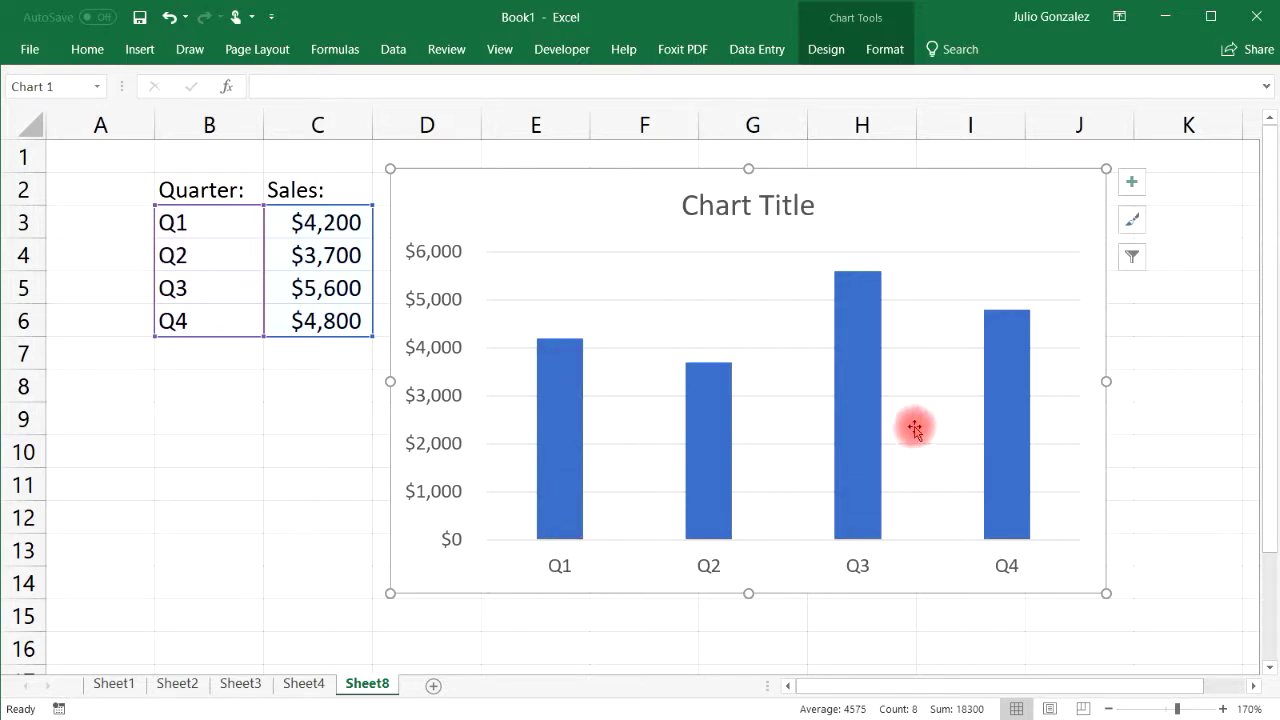
Apply the shadowed chart style with data labels inside the columns, and switch back to the first chart style.
click(1133, 220)
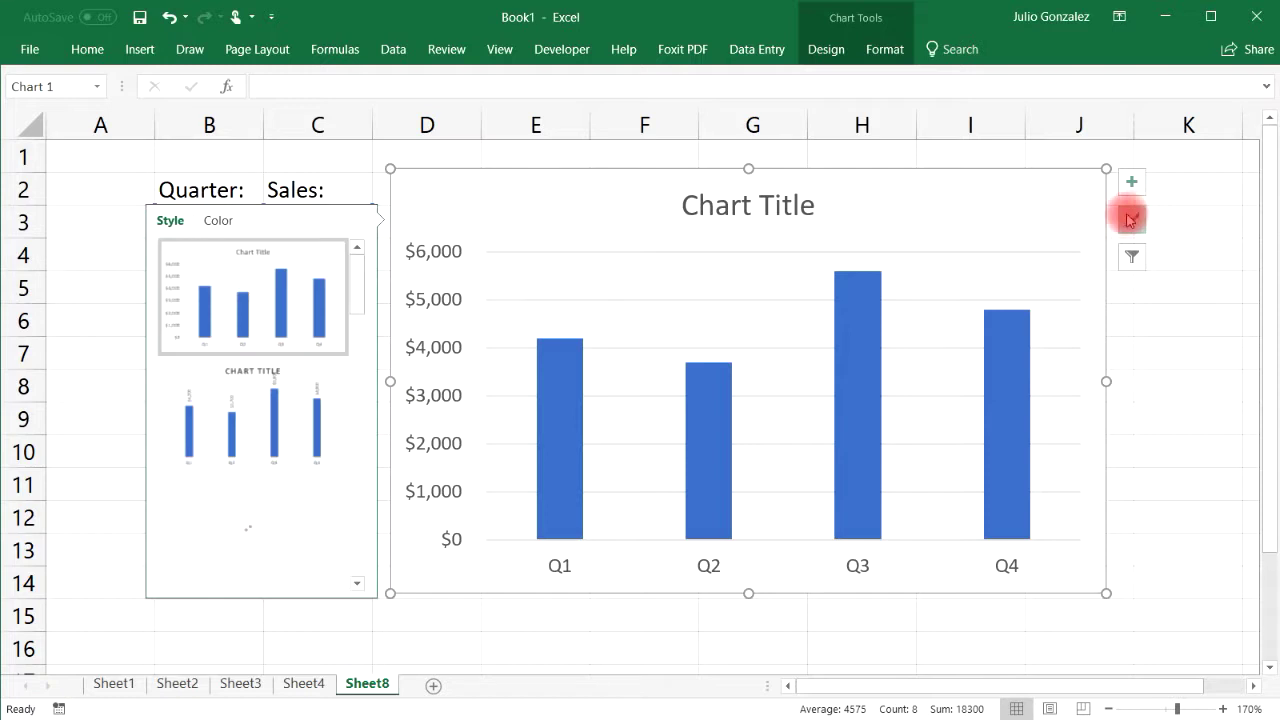
drag(356, 280, 357, 304)
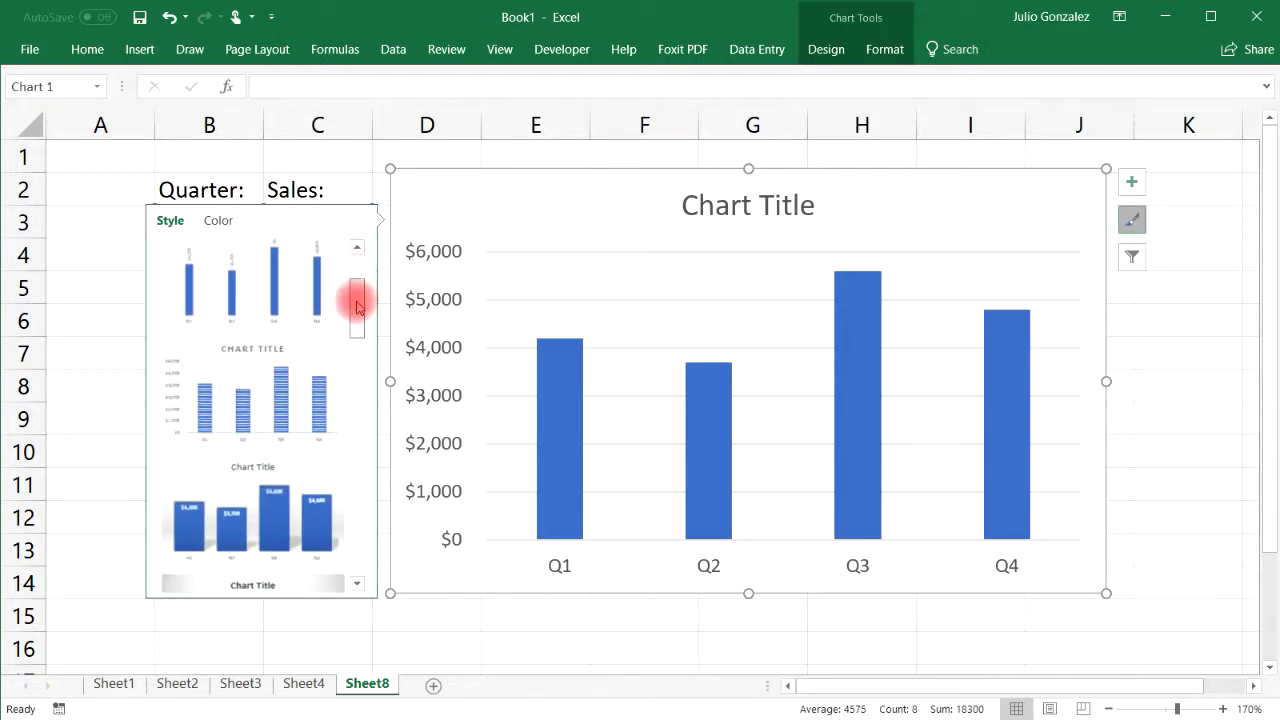
click(276, 480)
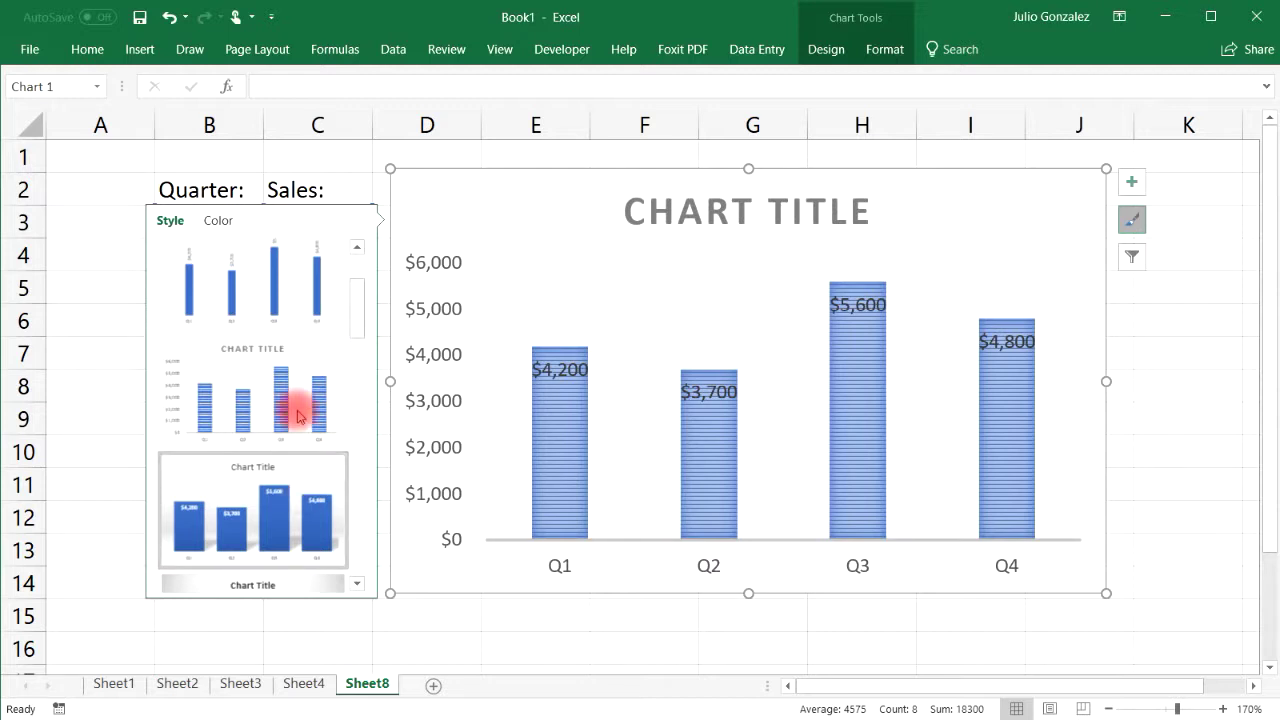
mouse_move(360, 308)
mouse_down()
mouse_move(354, 486)
mouse_move(354, 257)
mouse_move(350, 290)
mouse_up()
click(315, 343)
click(274, 306)
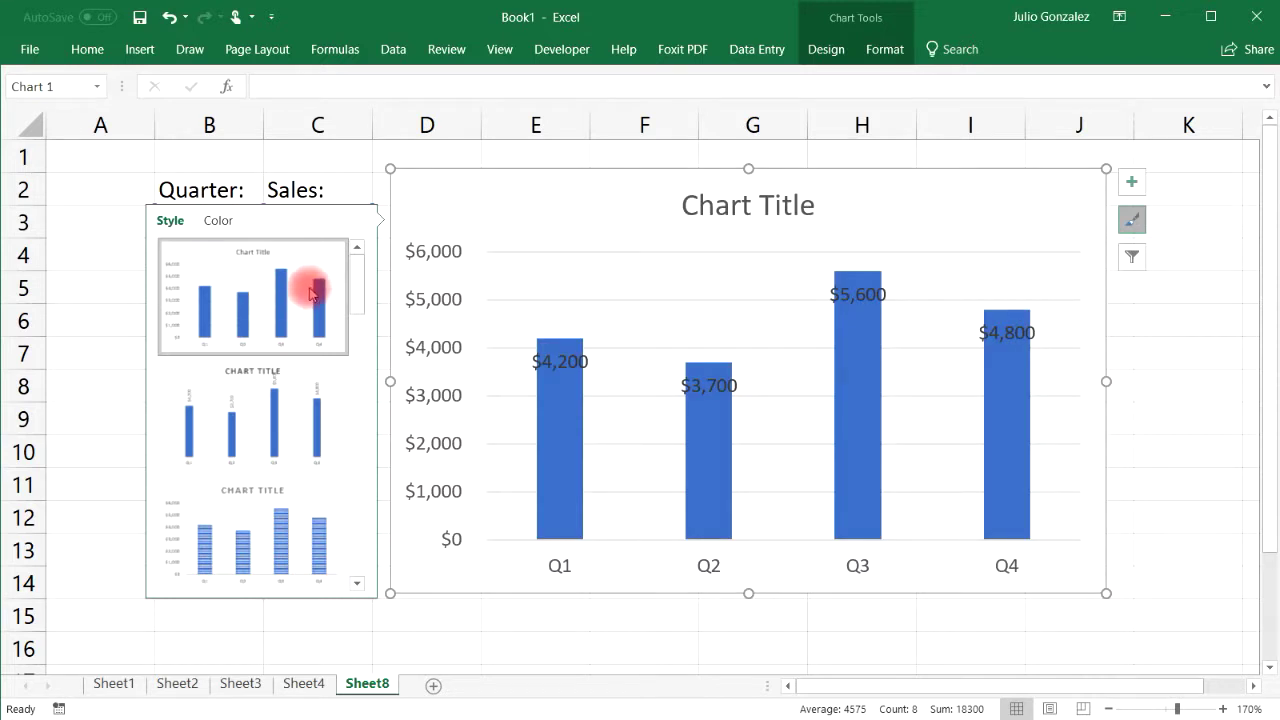
Recolour the column chart with the gold monochromatic palette and set the workbook's theme colours to Red Orange.
click(220, 222)
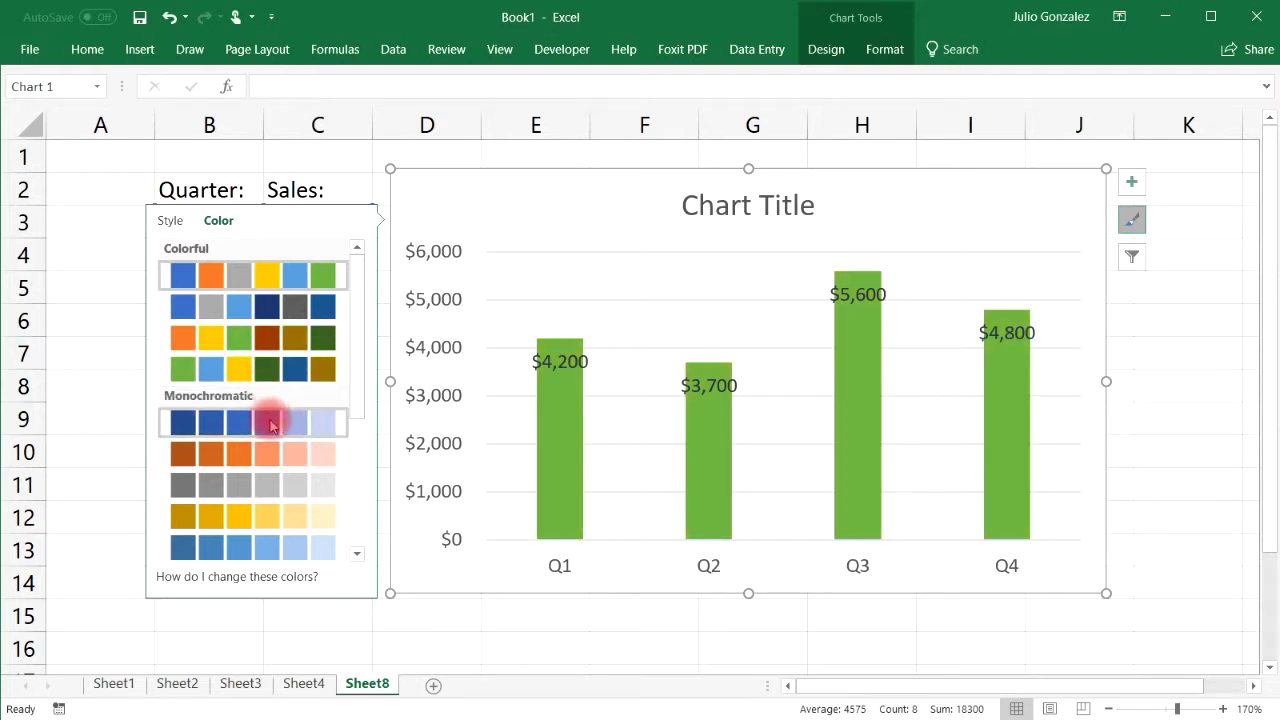
click(262, 516)
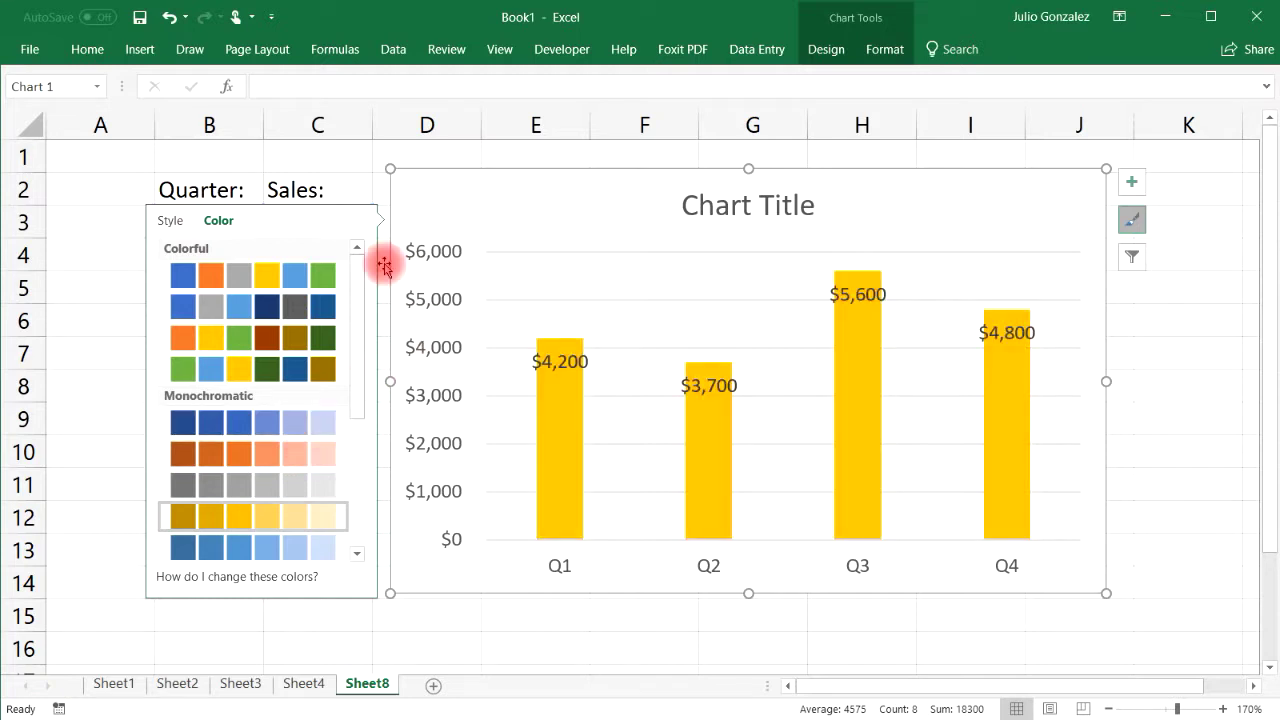
click(257, 49)
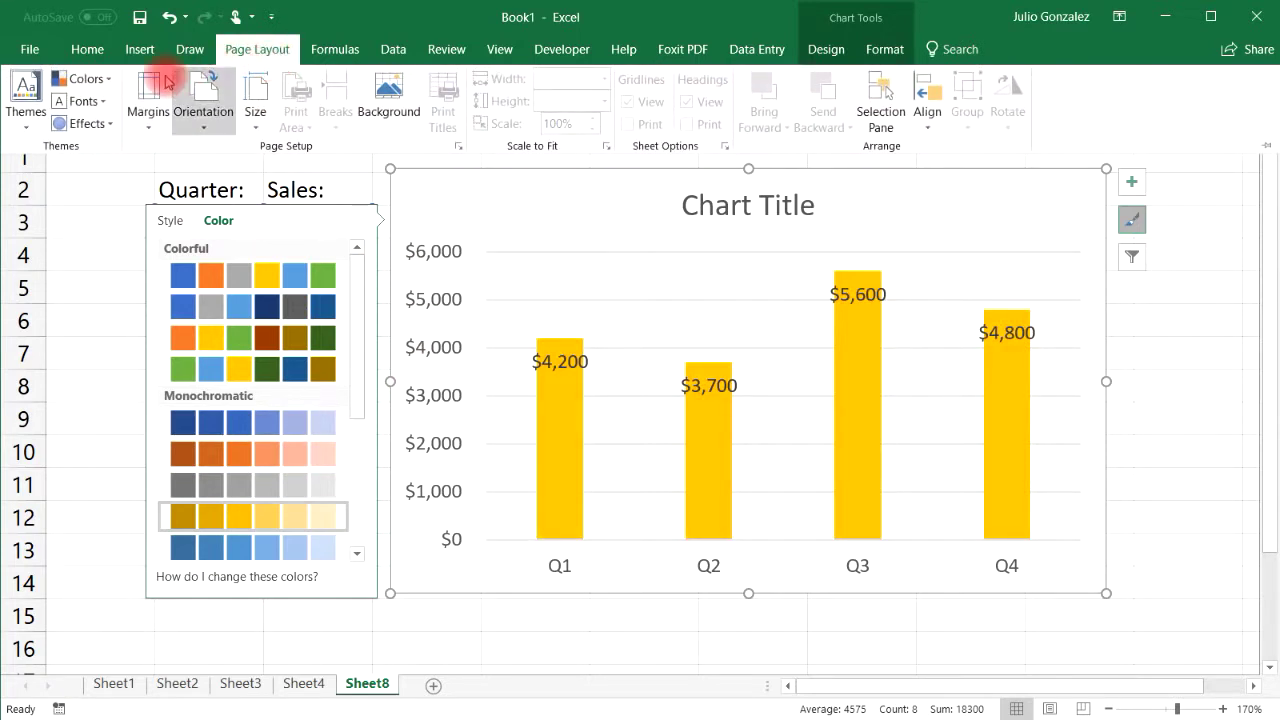
click(62, 79)
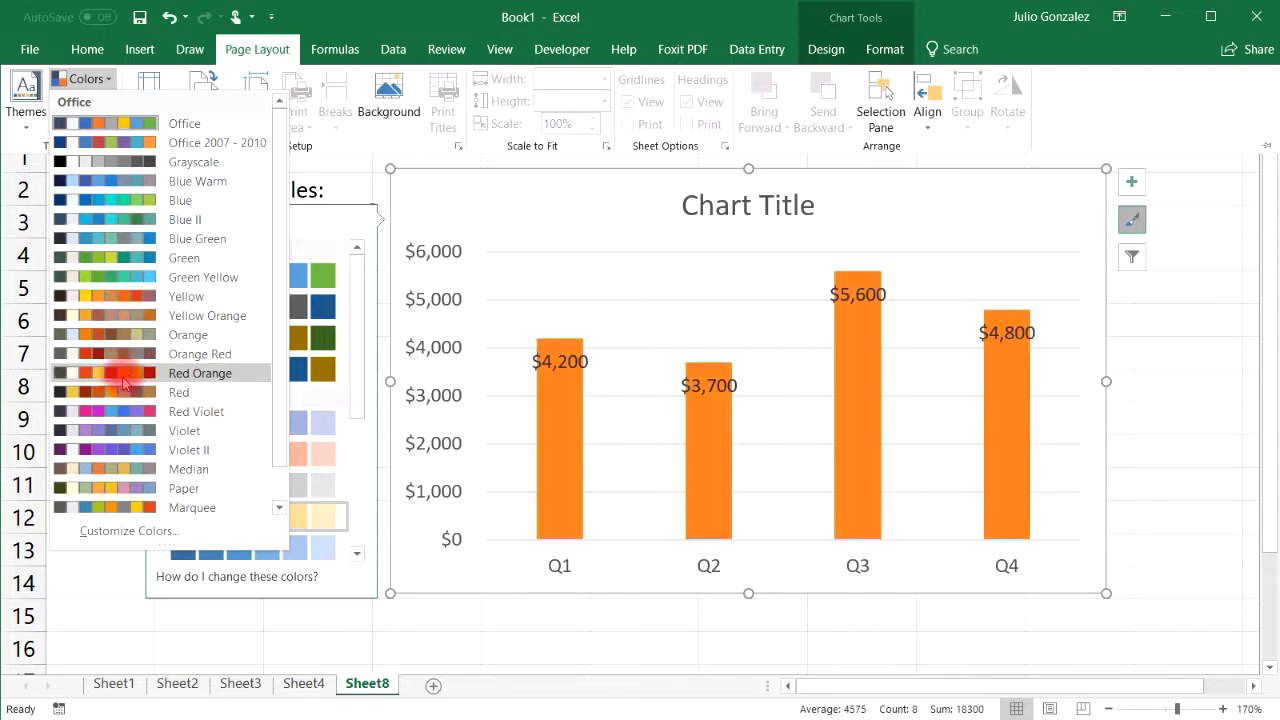
click(122, 378)
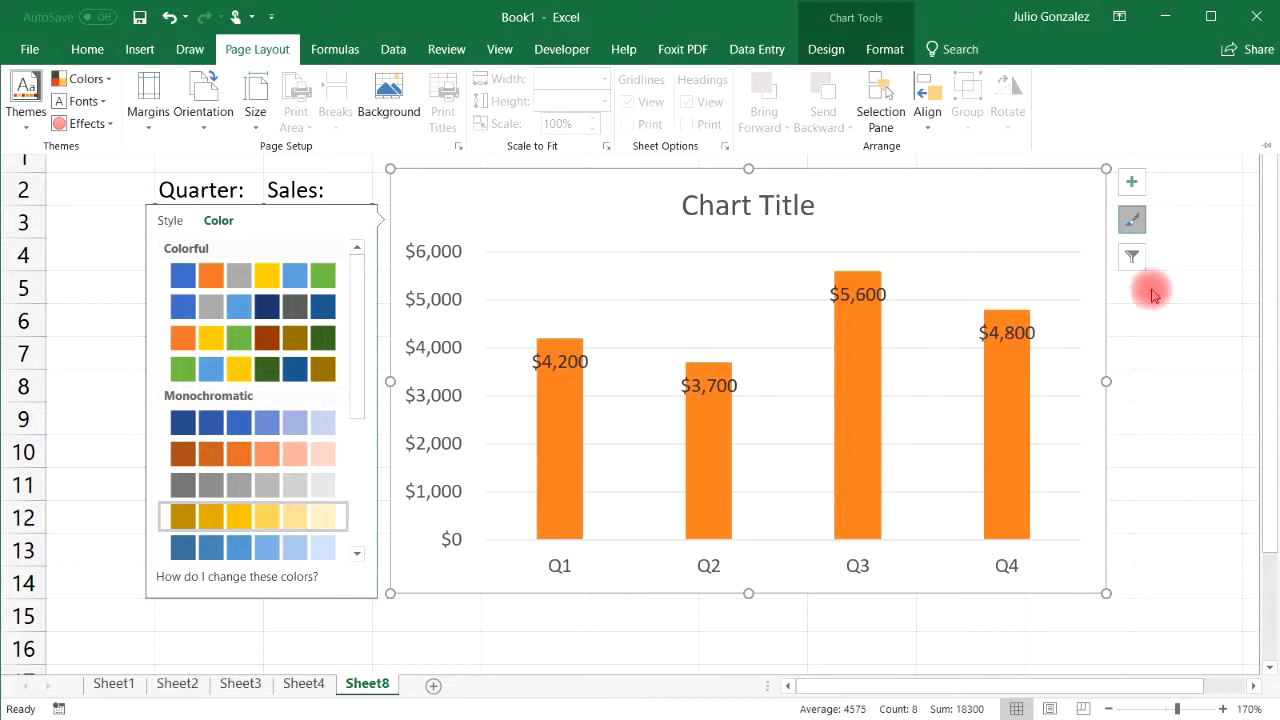
Review which chart elements are available and enabled for the column chart, and deselect the chart.
click(1131, 182)
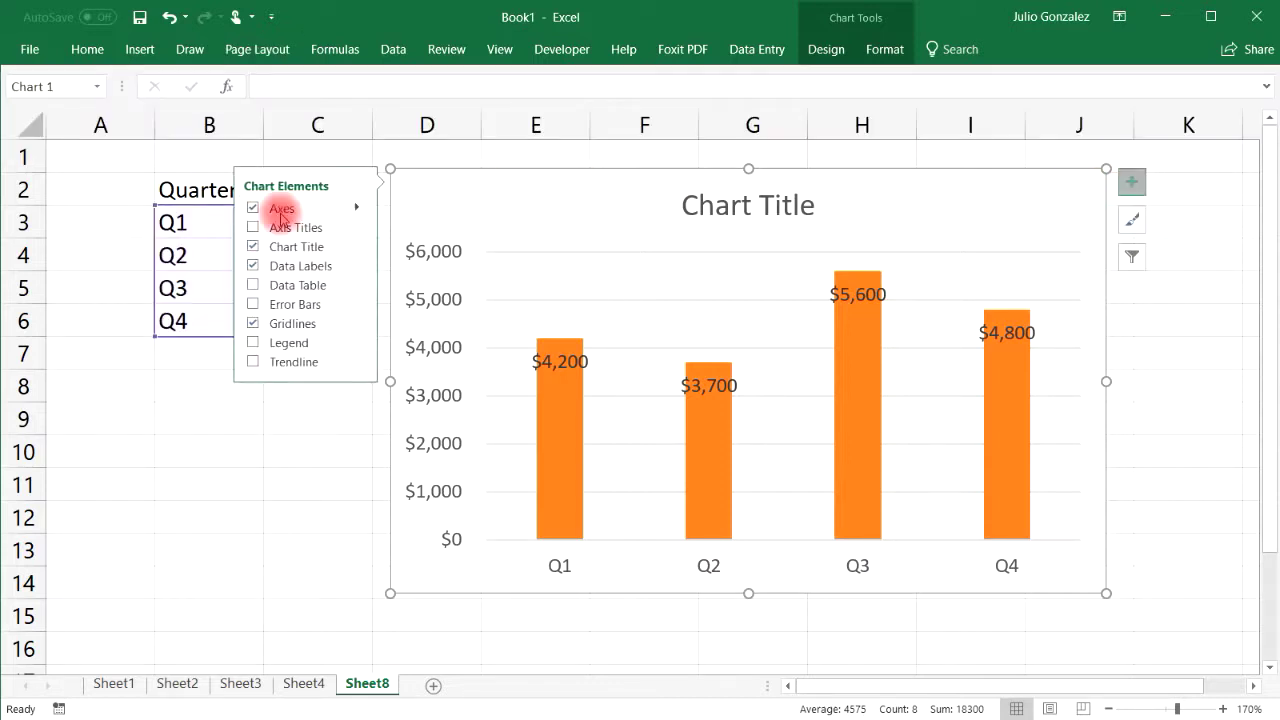
click(297, 229)
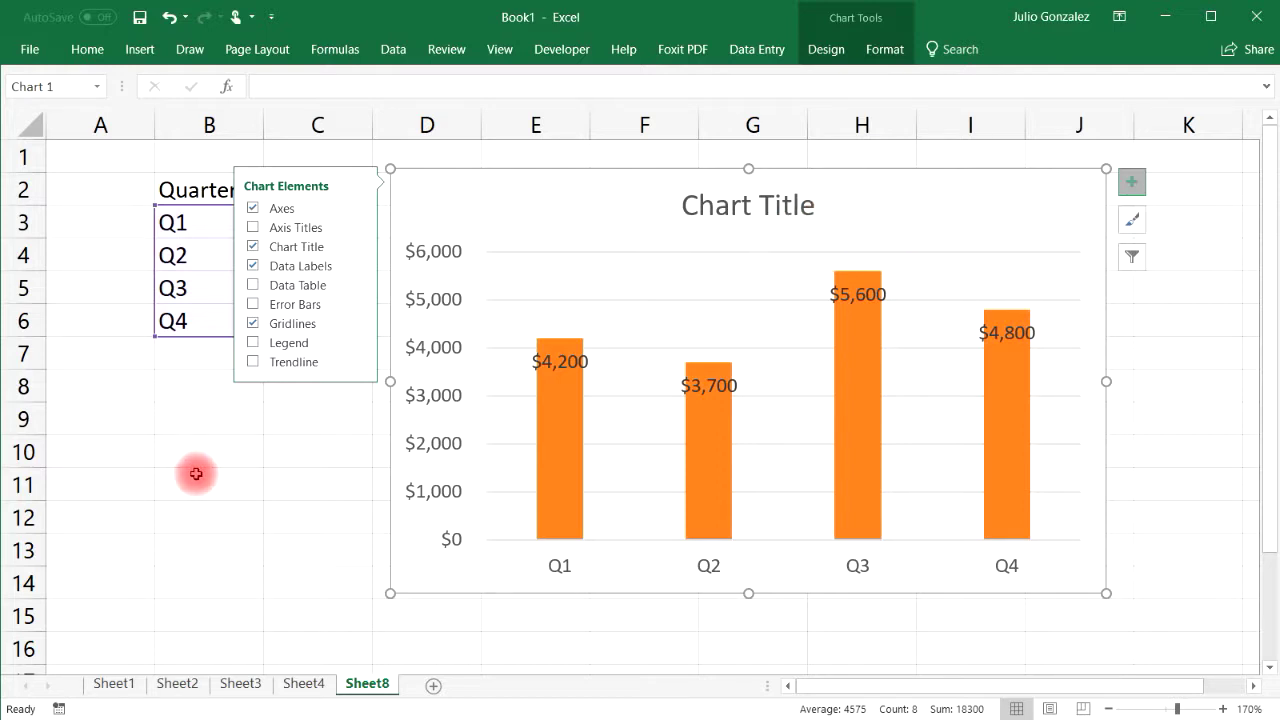
click(218, 448)
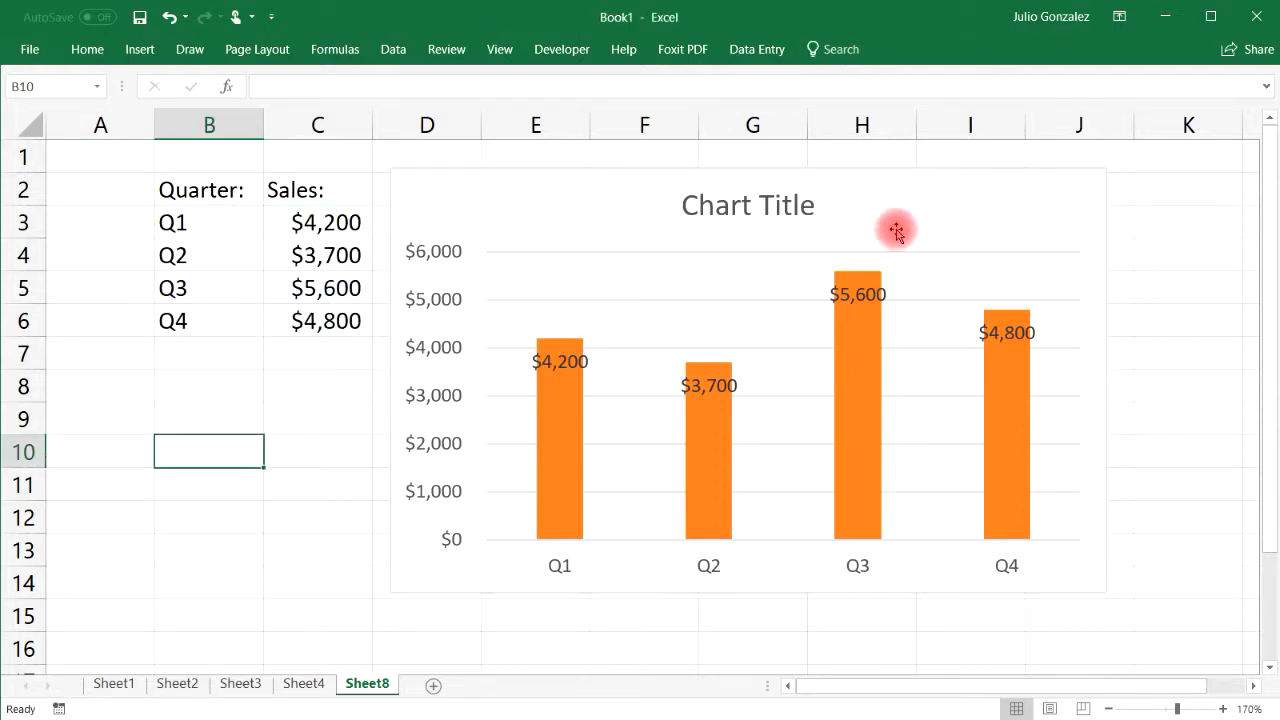
Delete the column chart and clear the quarterly sales table in B2:C6.
click(924, 204)
key(Delete)
drag(223, 200, 357, 320)
key(Delete)
Enter the column headings "Name:" in B2 and "Revenue:" in C2.
click(214, 200)
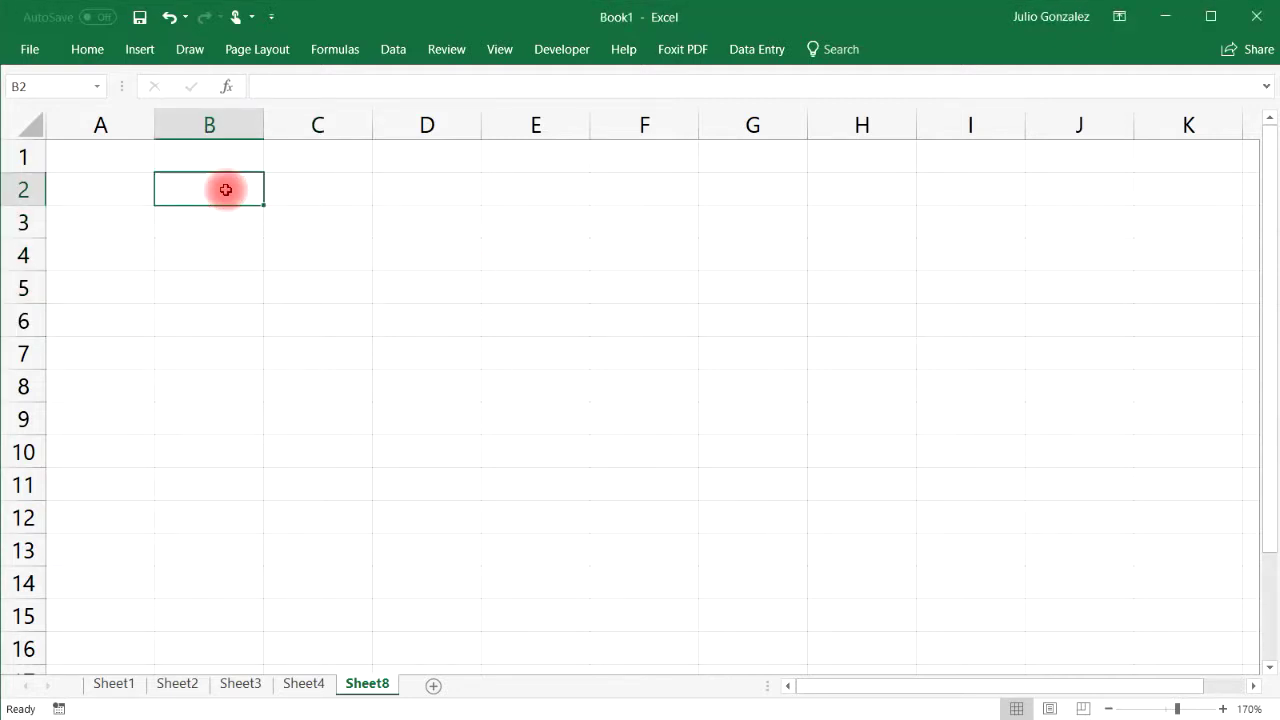
text(Name:)
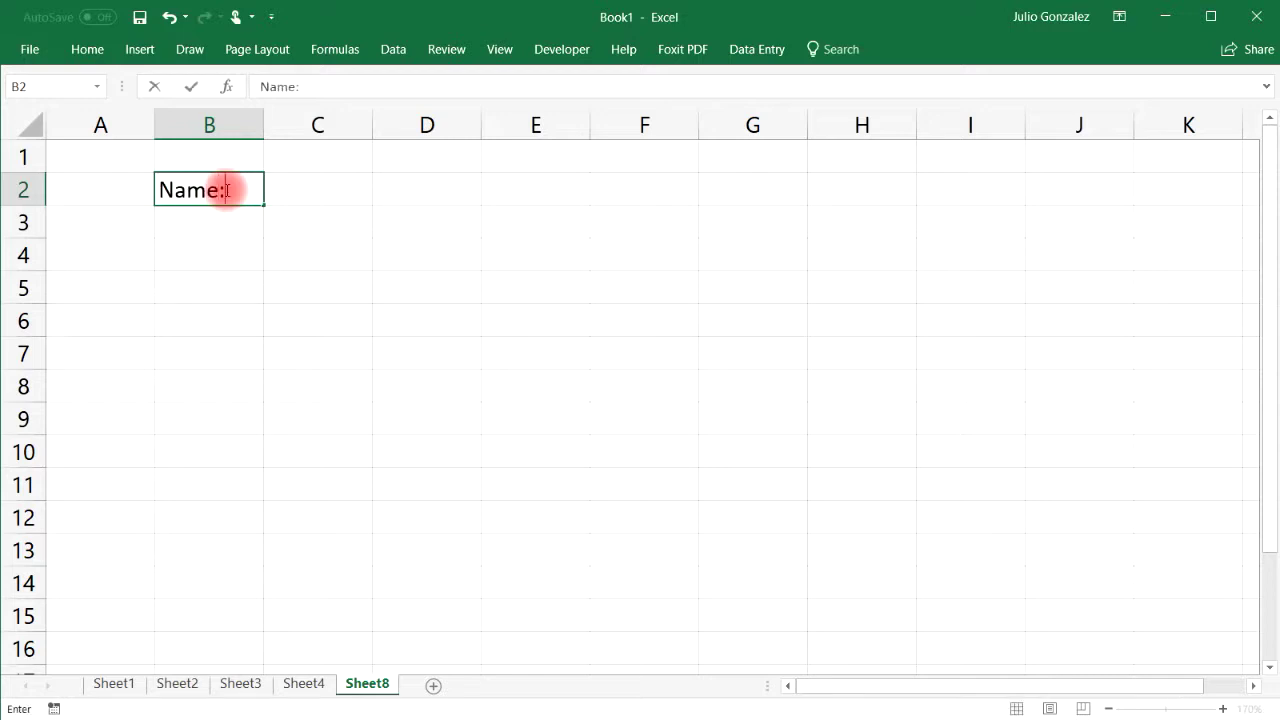
key(Tab)
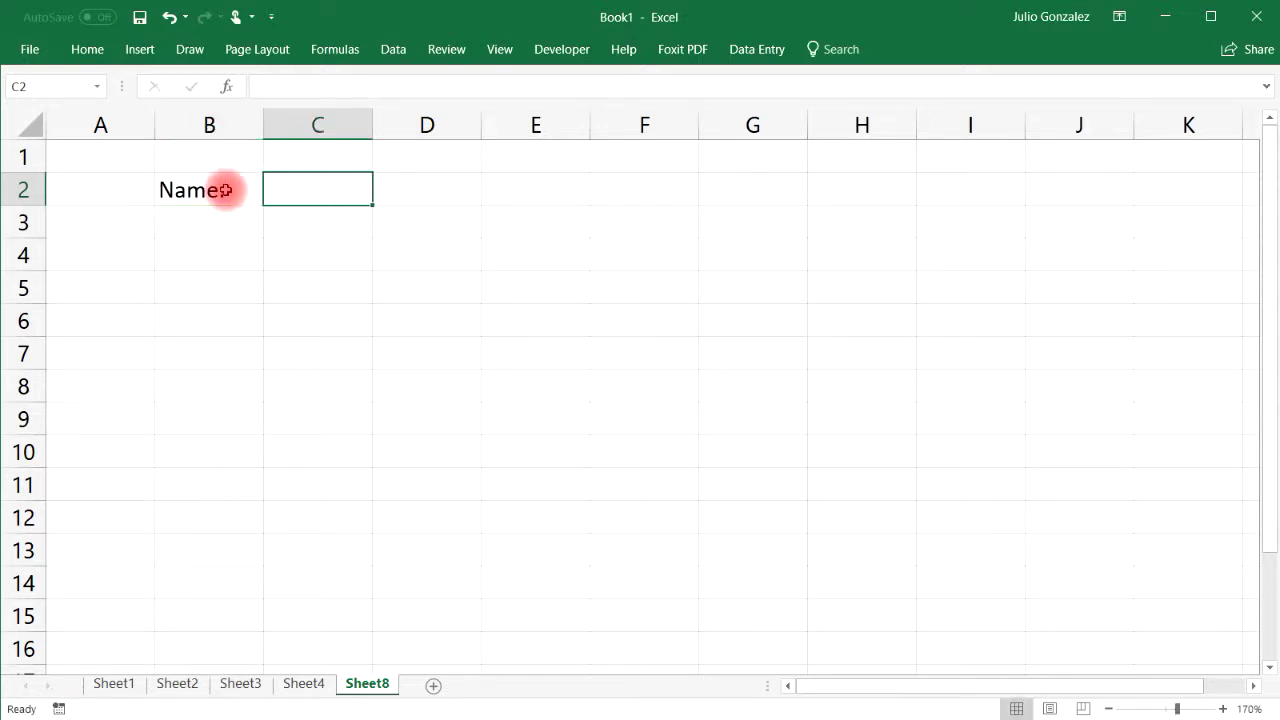
text(Re)
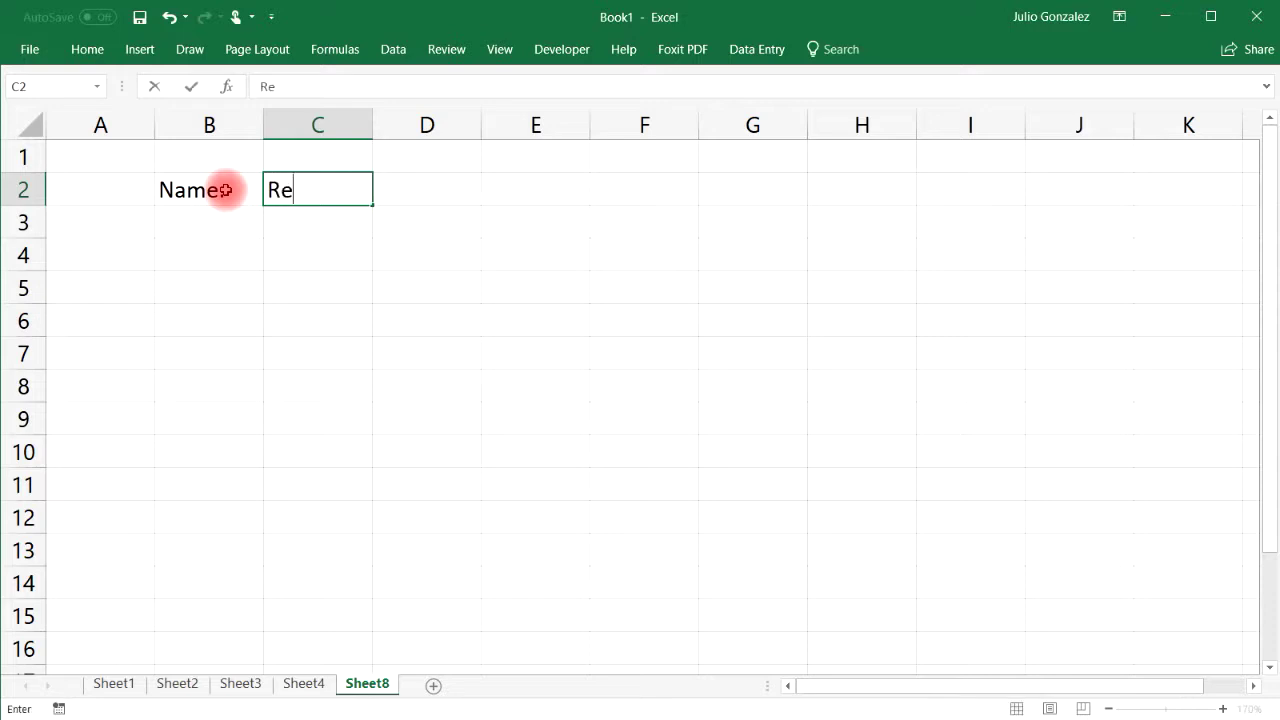
text(venue:)
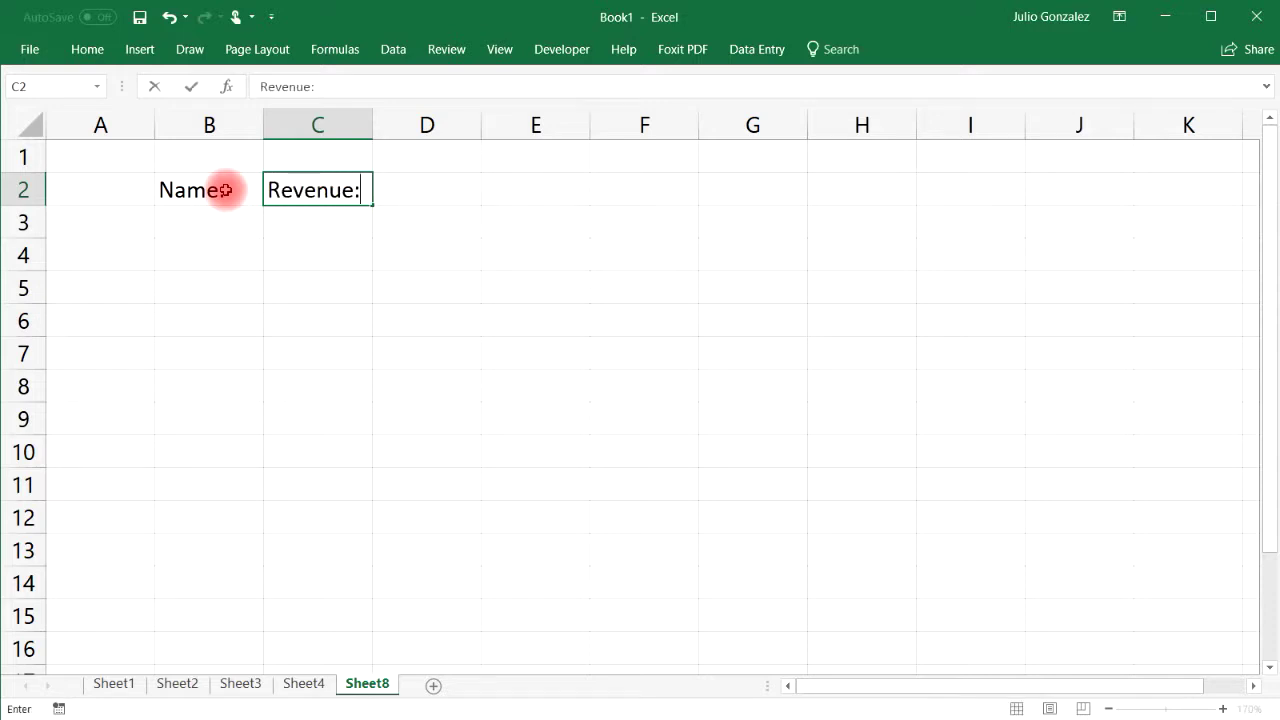
key(Return)
Enter the first names of five people in cells B3 to B7, one per row.
key(Left)
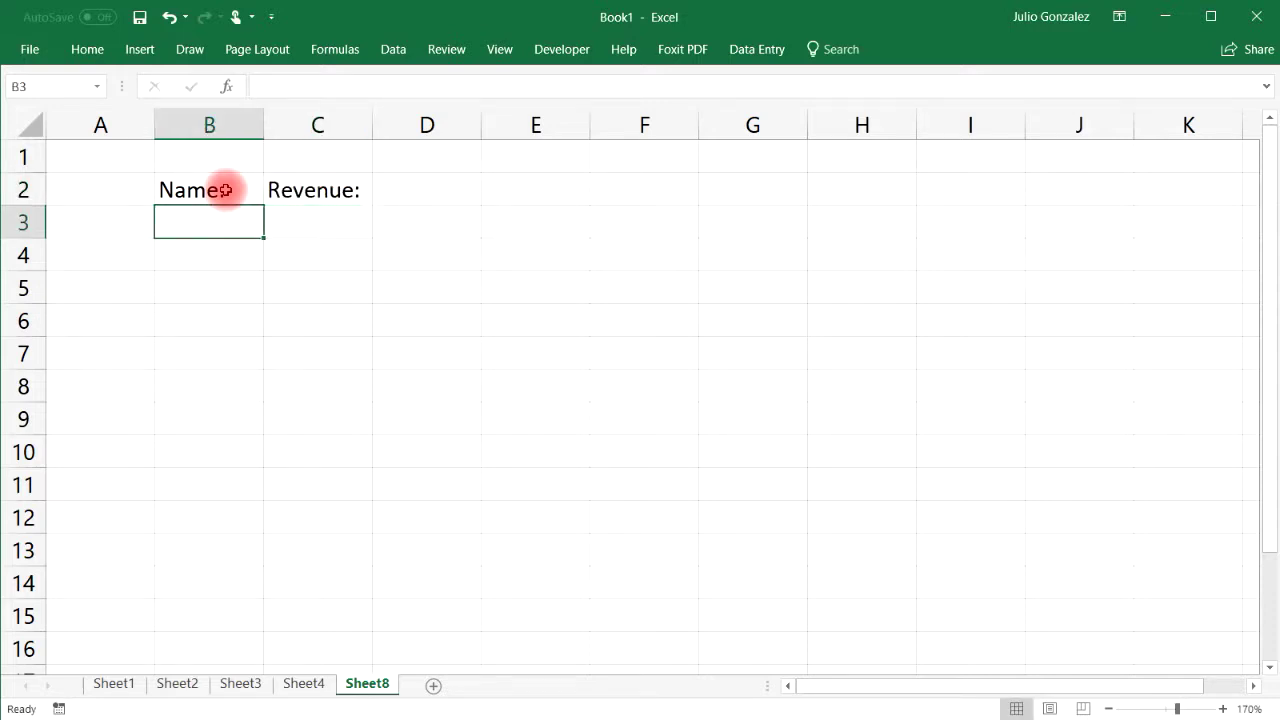
text(John)
key(Return)
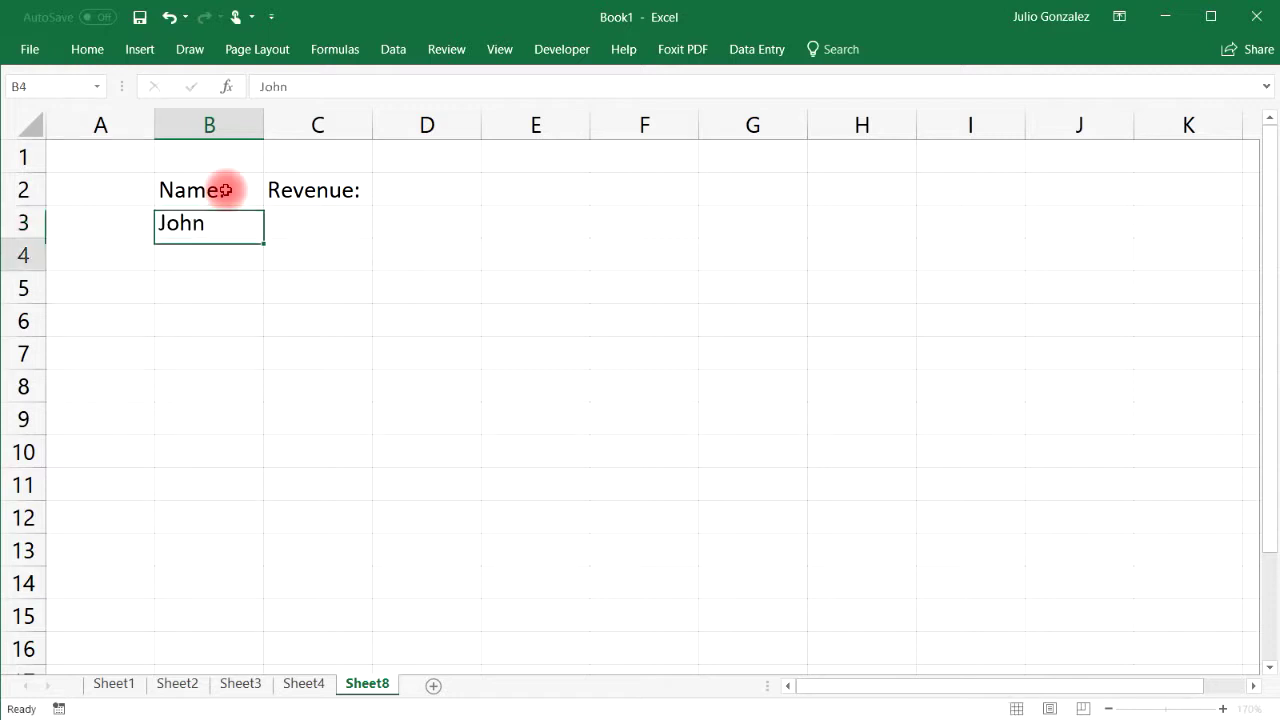
text(Kelly)
key(Return)
text(S)
key(Return)
text(Ma)
key(Return)
text(Arnold)
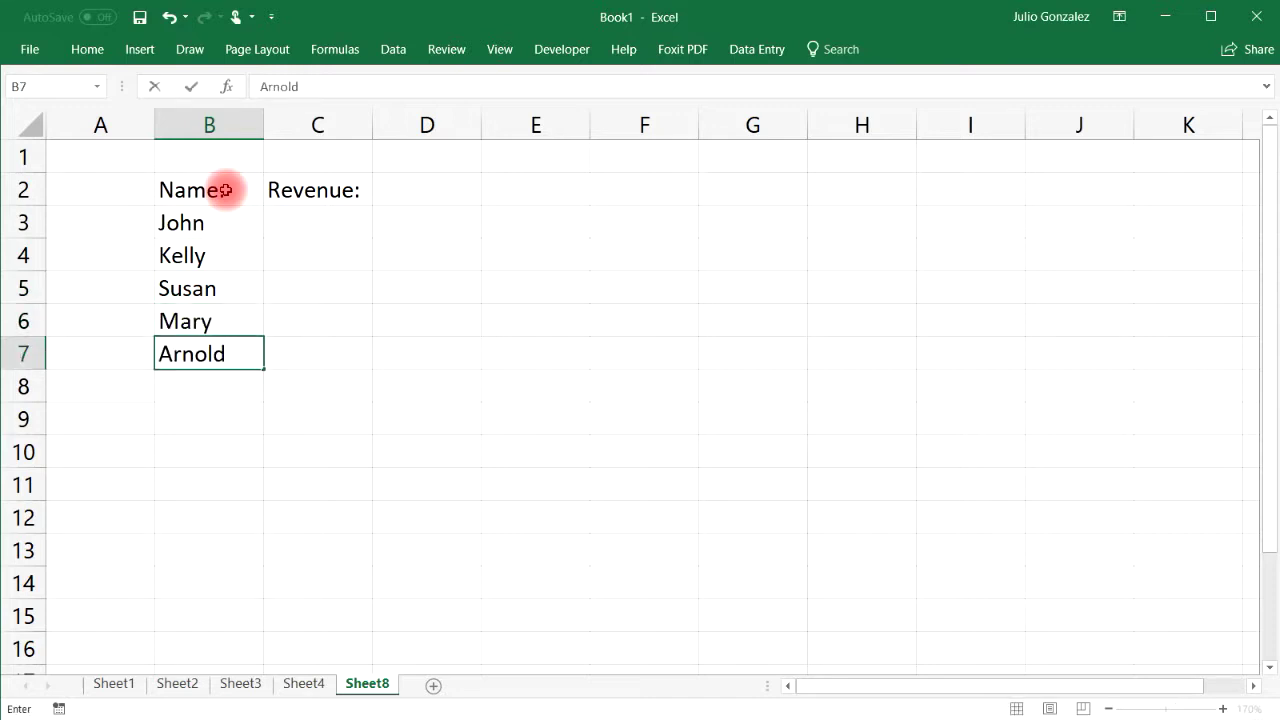
Enter the revenue amounts $32,000, $25,000, $63,000, $48,000 and $57,000 in cells C3 to C7.
click(344, 218)
text($32,00)
key(Return)
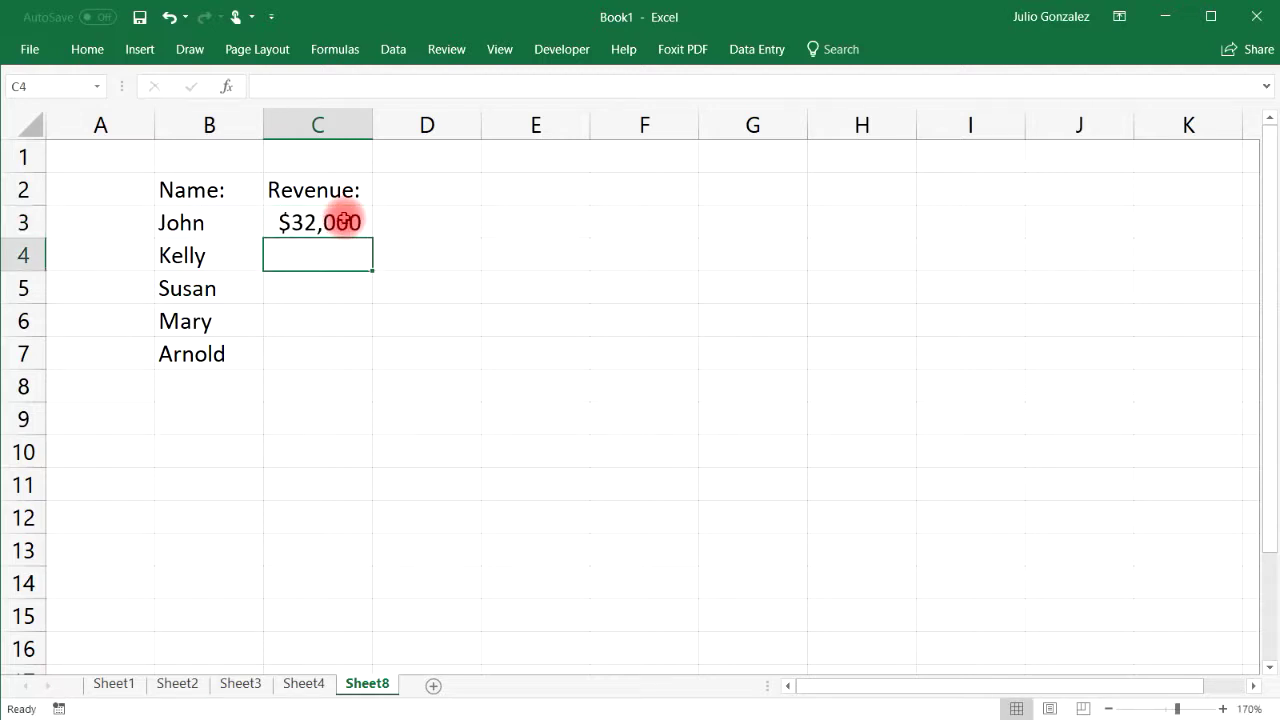
text($25,000)
key(Return)
text($63)
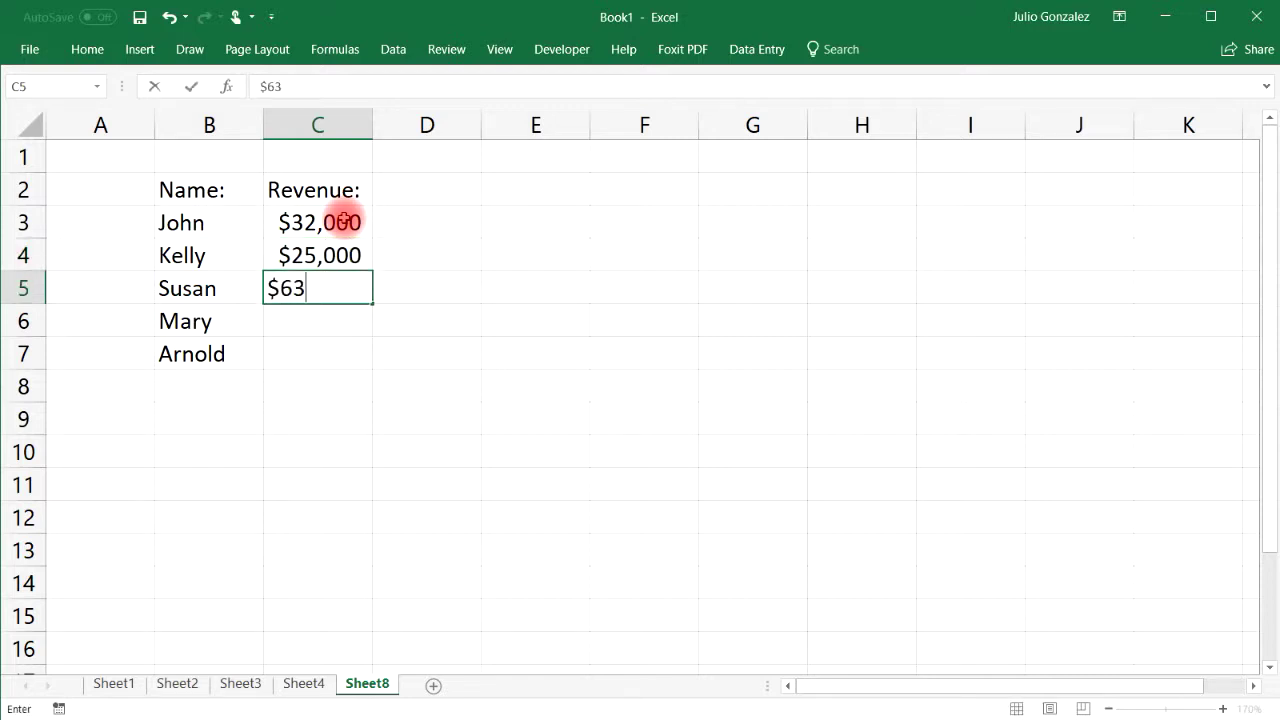
text(,000)
key(Return)
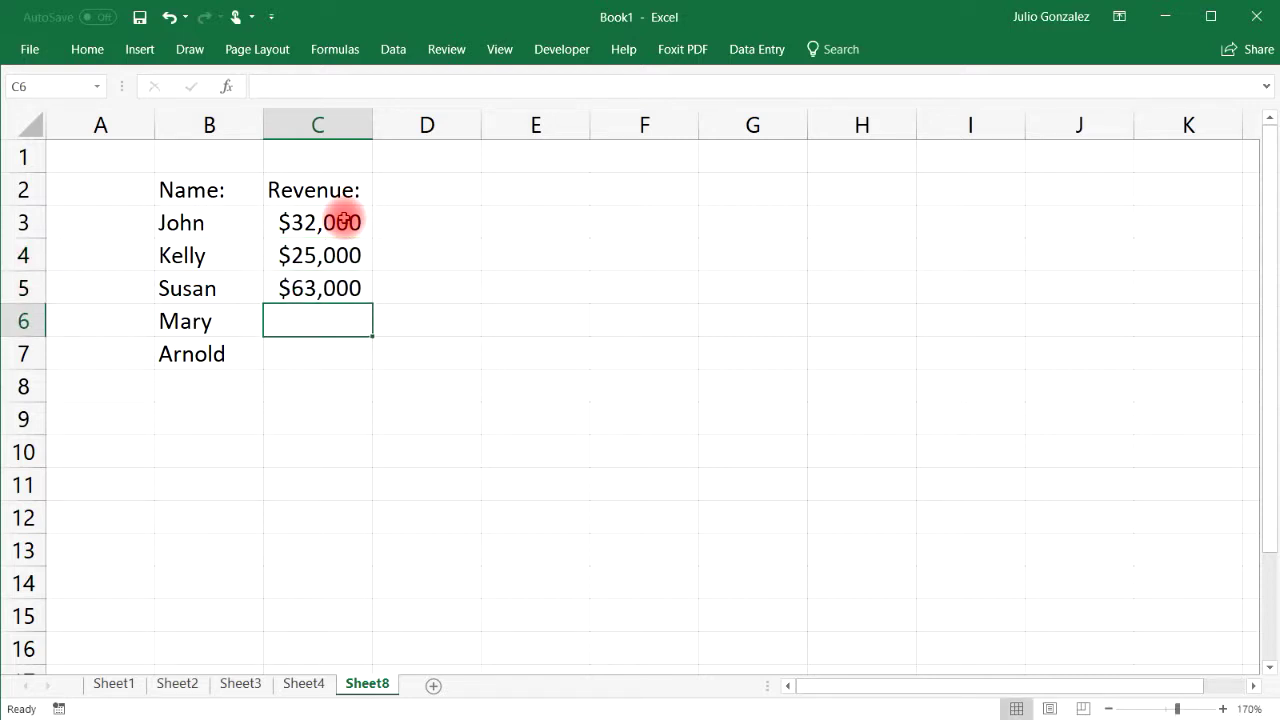
text($48,000)
key(Return)
text($)
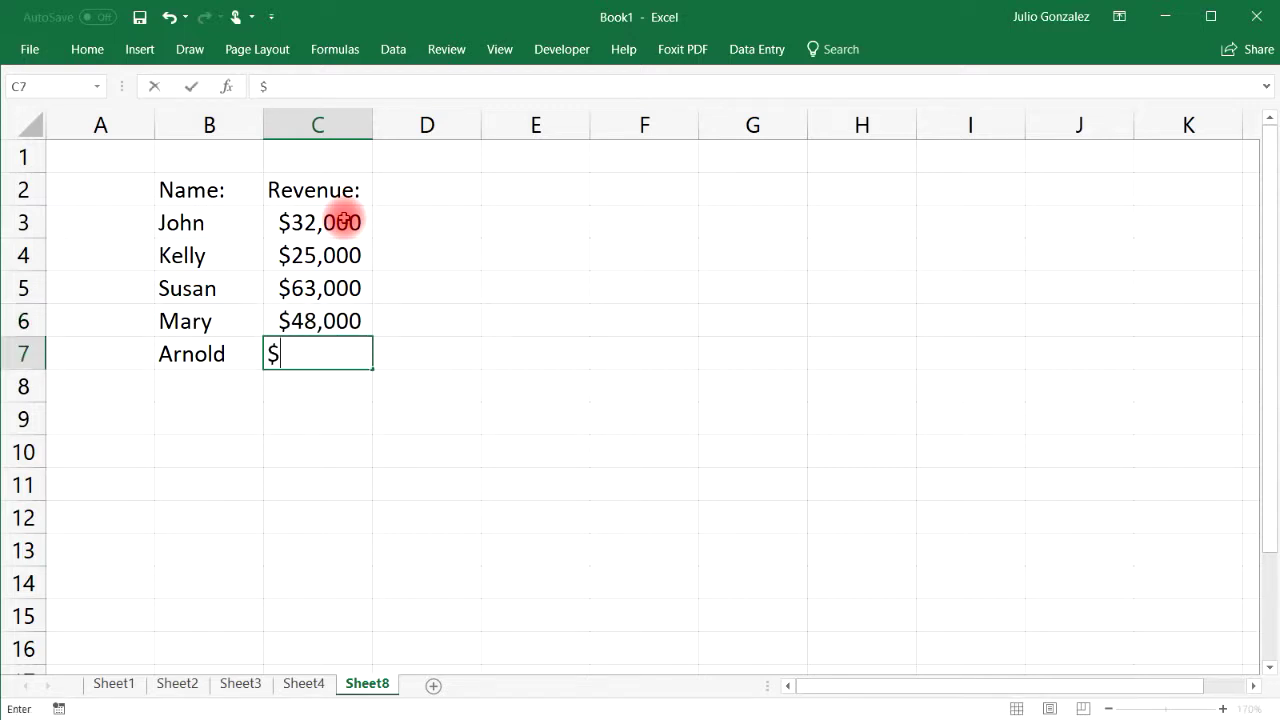
text(57,000)
key(Return)
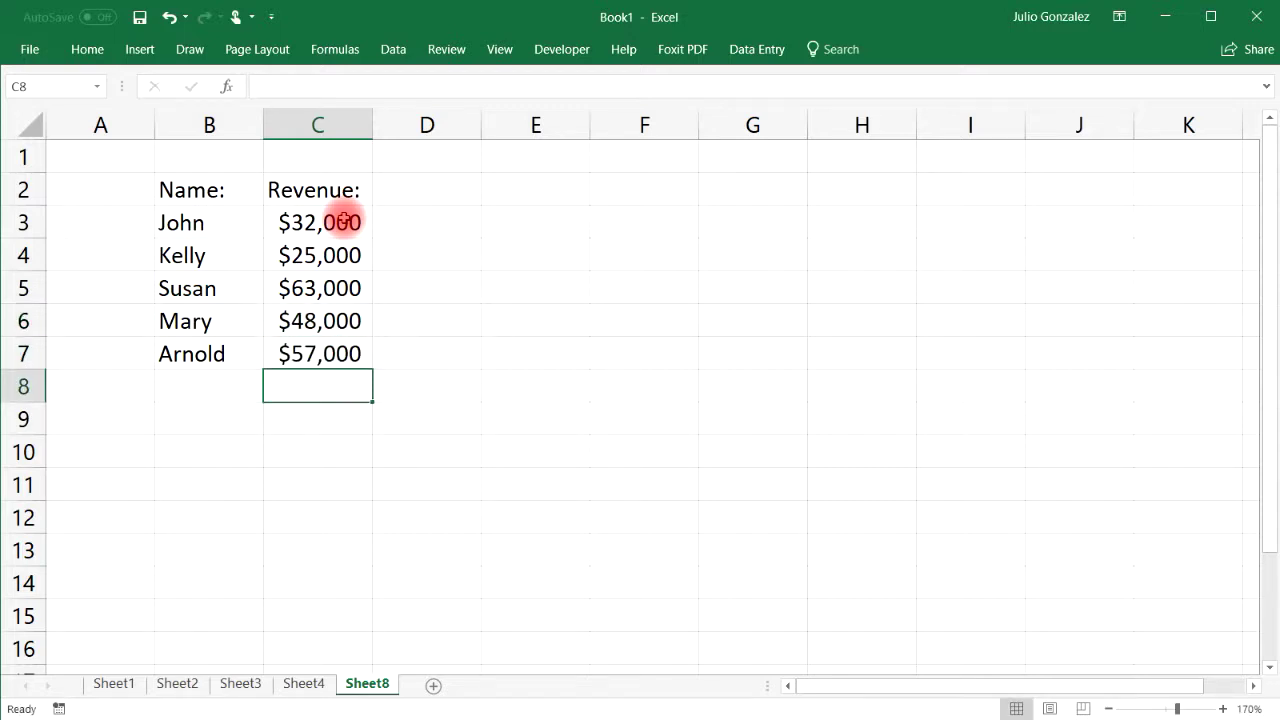
Insert a 2-D clustered bar chart from B3:C7 and place it beside the table, clear of the data.
drag(186, 223, 300, 355)
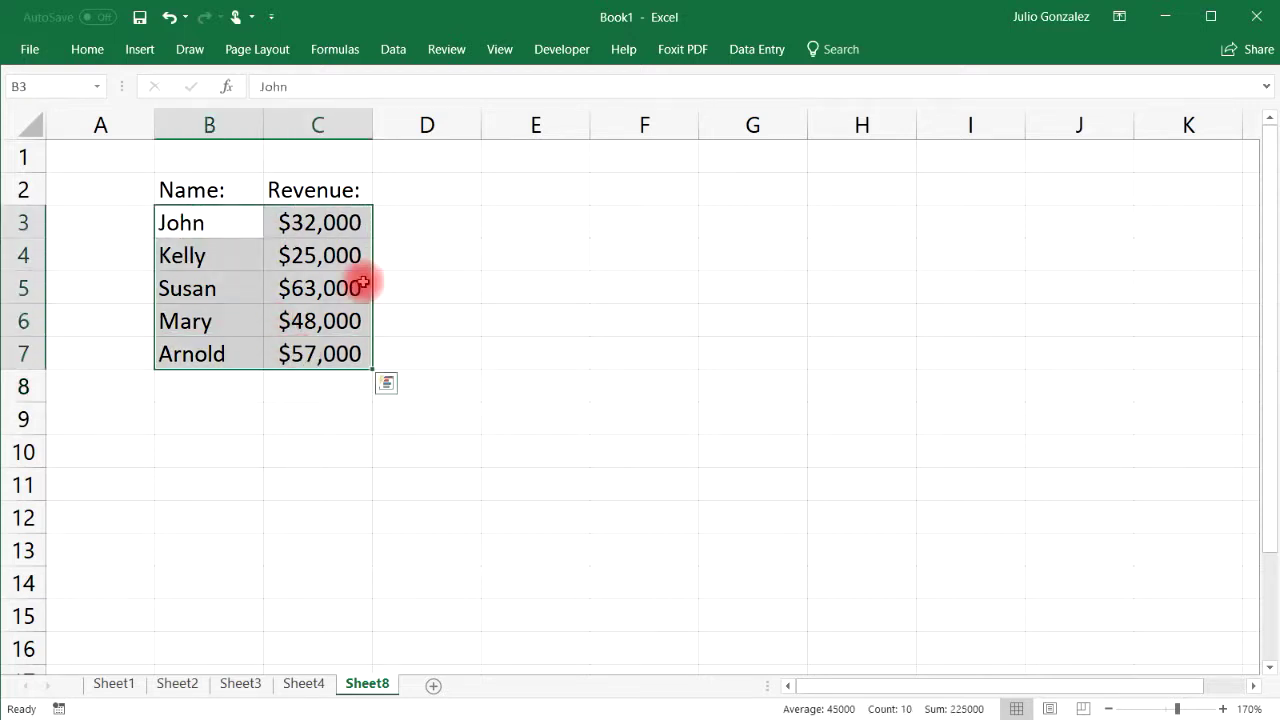
click(140, 49)
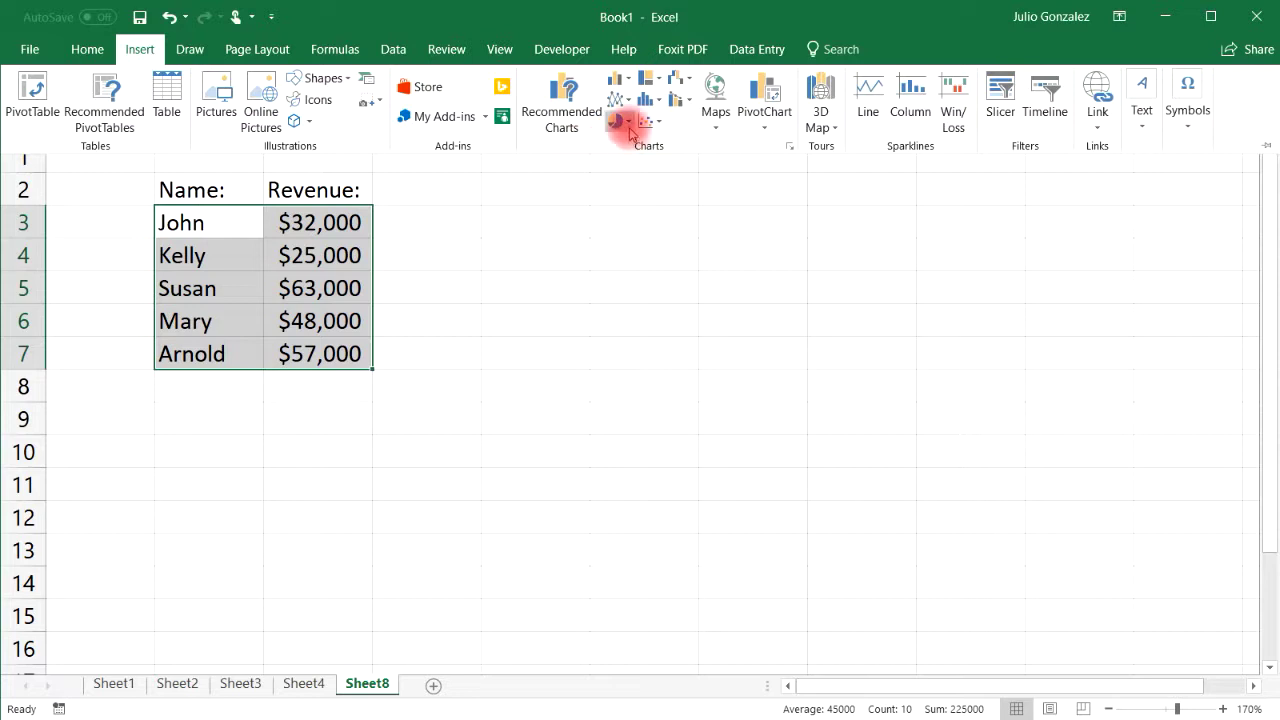
click(624, 79)
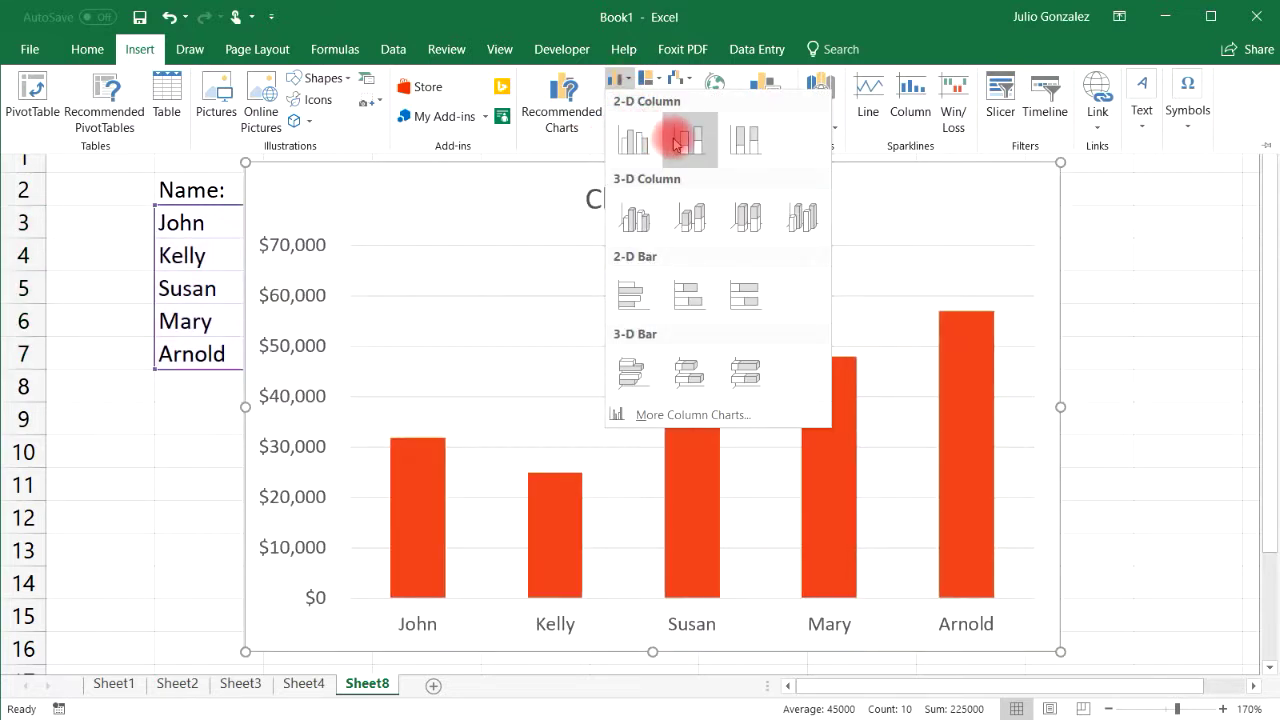
click(640, 296)
drag(769, 209, 889, 189)
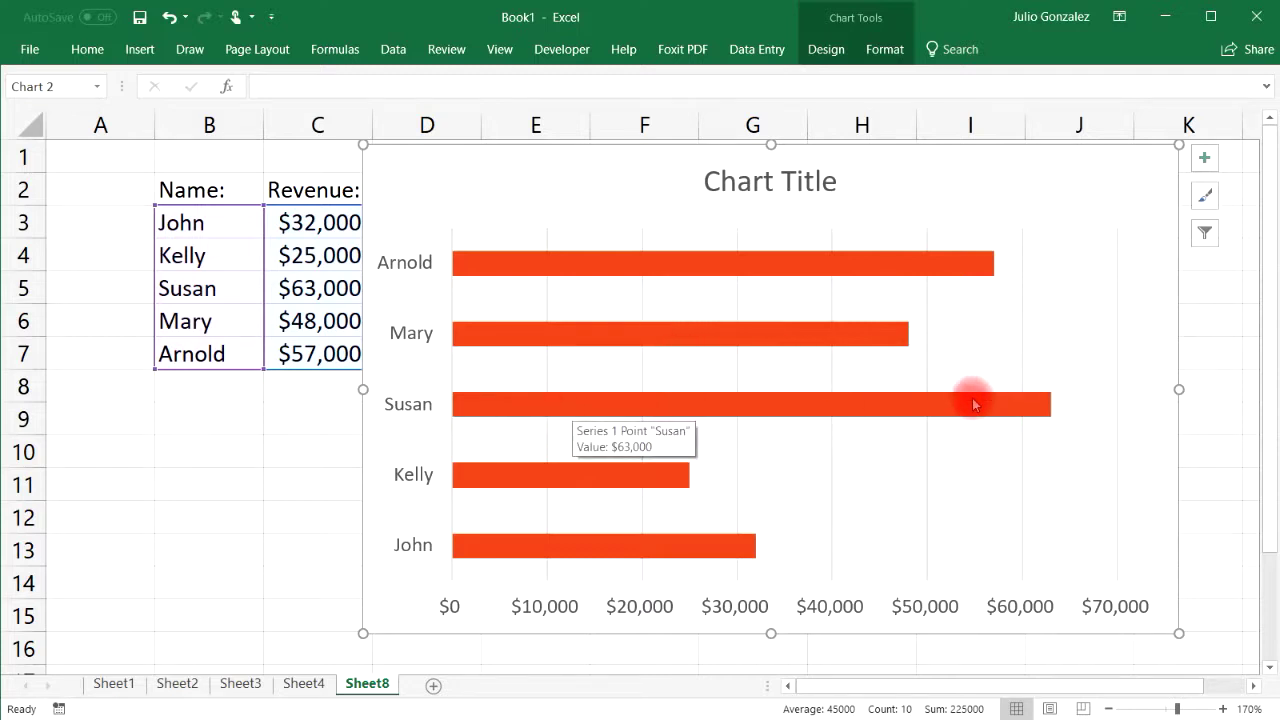
drag(929, 177, 957, 185)
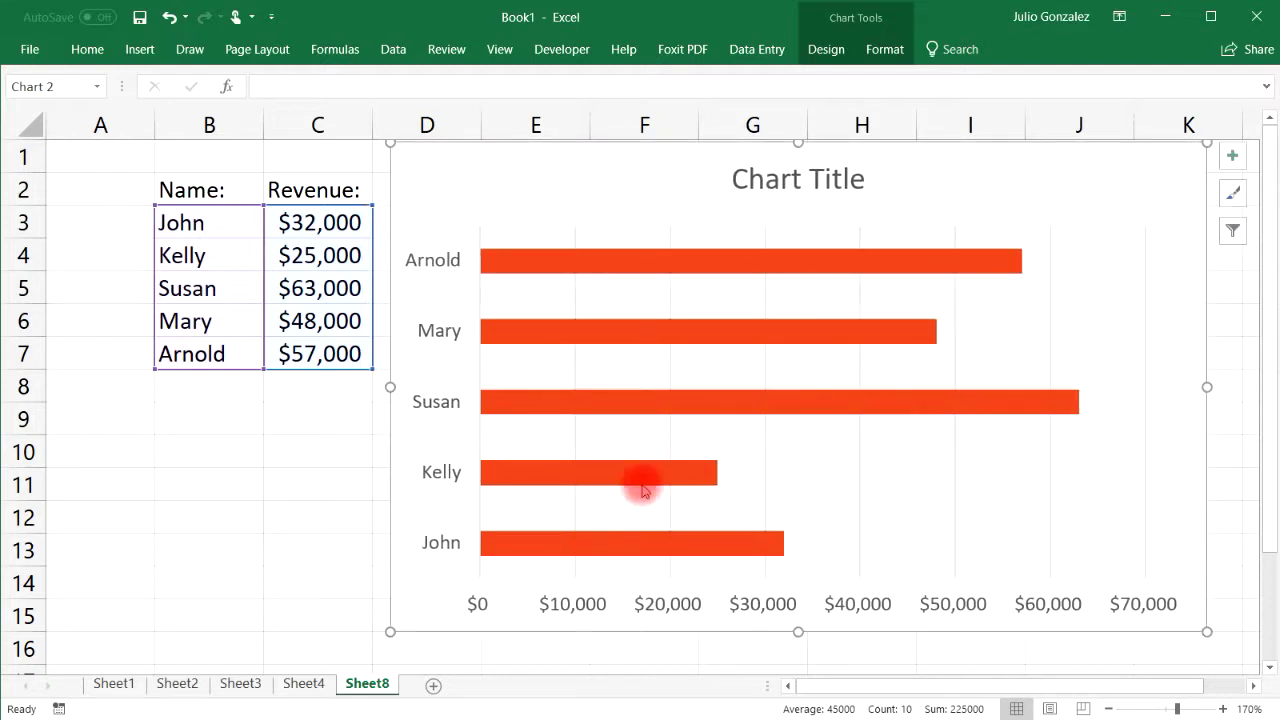
Apply the chart style with the dark gray background and shaded bars to the bar chart, and deselect the chart.
mouse_move(652, 492)
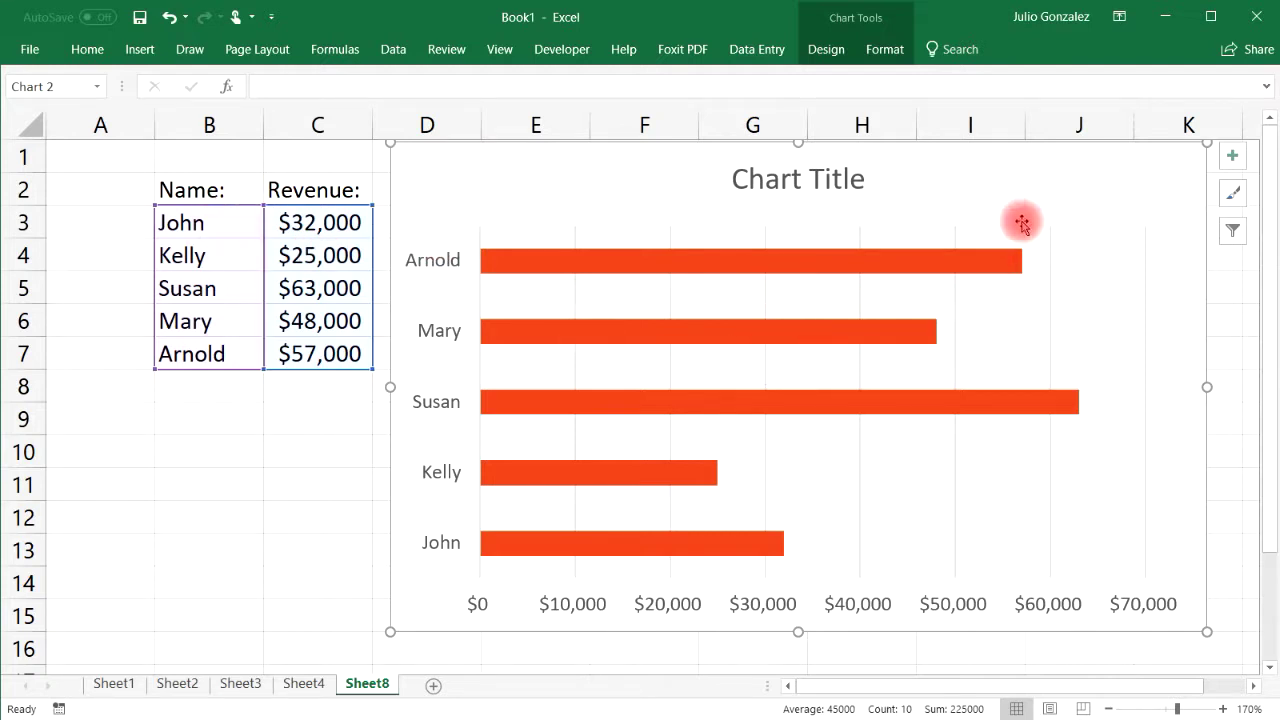
click(1230, 156)
click(1229, 192)
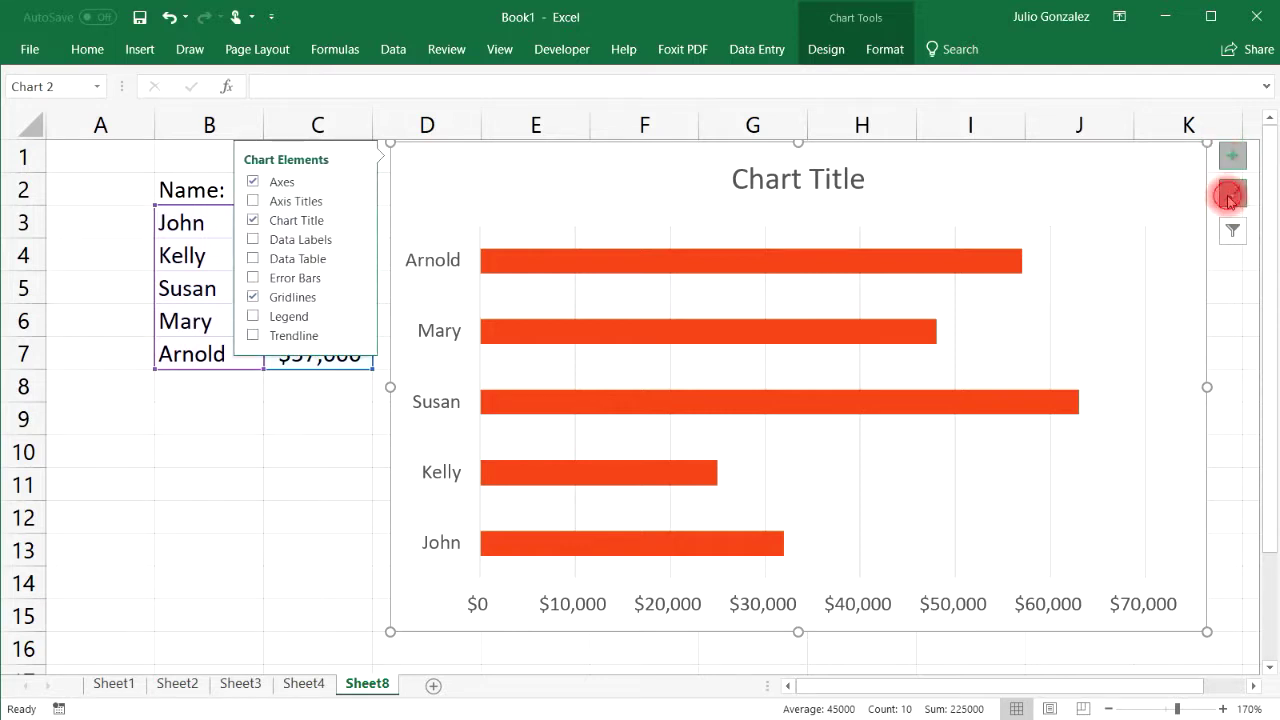
drag(358, 267, 360, 405)
click(295, 327)
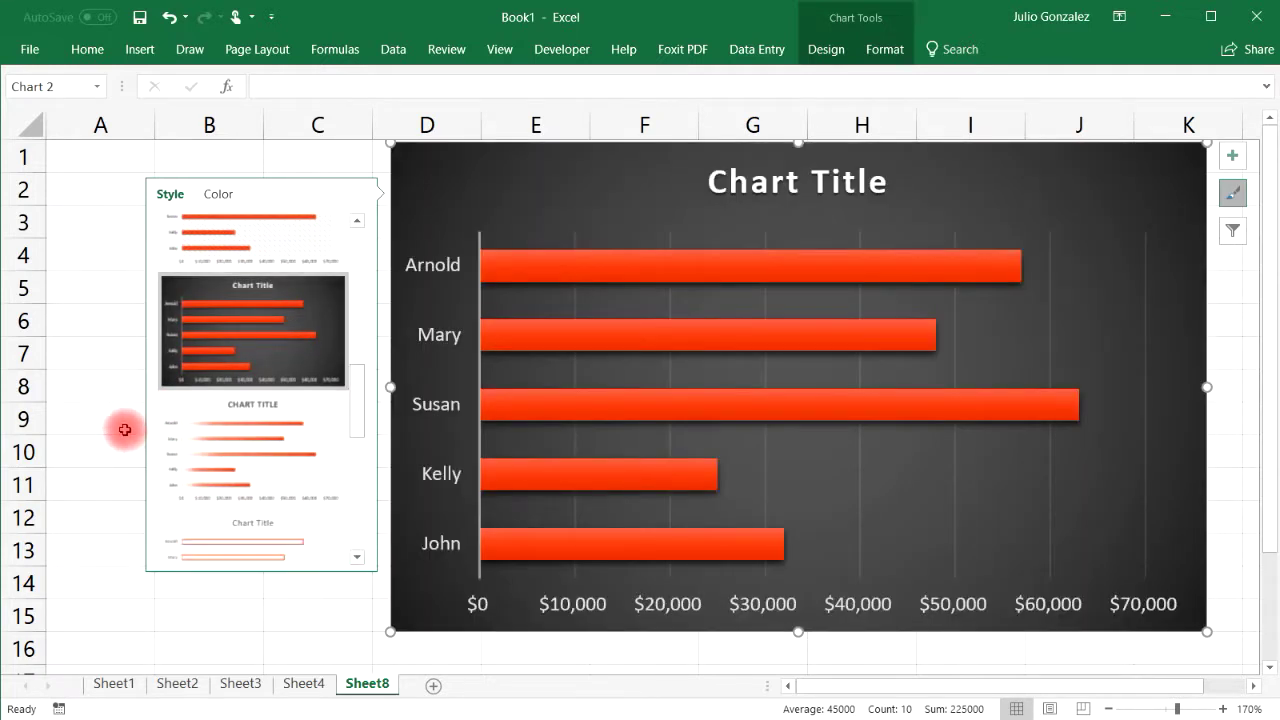
click(123, 420)
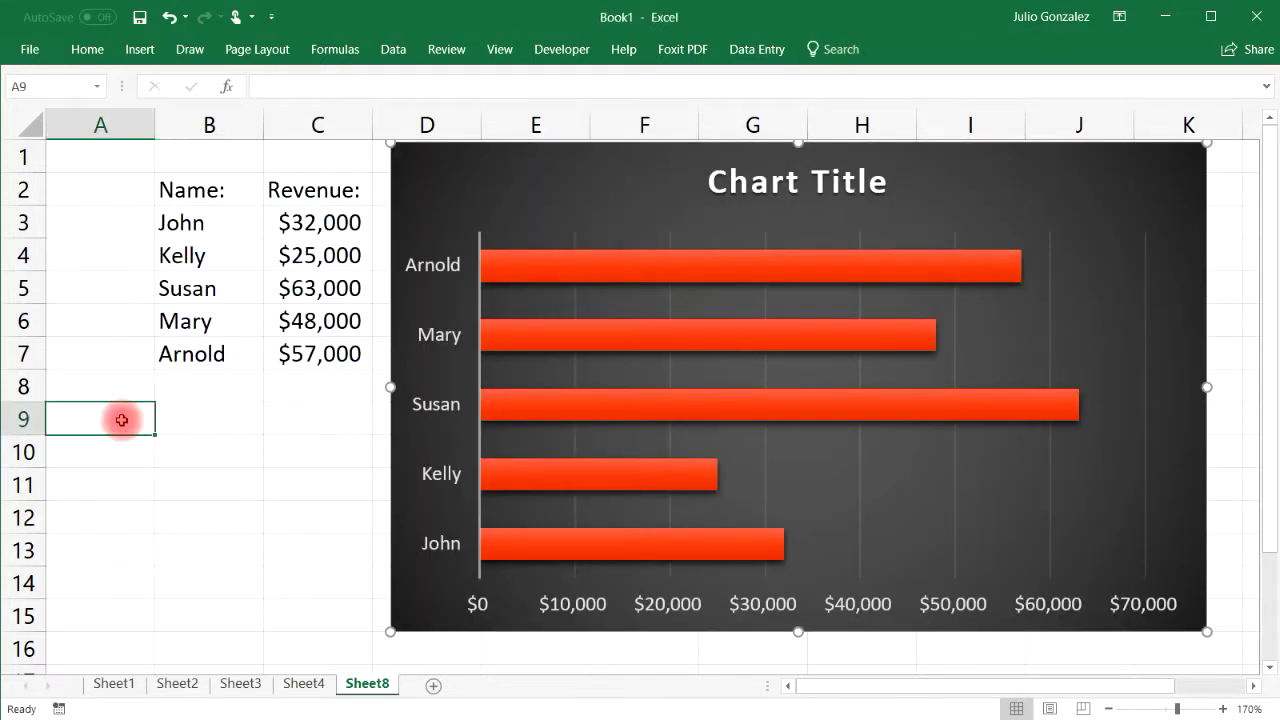
Delete the bar chart and clear the name and revenue table in B2:C7.
click(1163, 253)
key(Delete)
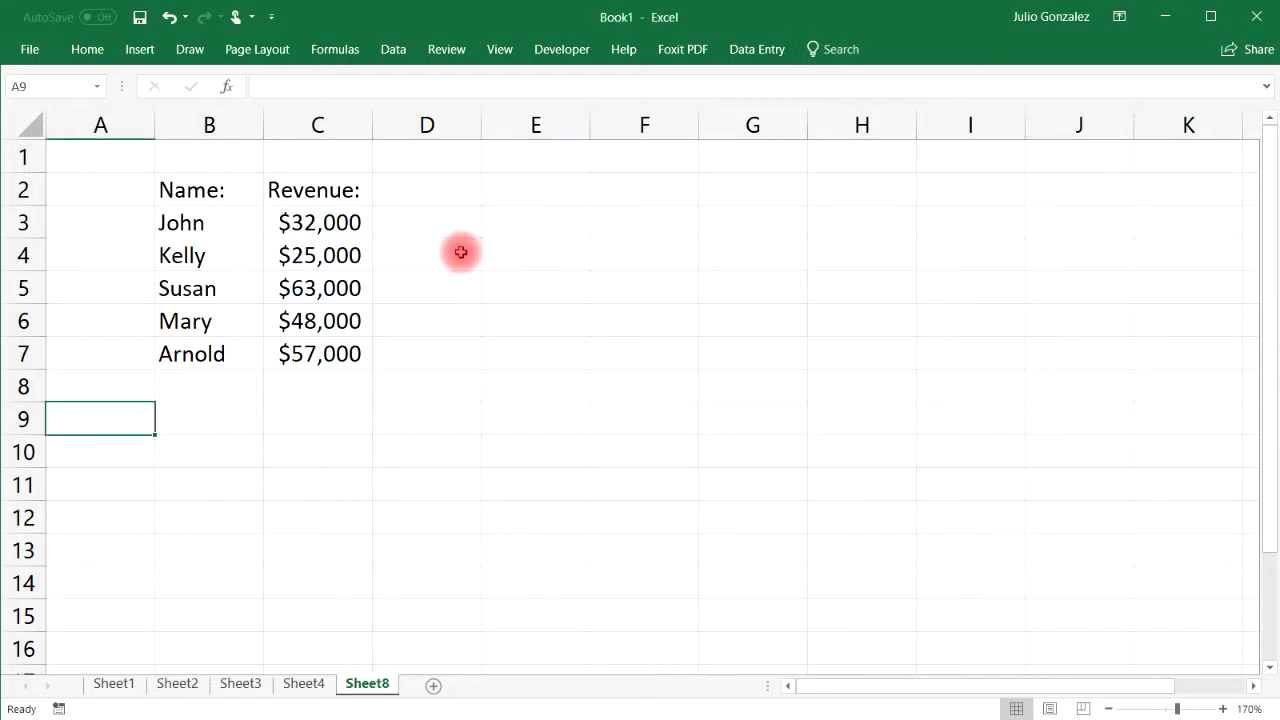
drag(287, 190, 206, 343)
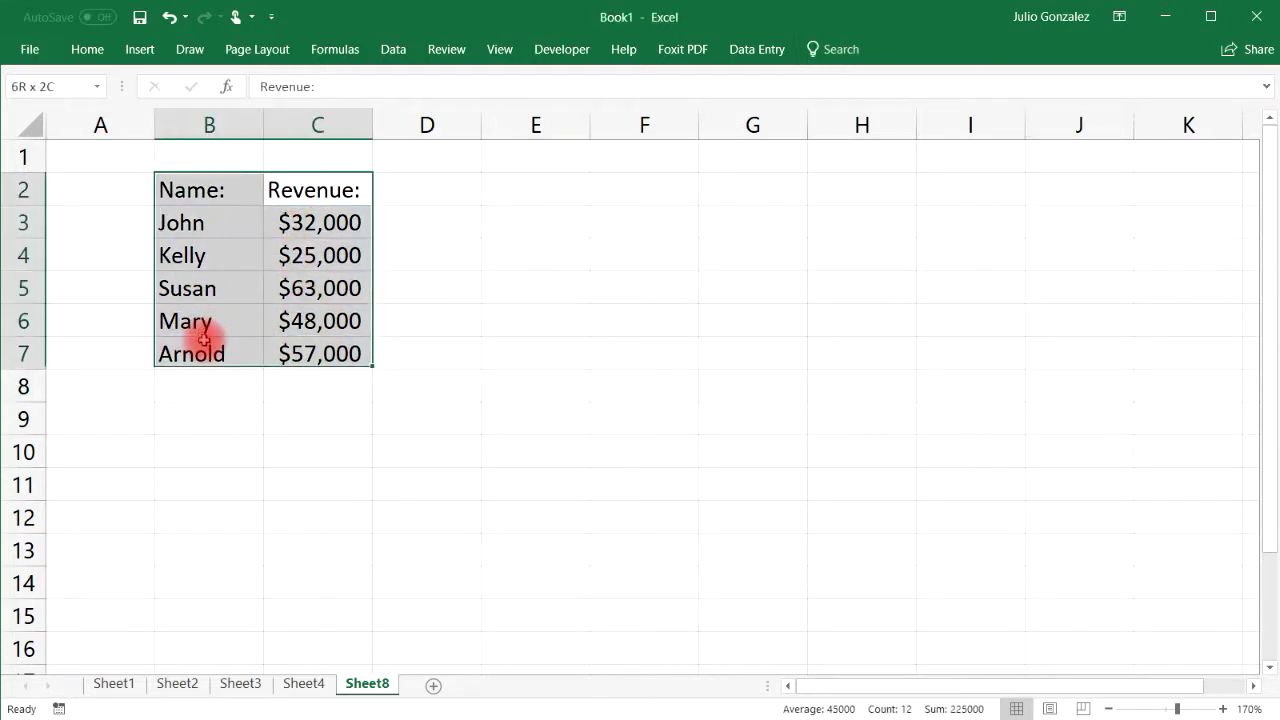
key(Delete)
Enter the column headings "Month:" in B2 and "Sales:" in C2.
click(233, 187)
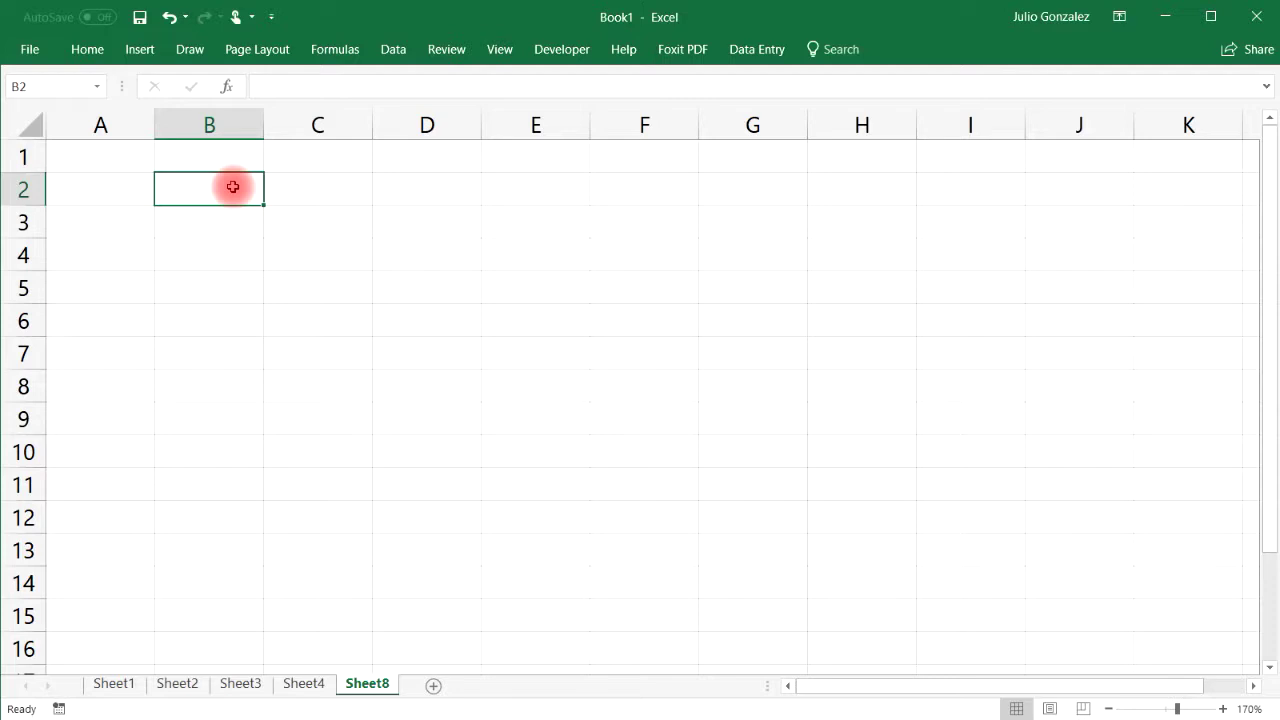
text(Month:)
key(Tab)
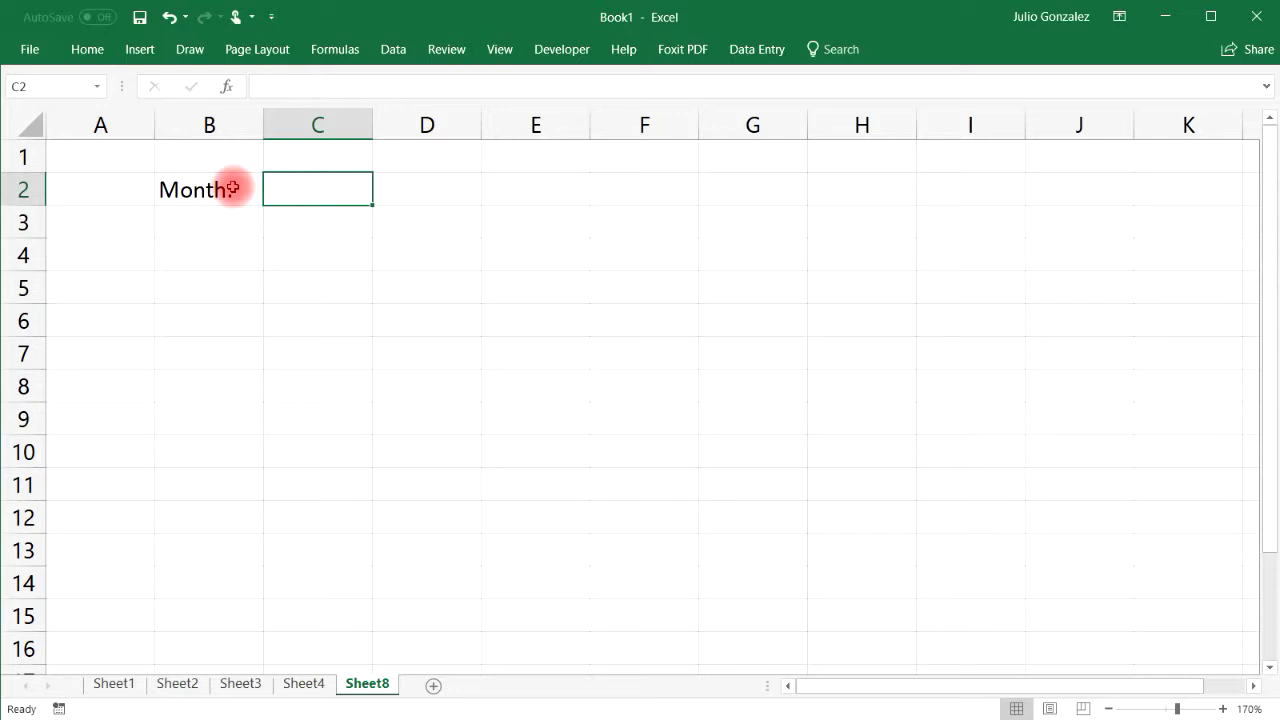
text(Sales:)
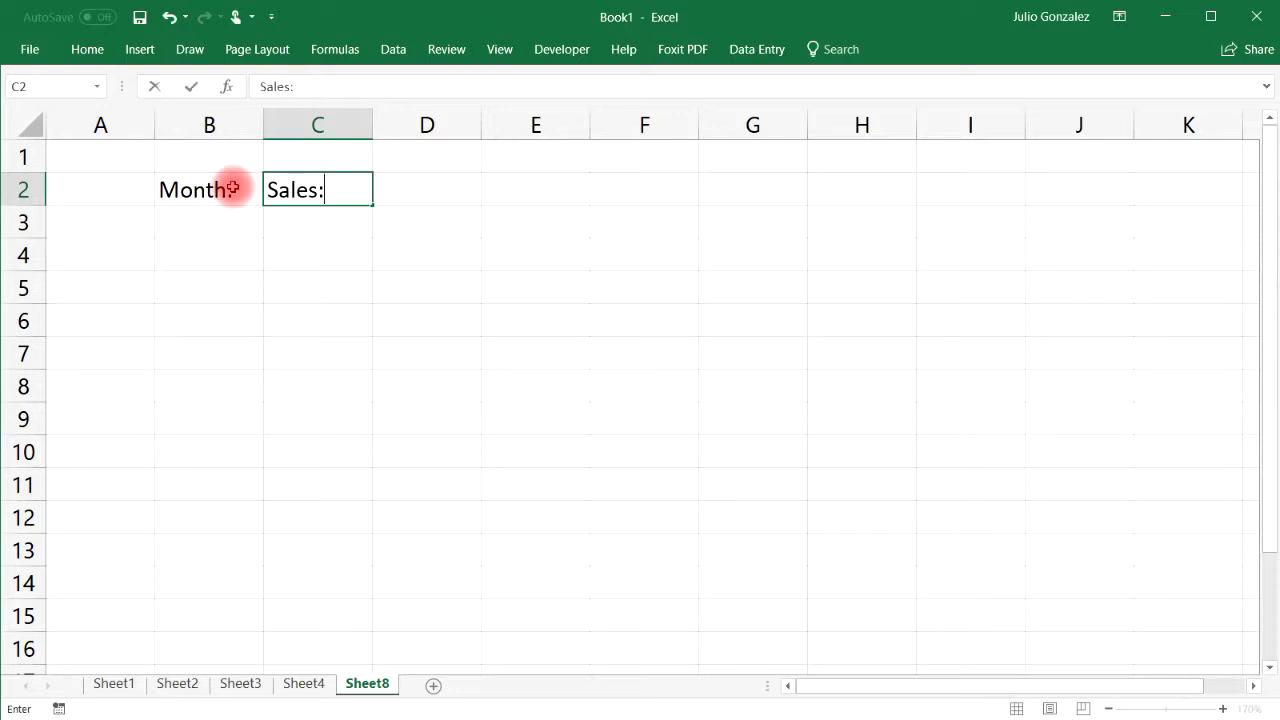
key(Return)
Enter "January" in B3 and fill the month series down to December in B14.
key(Left)
text(Ja)
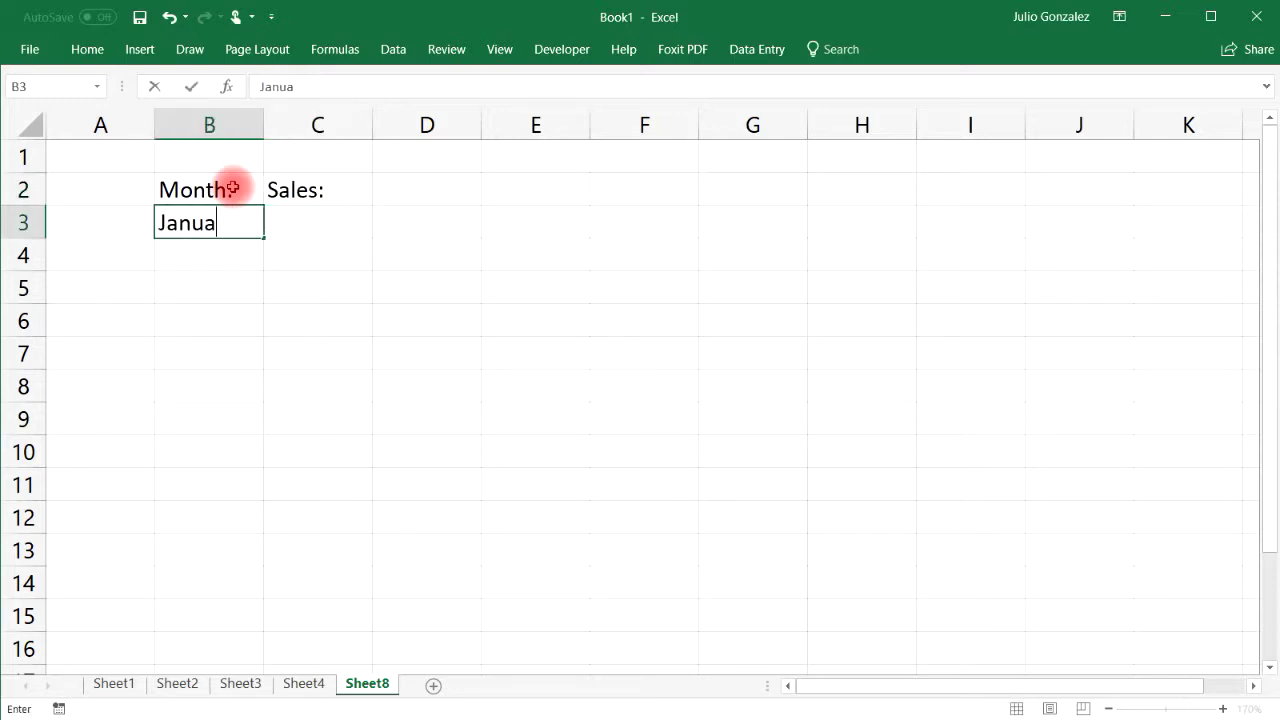
key(Return)
click(248, 229)
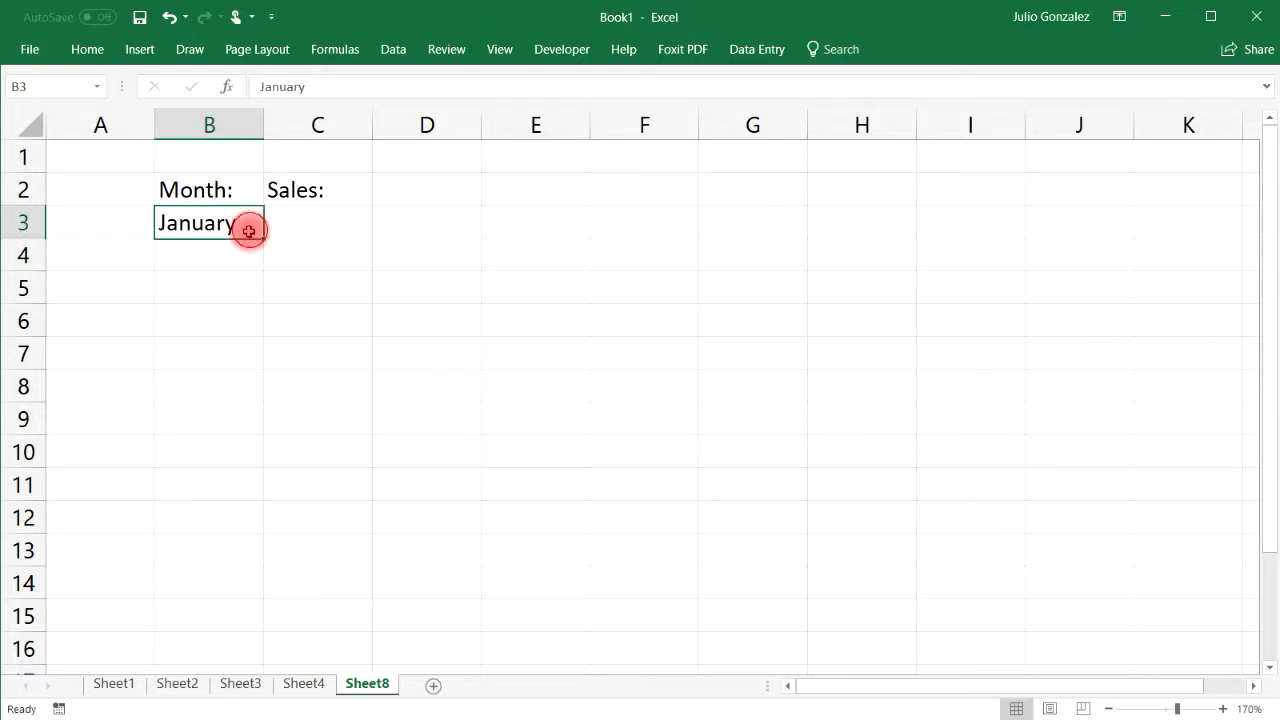
drag(262, 237, 243, 586)
Enter the formula =RANDBETWEEN(10000,98000) in C3 to generate a random sales amount for January.
click(331, 225)
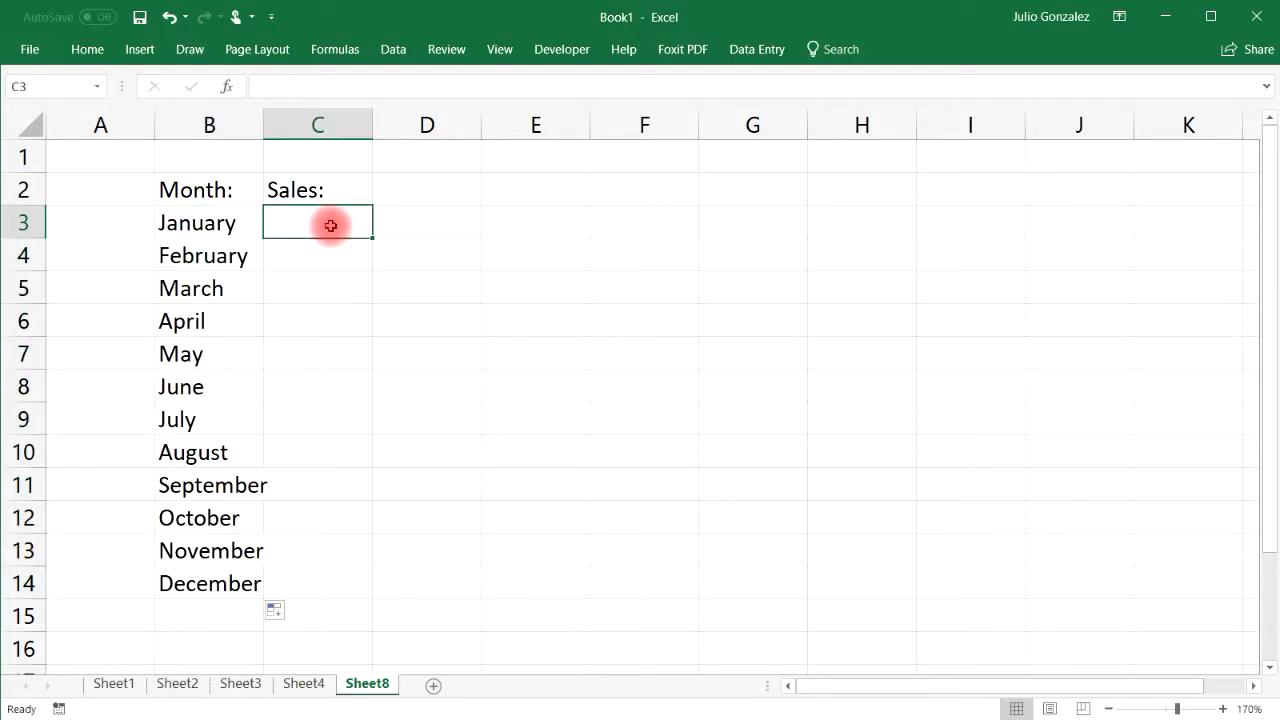
text(=)
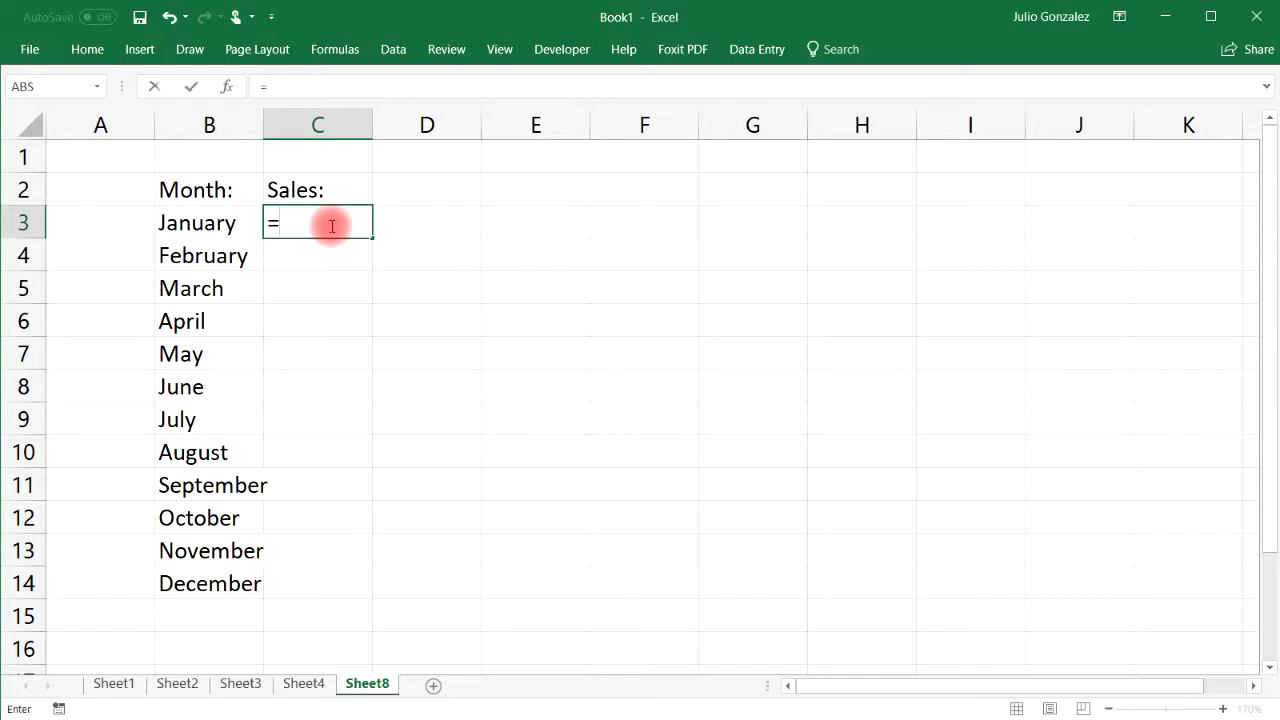
text(rand)
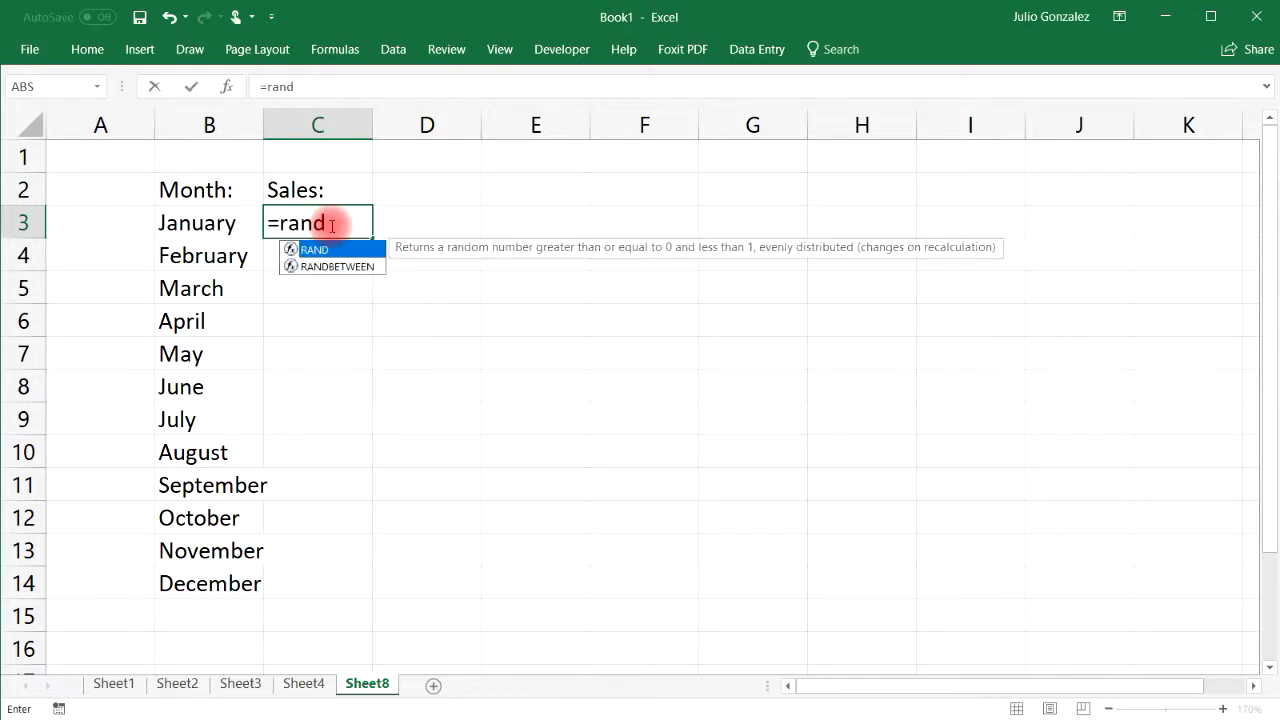
text(between)
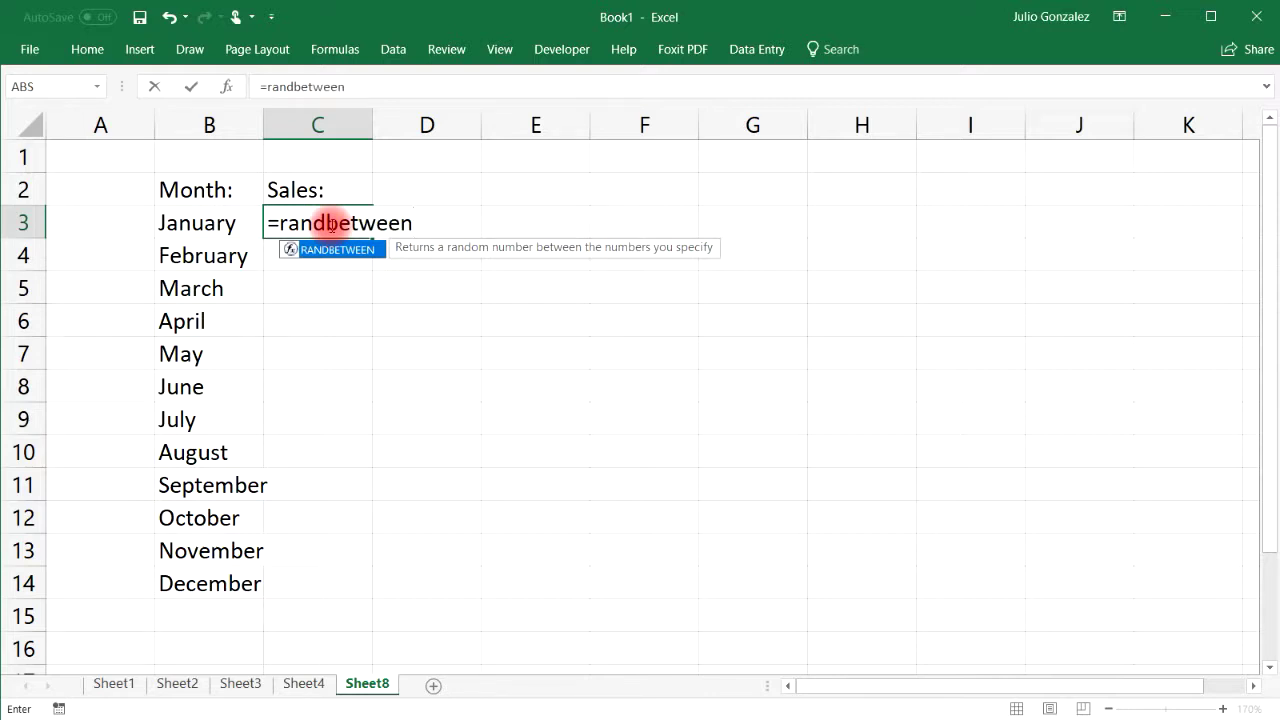
text(()
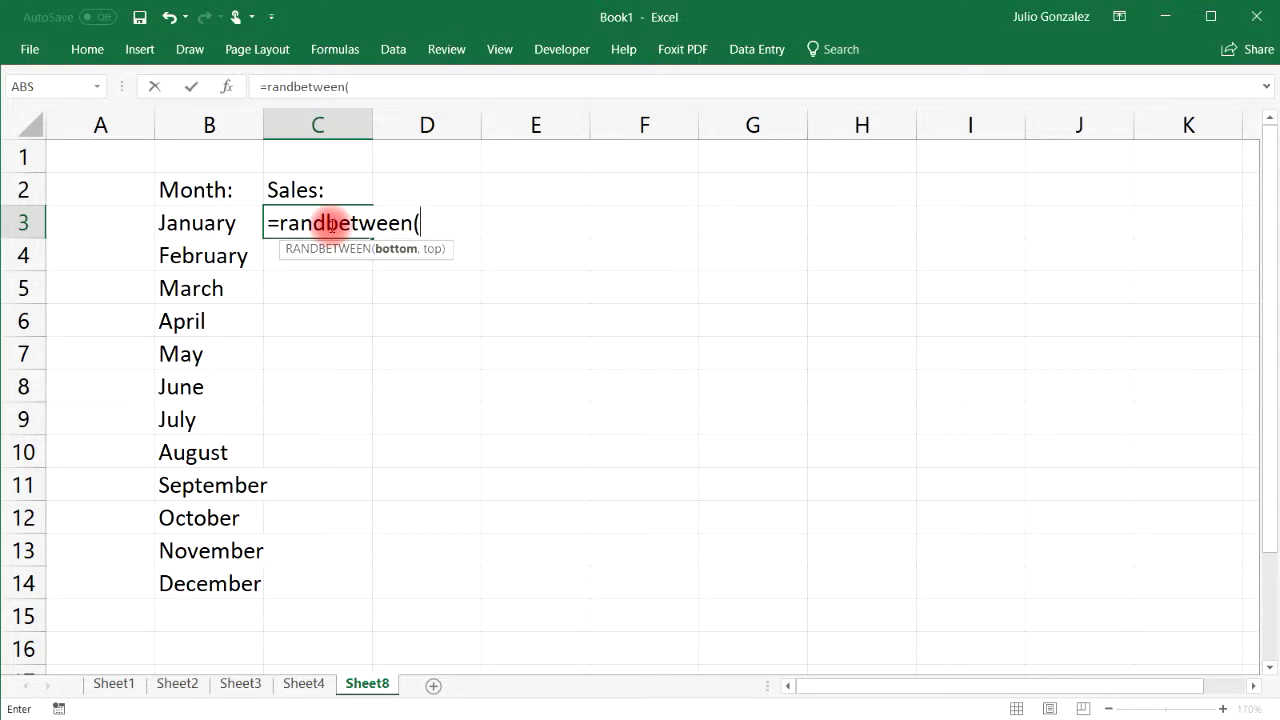
text(10000,)
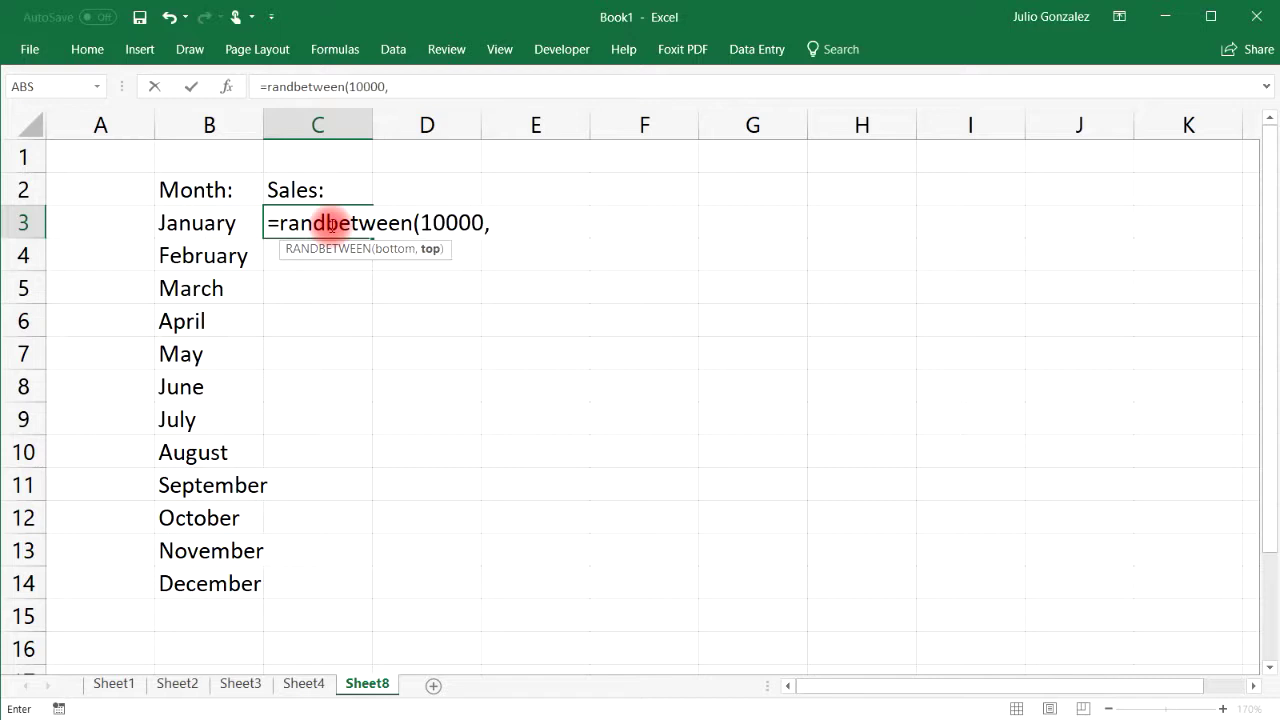
text(9800)
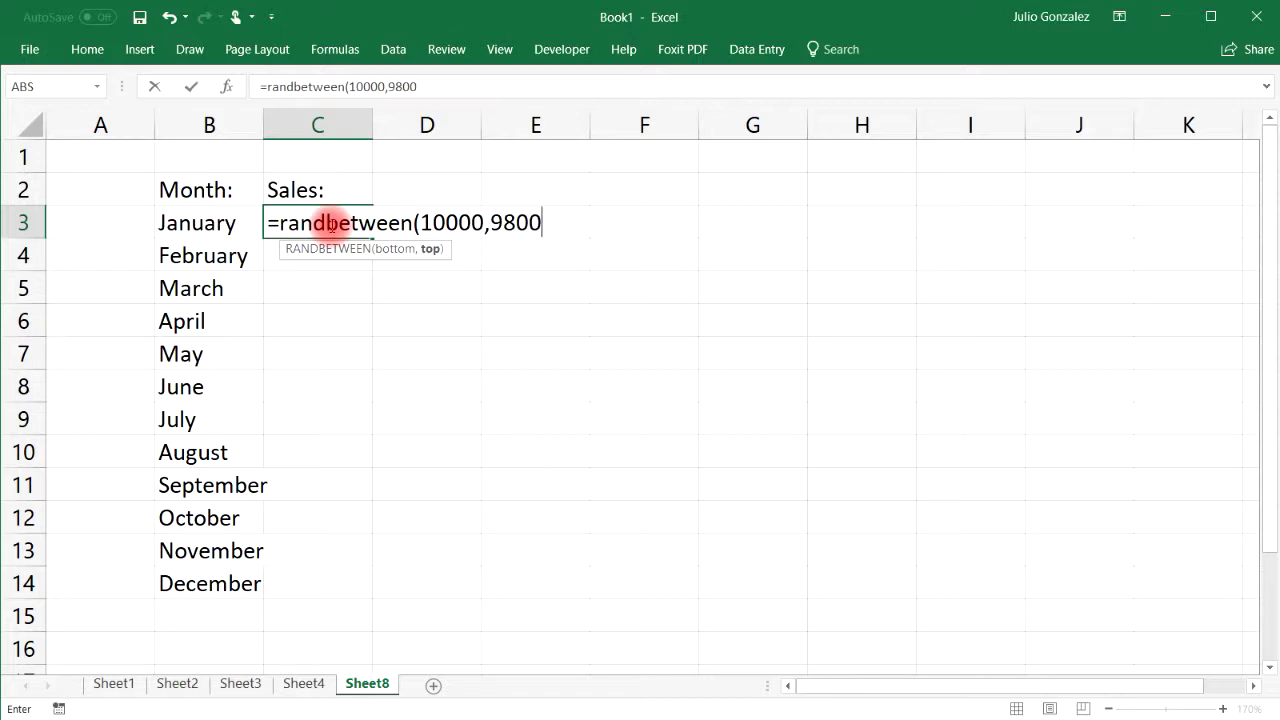
text(0))
key(Return)
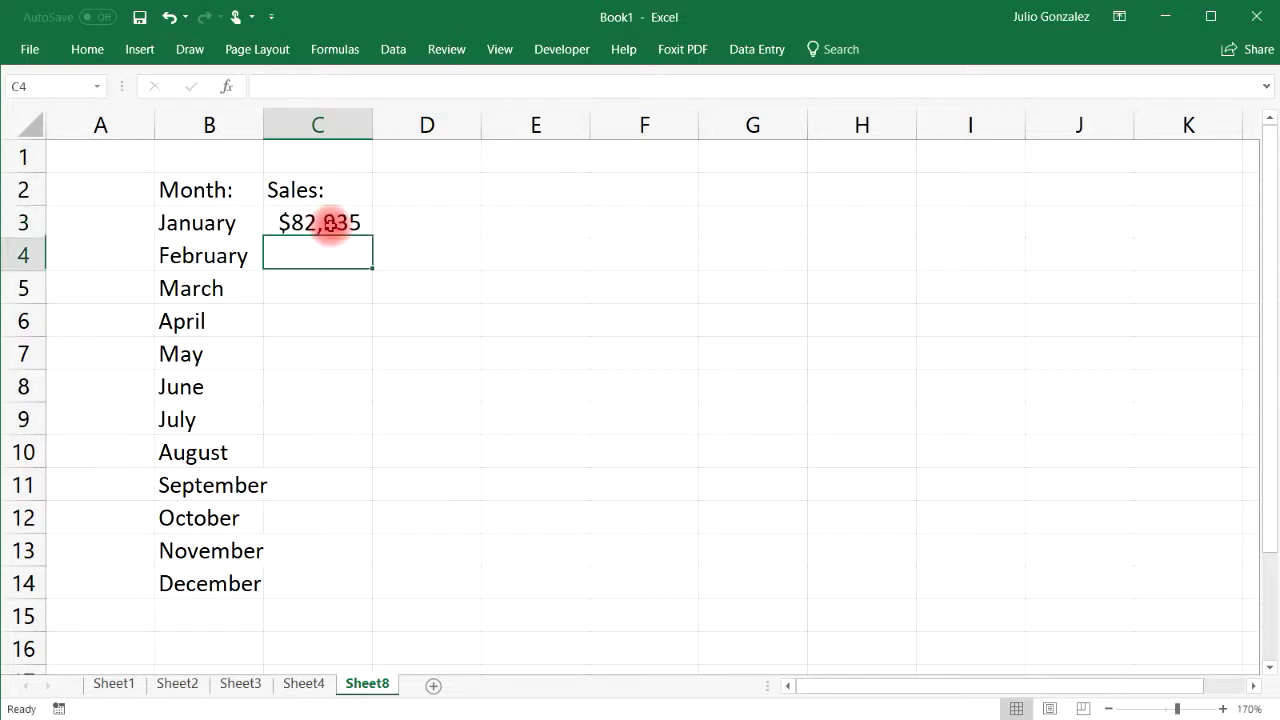
Fill the random sales formula from C3 down to C14 and widen column B to fit the month names.
click(330, 224)
drag(372, 238, 351, 589)
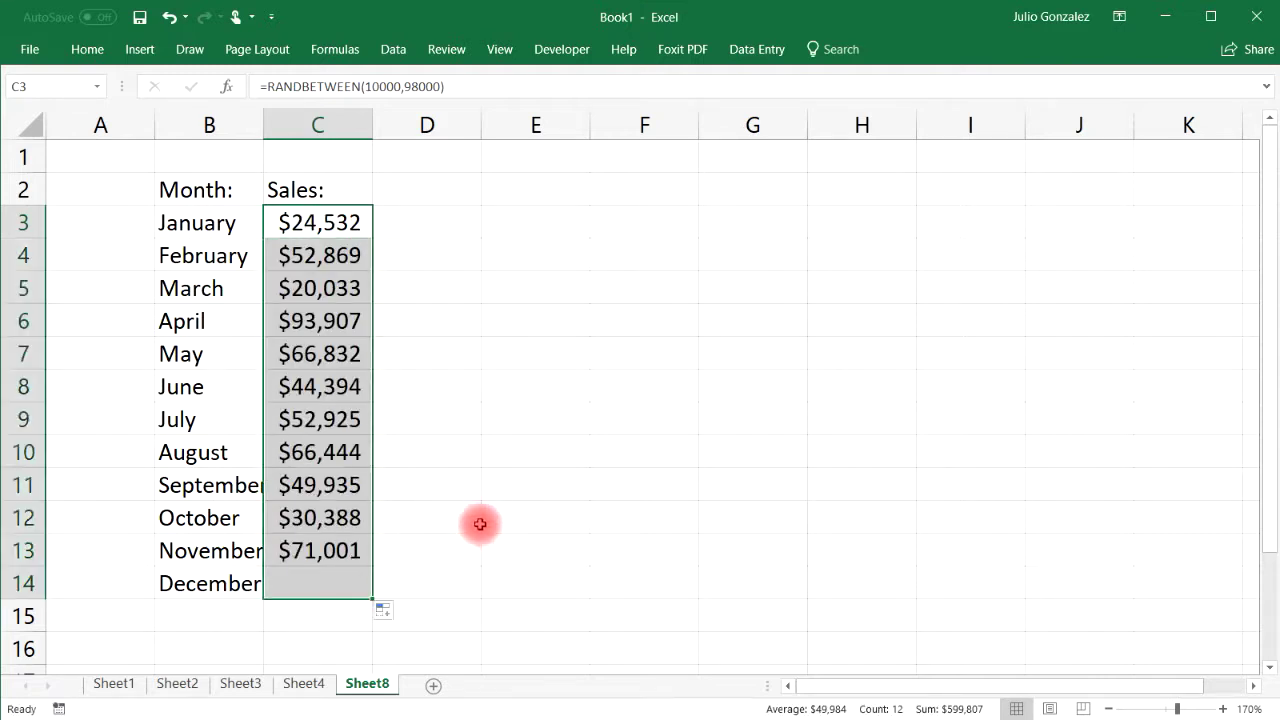
click(466, 324)
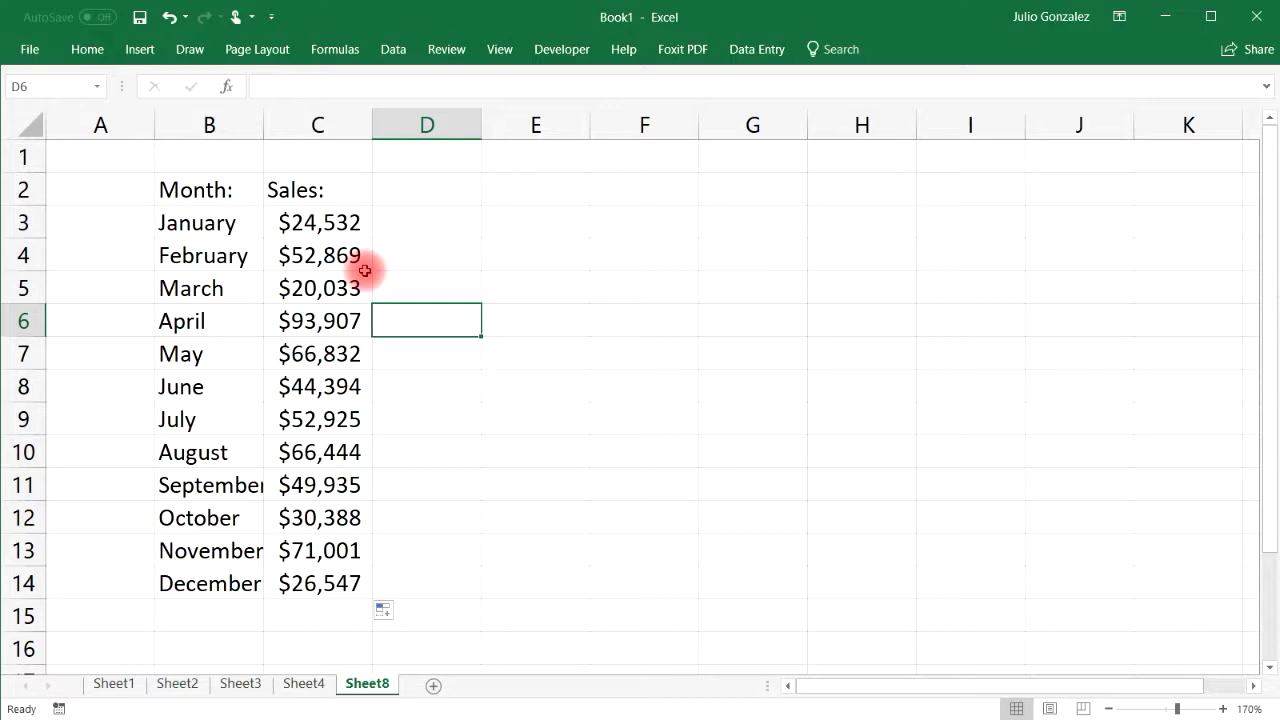
drag(263, 122, 284, 122)
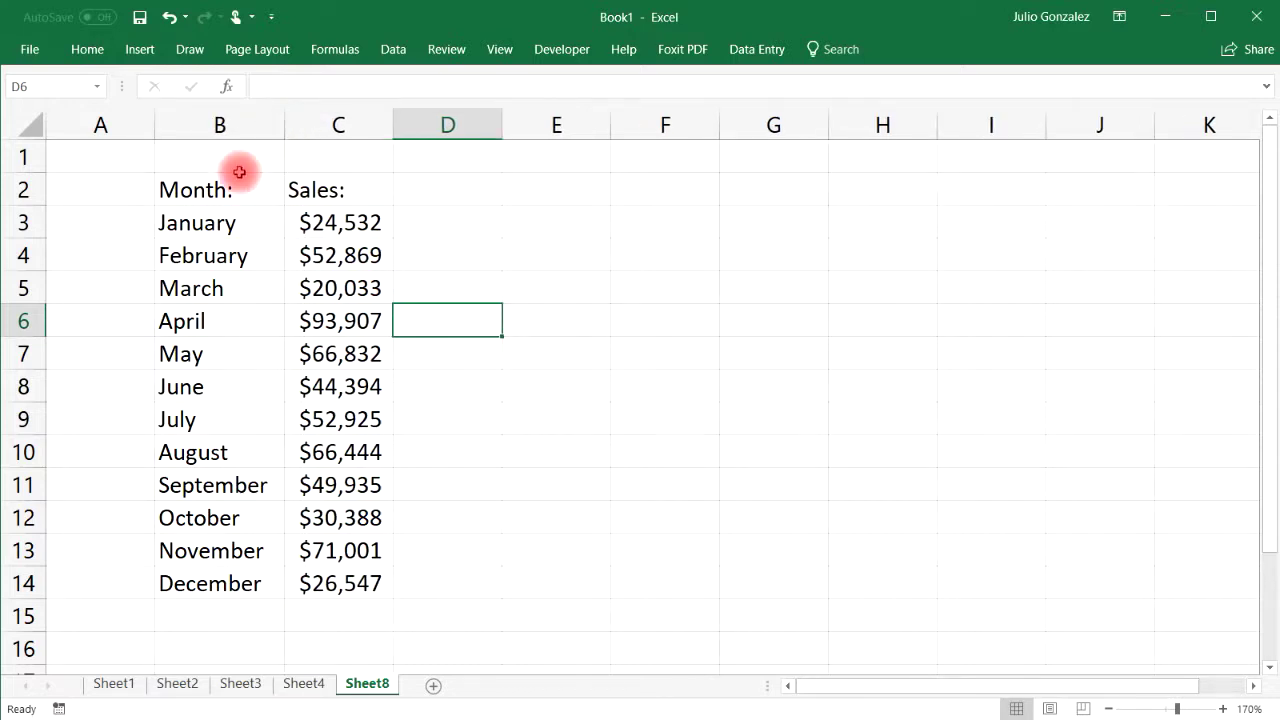
Insert a basic 2-D line chart from the month and sales data in B3:C14 and place it beside the table.
drag(190, 224, 322, 583)
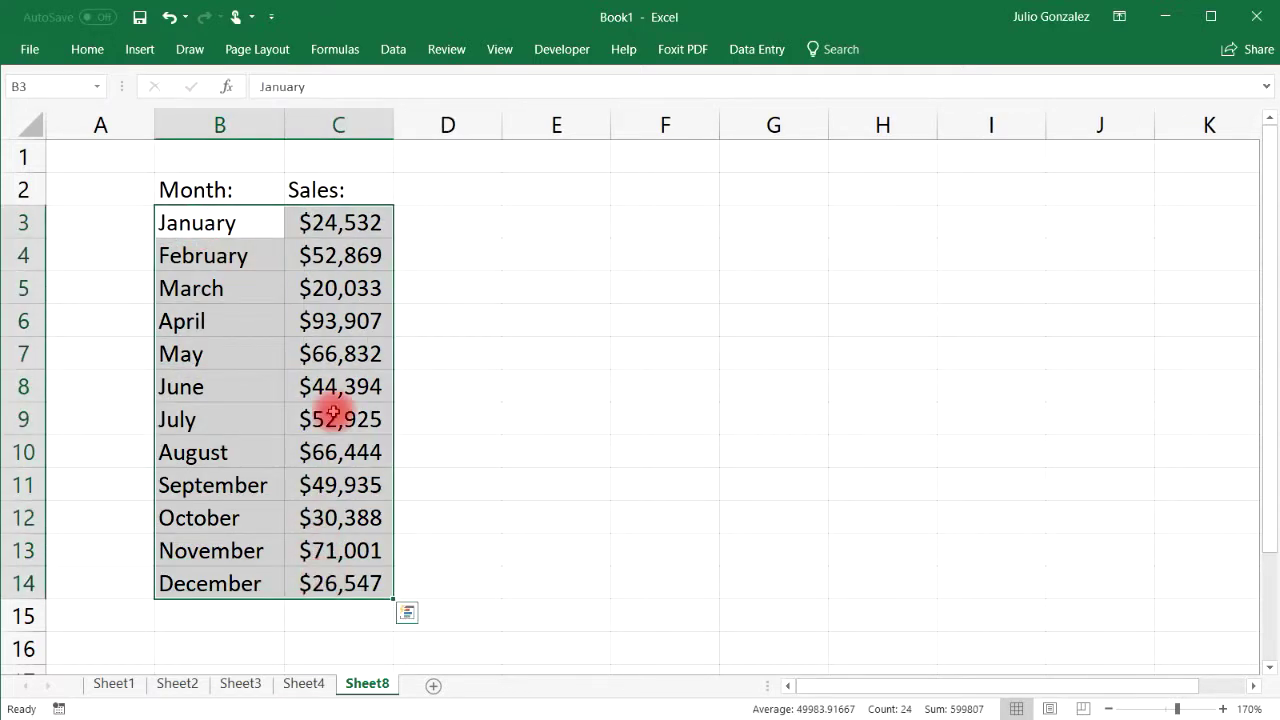
click(139, 49)
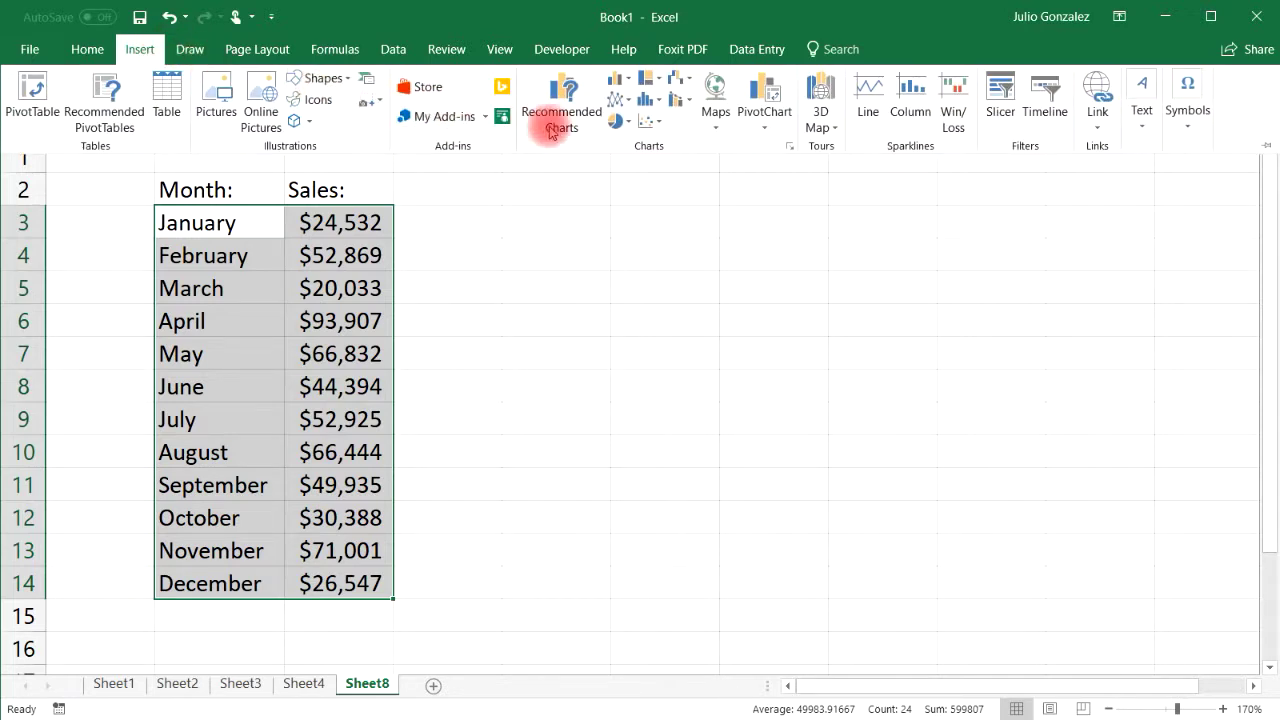
click(620, 100)
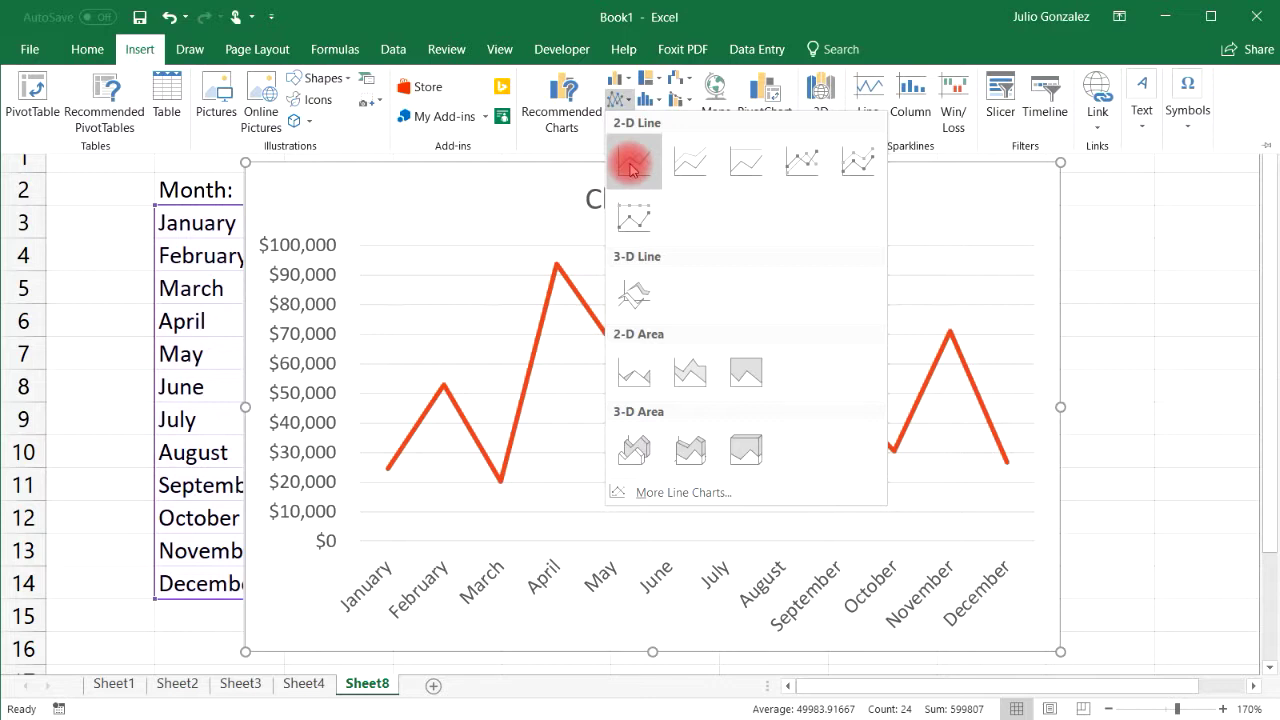
click(630, 168)
drag(864, 210, 1026, 194)
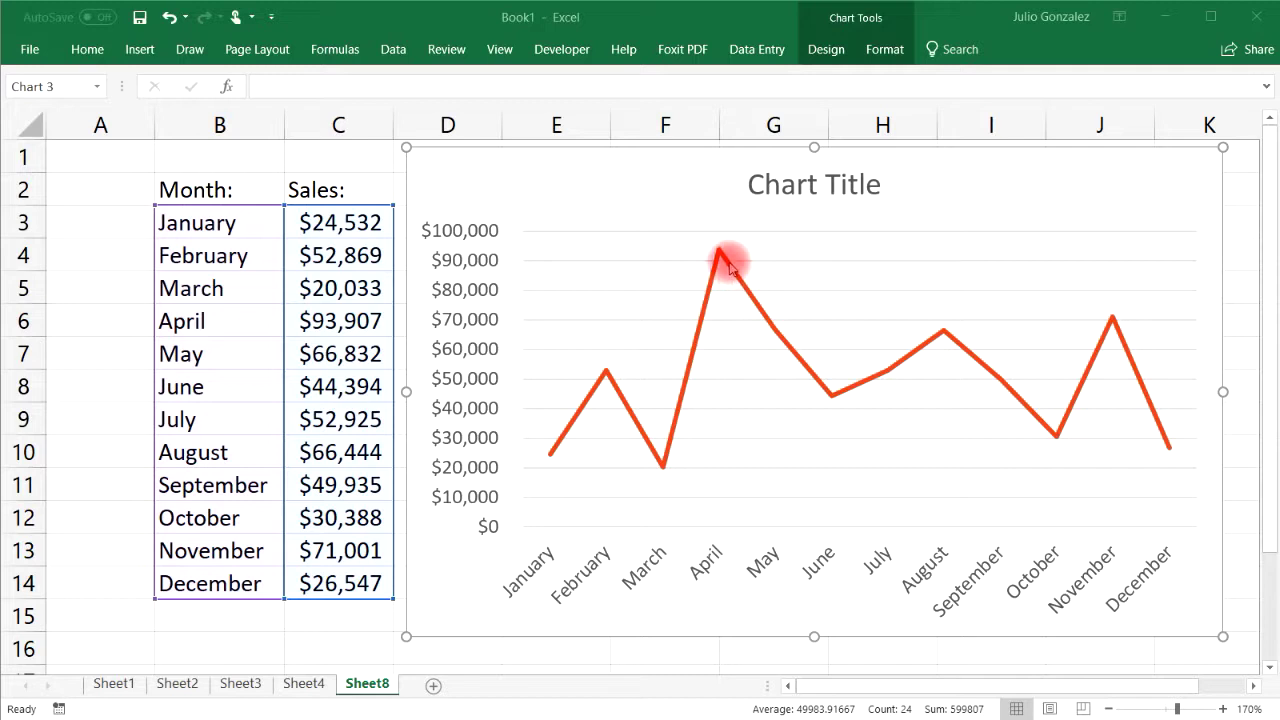
mouse_move(725, 261)
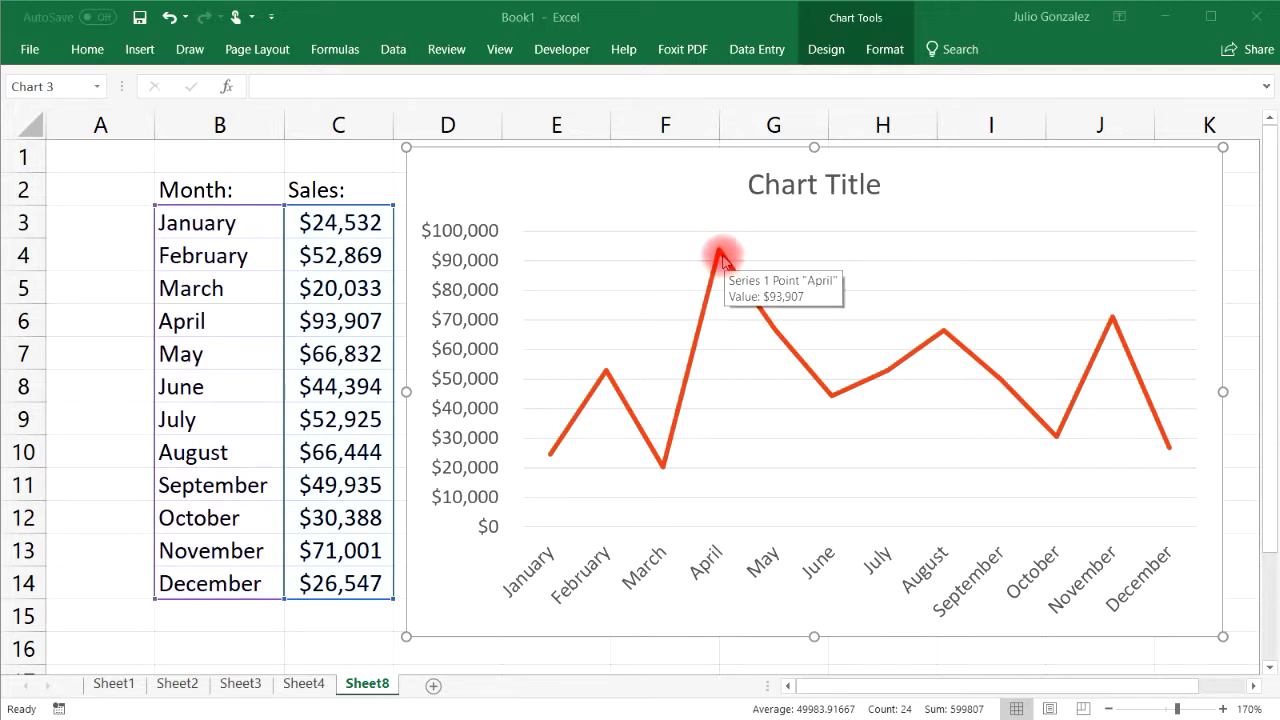
mouse_move(659, 468)
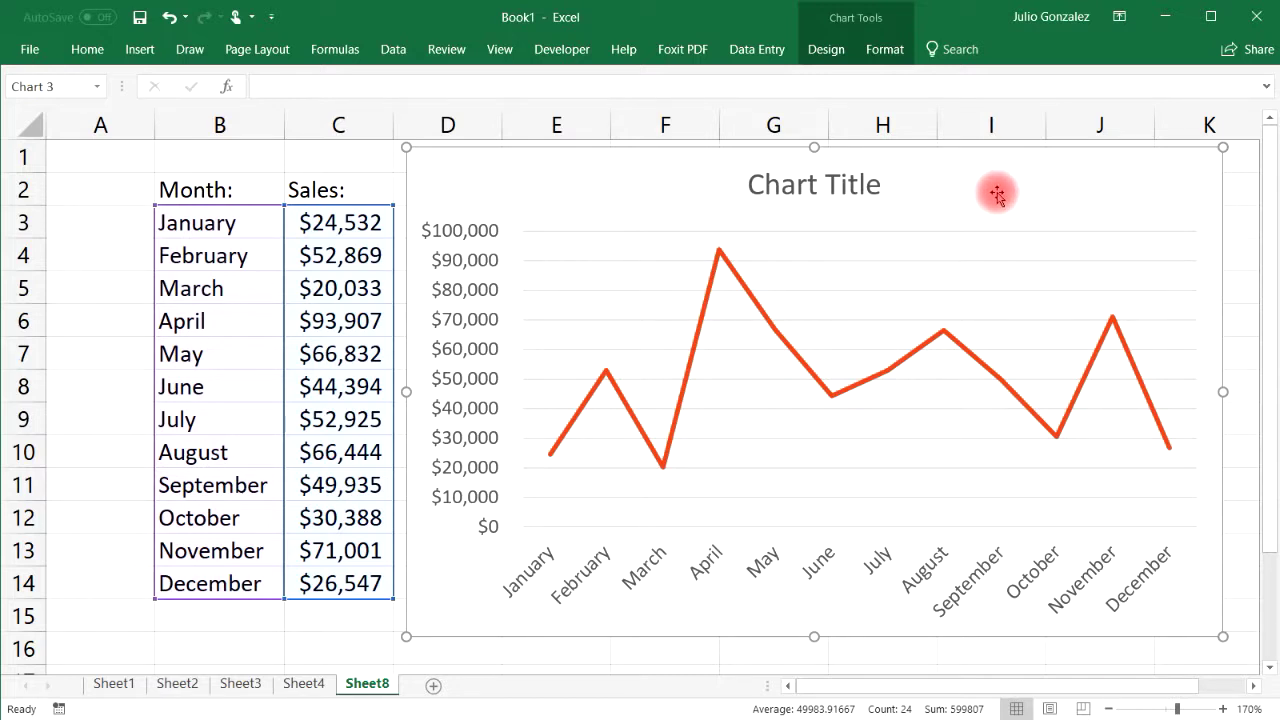
Delete the line chart and clear the monthly sales table, including its headings, from B2:C14.
key(Delete)
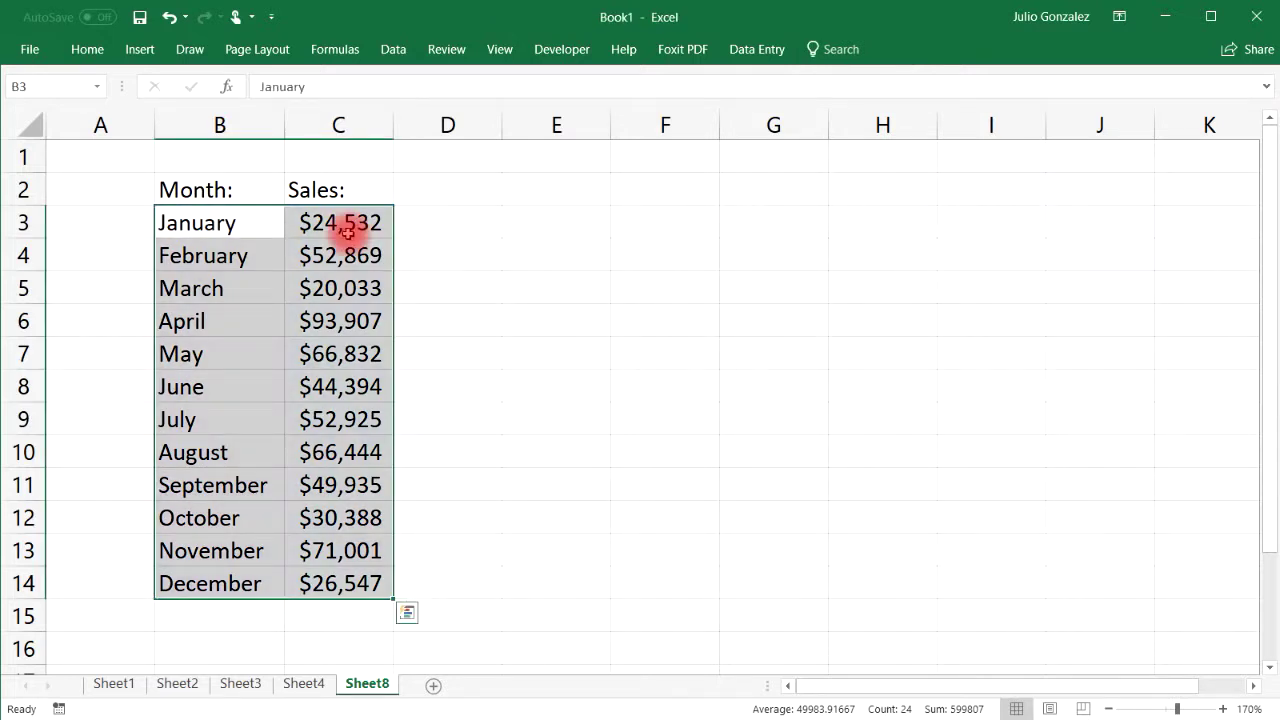
key(Delete)
drag(189, 190, 329, 200)
key(Delete)
Enter the column headings "State:" in B2 and "Population:" in C2, and widen column C to fit its heading.
click(213, 196)
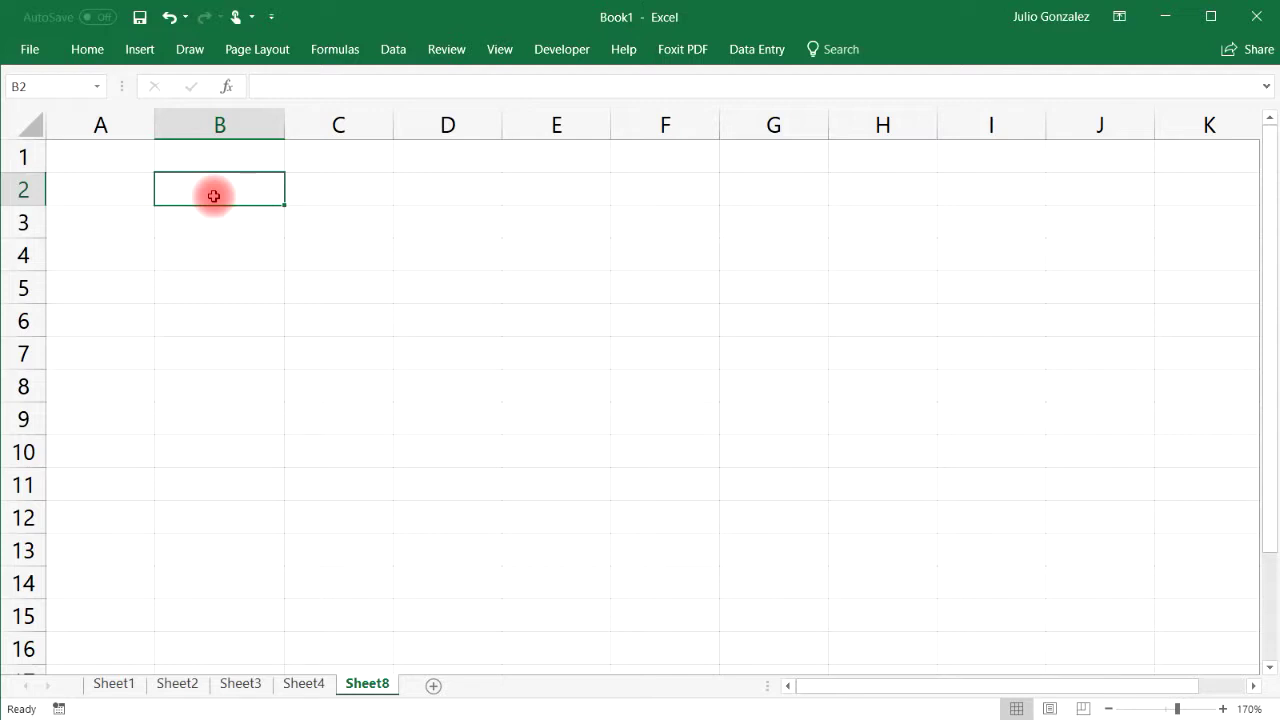
text(State:)
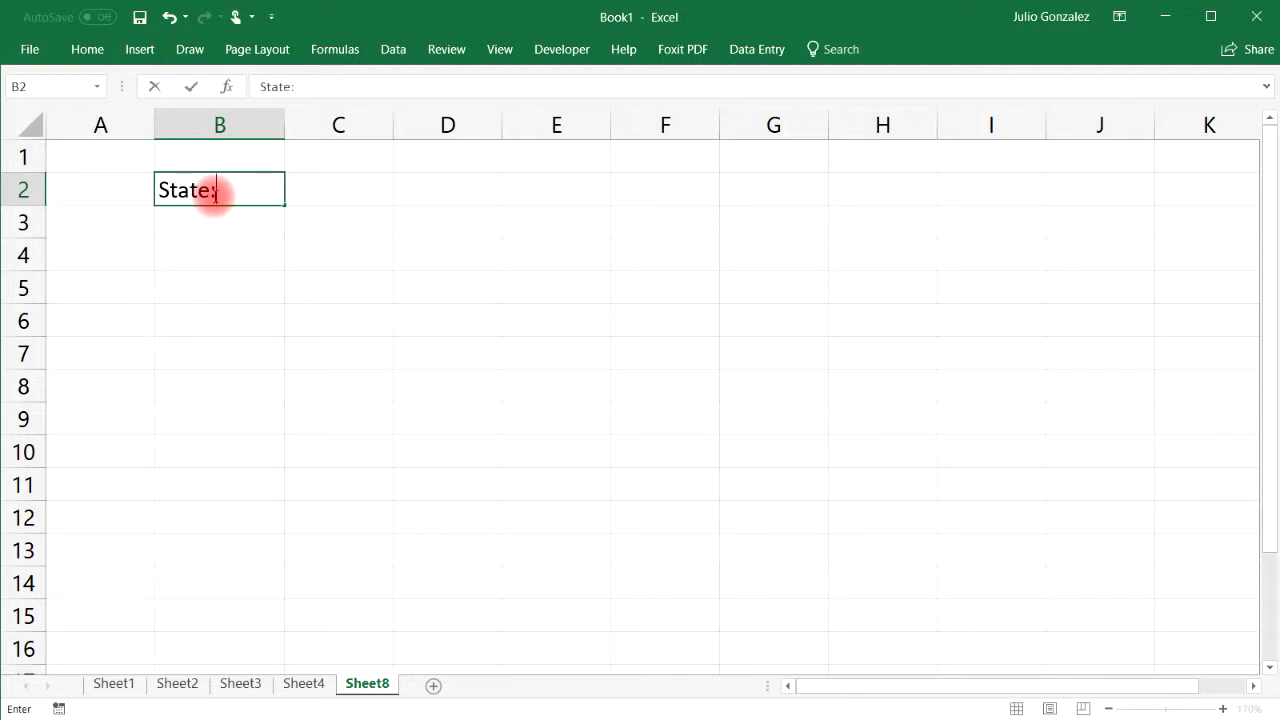
key(Tab)
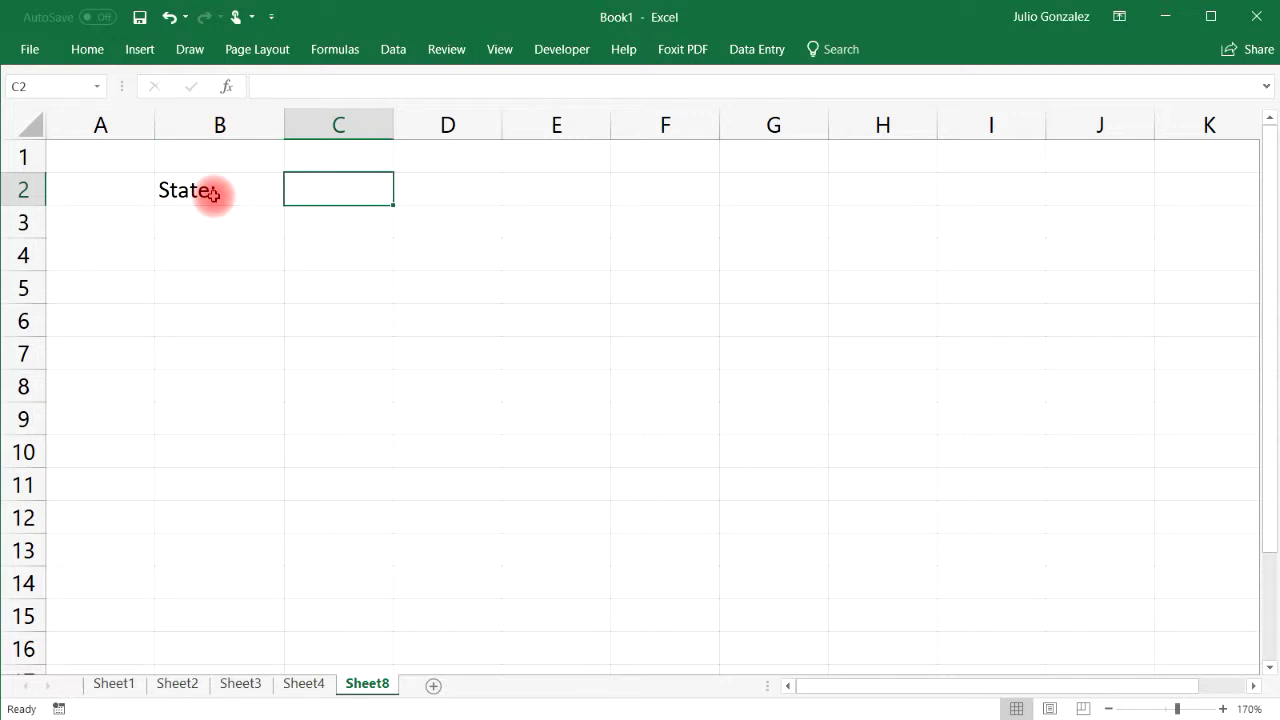
text(Population:)
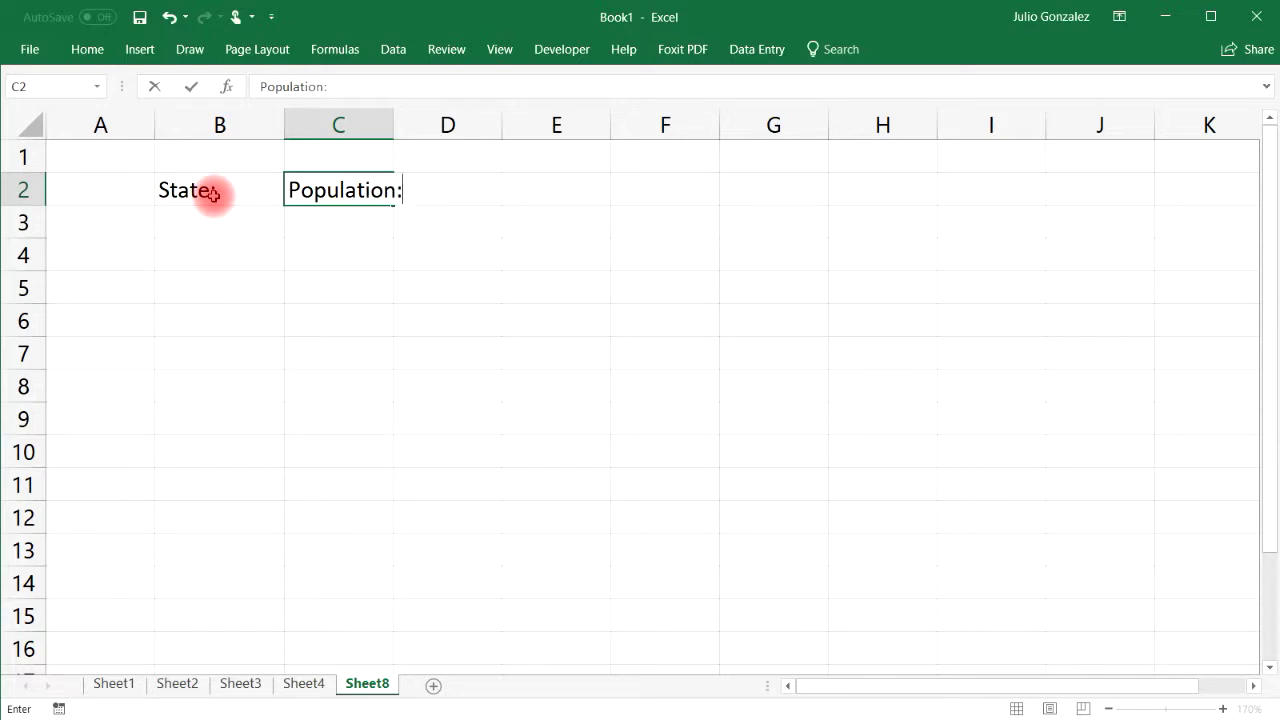
key(Tab)
drag(392, 120, 420, 118)
Enter the state abbreviations CA, NY, GA, FL and MS in cells B3 to B7.
click(237, 214)
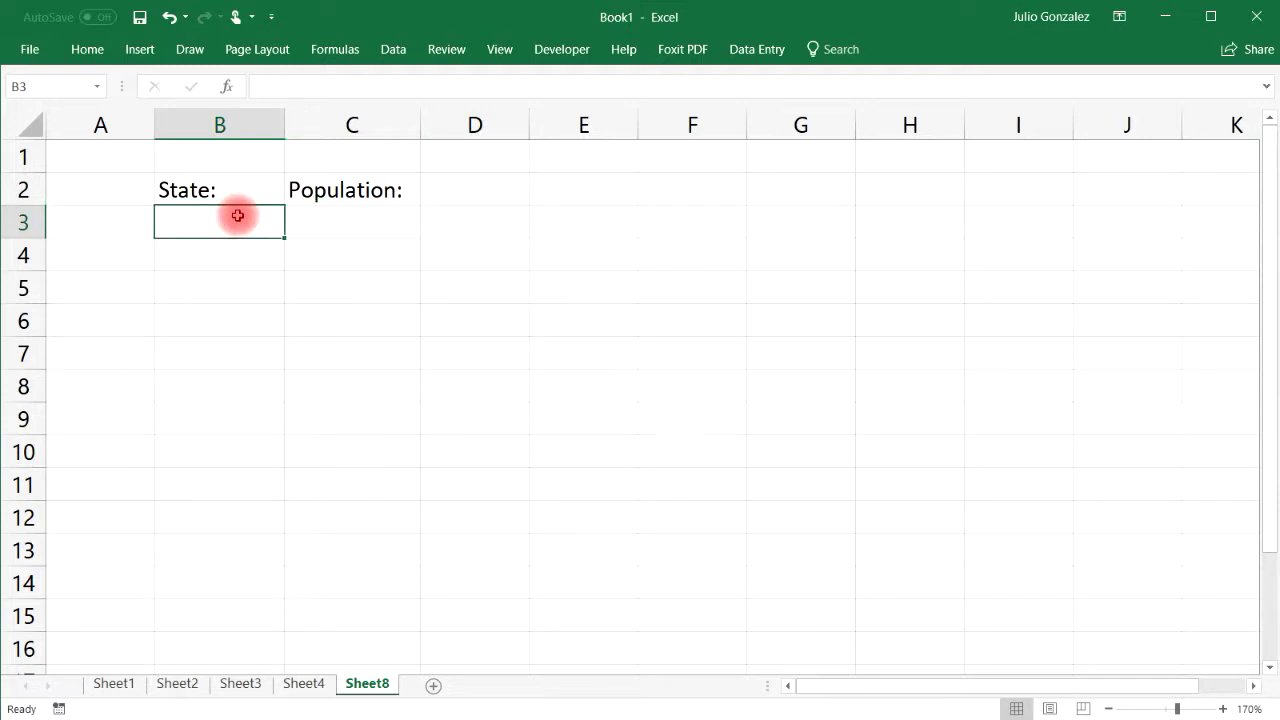
text(CA)
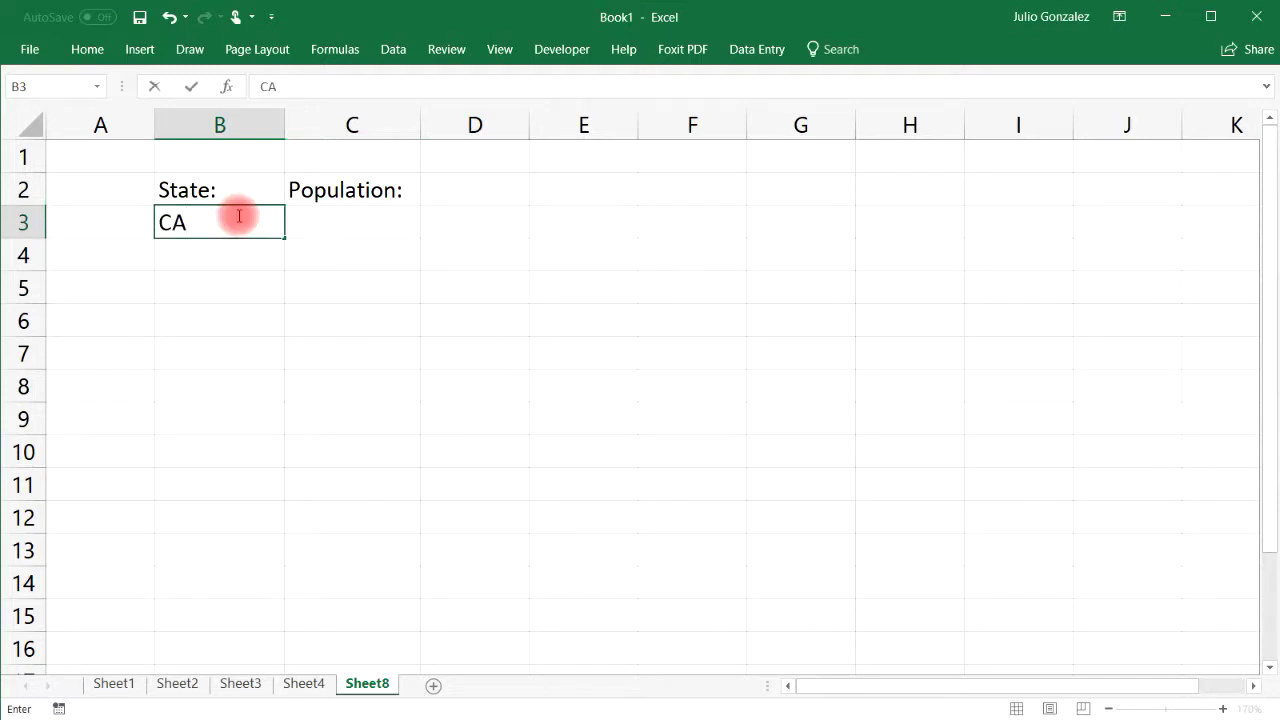
key(Return)
text(NY)
key(Return)
text(GA)
key(Return)
text(FL)
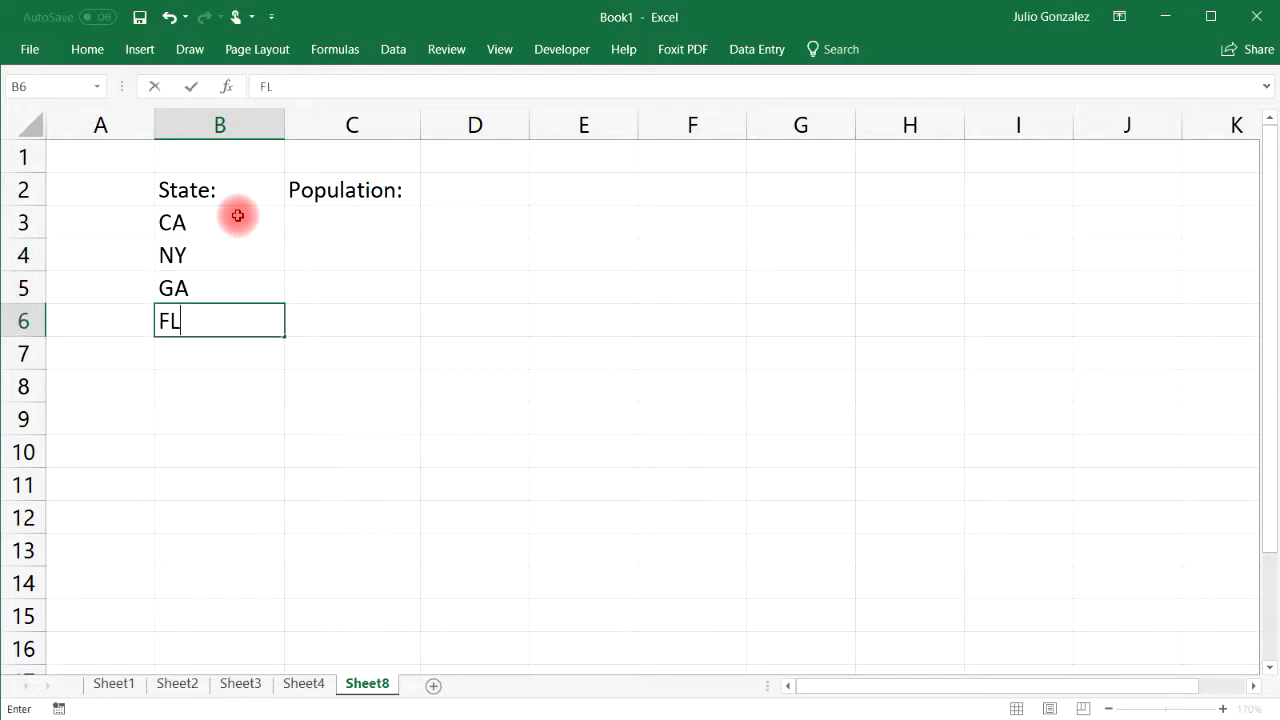
key(Return)
text(M)
key(Return)
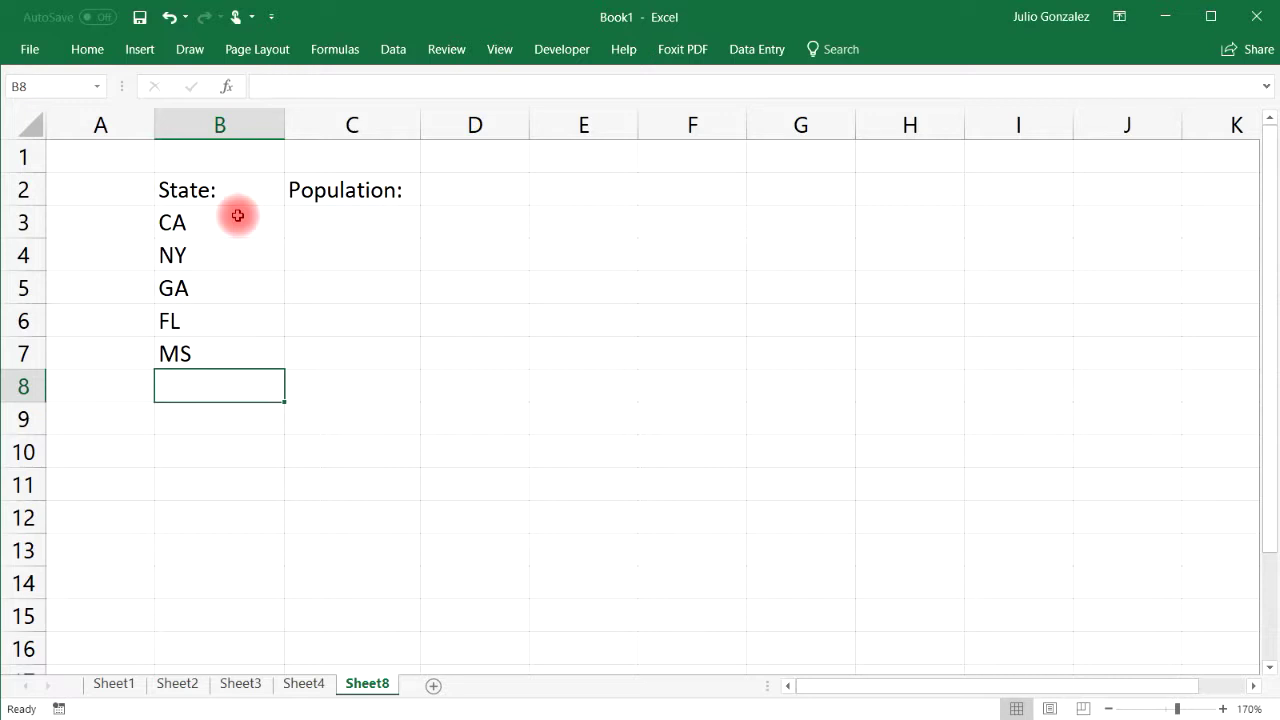
Continue the state list with AL, NV, AZ, PA, ID and KS in cells B8 to B13.
text(AL)
key(Return)
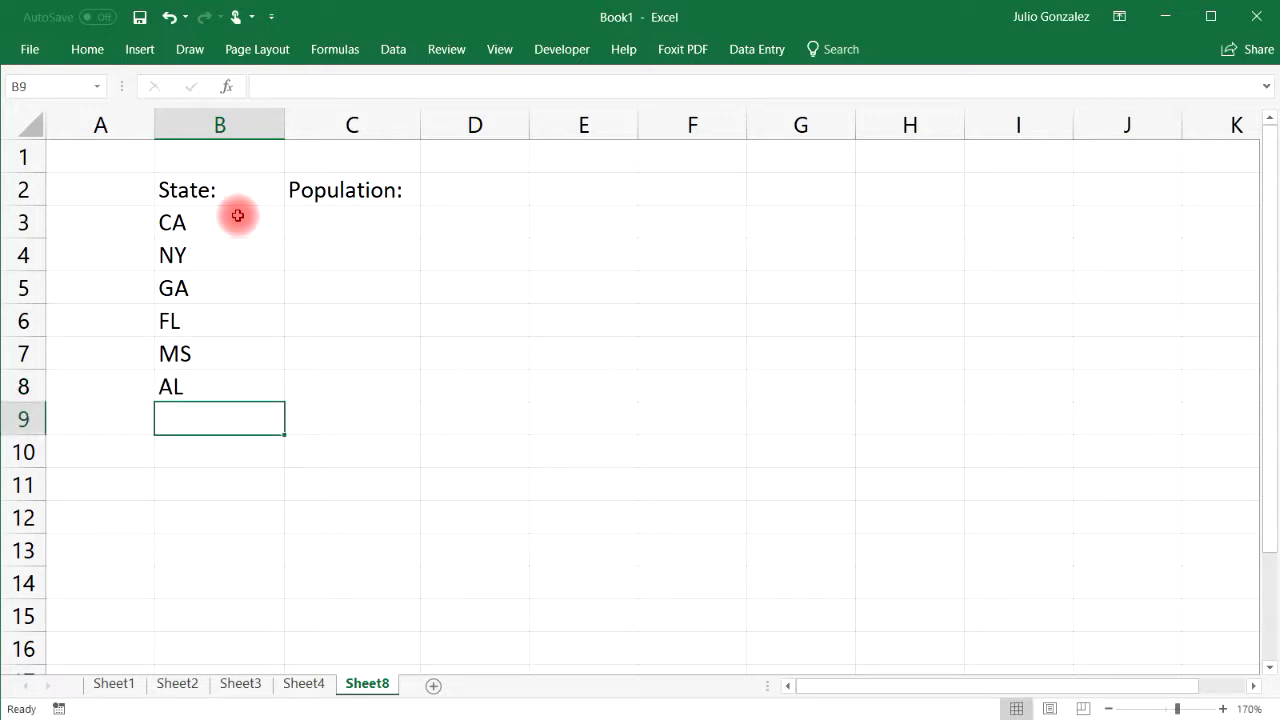
text(NV)
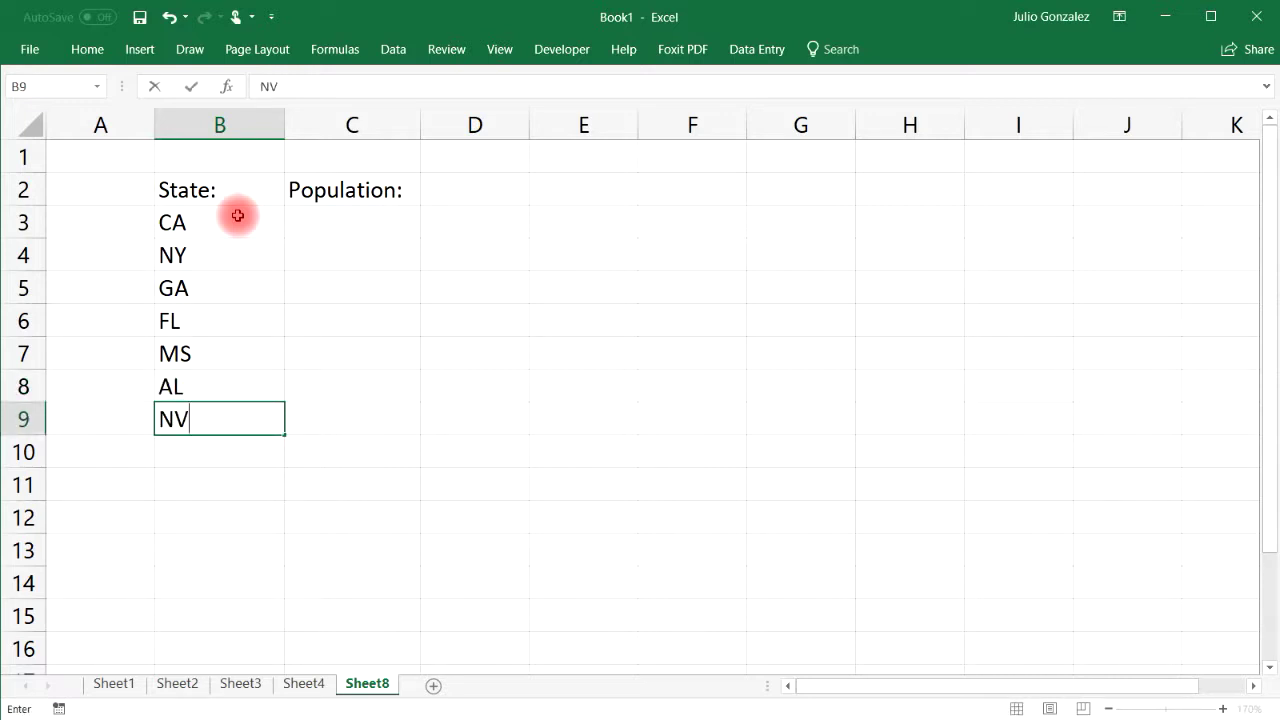
key(Return)
text(AZ)
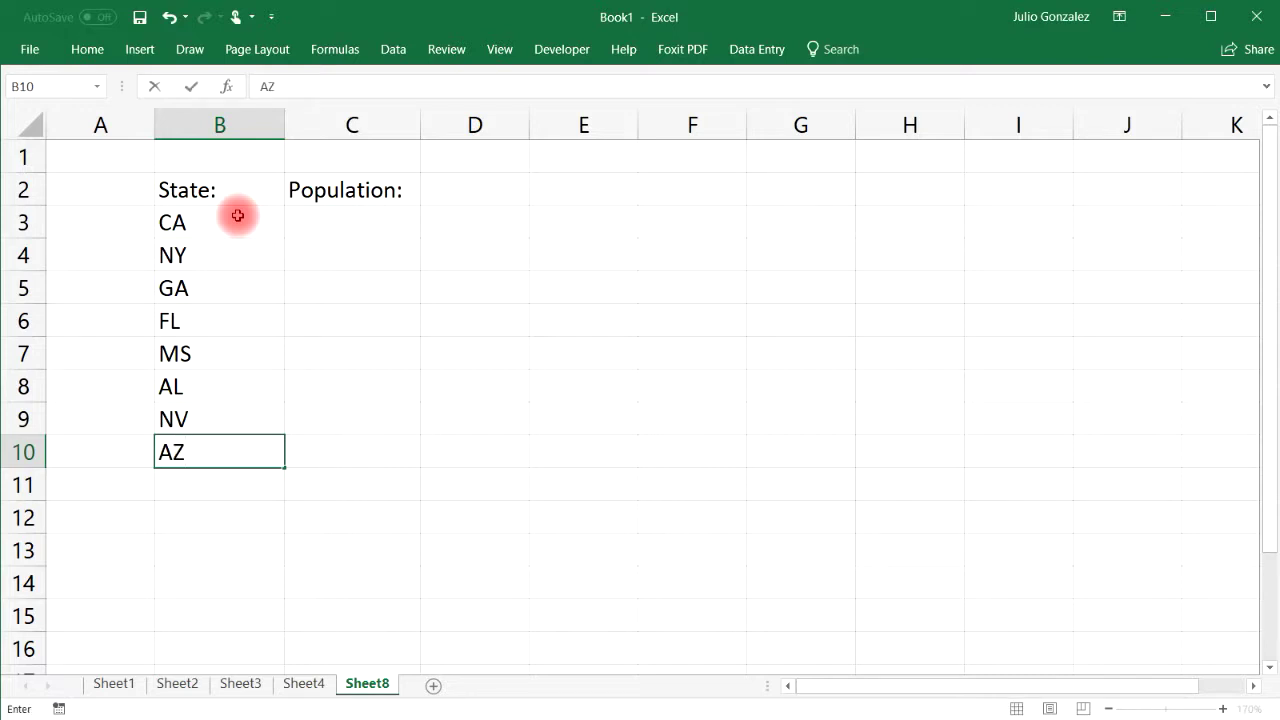
key(Return)
text(PA)
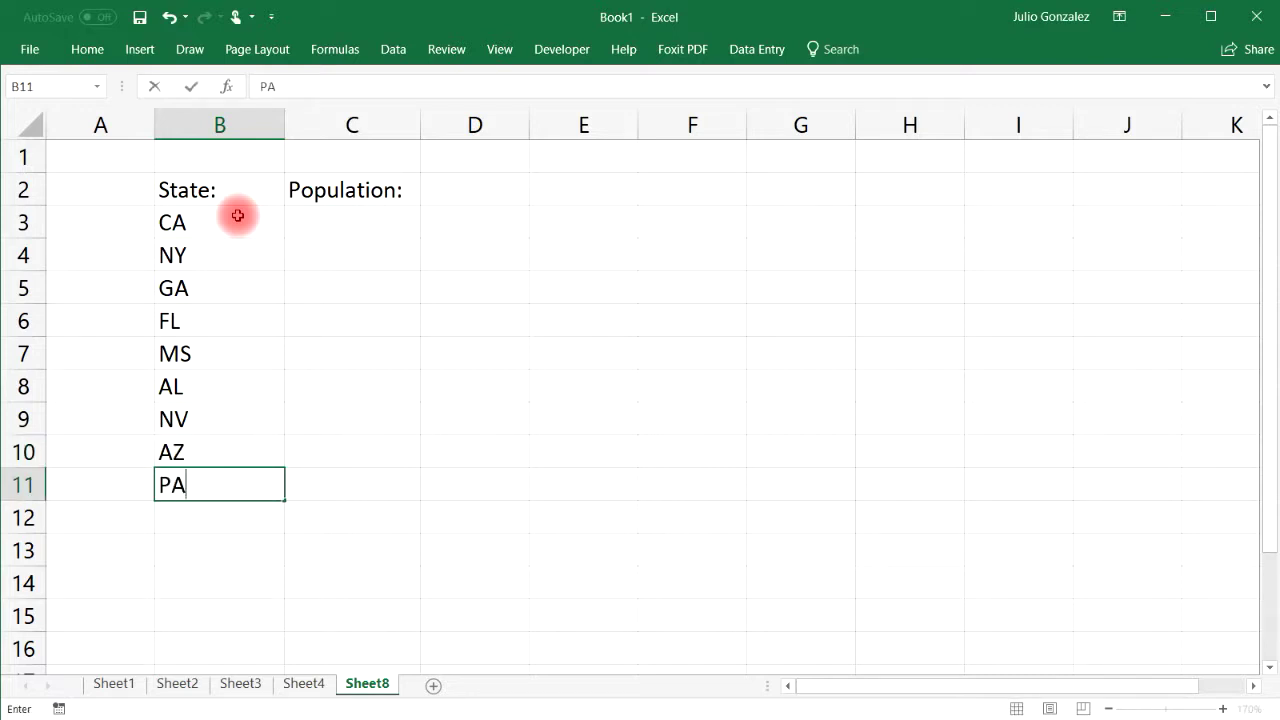
key(Return)
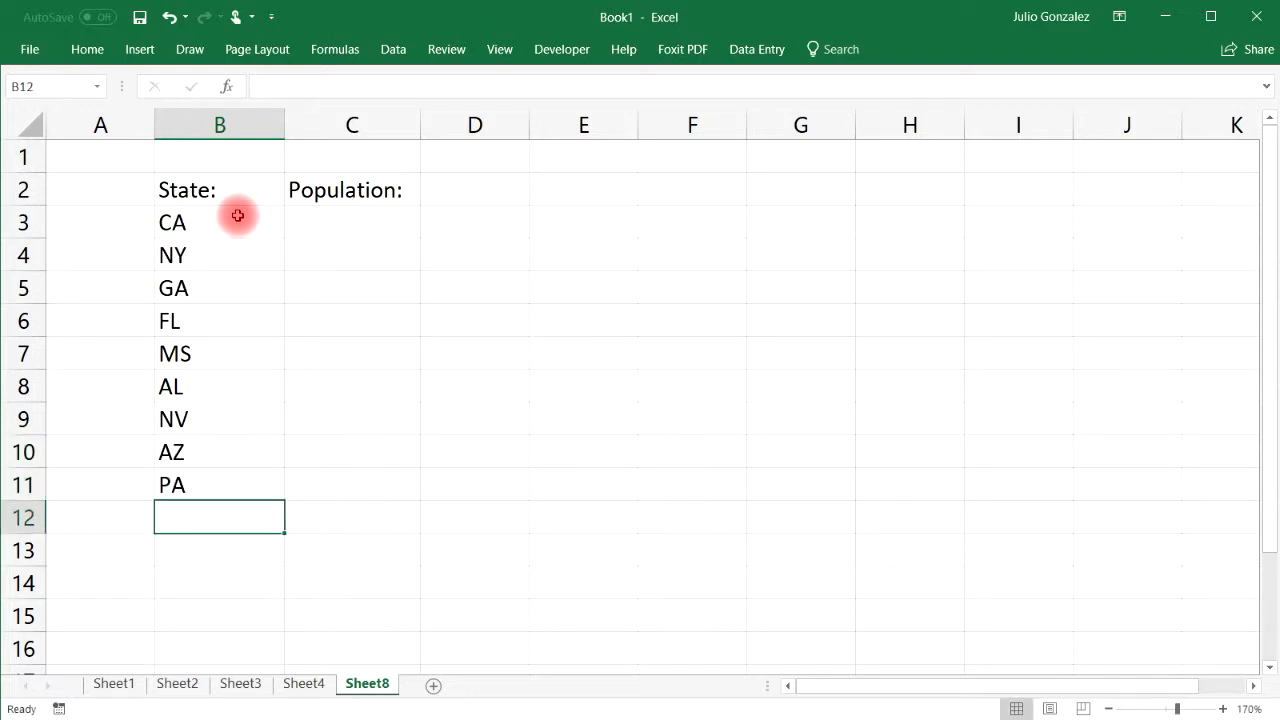
text(ID)
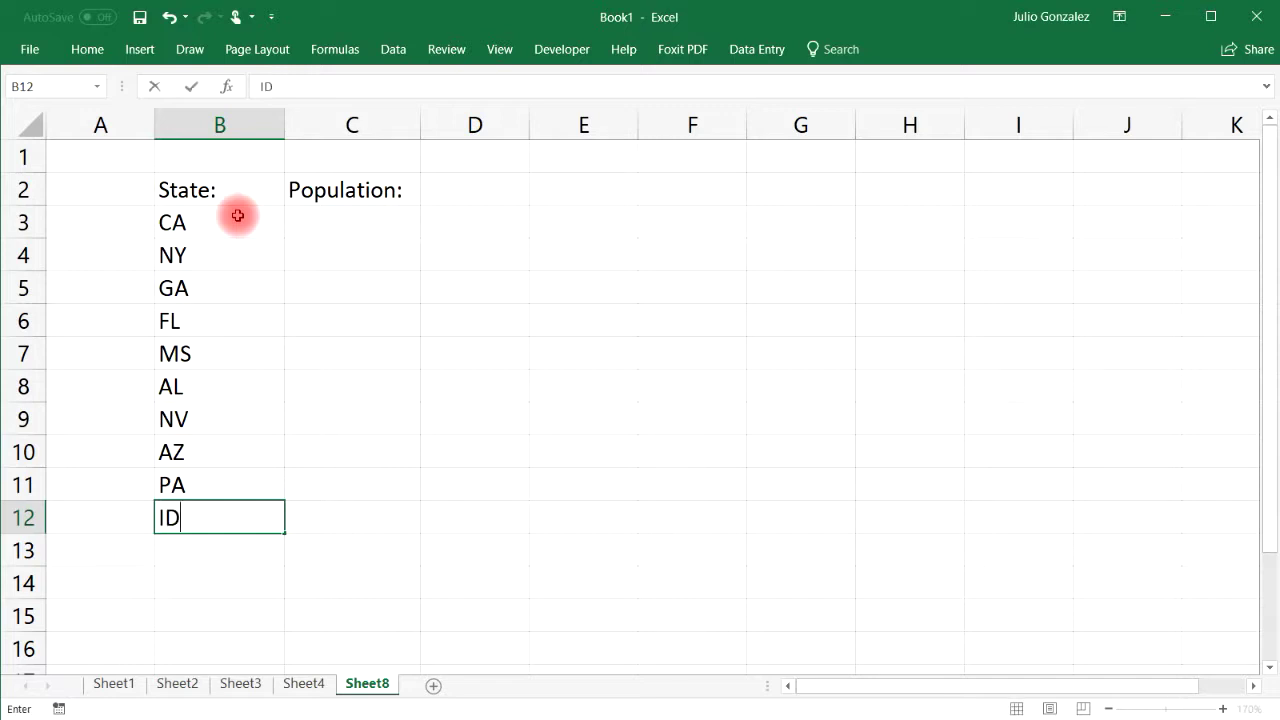
key(Return)
text(K)
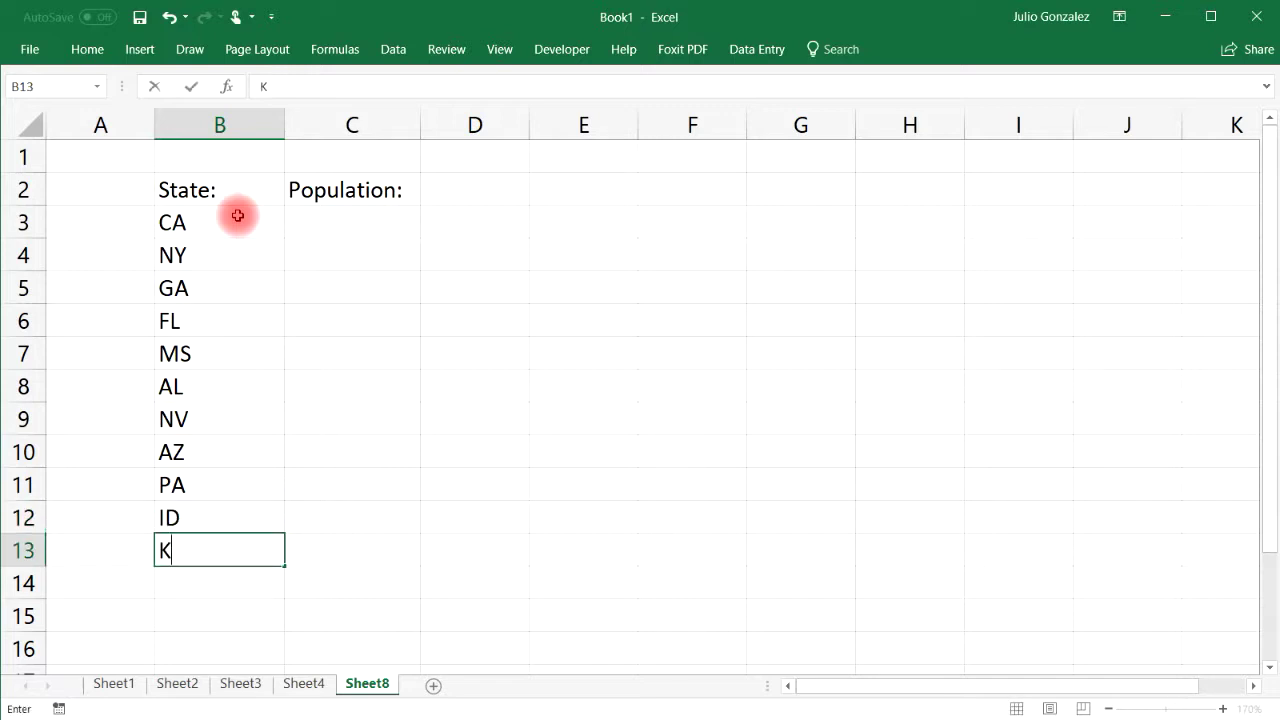
text(S)
key(Return)
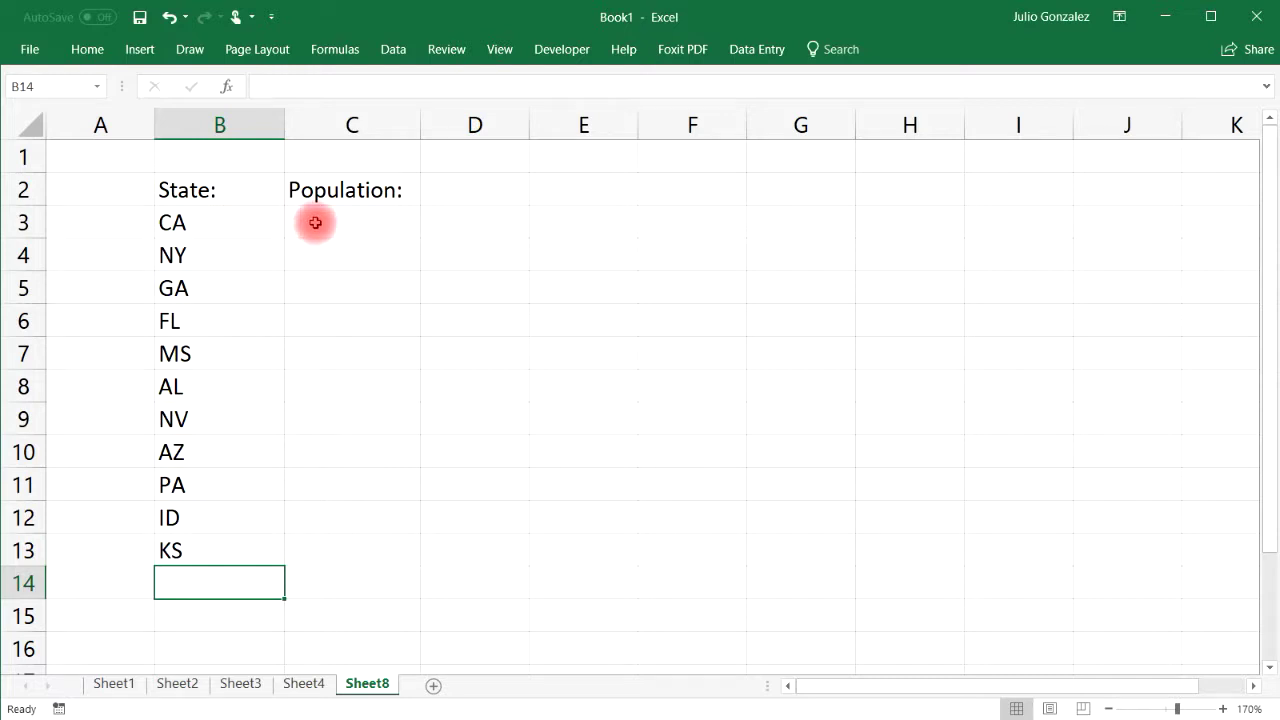
Enter the formula =RANDBETWEEN(5000000,60000000) in C3 to generate a random population for CA.
click(315, 222)
text(=ra)
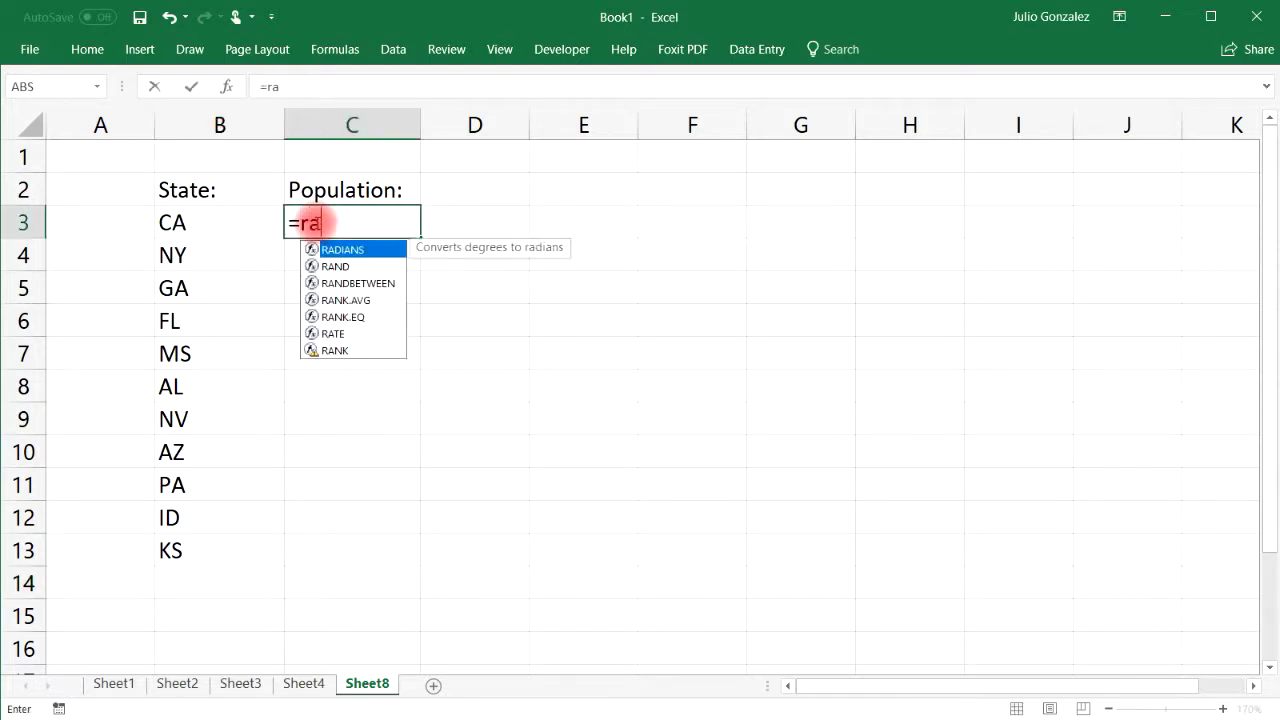
text(ndbet)
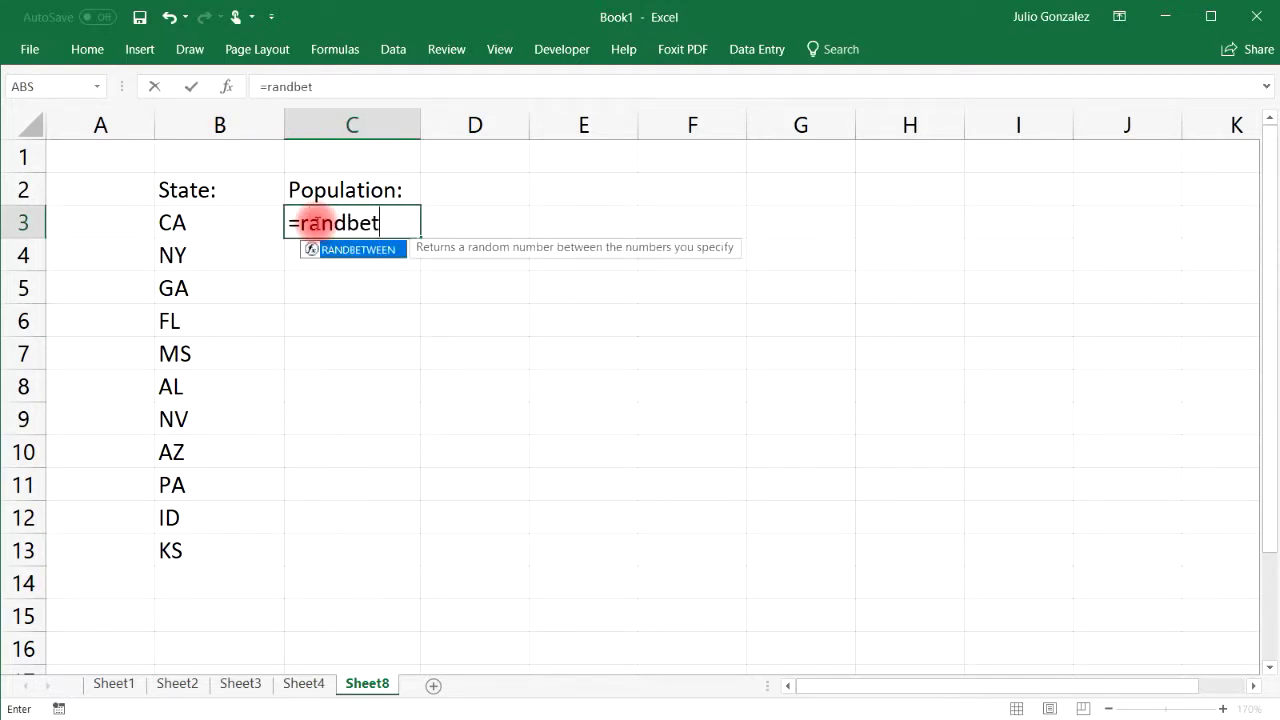
text(ween(5000000,60000000)
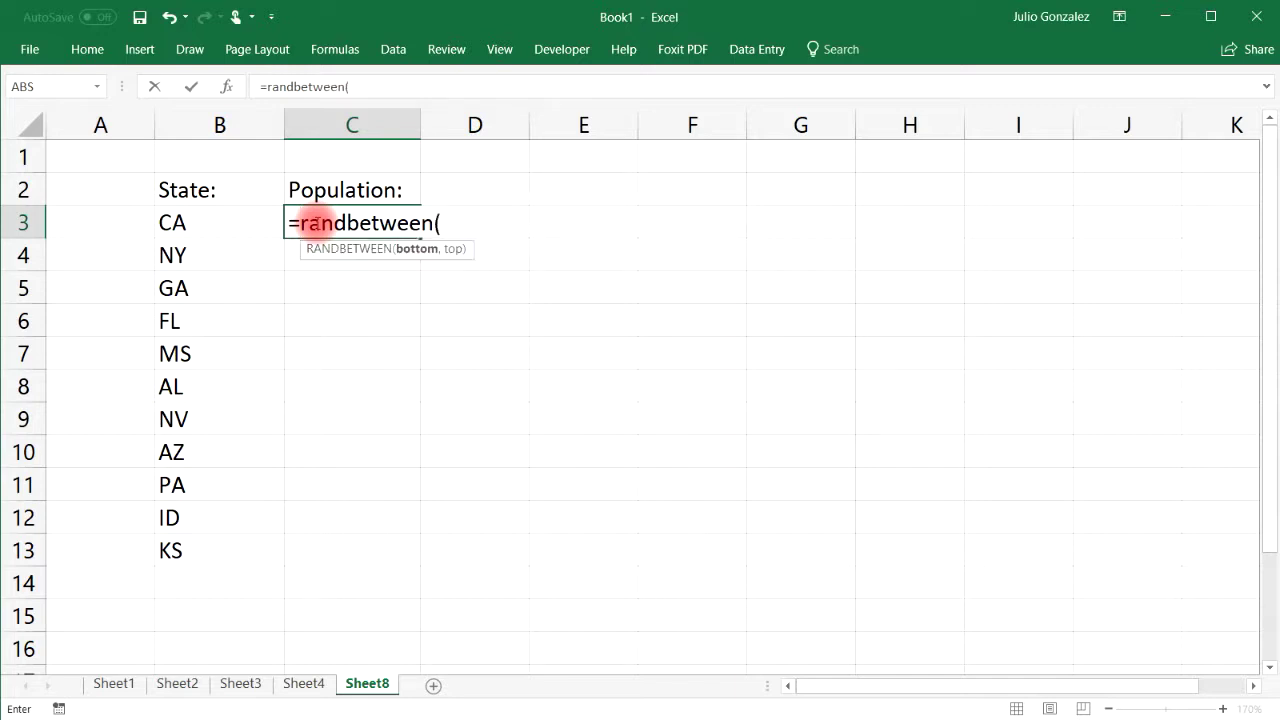
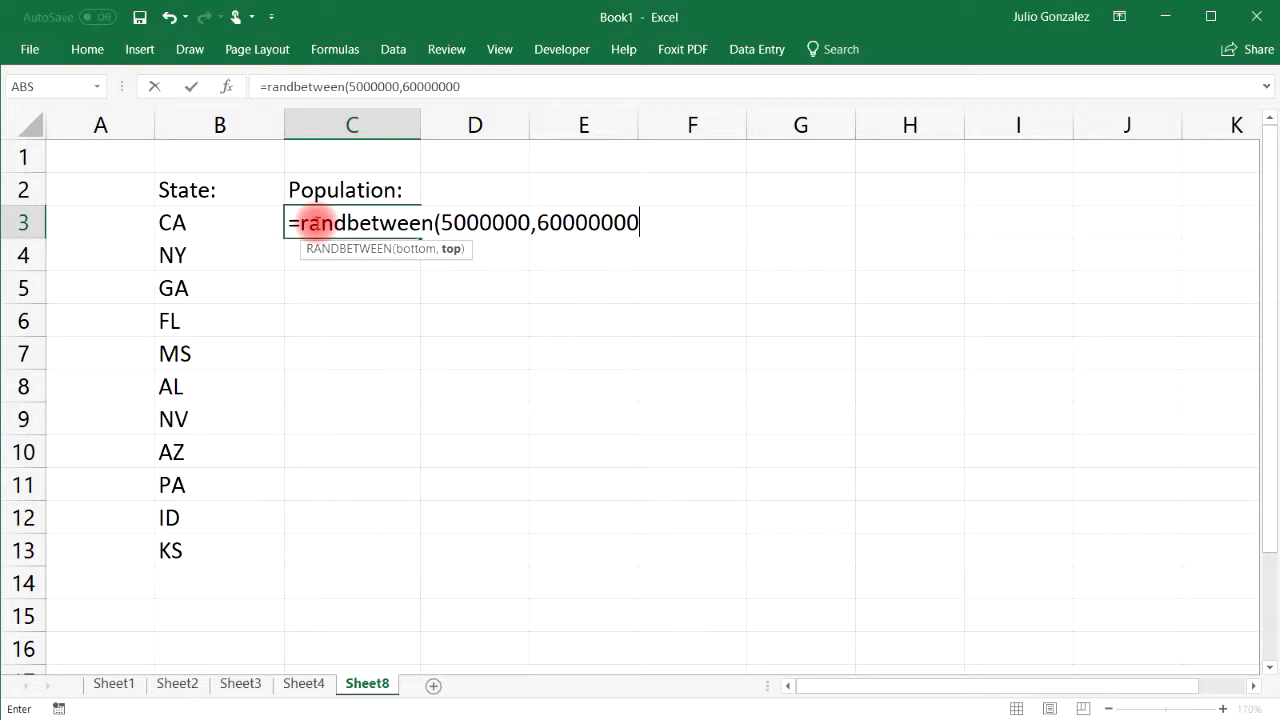
key(Return)
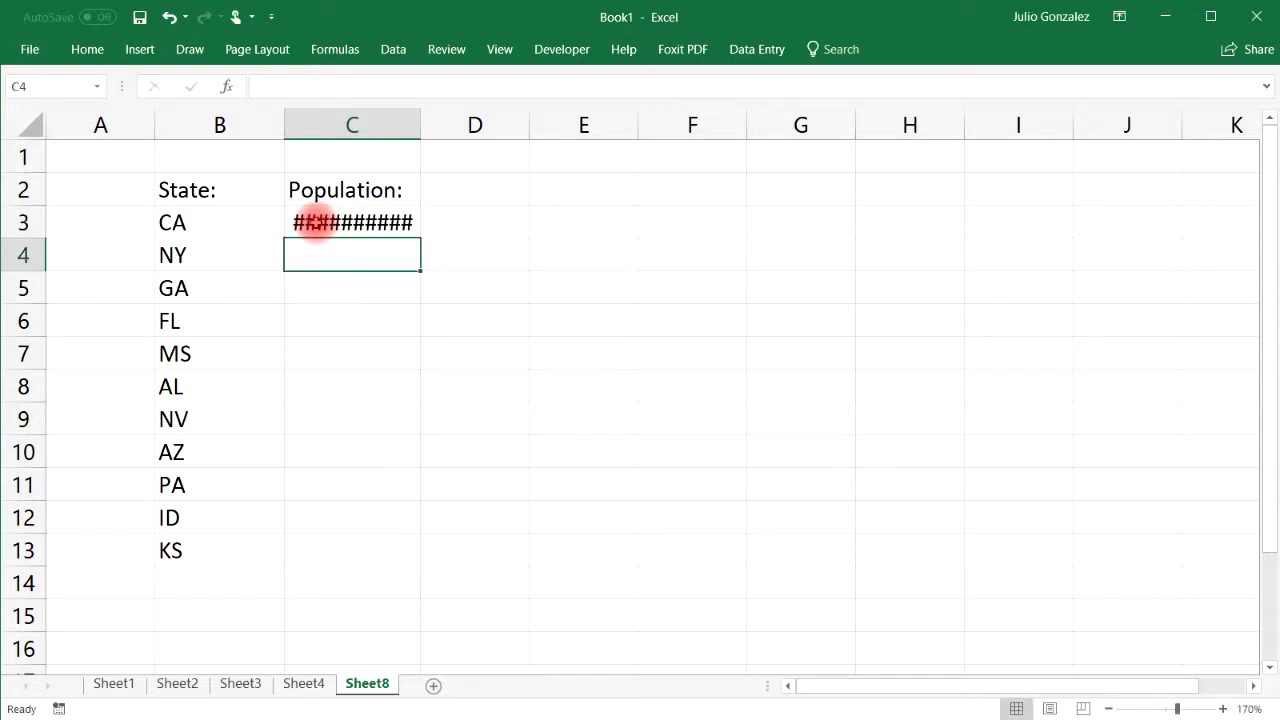
Widen column C to fit the population number and fill the random population formula from C3 down to C13.
click(380, 222)
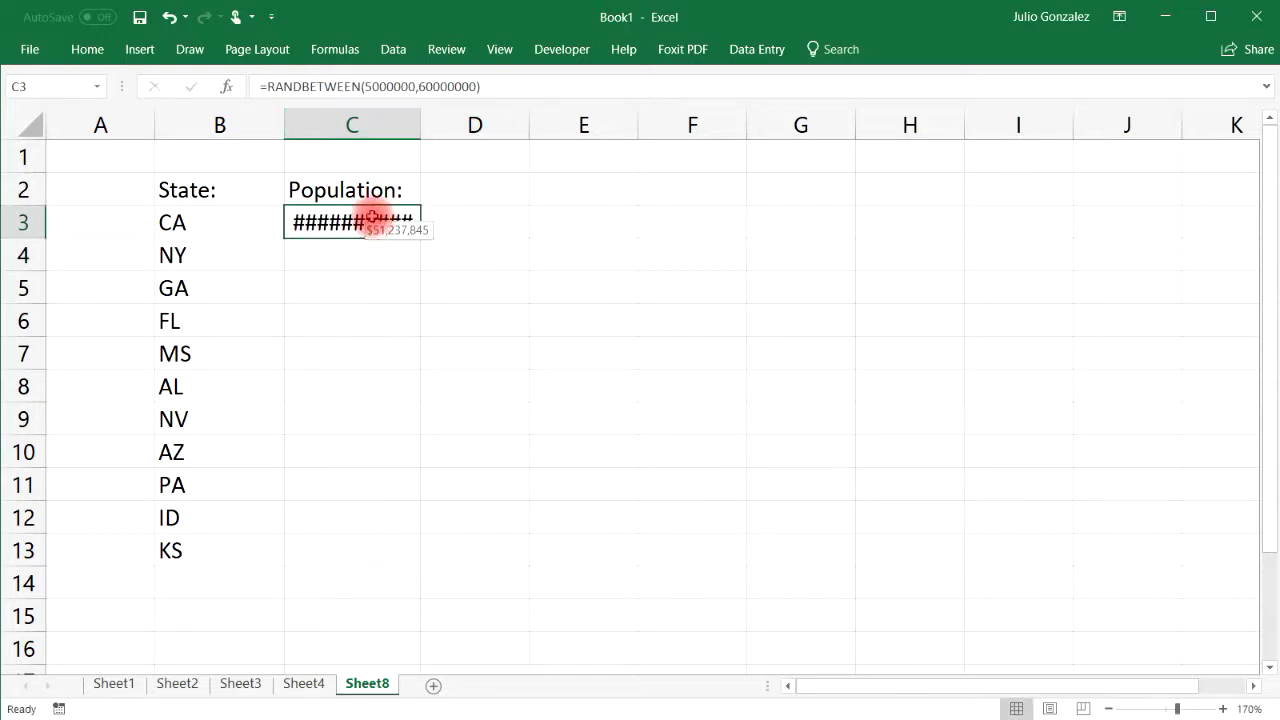
drag(422, 125, 503, 125)
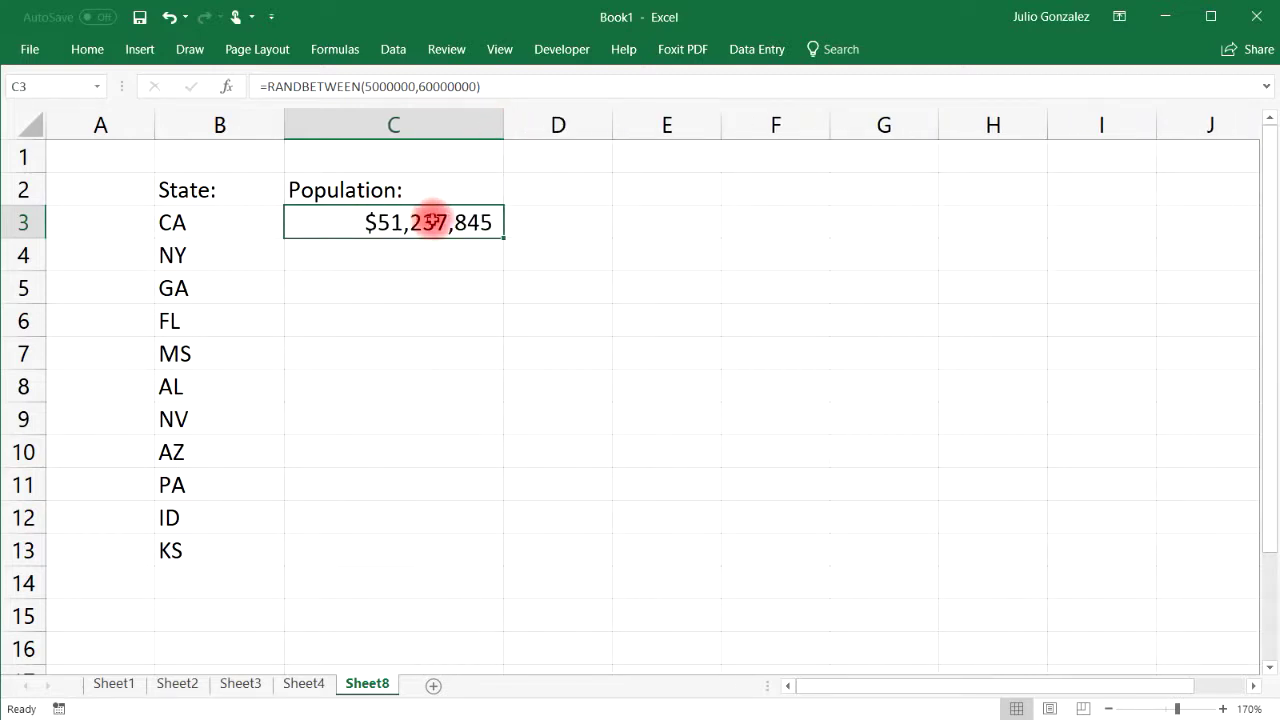
drag(505, 236, 486, 566)
drag(617, 477, 588, 444)
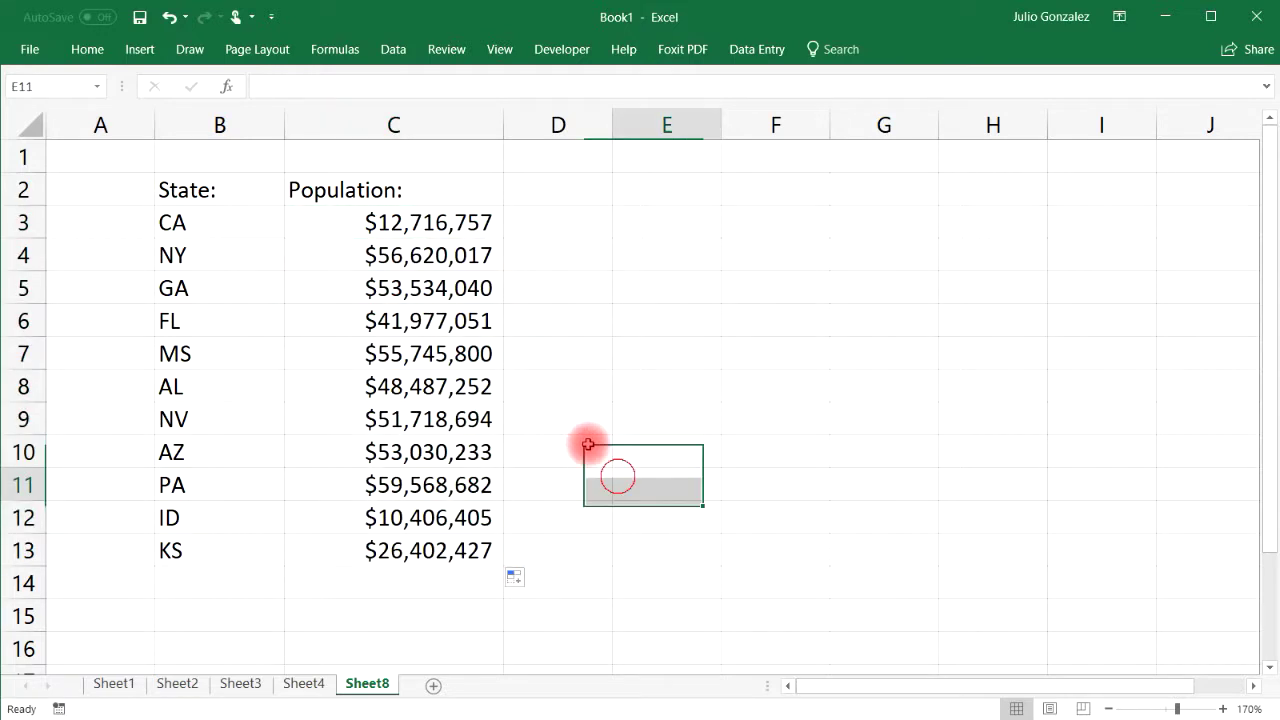
Change the number format of the population values in C3:C13 to General.
drag(371, 220, 420, 549)
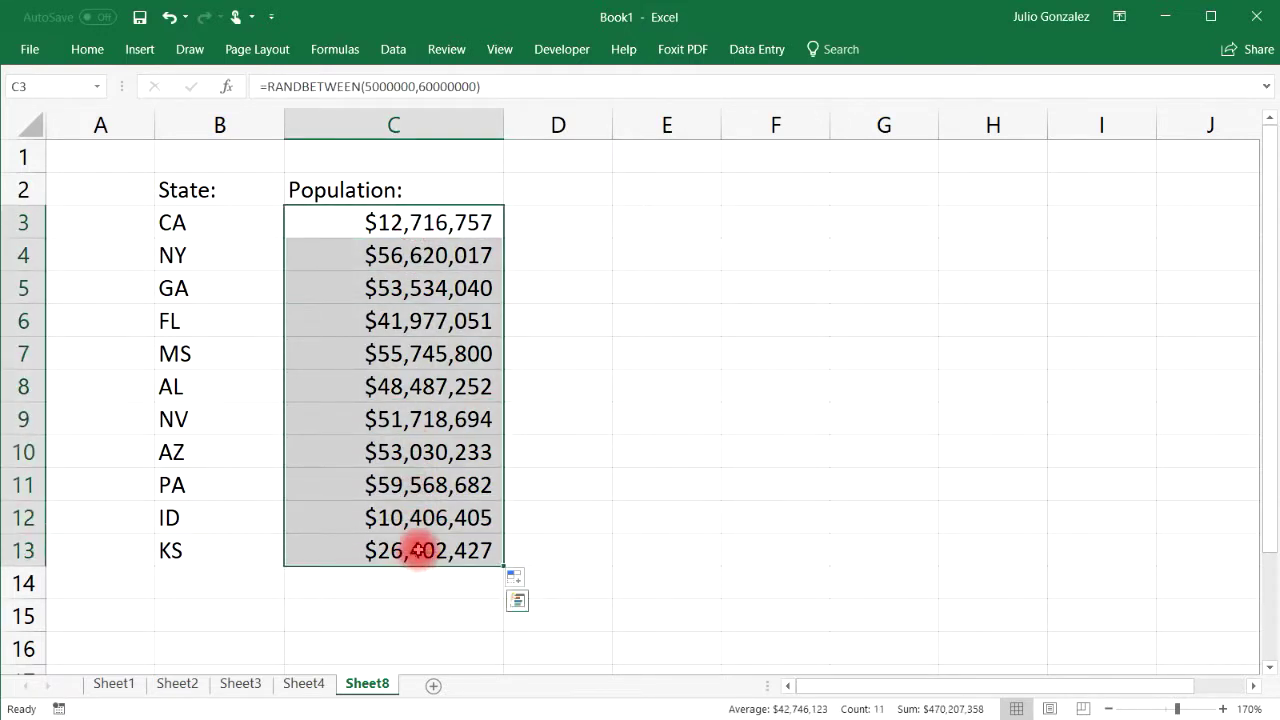
right_click(412, 362)
click(486, 684)
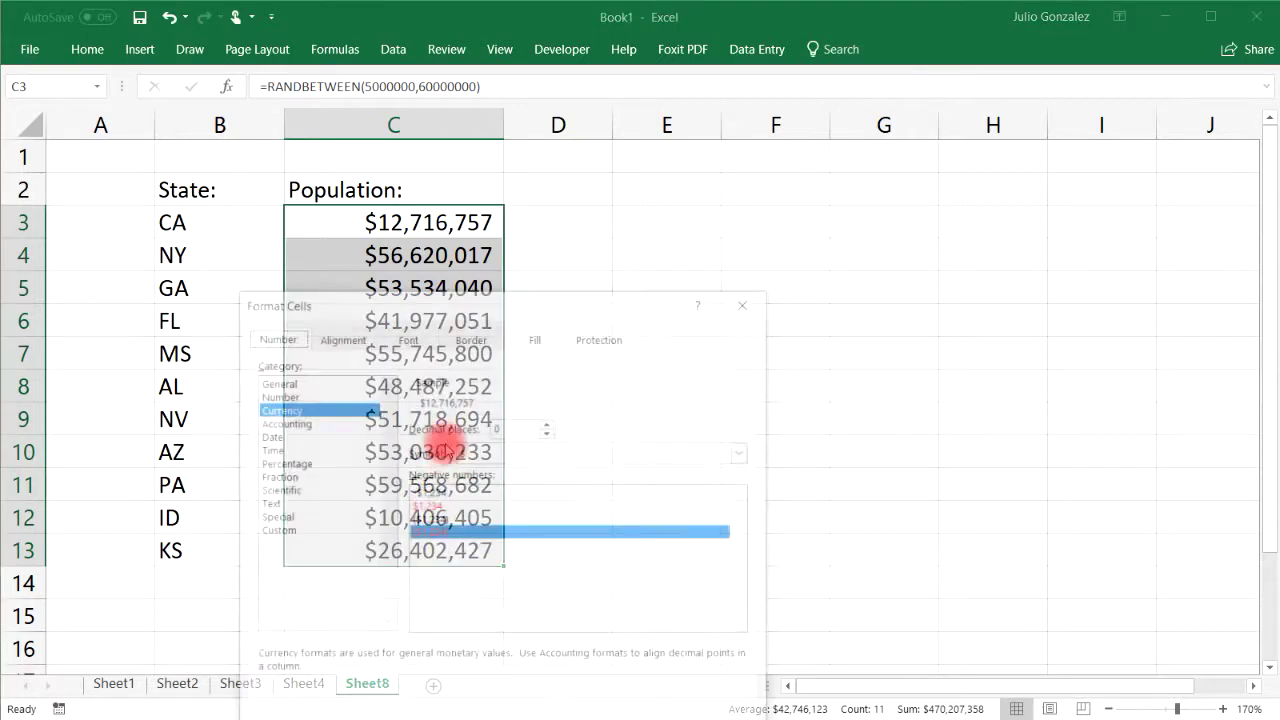
click(318, 381)
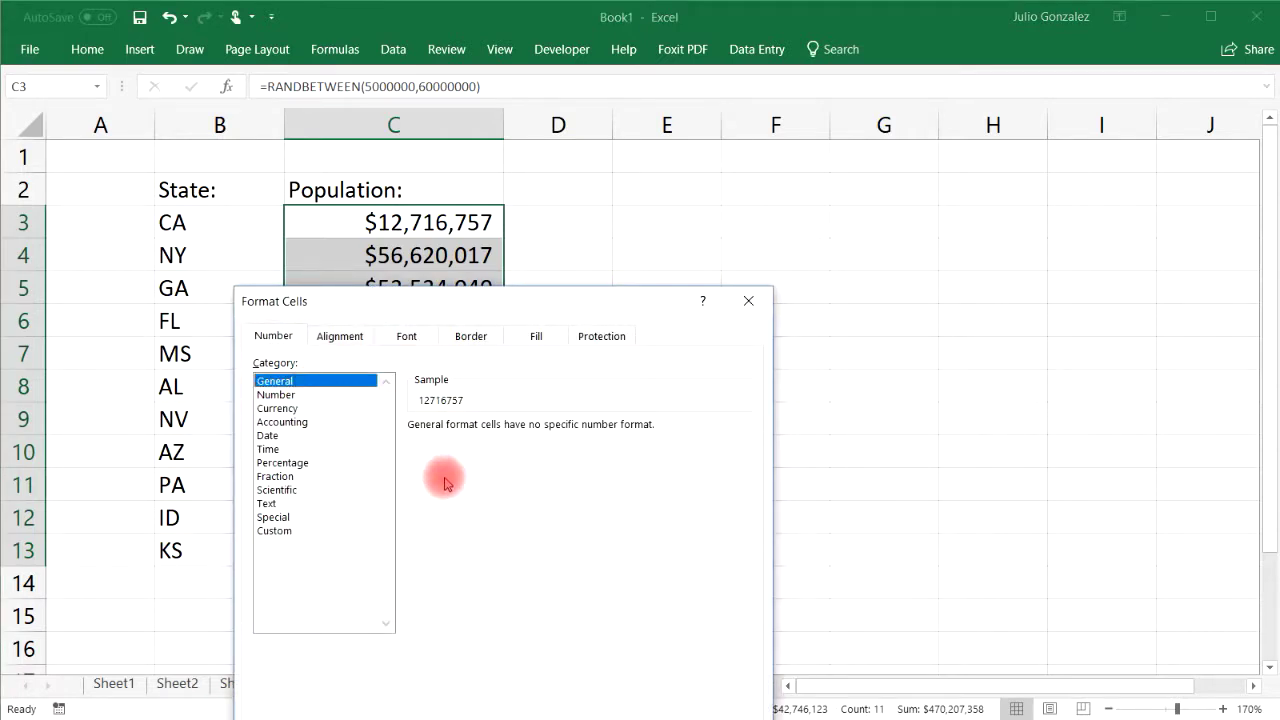
click(637, 719)
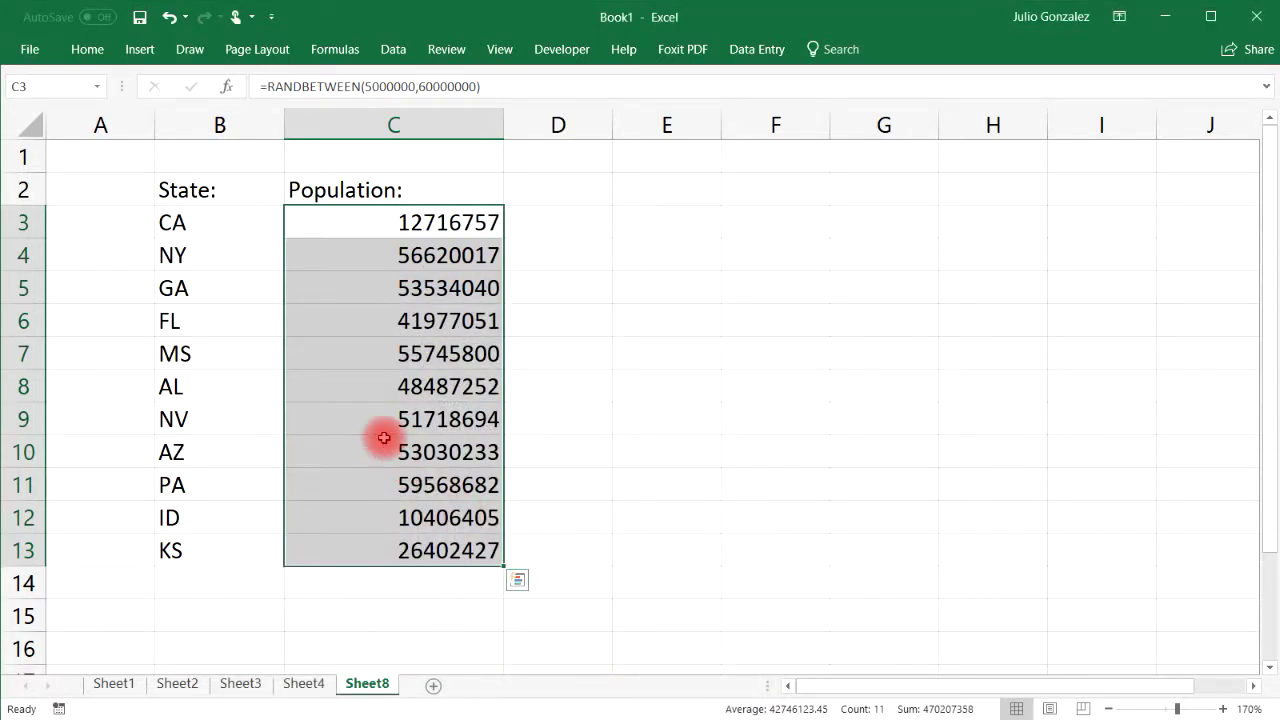
Format the population values in C3:C13 as Number with a 1000 separator and 0 decimal places.
right_click(401, 330)
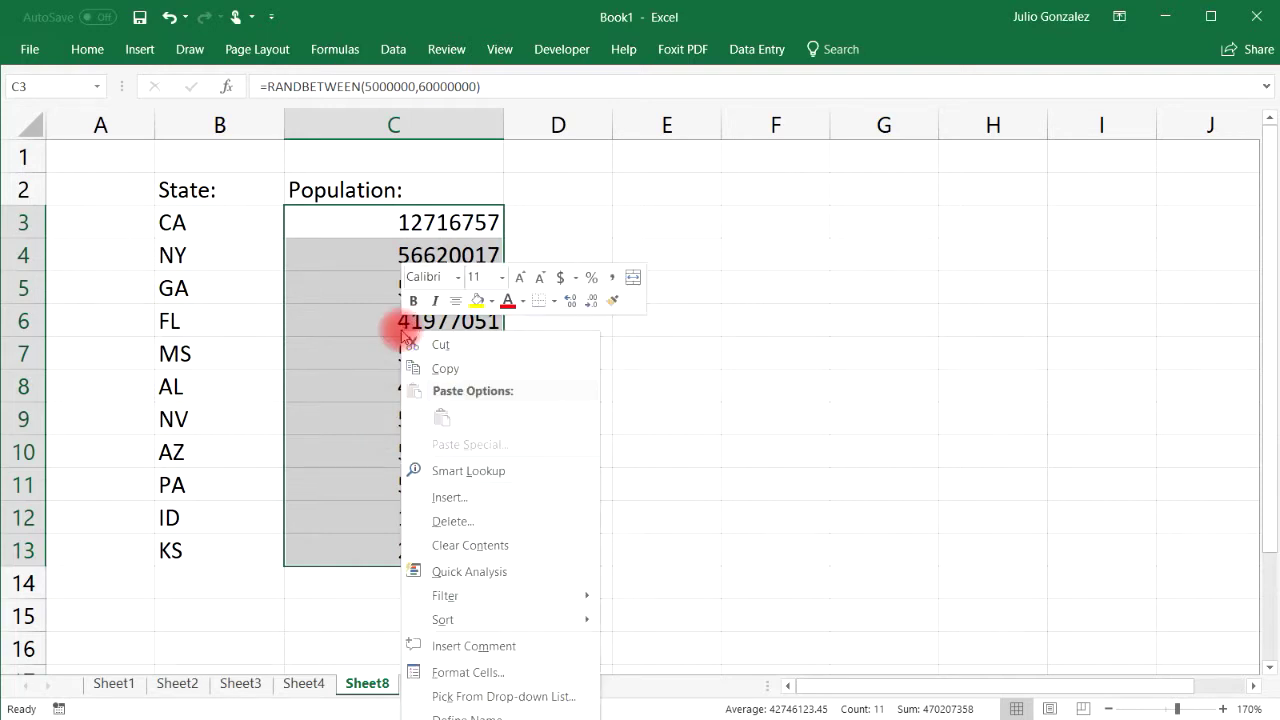
click(488, 672)
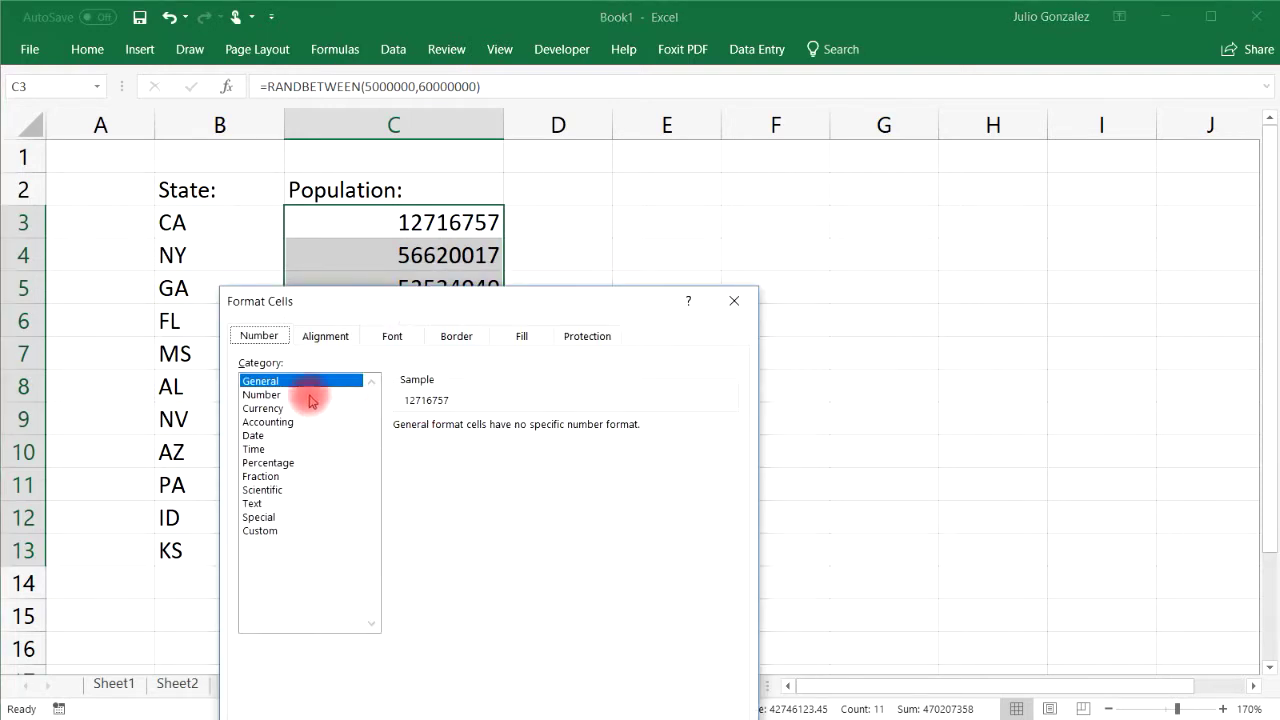
click(311, 396)
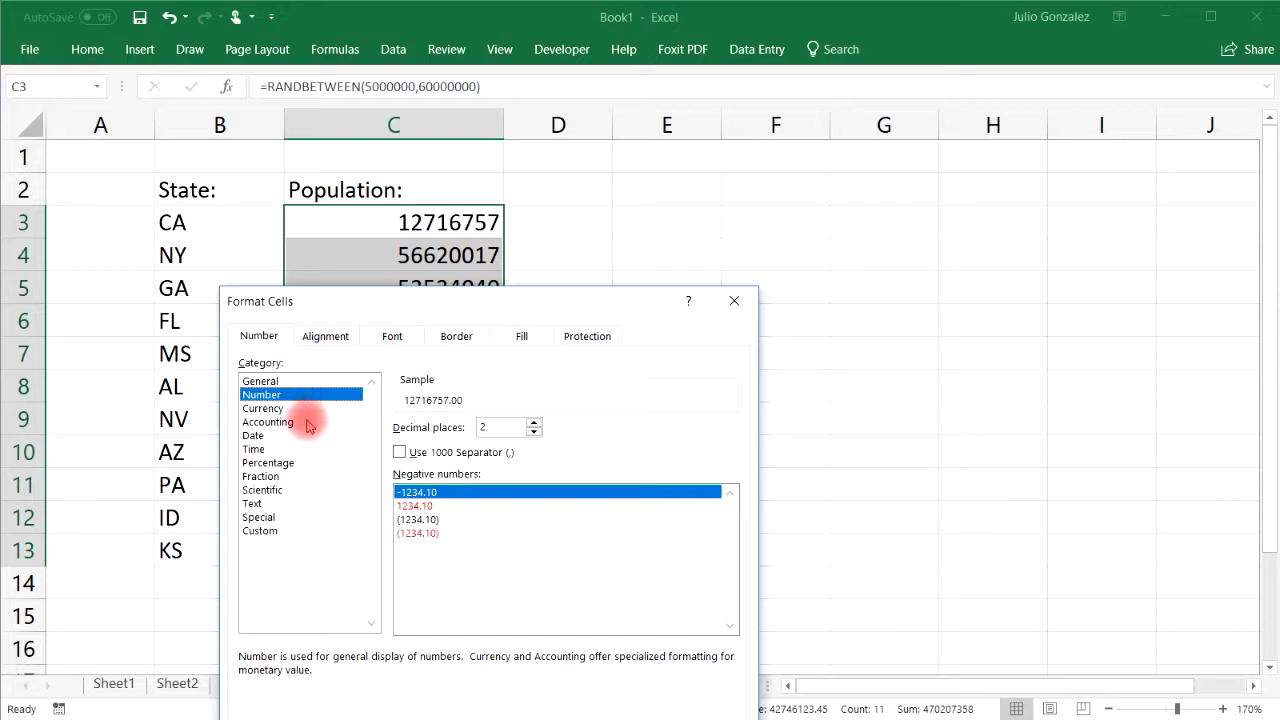
click(400, 451)
click(534, 431)
click(534, 431)
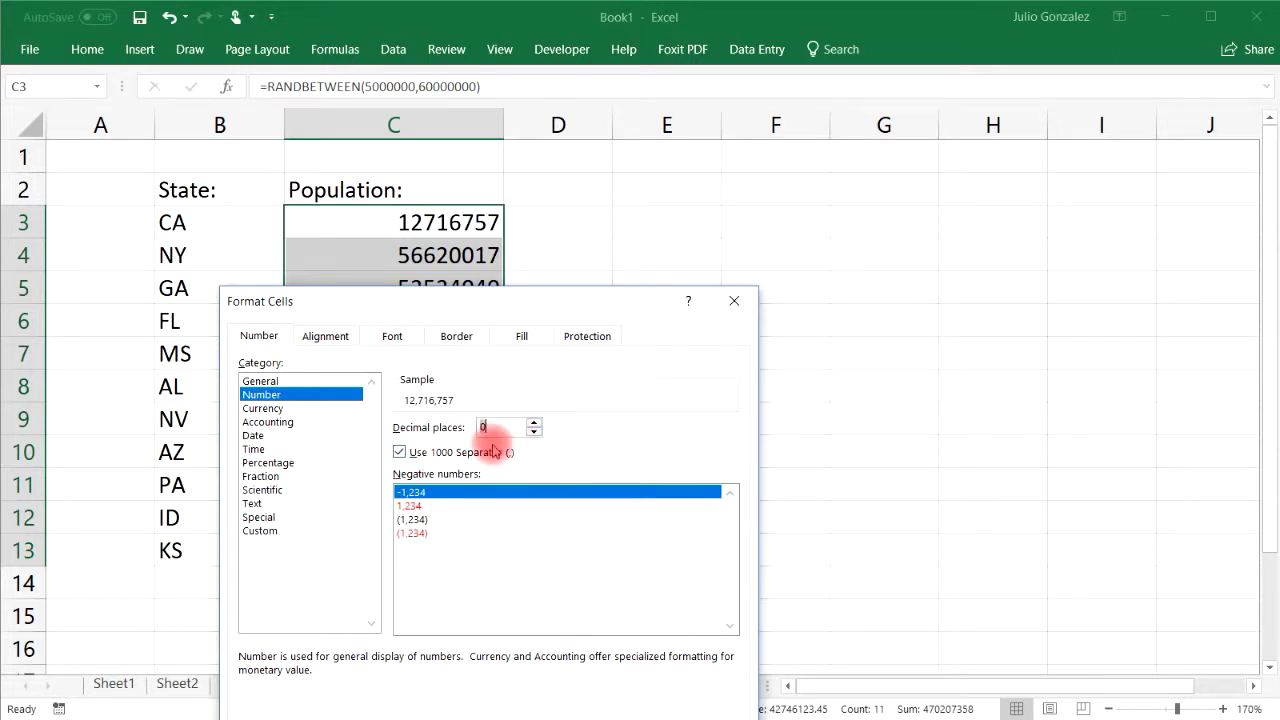
click(621, 719)
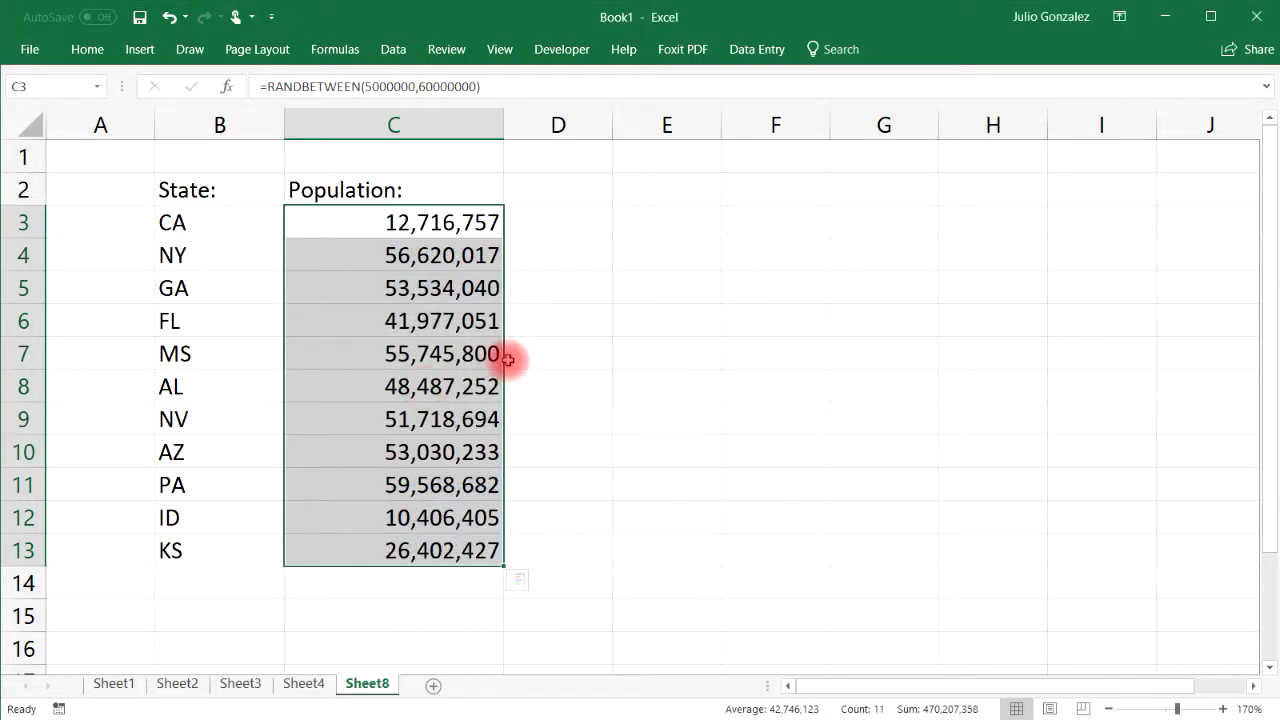
Narrow column C, then select the whole sheet and autofit the column widths to their contents.
drag(505, 122, 446, 123)
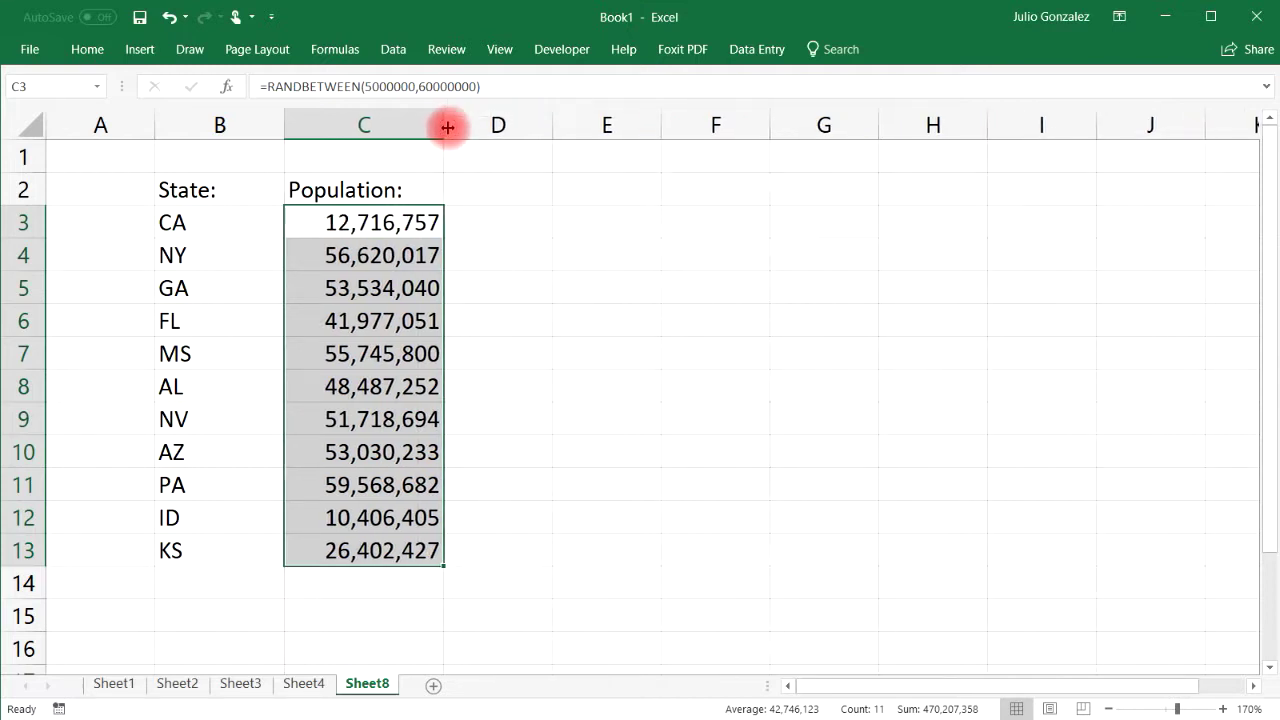
click(33, 124)
double_click(154, 123)
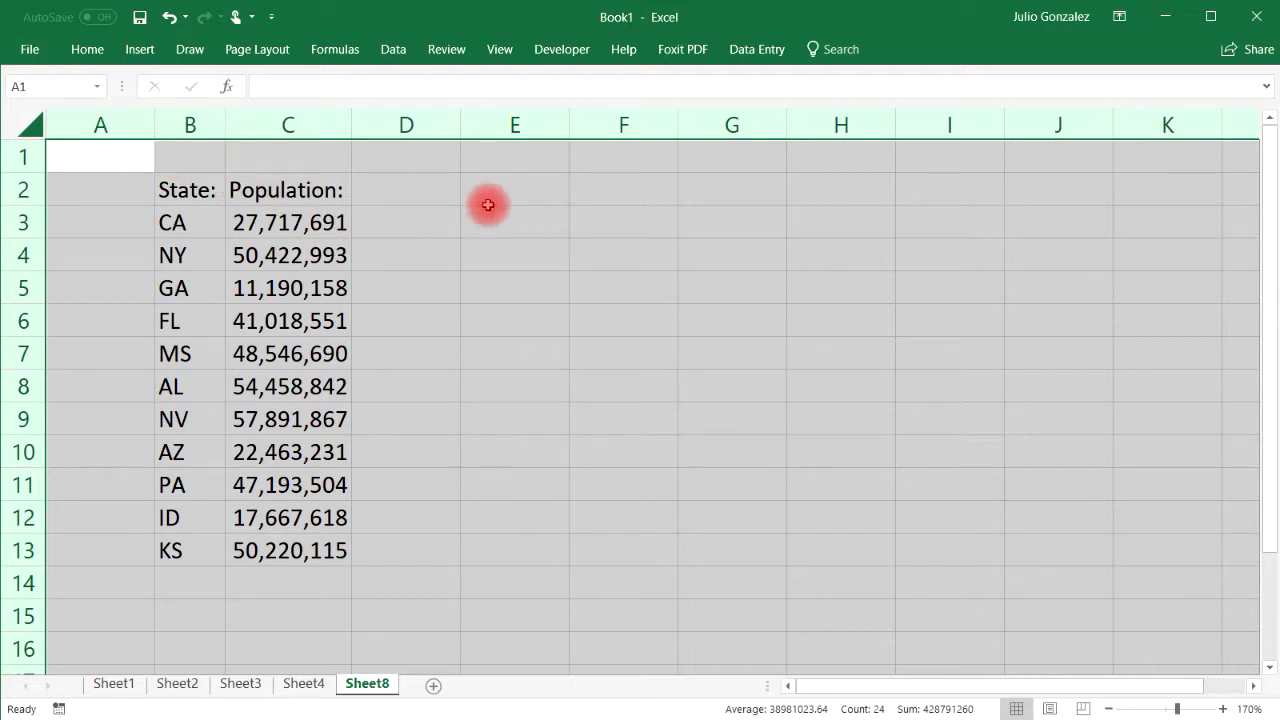
click(400, 201)
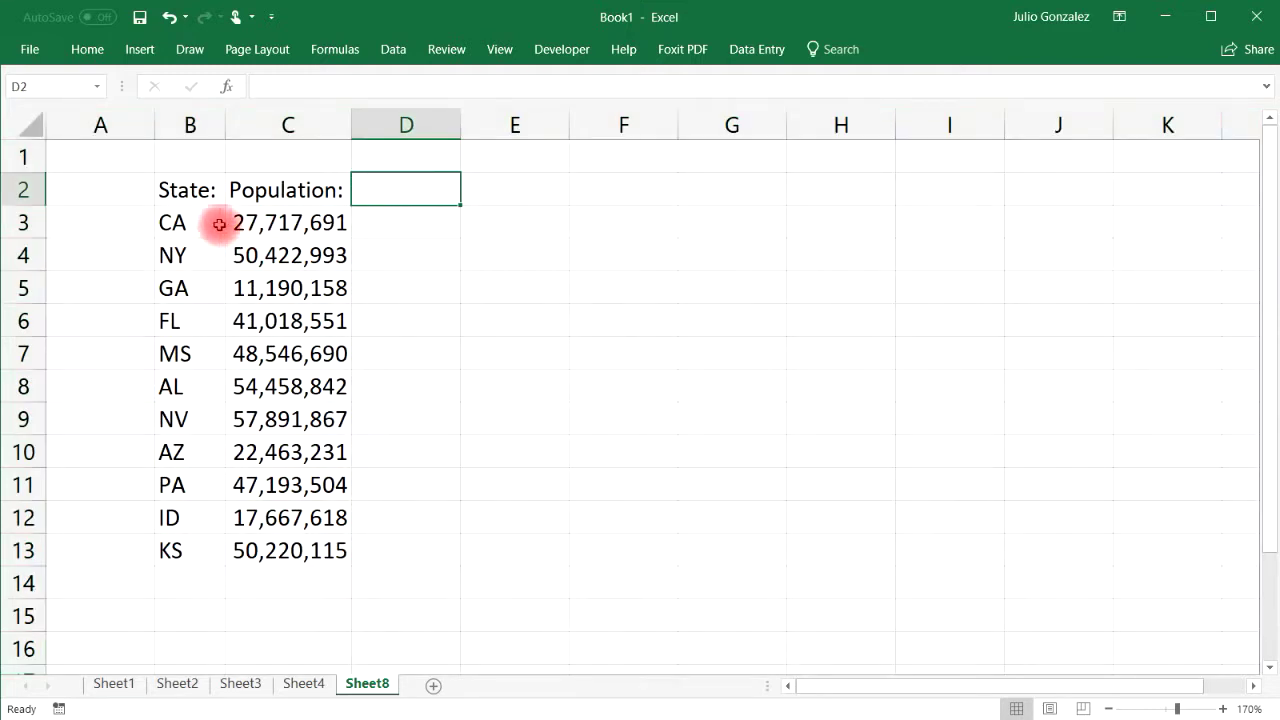
Insert a Filled Map chart from the state and population data in B2:C13 and place it beside the table.
click(175, 221)
drag(163, 189, 310, 550)
click(142, 50)
click(715, 112)
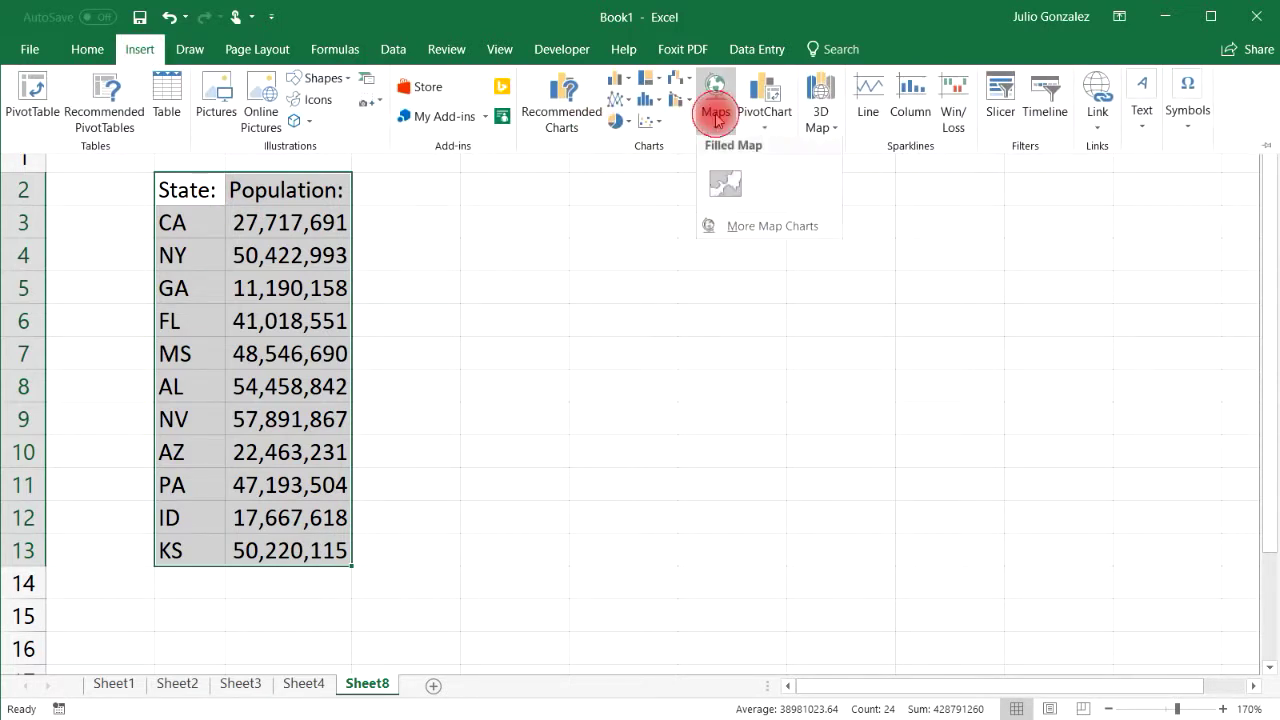
click(725, 177)
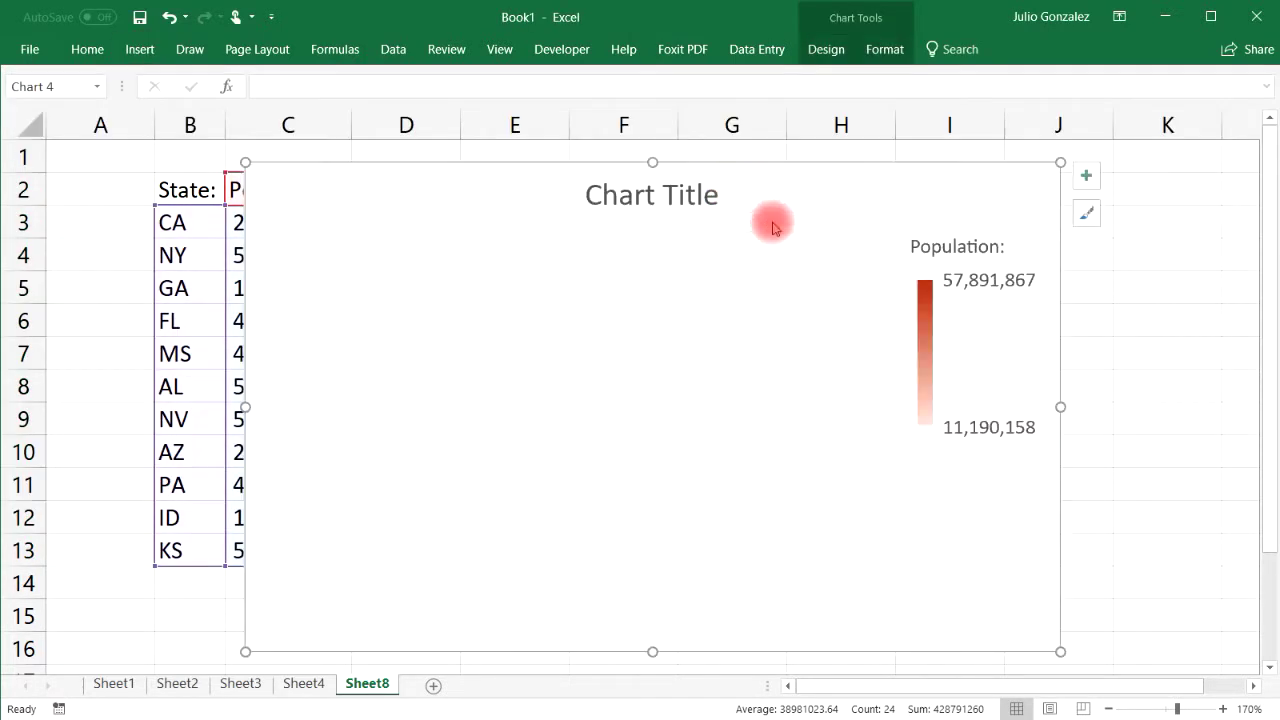
drag(862, 200, 975, 216)
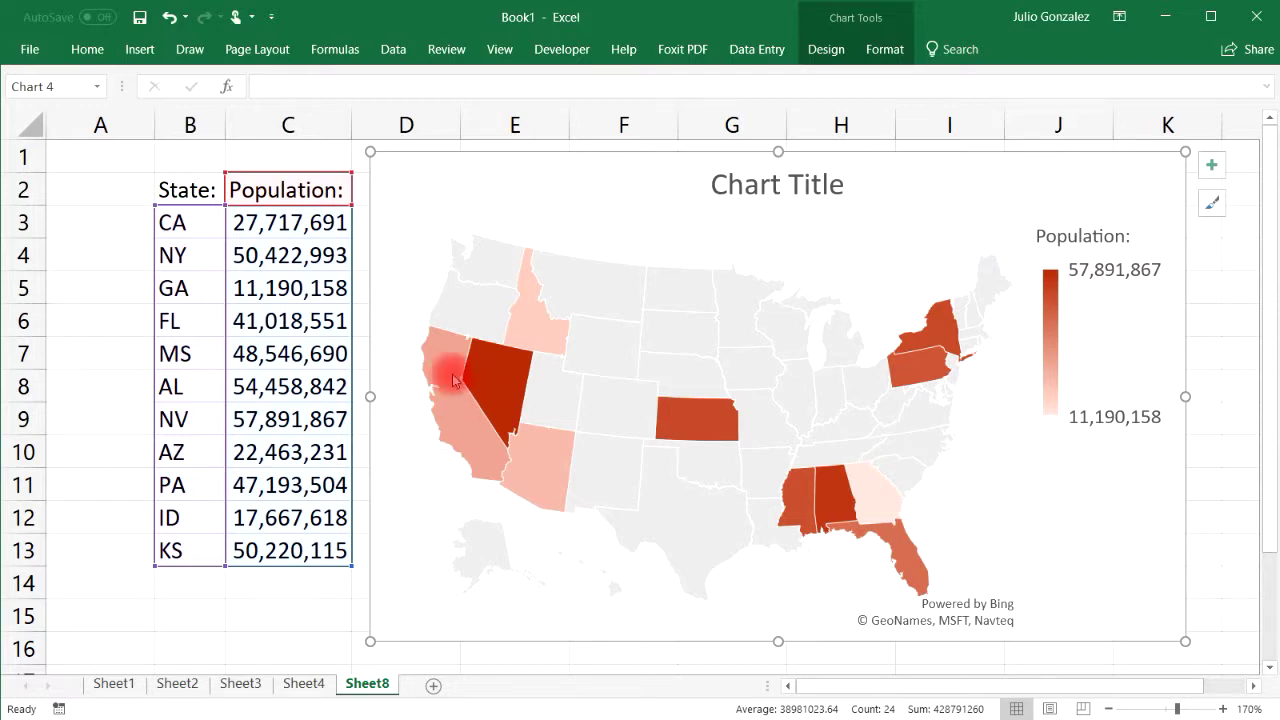
Apply the chart style with the dark grey background to the map chart.
mouse_move(500, 392)
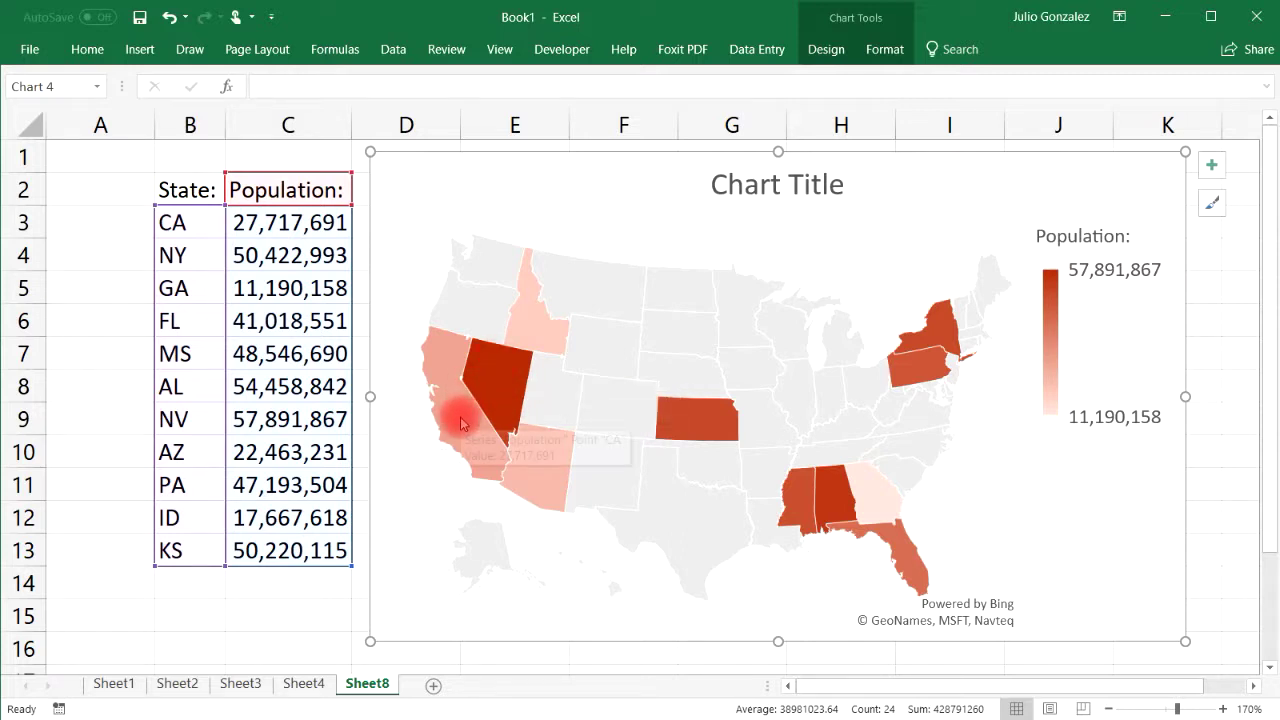
mouse_move(467, 411)
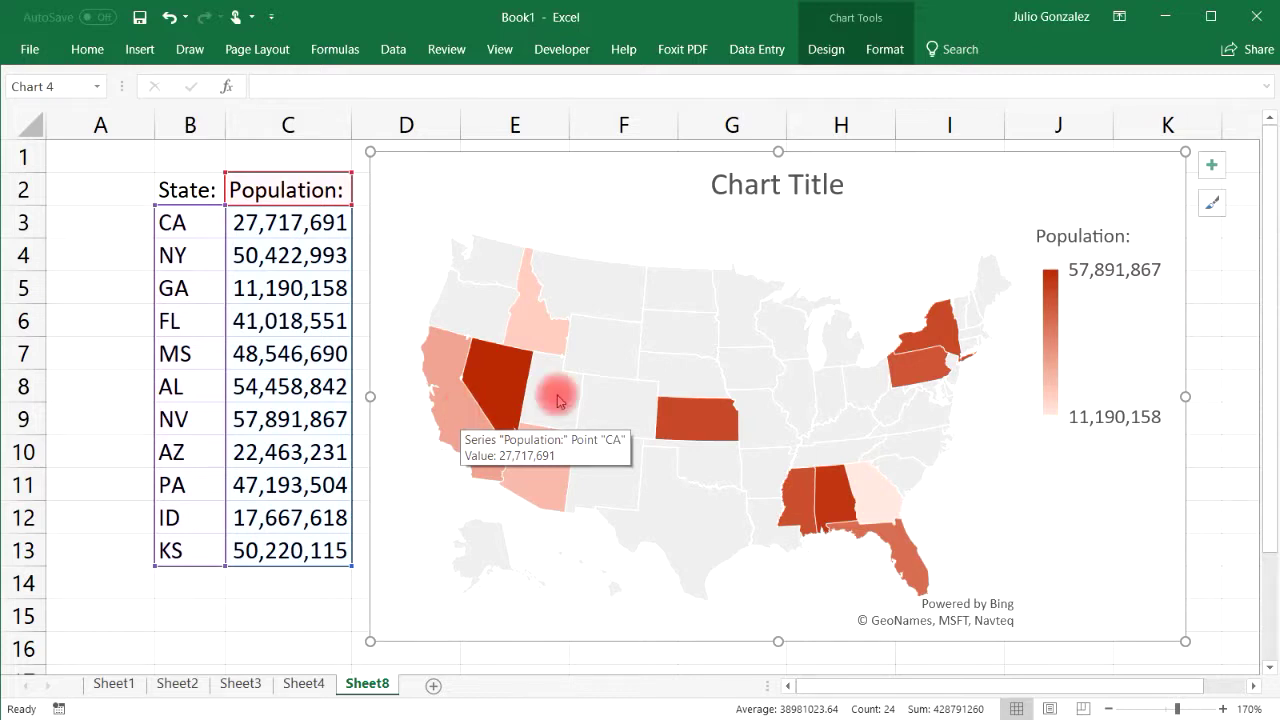
click(1214, 178)
click(1140, 207)
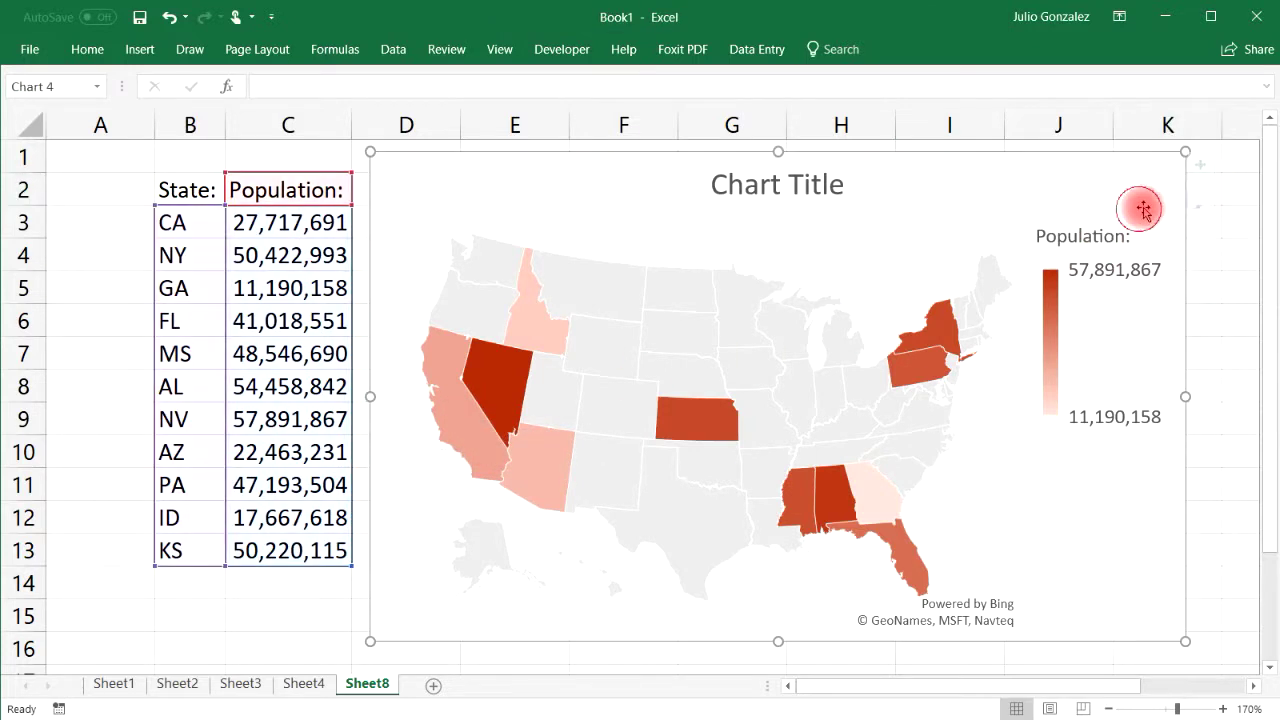
click(1211, 204)
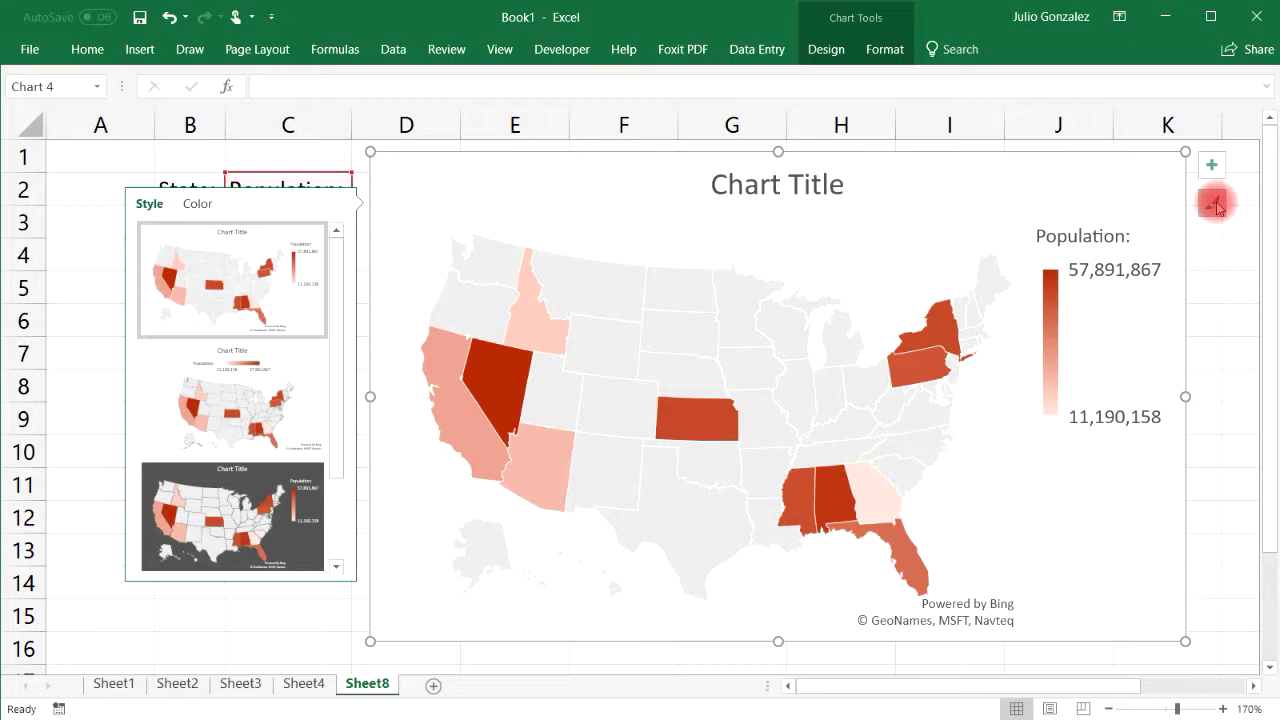
drag(341, 323, 337, 445)
click(260, 398)
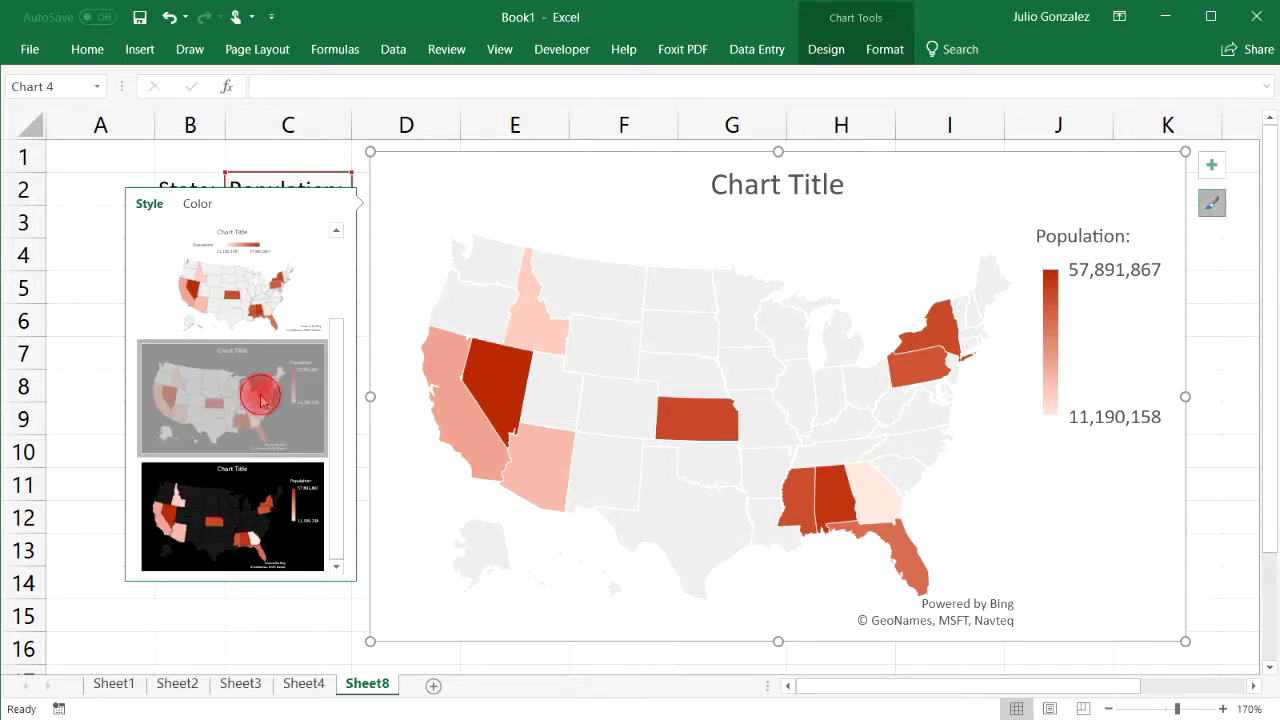
Choose the first Colorful palette for the map chart and set the workbook's theme colors to Blue.
click(200, 204)
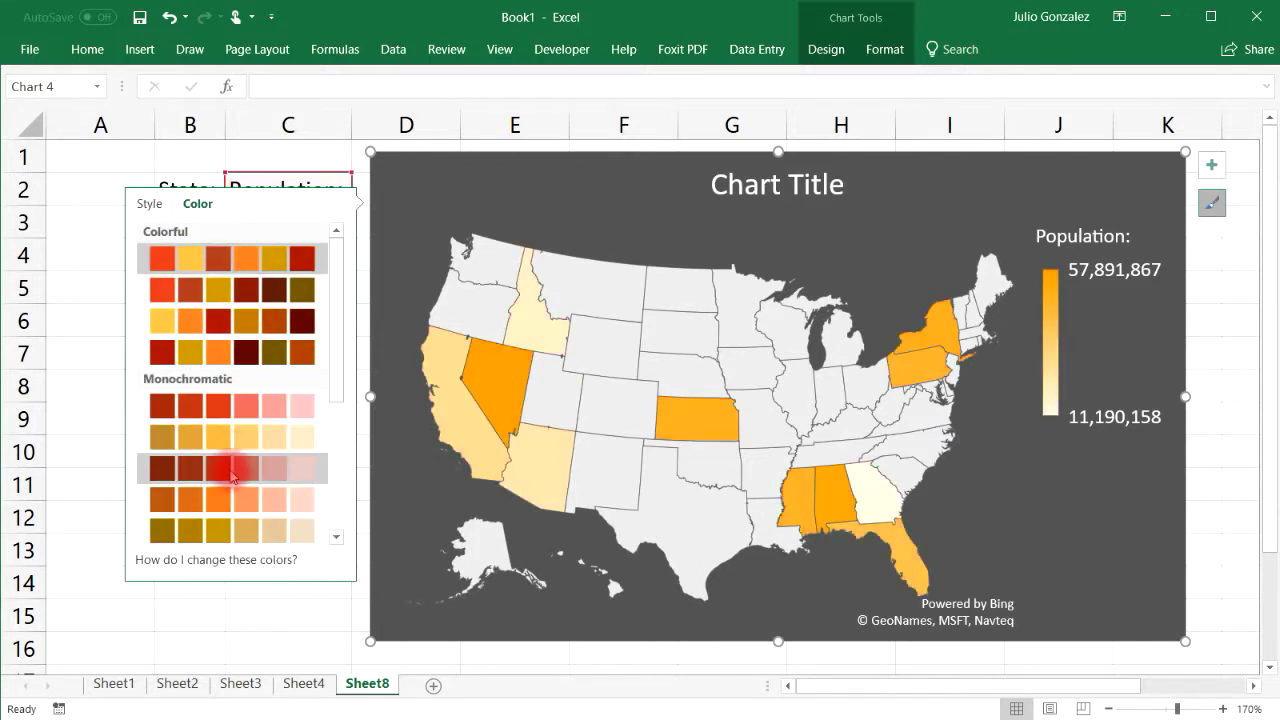
click(212, 259)
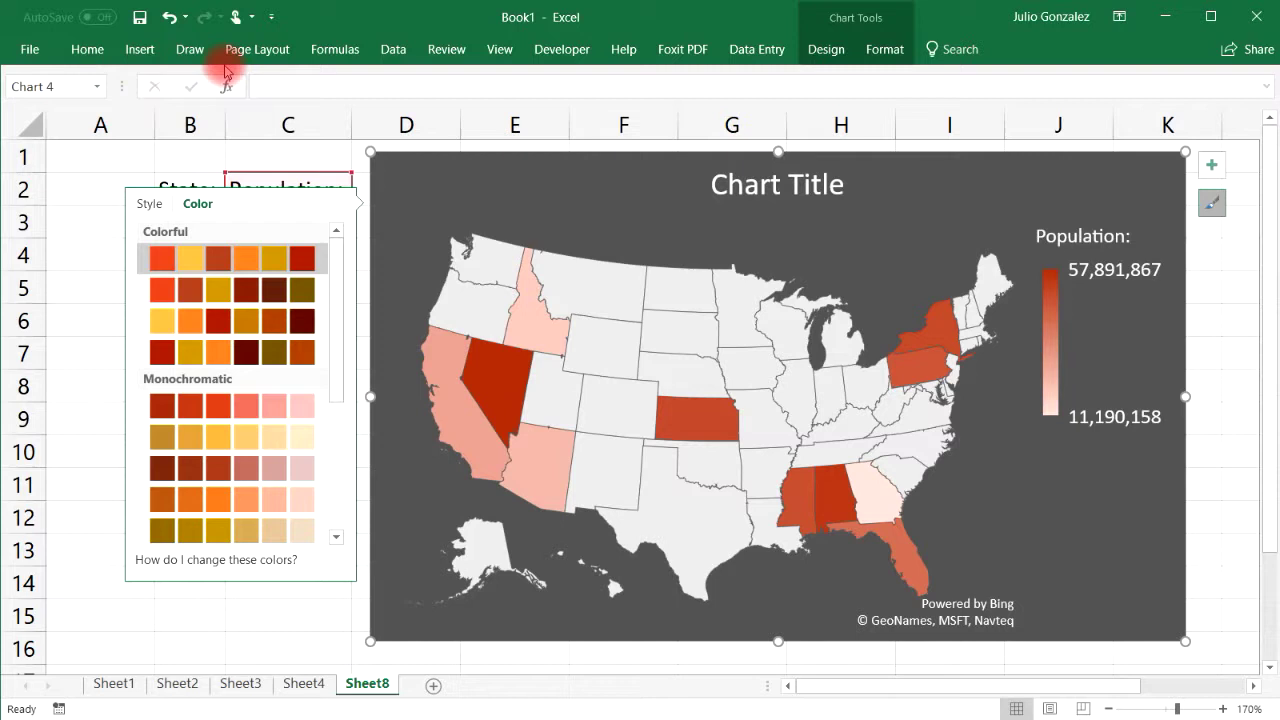
click(255, 52)
click(84, 78)
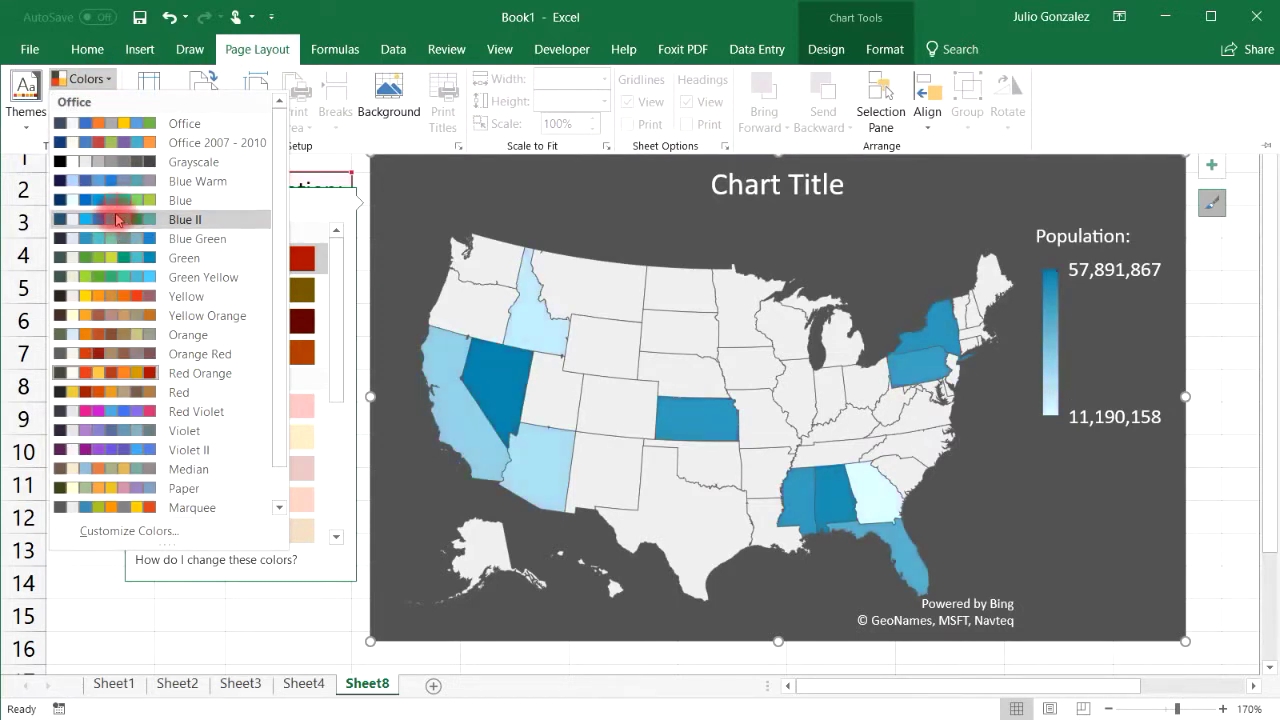
click(113, 200)
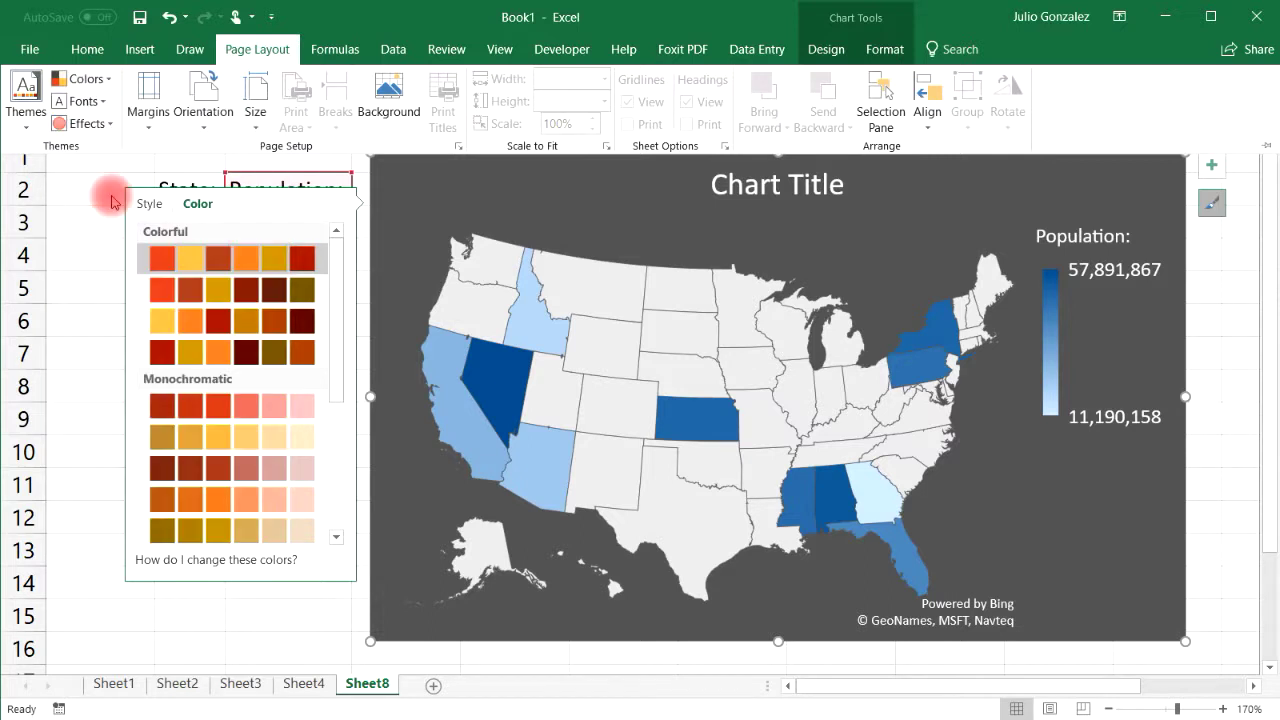
Show data labels on the states of the map chart.
click(1215, 205)
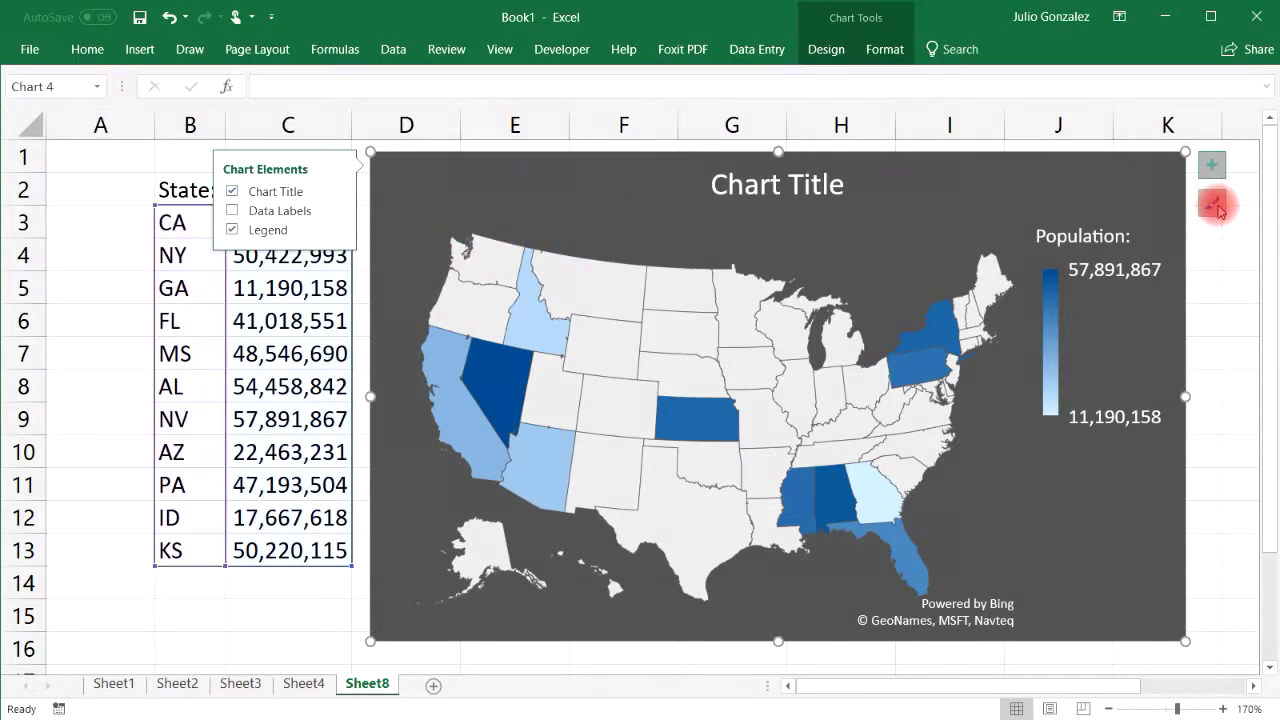
click(1211, 164)
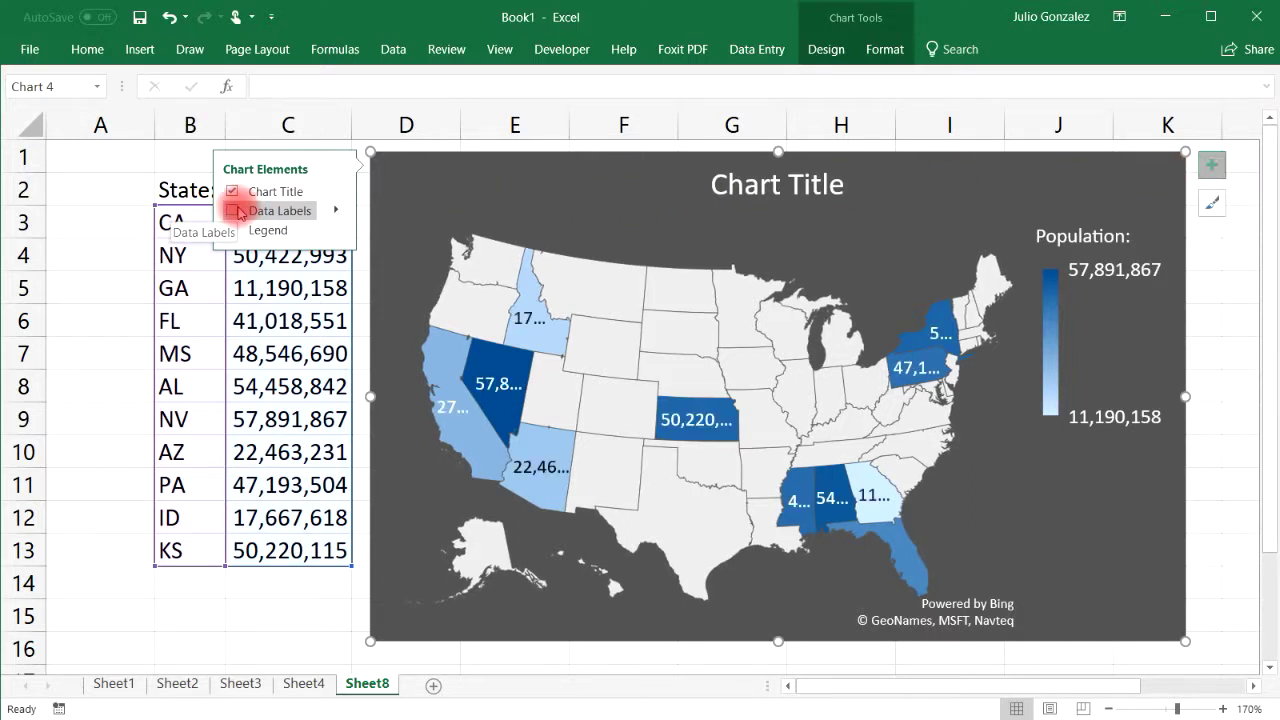
click(335, 212)
click(384, 245)
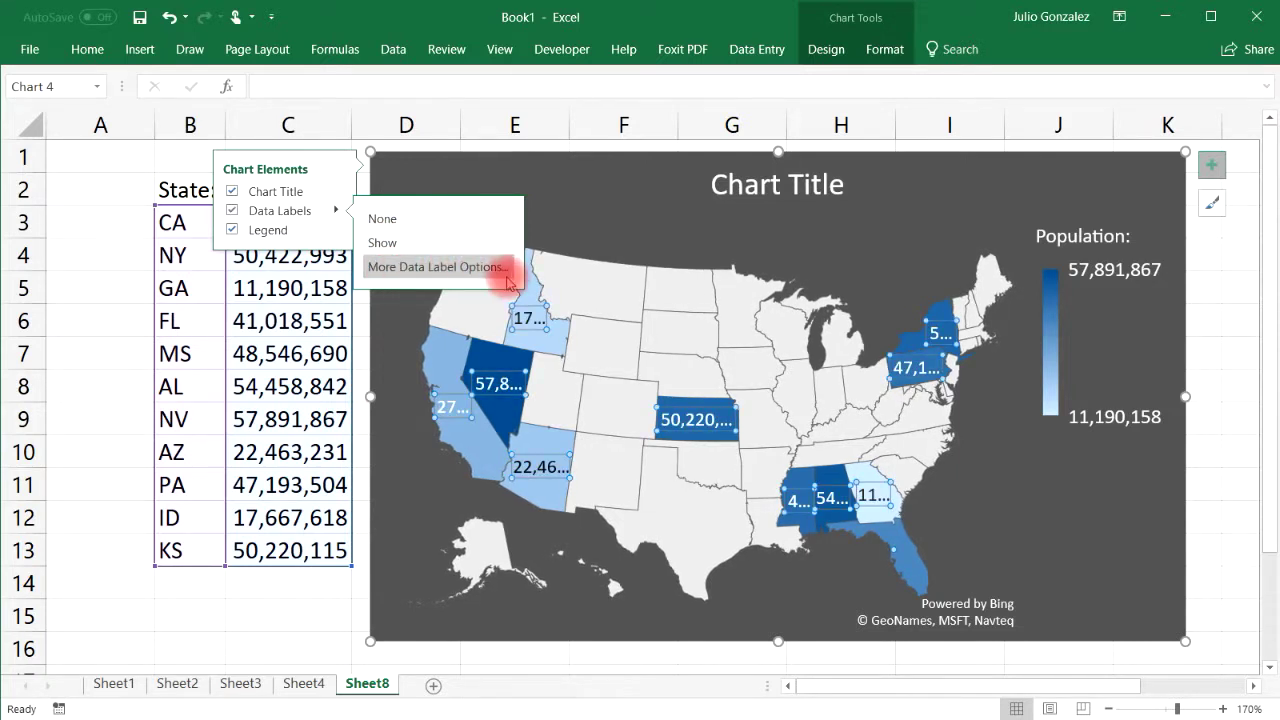
Set the map's data labels to contain only the category name, leaving out the series name and value.
click(480, 265)
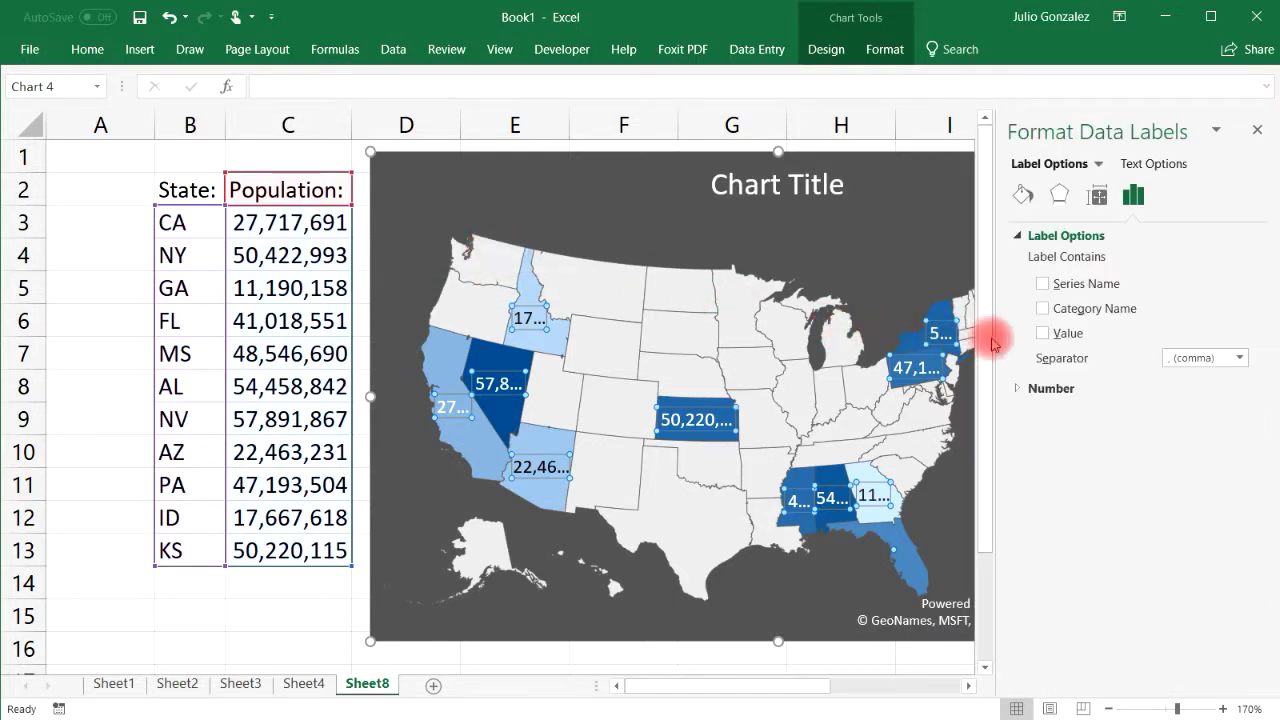
click(1044, 310)
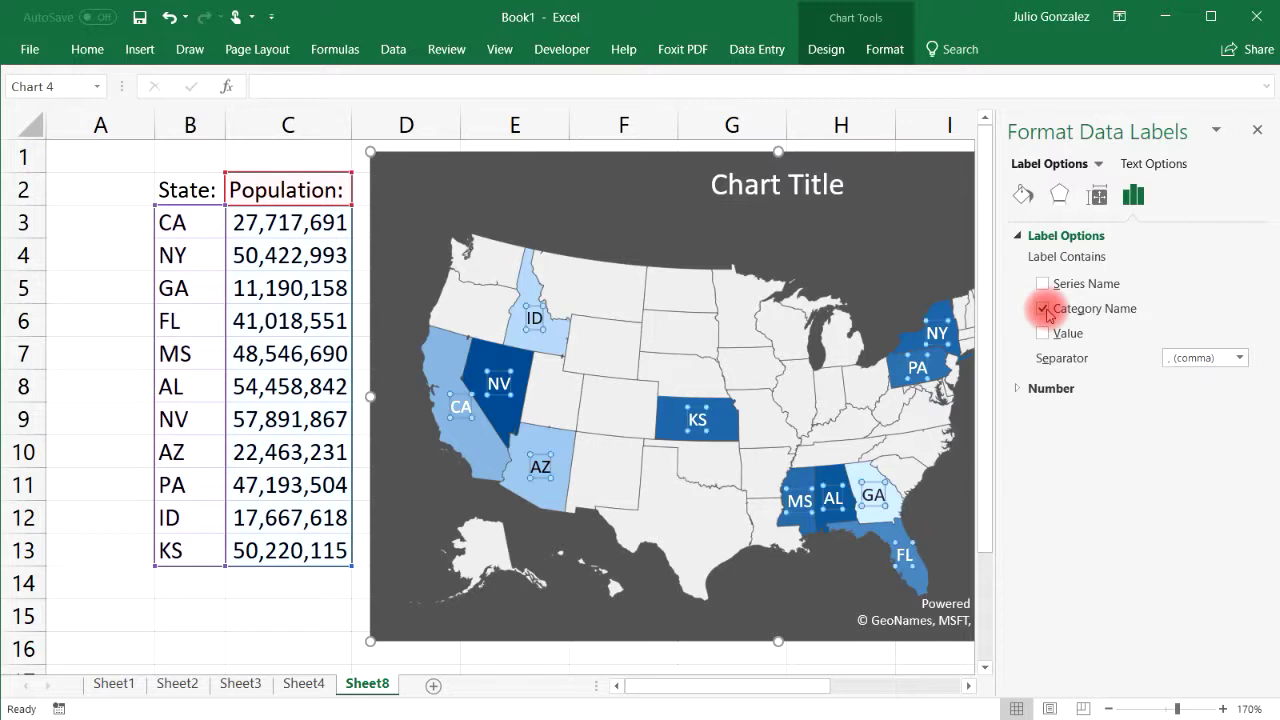
click(1044, 310)
click(1044, 334)
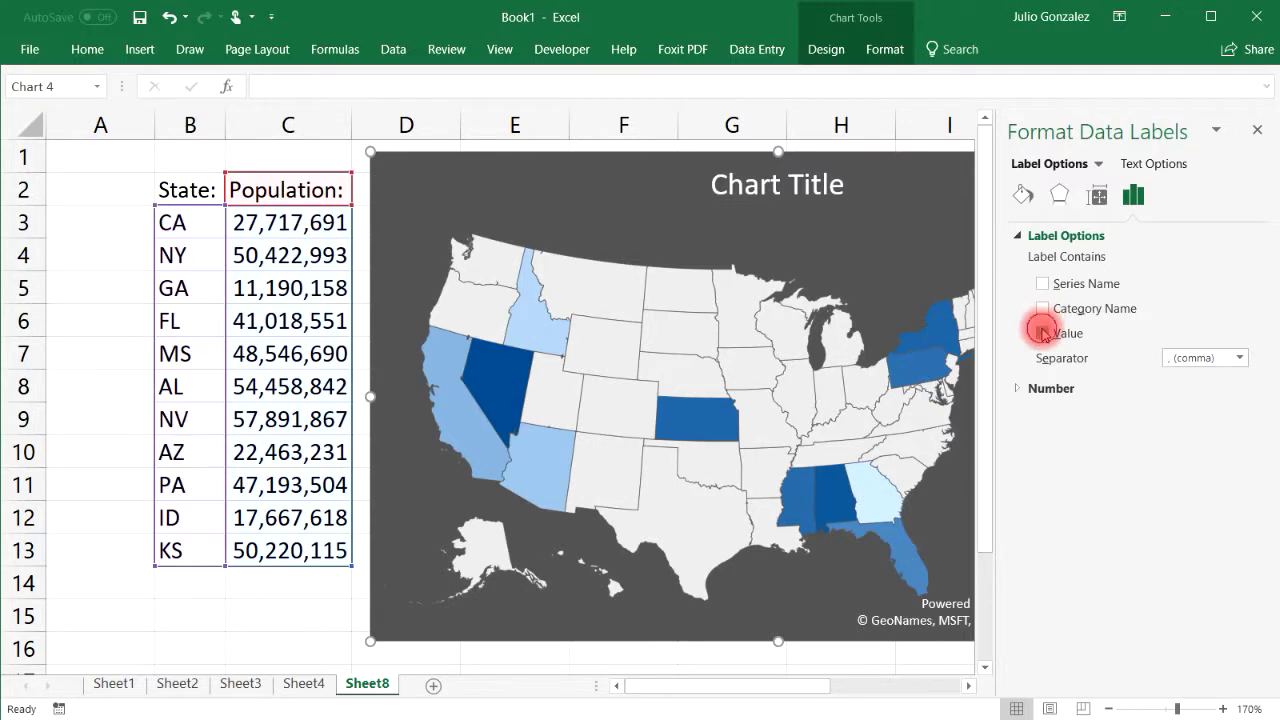
click(1044, 333)
click(1045, 310)
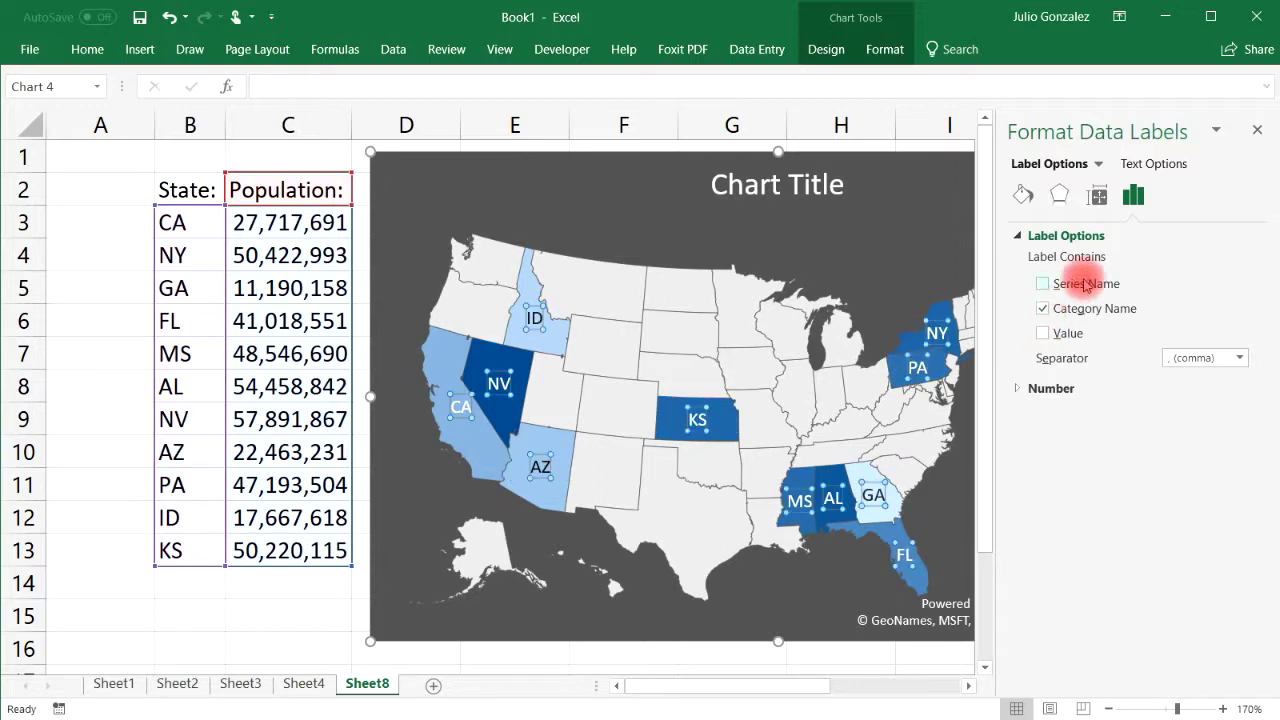
click(1257, 130)
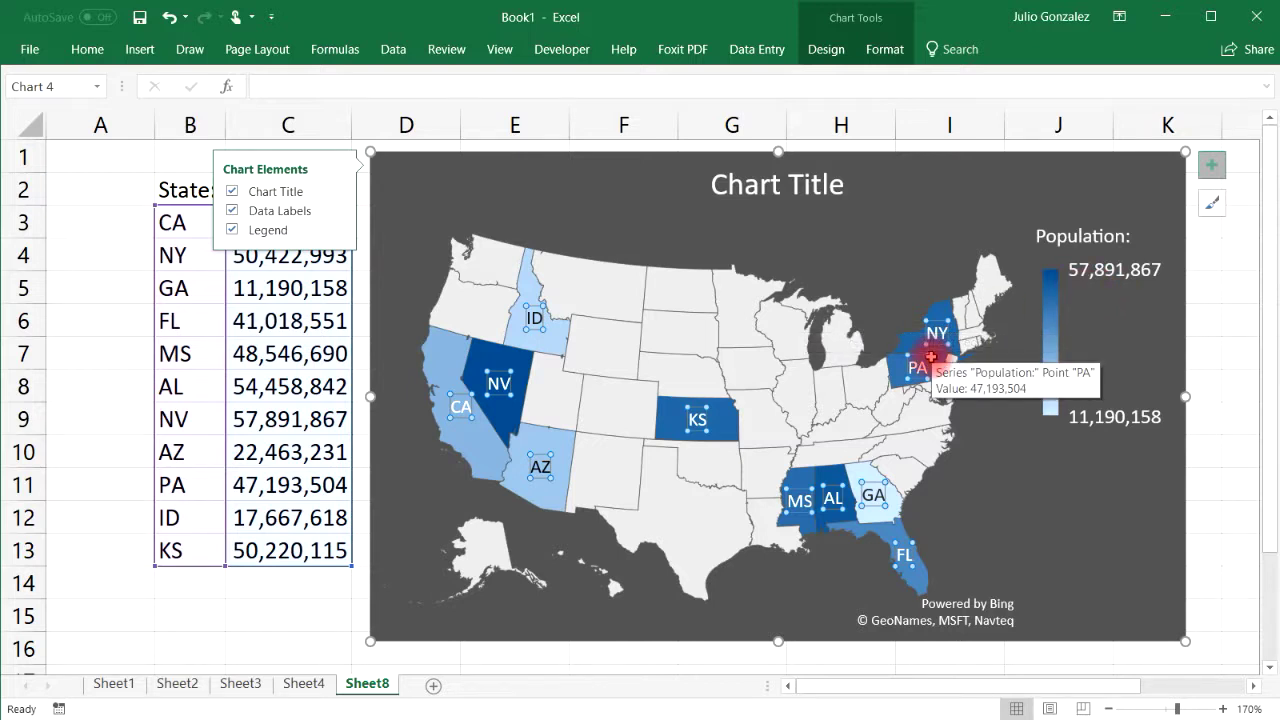
Toggle the map chart's legend and place it at the Top position, under the chart title.
click(228, 232)
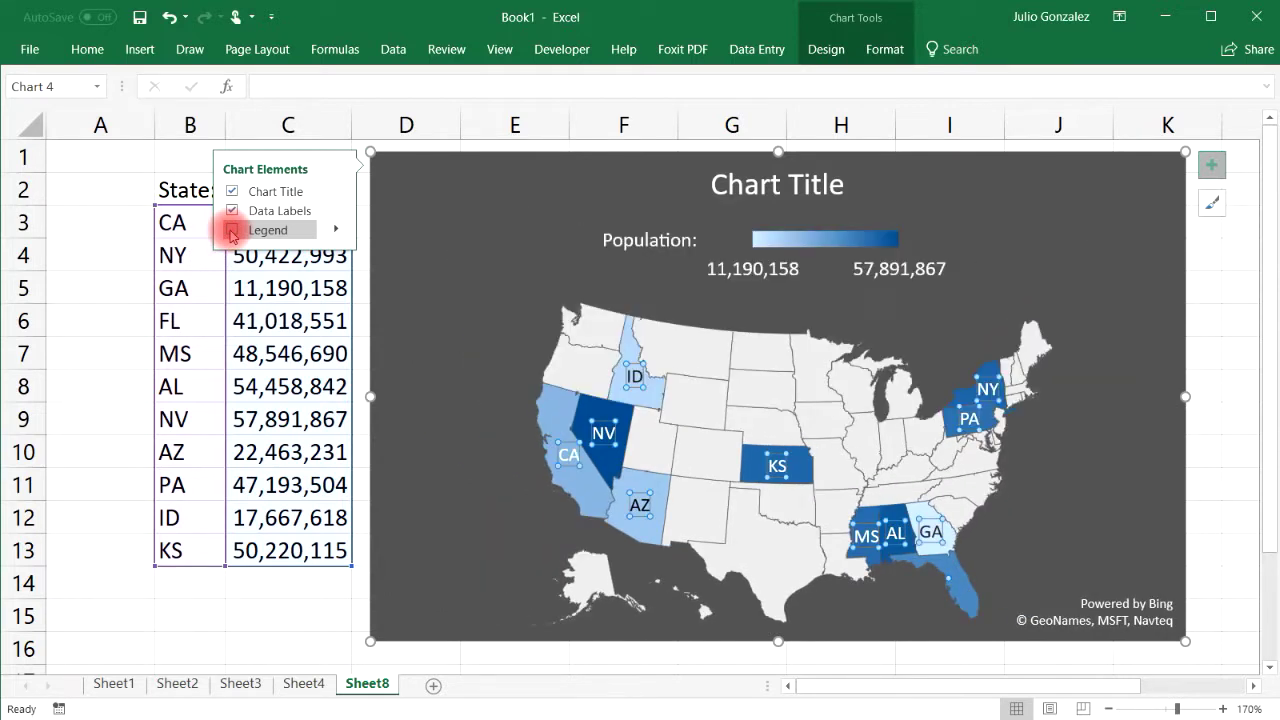
click(231, 231)
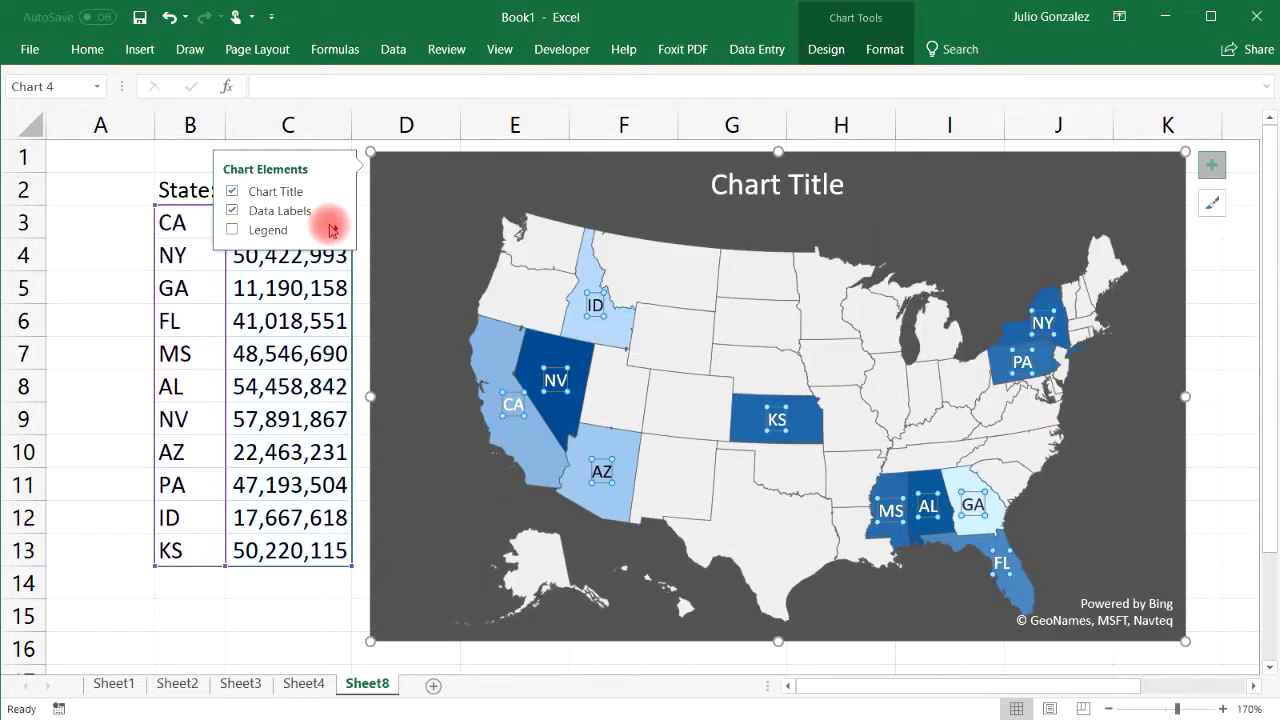
click(335, 230)
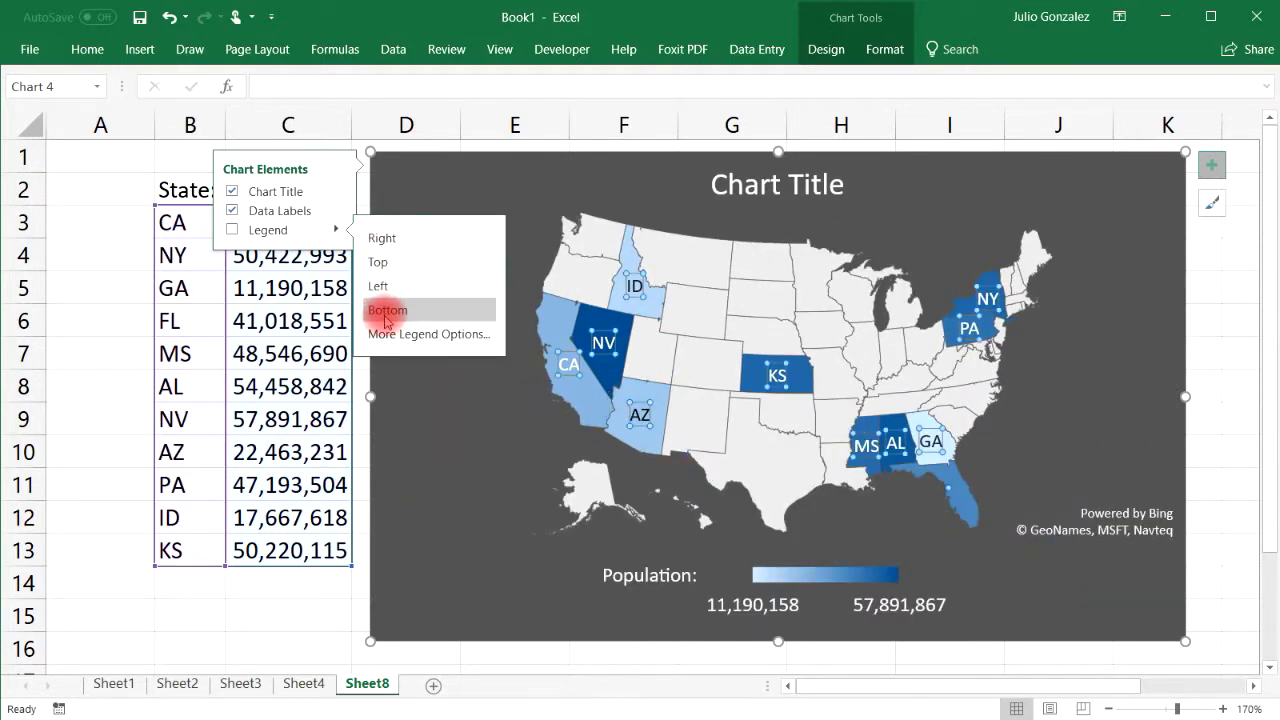
click(378, 262)
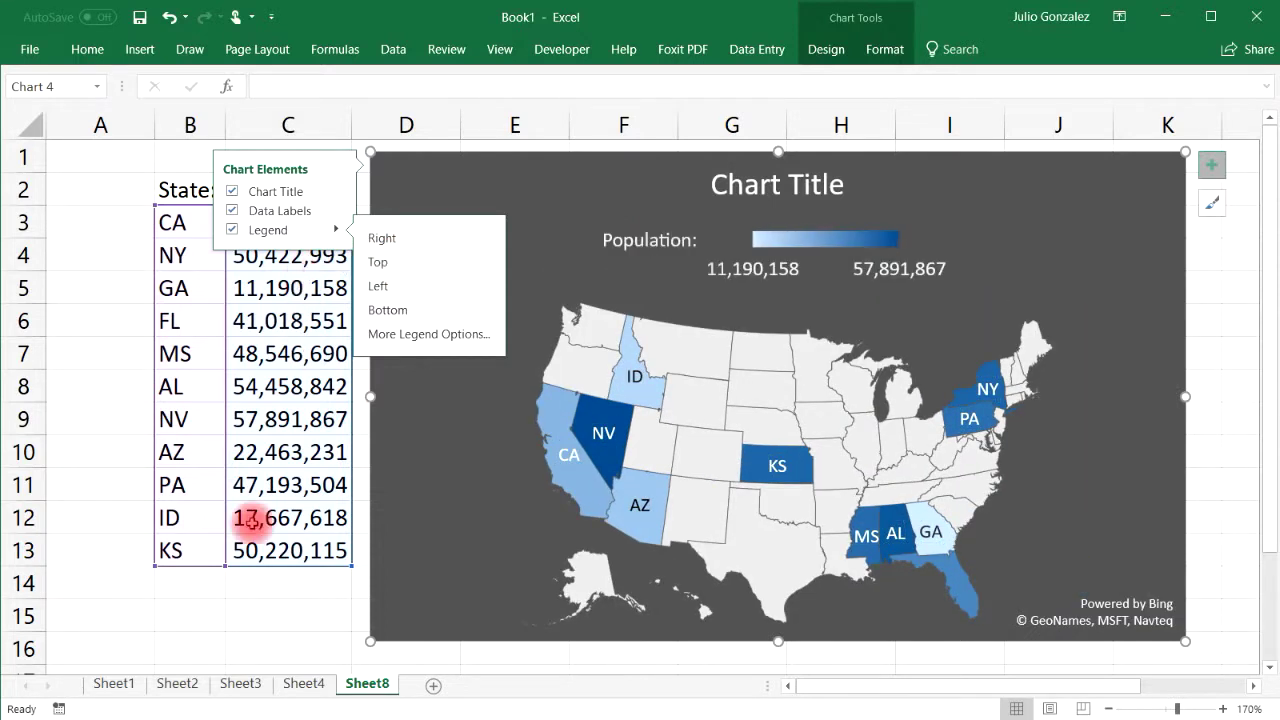
click(228, 635)
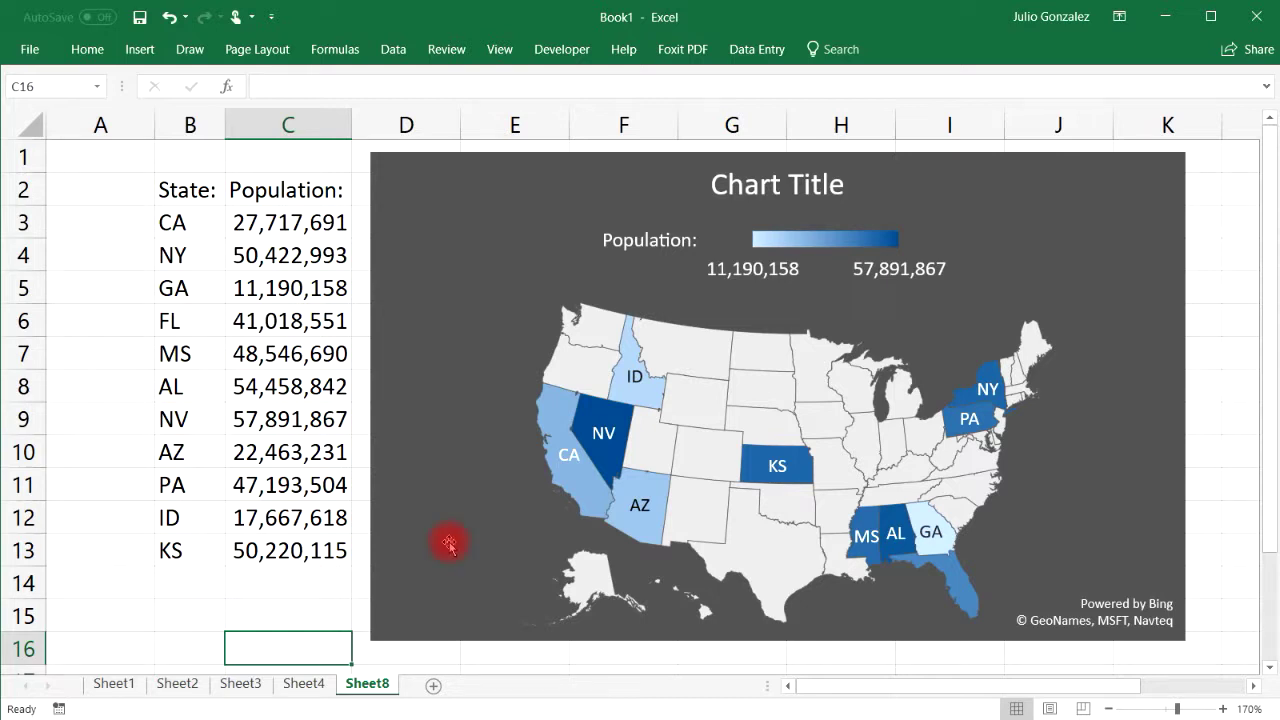
Delete the map chart from the sheet.
click(1085, 246)
key(Delete)
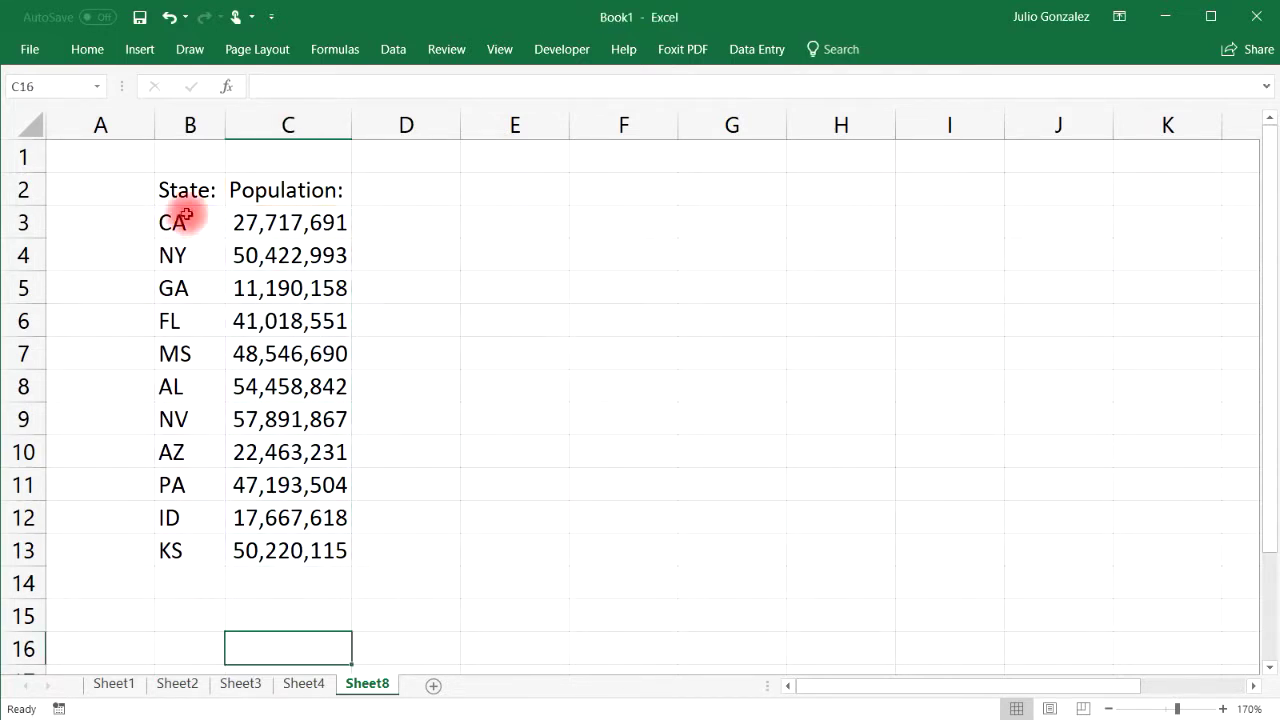
Clear the state and population table from cells B2:C13.
drag(177, 194, 300, 537)
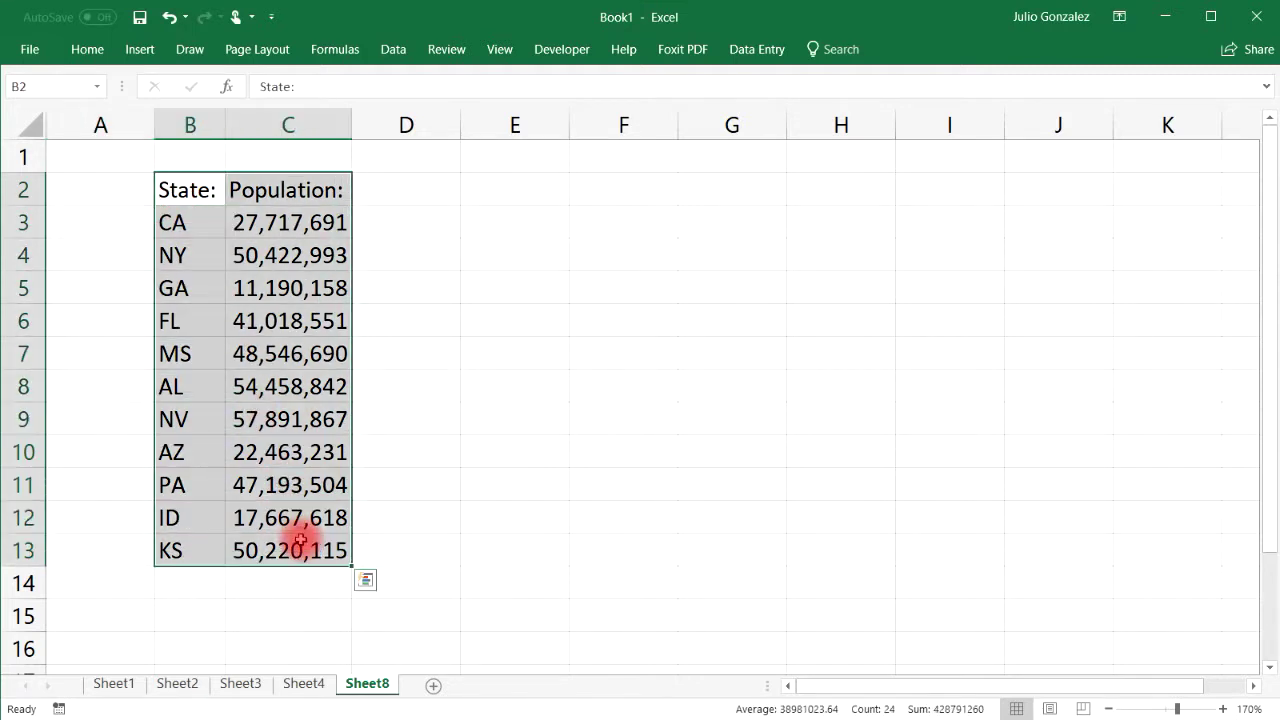
key(Delete)
click(195, 220)
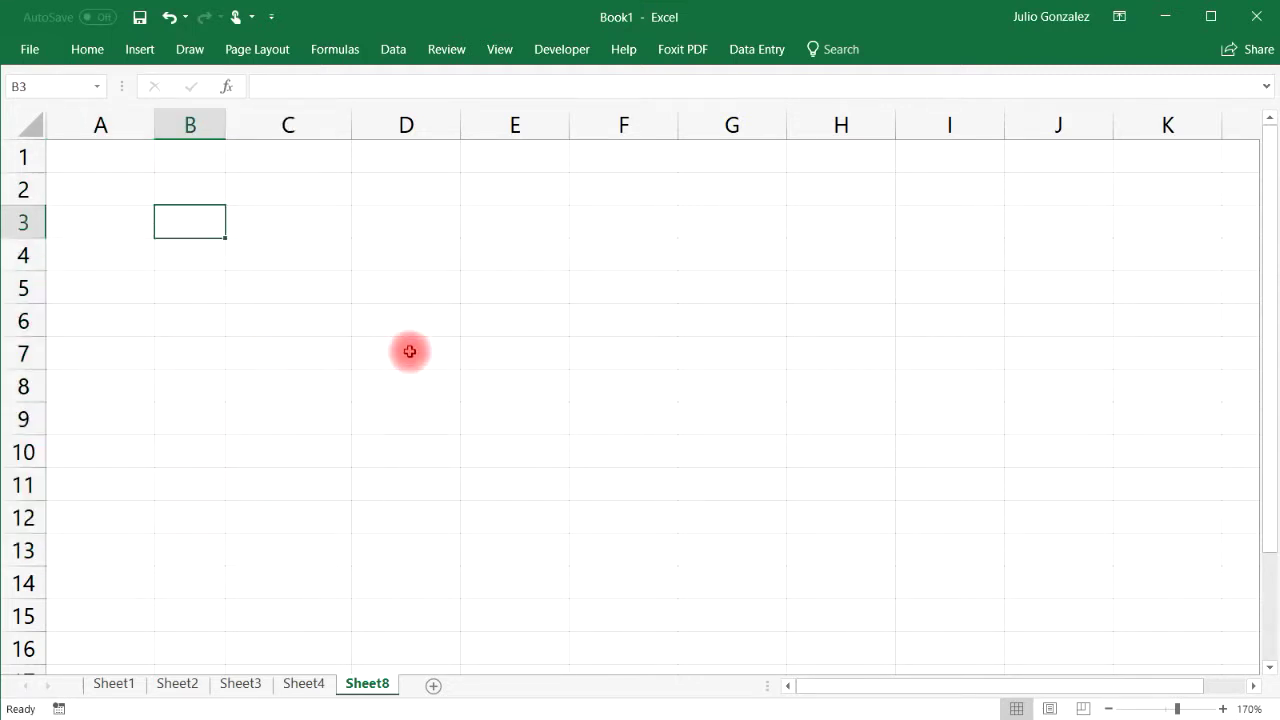
Enter the headers "Department:" in C3 and "Funds:" in D3, and autofit the column widths.
click(289, 224)
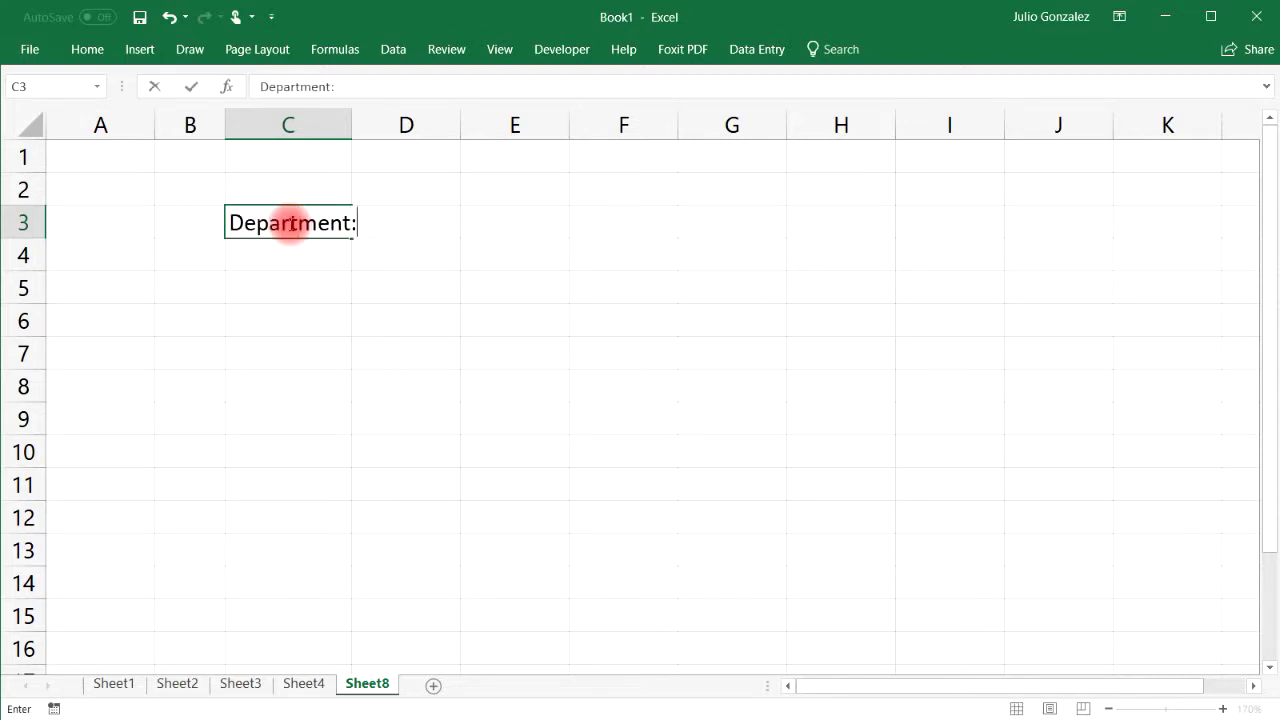
key(Right)
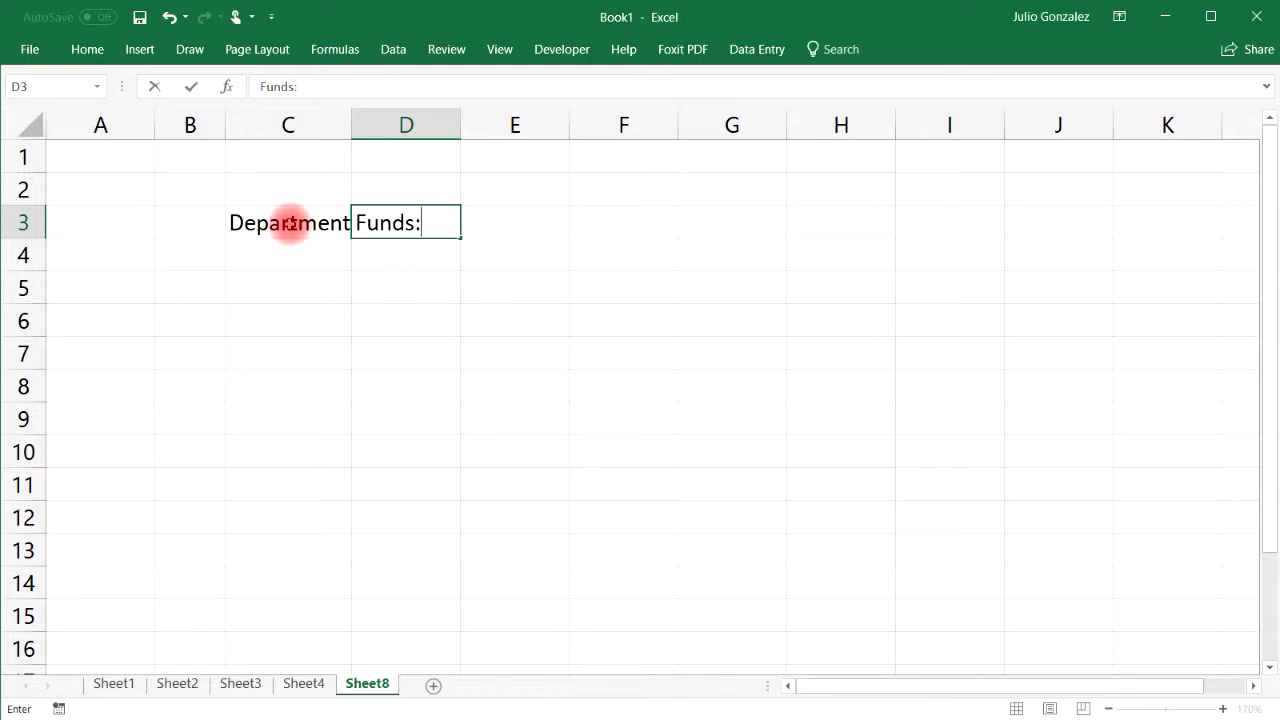
key(Right)
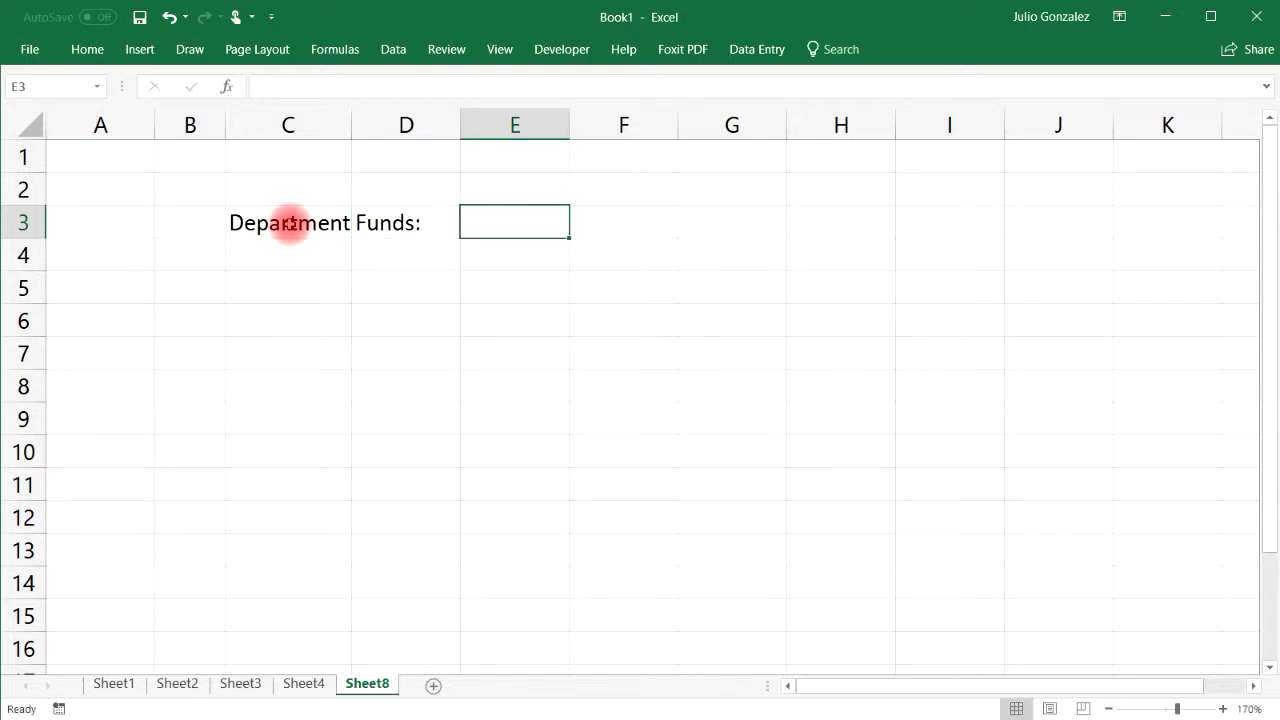
click(32, 124)
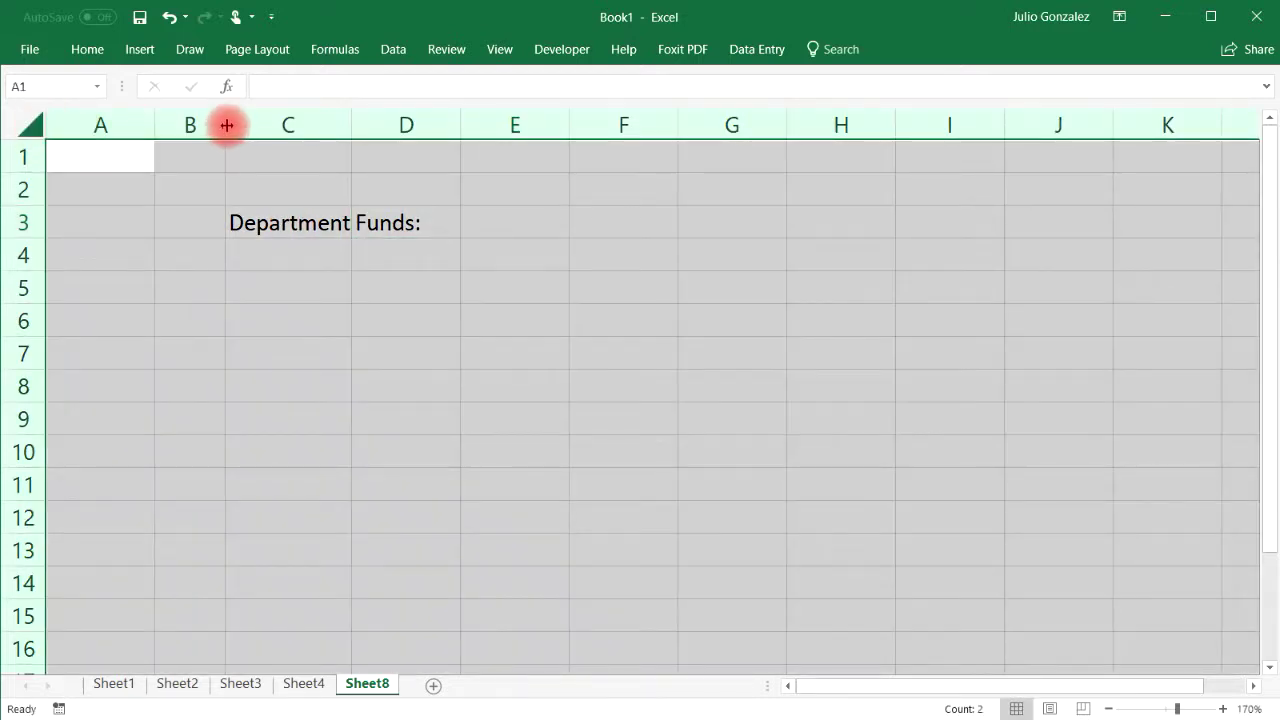
double_click(227, 124)
List the departments Marketing, Research, Payroll and Purchasing in cells C4 to C7.
click(298, 250)
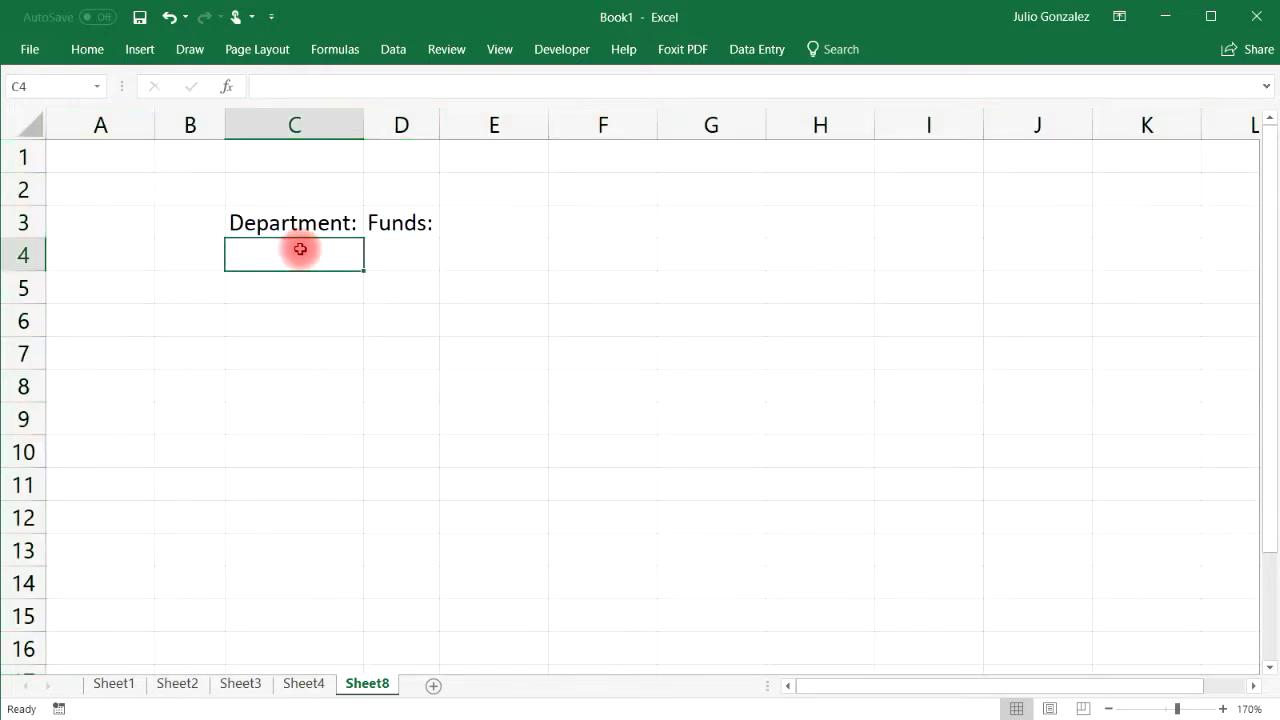
text(Marketing)
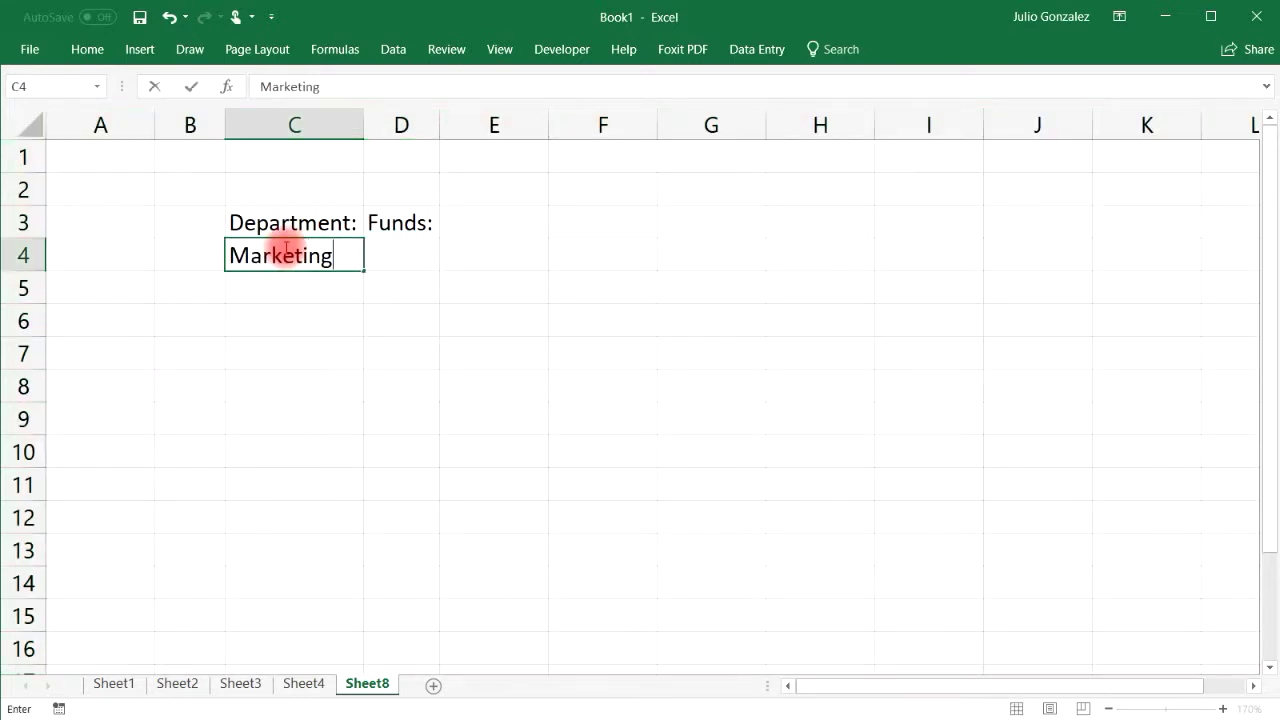
key(Return)
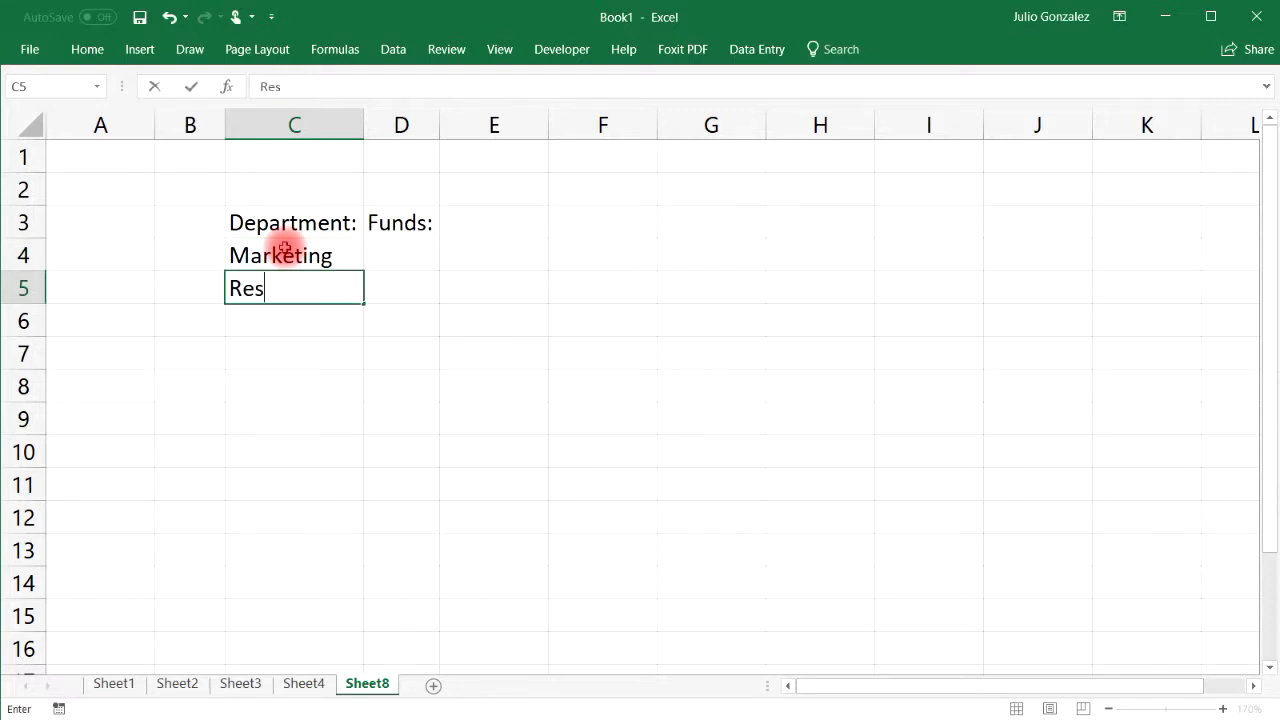
key(Return)
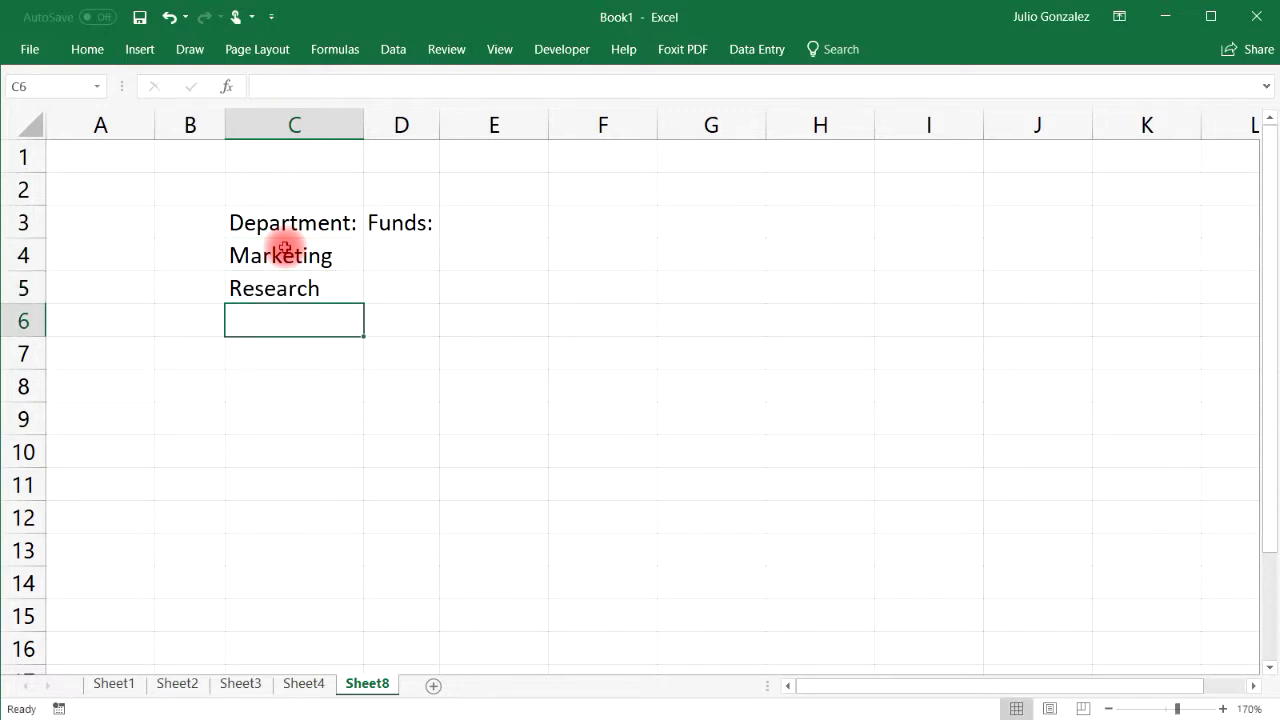
text(Payroll)
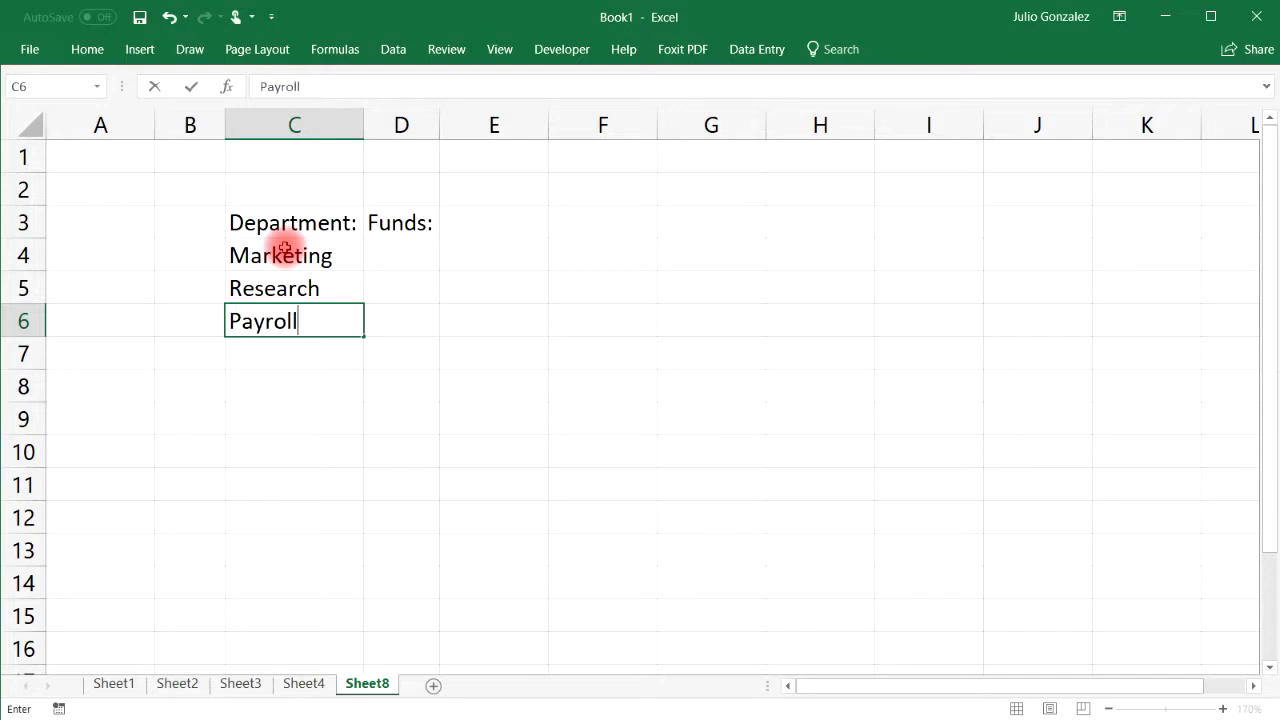
key(Return)
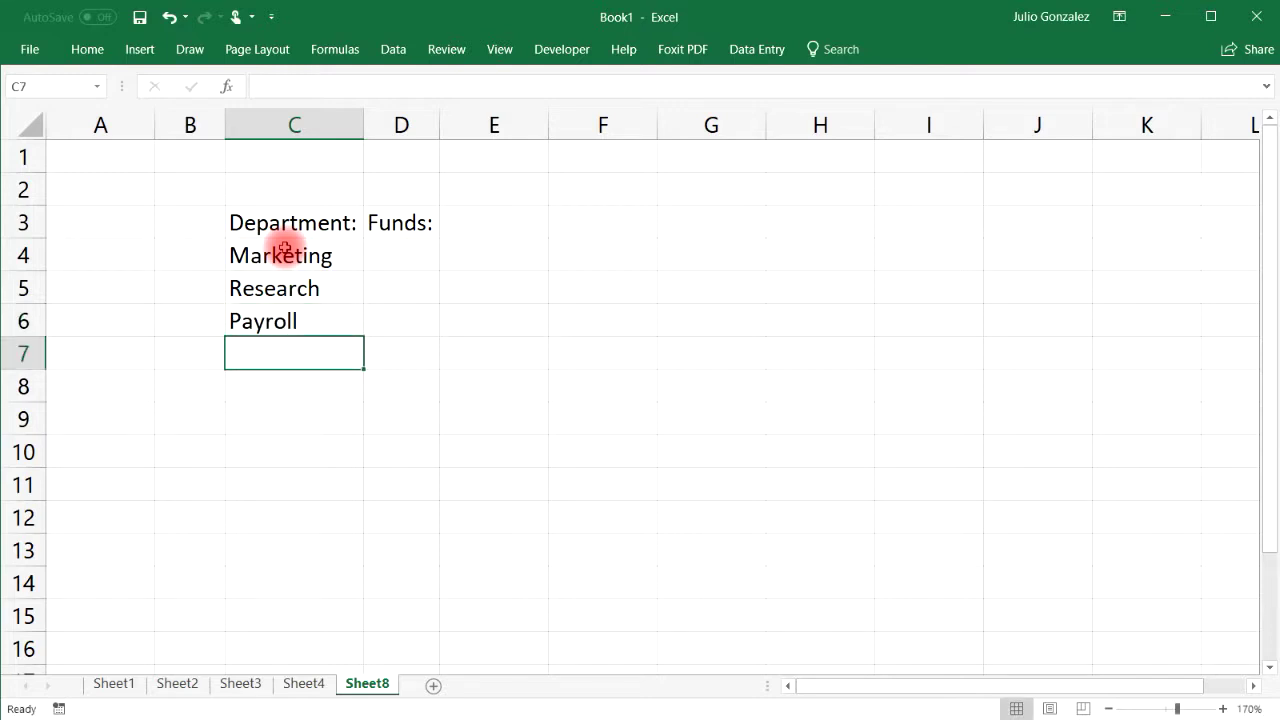
text(Purchasing)
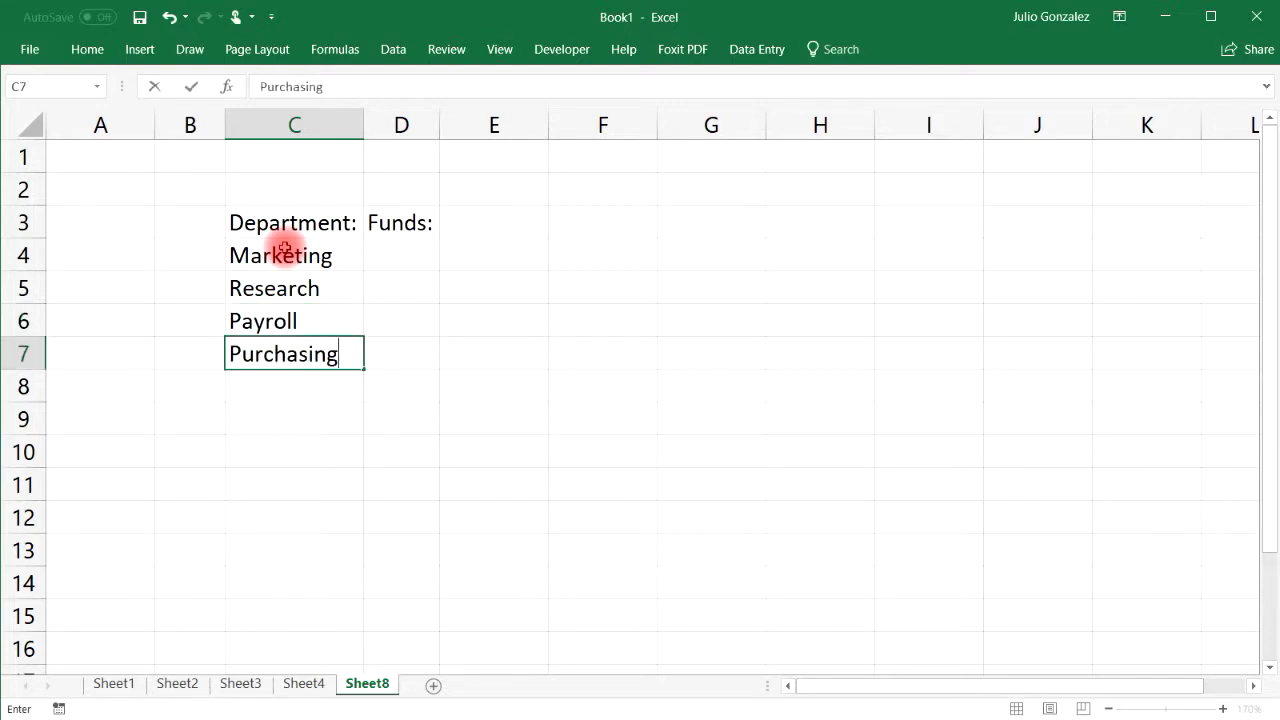
key(Tab)
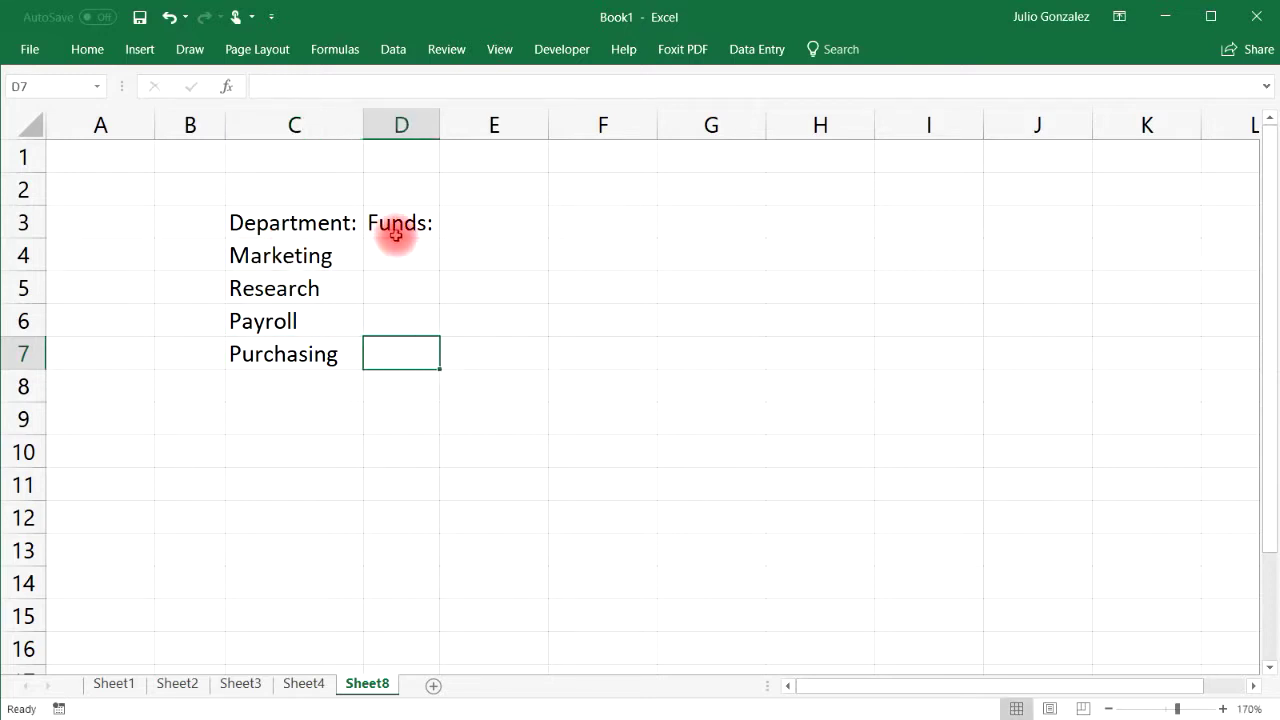
Widen column D and enter the funds $75,000, $125,000, $90,000 and $80,000 in cells D4 to D7.
drag(441, 120, 496, 120)
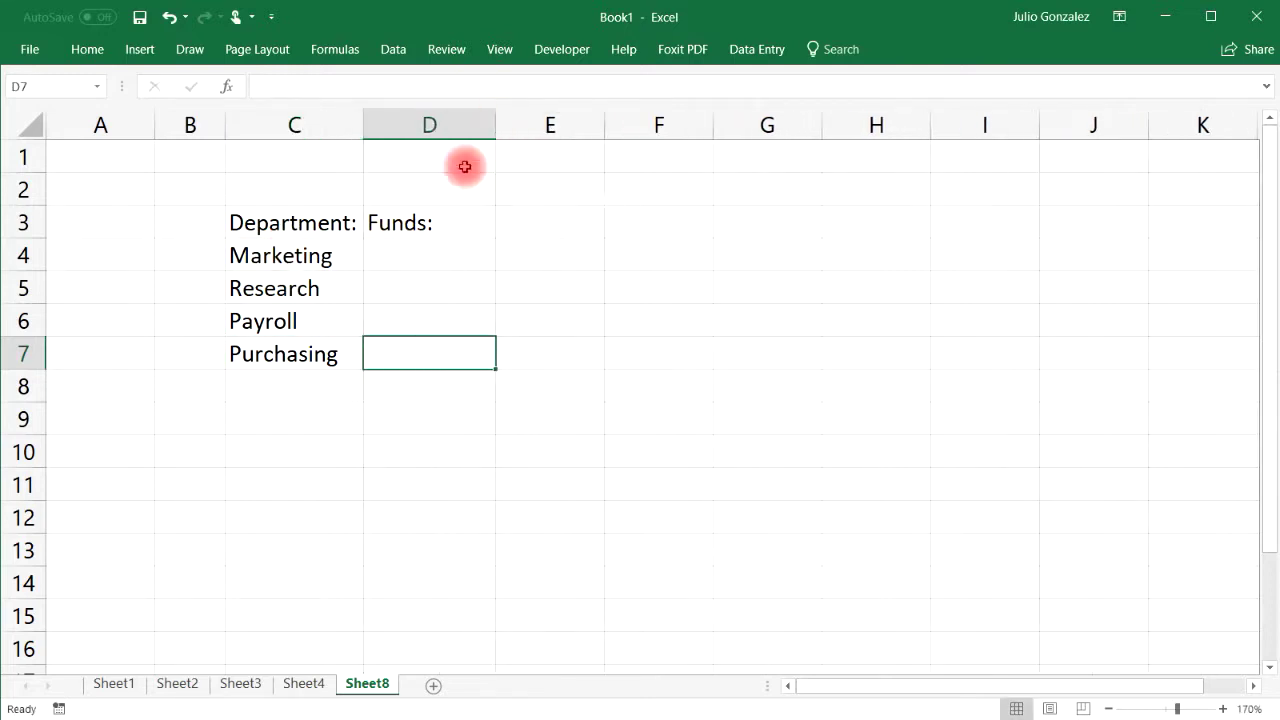
click(374, 250)
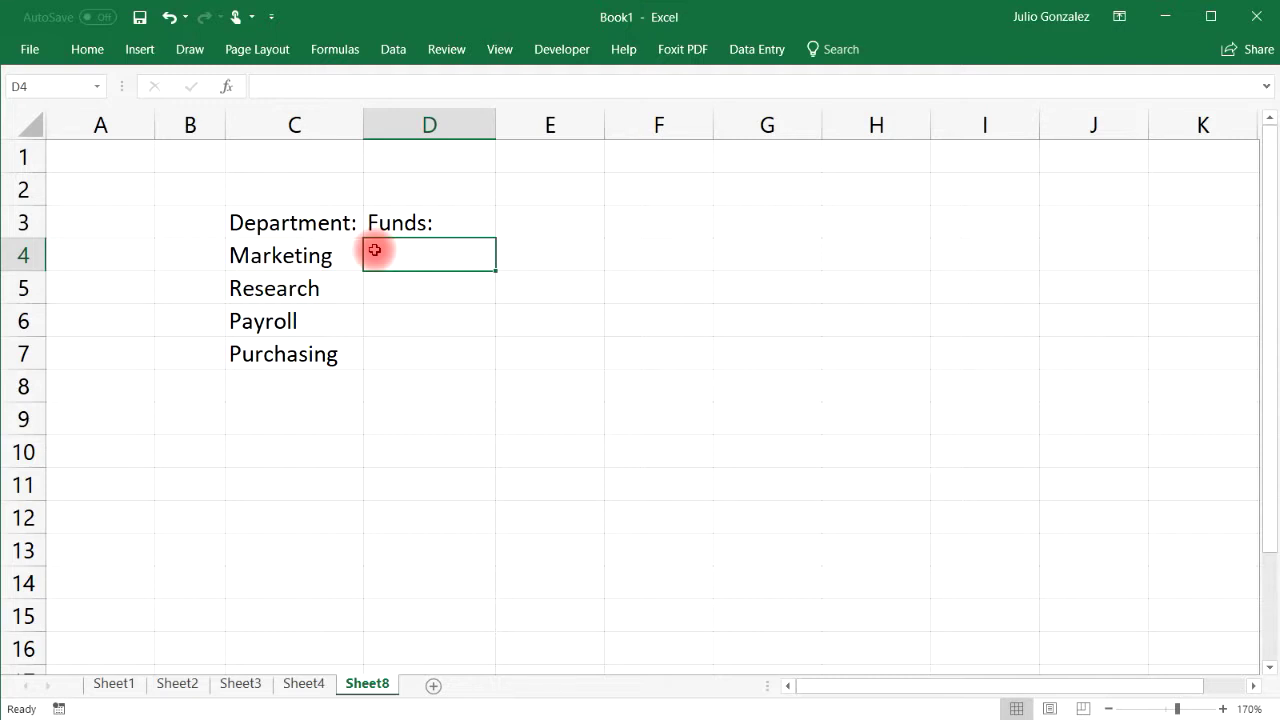
text($75,0)
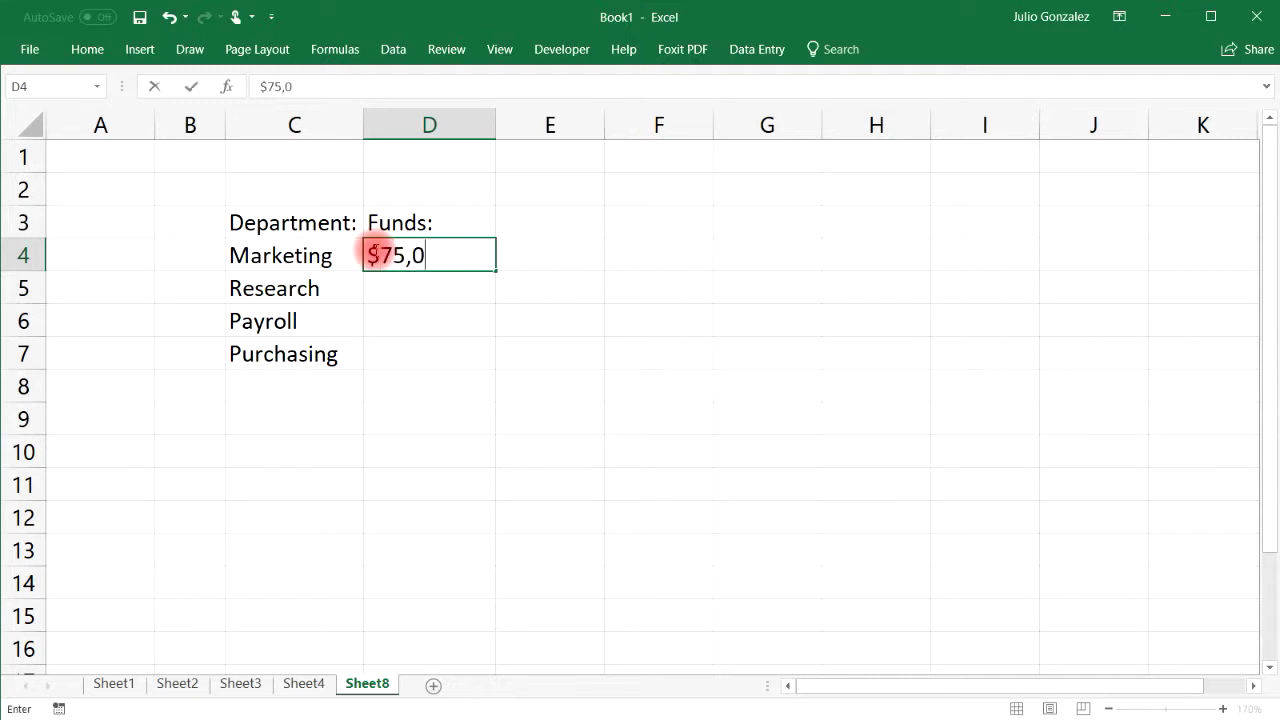
text(00)
key(Return)
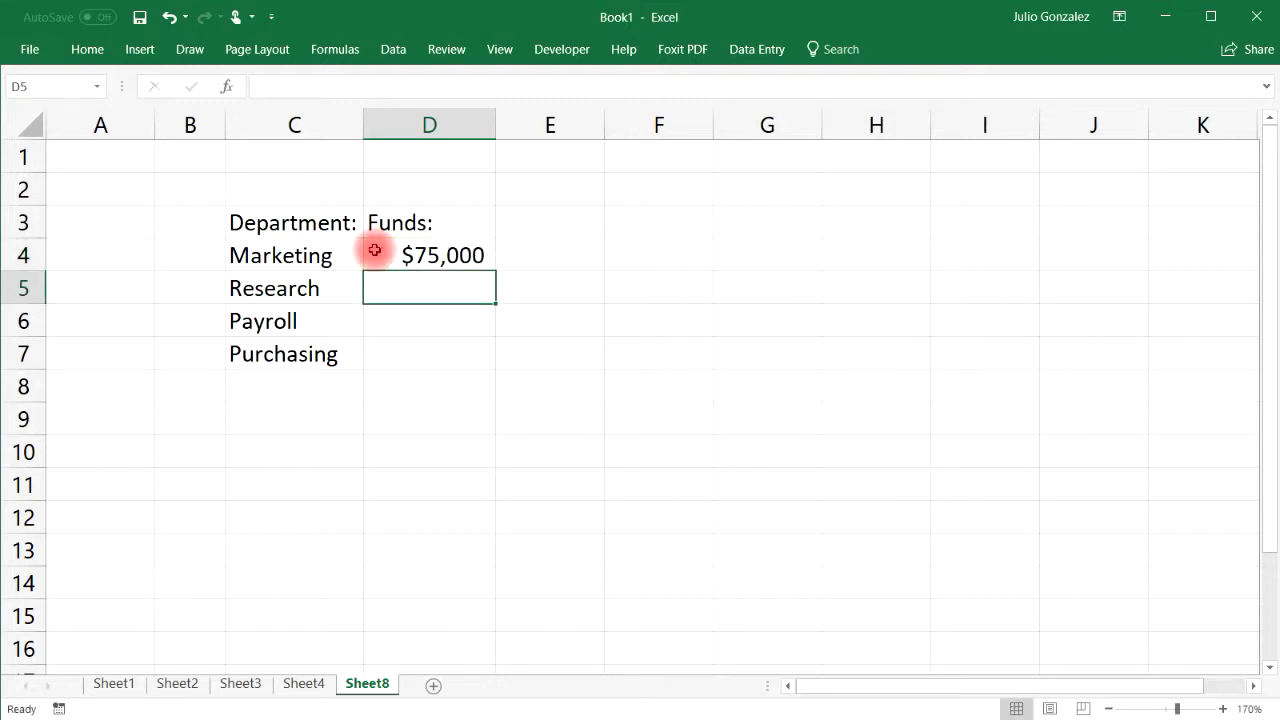
text($125,000)
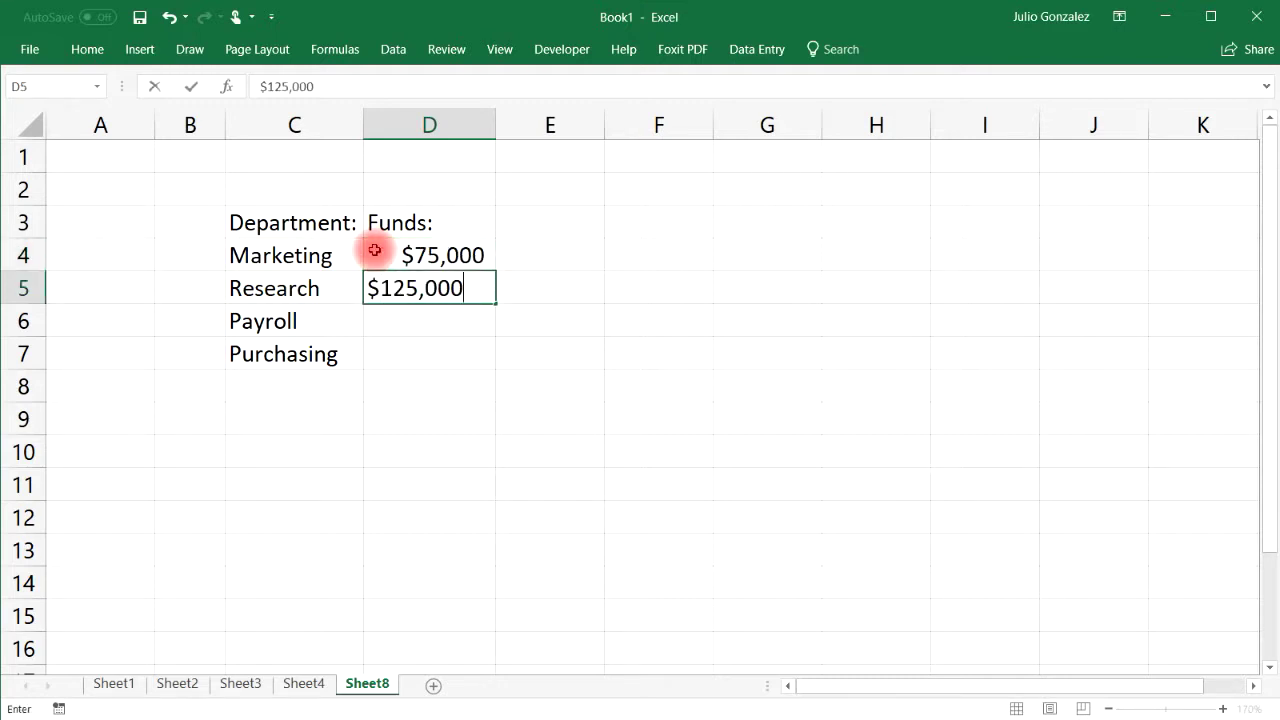
key(Return)
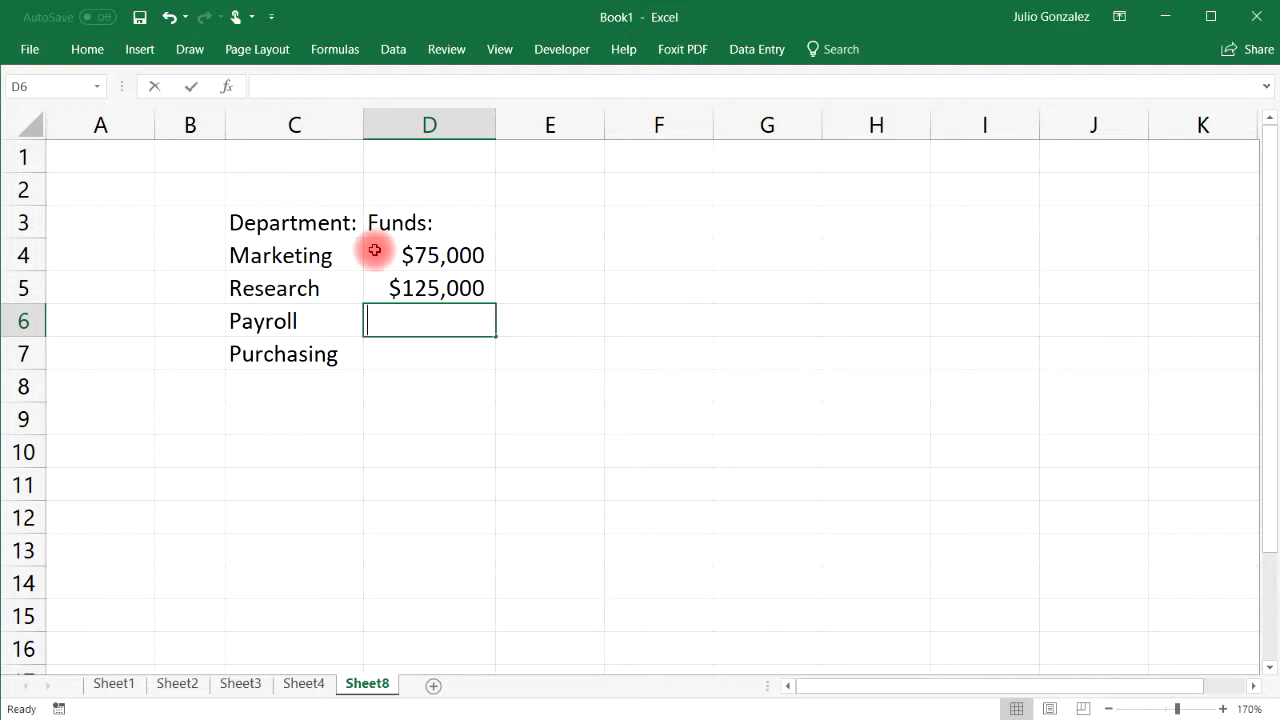
text($90,000)
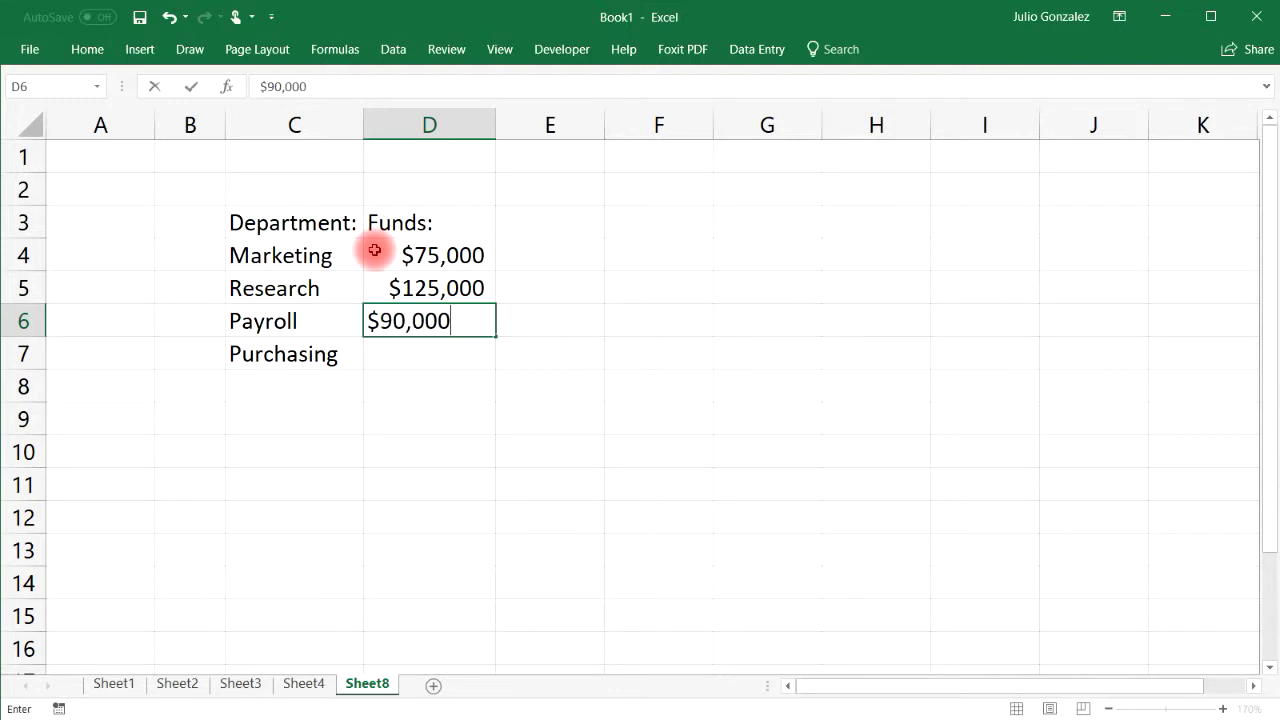
key(Return)
text($80,000)
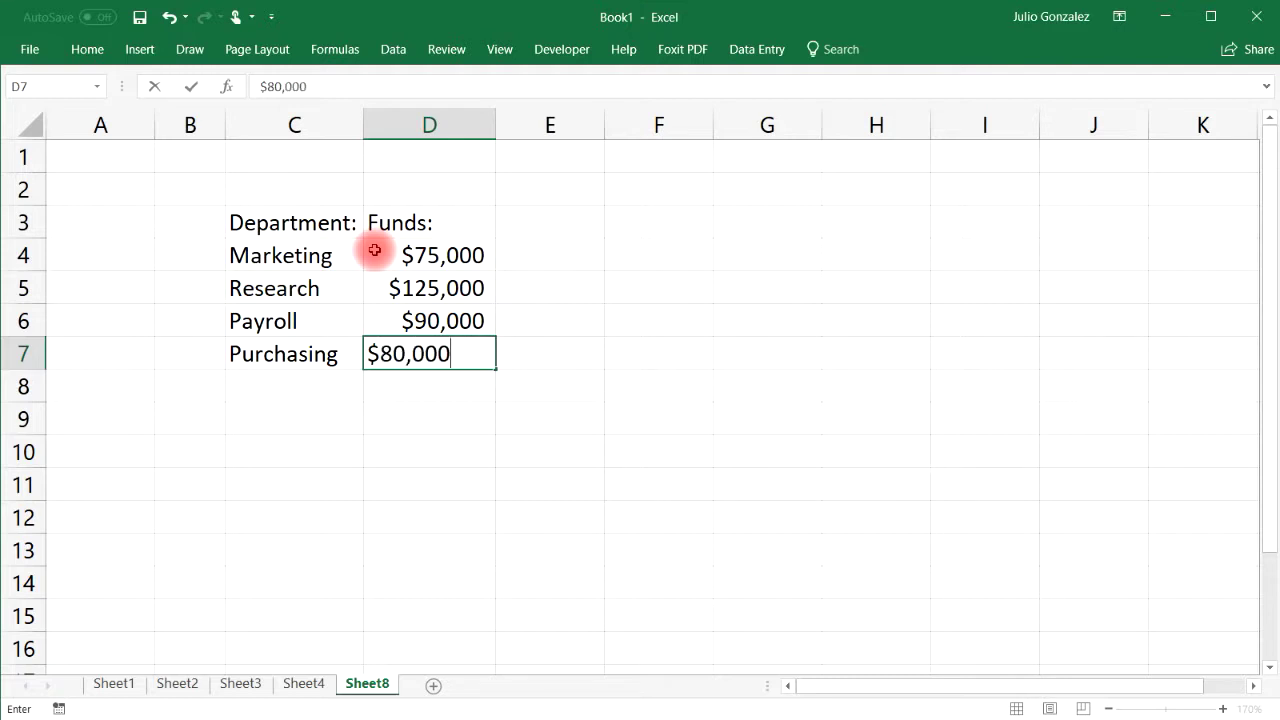
key(Return)
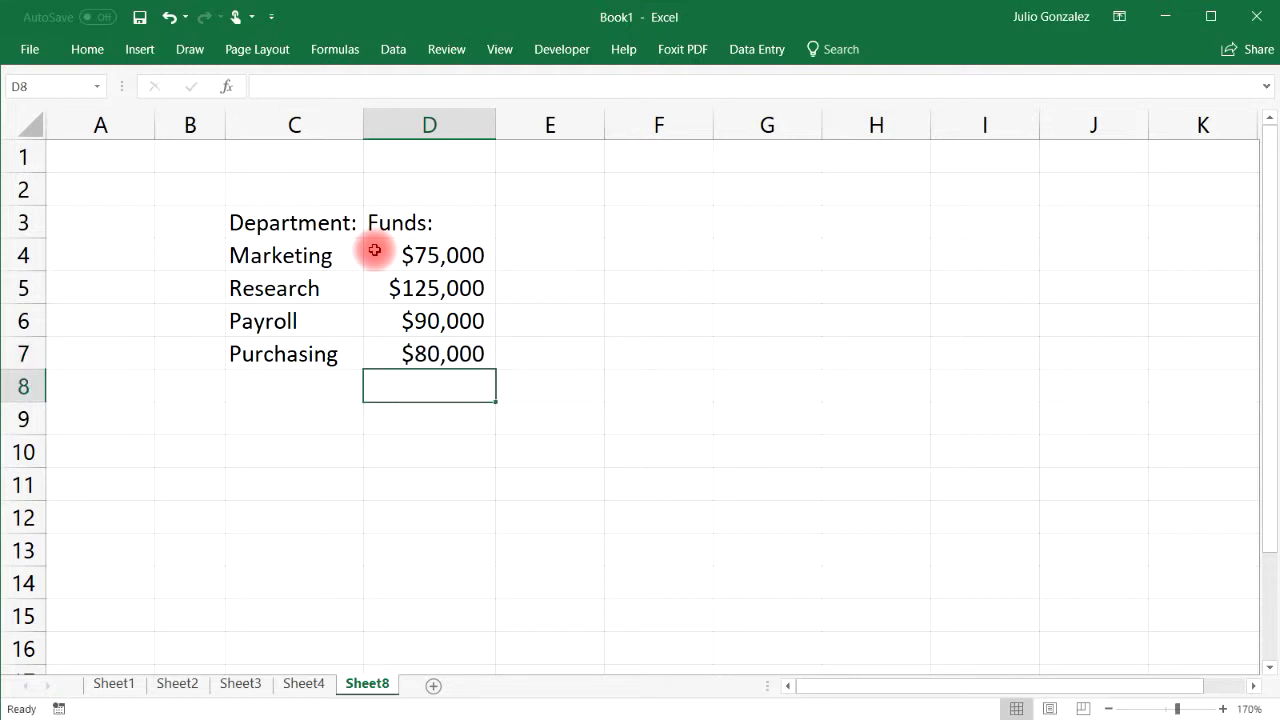
Insert a 3-D Pie chart of the department funds in C4:D7.
drag(270, 258, 437, 354)
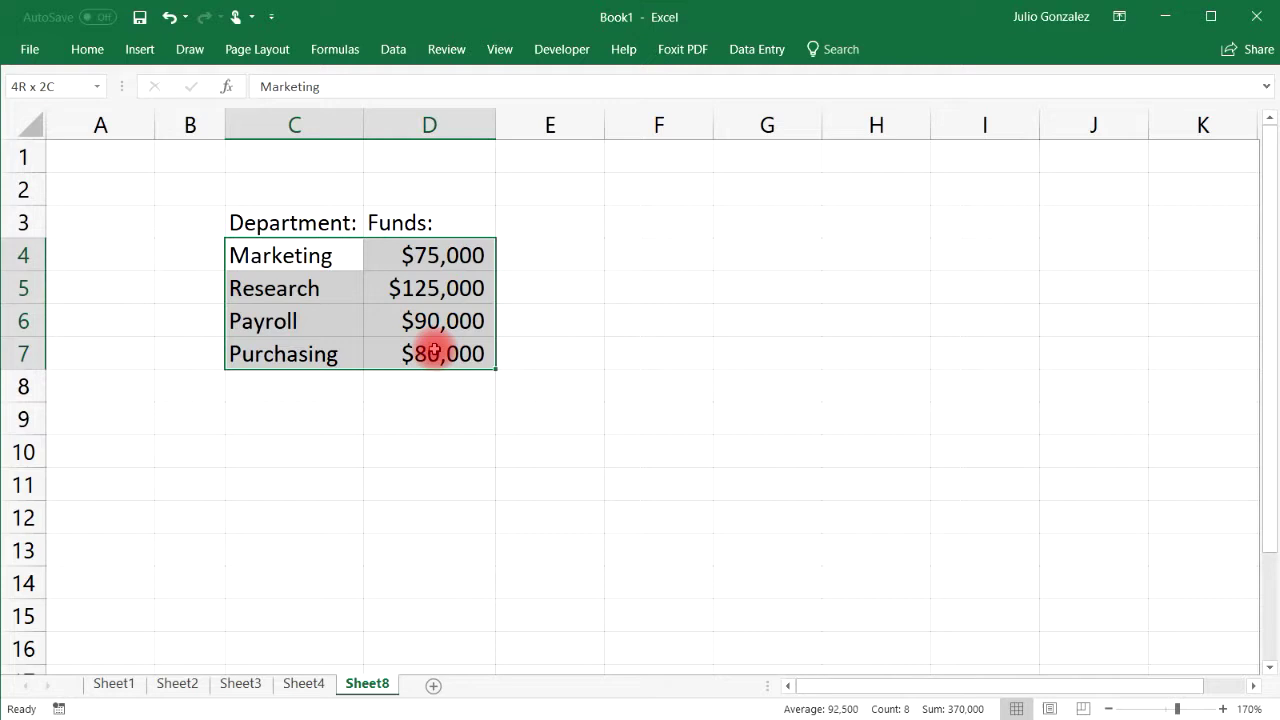
click(139, 49)
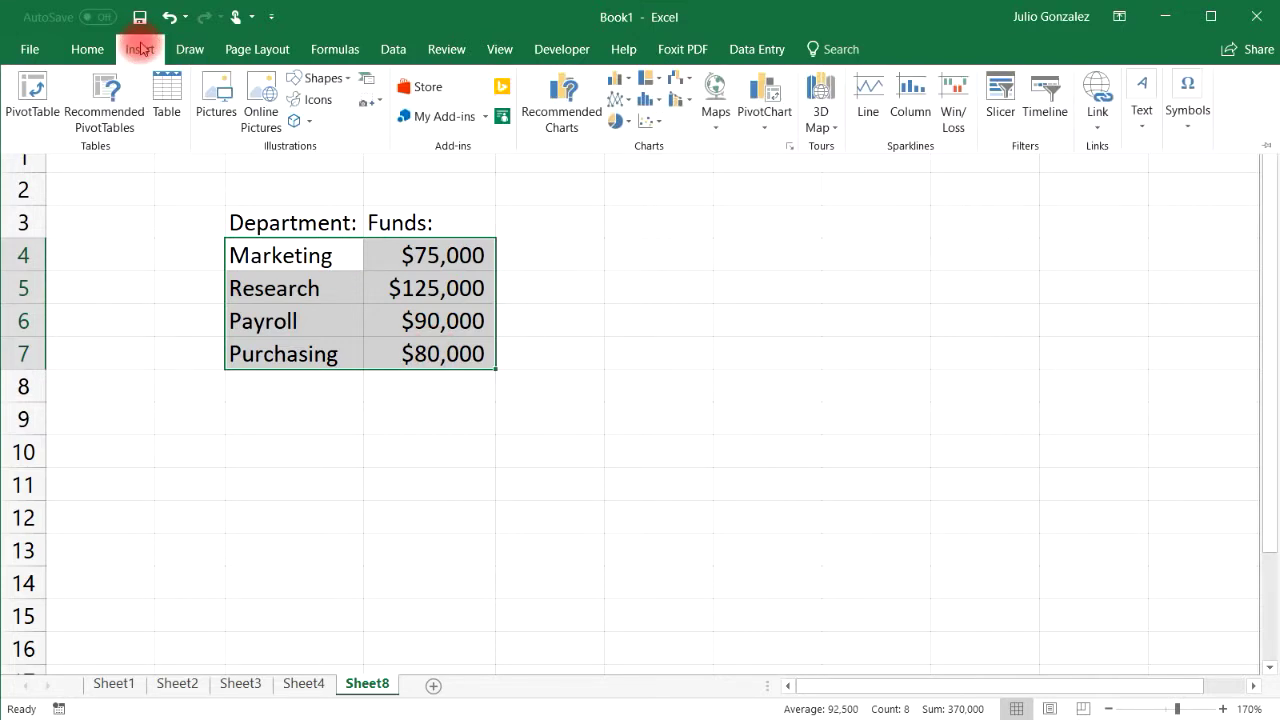
click(566, 108)
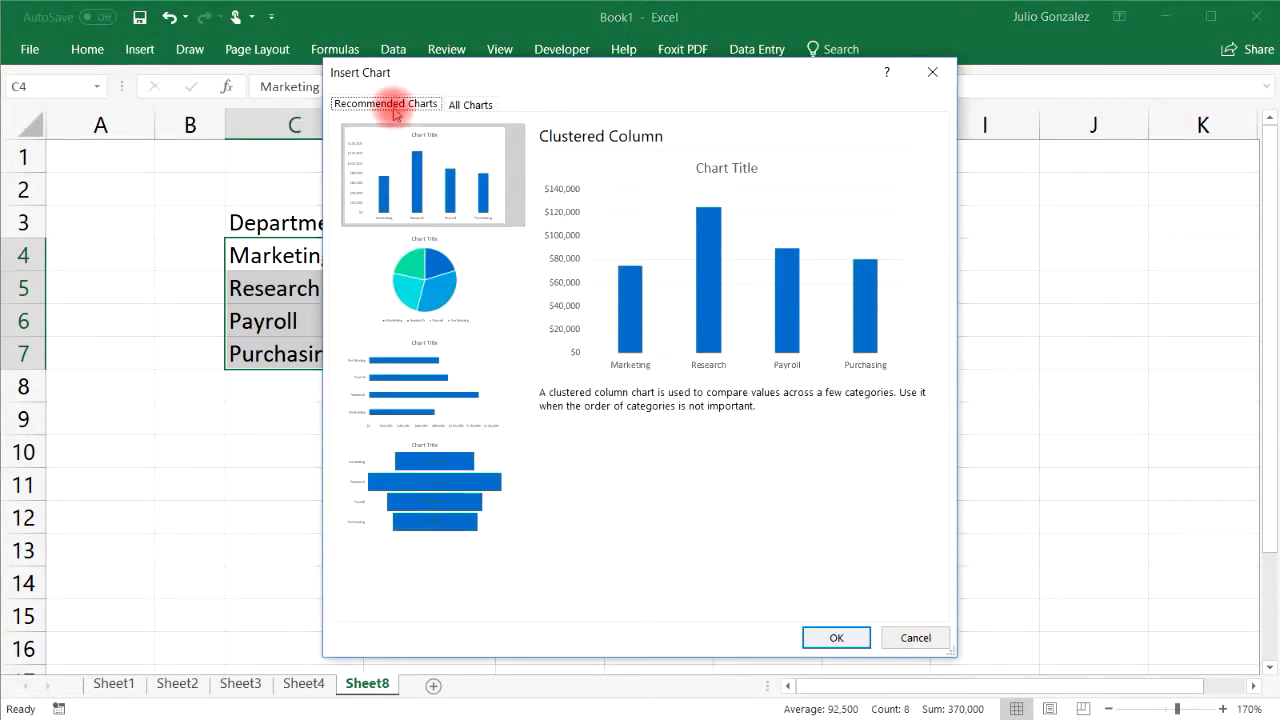
click(469, 105)
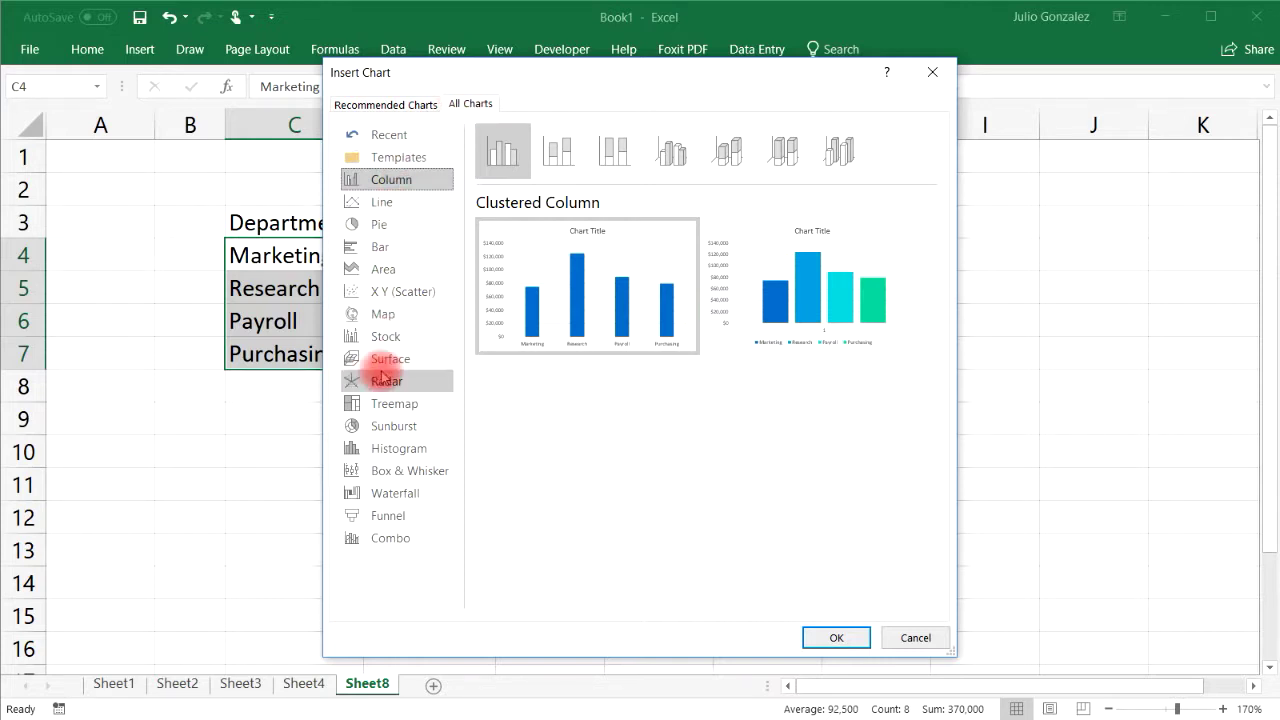
click(376, 228)
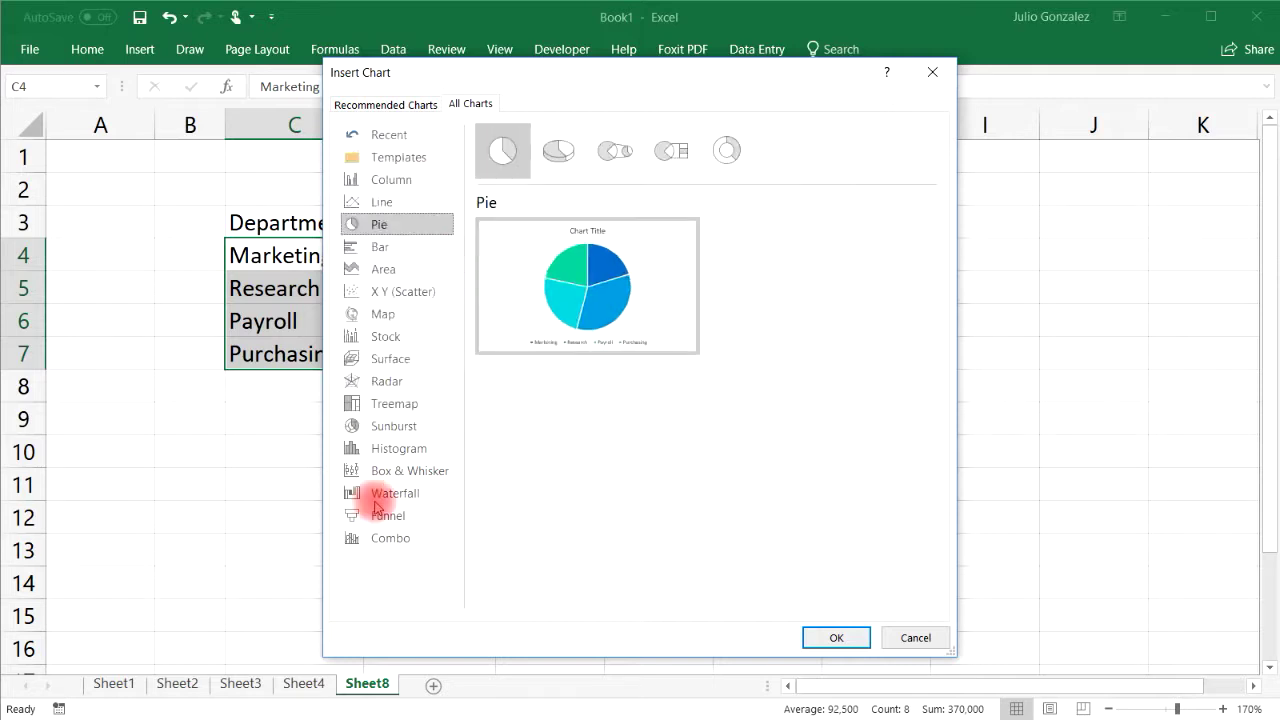
click(728, 150)
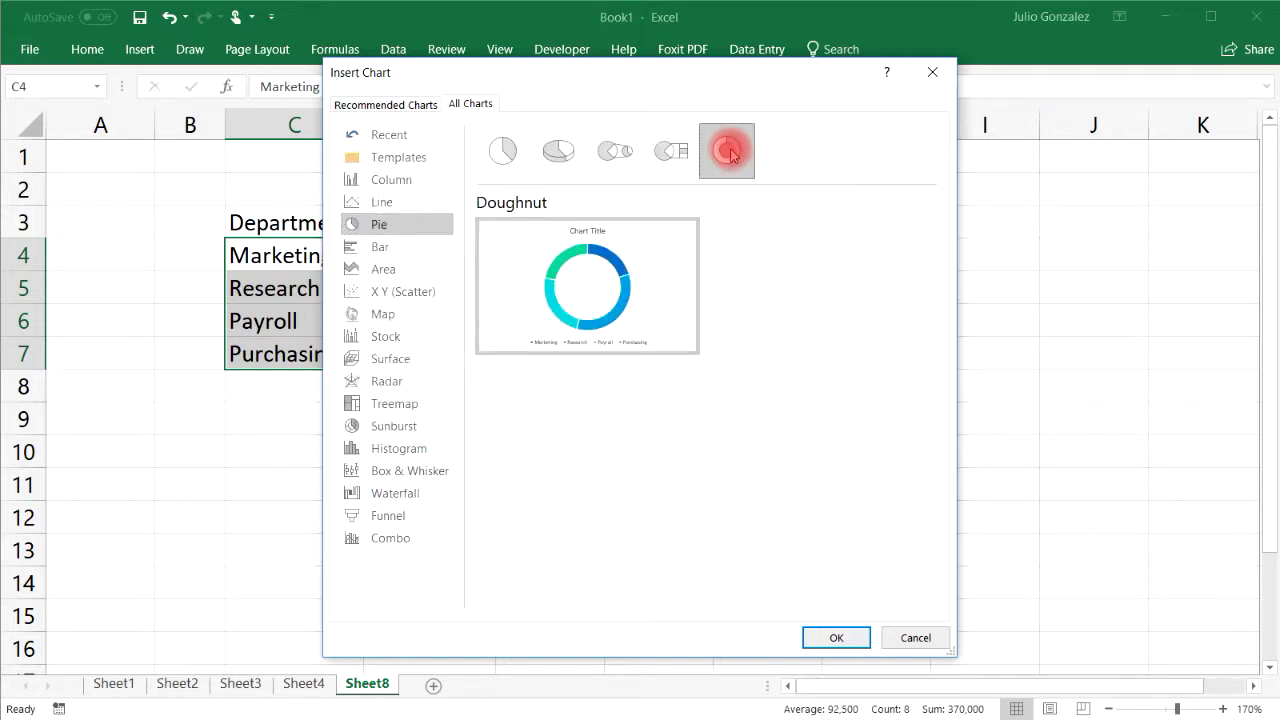
click(561, 166)
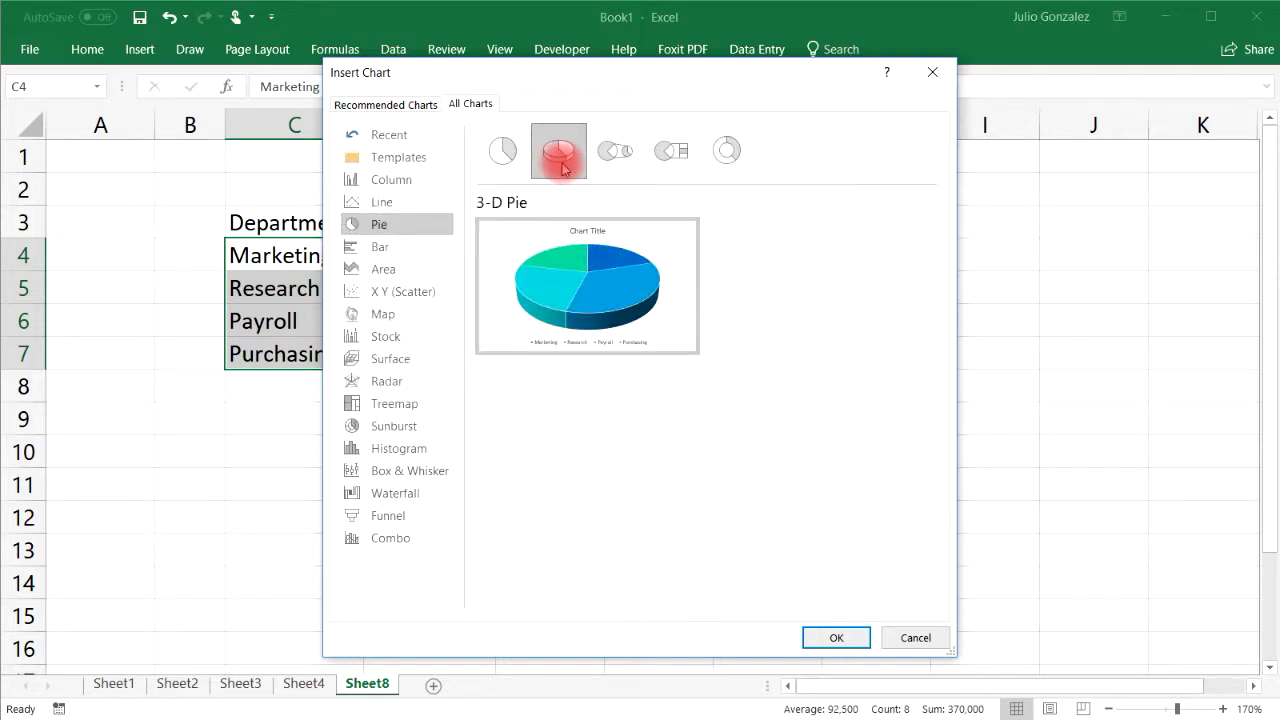
click(822, 634)
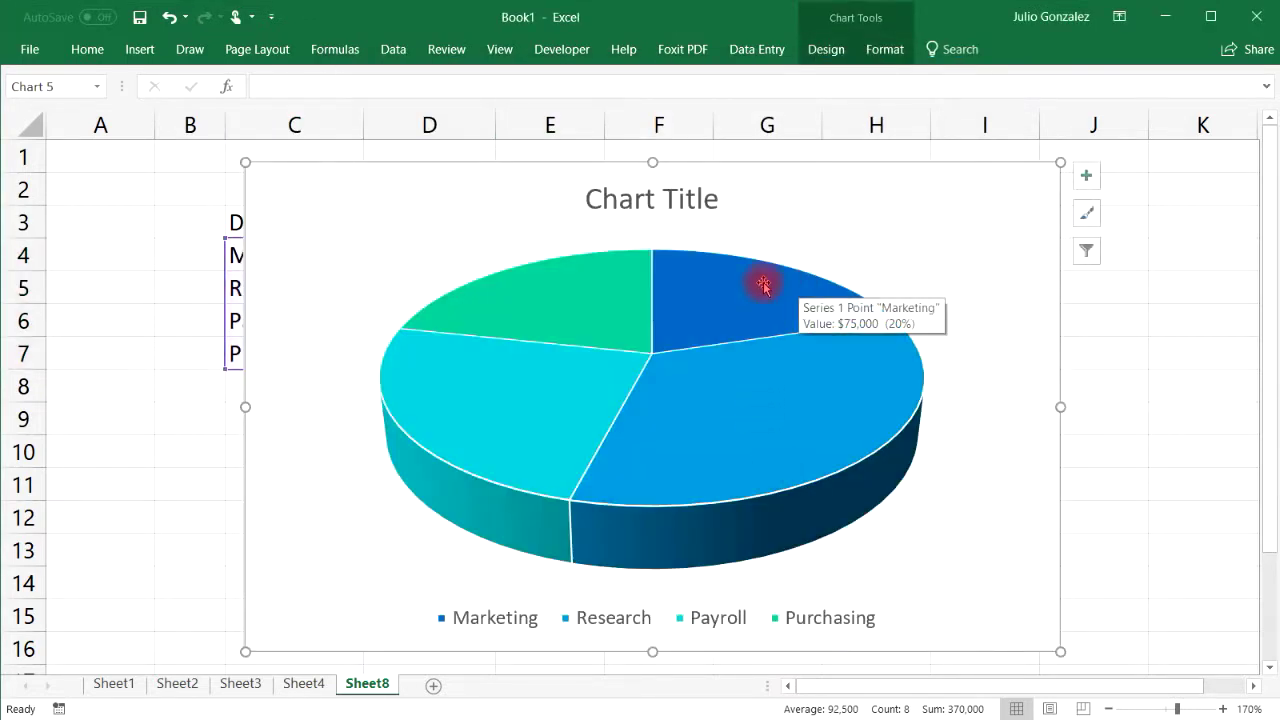
Recolor the 3-D pie chart by applying the Office 2007 - 2010 theme colors to the workbook.
click(1087, 177)
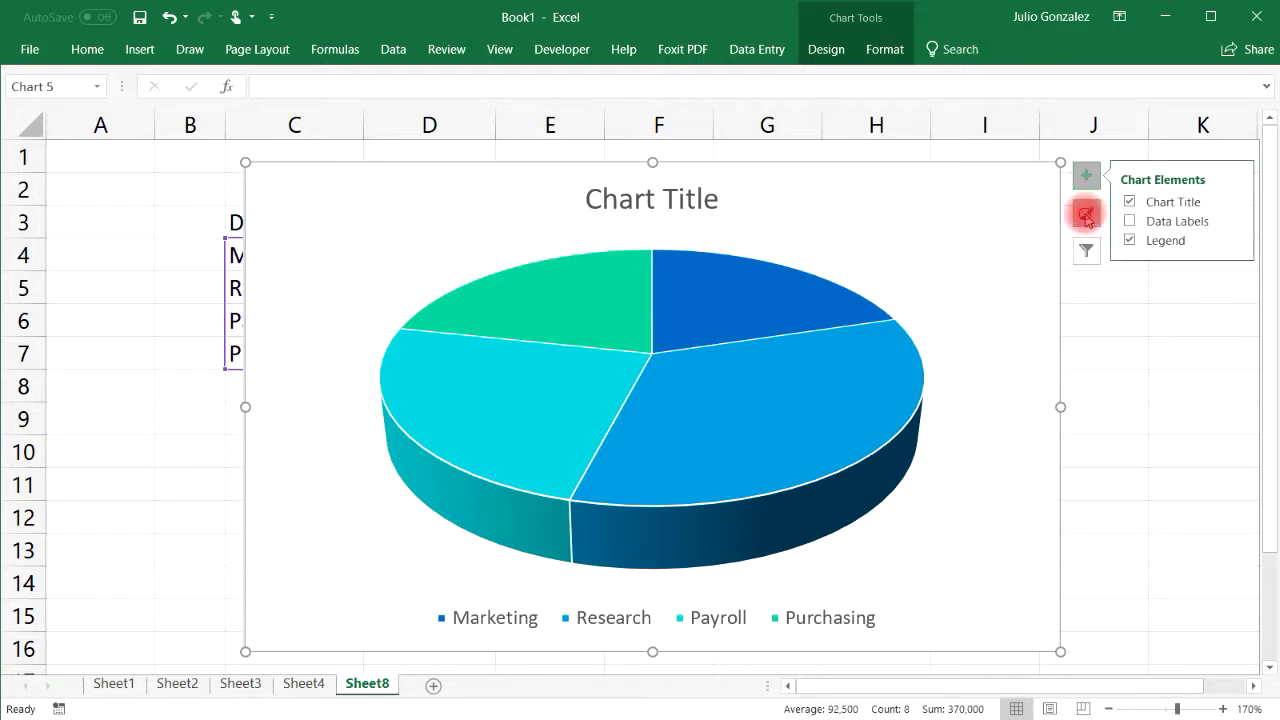
click(1087, 212)
click(78, 216)
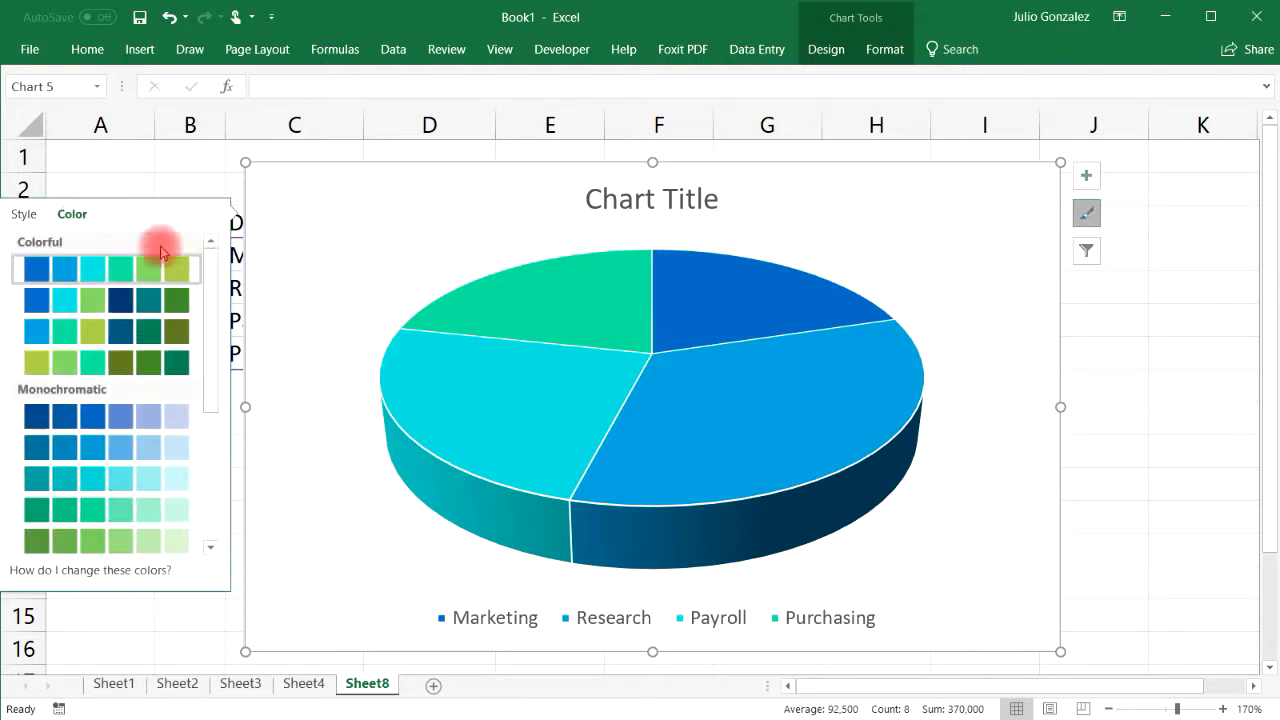
drag(209, 294, 206, 266)
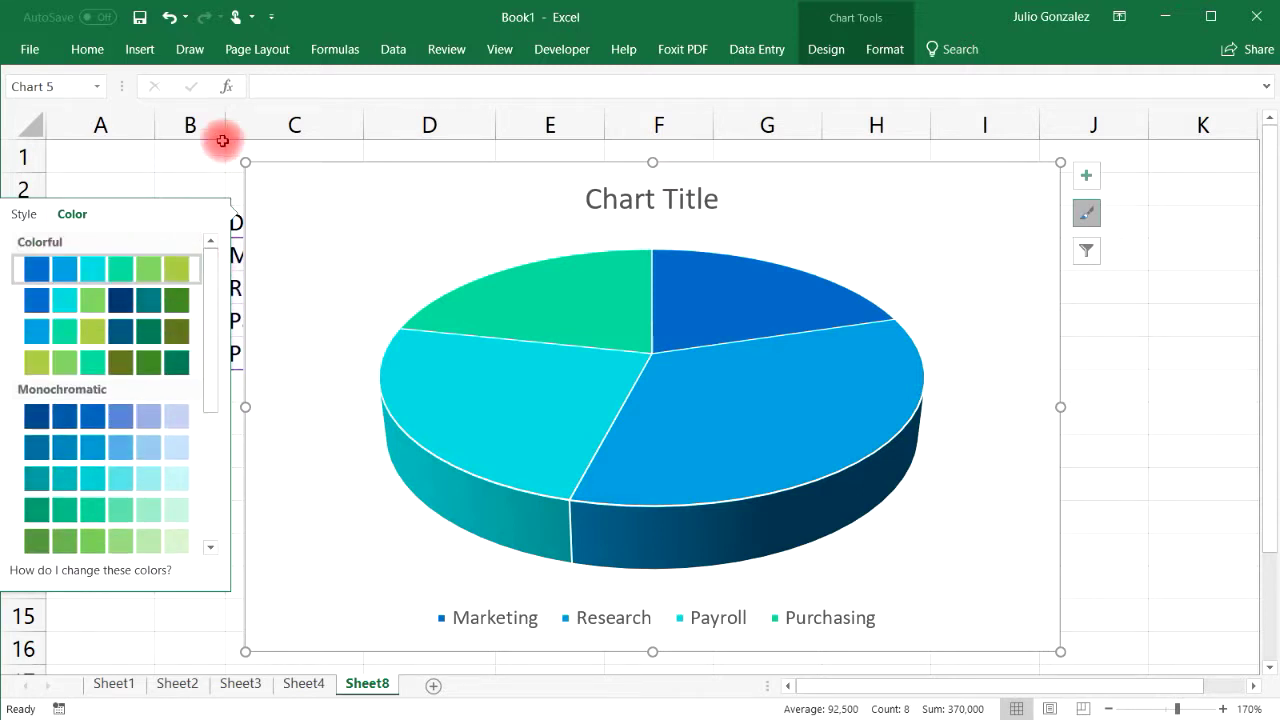
click(255, 50)
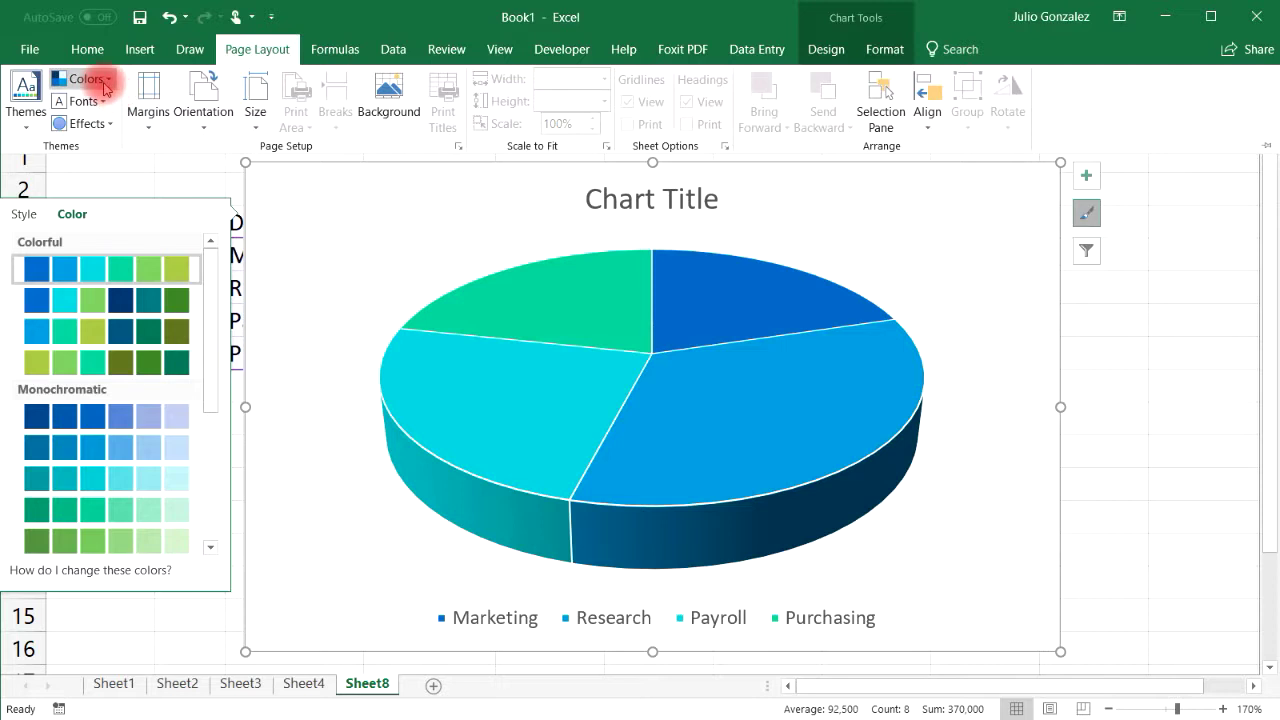
click(63, 78)
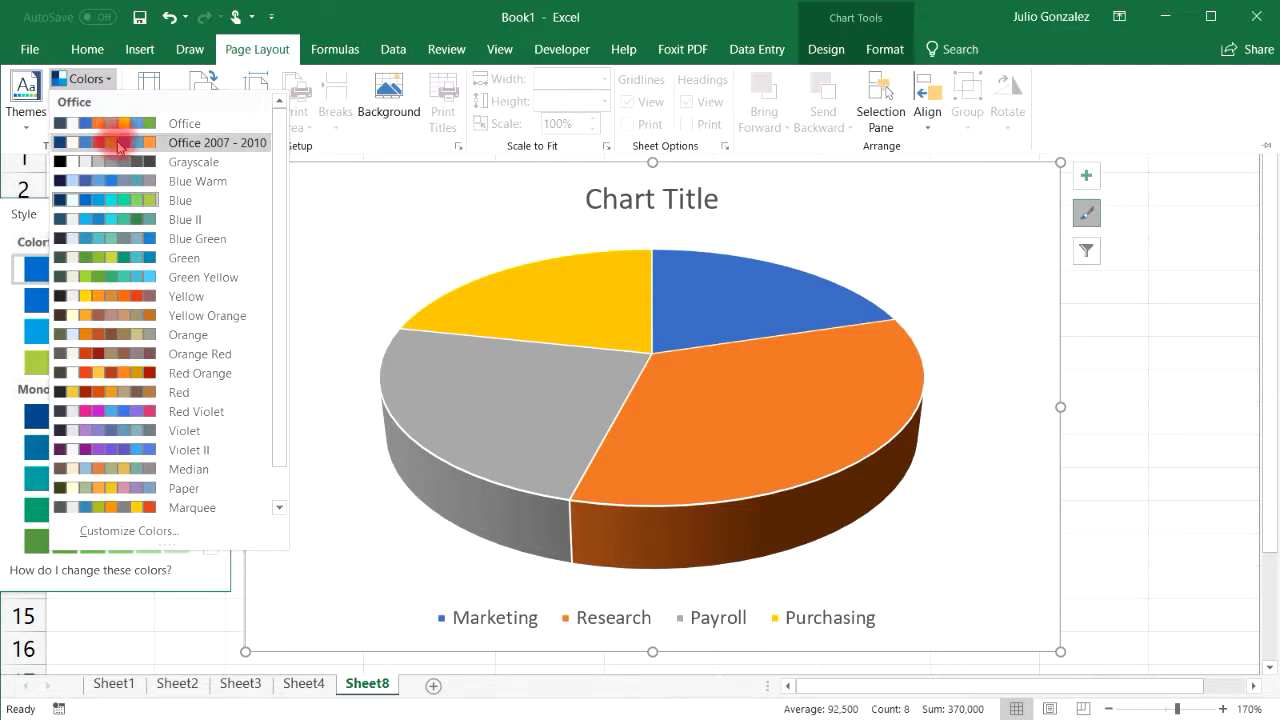
click(118, 143)
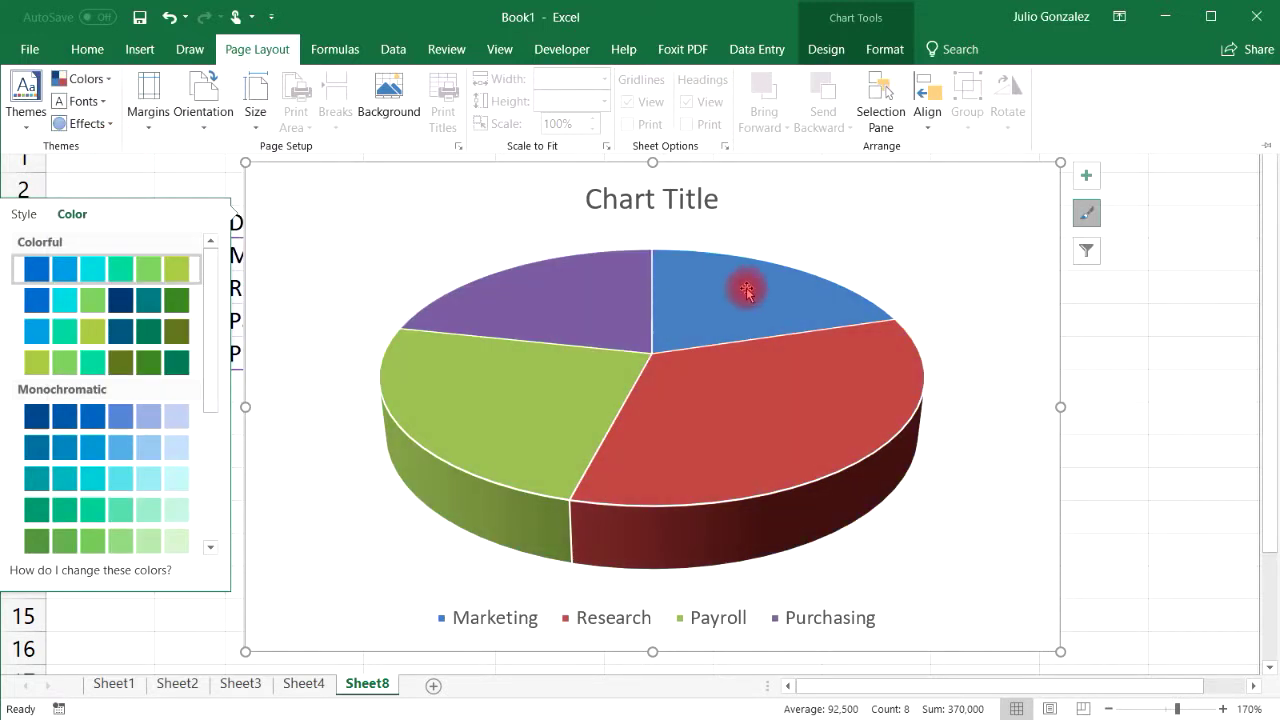
Try the data label positions on the pie chart and apply Data Callout labels.
click(1086, 175)
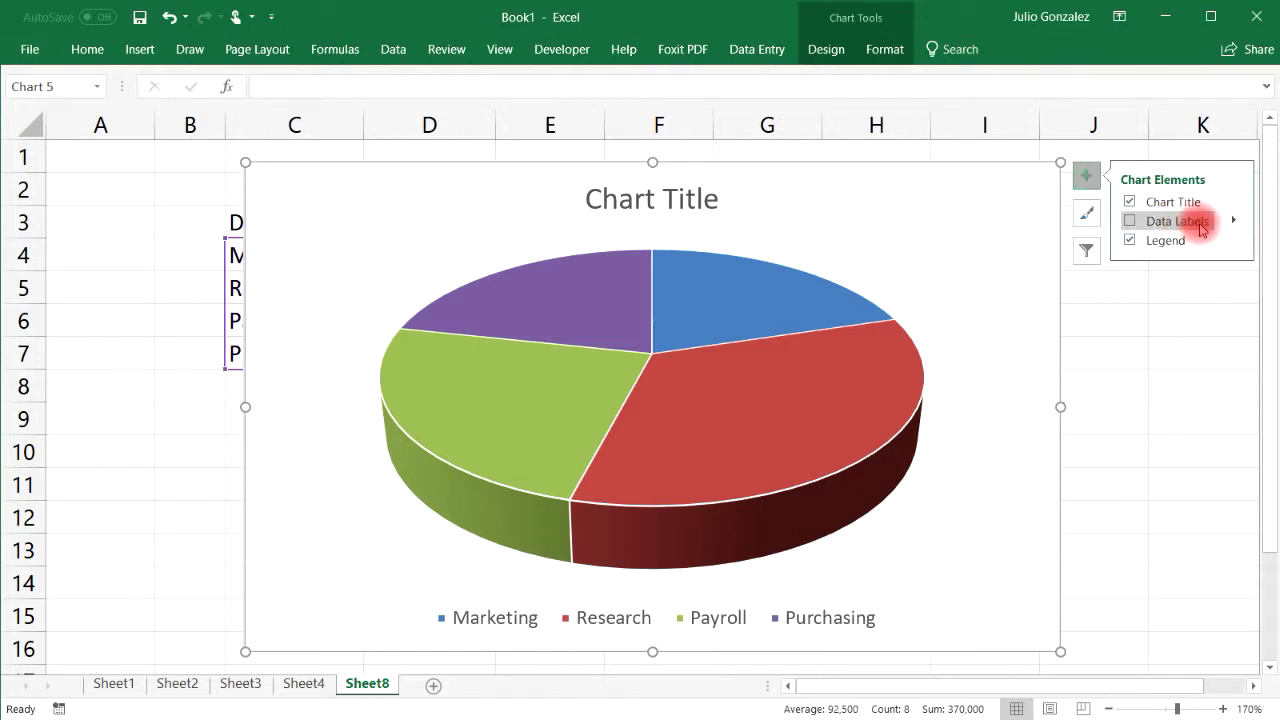
click(1235, 219)
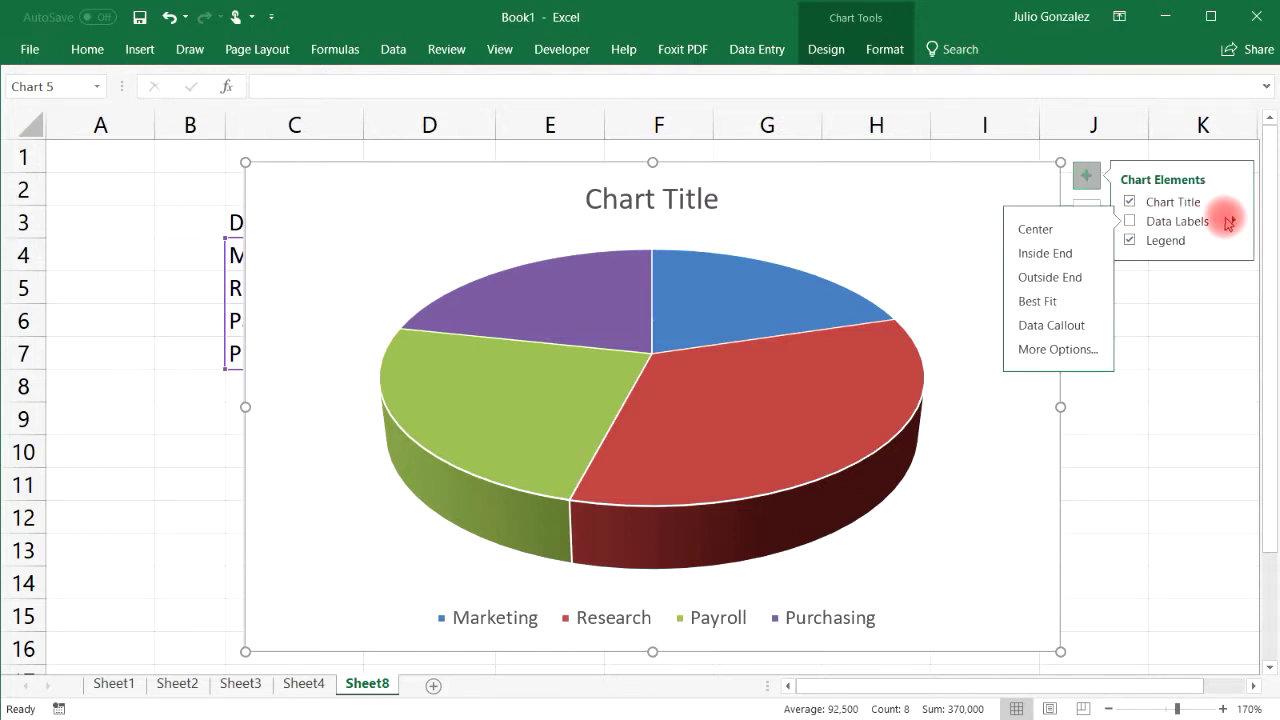
click(1033, 229)
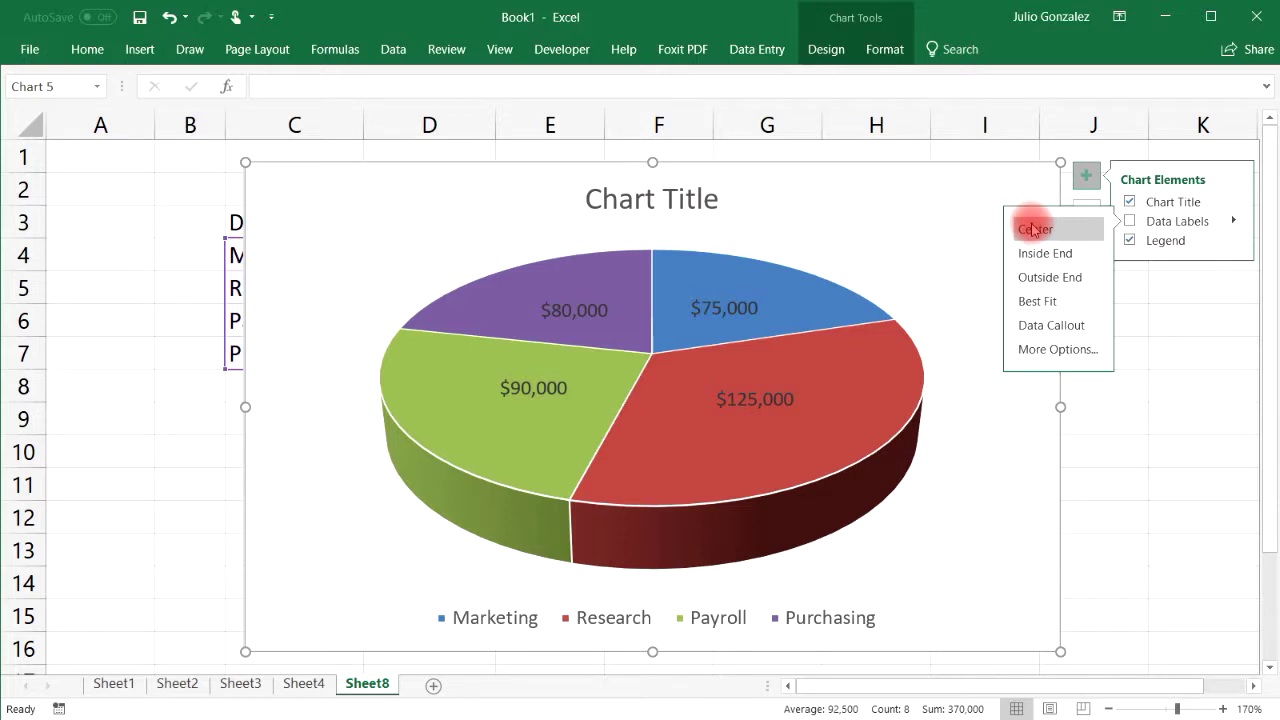
click(1041, 254)
click(1039, 304)
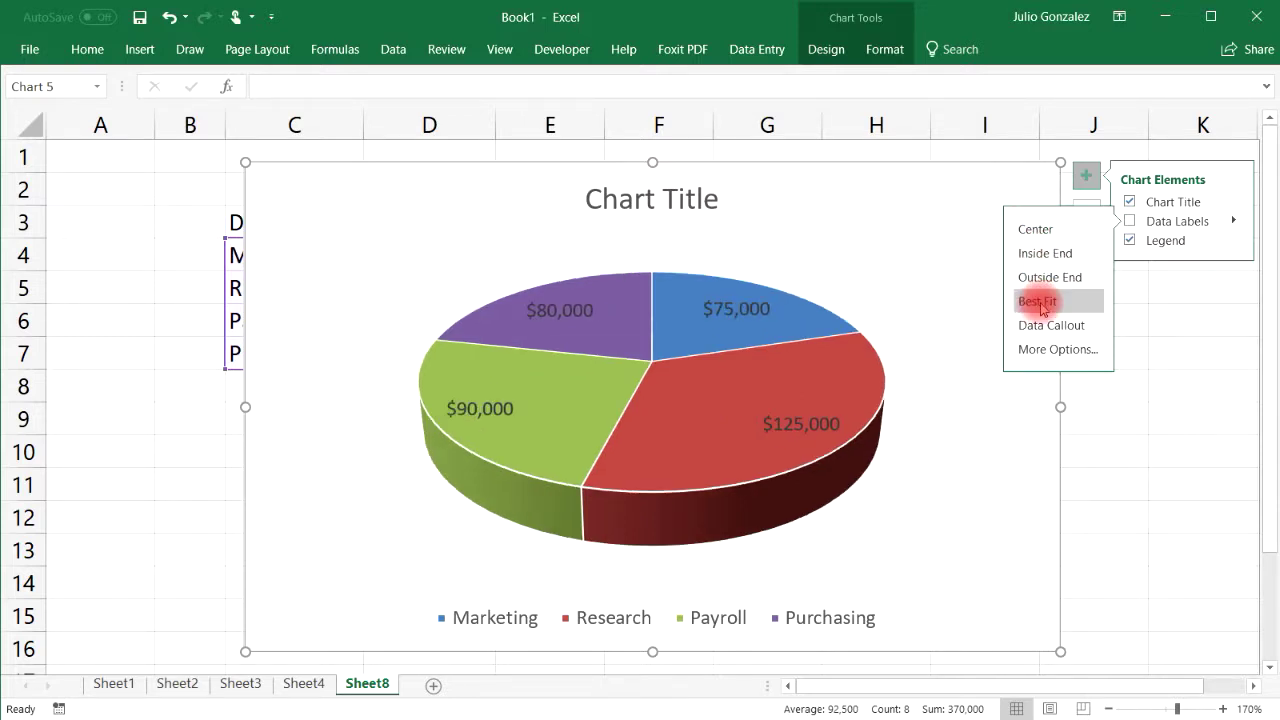
click(1044, 325)
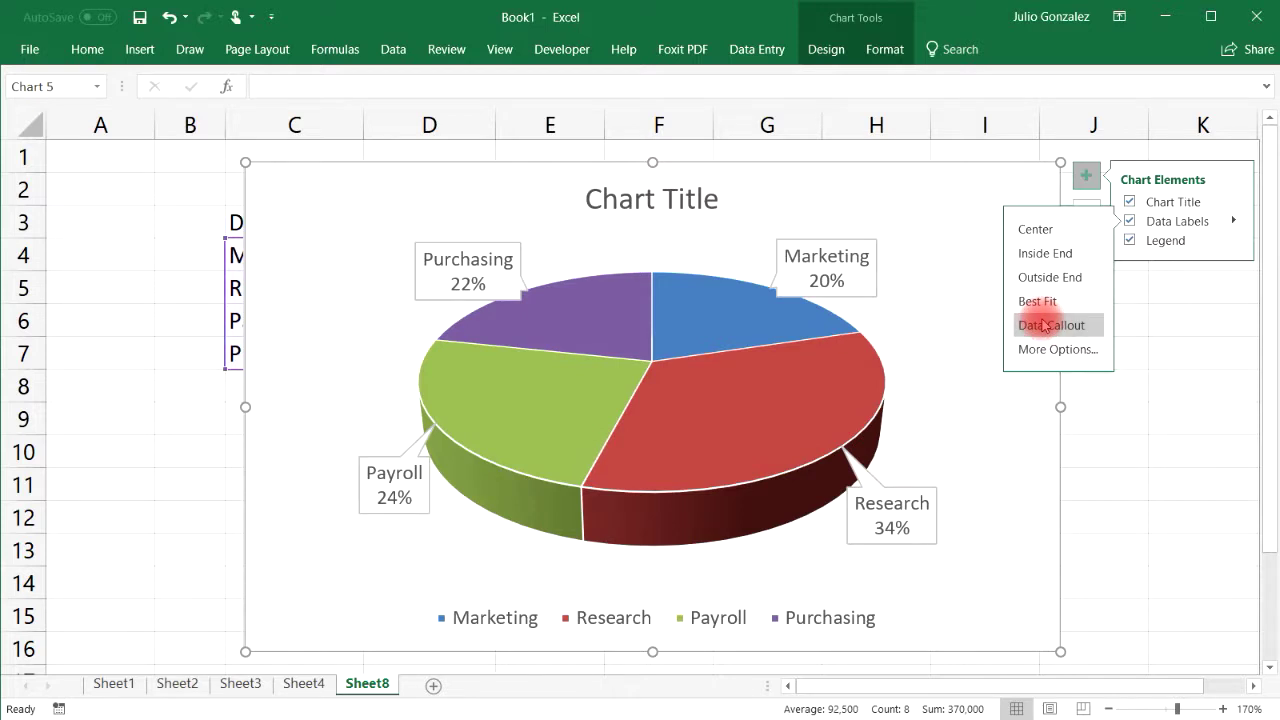
Shrink the pie chart and move it beside the data so the department and funds table is uncovered.
click(1163, 380)
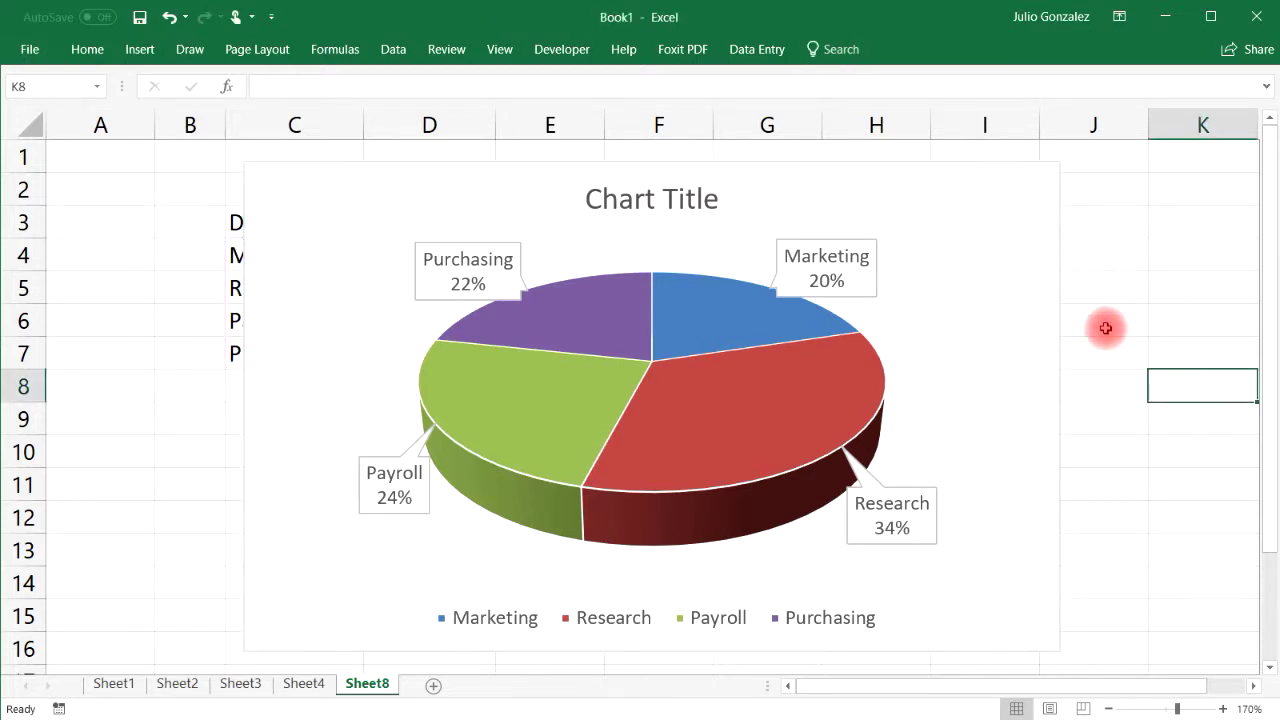
click(1051, 171)
drag(1060, 158, 1128, 213)
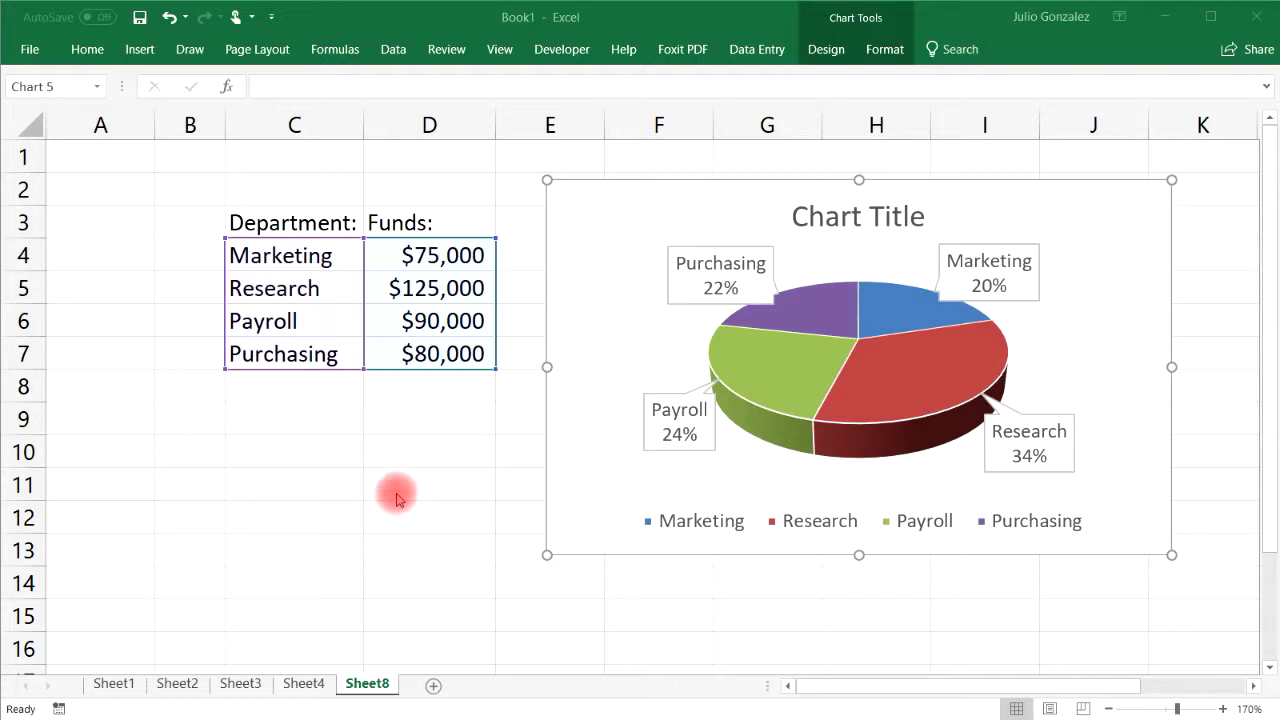
Look through the templates offered for creating a new workbook.
click(32, 50)
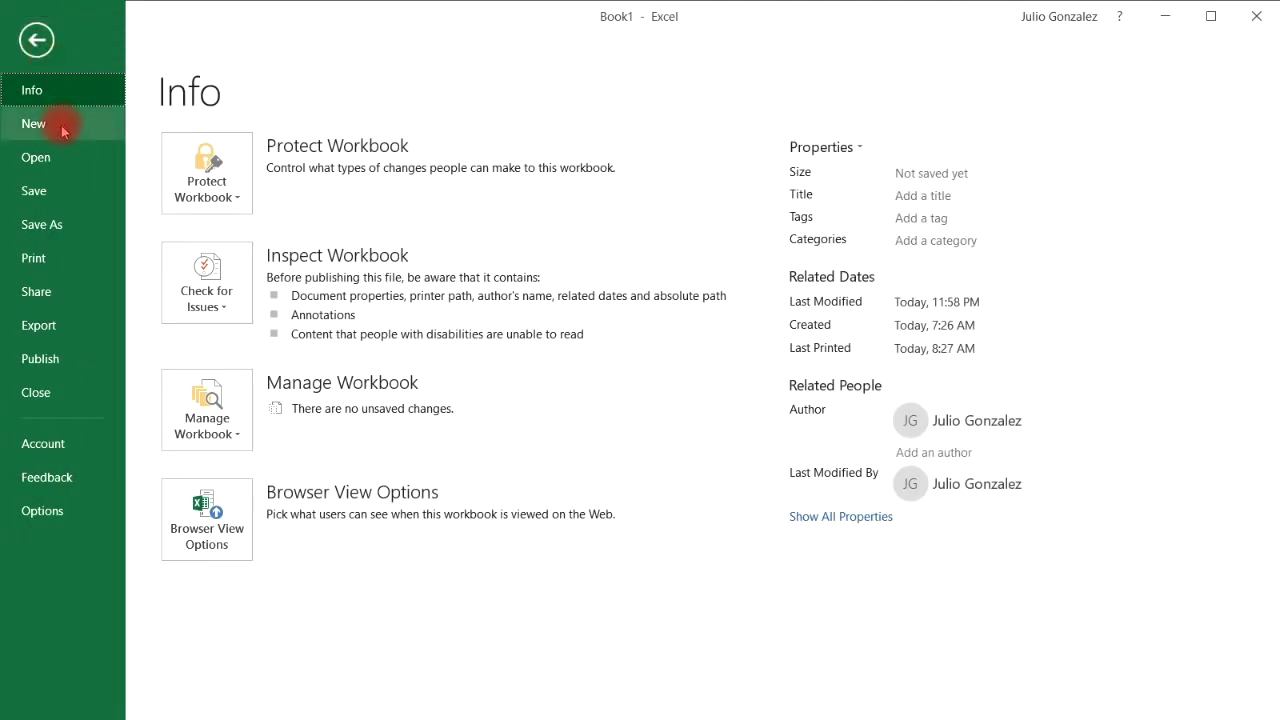
click(60, 128)
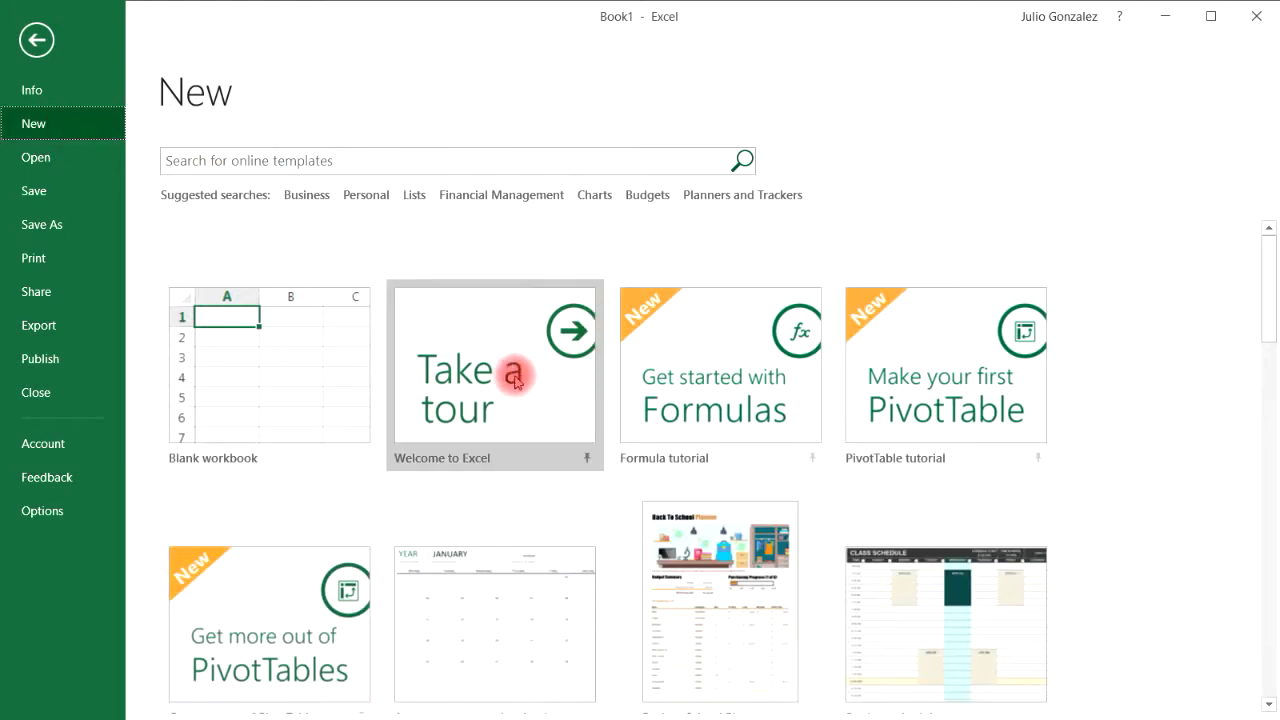
scroll(600, 371, down, 3)
scroll(603, 447, down, 9)
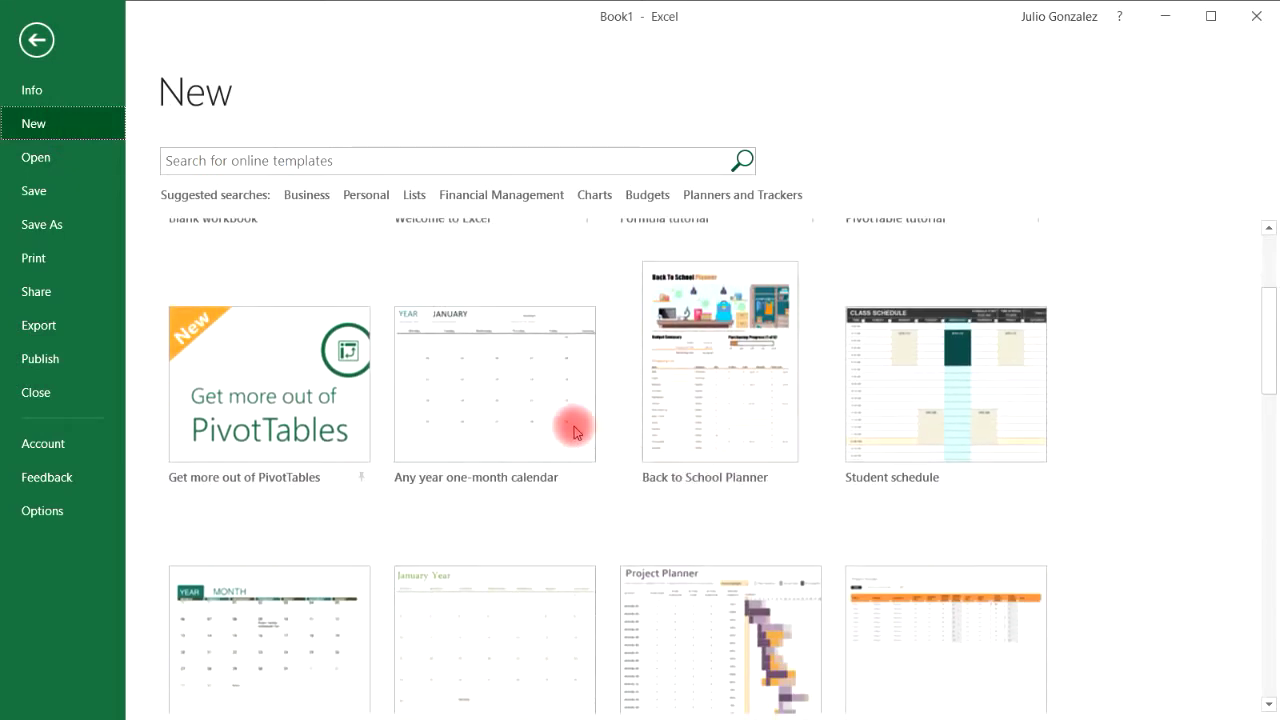
scroll(527, 470, down, 17)
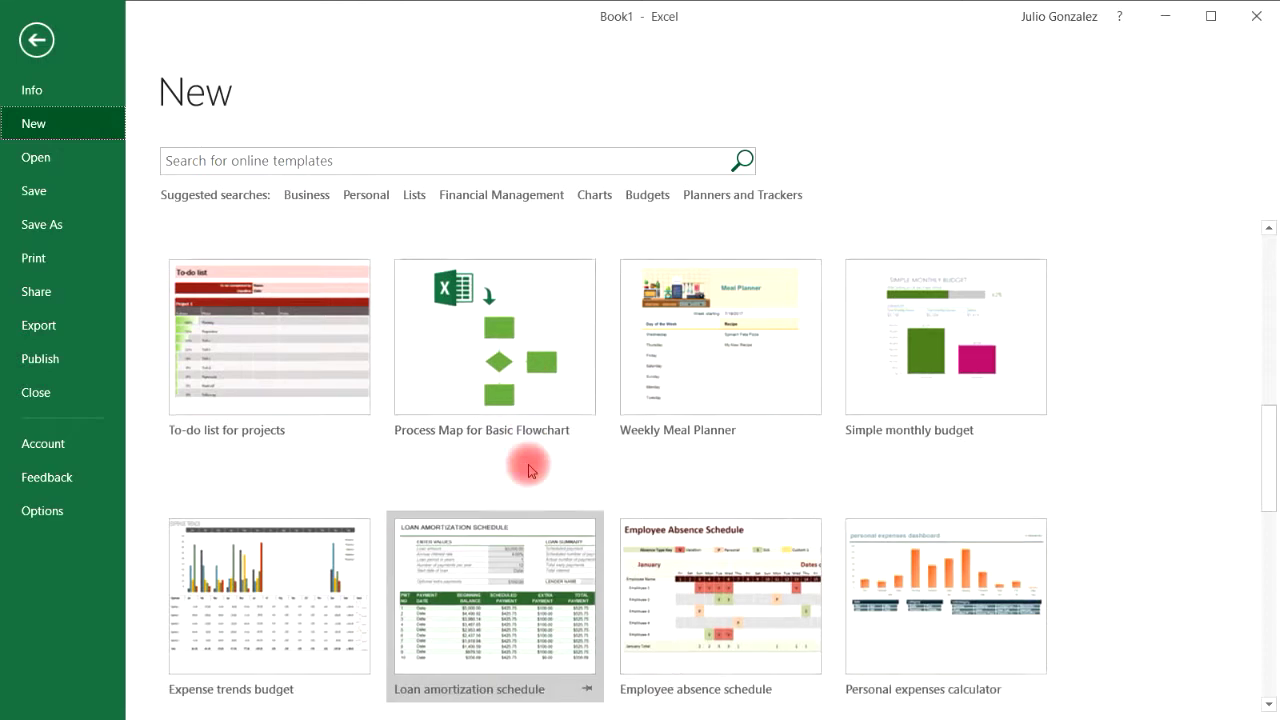
scroll(563, 474, down, 4)
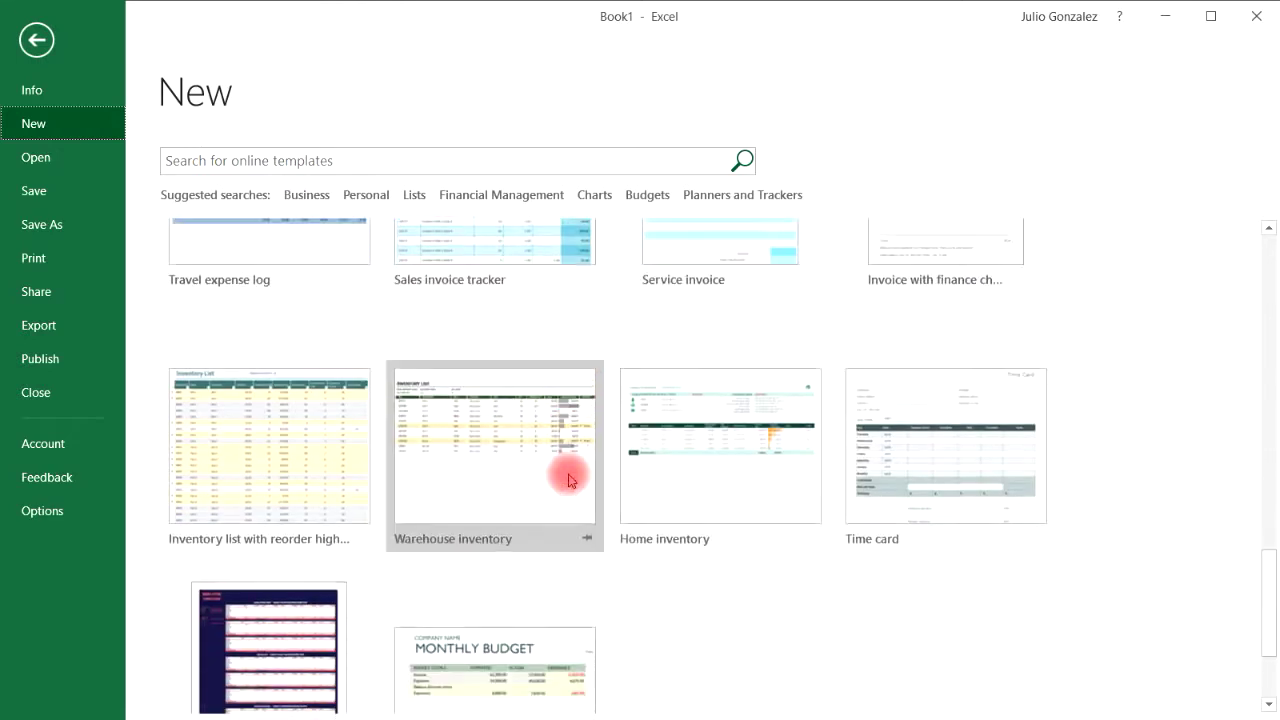
scroll(607, 470, up, 8)
scroll(607, 470, up, 19)
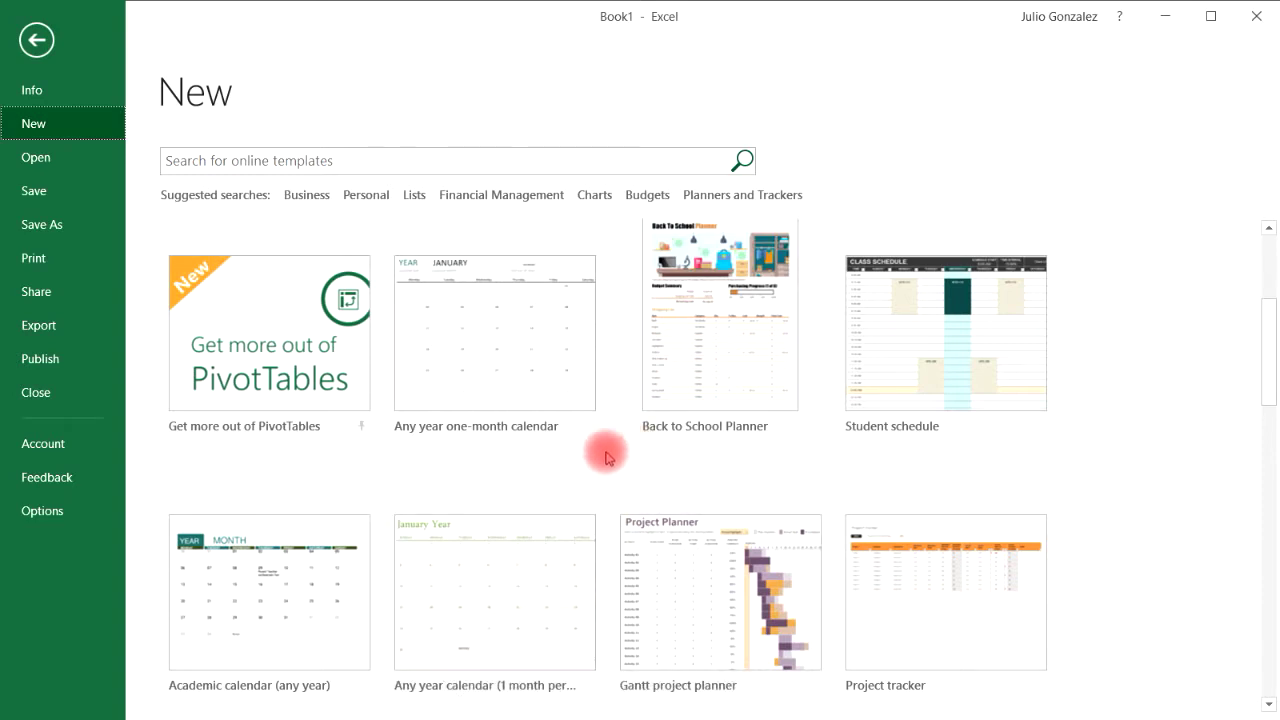
scroll(331, 566, up, 2)
scroll(568, 476, up, 3)
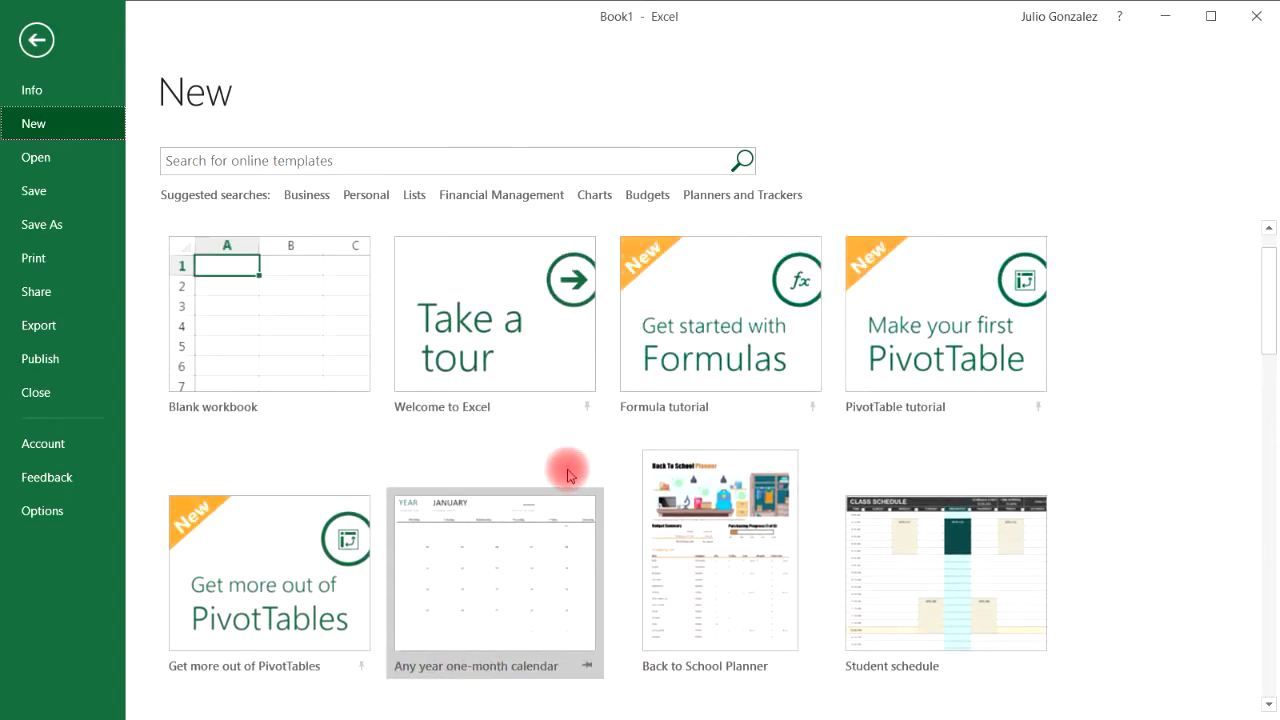
Create a workbook from the "Any year one-month calendar" template and expand its window to fill the screen.
scroll(520, 556, down, 1)
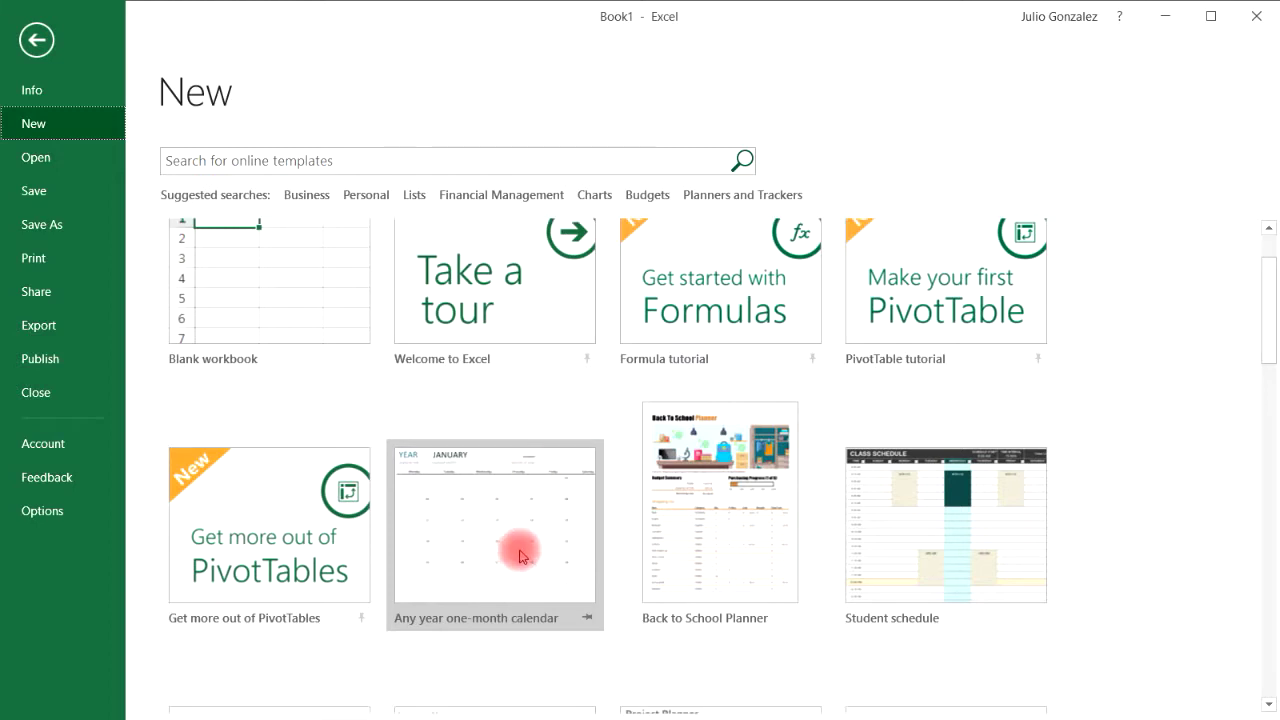
click(520, 556)
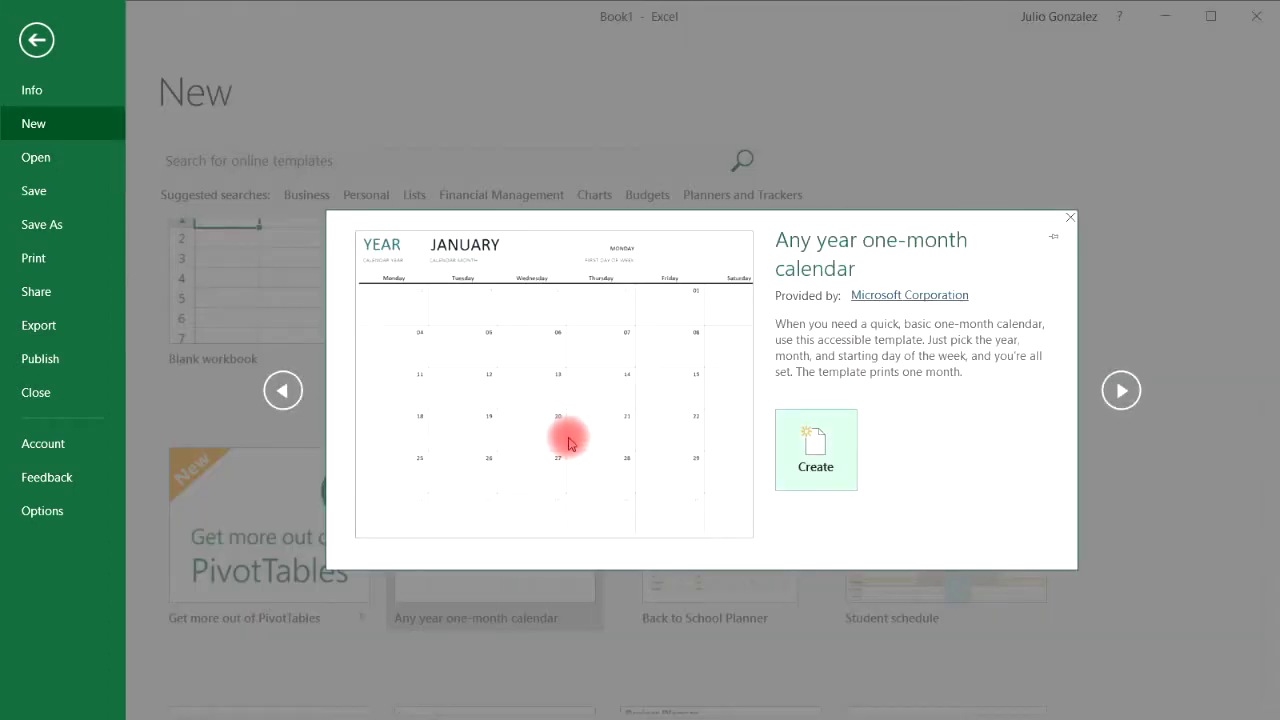
click(834, 458)
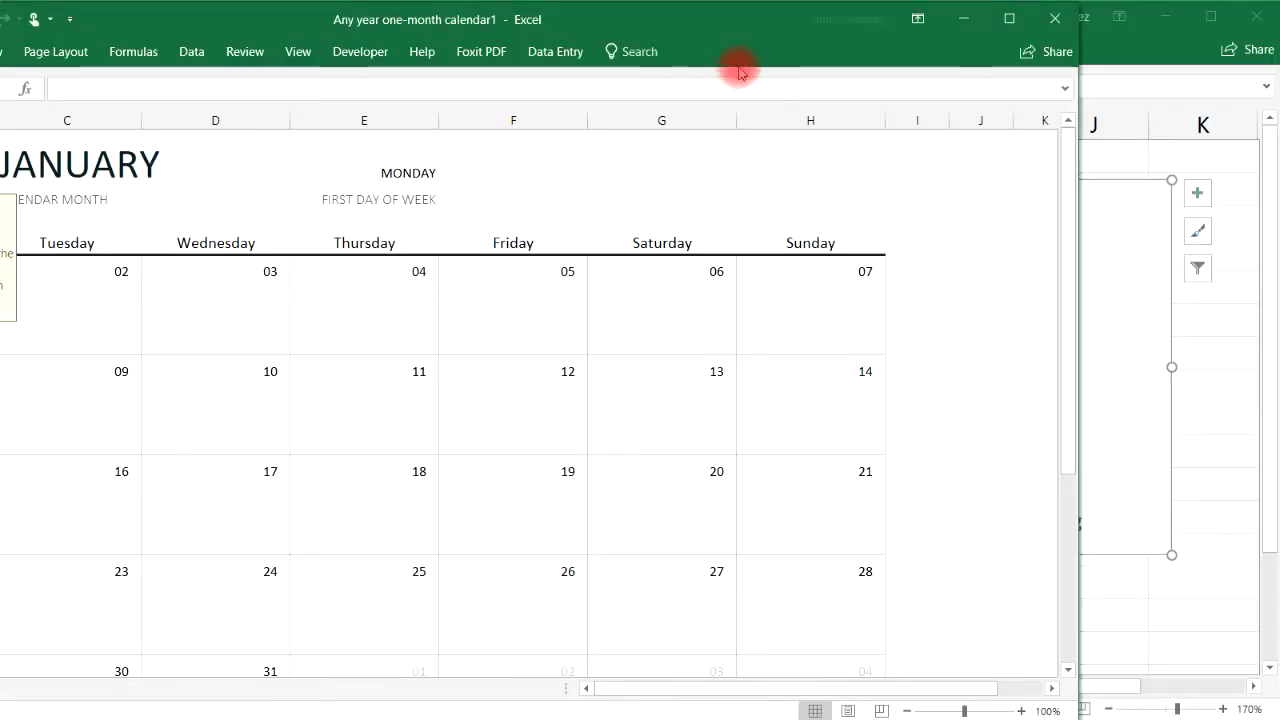
drag(768, 25, 971, 17)
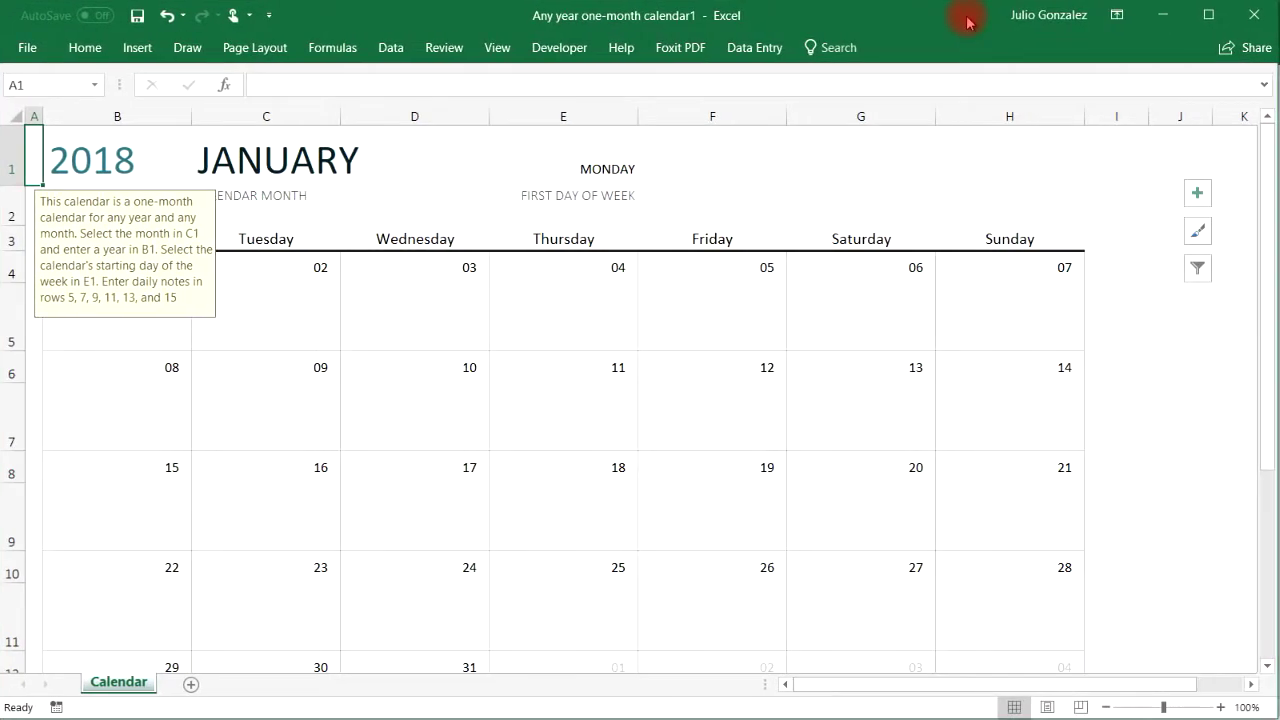
Set the calendar month in cell C1 to JUNE.
click(268, 305)
click(130, 183)
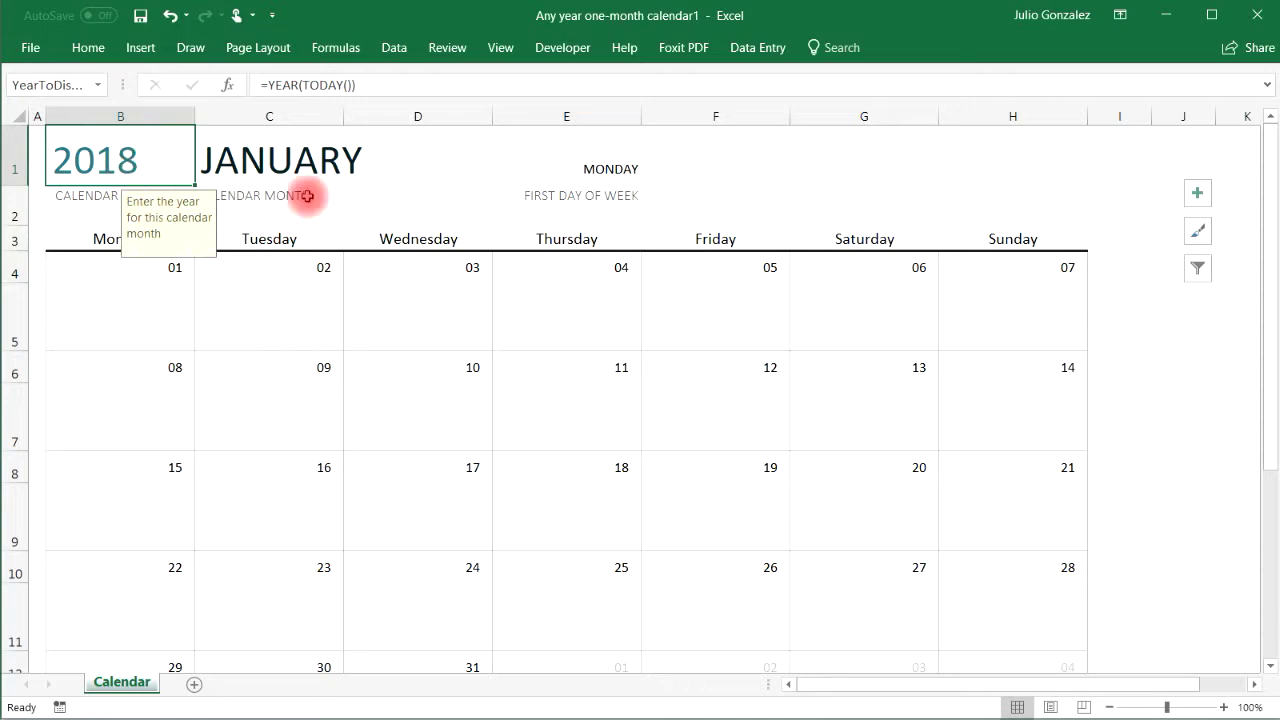
click(329, 169)
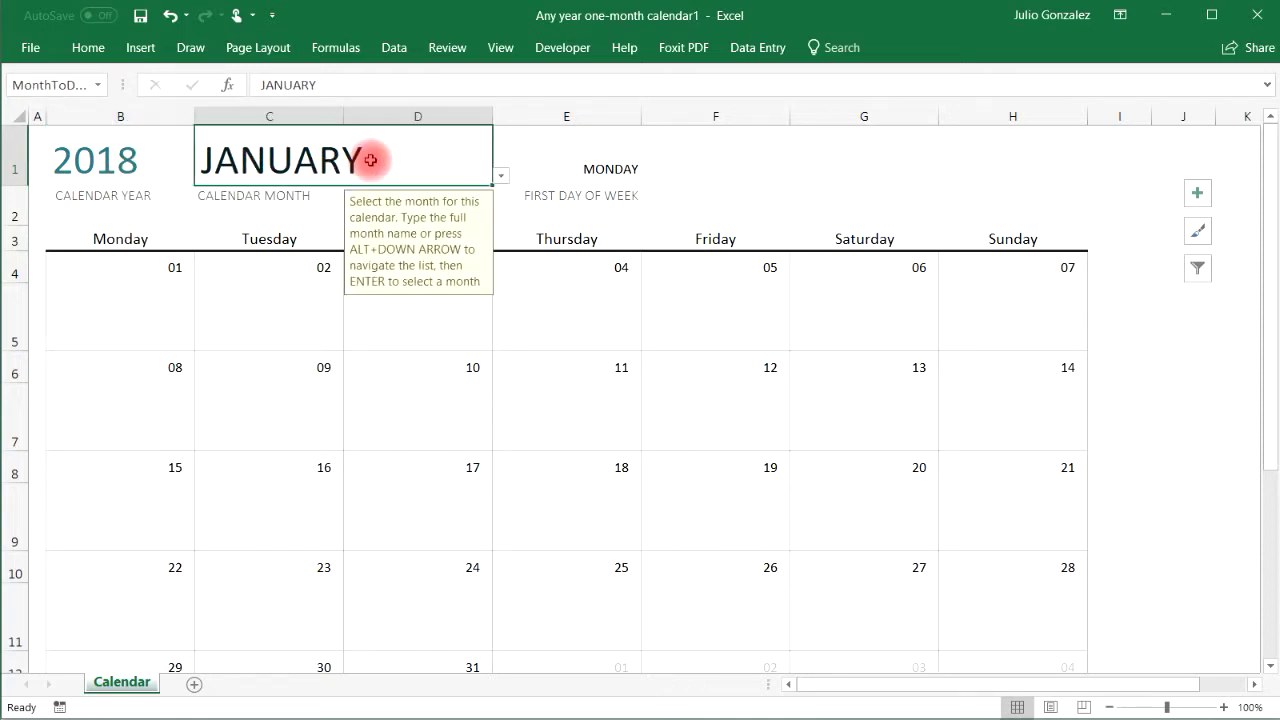
click(501, 180)
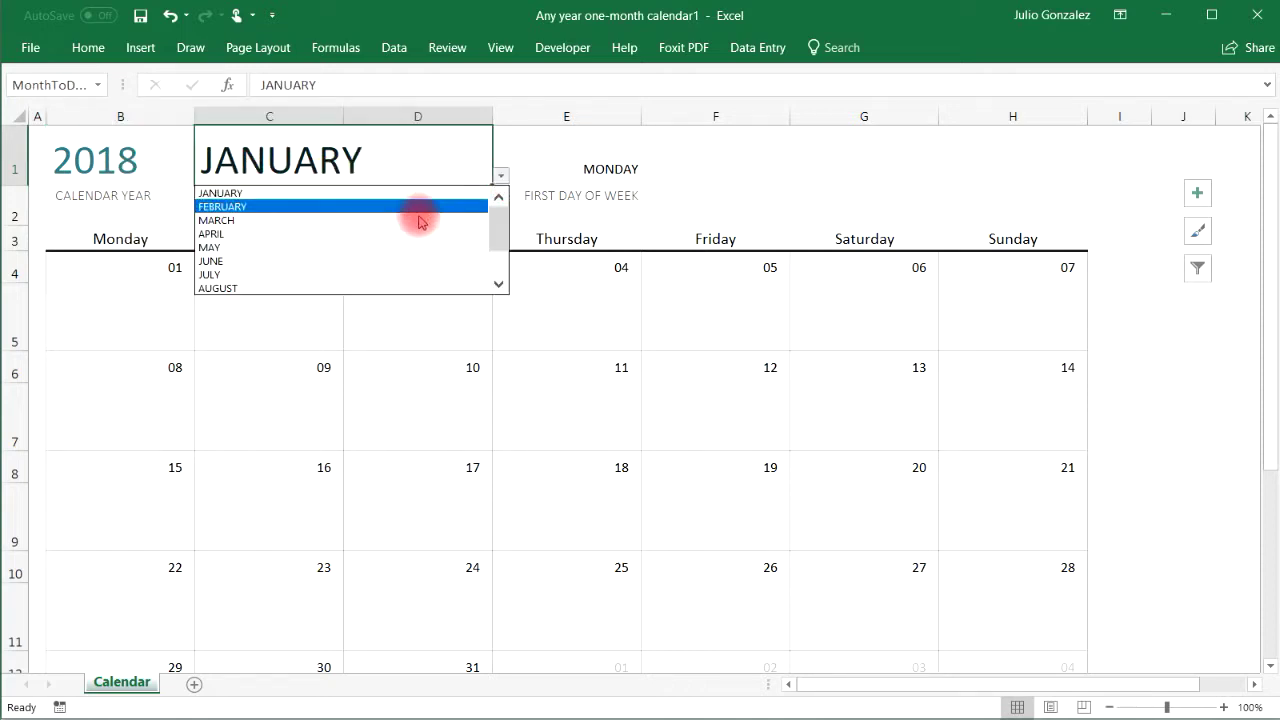
click(386, 263)
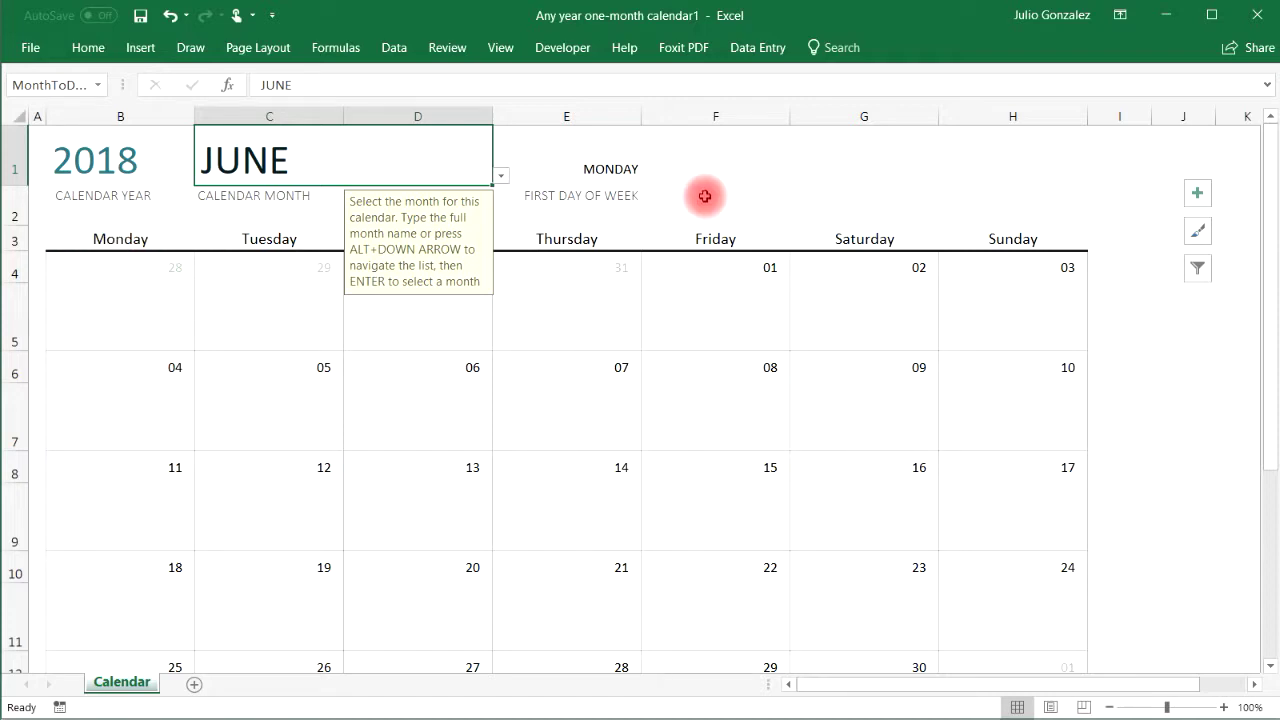
Set the calendar's first day of the week to SUNDAY and check the print preview.
click(639, 167)
click(650, 176)
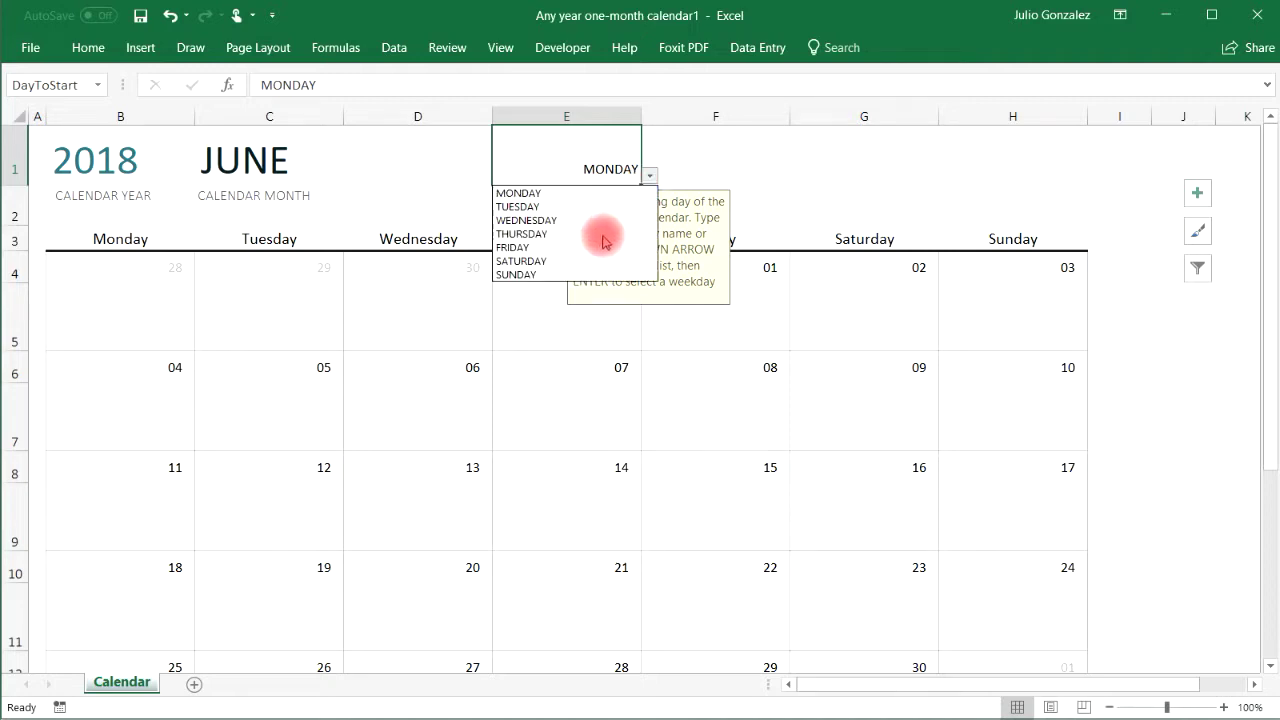
click(586, 274)
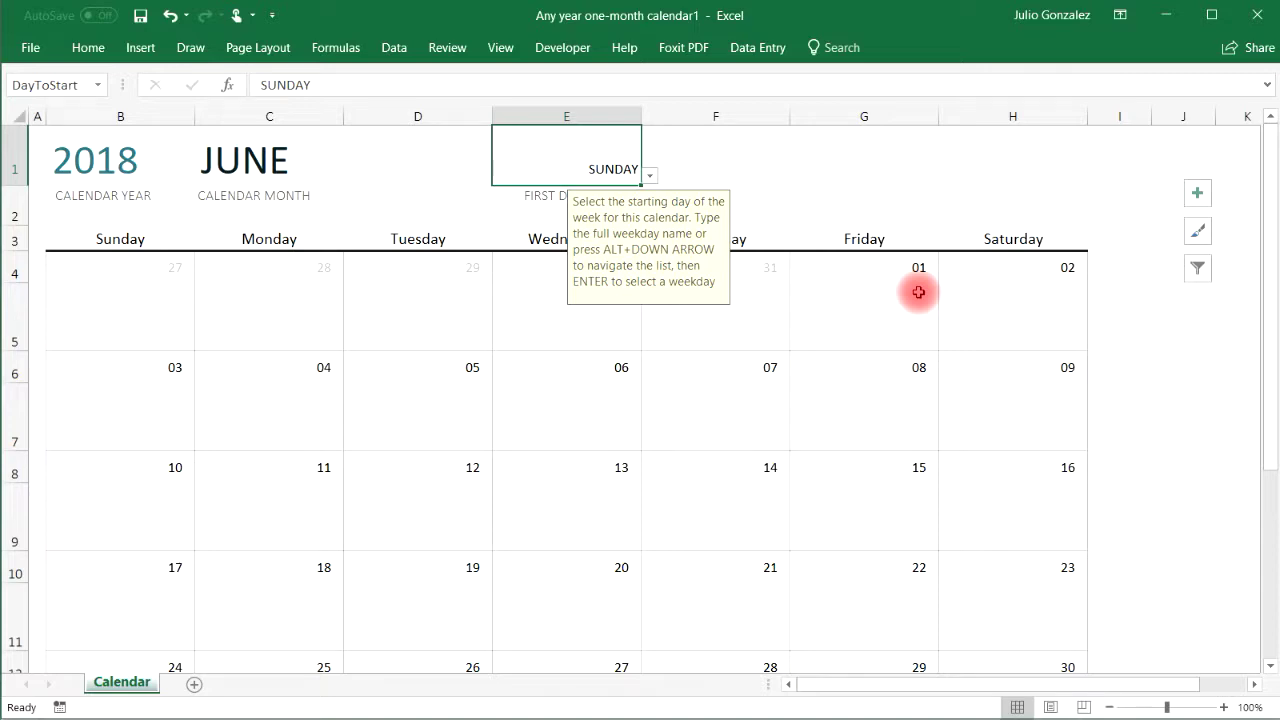
key(ctrl+p)
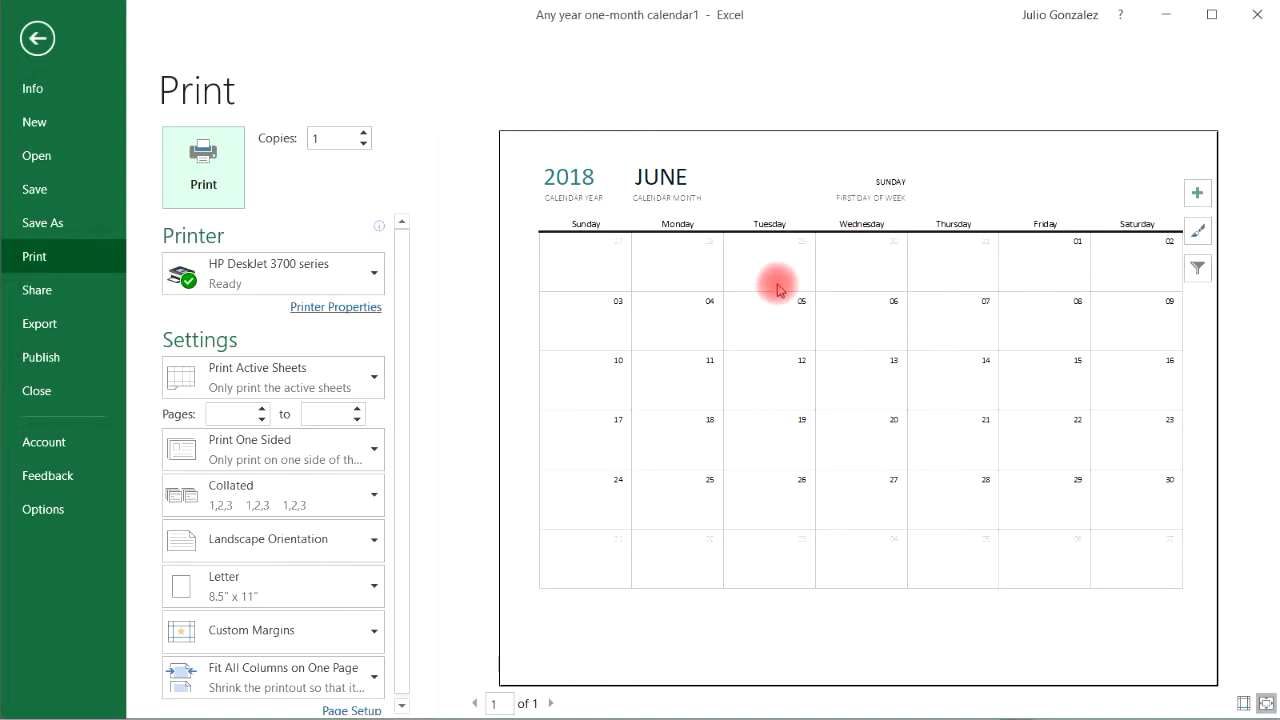
click(37, 39)
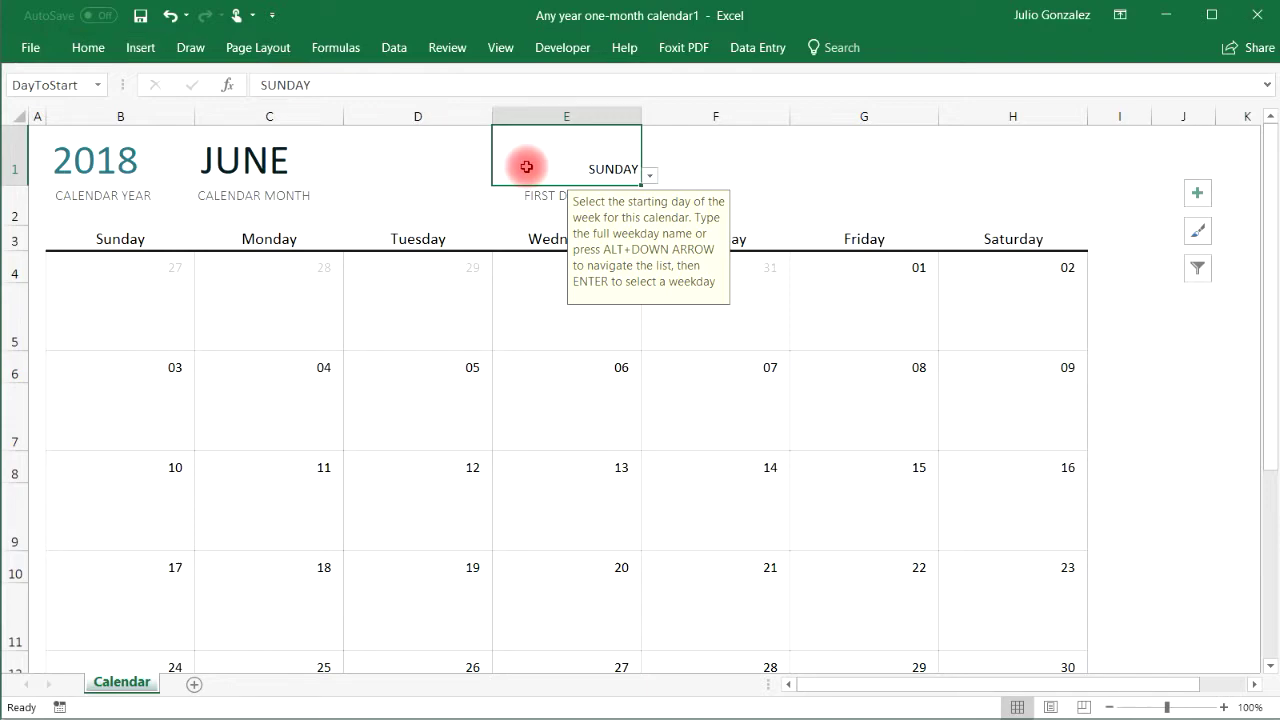
Search the online templates for "calendars".
click(33, 48)
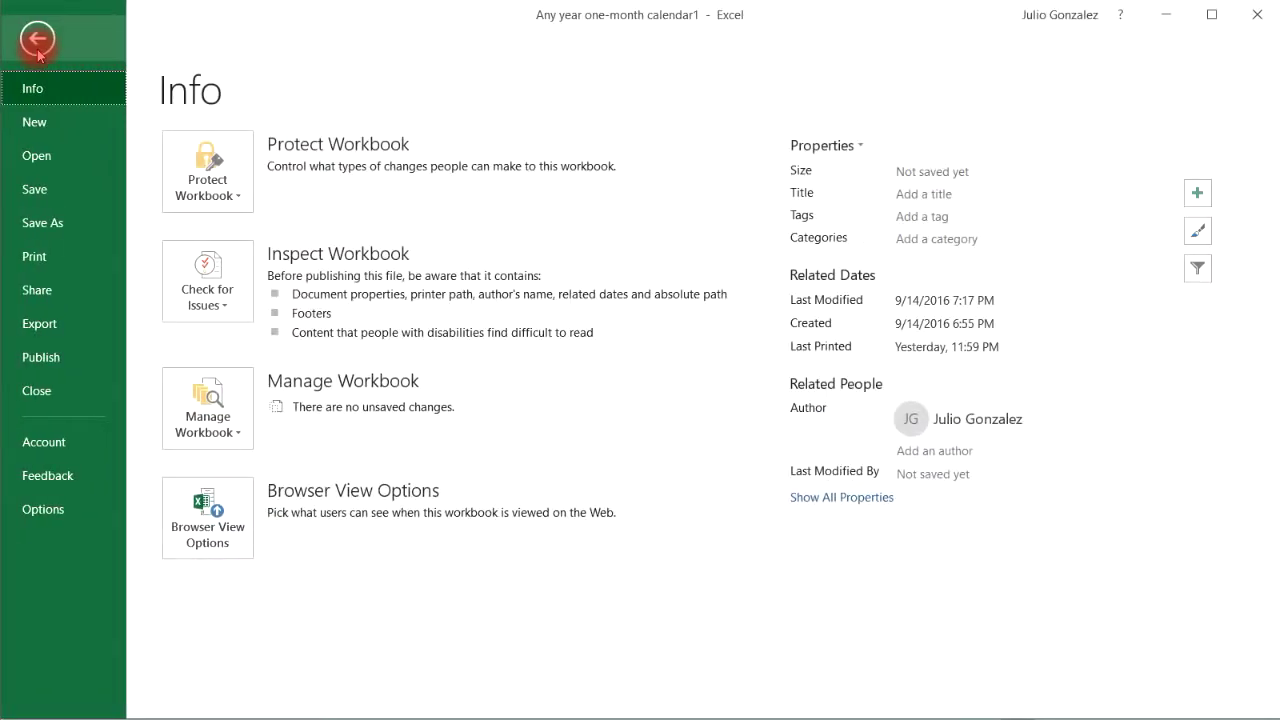
click(34, 121)
click(463, 161)
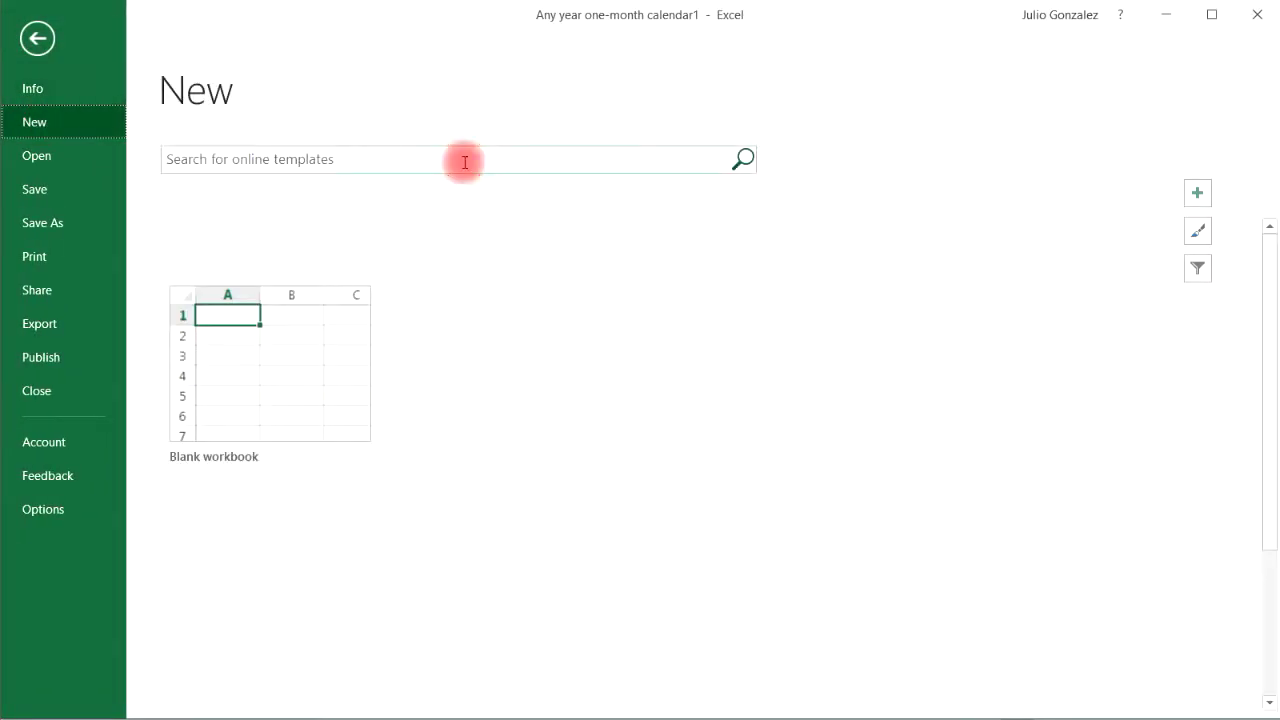
text(calendars)
key(Return)
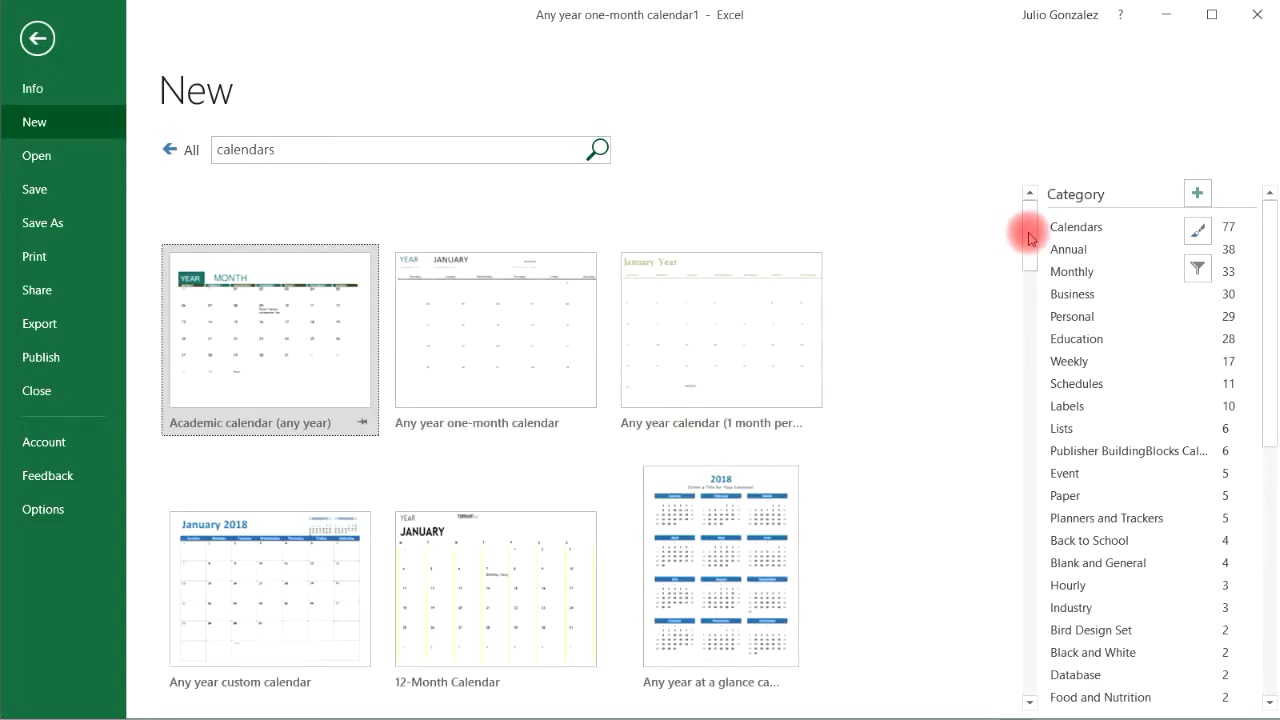
Create a workbook from the "Any year custom calendar" template and expand its window to fill the screen.
mouse_move(1030, 237)
mouse_down()
mouse_move(1020, 394)
mouse_move(1000, 466)
mouse_move(1030, 343)
mouse_move(1035, 215)
mouse_up()
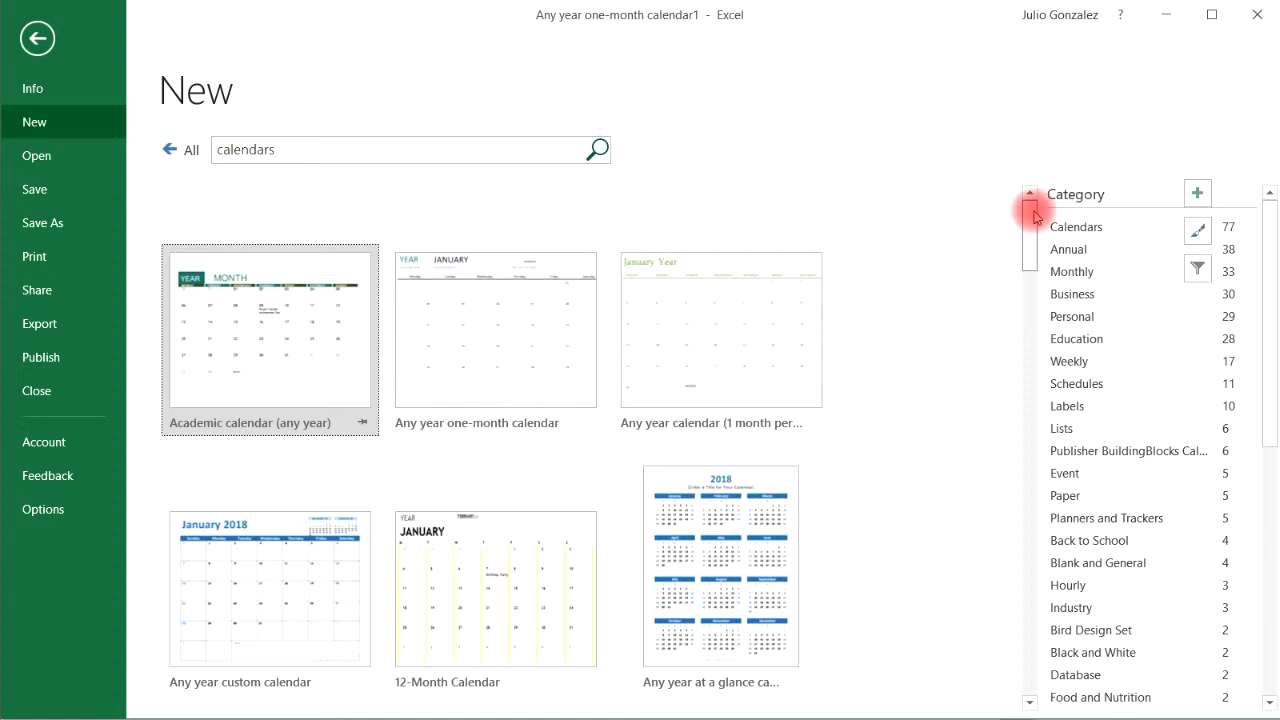
click(300, 560)
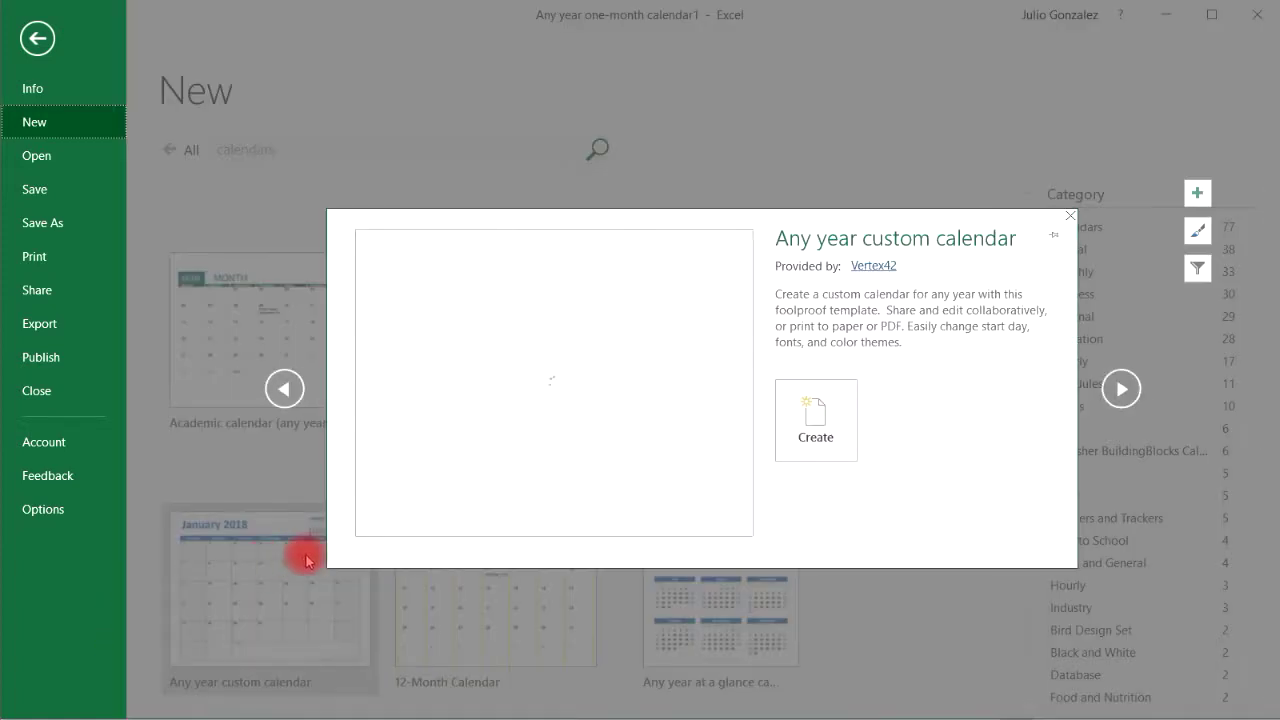
click(809, 420)
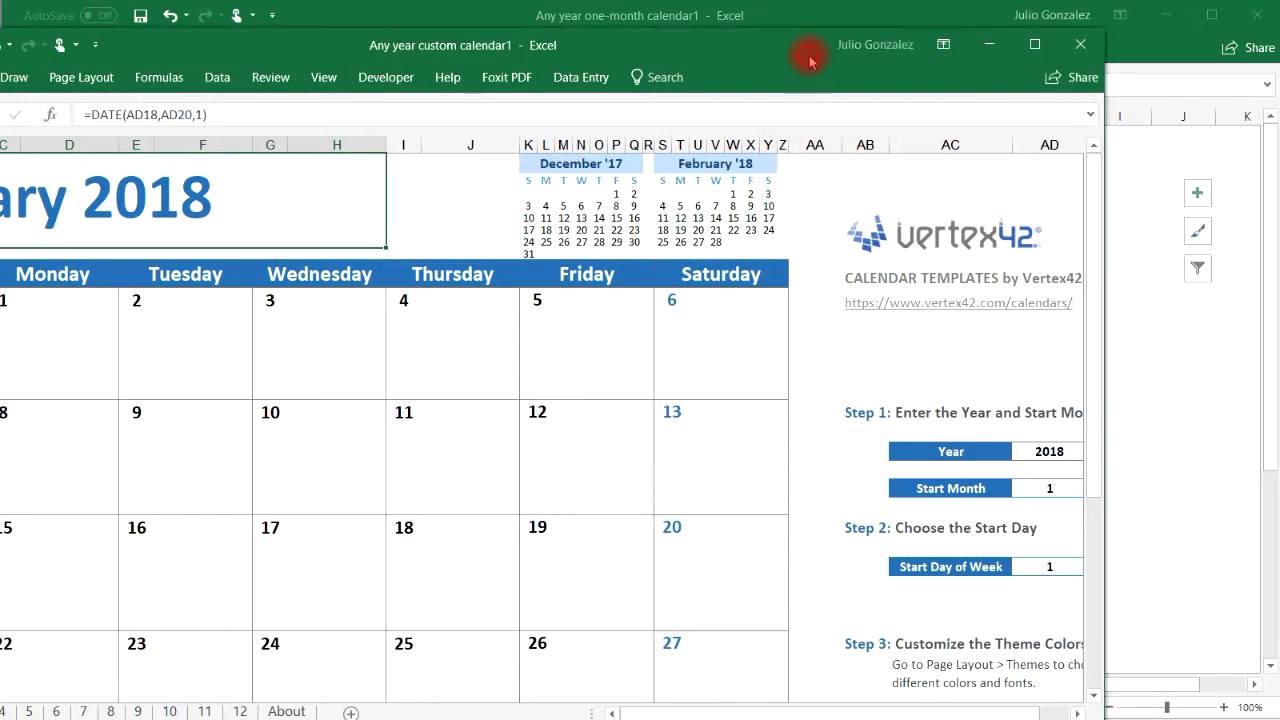
drag(810, 62, 985, 33)
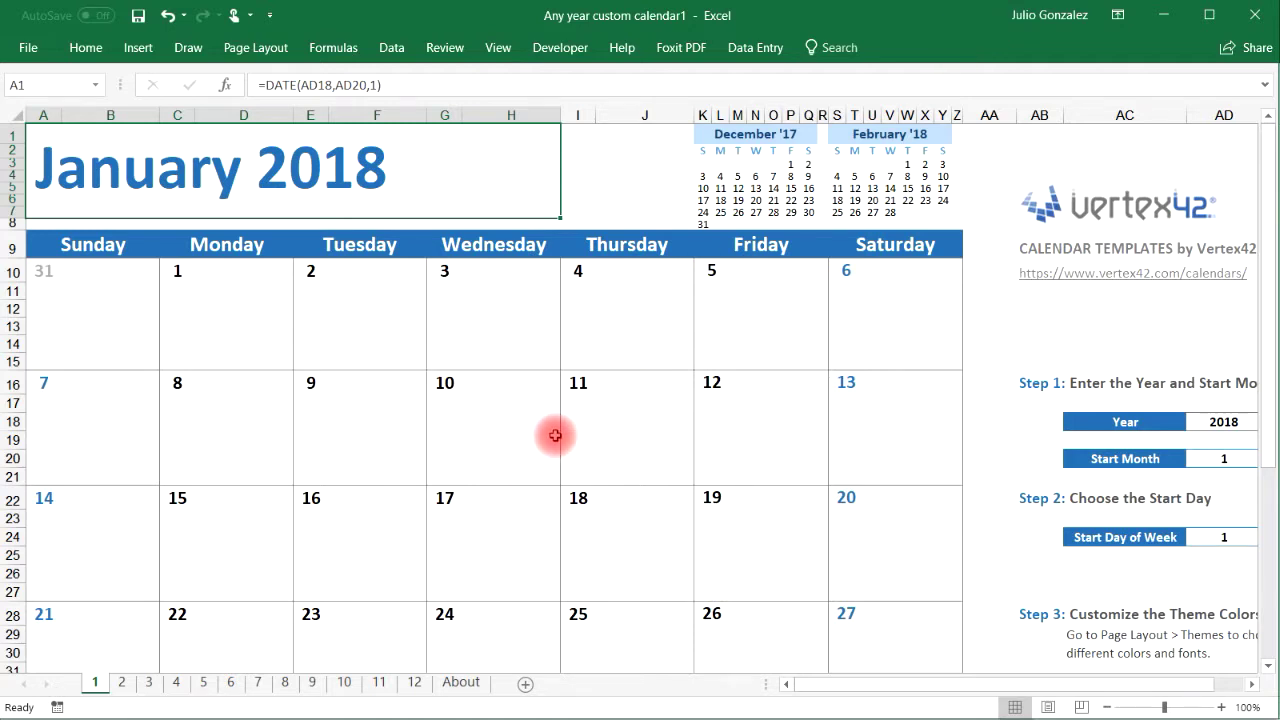
Check the January calendar's print preview and look through the monthly sheets 2 to 12.
key(ctrl+p)
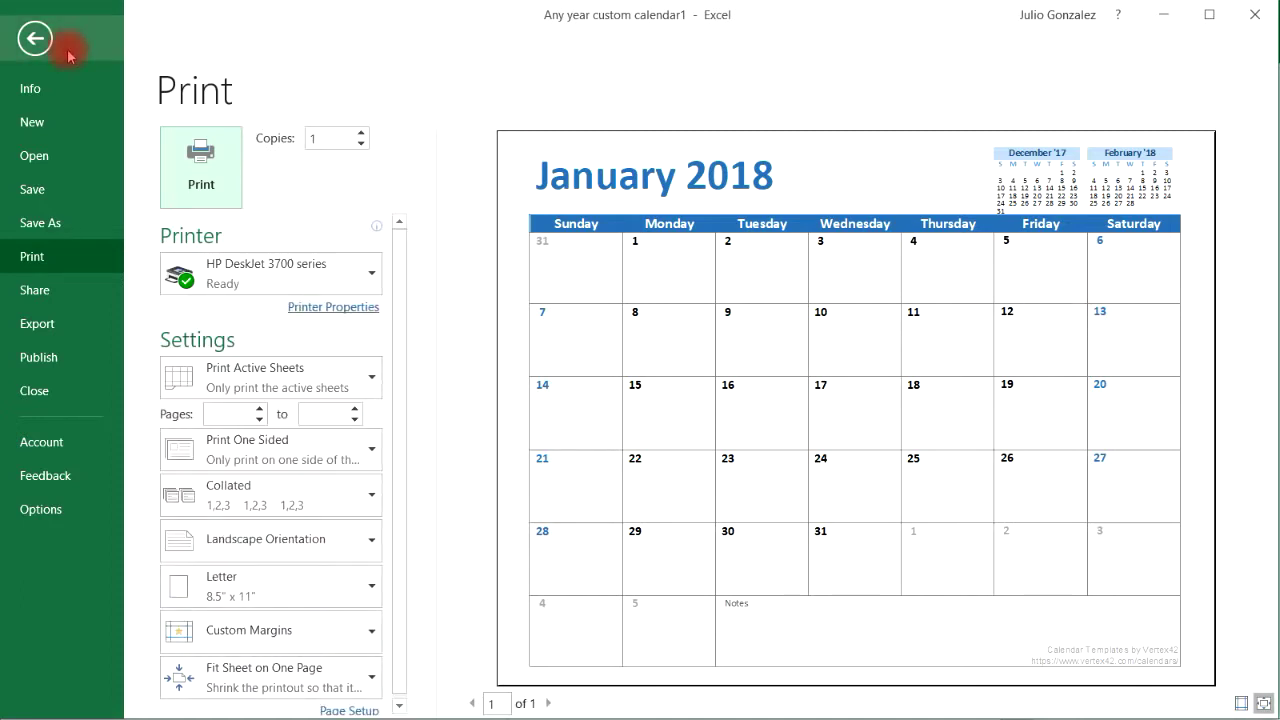
click(36, 40)
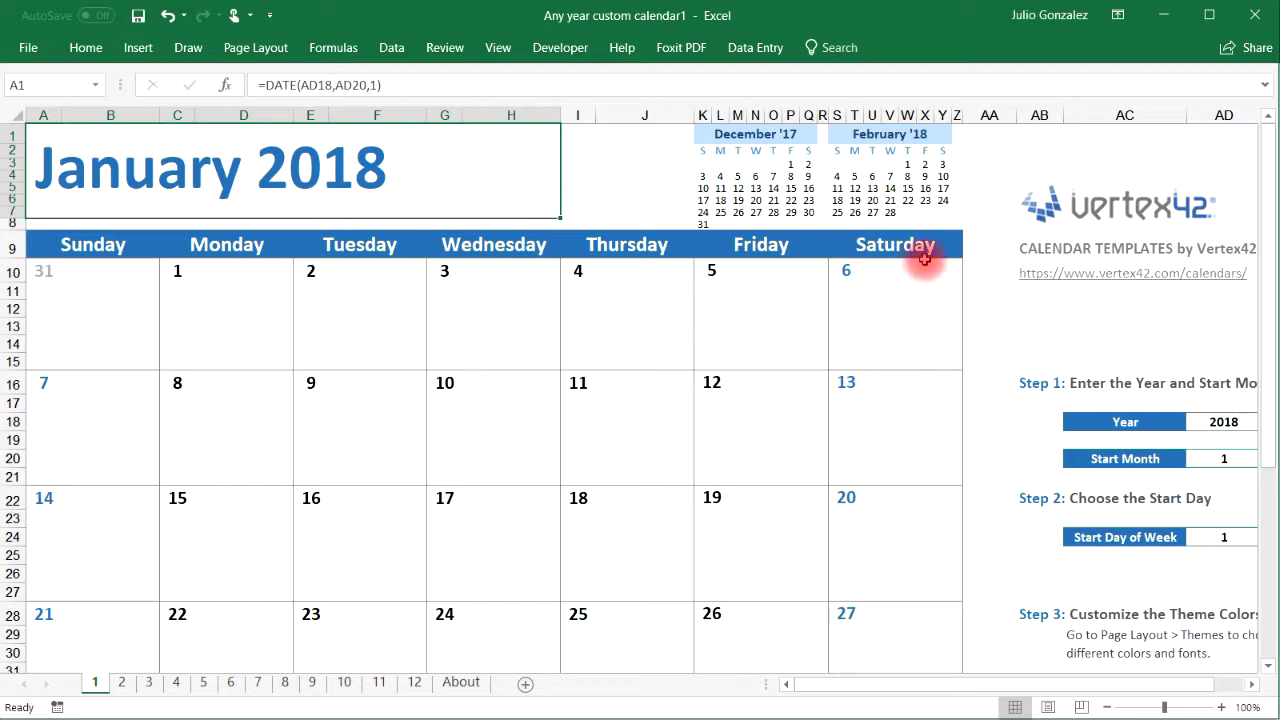
click(121, 681)
click(148, 681)
click(175, 683)
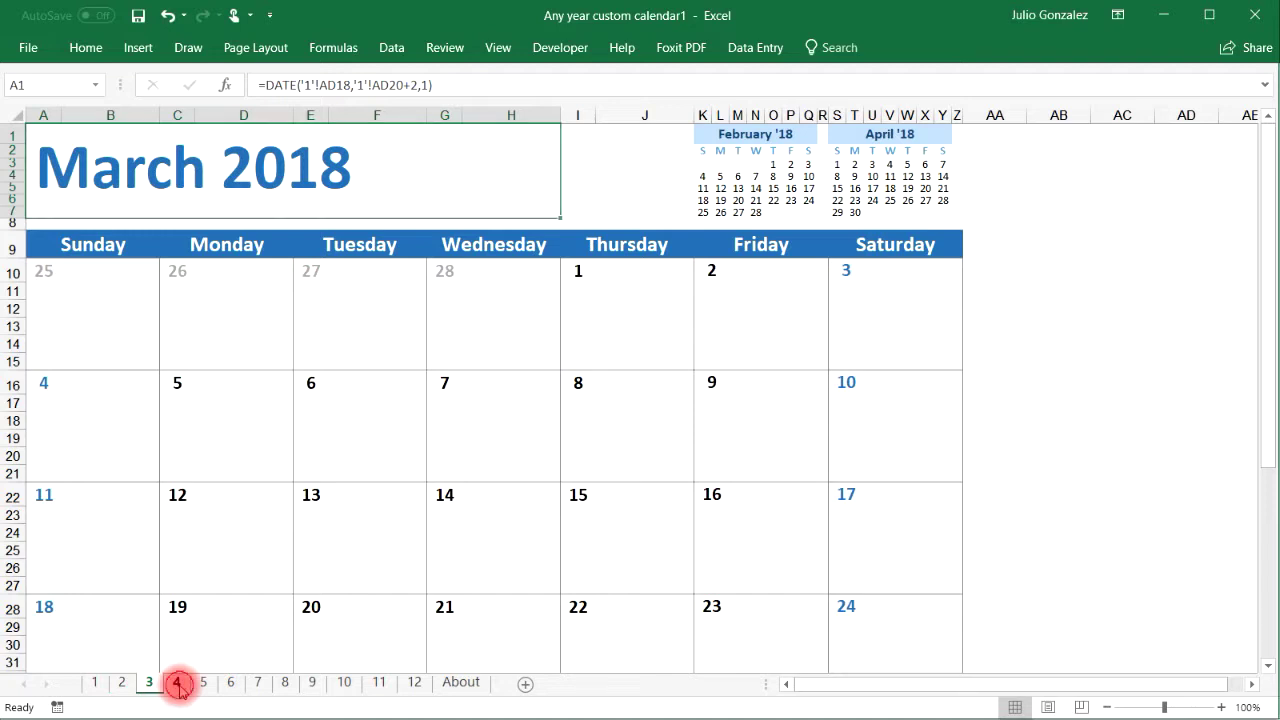
click(203, 683)
click(240, 686)
click(260, 683)
click(285, 683)
click(312, 683)
click(343, 683)
click(379, 683)
click(414, 683)
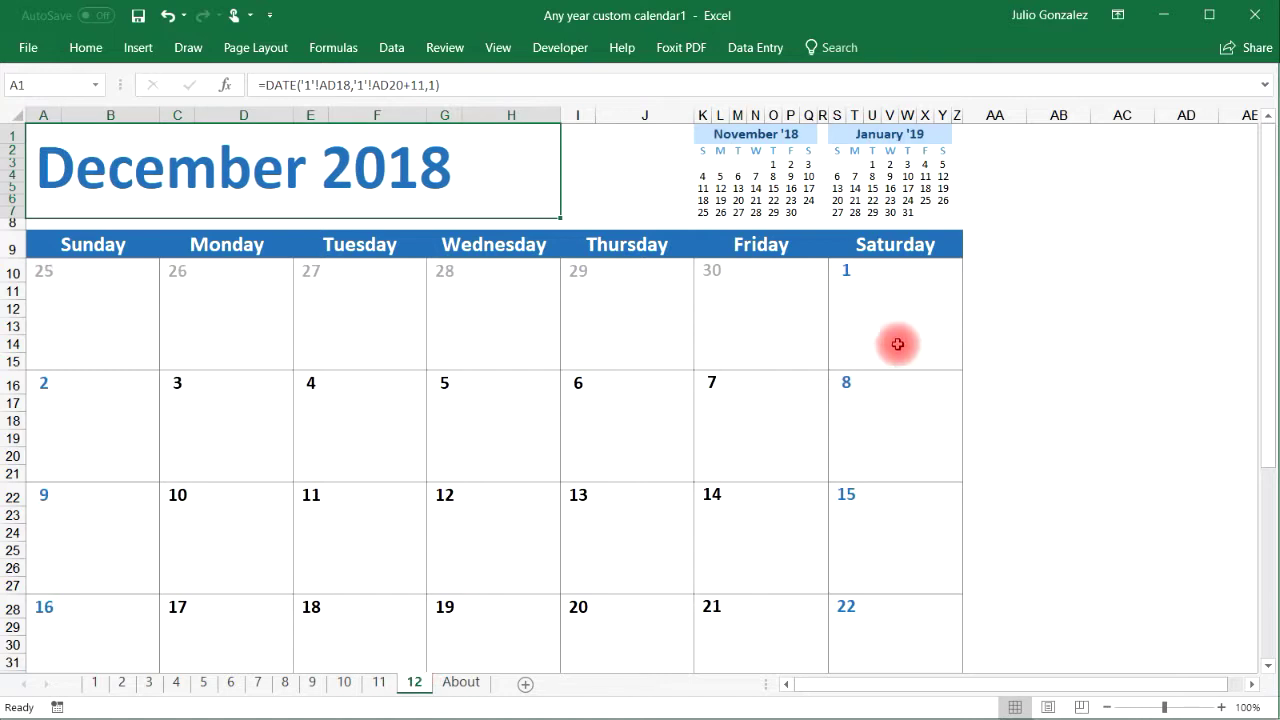
Close both calendar workbooks and return to Sheet9 of Book1.
click(1260, 15)
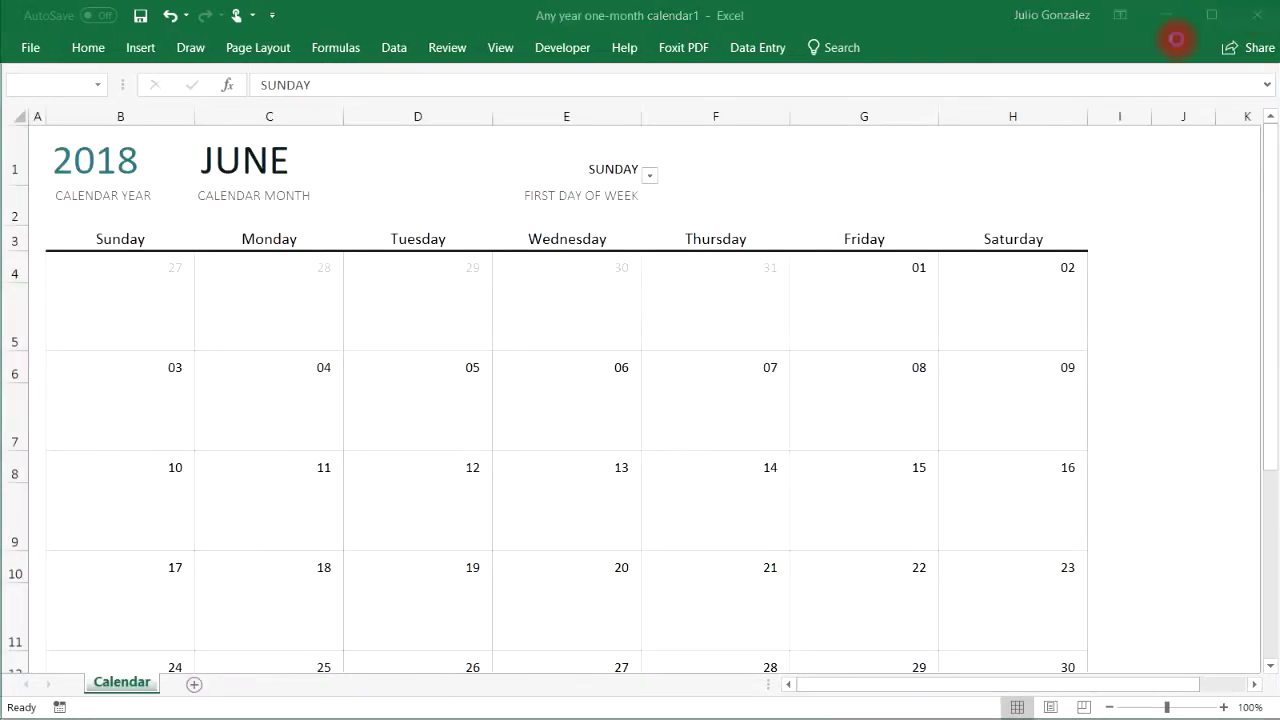
click(1256, 15)
click(518, 399)
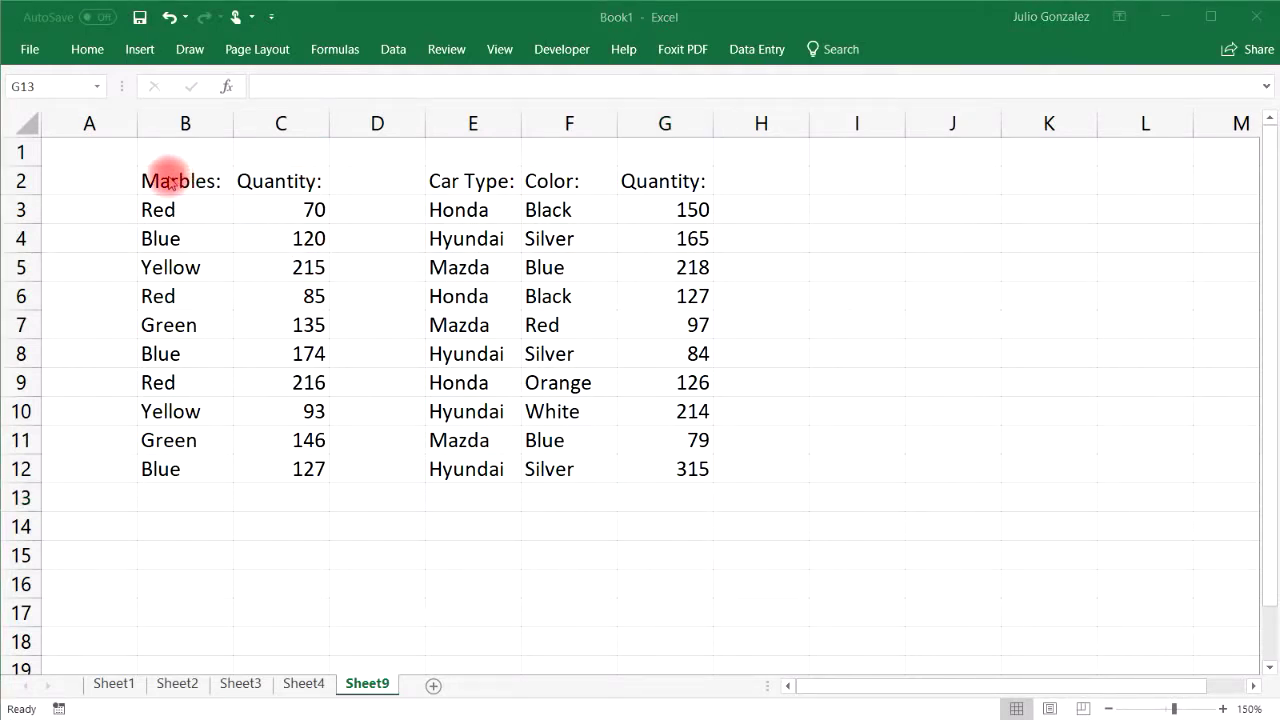
Enter the label "Marbles:" in cell B14 below the marble list.
click(170, 526)
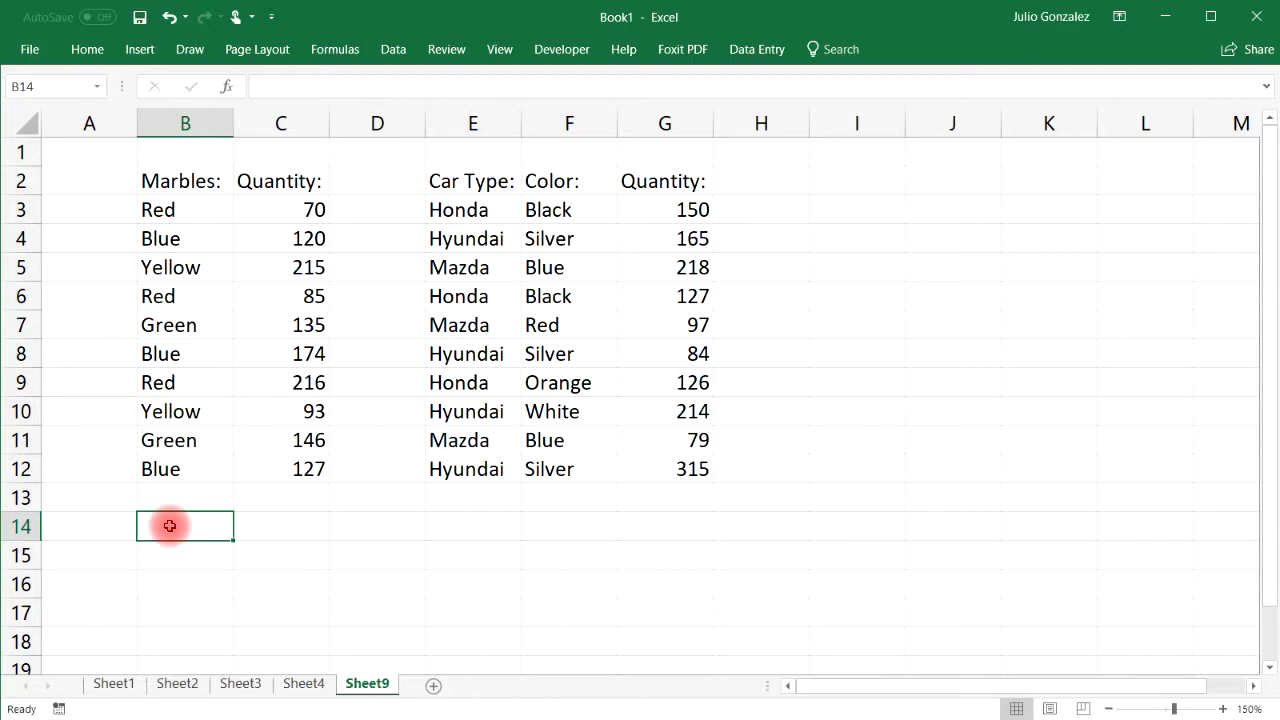
text(Marbles:)
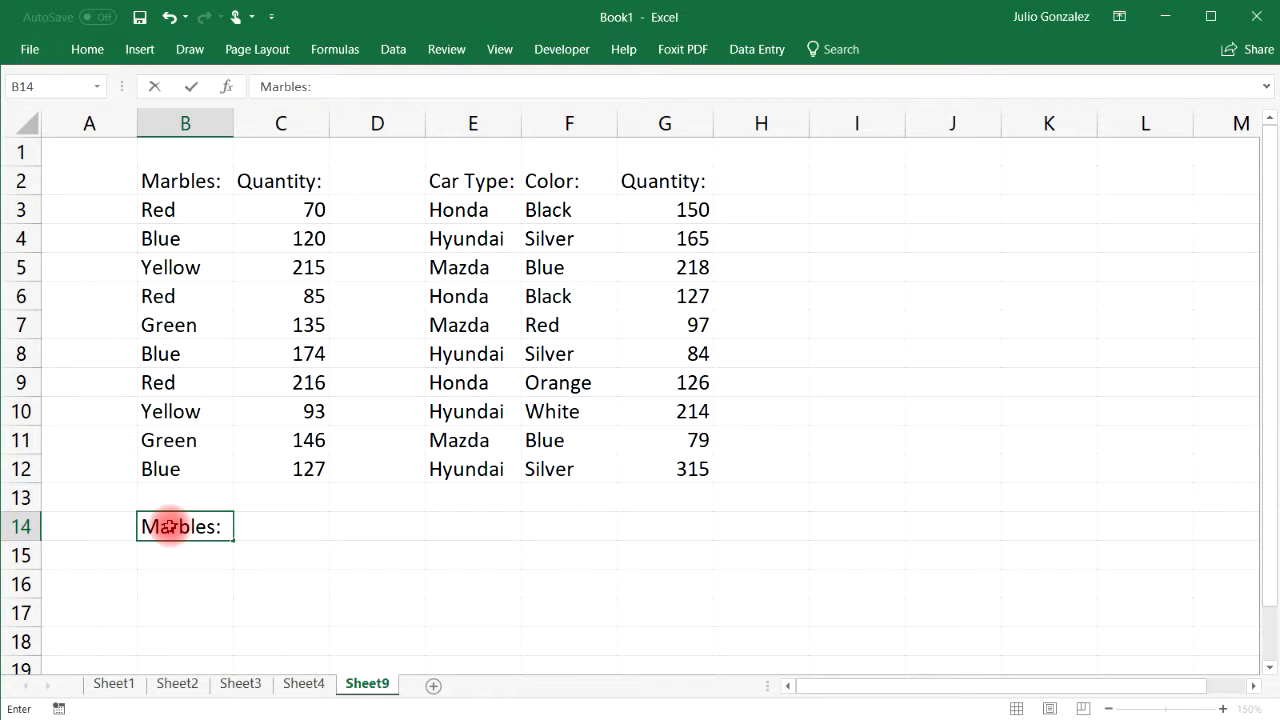
key(Return)
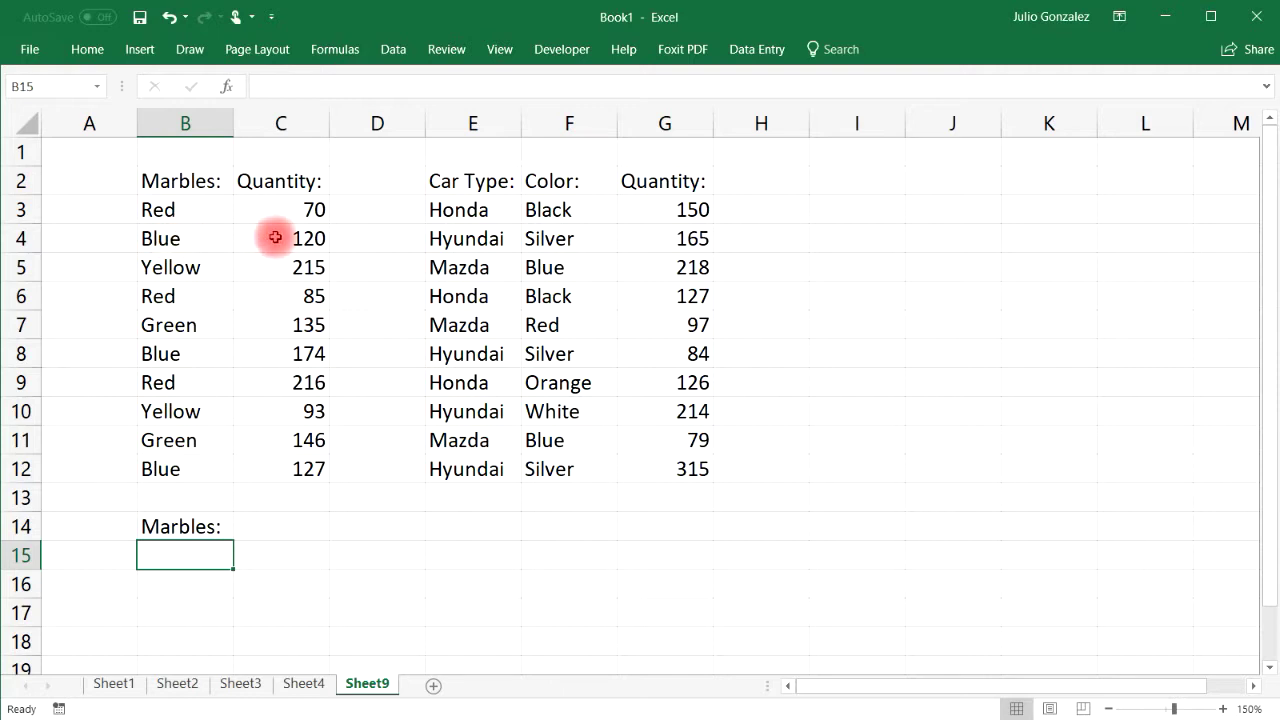
Highlight the three blue marble rows and add their quantities in cell E17 with =sum(120,174,127).
drag(149, 237, 273, 240)
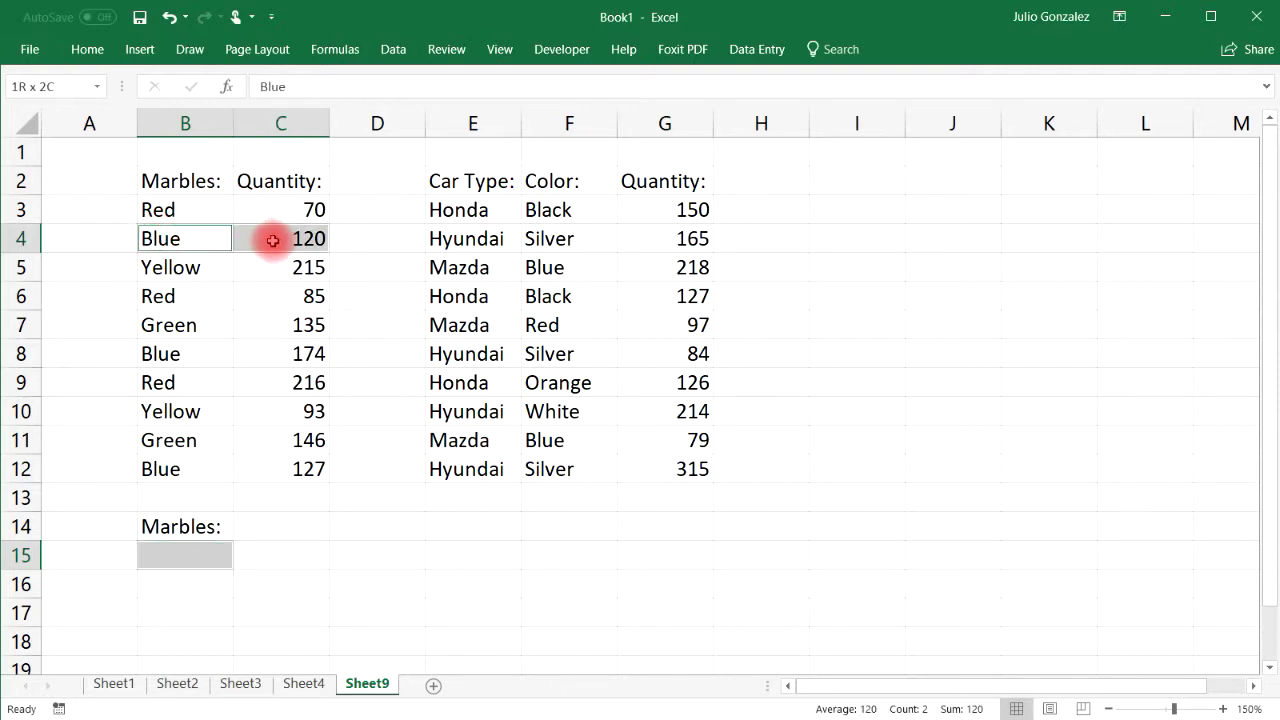
drag(166, 354, 285, 356)
drag(199, 474, 300, 468)
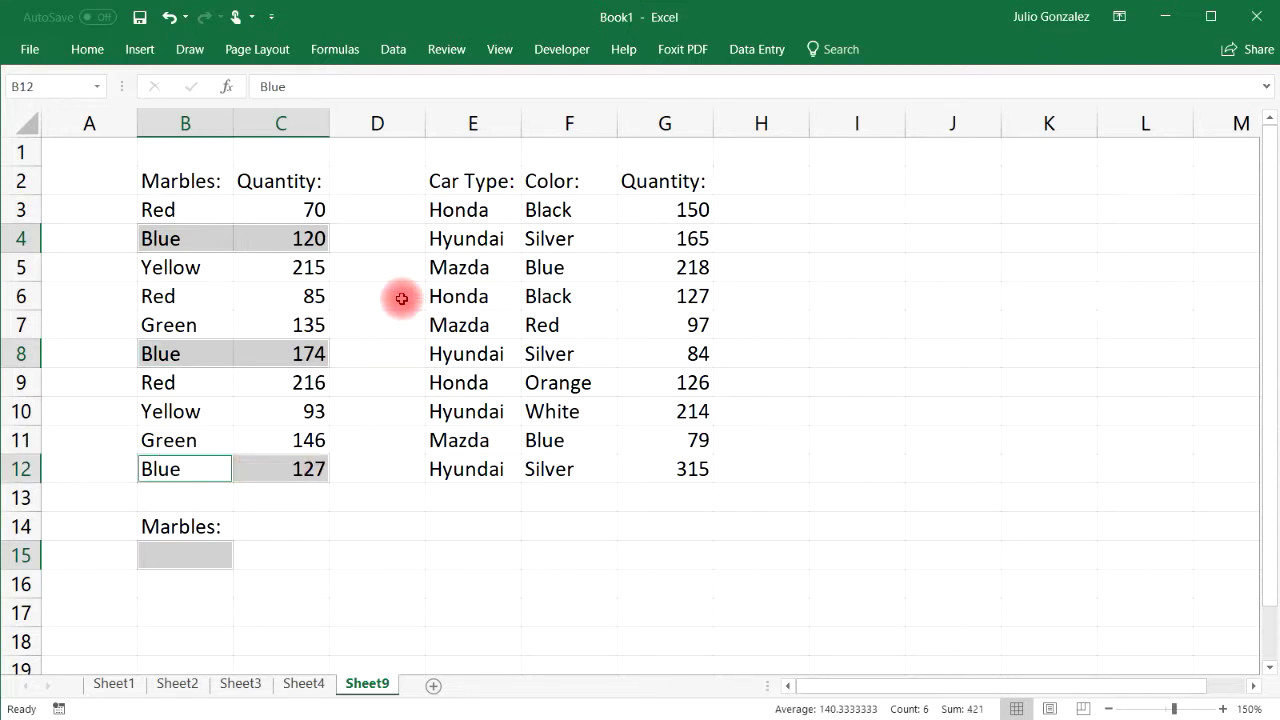
click(455, 606)
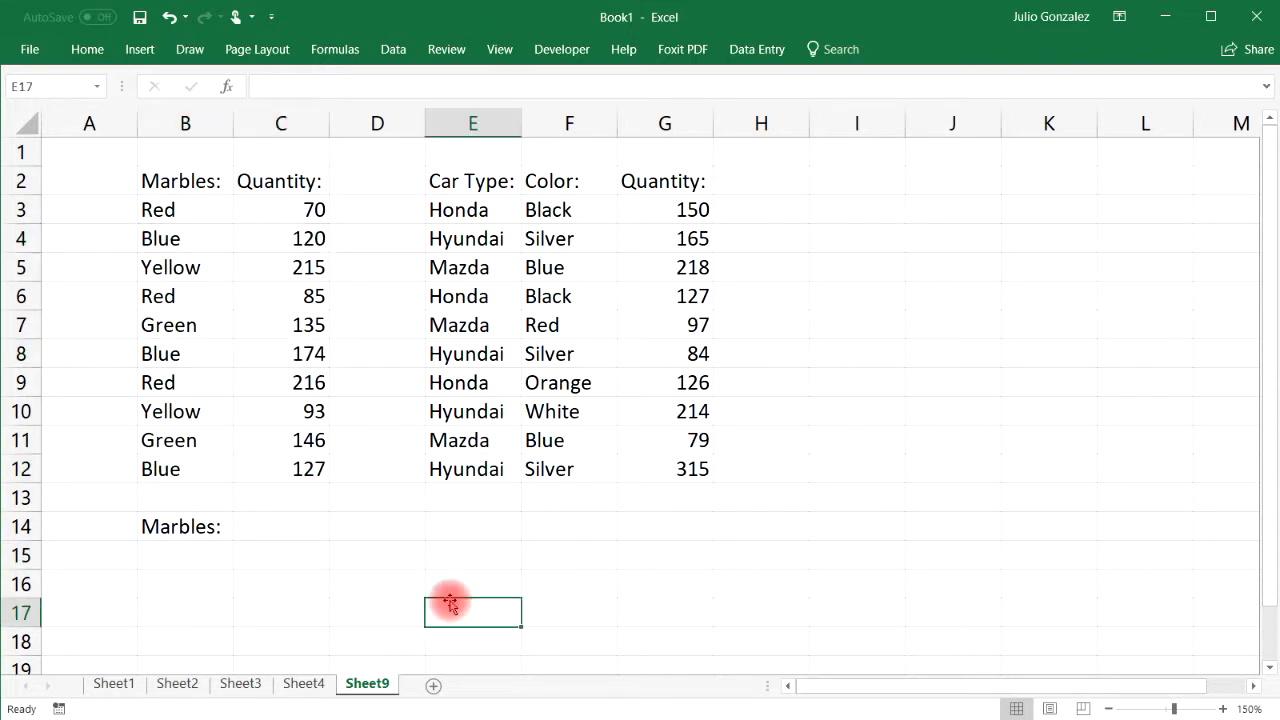
text(=sum(120,17)
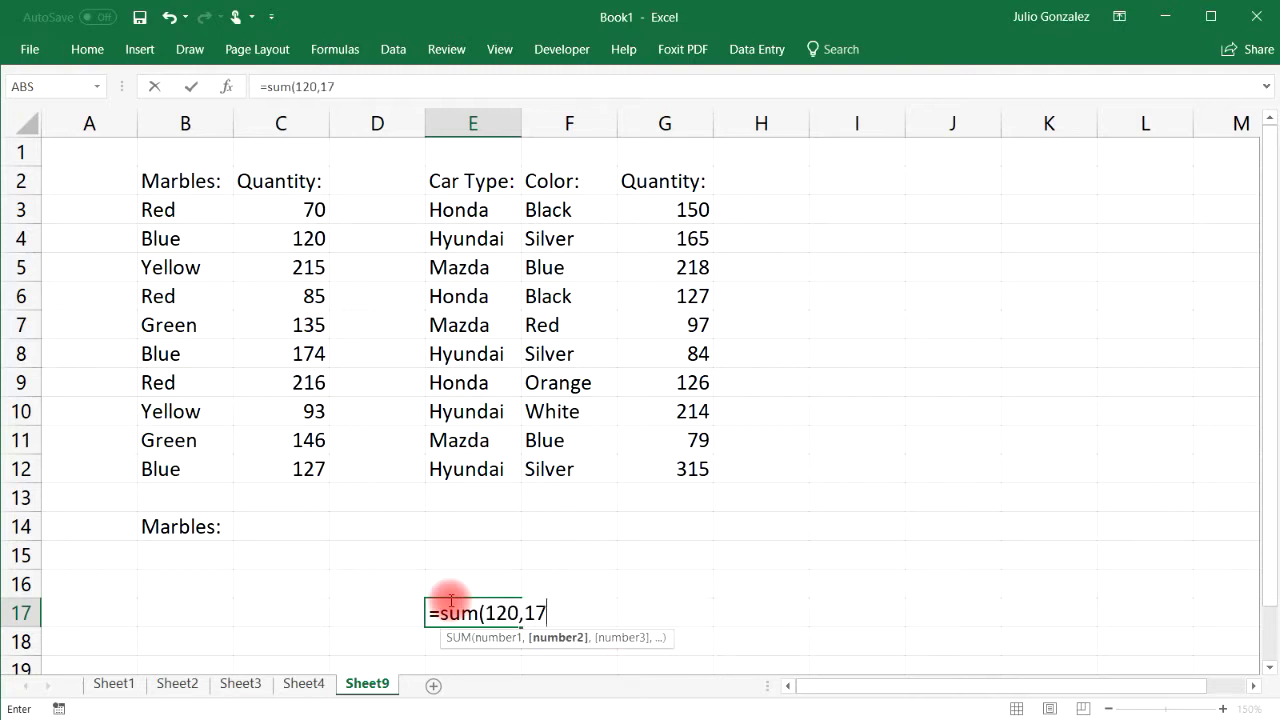
text(4,127)
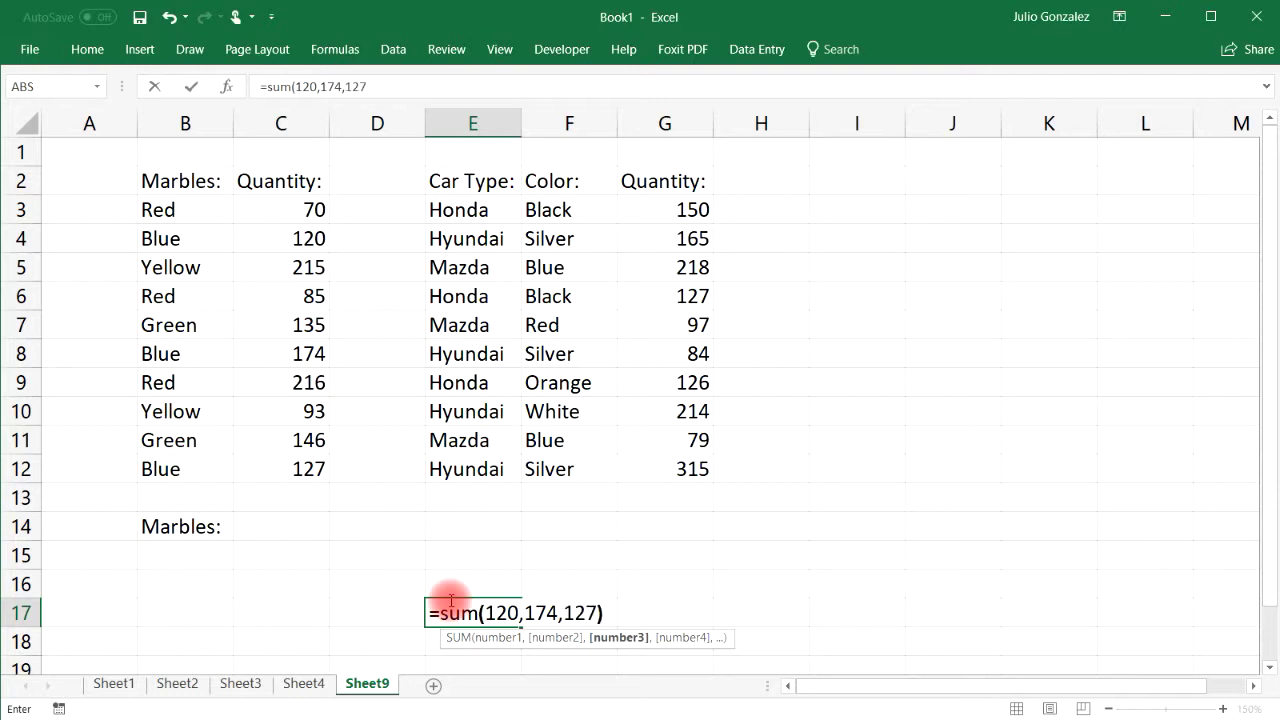
key(Return)
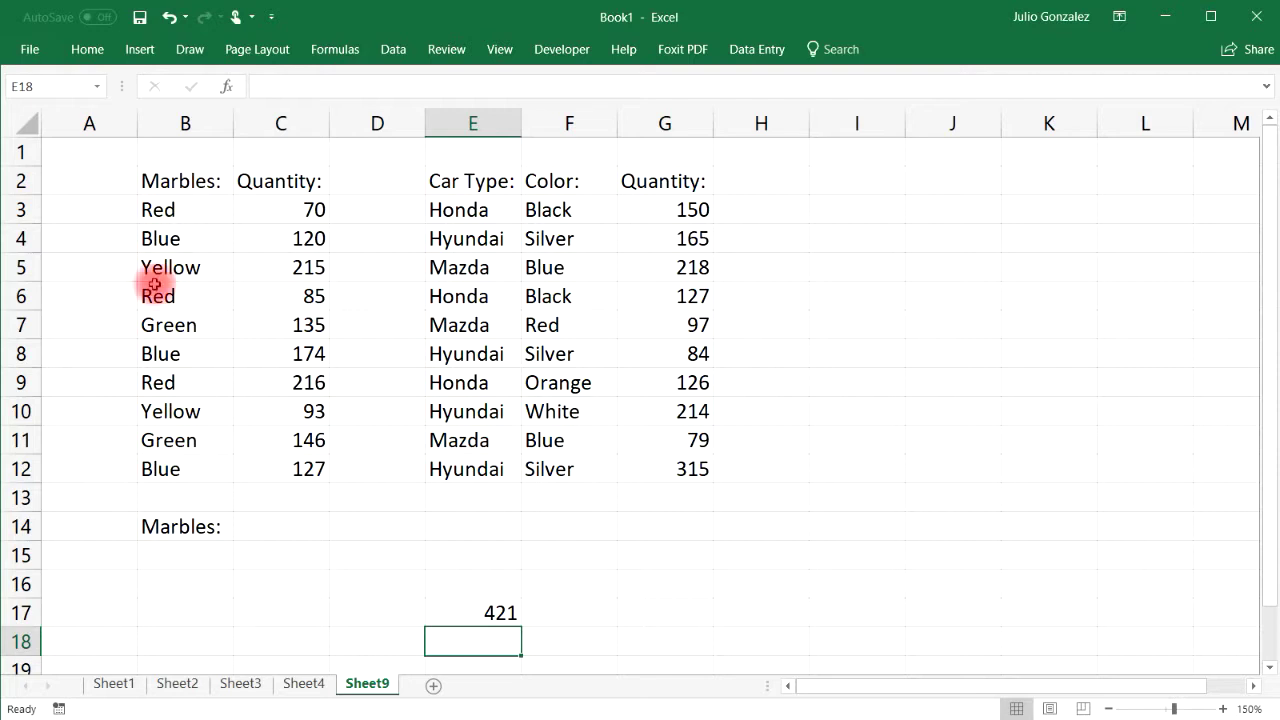
Enter the header "SumIf:" in cell C14 and the criterion "Blue" in cell B15.
click(262, 526)
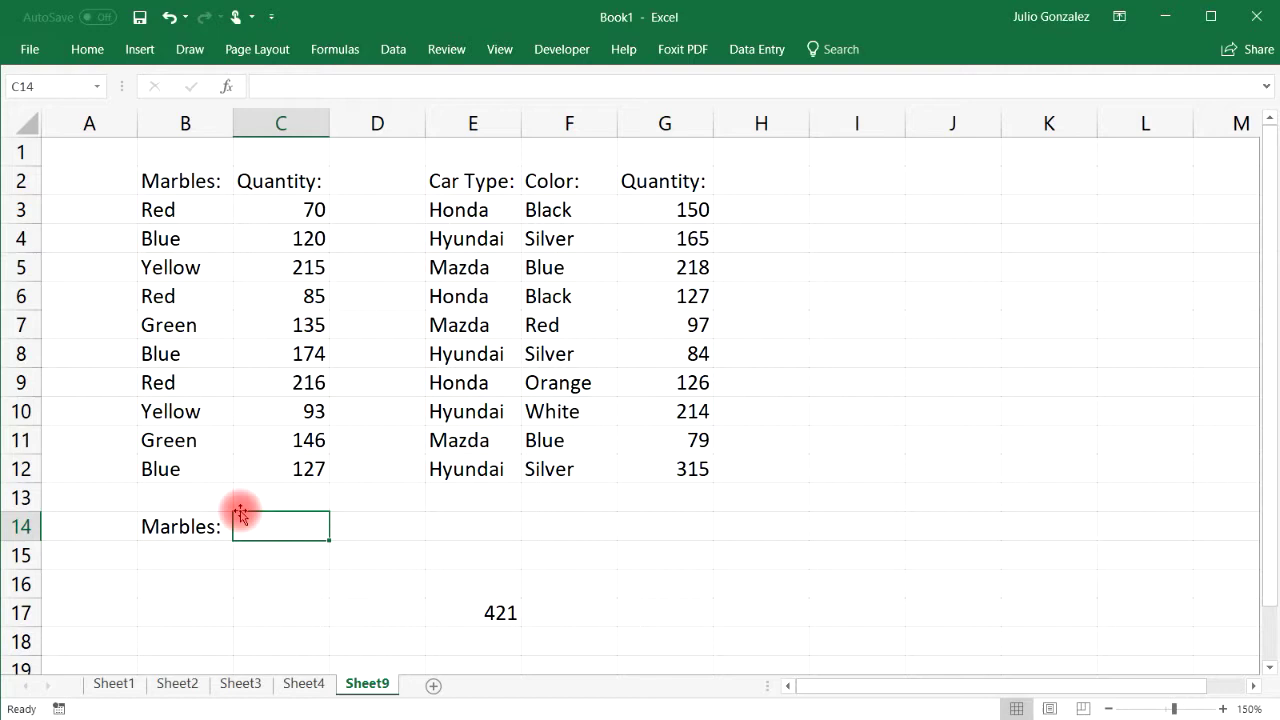
text(SumIf:)
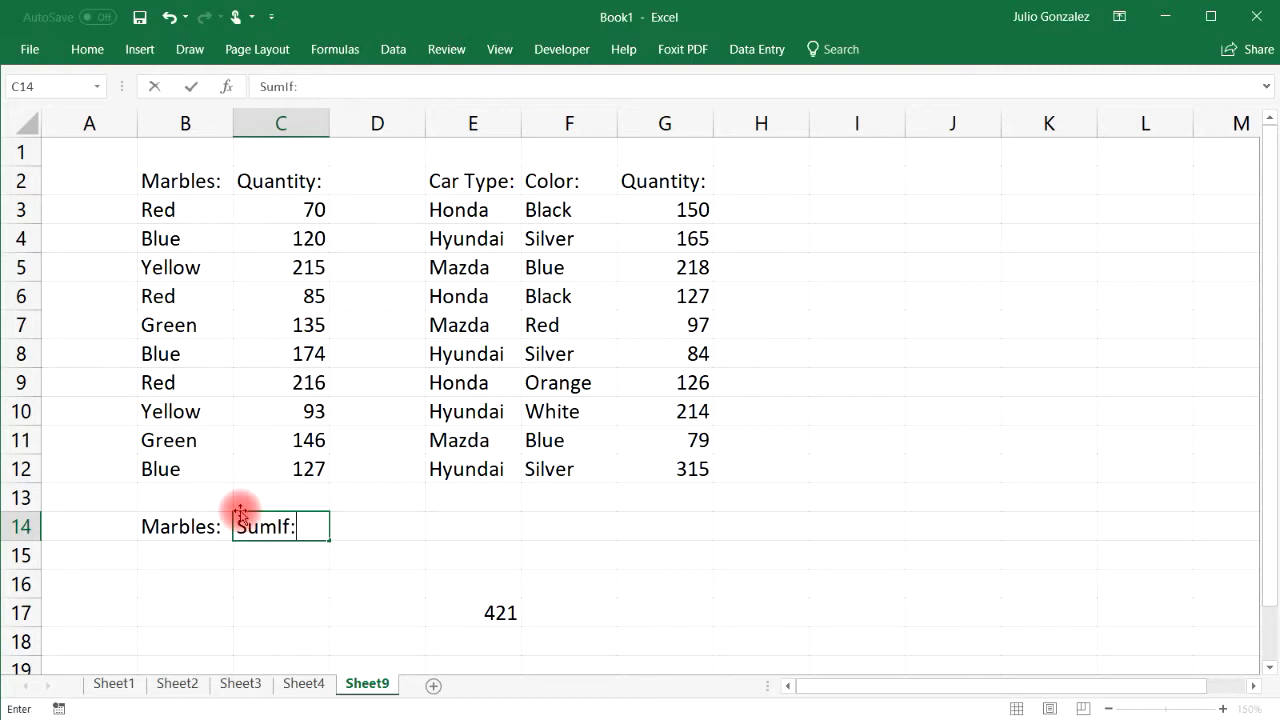
key(Return)
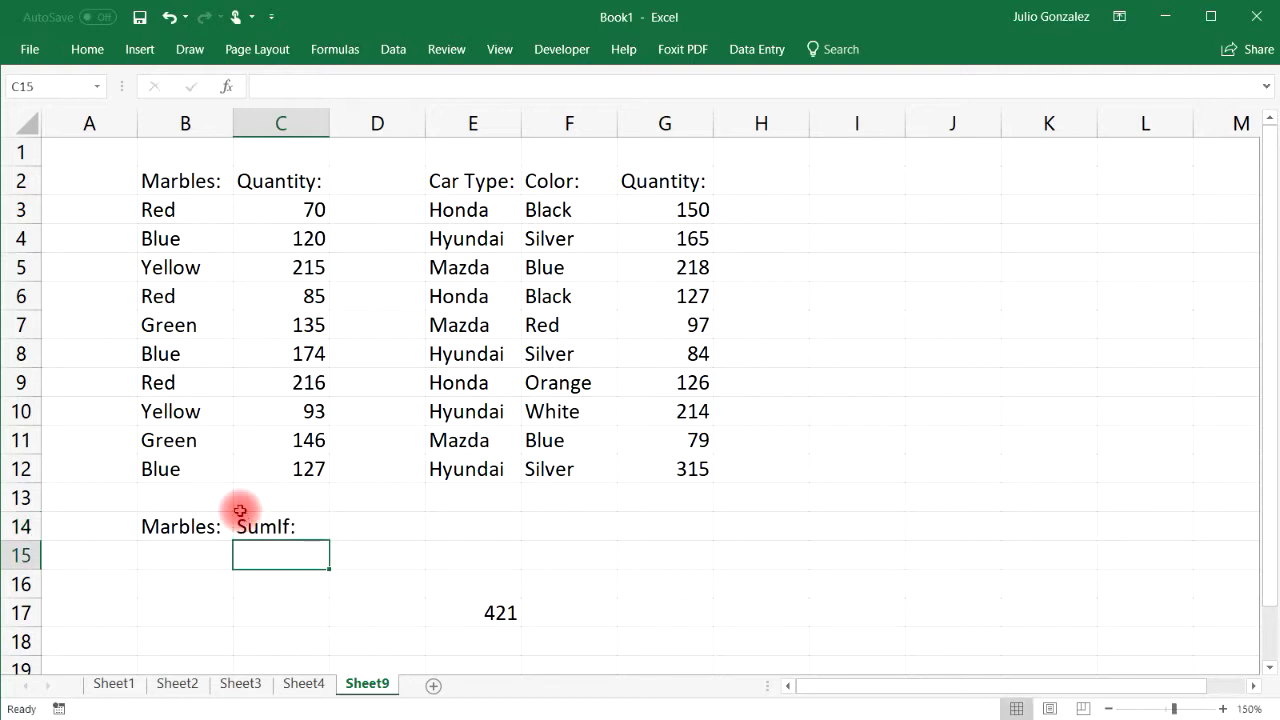
key(Left)
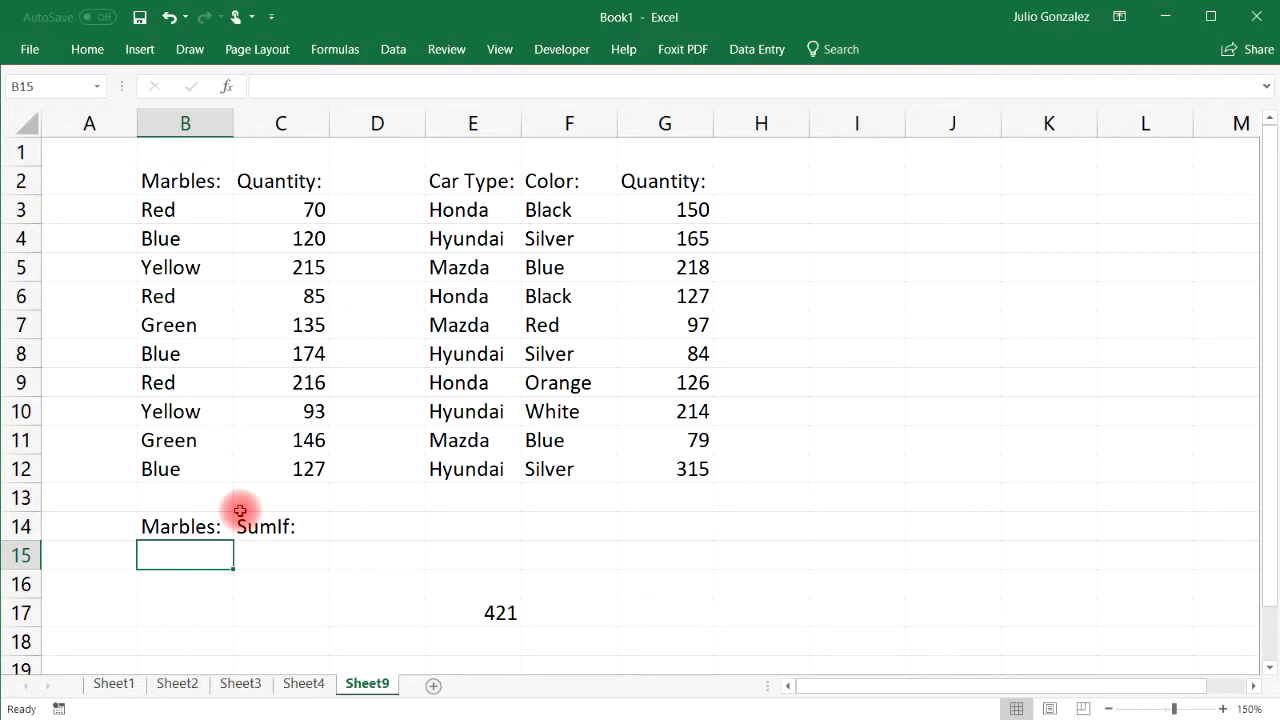
text(Blue)
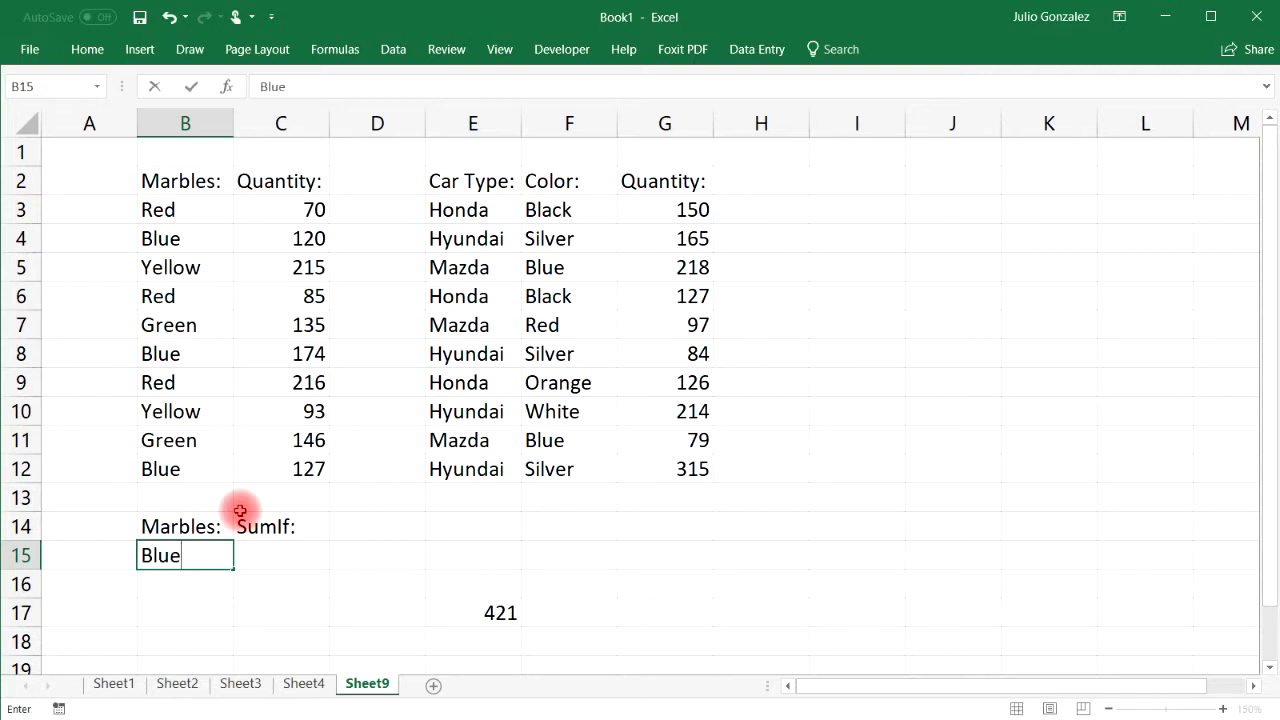
key(Tab)
Total the quantities of the marble color named in B15 by entering =sumif(B3:B12,B15,C3:C12) in cell C15.
text(=sumif()
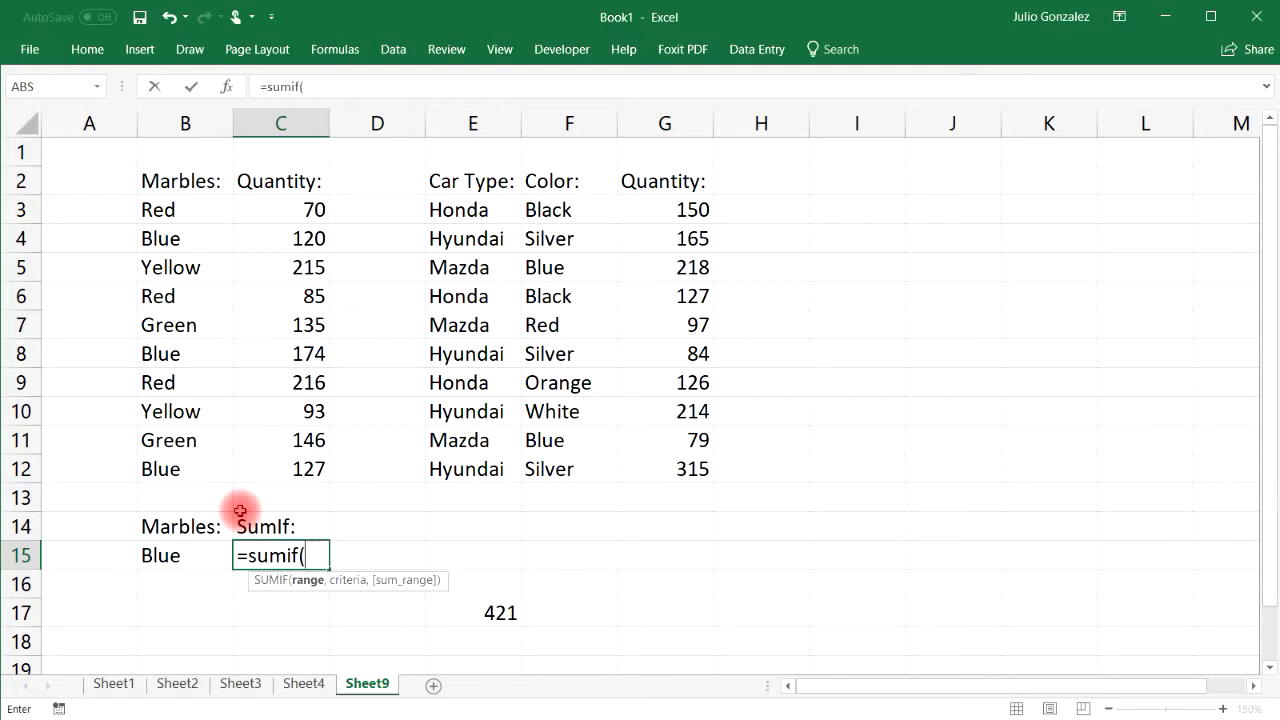
key(BackSpace)
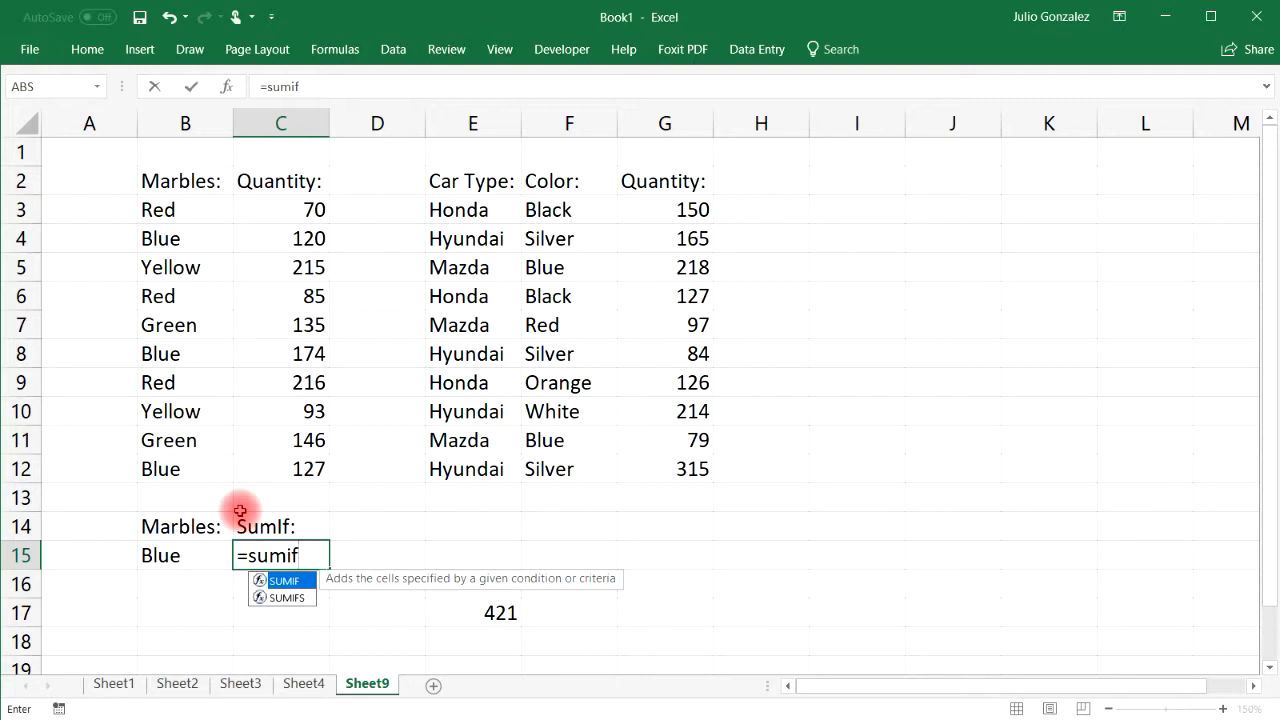
text(()
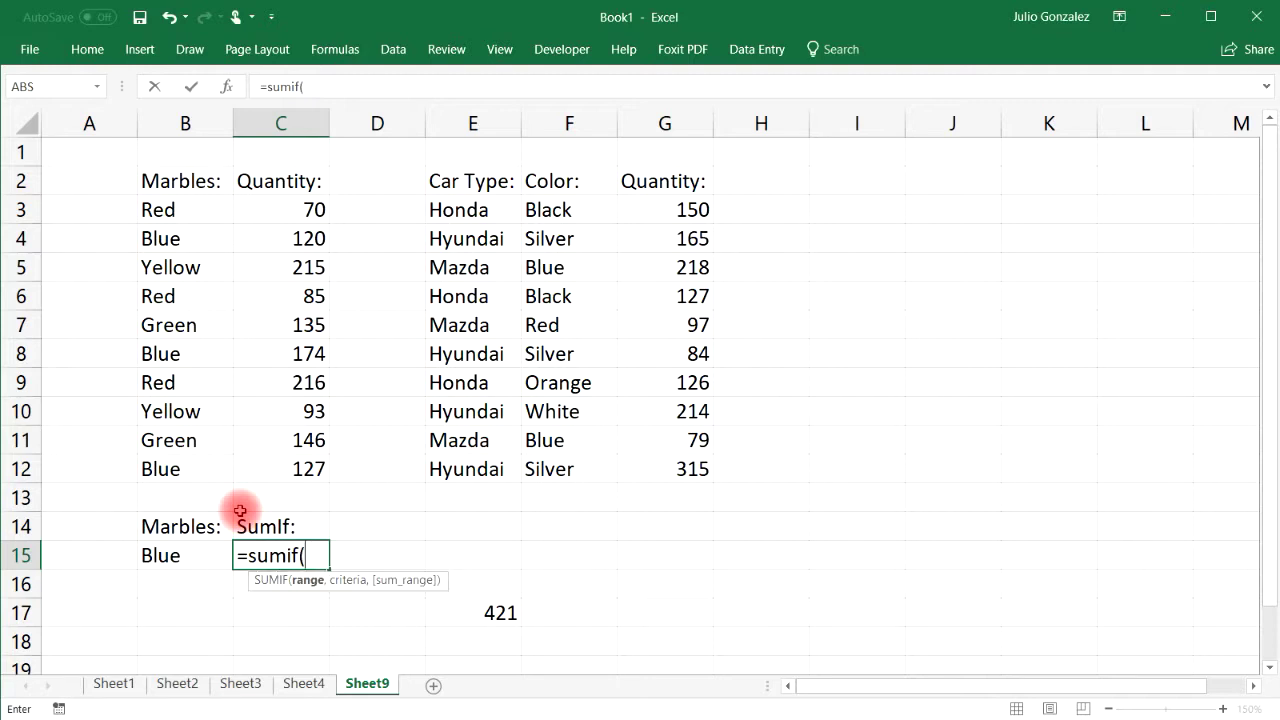
click(173, 216)
drag(175, 228, 171, 469)
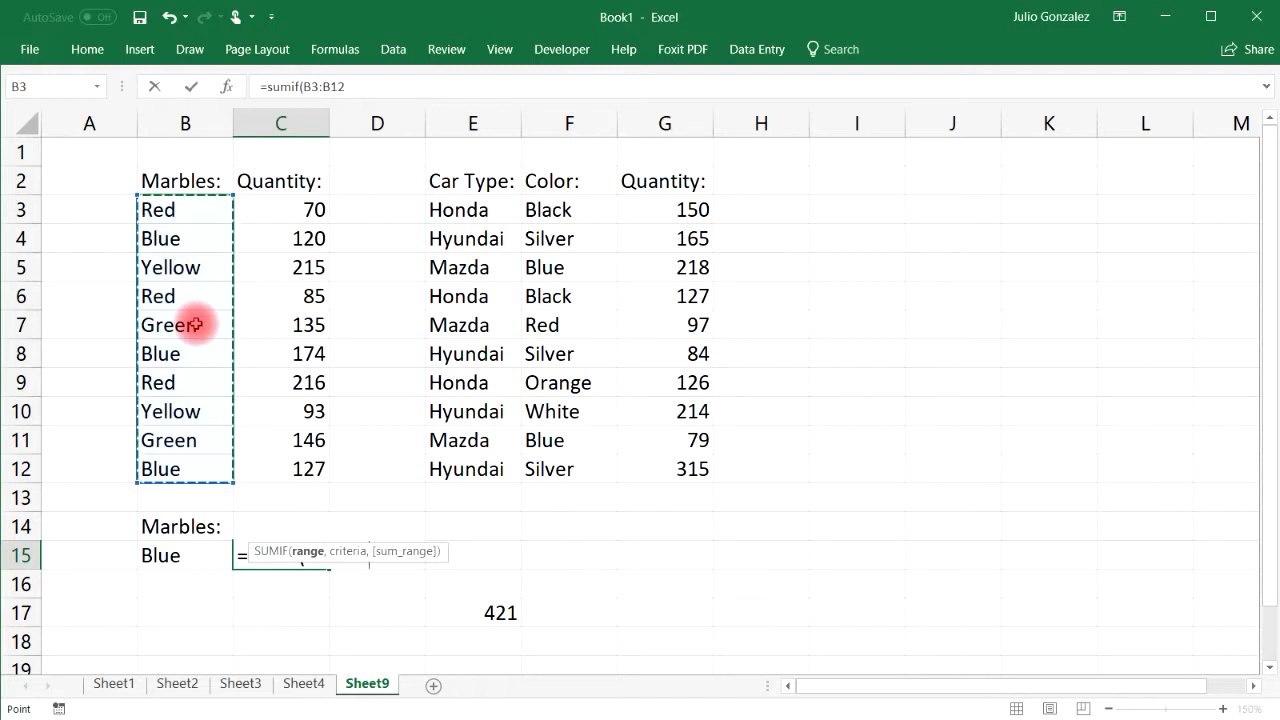
text(,)
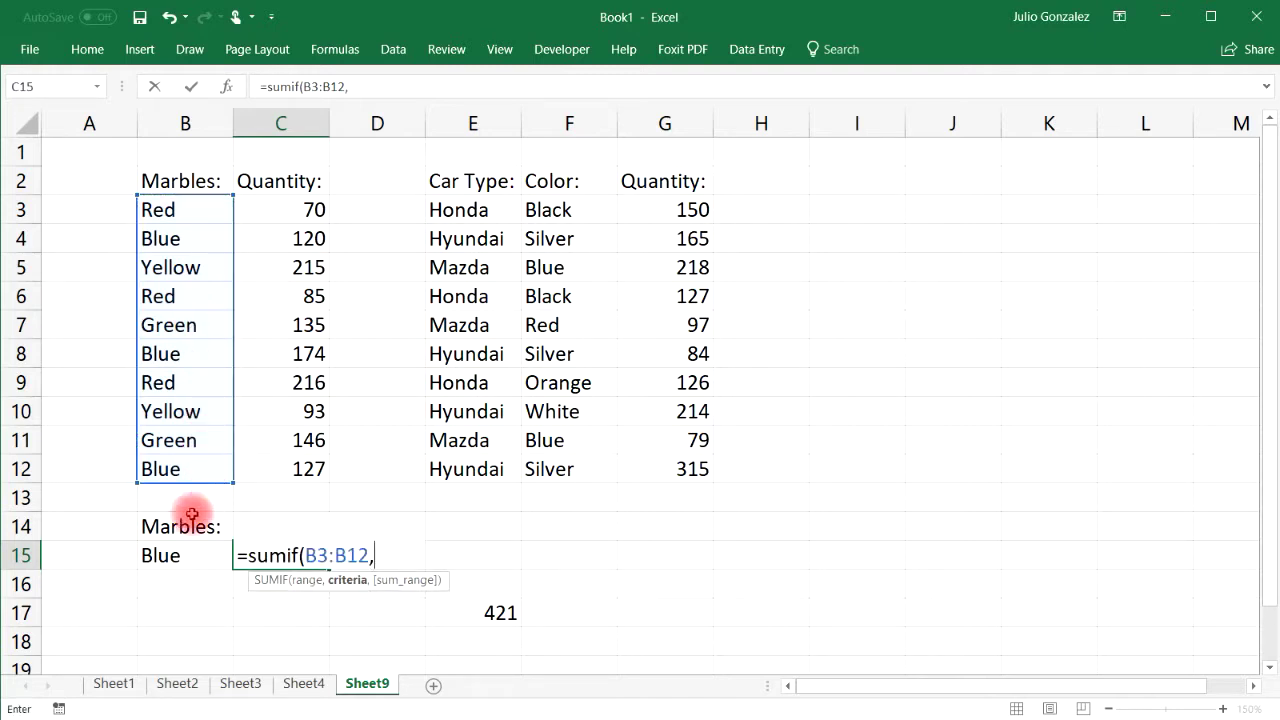
click(170, 556)
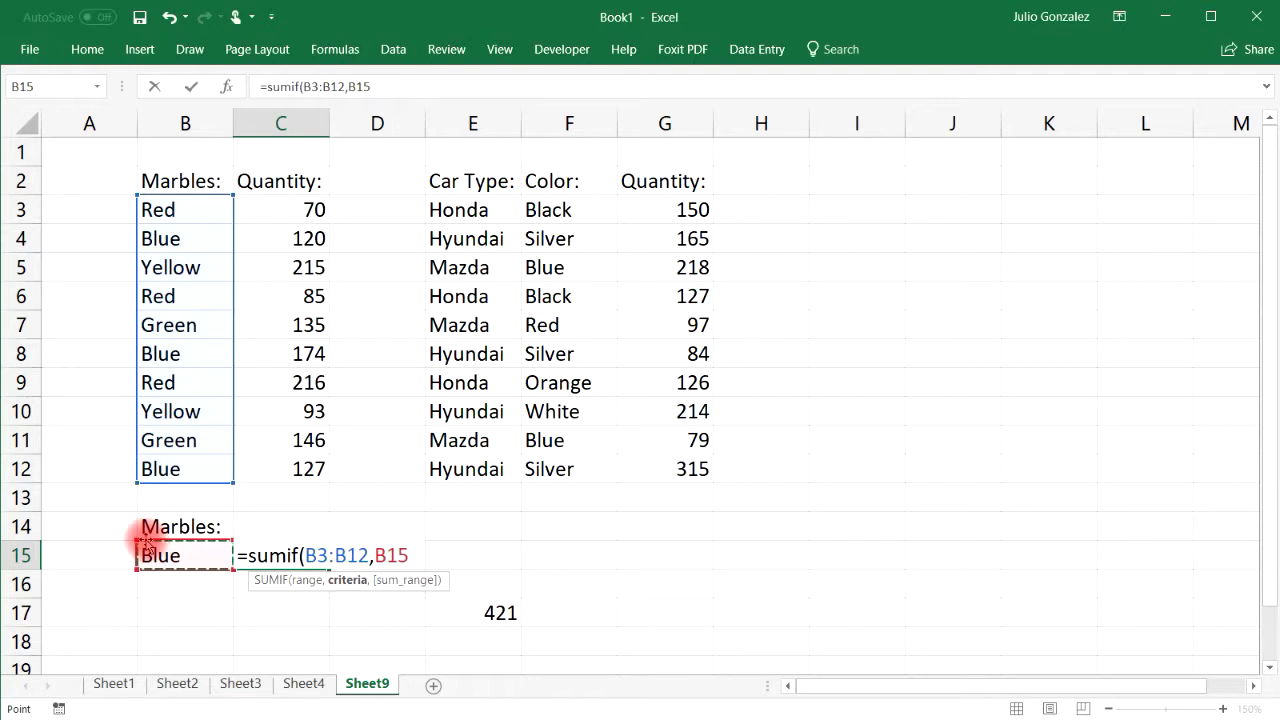
text(,)
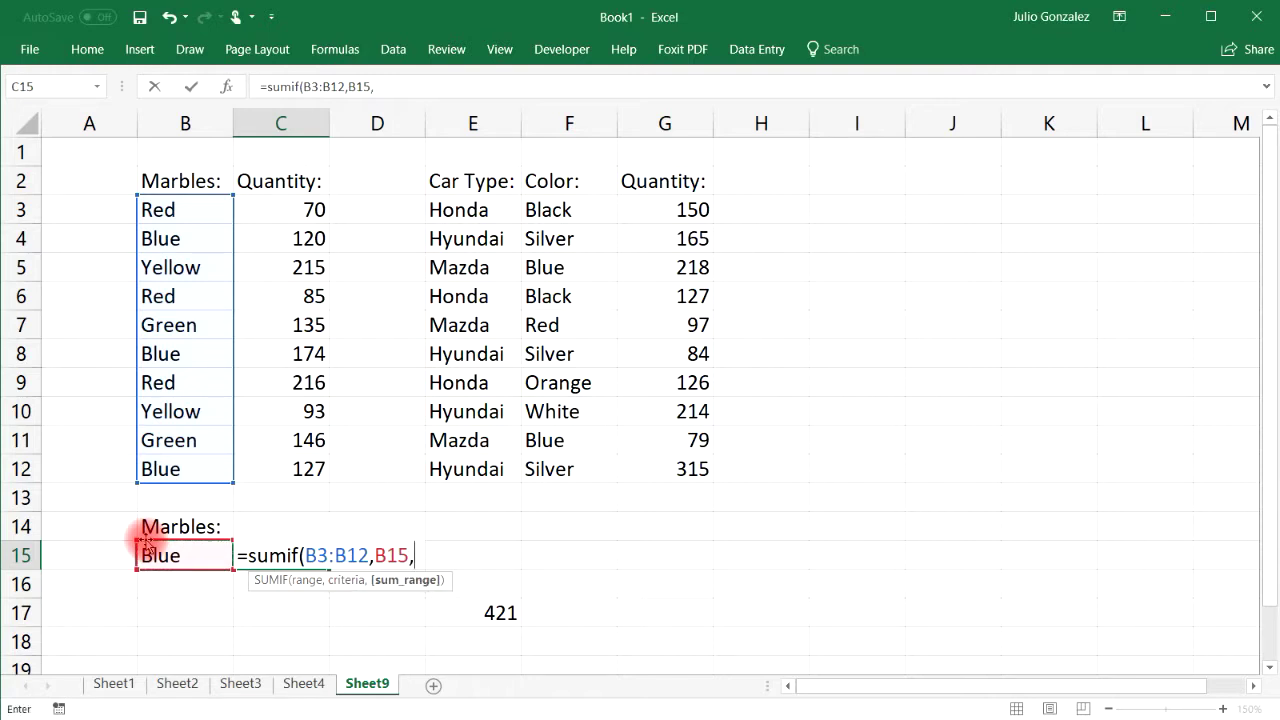
drag(280, 206, 268, 468)
text())
key(Return)
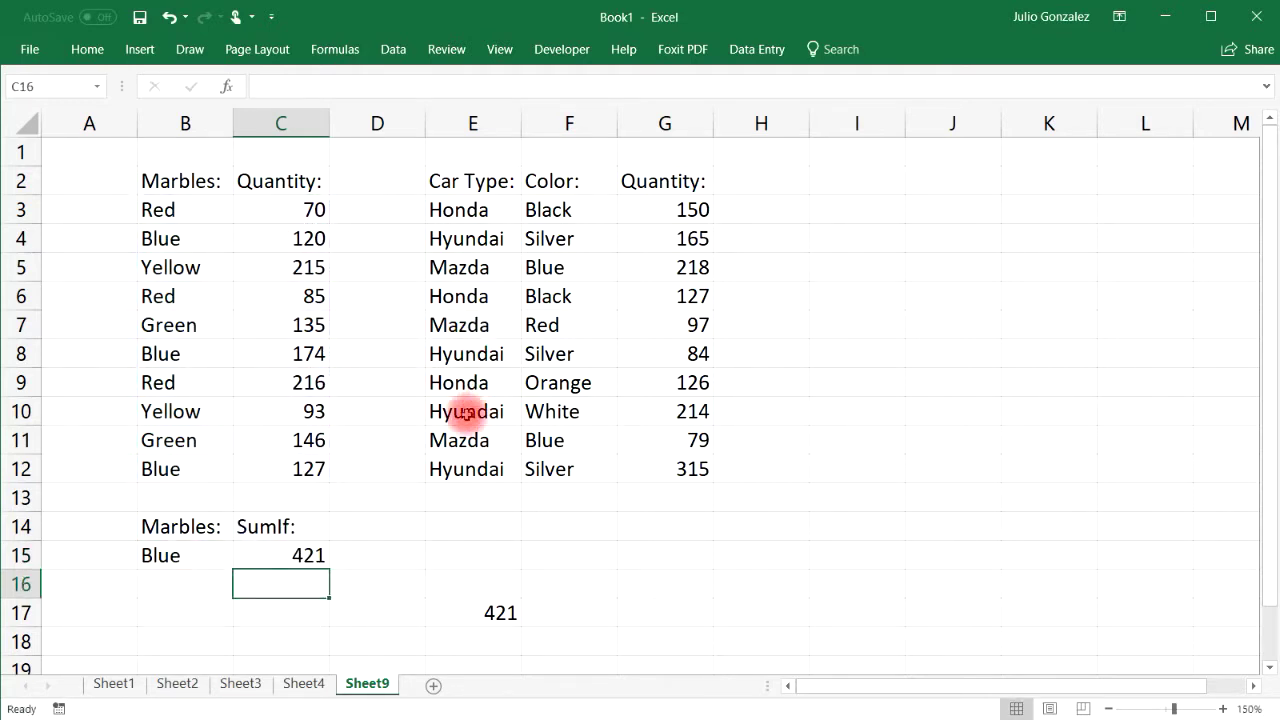
Change the marble color criterion in cell B15 to "Red".
click(271, 549)
click(177, 555)
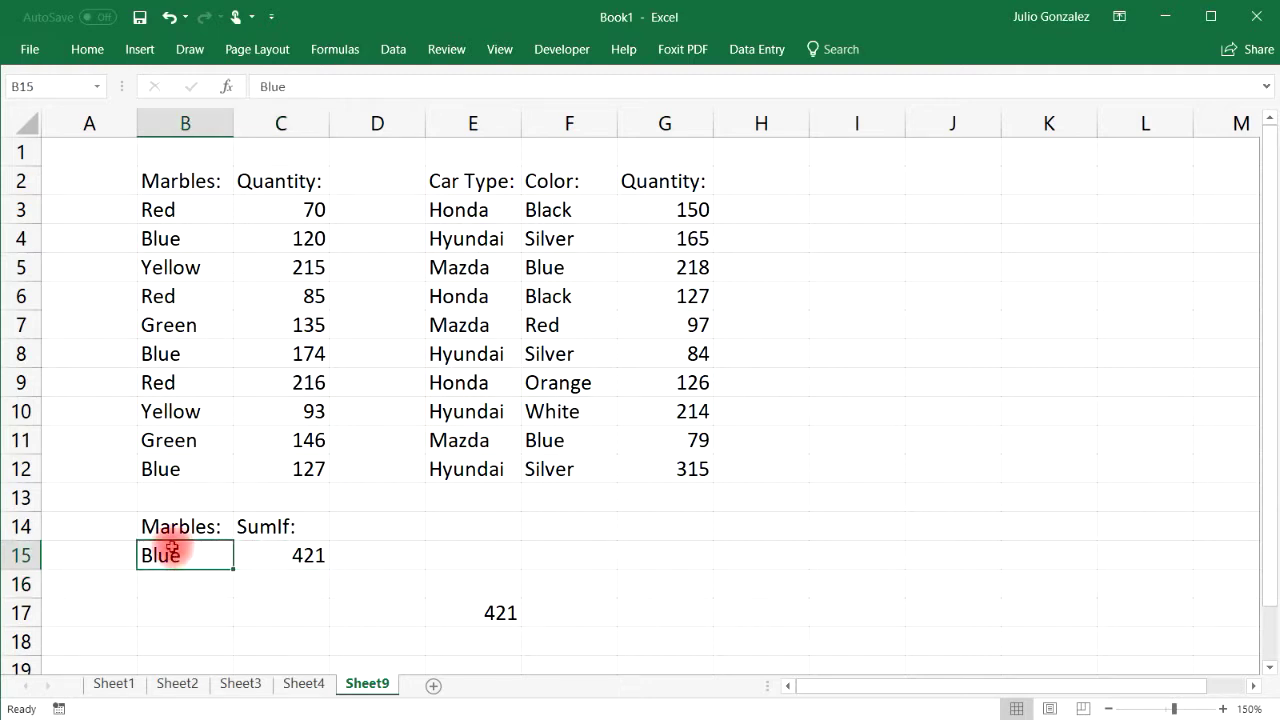
text(Red)
key(Return)
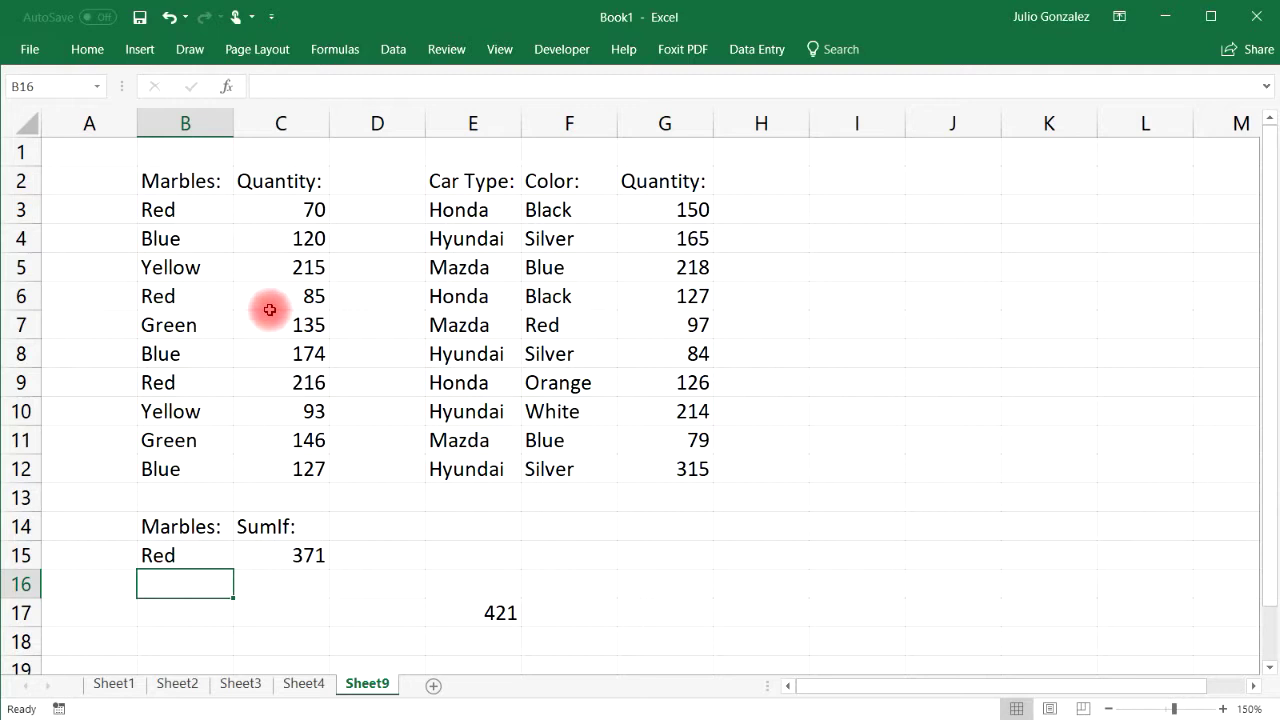
Set the marble color criterion in cell B15 to "Green" and check the SUMIF formula in C15.
click(208, 555)
text(Green)
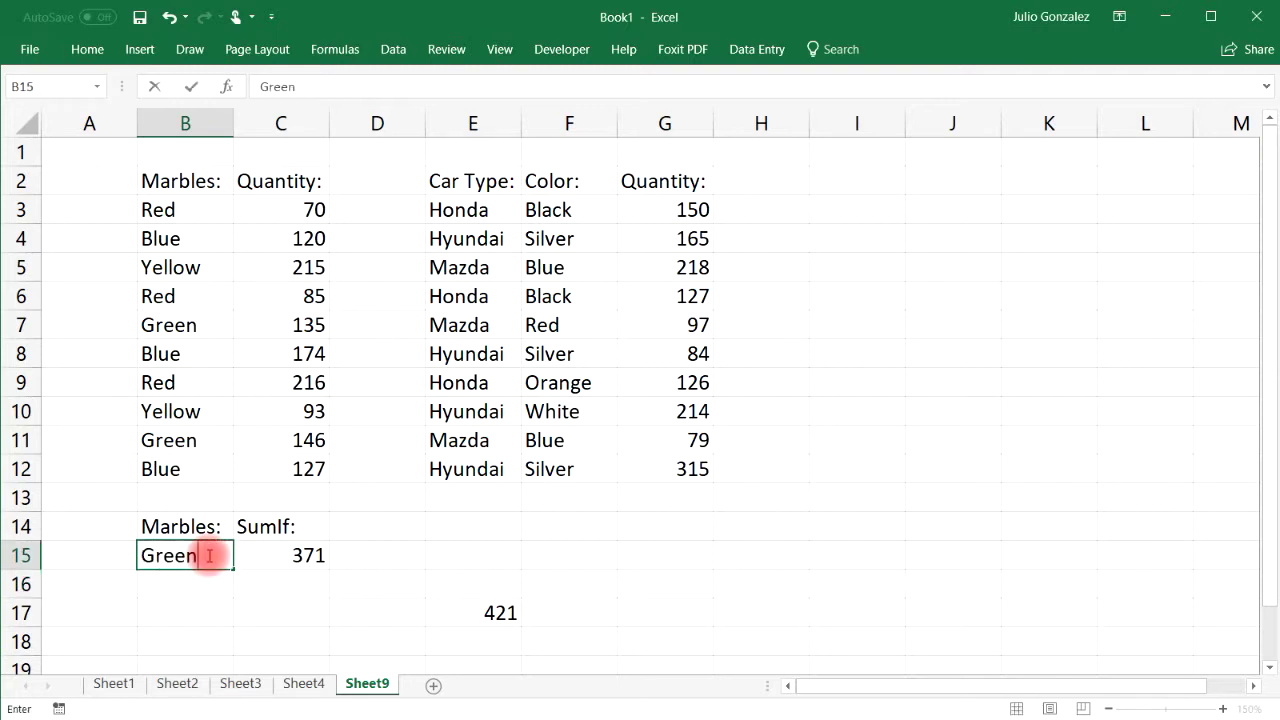
key(Return)
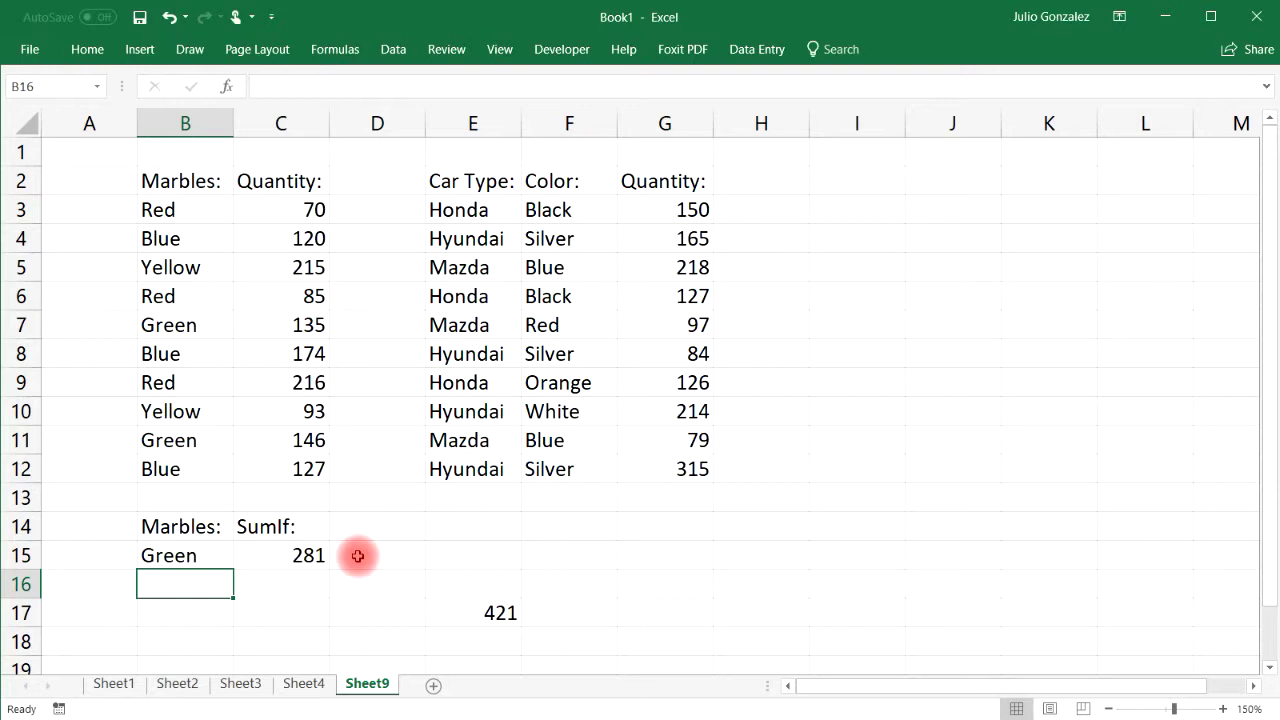
click(300, 557)
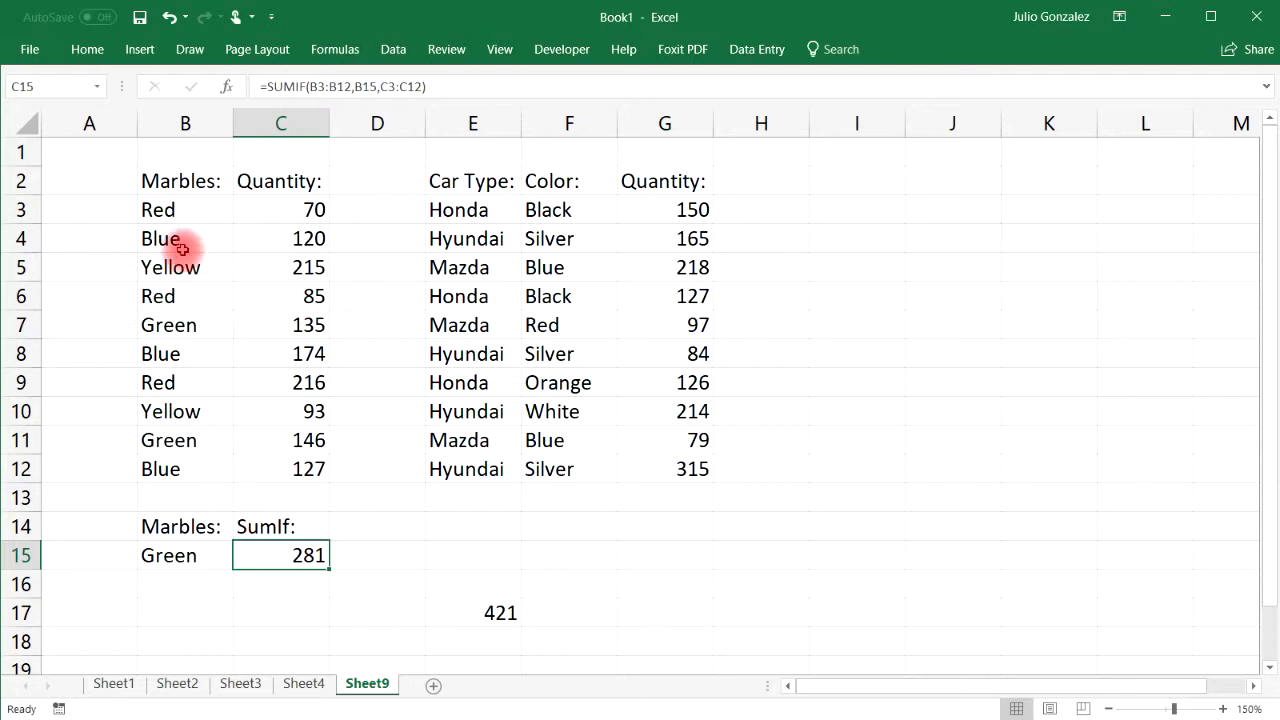
click(493, 528)
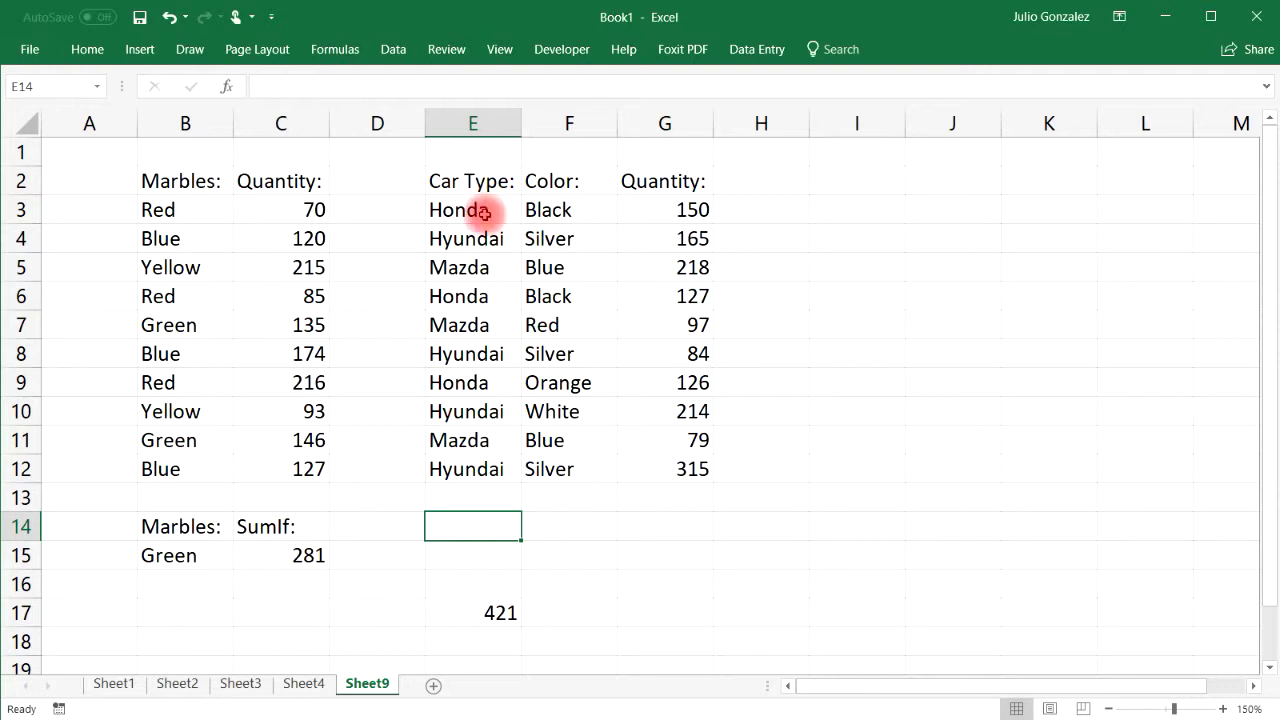
click(491, 181)
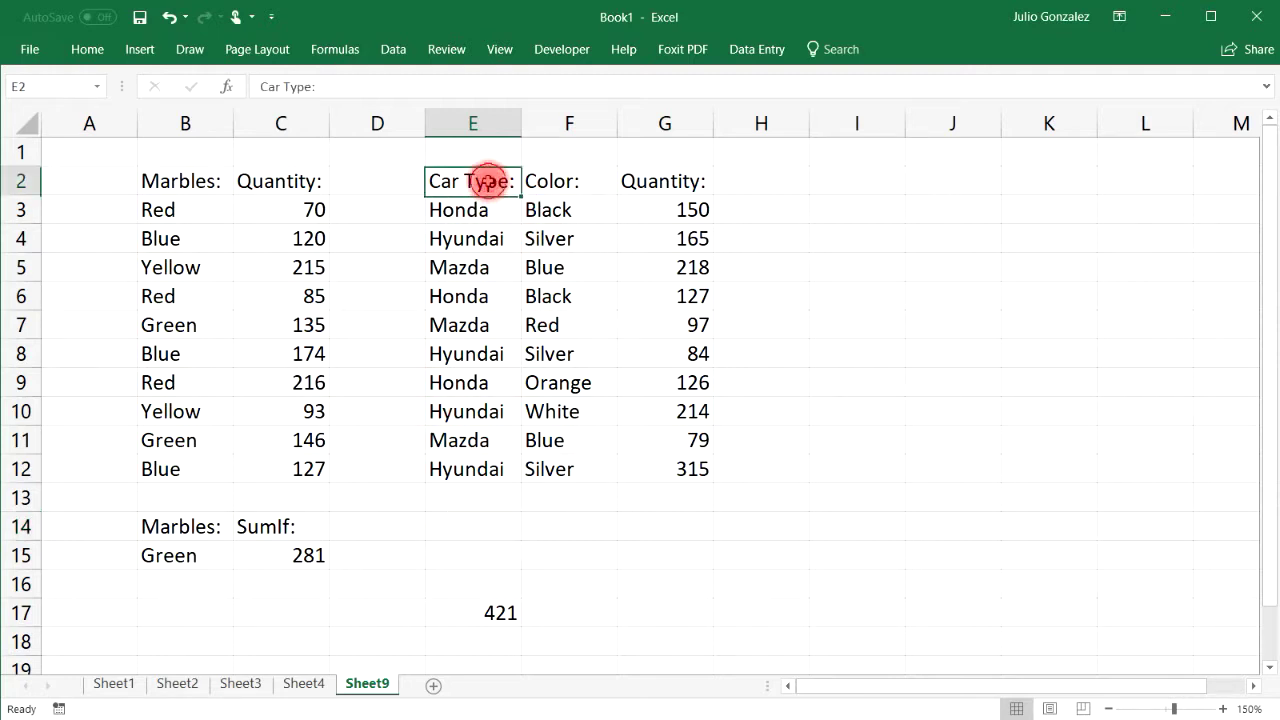
click(567, 183)
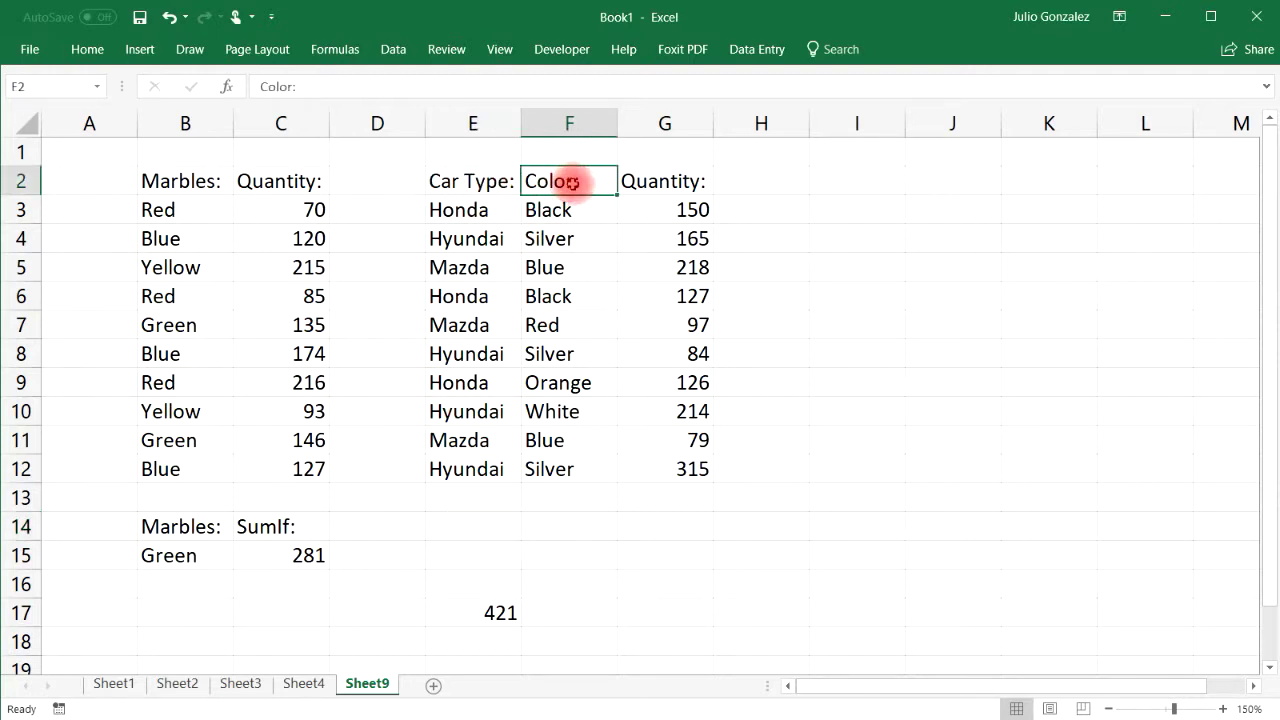
click(180, 182)
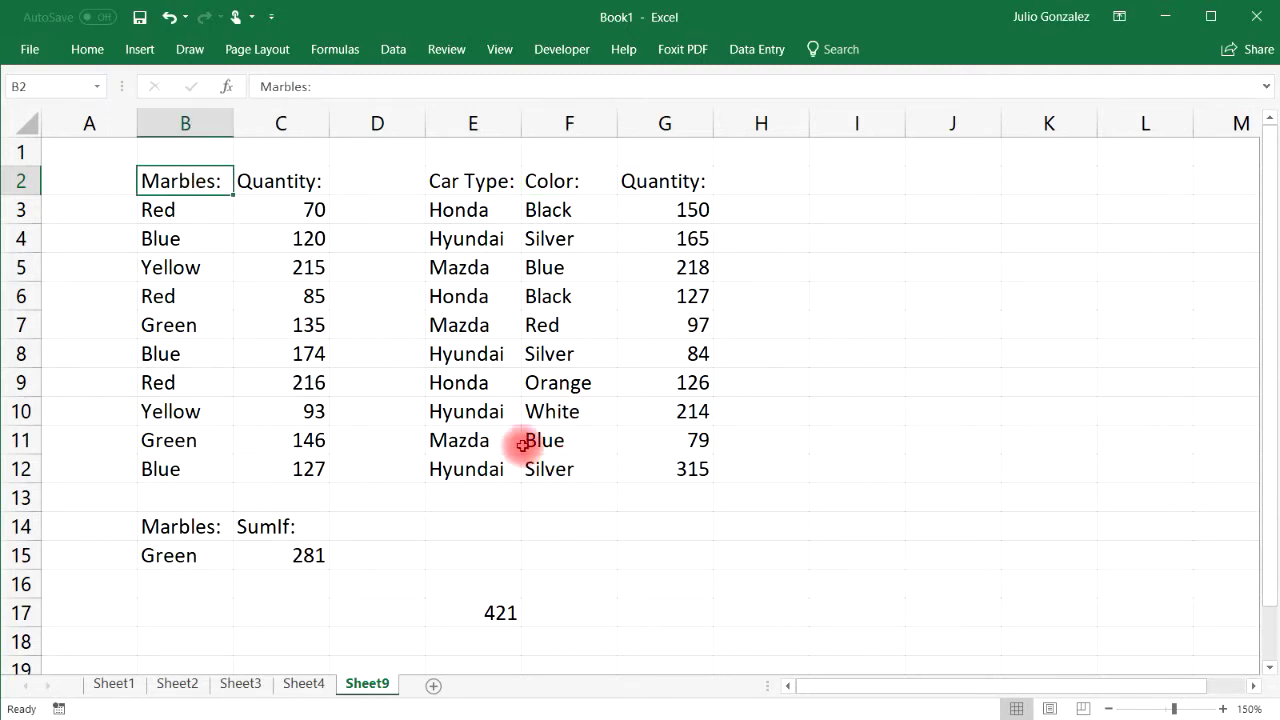
click(505, 524)
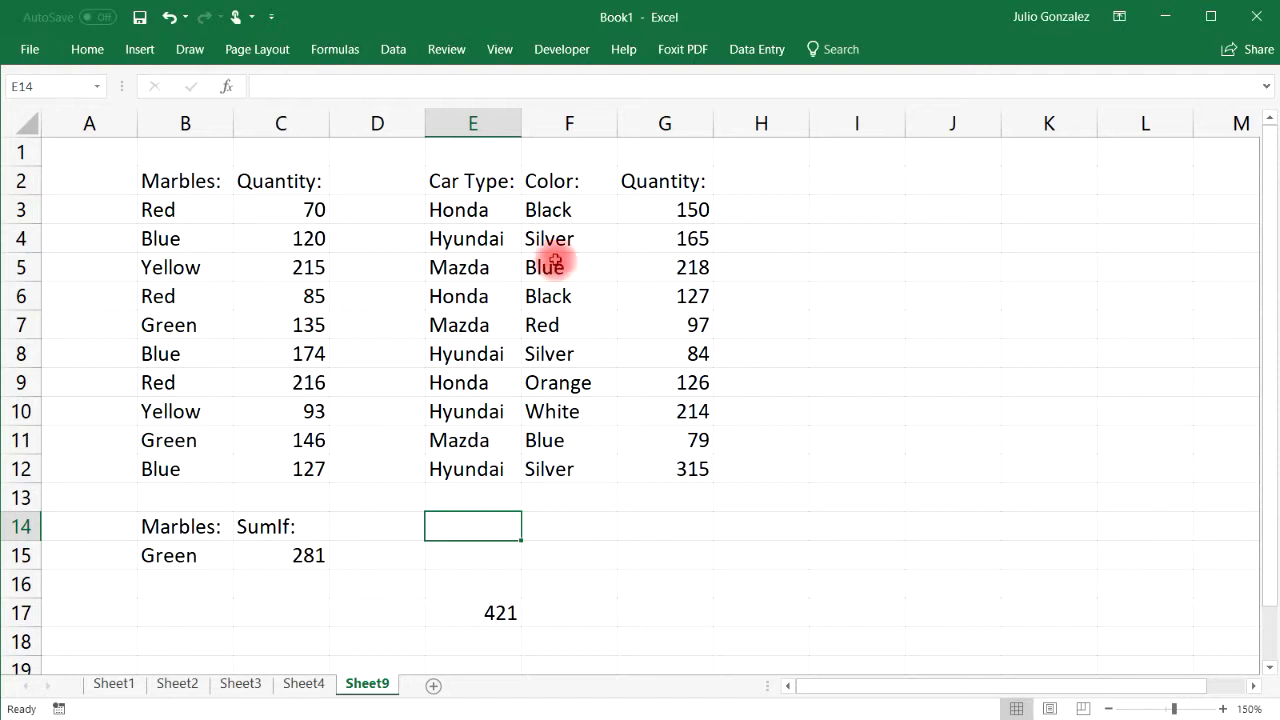
drag(451, 240, 560, 264)
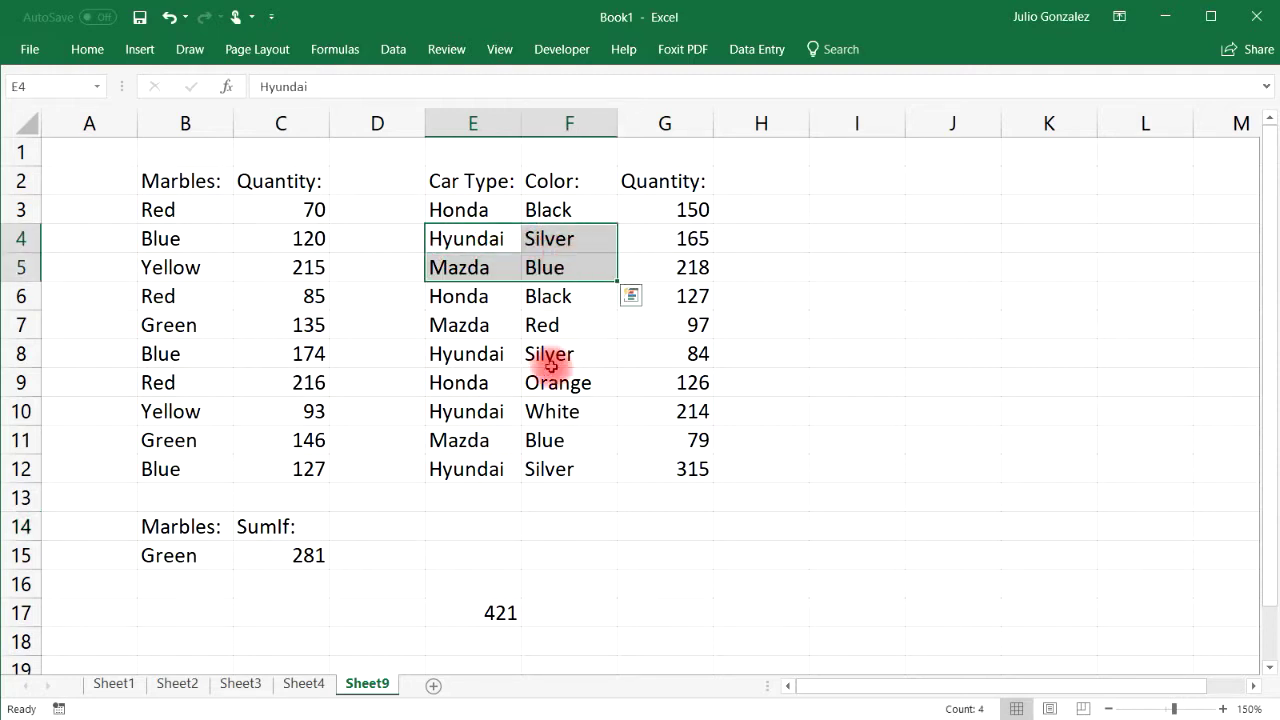
Enter the headers "Car Type:", "Color:" and "SumIfS" in cells E14 to G14 below the car table.
click(495, 527)
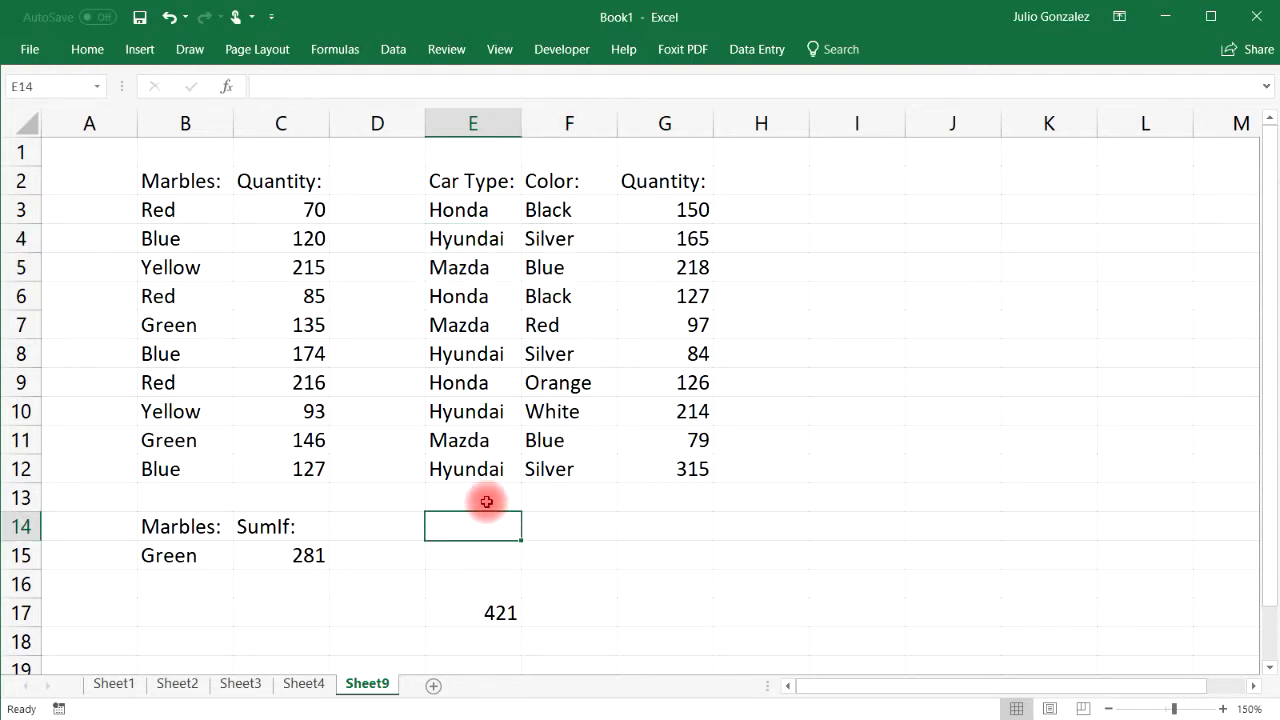
text(Car Type:)
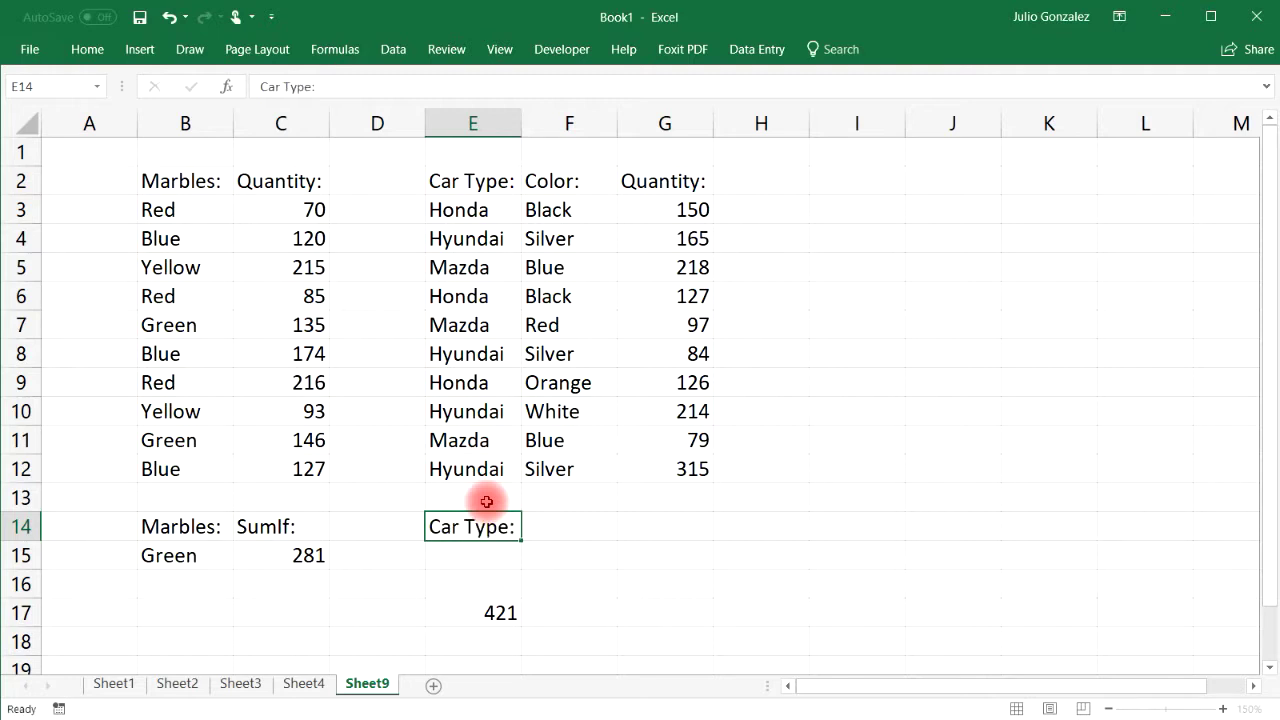
key(Tab)
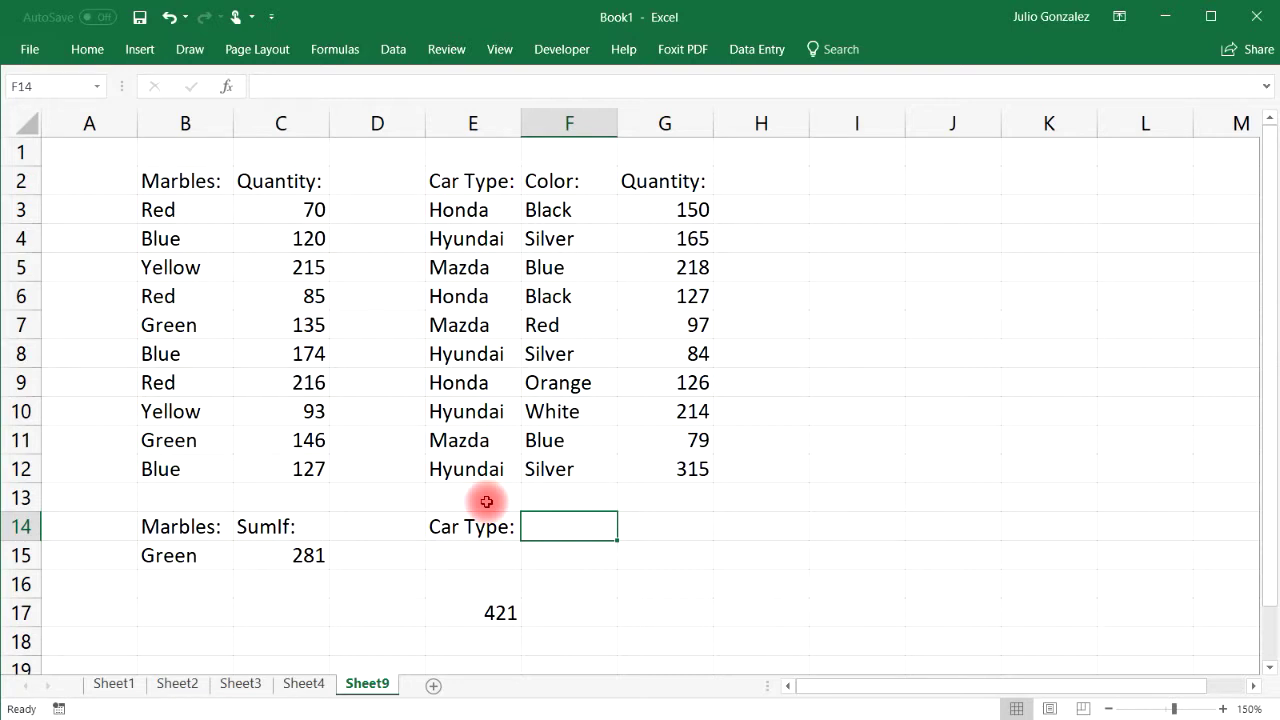
text(Color:)
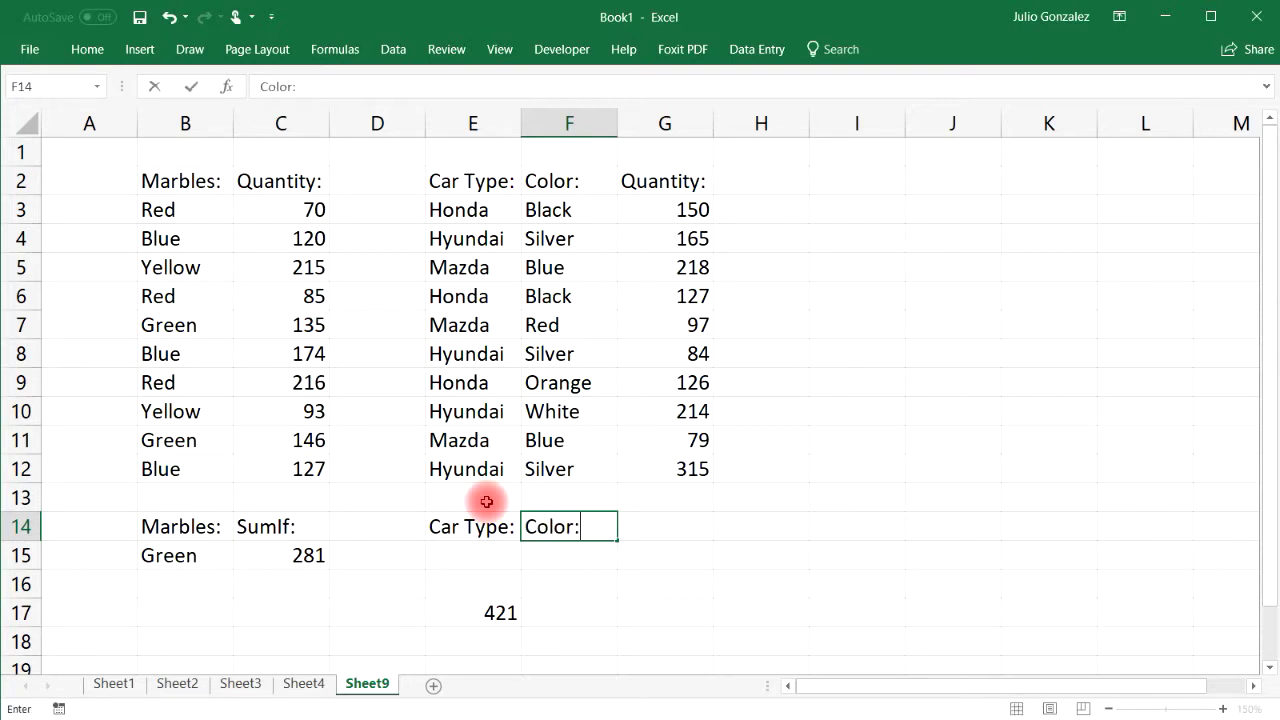
key(Tab)
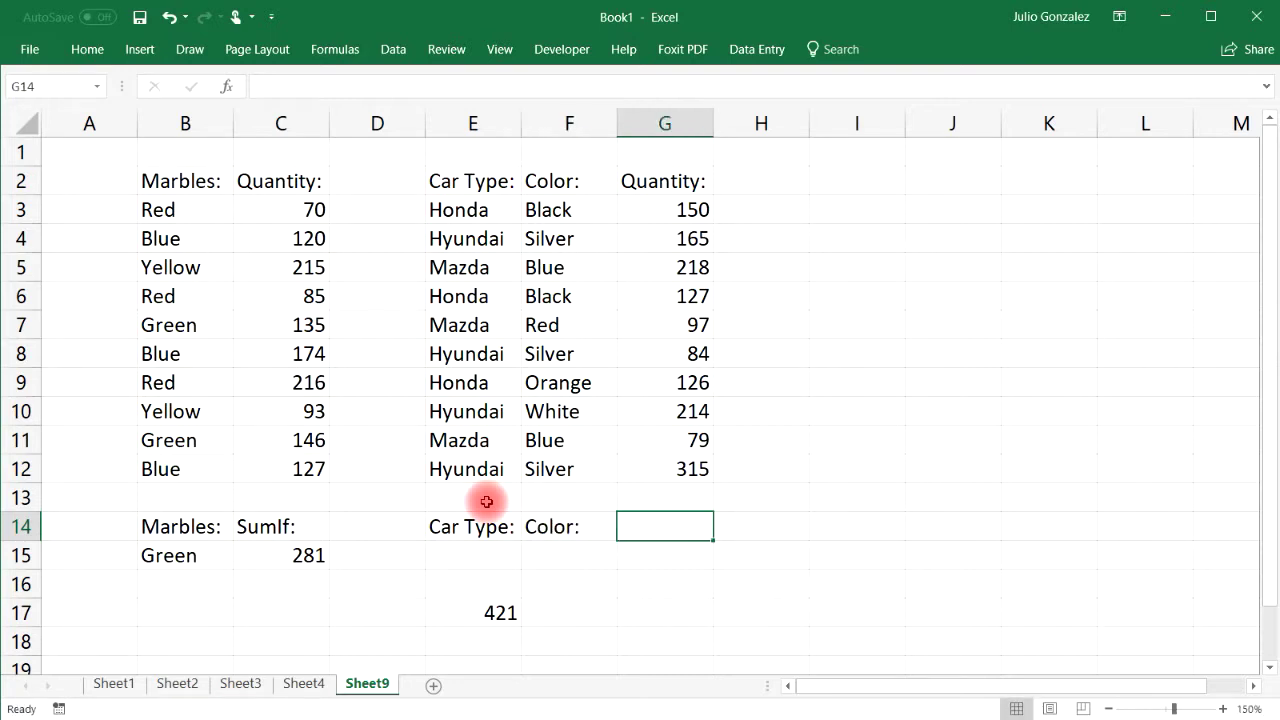
text(umIfS)
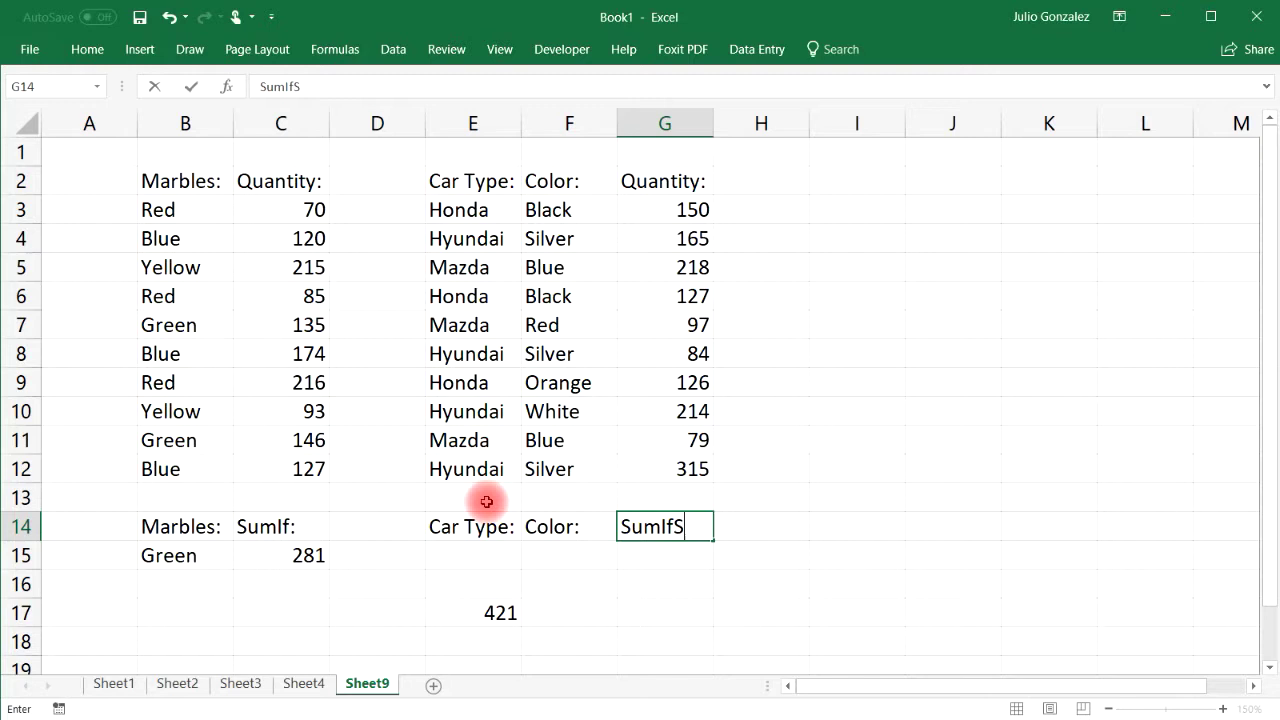
click(698, 558)
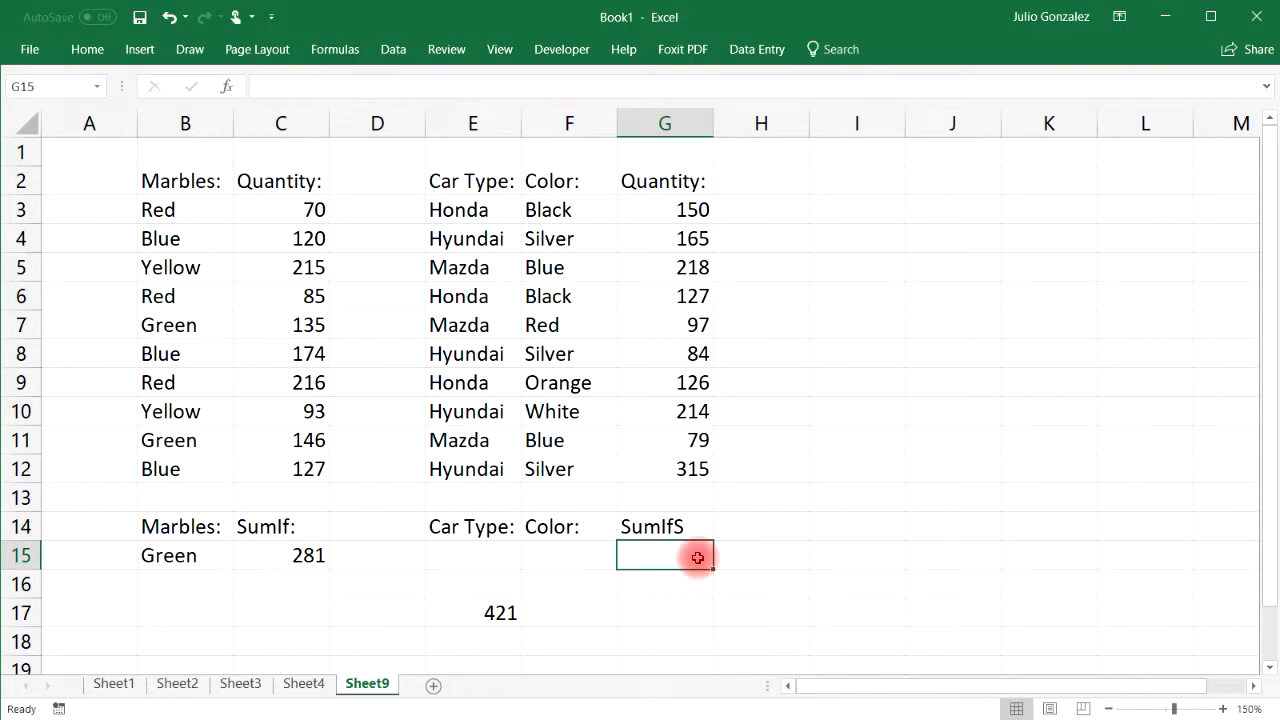
Begin a formula in cell G15 with =sumifs( to total car quantities by several criteria.
double_click(698, 558)
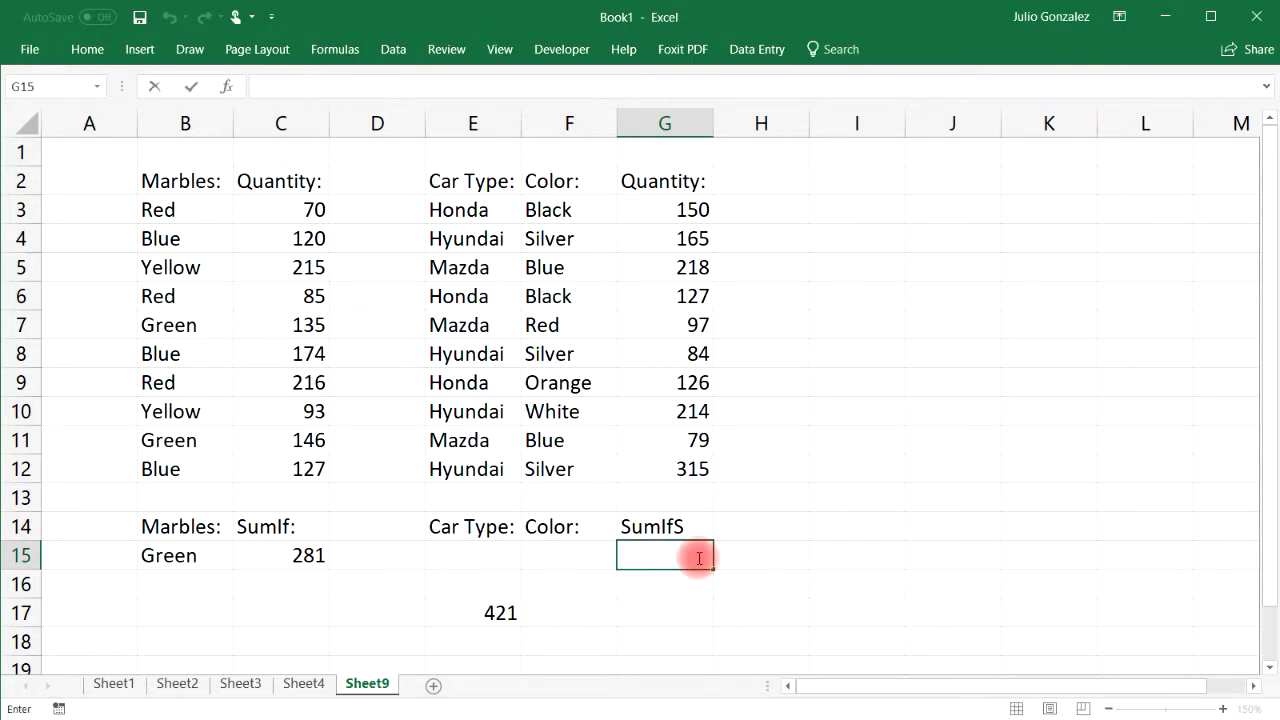
text(=s)
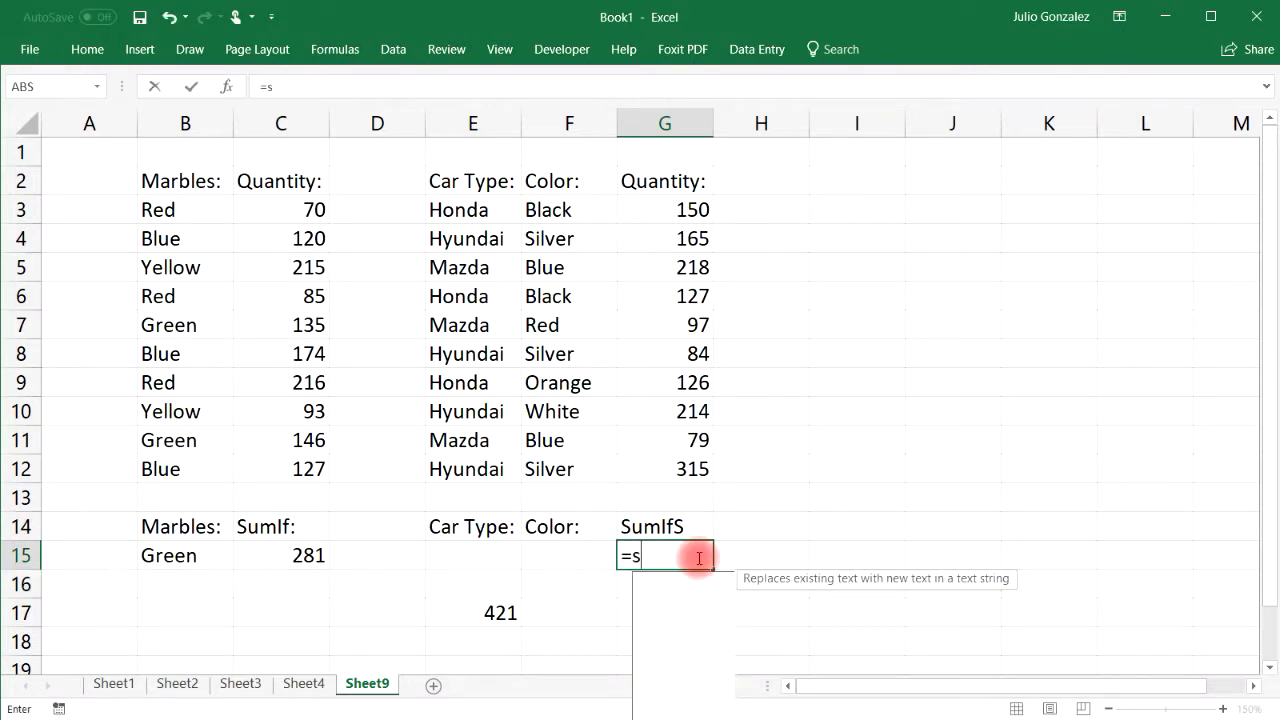
text(umifs)
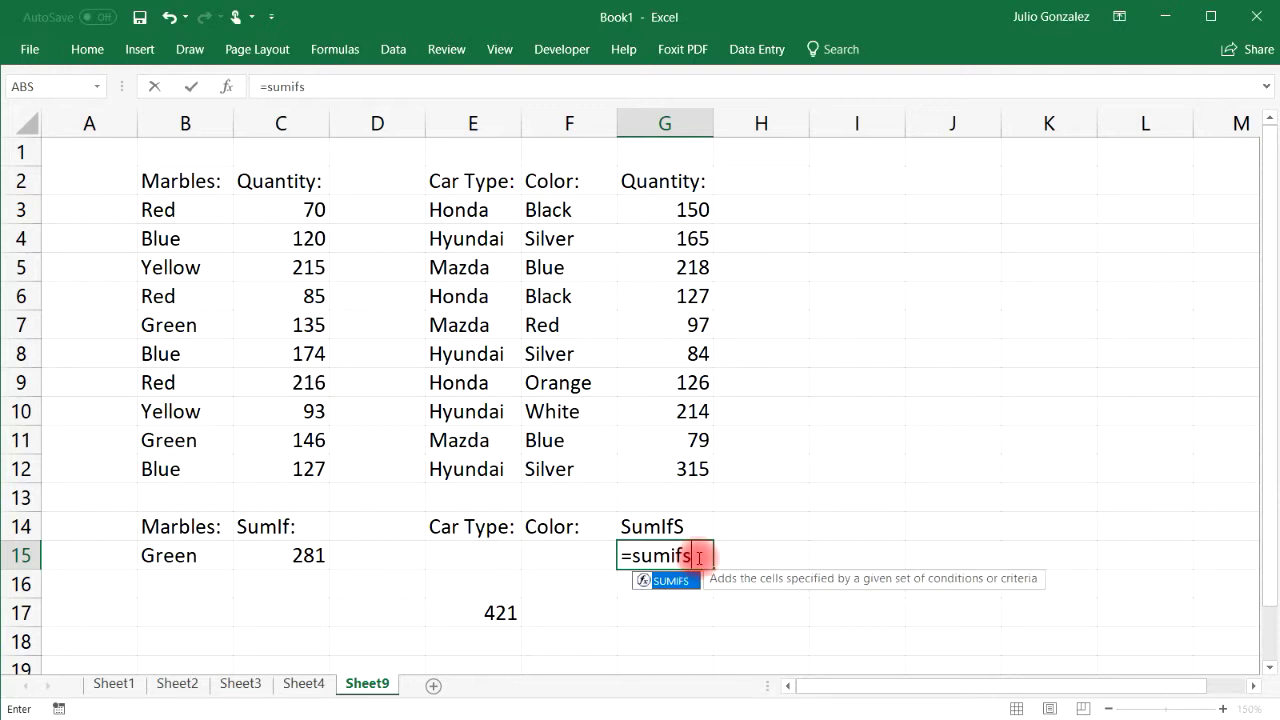
text(()
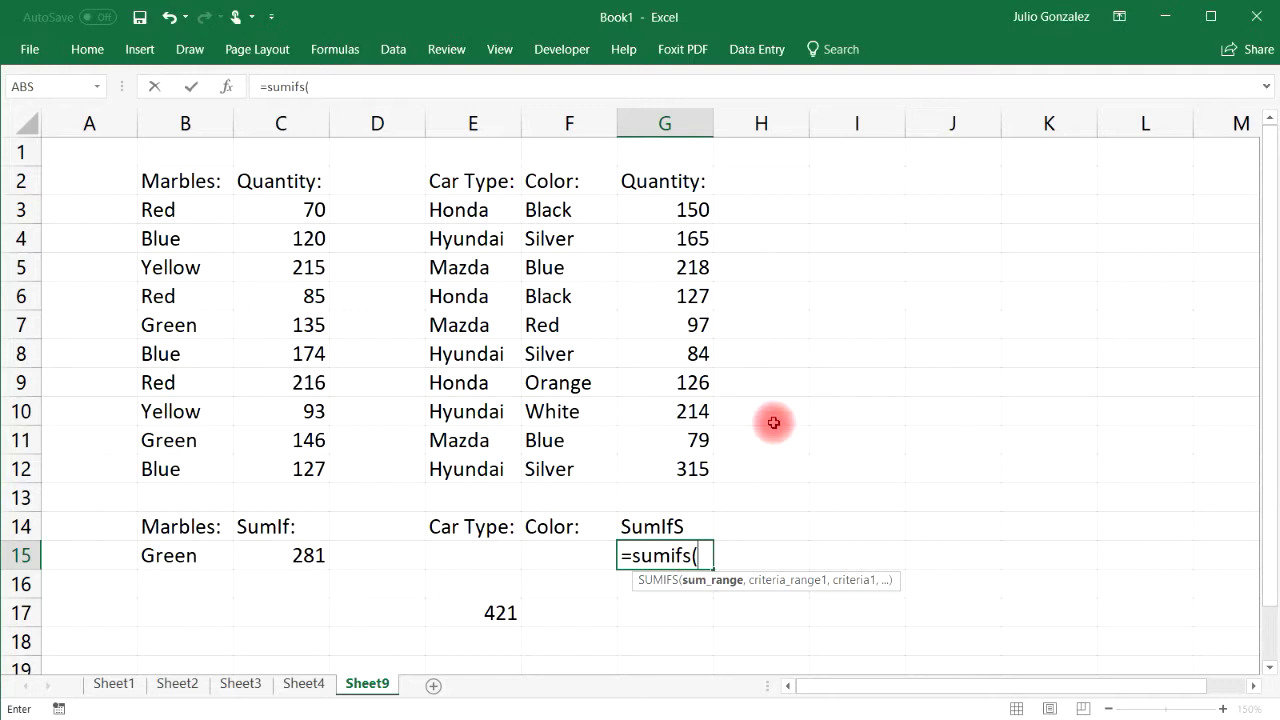
Complete the SUMIFS formula in G15 to sum G3:G12 where E3:E12 matches E15 and F3:F12 matches F15.
click(667, 209)
drag(667, 209, 655, 465)
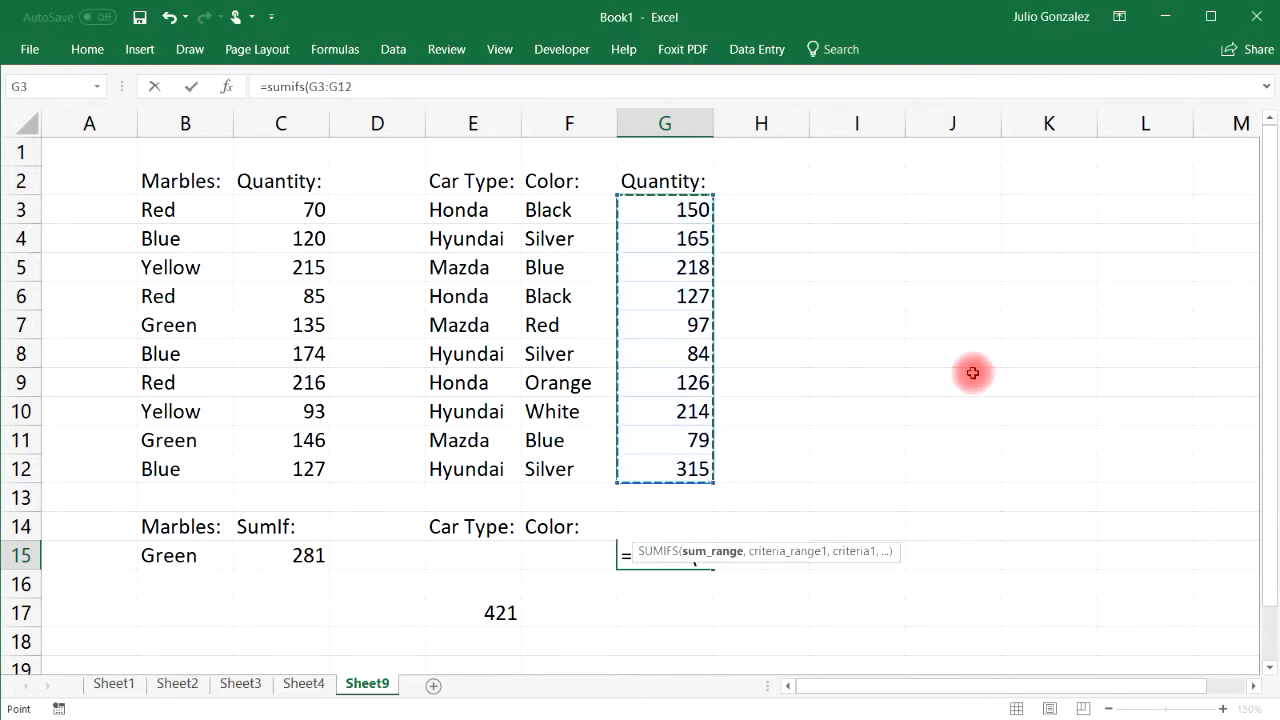
text(,)
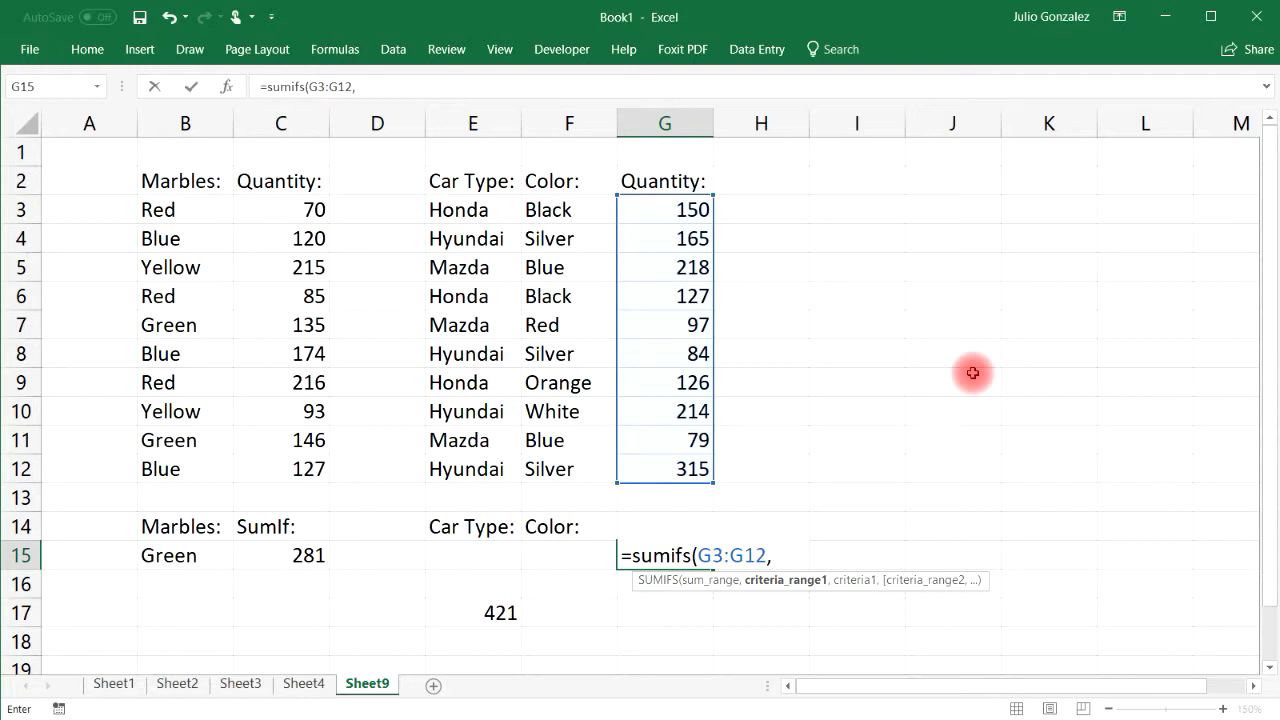
click(465, 212)
drag(466, 238, 471, 463)
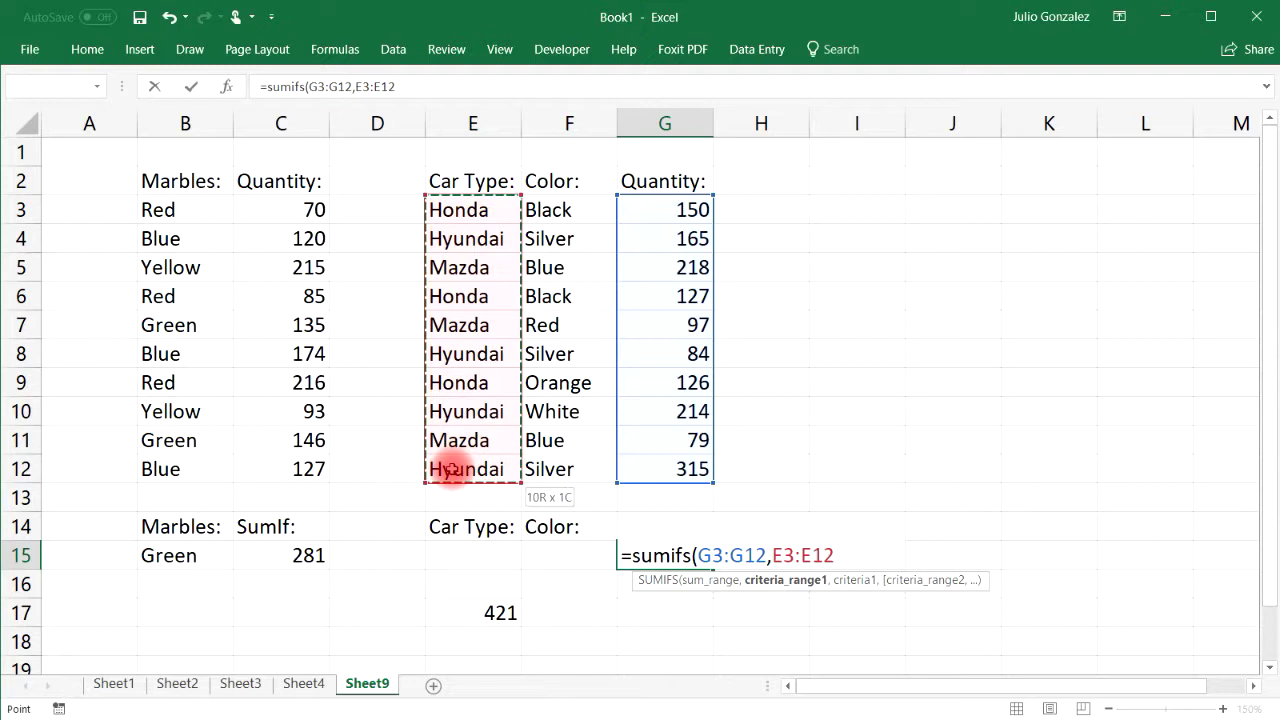
text(,)
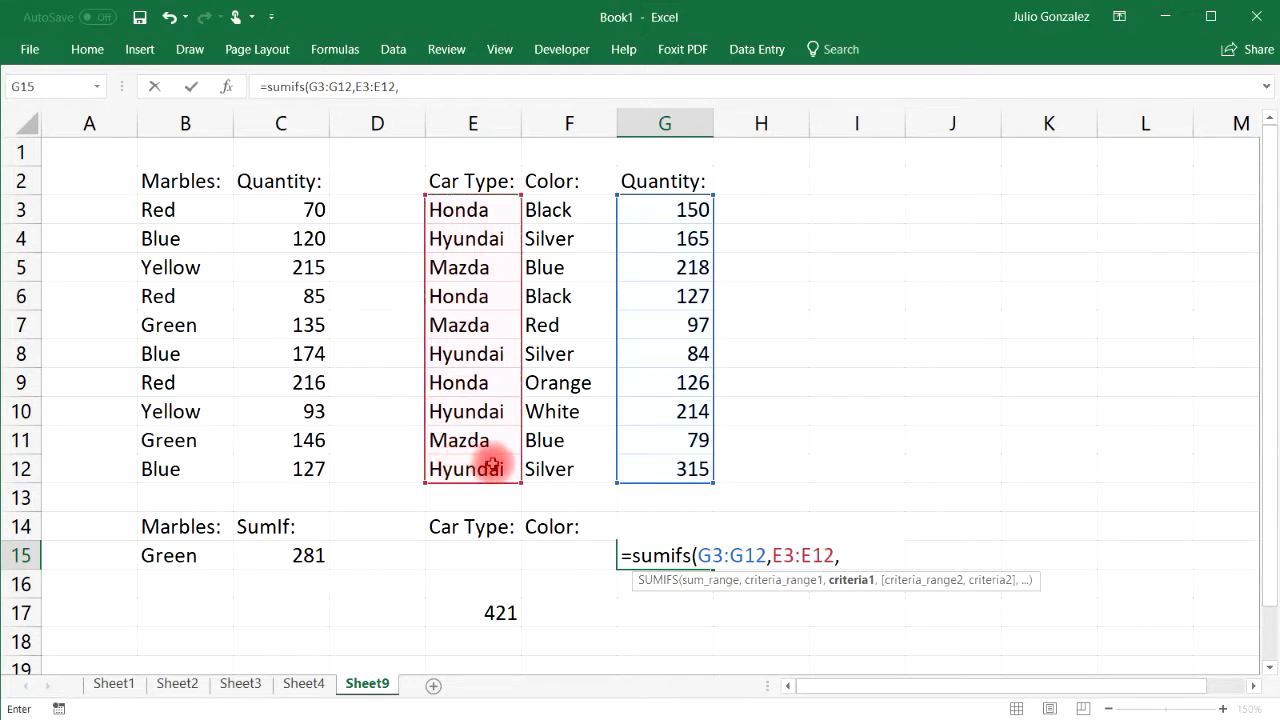
click(491, 551)
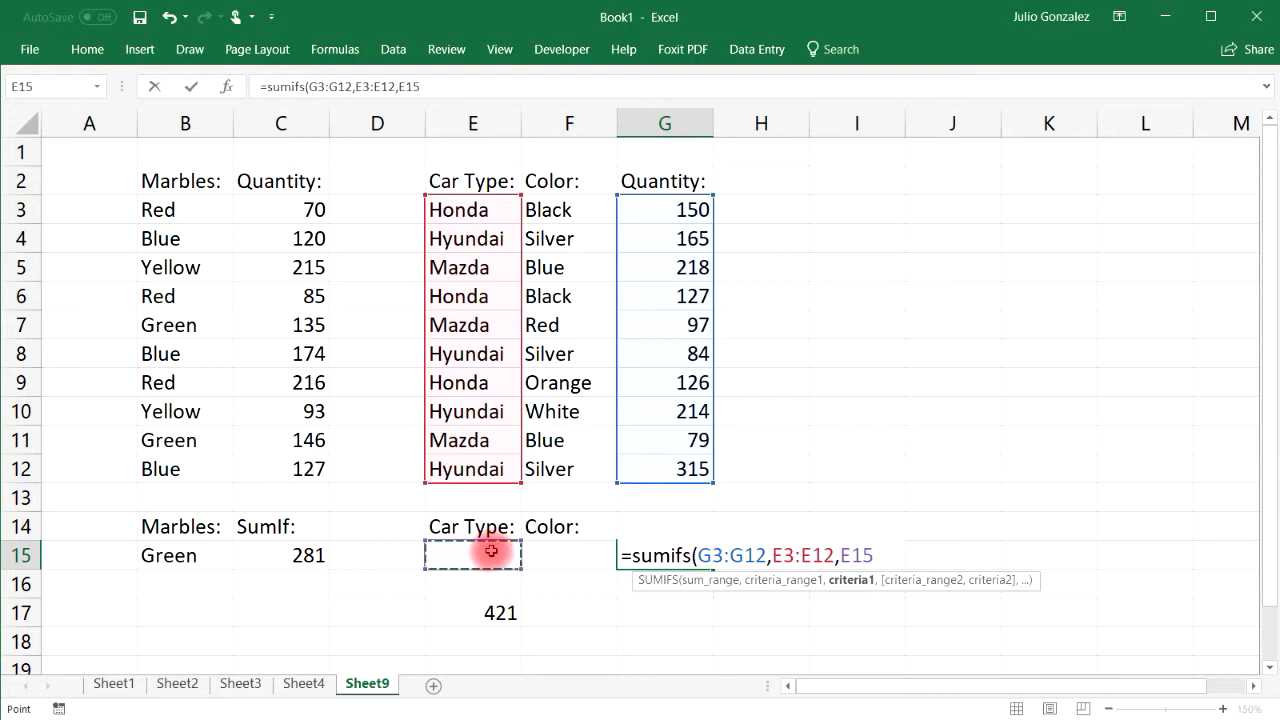
text(,)
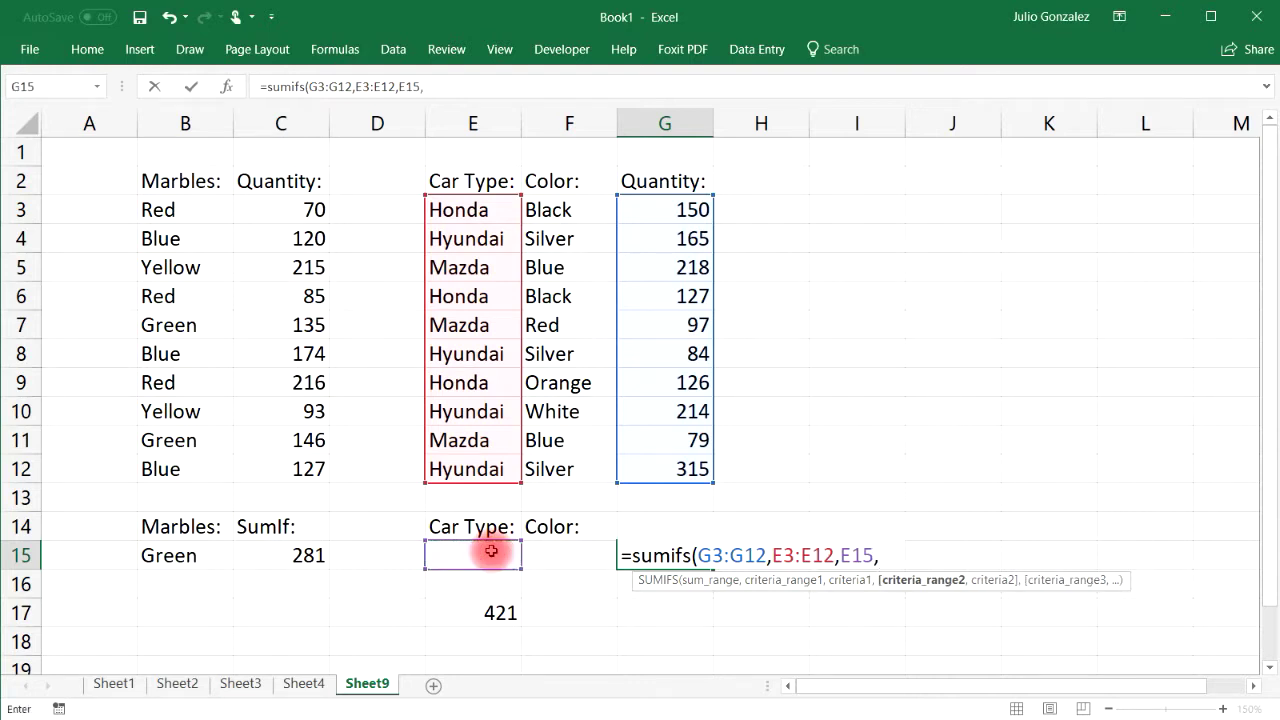
drag(571, 203, 565, 470)
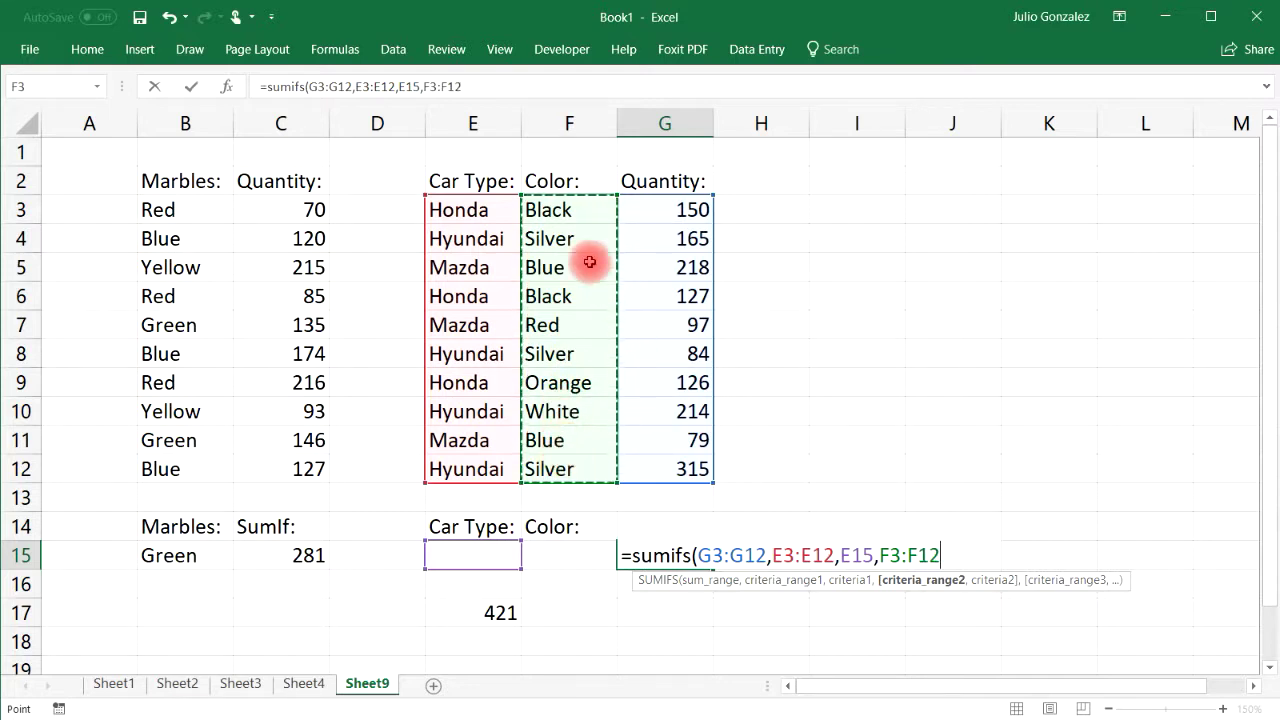
text(,)
click(560, 551)
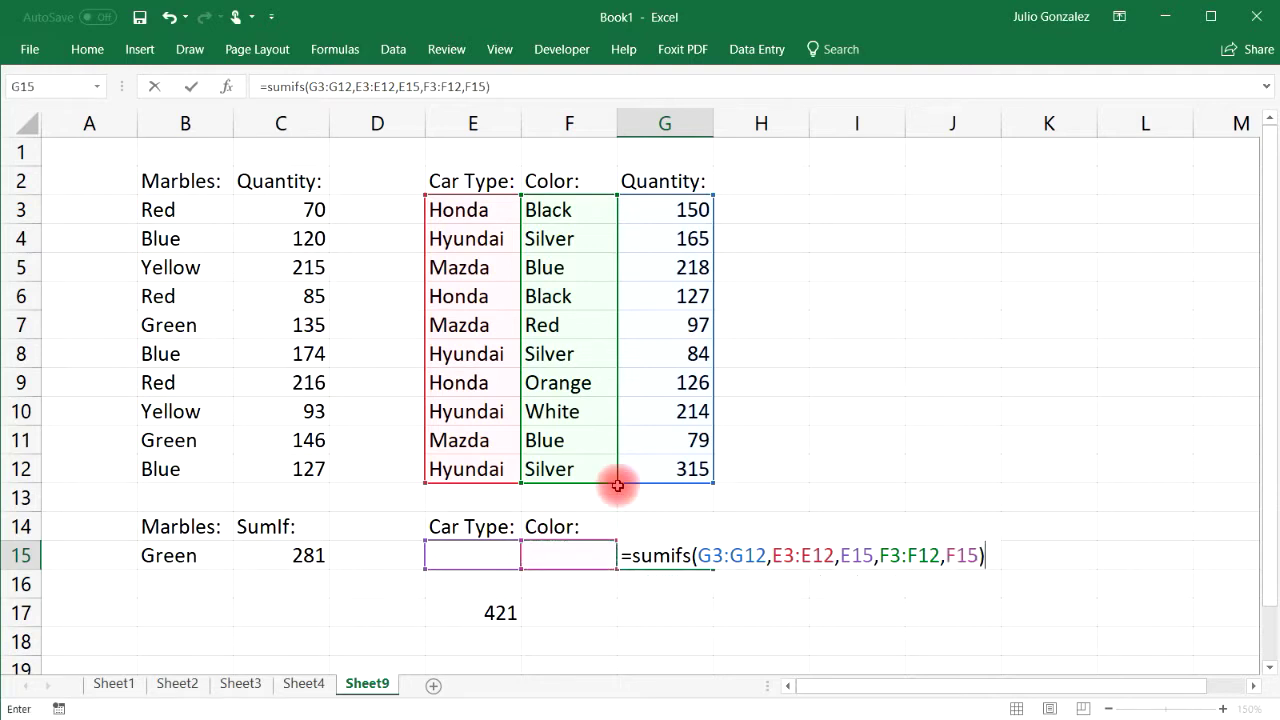
key(Return)
Enter the criteria Honda in E15 and Black in F15 to test the SUMIFS formula.
click(479, 551)
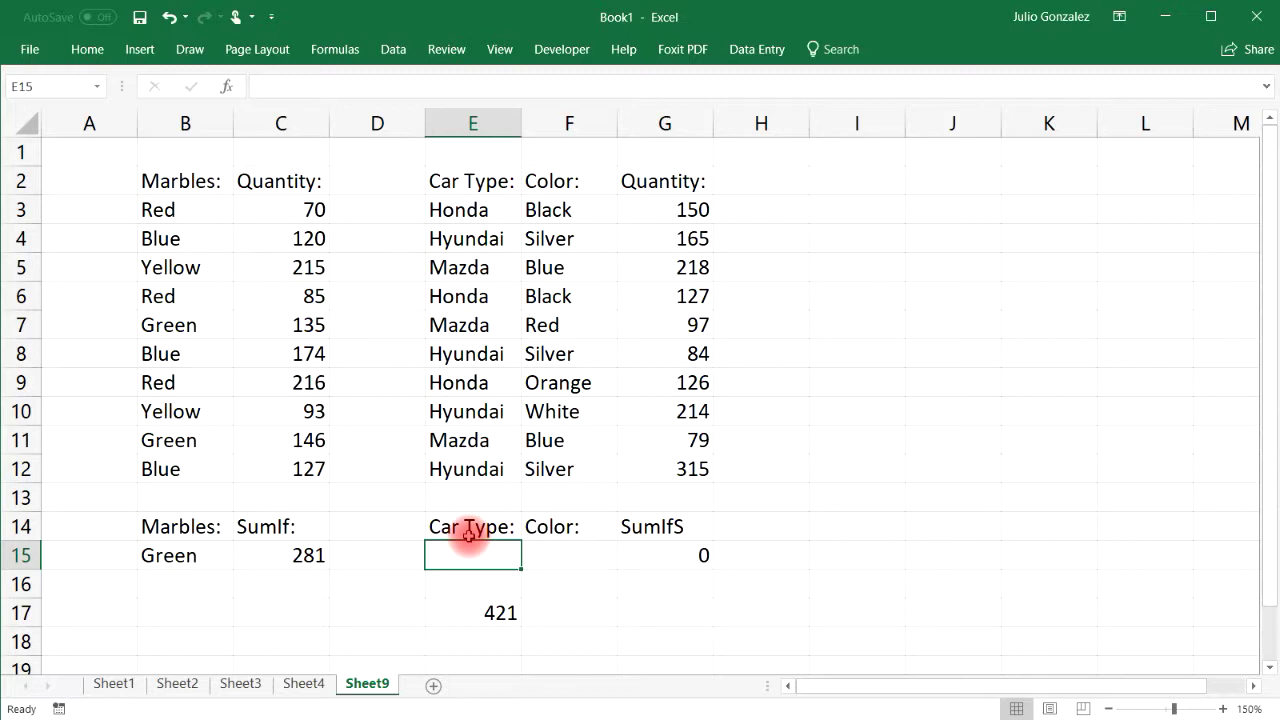
text(Honda)
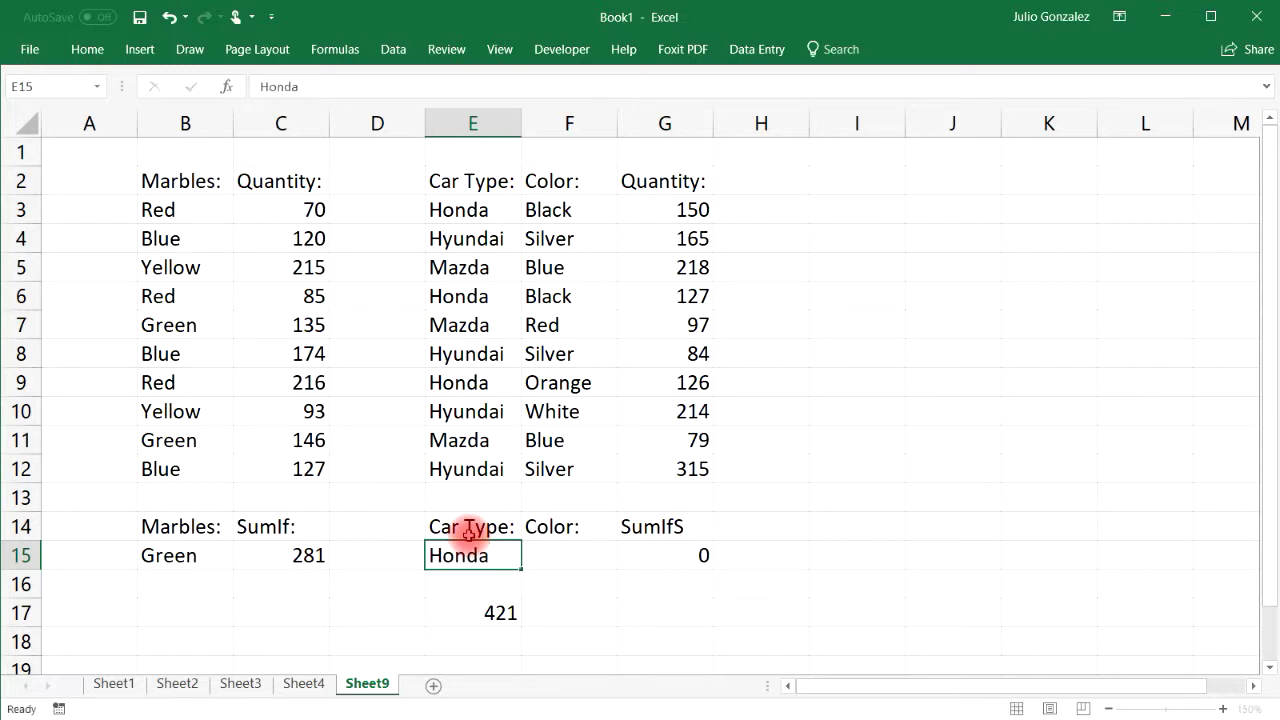
key(Tab)
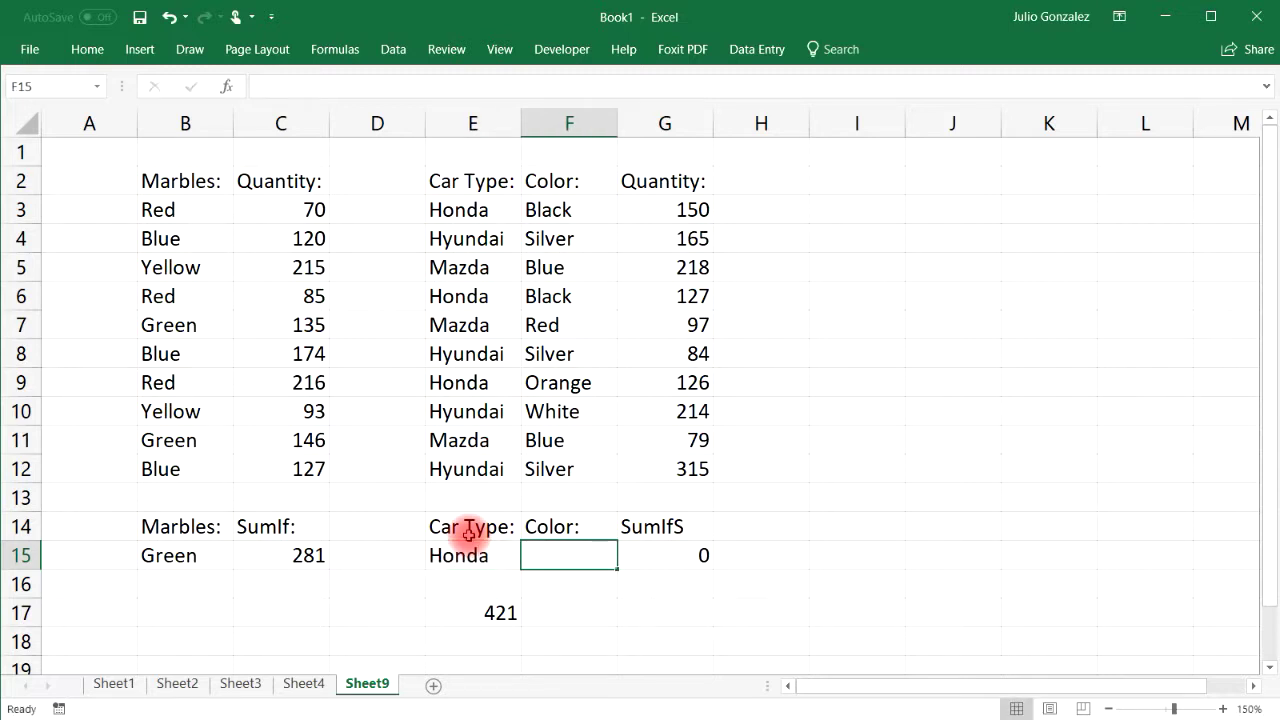
text(Black)
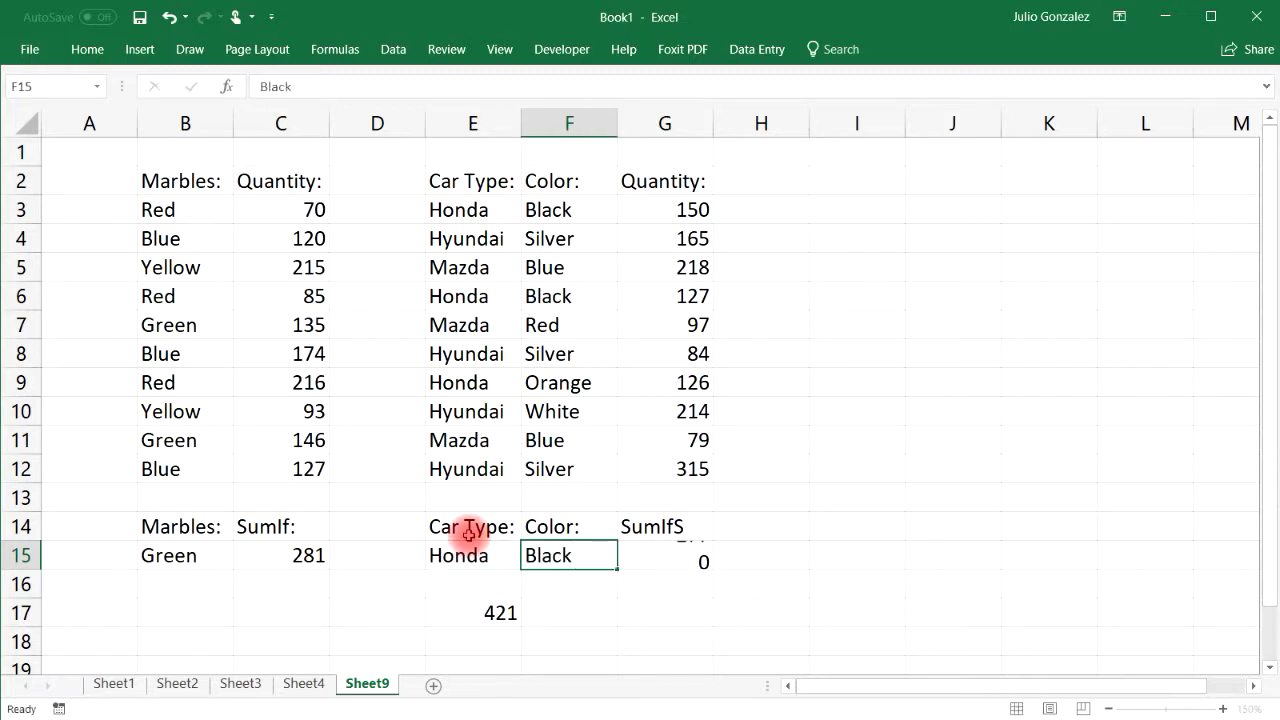
key(Return)
Select the Honda Black rows E3:G3 and E6:G6 together to check their quantities against the SUMIFS result in G15.
drag(458, 210, 693, 210)
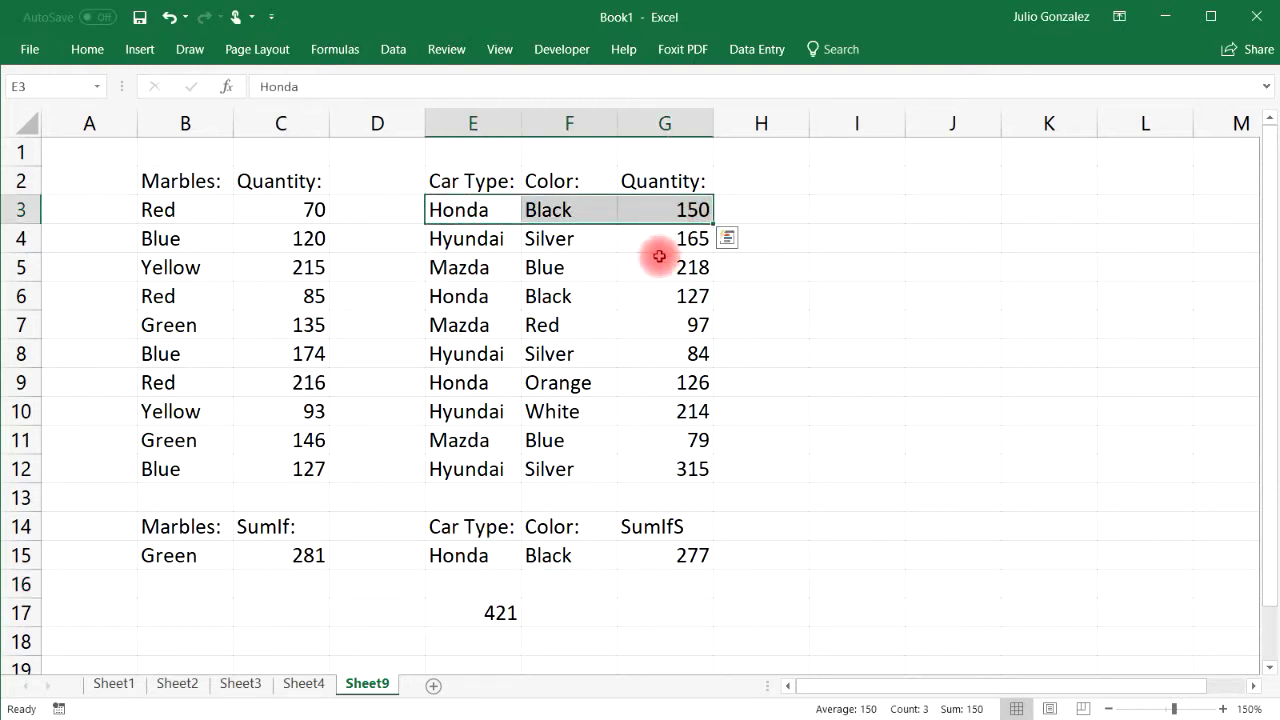
ctrl+click(476, 303)
drag(476, 303, 658, 297)
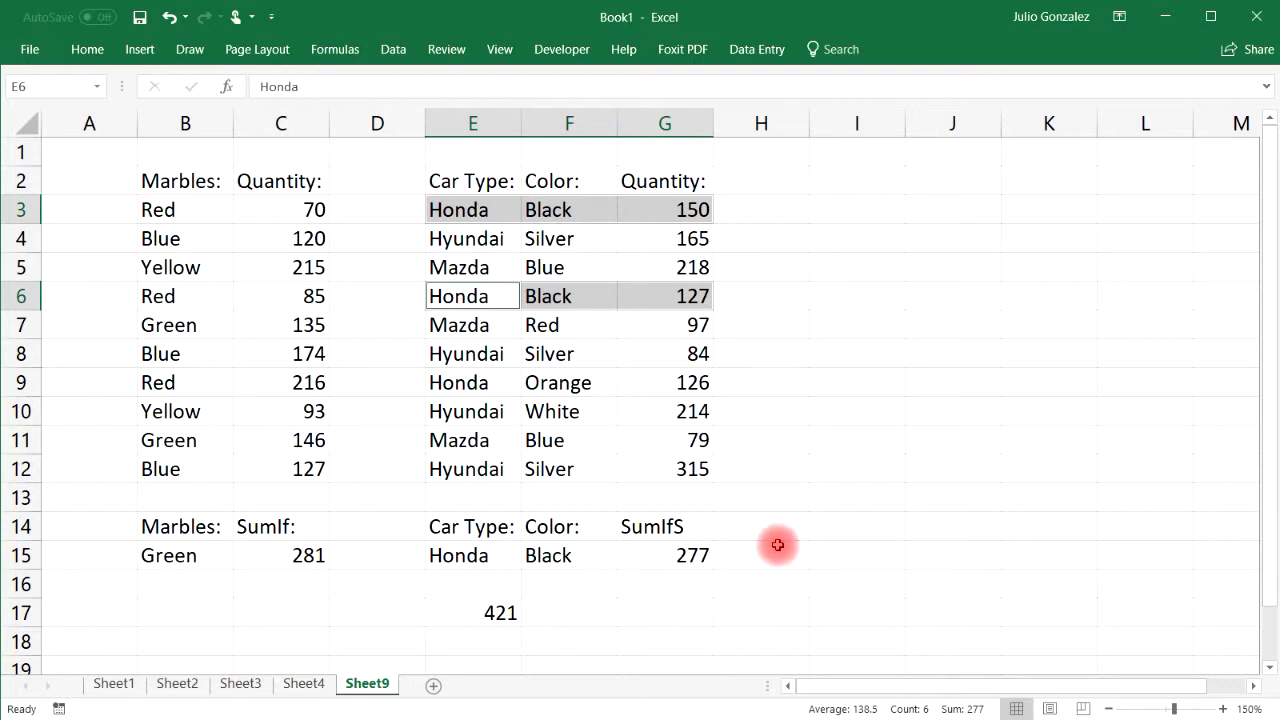
click(667, 552)
Change the SUMIFS criteria to Hyundai in E15 and Silver in F15.
click(459, 555)
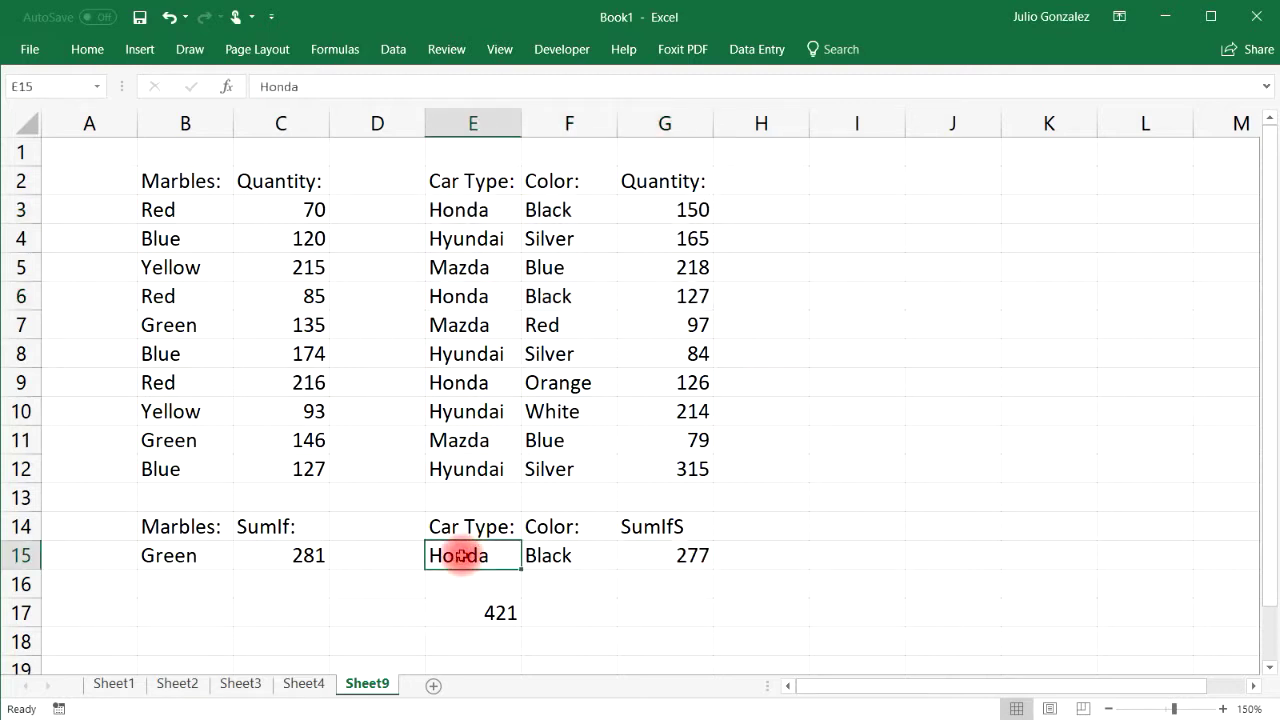
text(H)
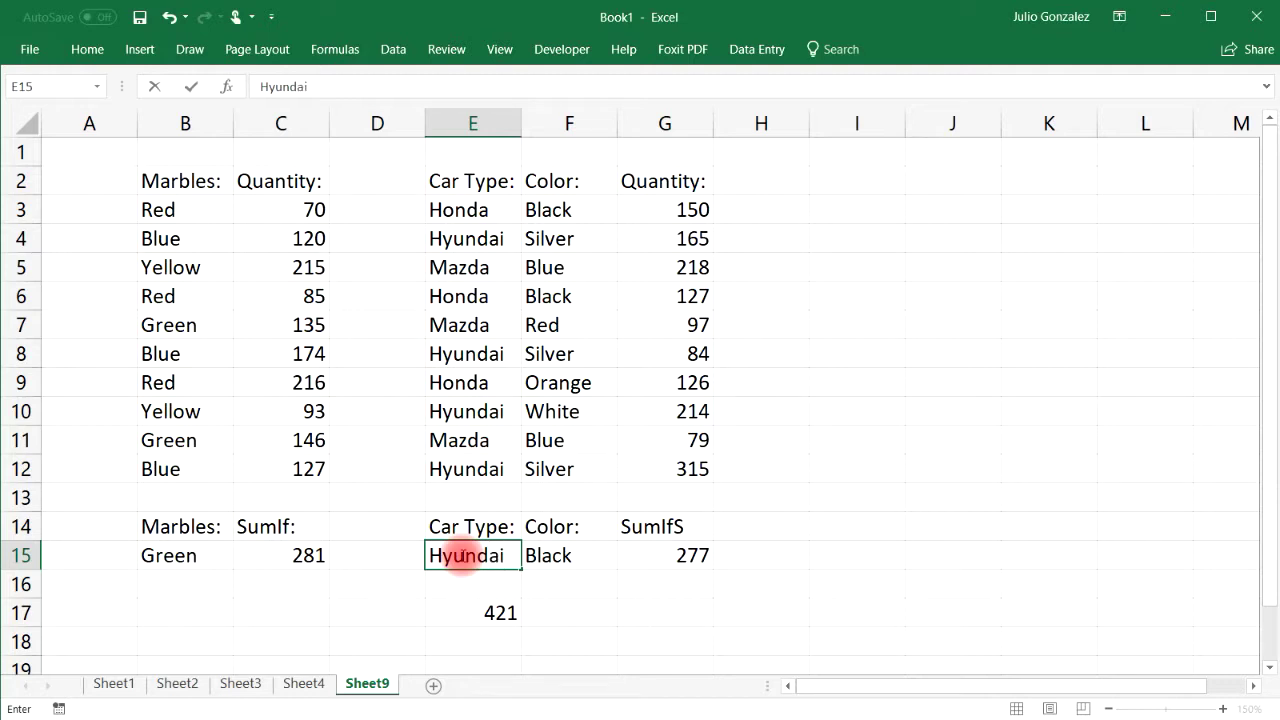
key(Tab)
text(S)
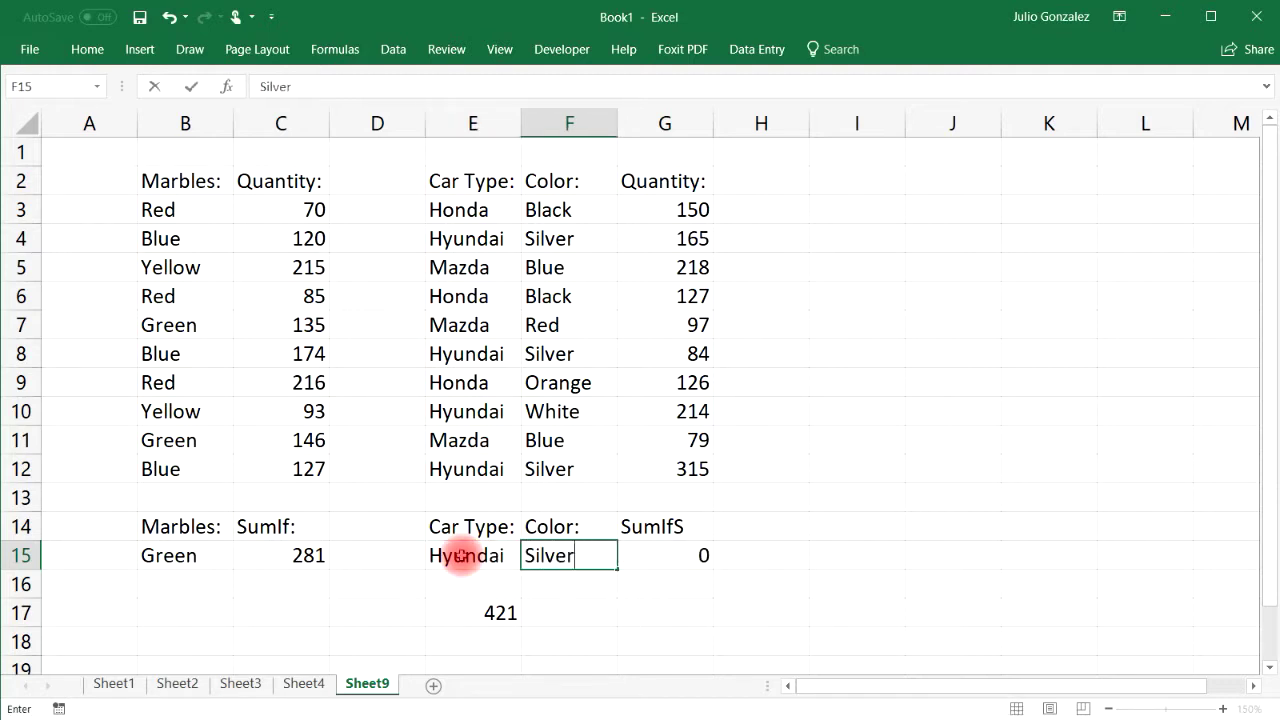
key(Return)
Select the Hyundai Silver rows E4:G4, E8:G8 and E12:G12 together and compare their sum with G15.
drag(459, 240, 654, 241)
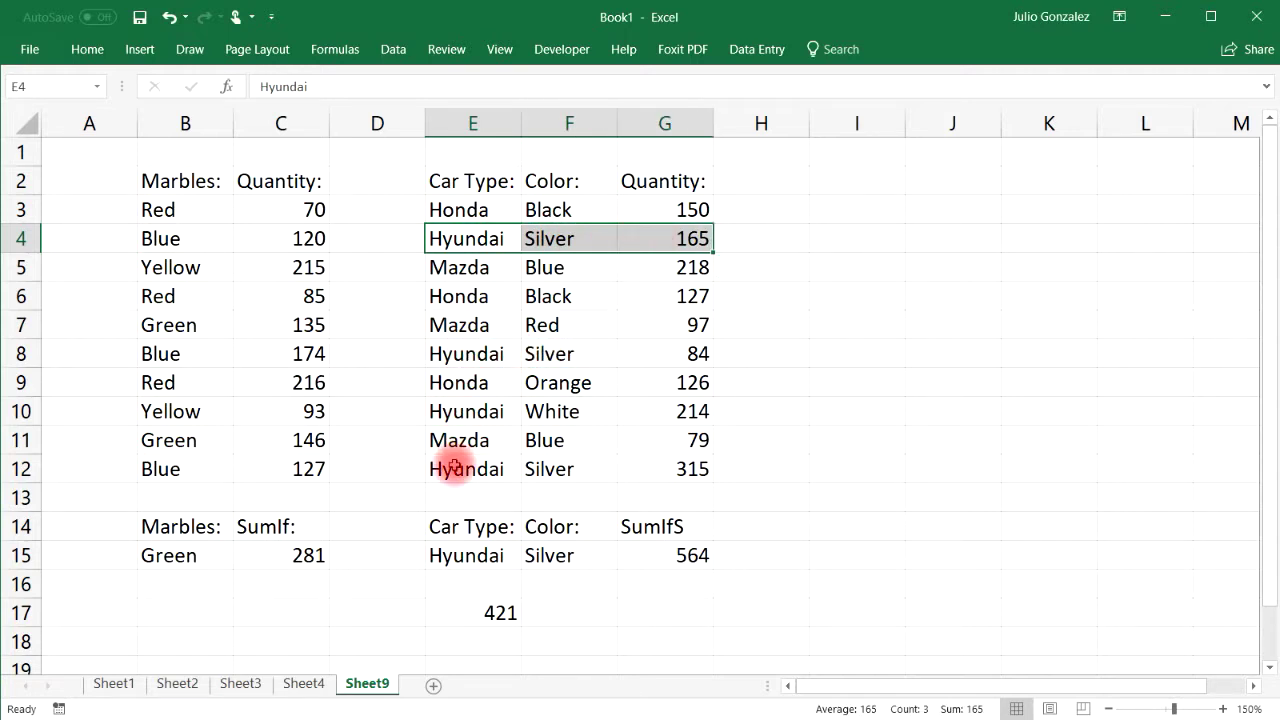
ctrl+drag(457, 352, 671, 350)
ctrl+drag(466, 469, 670, 469)
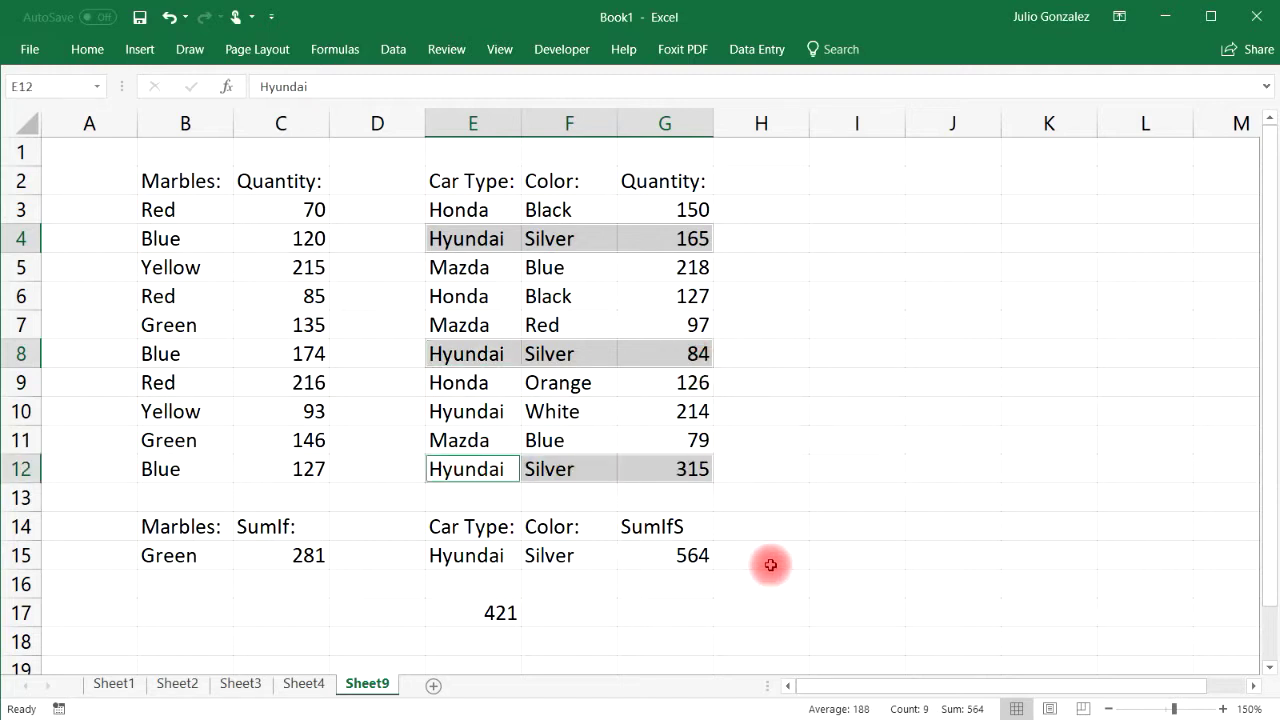
click(681, 562)
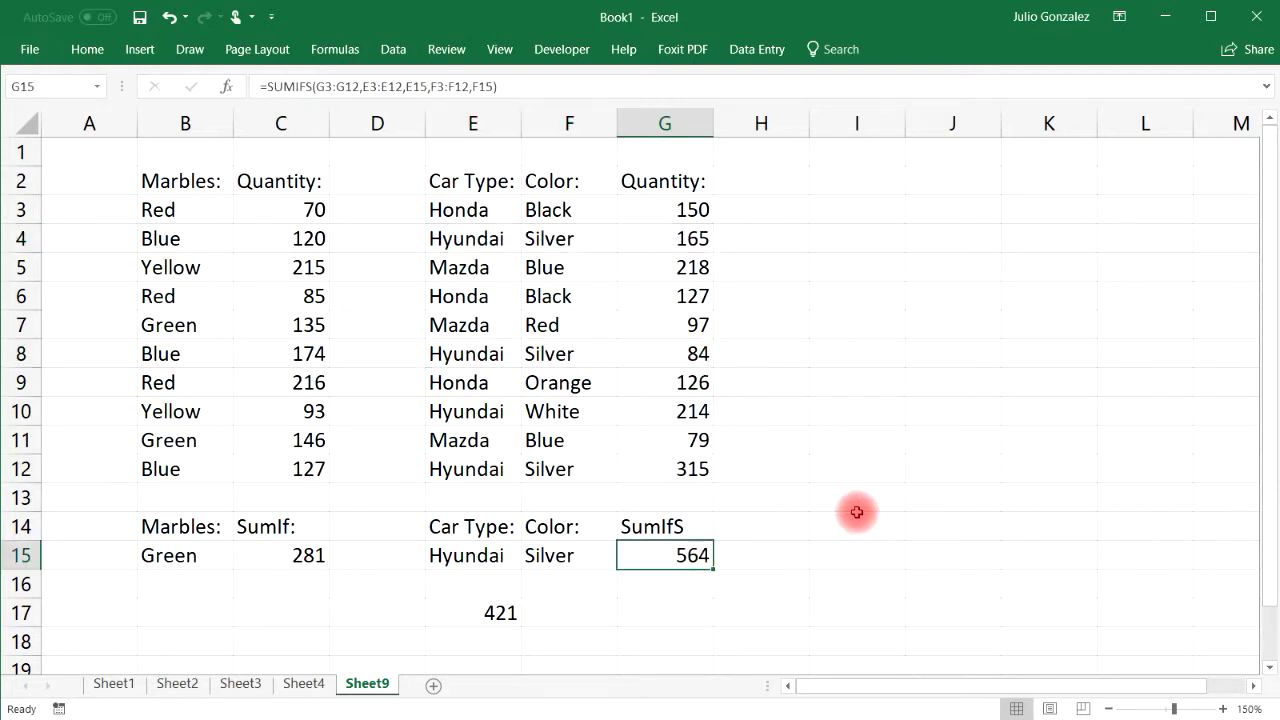
Highlight the SUMIF result in C15 and the SUMIFS result in G15 with a yellow fill.
click(322, 555)
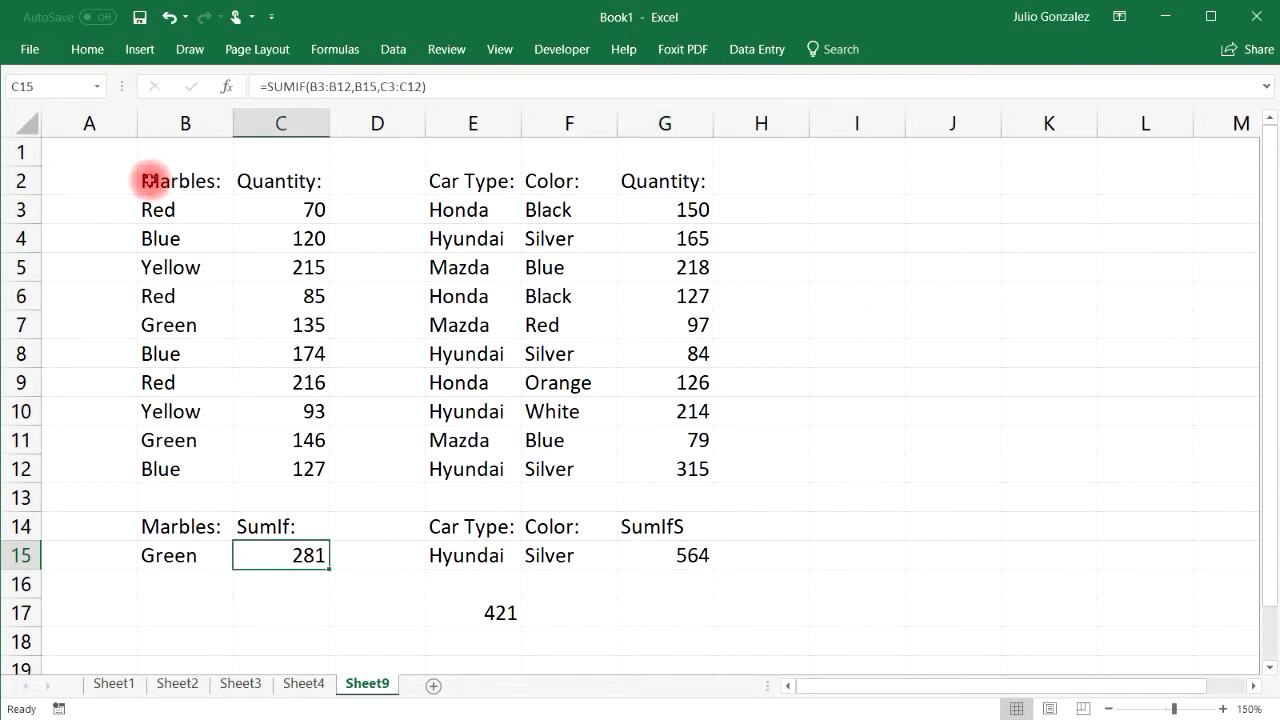
click(88, 50)
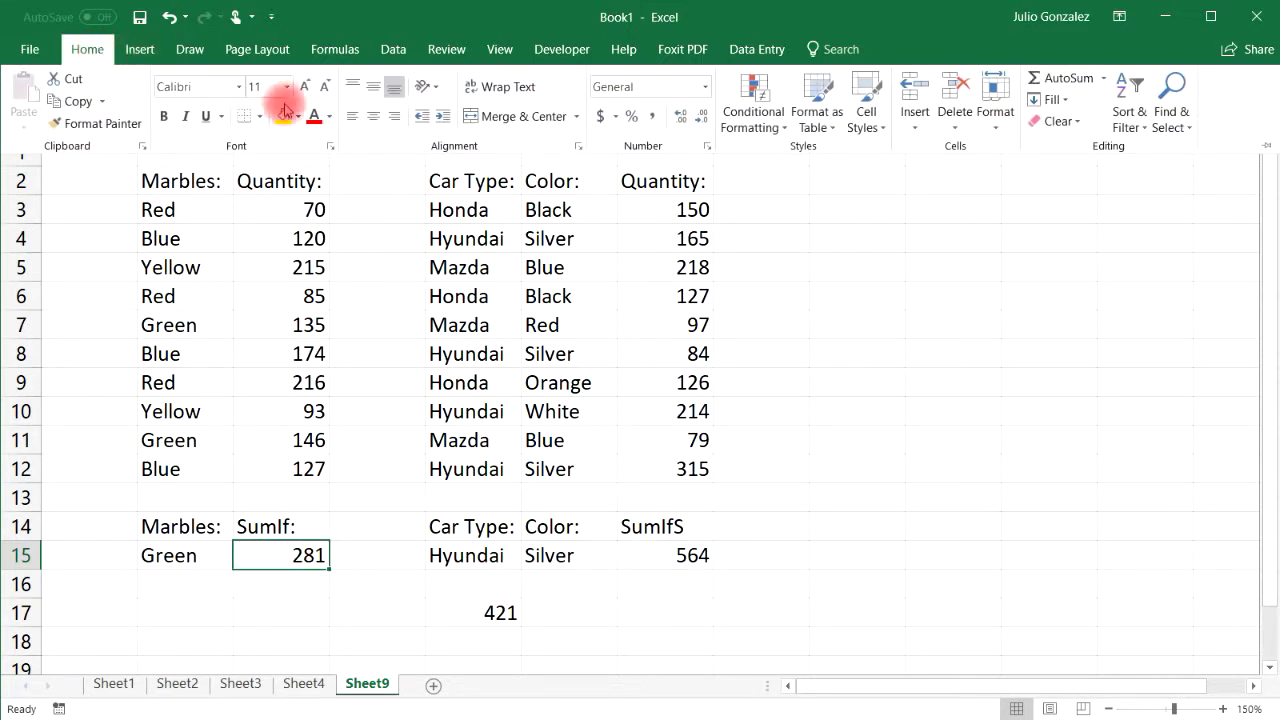
click(285, 116)
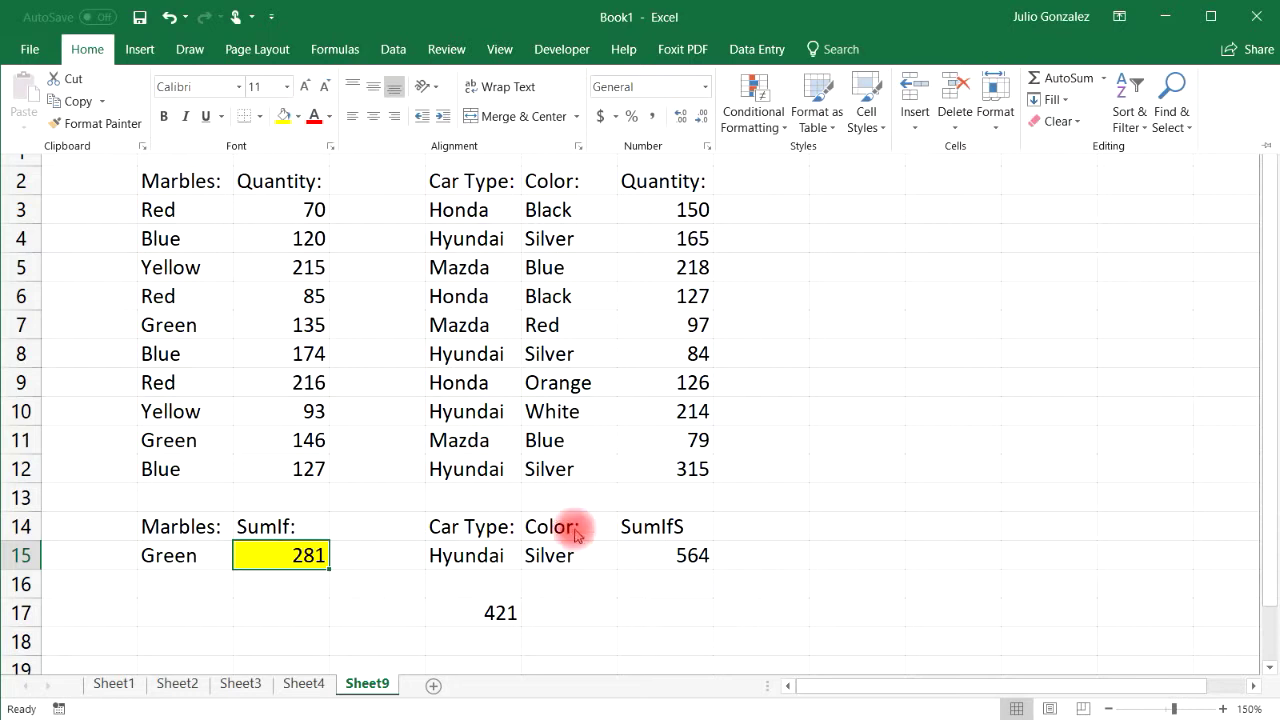
click(656, 545)
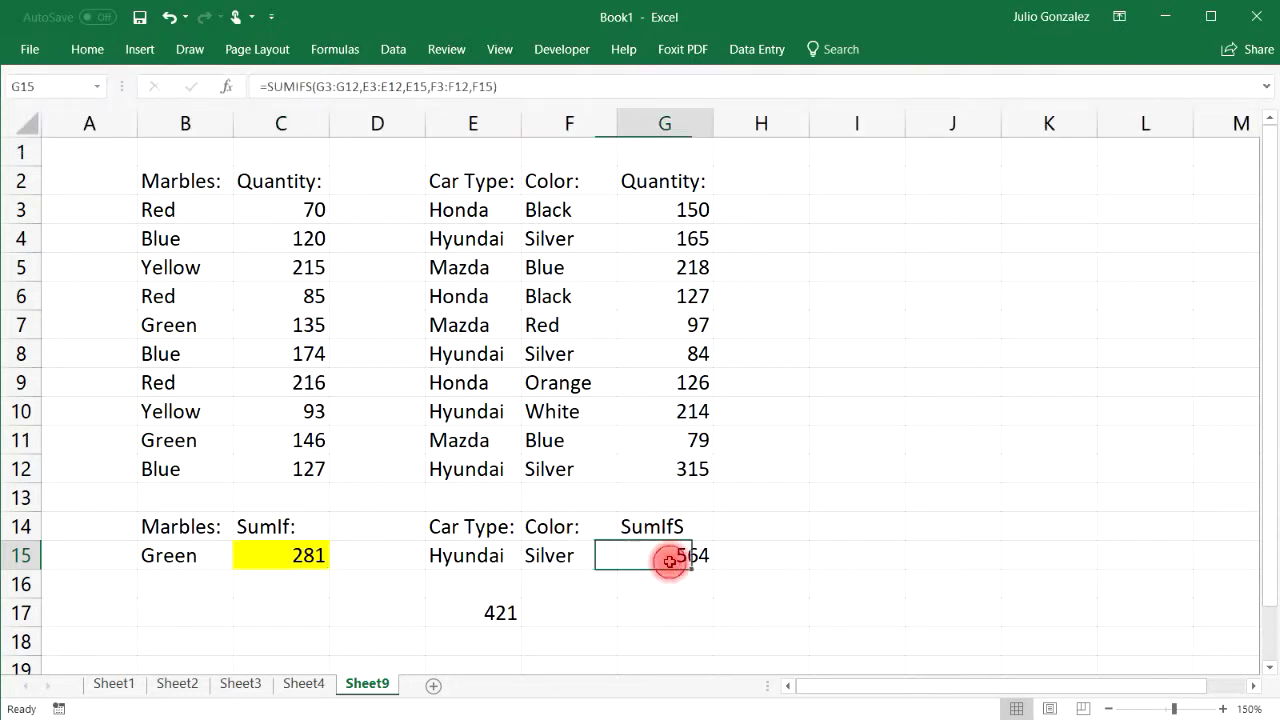
click(99, 56)
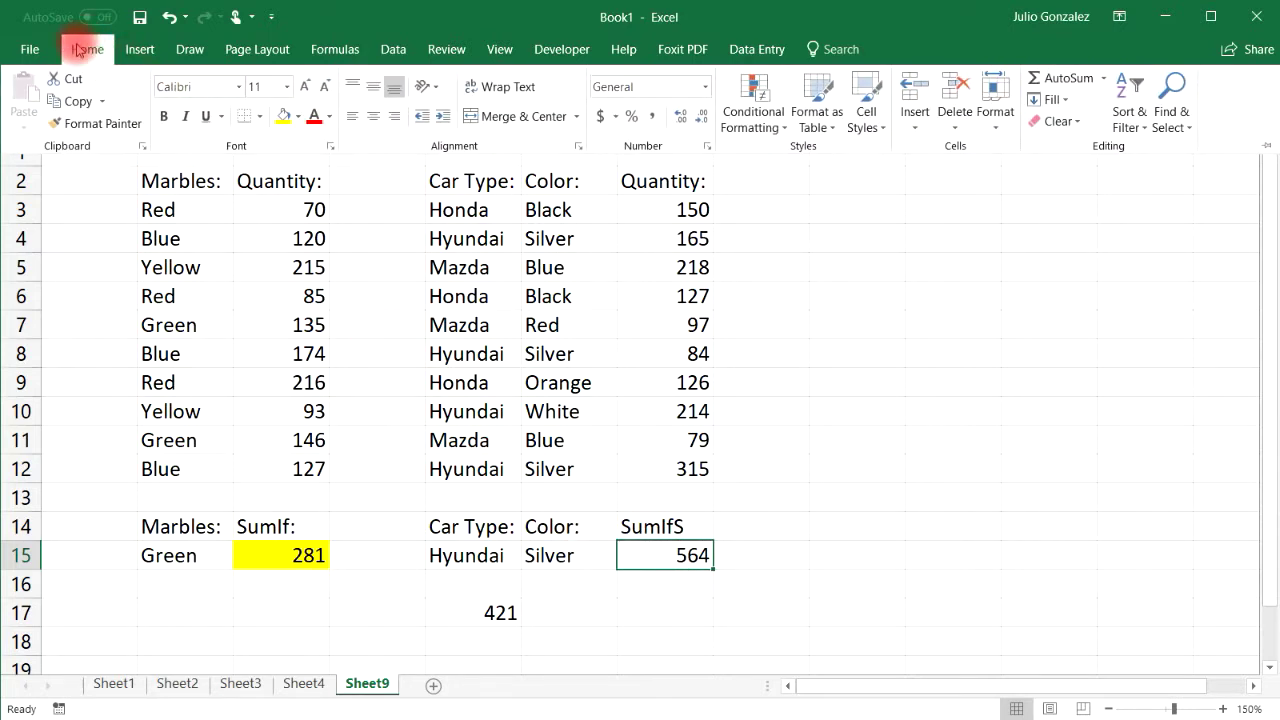
click(297, 118)
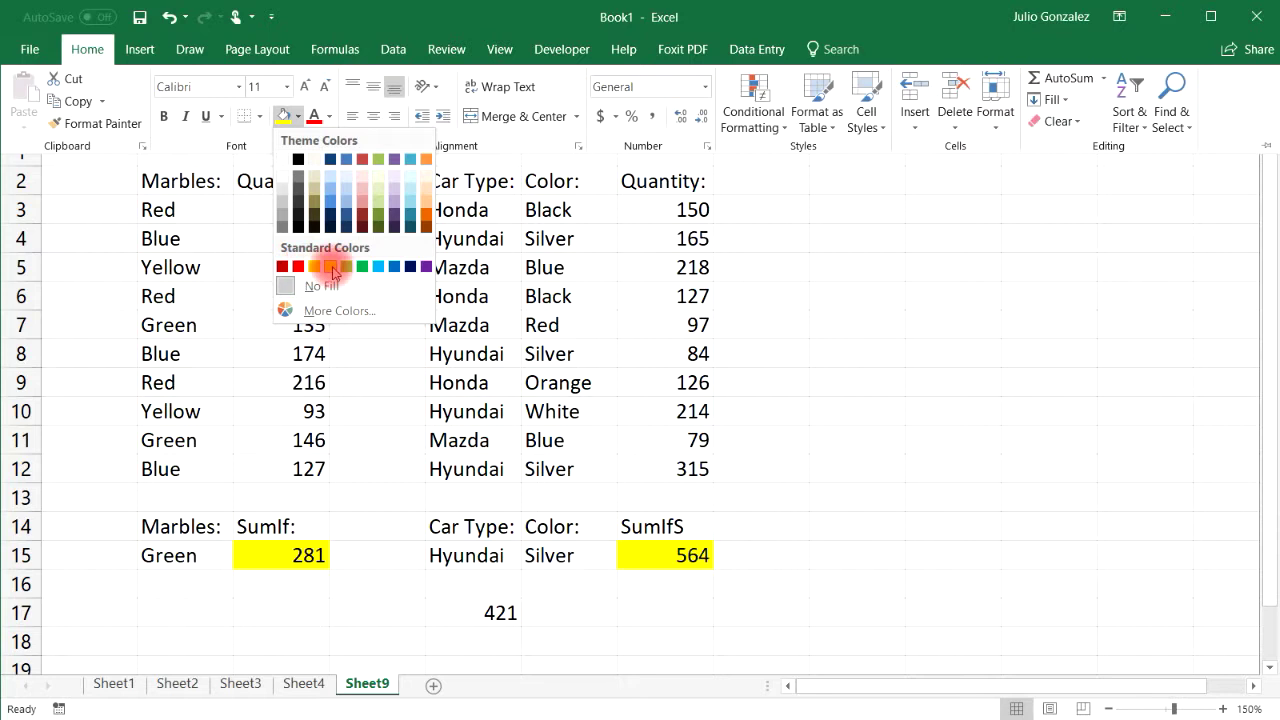
click(333, 268)
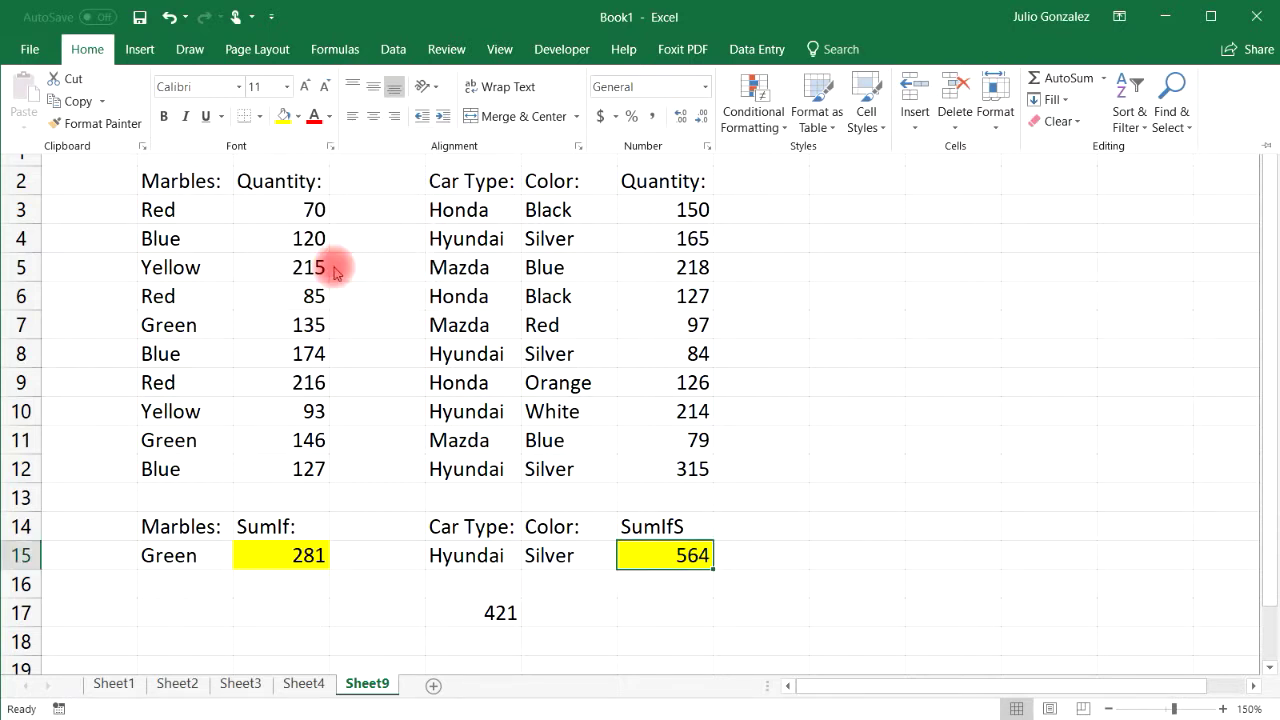
Change the marble criterion in B15 to Yellow and check the SUMIF result in C15.
click(193, 549)
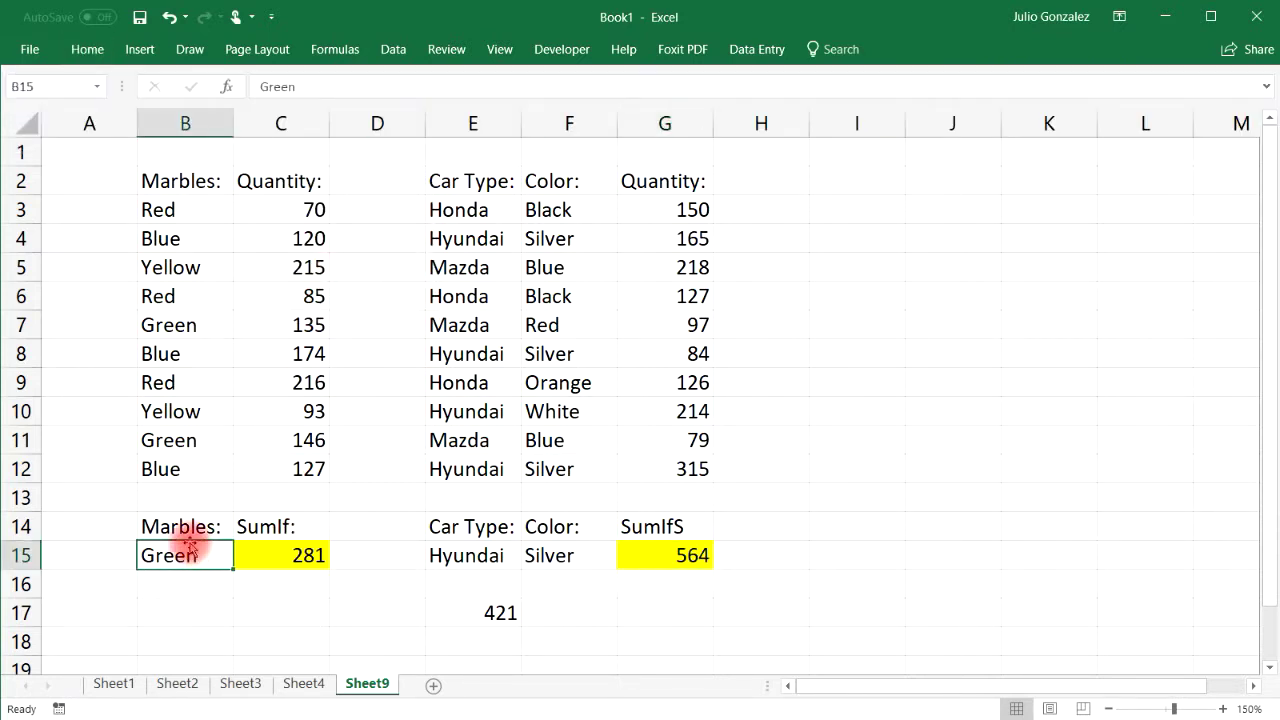
text(Y)
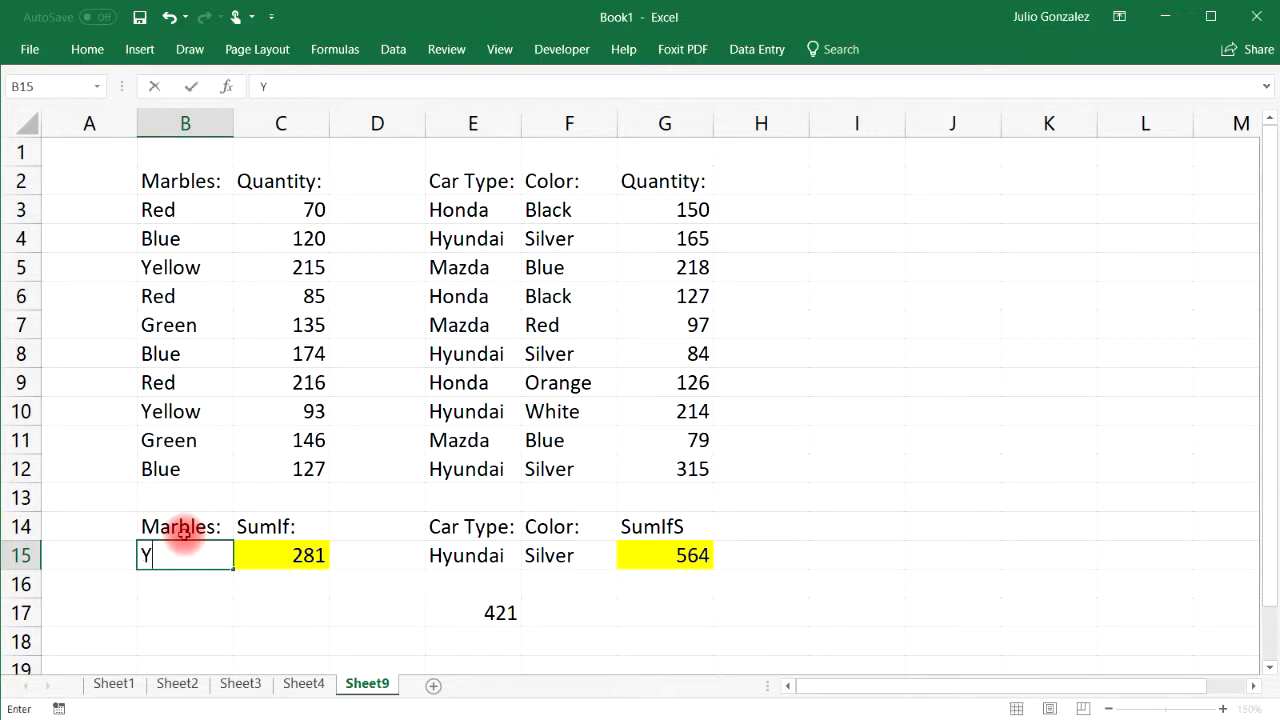
text(ellow)
key(Return)
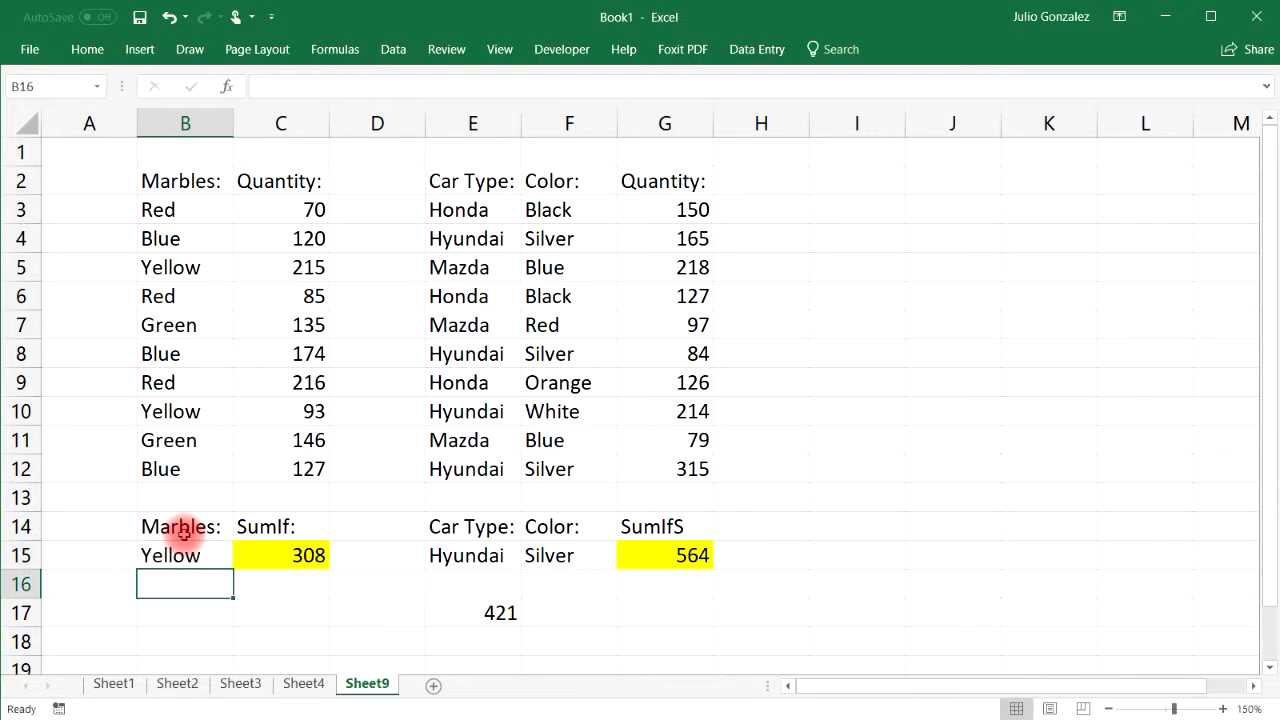
click(290, 555)
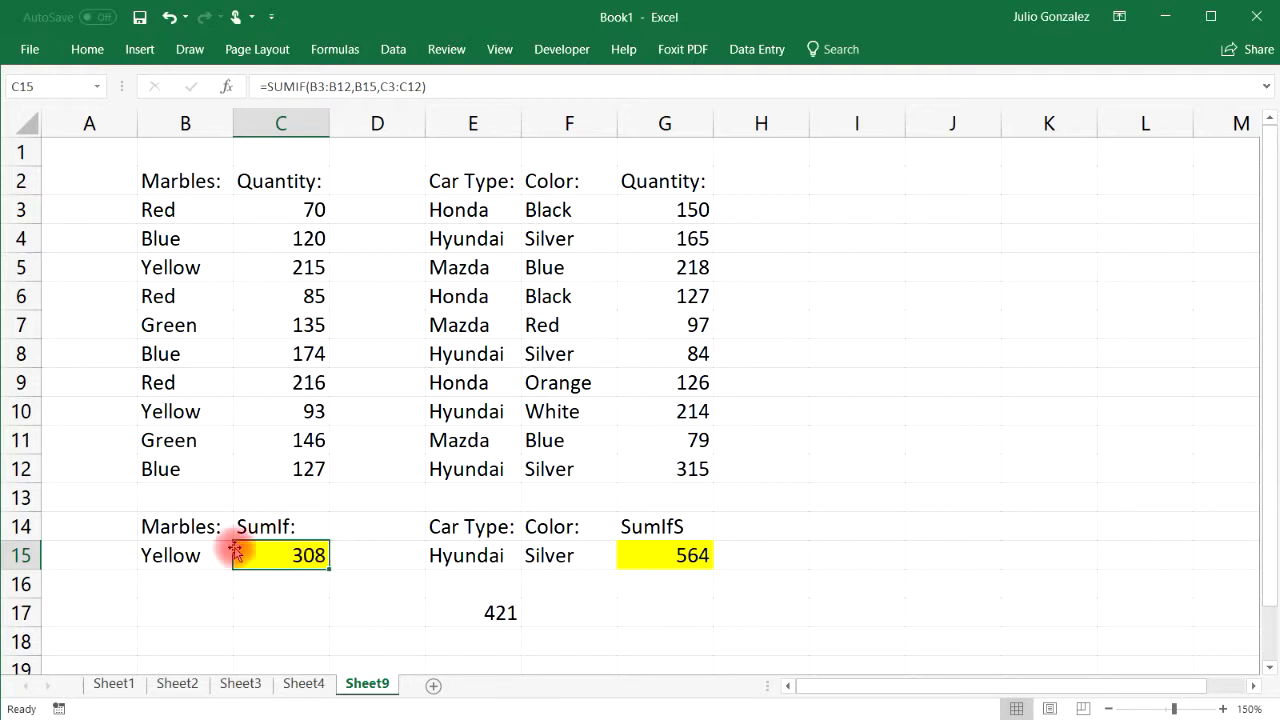
Change the car criteria to Mazda in E15 and Blue in F15.
click(483, 556)
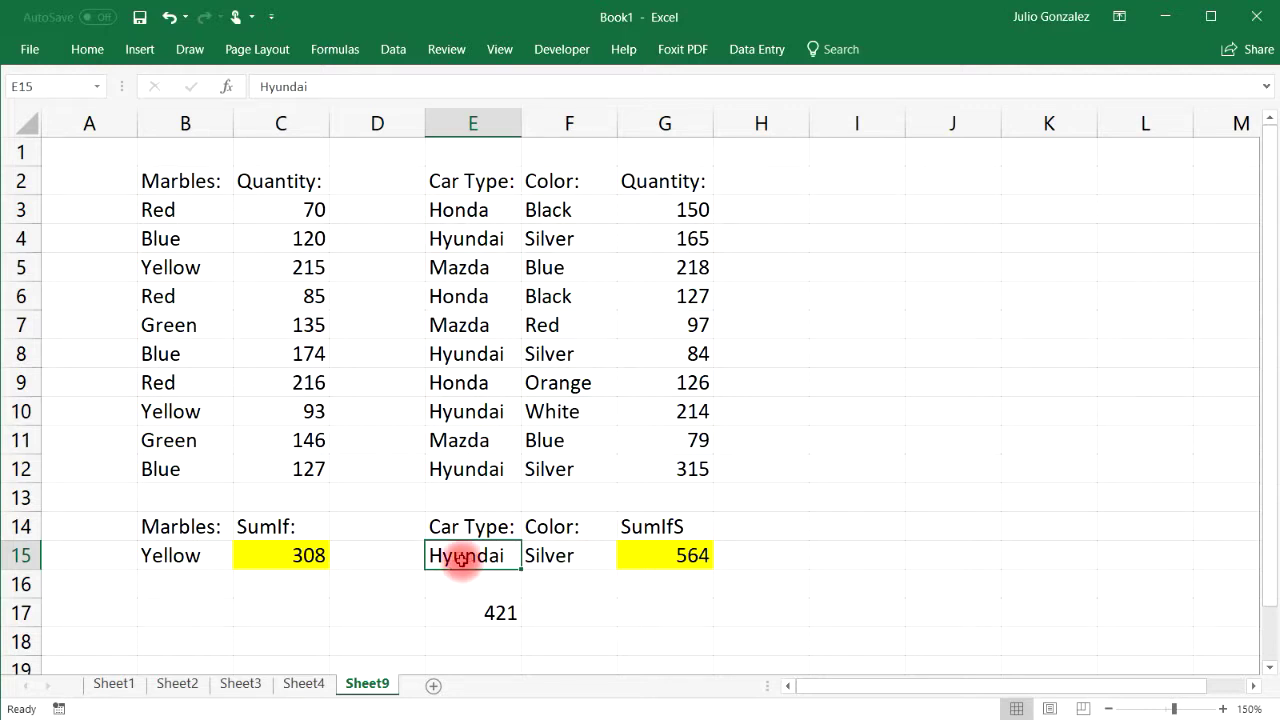
text(Mazda)
key(Return)
click(545, 560)
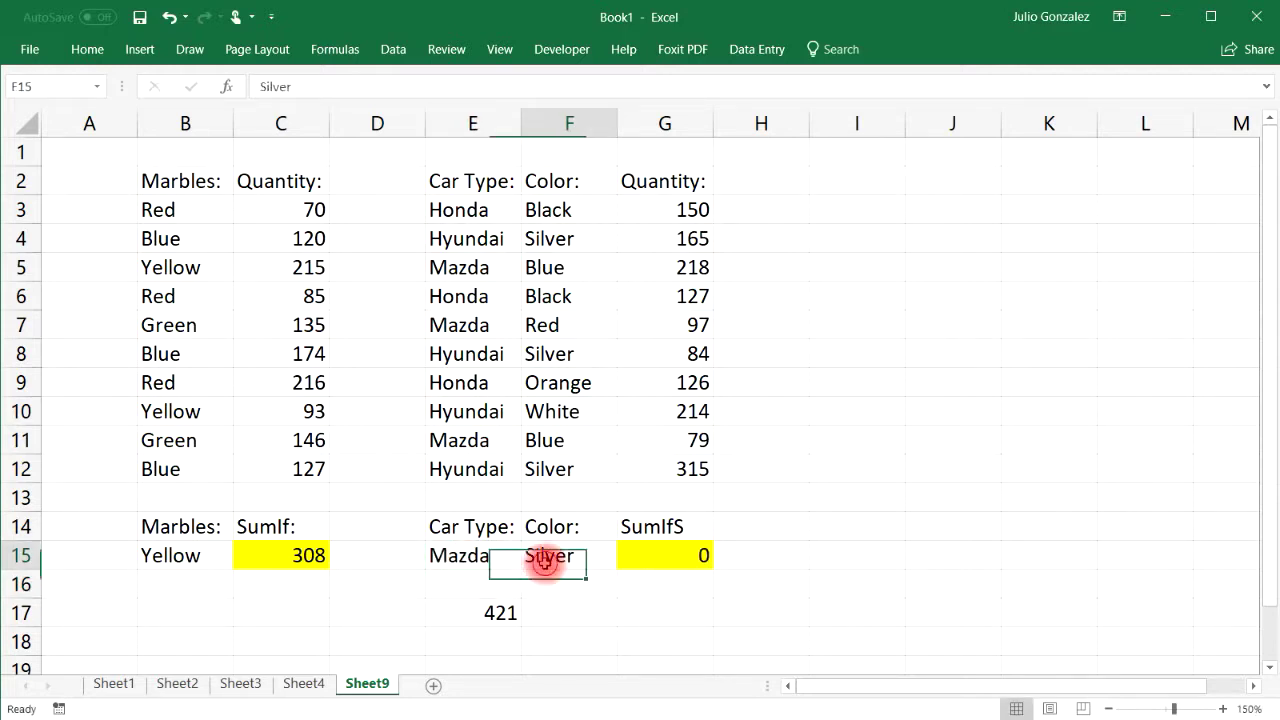
text(Blue)
key(Return)
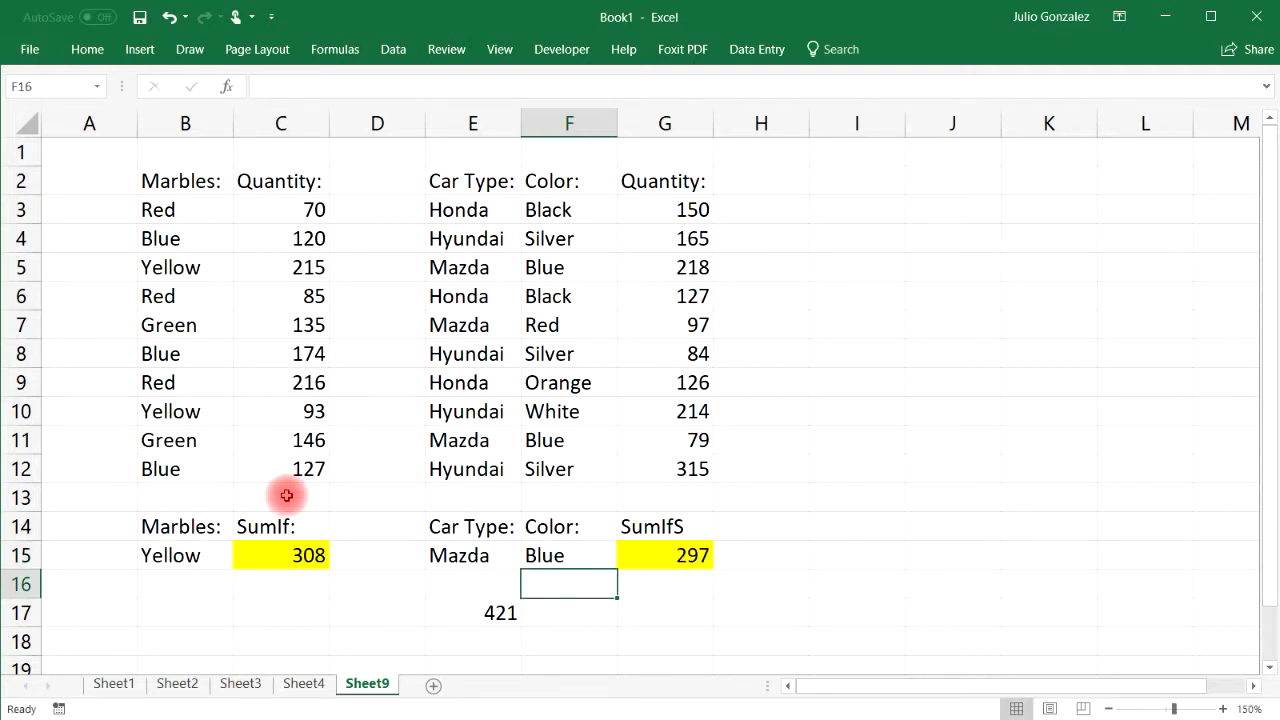
click(308, 526)
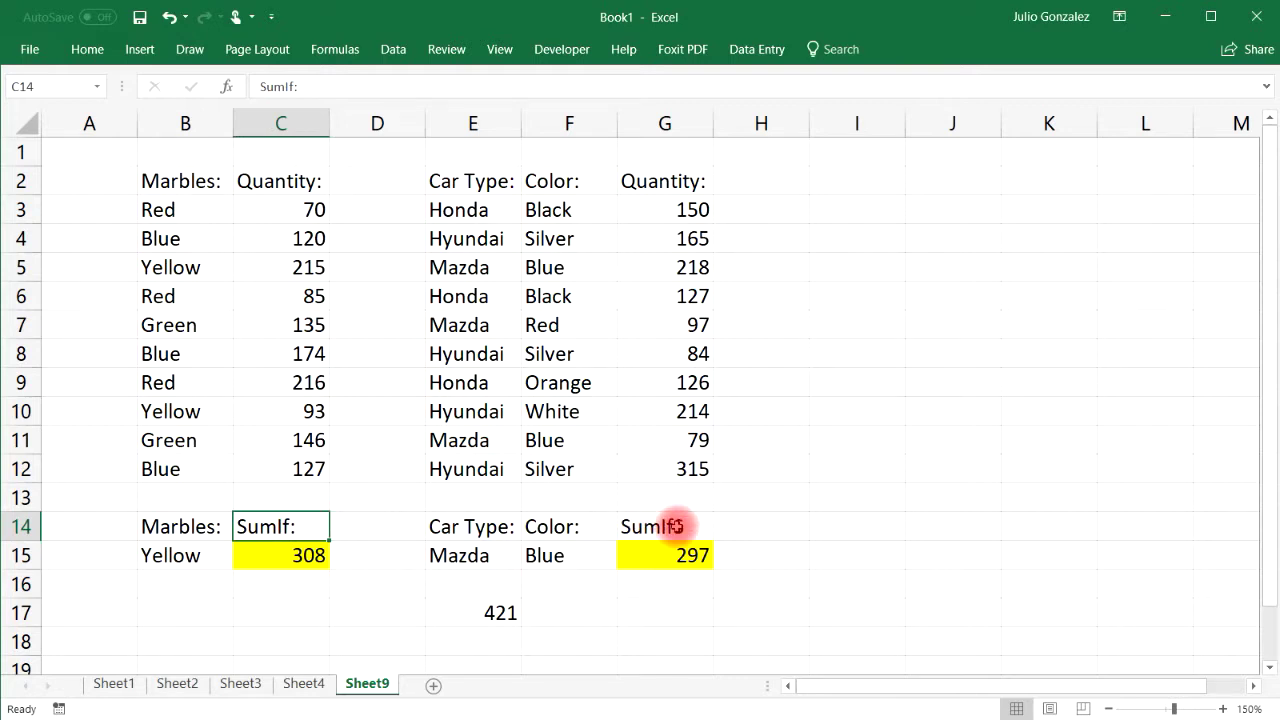
Examine the Quick Analysis formatting, chart and totals options for the marble data in B3:C12.
click(678, 522)
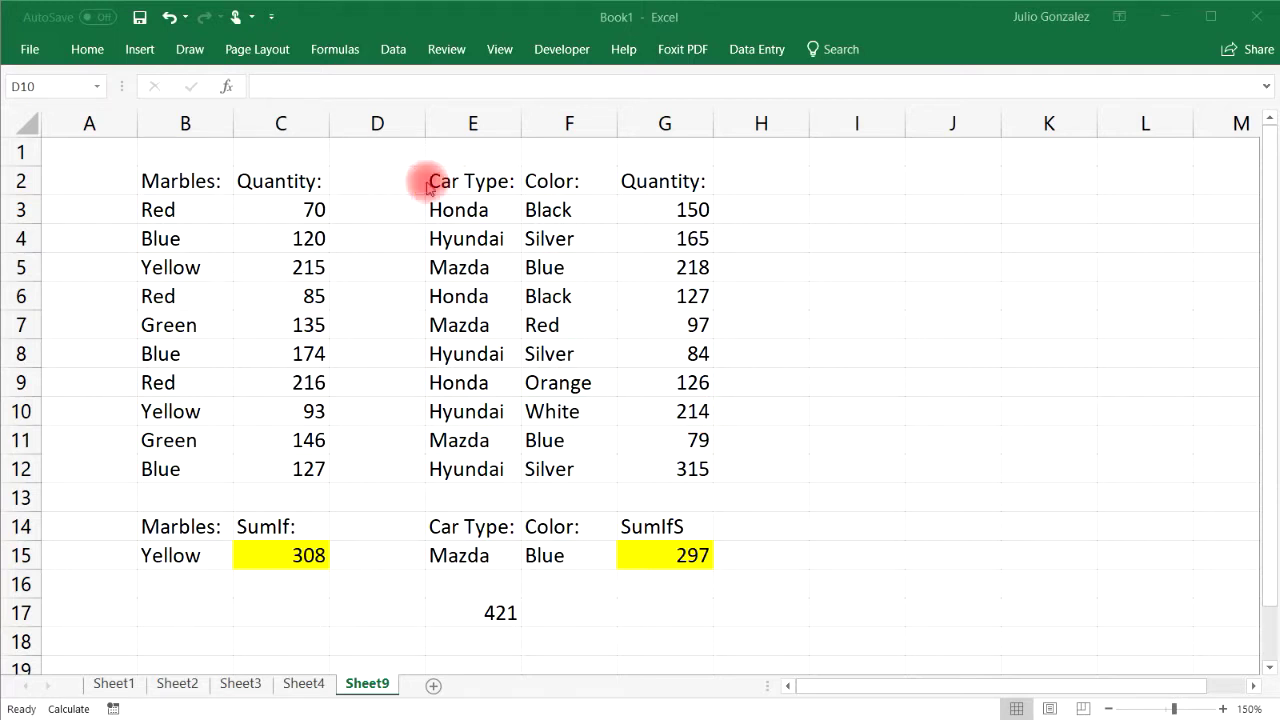
drag(165, 203, 286, 466)
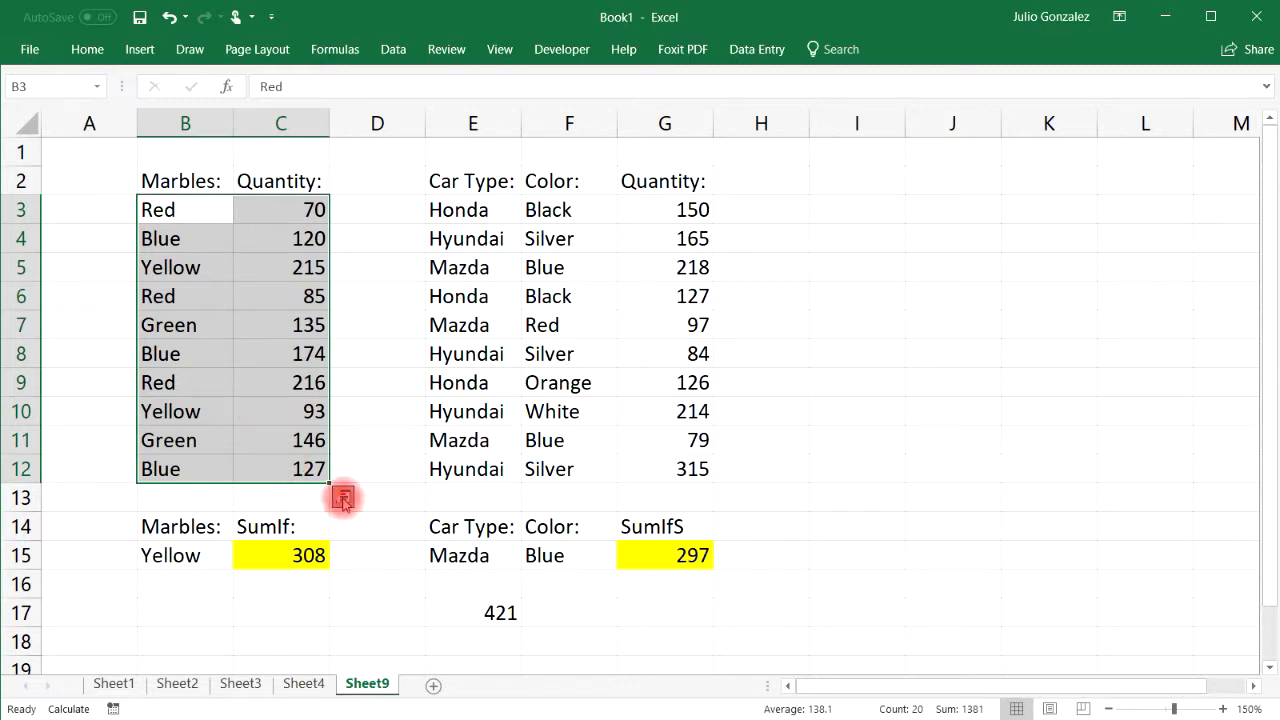
click(342, 498)
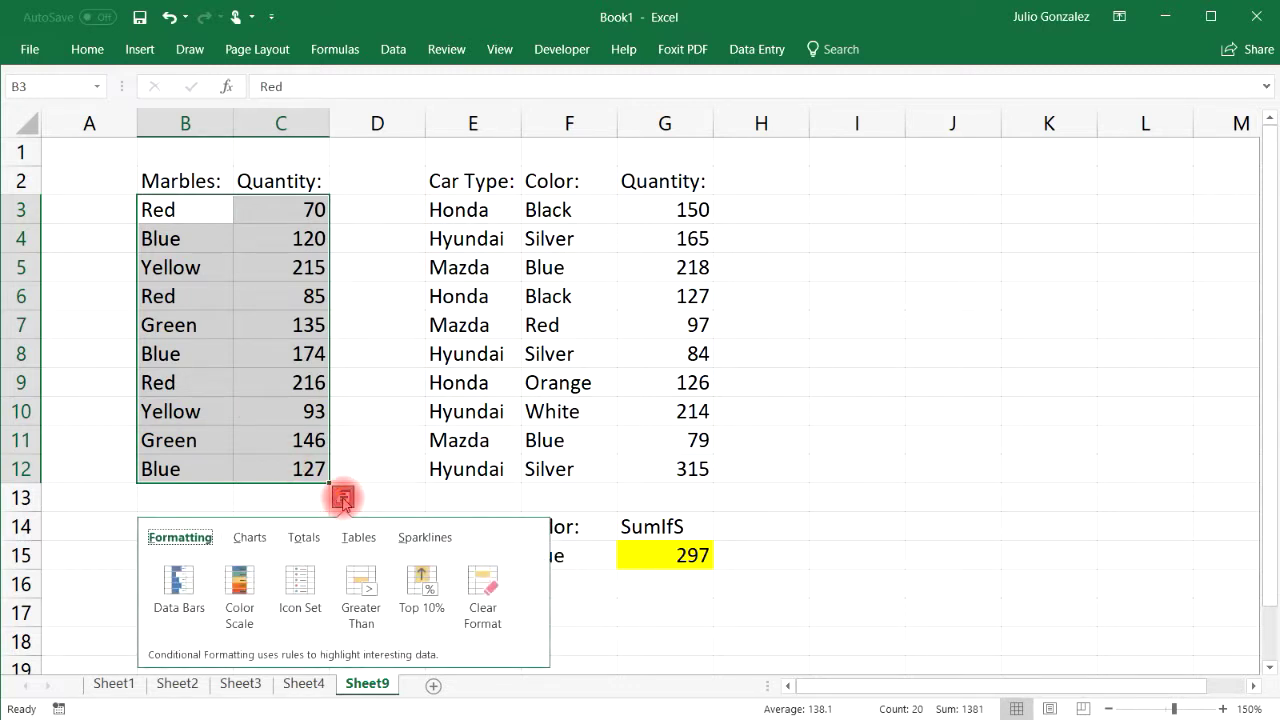
click(175, 537)
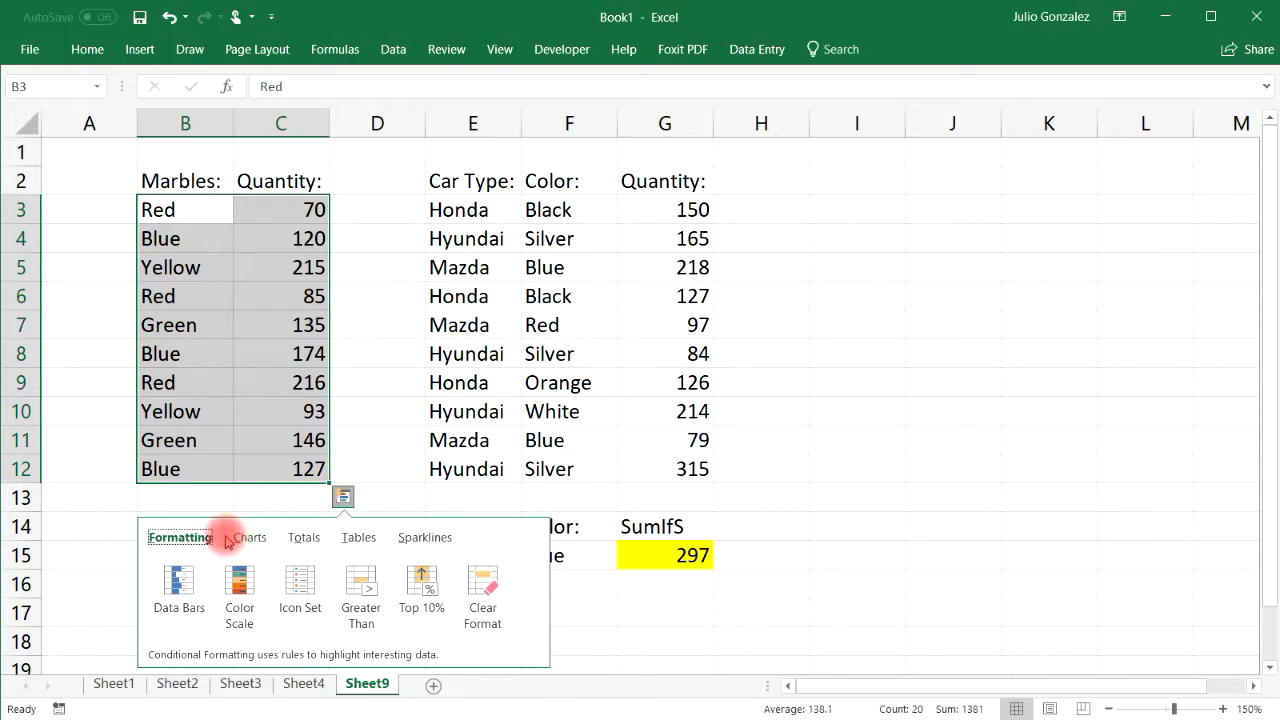
click(175, 588)
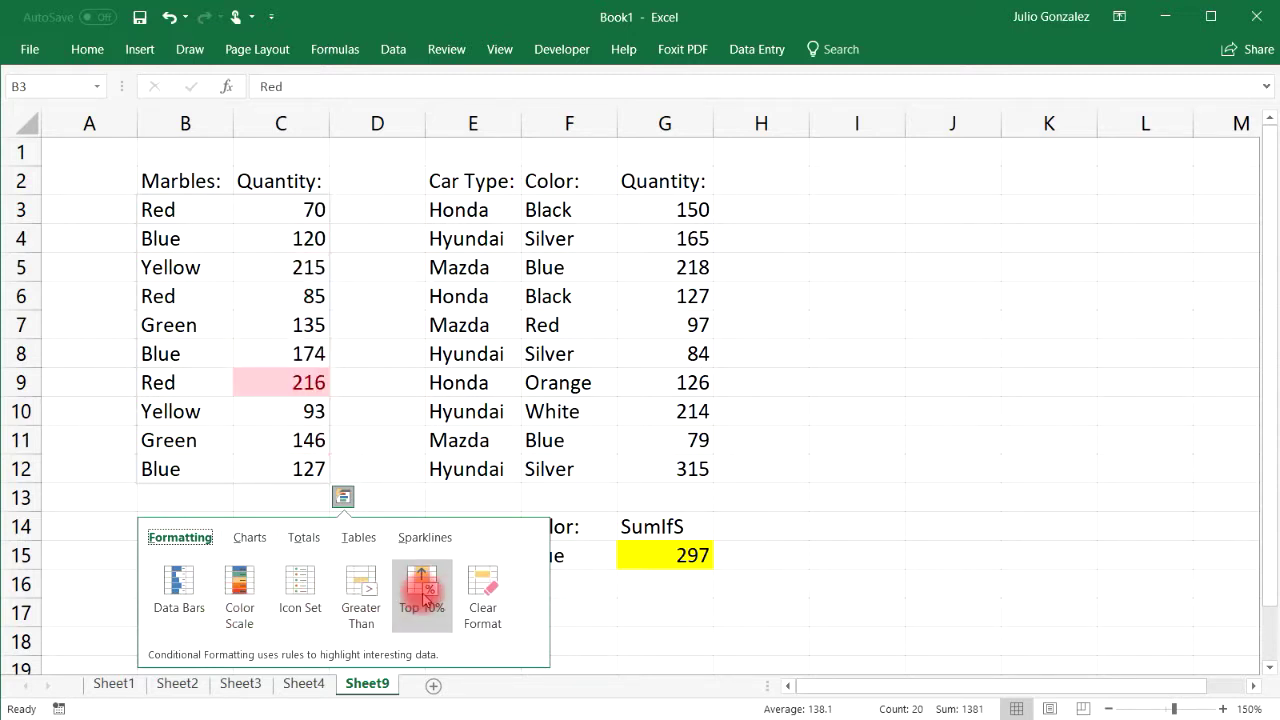
click(250, 537)
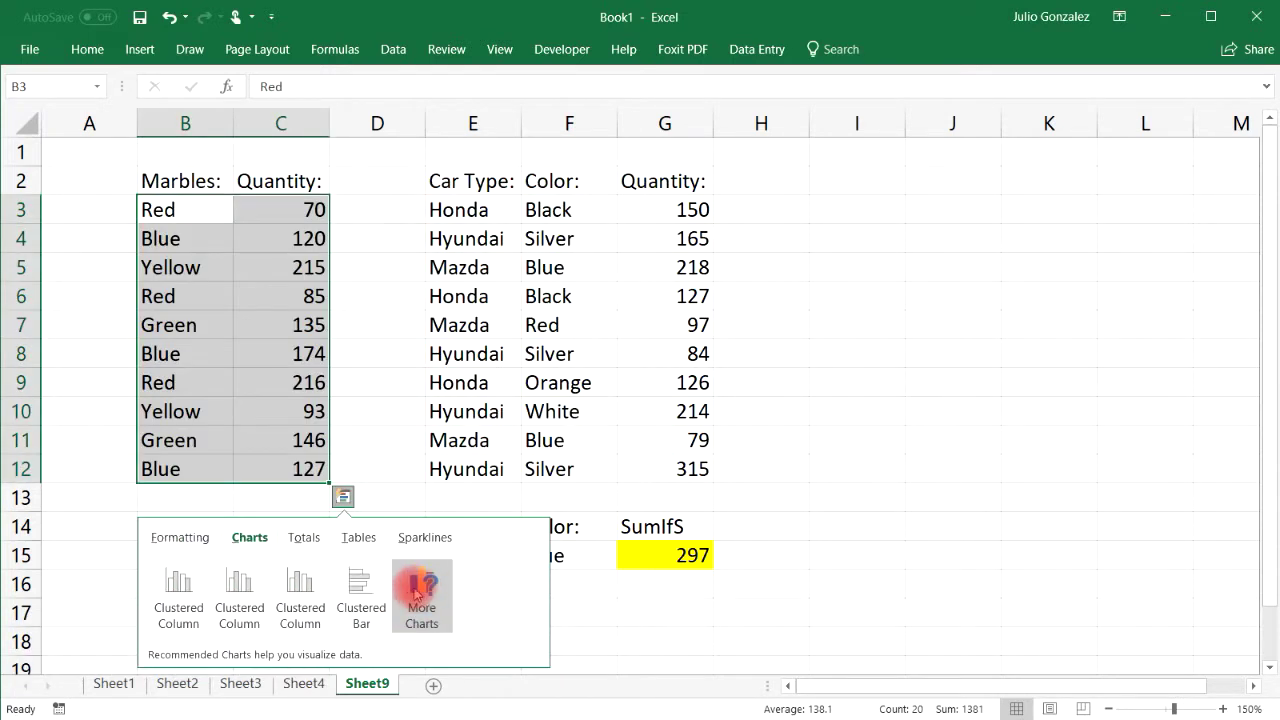
click(304, 537)
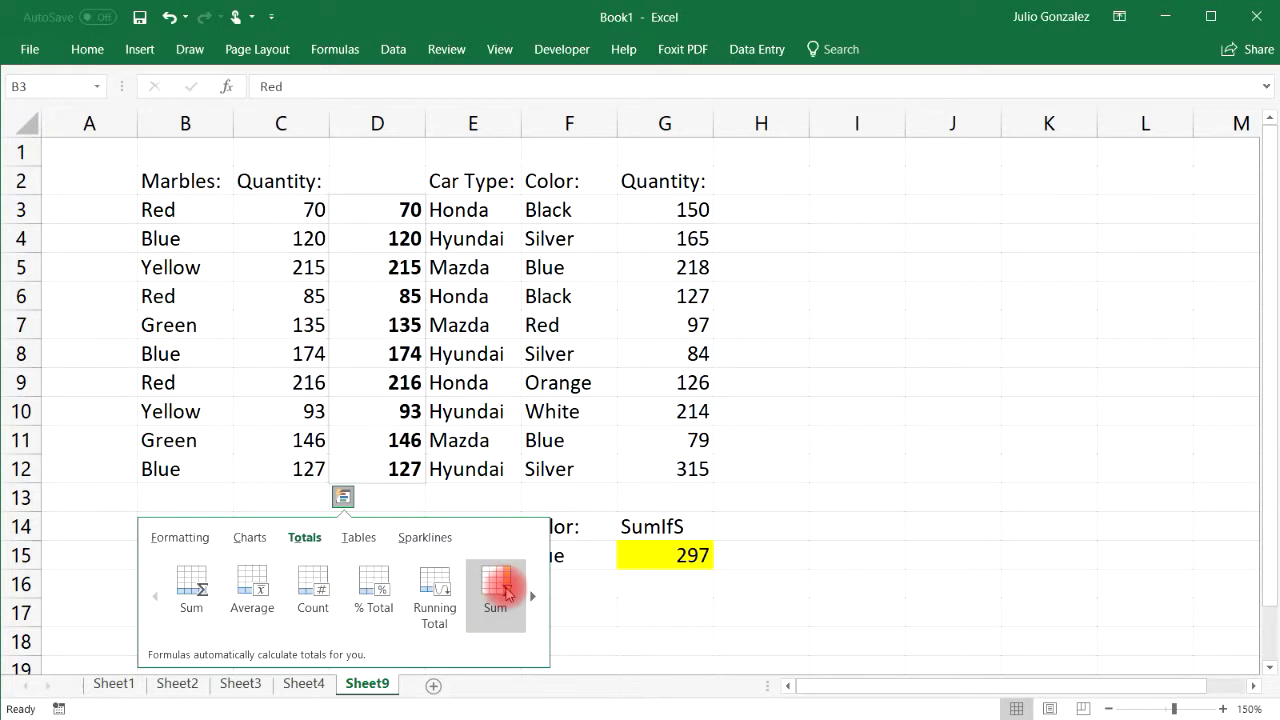
click(531, 596)
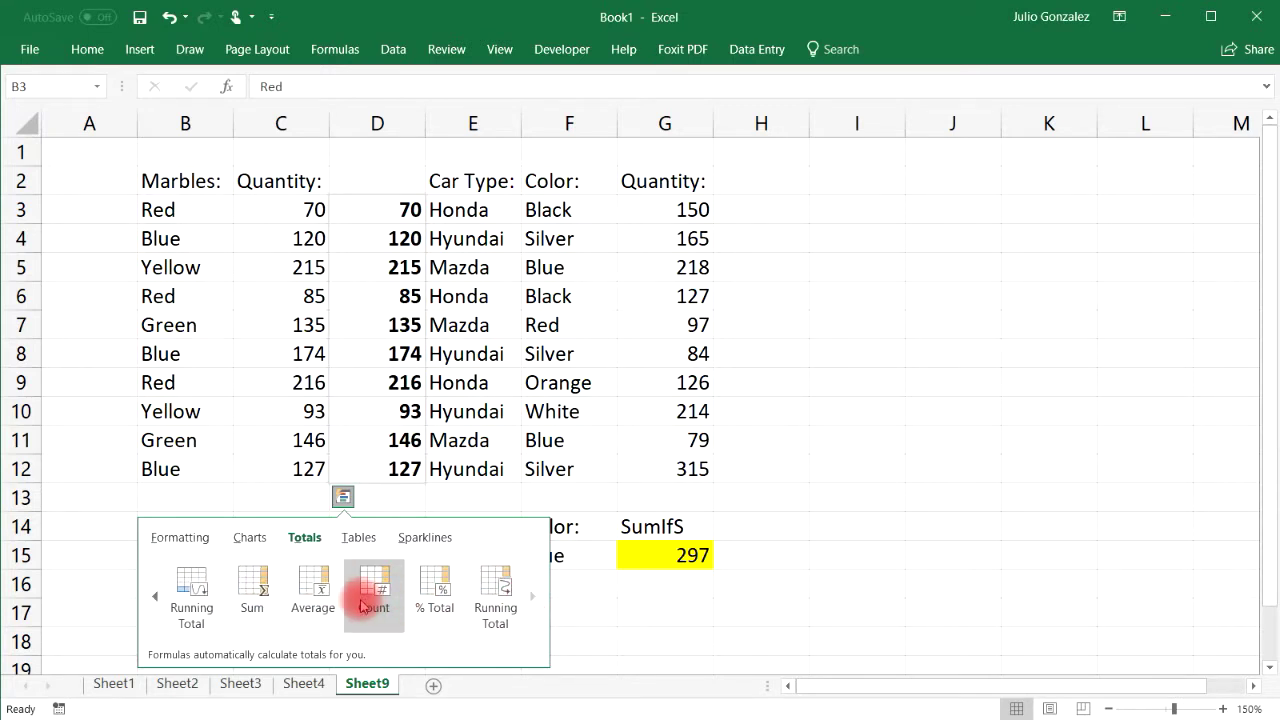
click(185, 541)
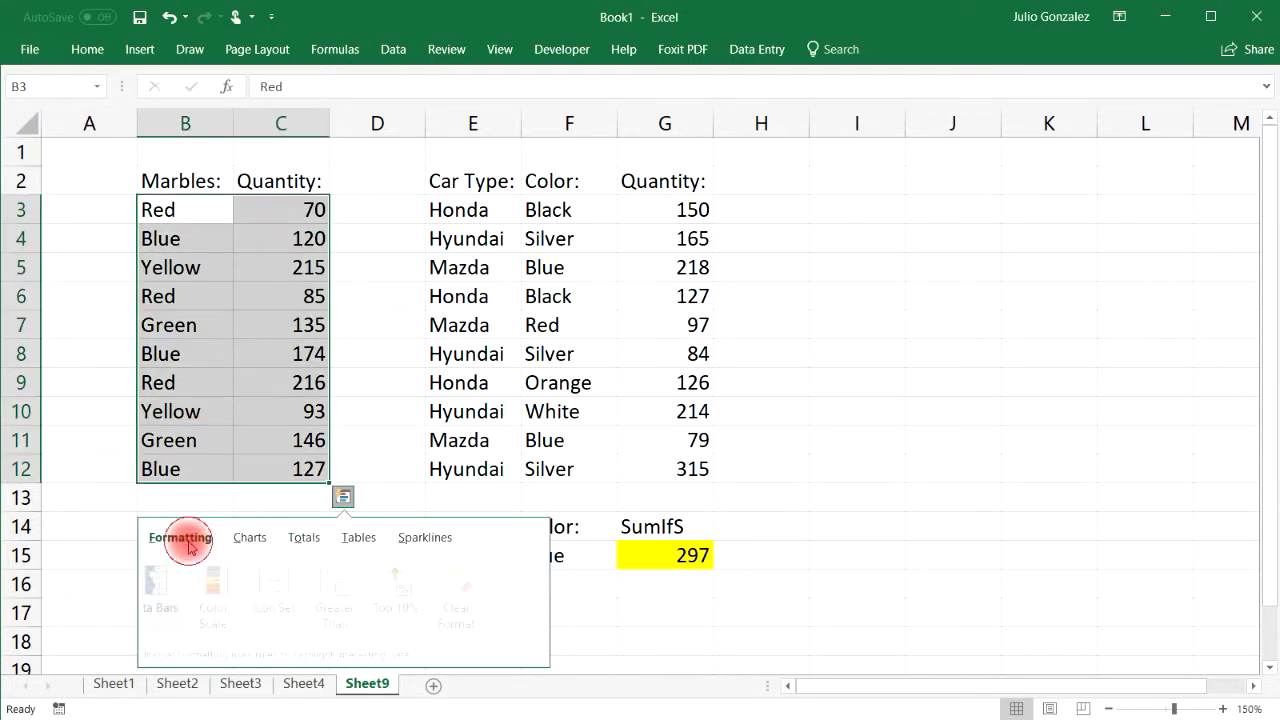
click(757, 576)
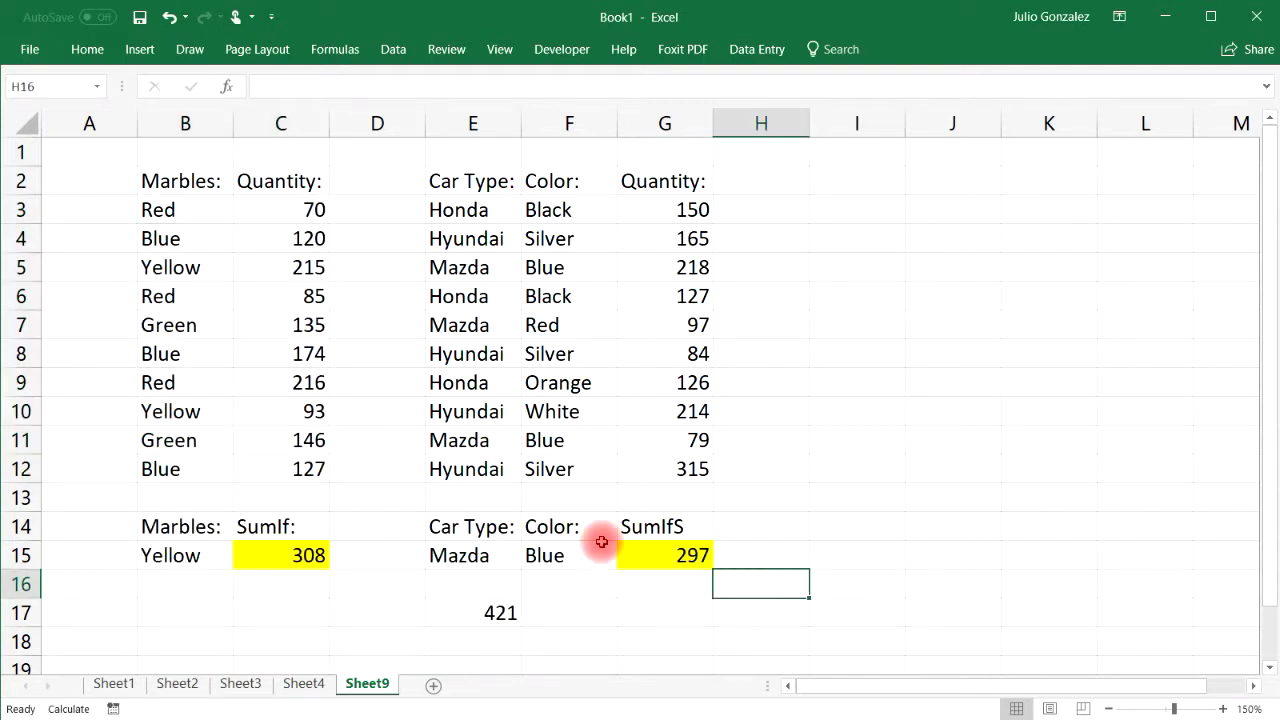
Preview the Conditional Formatting data bars, color scales, icon sets and highlight rules on B3:C12 without applying any.
drag(163, 209, 278, 467)
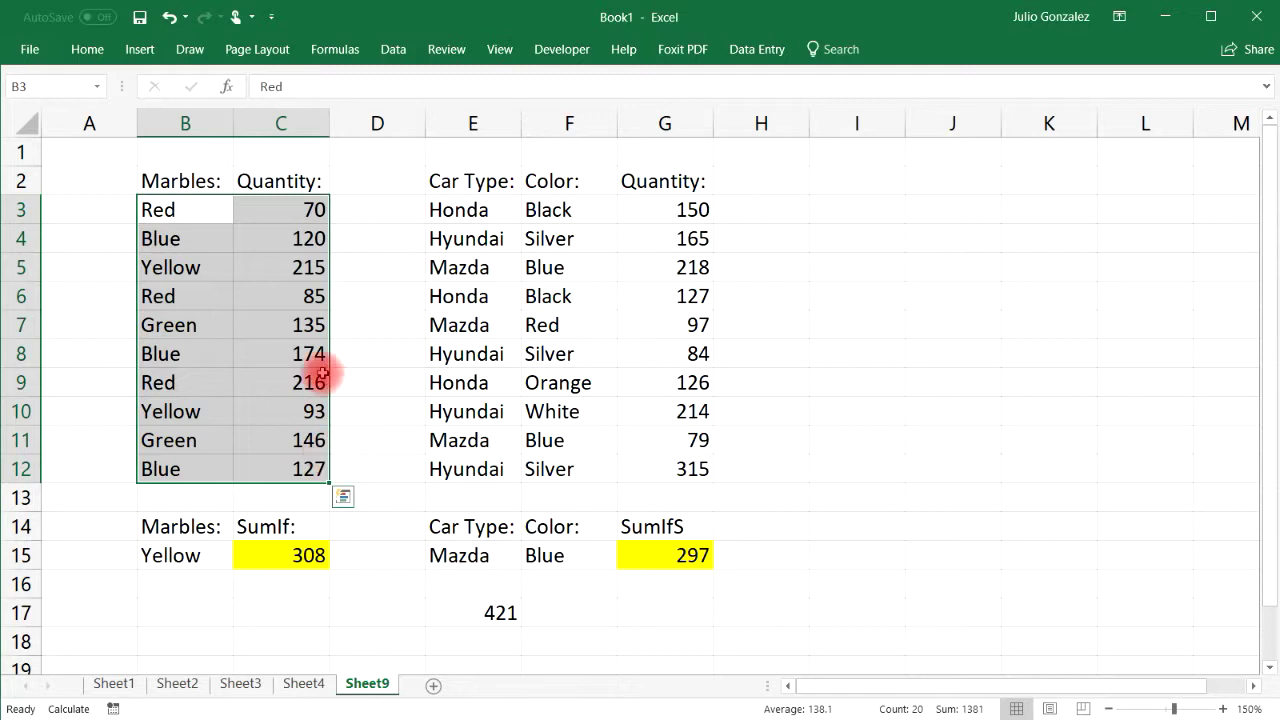
click(87, 52)
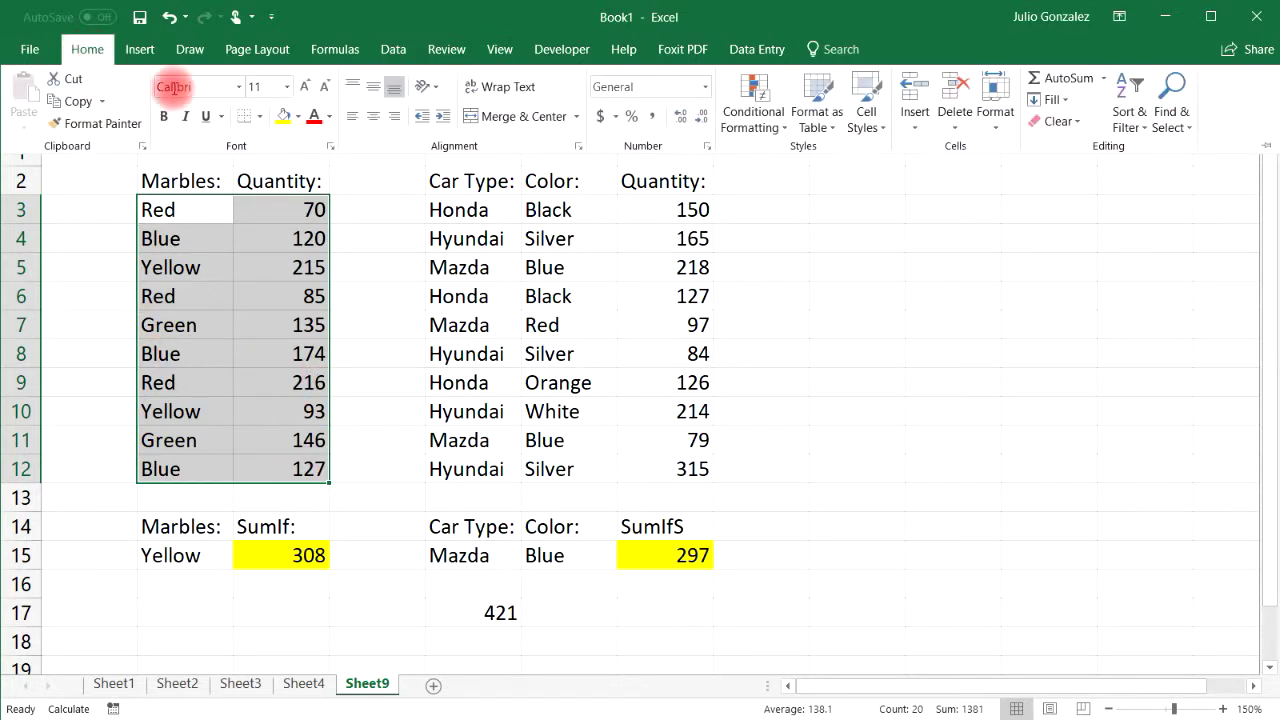
click(785, 128)
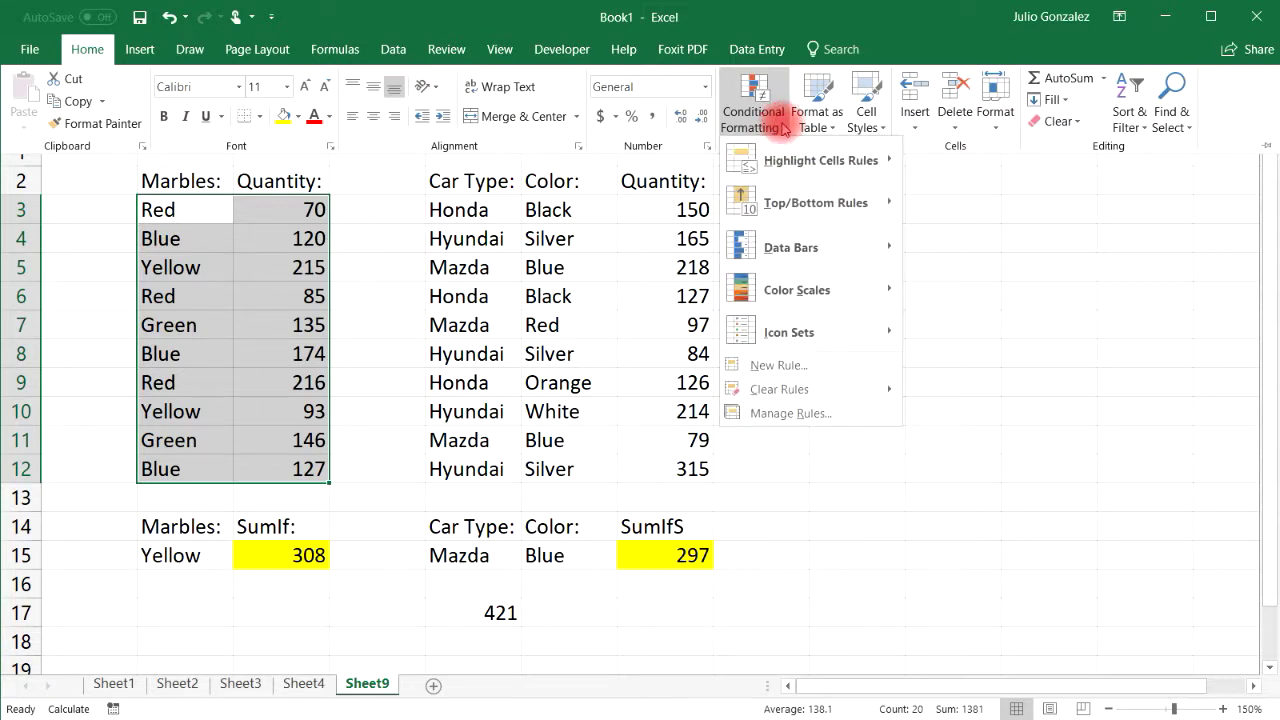
mouse_move(815, 248)
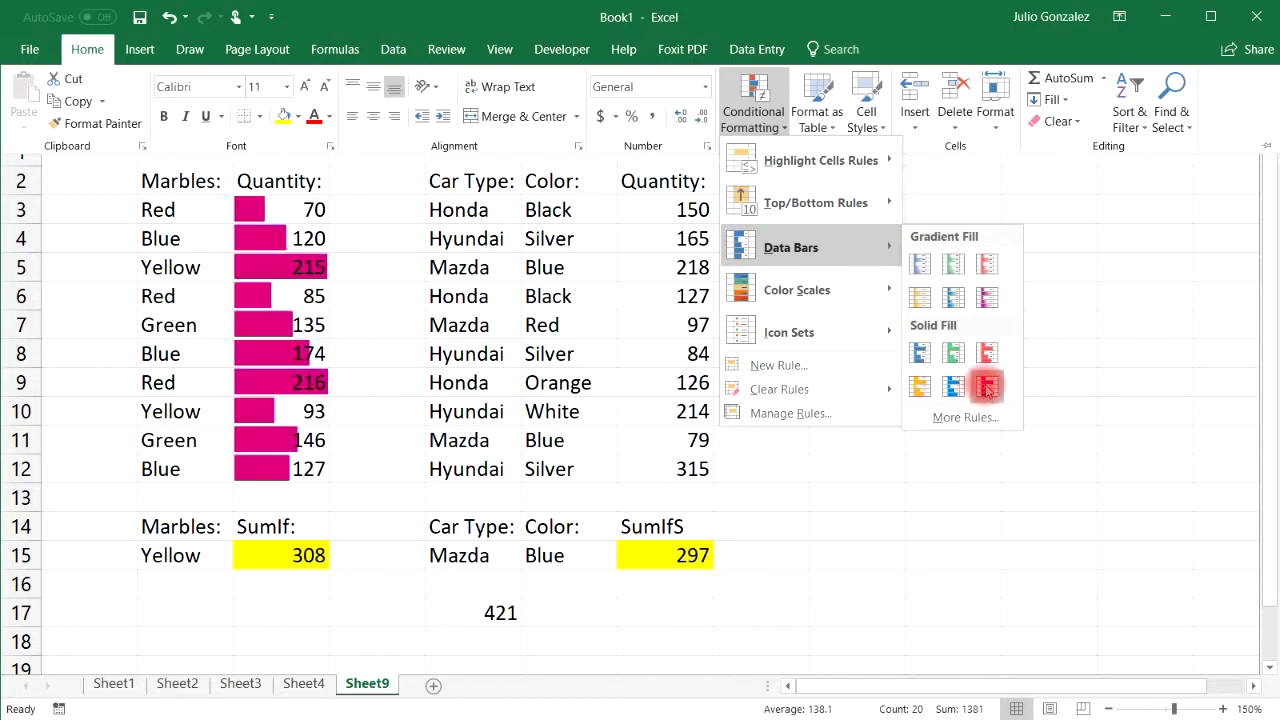
mouse_move(885, 291)
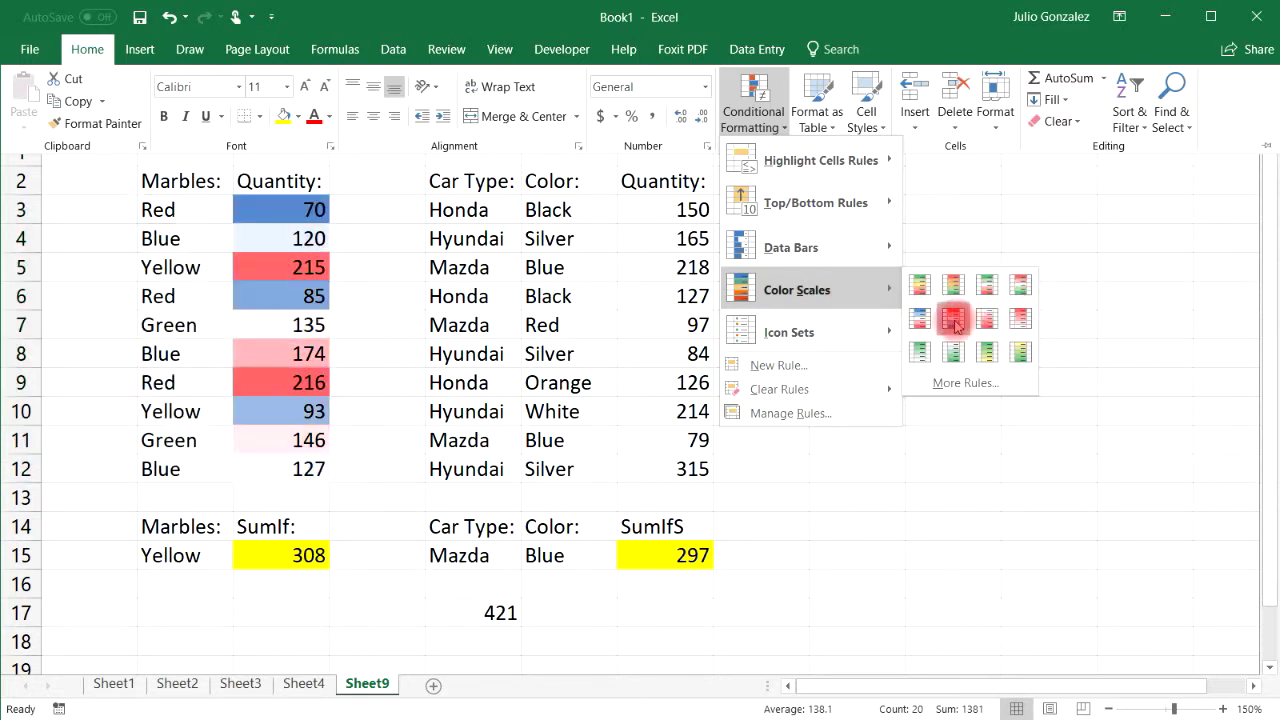
mouse_move(909, 334)
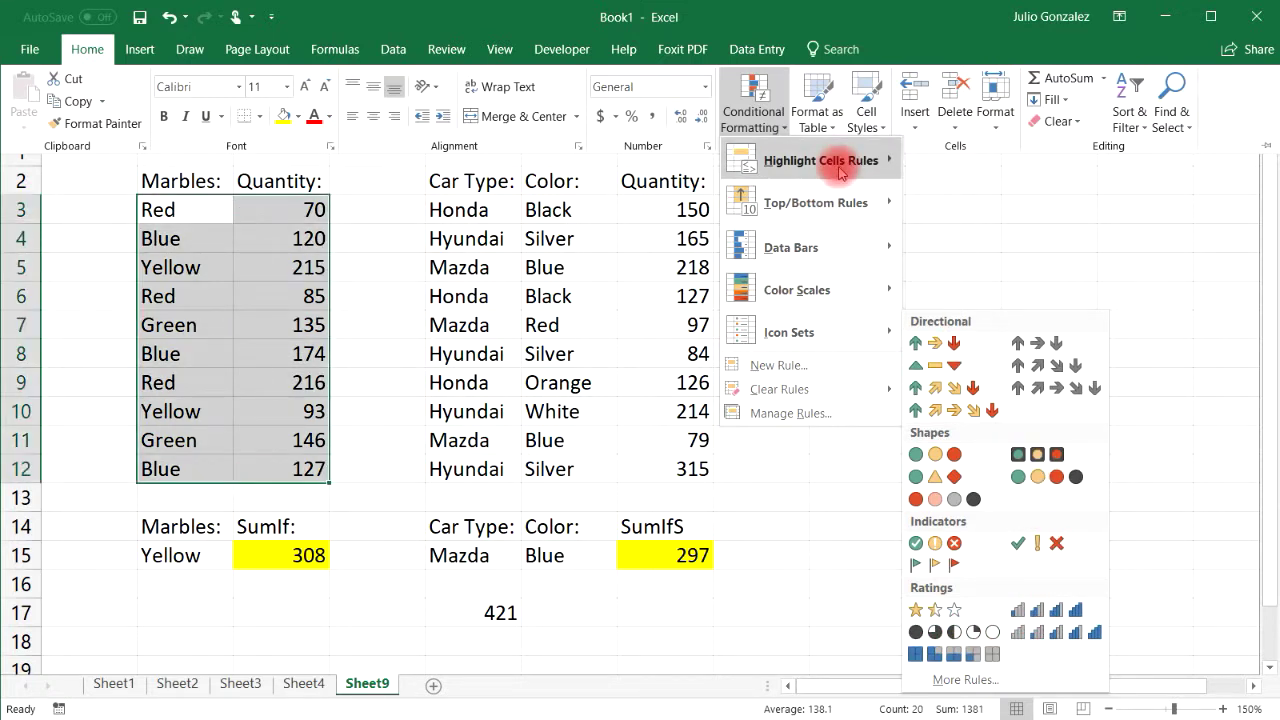
mouse_move(840, 168)
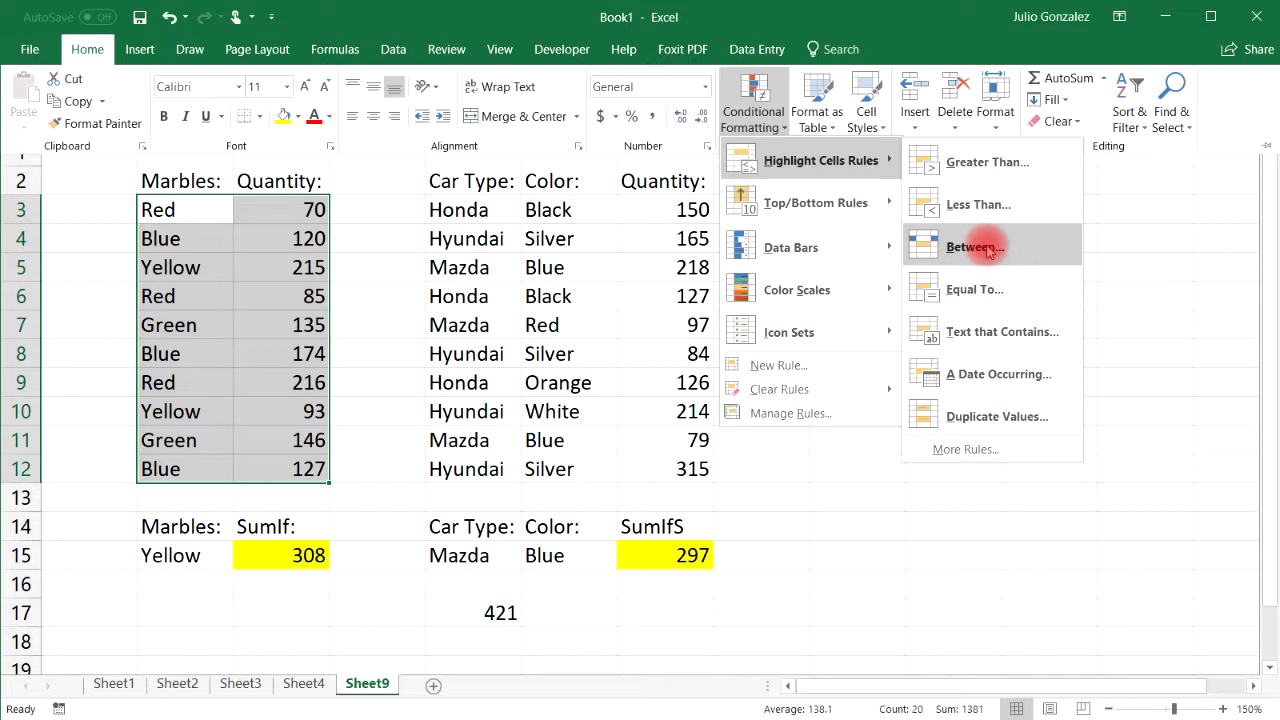
click(1197, 262)
Set up a Between conditional formatting rule on the marble quantities C3:C12 with limits 115 and 170.
click(302, 248)
click(298, 210)
drag(299, 206, 309, 466)
click(92, 52)
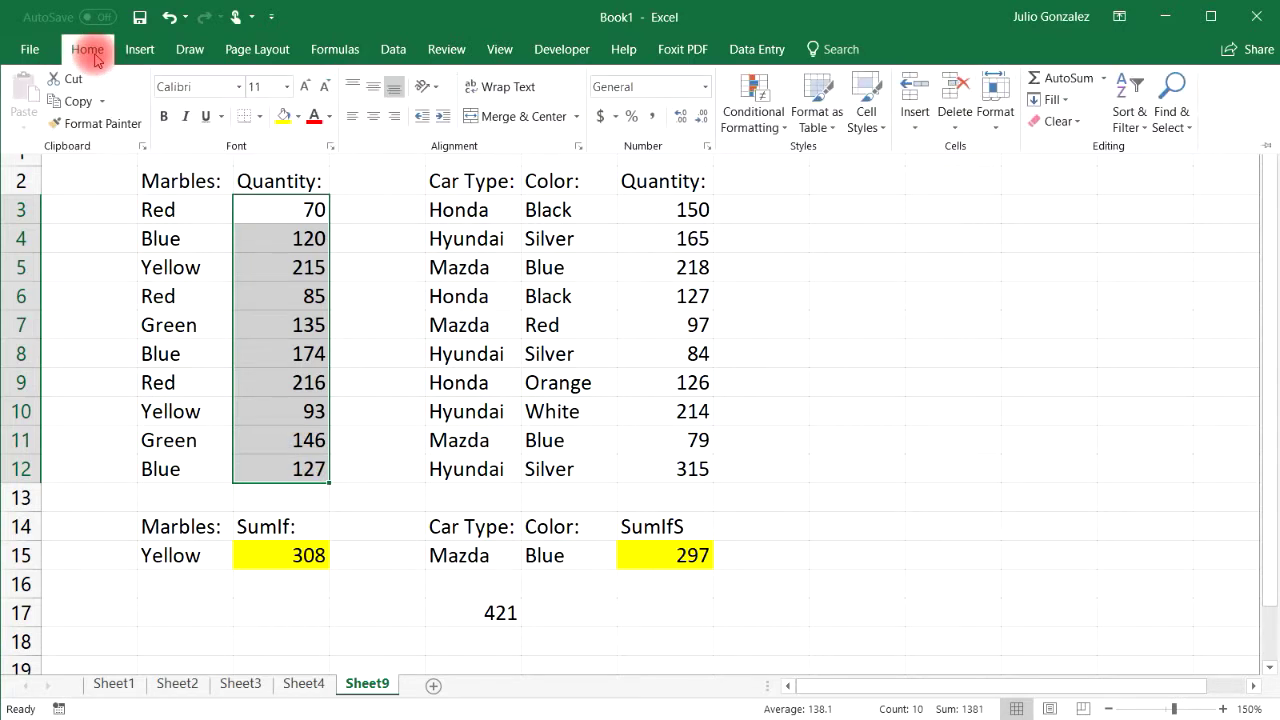
click(752, 112)
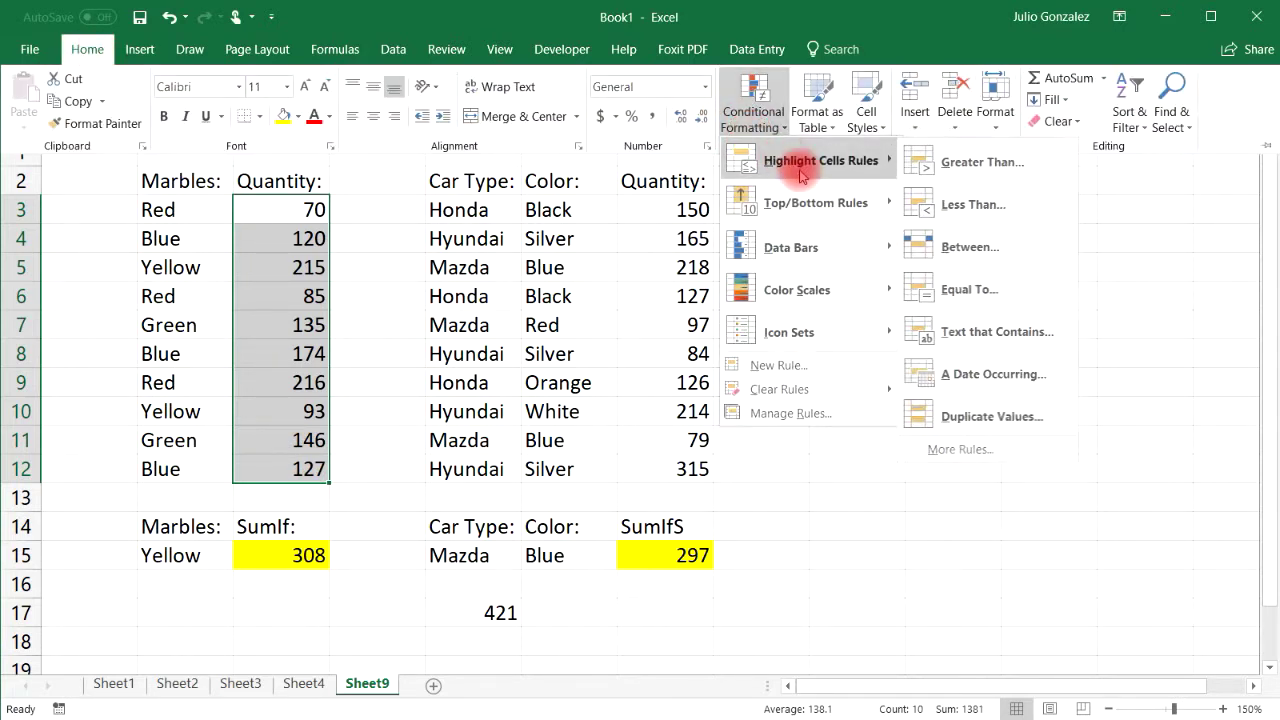
click(970, 240)
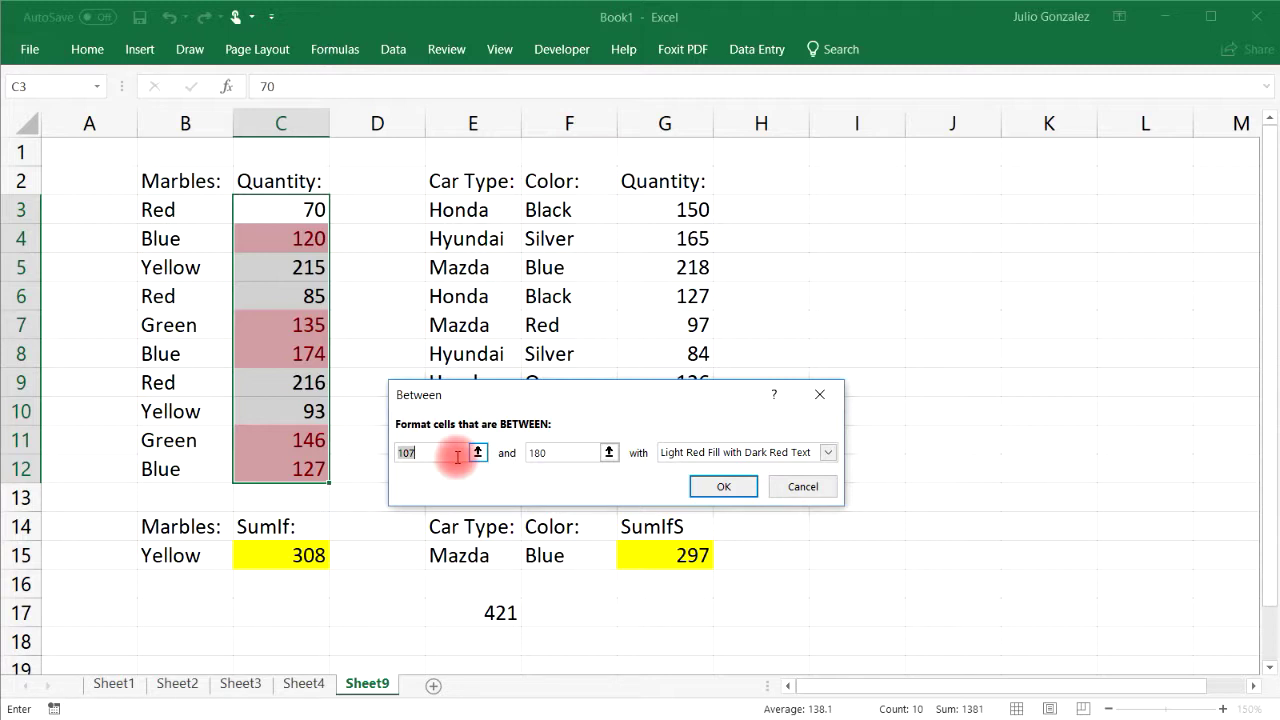
text(115)
drag(572, 451, 549, 450)
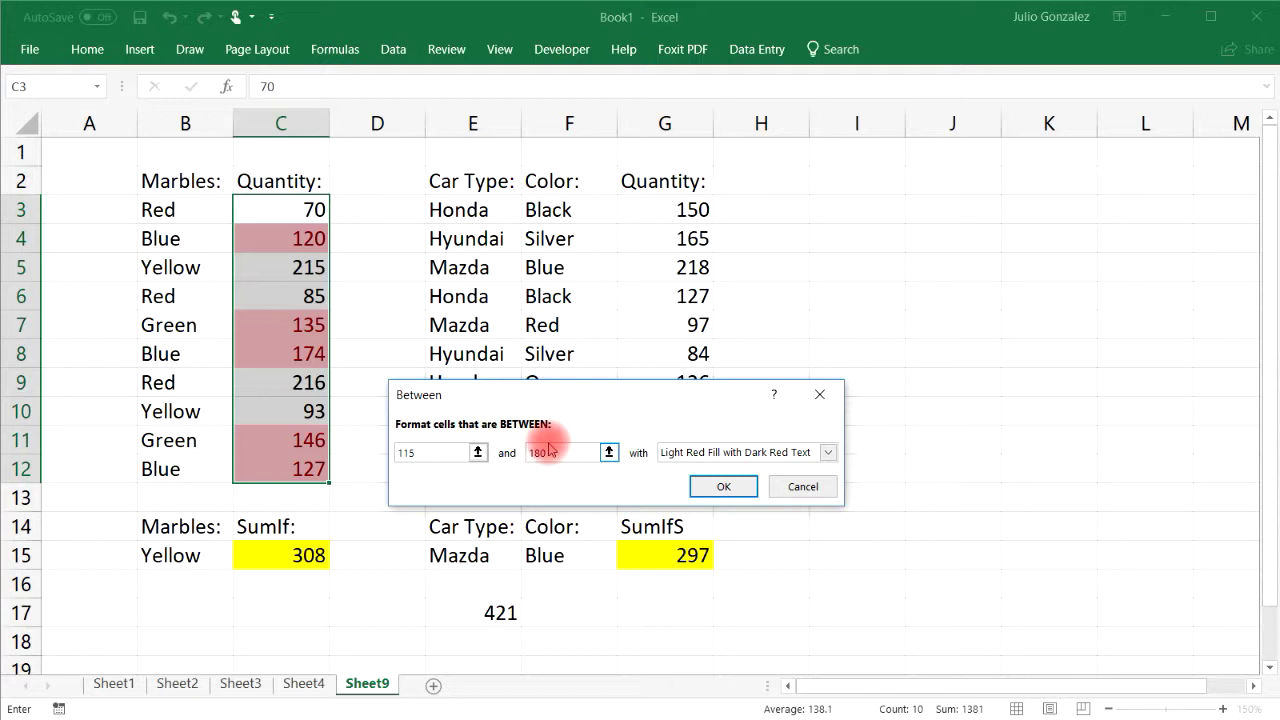
text(170)
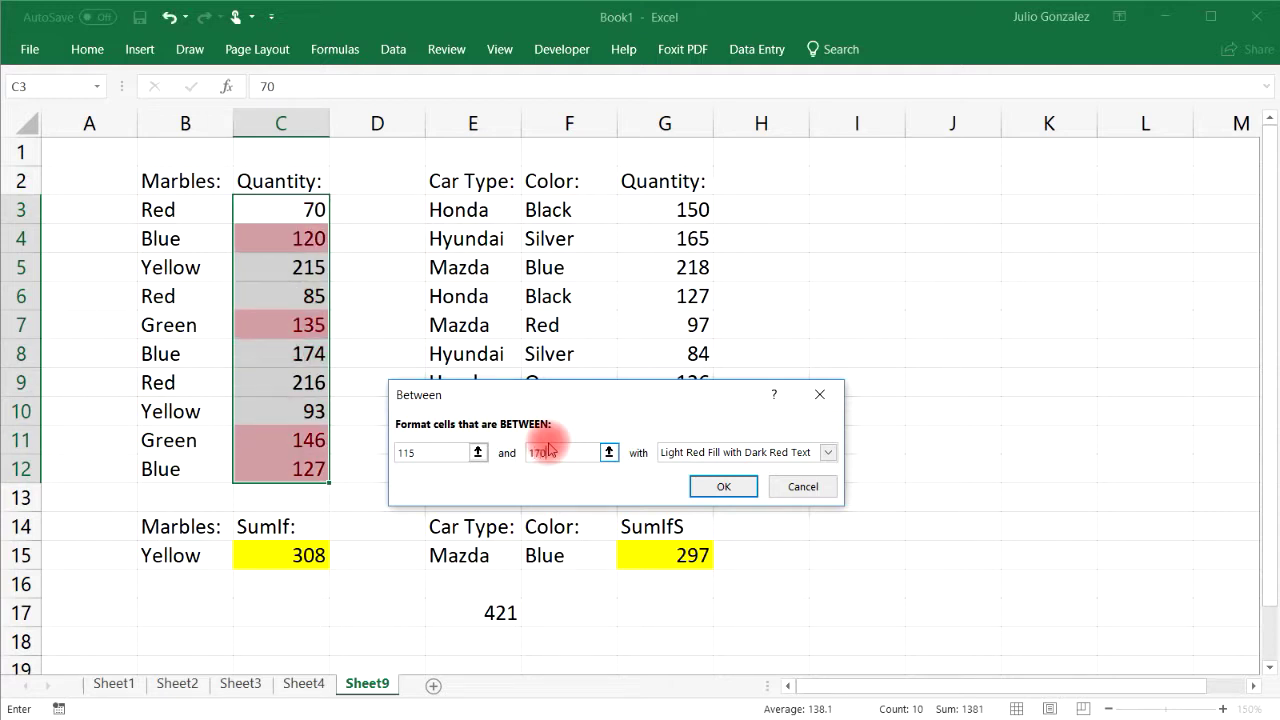
Give the Between rule a custom format with automatic font color and green fill, and apply it.
click(827, 452)
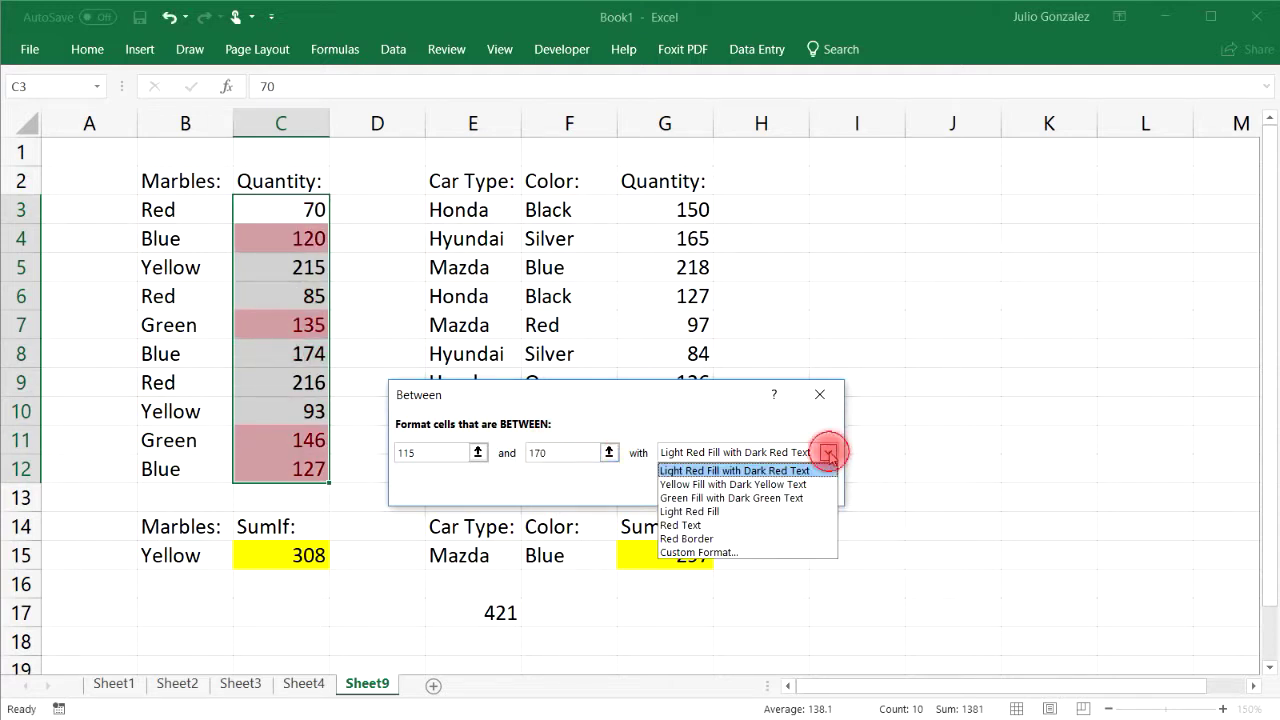
click(752, 551)
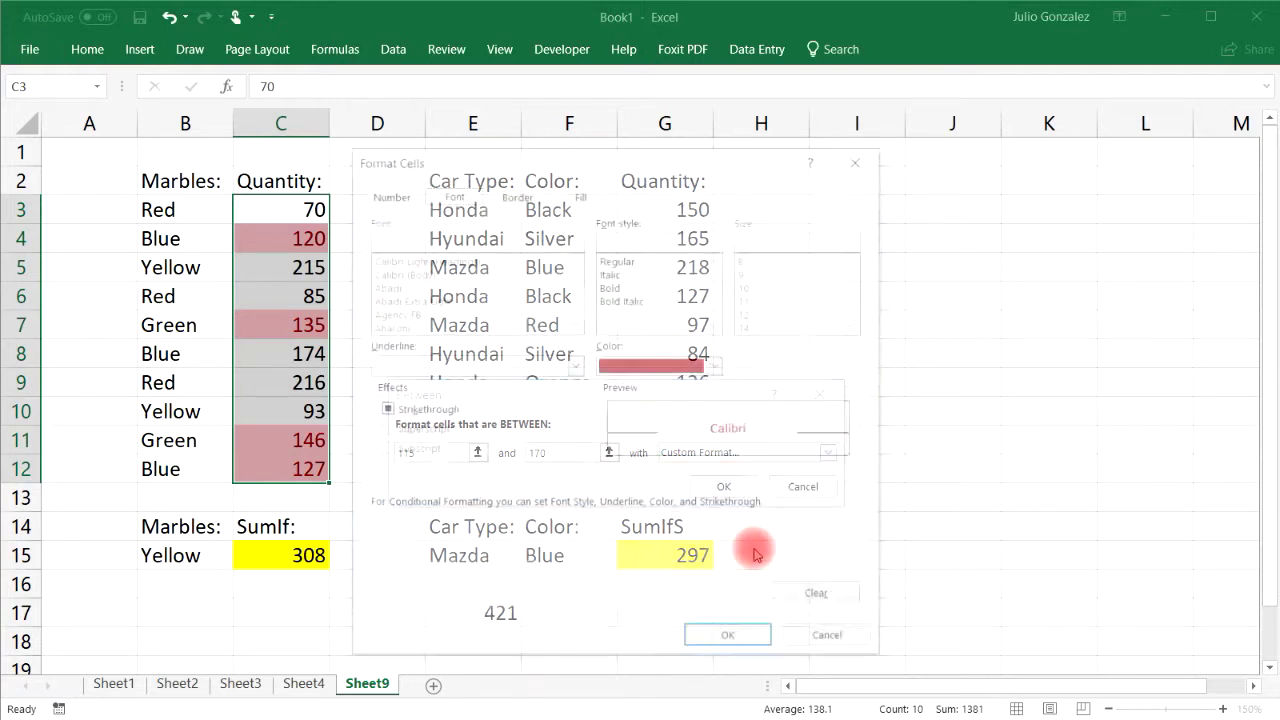
click(716, 365)
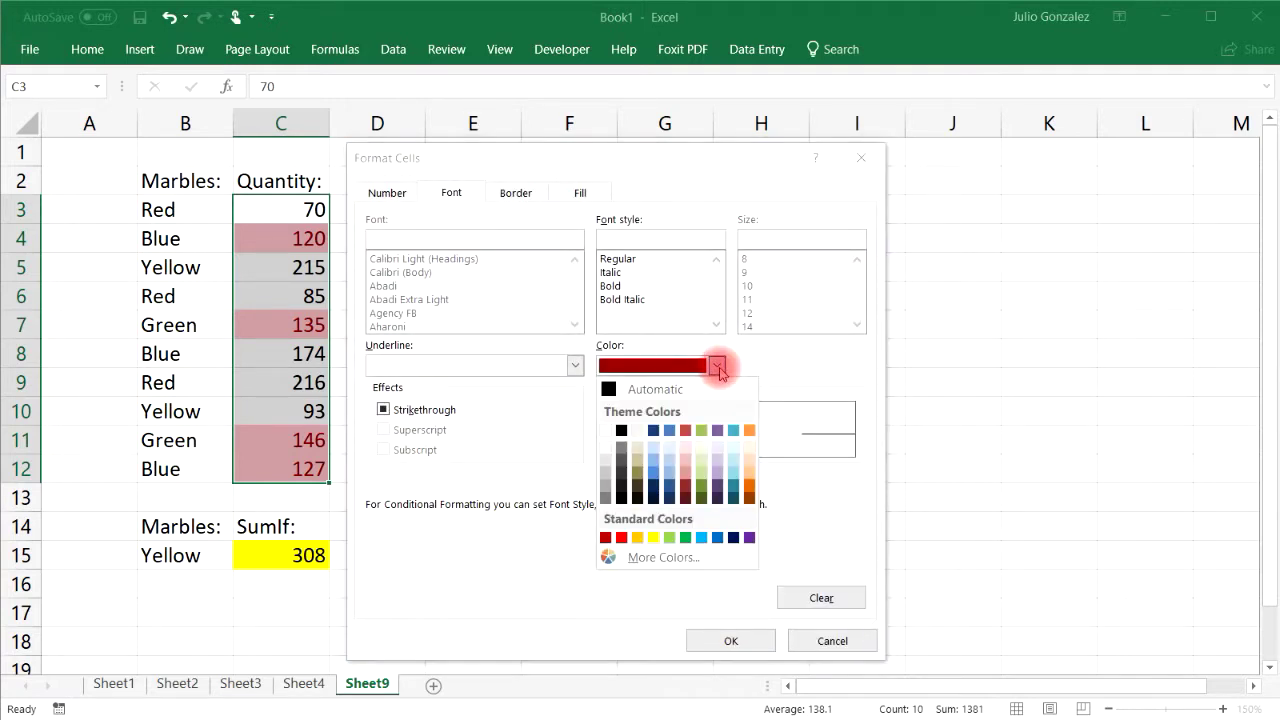
click(658, 391)
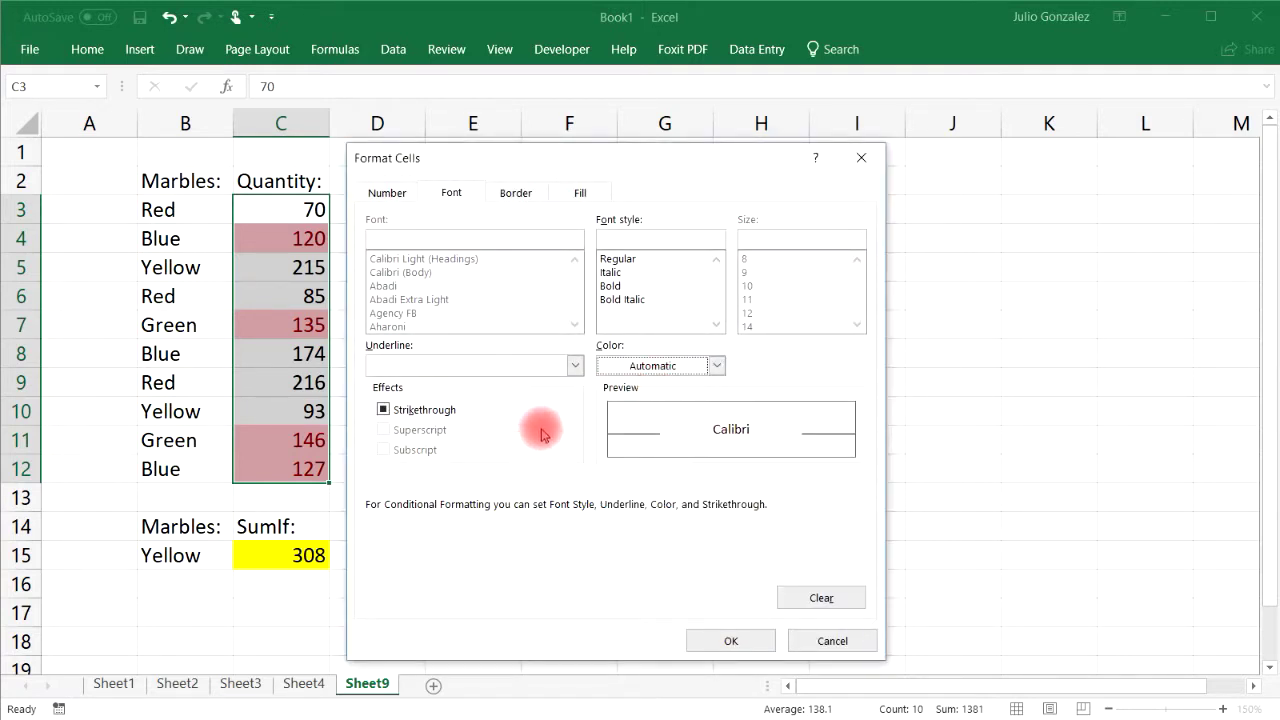
click(516, 193)
click(578, 193)
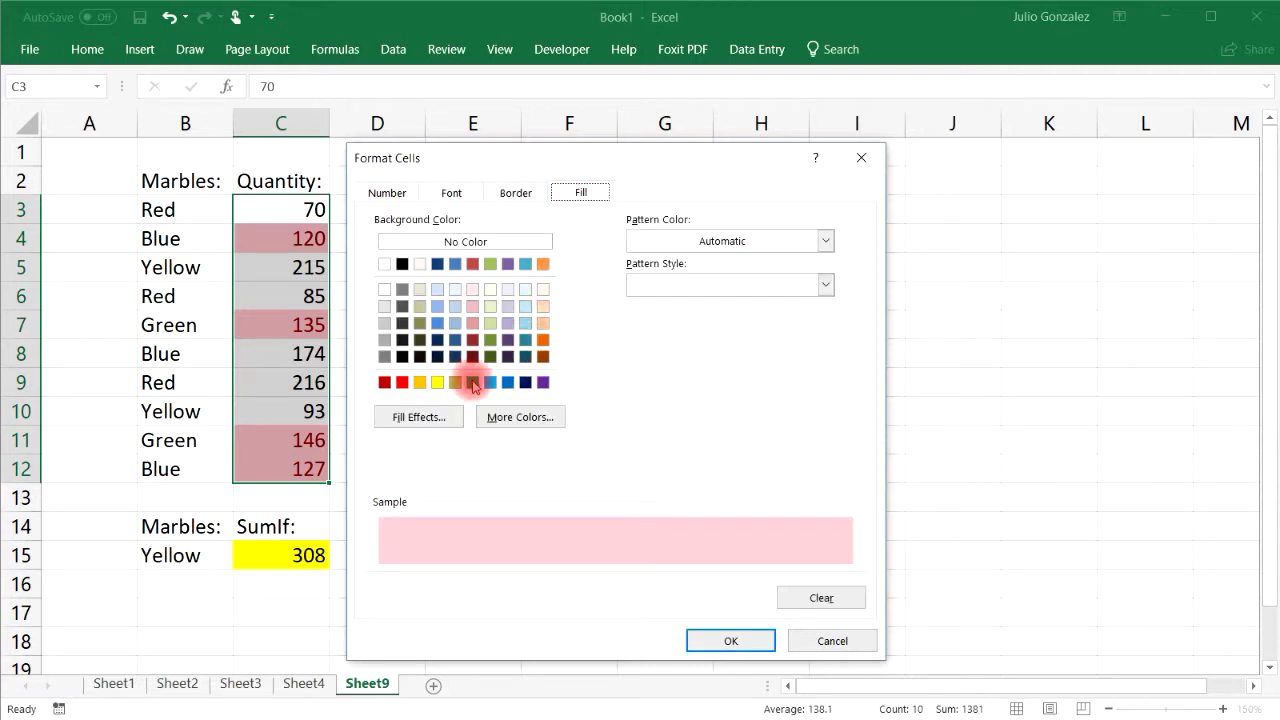
click(473, 382)
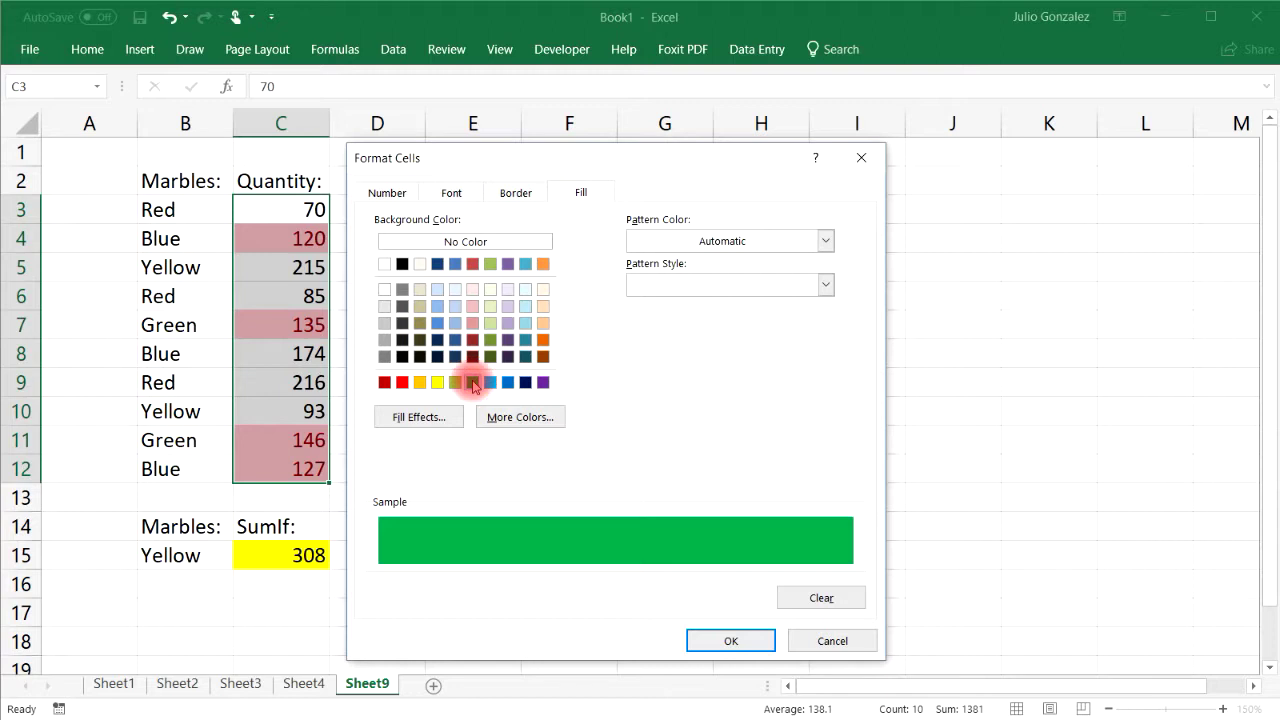
click(740, 640)
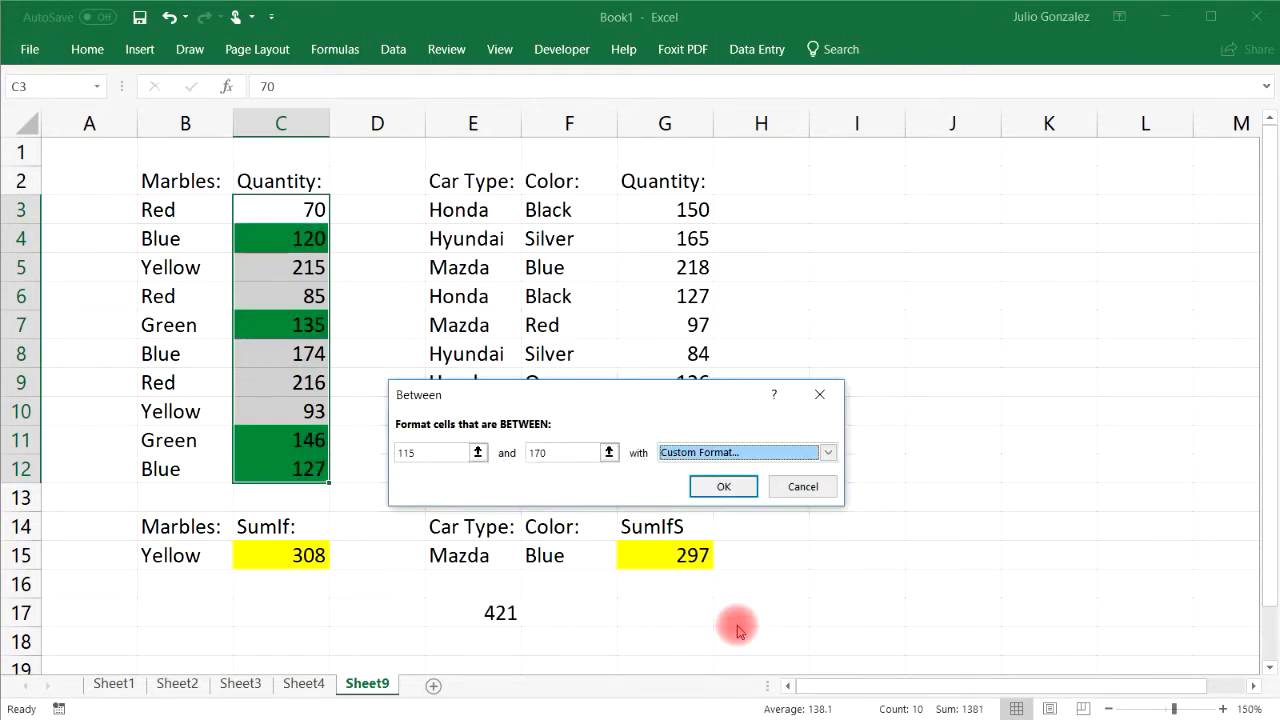
click(735, 487)
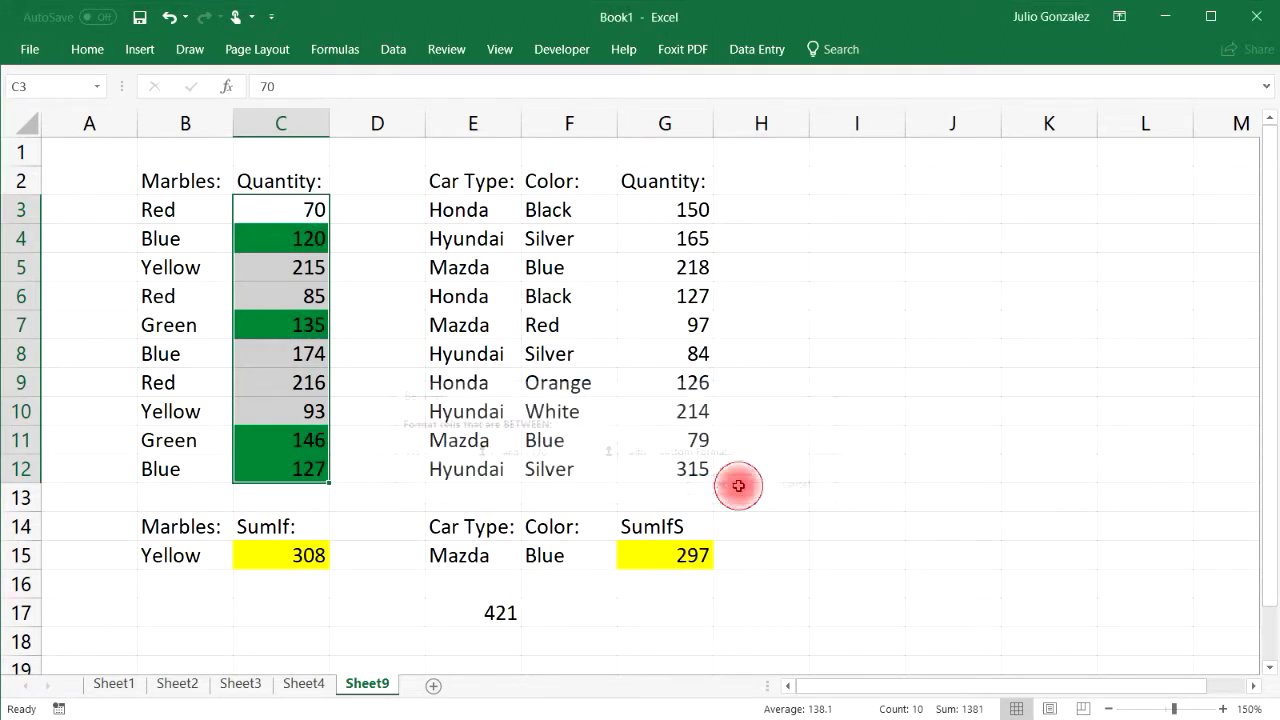
click(368, 257)
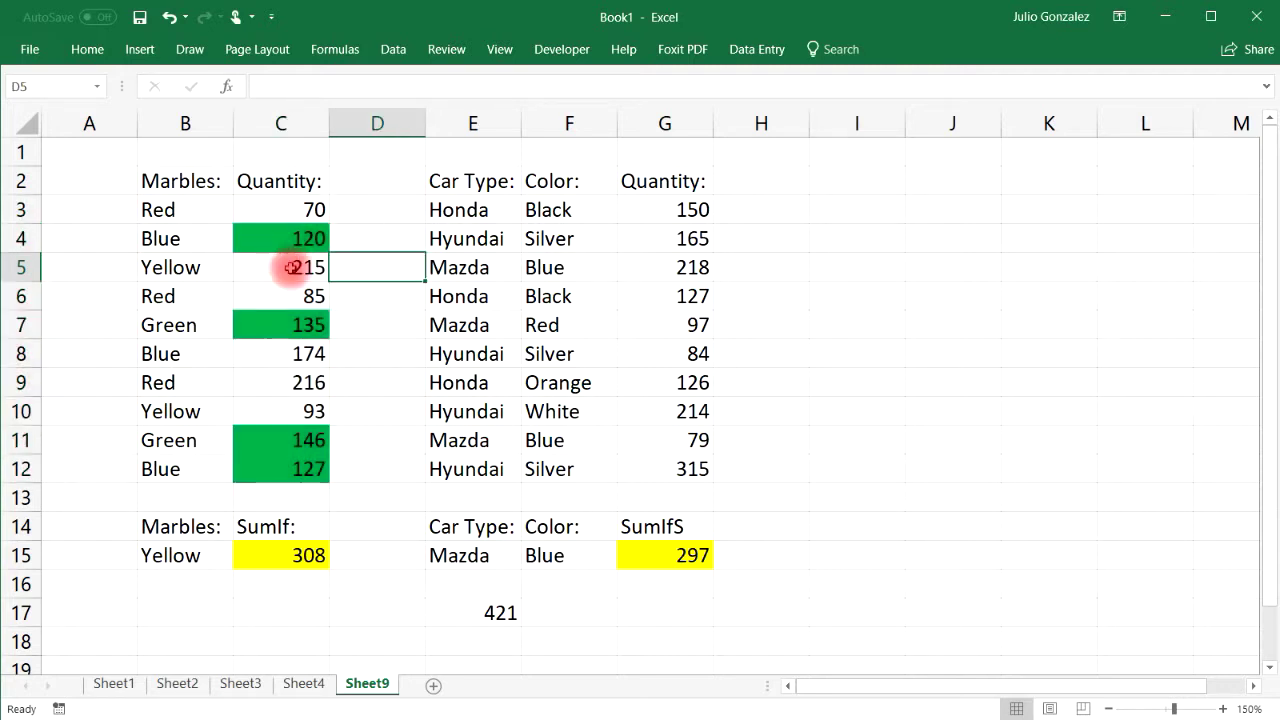
Set up a Text That Contains conditional formatting rule on the marble names B3:B12 for the text Blue.
drag(171, 210, 172, 468)
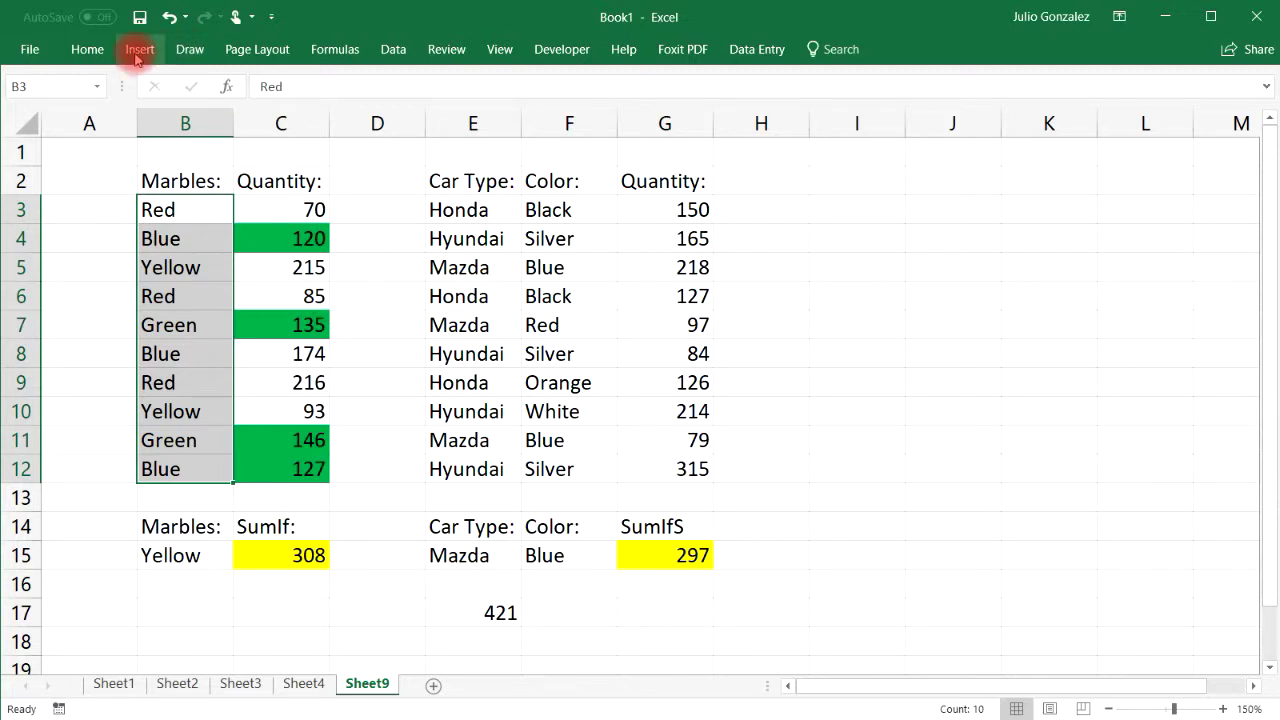
click(90, 49)
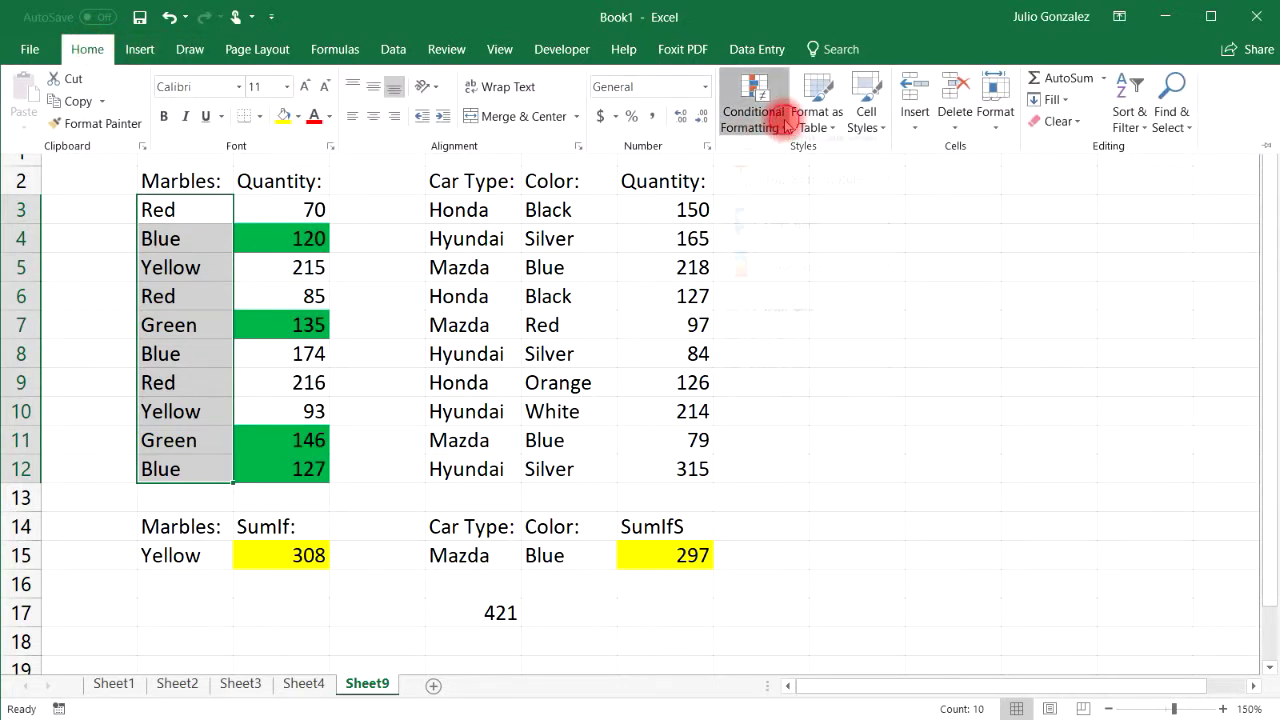
click(752, 112)
mouse_move(800, 197)
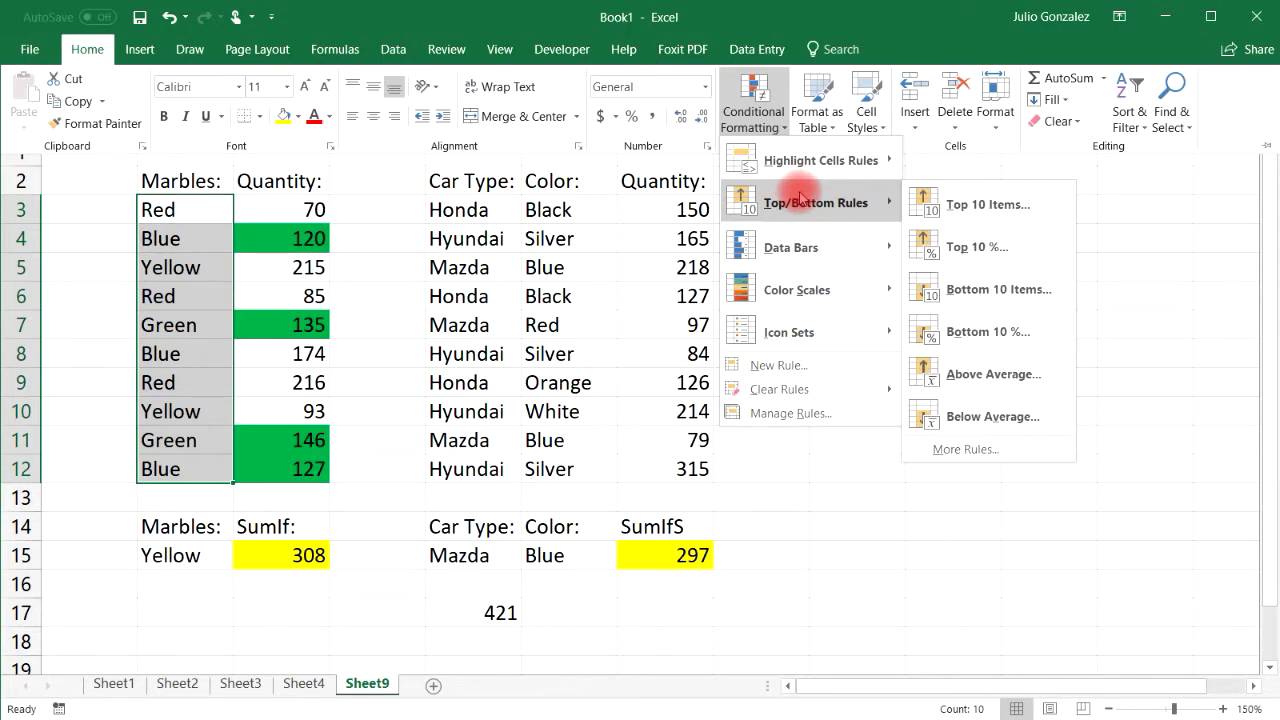
mouse_move(818, 160)
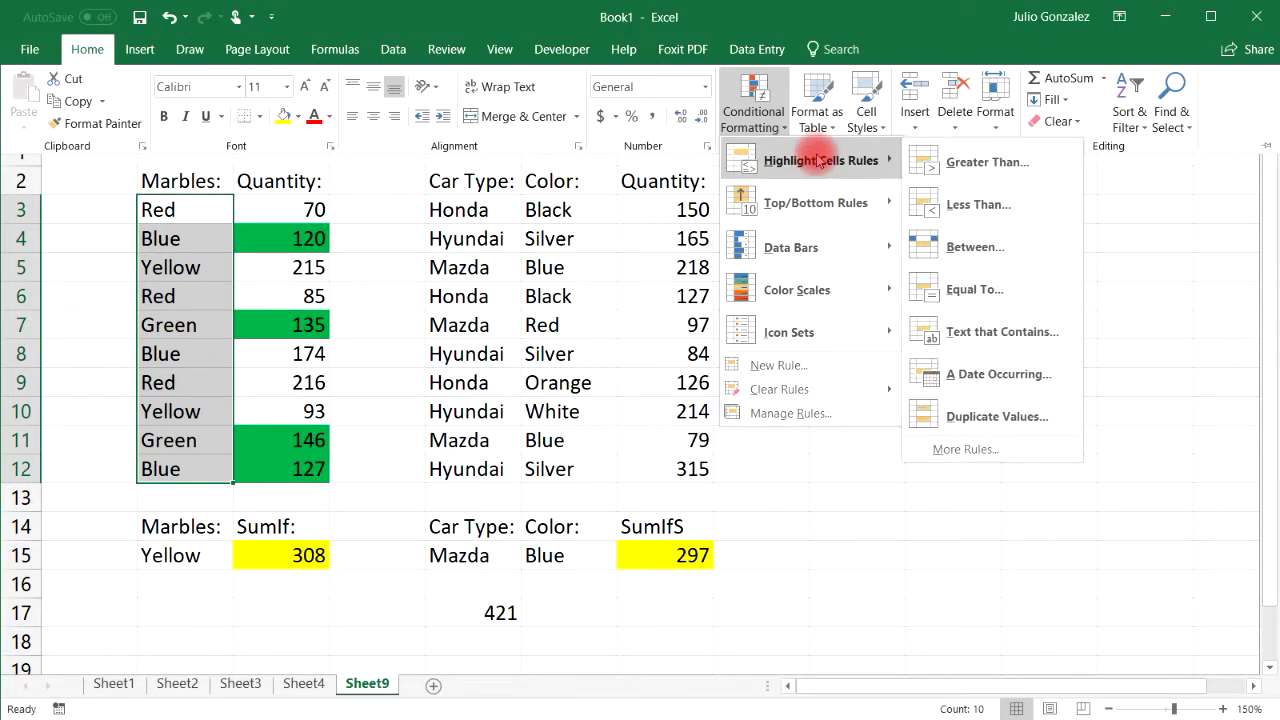
click(1000, 331)
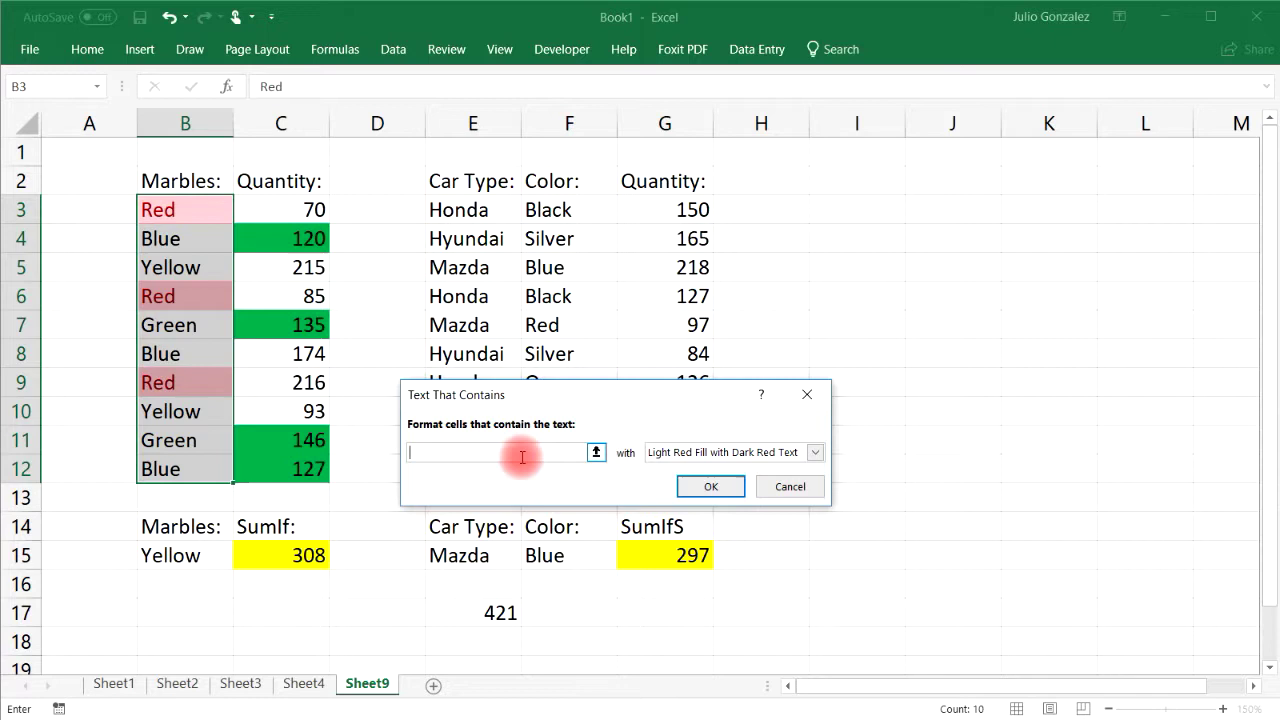
text(Blue)
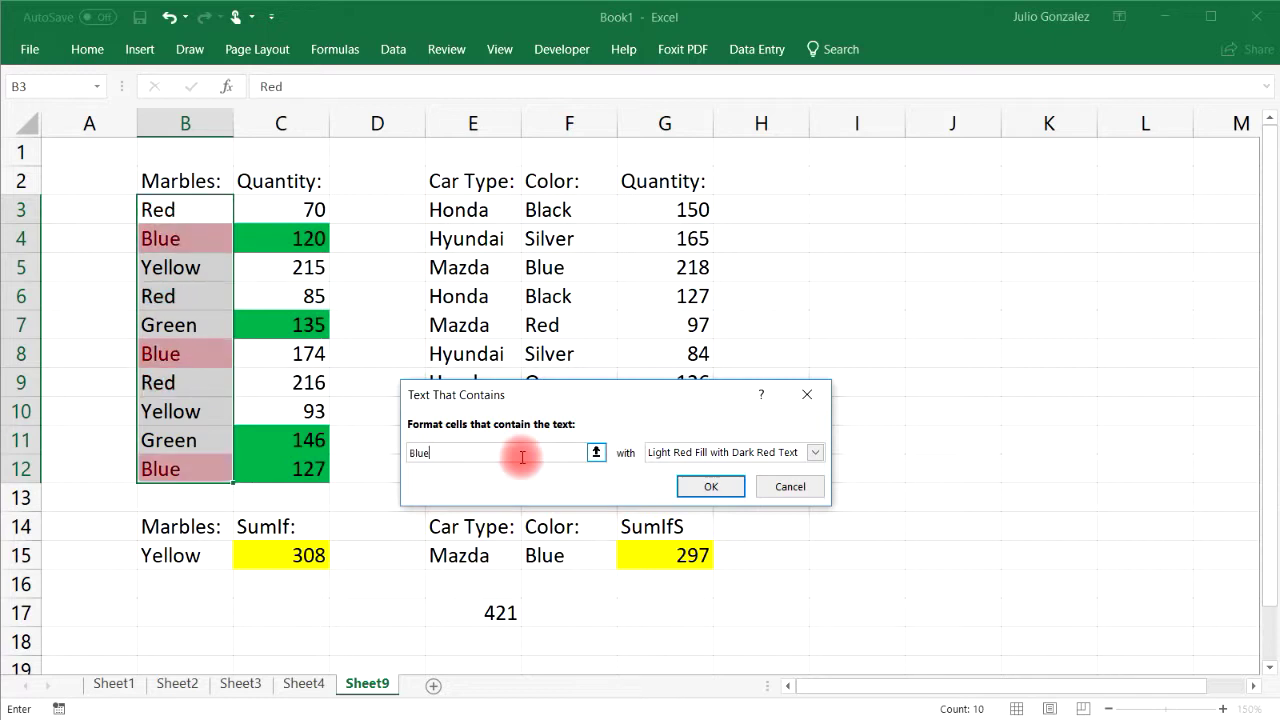
Give the Blue text rule a custom format with automatic font color and light blue fill, and apply it.
click(814, 453)
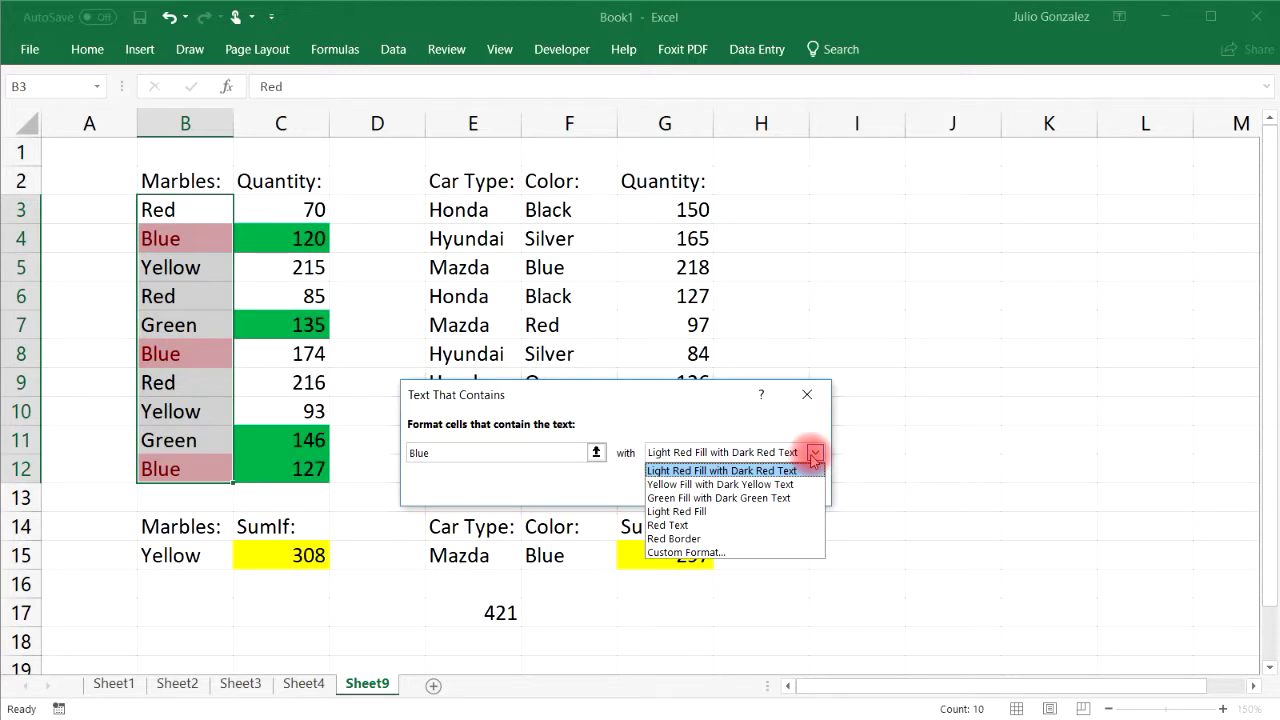
click(745, 551)
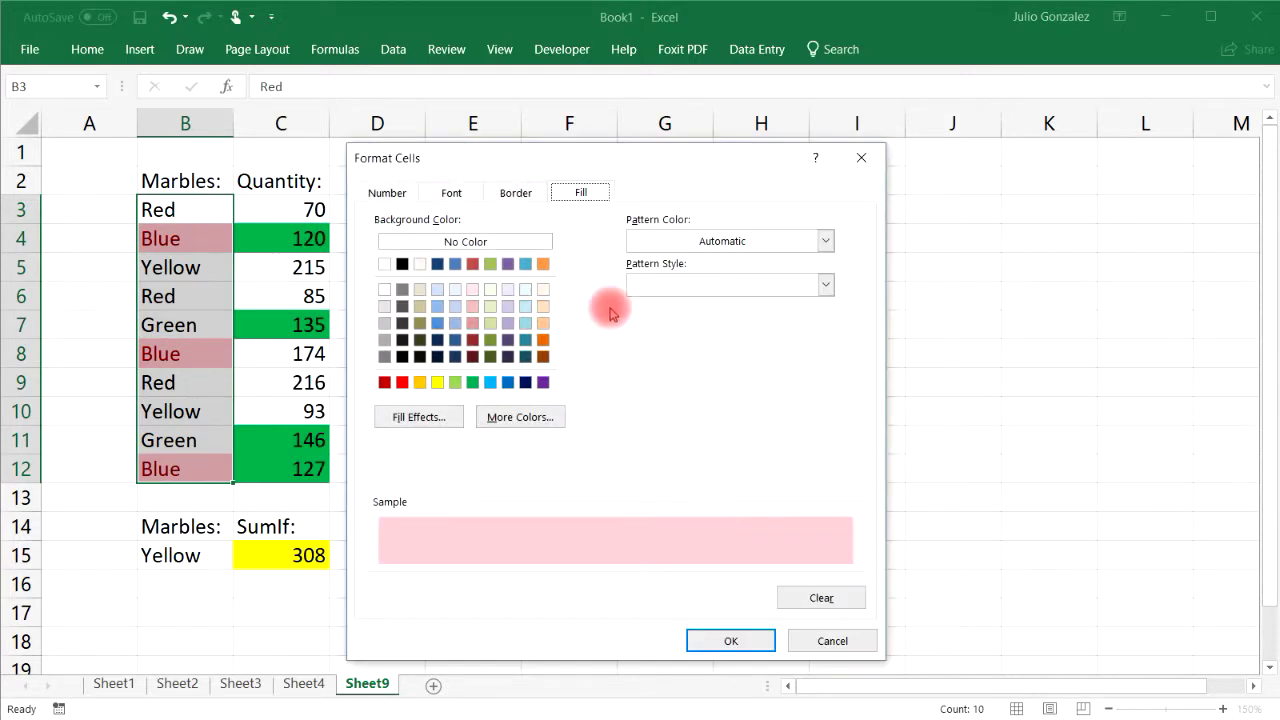
click(451, 192)
click(714, 366)
click(650, 384)
click(515, 192)
click(567, 193)
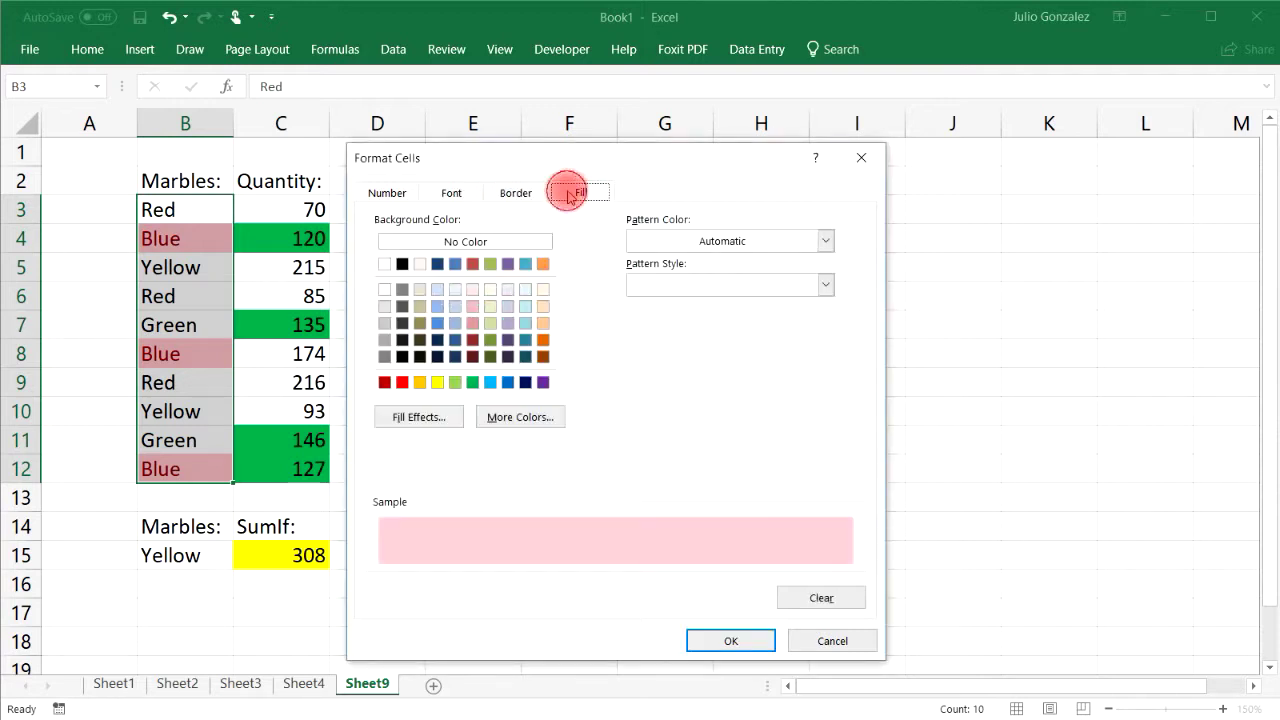
click(491, 382)
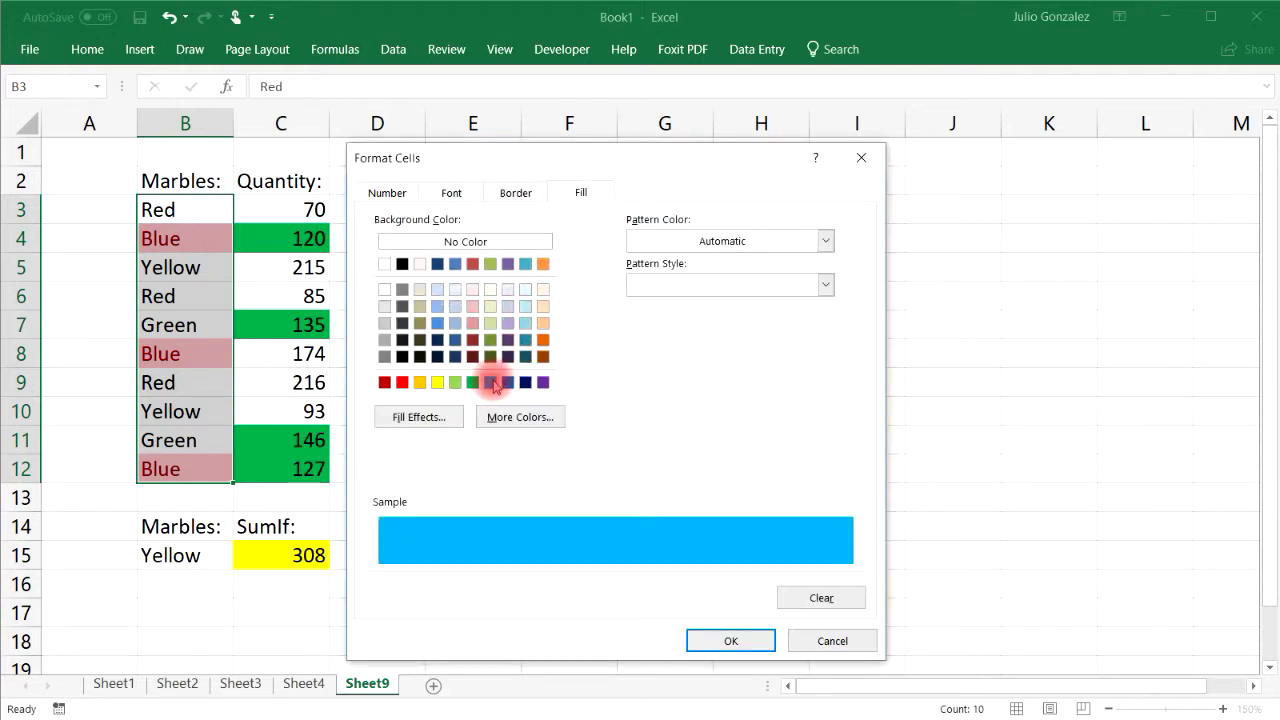
click(731, 641)
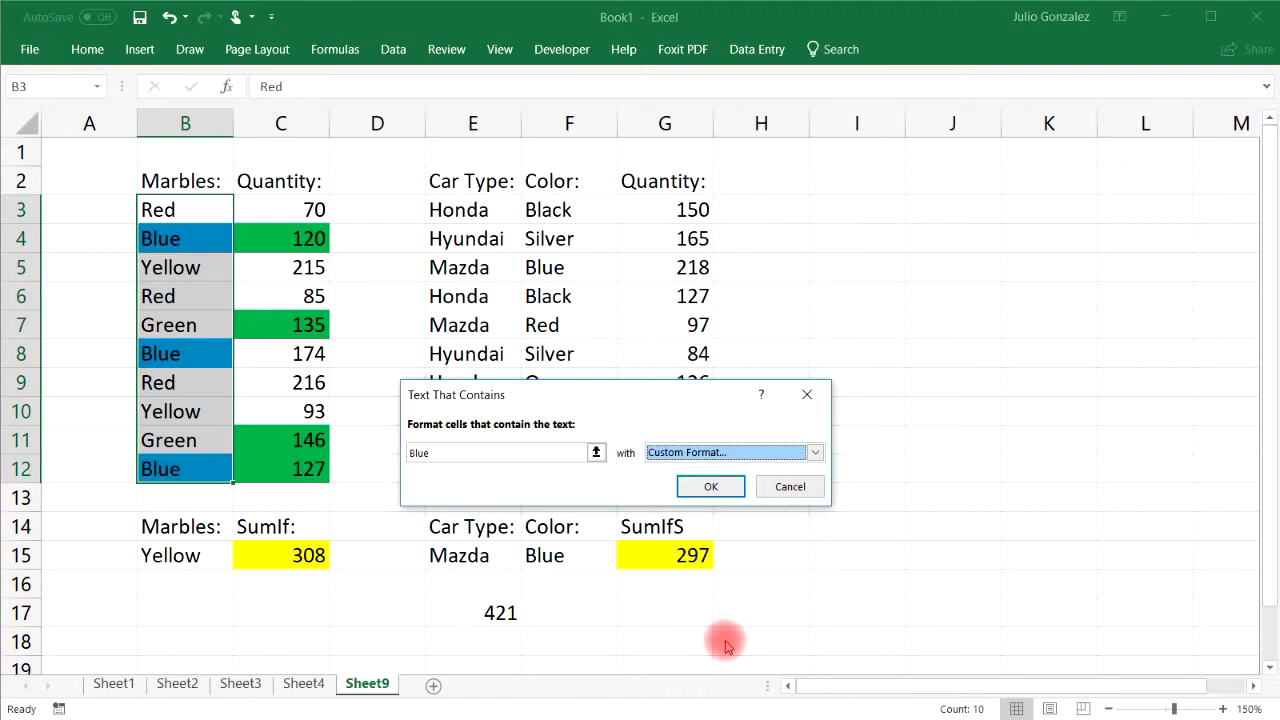
click(711, 488)
click(766, 500)
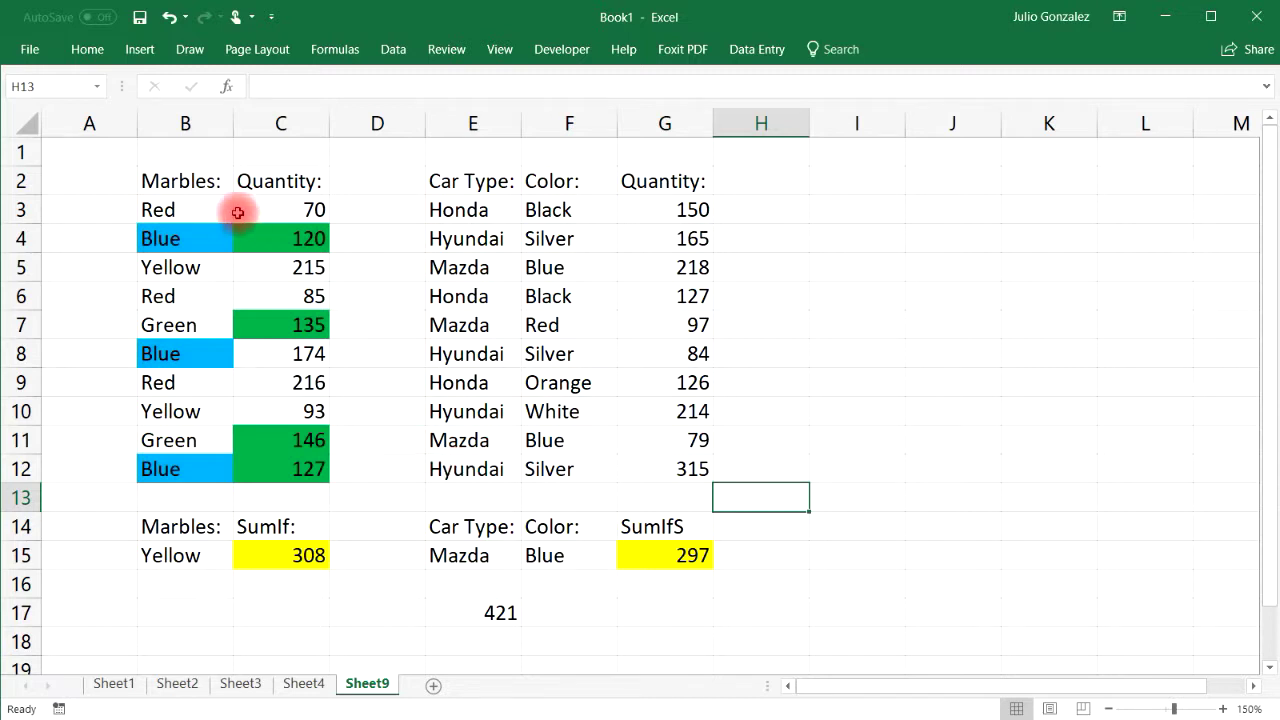
click(178, 268)
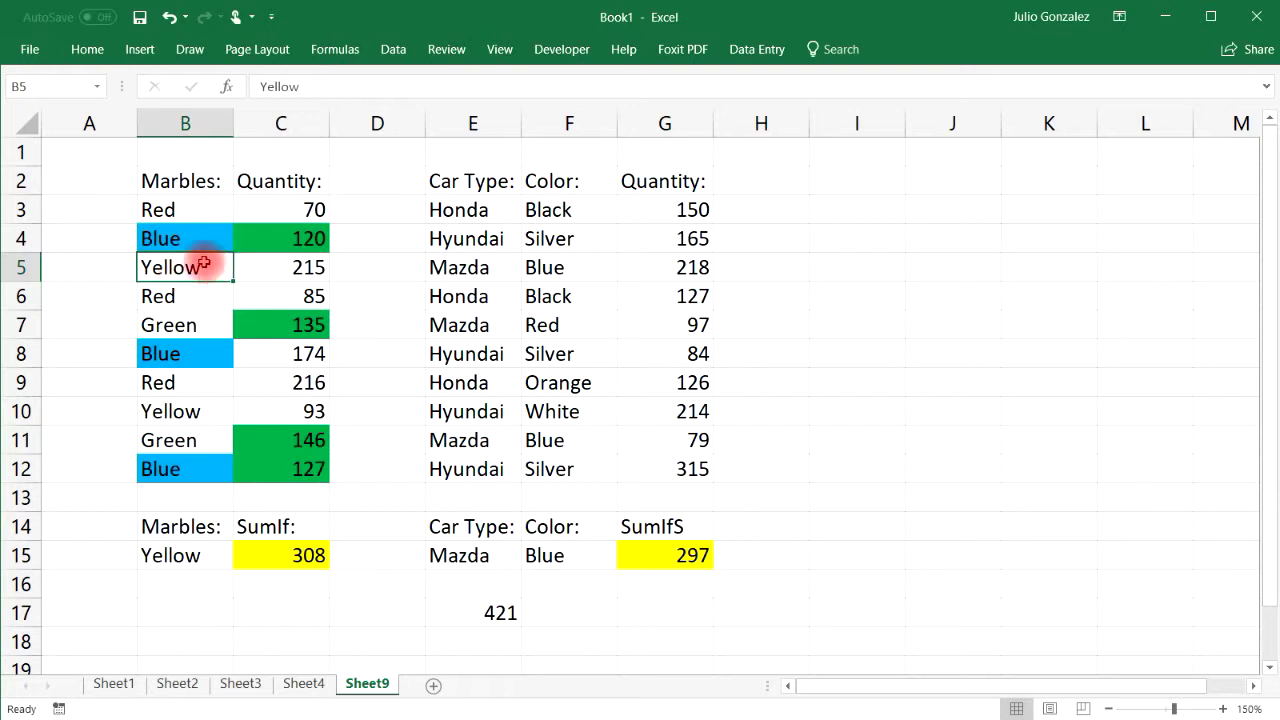
click(288, 272)
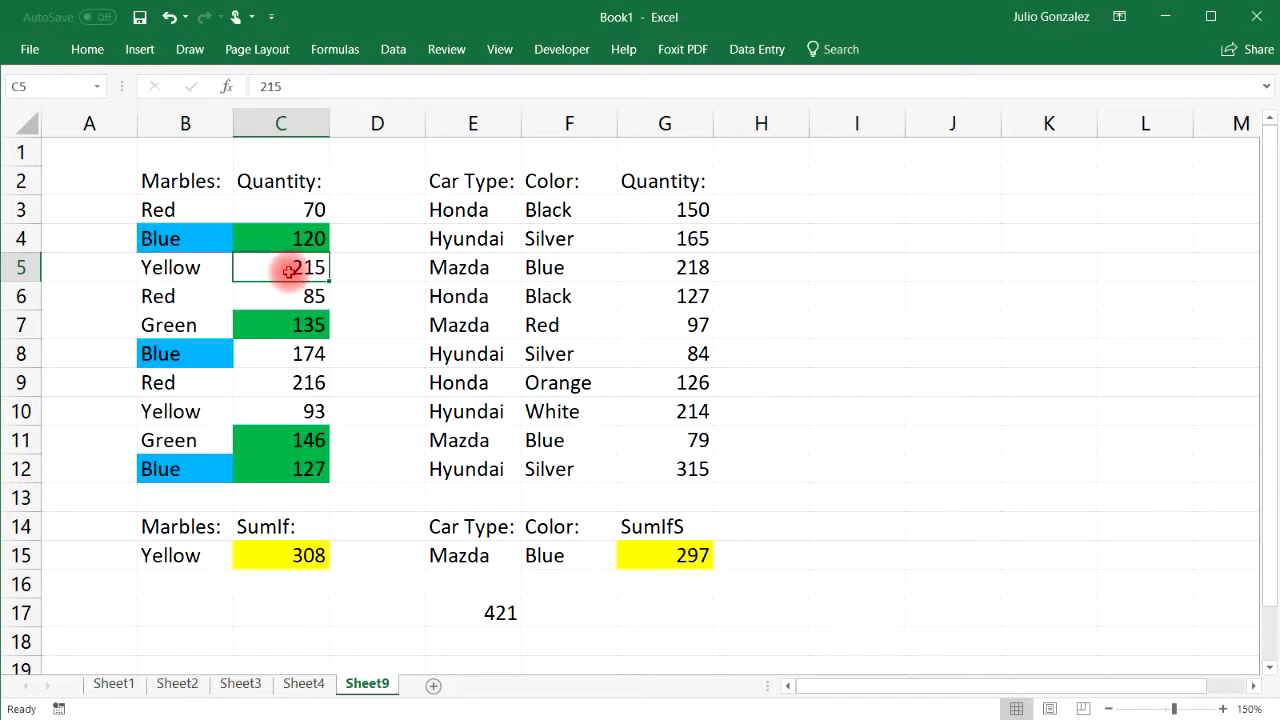
click(847, 478)
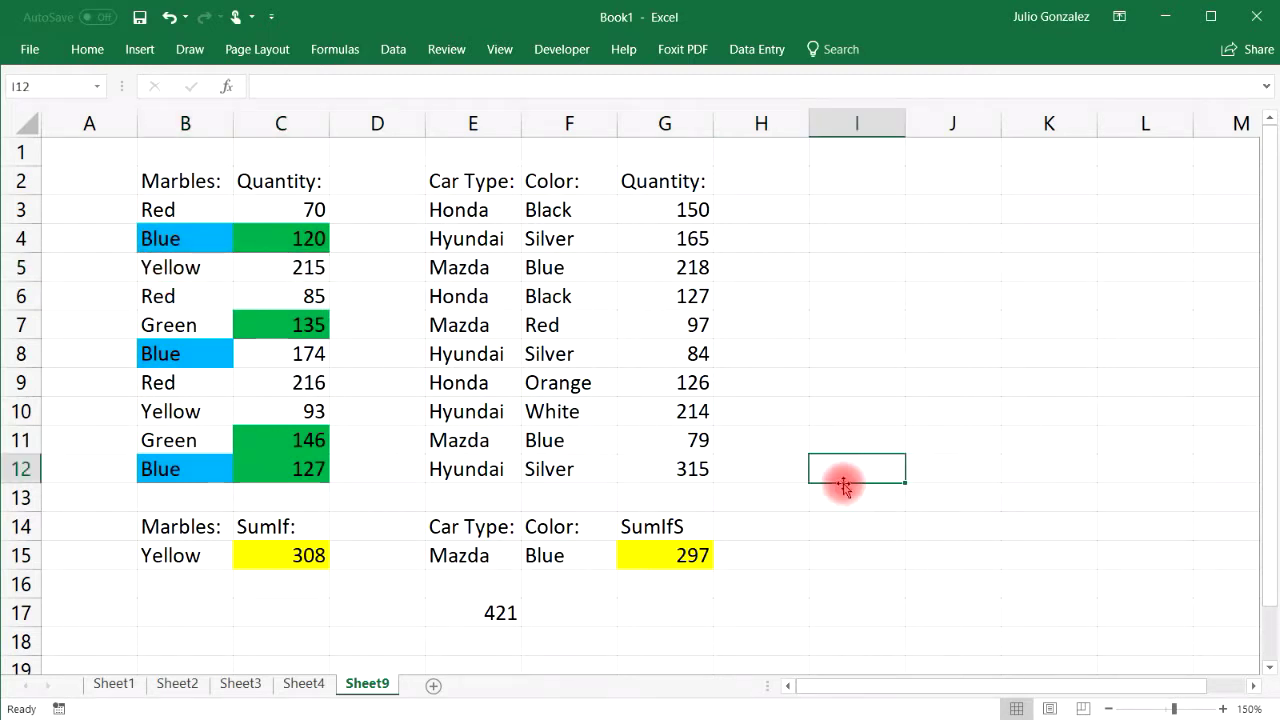
key(alt+F11)
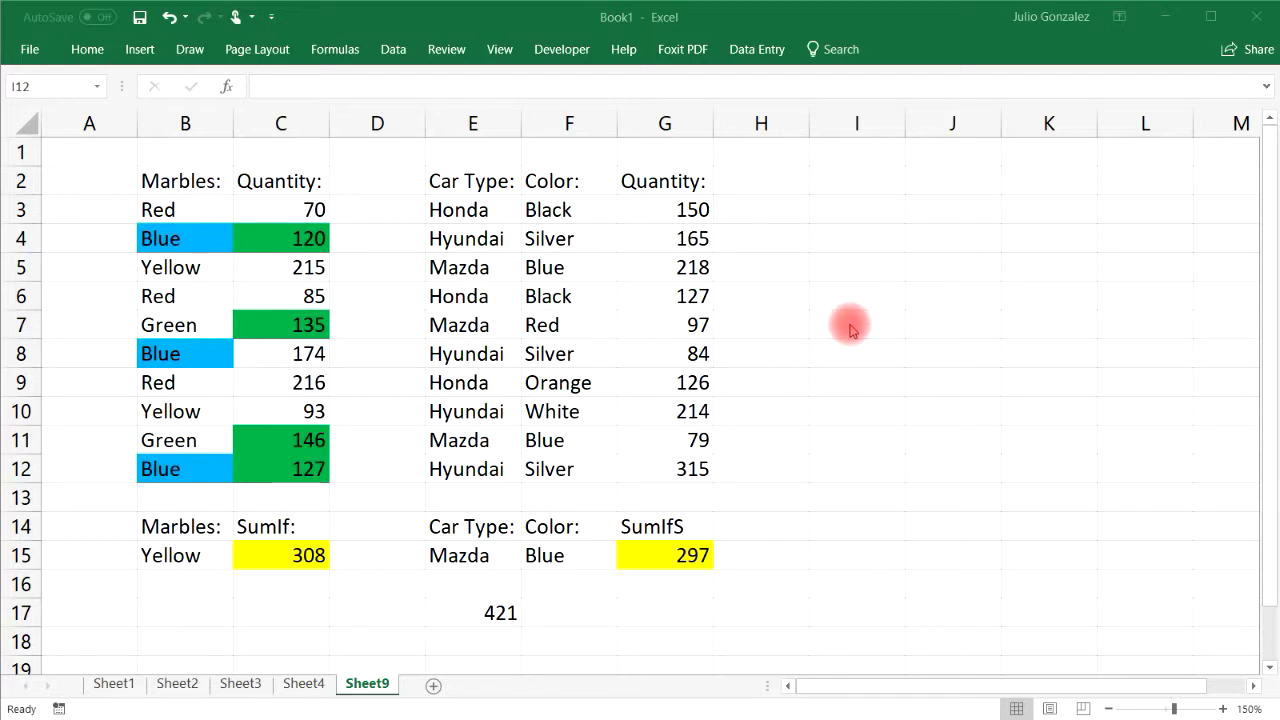
Fill the empty cell I7 with standard yellow.
click(849, 325)
click(849, 325)
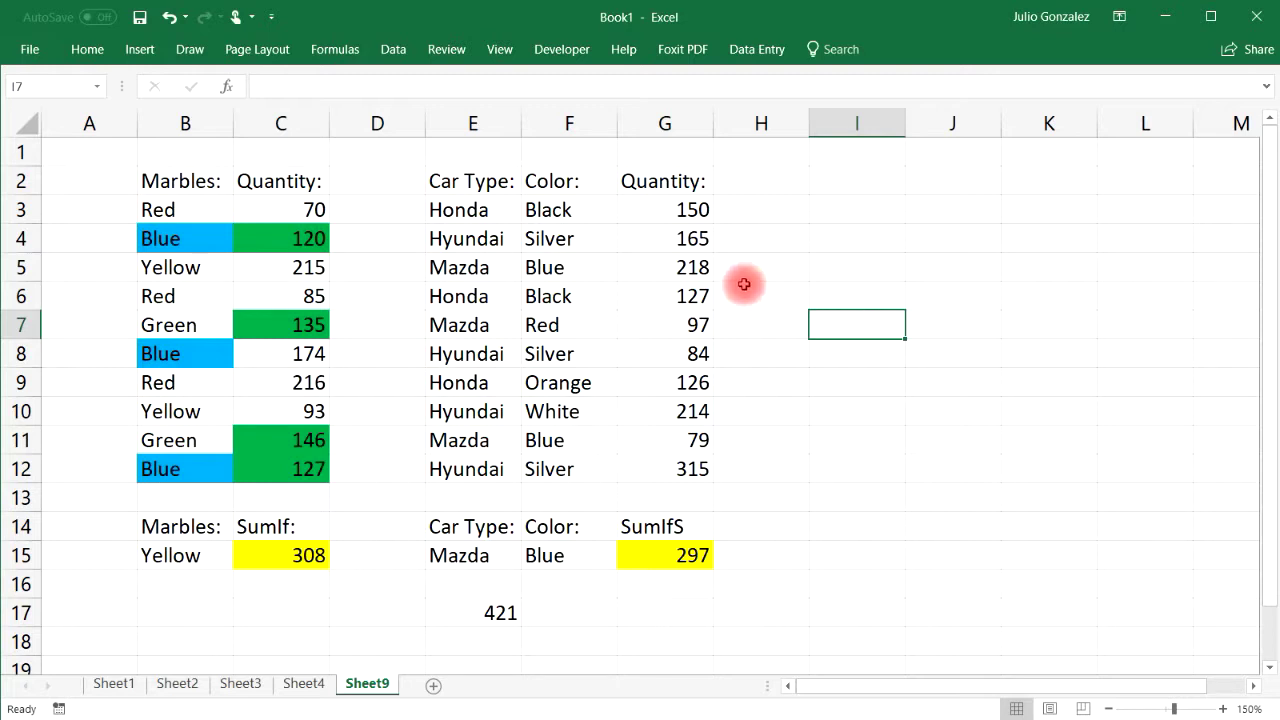
click(393, 49)
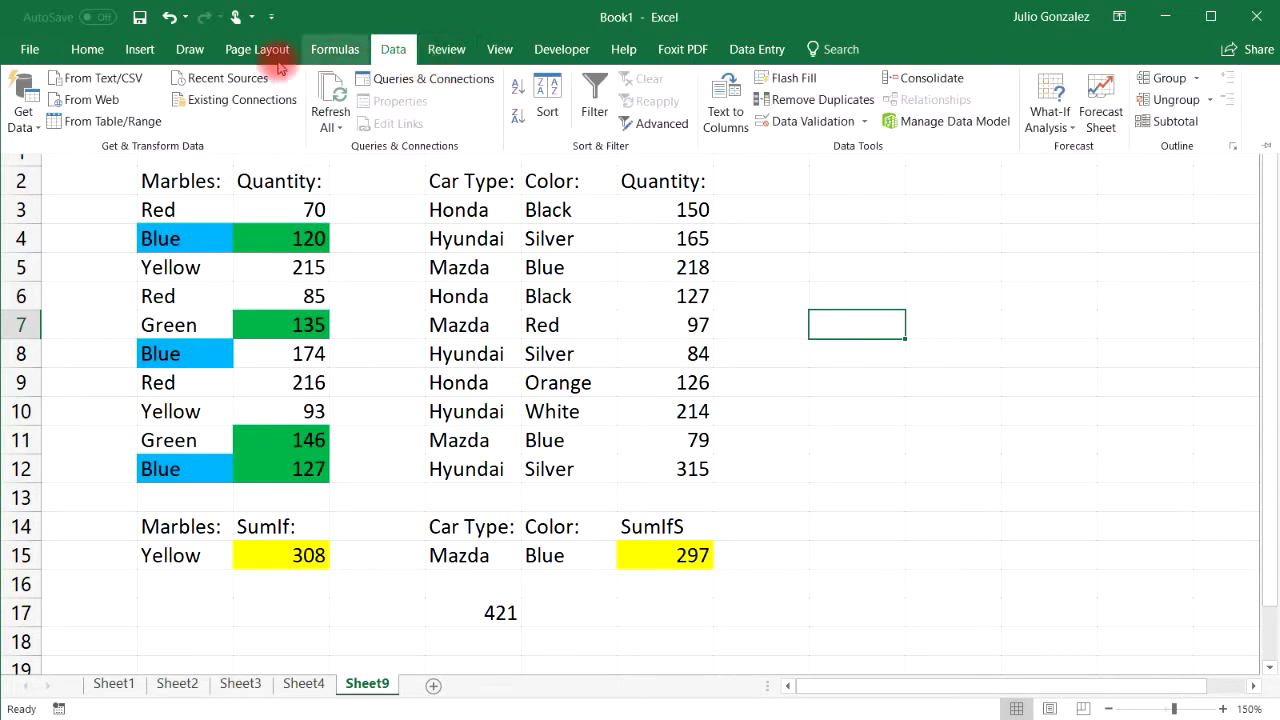
click(87, 52)
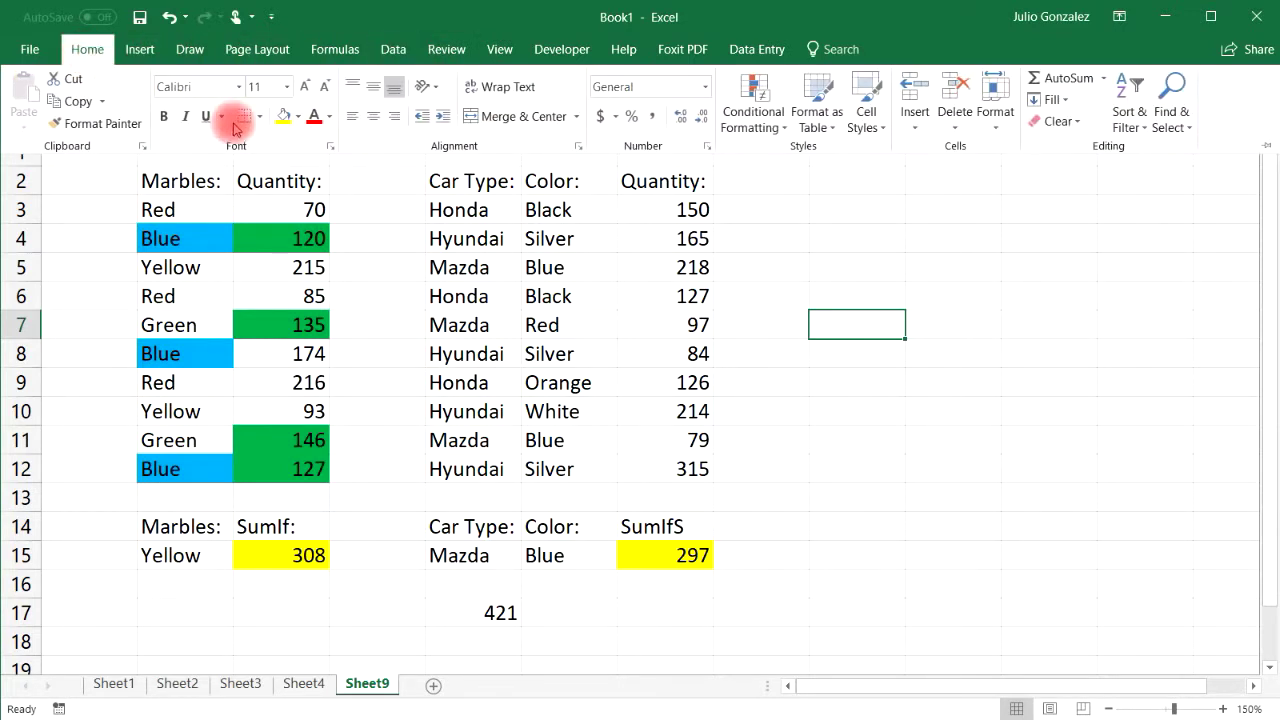
click(297, 116)
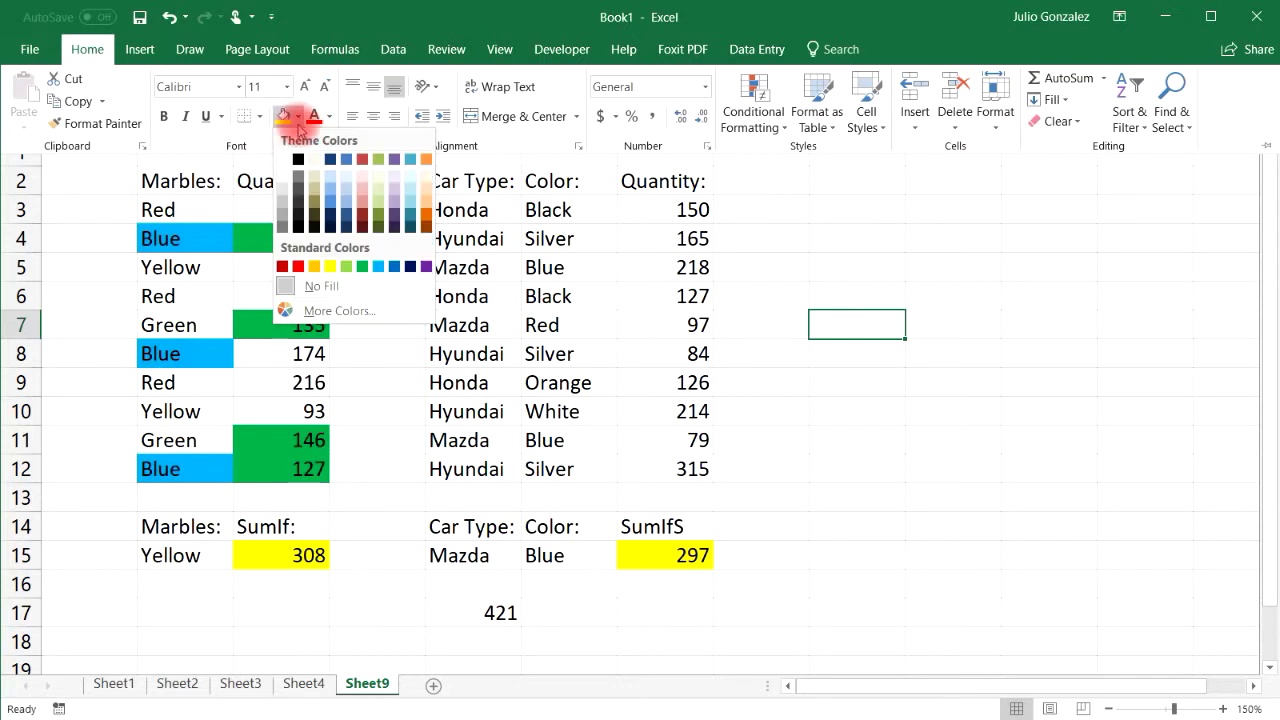
click(335, 268)
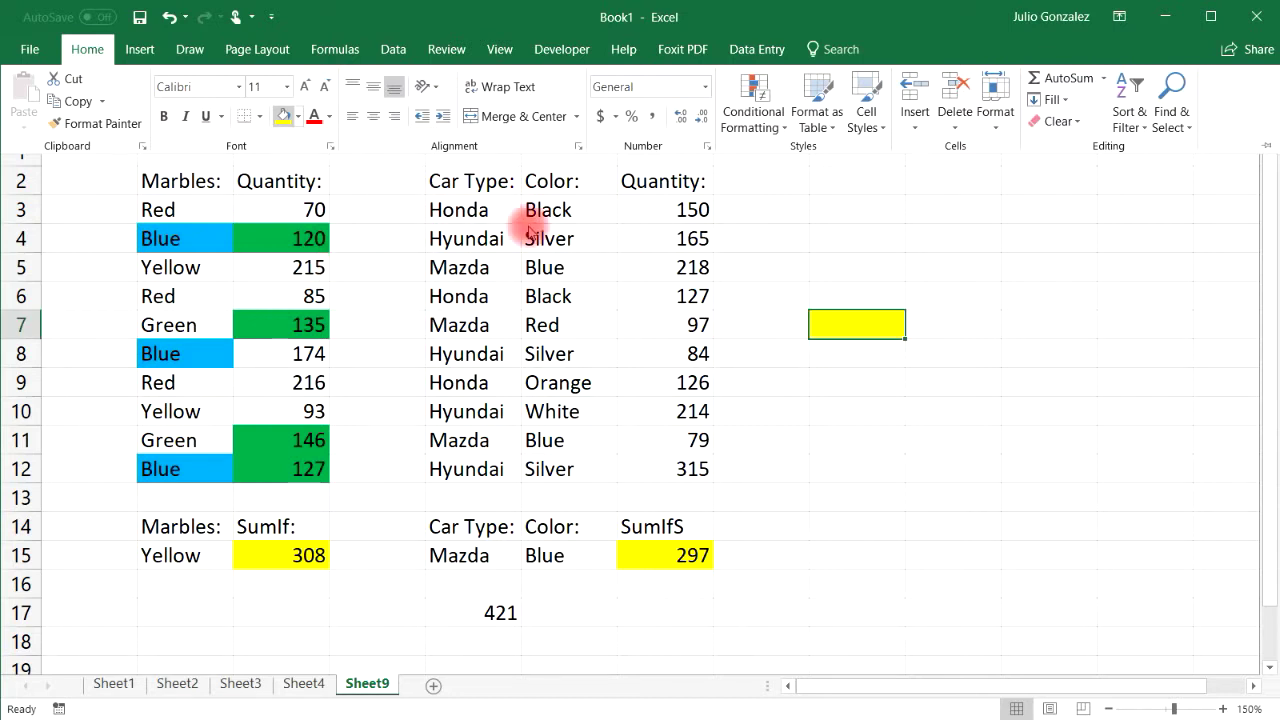
Set up data validation on cell I7 that allows only whole numbers between 10 and 20.
click(393, 49)
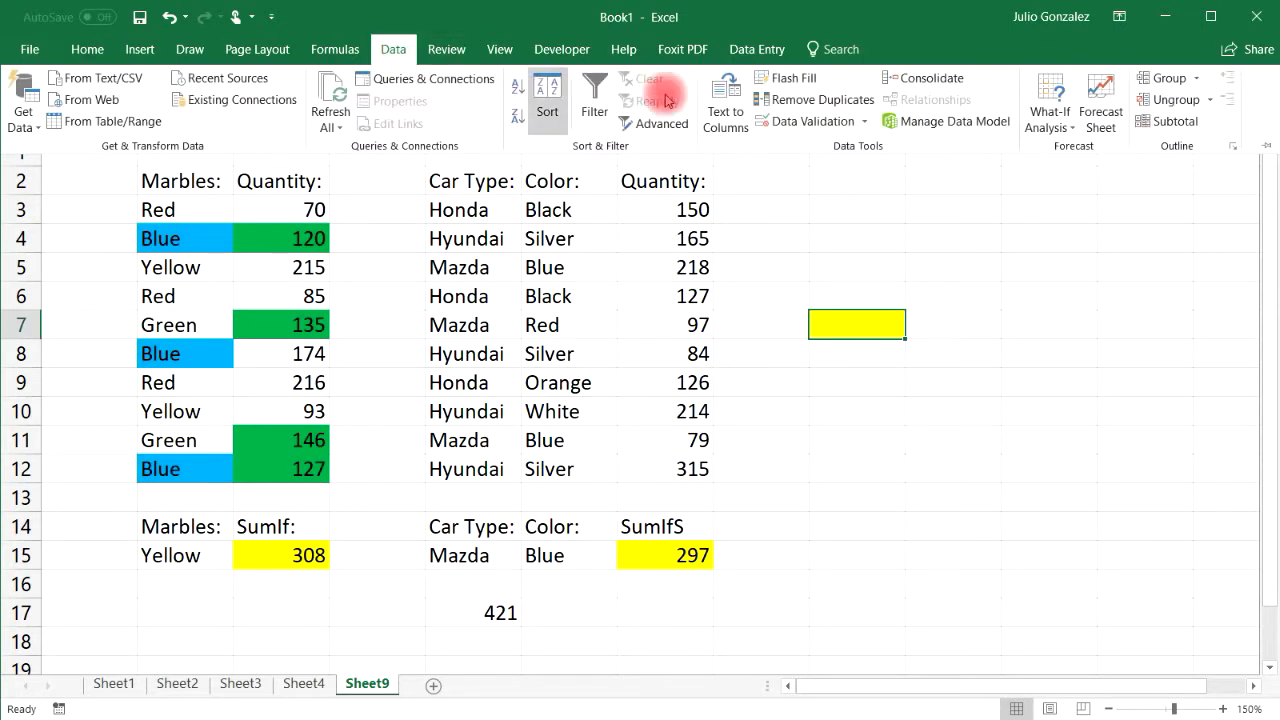
click(800, 121)
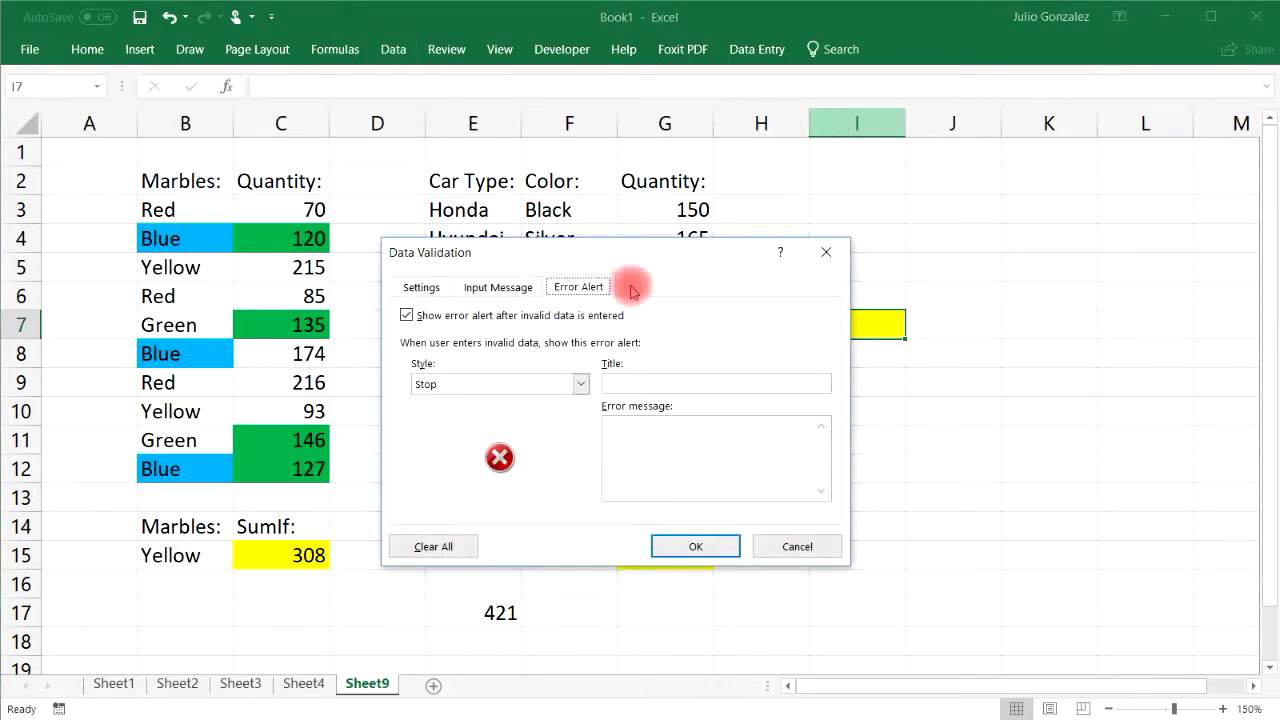
click(460, 290)
click(420, 287)
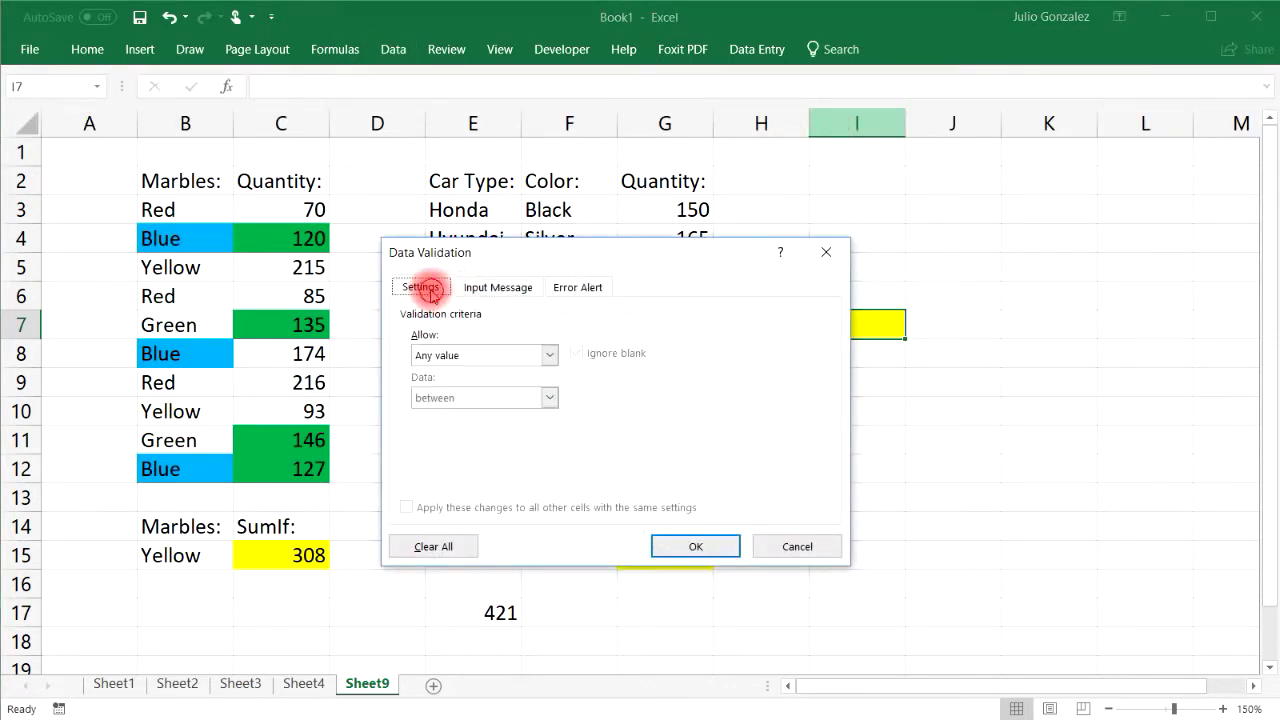
click(549, 356)
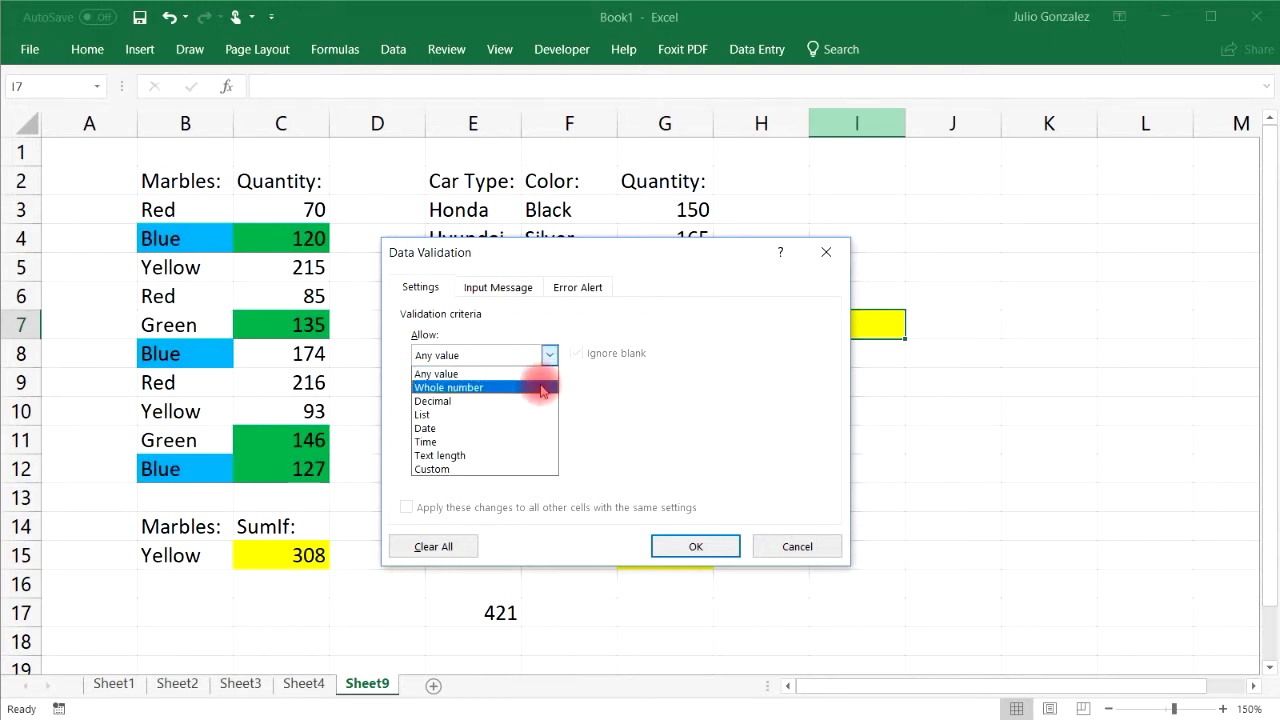
click(541, 389)
click(535, 438)
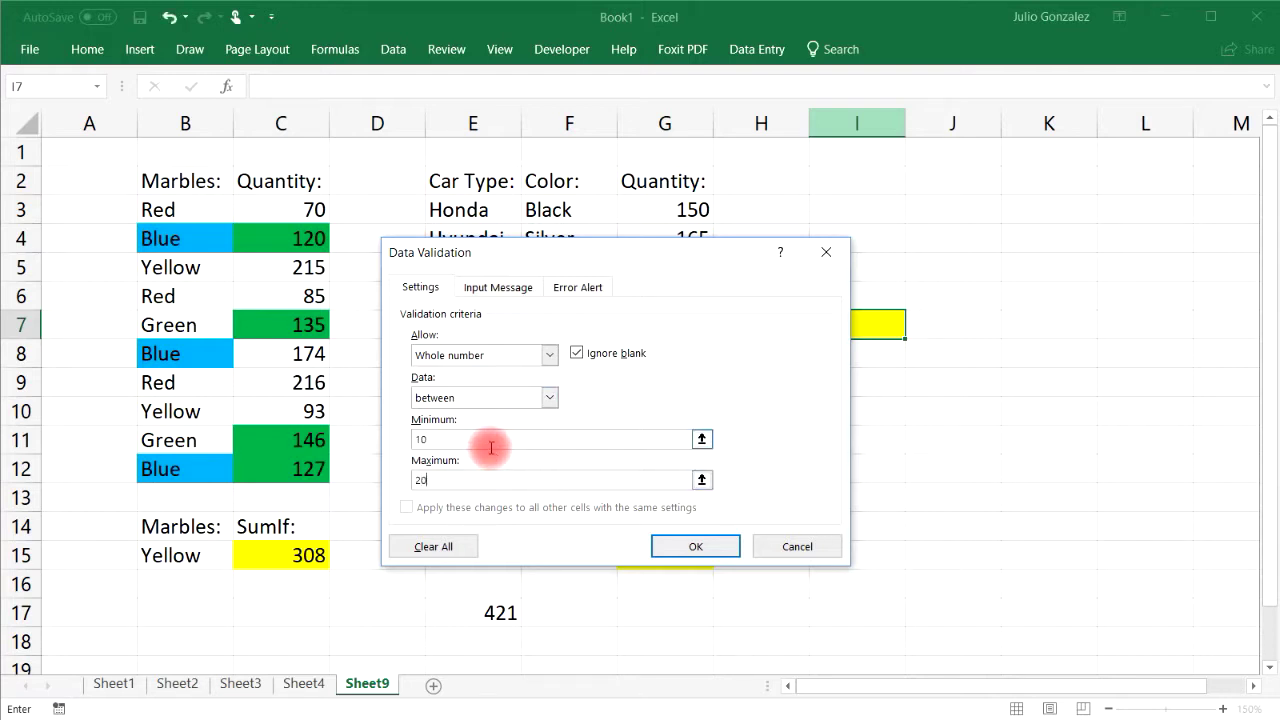
Add the input message "Enter a value between 10 and 20" to the validation of cell I7, without a title.
click(498, 287)
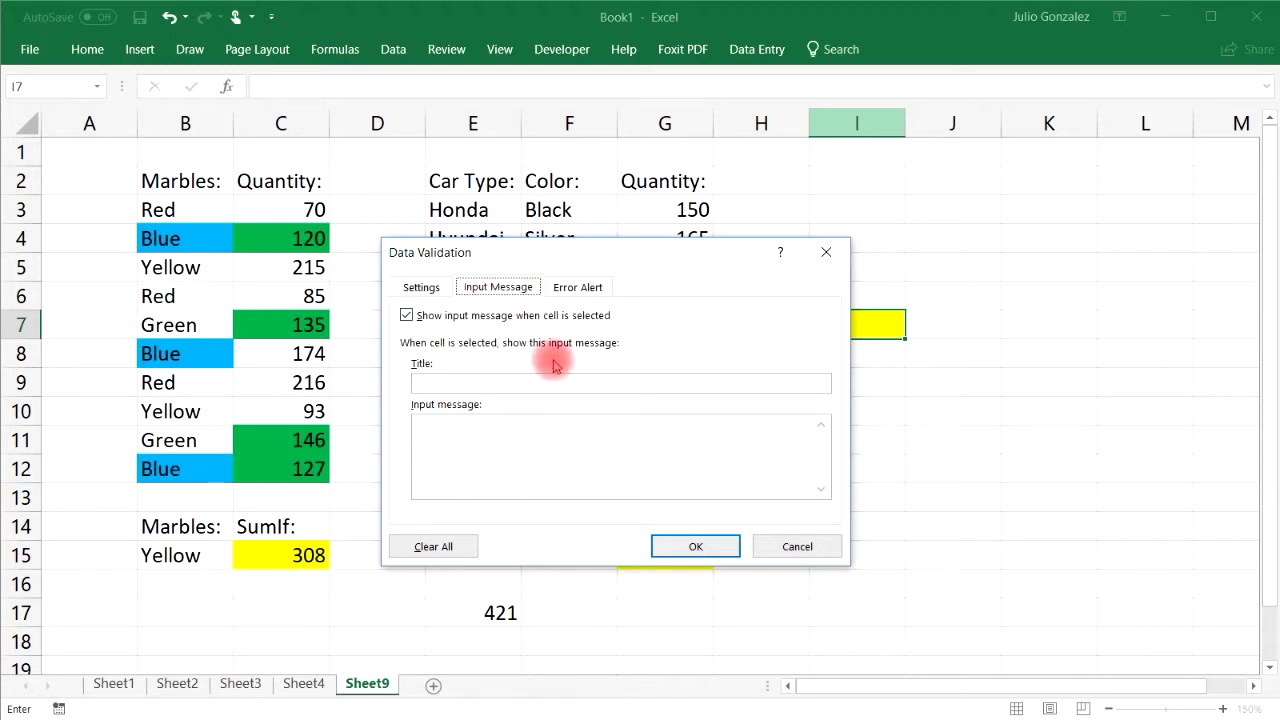
click(494, 416)
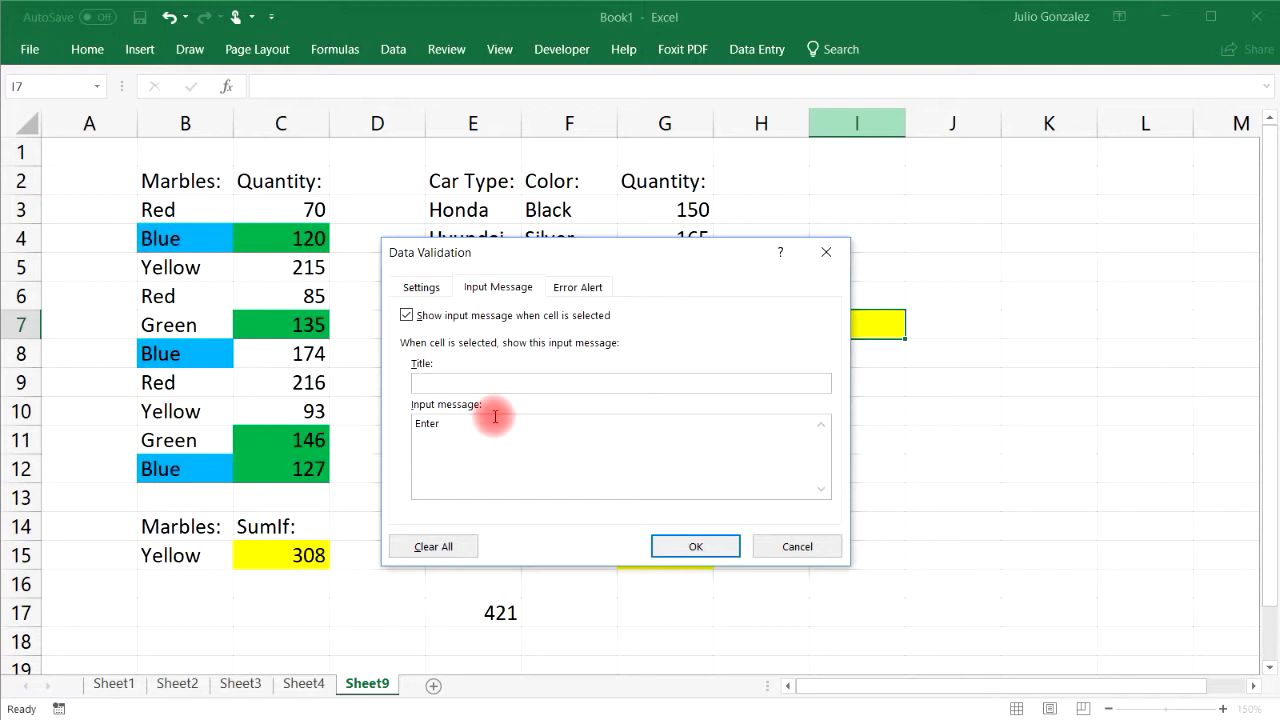
text(Enter a value between 10 and 20)
Set the error alert to the Information style with the message "Invalid Entry", and apply the validation to I7.
click(584, 289)
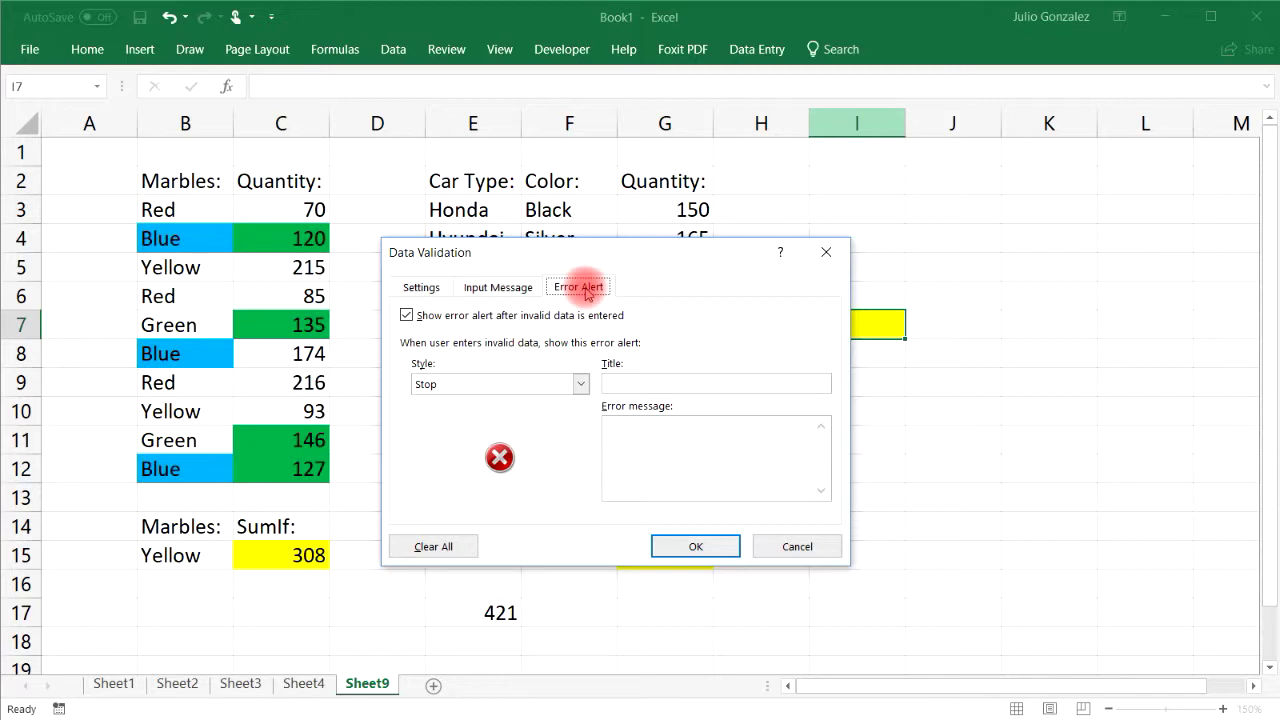
click(549, 384)
click(523, 416)
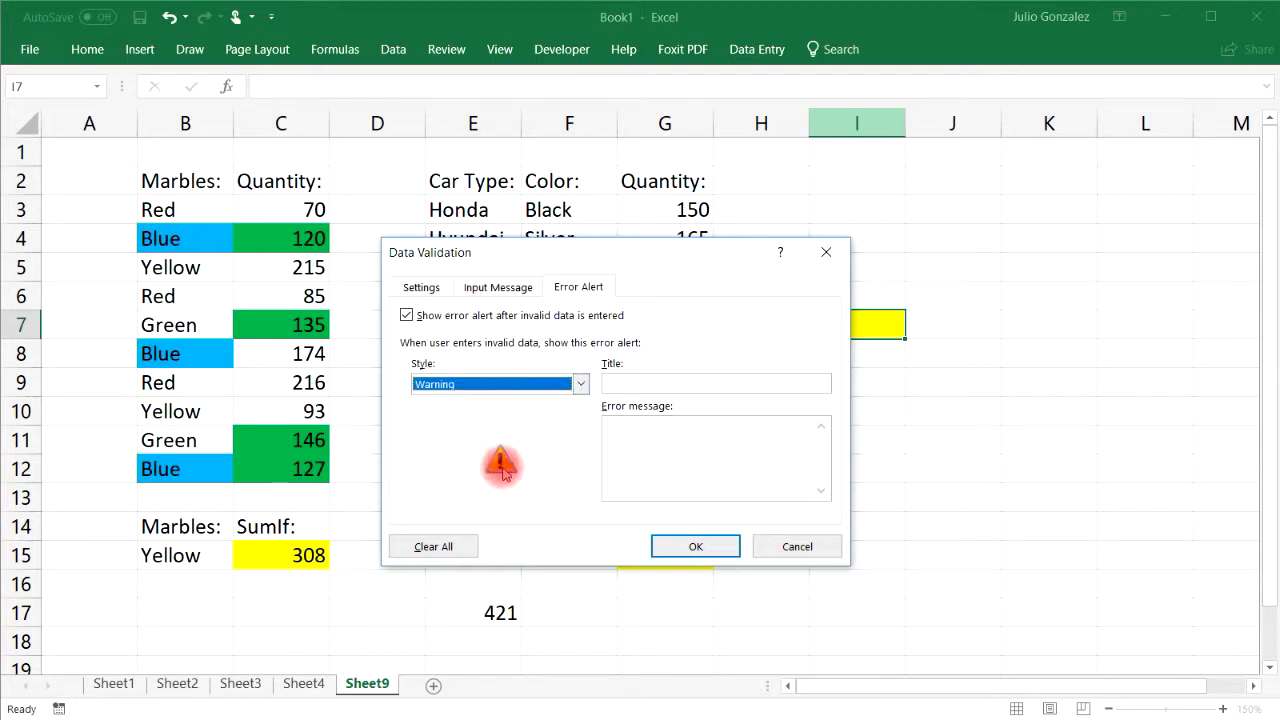
click(580, 384)
click(528, 430)
click(640, 424)
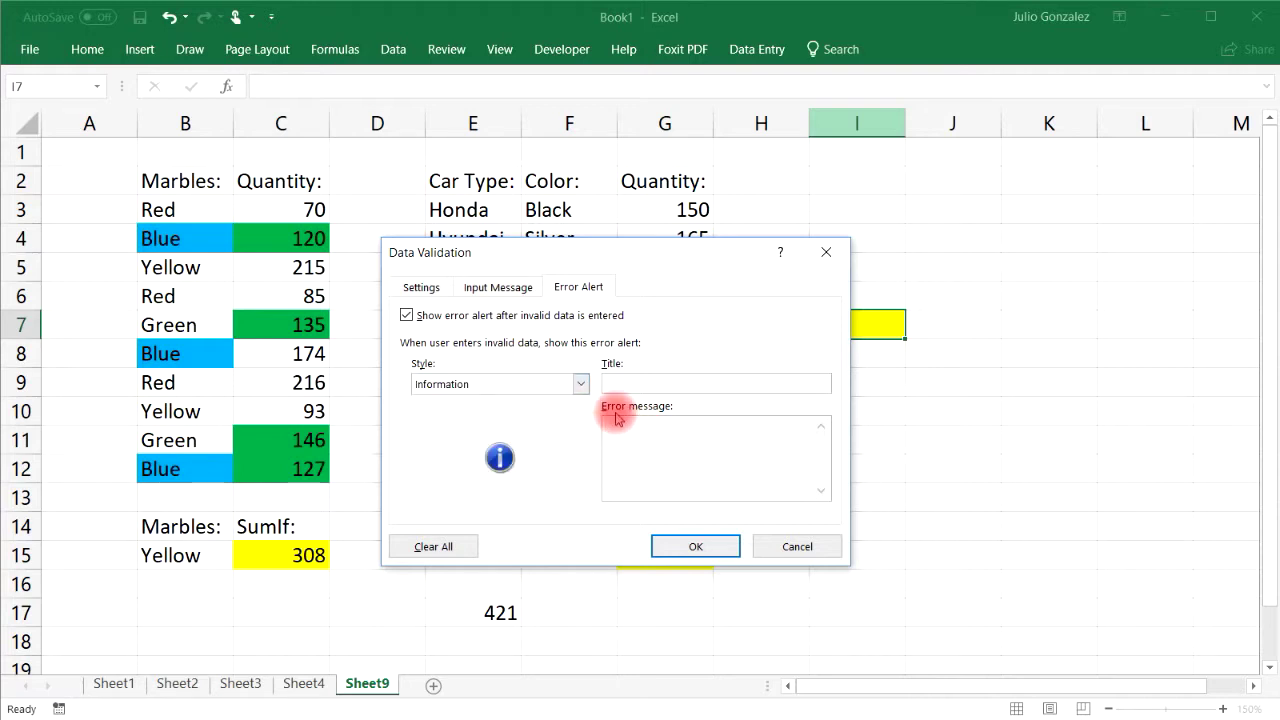
text(Invalid)
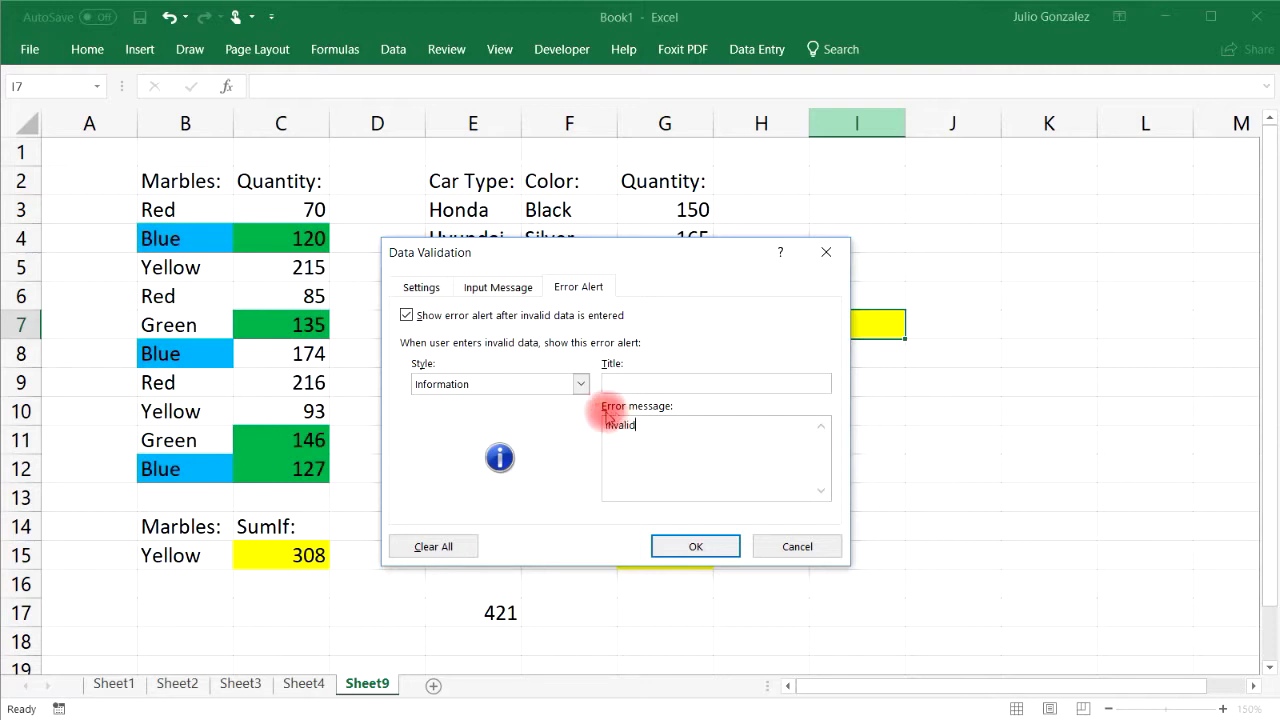
text( Entry)
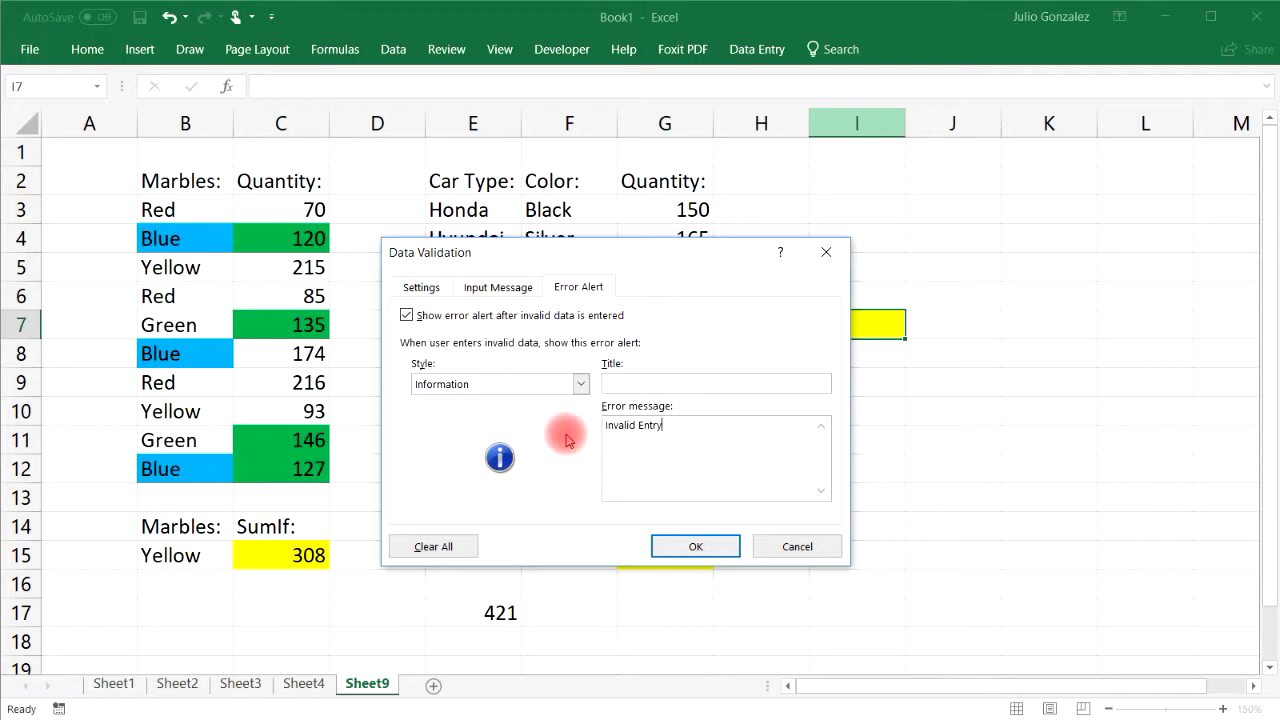
click(688, 544)
Test the validation of cell I7 by entering the allowed values 15, 12 and 10 one after another.
click(929, 383)
click(1030, 330)
click(900, 332)
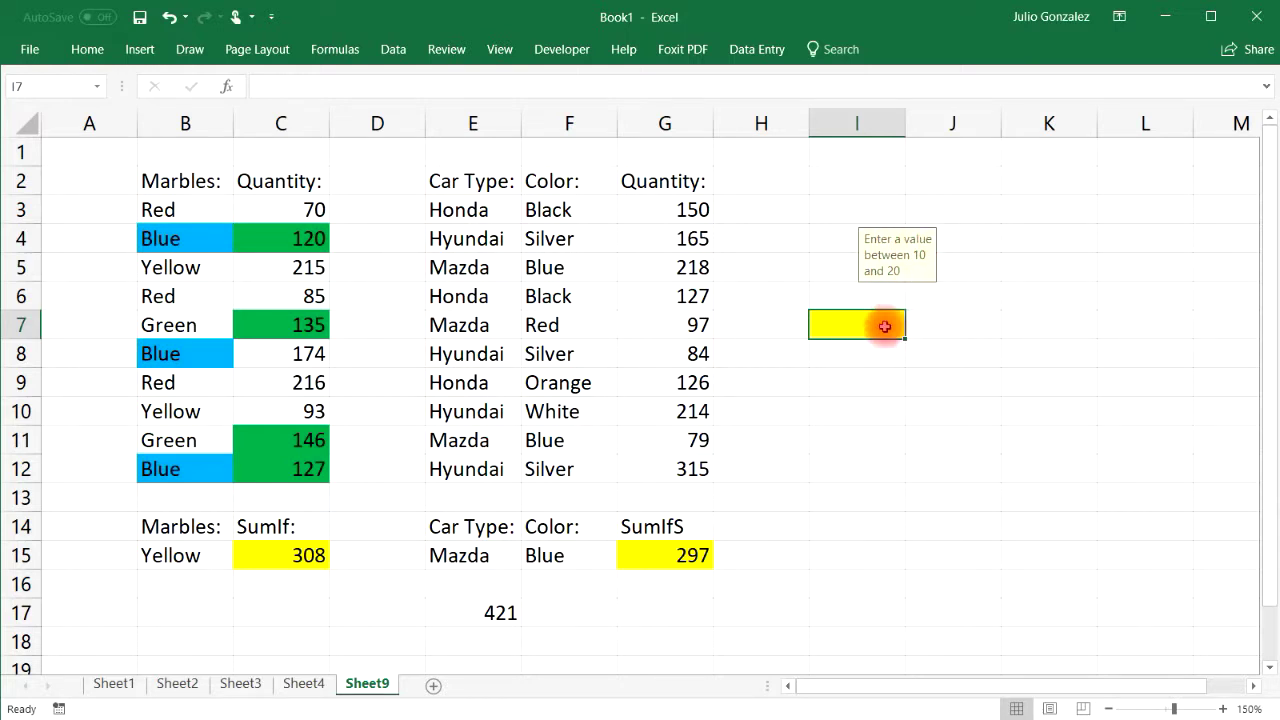
text(15)
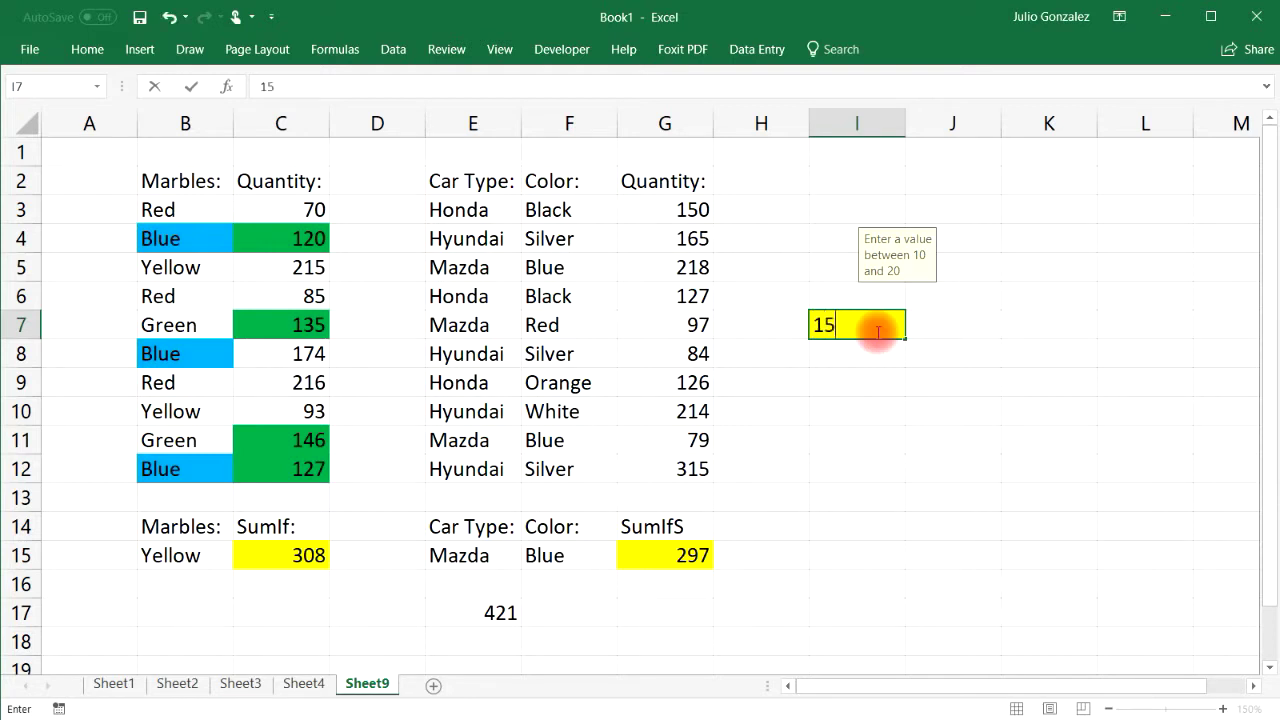
key(Return)
click(877, 332)
text(12)
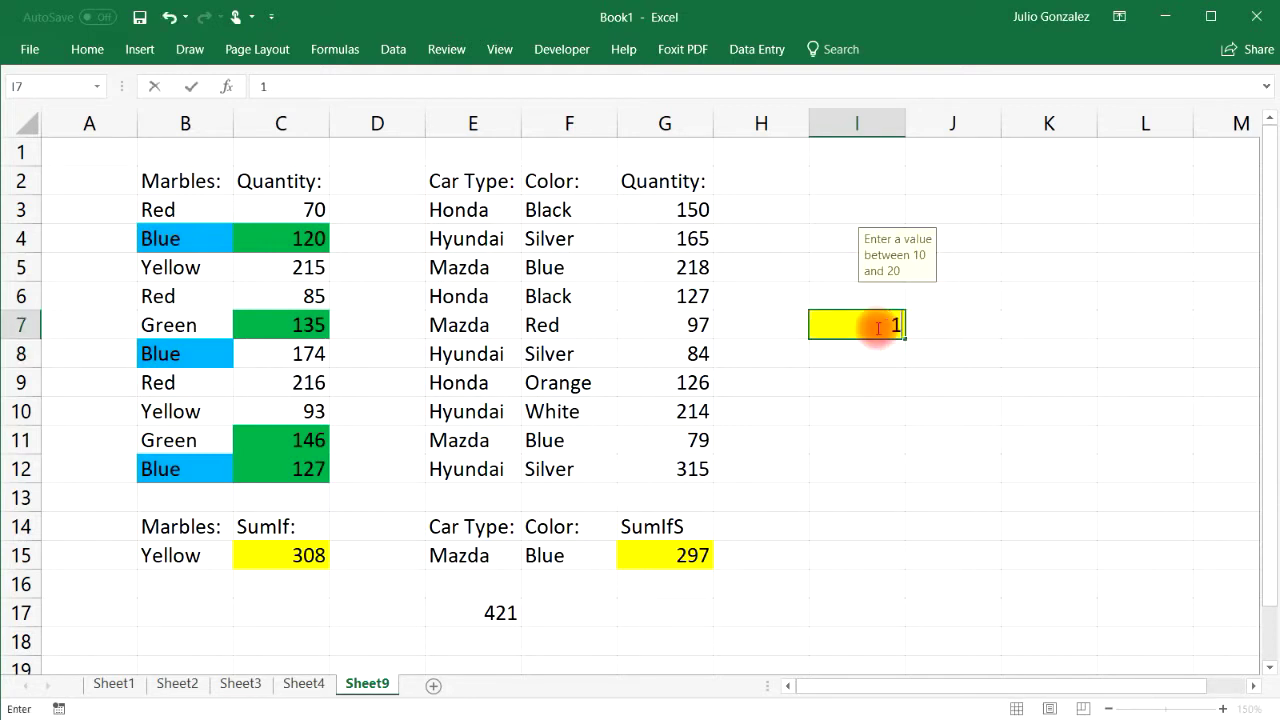
key(Return)
click(878, 326)
text(10)
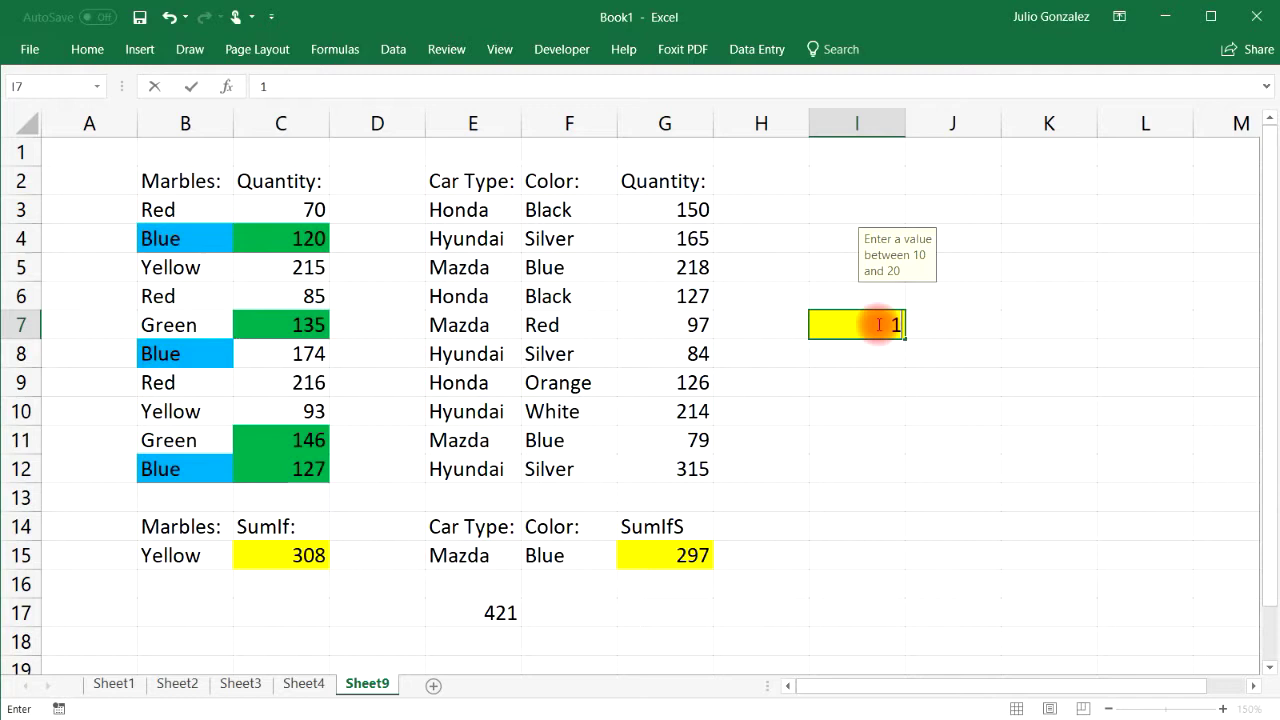
key(Return)
Enter the out-of-range value 27 in cell I7 and accept it in the error alert.
click(876, 322)
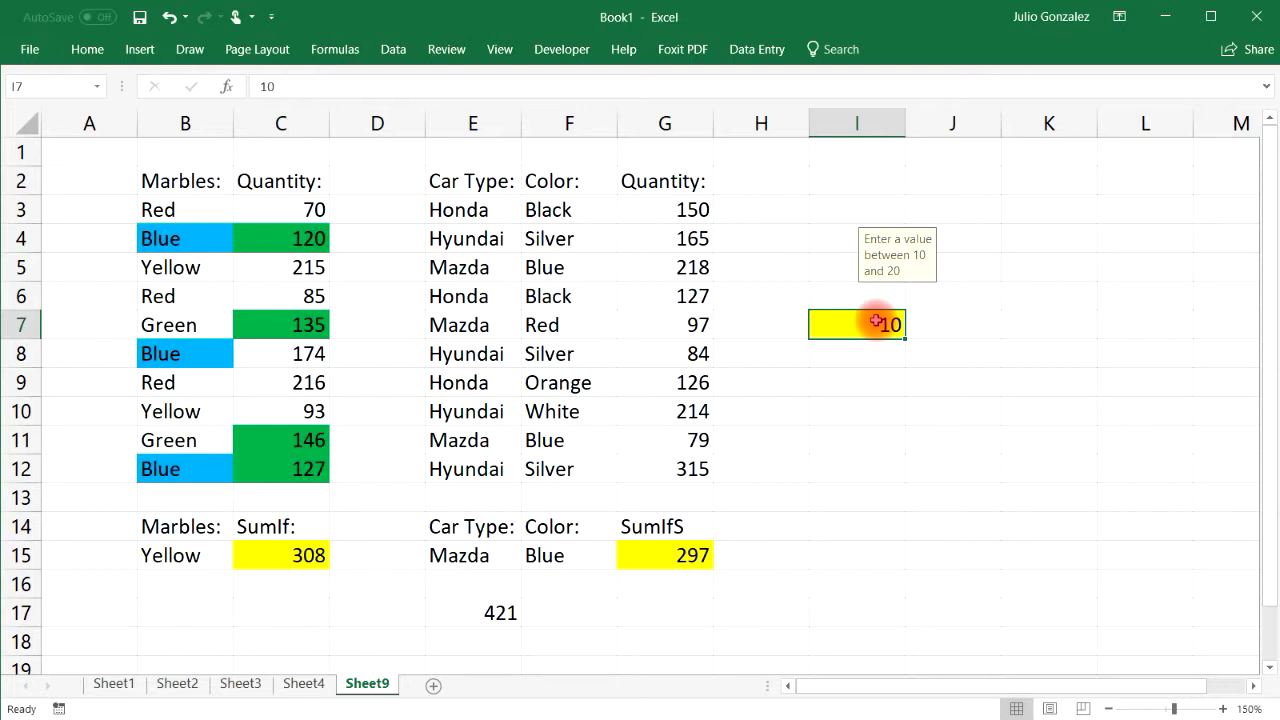
text(27)
key(Return)
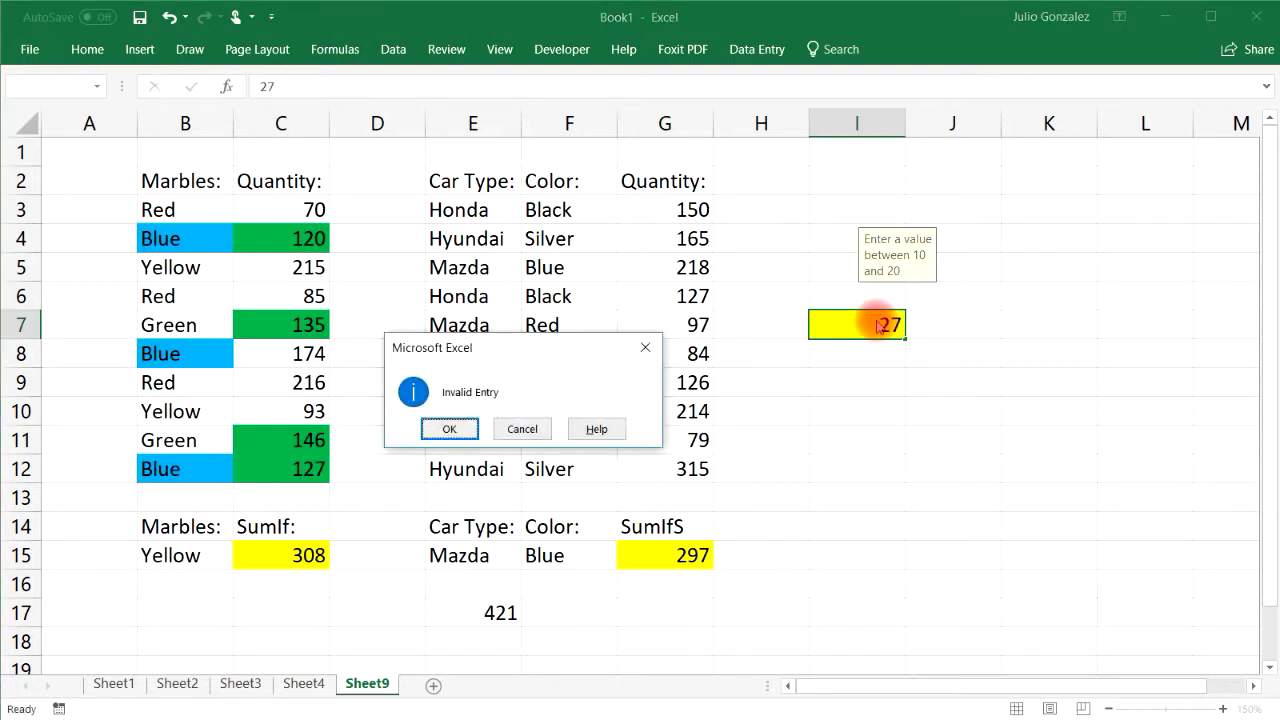
click(450, 428)
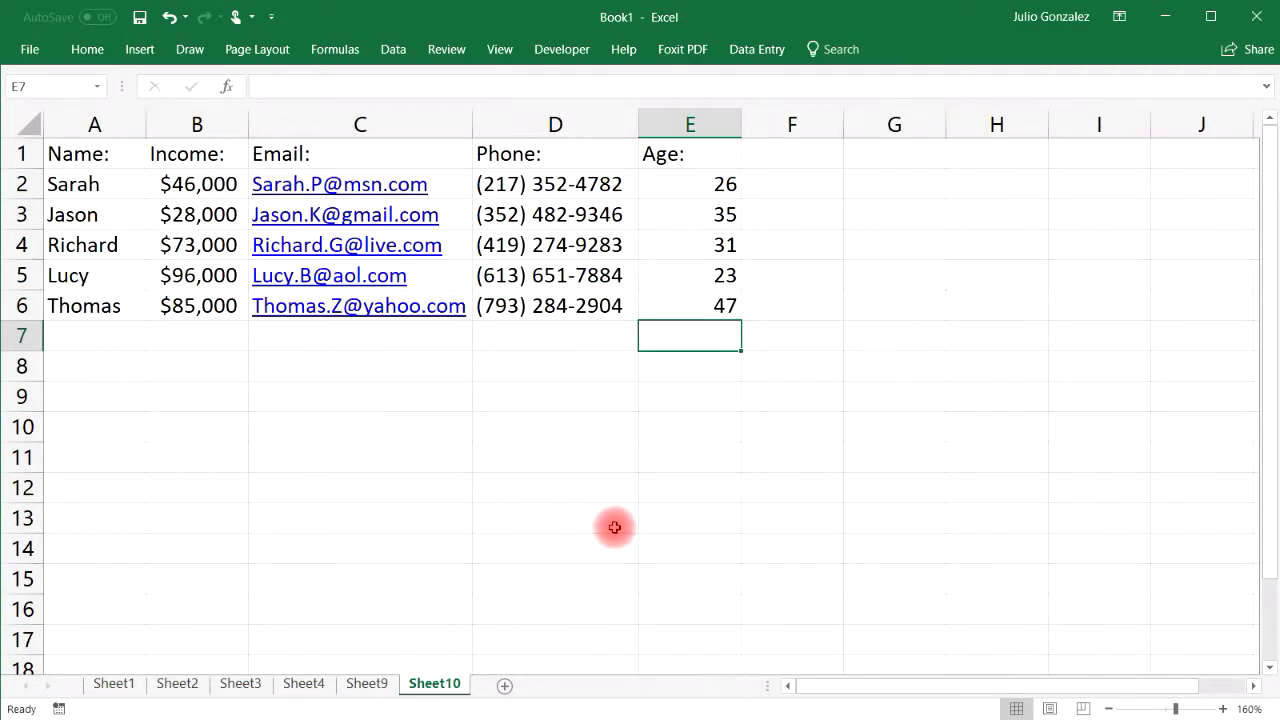
key(ctrl+n)
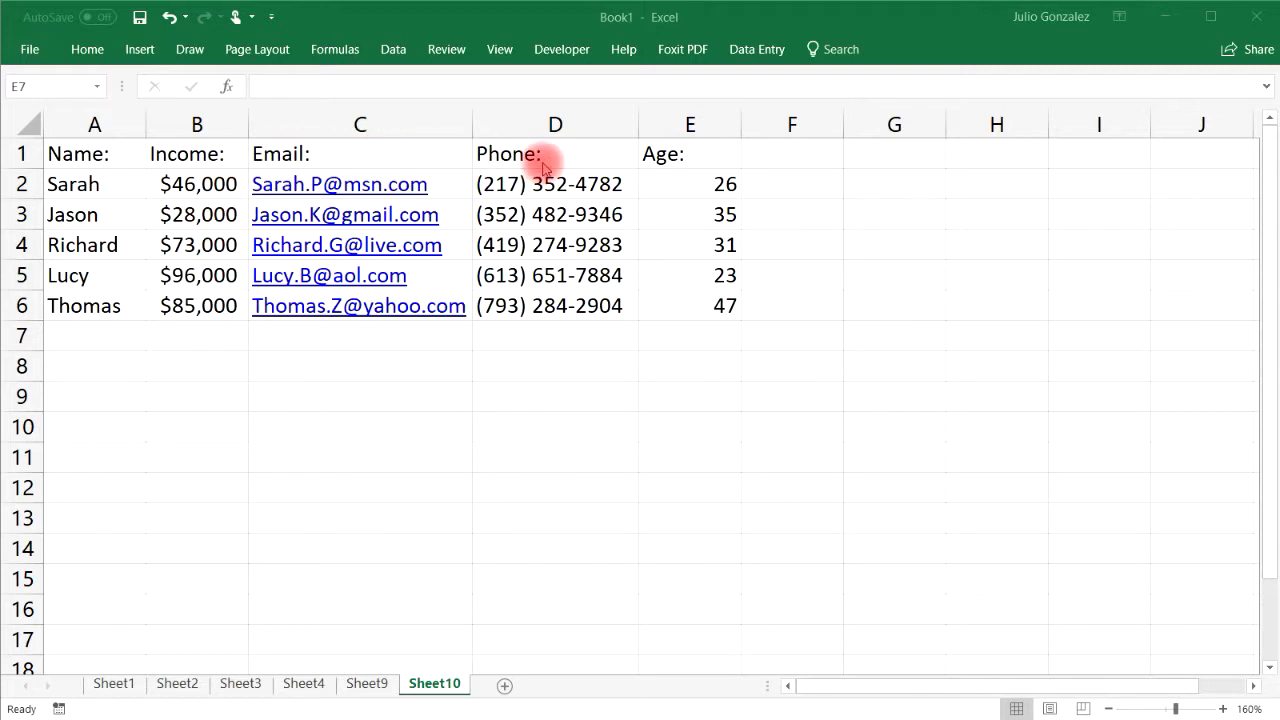
click(382, 363)
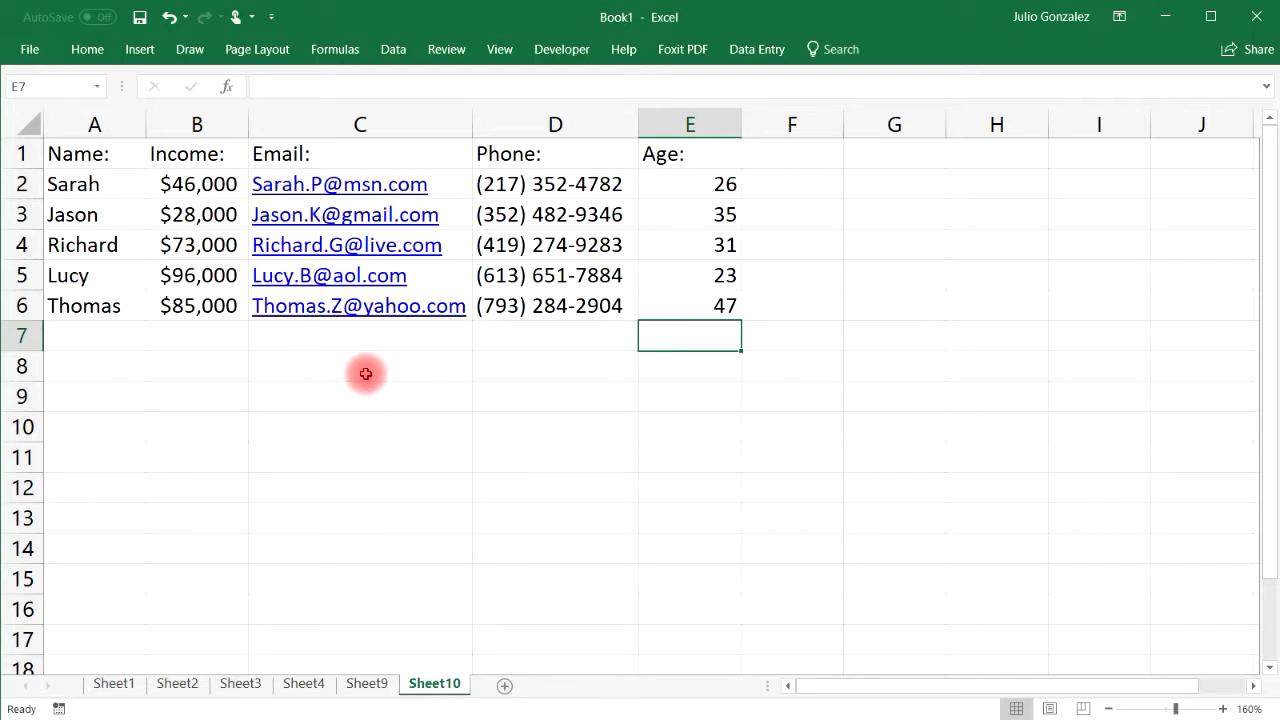
Enter the labels Name:, Income:, Email:, Phone: and Age: down cells C8 to C12 below the contact table.
click(366, 372)
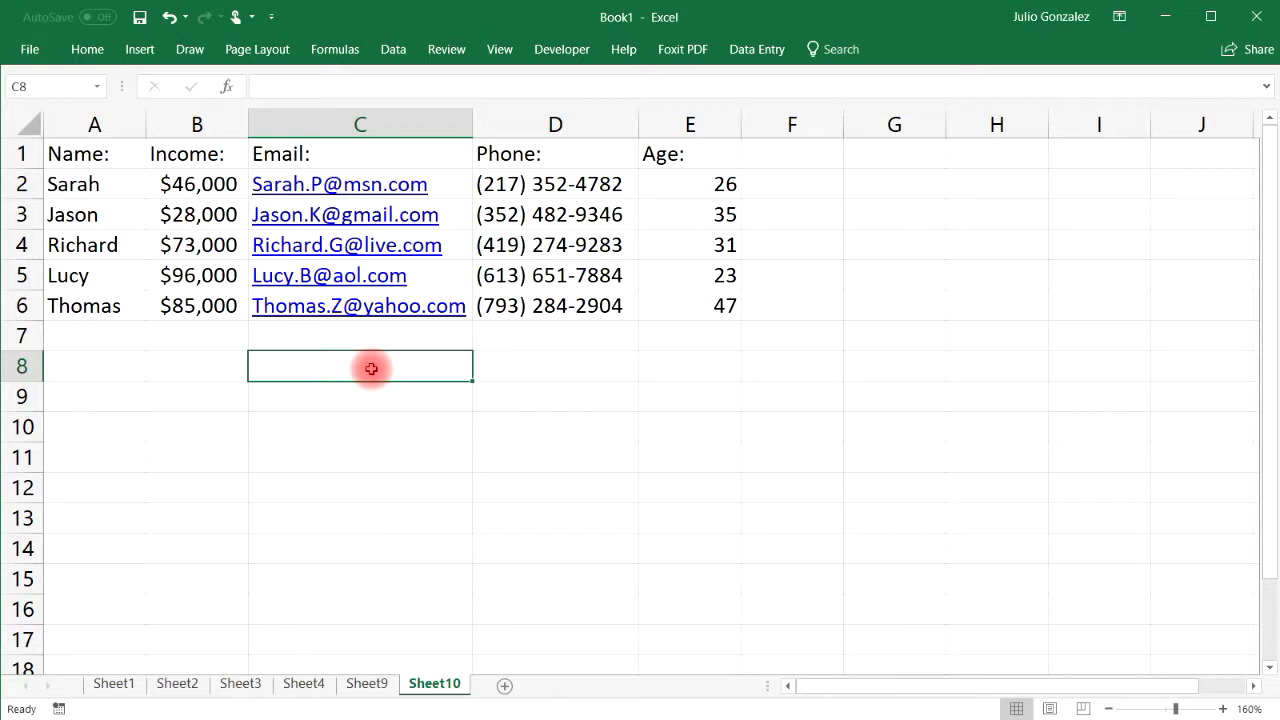
text(Name:)
key(Return)
text(I)
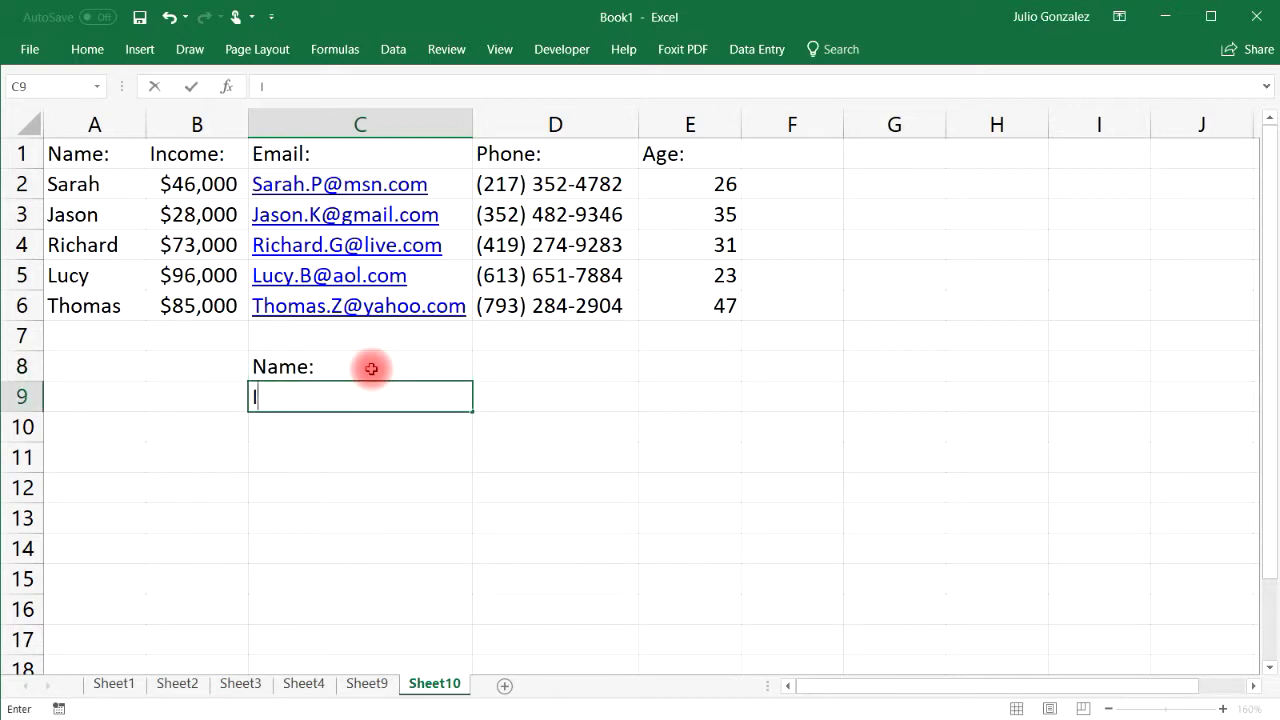
text(ncome:)
key(Return)
text(Email)
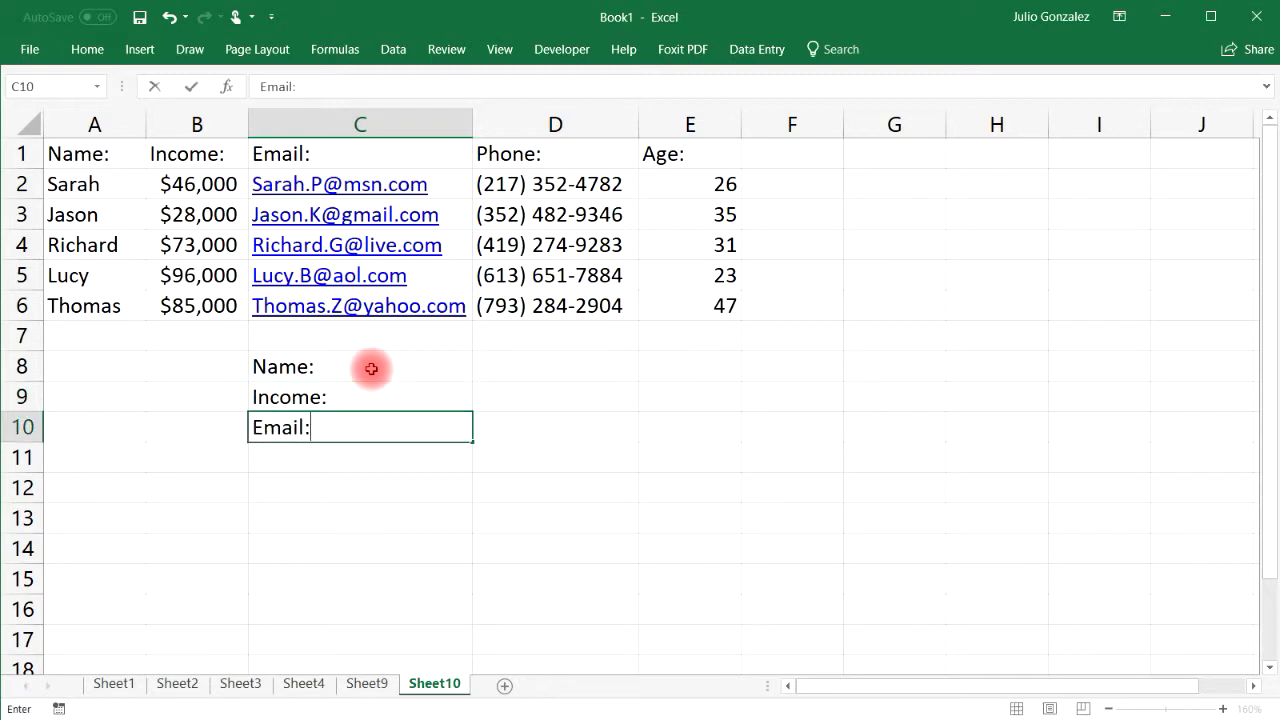
text(:)
key(Return)
text(Phone:)
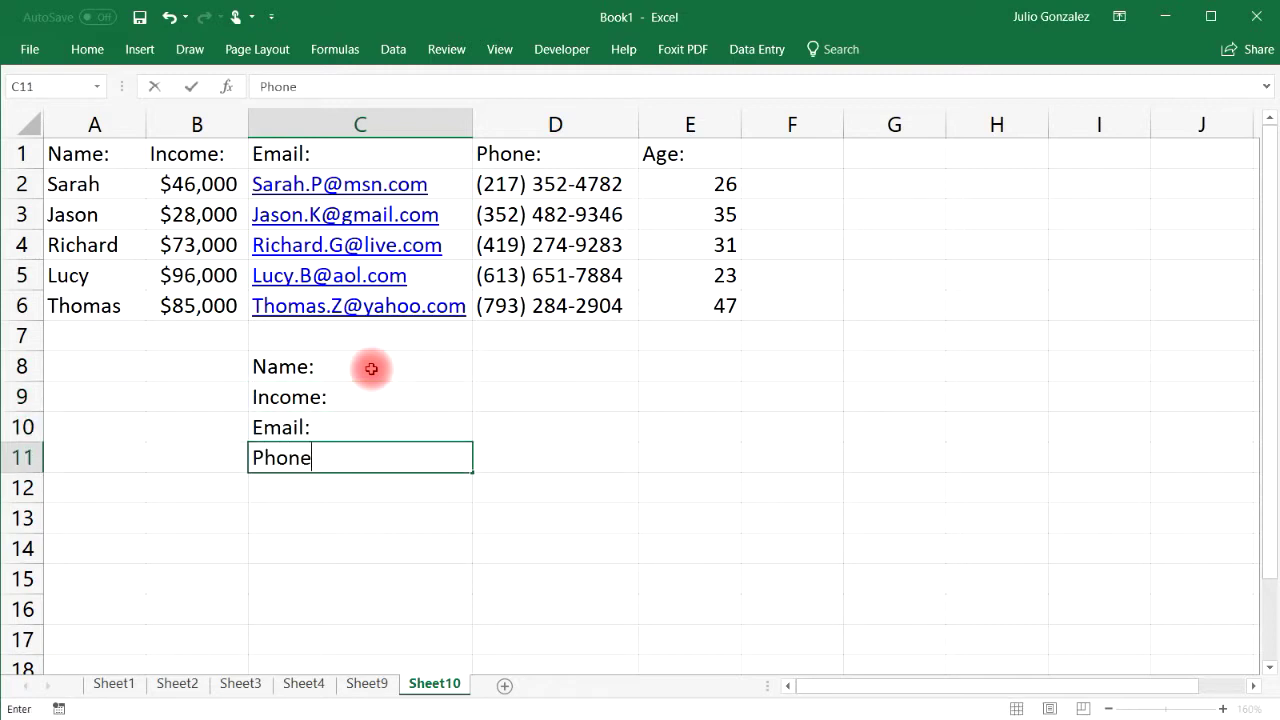
key(Return)
text(Age:)
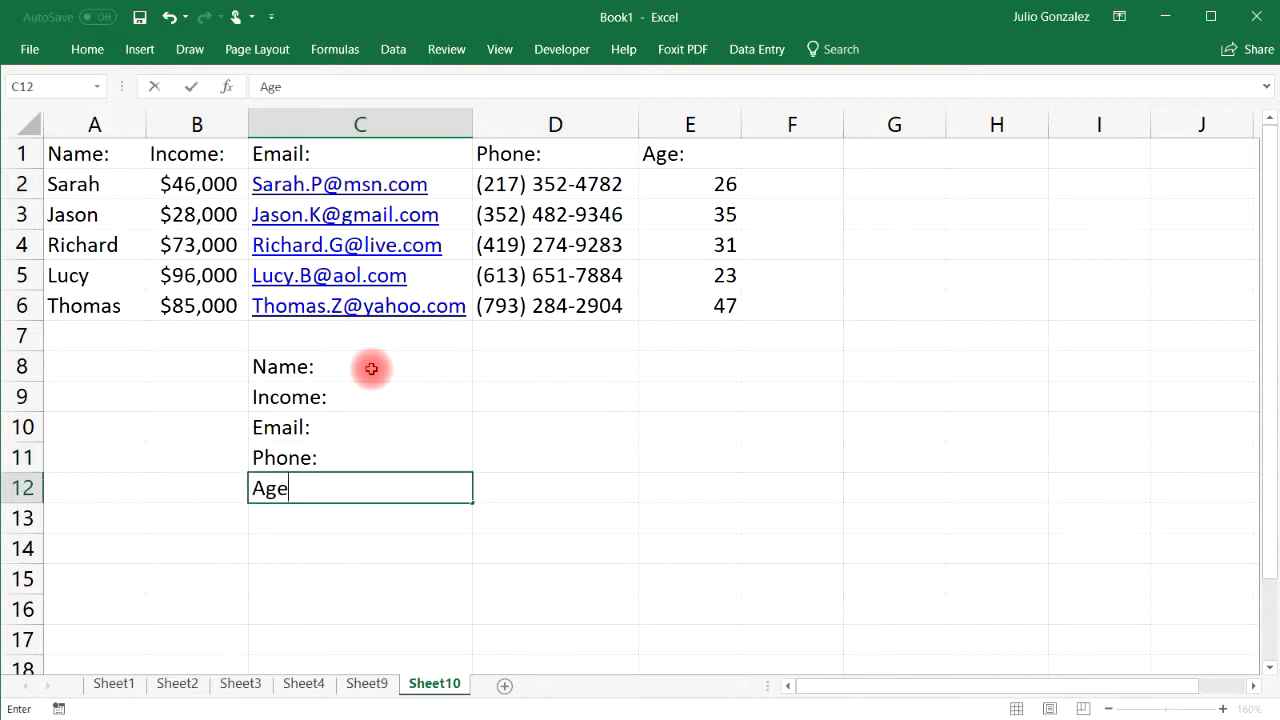
key(Return)
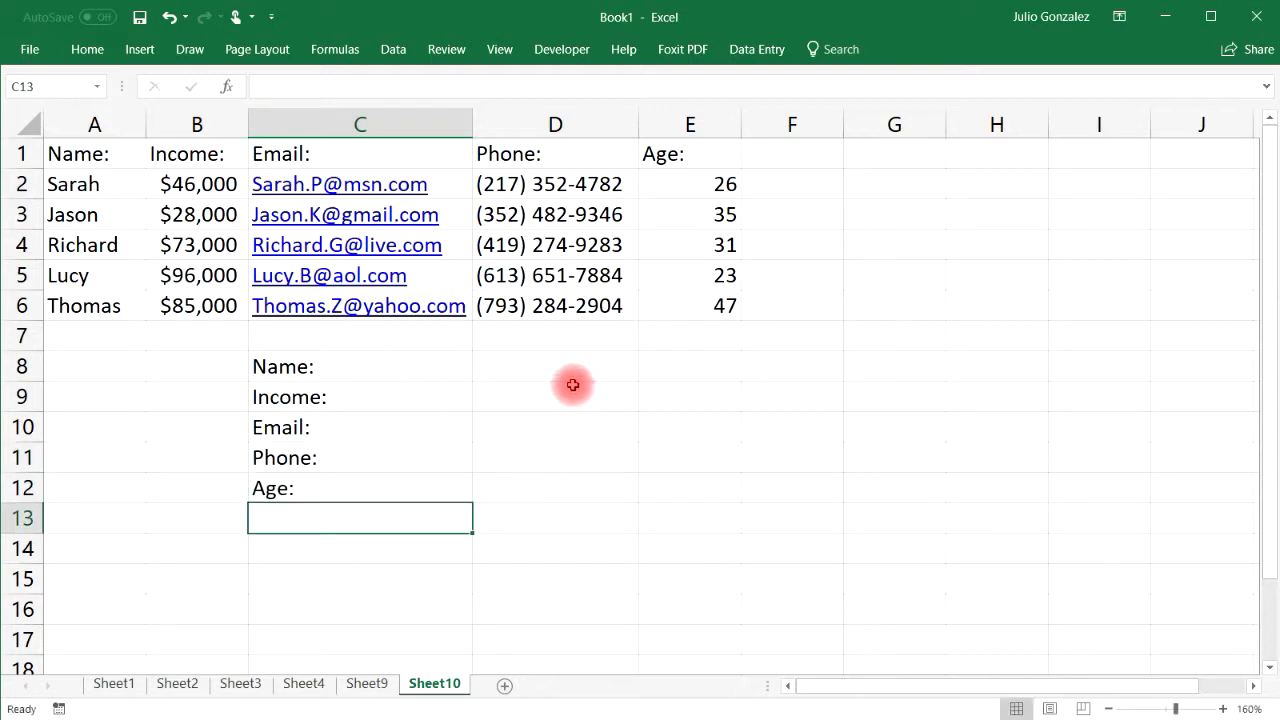
Enter the name from the contact table's first record in D8 as the lookup value.
click(508, 348)
text(Sarah)
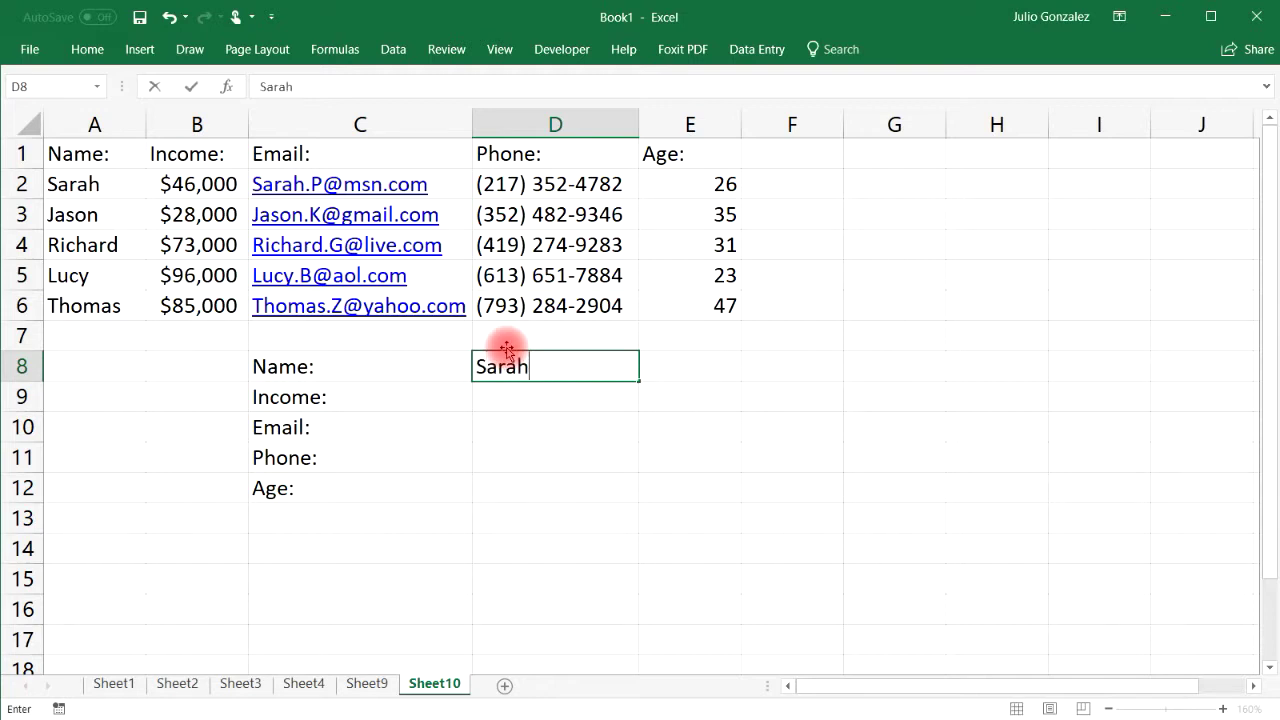
key(Return)
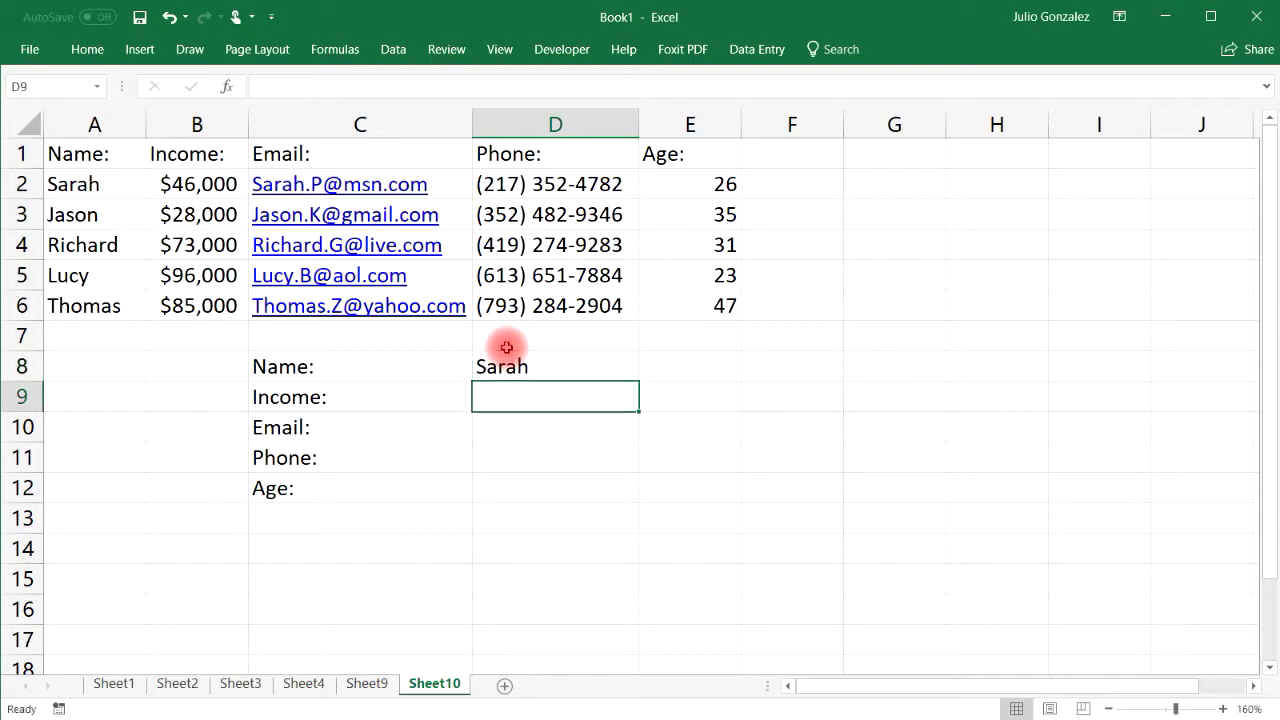
Look up the income in D9 with =VLOOKUP(D8,A2:E6,2,FALSE) and compare it with B2 in the contact table.
text(=vl)
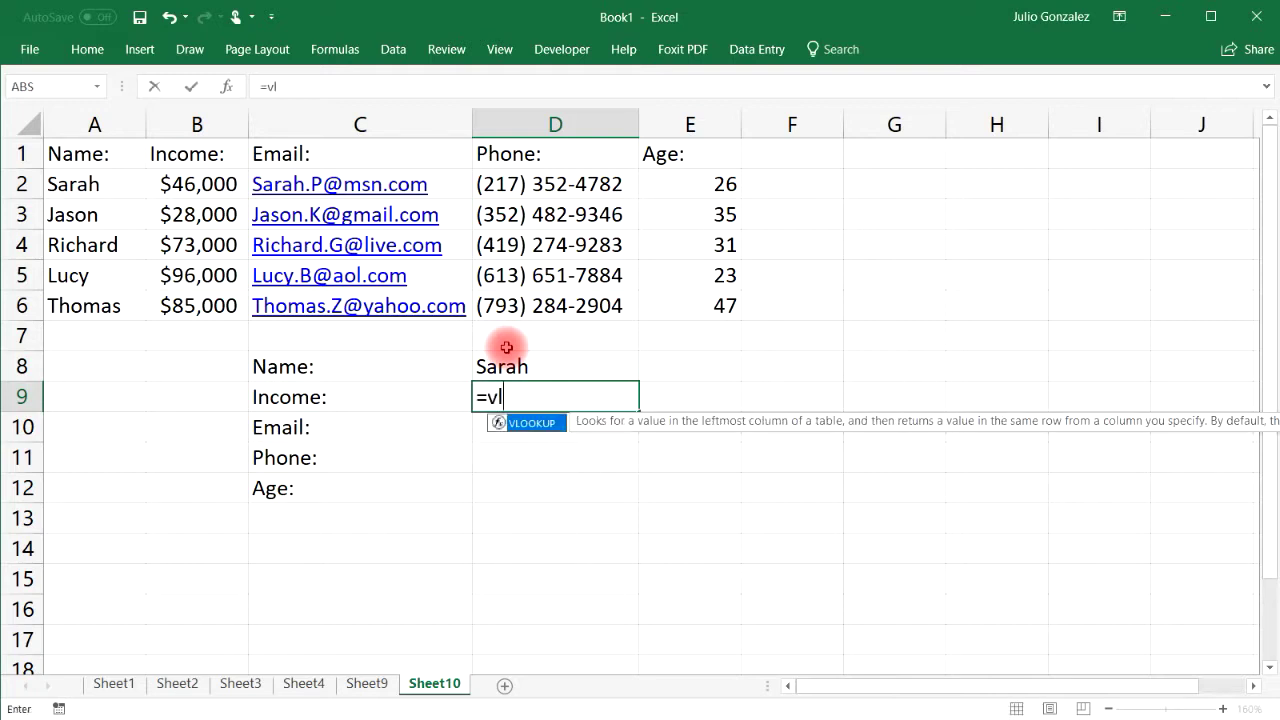
text(ookup()
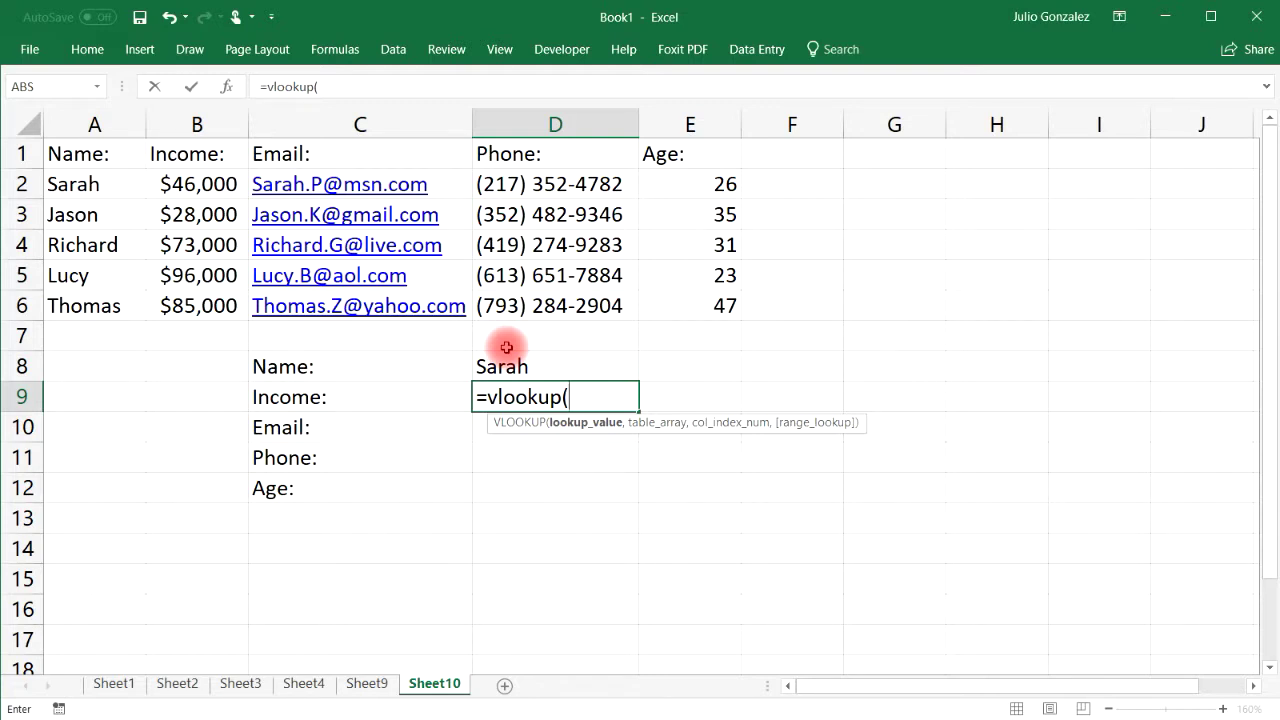
click(531, 365)
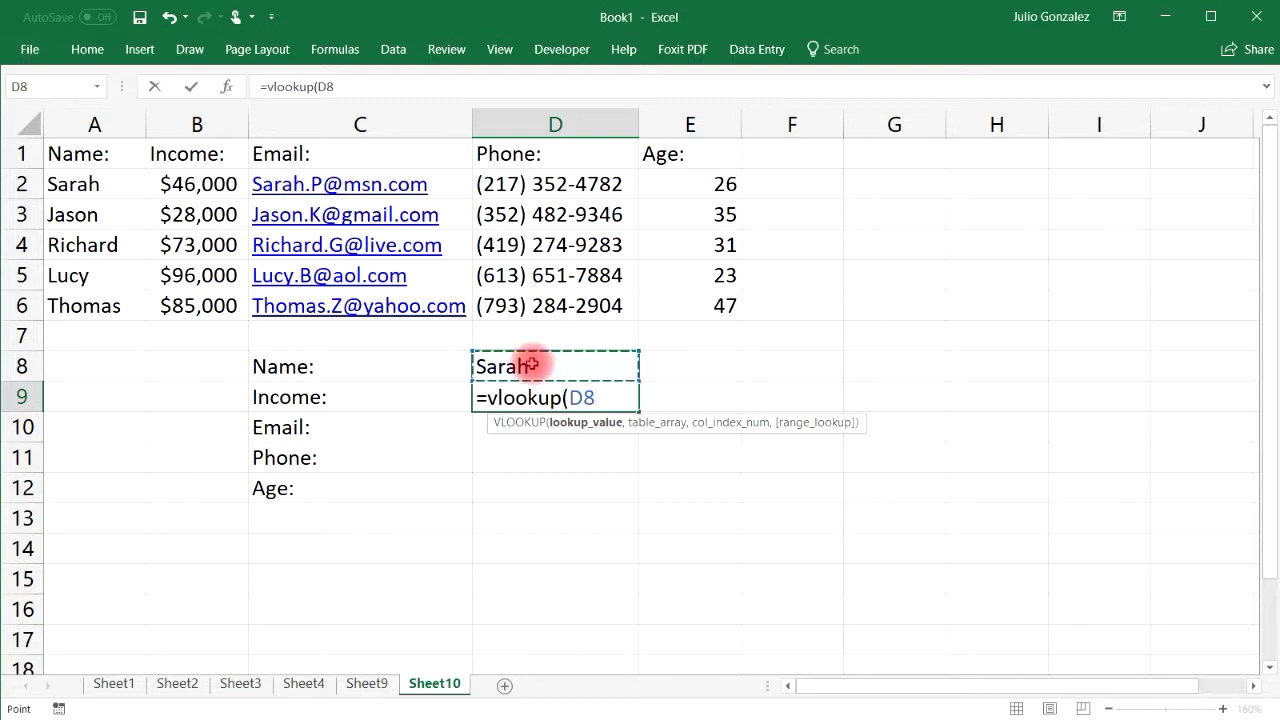
text(,)
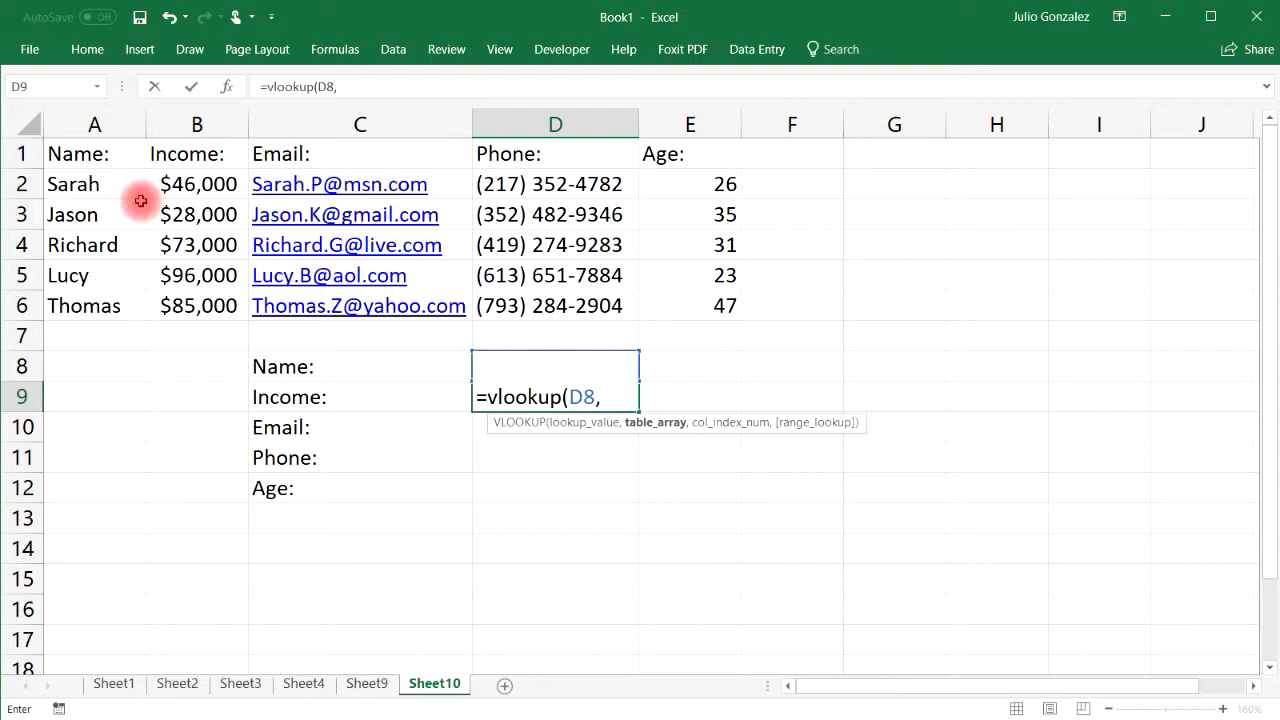
drag(88, 183, 660, 305)
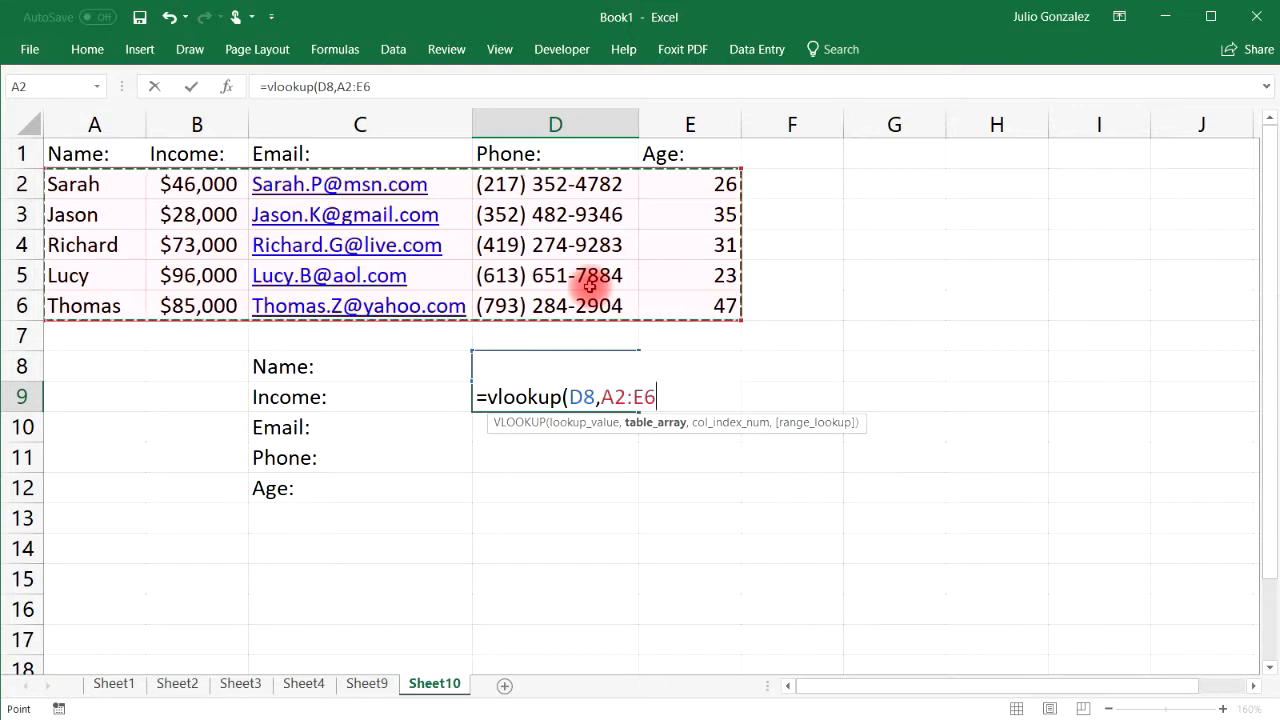
text(,2,false)
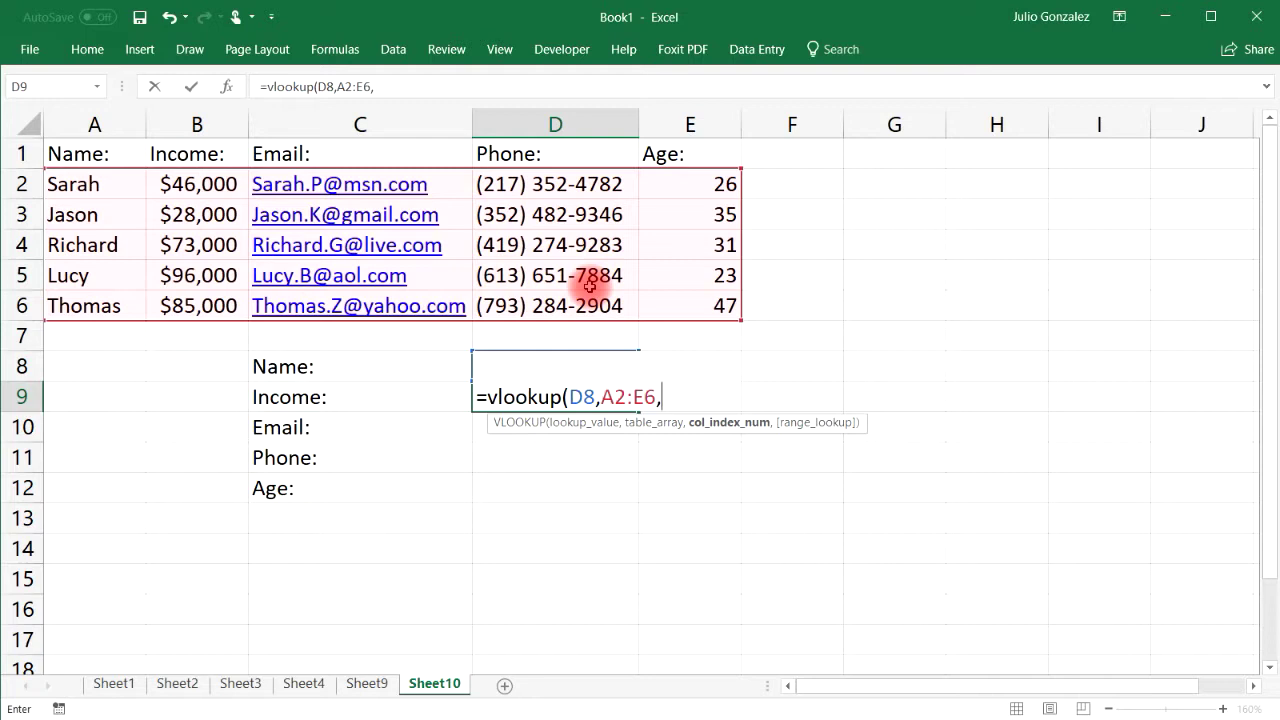
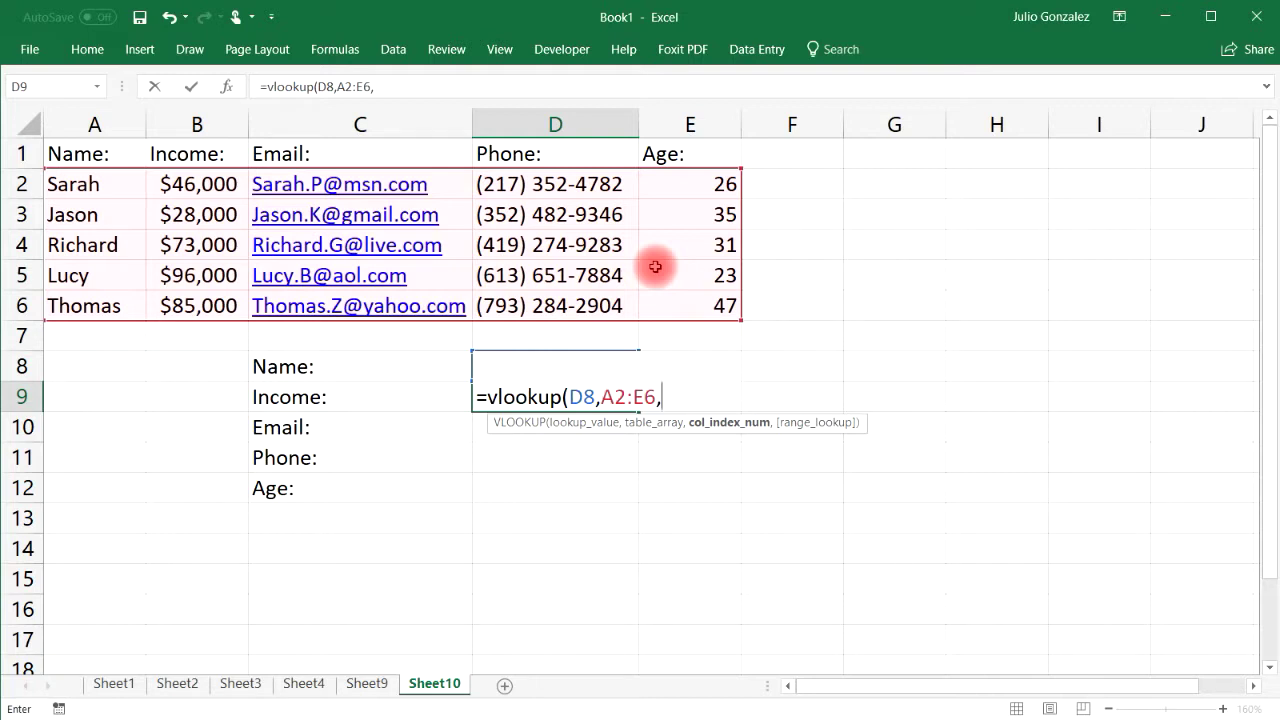
text(2,)
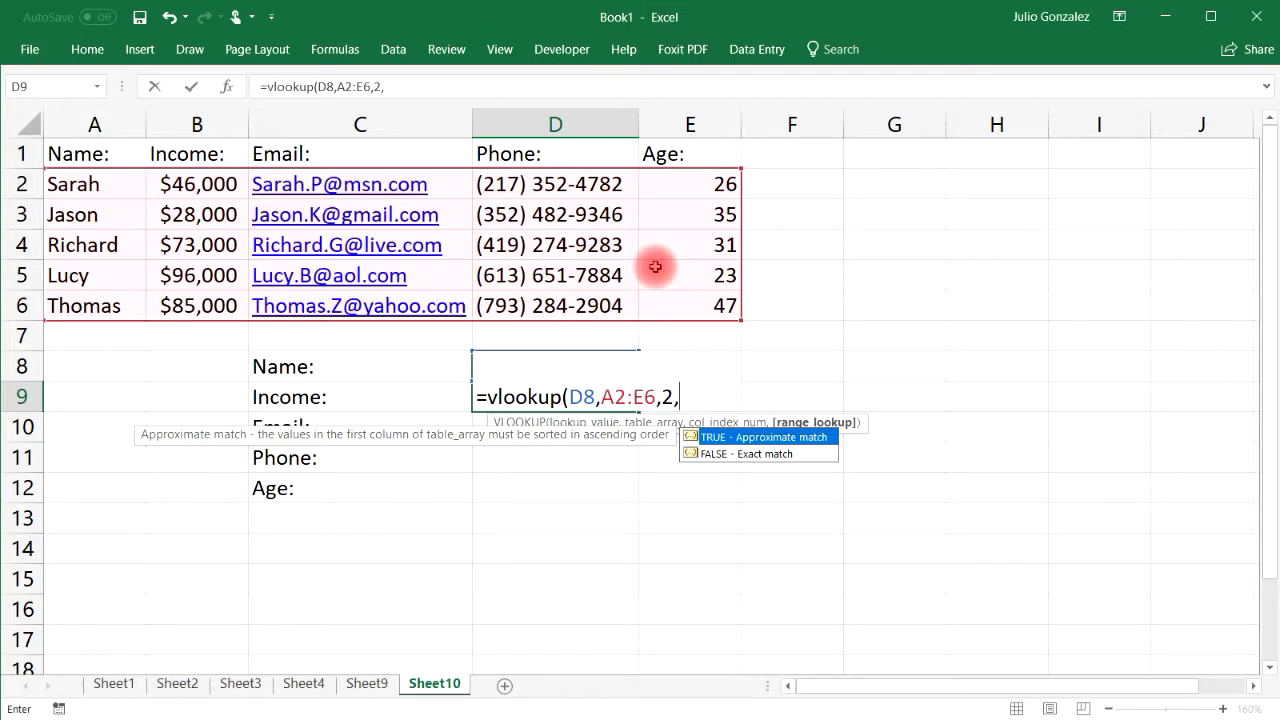
text(false))
key(Return)
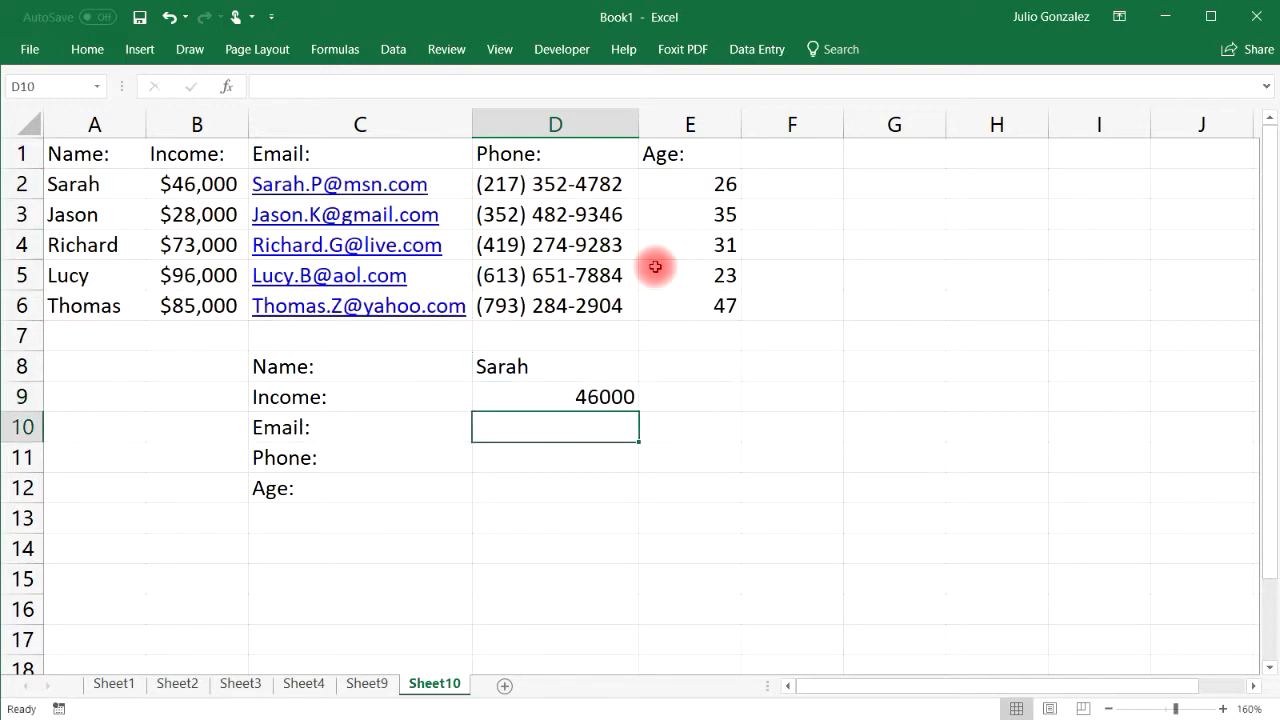
click(512, 366)
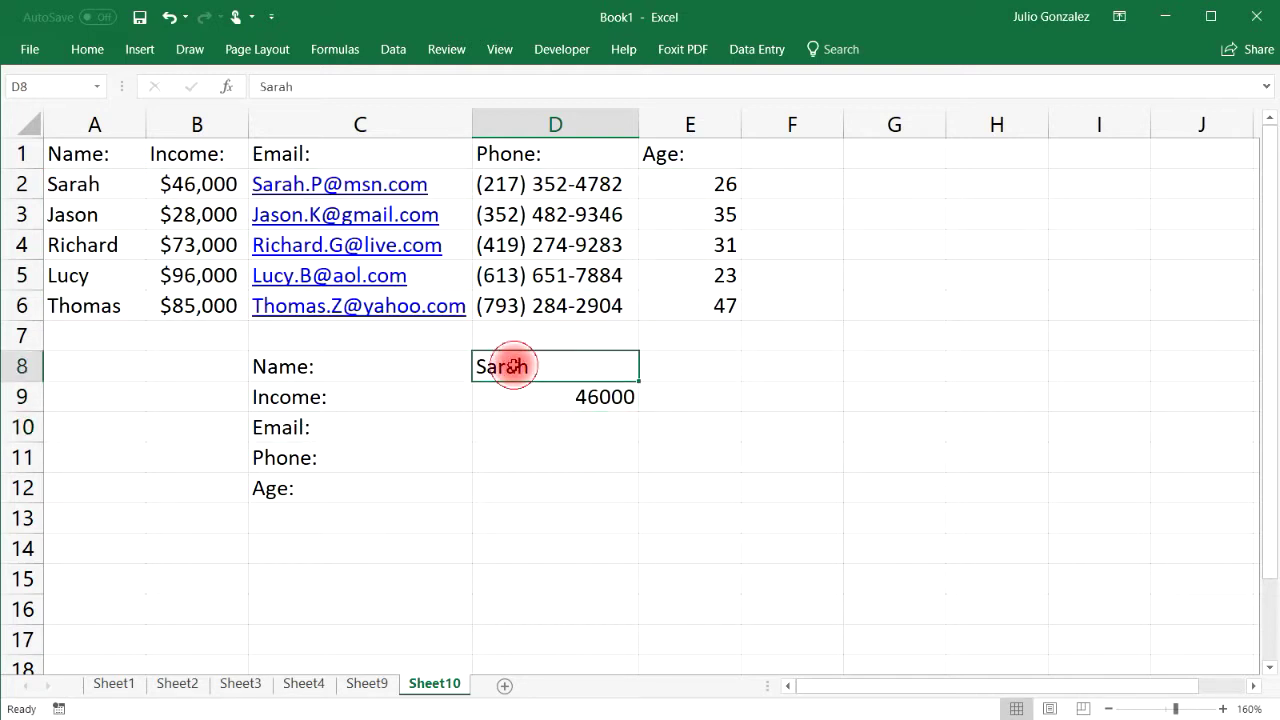
click(205, 184)
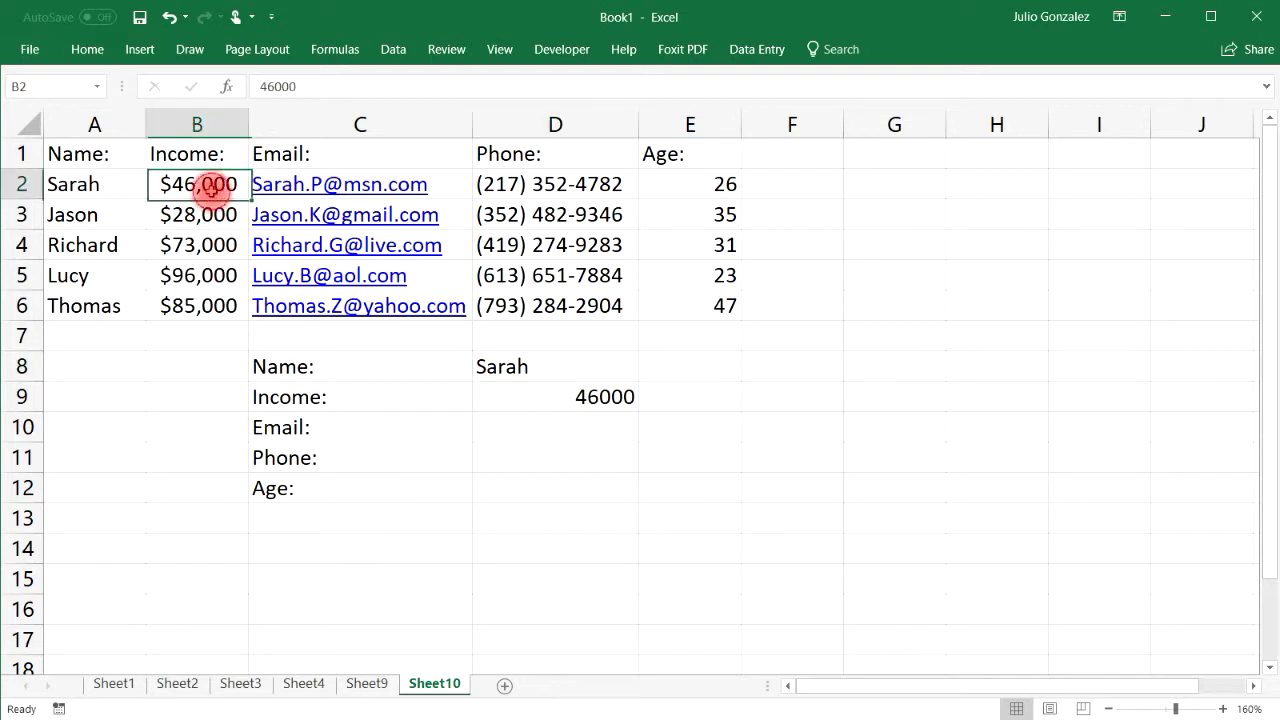
click(604, 399)
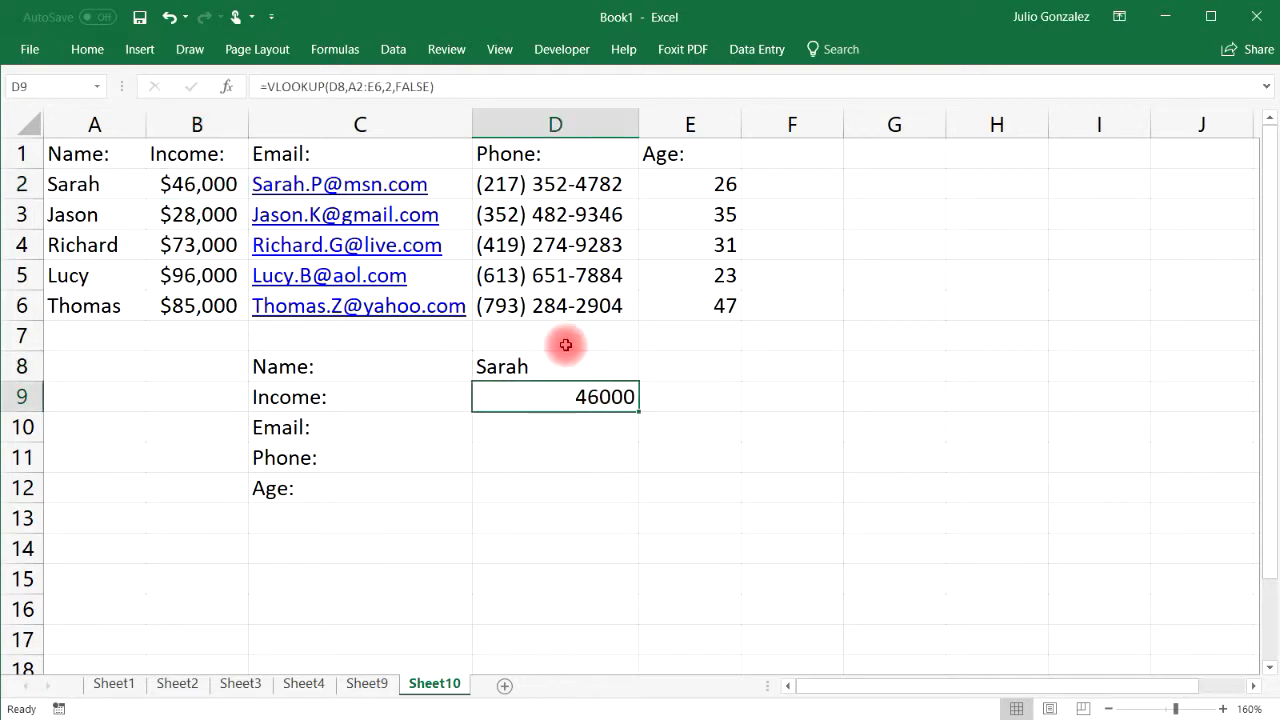
Look up the email in D10 with =VLOOKUP(D8,A2:E6,3,FALSE).
click(591, 421)
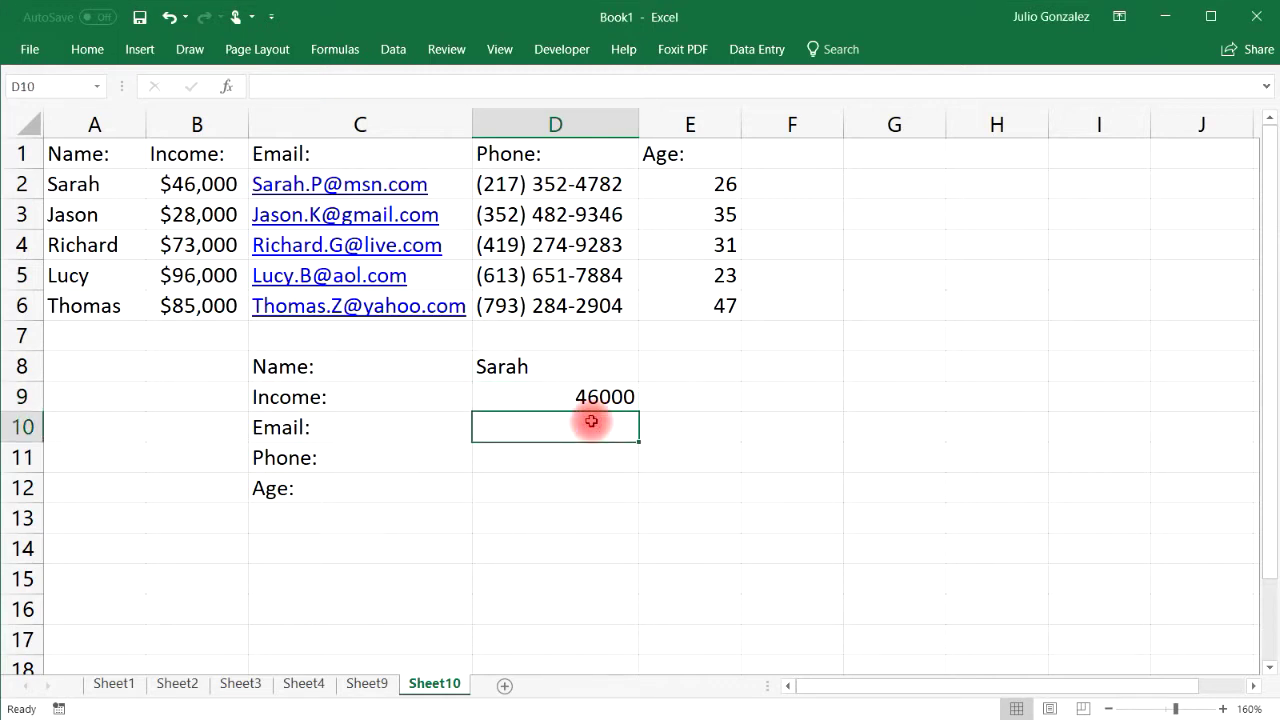
text(=vl)
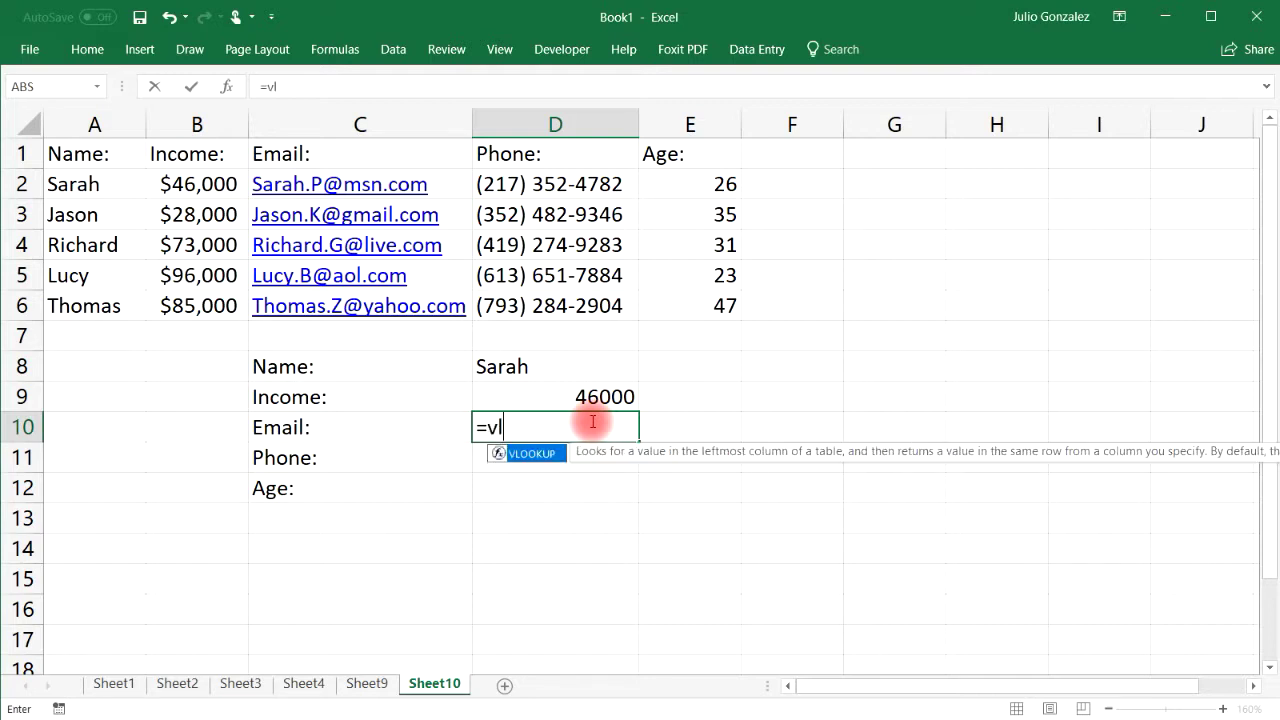
text(ookup()
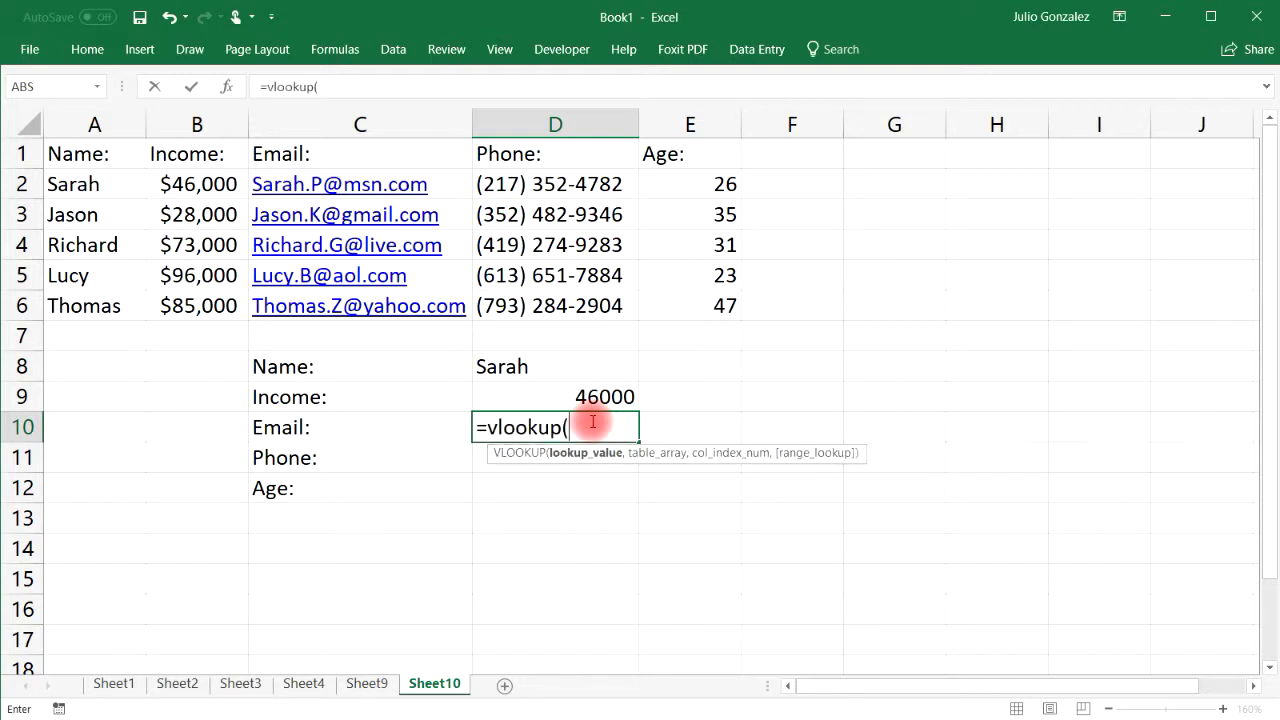
click(560, 365)
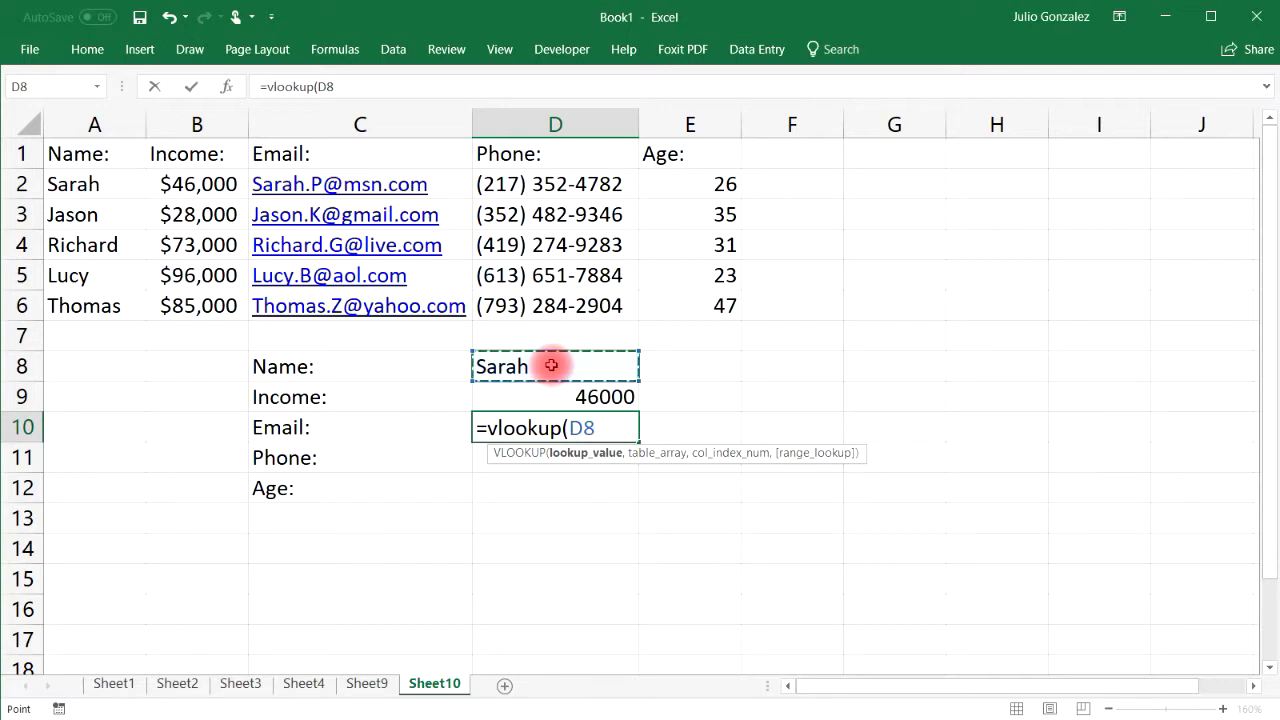
text(,)
drag(76, 183, 689, 303)
text(,)
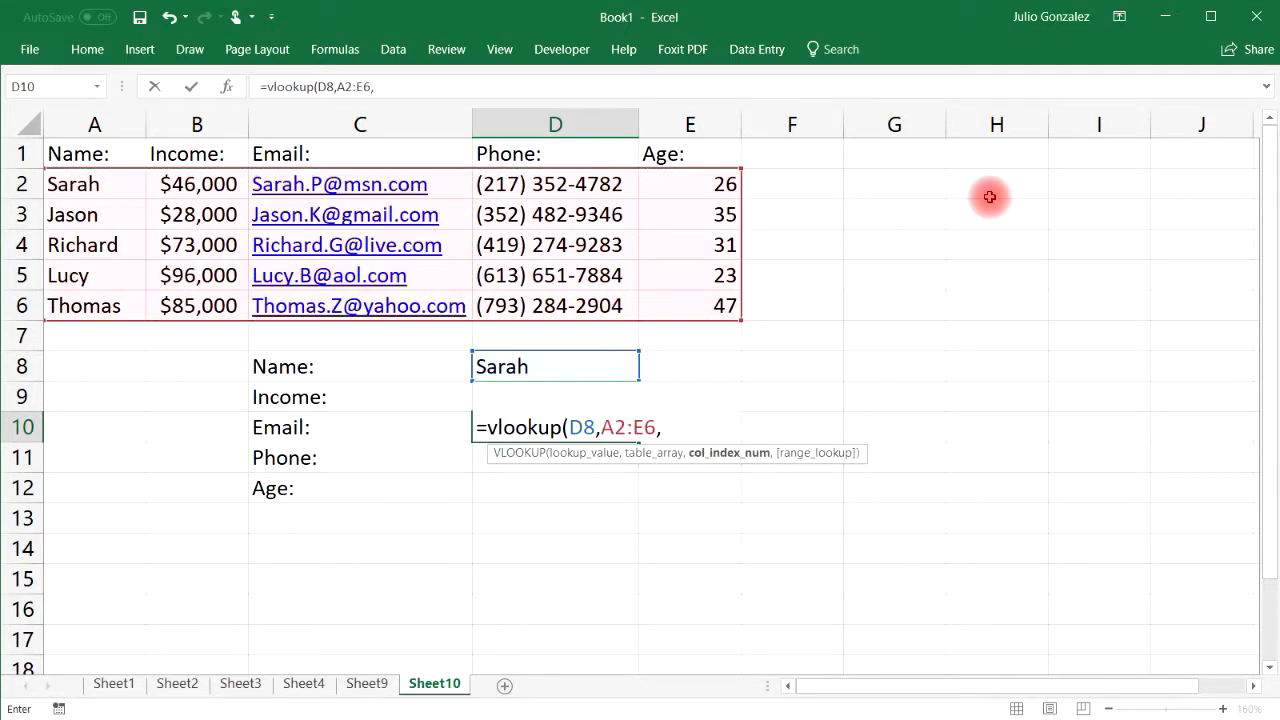
text(3,false))
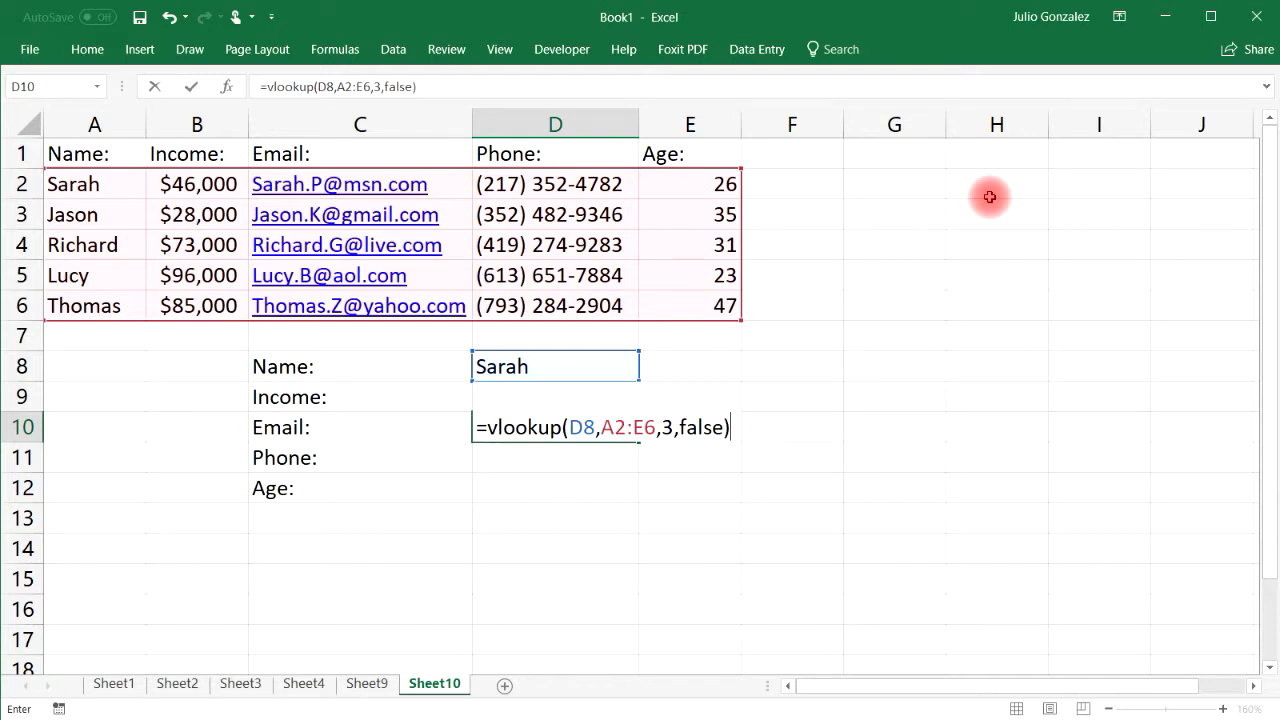
key(Return)
Widen column D to fit the looked-up email address and compare D10 with C2 in the contact table.
drag(640, 124, 672, 124)
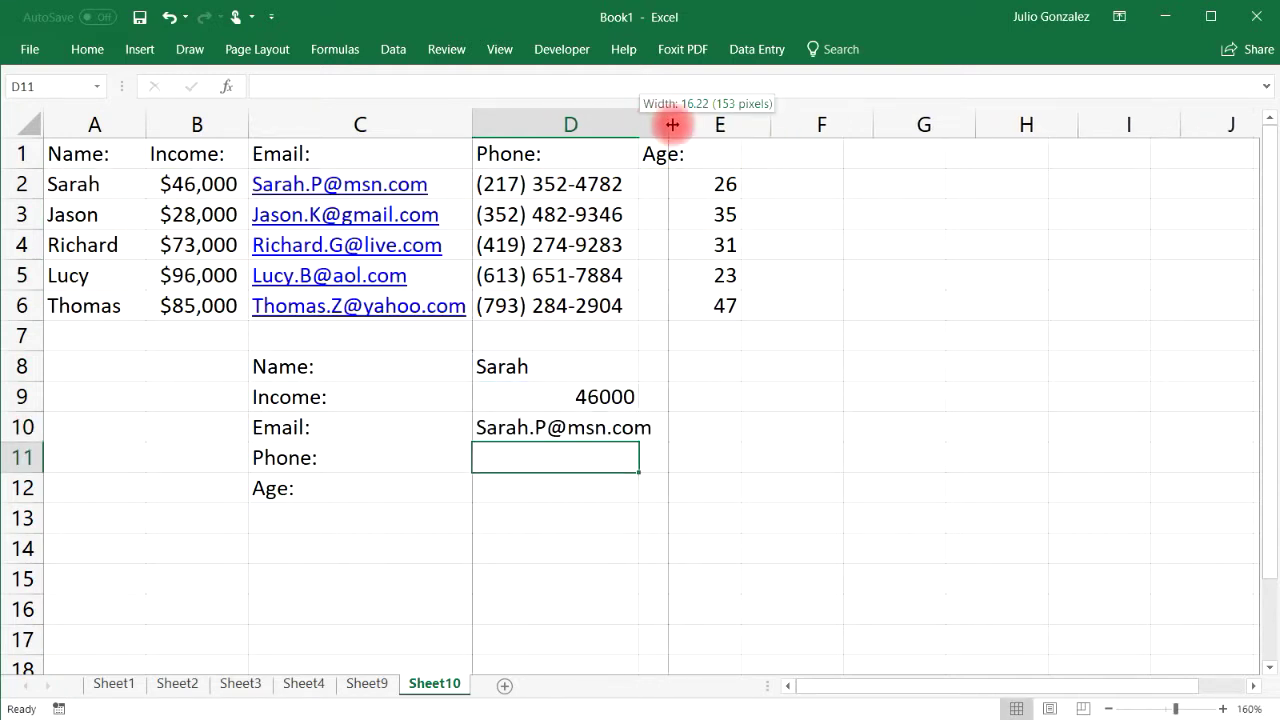
click(594, 430)
click(360, 186)
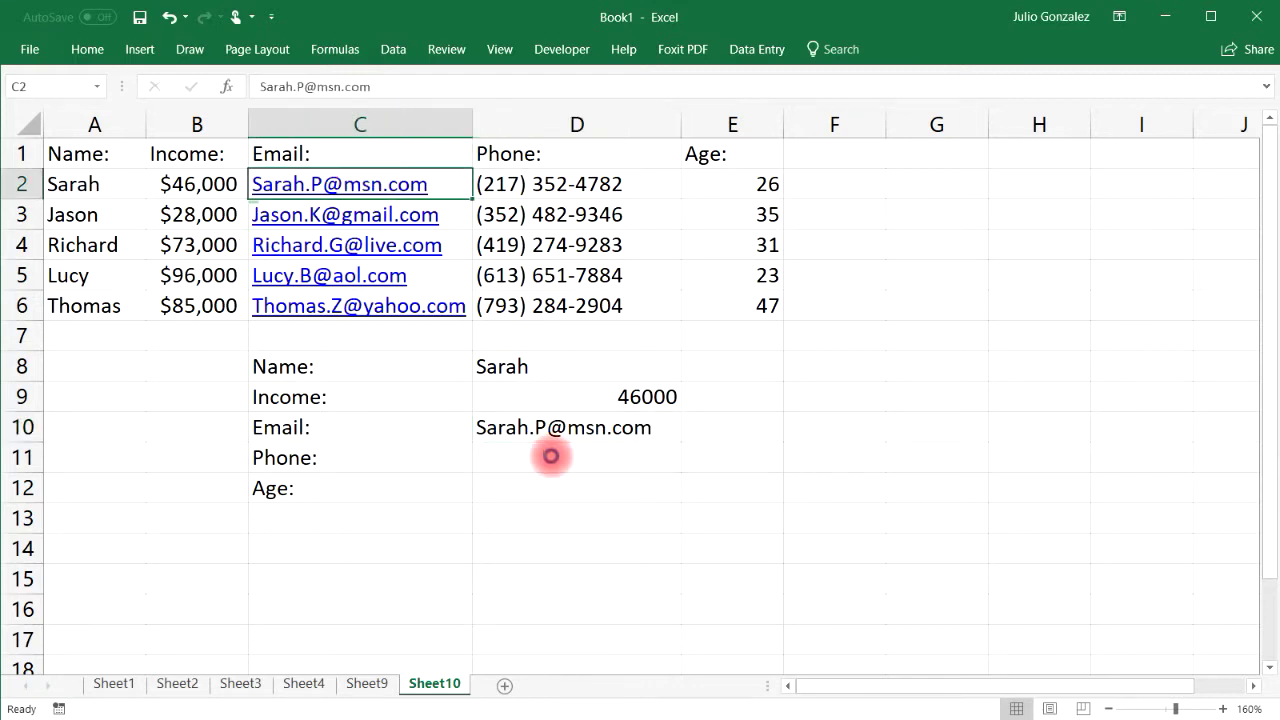
Look up the phone number in D11 with =VLOOKUP(D8,A2:E6,4,FALSE), dismissing the mail app chooser, and compare it with D2.
click(551, 453)
text(=v)
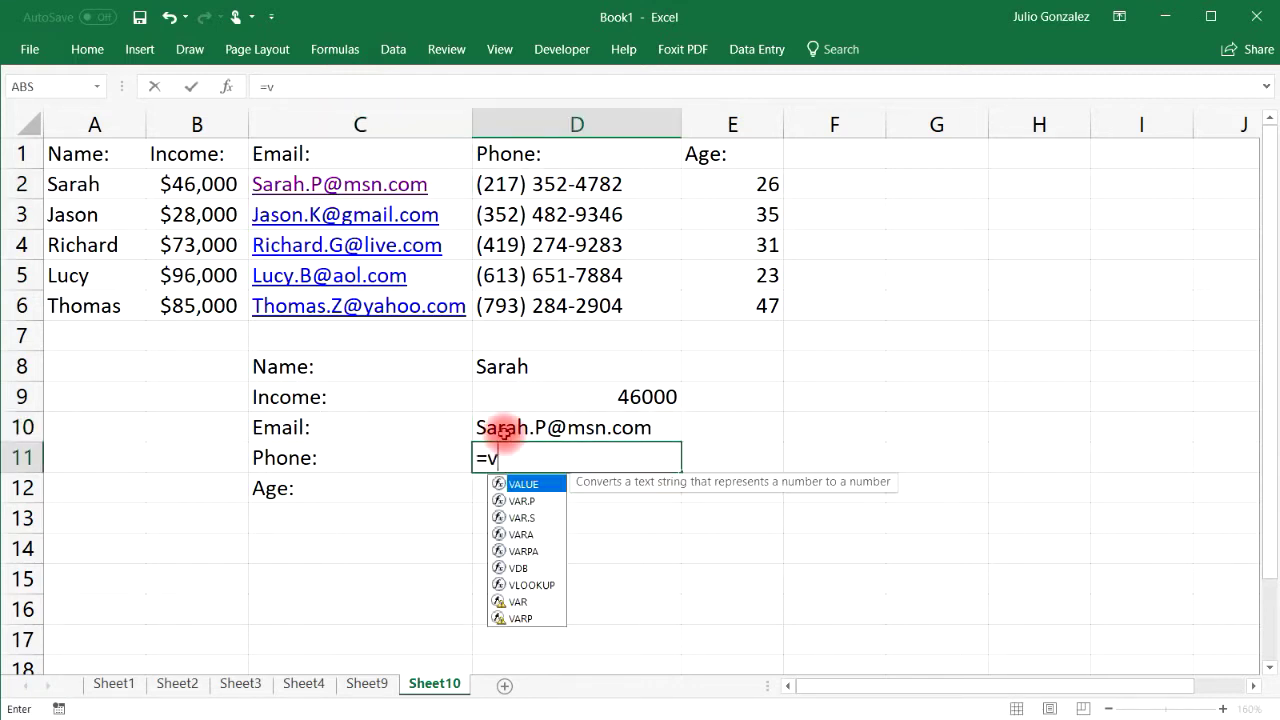
text(lookup()
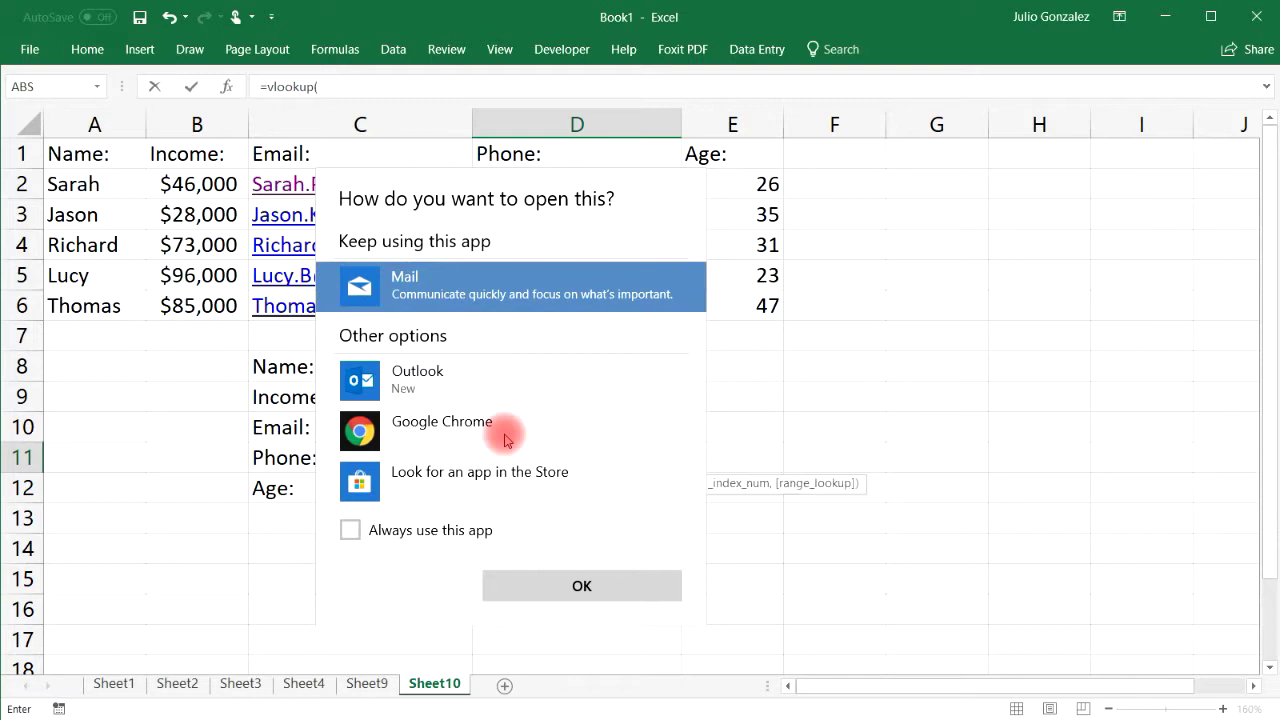
click(780, 420)
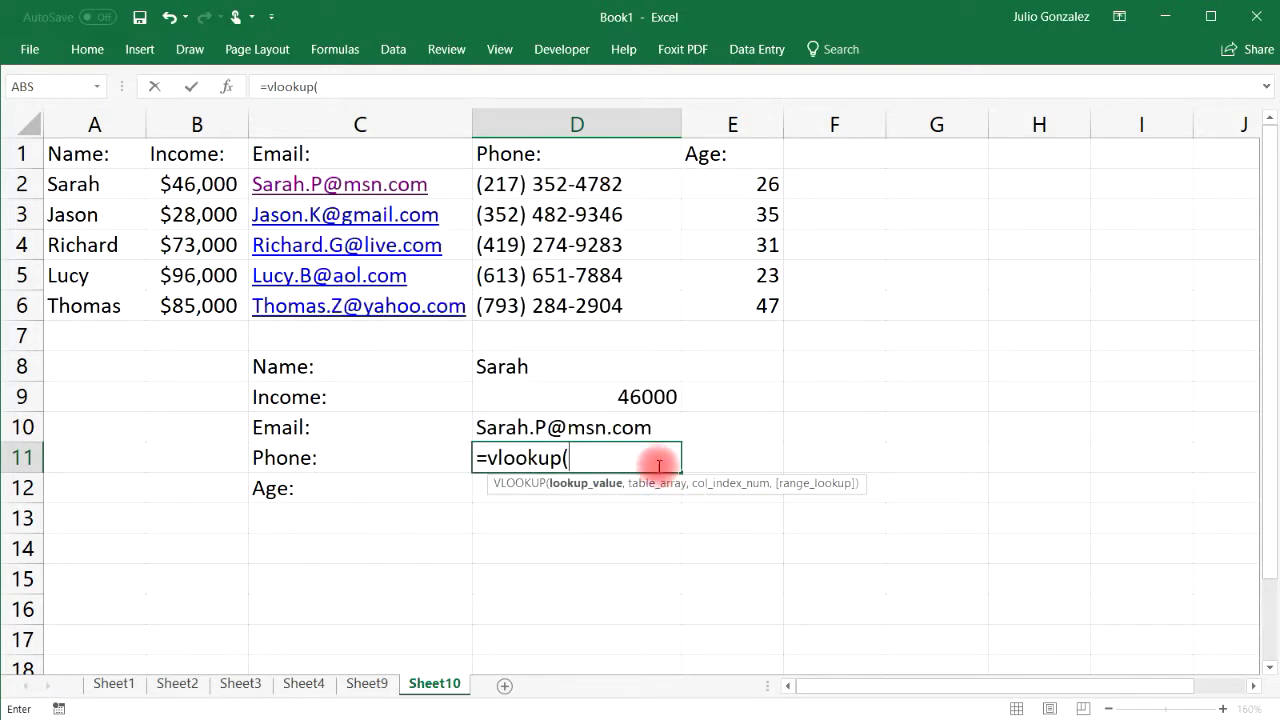
click(606, 372)
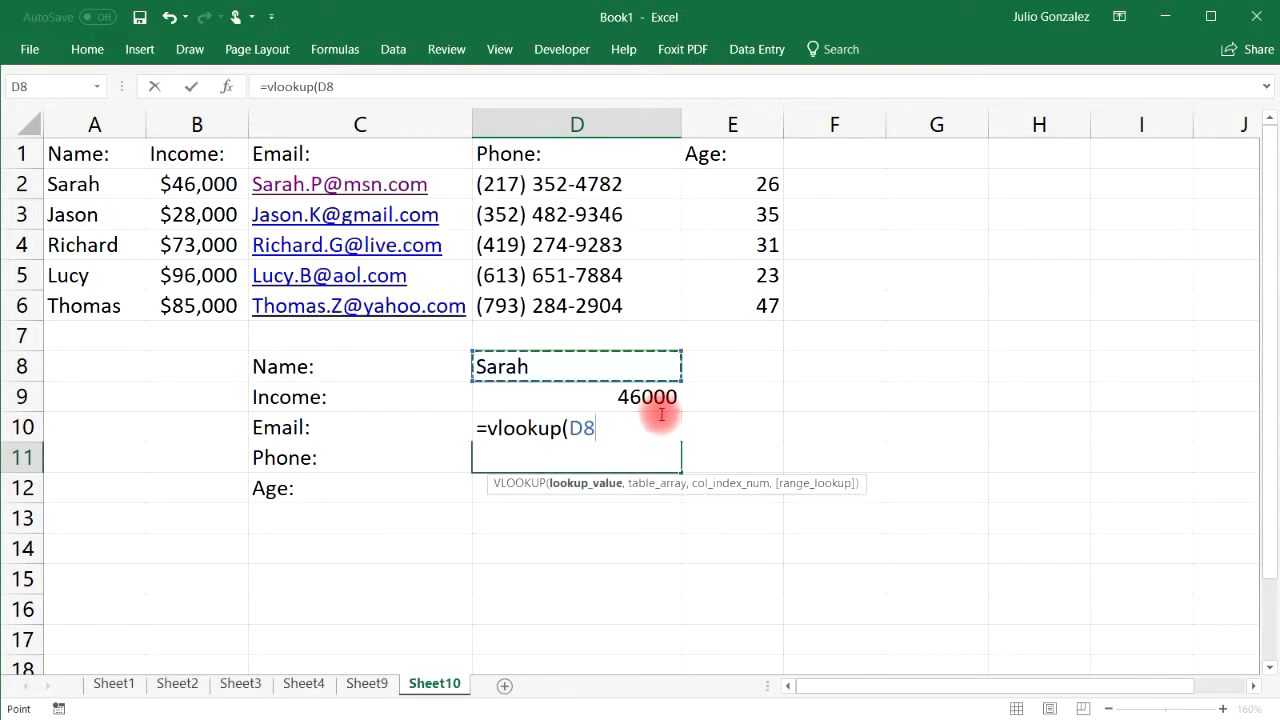
text(,)
drag(49, 186, 705, 316)
text(,)
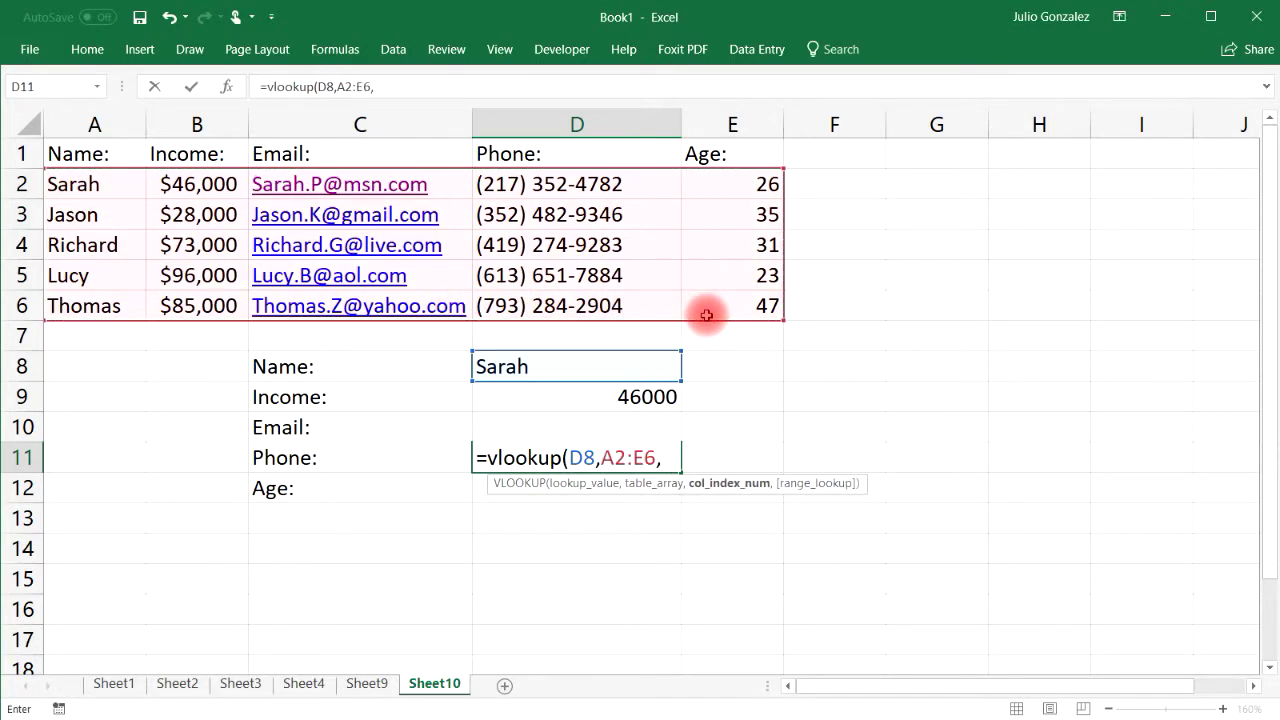
text(4,)
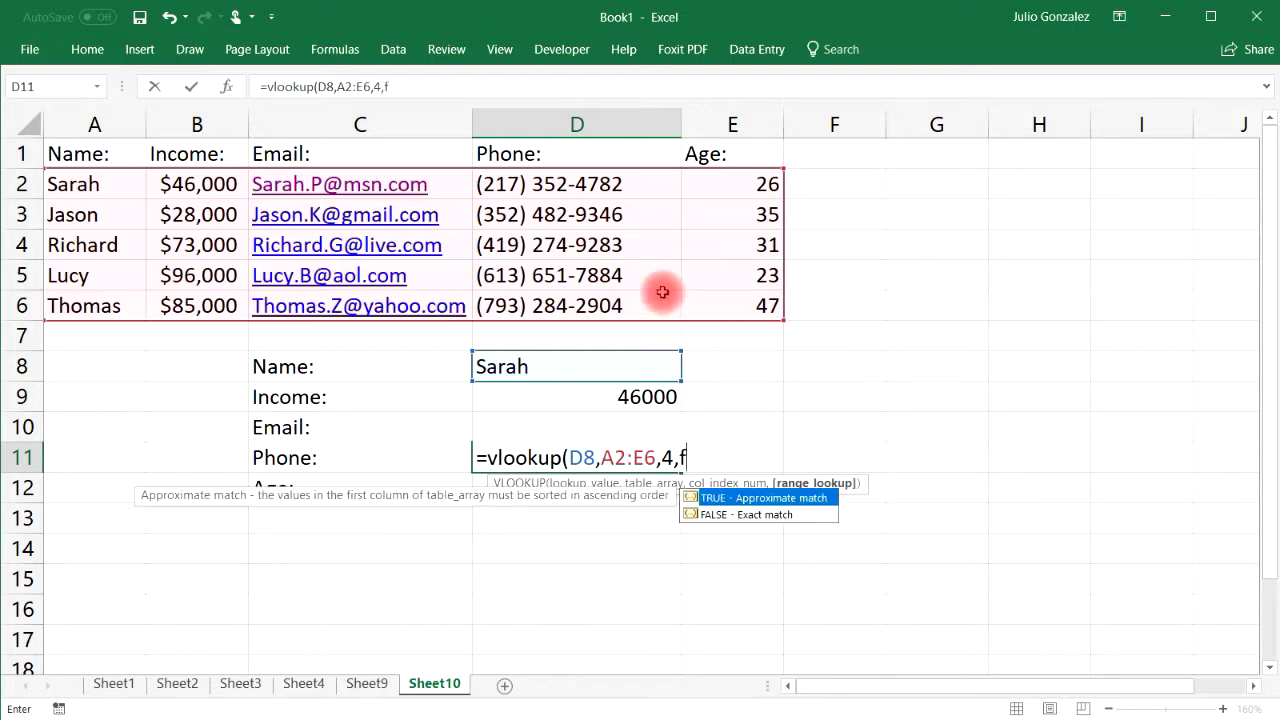
text(false))
key(Return)
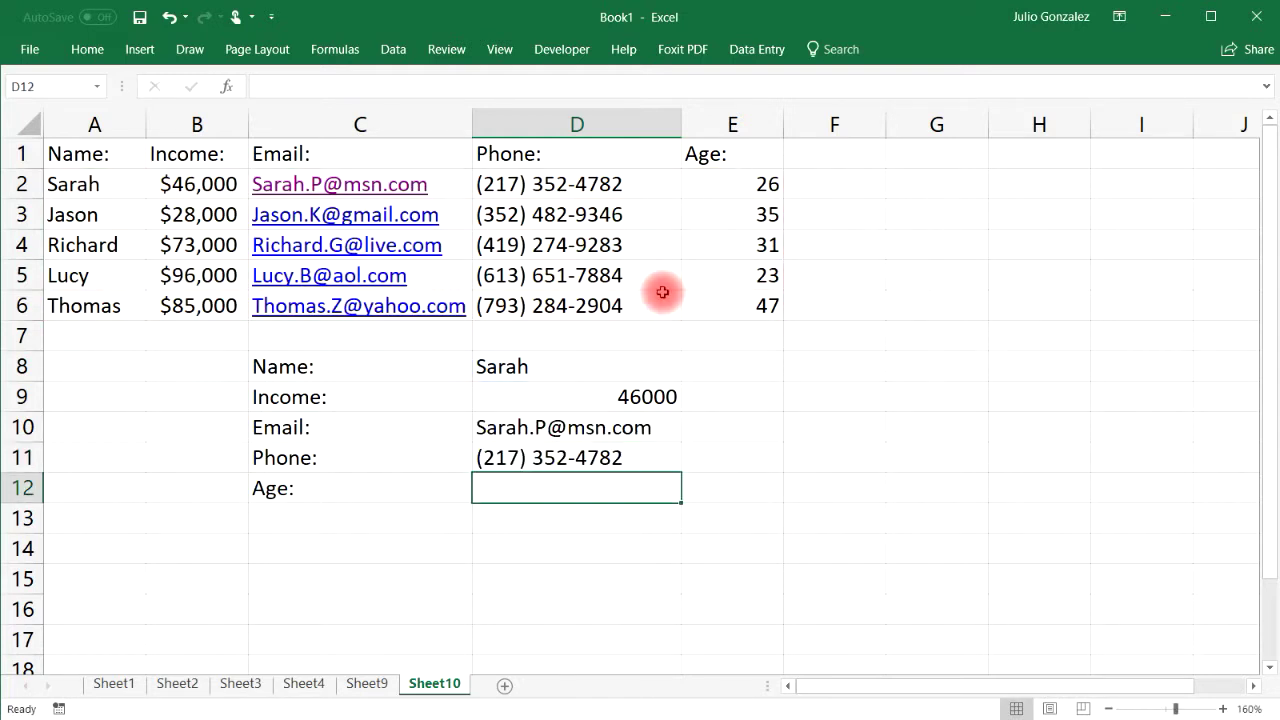
click(638, 191)
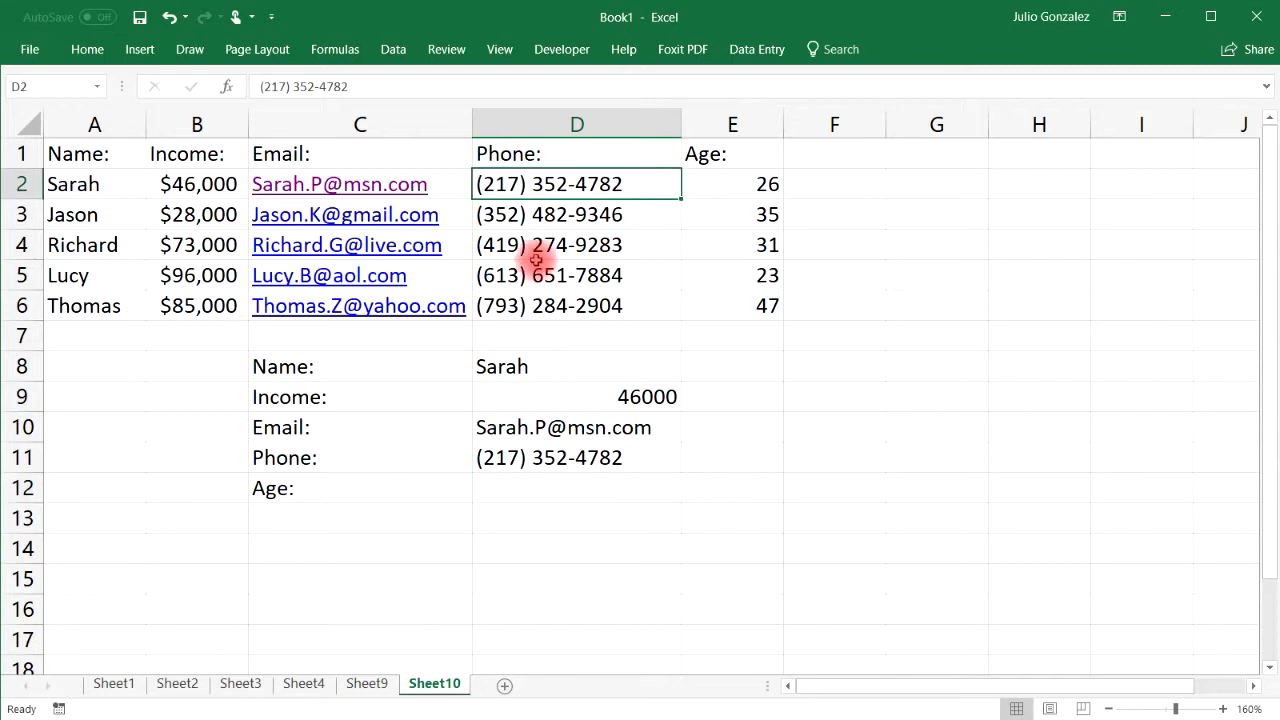
Look up the age in D12 with =VLOOKUP(D8,A2:E6,5,FALSE).
click(589, 481)
text(=v)
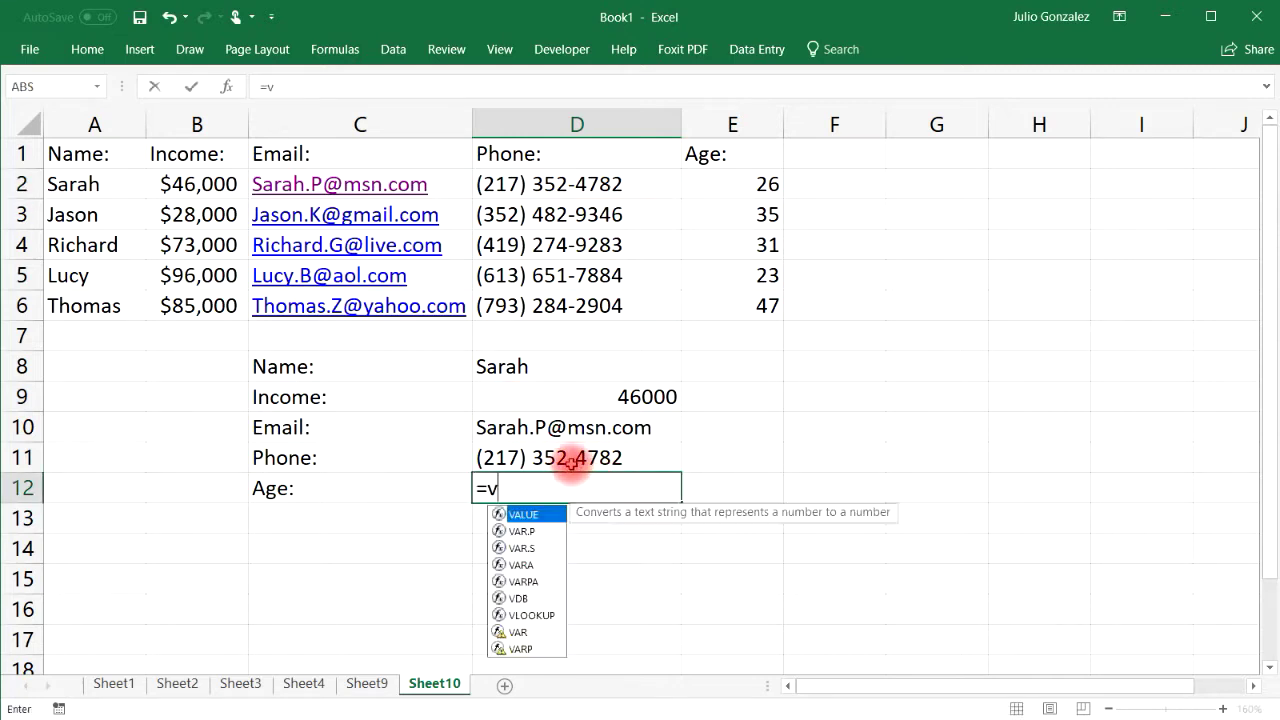
text(lookup)
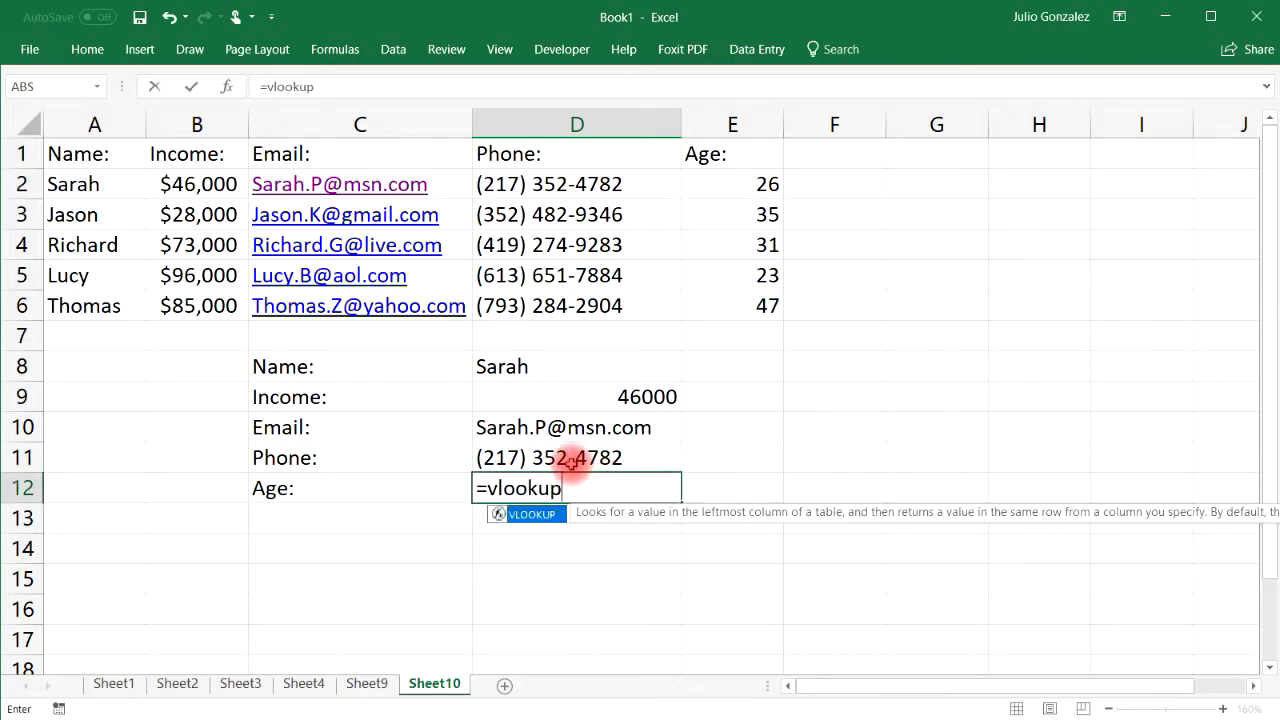
text(()
click(580, 364)
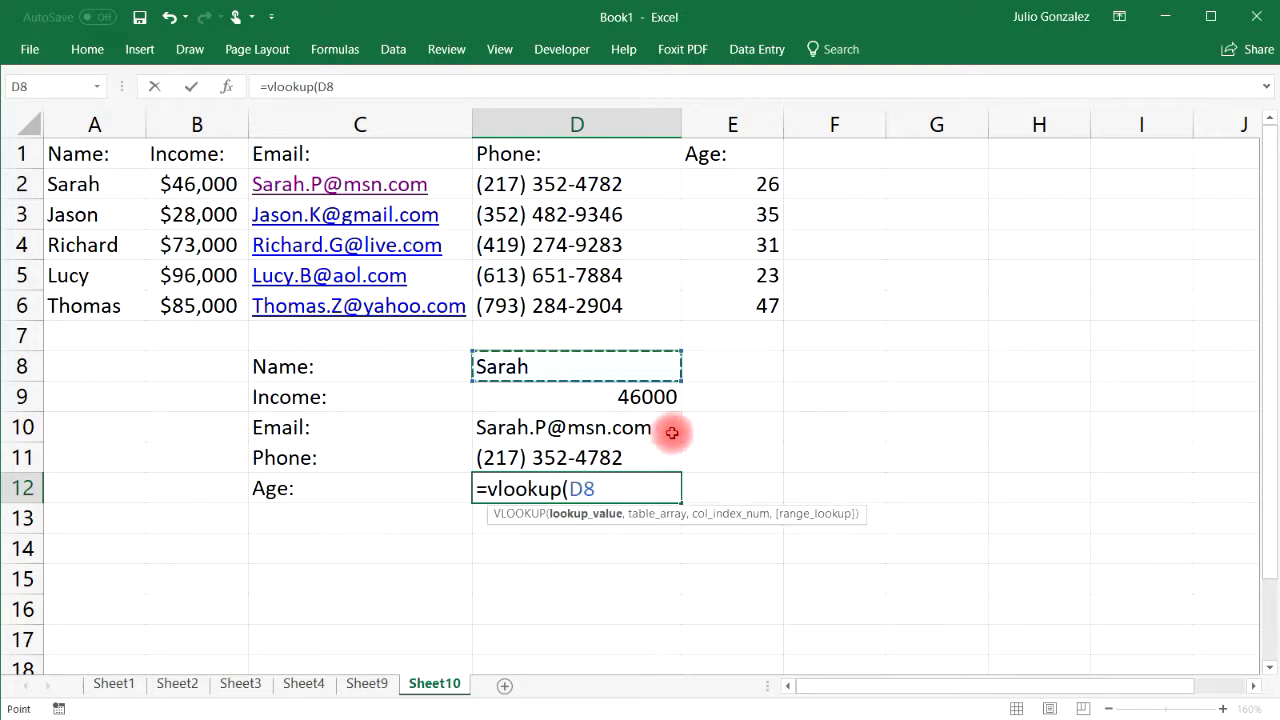
text(,)
drag(70, 184, 730, 305)
text(,)
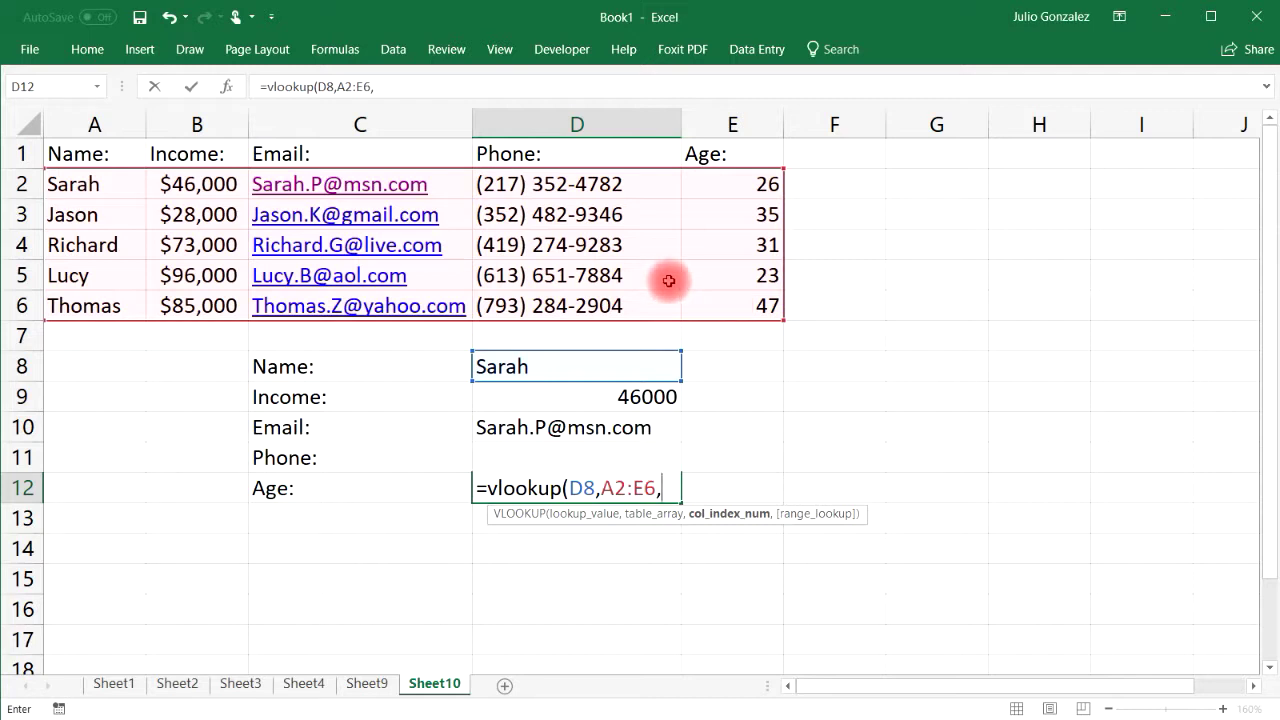
text(5,)
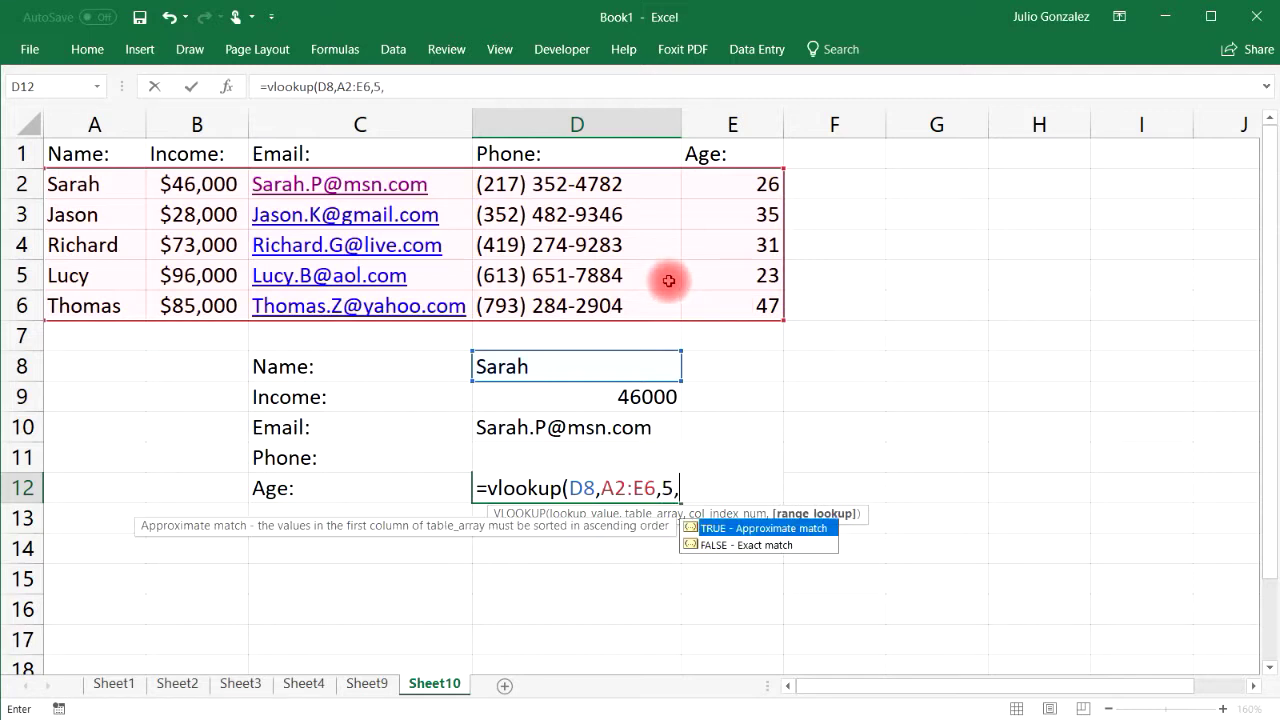
text(false))
key(Return)
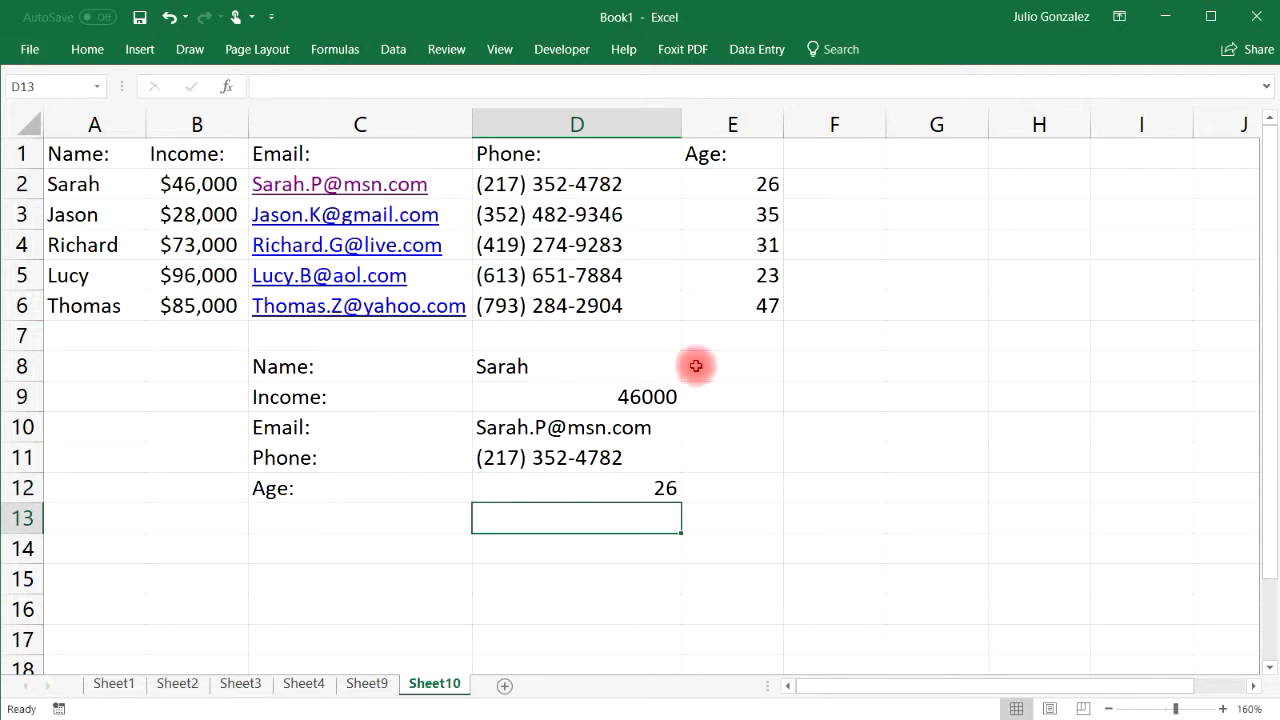
Replace the lookup name in D8 with the name from the contact table's second record.
click(625, 371)
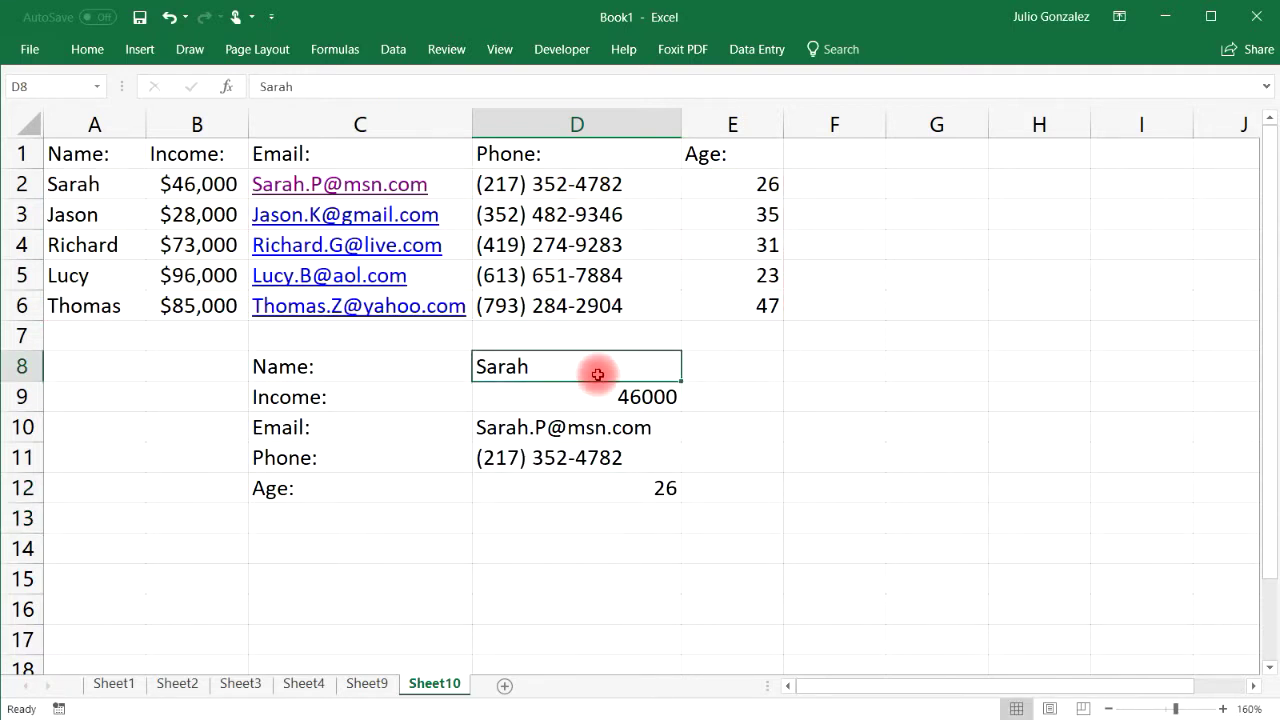
text(Jason)
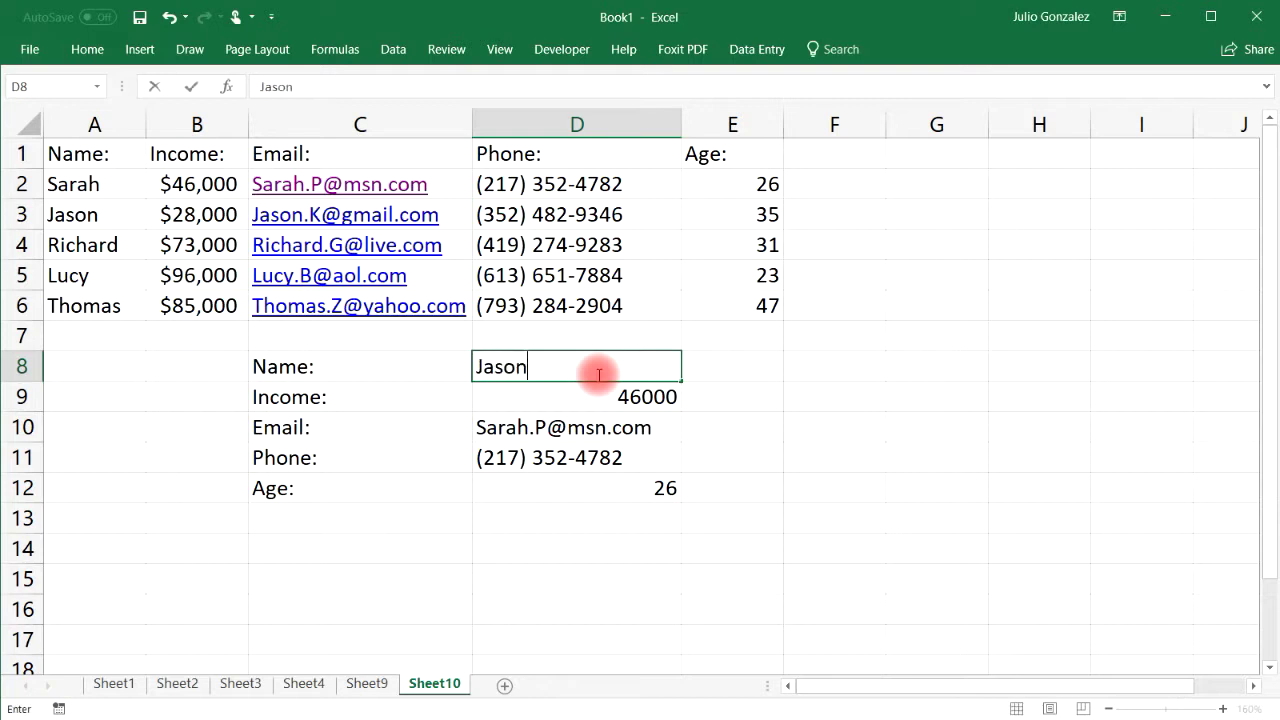
key(Return)
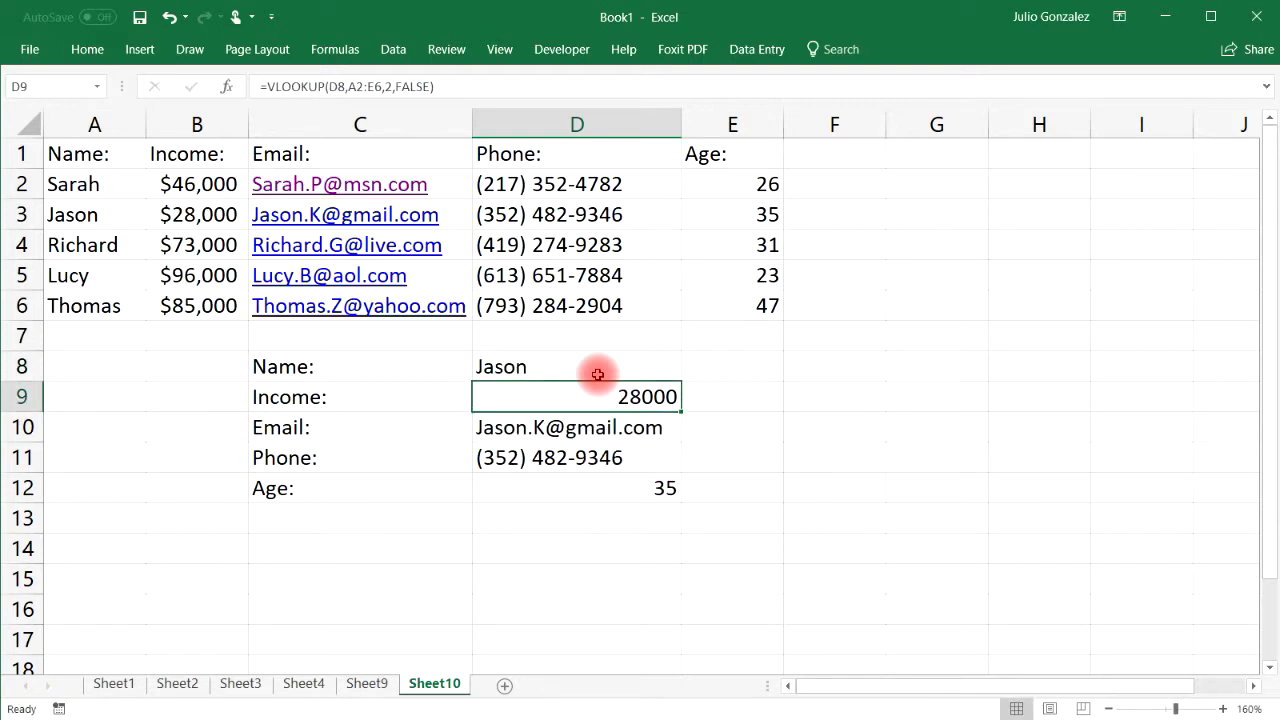
Compare the income, email, phone and age results in D9 to D12 with row 3 of the contact table.
click(172, 217)
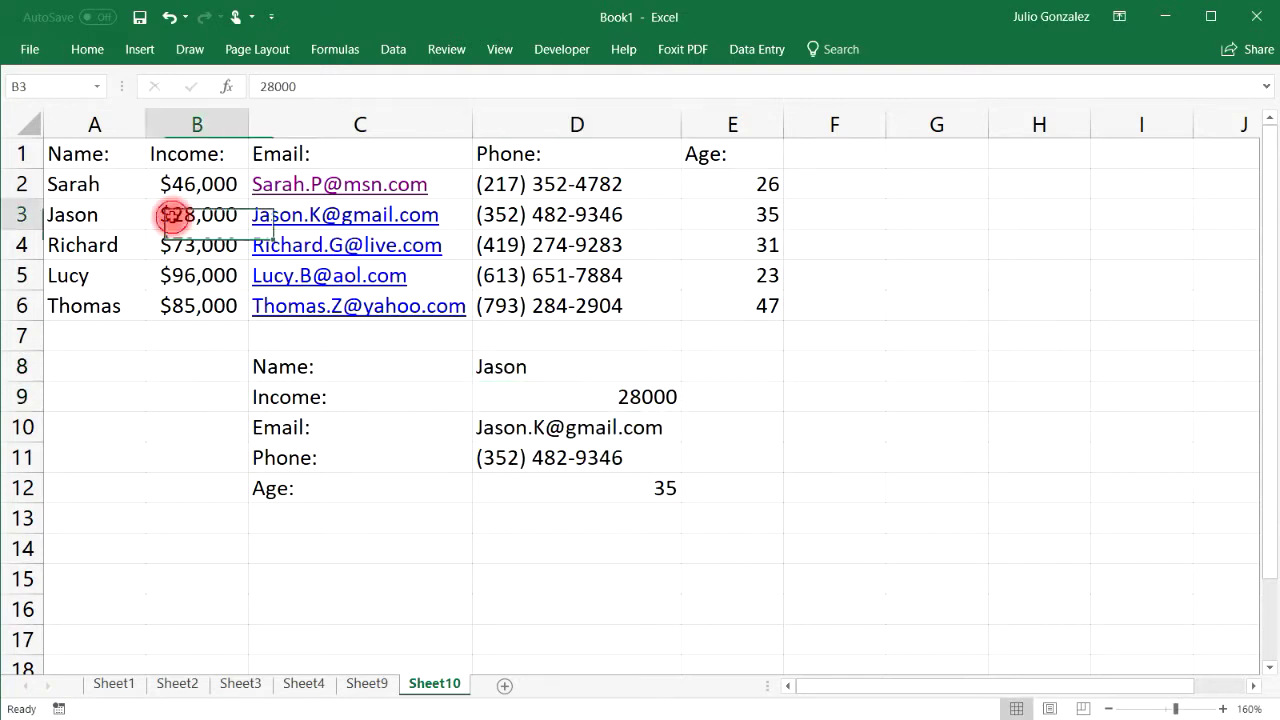
click(660, 393)
click(630, 428)
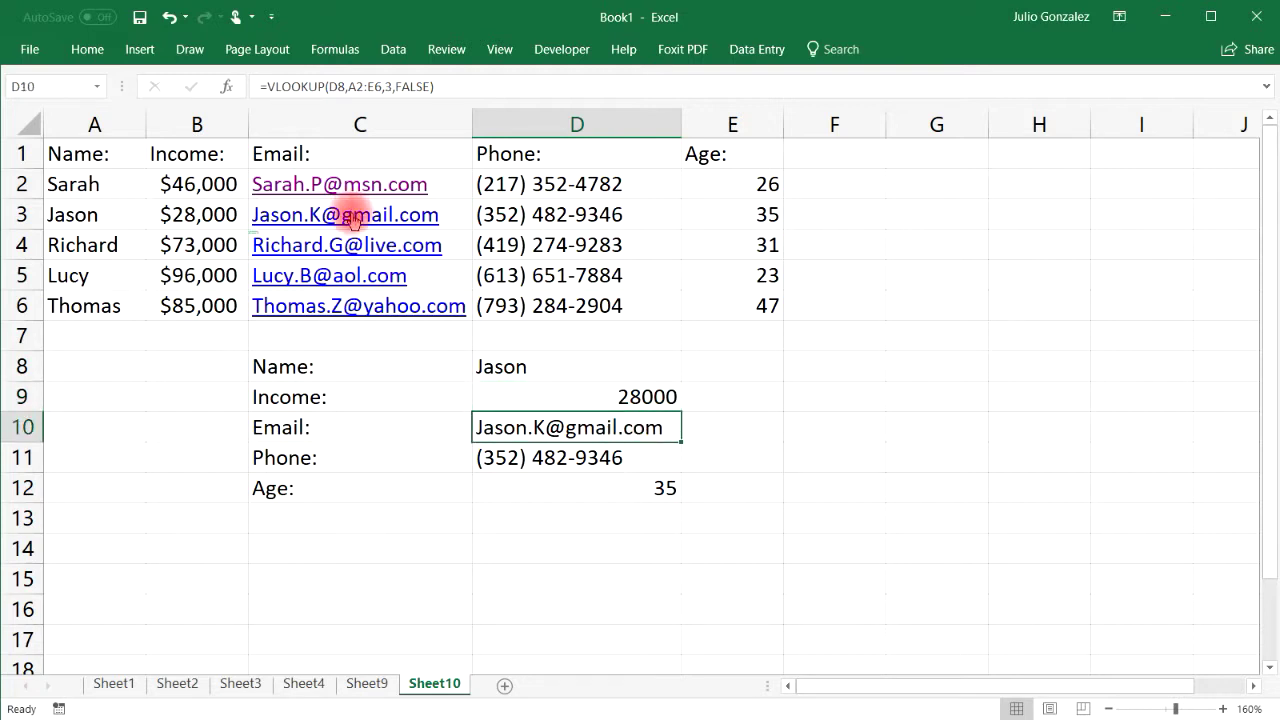
click(570, 466)
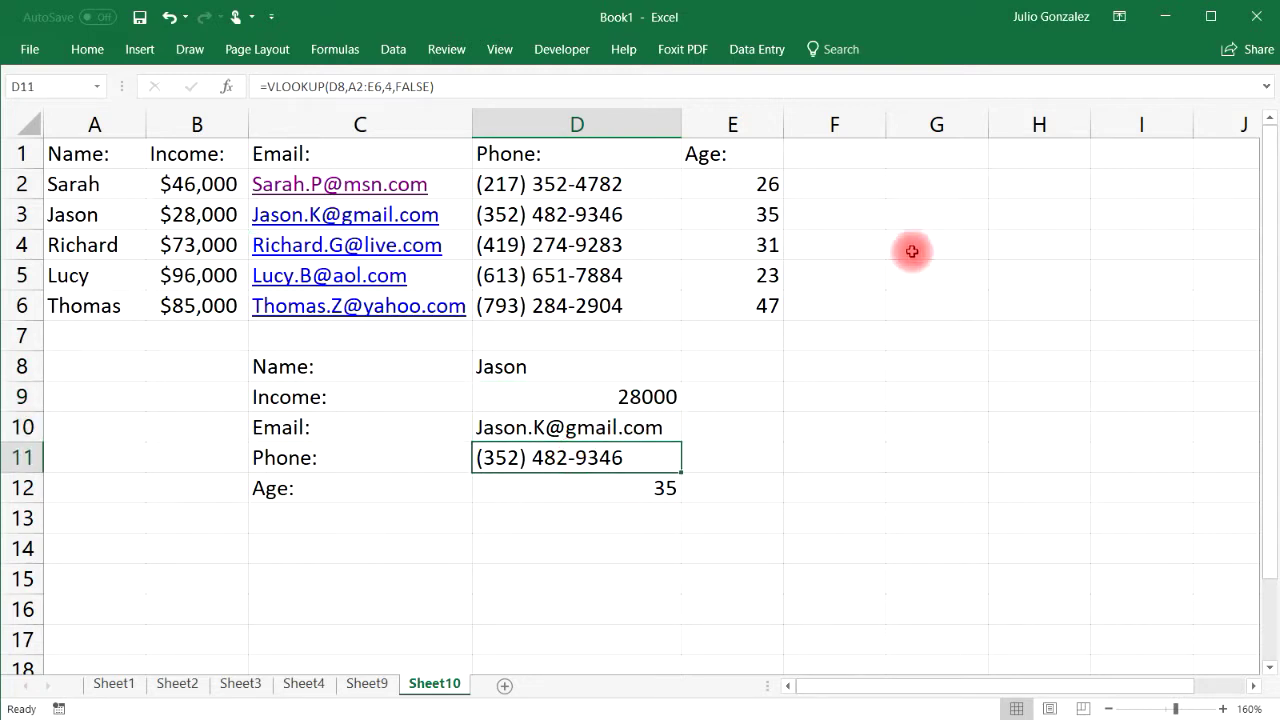
click(778, 220)
click(680, 488)
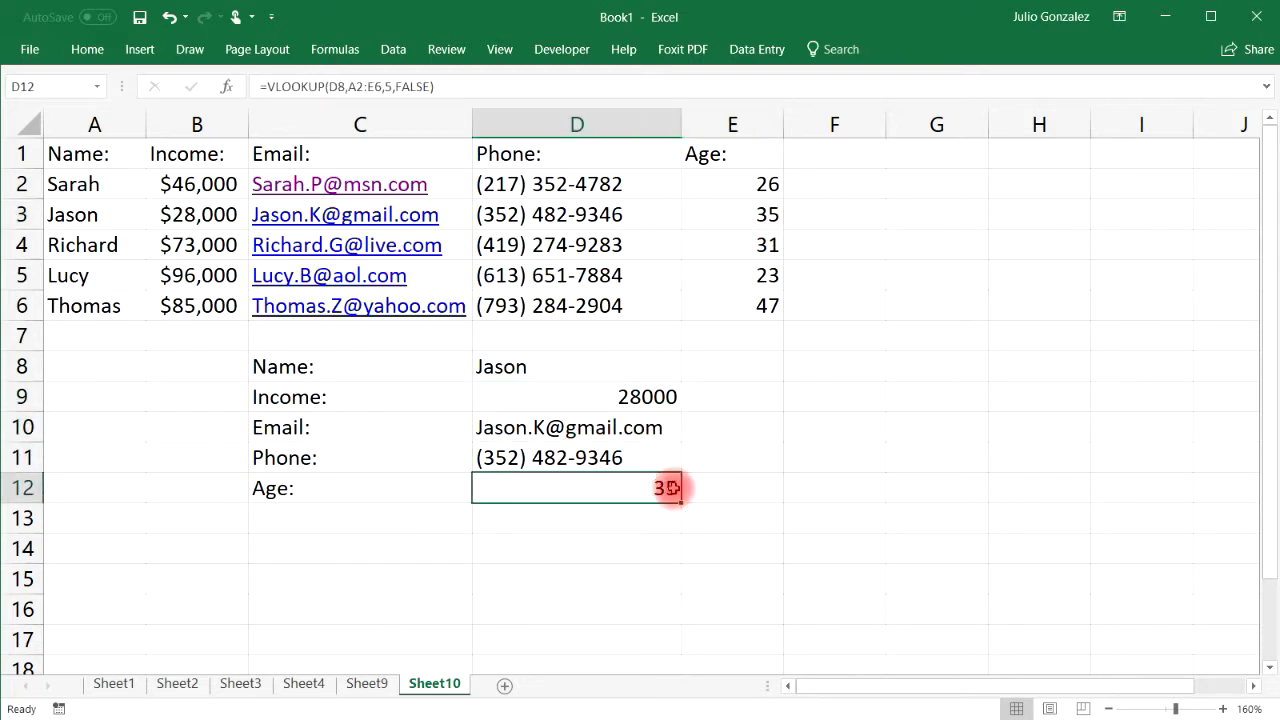
Start a data validation rule for the name cell D8 that allows a List.
click(574, 373)
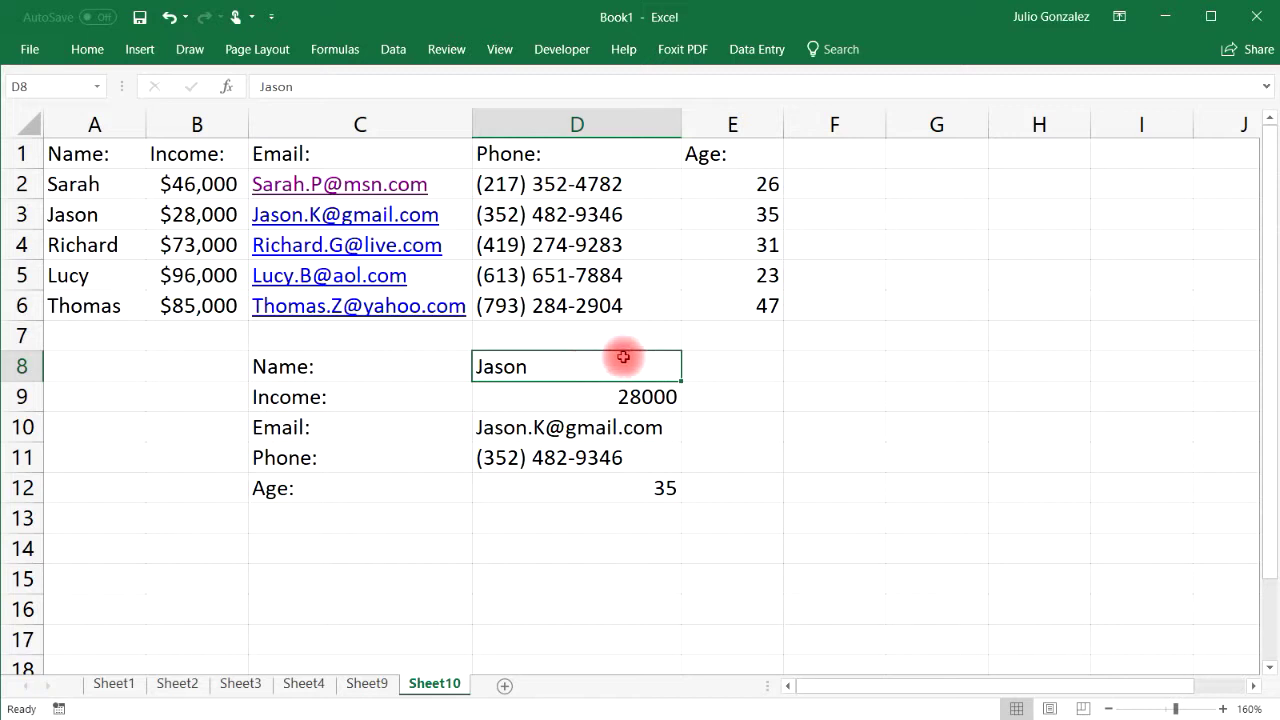
click(395, 49)
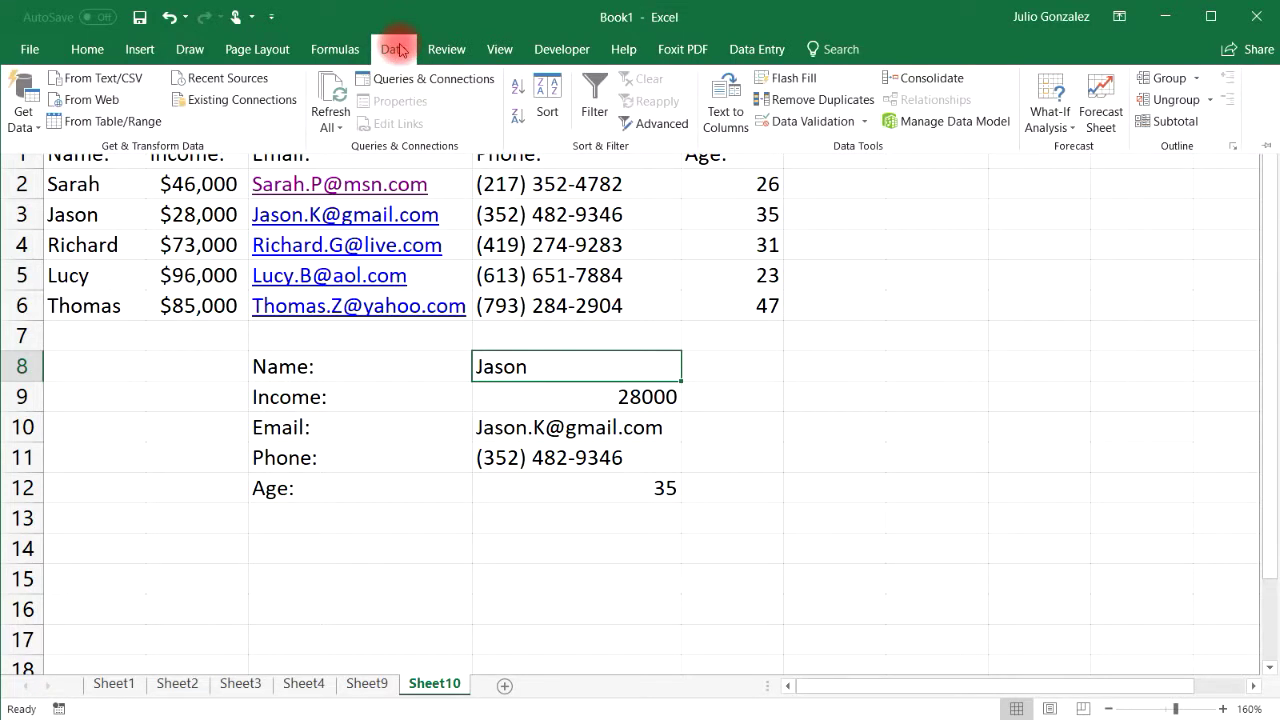
click(850, 125)
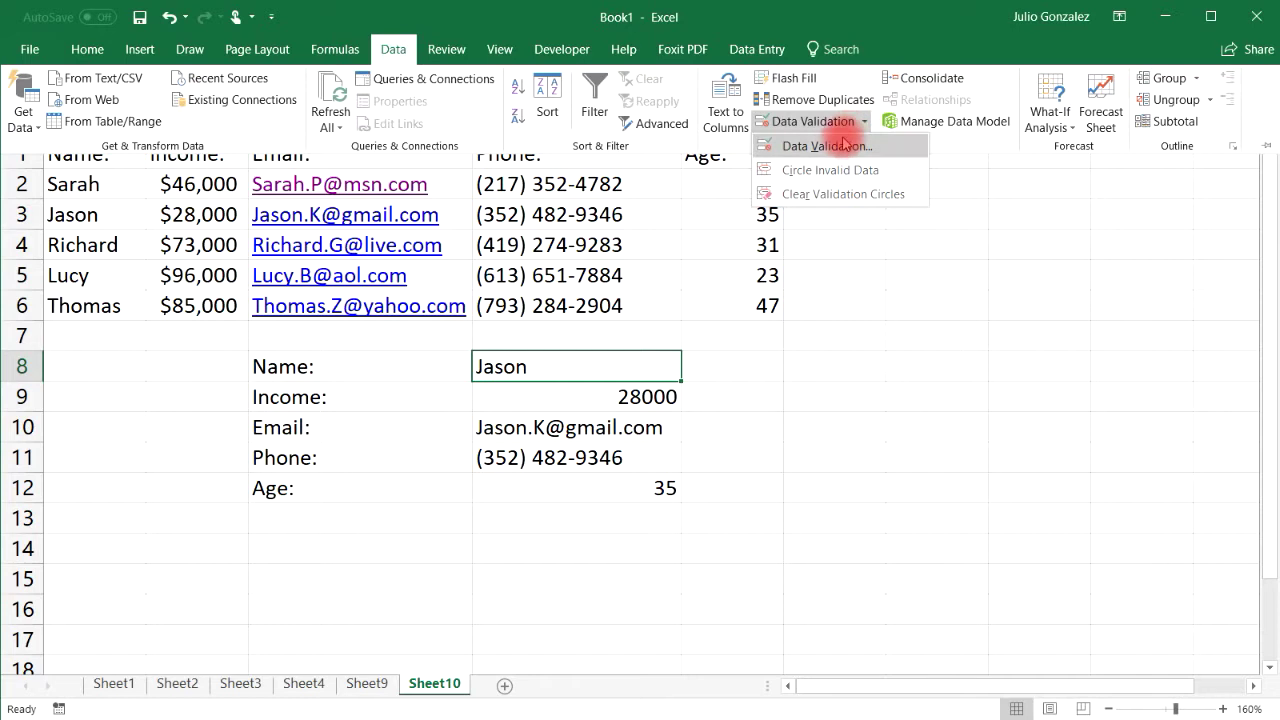
click(808, 150)
click(500, 288)
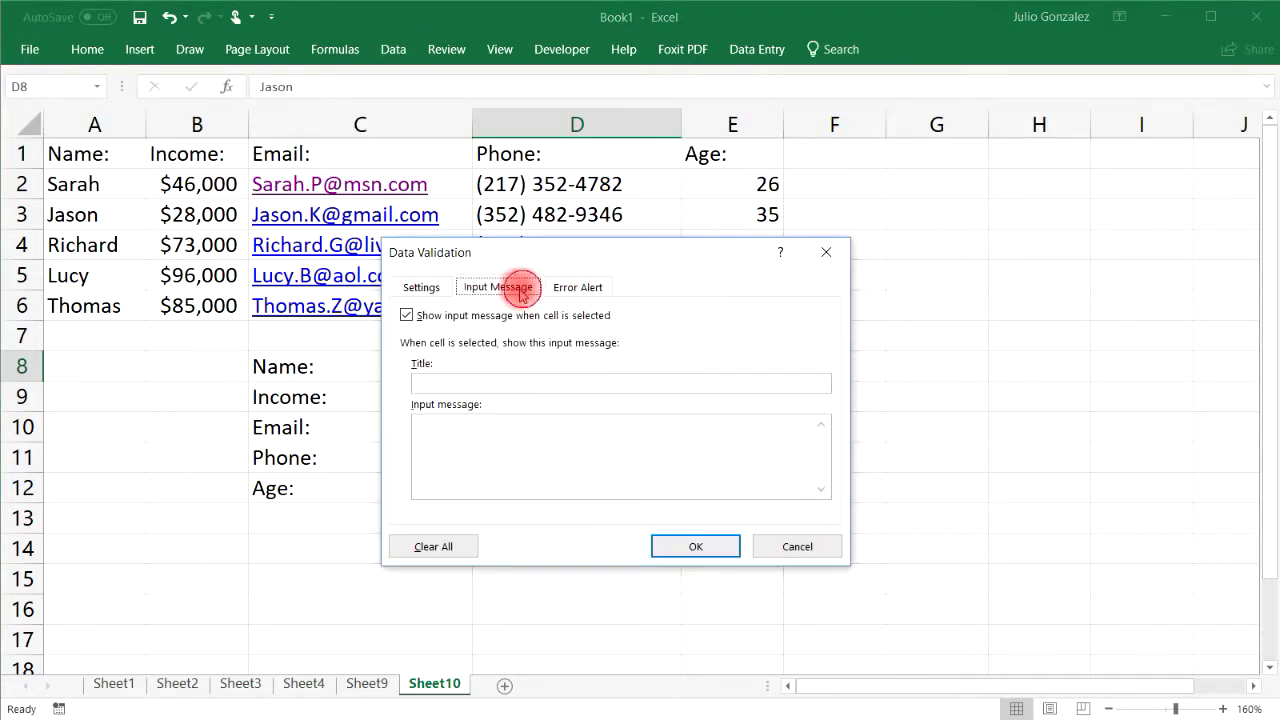
click(418, 289)
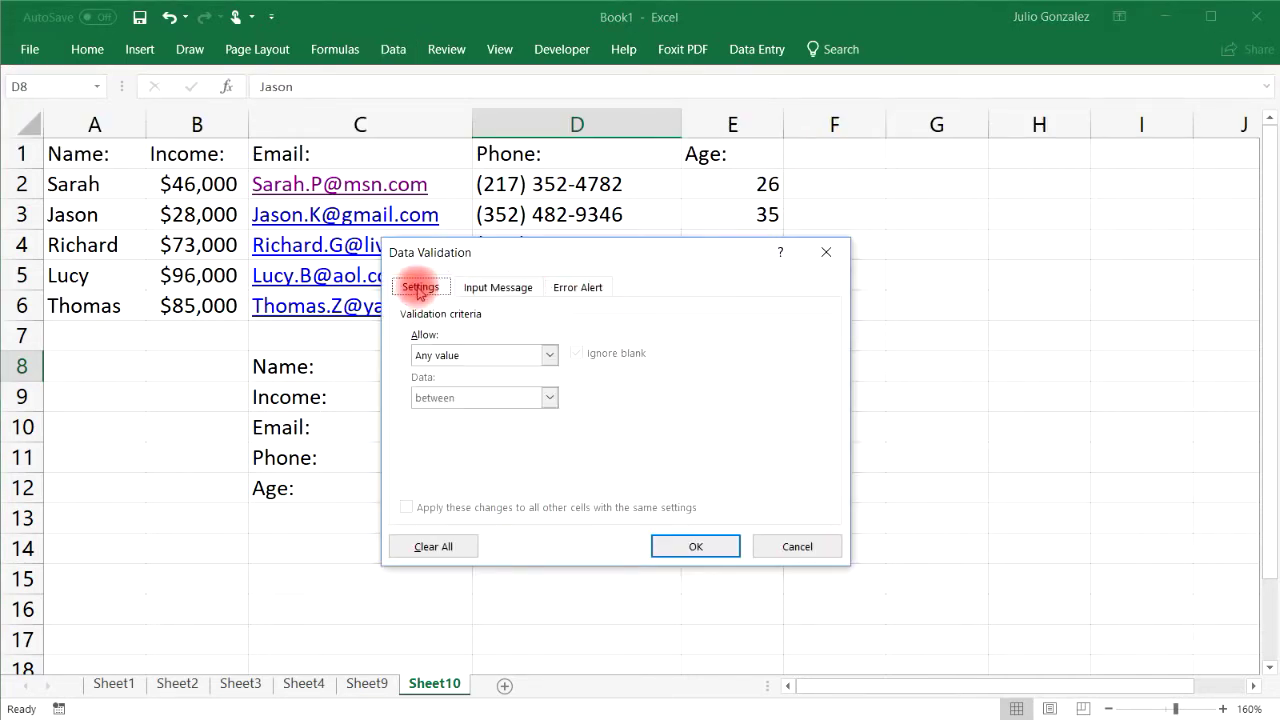
click(549, 355)
click(493, 414)
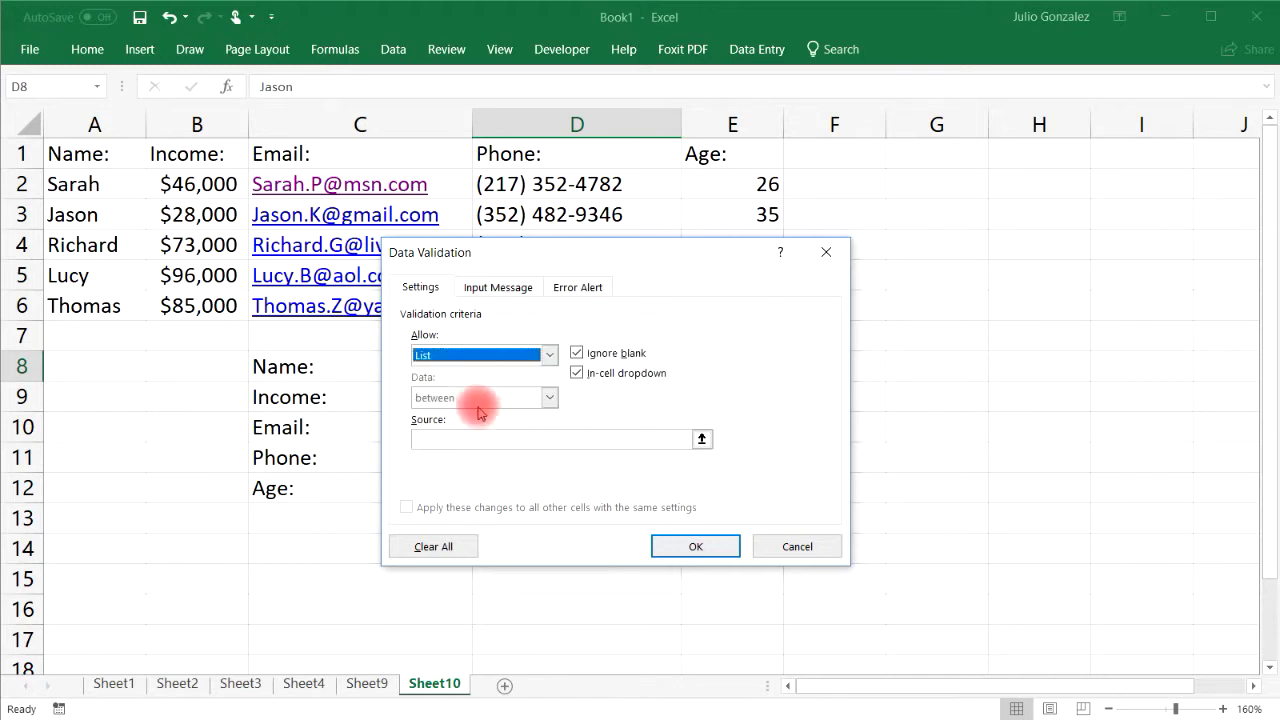
Set the validation list's source to =$A$2:$A$6 and apply the rule to D8.
click(702, 440)
drag(96, 184, 96, 306)
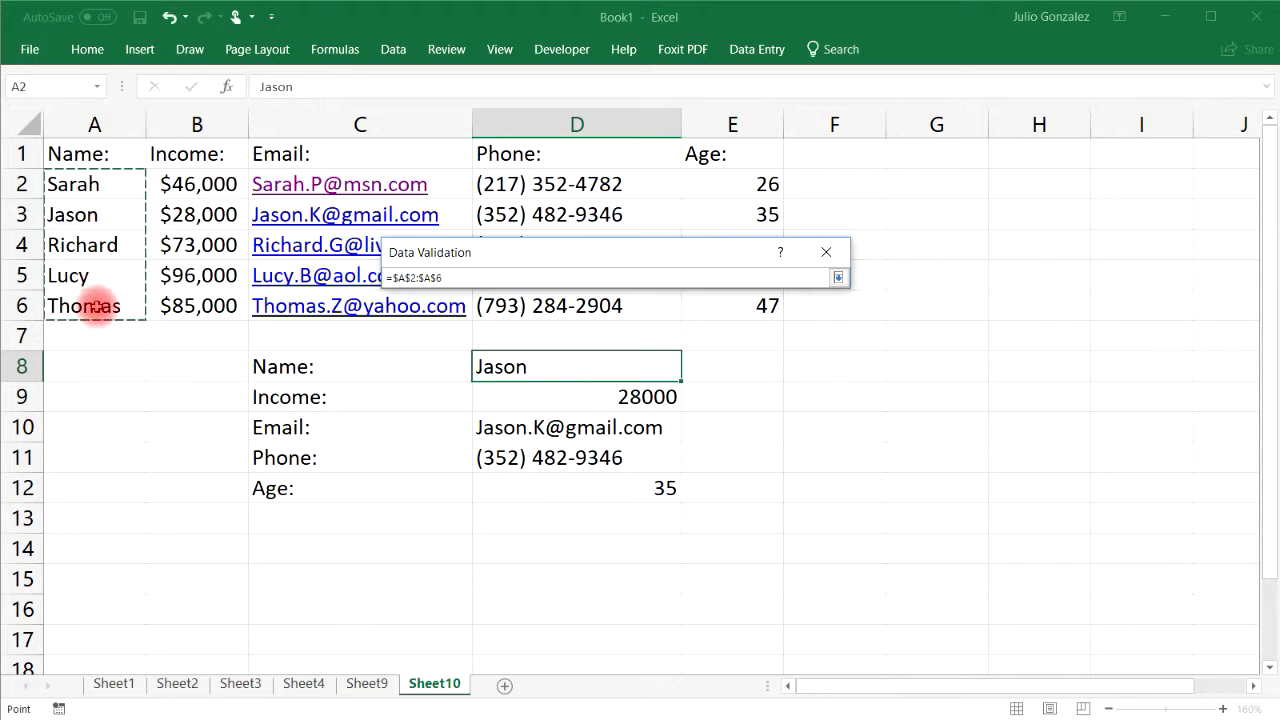
key(Return)
click(703, 466)
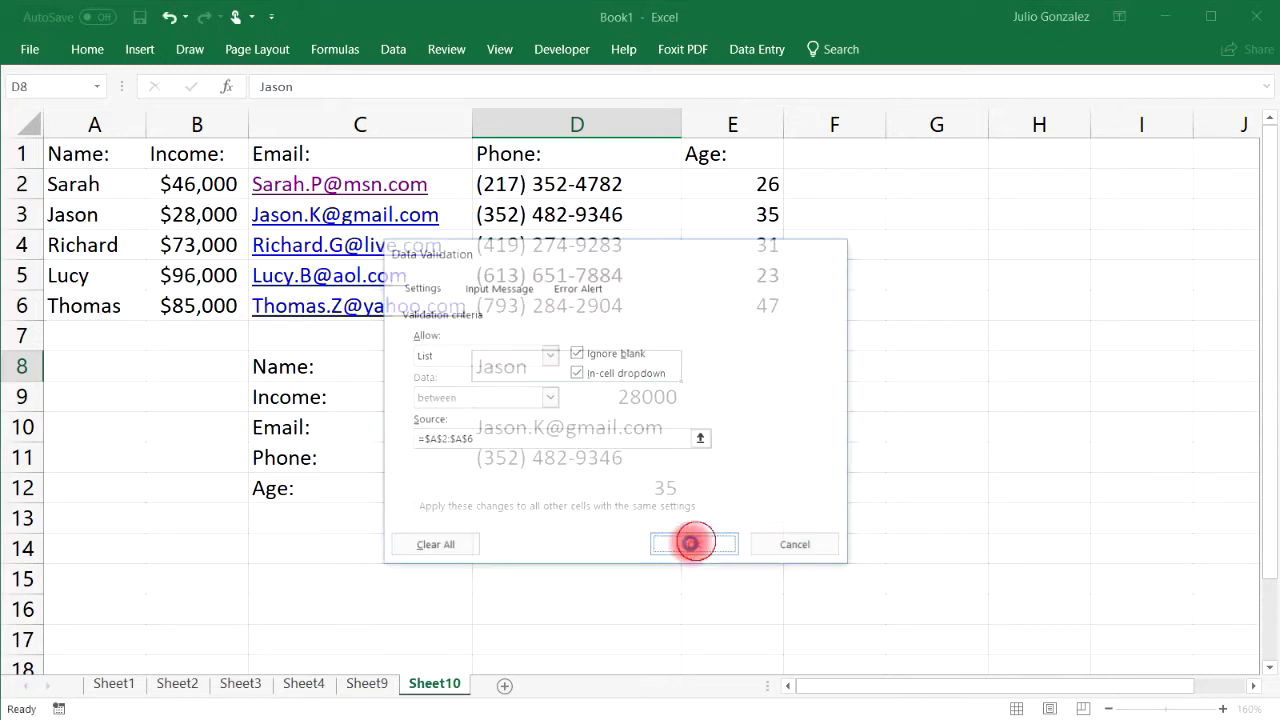
Test the dropdown list in D8 by choosing the fourth, third and fifth contacts' names in turn.
click(690, 371)
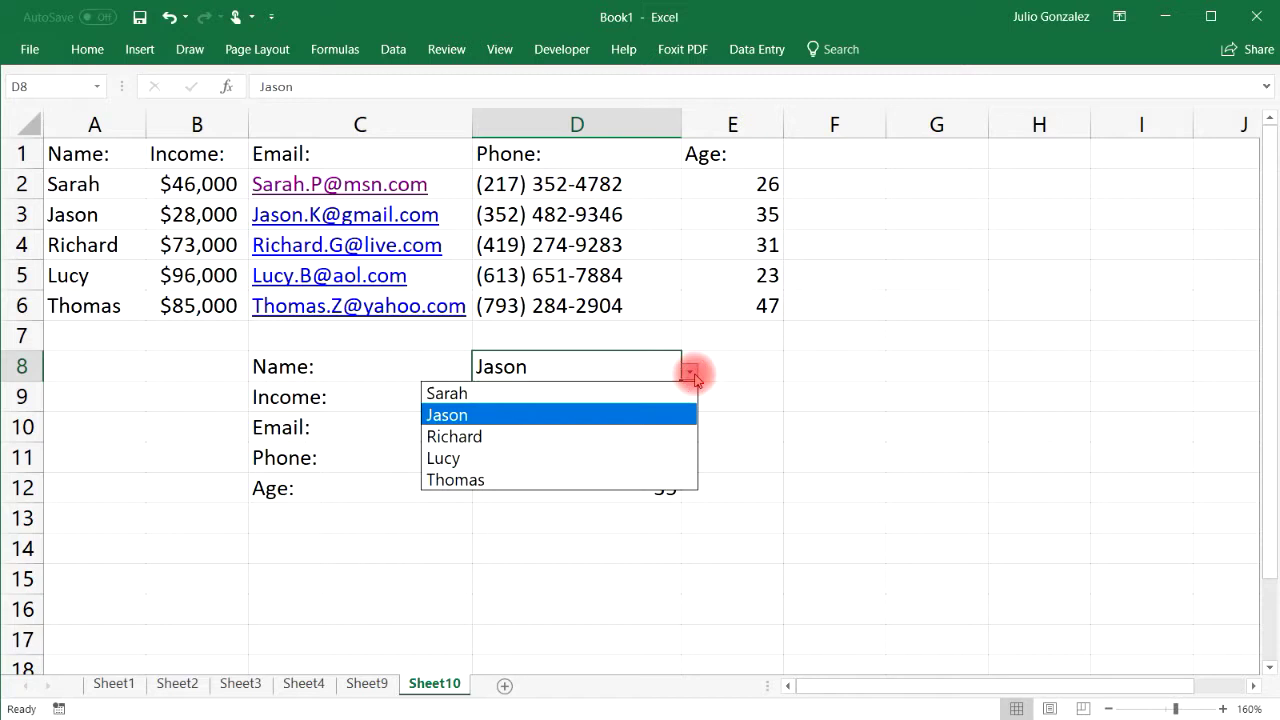
click(543, 458)
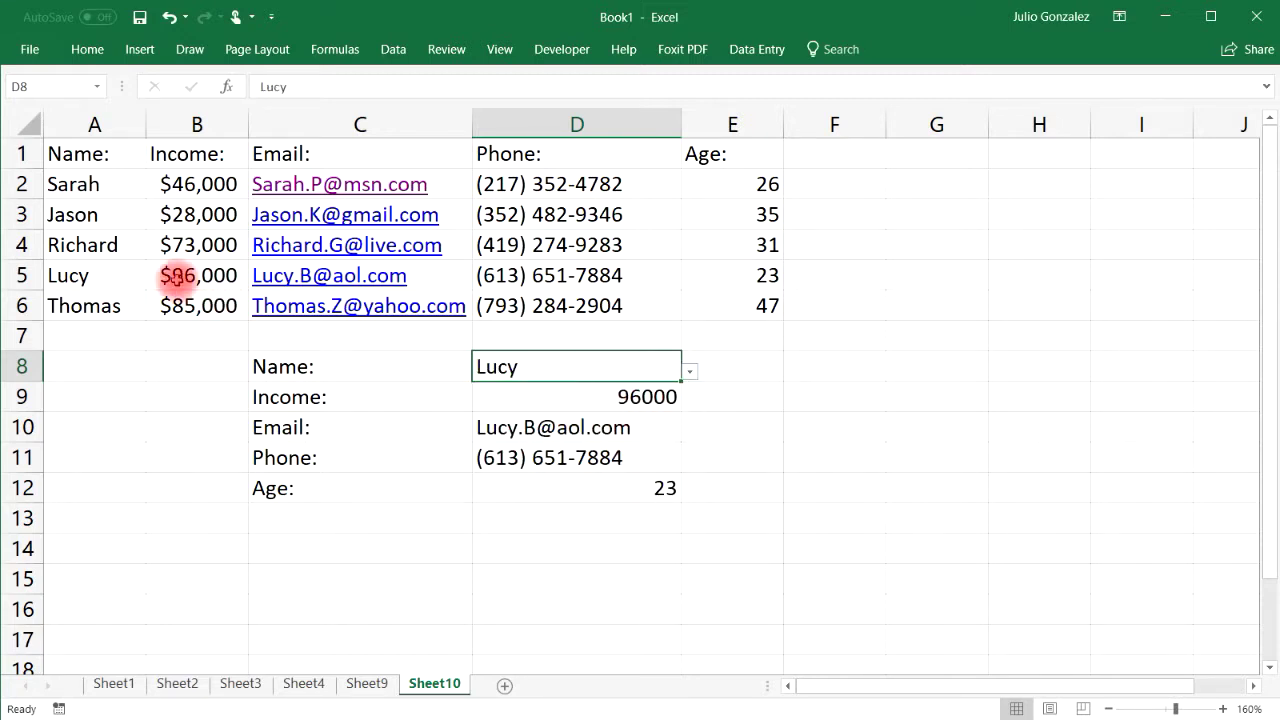
click(690, 371)
click(600, 436)
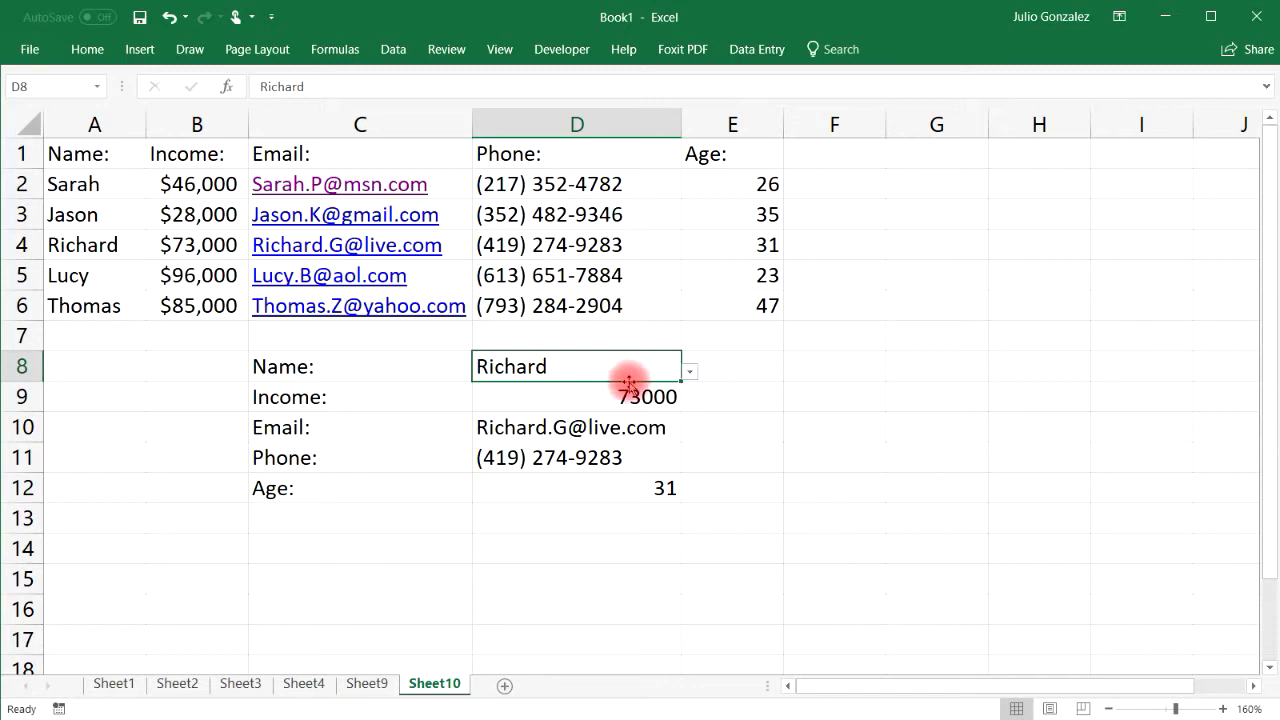
click(689, 371)
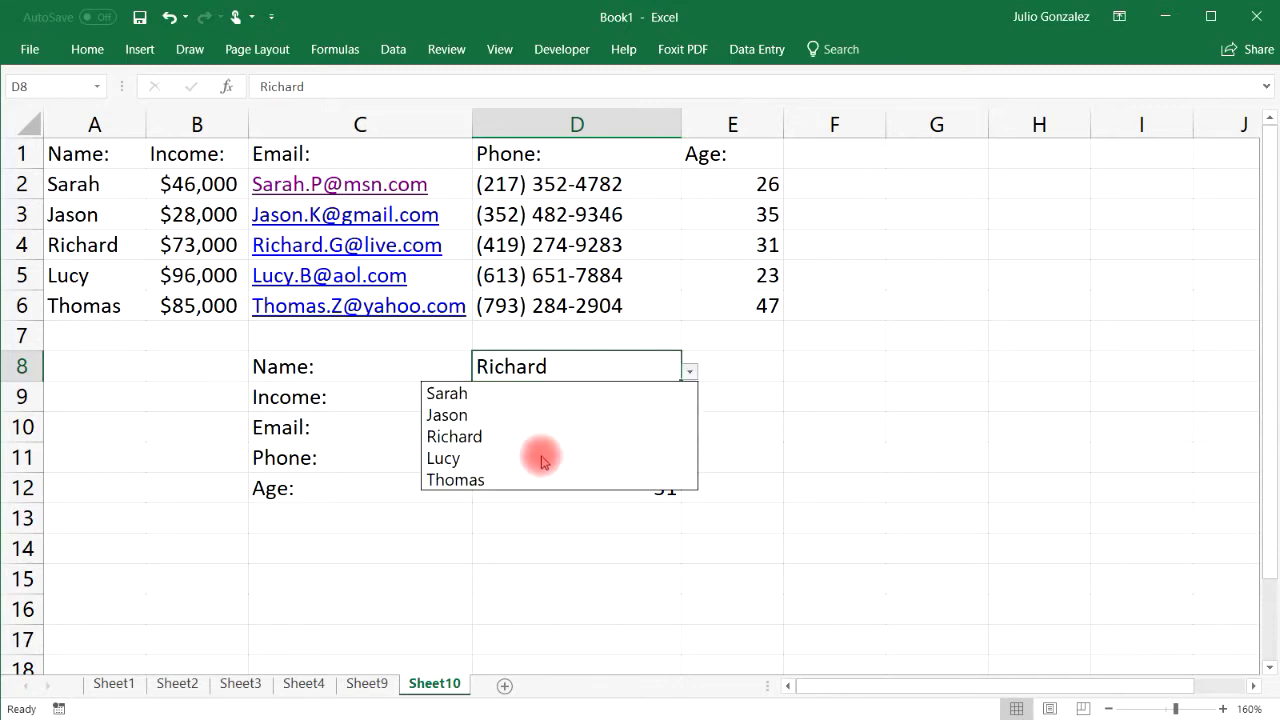
click(539, 481)
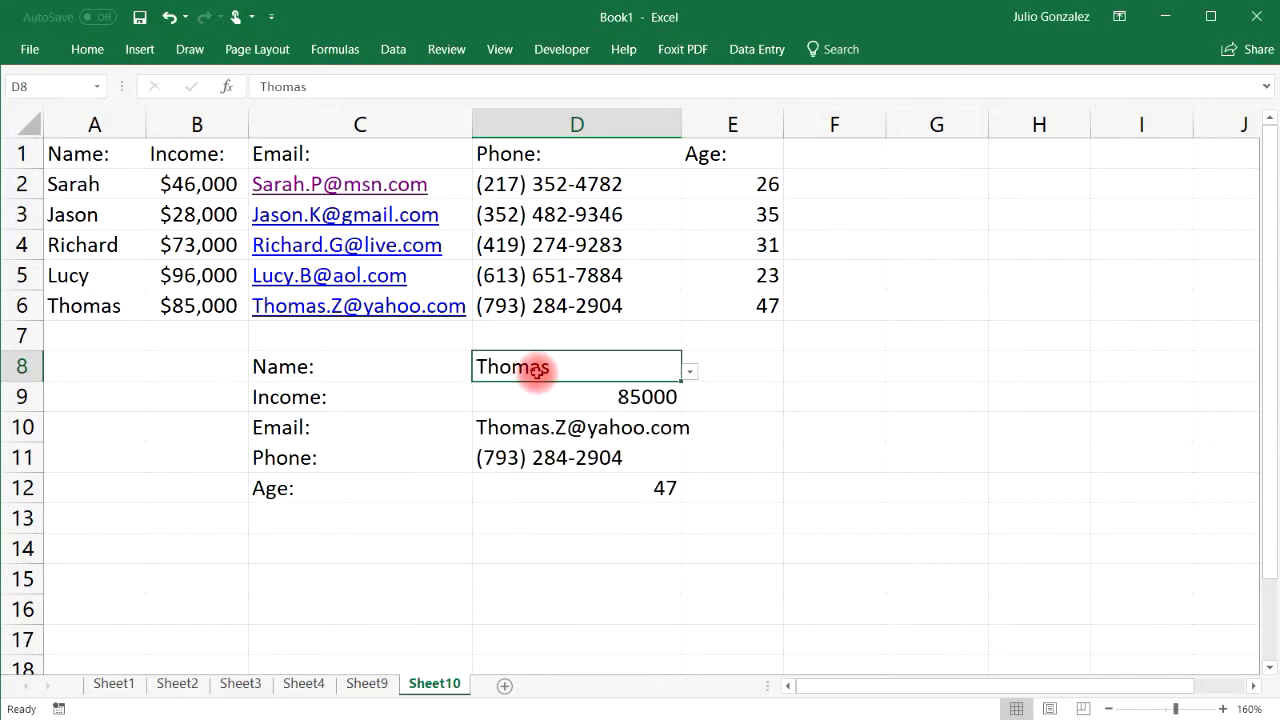
Fill the name cell D8 with yellow and choose the fourth contact's name from its dropdown list.
click(87, 49)
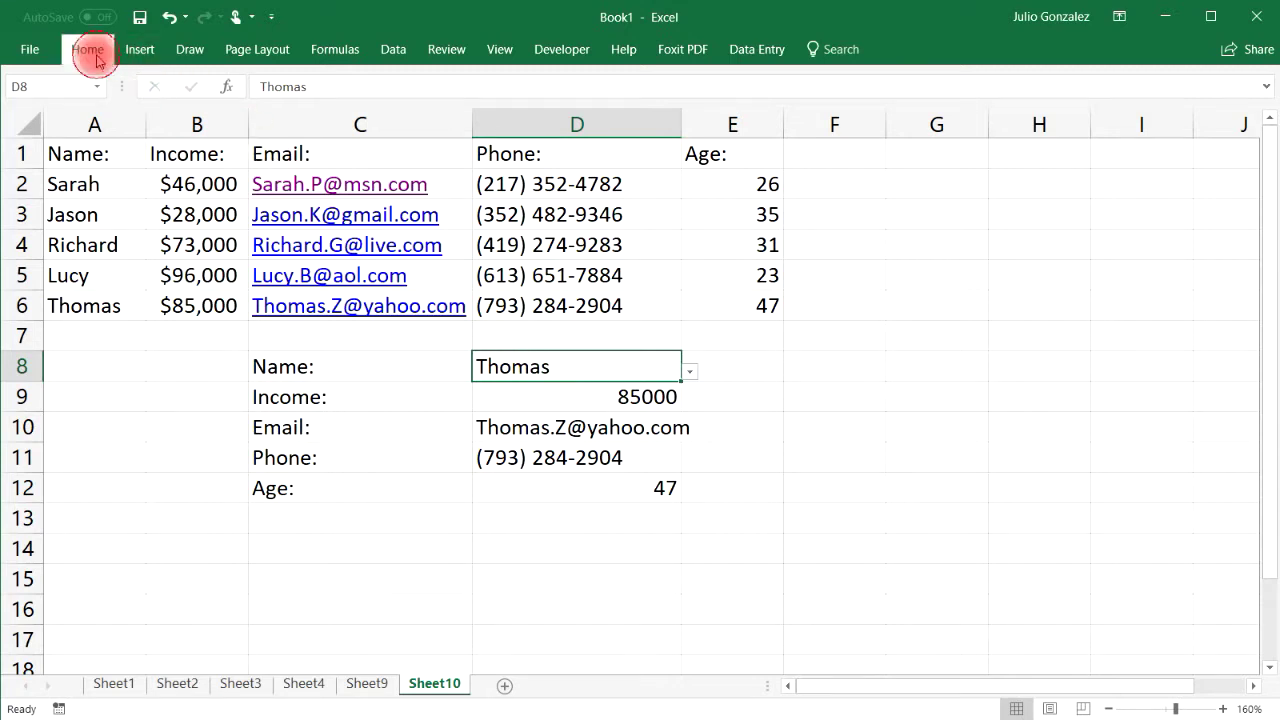
click(284, 114)
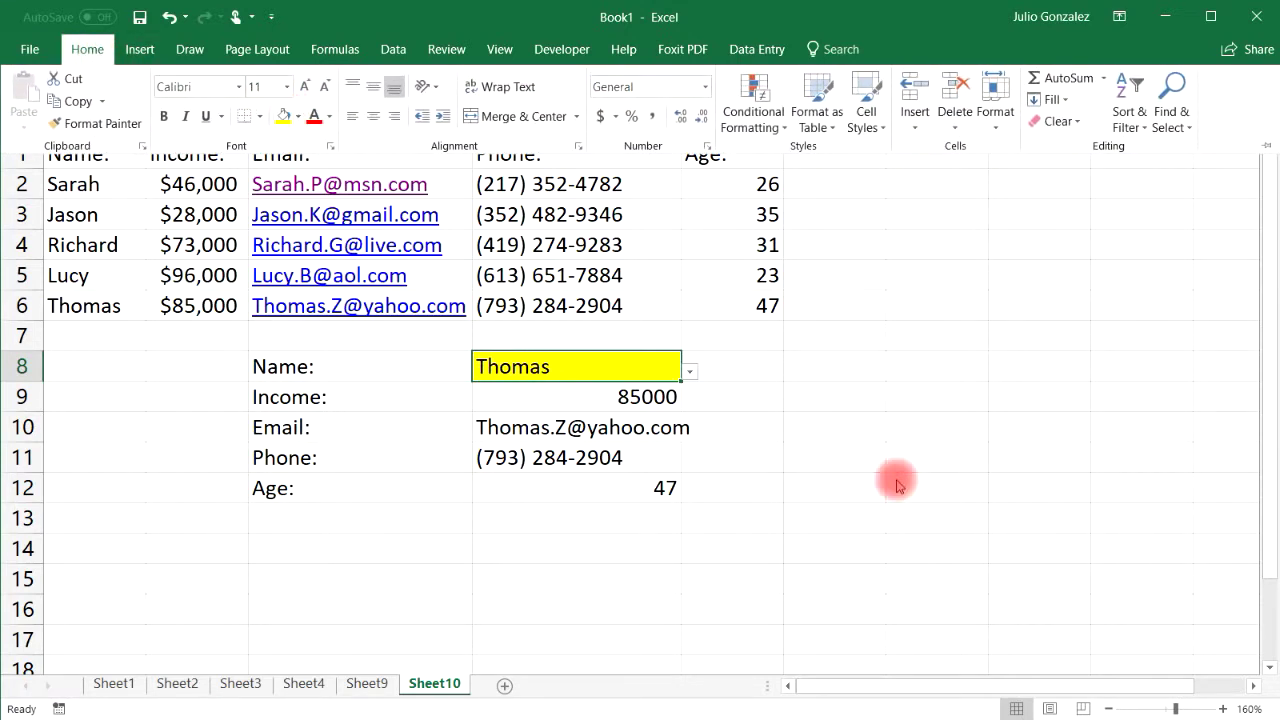
click(694, 374)
click(690, 372)
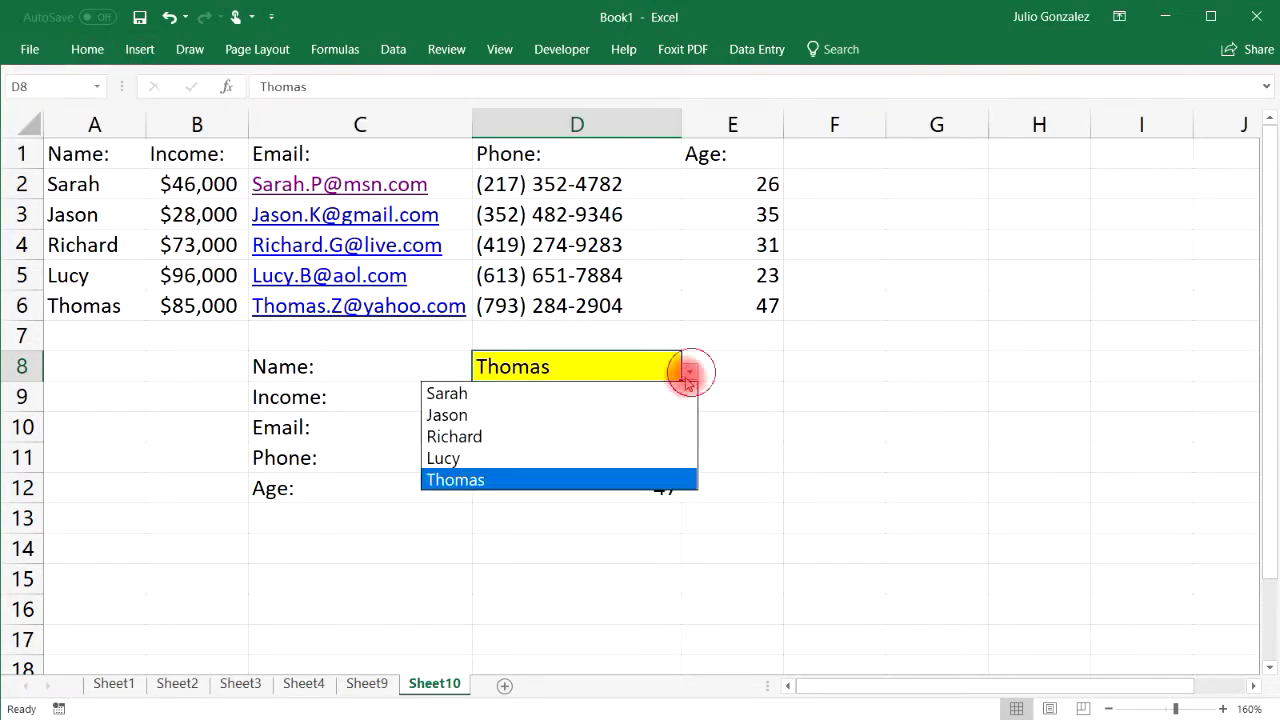
click(569, 453)
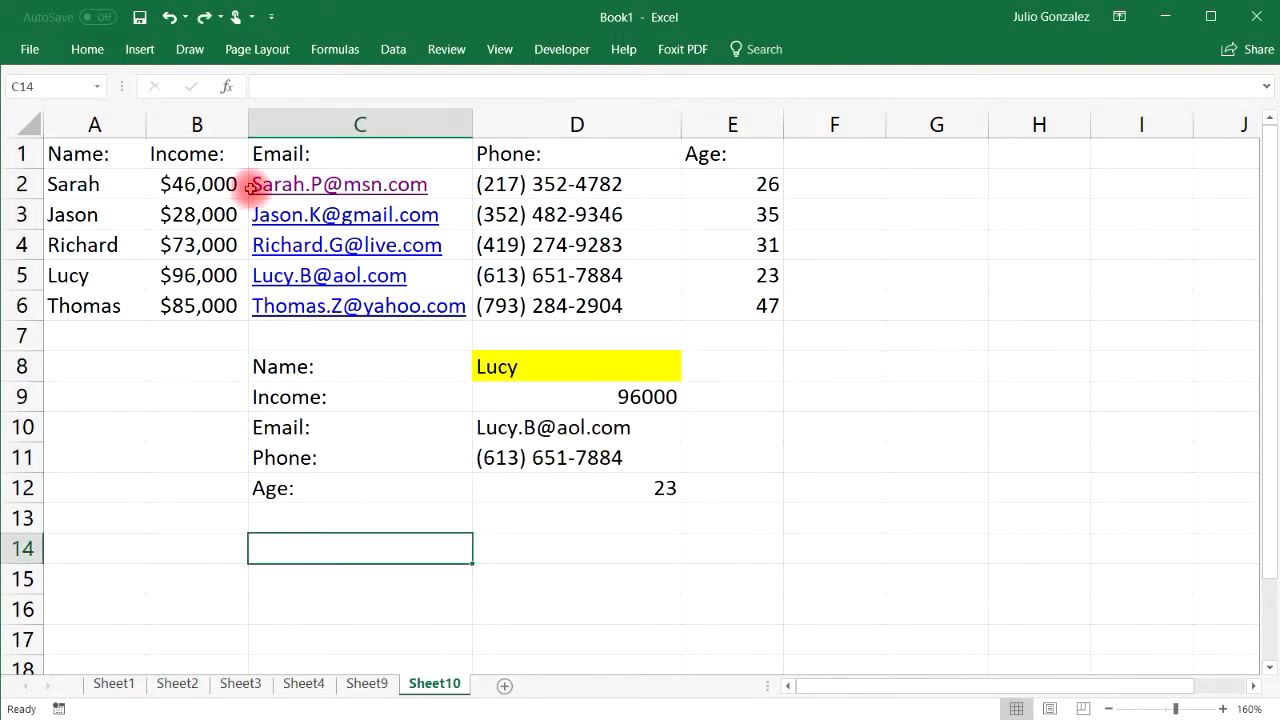
Copy the contact data A1:E6 and paste it at A1 of a new worksheet.
drag(63, 156, 688, 306)
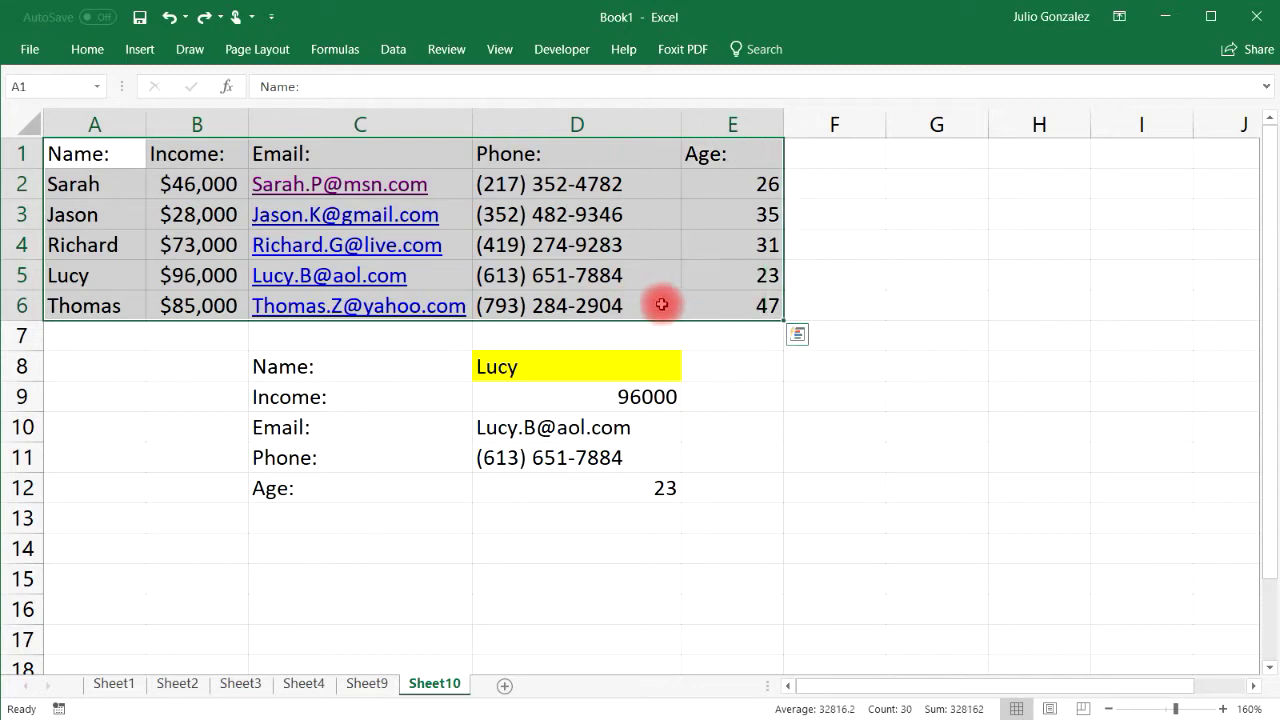
key(ctrl+c)
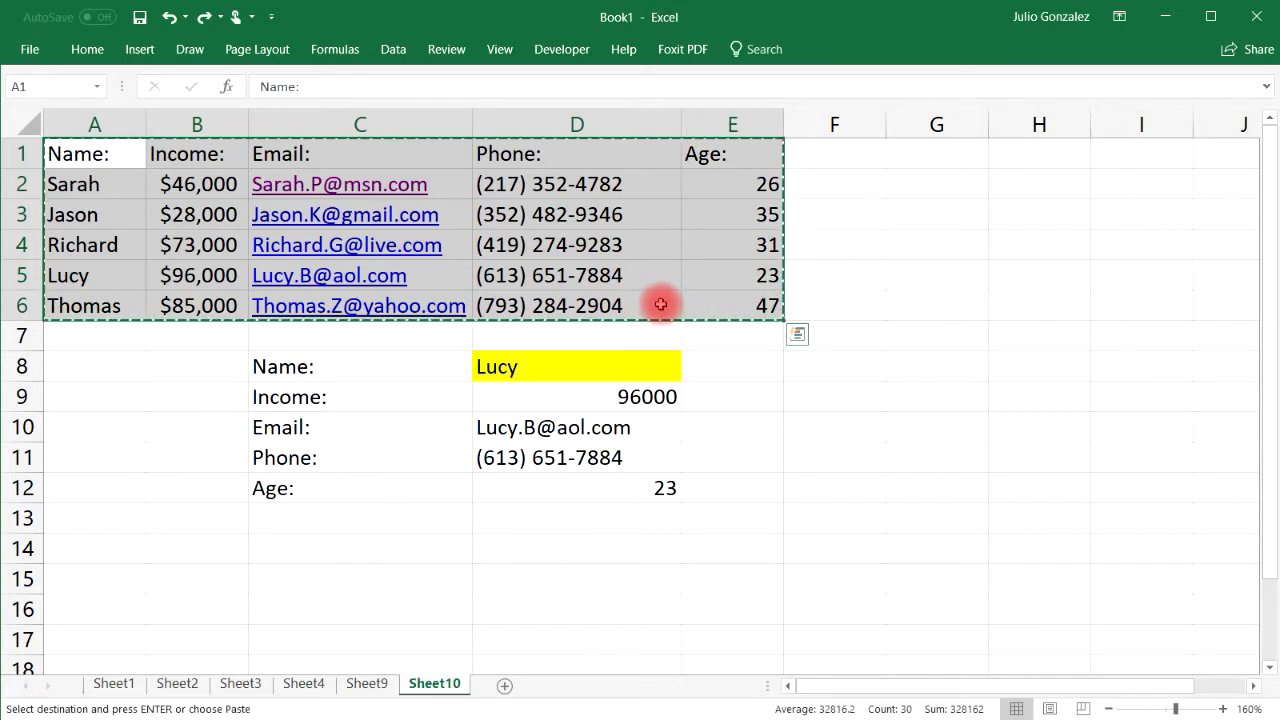
click(504, 685)
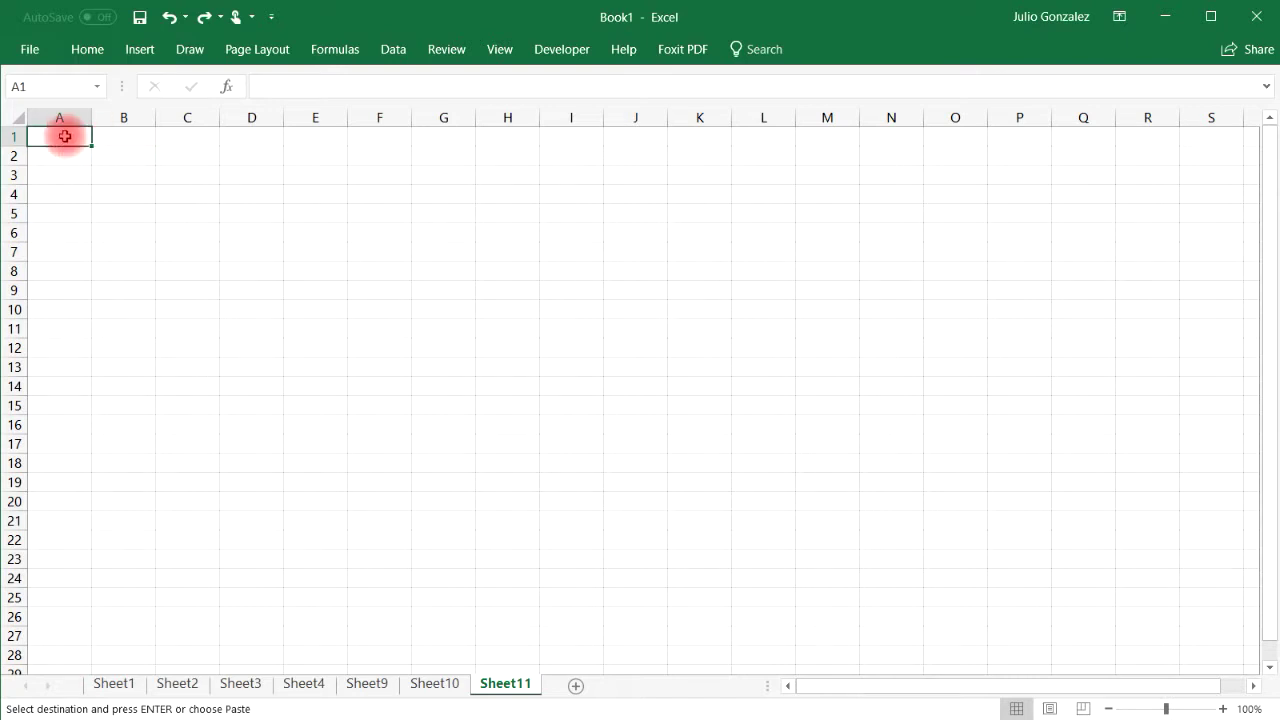
key(ctrl+v)
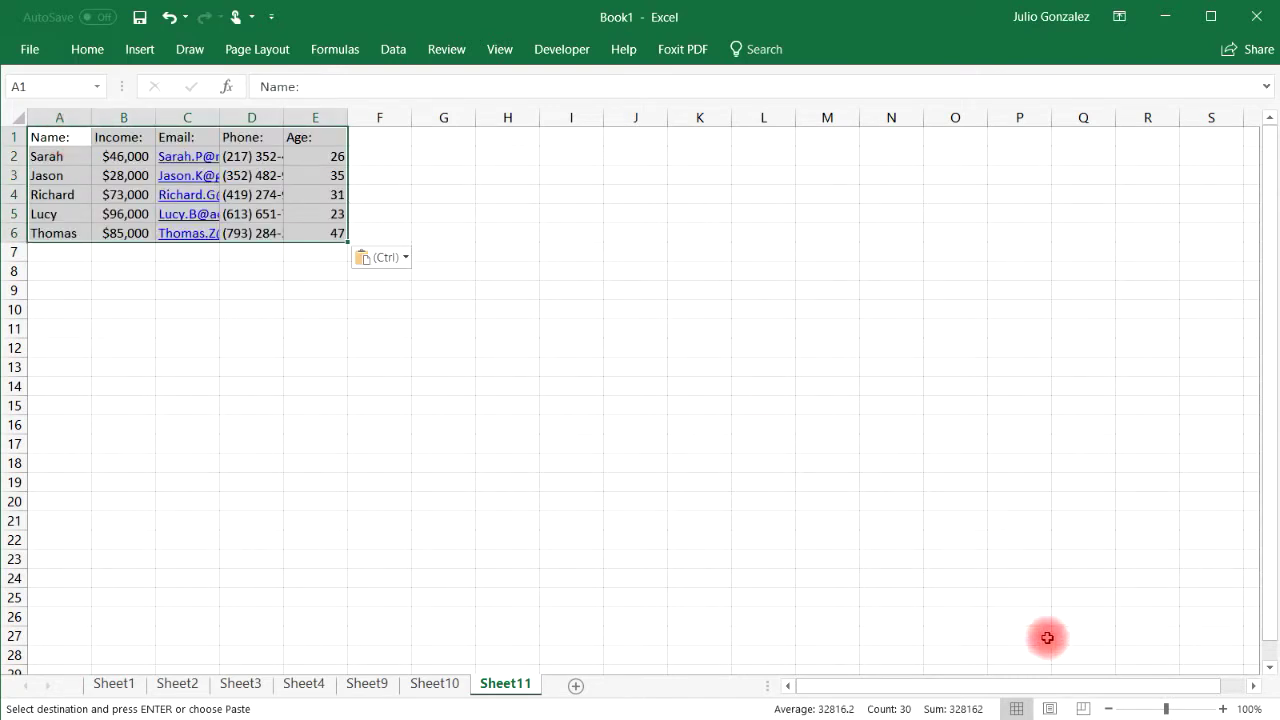
AutoFit all column widths on Sheet11 to the pasted contact data.
click(1222, 708)
click(1222, 708)
click(1222, 708)
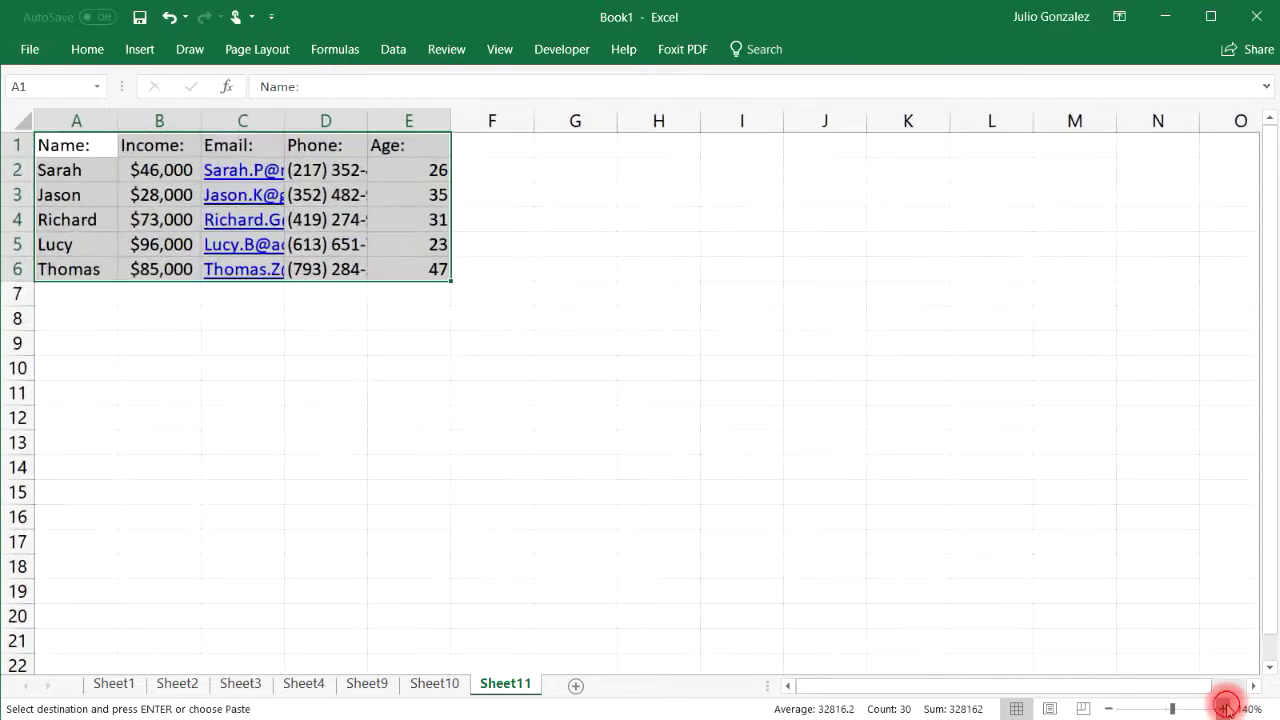
click(1222, 708)
click(1222, 708)
click(1222, 708)
click(1222, 708)
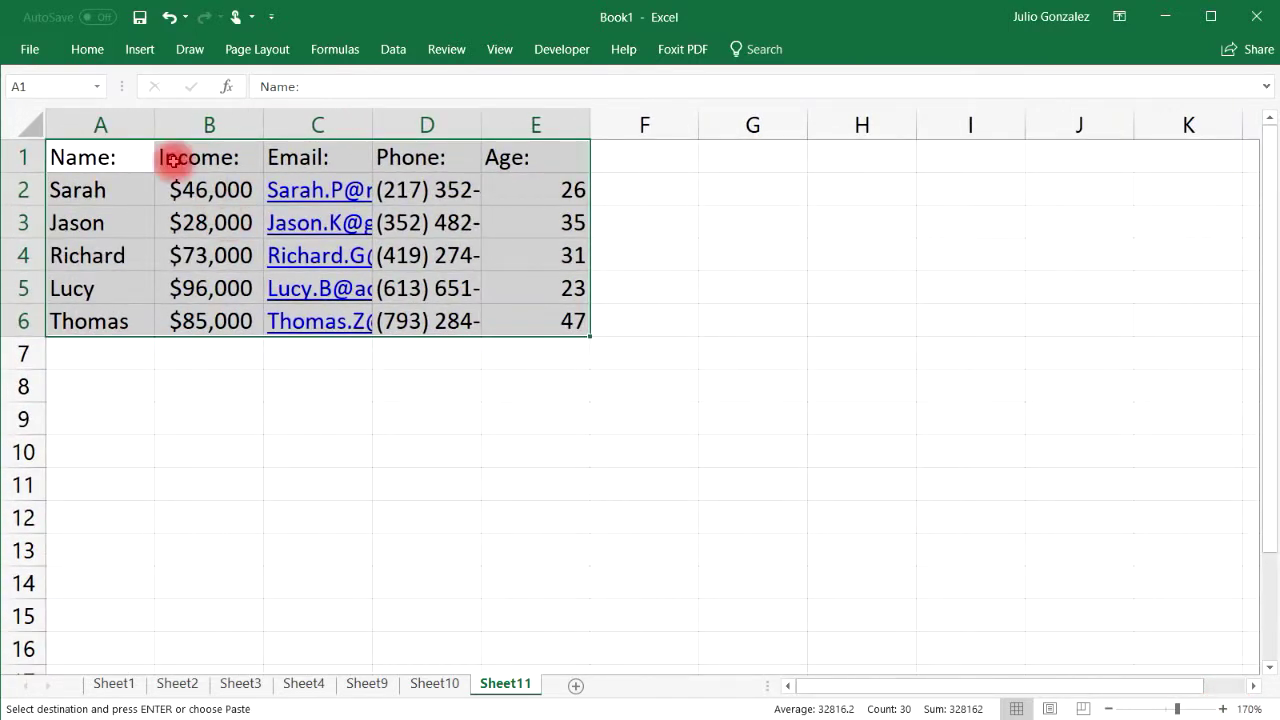
double_click(155, 123)
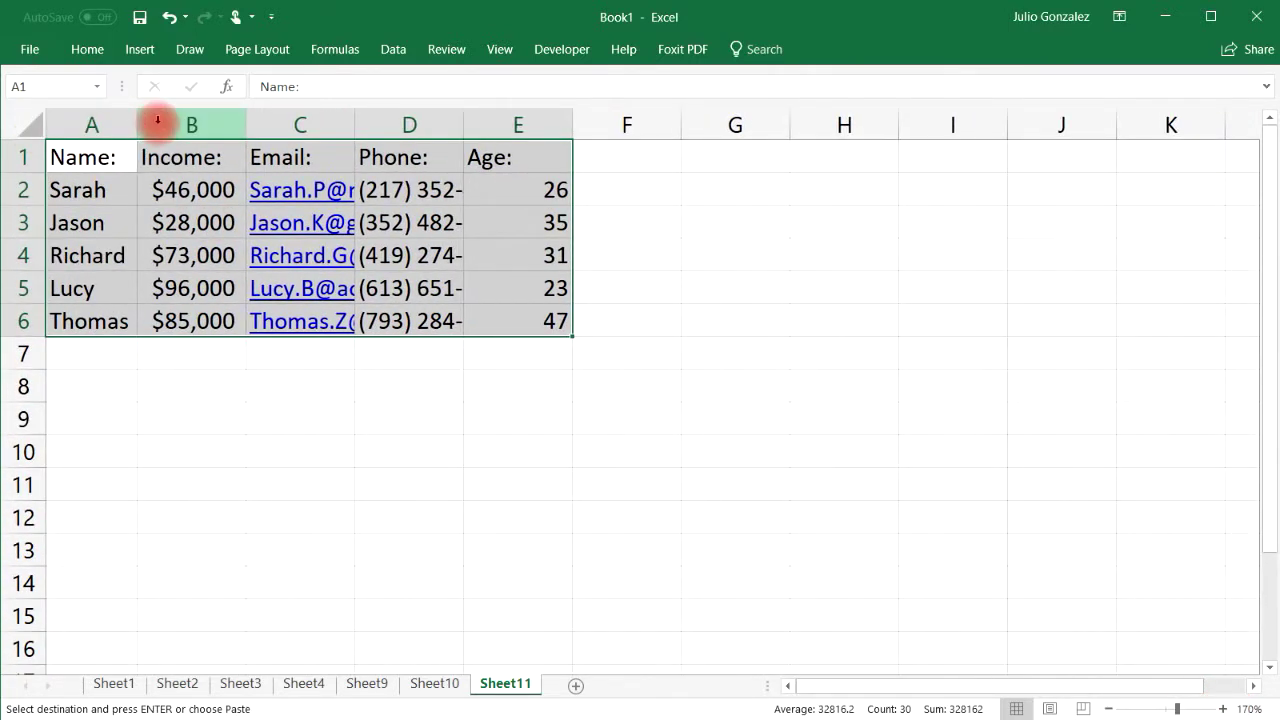
click(25, 125)
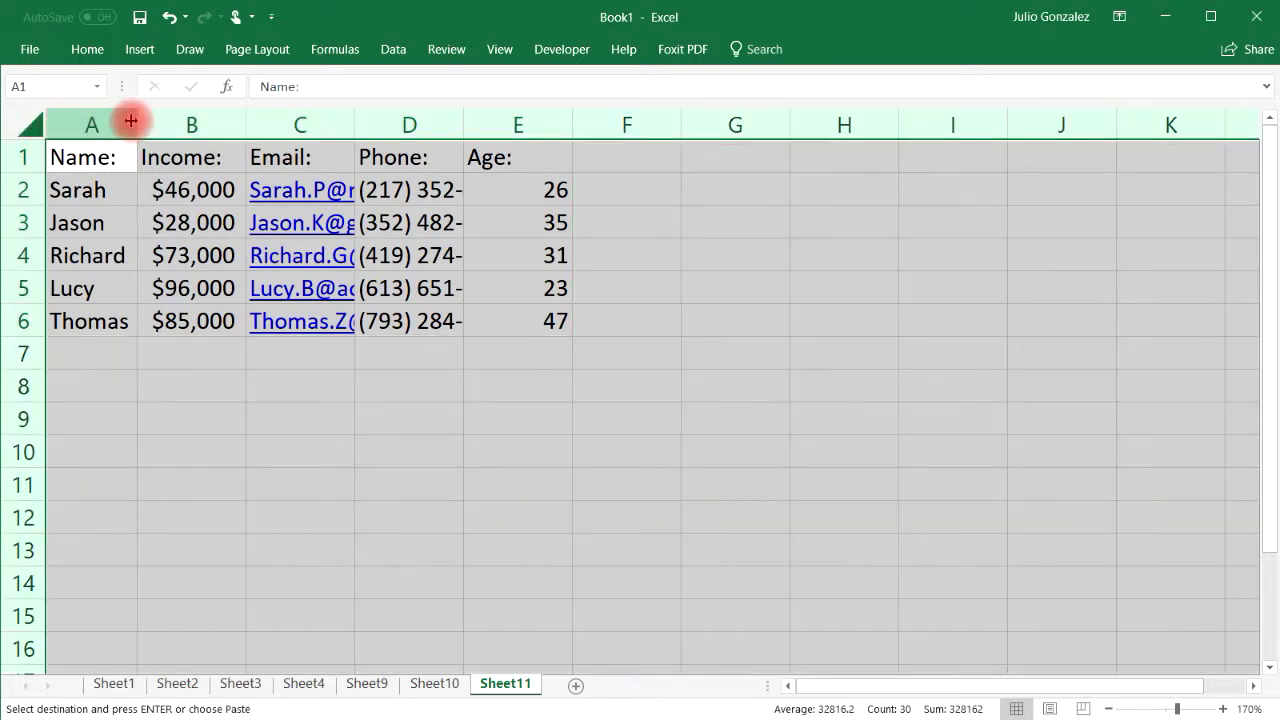
double_click(137, 120)
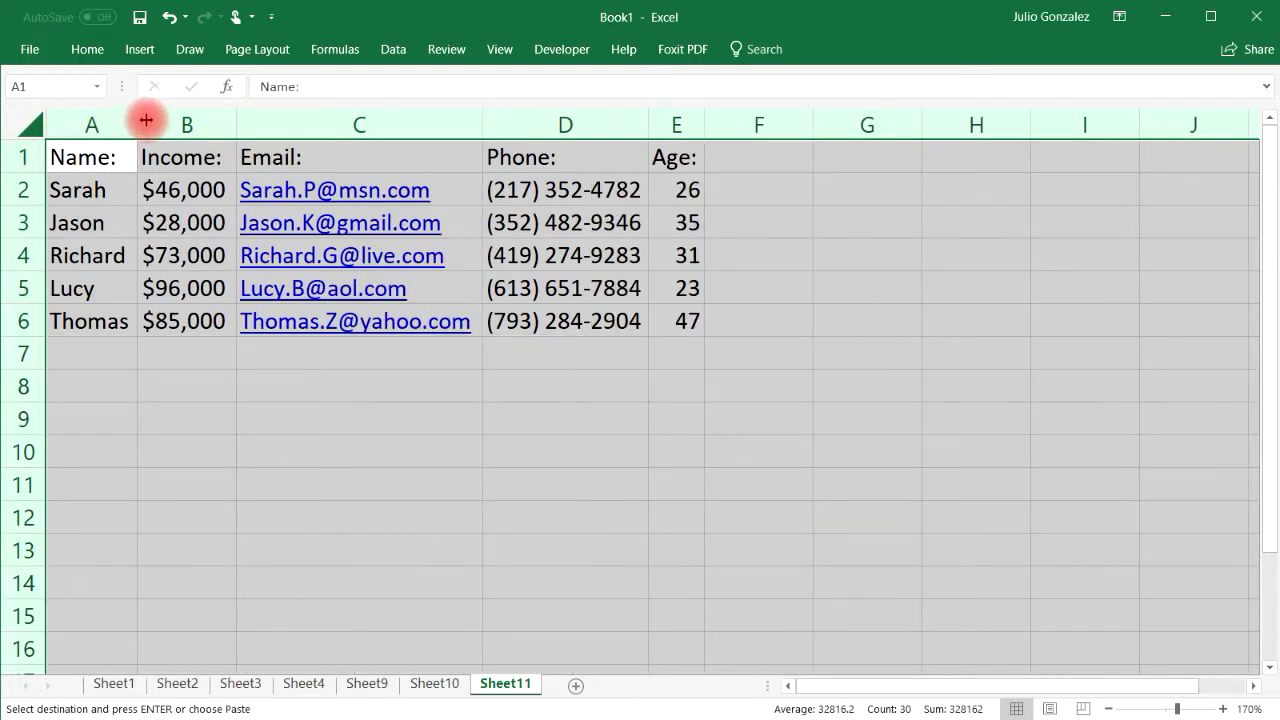
click(596, 431)
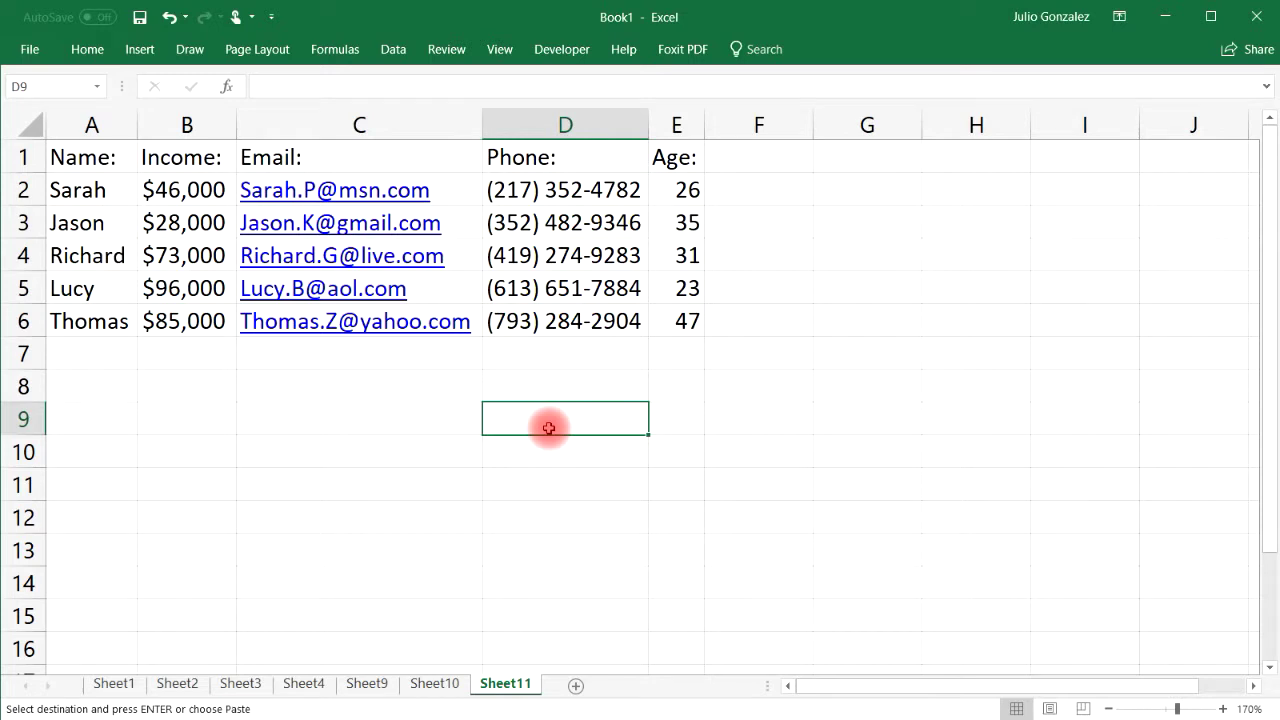
Convert the range A1:E6 on Sheet11 into a table with headers.
drag(70, 155, 675, 322)
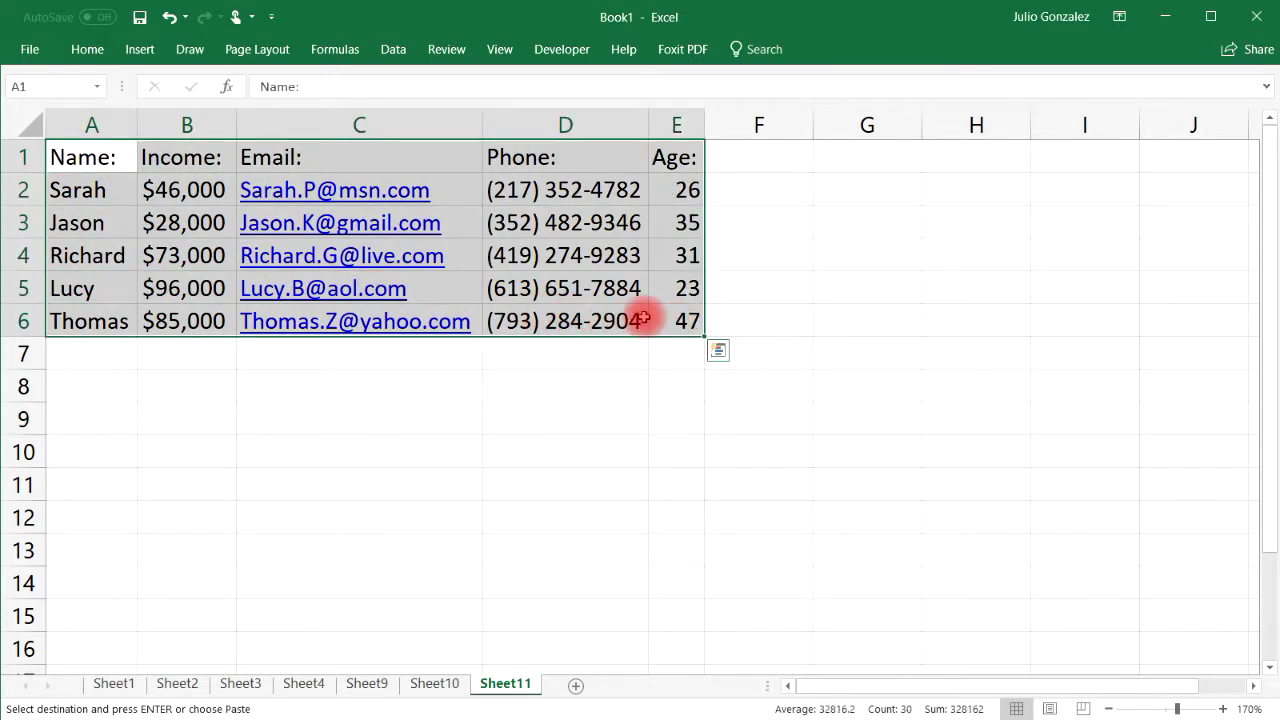
key(ctrl+t)
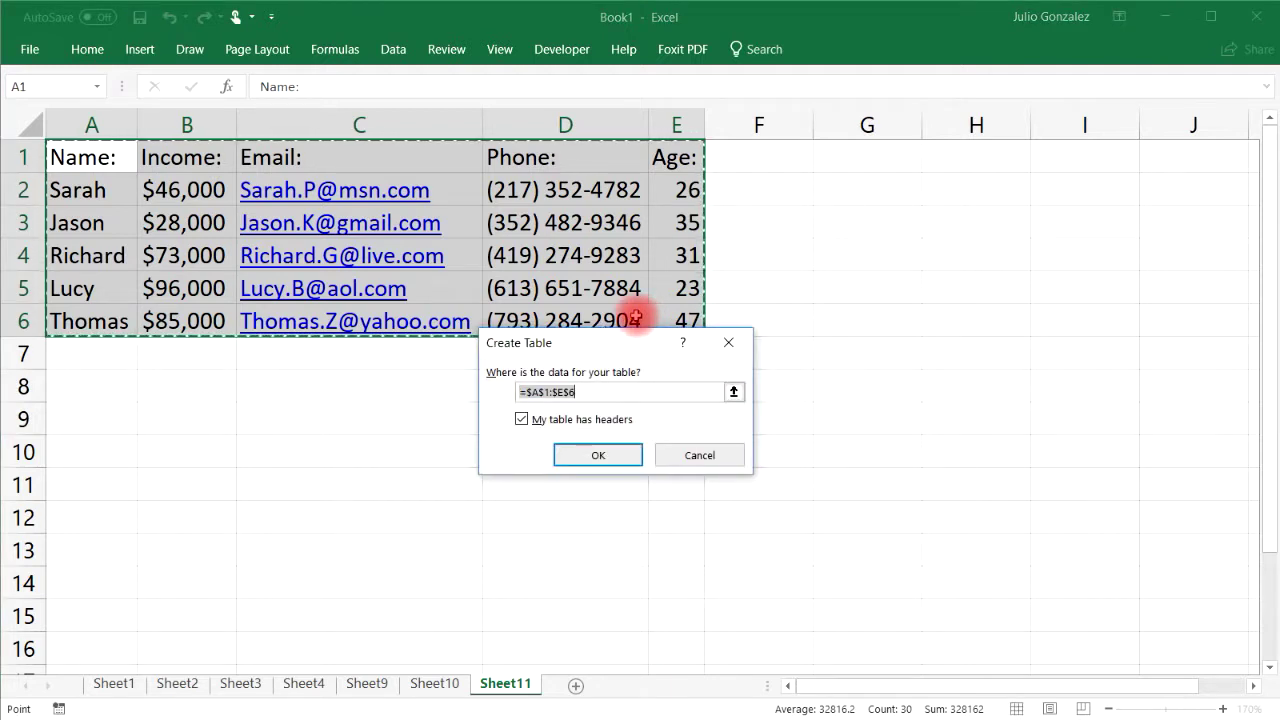
click(598, 457)
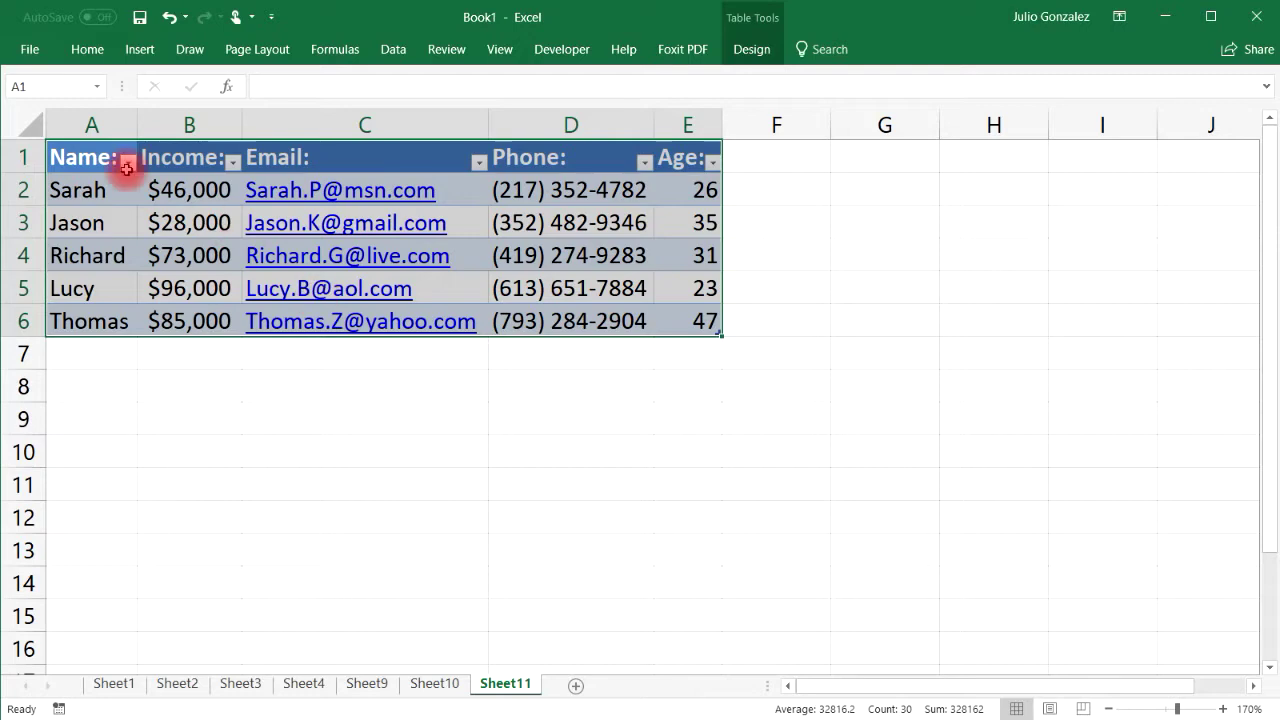
Open the ribbon customization options and select the Form command from Commands Not in the Ribbon.
click(29, 50)
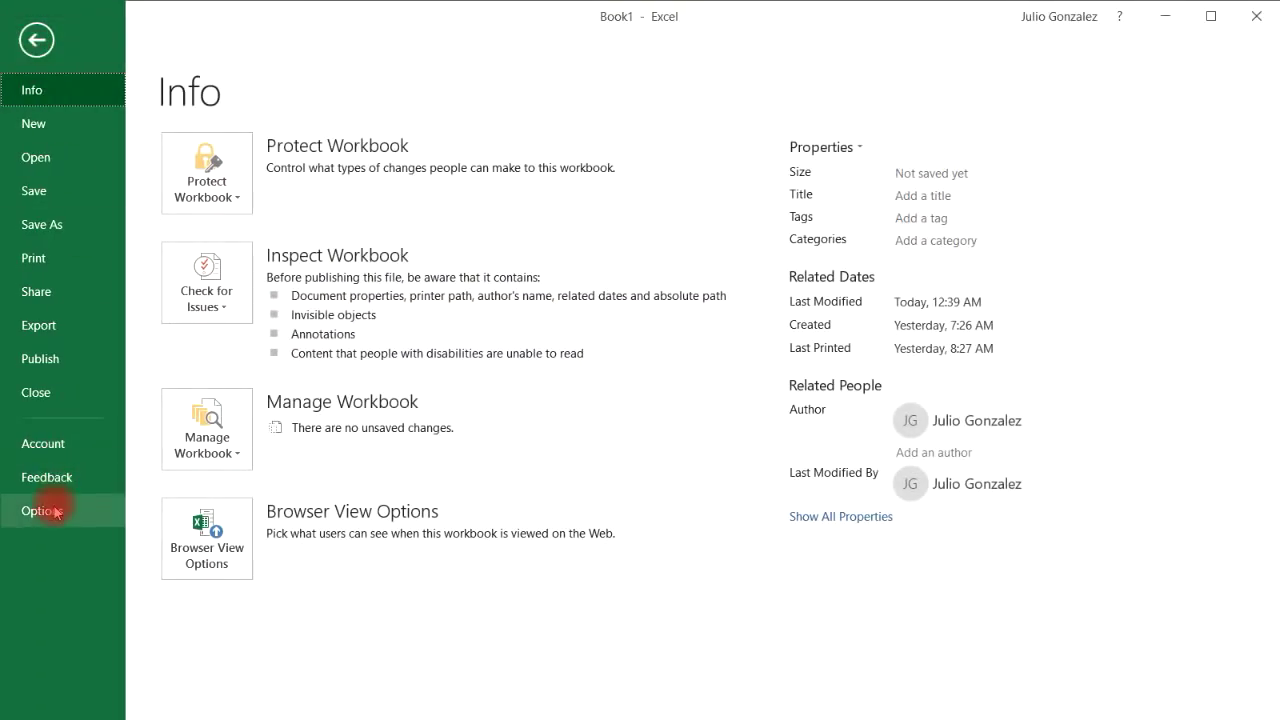
click(24, 511)
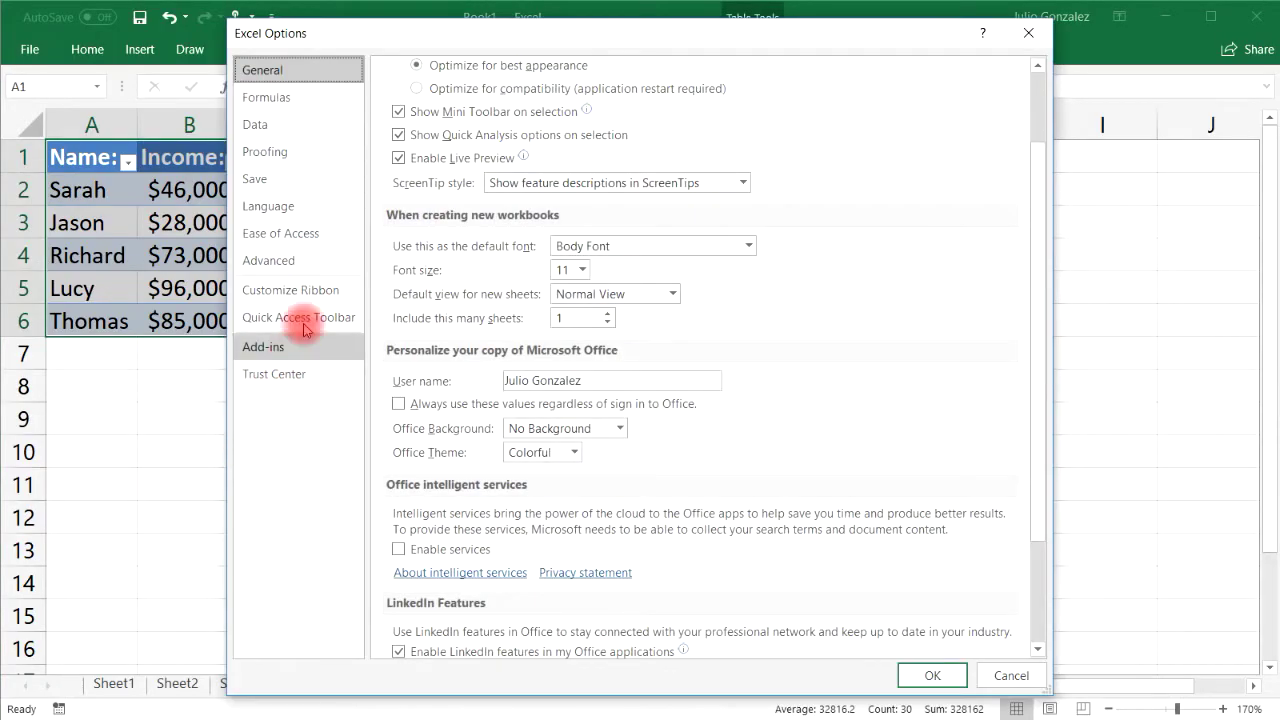
click(310, 293)
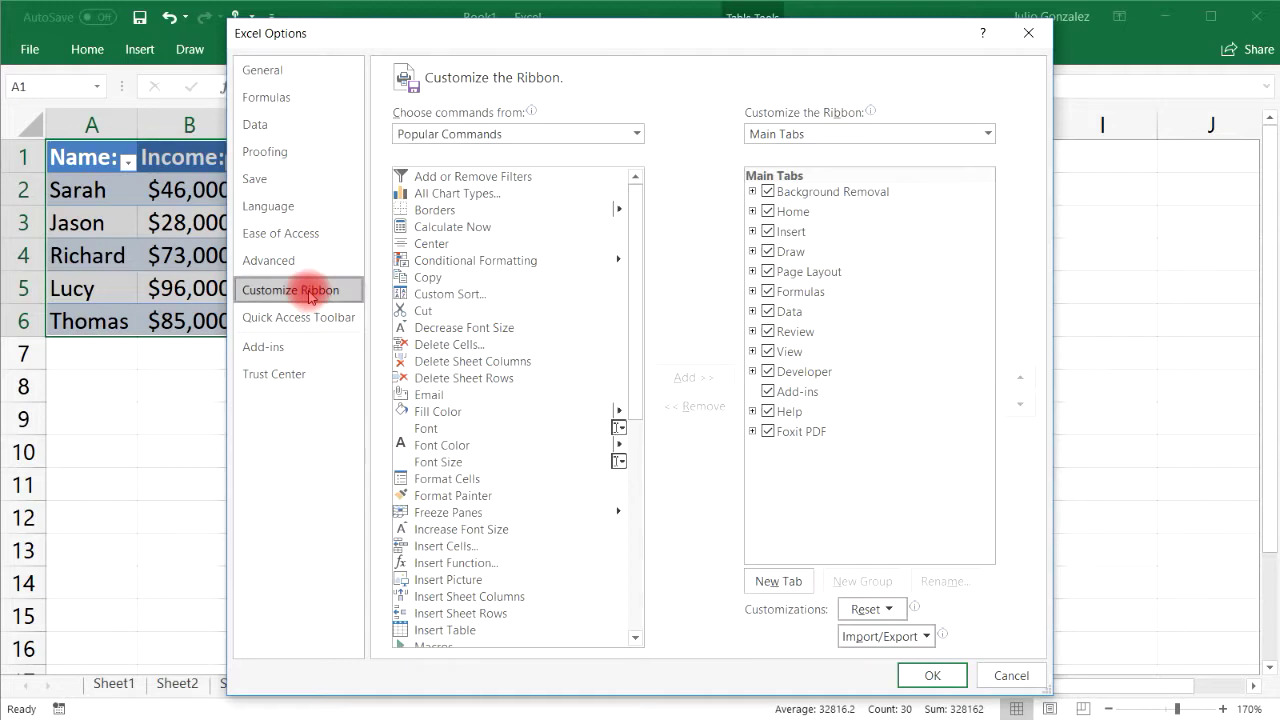
click(637, 141)
click(588, 171)
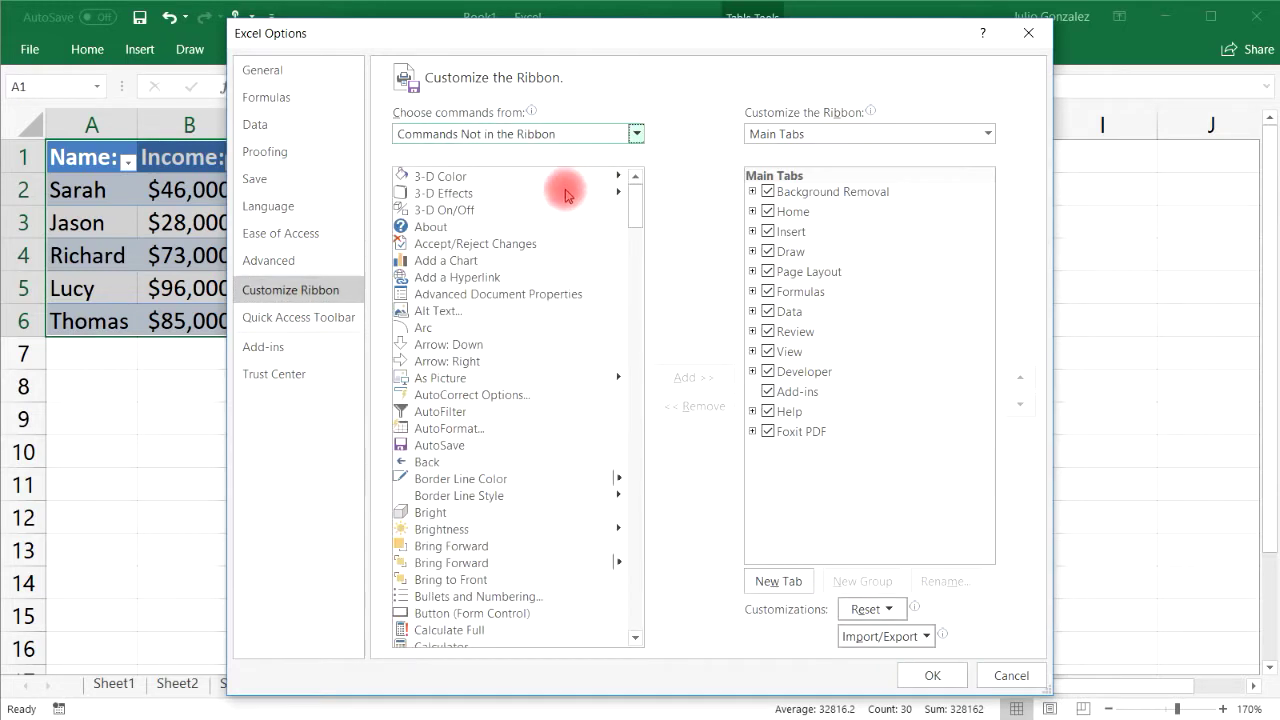
drag(638, 200, 634, 320)
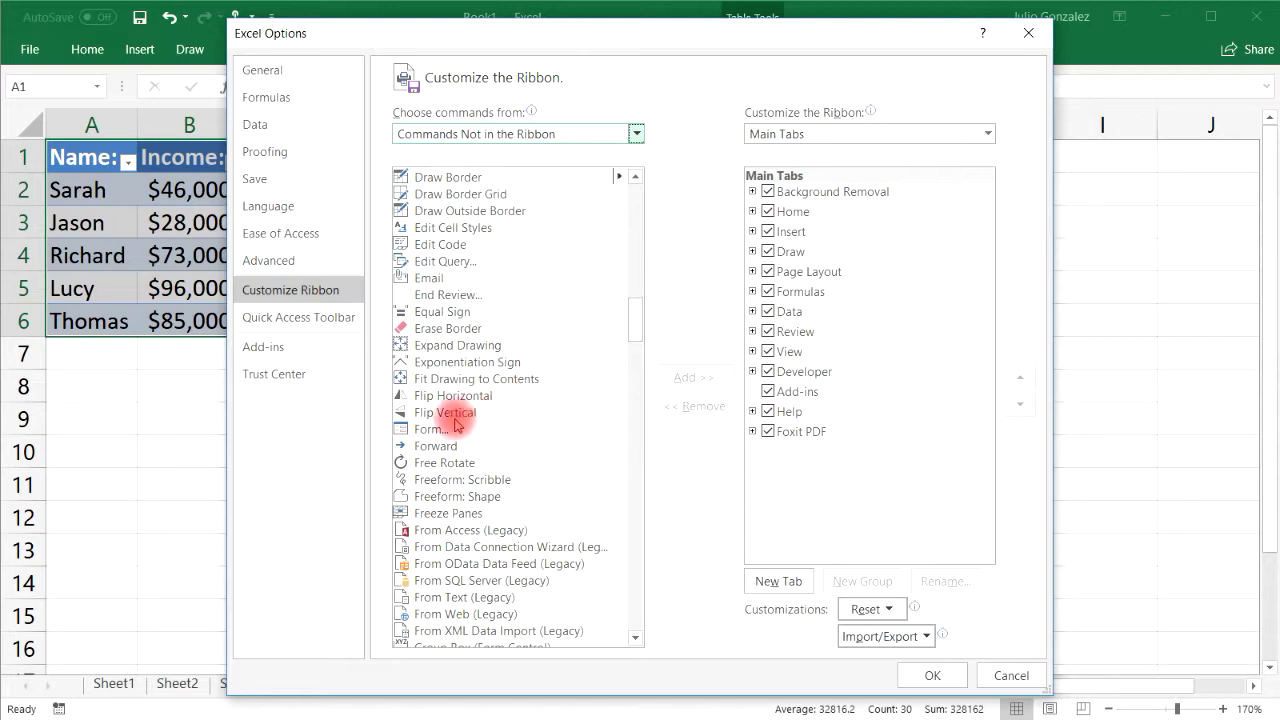
click(427, 432)
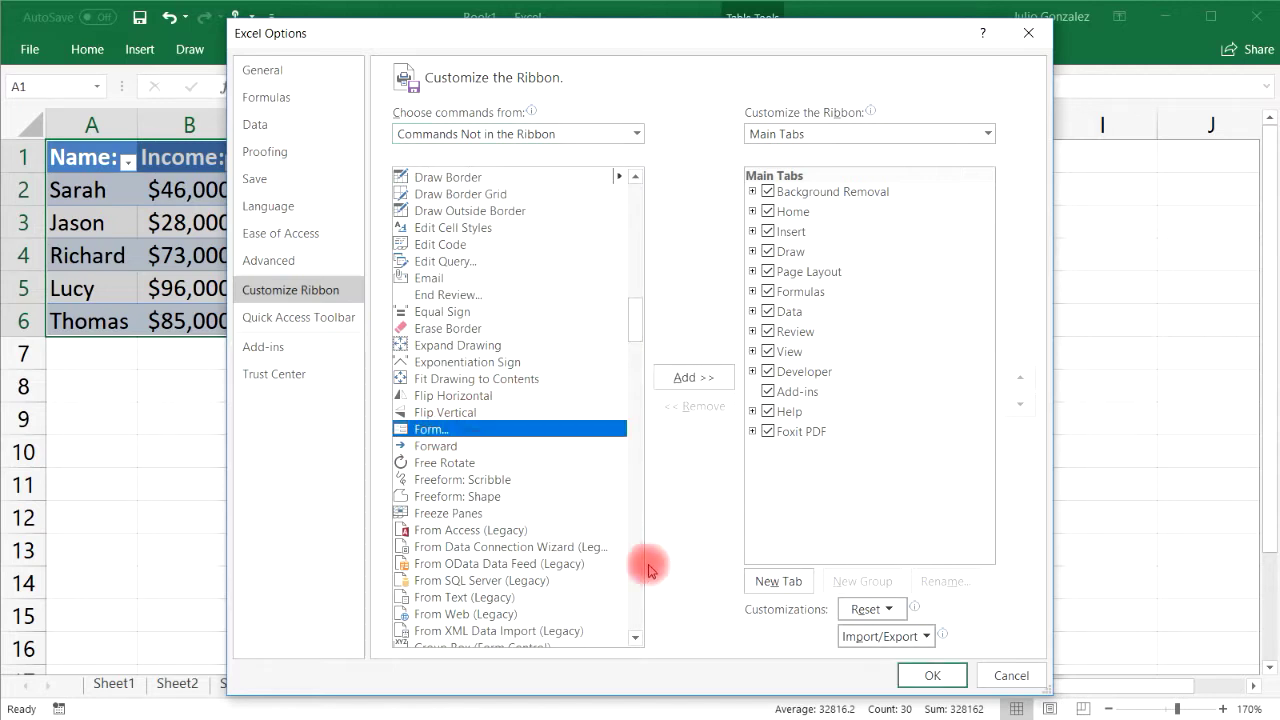
Create a new custom ribbon tab and rename it Data Entry.
click(762, 588)
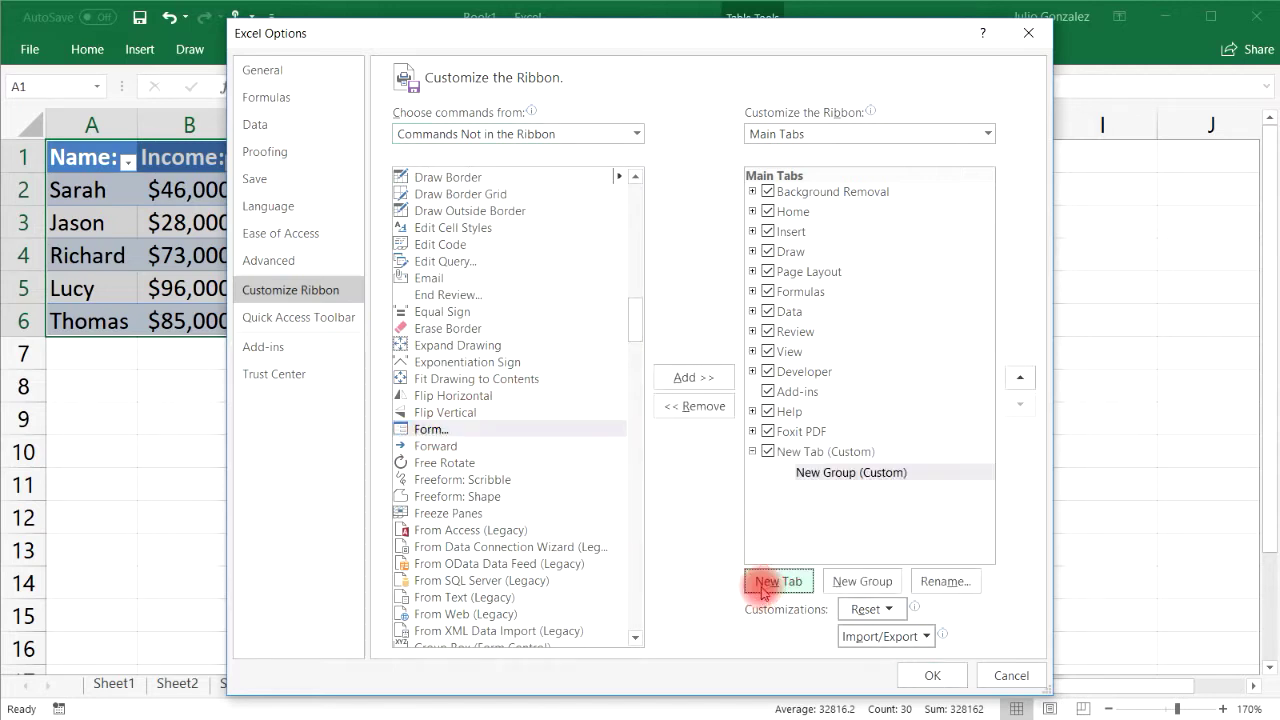
click(780, 453)
click(944, 581)
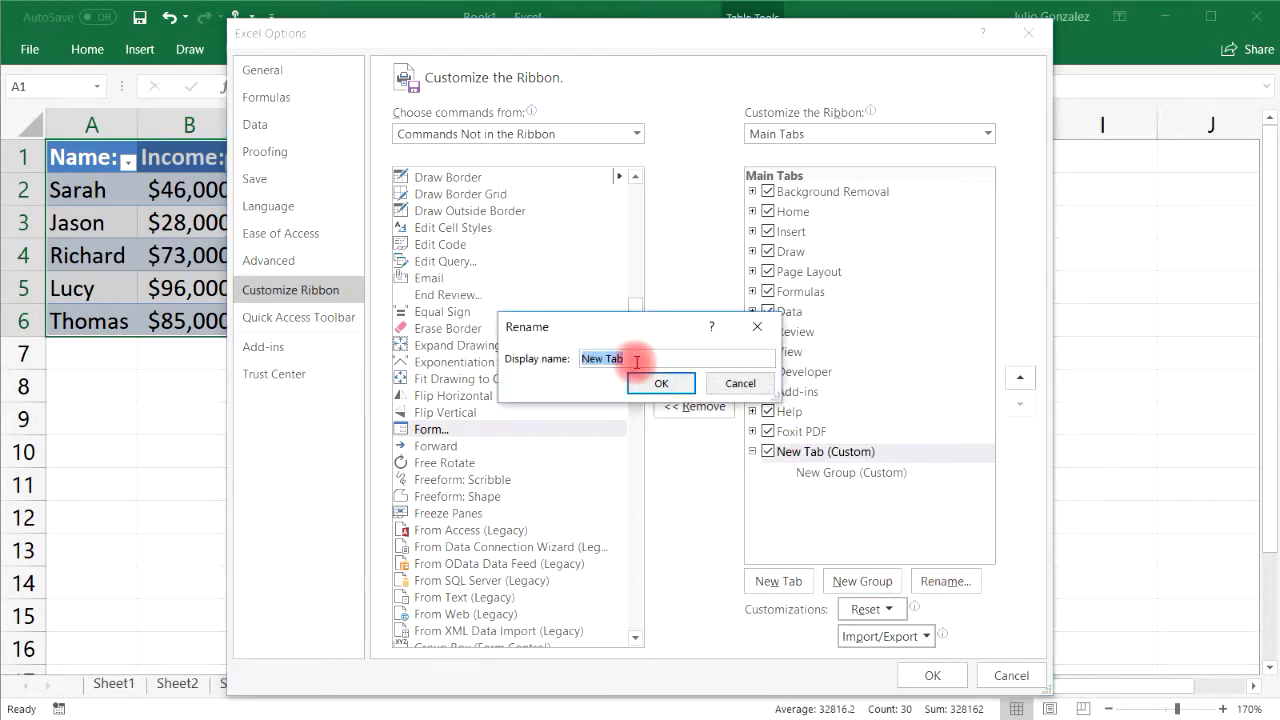
text(Data Entry)
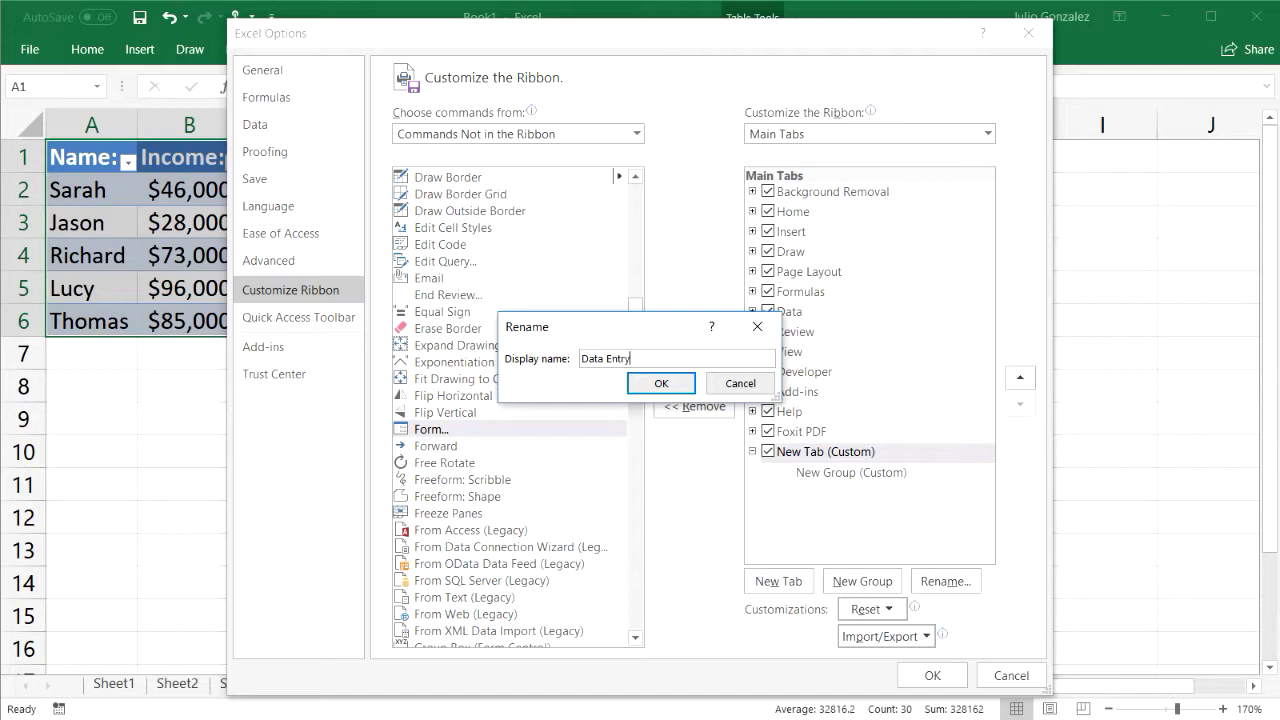
click(658, 384)
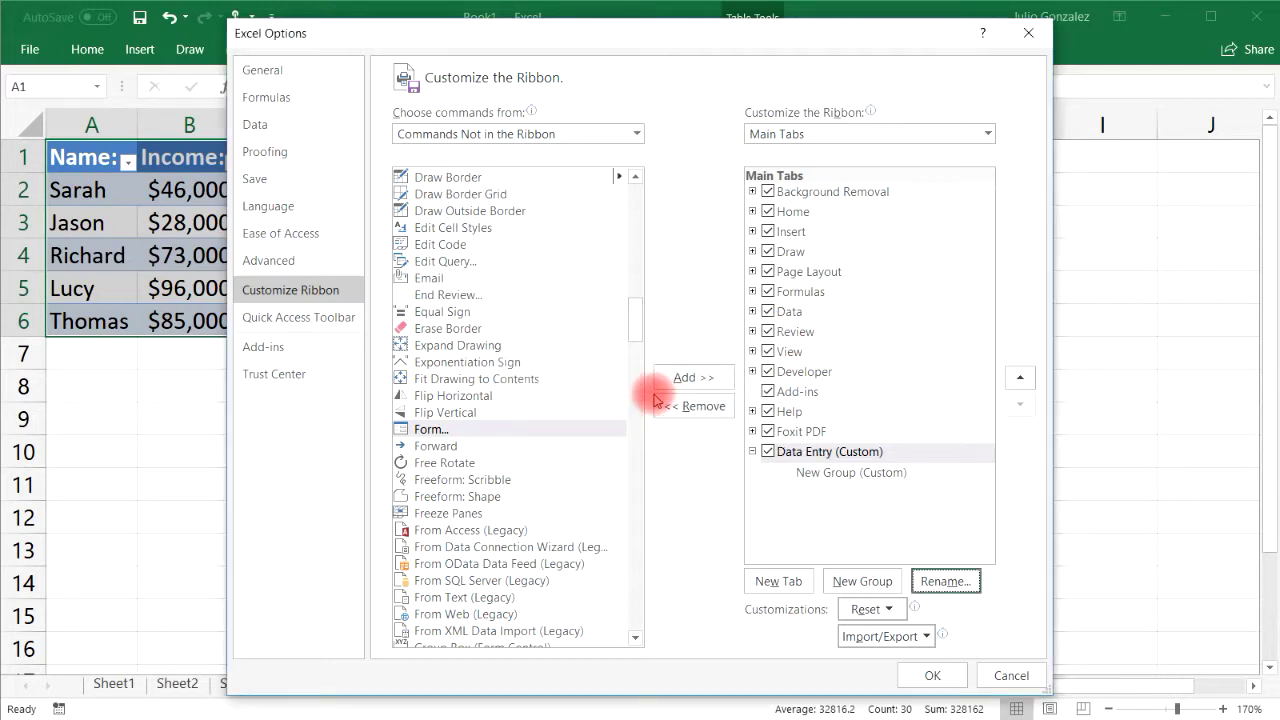
Add the Form command to the new group of the custom Data Entry tab and apply the ribbon changes.
click(835, 474)
click(694, 377)
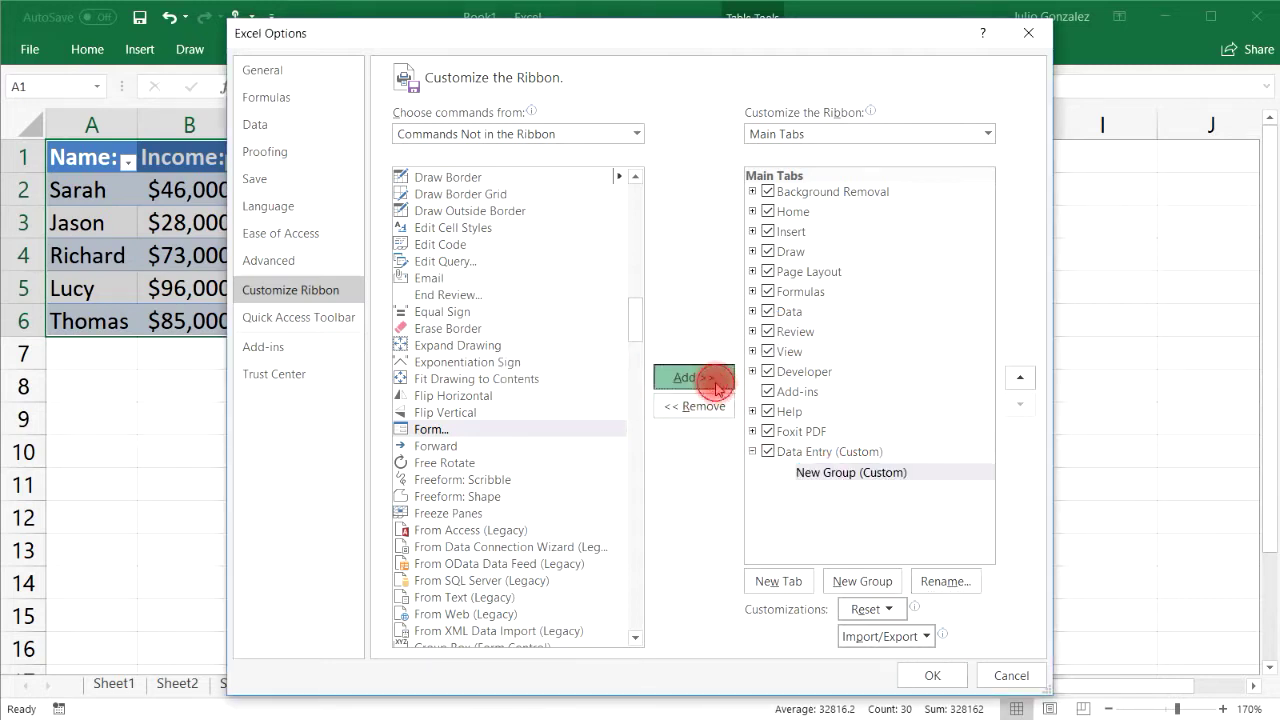
click(946, 678)
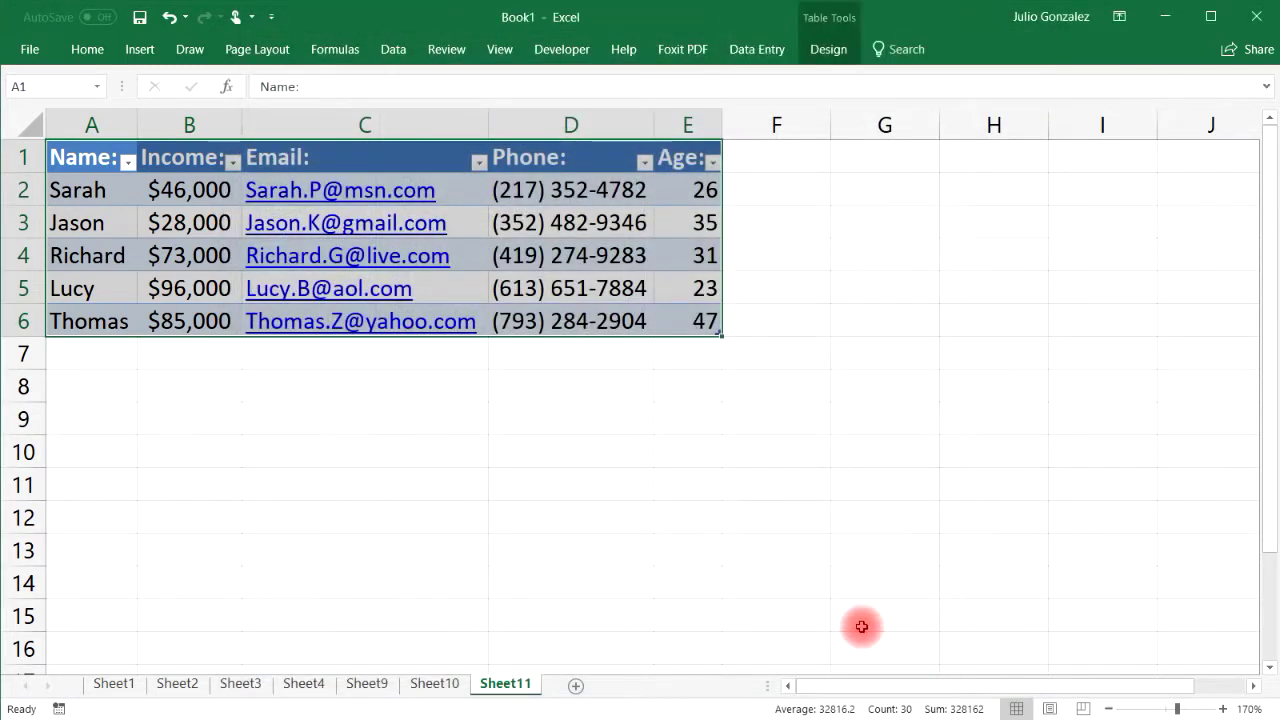
Open the data form for the Sheet11 contact table and reposition it over the sheet.
click(760, 50)
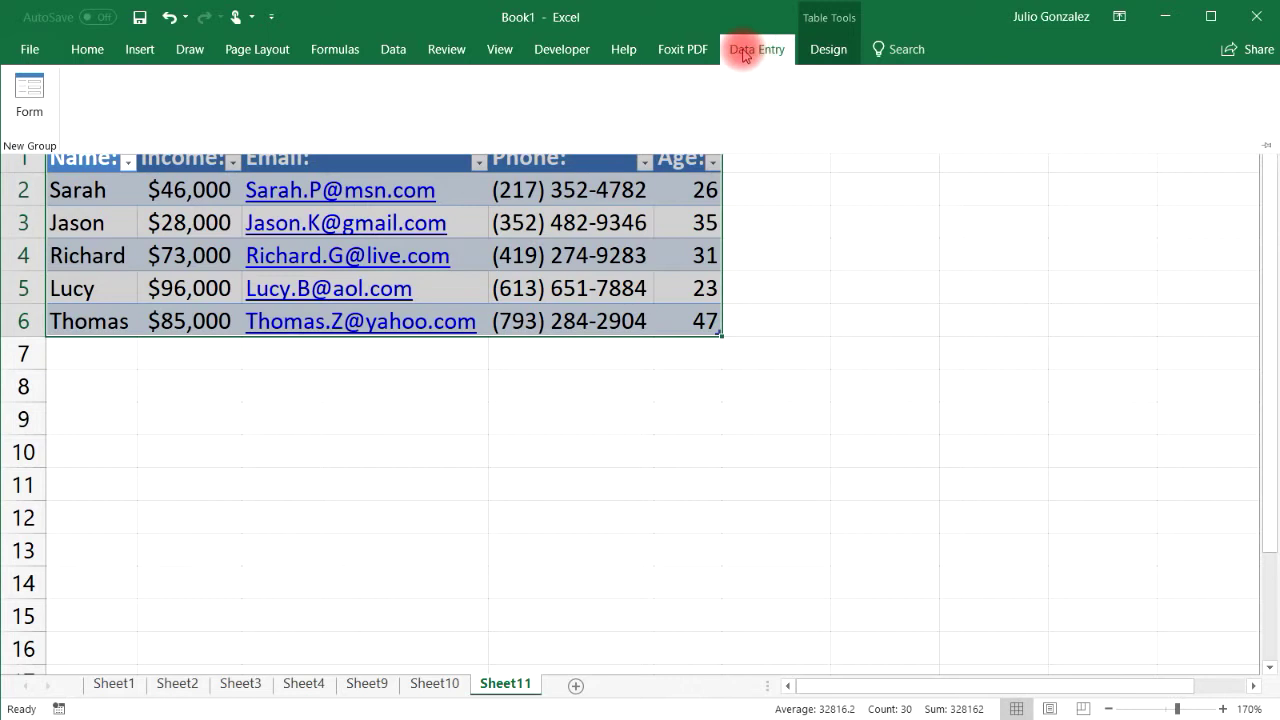
click(29, 95)
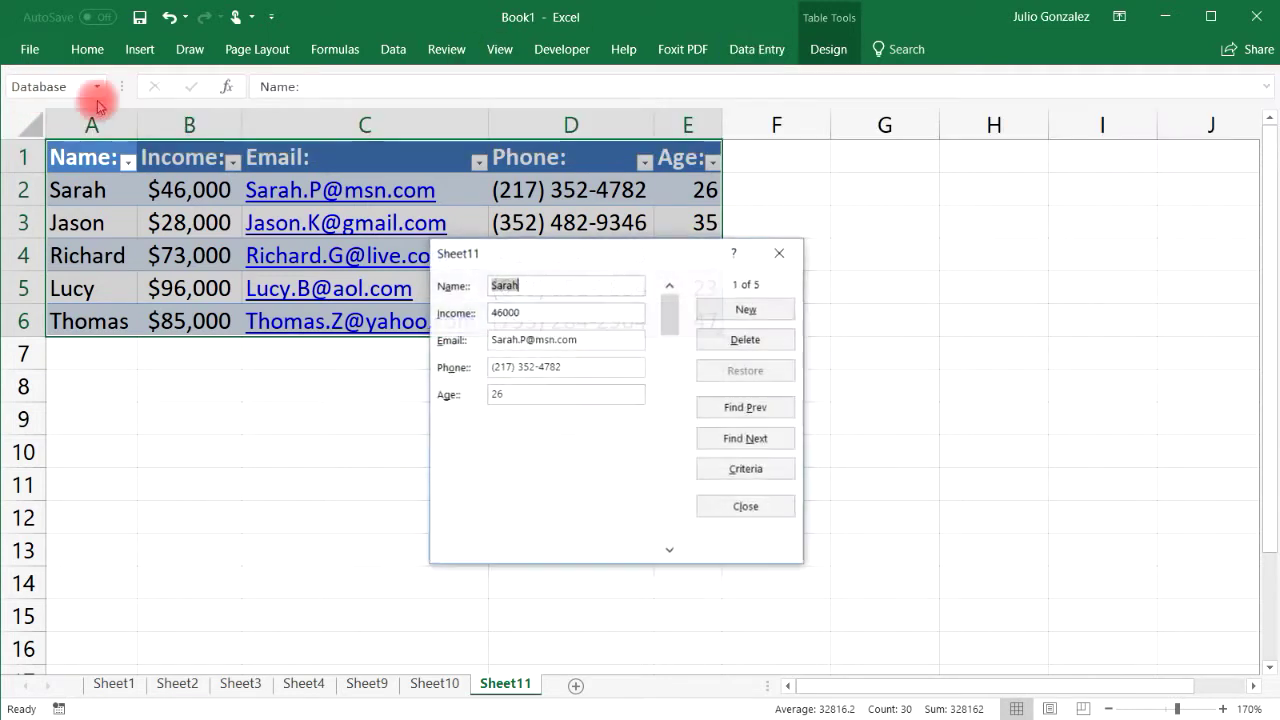
drag(631, 265, 722, 281)
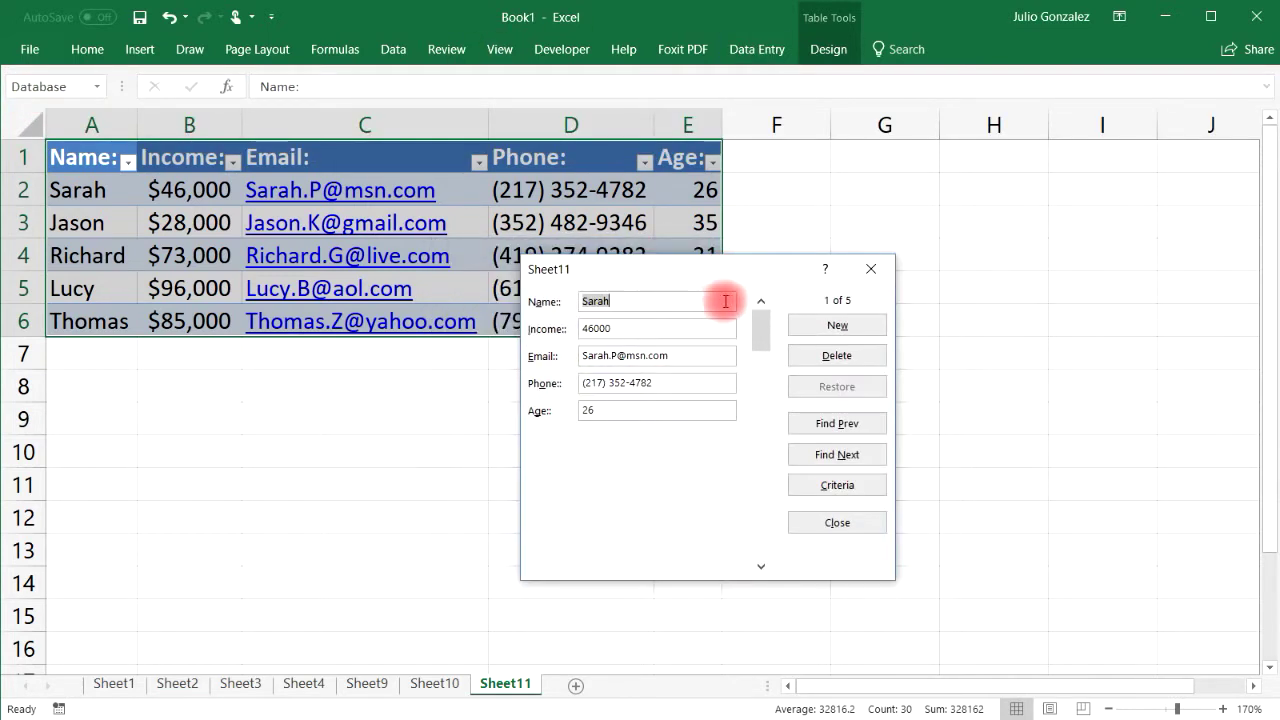
Add a new record with the contact's name, income $75,000, e-mail, phone number and age 32, and move the form off the new row.
click(830, 326)
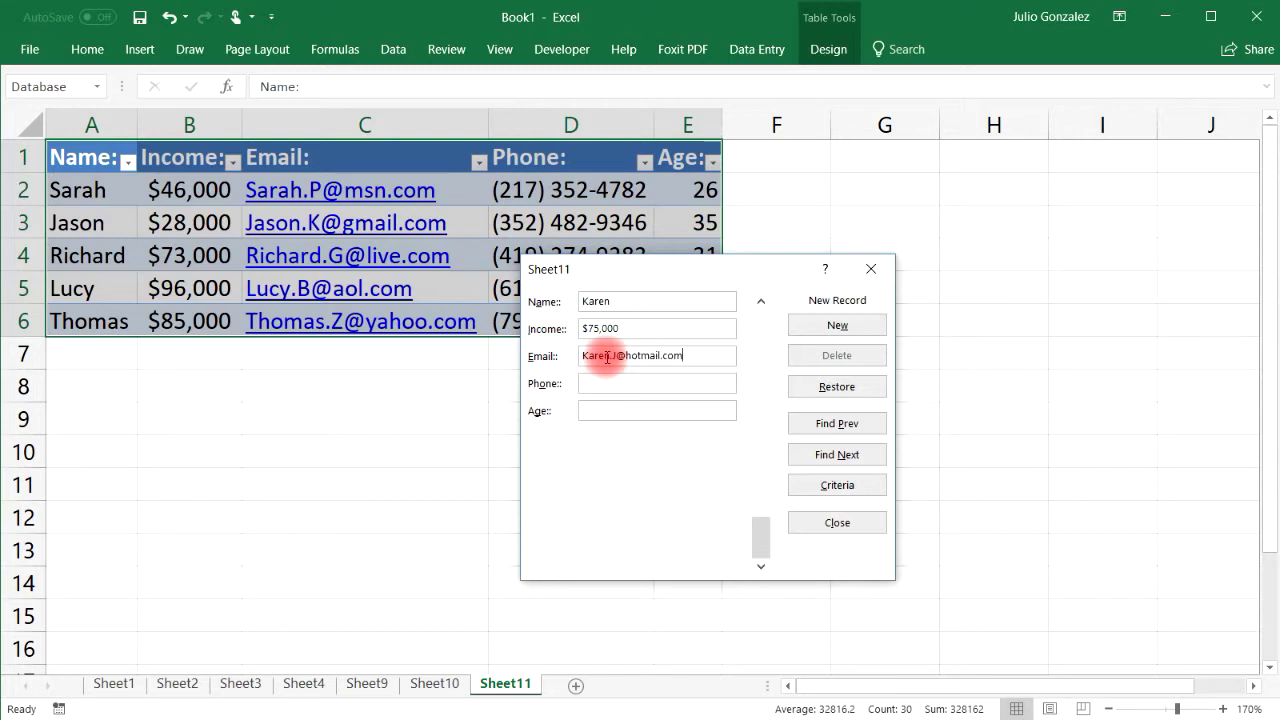
click(592, 381)
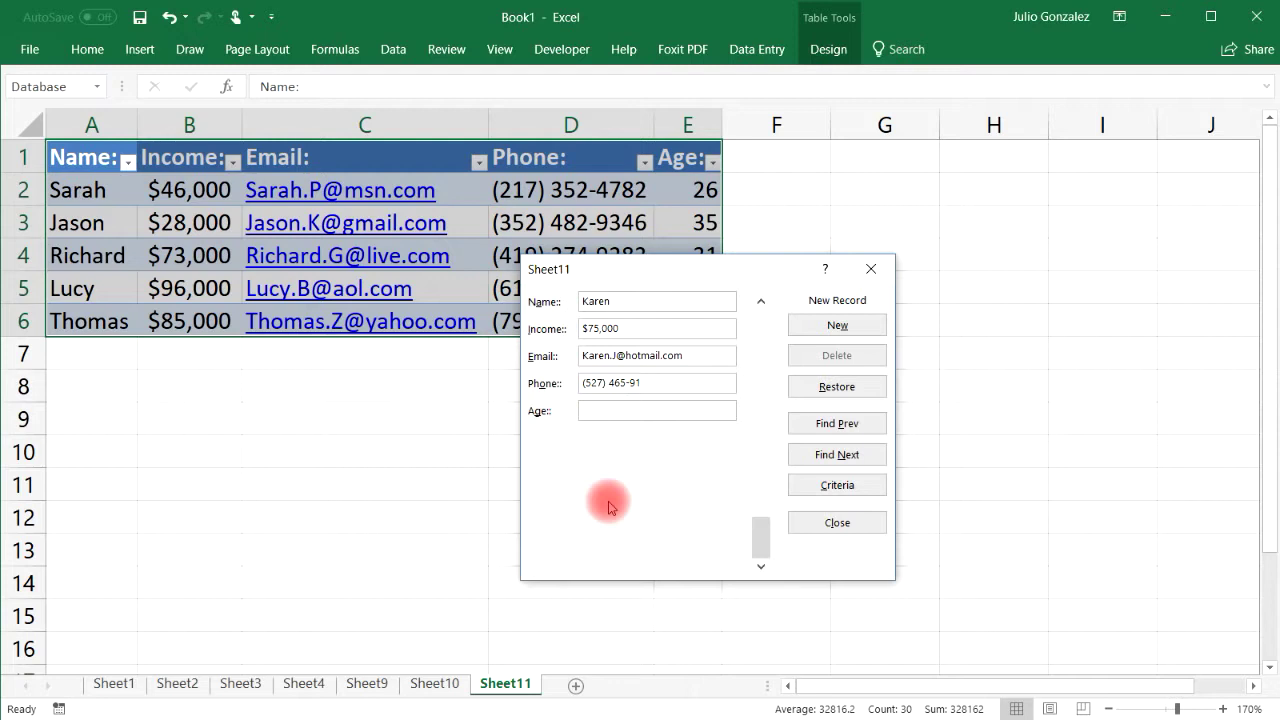
click(622, 413)
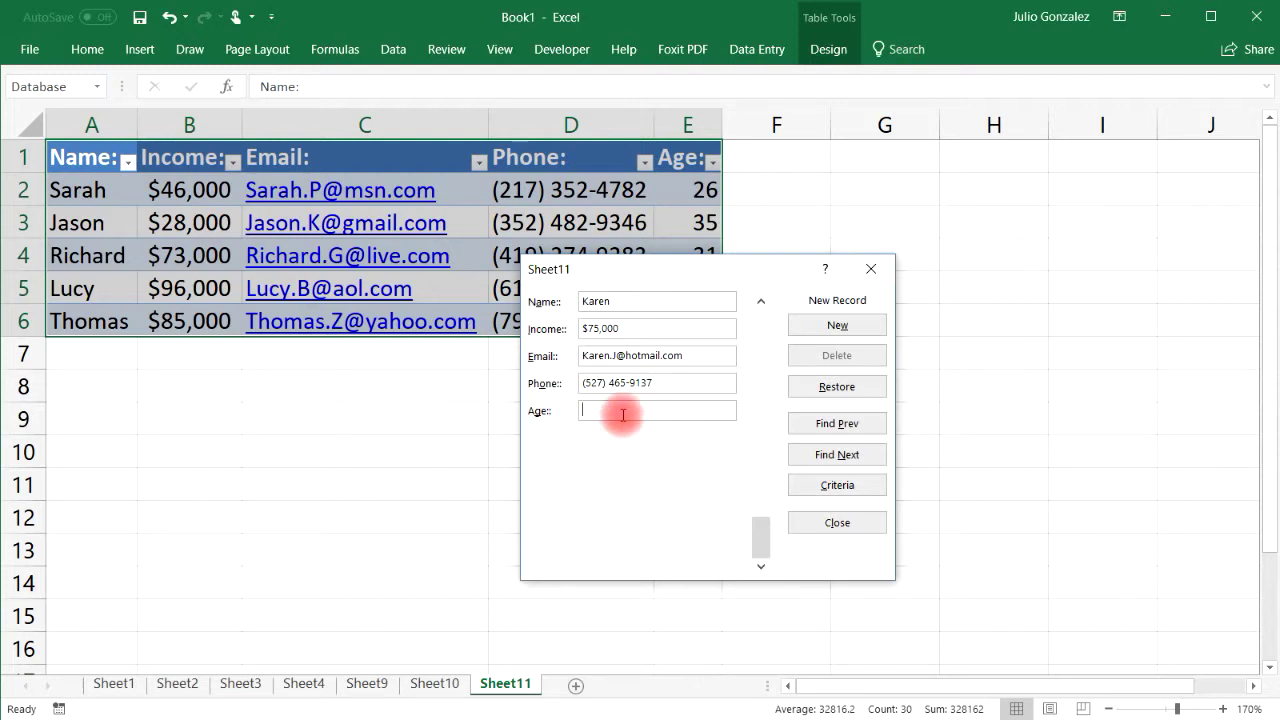
text(32)
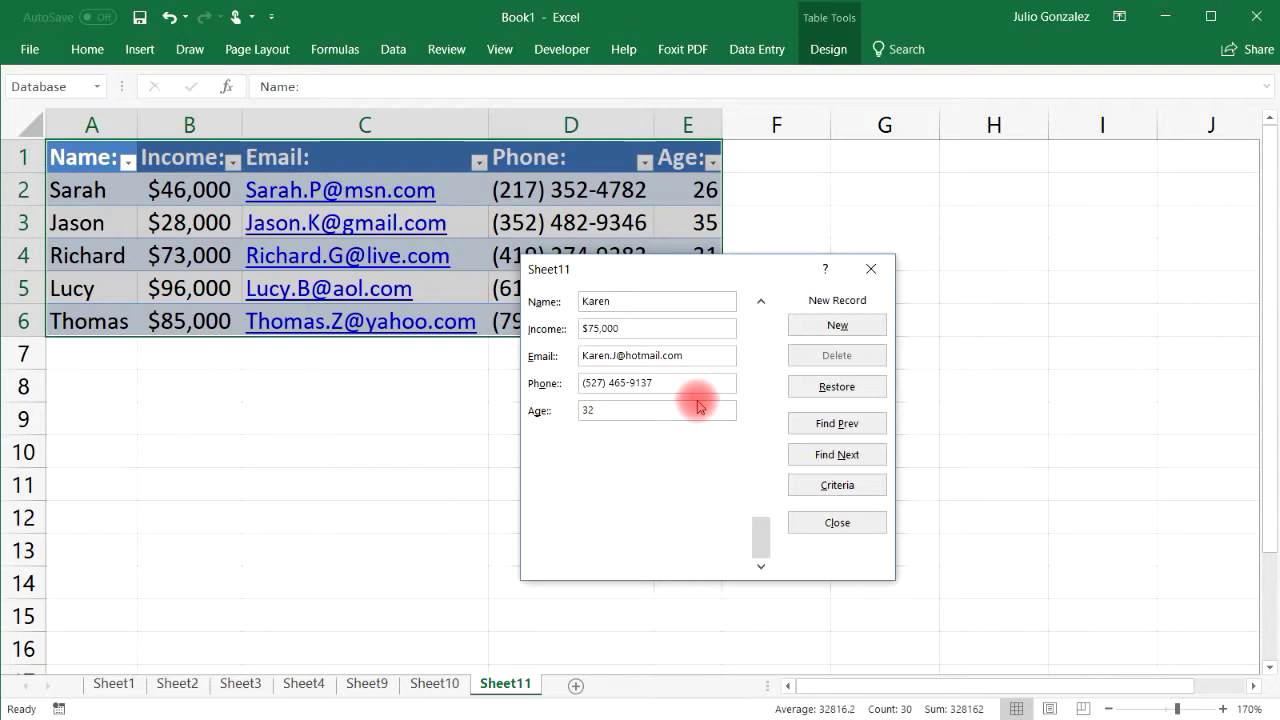
click(857, 327)
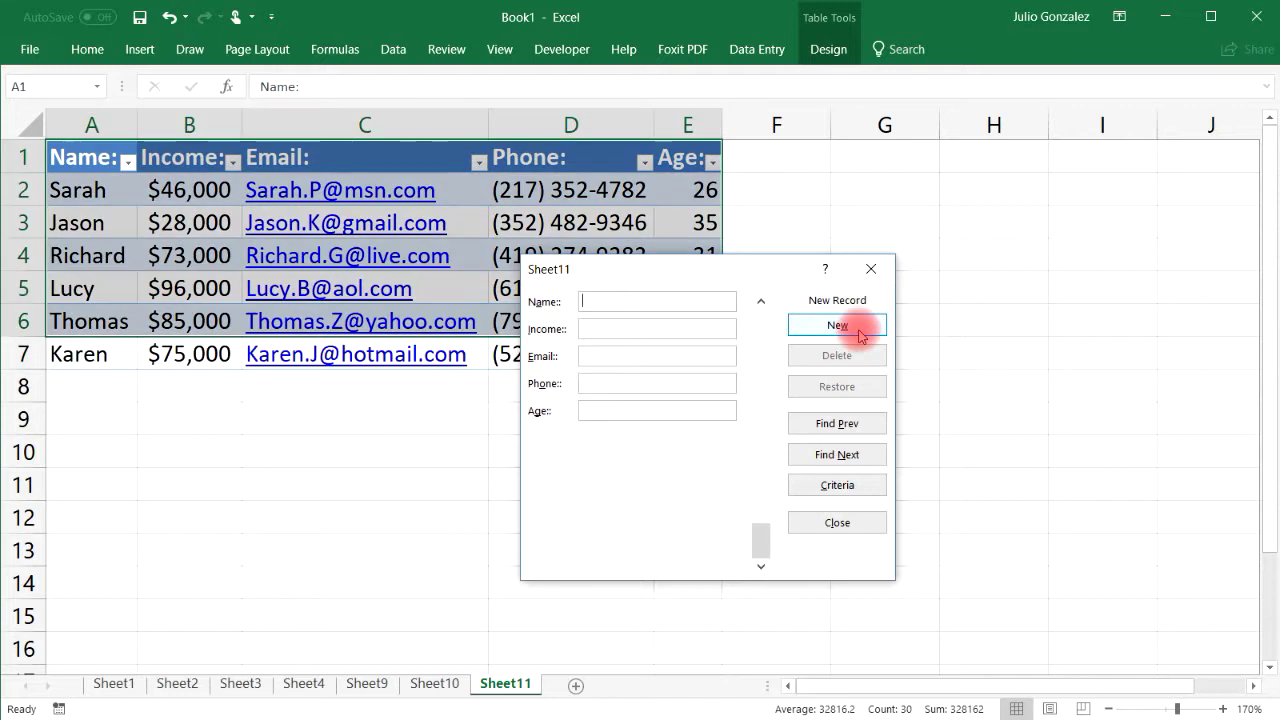
drag(784, 276, 955, 312)
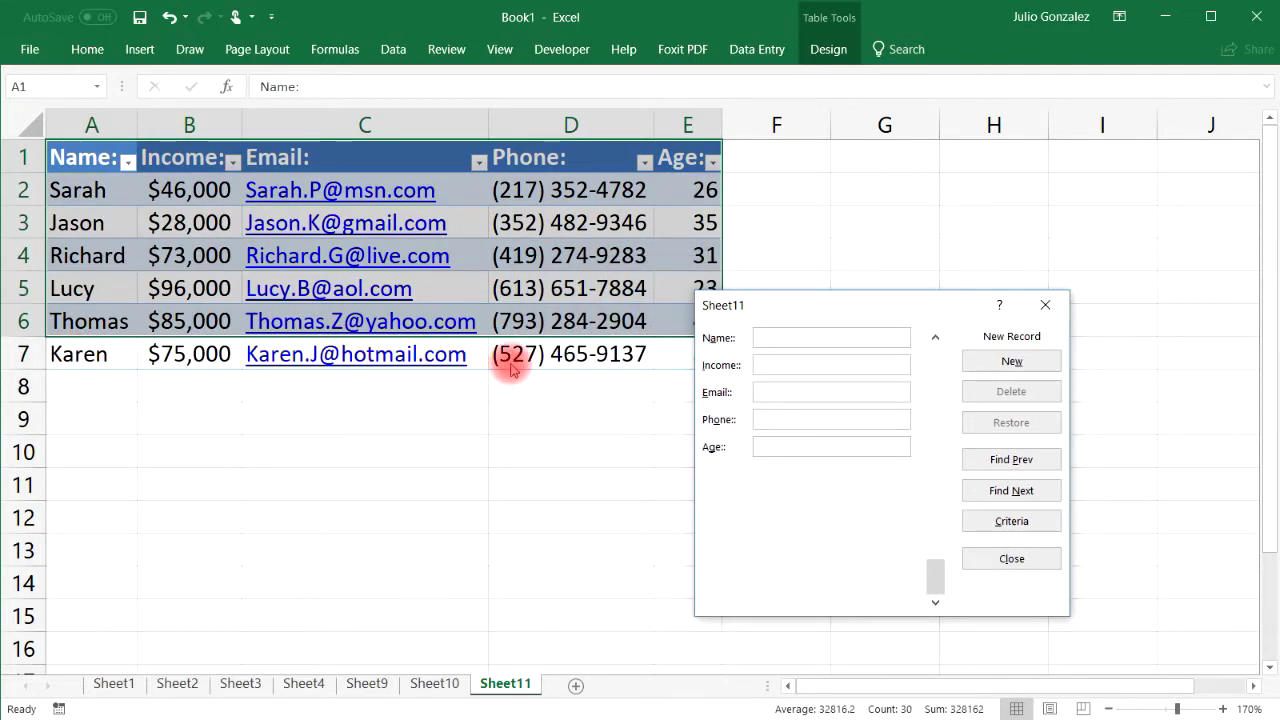
drag(791, 313, 833, 315)
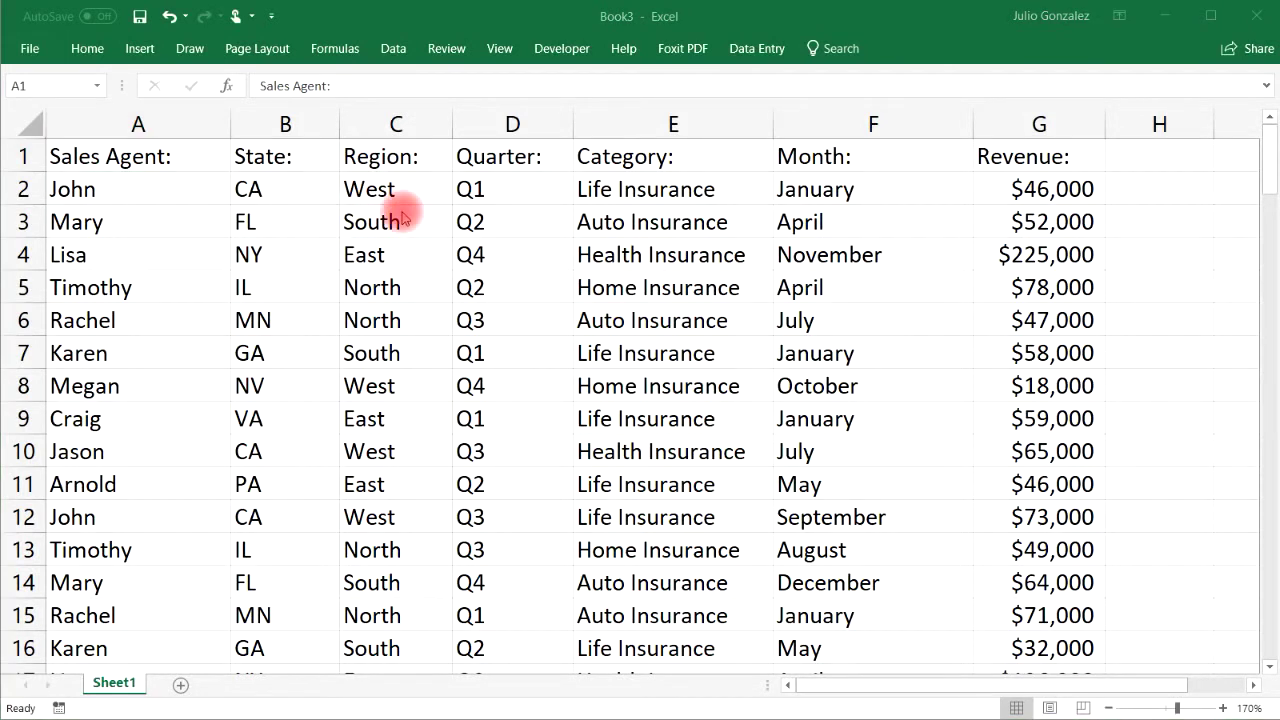
Examine the column headers of the sales data in Book3 and compare the records in rows 2 and 12.
mouse_move(1264, 180)
mouse_down()
mouse_move(1223, 466)
mouse_move(1229, 628)
mouse_move(1264, 160)
mouse_up()
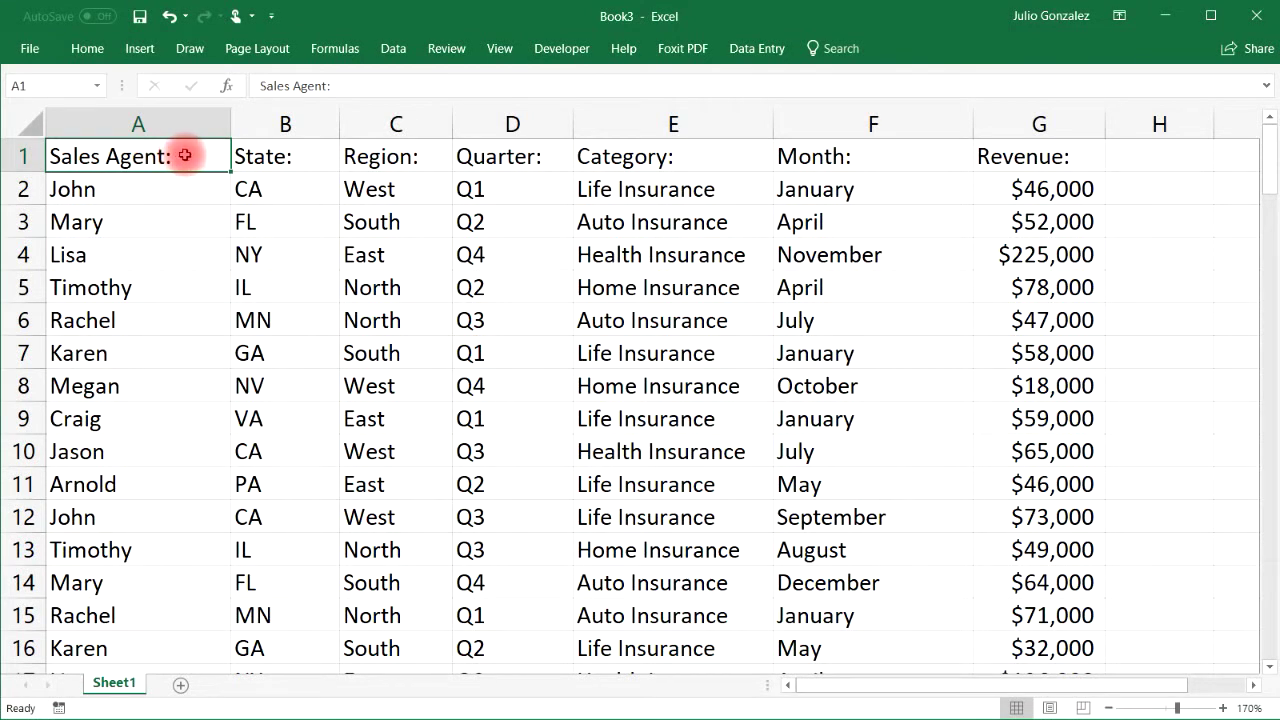
click(278, 157)
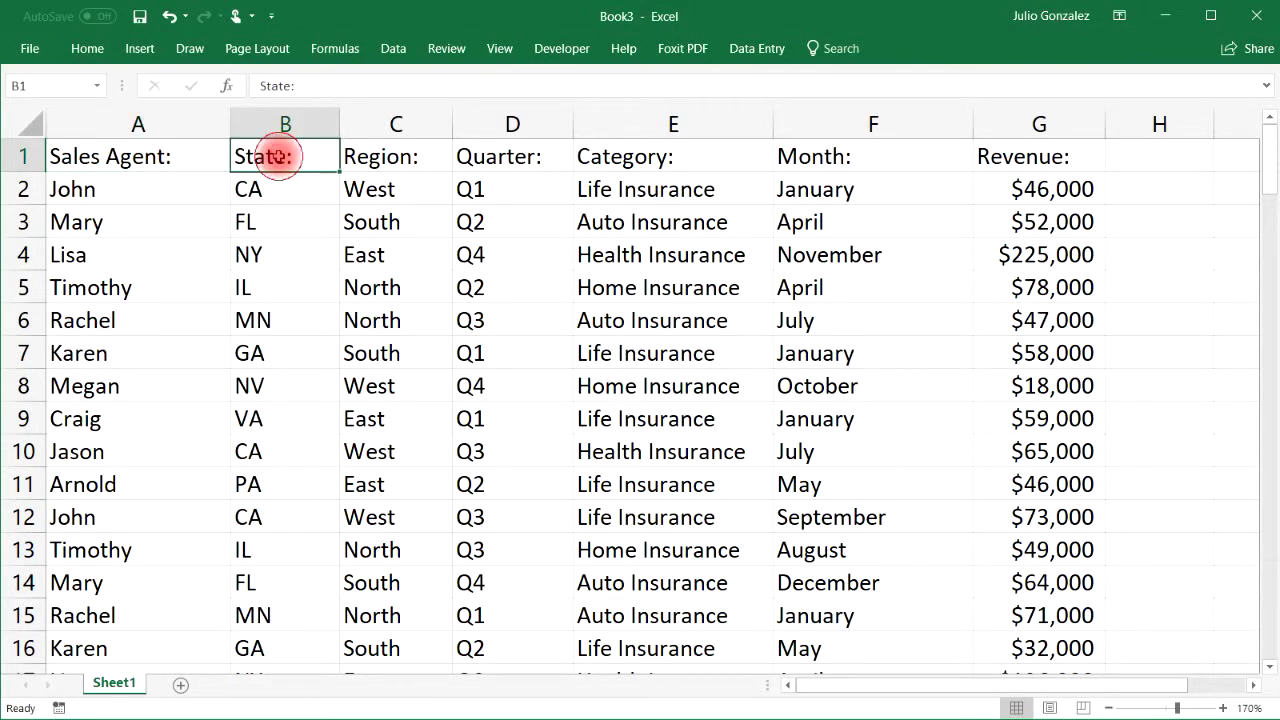
click(402, 157)
click(518, 158)
click(674, 158)
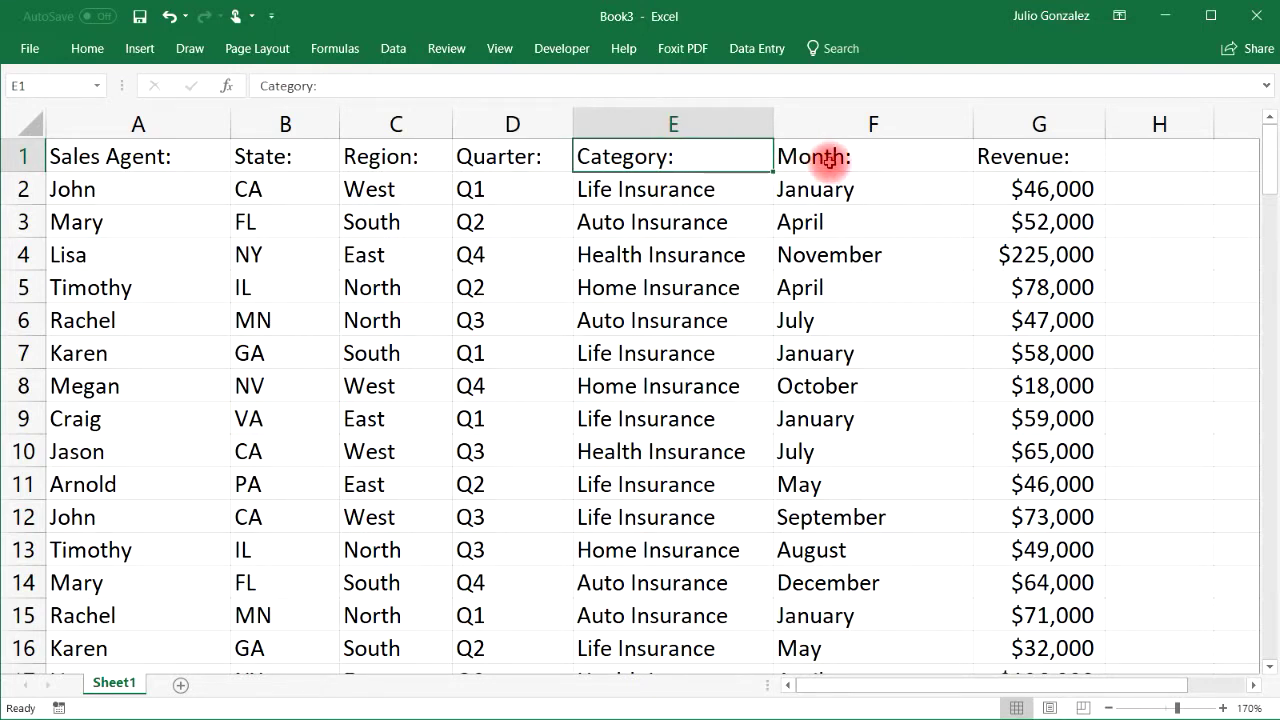
click(1043, 161)
click(849, 158)
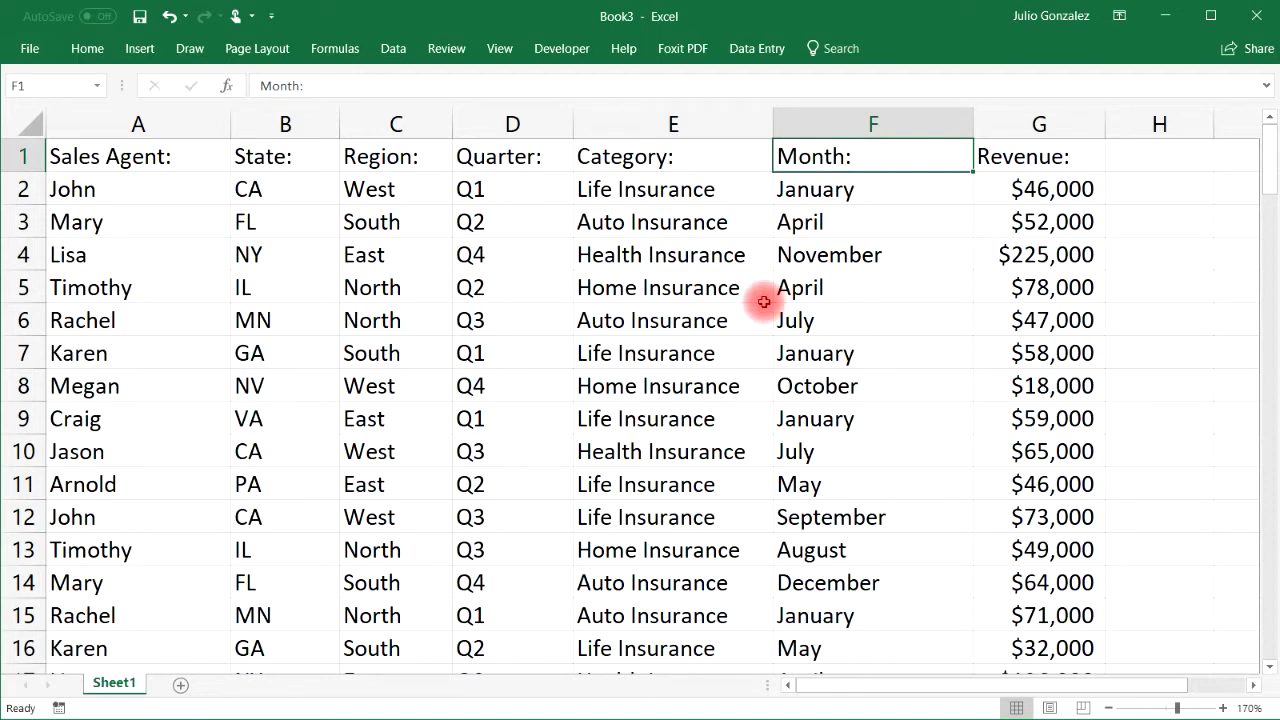
click(119, 188)
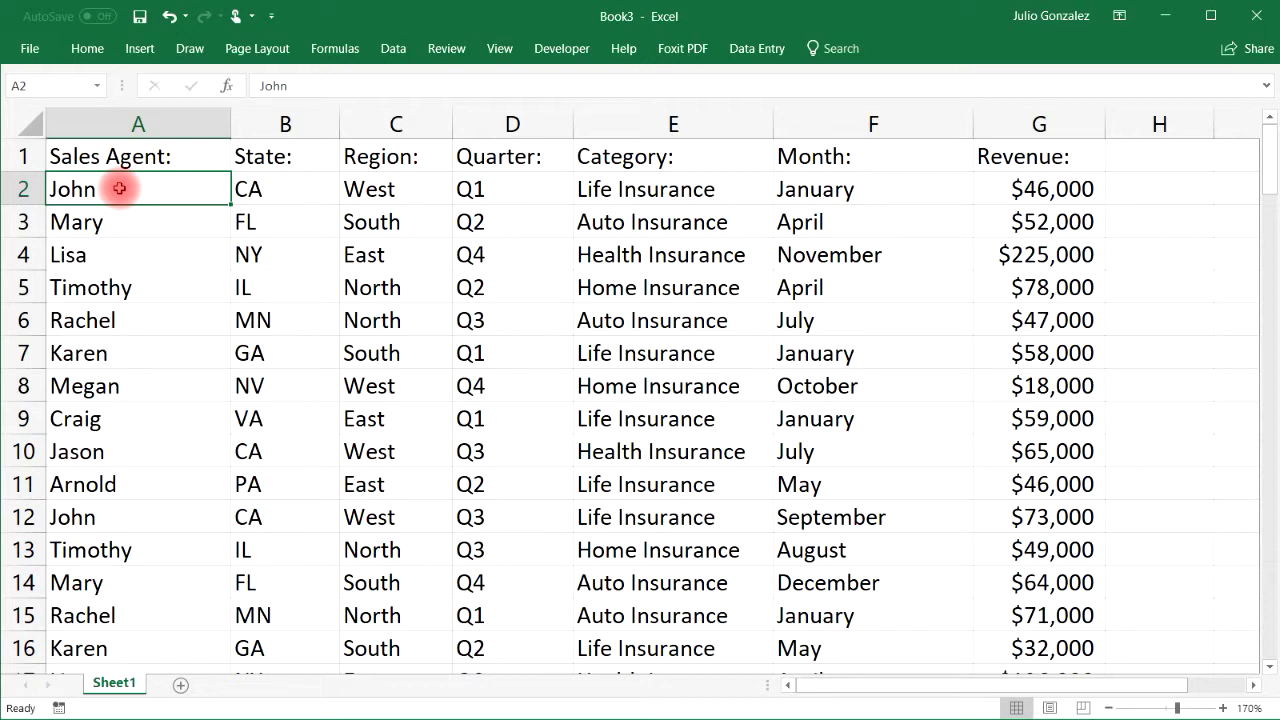
click(23, 189)
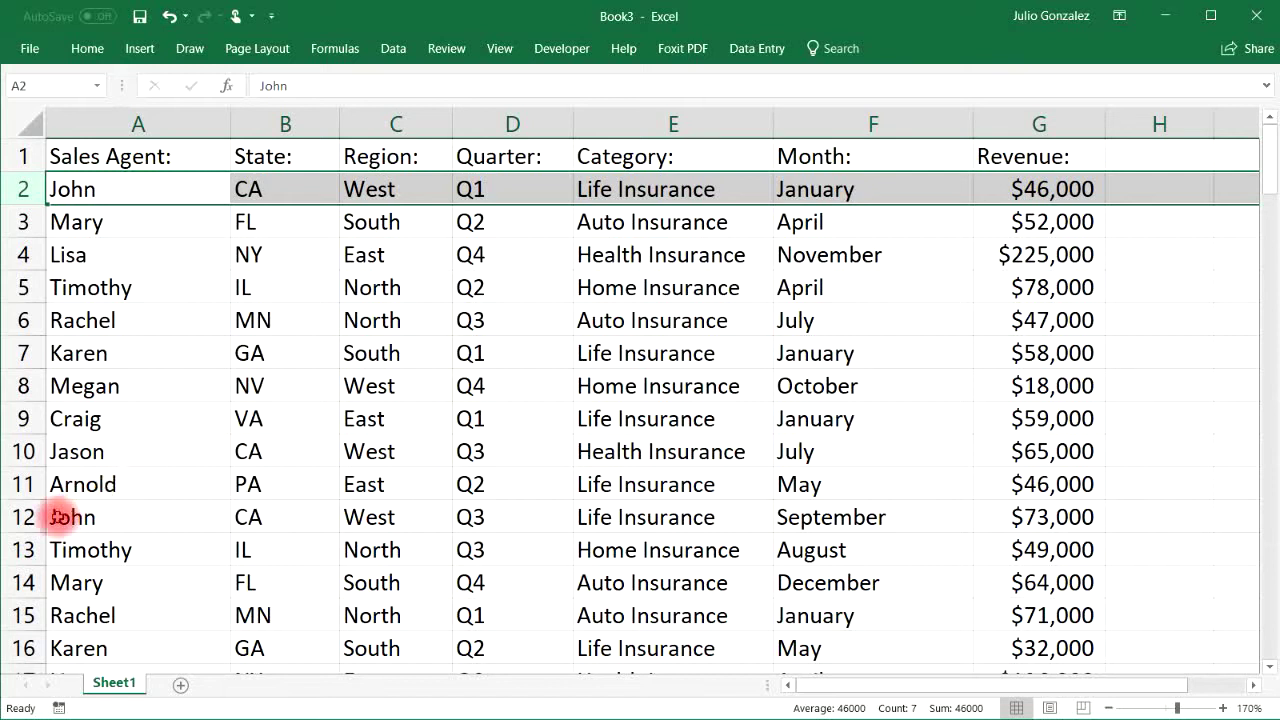
ctrl+click(25, 517)
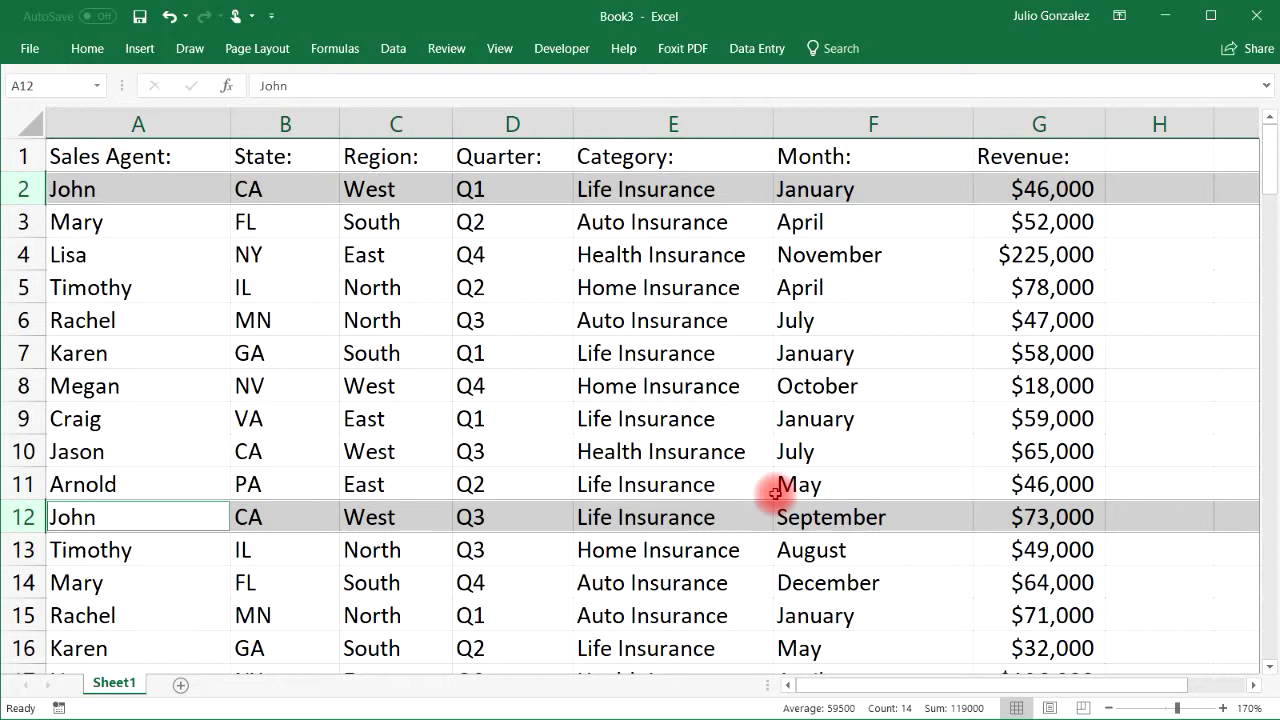
click(158, 316)
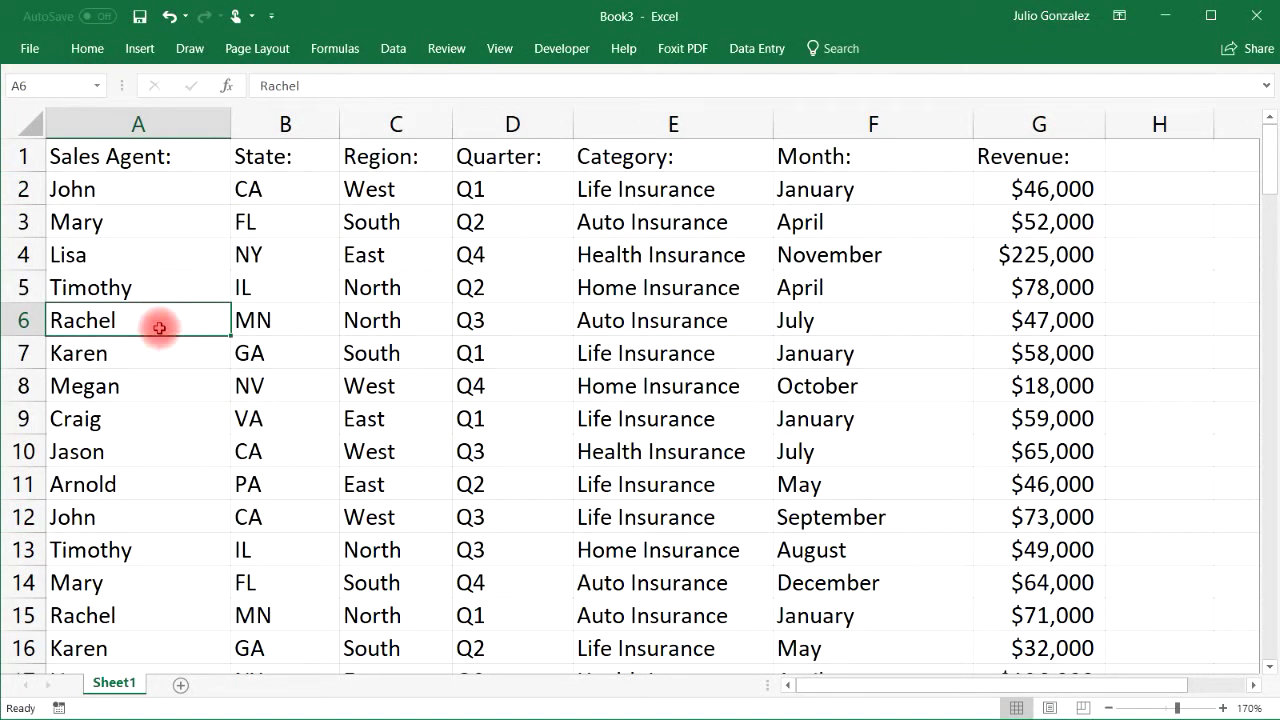
Convert the sales data range A1:G121 into a table with headers.
key(ctrl+t)
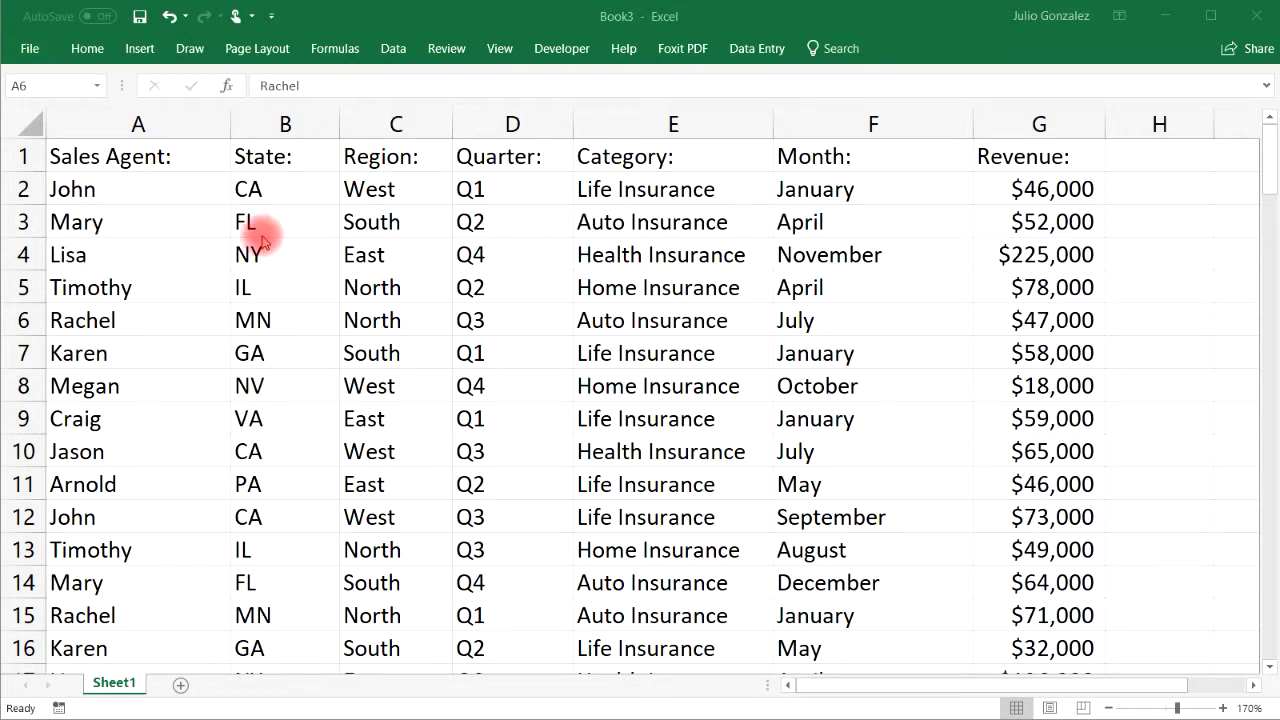
click(142, 271)
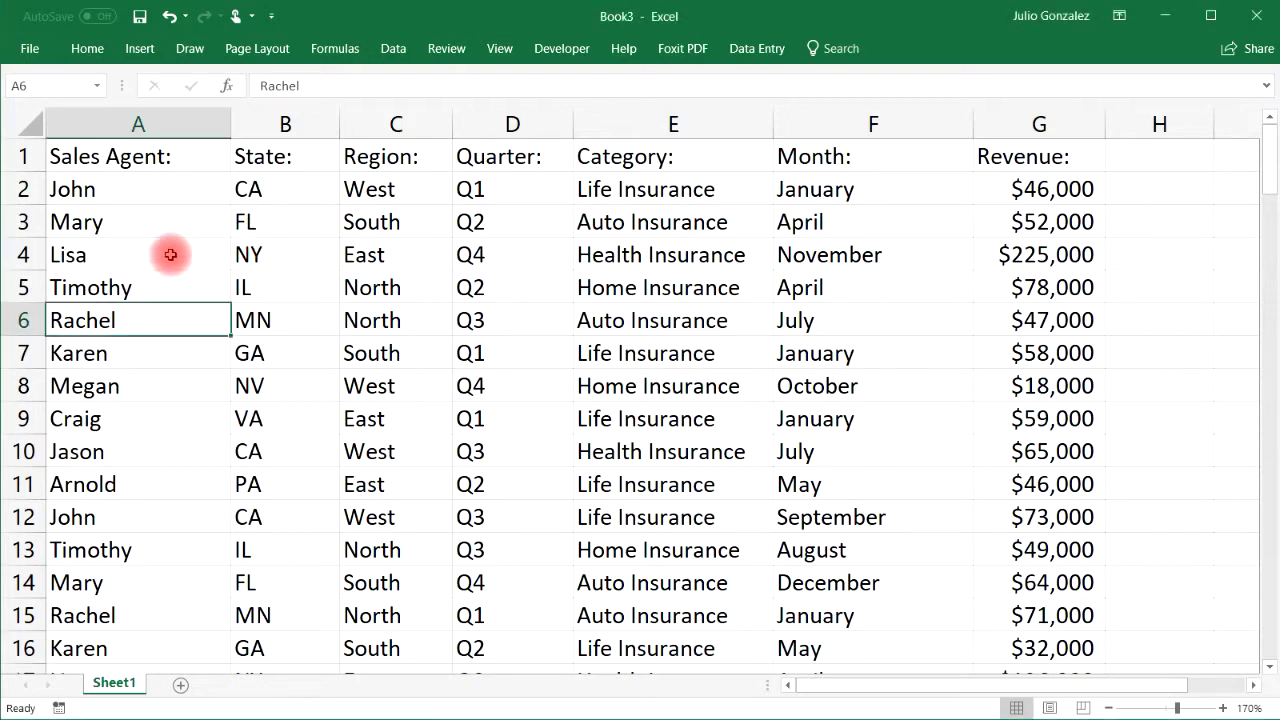
click(526, 440)
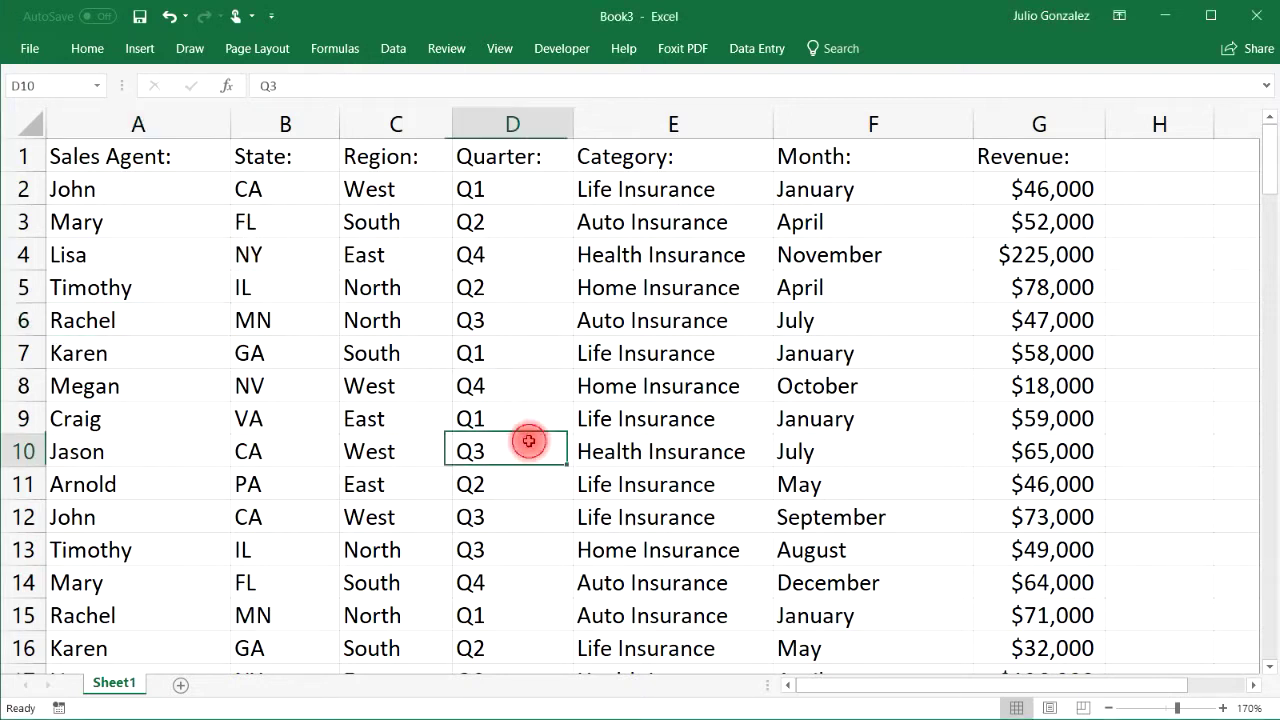
key(ctrl+a)
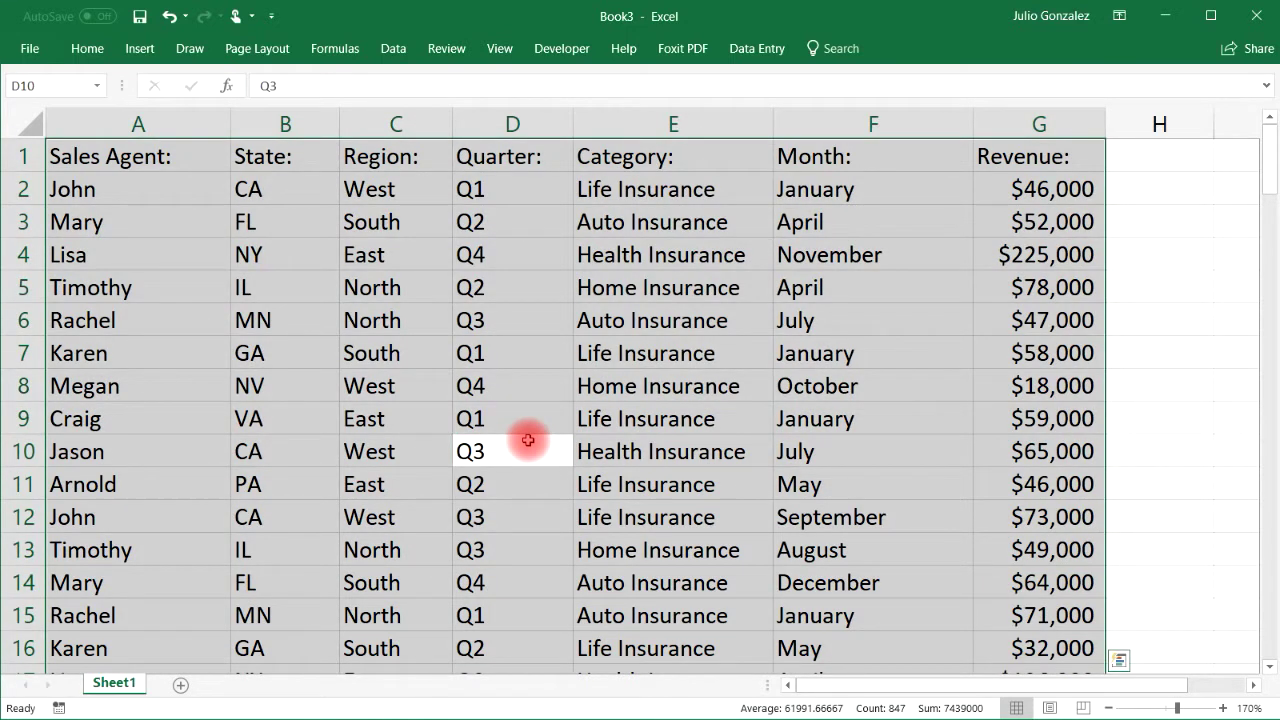
key(ctrl+t)
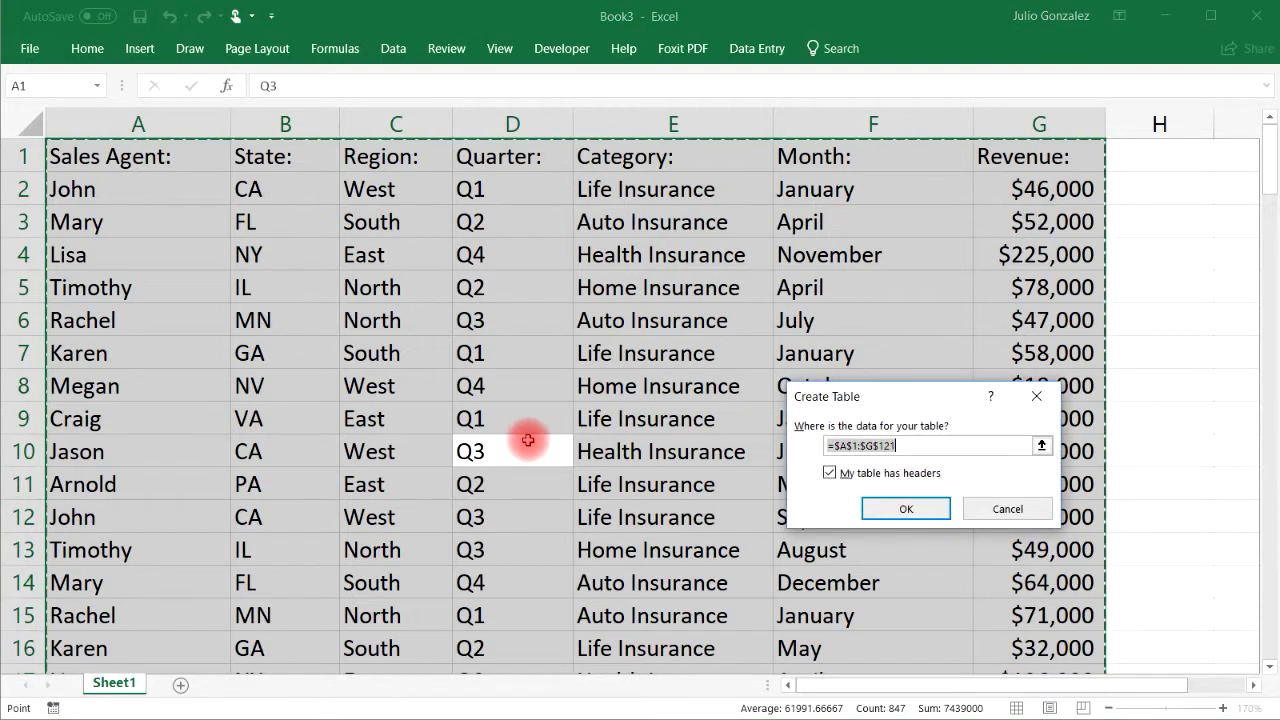
click(915, 513)
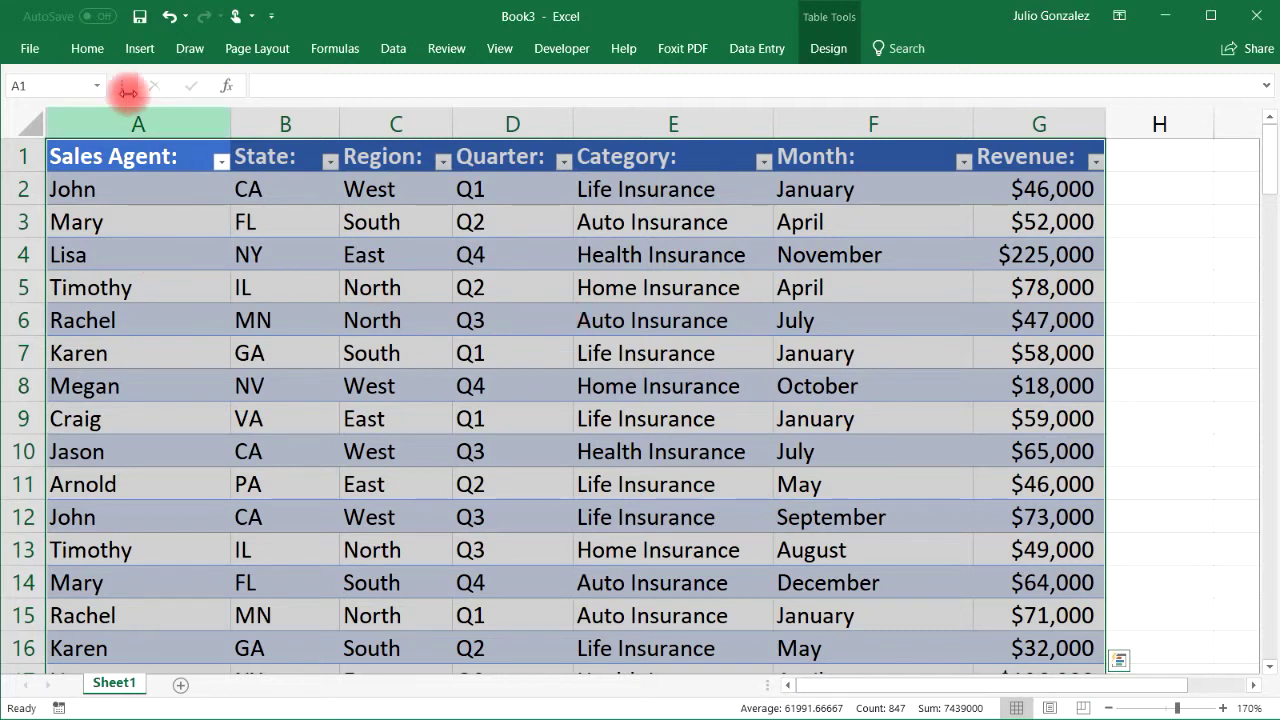
Create a PivotTable from the sales table on a new worksheet, showing the sum of Revenue for each Sales Agent.
click(127, 50)
click(36, 92)
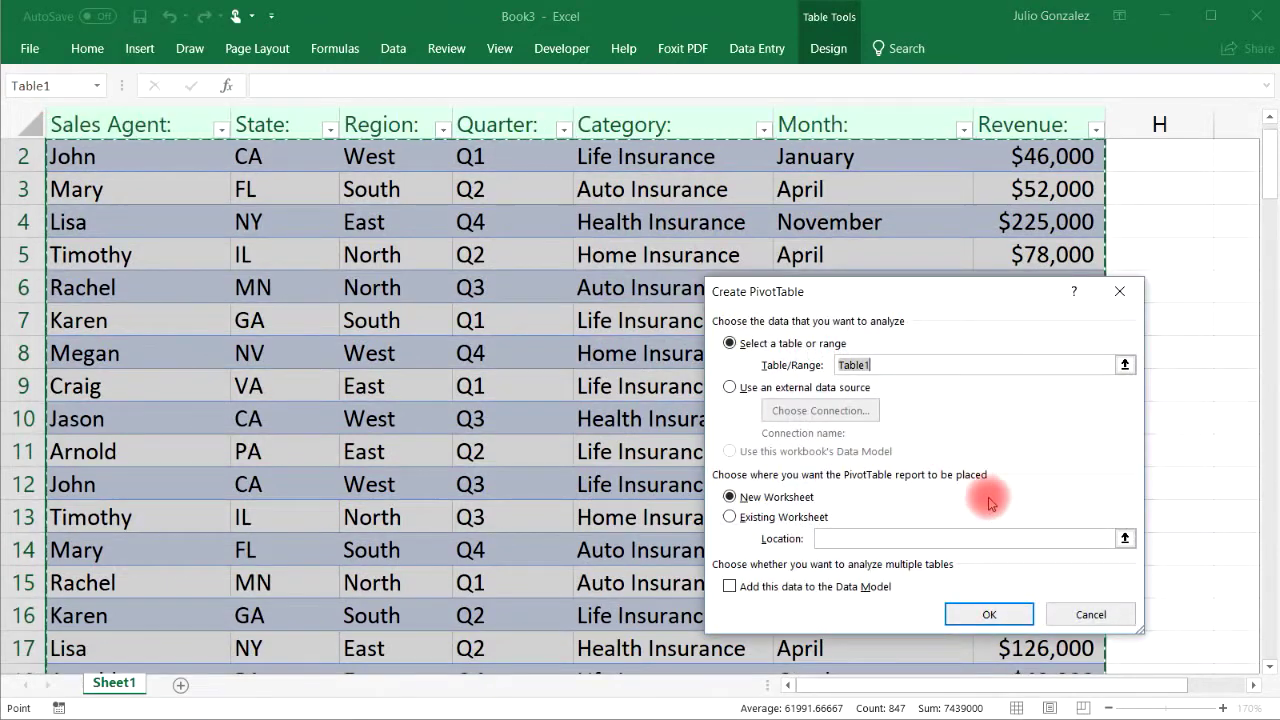
click(989, 614)
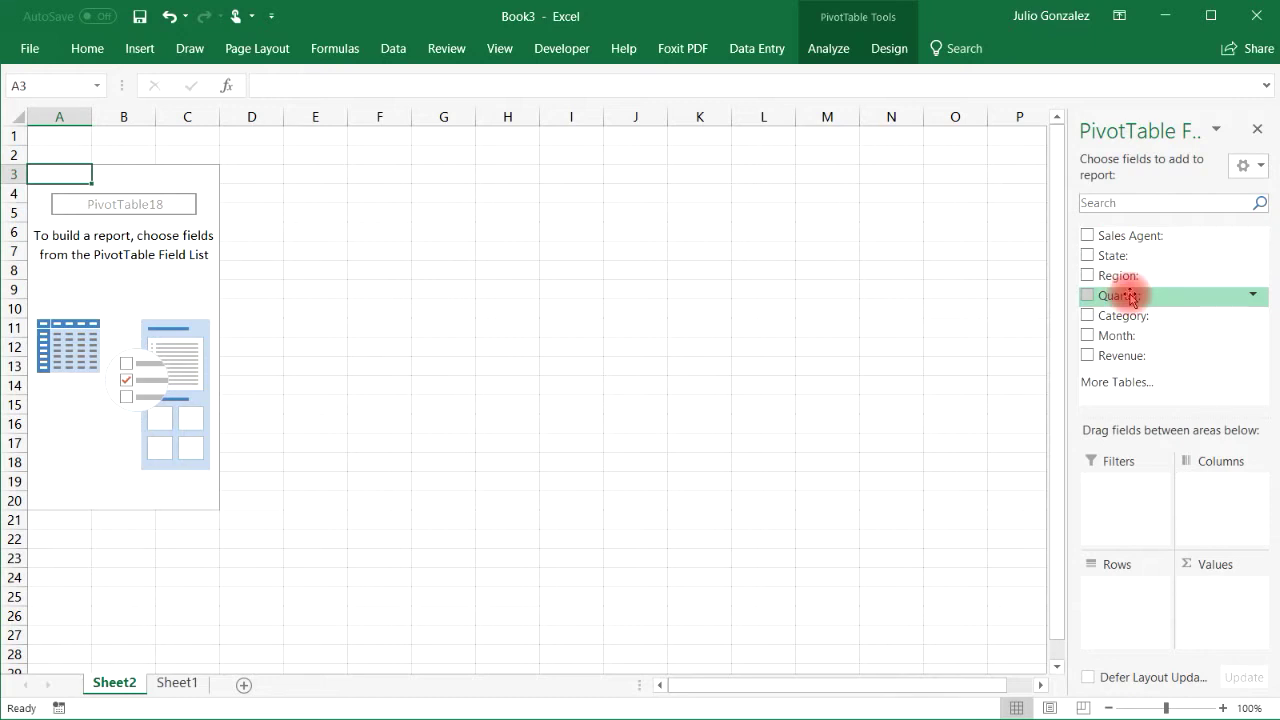
click(1088, 238)
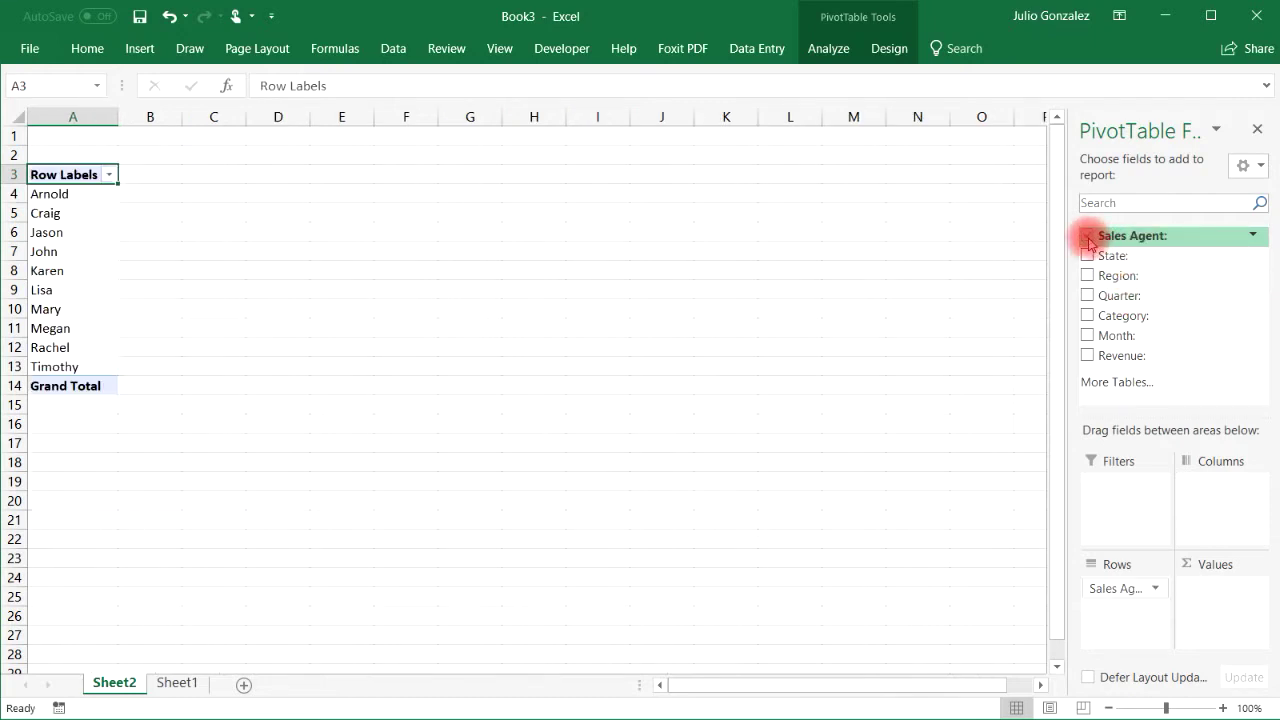
click(1088, 354)
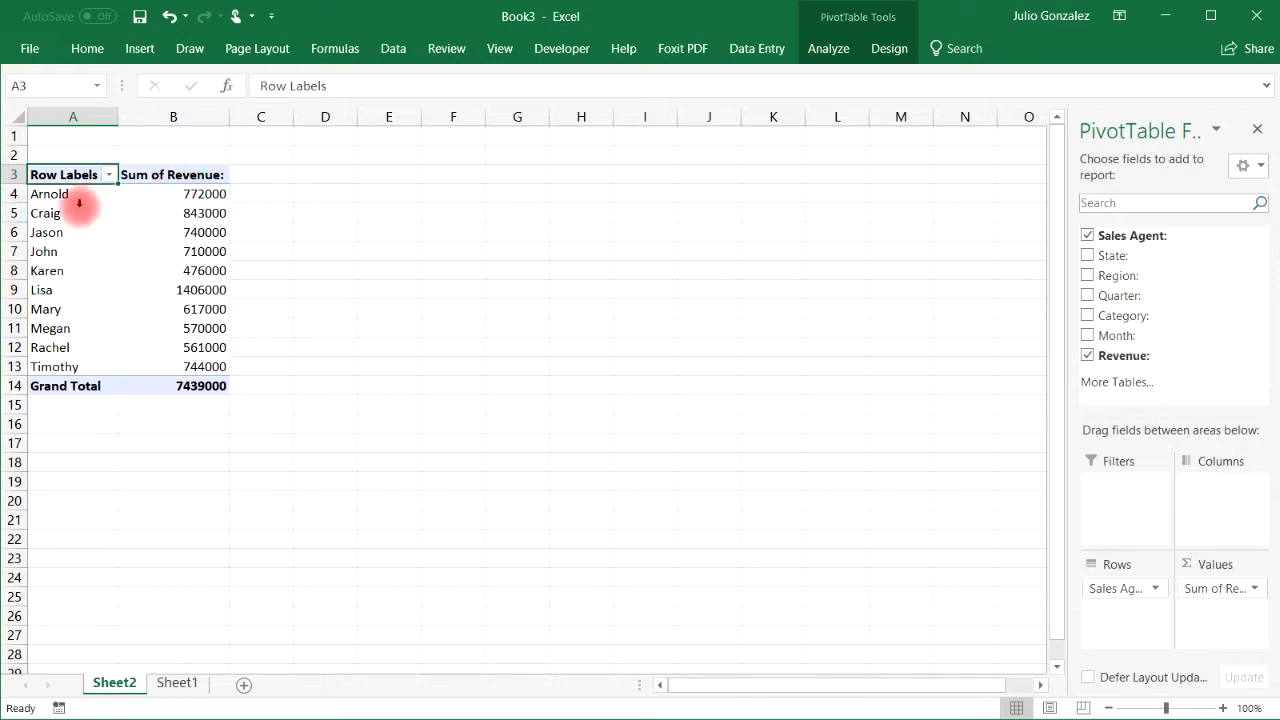
Insert a Clustered Bar PivotChart of revenue by sales agent and position it beside the PivotTable.
click(45, 252)
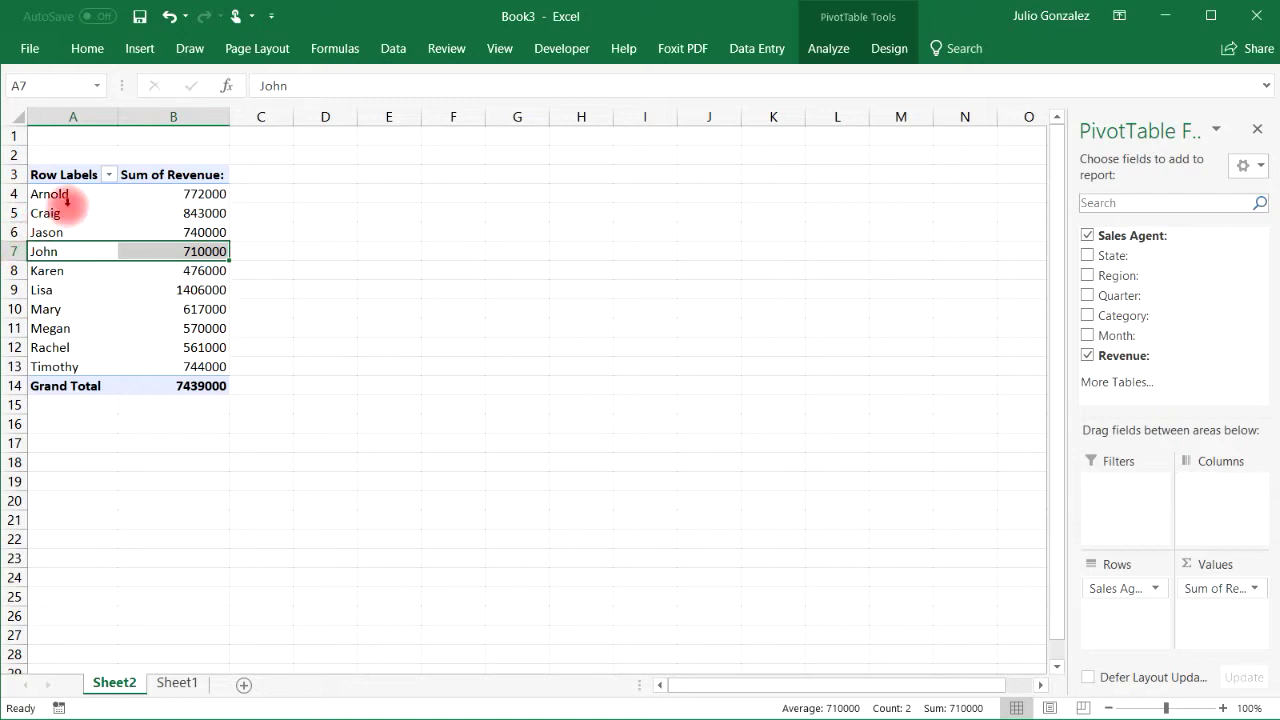
drag(60, 194, 177, 371)
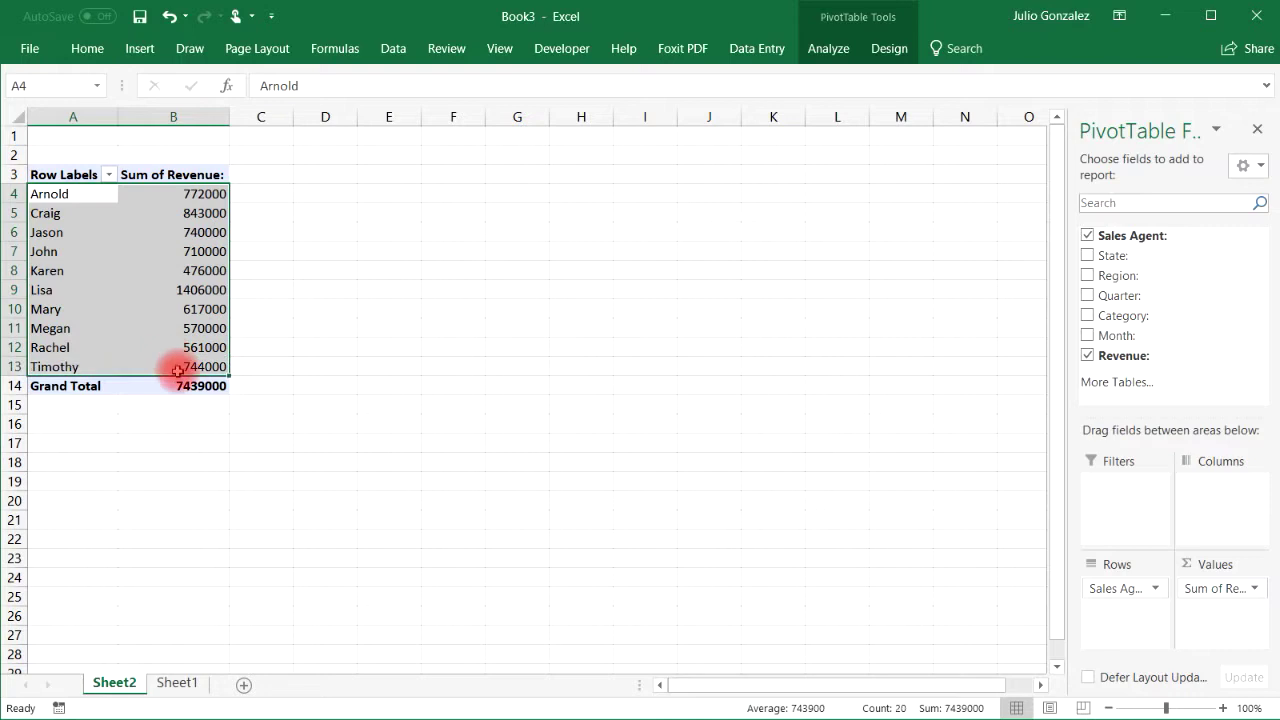
click(141, 50)
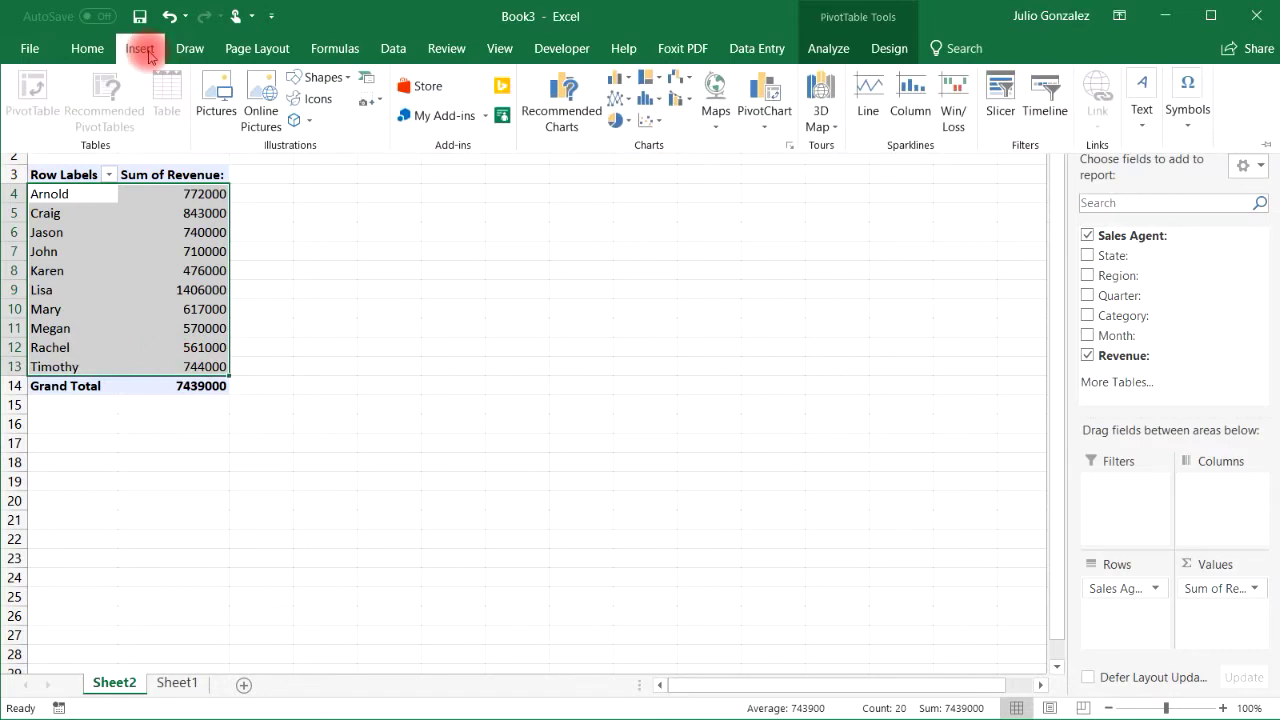
click(768, 112)
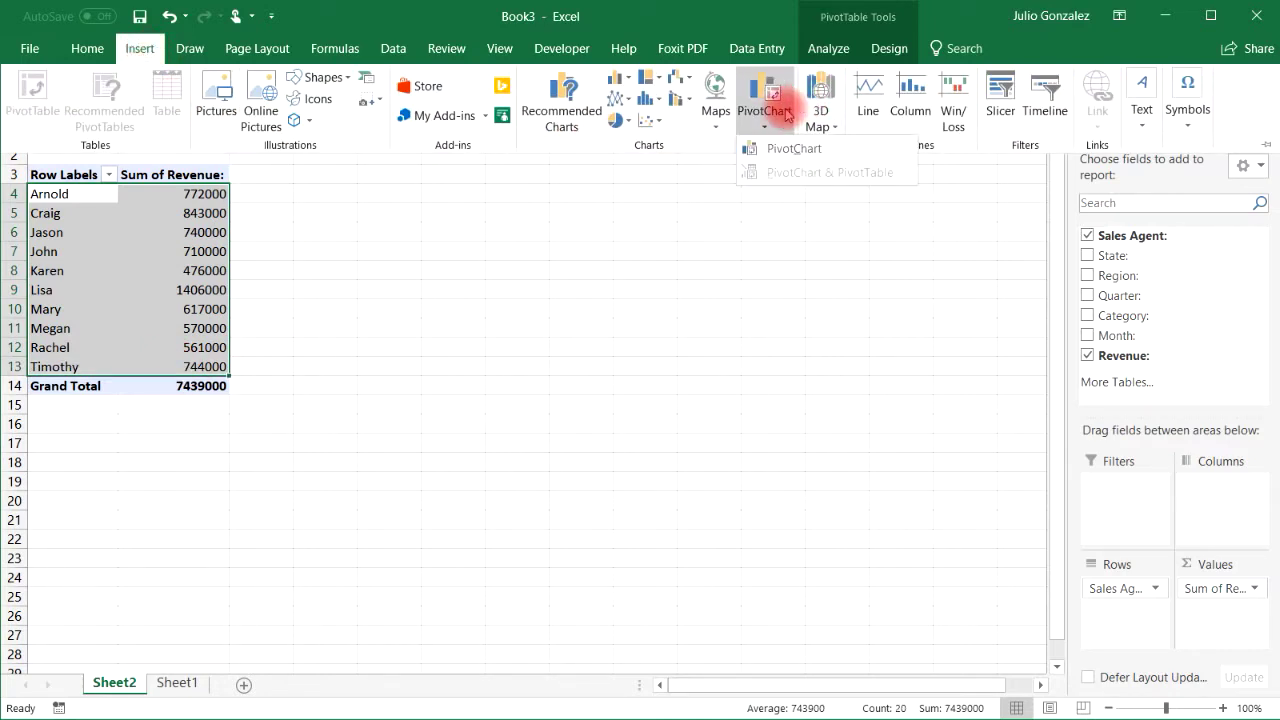
click(770, 150)
mouse_move(655, 272)
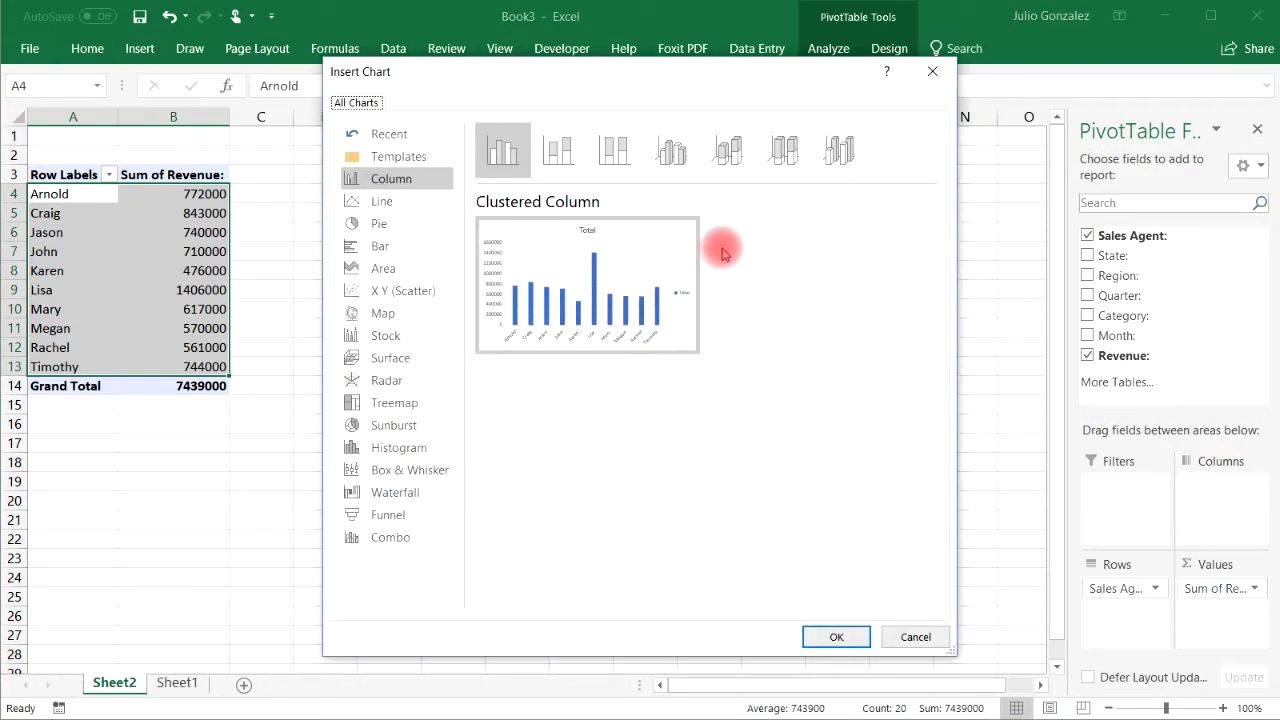
click(395, 204)
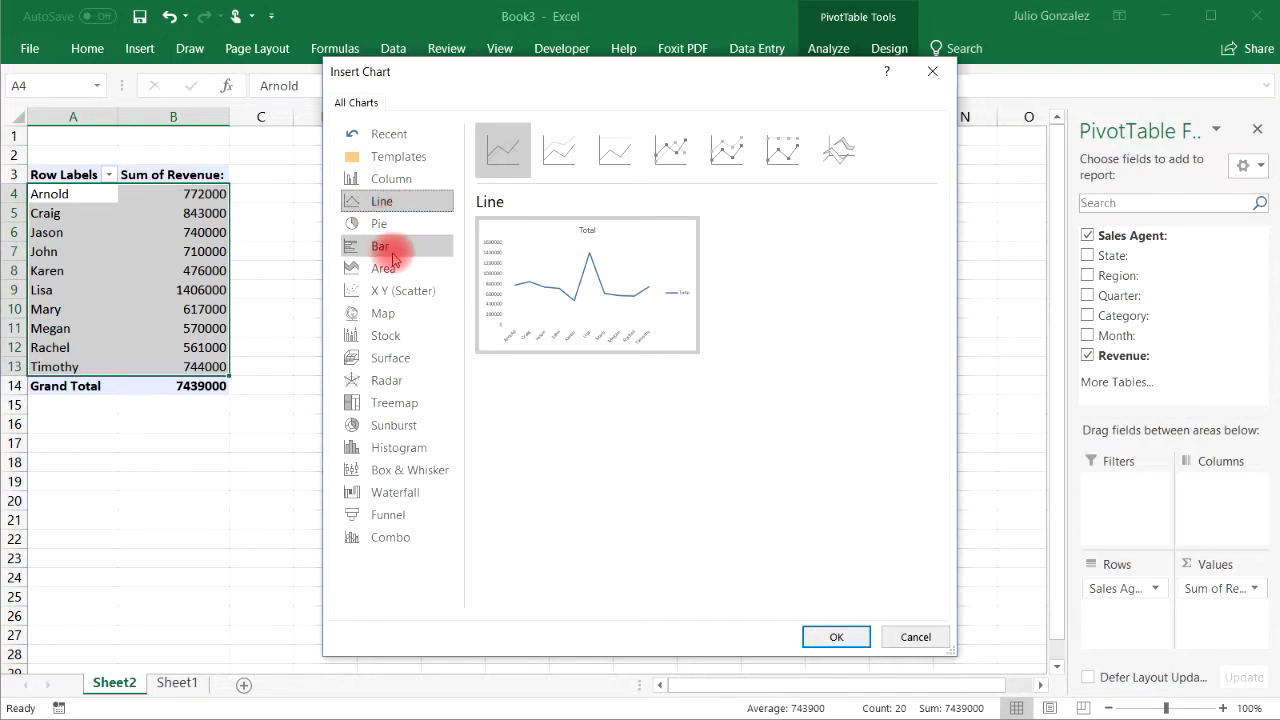
click(389, 250)
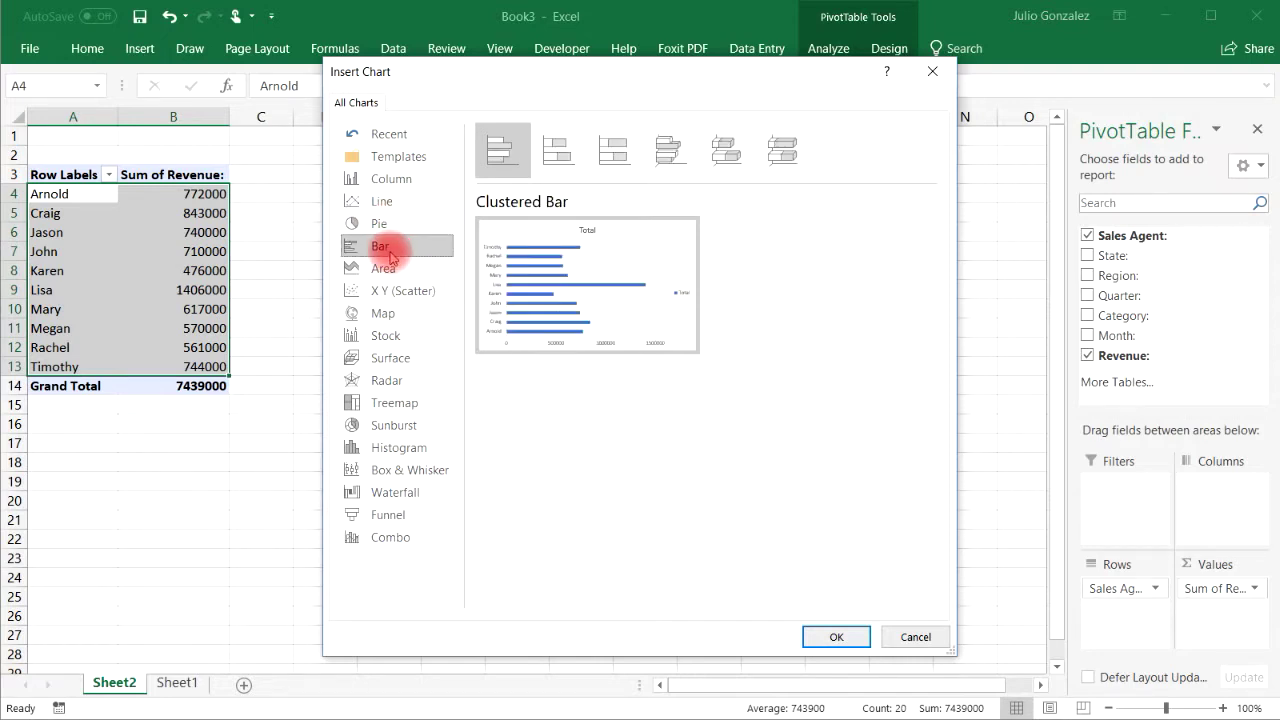
click(836, 637)
drag(590, 322, 660, 200)
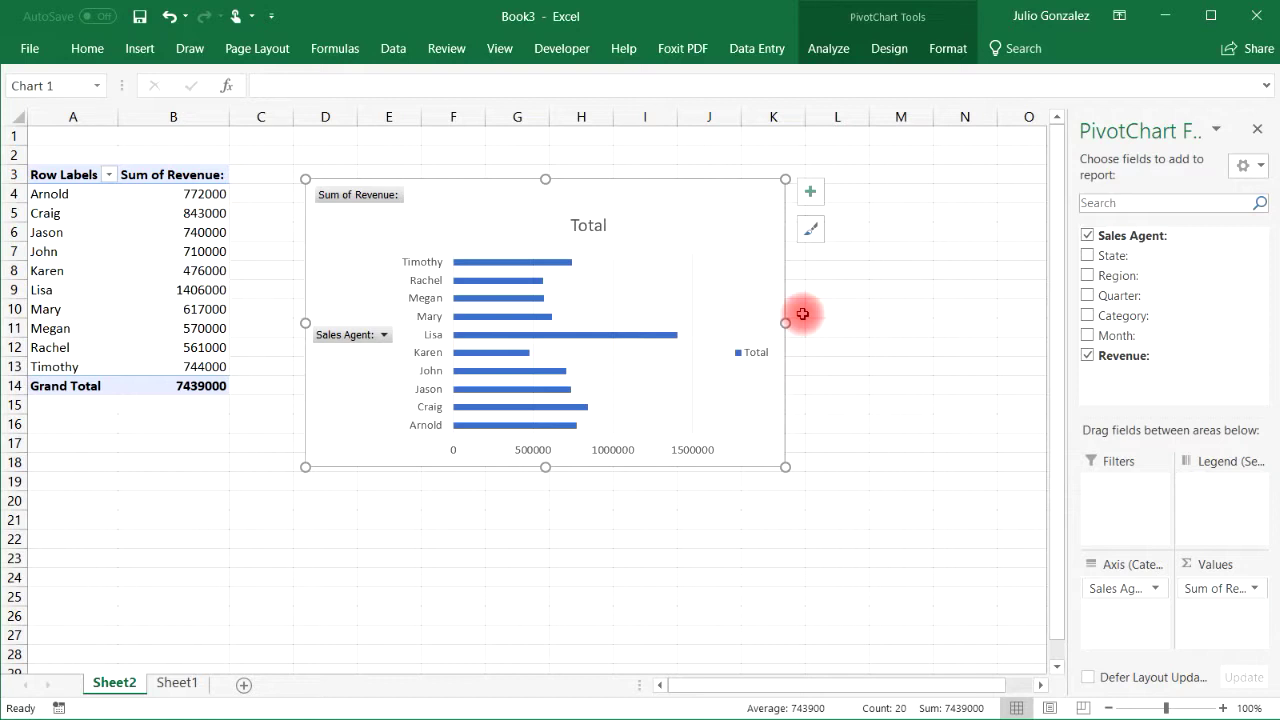
Add a new worksheet, arrange the tabs in the order Sheet1, Sheet2, Sheet3, and turn off the gridlines on Sheet3.
click(246, 690)
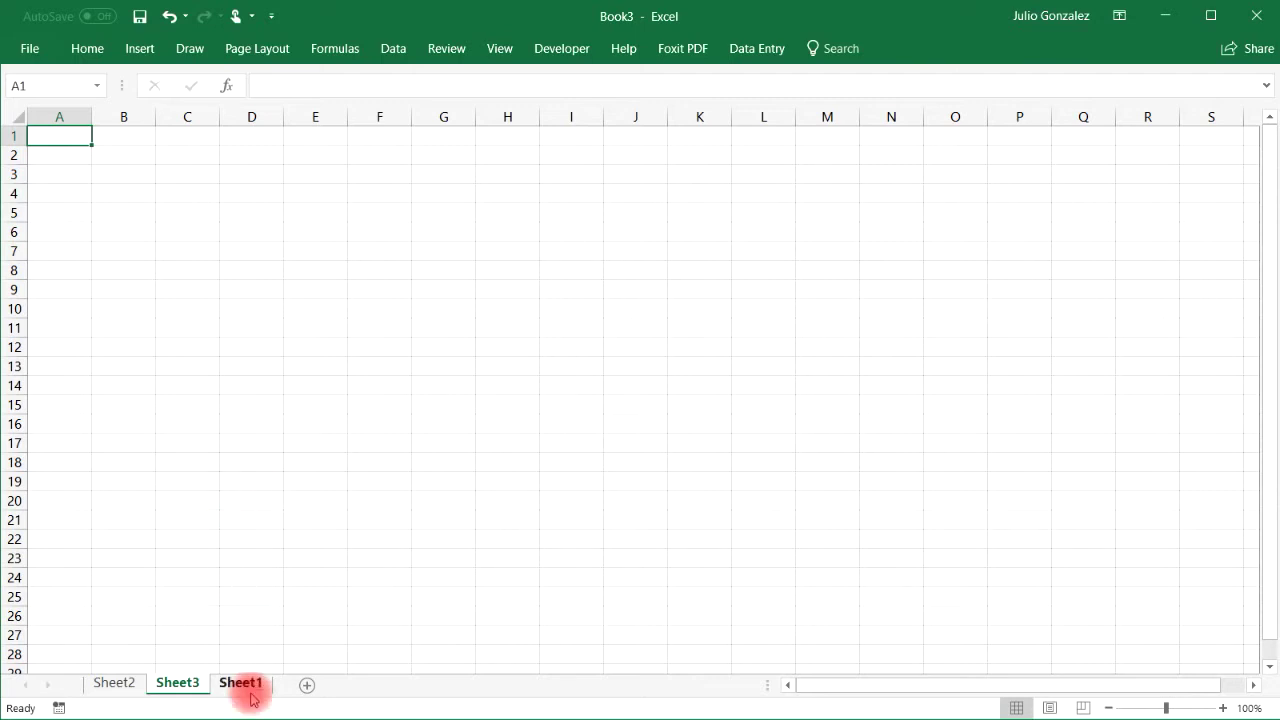
click(245, 686)
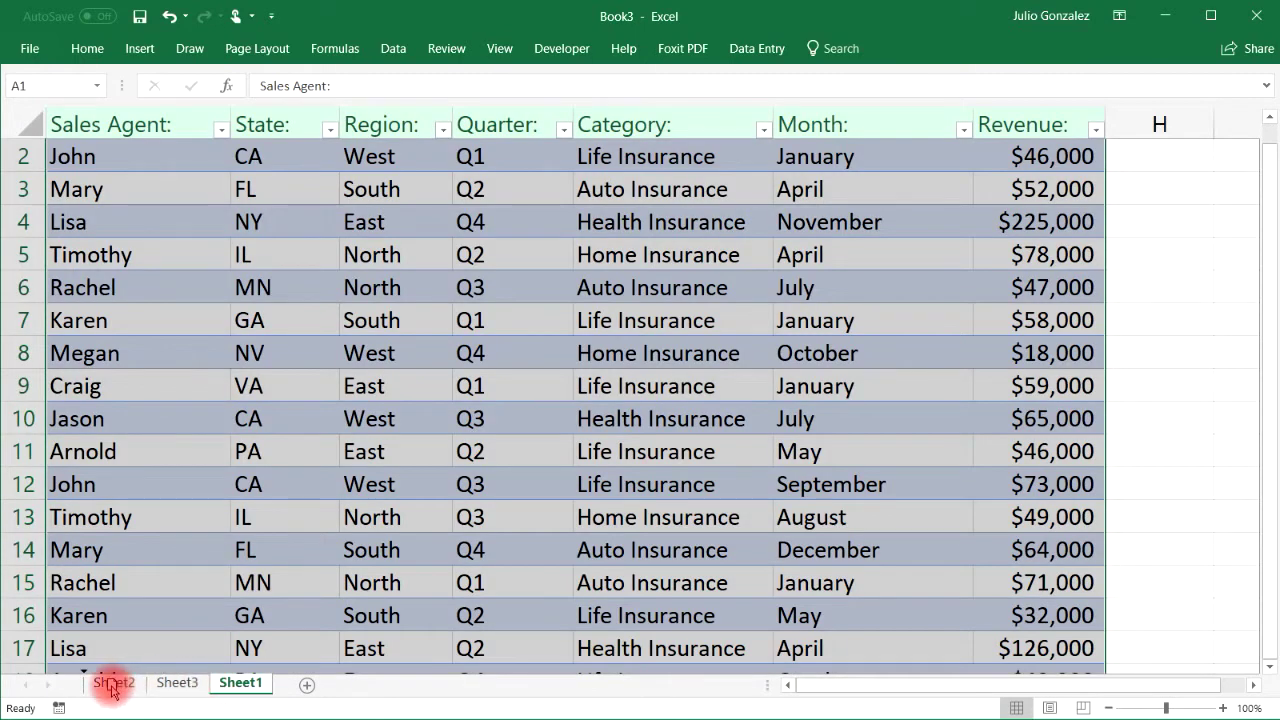
drag(110, 688, 80, 686)
click(243, 683)
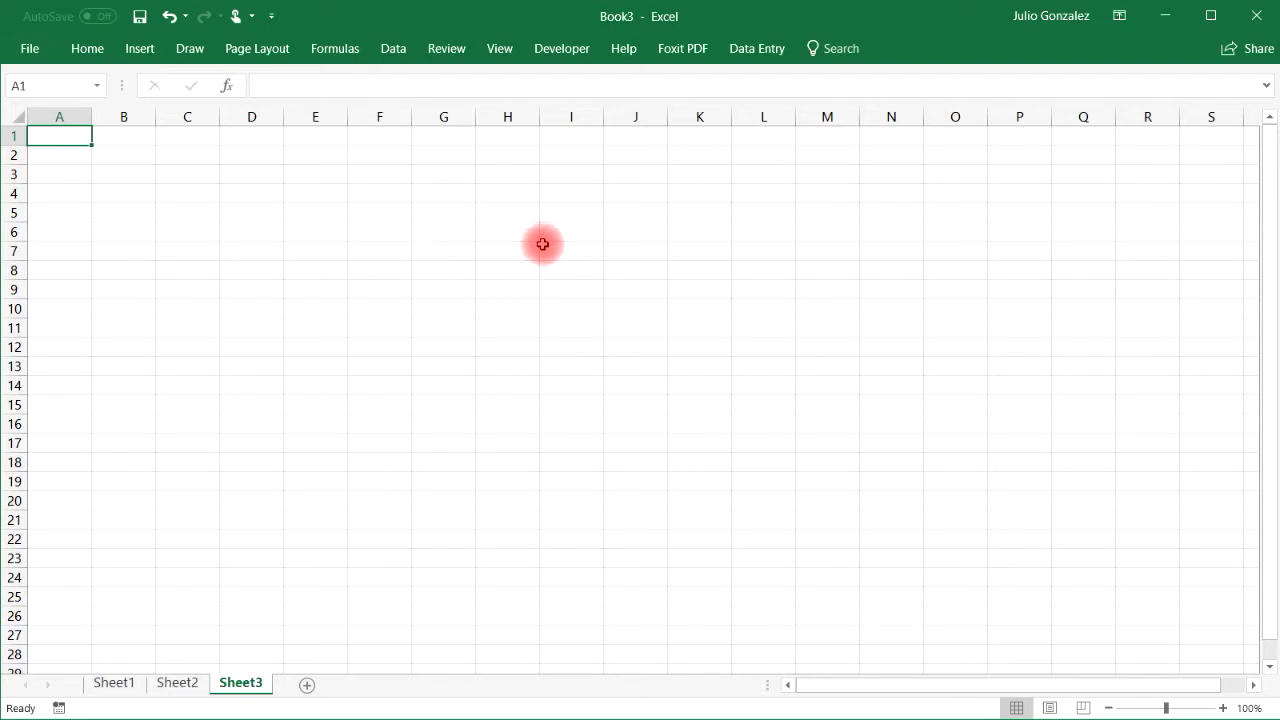
click(500, 48)
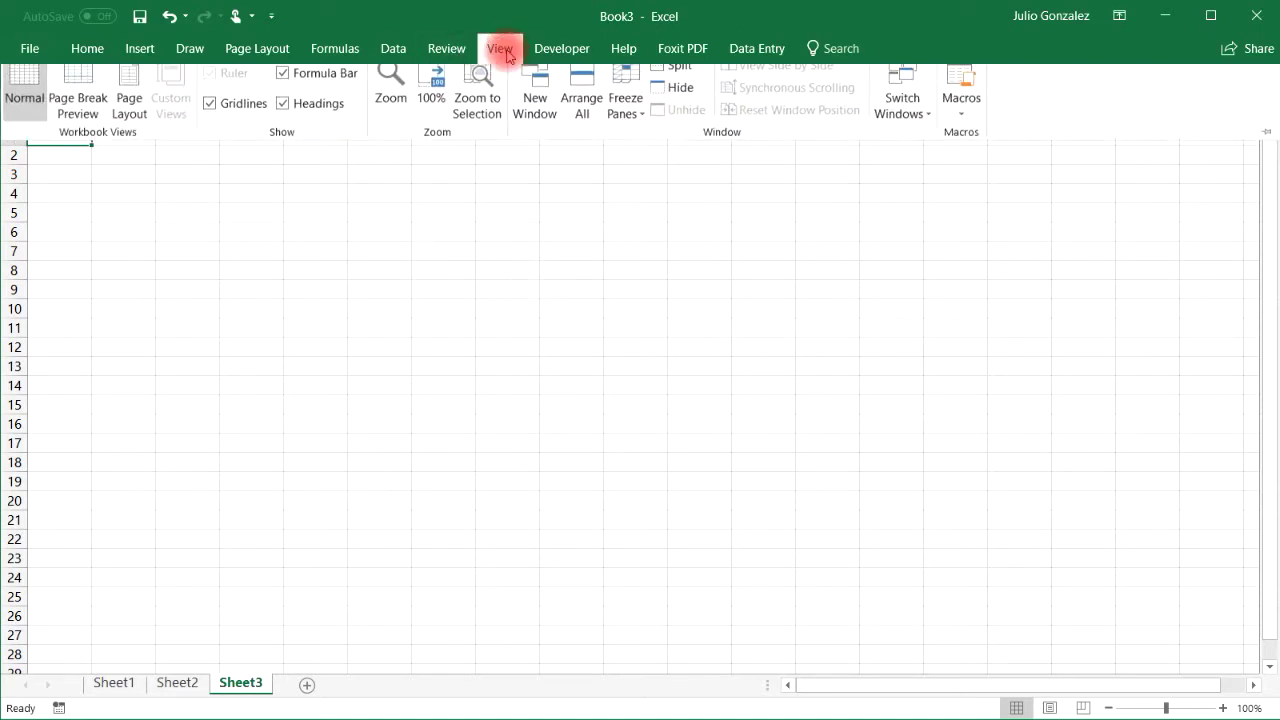
click(210, 116)
right_click(348, 263)
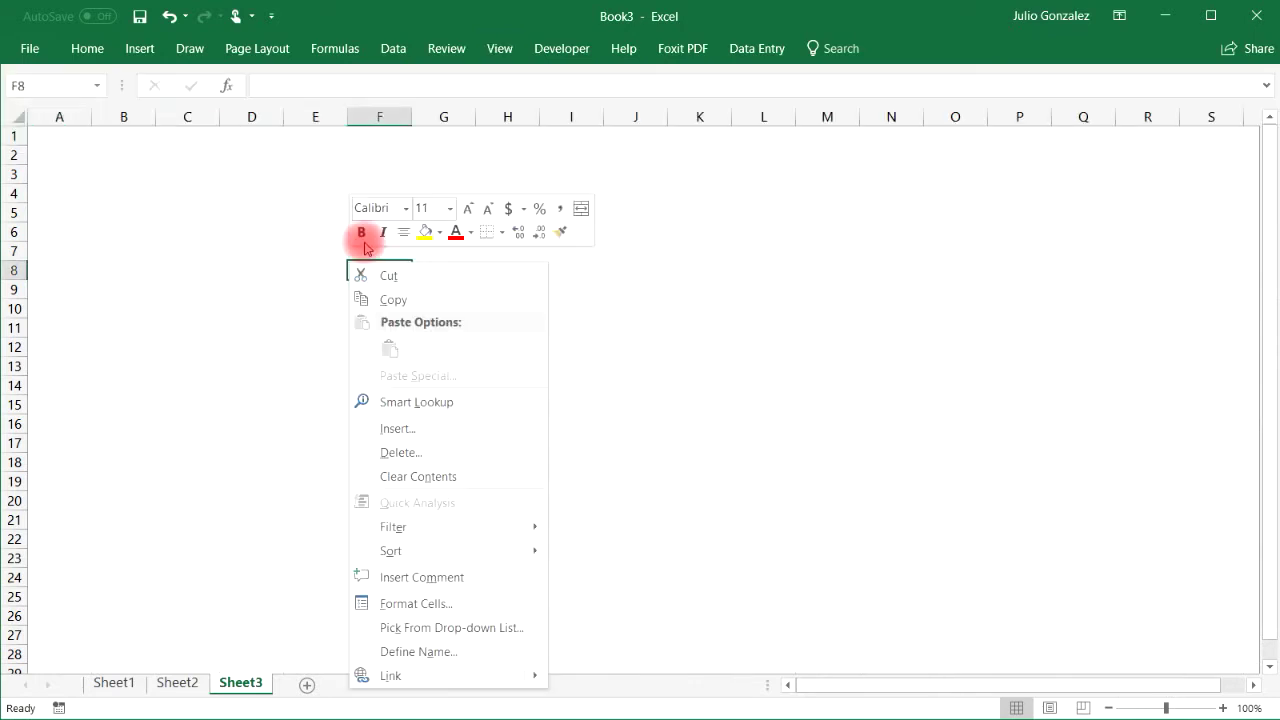
click(440, 233)
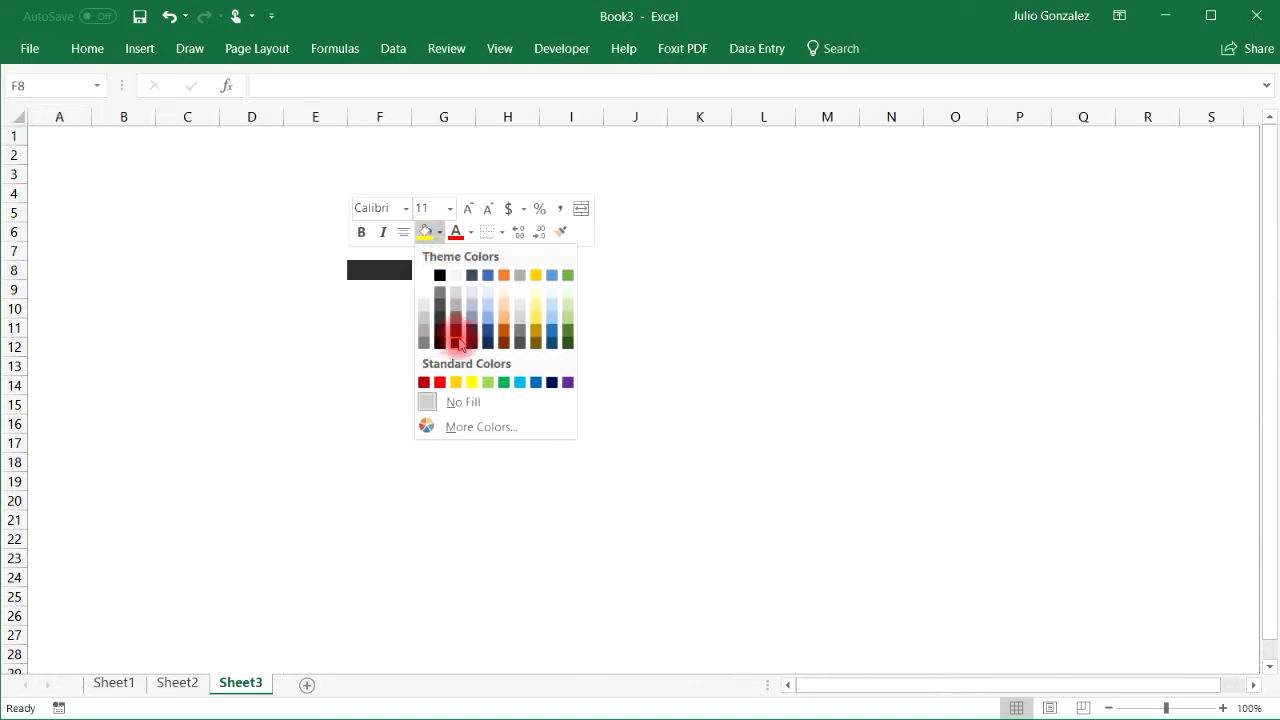
click(301, 290)
click(483, 372)
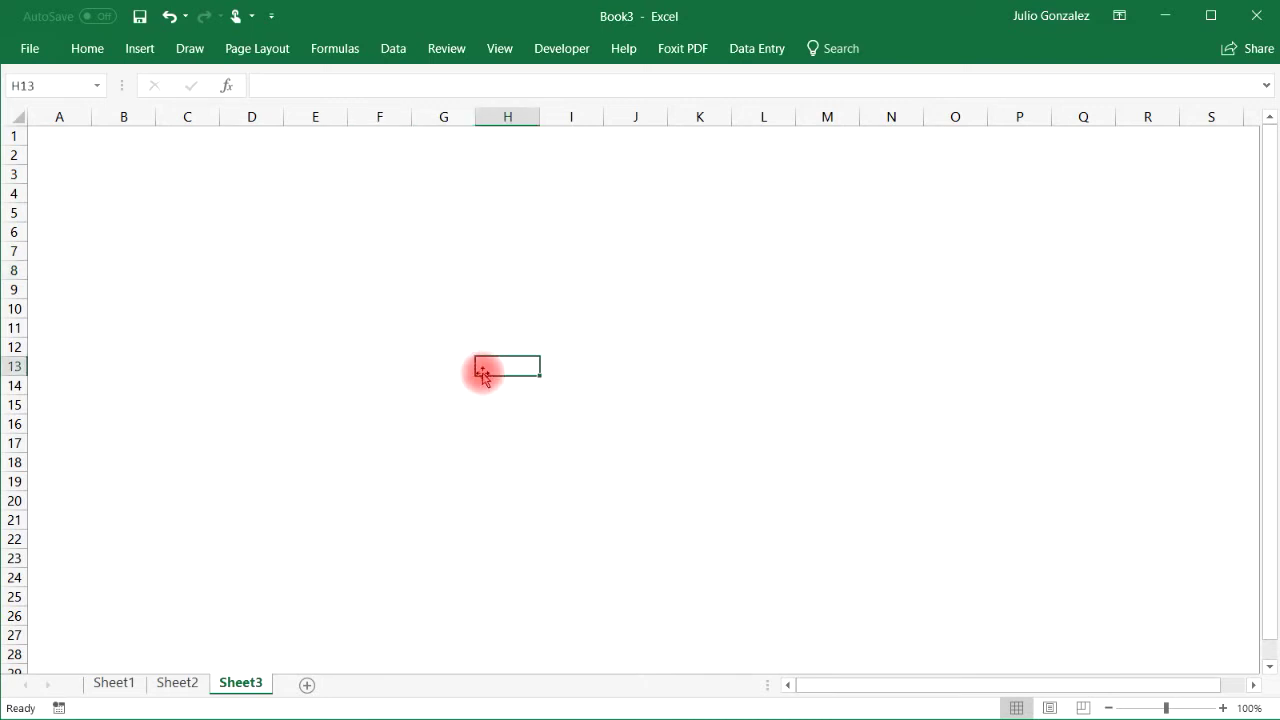
key(alt+a)
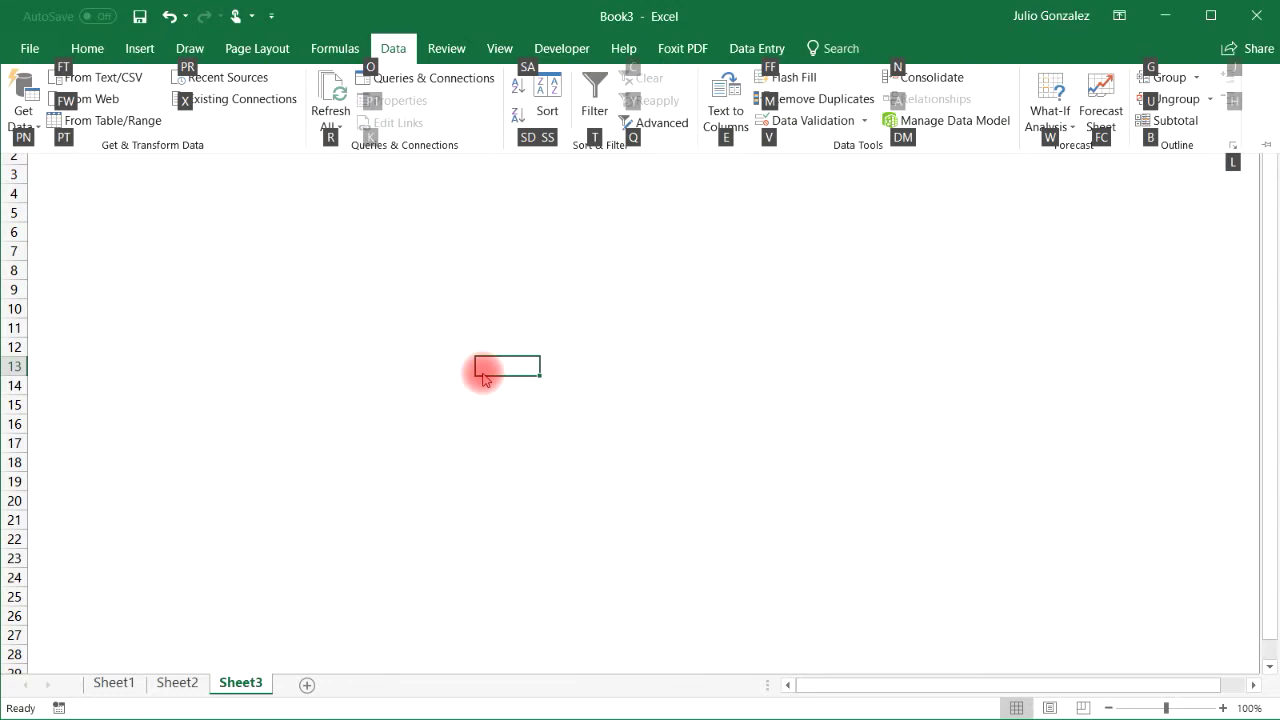
click(375, 199)
click(407, 329)
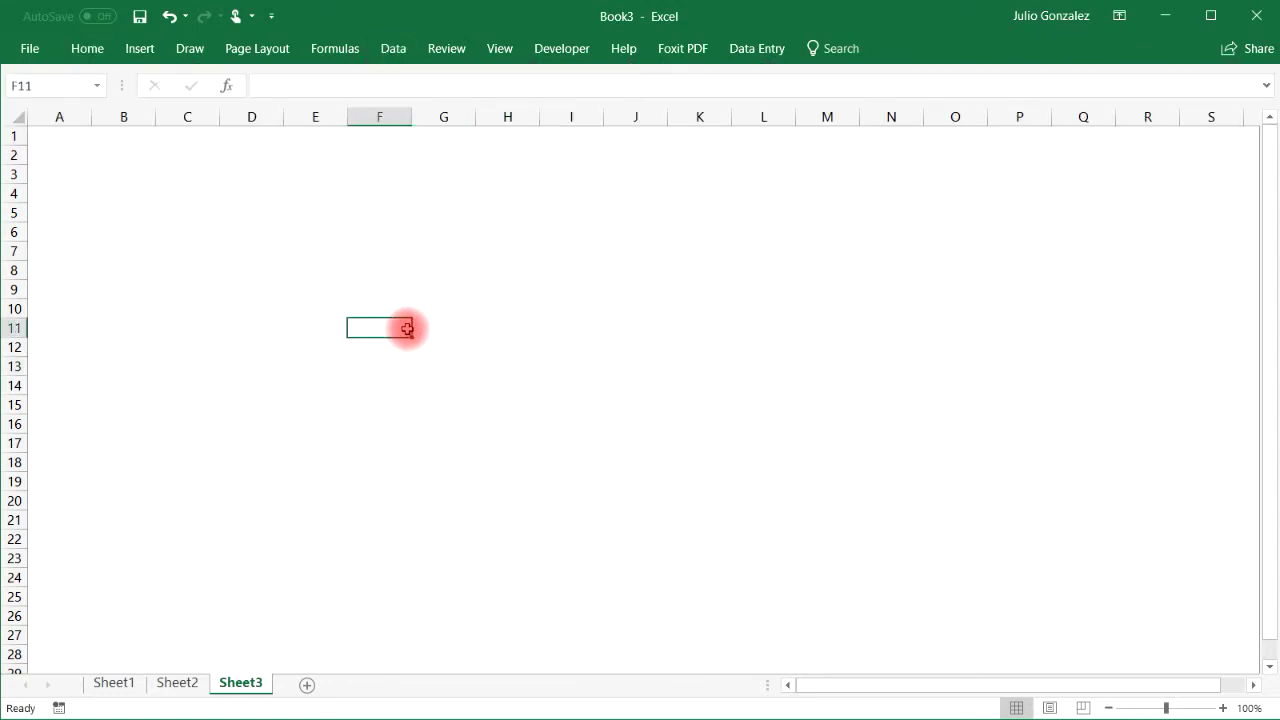
Fill all cells of Sheet3 with the black theme color.
key(ctrl+a)
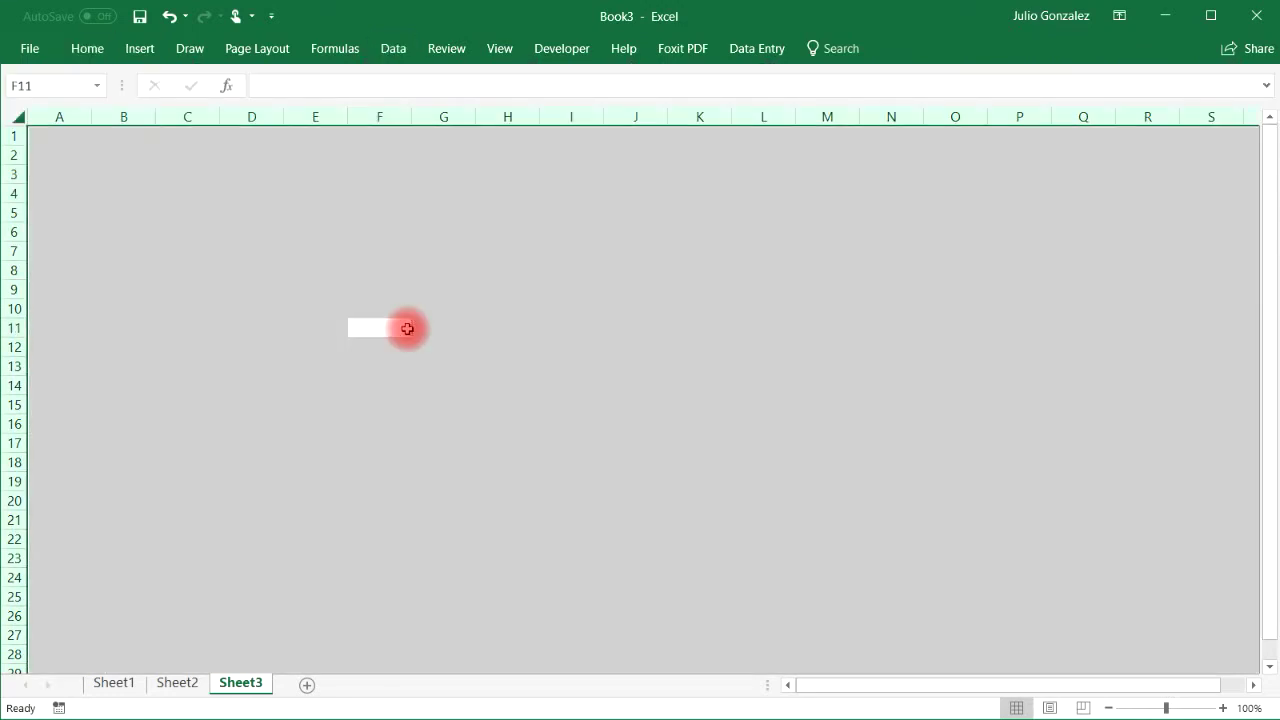
click(87, 46)
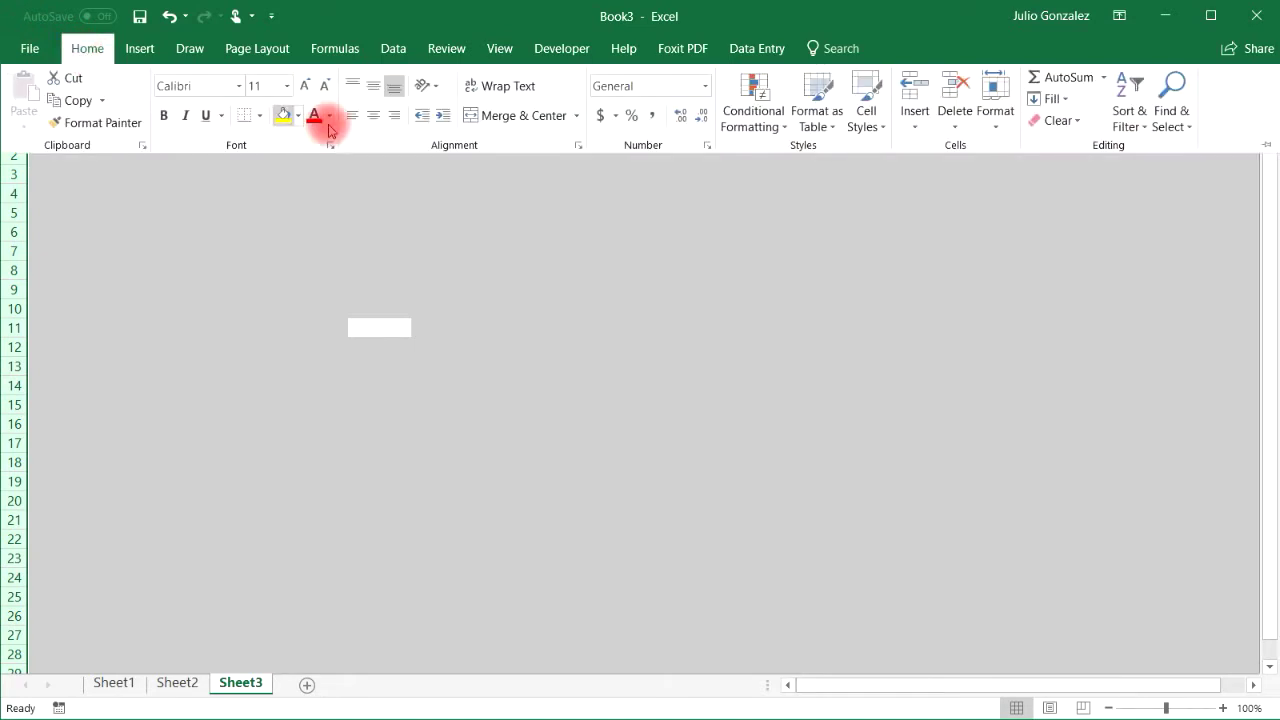
click(297, 115)
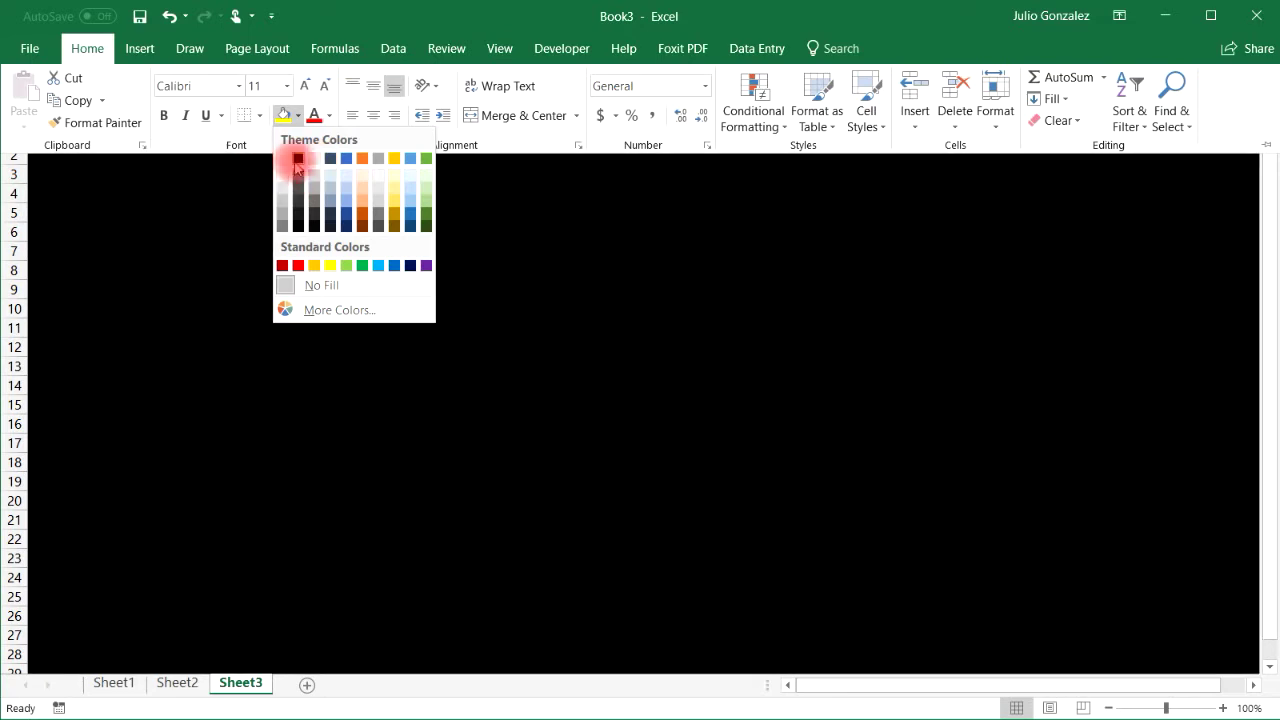
click(297, 160)
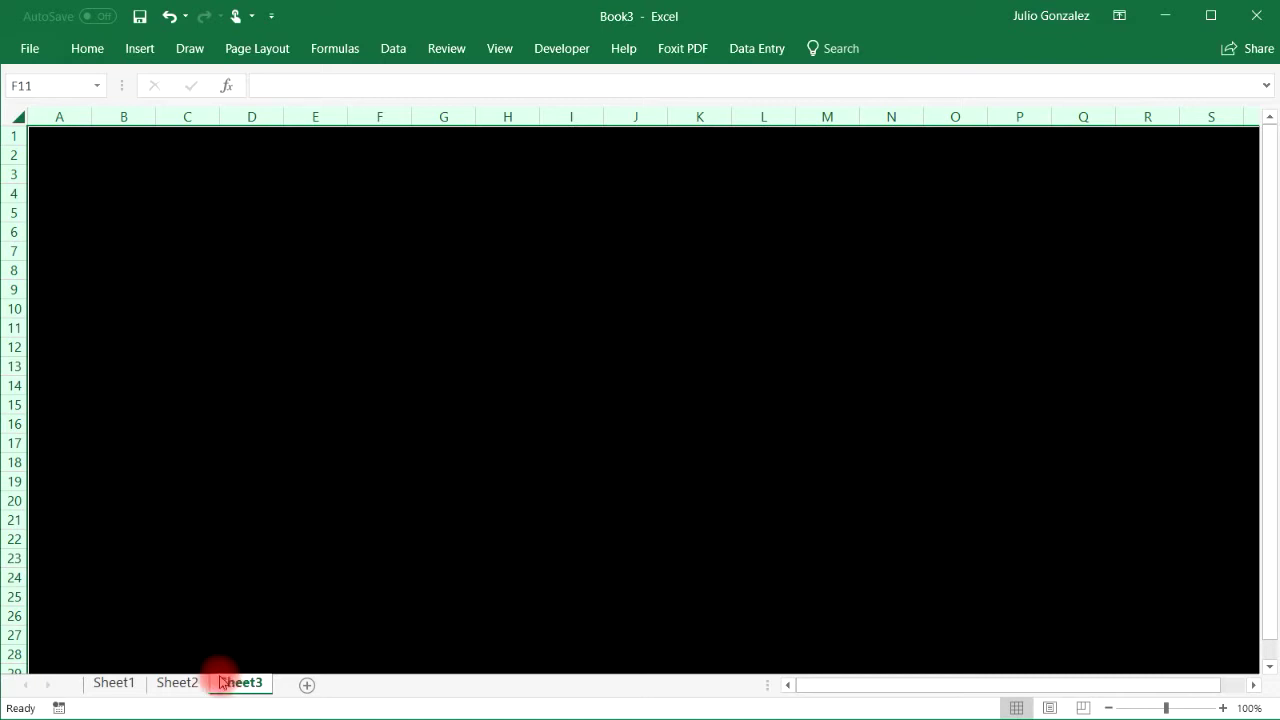
Copy the revenue PivotChart from Sheet2 and paste it onto the black Sheet3.
click(177, 683)
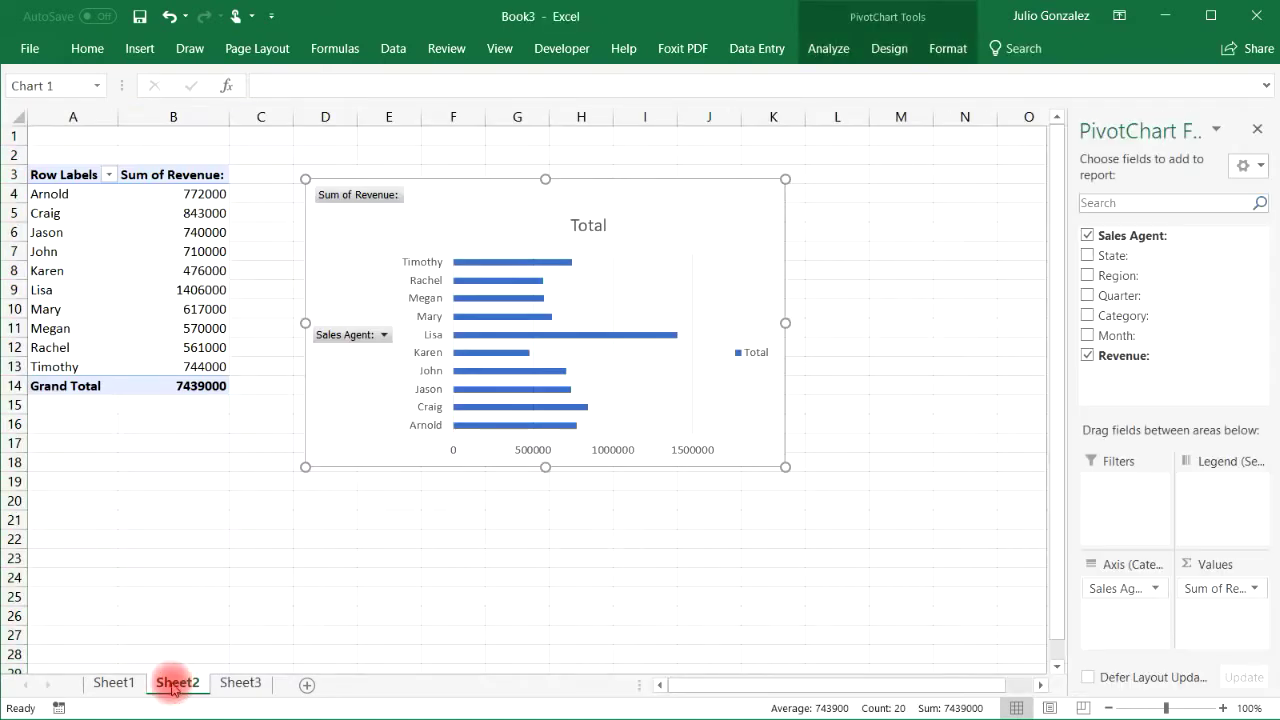
right_click(698, 222)
click(710, 283)
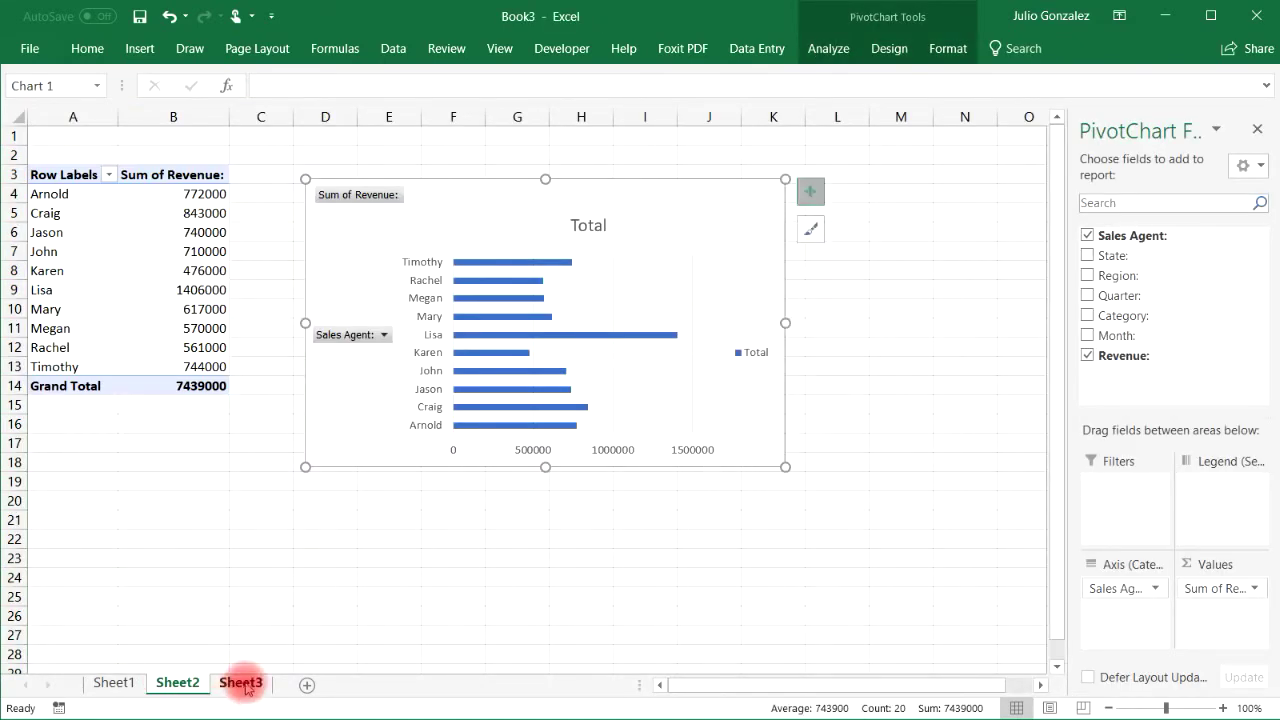
click(241, 683)
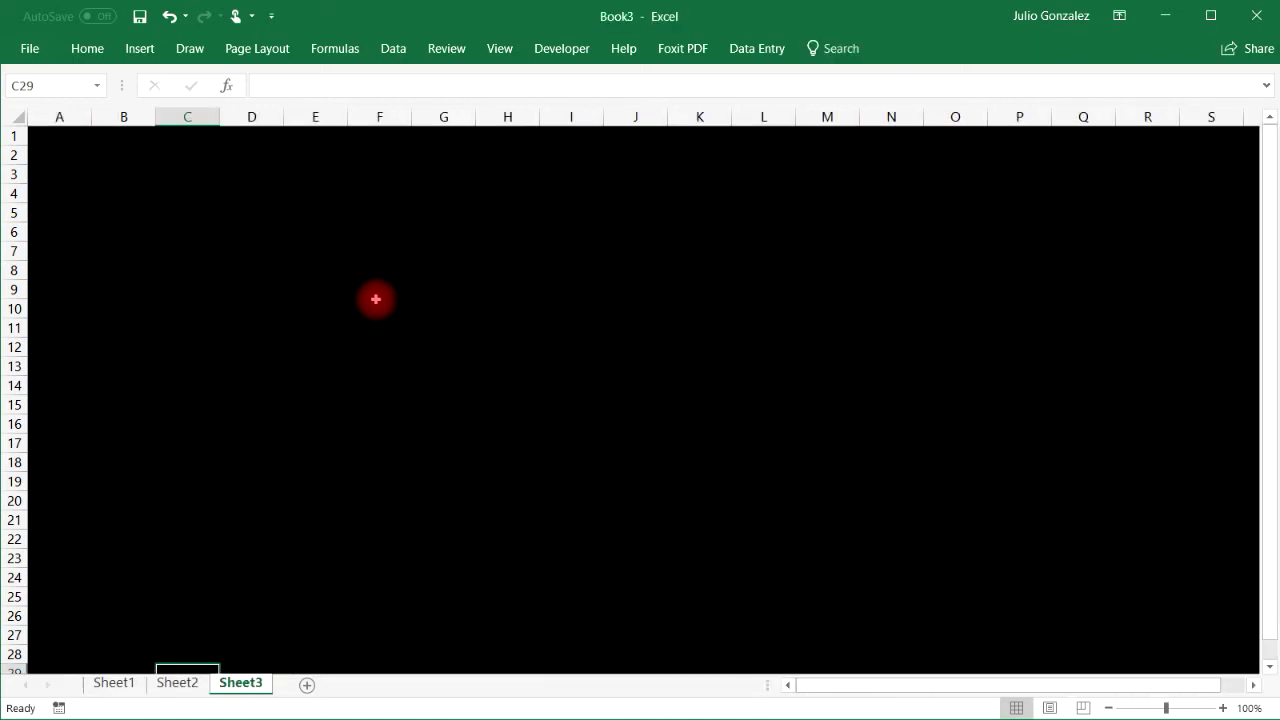
right_click(376, 299)
click(417, 381)
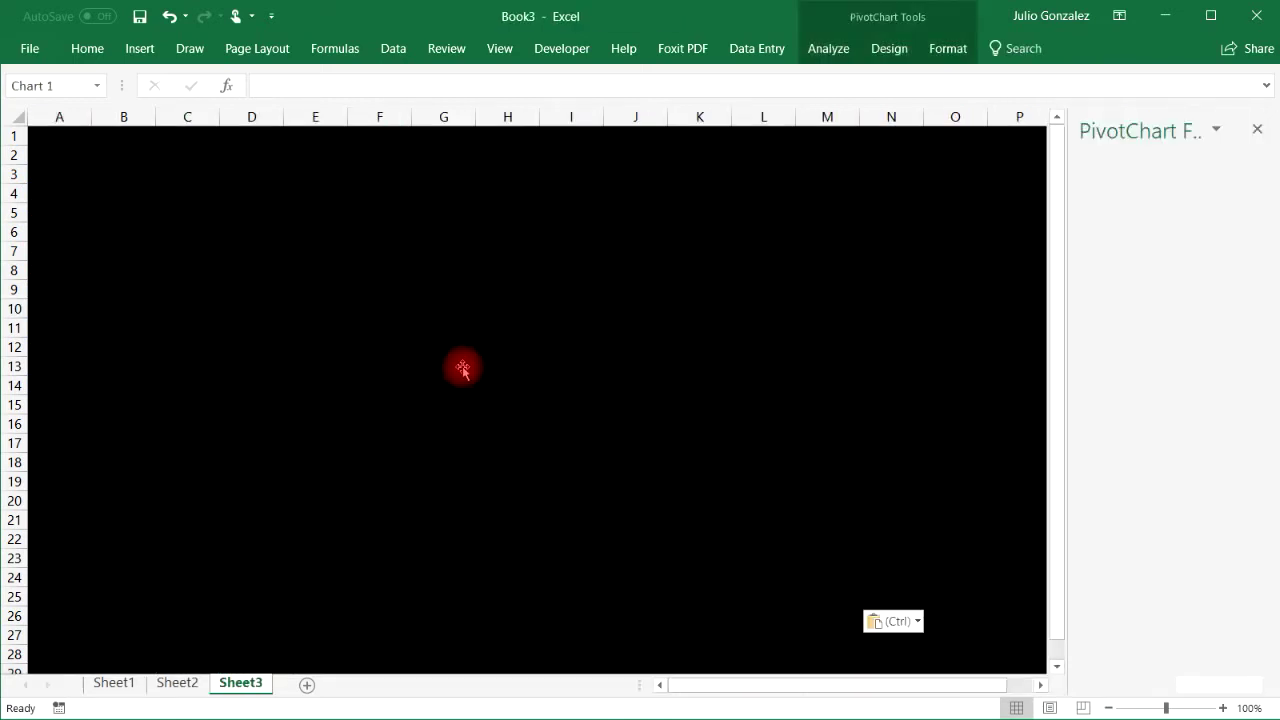
Move the revenue PivotChart to the sheet's upper-left area, shrink it to span about A2:F16, and close the field list.
drag(506, 317, 206, 164)
drag(535, 142, 414, 152)
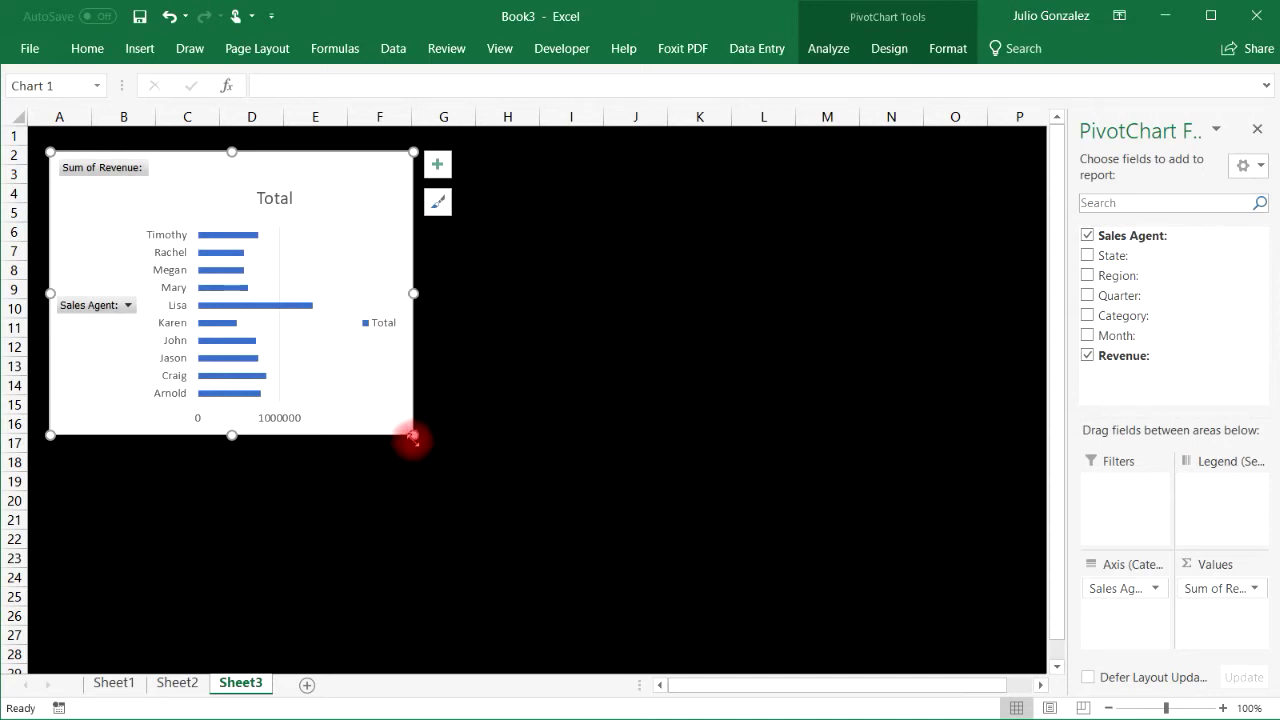
click(1259, 129)
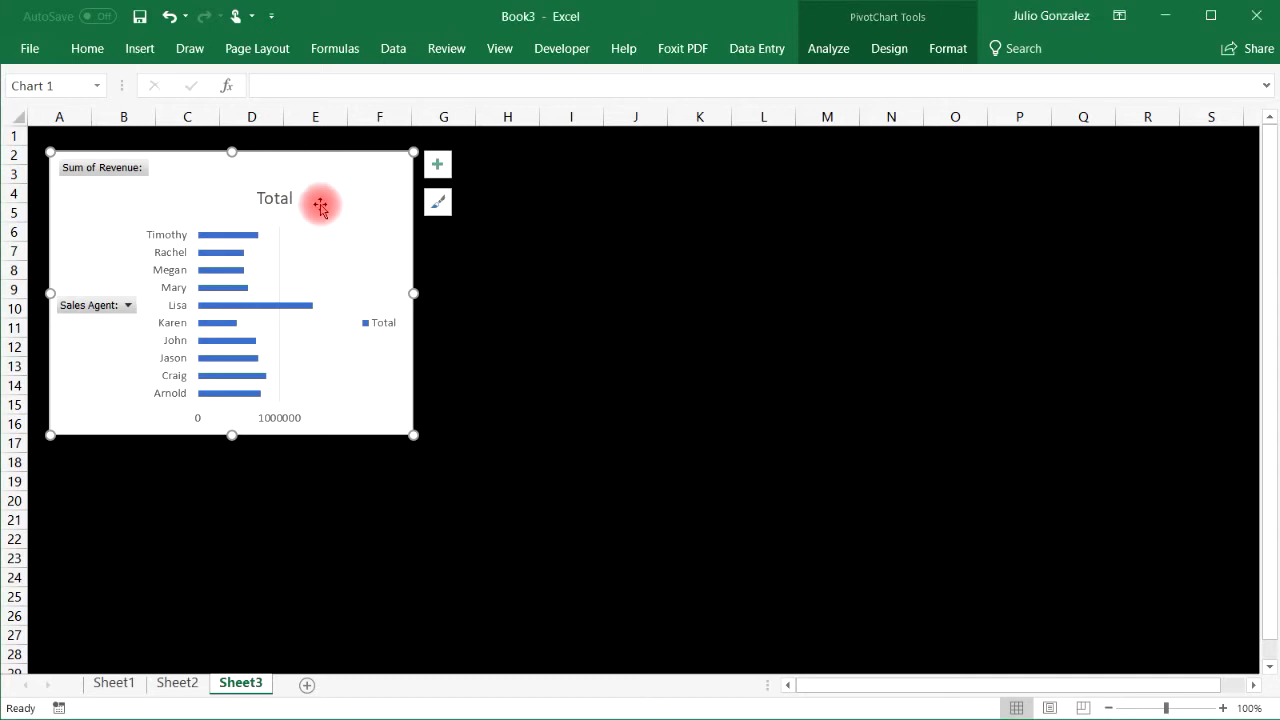
Insert a Sales Agent slicer for the revenue PivotChart.
click(143, 49)
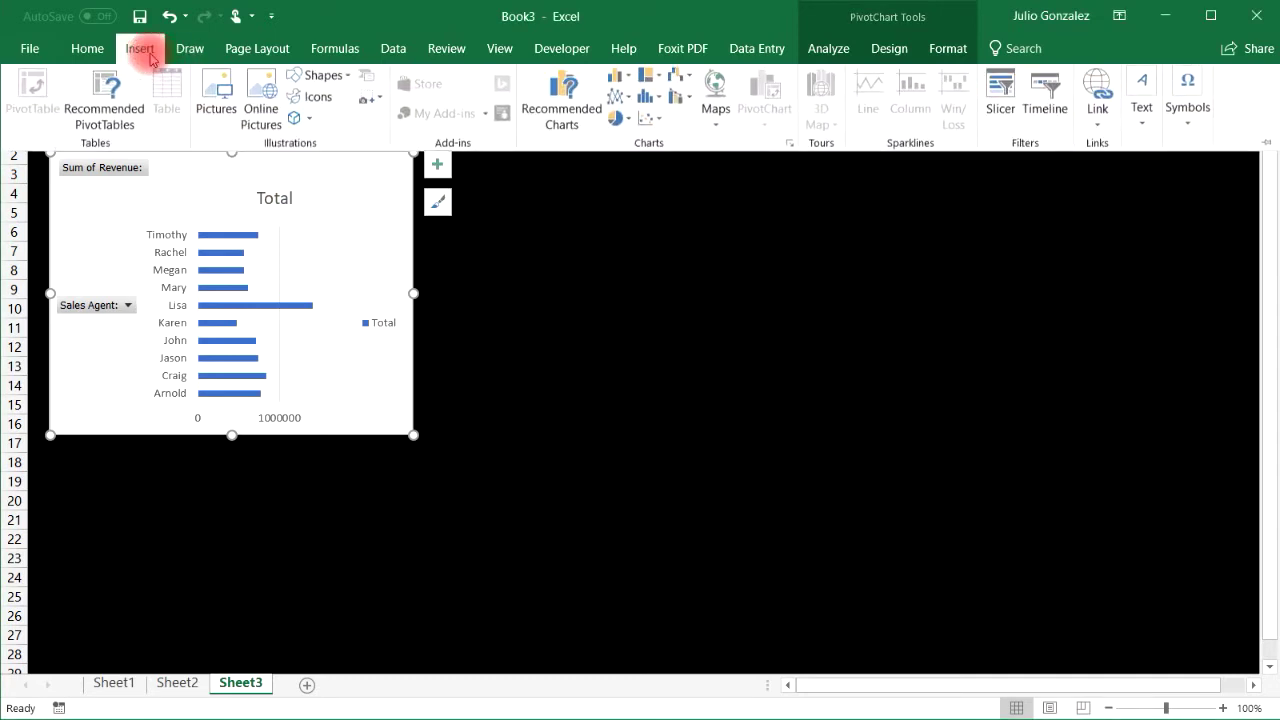
click(997, 96)
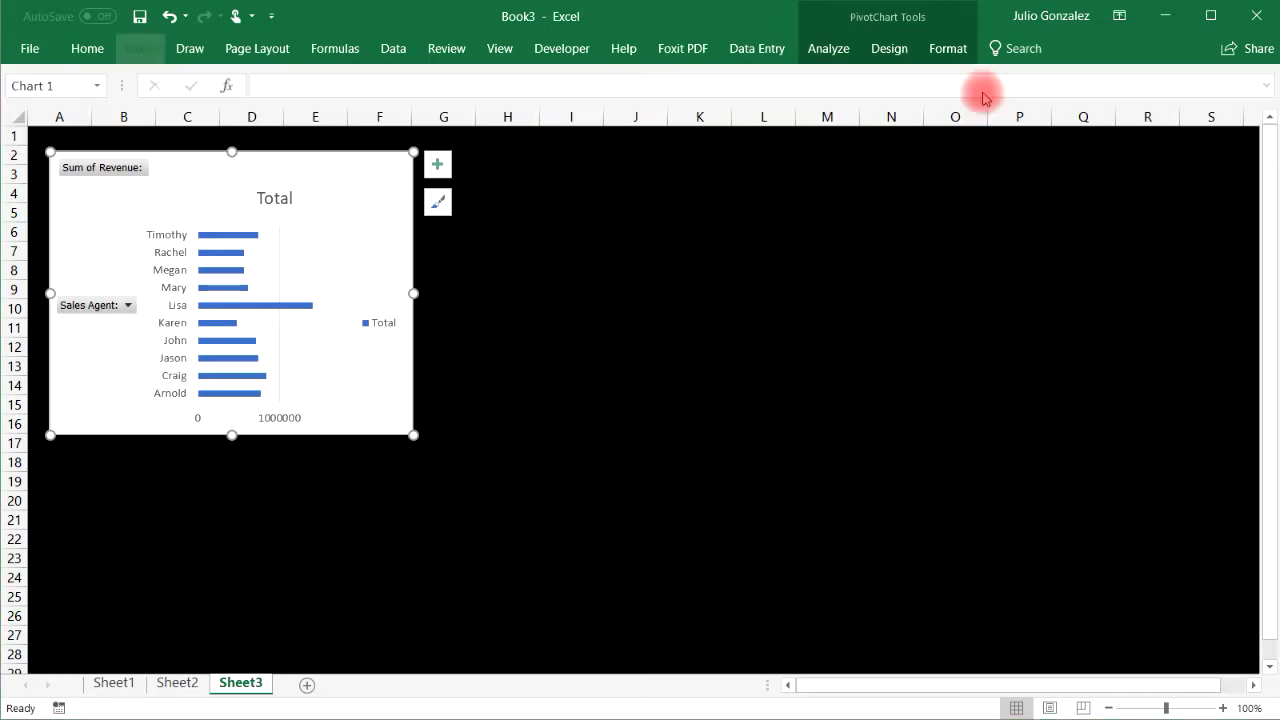
drag(900, 283, 882, 168)
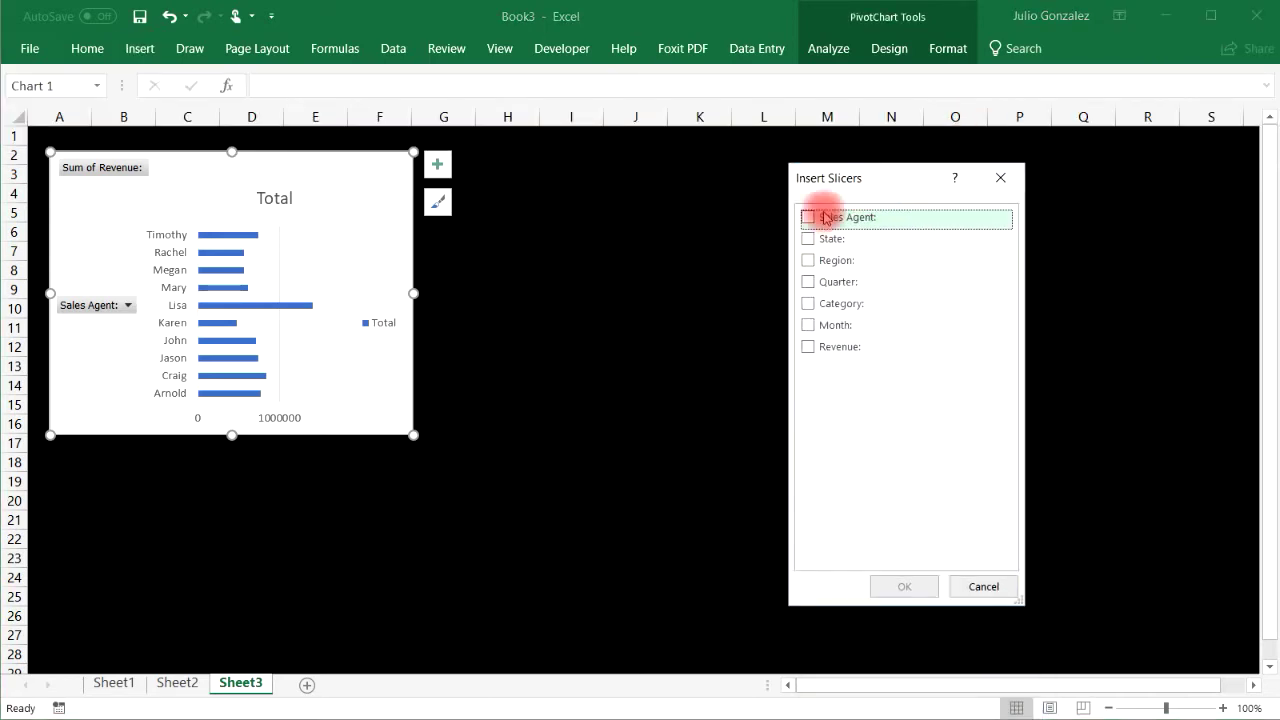
click(808, 218)
click(904, 586)
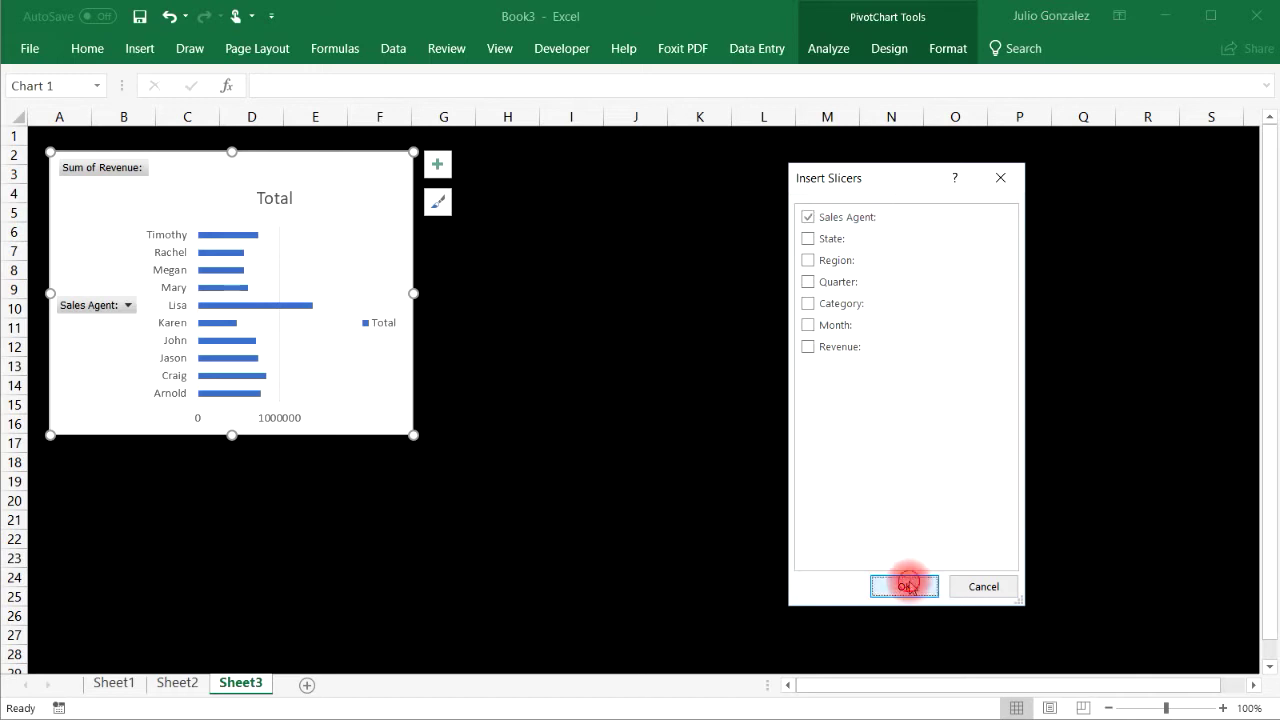
Filter the PivotChart with the slicer, first by single agents, then by the first six agents together.
click(700, 313)
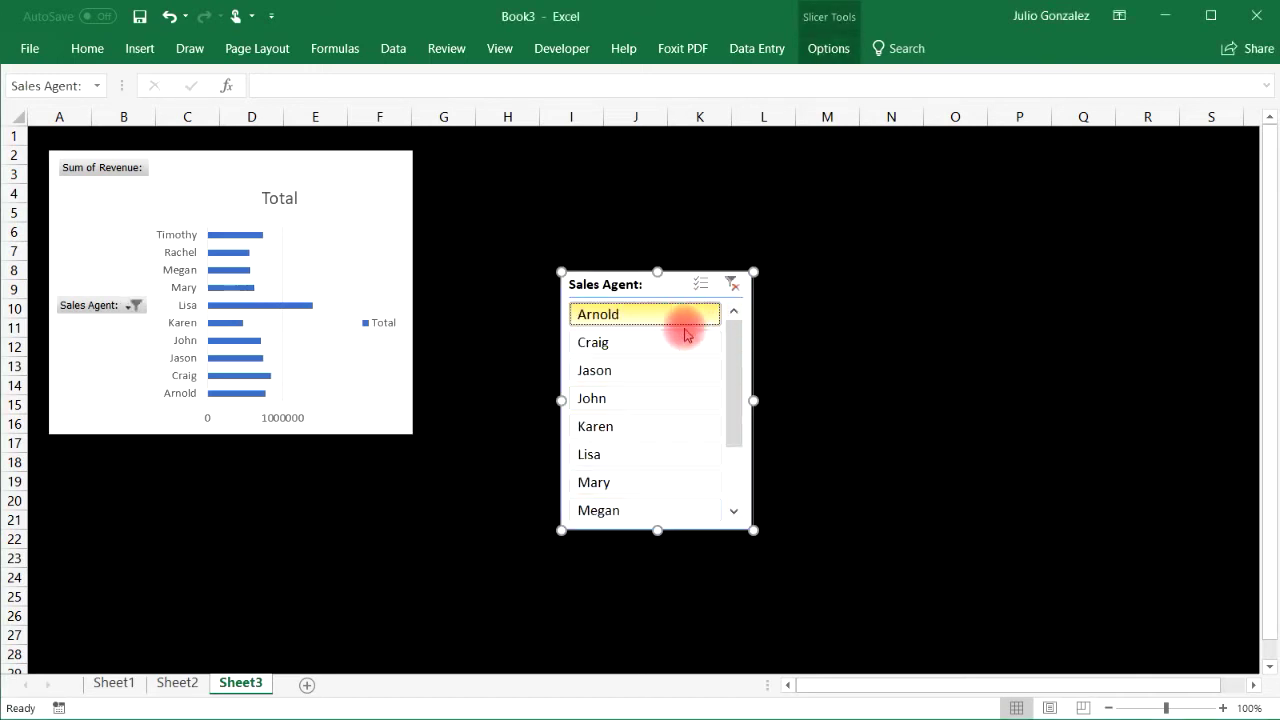
click(684, 344)
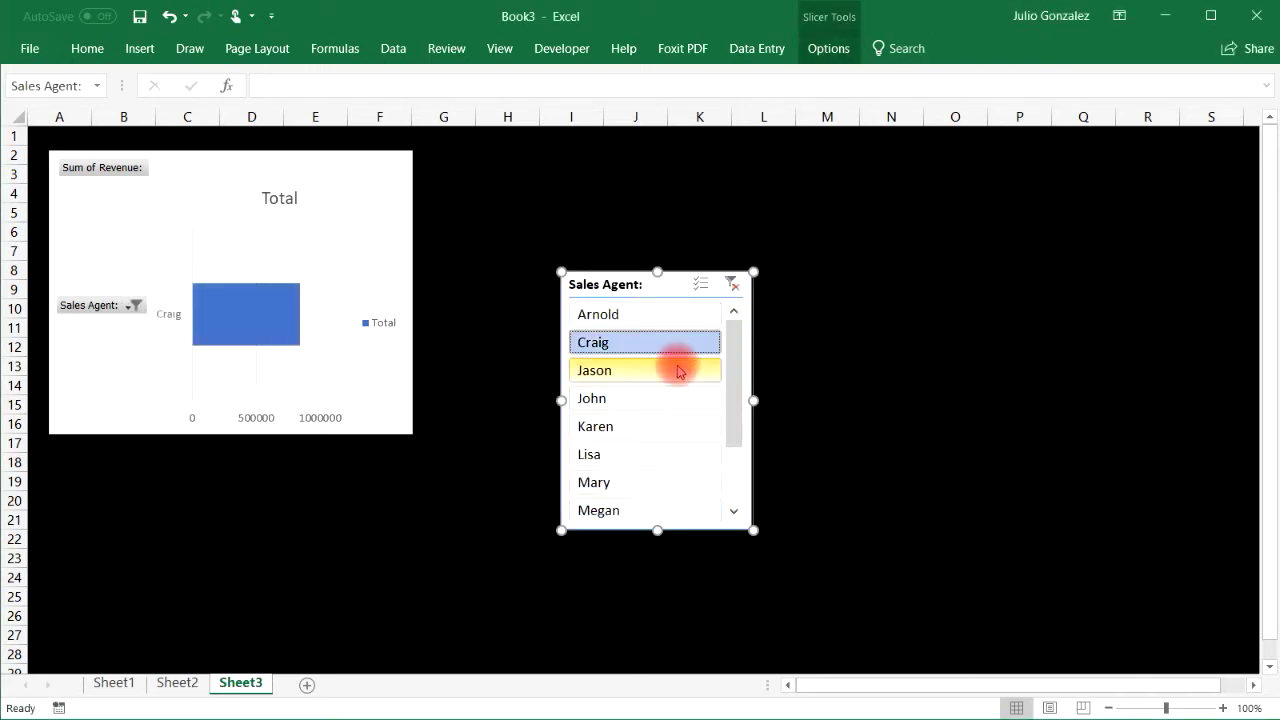
click(679, 370)
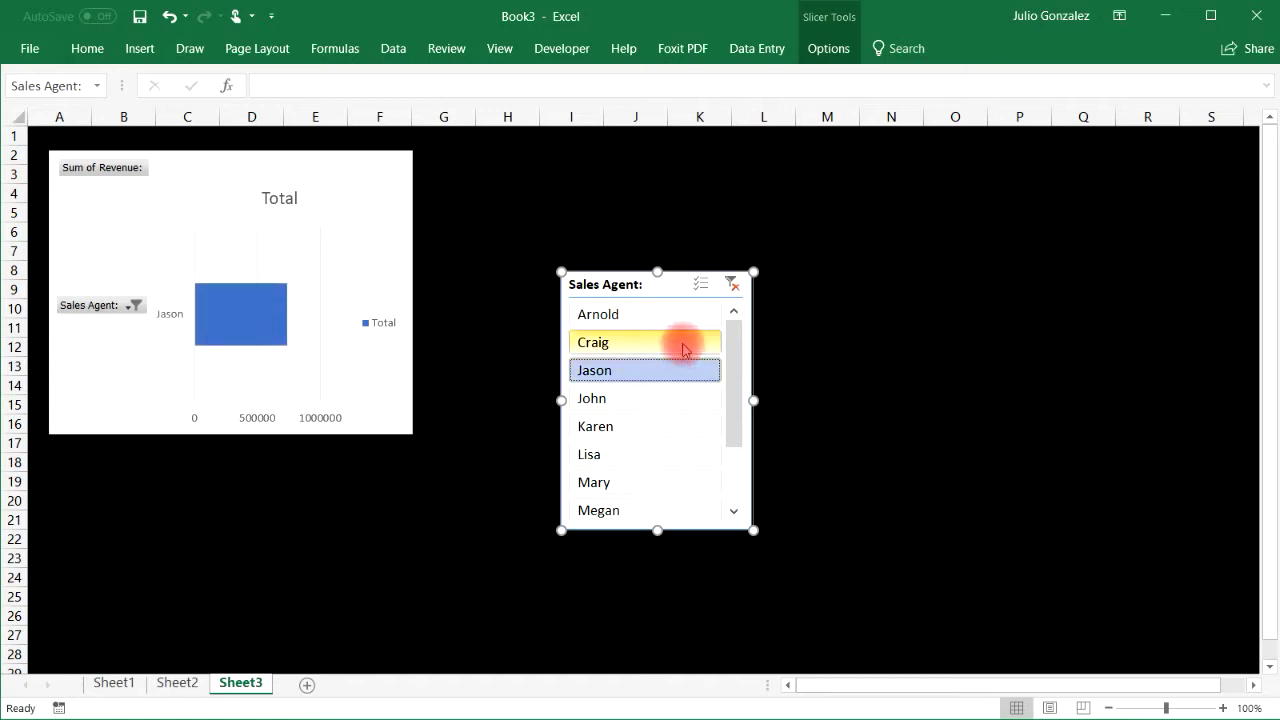
ctrl+click(682, 345)
ctrl+click(658, 404)
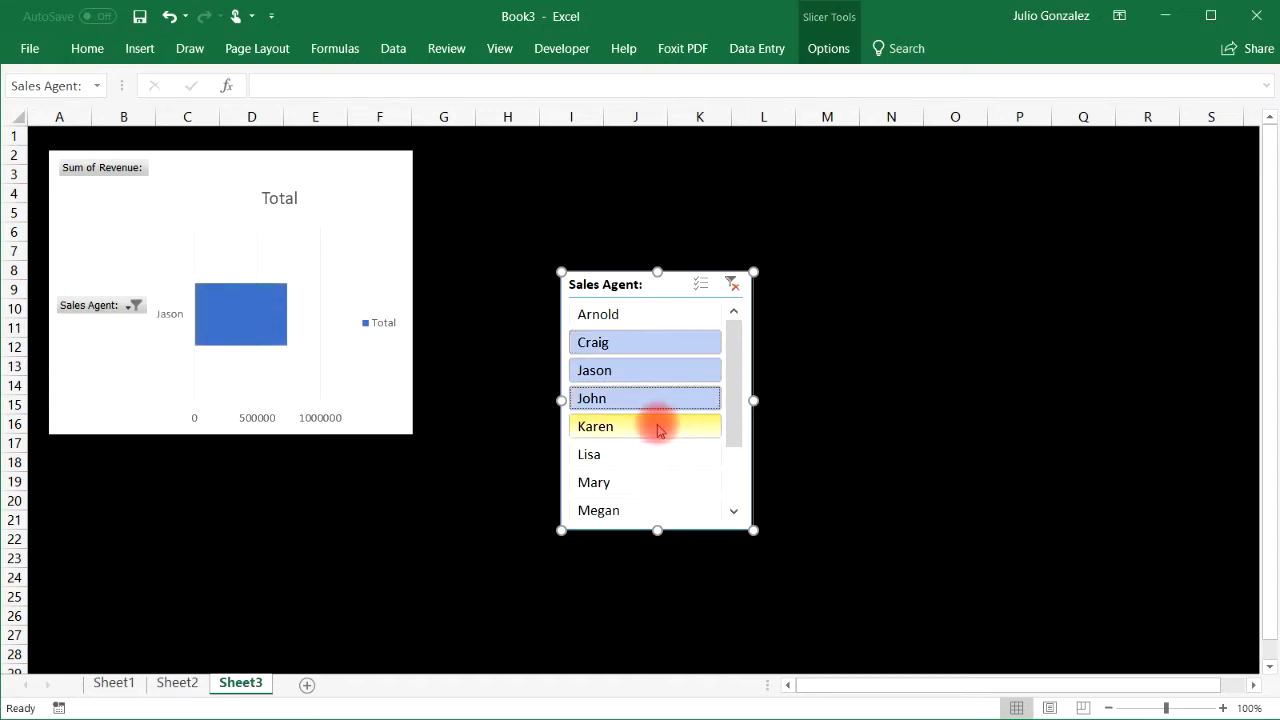
ctrl+click(658, 428)
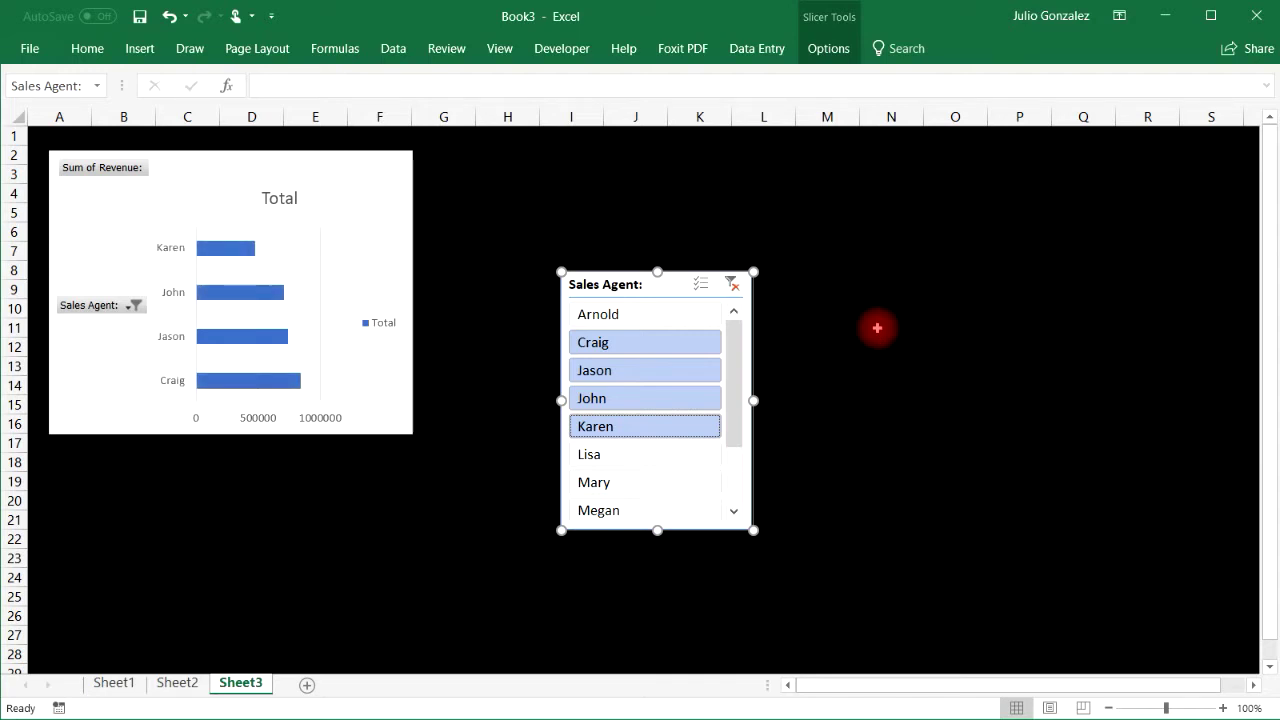
ctrl+click(686, 314)
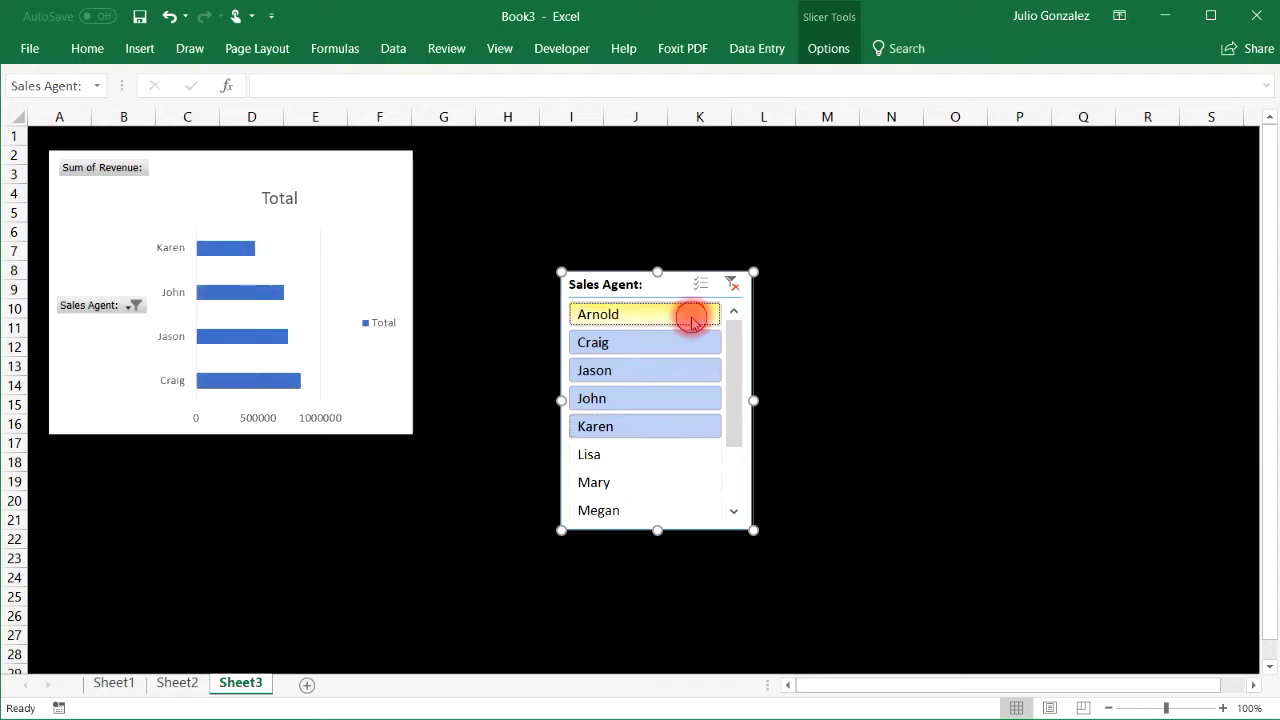
ctrl+click(659, 462)
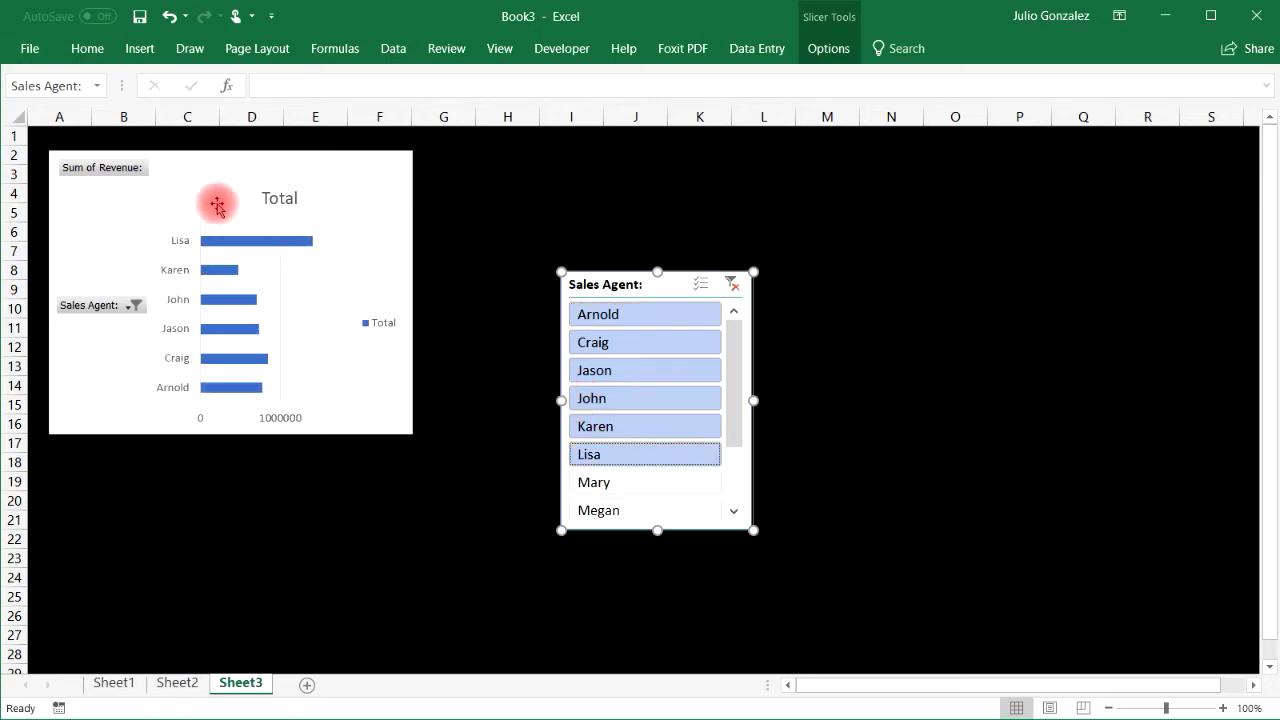
Clear the slicer's filter and delete the Sales Agent slicer.
click(733, 287)
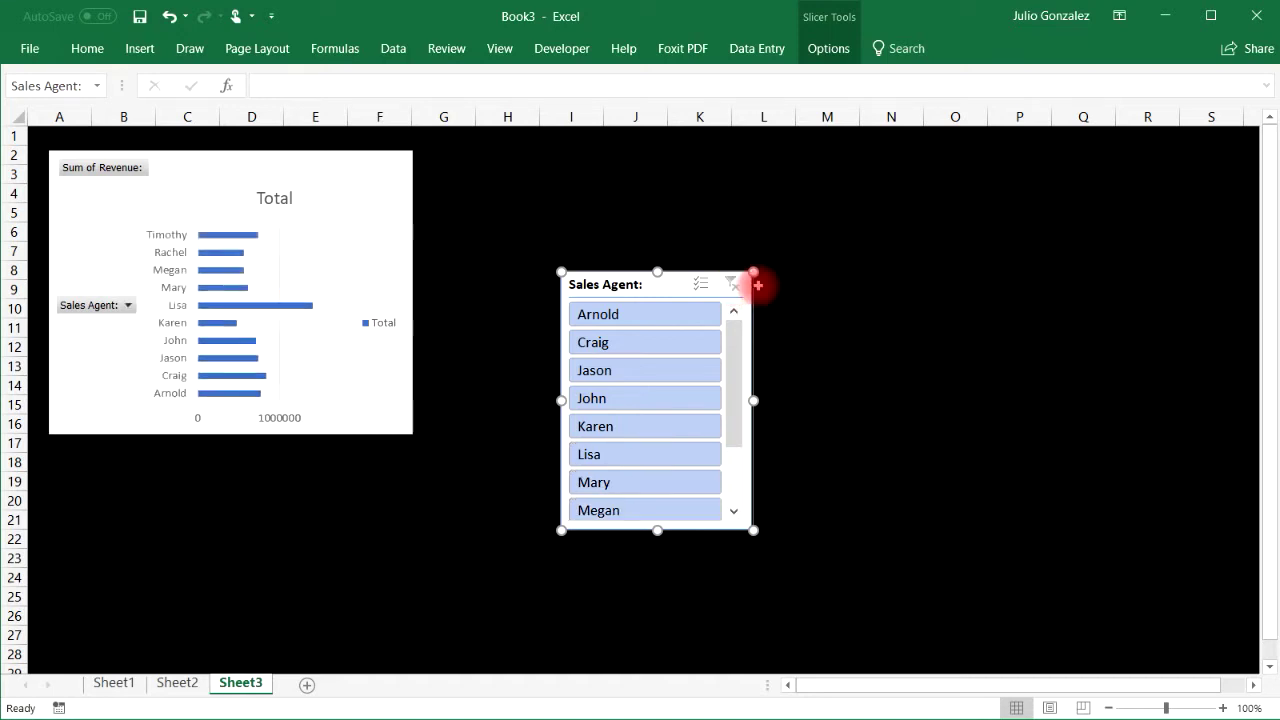
key(Delete)
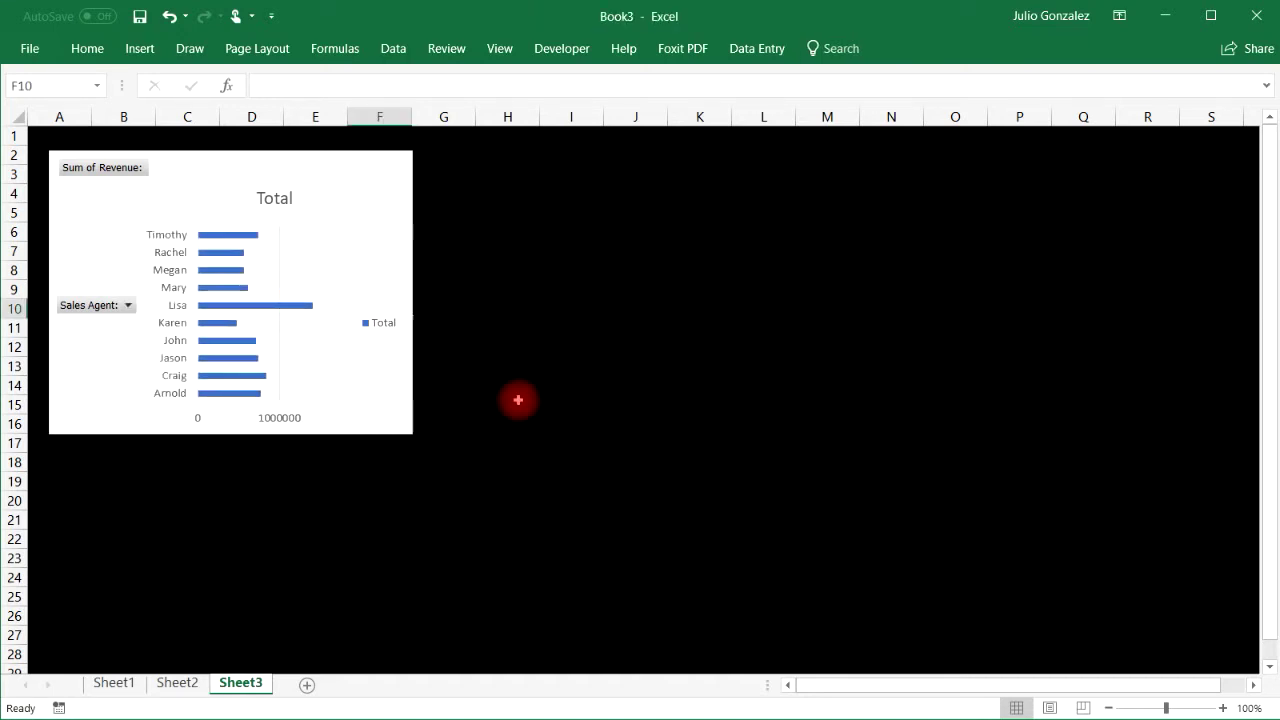
Create a PivotTable from Table1 on Sheet1 and place it on a new worksheet.
click(114, 684)
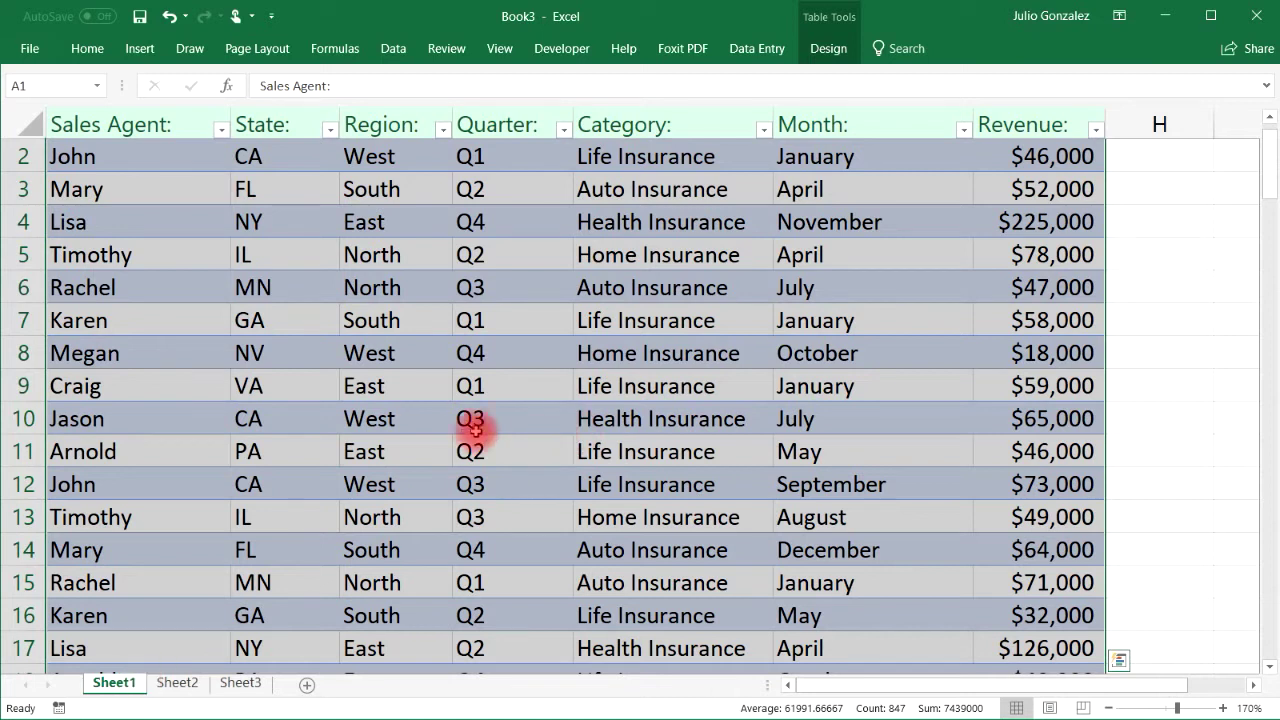
click(148, 50)
click(60, 88)
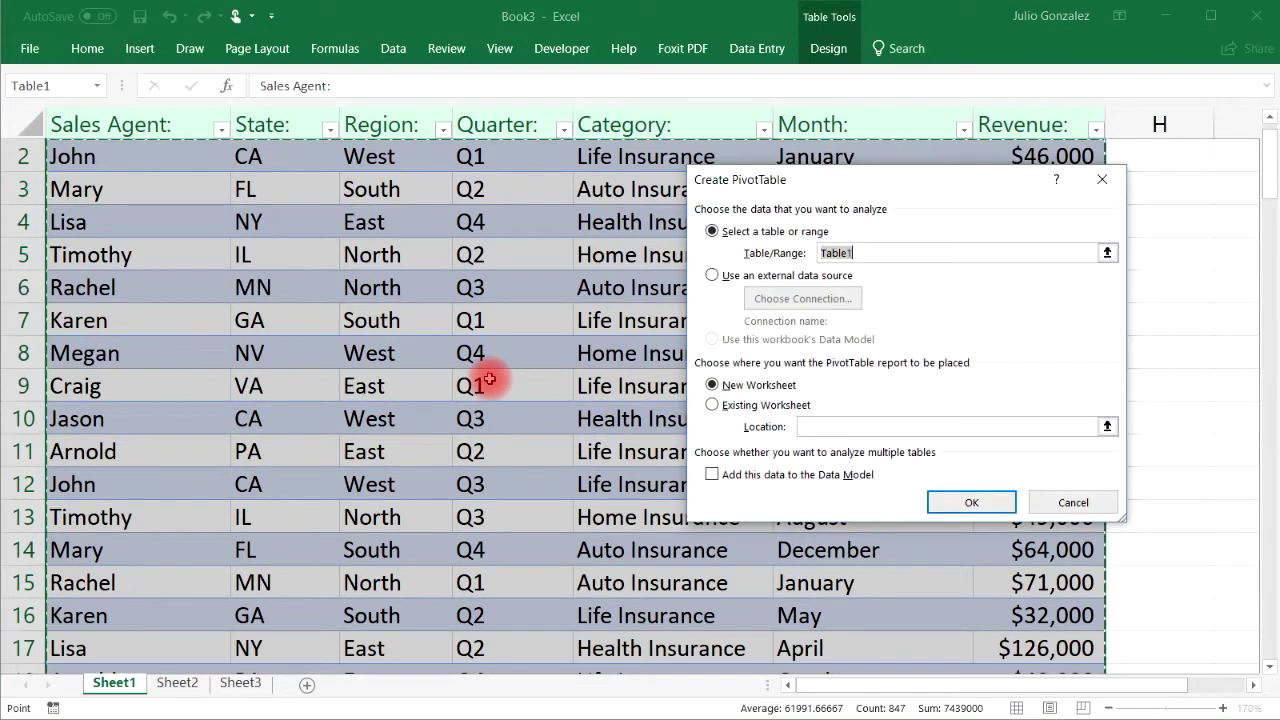
click(962, 503)
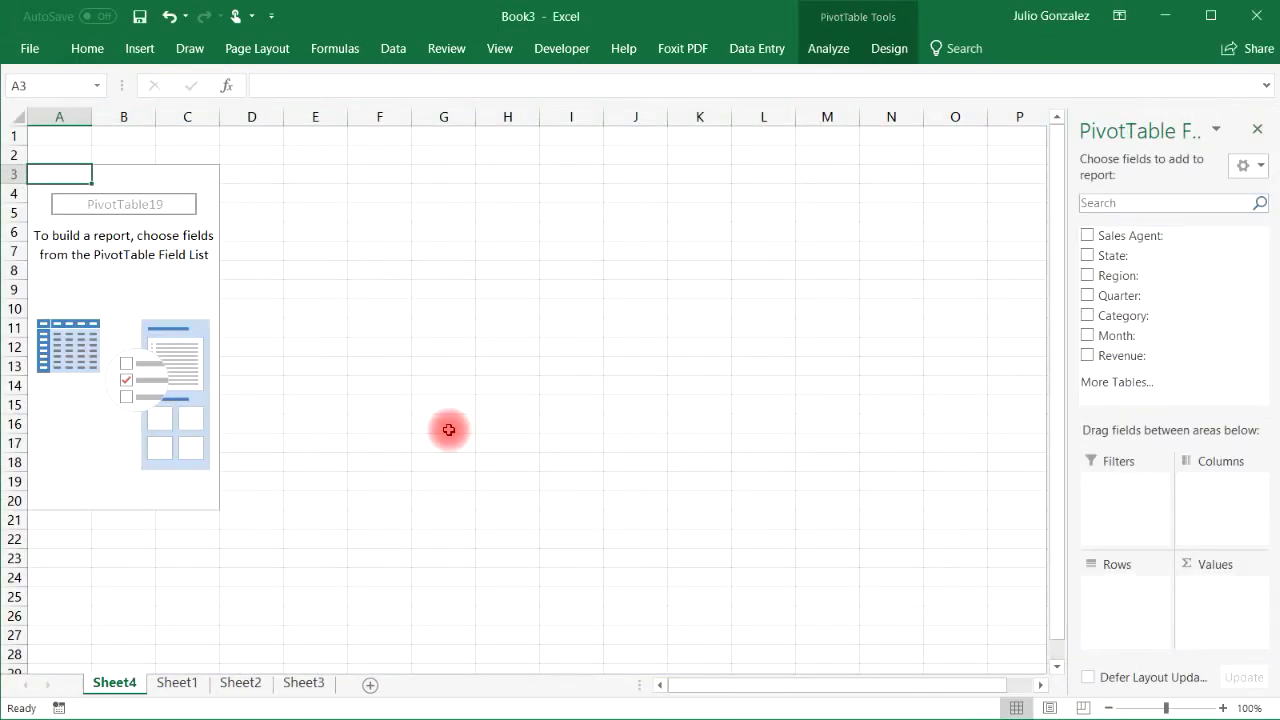
Add State to the PivotTable's rows and Revenue to its values.
click(1087, 258)
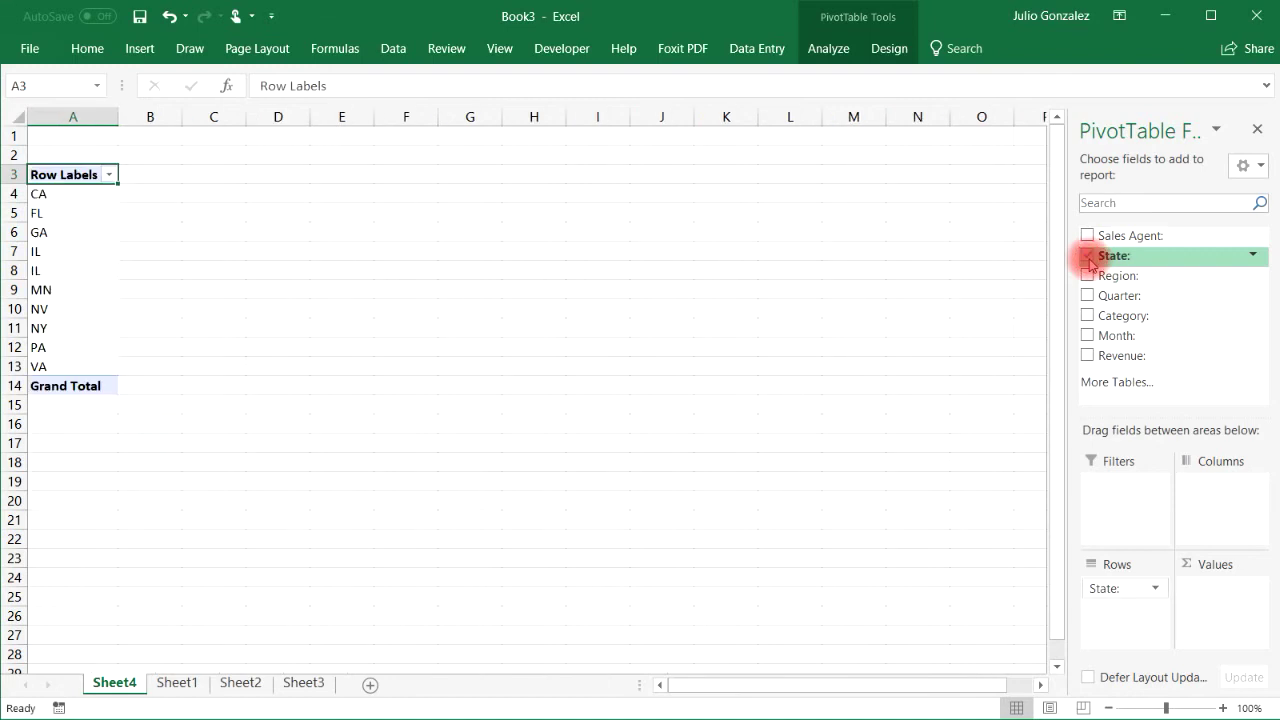
click(1087, 355)
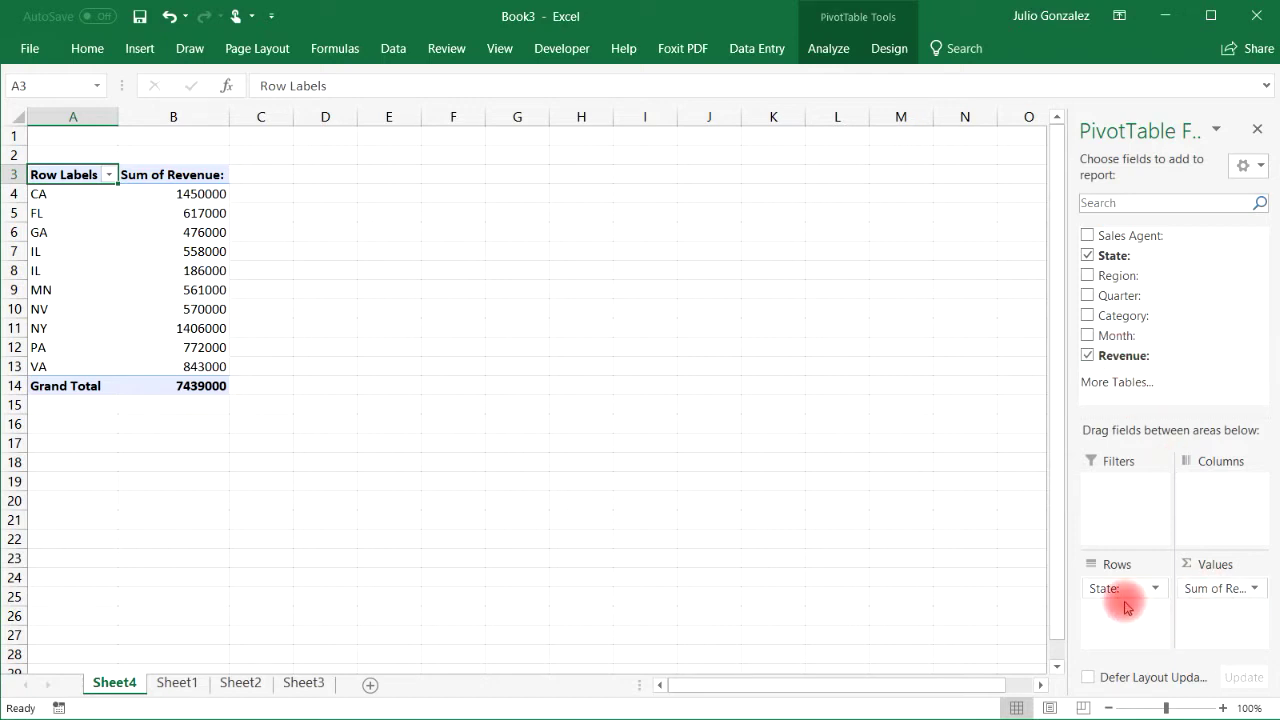
mouse_move(1122, 598)
mouse_down()
mouse_move(1207, 513)
mouse_move(1128, 590)
mouse_up()
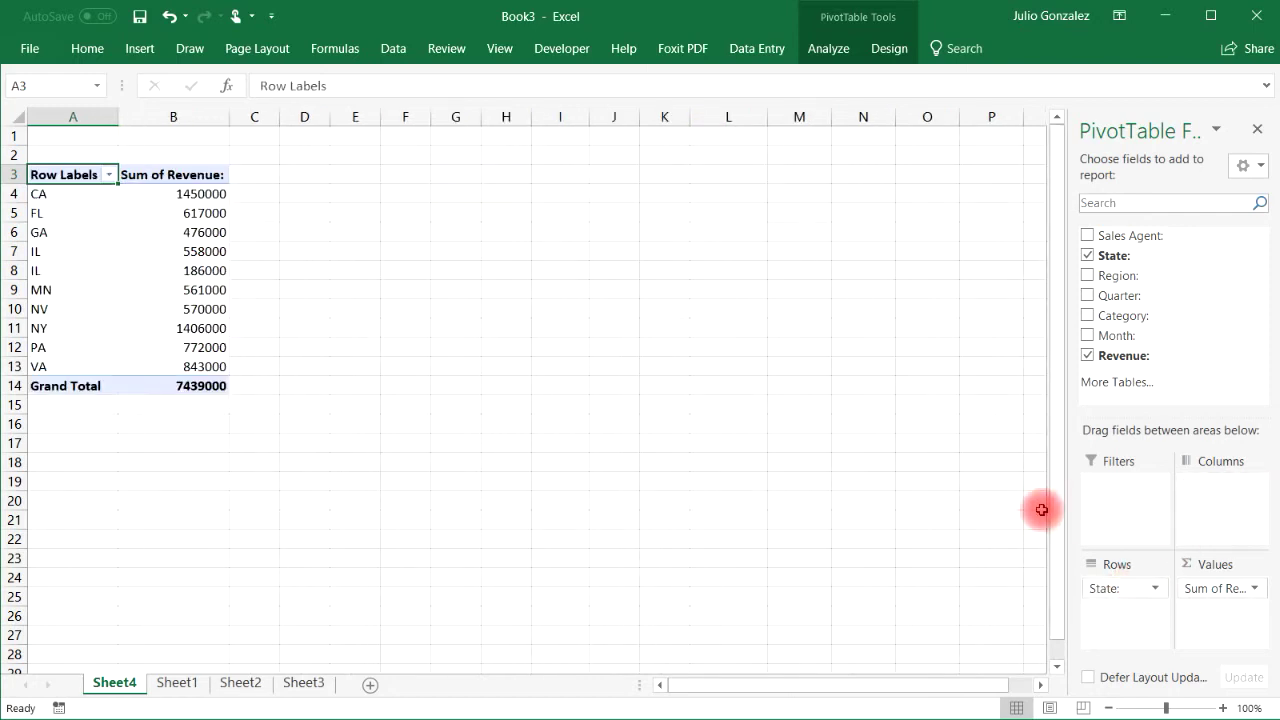
Go through the available calculation types for the Revenue value field and keep Sum.
click(1256, 589)
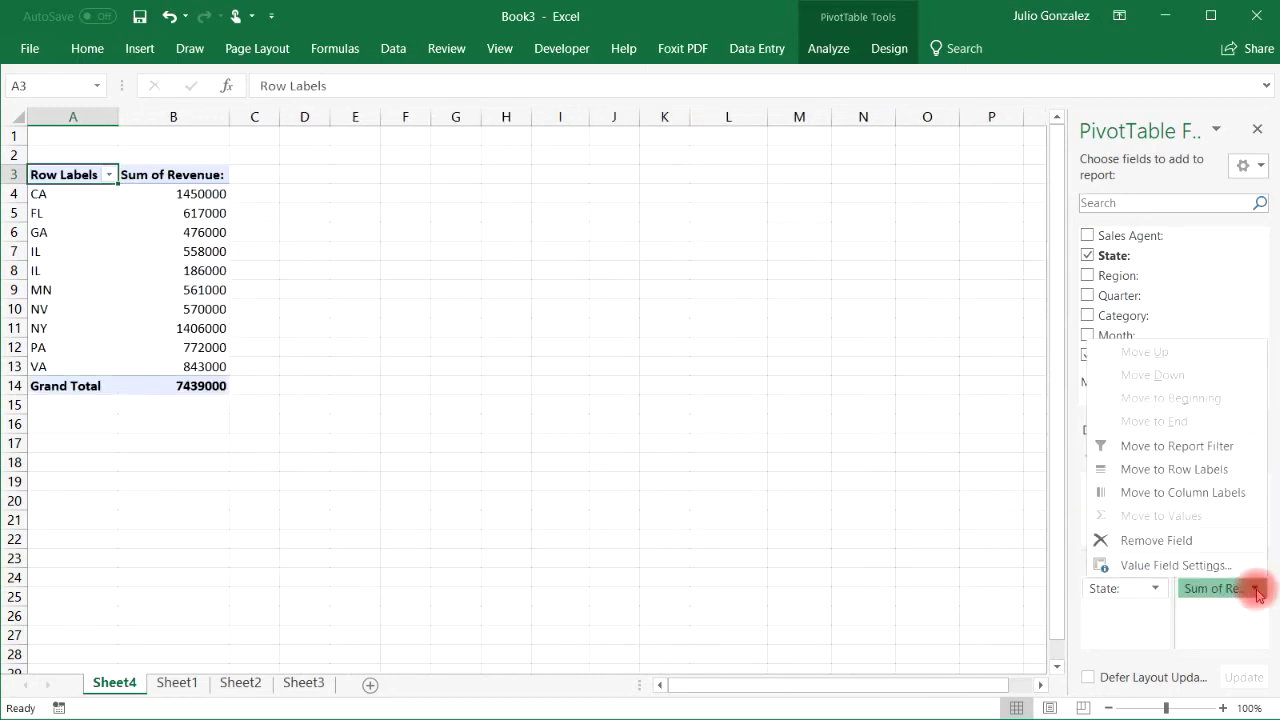
click(1205, 566)
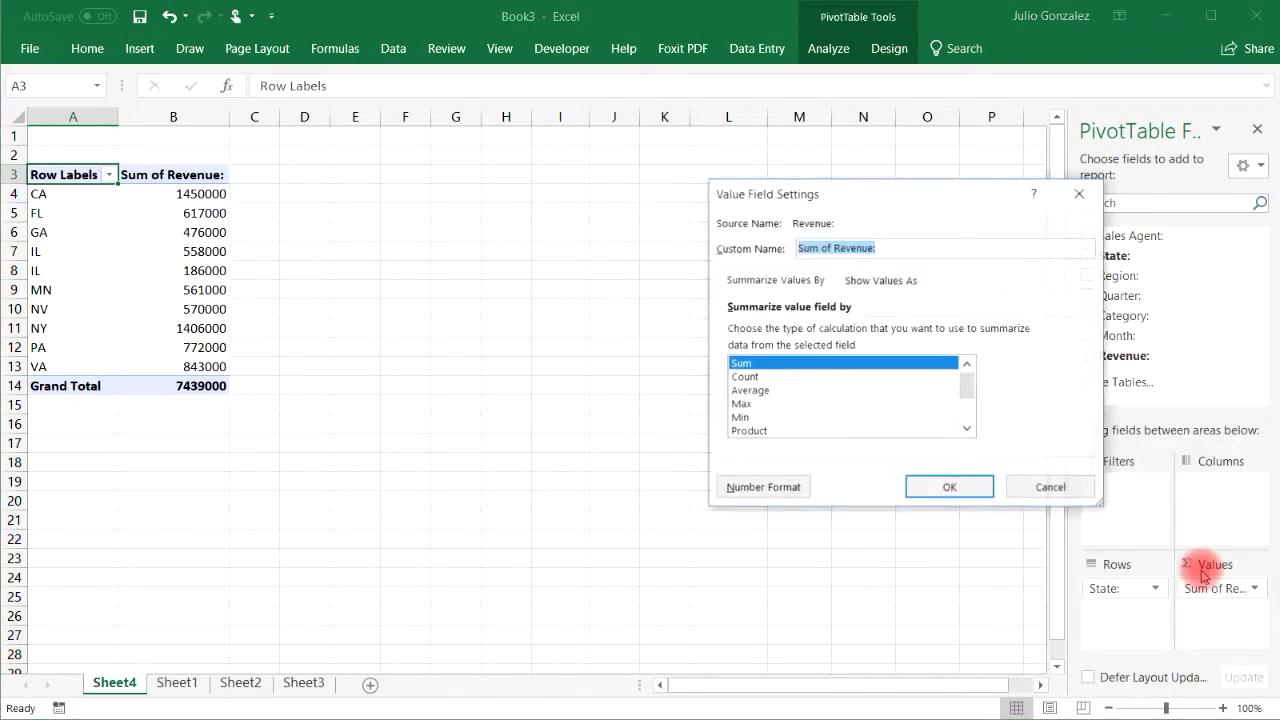
click(747, 379)
click(766, 392)
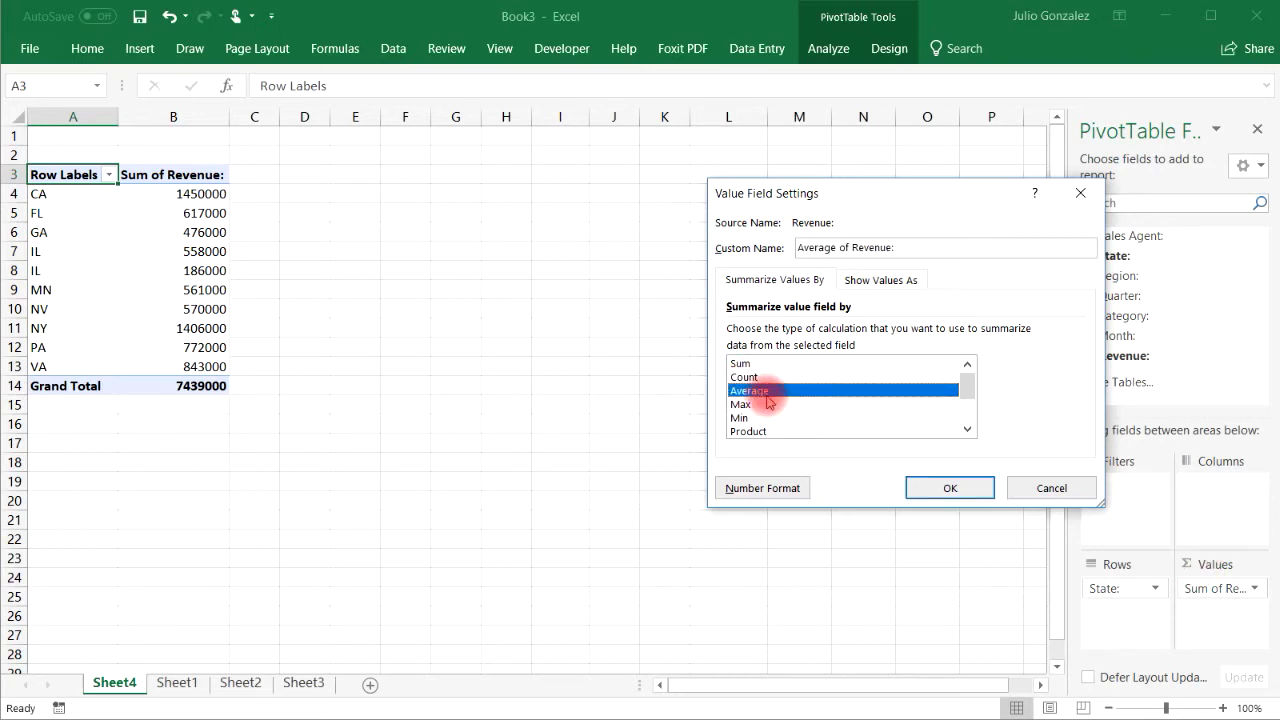
click(771, 415)
click(745, 363)
click(926, 489)
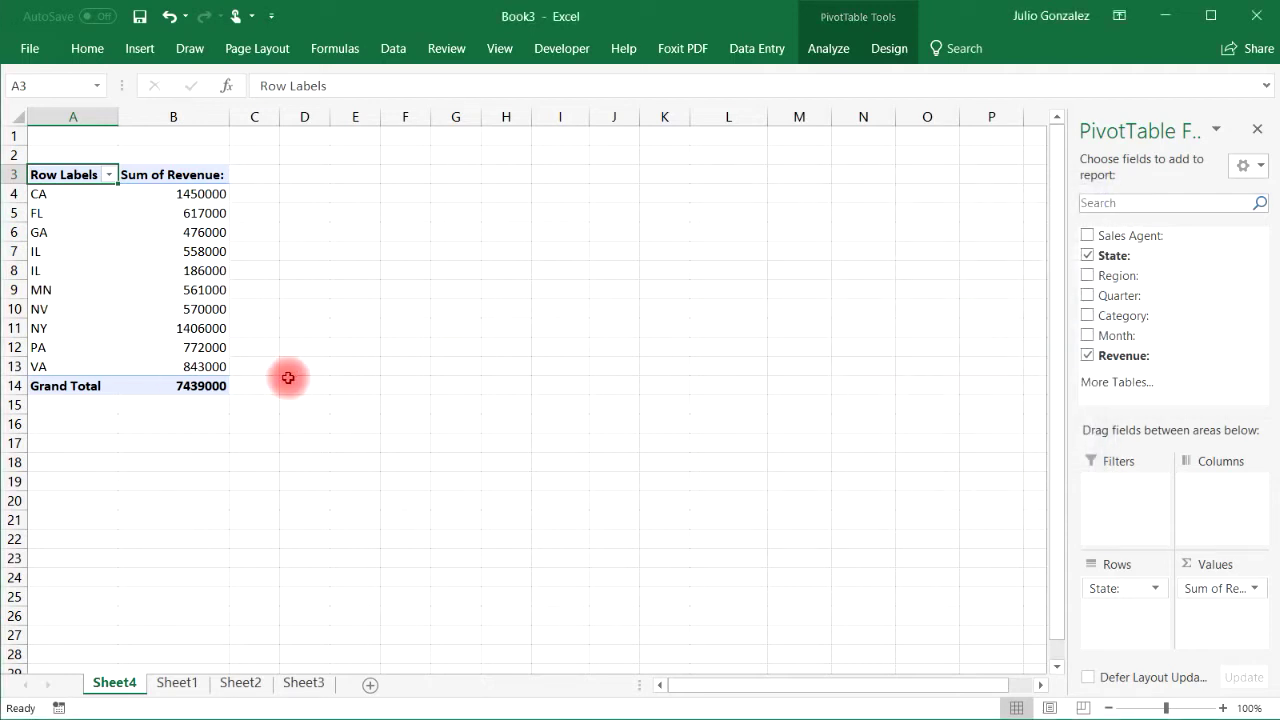
Try to insert a Filled Map PivotChart from the state revenue rows in A4:B13.
drag(62, 196, 171, 366)
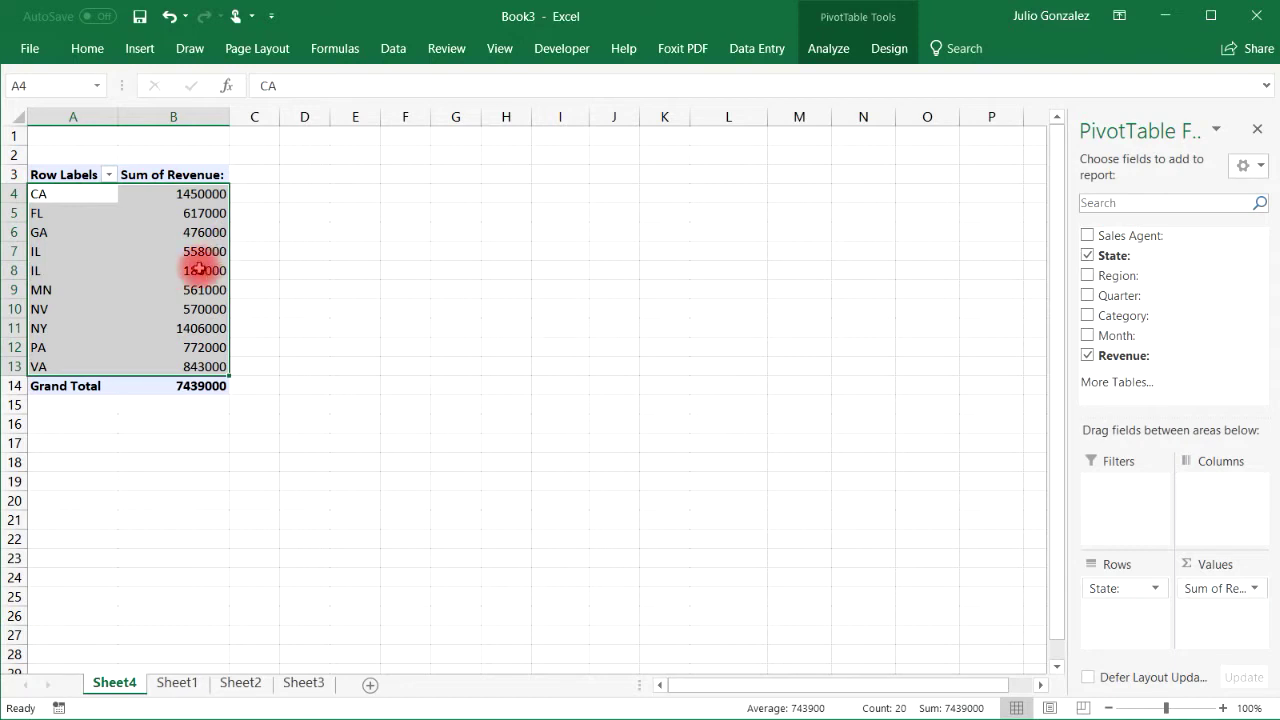
click(146, 60)
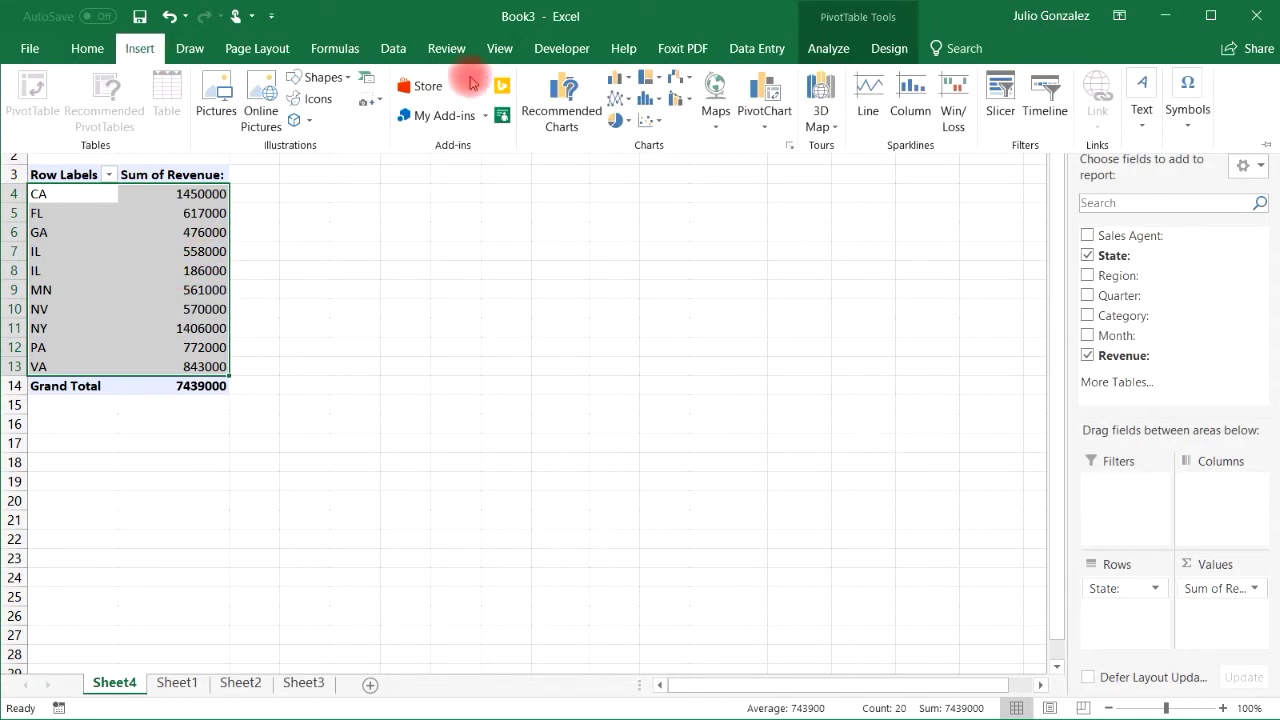
click(756, 118)
click(758, 147)
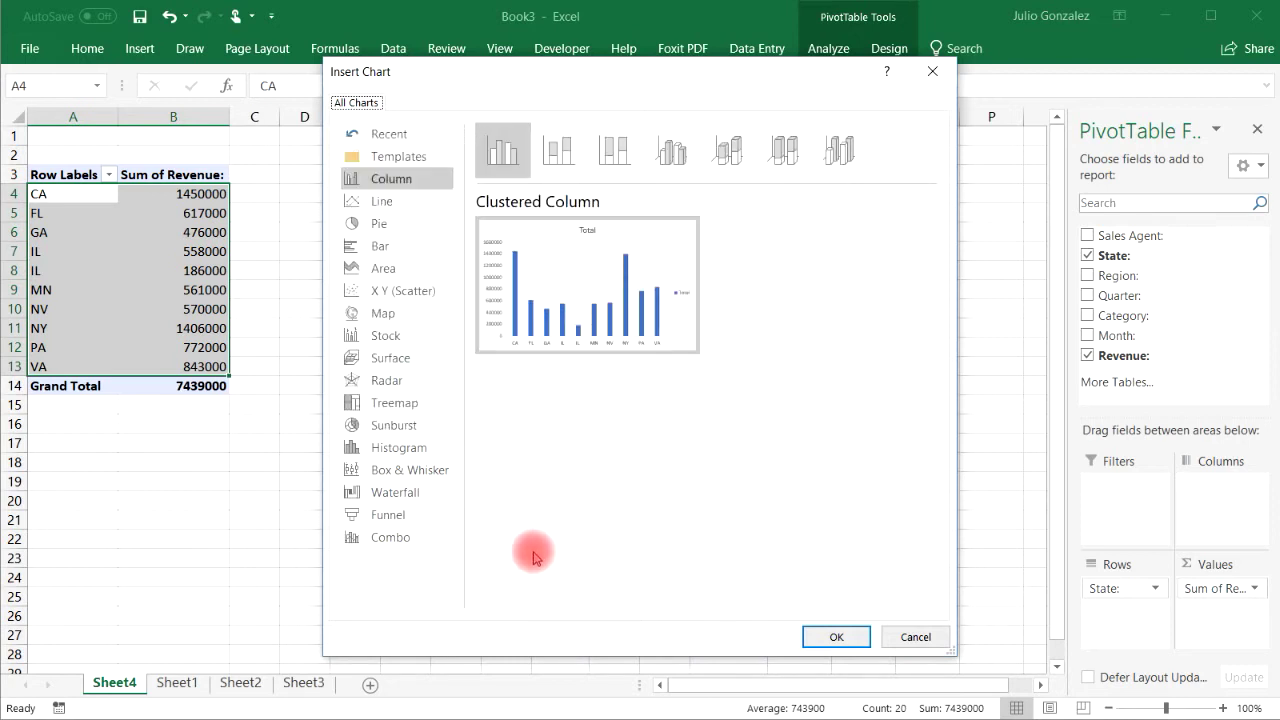
click(378, 317)
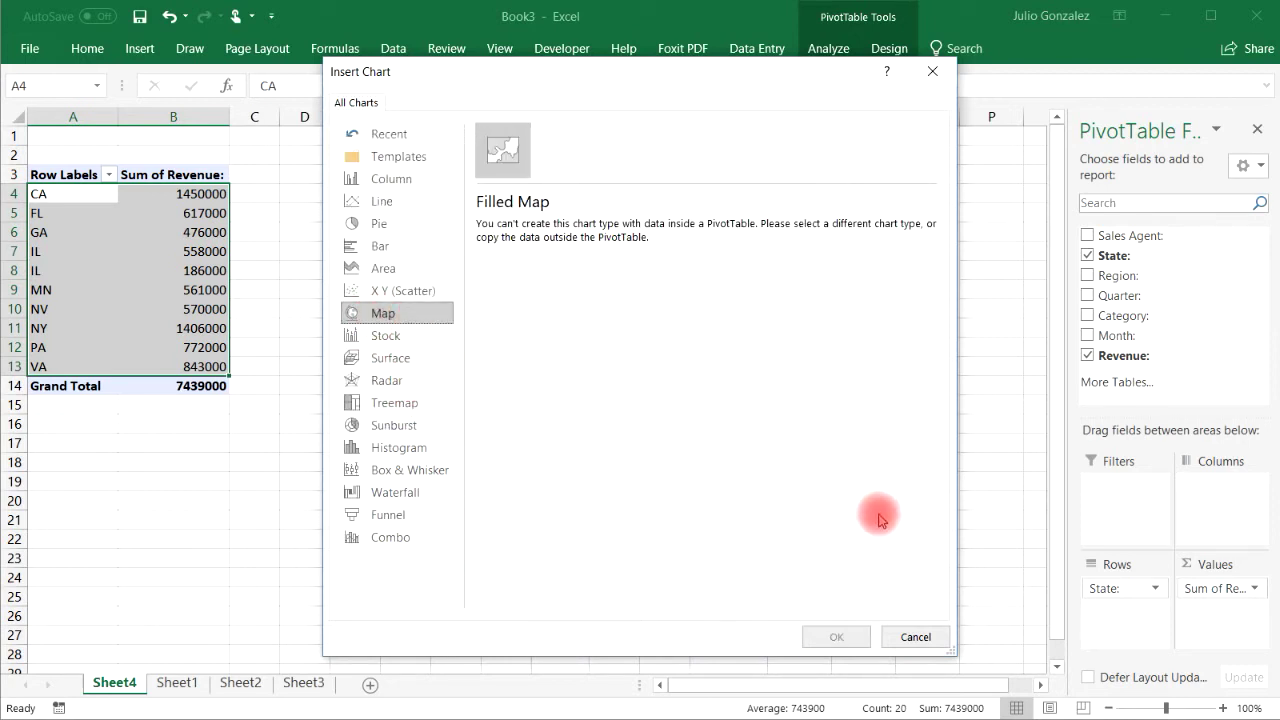
click(917, 648)
click(515, 521)
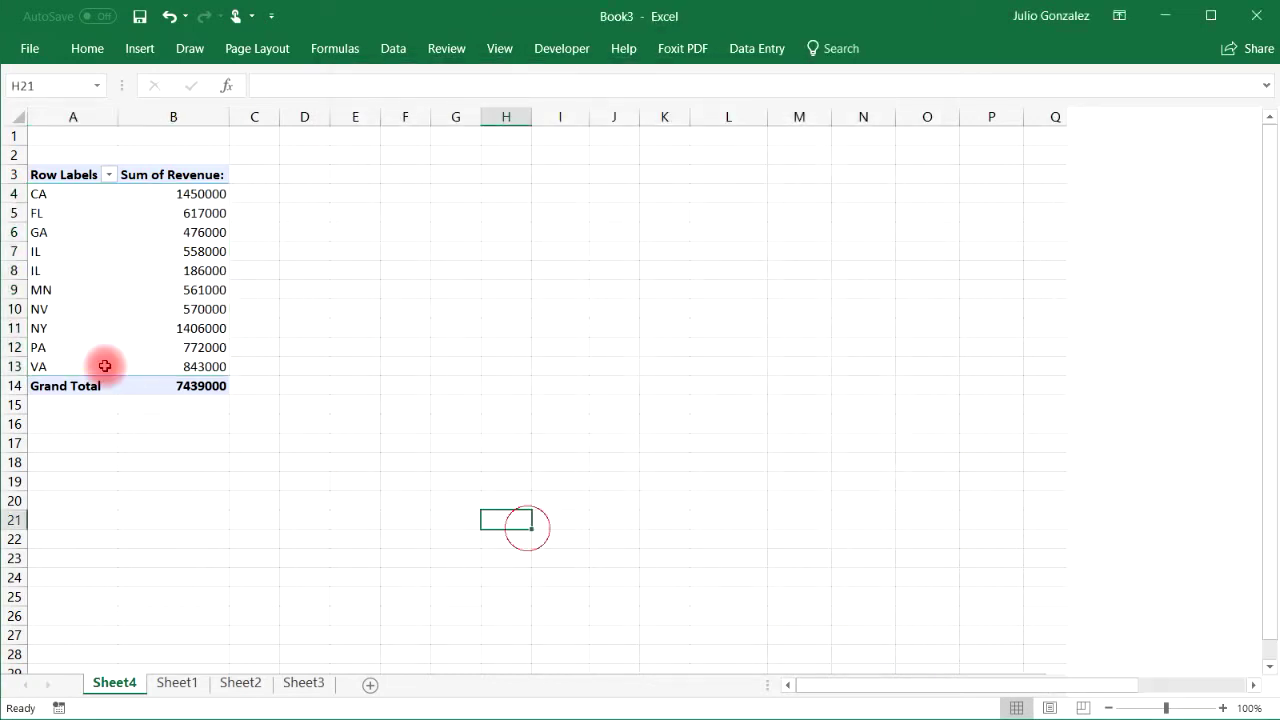
Copy the state revenue rows A4:B13 and paste them below the PivotTable starting at A16.
drag(48, 195, 172, 366)
key(ctrl+c)
mouse_move(166, 290)
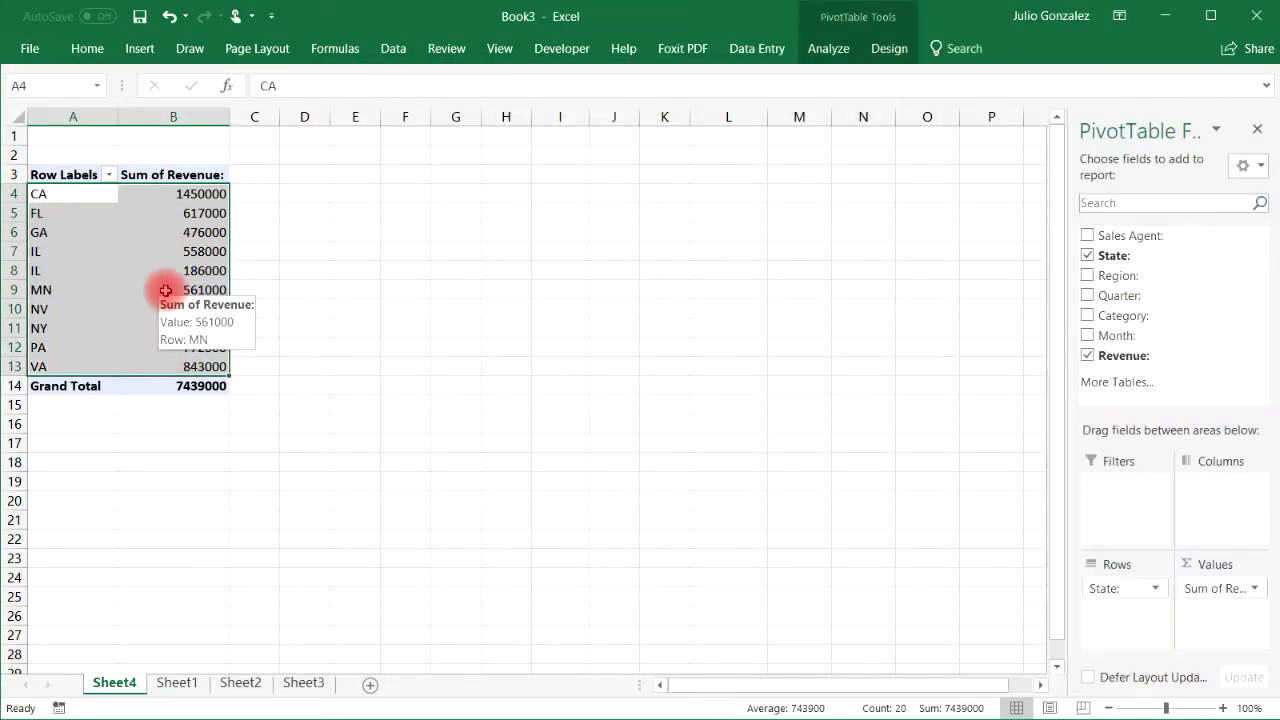
key(ctrl+v)
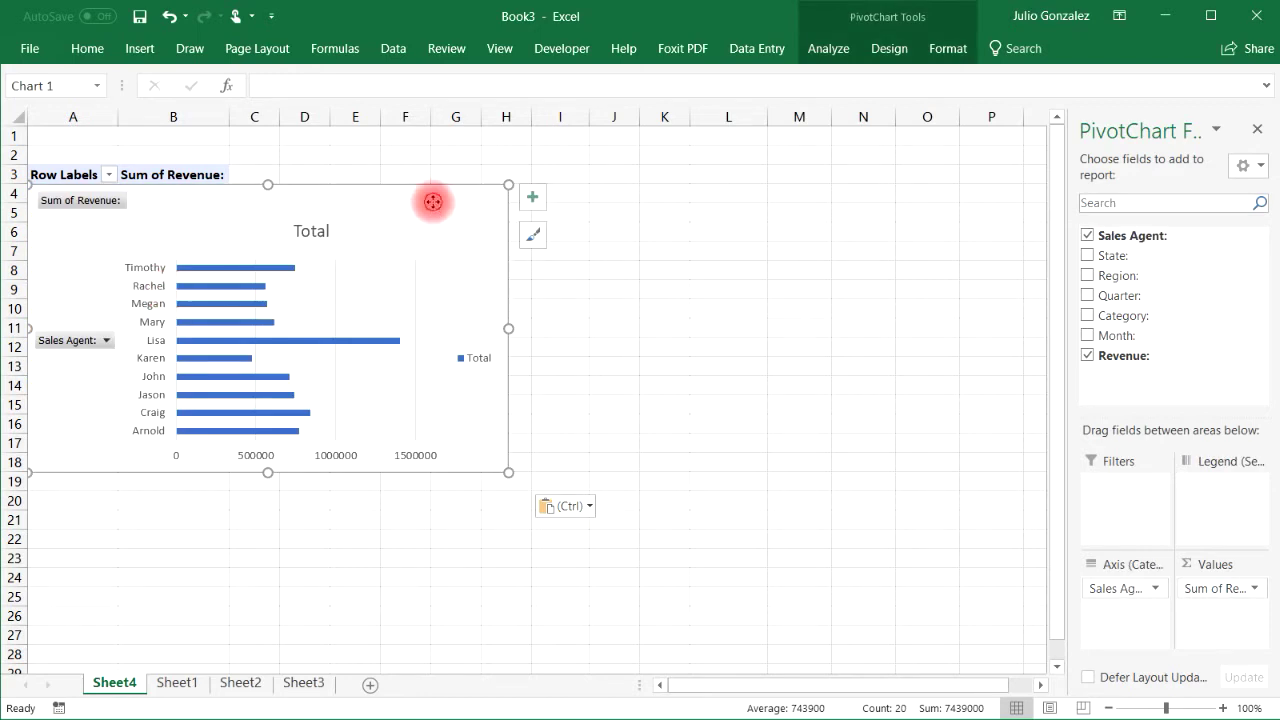
key(ctrl+z)
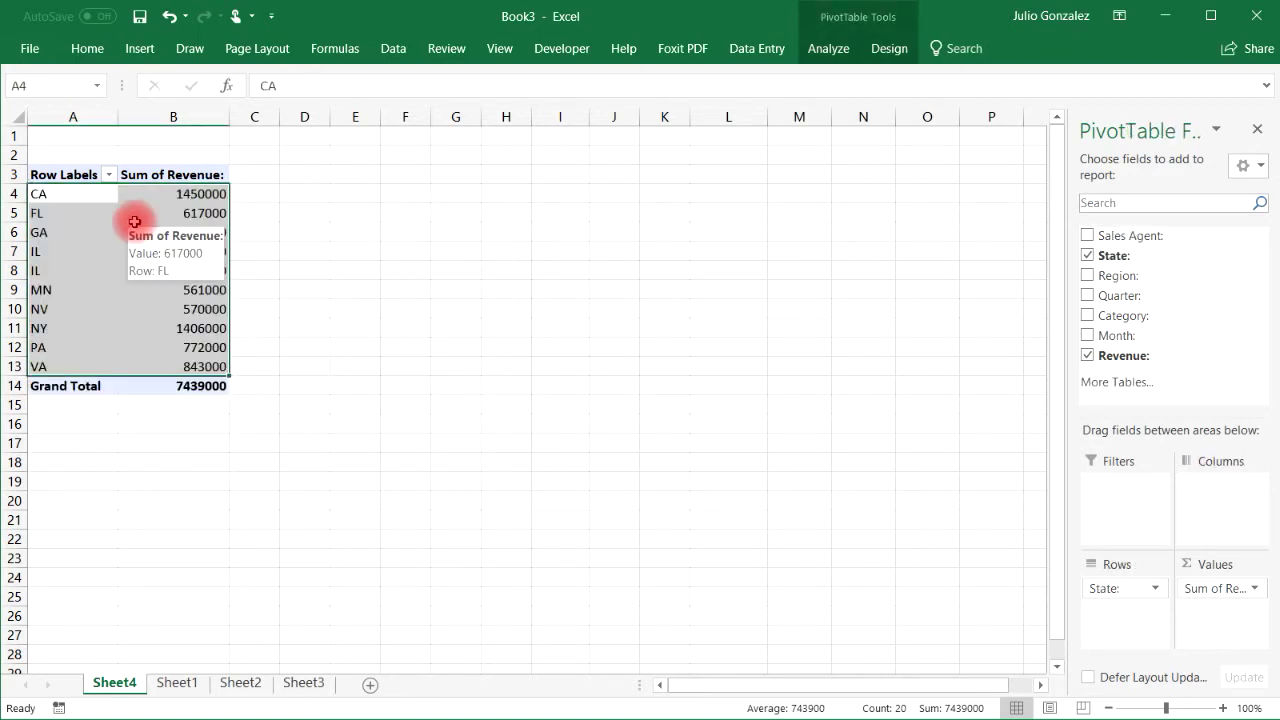
click(89, 423)
key(ctrl+v)
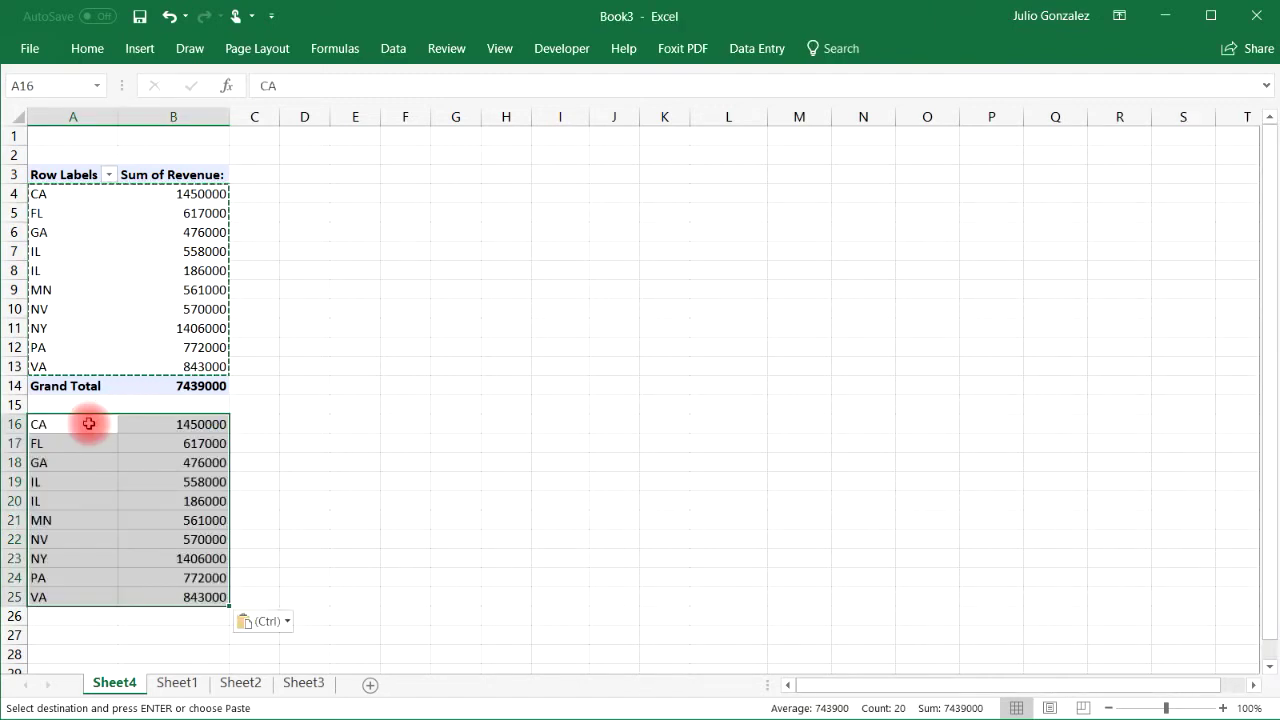
Insert a Filled Map chart from the pasted state revenue rows A16:B25 and move it beside the tables.
click(139, 48)
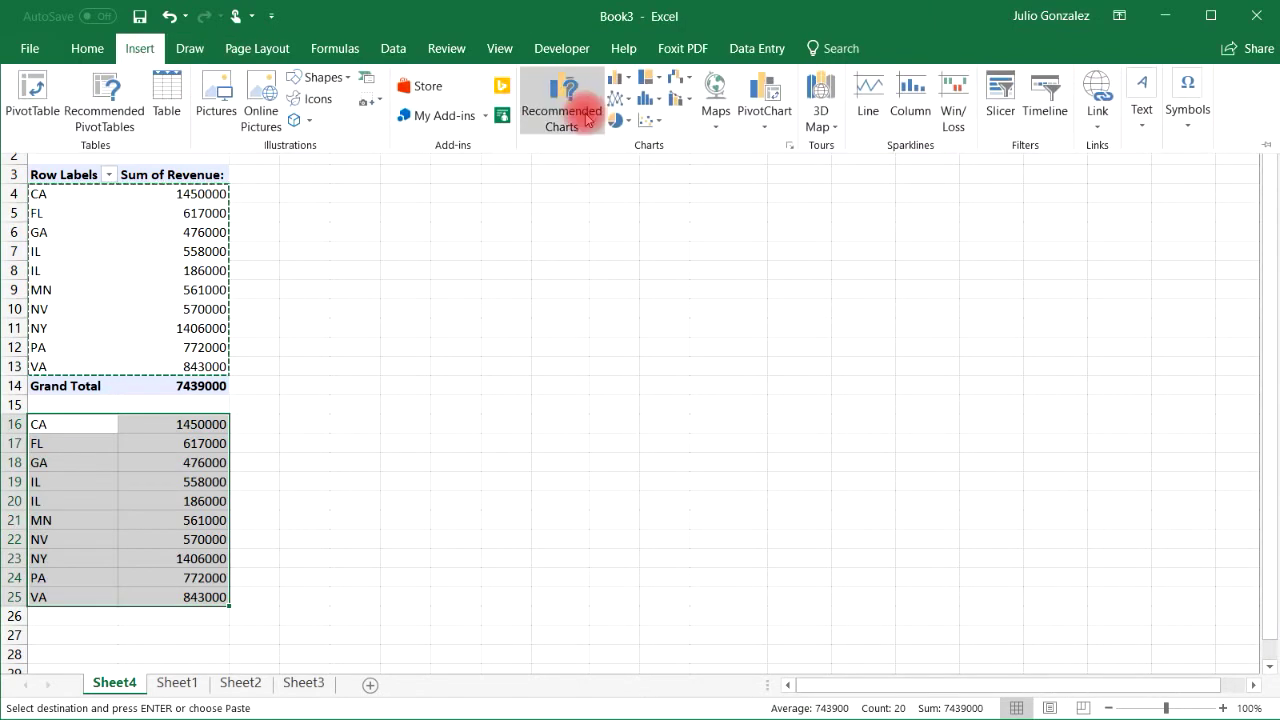
click(714, 112)
click(718, 148)
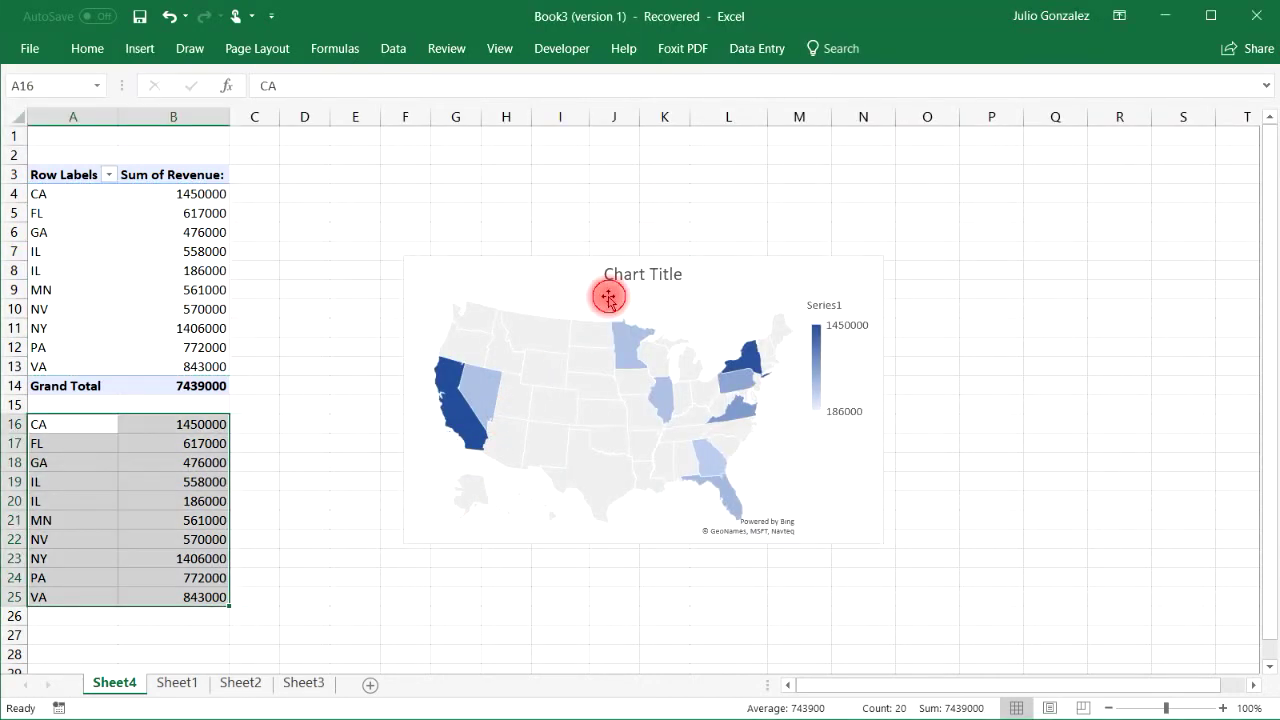
drag(790, 272, 647, 256)
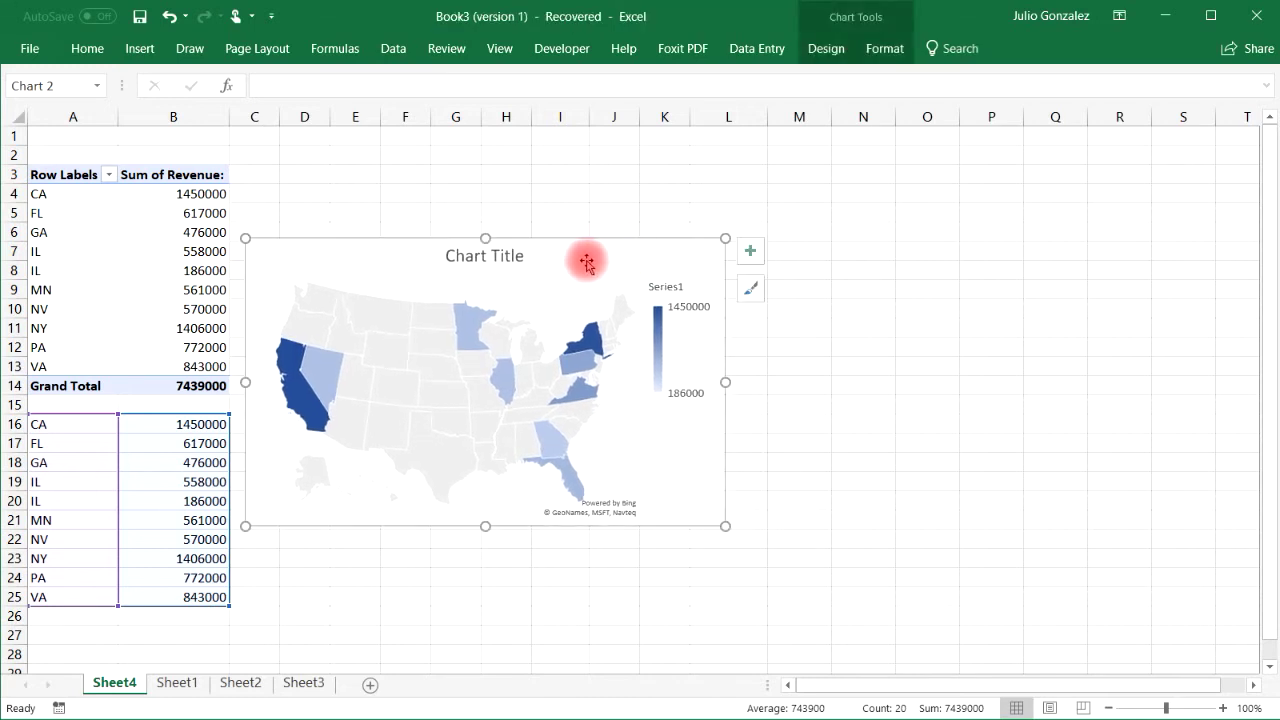
Add data labels to the map chart that show the category name instead of the value.
click(752, 291)
click(750, 254)
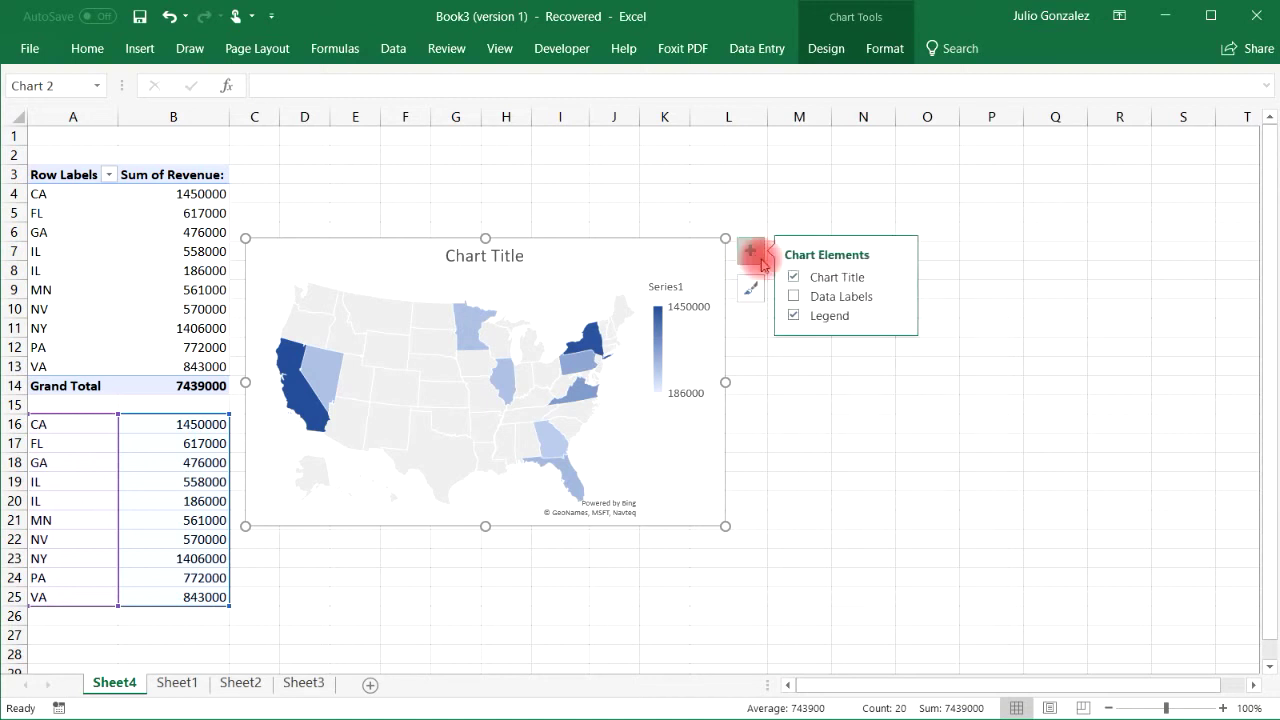
click(898, 298)
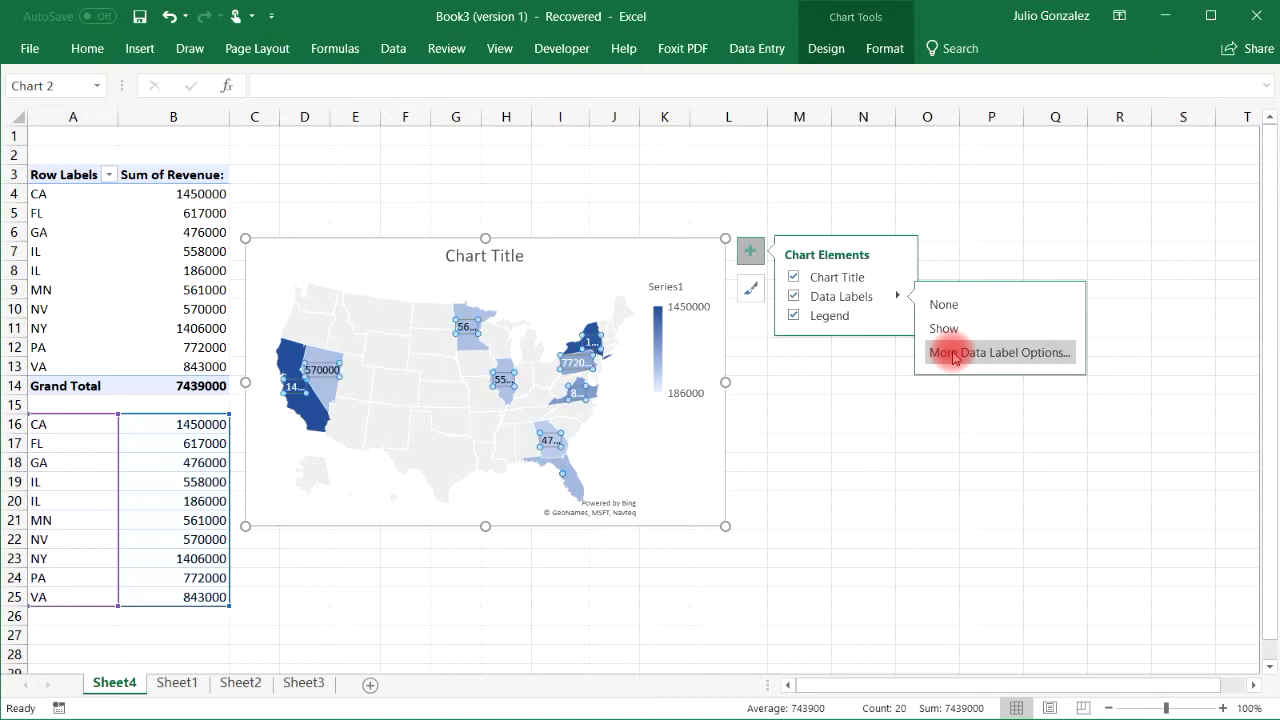
click(999, 354)
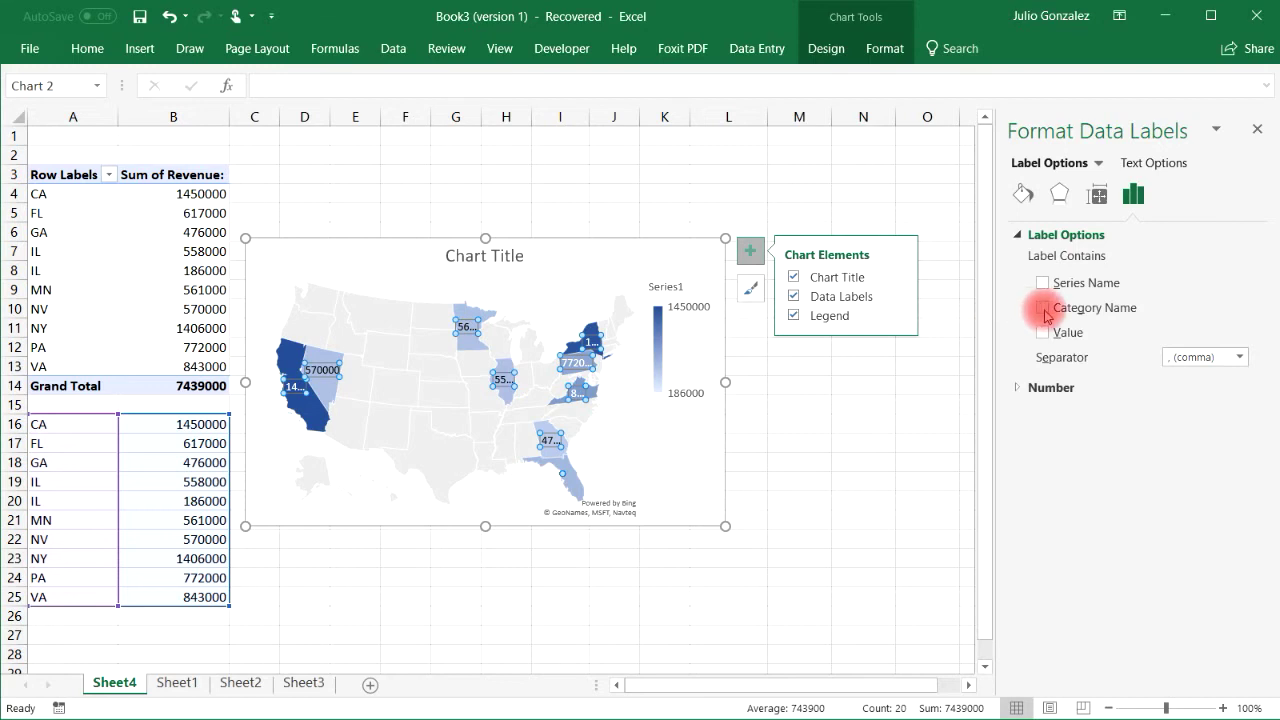
click(1042, 310)
click(714, 442)
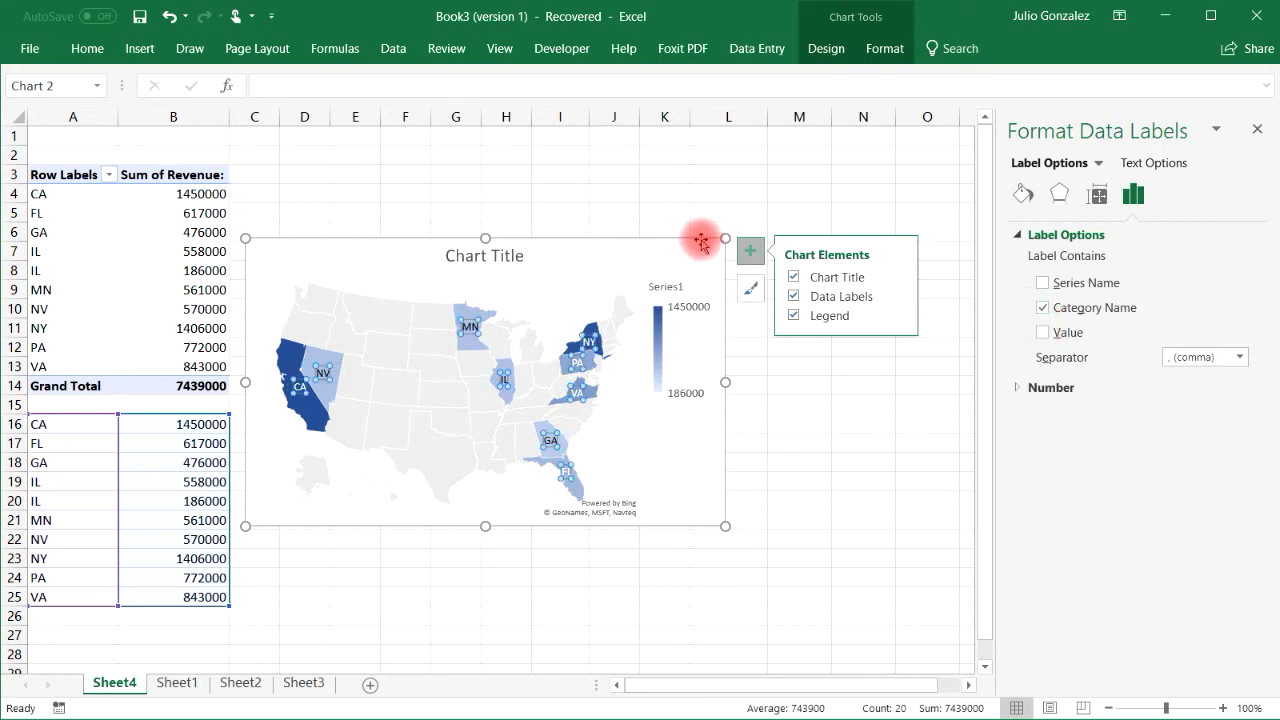
click(726, 194)
Copy the map chart onto the black dashboard on Sheet3 and place it beside the agent revenue bar chart.
right_click(646, 258)
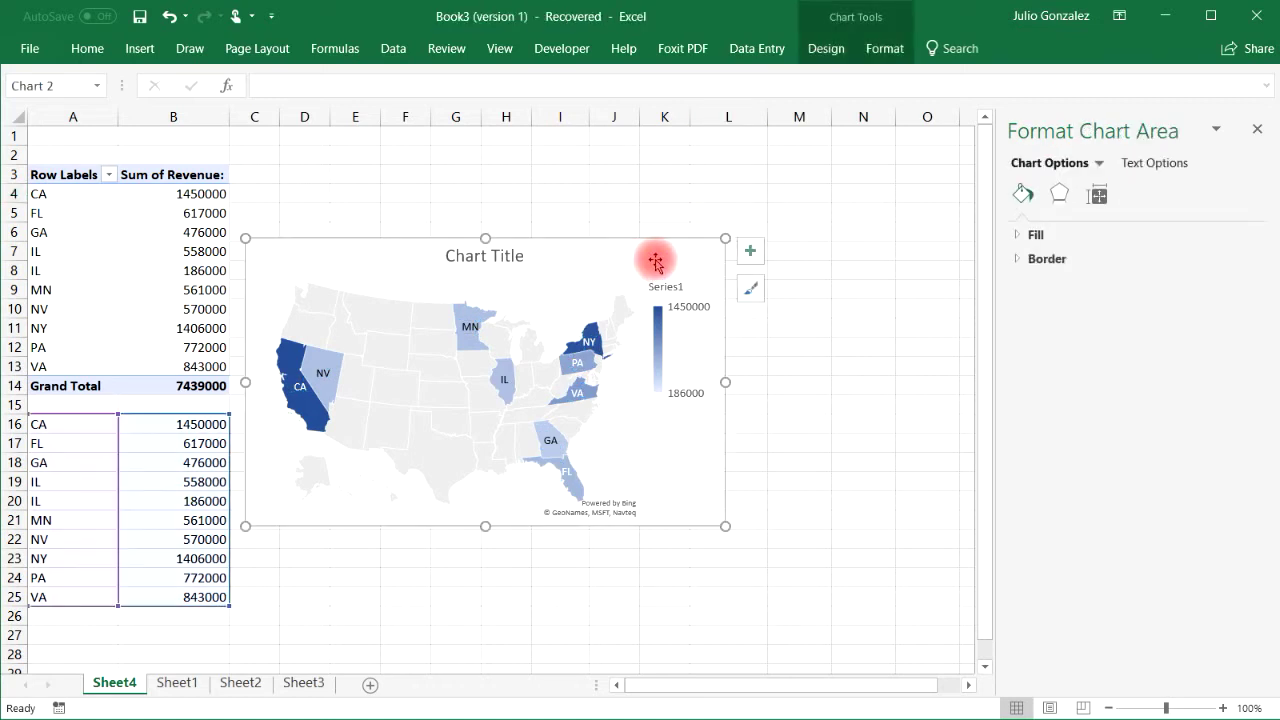
click(690, 296)
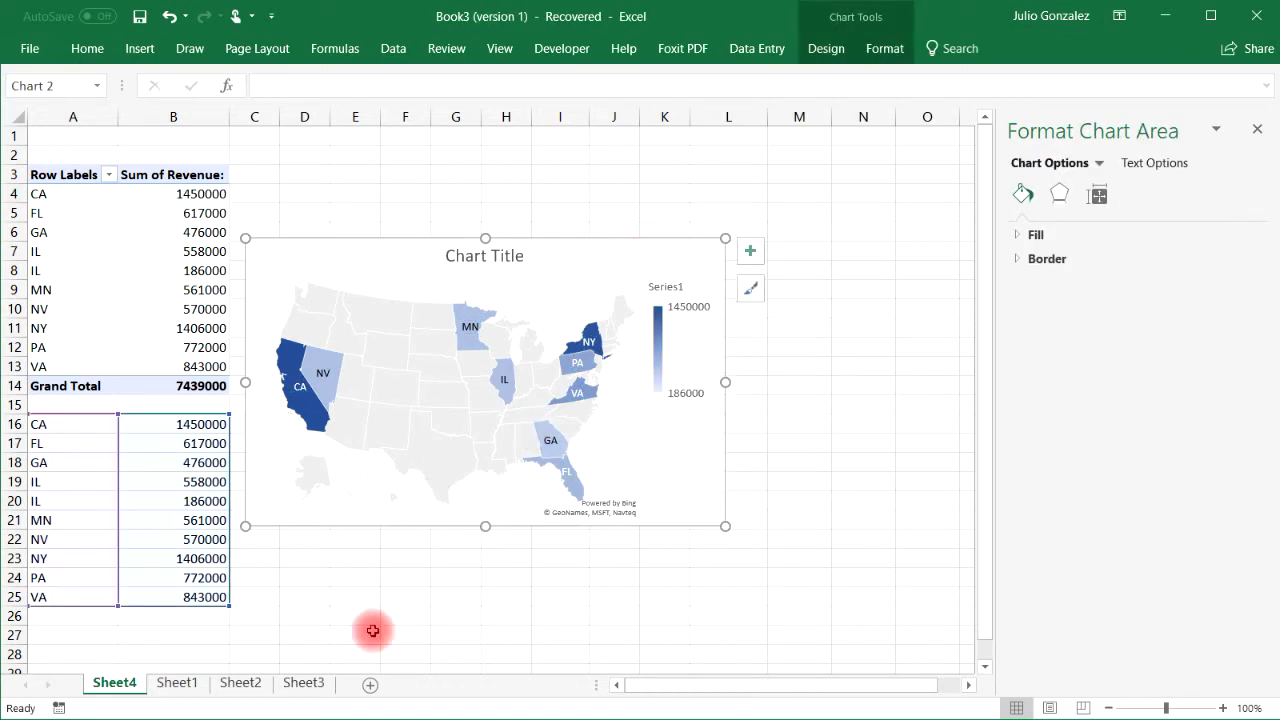
click(303, 683)
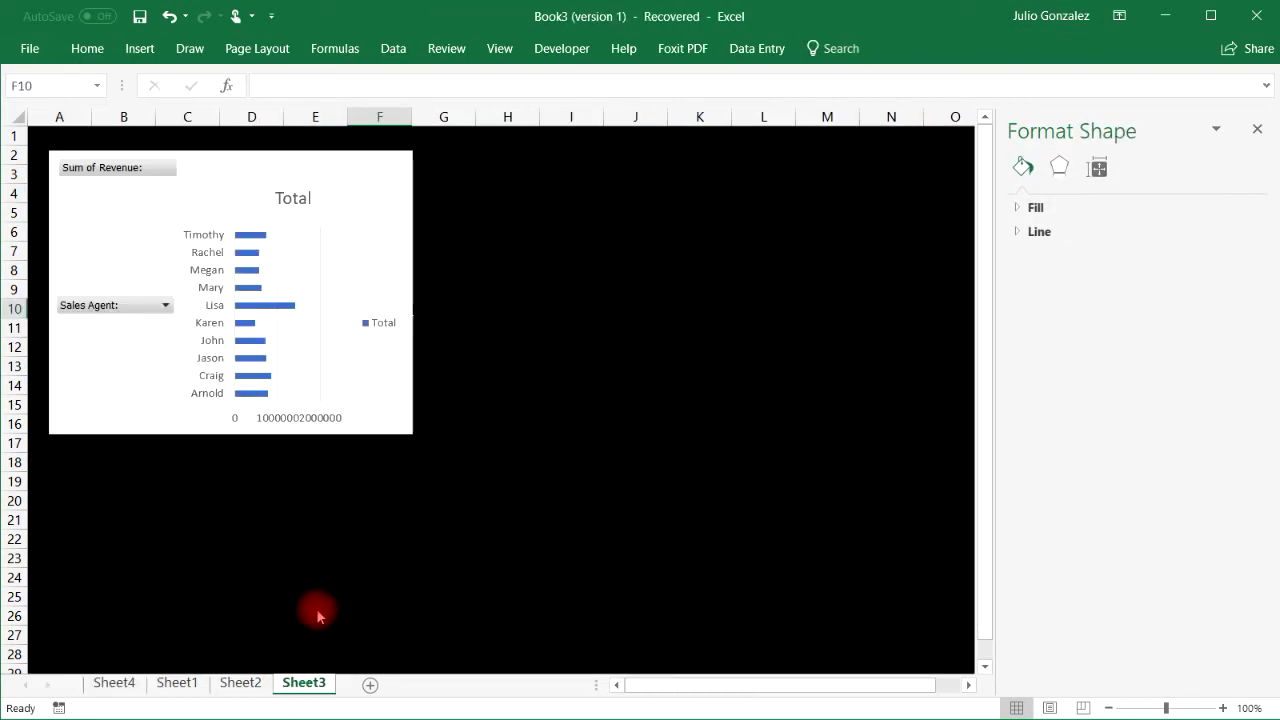
click(1257, 129)
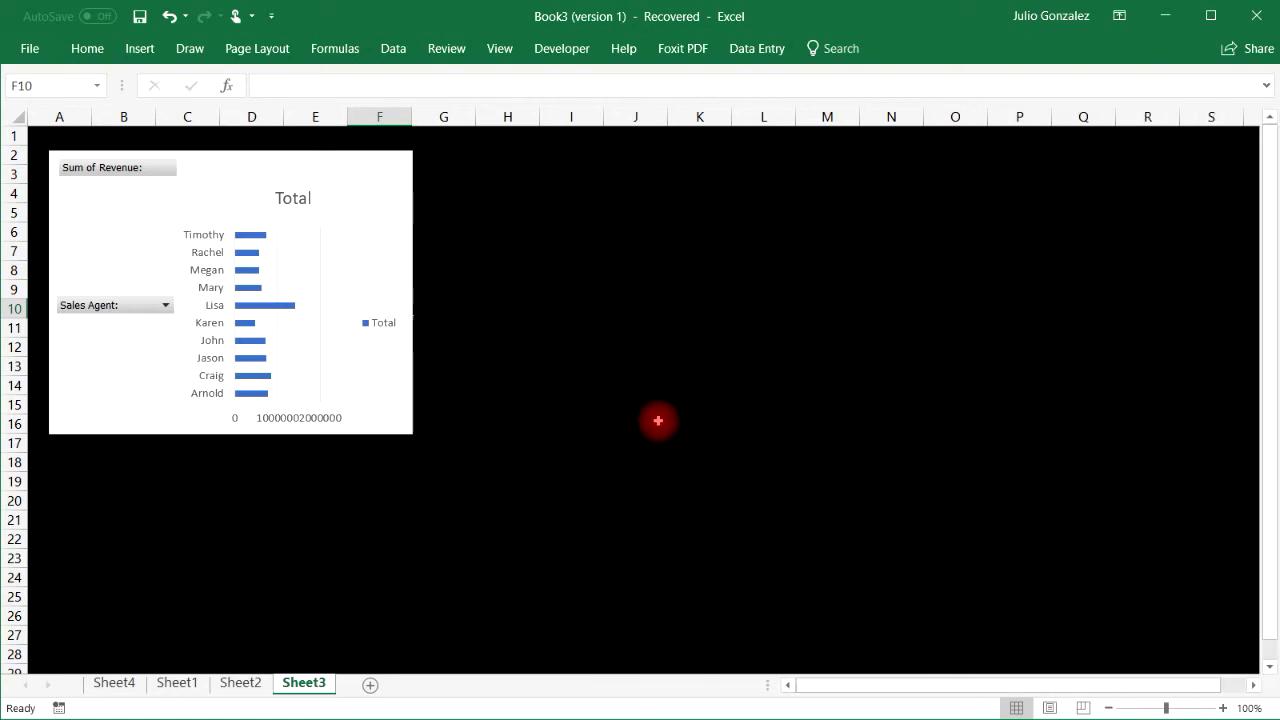
key(ctrl+v)
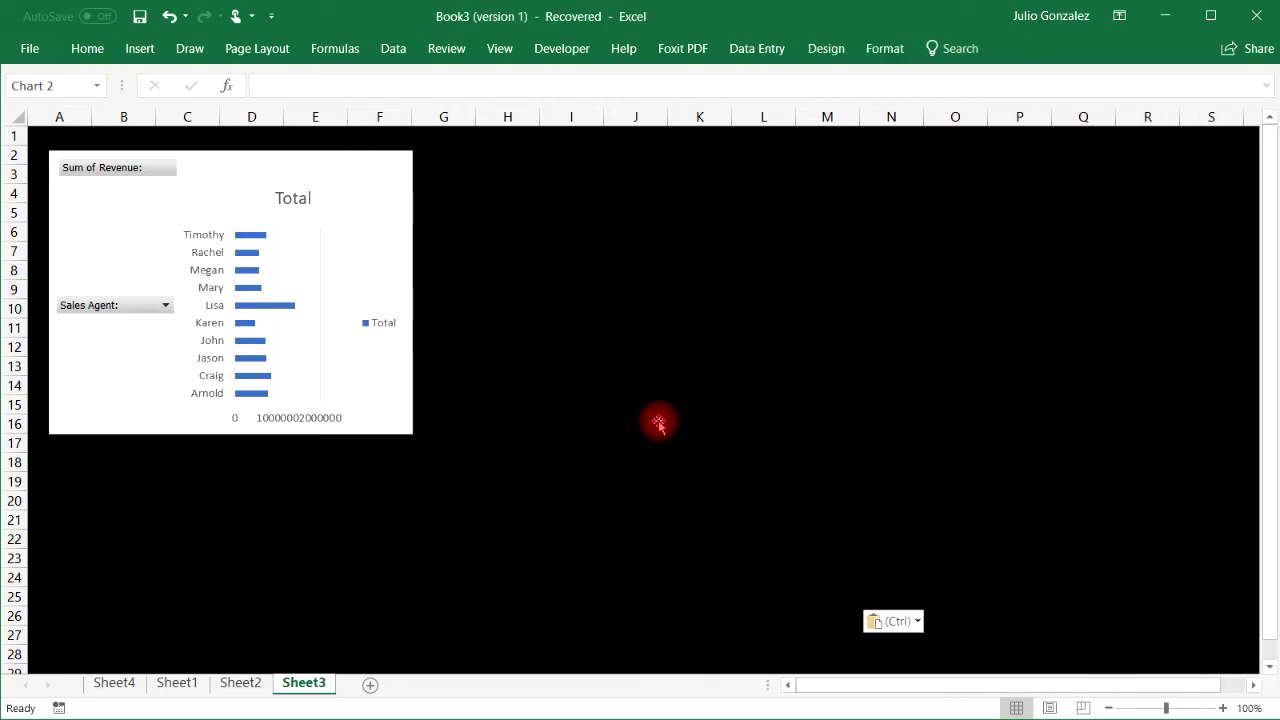
drag(655, 320, 786, 174)
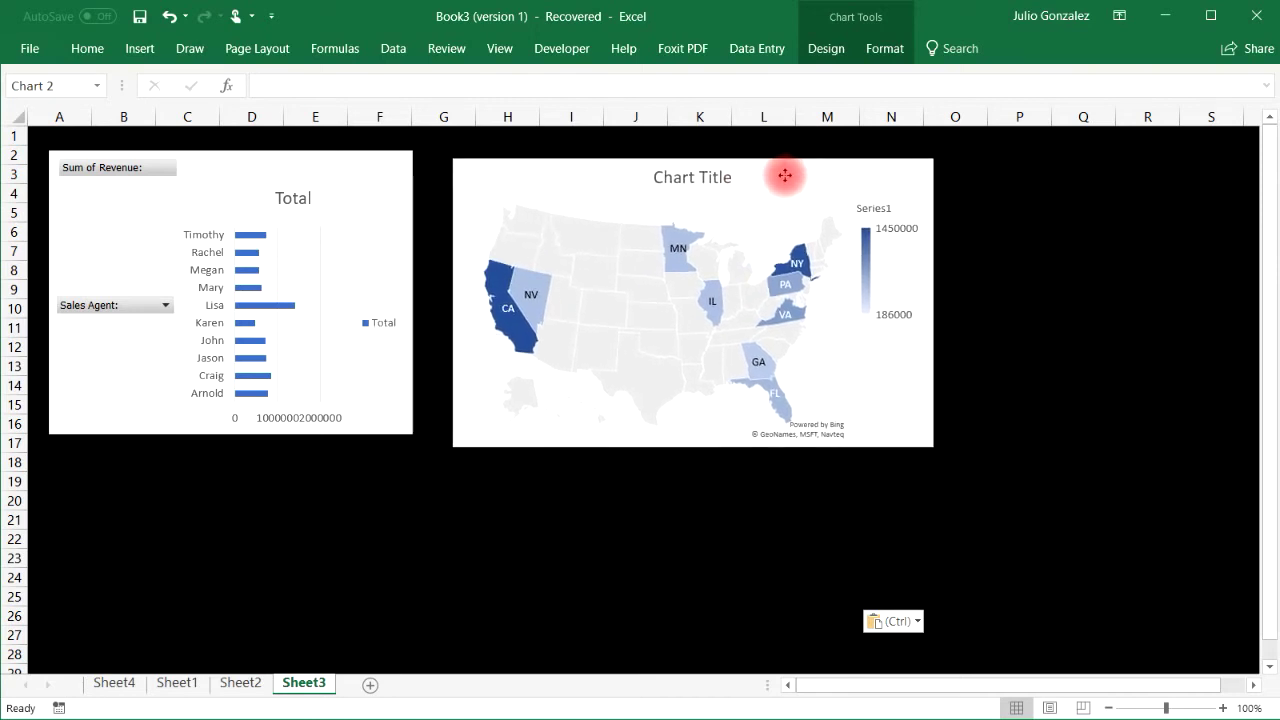
Shorten the agent revenue bar chart and shrink the map chart to a similar height, aligned beside it.
click(405, 240)
drag(413, 437, 423, 383)
click(822, 183)
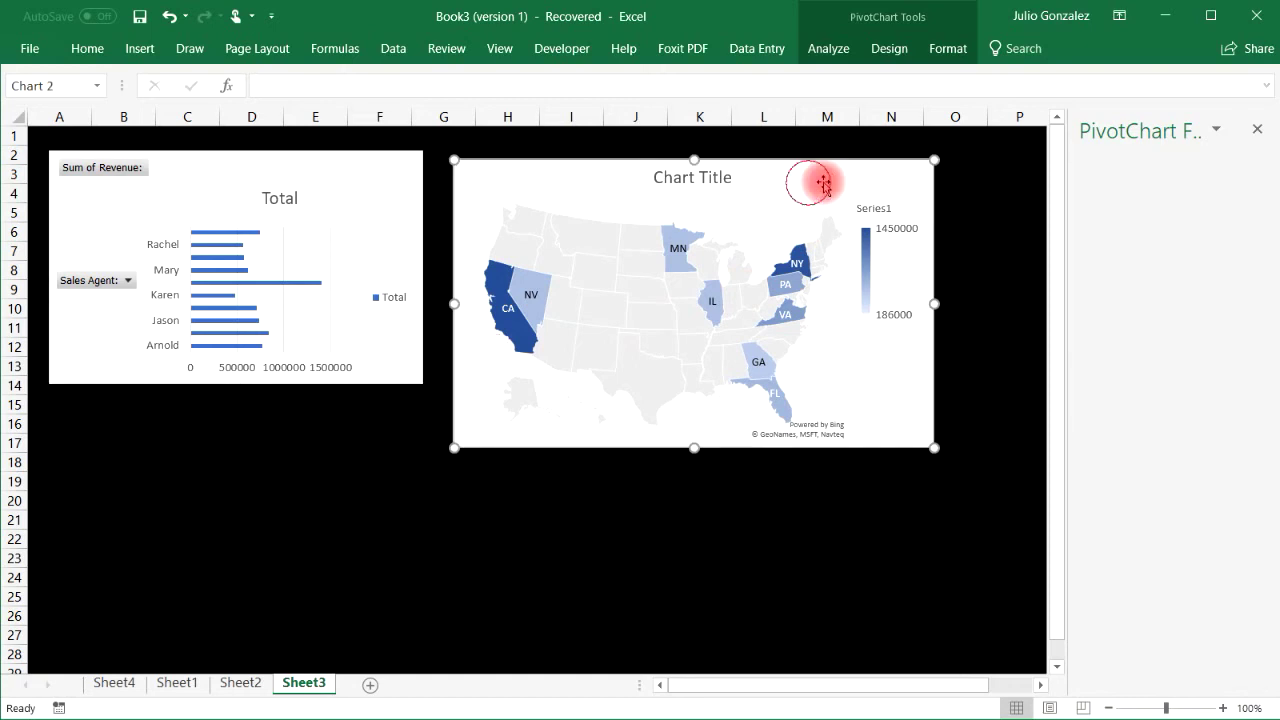
drag(935, 159, 882, 228)
drag(807, 258, 820, 193)
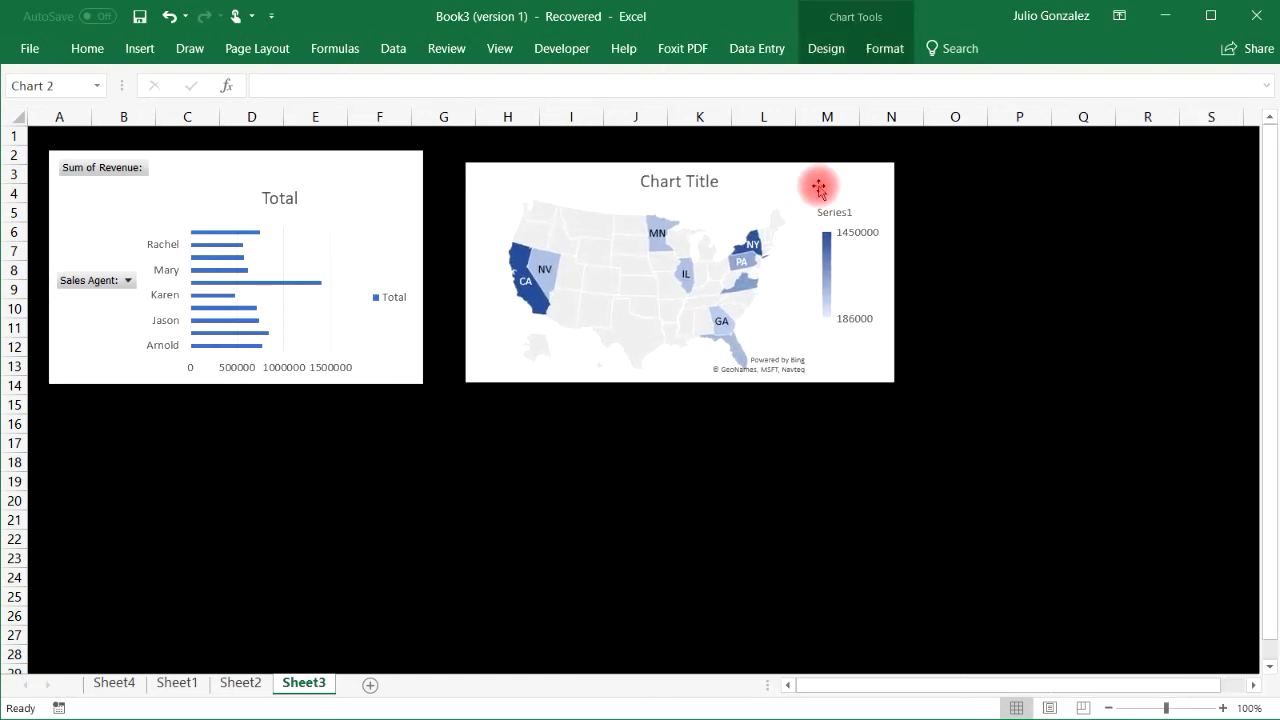
drag(895, 163, 869, 155)
Create a PivotTable from Table1 on a new worksheet with Category in the rows and Revenue in the values.
click(242, 683)
click(178, 683)
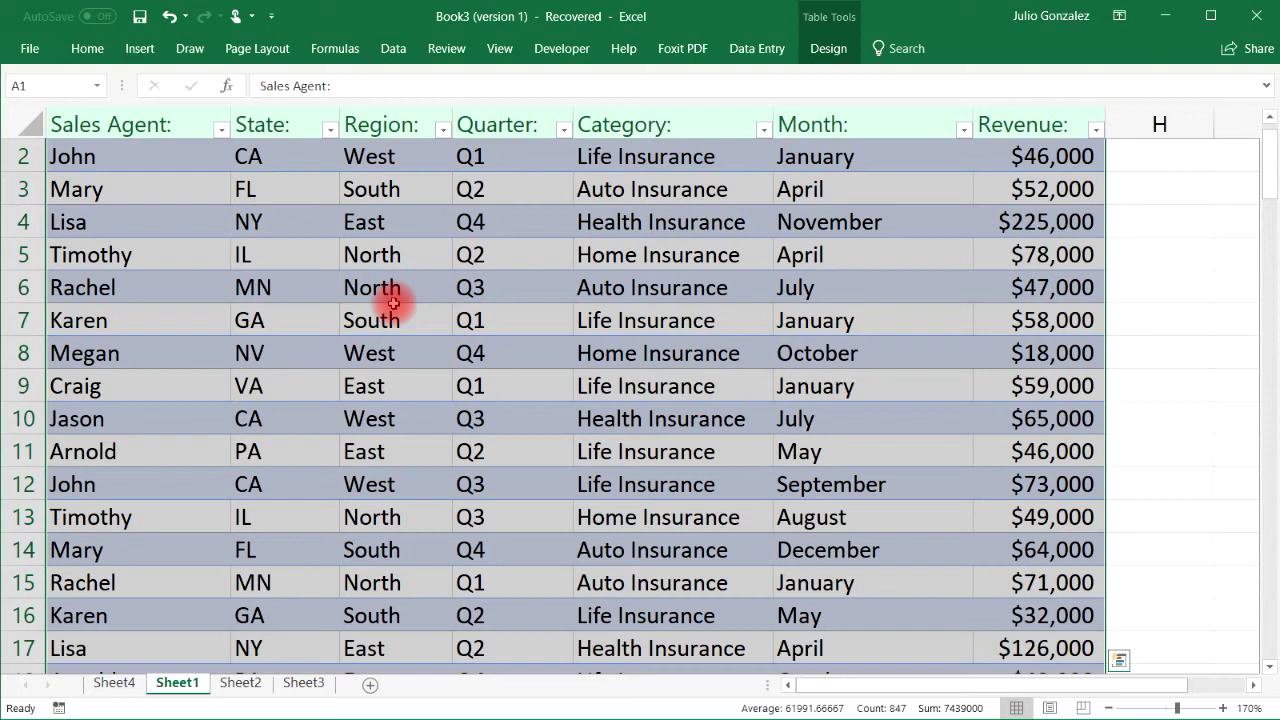
click(143, 50)
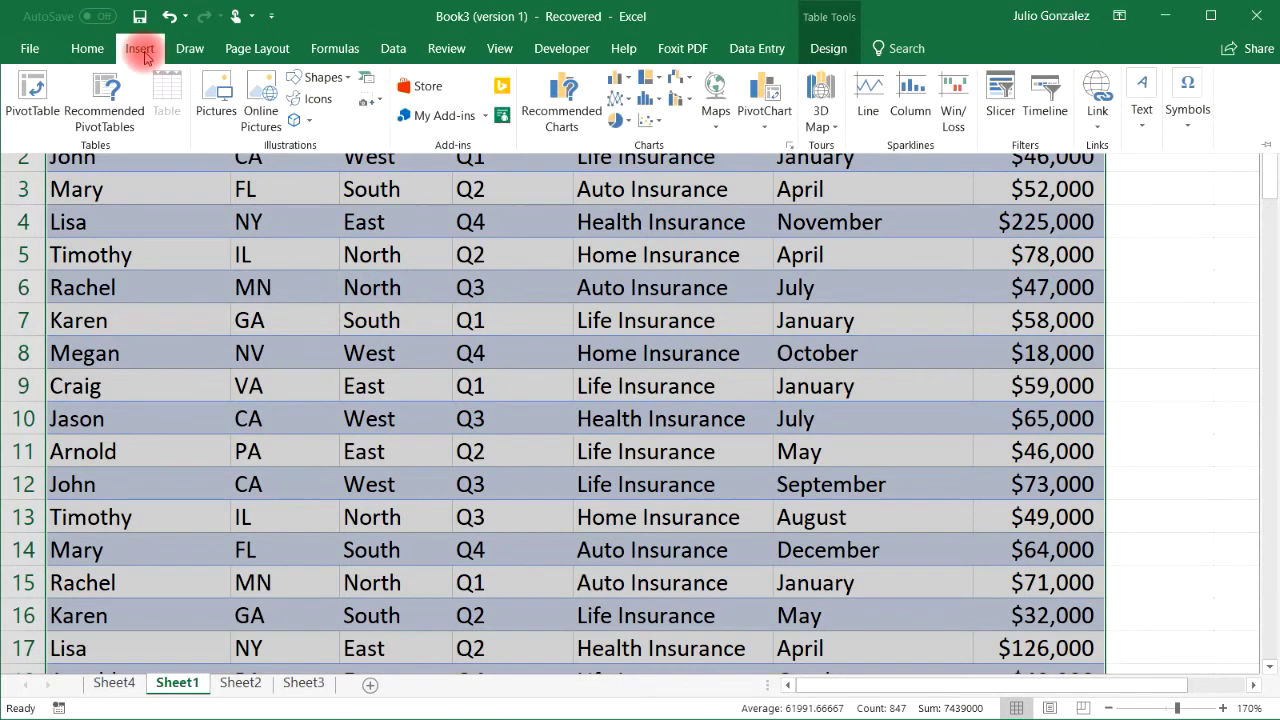
click(38, 86)
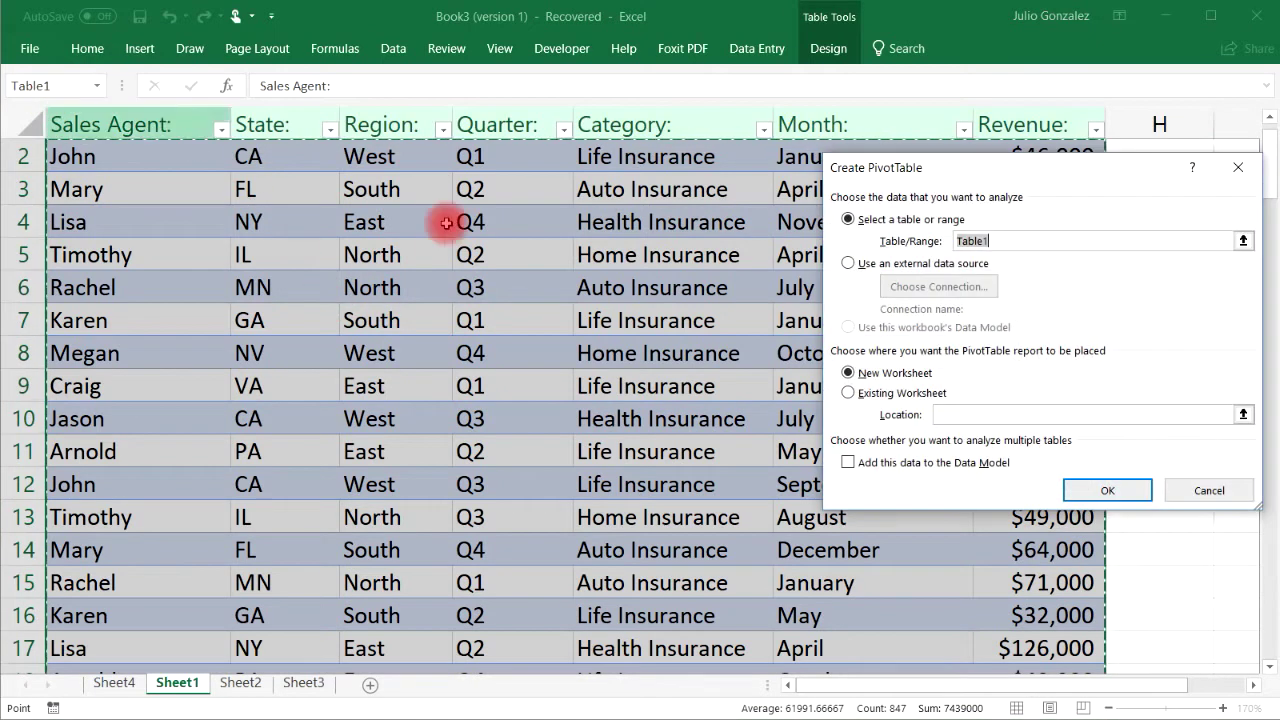
click(1102, 490)
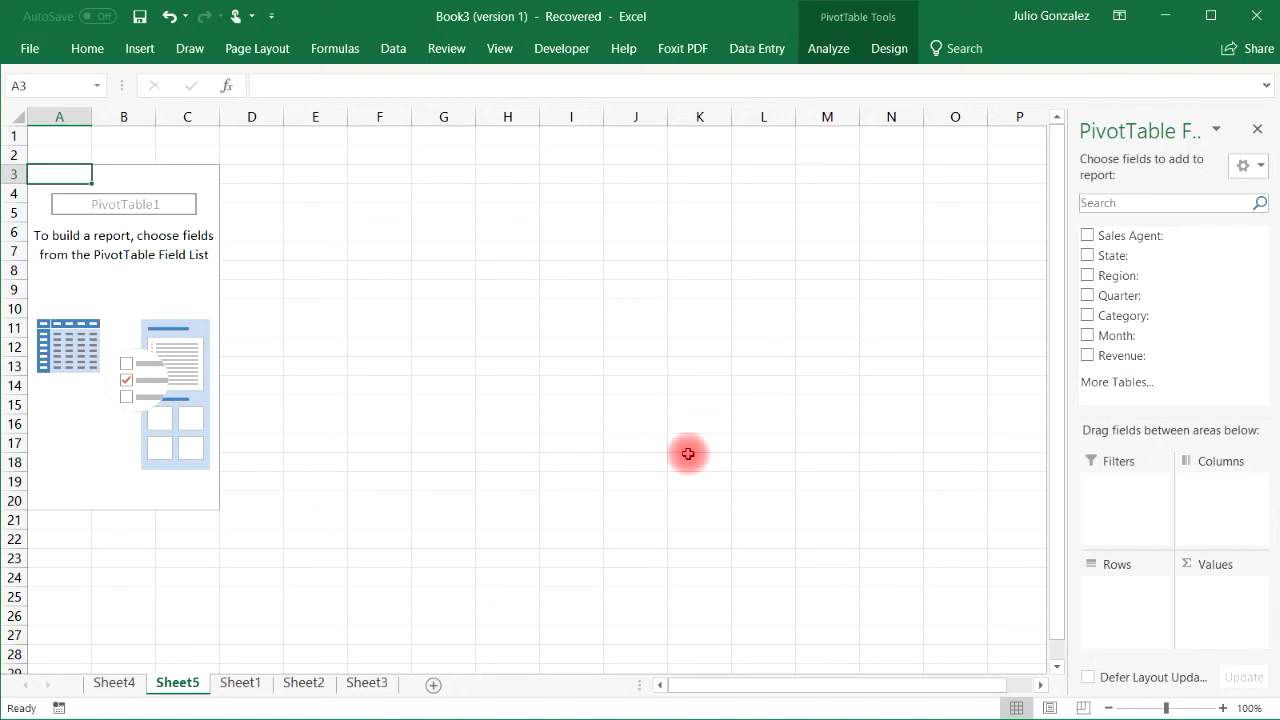
click(1088, 316)
click(1088, 354)
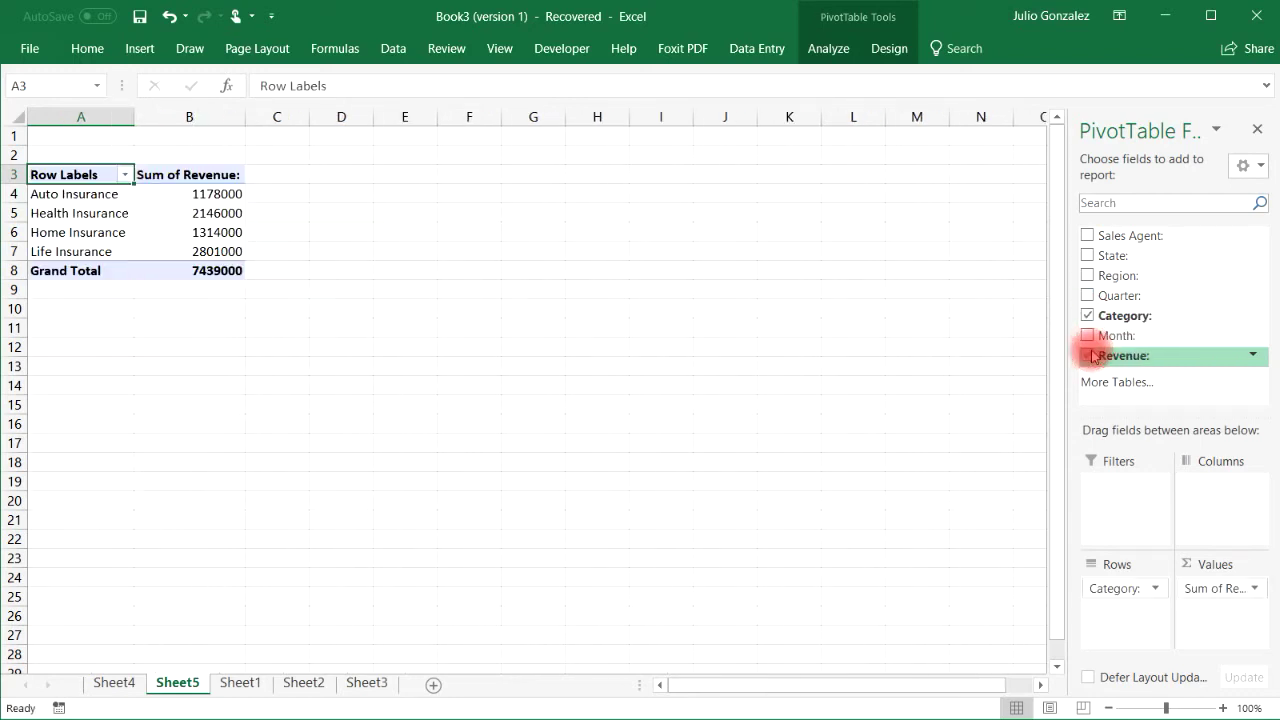
Try a Doughnut PivotChart for the category revenue rows A4:B7 and delete it.
drag(80, 194, 185, 260)
click(147, 58)
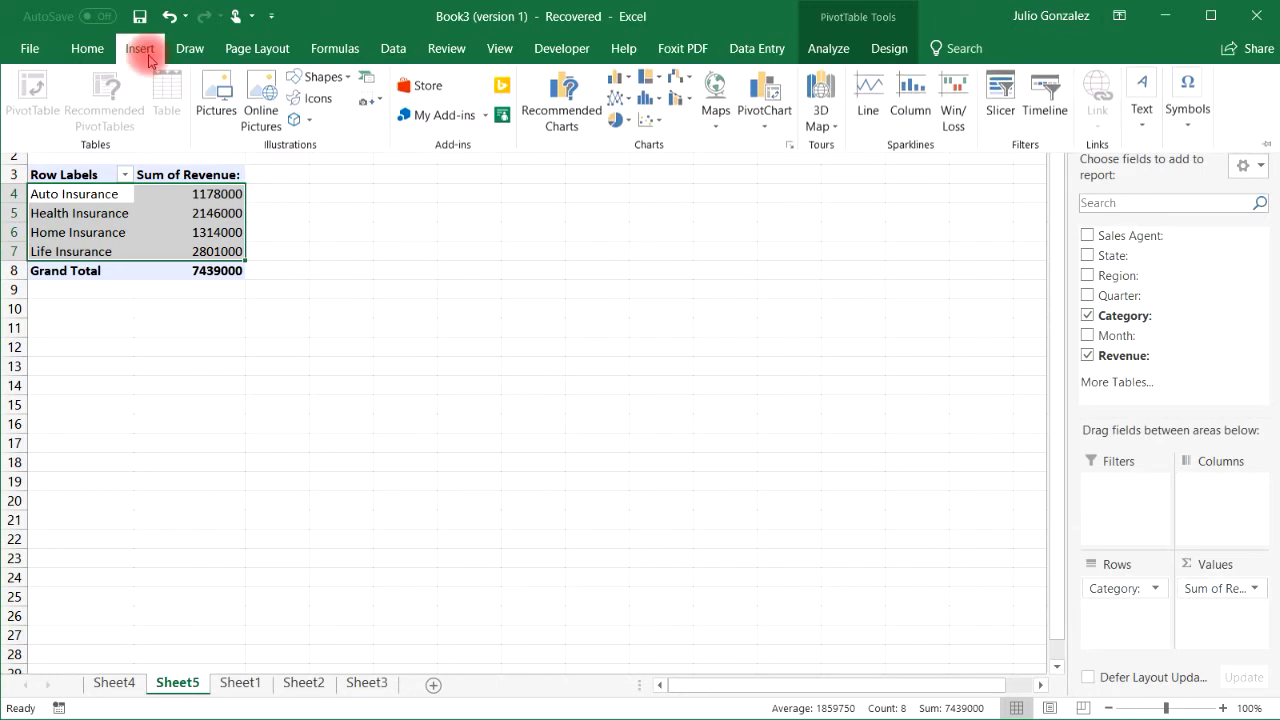
click(776, 123)
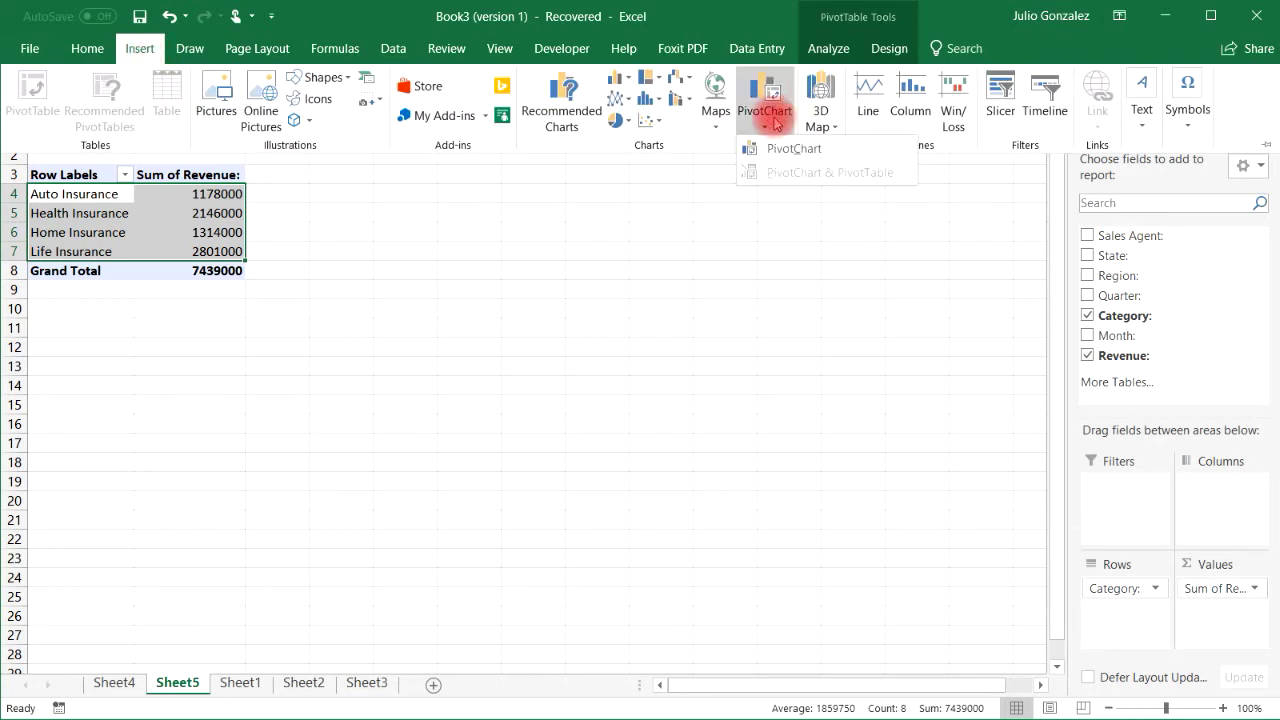
click(768, 145)
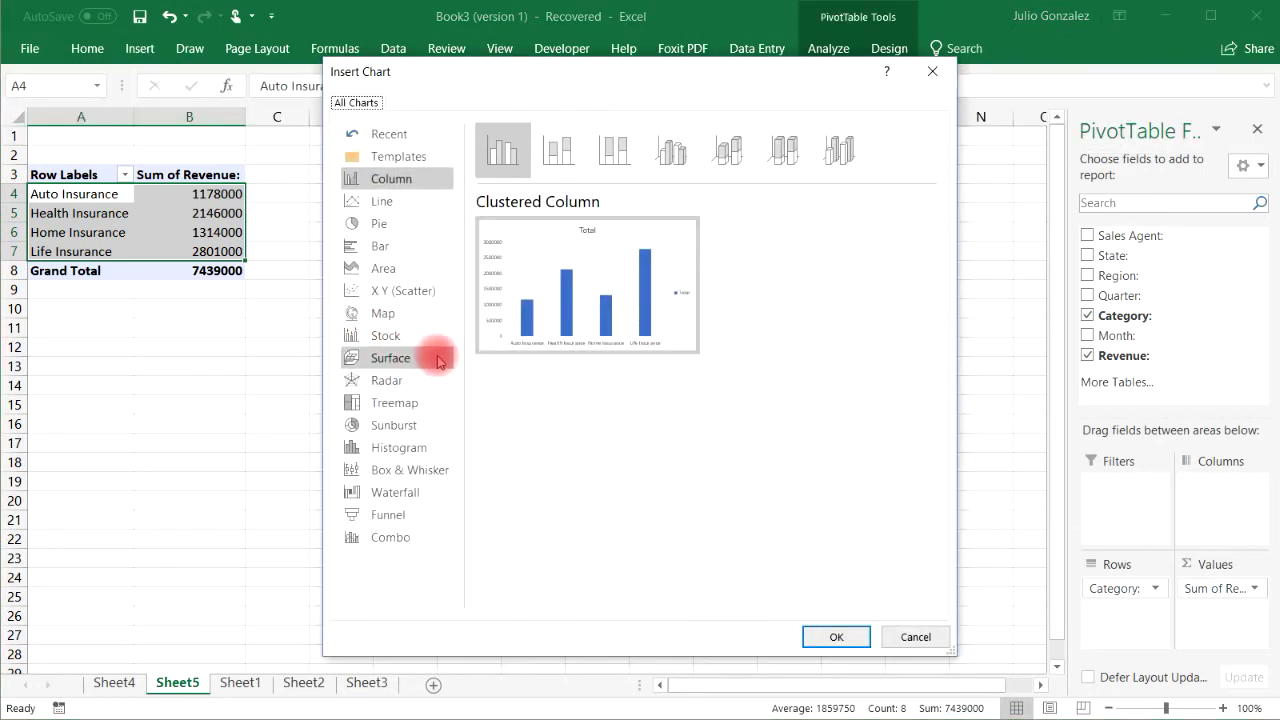
click(400, 226)
click(727, 150)
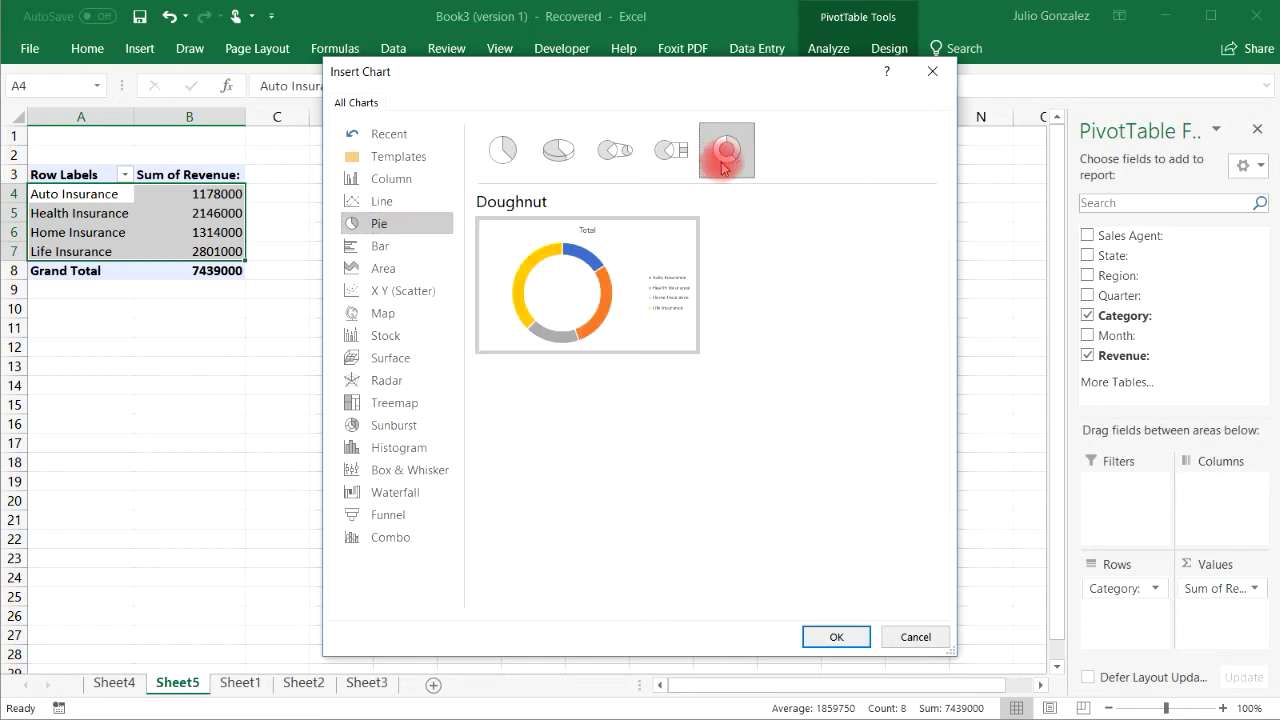
click(843, 636)
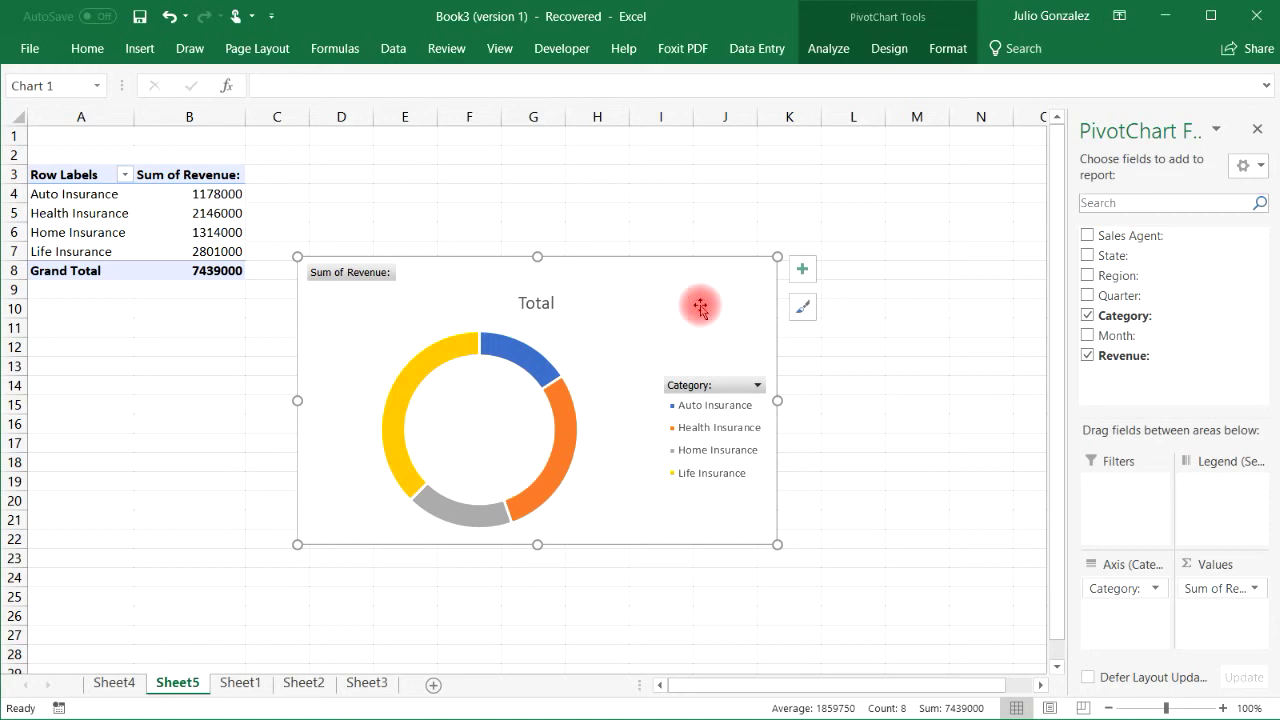
key(Delete)
Insert a 3-D Pie PivotChart from the category revenue rows A4:B7.
click(140, 48)
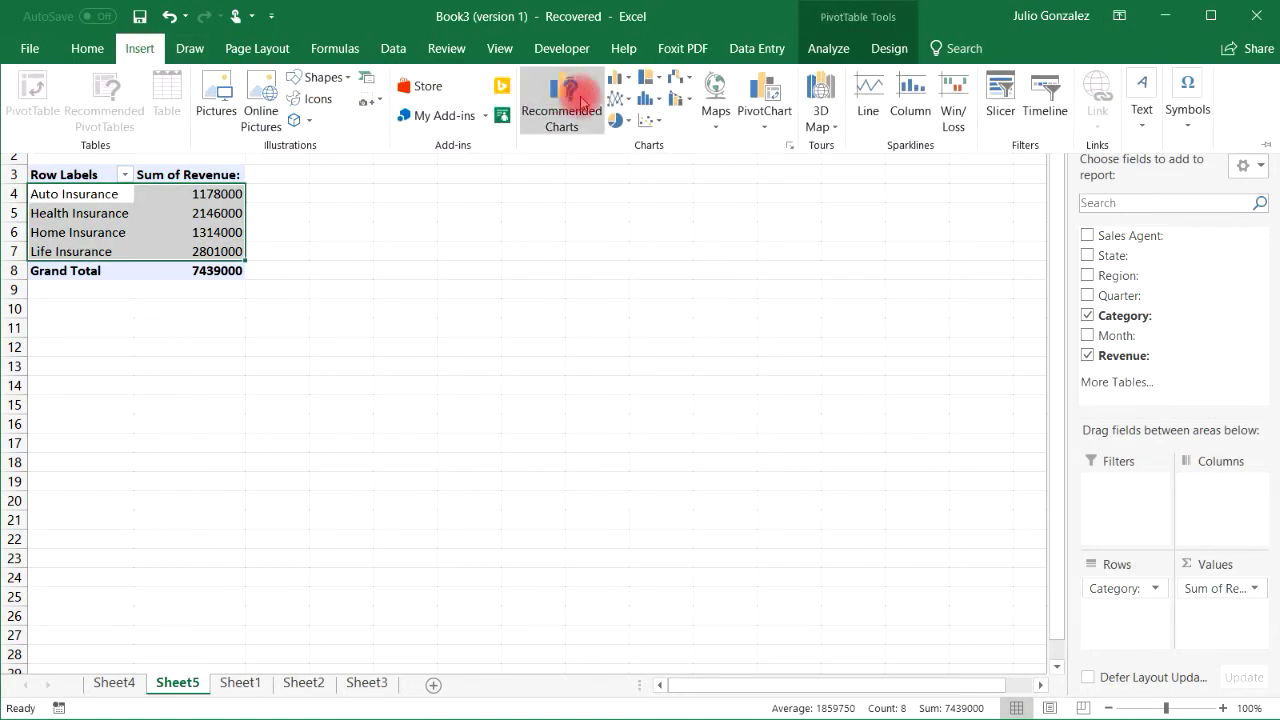
click(781, 128)
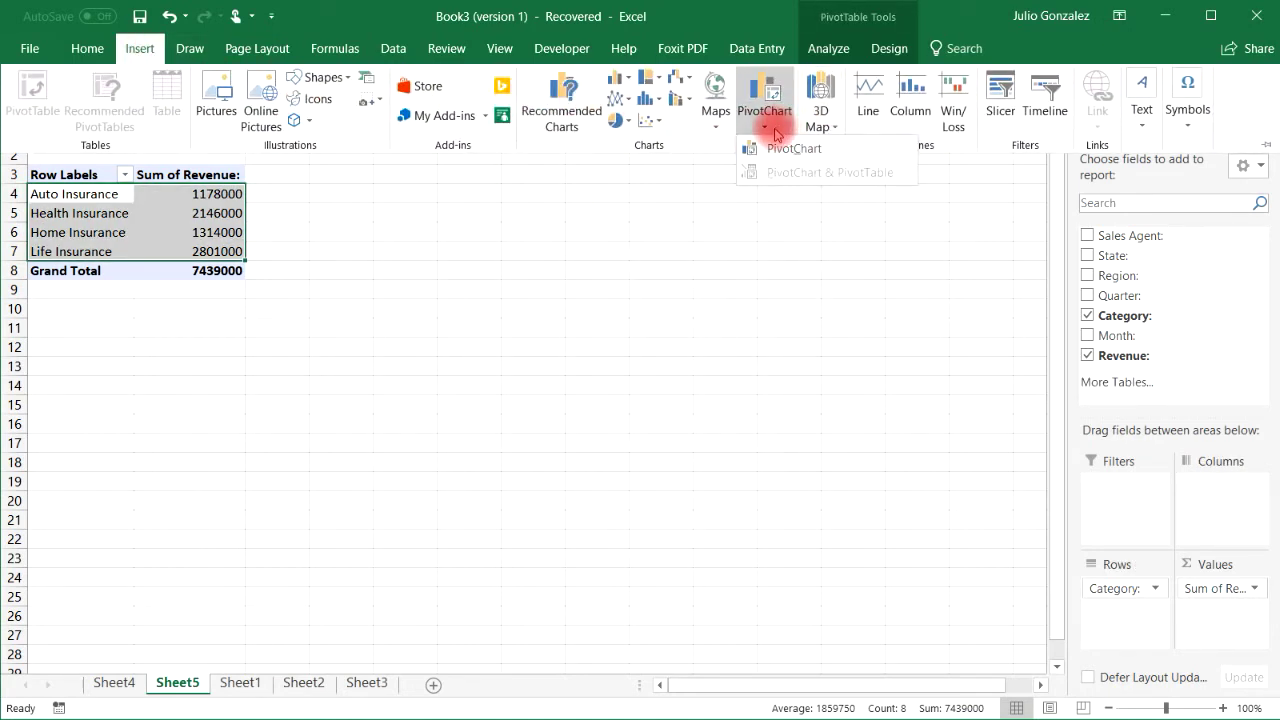
click(768, 145)
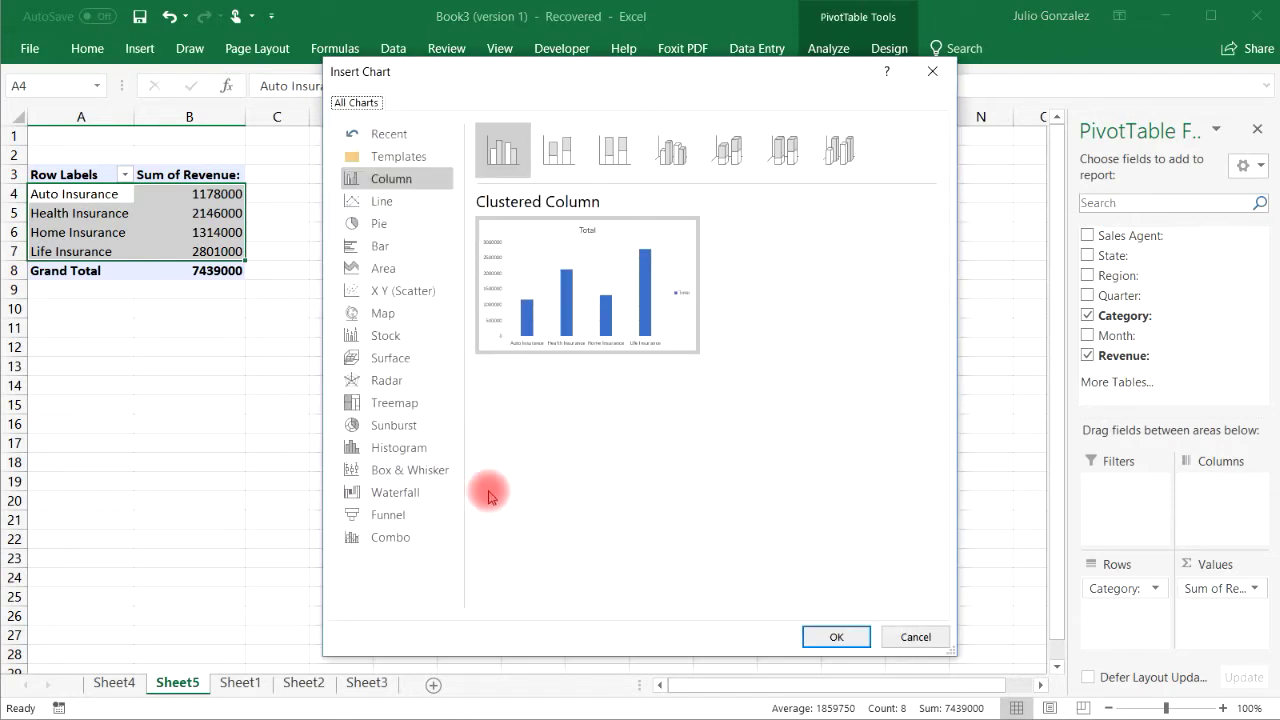
click(414, 222)
click(560, 150)
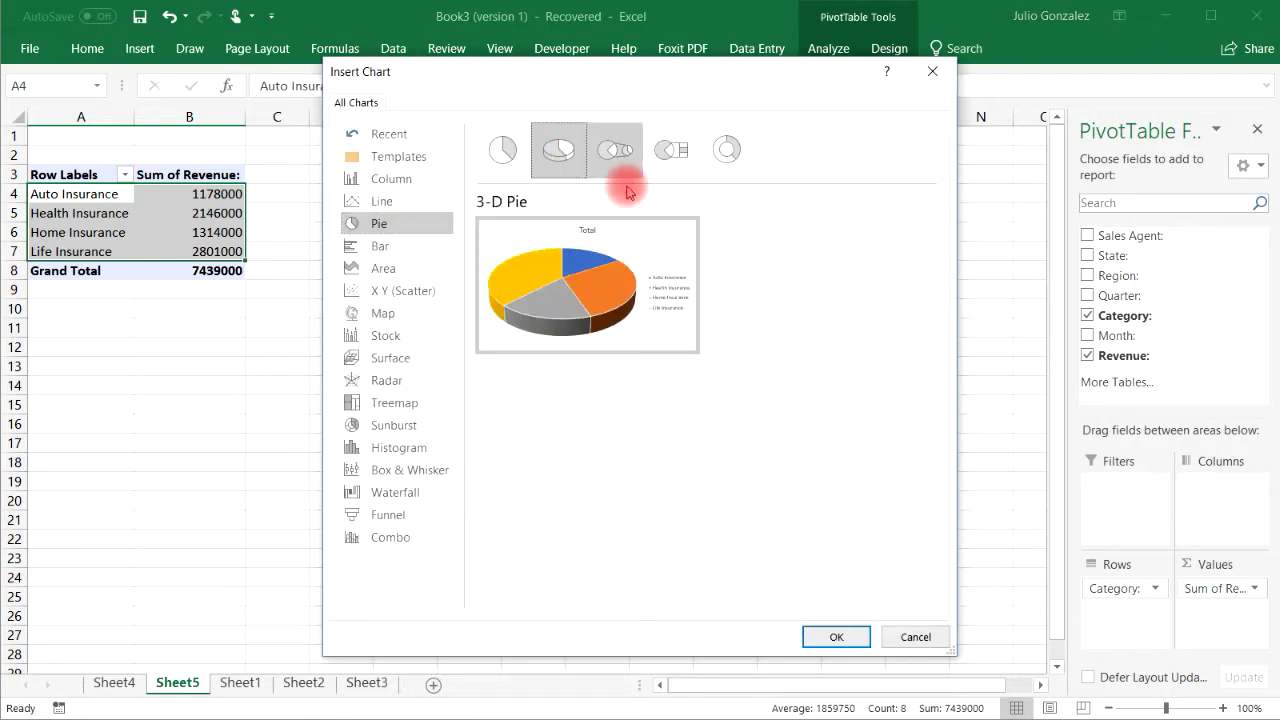
click(828, 634)
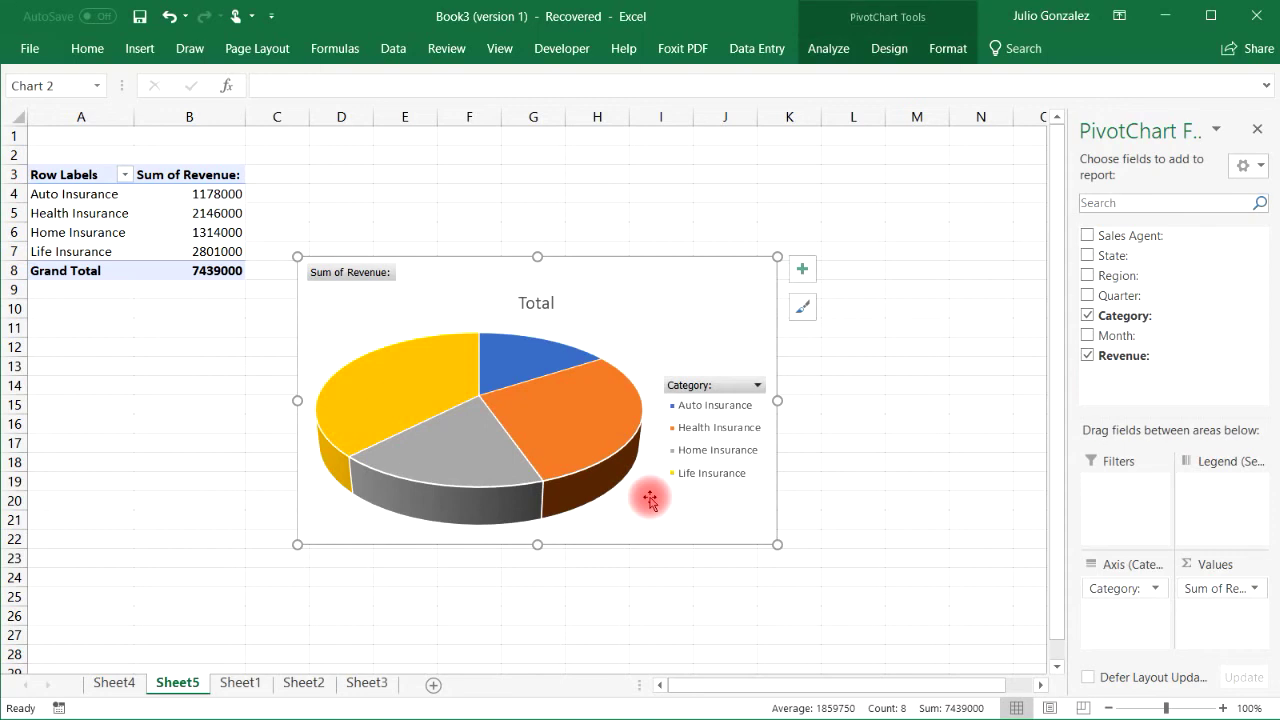
right_click(725, 297)
key(Escape)
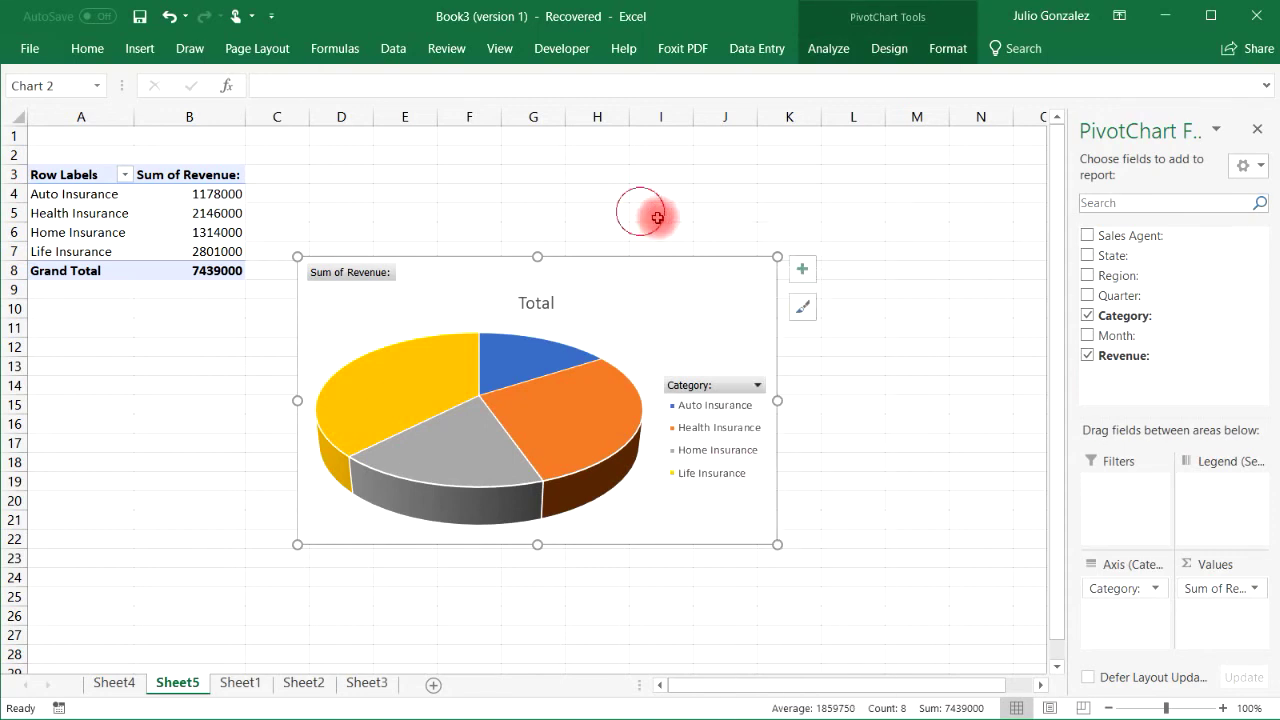
Add data labels to the 3-D pie chart in the Data Callout style.
click(799, 312)
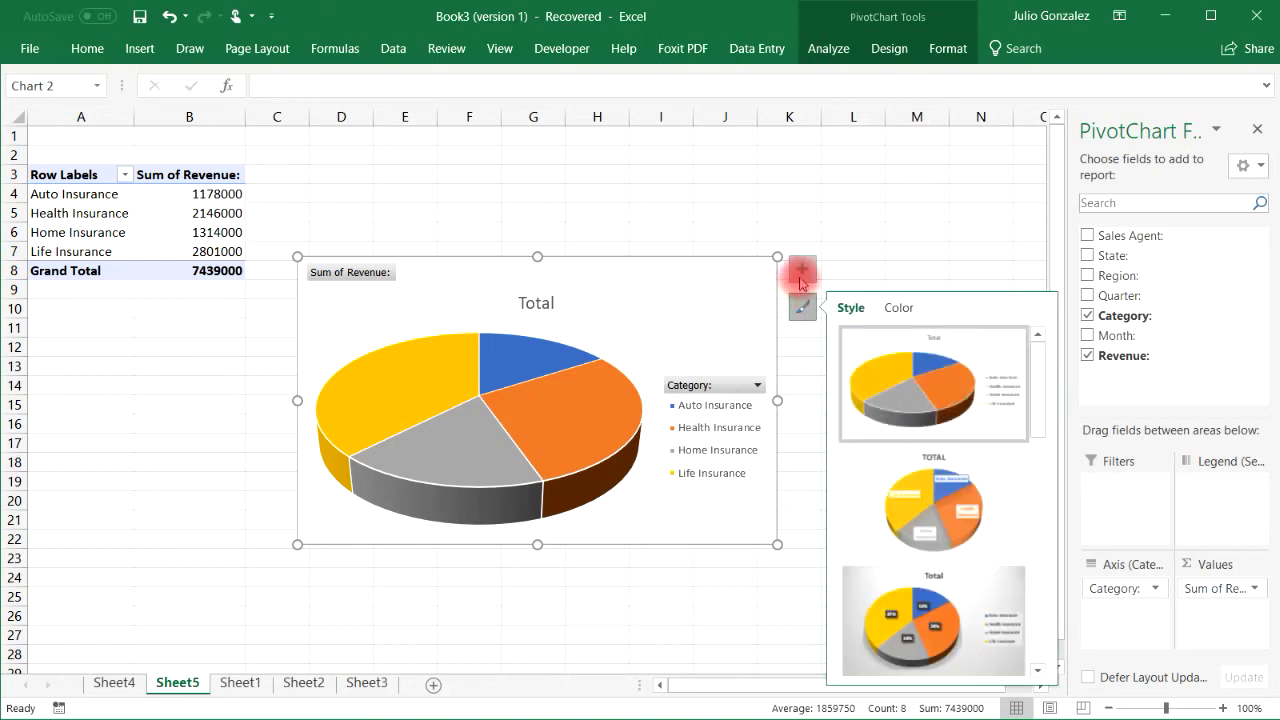
click(801, 272)
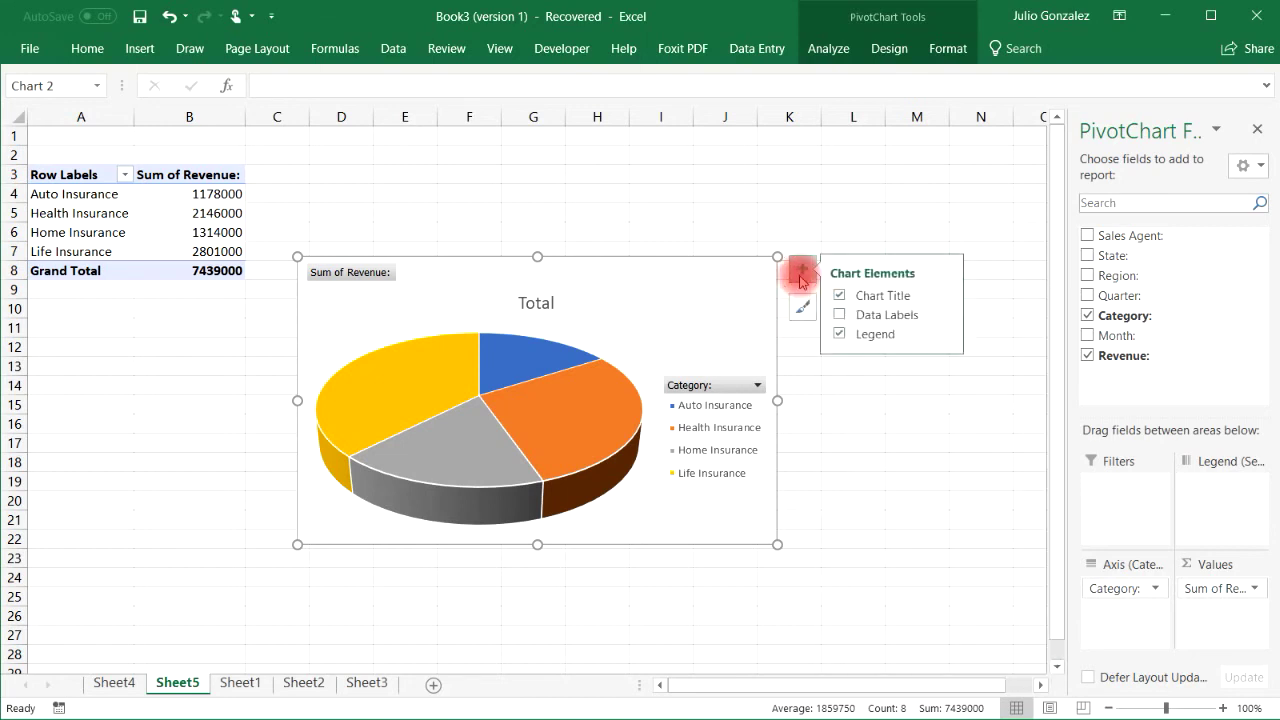
click(950, 315)
click(1030, 420)
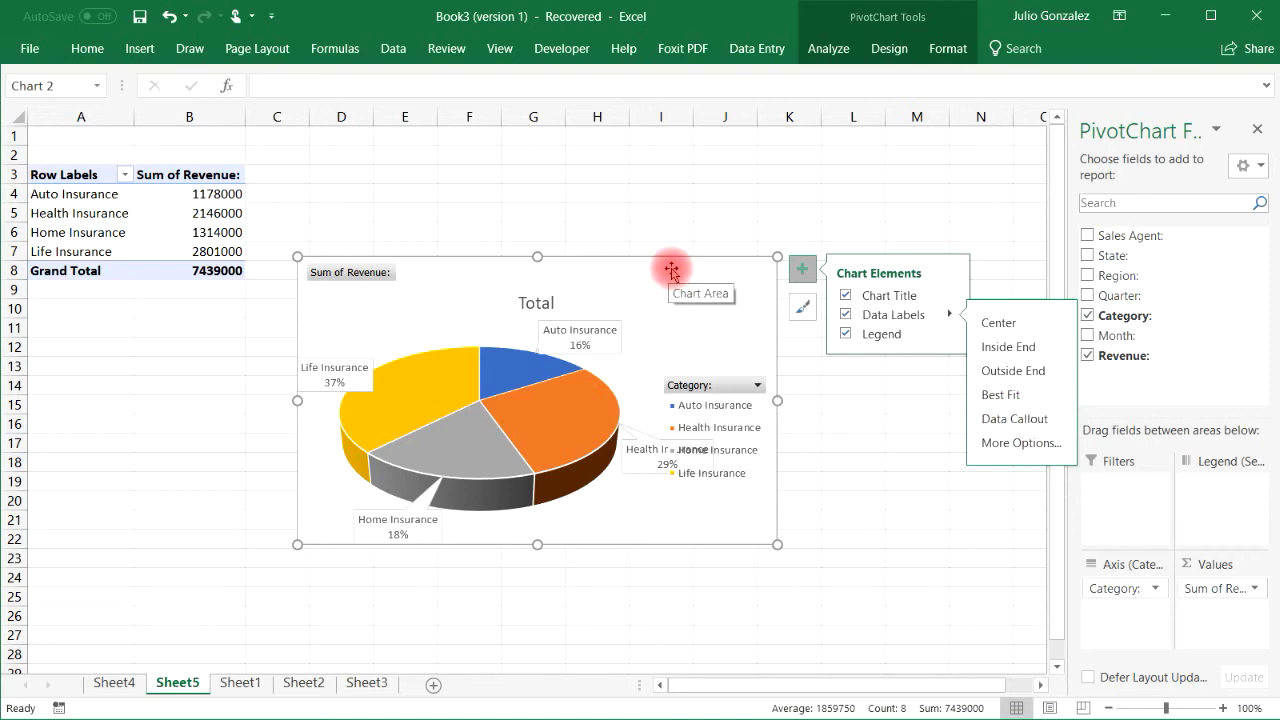
click(680, 194)
Copy the 3-D pie chart to the black dashboard on Sheet3 and place it below the sales agent bar chart.
right_click(710, 272)
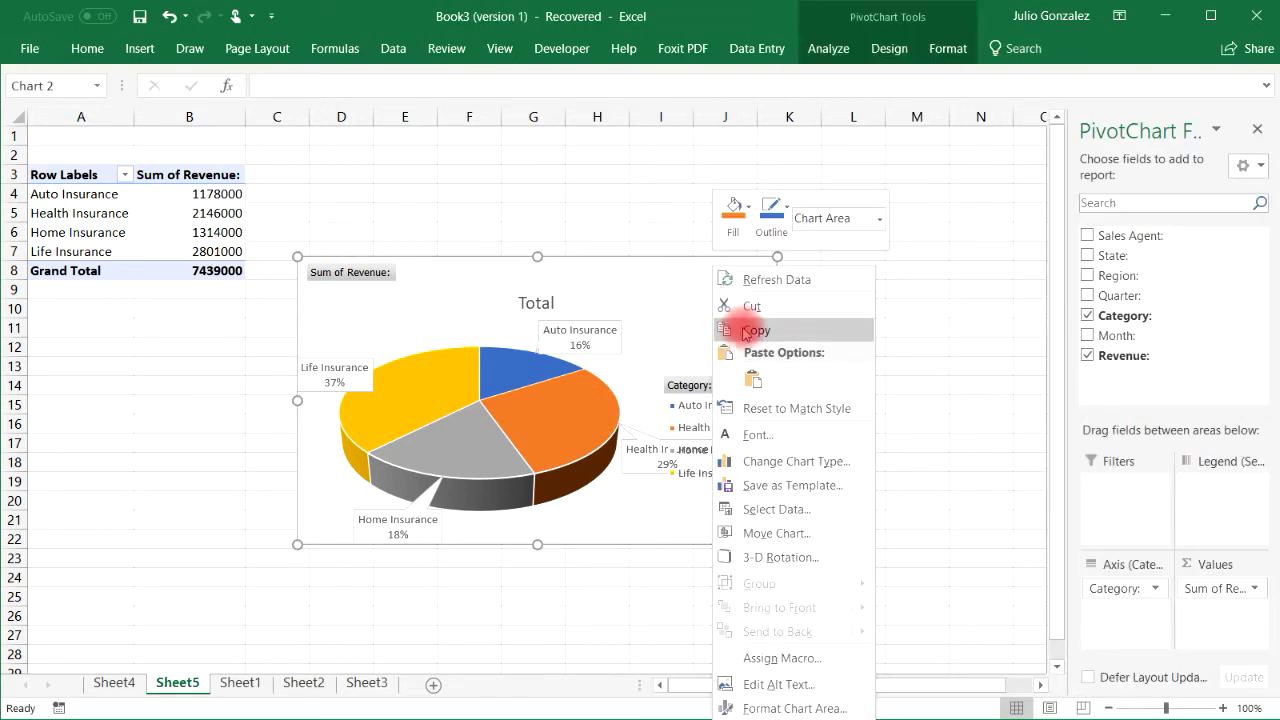
click(752, 330)
click(366, 682)
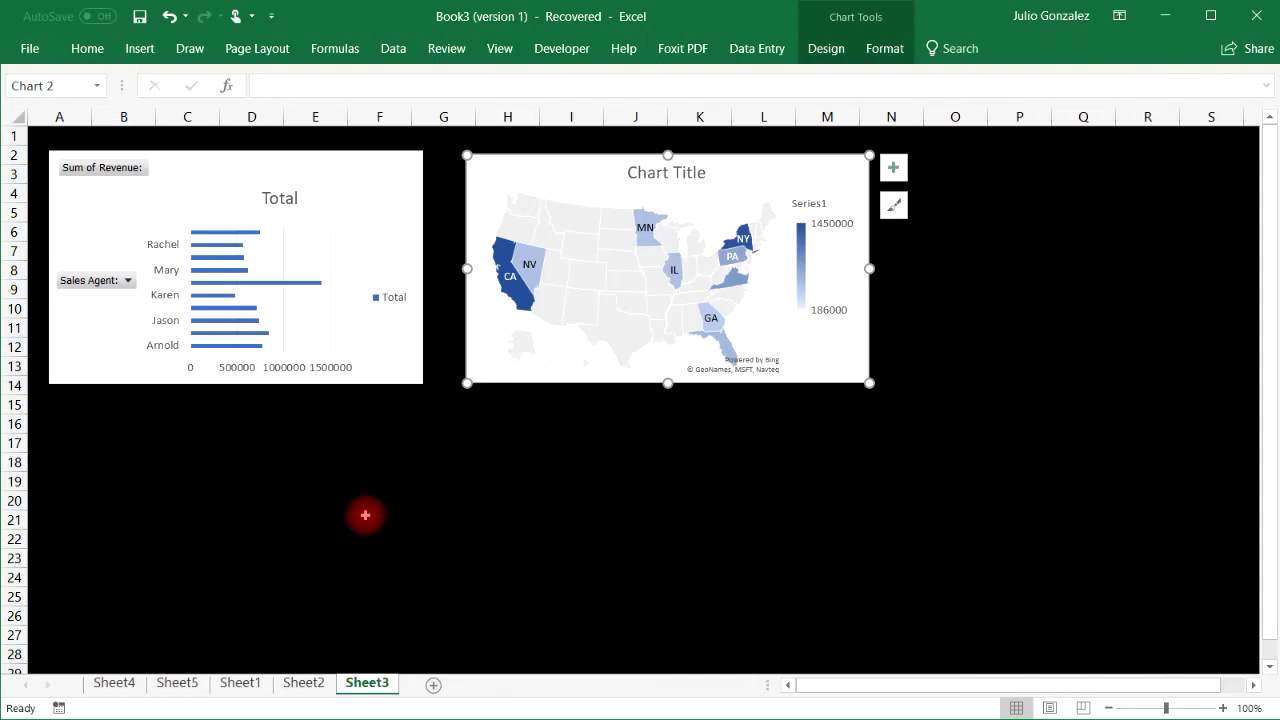
right_click(365, 515)
click(406, 183)
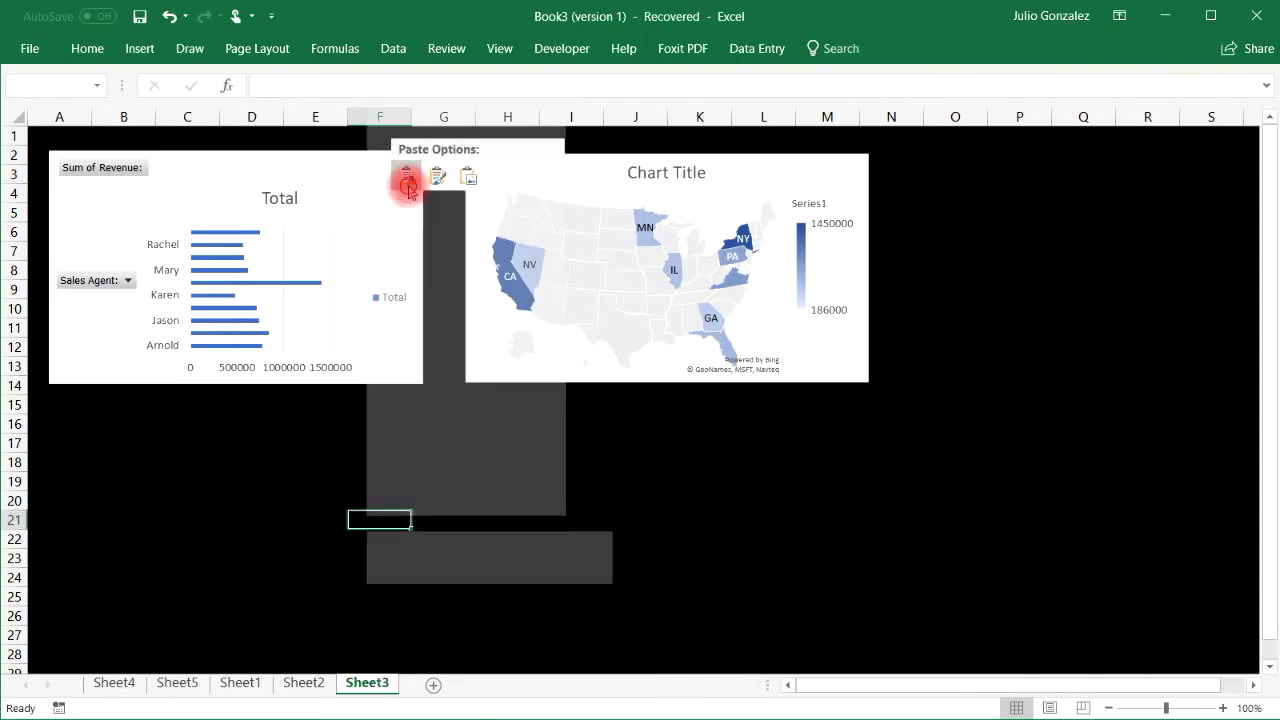
drag(483, 563, 227, 446)
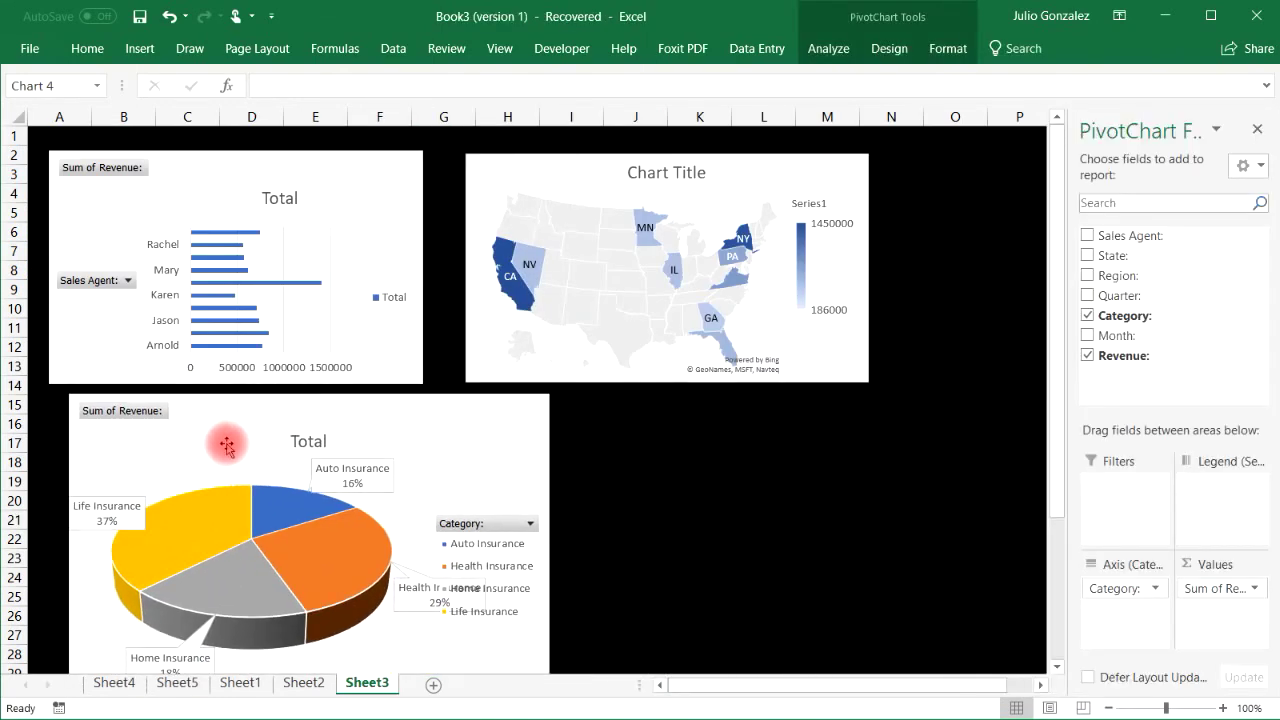
Shrink the pie chart to roughly the width of the bar chart above it and close the PivotChart field list.
drag(549, 397, 431, 422)
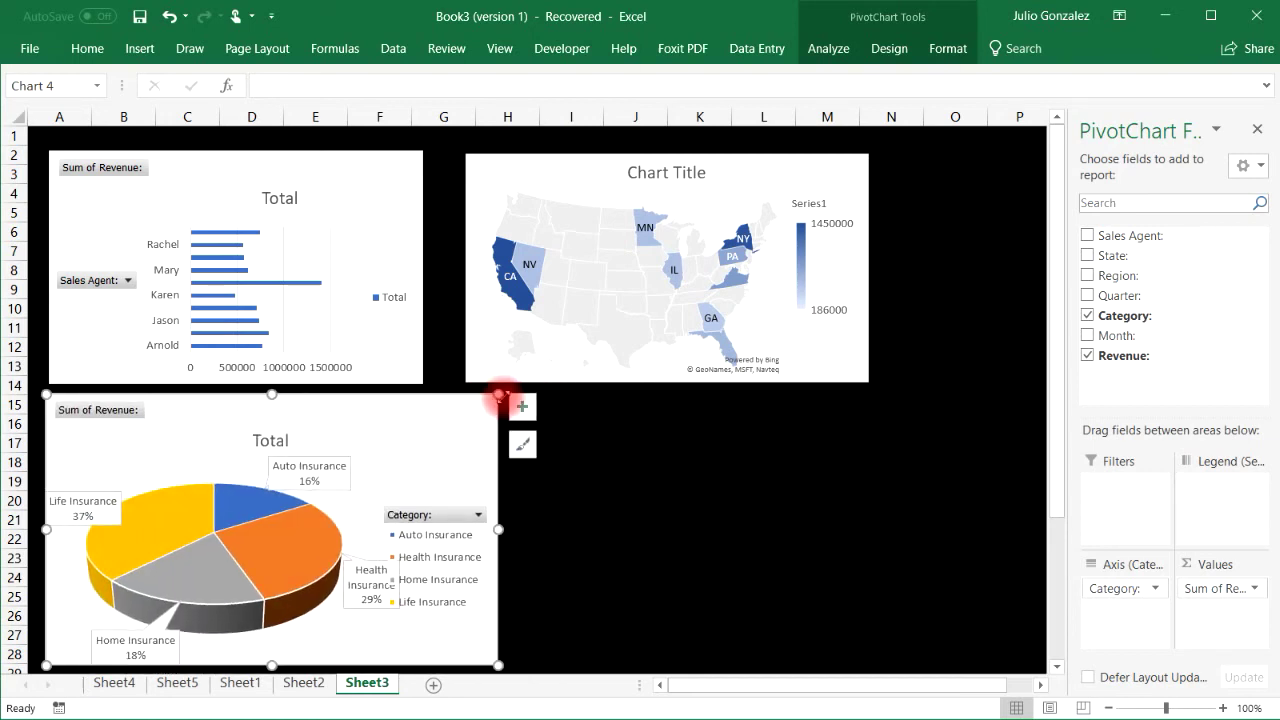
drag(497, 394, 444, 397)
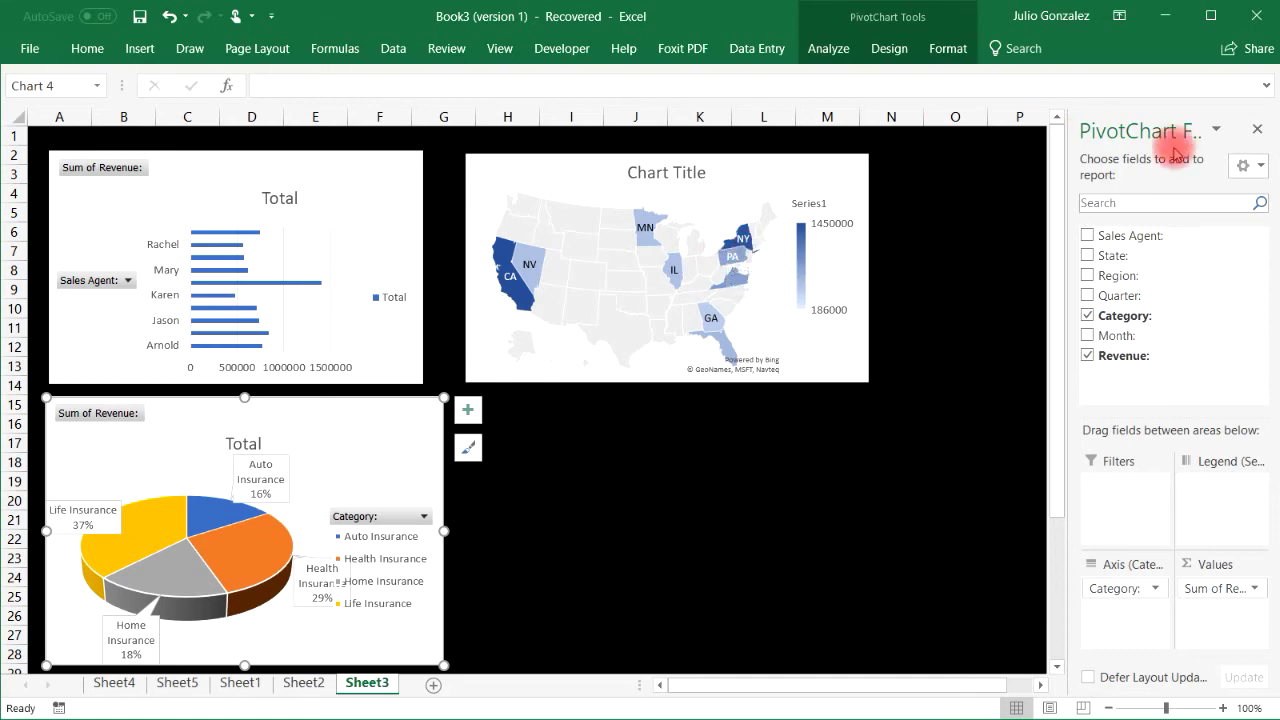
click(1256, 130)
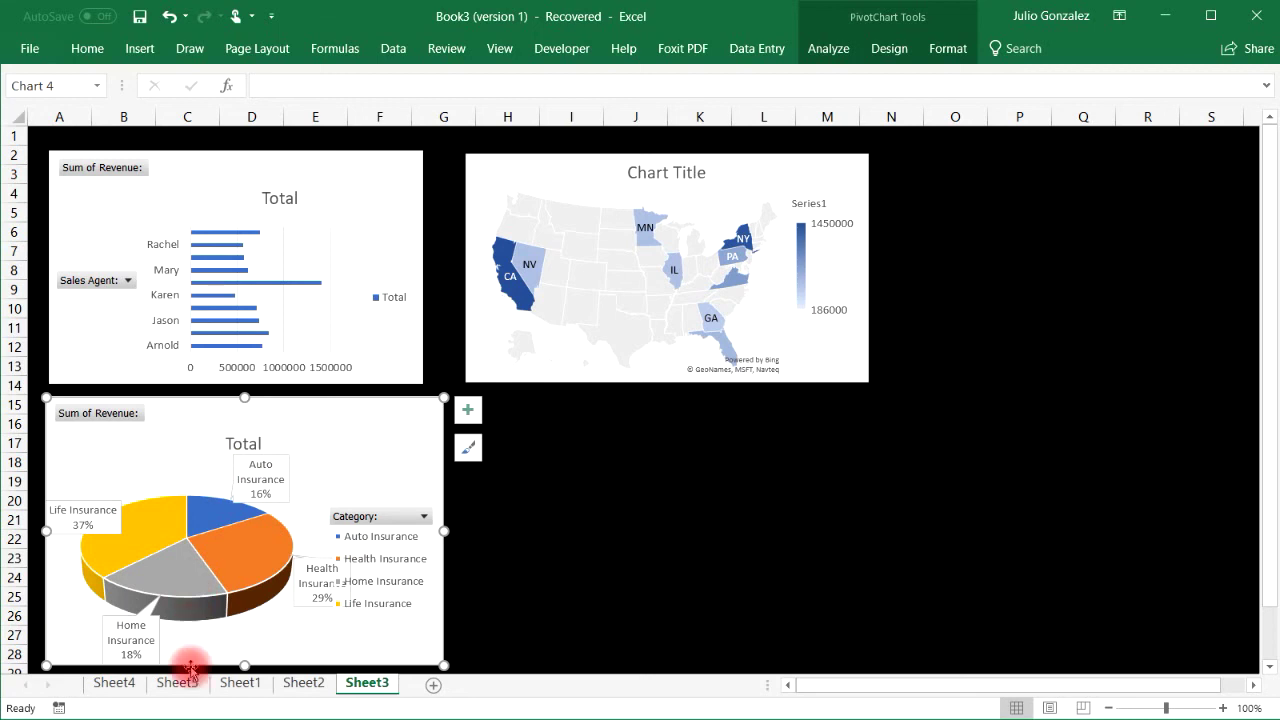
Create a PivotTable from Table1 on a new worksheet with Month in the rows and Revenue in the values.
click(232, 682)
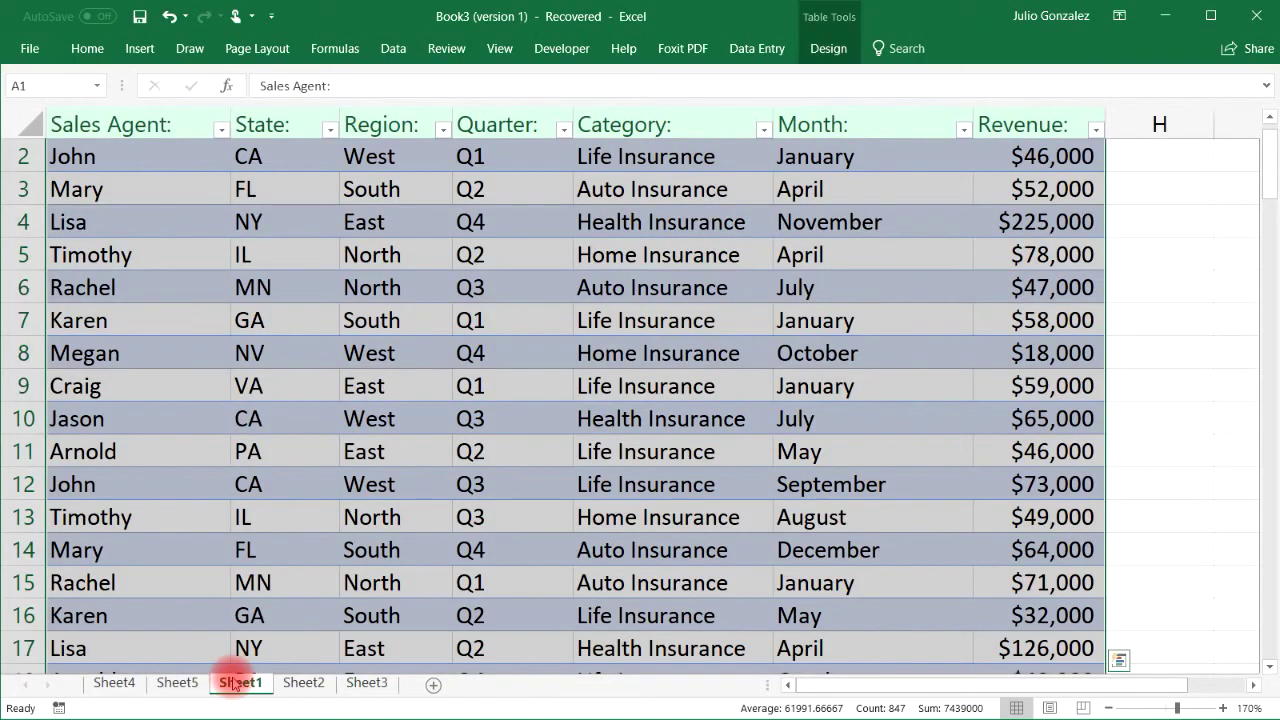
click(134, 52)
click(46, 104)
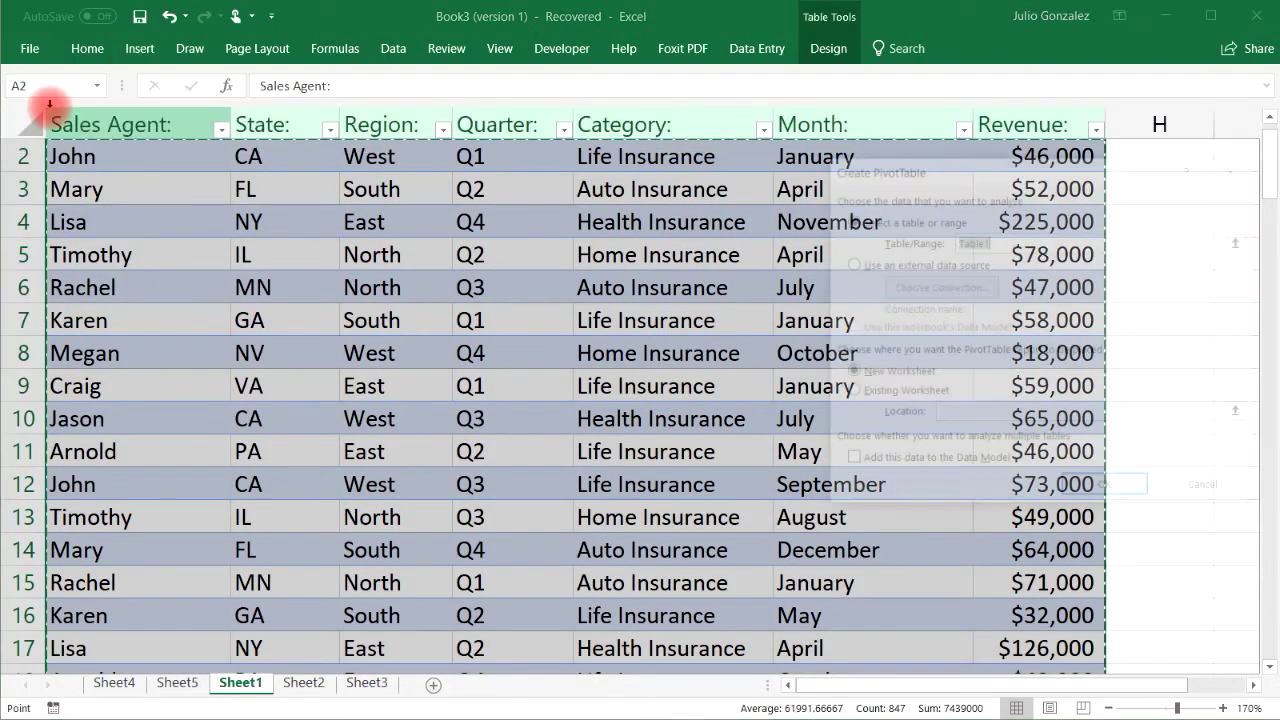
click(1120, 489)
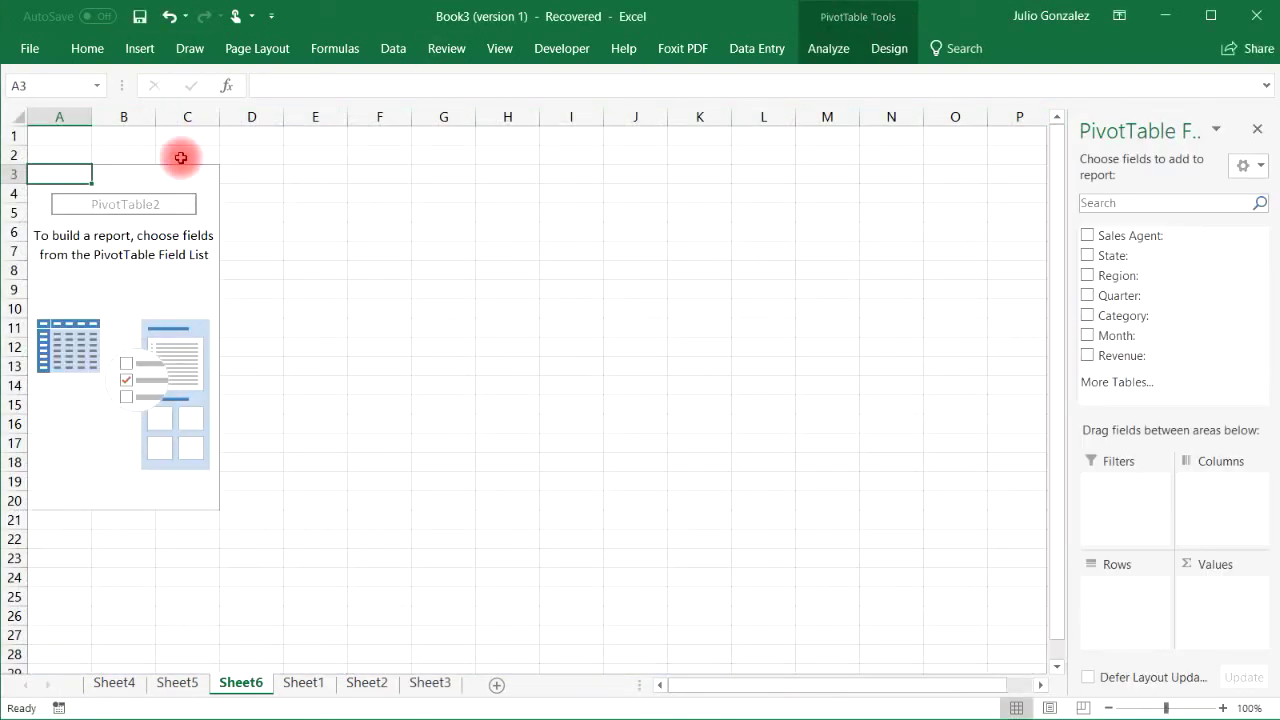
click(1088, 335)
click(1088, 354)
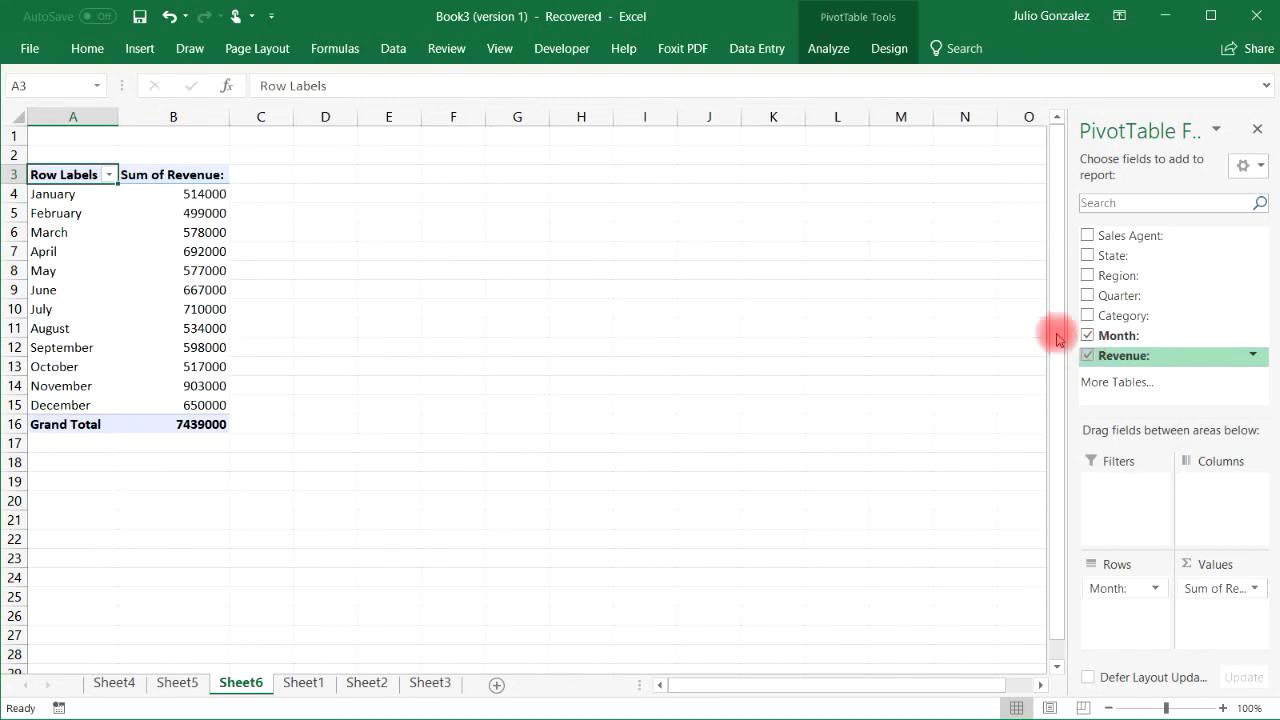
Insert a Line PivotChart from the monthly revenue rows A4:B15.
click(50, 232)
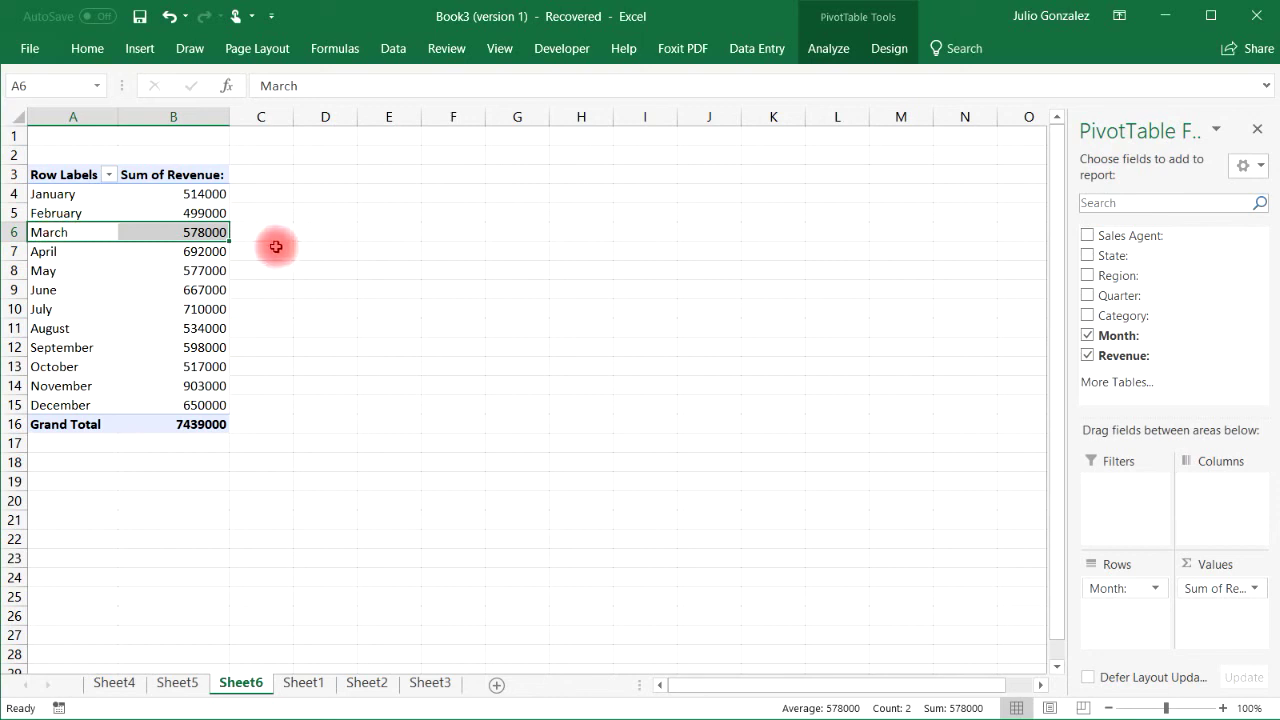
drag(50, 197, 157, 409)
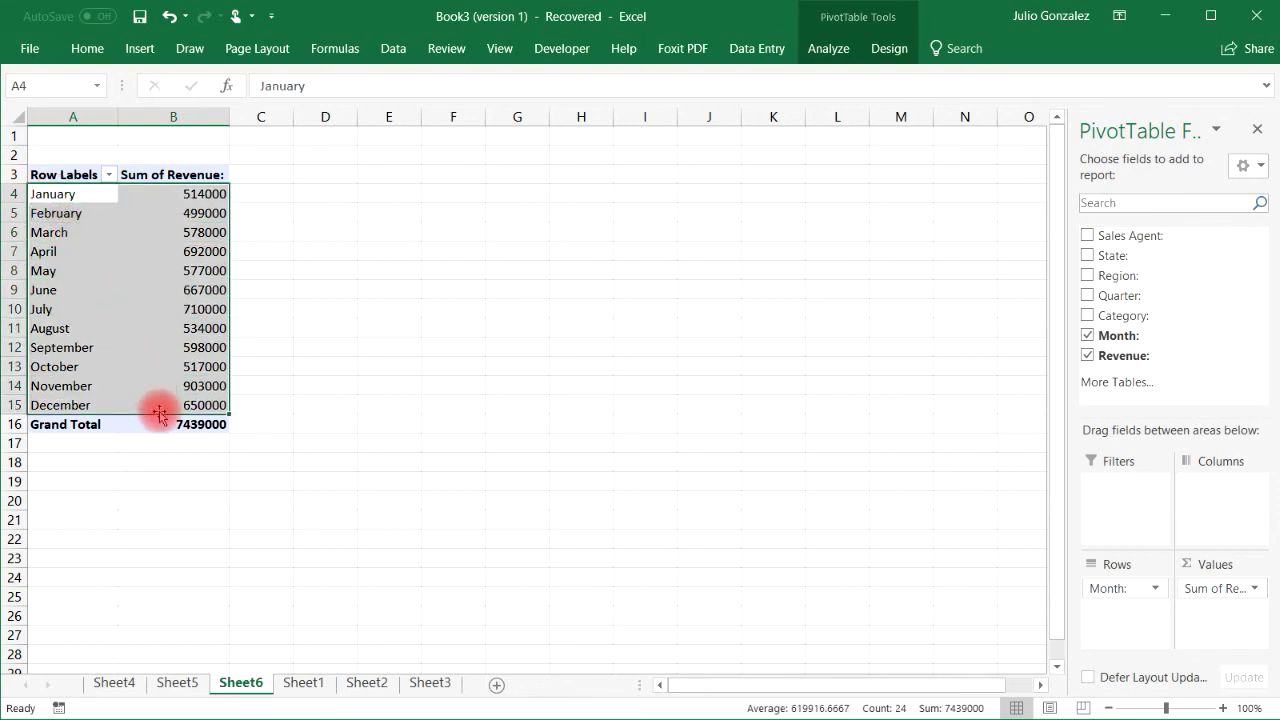
click(148, 48)
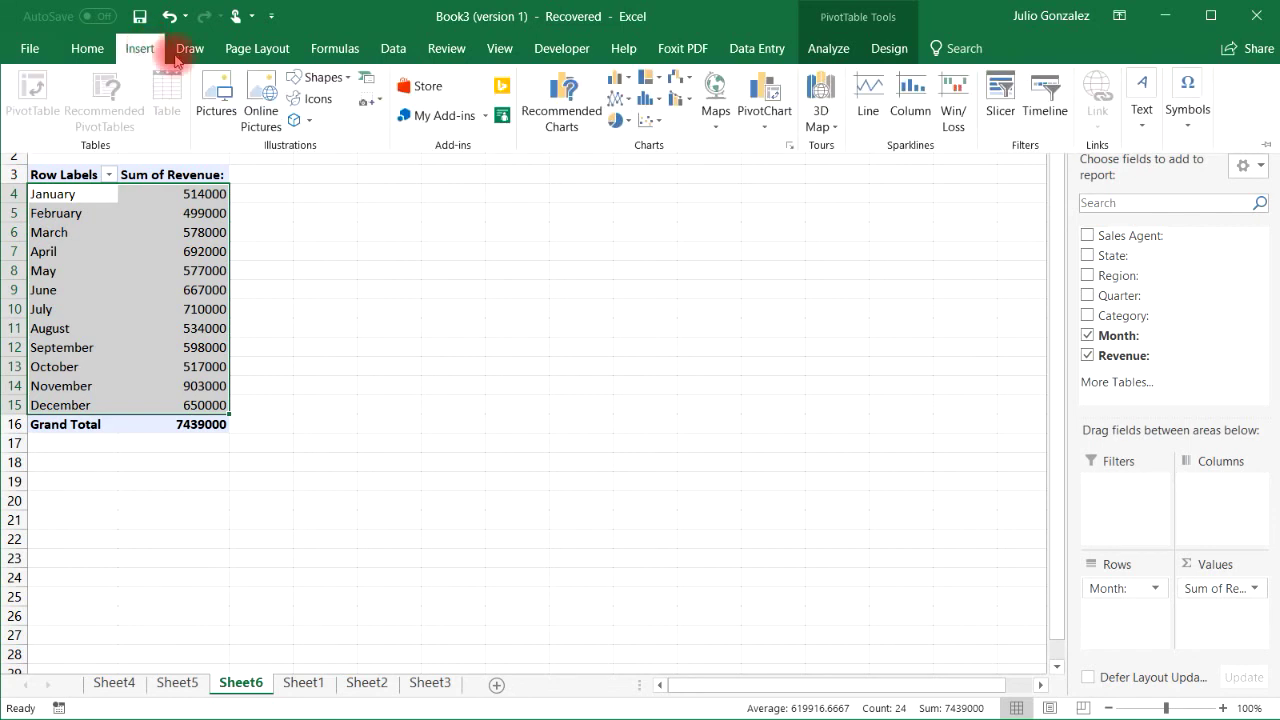
click(768, 121)
click(752, 149)
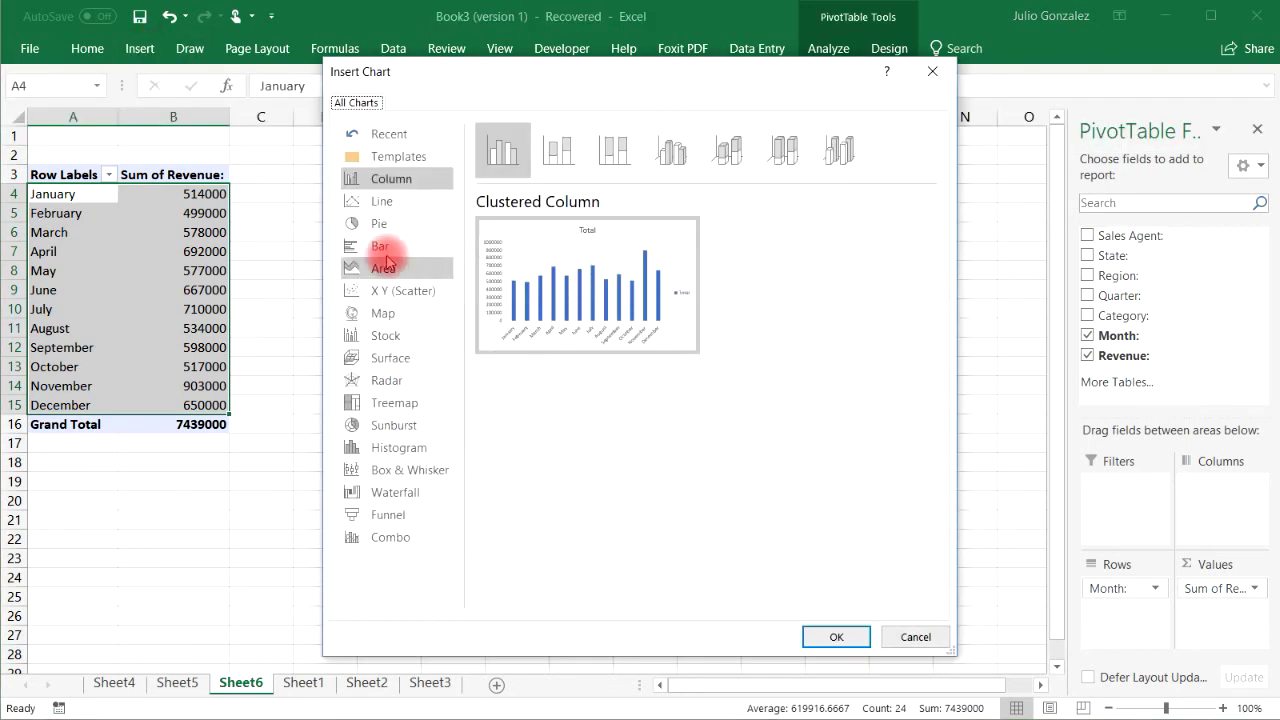
click(377, 201)
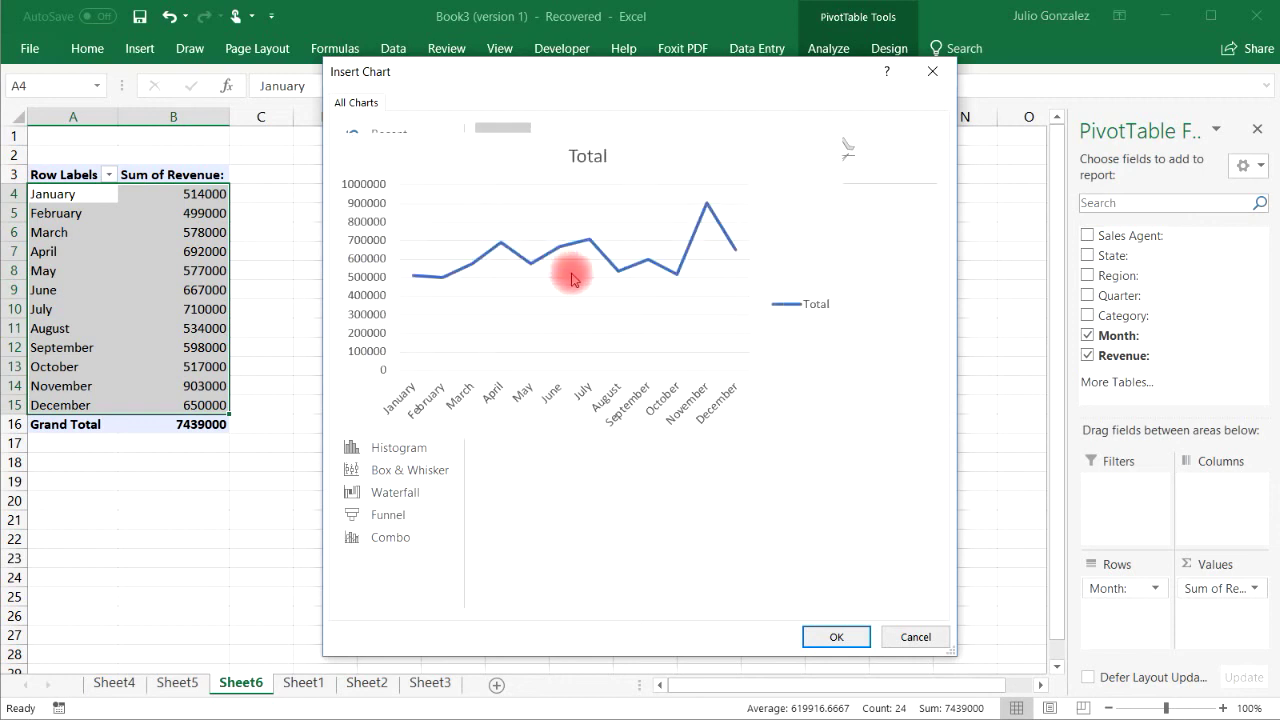
click(819, 648)
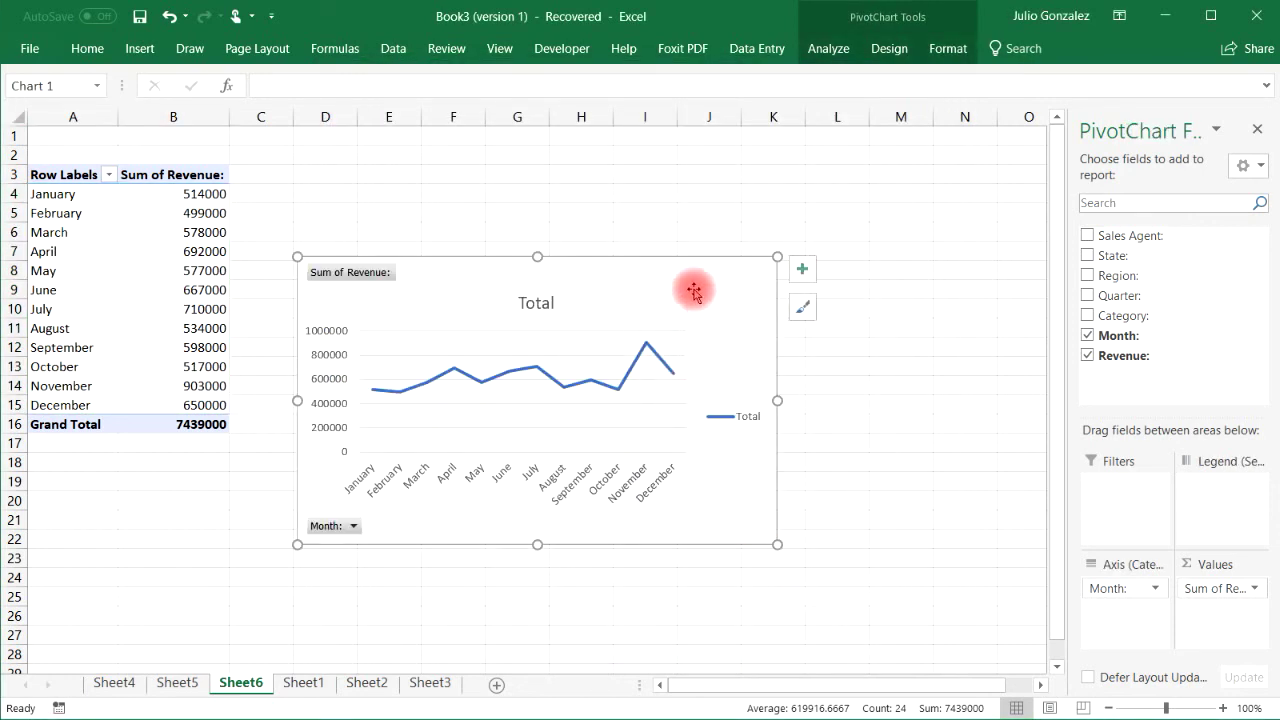
Copy the monthly revenue line chart to the Sheet3 dashboard, place it below the map chart, and close the field list.
right_click(695, 293)
click(771, 331)
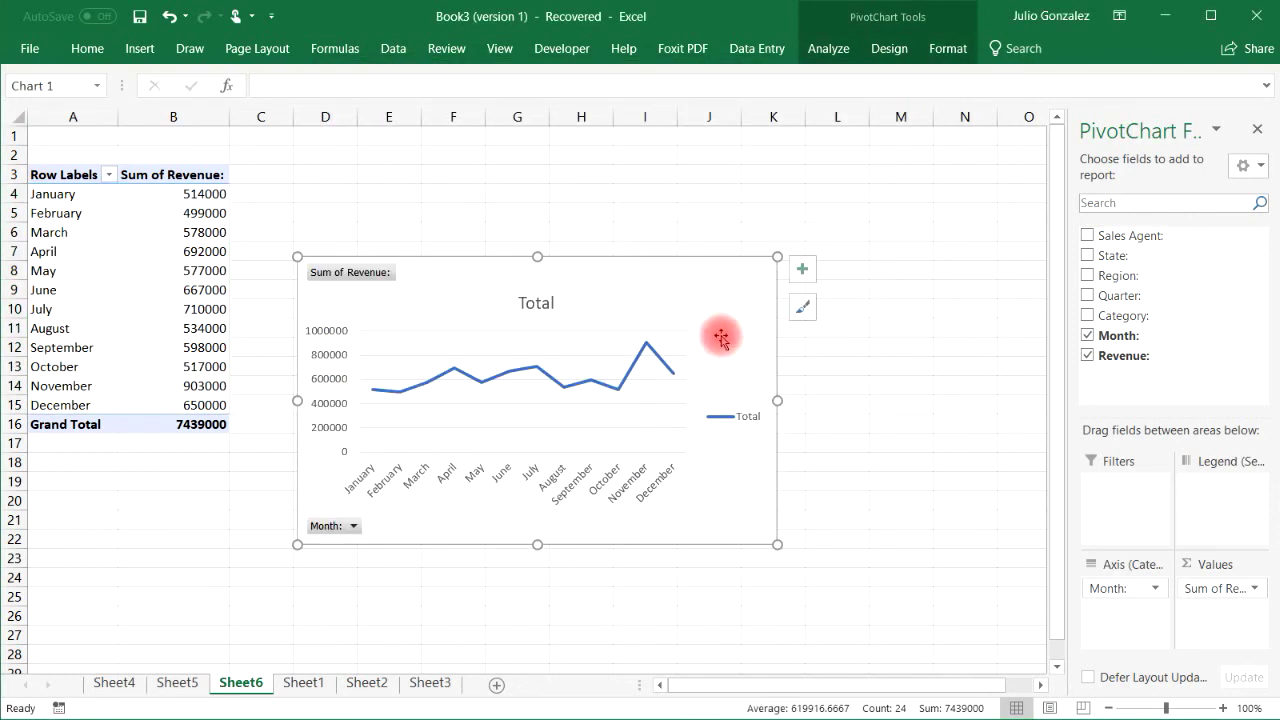
click(429, 684)
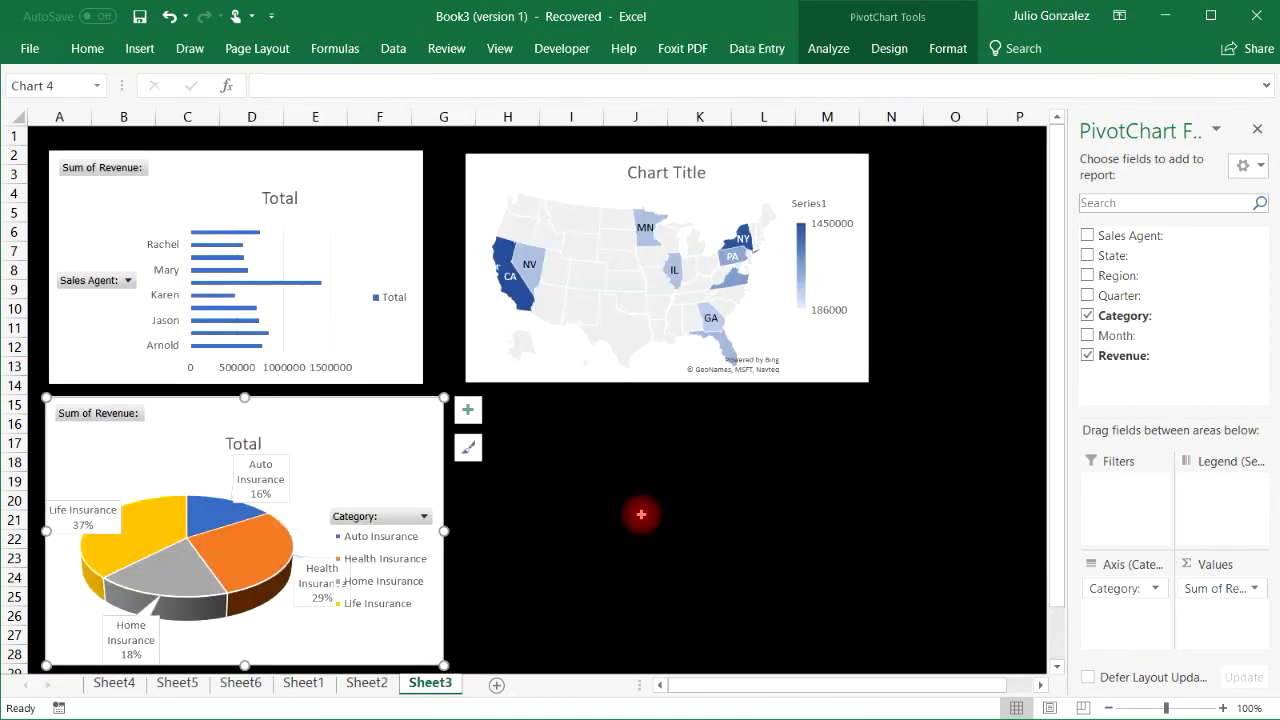
right_click(638, 519)
click(683, 174)
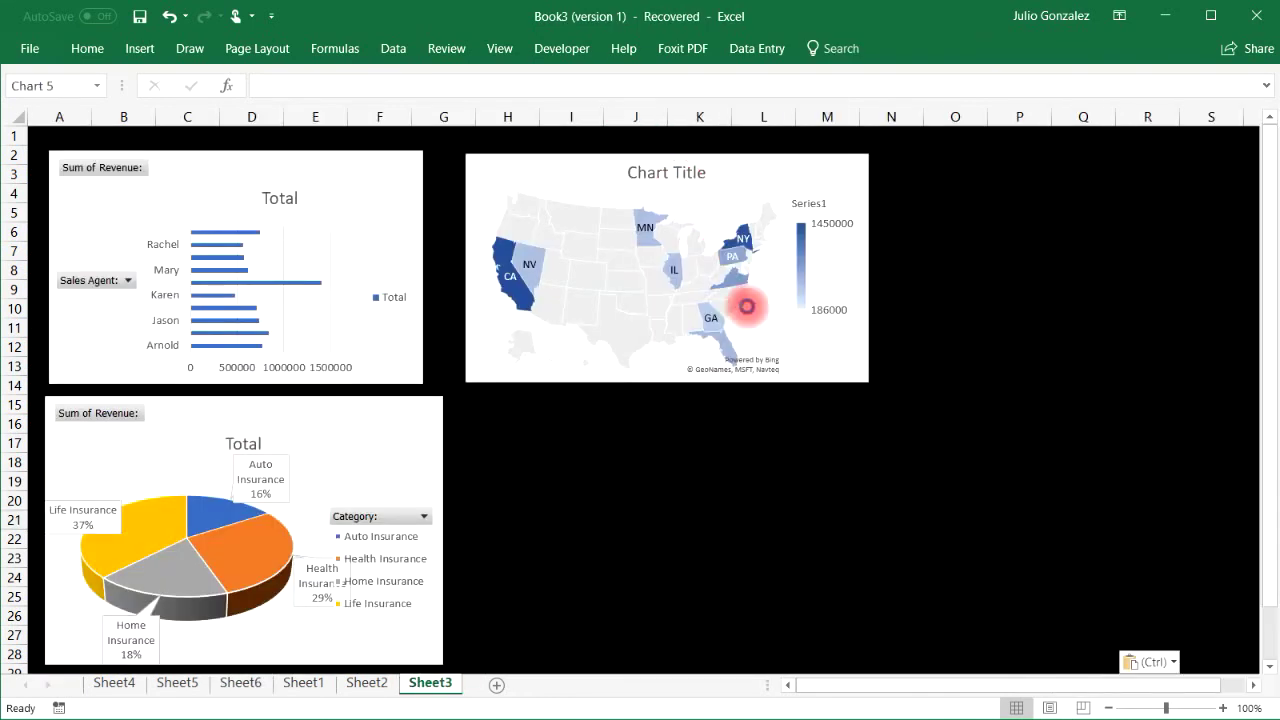
drag(724, 521, 597, 397)
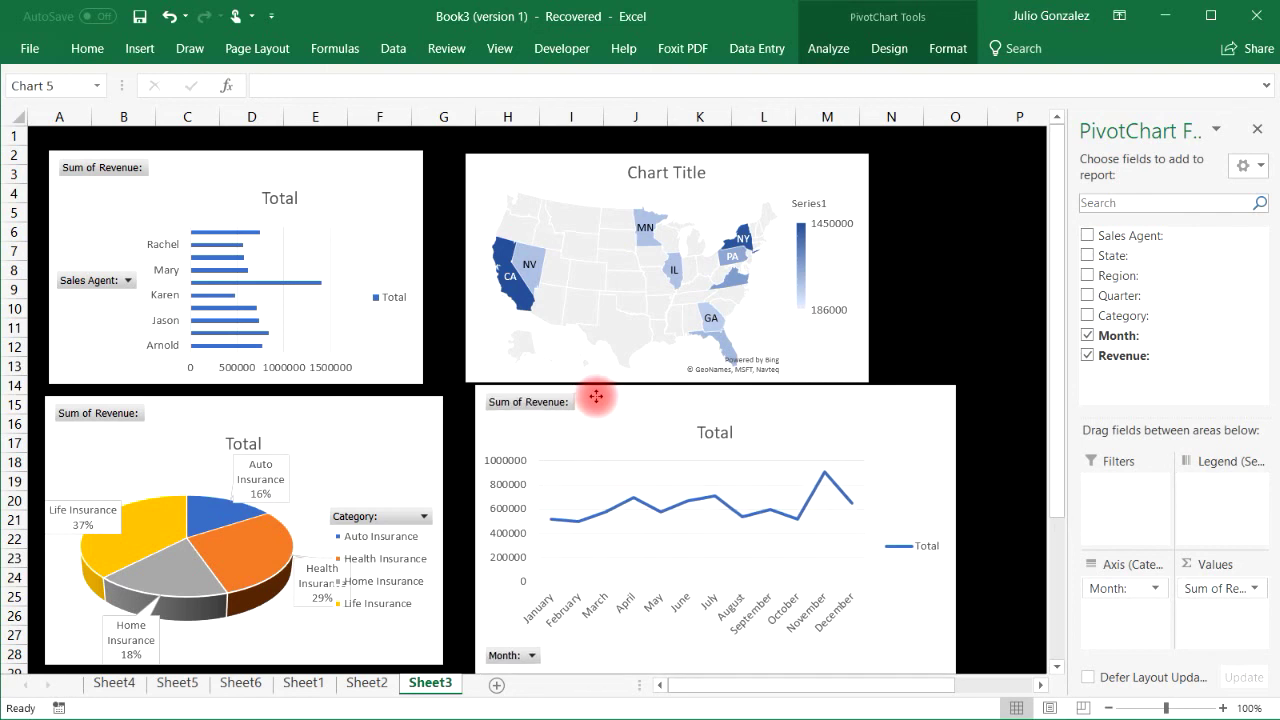
click(1255, 130)
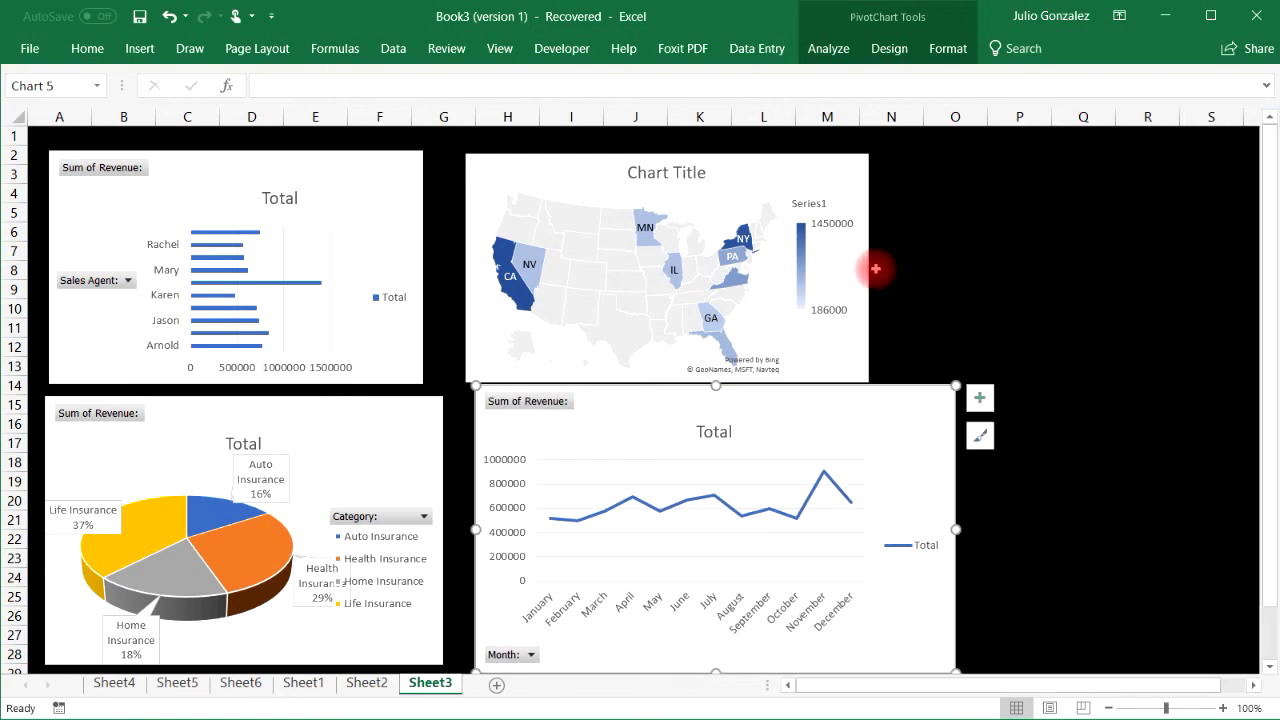
Widen the map chart and shrink the line chart below it so the two line up on the dashboard.
click(856, 200)
drag(872, 161, 958, 164)
drag(923, 449, 925, 446)
drag(955, 381, 913, 433)
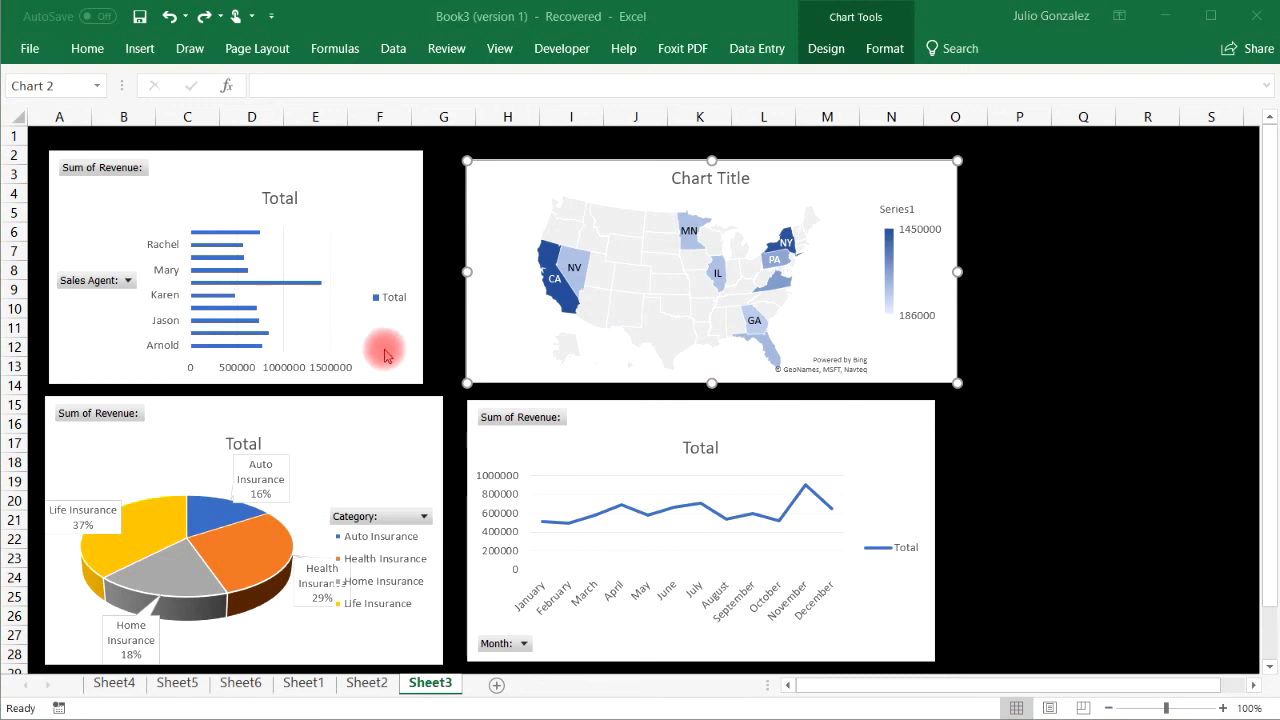